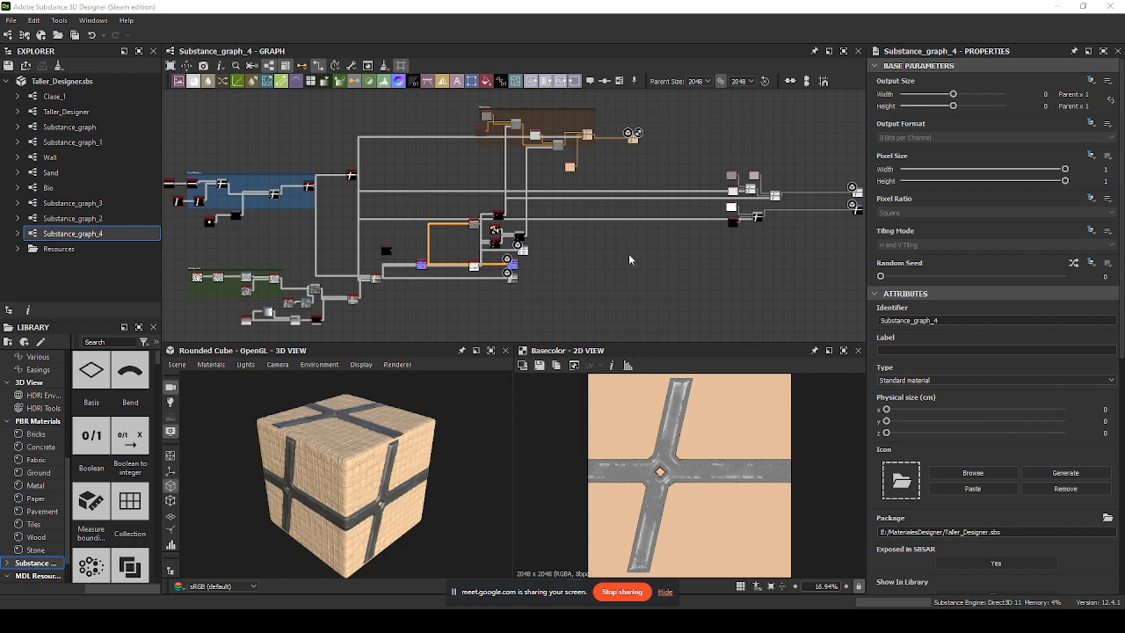
{"action": "scroll", "coordinate": [622, 255], "scroll_direction": "up", "scroll_amount": 2}
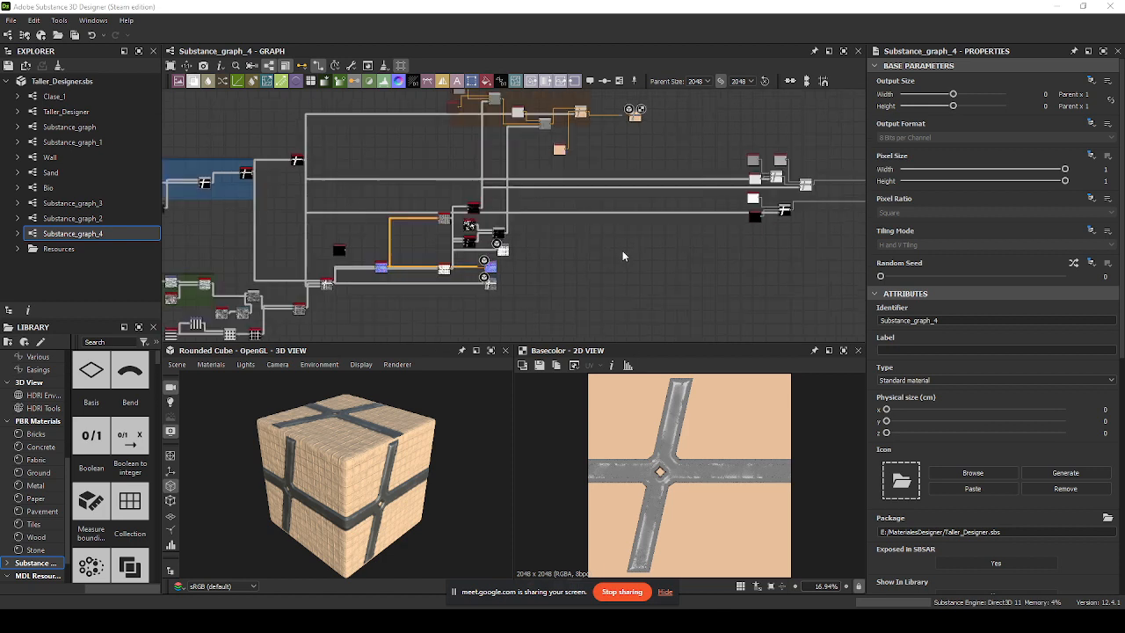
{"action": "scroll", "coordinate": [623, 255], "scroll_direction": "down", "scroll_amount": 2}
{"action": "middle_click_drag", "start_coordinate": [622, 237], "coordinate": [633, 235]}
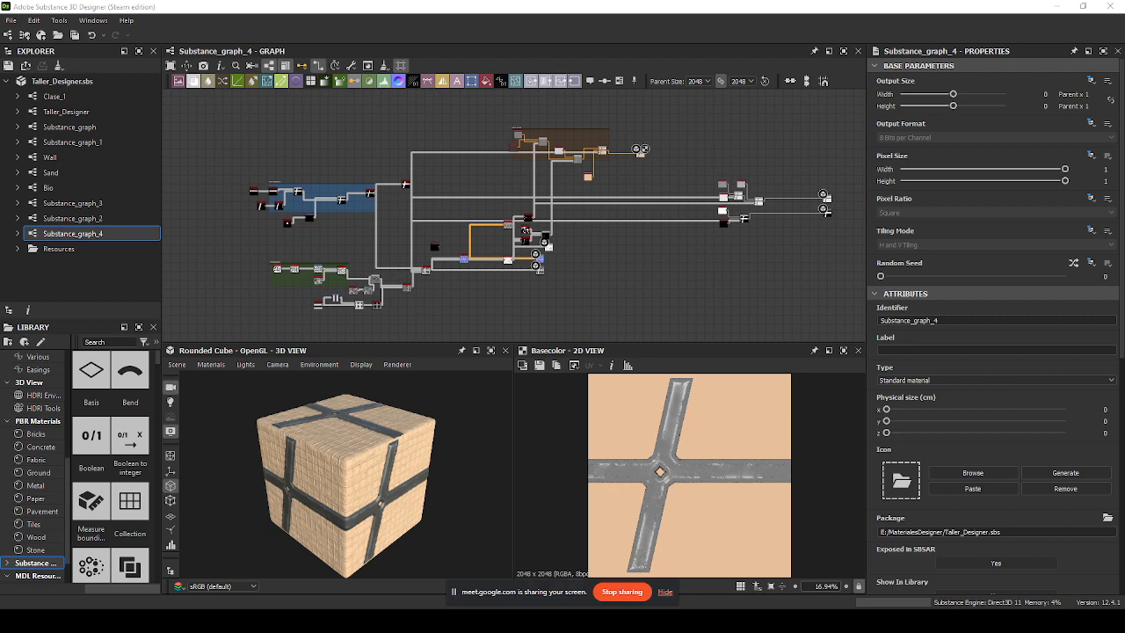
Bring the browser with Adobe's Substance 3D Designer page up at full size and continue to the Argentina site, dismissing the translation prompt.
{"action": "left_click_drag", "start_coordinate": [2, 181], "coordinate": [674, 188]}
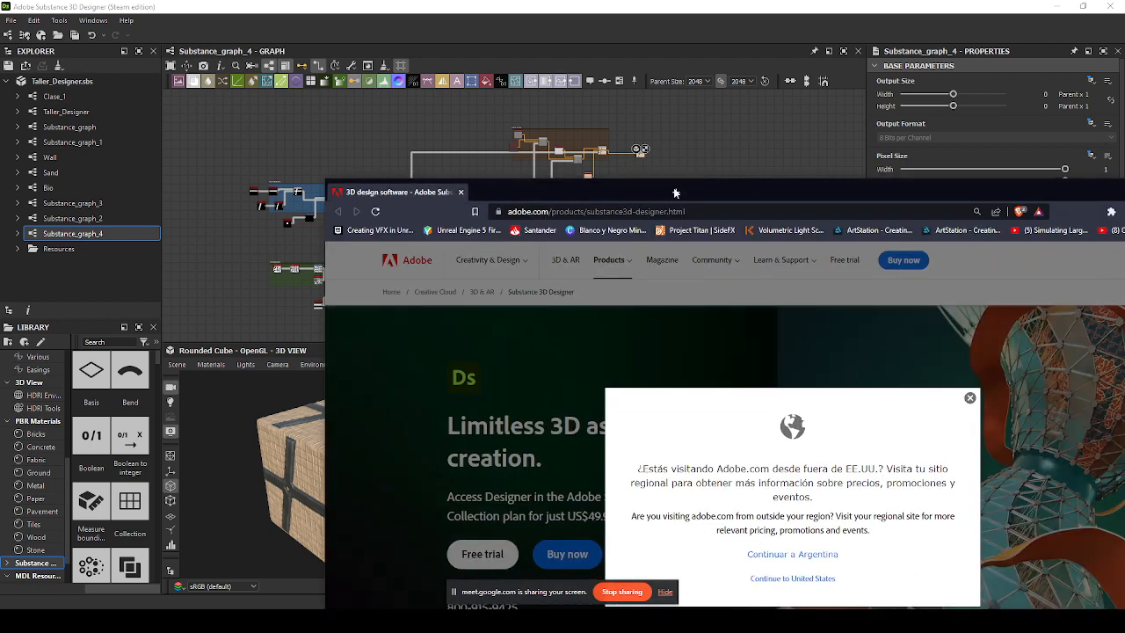
{"action": "double_click", "coordinate": [683, 187]}
{"action": "left_click", "coordinate": [563, 391]}
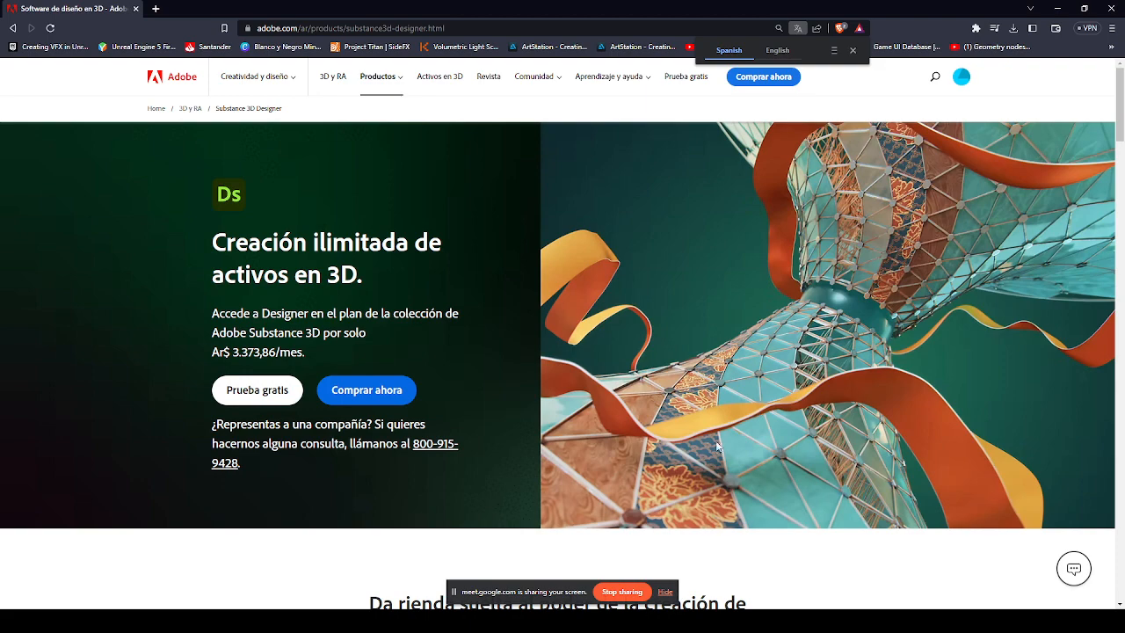
{"action": "left_click", "coordinate": [667, 591]}
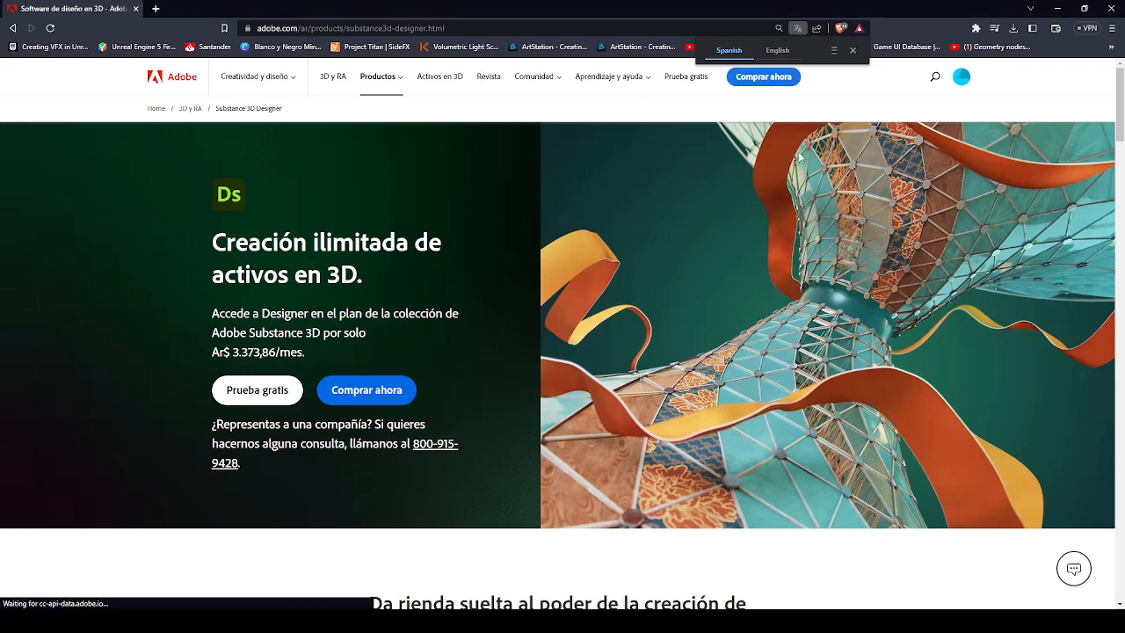
{"action": "left_click", "coordinate": [855, 53]}
Examine the feature sections of the Substance 3D Designer page, from the fundamentals video to the non-destructive workflow and material combinations.
{"action": "scroll", "coordinate": [662, 208], "scroll_direction": "down", "scroll_amount": 1}
{"action": "scroll", "coordinate": [399, 145], "scroll_direction": "up", "scroll_amount": 1}
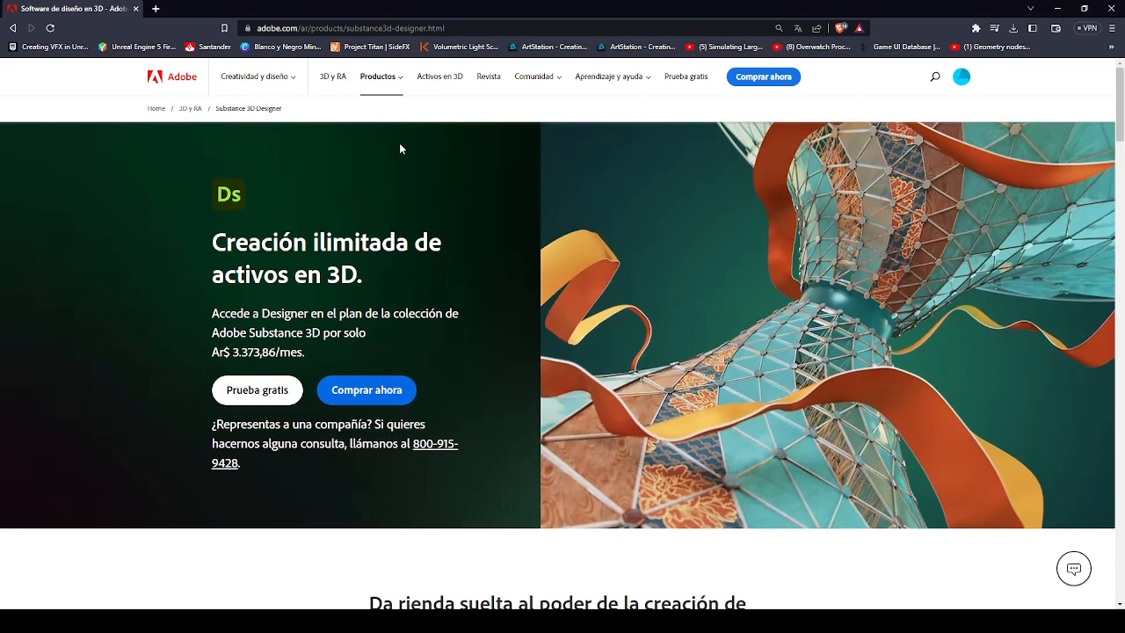
{"action": "scroll", "coordinate": [399, 145], "scroll_direction": "down", "scroll_amount": 1}
{"action": "scroll", "coordinate": [399, 148], "scroll_direction": "down", "scroll_amount": 6}
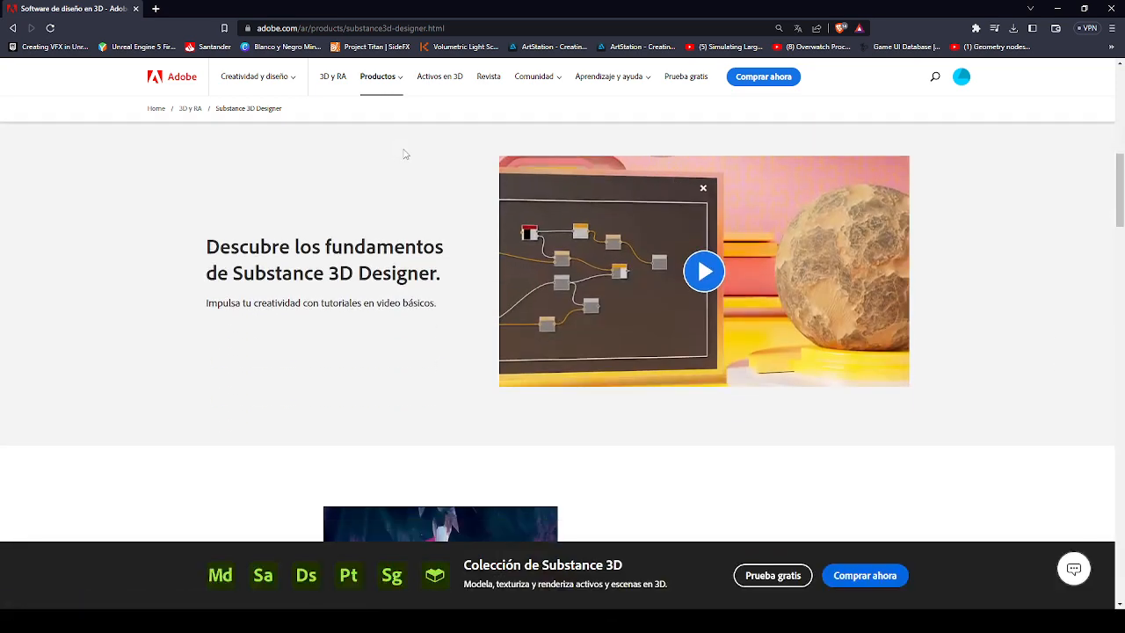
{"action": "scroll", "coordinate": [713, 278], "scroll_direction": "down", "scroll_amount": 3}
{"action": "scroll", "coordinate": [717, 281], "scroll_direction": "down", "scroll_amount": 1}
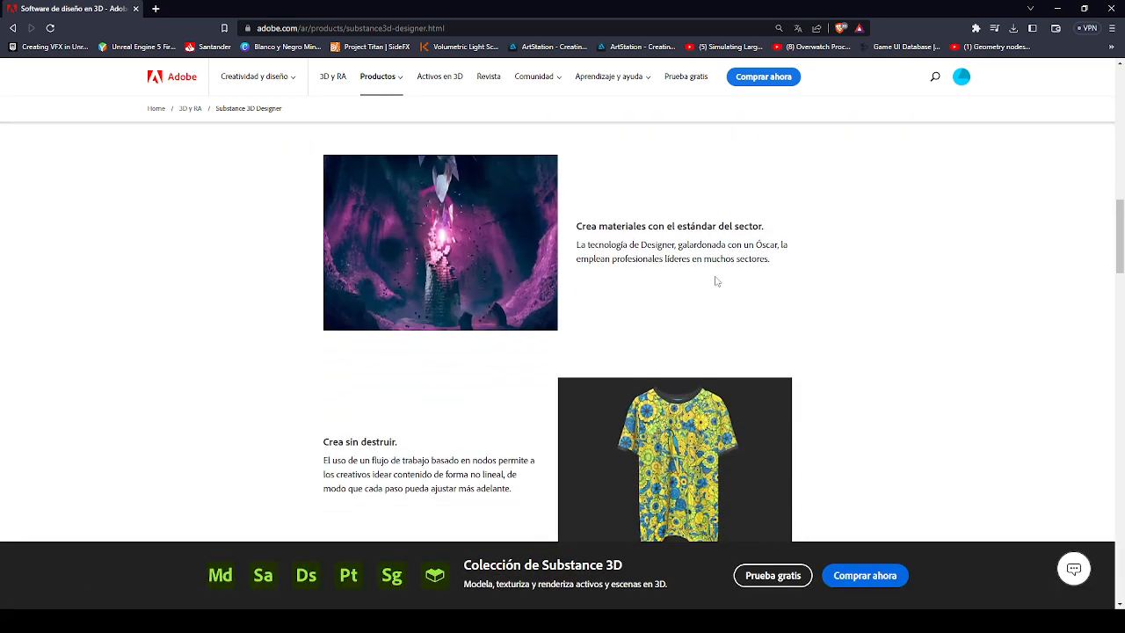
{"action": "scroll", "coordinate": [716, 282], "scroll_direction": "down", "scroll_amount": 2}
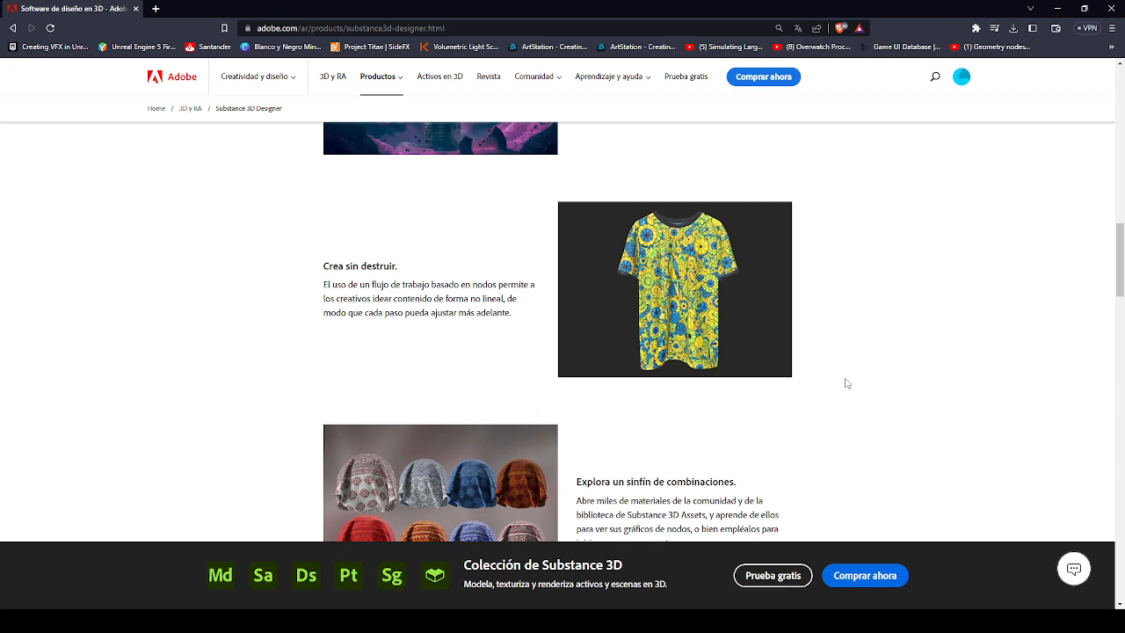
{"action": "scroll", "coordinate": [873, 422], "scroll_direction": "down", "scroll_amount": 2}
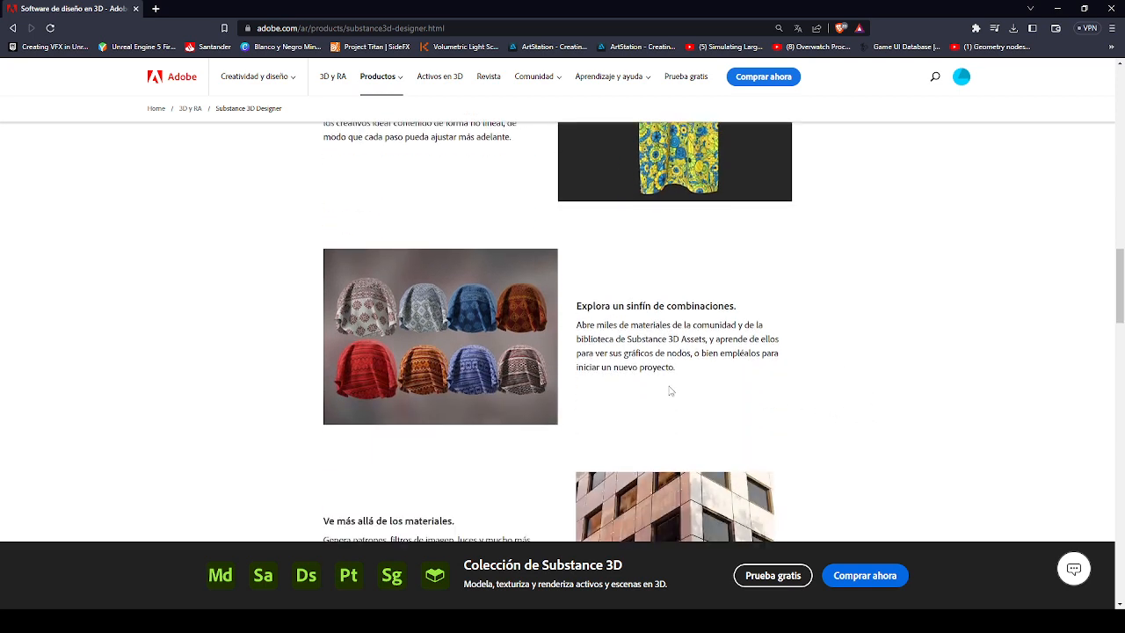
{"action": "scroll", "coordinate": [664, 321], "scroll_direction": "up", "scroll_amount": 1}
{"action": "middle_click", "coordinate": [908, 264]}
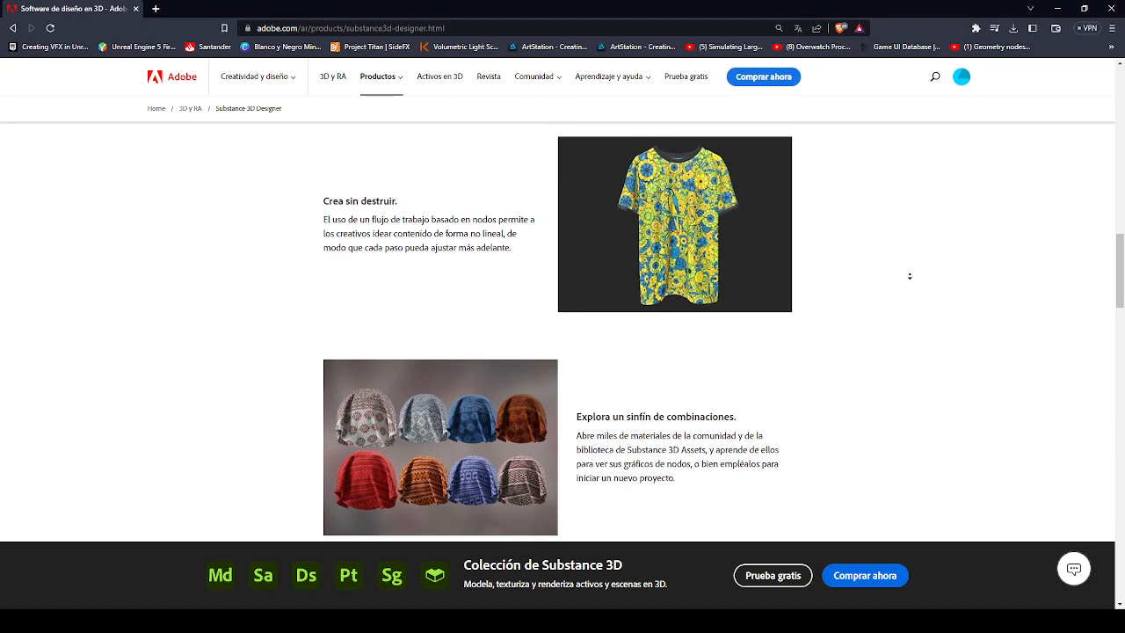
{"action": "middle_click", "coordinate": [910, 275]}
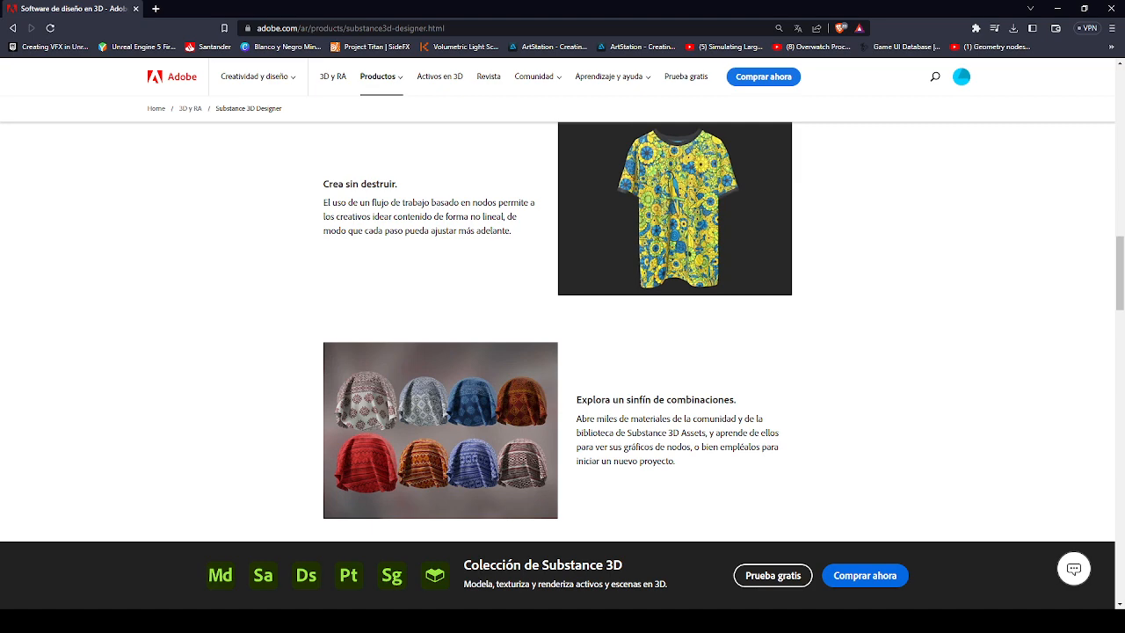
{"action": "scroll", "coordinate": [864, 326], "scroll_direction": "down", "scroll_amount": 2}
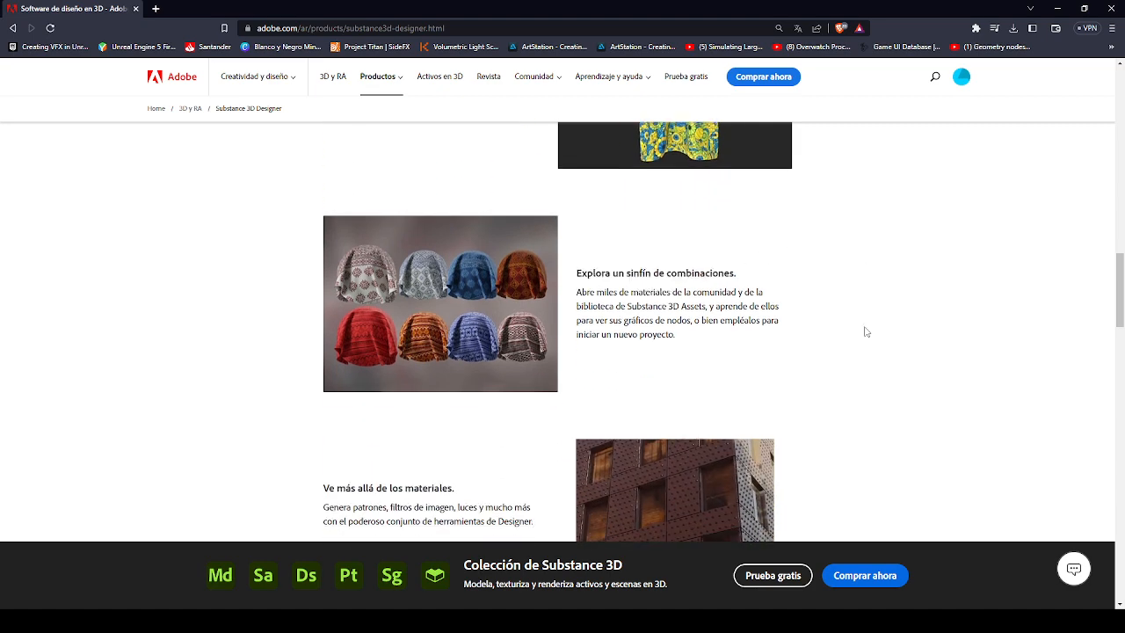
{"action": "scroll", "coordinate": [865, 332], "scroll_direction": "up", "scroll_amount": 2}
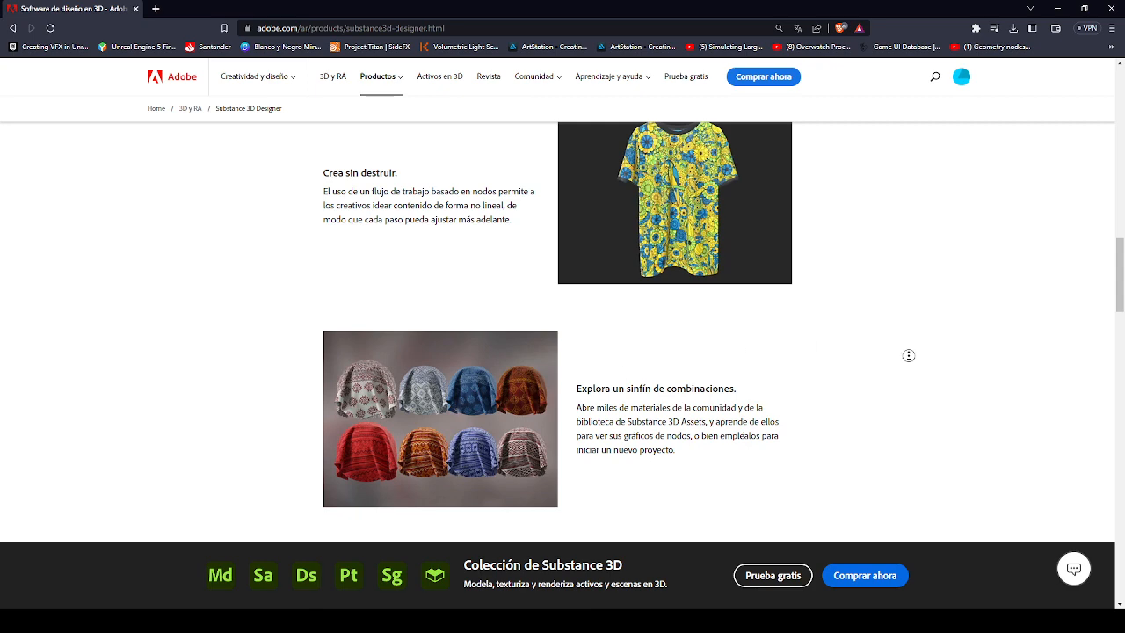
{"action": "scroll", "coordinate": [910, 378], "scroll_direction": "down", "scroll_amount": 5}
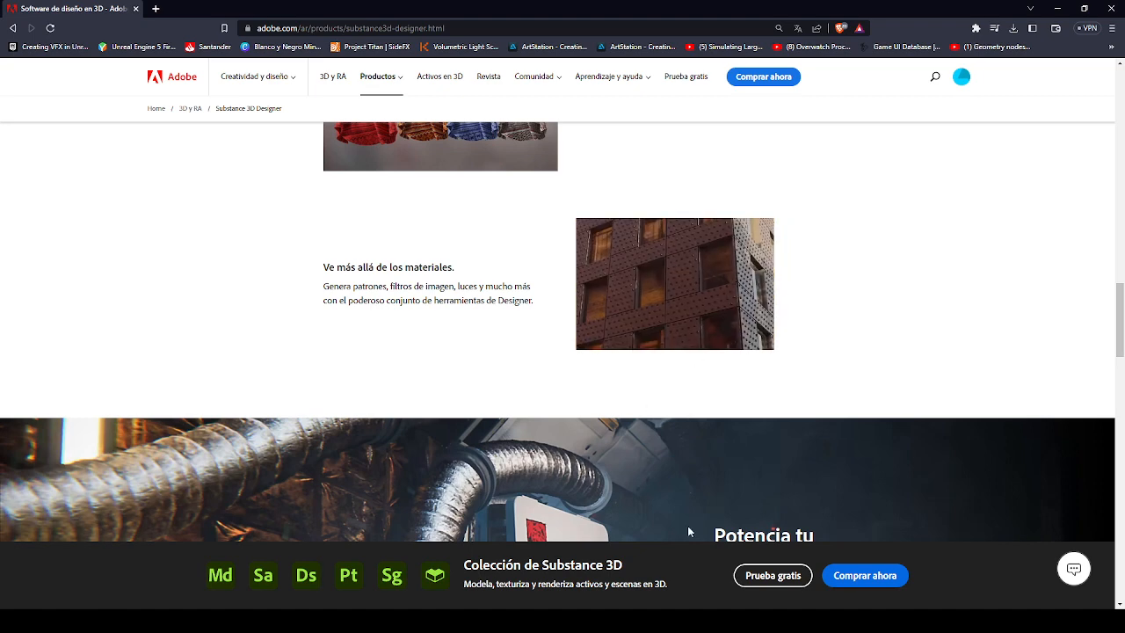
Enlarge the page to examine the changing building facade under "Ve más allá de los materiales", and reduce the zoom to 110%.
{"action": "right_click", "coordinate": [675, 316]}
{"action": "key", "text": "Escape"}
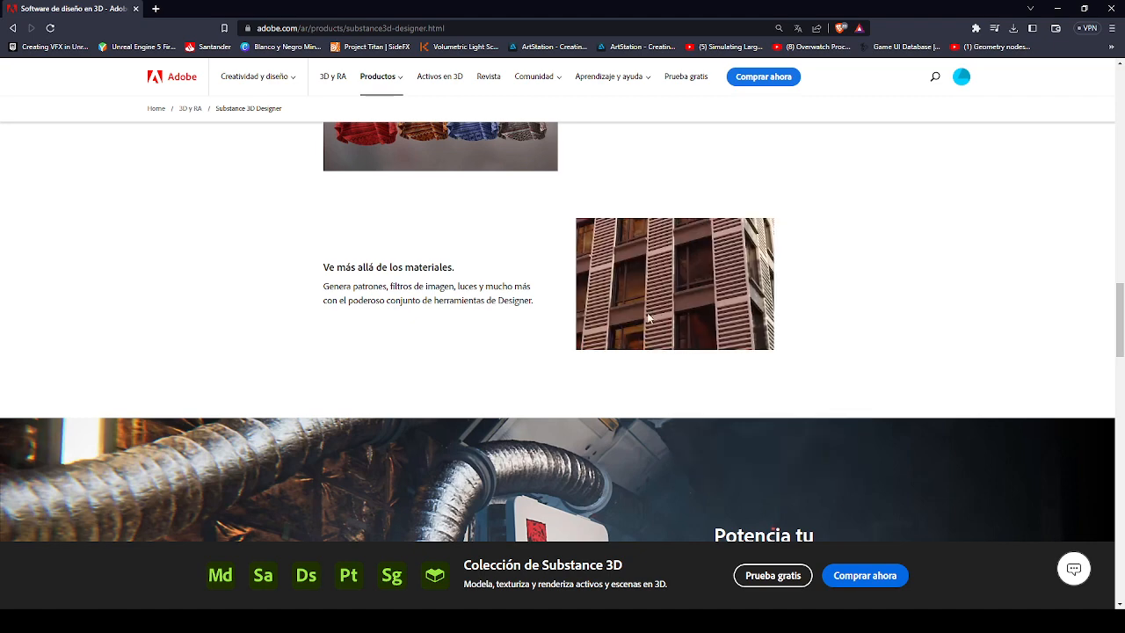
{"action": "scroll", "coordinate": [654, 306], "scroll_direction": "up", "scroll_amount": 3, "text": "ctrl"}
{"action": "scroll", "coordinate": [654, 308], "scroll_direction": "up", "scroll_amount": 1, "text": "ctrl"}
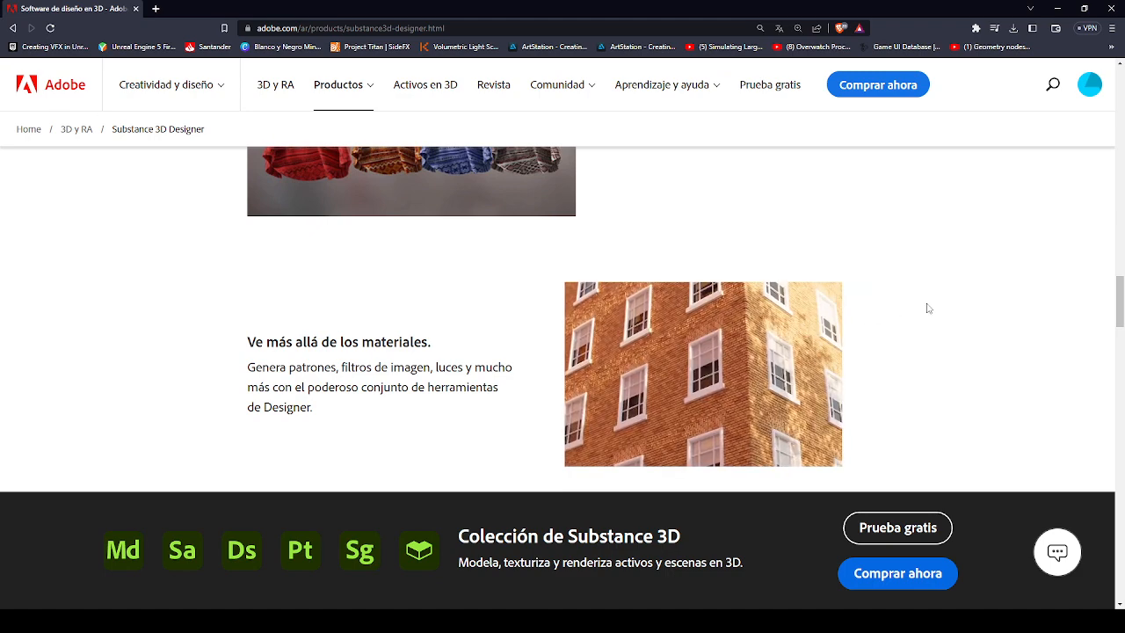
{"action": "scroll", "coordinate": [925, 300], "scroll_direction": "down", "scroll_amount": 1}
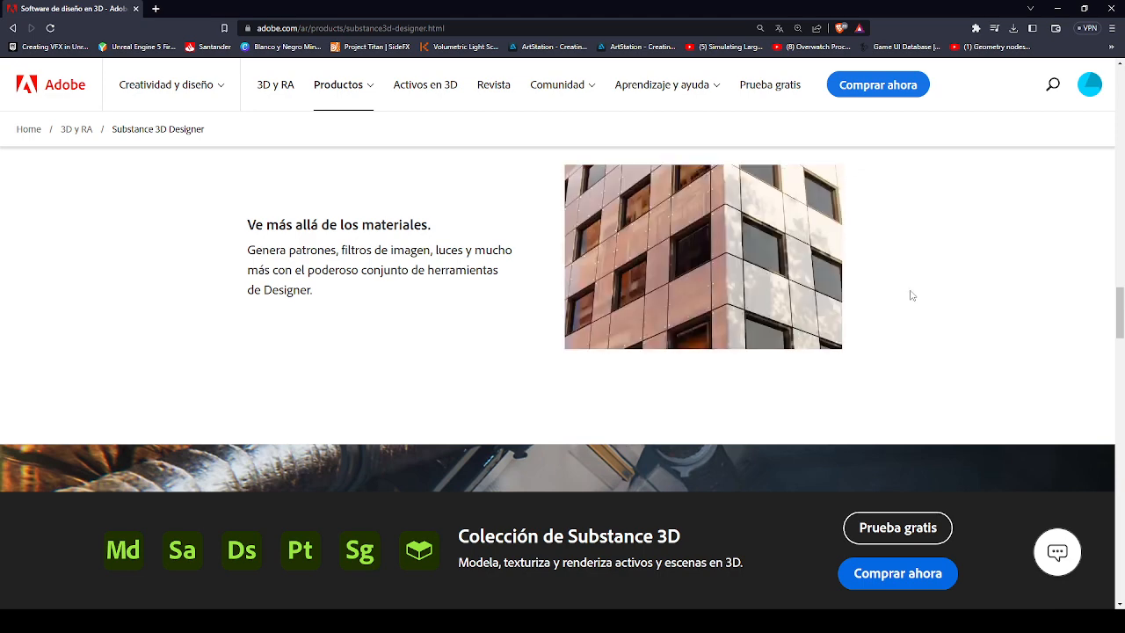
{"action": "scroll", "coordinate": [912, 295], "scroll_direction": "down", "scroll_amount": 1}
{"action": "scroll", "coordinate": [908, 294], "scroll_direction": "up", "scroll_amount": 1}
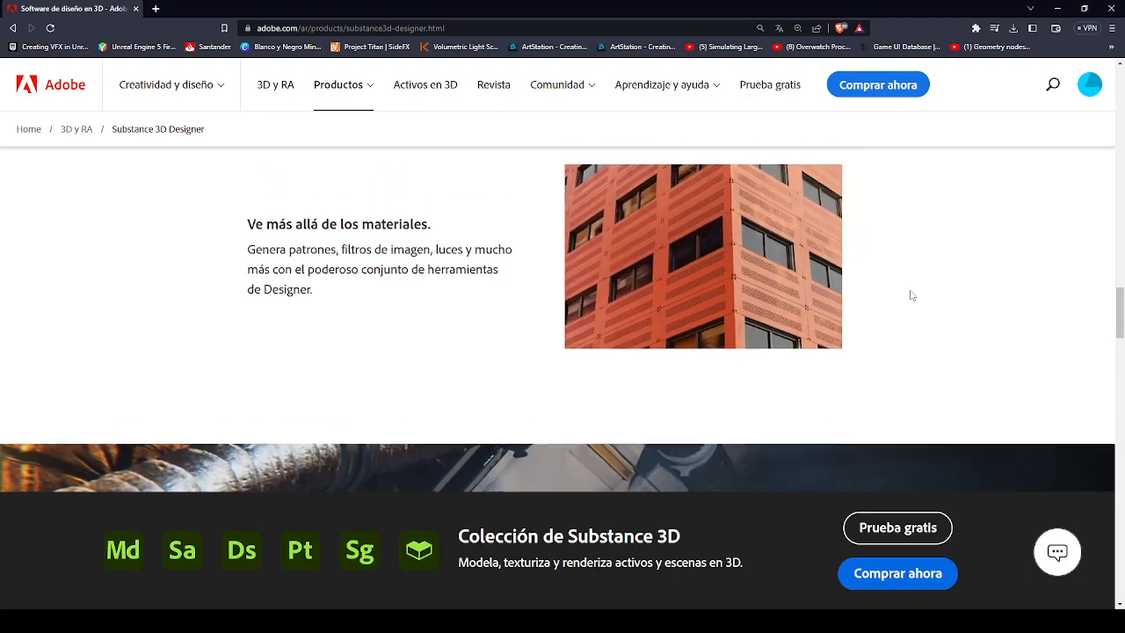
{"action": "scroll", "coordinate": [882, 294], "scroll_direction": "down", "scroll_amount": 3}
{"action": "scroll", "coordinate": [882, 280], "scroll_direction": "down", "scroll_amount": 2, "text": "ctrl"}
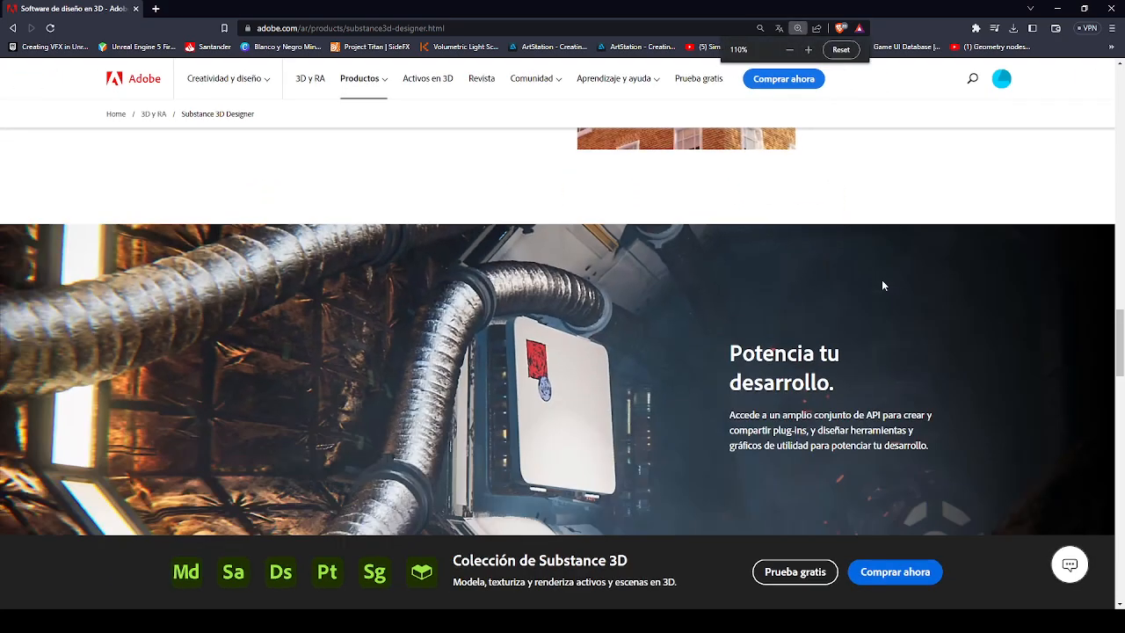
Look through the purchase plans and the range of Substance 3D applications, and return to the Designer offer that heads the page.
{"action": "scroll", "coordinate": [881, 280], "scroll_direction": "down", "scroll_amount": 10}
{"action": "scroll", "coordinate": [888, 293], "scroll_direction": "down", "scroll_amount": 15}
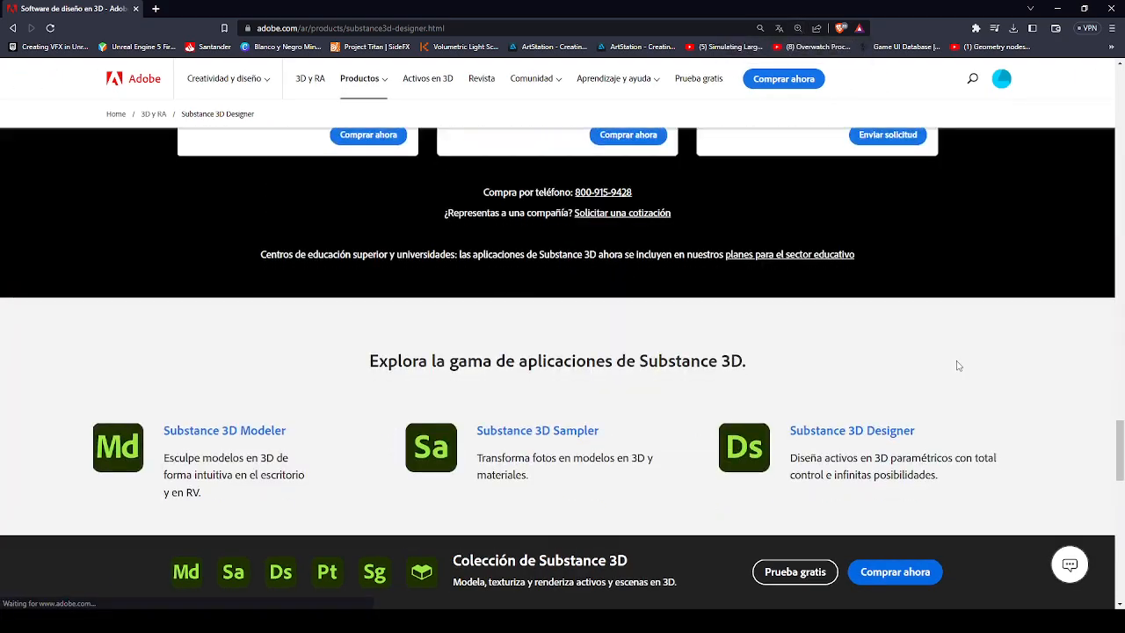
{"action": "middle_click", "coordinate": [981, 414]}
{"action": "middle_click_drag", "start_coordinate": [981, 415], "coordinate": [958, 216]}
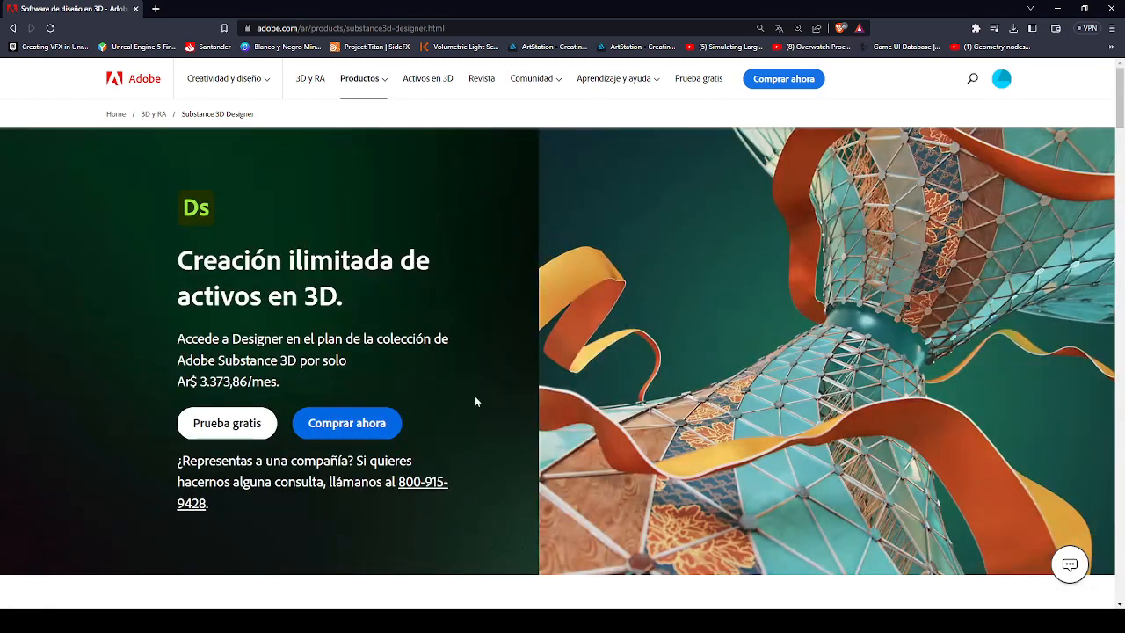
{"action": "scroll", "coordinate": [474, 399], "scroll_direction": "down", "scroll_amount": 1}
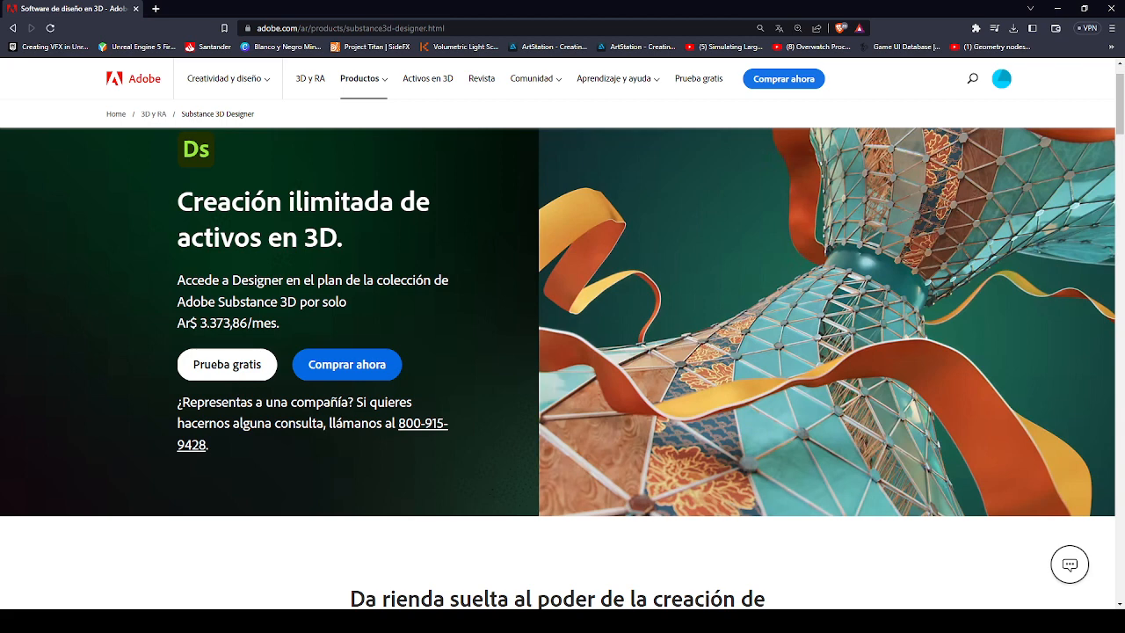
Switch back to Substance 3D Designer and view the Clase_1, Taller_Designer, Substance_graph and Substance_graph_1 graphs one after another.
{"action": "key", "text": "alt+Tab"}
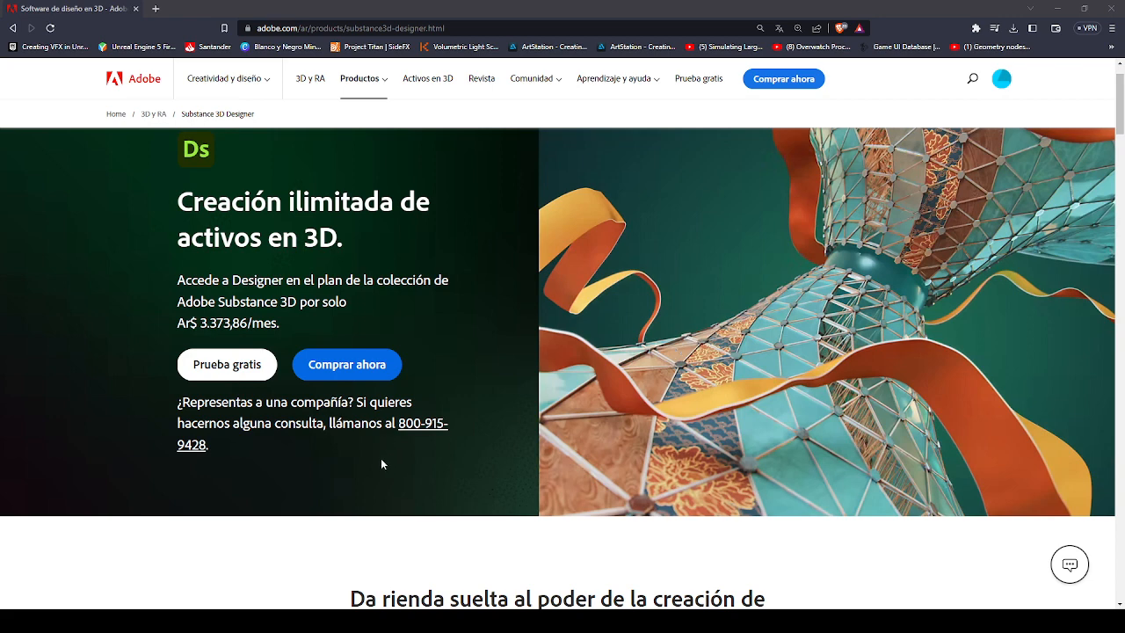
{"action": "mouse_move", "coordinate": [101, 621]}
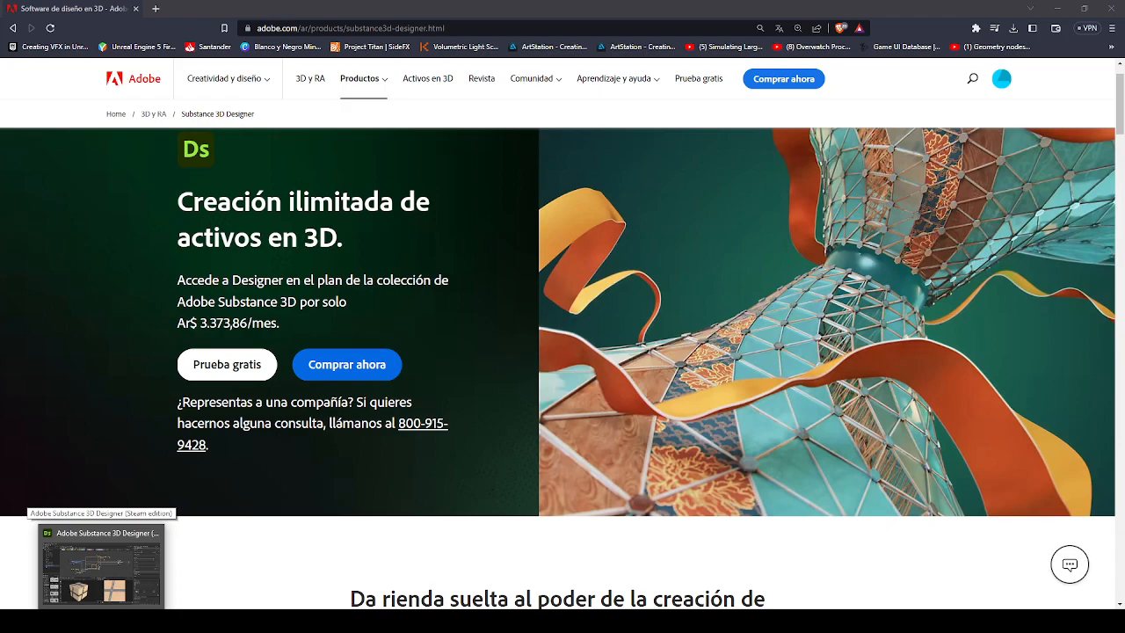
{"action": "left_click", "coordinate": [101, 567]}
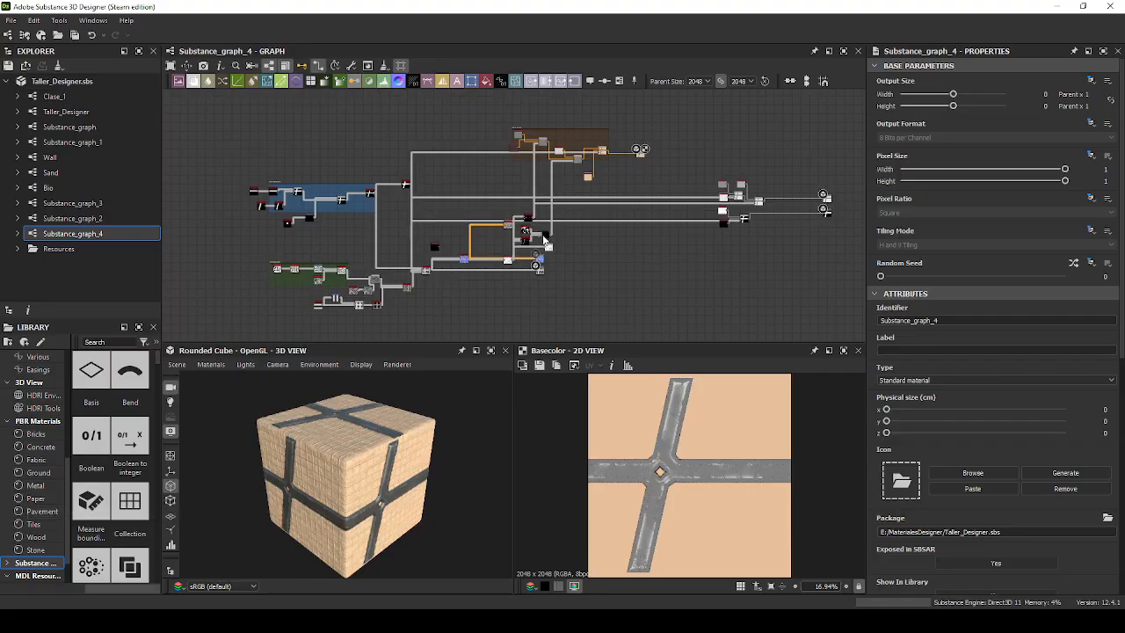
{"action": "left_click", "coordinate": [65, 98]}
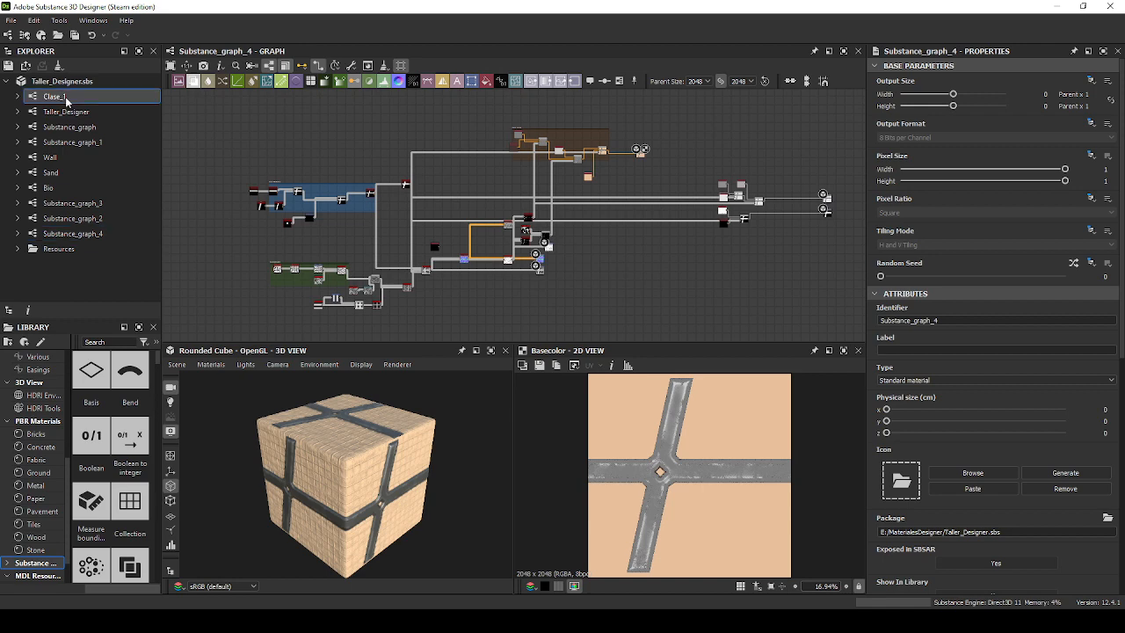
{"action": "double_click", "coordinate": [65, 97]}
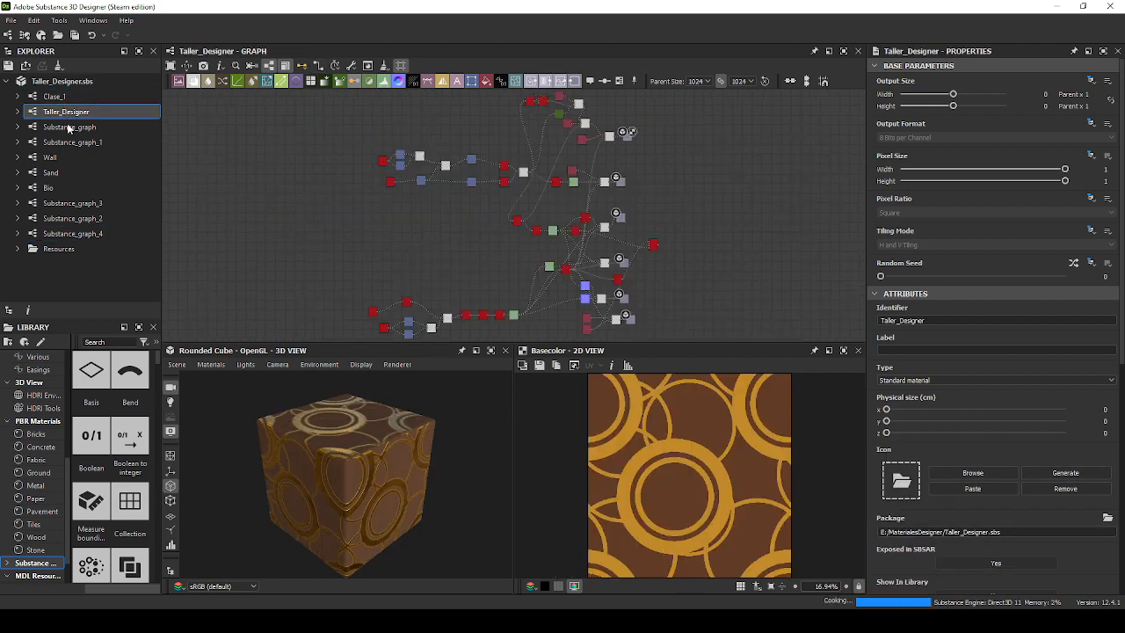
{"action": "left_click", "coordinate": [67, 127]}
{"action": "double_click", "coordinate": [67, 142]}
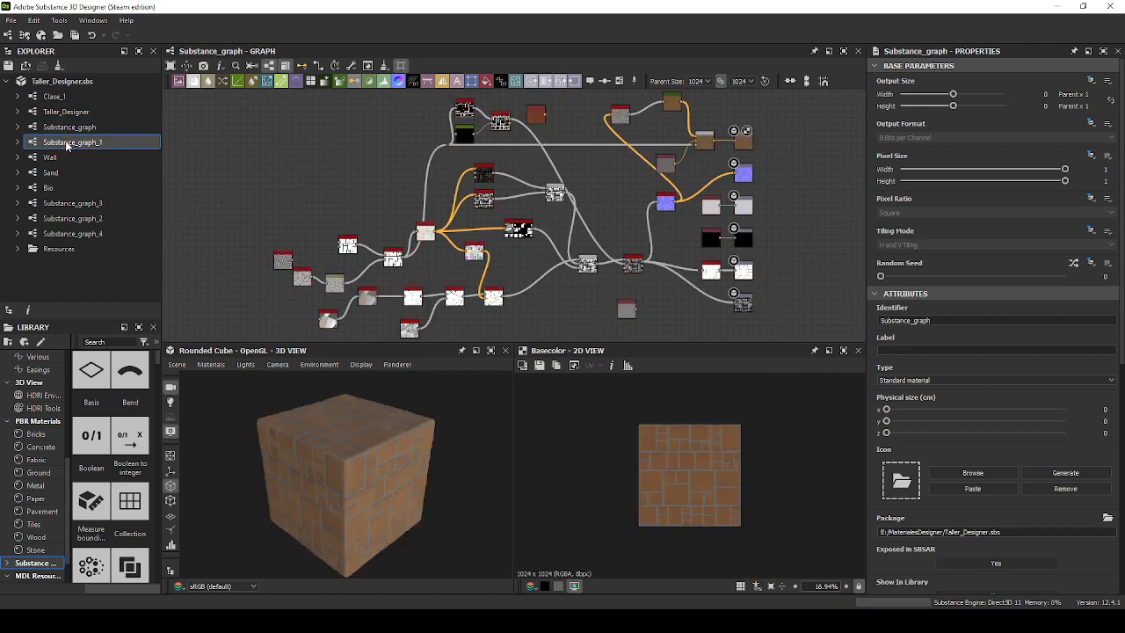
Select the Wall graph in the package, and inspect Substance_graph_1's material on the 3D cube and its full node network.
{"action": "left_click", "coordinate": [62, 157]}
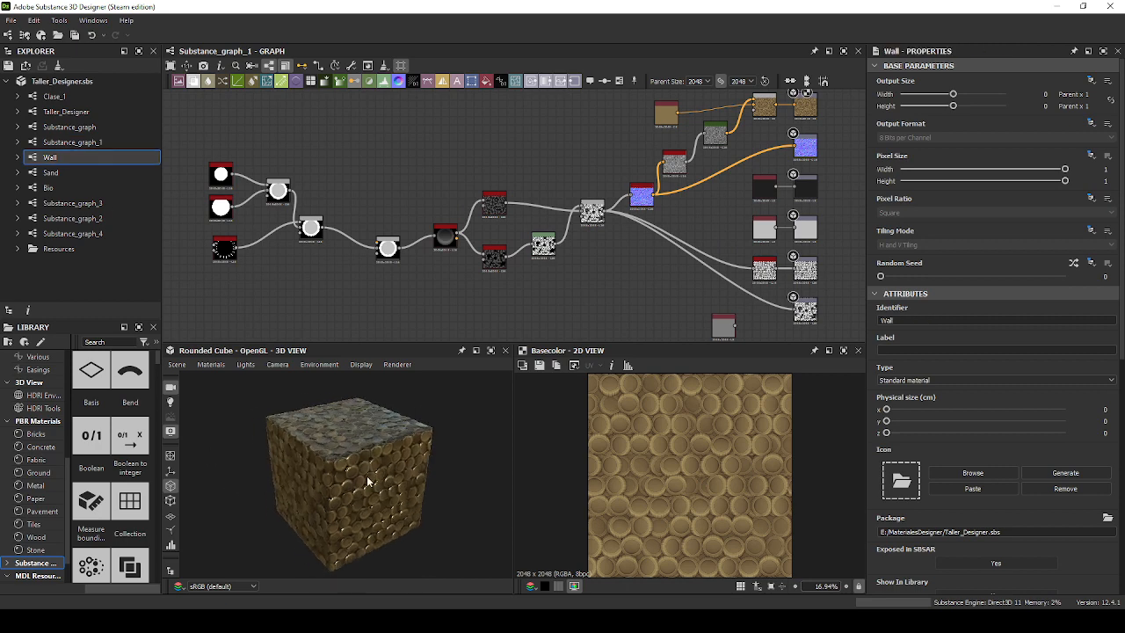
{"action": "left_click_drag", "start_coordinate": [403, 502], "coordinate": [434, 502]}
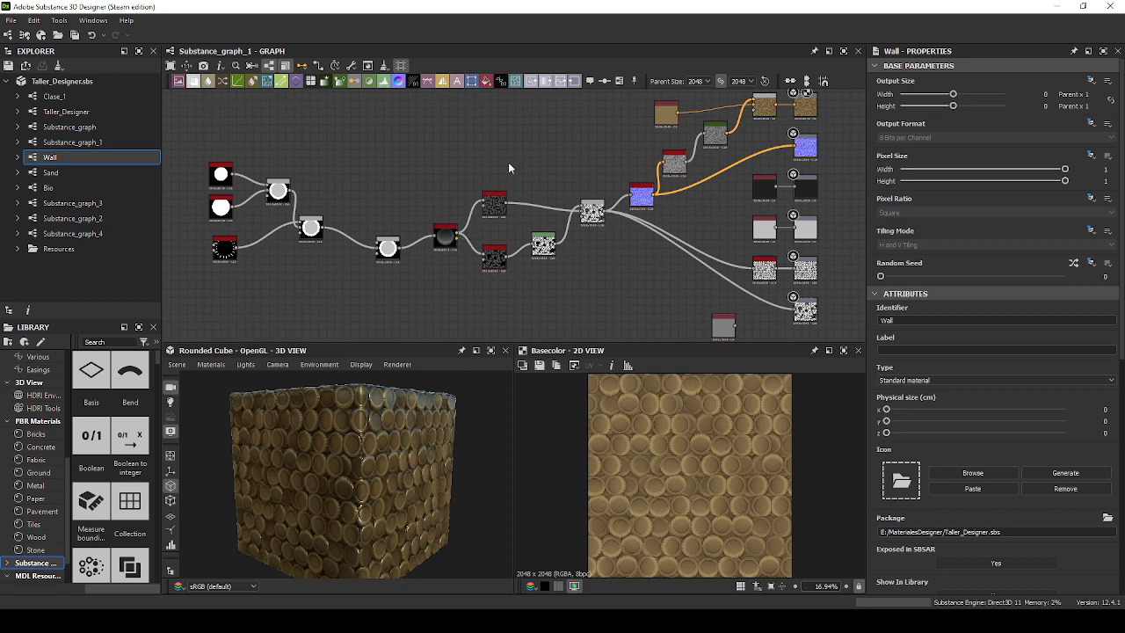
{"action": "scroll", "coordinate": [519, 164], "scroll_direction": "down", "scroll_amount": 4}
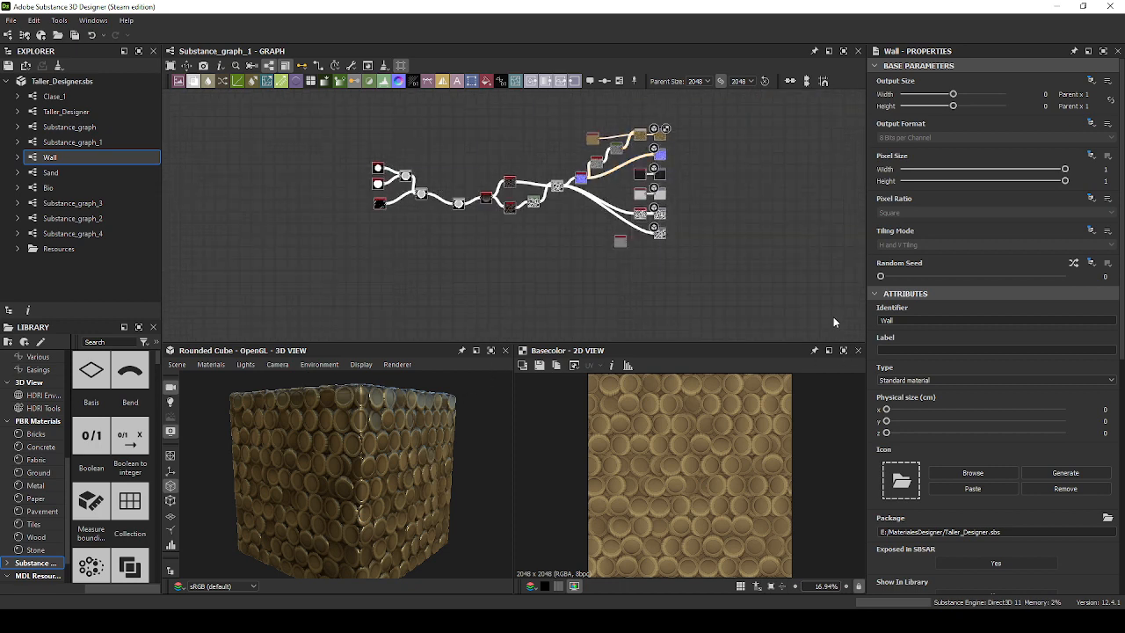
{"action": "scroll", "coordinate": [833, 317], "scroll_direction": "up", "scroll_amount": 2}
{"action": "scroll", "coordinate": [855, 336], "scroll_direction": "up", "scroll_amount": 1}
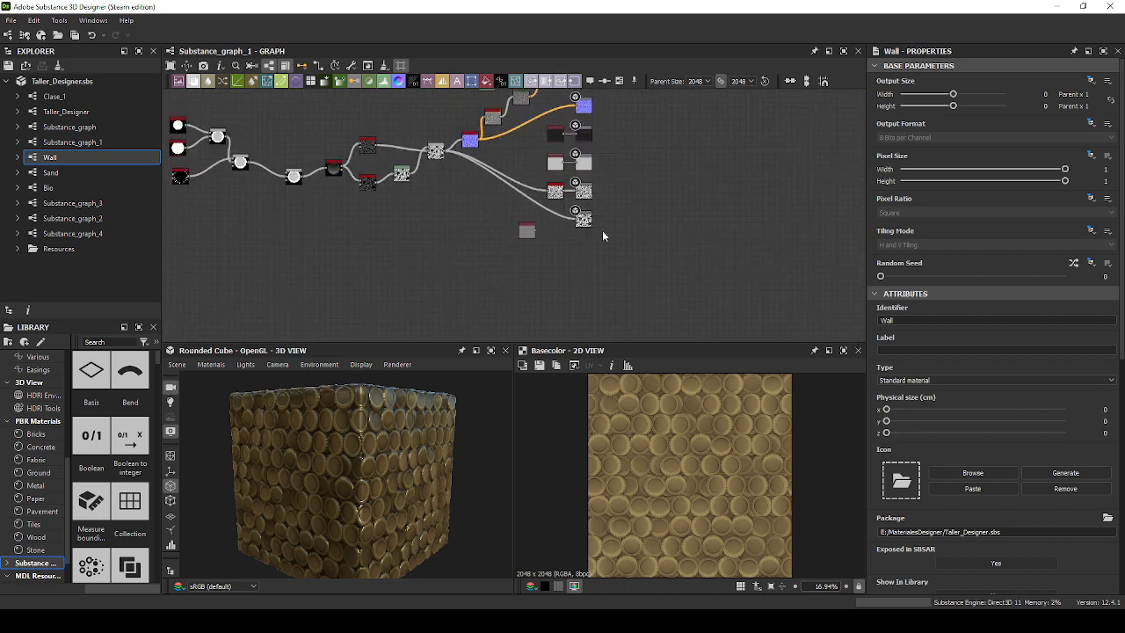
{"action": "middle_click_drag", "start_coordinate": [180, 140], "coordinate": [351, 193]}
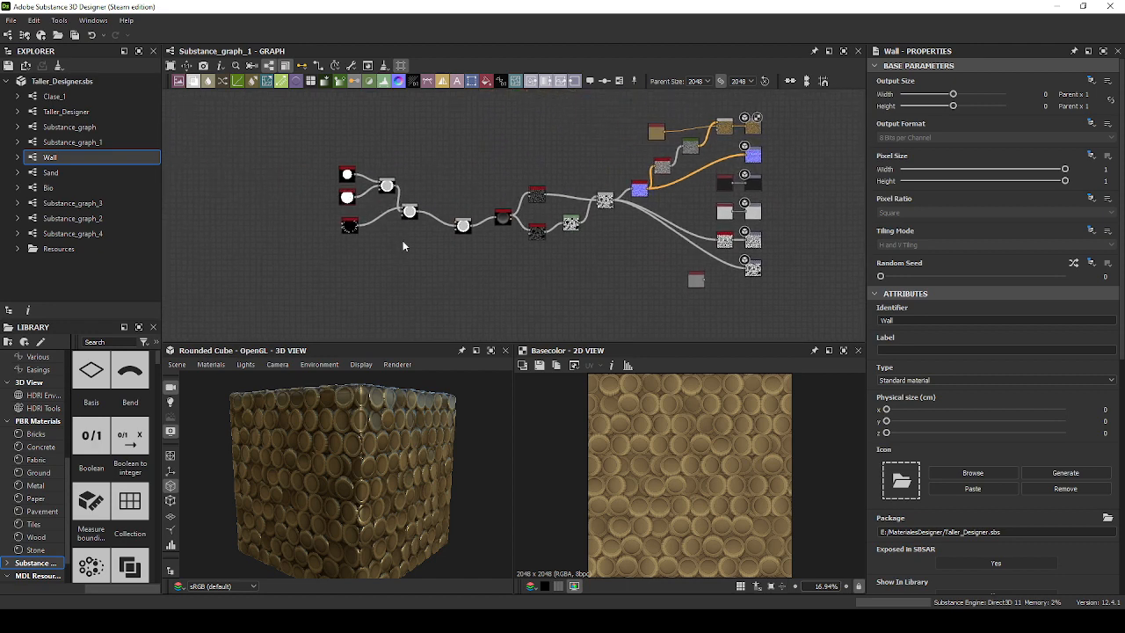
Start creating a new Substance graph.
{"action": "left_click", "coordinate": [12, 21]}
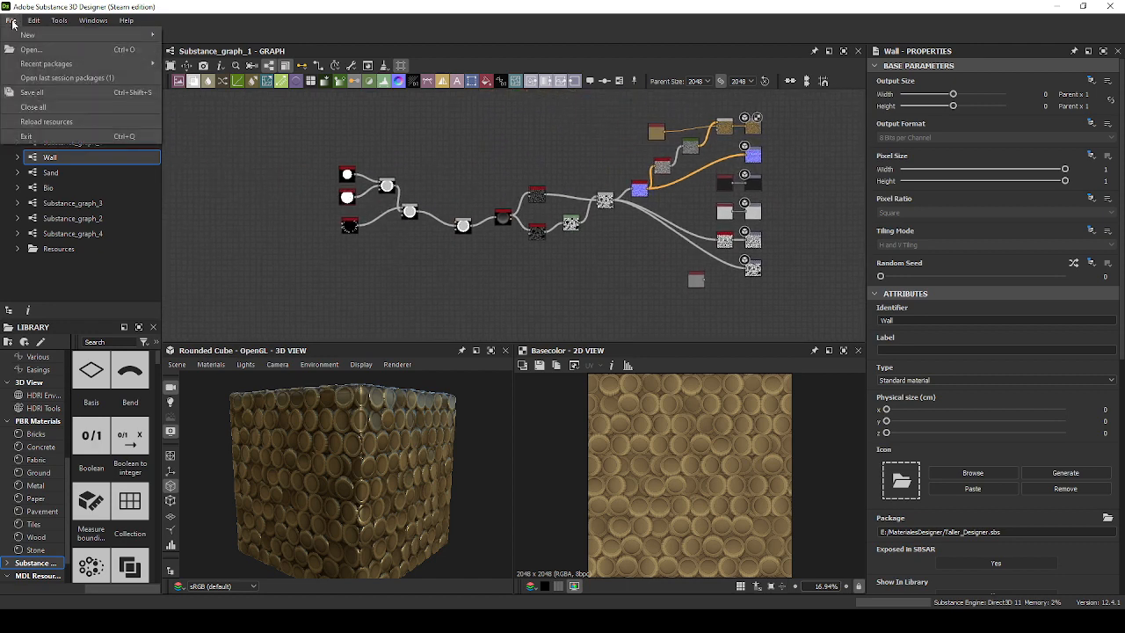
{"action": "mouse_move", "coordinate": [26, 37]}
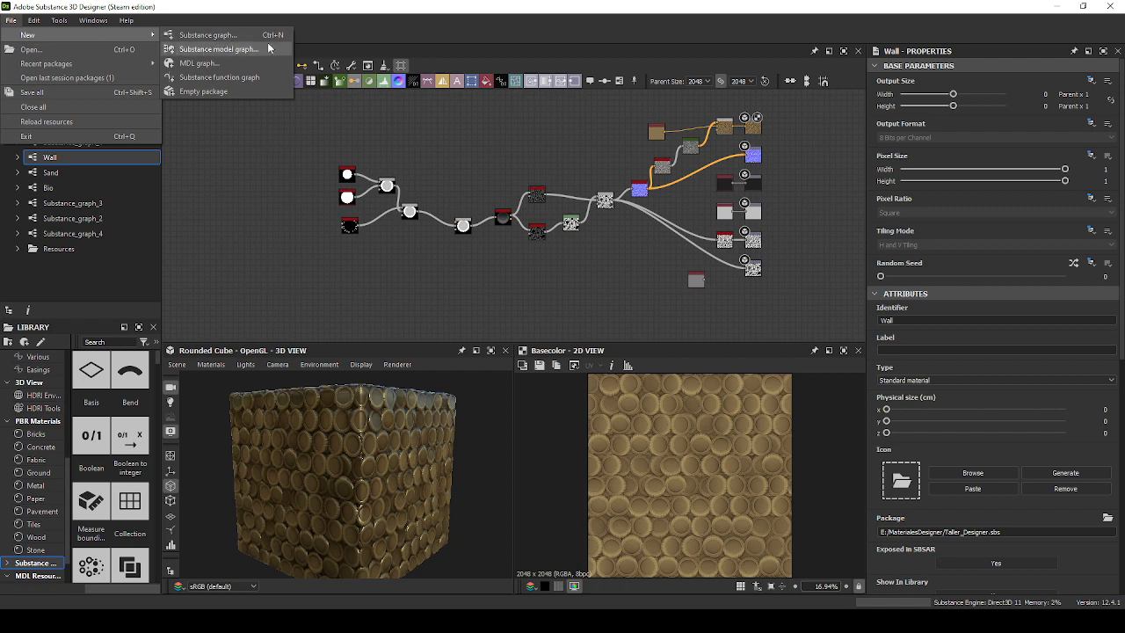
{"action": "left_click", "coordinate": [208, 35]}
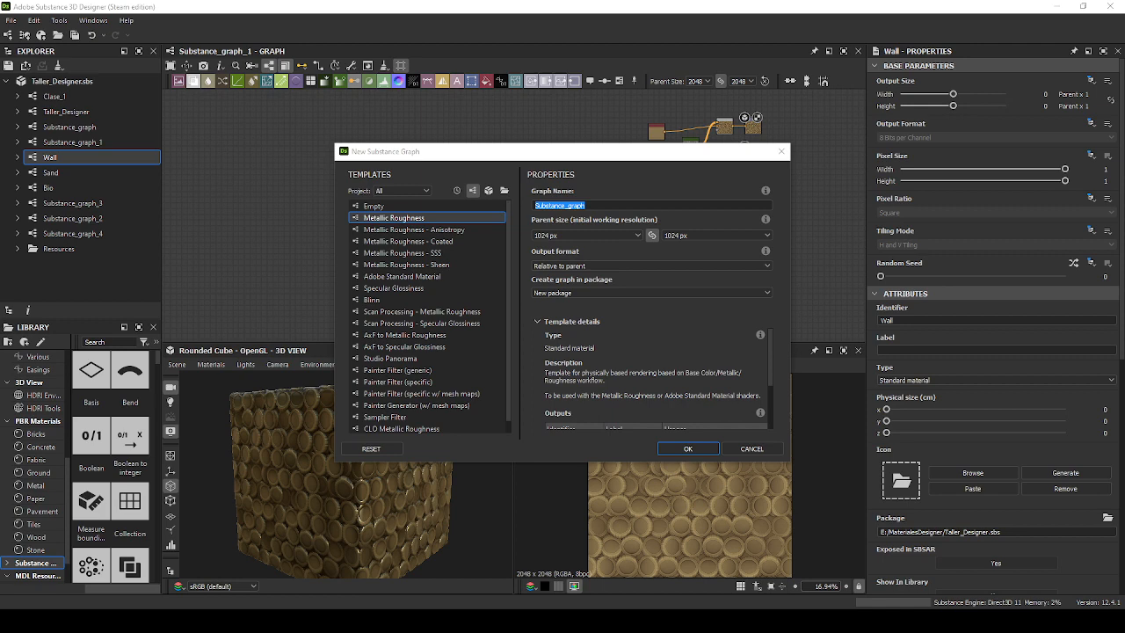
Compare the outputs offered by the Metallic Roughness templates for Sheen, SSS and Anisotropy.
{"action": "left_click", "coordinate": [436, 265]}
{"action": "scroll", "coordinate": [641, 370], "scroll_direction": "down", "scroll_amount": 3}
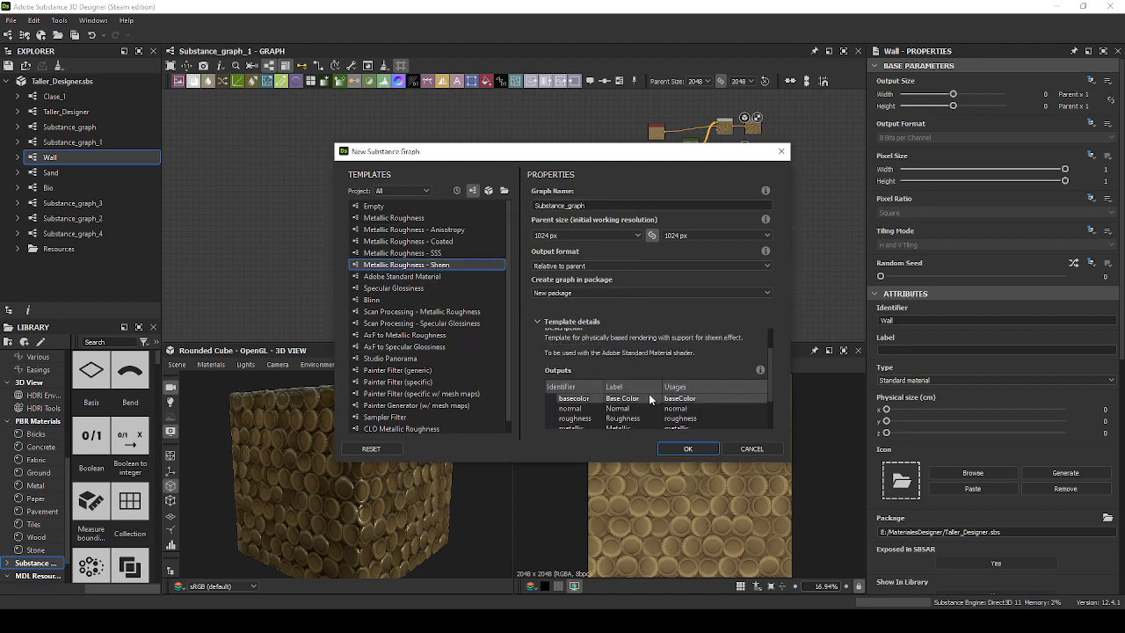
{"action": "scroll", "coordinate": [769, 404], "scroll_direction": "down", "scroll_amount": 1}
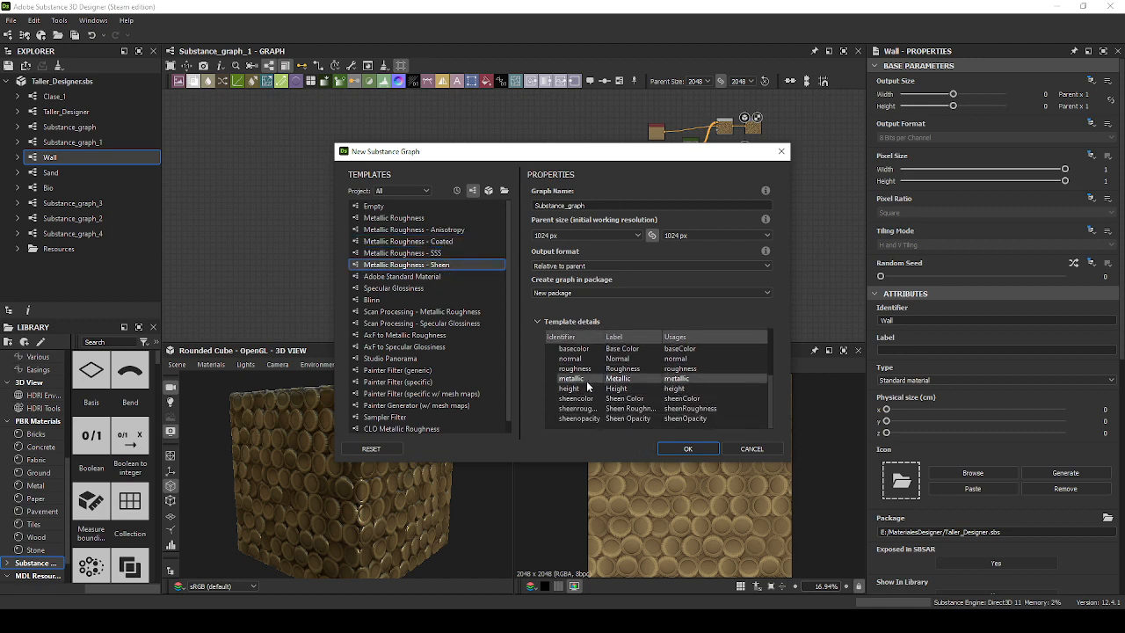
{"action": "left_click", "coordinate": [459, 253]}
{"action": "left_click", "coordinate": [464, 229]}
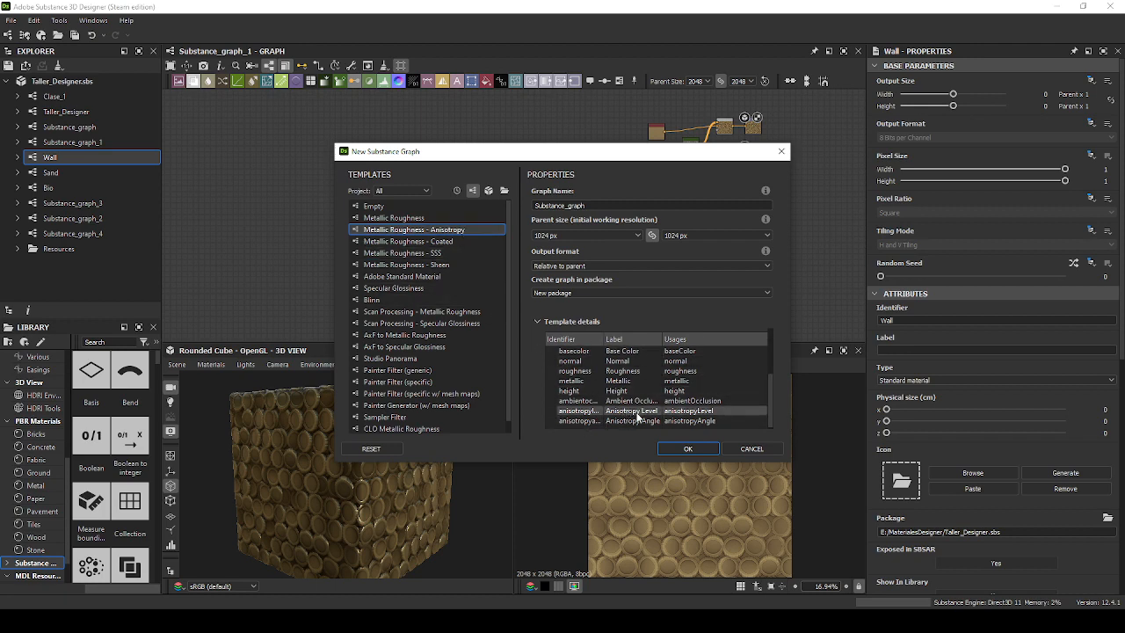
Choose the plain Metallic Roughness template and go through its outputs one by one, from base color to ambient occlusion.
{"action": "left_click", "coordinate": [425, 217]}
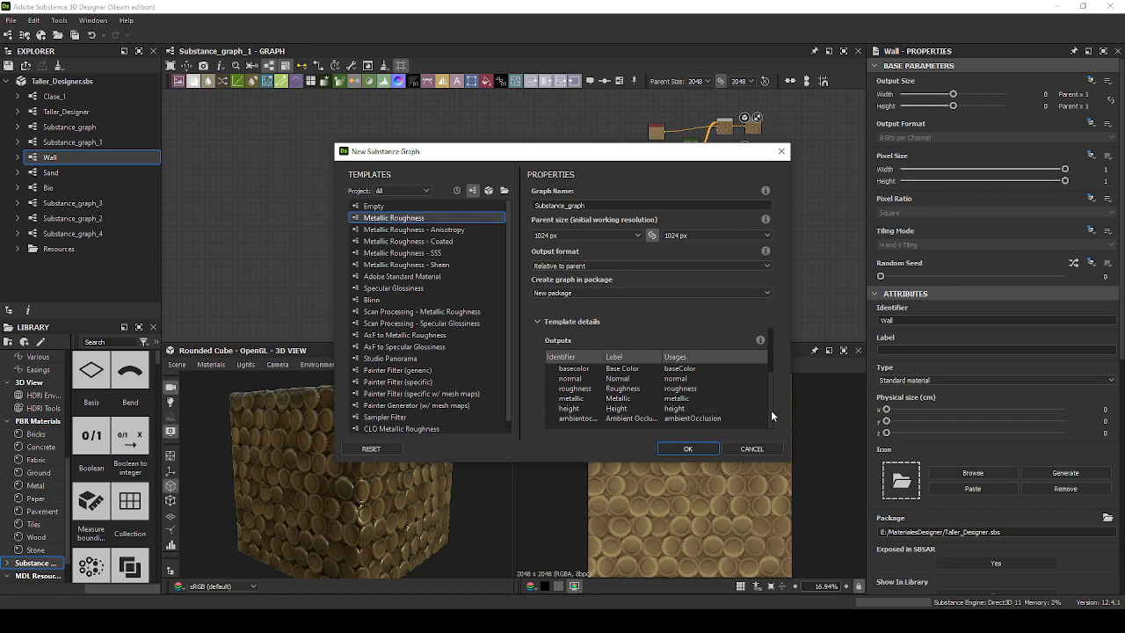
{"action": "scroll", "coordinate": [771, 409], "scroll_direction": "up", "scroll_amount": 1}
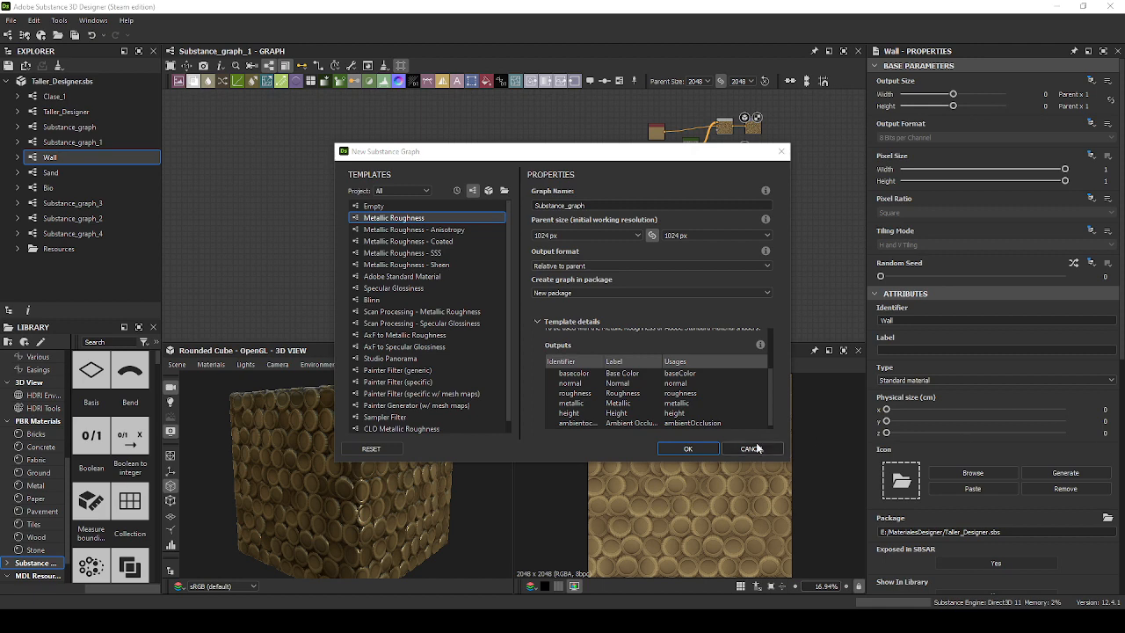
{"action": "scroll", "coordinate": [750, 419], "scroll_direction": "down", "scroll_amount": 1}
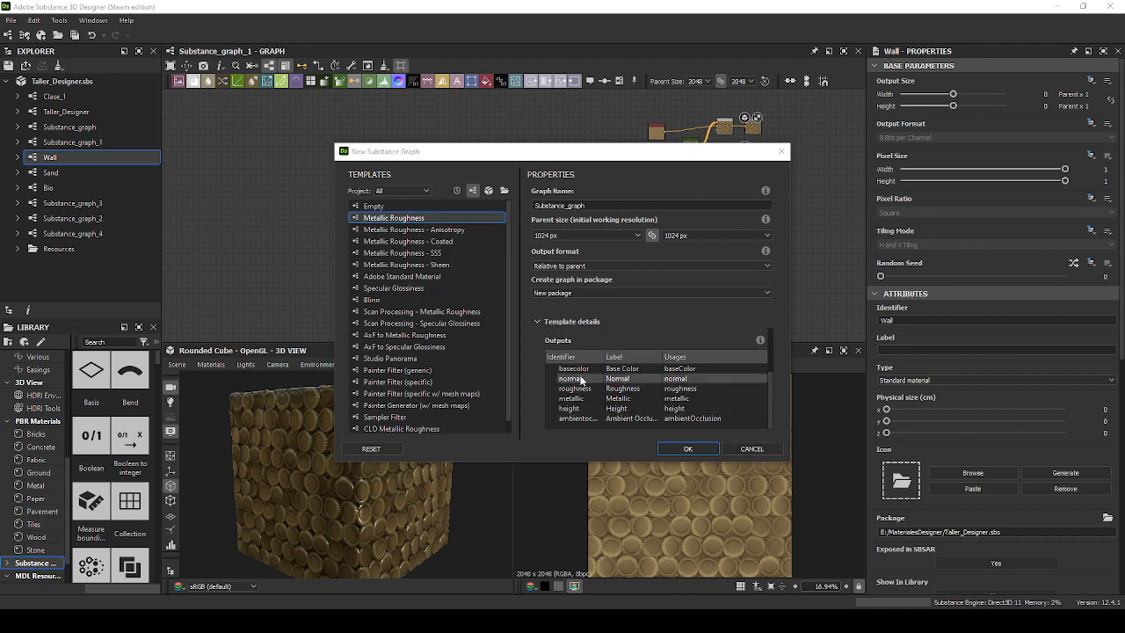
{"action": "left_click", "coordinate": [620, 368]}
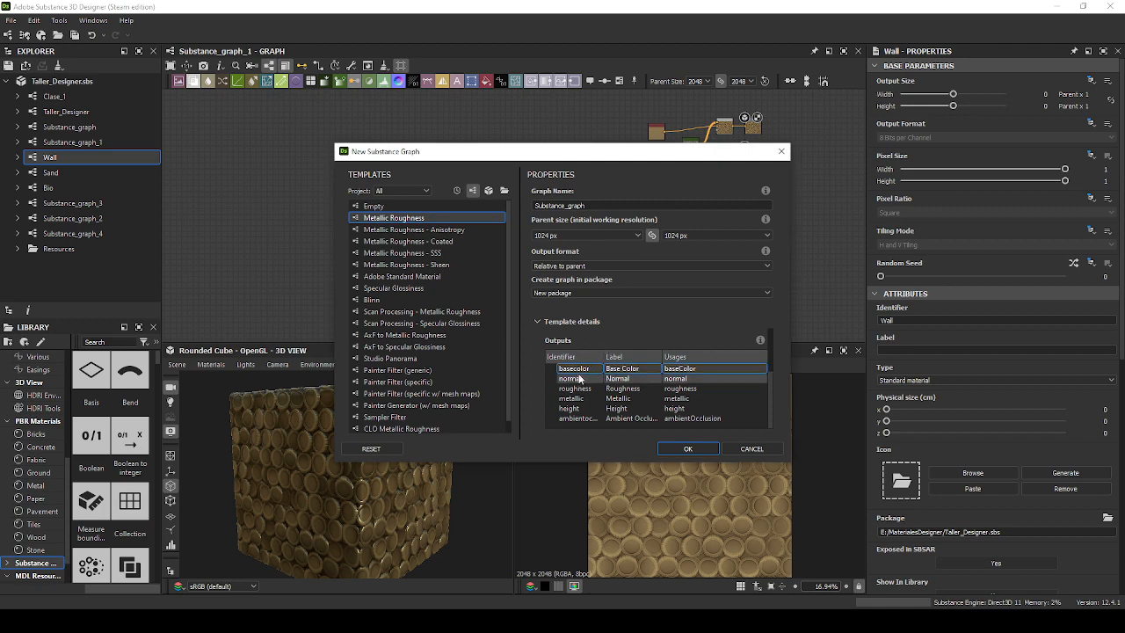
{"action": "left_click", "coordinate": [581, 380]}
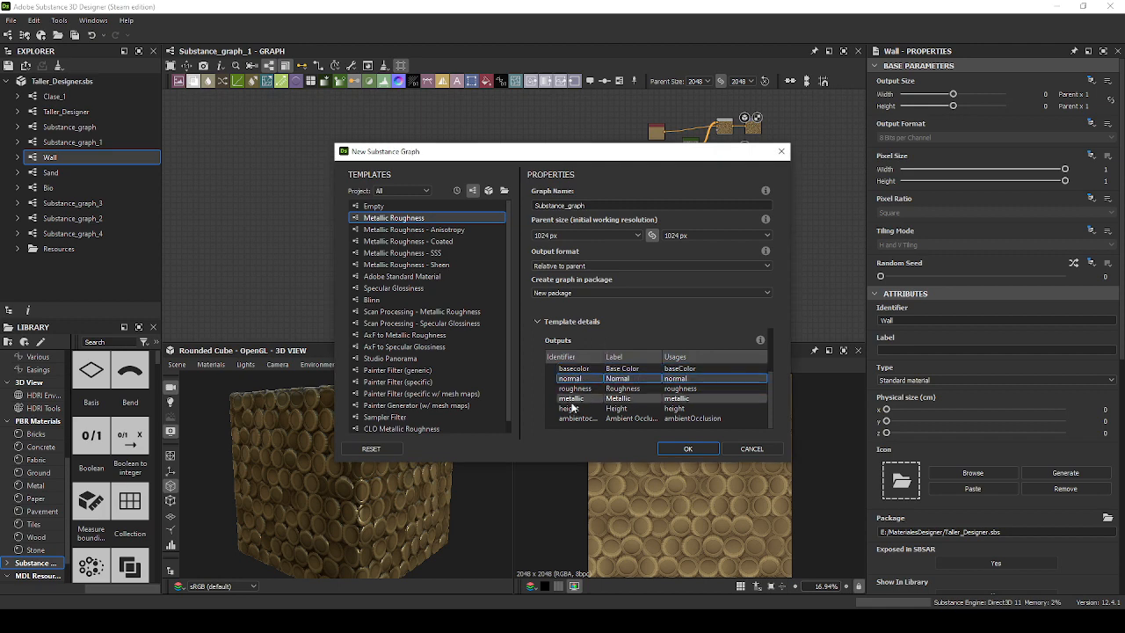
{"action": "left_click", "coordinate": [594, 390]}
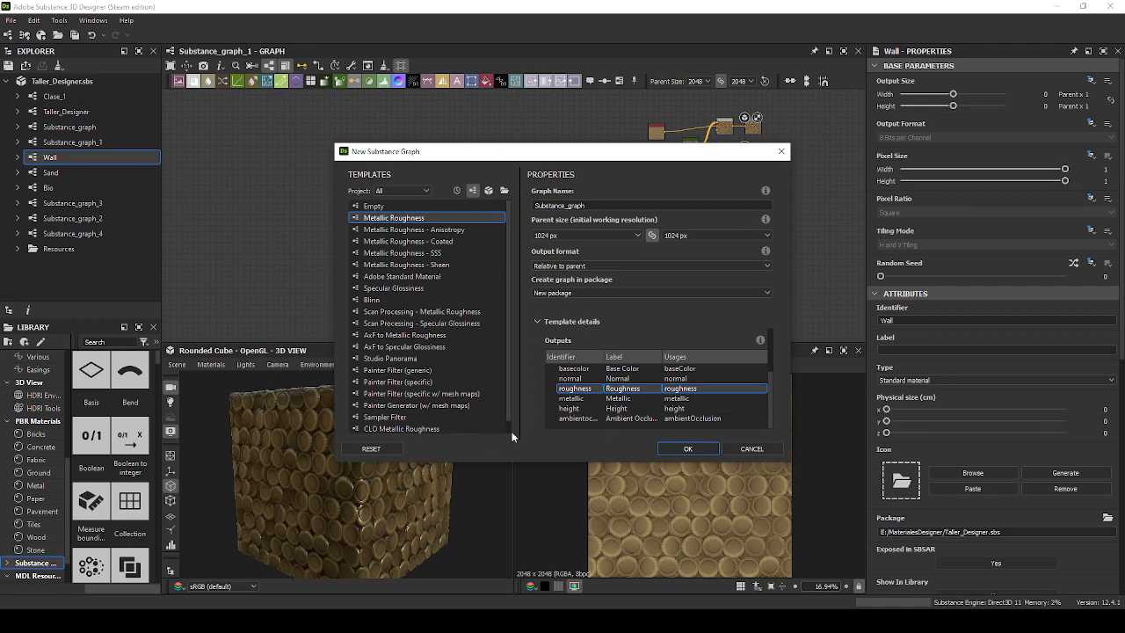
{"action": "left_click", "coordinate": [580, 399]}
{"action": "left_click", "coordinate": [592, 409]}
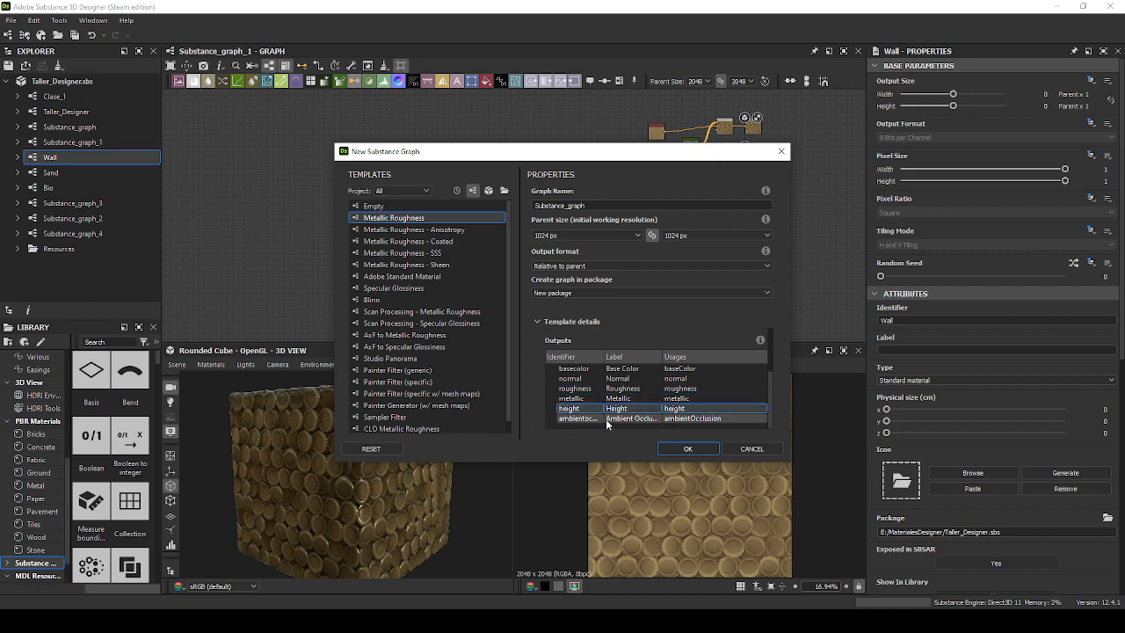
{"action": "left_click", "coordinate": [611, 419]}
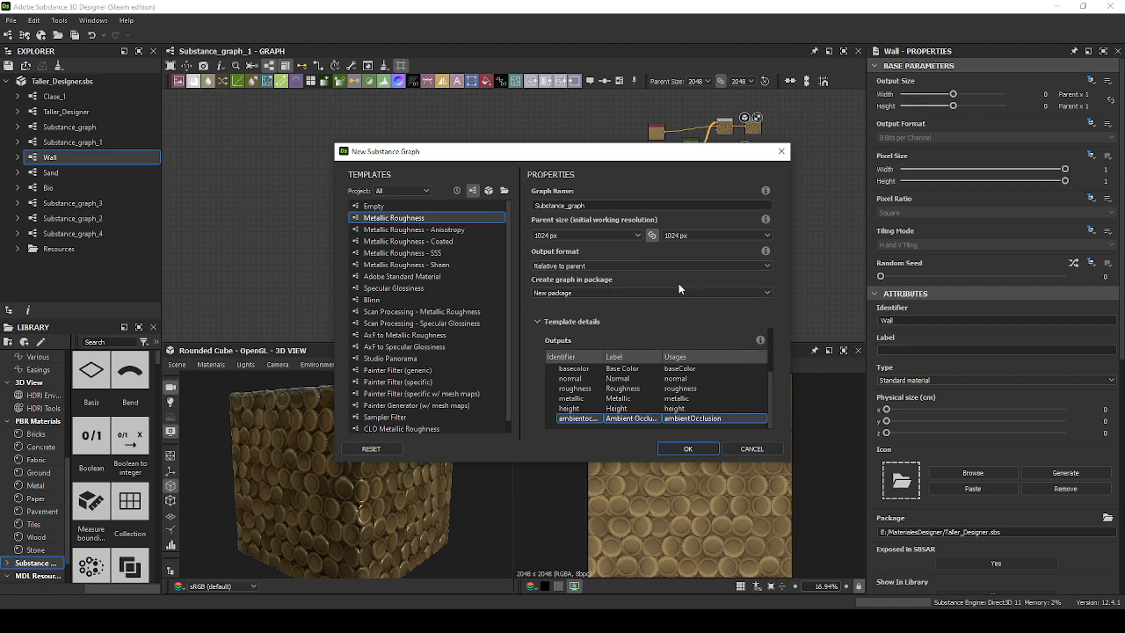
Name the new graph Ejemplo and choose 1024 px as its parent size.
{"action": "left_click", "coordinate": [704, 207]}
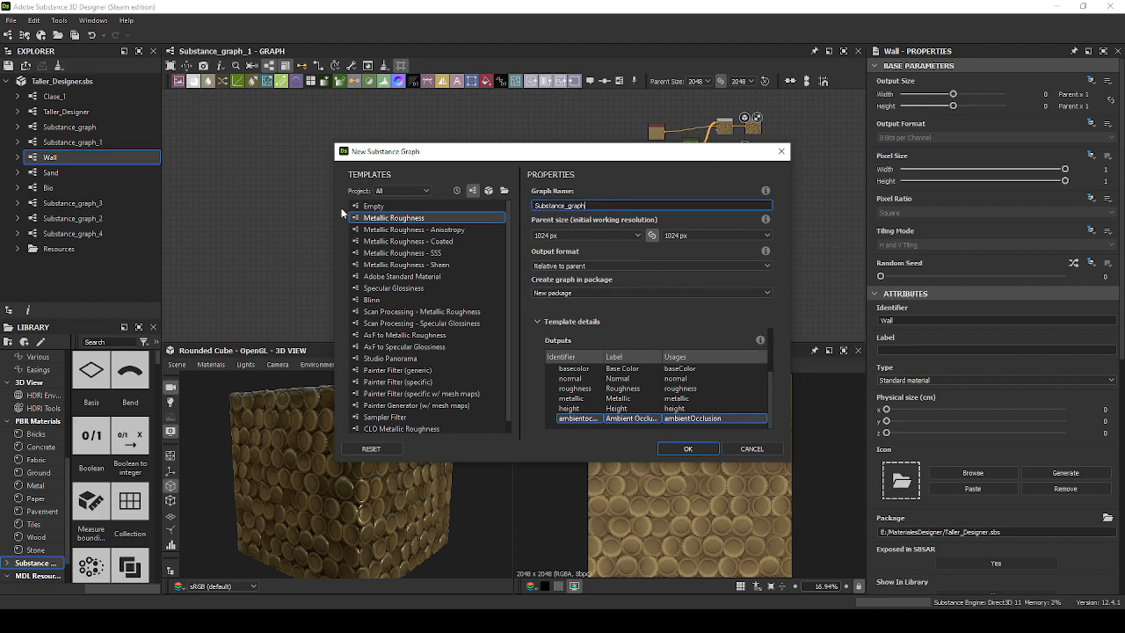
{"action": "double_click", "coordinate": [703, 208]}
{"action": "type", "text": "Ejemplo"}
{"action": "left_click", "coordinate": [592, 236]}
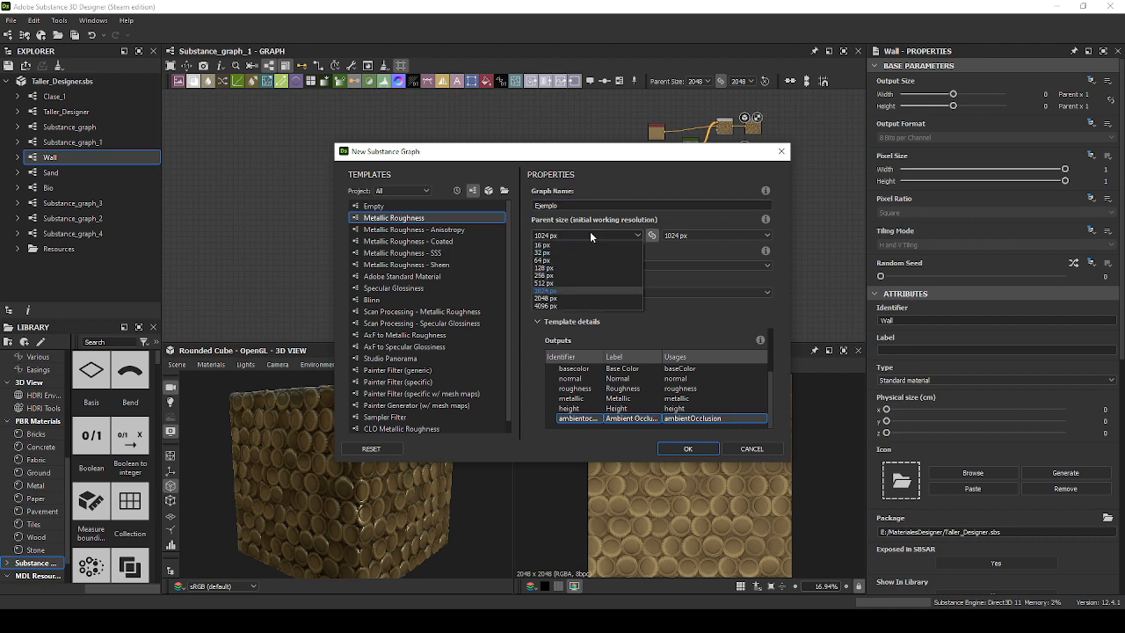
{"action": "left_click", "coordinate": [600, 234]}
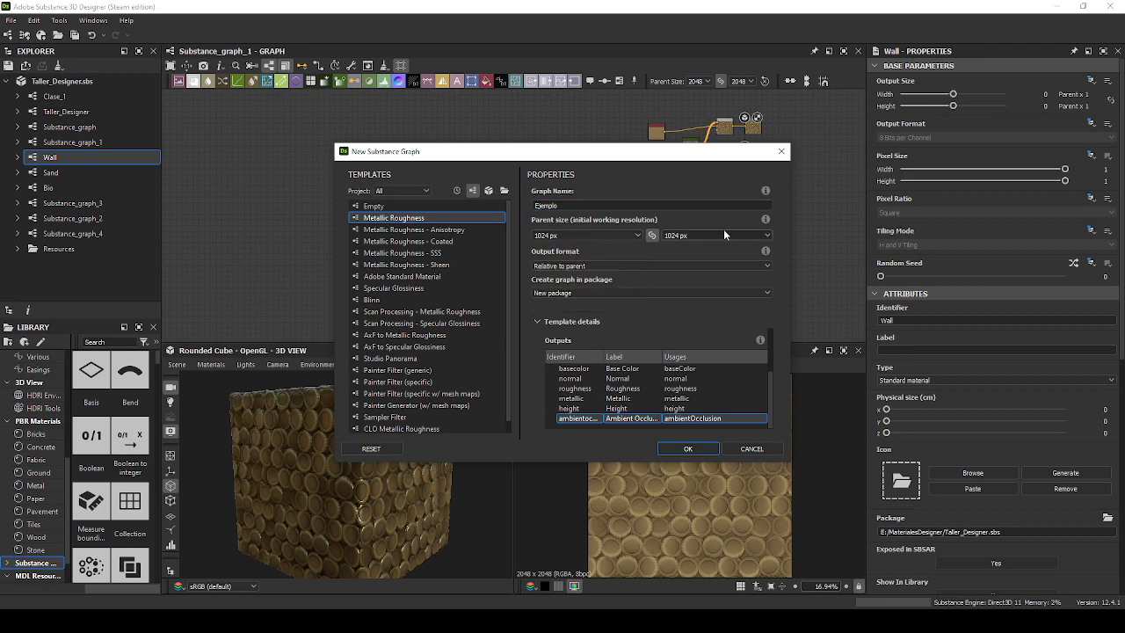
{"action": "left_click", "coordinate": [638, 235]}
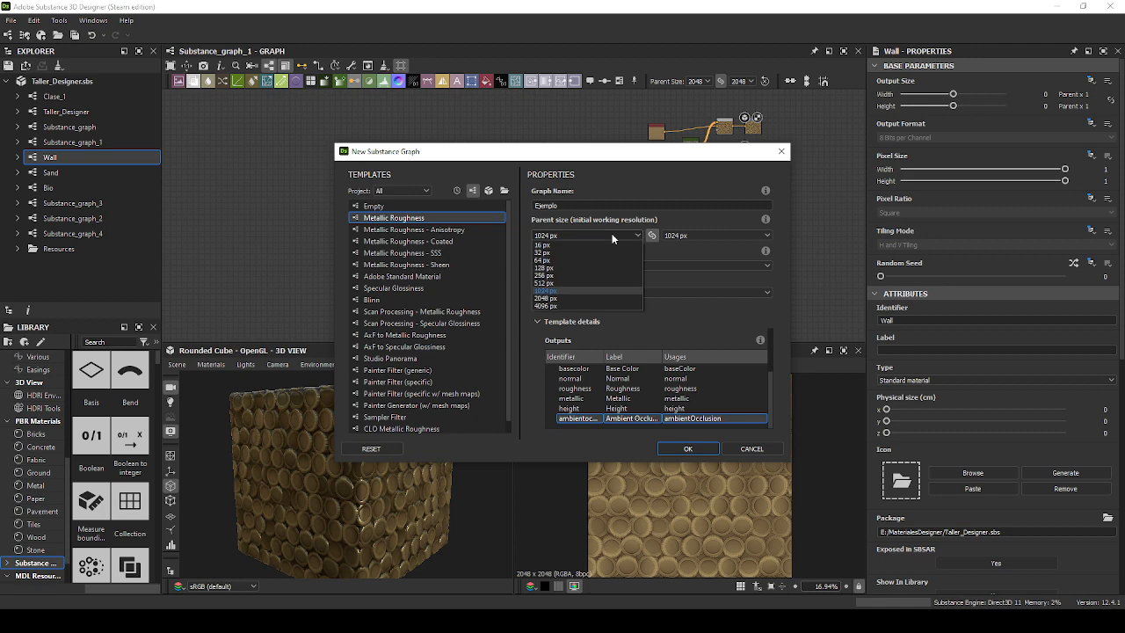
{"action": "left_click", "coordinate": [587, 291]}
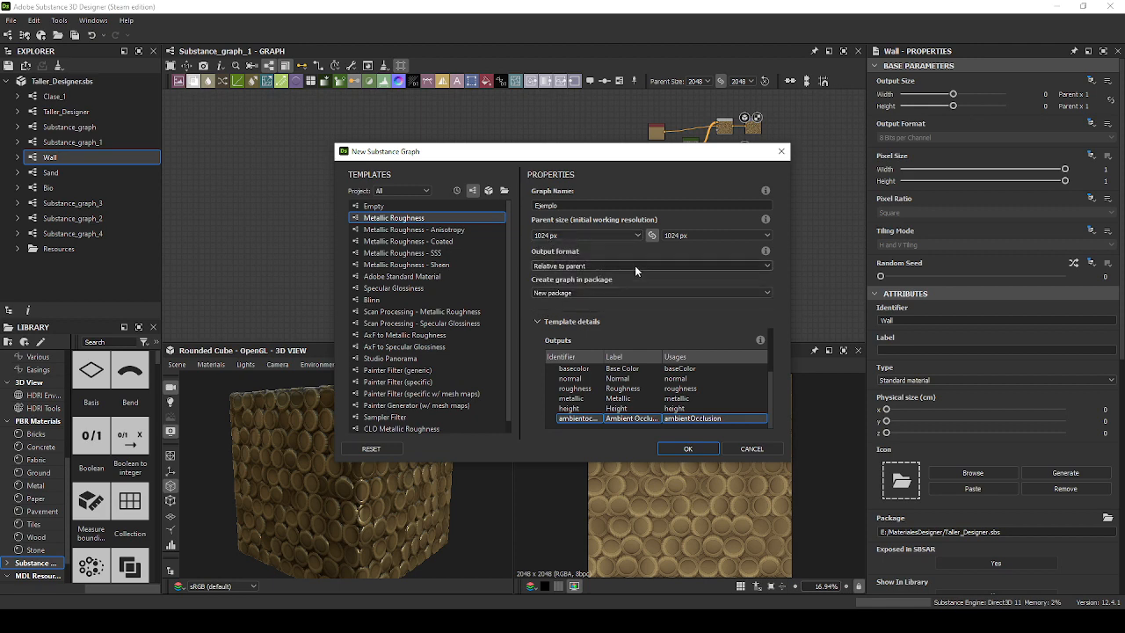
Review which packages the new graph can be created in, and collapse the template details.
{"action": "left_click", "coordinate": [650, 296]}
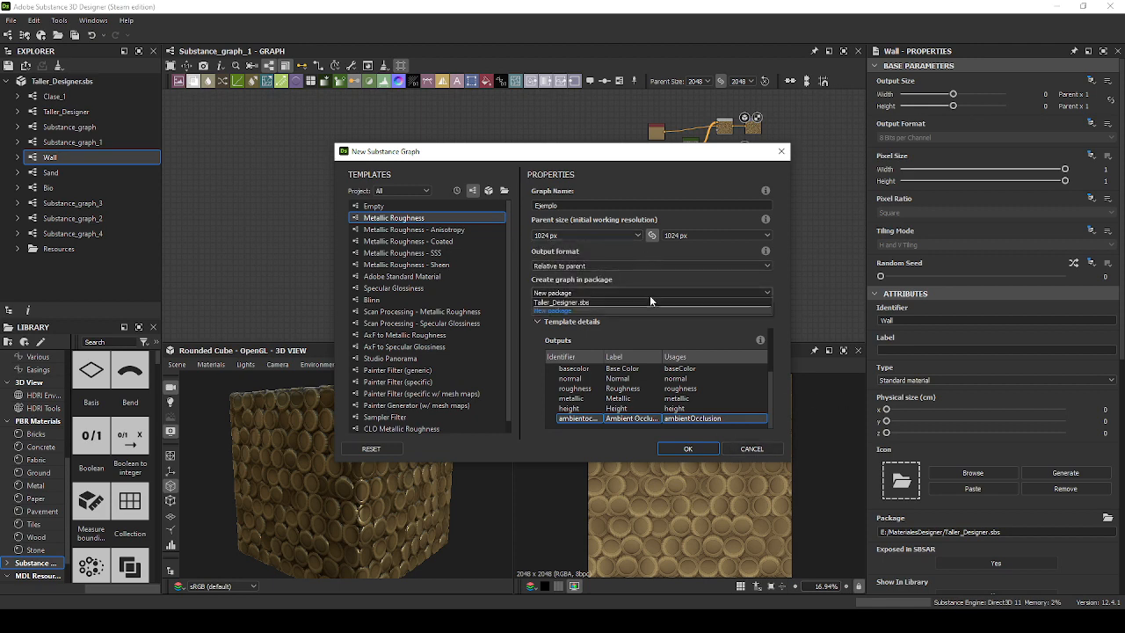
{"action": "left_click", "coordinate": [650, 296]}
{"action": "left_click", "coordinate": [636, 295]}
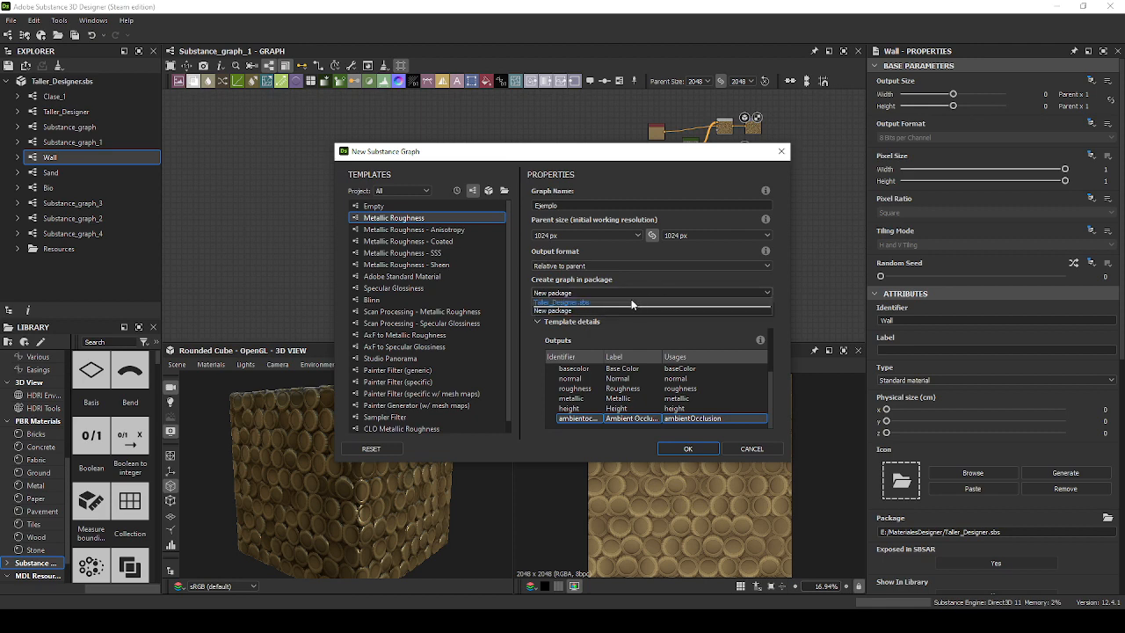
{"action": "left_click", "coordinate": [568, 286]}
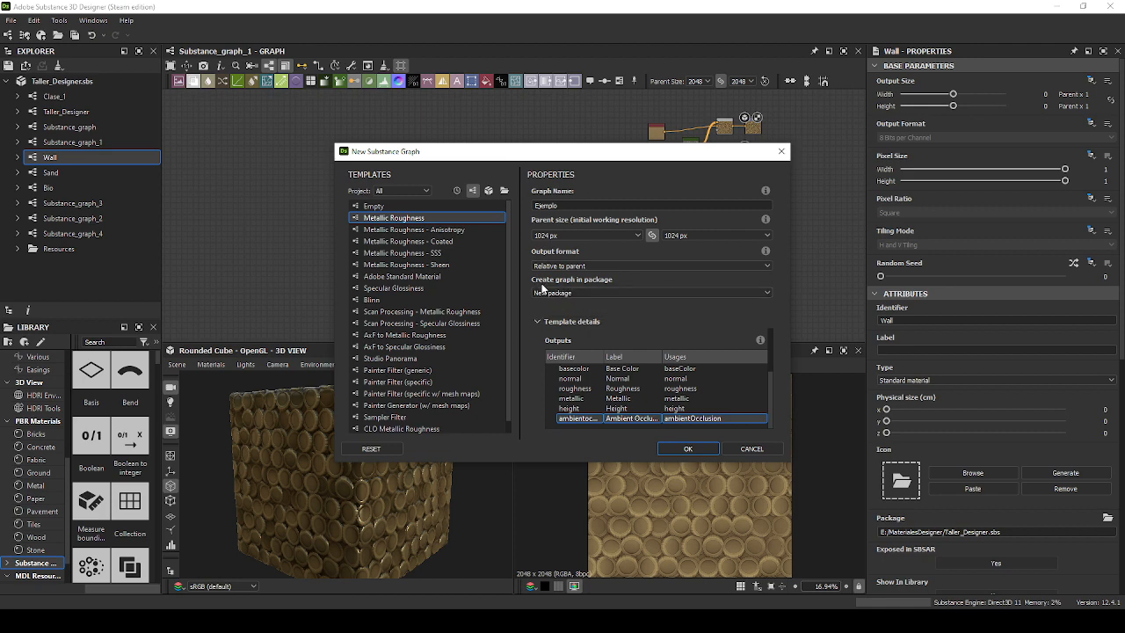
{"action": "left_click", "coordinate": [640, 294]}
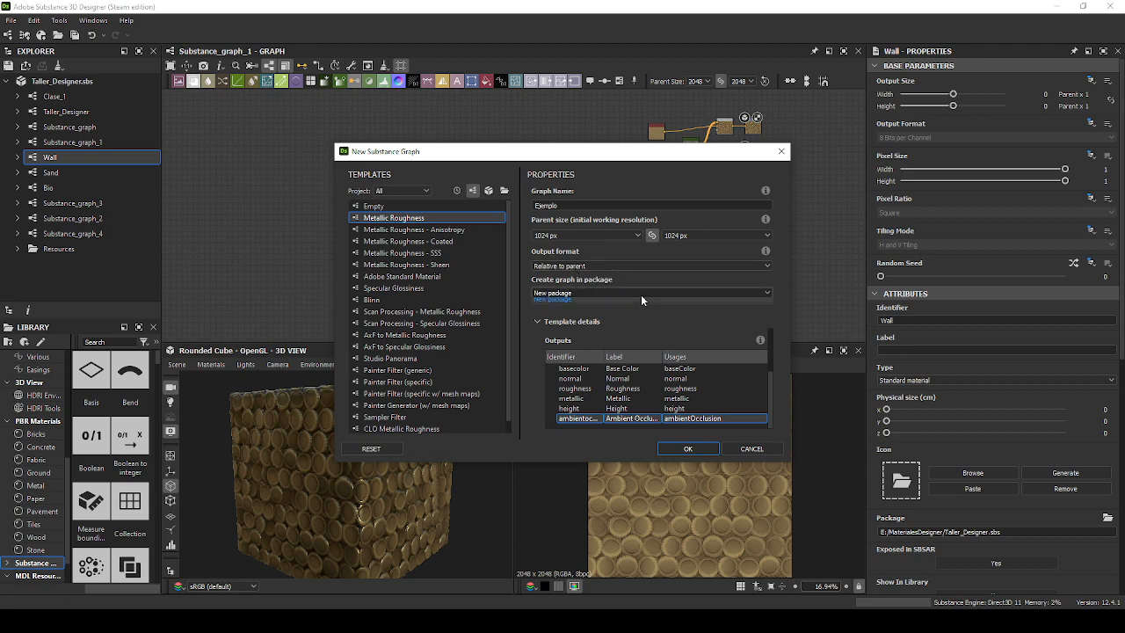
{"action": "left_click", "coordinate": [590, 321]}
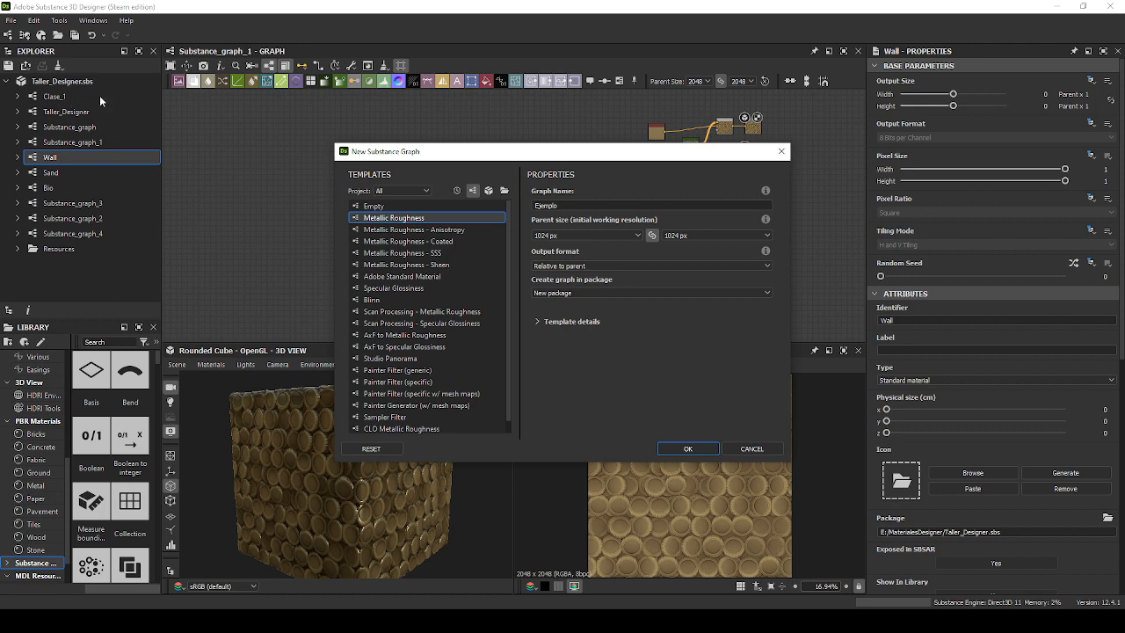
Choose Taller_Designer.sbs as the package for the graph and create it.
{"action": "left_click", "coordinate": [733, 295]}
{"action": "left_click", "coordinate": [550, 304]}
{"action": "left_click", "coordinate": [578, 295]}
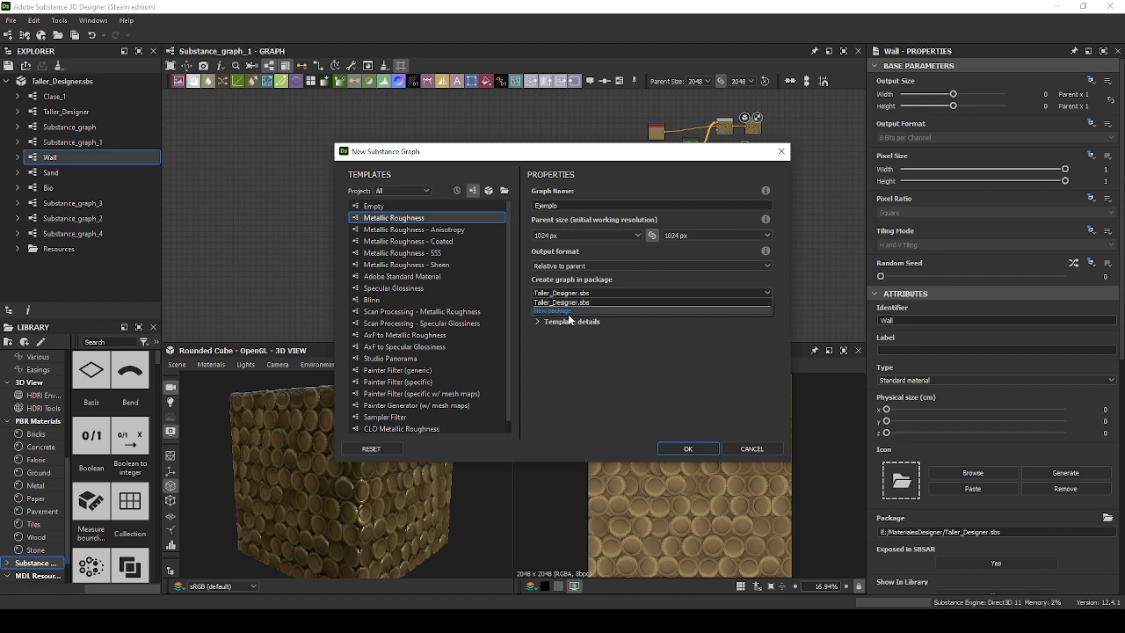
{"action": "left_click", "coordinate": [578, 304]}
{"action": "left_click", "coordinate": [578, 295]}
{"action": "left_click", "coordinate": [578, 311]}
{"action": "left_click", "coordinate": [583, 296]}
{"action": "left_click", "coordinate": [586, 303]}
{"action": "left_click", "coordinate": [572, 295]}
{"action": "left_click", "coordinate": [597, 296]}
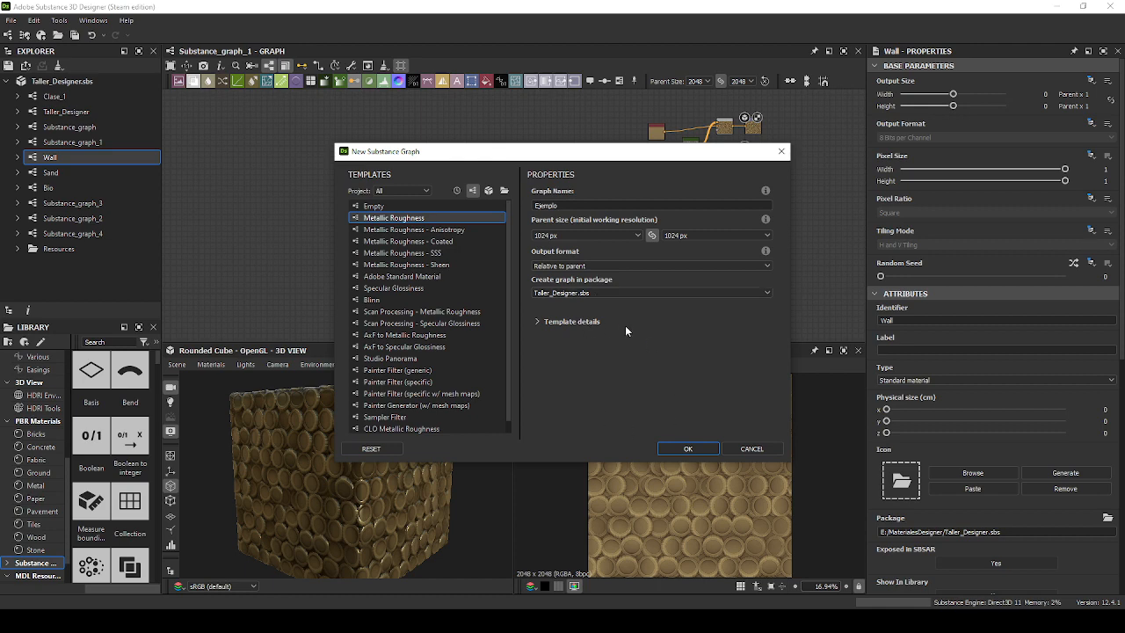
{"action": "left_click", "coordinate": [682, 448]}
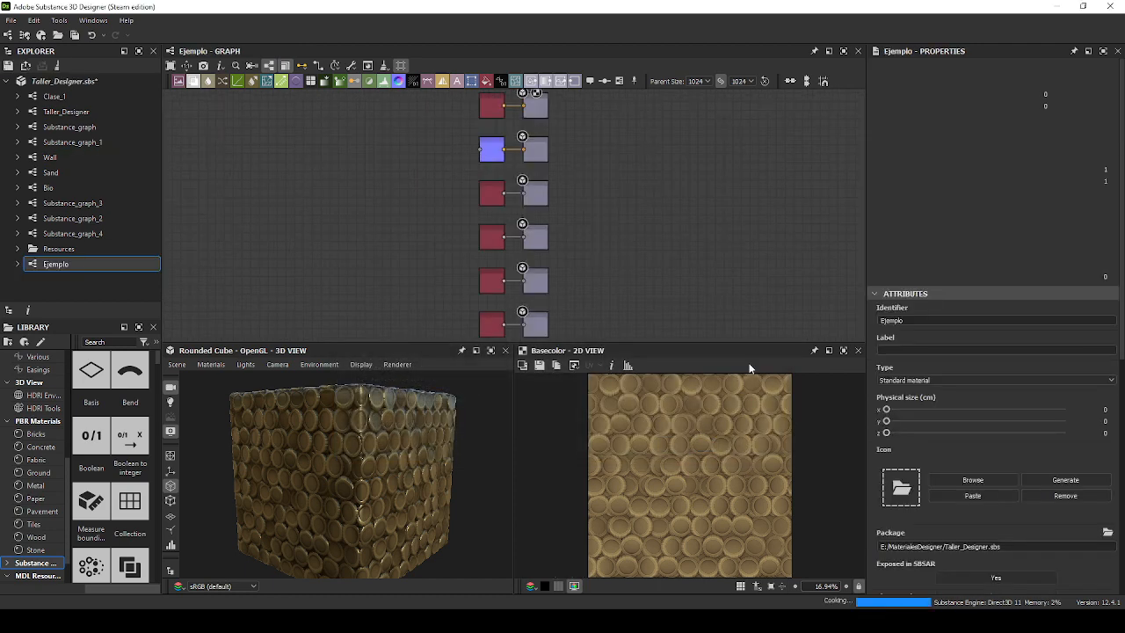
Examine the Ejemplo graph's output nodes, its material on the 3D cube from several angles, and the base color in the 2D view.
{"action": "scroll", "coordinate": [658, 256], "scroll_direction": "down", "scroll_amount": 3}
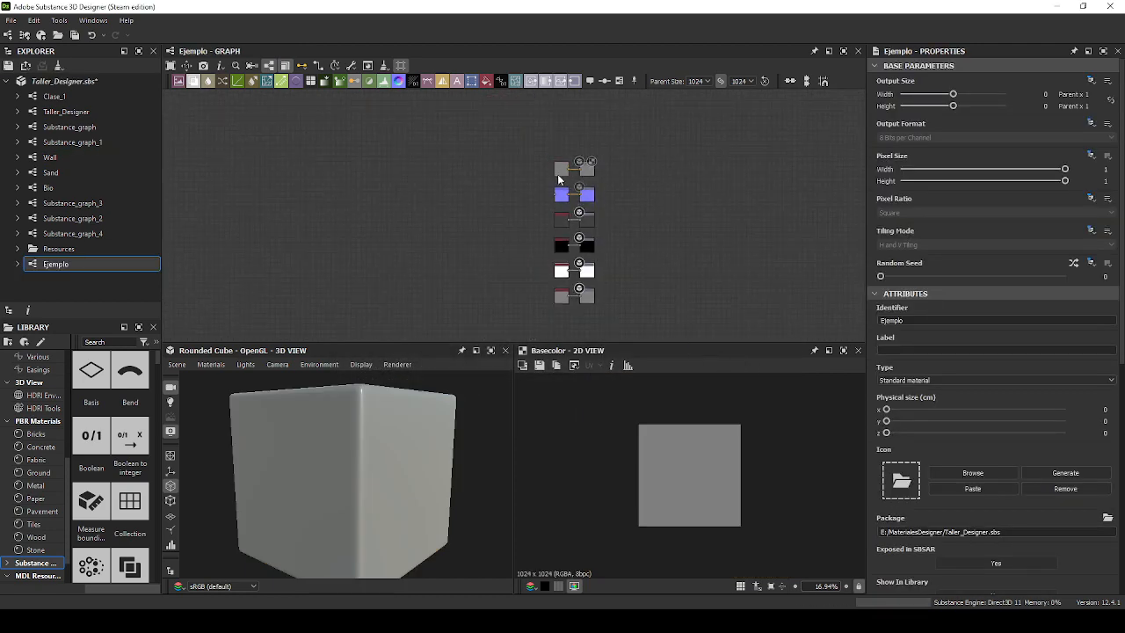
{"action": "scroll", "coordinate": [695, 215], "scroll_direction": "up", "scroll_amount": 2}
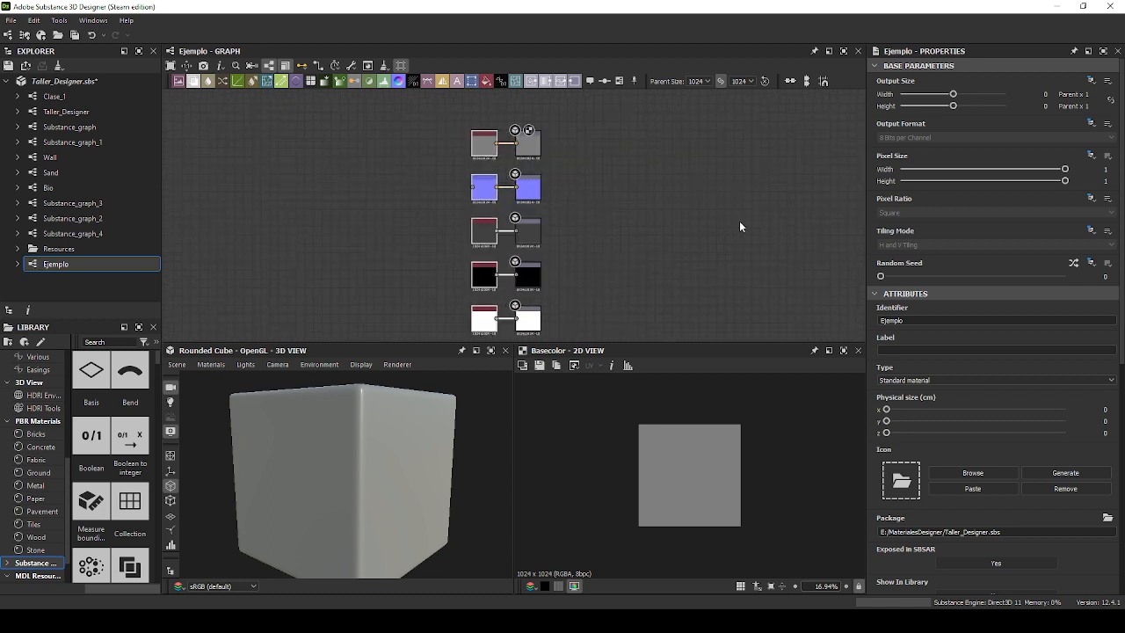
{"action": "middle_click_drag", "start_coordinate": [657, 205], "coordinate": [773, 202]}
{"action": "left_click_drag", "start_coordinate": [348, 496], "coordinate": [344, 508]}
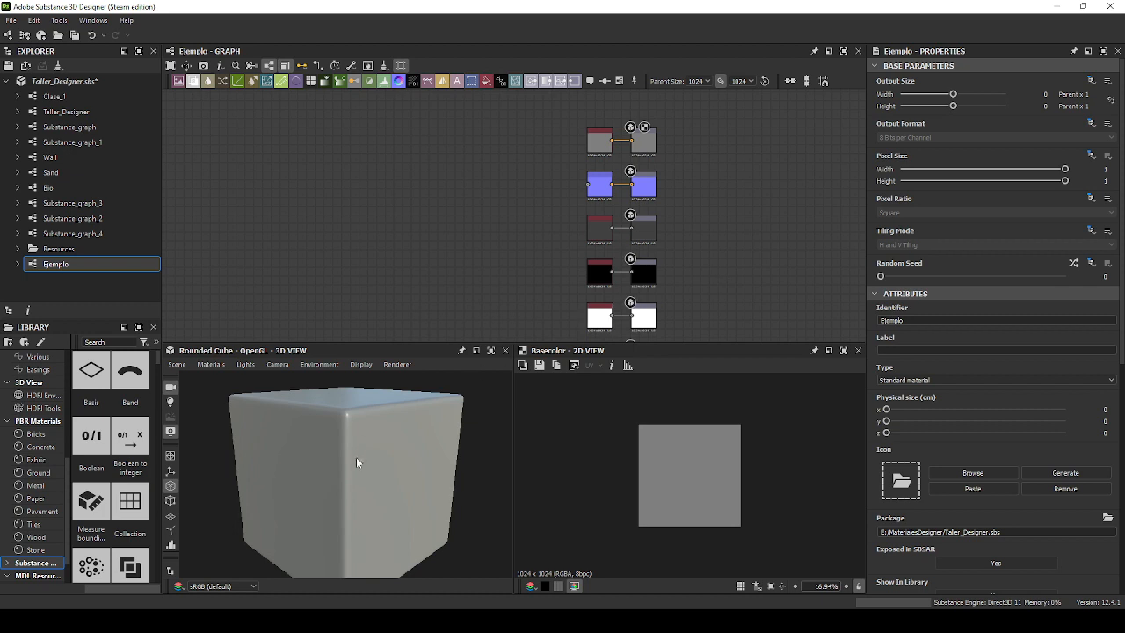
{"action": "scroll", "coordinate": [356, 457], "scroll_direction": "down", "scroll_amount": 5}
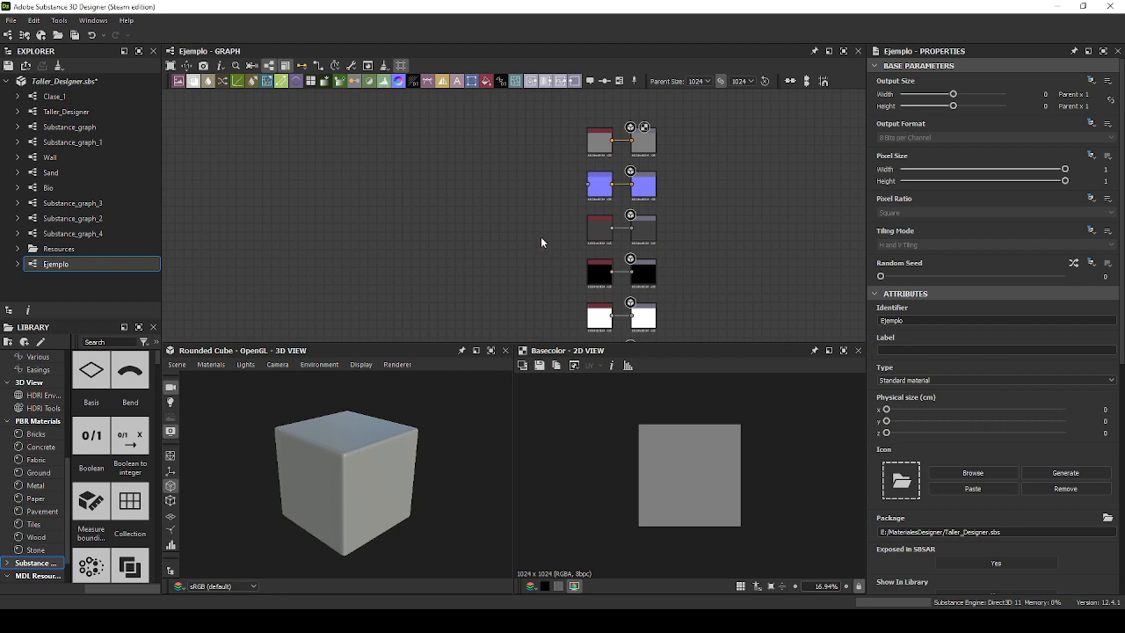
{"action": "middle_click_drag", "start_coordinate": [538, 242], "coordinate": [558, 216]}
{"action": "left_click_drag", "start_coordinate": [459, 419], "coordinate": [363, 437]}
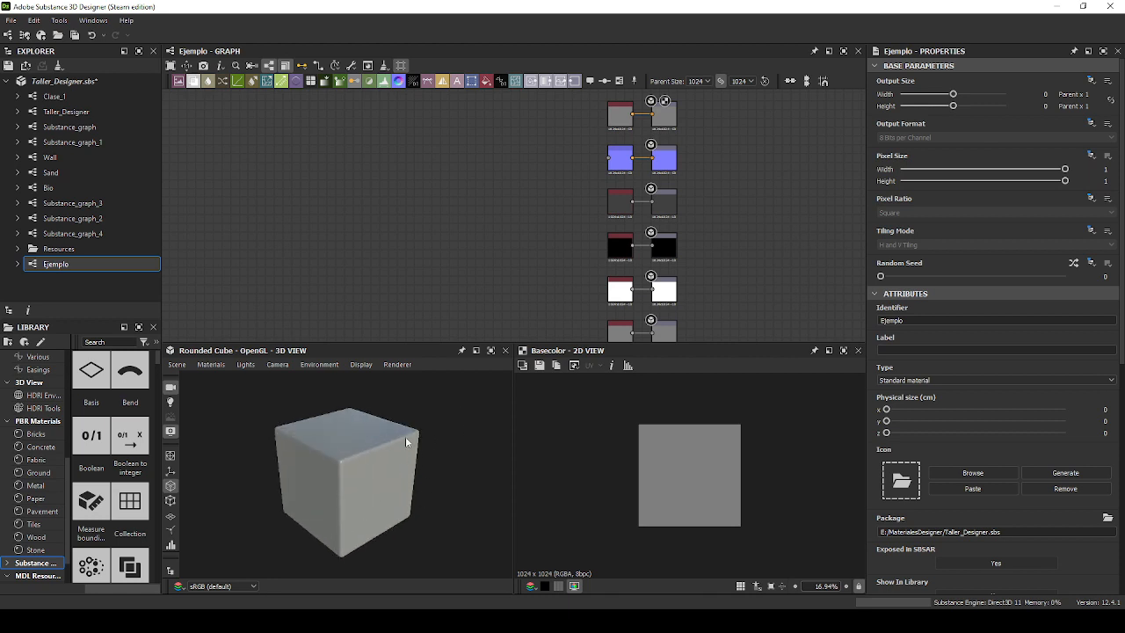
{"action": "scroll", "coordinate": [703, 458], "scroll_direction": "up", "scroll_amount": 2}
{"action": "scroll", "coordinate": [703, 459], "scroll_direction": "down", "scroll_amount": 1}
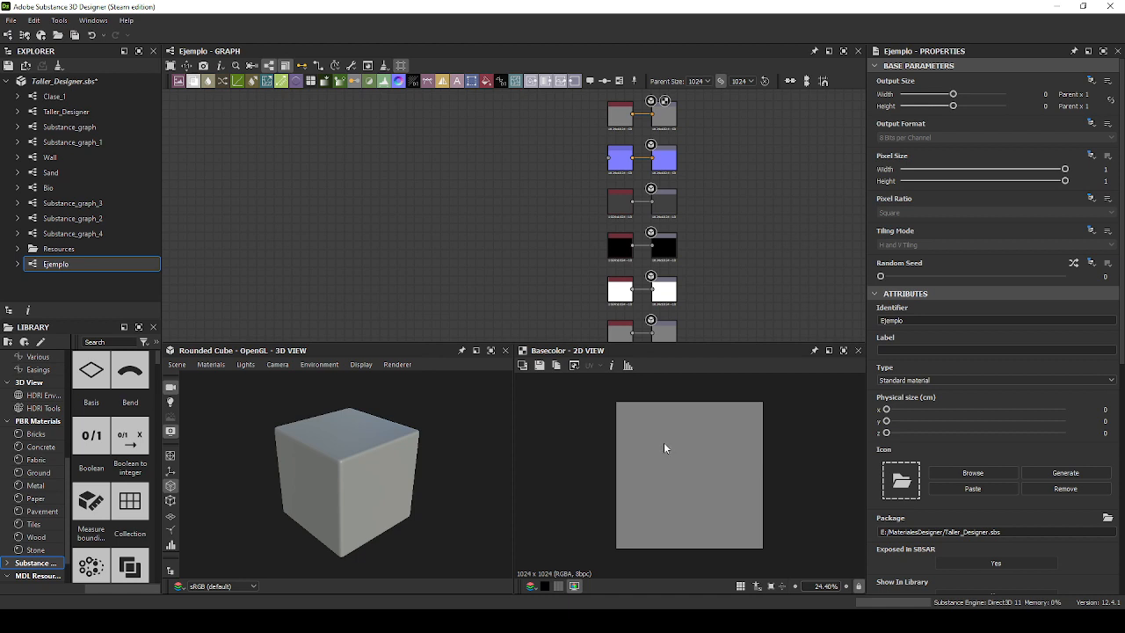
{"action": "left_click_drag", "start_coordinate": [441, 456], "coordinate": [423, 439]}
{"action": "scroll", "coordinate": [422, 458], "scroll_direction": "up", "scroll_amount": 3}
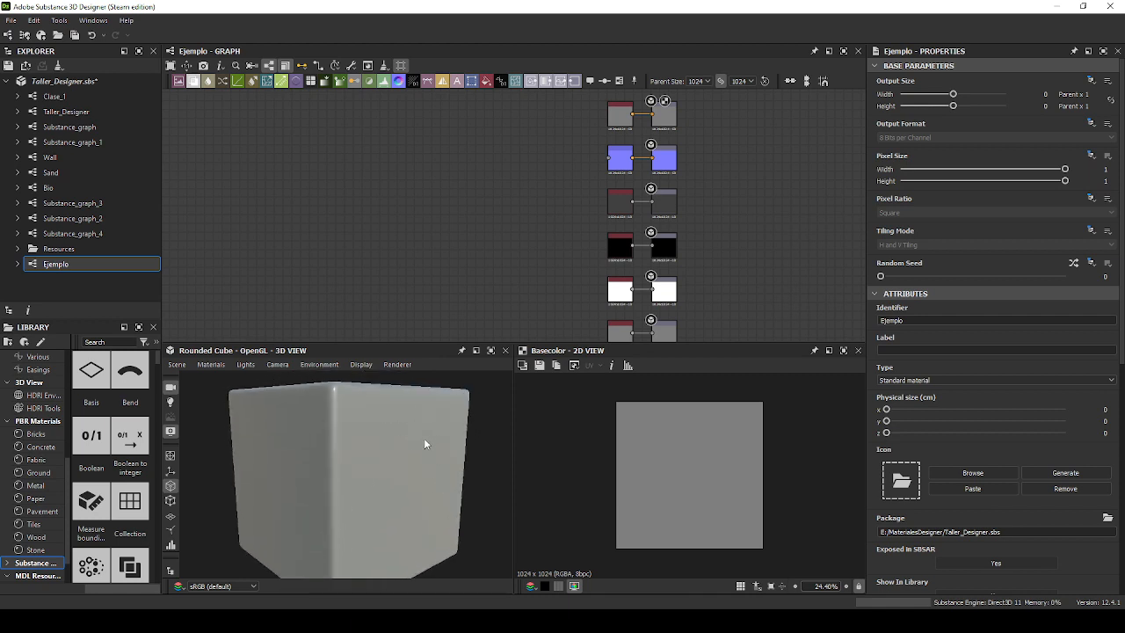
{"action": "mouse_move", "coordinate": [423, 444]}
{"action": "left_mouse_down"}
{"action": "mouse_move", "coordinate": [477, 430]}
{"action": "mouse_move", "coordinate": [414, 437]}
{"action": "mouse_move", "coordinate": [426, 433]}
{"action": "left_mouse_up"}
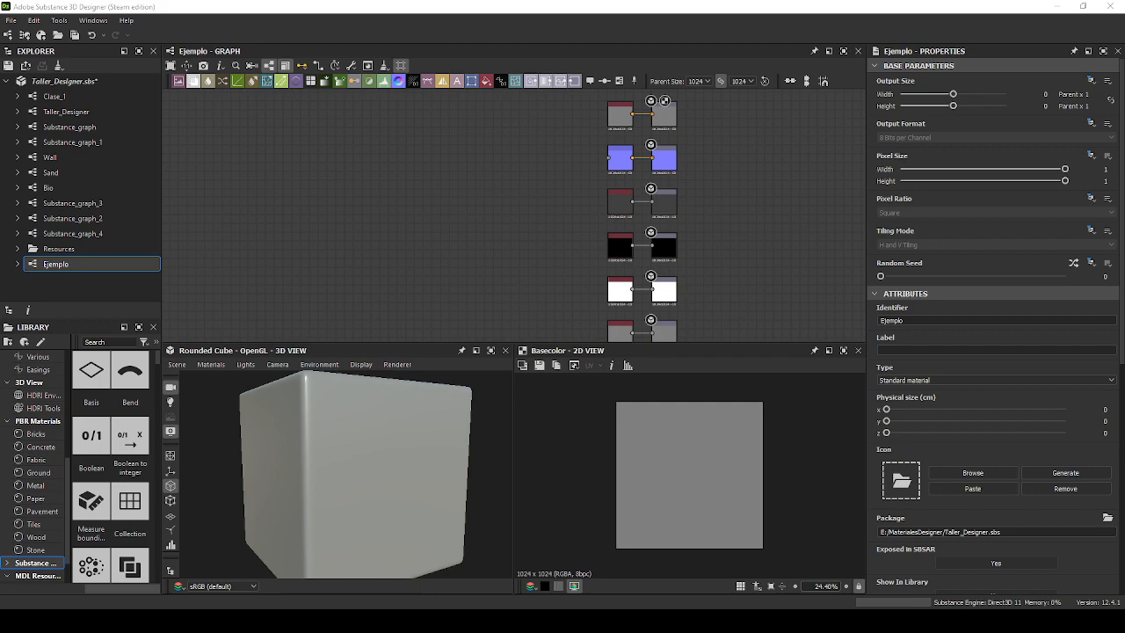
Switch to the browser and examine the seamless geometric patterns in the reference image up close and as a whole.
{"action": "left_click_drag", "start_coordinate": [1124, 172], "coordinate": [575, 173]}
{"action": "double_click", "coordinate": [575, 173]}
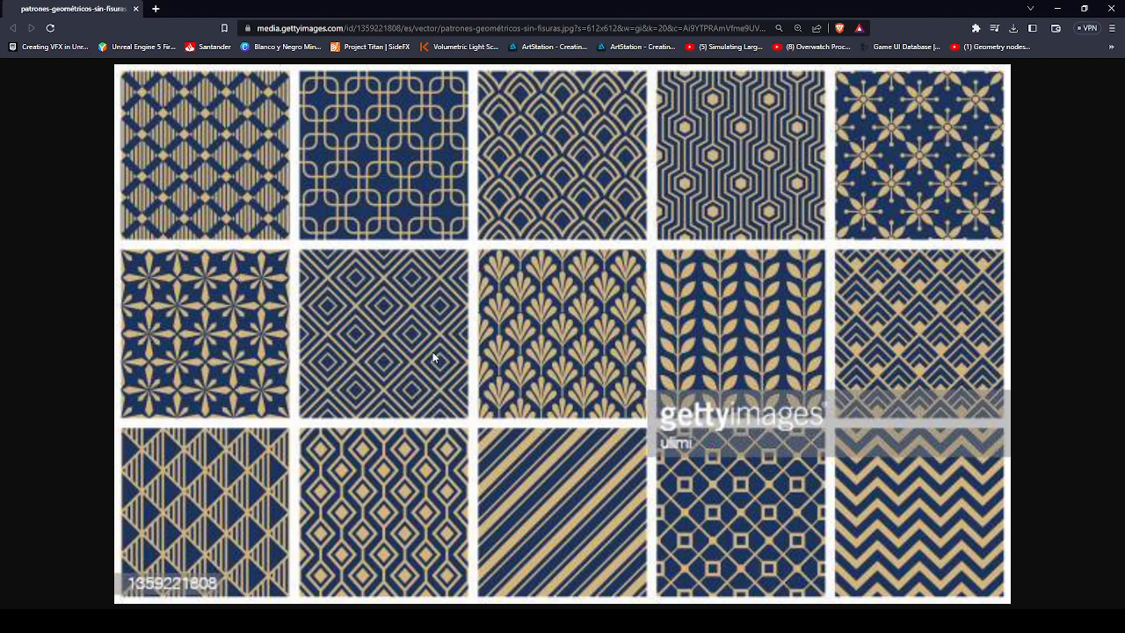
{"action": "scroll", "coordinate": [401, 375], "scroll_direction": "up", "scroll_amount": 9, "text": "ctrl"}
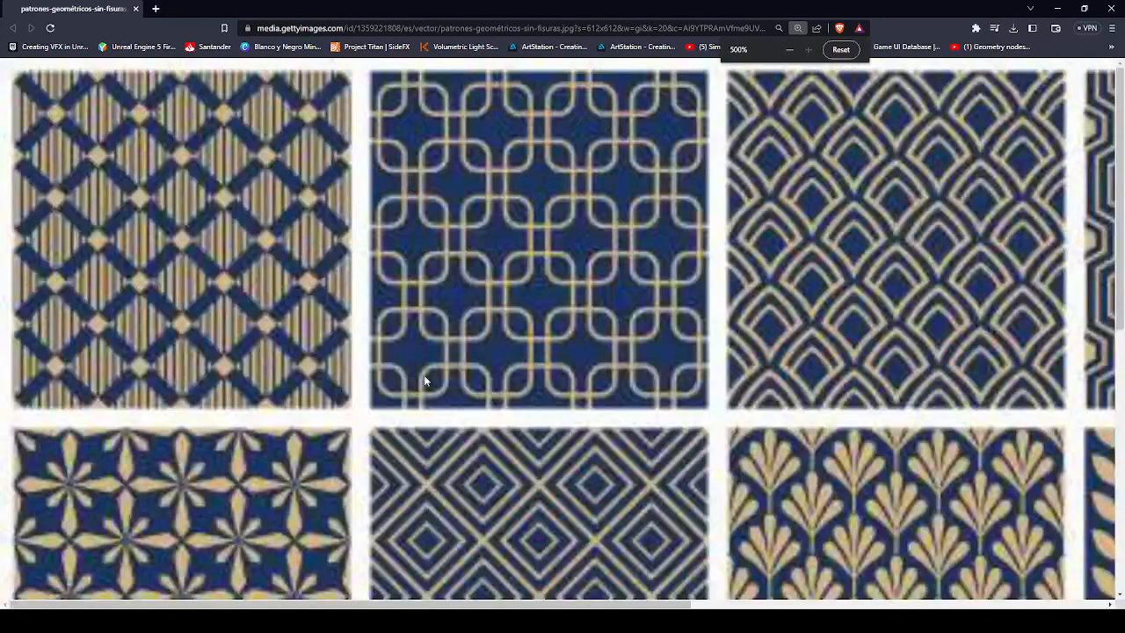
{"action": "middle_click_drag", "start_coordinate": [531, 372], "coordinate": [571, 524]}
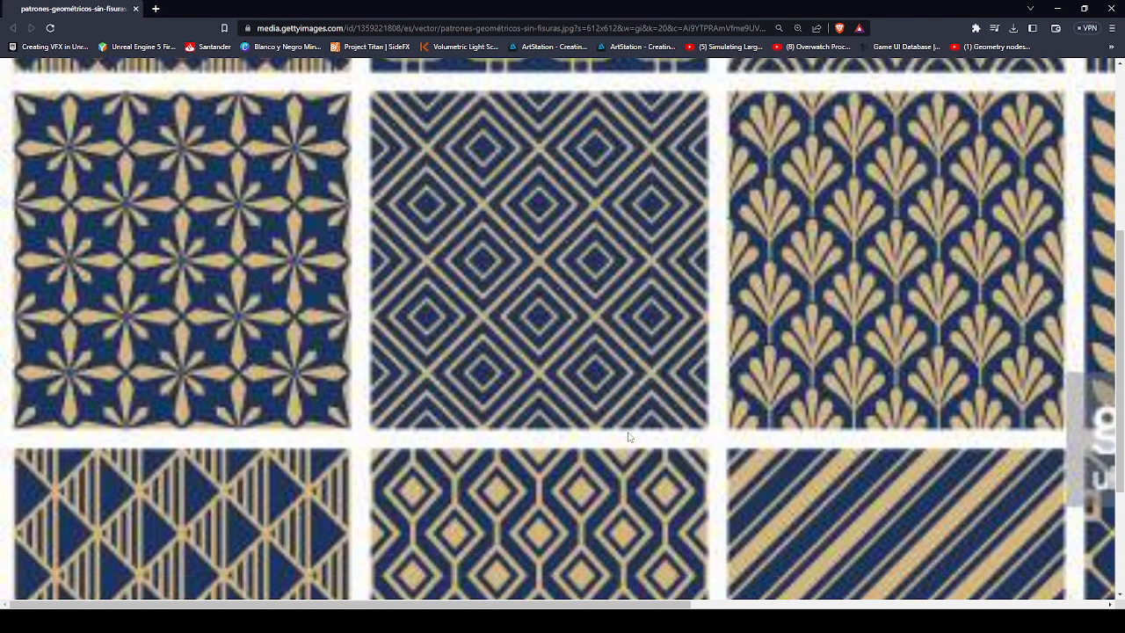
{"action": "scroll", "coordinate": [630, 420], "scroll_direction": "down", "scroll_amount": 2, "text": "ctrl"}
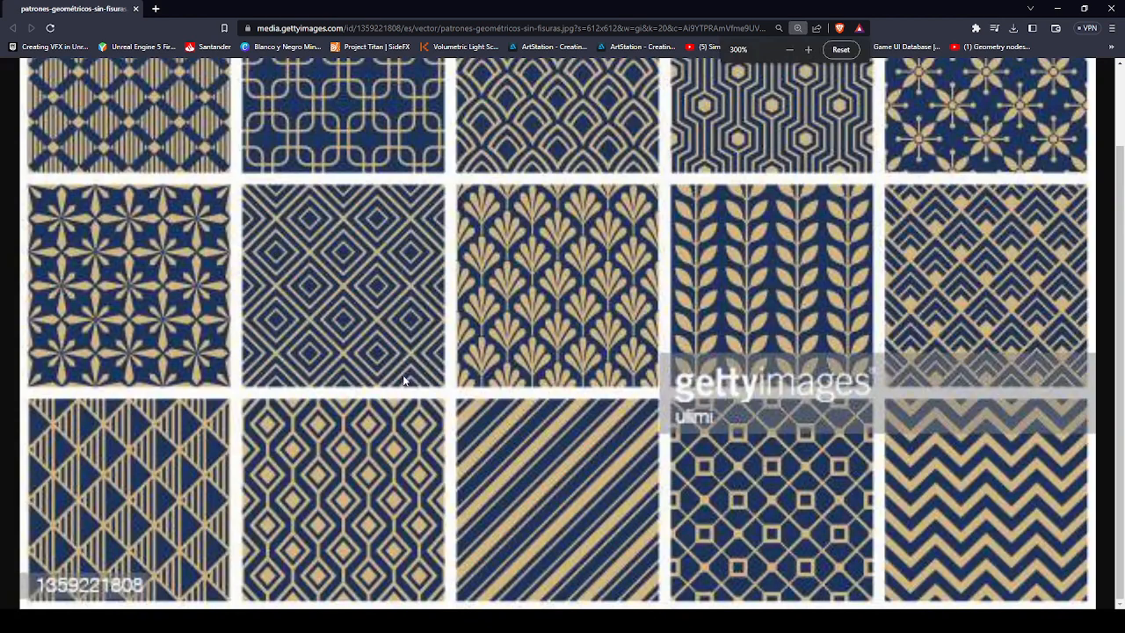
{"action": "scroll", "coordinate": [322, 341], "scroll_direction": "up", "scroll_amount": 1, "text": "ctrl"}
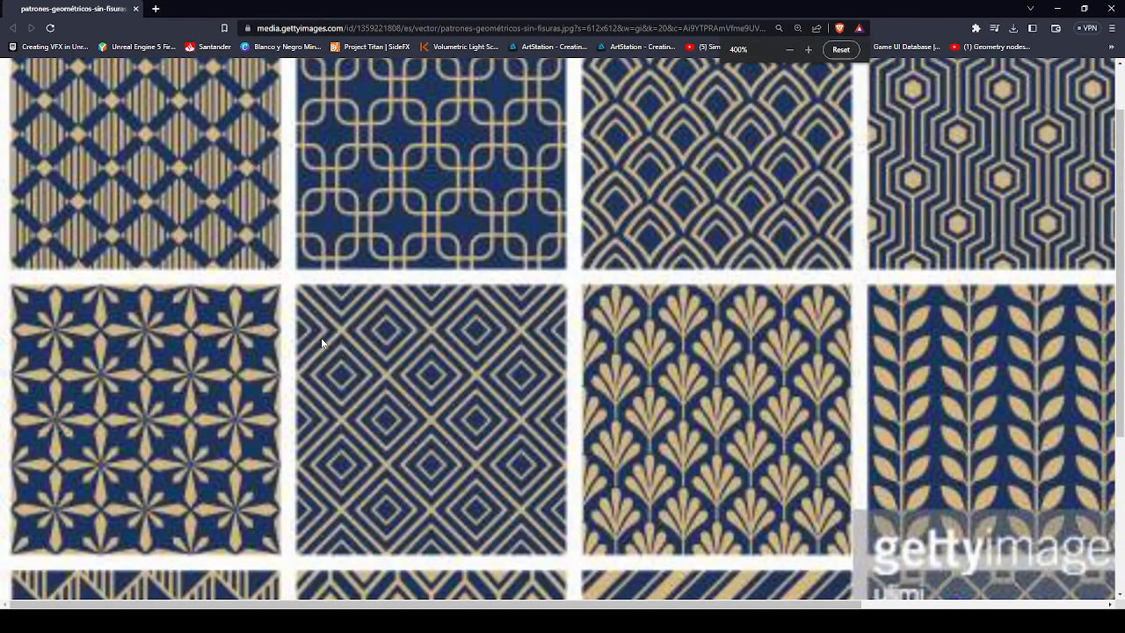
{"action": "scroll", "coordinate": [337, 341], "scroll_direction": "down", "scroll_amount": 1}
{"action": "scroll", "coordinate": [369, 343], "scroll_direction": "up", "scroll_amount": 2}
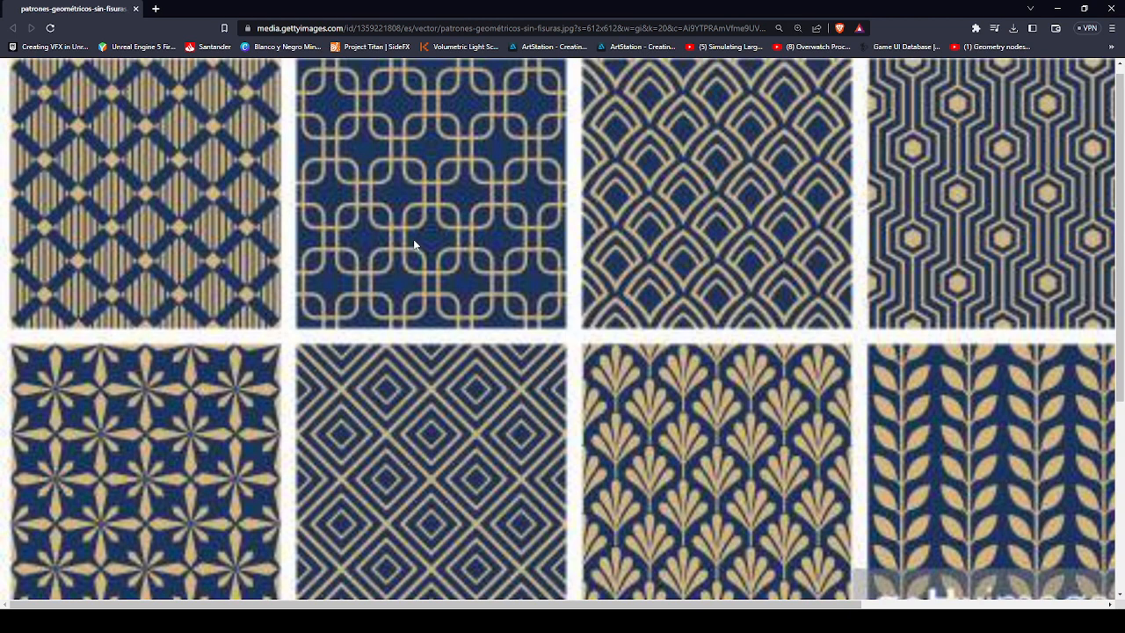
{"action": "scroll", "coordinate": [437, 244], "scroll_direction": "up", "scroll_amount": 1, "text": "ctrl"}
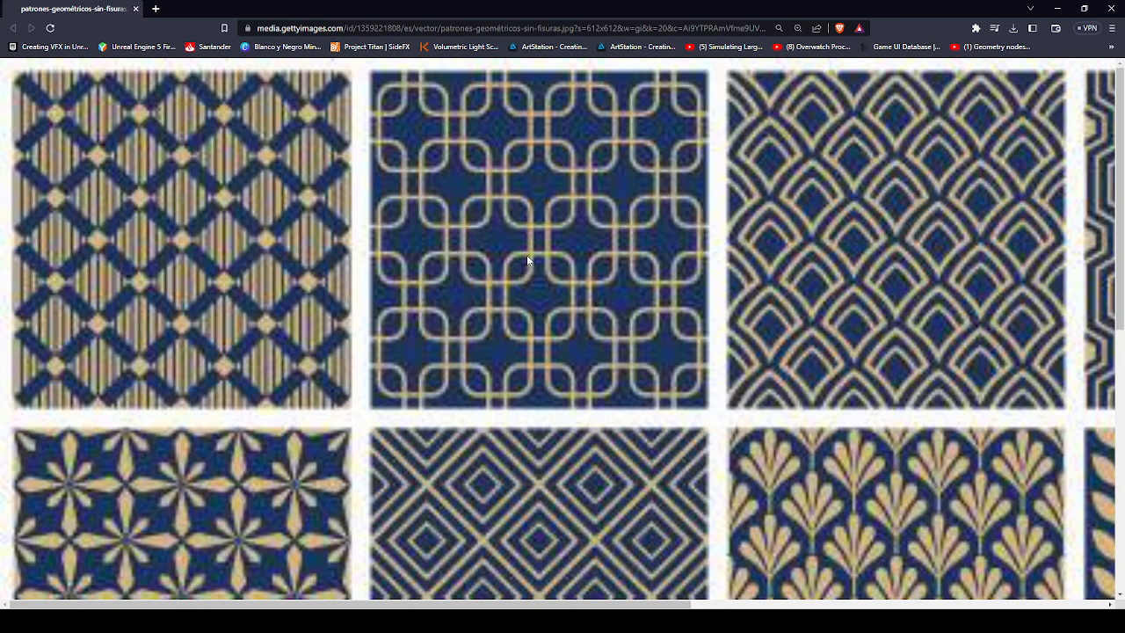
{"action": "scroll", "coordinate": [527, 255], "scroll_direction": "down", "scroll_amount": 2}
{"action": "scroll", "coordinate": [526, 251], "scroll_direction": "down", "scroll_amount": 2, "text": "ctrl"}
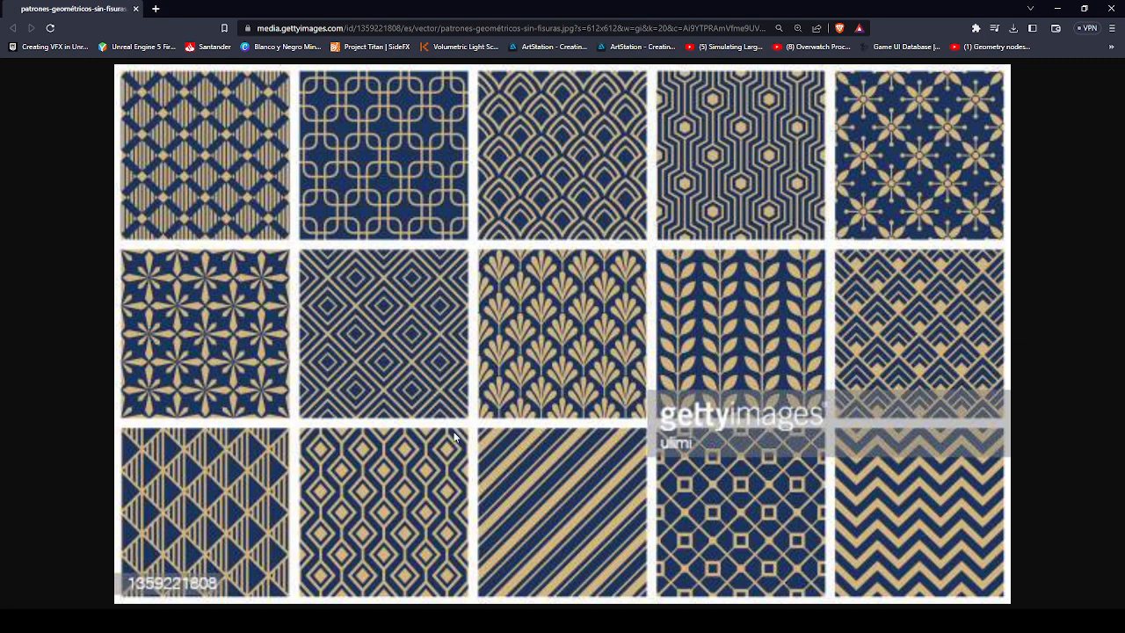
Switch back to Substance 3D Designer and review the list of nodes that can be added to the Ejemplo graph.
{"action": "left_click", "coordinate": [88, 621]}
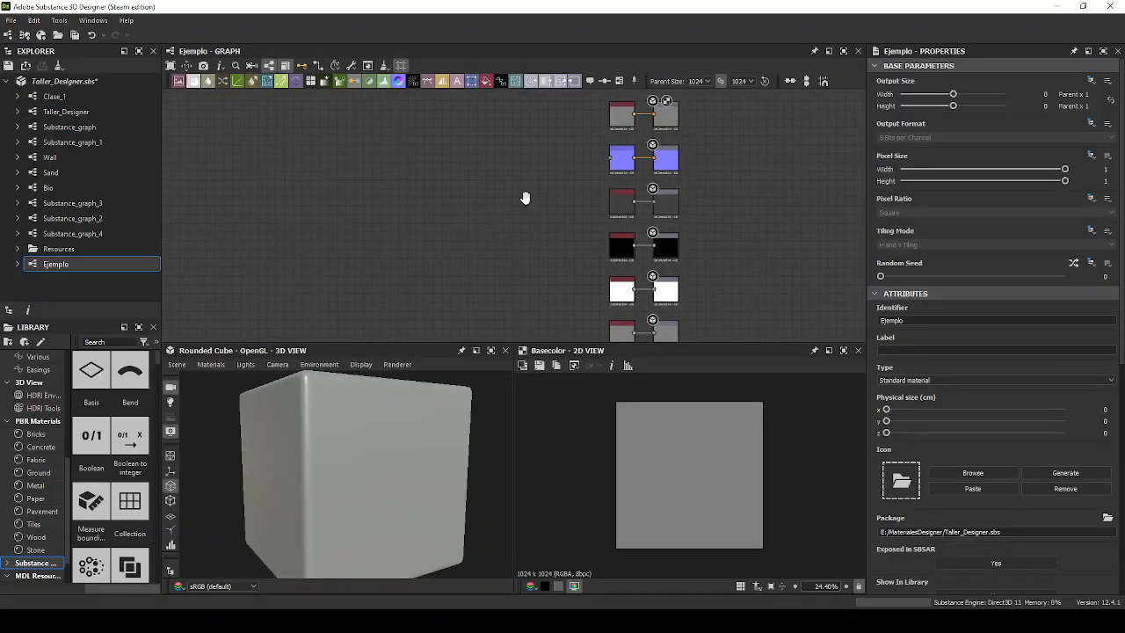
{"action": "scroll", "coordinate": [552, 198], "scroll_direction": "up", "scroll_amount": 2}
{"action": "middle_click_drag", "start_coordinate": [549, 179], "coordinate": [554, 226]}
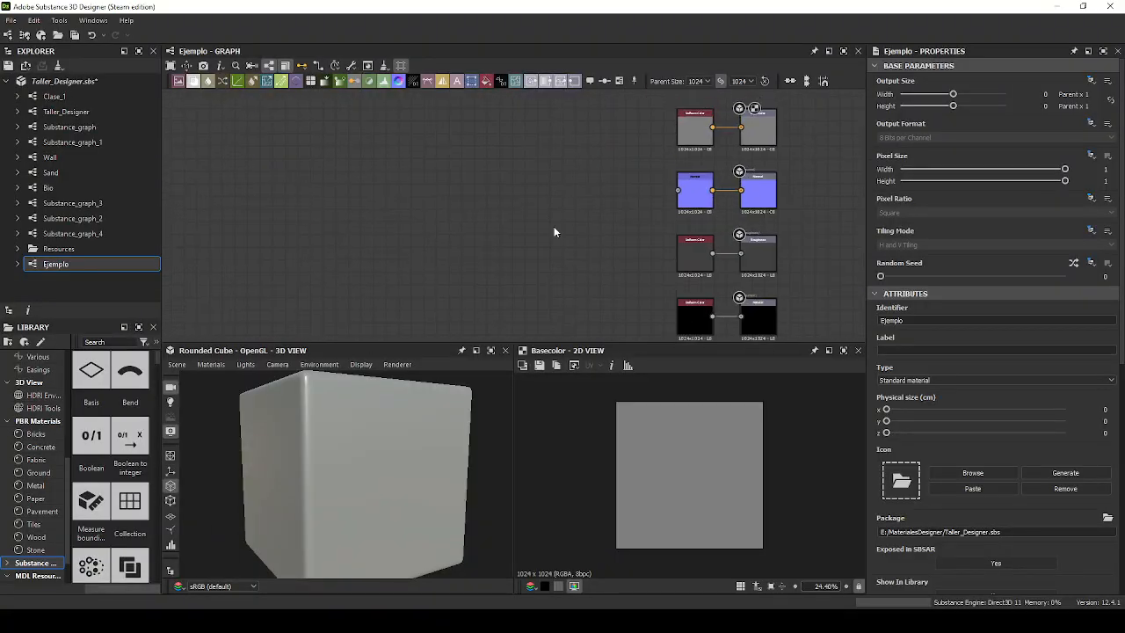
{"action": "key", "text": "space"}
{"action": "key", "text": "Escape"}
{"action": "key", "text": "space"}
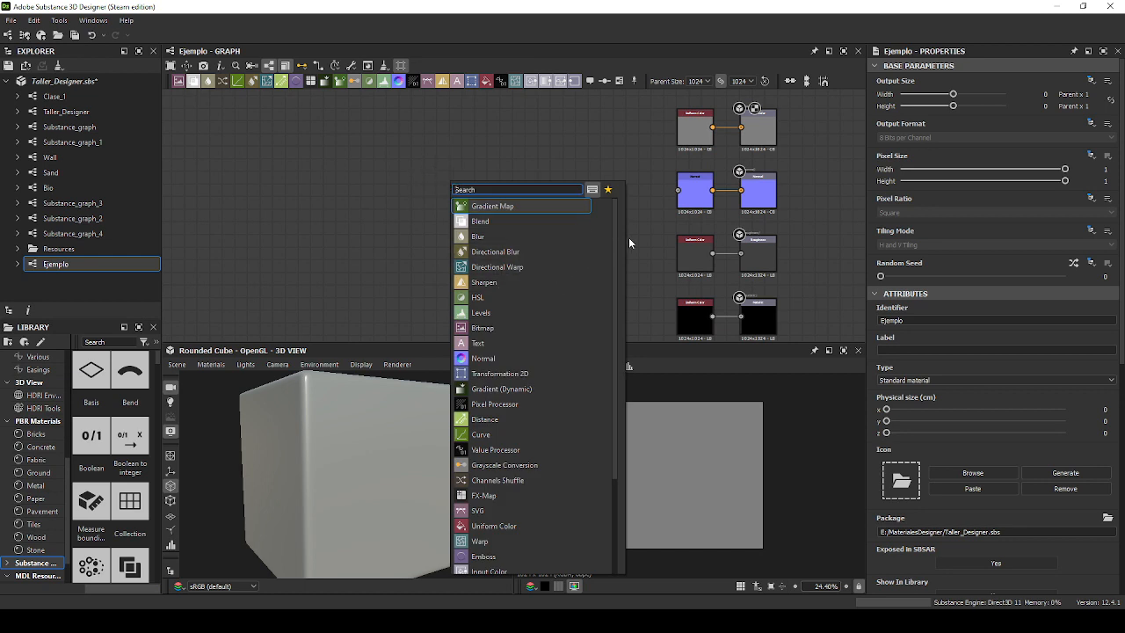
{"action": "left_click_drag", "start_coordinate": [611, 236], "coordinate": [578, 131]}
{"action": "left_click", "coordinate": [576, 132]}
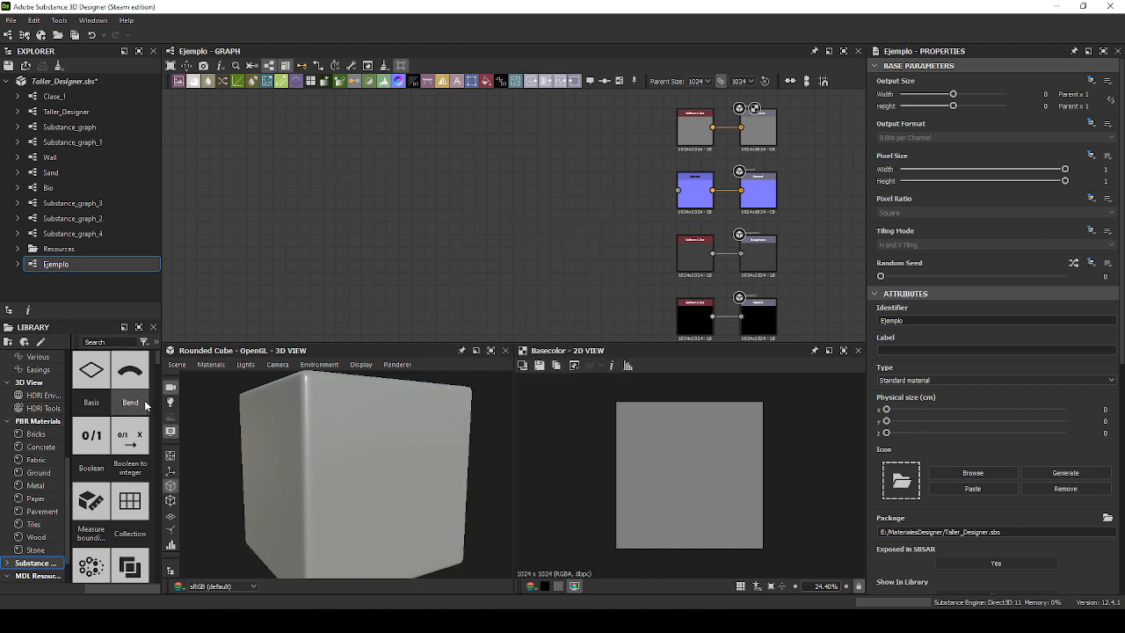
Widen the Library and its category list so that the full category names fit.
{"action": "left_click_drag", "start_coordinate": [162, 404], "coordinate": [257, 406]}
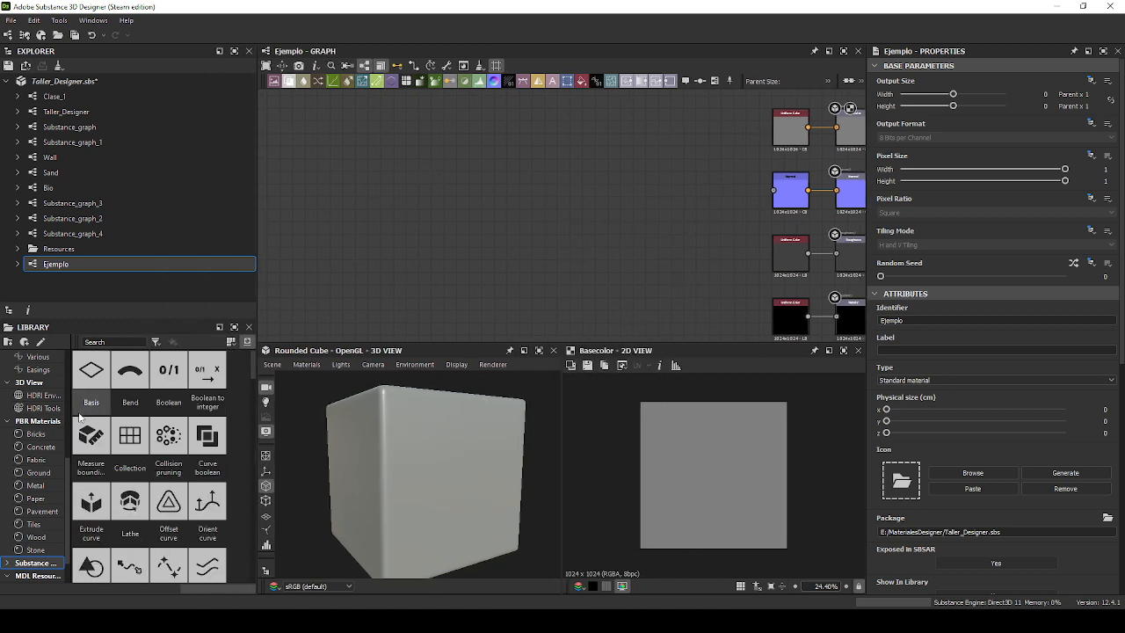
{"action": "left_click_drag", "start_coordinate": [69, 418], "coordinate": [115, 438]}
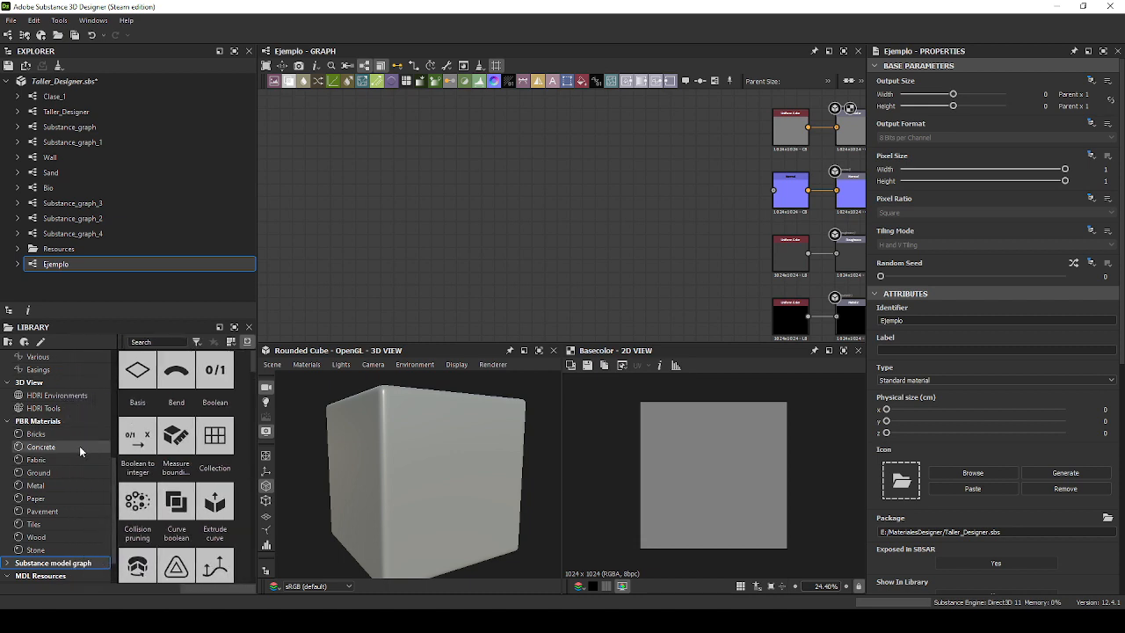
Browse the Library's Functions categories, including Transformation, Comparison, Conversion, Constant and Color.
{"action": "scroll", "coordinate": [72, 439], "scroll_direction": "down", "scroll_amount": 1}
{"action": "left_click", "coordinate": [69, 508]}
{"action": "scroll", "coordinate": [69, 503], "scroll_direction": "up", "scroll_amount": 2}
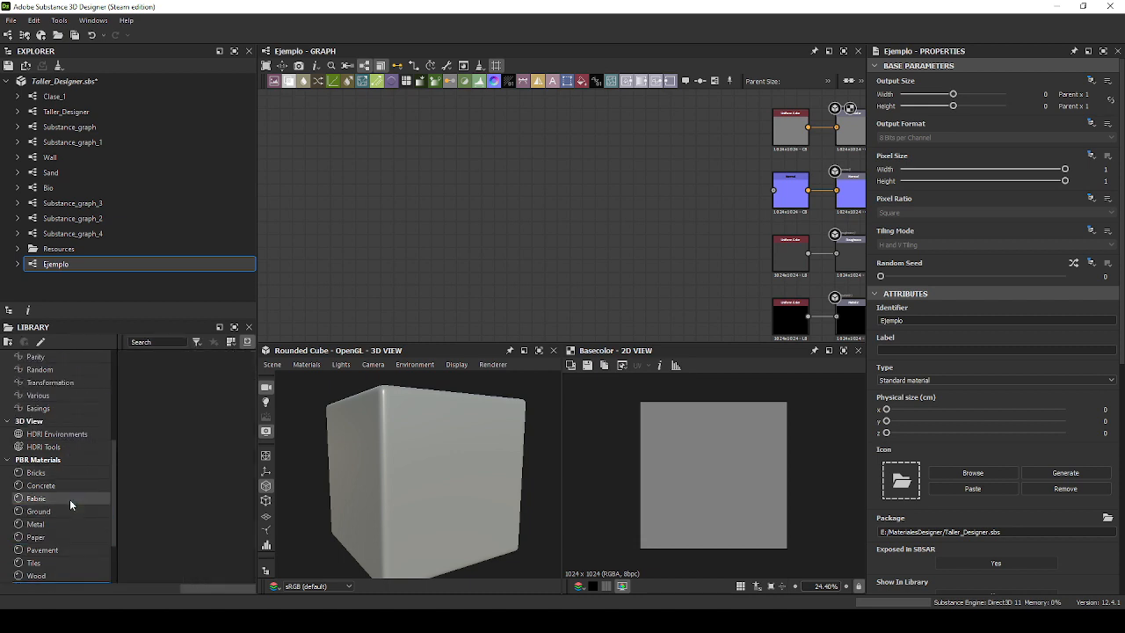
{"action": "scroll", "coordinate": [65, 455], "scroll_direction": "up", "scroll_amount": 2}
{"action": "left_click", "coordinate": [65, 447]}
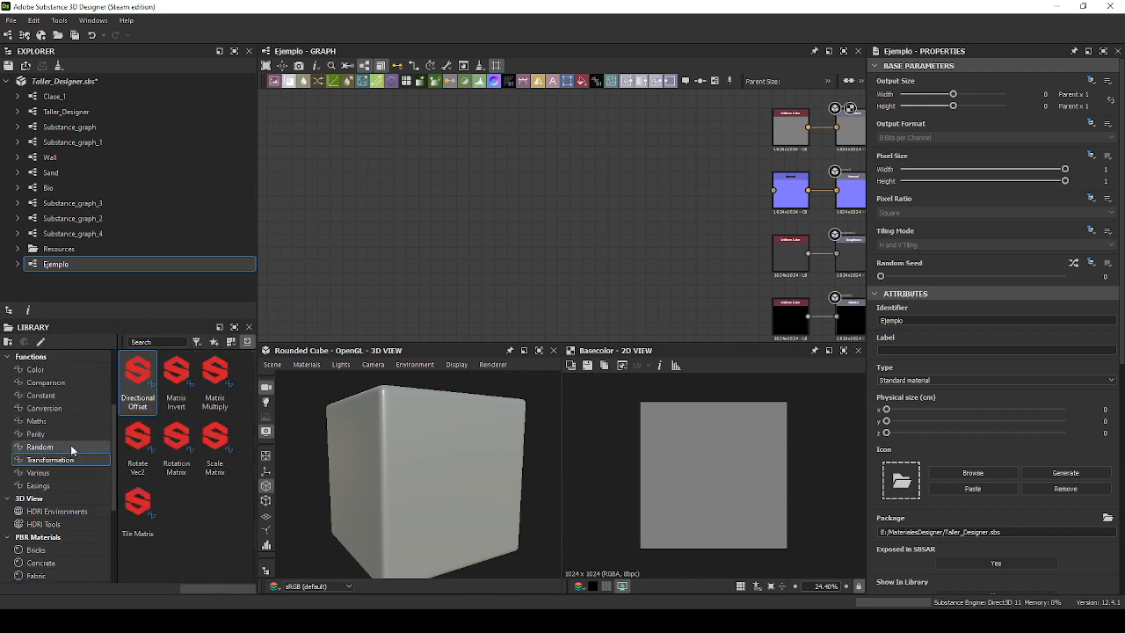
{"action": "left_click", "coordinate": [67, 410]}
{"action": "left_click", "coordinate": [67, 385]}
{"action": "scroll", "coordinate": [68, 386], "scroll_direction": "up", "scroll_amount": 2}
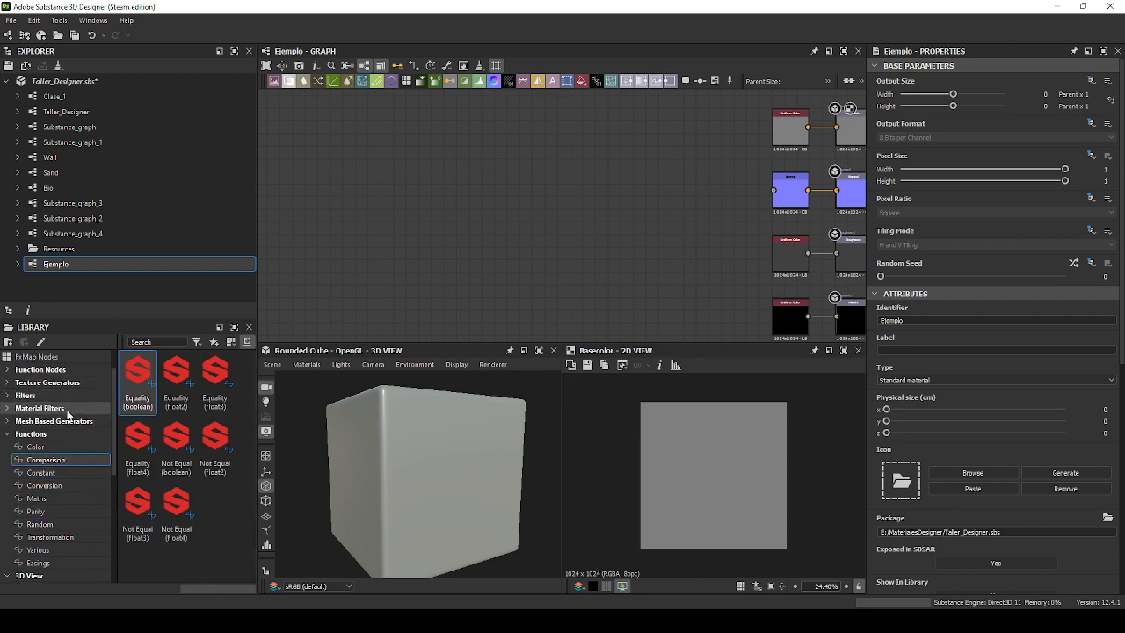
{"action": "left_click", "coordinate": [60, 448]}
{"action": "left_click", "coordinate": [59, 474]}
{"action": "left_click", "coordinate": [60, 512]}
{"action": "left_click", "coordinate": [60, 537]}
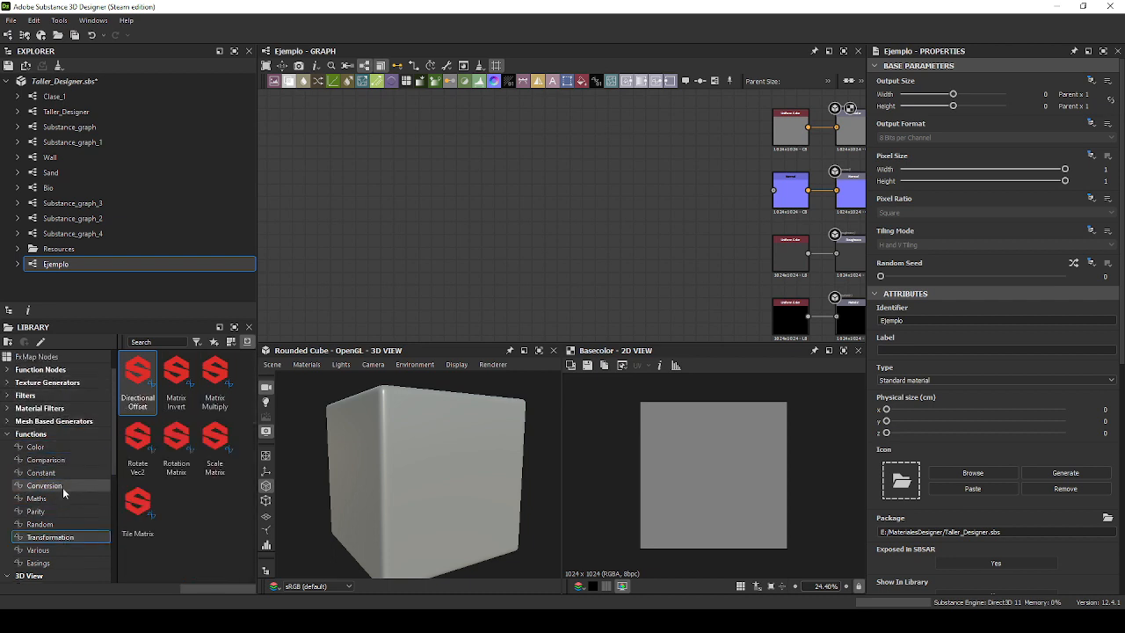
{"action": "left_click", "coordinate": [62, 487]}
{"action": "left_click", "coordinate": [62, 473]}
{"action": "left_click", "coordinate": [59, 448]}
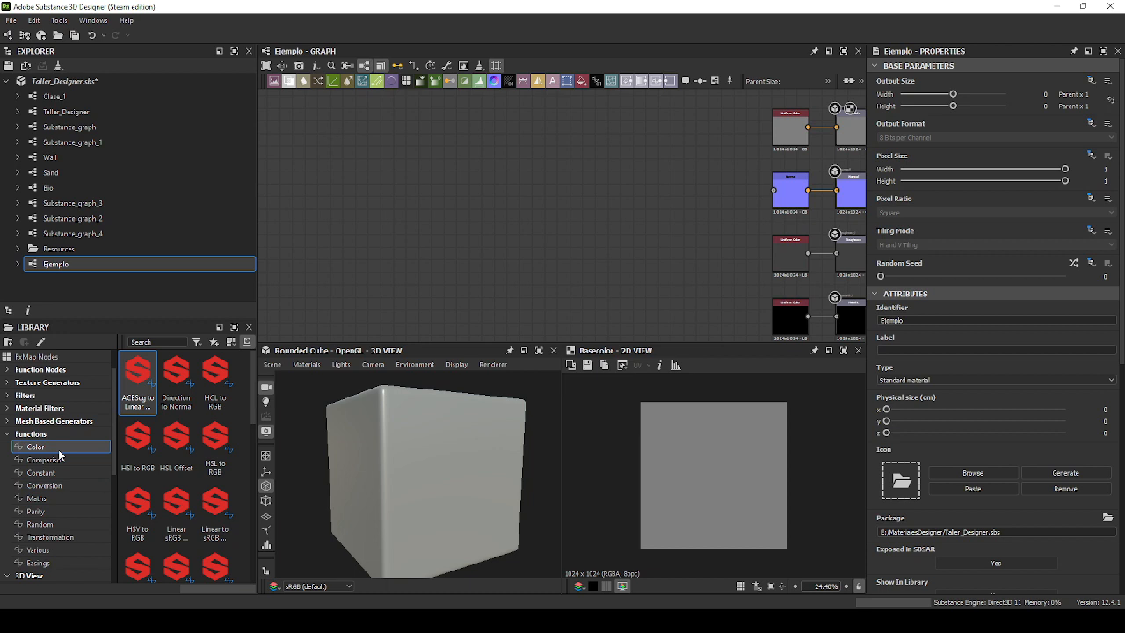
{"action": "middle_click_drag", "start_coordinate": [611, 216], "coordinate": [589, 222]}
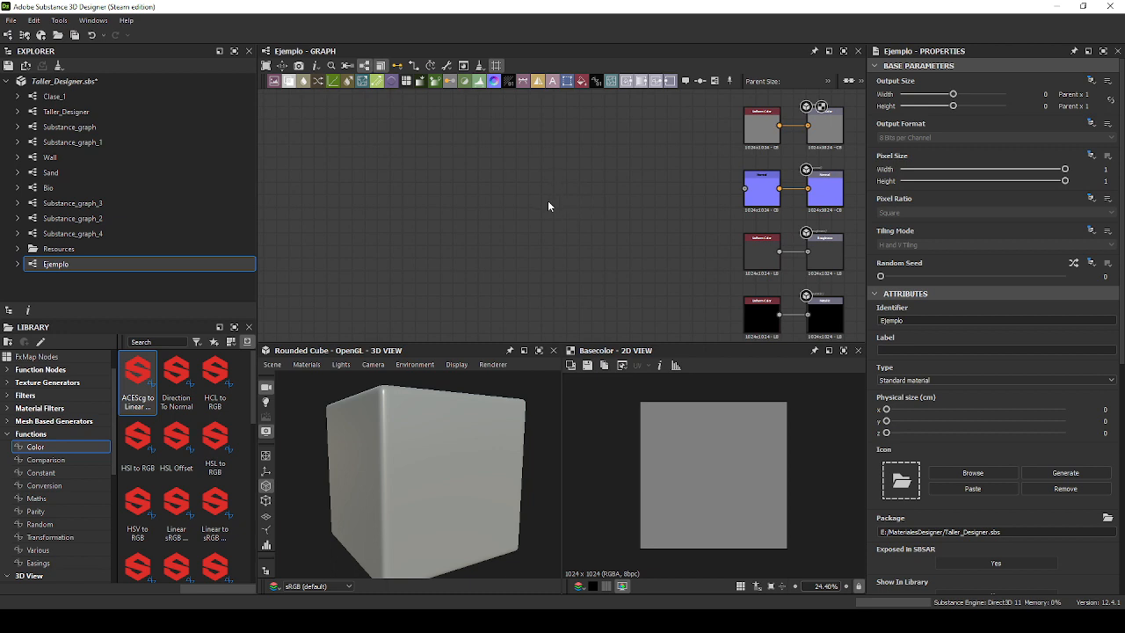
{"action": "key", "text": "space"}
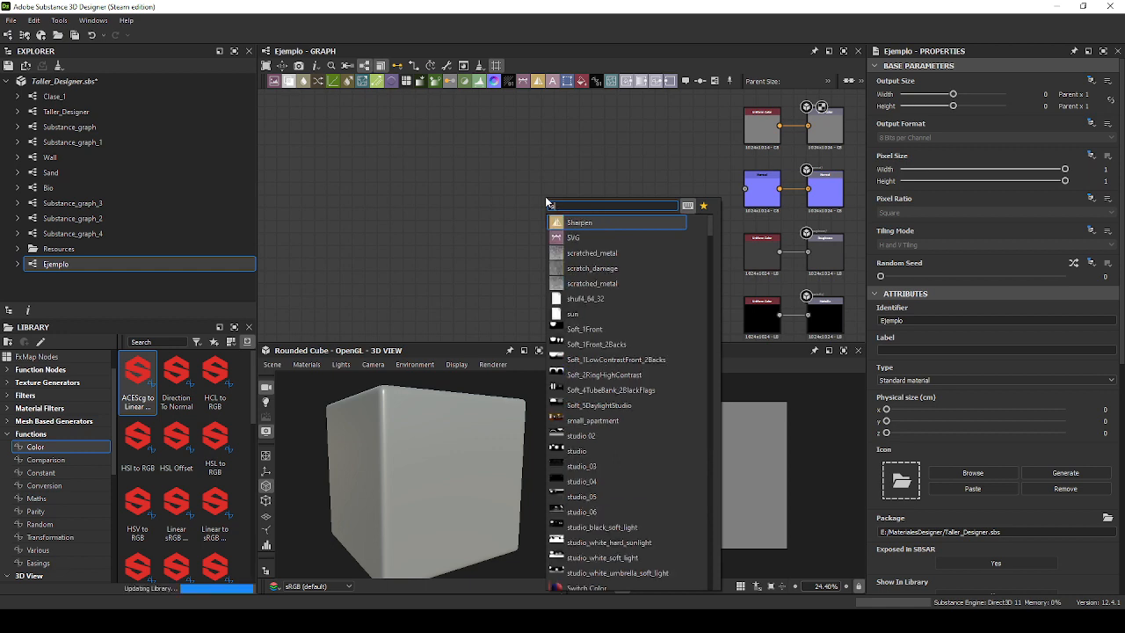
{"action": "type", "text": "shape"}
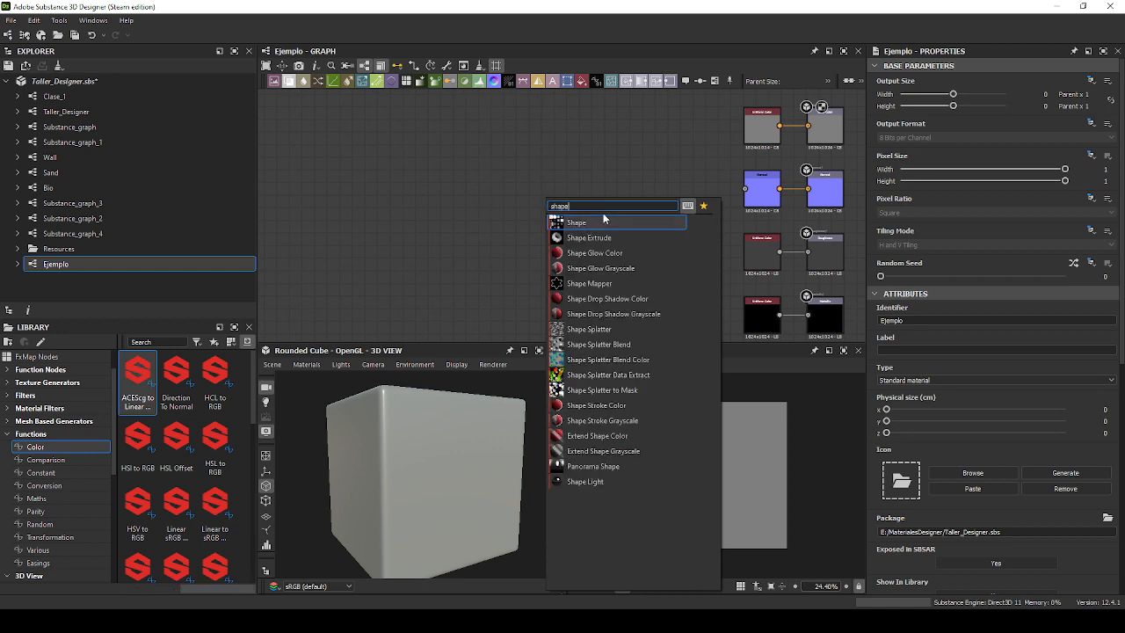
{"action": "key", "text": "Escape"}
{"action": "key", "text": "space"}
{"action": "key", "text": "Escape"}
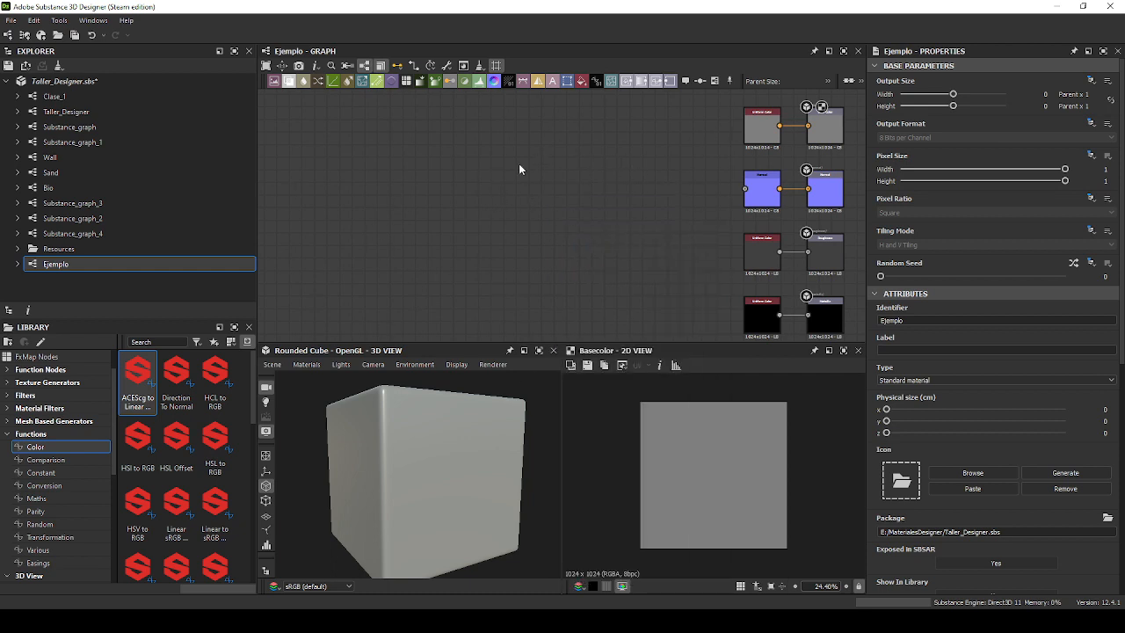
Add a Shape node to the empty area of the Ejemplo graph and frame it in the view.
{"action": "key", "text": "space"}
{"action": "type", "text": "shape"}
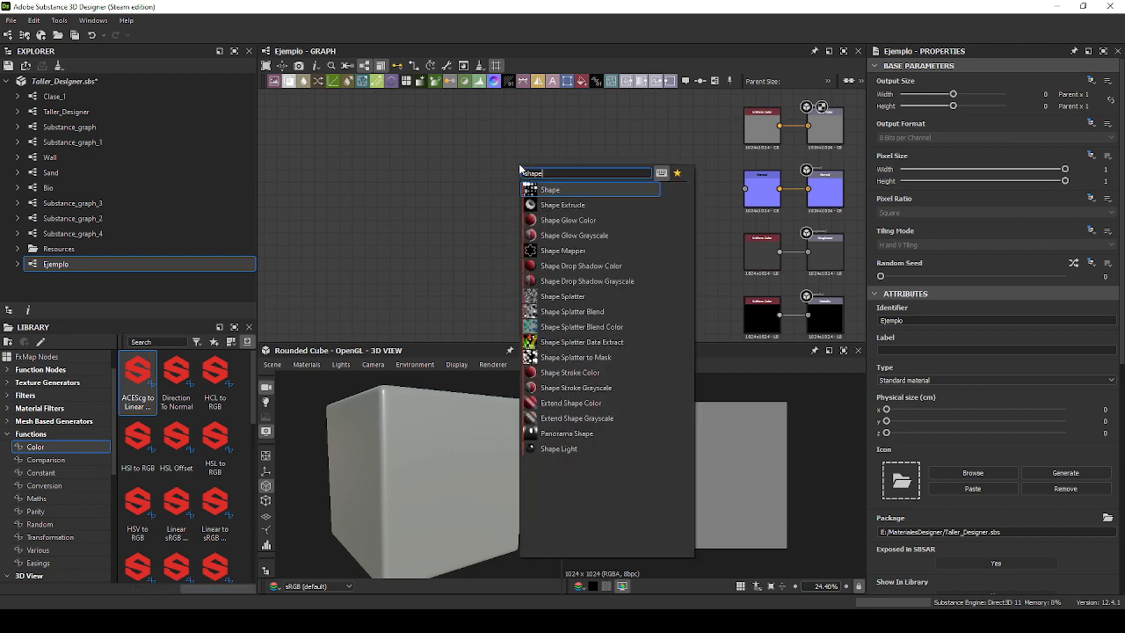
{"action": "key", "text": "Return"}
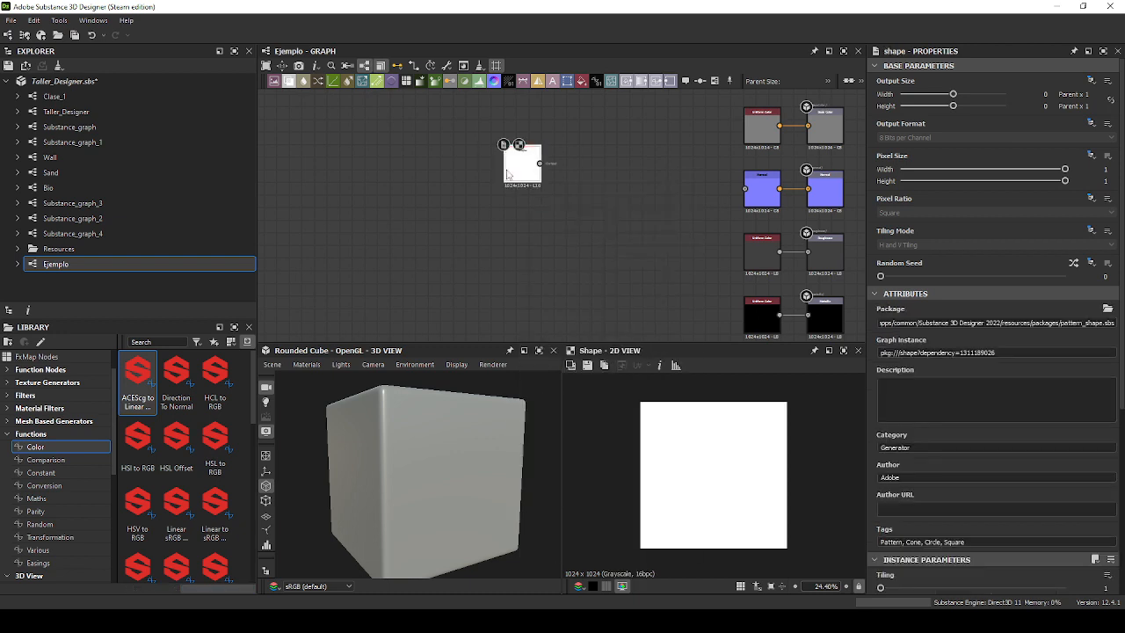
{"action": "key", "text": "f"}
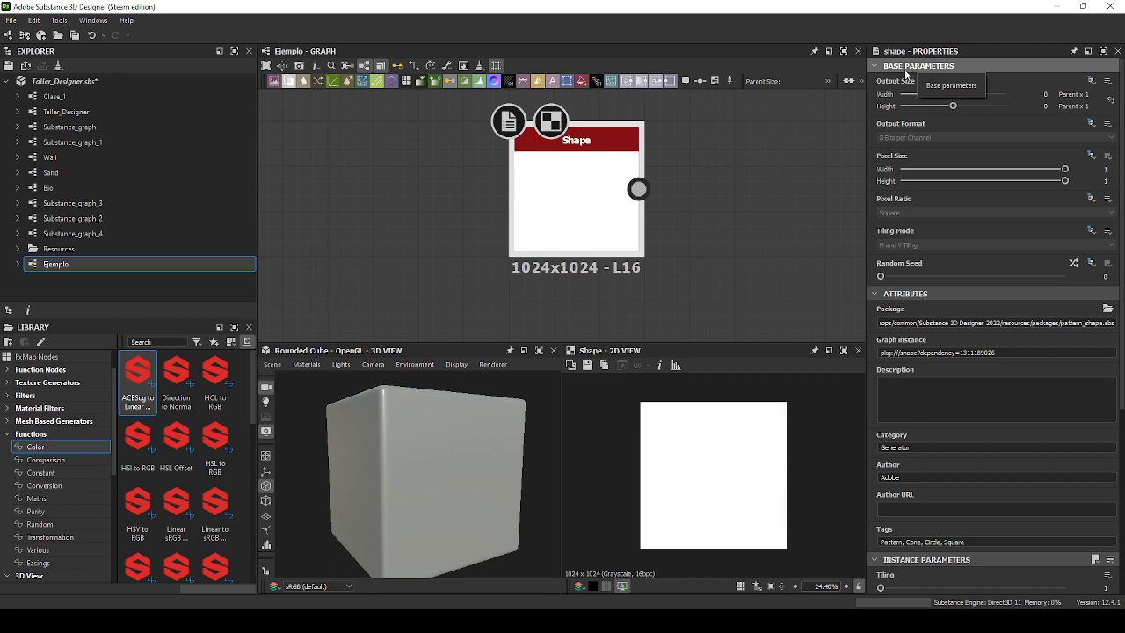
Collapse the Shape node's Base Parameters and Attributes sections, leaving its Instance Parameters expanded.
{"action": "left_click", "coordinate": [875, 70]}
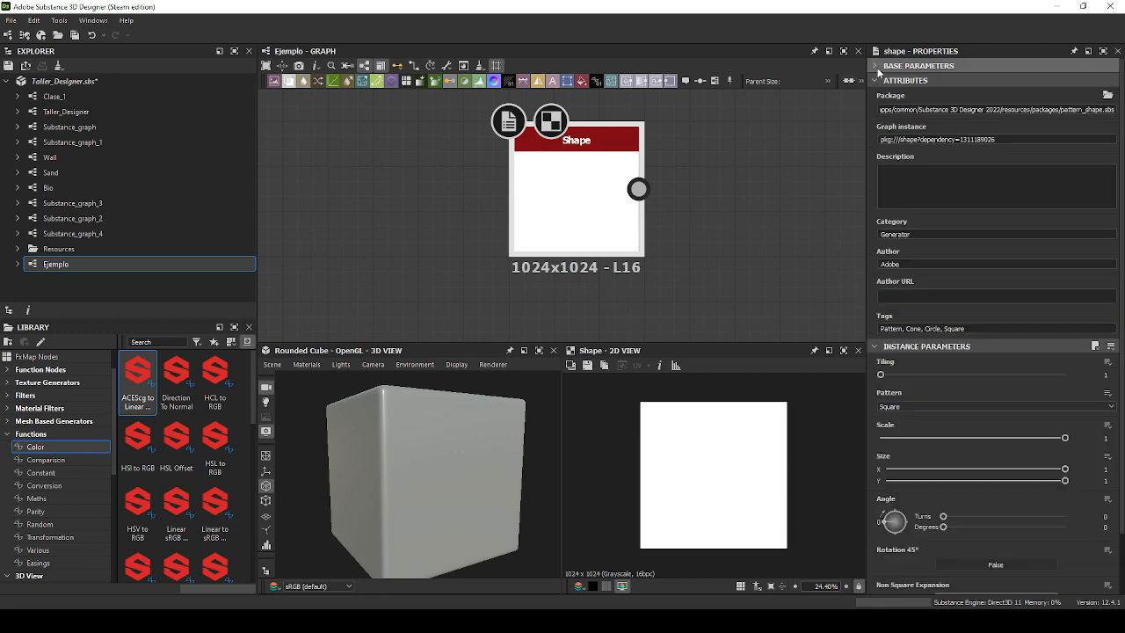
{"action": "left_click", "coordinate": [883, 68]}
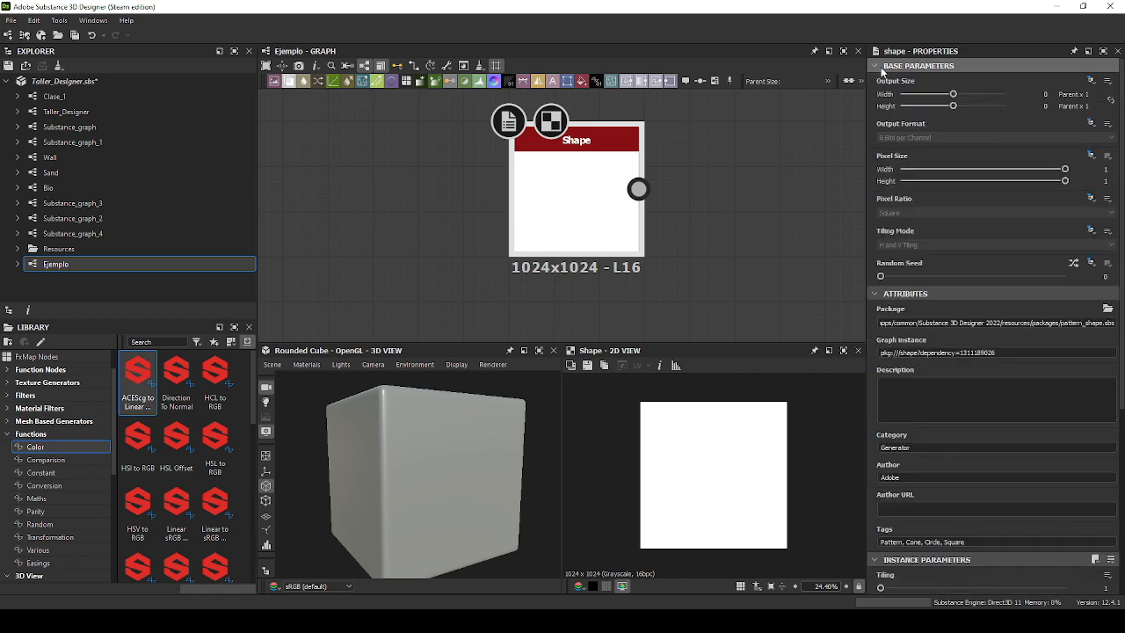
{"action": "left_click", "coordinate": [881, 69]}
{"action": "left_click", "coordinate": [877, 68]}
{"action": "left_click", "coordinate": [876, 69]}
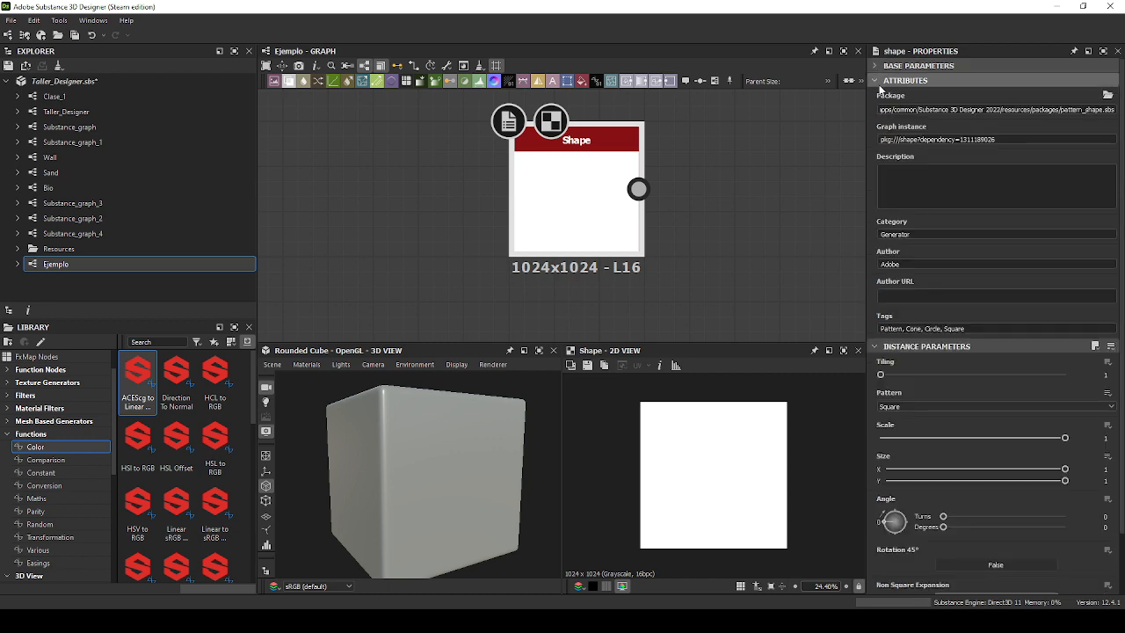
{"action": "left_click", "coordinate": [884, 80]}
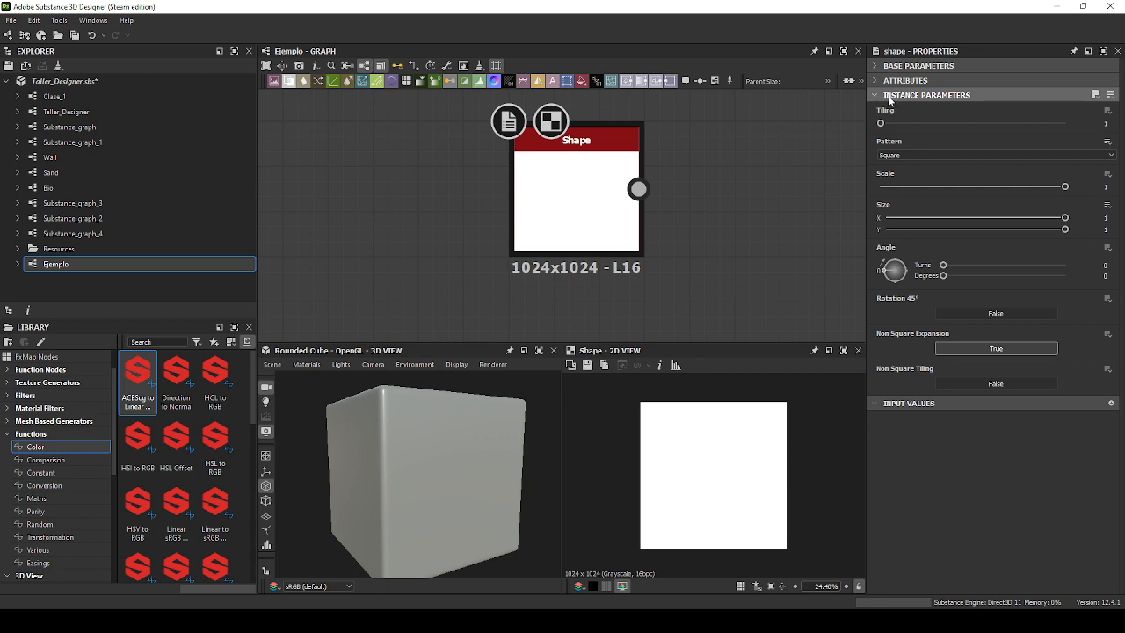
Try Tiling values of 5 and 2 on the Shape node's square pattern and return Tiling to 1.
{"action": "left_click_drag", "start_coordinate": [882, 127], "coordinate": [929, 196]}
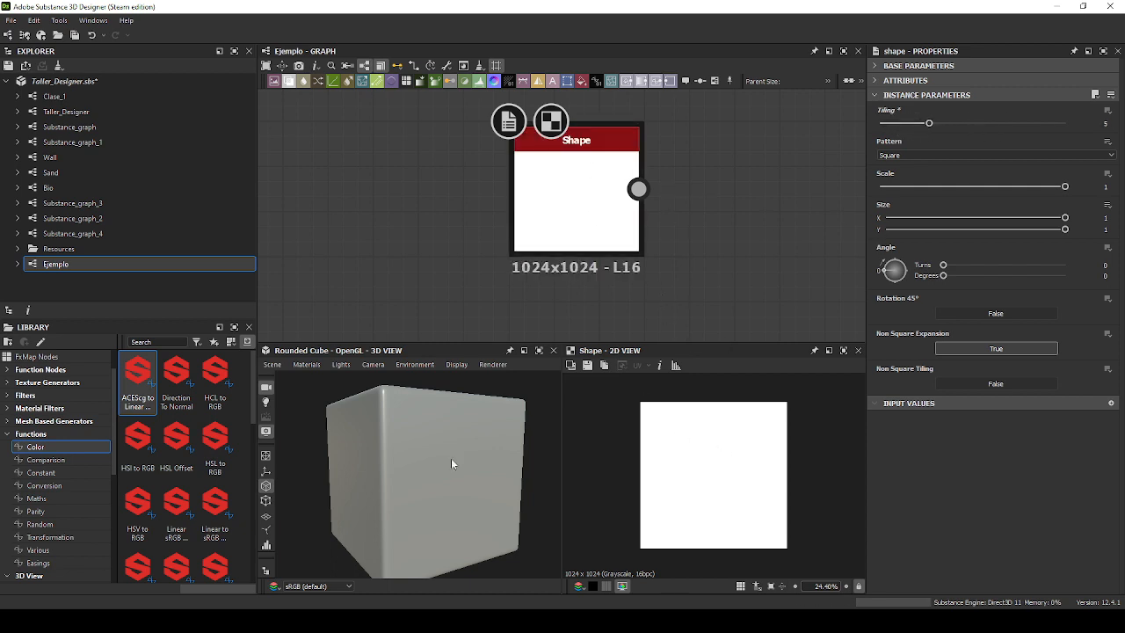
{"action": "left_click_drag", "start_coordinate": [932, 124], "coordinate": [892, 135]}
{"action": "scroll", "coordinate": [452, 188], "scroll_direction": "up", "scroll_amount": 3}
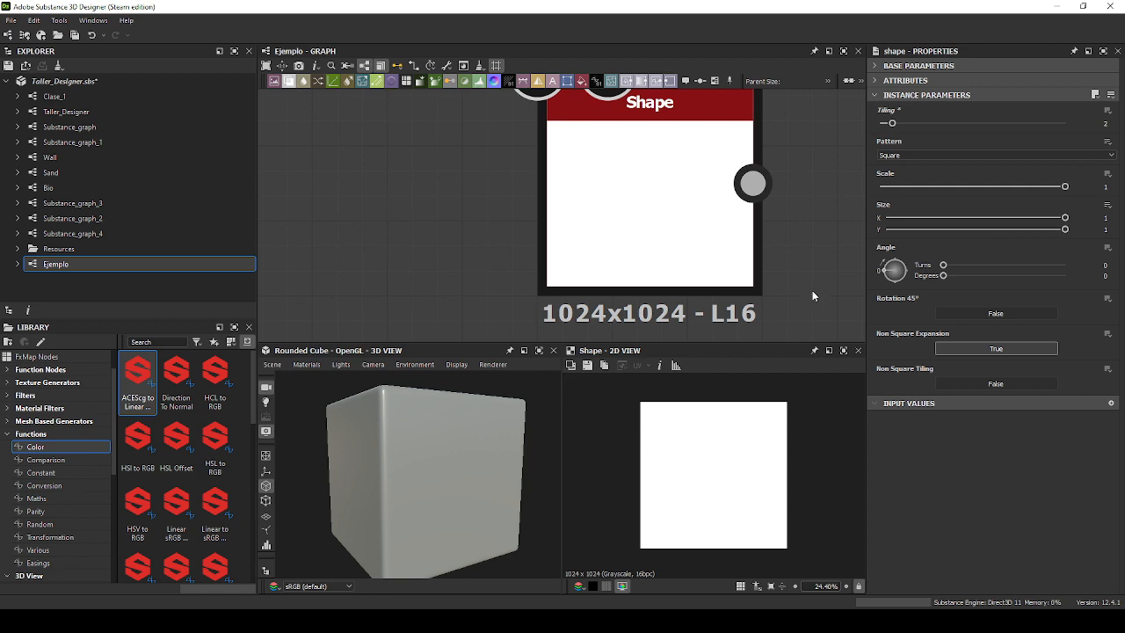
{"action": "middle_click_drag", "start_coordinate": [806, 234], "coordinate": [794, 239]}
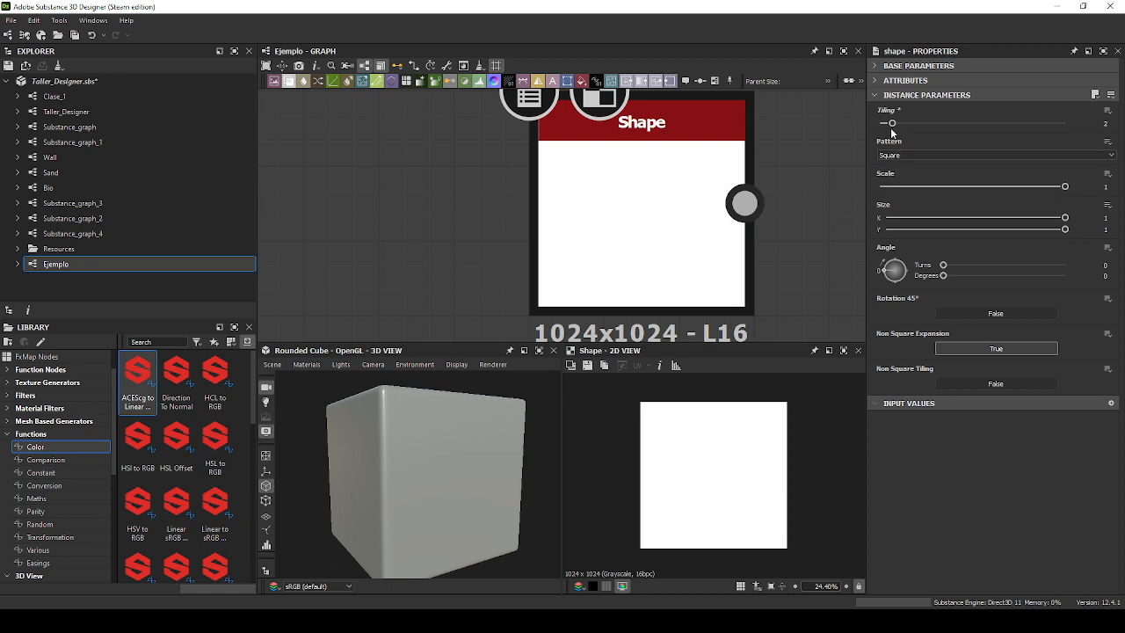
{"action": "left_click_drag", "start_coordinate": [892, 123], "coordinate": [881, 123]}
Set the Shape node's Scale to 0.57 and its Tiling to 3.
{"action": "mouse_move", "coordinate": [1066, 187]}
{"action": "left_mouse_down"}
{"action": "mouse_move", "coordinate": [947, 196]}
{"action": "mouse_move", "coordinate": [923, 209]}
{"action": "mouse_move", "coordinate": [1024, 228]}
{"action": "mouse_move", "coordinate": [941, 215]}
{"action": "mouse_move", "coordinate": [1002, 229]}
{"action": "mouse_move", "coordinate": [985, 229]}
{"action": "left_mouse_up"}
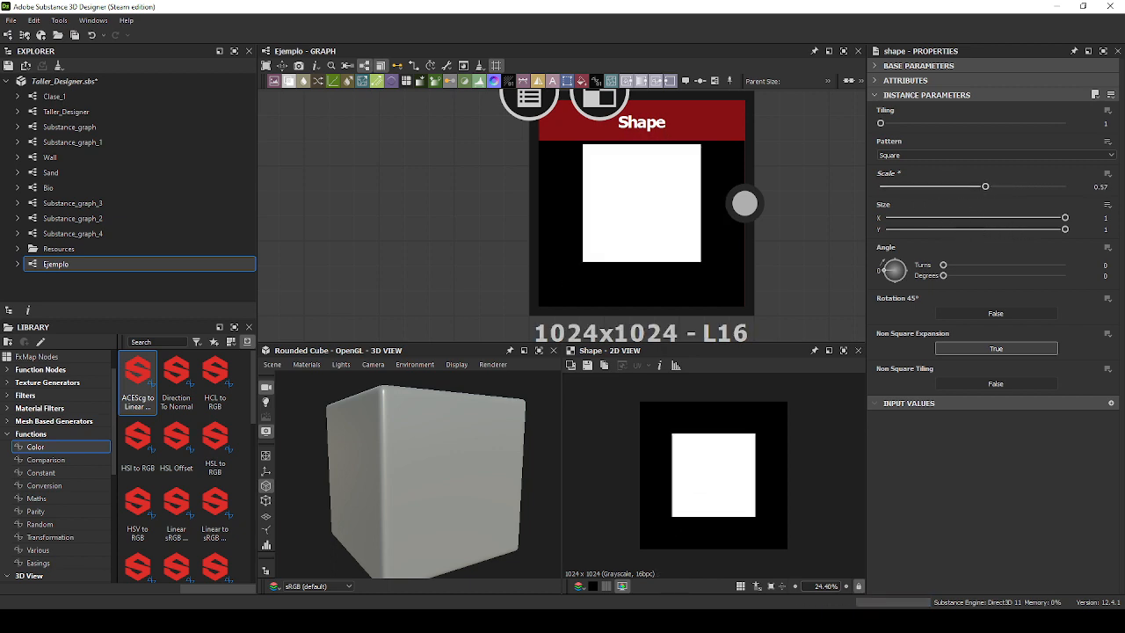
{"action": "left_click_drag", "start_coordinate": [881, 126], "coordinate": [908, 140]}
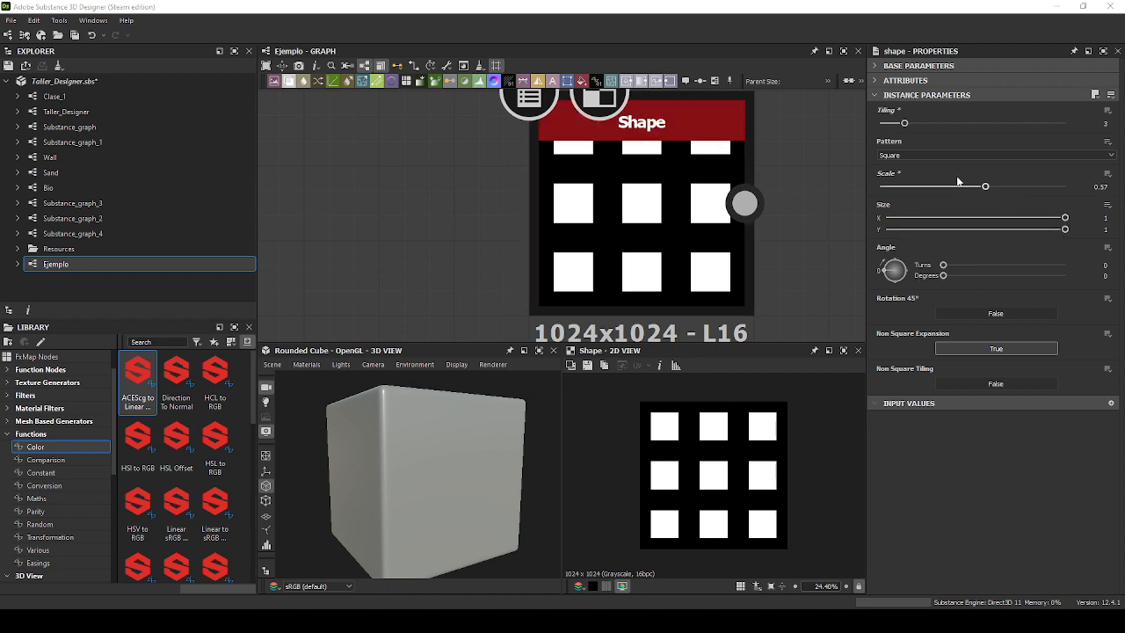
Set the Shape node's Scale to 0.76 and its X Size to 0.64.
{"action": "left_click_drag", "start_coordinate": [985, 186], "coordinate": [1001, 230]}
{"action": "left_click_drag", "start_coordinate": [1046, 187], "coordinate": [1020, 190]}
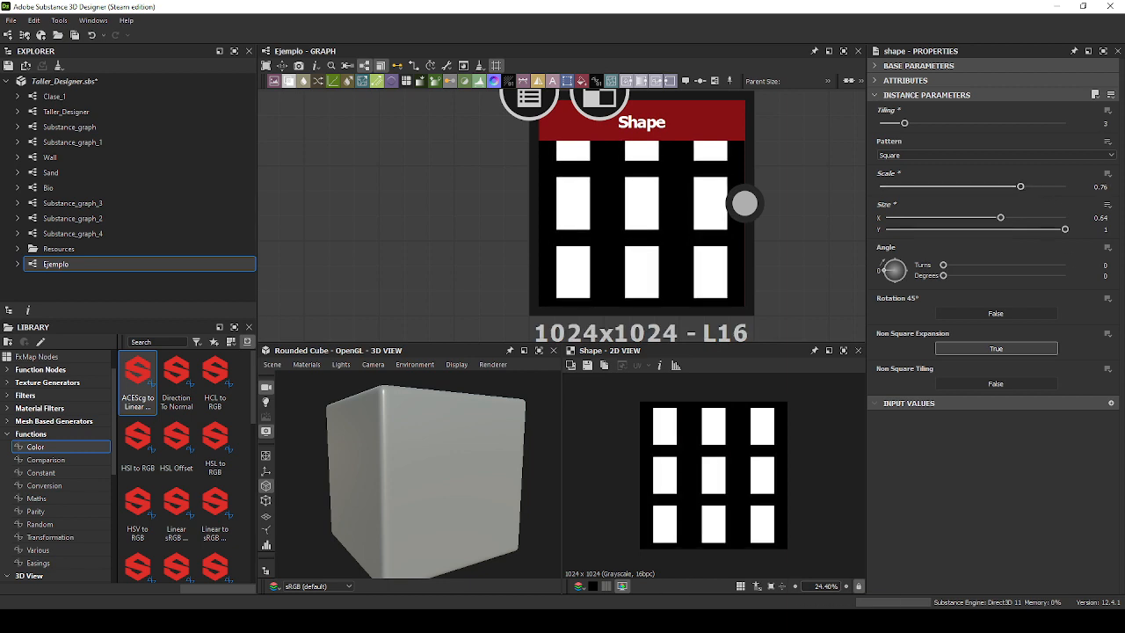
Switch to the browser to examine the geometric pattern reference image up close, and return to Substance 3D Designer.
{"action": "key", "text": "alt+Tab"}
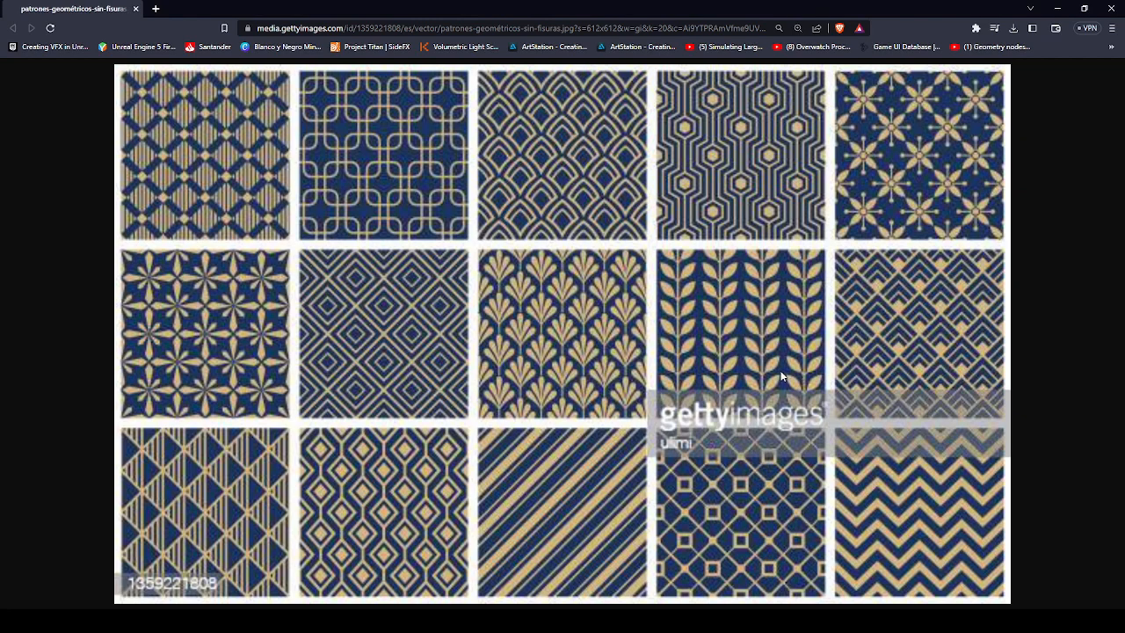
{"action": "scroll", "coordinate": [374, 175], "scroll_direction": "up", "scroll_amount": 5, "text": "ctrl"}
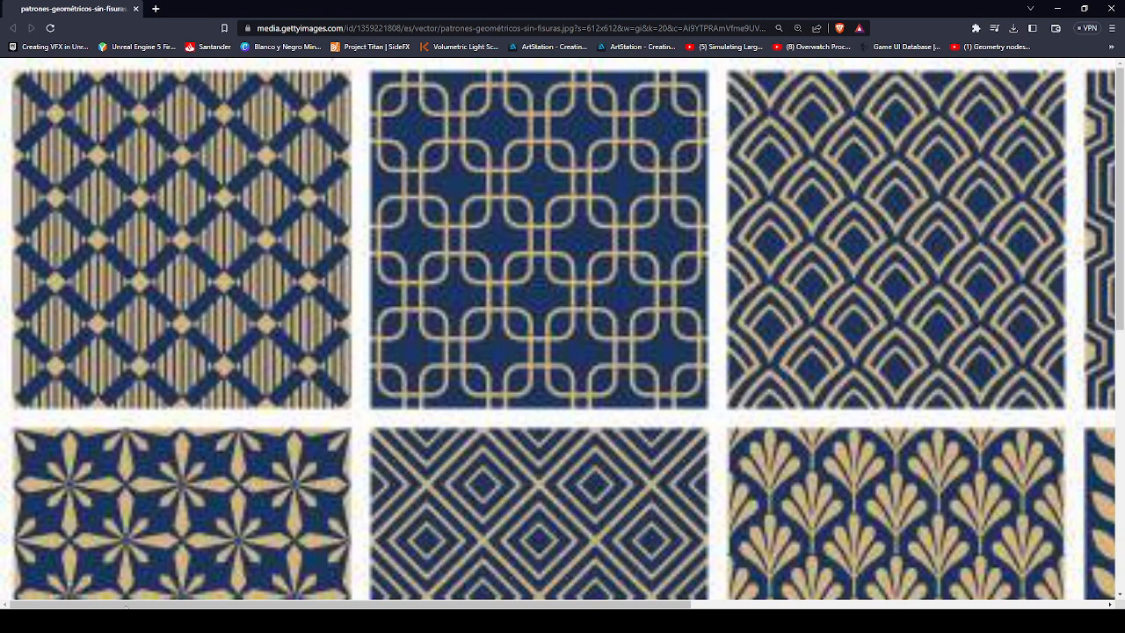
{"action": "key", "text": "alt+Tab"}
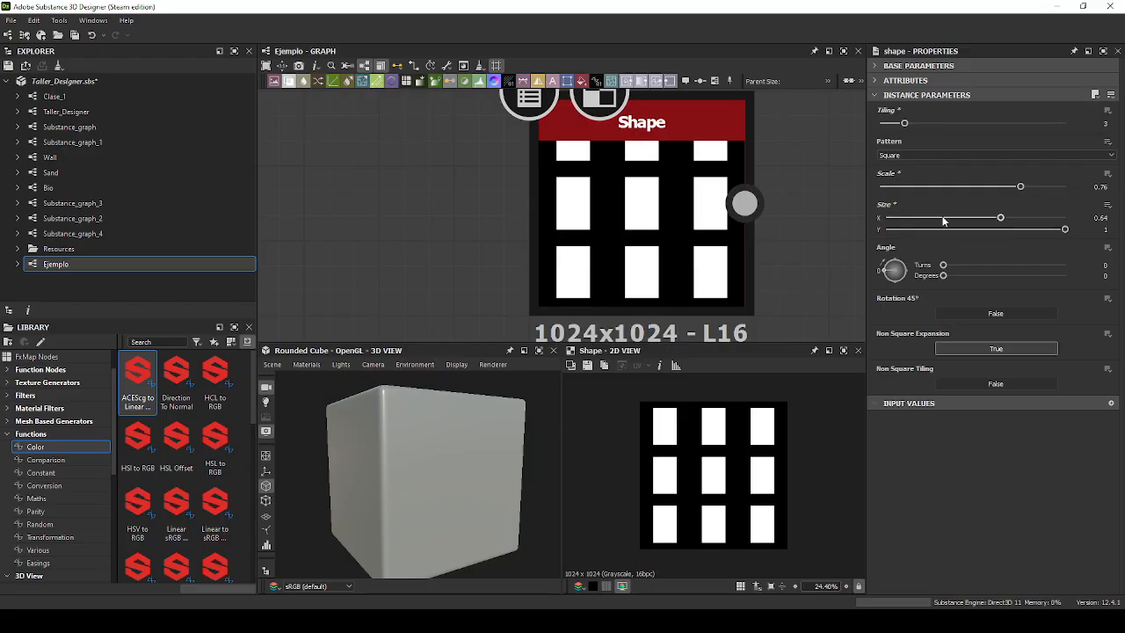
Try the Brick pattern on the Shape node with Pattern Specific set to 0.66.
{"action": "left_click_drag", "start_coordinate": [906, 121], "coordinate": [908, 123]}
{"action": "left_click", "coordinate": [911, 155]}
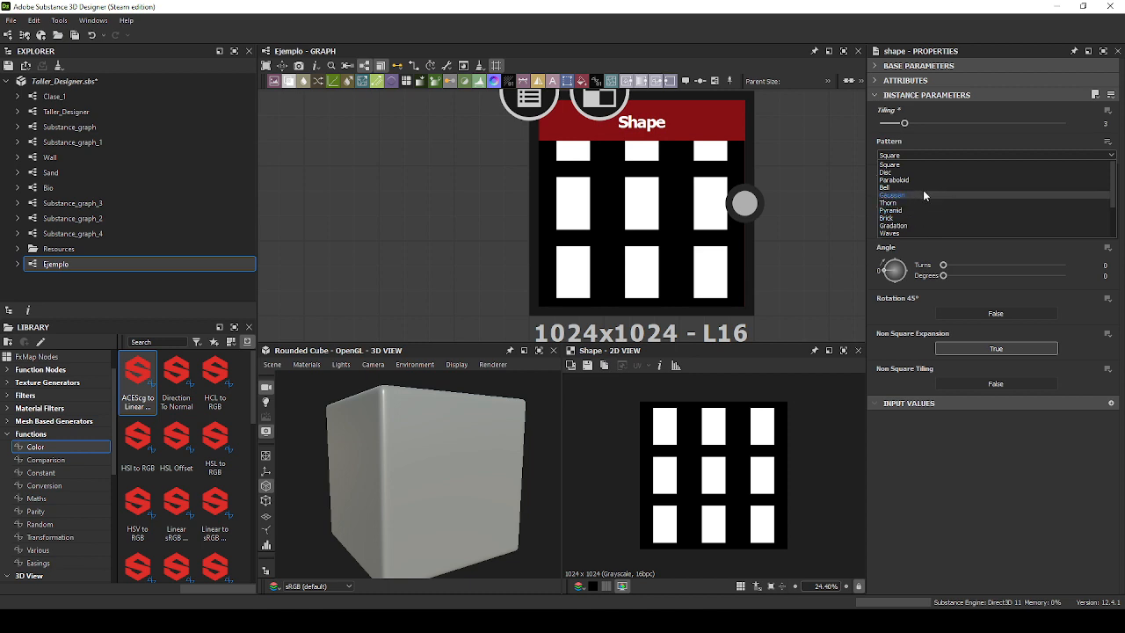
{"action": "scroll", "coordinate": [923, 191], "scroll_direction": "down", "scroll_amount": 2}
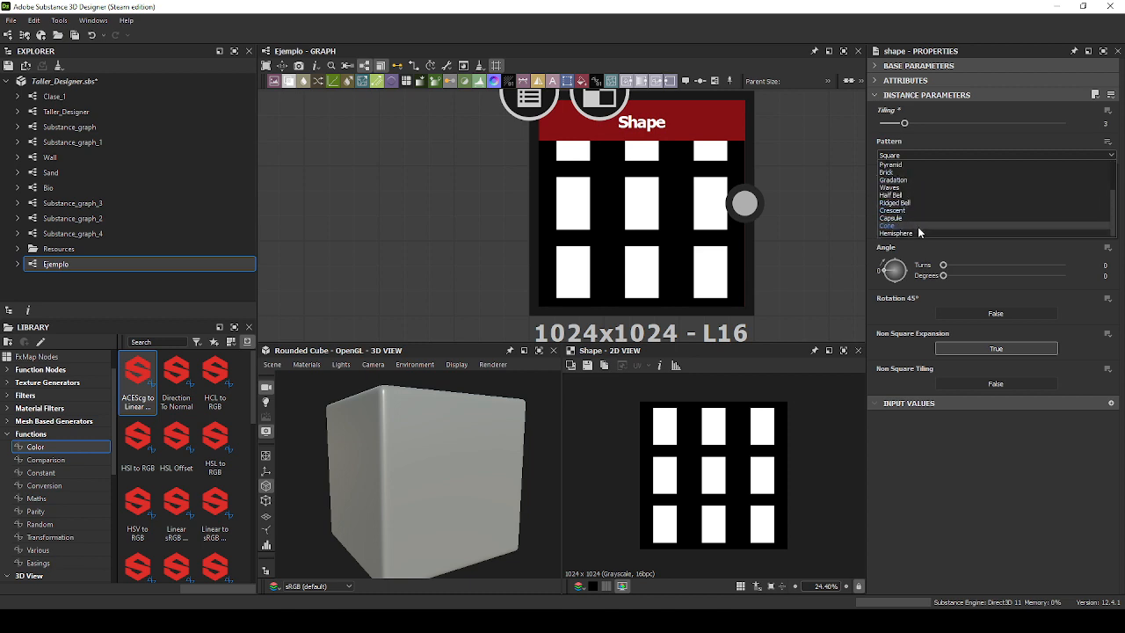
{"action": "scroll", "coordinate": [912, 180], "scroll_direction": "up", "scroll_amount": 1}
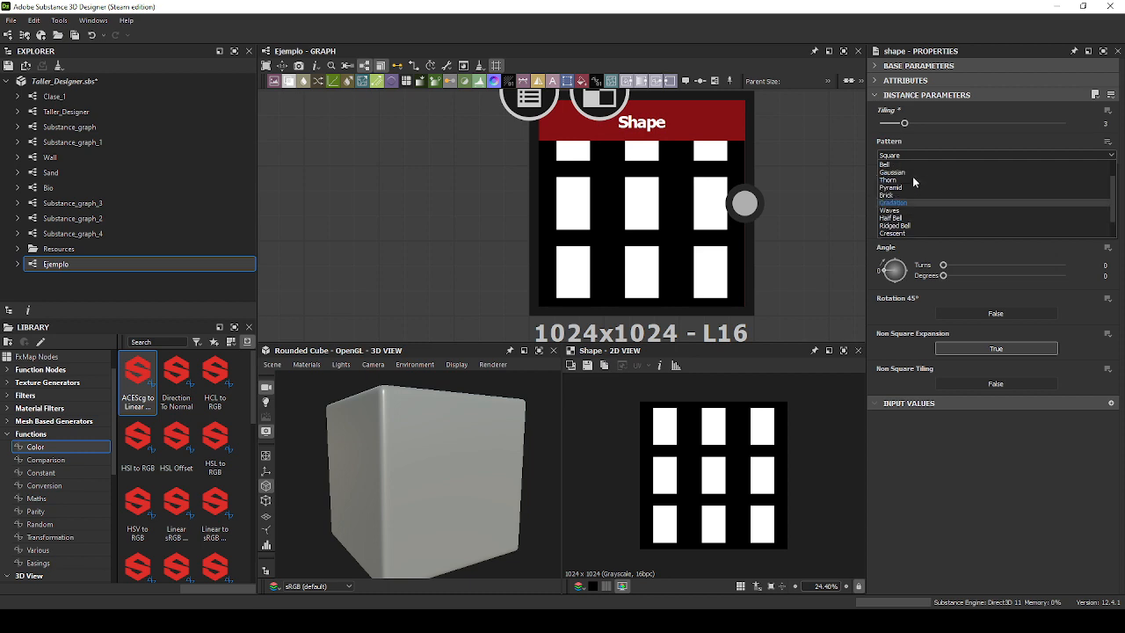
{"action": "left_click", "coordinate": [913, 193]}
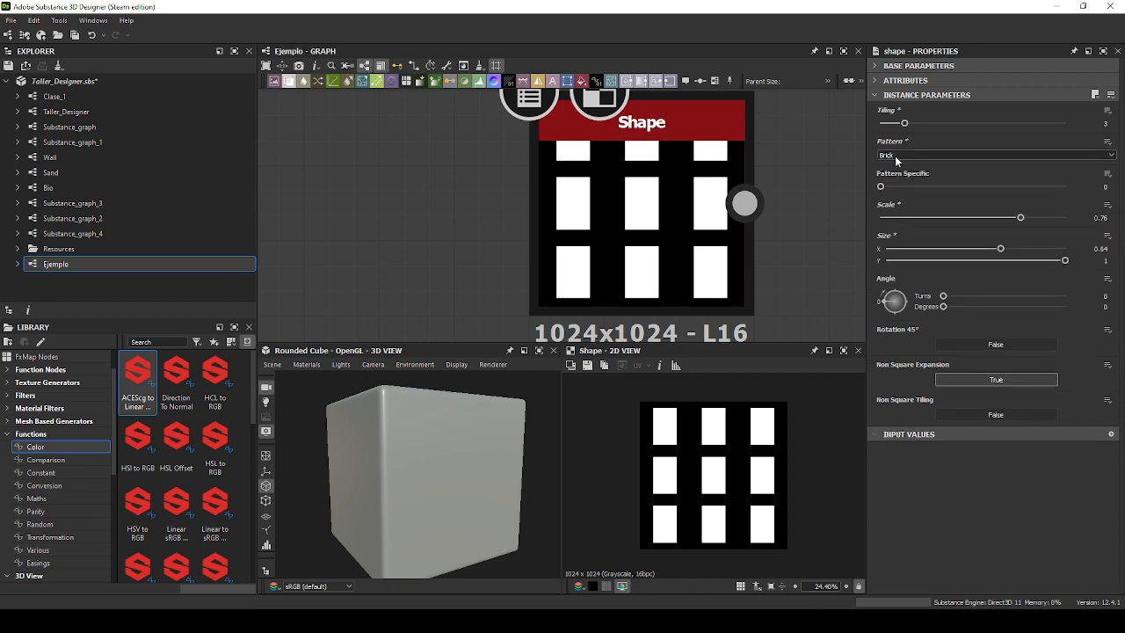
{"action": "left_click", "coordinate": [898, 155]}
{"action": "left_click", "coordinate": [898, 157]}
{"action": "left_click_drag", "start_coordinate": [882, 187], "coordinate": [1052, 195]}
{"action": "left_click_drag", "start_coordinate": [1093, 197], "coordinate": [1003, 198]}
Preview the Gaussian pattern on the Shape node and return it to Square.
{"action": "scroll", "coordinate": [707, 500], "scroll_direction": "up", "scroll_amount": 7}
{"action": "left_click", "coordinate": [921, 156]}
{"action": "left_click", "coordinate": [914, 172]}
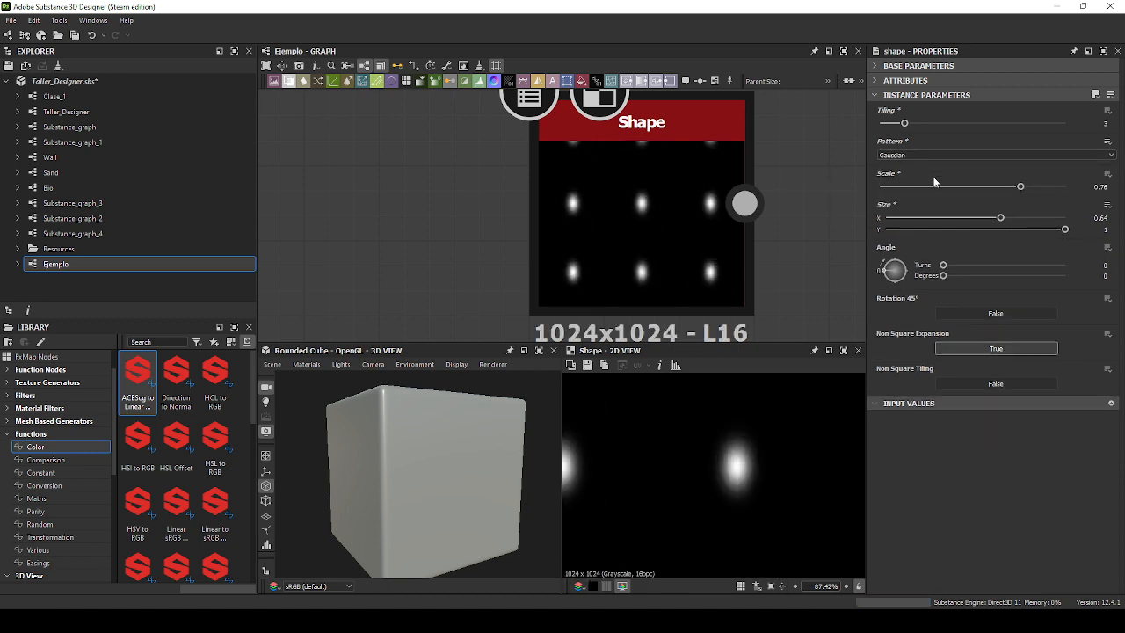
{"action": "left_click", "coordinate": [933, 156]}
{"action": "left_click", "coordinate": [942, 164]}
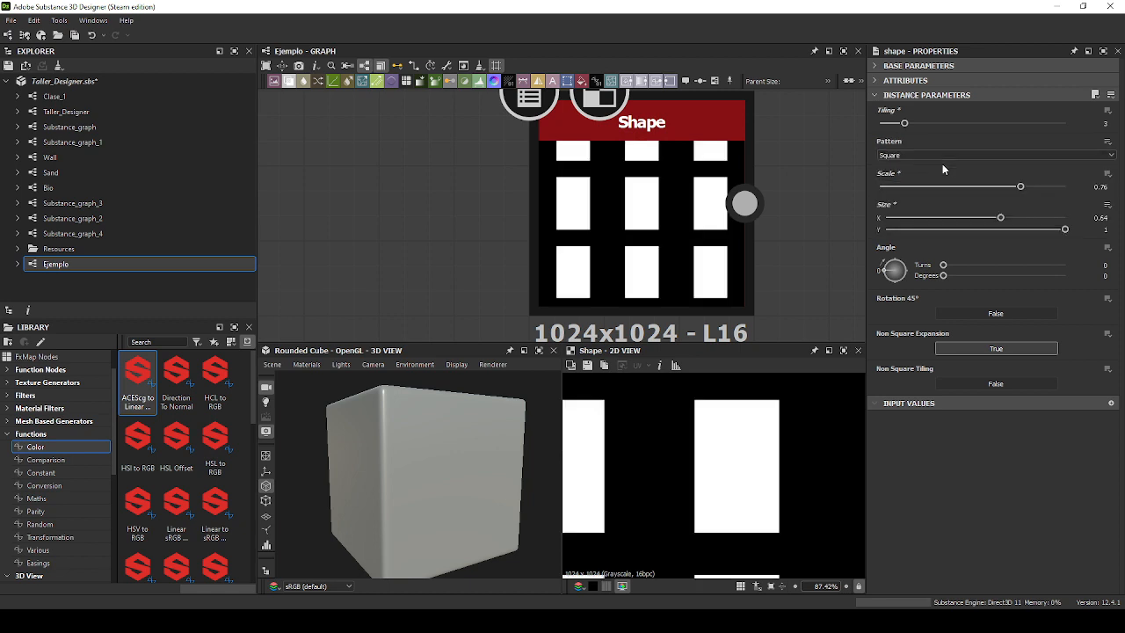
Preview the Disc pattern on the Shape node and switch it to Bell.
{"action": "left_click", "coordinate": [939, 155]}
{"action": "left_click", "coordinate": [924, 172]}
{"action": "left_click", "coordinate": [923, 155]}
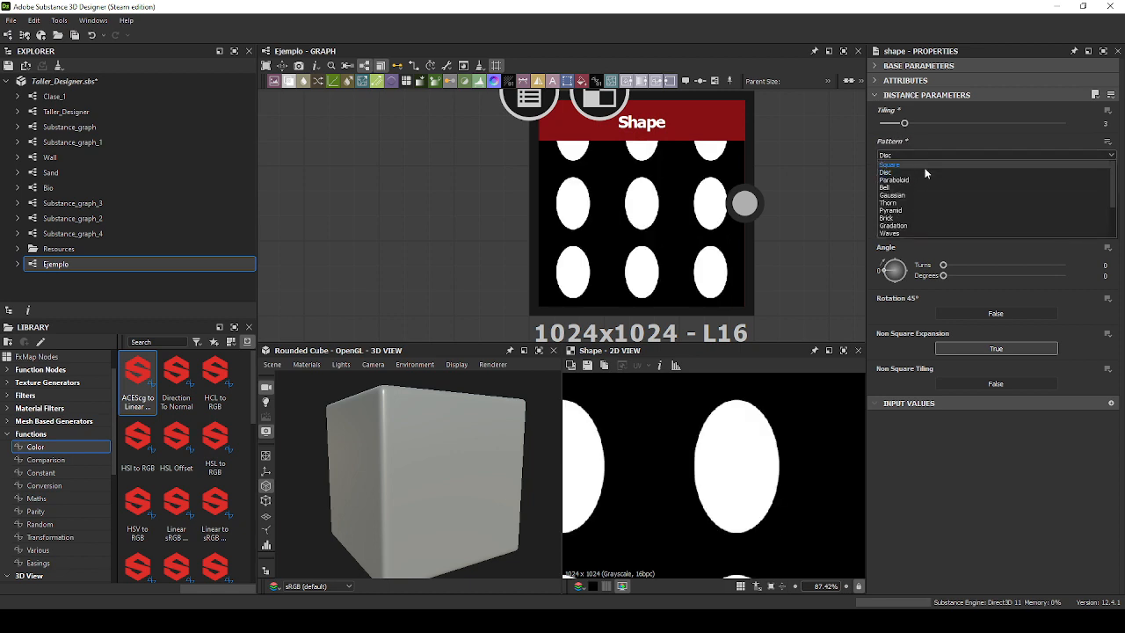
{"action": "left_click", "coordinate": [923, 167]}
{"action": "left_click", "coordinate": [929, 156]}
{"action": "left_click", "coordinate": [916, 187]}
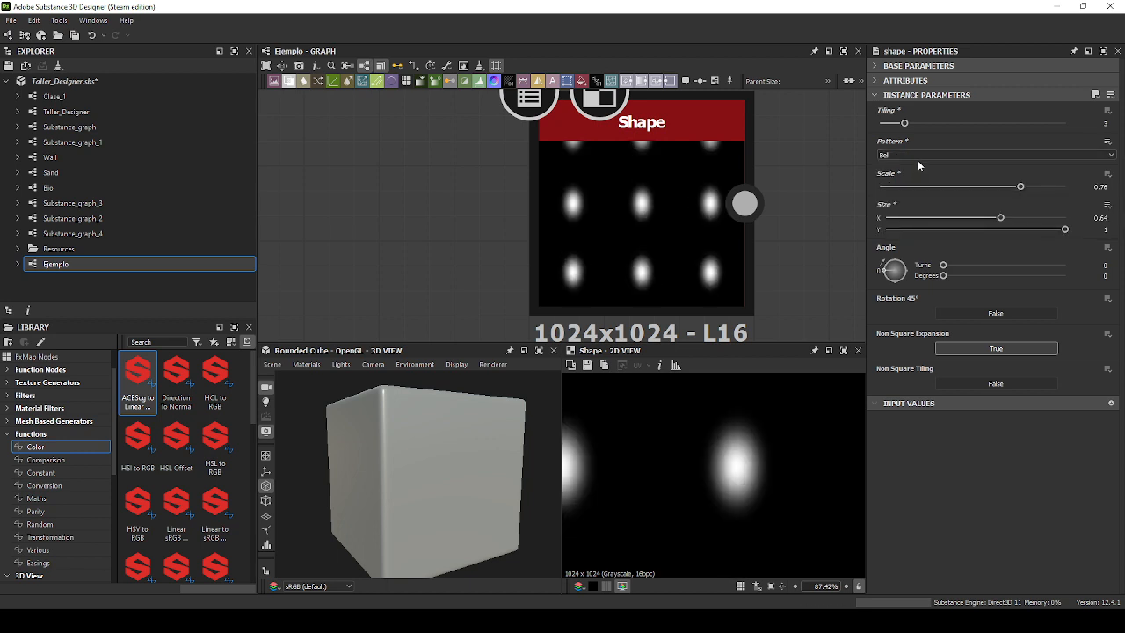
{"action": "left_click", "coordinate": [918, 156]}
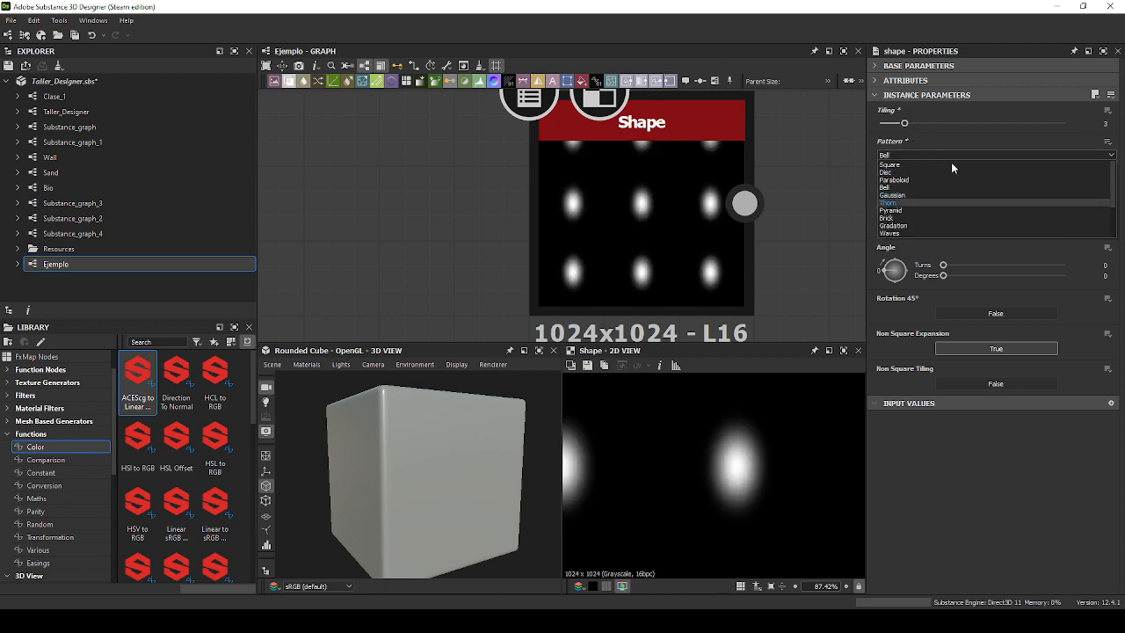
{"action": "left_click", "coordinate": [873, 148]}
Raise the Shape node's Scale and X Size to 1.
{"action": "left_click_drag", "start_coordinate": [1020, 187], "coordinate": [1090, 191]}
{"action": "left_click_drag", "start_coordinate": [1001, 217], "coordinate": [1085, 220]}
{"action": "double_click", "coordinate": [622, 275]}
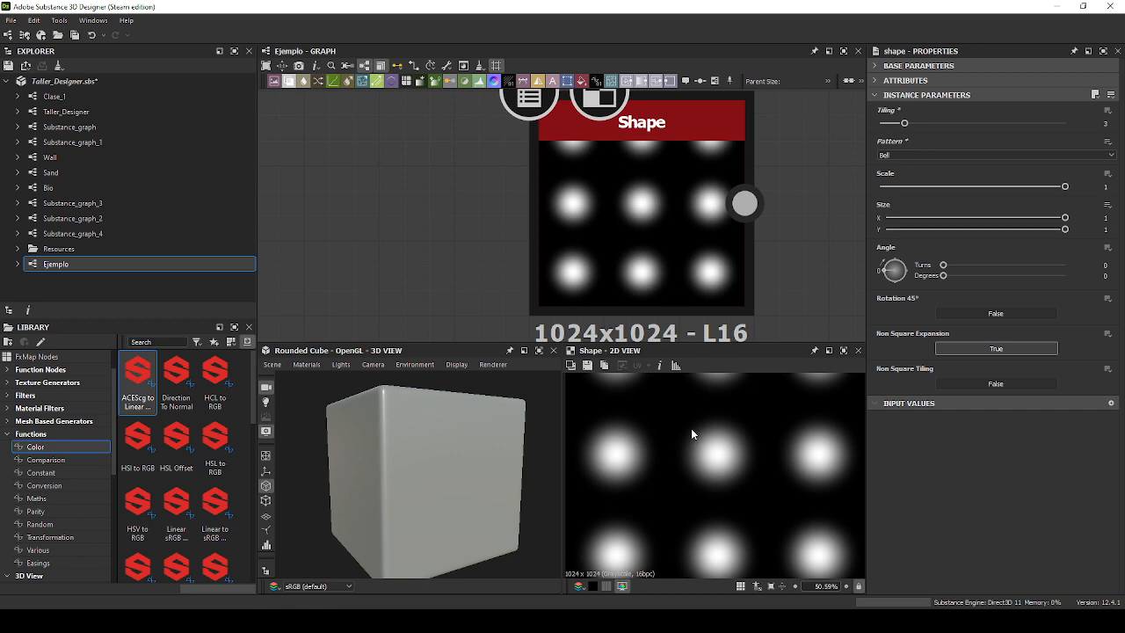
Preview the Square, Disc and Paraboloid patterns on the Shape node at full size.
{"action": "left_click", "coordinate": [904, 155]}
{"action": "left_click", "coordinate": [902, 164]}
{"action": "left_click", "coordinate": [943, 151]}
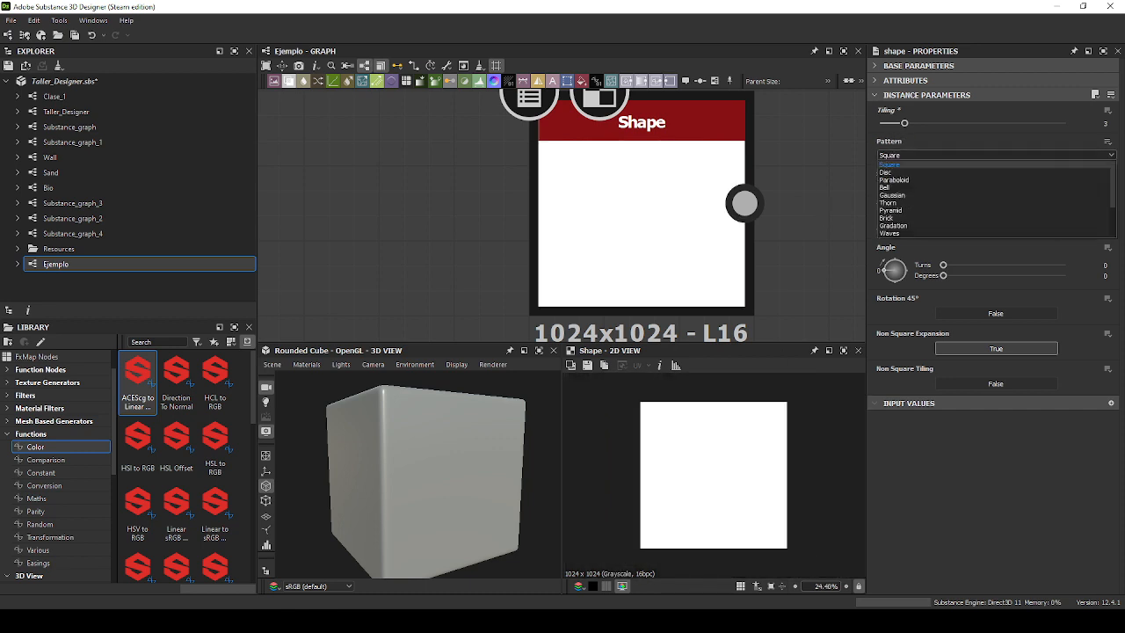
{"action": "left_click", "coordinate": [1100, 246]}
{"action": "left_click", "coordinate": [922, 158]}
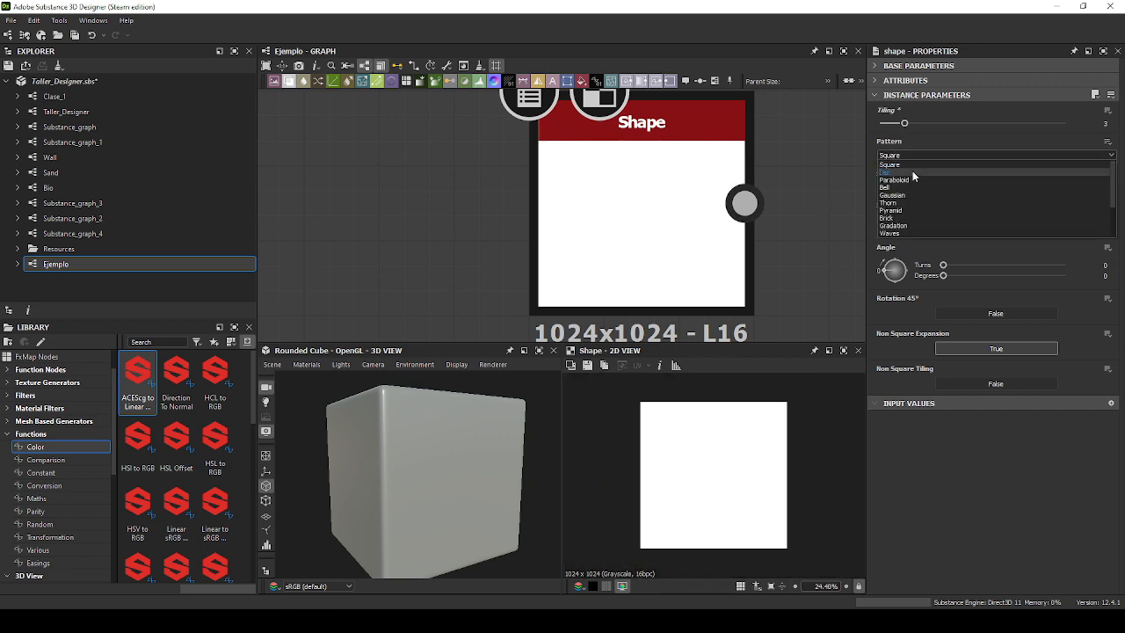
{"action": "left_click", "coordinate": [909, 172]}
{"action": "left_click", "coordinate": [914, 157]}
{"action": "left_click", "coordinate": [900, 181]}
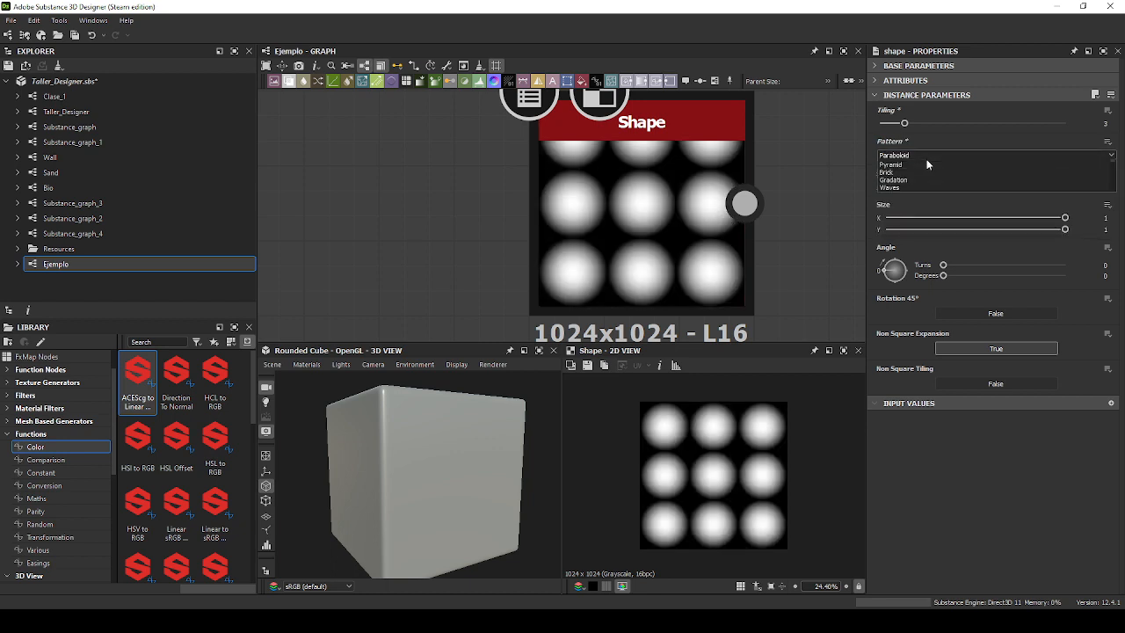
Preview the Bell and Pyramid patterns on the Shape node.
{"action": "left_click", "coordinate": [926, 157]}
{"action": "left_click", "coordinate": [920, 188]}
{"action": "left_click", "coordinate": [929, 157]}
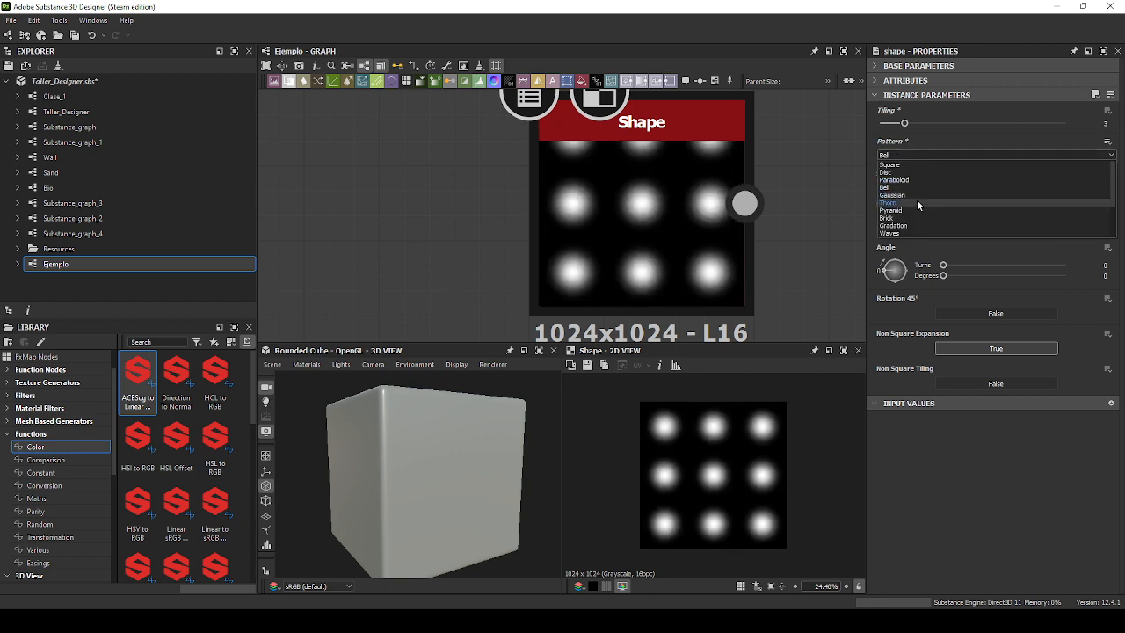
{"action": "left_click", "coordinate": [917, 197]}
{"action": "left_click", "coordinate": [922, 156]}
{"action": "left_click", "coordinate": [909, 210]}
Preview the Brick and Gradation patterns on the Shape node.
{"action": "left_click", "coordinate": [921, 157]}
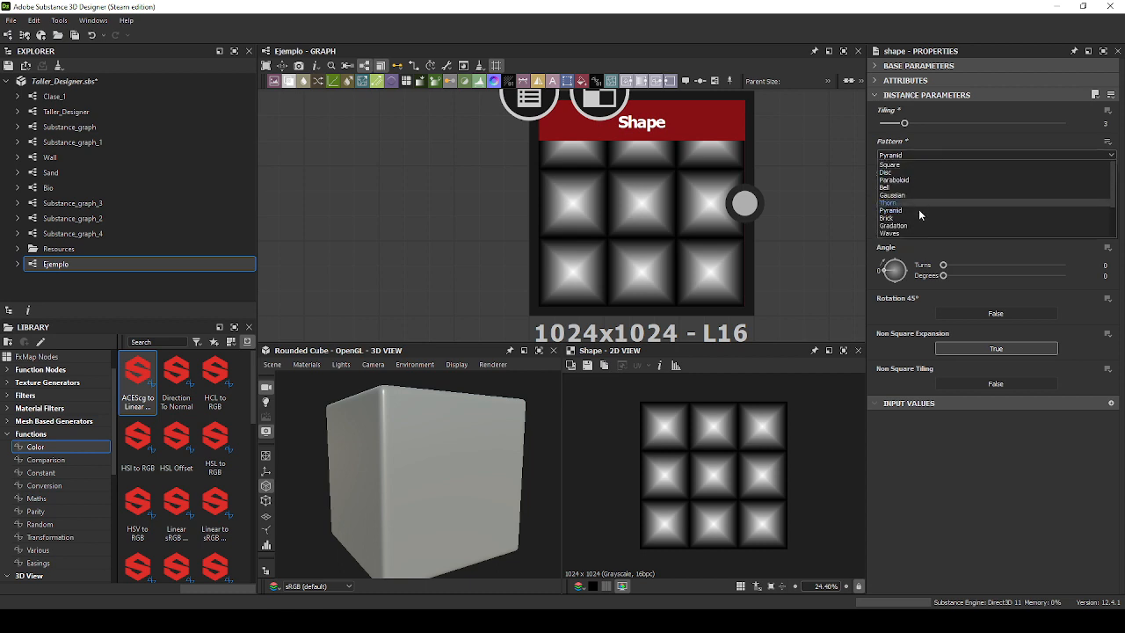
{"action": "left_click", "coordinate": [909, 217]}
{"action": "left_click", "coordinate": [934, 155]}
{"action": "left_click", "coordinate": [910, 220]}
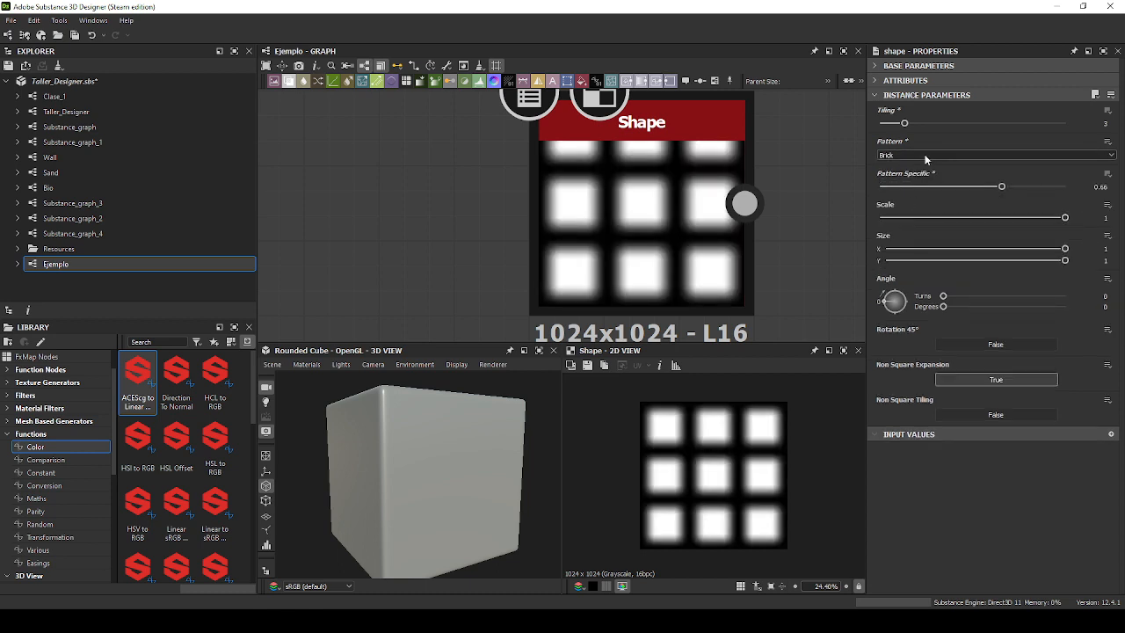
{"action": "left_click", "coordinate": [932, 155]}
{"action": "left_click", "coordinate": [905, 225]}
Preview the Waves and Capsule patterns on the Shape node.
{"action": "left_click", "coordinate": [931, 153]}
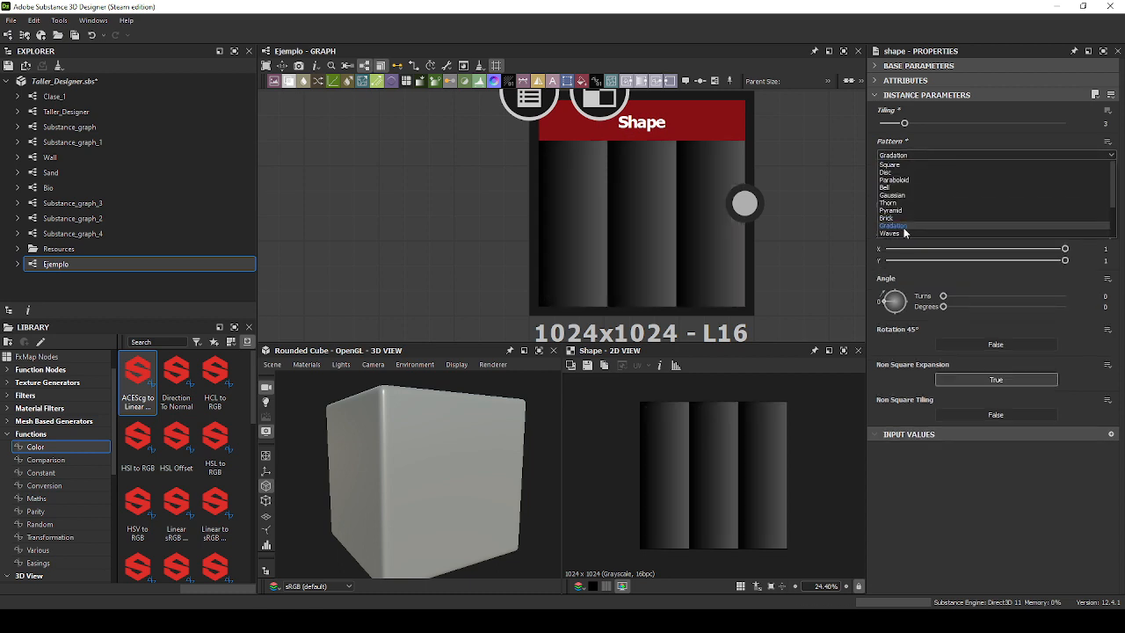
{"action": "left_click", "coordinate": [900, 233]}
{"action": "left_click", "coordinate": [933, 155]}
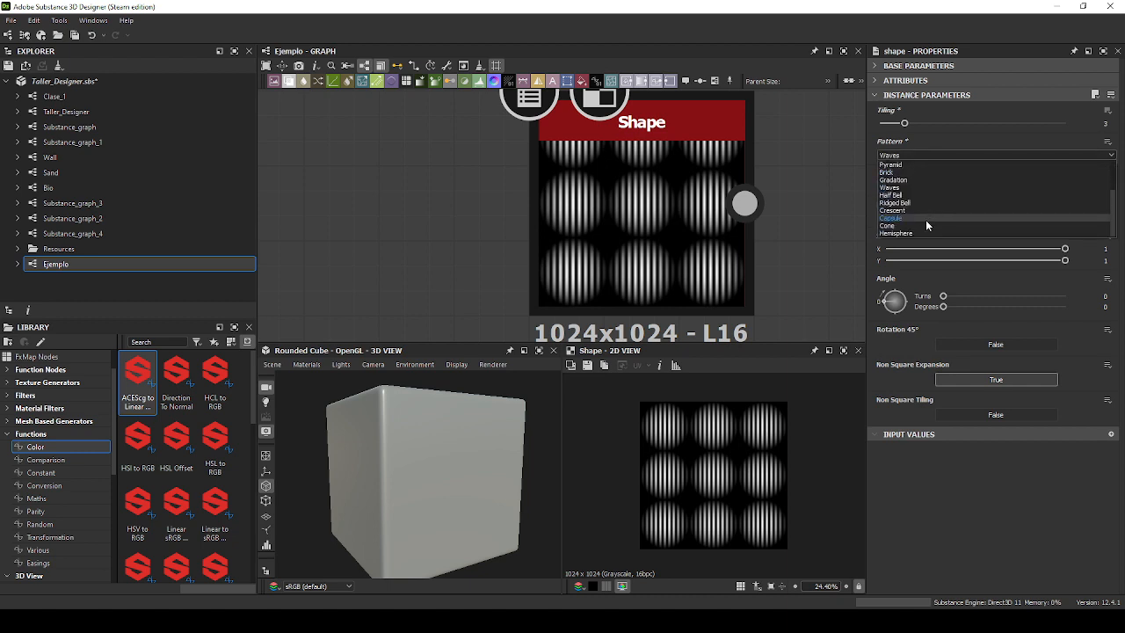
{"action": "left_click", "coordinate": [925, 220]}
{"action": "left_click", "coordinate": [937, 155]}
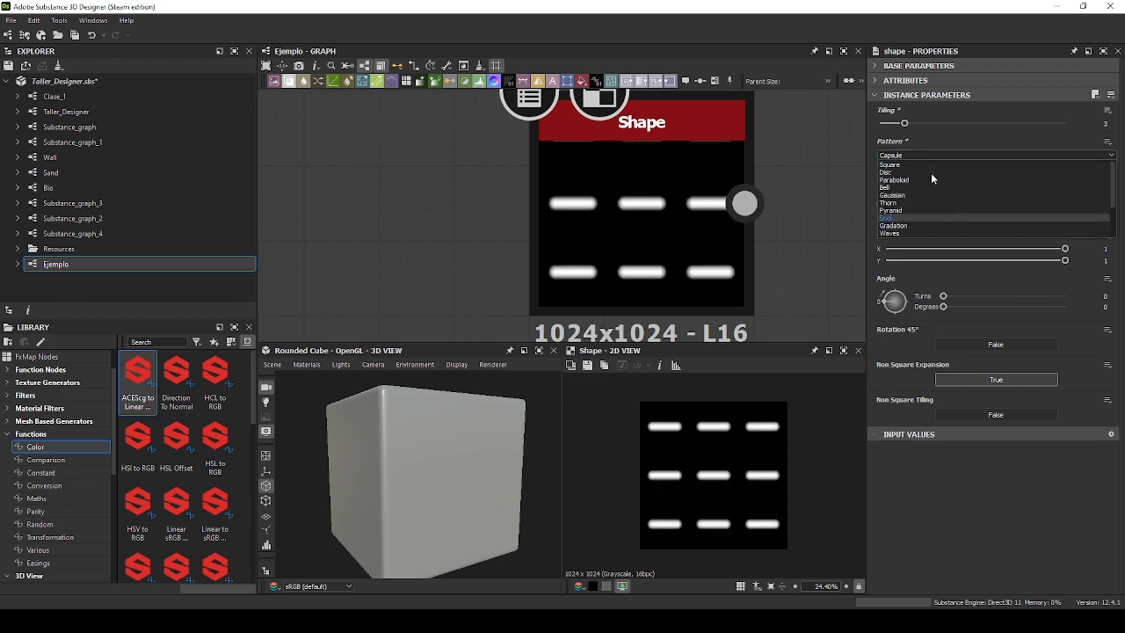
Set the Shape node's Pattern to Square and its Scale to 0.74.
{"action": "left_click", "coordinate": [928, 164]}
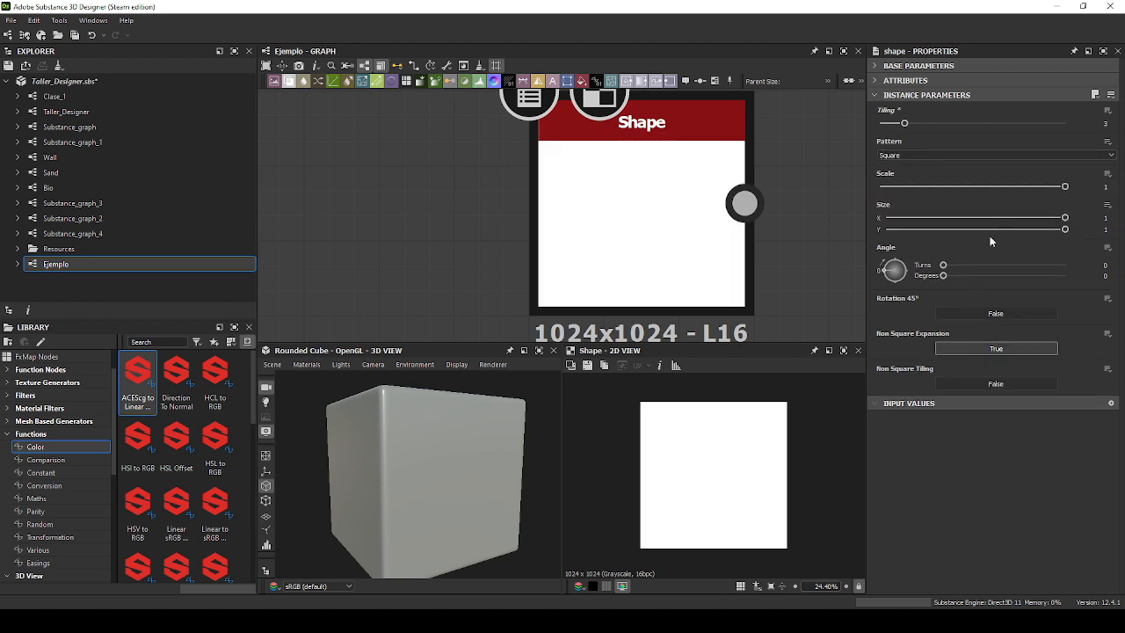
{"action": "left_click_drag", "start_coordinate": [1061, 191], "coordinate": [1018, 198]}
Switch to the browser to examine the middle row of the geometric pattern reference, and return to Substance 3D Designer.
{"action": "left_click", "coordinate": [131, 621]}
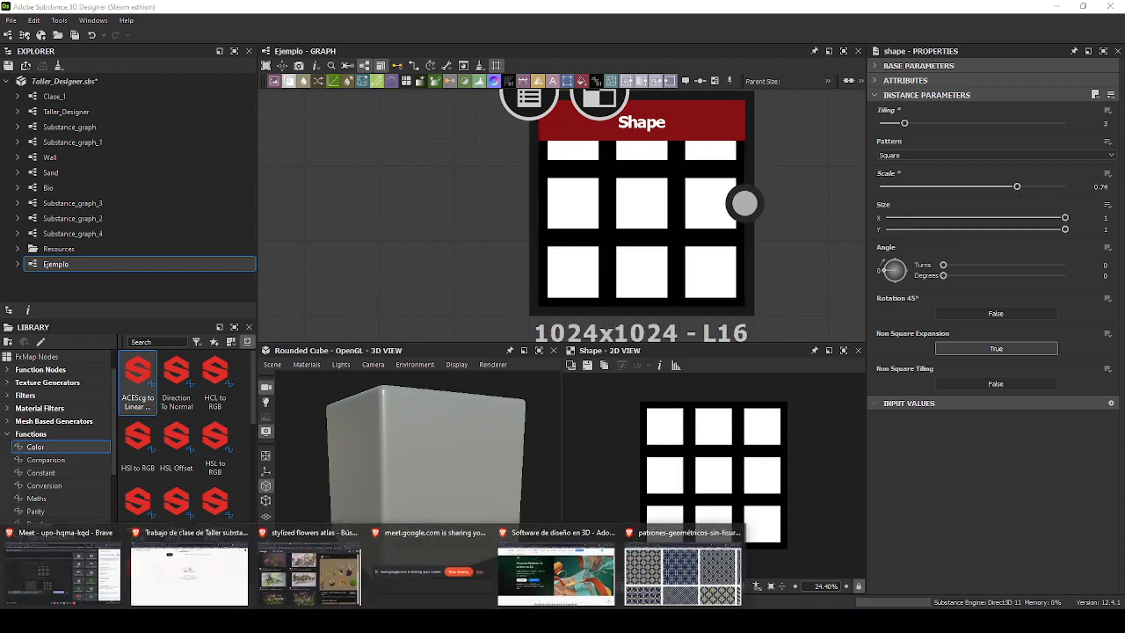
{"action": "left_click", "coordinate": [683, 576]}
{"action": "scroll", "coordinate": [598, 448], "scroll_direction": "down", "scroll_amount": 3}
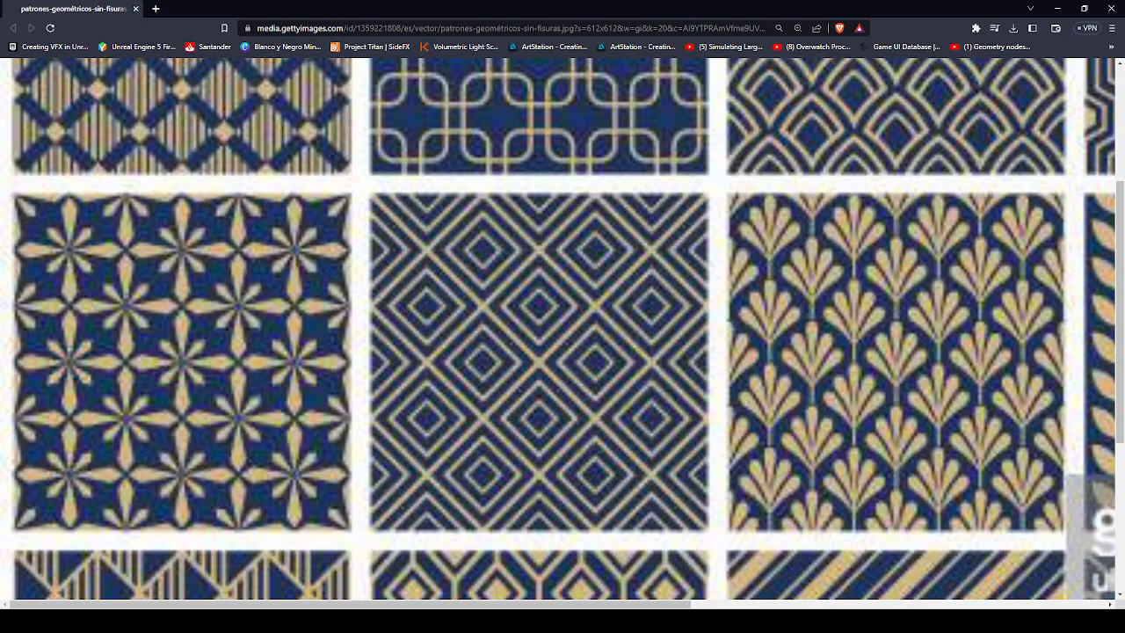
{"action": "key", "text": "alt+Tab"}
Move the Shape node to the left in the graph, leaving free space beyond its output.
{"action": "scroll", "coordinate": [780, 282], "scroll_direction": "down", "scroll_amount": 2}
{"action": "middle_click_drag", "start_coordinate": [781, 283], "coordinate": [703, 254]}
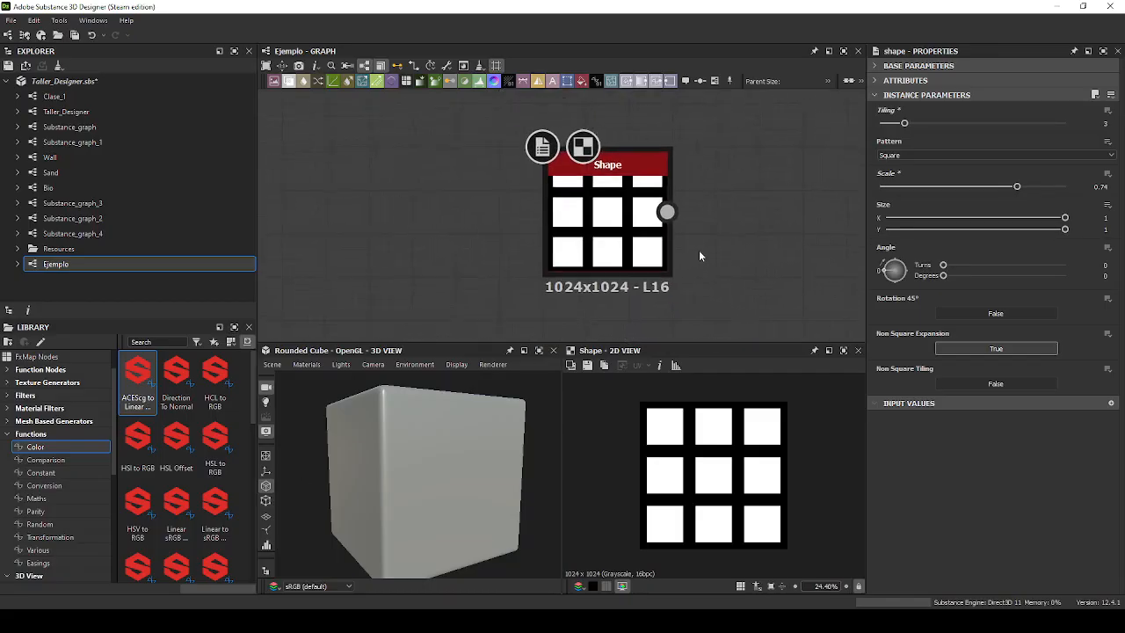
{"action": "left_click_drag", "start_coordinate": [612, 221], "coordinate": [438, 221]}
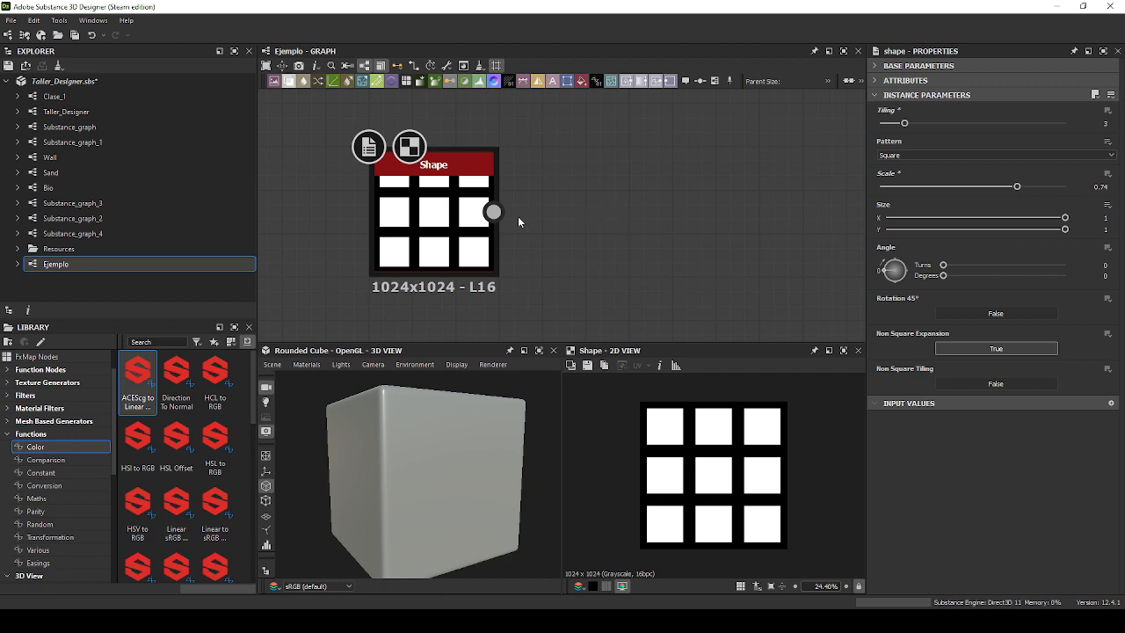
Add an Edge Detect node connected to the Shape node's output.
{"action": "scroll", "coordinate": [520, 213], "scroll_direction": "up", "scroll_amount": 2}
{"action": "scroll", "coordinate": [615, 216], "scroll_direction": "down", "scroll_amount": 1}
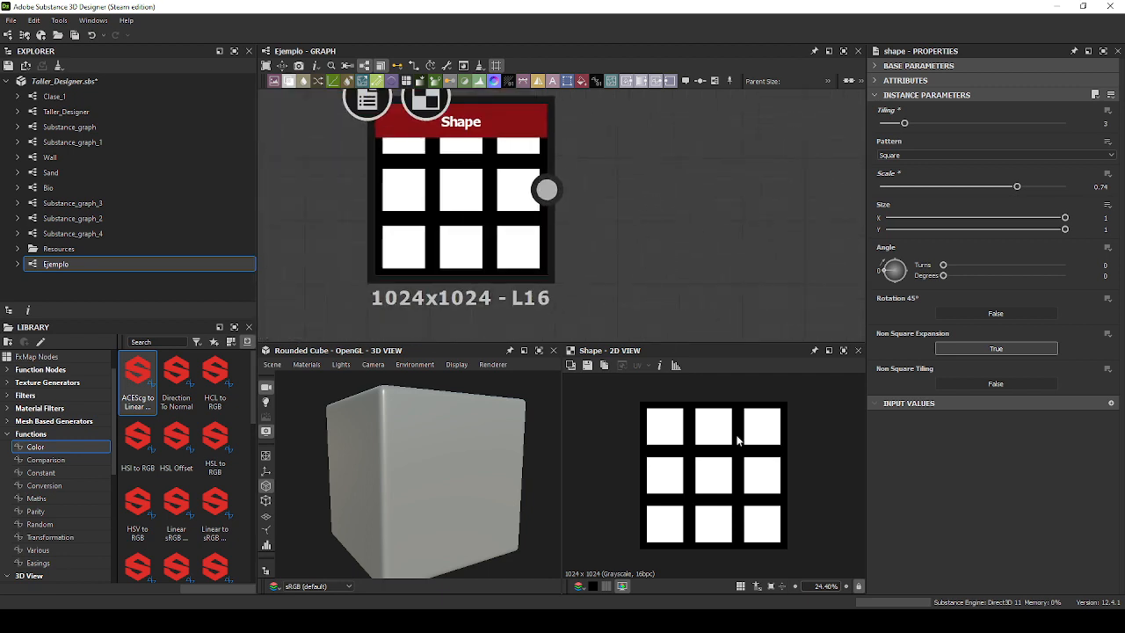
{"action": "left_click_drag", "start_coordinate": [547, 189], "coordinate": [723, 190]}
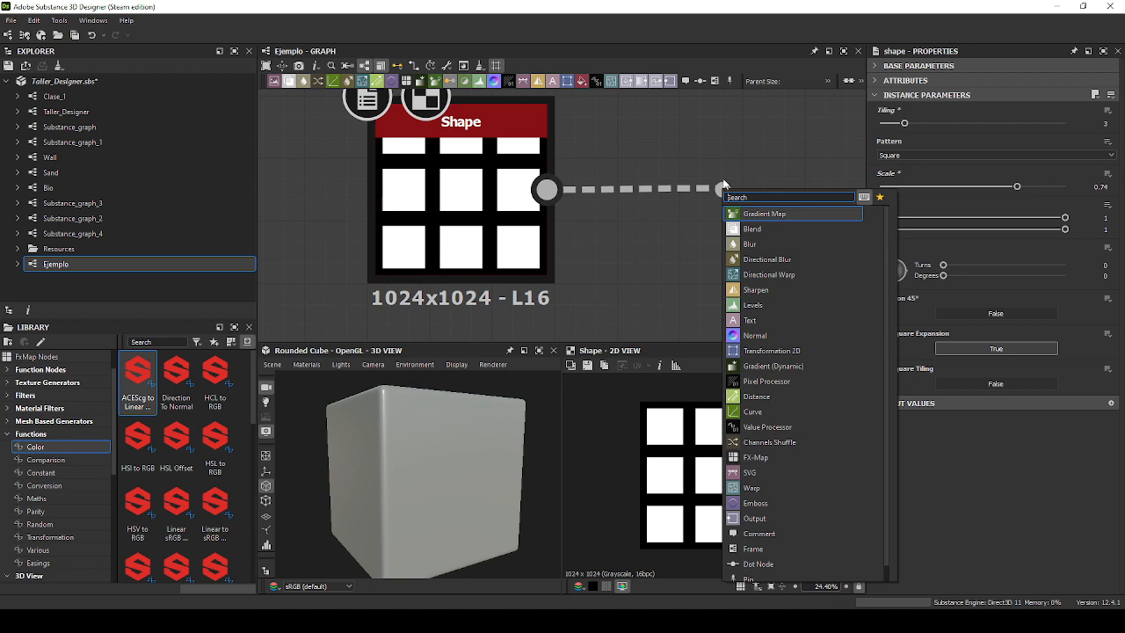
{"action": "type", "text": "edge"}
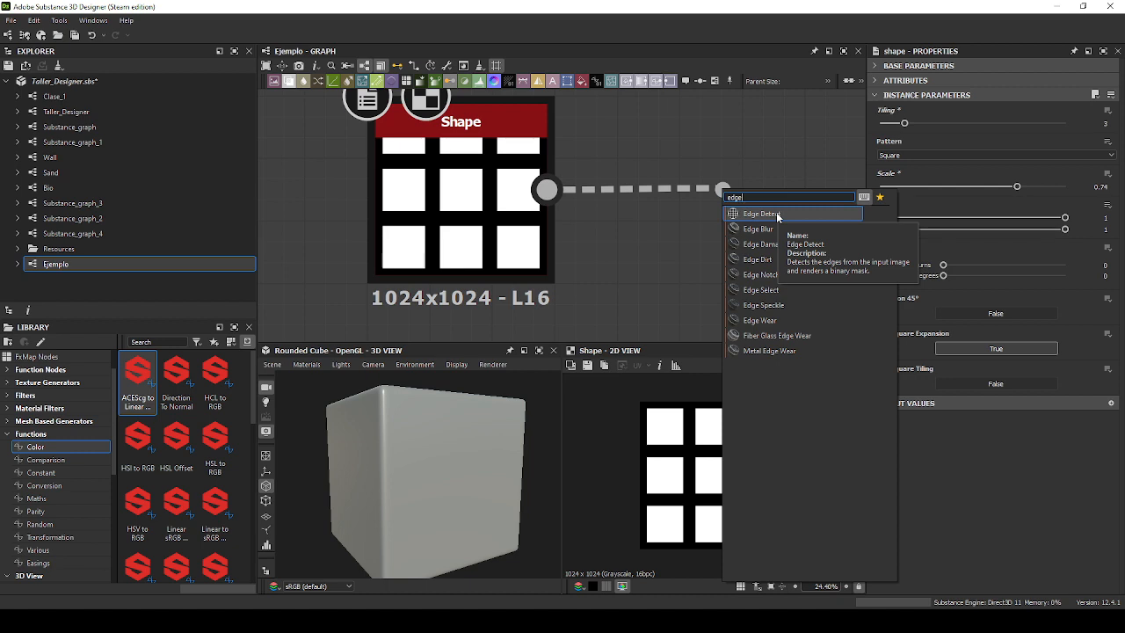
{"action": "left_click", "coordinate": [776, 211]}
Set the Edge Detect node's Edge Roundness to 0.
{"action": "scroll", "coordinate": [693, 449], "scroll_direction": "up", "scroll_amount": 5}
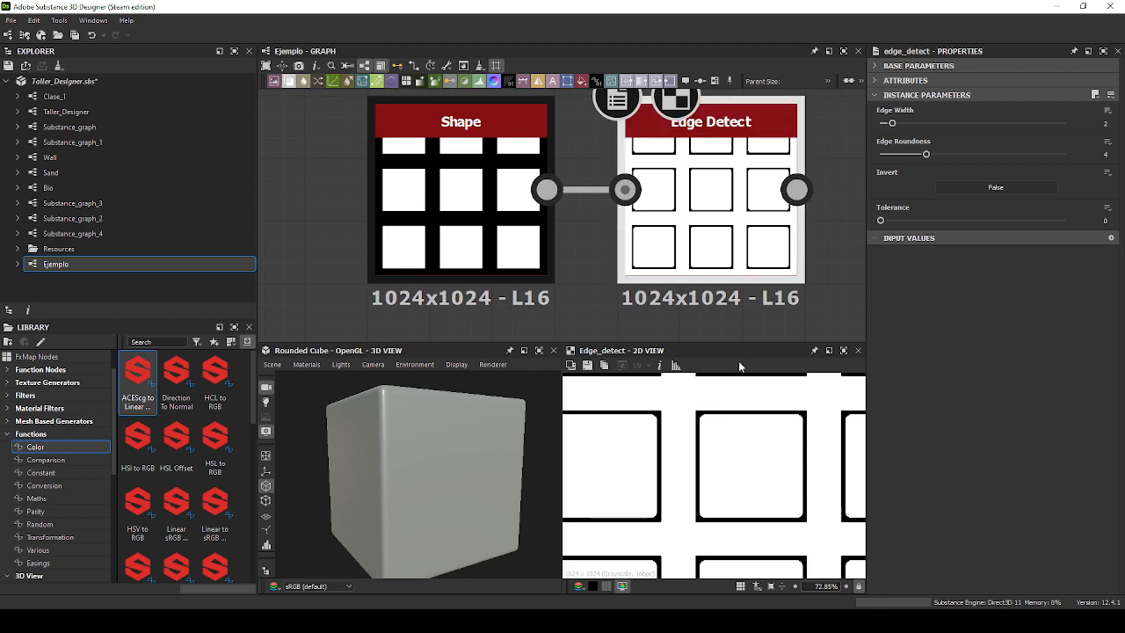
{"action": "scroll", "coordinate": [741, 413], "scroll_direction": "down", "scroll_amount": 2}
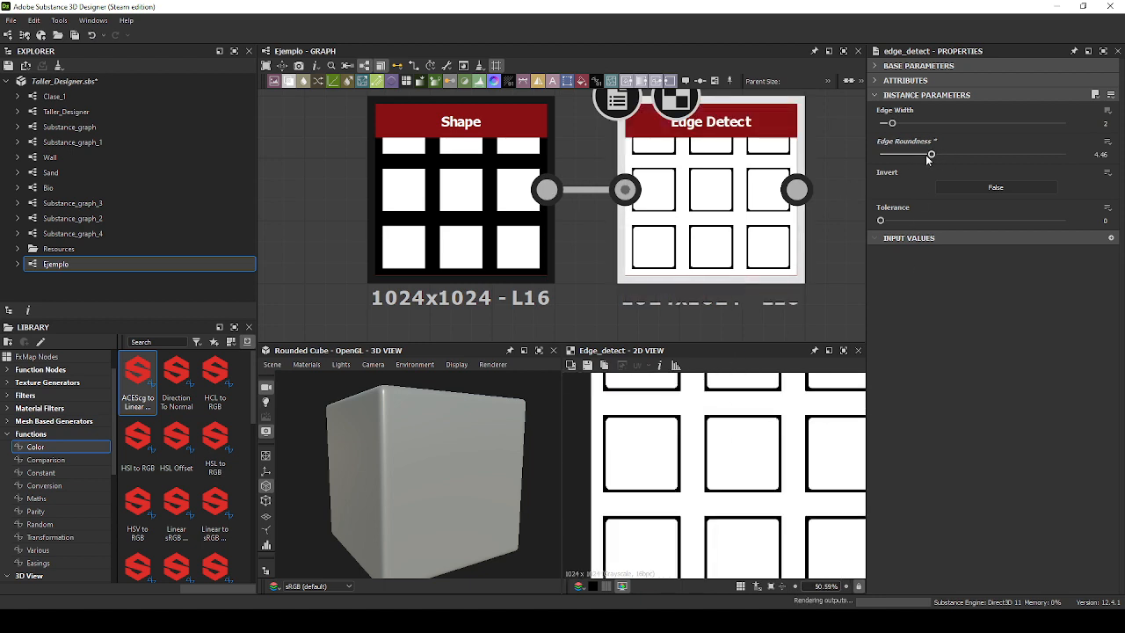
{"action": "left_click_drag", "start_coordinate": [925, 155], "coordinate": [817, 161]}
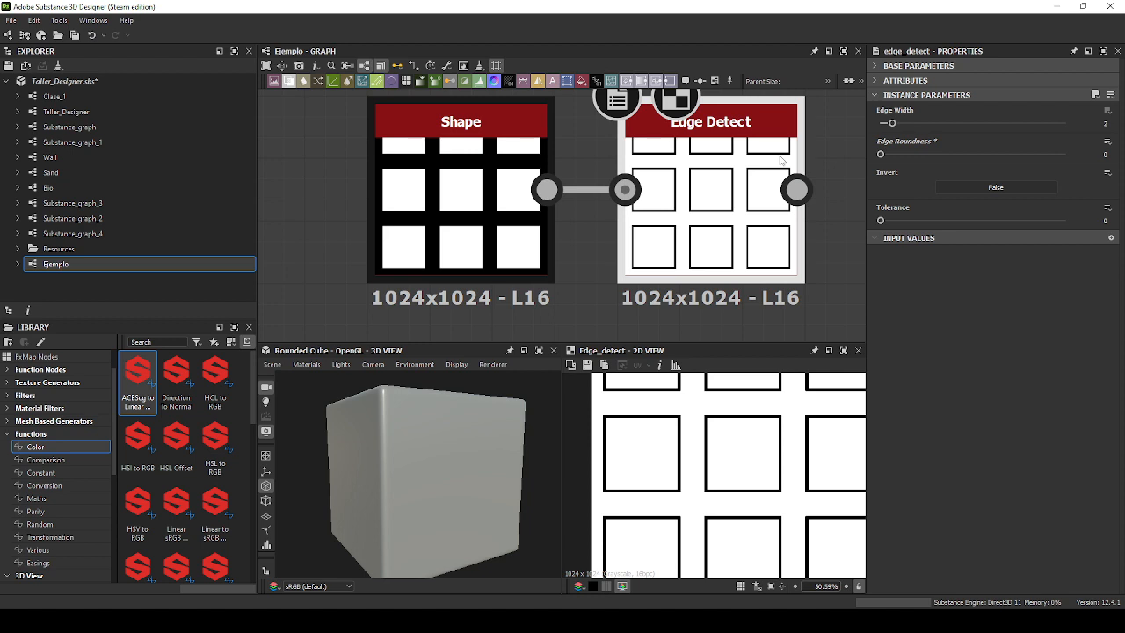
{"action": "scroll", "coordinate": [780, 160], "scroll_direction": "down", "scroll_amount": 5}
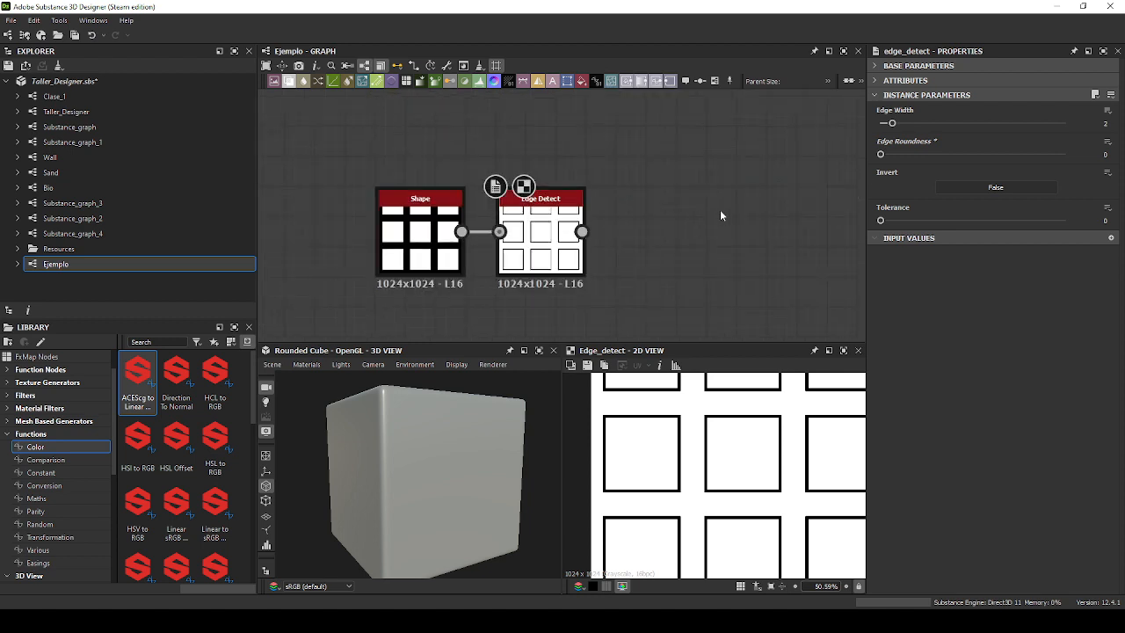
Search the graph's node list for "Edge" without adding a node.
{"action": "key", "text": "space"}
{"action": "key", "text": "Escape"}
{"action": "key", "text": "space"}
{"action": "key", "text": "Escape"}
{"action": "key", "text": "space"}
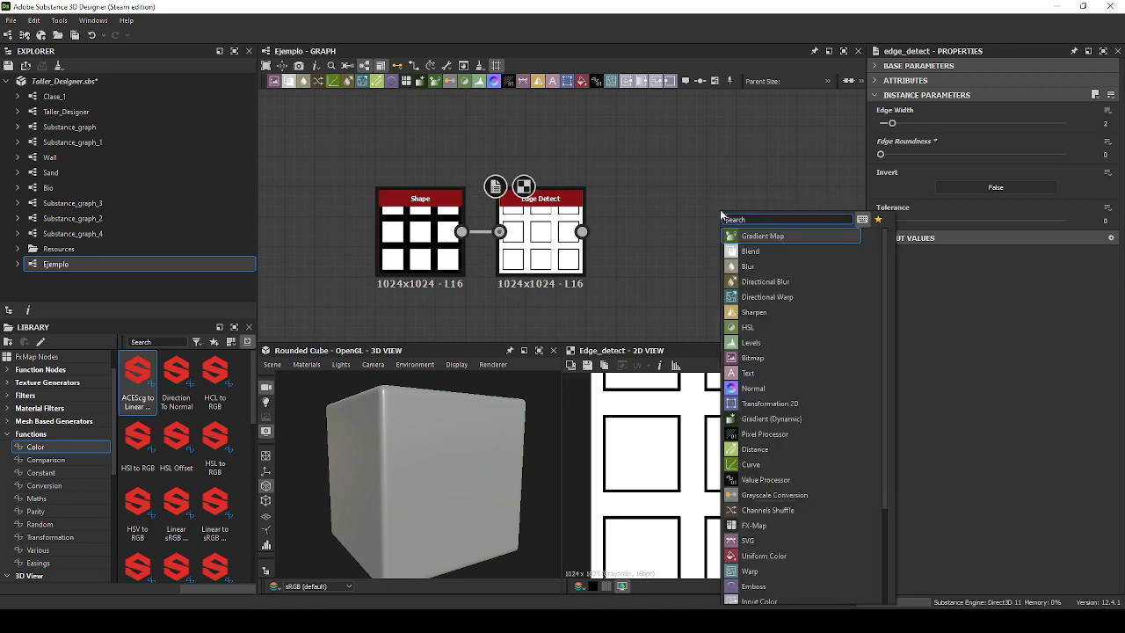
{"action": "type", "text": "Edge"}
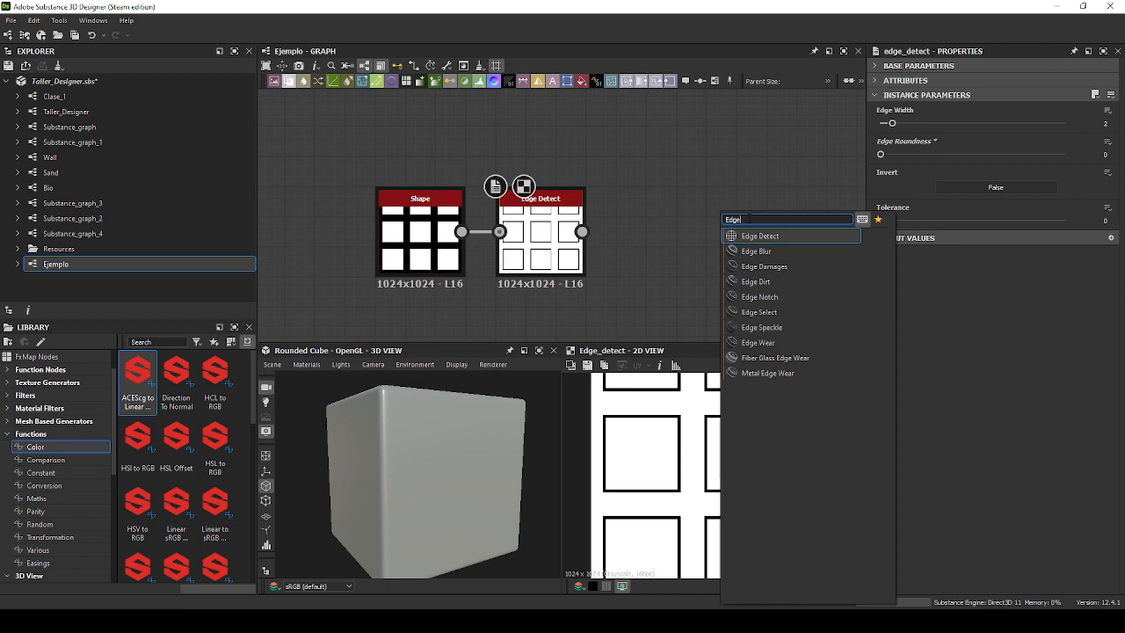
{"action": "key", "text": "BackSpace"}
{"action": "key", "text": "BackSpace"}
{"action": "key", "text": "BackSpace"}
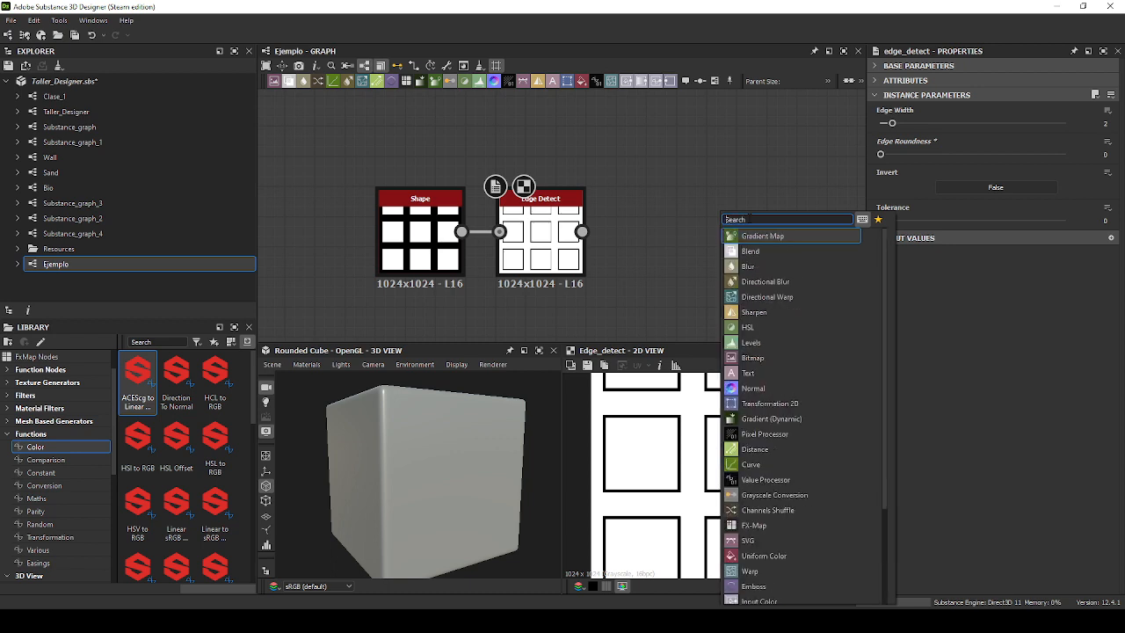
{"action": "key", "text": "Escape"}
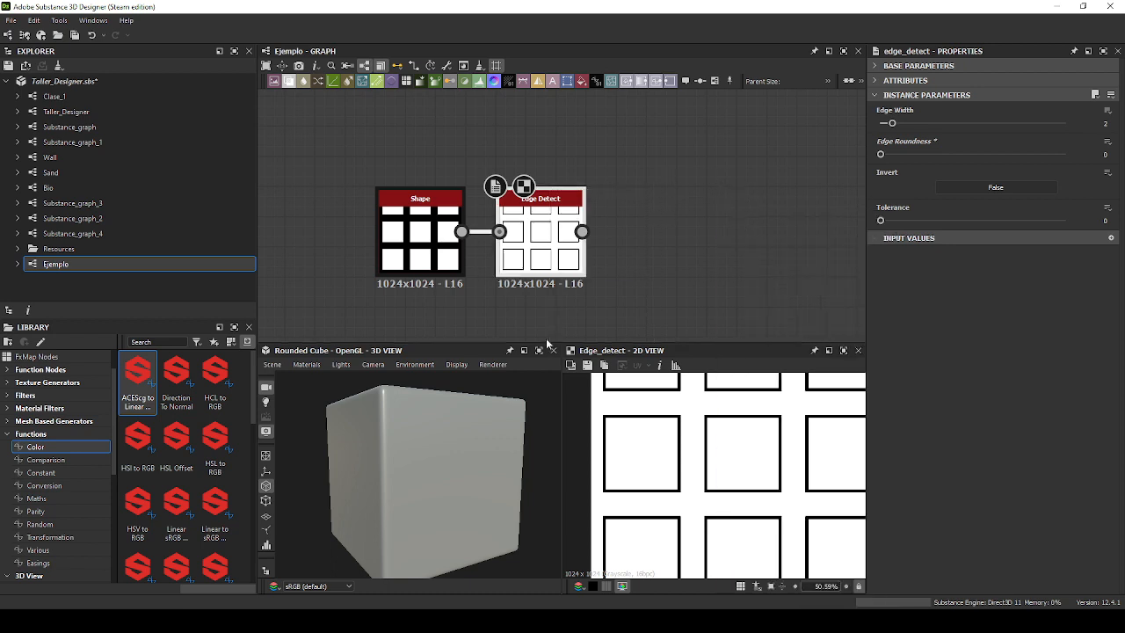
Delete the Edge Detect node connected to the Shape node.
{"action": "scroll", "coordinate": [537, 221], "scroll_direction": "up", "scroll_amount": 3}
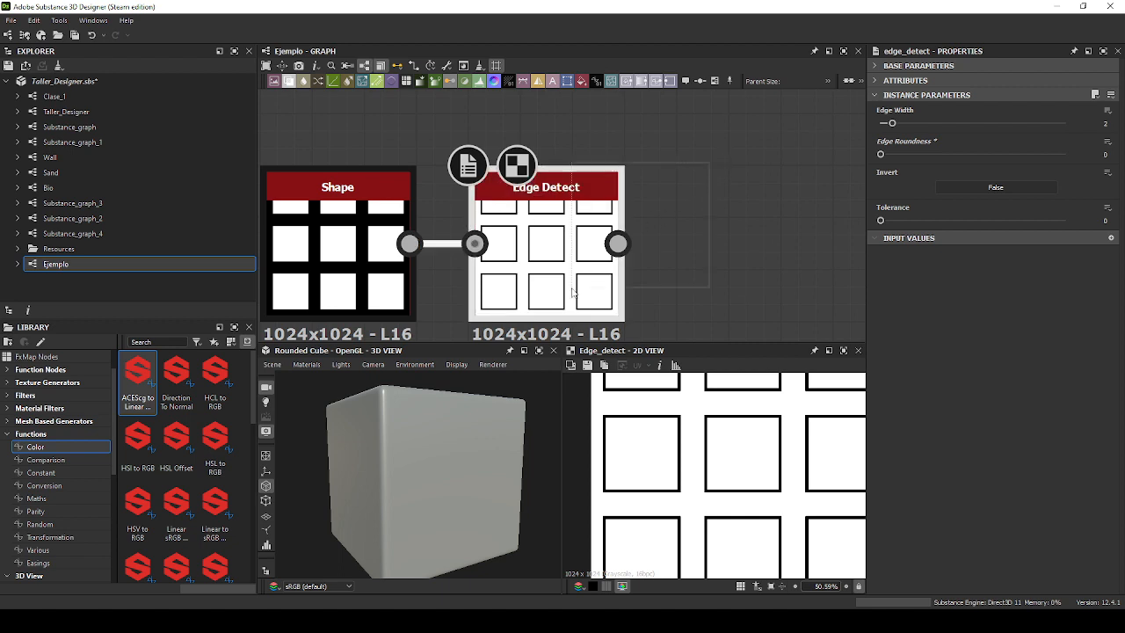
{"action": "scroll", "coordinate": [669, 284], "scroll_direction": "down", "scroll_amount": 2}
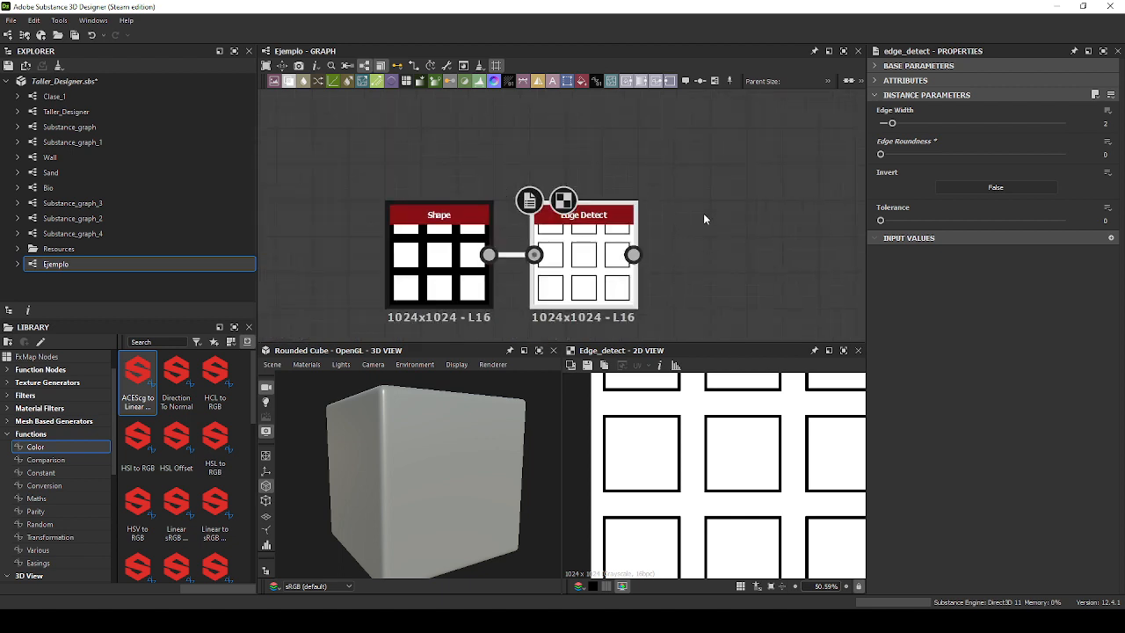
{"action": "key", "text": "Delete"}
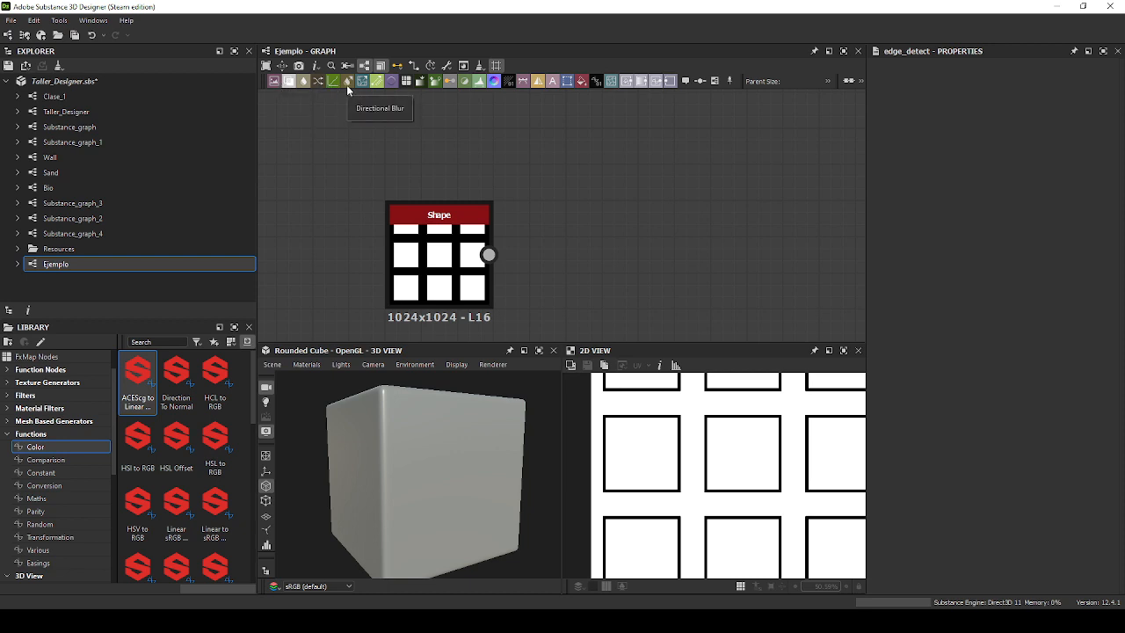
Try placing a Grayscale Conversion node beside the Shape node, and delete it again.
{"action": "left_click", "coordinate": [447, 83]}
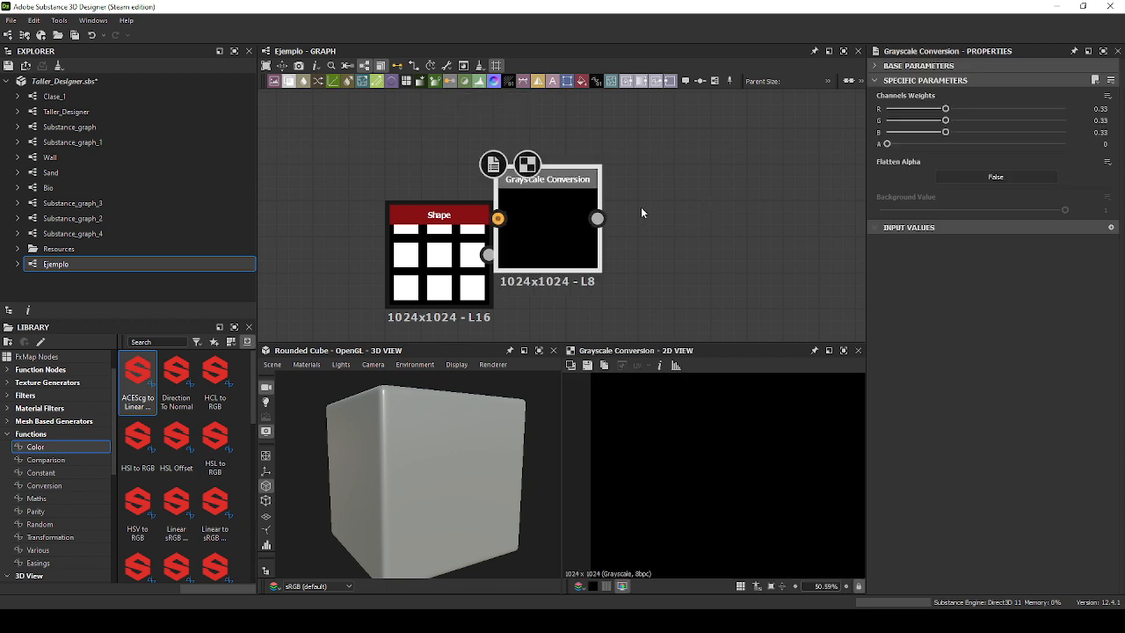
{"action": "left_click_drag", "start_coordinate": [584, 243], "coordinate": [689, 191]}
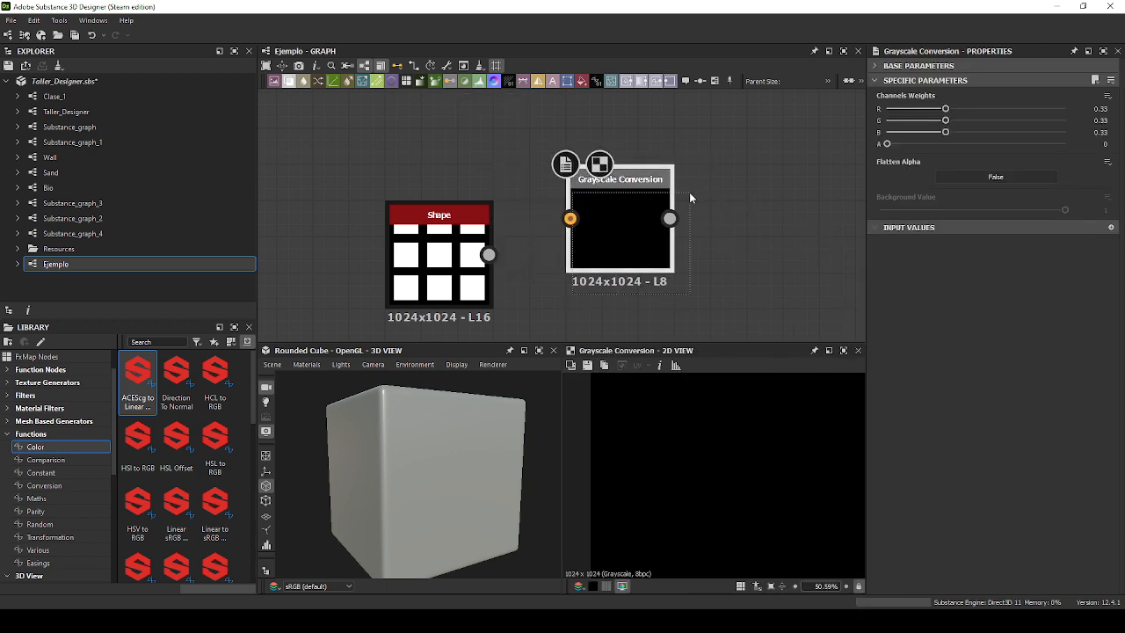
{"action": "key", "text": "Delete"}
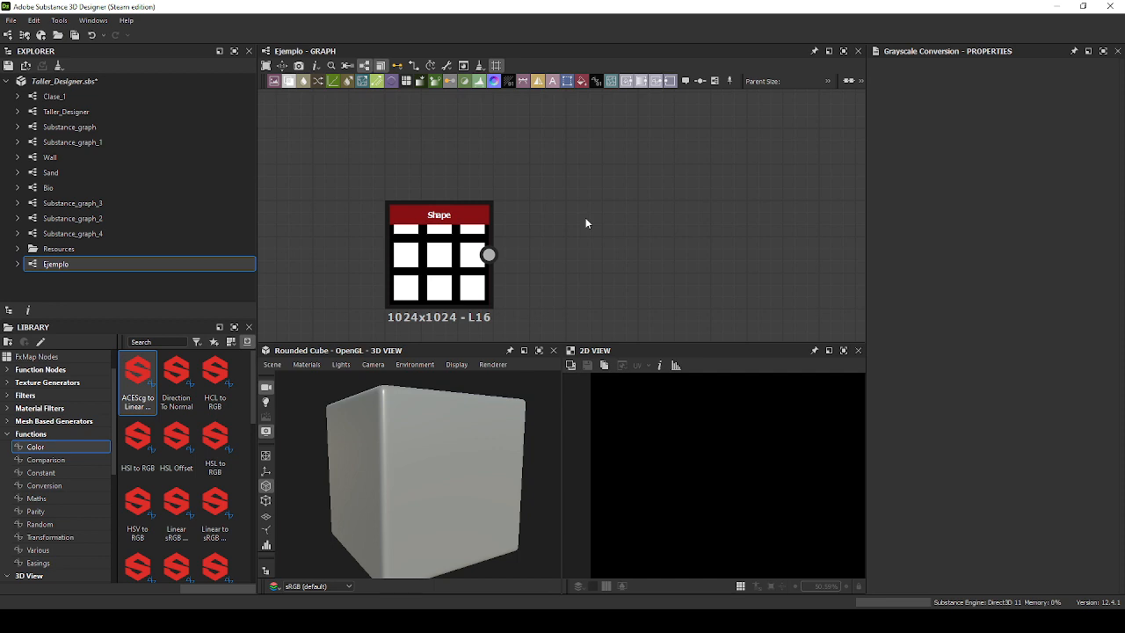
Add an Edge Detect node beside the Shape node and connect the Shape output to its input.
{"action": "key", "text": "space"}
{"action": "type", "text": "EDGE"}
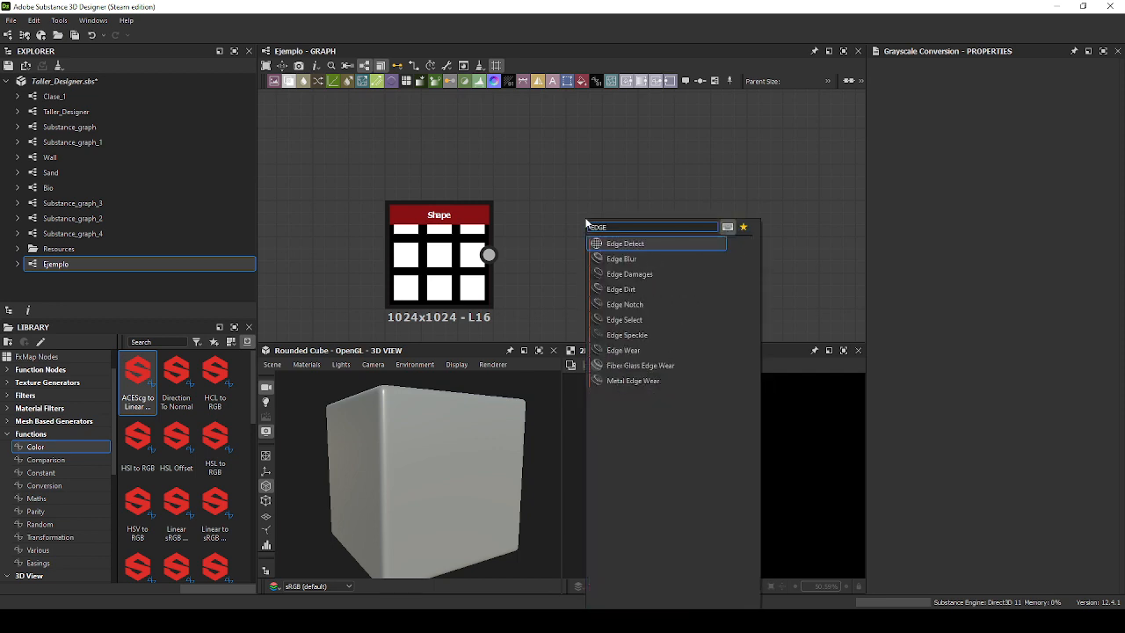
{"action": "key", "text": "Return"}
{"action": "left_click_drag", "start_coordinate": [563, 227], "coordinate": [599, 263]}
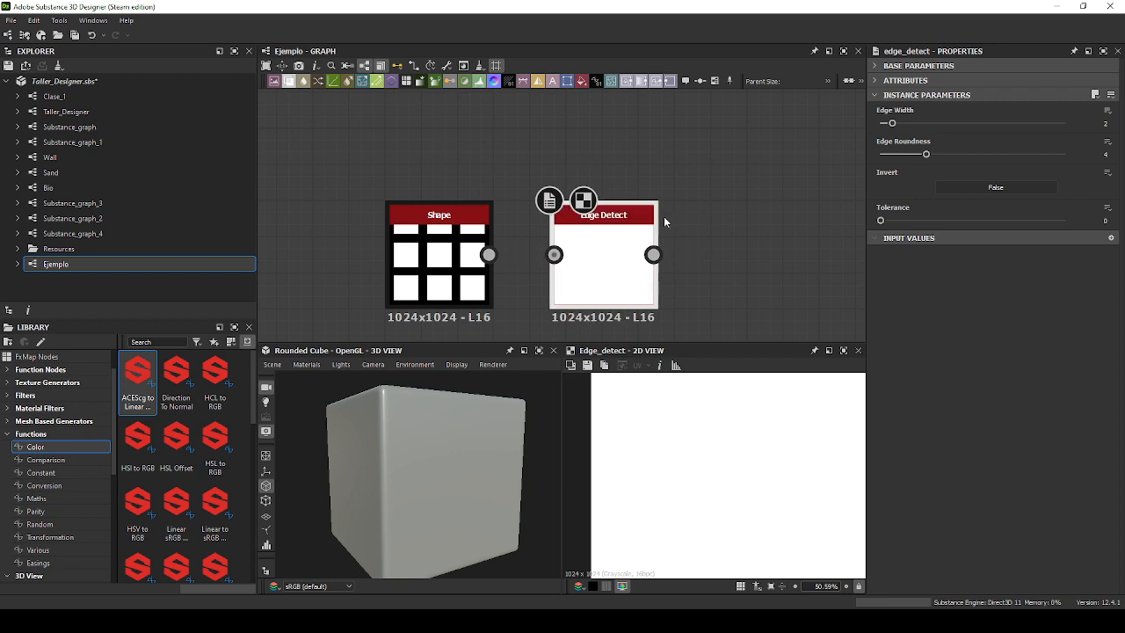
{"action": "scroll", "coordinate": [663, 220], "scroll_direction": "up", "scroll_amount": 4}
{"action": "middle_click_drag", "start_coordinate": [662, 220], "coordinate": [721, 202]}
{"action": "middle_click_drag", "start_coordinate": [407, 259], "coordinate": [544, 192]}
{"action": "left_click_drag", "start_coordinate": [488, 214], "coordinate": [622, 214]}
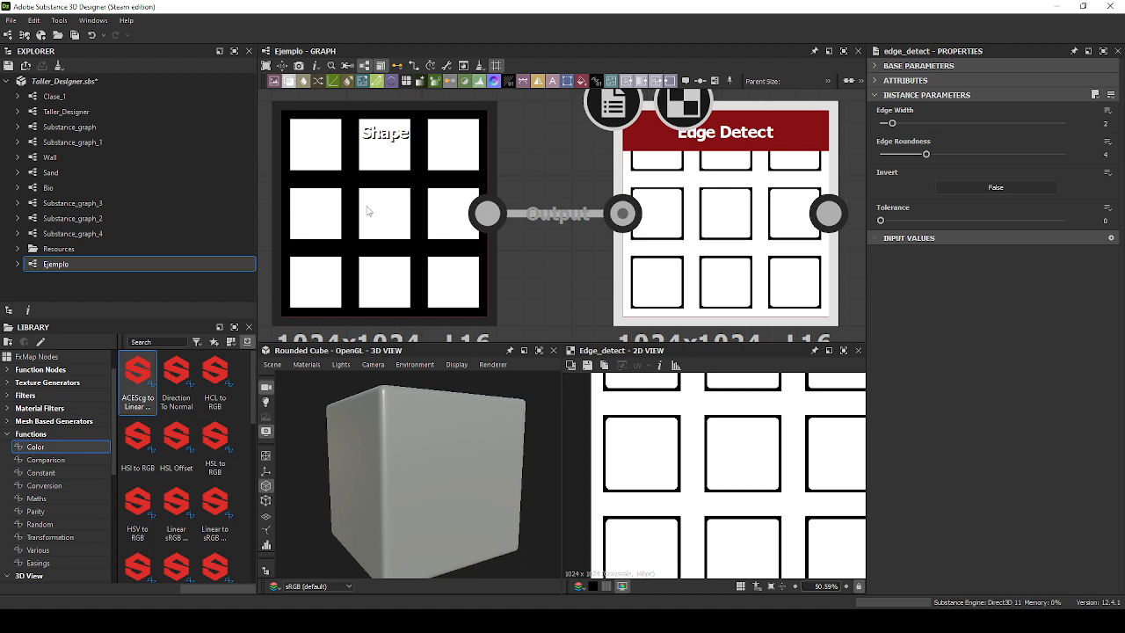
Inspect the outlined squares' corners in the 2D view and set the Edge Detect node's Edge Roundness to 0.
{"action": "scroll", "coordinate": [703, 443], "scroll_direction": "up", "scroll_amount": 5}
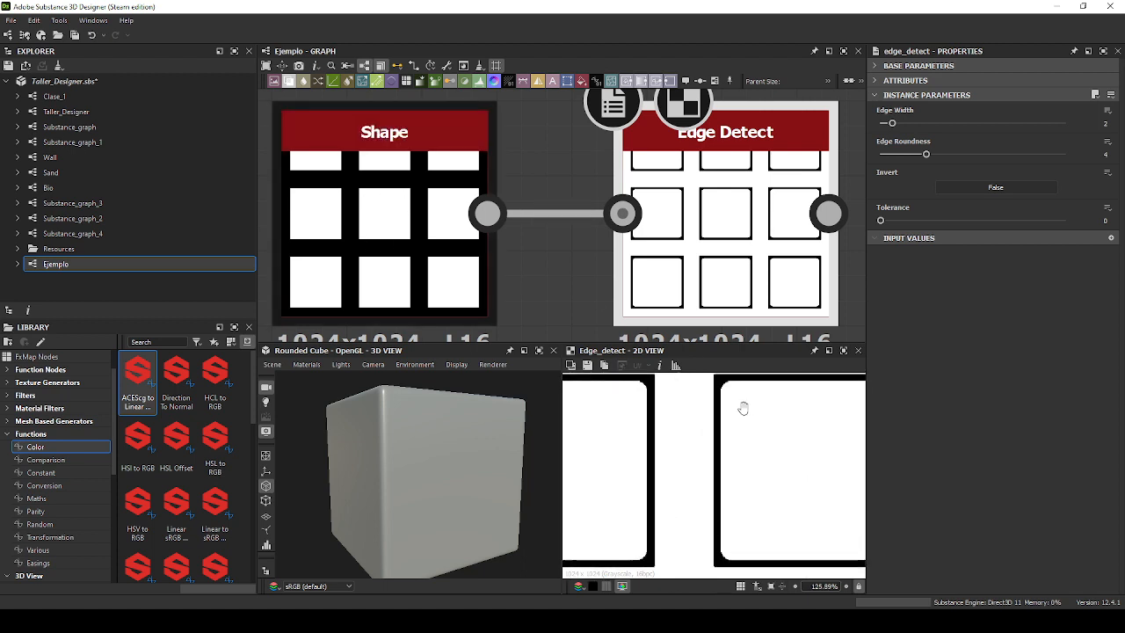
{"action": "scroll", "coordinate": [743, 408], "scroll_direction": "up", "scroll_amount": 5}
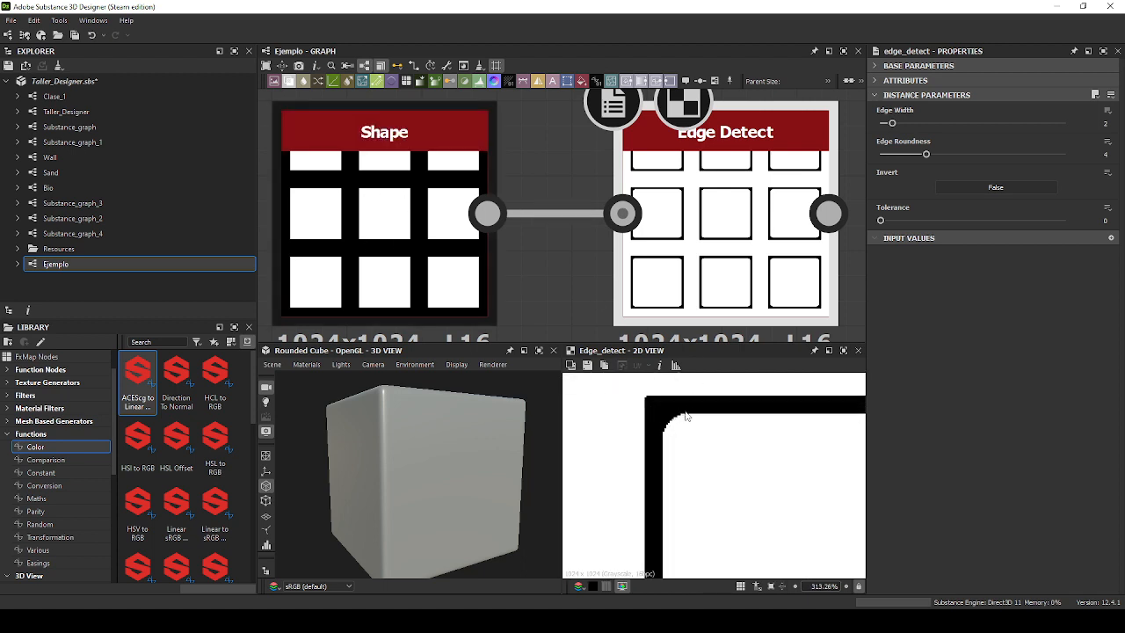
{"action": "scroll", "coordinate": [684, 418], "scroll_direction": "down", "scroll_amount": 4}
{"action": "scroll", "coordinate": [719, 442], "scroll_direction": "down", "scroll_amount": 6}
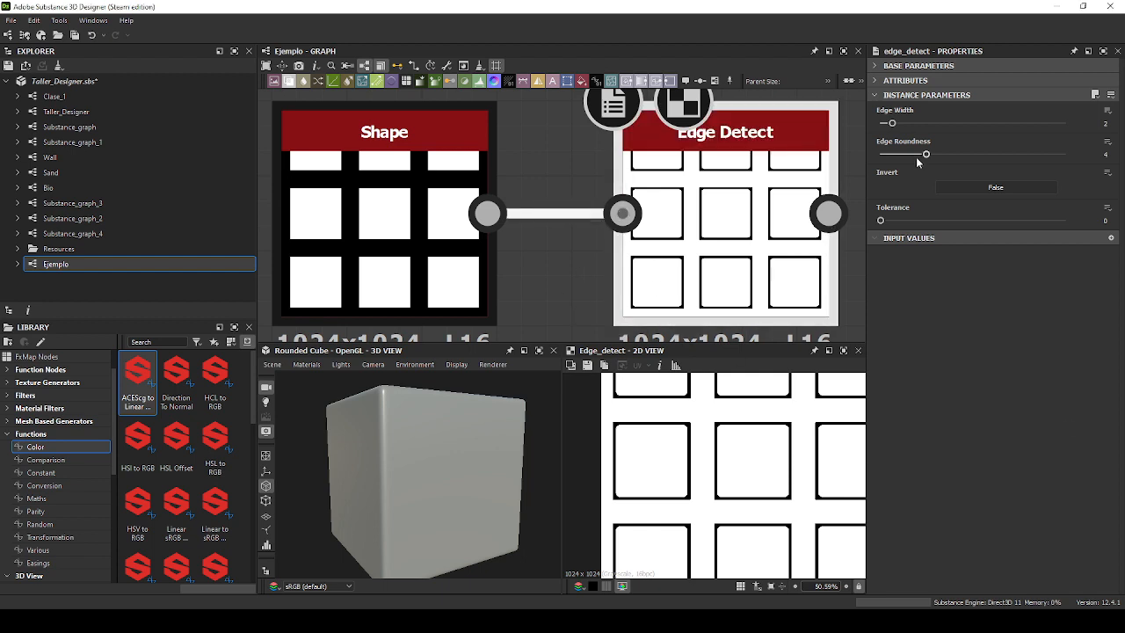
{"action": "left_click_drag", "start_coordinate": [921, 160], "coordinate": [878, 159]}
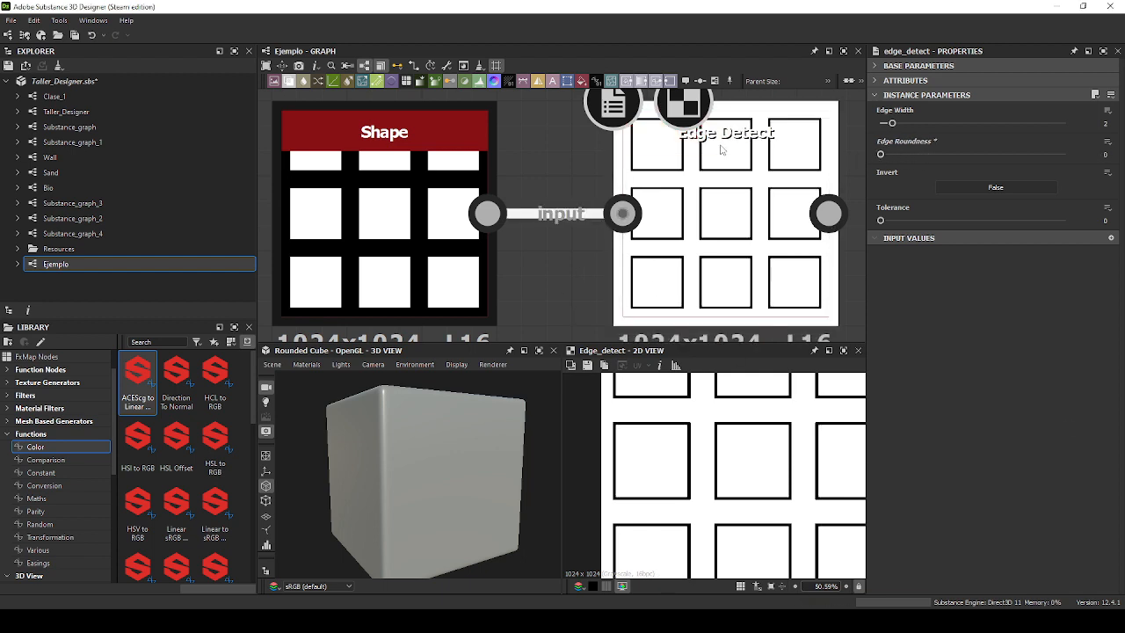
{"action": "scroll", "coordinate": [747, 207], "scroll_direction": "down", "scroll_amount": 3}
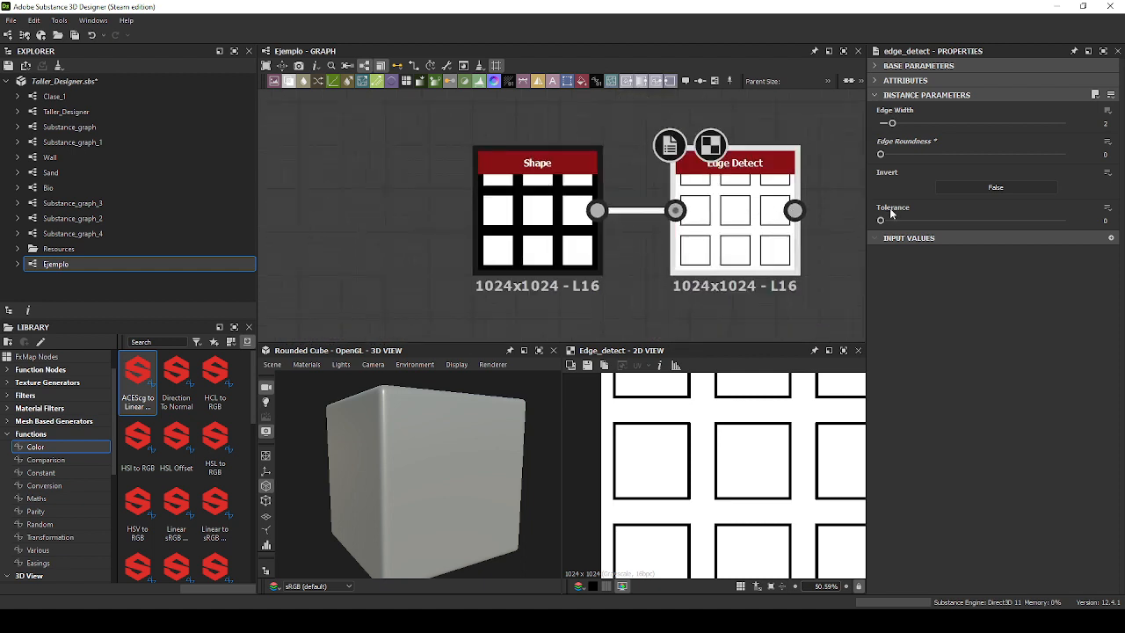
{"action": "middle_click_drag", "start_coordinate": [769, 281], "coordinate": [755, 239]}
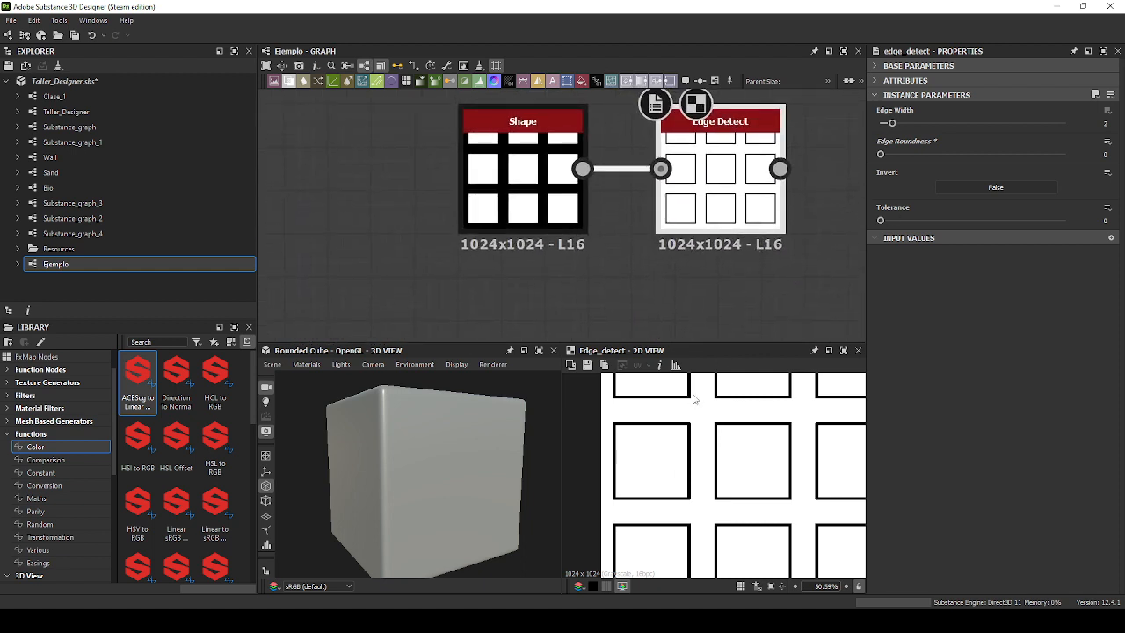
Try an Edge Width of 3 on the Edge Detect node and settle on 2.5.
{"action": "scroll", "coordinate": [817, 144], "scroll_direction": "up", "scroll_amount": 3}
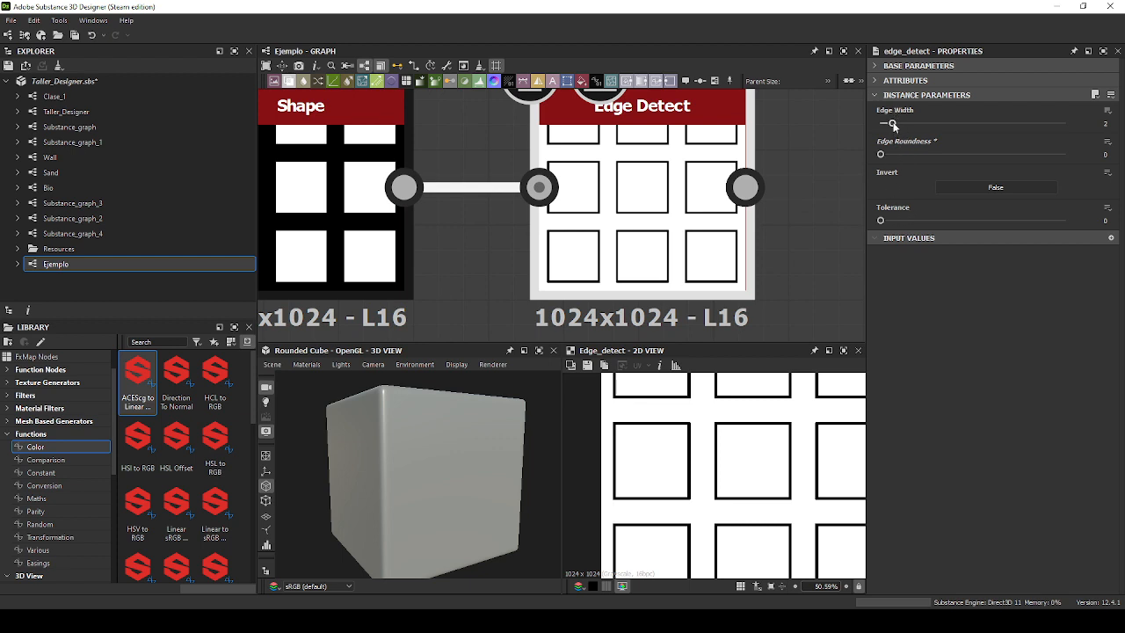
{"action": "mouse_move", "coordinate": [892, 124]}
{"action": "left_mouse_down"}
{"action": "mouse_move", "coordinate": [1003, 124]}
{"action": "mouse_move", "coordinate": [1000, 140]}
{"action": "mouse_move", "coordinate": [903, 136]}
{"action": "left_mouse_up"}
{"action": "double_click", "coordinate": [1100, 124]}
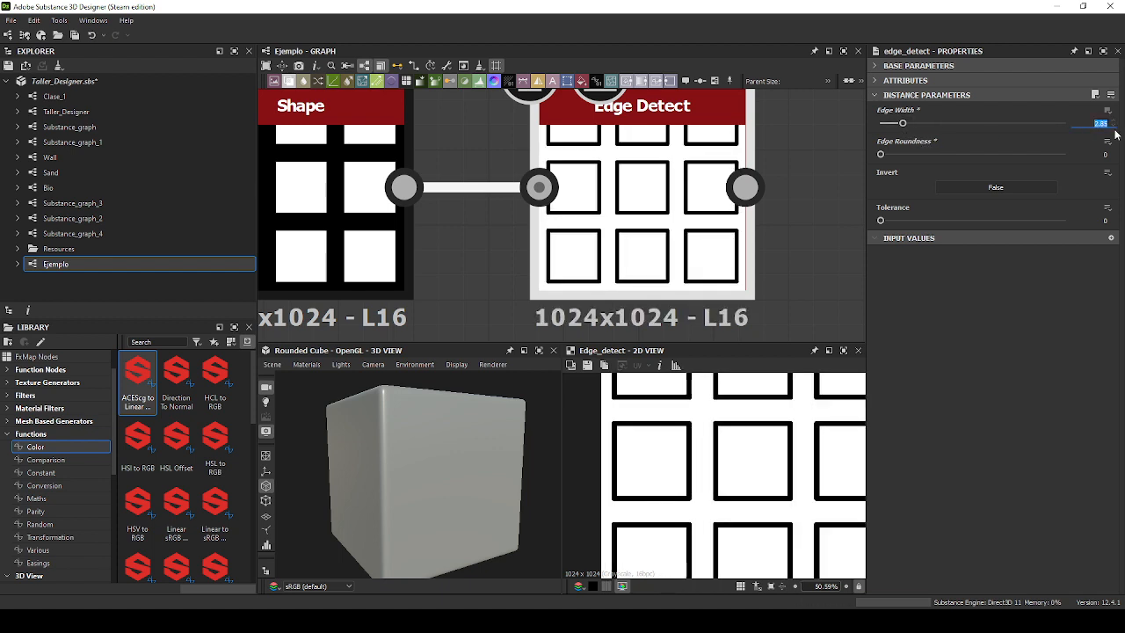
{"action": "type", "text": "3"}
{"action": "key", "text": "Return"}
{"action": "double_click", "coordinate": [1102, 123]}
{"action": "type", "text": "2.5"}
{"action": "key", "text": "Return"}
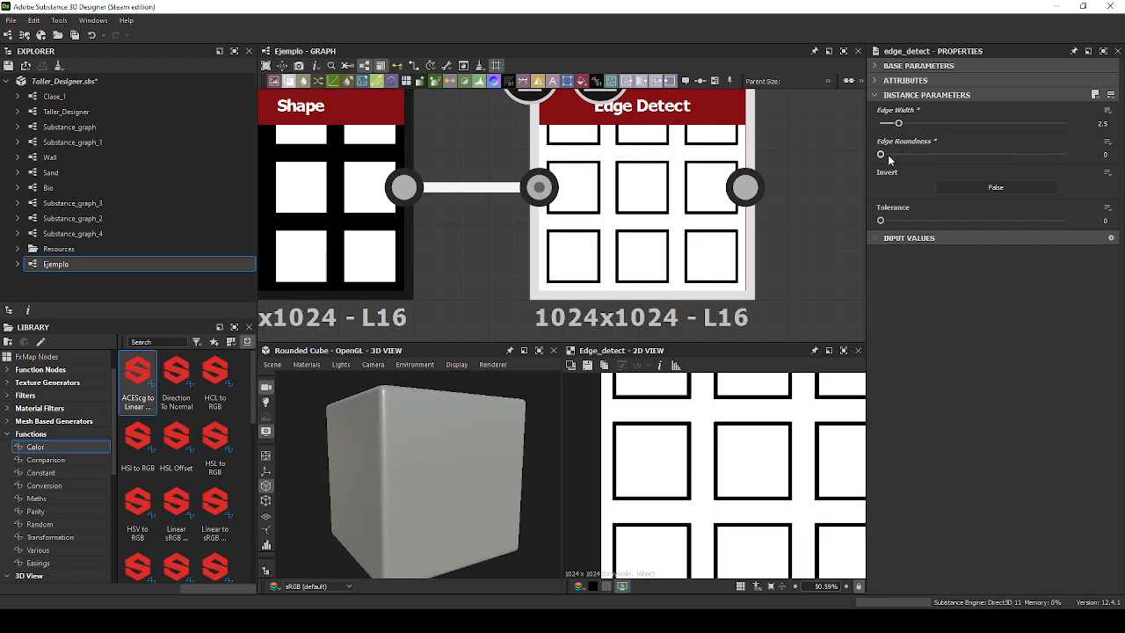
Keep the Edge Roundness at 0 and examine the corners of the outlined squares in the 2D view.
{"action": "left_click_drag", "start_coordinate": [890, 159], "coordinate": [856, 158]}
{"action": "scroll", "coordinate": [730, 452], "scroll_direction": "up", "scroll_amount": 5}
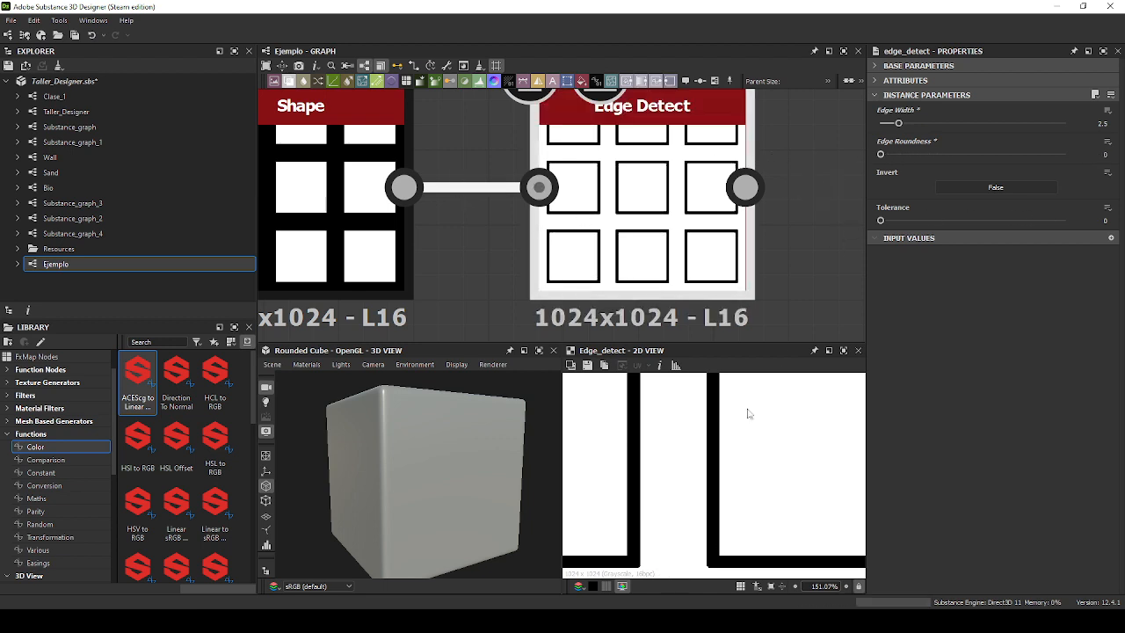
{"action": "scroll", "coordinate": [748, 413], "scroll_direction": "down", "scroll_amount": 3}
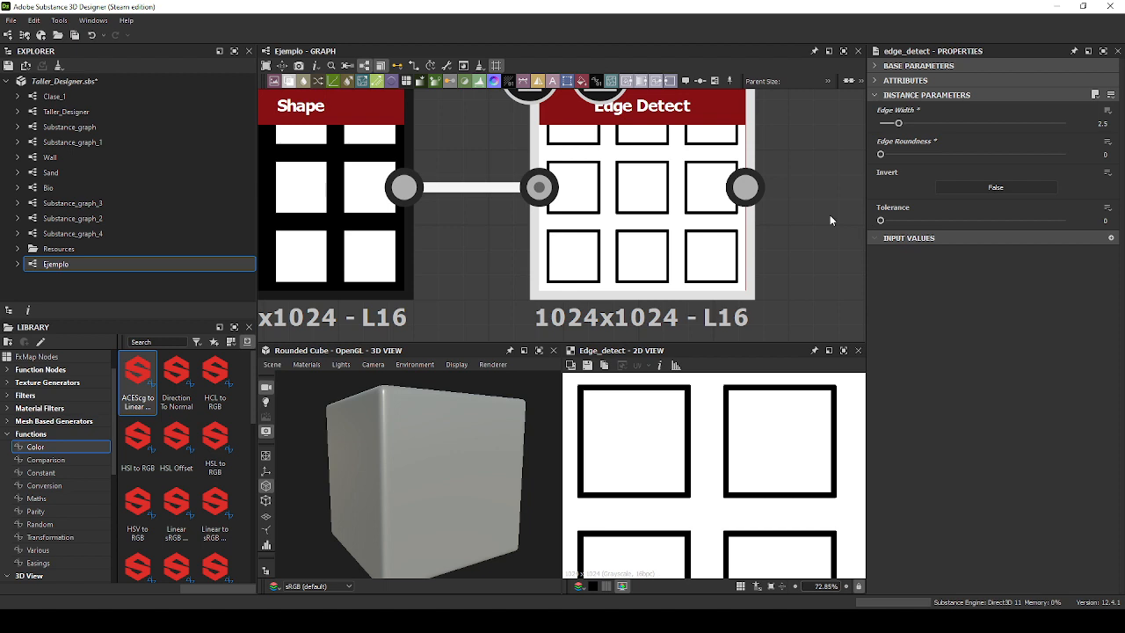
Duplicate the Edge Detect node and place the copy below the original.
{"action": "scroll", "coordinate": [791, 271], "scroll_direction": "down", "scroll_amount": 1}
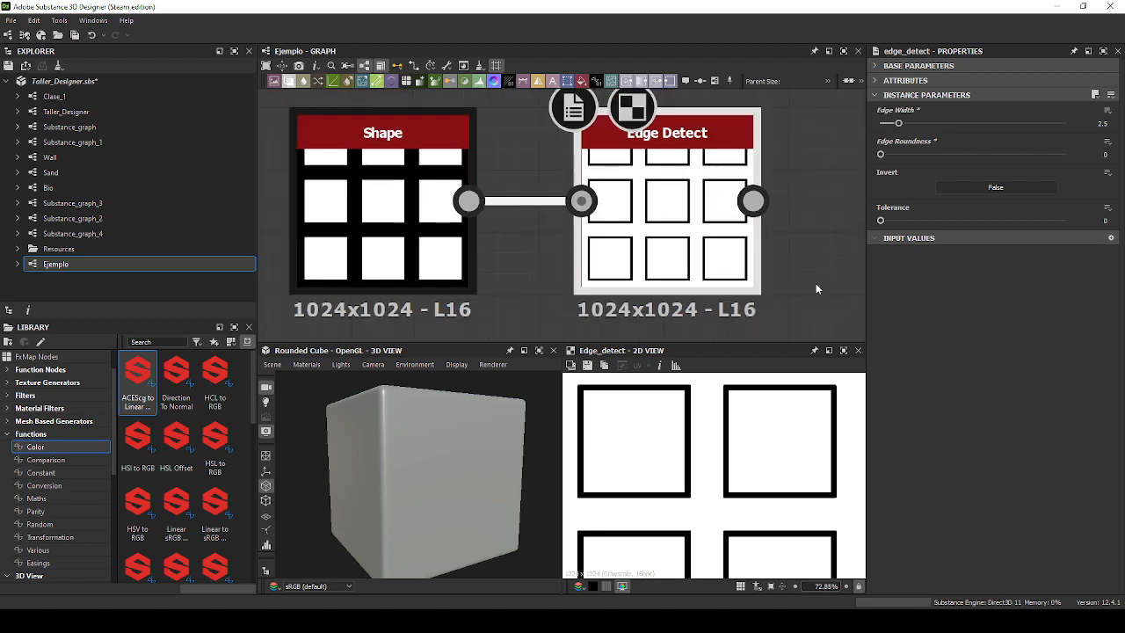
{"action": "scroll", "coordinate": [743, 261], "scroll_direction": "down", "scroll_amount": 2}
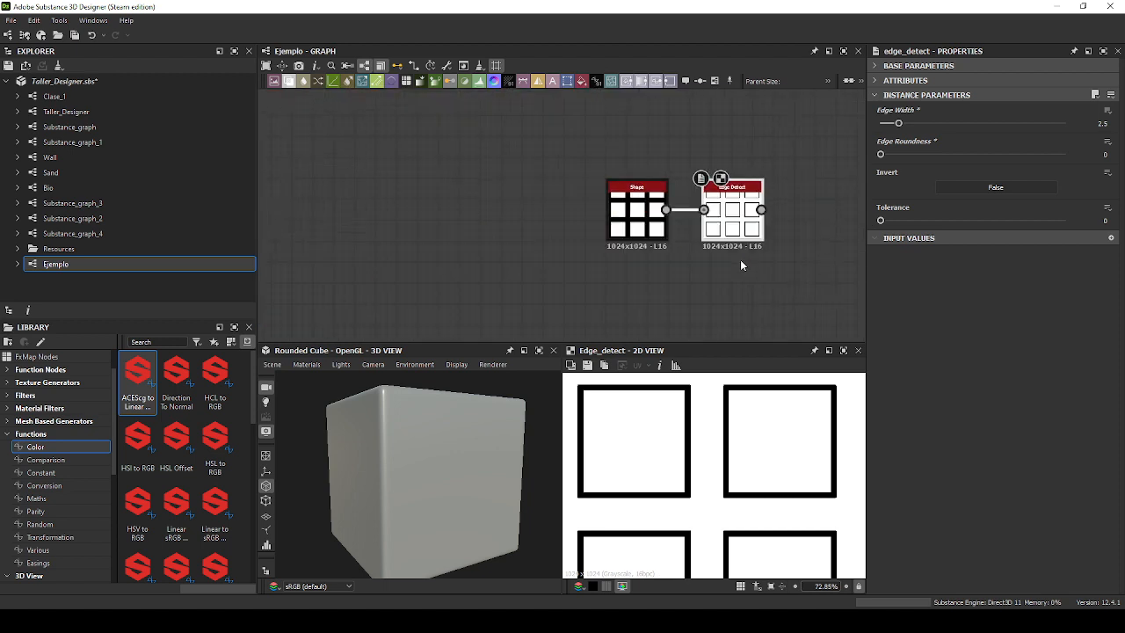
{"action": "key", "text": "ctrl+d"}
{"action": "left_click_drag", "start_coordinate": [570, 219], "coordinate": [772, 299]}
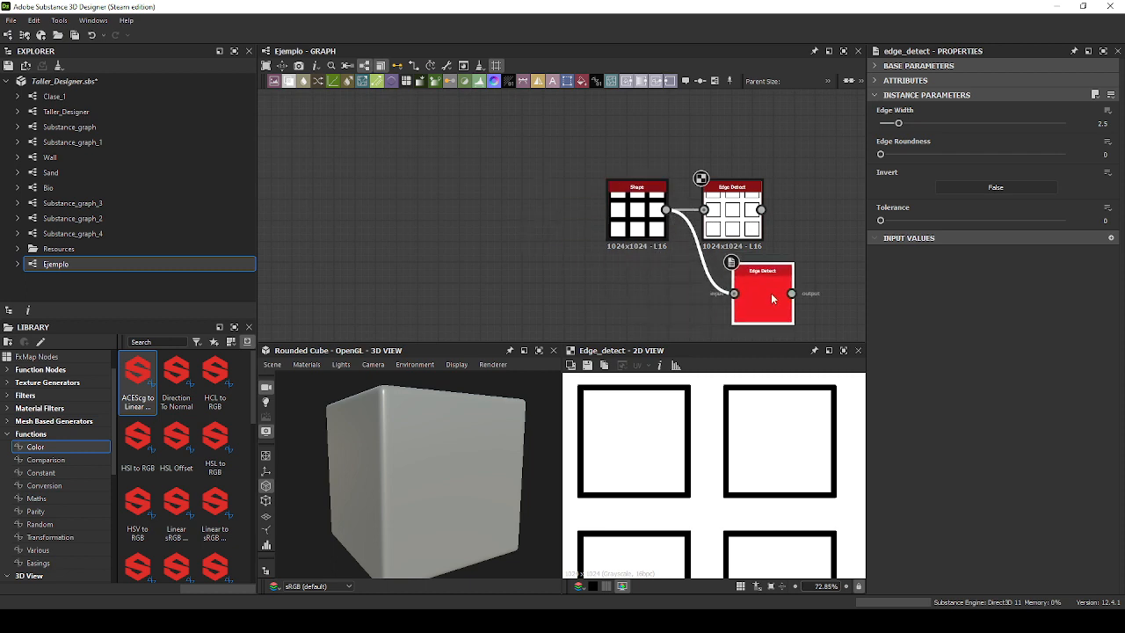
Add a Grunge Galvanic Large node below the Shape node and connect it to the duplicated Edge Detect node's input.
{"action": "left_click", "coordinate": [582, 290]}
{"action": "scroll", "coordinate": [619, 290], "scroll_direction": "up", "scroll_amount": 1}
{"action": "middle_click_drag", "start_coordinate": [599, 257], "coordinate": [592, 254]}
{"action": "key", "text": "space"}
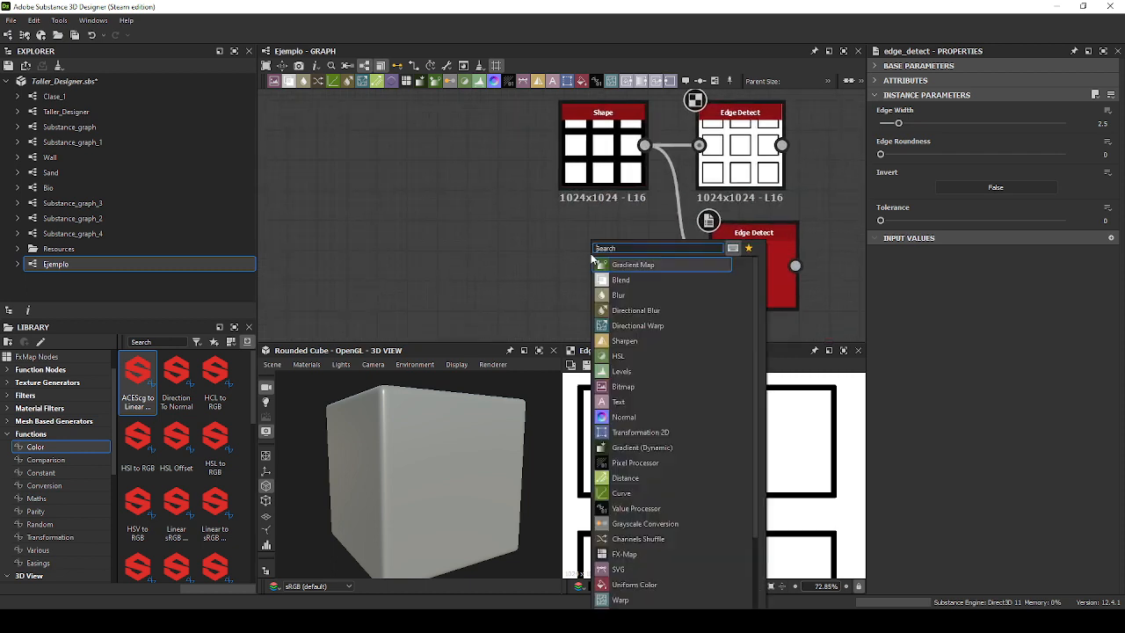
{"action": "type", "text": "noise"}
{"action": "key", "text": "Down"}
{"action": "key", "text": "Down"}
{"action": "key", "text": "Down"}
{"action": "key", "text": "Down"}
{"action": "key", "text": "Down"}
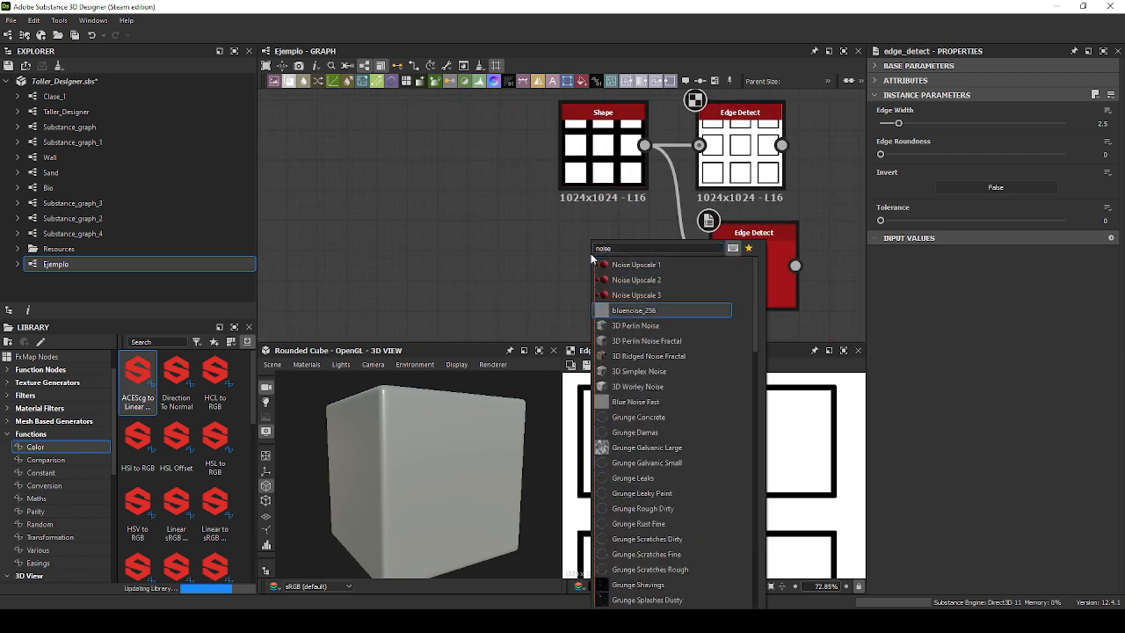
{"action": "key", "text": "Down"}
{"action": "key", "text": "Down"}
{"action": "key", "text": "Down"}
{"action": "key", "text": "Down"}
{"action": "key", "text": "Down"}
{"action": "key", "text": "Down"}
{"action": "key", "text": "Down"}
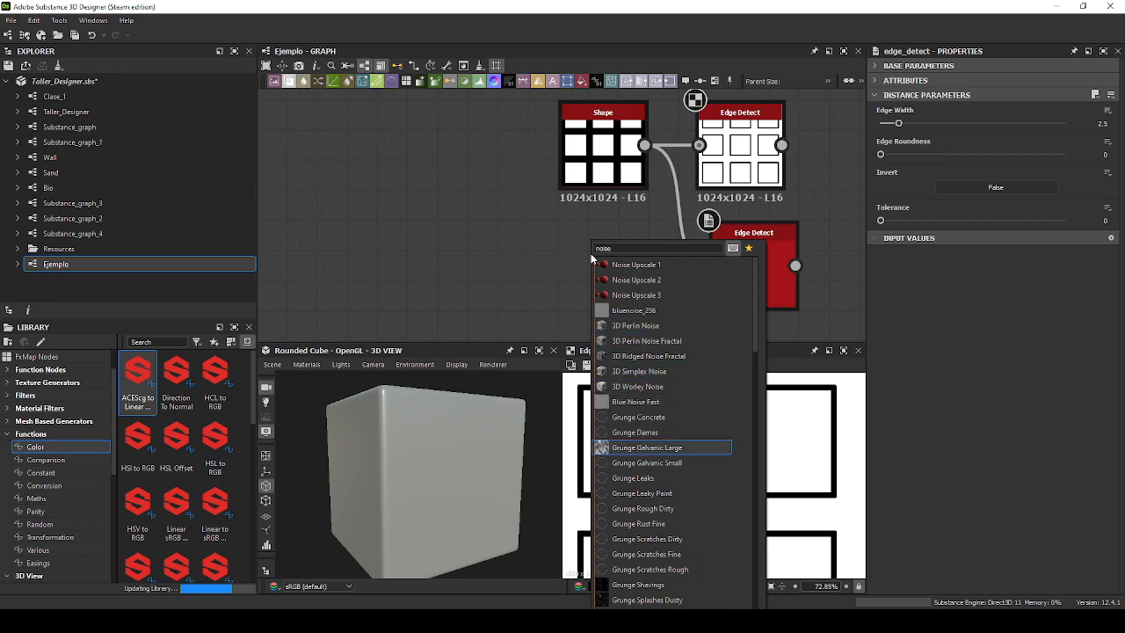
{"action": "key", "text": "Return"}
{"action": "left_click_drag", "start_coordinate": [644, 266], "coordinate": [712, 265]}
{"action": "left_click", "coordinate": [751, 269]}
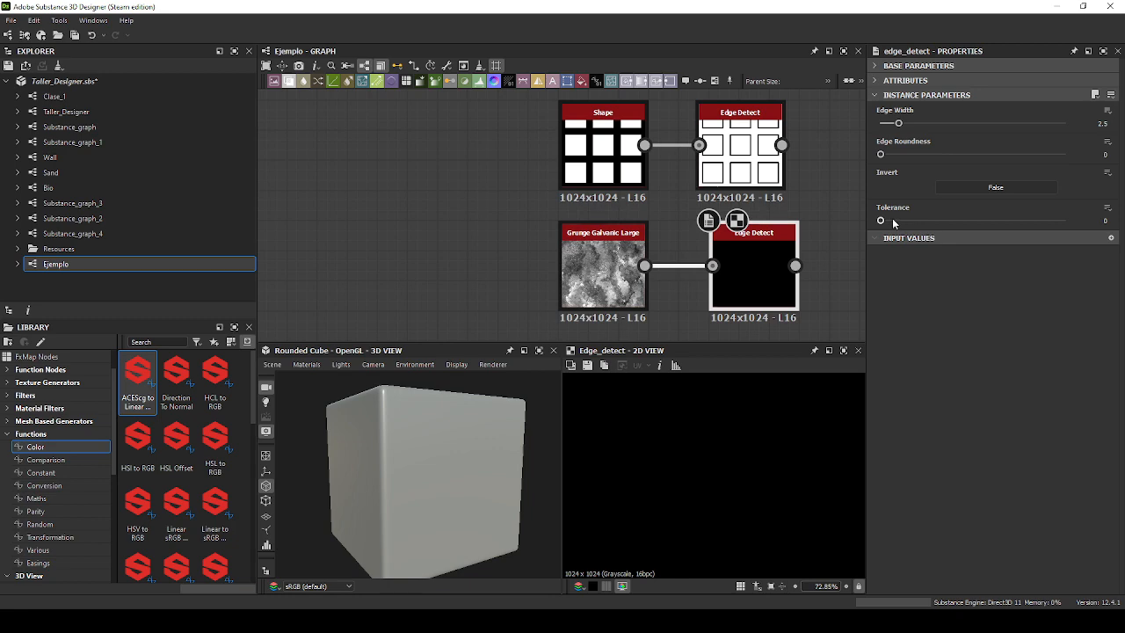
Set the duplicated Edge Detect node's Edge Width to 1 and its Tolerance to 0.92.
{"action": "left_click_drag", "start_coordinate": [881, 221], "coordinate": [952, 221]}
{"action": "left_click_drag", "start_coordinate": [898, 123], "coordinate": [880, 124]}
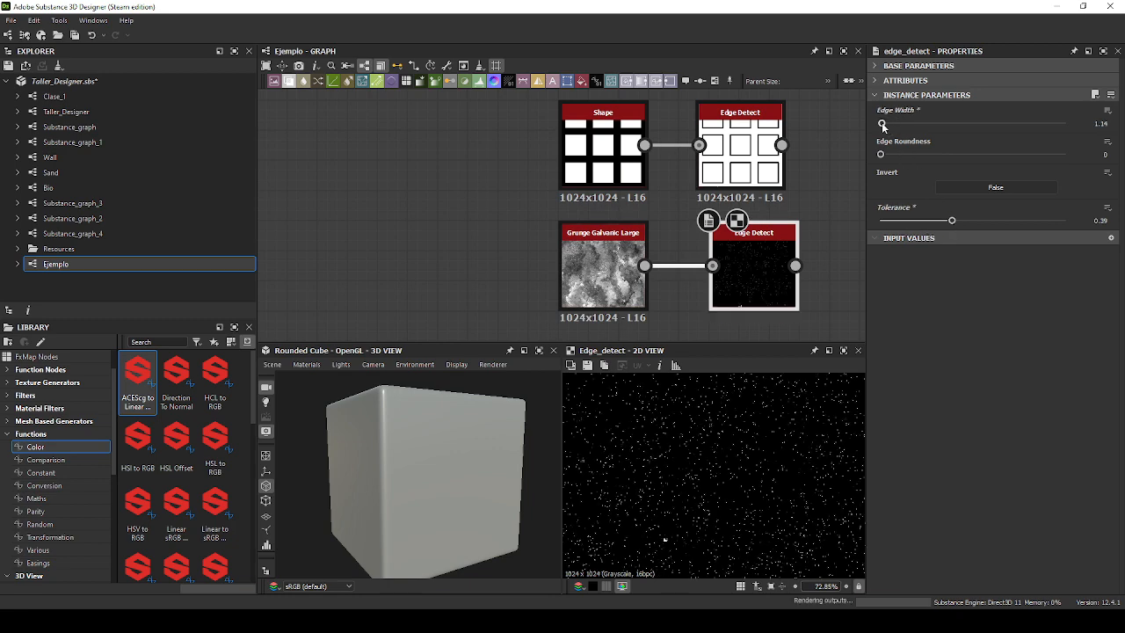
{"action": "left_click_drag", "start_coordinate": [955, 220], "coordinate": [1073, 223]}
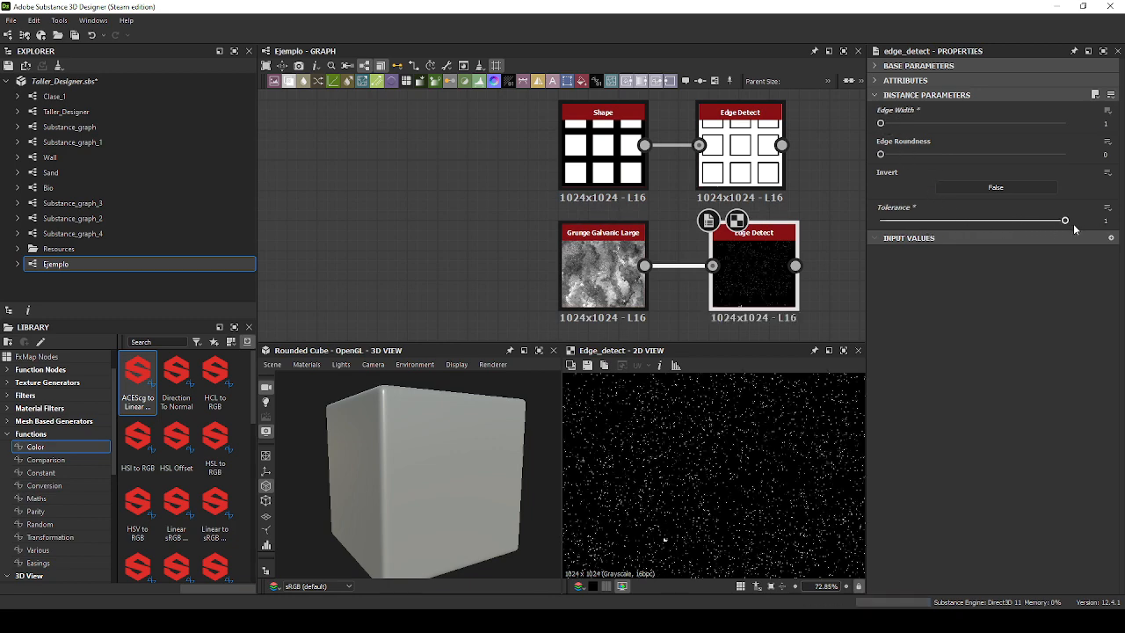
{"action": "scroll", "coordinate": [796, 401], "scroll_direction": "up", "scroll_amount": 5}
{"action": "left_click_drag", "start_coordinate": [991, 221], "coordinate": [1049, 221]}
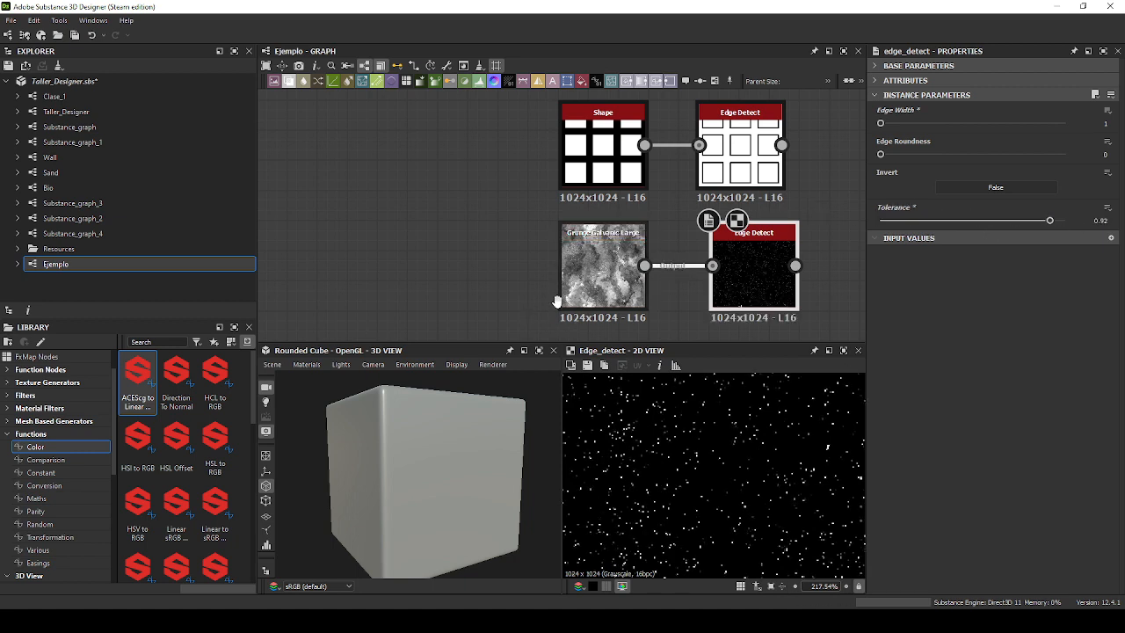
Add a Grunge Leaks node below Grunge Galvanic Large, connect it to the lower Edge Detect input, and preview the result.
{"action": "middle_click_drag", "start_coordinate": [556, 301], "coordinate": [517, 190]}
{"action": "left_click", "coordinate": [551, 267]}
{"action": "key", "text": "space"}
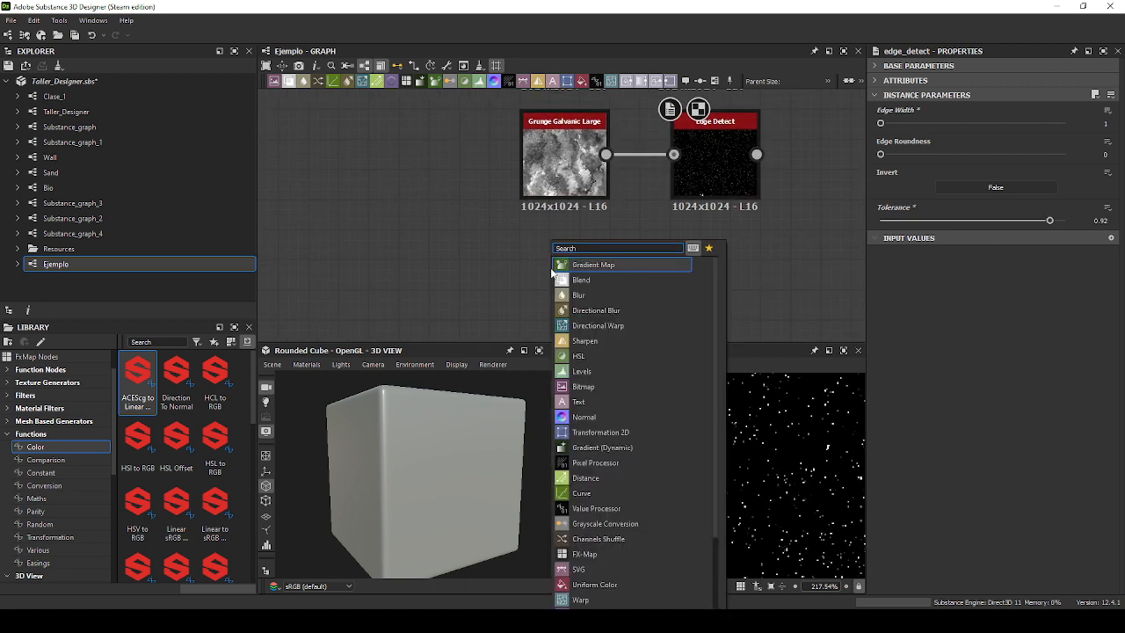
{"action": "type", "text": "noise"}
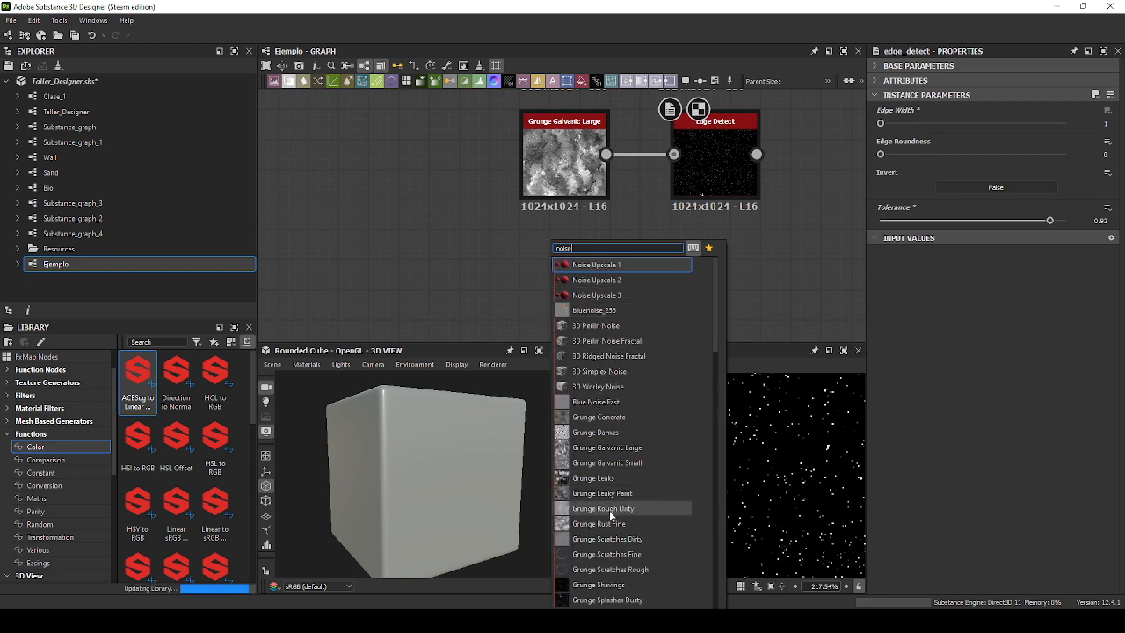
{"action": "left_click", "coordinate": [606, 478]}
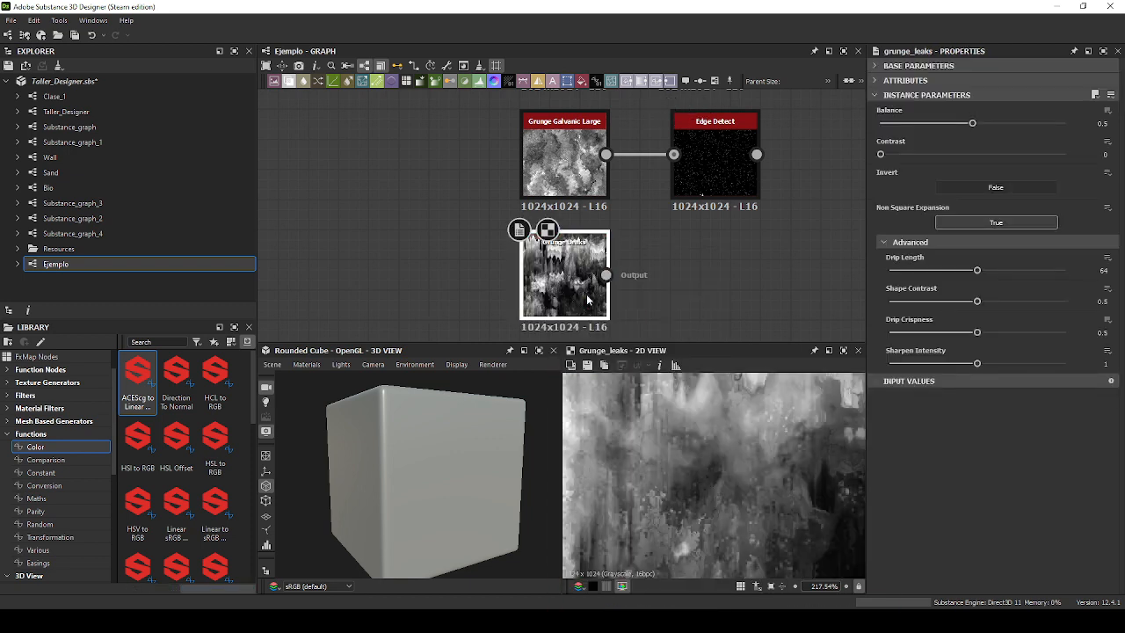
{"action": "left_click_drag", "start_coordinate": [606, 275], "coordinate": [673, 155]}
{"action": "double_click", "coordinate": [716, 168]}
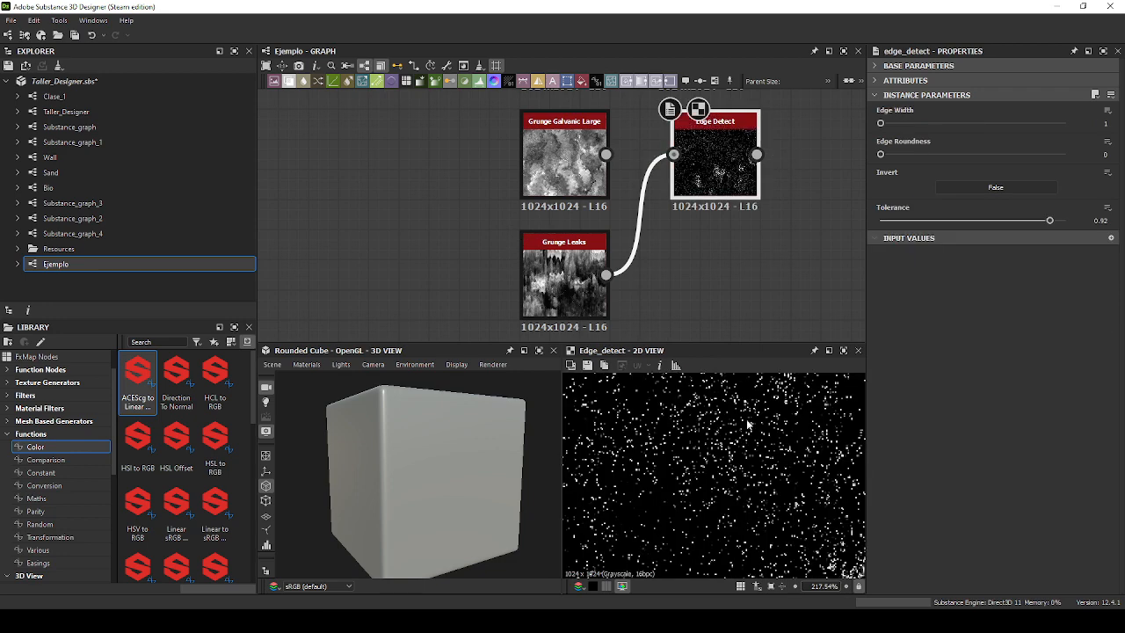
Set the lower Edge Detect node's Tolerance to 1 with Edge Width at 1 and examine the Grunge Leaks edges.
{"action": "left_click_drag", "start_coordinate": [979, 222], "coordinate": [1122, 237]}
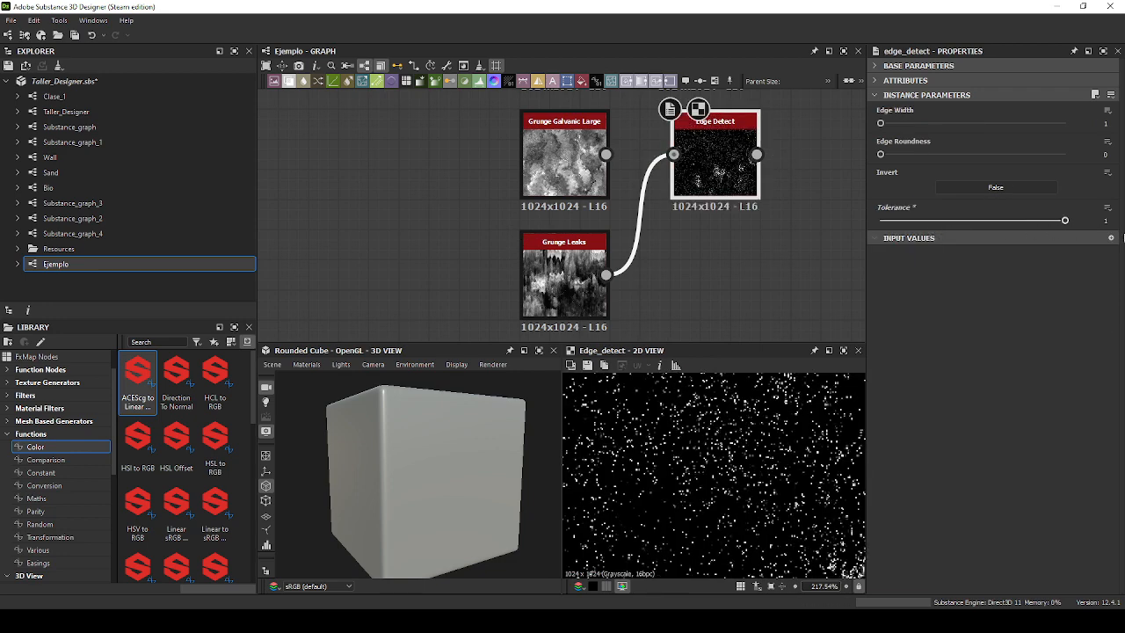
{"action": "scroll", "coordinate": [788, 389], "scroll_direction": "down", "scroll_amount": 3}
{"action": "left_click", "coordinate": [884, 127]}
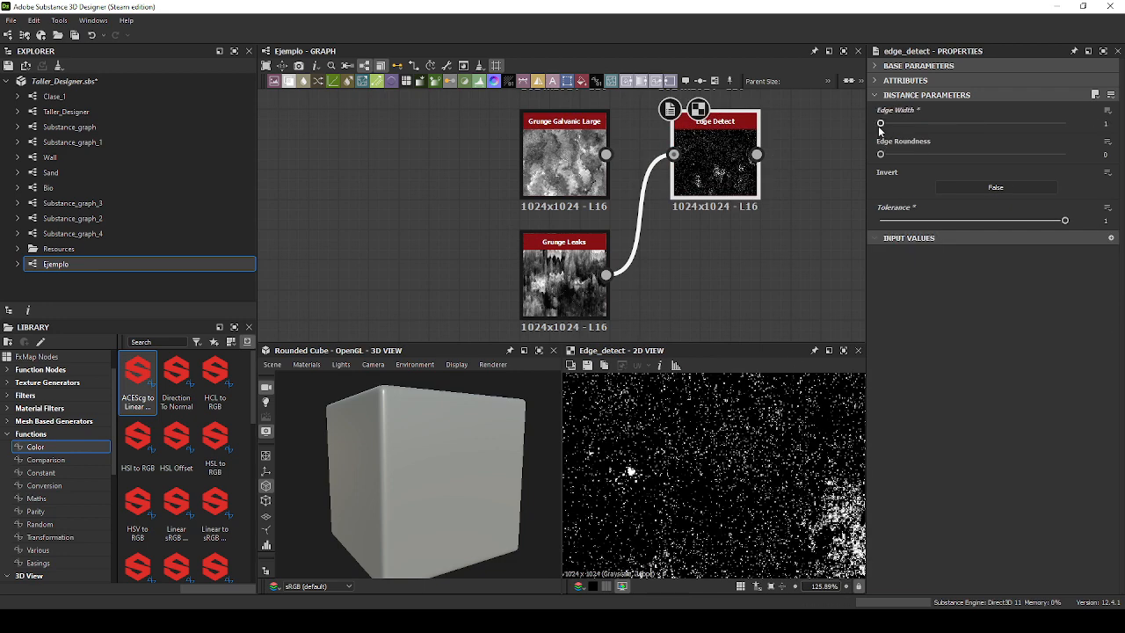
{"action": "scroll", "coordinate": [734, 448], "scroll_direction": "down", "scroll_amount": 4}
{"action": "scroll", "coordinate": [734, 449], "scroll_direction": "down", "scroll_amount": 1}
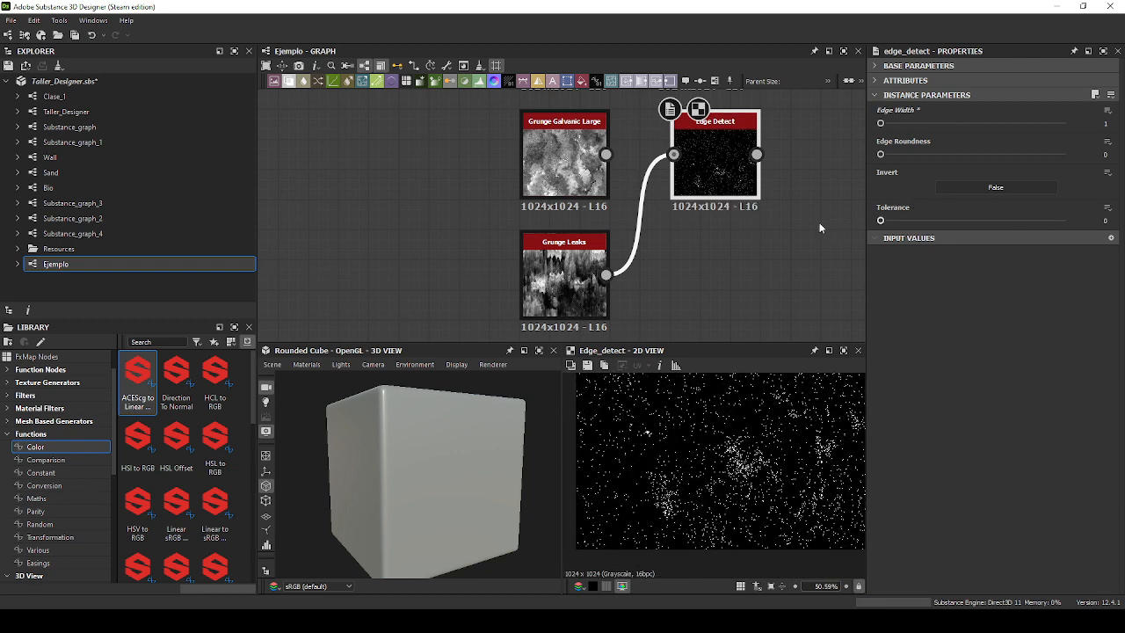
Delete the Grunge Galvanic Large and Grunge Leaks nodes together with the lower Edge Detect node.
{"action": "left_click", "coordinate": [557, 275]}
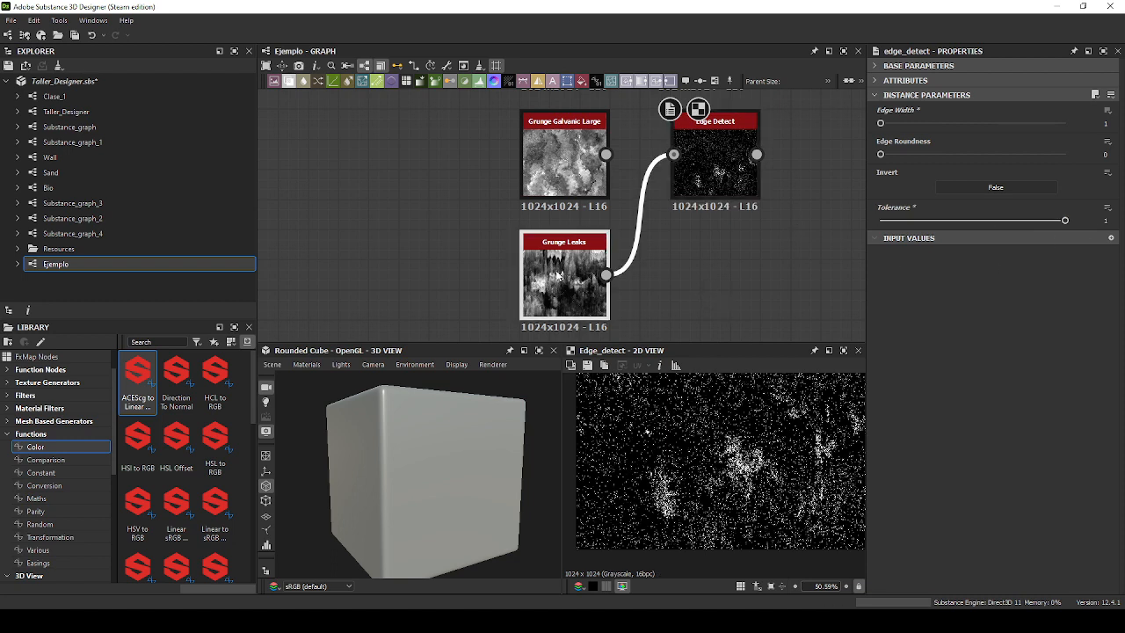
{"action": "left_click_drag", "start_coordinate": [806, 325], "coordinate": [517, 168]}
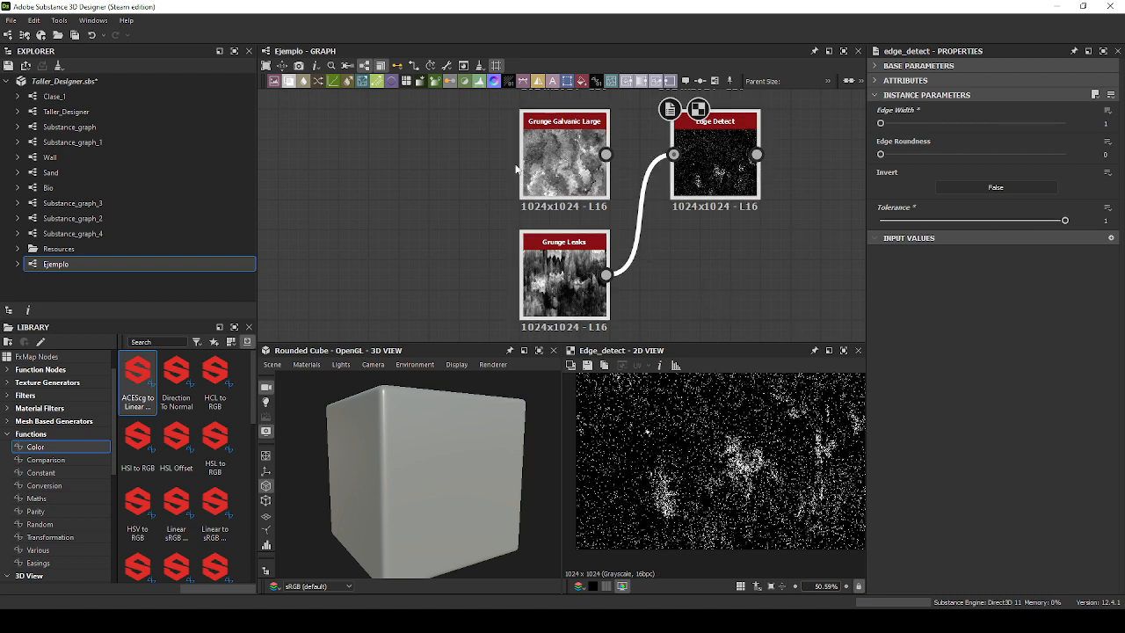
{"action": "key", "text": "Delete"}
Show the remaining Edge Detect node in the 2D view and compare its outlines with the Shape node.
{"action": "middle_click_drag", "start_coordinate": [572, 183], "coordinate": [565, 359]}
{"action": "scroll", "coordinate": [662, 286], "scroll_direction": "up", "scroll_amount": 3}
{"action": "double_click", "coordinate": [692, 221]}
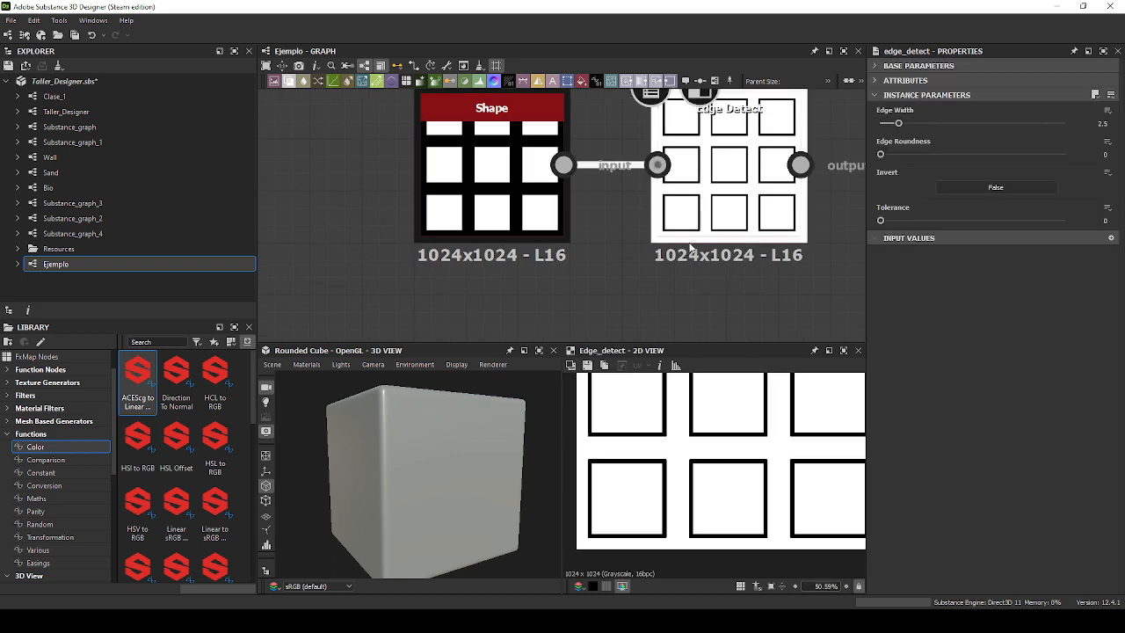
{"action": "scroll", "coordinate": [641, 205], "scroll_direction": "up", "scroll_amount": 2}
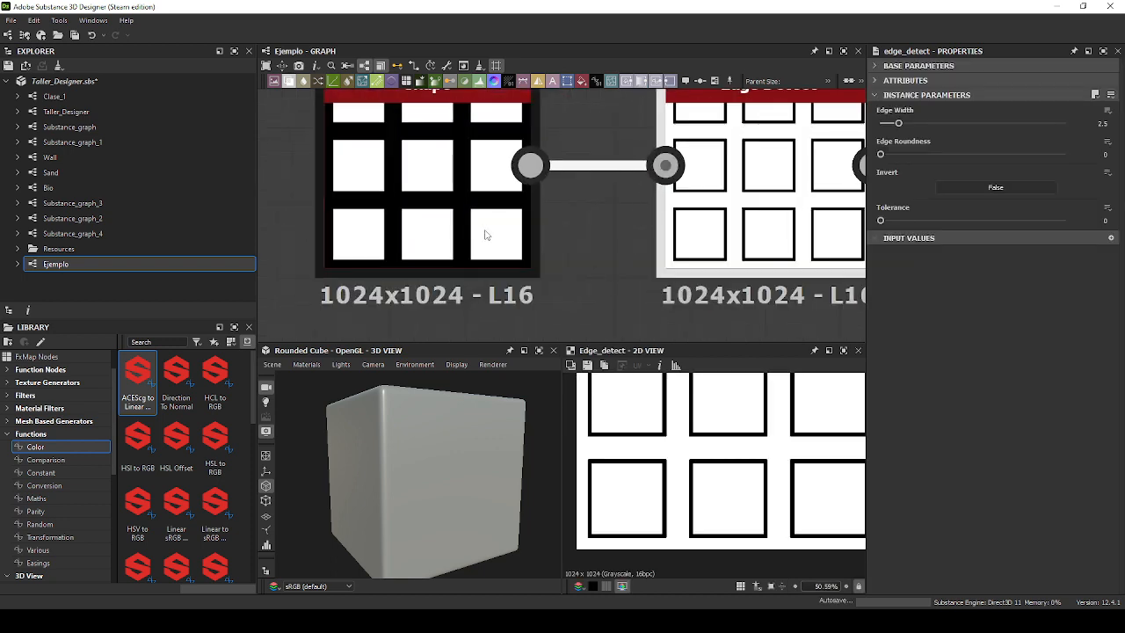
{"action": "scroll", "coordinate": [571, 260], "scroll_direction": "down", "scroll_amount": 3}
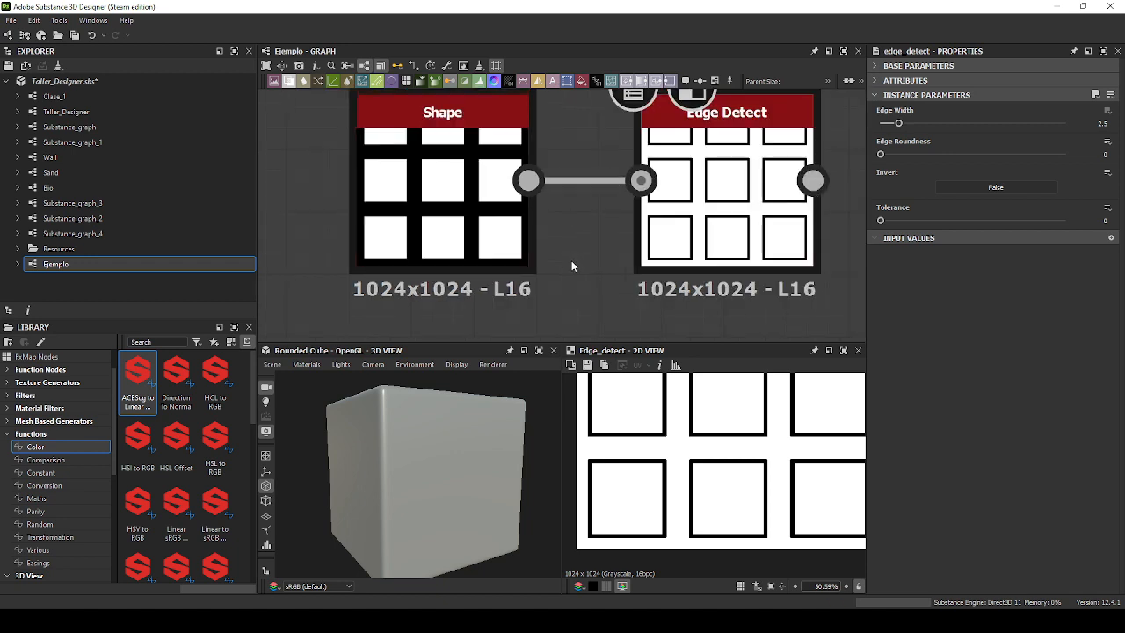
{"action": "left_click", "coordinate": [554, 250]}
{"action": "middle_click_drag", "start_coordinate": [573, 280], "coordinate": [594, 228]}
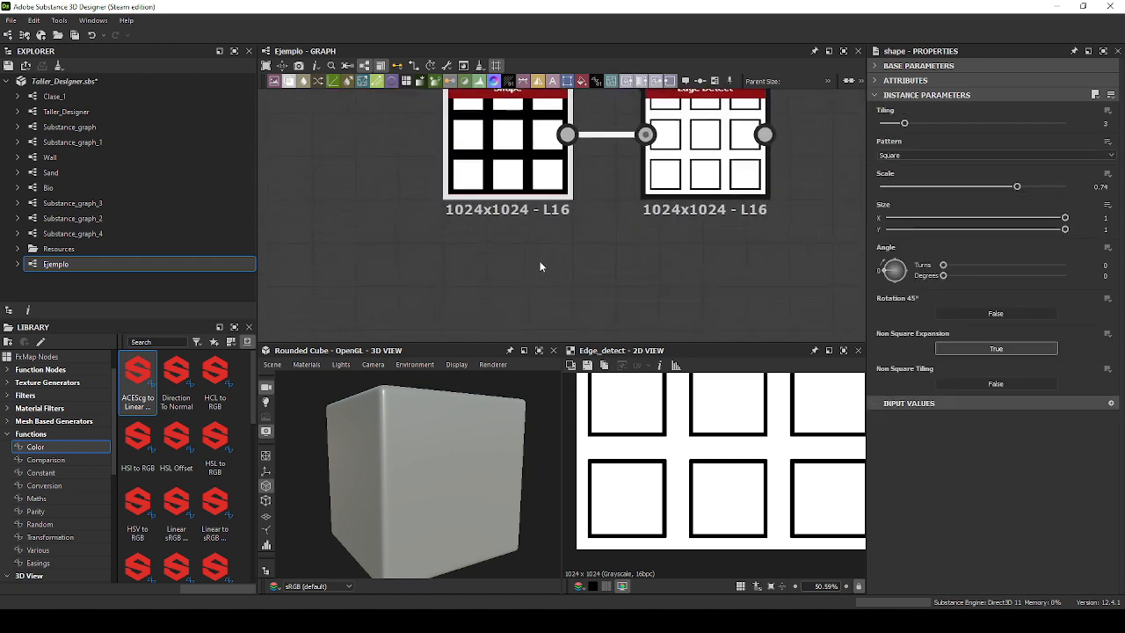
{"action": "key", "text": "ctrl+d"}
{"action": "left_click", "coordinate": [512, 306]}
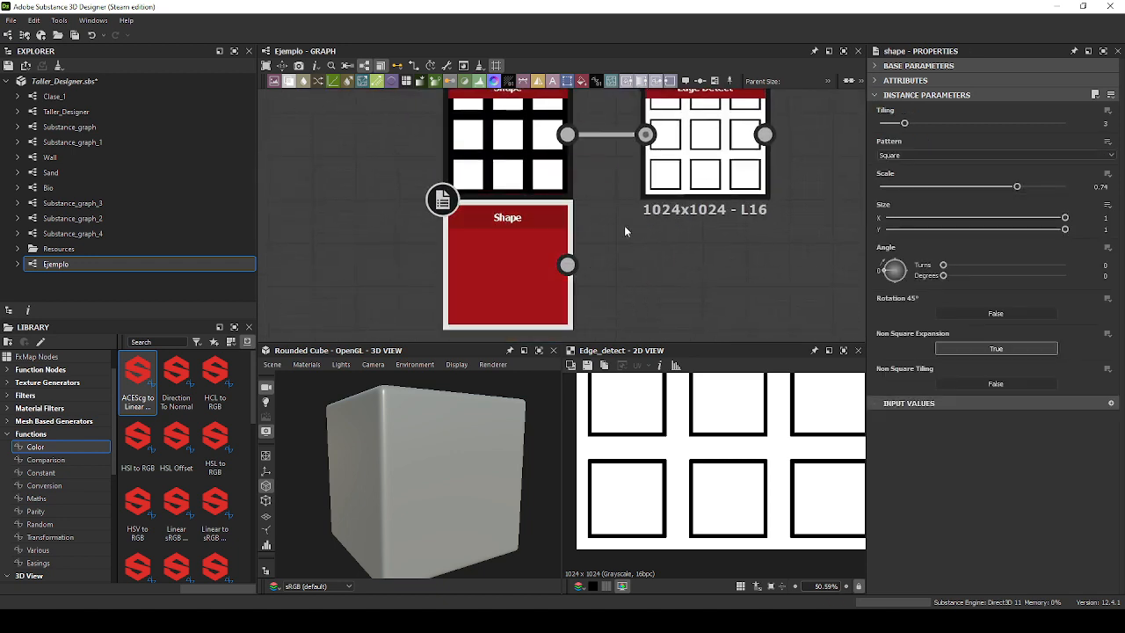
{"action": "key", "text": "Delete"}
Duplicate the Shape node, place the copy directly below the original, and show it in the 2D view.
{"action": "left_click", "coordinate": [530, 179]}
{"action": "key", "text": "ctrl+d"}
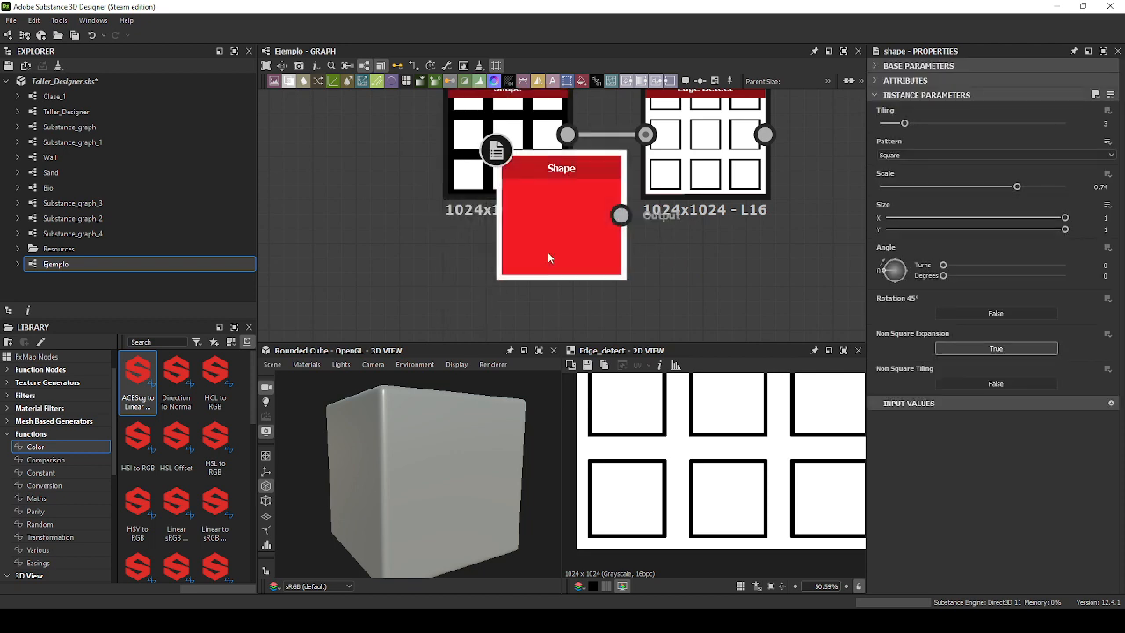
{"action": "left_click_drag", "start_coordinate": [548, 251], "coordinate": [490, 299]}
{"action": "middle_click_drag", "start_coordinate": [636, 287], "coordinate": [718, 226]}
{"action": "double_click", "coordinate": [606, 233]}
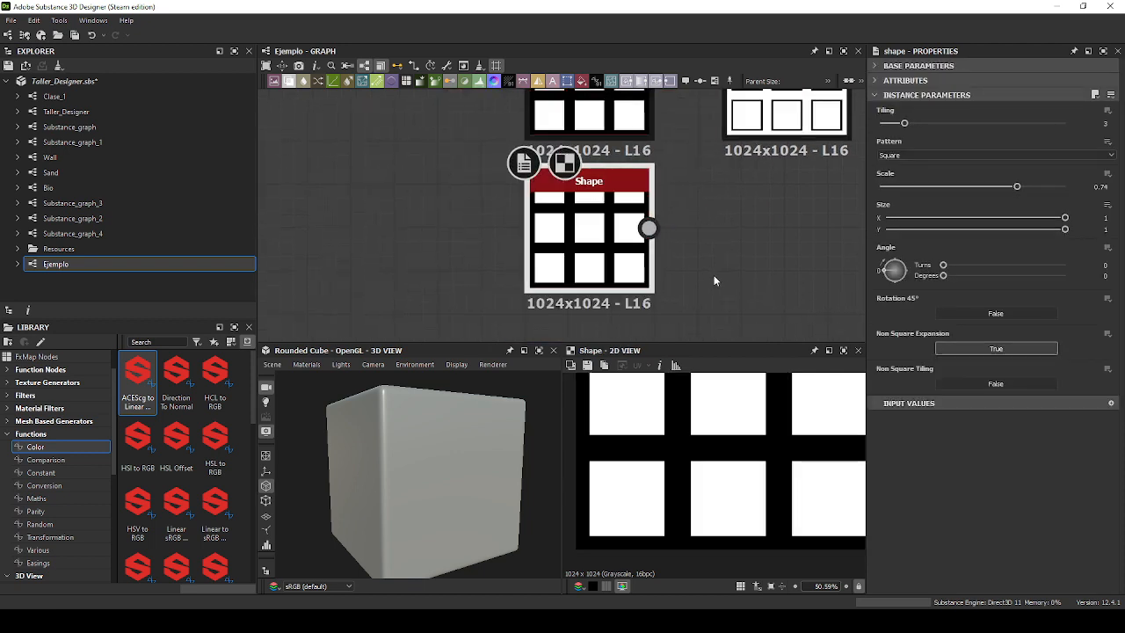
Duplicate the second Shape node and place the third one directly below it in the same column.
{"action": "middle_click_drag", "start_coordinate": [598, 280], "coordinate": [614, 227]}
{"action": "scroll", "coordinate": [614, 227], "scroll_direction": "down", "scroll_amount": 3}
{"action": "key", "text": "ctrl+d"}
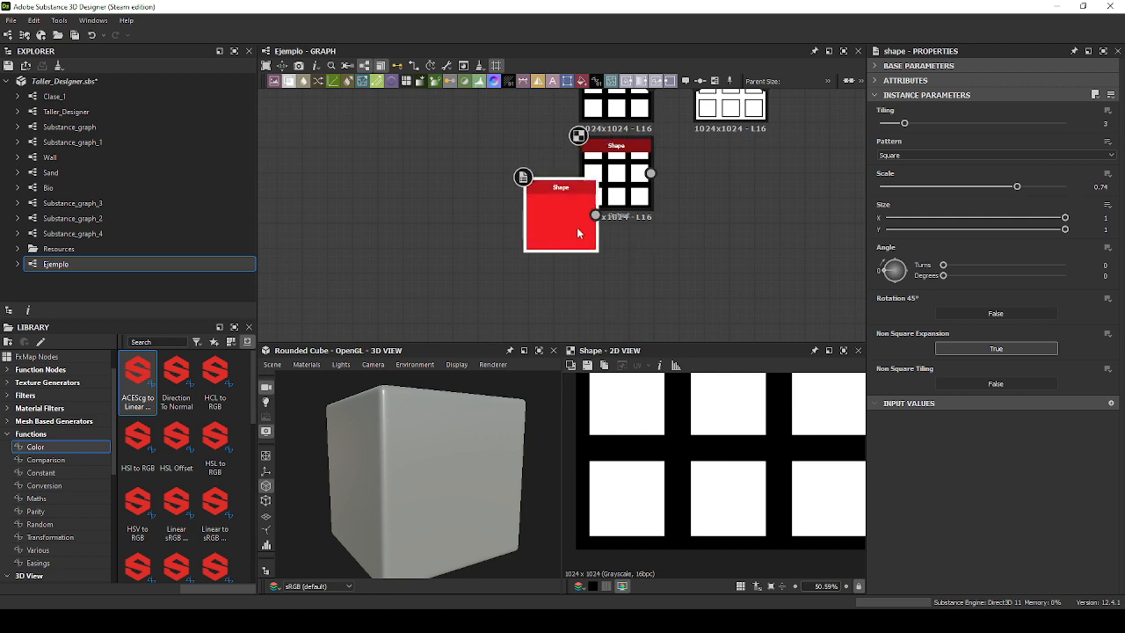
{"action": "mouse_move", "coordinate": [611, 265]}
{"action": "left_mouse_down"}
{"action": "mouse_move", "coordinate": [624, 252]}
{"action": "mouse_move", "coordinate": [626, 279]}
{"action": "left_mouse_up"}
{"action": "double_click", "coordinate": [625, 279]}
Switch to the browser, examine the reference image of geometric patterns, and return to Substance 3D Designer.
{"action": "left_click", "coordinate": [186, 620]}
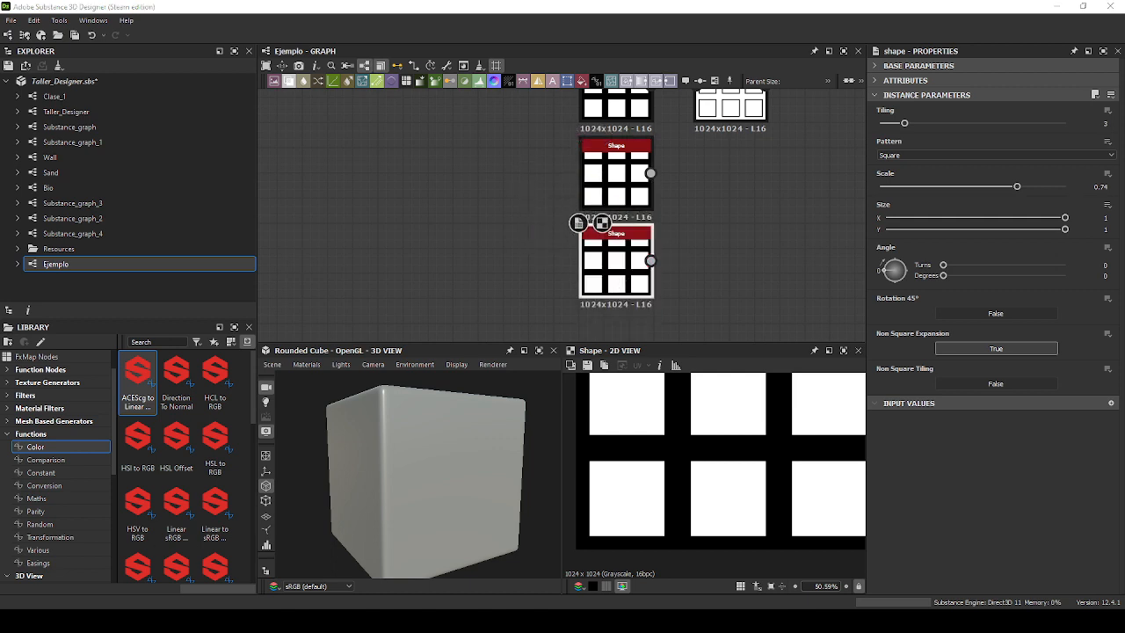
{"action": "left_click", "coordinate": [683, 571]}
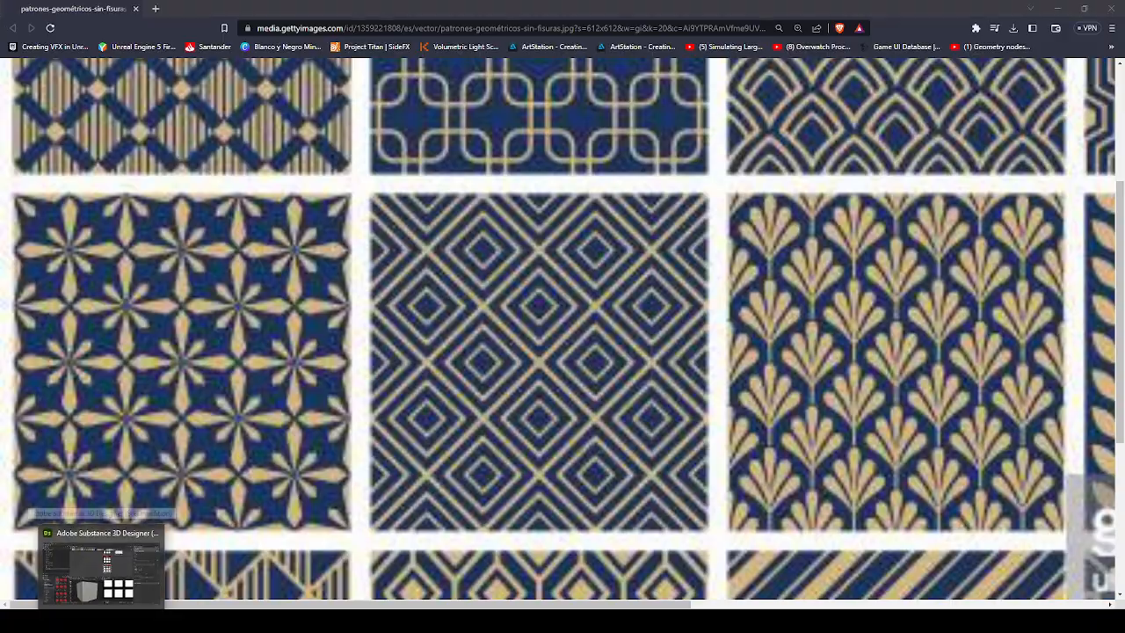
{"action": "left_click", "coordinate": [117, 574]}
Duplicate the Edge Detect node below the original, connect the second Shape node to its input, and preview it.
{"action": "left_click", "coordinate": [706, 173]}
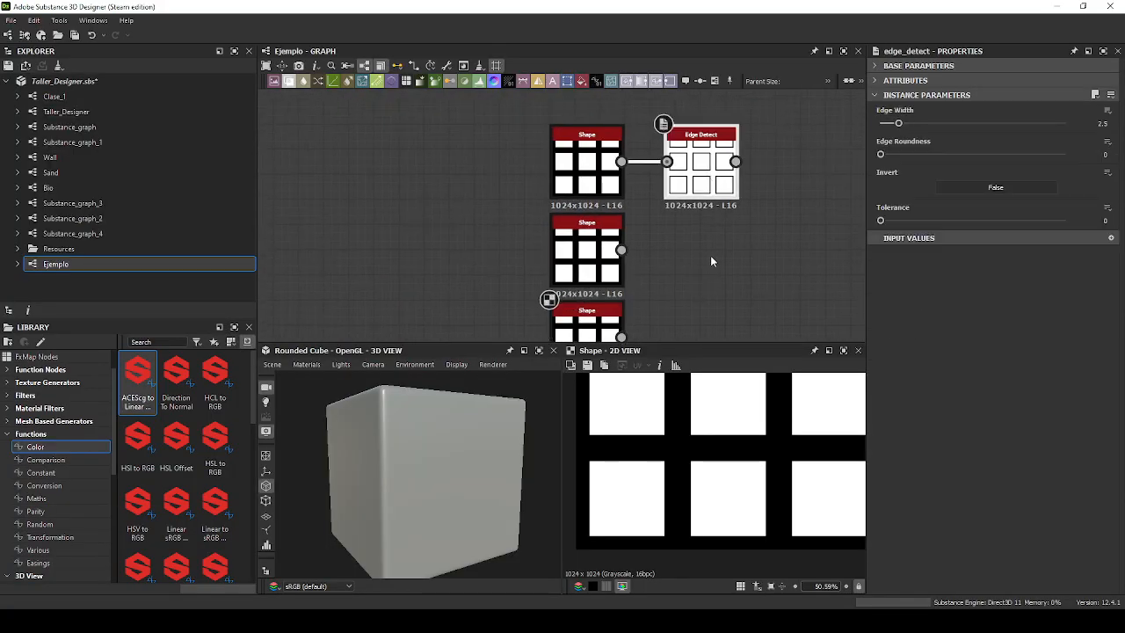
{"action": "key", "text": "ctrl+v"}
{"action": "left_click_drag", "start_coordinate": [596, 215], "coordinate": [728, 263]}
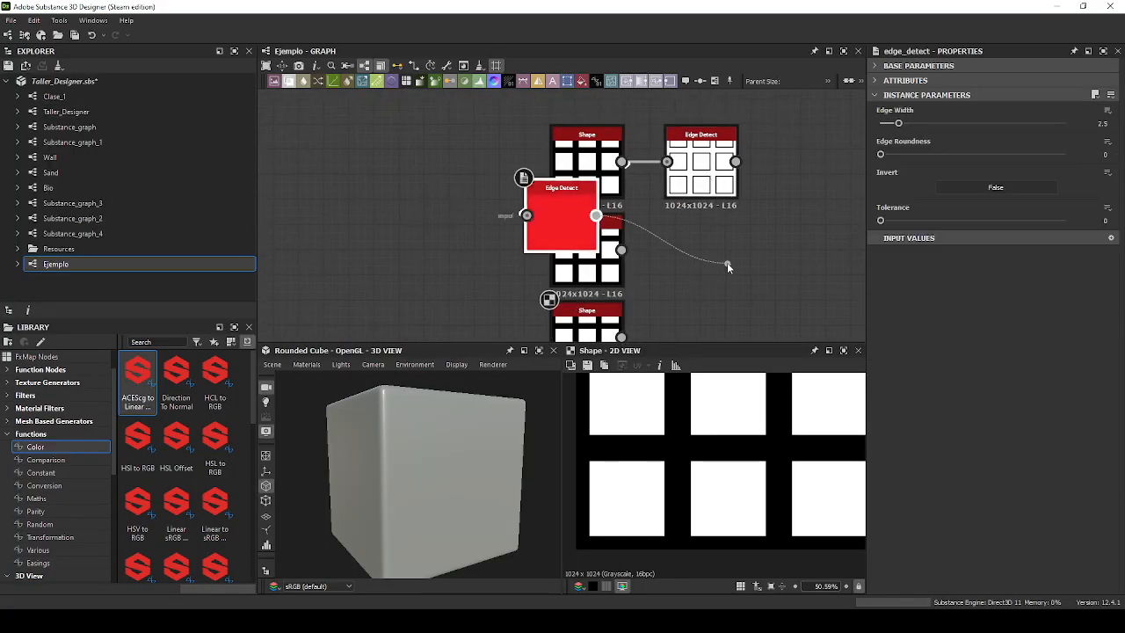
{"action": "left_click_drag", "start_coordinate": [573, 232], "coordinate": [713, 275]}
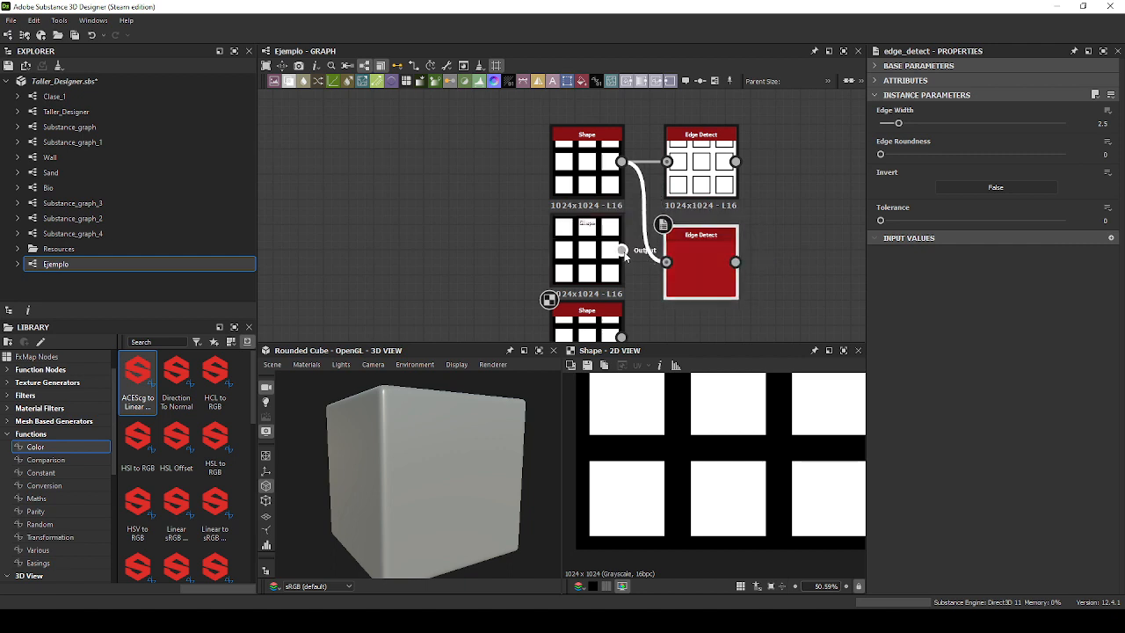
{"action": "left_click_drag", "start_coordinate": [622, 251], "coordinate": [668, 262]}
{"action": "double_click", "coordinate": [692, 248]}
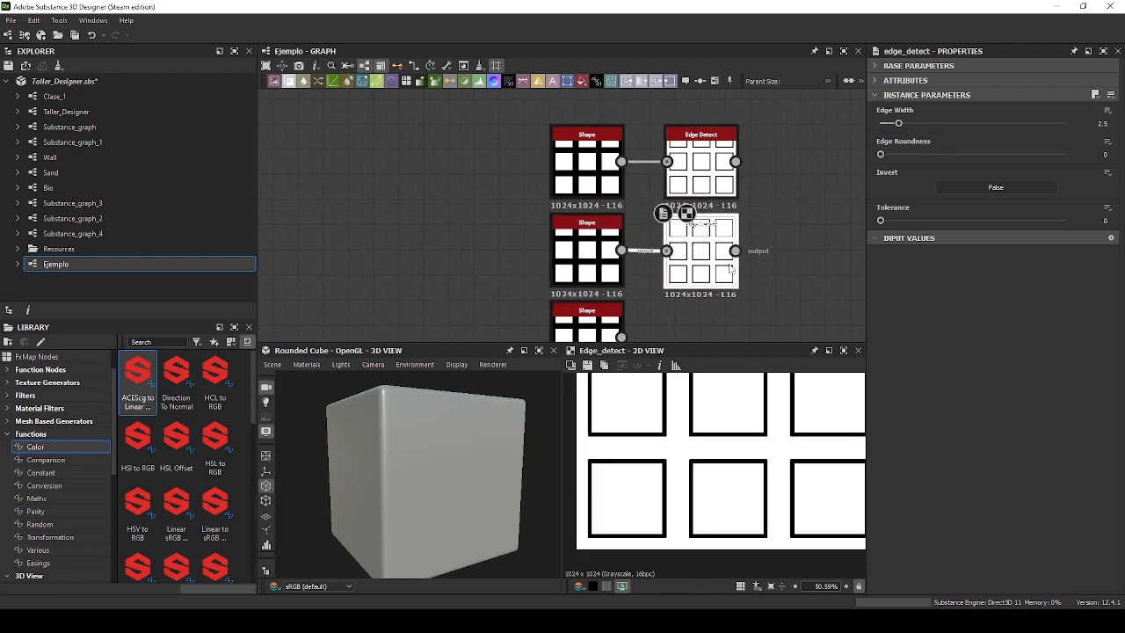
Move the third Shape node further down and lower the second Shape and its Edge Detect into an aligned, spaced row.
{"action": "middle_click_drag", "start_coordinate": [676, 303], "coordinate": [727, 243]}
{"action": "left_click_drag", "start_coordinate": [643, 283], "coordinate": [643, 333]}
{"action": "left_click_drag", "start_coordinate": [640, 217], "coordinate": [640, 229]}
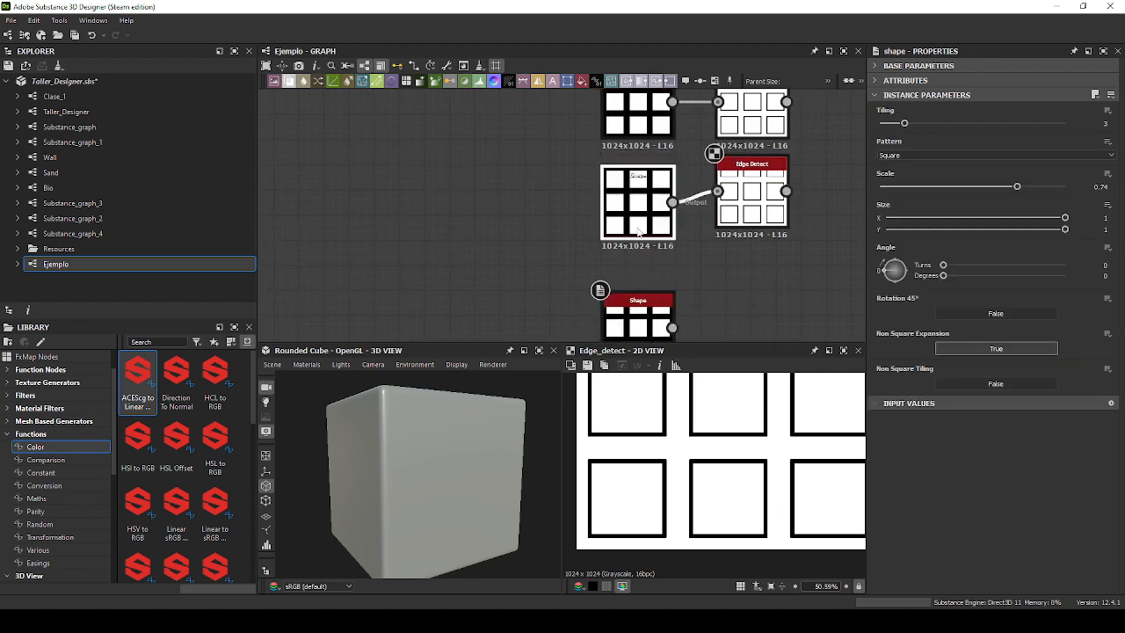
{"action": "left_click_drag", "start_coordinate": [757, 209], "coordinate": [757, 220]}
Set the second Shape node's Scale to 0.5 and select its Edge Detect node to check the outlines.
{"action": "double_click", "coordinate": [640, 211]}
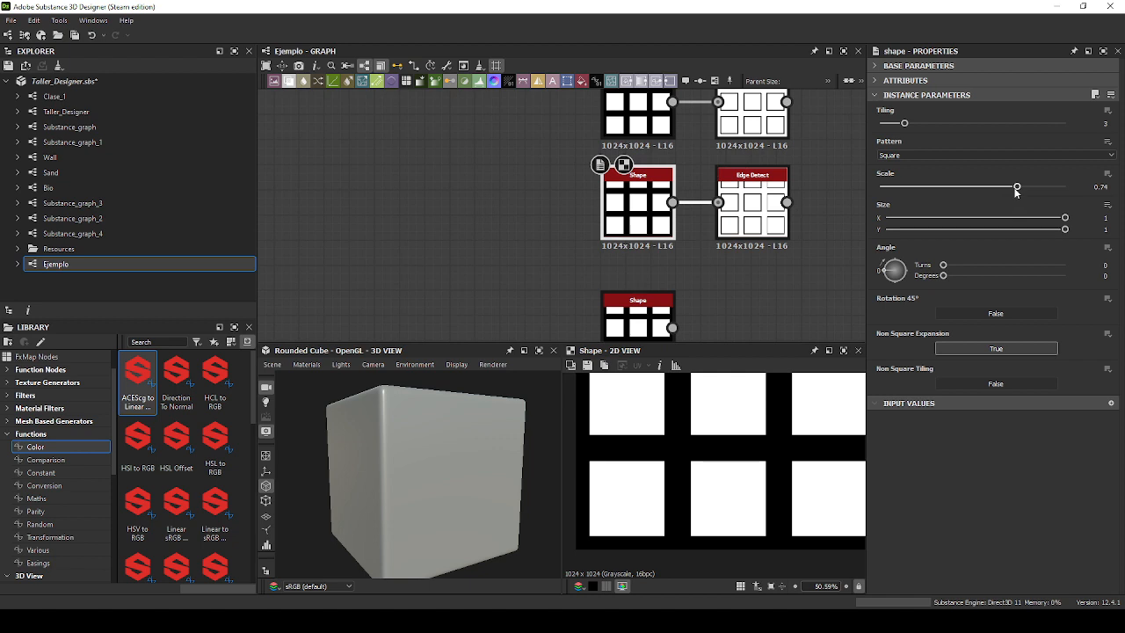
{"action": "left_click_drag", "start_coordinate": [1016, 188], "coordinate": [971, 201]}
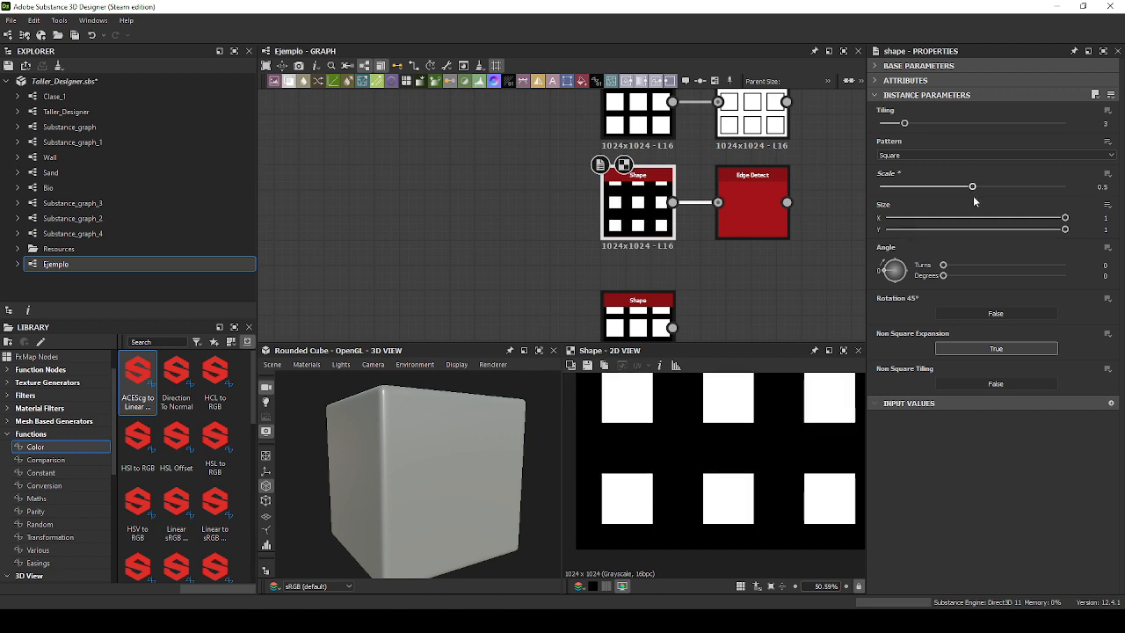
{"action": "scroll", "coordinate": [767, 196], "scroll_direction": "up", "scroll_amount": 5}
{"action": "left_click", "coordinate": [764, 211]}
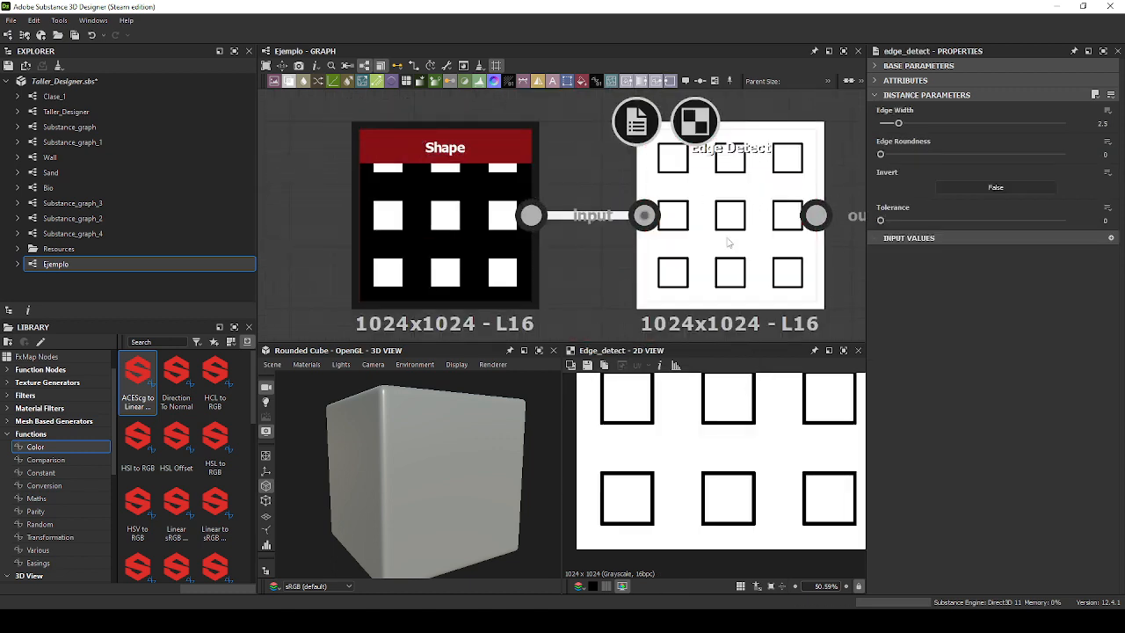
Compare the outline thickness of the two Edge Detect nodes up close and inspect the second Shape in the 2D view.
{"action": "middle_click_drag", "start_coordinate": [706, 204], "coordinate": [669, 305]}
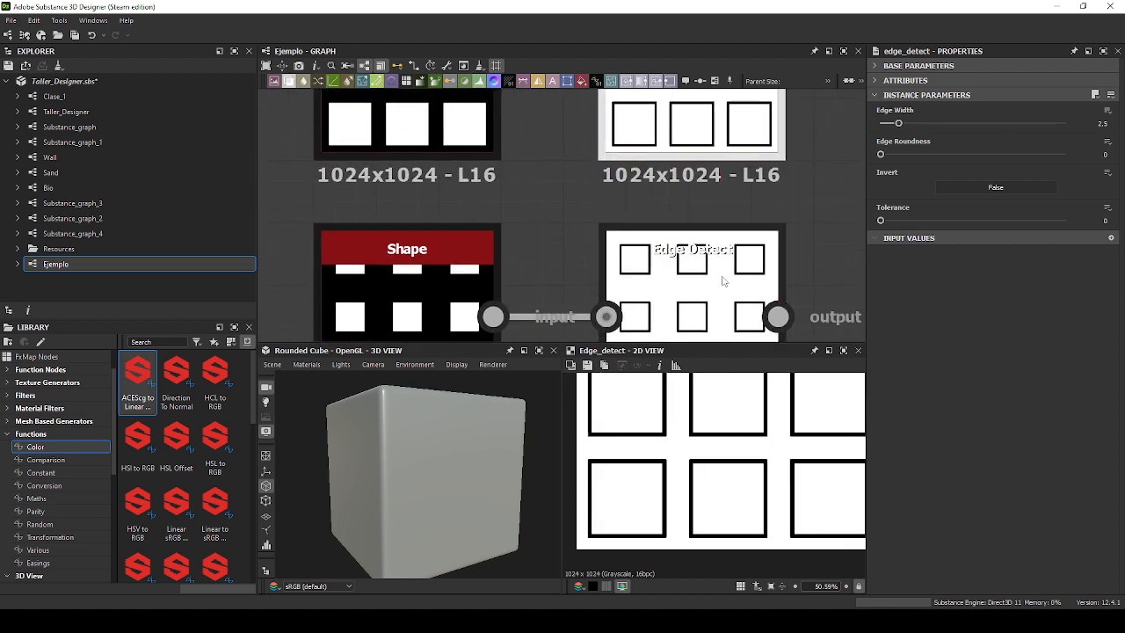
{"action": "scroll", "coordinate": [705, 413], "scroll_direction": "up", "scroll_amount": 5}
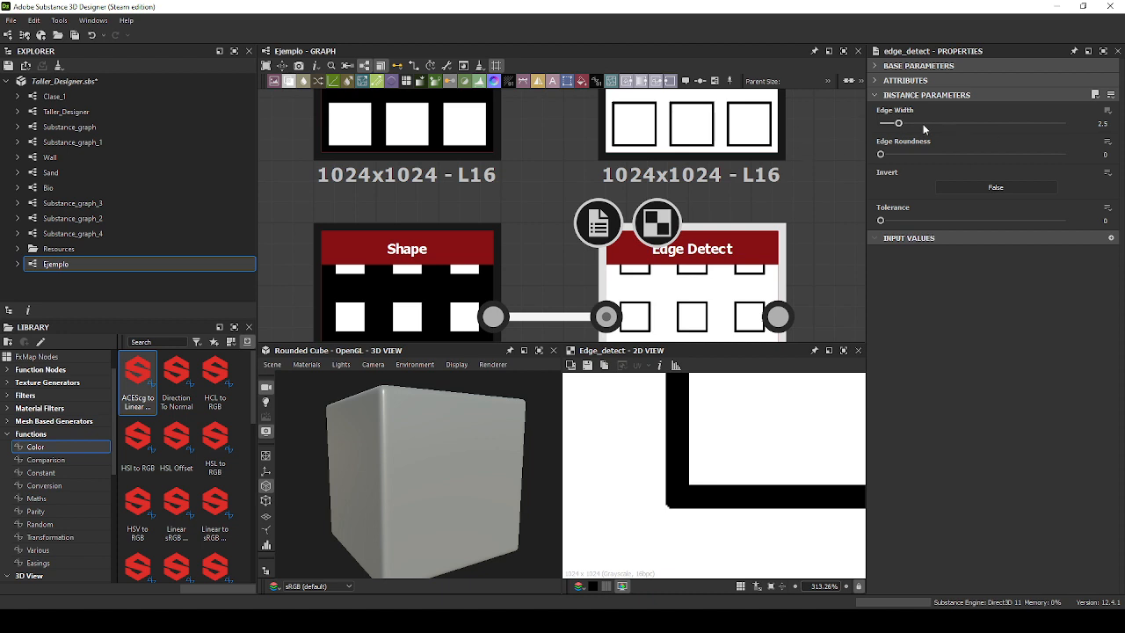
{"action": "middle_click_drag", "start_coordinate": [787, 146], "coordinate": [737, 185]}
{"action": "double_click", "coordinate": [764, 229]}
{"action": "scroll", "coordinate": [789, 146], "scroll_direction": "down", "scroll_amount": 2}
{"action": "scroll", "coordinate": [700, 181], "scroll_direction": "down", "scroll_amount": 2}
{"action": "double_click", "coordinate": [573, 276]}
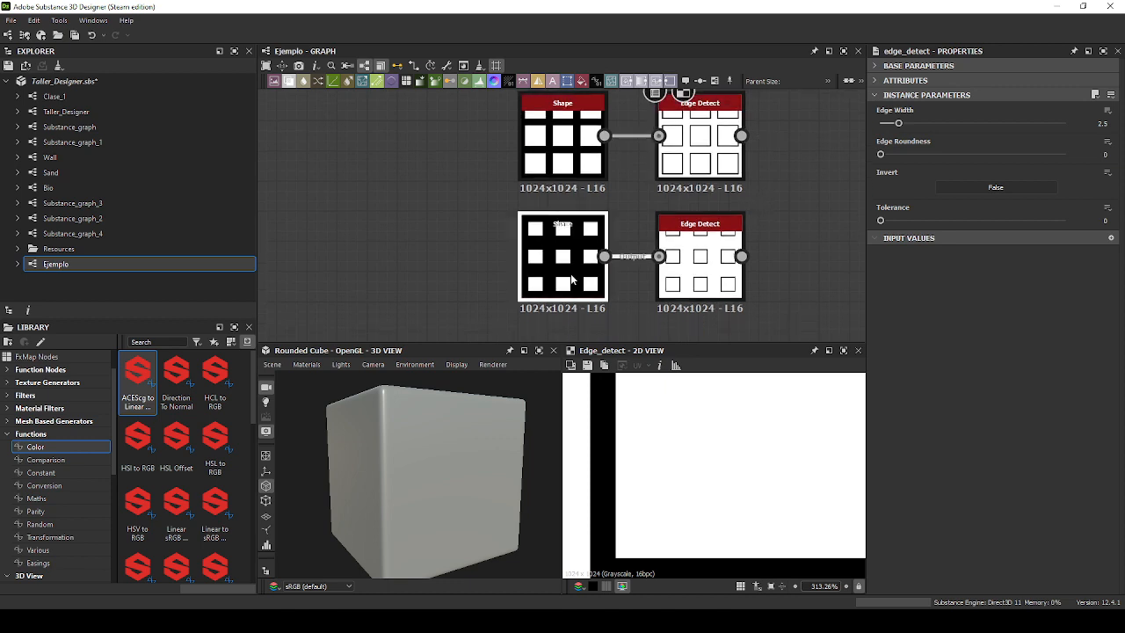
{"action": "left_click", "coordinate": [694, 254]}
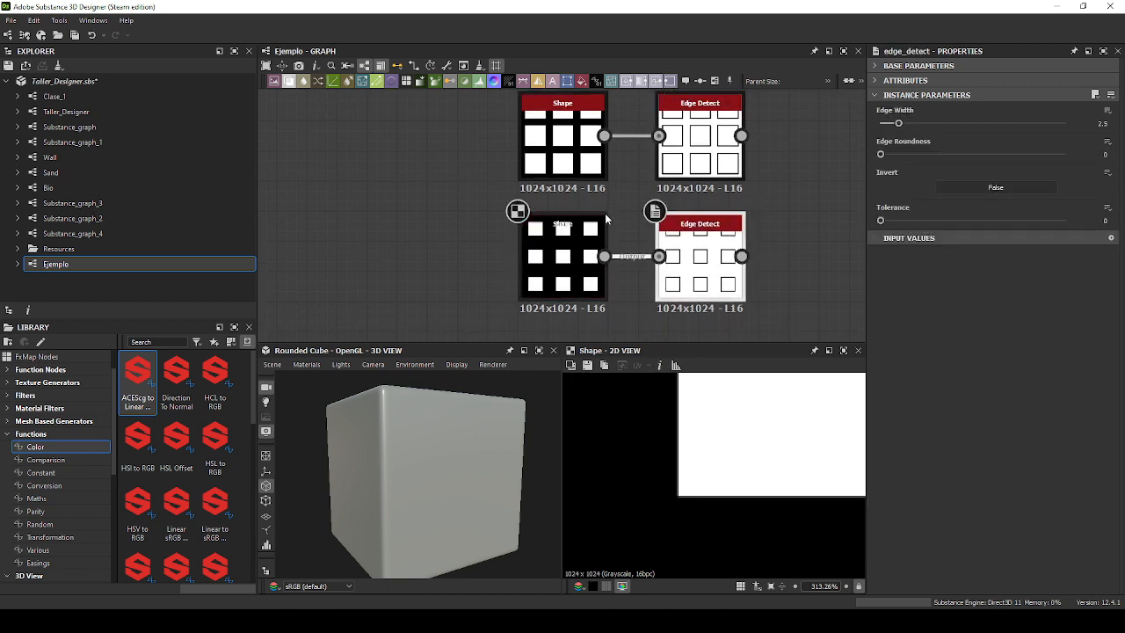
Reduce the first Shape node's Scale to match the second Shape's smaller squares and preview its Edge Detect result in full.
{"action": "left_click", "coordinate": [563, 132]}
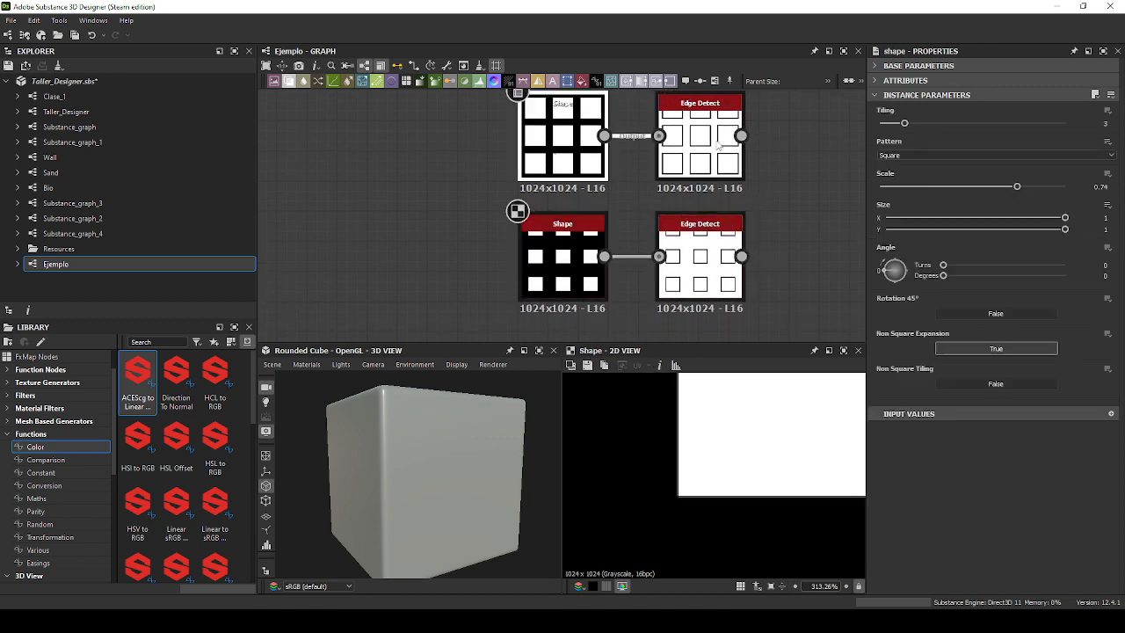
{"action": "left_click", "coordinate": [980, 187]}
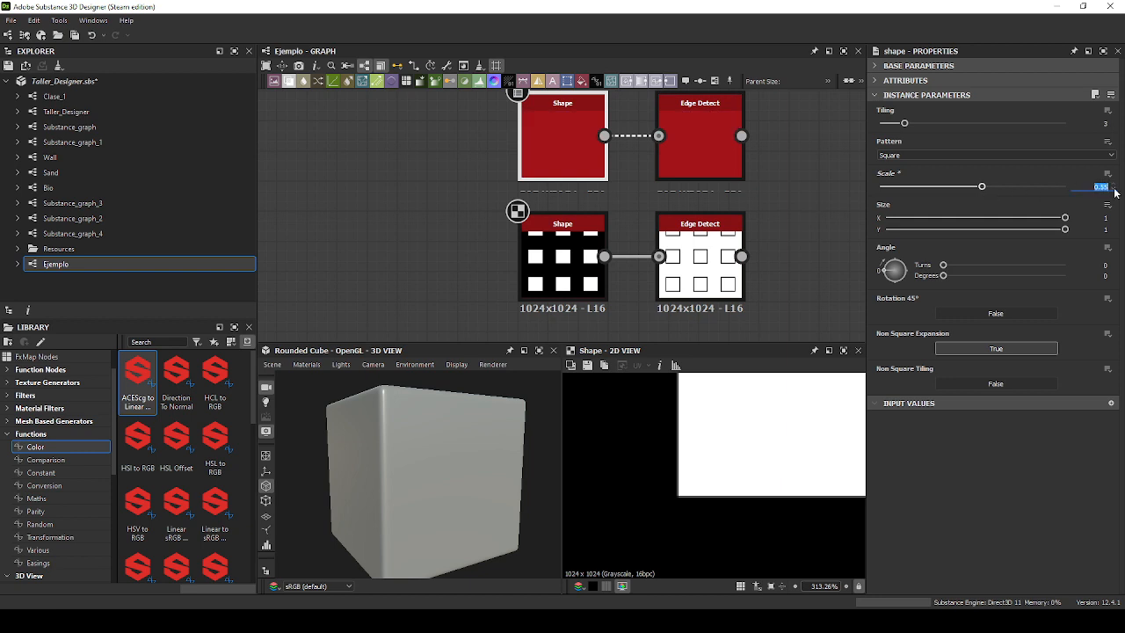
{"action": "type", "text": "0"}
{"action": "key", "text": "Return"}
{"action": "double_click", "coordinate": [699, 153]}
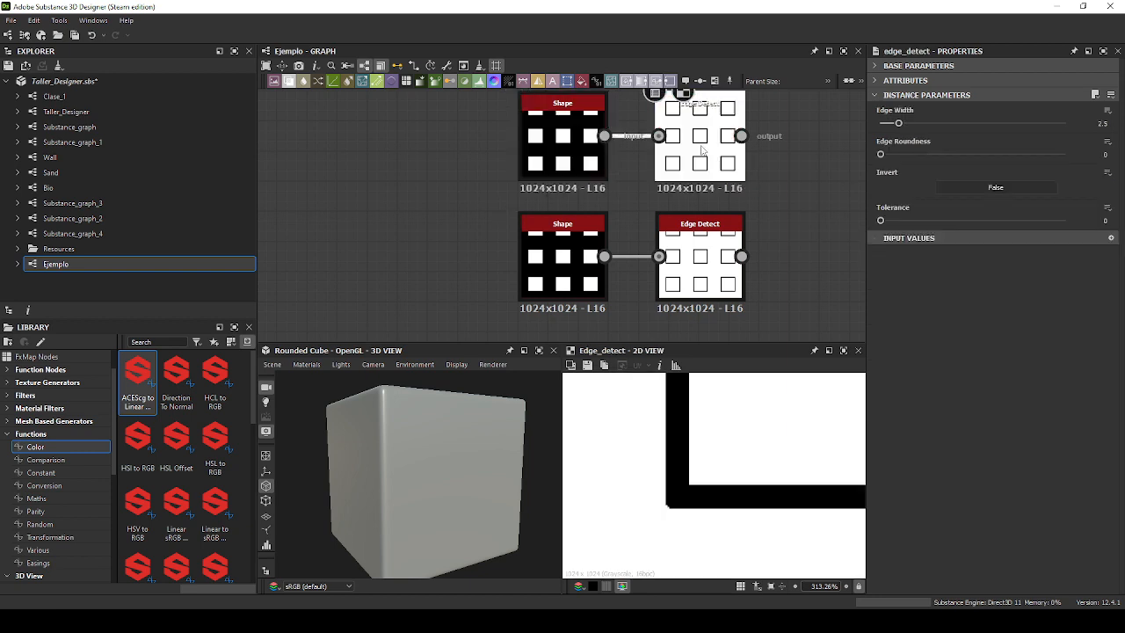
{"action": "double_click", "coordinate": [572, 160]}
{"action": "double_click", "coordinate": [694, 156]}
{"action": "scroll", "coordinate": [743, 448], "scroll_direction": "down", "scroll_amount": 10}
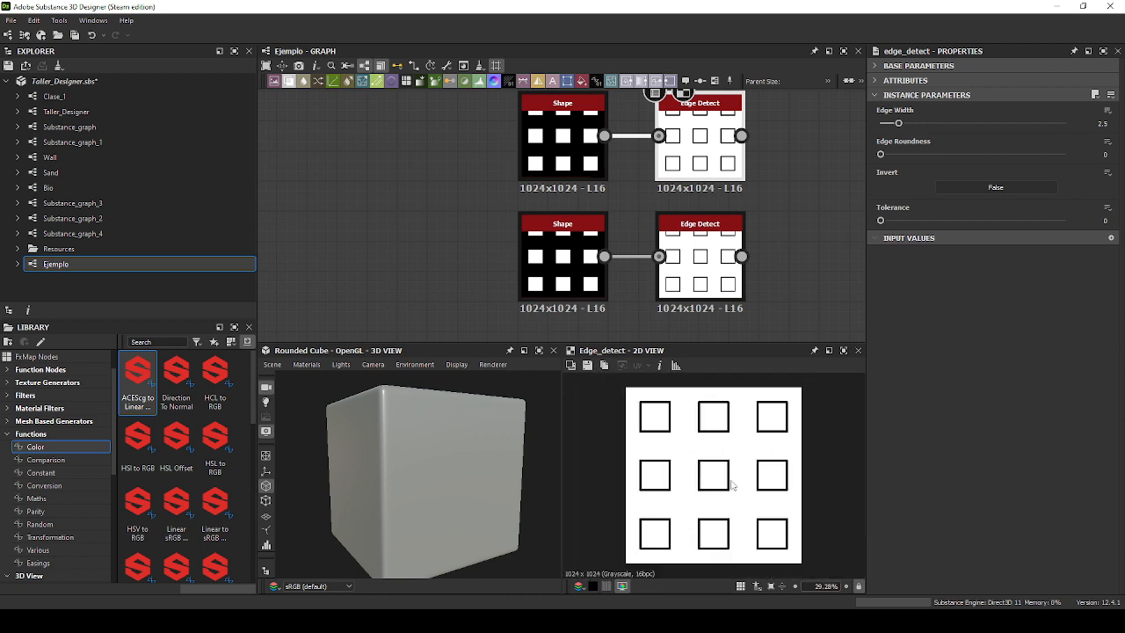
Set the lower Shape node's Scale to 0.3 and preview both Edge Detect results in the 2D view.
{"action": "scroll", "coordinate": [733, 486], "scroll_direction": "up", "scroll_amount": 2}
{"action": "double_click", "coordinate": [563, 259]}
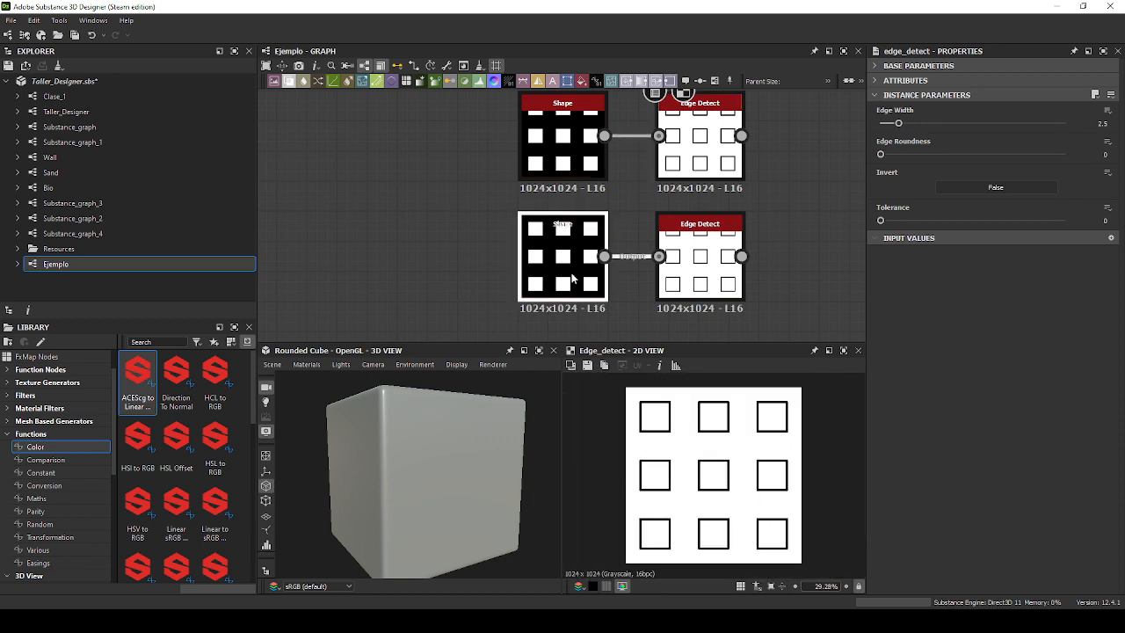
{"action": "double_click", "coordinate": [699, 264]}
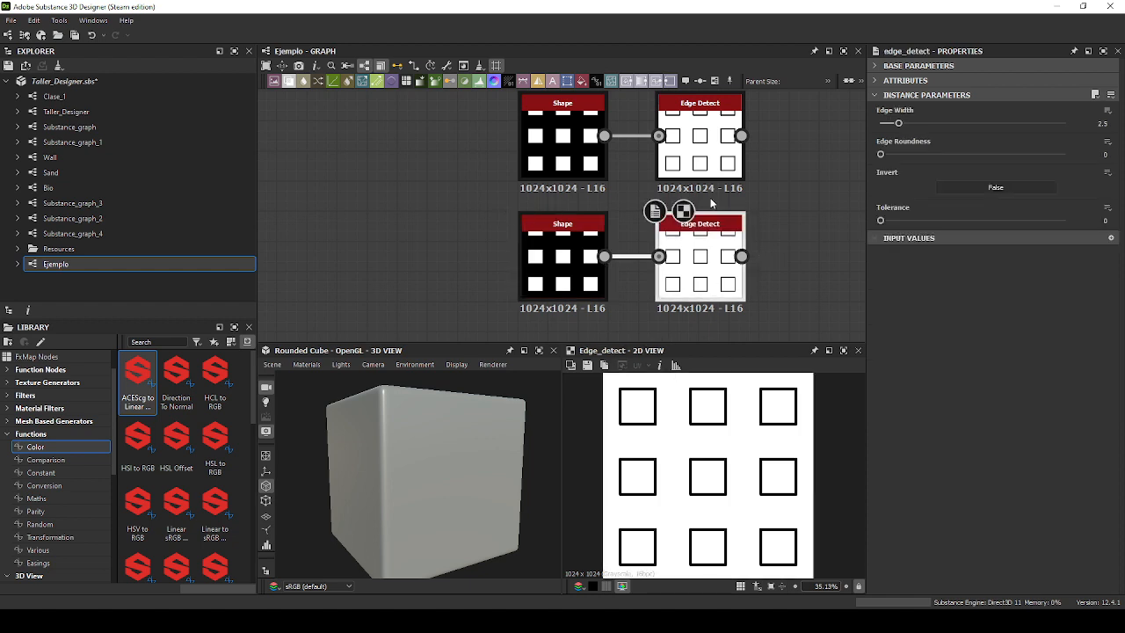
{"action": "left_click", "coordinate": [584, 273]}
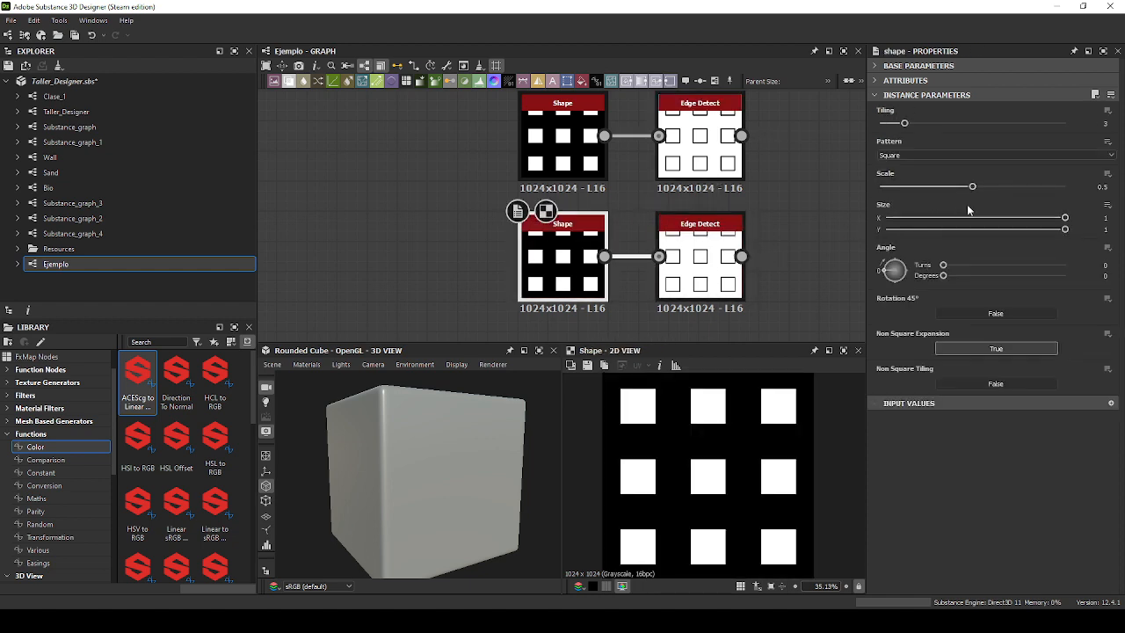
{"action": "left_click_drag", "start_coordinate": [972, 187], "coordinate": [937, 186]}
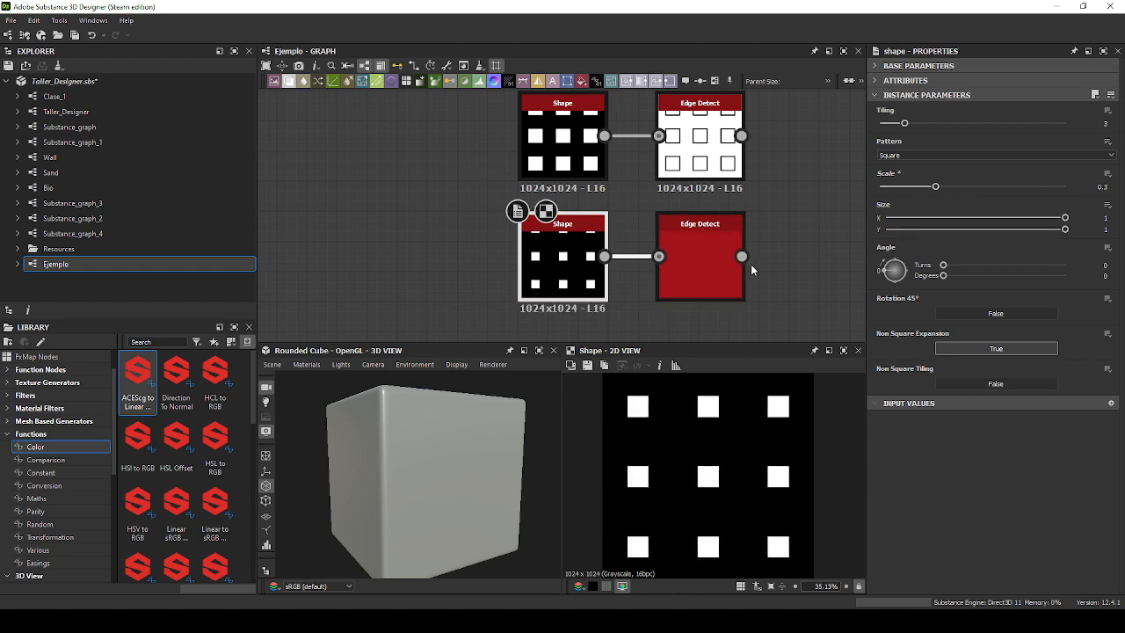
{"action": "double_click", "coordinate": [708, 265]}
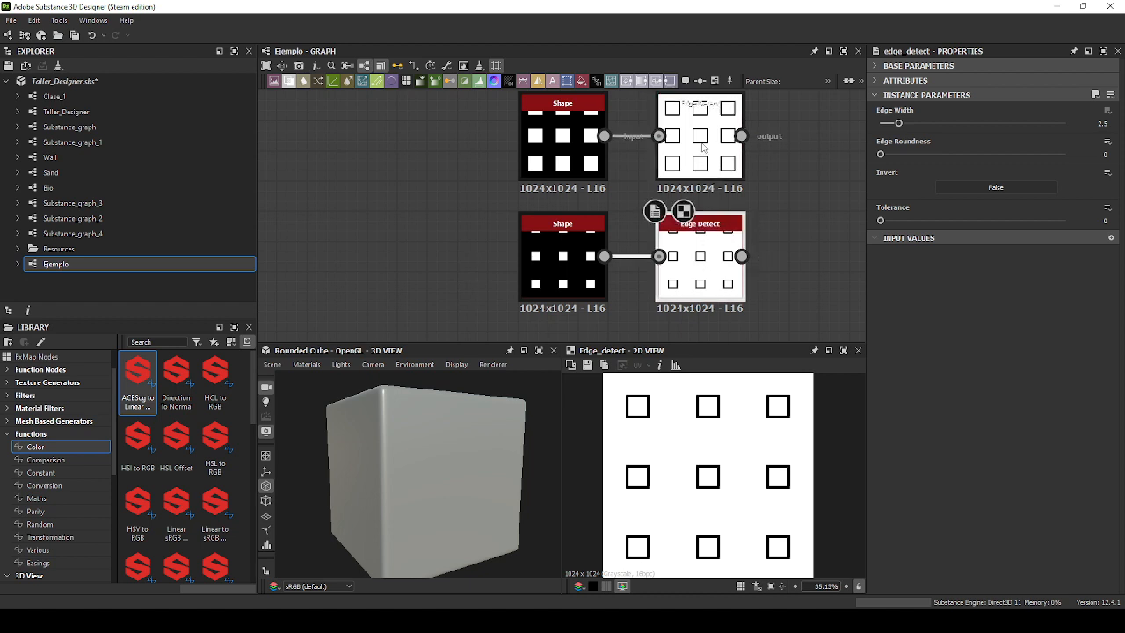
{"action": "double_click", "coordinate": [563, 145]}
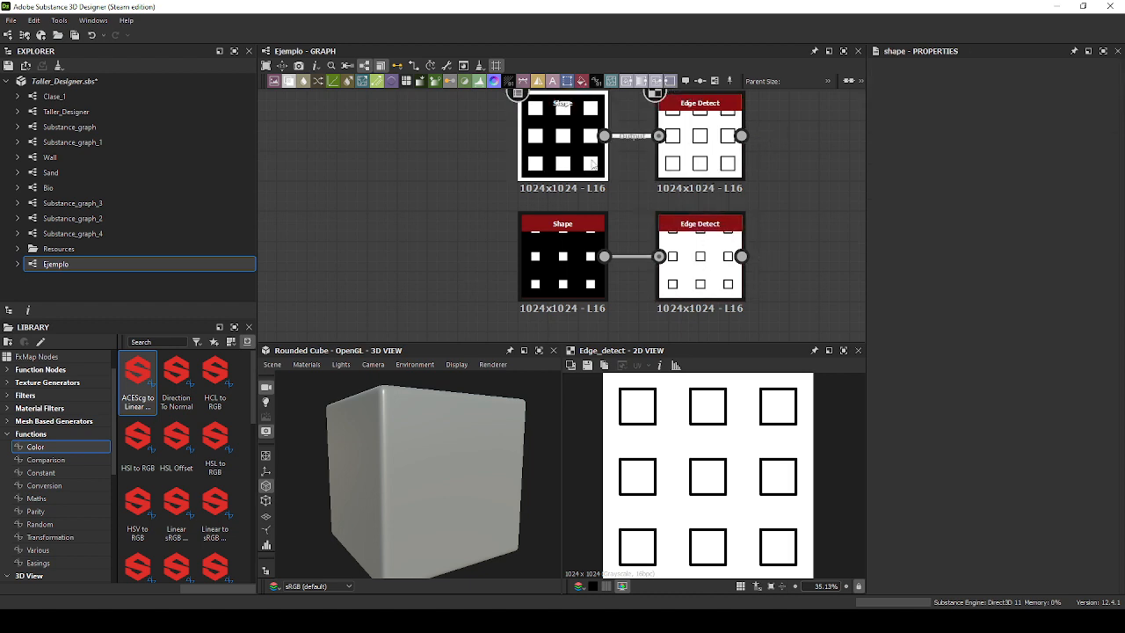
{"action": "double_click", "coordinate": [693, 171]}
Duplicate the upper Shape node, place the copy directly above it and preview the copy in the 2D view.
{"action": "left_click", "coordinate": [562, 141]}
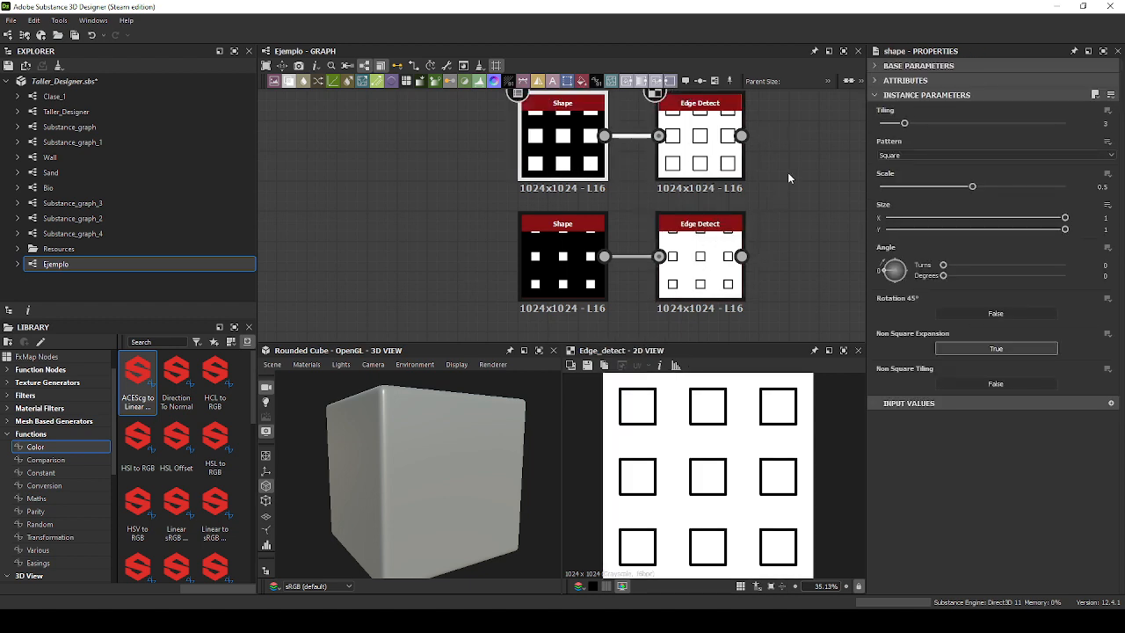
{"action": "middle_click_drag", "start_coordinate": [788, 173], "coordinate": [824, 389]}
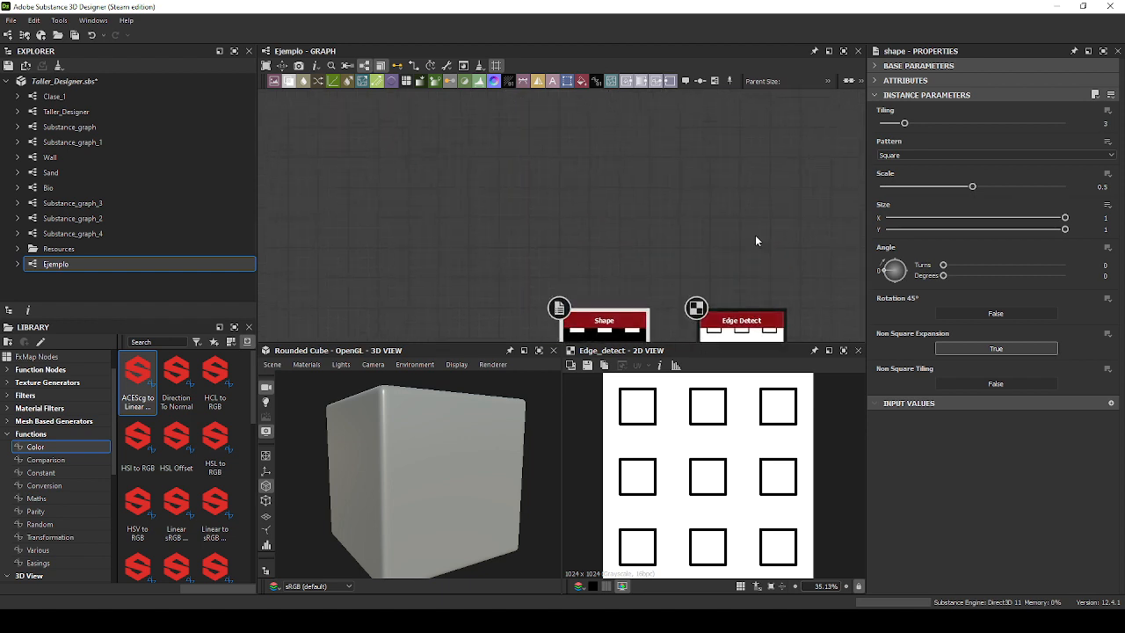
{"action": "left_click", "coordinate": [615, 229]}
{"action": "key", "text": "ctrl+v"}
{"action": "left_click_drag", "start_coordinate": [588, 215], "coordinate": [620, 238]}
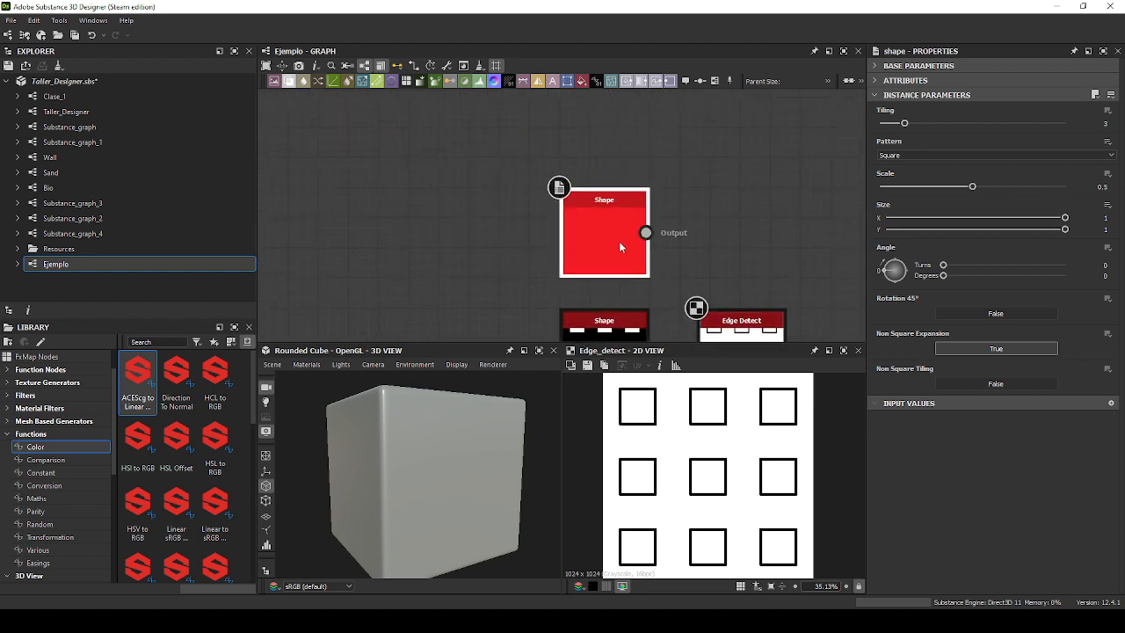
{"action": "double_click", "coordinate": [620, 242]}
{"action": "middle_click_drag", "start_coordinate": [718, 215], "coordinate": [714, 175]}
{"action": "left_click_drag", "start_coordinate": [617, 214], "coordinate": [617, 226]}
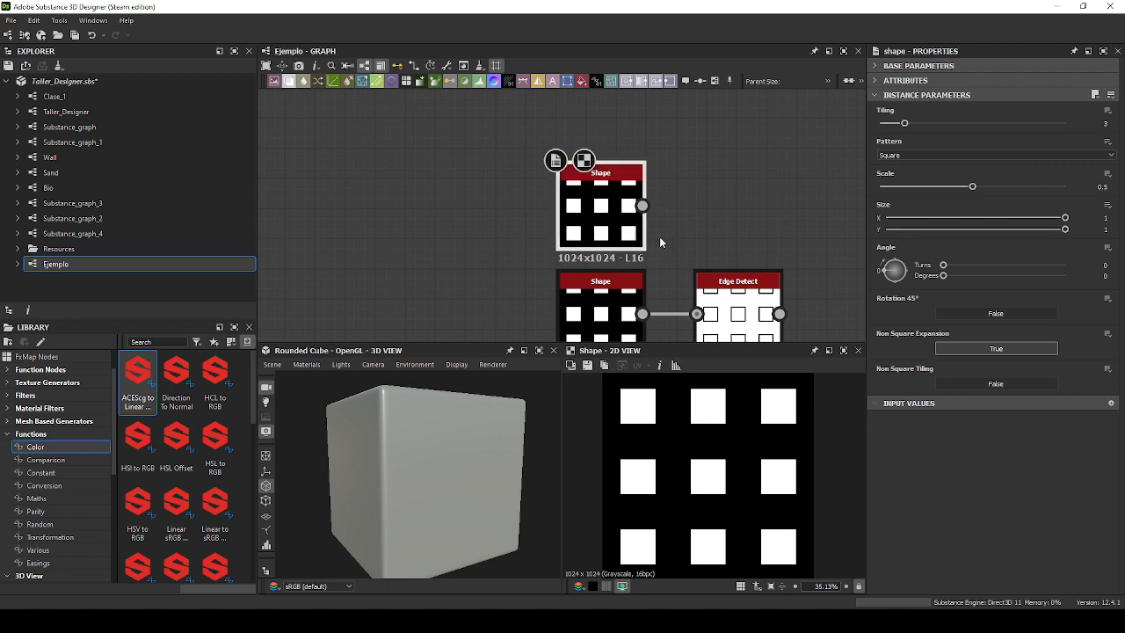
Set the new Shape node's Scale to 0.95 and align the node above the Edge Detect nodes.
{"action": "middle_click_drag", "start_coordinate": [659, 236], "coordinate": [663, 202]}
{"action": "left_click_drag", "start_coordinate": [980, 188], "coordinate": [1052, 195]}
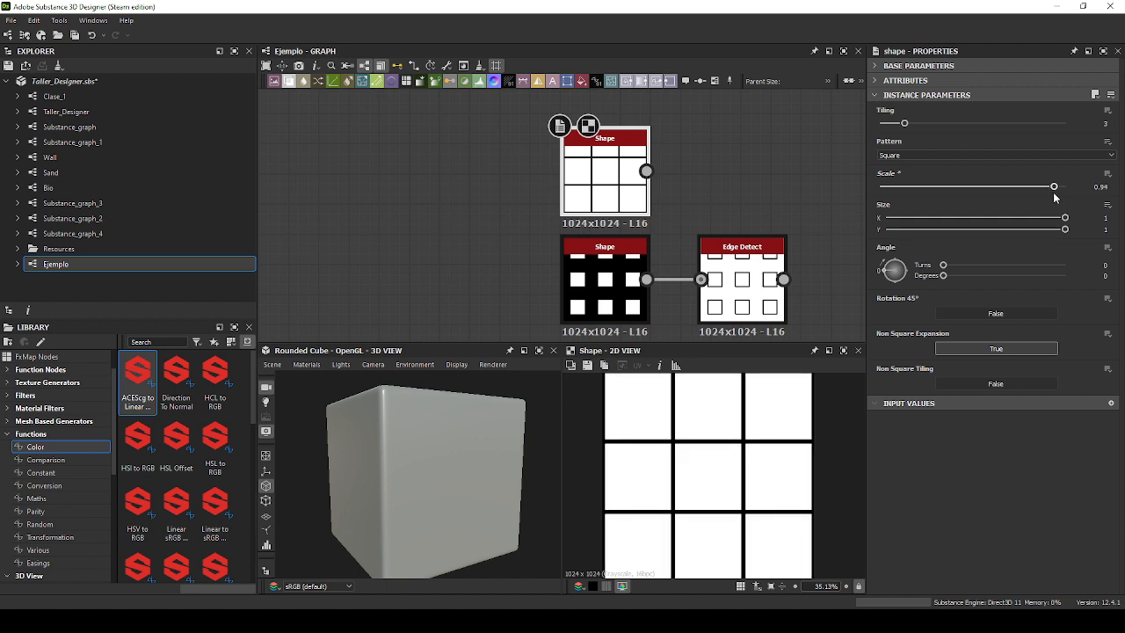
{"action": "left_click_drag", "start_coordinate": [1052, 197], "coordinate": [1058, 197]}
{"action": "scroll", "coordinate": [762, 214], "scroll_direction": "down", "scroll_amount": 4}
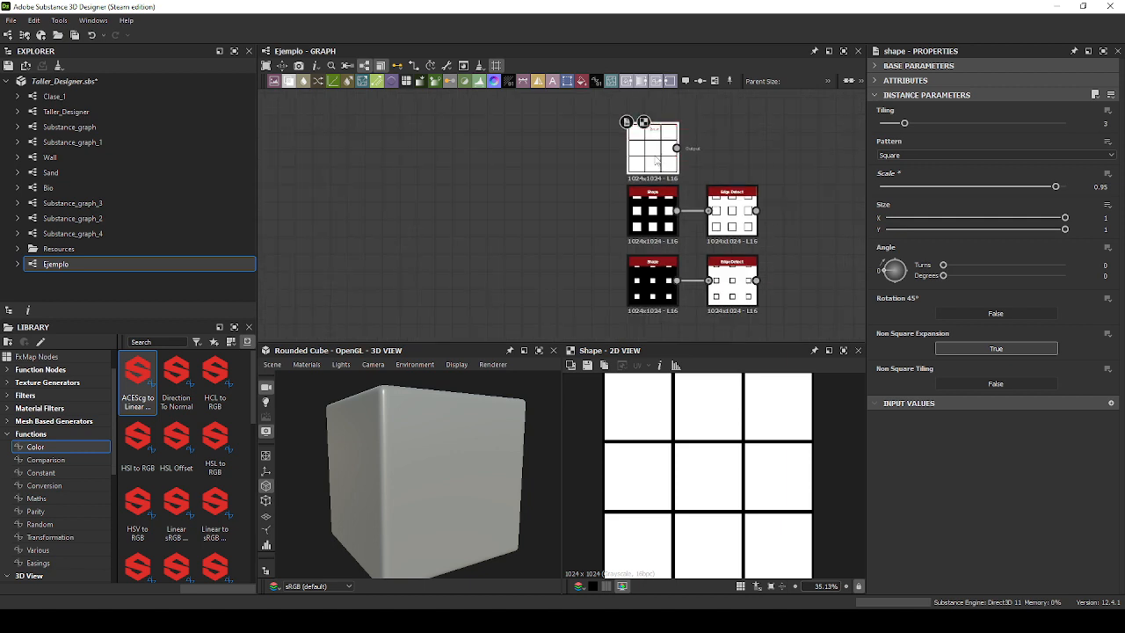
{"action": "left_click_drag", "start_coordinate": [646, 164], "coordinate": [735, 161]}
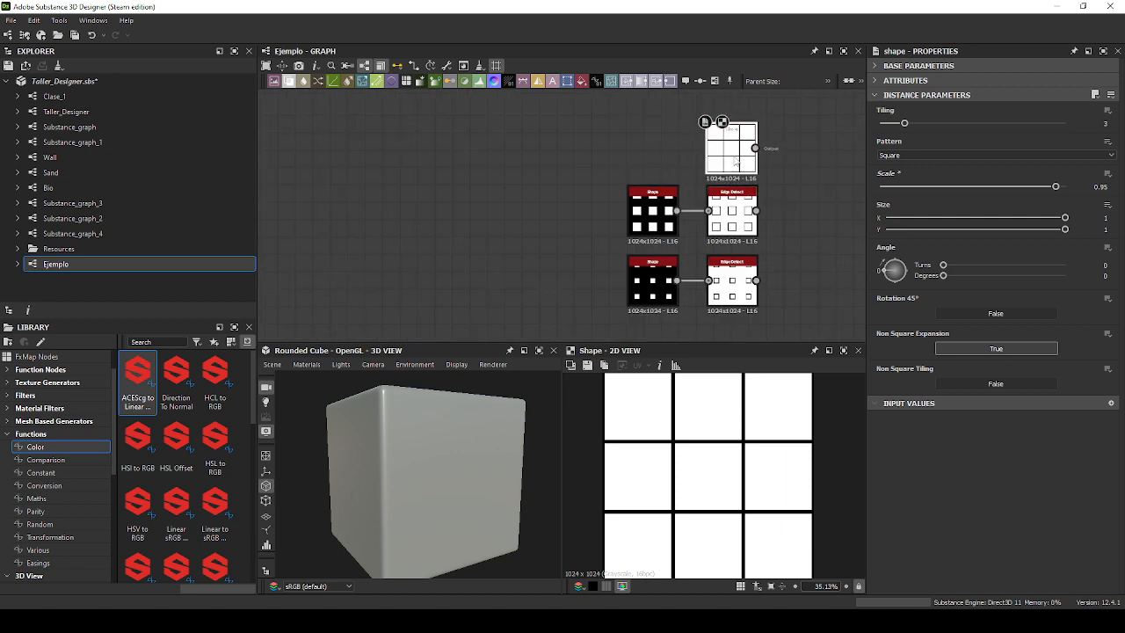
Preview the upper and lower Edge Detect nodes in the 2D view to compare their square sizes.
{"action": "double_click", "coordinate": [733, 210]}
{"action": "double_click", "coordinate": [731, 297]}
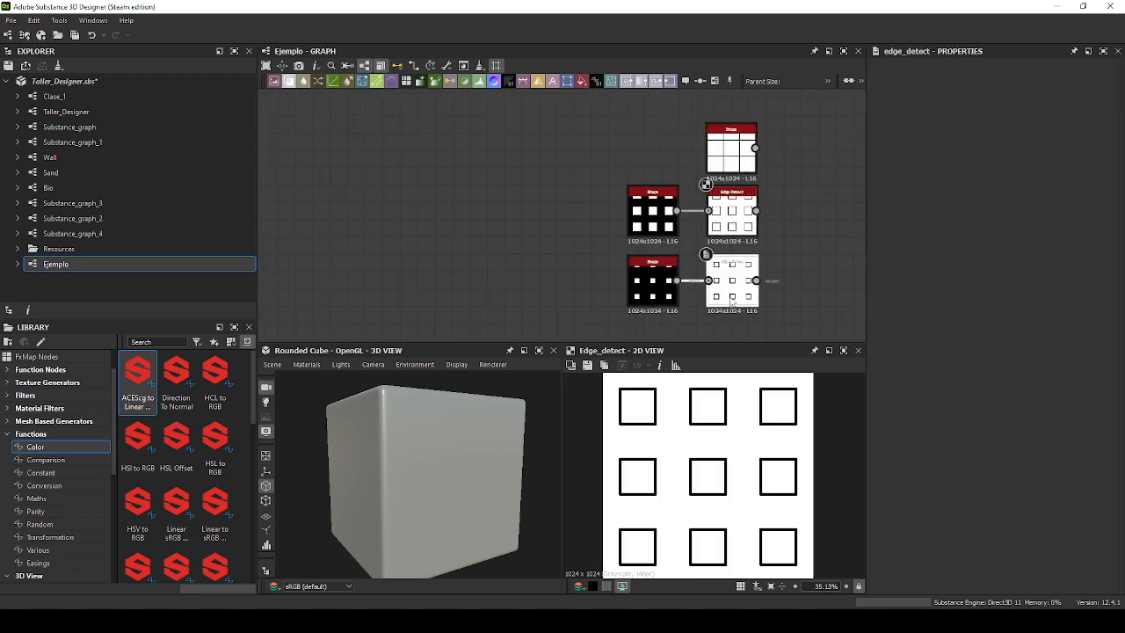
{"action": "mouse_move", "coordinate": [183, 620]}
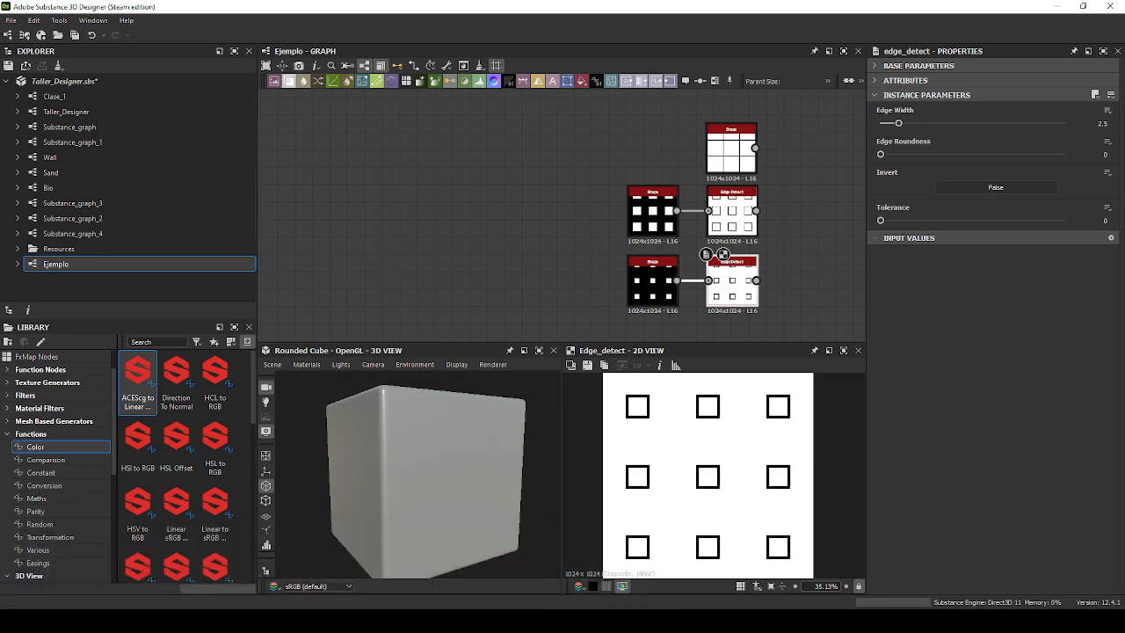
{"action": "left_click", "coordinate": [705, 567]}
Add a Blend node with the topmost Shape as its Foreground and the upper Edge Detect as its Background.
{"action": "middle_click_drag", "start_coordinate": [814, 227], "coordinate": [722, 206]}
{"action": "scroll", "coordinate": [723, 202], "scroll_direction": "down", "scroll_amount": 2}
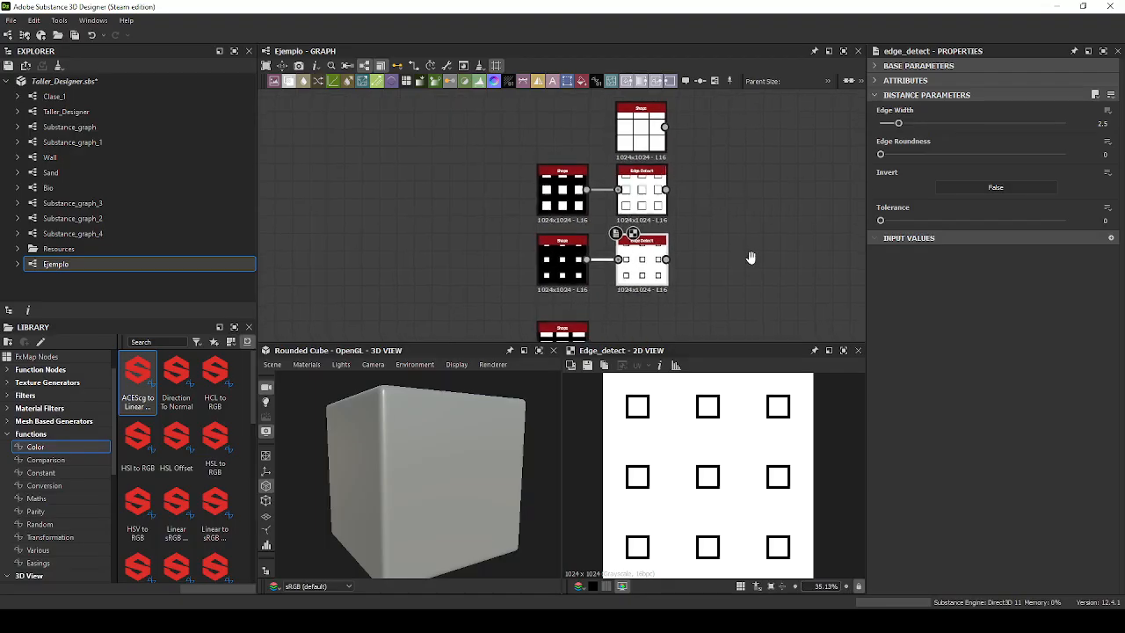
{"action": "scroll", "coordinate": [742, 176], "scroll_direction": "up", "scroll_amount": 2}
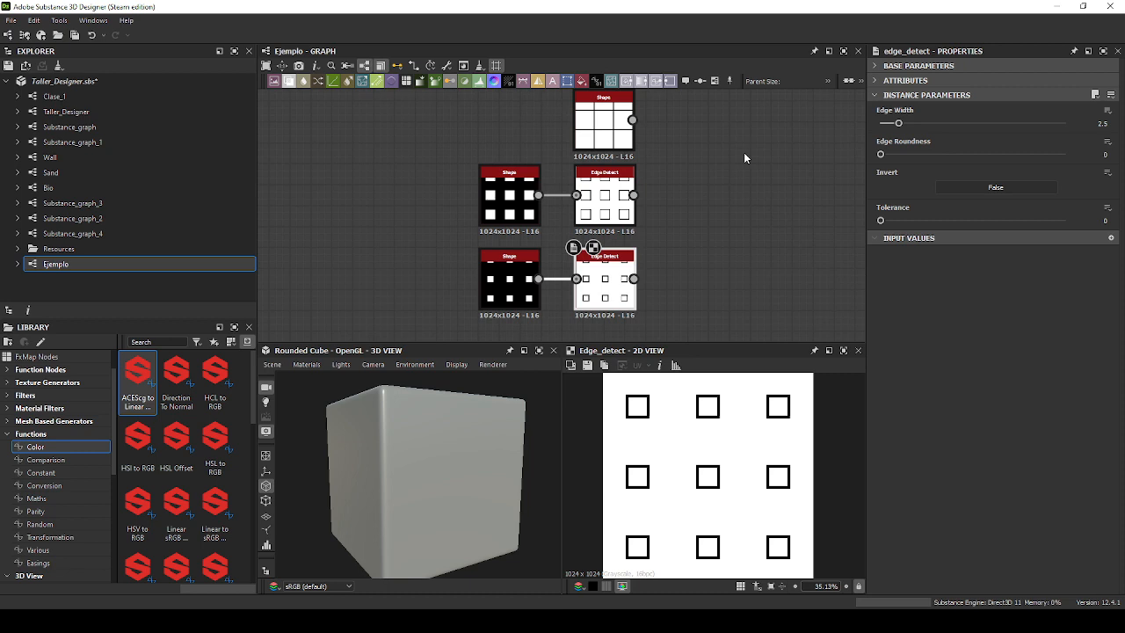
{"action": "scroll", "coordinate": [738, 155], "scroll_direction": "up", "scroll_amount": 1}
{"action": "scroll", "coordinate": [696, 193], "scroll_direction": "up", "scroll_amount": 2}
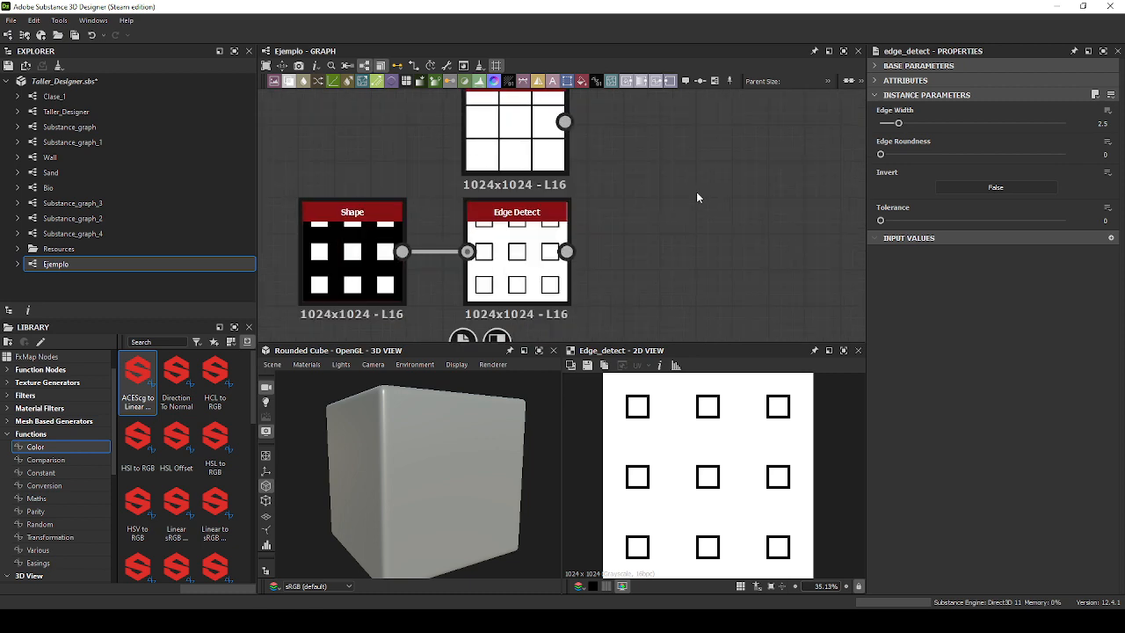
{"action": "key", "text": "space"}
{"action": "type", "text": "blend"}
{"action": "key", "text": "Return"}
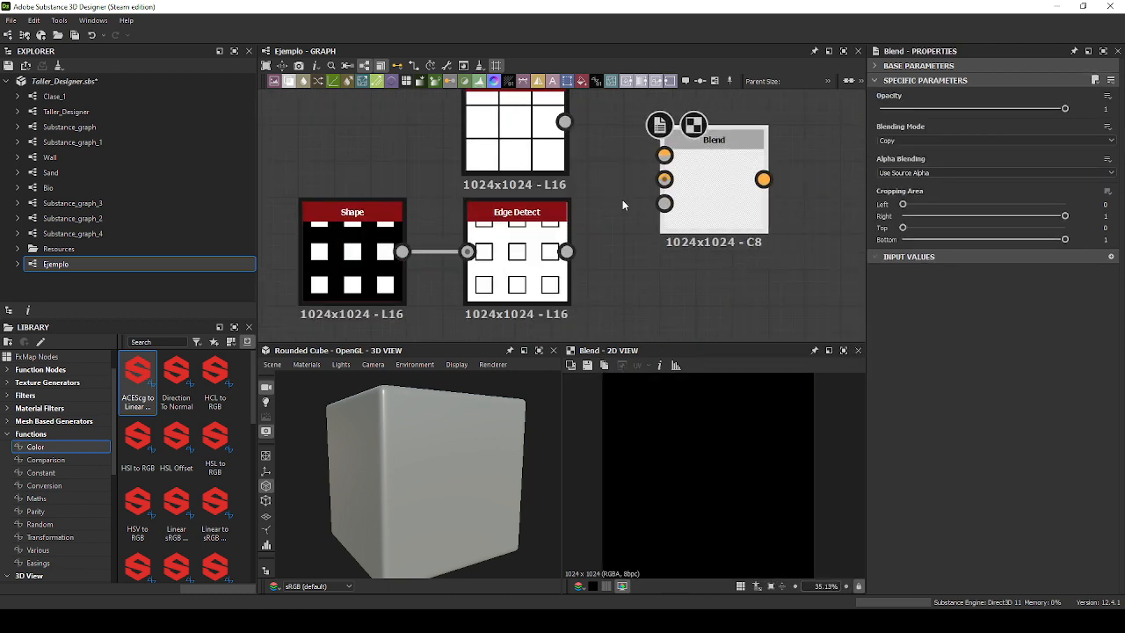
{"action": "left_click_drag", "start_coordinate": [694, 145], "coordinate": [713, 145]}
{"action": "left_click_drag", "start_coordinate": [565, 122], "coordinate": [683, 155]}
{"action": "left_click_drag", "start_coordinate": [567, 252], "coordinate": [684, 180]}
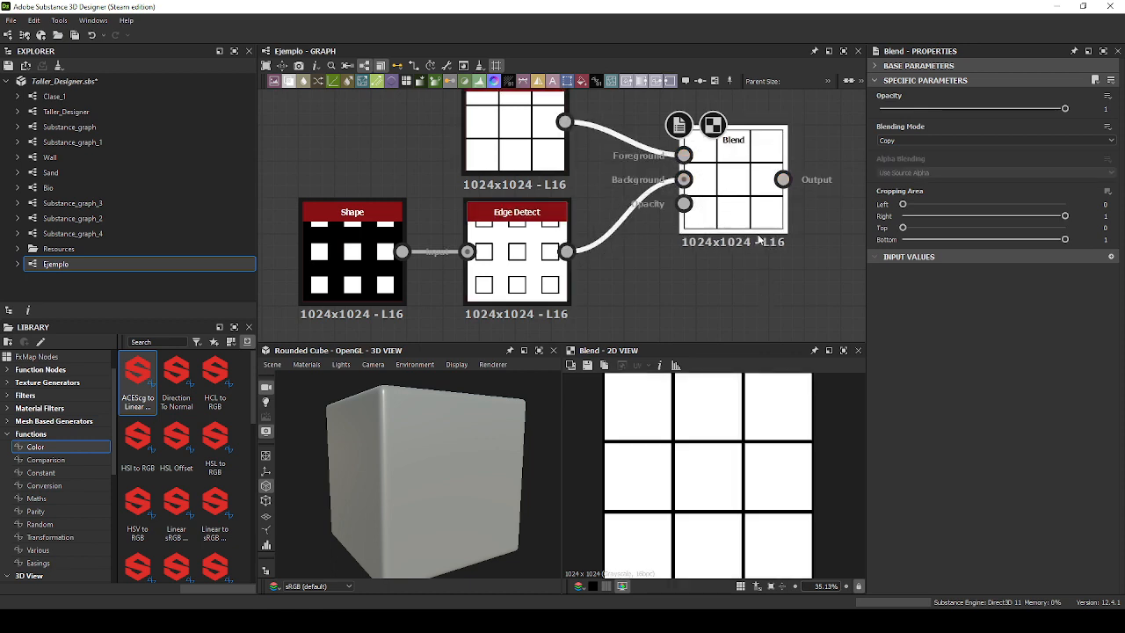
Examine the Blend node's Opacity setting and its available blending modes.
{"action": "left_click", "coordinate": [717, 220]}
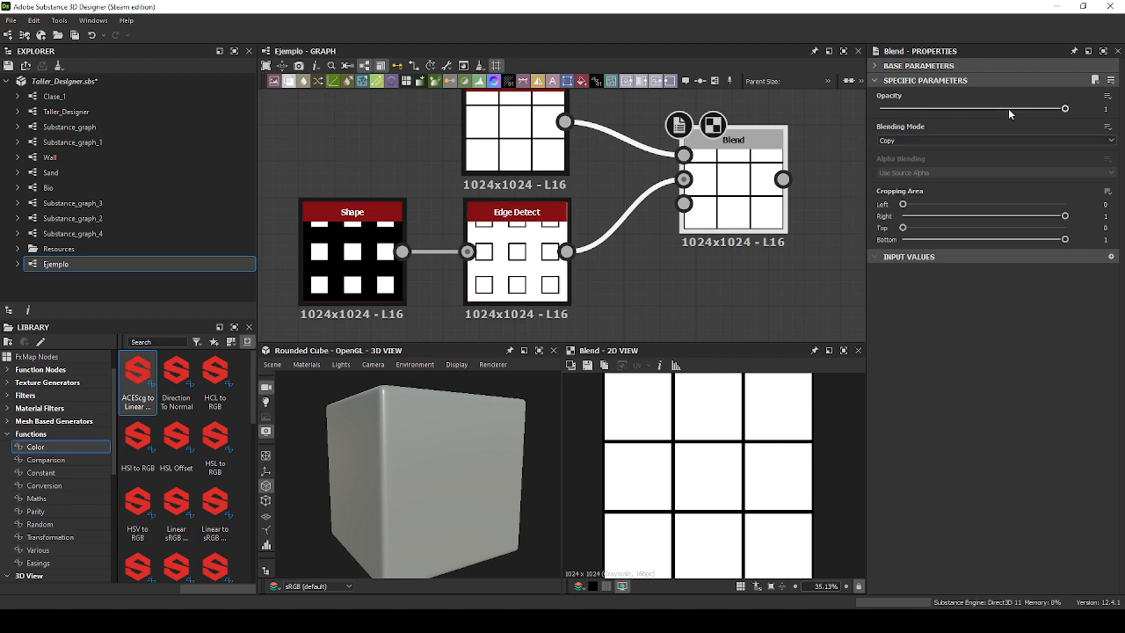
{"action": "left_click_drag", "start_coordinate": [1016, 109], "coordinate": [1122, 130]}
{"action": "left_click", "coordinate": [923, 140]}
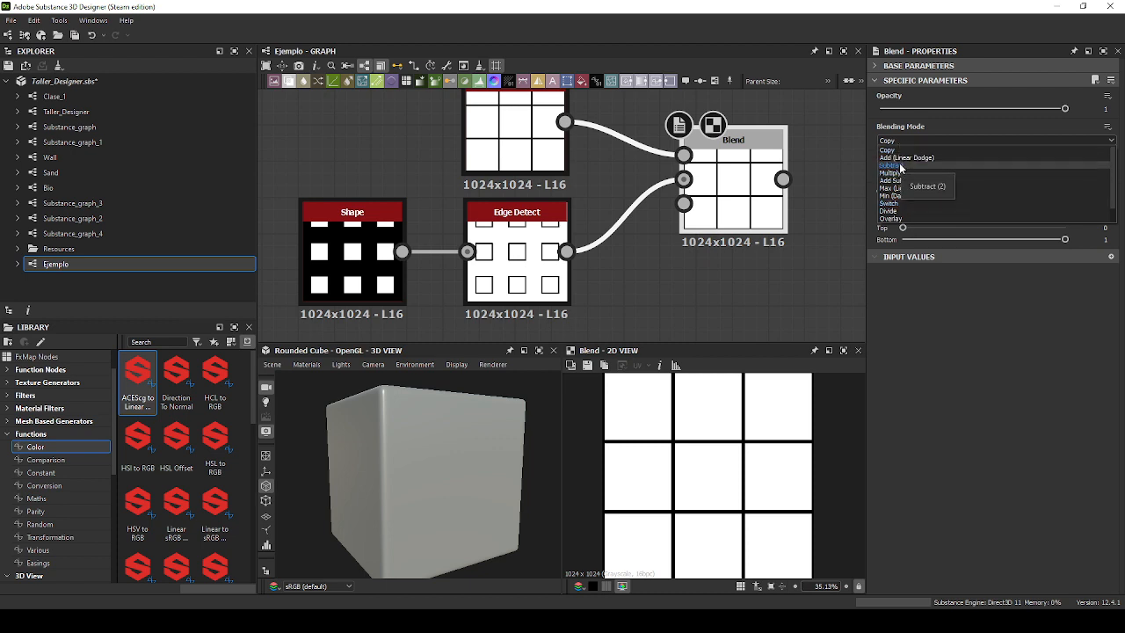
{"action": "left_click", "coordinate": [658, 267]}
{"action": "scroll", "coordinate": [657, 266], "scroll_direction": "down", "scroll_amount": 2}
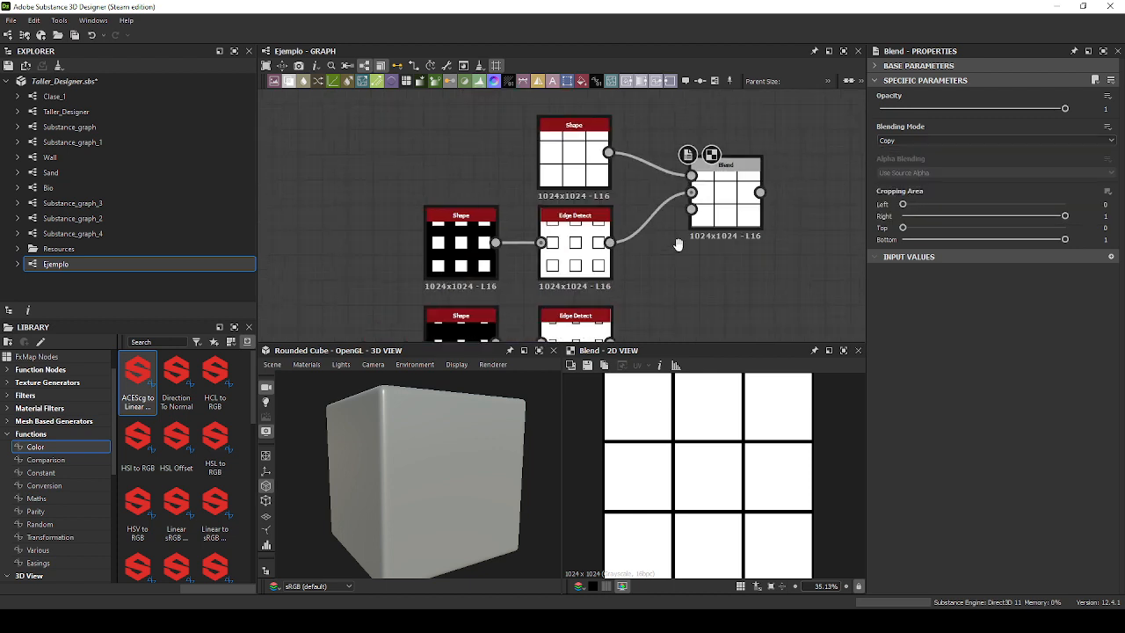
{"action": "middle_click_drag", "start_coordinate": [679, 245], "coordinate": [731, 210]}
{"action": "left_click", "coordinate": [649, 228]}
{"action": "middle_click_drag", "start_coordinate": [734, 257], "coordinate": [709, 248]}
{"action": "key", "text": "ctrl+c"}
{"action": "key", "text": "ctrl+v"}
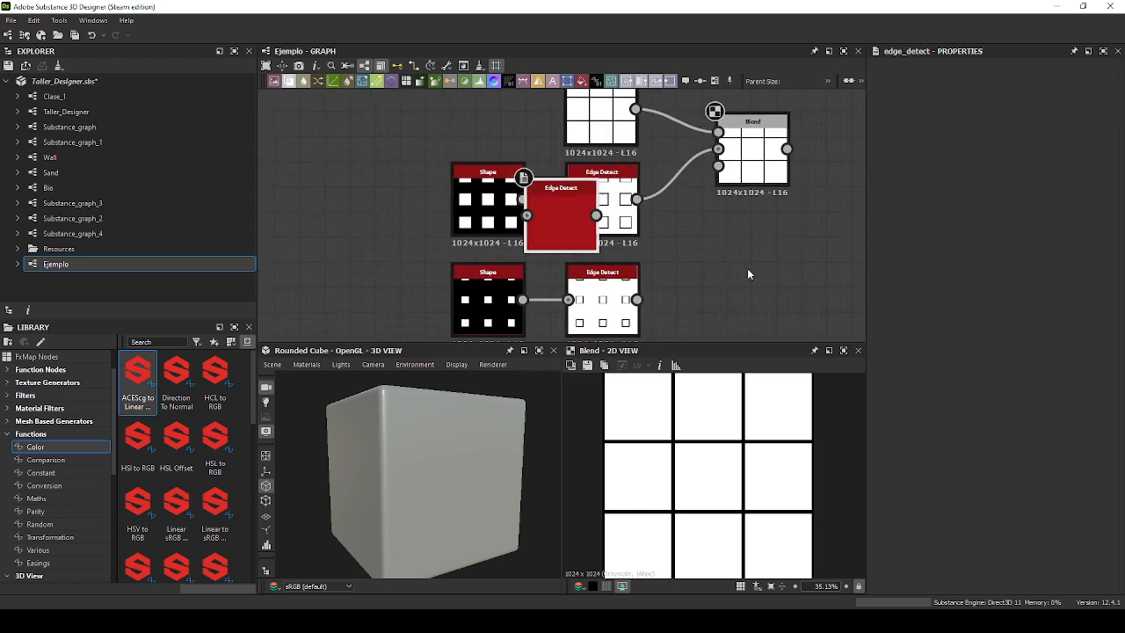
{"action": "left_click_drag", "start_coordinate": [575, 241], "coordinate": [765, 300]}
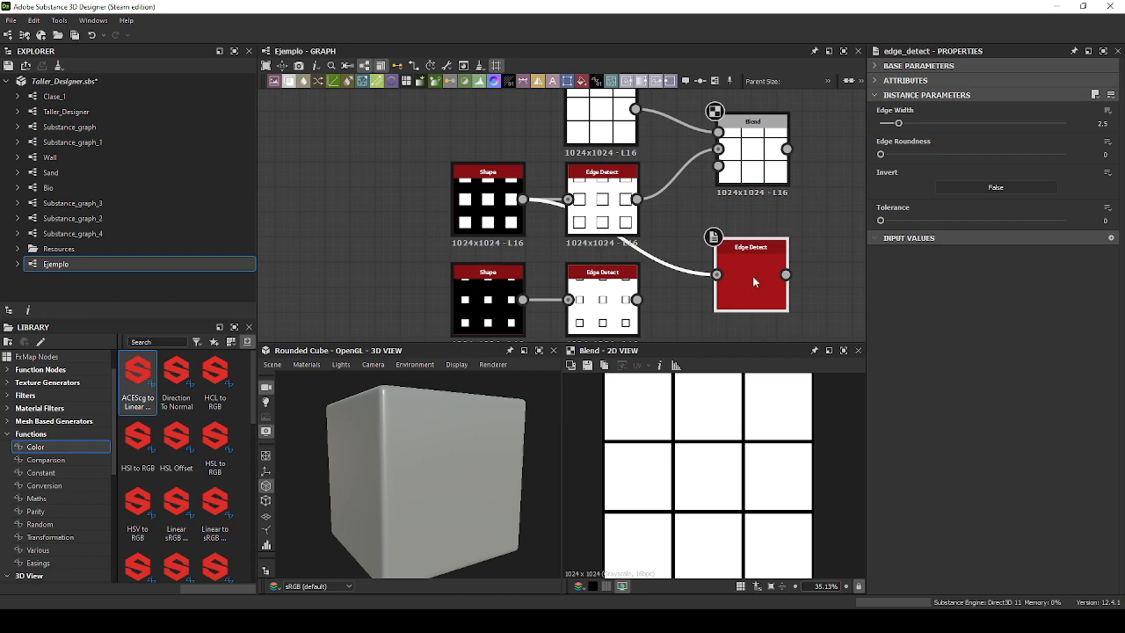
{"action": "key", "text": "Delete"}
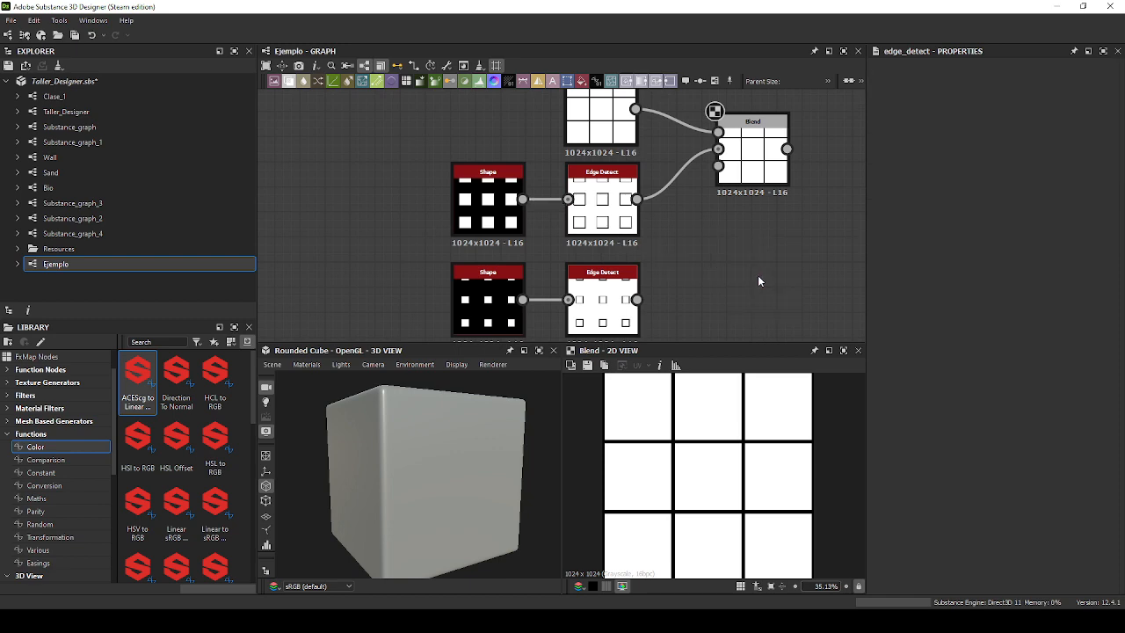
Try Add (Linear Dodge) and other blending modes on the Blend node, returning it to Copy.
{"action": "middle_click_drag", "start_coordinate": [757, 275], "coordinate": [724, 286]}
{"action": "scroll", "coordinate": [664, 219], "scroll_direction": "up", "scroll_amount": 4}
{"action": "left_click", "coordinate": [783, 170]}
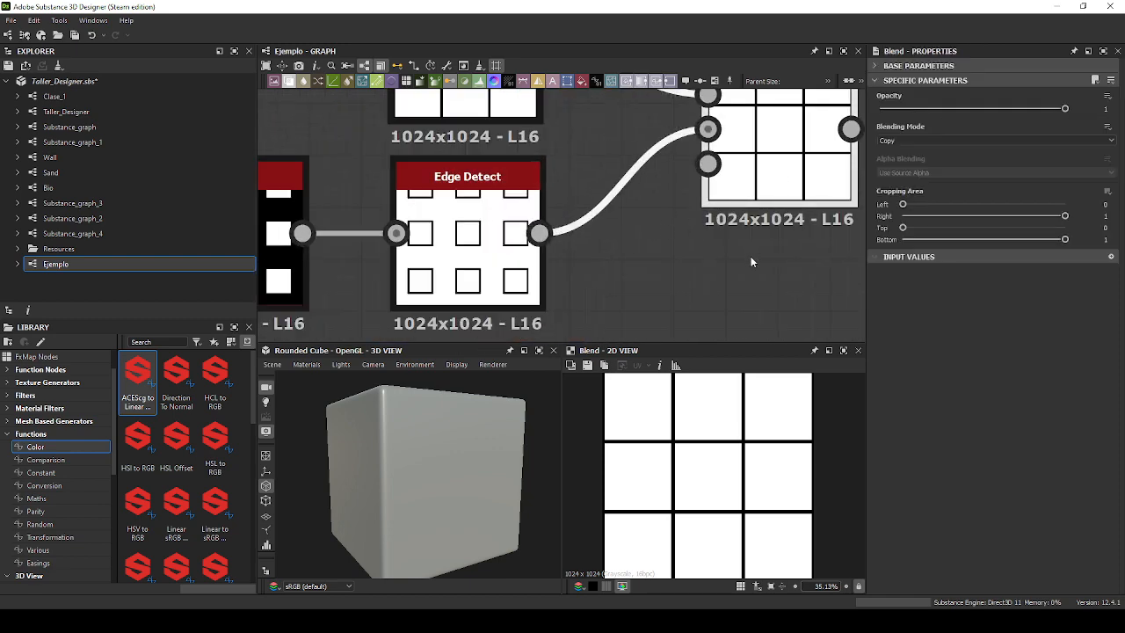
{"action": "scroll", "coordinate": [681, 231], "scroll_direction": "down", "scroll_amount": 4}
{"action": "scroll", "coordinate": [712, 226], "scroll_direction": "up", "scroll_amount": 4}
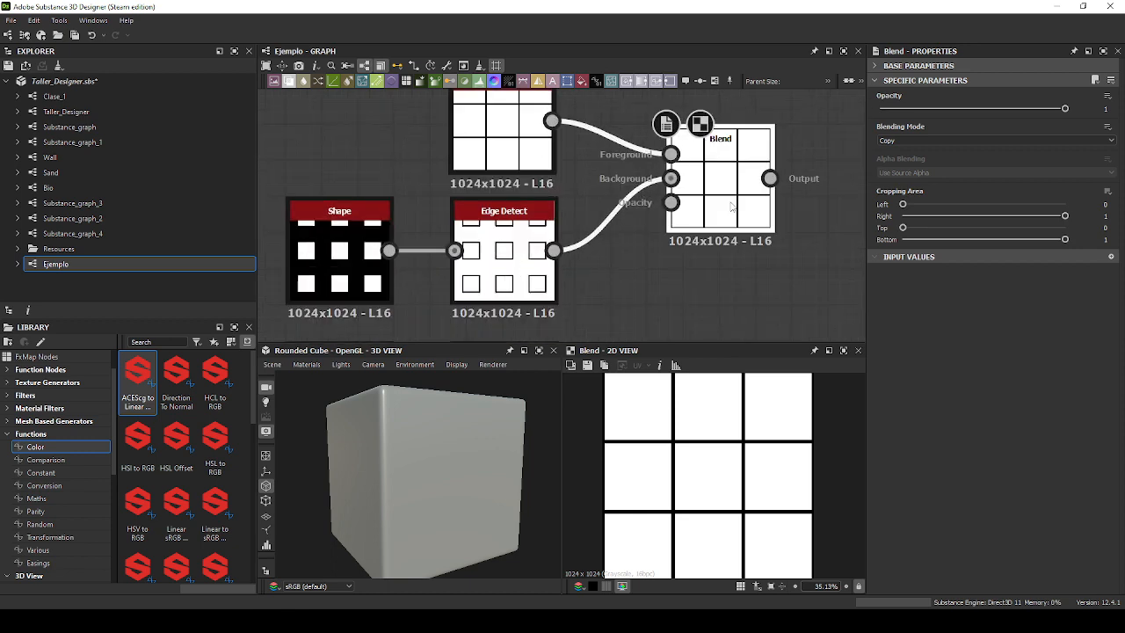
{"action": "left_click", "coordinate": [941, 140]}
{"action": "left_click", "coordinate": [934, 156]}
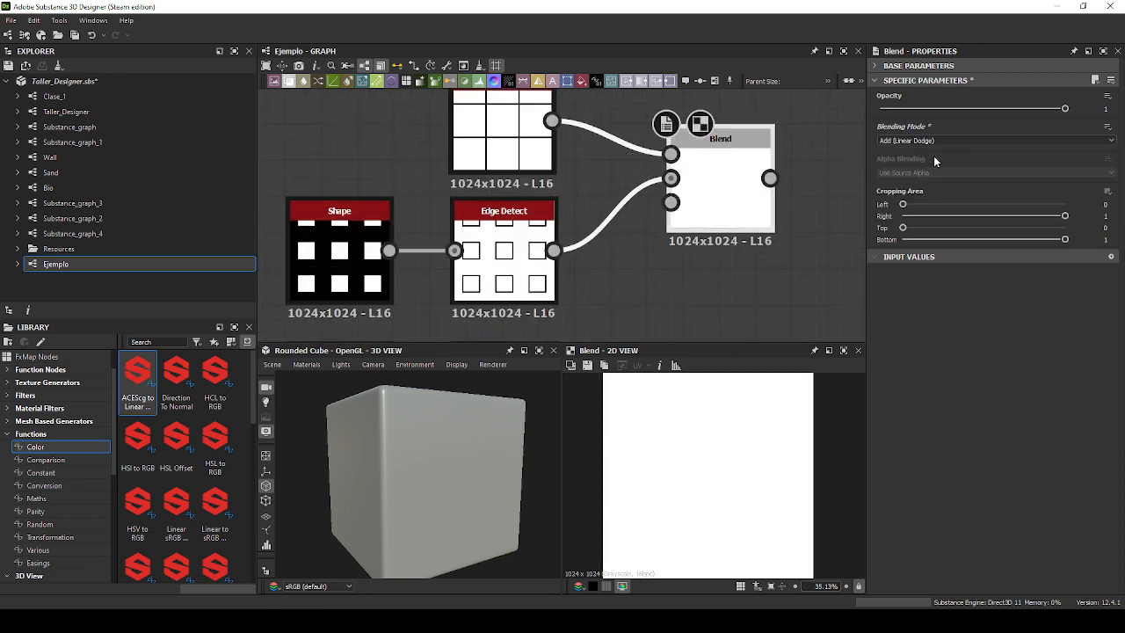
{"action": "key", "text": "Down"}
{"action": "key", "text": "Down"}
{"action": "key", "text": "Down"}
{"action": "key", "text": "Down"}
{"action": "key", "text": "Down"}
{"action": "key", "text": "Down"}
{"action": "key", "text": "Up"}
{"action": "key", "text": "Up"}
{"action": "key", "text": "Up"}
{"action": "key", "text": "Up"}
{"action": "key", "text": "Up"}
{"action": "key", "text": "Up"}
{"action": "key", "text": "Up"}
{"action": "key", "text": "Up"}
{"action": "key", "text": "Up"}
{"action": "key", "text": "Up"}
{"action": "key", "text": "Up"}
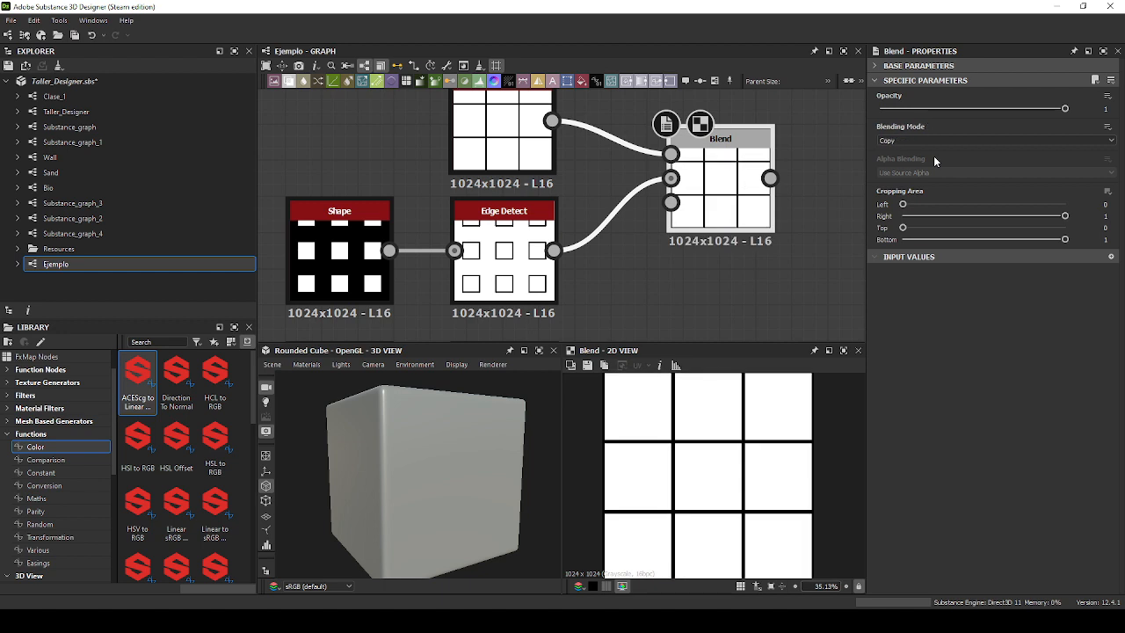
Preview the lower Edge Detect, the upper Edge Detect and the topmost Shape to compare the patterns being combined.
{"action": "middle_click_drag", "start_coordinate": [557, 291], "coordinate": [636, 180]}
{"action": "scroll", "coordinate": [639, 185], "scroll_direction": "down", "scroll_amount": 2}
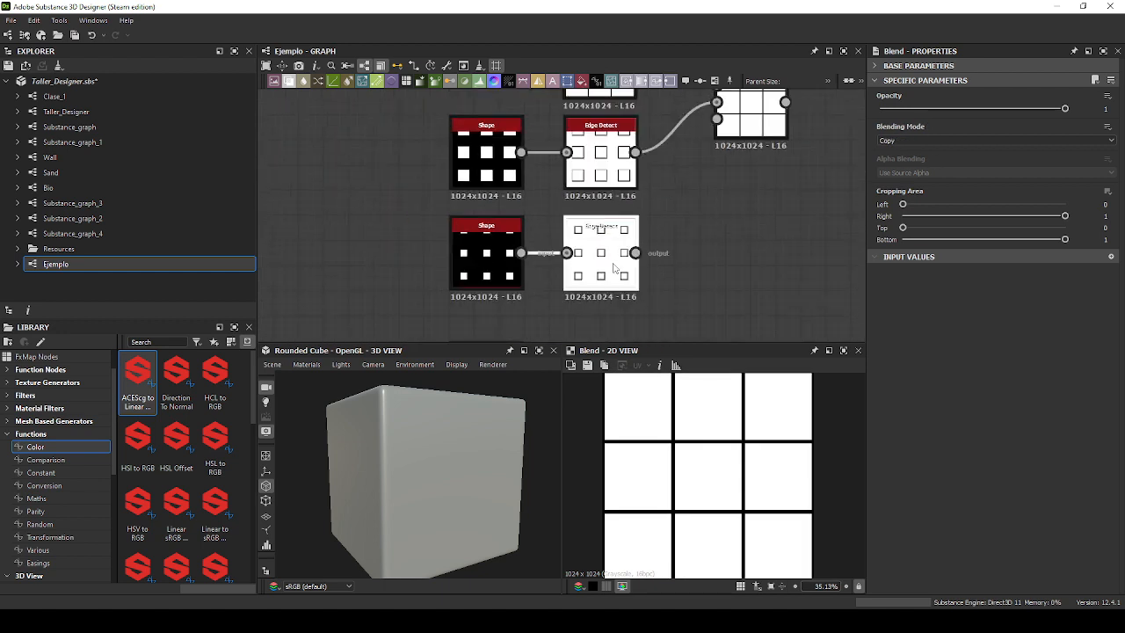
{"action": "left_click", "coordinate": [614, 268]}
{"action": "scroll", "coordinate": [639, 186], "scroll_direction": "up", "scroll_amount": 4}
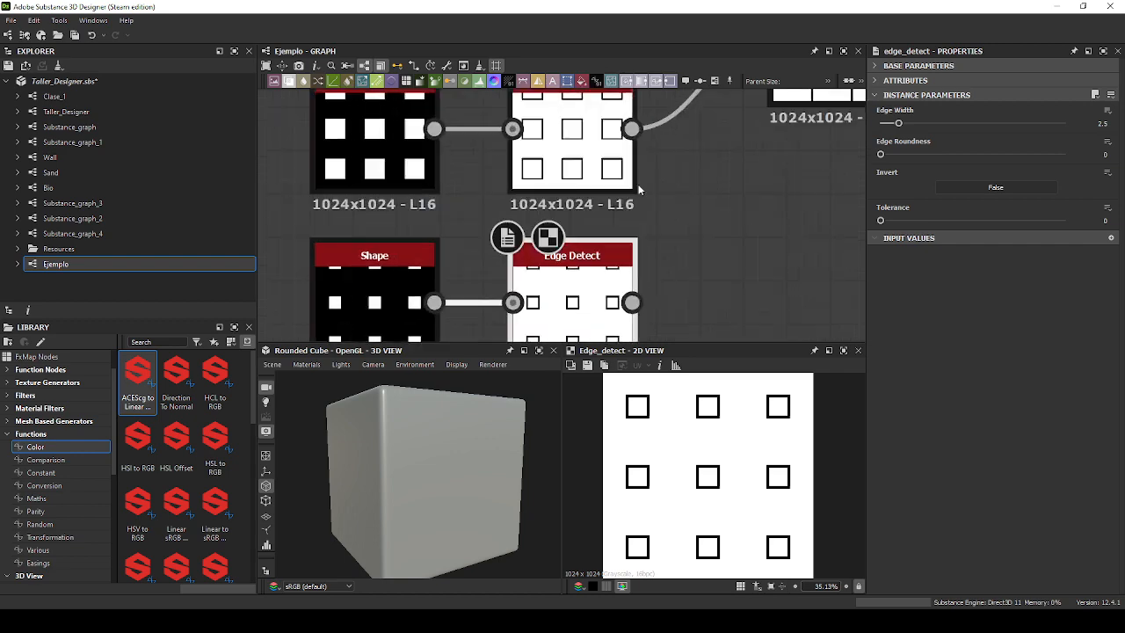
{"action": "double_click", "coordinate": [618, 172]}
{"action": "middle_click_drag", "start_coordinate": [701, 241], "coordinate": [762, 350]}
{"action": "middle_click_drag", "start_coordinate": [639, 162], "coordinate": [661, 281]}
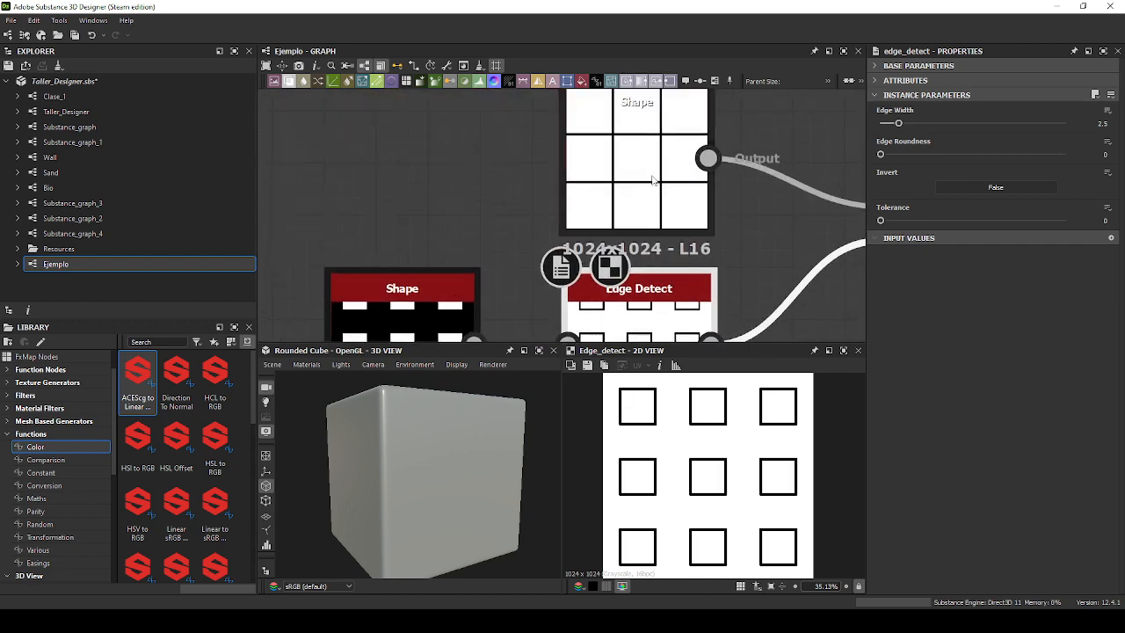
{"action": "double_click", "coordinate": [654, 178]}
{"action": "scroll", "coordinate": [540, 235], "scroll_direction": "down", "scroll_amount": 4}
{"action": "middle_click_drag", "start_coordinate": [494, 256], "coordinate": [510, 178]}
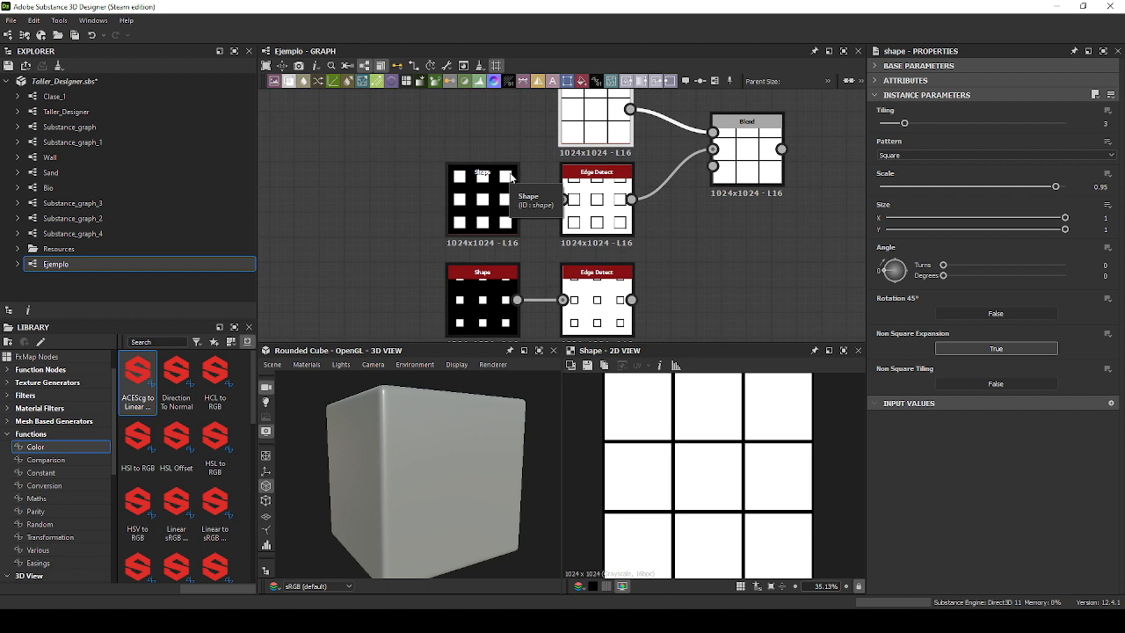
{"action": "left_click_drag", "start_coordinate": [516, 200], "coordinate": [562, 200]}
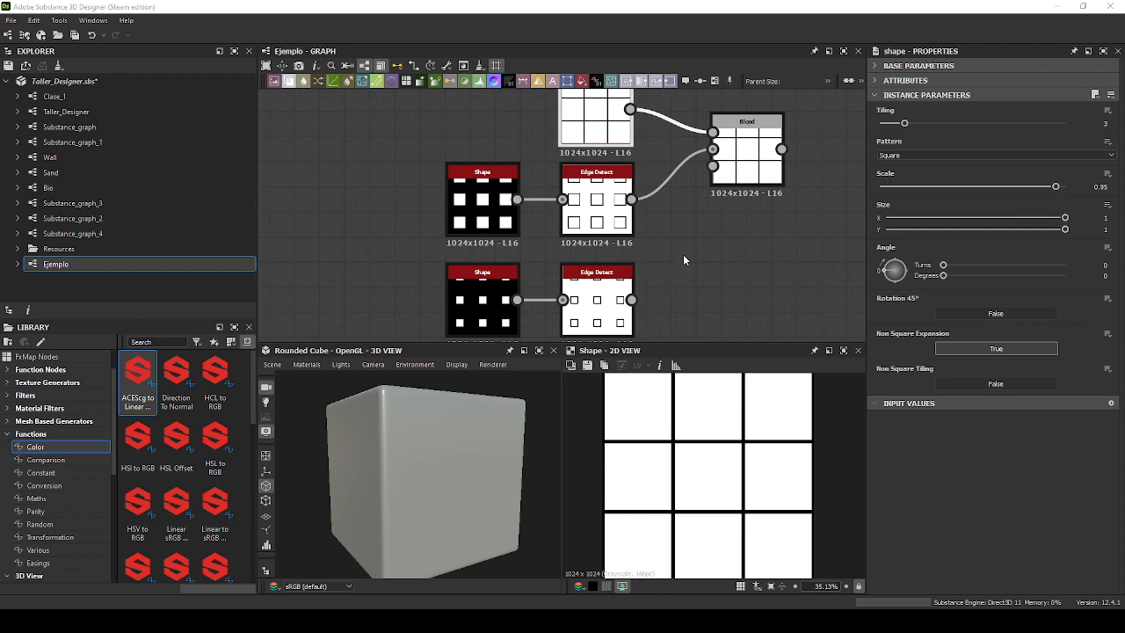
Preview the Shape, Edge Detect and Blend outputs in turn to compare the large grid with the two outlined-square patterns.
{"action": "double_click", "coordinate": [503, 213]}
{"action": "left_click", "coordinate": [592, 201]}
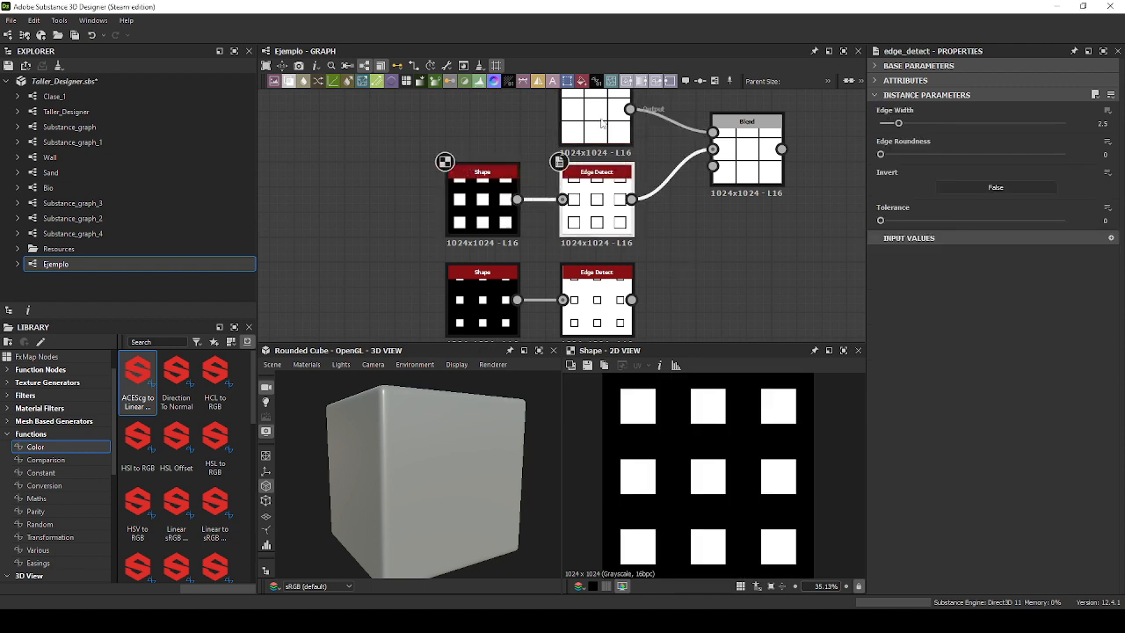
{"action": "left_click", "coordinate": [602, 123]}
{"action": "left_click", "coordinate": [747, 163]}
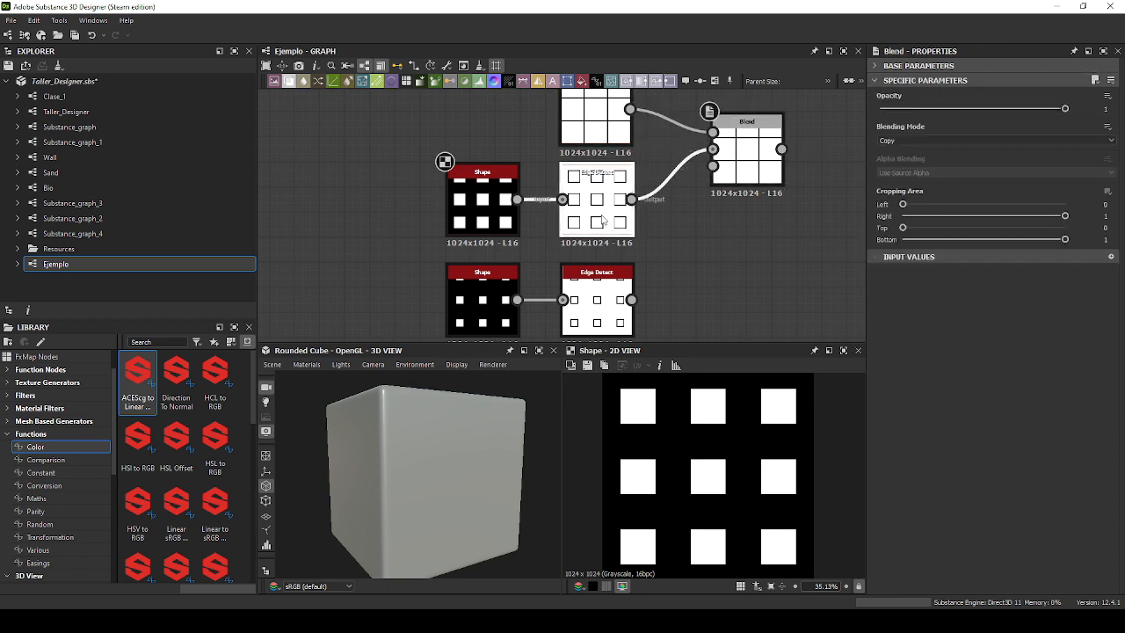
{"action": "double_click", "coordinate": [602, 220]}
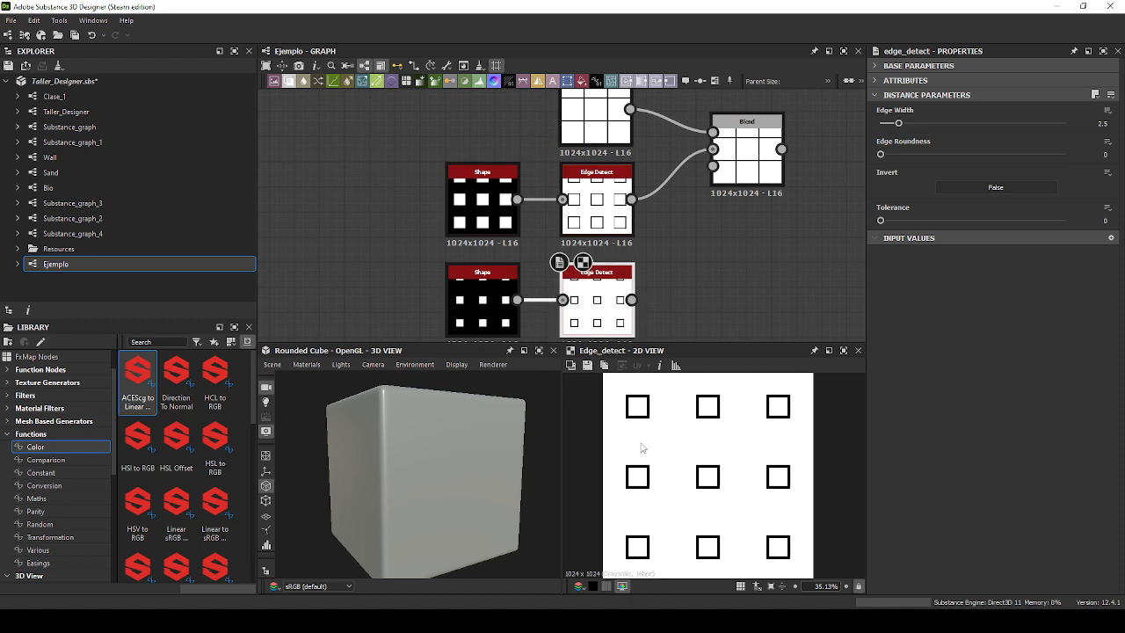
{"action": "double_click", "coordinate": [740, 145]}
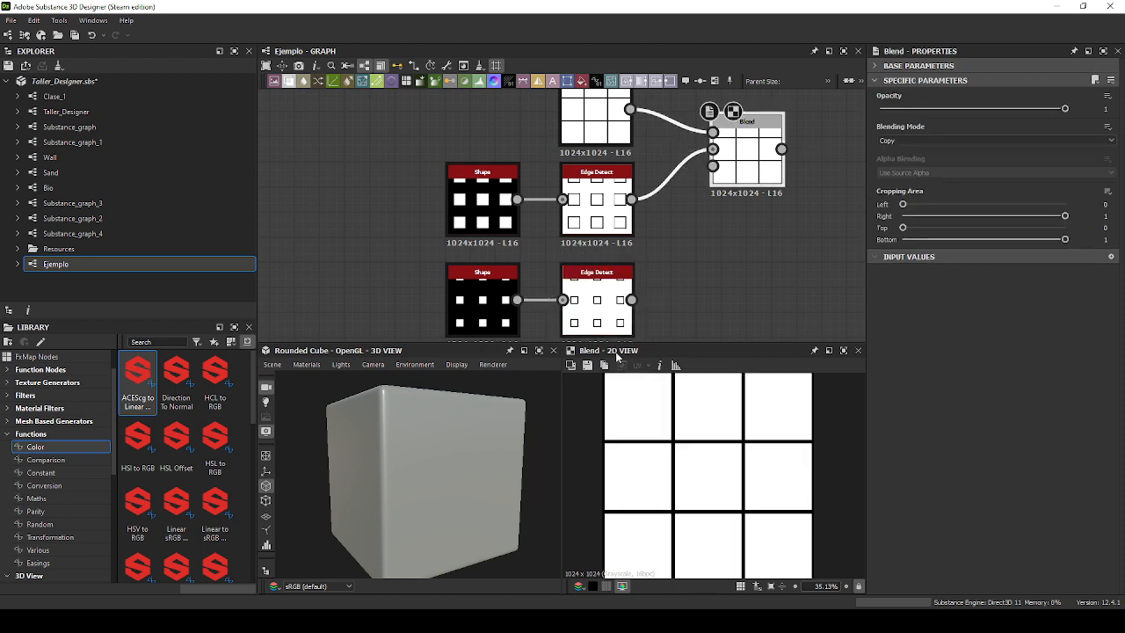
{"action": "double_click", "coordinate": [591, 127]}
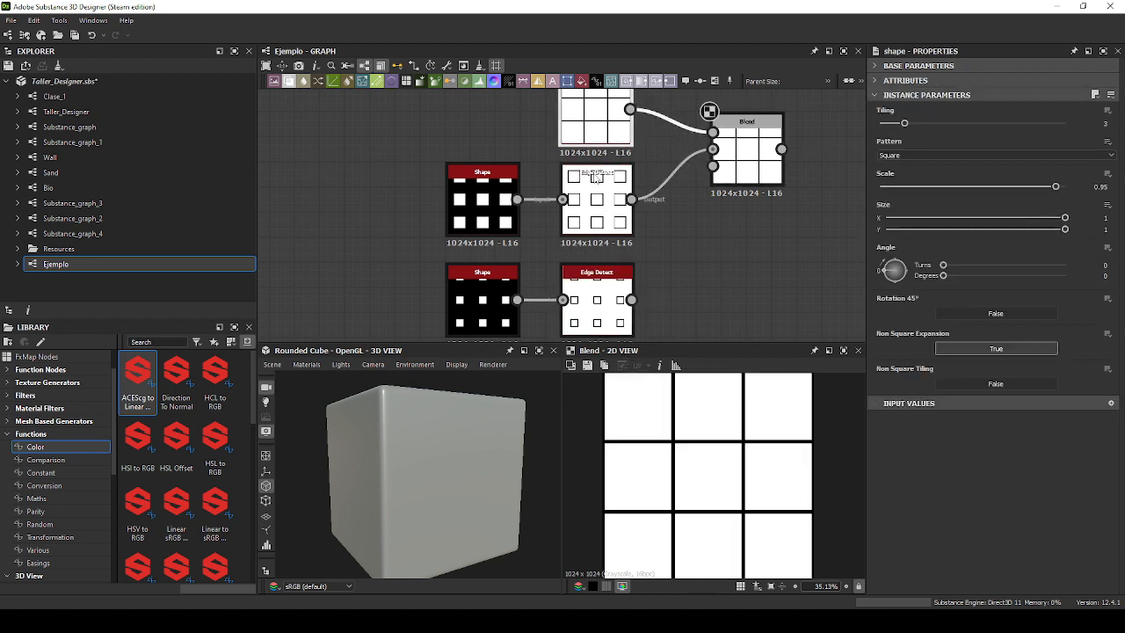
{"action": "double_click", "coordinate": [587, 176]}
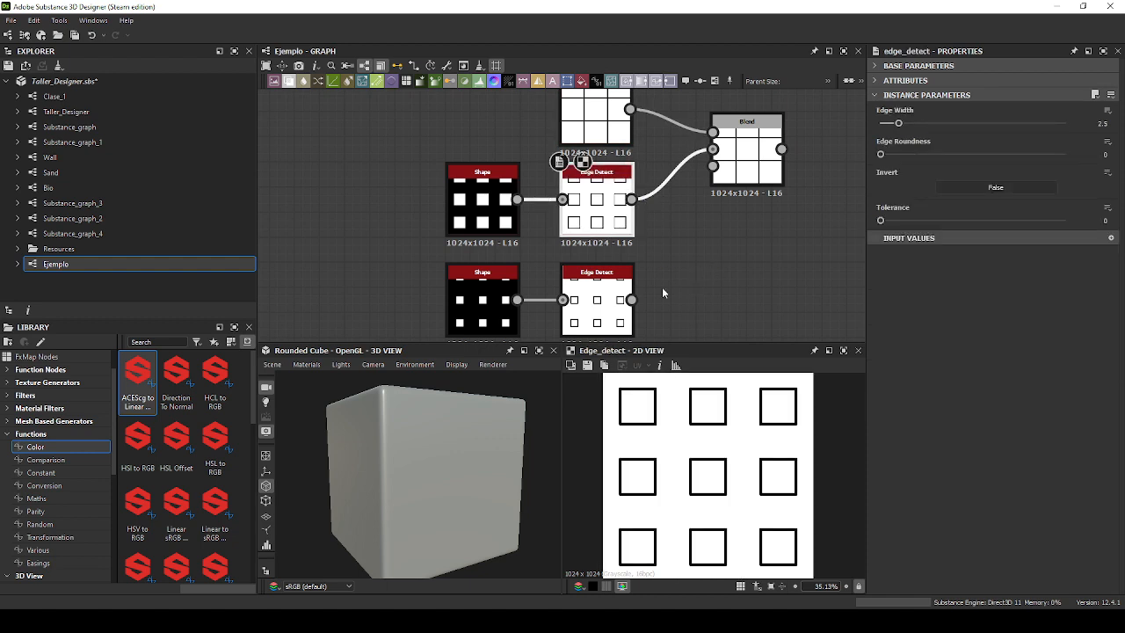
{"action": "double_click", "coordinate": [606, 323]}
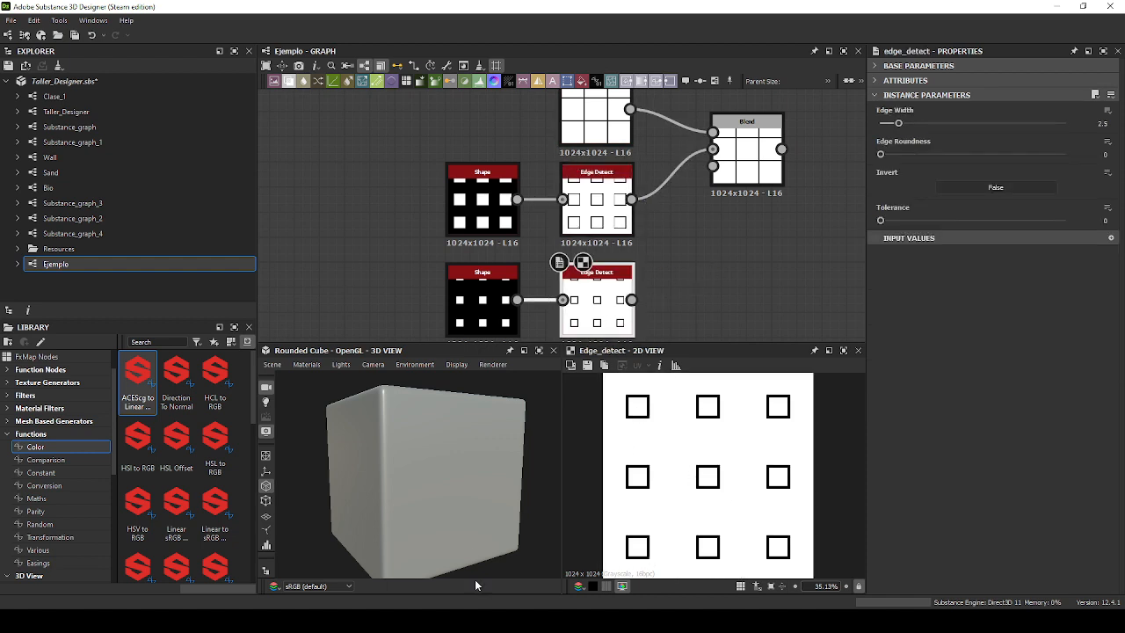
{"action": "double_click", "coordinate": [591, 204]}
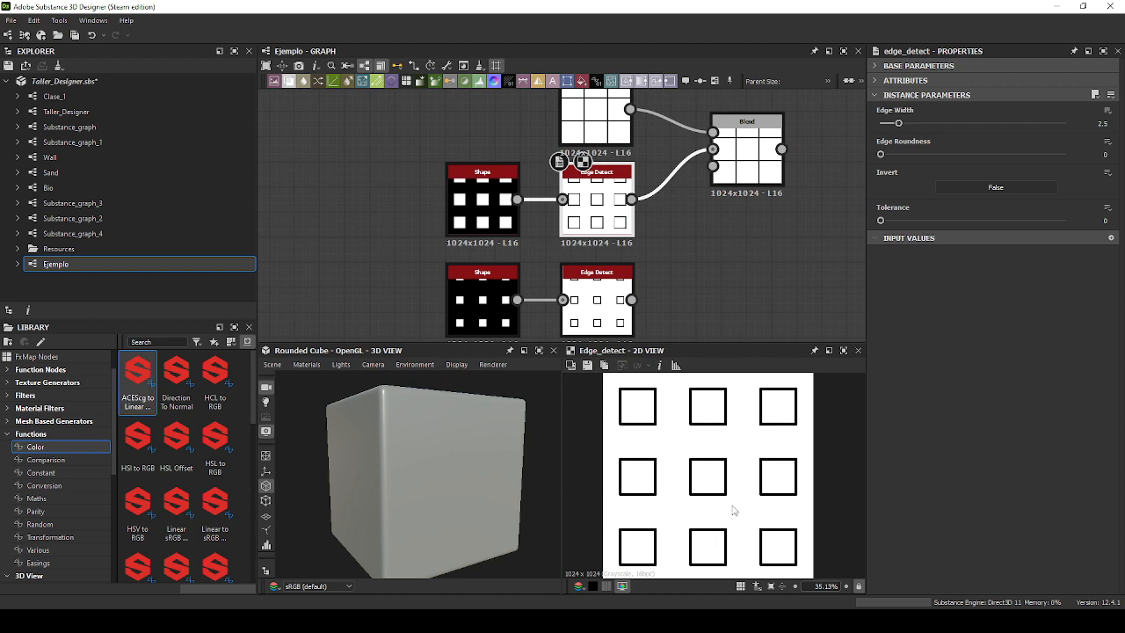
Try a Scale of 0.53 on the Shape feeding the upper Edge Detect, and return it to 0.5.
{"action": "left_click", "coordinate": [487, 211]}
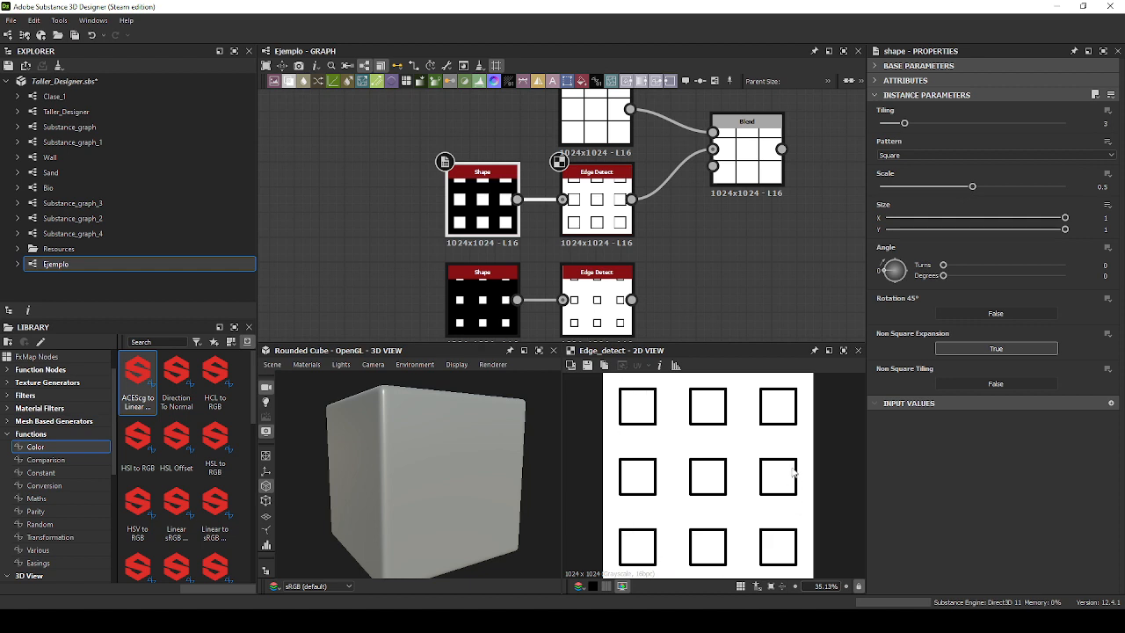
{"action": "mouse_move", "coordinate": [972, 186]}
{"action": "left_mouse_down"}
{"action": "mouse_move", "coordinate": [898, 187]}
{"action": "mouse_move", "coordinate": [1024, 188]}
{"action": "mouse_move", "coordinate": [978, 187]}
{"action": "left_mouse_up"}
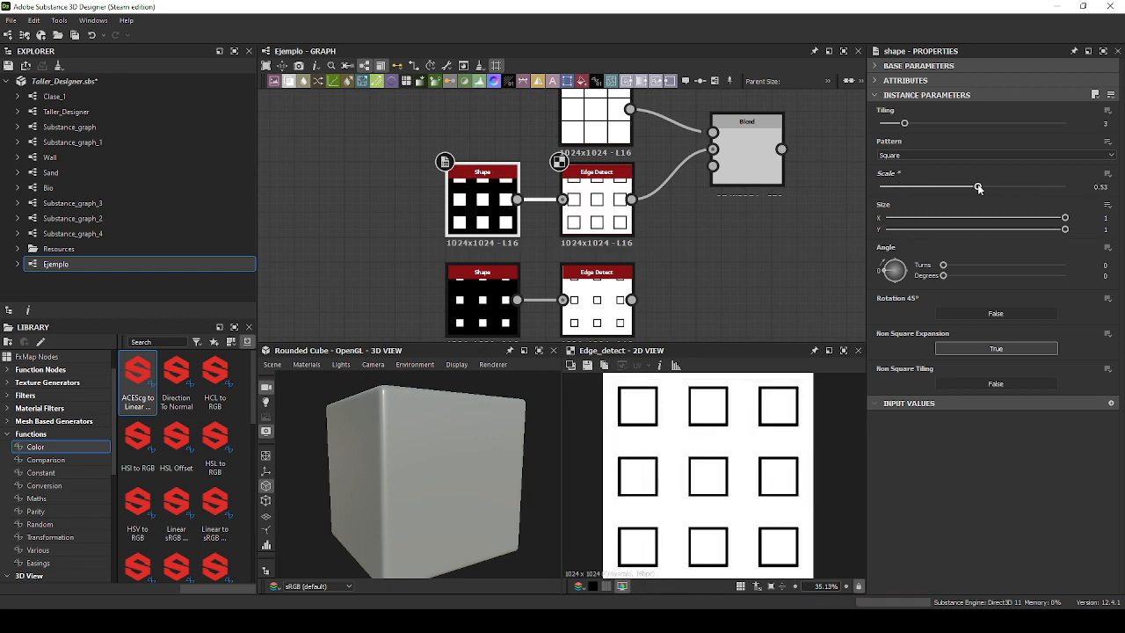
{"action": "double_click", "coordinate": [1100, 188]}
{"action": "type", "text": "0.5"}
{"action": "key", "text": "Return"}
Preview the Blend, the three Shapes and both Edge Detect nodes to review the patterns being combined.
{"action": "double_click", "coordinate": [740, 174]}
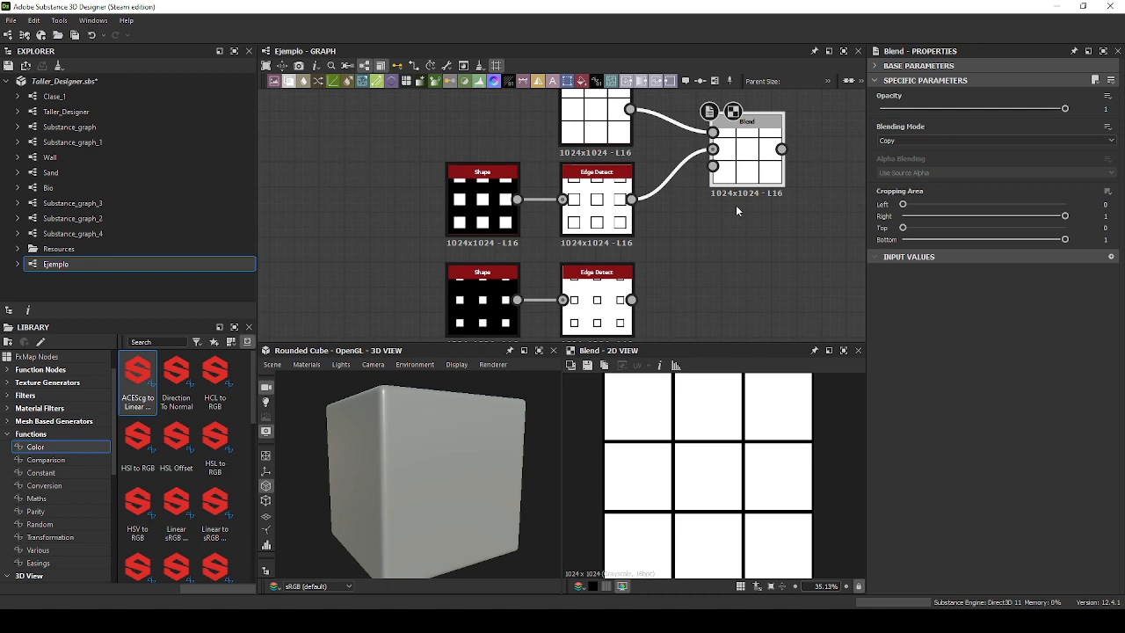
{"action": "double_click", "coordinate": [605, 131]}
{"action": "double_click", "coordinate": [484, 204]}
{"action": "double_click", "coordinate": [483, 299]}
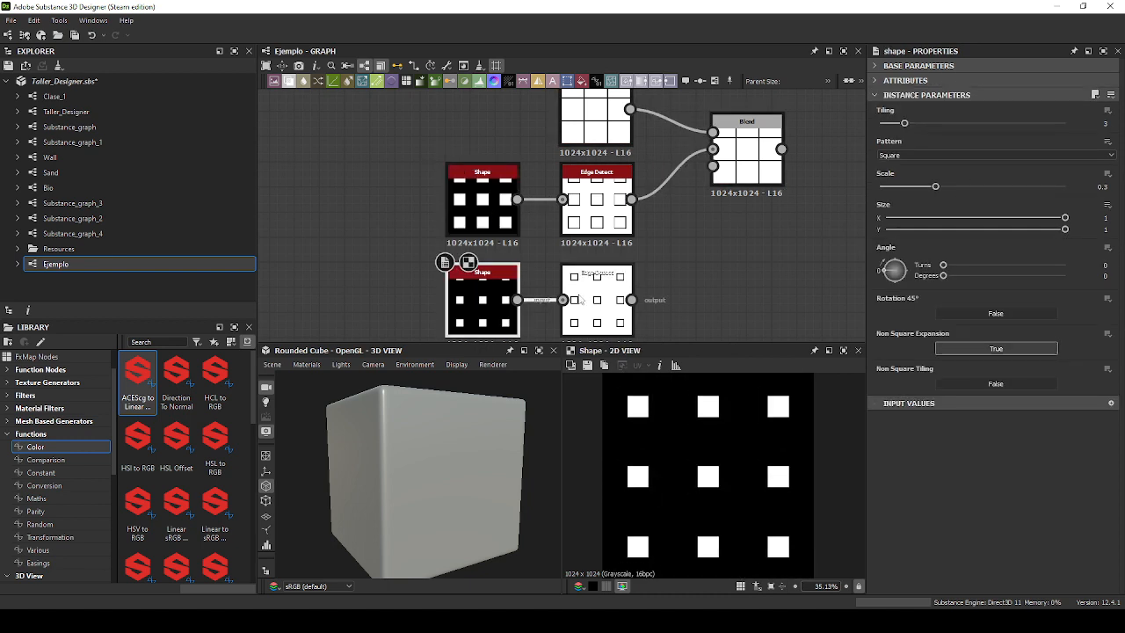
{"action": "double_click", "coordinate": [581, 300]}
{"action": "double_click", "coordinate": [597, 209]}
{"action": "double_click", "coordinate": [743, 175]}
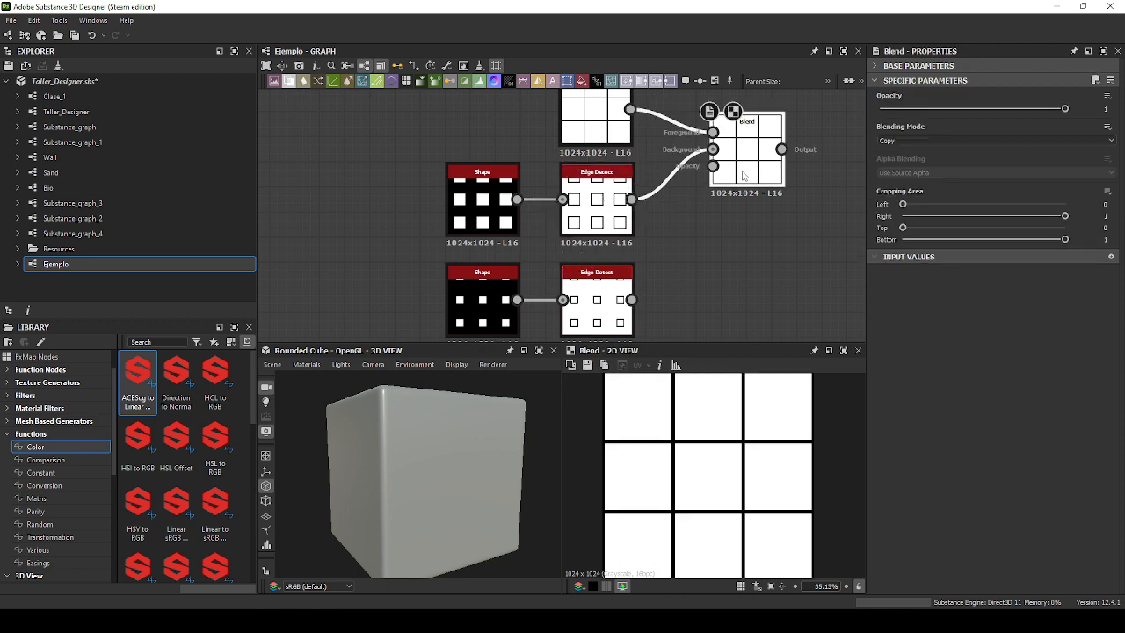
Move the lower Shape and Edge Detect pair so they sit beneath the upper Edge Detect and the Blend.
{"action": "scroll", "coordinate": [744, 275], "scroll_direction": "down", "scroll_amount": 1}
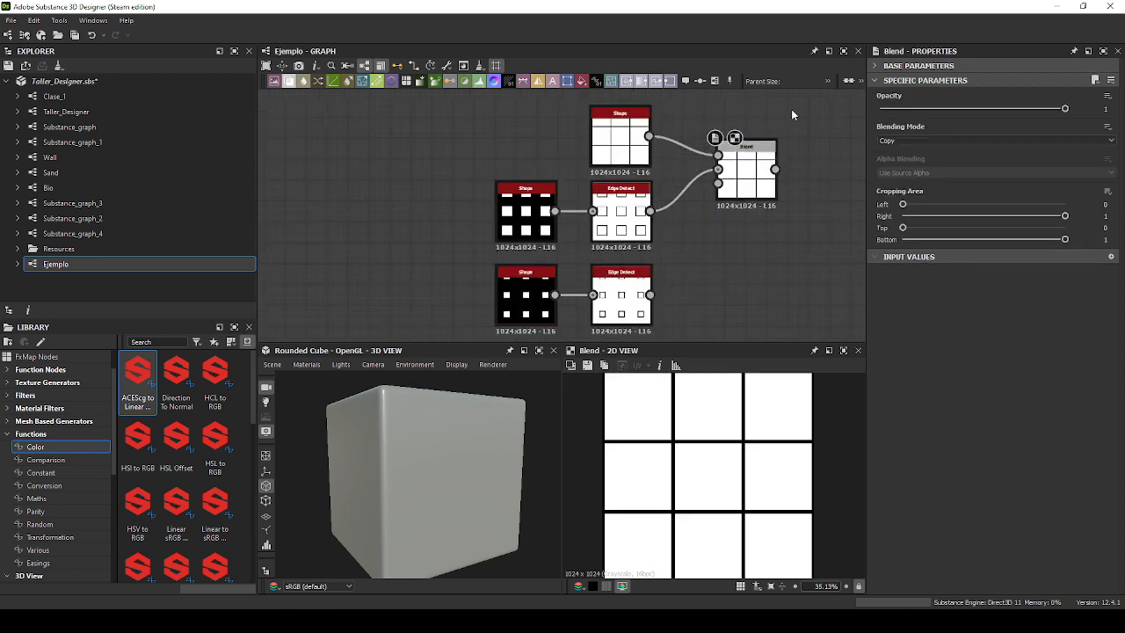
{"action": "left_click_drag", "start_coordinate": [426, 250], "coordinate": [643, 183]}
{"action": "scroll", "coordinate": [631, 185], "scroll_direction": "up", "scroll_amount": 2}
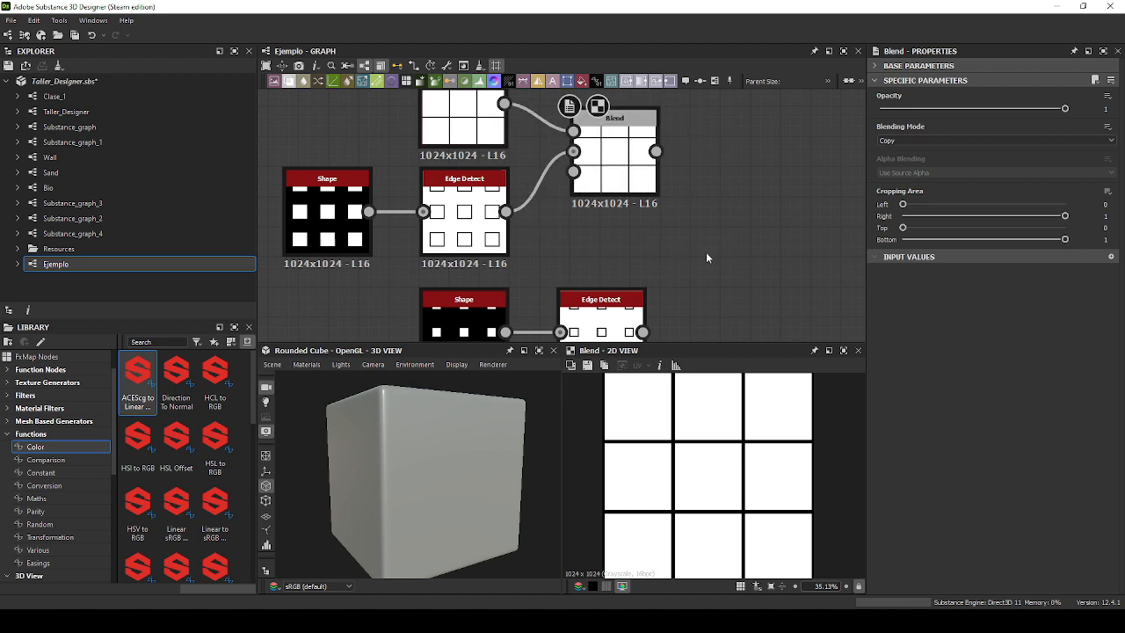
{"action": "middle_click_drag", "start_coordinate": [706, 251], "coordinate": [803, 271]}
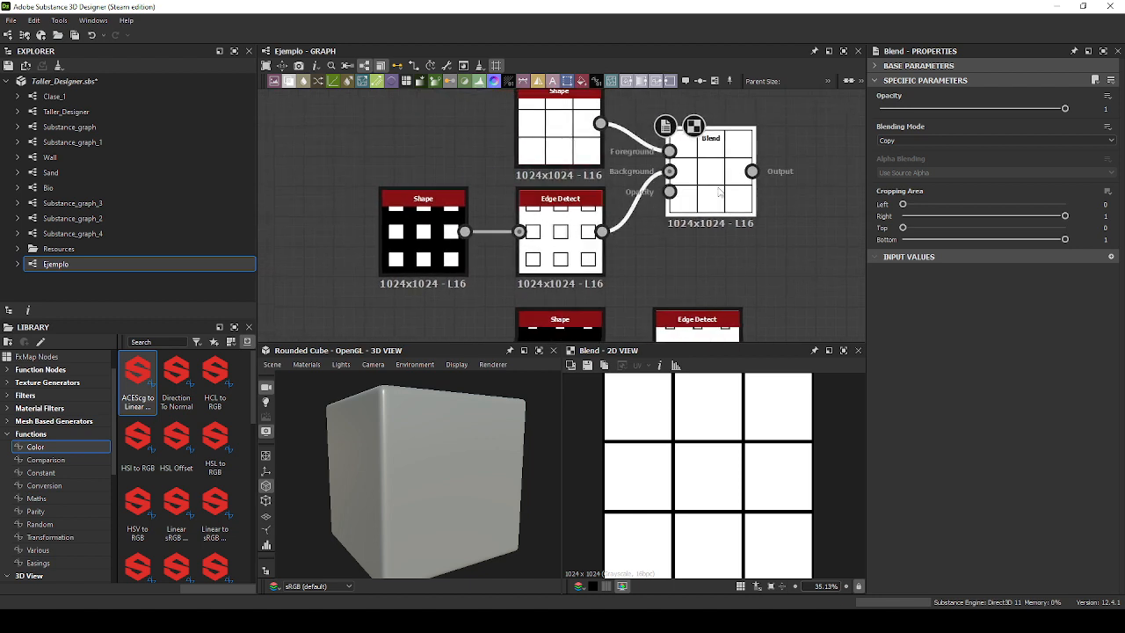
Compare the upper Edge Detect with the Blend result, and try Add (Linear Dodge) before returning the blending mode to Copy.
{"action": "left_click", "coordinate": [886, 141]}
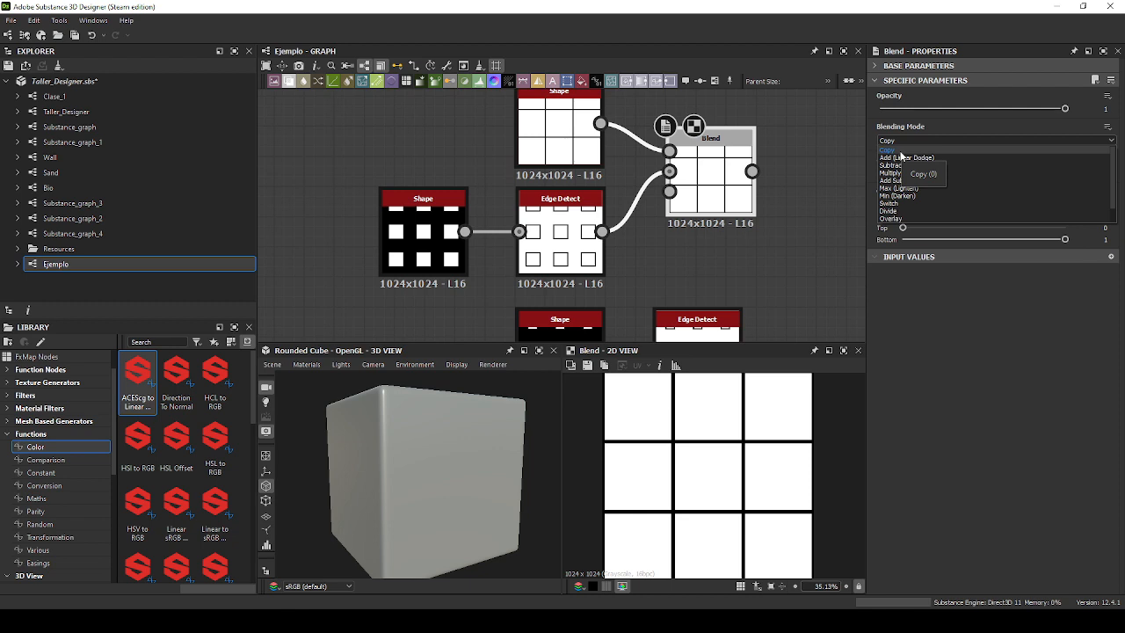
{"action": "left_click", "coordinate": [562, 228]}
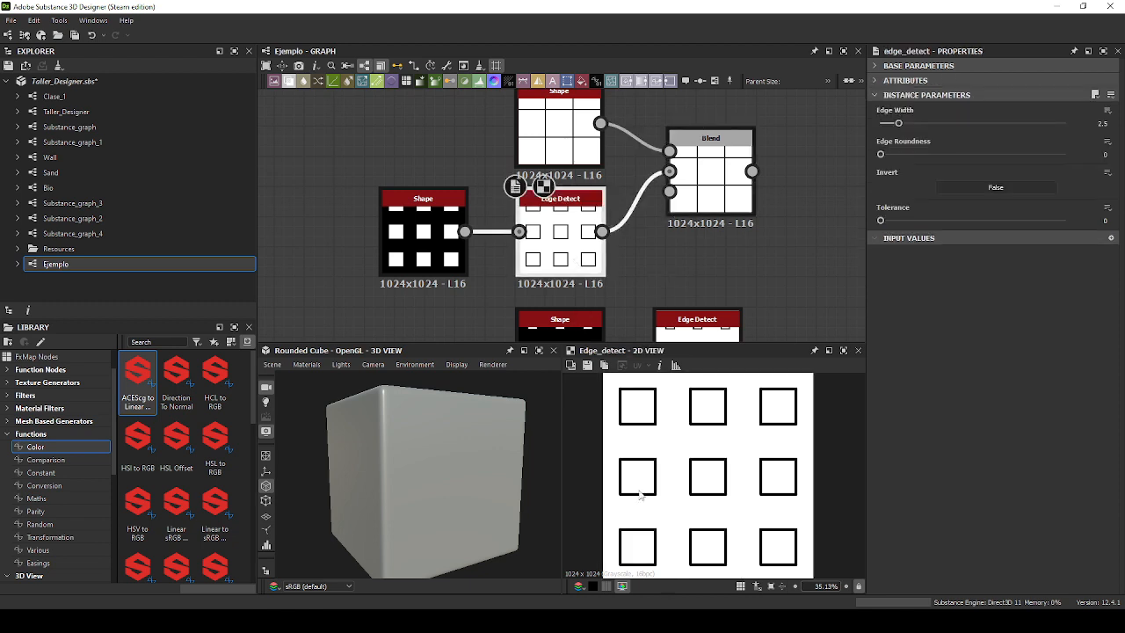
{"action": "left_click", "coordinate": [727, 193]}
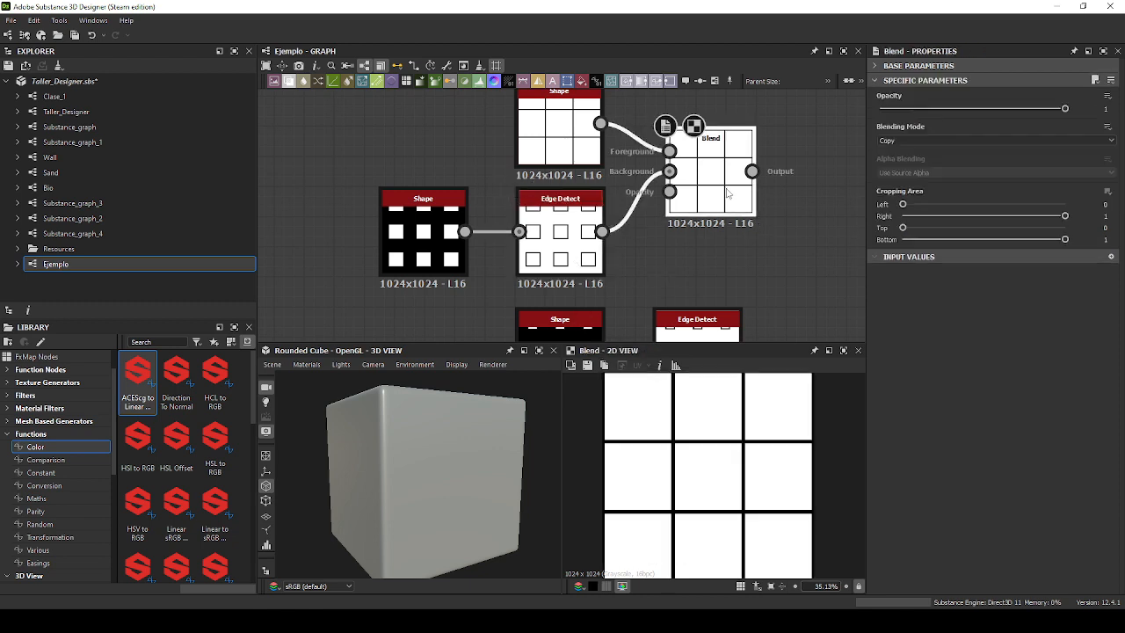
{"action": "left_click", "coordinate": [920, 141]}
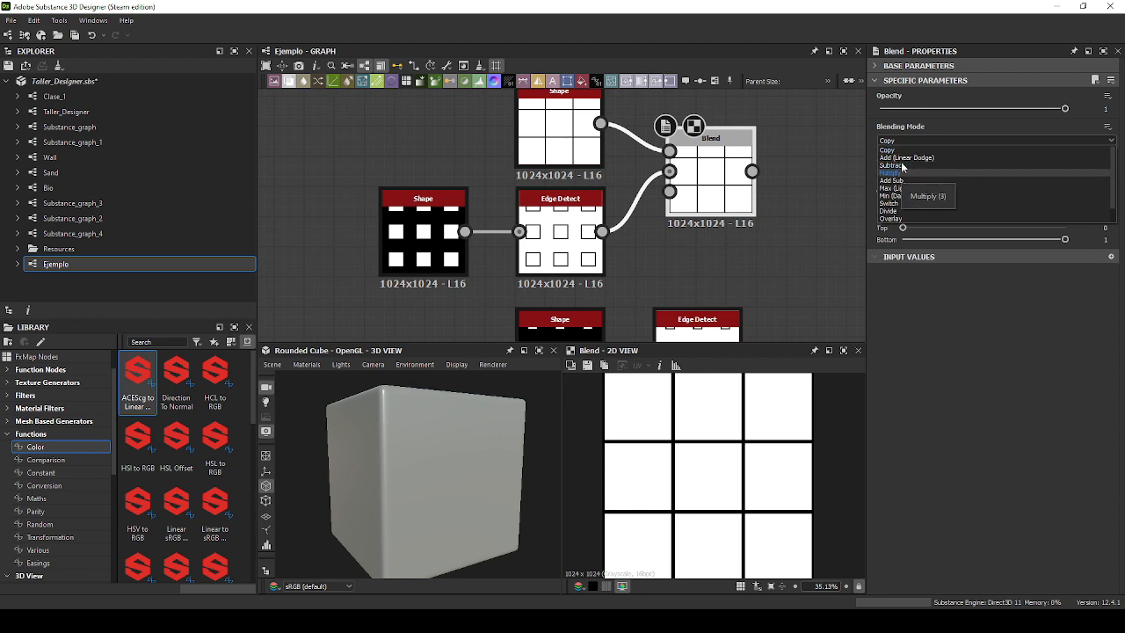
{"action": "left_click", "coordinate": [903, 151]}
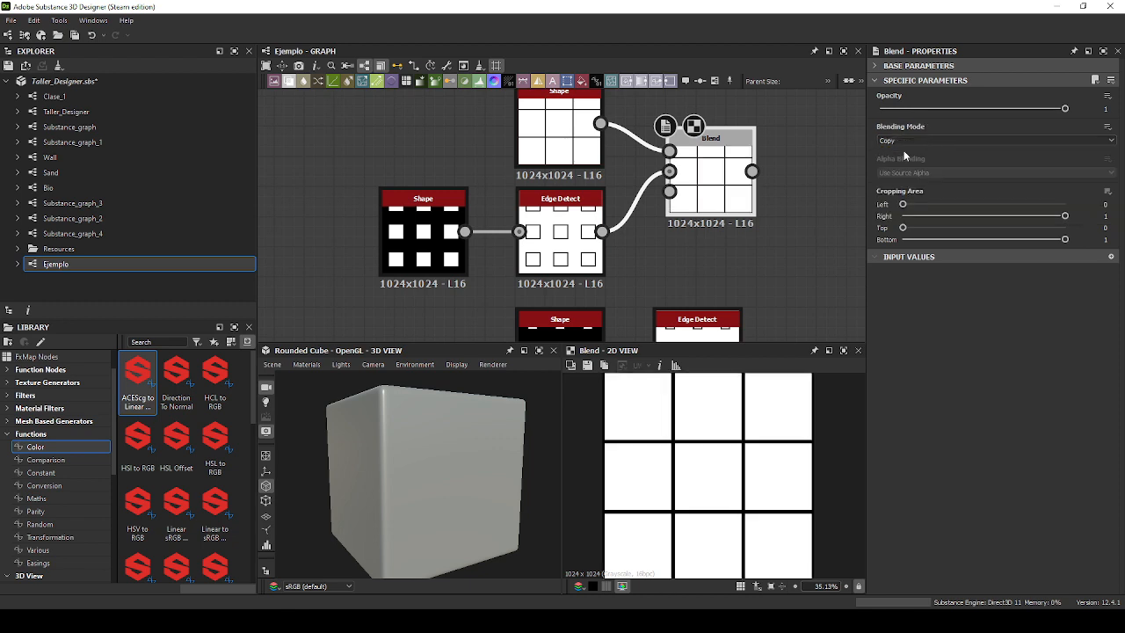
{"action": "key", "text": "Down"}
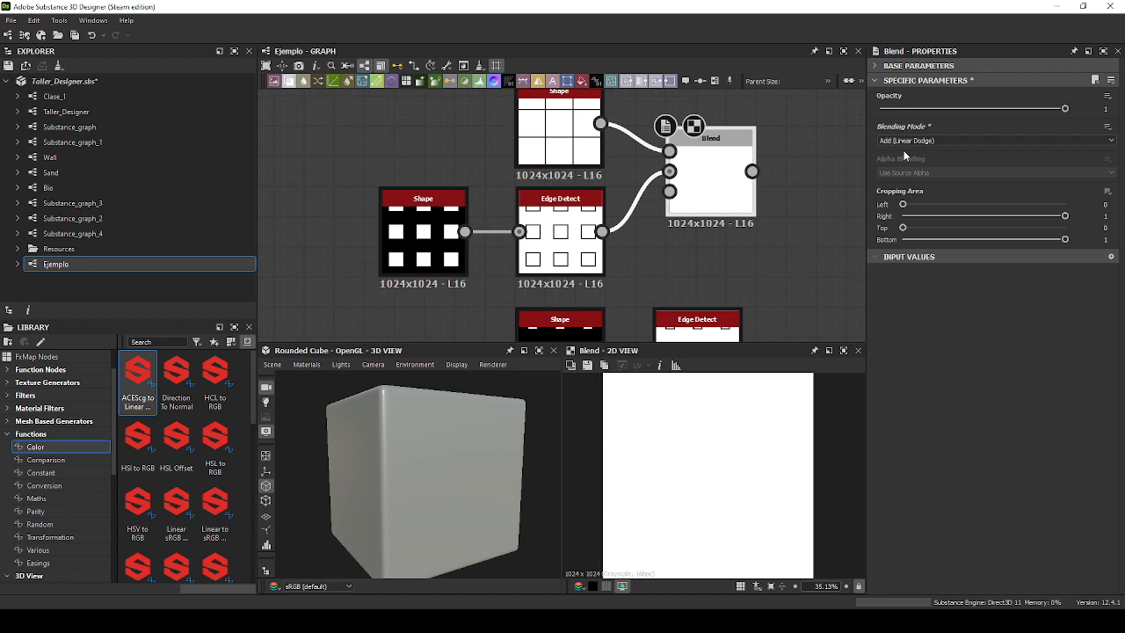
{"action": "left_click", "coordinate": [913, 141]}
{"action": "left_click", "coordinate": [906, 150]}
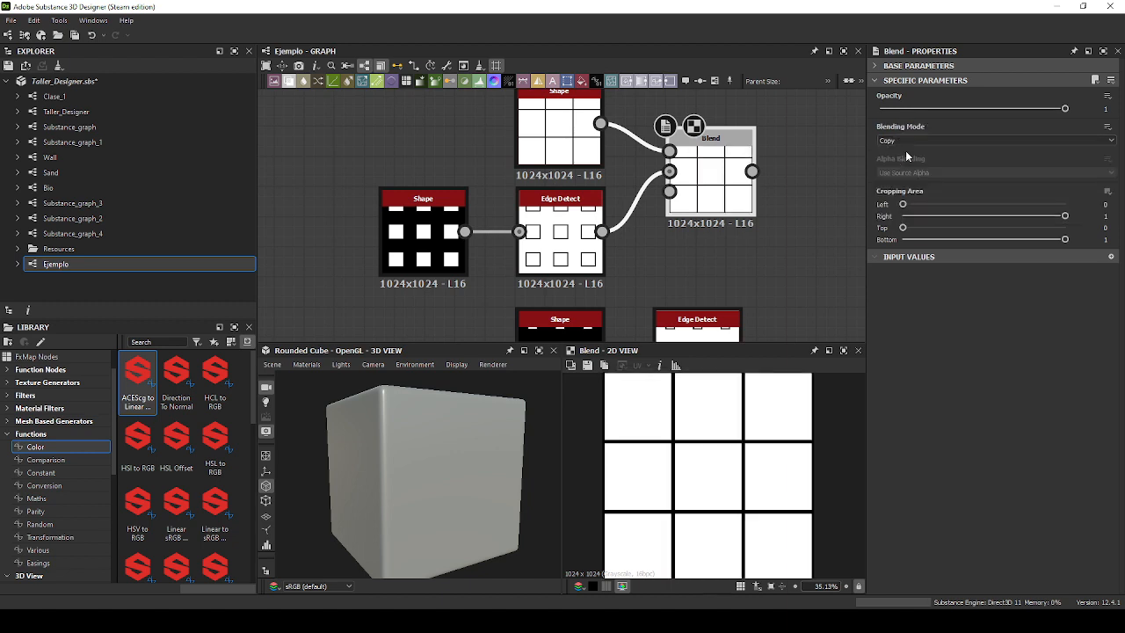
Cycle the Blend node through its other blending modes, including Add Sub, Divide and Screen, and stop at Multiply.
{"action": "key", "text": "Down"}
{"action": "key", "text": "Down"}
{"action": "key", "text": "Down"}
{"action": "key", "text": "Down"}
{"action": "key", "text": "Down"}
{"action": "key", "text": "Down"}
{"action": "key", "text": "Down"}
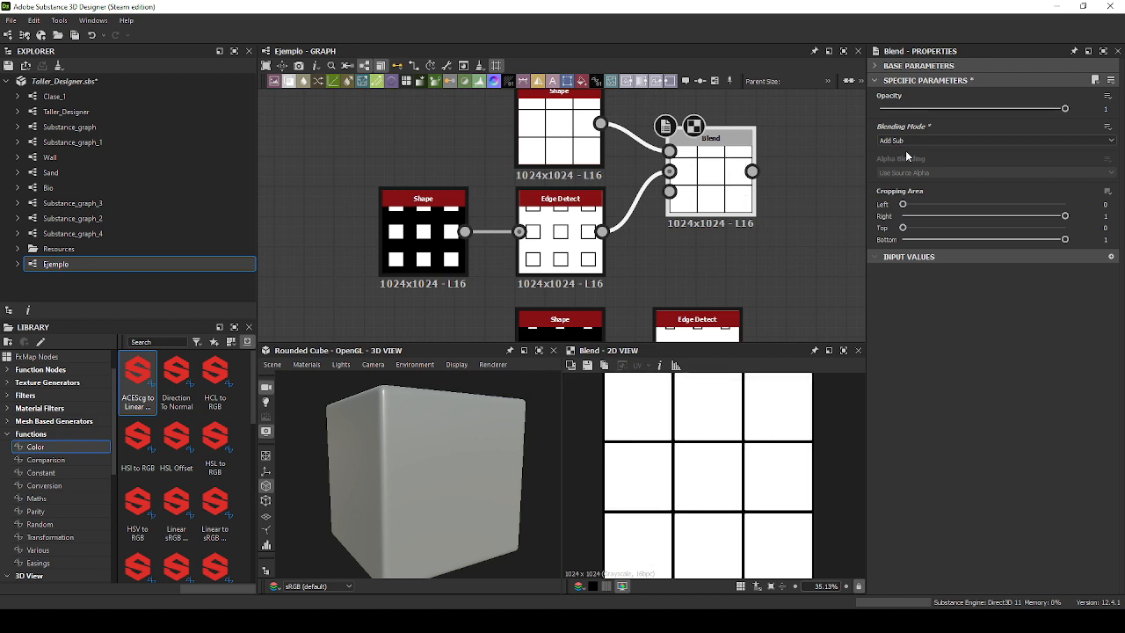
{"action": "key", "text": "Down"}
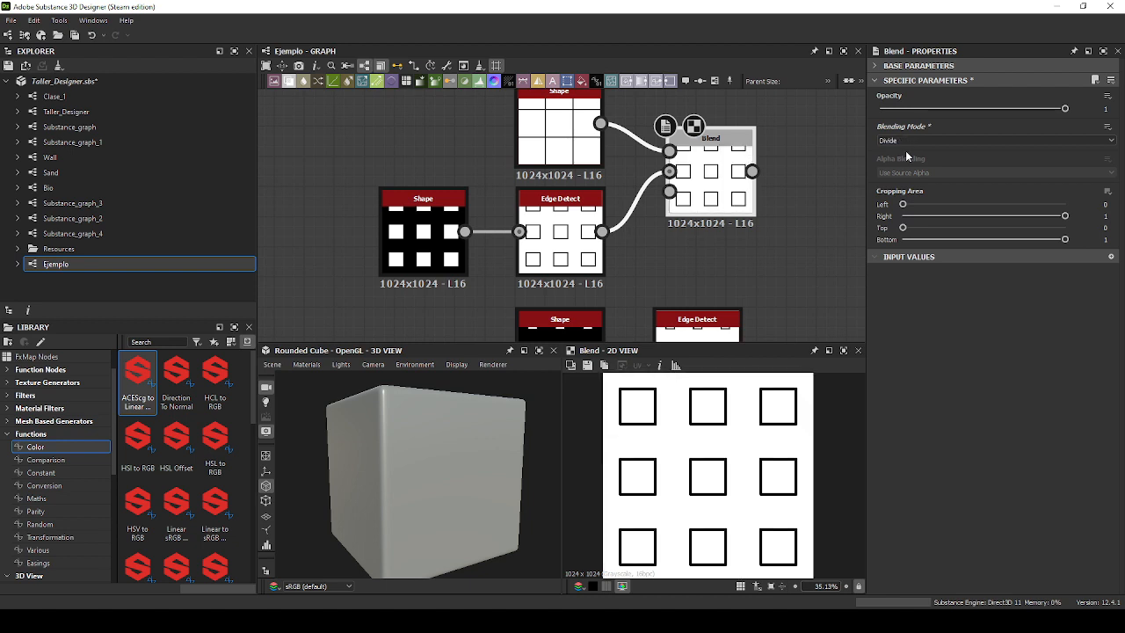
{"action": "key", "text": "Down"}
{"action": "key", "text": "Down"}
{"action": "key", "text": "Down"}
{"action": "key", "text": "Up"}
{"action": "key", "text": "Up"}
{"action": "key", "text": "Up"}
{"action": "key", "text": "Up"}
{"action": "key", "text": "Up"}
{"action": "key", "text": "Up"}
{"action": "key", "text": "Up"}
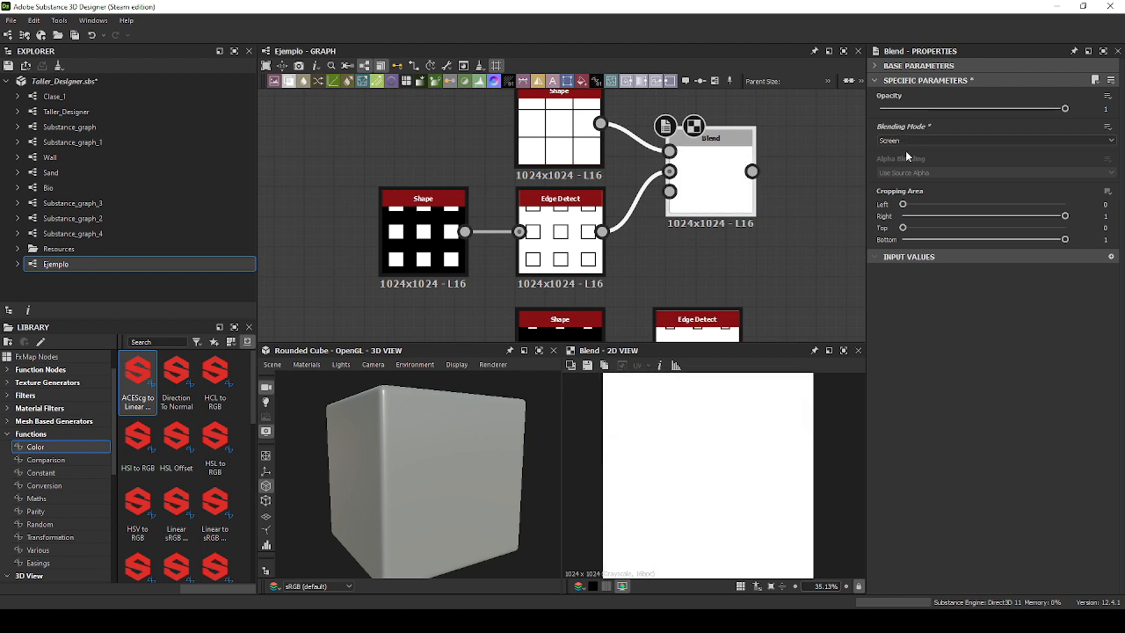
{"action": "key", "text": "Up"}
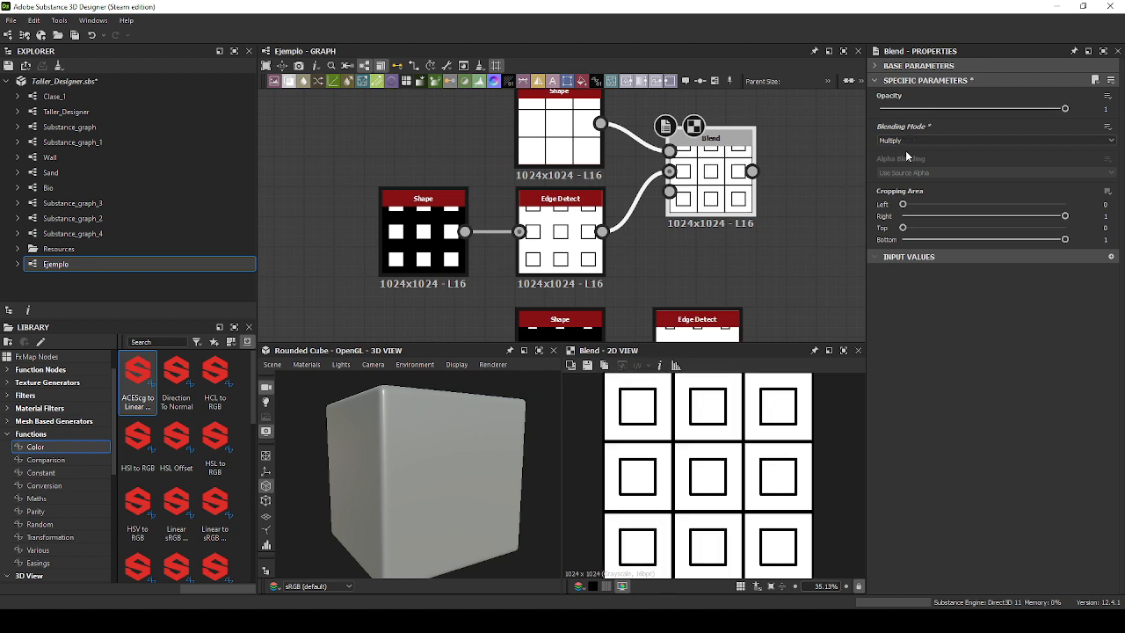
Set the Blend node's blending mode to Min (Darken) to overlay the grid and the outlined squares.
{"action": "key", "text": "Down"}
{"action": "key", "text": "Down"}
{"action": "key", "text": "Down"}
{"action": "scroll", "coordinate": [728, 240], "scroll_direction": "up", "scroll_amount": 4}
{"action": "scroll", "coordinate": [727, 241], "scroll_direction": "down", "scroll_amount": 3}
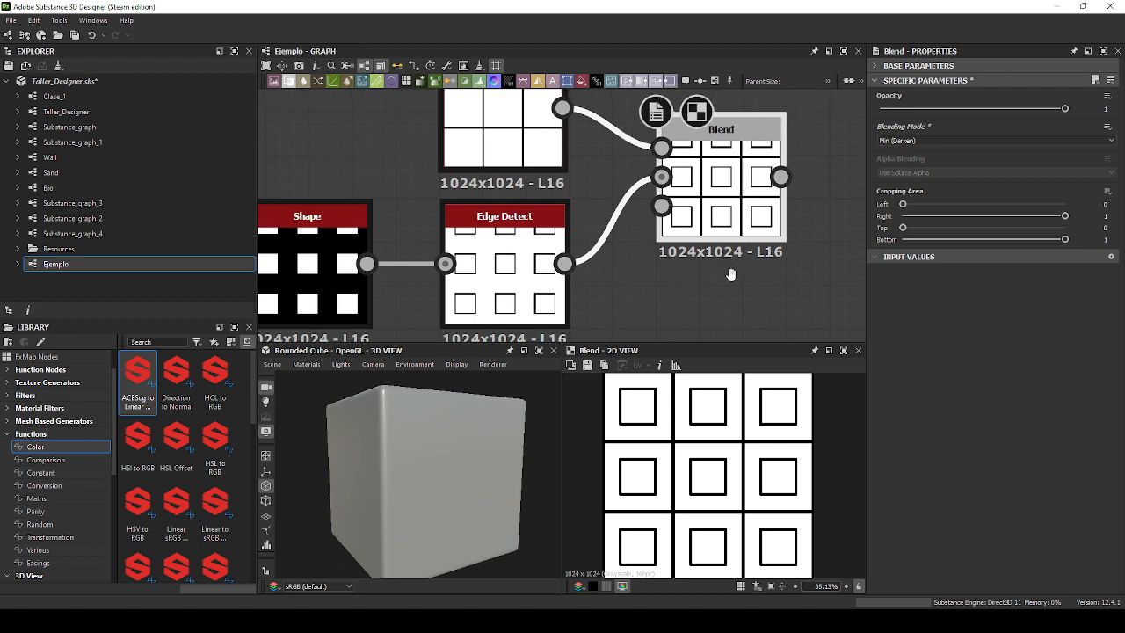
{"action": "middle_click_drag", "start_coordinate": [731, 275], "coordinate": [738, 285]}
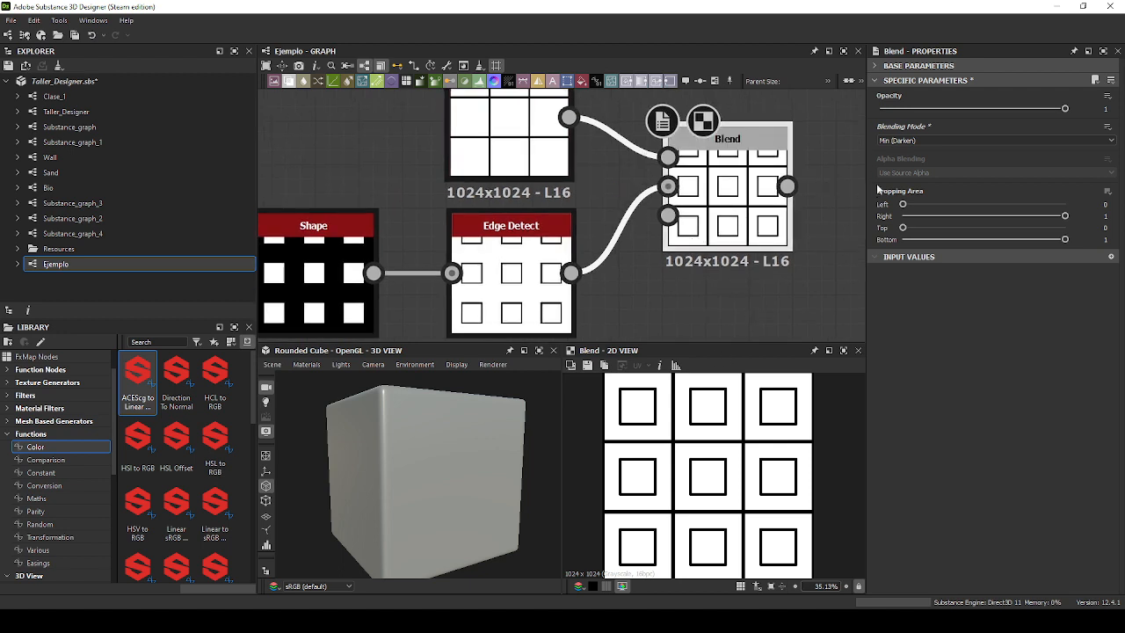
{"action": "left_click", "coordinate": [921, 142]}
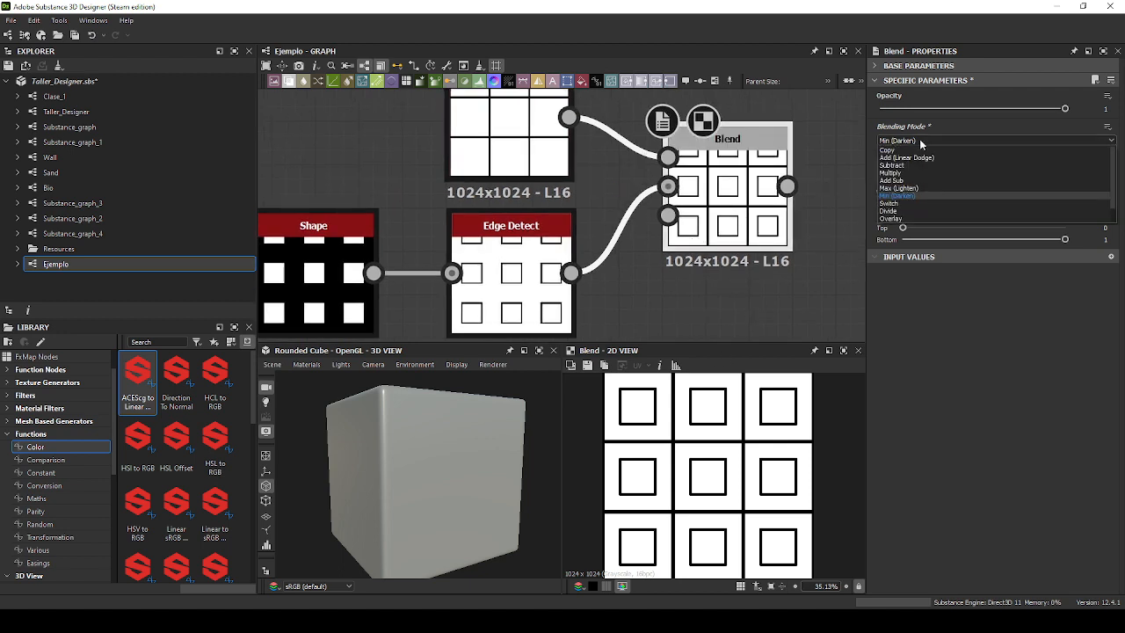
{"action": "left_click", "coordinate": [907, 198]}
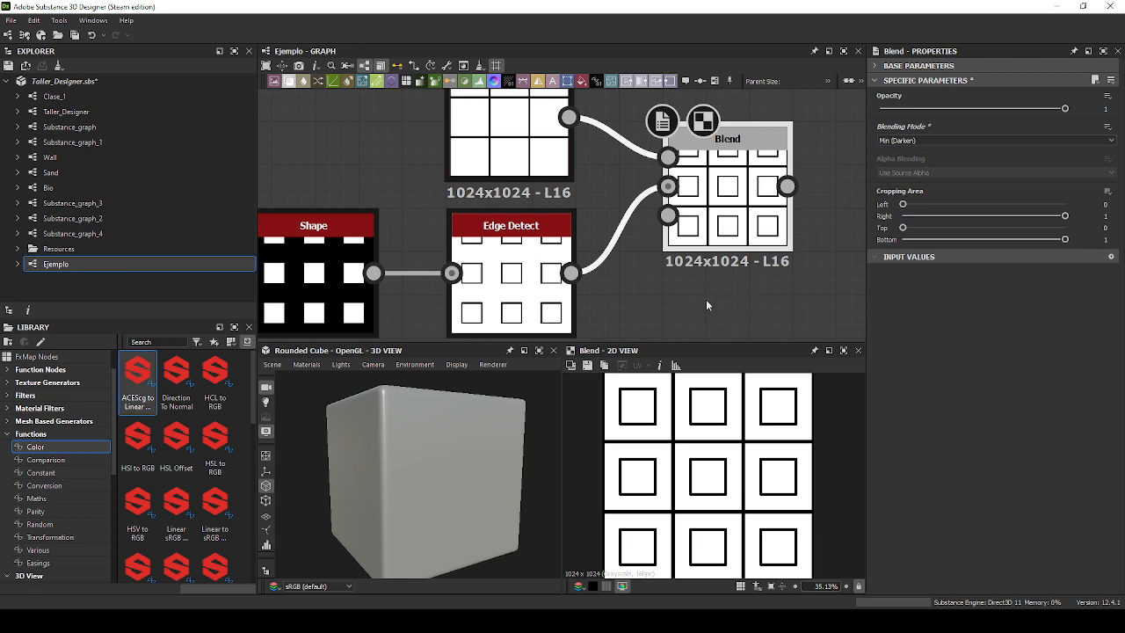
{"action": "middle_click_drag", "start_coordinate": [607, 313], "coordinate": [731, 241]}
{"action": "scroll", "coordinate": [704, 240], "scroll_direction": "down", "scroll_amount": 3}
{"action": "middle_click_drag", "start_coordinate": [817, 240], "coordinate": [692, 217]}
{"action": "scroll", "coordinate": [693, 214], "scroll_direction": "down", "scroll_amount": 1}
{"action": "middle_click_drag", "start_coordinate": [671, 255], "coordinate": [629, 319]}
{"action": "scroll", "coordinate": [633, 304], "scroll_direction": "up", "scroll_amount": 3}
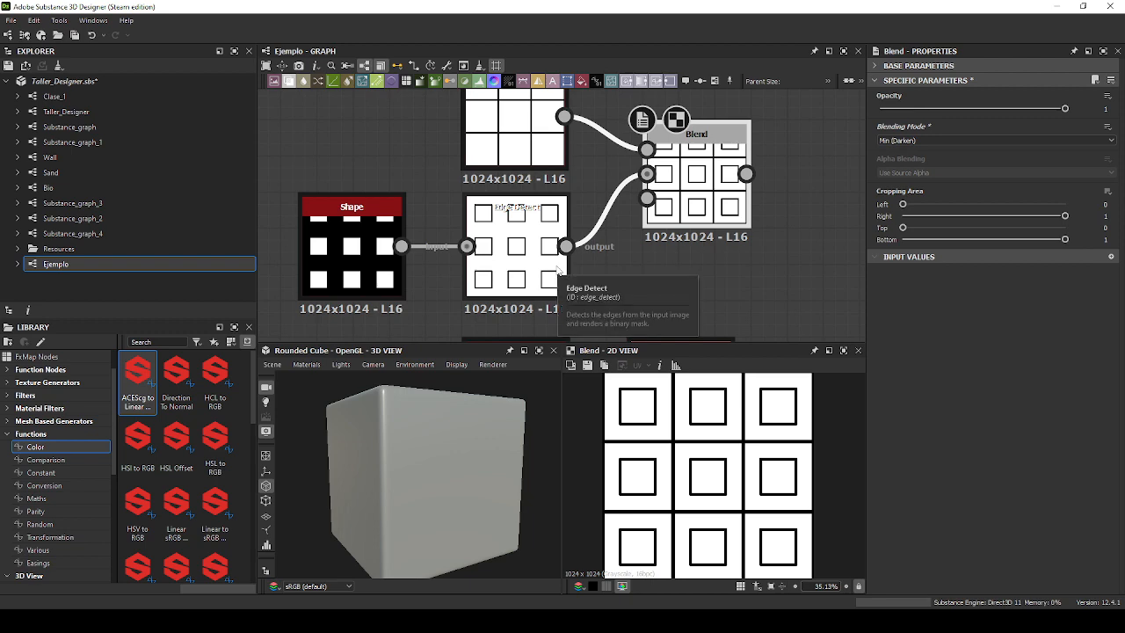
Add a Uniform Color node to the graph and place it directly above the Blend node.
{"action": "middle_click_drag", "start_coordinate": [841, 245], "coordinate": [692, 253]}
{"action": "key", "text": "super"}
{"action": "key", "text": "super"}
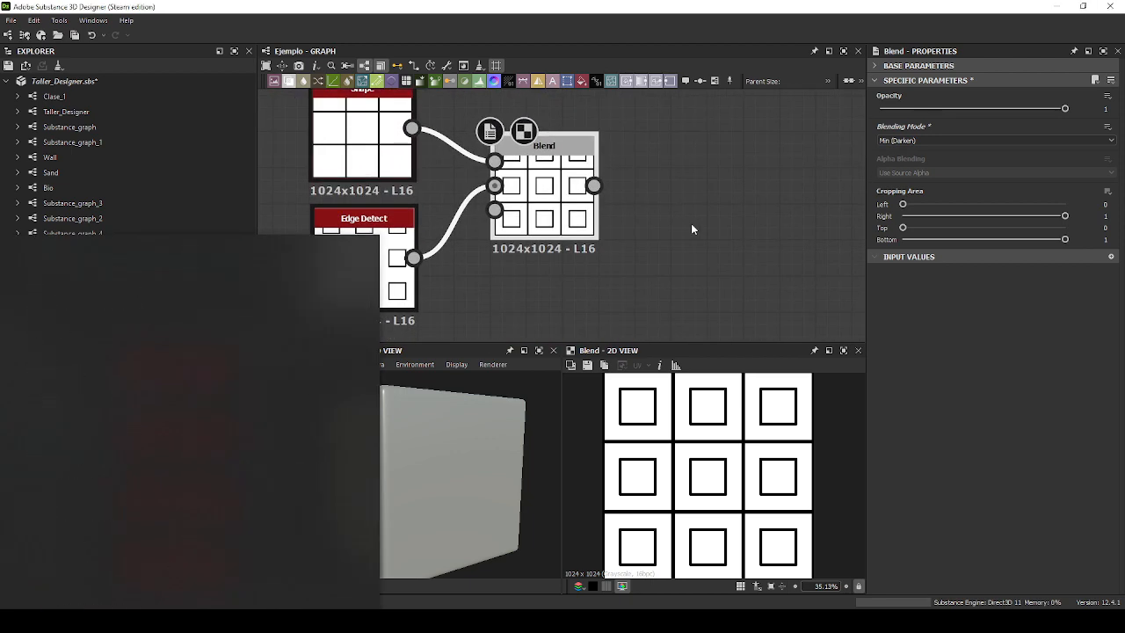
{"action": "key", "text": "space"}
{"action": "type", "text": "uni"}
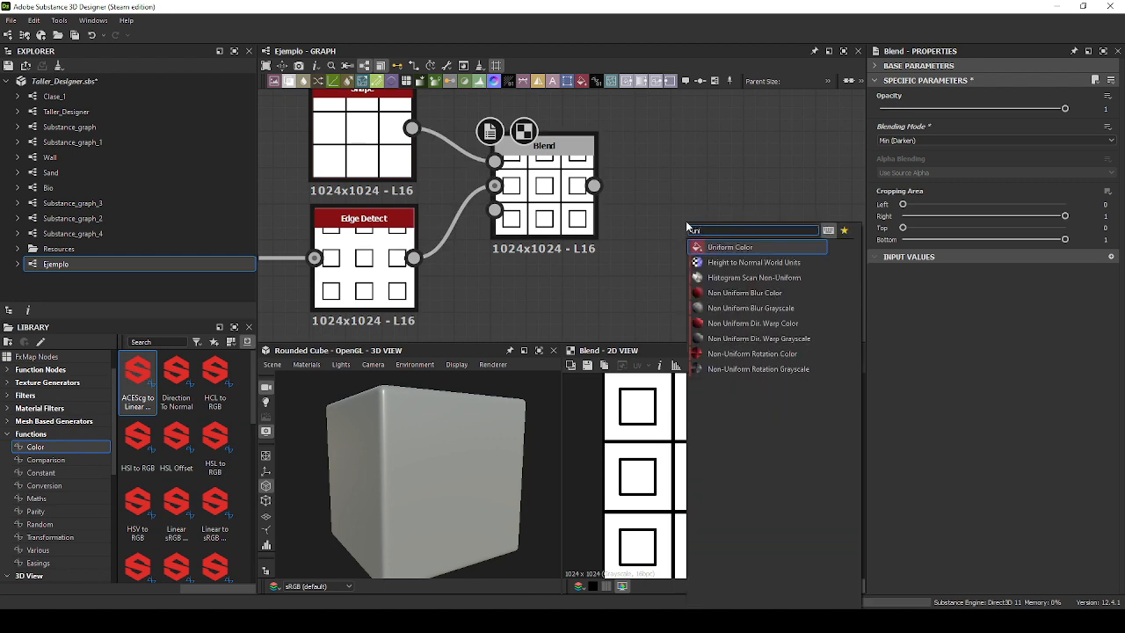
{"action": "key", "text": "Return"}
{"action": "left_click_drag", "start_coordinate": [718, 232], "coordinate": [606, 173]}
{"action": "scroll", "coordinate": [669, 255], "scroll_direction": "down", "scroll_amount": 2}
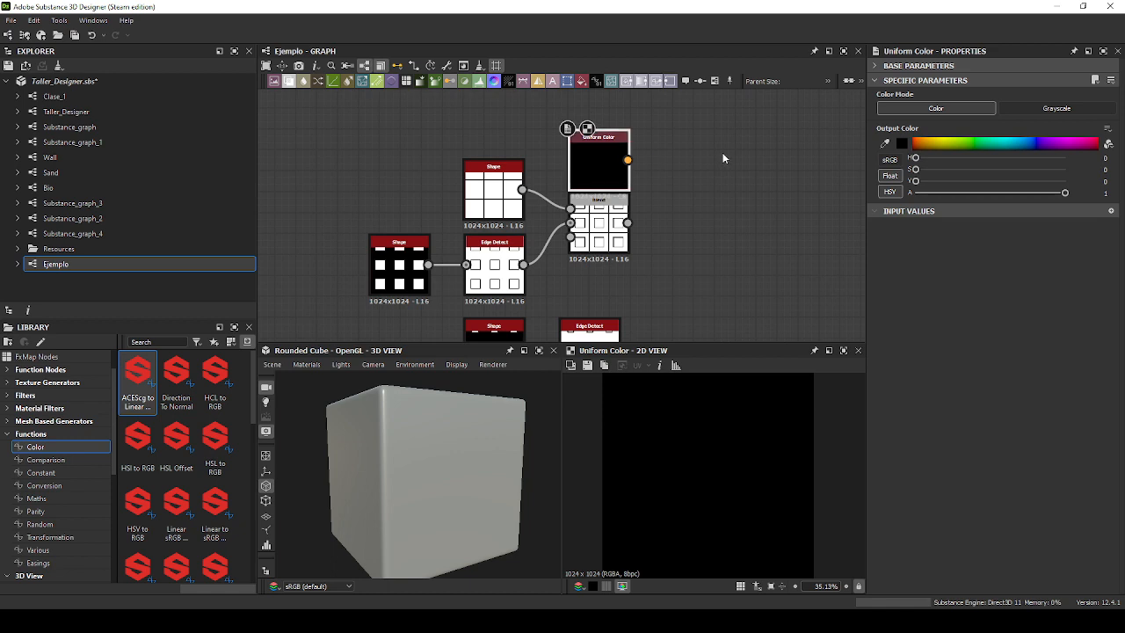
Switch the Uniform Color node to Grayscale mode and move it up to leave a gap above the Blend node.
{"action": "scroll", "coordinate": [728, 157], "scroll_direction": "up", "scroll_amount": 2}
{"action": "left_click", "coordinate": [1026, 110]}
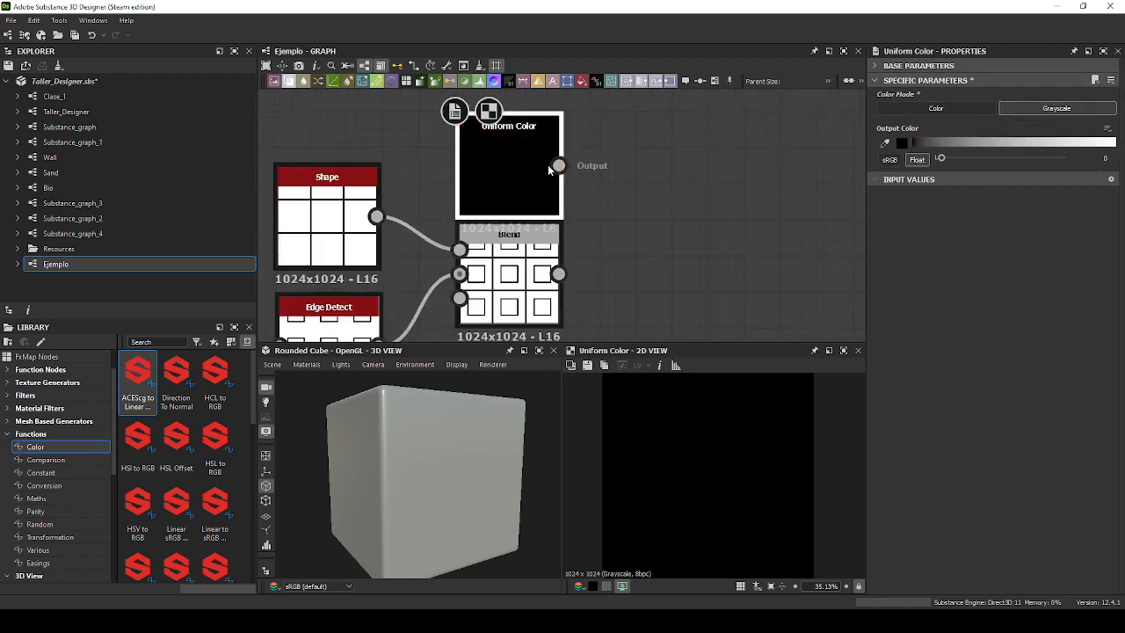
{"action": "middle_click_drag", "start_coordinate": [530, 161], "coordinate": [600, 193]}
{"action": "left_click_drag", "start_coordinate": [600, 193], "coordinate": [600, 157]}
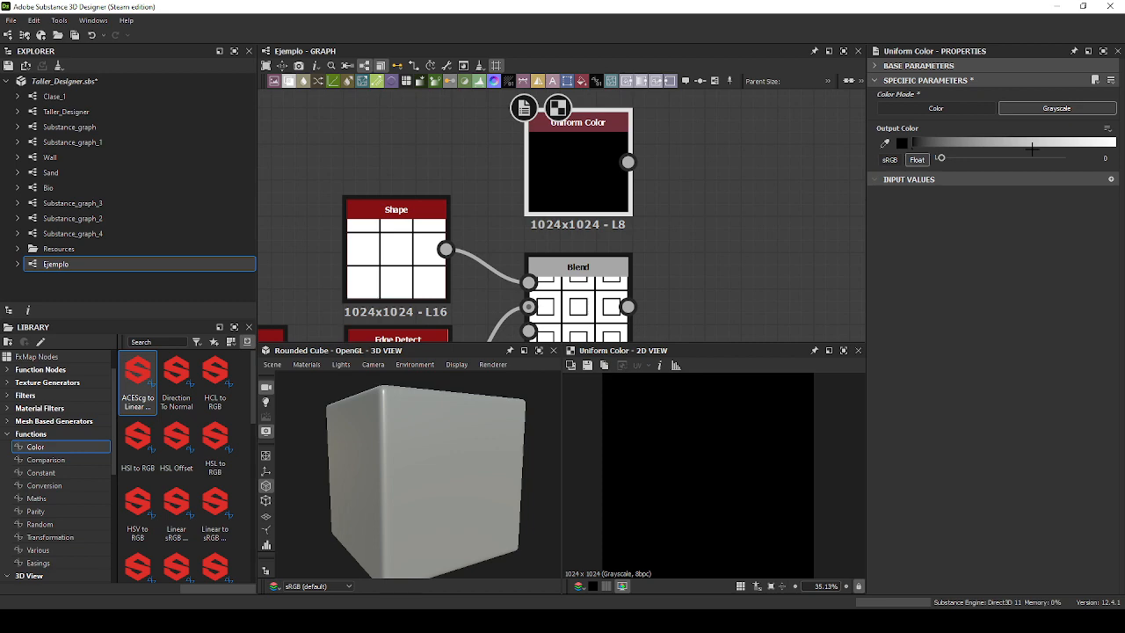
Set the Uniform Color node's output to white, try a mid gray, and return the value to 1.
{"action": "key", "text": "super+plus"}
{"action": "key", "text": "super+plus"}
{"action": "key", "text": "super+plus"}
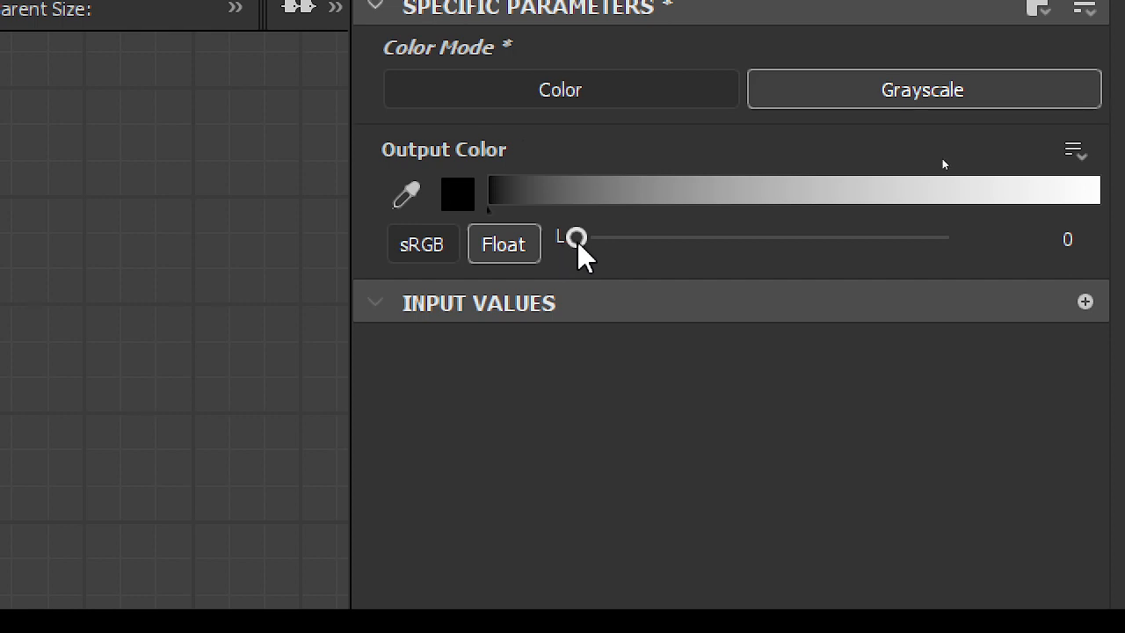
{"action": "left_click_drag", "start_coordinate": [576, 239], "coordinate": [1108, 239]}
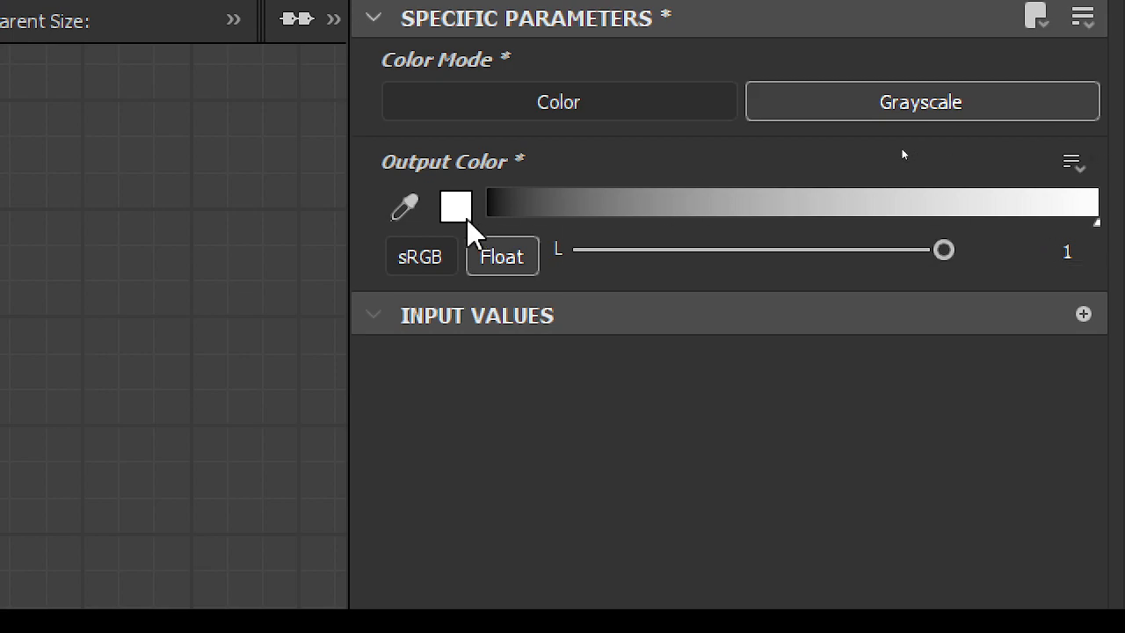
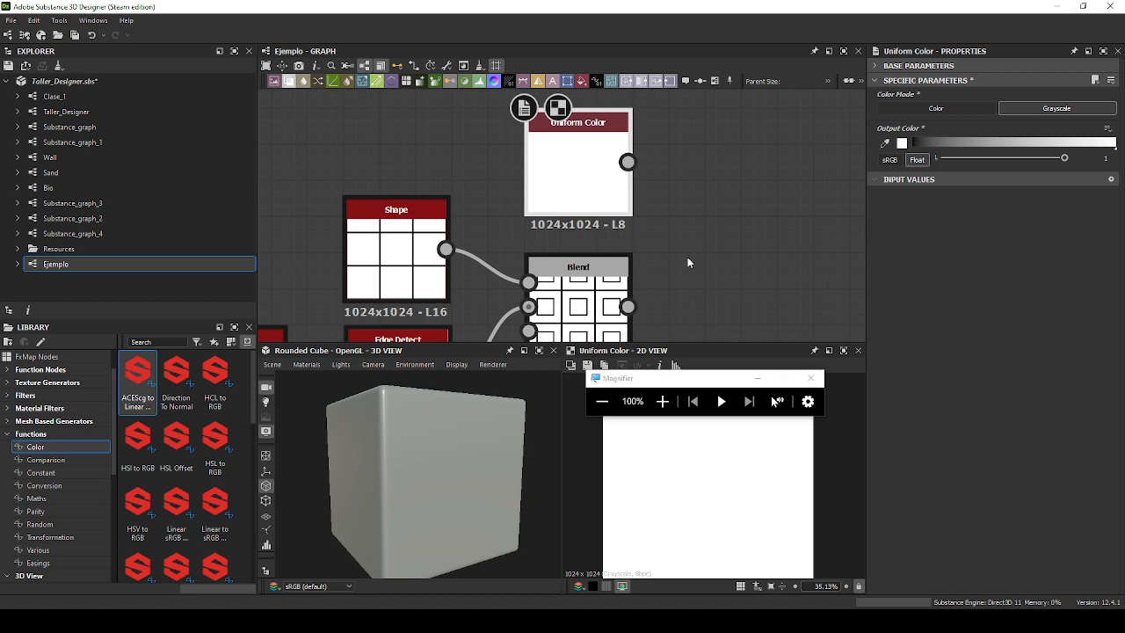
{"action": "left_click", "coordinate": [1006, 160]}
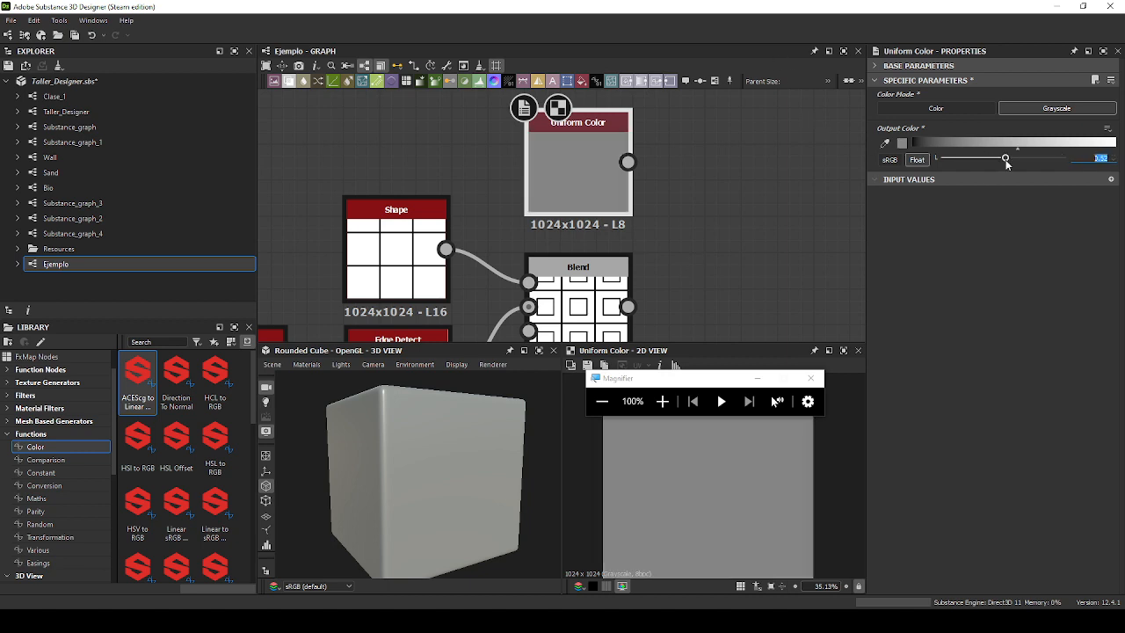
{"action": "left_click_drag", "start_coordinate": [1002, 160], "coordinate": [1068, 158]}
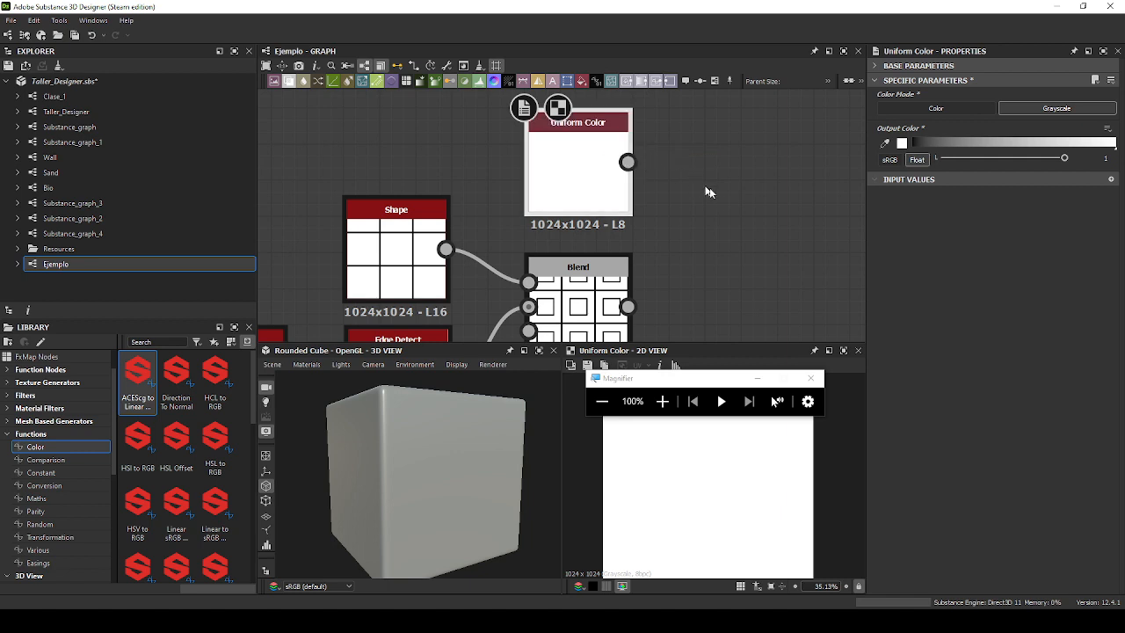
Delete the Uniform Color node and preview the upper Edge Detect node in the 2D view without the Magnifier window.
{"action": "key", "text": "Delete"}
{"action": "middle_click_drag", "start_coordinate": [695, 239], "coordinate": [777, 154]}
{"action": "scroll", "coordinate": [531, 260], "scroll_direction": "up", "scroll_amount": 5}
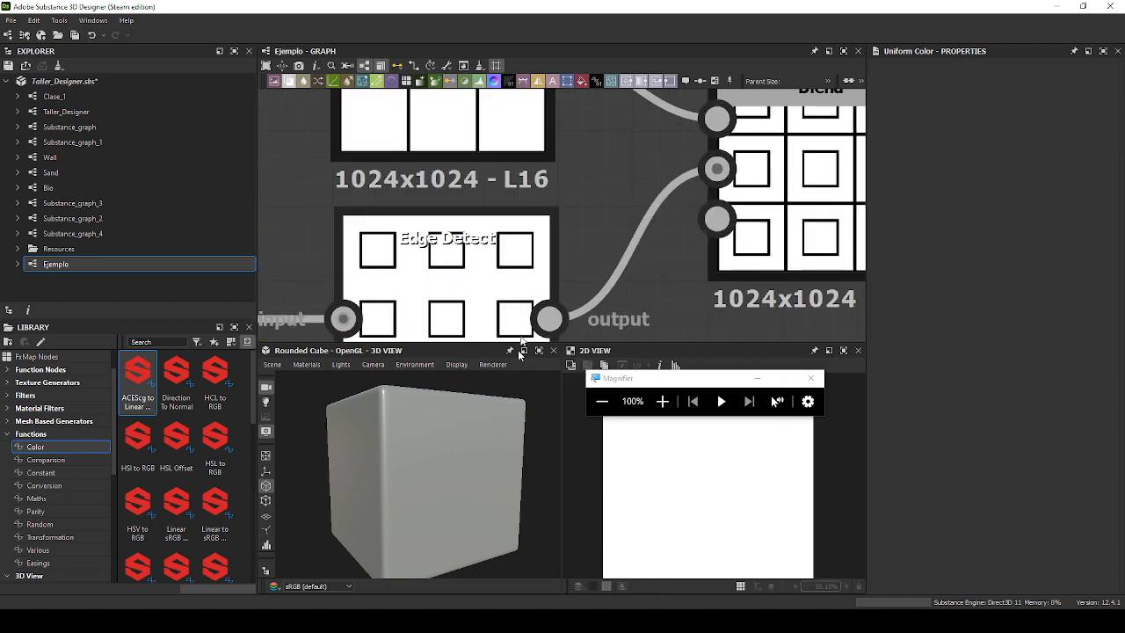
{"action": "double_click", "coordinate": [474, 301]}
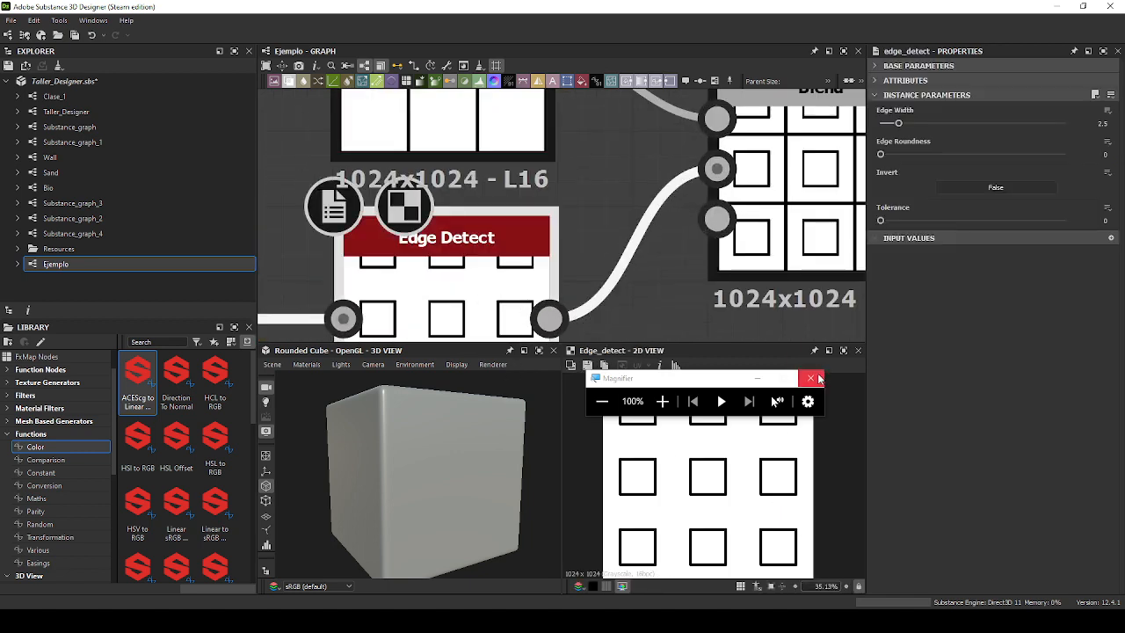
{"action": "left_click", "coordinate": [811, 379]}
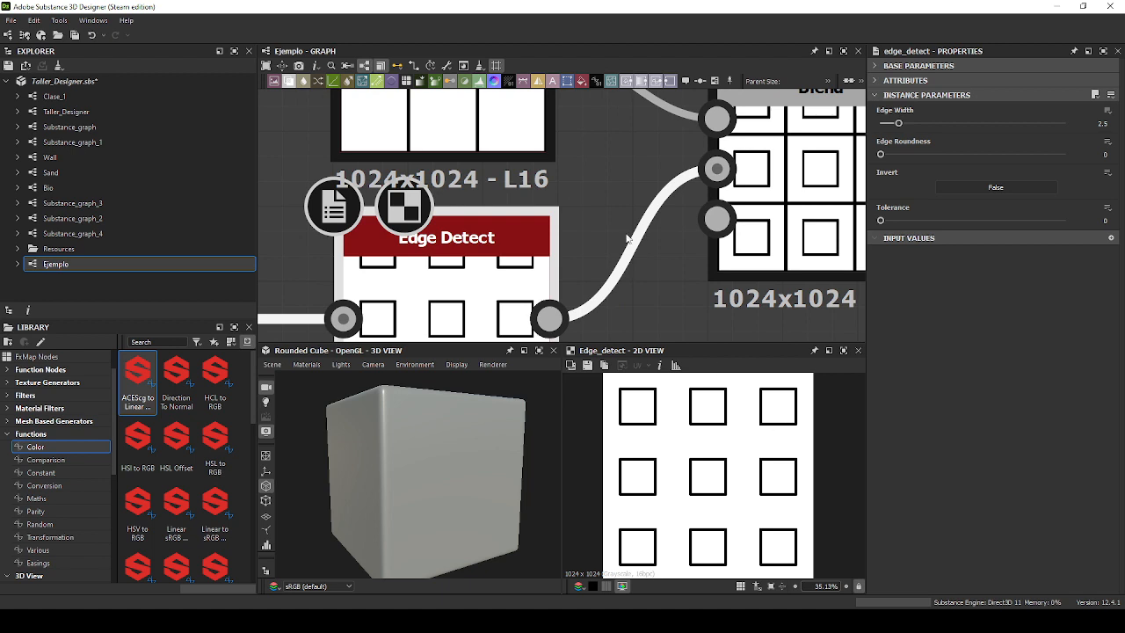
Preview the white grid Shape node in the 2D view and examine its dividing lines up close.
{"action": "middle_click_drag", "start_coordinate": [547, 134], "coordinate": [666, 337]}
{"action": "double_click", "coordinate": [638, 310]}
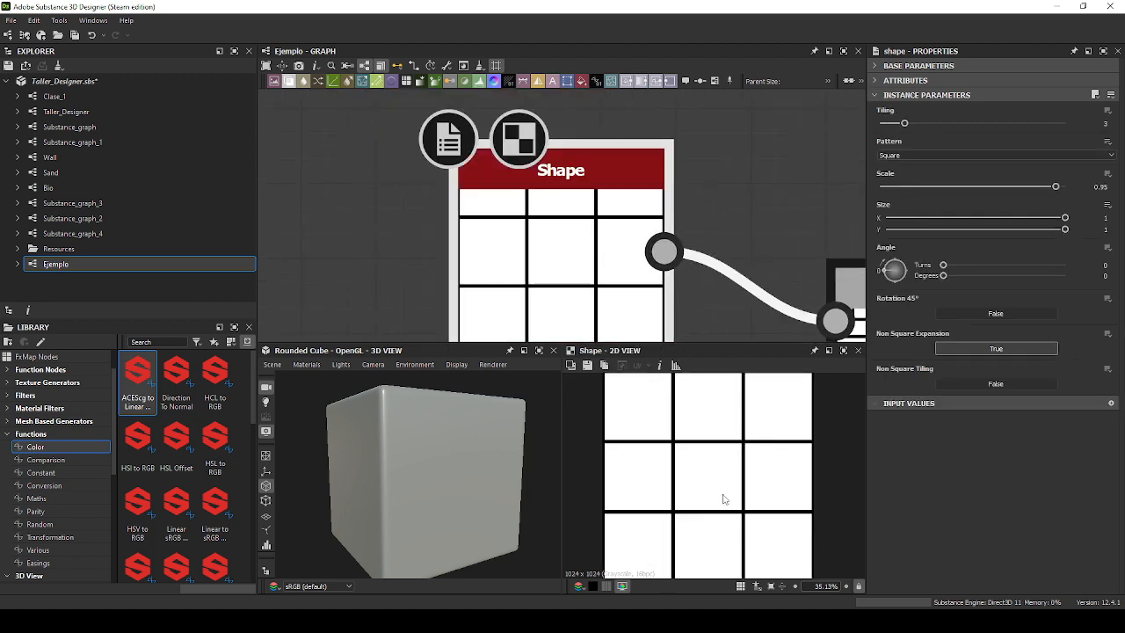
{"action": "scroll", "coordinate": [703, 408], "scroll_direction": "up", "scroll_amount": 6}
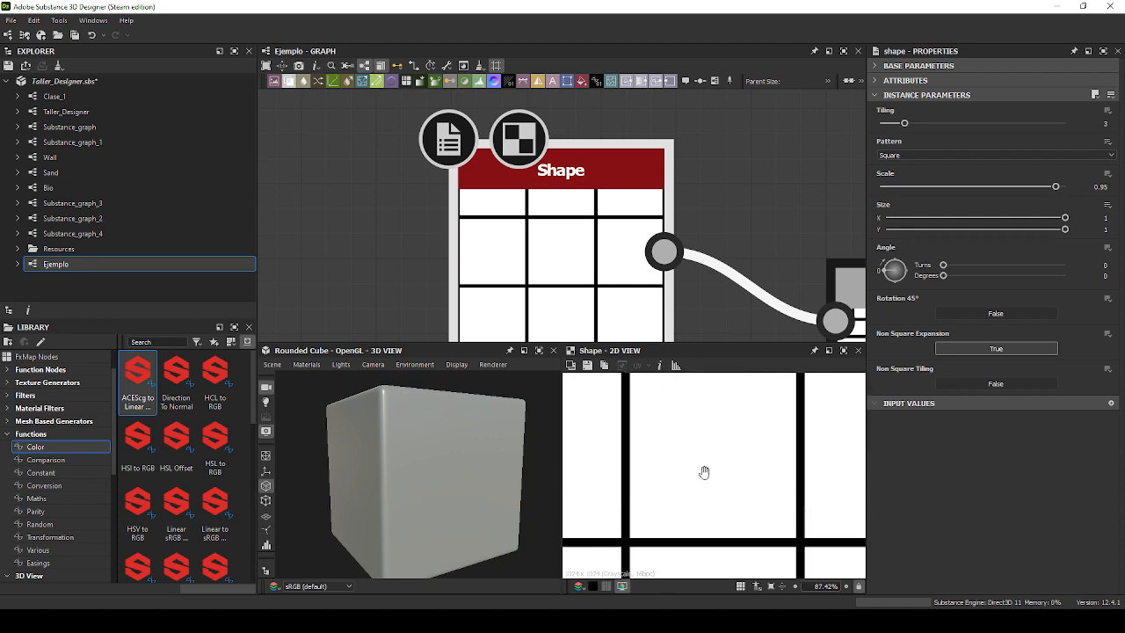
{"action": "scroll", "coordinate": [707, 457], "scroll_direction": "down", "scroll_amount": 2}
{"action": "scroll", "coordinate": [710, 290], "scroll_direction": "down", "scroll_amount": 4}
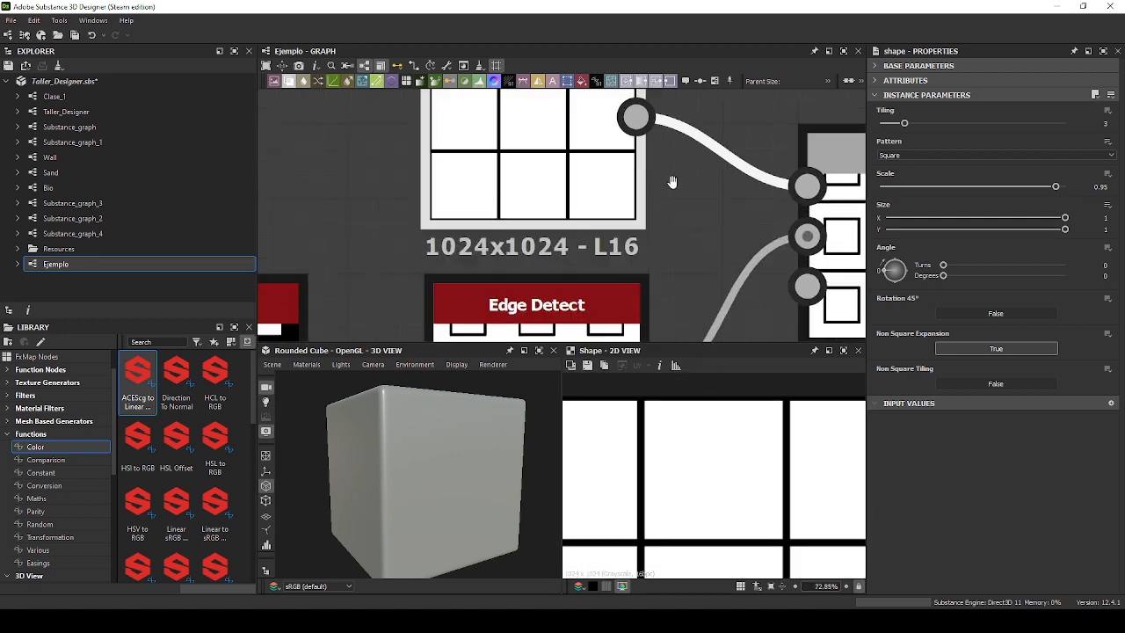
{"action": "middle_click_drag", "start_coordinate": [747, 272], "coordinate": [736, 246]}
Preview the Blend node's output and examine how the grid lines and square outlines combine under Min (Darken).
{"action": "double_click", "coordinate": [758, 190]}
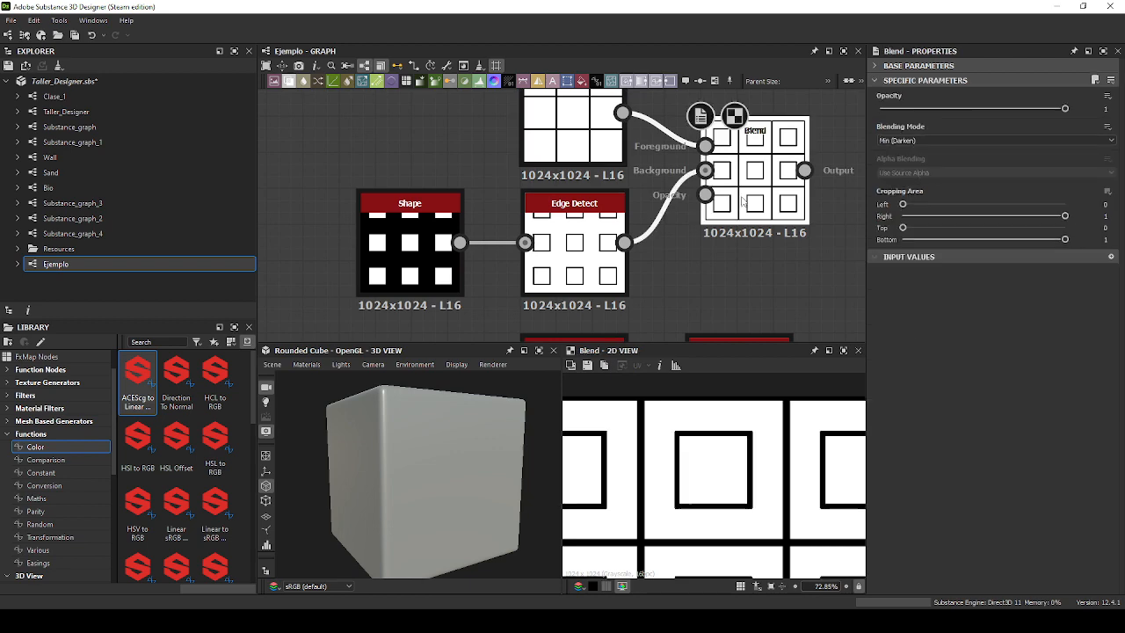
{"action": "scroll", "coordinate": [795, 246], "scroll_direction": "up", "scroll_amount": 4}
{"action": "left_click", "coordinate": [912, 139]}
{"action": "left_click", "coordinate": [913, 139]}
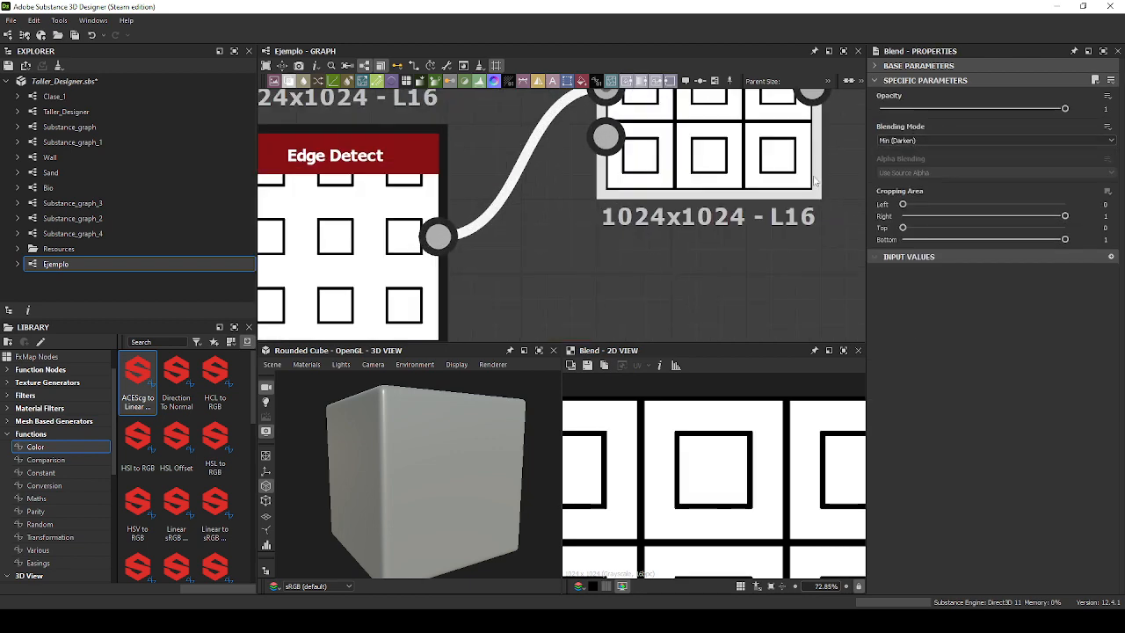
{"action": "middle_click_drag", "start_coordinate": [714, 300], "coordinate": [786, 159]}
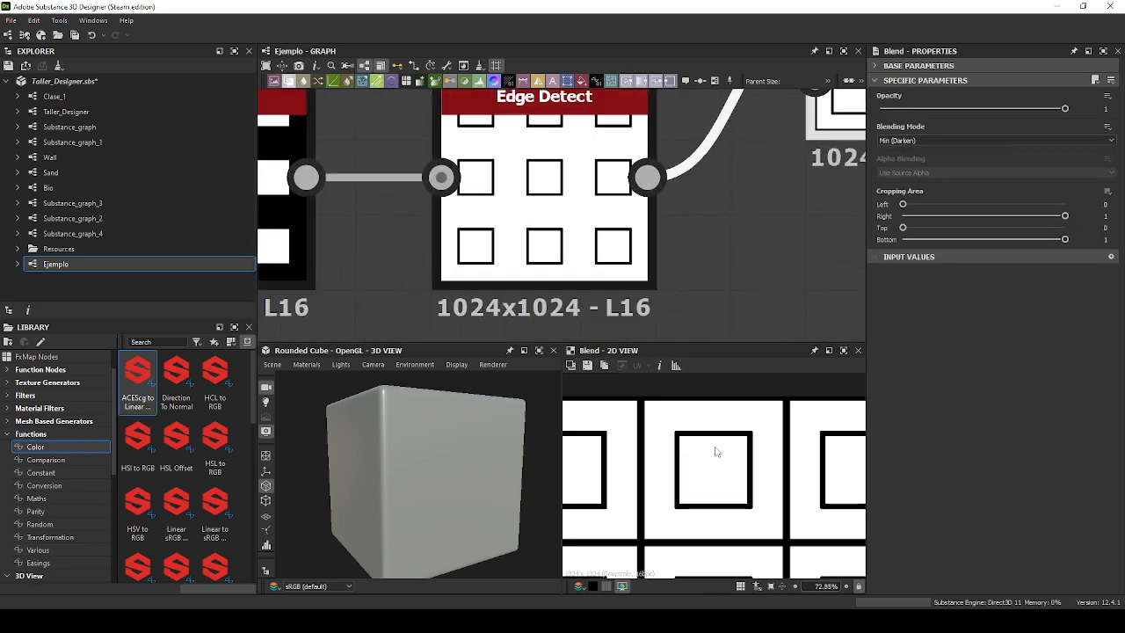
{"action": "scroll", "coordinate": [675, 445], "scroll_direction": "up", "scroll_amount": 5}
{"action": "scroll", "coordinate": [677, 479], "scroll_direction": "up", "scroll_amount": 3}
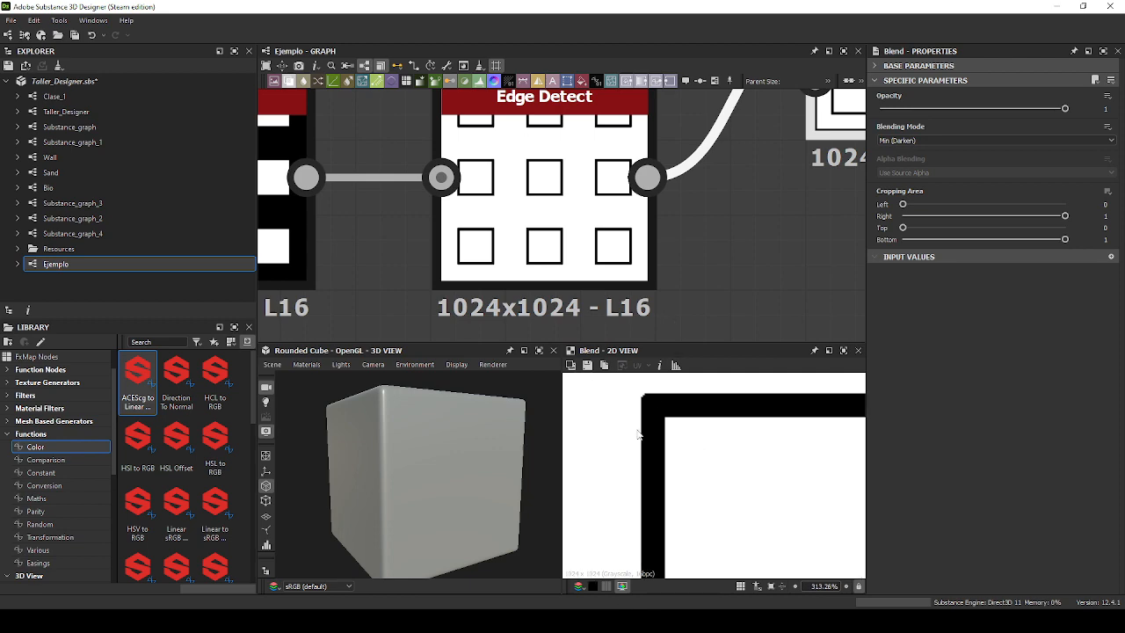
{"action": "scroll", "coordinate": [642, 440], "scroll_direction": "down", "scroll_amount": 10}
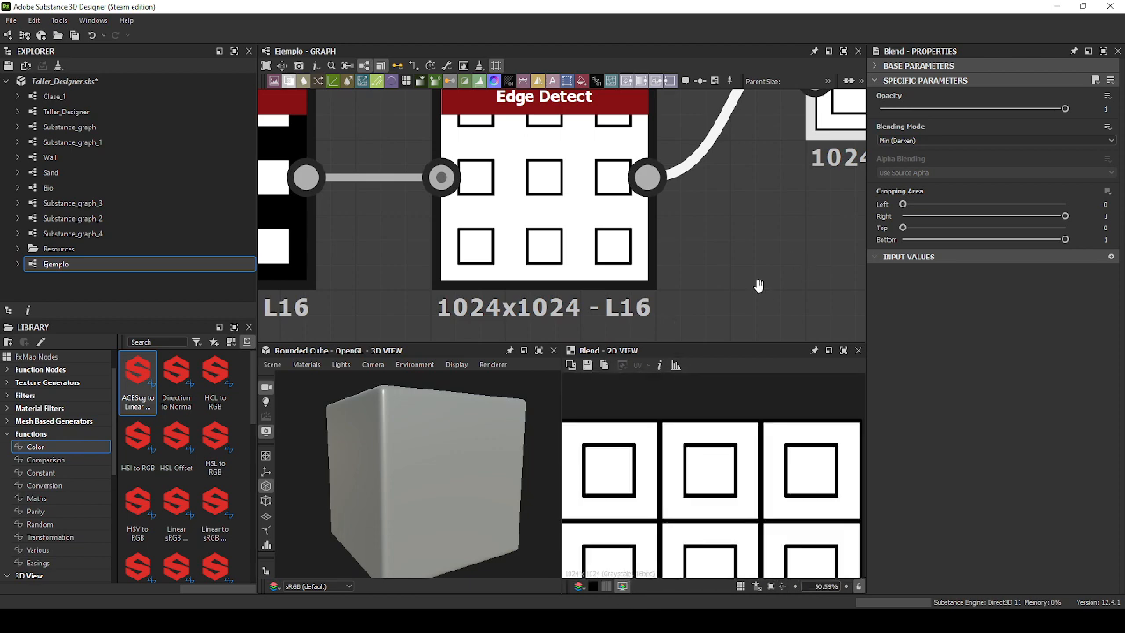
Add a second Blend node fed by the first Blend node's output.
{"action": "middle_click_drag", "start_coordinate": [758, 286], "coordinate": [604, 330]}
{"action": "scroll", "coordinate": [604, 329], "scroll_direction": "down", "scroll_amount": 2}
{"action": "scroll", "coordinate": [757, 270], "scroll_direction": "down", "scroll_amount": 3}
{"action": "middle_click_drag", "start_coordinate": [757, 271], "coordinate": [714, 210]}
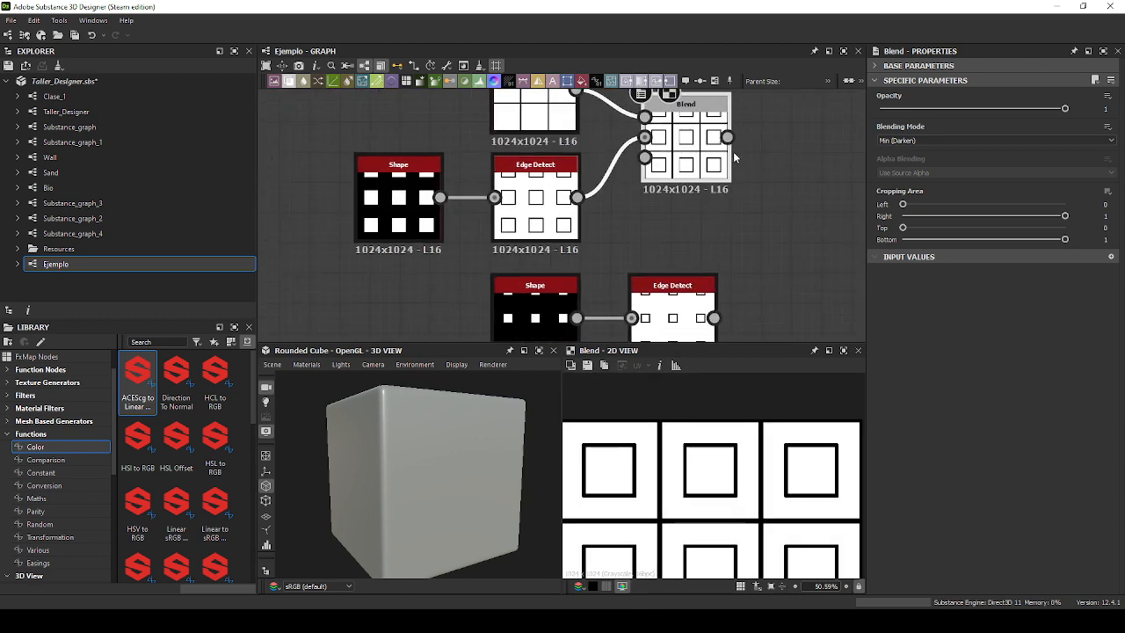
{"action": "left_click_drag", "start_coordinate": [728, 137], "coordinate": [803, 254]}
{"action": "type", "text": "bl"}
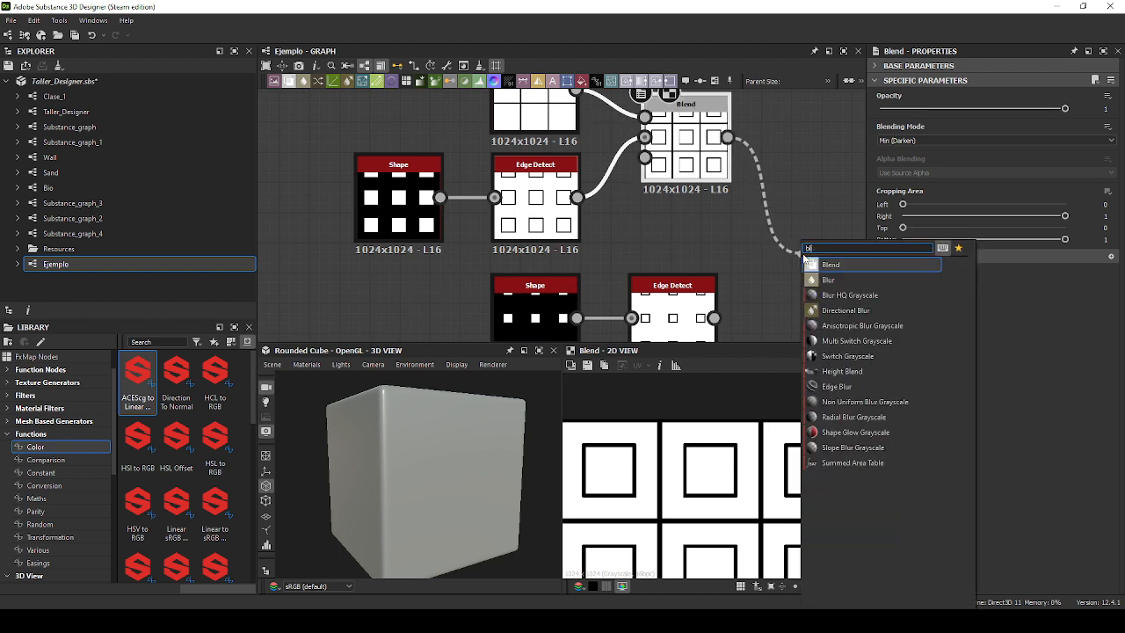
{"action": "key", "text": "Return"}
{"action": "middle_click_drag", "start_coordinate": [706, 260], "coordinate": [672, 246]}
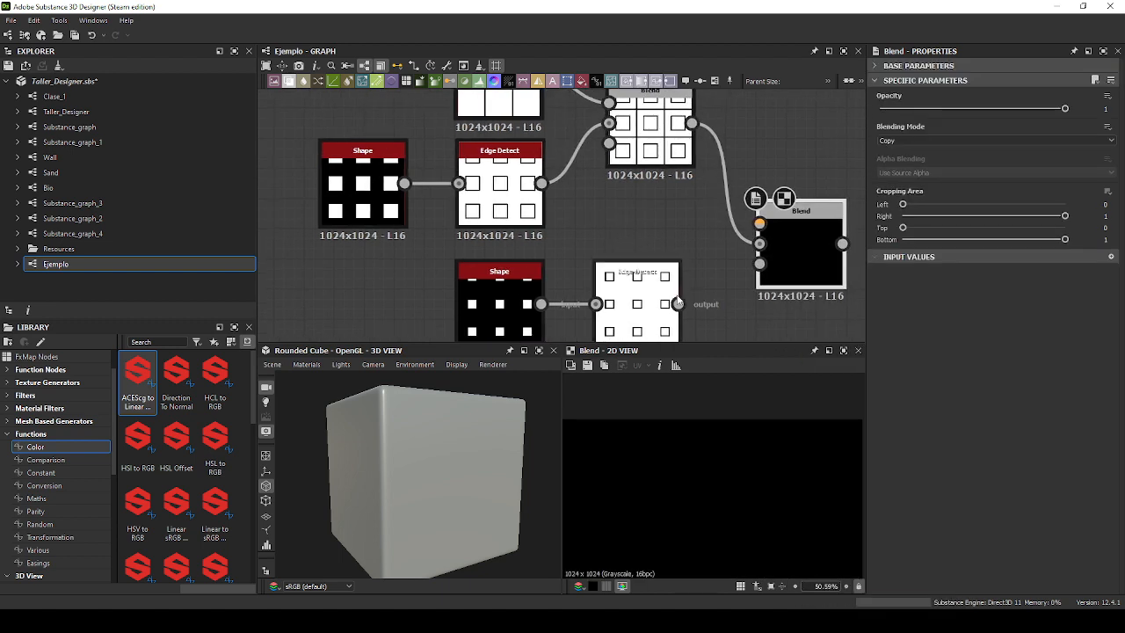
Connect the lower Edge Detect to the second Blend's foreground and set its blending mode to Min (Darken).
{"action": "left_click_drag", "start_coordinate": [677, 302], "coordinate": [761, 244]}
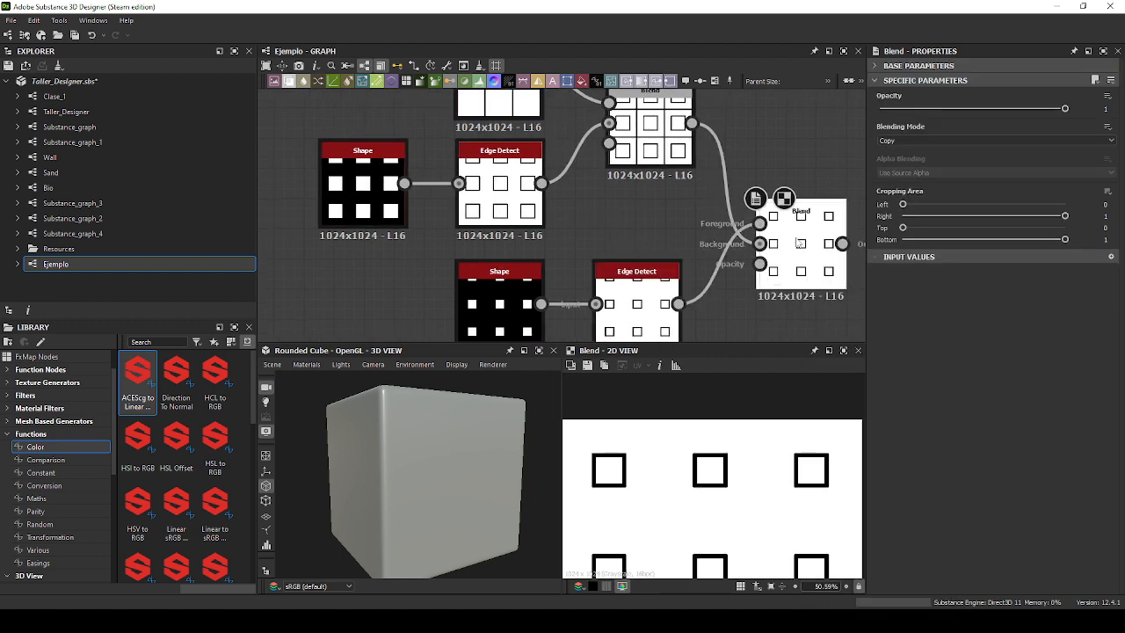
{"action": "left_click", "coordinate": [924, 143]}
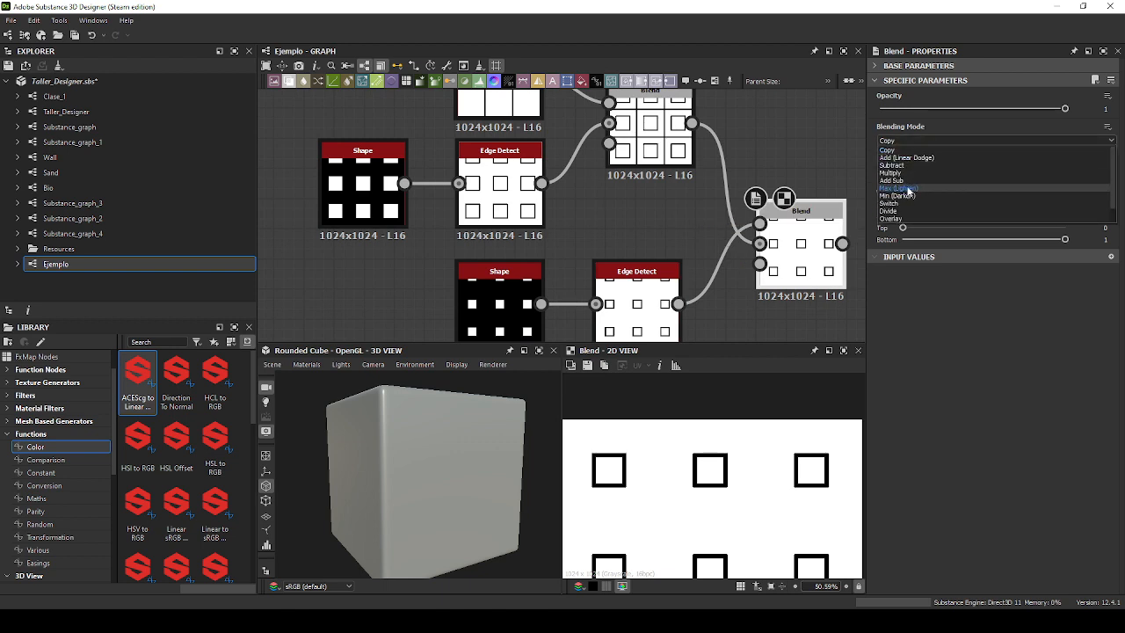
{"action": "left_click", "coordinate": [905, 195]}
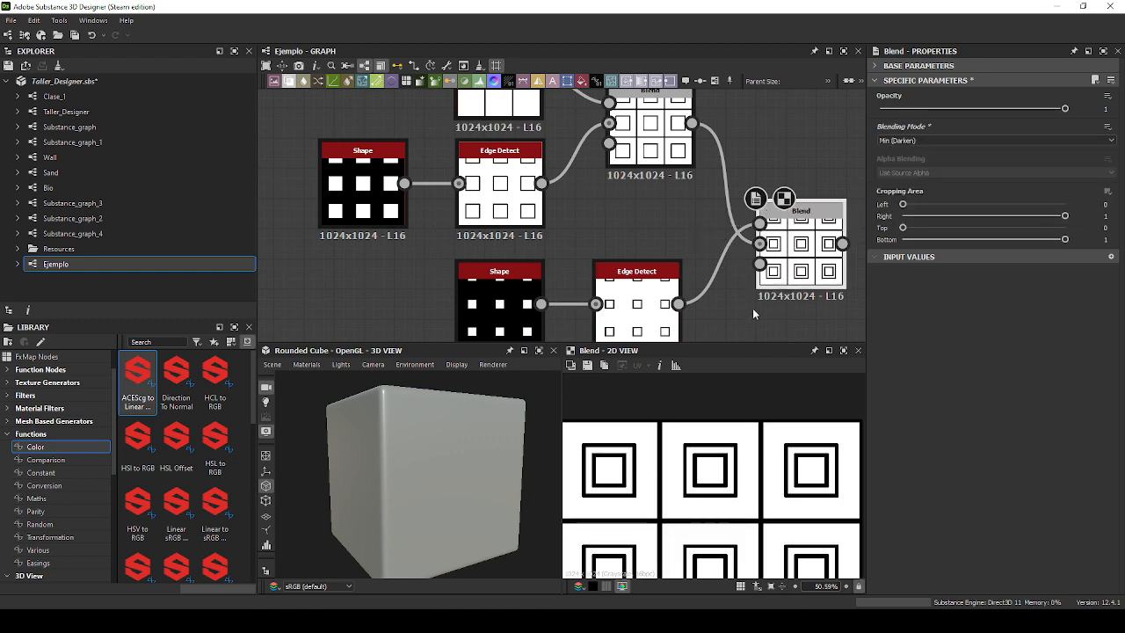
Examine the node chain leading into the second Blend and its full nested-squares pattern in the 2D view.
{"action": "scroll", "coordinate": [753, 314], "scroll_direction": "down", "scroll_amount": 3}
{"action": "scroll", "coordinate": [775, 302], "scroll_direction": "up", "scroll_amount": 2}
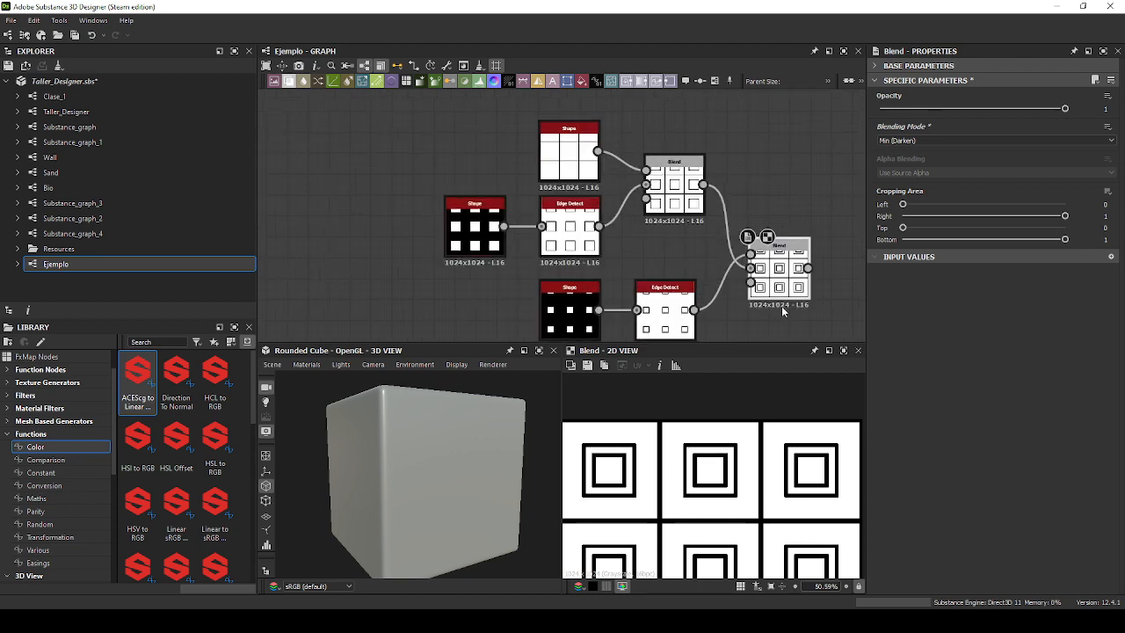
{"action": "scroll", "coordinate": [781, 296], "scroll_direction": "up", "scroll_amount": 3}
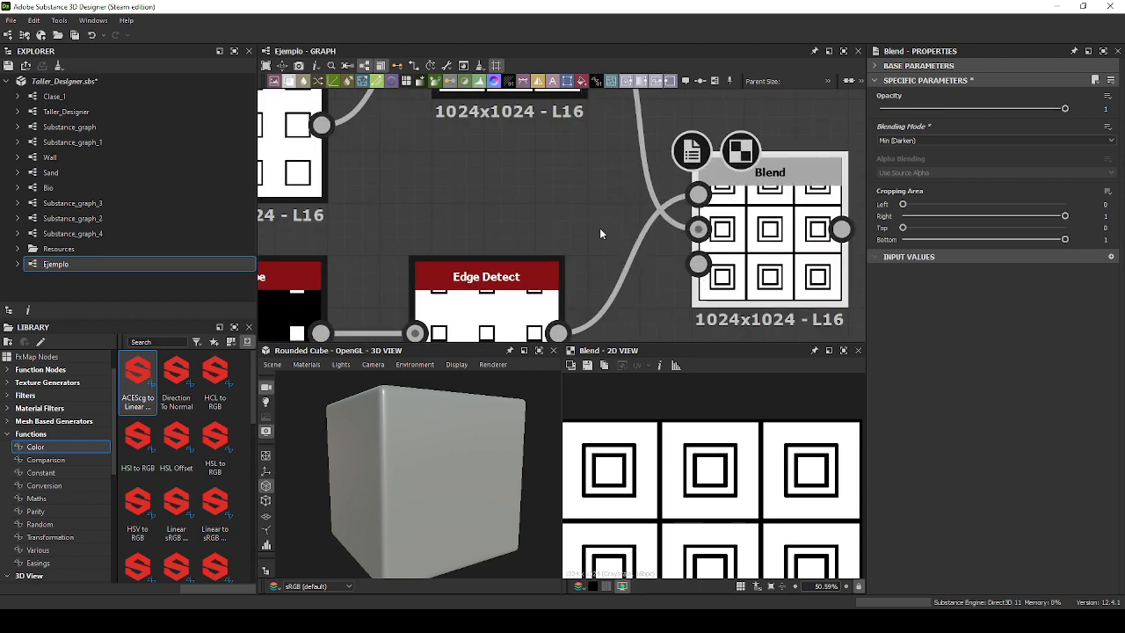
{"action": "scroll", "coordinate": [598, 228], "scroll_direction": "down", "scroll_amount": 2}
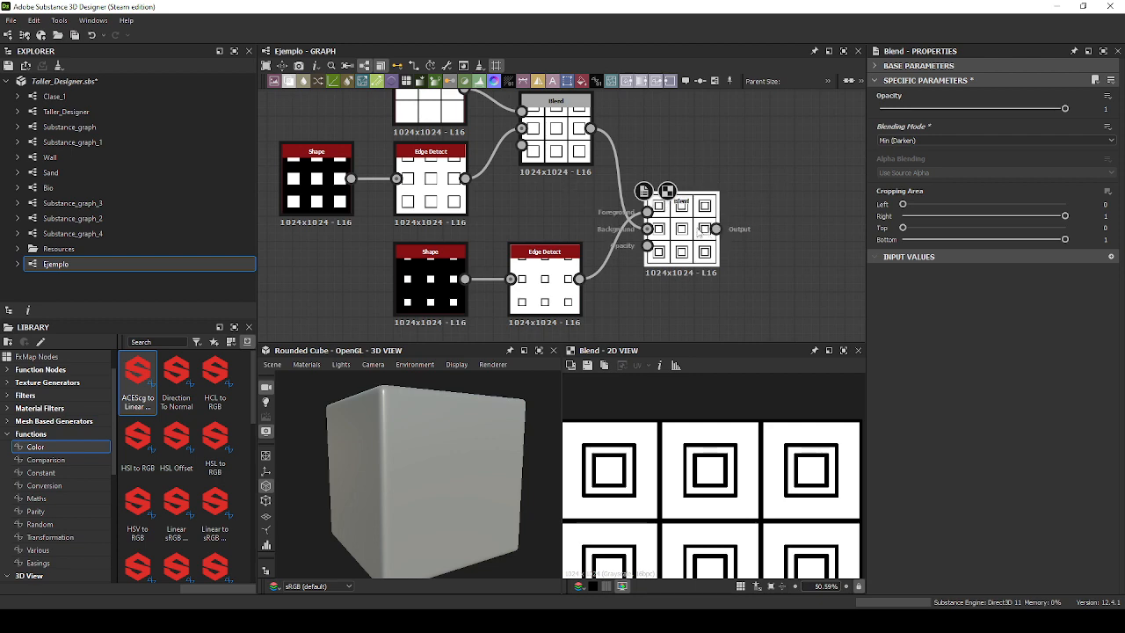
{"action": "scroll", "coordinate": [623, 212], "scroll_direction": "up", "scroll_amount": 3}
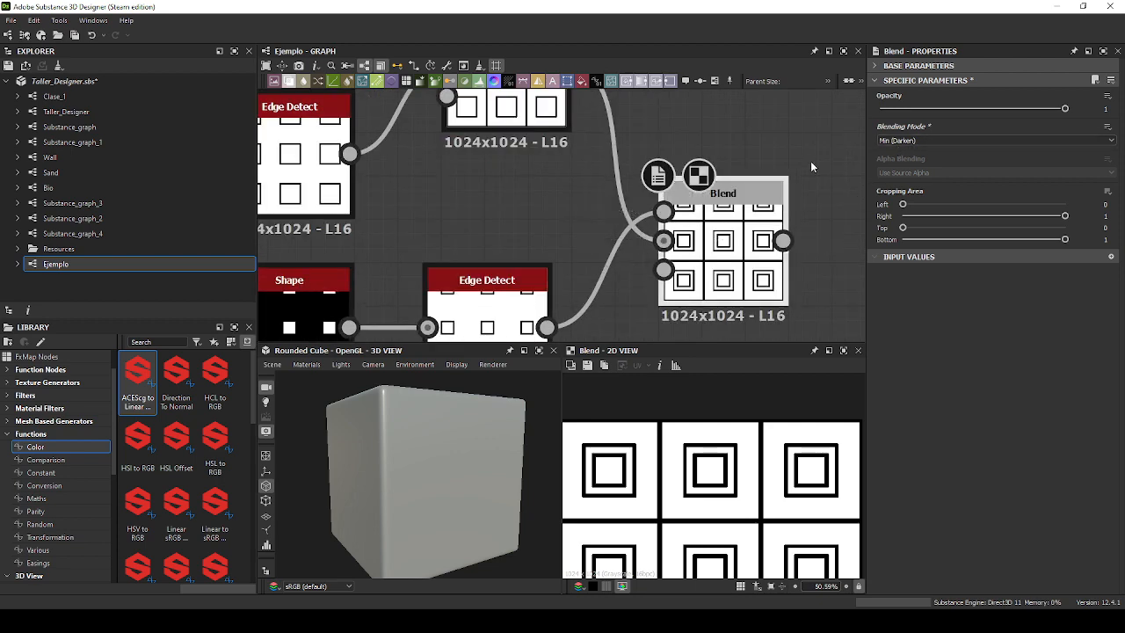
{"action": "middle_click_drag", "start_coordinate": [515, 223], "coordinate": [549, 207]}
{"action": "scroll", "coordinate": [592, 197], "scroll_direction": "down", "scroll_amount": 2}
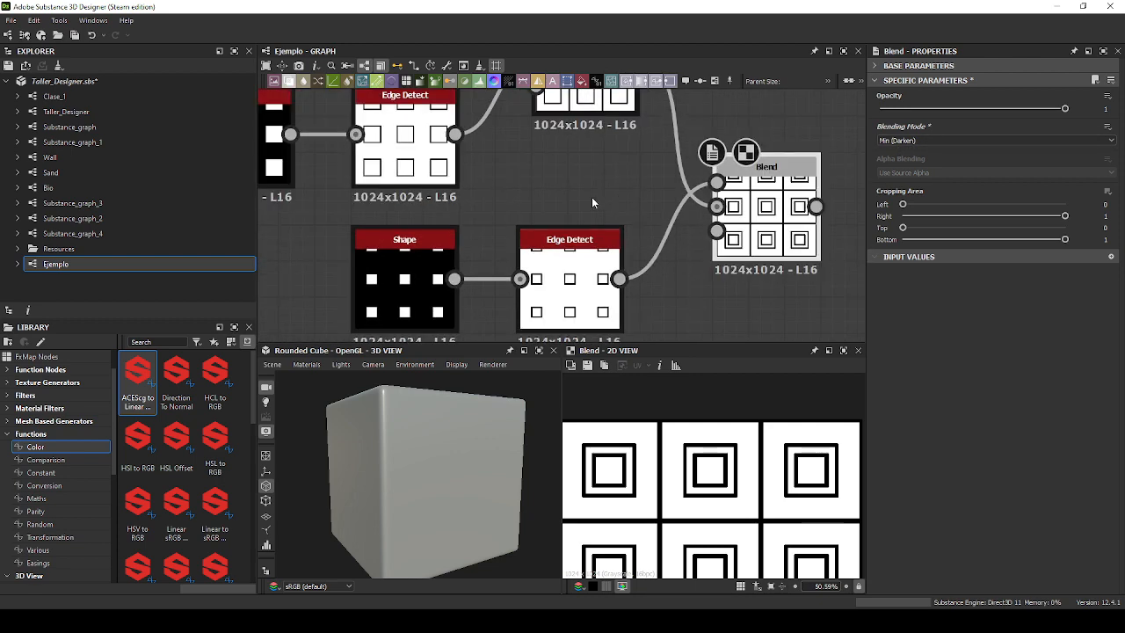
{"action": "scroll", "coordinate": [676, 212], "scroll_direction": "up", "scroll_amount": 3}
{"action": "left_click", "coordinate": [677, 212]}
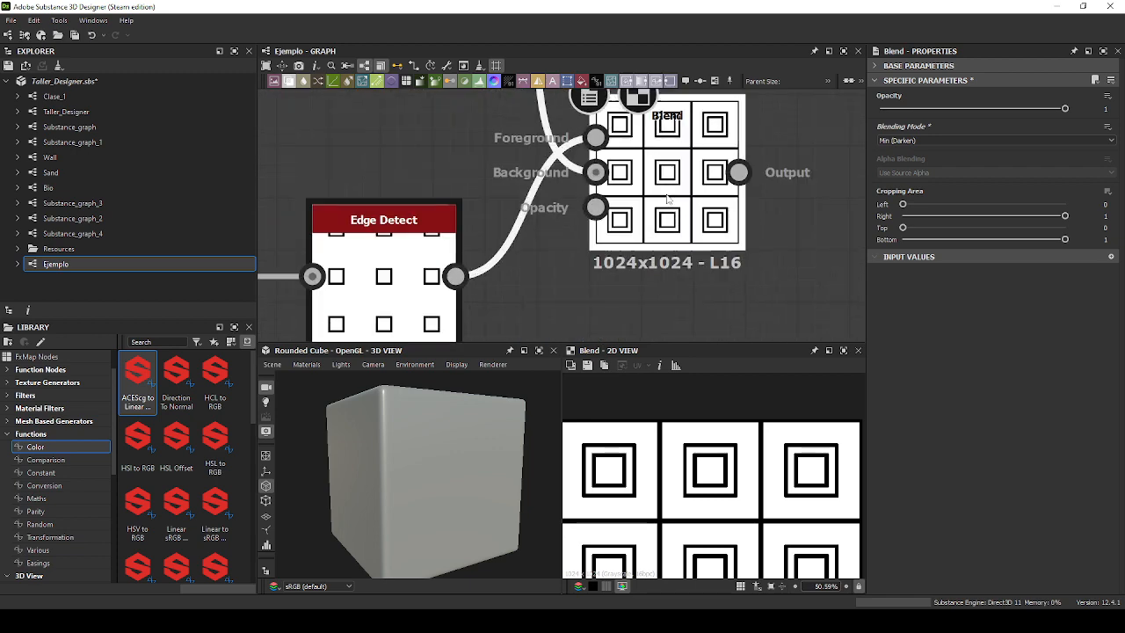
{"action": "scroll", "coordinate": [717, 457], "scroll_direction": "down", "scroll_amount": 3}
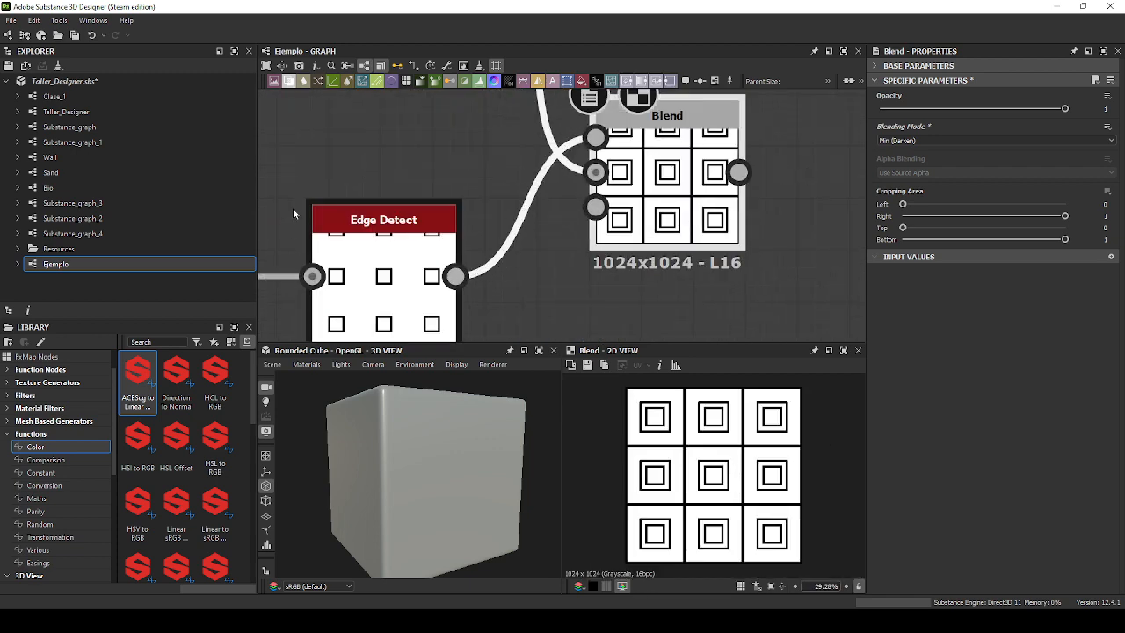
Set the Scale of the Shape node feeding the upper Edge Detect to 0.7.
{"action": "middle_click_drag", "start_coordinate": [308, 308], "coordinate": [408, 273]}
{"action": "middle_click_drag", "start_coordinate": [381, 330], "coordinate": [570, 248]}
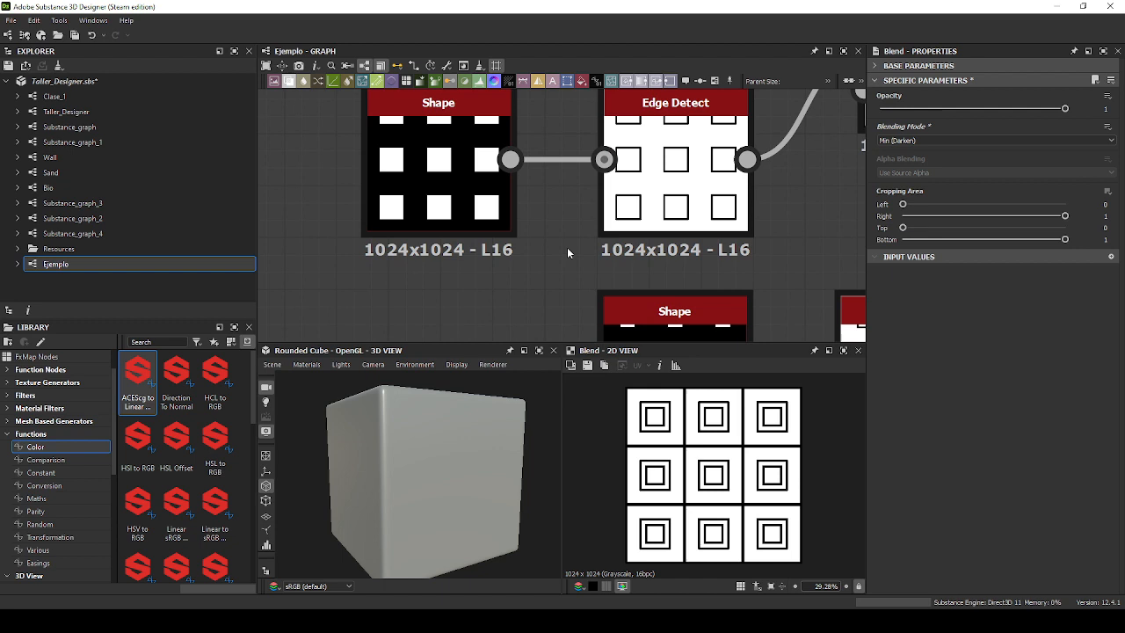
{"action": "left_click", "coordinate": [457, 218]}
{"action": "left_click_drag", "start_coordinate": [973, 187], "coordinate": [1011, 198]}
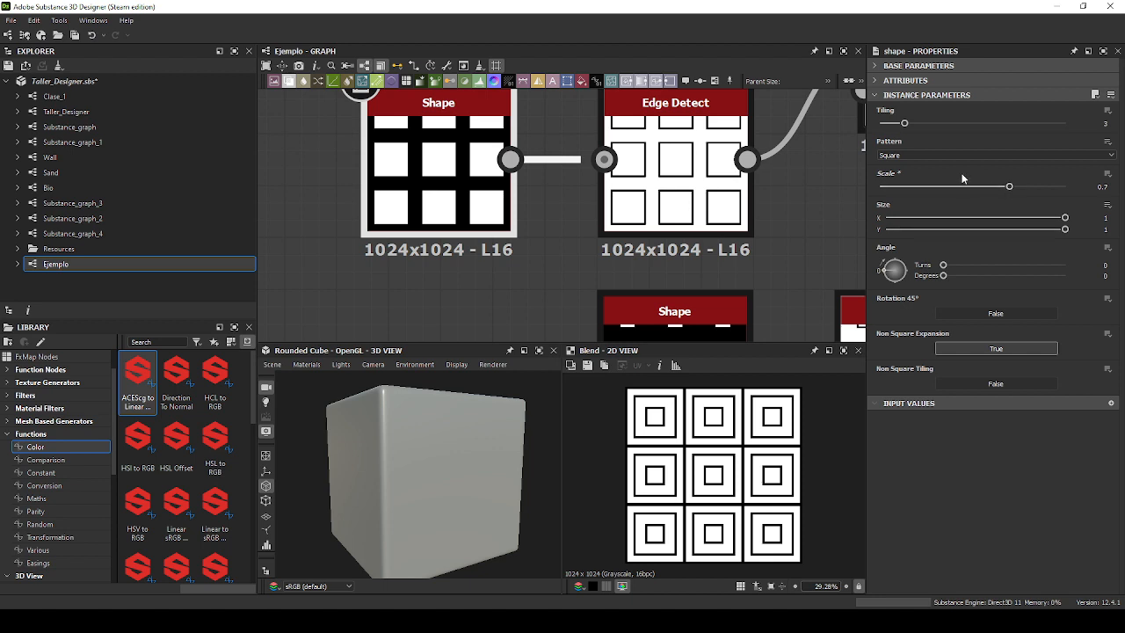
Set the Scale of the Shape node feeding the lower Edge Detect to 0.35.
{"action": "middle_click_drag", "start_coordinate": [780, 265], "coordinate": [749, 163]}
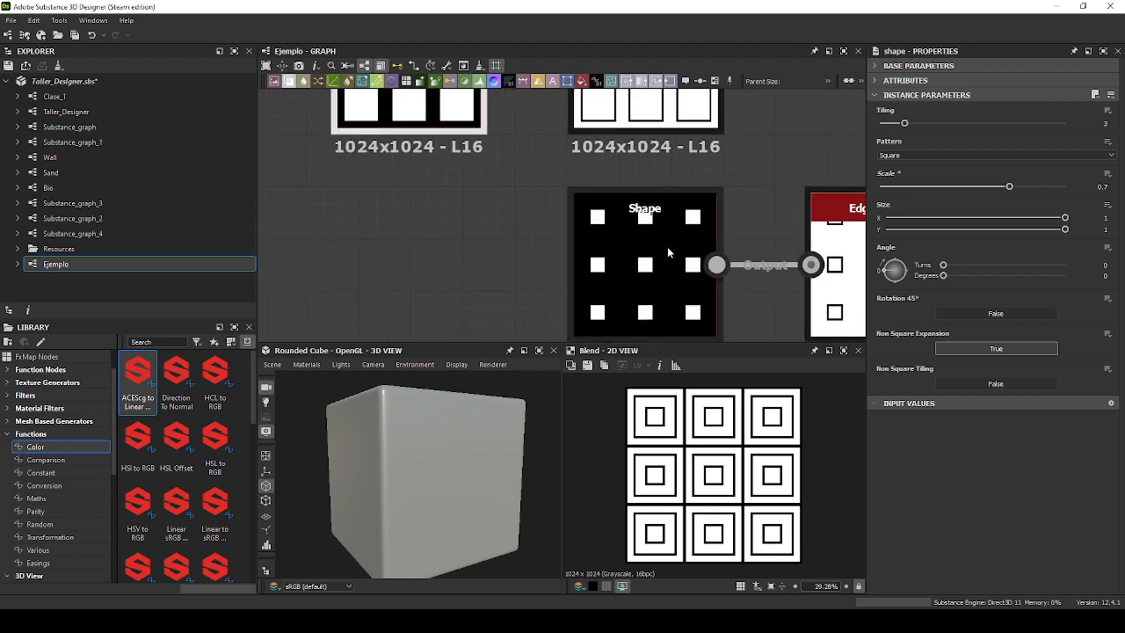
{"action": "left_click", "coordinate": [670, 252]}
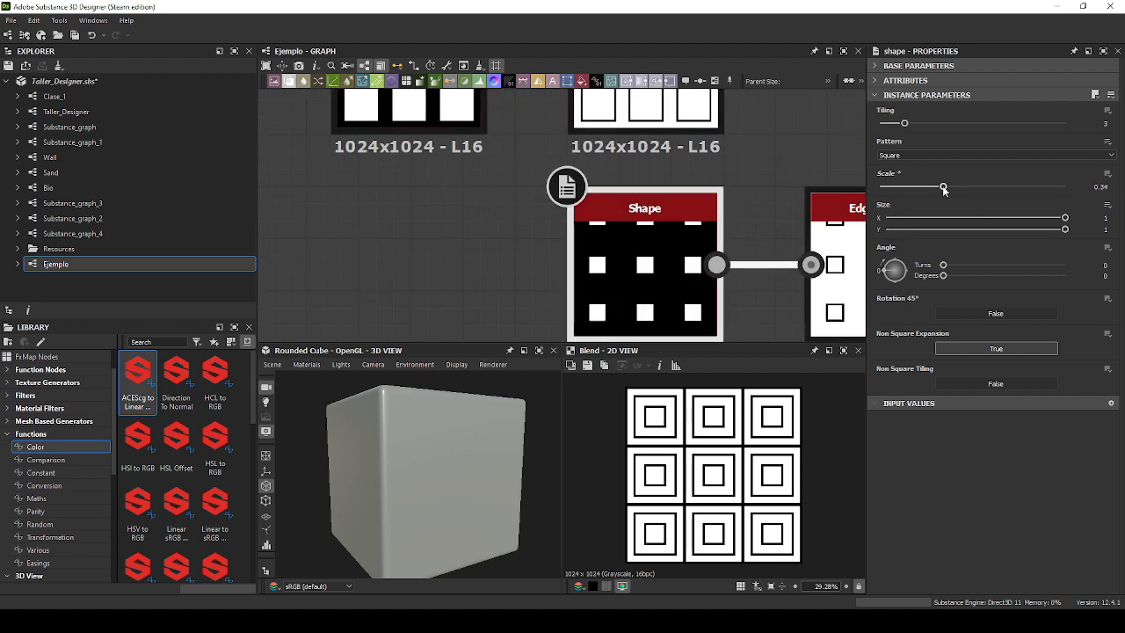
{"action": "left_click_drag", "start_coordinate": [939, 189], "coordinate": [945, 190]}
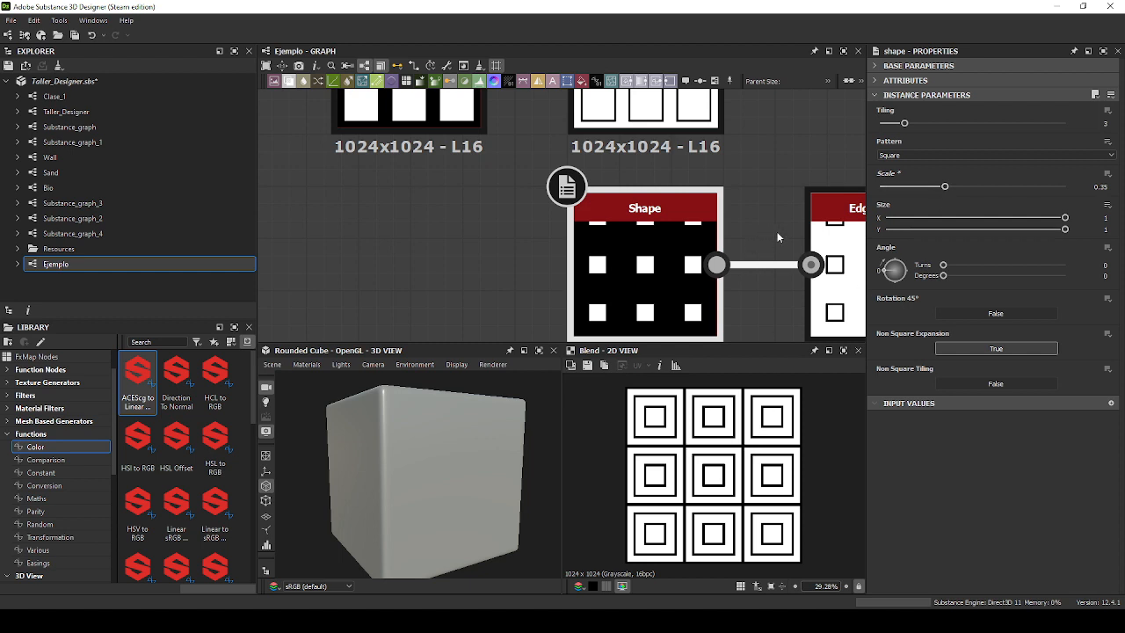
Compare the nested-squares pattern in the 2D view with the geometric pattern reference image in the browser, and return to Substance 3D Designer.
{"action": "scroll", "coordinate": [763, 449], "scroll_direction": "up", "scroll_amount": 1}
{"action": "scroll", "coordinate": [763, 448], "scroll_direction": "down", "scroll_amount": 2}
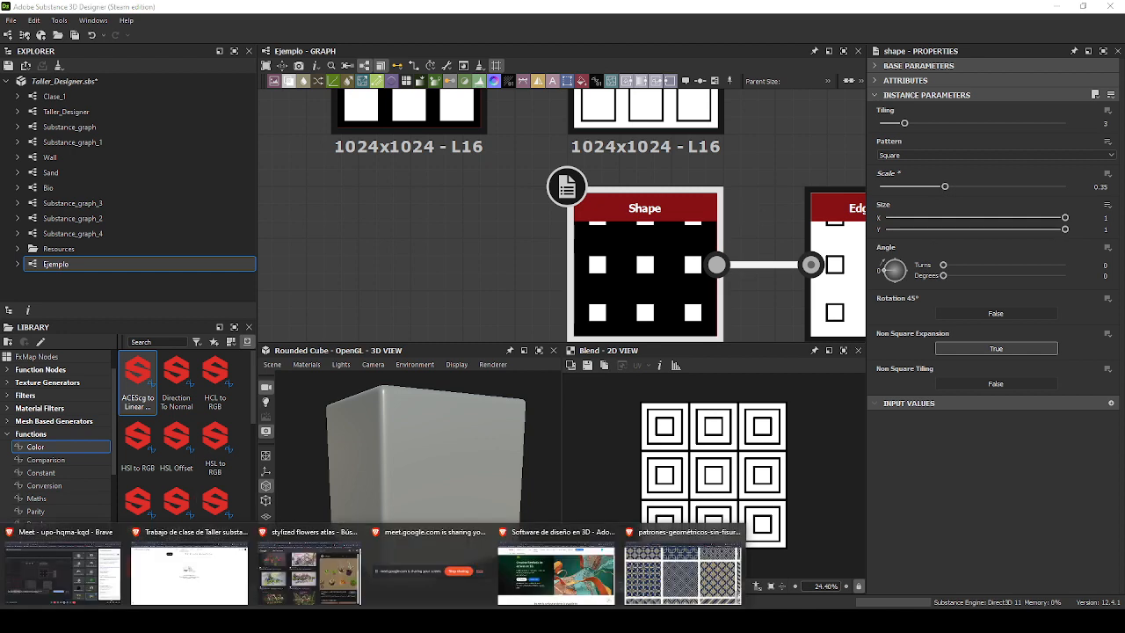
{"action": "left_click", "coordinate": [678, 575]}
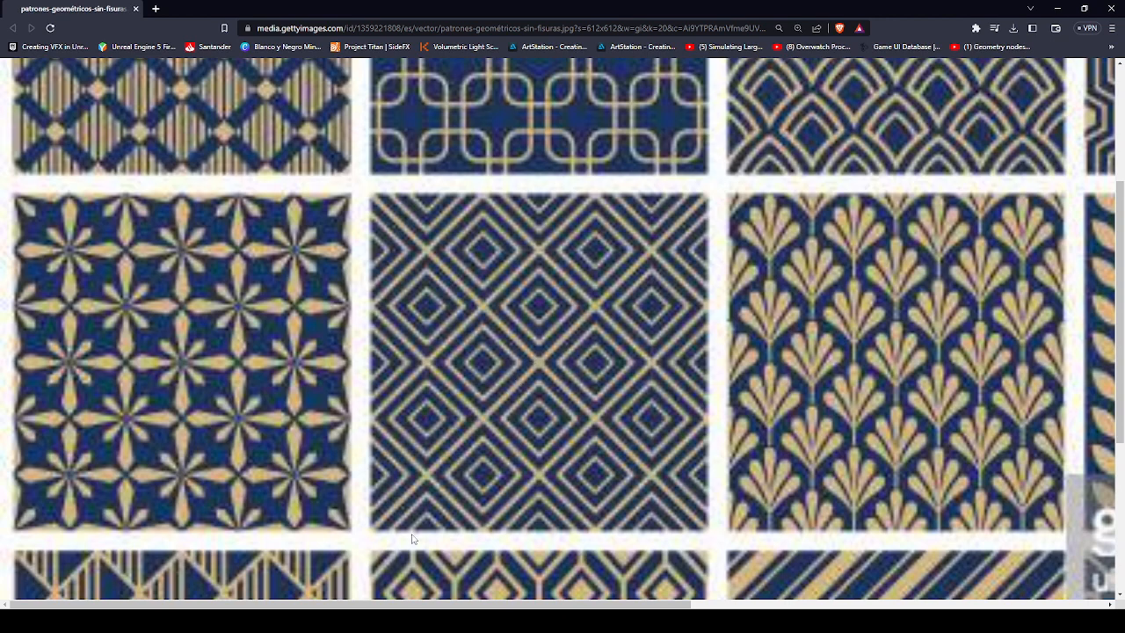
{"action": "left_click", "coordinate": [426, 621]}
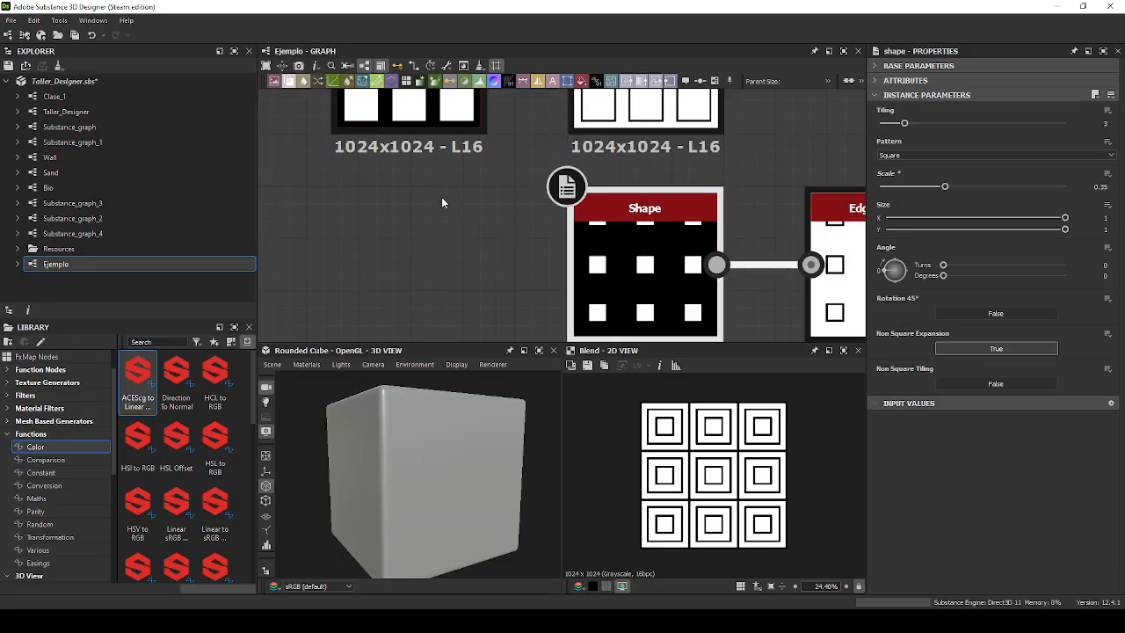
Set the Edge Width of the upper Edge Detect node to 3.
{"action": "middle_click_drag", "start_coordinate": [466, 219], "coordinate": [458, 310]}
{"action": "left_click", "coordinate": [593, 172]}
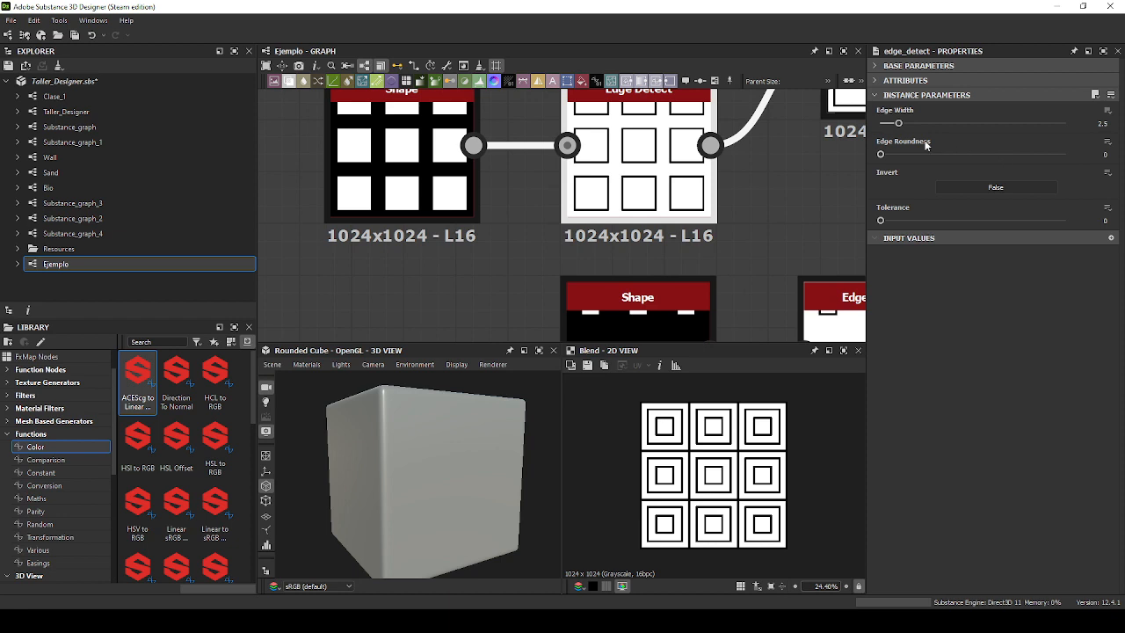
{"action": "left_click", "coordinate": [1102, 124]}
{"action": "type", "text": "3"}
{"action": "key", "text": "Return"}
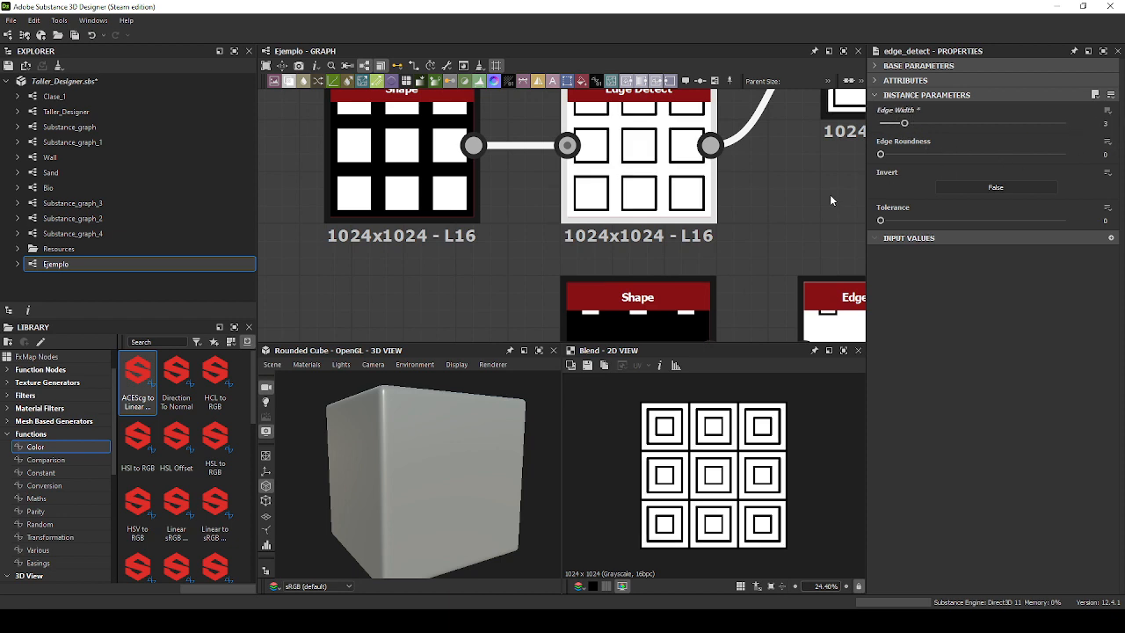
Set the Edge Width of the lower Edge Detect node to 3.
{"action": "middle_click_drag", "start_coordinate": [756, 253], "coordinate": [609, 199]}
{"action": "left_click", "coordinate": [711, 261]}
{"action": "left_click", "coordinate": [1103, 123]}
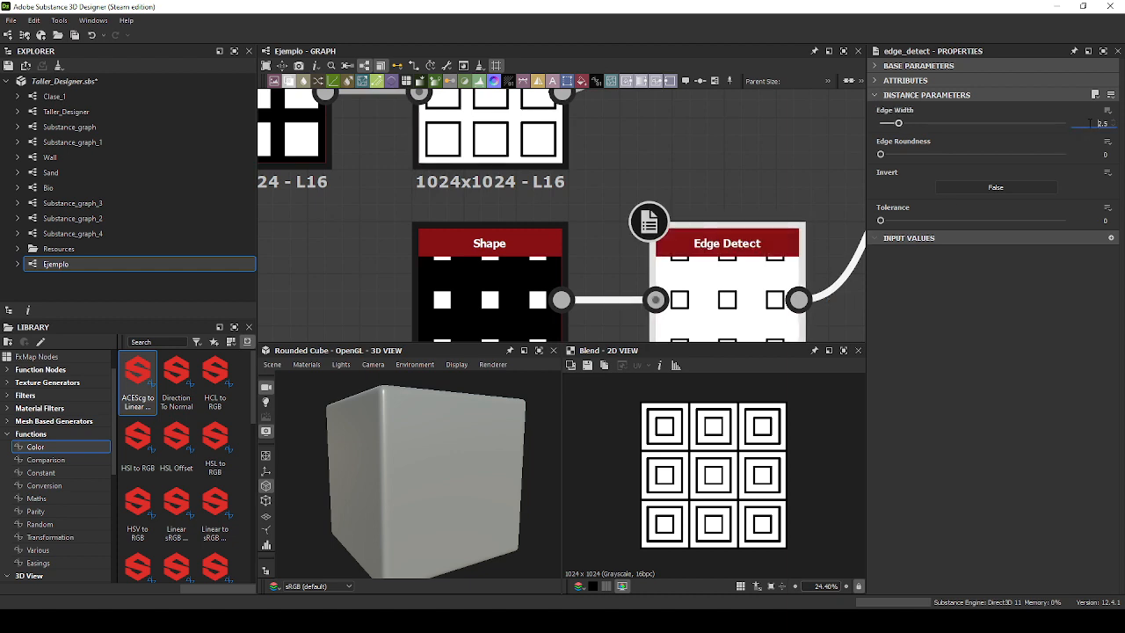
{"action": "type", "text": "3"}
{"action": "key", "text": "Return"}
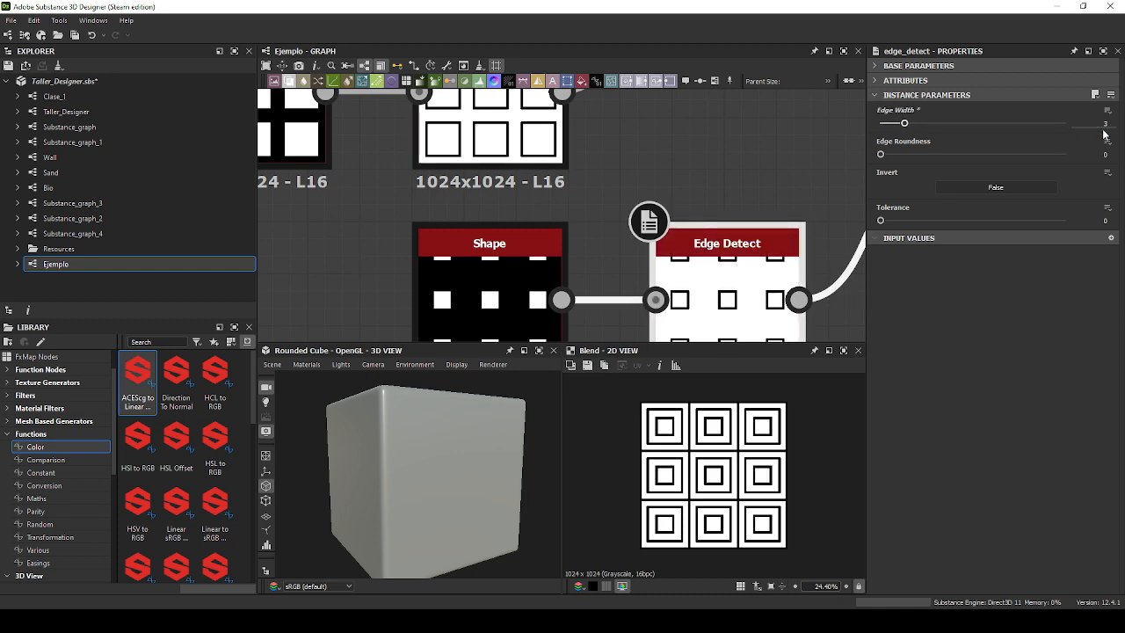
Set the Scale of the Shape node feeding the lower Edge Detect to 0.3.
{"action": "left_click", "coordinate": [521, 283]}
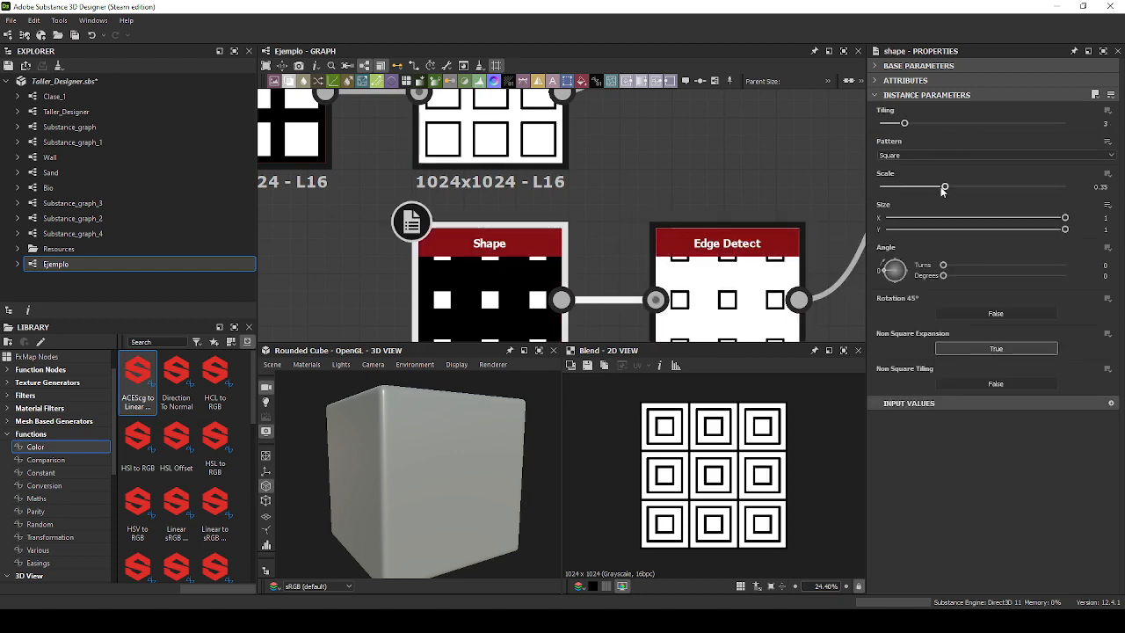
{"action": "left_click_drag", "start_coordinate": [945, 187], "coordinate": [935, 188]}
{"action": "scroll", "coordinate": [716, 188], "scroll_direction": "down", "scroll_amount": 5}
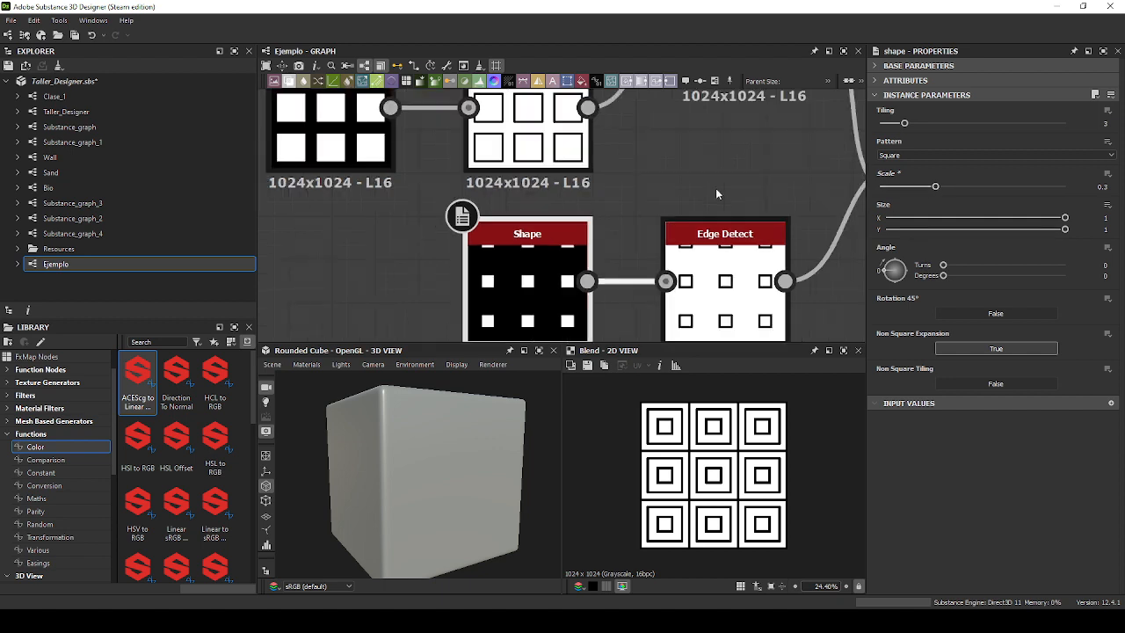
Set the lower Edge Detect's Edge Width to 2.5, checking the line thickness in the 2D view.
{"action": "left_click", "coordinate": [713, 252]}
{"action": "scroll", "coordinate": [719, 437], "scroll_direction": "up", "scroll_amount": 7}
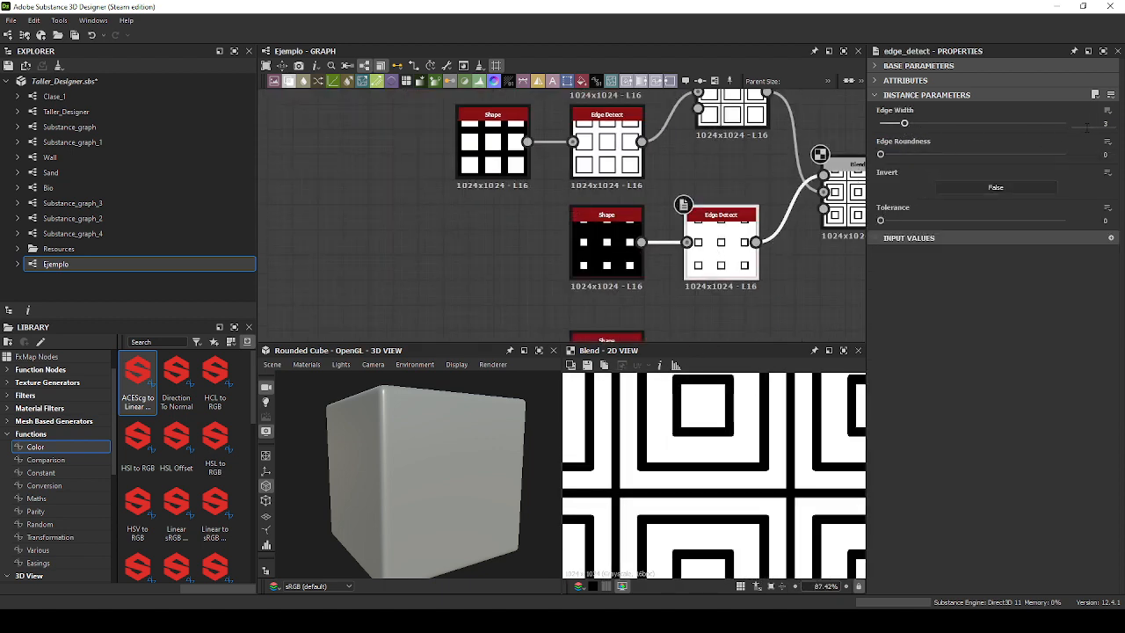
{"action": "left_click_drag", "start_coordinate": [1090, 125], "coordinate": [1120, 132]}
{"action": "type", "text": "2.5"}
{"action": "key", "text": "Return"}
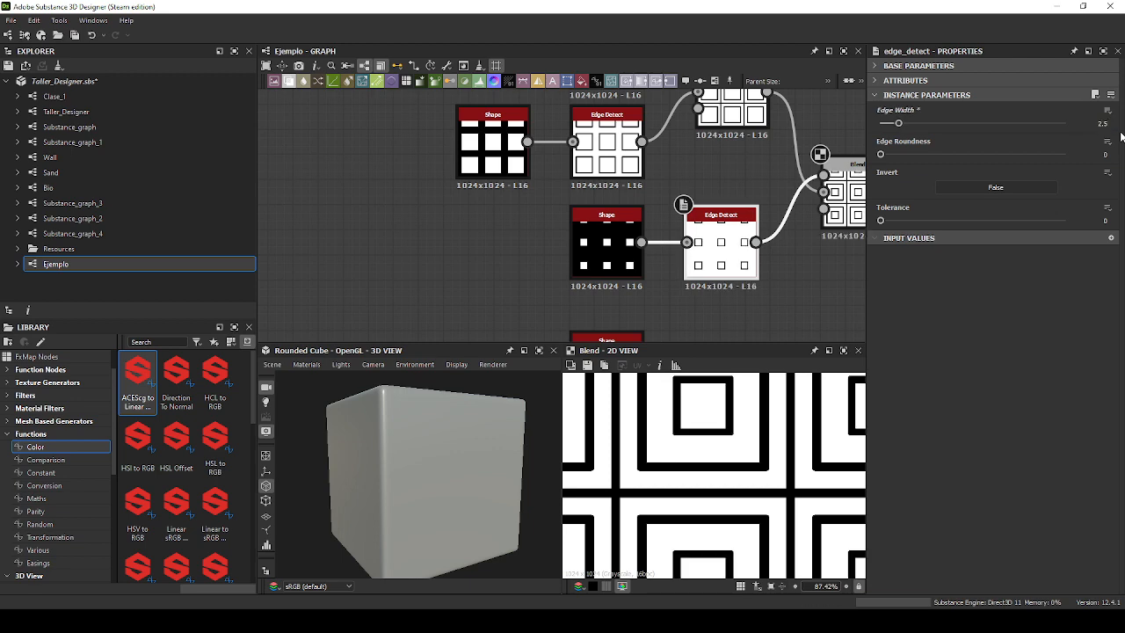
{"action": "scroll", "coordinate": [541, 171], "scroll_direction": "down", "scroll_amount": 3}
{"action": "scroll", "coordinate": [540, 172], "scroll_direction": "up", "scroll_amount": 2}
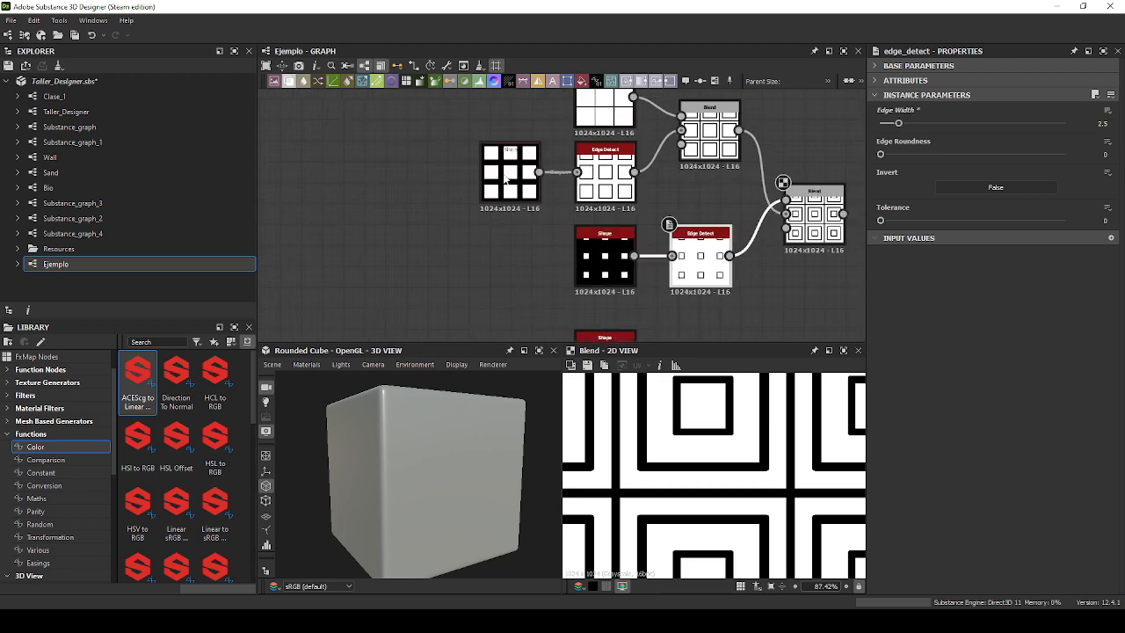
Set Tiling to 1 on the three connected Shape nodes and display the second Blend's output in the 2D view.
{"action": "double_click", "coordinate": [507, 179]}
{"action": "left_click_drag", "start_coordinate": [905, 124], "coordinate": [877, 125]}
{"action": "double_click", "coordinate": [599, 116]}
{"action": "double_click", "coordinate": [604, 259]}
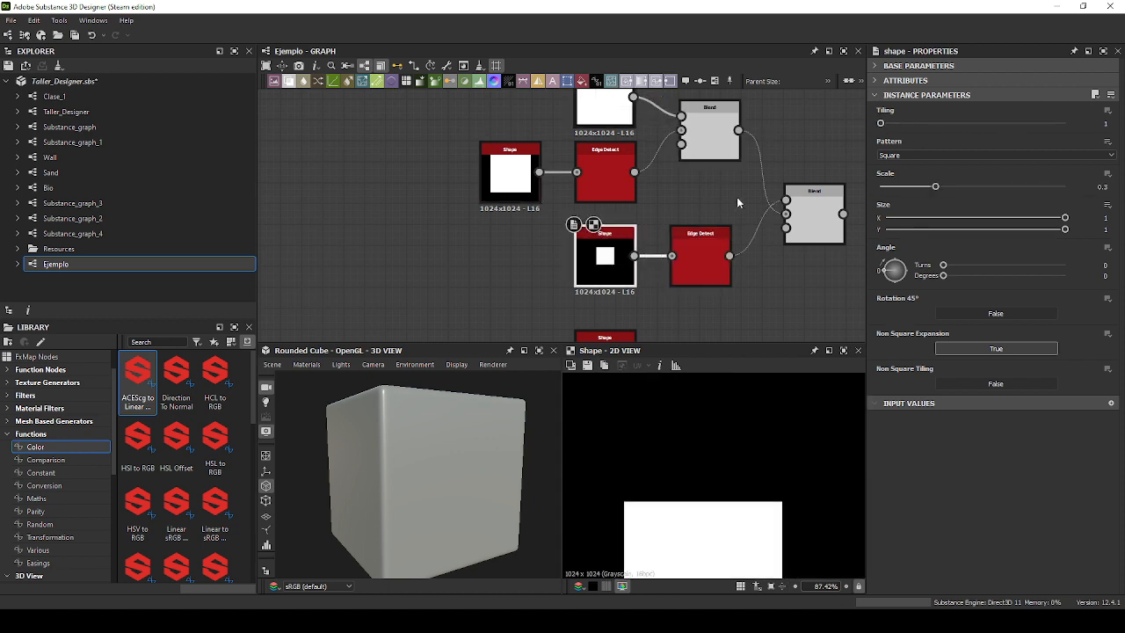
{"action": "middle_click_drag", "start_coordinate": [839, 243], "coordinate": [704, 210]}
{"action": "scroll", "coordinate": [712, 471], "scroll_direction": "down", "scroll_amount": 4}
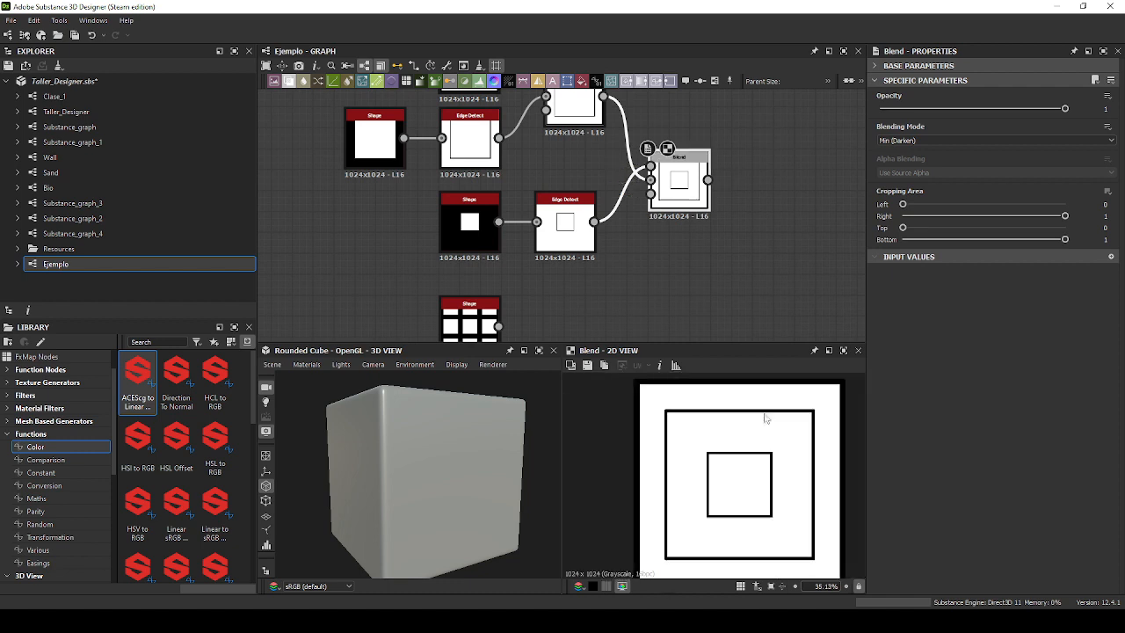
{"action": "scroll", "coordinate": [713, 472], "scroll_direction": "up", "scroll_amount": 1}
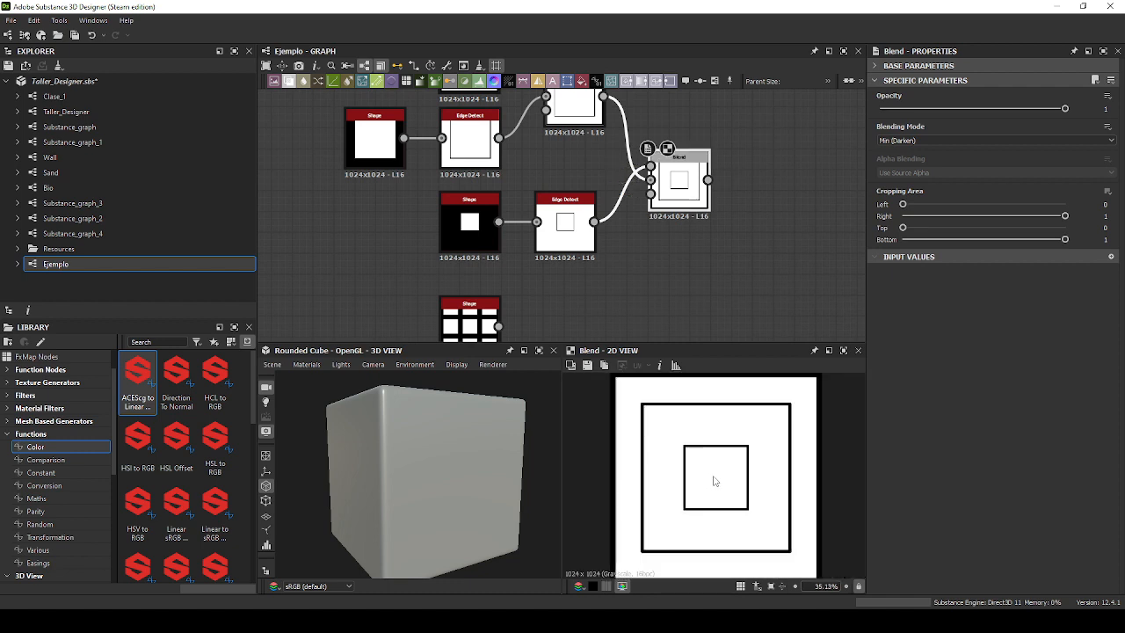
{"action": "scroll", "coordinate": [603, 251], "scroll_direction": "up", "scroll_amount": 1}
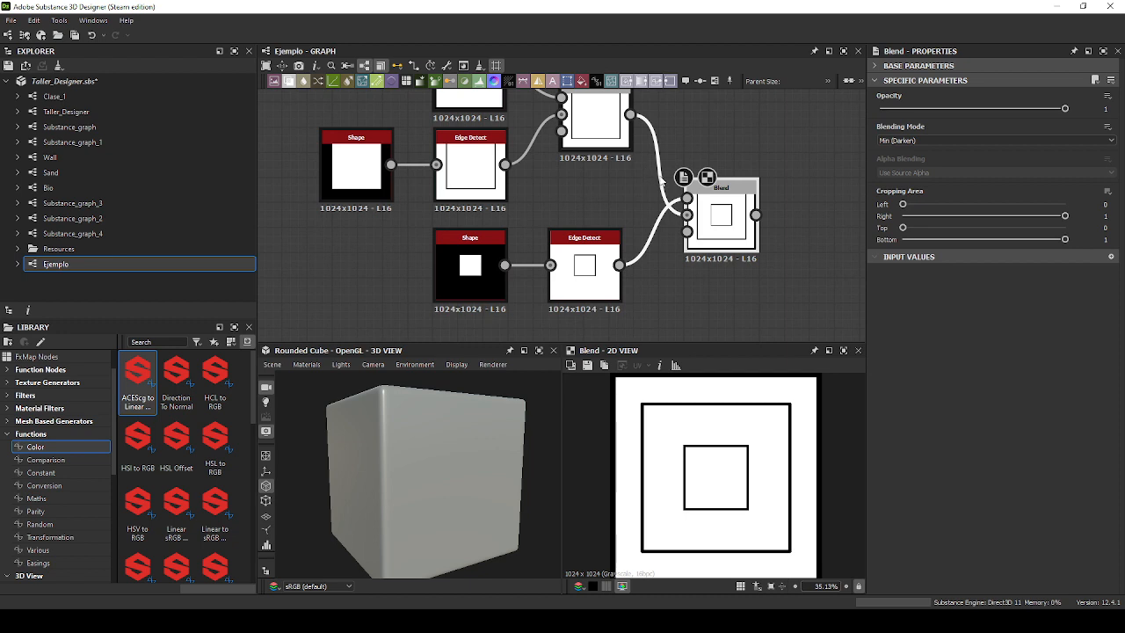
Thicken the middle square's outline by setting the upper Edge Detect's Edge Width to 5.
{"action": "middle_click_drag", "start_coordinate": [605, 202], "coordinate": [663, 219]}
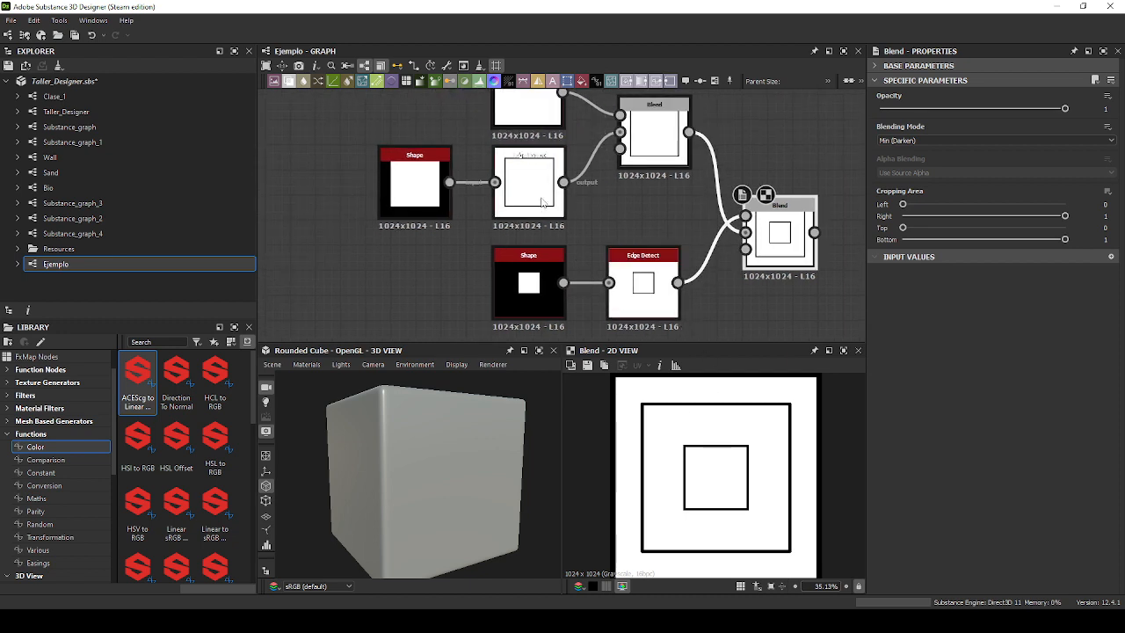
{"action": "left_click", "coordinate": [528, 168]}
{"action": "left_click_drag", "start_coordinate": [906, 123], "coordinate": [932, 129]}
{"action": "left_click_drag", "start_coordinate": [1093, 123], "coordinate": [1108, 123]}
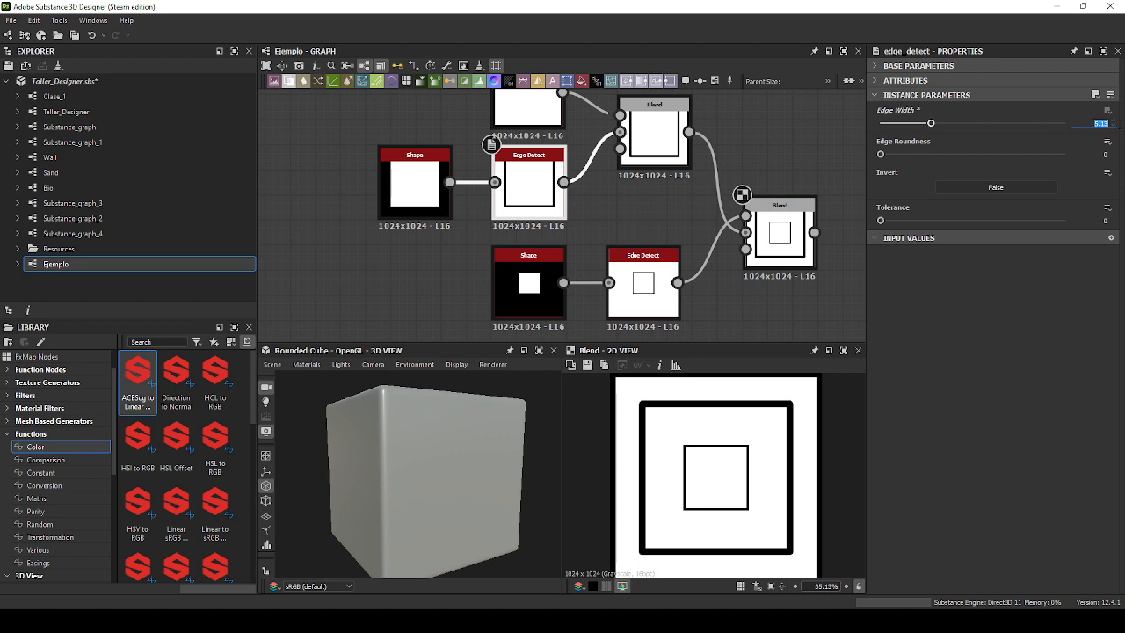
{"action": "type", "text": "5"}
{"action": "key", "text": "Return"}
Thicken the innermost square's outline by setting the lower Edge Detect's Edge Width to 5.
{"action": "left_click", "coordinate": [642, 283]}
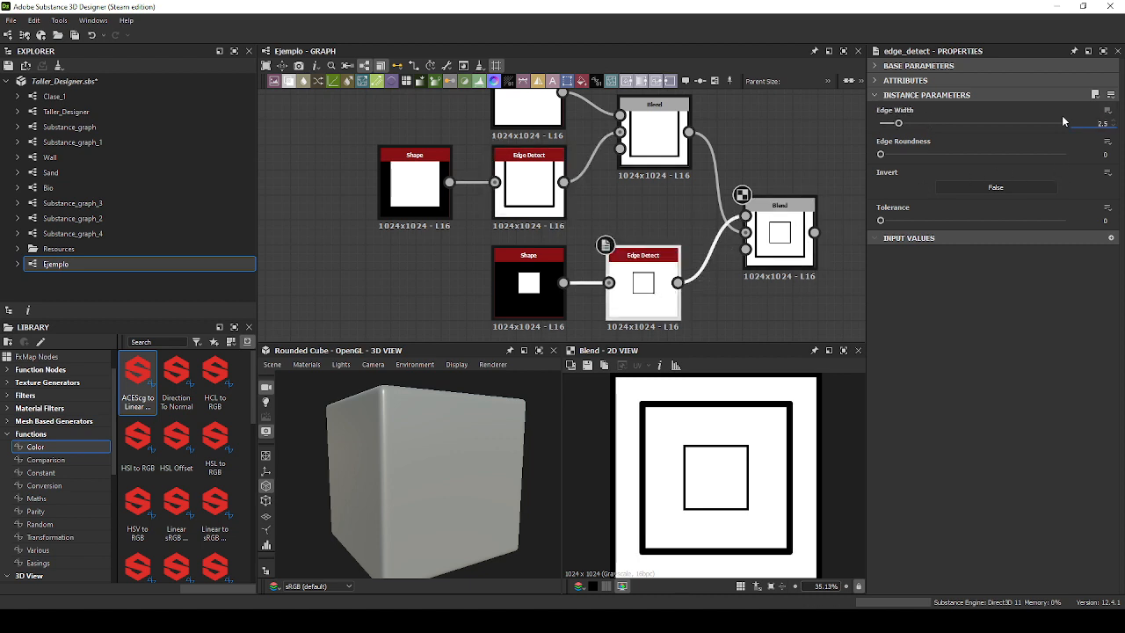
{"action": "left_click_drag", "start_coordinate": [1094, 123], "coordinate": [1121, 129]}
{"action": "type", "text": "5"}
{"action": "key", "text": "Return"}
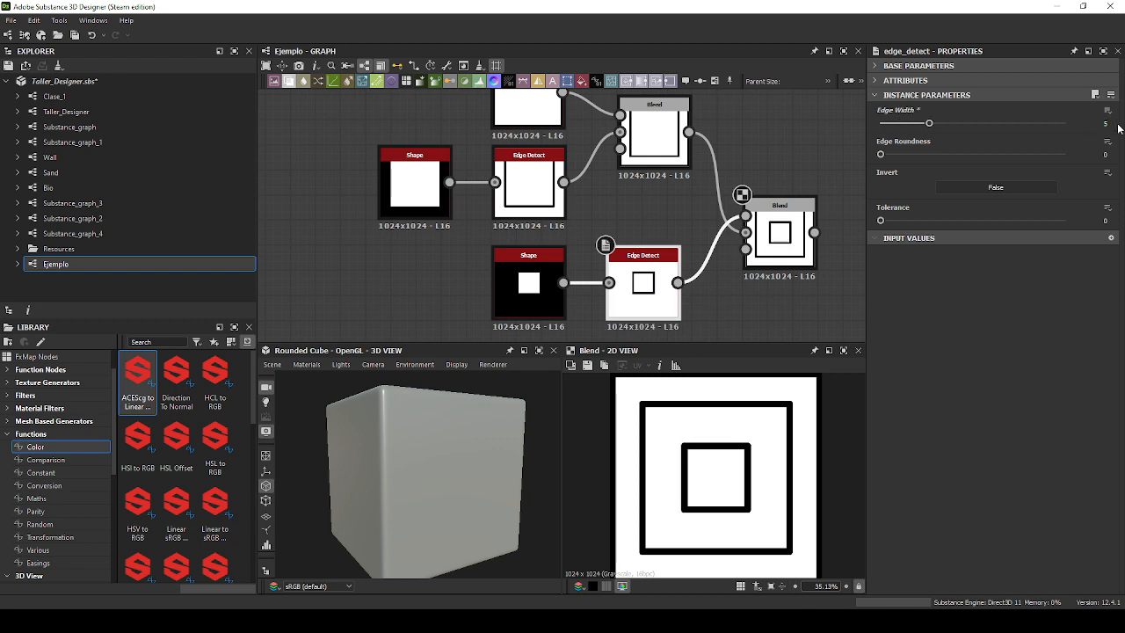
Select the second Blend node and inspect its whole nested-squares image in the 2D view.
{"action": "middle_click_drag", "start_coordinate": [753, 256], "coordinate": [626, 239]}
{"action": "left_click", "coordinate": [628, 235]}
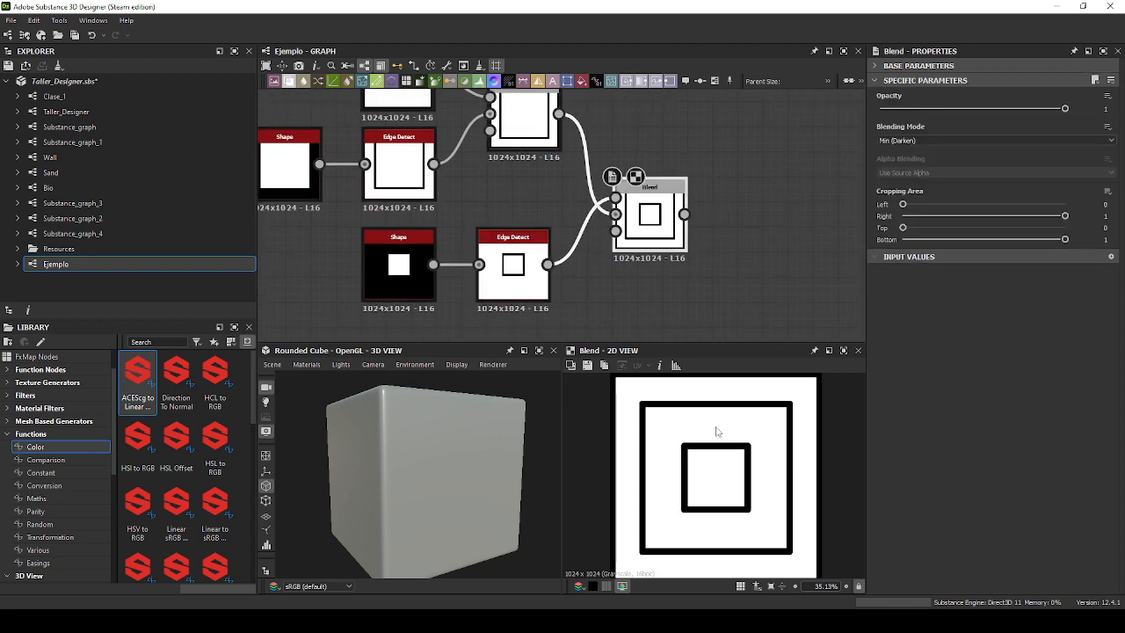
{"action": "scroll", "coordinate": [781, 477], "scroll_direction": "down", "scroll_amount": 3}
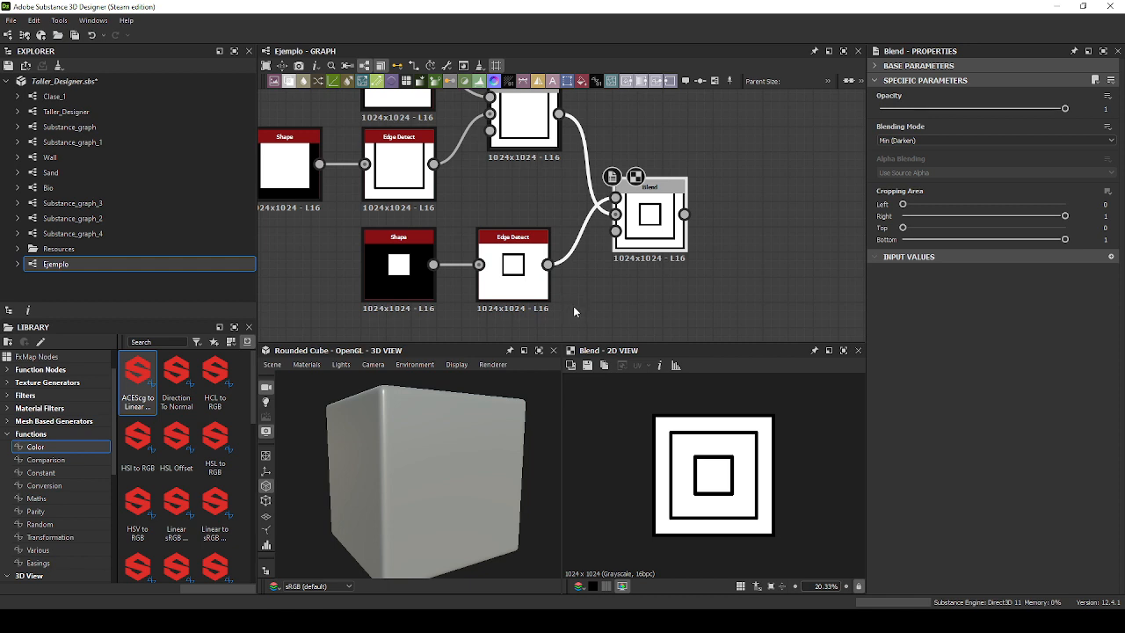
Examine the Foreground, Background and Opacity inputs of the first Blend and the connections leading into the second Blend.
{"action": "scroll", "coordinate": [603, 153], "scroll_direction": "up", "scroll_amount": 6}
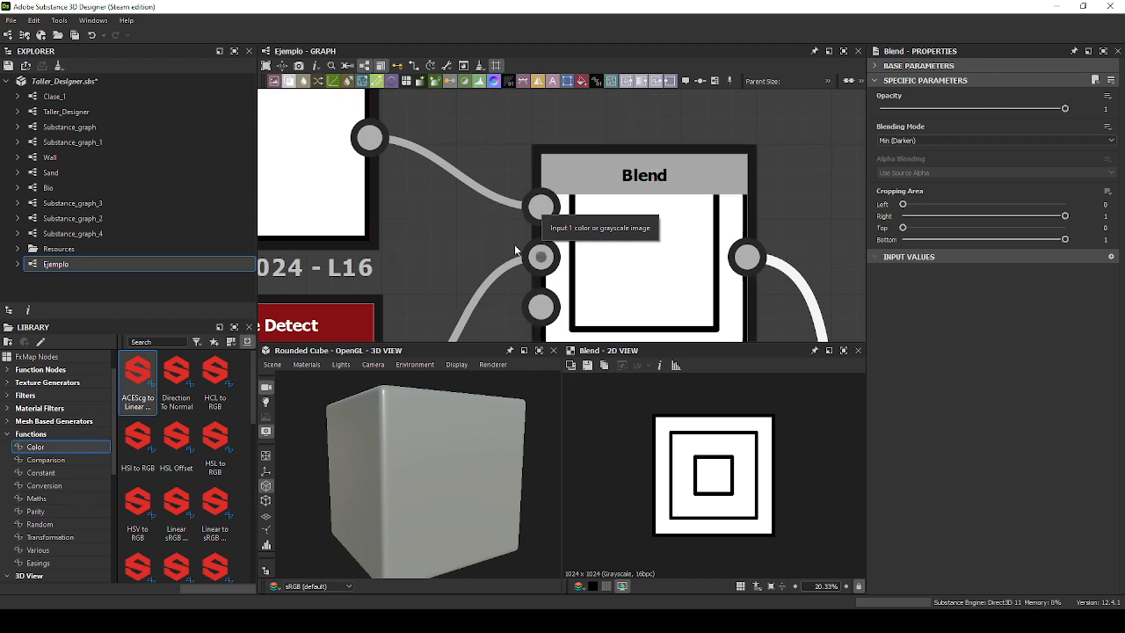
{"action": "middle_click_drag", "start_coordinate": [501, 254], "coordinate": [523, 183]}
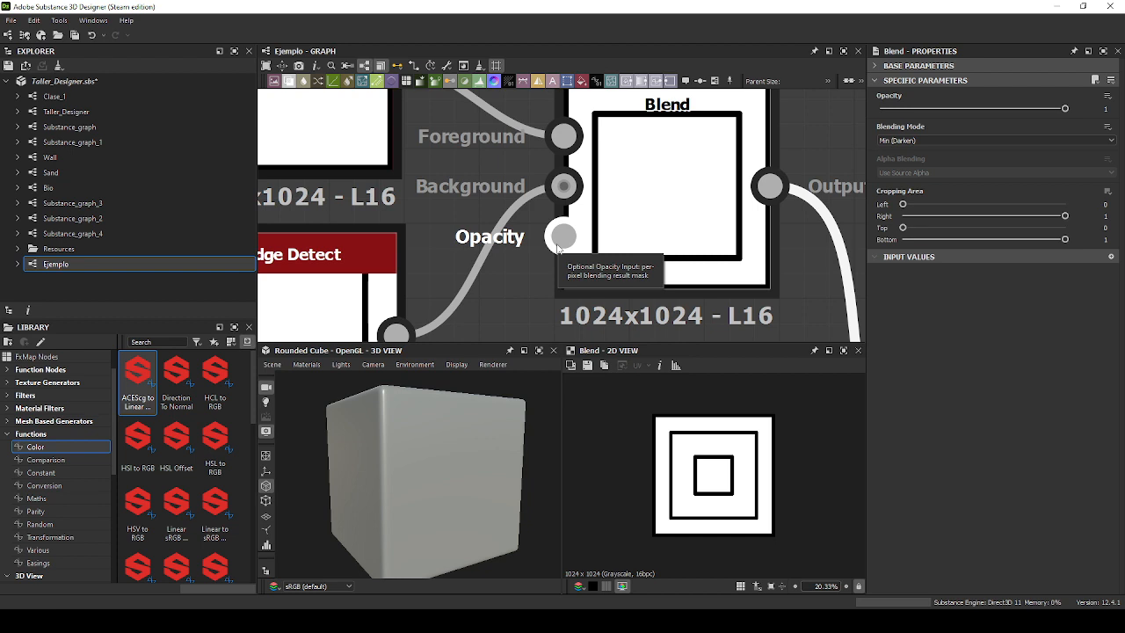
{"action": "scroll", "coordinate": [640, 255], "scroll_direction": "down", "scroll_amount": 5}
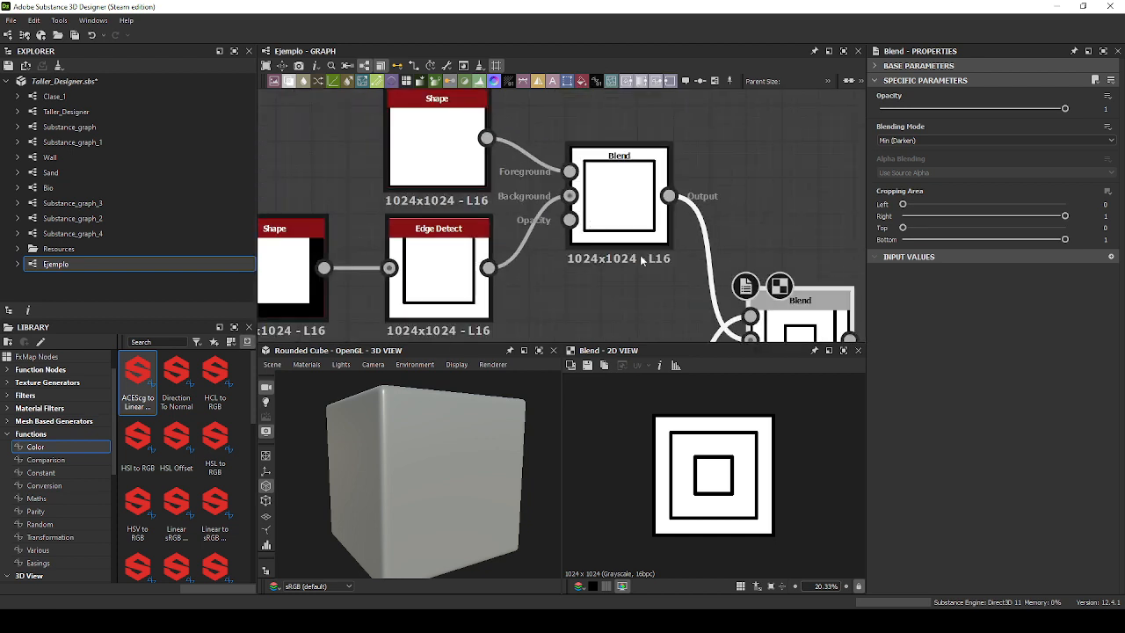
{"action": "middle_click_drag", "start_coordinate": [669, 285], "coordinate": [634, 212]}
{"action": "scroll", "coordinate": [729, 250], "scroll_direction": "up", "scroll_amount": 4}
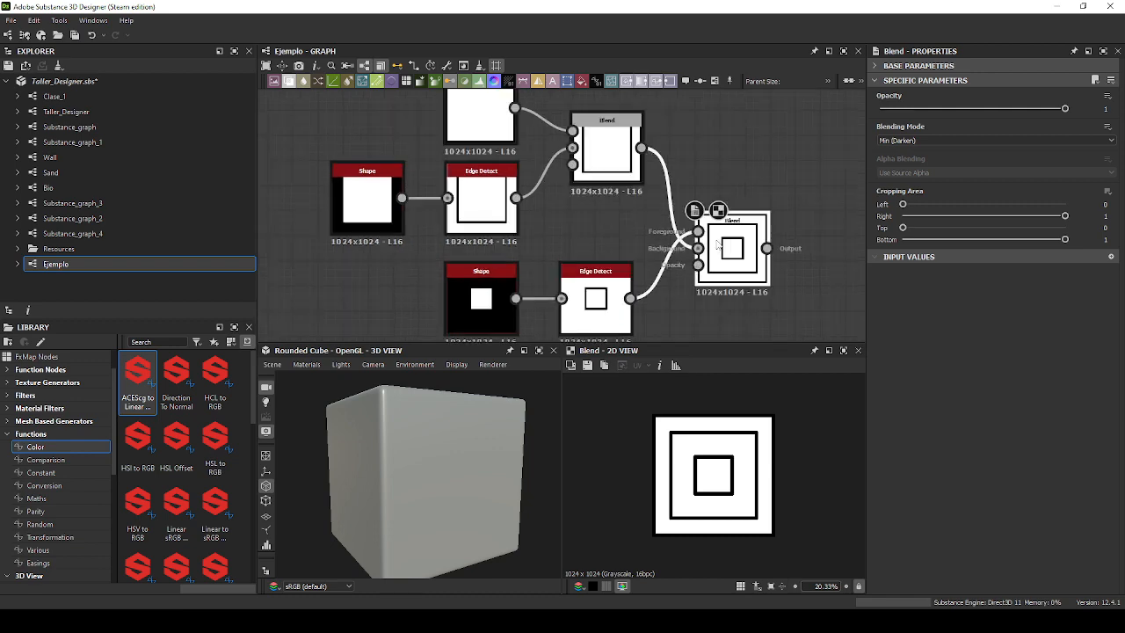
{"action": "scroll", "coordinate": [731, 257], "scroll_direction": "down", "scroll_amount": 6}
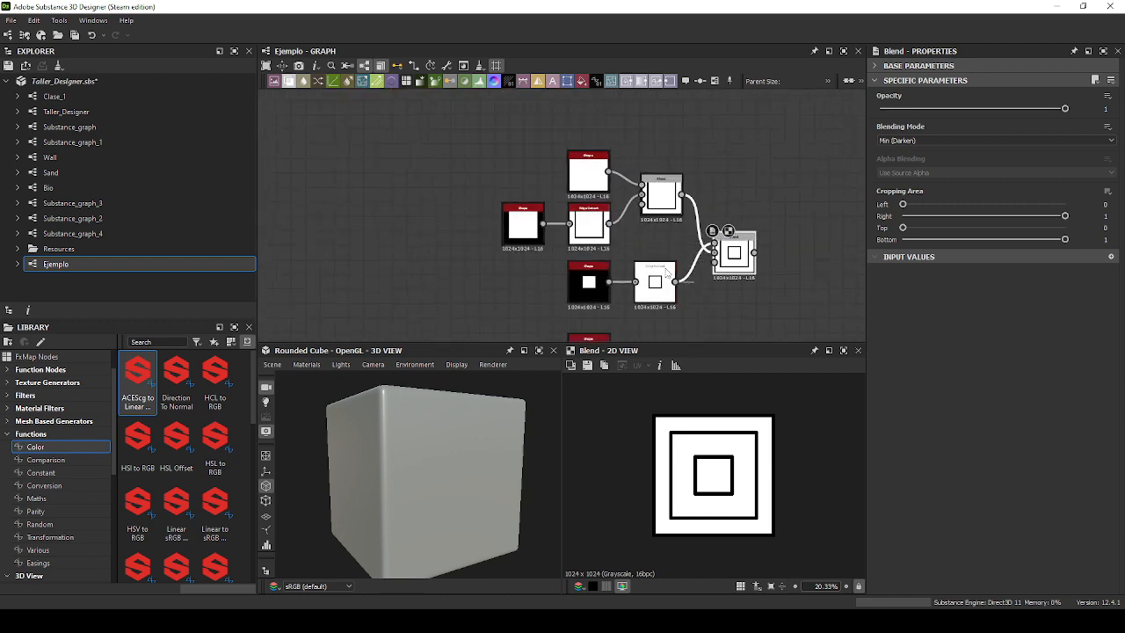
{"action": "scroll", "coordinate": [726, 281], "scroll_direction": "up", "scroll_amount": 3}
{"action": "scroll", "coordinate": [730, 282], "scroll_direction": "up", "scroll_amount": 3}
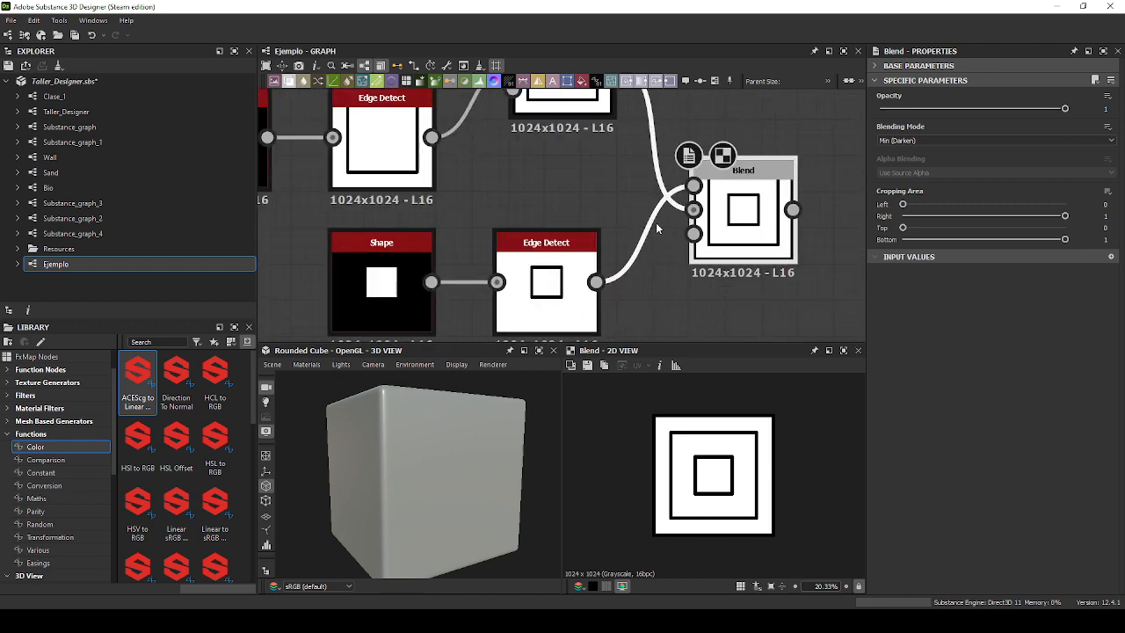
{"action": "scroll", "coordinate": [658, 227], "scroll_direction": "down", "scroll_amount": 4}
{"action": "middle_click_drag", "start_coordinate": [742, 271], "coordinate": [695, 224]}
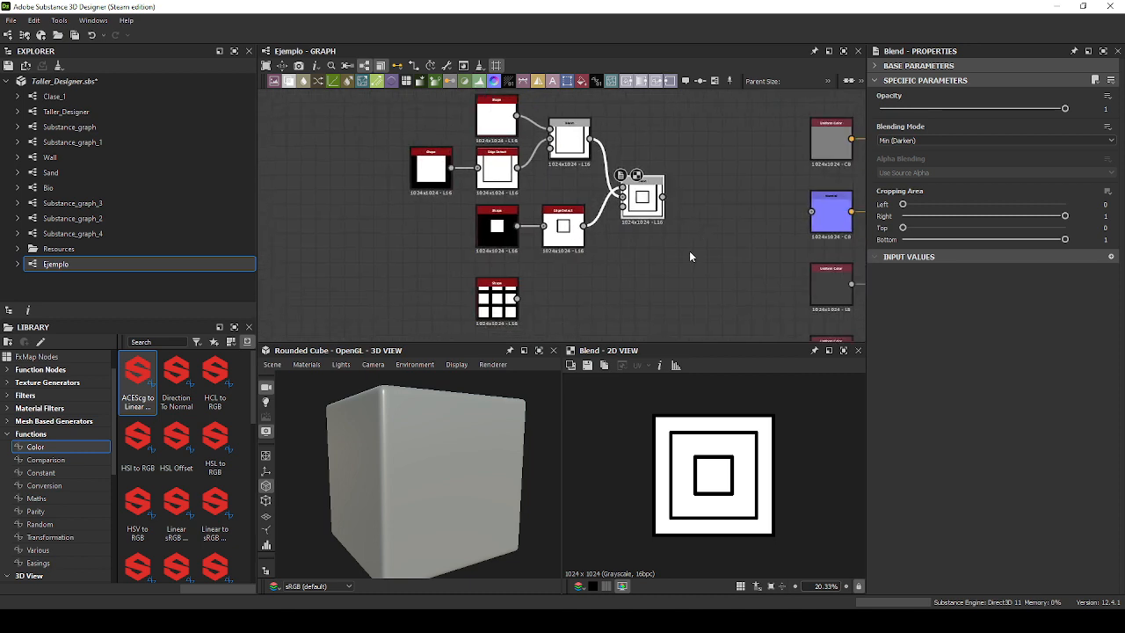
Delete the unconnected Shape node with the tiled squares below the node chain.
{"action": "left_click", "coordinate": [497, 315]}
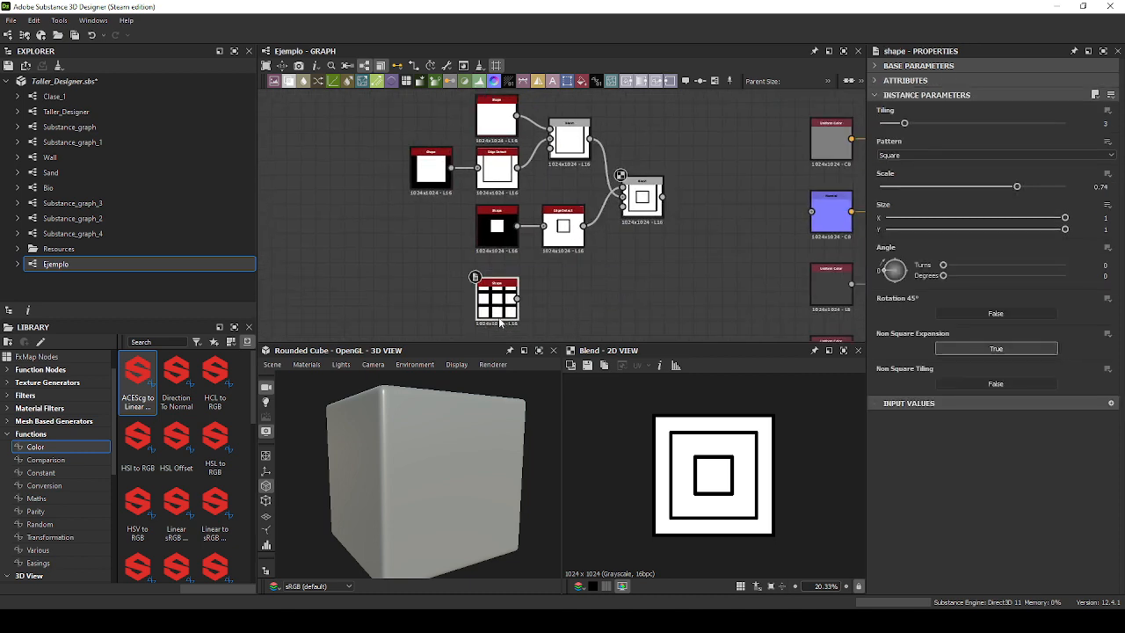
{"action": "key", "text": "Delete"}
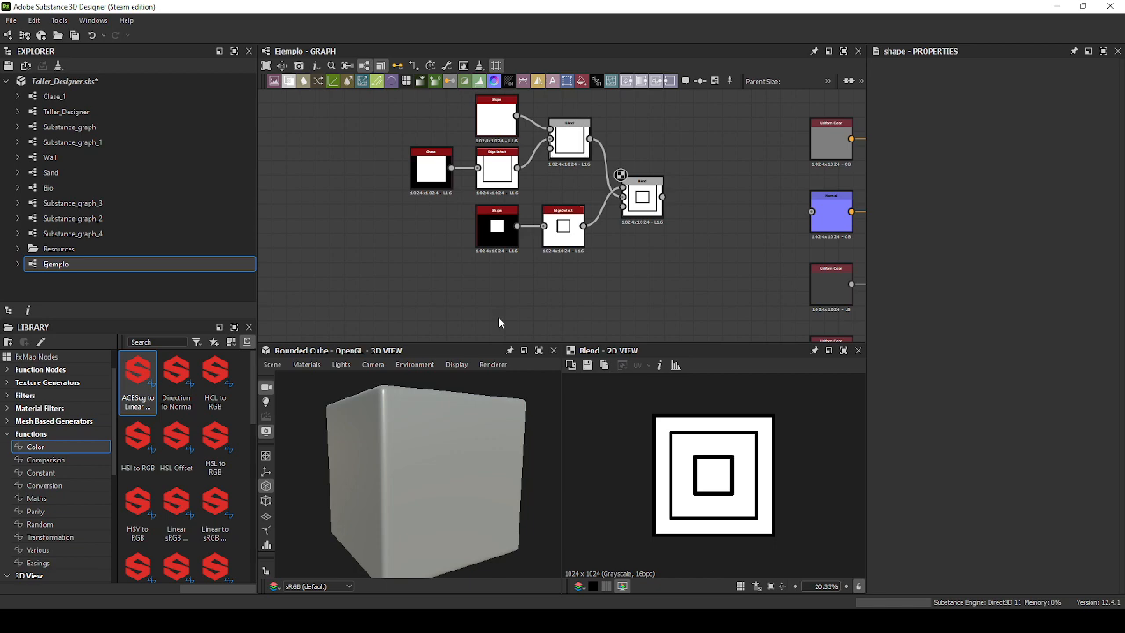
Display the first Blend's output in the 2D view and inspect its inputs and settings.
{"action": "scroll", "coordinate": [706, 190], "scroll_direction": "up", "scroll_amount": 5}
{"action": "middle_click_drag", "start_coordinate": [706, 190], "coordinate": [836, 314]}
{"action": "left_click", "coordinate": [473, 187]}
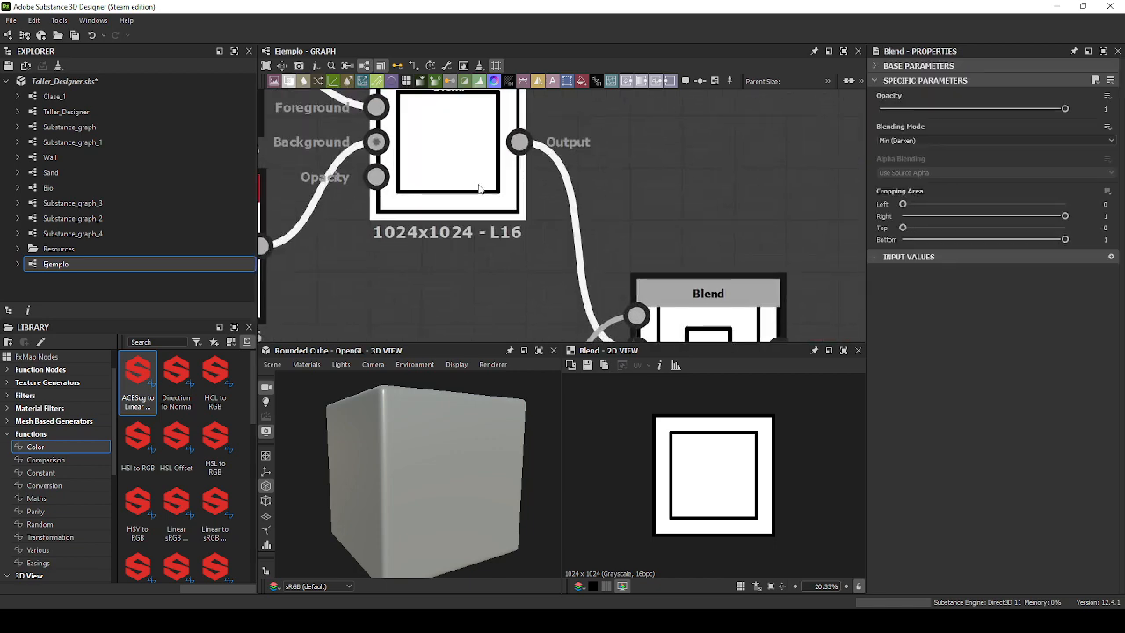
Examine the first Blend's inputs and output and the small-square branch leading into the second Blend.
{"action": "scroll", "coordinate": [489, 248], "scroll_direction": "down", "scroll_amount": 3}
{"action": "scroll", "coordinate": [414, 182], "scroll_direction": "up", "scroll_amount": 5}
{"action": "scroll", "coordinate": [546, 242], "scroll_direction": "down", "scroll_amount": 2}
{"action": "scroll", "coordinate": [579, 272], "scroll_direction": "down", "scroll_amount": 2}
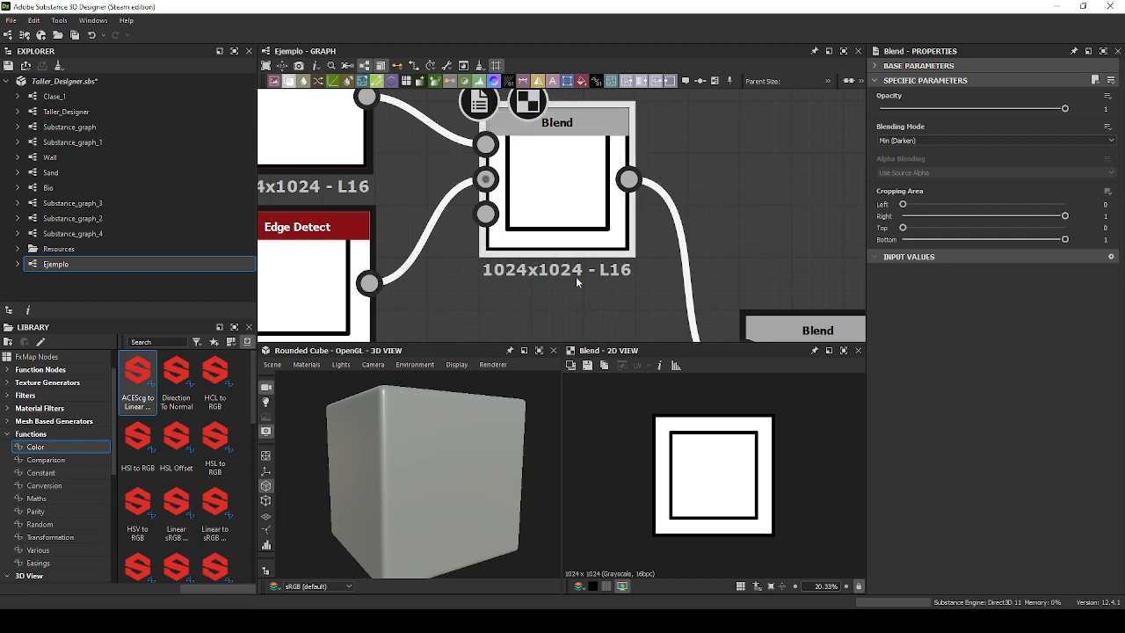
{"action": "scroll", "coordinate": [569, 254], "scroll_direction": "down", "scroll_amount": 3}
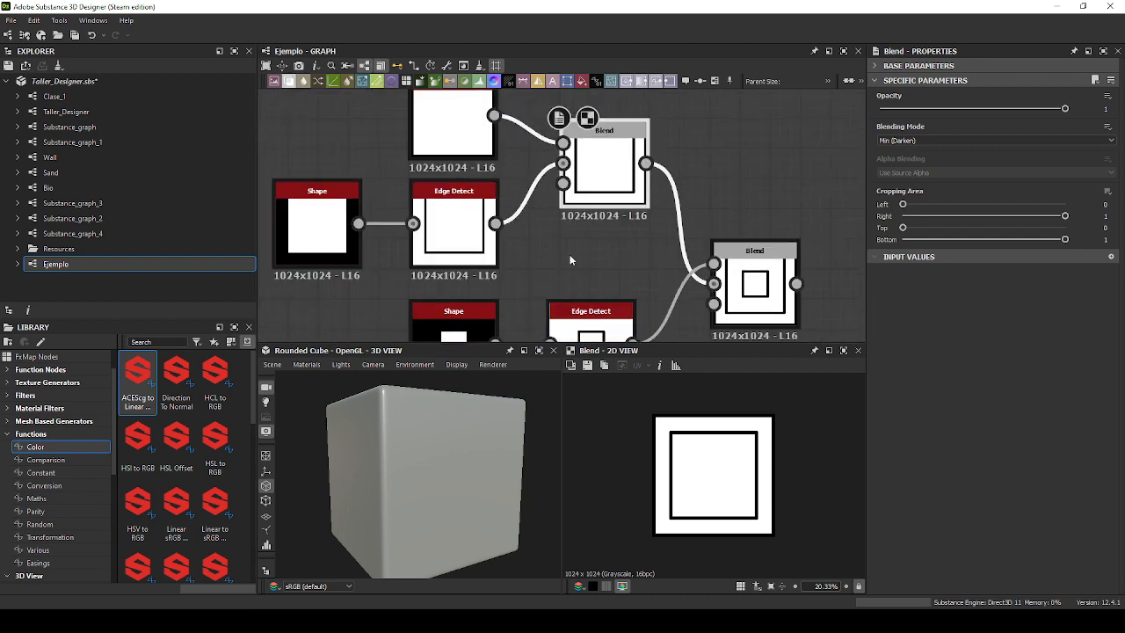
{"action": "scroll", "coordinate": [580, 251], "scroll_direction": "up", "scroll_amount": 5}
{"action": "middle_click_drag", "start_coordinate": [580, 251], "coordinate": [589, 109]}
{"action": "scroll", "coordinate": [589, 109], "scroll_direction": "down", "scroll_amount": 3}
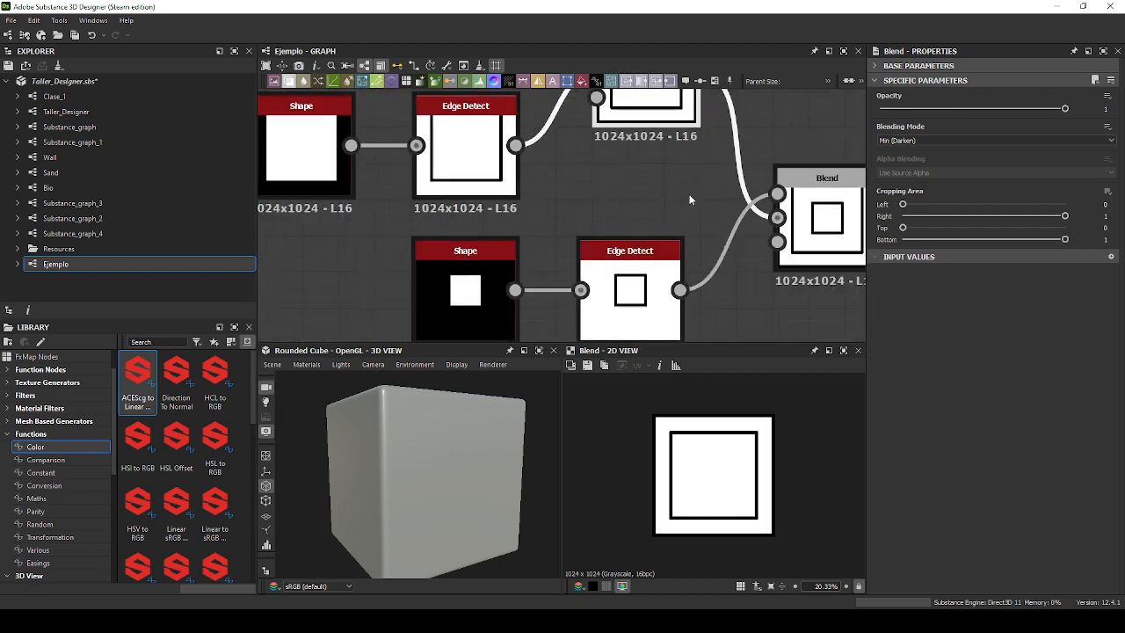
{"action": "middle_click_drag", "start_coordinate": [670, 202], "coordinate": [670, 238]}
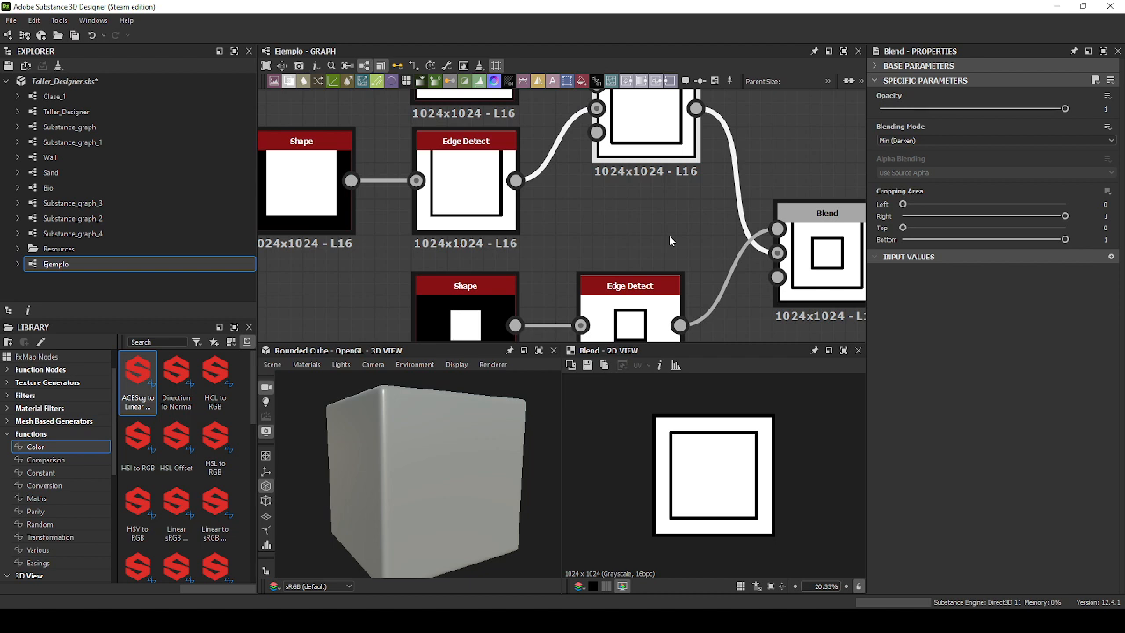
Try feeding the small-square Shape directly into the second Blend's Foreground, and restore the Edge Detect connection.
{"action": "scroll", "coordinate": [659, 246], "scroll_direction": "down", "scroll_amount": 2}
{"action": "left_click_drag", "start_coordinate": [554, 304], "coordinate": [736, 254]}
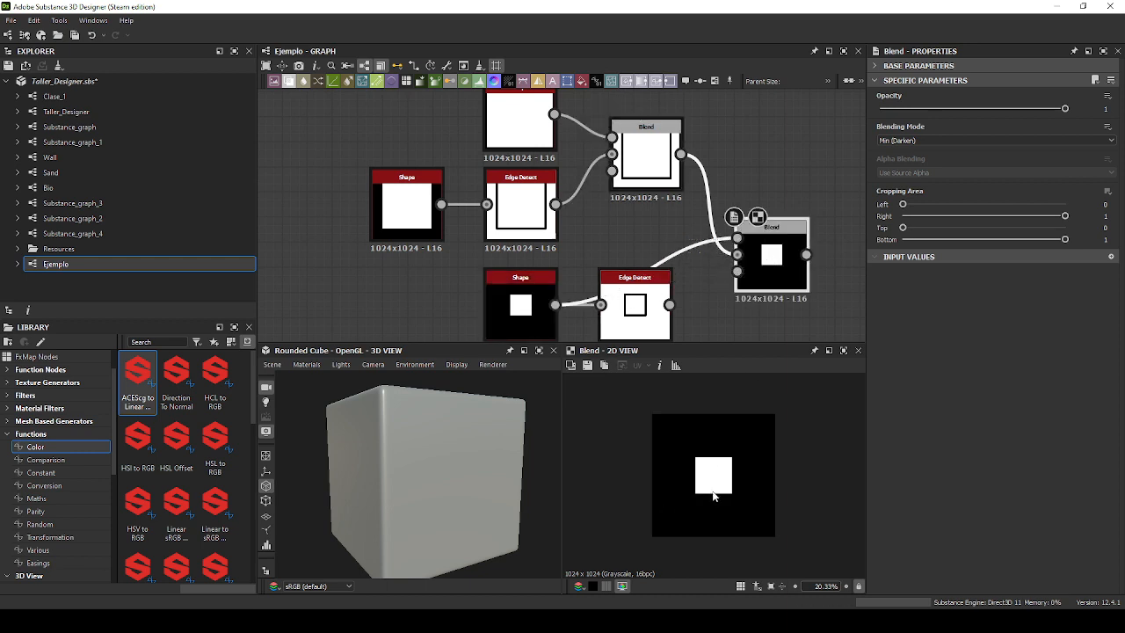
{"action": "left_click_drag", "start_coordinate": [669, 304], "coordinate": [739, 239]}
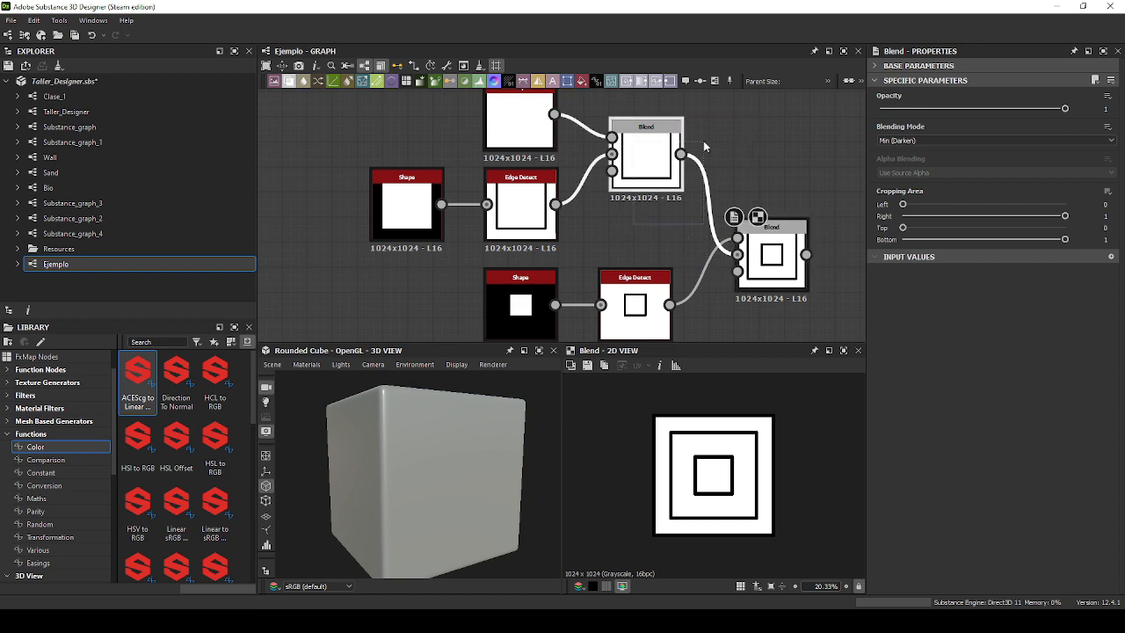
Review the complete node chain ending in the second Blend and its placement relative to the material output nodes.
{"action": "middle_click_drag", "start_coordinate": [791, 176], "coordinate": [744, 163]}
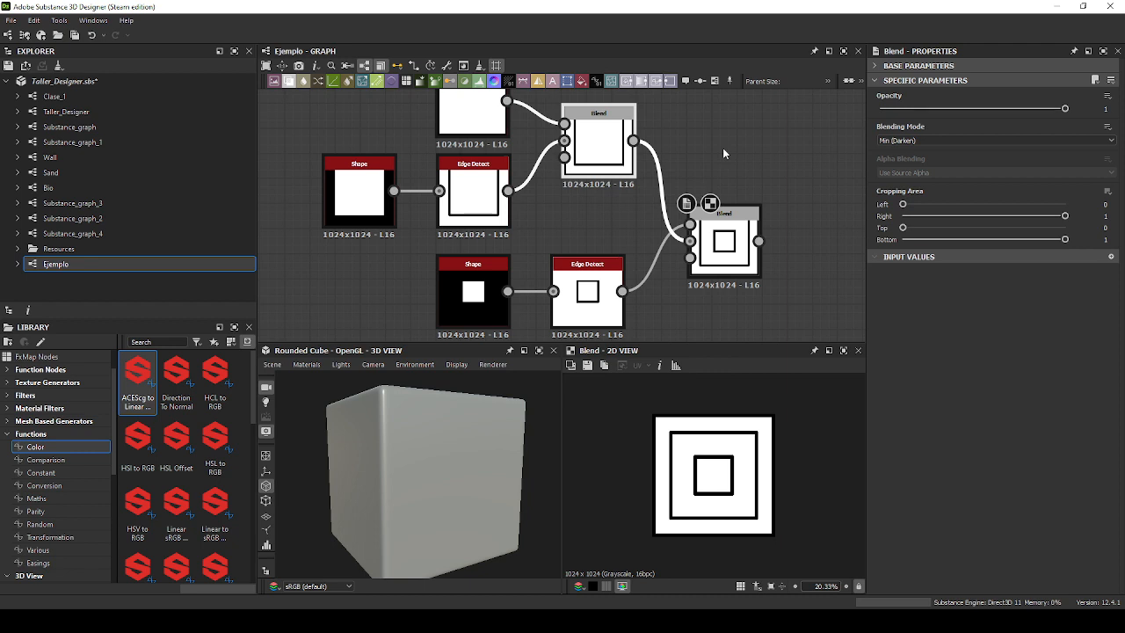
{"action": "scroll", "coordinate": [723, 150], "scroll_direction": "down", "scroll_amount": 3}
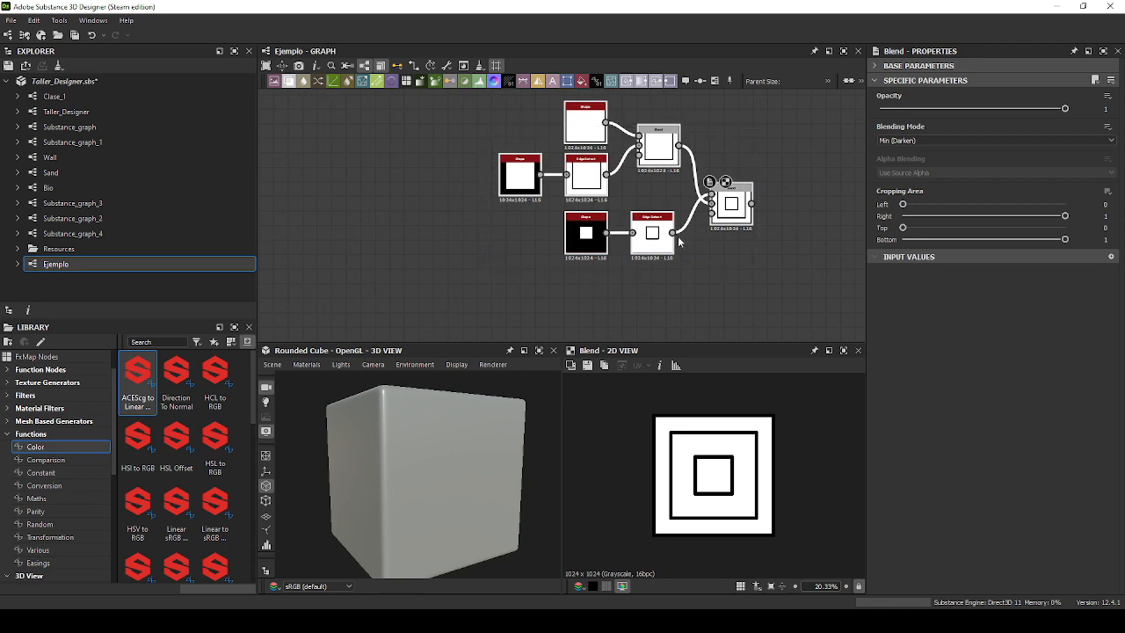
{"action": "middle_click_drag", "start_coordinate": [677, 236], "coordinate": [551, 244]}
{"action": "left_click_drag", "start_coordinate": [488, 242], "coordinate": [573, 194]}
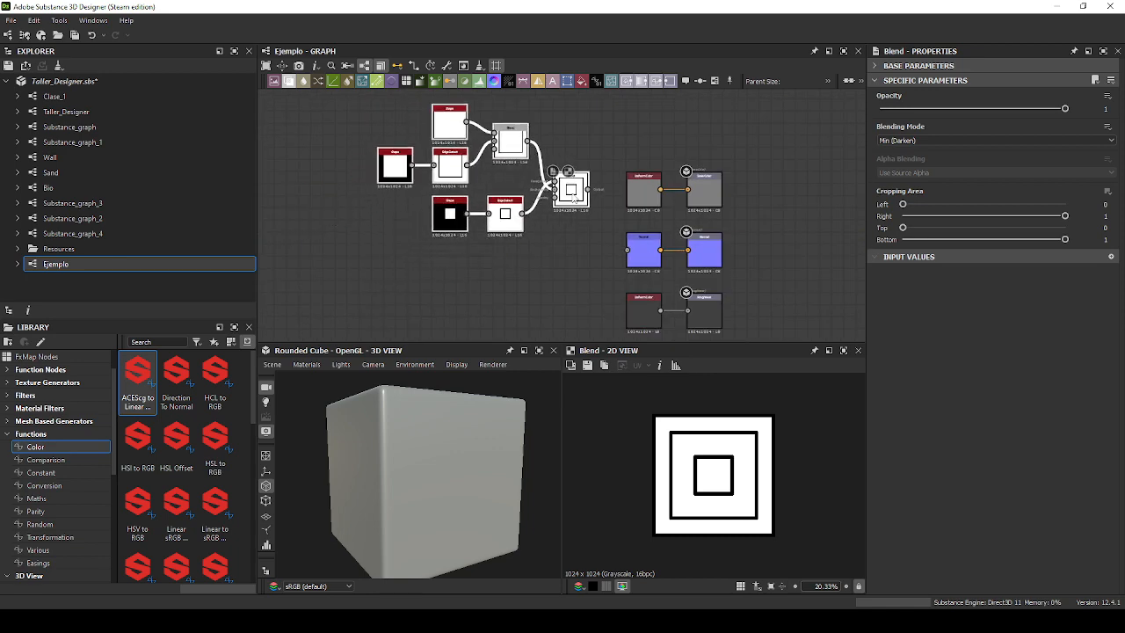
{"action": "scroll", "coordinate": [585, 197], "scroll_direction": "up", "scroll_amount": 3}
{"action": "scroll", "coordinate": [654, 220], "scroll_direction": "down", "scroll_amount": 4}
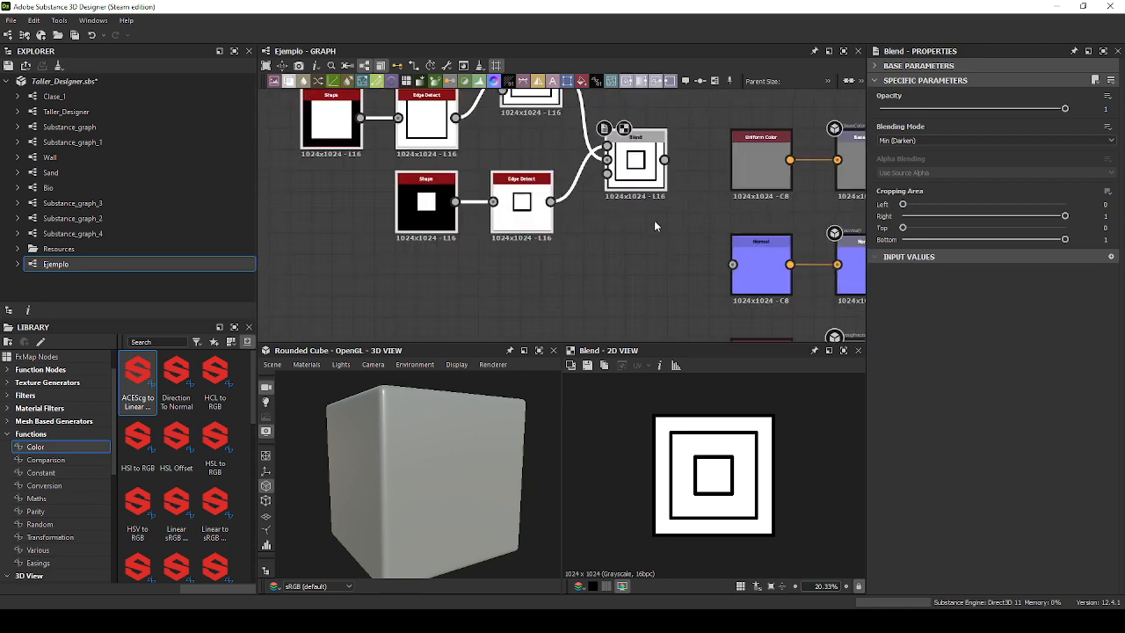
{"action": "left_click_drag", "start_coordinate": [677, 217], "coordinate": [551, 277]}
{"action": "scroll", "coordinate": [551, 273], "scroll_direction": "up", "scroll_amount": 3}
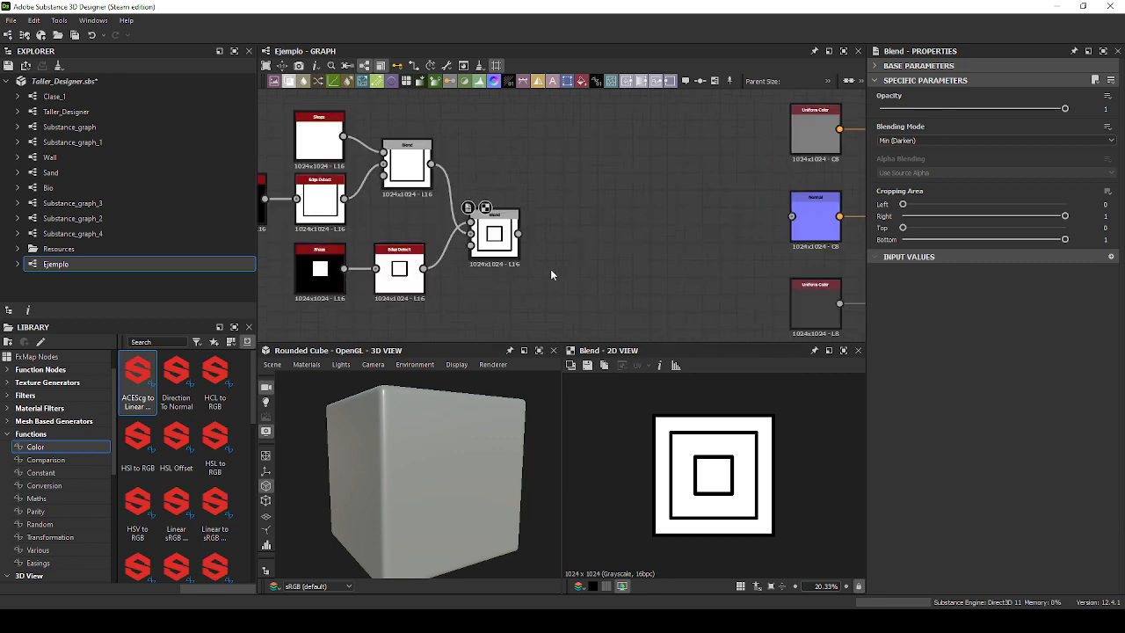
Inspect the nested-squares result of the second Blend closely in the 2D view.
{"action": "middle_click_drag", "start_coordinate": [550, 257], "coordinate": [649, 256]}
{"action": "scroll", "coordinate": [708, 444], "scroll_direction": "up", "scroll_amount": 6}
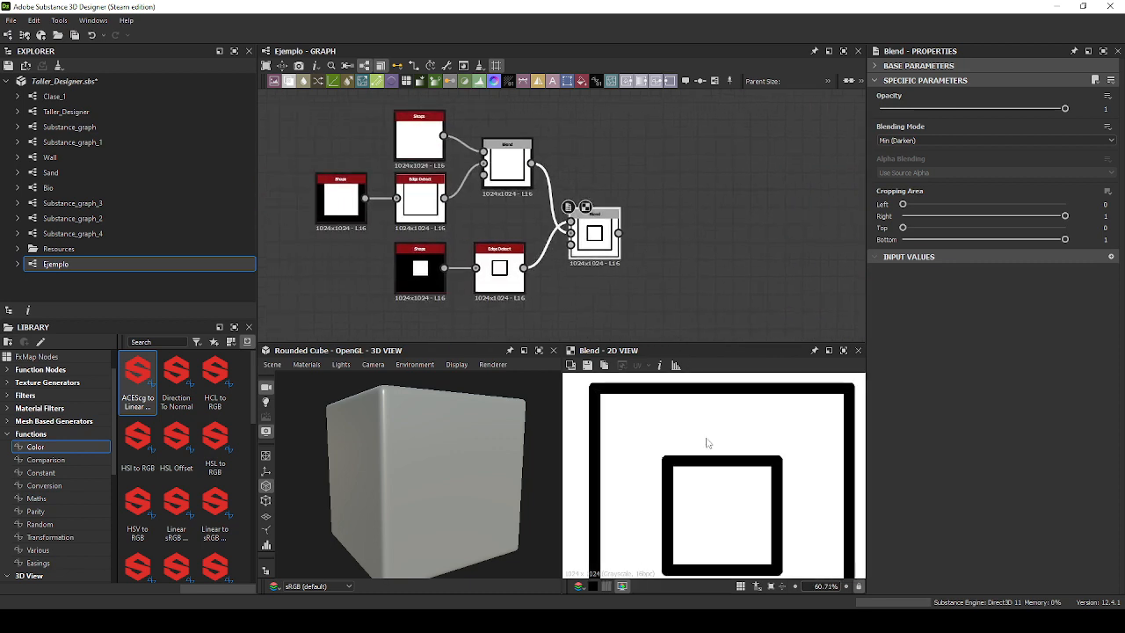
{"action": "scroll", "coordinate": [708, 442], "scroll_direction": "down", "scroll_amount": 4}
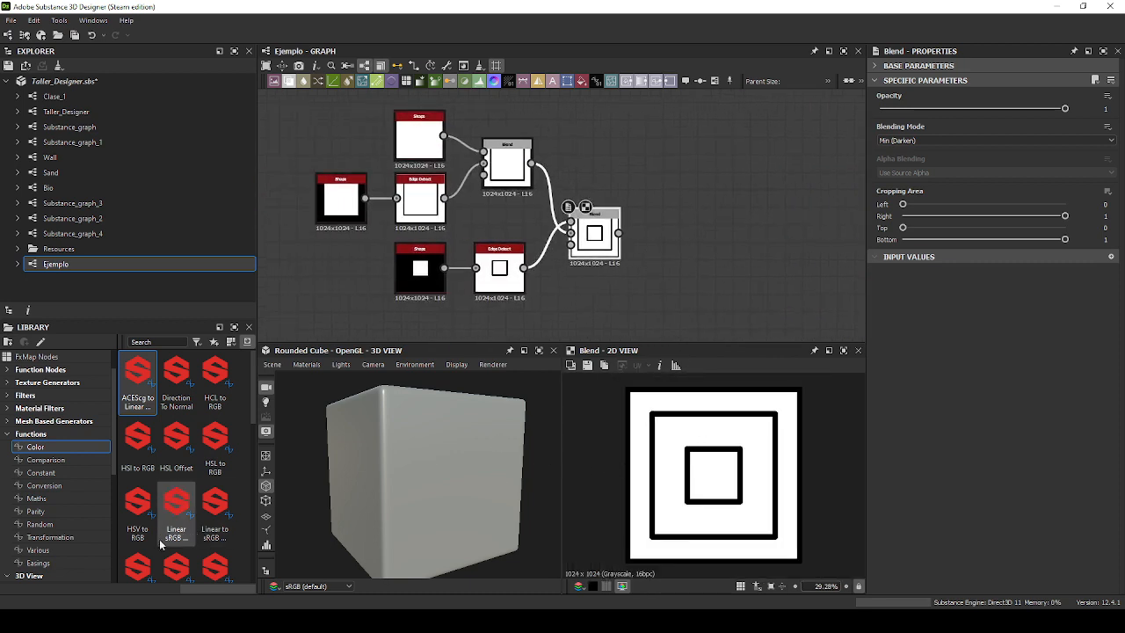
{"action": "left_click", "coordinate": [86, 620]}
{"action": "left_click", "coordinate": [693, 592]}
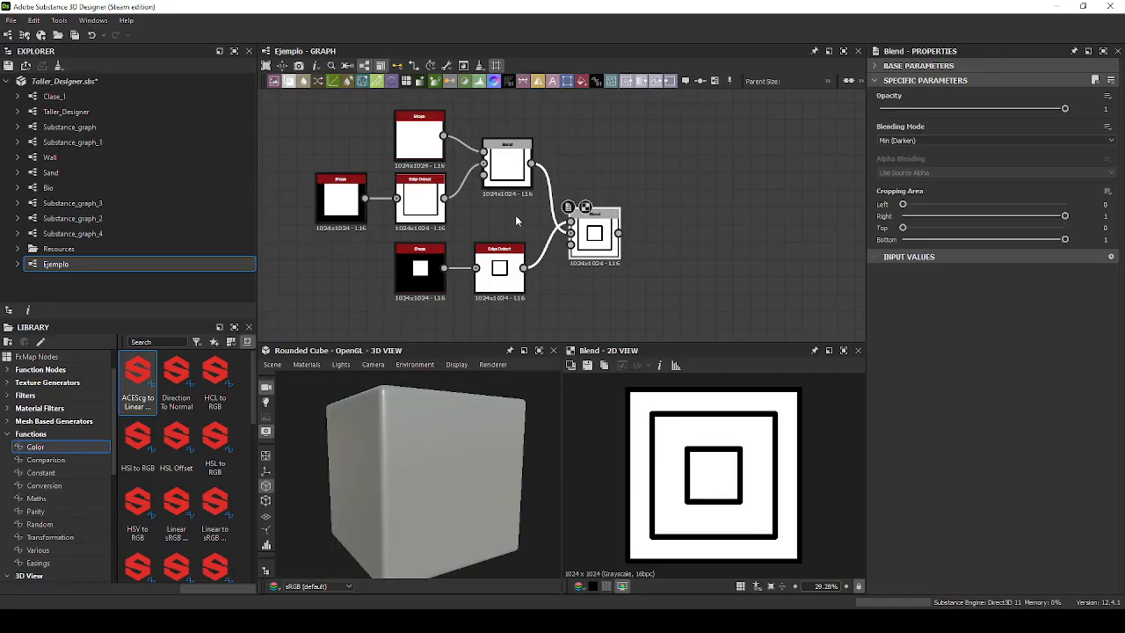
Adjust the Shape nodes' scales, setting the outermost square to 0.91 and making the middle square slightly smaller.
{"action": "left_click", "coordinate": [419, 136]}
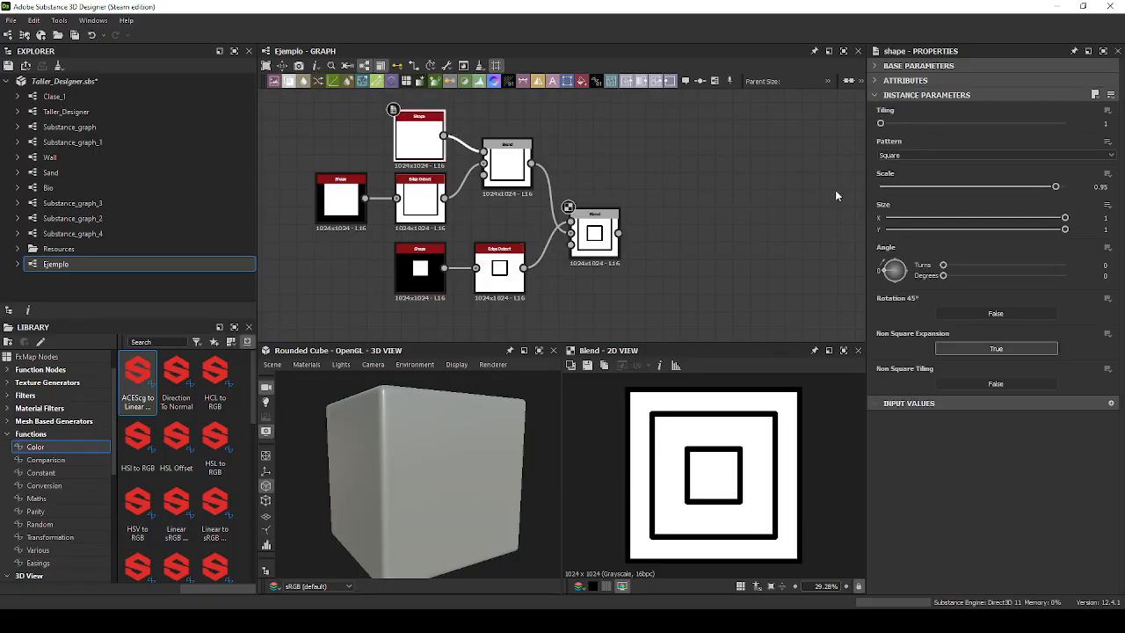
{"action": "left_click_drag", "start_coordinate": [1057, 188], "coordinate": [1047, 188]}
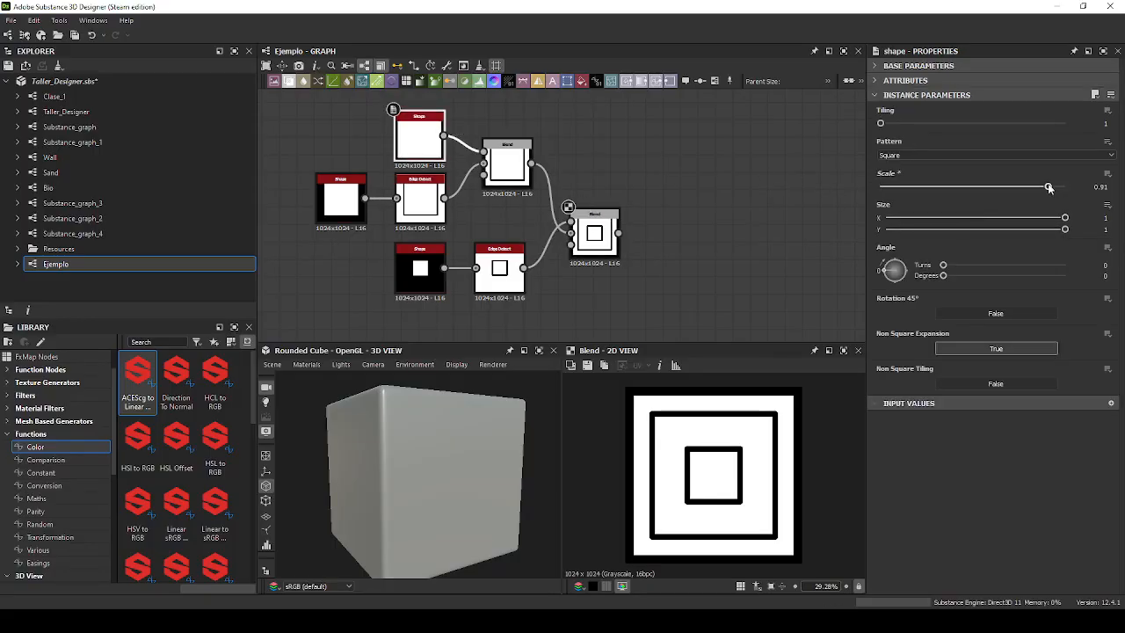
{"action": "left_click", "coordinate": [428, 208]}
{"action": "left_click", "coordinate": [341, 198]}
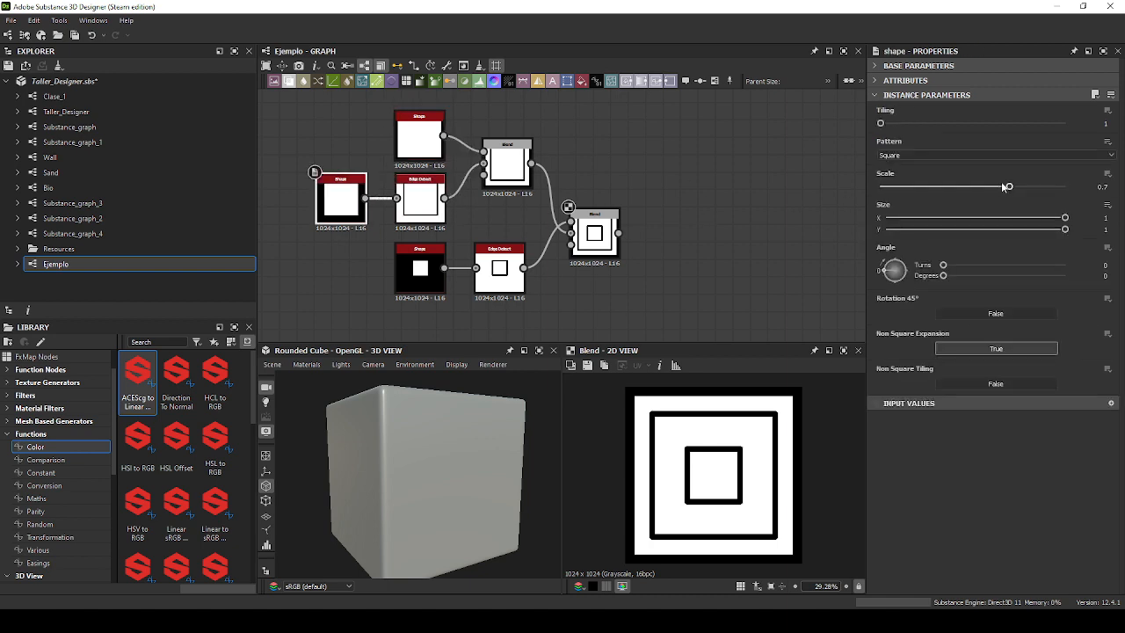
{"action": "left_click_drag", "start_coordinate": [1003, 188], "coordinate": [935, 187]}
{"action": "left_click", "coordinate": [431, 284]}
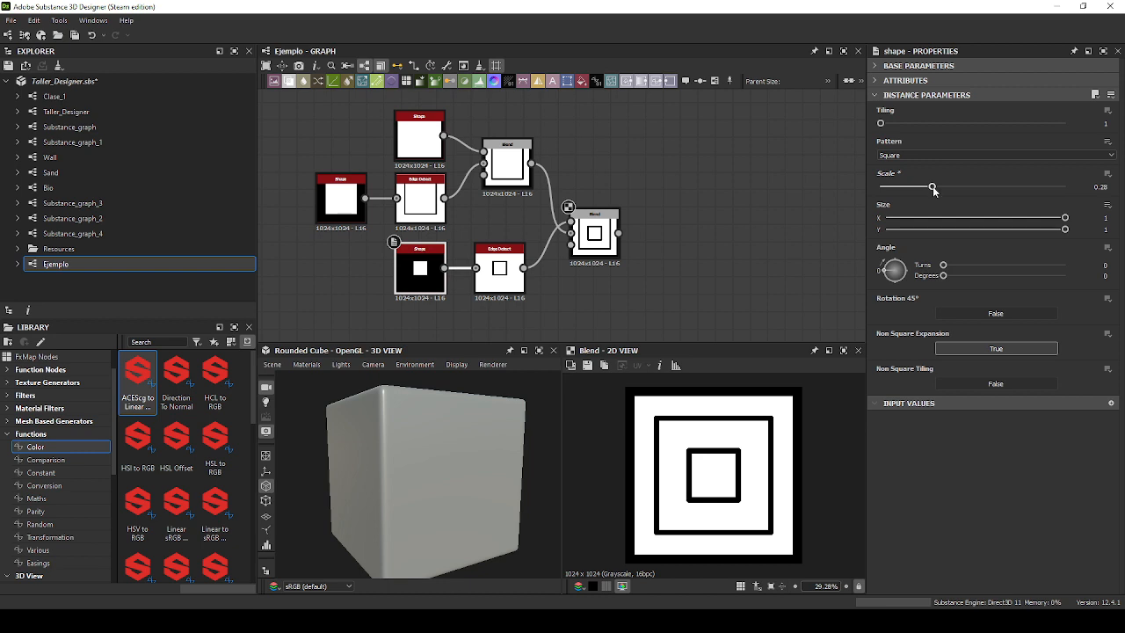
Connect the second Blend's output to the Base Color output node and view the pattern on the 3D cube.
{"action": "left_click", "coordinate": [600, 241]}
{"action": "scroll", "coordinate": [651, 211], "scroll_direction": "down", "scroll_amount": 1}
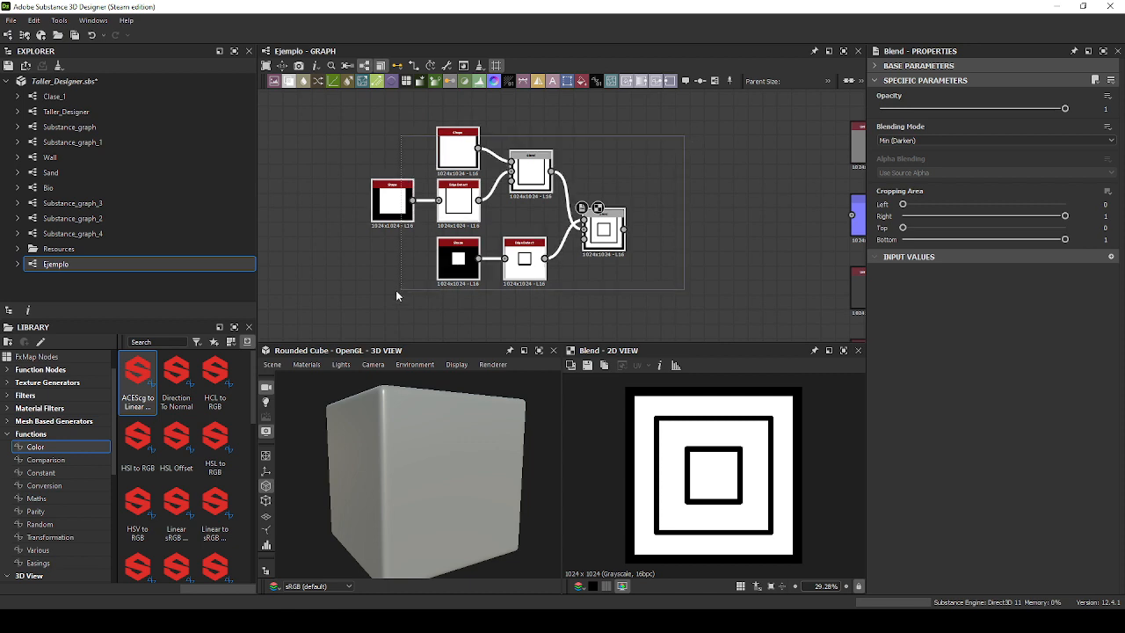
{"action": "left_click", "coordinate": [668, 248]}
{"action": "middle_click_drag", "start_coordinate": [736, 274], "coordinate": [634, 262]}
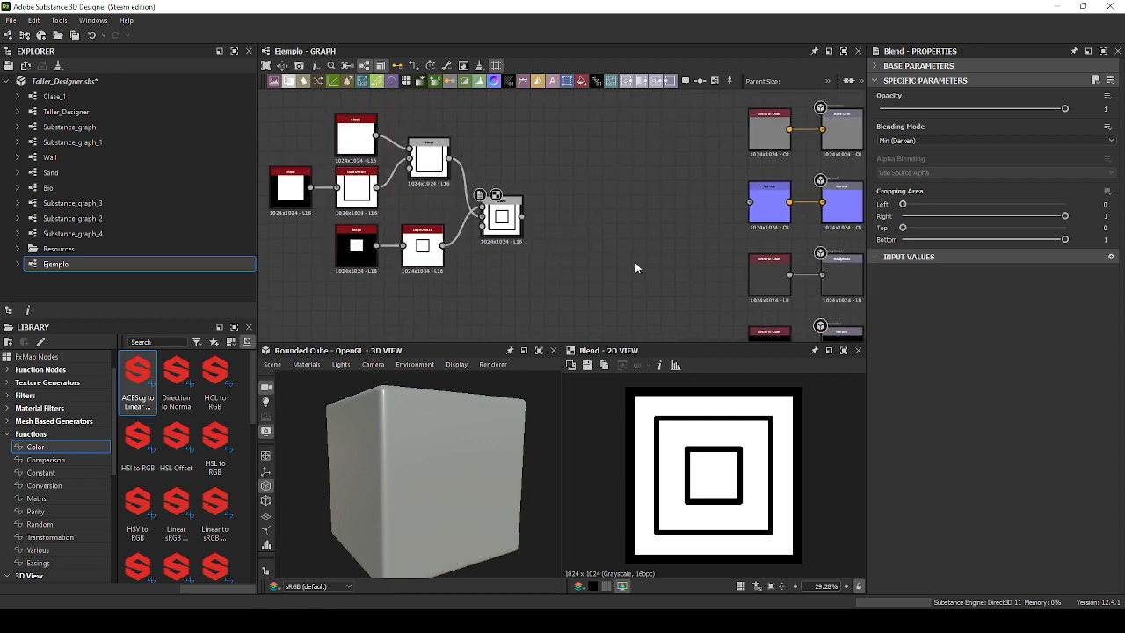
{"action": "middle_click_drag", "start_coordinate": [524, 224], "coordinate": [421, 225]}
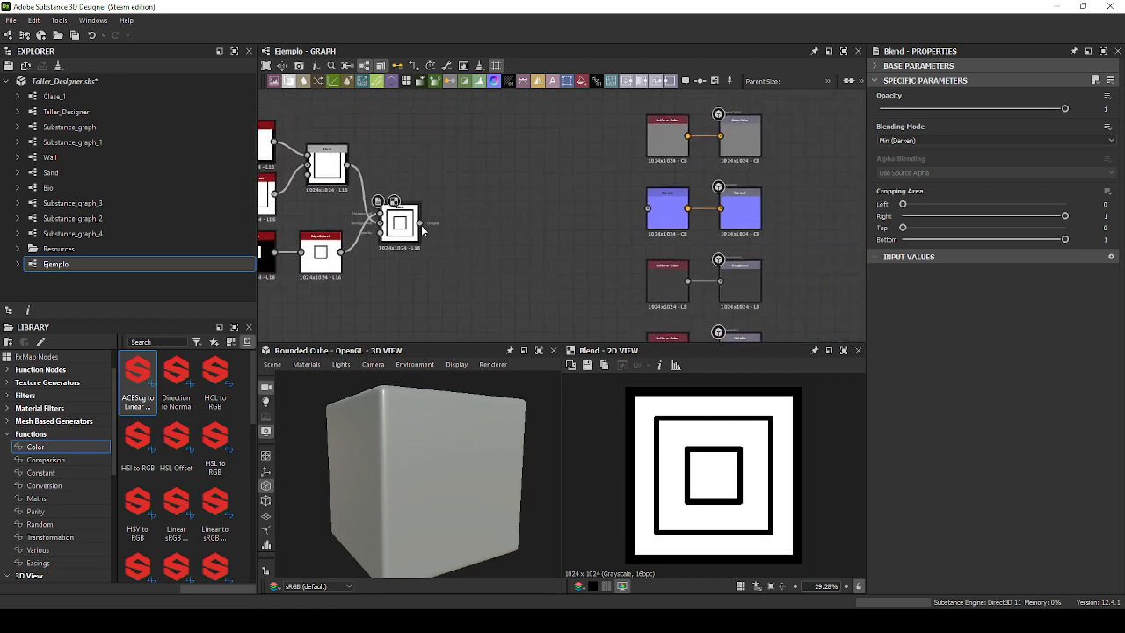
{"action": "left_click_drag", "start_coordinate": [421, 225], "coordinate": [730, 132]}
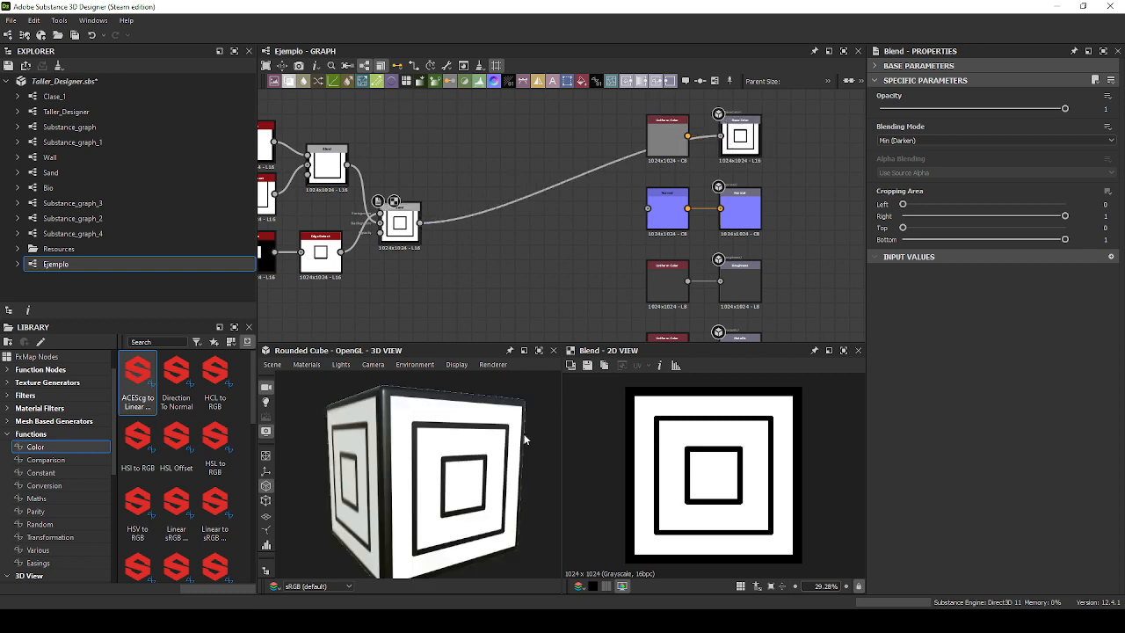
{"action": "left_click_drag", "start_coordinate": [518, 441], "coordinate": [423, 521]}
Delete the disconnected Uniform Color node beside the Base Color output.
{"action": "scroll", "coordinate": [775, 146], "scroll_direction": "up", "scroll_amount": 7}
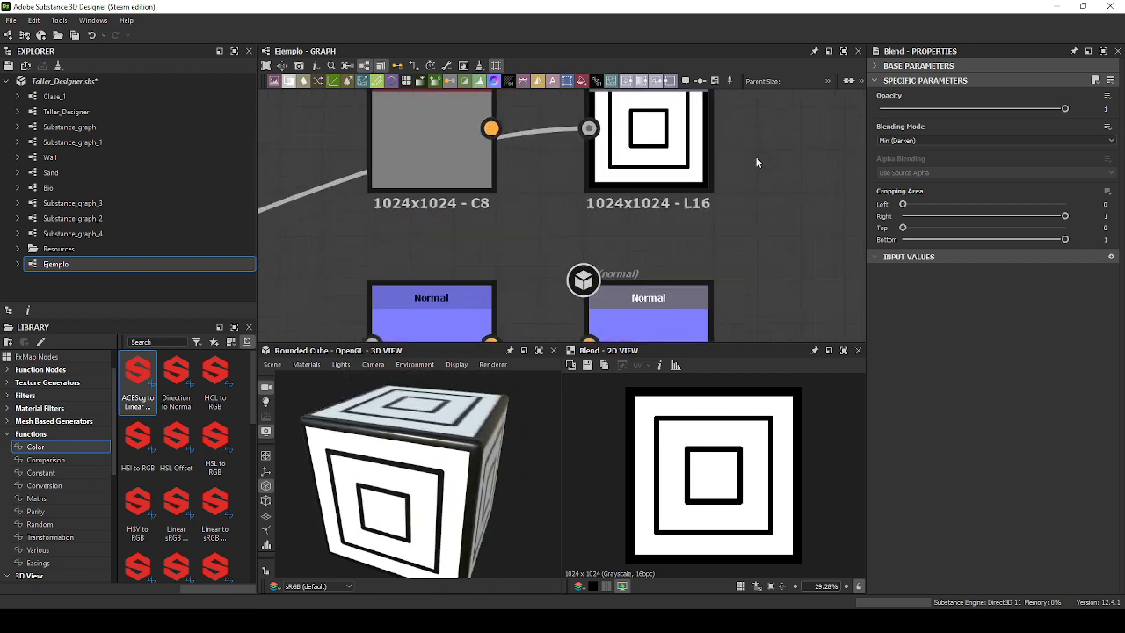
{"action": "middle_click_drag", "start_coordinate": [757, 158], "coordinate": [794, 258]}
{"action": "scroll", "coordinate": [794, 256], "scroll_direction": "down", "scroll_amount": 3}
{"action": "left_click_drag", "start_coordinate": [561, 211], "coordinate": [566, 95]}
{"action": "middle_click_drag", "start_coordinate": [609, 220], "coordinate": [614, 101]}
{"action": "scroll", "coordinate": [608, 180], "scroll_direction": "down", "scroll_amount": 6}
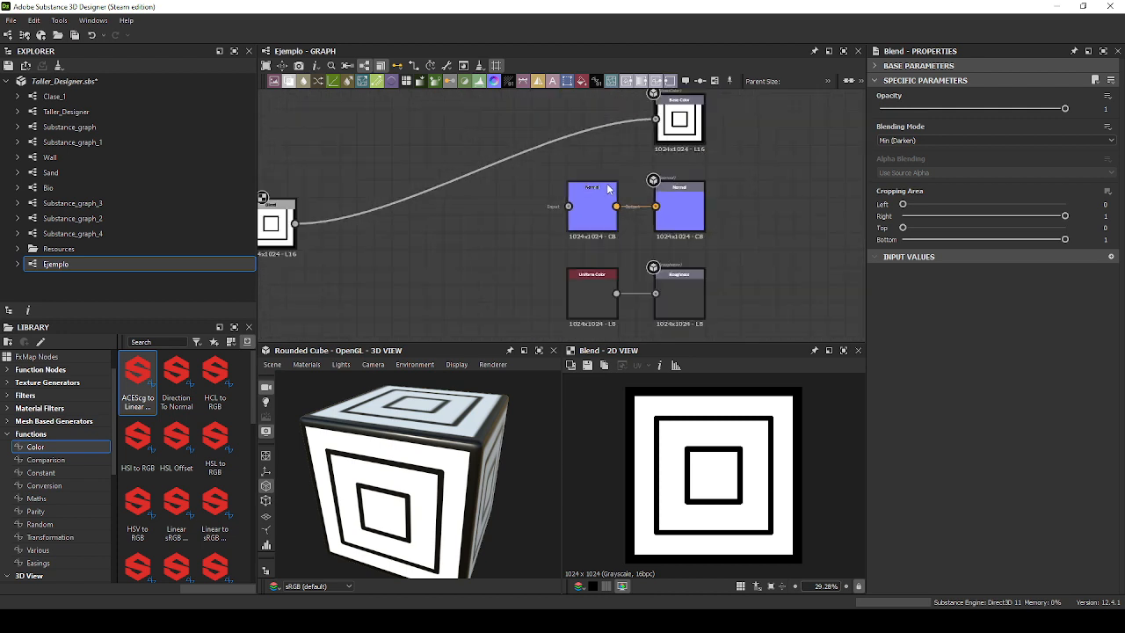
{"action": "middle_click_drag", "start_coordinate": [607, 162], "coordinate": [603, 211]}
{"action": "scroll", "coordinate": [602, 213], "scroll_direction": "up", "scroll_amount": 1}
{"action": "left_click_drag", "start_coordinate": [585, 184], "coordinate": [616, 121]}
{"action": "key", "text": "Delete"}
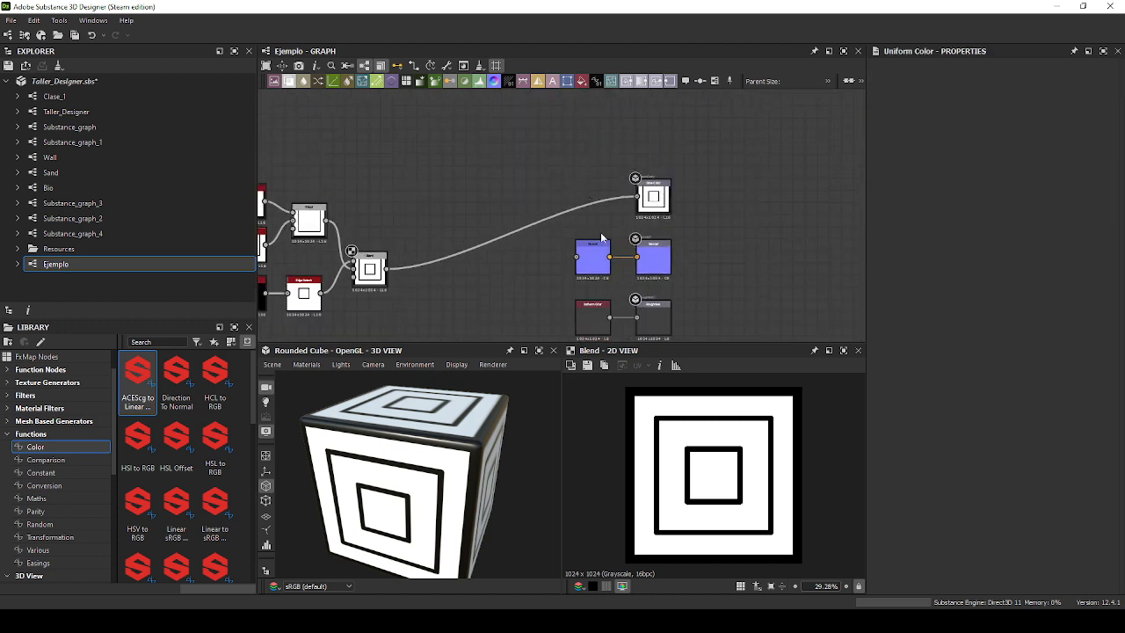
Examine the Normal, Roughness, Metallic and Ambient Occlusion output nodes and the nodes feeding them.
{"action": "middle_click_drag", "start_coordinate": [500, 185], "coordinate": [630, 145]}
{"action": "middle_click_drag", "start_coordinate": [720, 131], "coordinate": [579, 164]}
{"action": "scroll", "coordinate": [647, 188], "scroll_direction": "up", "scroll_amount": 5}
{"action": "middle_click_drag", "start_coordinate": [725, 325], "coordinate": [766, 192]}
{"action": "scroll", "coordinate": [573, 260], "scroll_direction": "up", "scroll_amount": 5}
{"action": "middle_click_drag", "start_coordinate": [849, 289], "coordinate": [626, 221]}
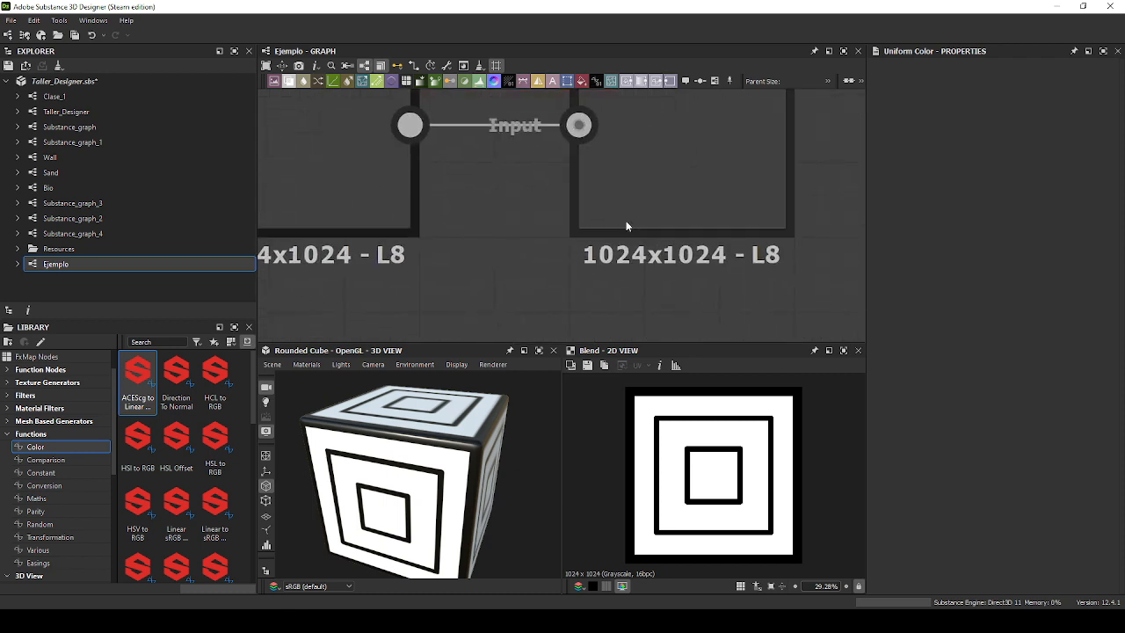
{"action": "middle_click_drag", "start_coordinate": [598, 278], "coordinate": [652, 80]}
{"action": "scroll", "coordinate": [549, 201], "scroll_direction": "down", "scroll_amount": 1}
{"action": "scroll", "coordinate": [548, 202], "scroll_direction": "down", "scroll_amount": 2}
{"action": "middle_click_drag", "start_coordinate": [558, 232], "coordinate": [589, 155]}
{"action": "middle_click_drag", "start_coordinate": [626, 236], "coordinate": [628, 121]}
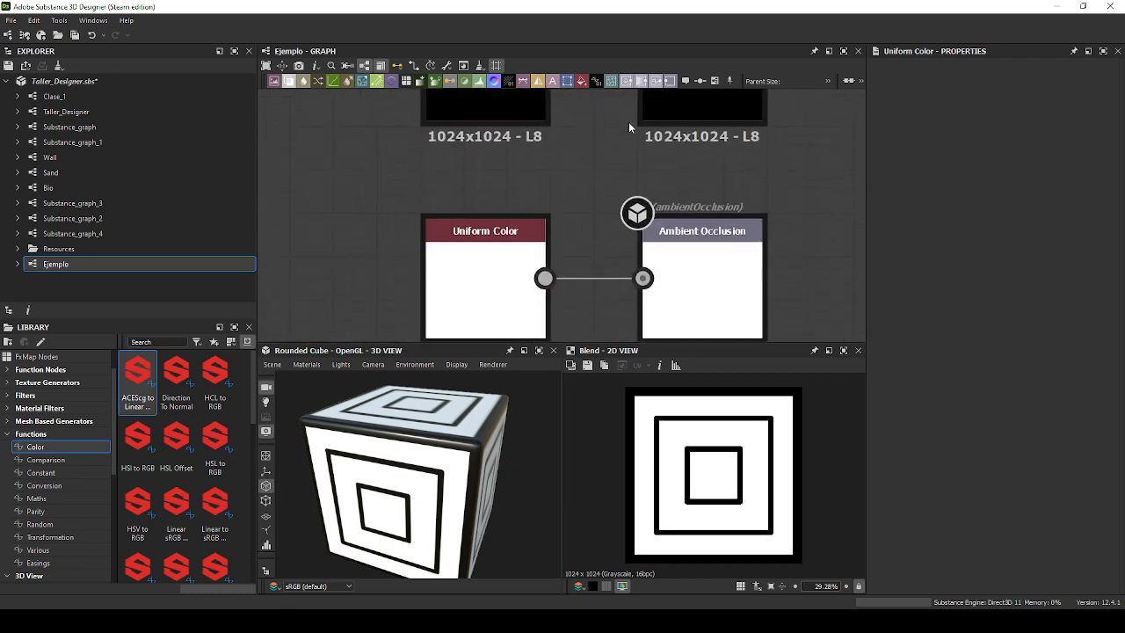
{"action": "scroll", "coordinate": [624, 217], "scroll_direction": "down", "scroll_amount": 8}
Inspect the squares pattern on the cube in 3D and follow the Base Color connection back to the second Blend.
{"action": "scroll", "coordinate": [457, 444], "scroll_direction": "up", "scroll_amount": 3}
{"action": "left_click_drag", "start_coordinate": [440, 452], "coordinate": [534, 434]}
{"action": "middle_click_drag", "start_coordinate": [482, 134], "coordinate": [486, 257]}
{"action": "scroll", "coordinate": [437, 220], "scroll_direction": "up", "scroll_amount": 5}
{"action": "middle_click_drag", "start_coordinate": [579, 192], "coordinate": [363, 226]}
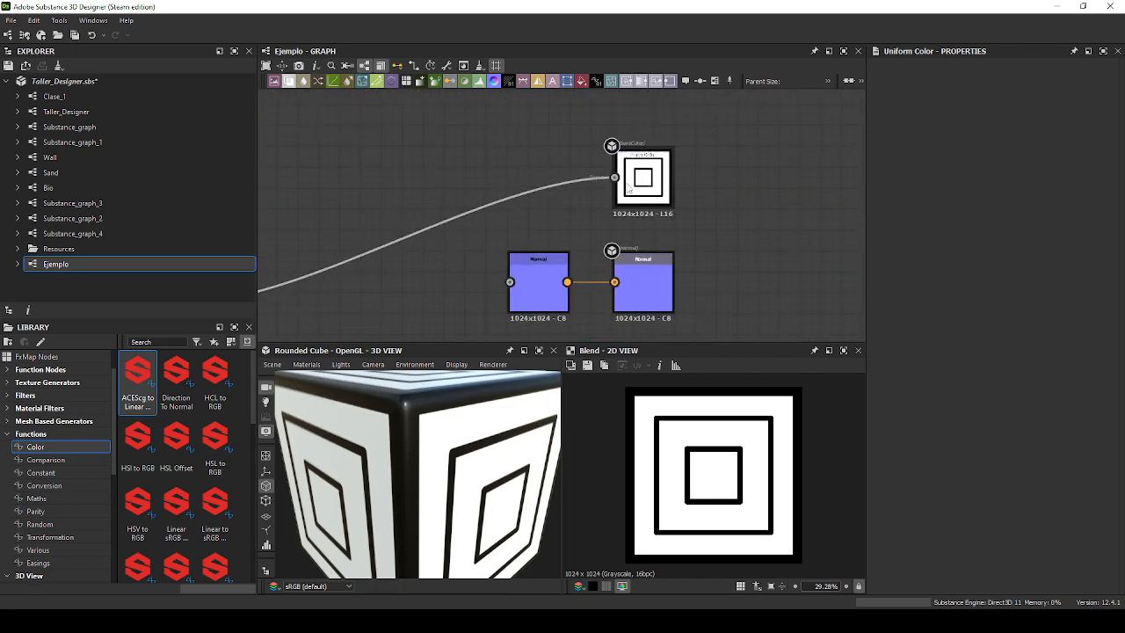
{"action": "scroll", "coordinate": [455, 221], "scroll_direction": "up", "scroll_amount": 5}
{"action": "middle_click_drag", "start_coordinate": [478, 221], "coordinate": [608, 173]}
{"action": "scroll", "coordinate": [553, 211], "scroll_direction": "down", "scroll_amount": 4}
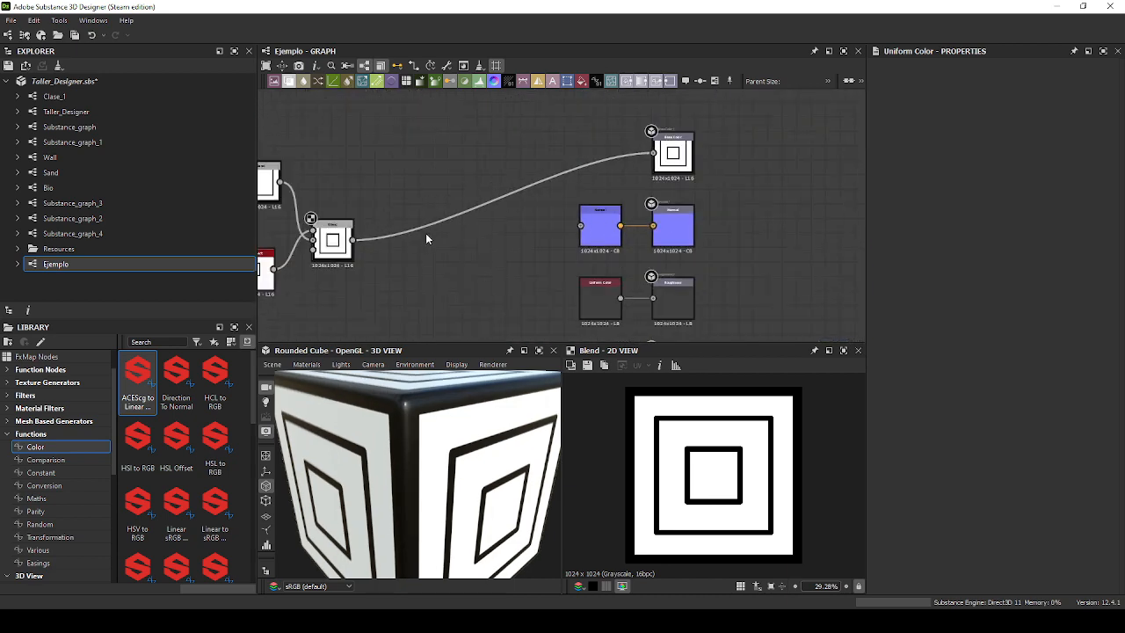
{"action": "middle_click_drag", "start_coordinate": [425, 234], "coordinate": [646, 196]}
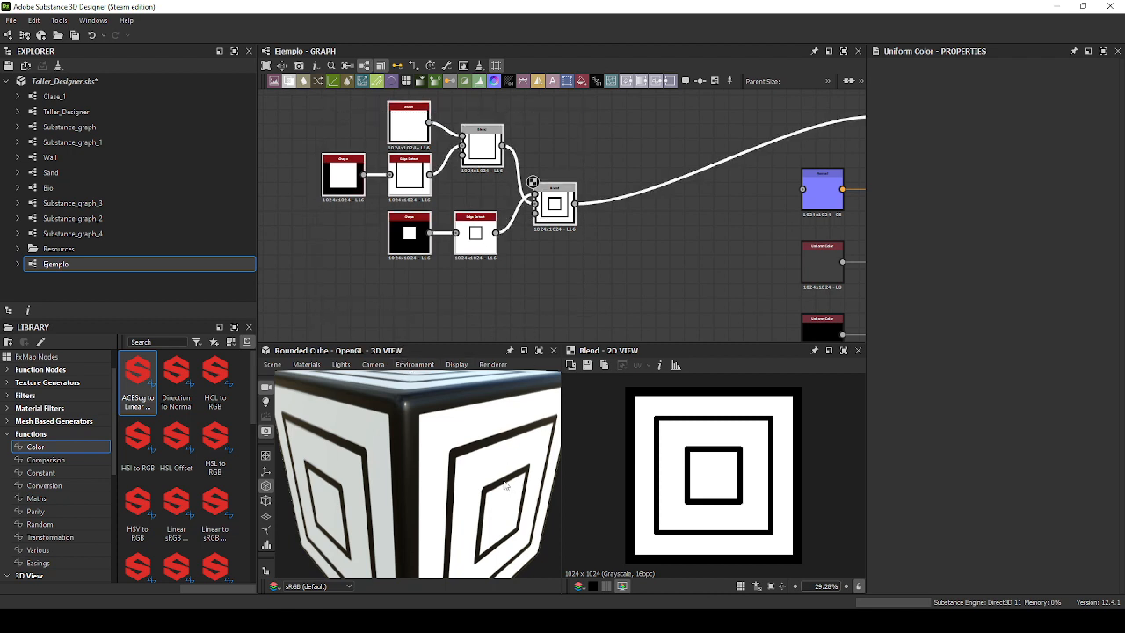
Select the whole Shape, Edge Detect and Blend chain and move it farther away from the output nodes.
{"action": "scroll", "coordinate": [507, 486], "scroll_direction": "down", "scroll_amount": 5}
{"action": "left_click_drag", "start_coordinate": [332, 270], "coordinate": [583, 141]}
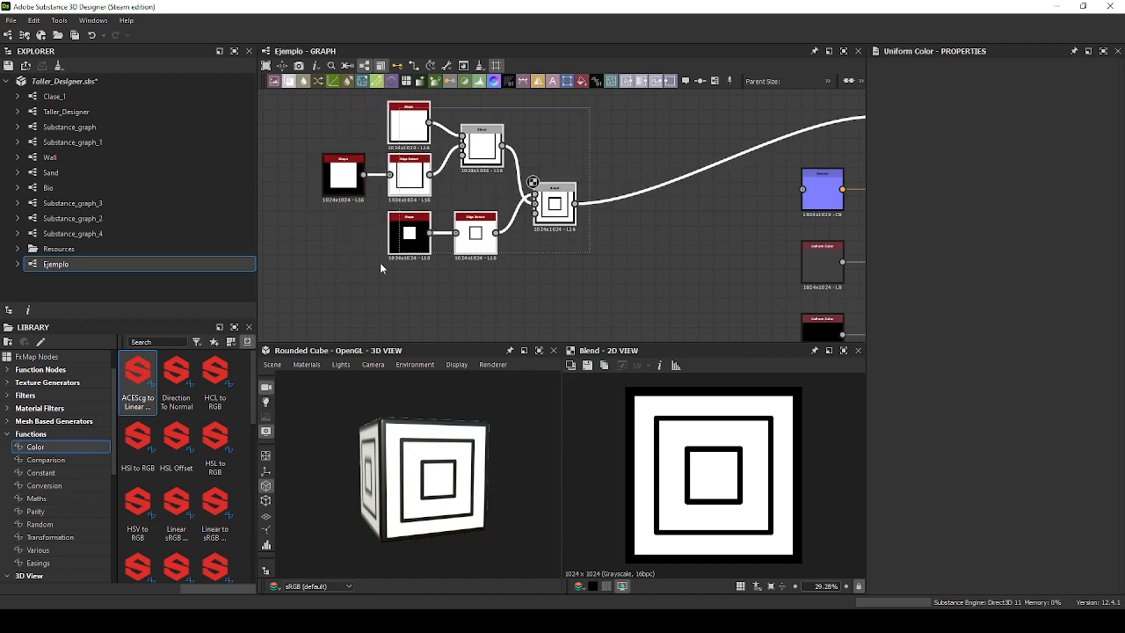
{"action": "left_click", "coordinate": [331, 287]}
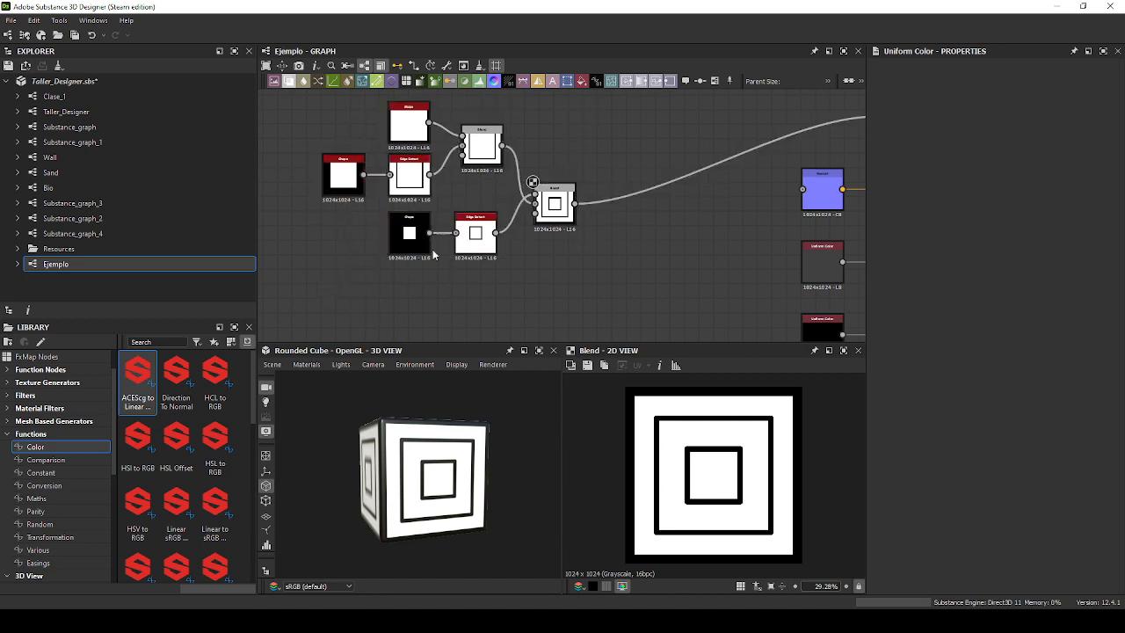
{"action": "left_click_drag", "start_coordinate": [588, 118], "coordinate": [355, 267]}
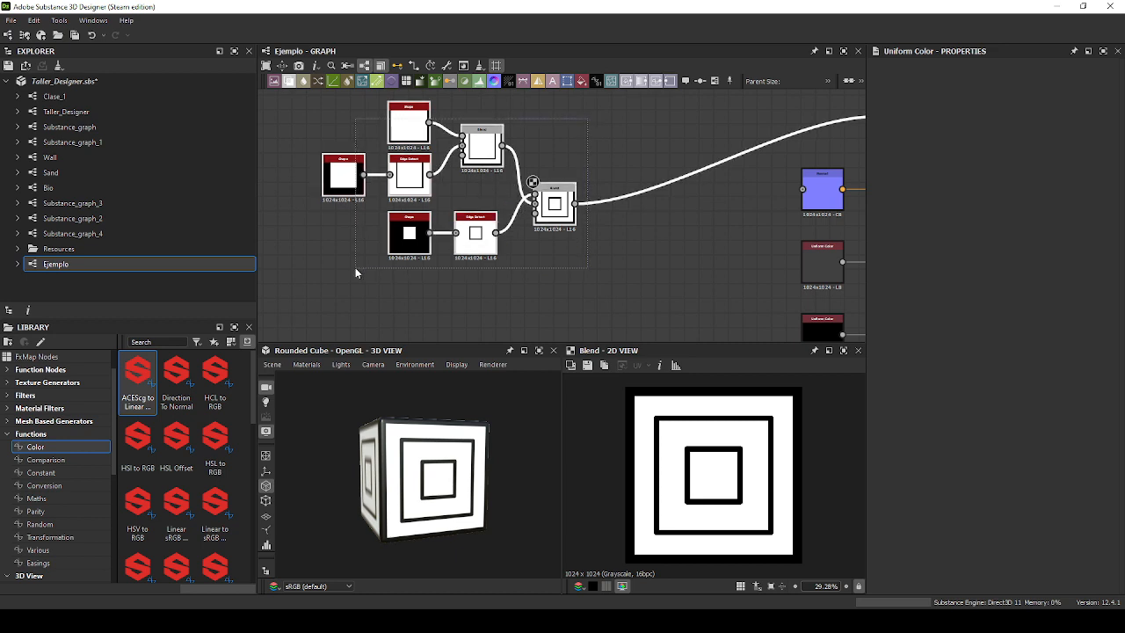
{"action": "left_click_drag", "start_coordinate": [563, 208], "coordinate": [588, 217]}
Add a Transformation 2D node fed by the second Blend's output.
{"action": "left_click", "coordinate": [521, 224]}
{"action": "type", "text": "trans"}
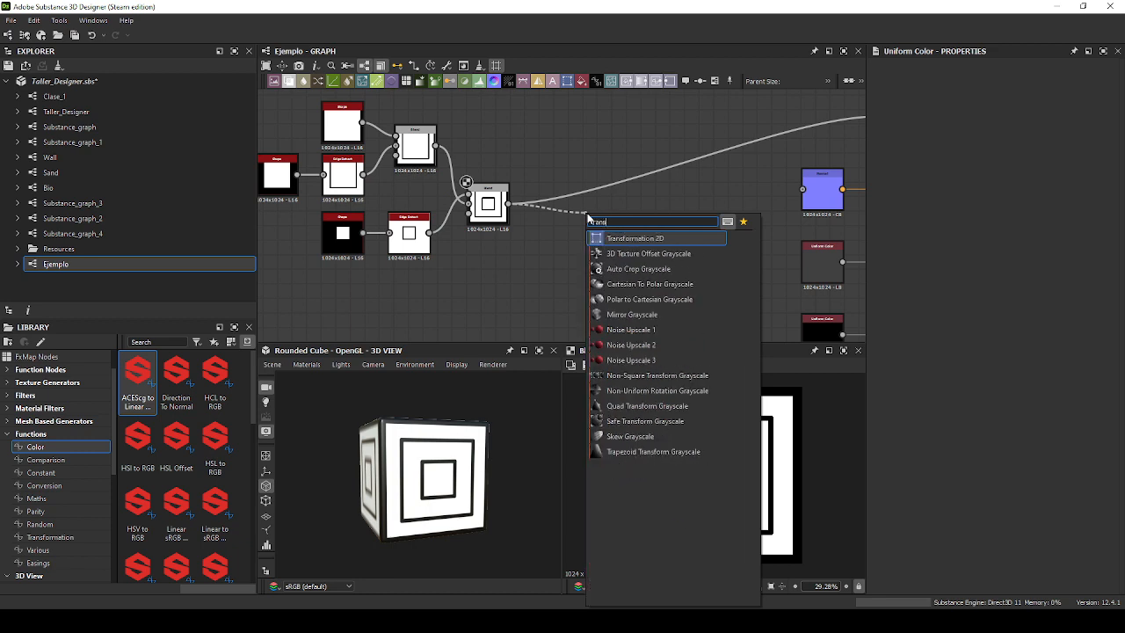
{"action": "key", "text": "Return"}
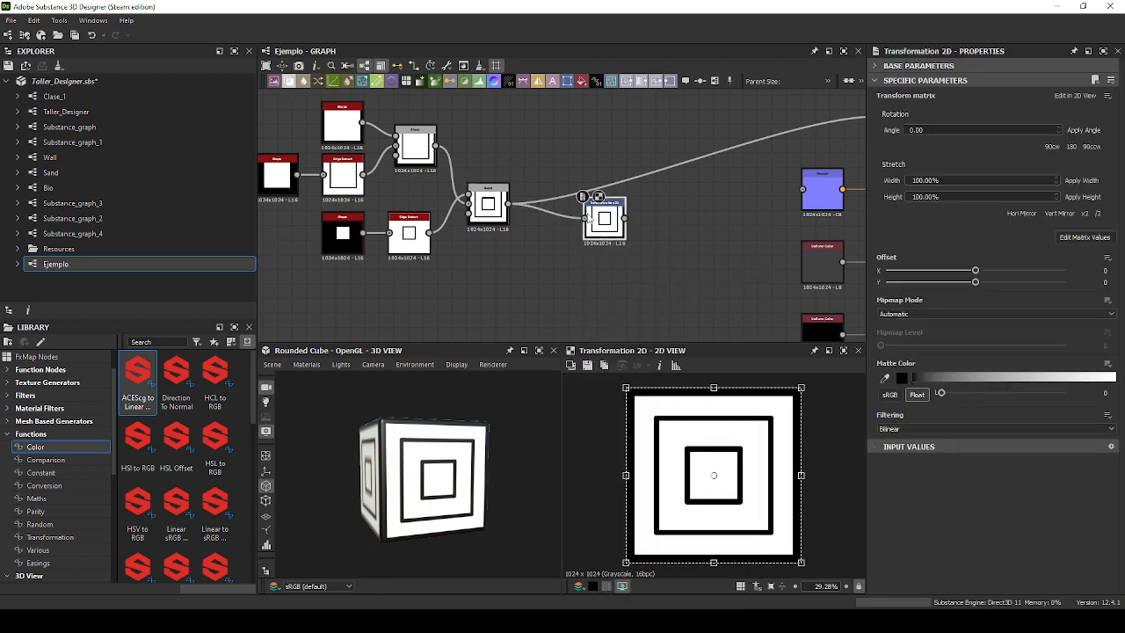
Align the Transformation 2D node closer to the second Blend and rotate its pattern about 45 degrees into a diamond orientation.
{"action": "left_click_drag", "start_coordinate": [591, 218], "coordinate": [576, 203]}
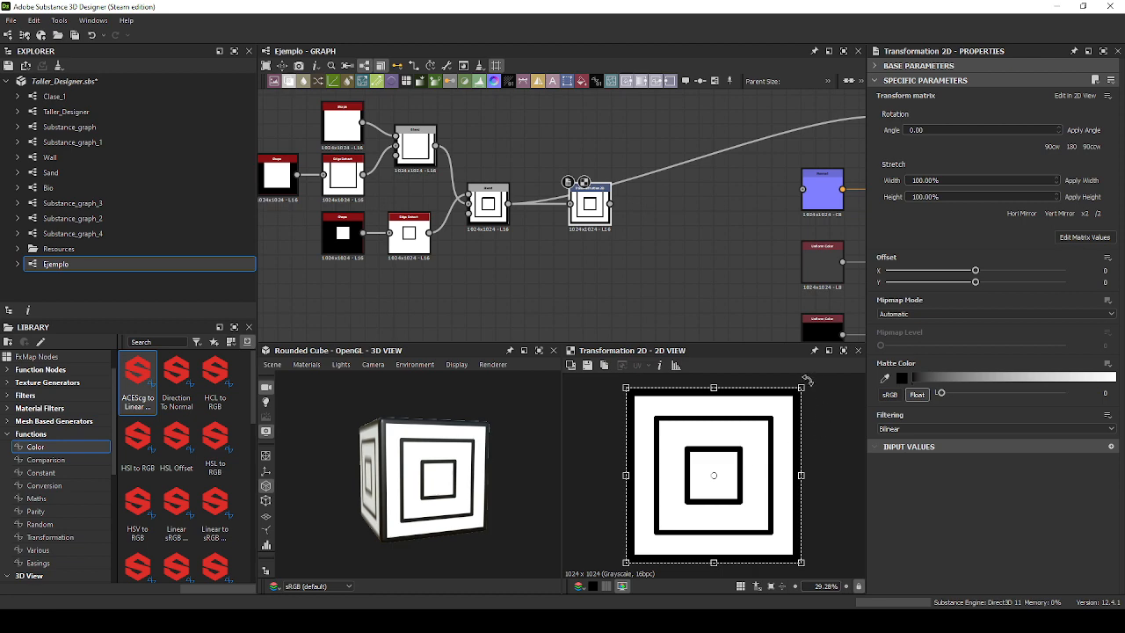
{"action": "left_click_drag", "start_coordinate": [807, 379], "coordinate": [846, 459]}
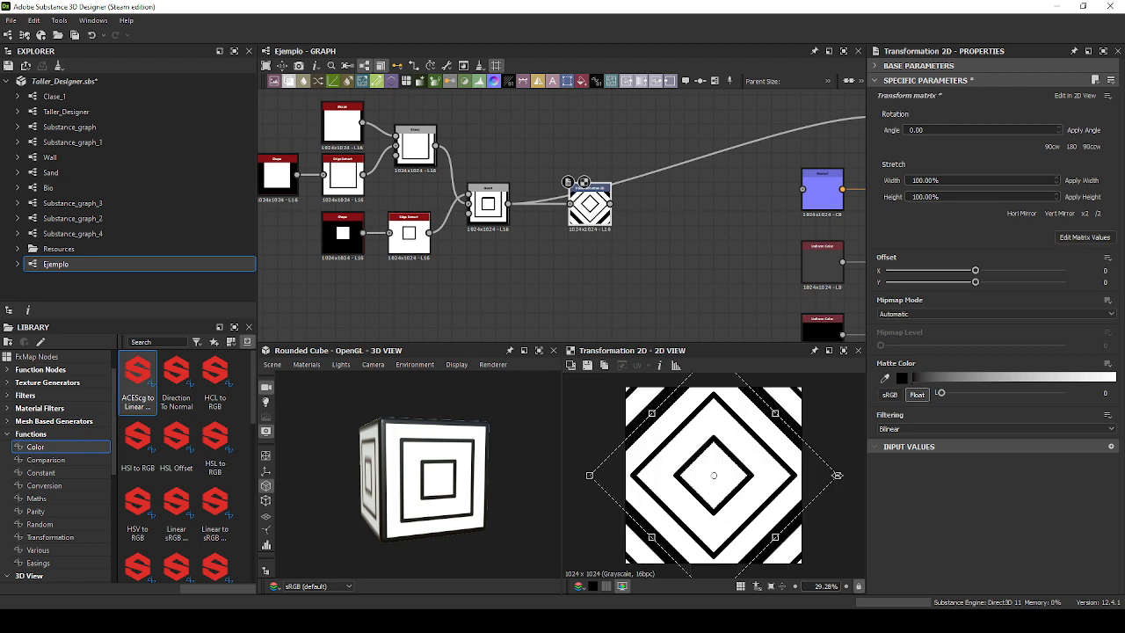
Connect the Transformation 2D output to the Base Color output in place of the Blend and preview Base Color.
{"action": "middle_click_drag", "start_coordinate": [733, 228], "coordinate": [557, 264]}
{"action": "scroll", "coordinate": [557, 265], "scroll_direction": "down", "scroll_amount": 1}
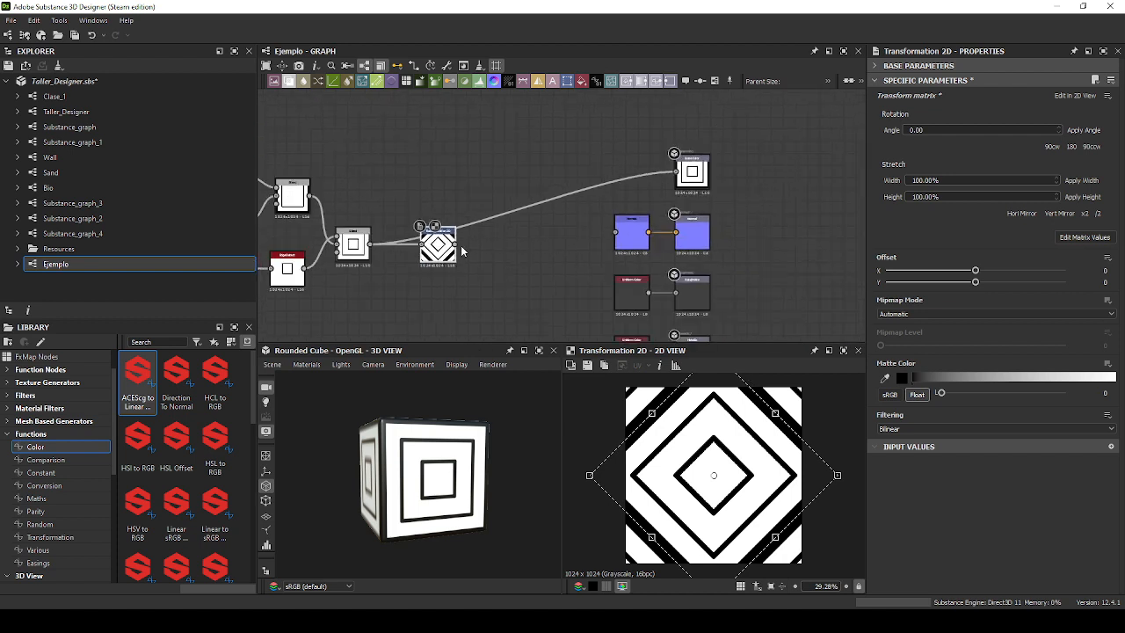
{"action": "left_click_drag", "start_coordinate": [458, 245], "coordinate": [677, 171]}
{"action": "double_click", "coordinate": [692, 173]}
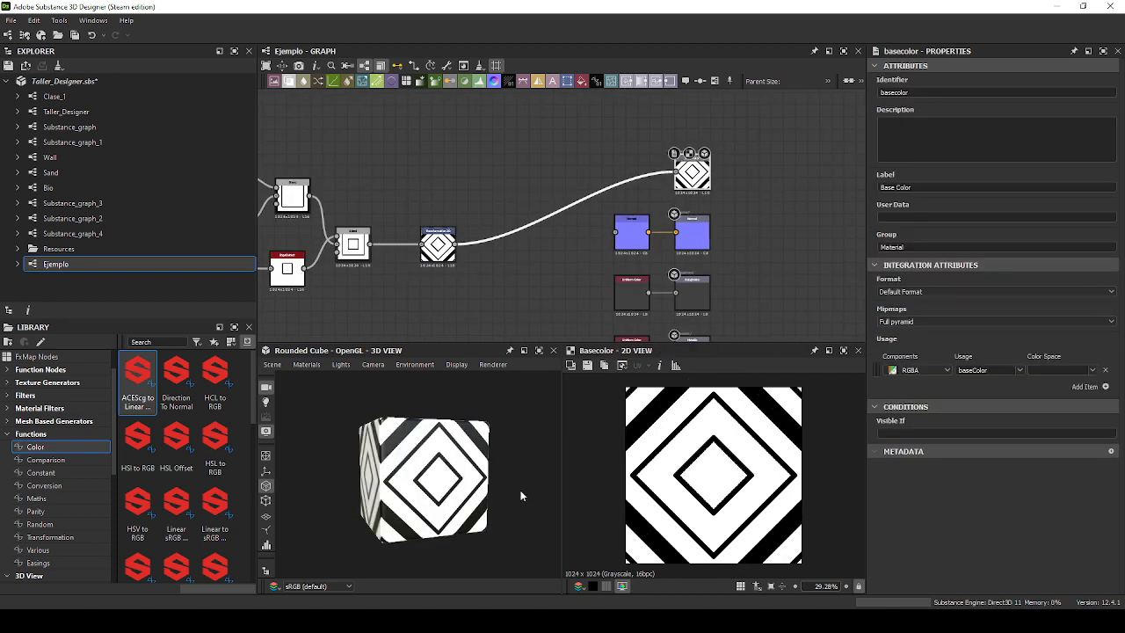
{"action": "scroll", "coordinate": [376, 284], "scroll_direction": "up", "scroll_amount": 4}
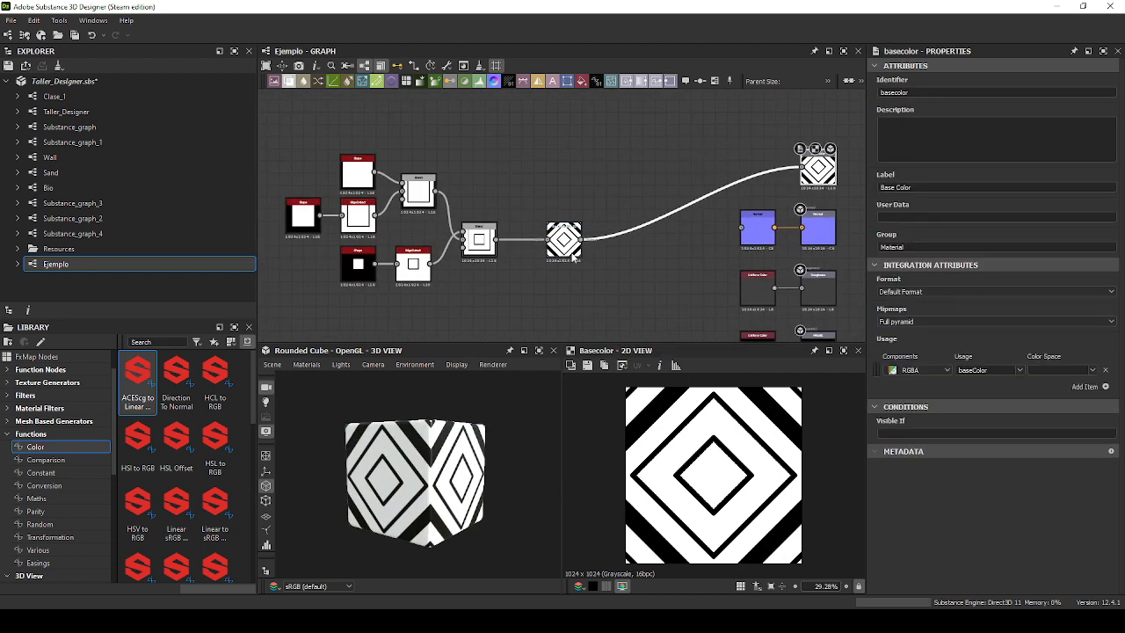
Scale the Transformation 2D pattern down evenly until each repeating diamond spans about a third of the texture's width.
{"action": "left_click", "coordinate": [572, 254]}
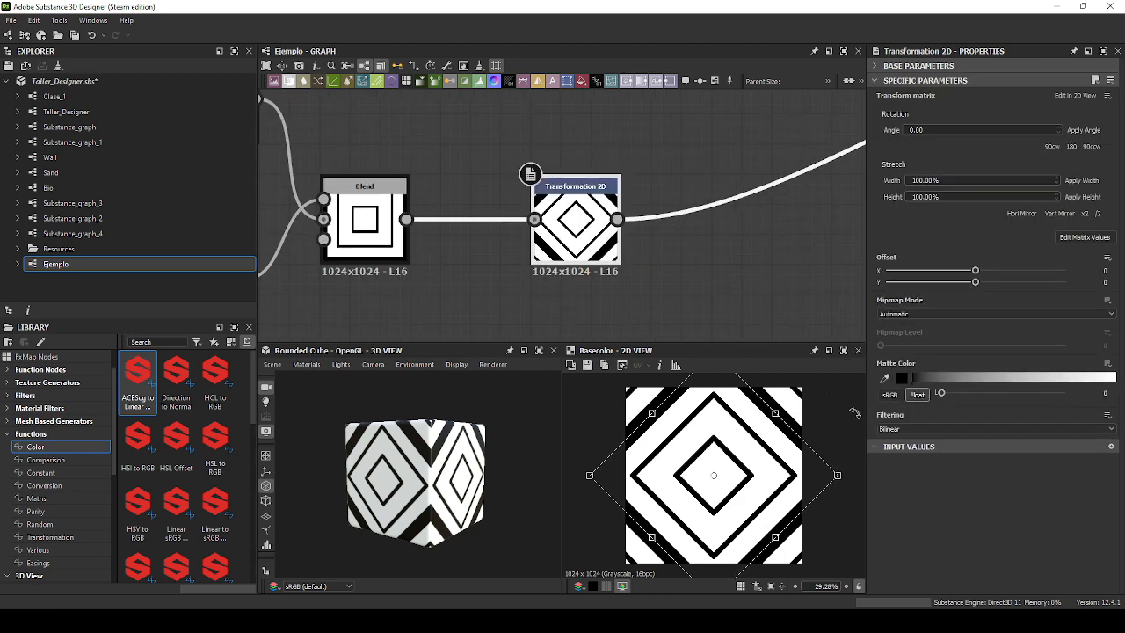
{"action": "left_click_drag", "start_coordinate": [836, 475], "coordinate": [802, 474]}
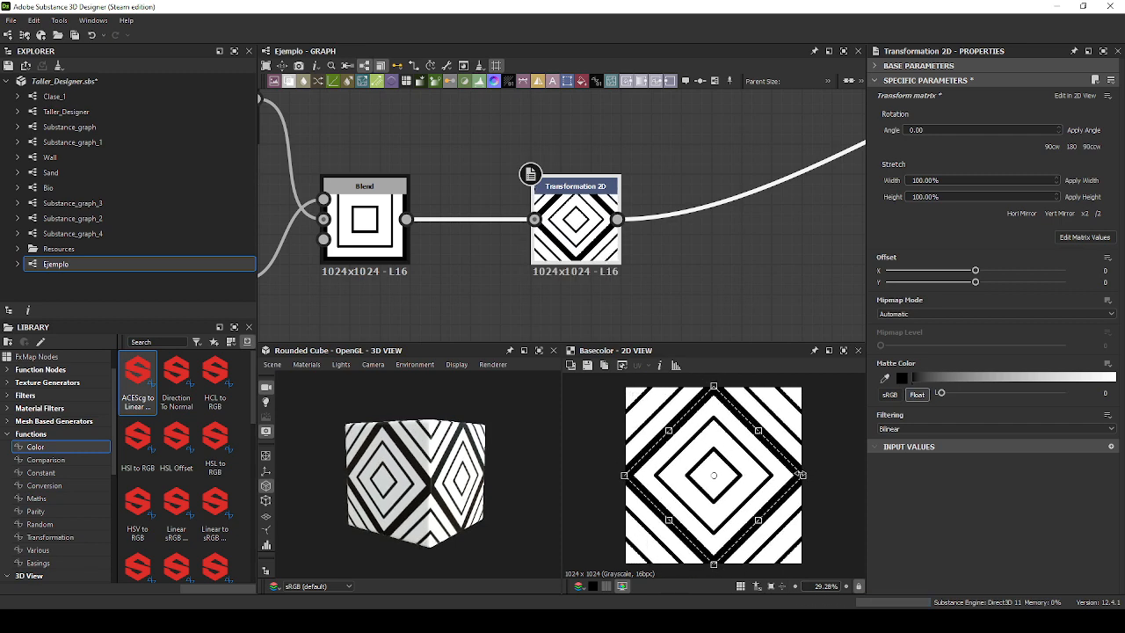
{"action": "scroll", "coordinate": [440, 448], "scroll_direction": "up", "scroll_amount": 6}
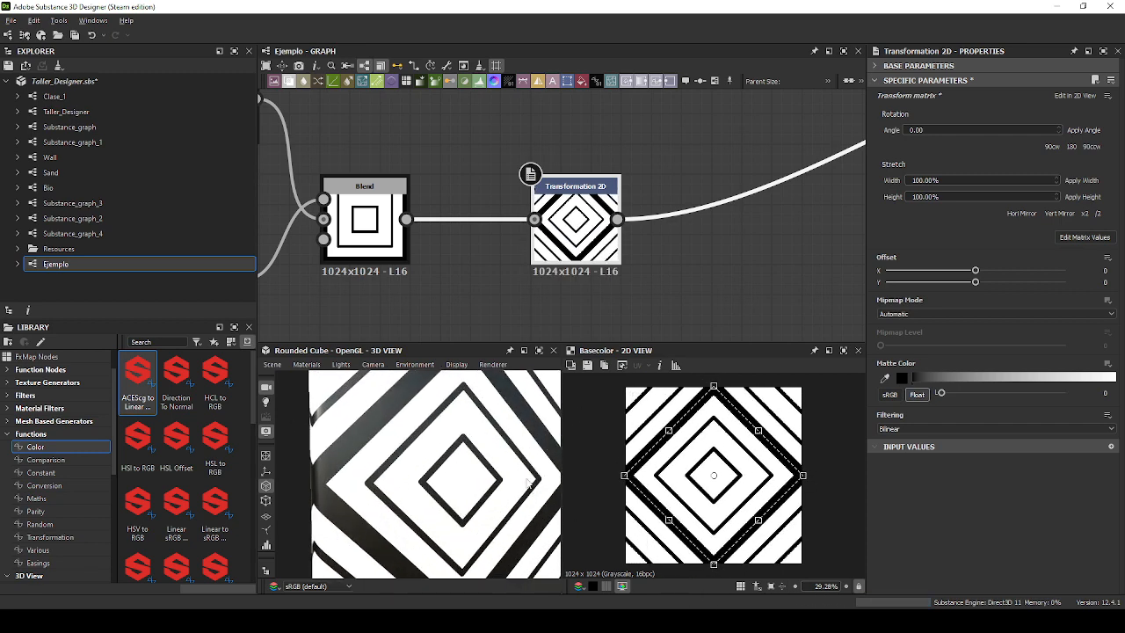
{"action": "left_click_drag", "start_coordinate": [801, 474], "coordinate": [742, 474]}
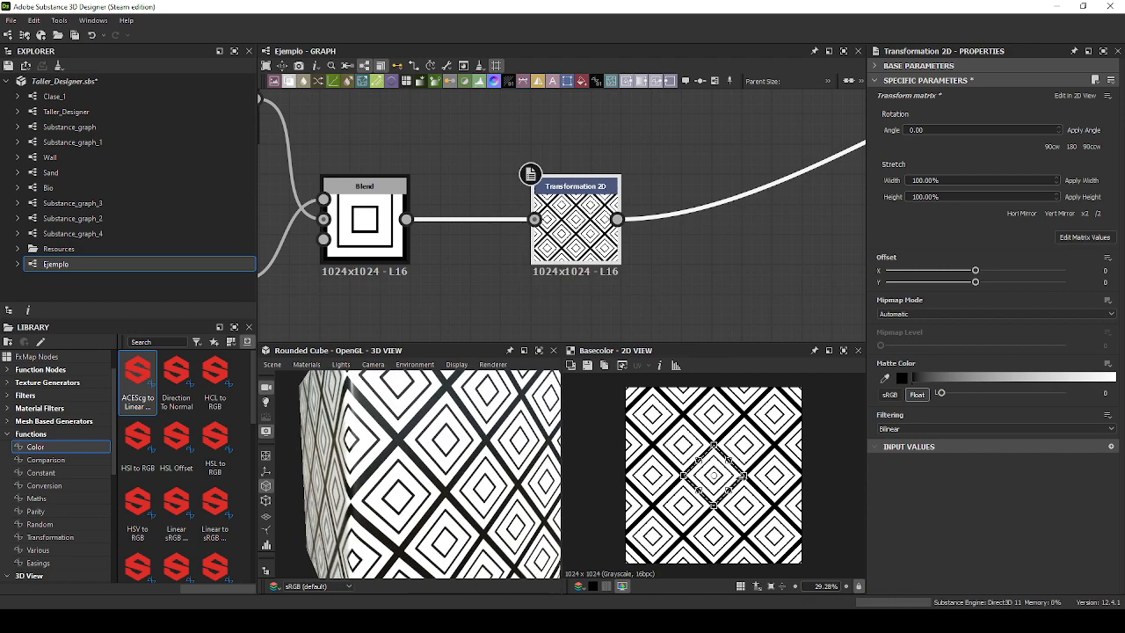
Slightly scale down the tiled diamond pattern using the Transformation 2D handles, checking how it wraps the rounded cube.
{"action": "left_click_drag", "start_coordinate": [306, 427], "coordinate": [444, 396]}
{"action": "scroll", "coordinate": [442, 440], "scroll_direction": "up", "scroll_amount": 2}
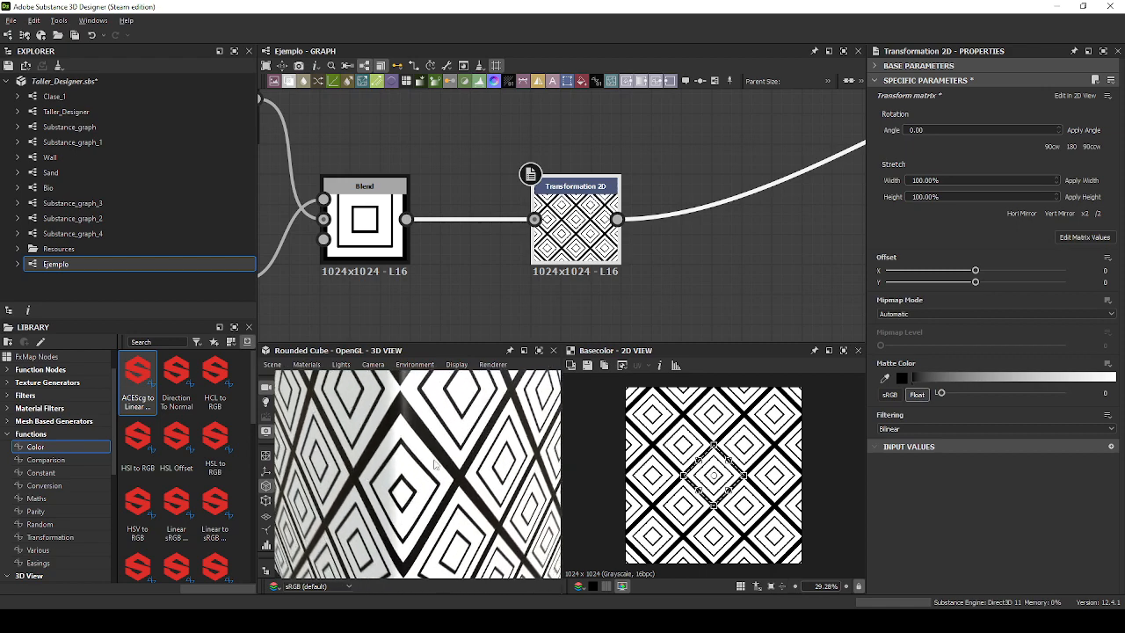
{"action": "middle_click_drag", "start_coordinate": [440, 450], "coordinate": [444, 516]}
{"action": "left_click_drag", "start_coordinate": [437, 468], "coordinate": [396, 448]}
{"action": "scroll", "coordinate": [423, 434], "scroll_direction": "down", "scroll_amount": 2}
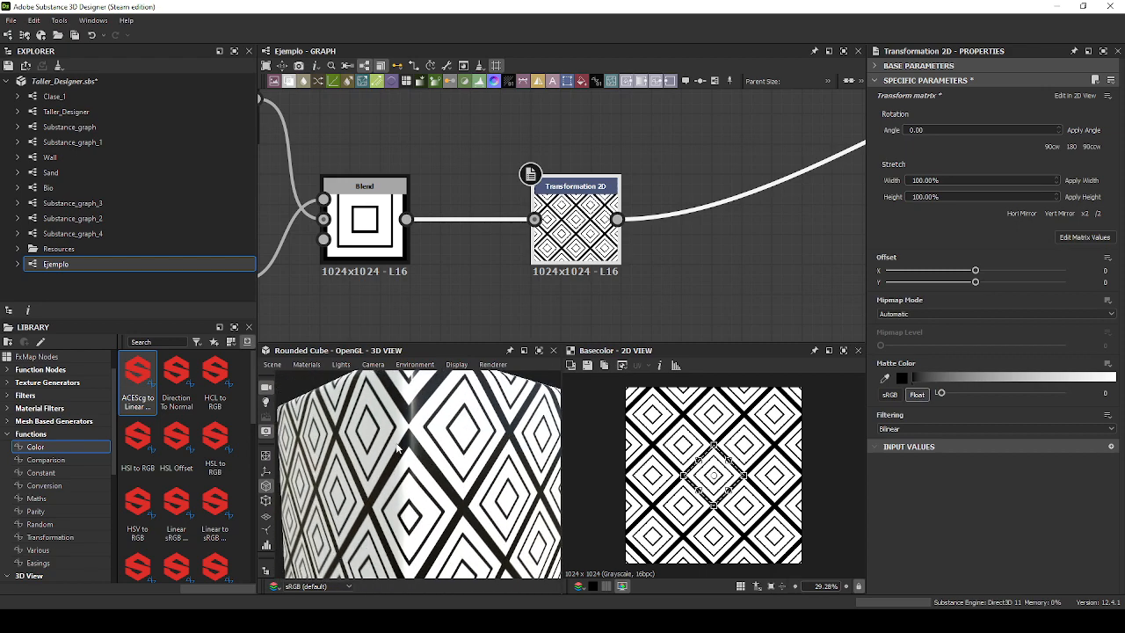
{"action": "scroll", "coordinate": [680, 452], "scroll_direction": "up", "scroll_amount": 3}
{"action": "scroll", "coordinate": [405, 457], "scroll_direction": "up", "scroll_amount": 2}
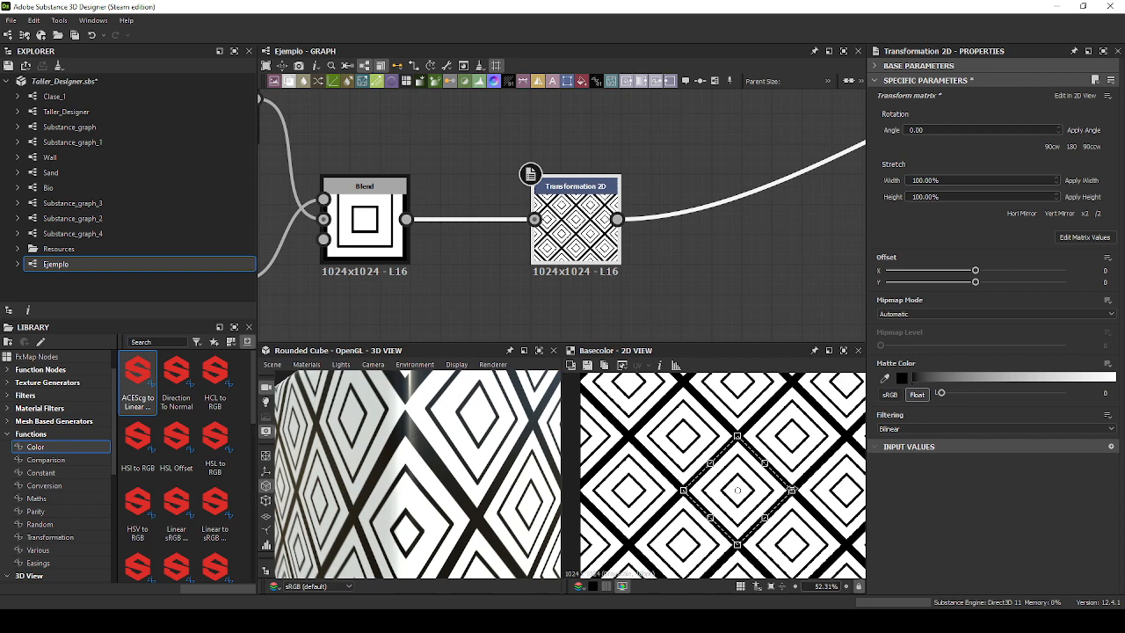
{"action": "left_click_drag", "start_coordinate": [791, 489], "coordinate": [790, 489]}
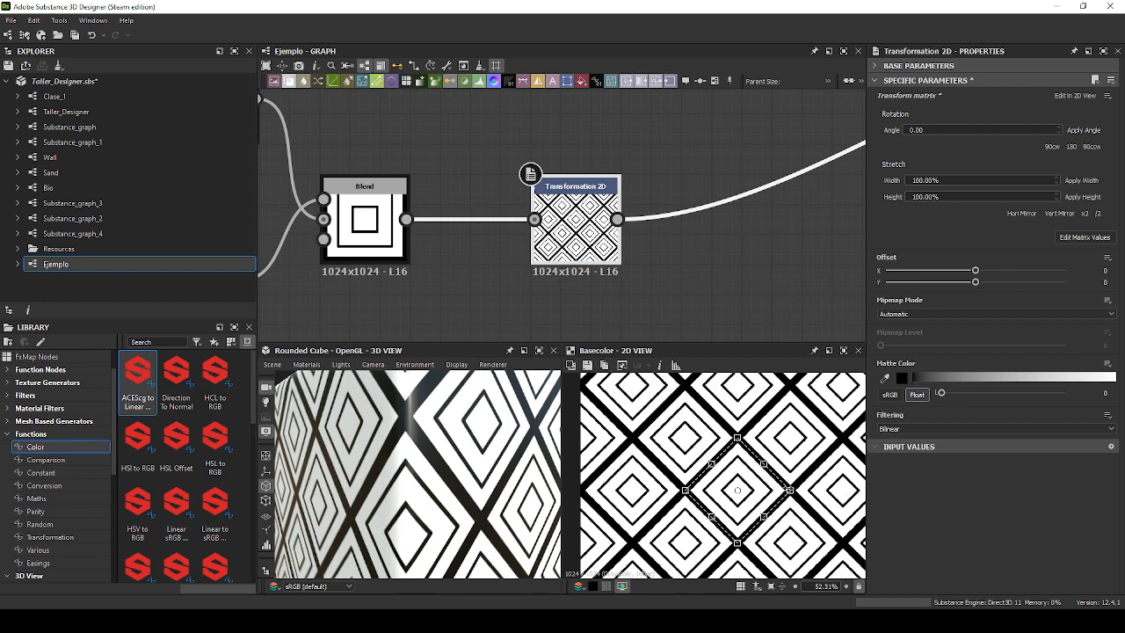
{"action": "left_click_drag", "start_coordinate": [790, 489], "coordinate": [789, 490]}
{"action": "scroll", "coordinate": [330, 531], "scroll_direction": "down", "scroll_amount": 5}
{"action": "scroll", "coordinate": [703, 471], "scroll_direction": "down", "scroll_amount": 5}
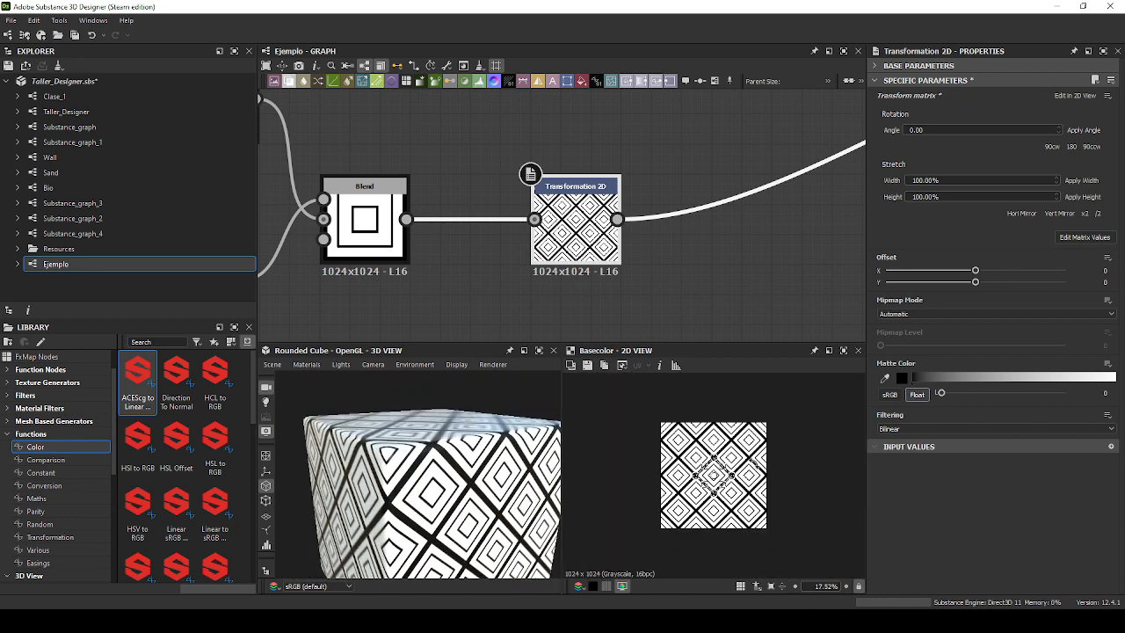
{"action": "left_click_drag", "start_coordinate": [547, 501], "coordinate": [494, 487]}
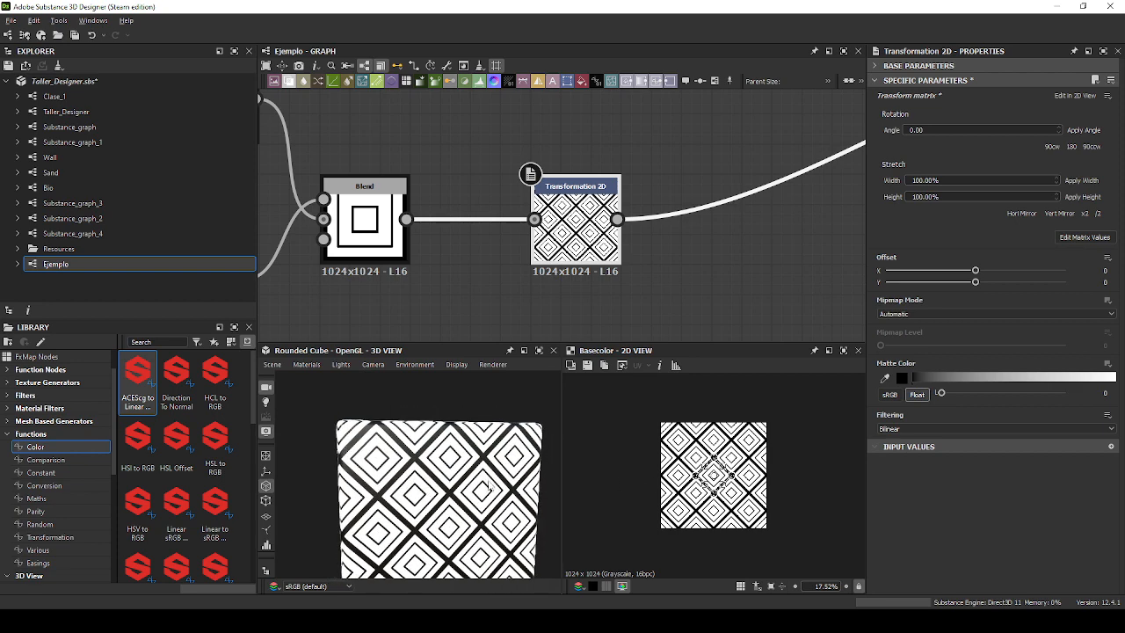
{"action": "scroll", "coordinate": [495, 487], "scroll_direction": "down", "scroll_amount": 2}
{"action": "middle_click_drag", "start_coordinate": [495, 487], "coordinate": [465, 427]}
Switch to the browser's geometric patterns reference image and compare its line thickness with the current pattern.
{"action": "middle_click_drag", "start_coordinate": [473, 286], "coordinate": [589, 304]}
{"action": "middle_click_drag", "start_coordinate": [512, 334], "coordinate": [622, 281]}
{"action": "scroll", "coordinate": [621, 281], "scroll_direction": "down", "scroll_amount": 1}
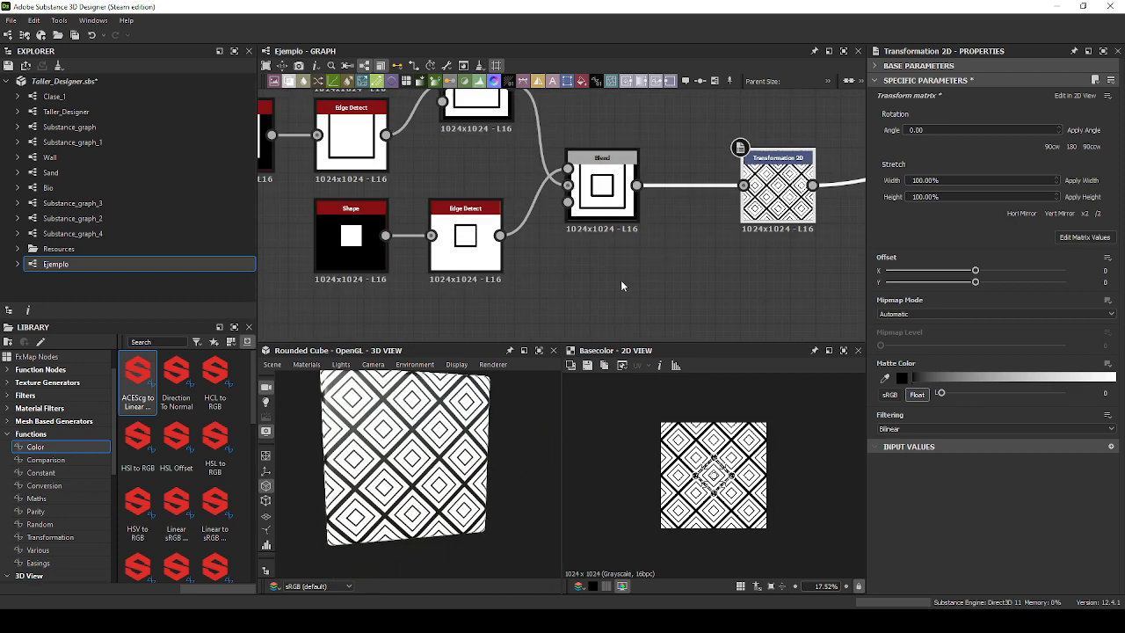
{"action": "middle_click_drag", "start_coordinate": [407, 268], "coordinate": [486, 258]}
{"action": "left_click", "coordinate": [123, 620]}
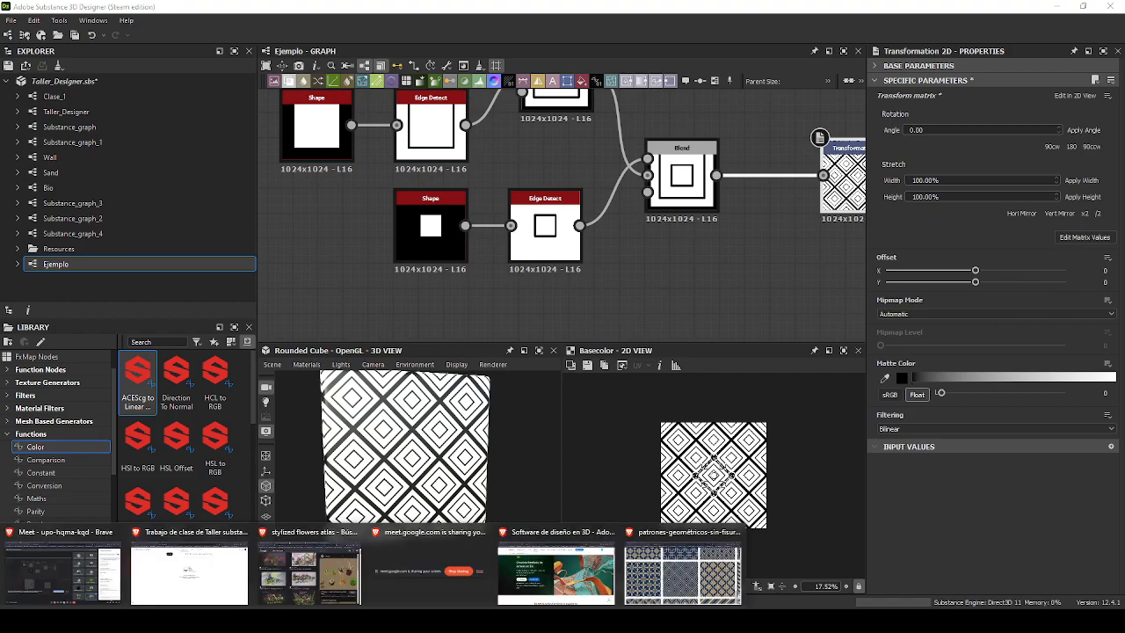
{"action": "left_click", "coordinate": [677, 580]}
{"action": "key", "text": "alt+Tab"}
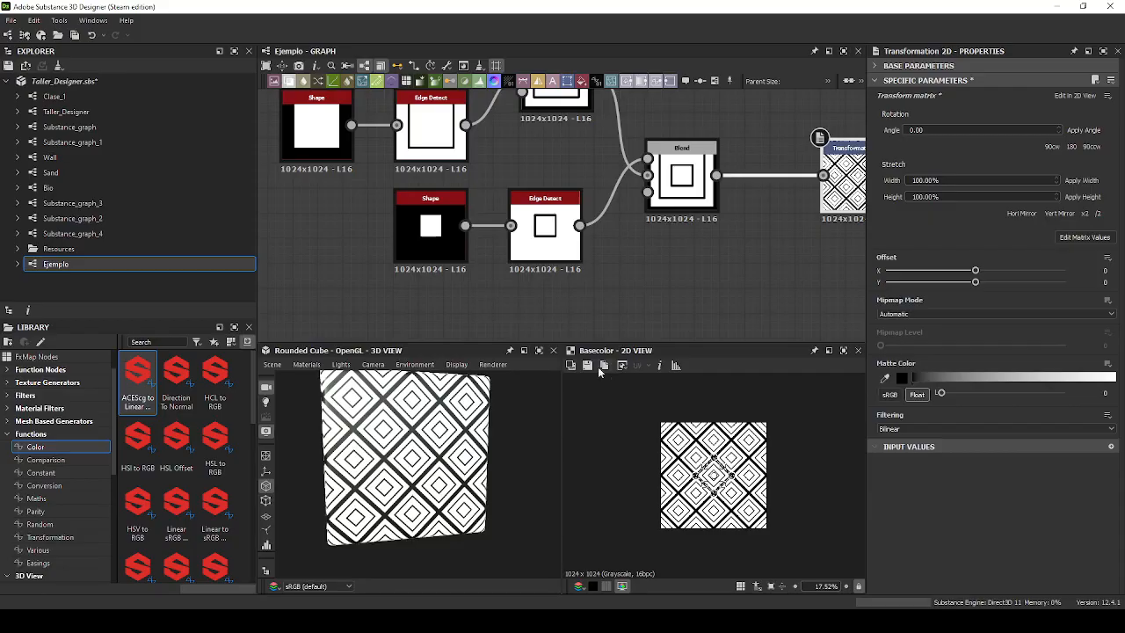
{"action": "key", "text": "alt+Tab"}
{"action": "key", "text": "alt+Tab"}
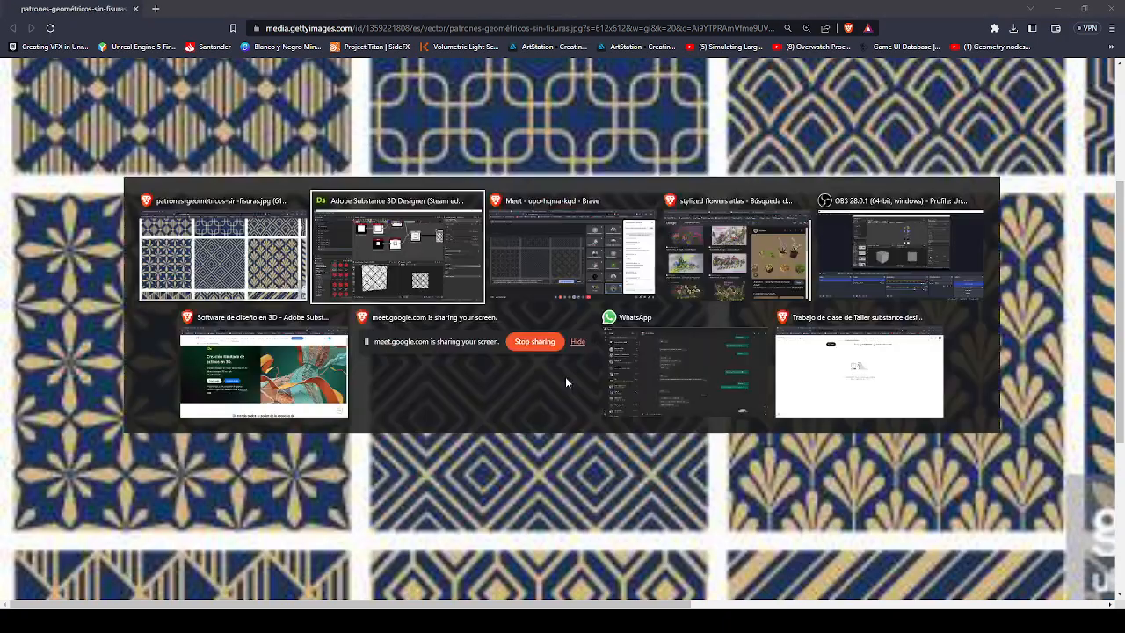
Set the Edge Width of the larger square's Edge Detect node to 8.5.
{"action": "middle_click_drag", "start_coordinate": [503, 162], "coordinate": [543, 211]}
{"action": "left_click", "coordinate": [462, 212]}
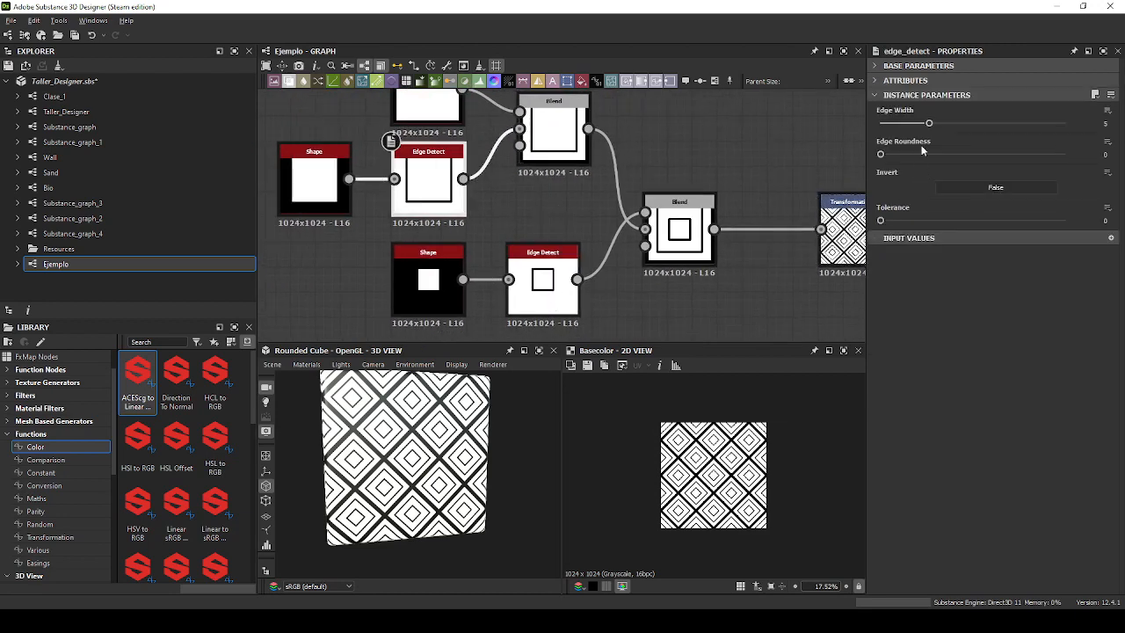
{"action": "left_click", "coordinate": [932, 123]}
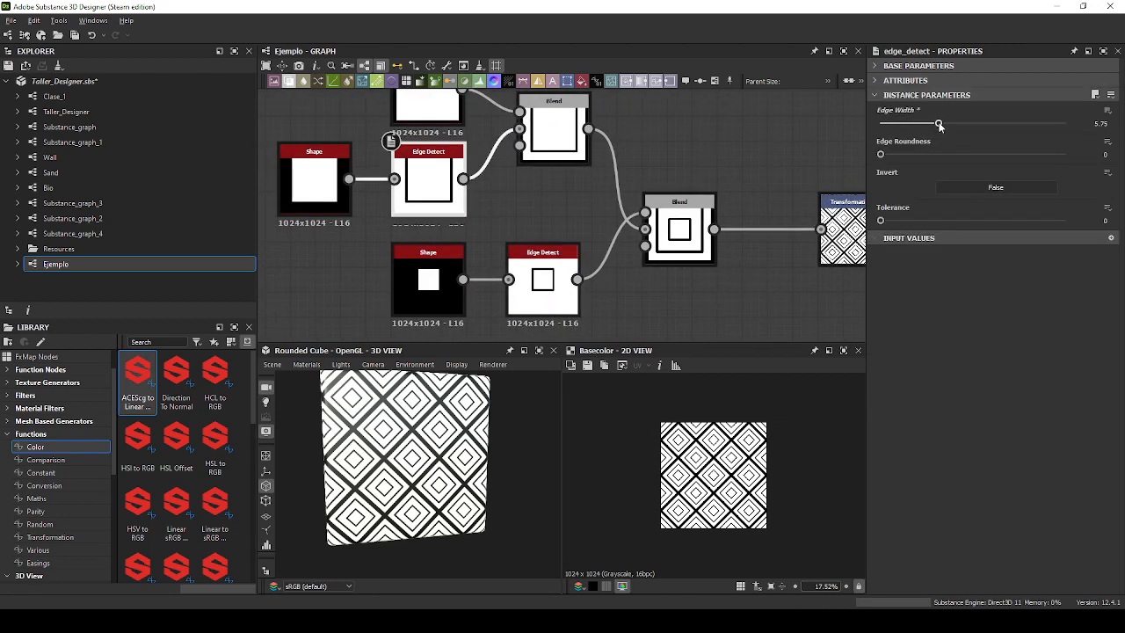
{"action": "left_click_drag", "start_coordinate": [932, 124], "coordinate": [938, 124]}
{"action": "scroll", "coordinate": [394, 450], "scroll_direction": "up", "scroll_amount": 3}
{"action": "scroll", "coordinate": [394, 450], "scroll_direction": "down", "scroll_amount": 3}
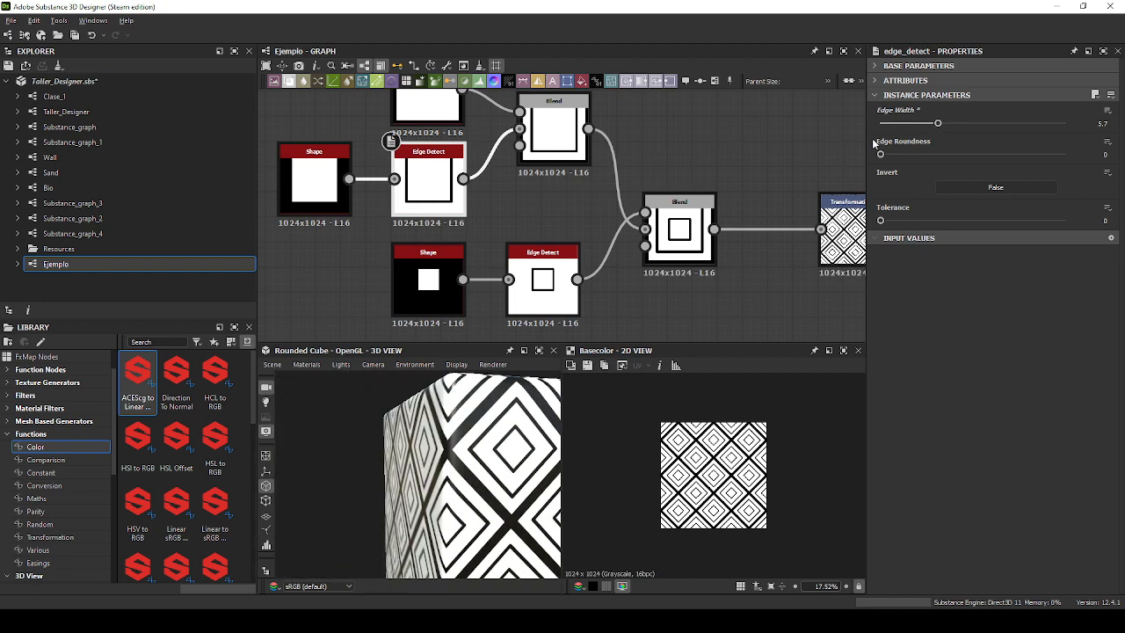
{"action": "left_click", "coordinate": [972, 124]}
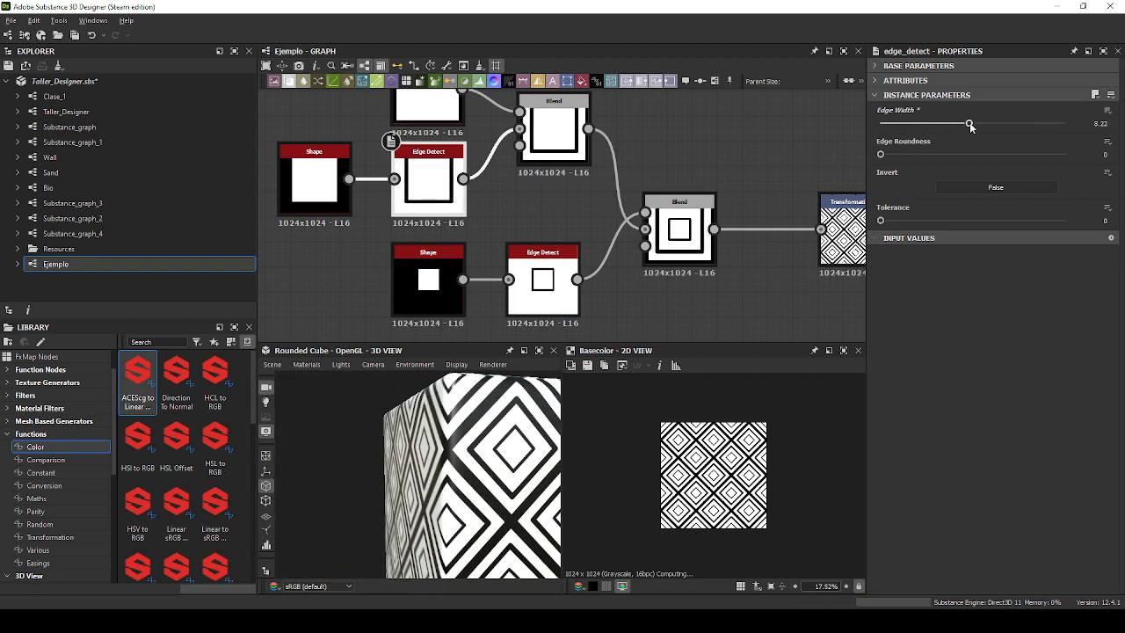
{"action": "middle_click_drag", "start_coordinate": [750, 165], "coordinate": [707, 148]}
{"action": "left_click", "coordinate": [975, 125]}
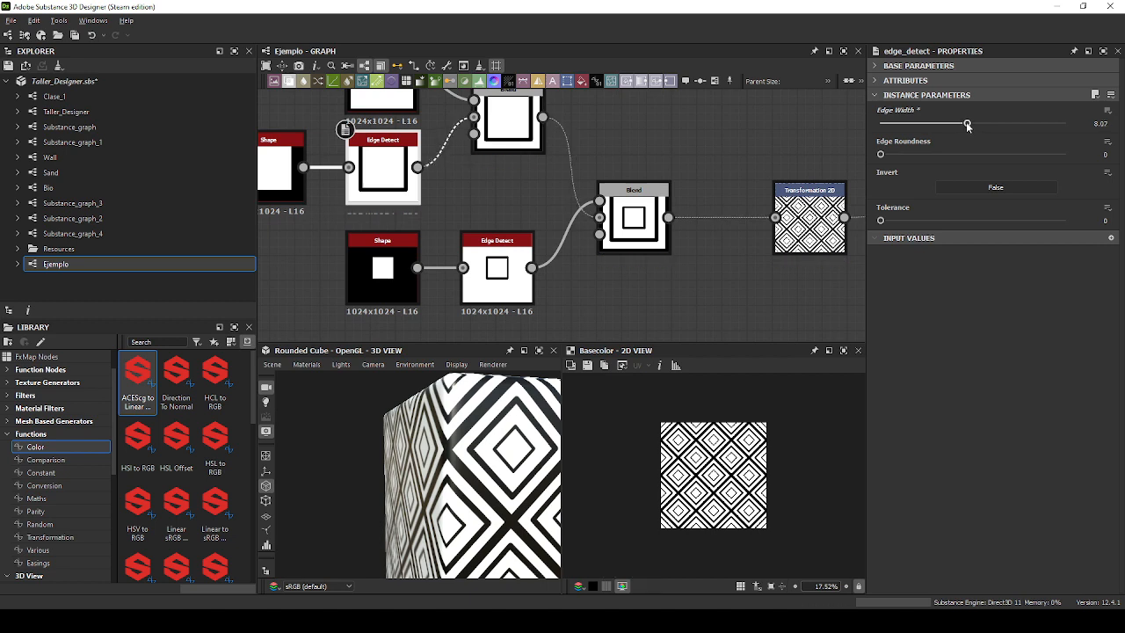
{"action": "double_click", "coordinate": [1100, 124]}
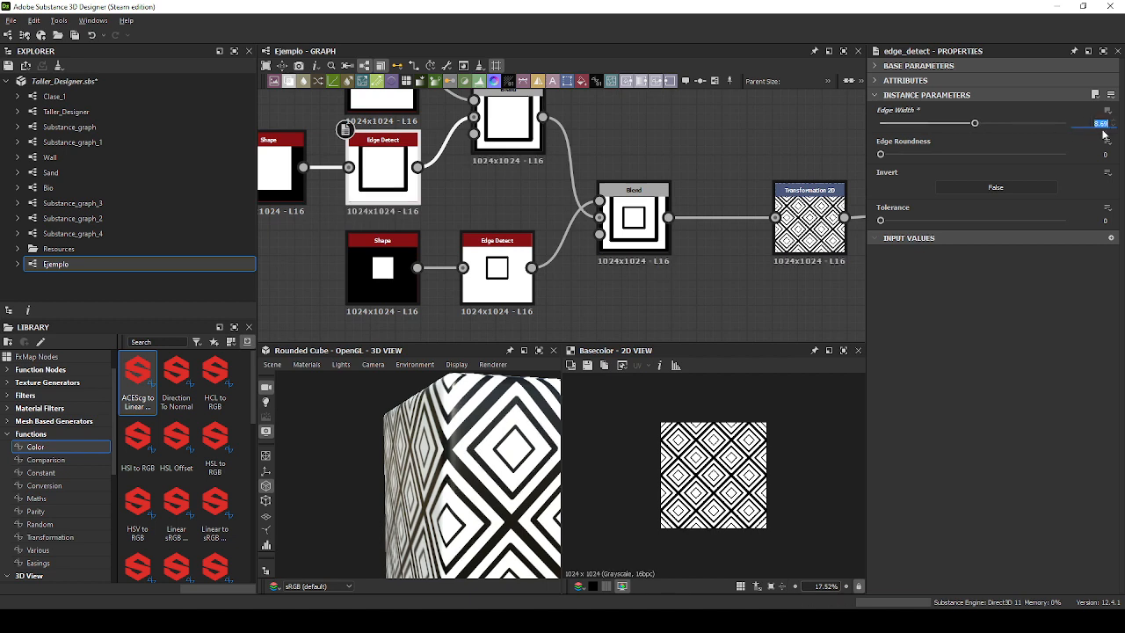
{"action": "type", "text": "8.5"}
{"action": "key", "text": "Return"}
Try a slight scale change on the small square's Shape node and set its Edge Detect Edge Width to 8.
{"action": "left_click", "coordinate": [410, 286]}
{"action": "left_click_drag", "start_coordinate": [942, 187], "coordinate": [946, 187]}
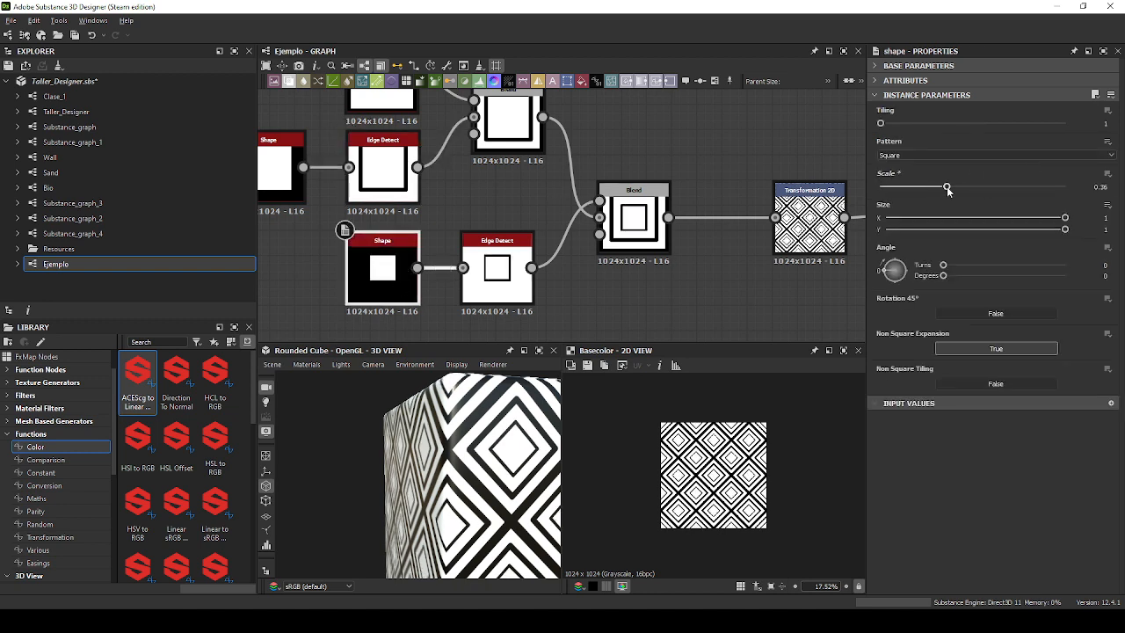
{"action": "left_click", "coordinate": [519, 280]}
{"action": "left_click_drag", "start_coordinate": [930, 125], "coordinate": [965, 129]}
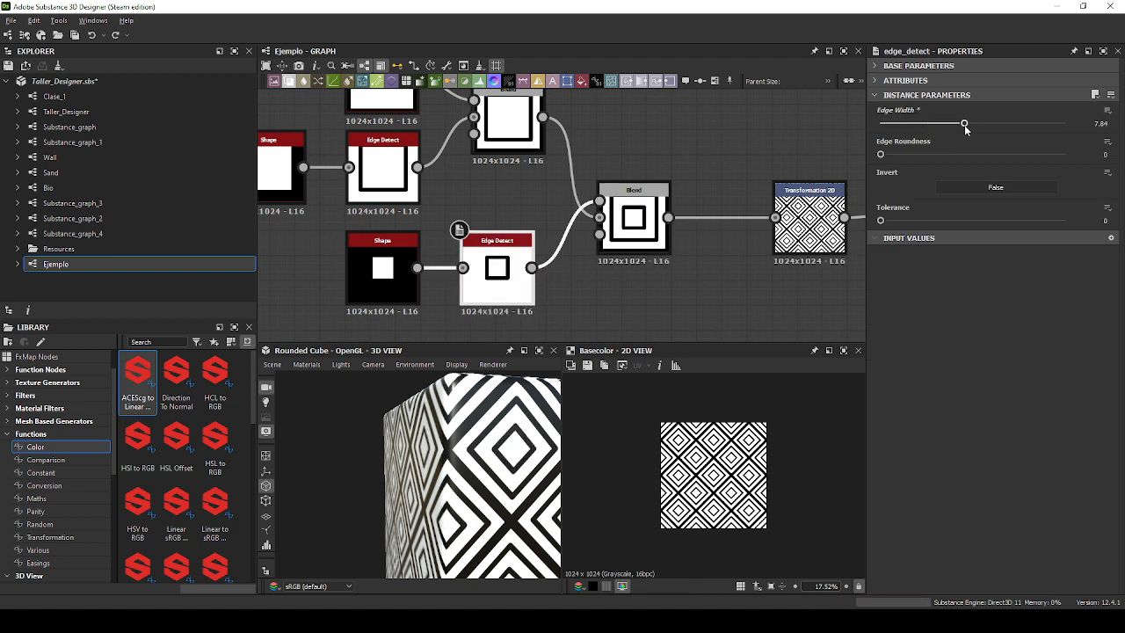
{"action": "left_click", "coordinate": [1105, 124]}
{"action": "type", "text": "8"}
{"action": "key", "text": "Return"}
Examine the thickened pattern on the rounded cube from several angles and distances.
{"action": "left_click_drag", "start_coordinate": [490, 404], "coordinate": [501, 507]}
{"action": "scroll", "coordinate": [468, 457], "scroll_direction": "down", "scroll_amount": 6}
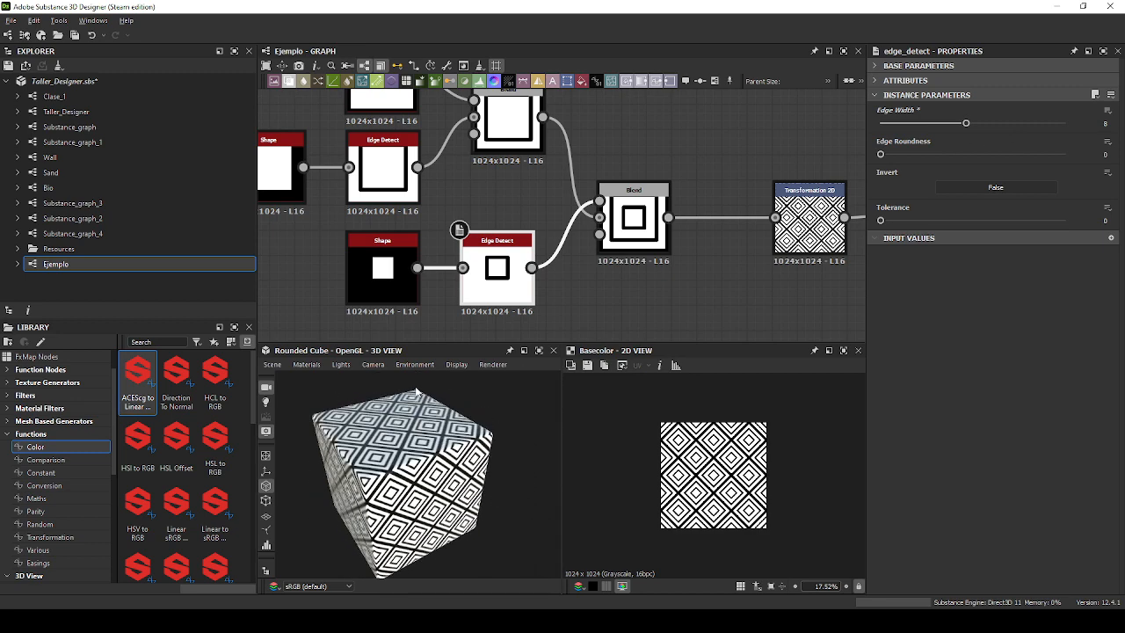
{"action": "middle_click_drag", "start_coordinate": [503, 444], "coordinate": [468, 378]}
{"action": "scroll", "coordinate": [455, 416], "scroll_direction": "down", "scroll_amount": 3}
{"action": "left_click_drag", "start_coordinate": [455, 419], "coordinate": [434, 447]}
{"action": "middle_click_drag", "start_coordinate": [374, 412], "coordinate": [383, 457]}
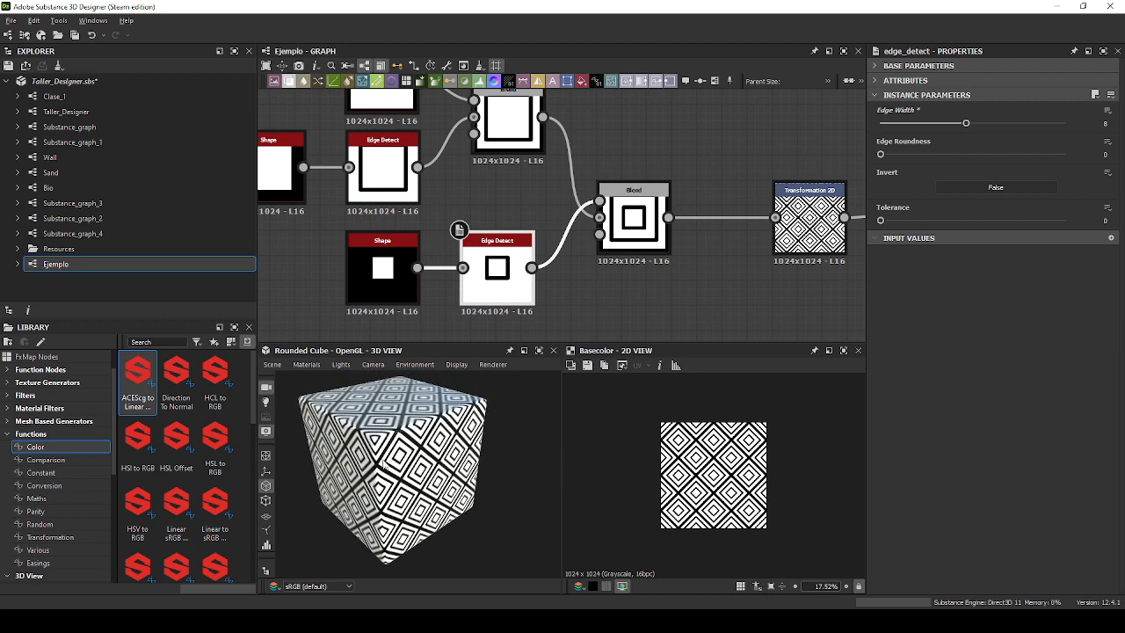
{"action": "scroll", "coordinate": [384, 457], "scroll_direction": "down", "scroll_amount": 3}
{"action": "left_click_drag", "start_coordinate": [382, 456], "coordinate": [379, 443]}
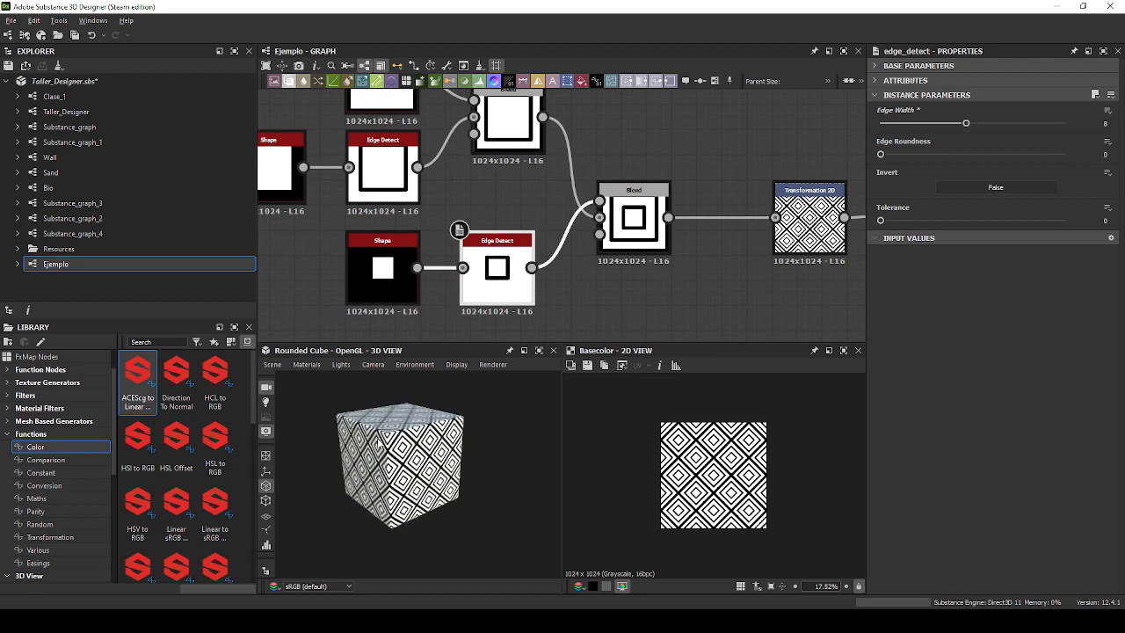
{"action": "scroll", "coordinate": [379, 444], "scroll_direction": "up", "scroll_amount": 3}
{"action": "middle_click_drag", "start_coordinate": [379, 443], "coordinate": [422, 446]}
{"action": "scroll", "coordinate": [423, 445], "scroll_direction": "down", "scroll_amount": 2}
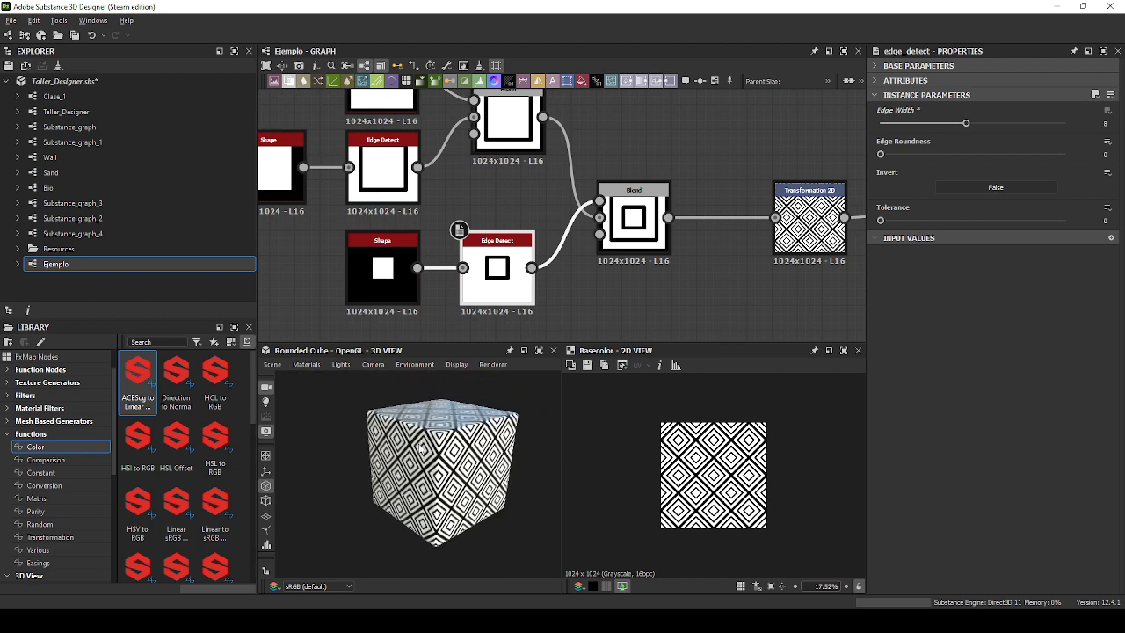
{"action": "scroll", "coordinate": [471, 467], "scroll_direction": "up", "scroll_amount": 3}
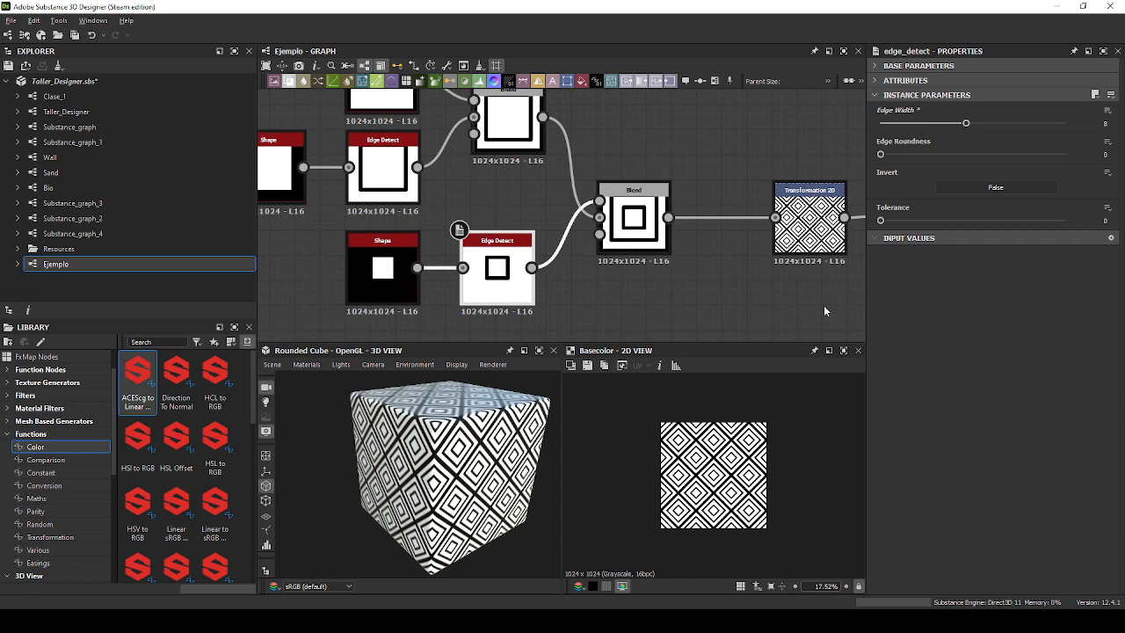
Open the Transformation 2D node in the 2D view and apply a 90-degree rotation to it.
{"action": "middle_click_drag", "start_coordinate": [823, 305], "coordinate": [656, 305]}
{"action": "scroll", "coordinate": [657, 273], "scroll_direction": "up", "scroll_amount": 5}
{"action": "double_click", "coordinate": [639, 207]}
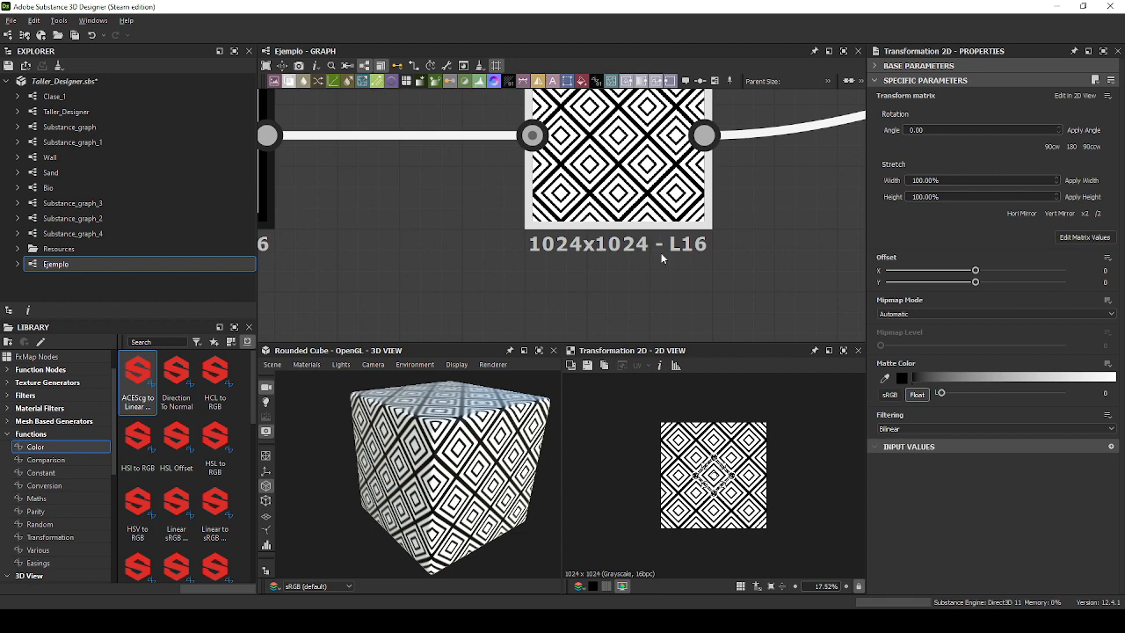
{"action": "scroll", "coordinate": [757, 444], "scroll_direction": "up", "scroll_amount": 4}
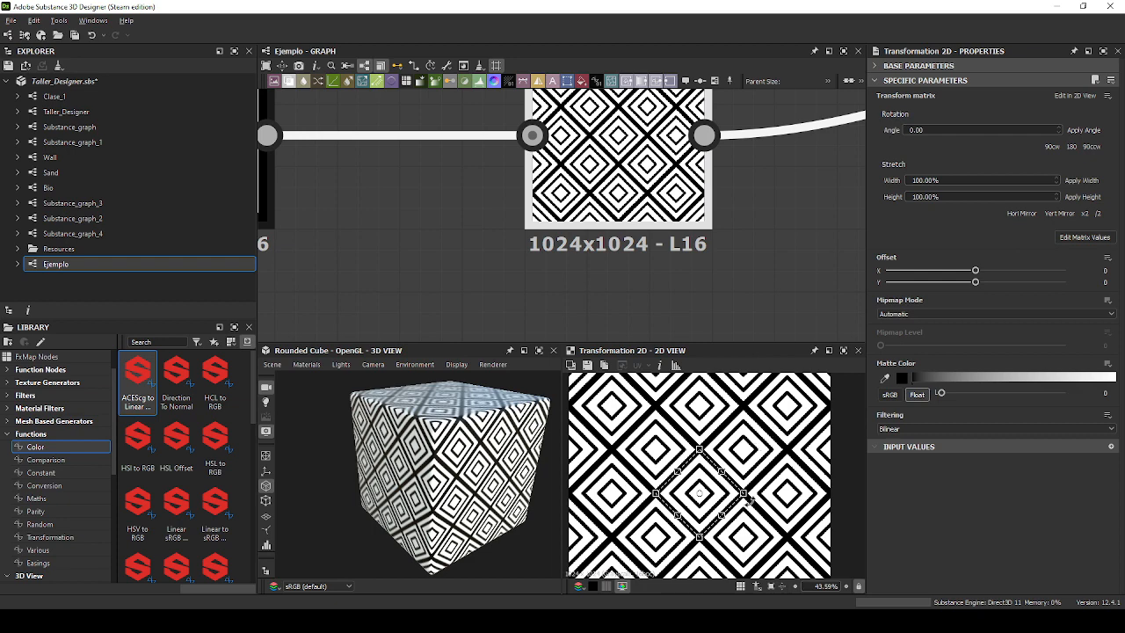
{"action": "scroll", "coordinate": [784, 249], "scroll_direction": "down", "scroll_amount": 1}
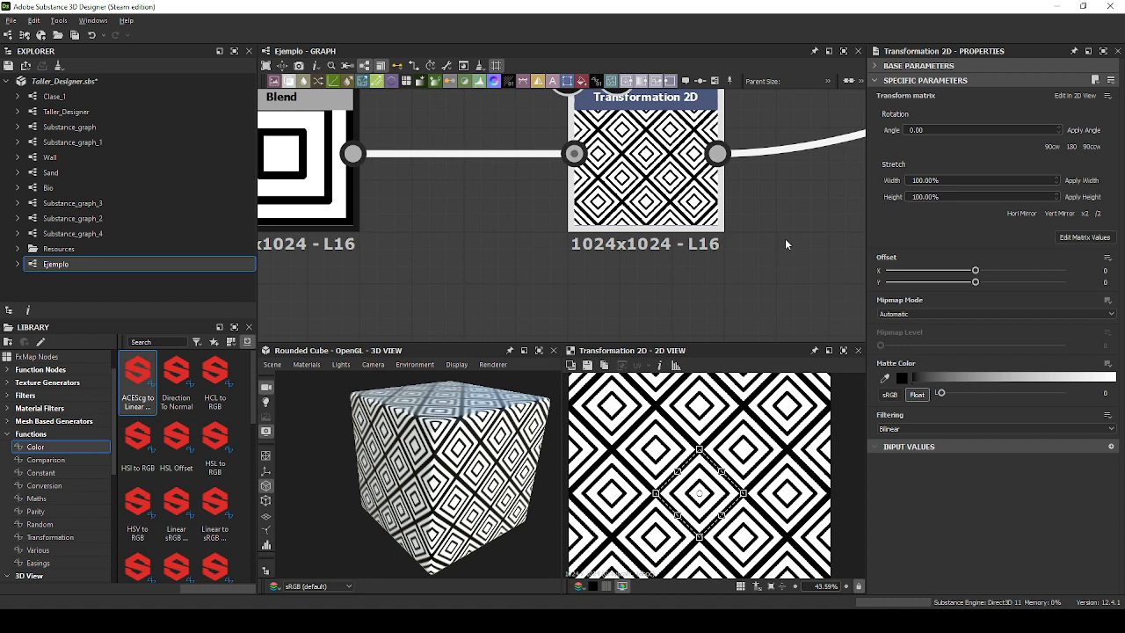
{"action": "left_click", "coordinate": [973, 130]}
{"action": "type", "text": "90"}
{"action": "key", "text": "Return"}
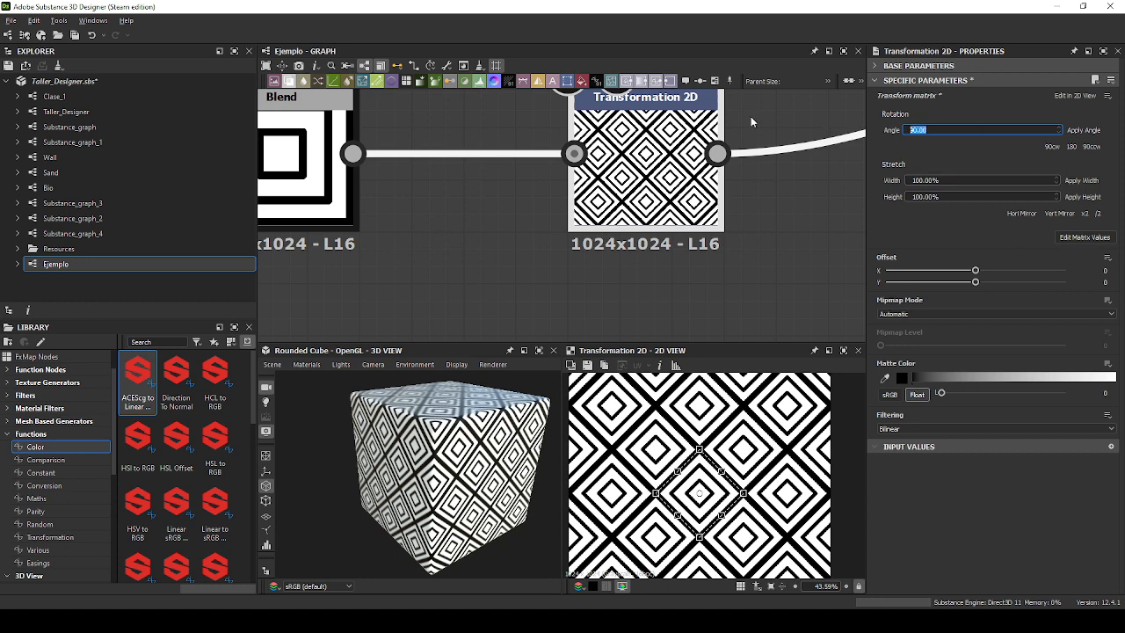
{"action": "left_click", "coordinate": [1087, 133]}
Apply rotations of 45, 90 and again 45 degrees to the Transformation 2D node.
{"action": "left_click_drag", "start_coordinate": [950, 130], "coordinate": [707, 132]}
{"action": "type", "text": "45"}
{"action": "key", "text": "Return"}
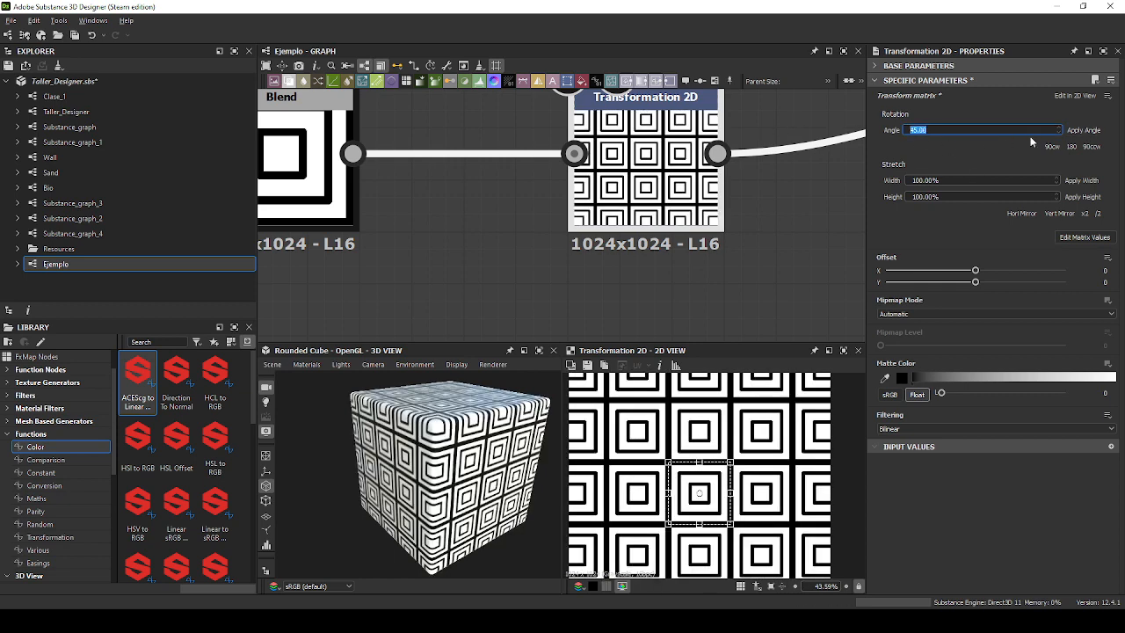
{"action": "type", "text": "90"}
{"action": "key", "text": "Return"}
{"action": "left_click", "coordinate": [1089, 131]}
{"action": "type", "text": "45"}
{"action": "key", "text": "Return"}
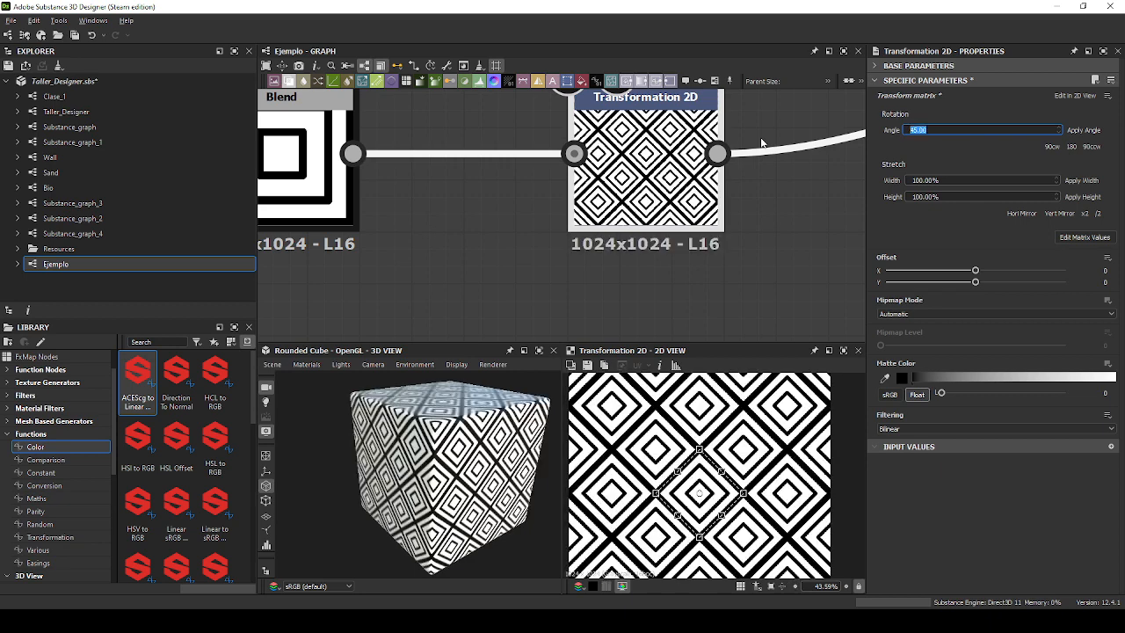
{"action": "left_click", "coordinate": [749, 270]}
{"action": "left_click", "coordinate": [695, 225]}
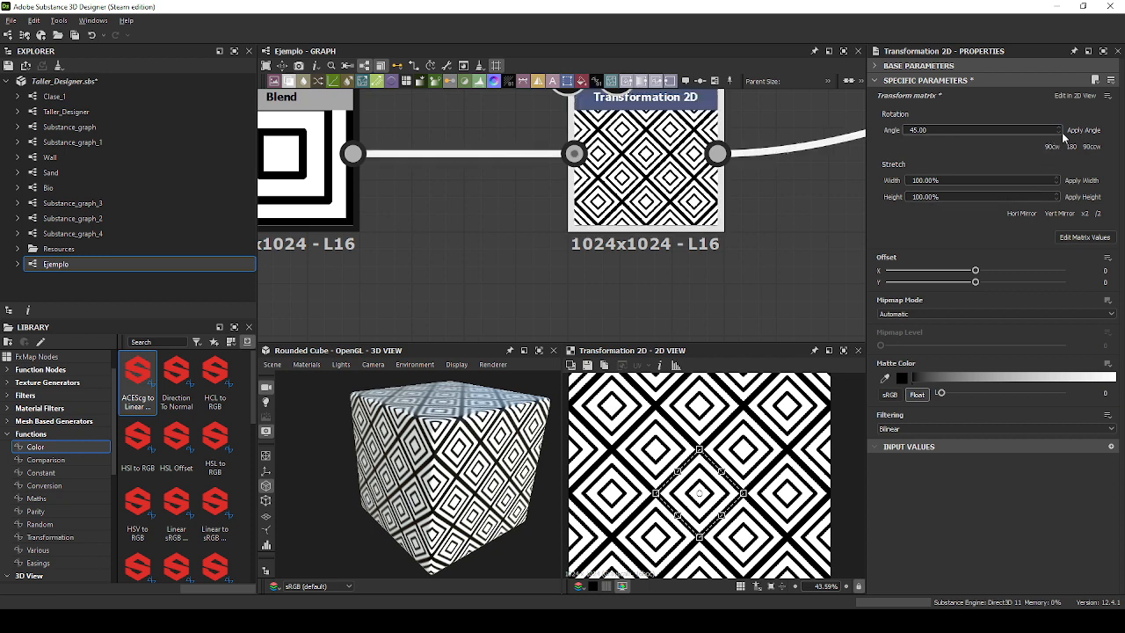
{"action": "left_click", "coordinate": [793, 246]}
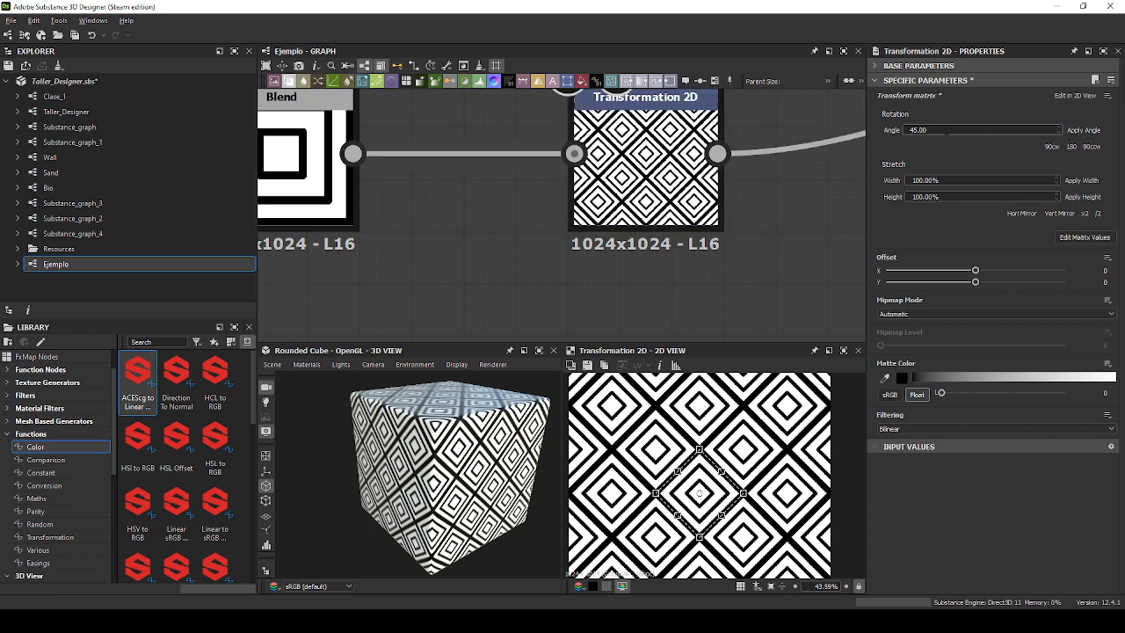
Apply the 45-degree rotation several more times to the tiled pattern.
{"action": "left_click", "coordinate": [1082, 130]}
{"action": "left_click", "coordinate": [1083, 130]}
{"action": "left_click", "coordinate": [1082, 130]}
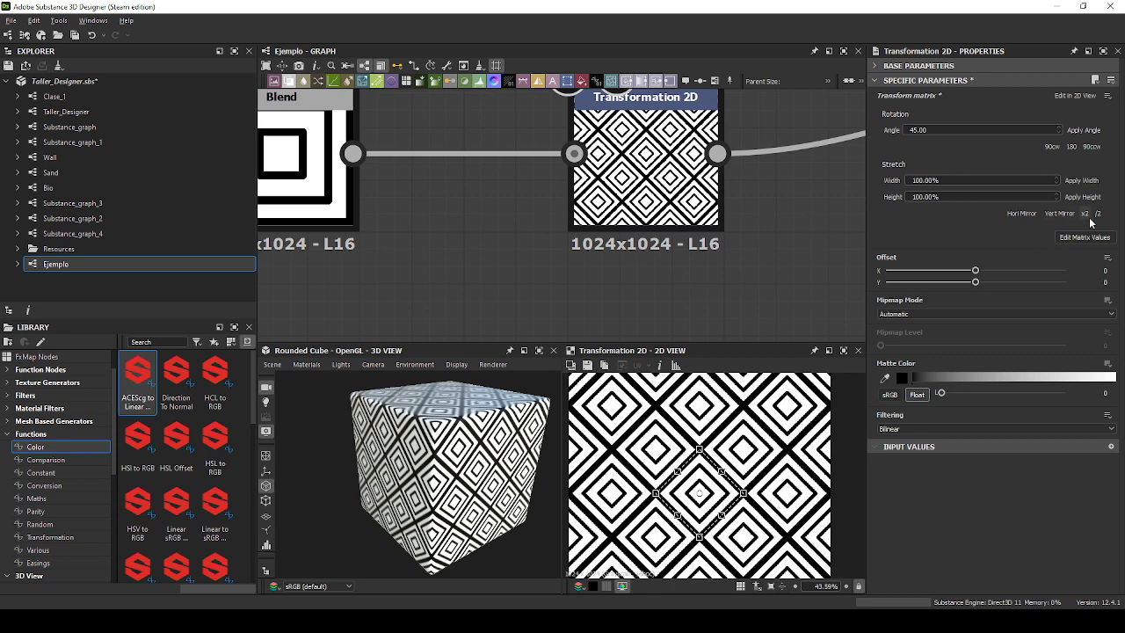
Branch a second Transformation 2D node off the Blend output, below the existing one.
{"action": "scroll", "coordinate": [700, 264], "scroll_direction": "down", "scroll_amount": 3}
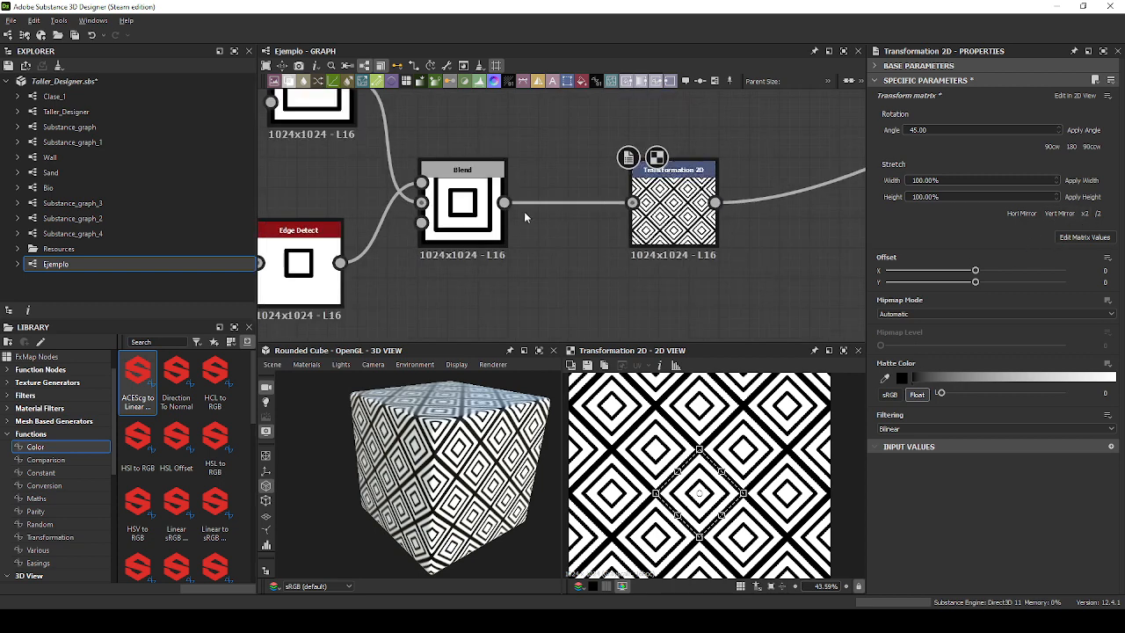
{"action": "left_click_drag", "start_coordinate": [505, 203], "coordinate": [691, 317]}
{"action": "type", "text": "tra"}
{"action": "key", "text": "Return"}
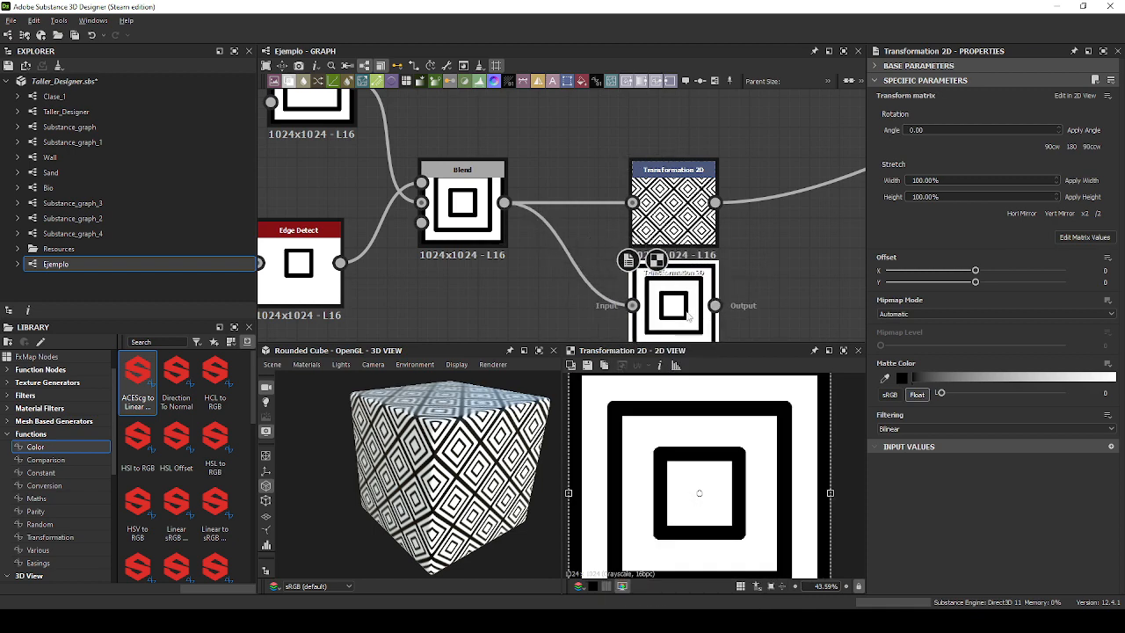
{"action": "scroll", "coordinate": [758, 464], "scroll_direction": "down", "scroll_amount": 4}
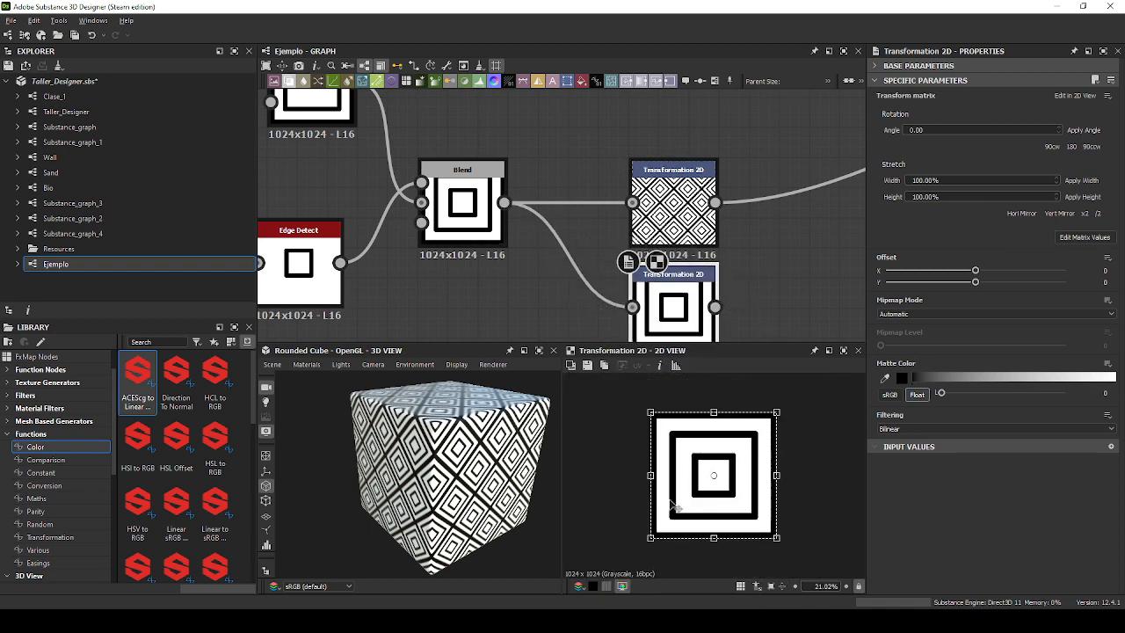
Connect the new lower Transformation 2D node to the topmost output node in place of the existing one.
{"action": "scroll", "coordinate": [667, 245], "scroll_direction": "down", "scroll_amount": 3}
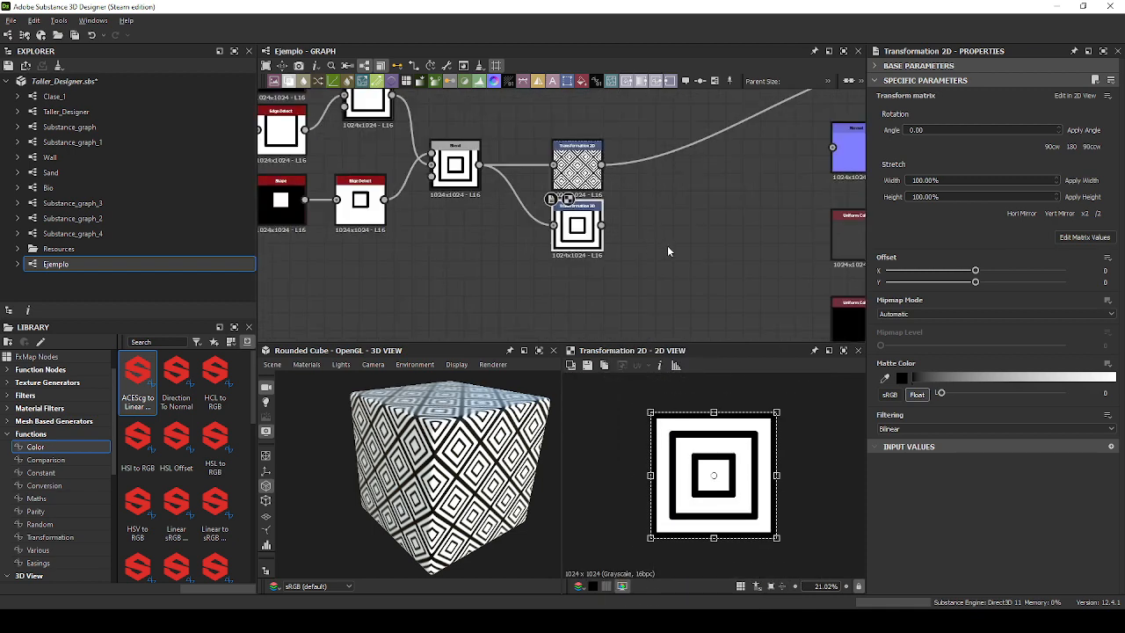
{"action": "left_click_drag", "start_coordinate": [528, 274], "coordinate": [748, 161]}
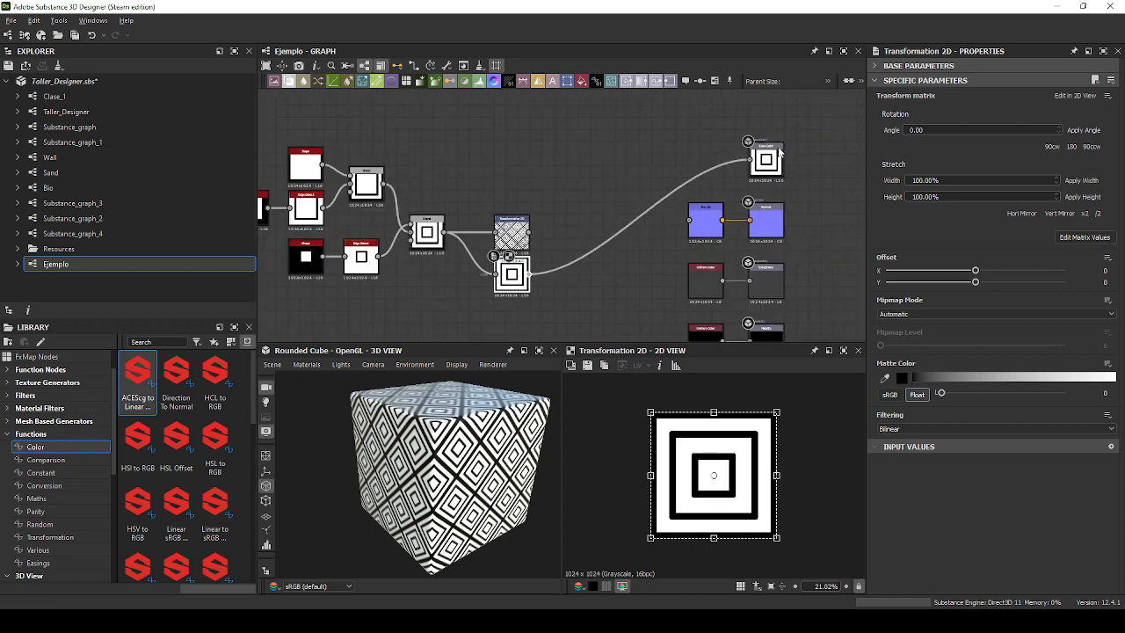
{"action": "scroll", "coordinate": [671, 248], "scroll_direction": "up", "scroll_amount": 3}
{"action": "middle_click_drag", "start_coordinate": [672, 249], "coordinate": [781, 306]}
{"action": "scroll", "coordinate": [688, 257], "scroll_direction": "up", "scroll_amount": 3}
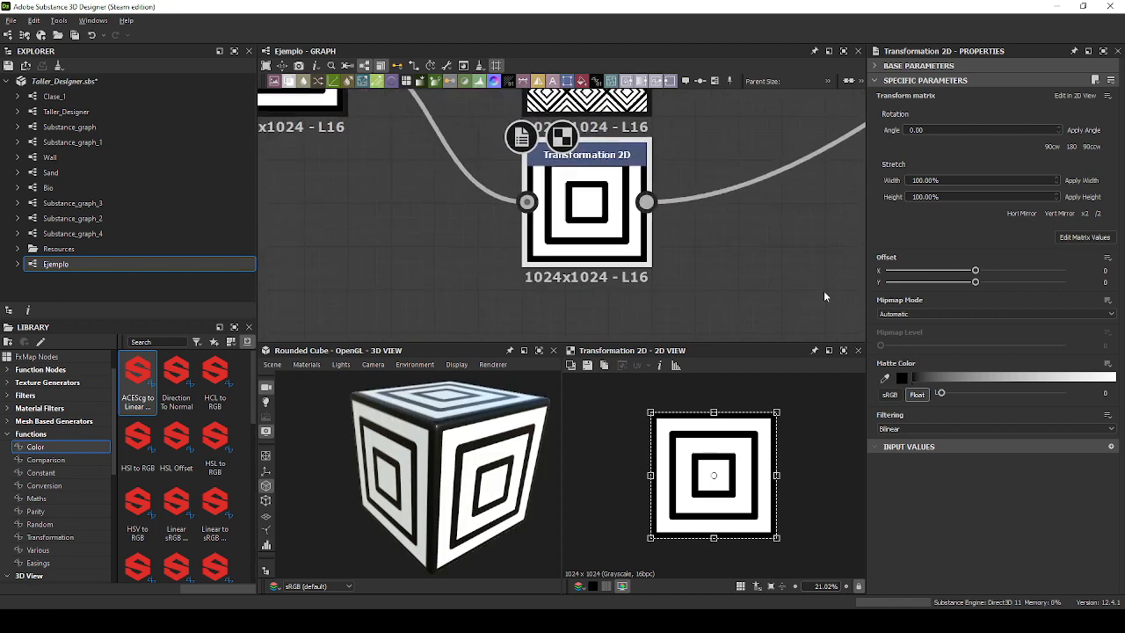
Test the Transformation 2D scale with x2 and /2, settling on the original halved twice as an unrotated square tiling.
{"action": "left_click", "coordinate": [1085, 216]}
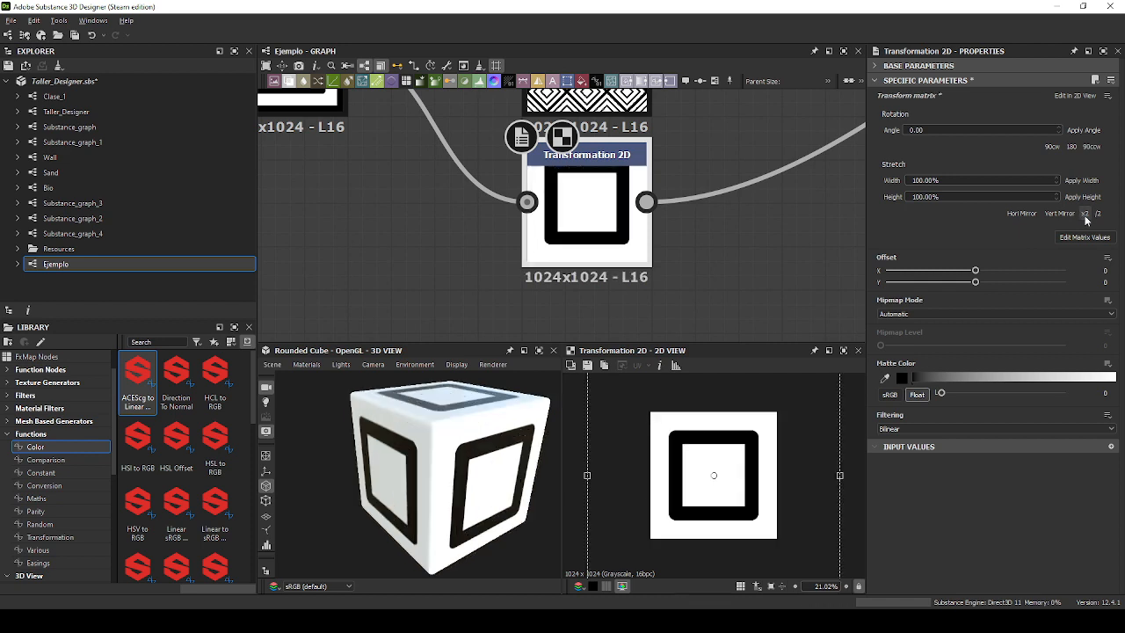
{"action": "left_click", "coordinate": [1097, 214]}
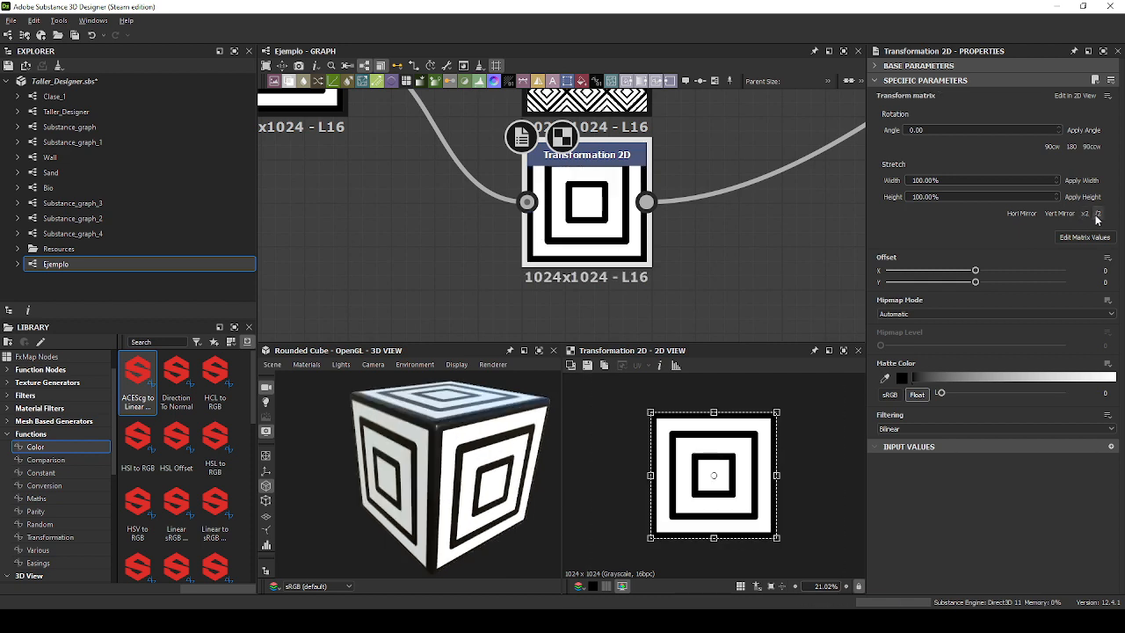
{"action": "left_click", "coordinate": [1096, 216]}
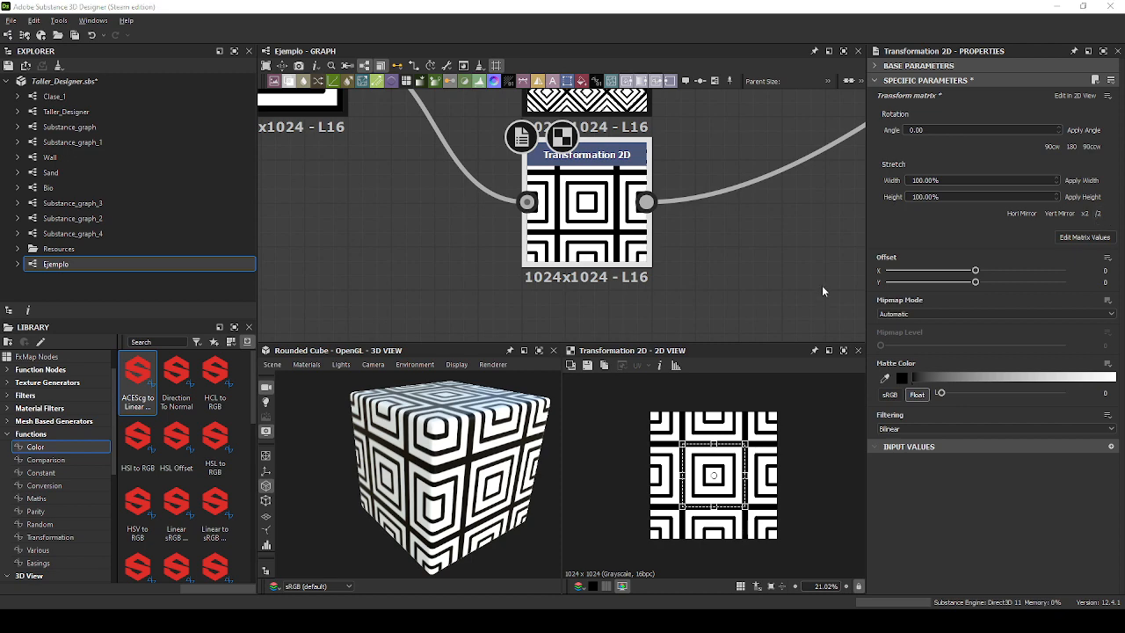
{"action": "left_click", "coordinate": [1095, 217]}
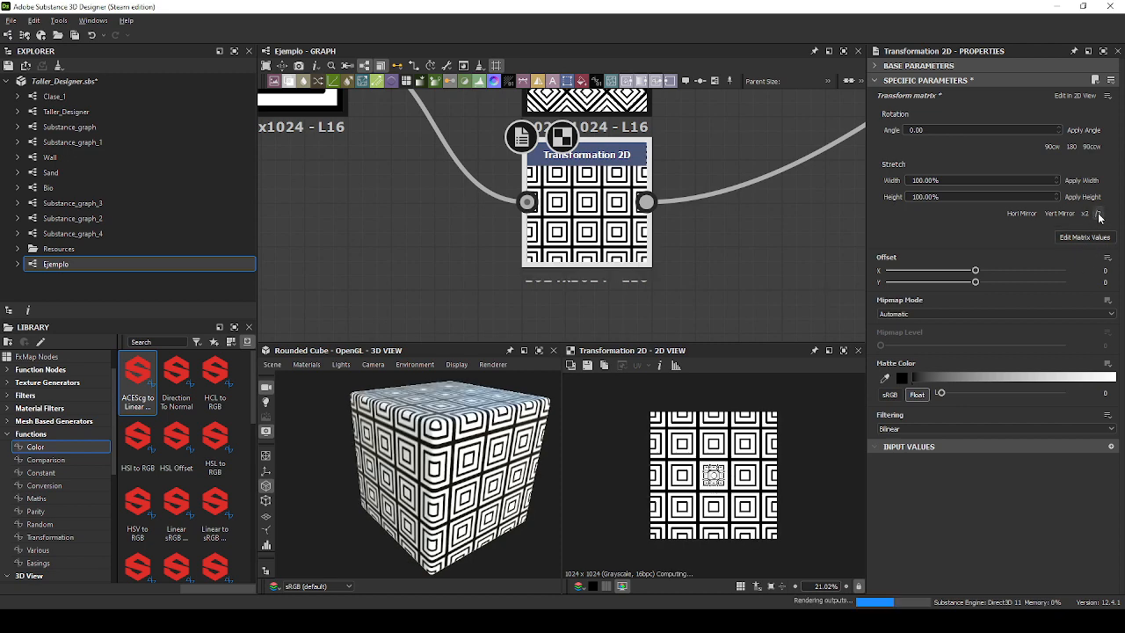
{"action": "left_click", "coordinate": [1095, 217]}
{"action": "left_click", "coordinate": [1086, 214]}
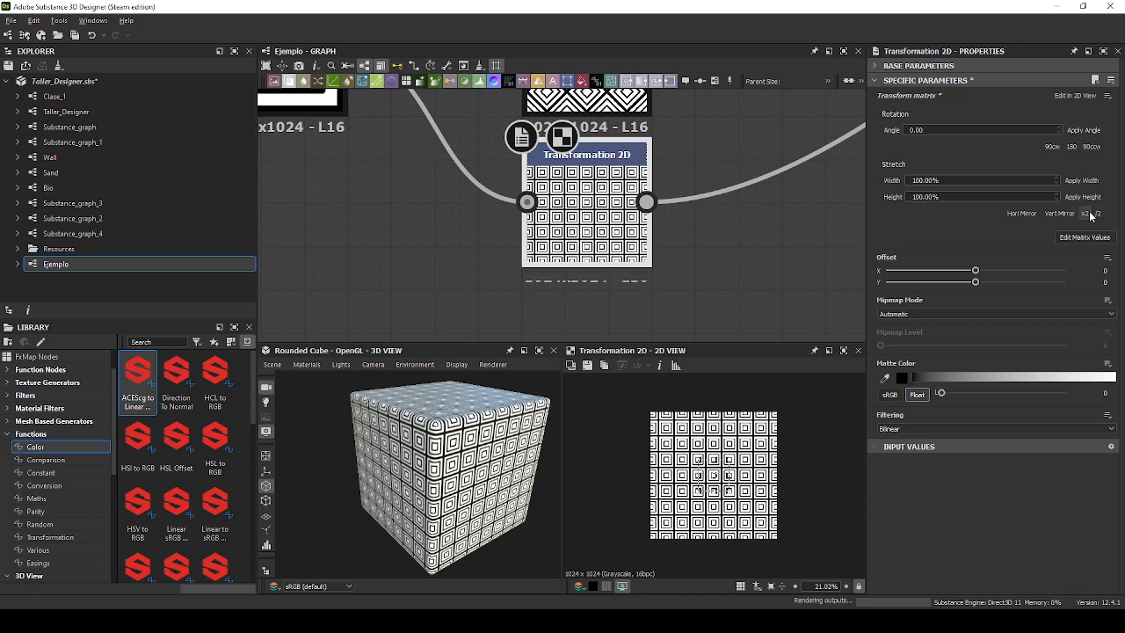
{"action": "left_click", "coordinate": [1086, 213]}
{"action": "left_click", "coordinate": [1095, 215]}
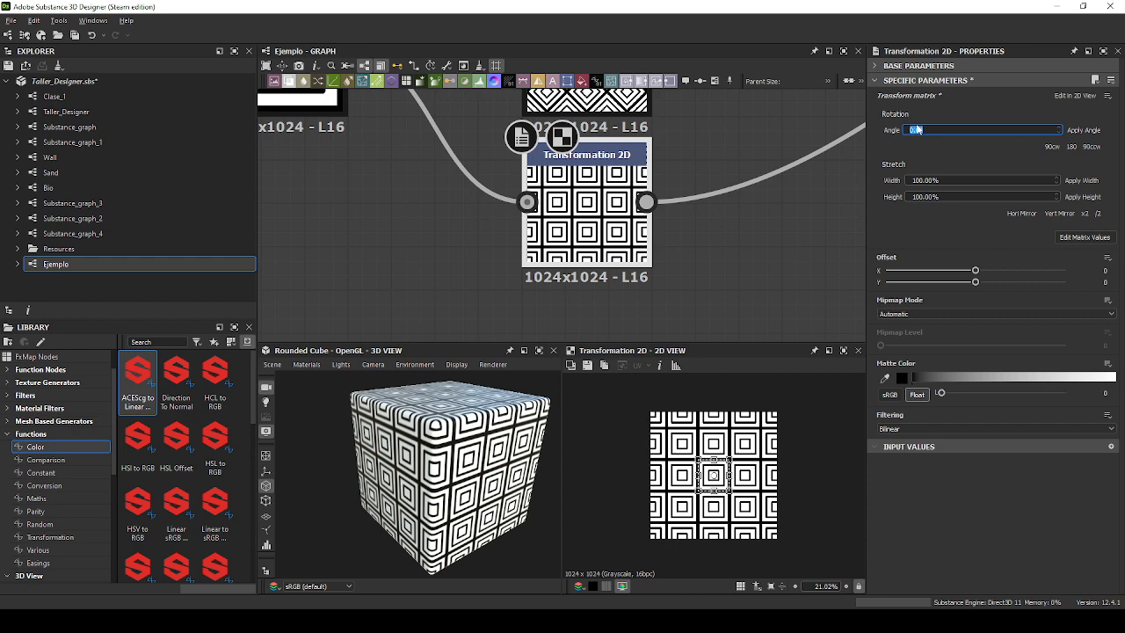
Rotate the tiled squares by 45 degrees and view the resulting diamonds on the cube.
{"action": "type", "text": "45"}
{"action": "key", "text": "Return"}
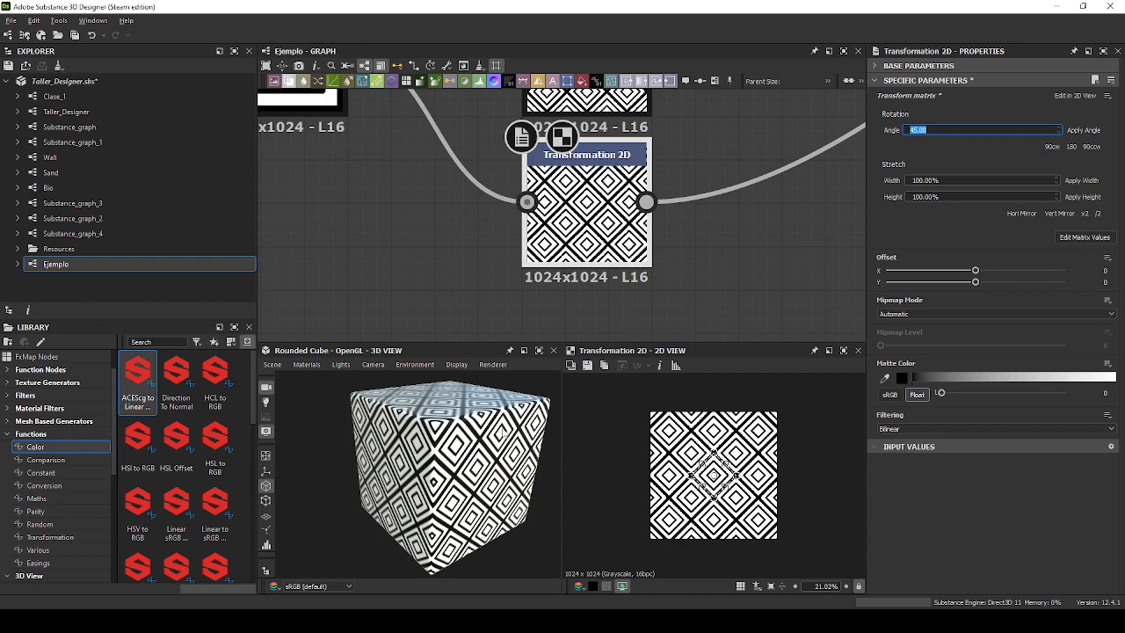
{"action": "left_click_drag", "start_coordinate": [489, 428], "coordinate": [475, 405]}
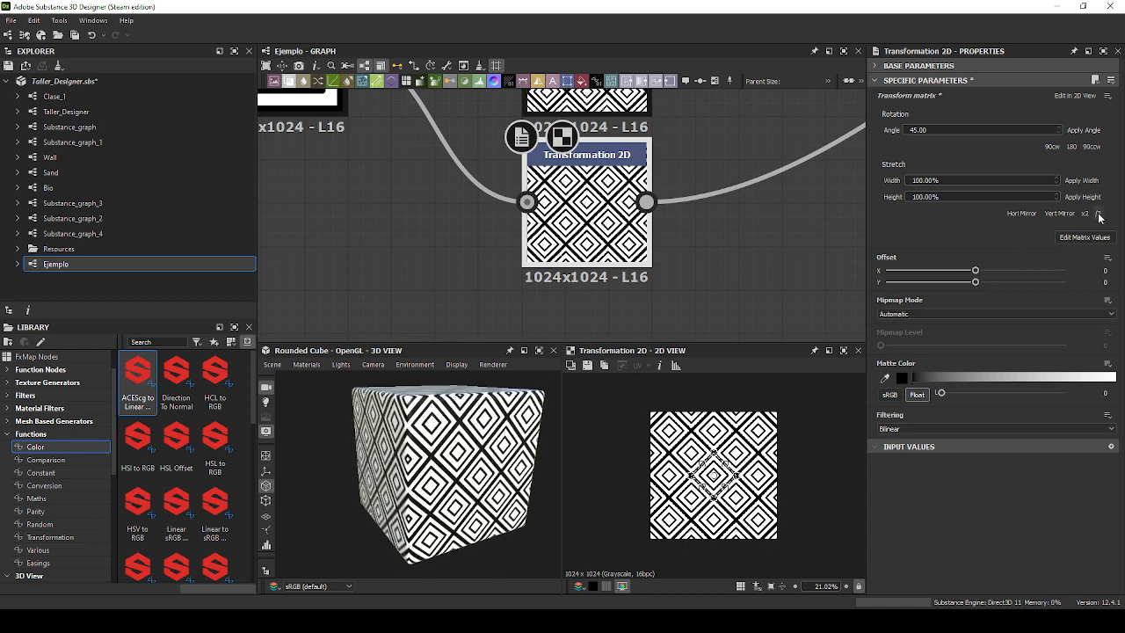
Try the rotated diamonds at half, quarter and double scale, and return them to their starting scale.
{"action": "left_click", "coordinate": [1096, 213]}
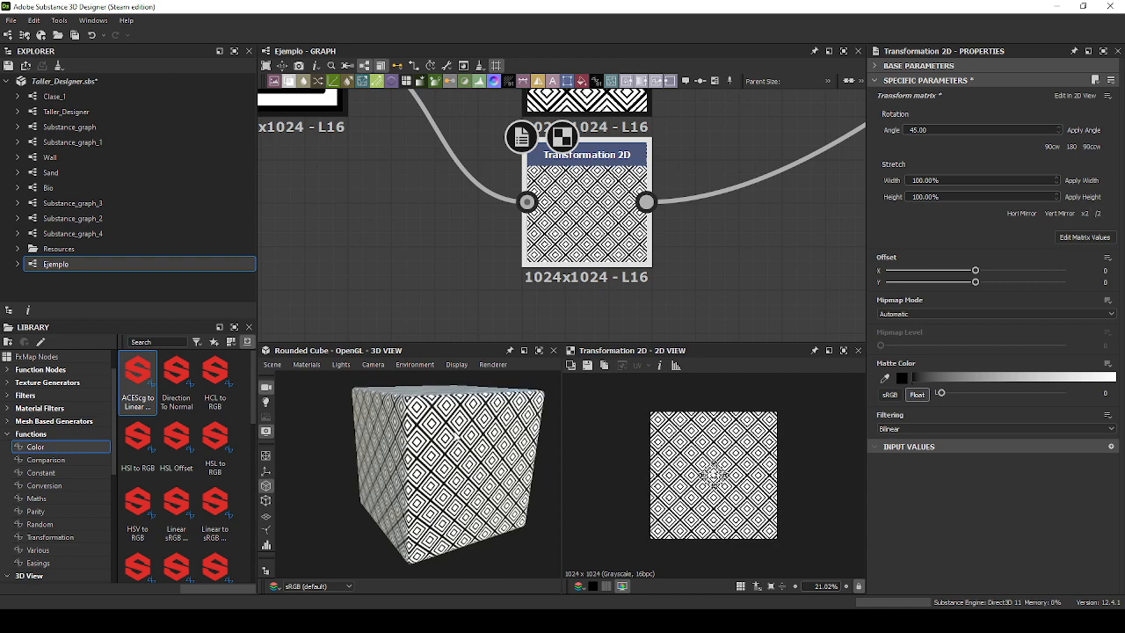
{"action": "scroll", "coordinate": [456, 437], "scroll_direction": "up", "scroll_amount": 3}
{"action": "left_click", "coordinate": [1098, 214]}
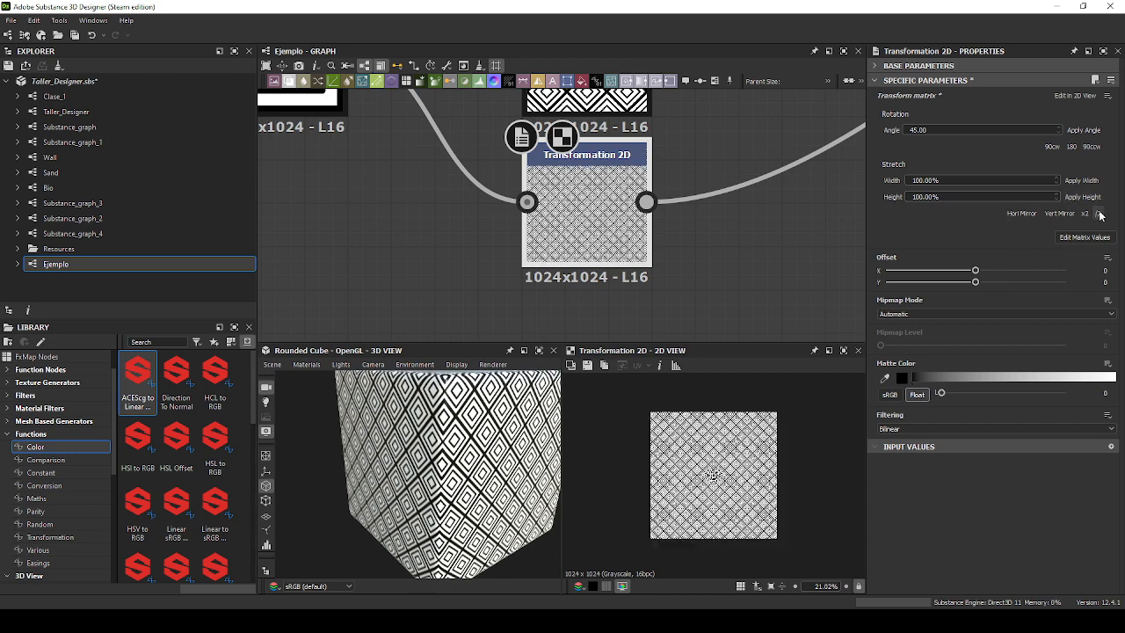
{"action": "left_click", "coordinate": [1088, 214]}
{"action": "left_click", "coordinate": [1090, 213]}
{"action": "left_click", "coordinate": [1089, 214]}
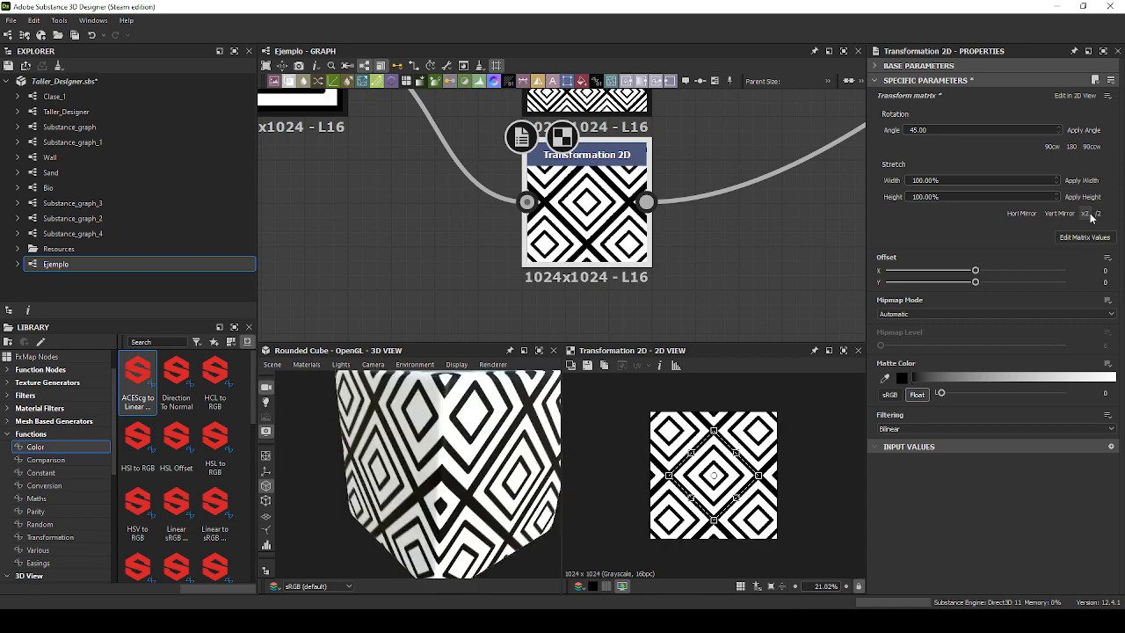
{"action": "left_click", "coordinate": [1098, 215]}
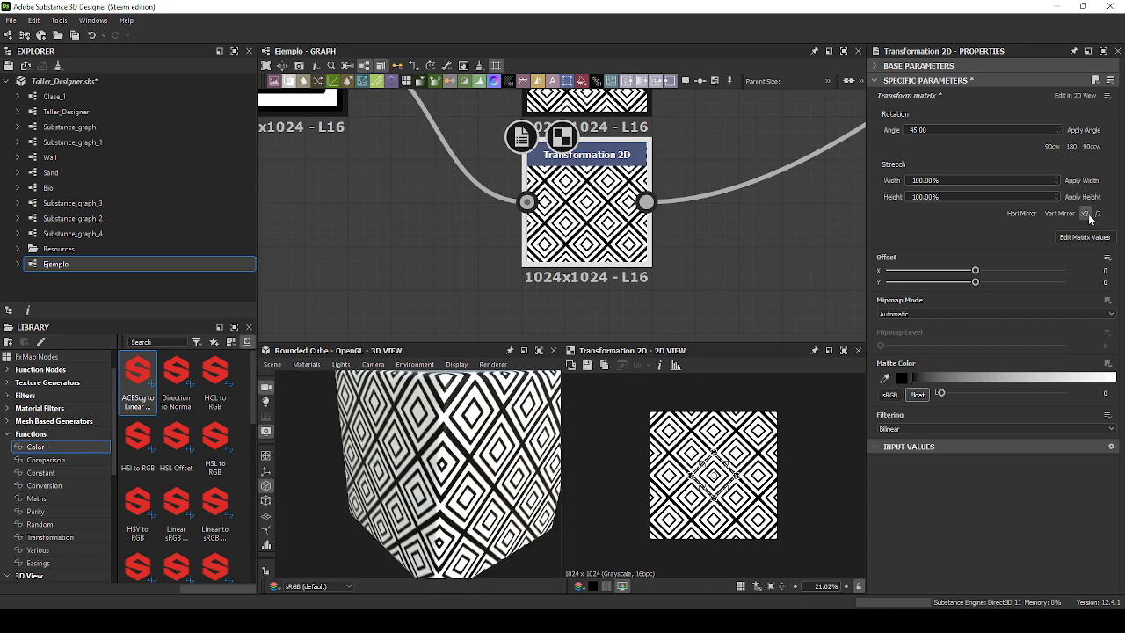
Compare the diamonds at their current scale with a version enlarged four times.
{"action": "left_click", "coordinate": [1088, 213]}
{"action": "left_click", "coordinate": [1088, 214]}
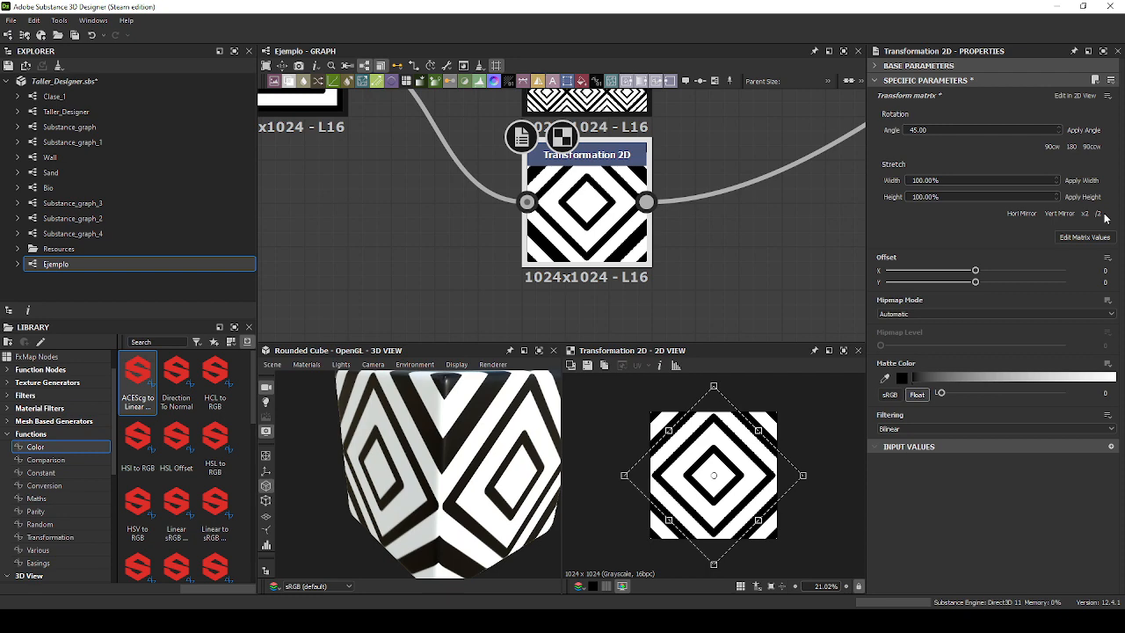
{"action": "left_click", "coordinate": [1104, 216]}
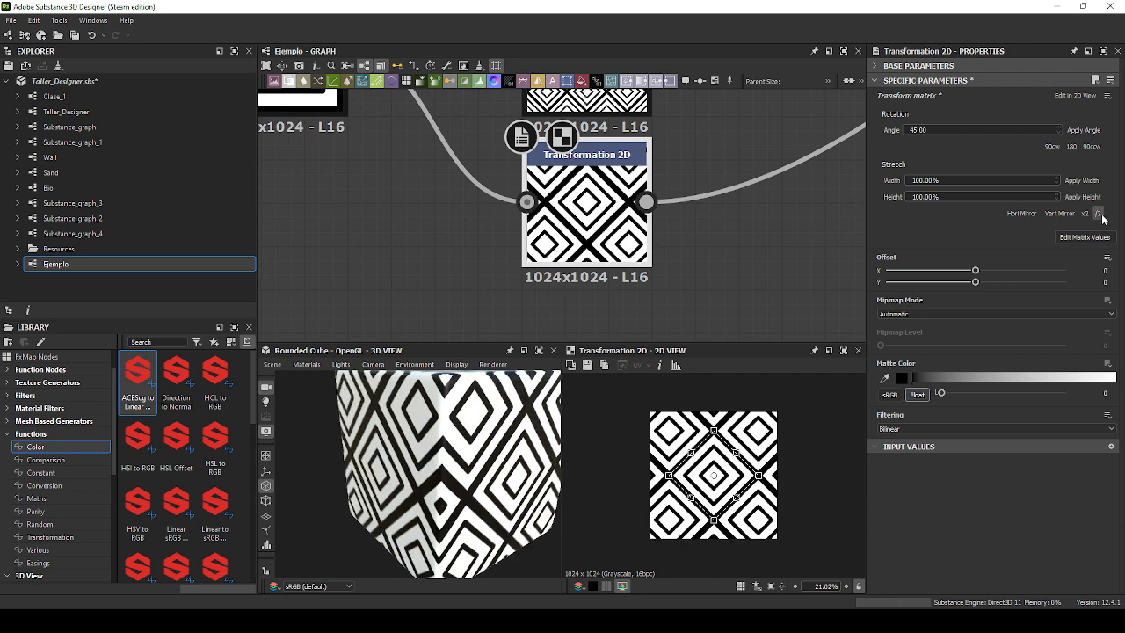
{"action": "left_click", "coordinate": [1097, 215]}
{"action": "left_click", "coordinate": [1088, 213]}
{"action": "left_click", "coordinate": [1088, 214]}
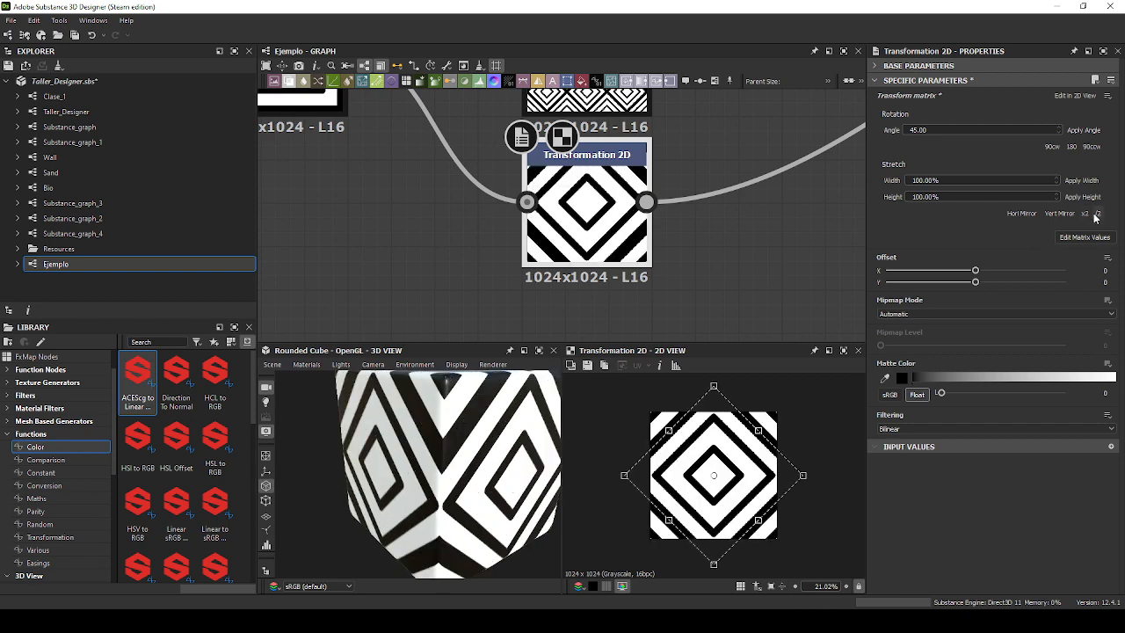
Cycle the diamond pattern through further halved and doubled scales, checking it close up on the cube.
{"action": "left_click", "coordinate": [1098, 214]}
{"action": "left_click", "coordinate": [1088, 214]}
{"action": "left_click", "coordinate": [1098, 214]}
{"action": "left_click", "coordinate": [1087, 214]}
{"action": "left_click", "coordinate": [1098, 214]}
{"action": "left_click", "coordinate": [1097, 214]}
{"action": "left_click", "coordinate": [1097, 214]}
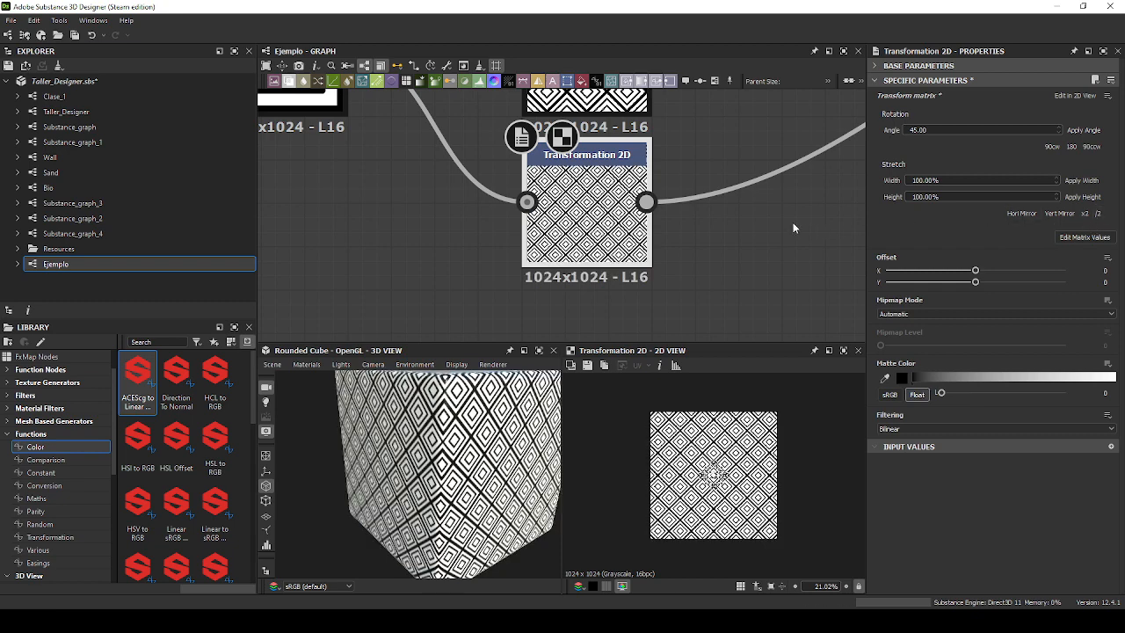
{"action": "left_click", "coordinate": [763, 230]}
{"action": "right_click_drag", "start_coordinate": [495, 418], "coordinate": [490, 484]}
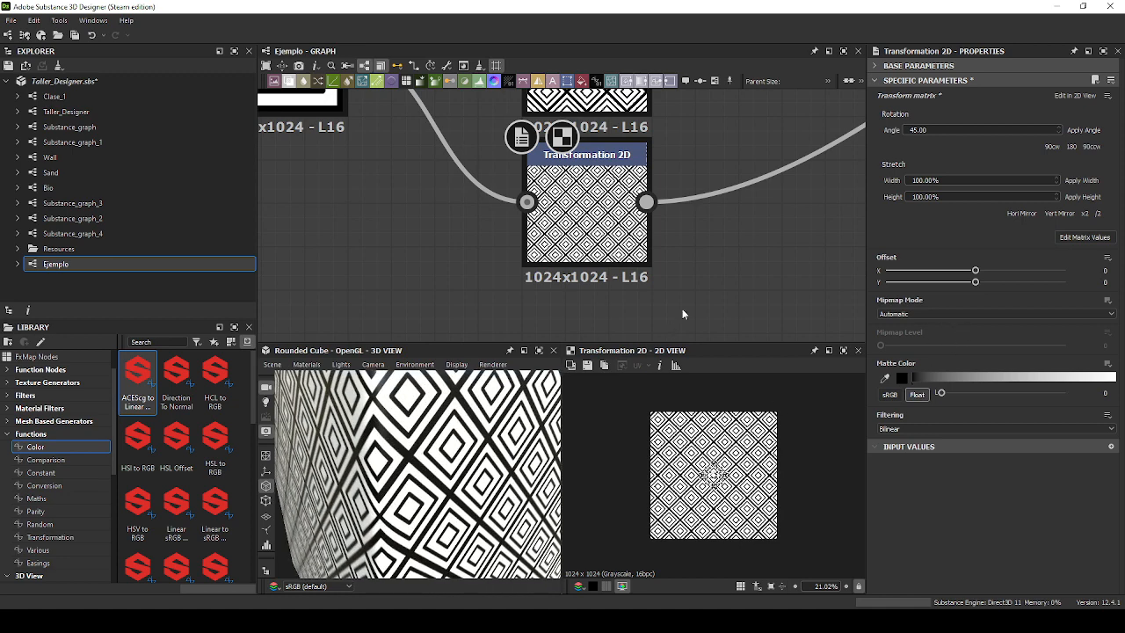
{"action": "left_click", "coordinate": [1085, 215]}
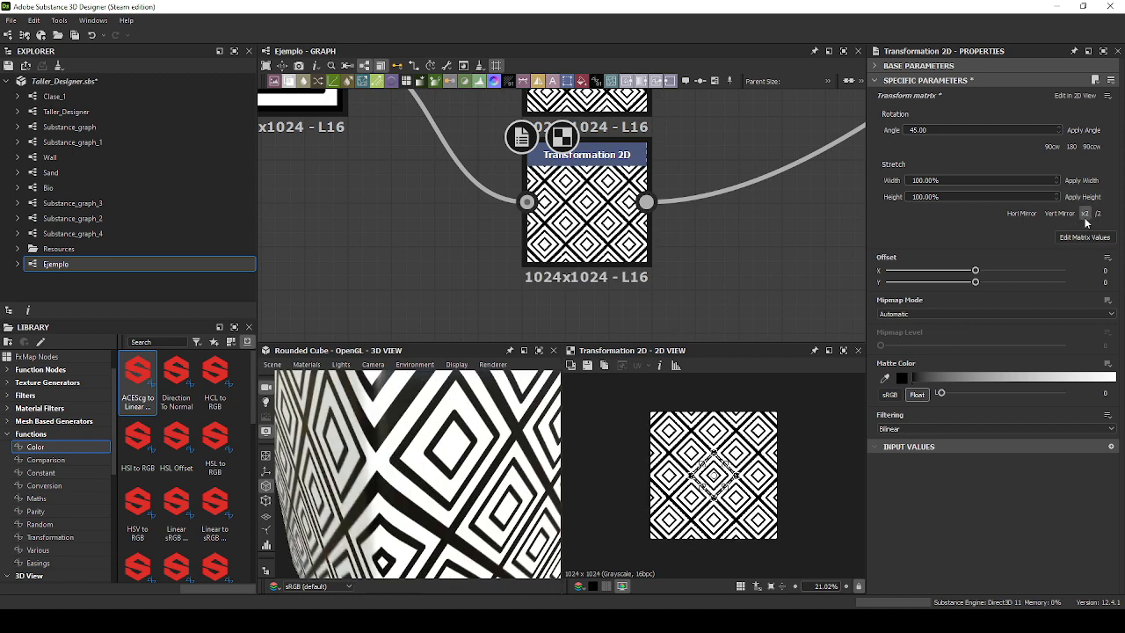
{"action": "left_click", "coordinate": [1084, 215]}
{"action": "left_click", "coordinate": [1098, 214]}
Examine the diamond tiling in the 2D view and how it meets across the cube's edges in the 3D view.
{"action": "scroll", "coordinate": [726, 455], "scroll_direction": "up", "scroll_amount": 6}
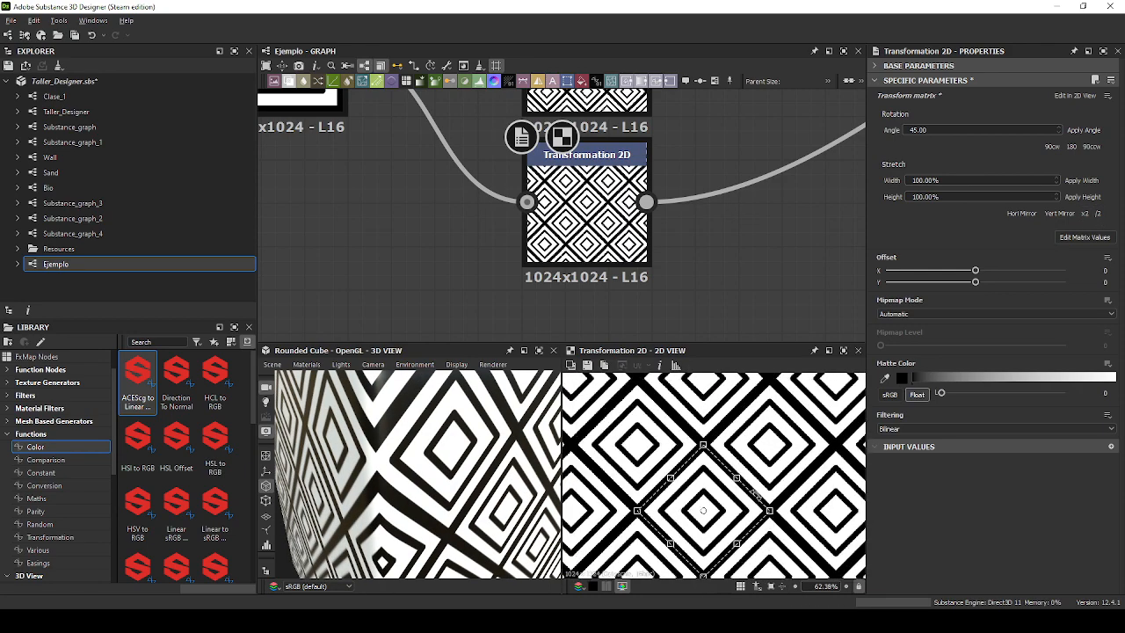
{"action": "scroll", "coordinate": [777, 461], "scroll_direction": "down", "scroll_amount": 2}
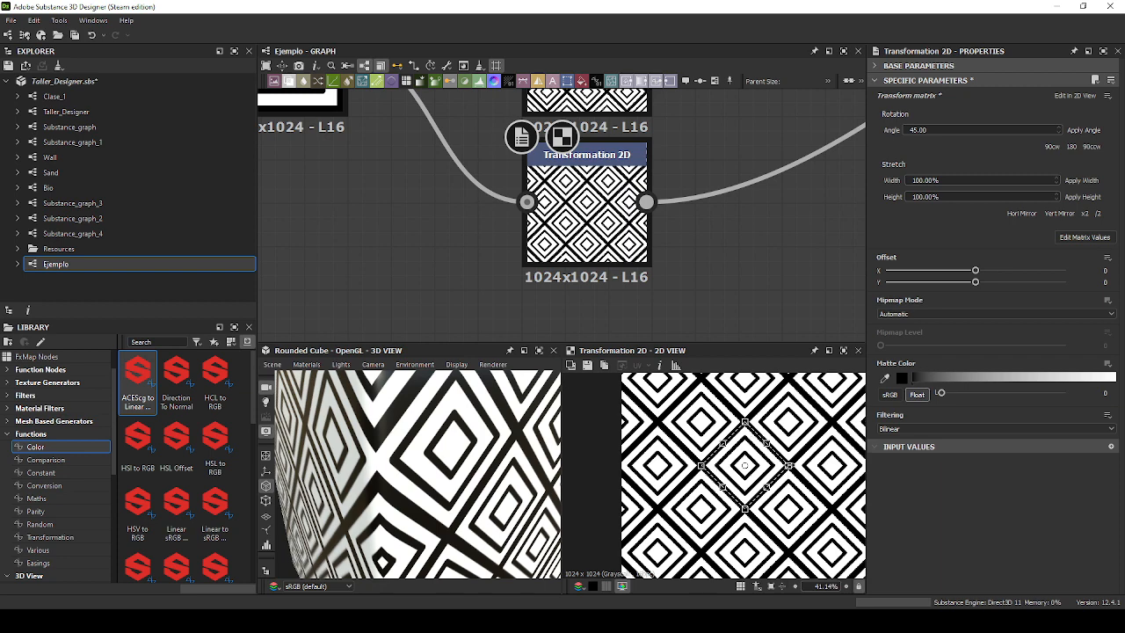
{"action": "scroll", "coordinate": [808, 486], "scroll_direction": "down", "scroll_amount": 2}
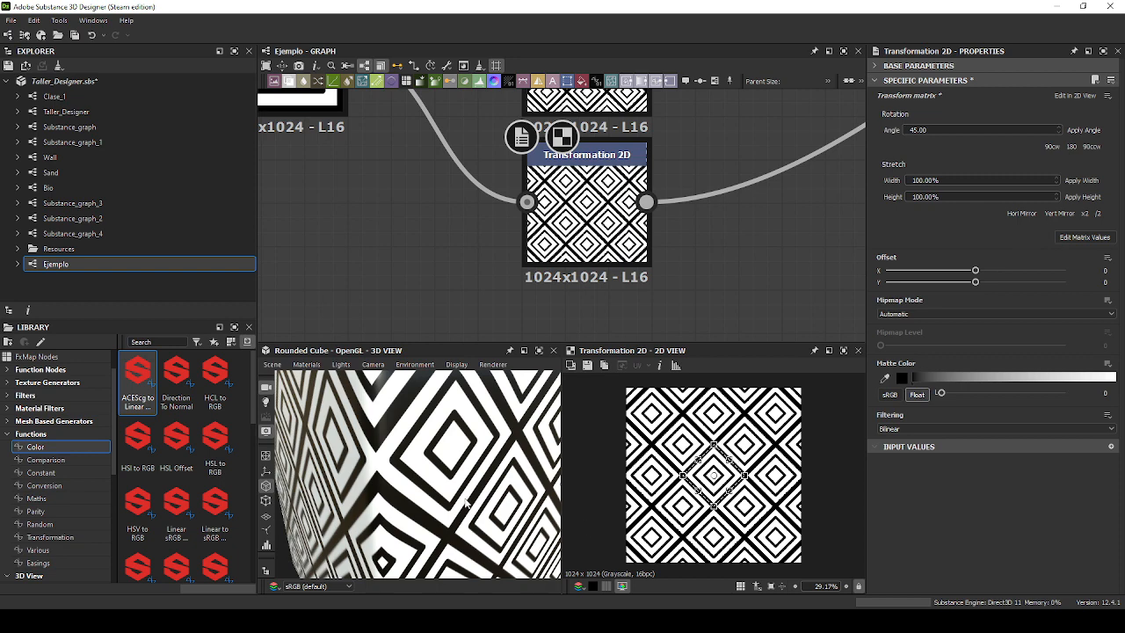
{"action": "scroll", "coordinate": [466, 492], "scroll_direction": "down", "scroll_amount": 5}
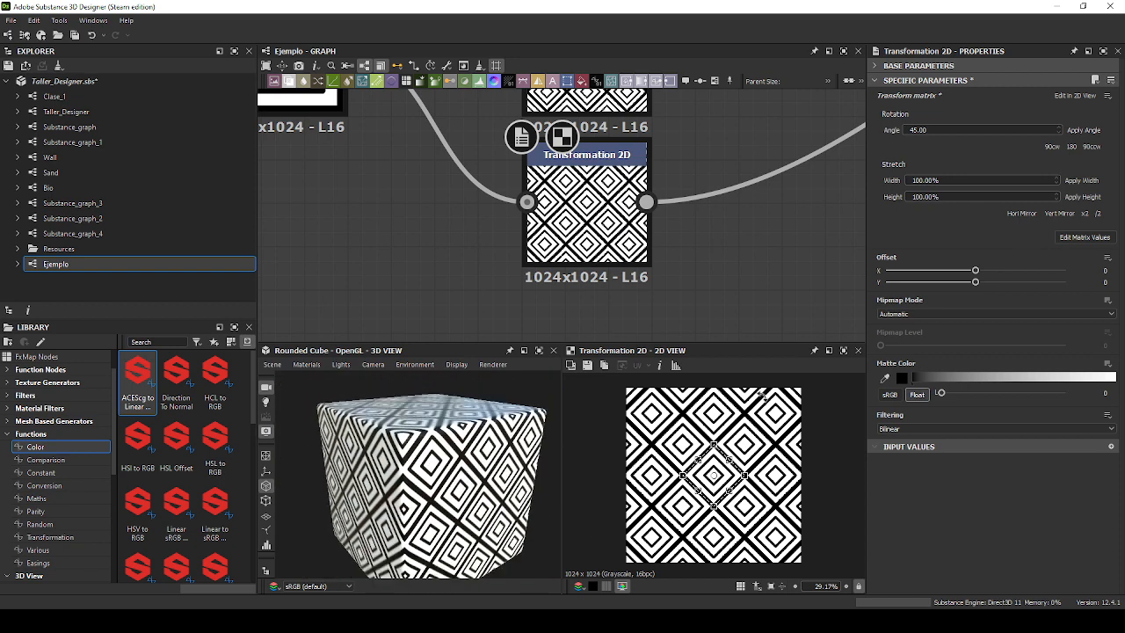
{"action": "scroll", "coordinate": [455, 474], "scroll_direction": "up", "scroll_amount": 1}
{"action": "scroll", "coordinate": [449, 445], "scroll_direction": "up", "scroll_amount": 2}
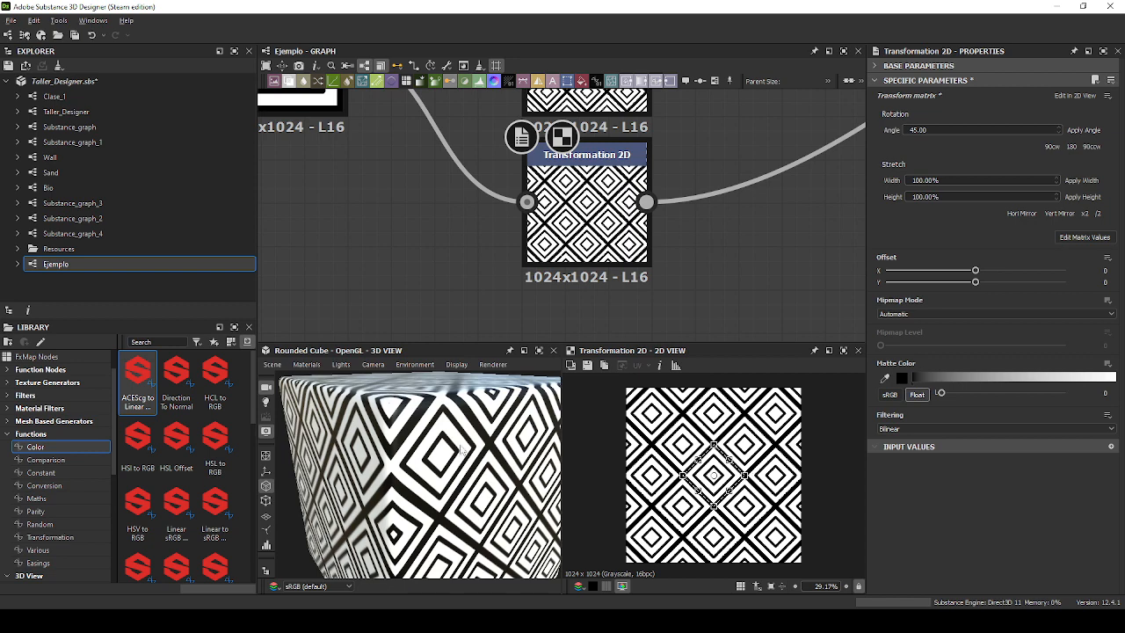
{"action": "left_click_drag", "start_coordinate": [460, 451], "coordinate": [475, 448]}
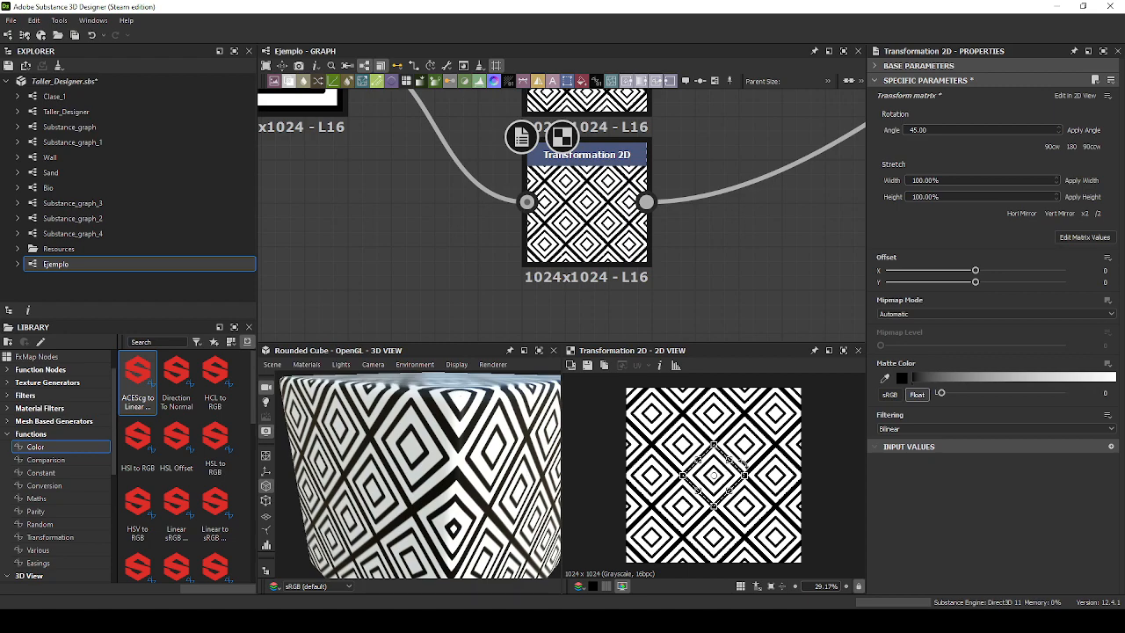
Shrink the pattern slightly with the 2D transform frame so three diamonds repeat exactly across the image, undoing misjudged adjustments.
{"action": "mouse_move", "coordinate": [744, 475]}
{"action": "left_mouse_down"}
{"action": "mouse_move", "coordinate": [766, 490]}
{"action": "mouse_move", "coordinate": [743, 476]}
{"action": "left_mouse_up"}
{"action": "key", "text": "ctrl+z"}
{"action": "key", "text": "ctrl+z"}
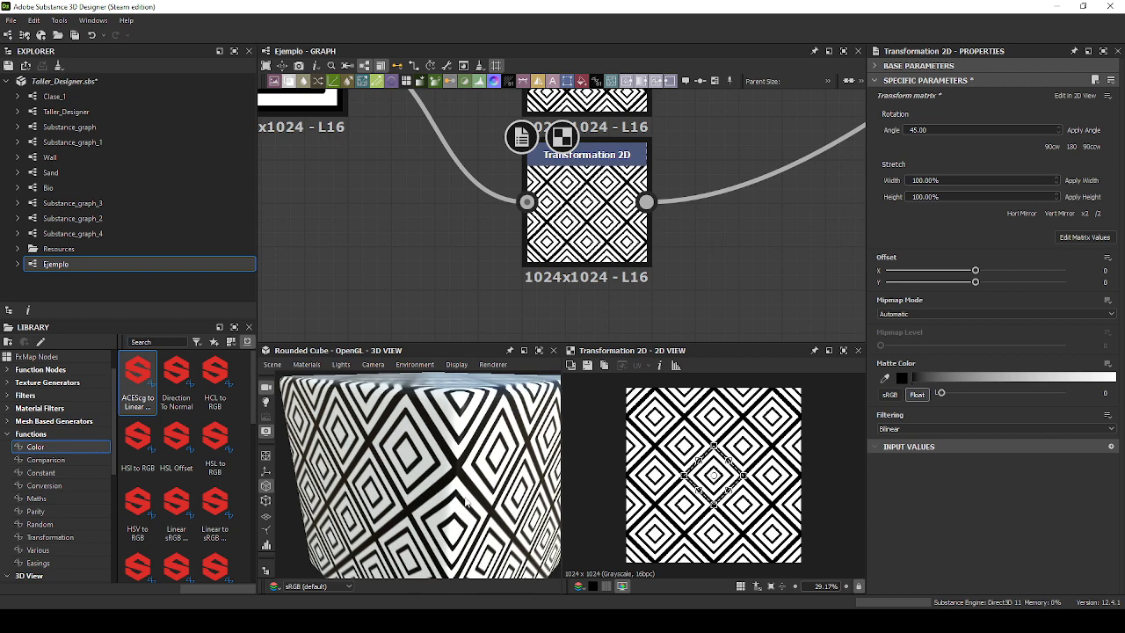
{"action": "left_click_drag", "start_coordinate": [457, 457], "coordinate": [387, 431]}
{"action": "scroll", "coordinate": [381, 424], "scroll_direction": "down", "scroll_amount": 4}
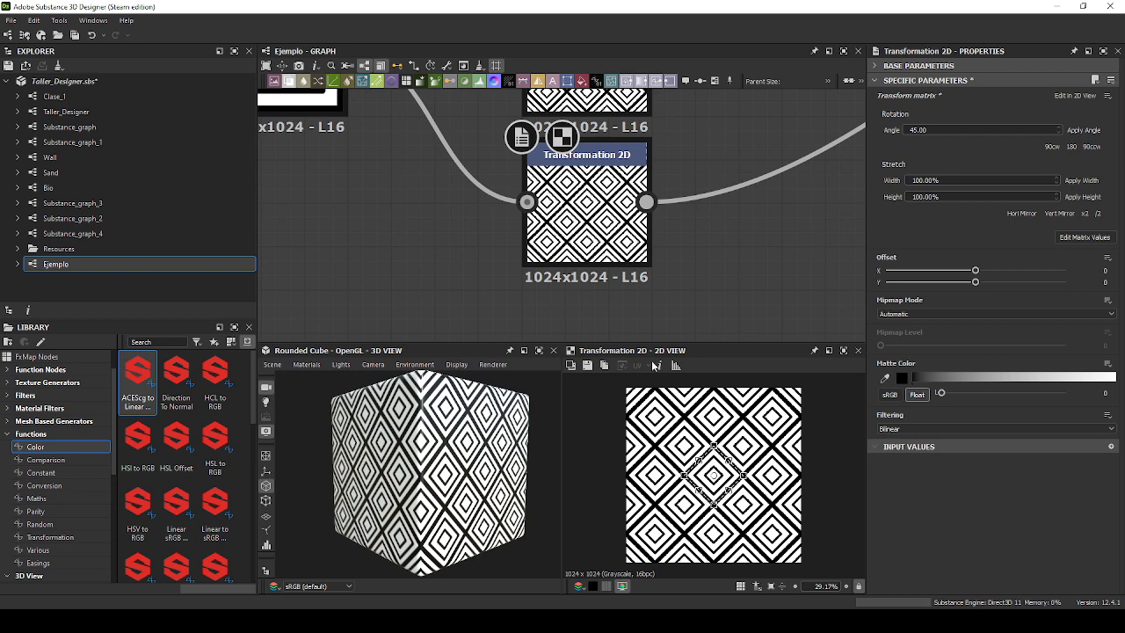
Move both Transformation 2D nodes up together so they sit level with the Blend node.
{"action": "middle_click_drag", "start_coordinate": [659, 243], "coordinate": [678, 250]}
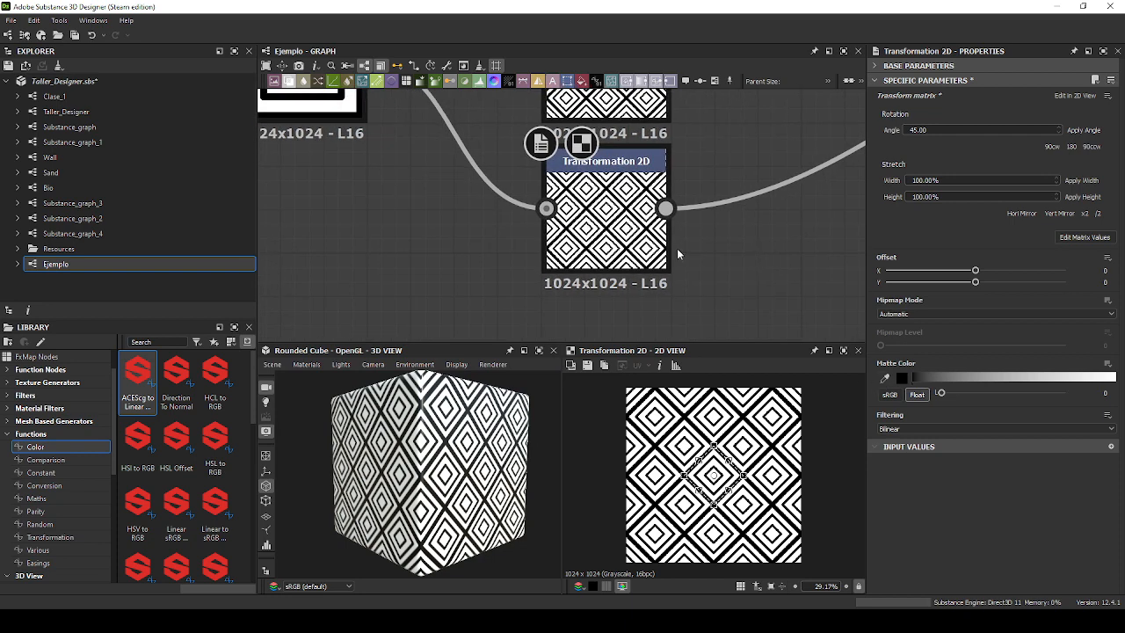
{"action": "scroll", "coordinate": [677, 253], "scroll_direction": "down", "scroll_amount": 5}
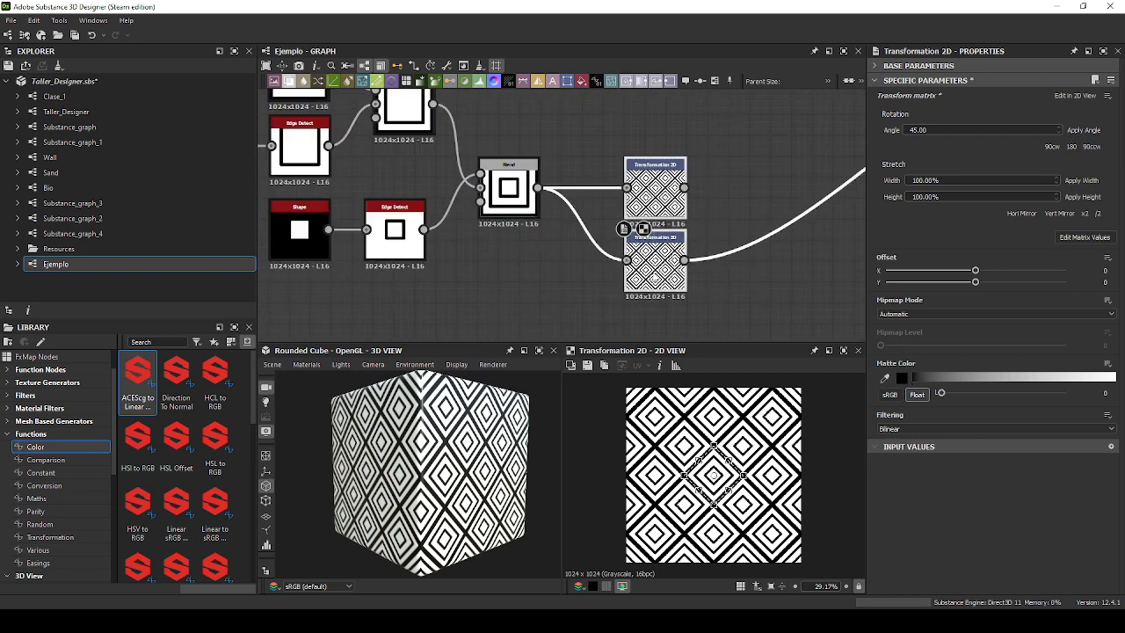
{"action": "left_click_drag", "start_coordinate": [653, 278], "coordinate": [659, 159]}
{"action": "left_click_drag", "start_coordinate": [662, 227], "coordinate": [665, 239]}
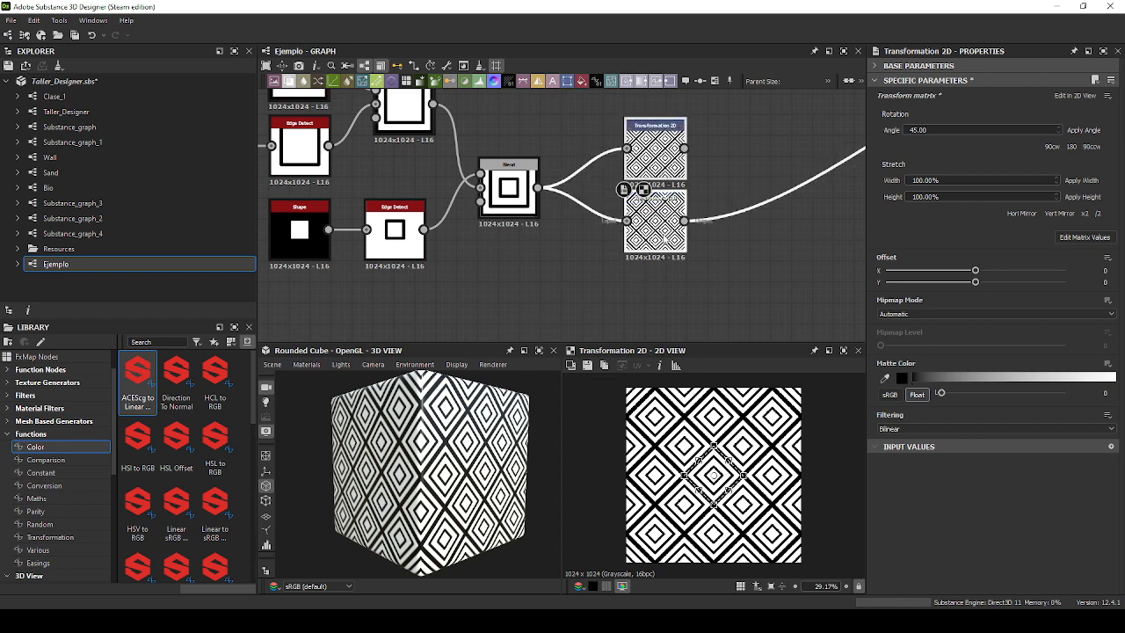
Delete the unconnected upper Transformation 2D node, leaving only the one that feeds the output.
{"action": "scroll", "coordinate": [744, 246], "scroll_direction": "down", "scroll_amount": 5}
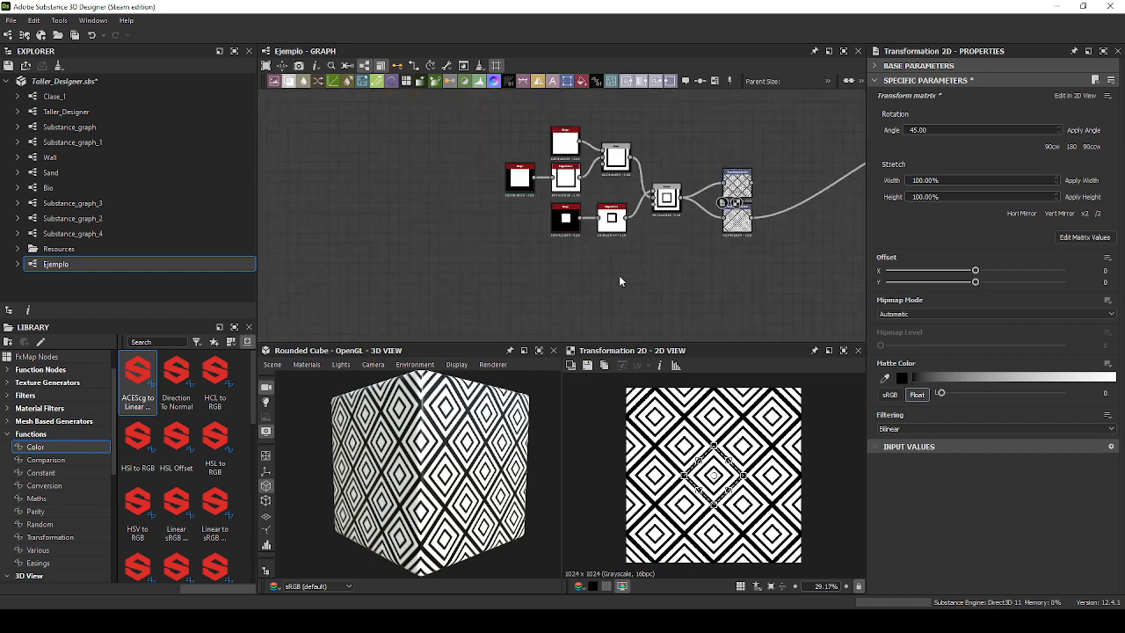
{"action": "left_click", "coordinate": [573, 141]}
{"action": "left_click", "coordinate": [495, 278]}
{"action": "middle_click_drag", "start_coordinate": [758, 129], "coordinate": [722, 151]}
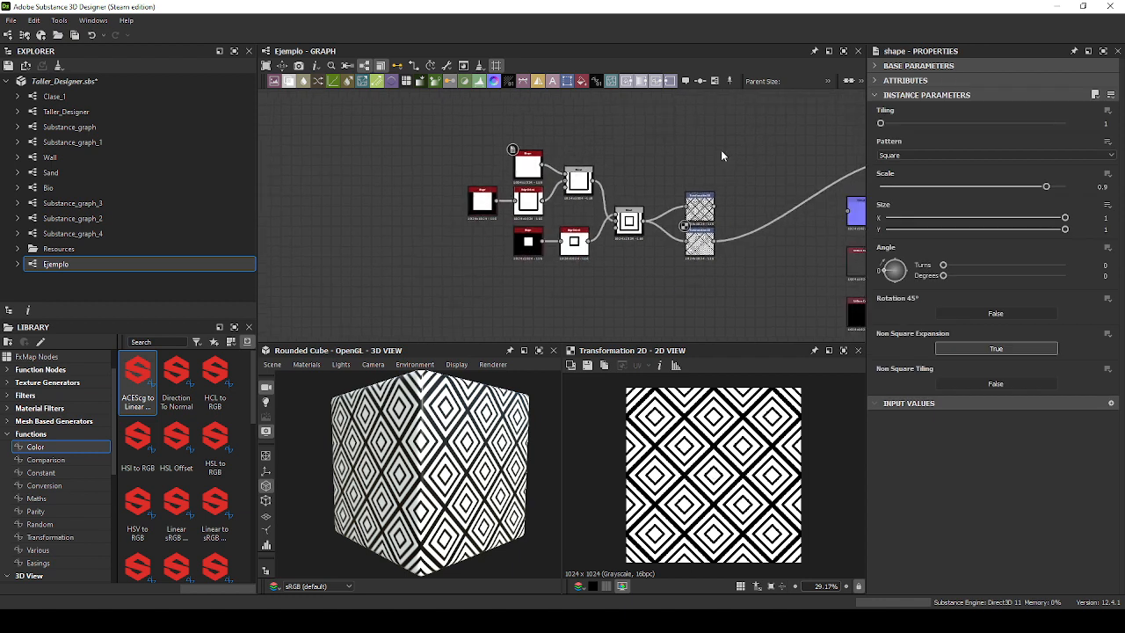
{"action": "left_click", "coordinate": [697, 206]}
{"action": "key", "text": "Delete"}
Duplicate the top white square Shape node, place the copy above the graph, and show it in the 2D view.
{"action": "scroll", "coordinate": [597, 98], "scroll_direction": "up", "scroll_amount": 1}
{"action": "middle_click_drag", "start_coordinate": [590, 95], "coordinate": [600, 146]}
{"action": "left_click", "coordinate": [523, 228]}
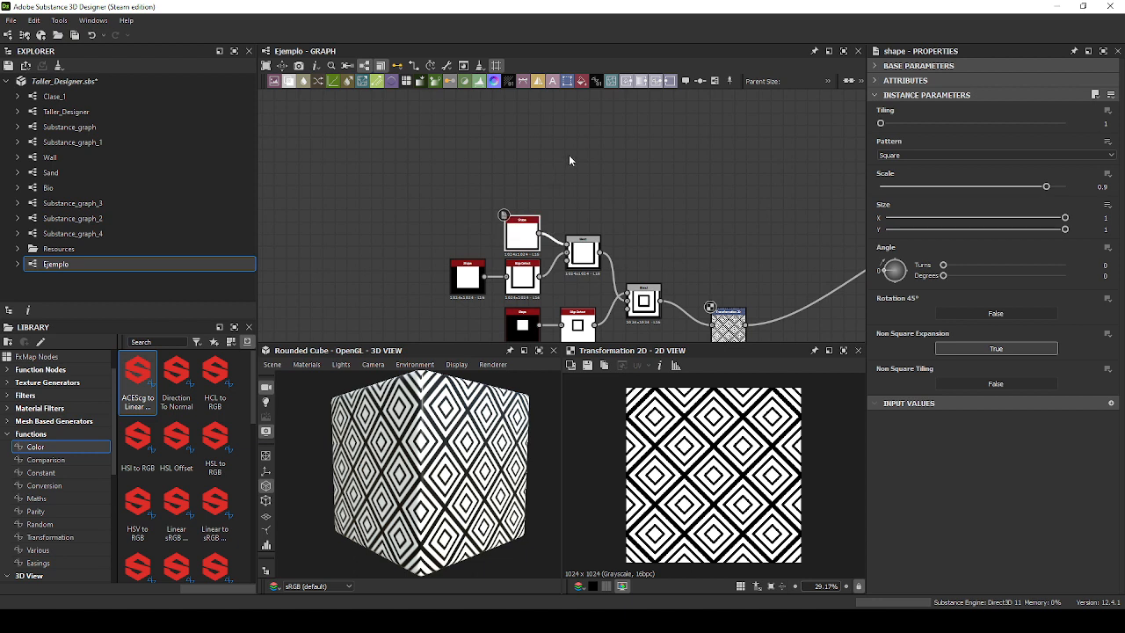
{"action": "key", "text": "ctrl+d"}
{"action": "left_click_drag", "start_coordinate": [565, 212], "coordinate": [619, 151]}
{"action": "double_click", "coordinate": [619, 151]}
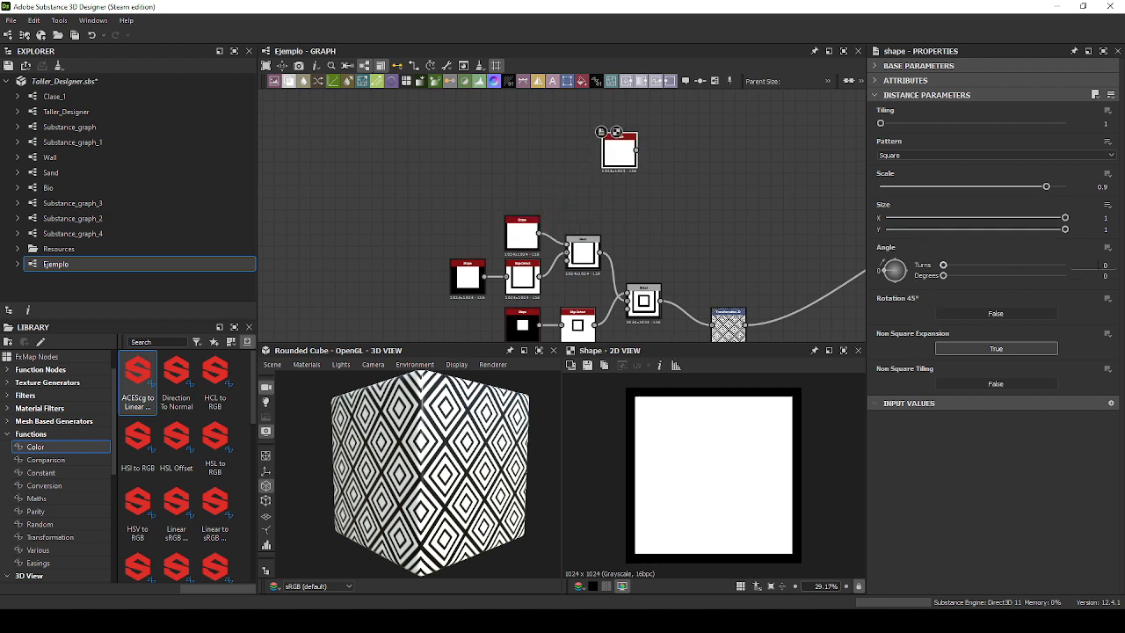
Try rotating the duplicated square with an Angle of 45 degrees and undo that rotation.
{"action": "double_click", "coordinate": [1109, 275]}
{"action": "type", "text": "45"}
{"action": "key", "text": "Return"}
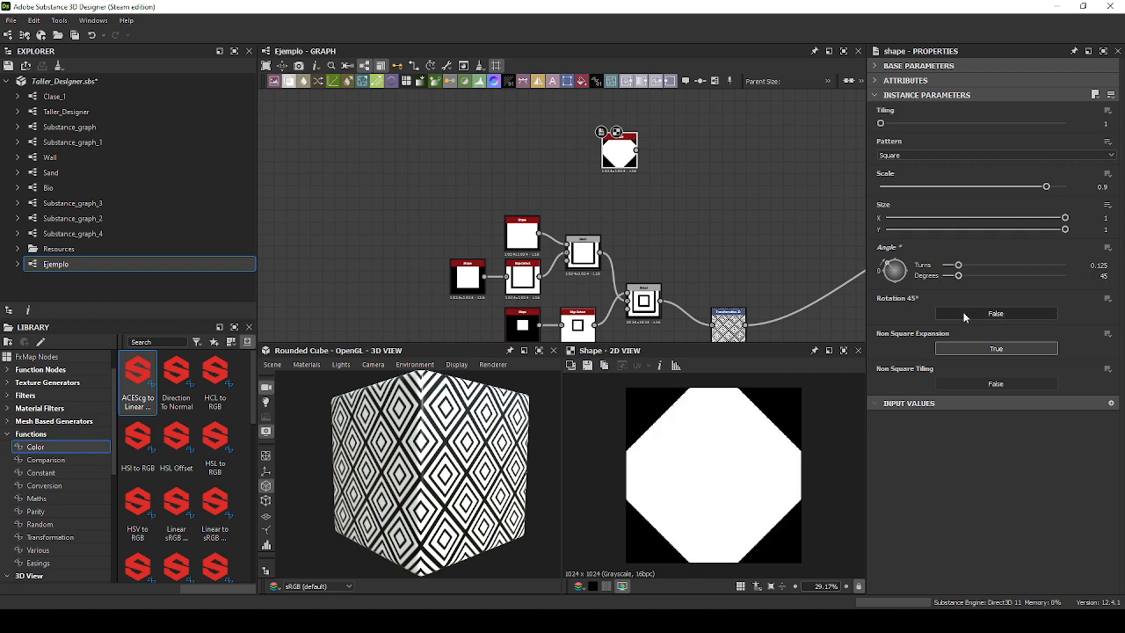
{"action": "double_click", "coordinate": [1103, 275]}
{"action": "scroll", "coordinate": [1104, 275], "scroll_direction": "down", "scroll_amount": 1}
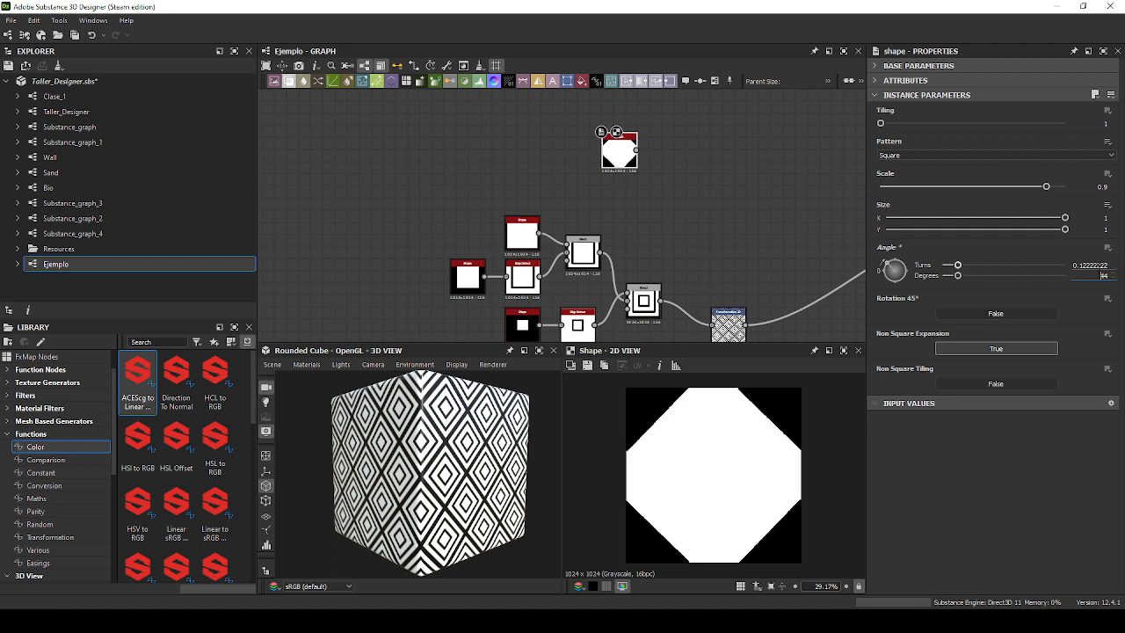
{"action": "type", "text": "0"}
{"action": "key", "text": "Return"}
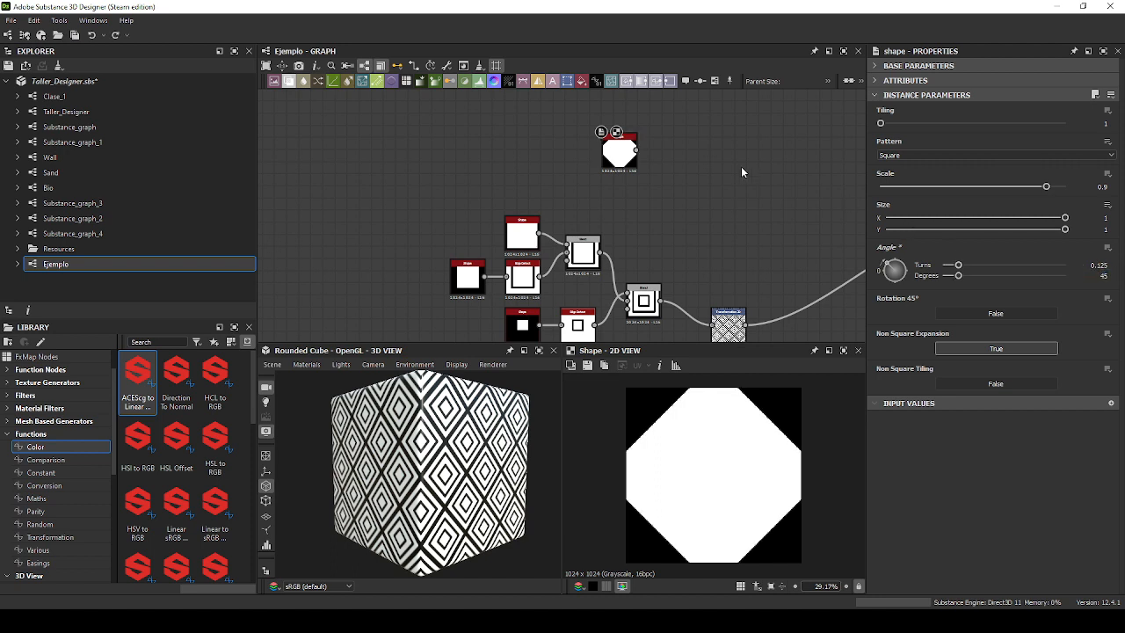
Enable Rotation 45° on the duplicated Shape and connect it to the upper Blend node in place of the original square.
{"action": "left_click", "coordinate": [979, 317]}
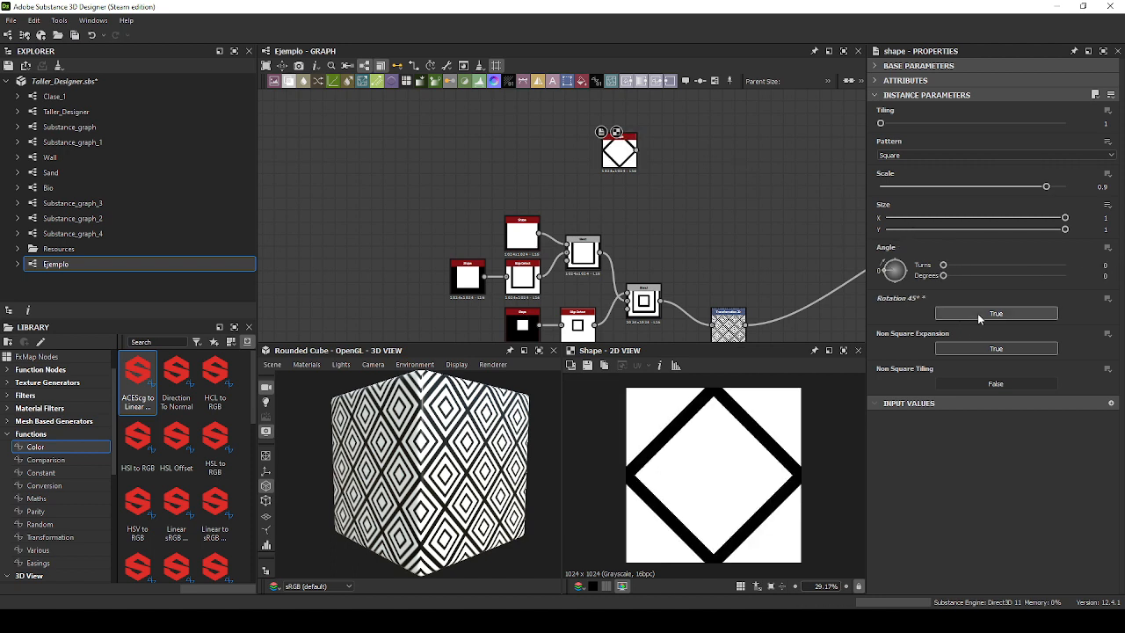
{"action": "left_click", "coordinate": [978, 313]}
{"action": "left_click", "coordinate": [977, 313]}
{"action": "left_click", "coordinate": [978, 312]}
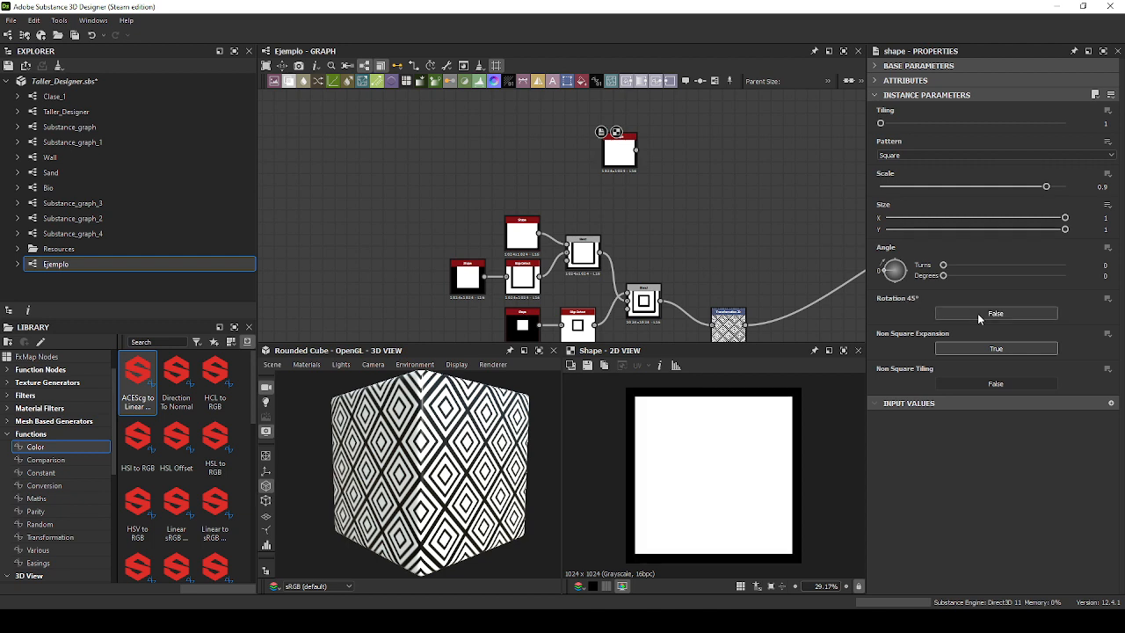
{"action": "left_click", "coordinate": [977, 312]}
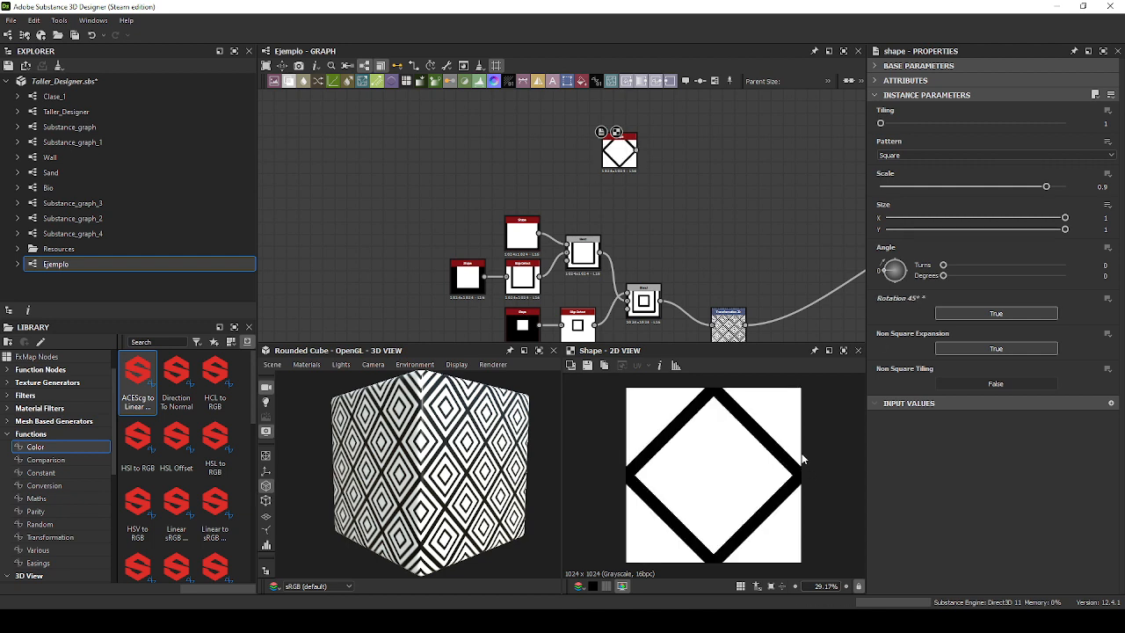
{"action": "left_click_drag", "start_coordinate": [627, 164], "coordinate": [570, 243]}
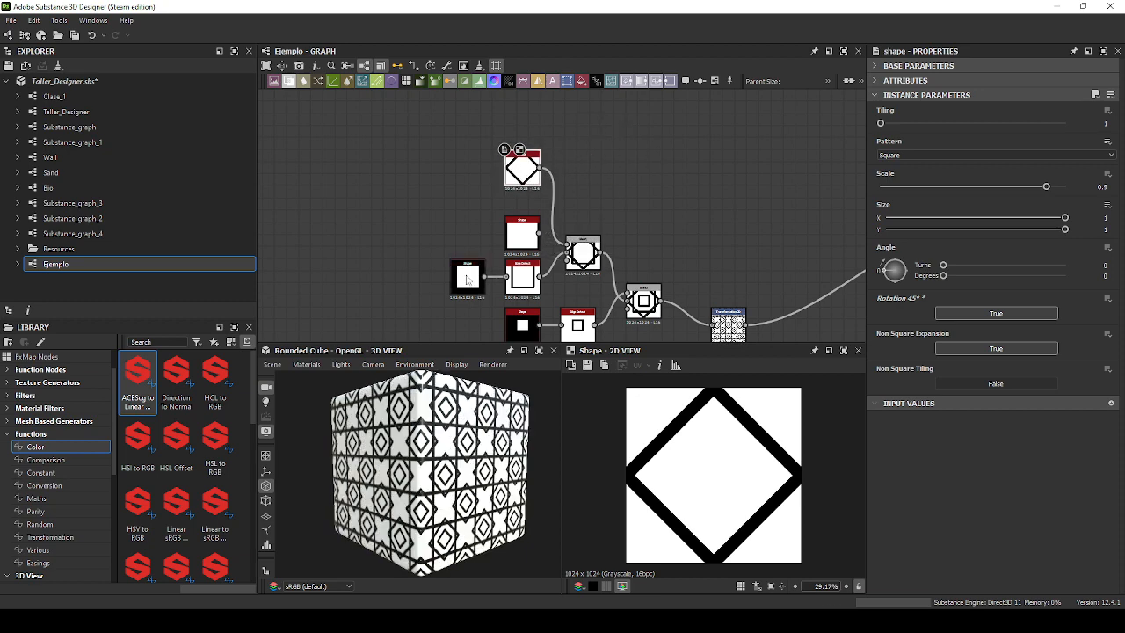
Enable Rotation 45° on the two Shape nodes that feed the Edge Detect nodes.
{"action": "left_click", "coordinate": [467, 275]}
{"action": "left_click", "coordinate": [995, 313]}
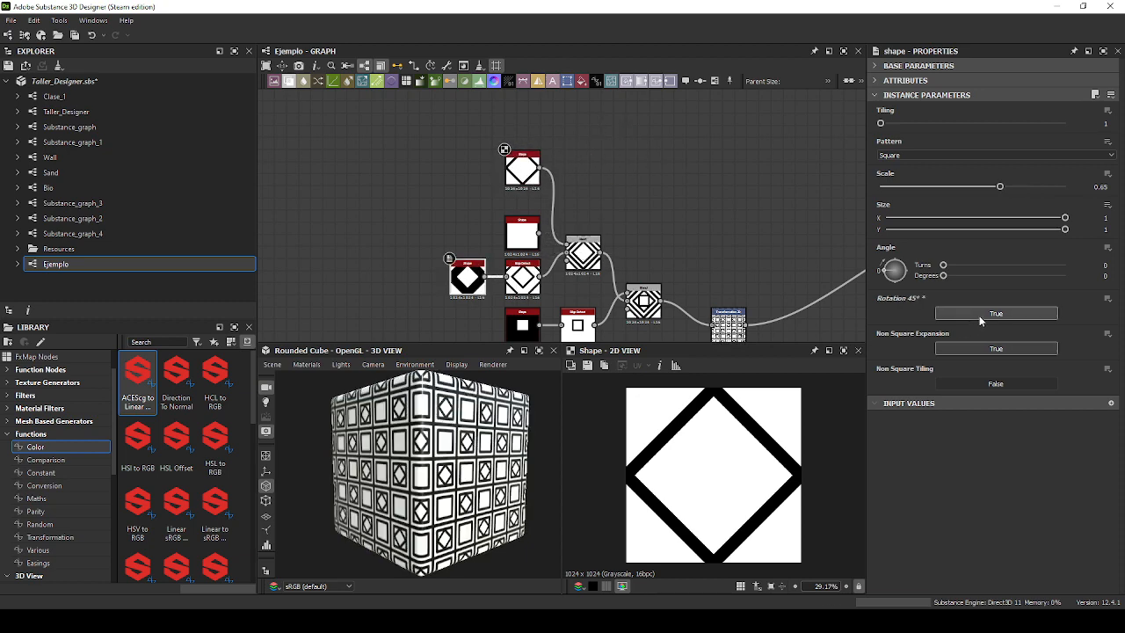
{"action": "middle_click_drag", "start_coordinate": [538, 326], "coordinate": [590, 263]}
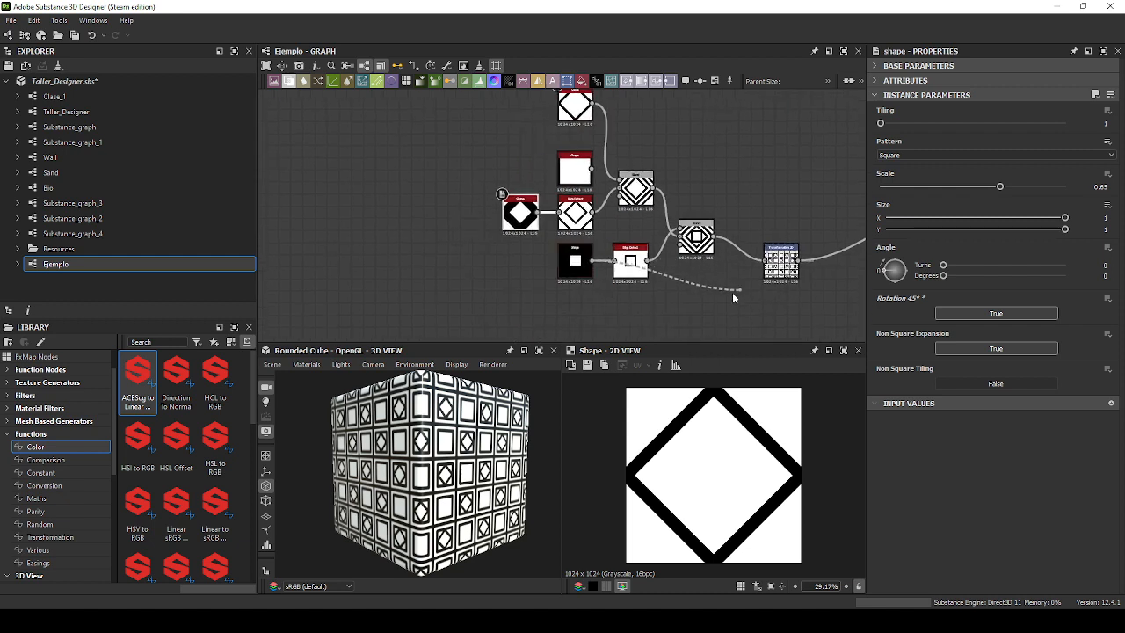
{"action": "left_click", "coordinate": [576, 261]}
{"action": "left_click", "coordinate": [980, 315]}
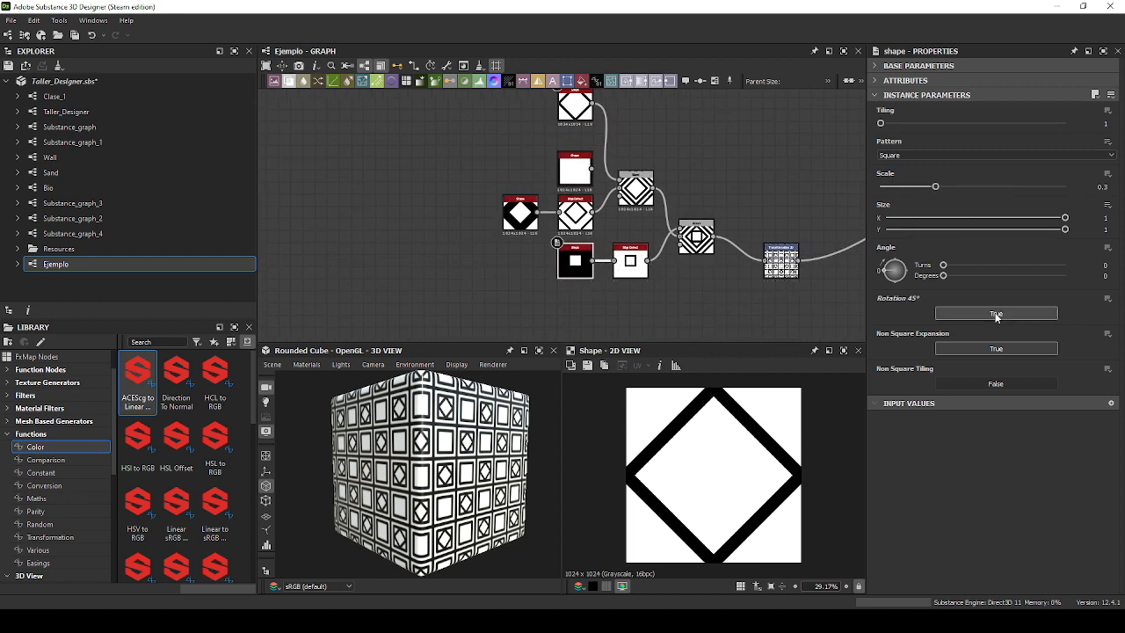
Connect the final Blend node directly to the Base Color output, bypassing the existing Transformation 2D node.
{"action": "middle_click_drag", "start_coordinate": [695, 279], "coordinate": [602, 262]}
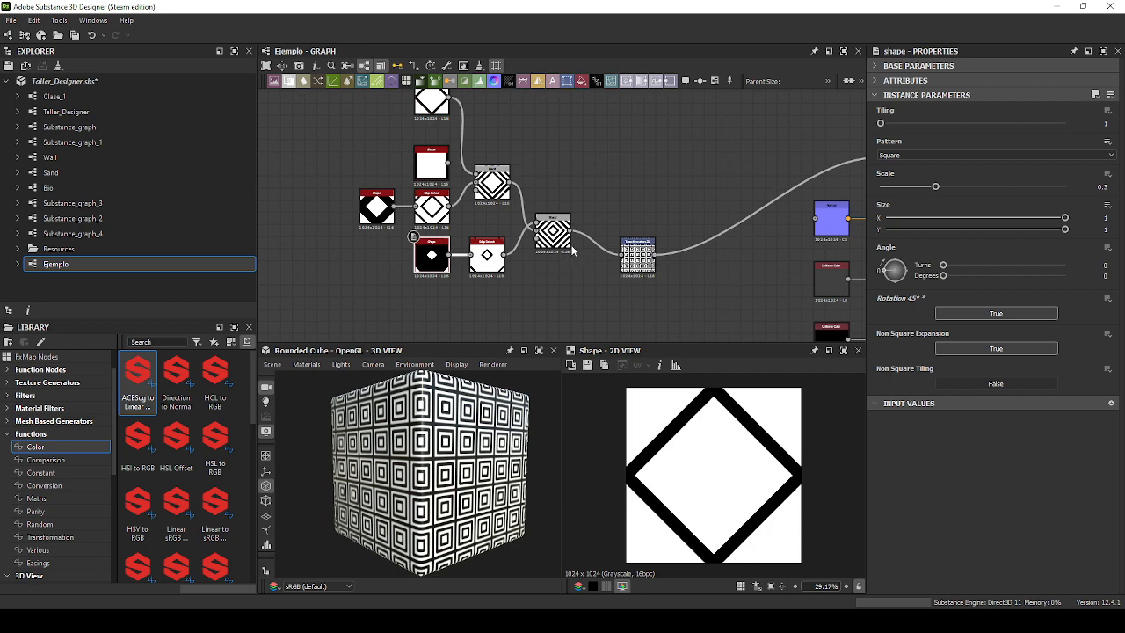
{"action": "scroll", "coordinate": [527, 256], "scroll_direction": "down", "scroll_amount": 2}
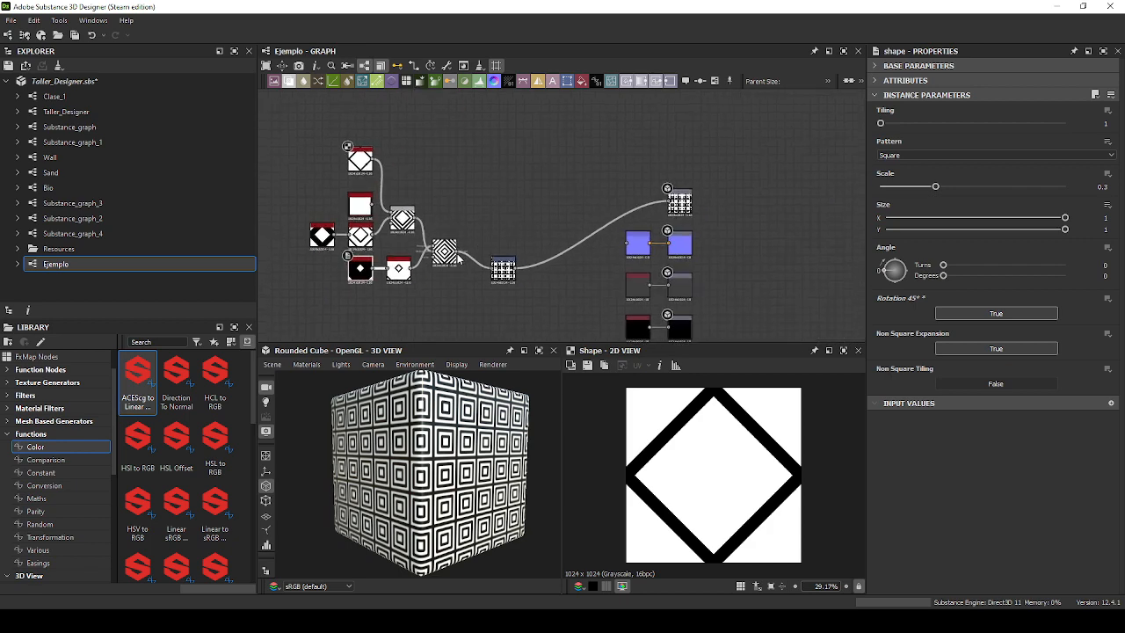
{"action": "left_click_drag", "start_coordinate": [457, 257], "coordinate": [668, 202]}
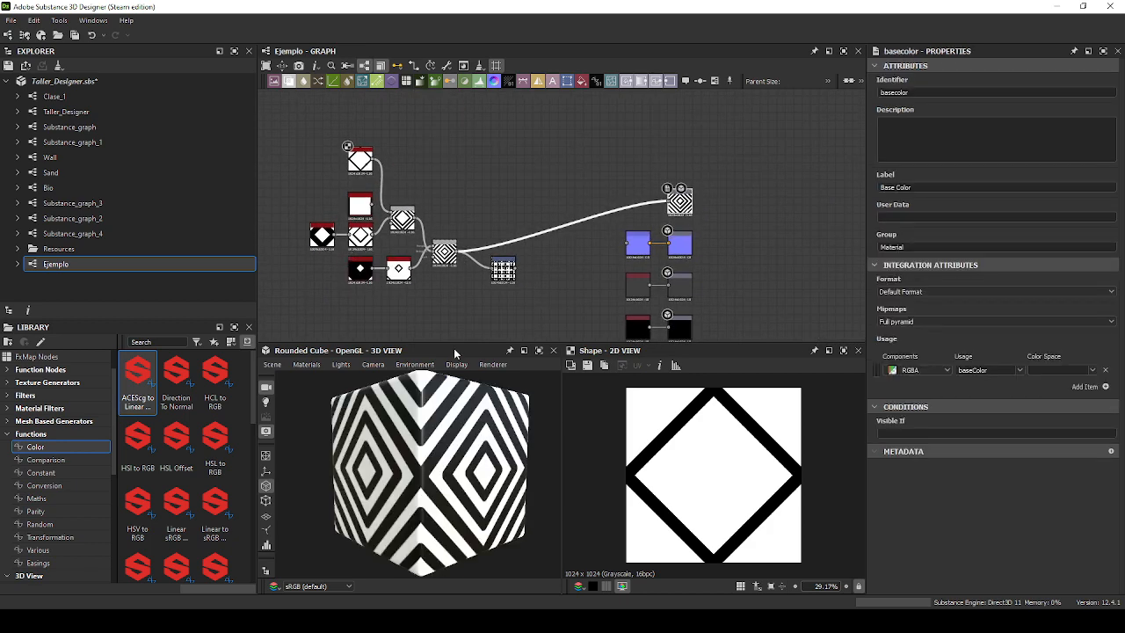
Move the old Transformation 2D aside, insert a new one between the final Blend and Base Color, and apply its /2 scaling twice.
{"action": "scroll", "coordinate": [521, 285], "scroll_direction": "up", "scroll_amount": 3}
{"action": "left_click_drag", "start_coordinate": [495, 269], "coordinate": [567, 311]}
{"action": "left_click_drag", "start_coordinate": [408, 228], "coordinate": [810, 135]}
{"action": "left_click", "coordinate": [549, 176]}
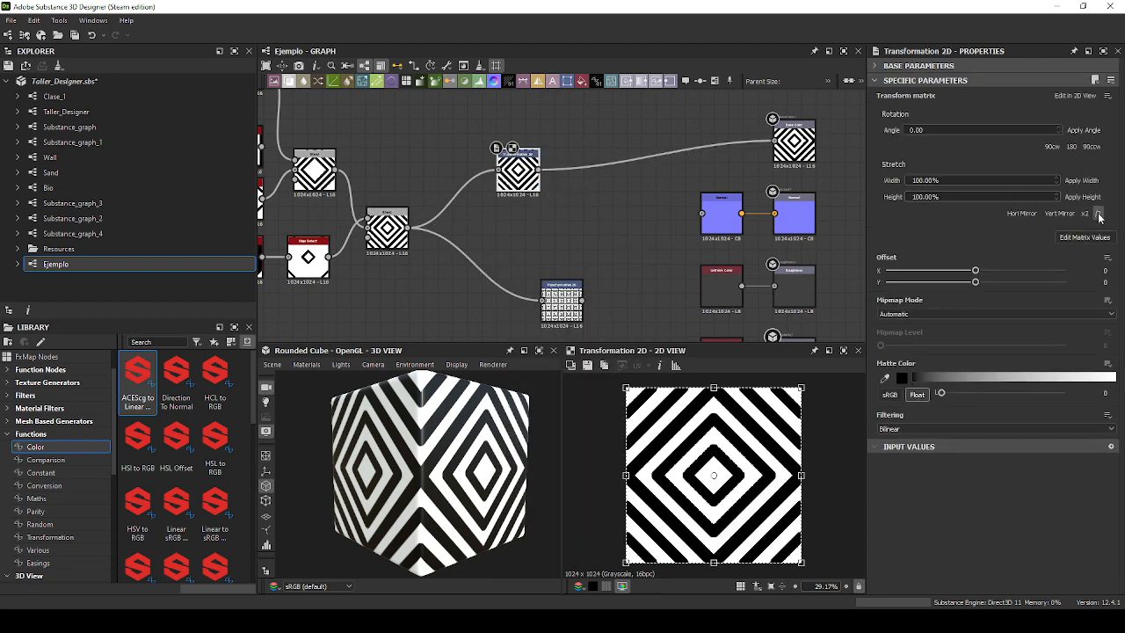
{"action": "left_click", "coordinate": [1098, 214]}
{"action": "left_click", "coordinate": [1099, 214]}
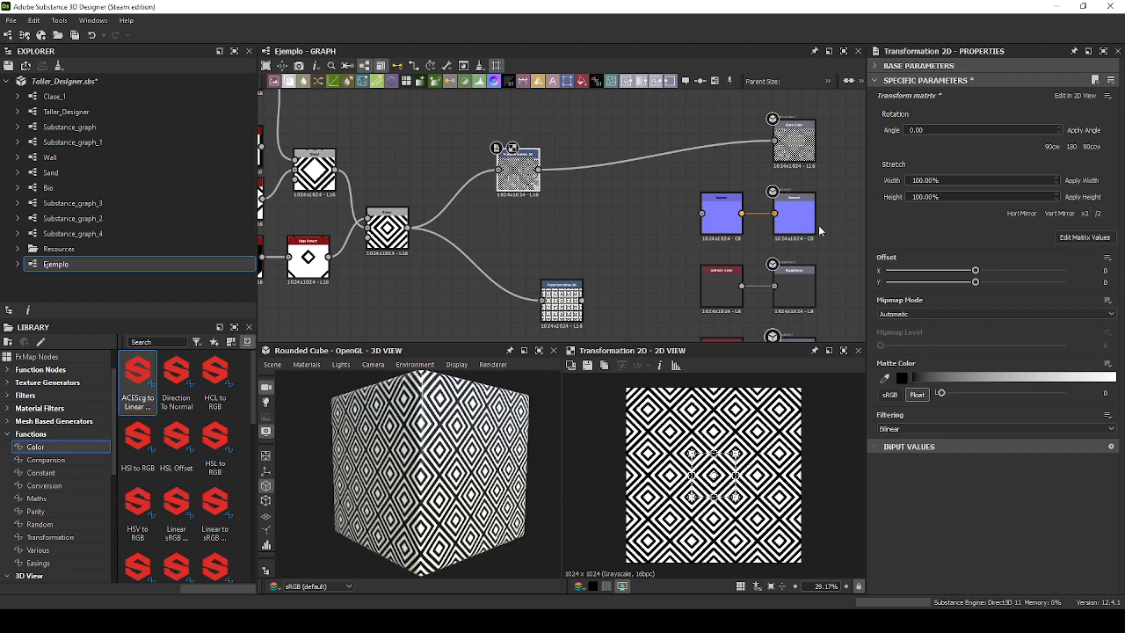
Review the Rotation 45° setting of the top diamond Shape node.
{"action": "middle_click_drag", "start_coordinate": [469, 254], "coordinate": [719, 276]}
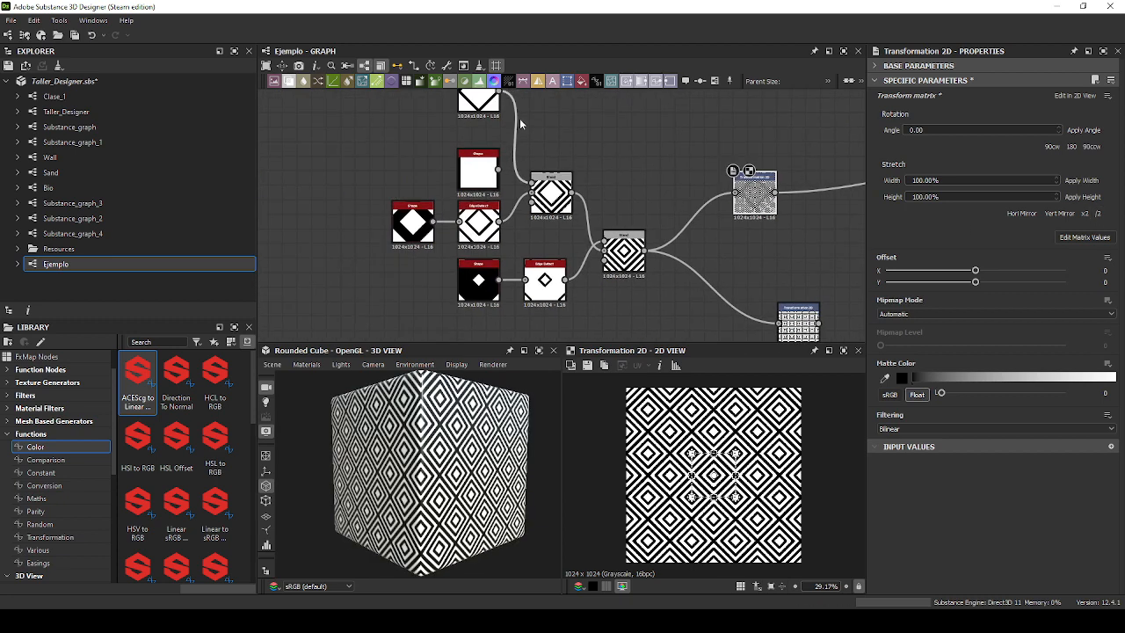
{"action": "middle_click_drag", "start_coordinate": [520, 117], "coordinate": [647, 185]}
{"action": "scroll", "coordinate": [647, 184], "scroll_direction": "up", "scroll_amount": 5}
{"action": "left_click", "coordinate": [603, 176]}
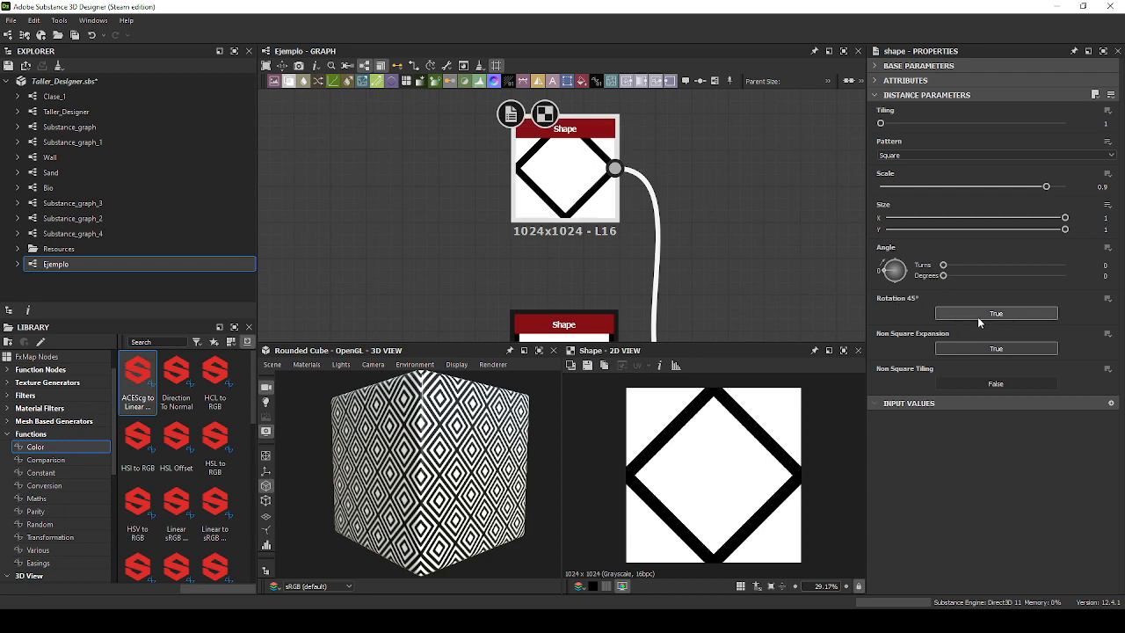
{"action": "scroll", "coordinate": [470, 220], "scroll_direction": "down", "scroll_amount": 5}
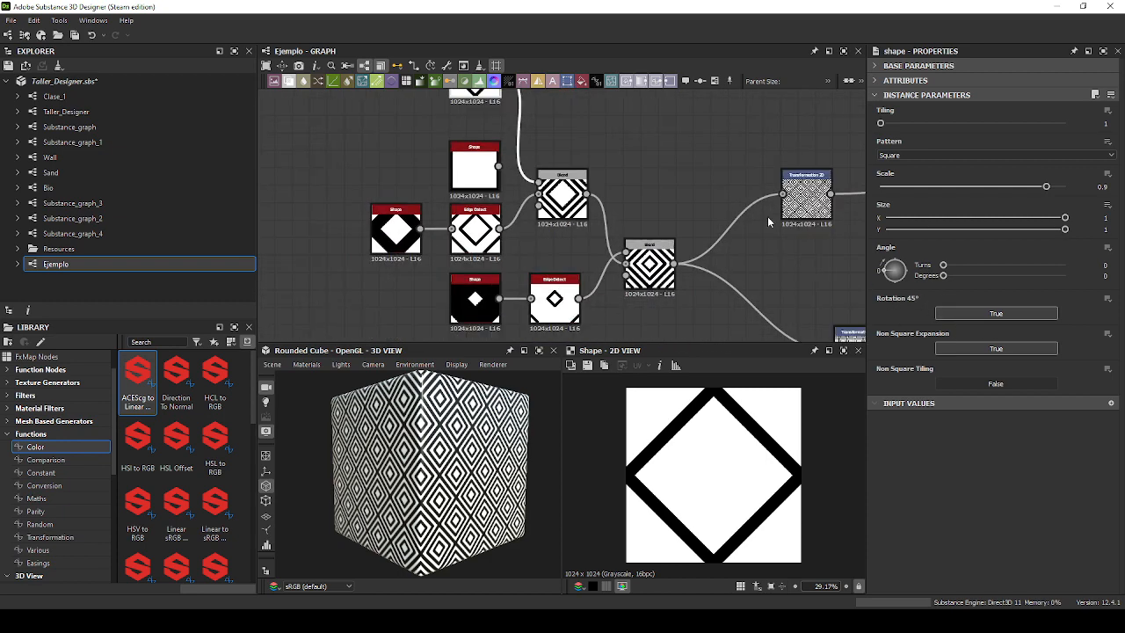
Delete the old lower Transformation 2D node that no longer feeds an output.
{"action": "middle_click_drag", "start_coordinate": [777, 231], "coordinate": [598, 145]}
{"action": "middle_click_drag", "start_coordinate": [668, 184], "coordinate": [636, 196]}
{"action": "left_click", "coordinate": [599, 299]}
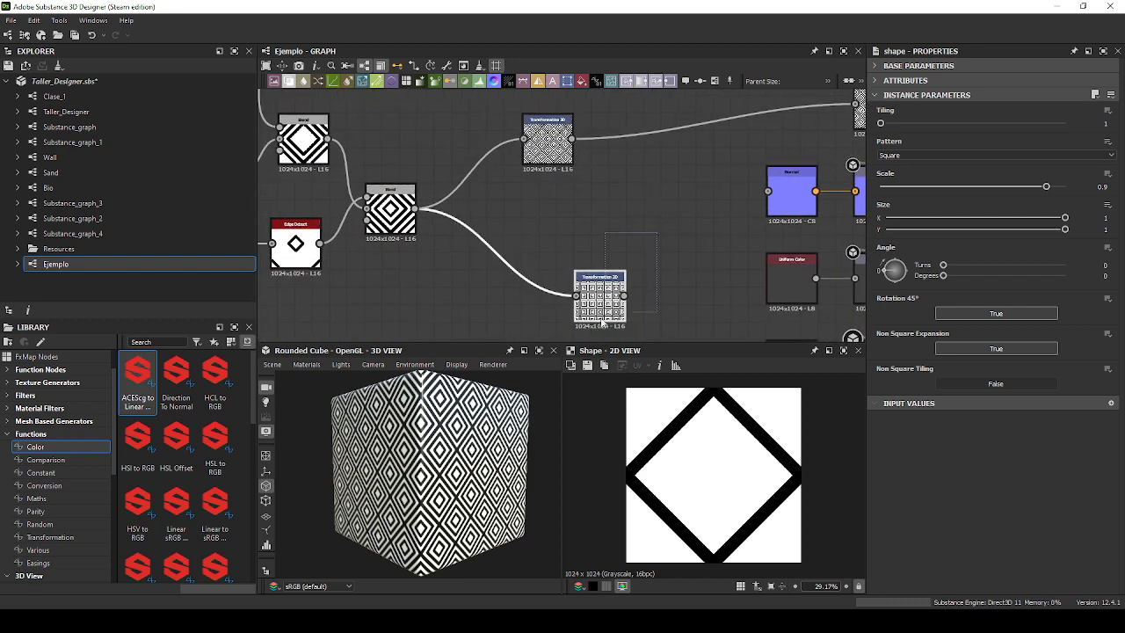
{"action": "key", "text": "Delete"}
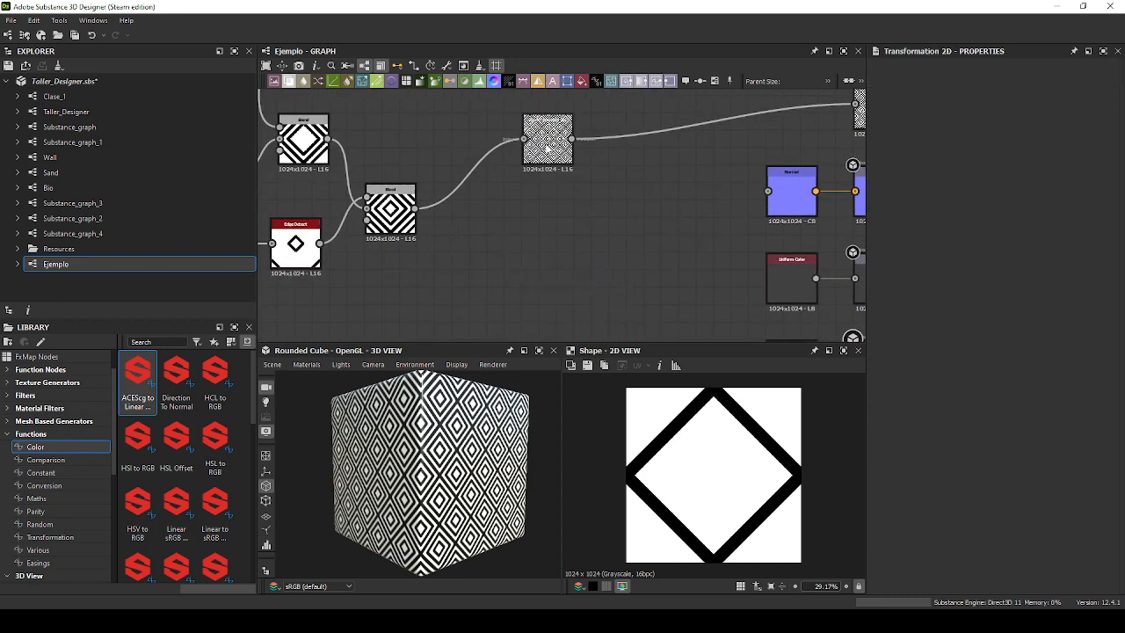
Place the remaining Transformation 2D beside the final Blend, show it in the 2D view, and move the top Shape closer to the other nodes.
{"action": "left_click_drag", "start_coordinate": [547, 141], "coordinate": [489, 212]}
{"action": "double_click", "coordinate": [489, 214]}
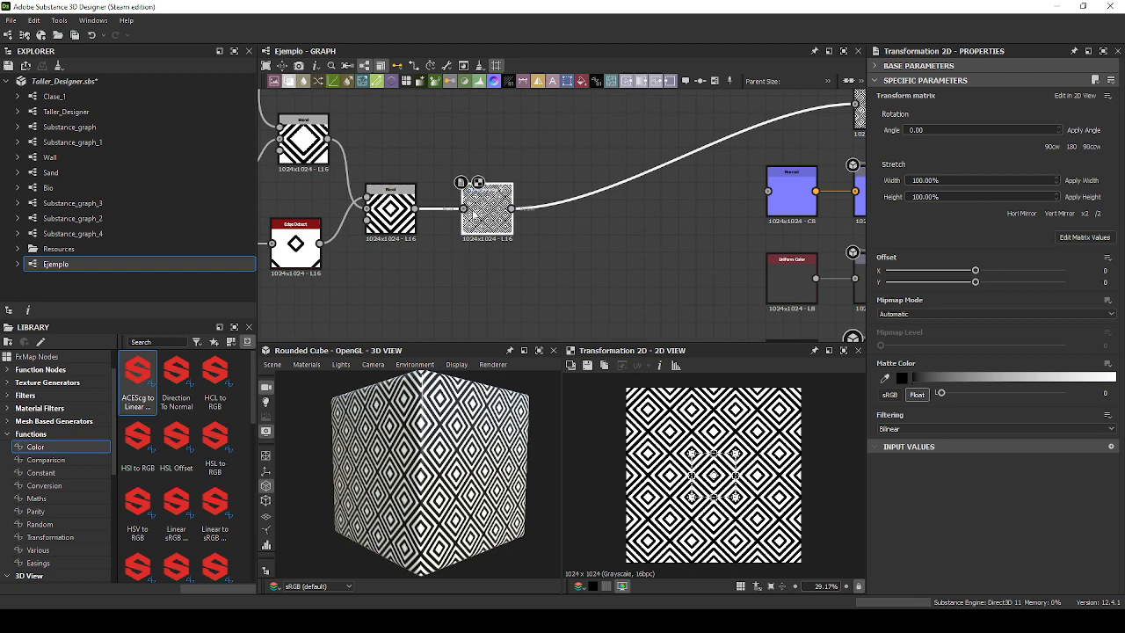
{"action": "middle_click_drag", "start_coordinate": [399, 259], "coordinate": [551, 280]}
{"action": "scroll", "coordinate": [551, 279], "scroll_direction": "down", "scroll_amount": 2}
{"action": "left_click_drag", "start_coordinate": [419, 134], "coordinate": [422, 154]}
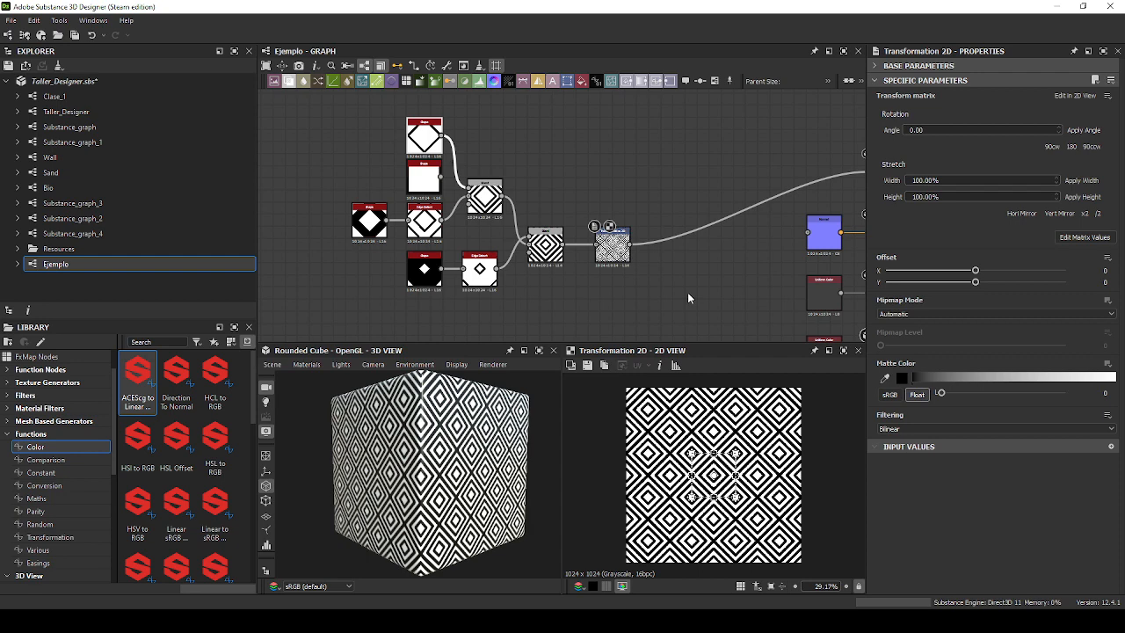
Examine the finished node chain and how the diamond pattern repeats across the faces and edges of the 3D cube.
{"action": "middle_click_drag", "start_coordinate": [679, 222], "coordinate": [580, 212]}
{"action": "left_click_drag", "start_coordinate": [573, 132], "coordinate": [286, 287]}
{"action": "middle_click_drag", "start_coordinate": [327, 287], "coordinate": [428, 287]}
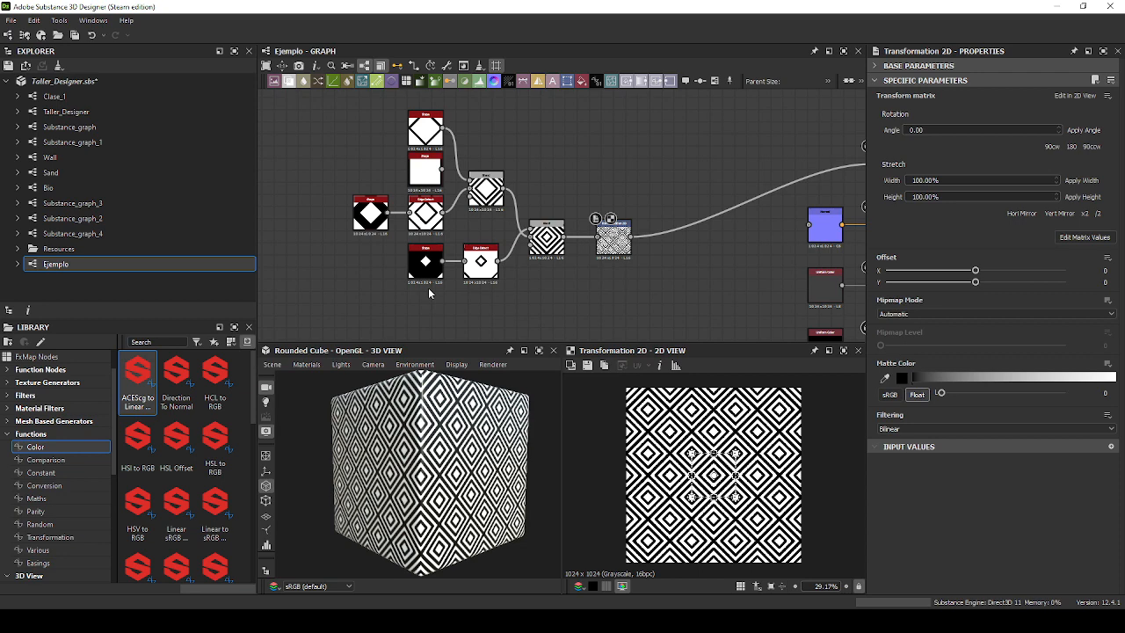
{"action": "scroll", "coordinate": [439, 448], "scroll_direction": "up", "scroll_amount": 4}
{"action": "left_click_drag", "start_coordinate": [421, 448], "coordinate": [482, 457]}
{"action": "scroll", "coordinate": [467, 453], "scroll_direction": "down", "scroll_amount": 3}
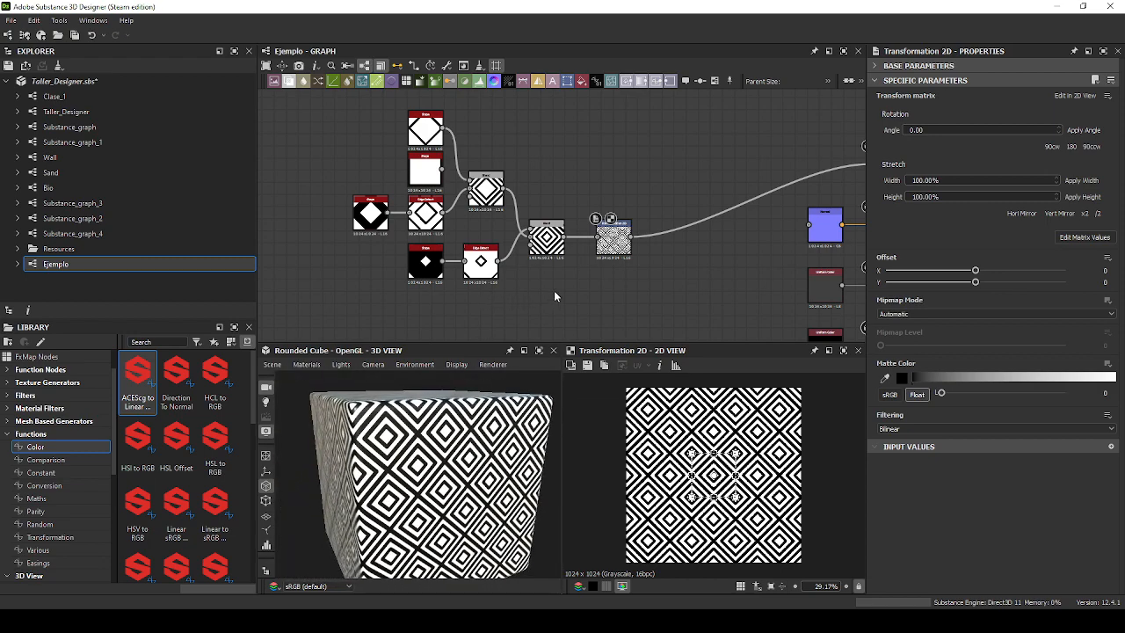
{"action": "middle_click_drag", "start_coordinate": [669, 303], "coordinate": [648, 289]}
{"action": "mouse_move", "coordinate": [537, 497]}
{"action": "left_mouse_down"}
{"action": "mouse_move", "coordinate": [560, 515]}
{"action": "mouse_move", "coordinate": [531, 496]}
{"action": "left_mouse_up"}
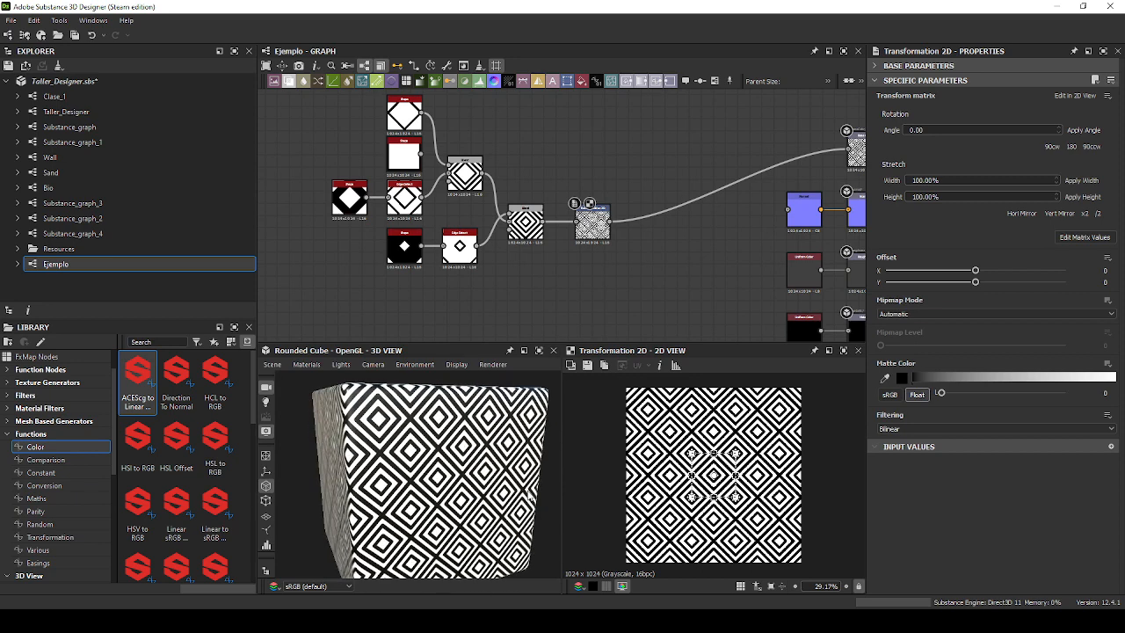
{"action": "scroll", "coordinate": [387, 417], "scroll_direction": "down", "scroll_amount": 5}
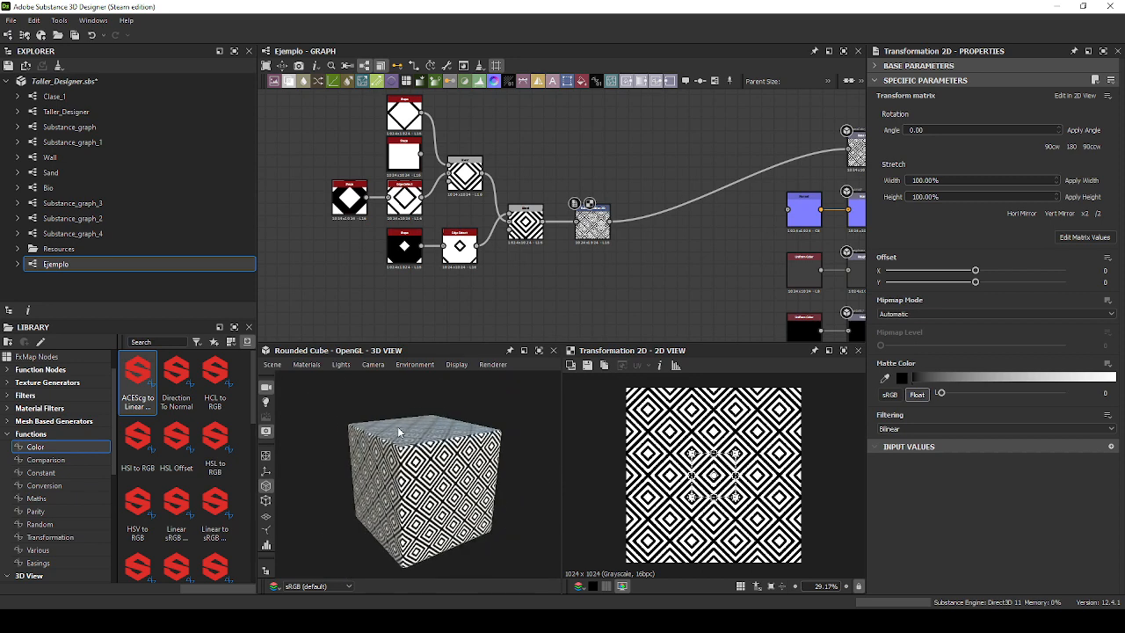
{"action": "left_click_drag", "start_coordinate": [398, 431], "coordinate": [459, 481]}
{"action": "middle_click_drag", "start_coordinate": [458, 482], "coordinate": [451, 452]}
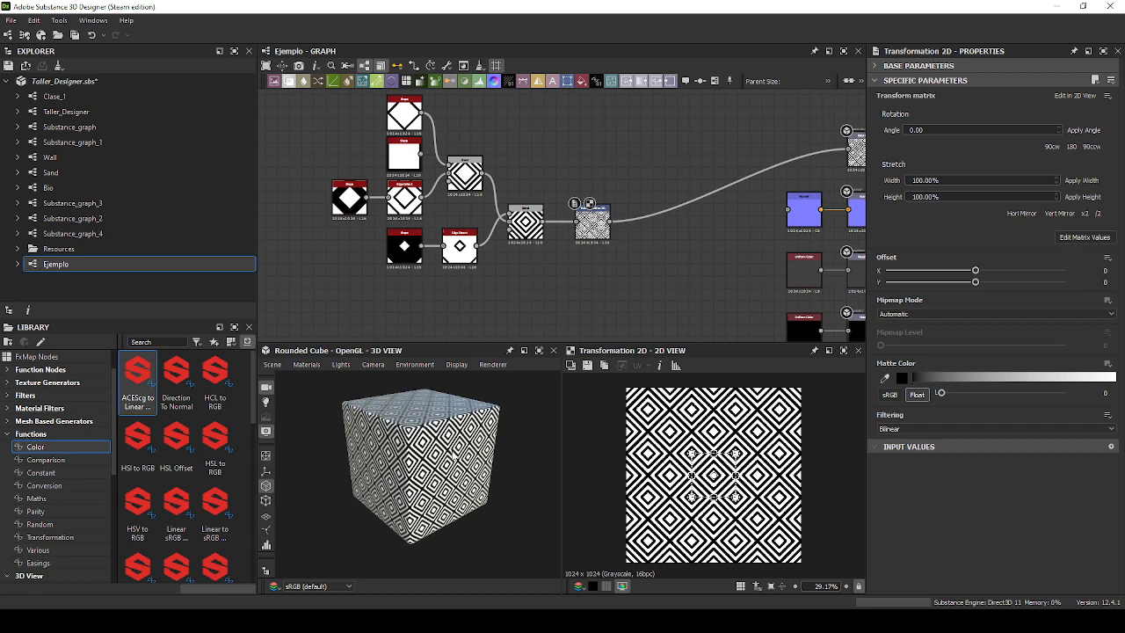
{"action": "scroll", "coordinate": [466, 418], "scroll_direction": "up", "scroll_amount": 2}
{"action": "left_click", "coordinate": [271, 364]}
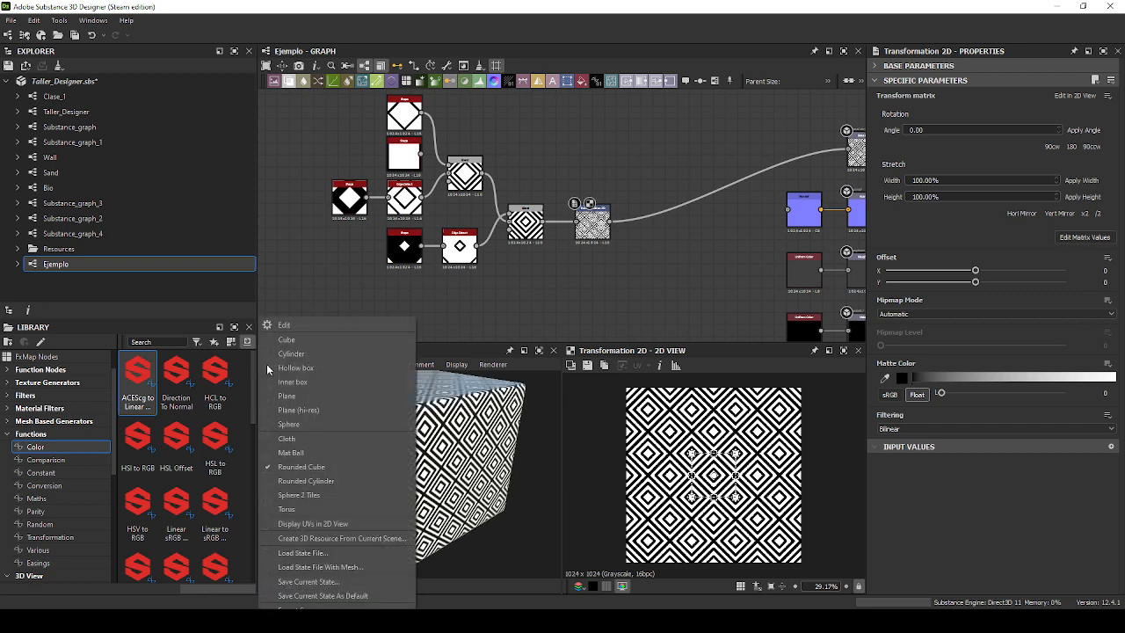
{"action": "left_click", "coordinate": [520, 441]}
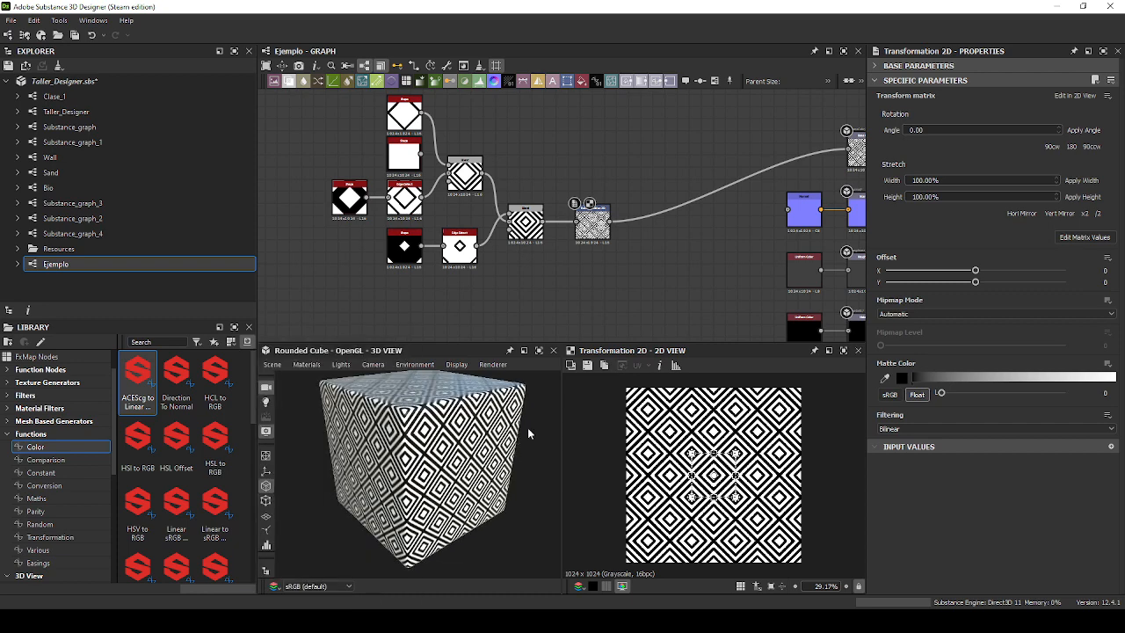
{"action": "scroll", "coordinate": [514, 446], "scroll_direction": "down", "scroll_amount": 1}
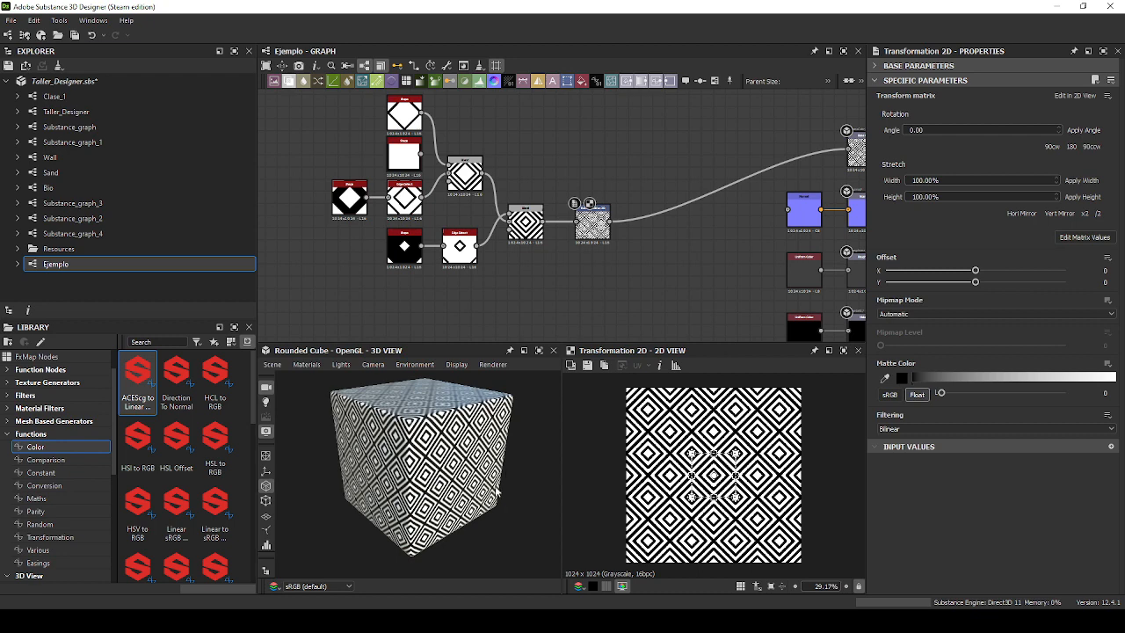
{"action": "left_click", "coordinate": [273, 365]}
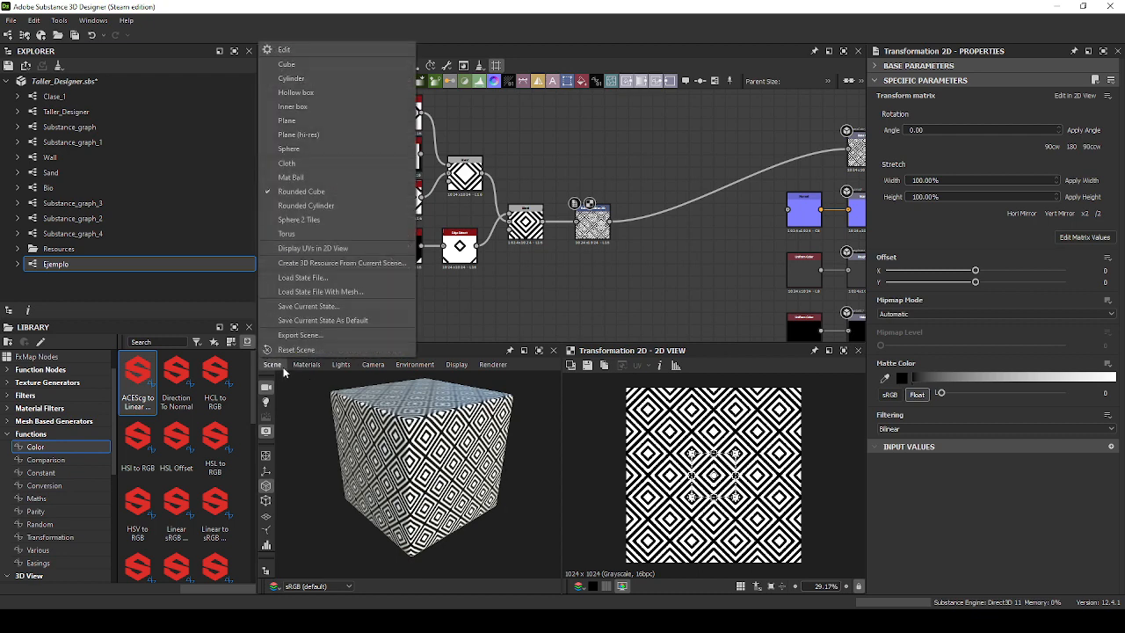
{"action": "left_click", "coordinate": [289, 382]}
{"action": "left_click", "coordinate": [276, 364]}
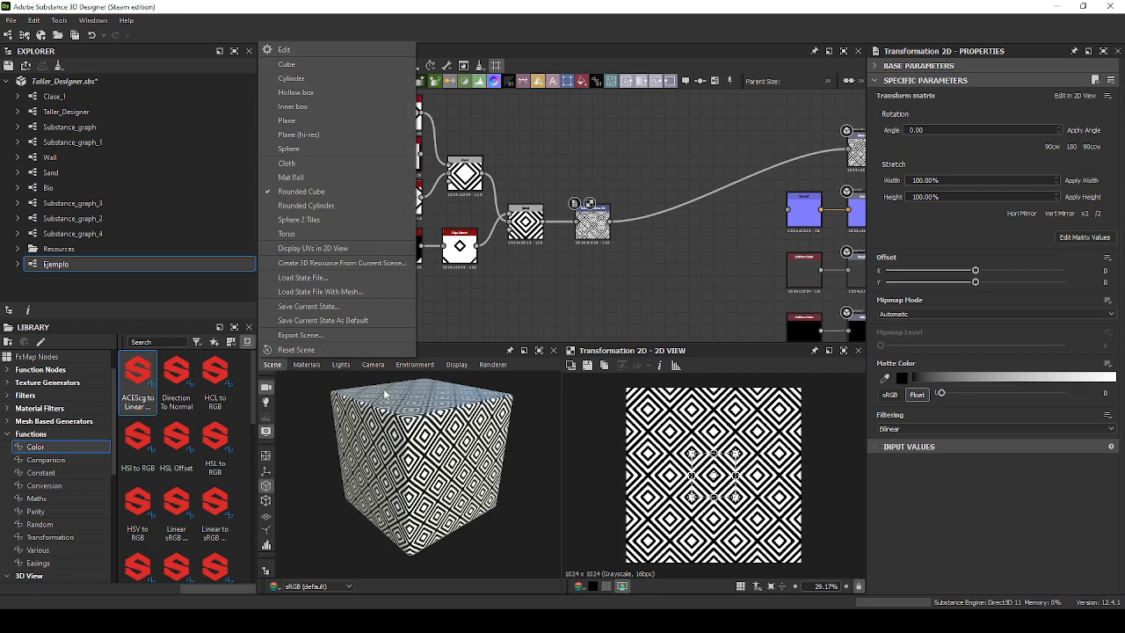
{"action": "left_click", "coordinate": [290, 381]}
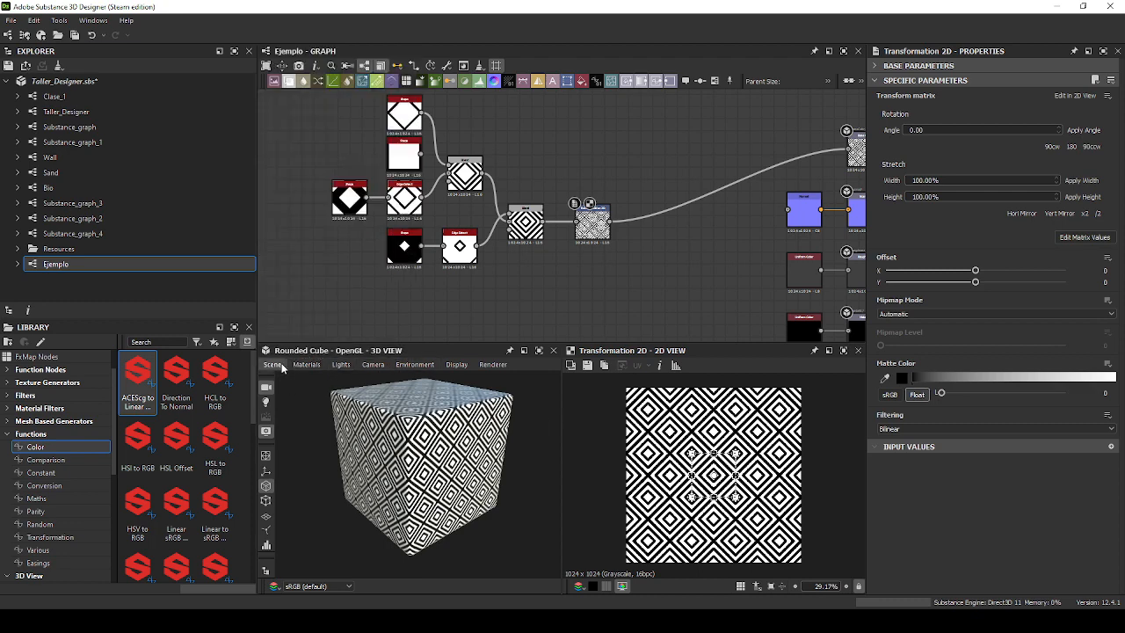
Change the 3D preview mesh to Cloth and inspect the diamond pattern on its folds.
{"action": "left_click", "coordinate": [285, 364]}
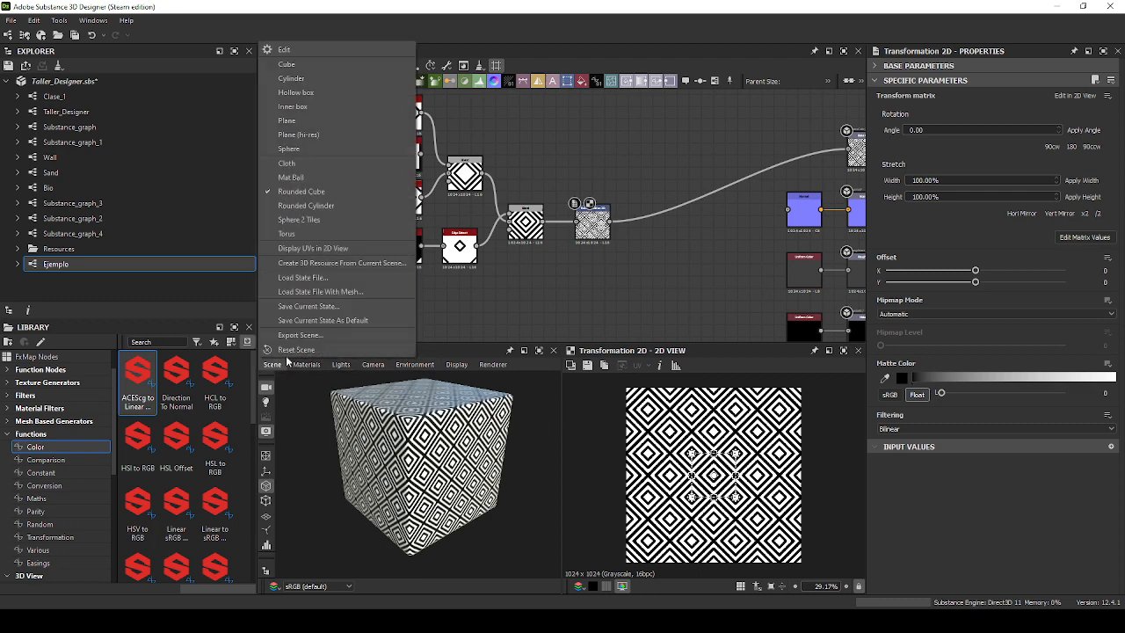
{"action": "left_click", "coordinate": [301, 166]}
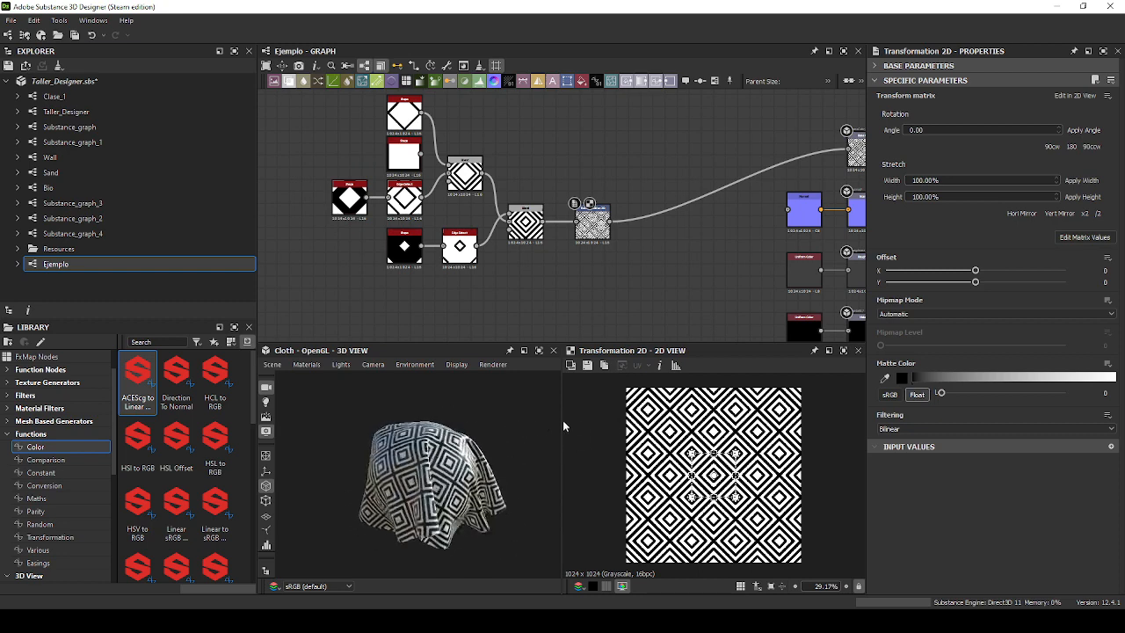
{"action": "scroll", "coordinate": [726, 480], "scroll_direction": "up", "scroll_amount": 4}
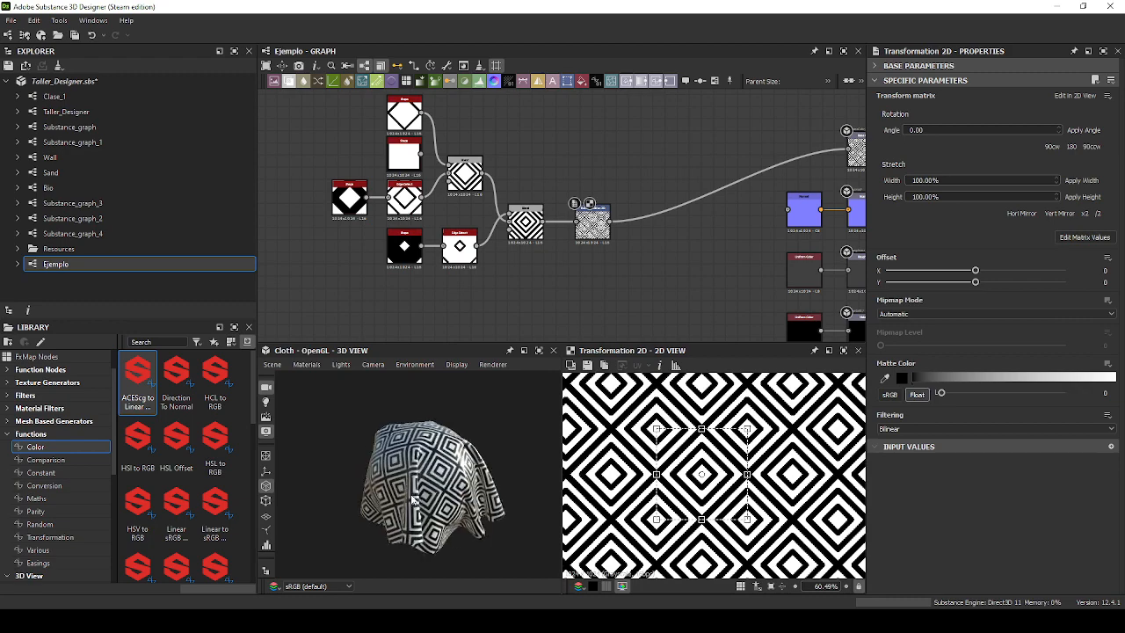
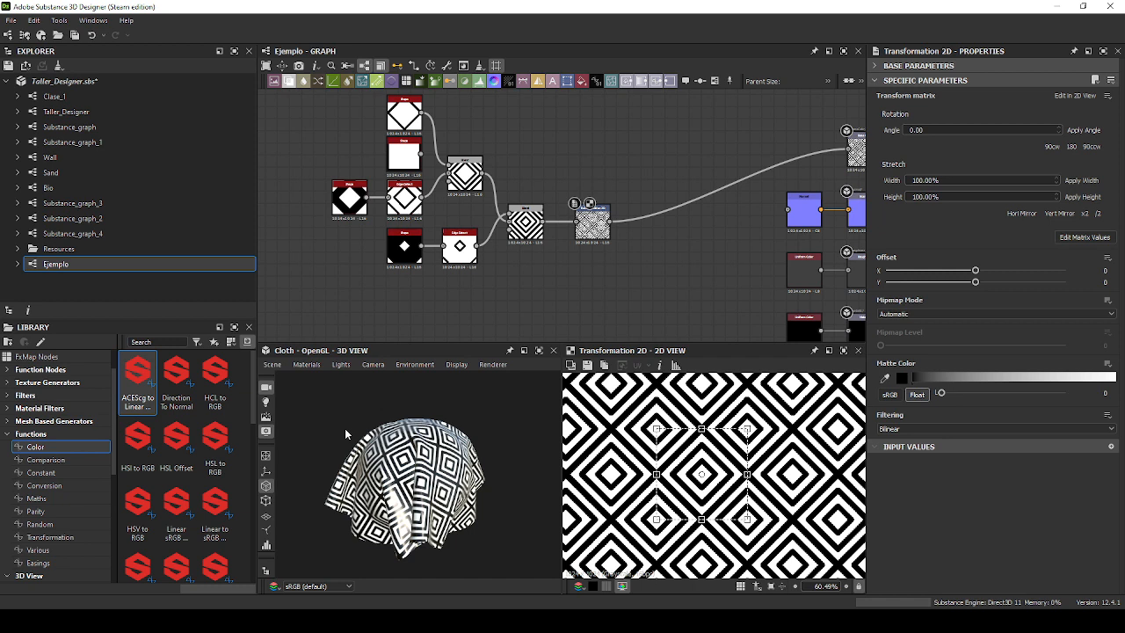
{"action": "scroll", "coordinate": [350, 420], "scroll_direction": "up", "scroll_amount": 1}
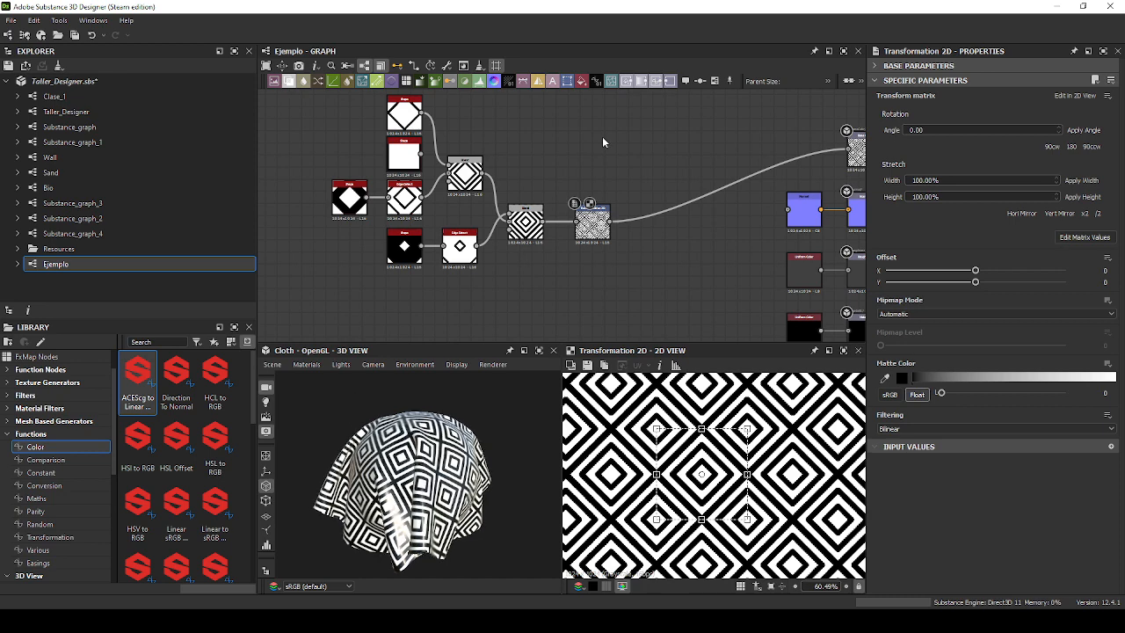
Examine the node chain from the Shape and Edge Detect nodes through the Blends to the Transformation 2D.
{"action": "scroll", "coordinate": [602, 136], "scroll_direction": "up", "scroll_amount": 1}
{"action": "middle_click_drag", "start_coordinate": [587, 142], "coordinate": [745, 194]}
{"action": "scroll", "coordinate": [629, 192], "scroll_direction": "up", "scroll_amount": 1}
{"action": "scroll", "coordinate": [723, 186], "scroll_direction": "down", "scroll_amount": 1}
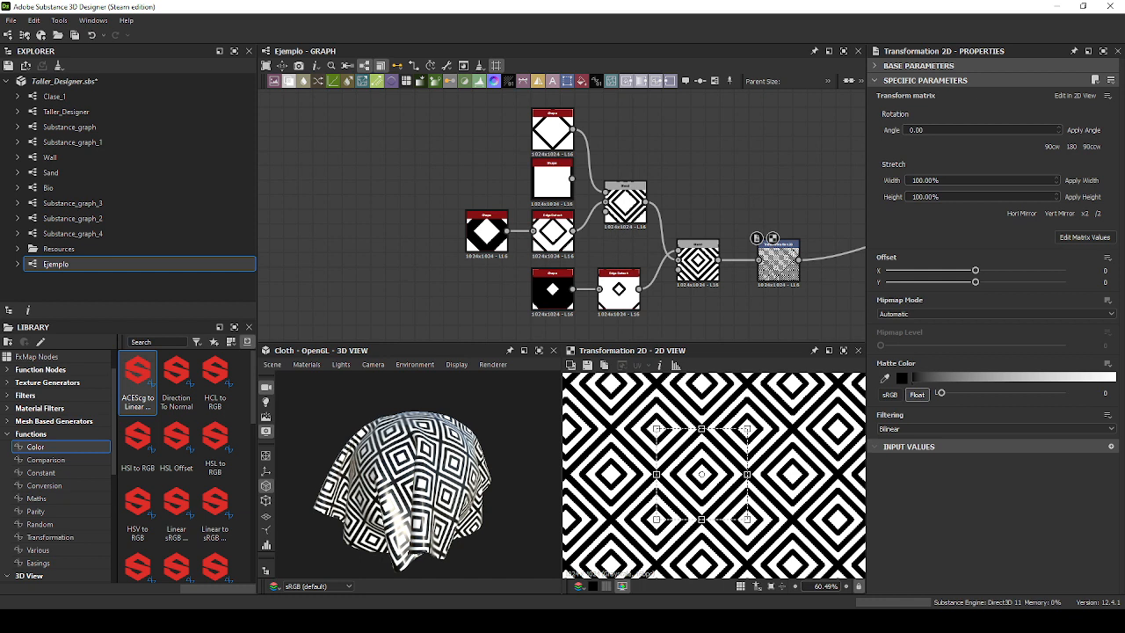
{"action": "middle_click_drag", "start_coordinate": [547, 330], "coordinate": [529, 321]}
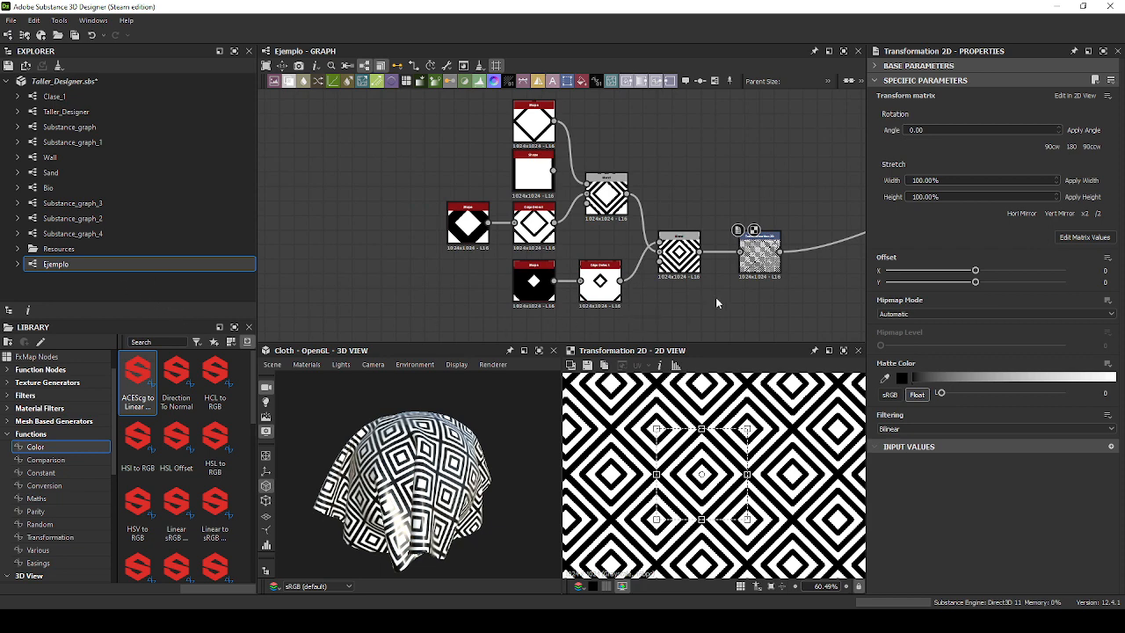
{"action": "middle_click_drag", "start_coordinate": [715, 298], "coordinate": [531, 276]}
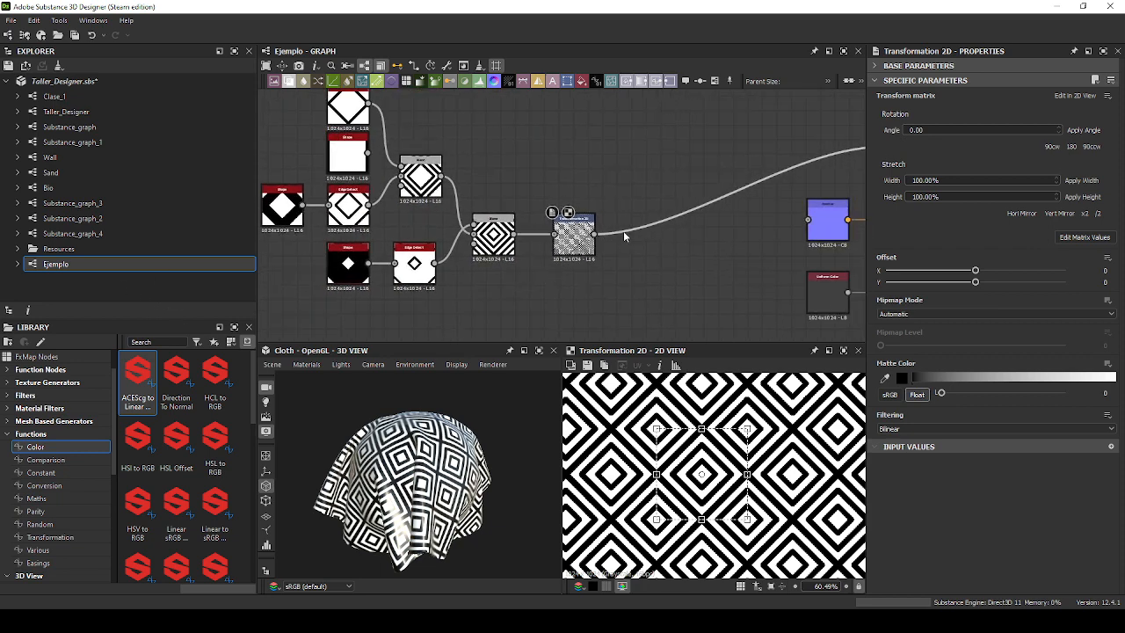
{"action": "scroll", "coordinate": [628, 206], "scroll_direction": "down", "scroll_amount": 2}
{"action": "scroll", "coordinate": [631, 186], "scroll_direction": "up", "scroll_amount": 4}
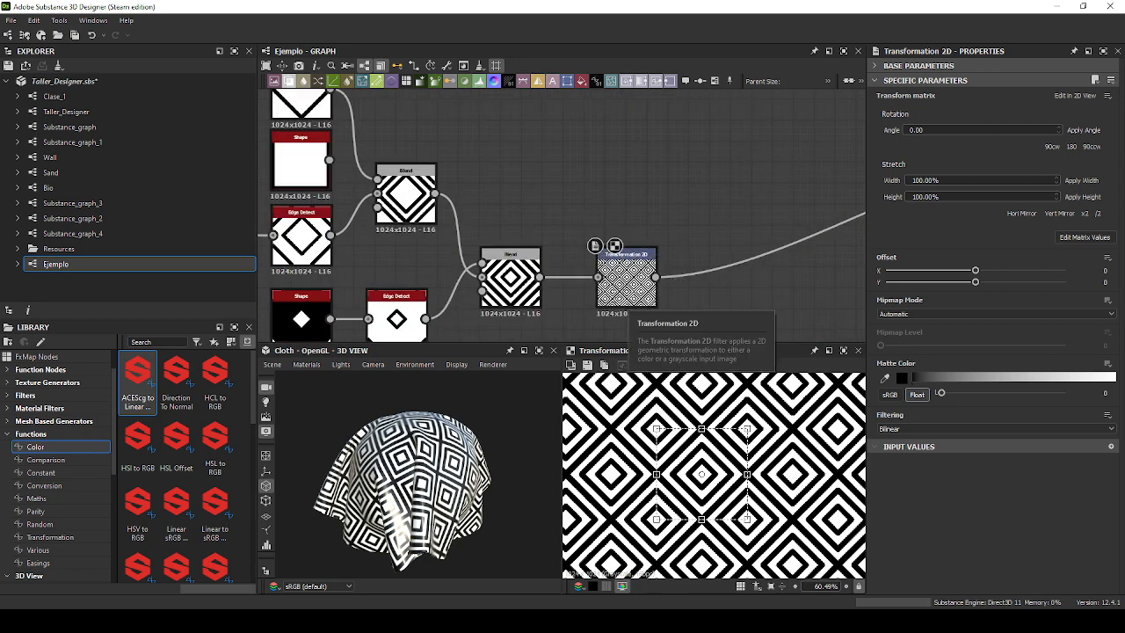
Magnify the list of preview meshes, then preview the pattern on the Rounded Cube and the Rounded Cylinder.
{"action": "key", "text": "super+plus"}
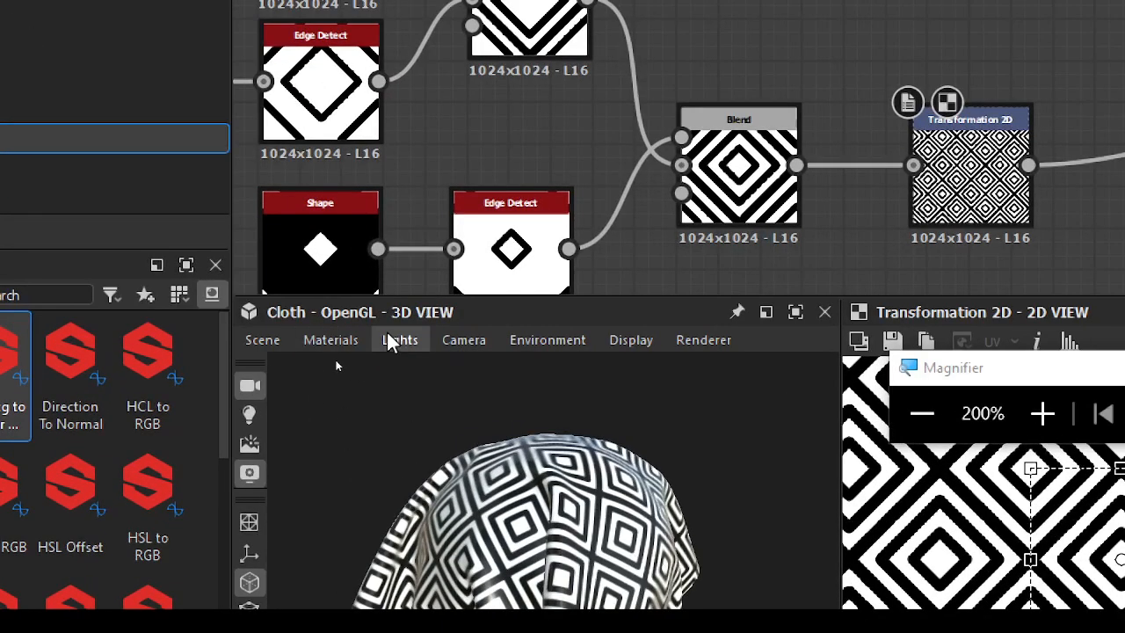
{"action": "left_click", "coordinate": [262, 340]}
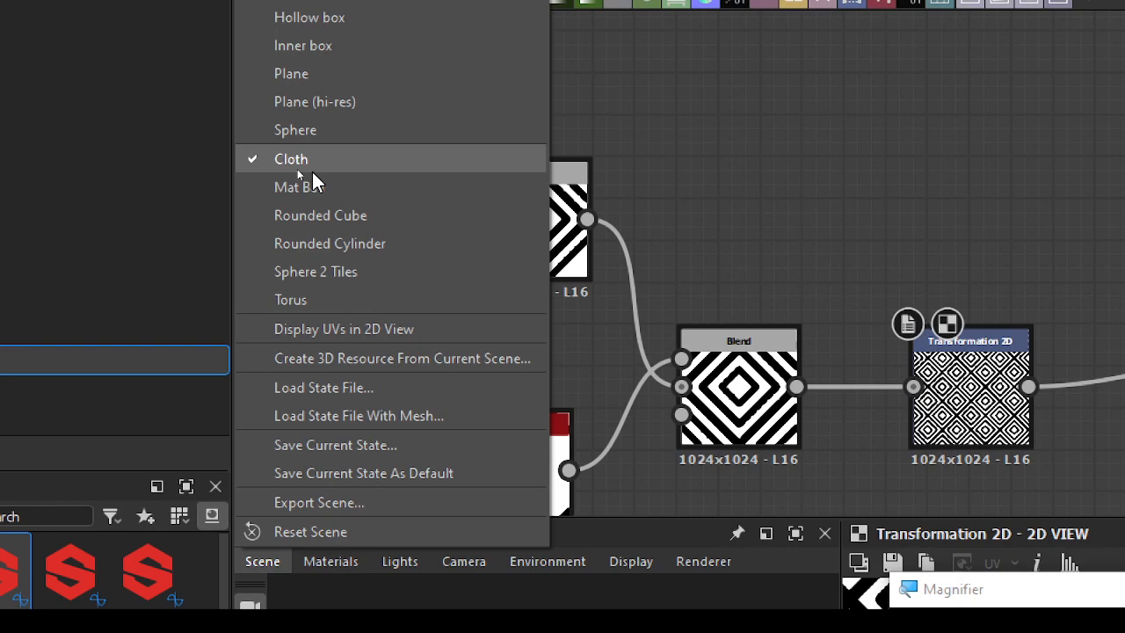
{"action": "key", "text": "super+minus"}
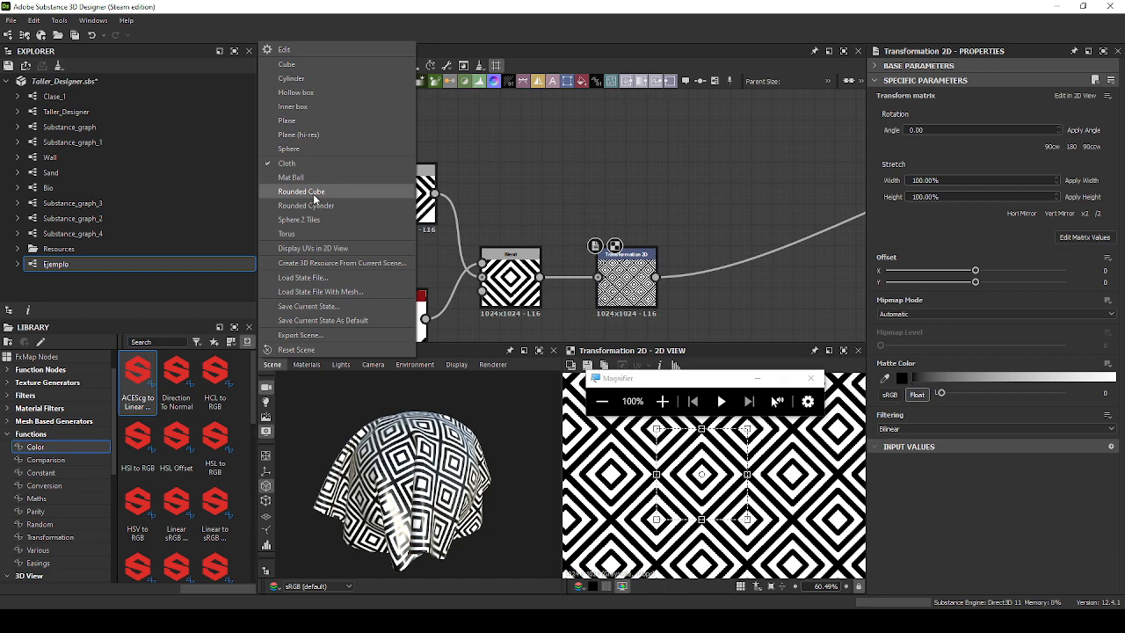
{"action": "left_click", "coordinate": [313, 195]}
{"action": "left_click", "coordinate": [268, 365]}
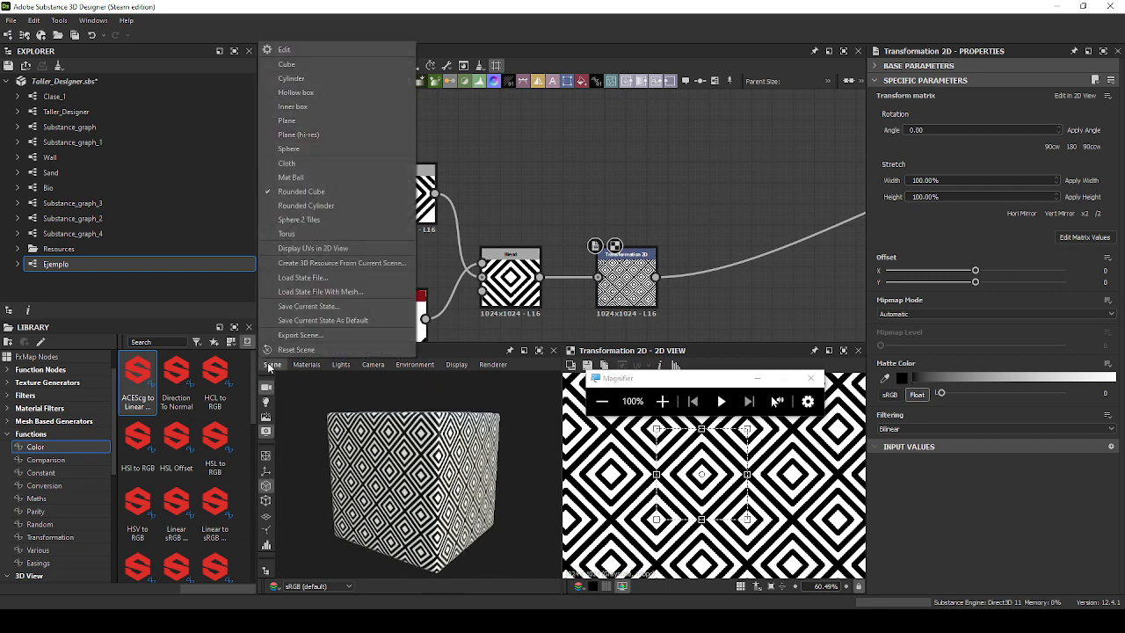
{"action": "left_click", "coordinate": [323, 209]}
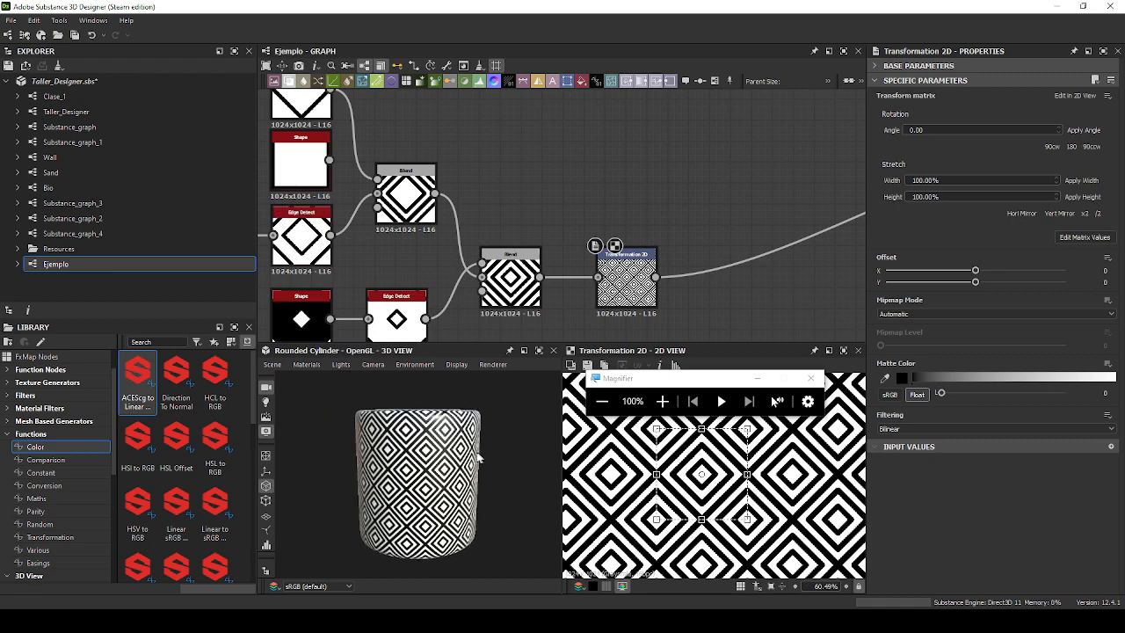
{"action": "mouse_move", "coordinate": [510, 452]}
{"action": "left_mouse_down"}
{"action": "mouse_move", "coordinate": [433, 455]}
{"action": "mouse_move", "coordinate": [380, 477]}
{"action": "mouse_move", "coordinate": [442, 482]}
{"action": "mouse_move", "coordinate": [489, 464]}
{"action": "left_mouse_up"}
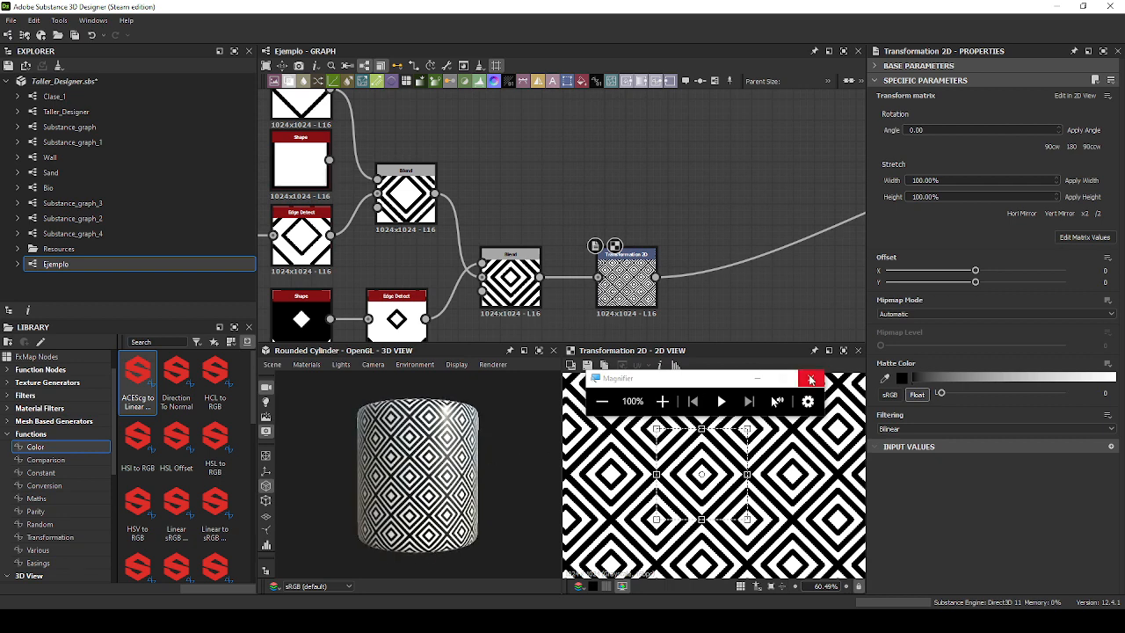
{"action": "left_click", "coordinate": [811, 378]}
Set the 3D preview mesh to Cloth and inspect the draped pattern from several sides.
{"action": "left_click", "coordinate": [273, 364]}
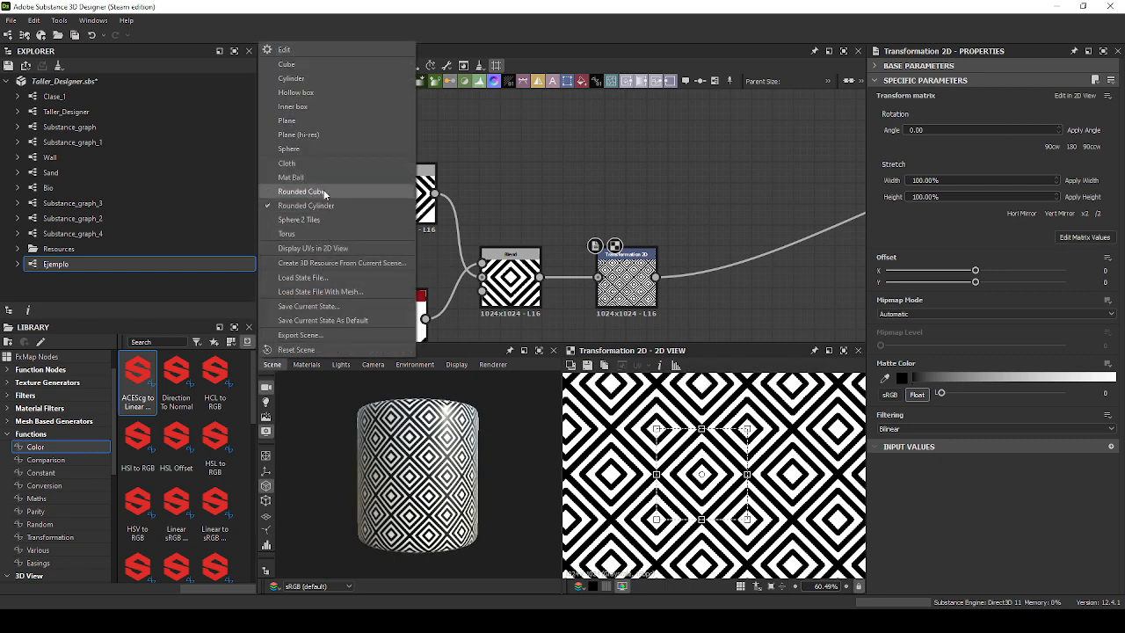
{"action": "left_click", "coordinate": [334, 167]}
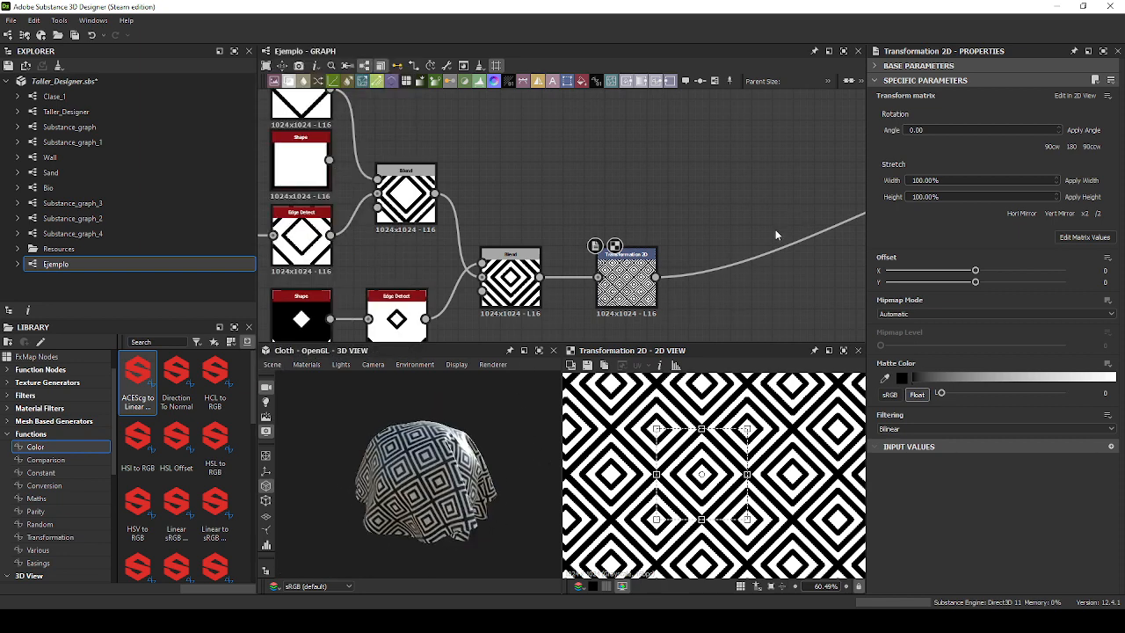
{"action": "left_click_drag", "start_coordinate": [398, 491], "coordinate": [533, 445]}
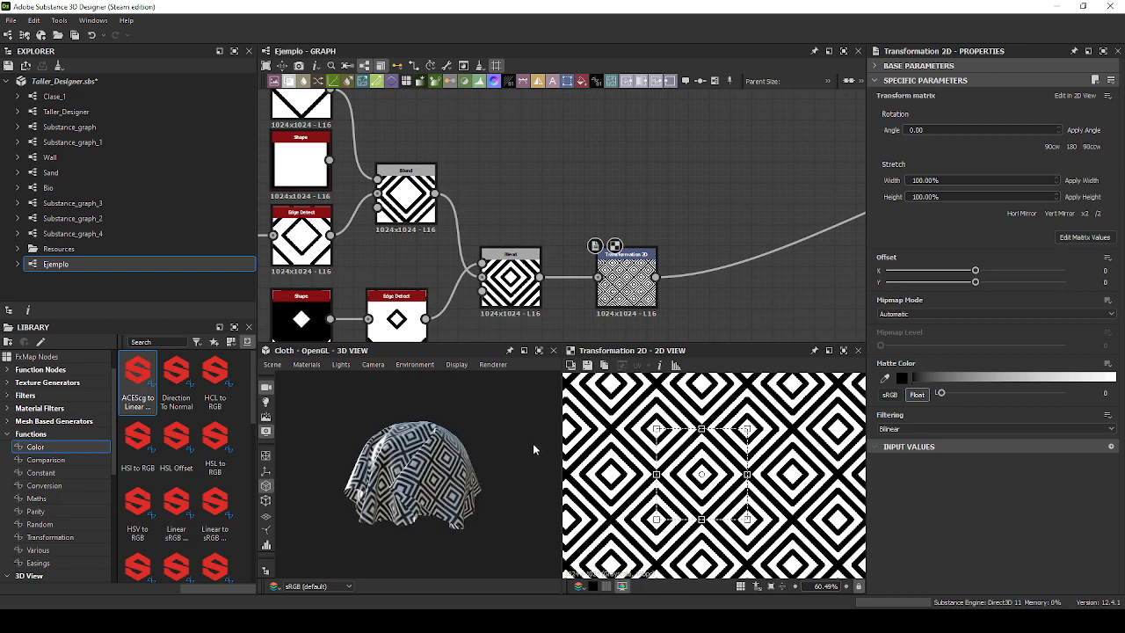
{"action": "scroll", "coordinate": [710, 238], "scroll_direction": "down", "scroll_amount": 2}
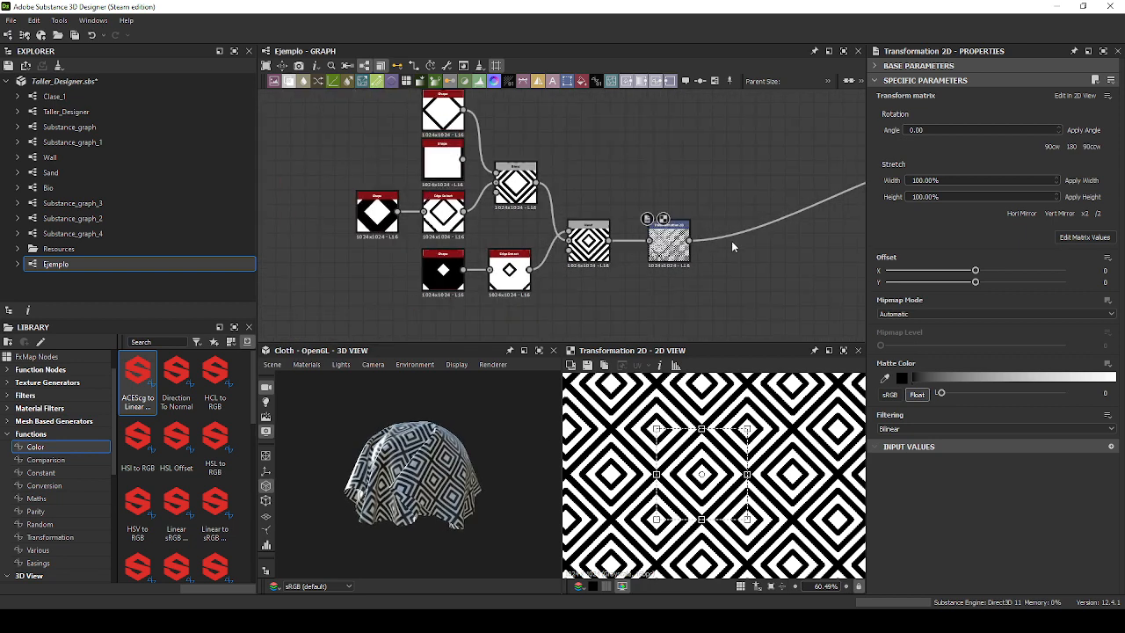
{"action": "left_click_drag", "start_coordinate": [394, 470], "coordinate": [520, 493]}
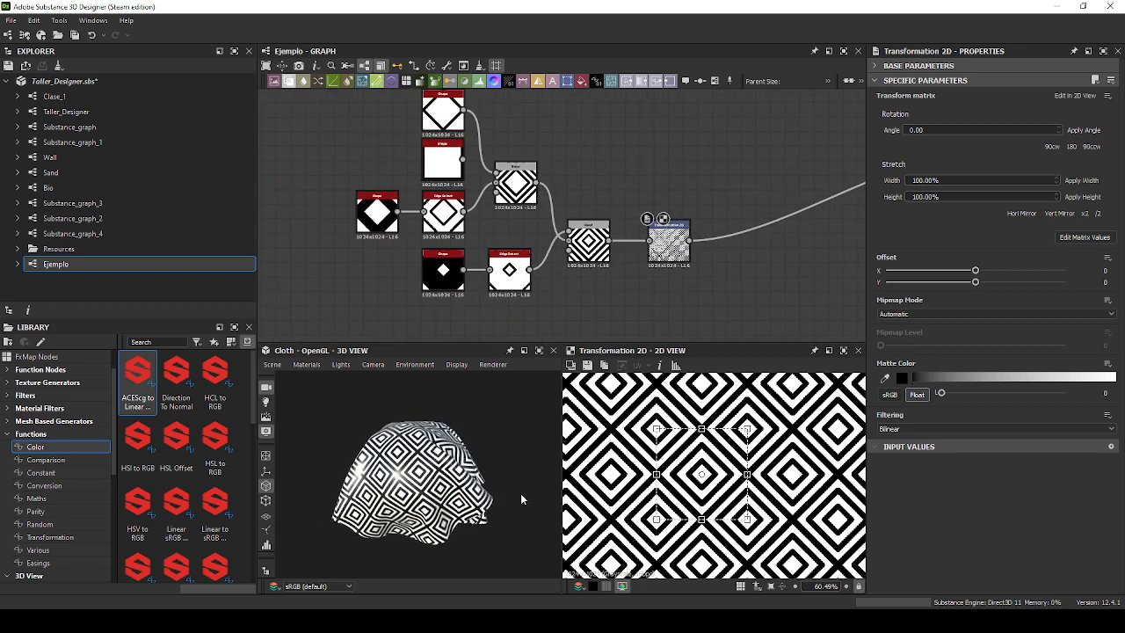
{"action": "scroll", "coordinate": [668, 264], "scroll_direction": "up", "scroll_amount": 3}
{"action": "left_click_drag", "start_coordinate": [410, 399], "coordinate": [448, 373]}
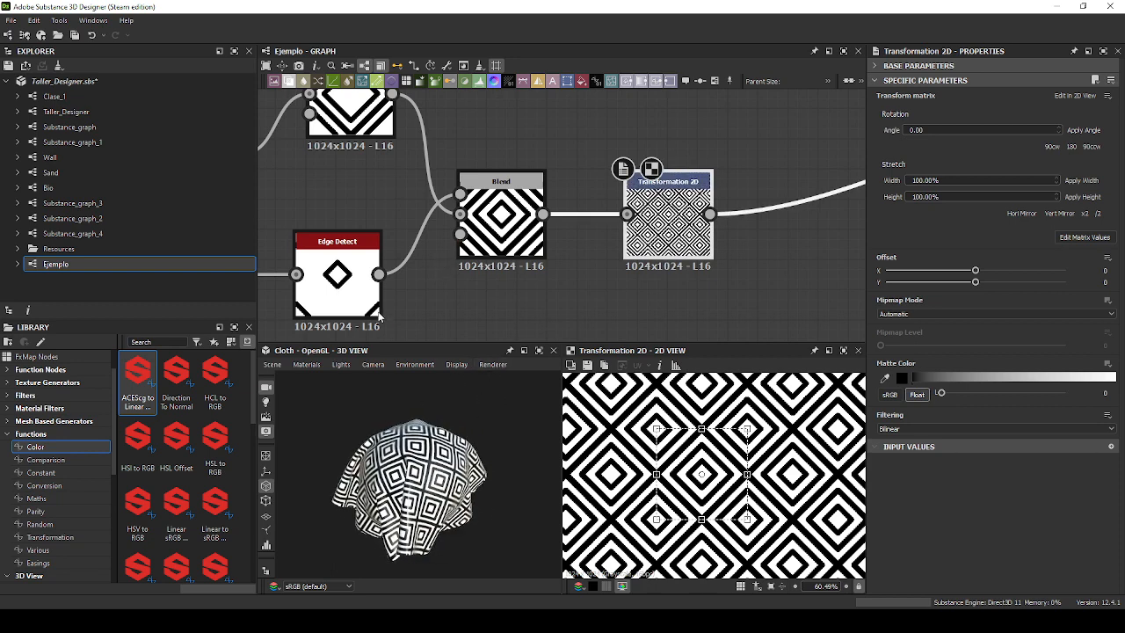
Switch to the browser window with the Adobe Substance 3D Designer product page and close it.
{"action": "left_click", "coordinate": [176, 621]}
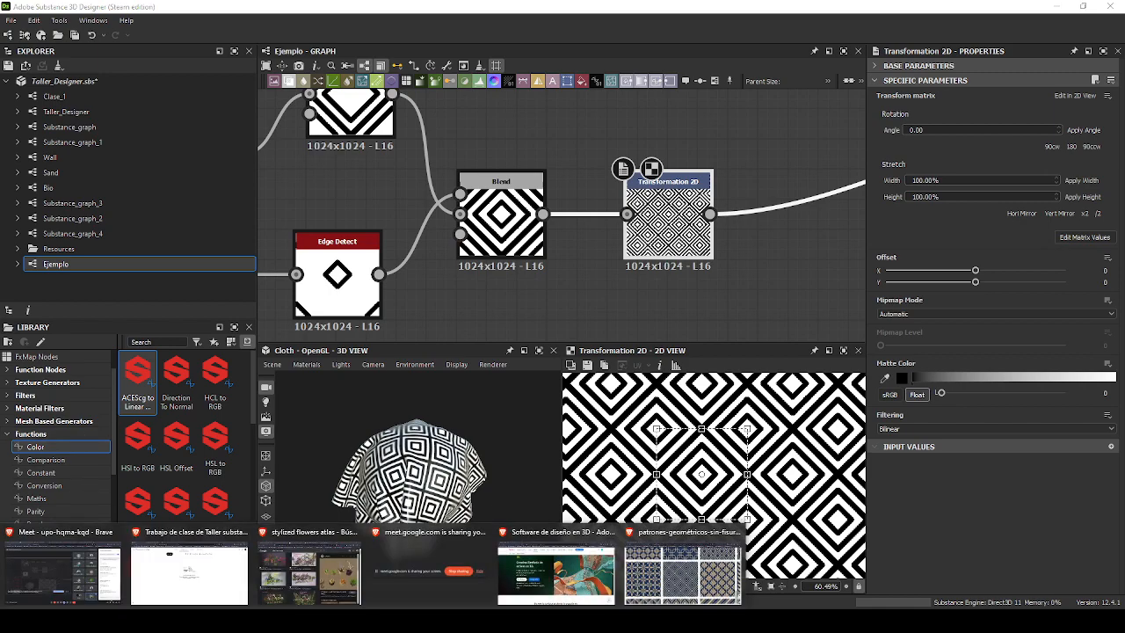
{"action": "left_click", "coordinate": [555, 571]}
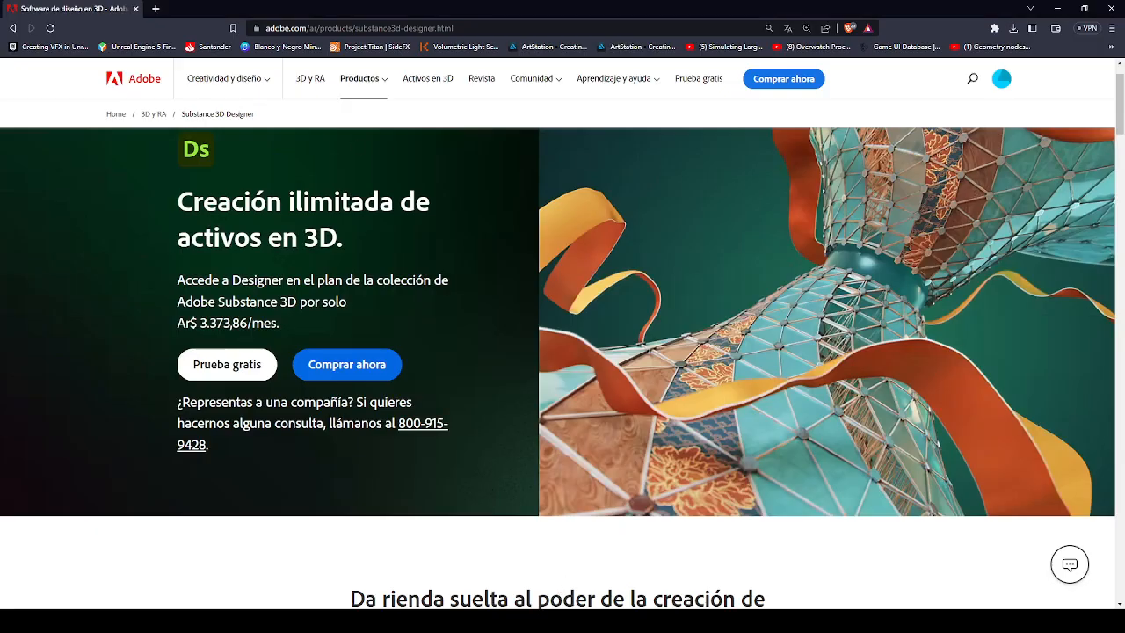
{"action": "left_click", "coordinate": [1112, 8]}
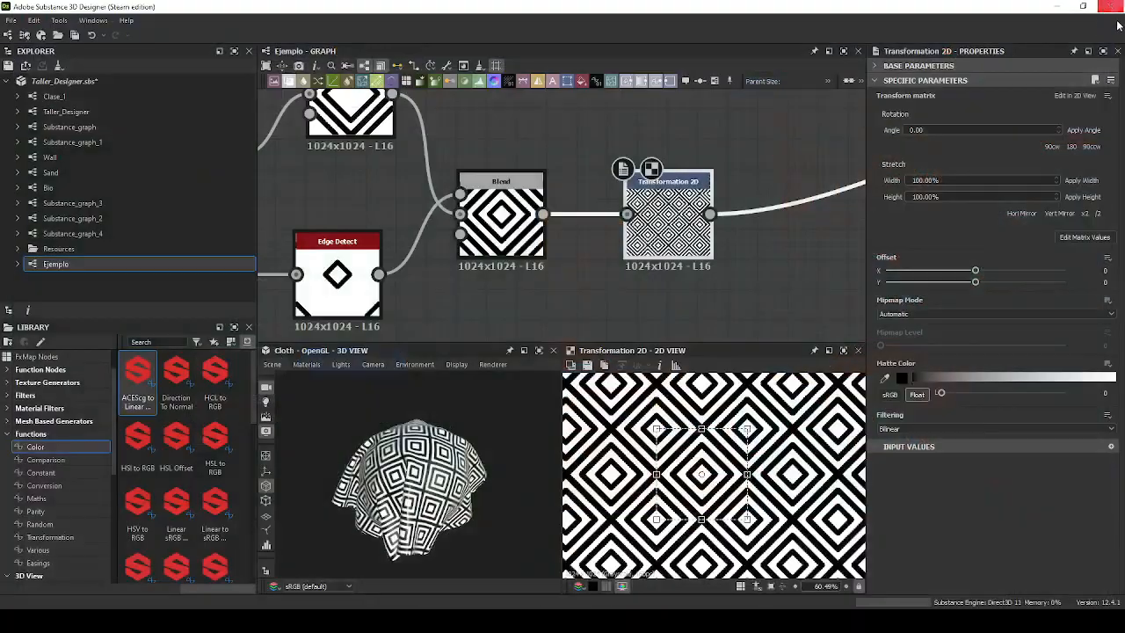
In Google Classroom, open the Tablón of Taller substance designer, enlarge the class code and copy the invitation link.
{"action": "left_click", "coordinate": [176, 620]}
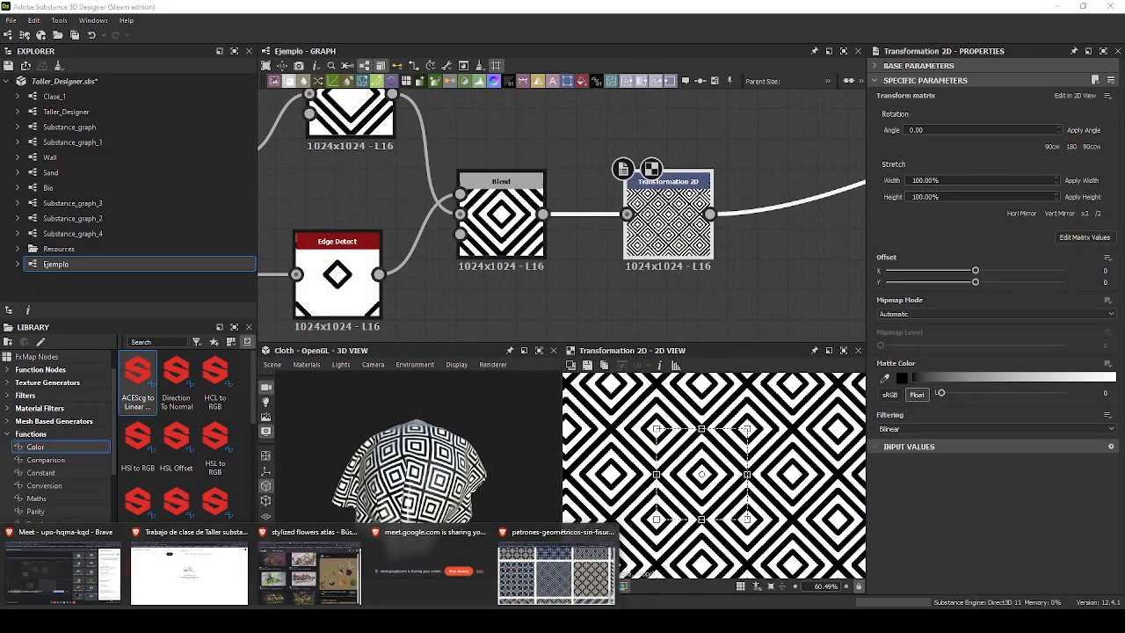
{"action": "left_click", "coordinate": [202, 580]}
{"action": "left_click", "coordinate": [428, 88]}
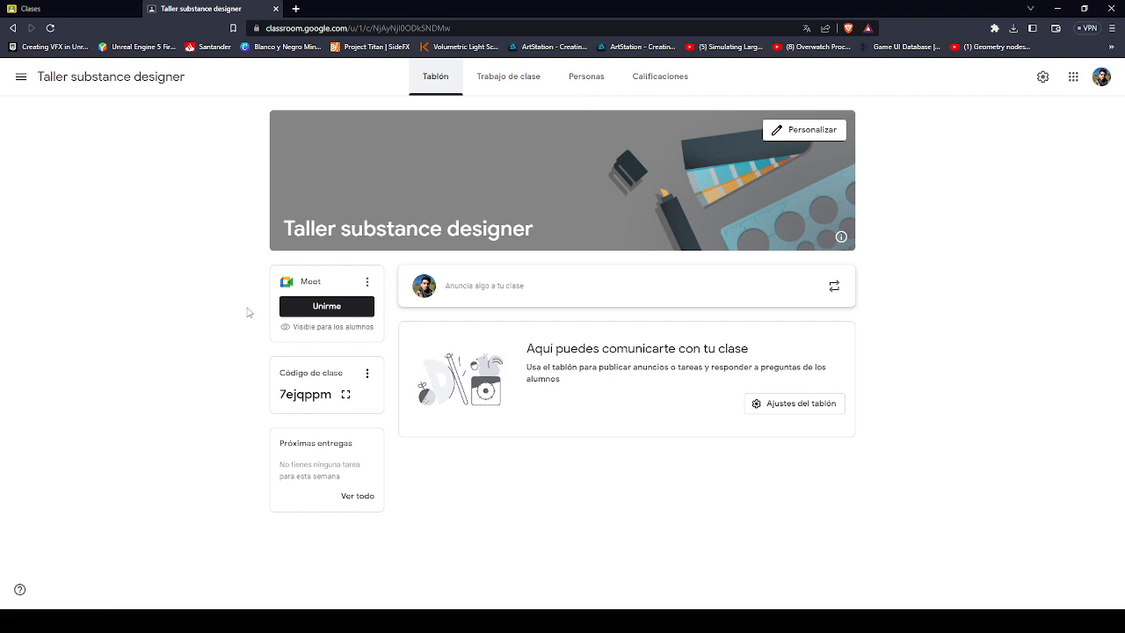
{"action": "left_click", "coordinate": [347, 393]}
{"action": "double_click", "coordinate": [532, 341]}
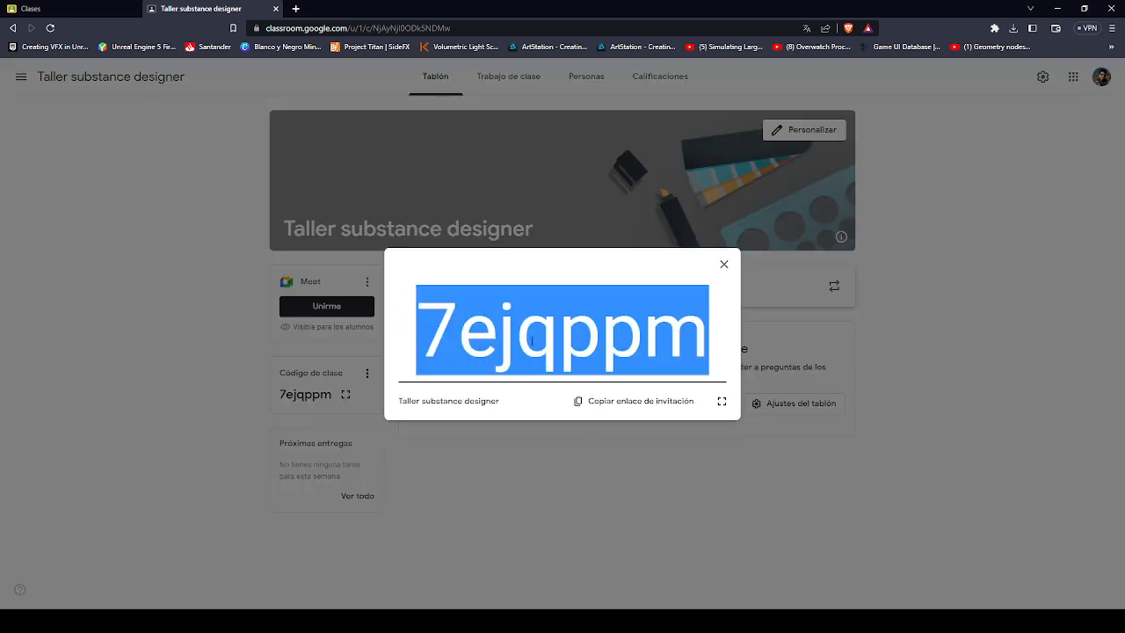
{"action": "left_click", "coordinate": [621, 401]}
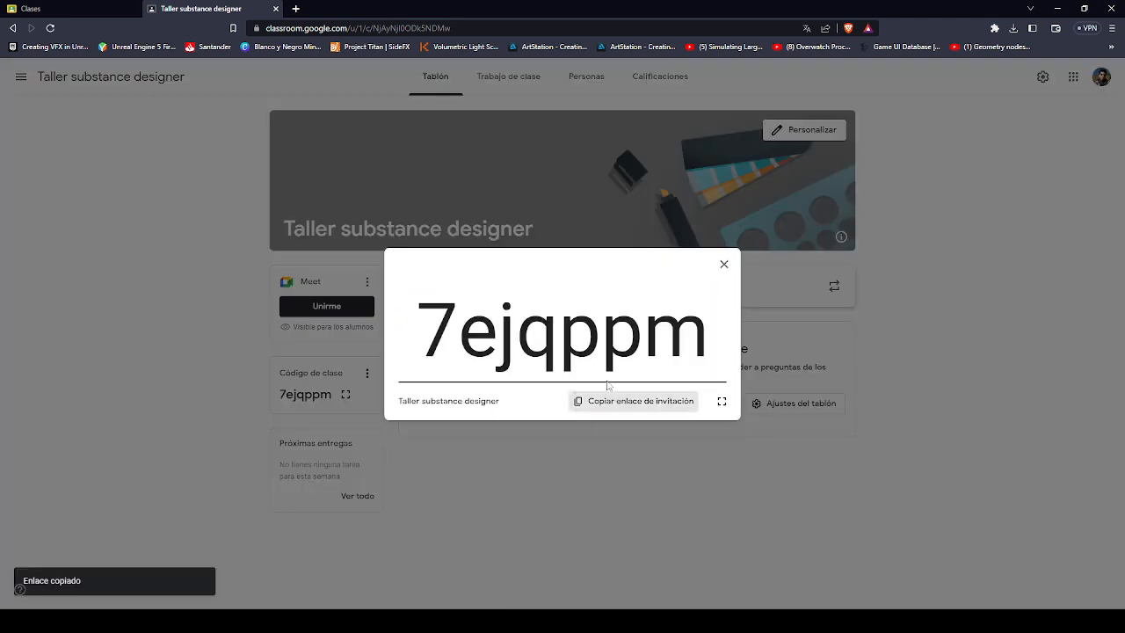
{"action": "double_click", "coordinate": [612, 351]}
{"action": "left_click", "coordinate": [720, 466]}
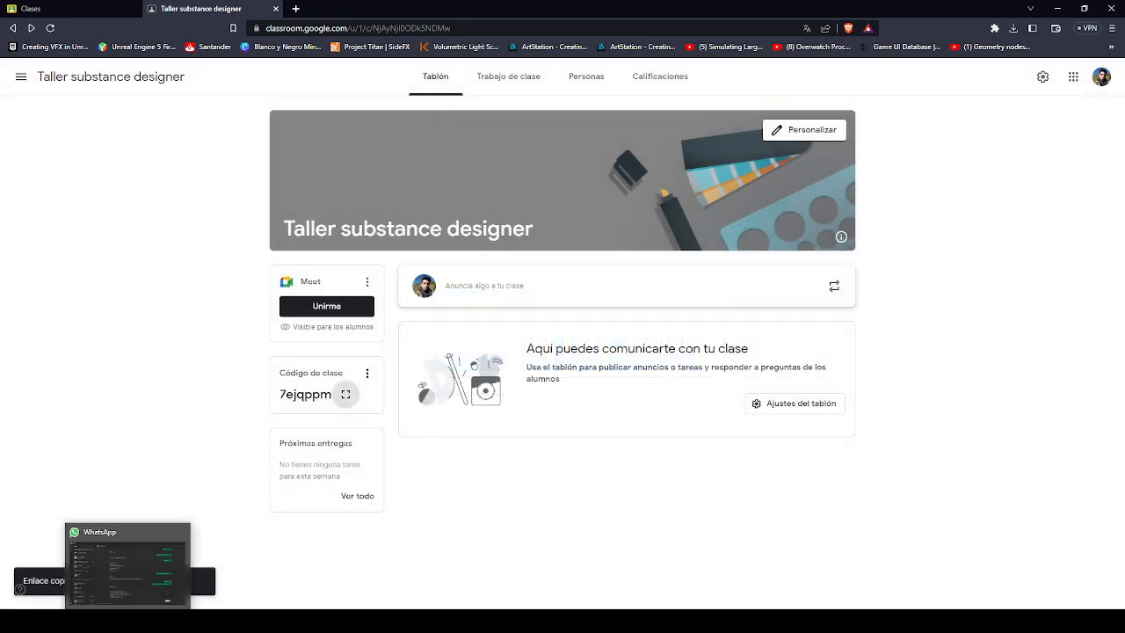
{"action": "left_click", "coordinate": [102, 621]}
Back in Substance 3D Designer, show the basecolor output node of the Ejemplo graph in the 2D view.
{"action": "middle_click_drag", "start_coordinate": [766, 256], "coordinate": [714, 268]}
{"action": "scroll", "coordinate": [714, 267], "scroll_direction": "down", "scroll_amount": 5}
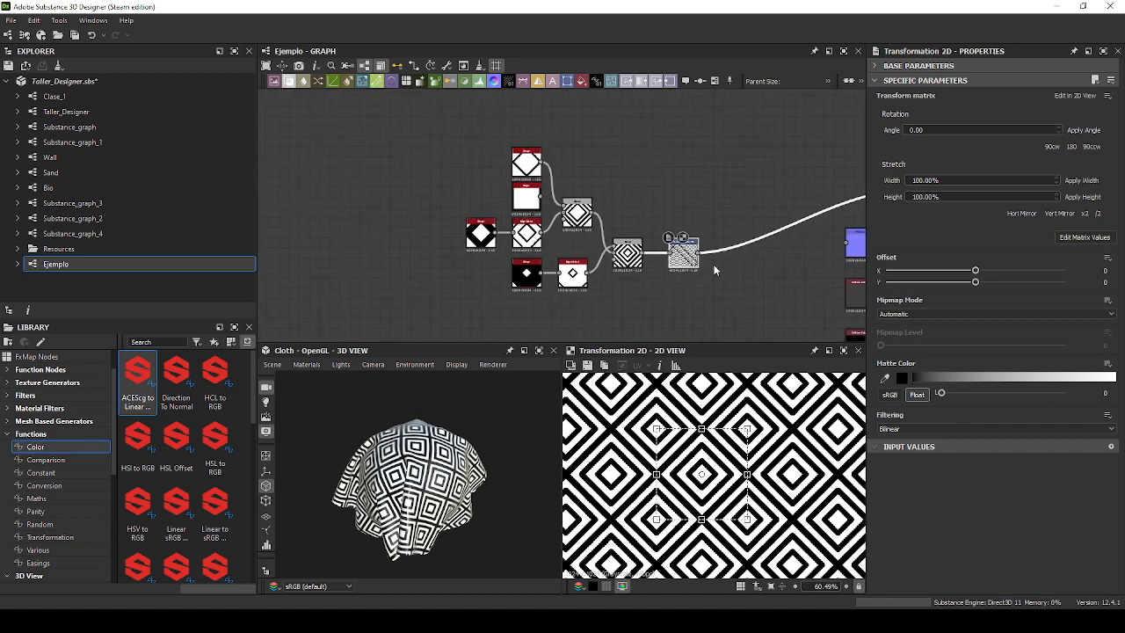
{"action": "scroll", "coordinate": [735, 249], "scroll_direction": "up", "scroll_amount": 3}
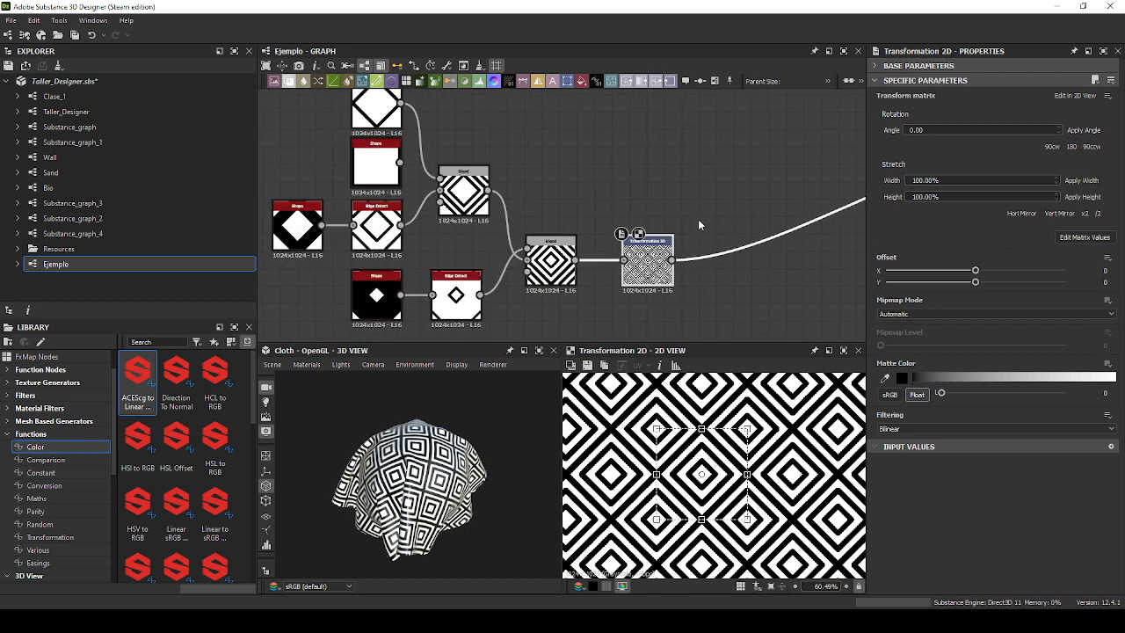
{"action": "scroll", "coordinate": [716, 200], "scroll_direction": "up", "scroll_amount": 2}
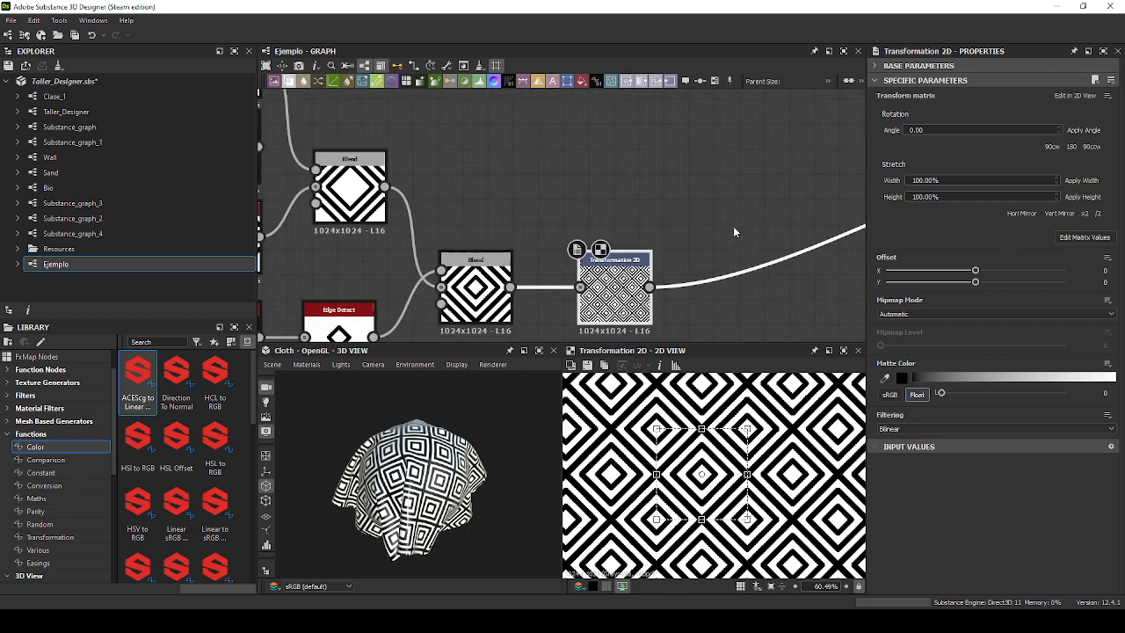
{"action": "scroll", "coordinate": [711, 241], "scroll_direction": "down", "scroll_amount": 4}
{"action": "middle_click_drag", "start_coordinate": [687, 252], "coordinate": [588, 225]}
{"action": "left_click", "coordinate": [708, 172]}
Examine the pattern on the cloth, the whole Base Color tile and the nodes that produce it.
{"action": "mouse_move", "coordinate": [365, 426]}
{"action": "left_mouse_down"}
{"action": "mouse_move", "coordinate": [416, 428]}
{"action": "mouse_move", "coordinate": [352, 422]}
{"action": "left_mouse_up"}
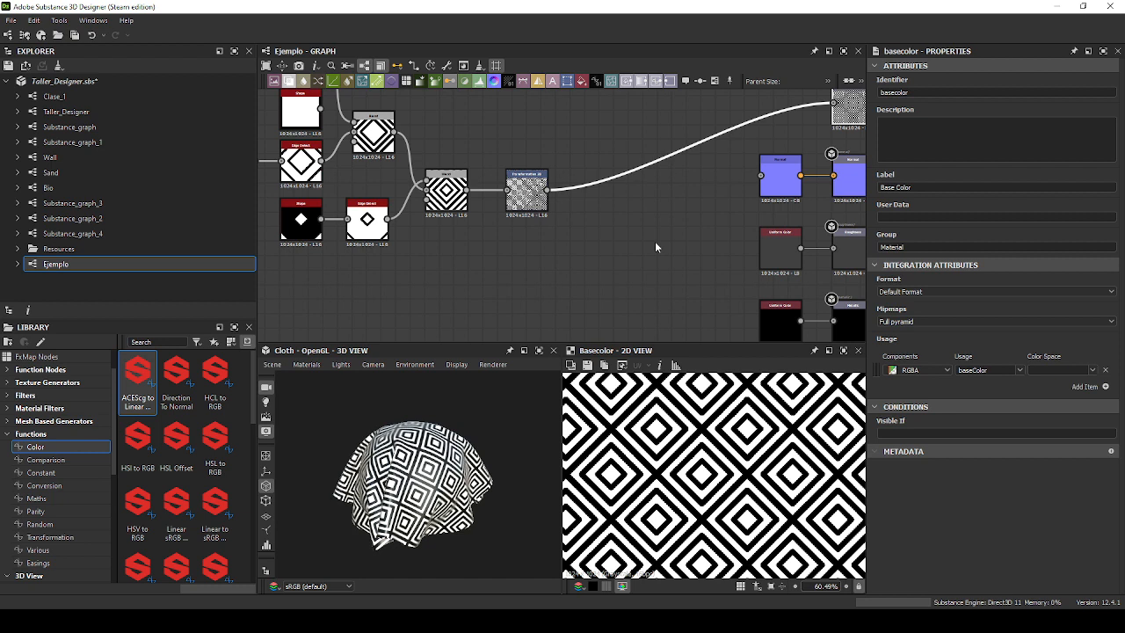
{"action": "scroll", "coordinate": [736, 304], "scroll_direction": "down", "scroll_amount": 4}
{"action": "scroll", "coordinate": [722, 472], "scroll_direction": "down", "scroll_amount": 4}
{"action": "scroll", "coordinate": [722, 466], "scroll_direction": "up", "scroll_amount": 2}
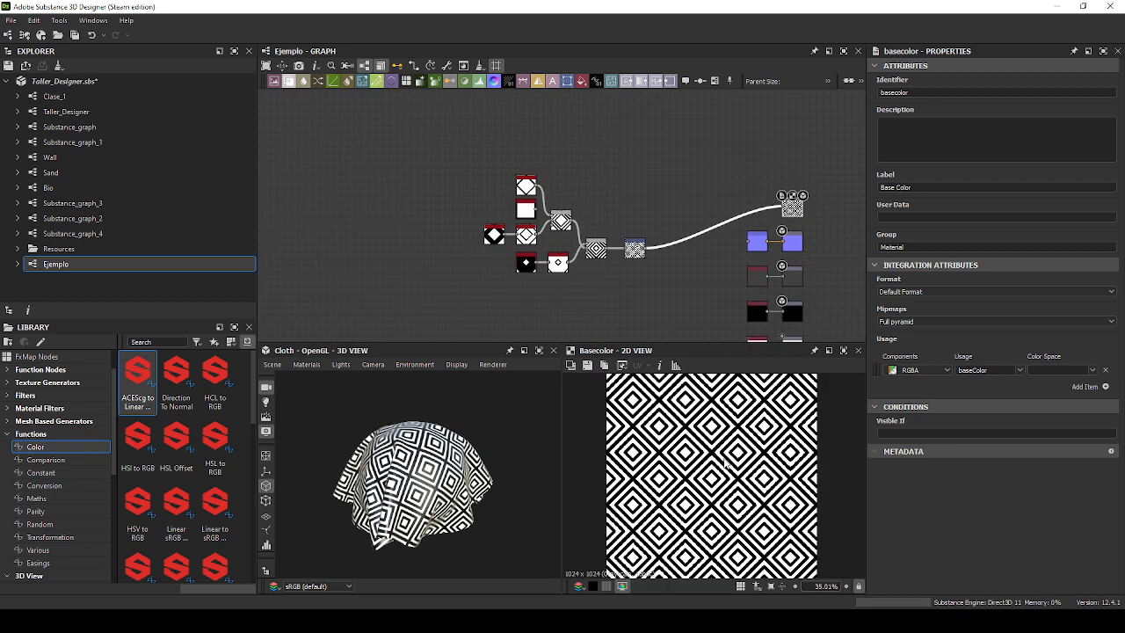
{"action": "scroll", "coordinate": [724, 462], "scroll_direction": "down", "scroll_amount": 3}
{"action": "scroll", "coordinate": [668, 288], "scroll_direction": "up", "scroll_amount": 5}
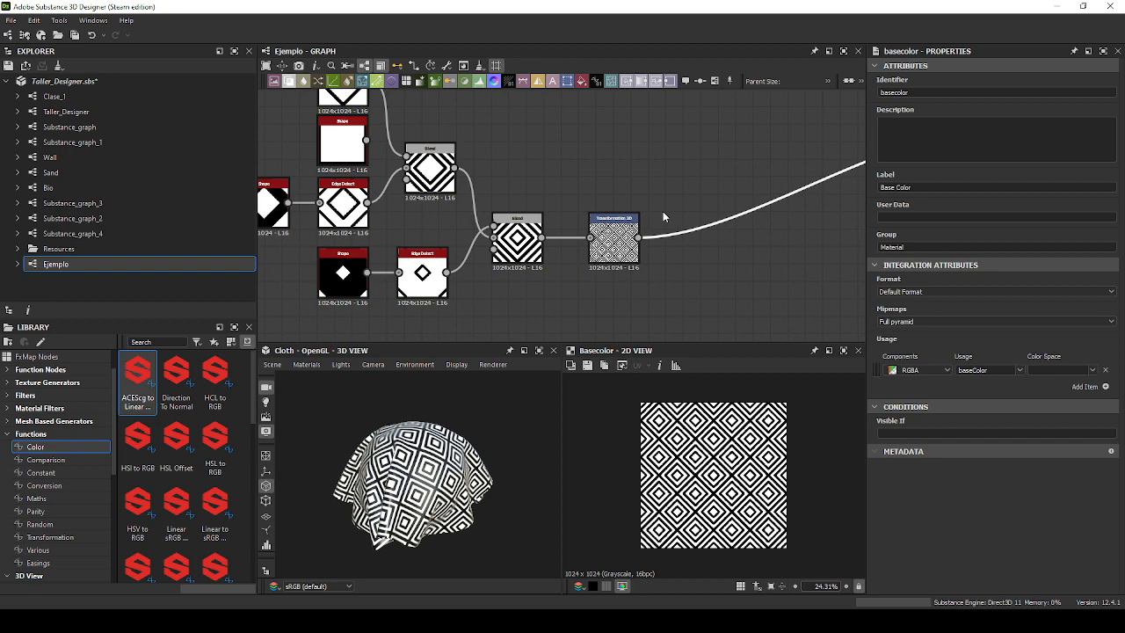
Add a Uniform Color node above the Transformation 2D node and set its output color to green.
{"action": "middle_click_drag", "start_coordinate": [616, 229], "coordinate": [462, 287]}
{"action": "scroll", "coordinate": [545, 224], "scroll_direction": "up", "scroll_amount": 2}
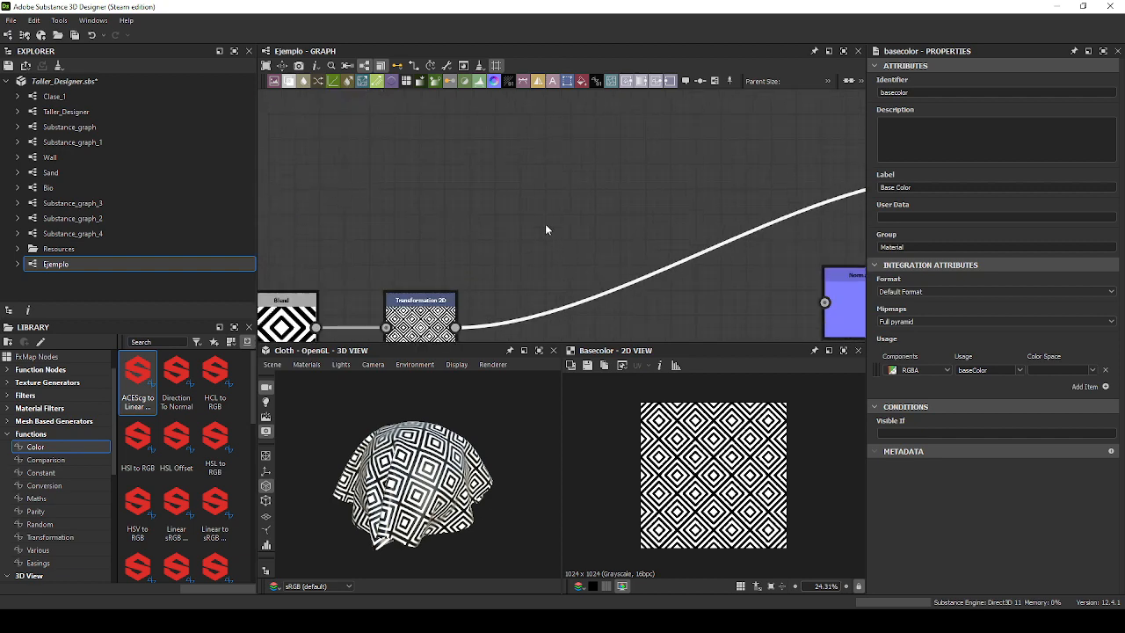
{"action": "middle_click_drag", "start_coordinate": [493, 184], "coordinate": [571, 163]}
{"action": "key", "text": "space"}
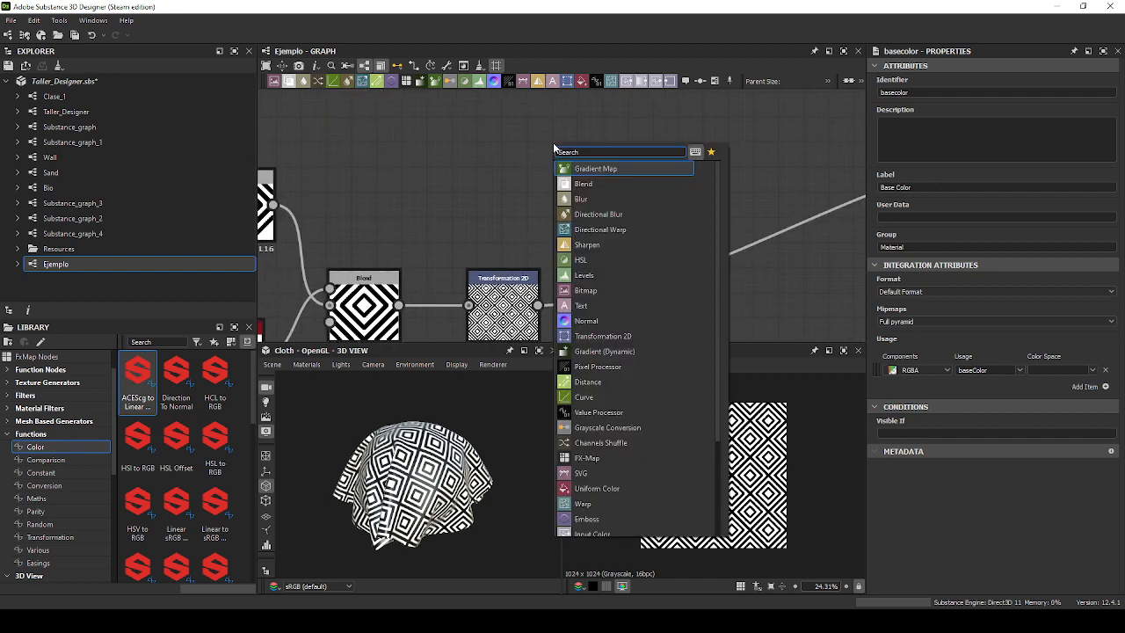
{"action": "type", "text": "unifor"}
{"action": "key", "text": "Return"}
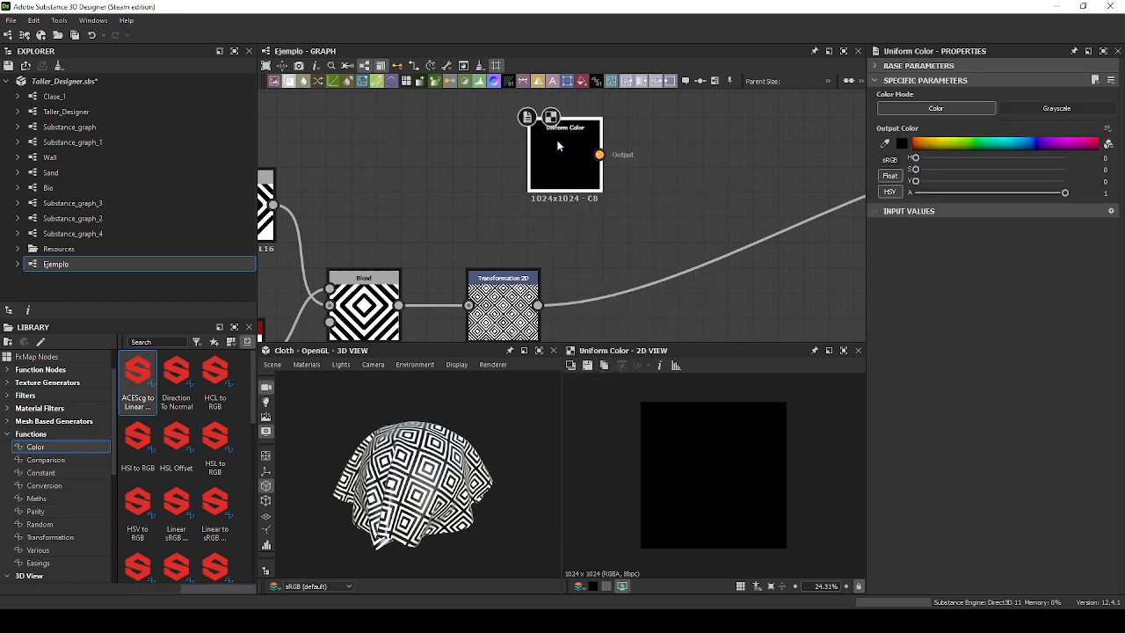
{"action": "left_click_drag", "start_coordinate": [557, 146], "coordinate": [583, 121]}
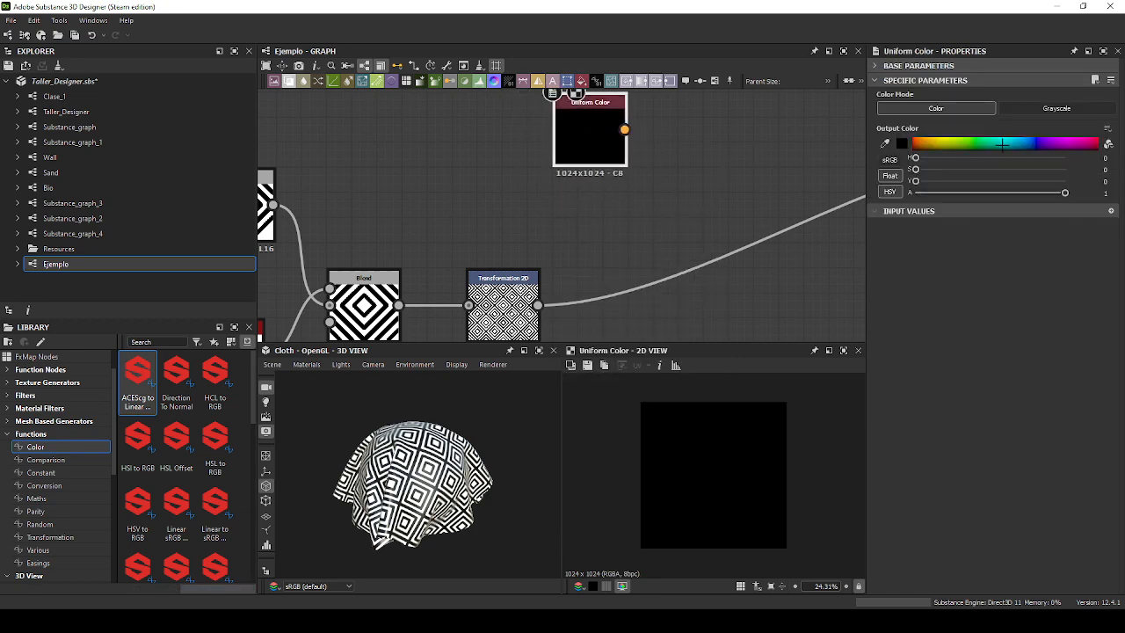
{"action": "left_click_drag", "start_coordinate": [933, 140], "coordinate": [986, 140]}
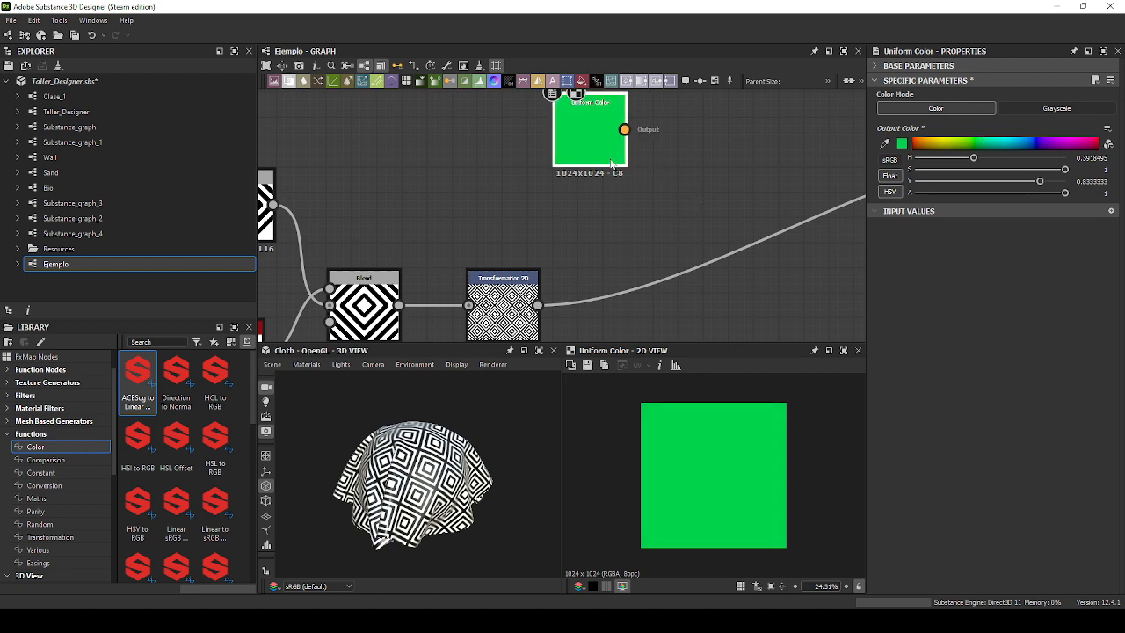
Duplicate the green Uniform Color node directly below, set the copy to orange-red, and reposition both color nodes together.
{"action": "key", "text": "ctrl+d"}
{"action": "left_click_drag", "start_coordinate": [558, 217], "coordinate": [588, 215]}
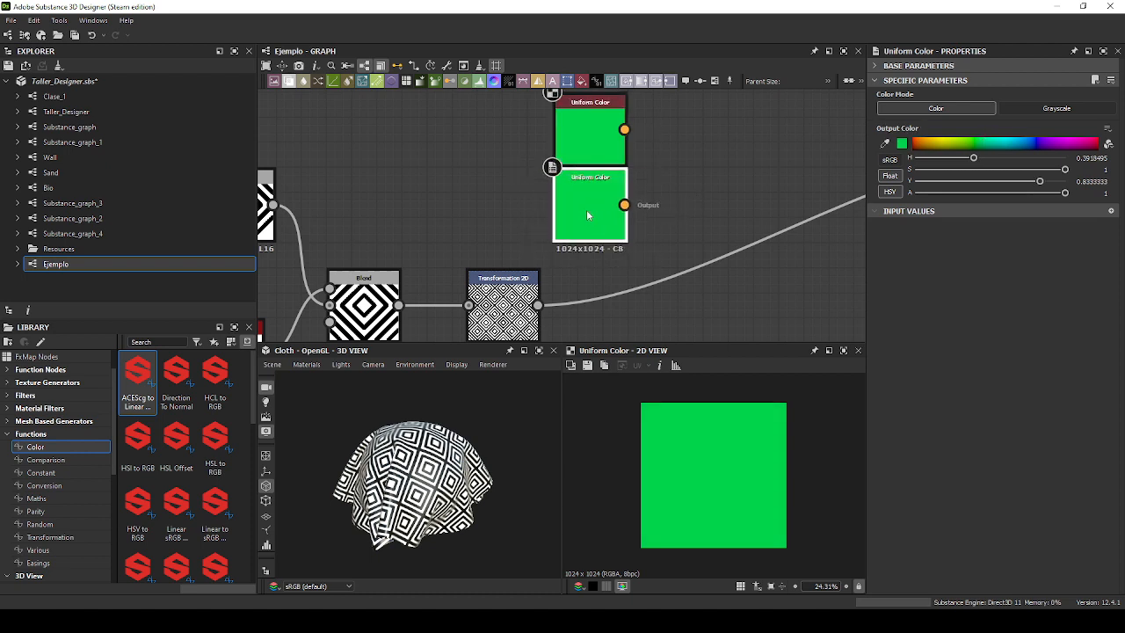
{"action": "left_click_drag", "start_coordinate": [921, 145], "coordinate": [921, 141]}
{"action": "left_click", "coordinate": [727, 230]}
{"action": "scroll", "coordinate": [728, 225], "scroll_direction": "down", "scroll_amount": 1}
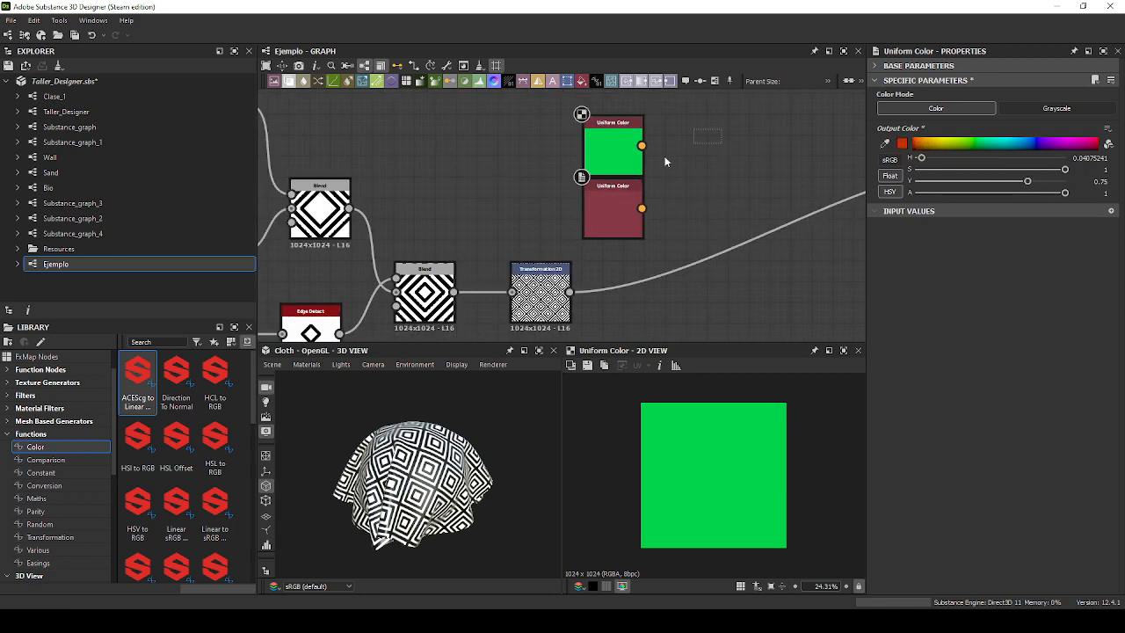
{"action": "left_click_drag", "start_coordinate": [698, 130], "coordinate": [609, 197]}
{"action": "left_click_drag", "start_coordinate": [612, 206], "coordinate": [550, 163]}
{"action": "left_click", "coordinate": [675, 185]}
Add a Blend node to the right of the two Uniform Color nodes.
{"action": "scroll", "coordinate": [675, 183], "scroll_direction": "down", "scroll_amount": 2}
{"action": "scroll", "coordinate": [670, 159], "scroll_direction": "up", "scroll_amount": 2}
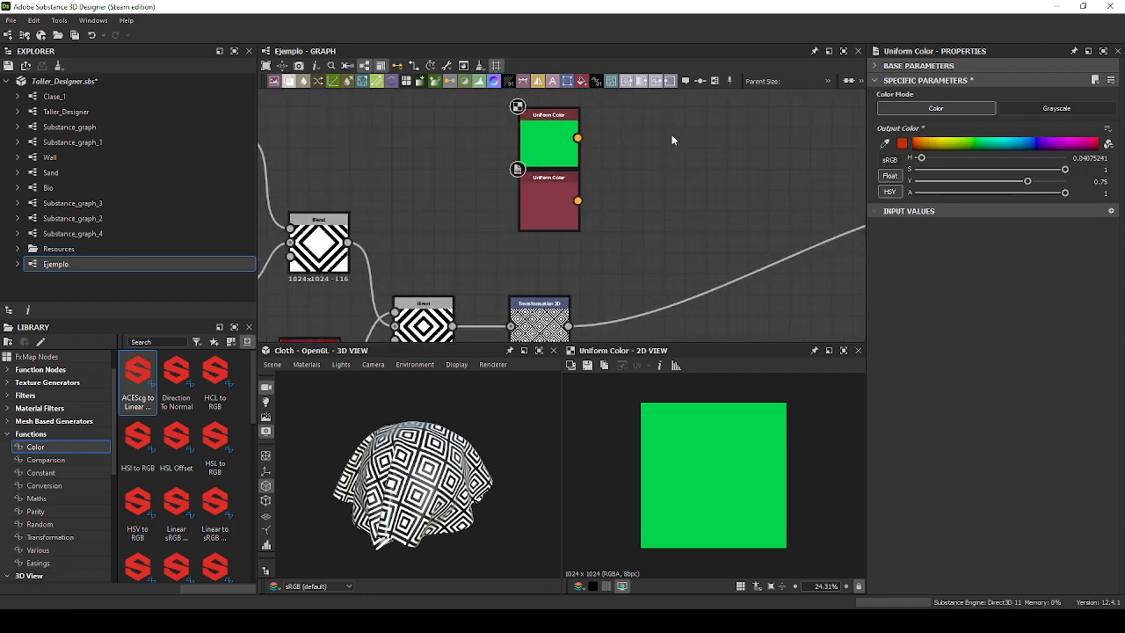
{"action": "key", "text": "space"}
{"action": "type", "text": "blen"}
{"action": "key", "text": "Return"}
{"action": "left_click_drag", "start_coordinate": [679, 135], "coordinate": [698, 178]}
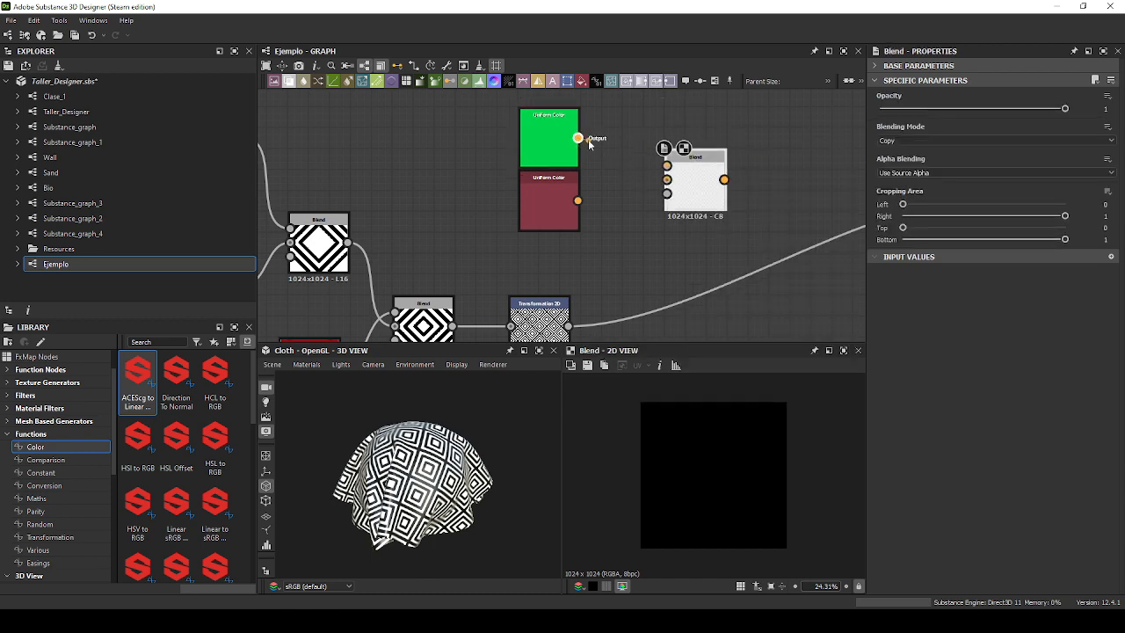
Connect the green Uniform Color to the new Blend node's Foreground input and the orange-red one to its Background input.
{"action": "scroll", "coordinate": [600, 128], "scroll_direction": "up", "scroll_amount": 4}
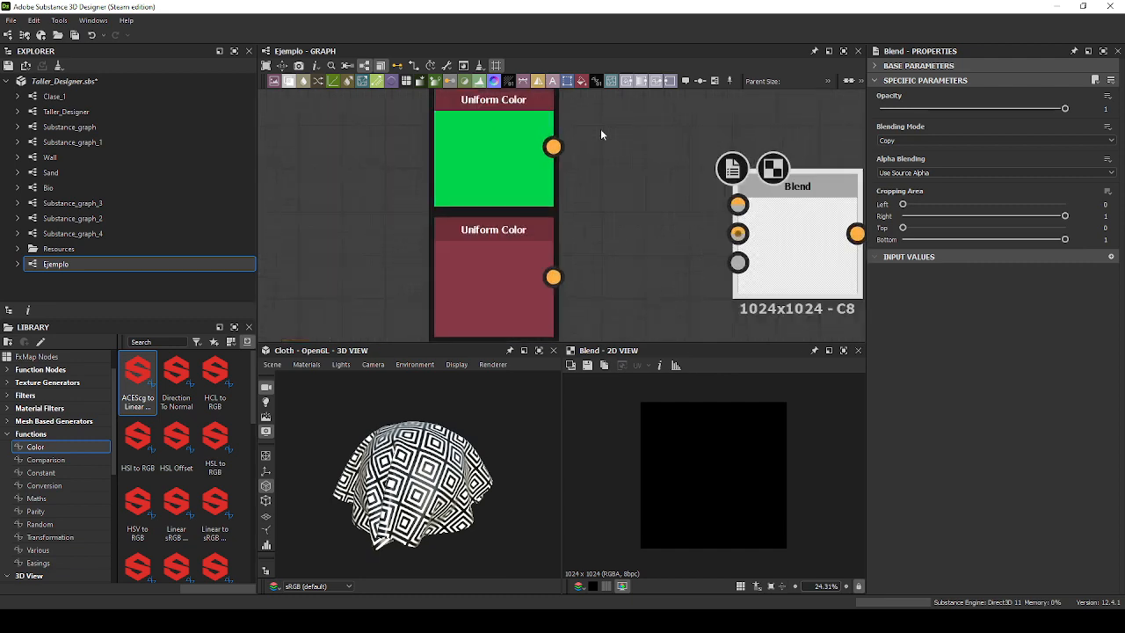
{"action": "scroll", "coordinate": [543, 165], "scroll_direction": "up", "scroll_amount": 3}
{"action": "middle_click_drag", "start_coordinate": [518, 205], "coordinate": [629, 80]}
{"action": "scroll", "coordinate": [389, 482], "scroll_direction": "up", "scroll_amount": 5}
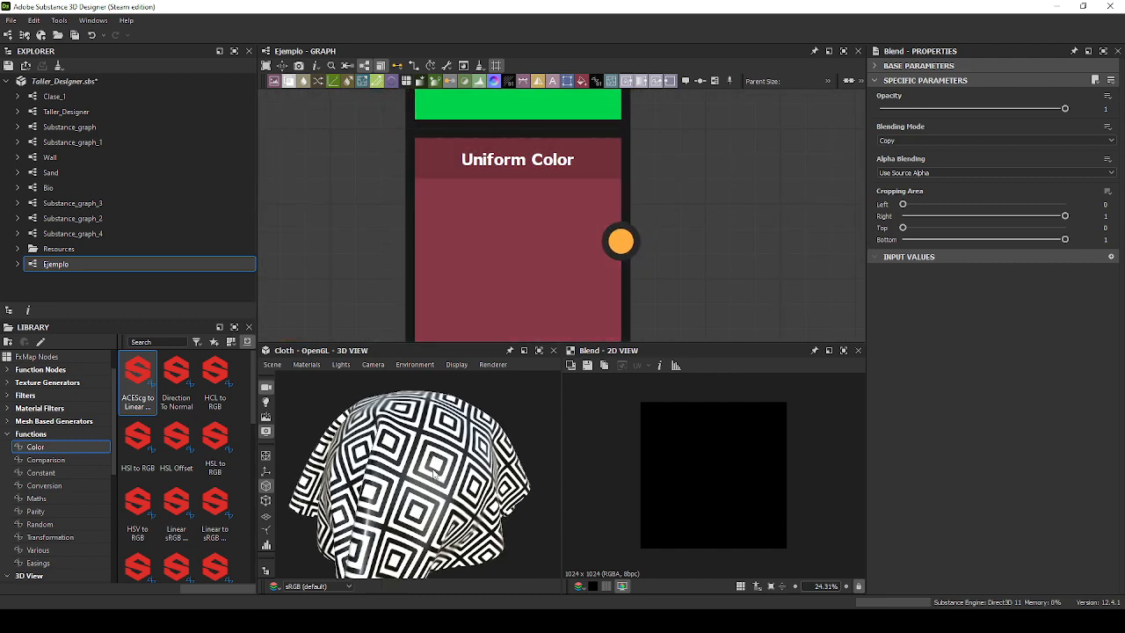
{"action": "scroll", "coordinate": [385, 475], "scroll_direction": "up", "scroll_amount": 3}
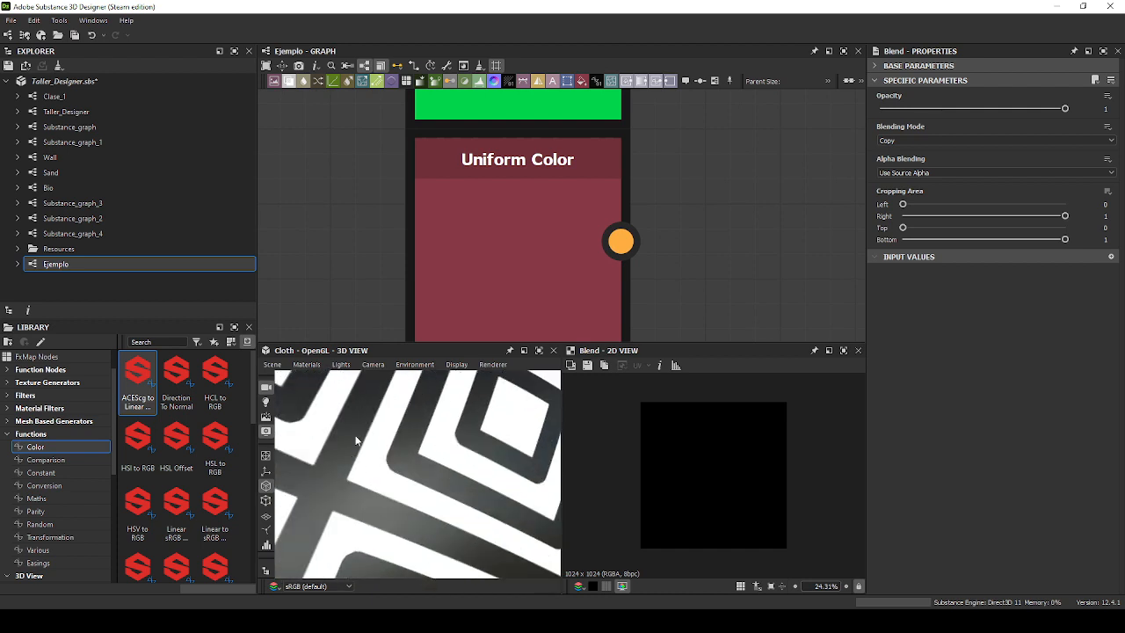
{"action": "scroll", "coordinate": [646, 227], "scroll_direction": "down", "scroll_amount": 3}
{"action": "middle_click_drag", "start_coordinate": [715, 232], "coordinate": [616, 234]}
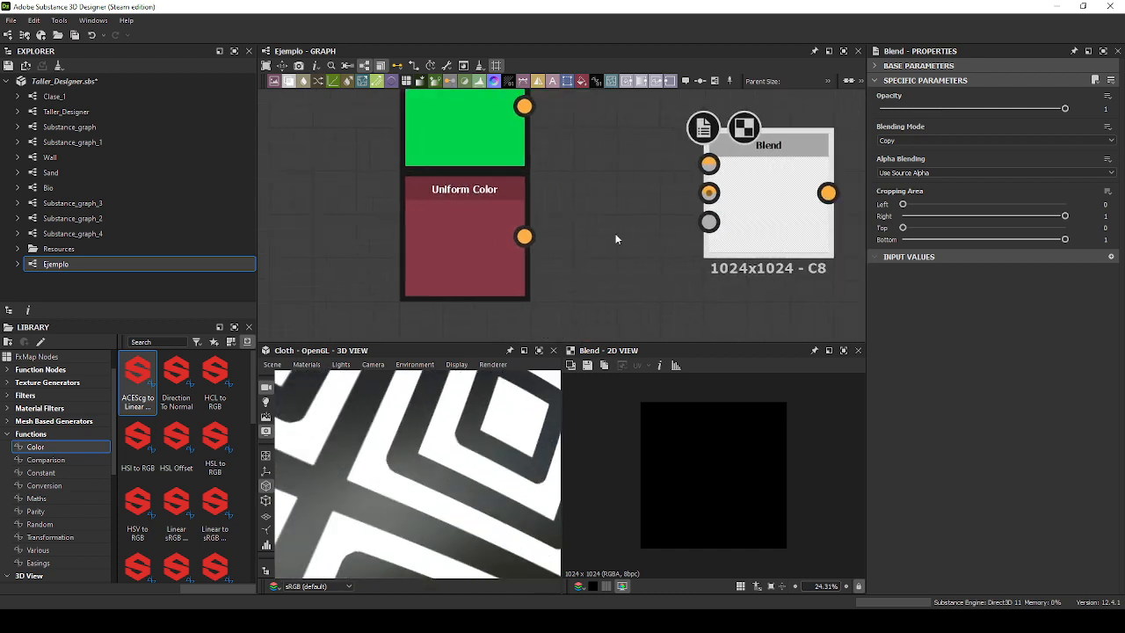
{"action": "left_click_drag", "start_coordinate": [523, 235], "coordinate": [710, 192]}
{"action": "middle_click_drag", "start_coordinate": [522, 105], "coordinate": [528, 138]}
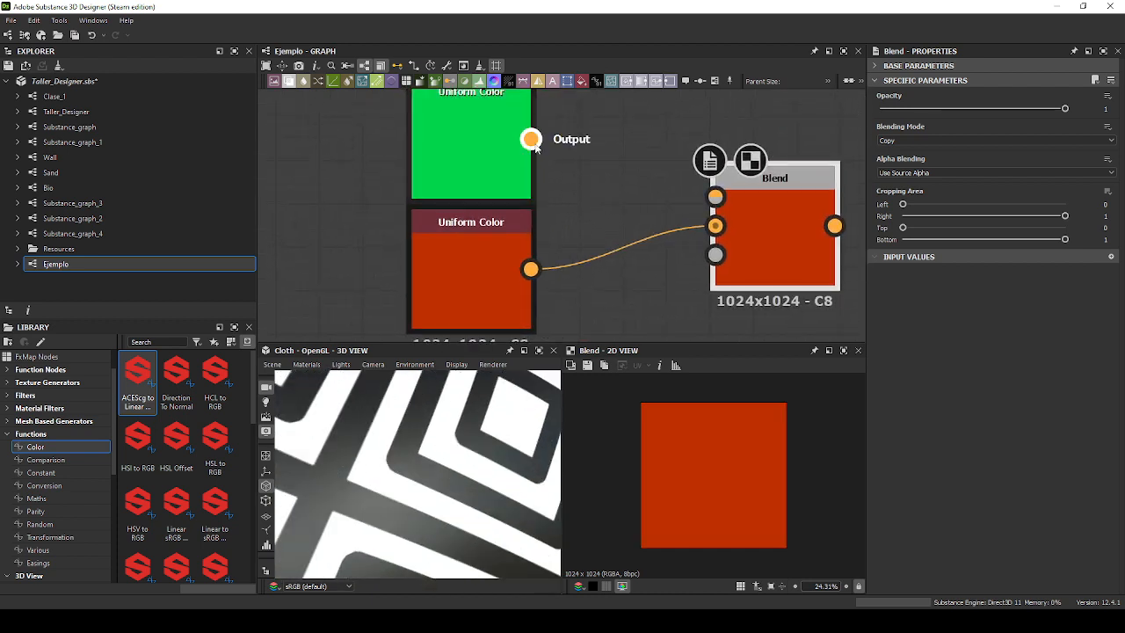
{"action": "left_click_drag", "start_coordinate": [530, 138], "coordinate": [715, 225]}
{"action": "left_click_drag", "start_coordinate": [530, 138], "coordinate": [716, 196]}
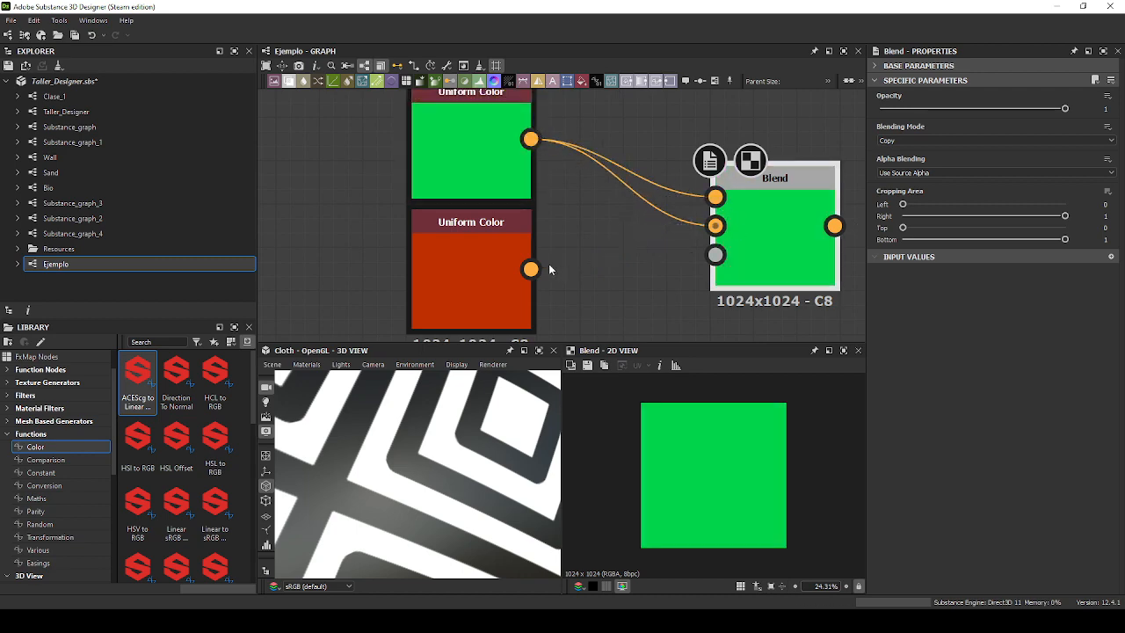
{"action": "left_click_drag", "start_coordinate": [530, 269], "coordinate": [762, 229]}
Connect the Transformation 2D output to the Opacity input of the color Blend node as its mask.
{"action": "scroll", "coordinate": [682, 254], "scroll_direction": "down", "scroll_amount": 5}
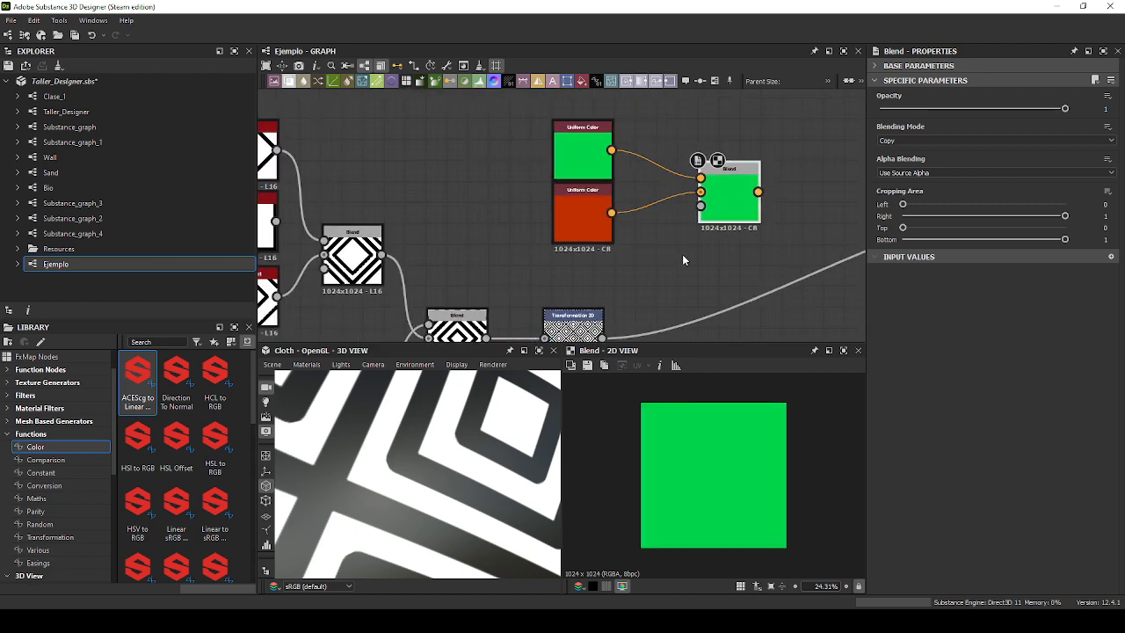
{"action": "scroll", "coordinate": [667, 210], "scroll_direction": "up", "scroll_amount": 2}
{"action": "middle_click_drag", "start_coordinate": [617, 244], "coordinate": [583, 245]}
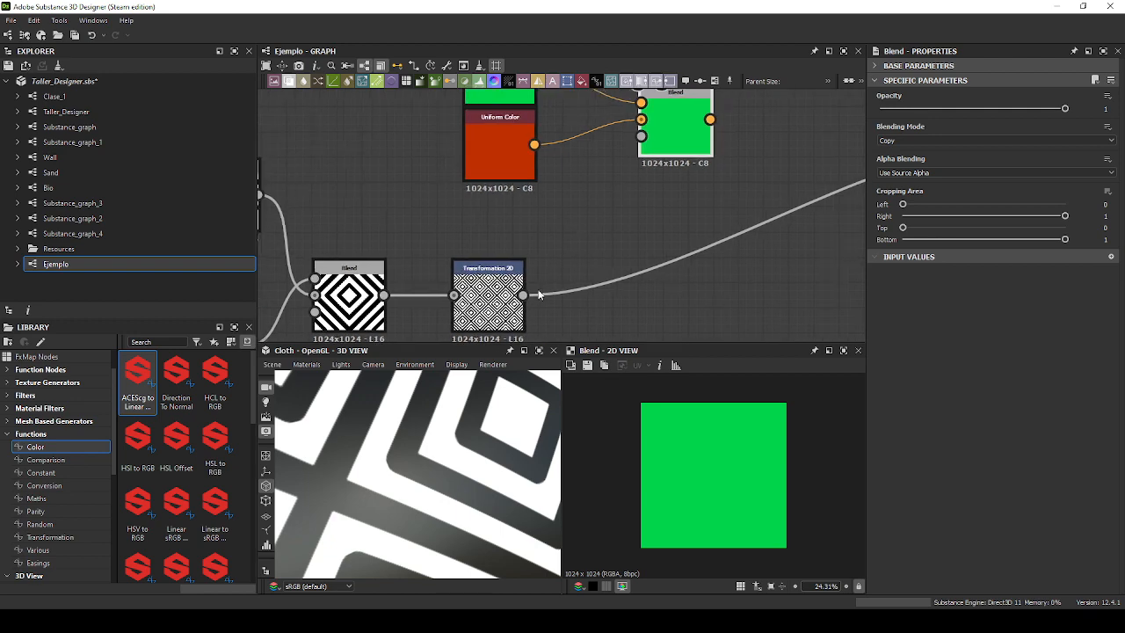
{"action": "left_click_drag", "start_coordinate": [522, 294], "coordinate": [642, 136]}
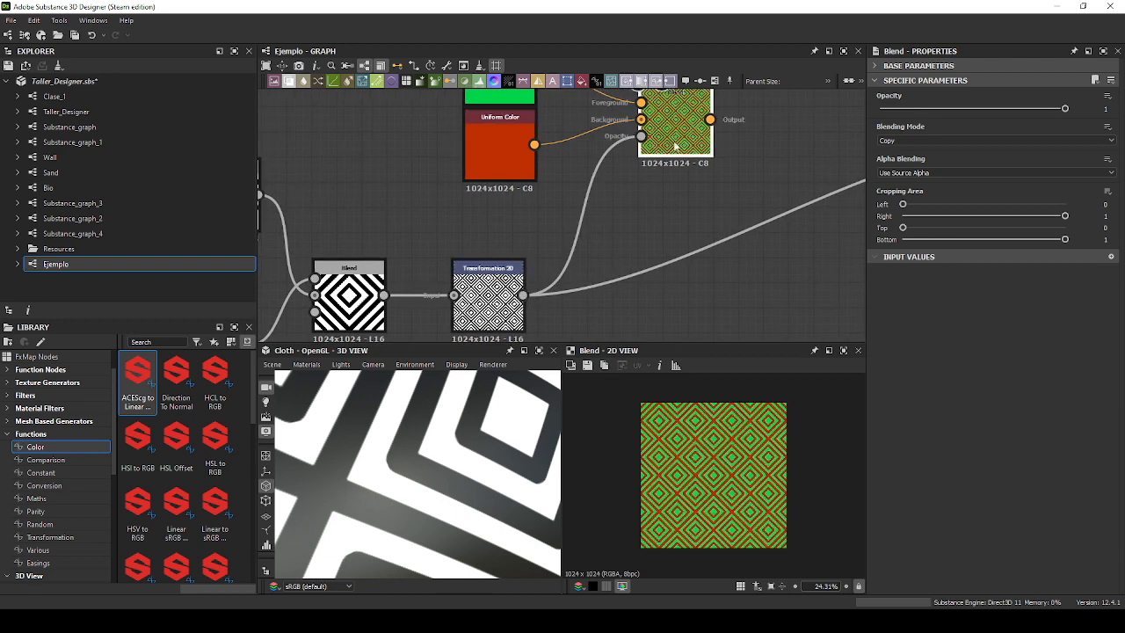
Connect the color Blend node's output to the Base Color output node, replacing the grayscale pattern.
{"action": "middle_click_drag", "start_coordinate": [738, 194], "coordinate": [692, 257]}
{"action": "scroll", "coordinate": [599, 182], "scroll_direction": "up", "scroll_amount": 4}
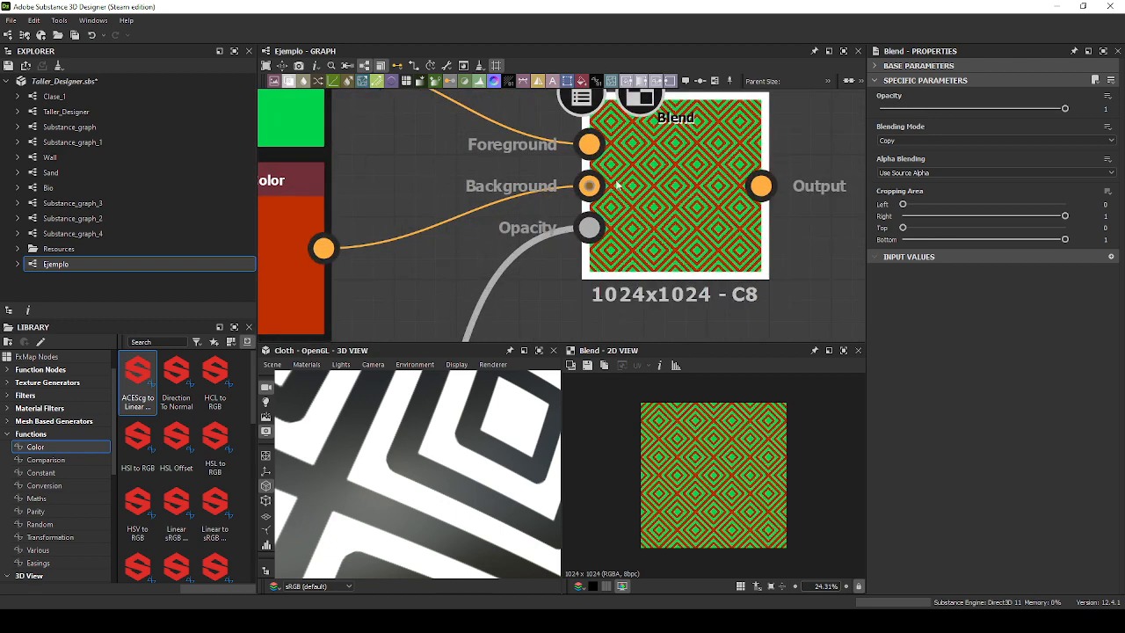
{"action": "middle_click_drag", "start_coordinate": [767, 315], "coordinate": [599, 273]}
{"action": "scroll", "coordinate": [615, 228], "scroll_direction": "down", "scroll_amount": 5}
{"action": "middle_click_drag", "start_coordinate": [688, 231], "coordinate": [525, 227]}
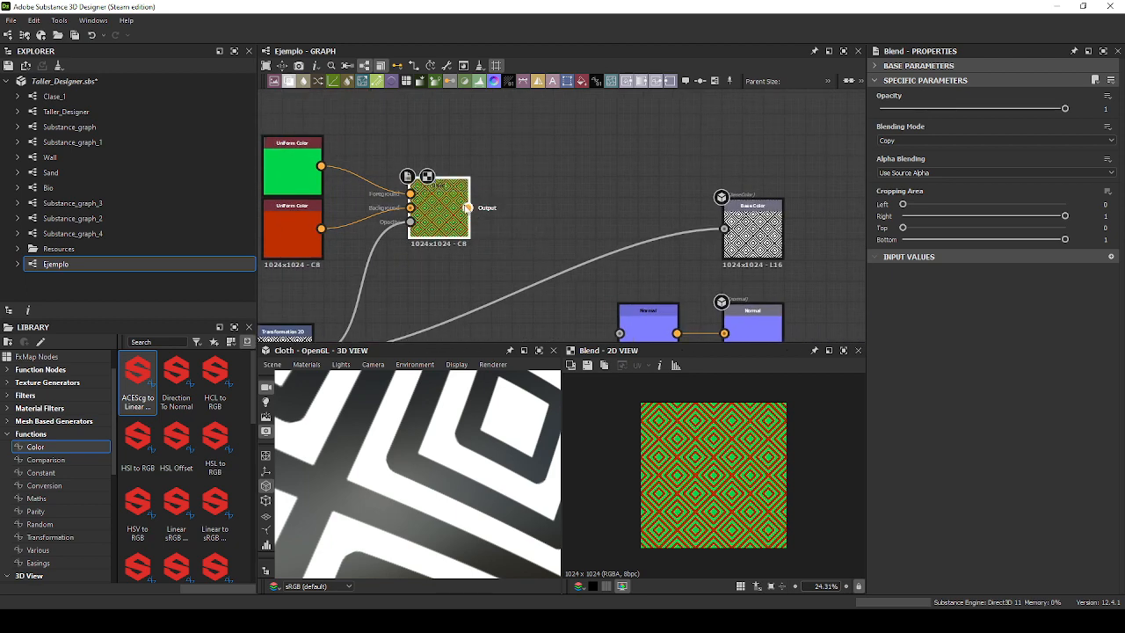
{"action": "left_click_drag", "start_coordinate": [467, 207], "coordinate": [752, 199]}
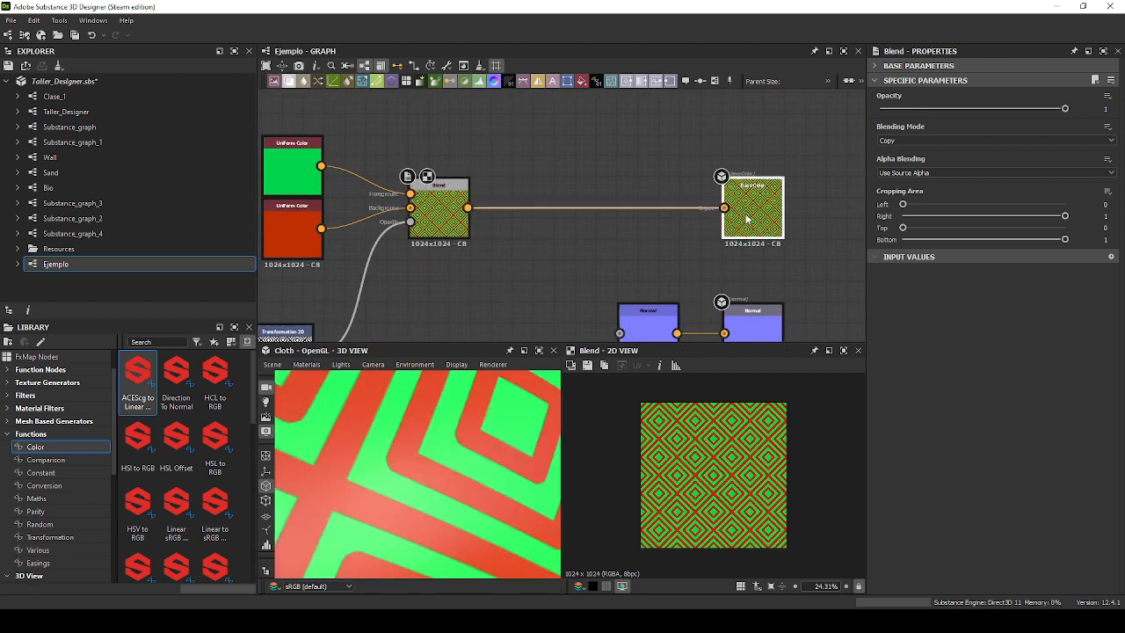
Examine the colored pattern on the cloth and the Uniform Color, Blend and Base Color nodes that produce it.
{"action": "scroll", "coordinate": [471, 407], "scroll_direction": "down", "scroll_amount": 5}
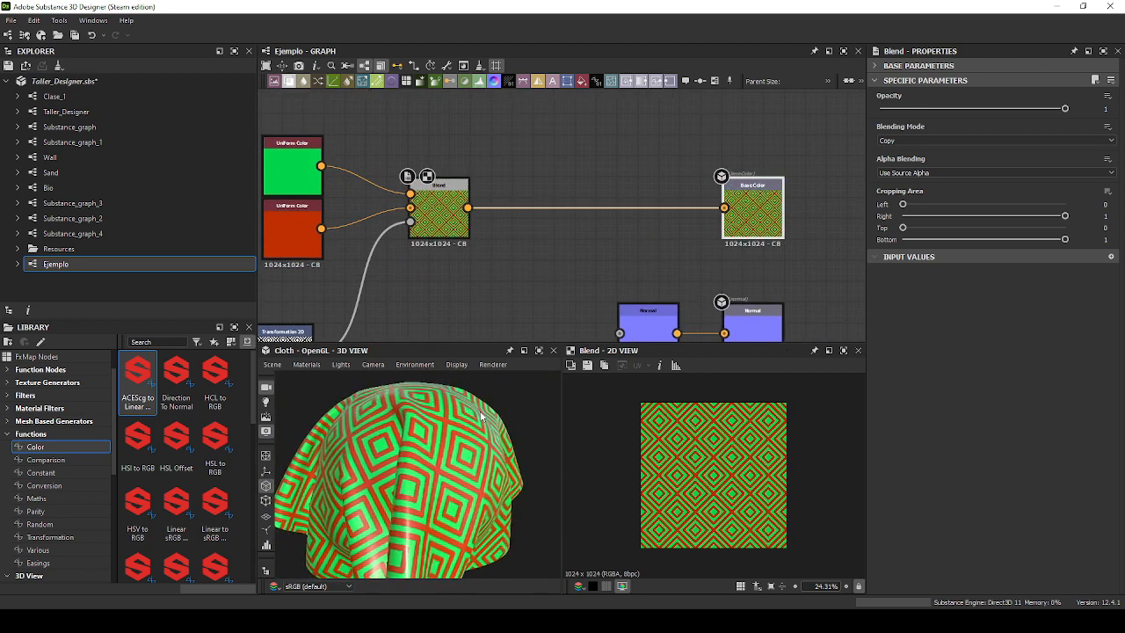
{"action": "middle_click_drag", "start_coordinate": [535, 285], "coordinate": [692, 219]}
{"action": "mouse_move", "coordinate": [514, 454]}
{"action": "left_mouse_down"}
{"action": "mouse_move", "coordinate": [545, 458]}
{"action": "mouse_move", "coordinate": [524, 457]}
{"action": "left_mouse_up"}
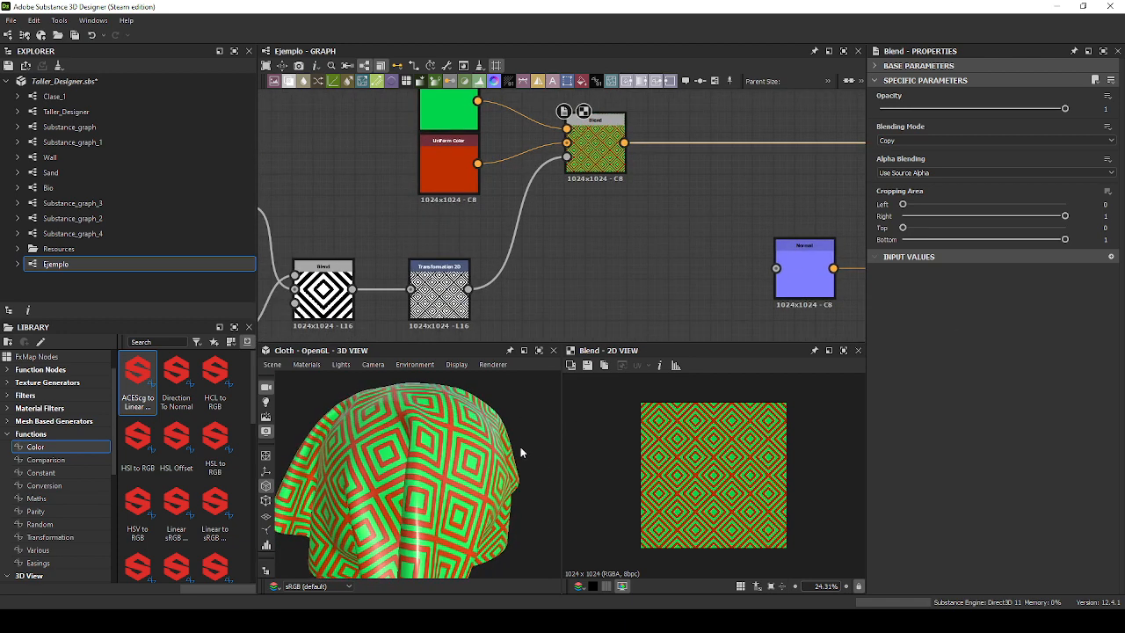
{"action": "scroll", "coordinate": [454, 448], "scroll_direction": "up", "scroll_amount": 4}
{"action": "left_click_drag", "start_coordinate": [454, 448], "coordinate": [479, 431]}
{"action": "scroll", "coordinate": [512, 326], "scroll_direction": "down", "scroll_amount": 3}
{"action": "scroll", "coordinate": [501, 430], "scroll_direction": "down", "scroll_amount": 4}
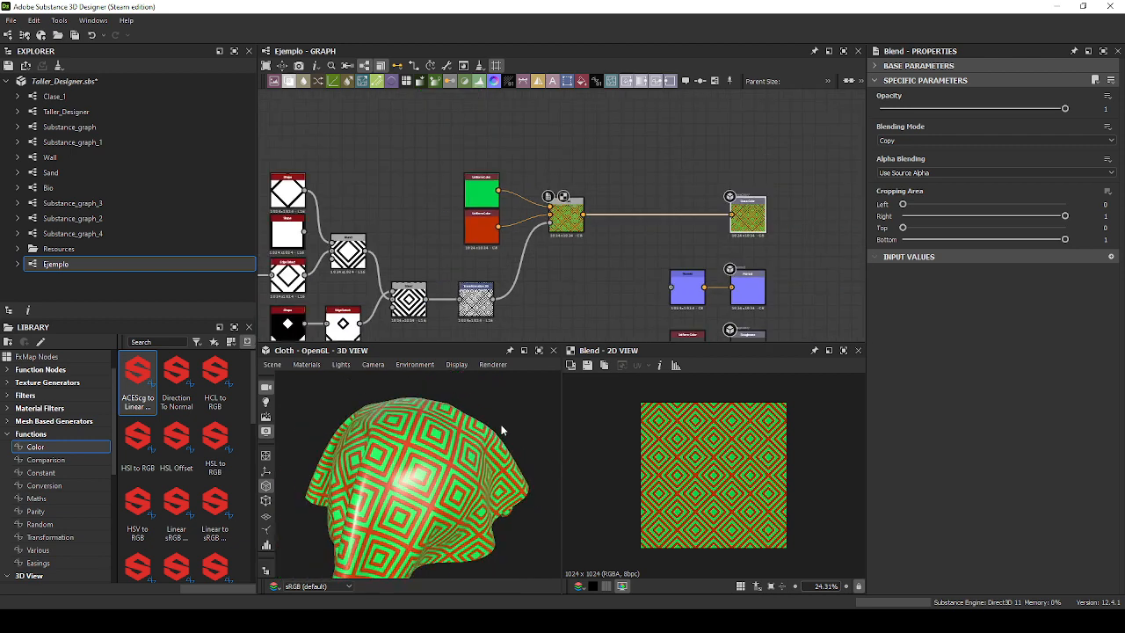
{"action": "scroll", "coordinate": [562, 264], "scroll_direction": "up", "scroll_amount": 6}
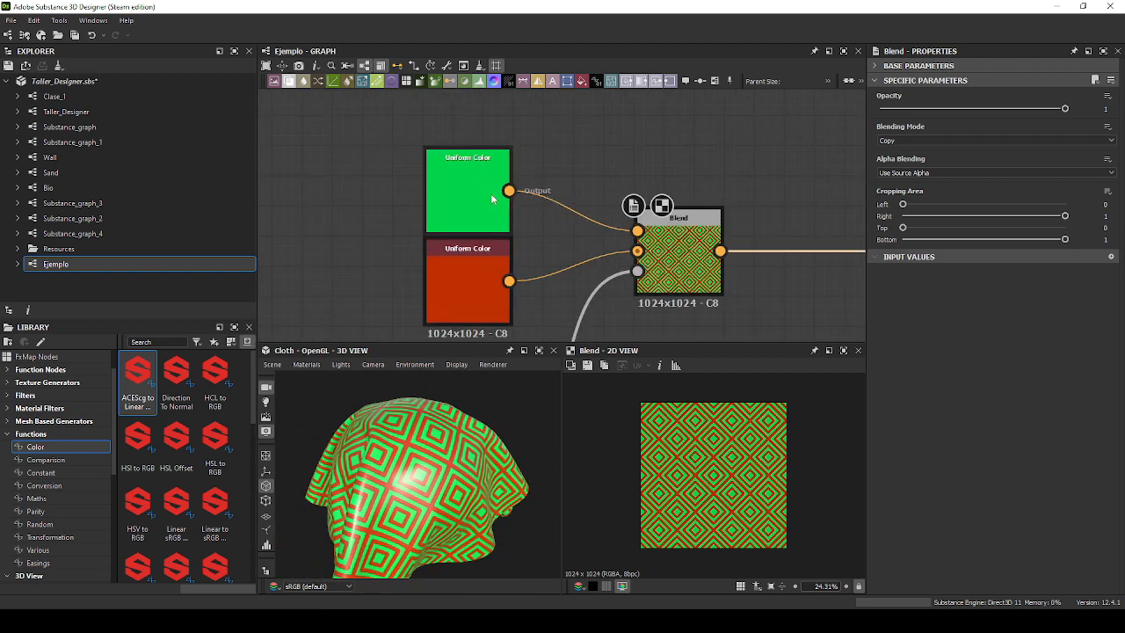
{"action": "scroll", "coordinate": [712, 246], "scroll_direction": "down", "scroll_amount": 3}
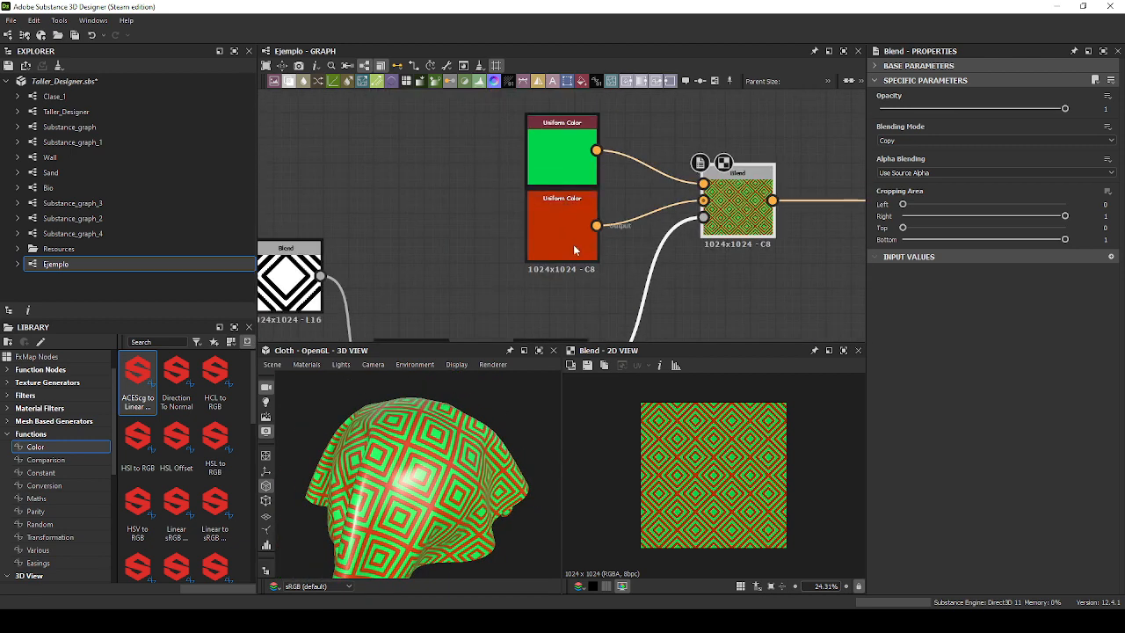
{"action": "scroll", "coordinate": [703, 158], "scroll_direction": "up", "scroll_amount": 1}
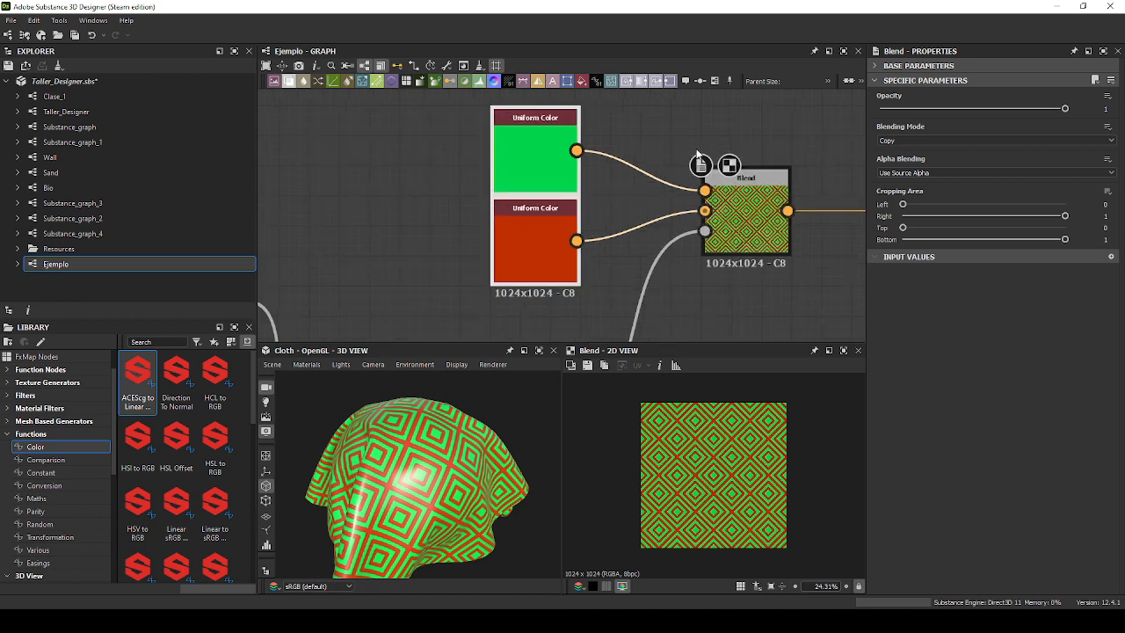
{"action": "scroll", "coordinate": [752, 150], "scroll_direction": "down", "scroll_amount": 3}
{"action": "middle_click_drag", "start_coordinate": [751, 150], "coordinate": [457, 176]}
{"action": "scroll", "coordinate": [553, 213], "scroll_direction": "up", "scroll_amount": 5}
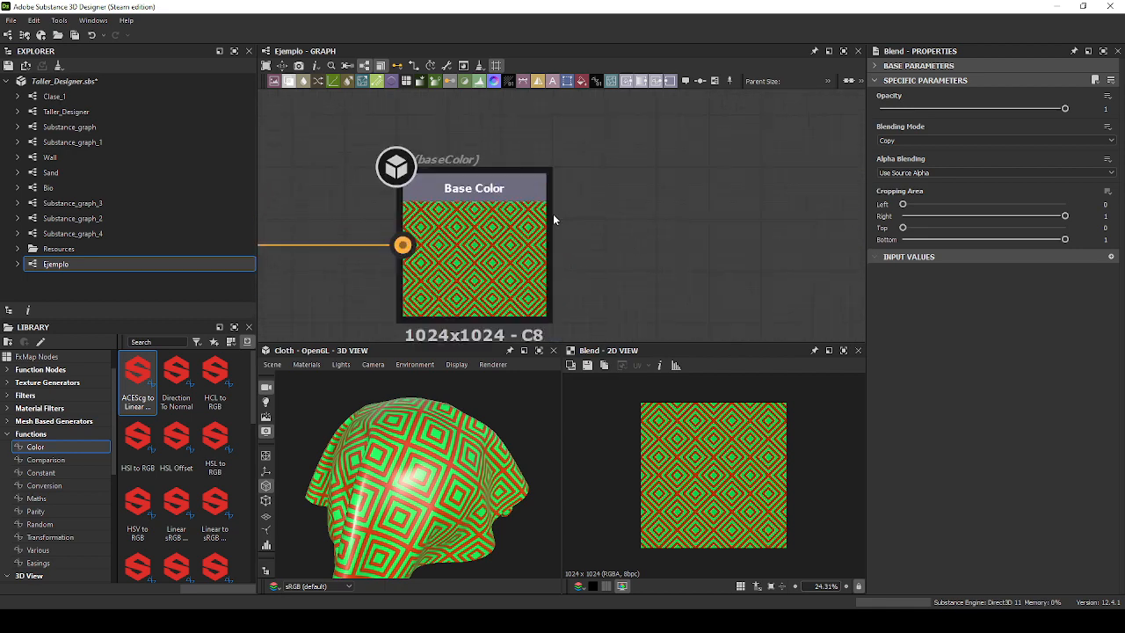
Show the Base Color output node in the 2D view and inspect its colored pattern up close on the node and cloth.
{"action": "left_click", "coordinate": [492, 247]}
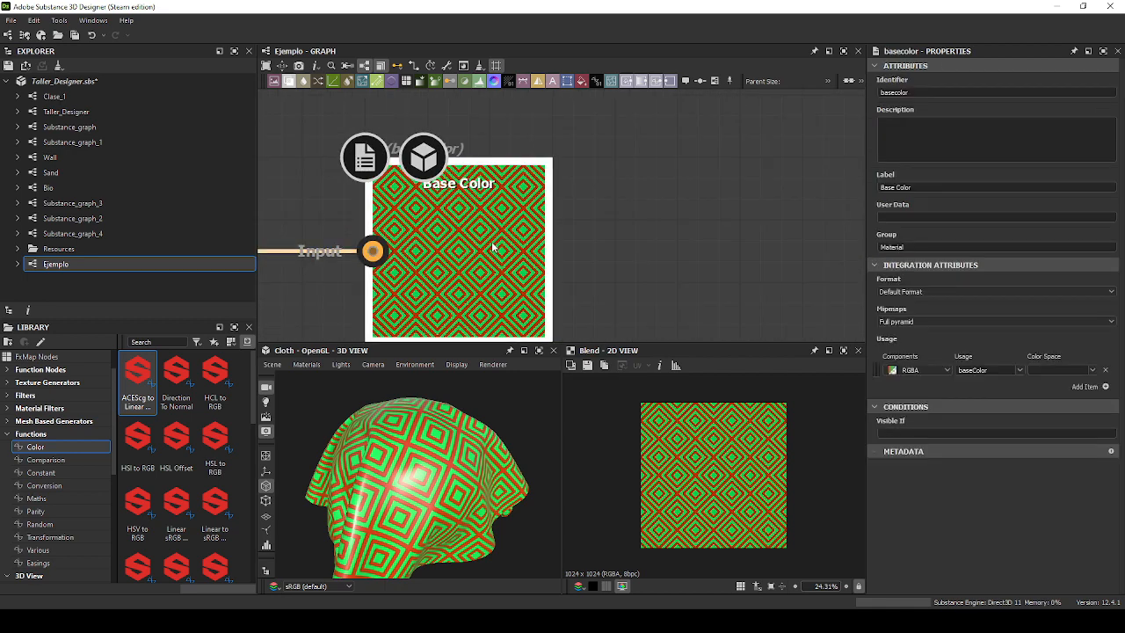
{"action": "scroll", "coordinate": [603, 236], "scroll_direction": "down", "scroll_amount": 3}
{"action": "scroll", "coordinate": [605, 241], "scroll_direction": "up", "scroll_amount": 4}
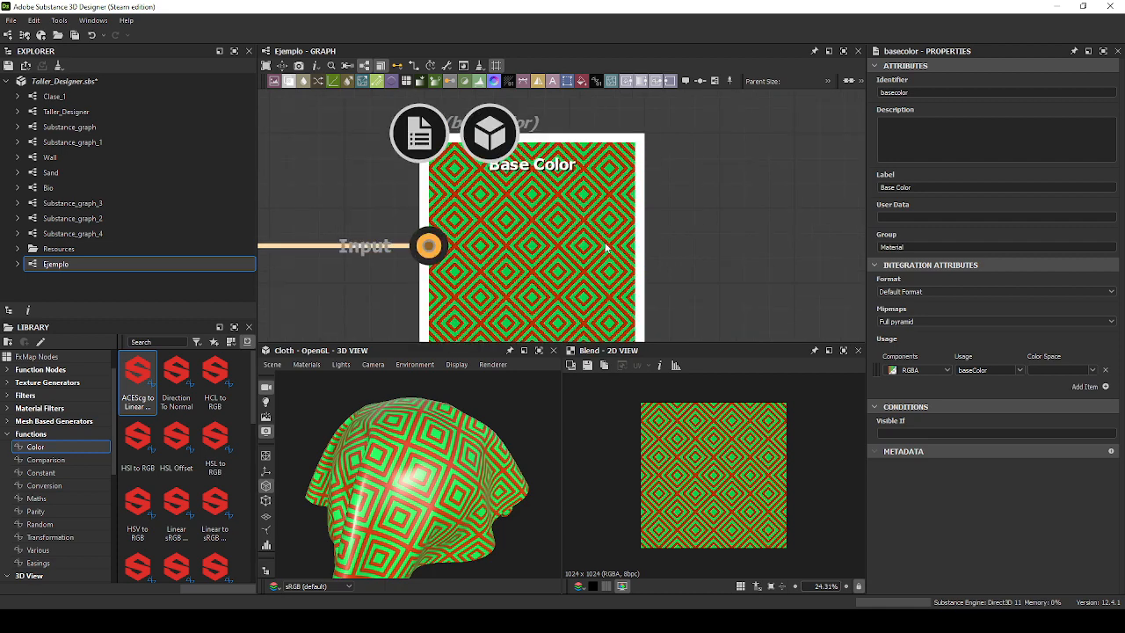
{"action": "scroll", "coordinate": [758, 190], "scroll_direction": "down", "scroll_amount": 3}
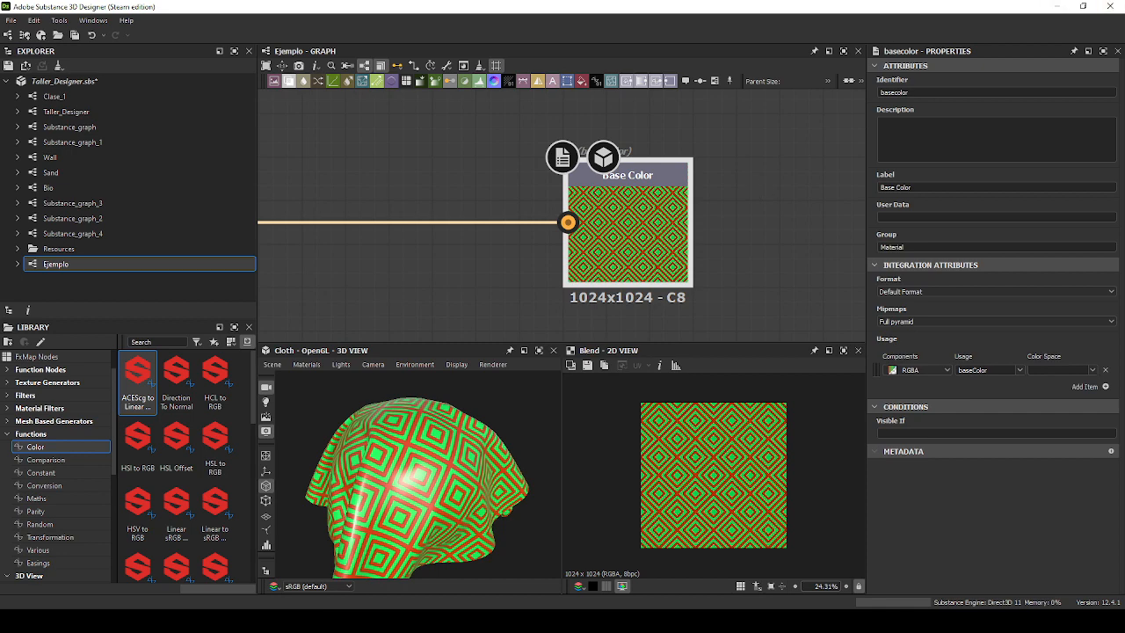
{"action": "scroll", "coordinate": [661, 250], "scroll_direction": "up", "scroll_amount": 3}
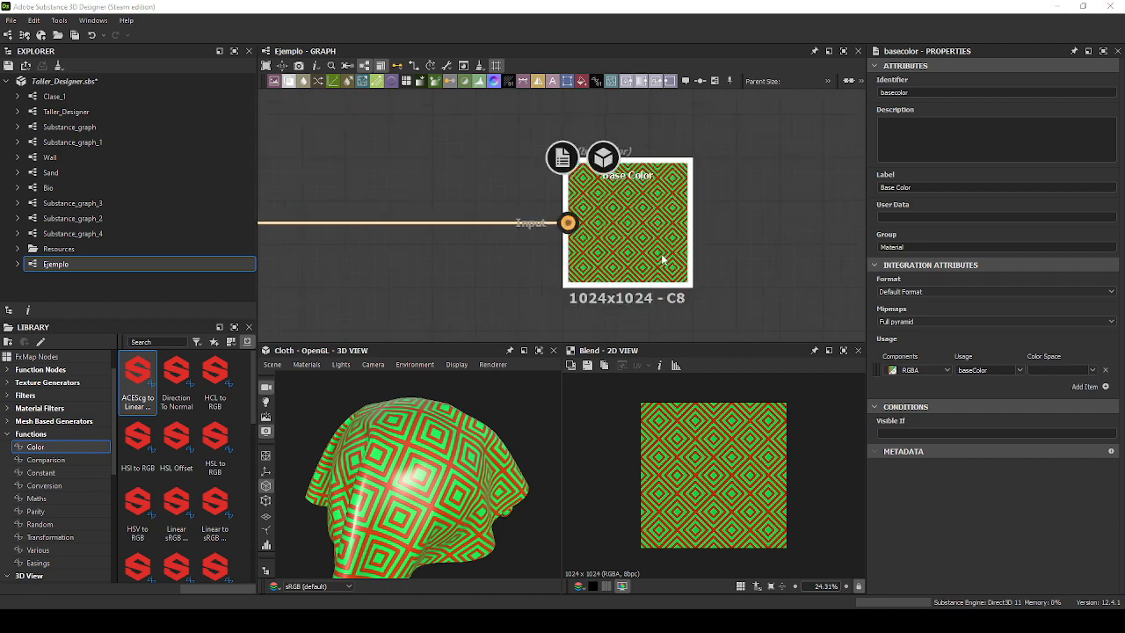
{"action": "double_click", "coordinate": [663, 225]}
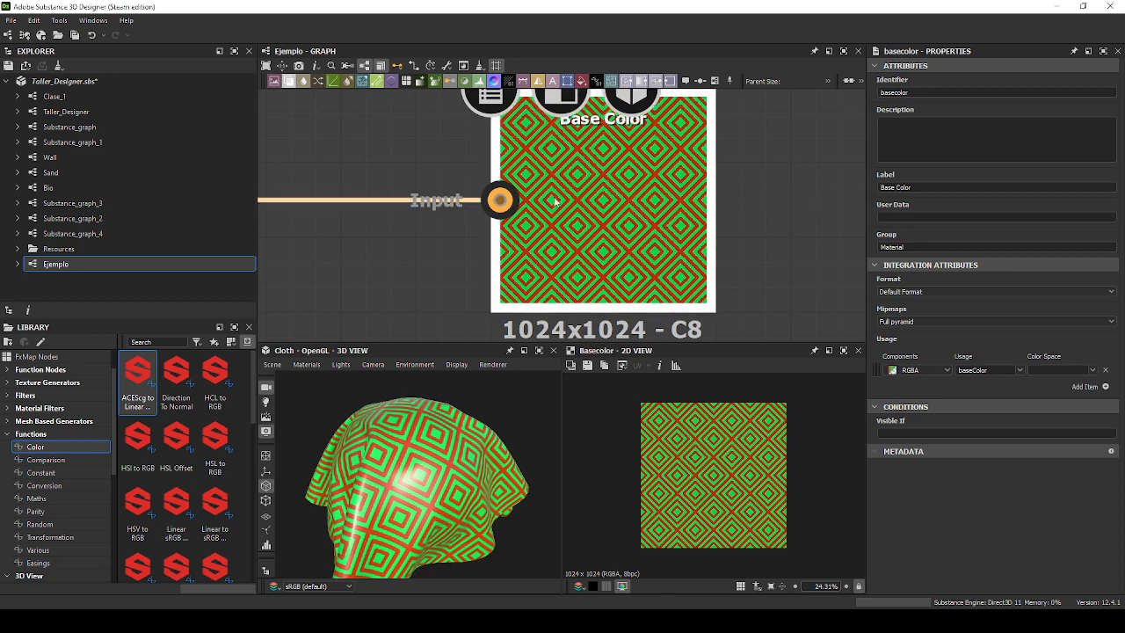
{"action": "middle_click_drag", "start_coordinate": [427, 243], "coordinate": [742, 211]}
{"action": "scroll", "coordinate": [628, 219], "scroll_direction": "down", "scroll_amount": 4}
{"action": "scroll", "coordinate": [627, 224], "scroll_direction": "up", "scroll_amount": 5}
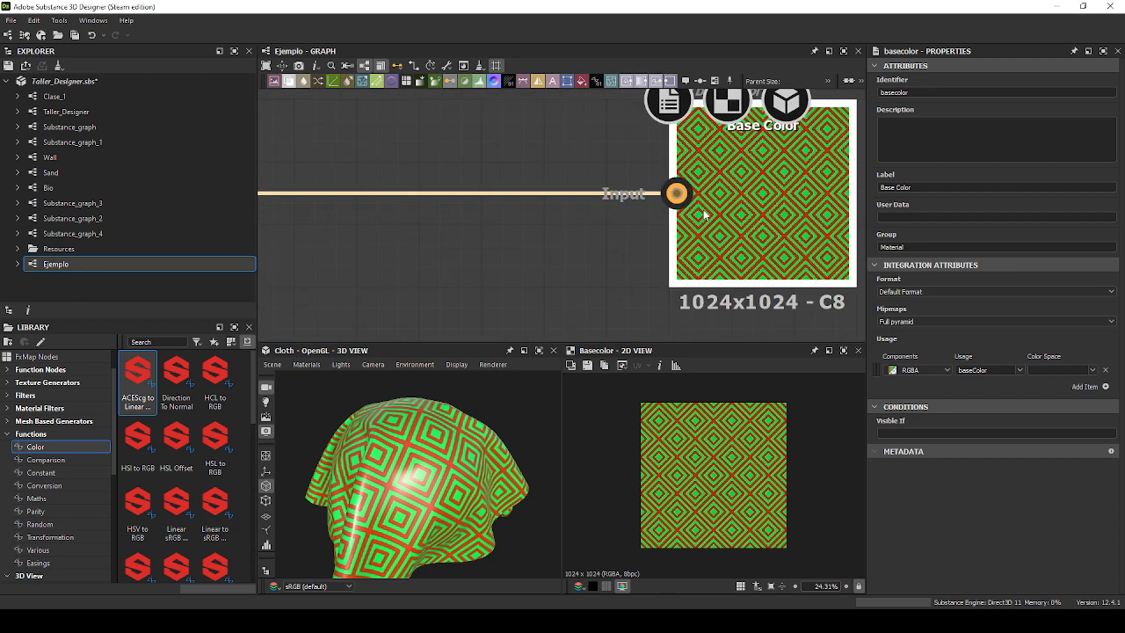
{"action": "scroll", "coordinate": [409, 486], "scroll_direction": "up", "scroll_amount": 3}
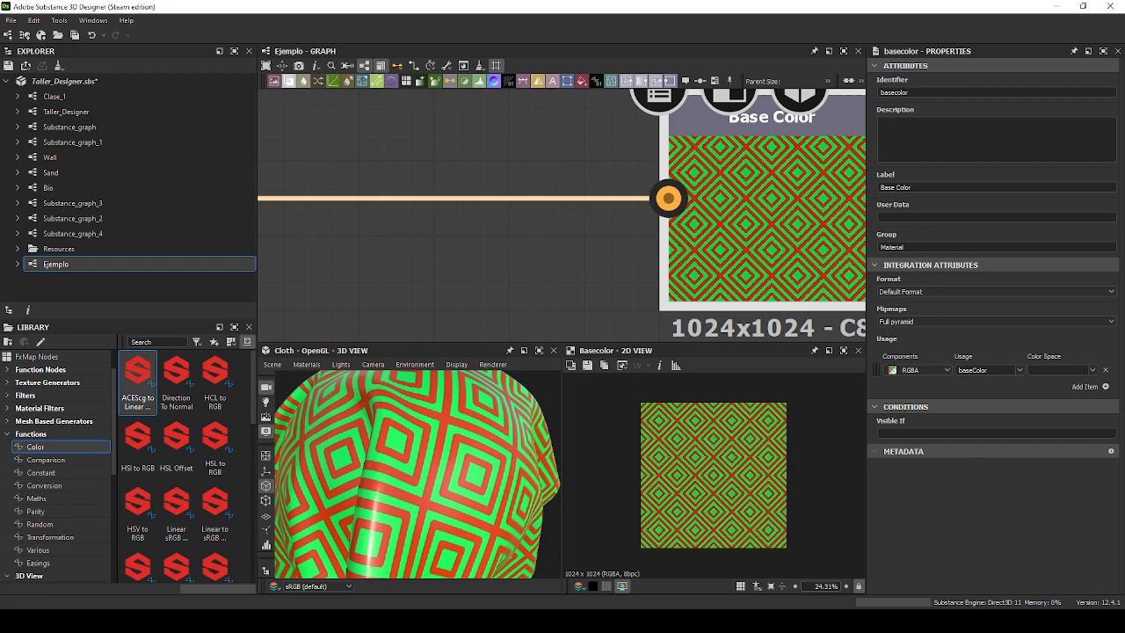
Show the Metallic output node in the 2D view and examine it together with the Uniform Color node feeding it.
{"action": "scroll", "coordinate": [421, 475], "scroll_direction": "down", "scroll_amount": 3}
{"action": "scroll", "coordinate": [542, 261], "scroll_direction": "down", "scroll_amount": 6}
{"action": "middle_click_drag", "start_coordinate": [531, 285], "coordinate": [651, 127]}
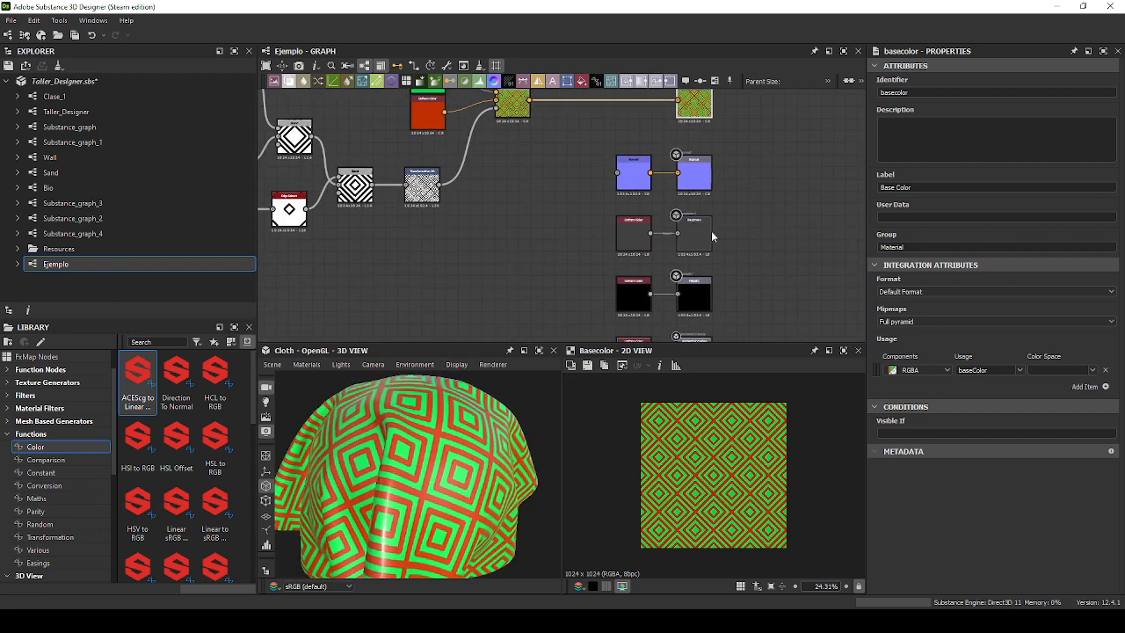
{"action": "scroll", "coordinate": [713, 235], "scroll_direction": "up", "scroll_amount": 5}
{"action": "middle_click_drag", "start_coordinate": [772, 231], "coordinate": [802, 123]}
{"action": "double_click", "coordinate": [697, 246]}
{"action": "scroll", "coordinate": [702, 268], "scroll_direction": "up", "scroll_amount": 5}
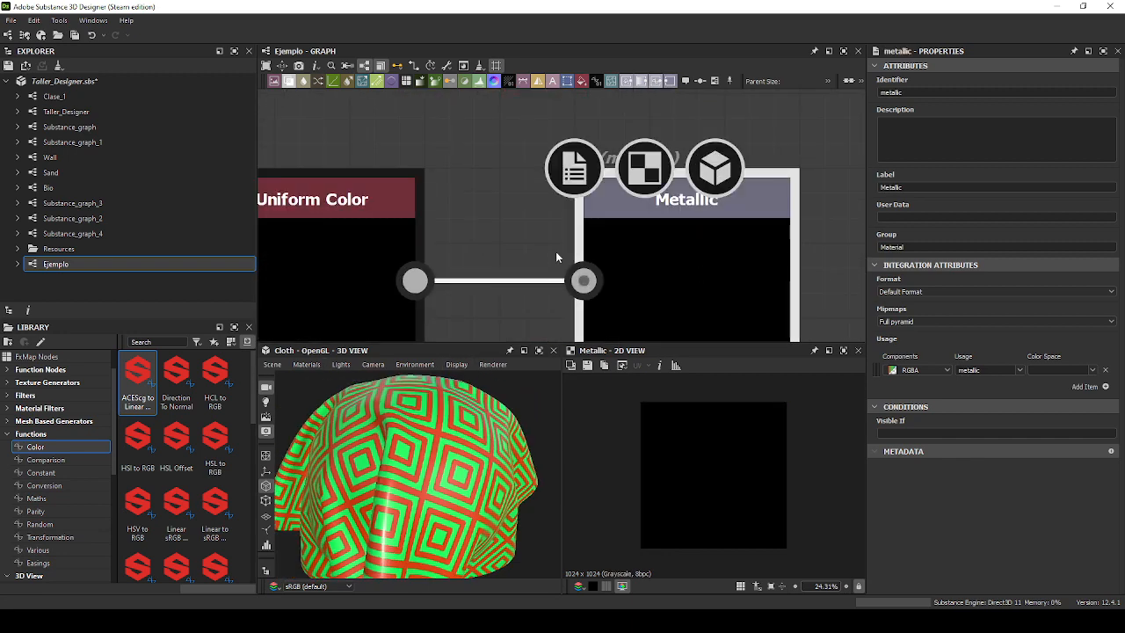
{"action": "scroll", "coordinate": [555, 253], "scroll_direction": "down", "scroll_amount": 8}
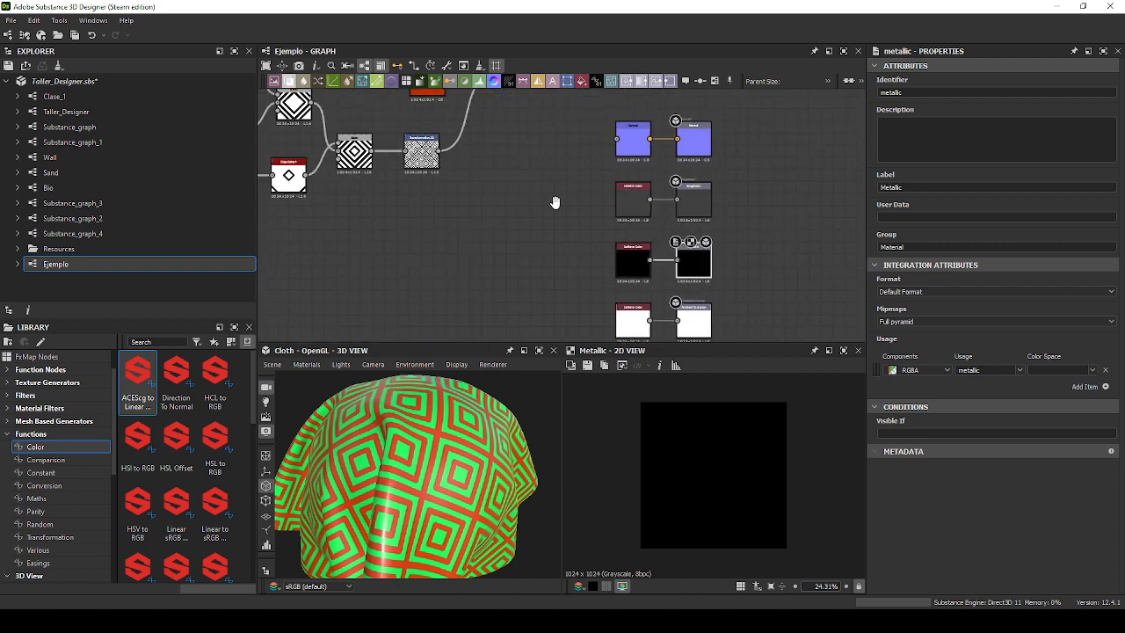
{"action": "middle_click_drag", "start_coordinate": [555, 202], "coordinate": [633, 211]}
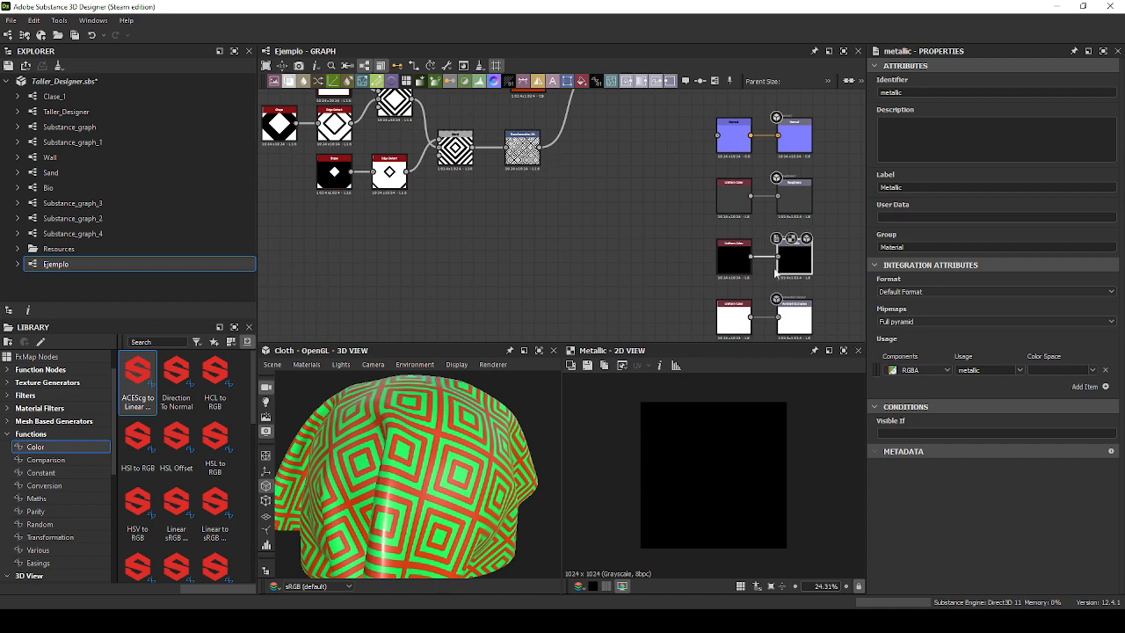
{"action": "scroll", "coordinate": [773, 267], "scroll_direction": "up", "scroll_amount": 8}
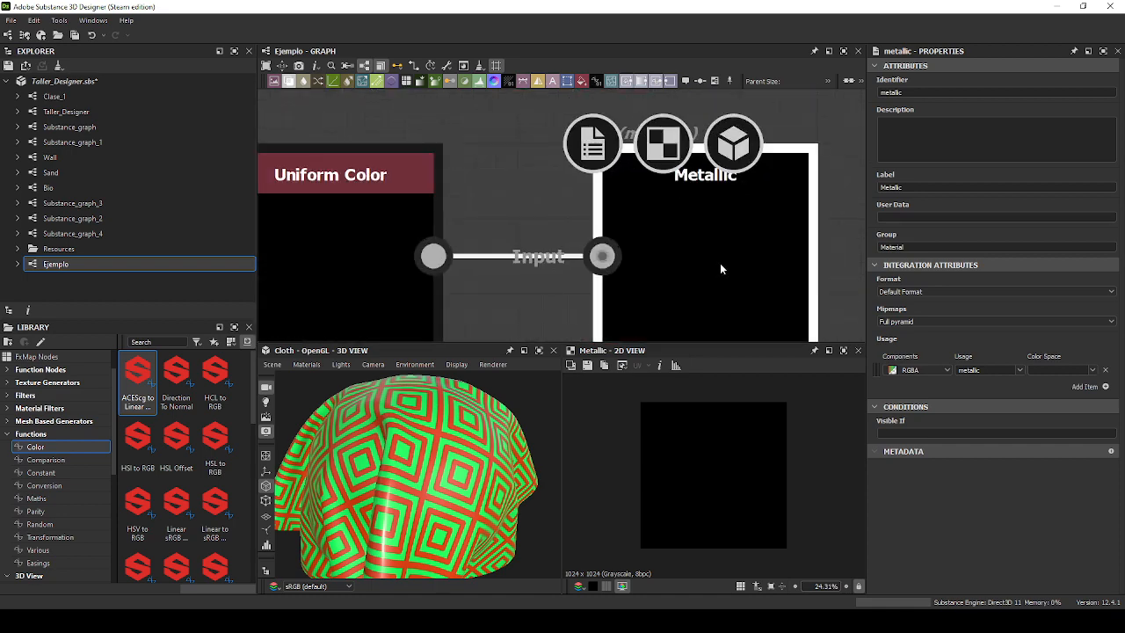
{"action": "scroll", "coordinate": [530, 207], "scroll_direction": "down", "scroll_amount": 5}
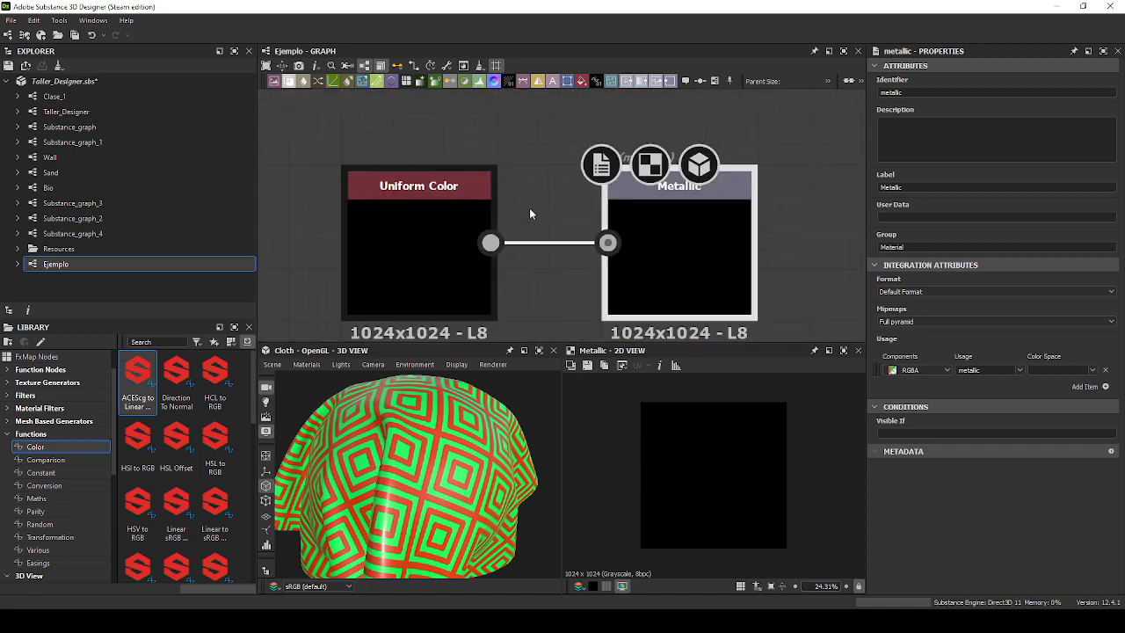
Set the grayscale output color of the Uniform Color node feeding Metallic to 1 and view the result on the cloth.
{"action": "left_click", "coordinate": [411, 234]}
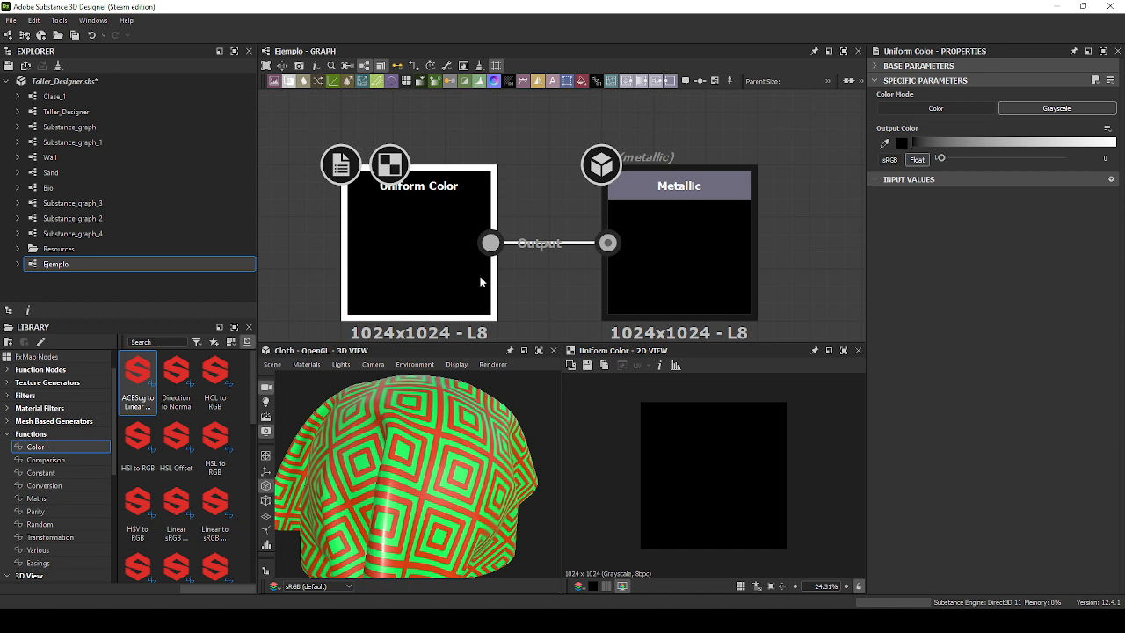
{"action": "middle_click_drag", "start_coordinate": [501, 274], "coordinate": [559, 246]}
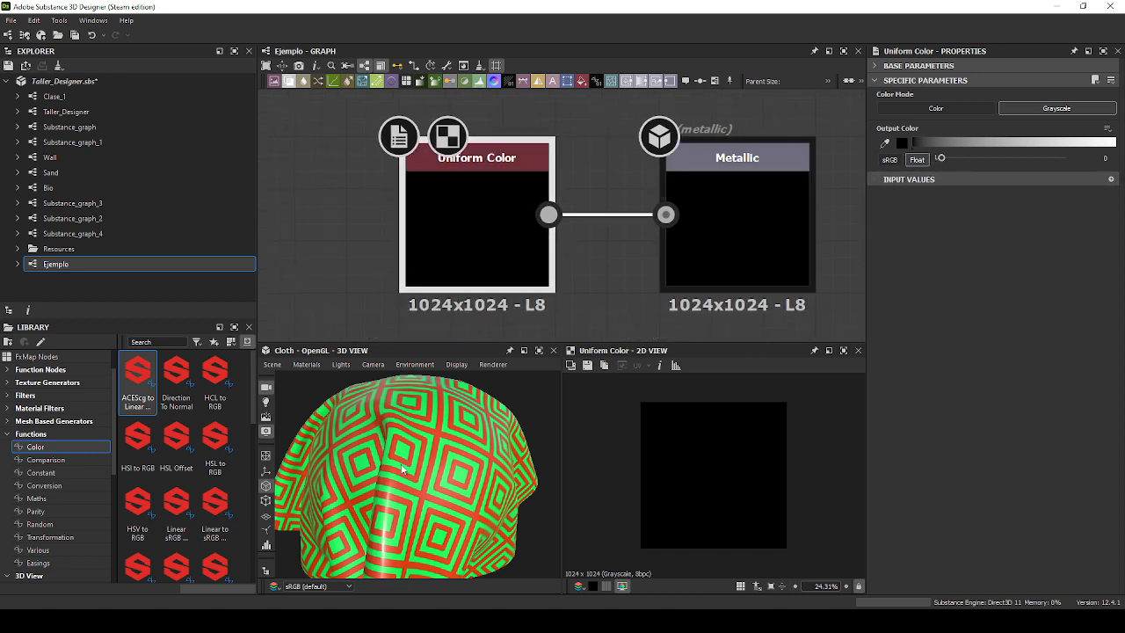
{"action": "scroll", "coordinate": [714, 475], "scroll_direction": "up", "scroll_amount": 1}
{"action": "left_click_drag", "start_coordinate": [942, 160], "coordinate": [1068, 160]}
{"action": "mouse_move", "coordinate": [410, 528]}
{"action": "left_mouse_down"}
{"action": "mouse_move", "coordinate": [490, 491]}
{"action": "mouse_move", "coordinate": [437, 504]}
{"action": "mouse_move", "coordinate": [431, 520]}
{"action": "left_mouse_up"}
{"action": "scroll", "coordinate": [490, 490], "scroll_direction": "down", "scroll_amount": 4}
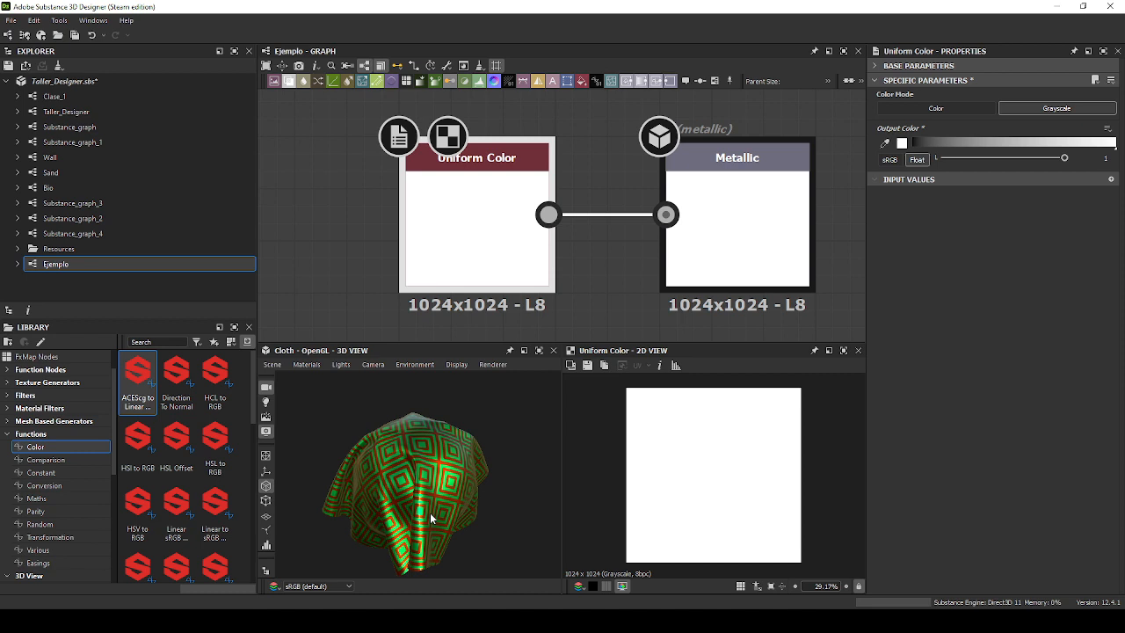
{"action": "mouse_move", "coordinate": [1059, 160]}
{"action": "left_mouse_down"}
{"action": "mouse_move", "coordinate": [918, 160]}
{"action": "mouse_move", "coordinate": [1074, 164]}
{"action": "left_mouse_up"}
Bring up the orange-red Uniform Color node's parameters and inspect the metallic pattern up close on the cloth.
{"action": "scroll", "coordinate": [403, 218], "scroll_direction": "down", "scroll_amount": 5}
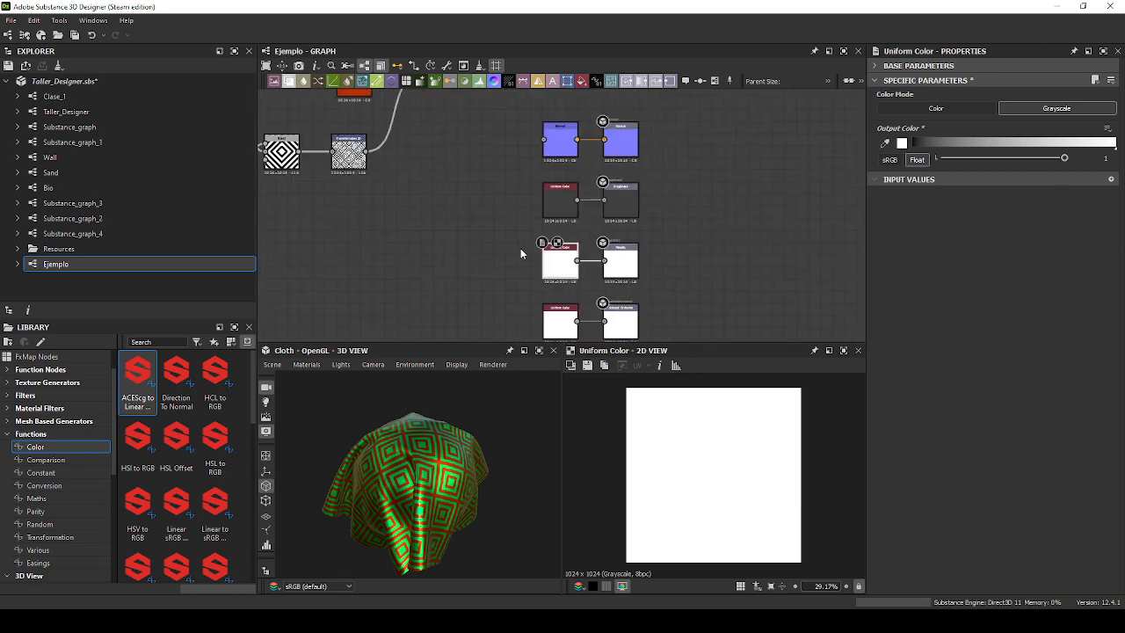
{"action": "scroll", "coordinate": [468, 242], "scroll_direction": "down", "scroll_amount": 2}
{"action": "scroll", "coordinate": [471, 135], "scroll_direction": "up", "scroll_amount": 4}
{"action": "middle_click_drag", "start_coordinate": [471, 134], "coordinate": [559, 156]}
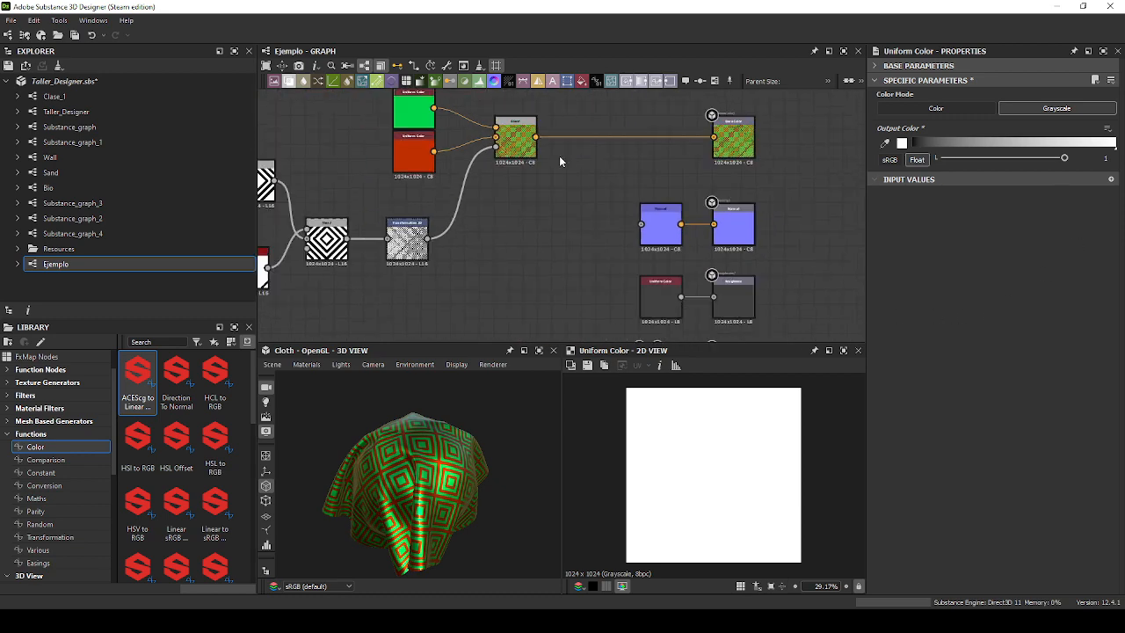
{"action": "left_click", "coordinate": [425, 152]}
{"action": "scroll", "coordinate": [378, 440], "scroll_direction": "up", "scroll_amount": 5}
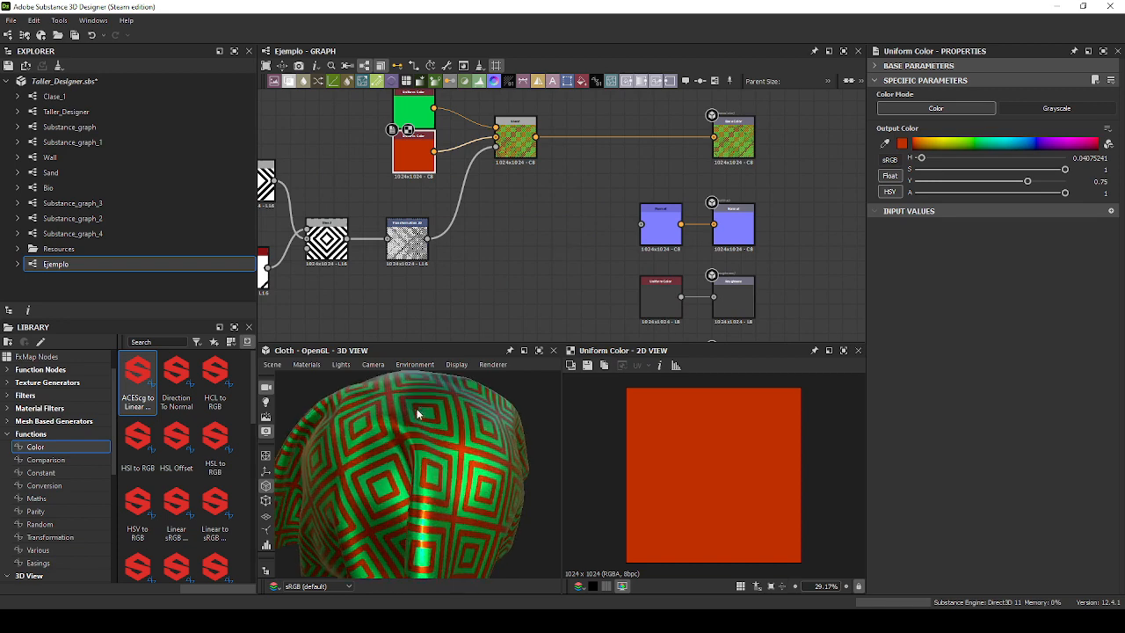
{"action": "scroll", "coordinate": [378, 440], "scroll_direction": "up", "scroll_amount": 4}
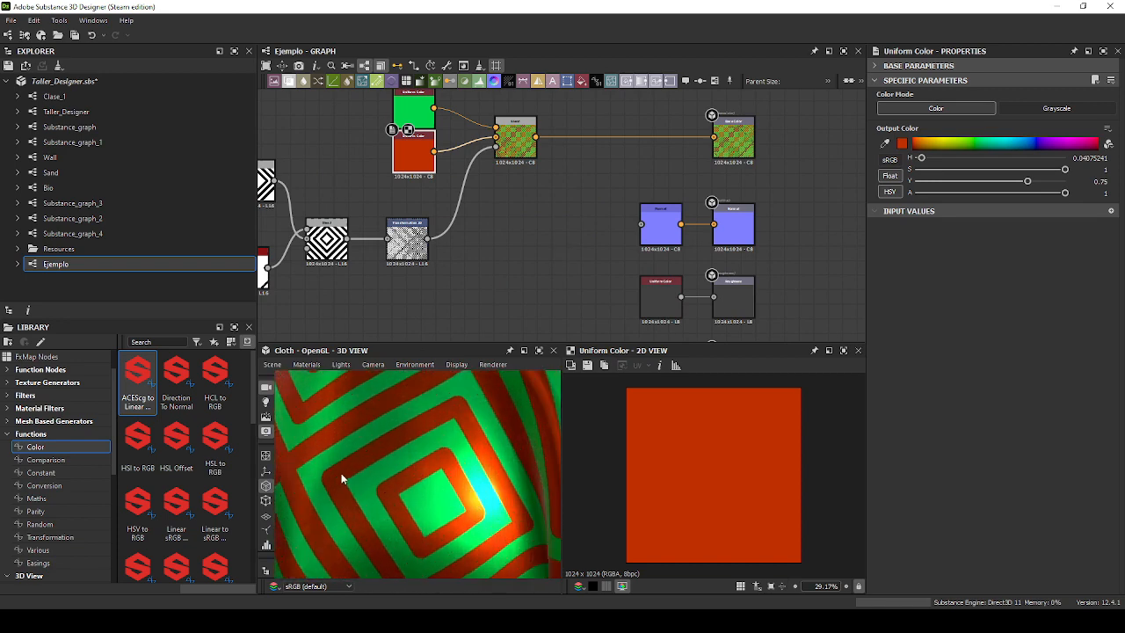
{"action": "left_click_drag", "start_coordinate": [333, 475], "coordinate": [357, 449]}
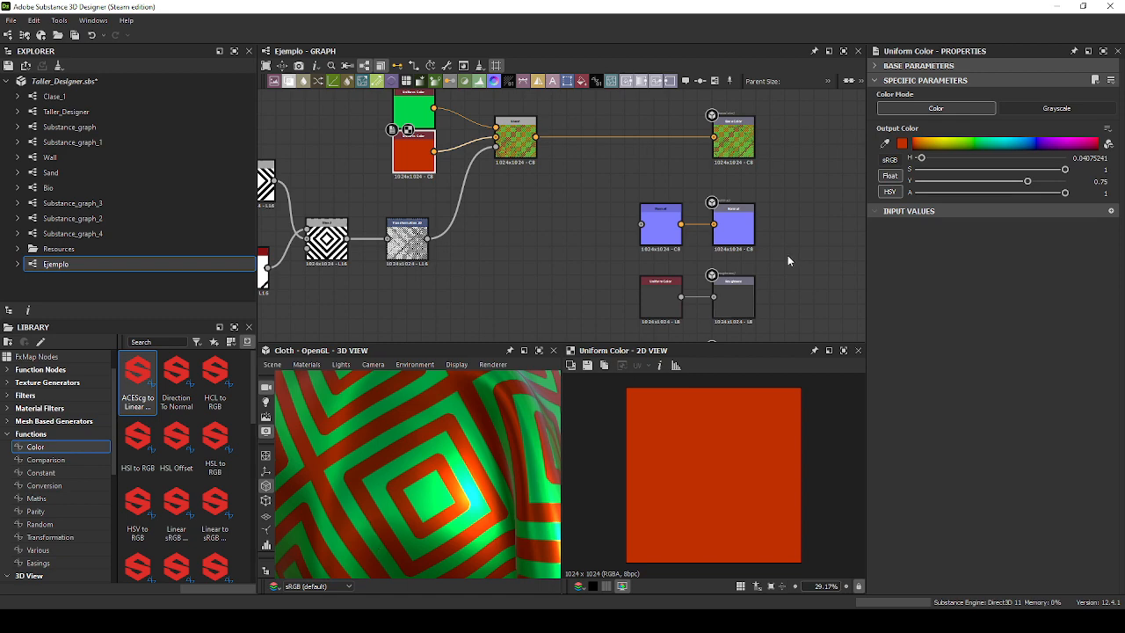
Recolor the green Uniform Color node to dark yellow with hue 0.14 and value 0.75.
{"action": "middle_click_drag", "start_coordinate": [507, 202], "coordinate": [562, 241]}
{"action": "left_click", "coordinate": [471, 148]}
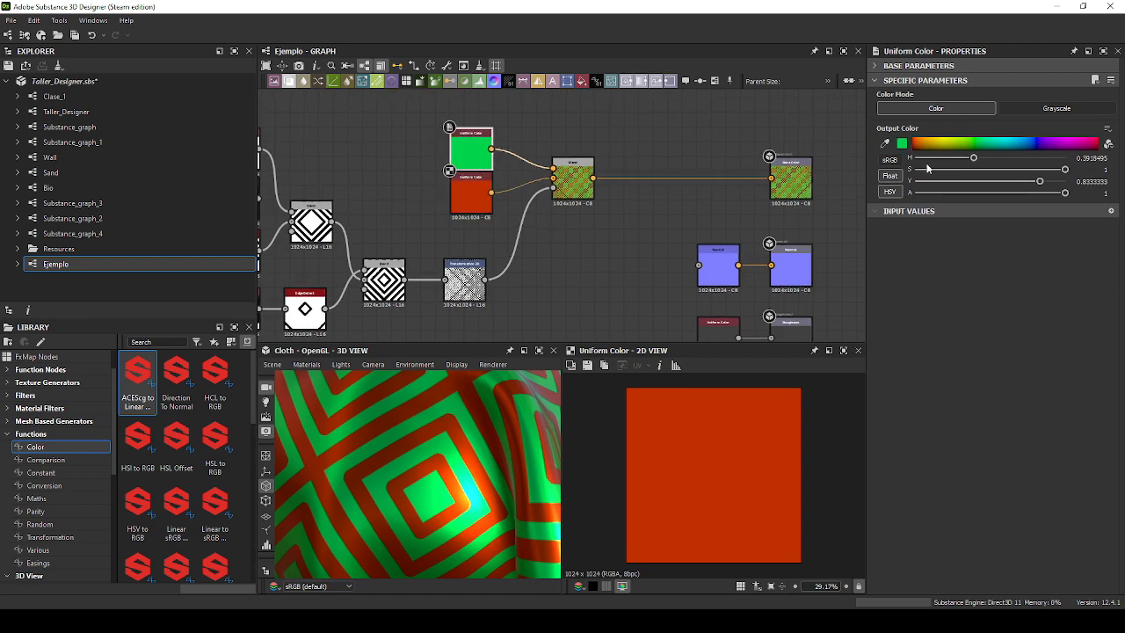
{"action": "left_click_drag", "start_coordinate": [974, 160], "coordinate": [936, 159]}
{"action": "scroll", "coordinate": [459, 134], "scroll_direction": "up", "scroll_amount": 7}
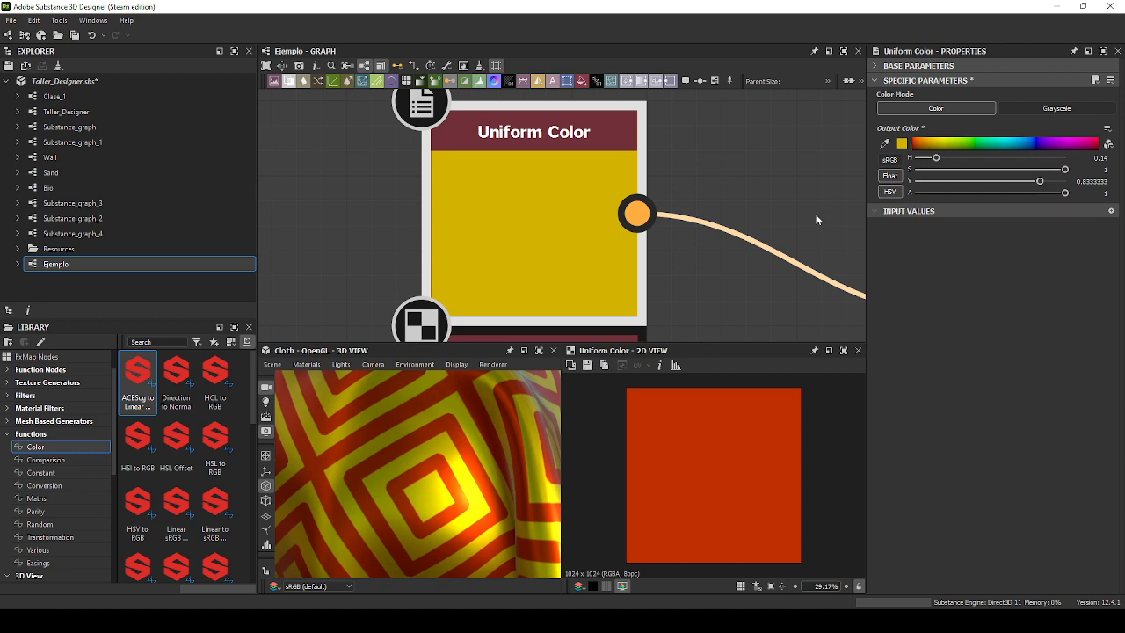
{"action": "mouse_move", "coordinate": [1041, 181]}
{"action": "left_mouse_down"}
{"action": "mouse_move", "coordinate": [1016, 185]}
{"action": "mouse_move", "coordinate": [1030, 185]}
{"action": "left_mouse_up"}
{"action": "middle_click_drag", "start_coordinate": [759, 276], "coordinate": [733, 216]}
{"action": "scroll", "coordinate": [733, 217], "scroll_direction": "down", "scroll_amount": 2}
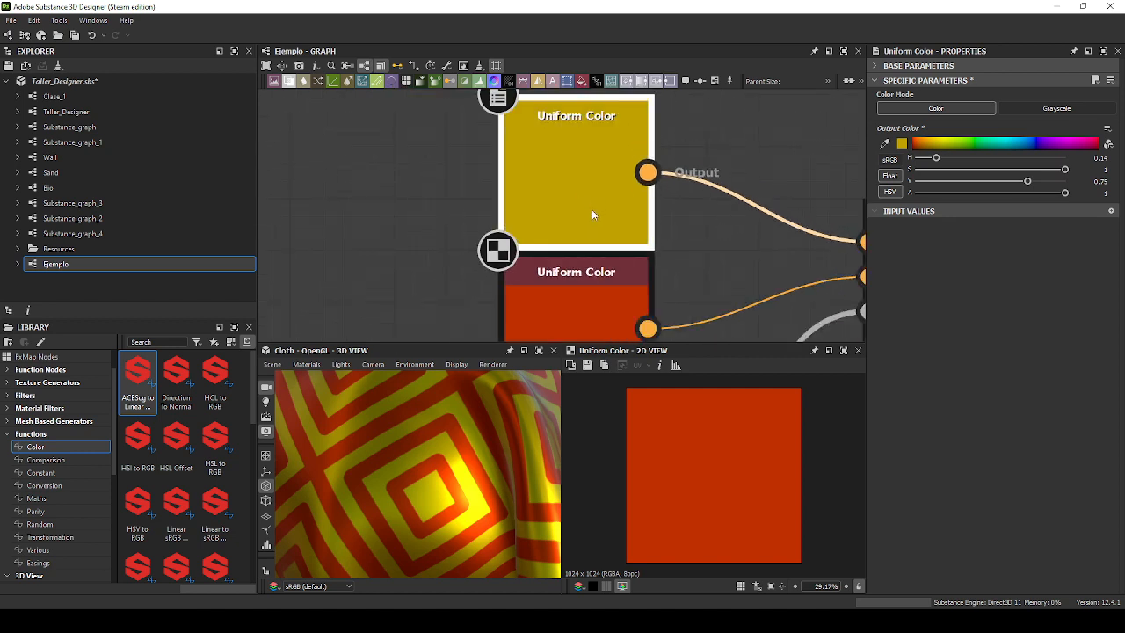
Set the orange-red Uniform Color node's hue to 0 for a pure red.
{"action": "middle_click_drag", "start_coordinate": [678, 281], "coordinate": [676, 220]}
{"action": "left_click", "coordinate": [566, 251]}
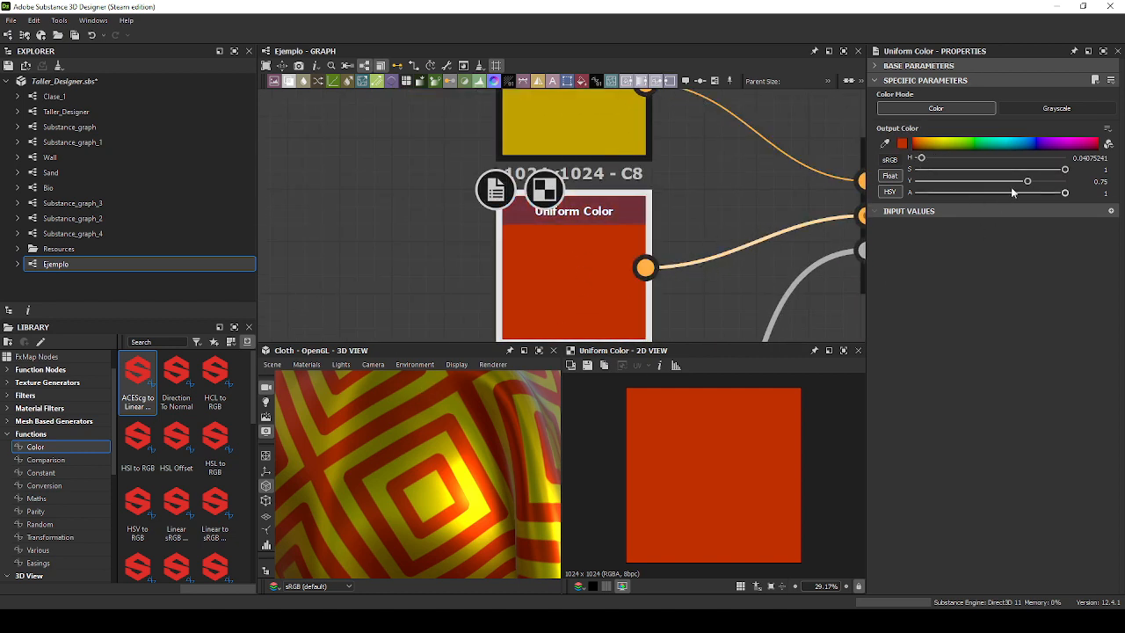
{"action": "mouse_move", "coordinate": [924, 159]}
{"action": "left_mouse_down"}
{"action": "mouse_move", "coordinate": [941, 160]}
{"action": "mouse_move", "coordinate": [911, 165]}
{"action": "left_mouse_up"}
{"action": "scroll", "coordinate": [729, 229], "scroll_direction": "down", "scroll_amount": 4}
{"action": "scroll", "coordinate": [844, 307], "scroll_direction": "down", "scroll_amount": 3}
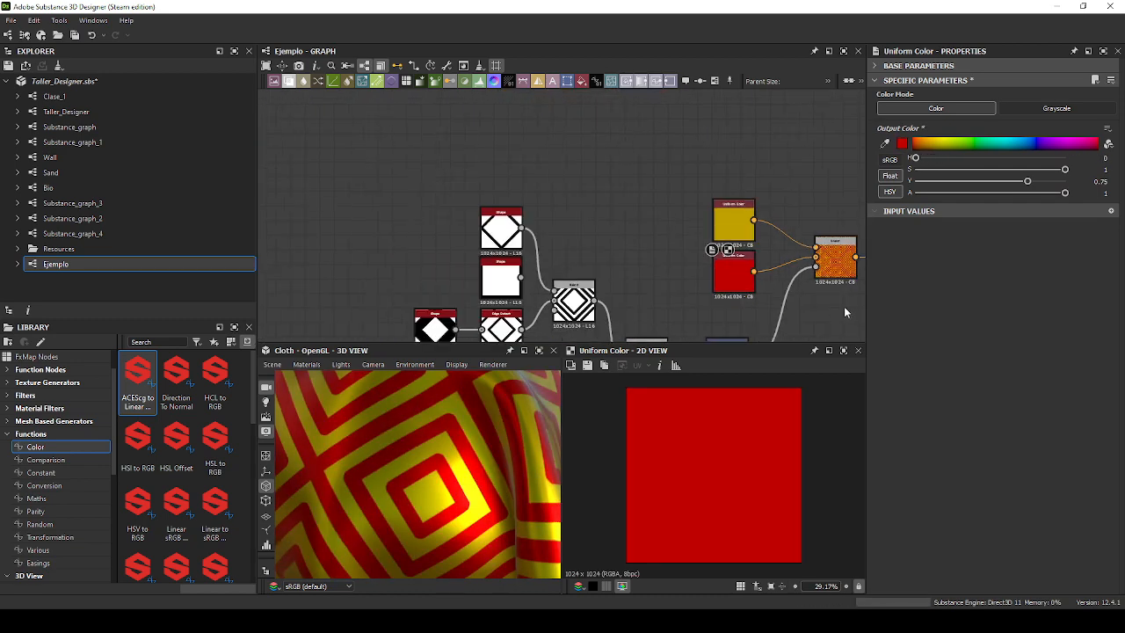
Show the Transformation 2D node in the 2D view and inspect its black-and-white diamond pattern up close.
{"action": "middle_click_drag", "start_coordinate": [844, 308], "coordinate": [678, 183]}
{"action": "scroll", "coordinate": [675, 187], "scroll_direction": "down", "scroll_amount": 1}
{"action": "scroll", "coordinate": [588, 203], "scroll_direction": "up", "scroll_amount": 4}
{"action": "double_click", "coordinate": [498, 157]}
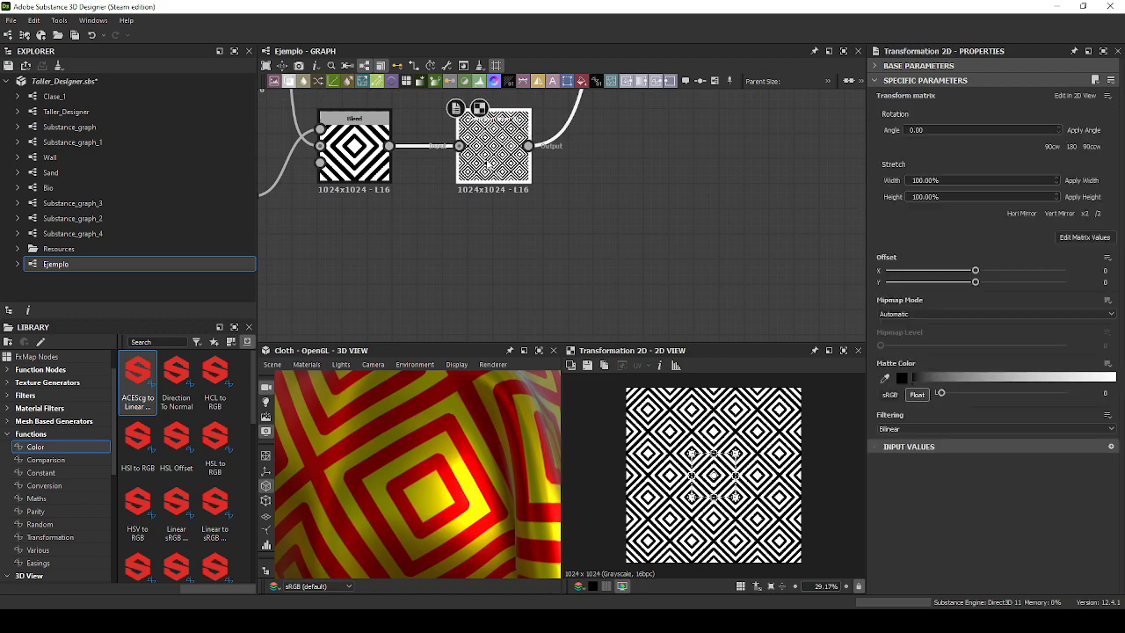
{"action": "scroll", "coordinate": [725, 451], "scroll_direction": "up", "scroll_amount": 5}
{"action": "scroll", "coordinate": [724, 451], "scroll_direction": "up", "scroll_amount": 7}
Connect the Transformation 2D output to the Metallic output node, replacing its Uniform Color input.
{"action": "scroll", "coordinate": [711, 216], "scroll_direction": "down", "scroll_amount": 3}
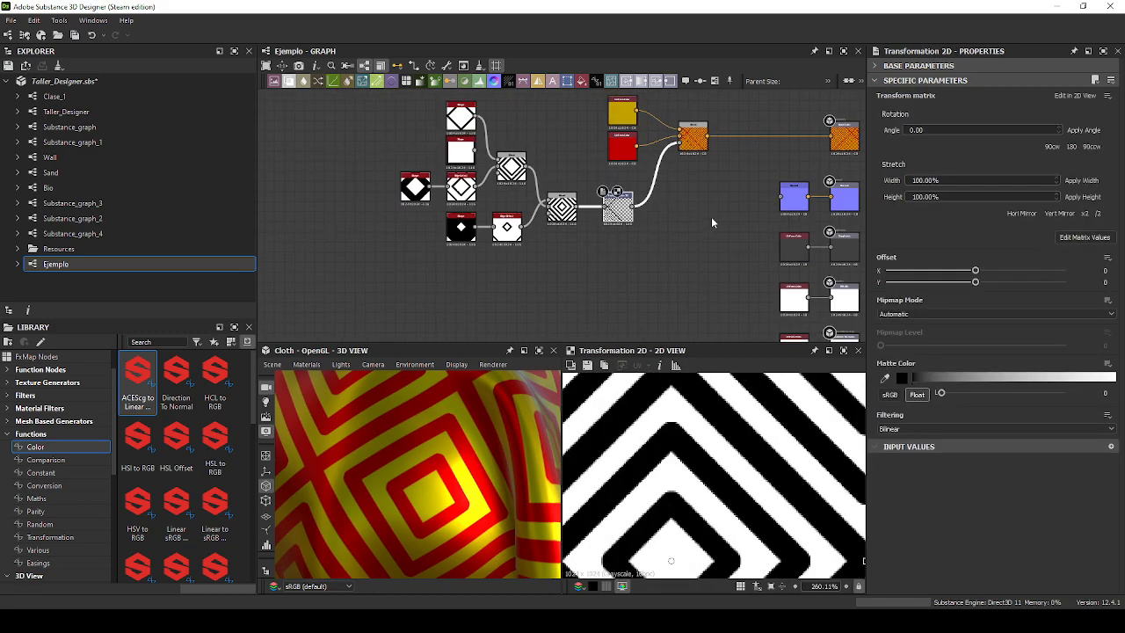
{"action": "scroll", "coordinate": [605, 231], "scroll_direction": "up", "scroll_amount": 4}
{"action": "scroll", "coordinate": [605, 231], "scroll_direction": "up", "scroll_amount": 4}
{"action": "scroll", "coordinate": [718, 241], "scroll_direction": "down", "scroll_amount": 7}
{"action": "middle_click_drag", "start_coordinate": [826, 271], "coordinate": [554, 182]}
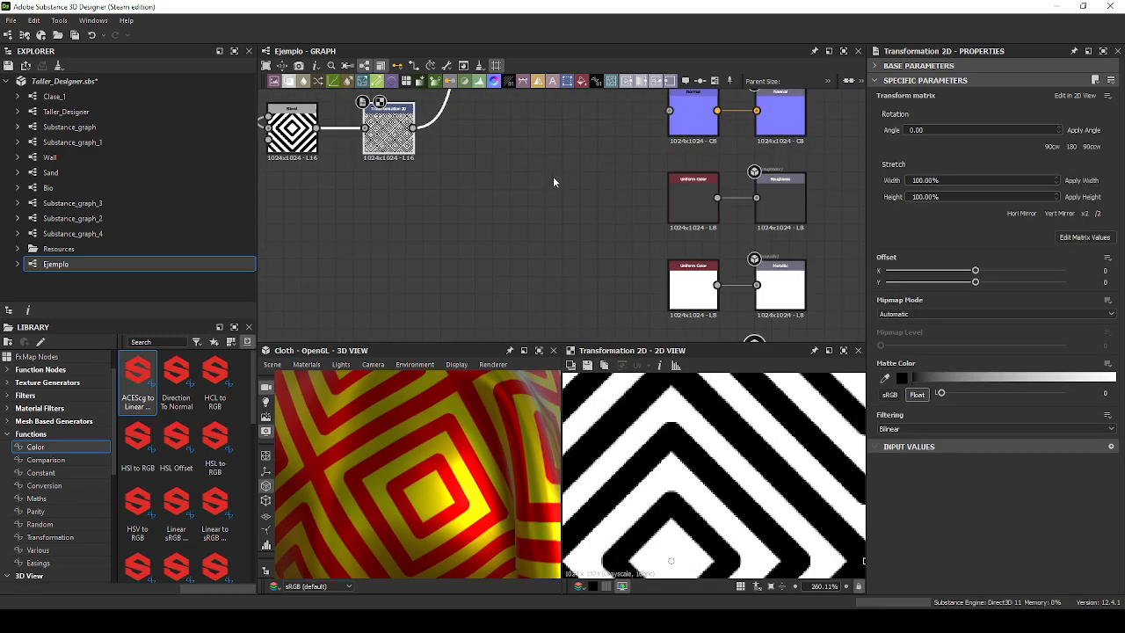
{"action": "left_click_drag", "start_coordinate": [415, 129], "coordinate": [757, 285]}
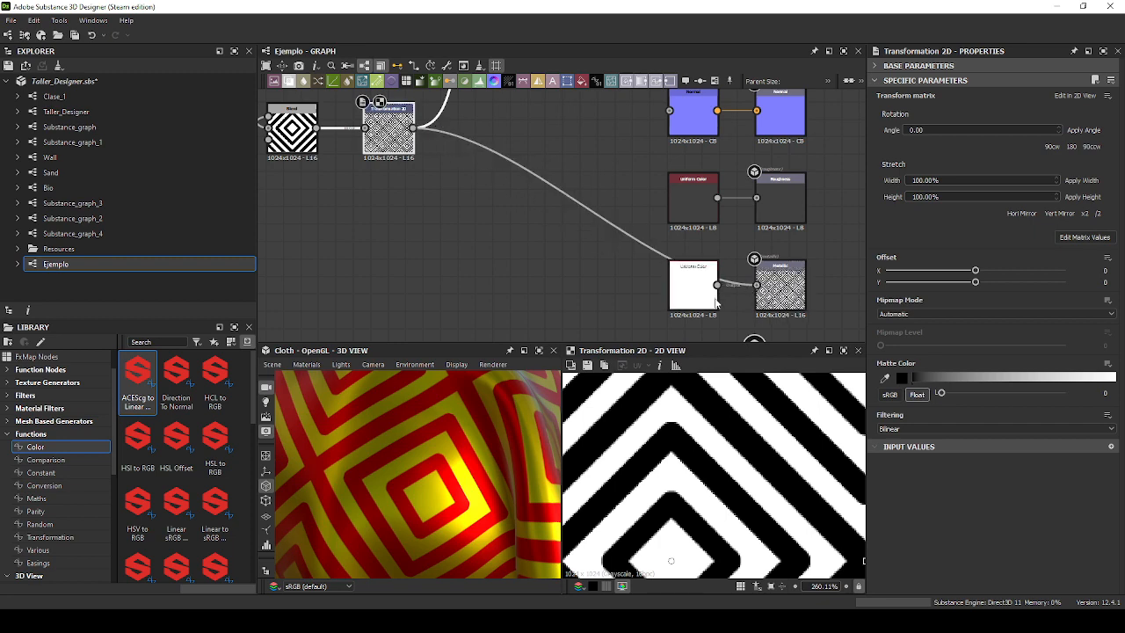
Compare the metallic and non-metallic stripes on the cloth with the black-and-white mask, from close up and from a distance.
{"action": "left_click_drag", "start_coordinate": [377, 458], "coordinate": [404, 445]}
{"action": "scroll", "coordinate": [404, 445], "scroll_direction": "down", "scroll_amount": 5}
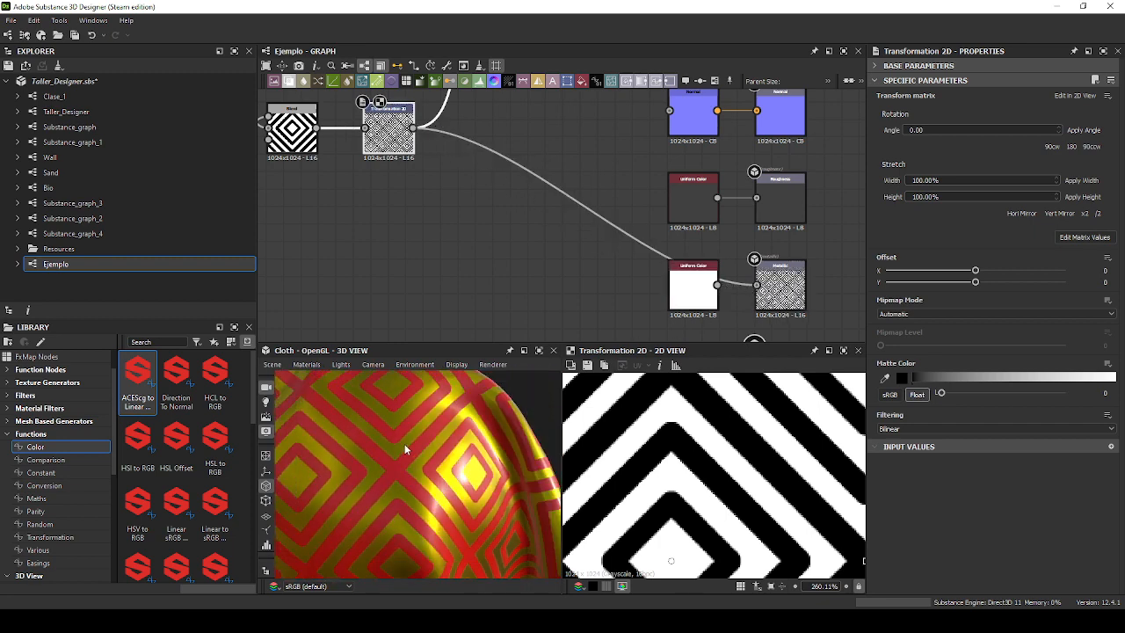
{"action": "scroll", "coordinate": [409, 444], "scroll_direction": "up", "scroll_amount": 6}
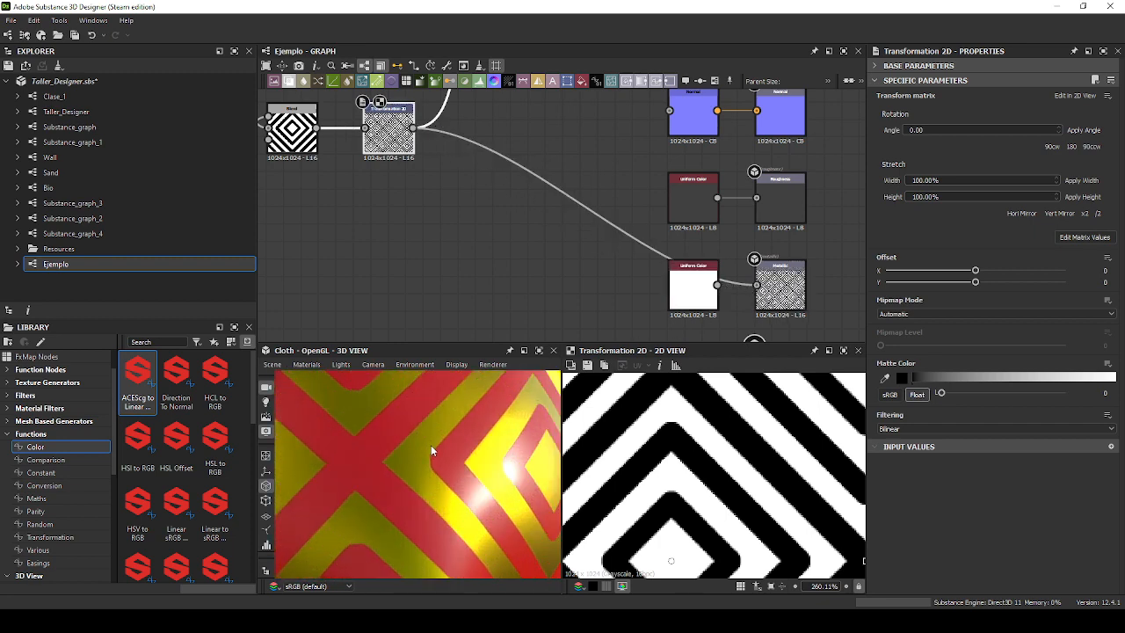
{"action": "scroll", "coordinate": [440, 439], "scroll_direction": "down", "scroll_amount": 6}
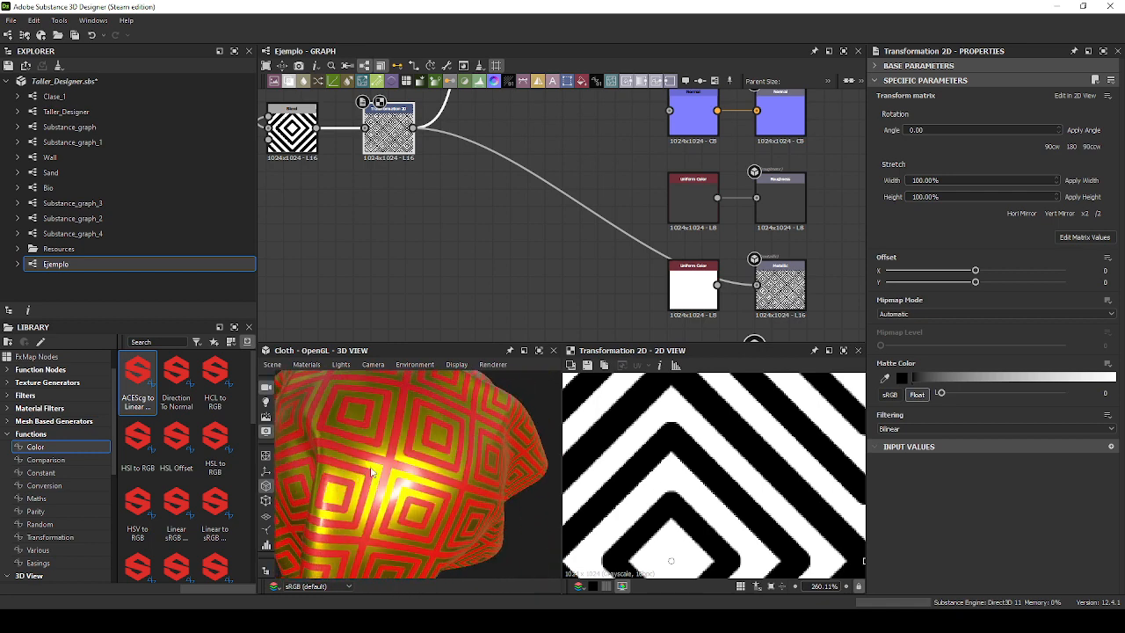
{"action": "scroll", "coordinate": [371, 472], "scroll_direction": "down", "scroll_amount": 5}
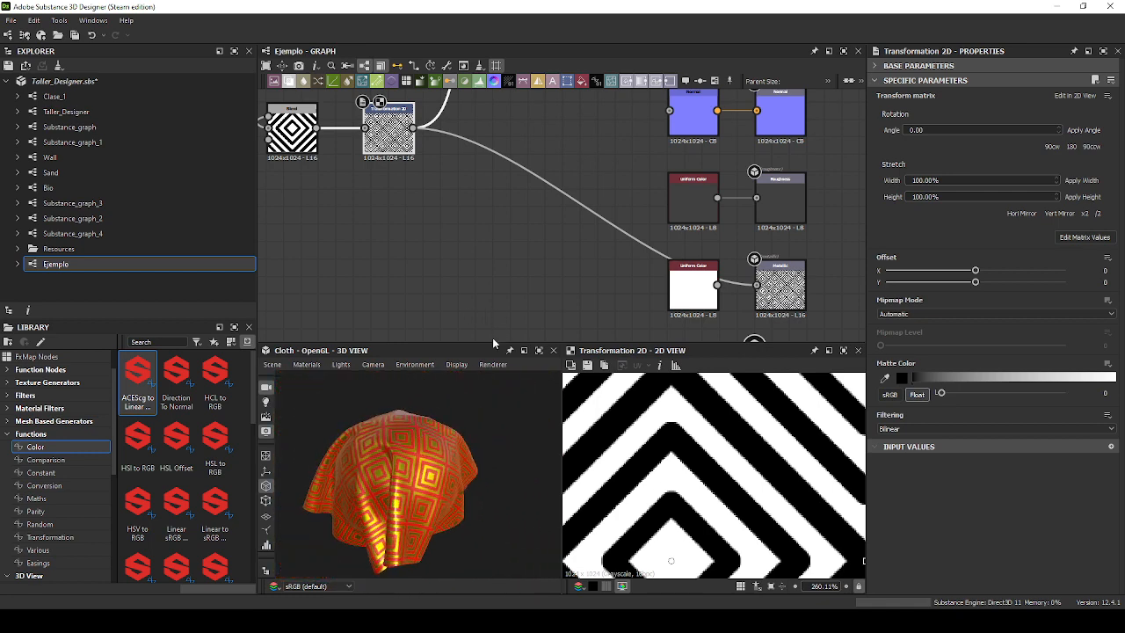
{"action": "scroll", "coordinate": [814, 458], "scroll_direction": "down", "scroll_amount": 6}
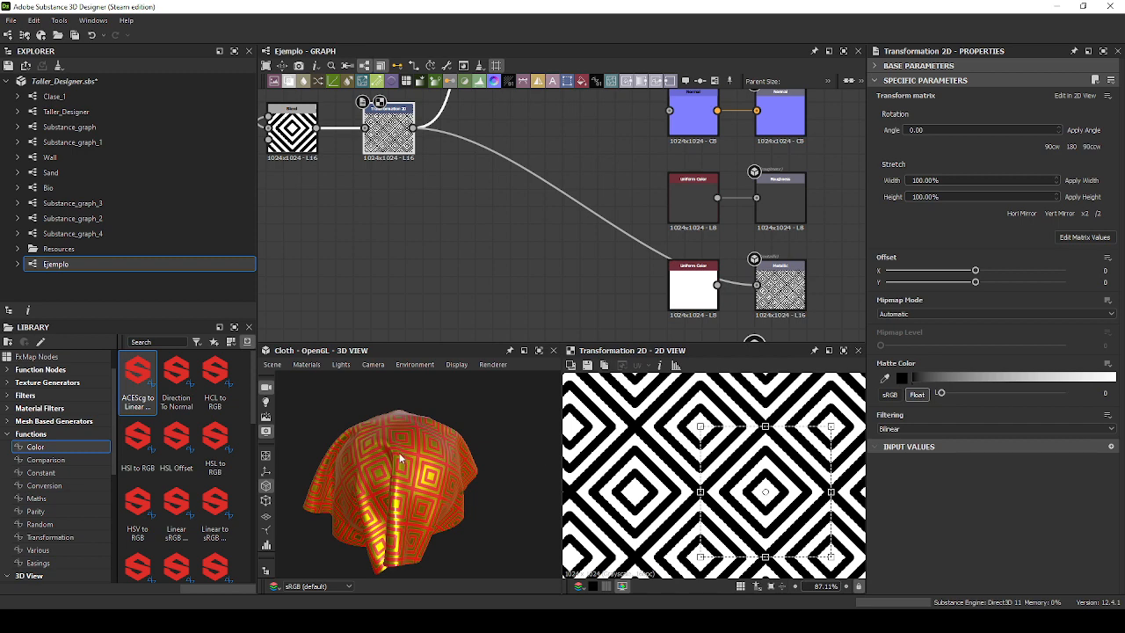
{"action": "left_click_drag", "start_coordinate": [400, 457], "coordinate": [459, 463]}
{"action": "scroll", "coordinate": [406, 501], "scroll_direction": "up", "scroll_amount": 6}
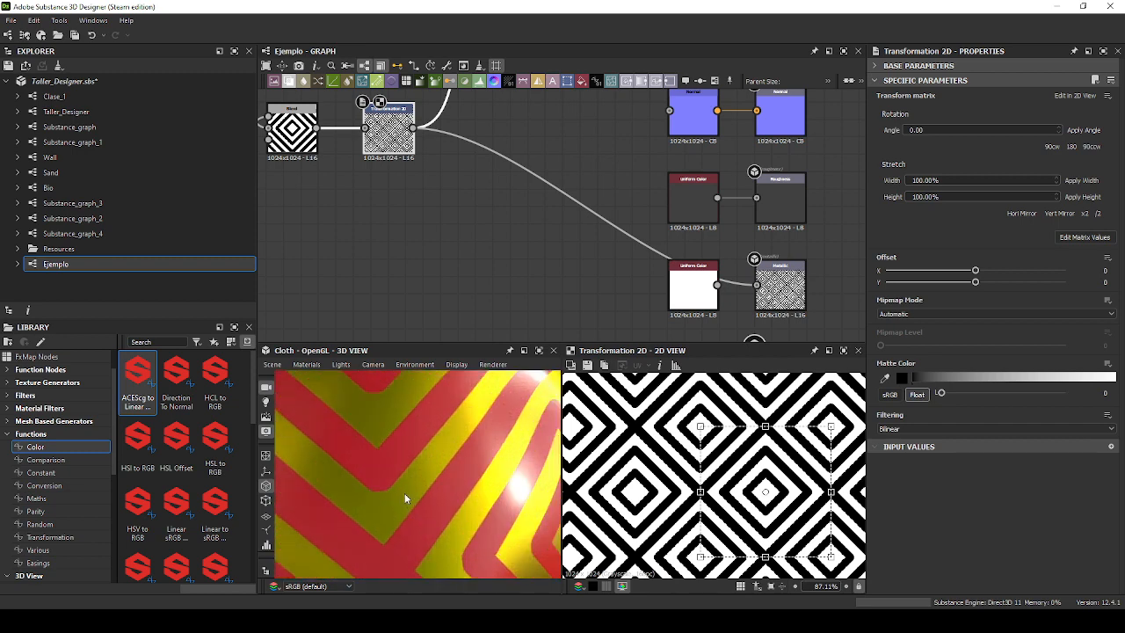
{"action": "scroll", "coordinate": [435, 483], "scroll_direction": "up", "scroll_amount": 3}
{"action": "scroll", "coordinate": [611, 514], "scroll_direction": "up", "scroll_amount": 8}
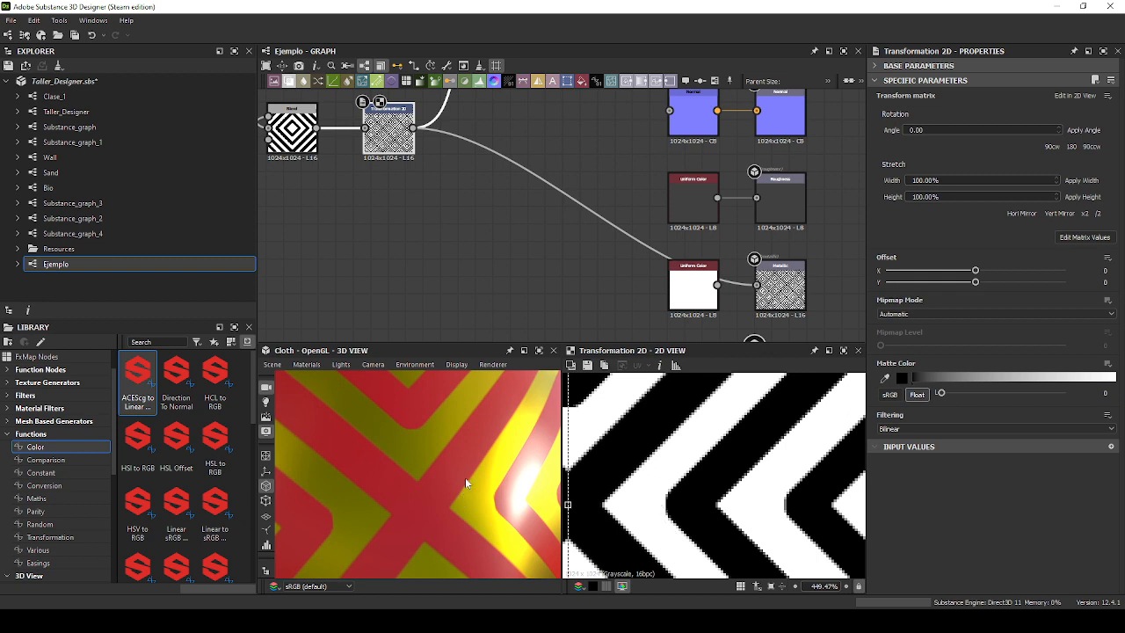
{"action": "mouse_move", "coordinate": [464, 477]}
{"action": "left_mouse_down"}
{"action": "mouse_move", "coordinate": [464, 492]}
{"action": "mouse_move", "coordinate": [453, 487]}
{"action": "left_mouse_up"}
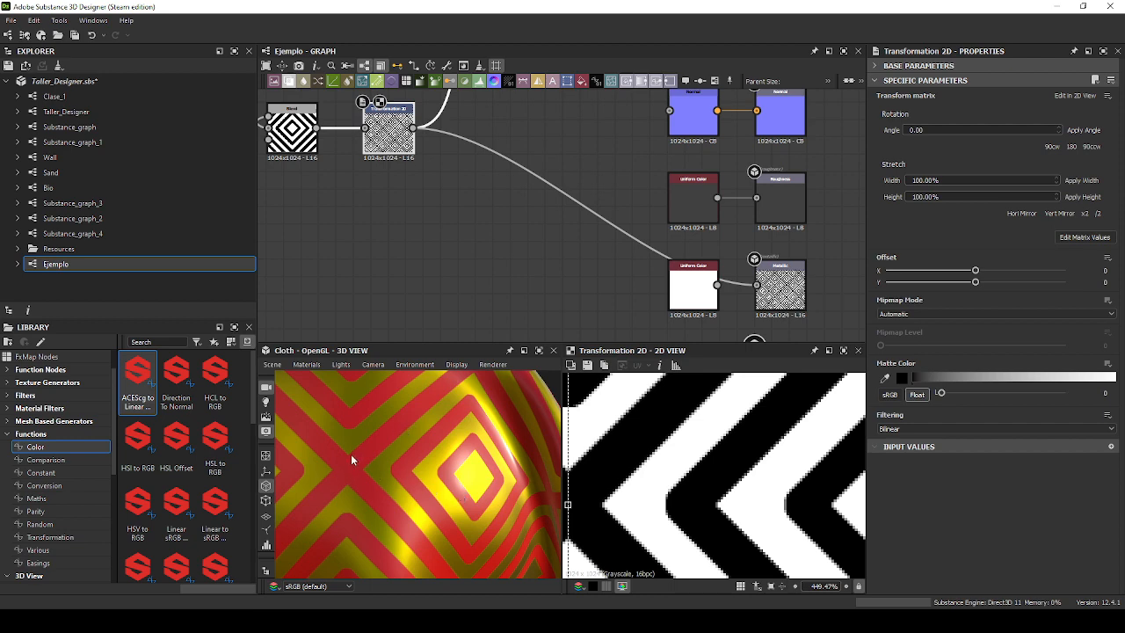
{"action": "scroll", "coordinate": [353, 459], "scroll_direction": "up", "scroll_amount": 5}
{"action": "left_click_drag", "start_coordinate": [383, 445], "coordinate": [420, 449]}
{"action": "scroll", "coordinate": [422, 450], "scroll_direction": "down", "scroll_amount": 10}
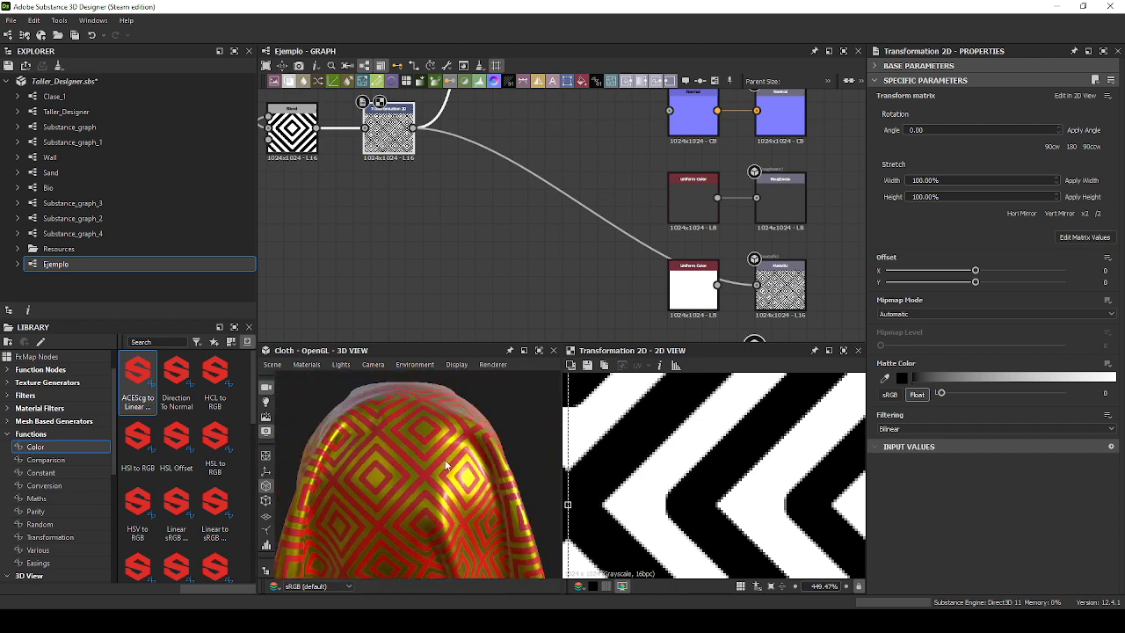
{"action": "scroll", "coordinate": [446, 465], "scroll_direction": "down", "scroll_amount": 10}
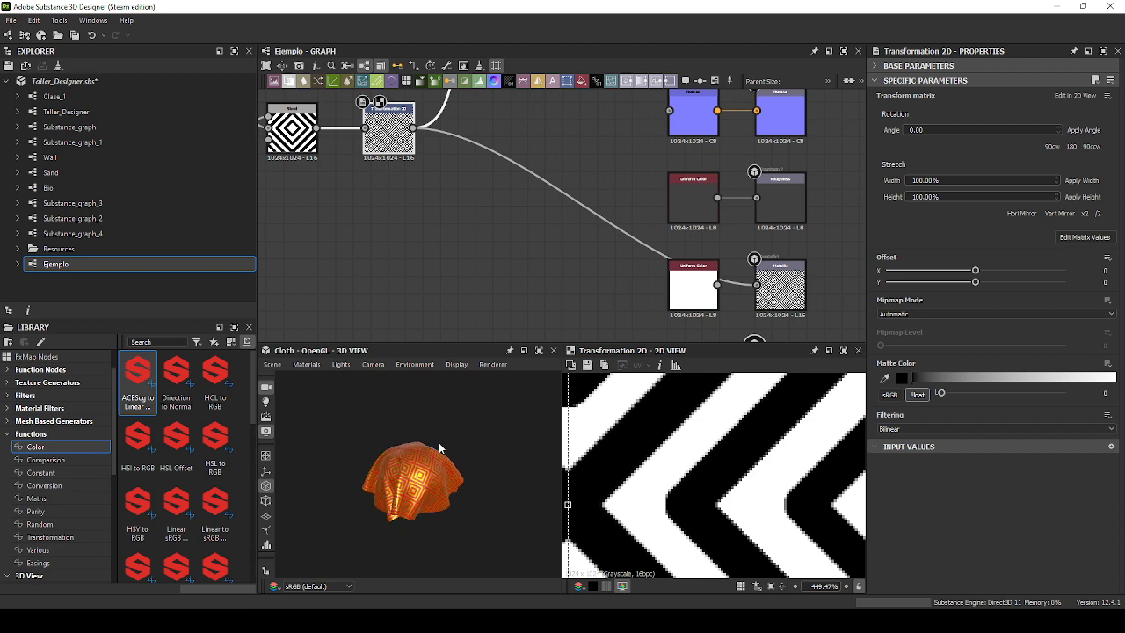
Swap the color inputs of the color Blend, feeding red into the foreground and yellow into the background.
{"action": "middle_click_drag", "start_coordinate": [433, 319], "coordinate": [522, 308]}
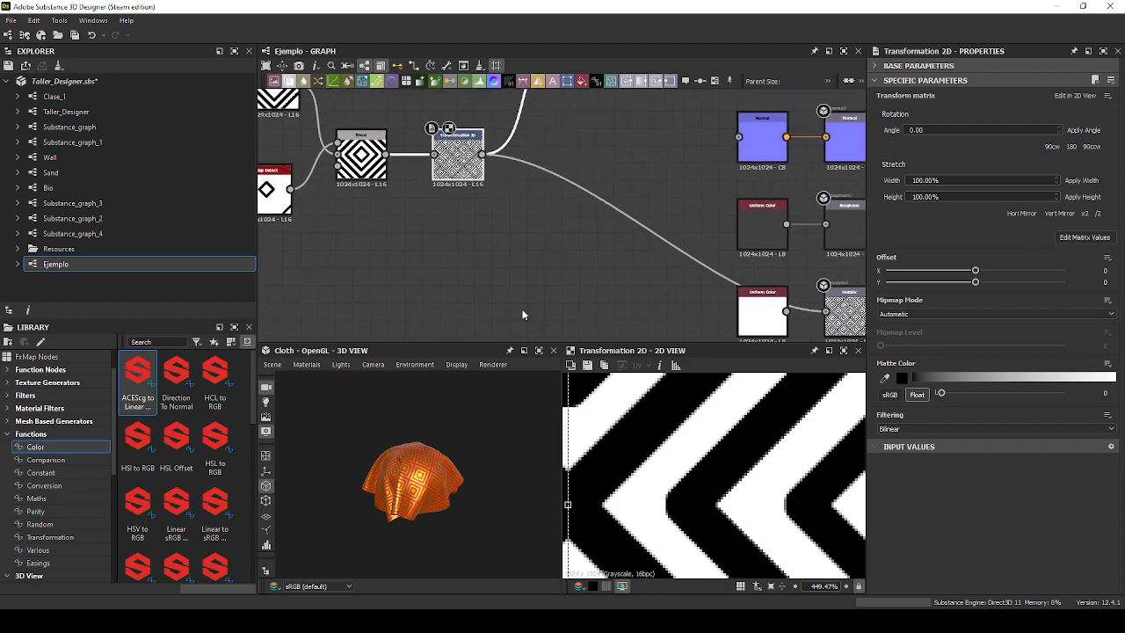
{"action": "middle_click_drag", "start_coordinate": [547, 239], "coordinate": [527, 283]}
{"action": "scroll", "coordinate": [527, 283], "scroll_direction": "down", "scroll_amount": 3}
{"action": "middle_click_drag", "start_coordinate": [632, 269], "coordinate": [625, 201]}
{"action": "middle_click_drag", "start_coordinate": [533, 198], "coordinate": [554, 255]}
{"action": "scroll", "coordinate": [540, 156], "scroll_direction": "up", "scroll_amount": 3}
{"action": "scroll", "coordinate": [539, 154], "scroll_direction": "up", "scroll_amount": 1}
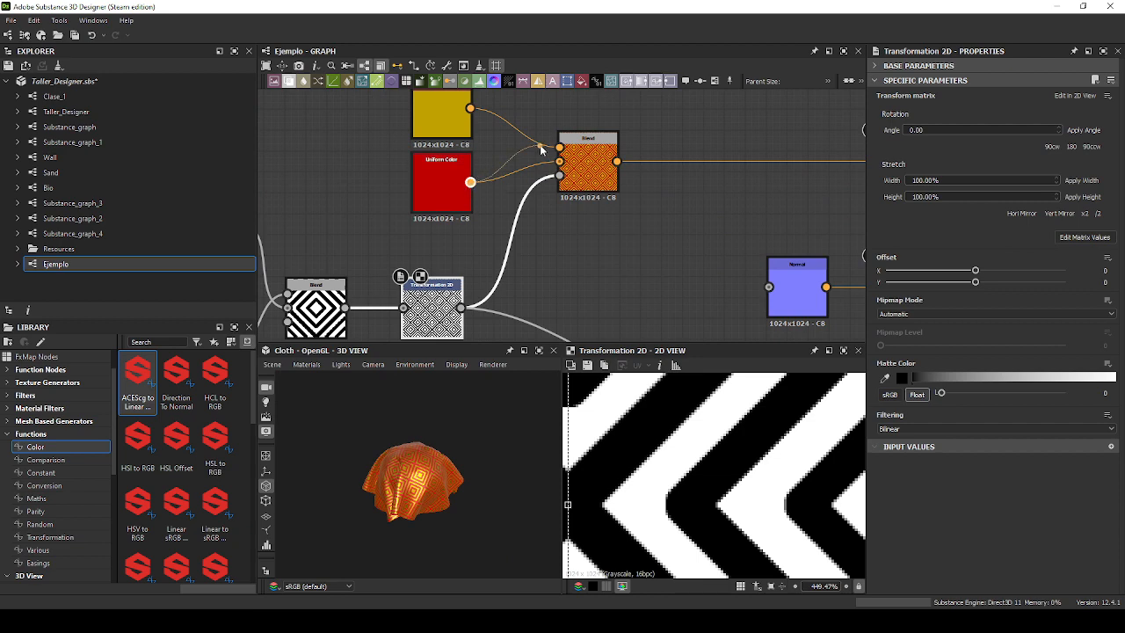
{"action": "left_click_drag", "start_coordinate": [540, 148], "coordinate": [551, 147]}
{"action": "left_click_drag", "start_coordinate": [470, 108], "coordinate": [559, 162]}
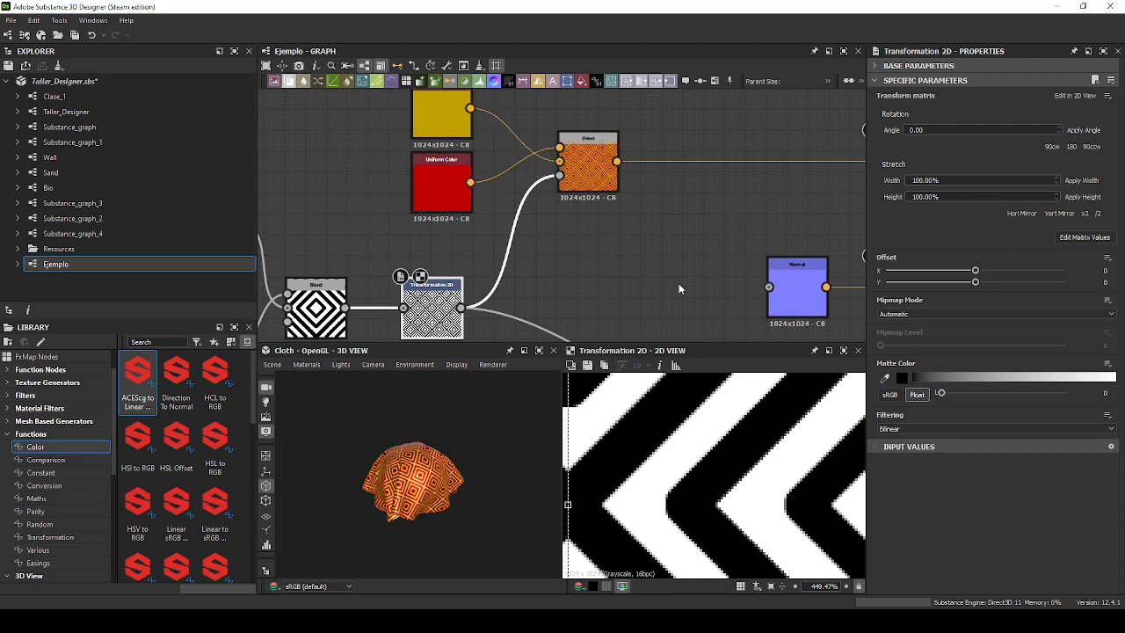
Inspect the red and yellow diamonds on the cloth from close up and from a distance.
{"action": "middle_click_drag", "start_coordinate": [679, 288], "coordinate": [610, 172]}
{"action": "scroll", "coordinate": [418, 482], "scroll_direction": "up", "scroll_amount": 5}
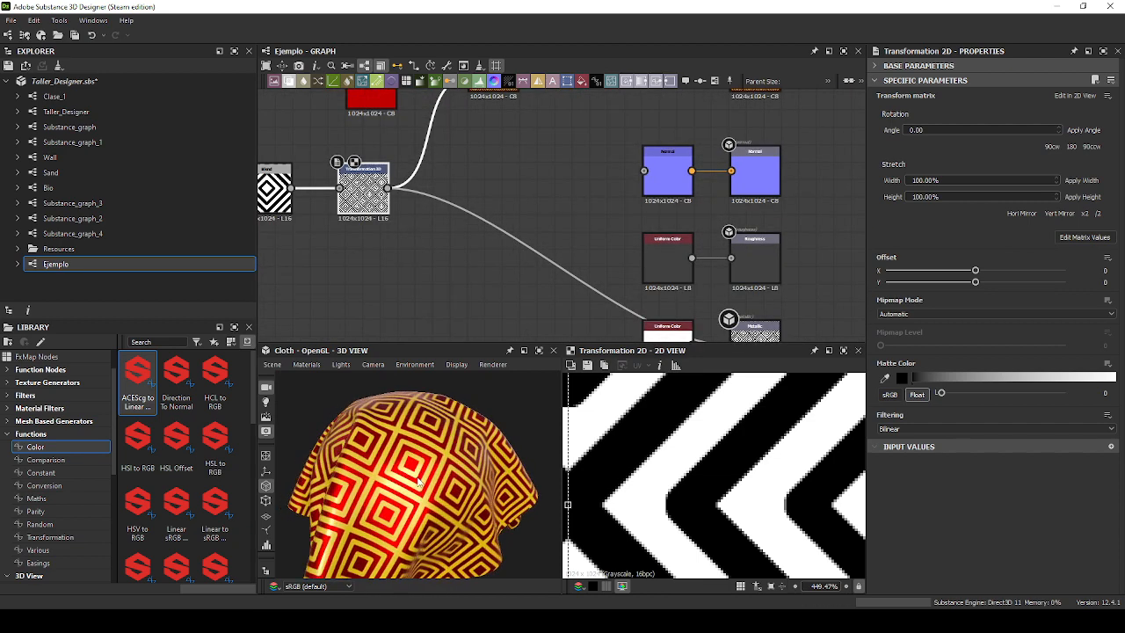
{"action": "left_click_drag", "start_coordinate": [418, 482], "coordinate": [450, 474]}
{"action": "scroll", "coordinate": [550, 309], "scroll_direction": "up", "scroll_amount": 1}
{"action": "middle_click_drag", "start_coordinate": [544, 308], "coordinate": [590, 237]}
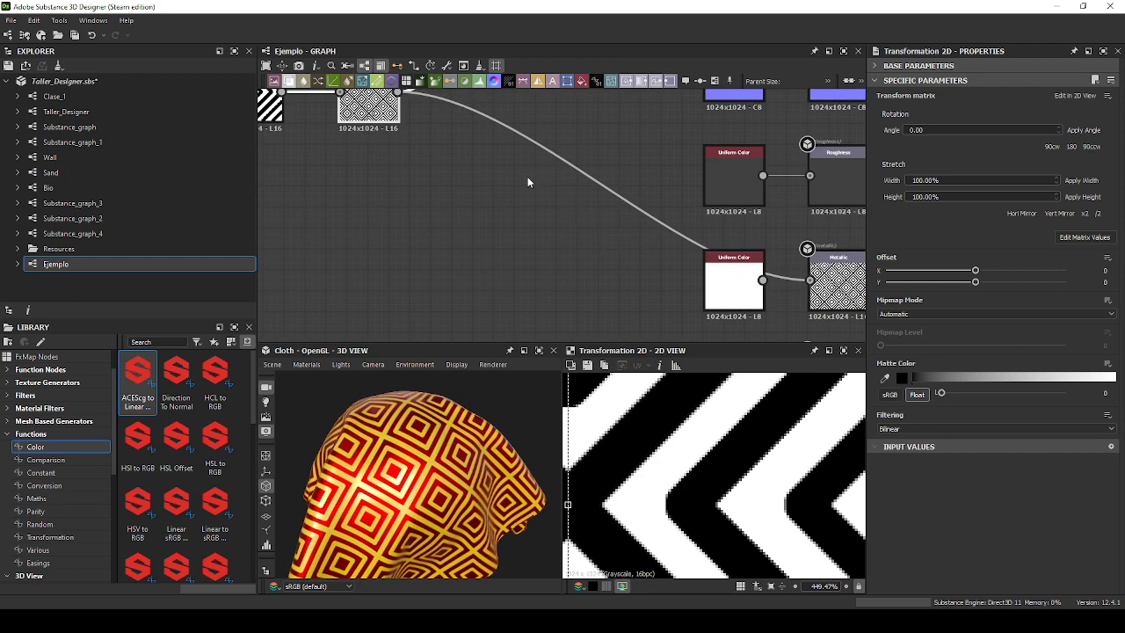
{"action": "scroll", "coordinate": [527, 182], "scroll_direction": "down", "scroll_amount": 1}
{"action": "left_click_drag", "start_coordinate": [368, 467], "coordinate": [384, 444]}
{"action": "scroll", "coordinate": [406, 474], "scroll_direction": "up", "scroll_amount": 8}
{"action": "scroll", "coordinate": [376, 475], "scroll_direction": "down", "scroll_amount": 8}
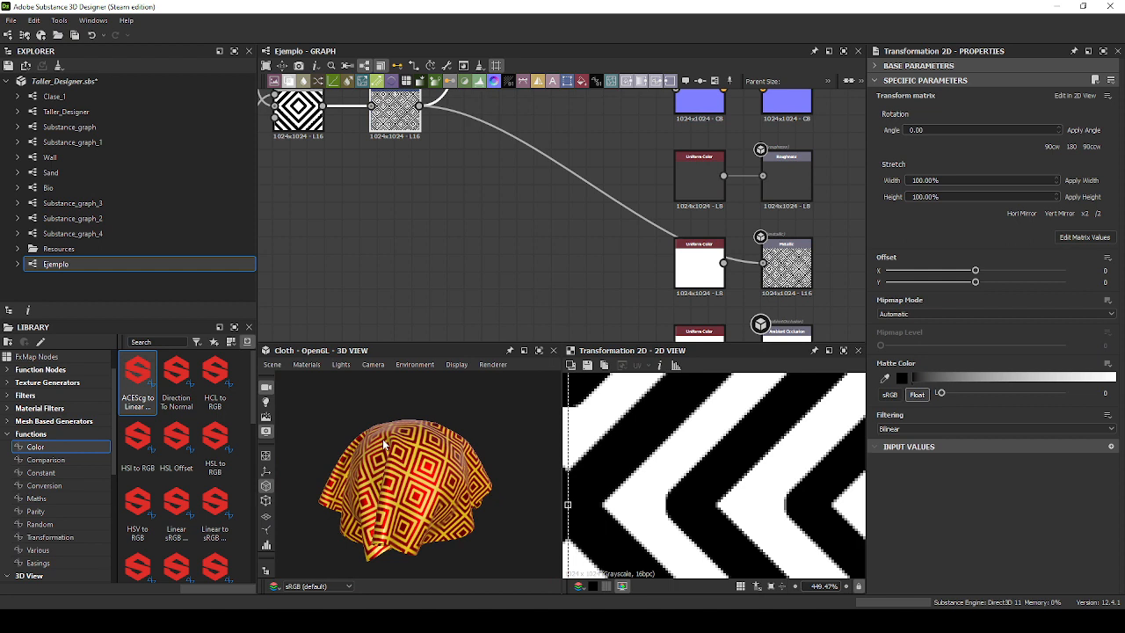
Delete the unused white Uniform Color node beside the Metallic output and view the cloth's shading from another angle.
{"action": "left_click", "coordinate": [699, 264]}
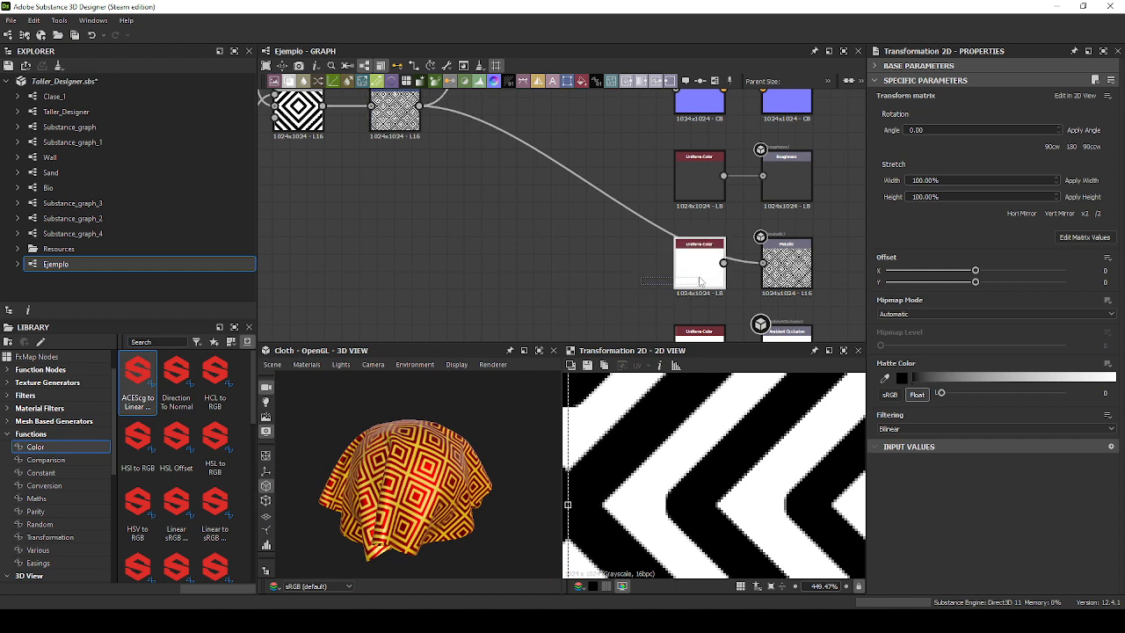
{"action": "key", "text": "Delete"}
{"action": "middle_click_drag", "start_coordinate": [587, 273], "coordinate": [612, 276]}
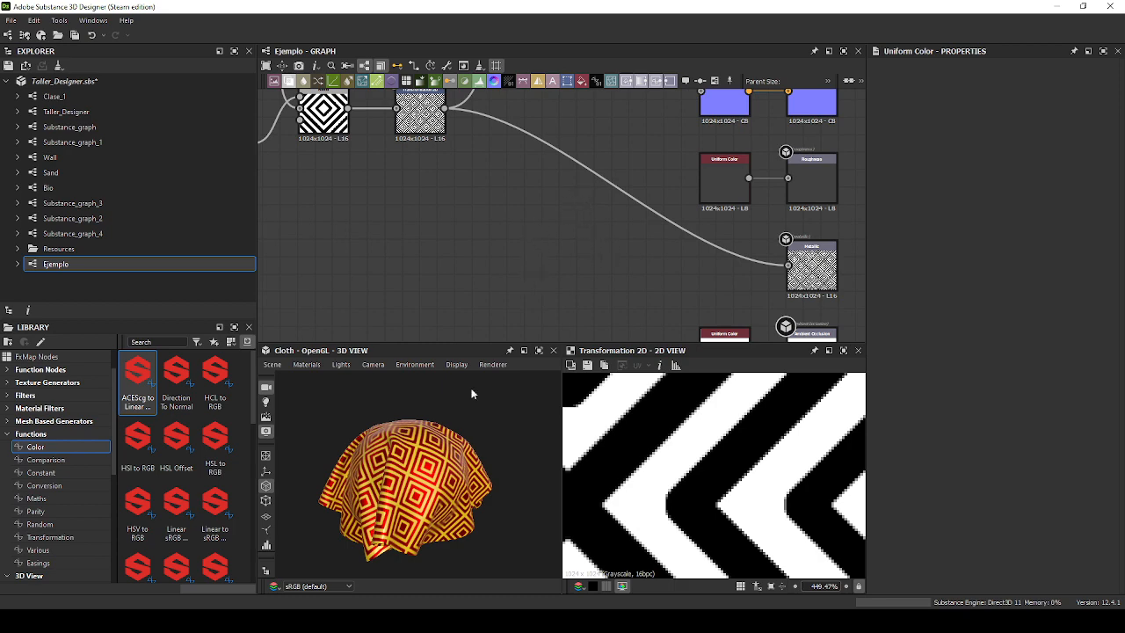
{"action": "left_click_drag", "start_coordinate": [472, 394], "coordinate": [659, 489]}
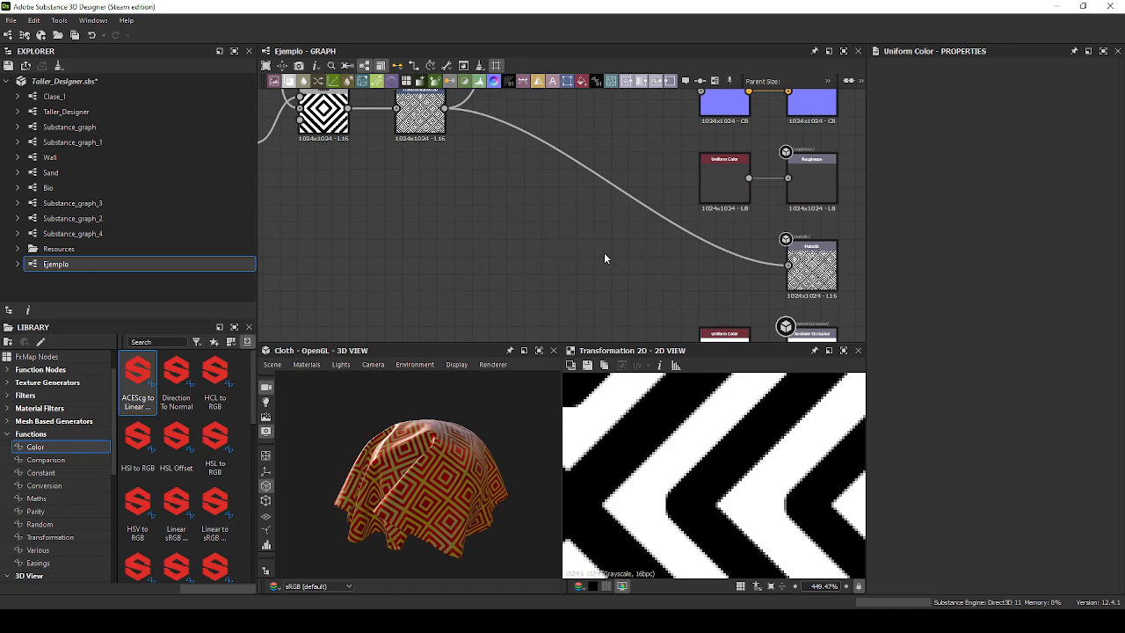
Examine the Transformation 2D node's full diamond pattern in the 2D view.
{"action": "middle_click_drag", "start_coordinate": [469, 121], "coordinate": [576, 299]}
{"action": "scroll", "coordinate": [560, 279], "scroll_direction": "up", "scroll_amount": 5}
{"action": "left_click", "coordinate": [526, 299]}
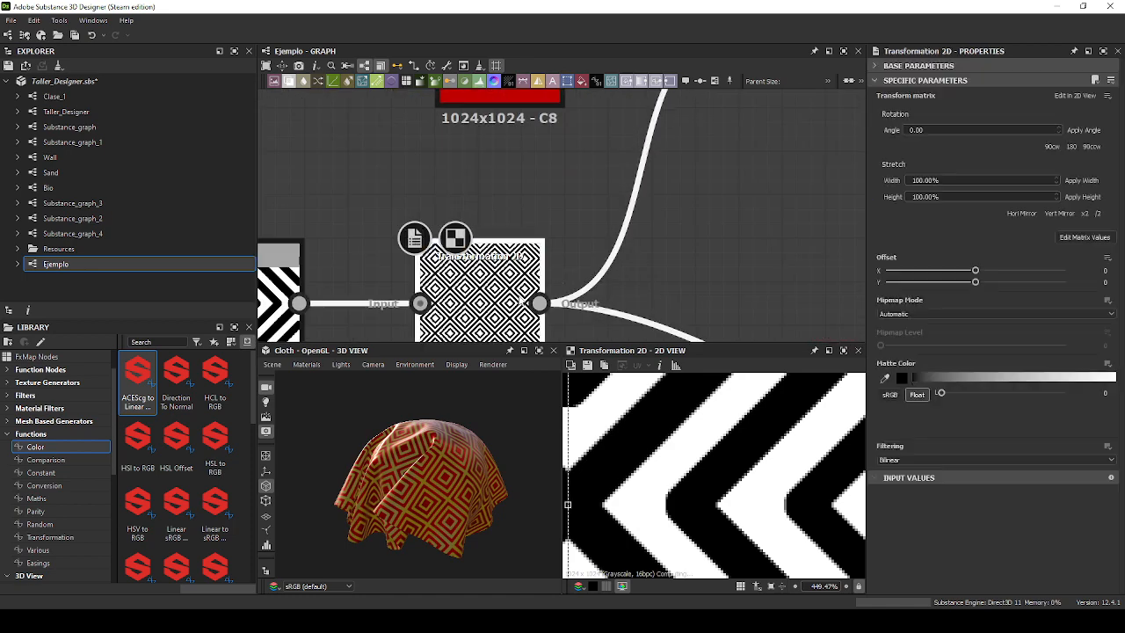
{"action": "scroll", "coordinate": [701, 387], "scroll_direction": "down", "scroll_amount": 10}
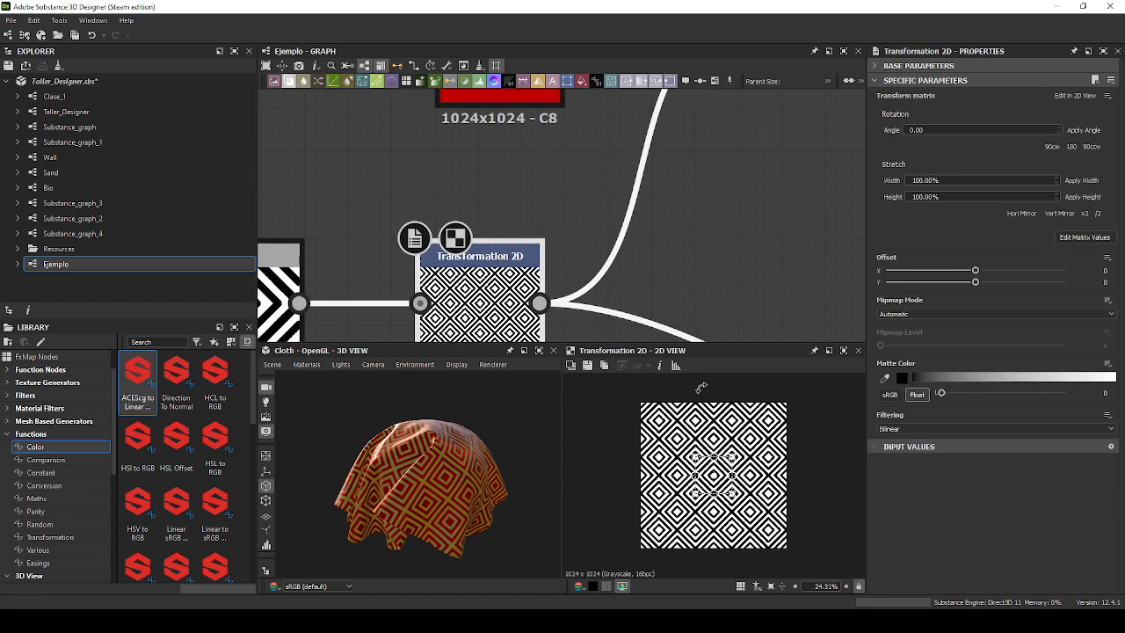
{"action": "middle_click_drag", "start_coordinate": [772, 318], "coordinate": [649, 256]}
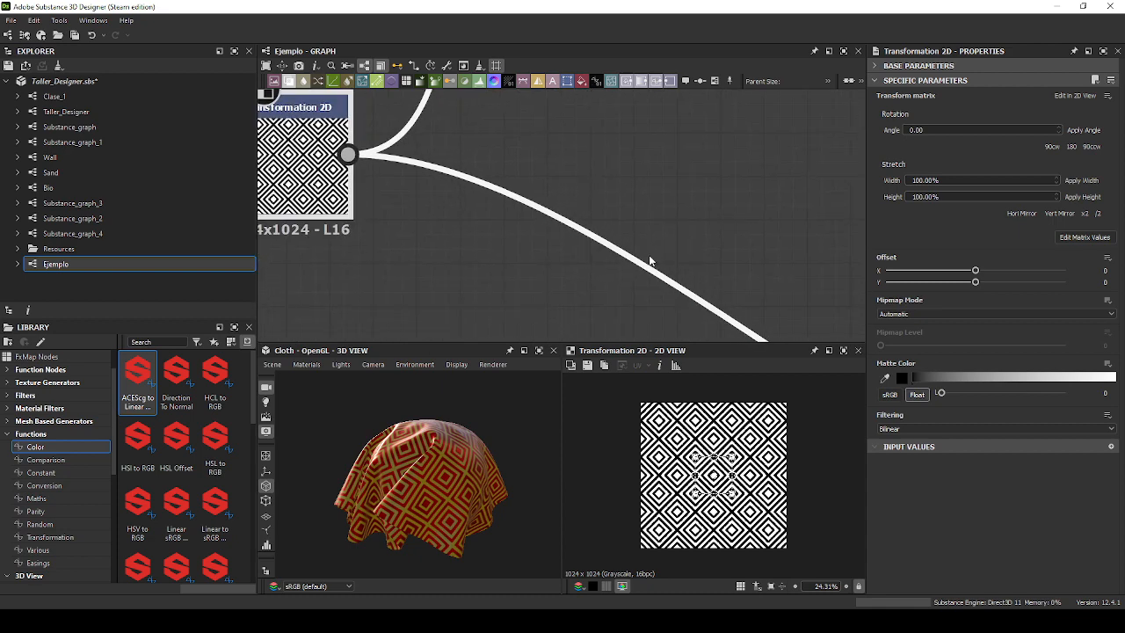
Add an Invert Grayscale node between the Transformation 2D node and the Metallic output.
{"action": "scroll", "coordinate": [707, 234], "scroll_direction": "down", "scroll_amount": 3}
{"action": "scroll", "coordinate": [714, 239], "scroll_direction": "down", "scroll_amount": 3}
{"action": "left_click", "coordinate": [735, 327]}
{"action": "middle_click_drag", "start_coordinate": [727, 304], "coordinate": [615, 190]}
{"action": "scroll", "coordinate": [613, 190], "scroll_direction": "up", "scroll_amount": 4}
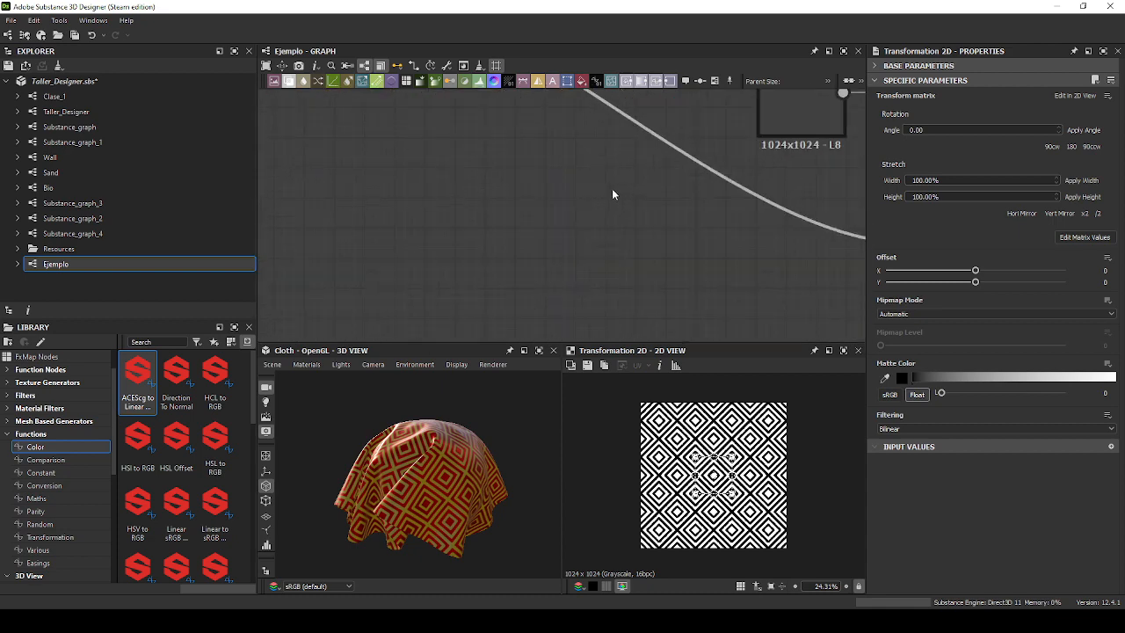
{"action": "key", "text": "space"}
{"action": "type", "text": "invert"}
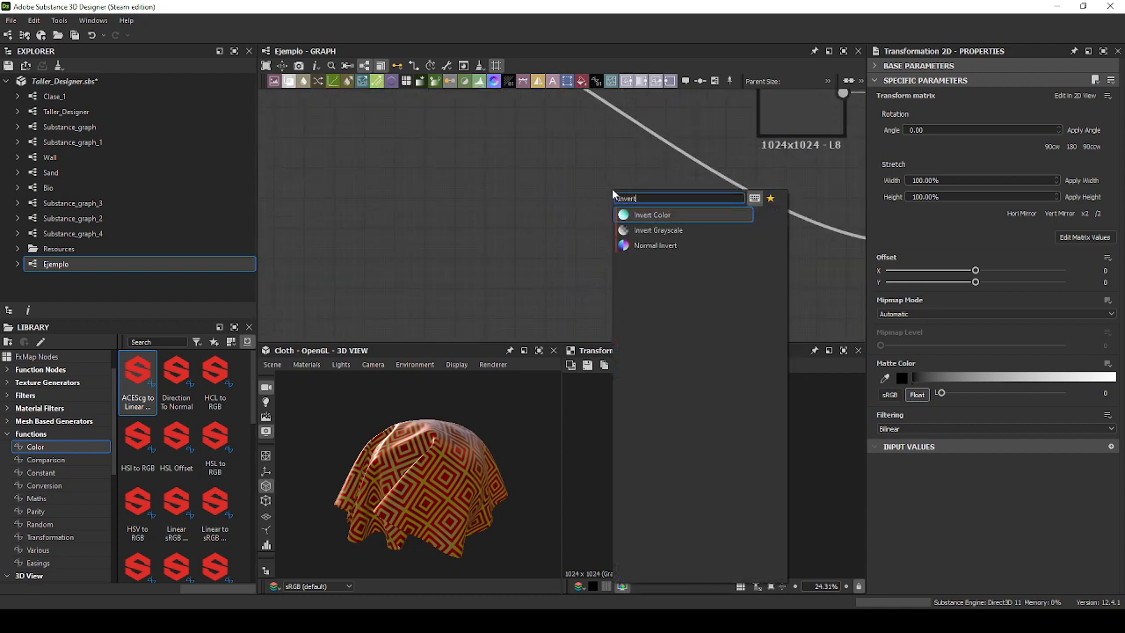
{"action": "key", "text": "Down"}
{"action": "key", "text": "Return"}
{"action": "left_click_drag", "start_coordinate": [626, 188], "coordinate": [607, 222]}
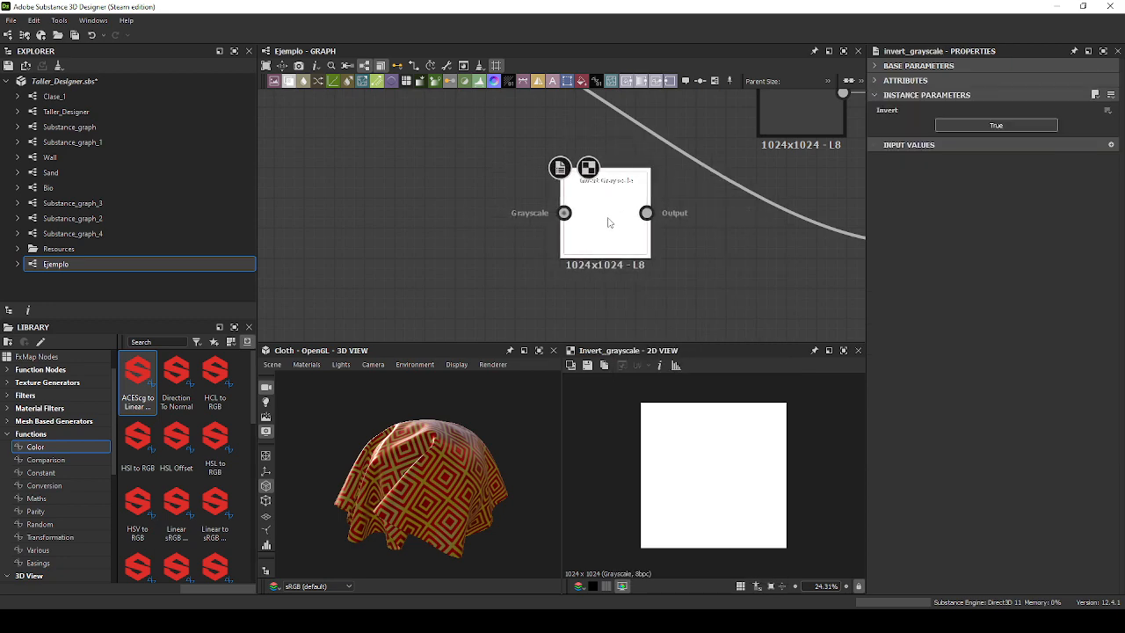
Connect the Transformation 2D output to Invert Grayscale and the inverted result to the Metallic output.
{"action": "scroll", "coordinate": [607, 222], "scroll_direction": "down", "scroll_amount": 3}
{"action": "left_click_drag", "start_coordinate": [484, 105], "coordinate": [684, 245]}
{"action": "scroll", "coordinate": [771, 256], "scroll_direction": "up", "scroll_amount": 3}
{"action": "scroll", "coordinate": [771, 256], "scroll_direction": "up", "scroll_amount": 2}
{"action": "left_click_drag", "start_coordinate": [630, 213], "coordinate": [788, 195]}
{"action": "scroll", "coordinate": [676, 236], "scroll_direction": "down", "scroll_amount": 3}
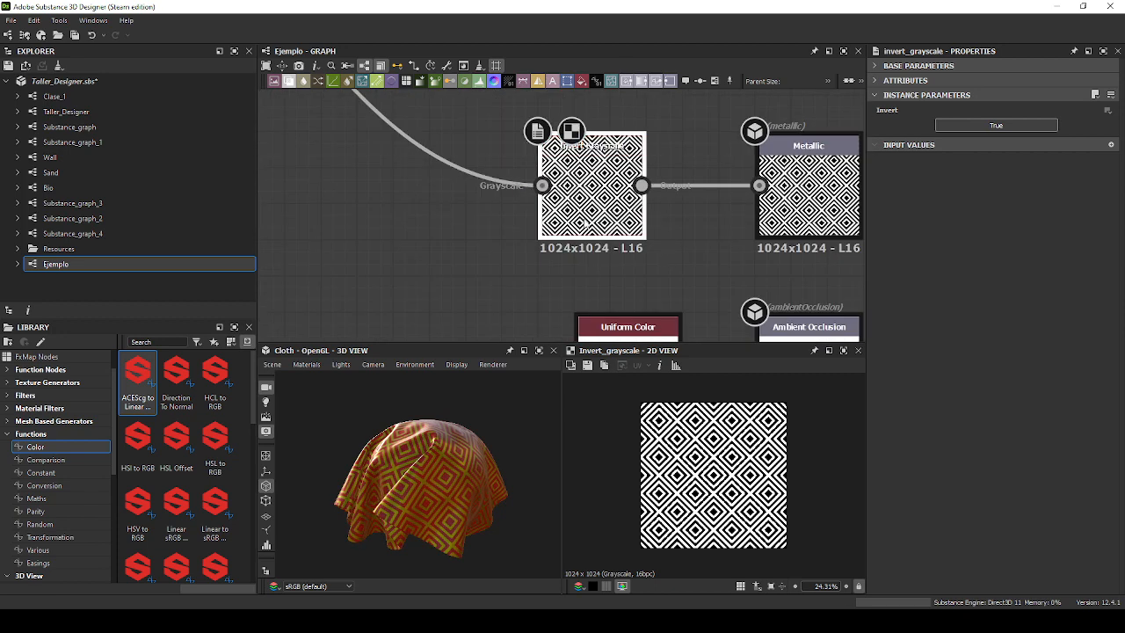
Inspect the cloth up close and from another angle with the inverted metallic mask.
{"action": "scroll", "coordinate": [460, 454], "scroll_direction": "up", "scroll_amount": 5}
{"action": "scroll", "coordinate": [450, 450], "scroll_direction": "down", "scroll_amount": 5}
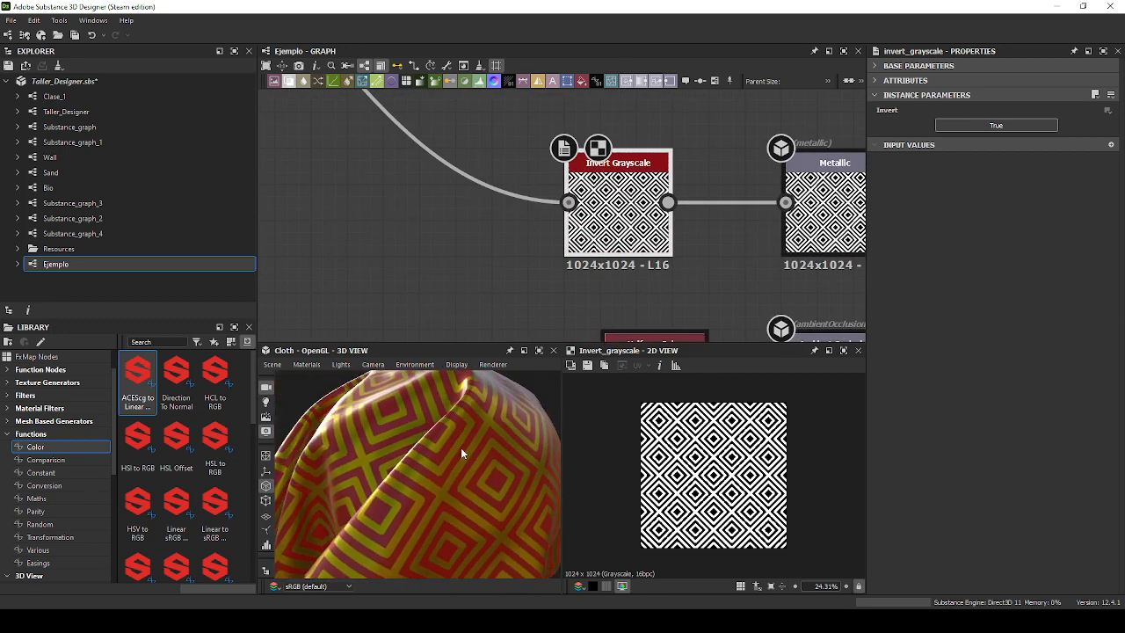
{"action": "left_click_drag", "start_coordinate": [475, 436], "coordinate": [379, 438]}
{"action": "scroll", "coordinate": [459, 240], "scroll_direction": "down", "scroll_amount": 3}
Try feeding the Metallic output directly from Transformation 2D, then route it through Invert Grayscale again.
{"action": "left_click_drag", "start_coordinate": [317, 96], "coordinate": [604, 225]}
{"action": "middle_click_drag", "start_coordinate": [422, 203], "coordinate": [463, 223]}
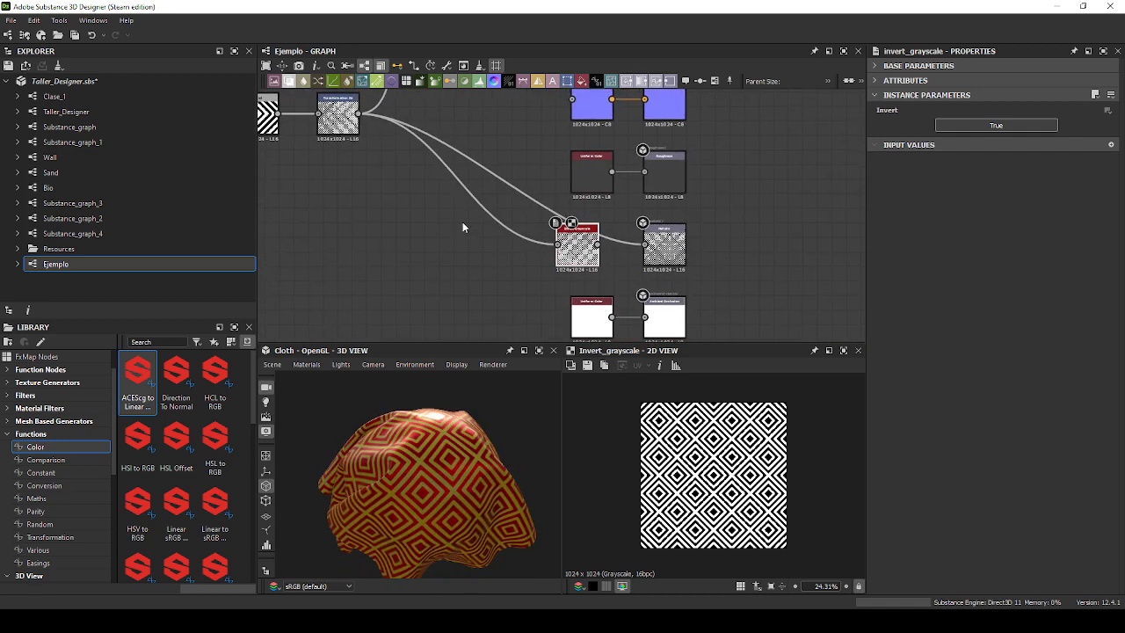
{"action": "left_click_drag", "start_coordinate": [359, 115], "coordinate": [402, 139]}
{"action": "left_click", "coordinate": [343, 244]}
{"action": "scroll", "coordinate": [576, 248], "scroll_direction": "up", "scroll_amount": 5}
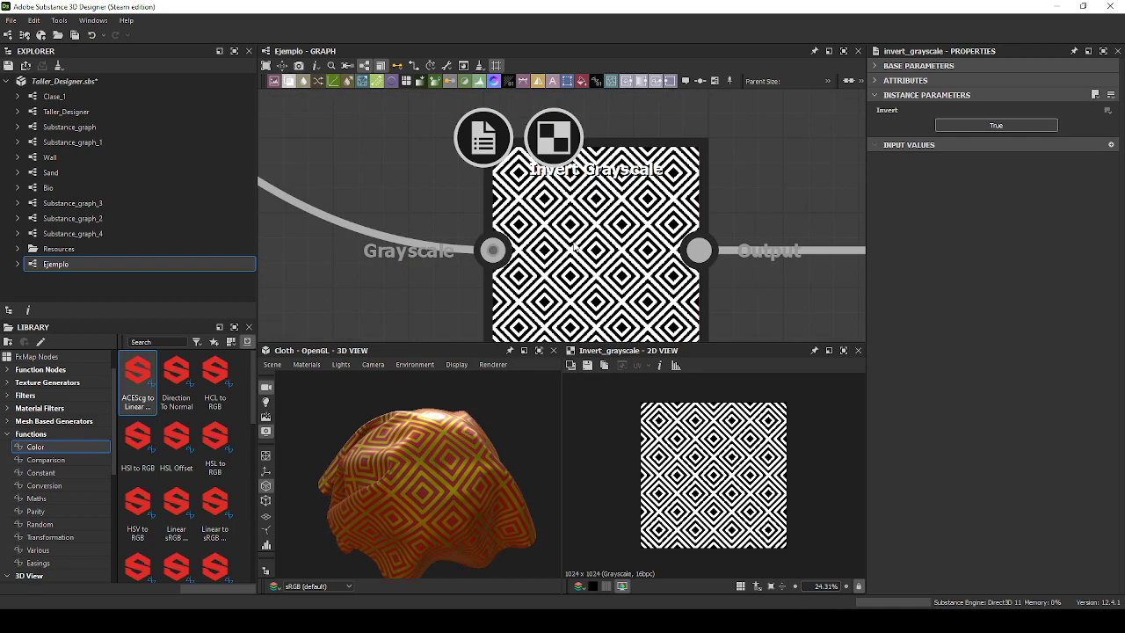
Examine how the mask and the red and yellow Uniform Colors connect to the color Blend in the graph.
{"action": "scroll", "coordinate": [412, 259], "scroll_direction": "down", "scroll_amount": 7}
{"action": "middle_click_drag", "start_coordinate": [409, 272], "coordinate": [596, 275]}
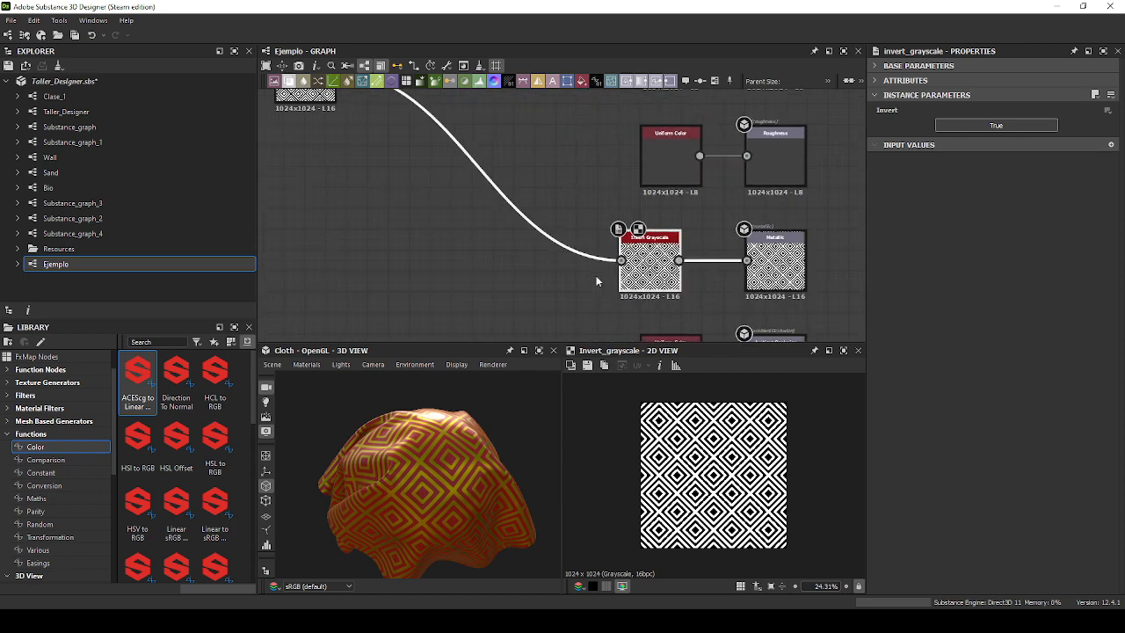
{"action": "scroll", "coordinate": [596, 275], "scroll_direction": "down", "scroll_amount": 2}
{"action": "middle_click_drag", "start_coordinate": [506, 223], "coordinate": [582, 259]}
{"action": "scroll", "coordinate": [397, 129], "scroll_direction": "up", "scroll_amount": 5}
{"action": "scroll", "coordinate": [397, 126], "scroll_direction": "up", "scroll_amount": 1}
{"action": "middle_click_drag", "start_coordinate": [565, 183], "coordinate": [453, 341]}
{"action": "scroll", "coordinate": [438, 188], "scroll_direction": "up", "scroll_amount": 1}
{"action": "middle_click_drag", "start_coordinate": [556, 283], "coordinate": [544, 244]}
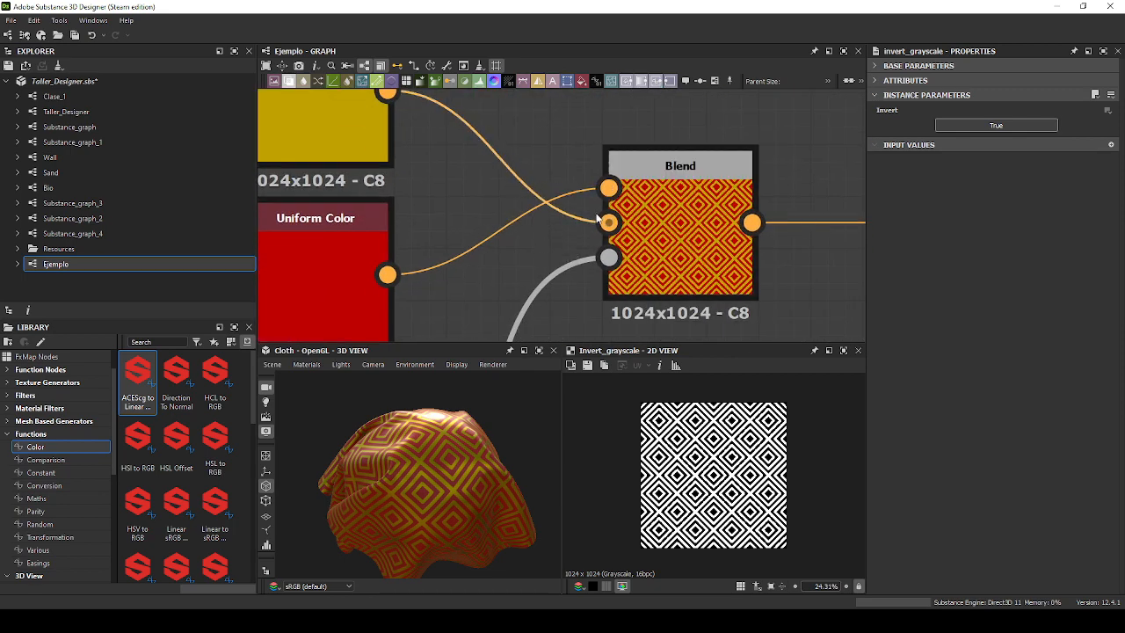
{"action": "middle_click_drag", "start_coordinate": [647, 312], "coordinate": [647, 228]}
{"action": "scroll", "coordinate": [647, 229], "scroll_direction": "down", "scroll_amount": 5}
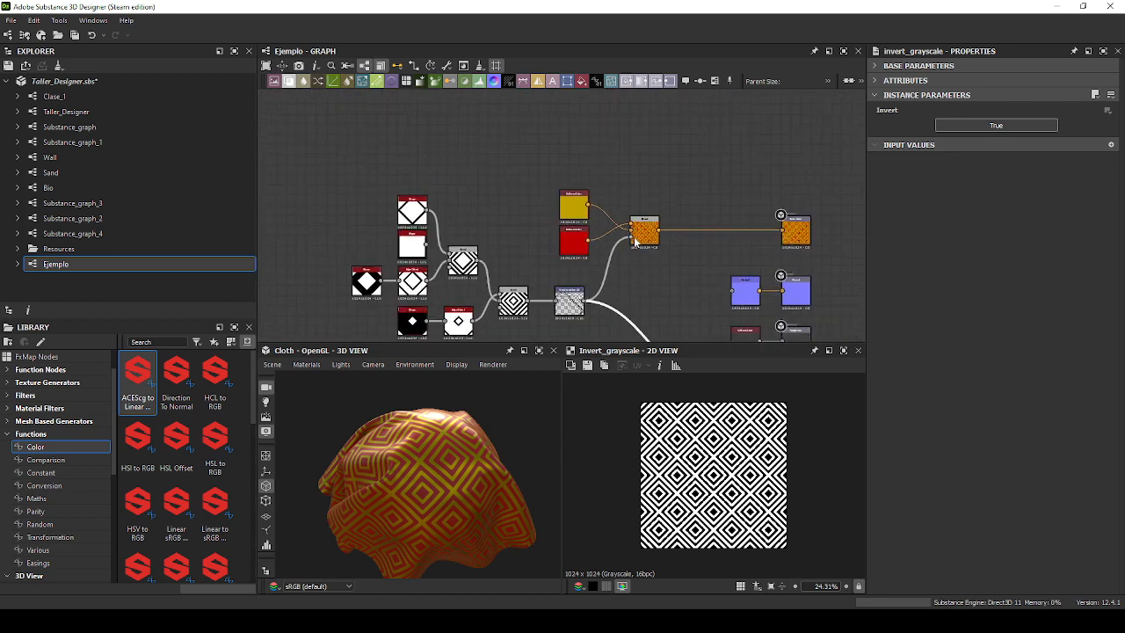
{"action": "scroll", "coordinate": [634, 236], "scroll_direction": "up", "scroll_amount": 3}
{"action": "middle_click_drag", "start_coordinate": [654, 316], "coordinate": [700, 178]}
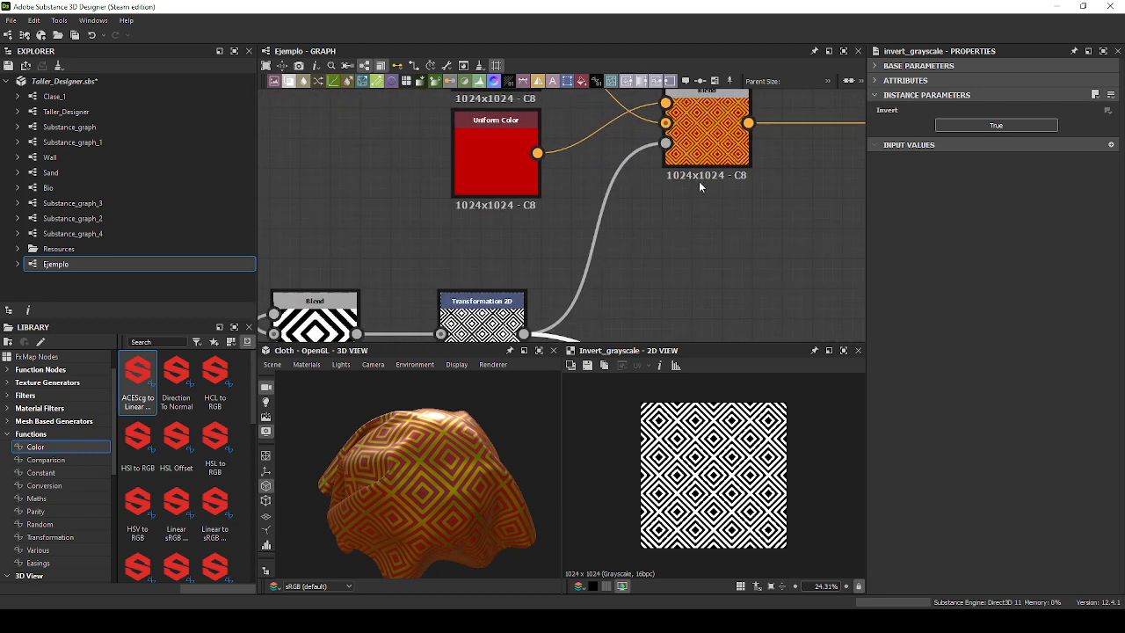
{"action": "scroll", "coordinate": [699, 181], "scroll_direction": "down", "scroll_amount": 3}
{"action": "middle_click_drag", "start_coordinate": [690, 242], "coordinate": [646, 145]}
Place the Invert Grayscale node in line after Transformation 2D and shift the color nodes above it along.
{"action": "scroll", "coordinate": [568, 170], "scroll_direction": "up", "scroll_amount": 6}
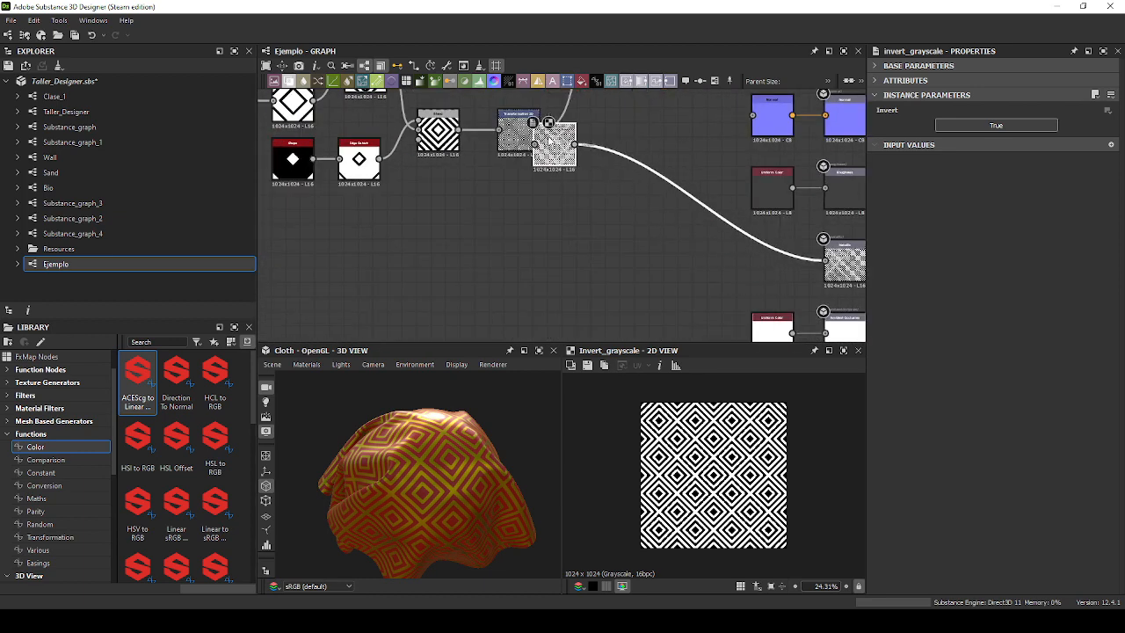
{"action": "scroll", "coordinate": [575, 189], "scroll_direction": "down", "scroll_amount": 4}
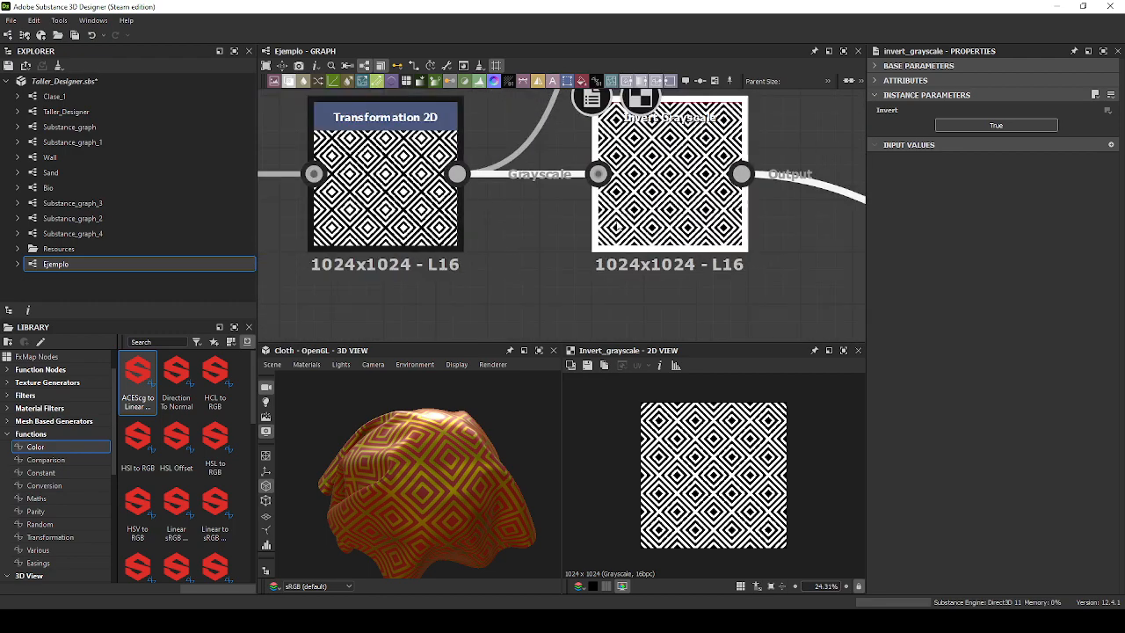
{"action": "scroll", "coordinate": [590, 218], "scroll_direction": "down", "scroll_amount": 2}
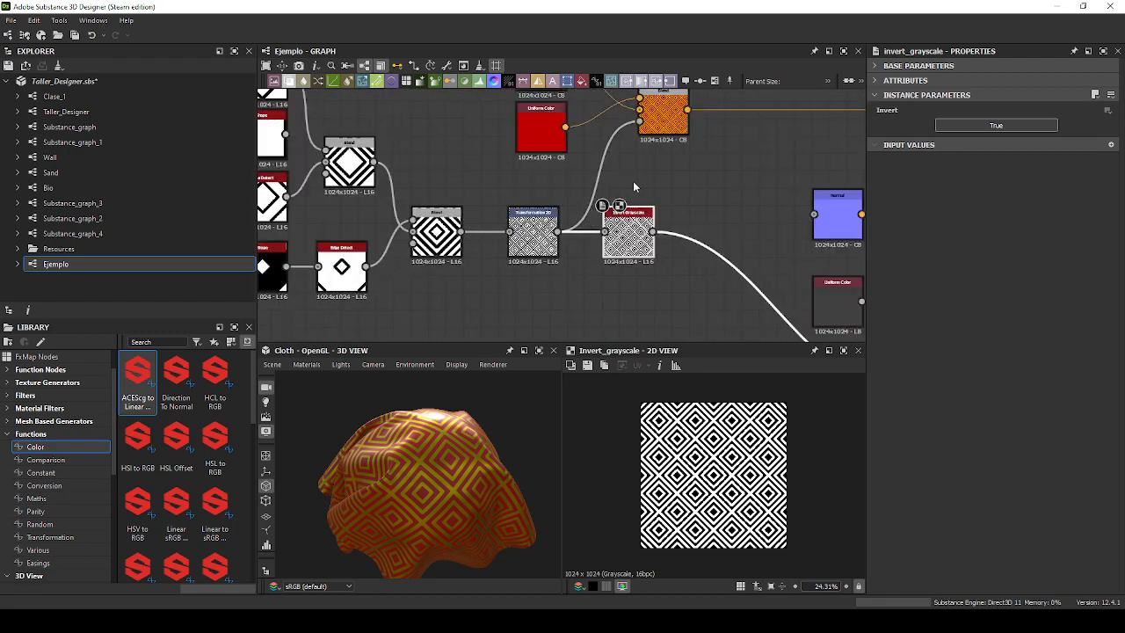
{"action": "scroll", "coordinate": [640, 168], "scroll_direction": "up", "scroll_amount": 1}
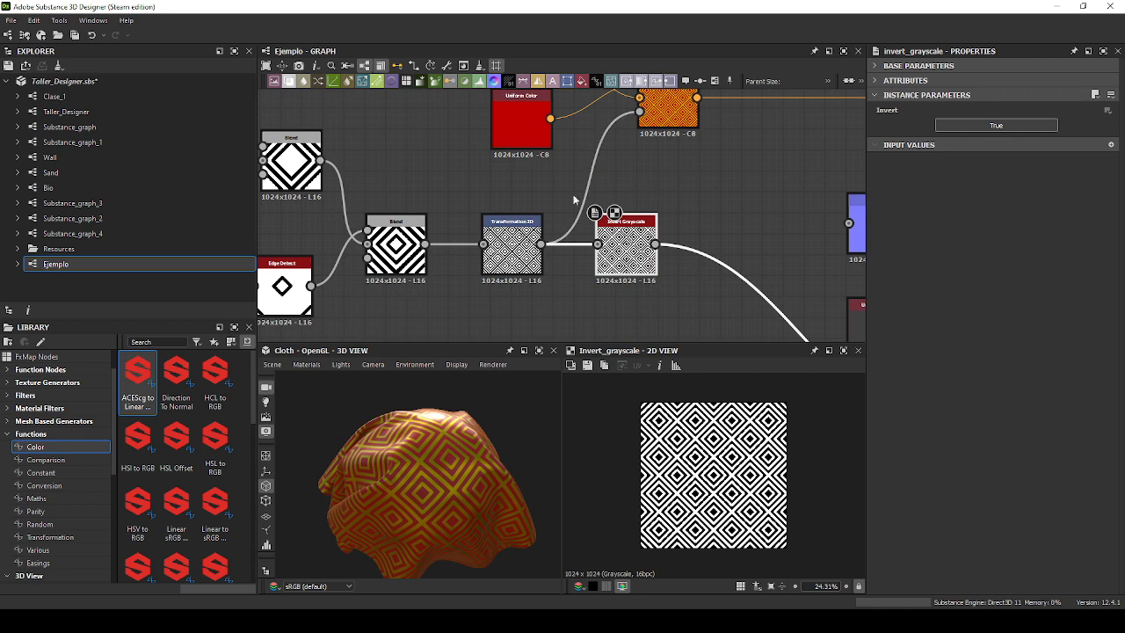
{"action": "scroll", "coordinate": [574, 201], "scroll_direction": "down", "scroll_amount": 3}
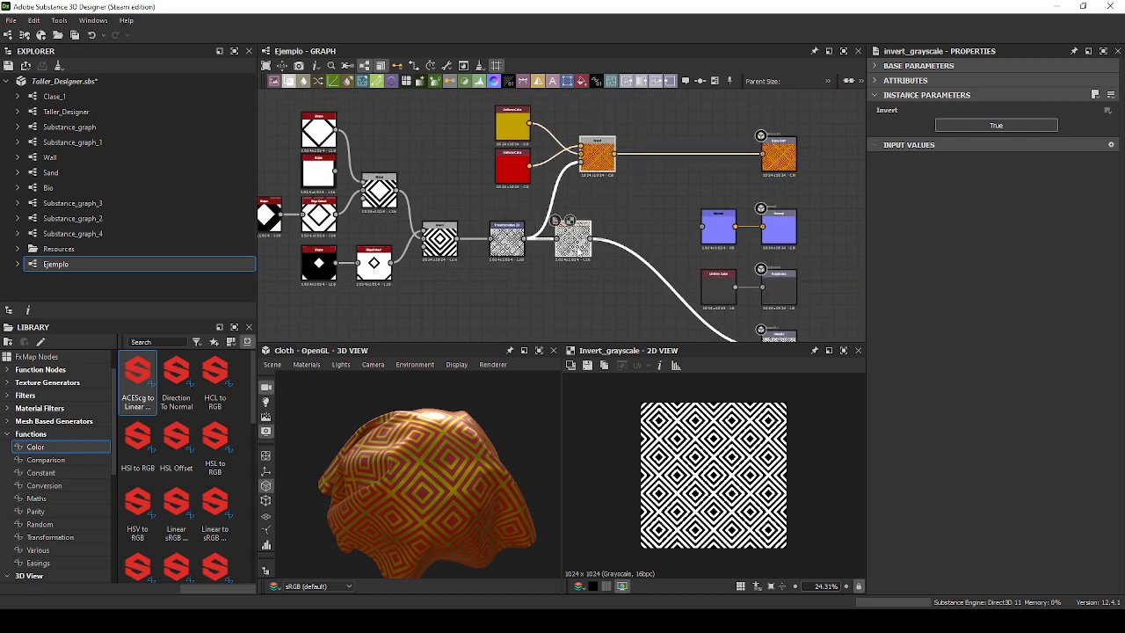
{"action": "left_click_drag", "start_coordinate": [576, 249], "coordinate": [637, 248]}
{"action": "left_click_drag", "start_coordinate": [522, 197], "coordinate": [595, 126]}
Move the Normal and Roughness node pairs aside and place the Metallic output beside Invert Grayscale.
{"action": "middle_click_drag", "start_coordinate": [675, 231], "coordinate": [637, 196]}
{"action": "left_click_drag", "start_coordinate": [767, 173], "coordinate": [439, 340]}
{"action": "left_click_drag", "start_coordinate": [741, 317], "coordinate": [687, 209]}
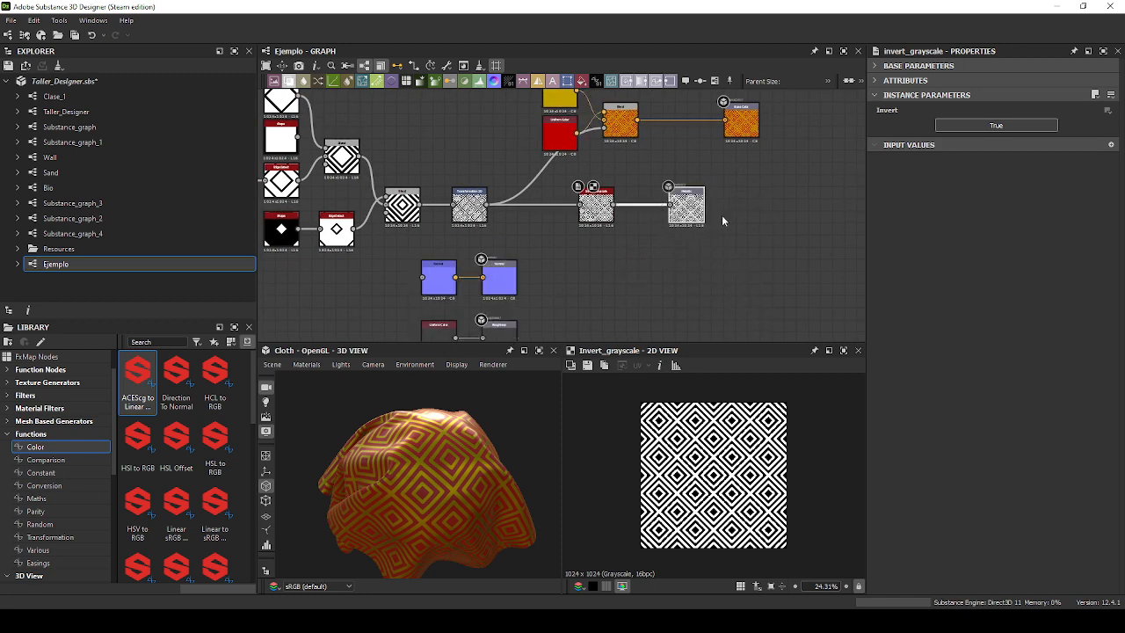
Regroup the Normal, Roughness, Ambient Occlusion and Height node pairs beneath the Metallic branch, with Roughness above Normal.
{"action": "scroll", "coordinate": [729, 246], "scroll_direction": "down", "scroll_amount": 1}
{"action": "middle_click_drag", "start_coordinate": [737, 277], "coordinate": [742, 188]}
{"action": "left_click_drag", "start_coordinate": [639, 165], "coordinate": [492, 252]}
{"action": "left_click_drag", "start_coordinate": [544, 231], "coordinate": [686, 231]}
{"action": "left_click_drag", "start_coordinate": [775, 258], "coordinate": [696, 306]}
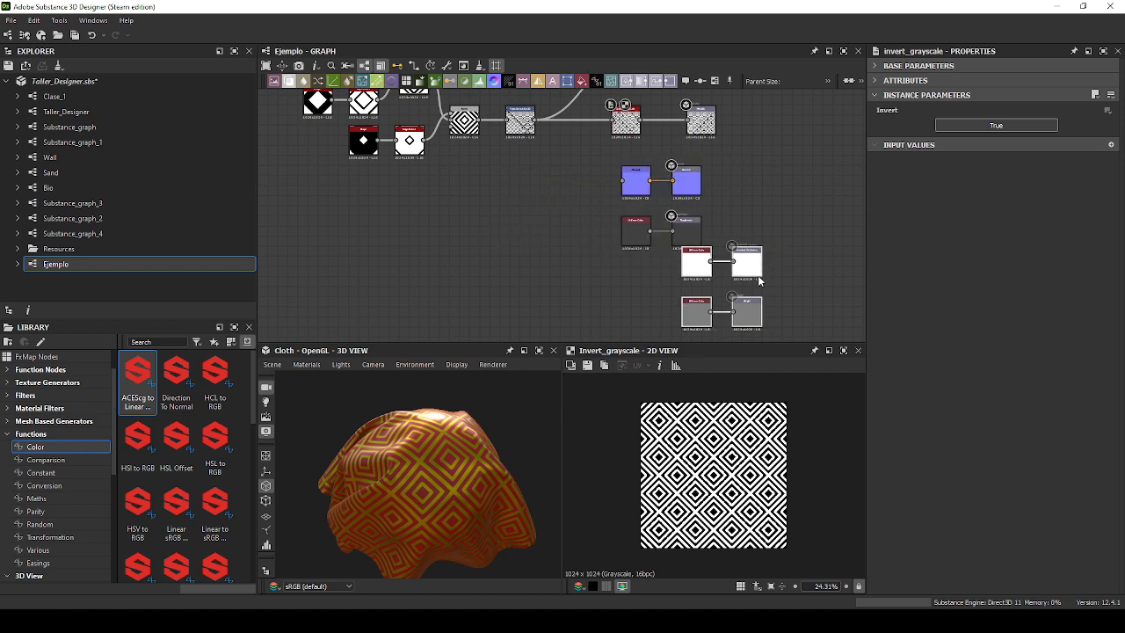
{"action": "scroll", "coordinate": [758, 281], "scroll_direction": "down", "scroll_amount": 1}
{"action": "middle_click_drag", "start_coordinate": [759, 282], "coordinate": [768, 225]}
{"action": "left_click_drag", "start_coordinate": [767, 209], "coordinate": [713, 267]}
{"action": "left_click_drag", "start_coordinate": [754, 135], "coordinate": [663, 188]}
Position the Roughness output and its Uniform Color directly below the Metallic output.
{"action": "scroll", "coordinate": [692, 187], "scroll_direction": "up", "scroll_amount": 4}
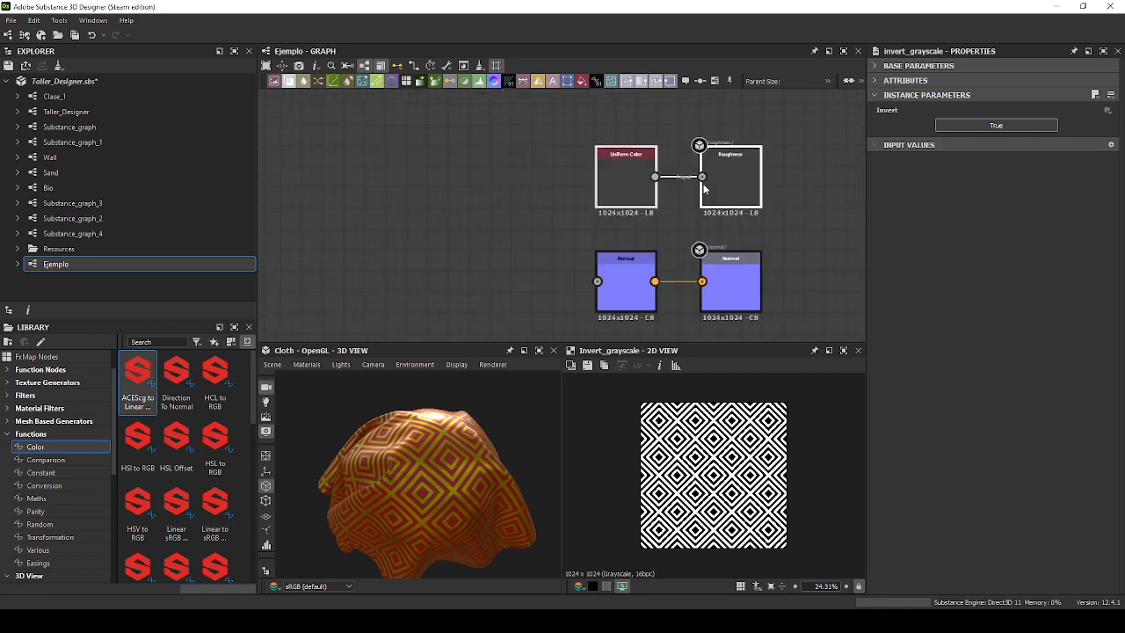
{"action": "middle_click_drag", "start_coordinate": [703, 187], "coordinate": [646, 279]}
{"action": "left_click_drag", "start_coordinate": [680, 265], "coordinate": [749, 167]}
{"action": "middle_click_drag", "start_coordinate": [708, 223], "coordinate": [590, 372]}
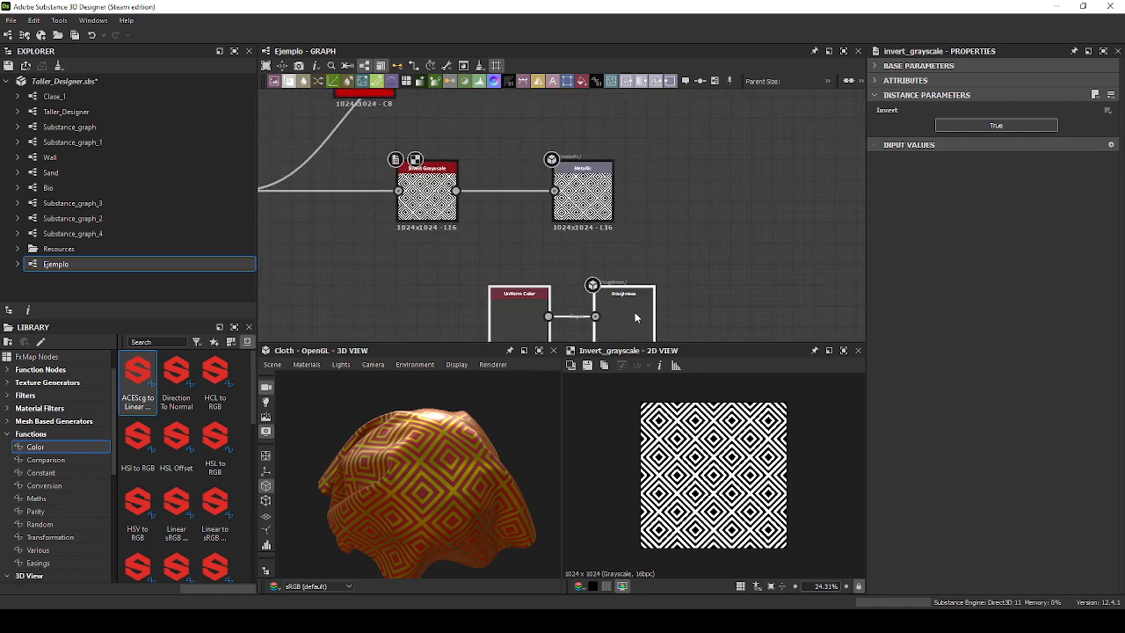
{"action": "left_click_drag", "start_coordinate": [635, 314], "coordinate": [577, 318]}
Review the Base Color output and the inverted mask feeding the Metallic output.
{"action": "middle_click_drag", "start_coordinate": [660, 214], "coordinate": [648, 320]}
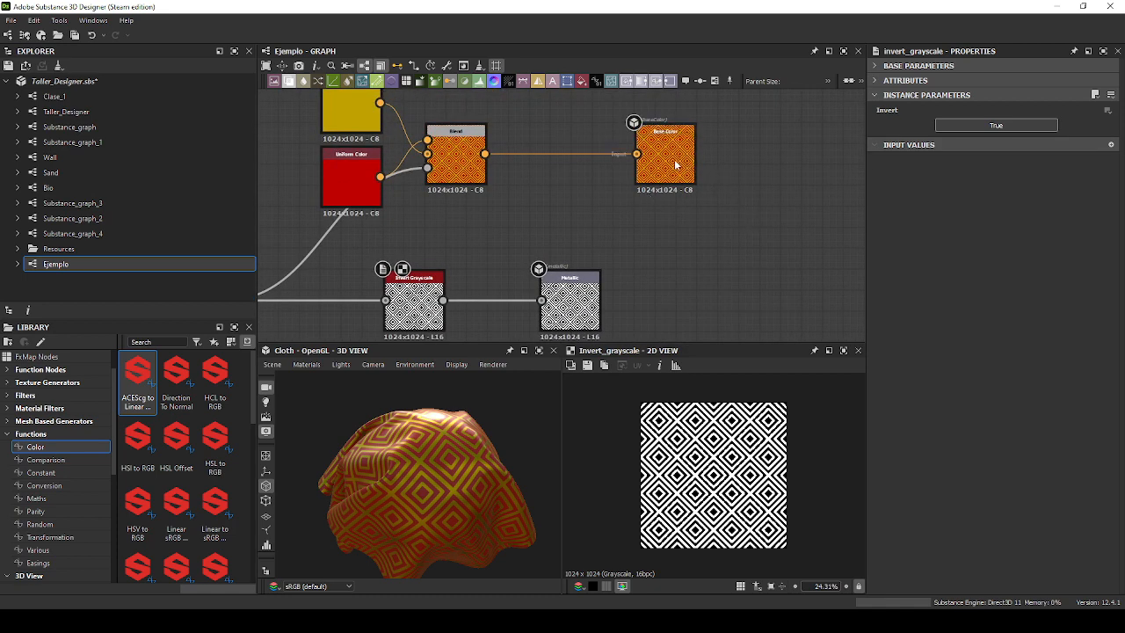
{"action": "left_click", "coordinate": [674, 159]}
{"action": "middle_click_drag", "start_coordinate": [635, 244], "coordinate": [746, 108]}
{"action": "left_click", "coordinate": [674, 175]}
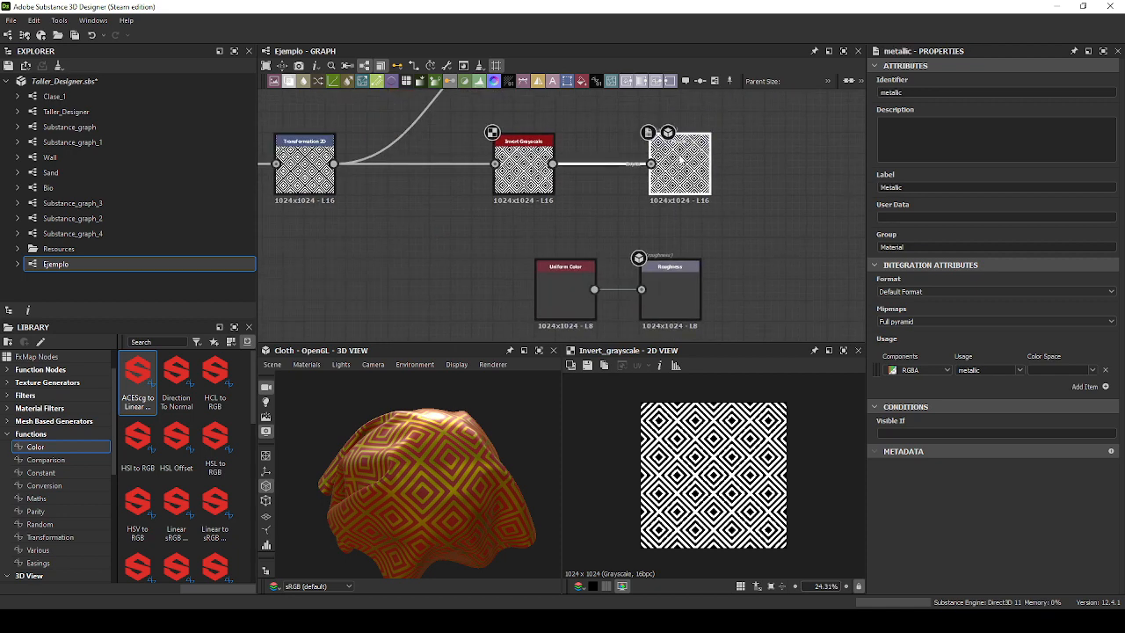
{"action": "scroll", "coordinate": [679, 160], "scroll_direction": "up", "scroll_amount": 4}
{"action": "scroll", "coordinate": [652, 199], "scroll_direction": "down", "scroll_amount": 2}
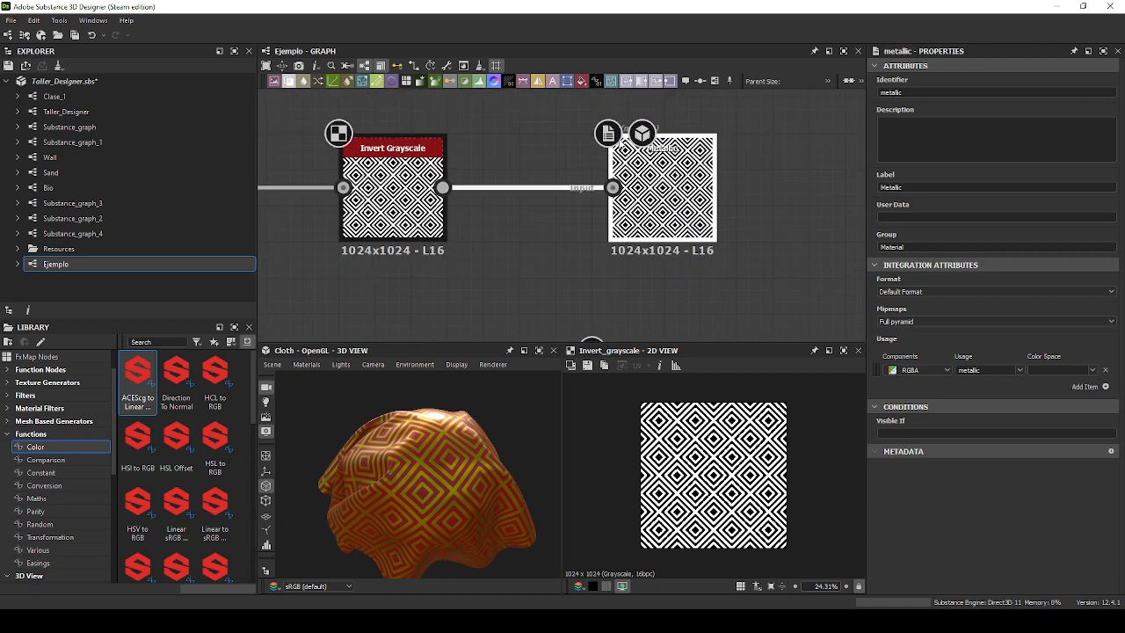
Set the grayscale Uniform Color feeding Roughness to 0 and examine the gloss on the cloth.
{"action": "middle_click_drag", "start_coordinate": [592, 291], "coordinate": [637, 183]}
{"action": "middle_click_drag", "start_coordinate": [708, 295], "coordinate": [708, 215]}
{"action": "scroll", "coordinate": [670, 183], "scroll_direction": "up", "scroll_amount": 4}
{"action": "left_click", "coordinate": [357, 250]}
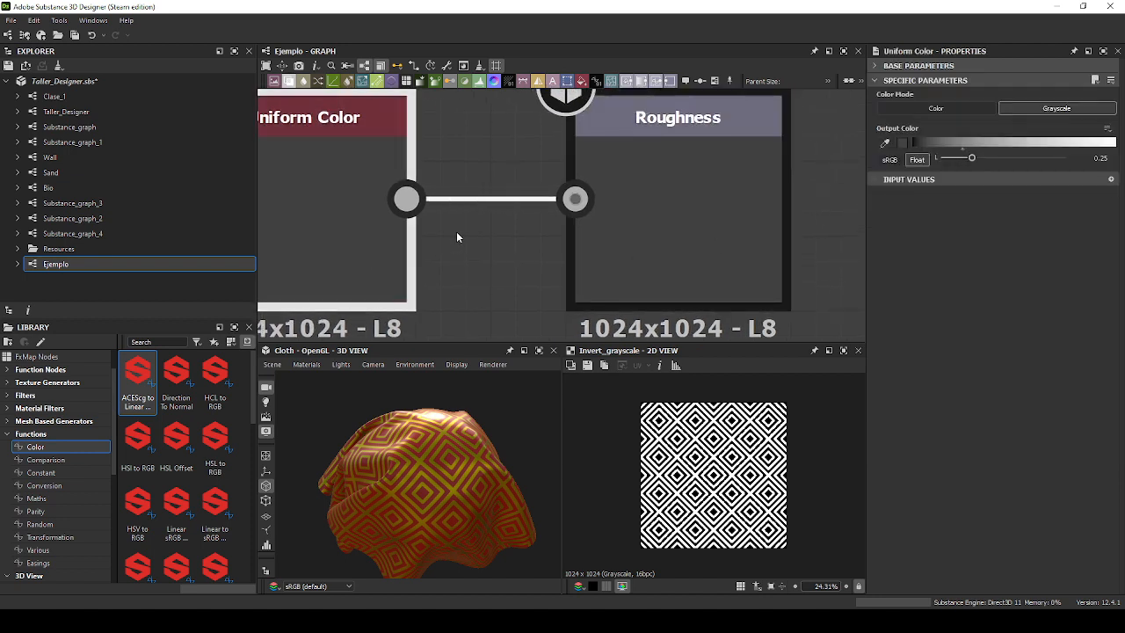
{"action": "left_click_drag", "start_coordinate": [376, 464], "coordinate": [413, 402]}
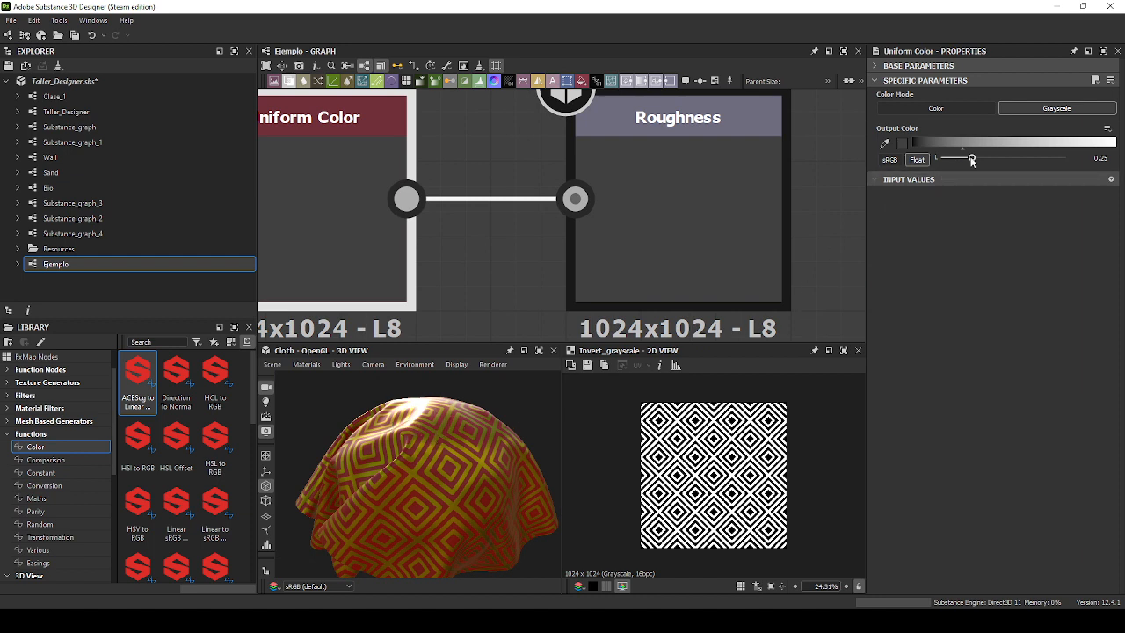
{"action": "left_click_drag", "start_coordinate": [972, 161], "coordinate": [931, 164]}
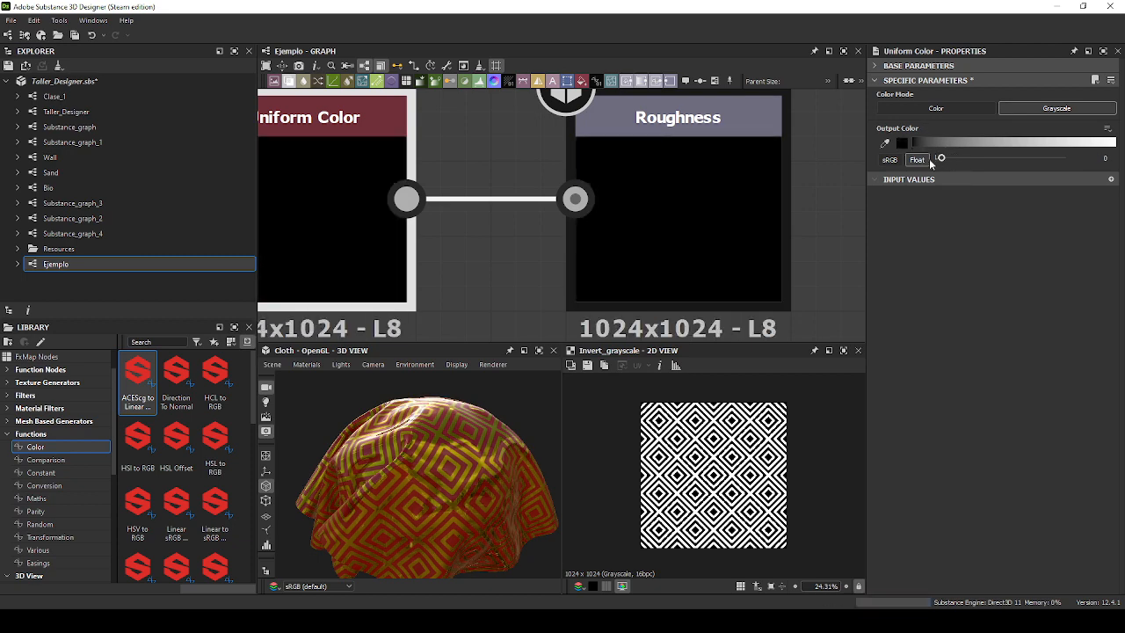
{"action": "scroll", "coordinate": [490, 414], "scroll_direction": "up", "scroll_amount": 5}
{"action": "scroll", "coordinate": [428, 461], "scroll_direction": "down", "scroll_amount": 5}
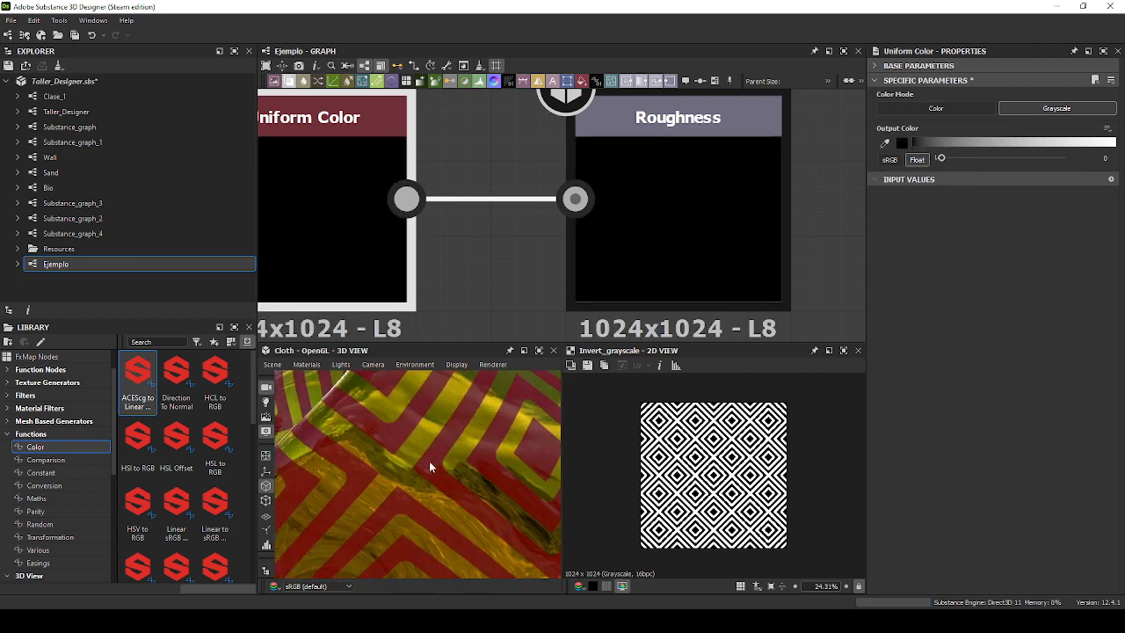
{"action": "scroll", "coordinate": [451, 428], "scroll_direction": "down", "scroll_amount": 2}
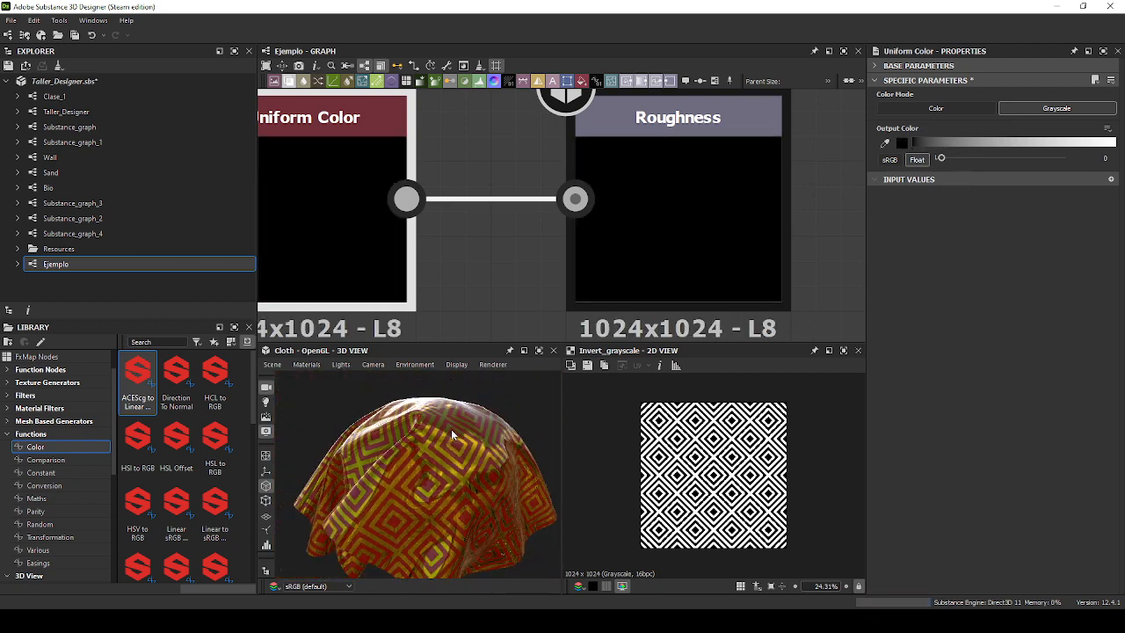
Set the grayscale Uniform Color feeding Roughness to 0.17 and examine the cloth up close.
{"action": "left_click_drag", "start_coordinate": [942, 160], "coordinate": [1103, 178]}
{"action": "left_click_drag", "start_coordinate": [1032, 170], "coordinate": [966, 159]}
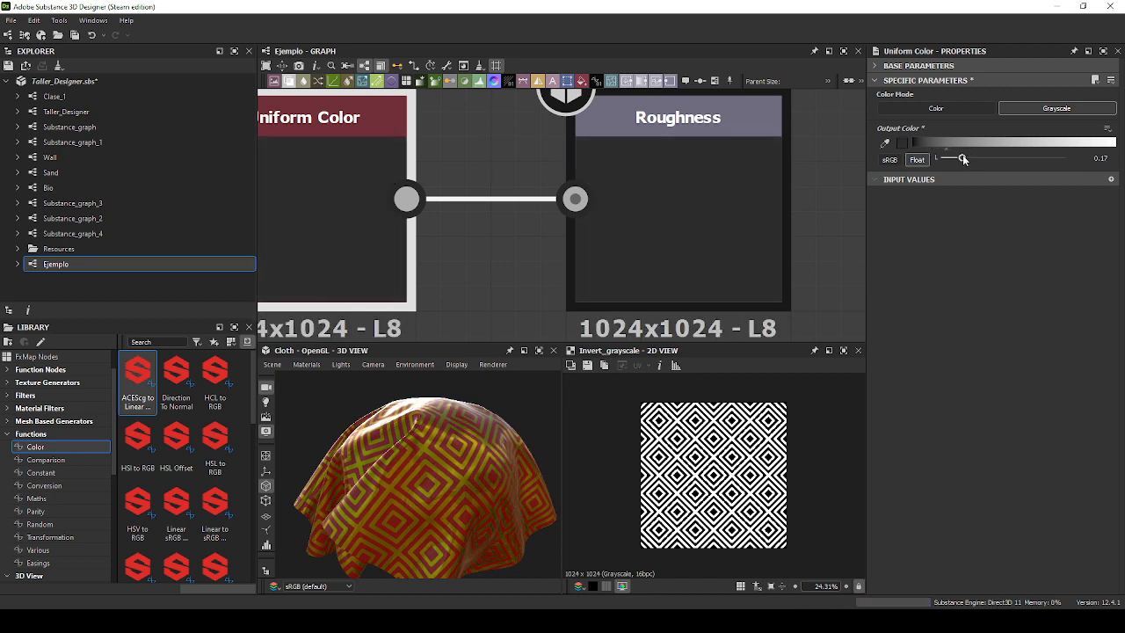
{"action": "scroll", "coordinate": [472, 439], "scroll_direction": "up", "scroll_amount": 5}
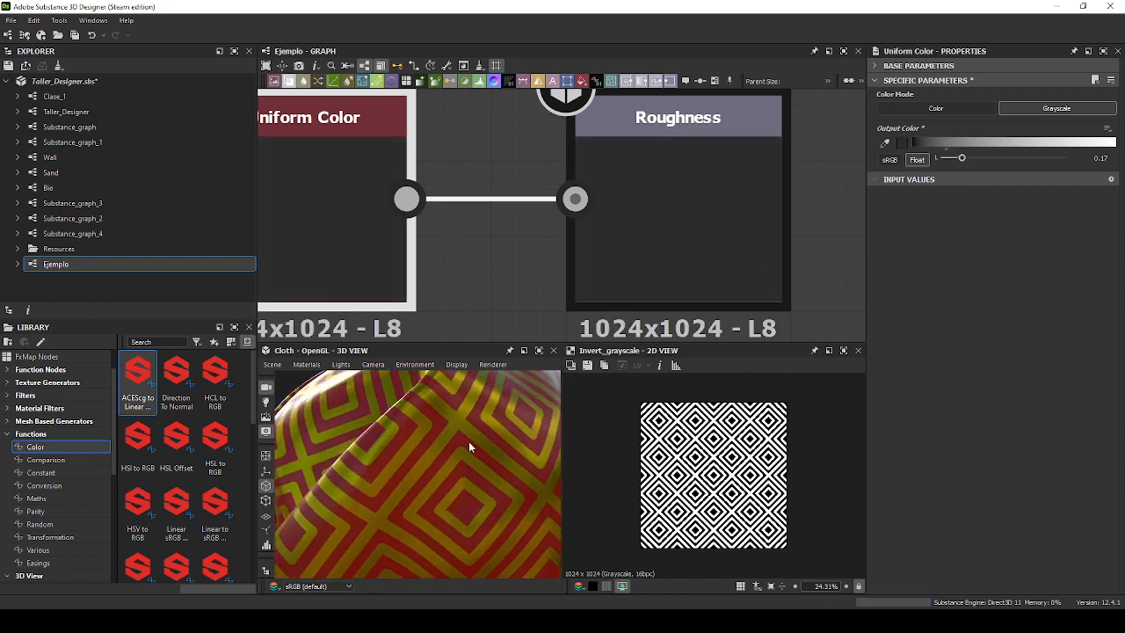
Connect the Transformation 2D output to Roughness in place of the Uniform Color node, and delete that Uniform Color.
{"action": "scroll", "coordinate": [482, 263], "scroll_direction": "down", "scroll_amount": 10}
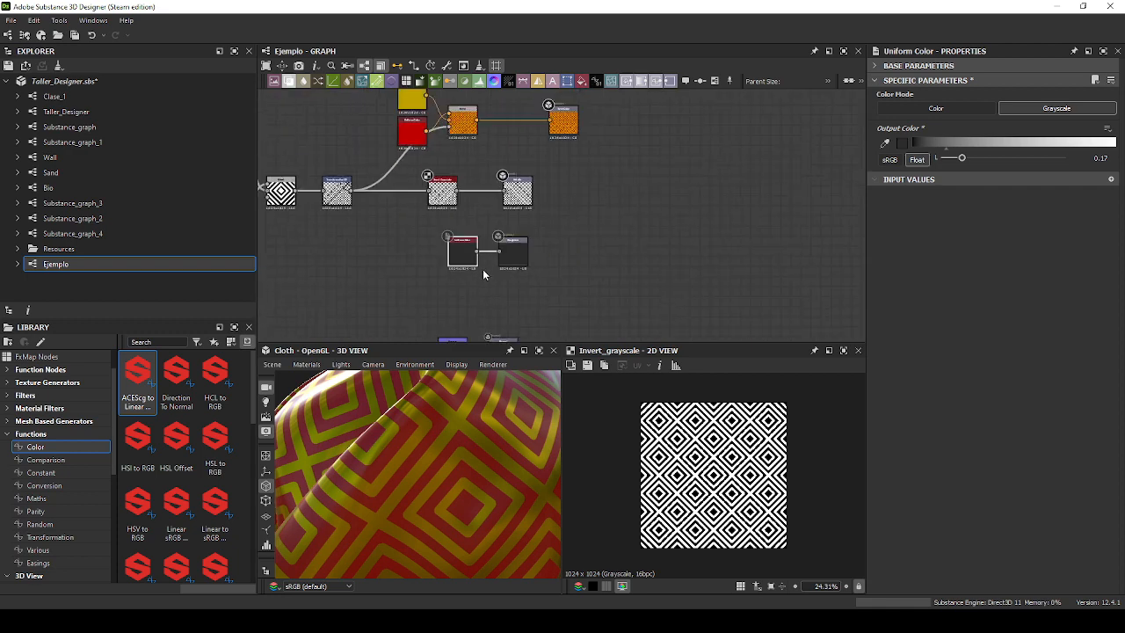
{"action": "scroll", "coordinate": [426, 250], "scroll_direction": "up", "scroll_amount": 4}
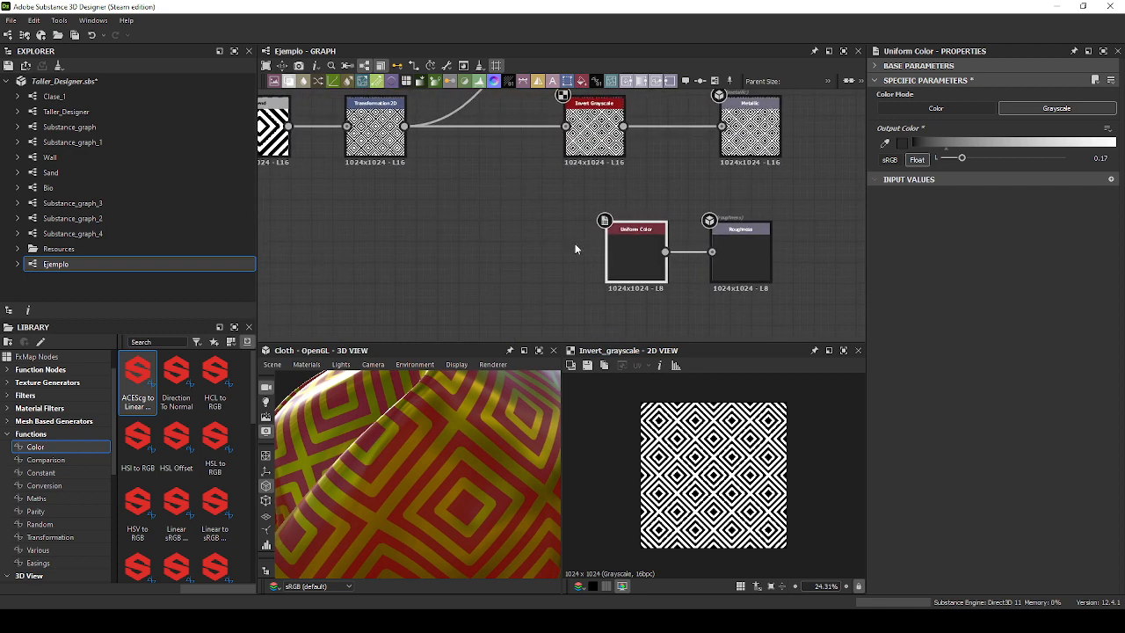
{"action": "scroll", "coordinate": [566, 243], "scroll_direction": "down", "scroll_amount": 1}
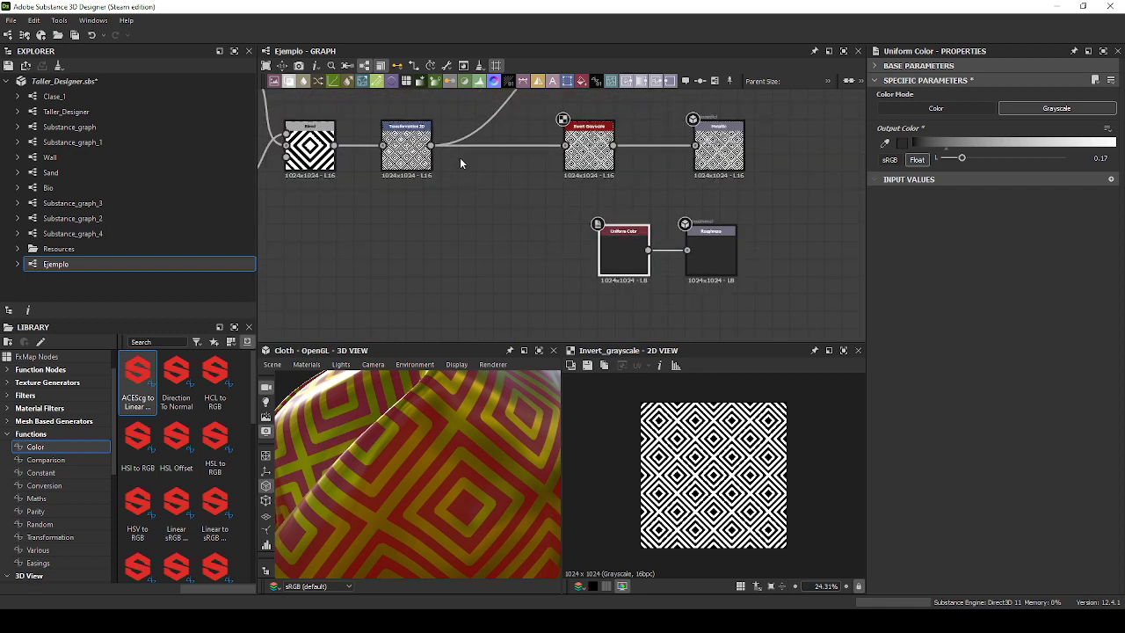
{"action": "left_click_drag", "start_coordinate": [431, 148], "coordinate": [717, 246]}
{"action": "mouse_move", "coordinate": [437, 433]}
{"action": "left_mouse_down"}
{"action": "mouse_move", "coordinate": [419, 408]}
{"action": "mouse_move", "coordinate": [436, 417]}
{"action": "left_mouse_up"}
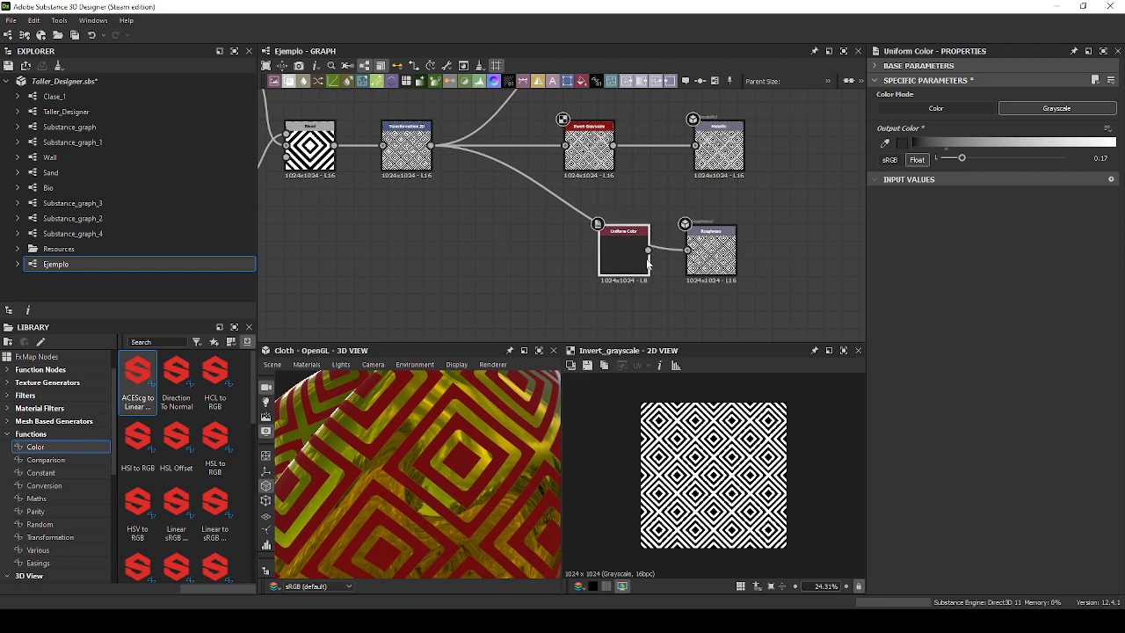
{"action": "key", "text": "Delete"}
Examine how the diamond pattern mask affects the cloth's shine under different angles and lighting.
{"action": "left_click_drag", "start_coordinate": [527, 474], "coordinate": [489, 472]}
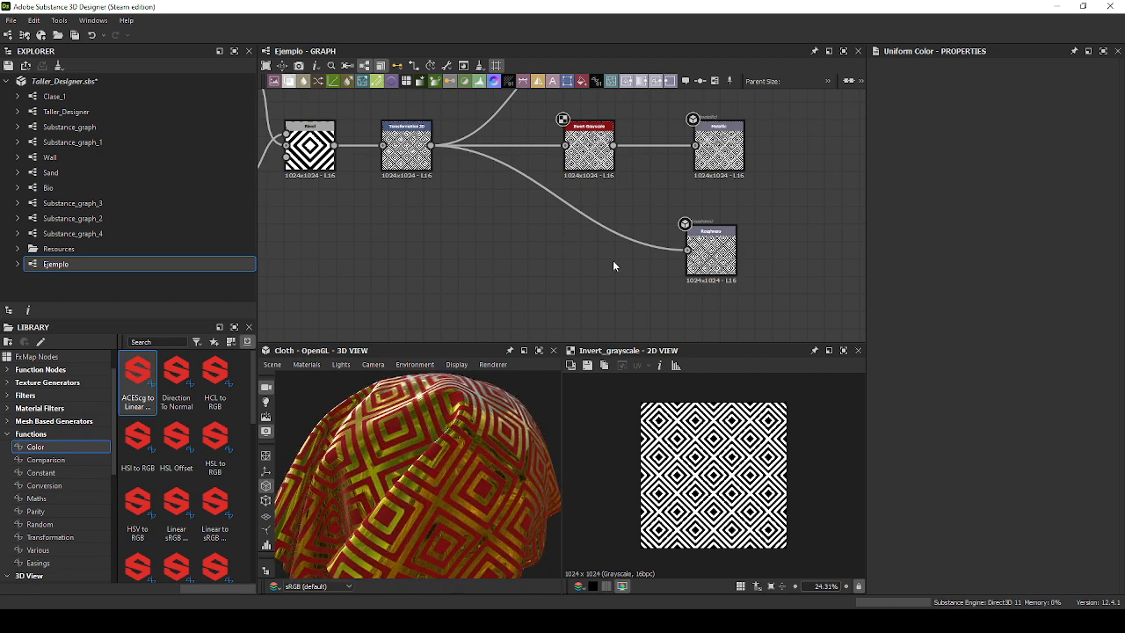
{"action": "left_click_drag", "start_coordinate": [370, 473], "coordinate": [365, 474]}
{"action": "right_click_drag", "start_coordinate": [365, 475], "coordinate": [458, 415]}
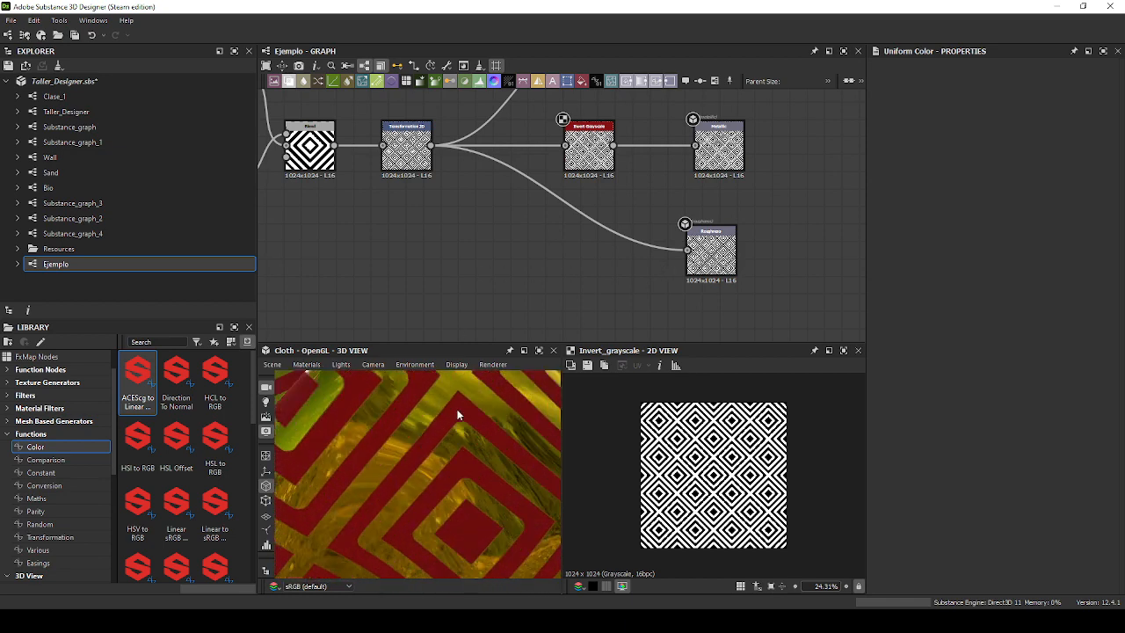
{"action": "left_click_drag", "start_coordinate": [445, 411], "coordinate": [419, 408]}
{"action": "scroll", "coordinate": [401, 451], "scroll_direction": "down", "scroll_amount": 10}
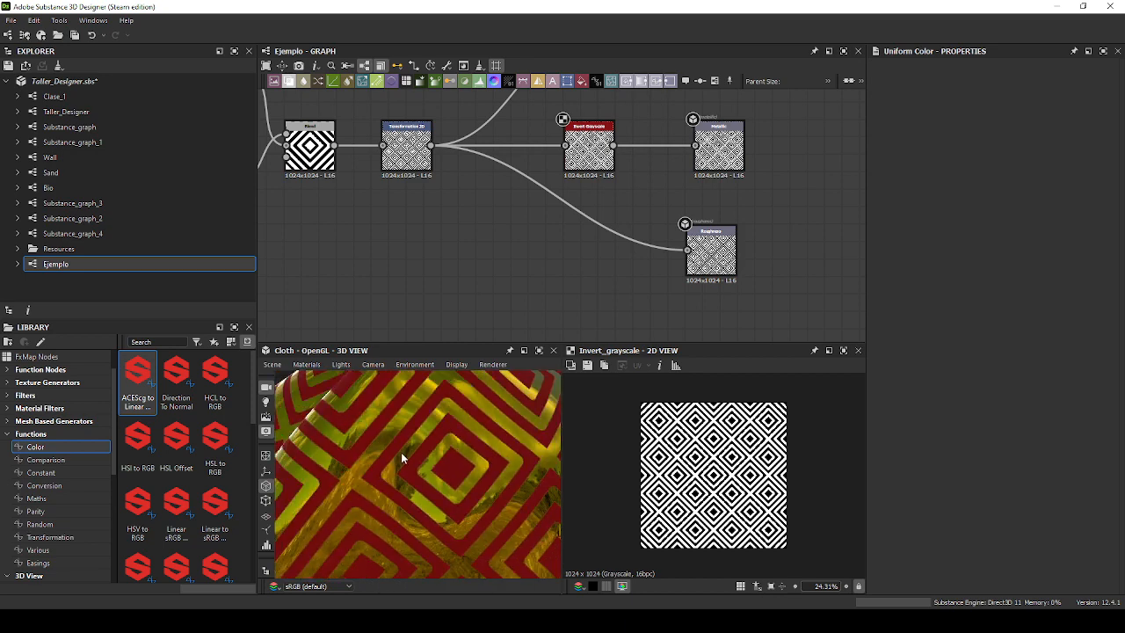
{"action": "left_click_drag", "start_coordinate": [396, 456], "coordinate": [415, 423]}
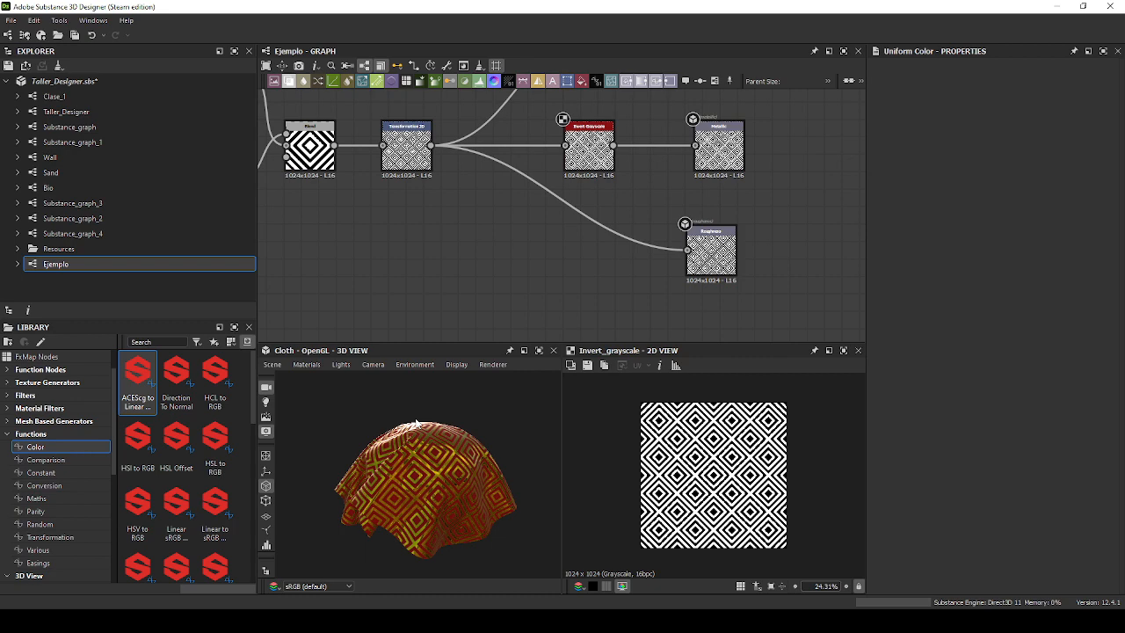
Compare the cloth's red and yellow areas with the inverted mask and the Roughness map in the 2D view.
{"action": "middle_click_drag", "start_coordinate": [414, 222], "coordinate": [542, 280]}
{"action": "scroll", "coordinate": [675, 496], "scroll_direction": "up", "scroll_amount": 4}
{"action": "scroll", "coordinate": [383, 455], "scroll_direction": "up", "scroll_amount": 6}
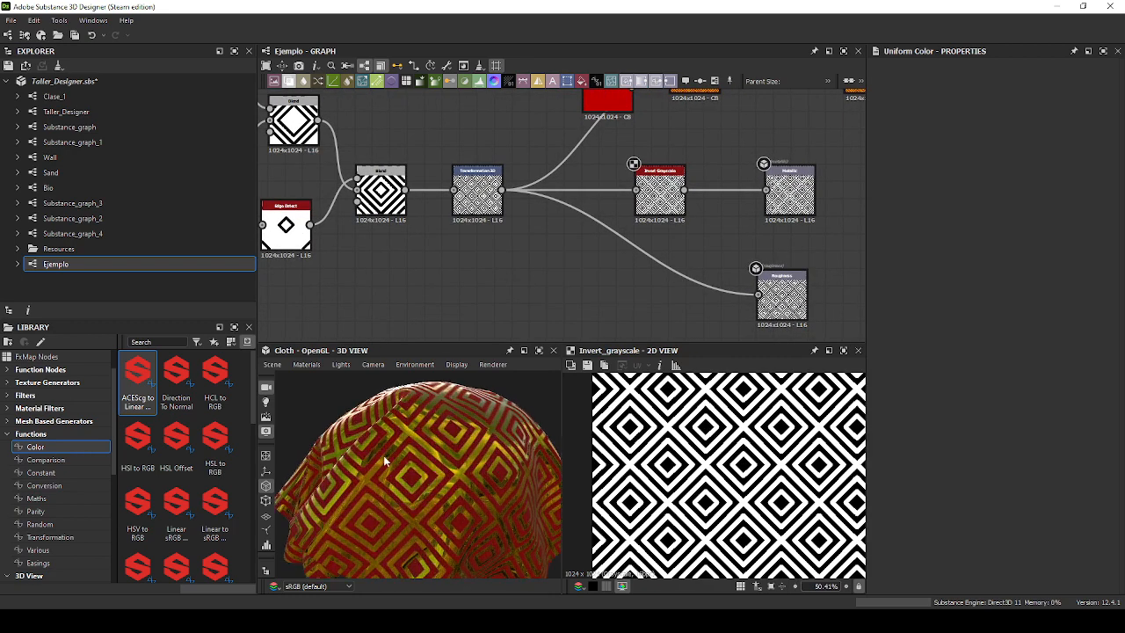
{"action": "left_click_drag", "start_coordinate": [426, 465], "coordinate": [440, 447]}
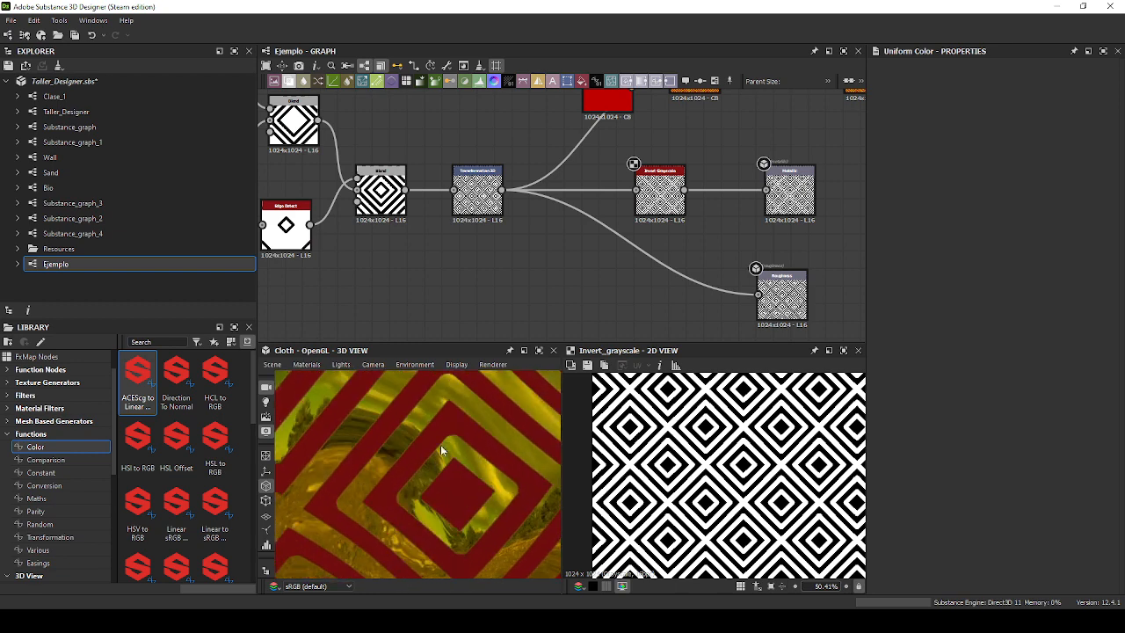
{"action": "scroll", "coordinate": [757, 486], "scroll_direction": "up", "scroll_amount": 10}
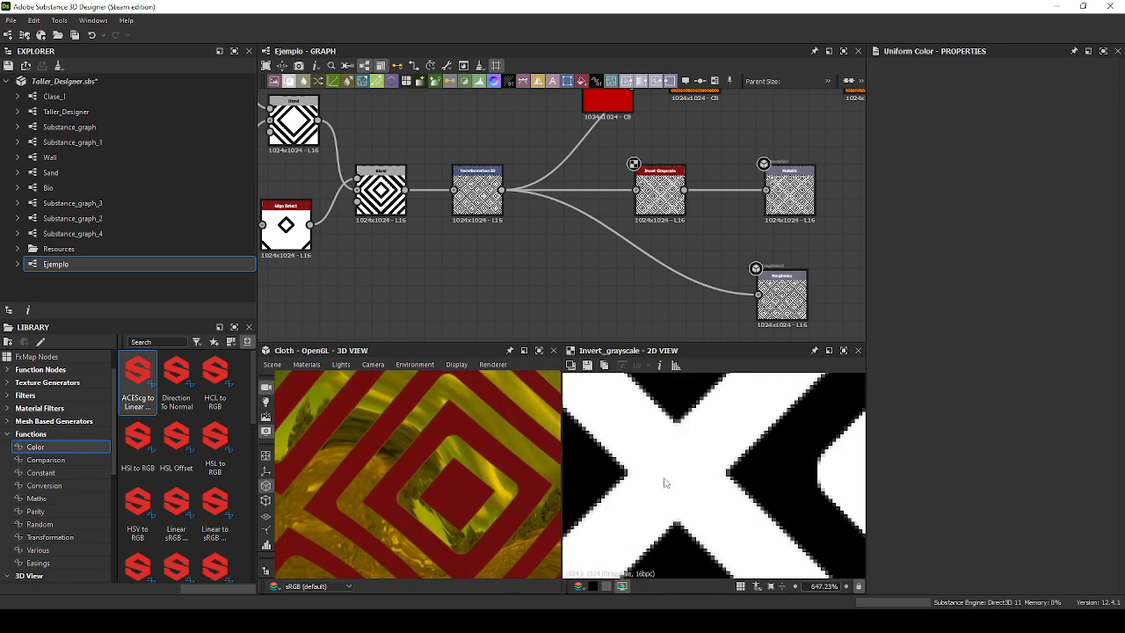
{"action": "left_click_drag", "start_coordinate": [422, 435], "coordinate": [400, 440]}
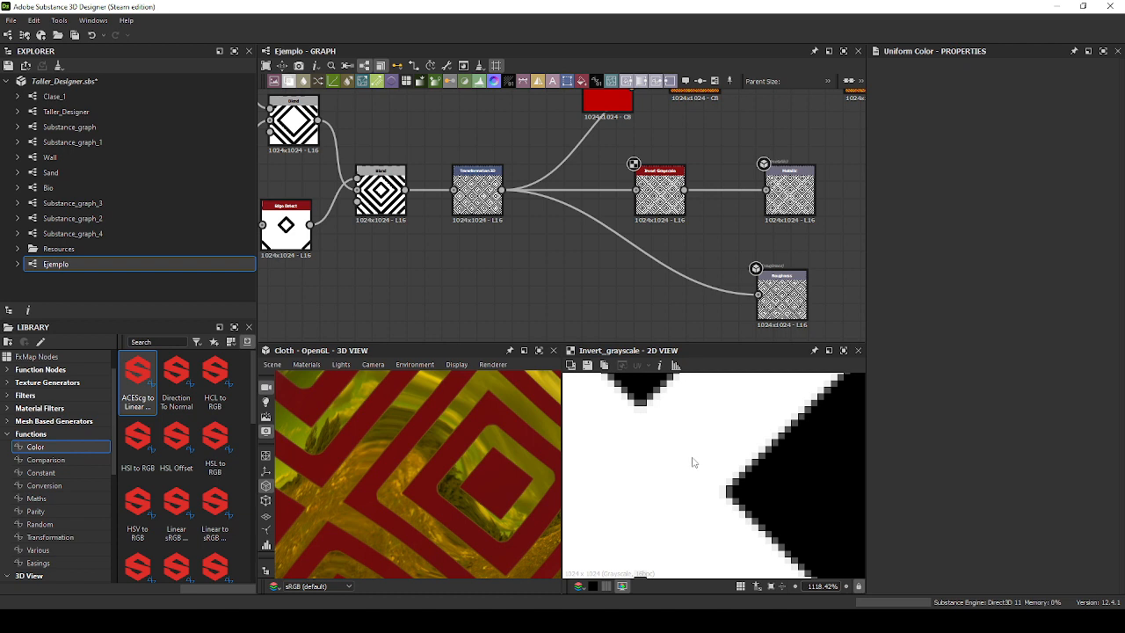
{"action": "scroll", "coordinate": [693, 461], "scroll_direction": "down", "scroll_amount": 6}
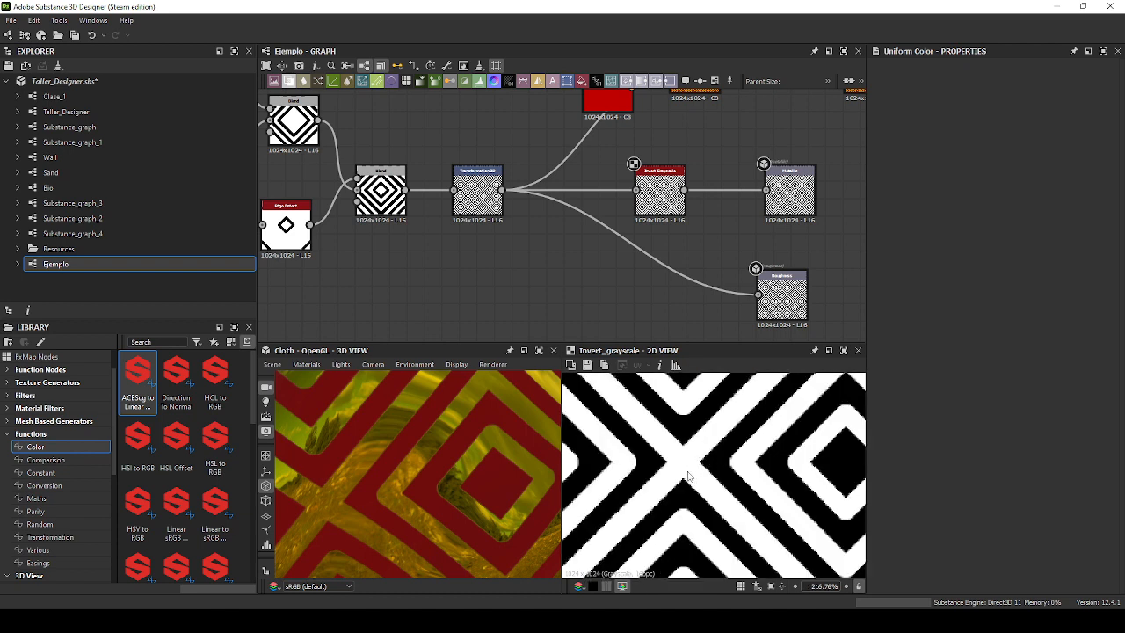
{"action": "double_click", "coordinate": [781, 297]}
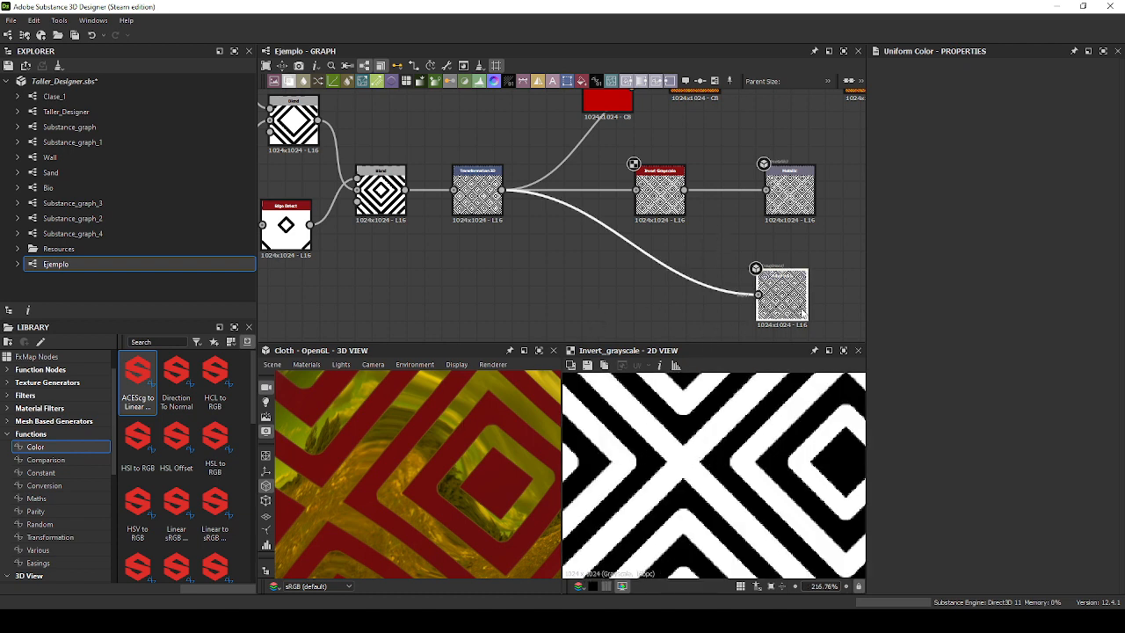
{"action": "left_click_drag", "start_coordinate": [439, 463], "coordinate": [400, 453]}
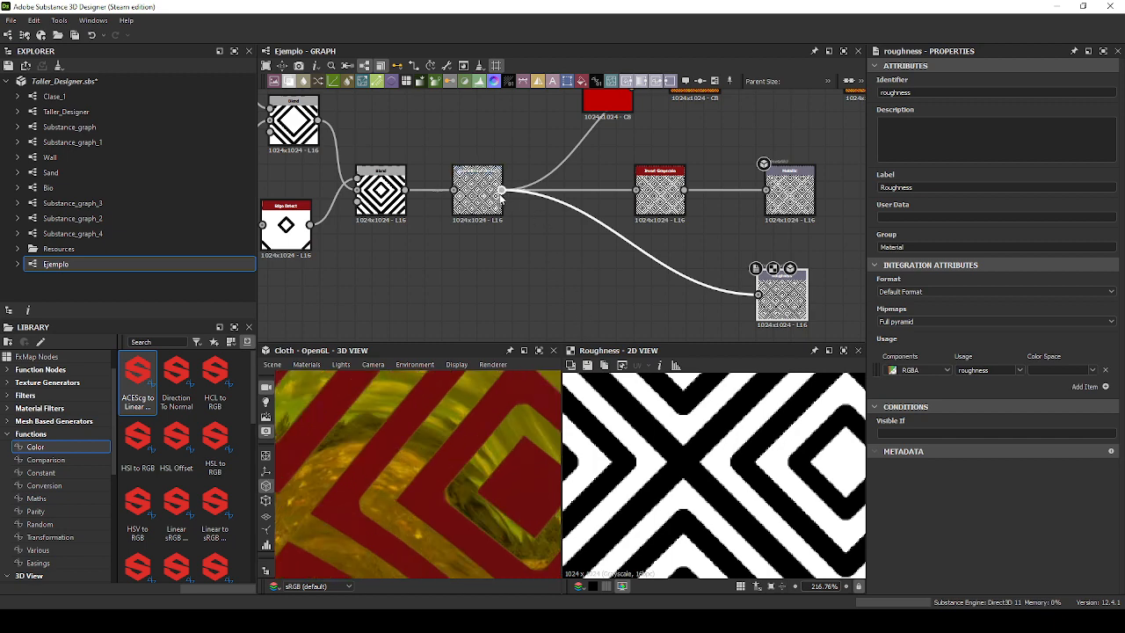
Insert a Levels node between Transformation 2D and Roughness, and line the Levels and Roughness nodes up side by side.
{"action": "left_click_drag", "start_coordinate": [576, 246], "coordinate": [629, 283]}
{"action": "left_click", "coordinate": [565, 276]}
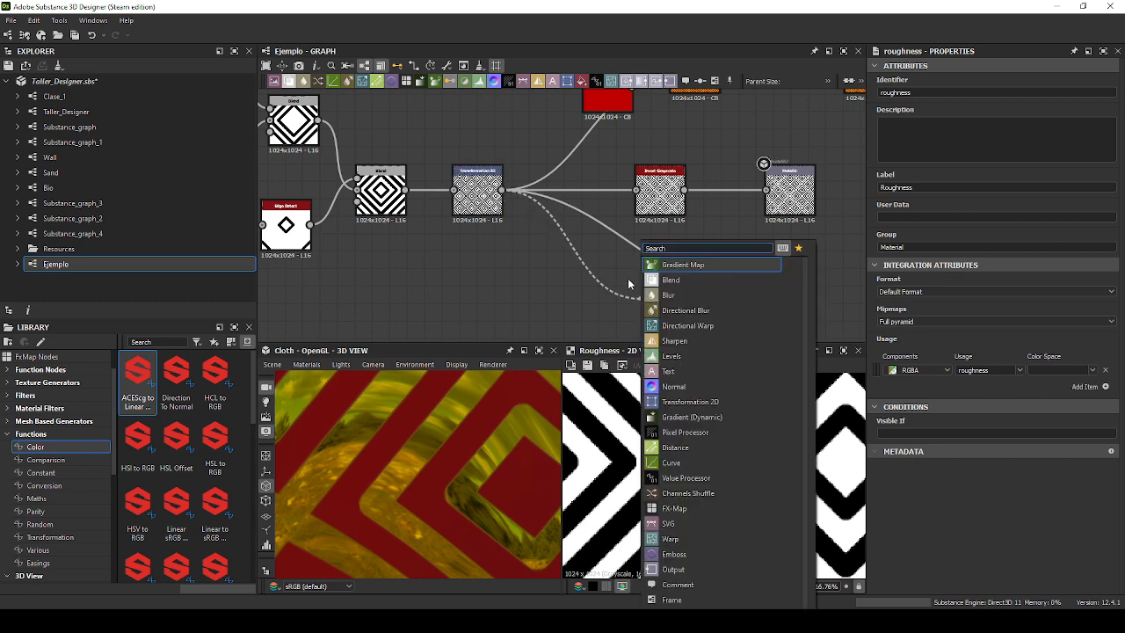
{"action": "type", "text": "lev"}
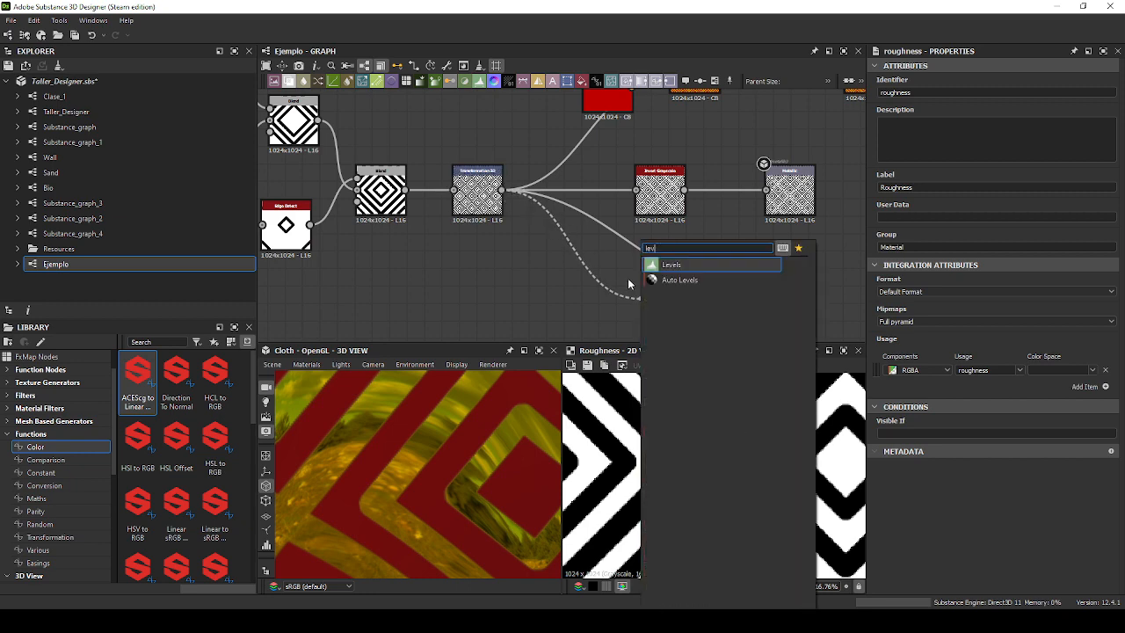
{"action": "key", "text": "Return"}
{"action": "scroll", "coordinate": [668, 280], "scroll_direction": "up", "scroll_amount": 4}
{"action": "middle_click_drag", "start_coordinate": [670, 290], "coordinate": [496, 247]}
{"action": "left_click_drag", "start_coordinate": [745, 260], "coordinate": [745, 242]}
{"action": "middle_click_drag", "start_coordinate": [591, 307], "coordinate": [638, 291]}
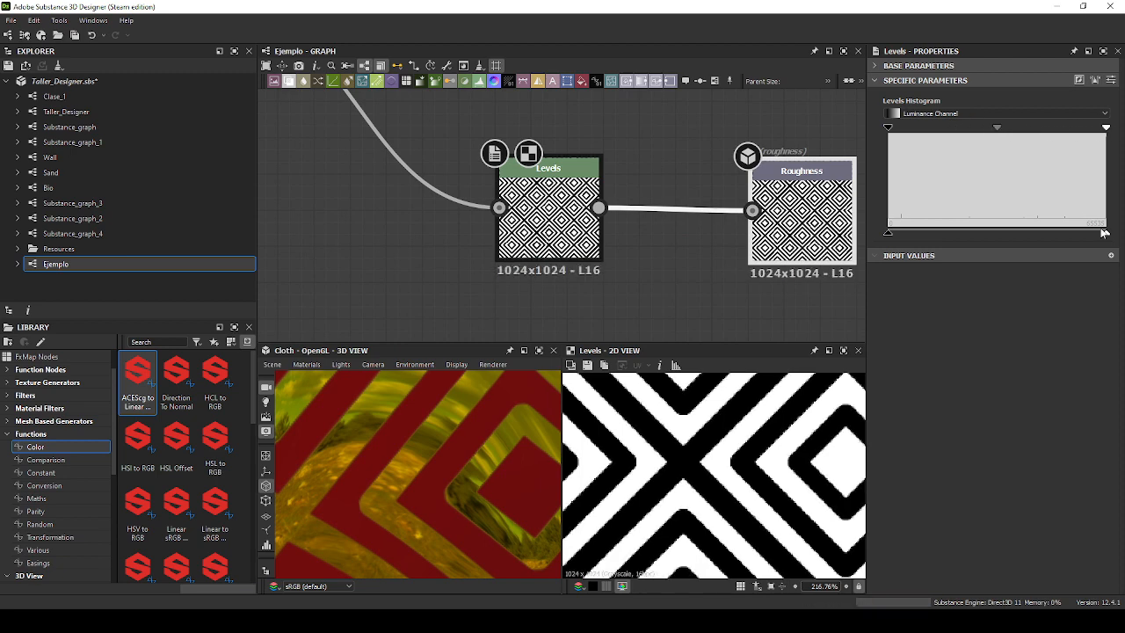
Try lowering the Levels output white almost to black, restore it to full white, and test the output black at its minimum.
{"action": "left_click_drag", "start_coordinate": [1107, 232], "coordinate": [901, 224]}
{"action": "scroll", "coordinate": [414, 448], "scroll_direction": "down", "scroll_amount": 6}
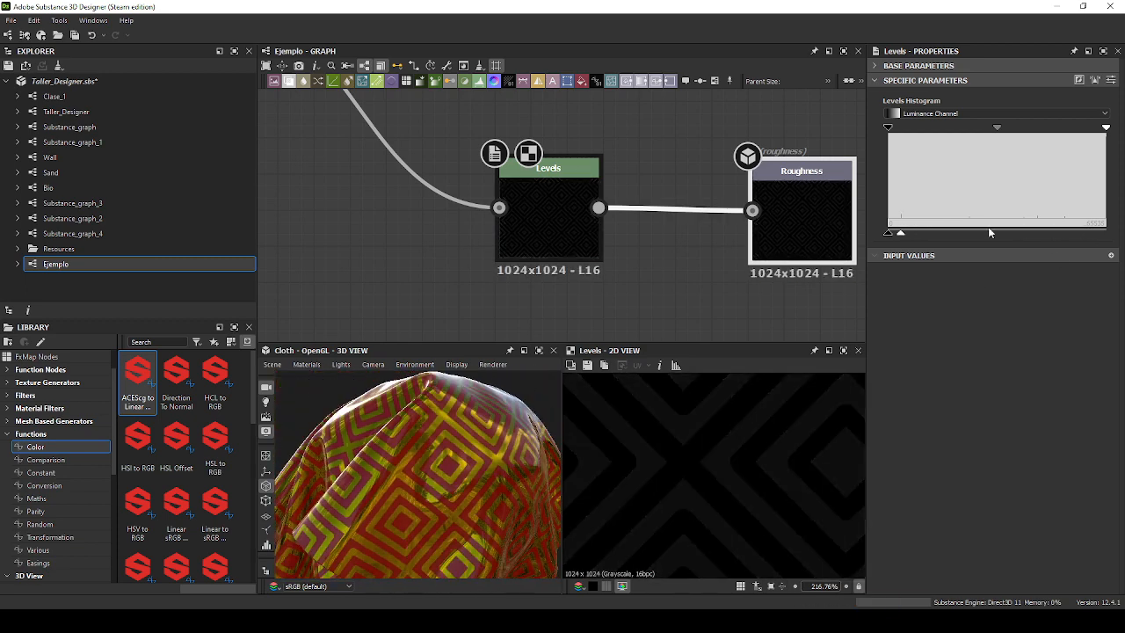
{"action": "left_click_drag", "start_coordinate": [899, 233], "coordinate": [1107, 237]}
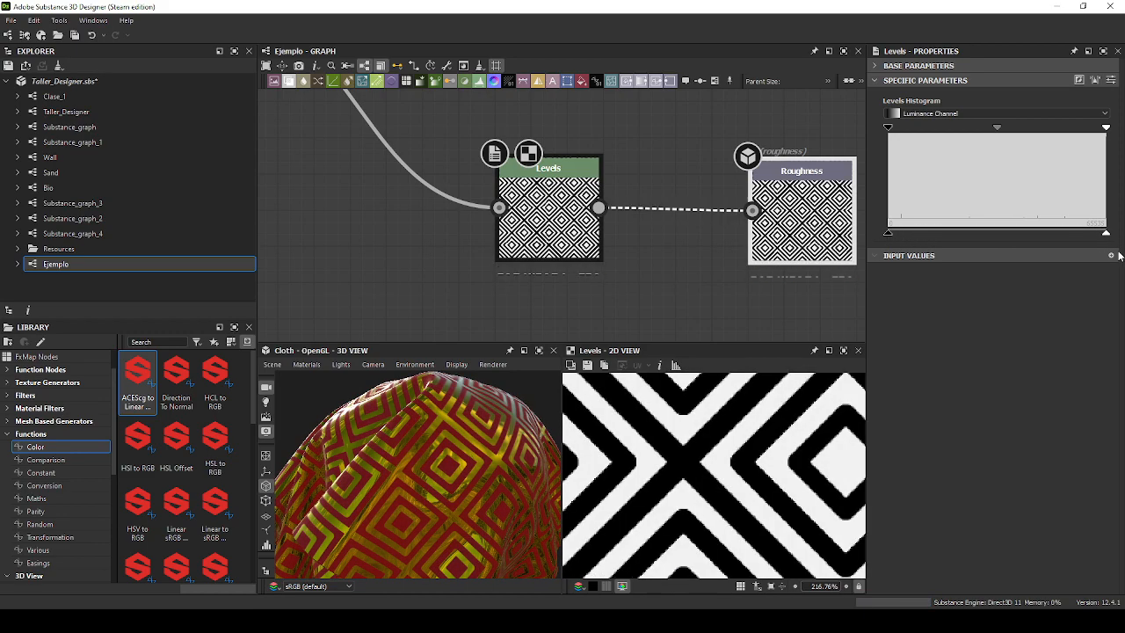
{"action": "mouse_move", "coordinate": [888, 234]}
{"action": "left_mouse_down"}
{"action": "mouse_move", "coordinate": [909, 239]}
{"action": "mouse_move", "coordinate": [885, 222]}
{"action": "left_mouse_up"}
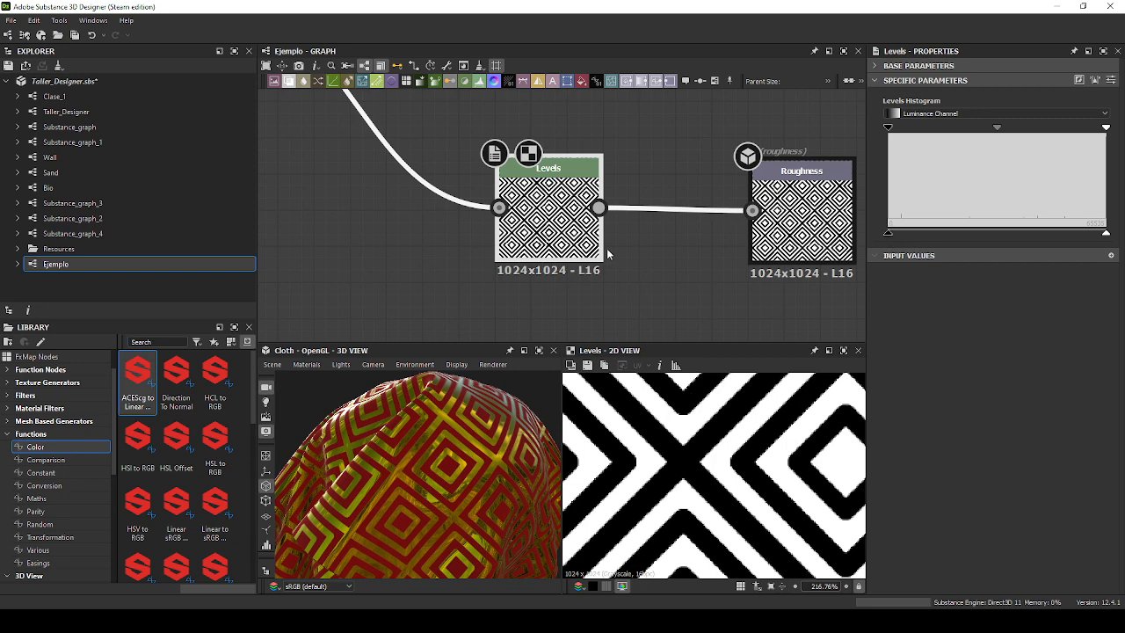
{"action": "scroll", "coordinate": [678, 466], "scroll_direction": "down", "scroll_amount": 3}
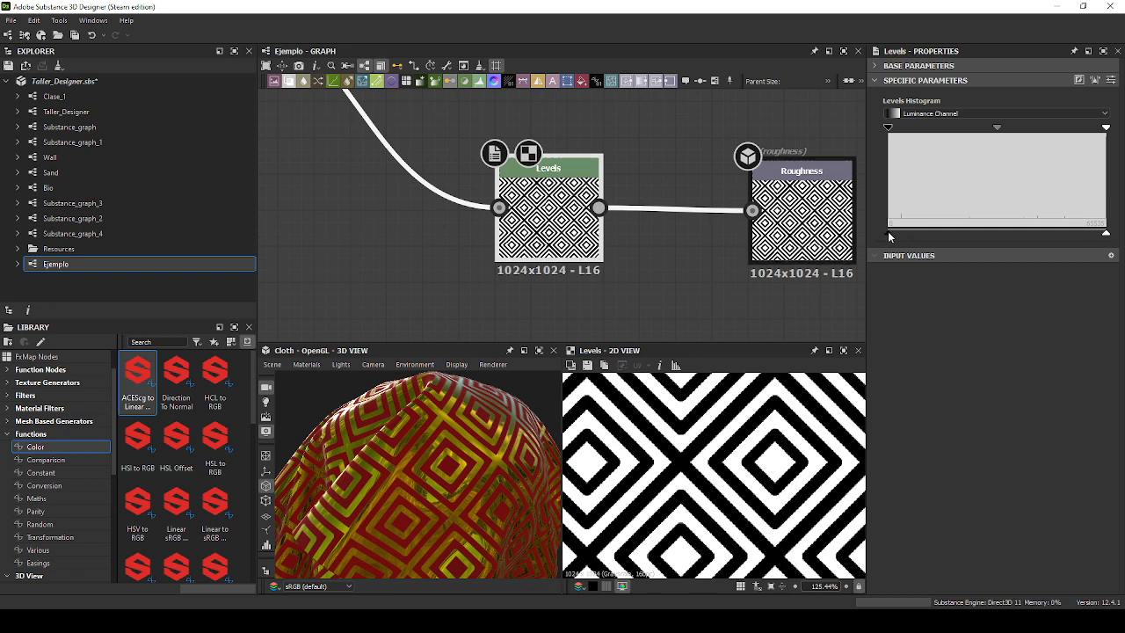
{"action": "left_click_drag", "start_coordinate": [888, 232], "coordinate": [818, 240]}
{"action": "scroll", "coordinate": [404, 466], "scroll_direction": "up", "scroll_amount": 3}
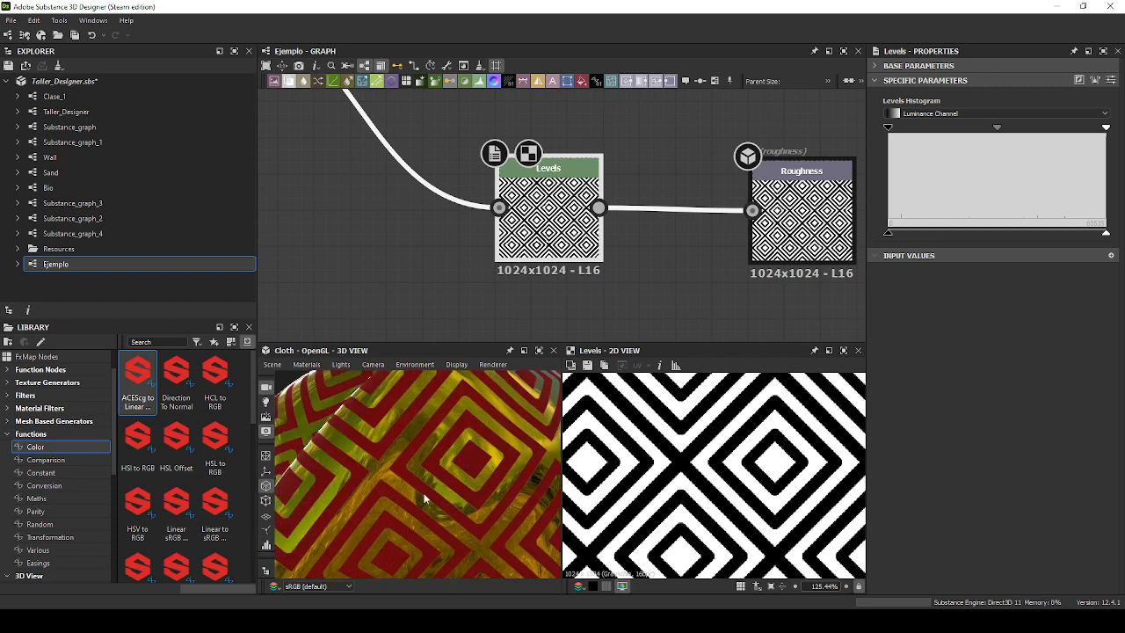
Raise the Levels output black to dark gray and lower its output white to light gray to soften the roughness contrast.
{"action": "left_click_drag", "start_coordinate": [888, 233], "coordinate": [920, 235]}
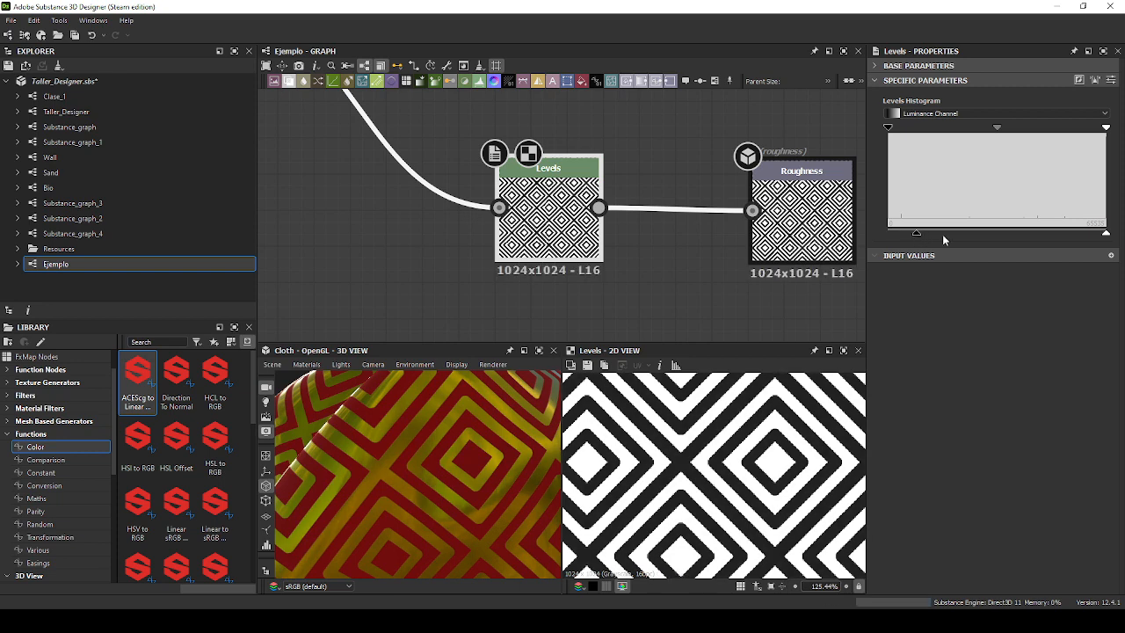
{"action": "scroll", "coordinate": [406, 435], "scroll_direction": "up", "scroll_amount": 5}
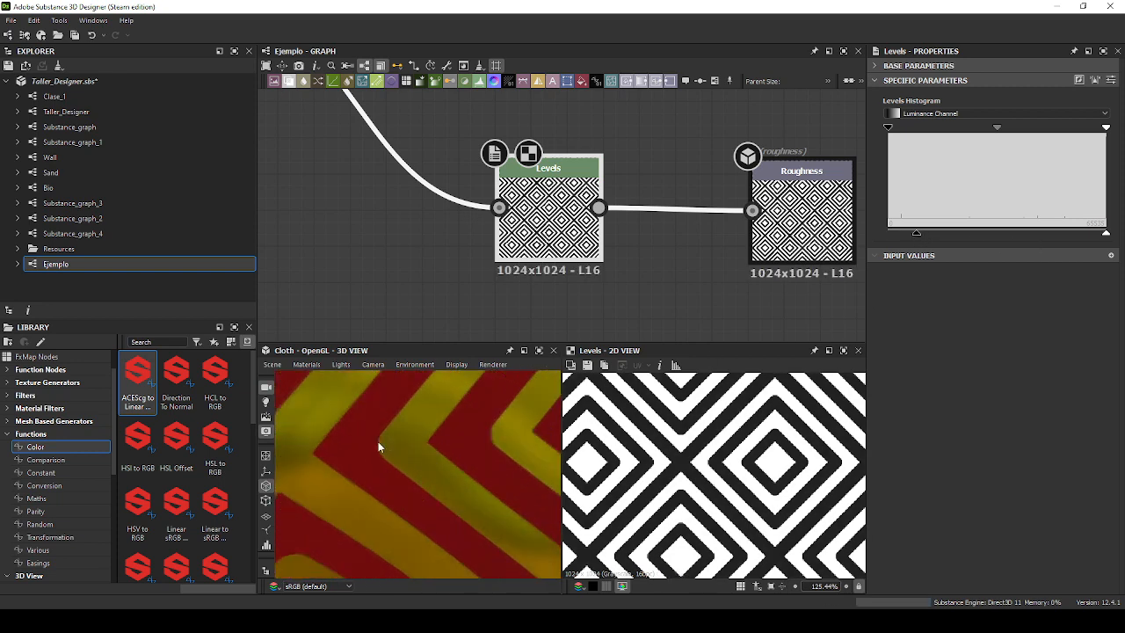
{"action": "left_click_drag", "start_coordinate": [1105, 234], "coordinate": [1049, 237]}
{"action": "scroll", "coordinate": [482, 431], "scroll_direction": "down", "scroll_amount": 8}
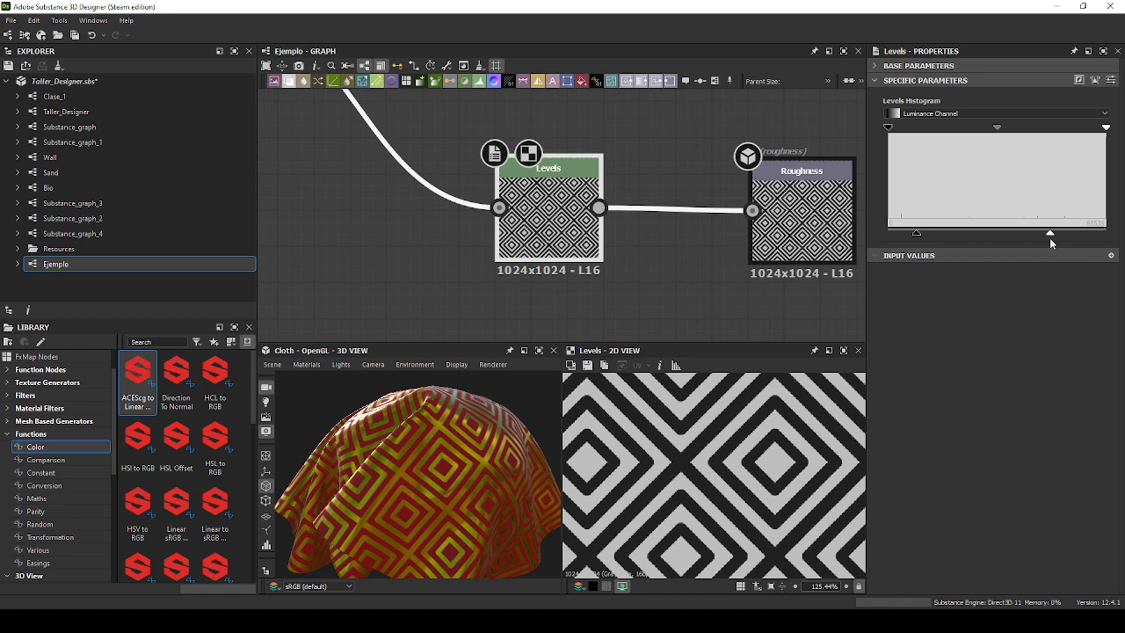
{"action": "scroll", "coordinate": [435, 477], "scroll_direction": "up", "scroll_amount": 5}
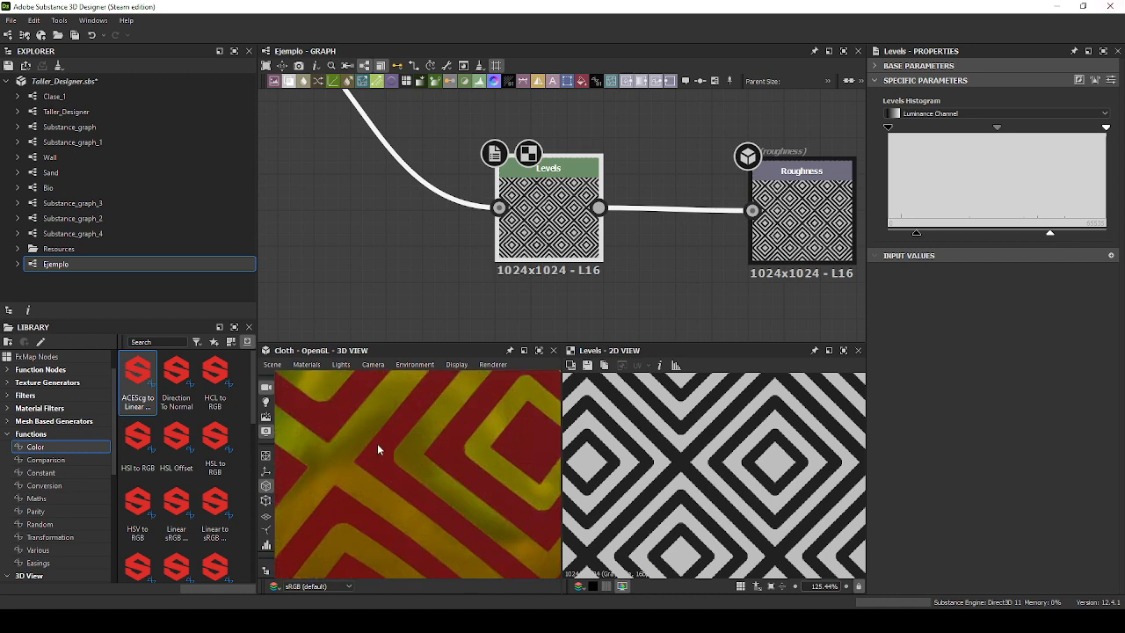
{"action": "scroll", "coordinate": [507, 330], "scroll_direction": "down", "scroll_amount": 3}
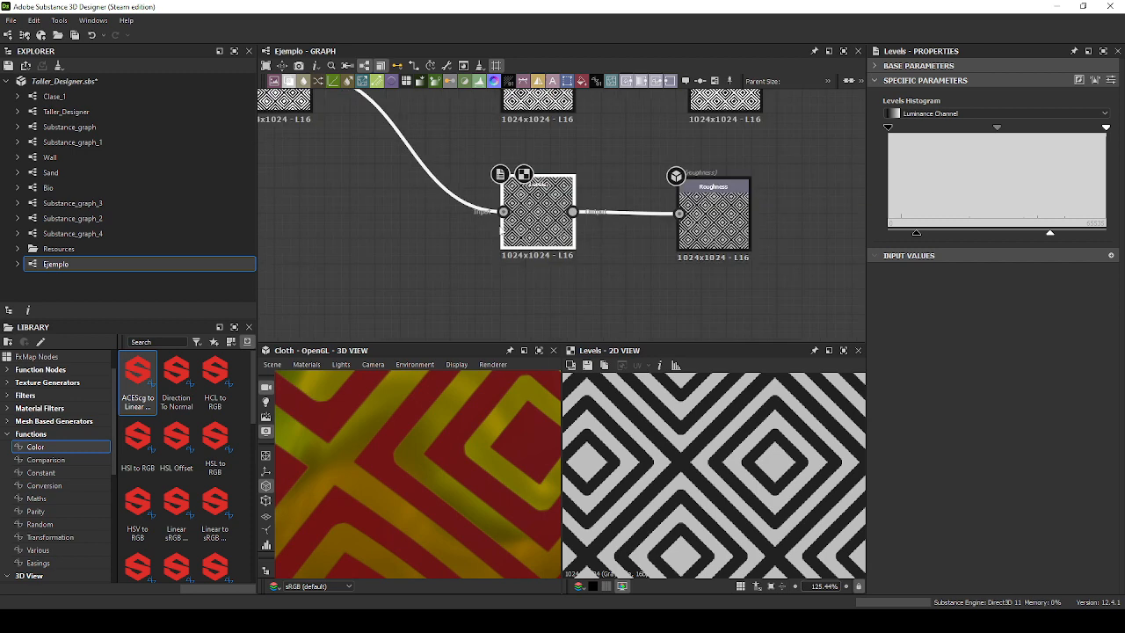
Disconnect the Base Color, Metallic and Roughness outputs from their source nodes and move the outputs clear of the Blend, Invert Grayscale and Levels nodes.
{"action": "scroll", "coordinate": [561, 275], "scroll_direction": "down", "scroll_amount": 4}
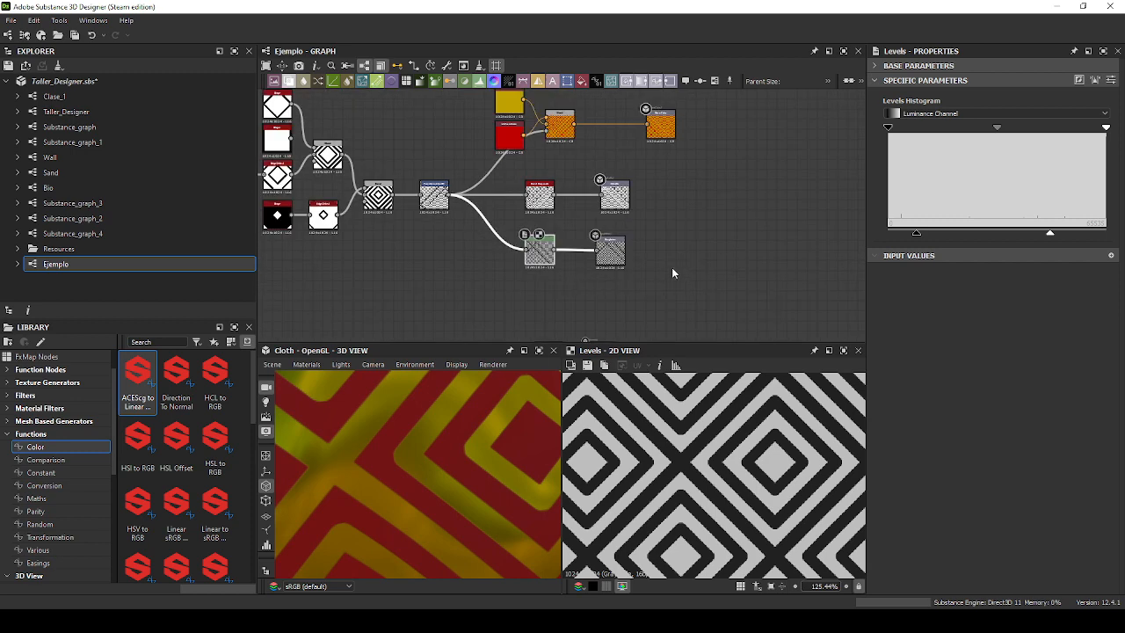
{"action": "scroll", "coordinate": [610, 154], "scroll_direction": "up", "scroll_amount": 2}
{"action": "middle_click_drag", "start_coordinate": [611, 154], "coordinate": [636, 171]}
{"action": "left_click", "coordinate": [657, 136]}
{"action": "key", "text": "Delete"}
{"action": "left_click_drag", "start_coordinate": [635, 171], "coordinate": [606, 322]}
{"action": "middle_click_drag", "start_coordinate": [680, 278], "coordinate": [644, 231]}
{"action": "key", "text": "Delete"}
{"action": "left_click_drag", "start_coordinate": [668, 157], "coordinate": [581, 312]}
{"action": "left_click_drag", "start_coordinate": [627, 263], "coordinate": [772, 265]}
{"action": "scroll", "coordinate": [390, 467], "scroll_direction": "down", "scroll_amount": 5}
{"action": "left_click_drag", "start_coordinate": [389, 467], "coordinate": [413, 471]}
{"action": "middle_click_drag", "start_coordinate": [747, 231], "coordinate": [680, 228]}
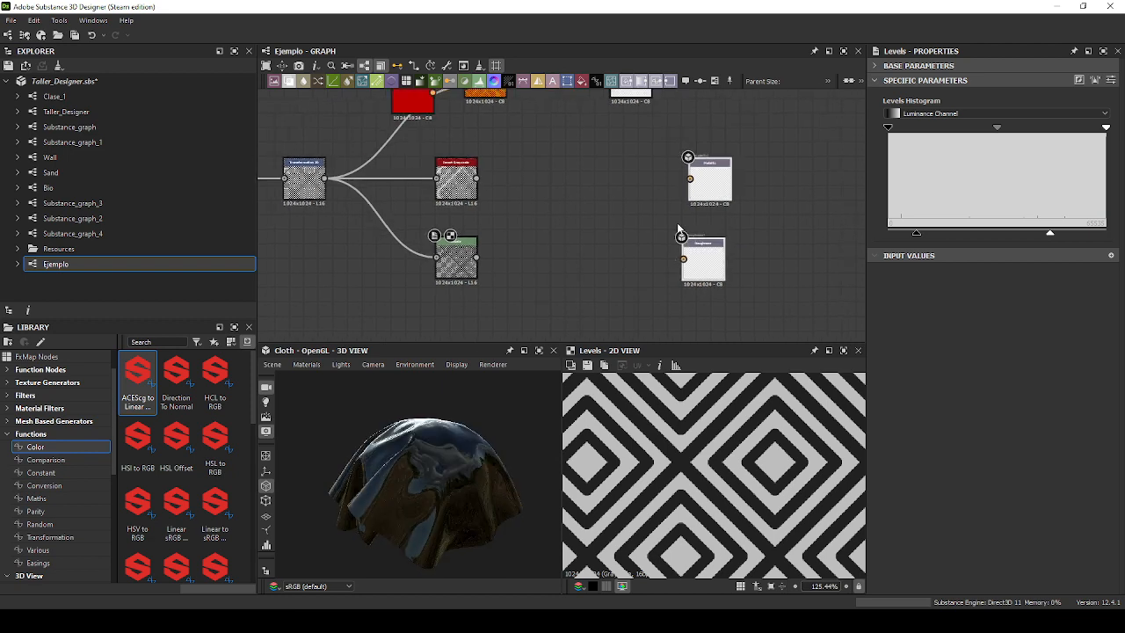
Add a Uniform Color node beside the Metallic output and switch its color mode to Grayscale.
{"action": "left_click", "coordinate": [617, 180]}
{"action": "scroll", "coordinate": [617, 179], "scroll_direction": "up", "scroll_amount": 1}
{"action": "key", "text": "space"}
{"action": "type", "text": "uni"}
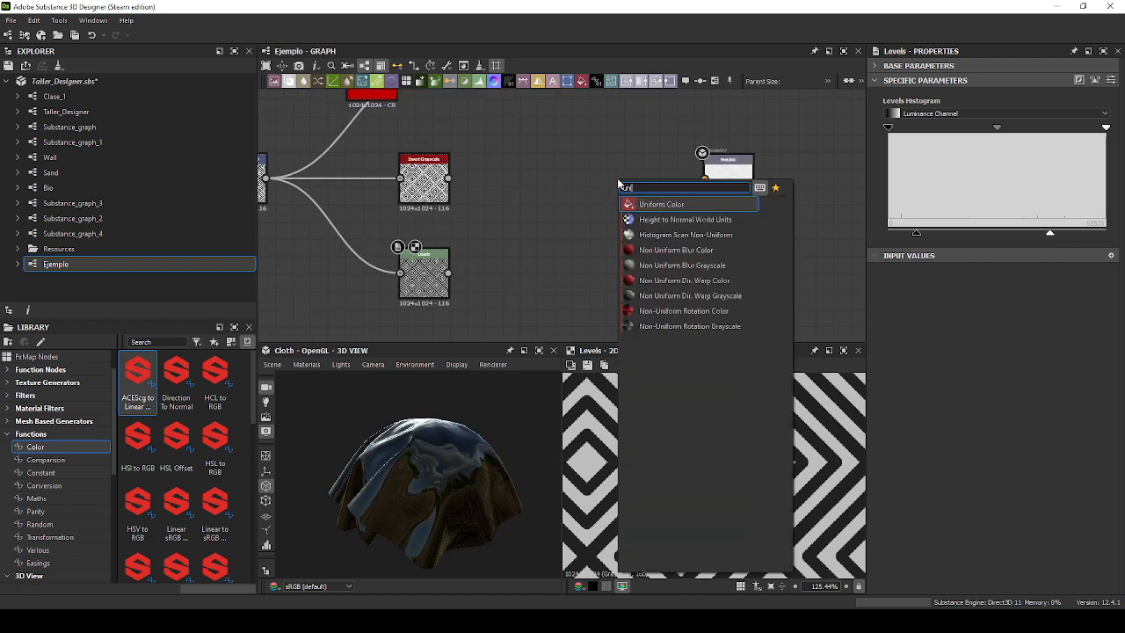
{"action": "key", "text": "Return"}
{"action": "left_click", "coordinate": [1049, 107]}
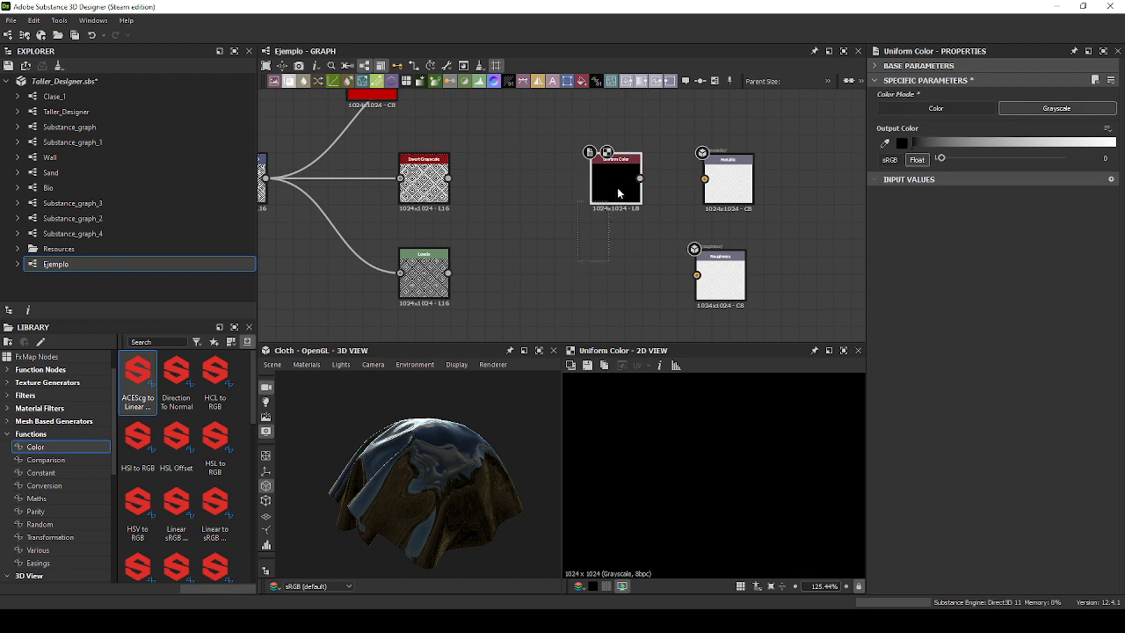
Duplicate the black Uniform Color beneath the original, and connect one copy to Metallic and the other to Roughness.
{"action": "key", "text": "ctrl+c"}
{"action": "left_click", "coordinate": [627, 258]}
{"action": "key", "text": "ctrl+v"}
{"action": "left_click_drag", "start_coordinate": [557, 220], "coordinate": [611, 274]}
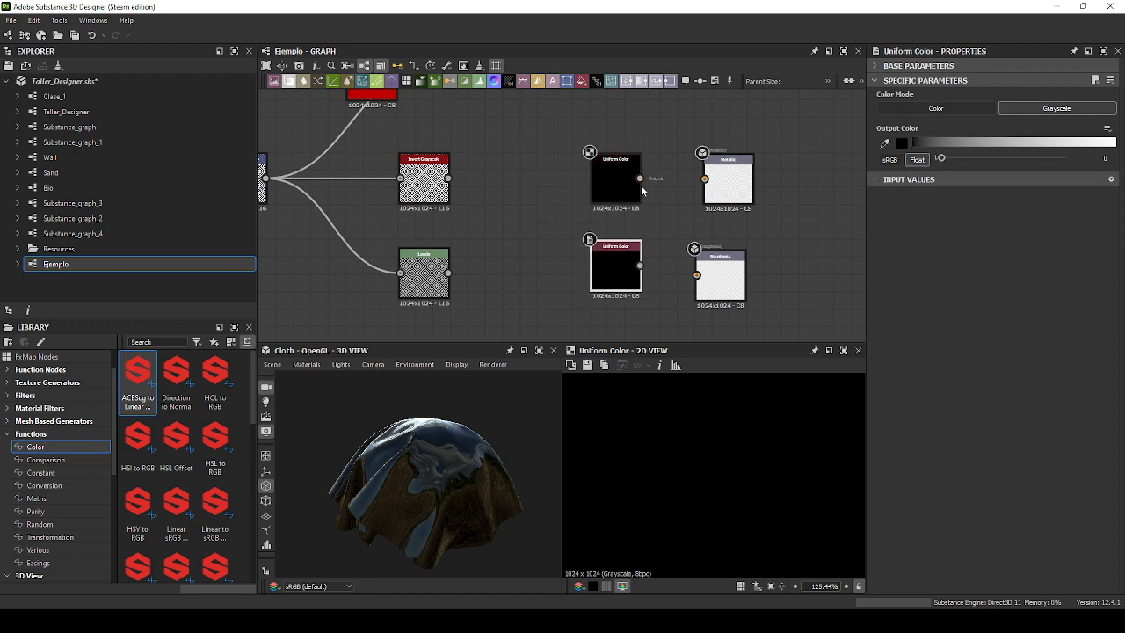
{"action": "left_click_drag", "start_coordinate": [640, 178], "coordinate": [704, 178]}
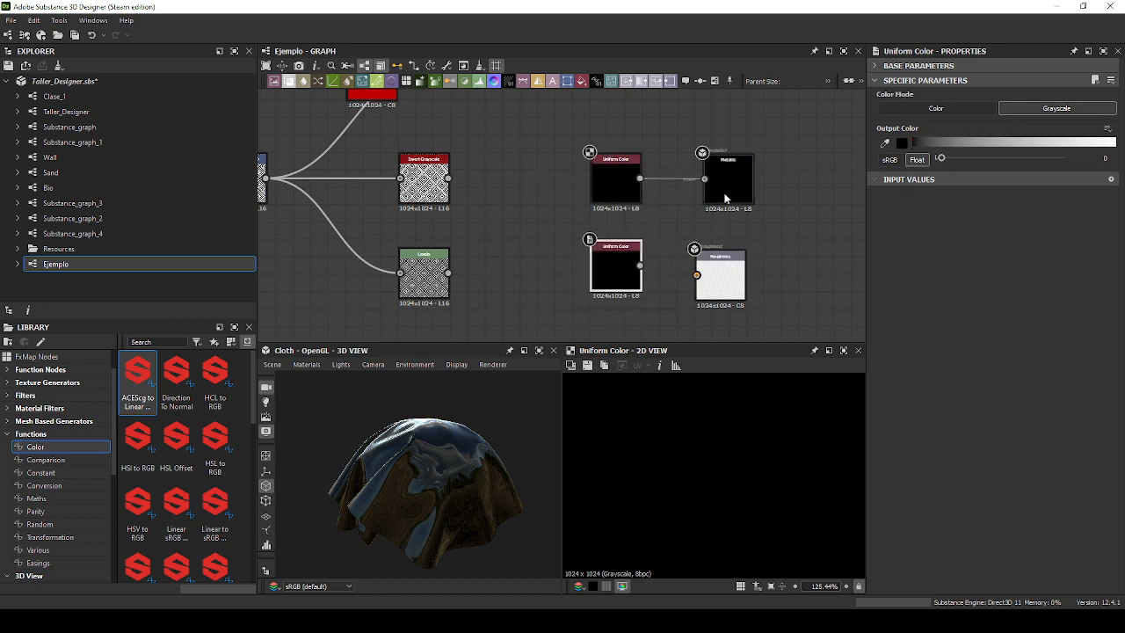
{"action": "left_click_drag", "start_coordinate": [640, 265], "coordinate": [698, 275]}
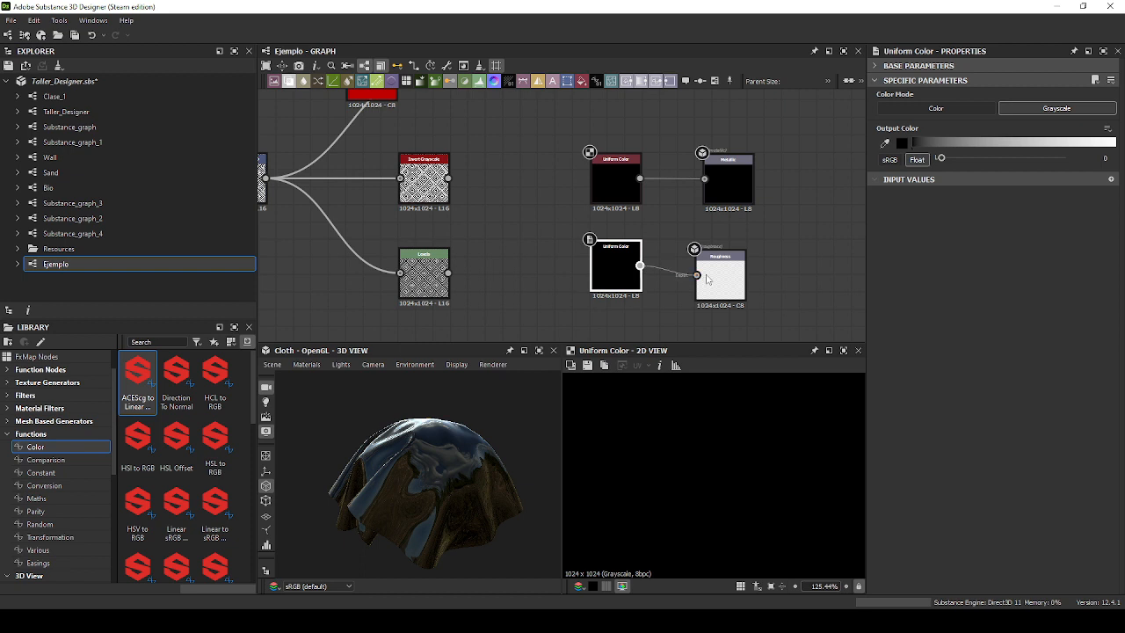
{"action": "left_click_drag", "start_coordinate": [615, 268], "coordinate": [615, 285]}
{"action": "mouse_move", "coordinate": [487, 447]}
{"action": "left_mouse_down"}
{"action": "mouse_move", "coordinate": [385, 472]}
{"action": "mouse_move", "coordinate": [425, 442]}
{"action": "mouse_move", "coordinate": [478, 435]}
{"action": "left_mouse_up"}
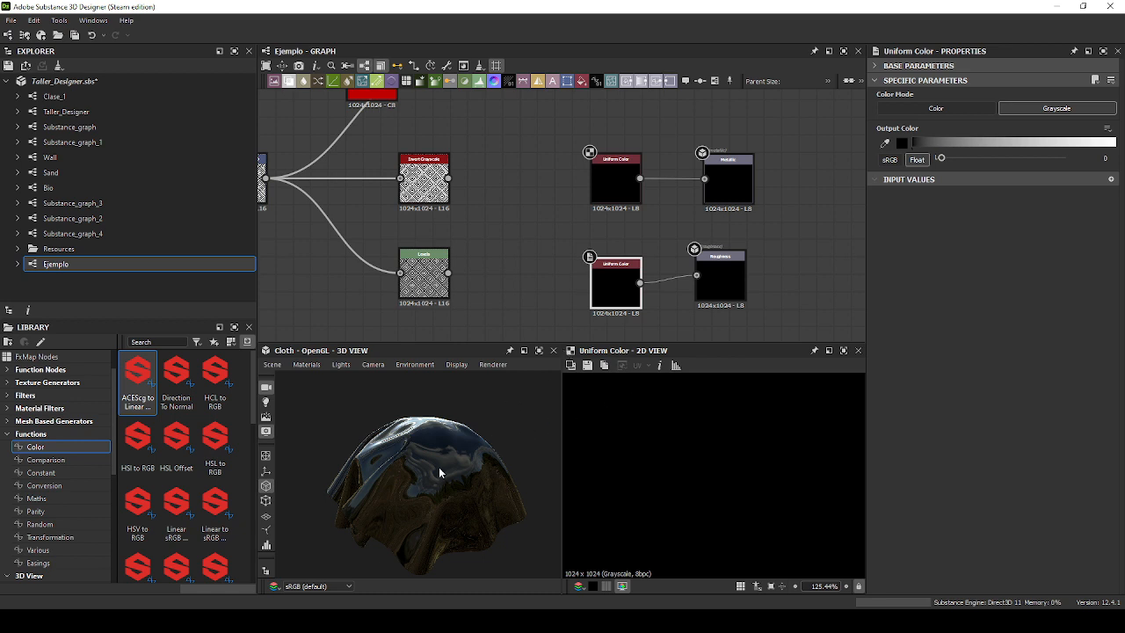
Move the Base Color output away from the Blend node and connect the yellow Uniform Color directly to it.
{"action": "middle_click_drag", "start_coordinate": [652, 179], "coordinate": [657, 289]}
{"action": "double_click", "coordinate": [651, 170]}
{"action": "left_click_drag", "start_coordinate": [650, 170], "coordinate": [759, 186]}
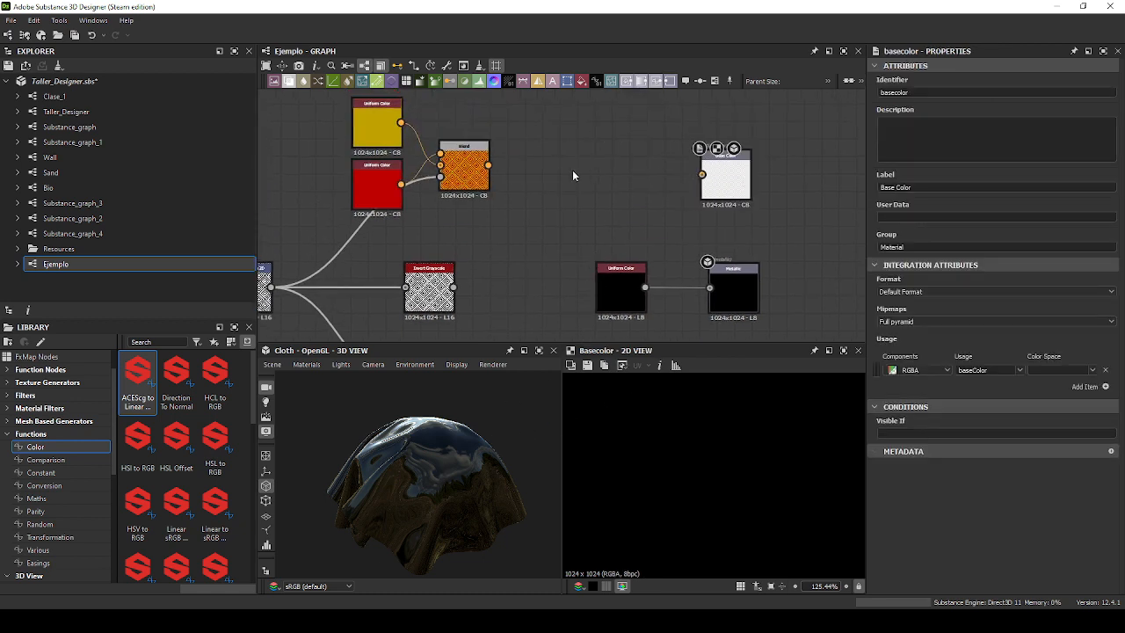
{"action": "left_click_drag", "start_coordinate": [401, 123], "coordinate": [701, 174]}
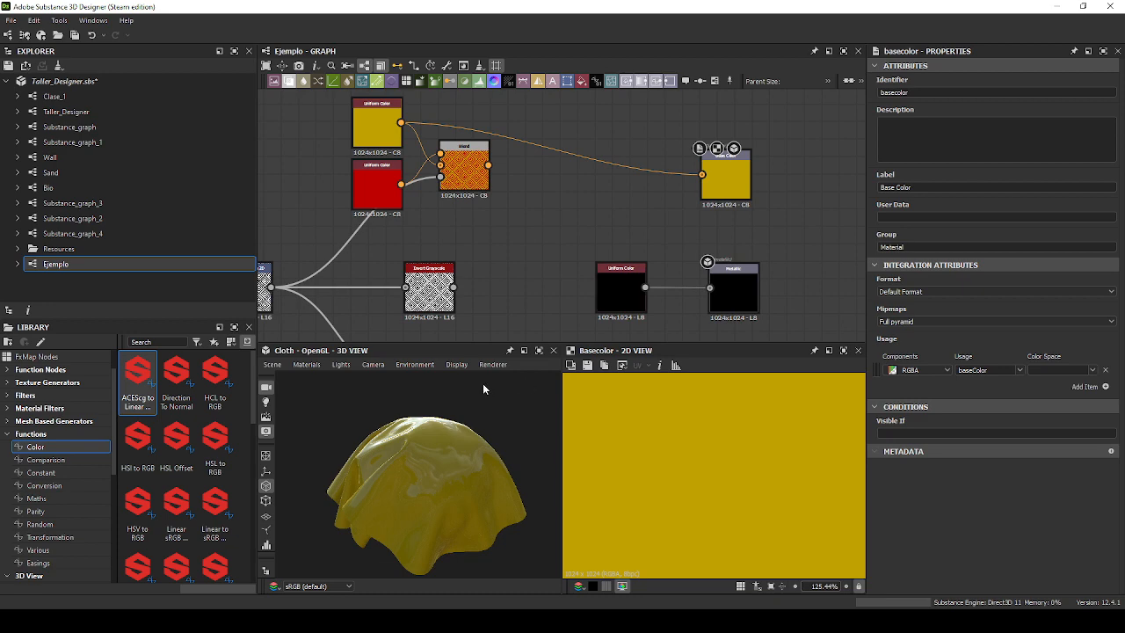
{"action": "left_click_drag", "start_coordinate": [482, 383], "coordinate": [444, 400]}
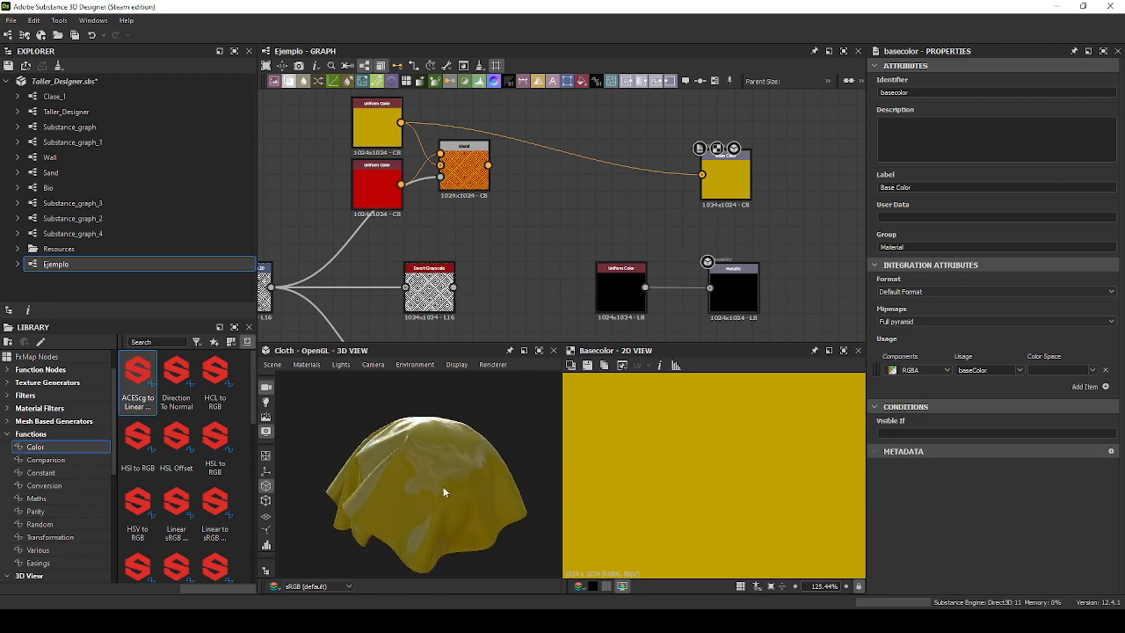
{"action": "left_click_drag", "start_coordinate": [444, 493], "coordinate": [488, 473]}
Examine the reflections on the yellow cloth from several angles with Metallic and Roughness both fed black.
{"action": "middle_click_drag", "start_coordinate": [540, 333], "coordinate": [515, 259]}
{"action": "left_click_drag", "start_coordinate": [444, 444], "coordinate": [458, 464]}
{"action": "scroll", "coordinate": [608, 230], "scroll_direction": "up", "scroll_amount": 2}
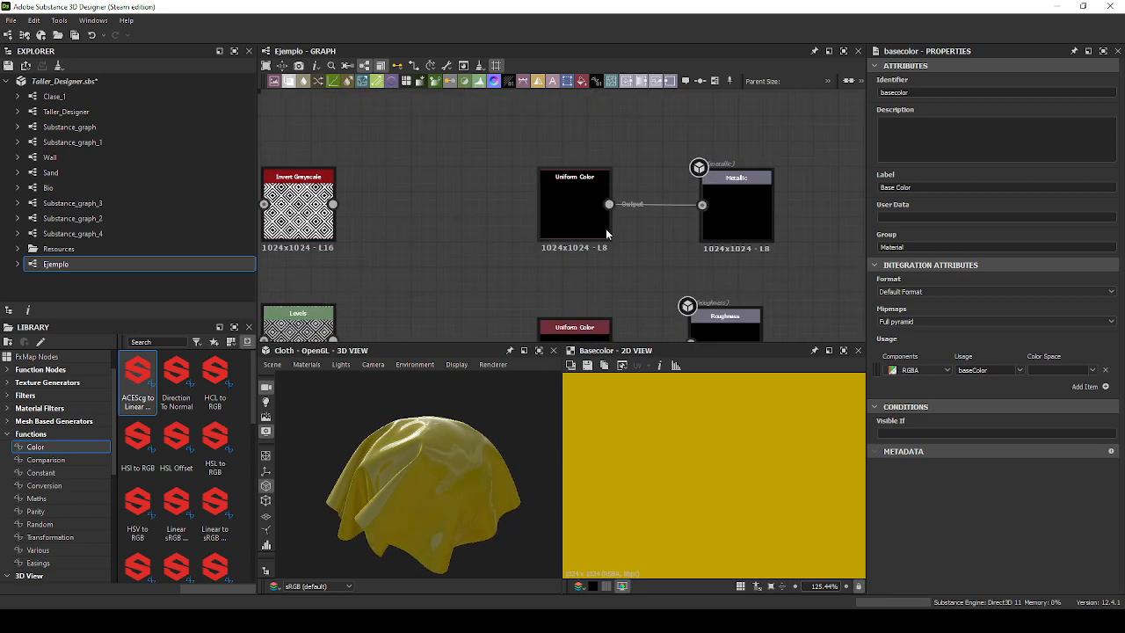
{"action": "scroll", "coordinate": [606, 231], "scroll_direction": "up", "scroll_amount": 2}
{"action": "scroll", "coordinate": [437, 469], "scroll_direction": "up", "scroll_amount": 5}
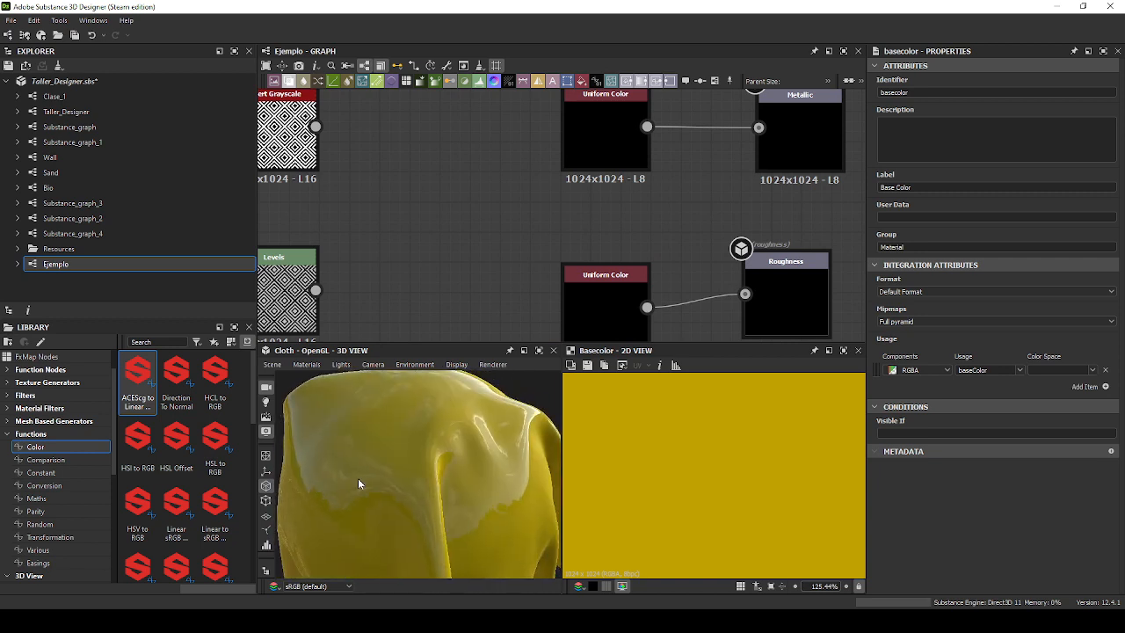
{"action": "scroll", "coordinate": [410, 429], "scroll_direction": "down", "scroll_amount": 3}
{"action": "left_click_drag", "start_coordinate": [410, 430], "coordinate": [374, 416]}
{"action": "scroll", "coordinate": [374, 414], "scroll_direction": "down", "scroll_amount": 2}
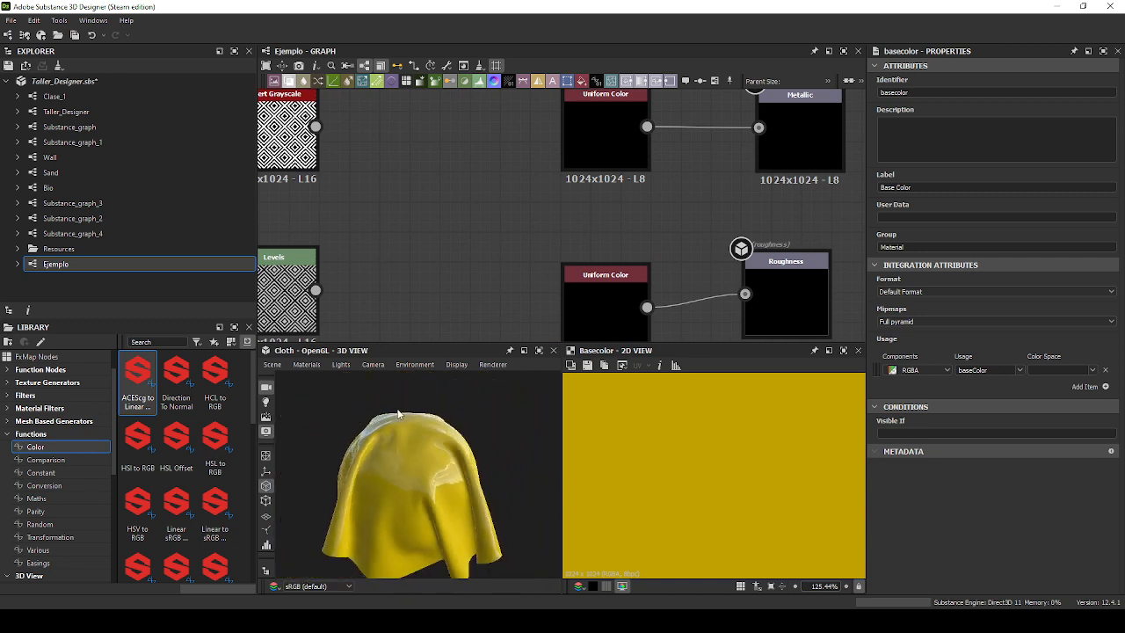
{"action": "left_click_drag", "start_coordinate": [410, 410], "coordinate": [519, 456]}
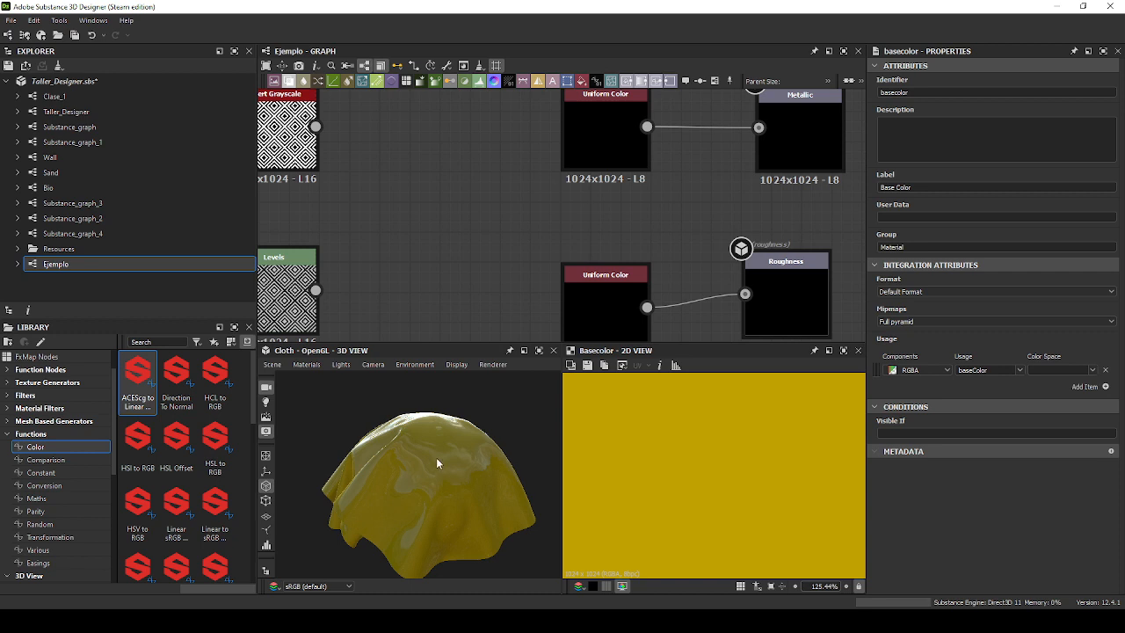
{"action": "left_click_drag", "start_coordinate": [457, 389], "coordinate": [407, 429]}
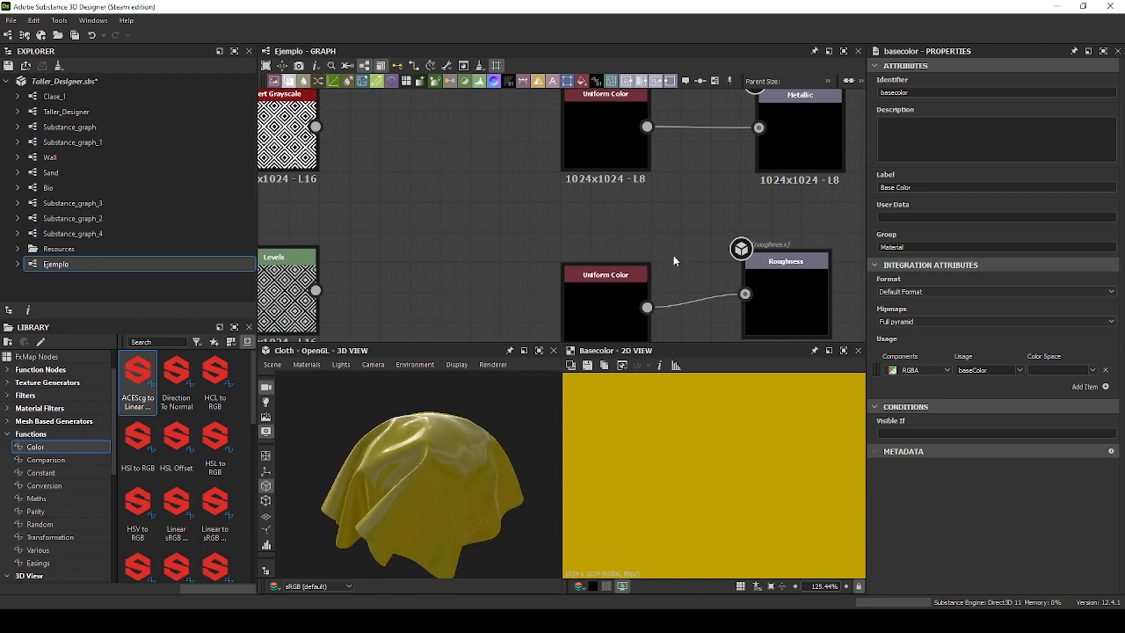
{"action": "left_click_drag", "start_coordinate": [482, 436], "coordinate": [396, 467]}
Set the Uniform Color feeding Metallic to 1 and check the fully metallic cloth in the 3D view.
{"action": "left_click", "coordinate": [617, 140]}
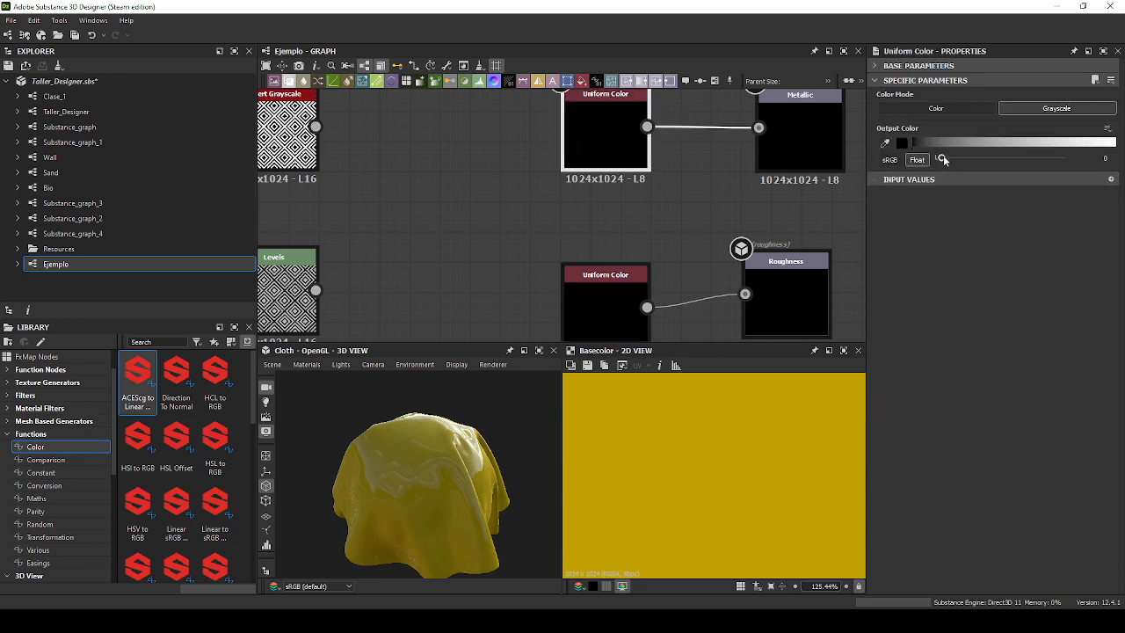
{"action": "left_click_drag", "start_coordinate": [943, 159], "coordinate": [1064, 157]}
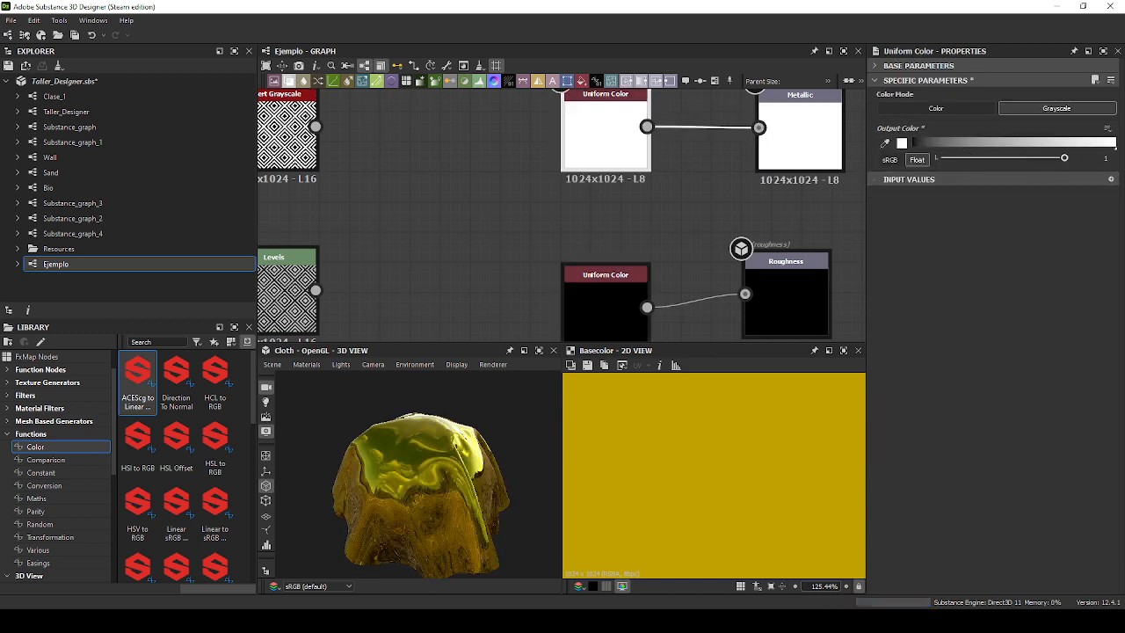
{"action": "left_click_drag", "start_coordinate": [509, 405], "coordinate": [532, 416]}
{"action": "scroll", "coordinate": [510, 202], "scroll_direction": "down", "scroll_amount": 3}
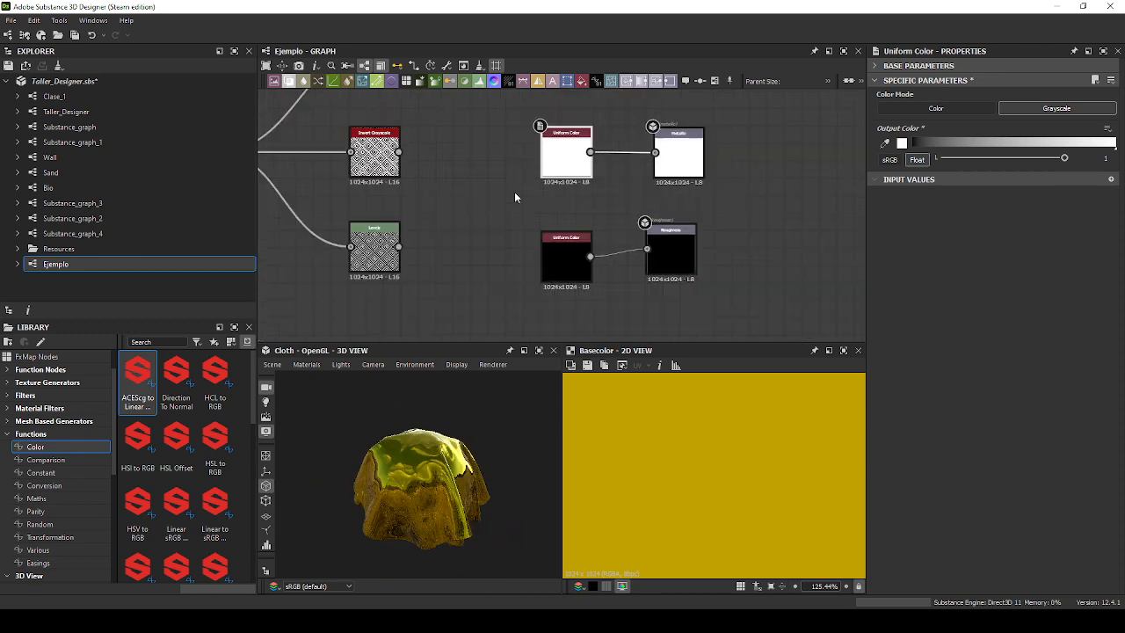
Shift the yellow Uniform Color's hue to 0.12 for a more golden tone and check the cloth.
{"action": "left_click_drag", "start_coordinate": [590, 256], "coordinate": [636, 239]}
{"action": "left_click", "coordinate": [574, 252]}
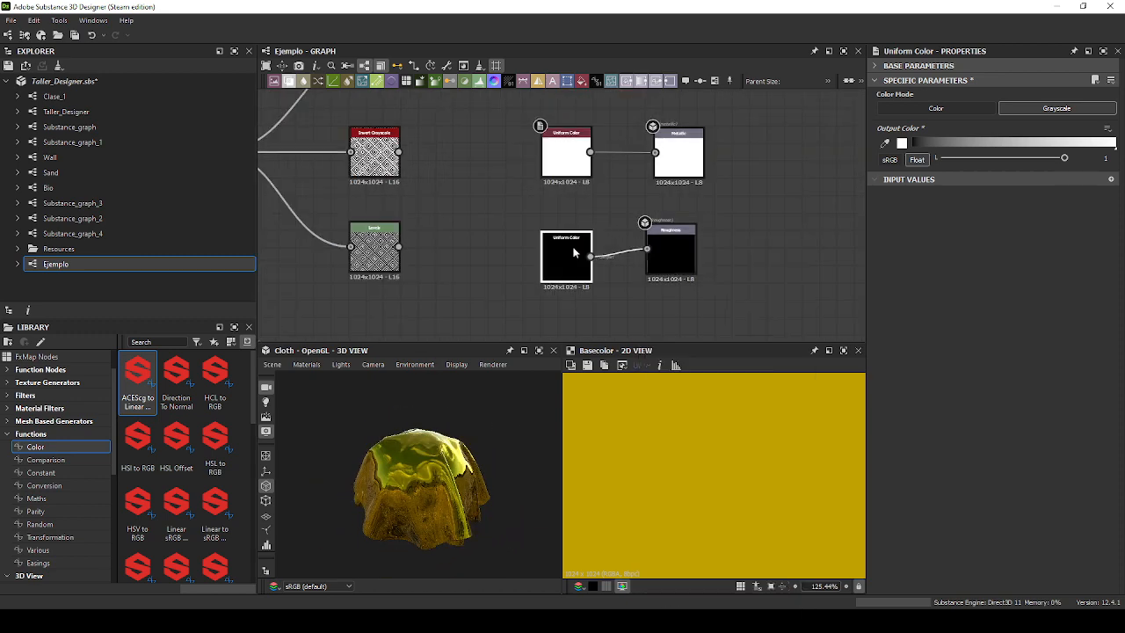
{"action": "middle_click_drag", "start_coordinate": [628, 221], "coordinate": [647, 362]}
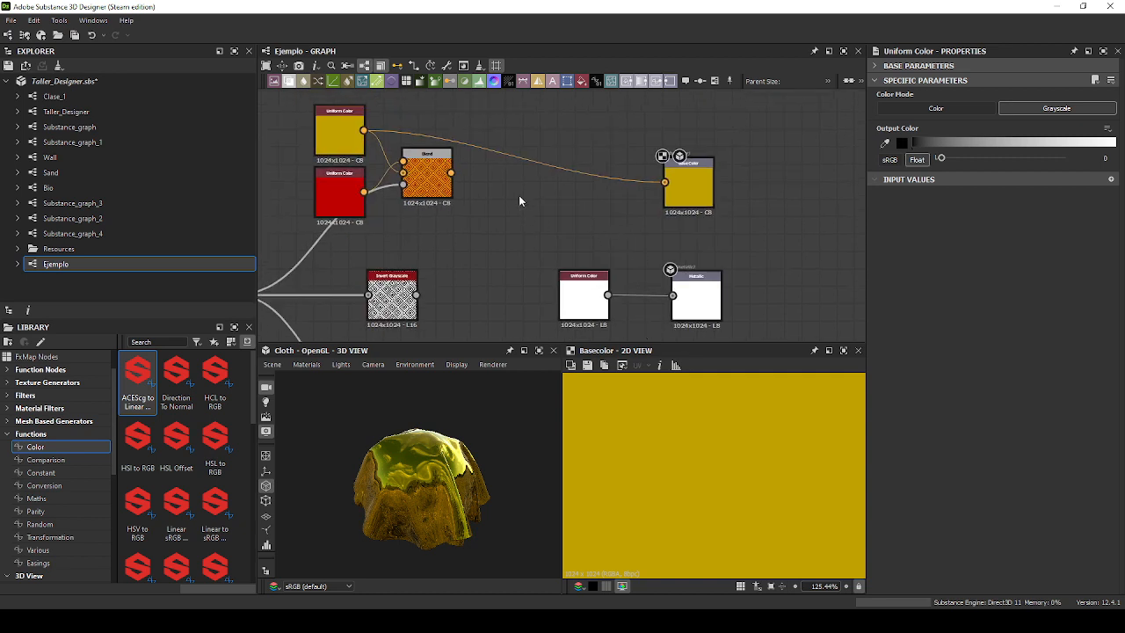
{"action": "left_click", "coordinate": [359, 139]}
{"action": "left_click_drag", "start_coordinate": [936, 159], "coordinate": [935, 159]}
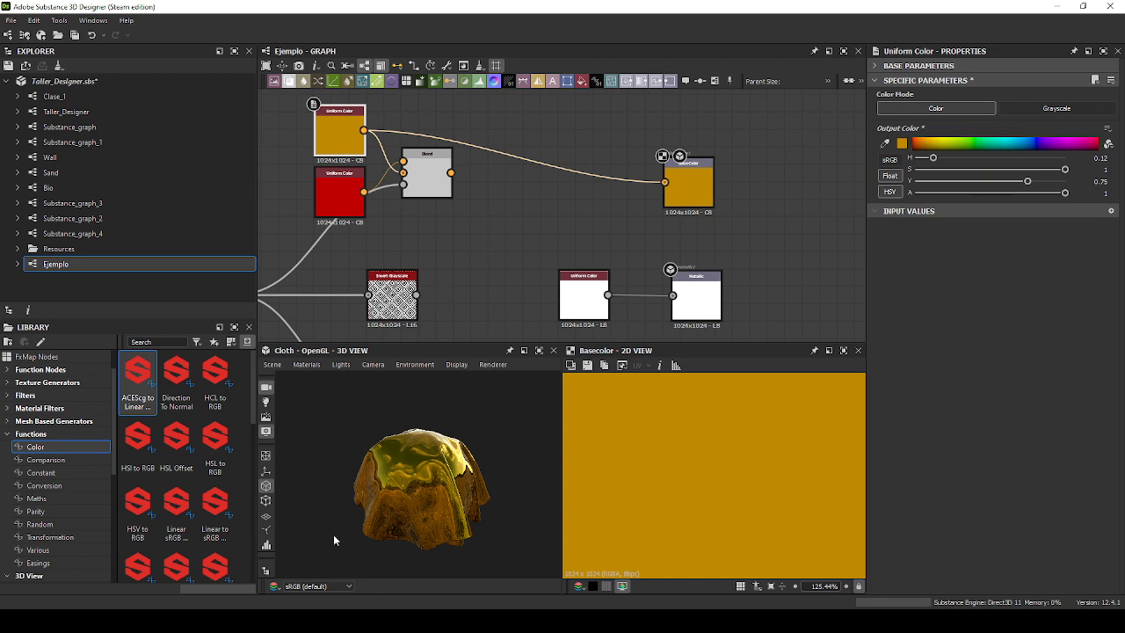
{"action": "left_click_drag", "start_coordinate": [334, 537], "coordinate": [402, 495]}
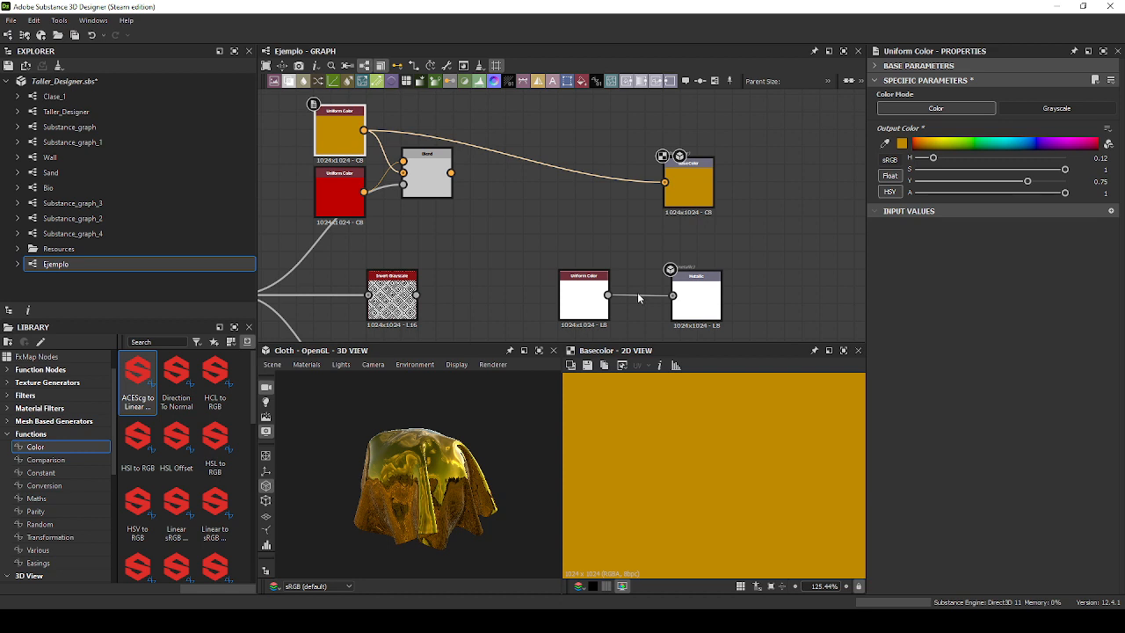
Set the Uniform Color feeding Roughness to 1 and inspect the fully rough cloth from several angles.
{"action": "middle_click_drag", "start_coordinate": [637, 292], "coordinate": [632, 258]}
{"action": "scroll", "coordinate": [611, 269], "scroll_direction": "up", "scroll_amount": 3}
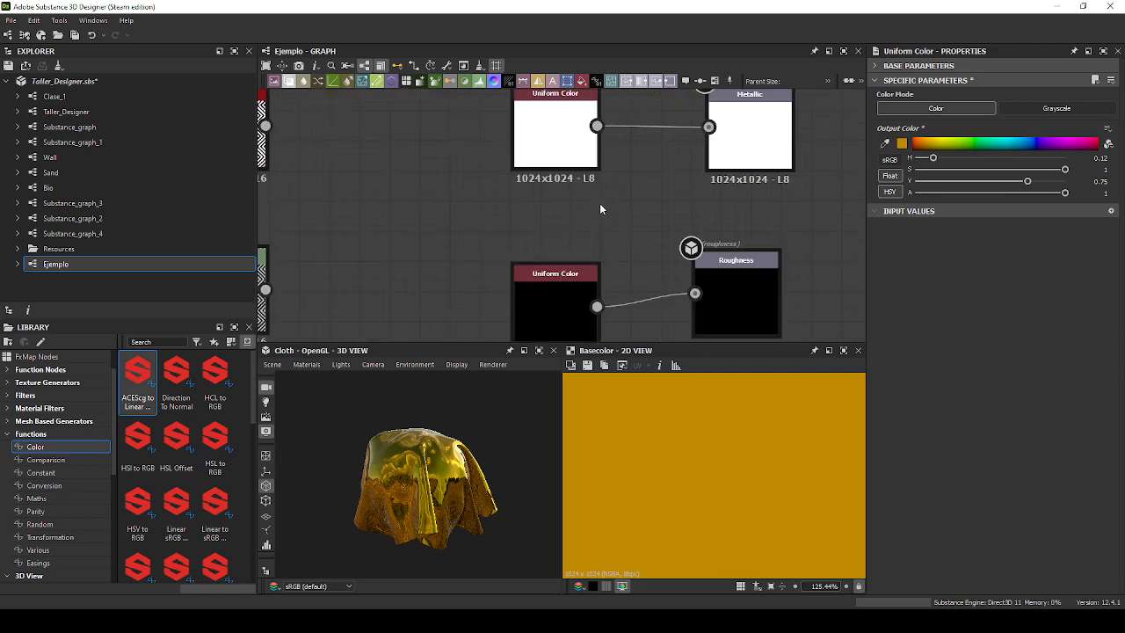
{"action": "double_click", "coordinate": [575, 315]}
{"action": "left_click_drag", "start_coordinate": [941, 159], "coordinate": [1062, 159]}
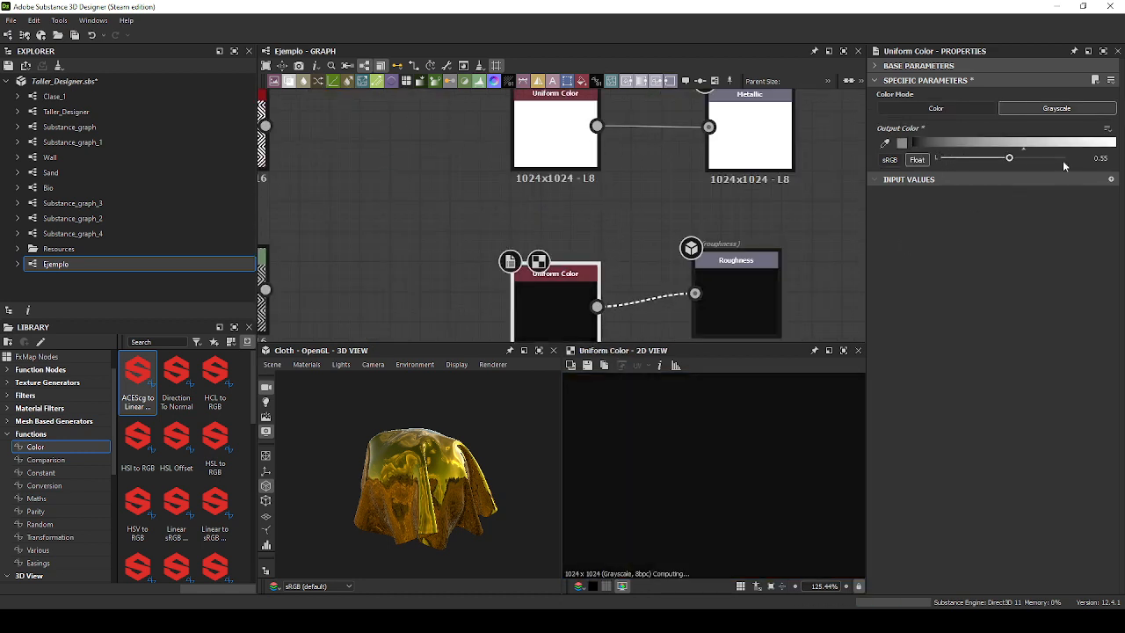
{"action": "left_click_drag", "start_coordinate": [448, 446], "coordinate": [459, 471]}
{"action": "scroll", "coordinate": [419, 453], "scroll_direction": "up", "scroll_amount": 5}
{"action": "scroll", "coordinate": [451, 464], "scroll_direction": "down", "scroll_amount": 5}
{"action": "left_click_drag", "start_coordinate": [430, 525], "coordinate": [366, 501]}
{"action": "left_click_drag", "start_coordinate": [413, 459], "coordinate": [537, 527]}
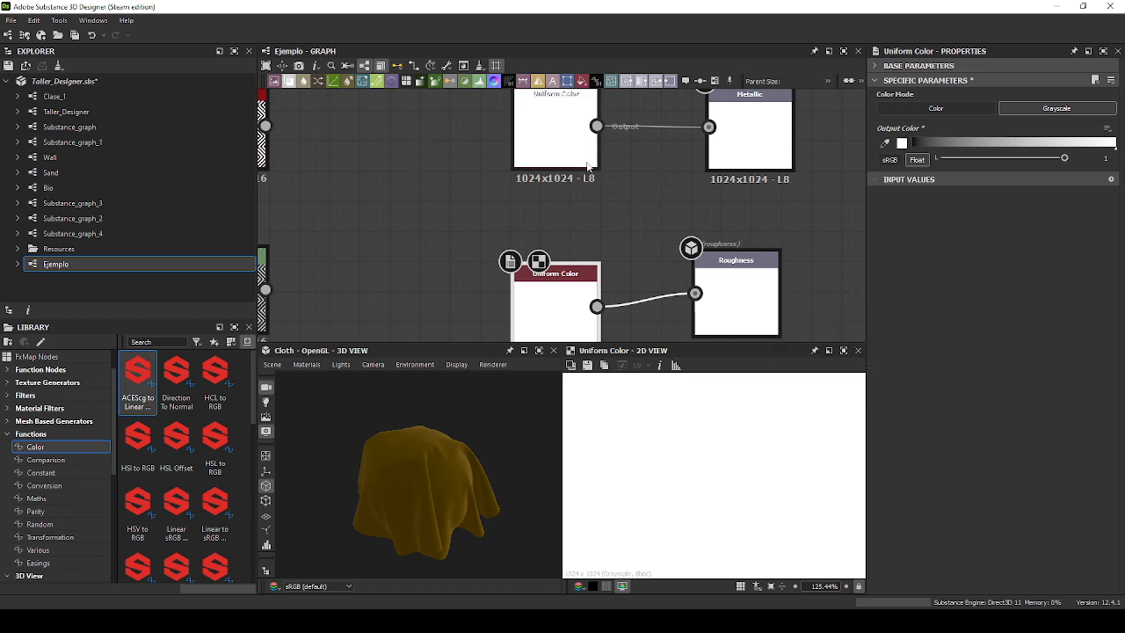
Set the Uniform Color feeding Metallic to 0 and view the rough, non-metallic cloth.
{"action": "left_click", "coordinate": [555, 131]}
{"action": "scroll", "coordinate": [410, 466], "scroll_direction": "up", "scroll_amount": 2}
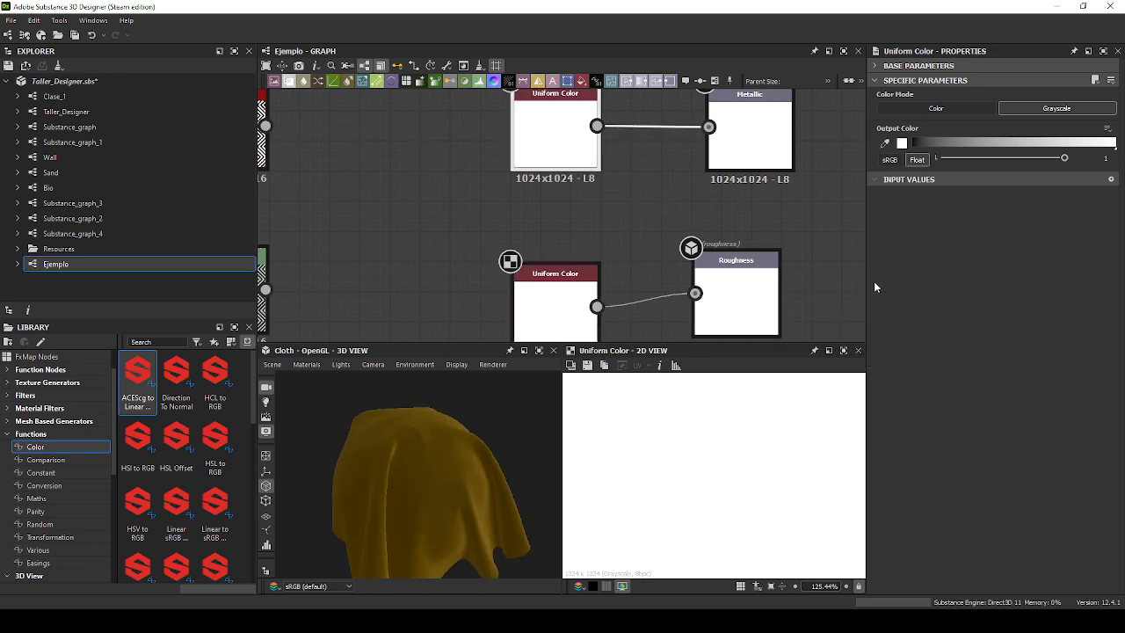
{"action": "left_click_drag", "start_coordinate": [1064, 159], "coordinate": [818, 155]}
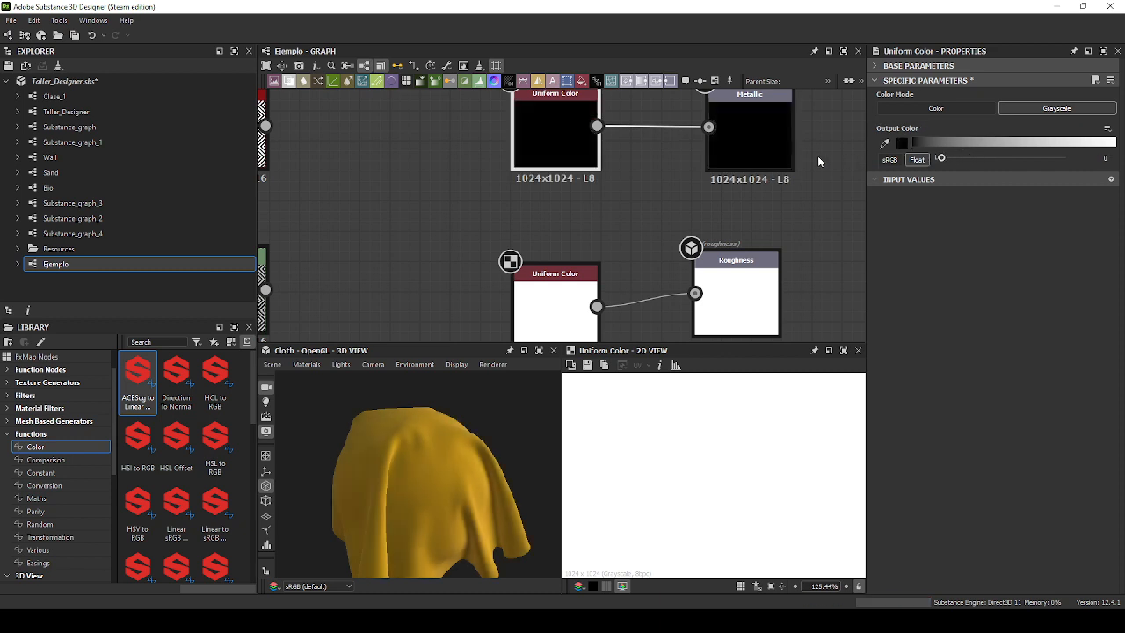
{"action": "left_click_drag", "start_coordinate": [447, 521], "coordinate": [528, 449]}
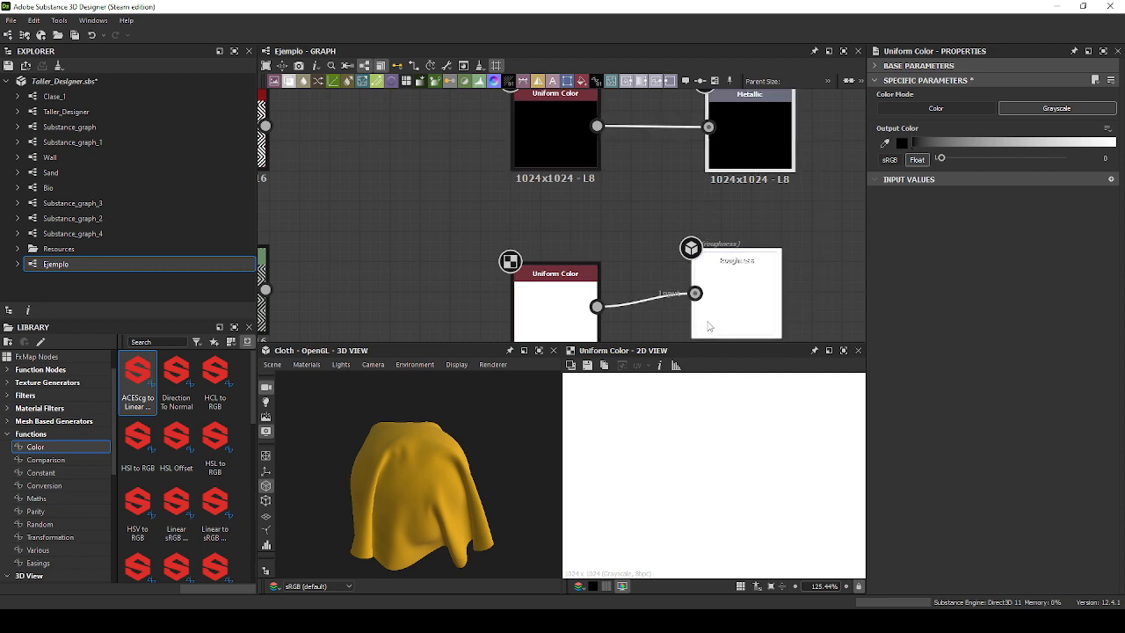
Line up the Roughness output and its Uniform Color under the Metallic pair, and set the Uniform Color feeding Metallic to 1.
{"action": "left_click_drag", "start_coordinate": [739, 300], "coordinate": [737, 271]}
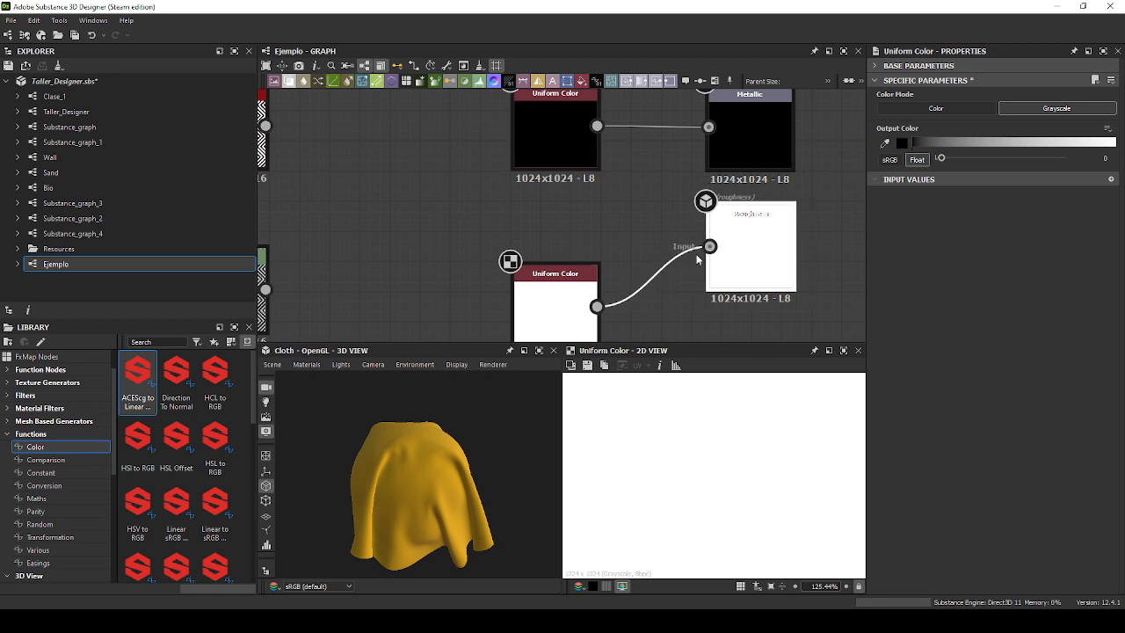
{"action": "left_click_drag", "start_coordinate": [562, 290], "coordinate": [563, 230]}
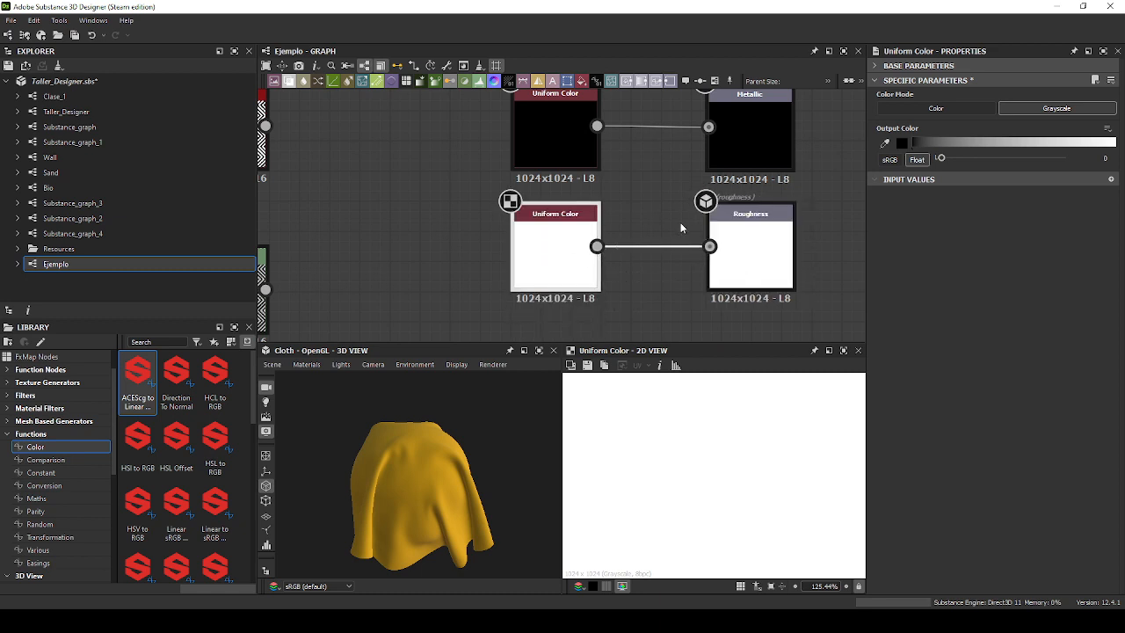
{"action": "left_click_drag", "start_coordinate": [942, 160], "coordinate": [1090, 161]}
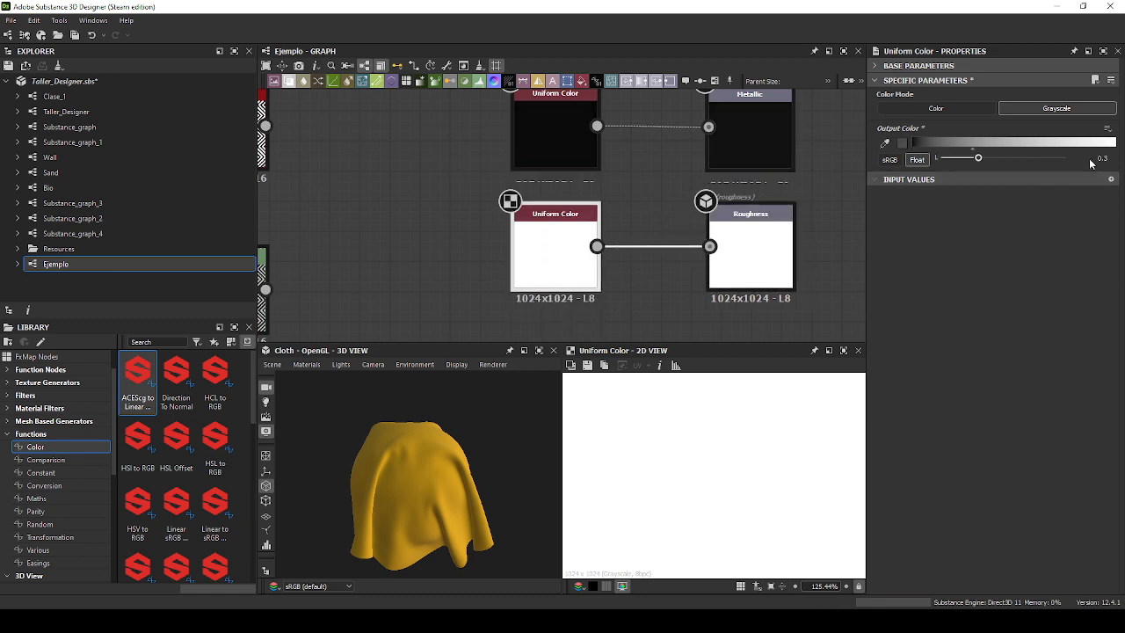
Reconnect the Invert Grayscale node to Metallic and the Levels node to Roughness in place of the white Uniform Colors.
{"action": "scroll", "coordinate": [661, 192], "scroll_direction": "down", "scroll_amount": 2}
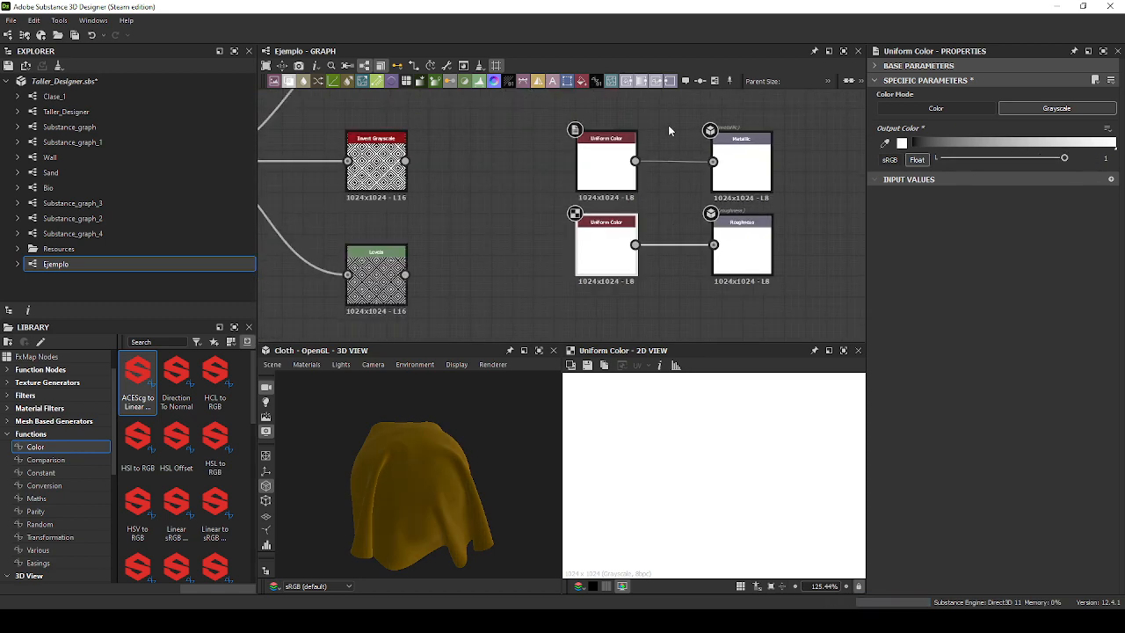
{"action": "scroll", "coordinate": [530, 176], "scroll_direction": "down", "scroll_amount": 1}
{"action": "left_click_drag", "start_coordinate": [427, 163], "coordinate": [684, 163]}
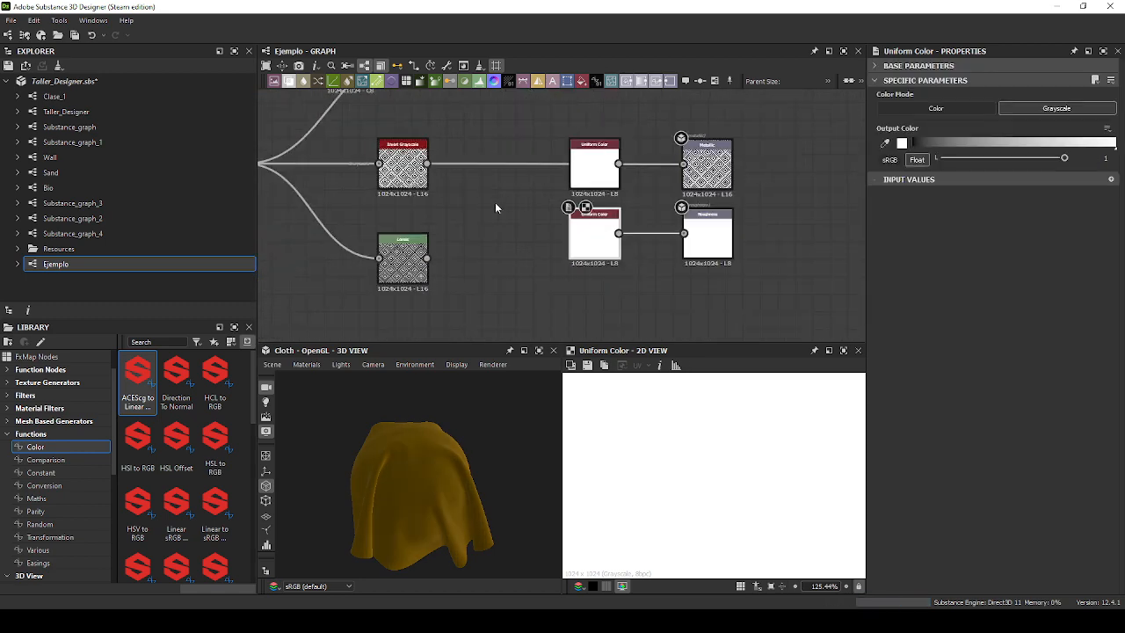
{"action": "left_click_drag", "start_coordinate": [427, 257], "coordinate": [684, 233]}
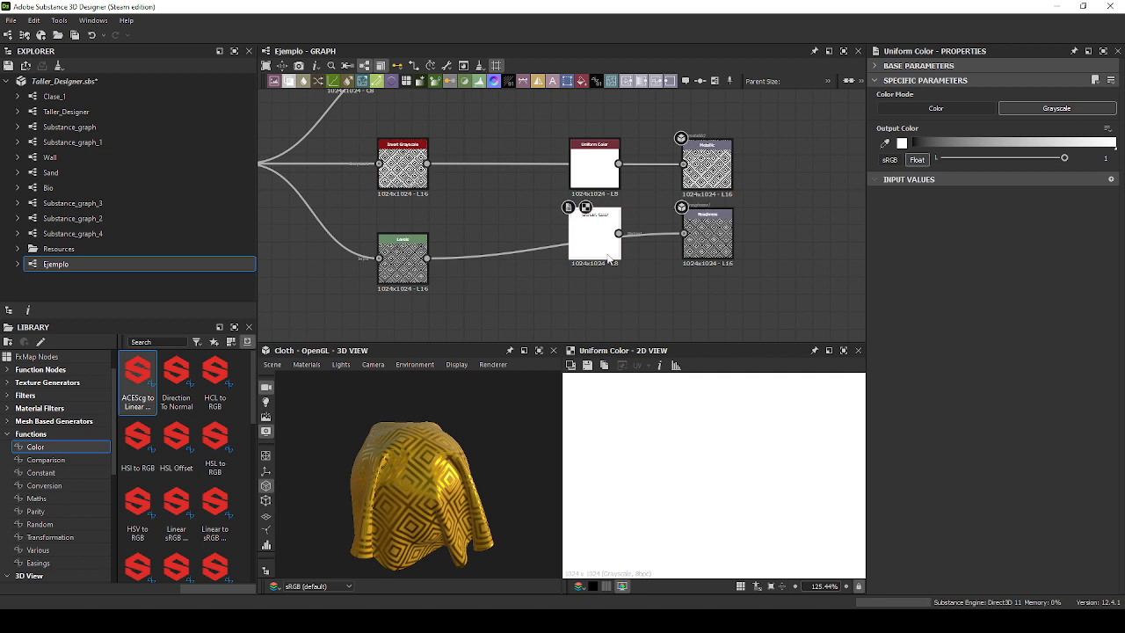
Delete the two leftover Uniform Color nodes beside the Metallic and Roughness outputs.
{"action": "key", "text": "Delete"}
{"action": "left_click", "coordinate": [604, 183]}
{"action": "key", "text": "Delete"}
{"action": "scroll", "coordinate": [449, 511], "scroll_direction": "up", "scroll_amount": 5}
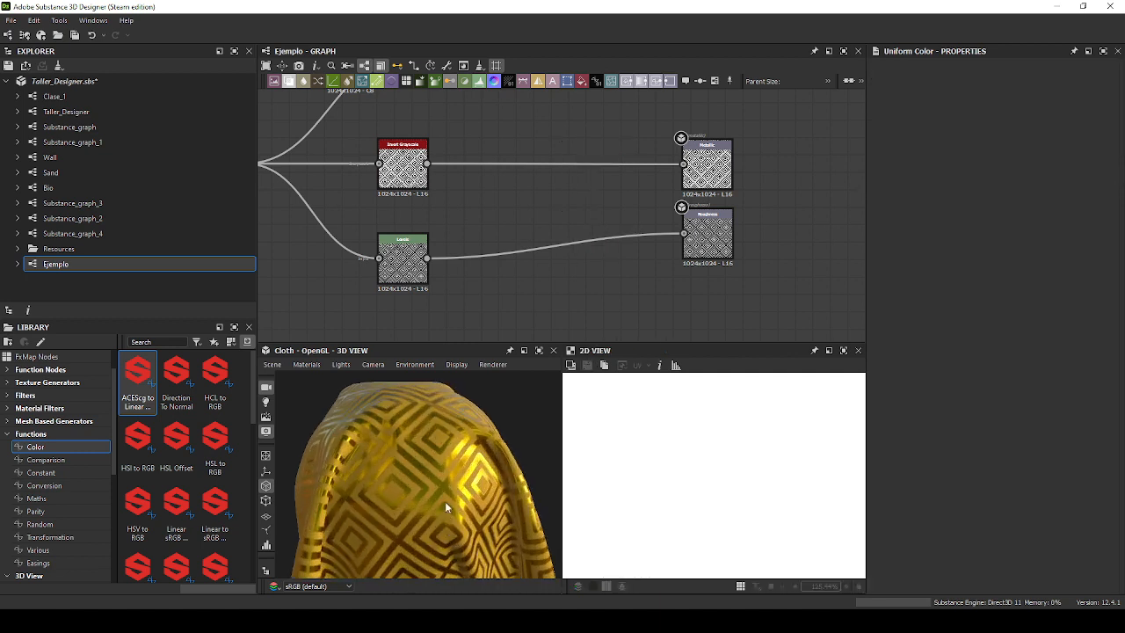
Open the Levels node feeding Roughness and shift its input midtone slightly toward black while inspecting the cloth.
{"action": "double_click", "coordinate": [402, 256]}
{"action": "left_click_drag", "start_coordinate": [408, 413], "coordinate": [518, 426]}
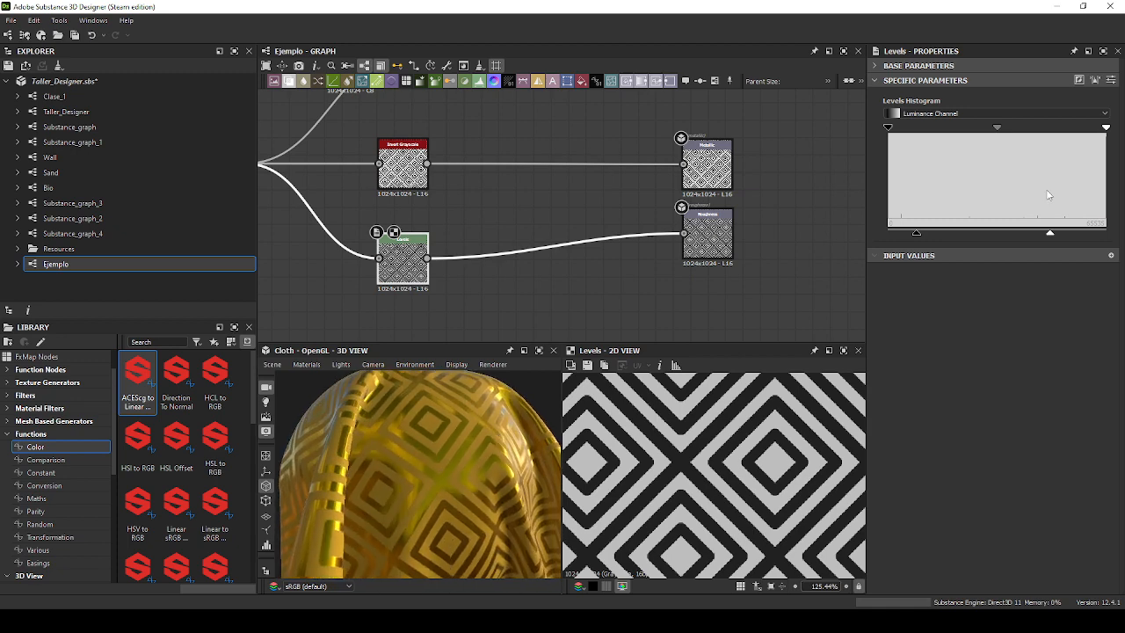
{"action": "mouse_move", "coordinate": [998, 128]}
{"action": "left_mouse_down"}
{"action": "mouse_move", "coordinate": [967, 128]}
{"action": "mouse_move", "coordinate": [990, 128]}
{"action": "left_mouse_up"}
{"action": "left_click_drag", "start_coordinate": [522, 485], "coordinate": [451, 520]}
{"action": "mouse_move", "coordinate": [994, 129]}
{"action": "left_mouse_down"}
{"action": "mouse_move", "coordinate": [974, 128]}
{"action": "mouse_move", "coordinate": [980, 144]}
{"action": "mouse_move", "coordinate": [1055, 148]}
{"action": "mouse_move", "coordinate": [901, 143]}
{"action": "mouse_move", "coordinate": [986, 137]}
{"action": "left_mouse_up"}
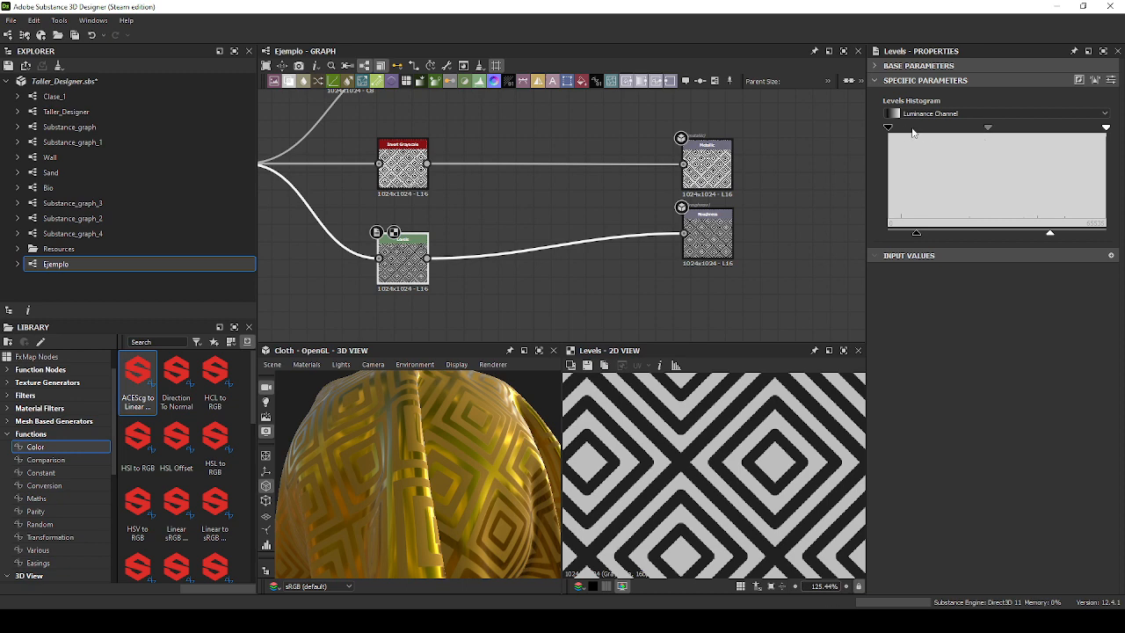
Raise the Levels node's output black point slightly and lower its output white point to narrow the Roughness range.
{"action": "mouse_move", "coordinate": [890, 128]}
{"action": "left_mouse_down"}
{"action": "mouse_move", "coordinate": [959, 129]}
{"action": "mouse_move", "coordinate": [873, 125]}
{"action": "left_mouse_up"}
{"action": "mouse_move", "coordinate": [920, 233]}
{"action": "left_mouse_down"}
{"action": "mouse_move", "coordinate": [979, 233]}
{"action": "mouse_move", "coordinate": [886, 230]}
{"action": "mouse_move", "coordinate": [923, 234]}
{"action": "left_mouse_up"}
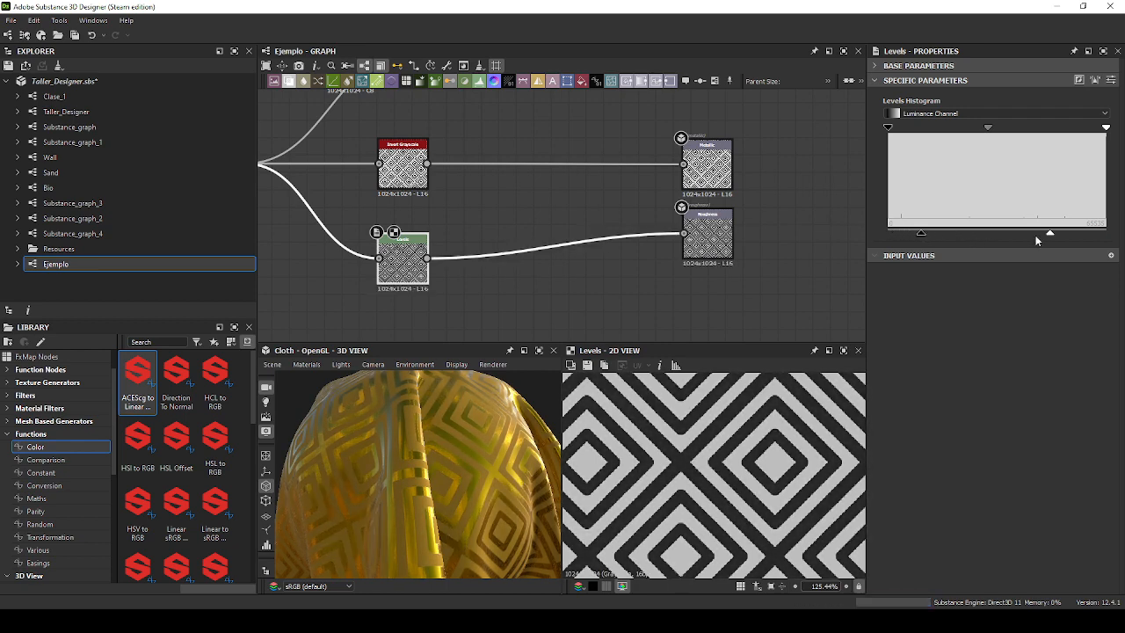
{"action": "left_click_drag", "start_coordinate": [1049, 233], "coordinate": [986, 232]}
{"action": "left_click_drag", "start_coordinate": [514, 440], "coordinate": [484, 427]}
{"action": "scroll", "coordinate": [600, 215], "scroll_direction": "down", "scroll_amount": 3}
{"action": "scroll", "coordinate": [587, 188], "scroll_direction": "up", "scroll_amount": 1}
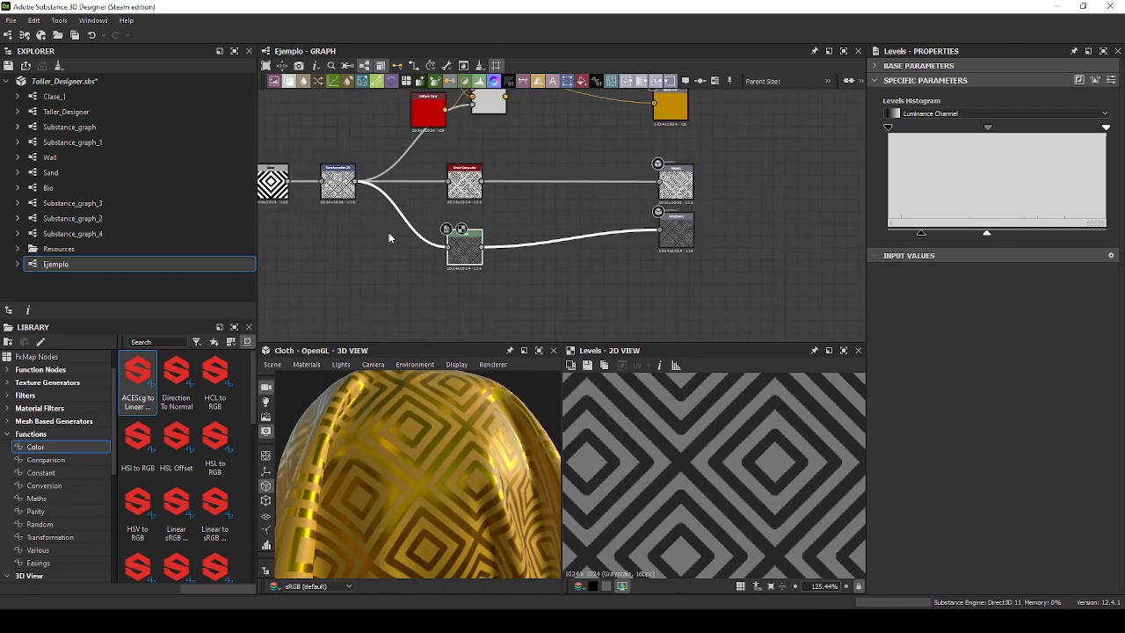
Connect the Transformation 2D output directly to Metallic in place of Invert Grayscale and view the cloth.
{"action": "scroll", "coordinate": [406, 214], "scroll_direction": "up", "scroll_amount": 3}
{"action": "scroll", "coordinate": [492, 197], "scroll_direction": "down", "scroll_amount": 3}
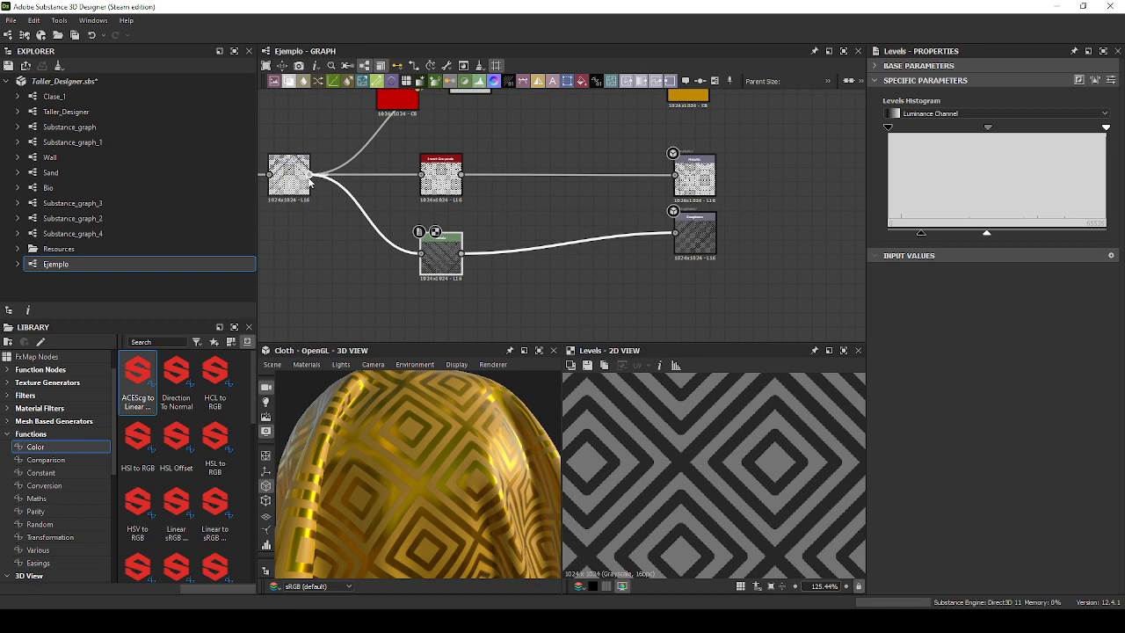
{"action": "left_click_drag", "start_coordinate": [644, 175], "coordinate": [676, 175]}
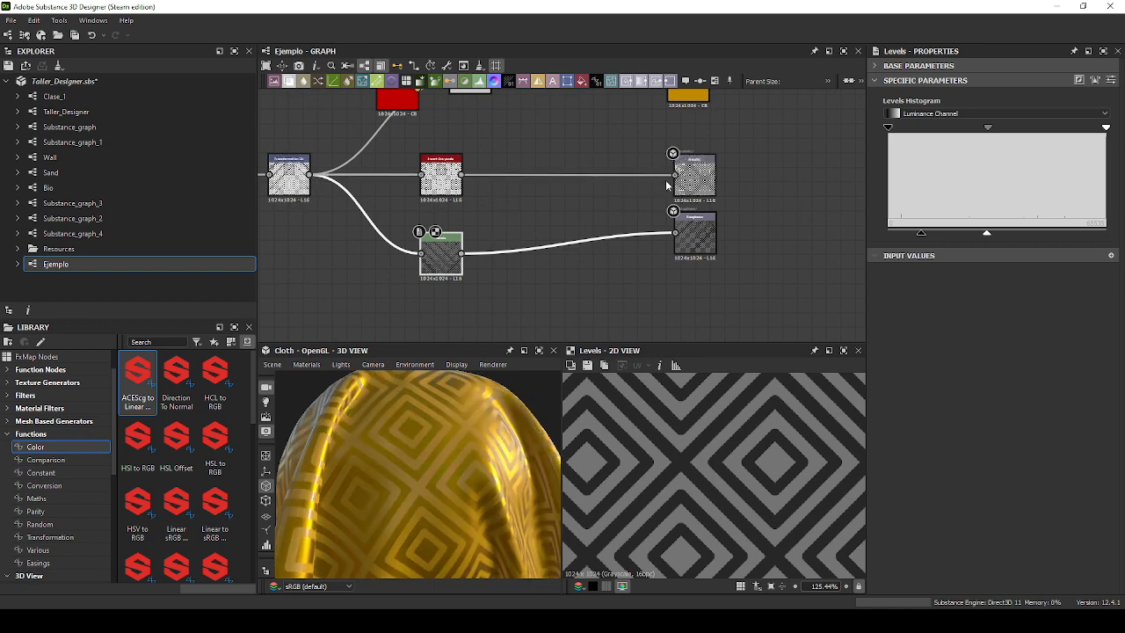
{"action": "mouse_move", "coordinate": [457, 420]}
{"action": "left_mouse_down"}
{"action": "mouse_move", "coordinate": [496, 420]}
{"action": "mouse_move", "coordinate": [432, 416]}
{"action": "mouse_move", "coordinate": [453, 413]}
{"action": "left_mouse_up"}
Connect the Blend node of the orange and red Uniform Colors to the Base Color output.
{"action": "middle_click_drag", "start_coordinate": [489, 230], "coordinate": [537, 305]}
{"action": "left_click_drag", "start_coordinate": [538, 147], "coordinate": [740, 153]}
{"action": "middle_click_drag", "start_coordinate": [588, 283], "coordinate": [597, 251]}
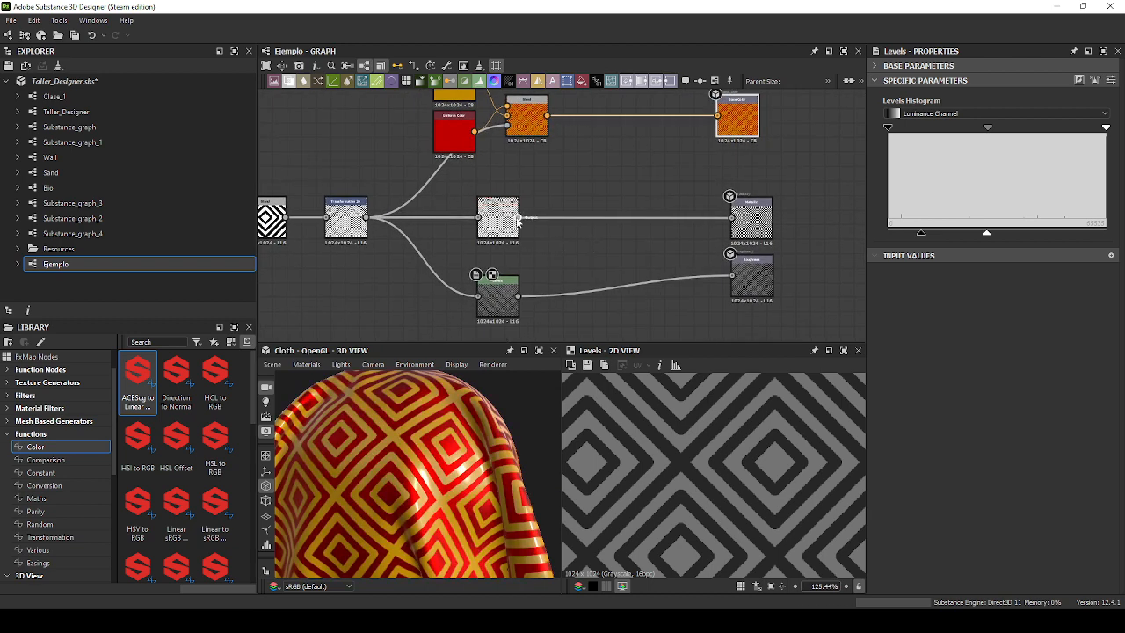
Compare Invert Grayscale and Transformation 2D as the Metallic input on the cloth, leaving Invert Grayscale connected.
{"action": "left_click_drag", "start_coordinate": [518, 218], "coordinate": [731, 217]}
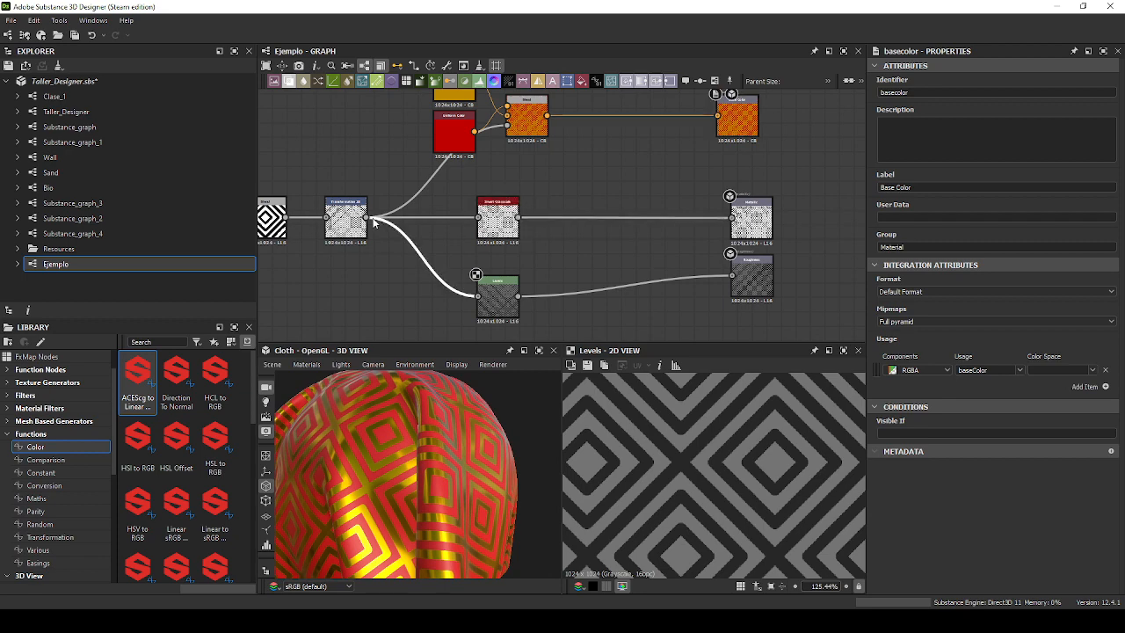
{"action": "left_click_drag", "start_coordinate": [368, 217], "coordinate": [730, 217]}
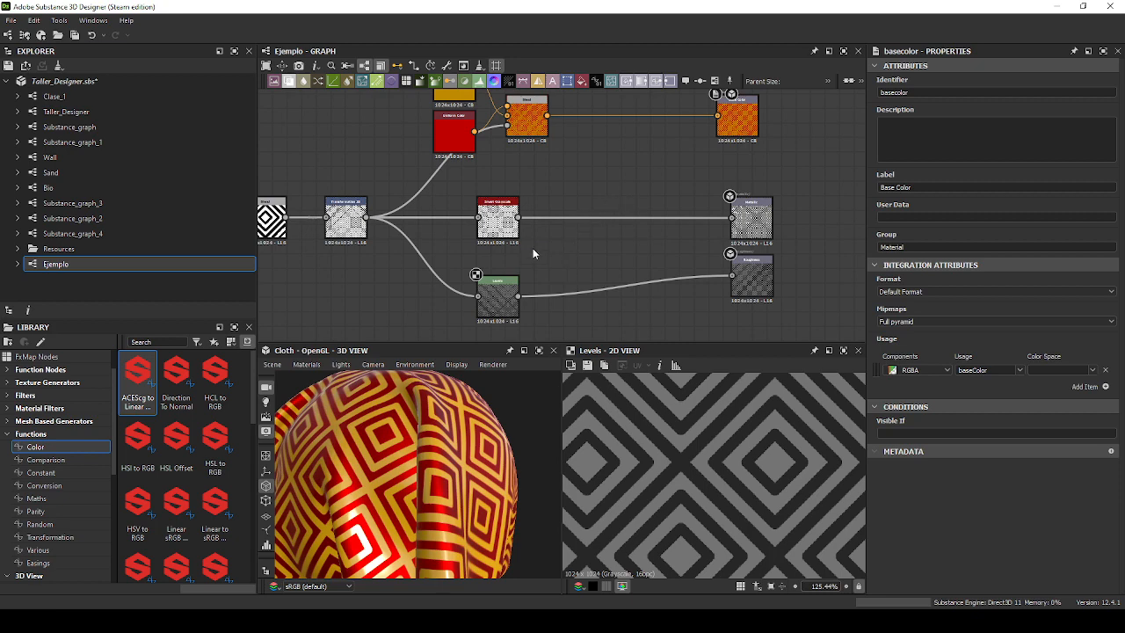
{"action": "left_click_drag", "start_coordinate": [519, 217], "coordinate": [730, 217]}
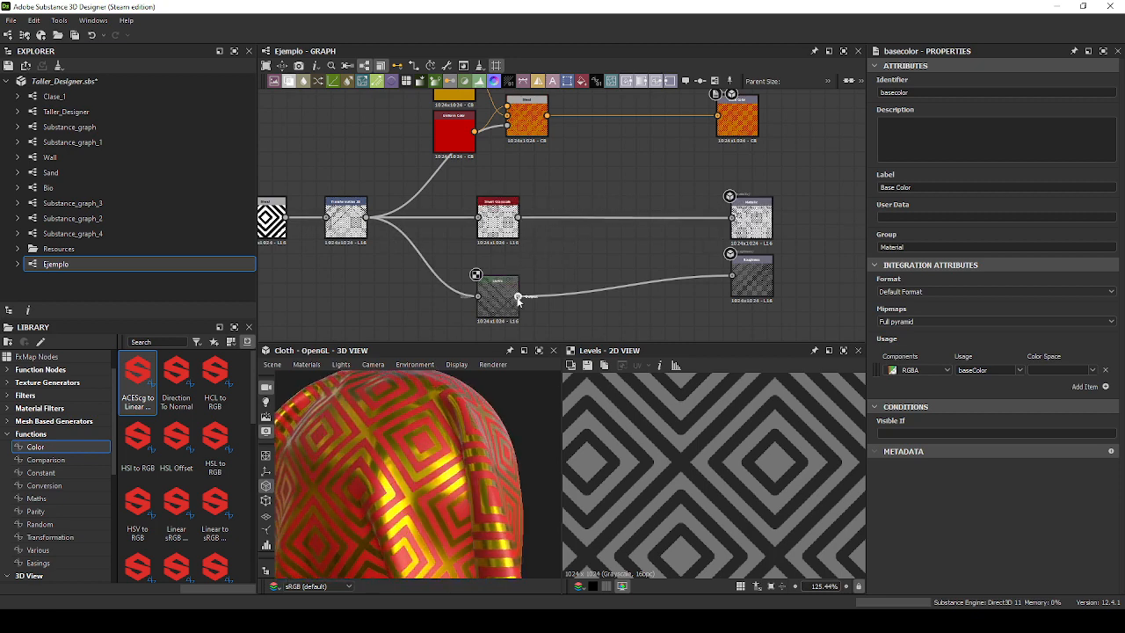
{"action": "left_click_drag", "start_coordinate": [366, 218], "coordinate": [733, 217]}
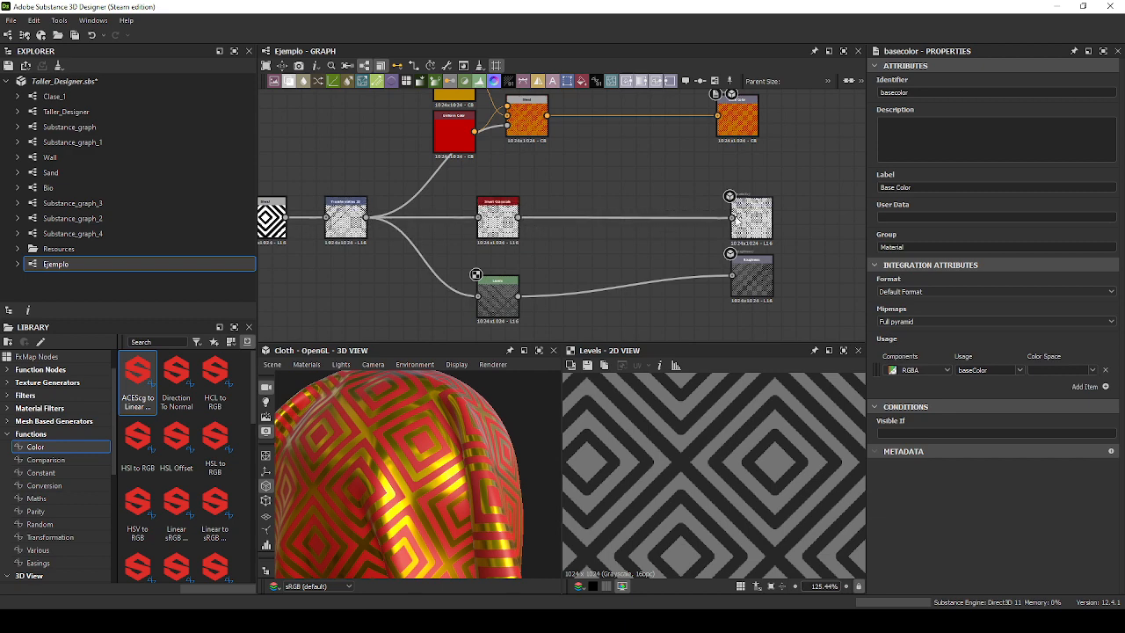
Space the Metallic and Roughness outputs further apart and move the Invert Grayscale node closer to Metallic.
{"action": "scroll", "coordinate": [545, 237], "scroll_direction": "down", "scroll_amount": 1}
{"action": "scroll", "coordinate": [538, 243], "scroll_direction": "up", "scroll_amount": 1}
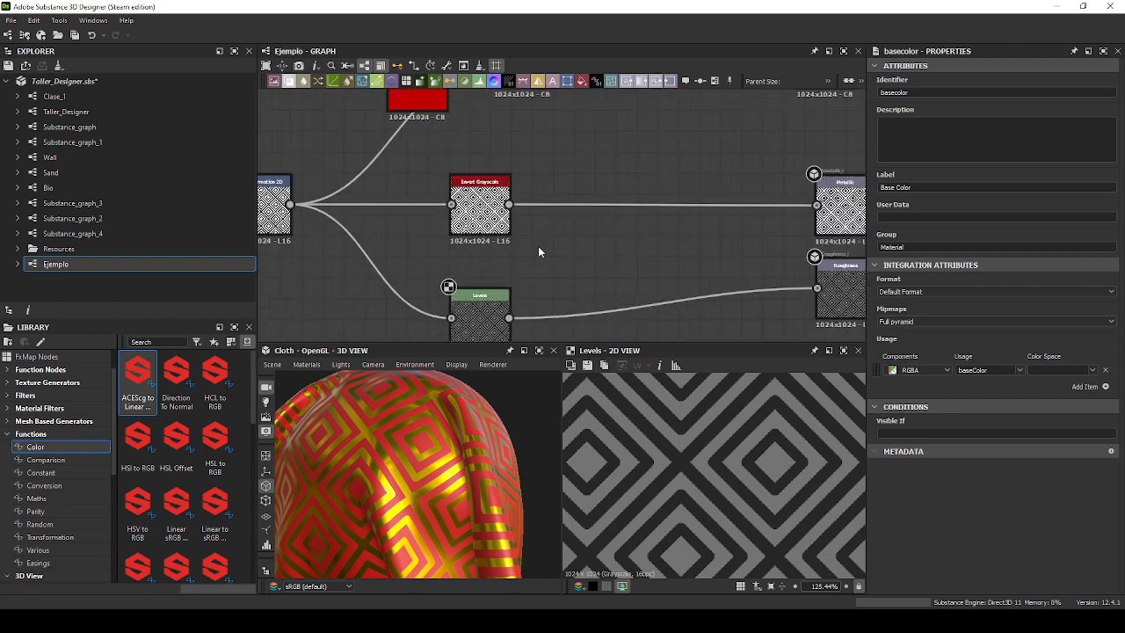
{"action": "scroll", "coordinate": [538, 246], "scroll_direction": "down", "scroll_amount": 1}
{"action": "scroll", "coordinate": [537, 246], "scroll_direction": "down", "scroll_amount": 1}
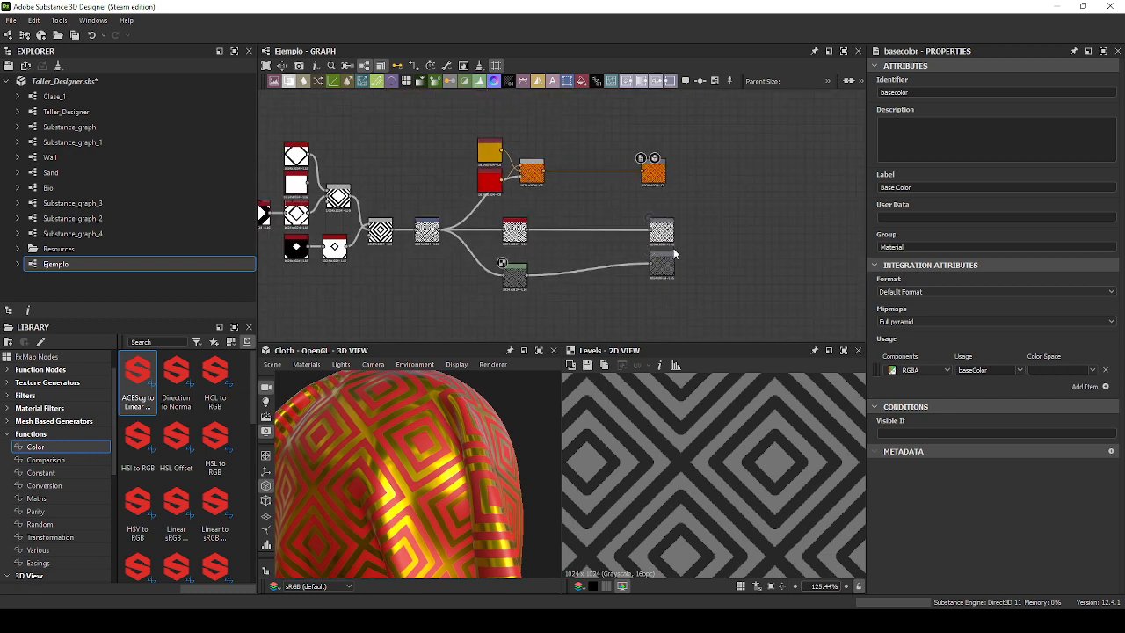
{"action": "scroll", "coordinate": [685, 276], "scroll_direction": "up", "scroll_amount": 2}
{"action": "left_click_drag", "start_coordinate": [648, 283], "coordinate": [642, 283]}
{"action": "middle_click_drag", "start_coordinate": [683, 223], "coordinate": [683, 277]}
{"action": "scroll", "coordinate": [673, 229], "scroll_direction": "up", "scroll_amount": 4}
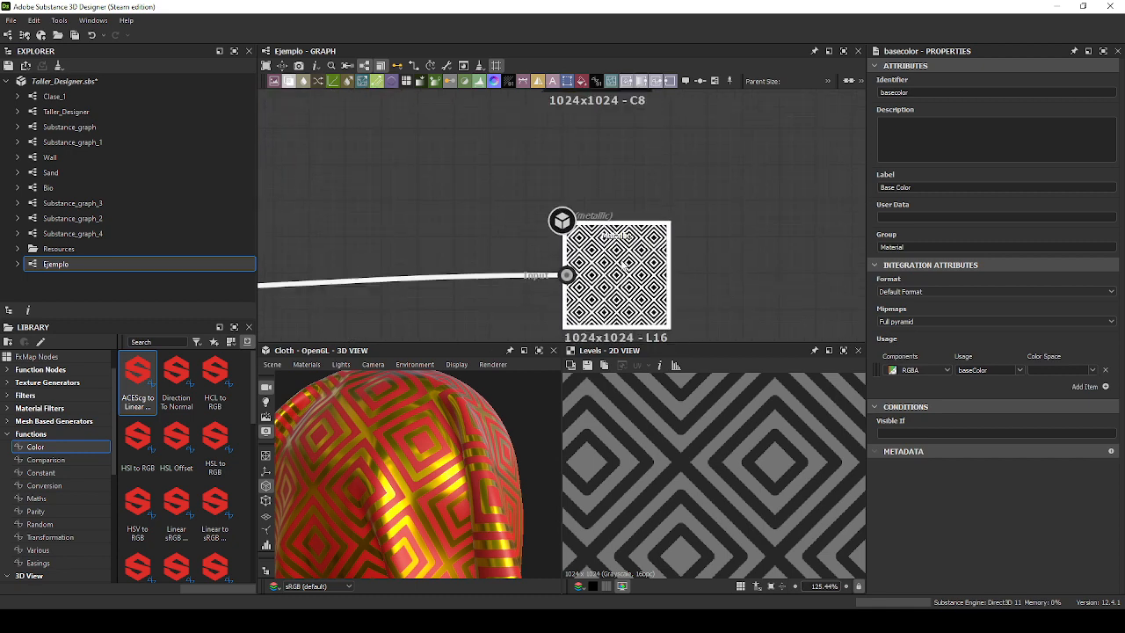
{"action": "scroll", "coordinate": [592, 275], "scroll_direction": "down", "scroll_amount": 3}
{"action": "middle_click_drag", "start_coordinate": [385, 238], "coordinate": [493, 265]}
{"action": "left_click_drag", "start_coordinate": [386, 289], "coordinate": [555, 269]}
Move the orange and red Uniform Colors together with their Blend node closer to the Base Color output.
{"action": "middle_click_drag", "start_coordinate": [435, 214], "coordinate": [524, 251]}
{"action": "left_click_drag", "start_coordinate": [569, 114], "coordinate": [371, 238]}
{"action": "left_click_drag", "start_coordinate": [529, 204], "coordinate": [642, 203]}
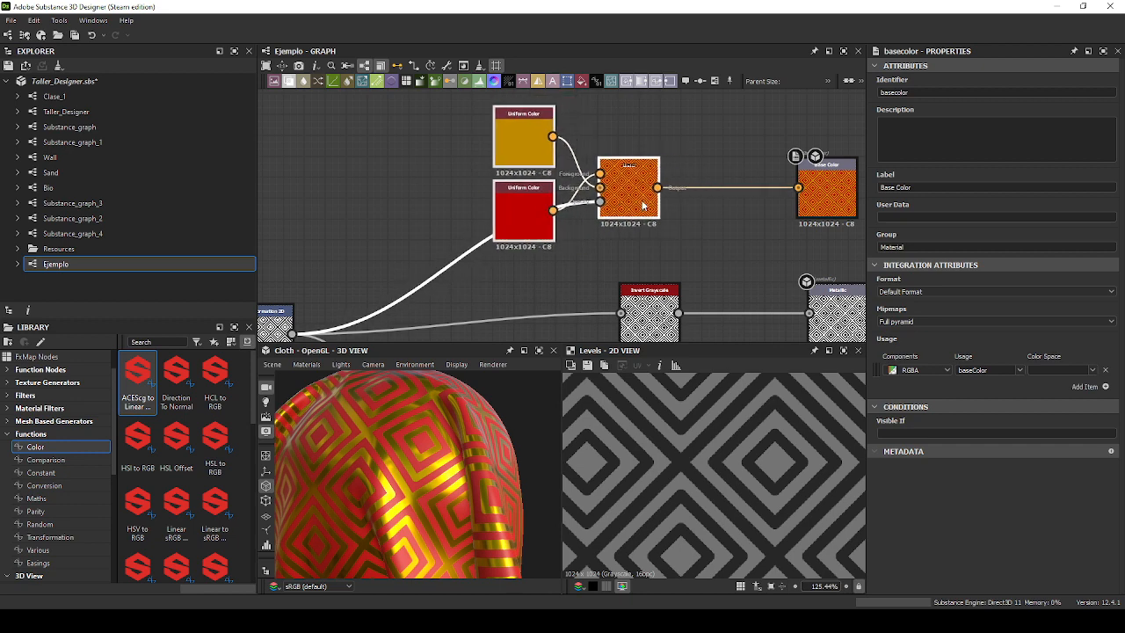
Move the Normal, Ambient Occlusion and Height outputs with their source nodes together to below the Roughness output.
{"action": "scroll", "coordinate": [664, 249], "scroll_direction": "down", "scroll_amount": 5}
{"action": "scroll", "coordinate": [672, 253], "scroll_direction": "down", "scroll_amount": 6}
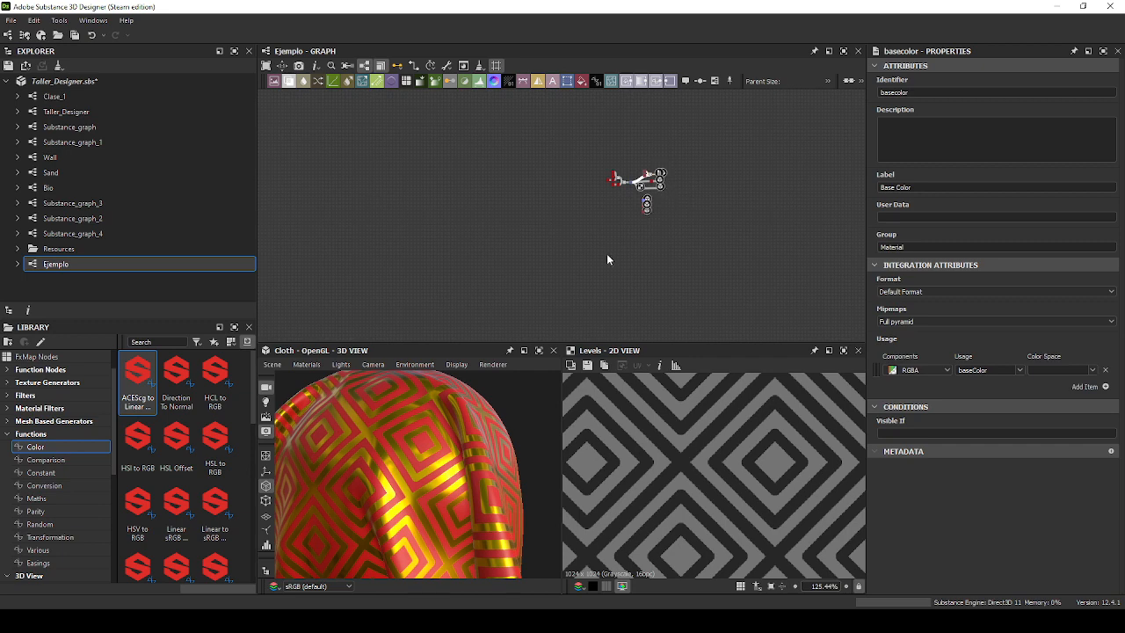
{"action": "scroll", "coordinate": [655, 253], "scroll_direction": "up", "scroll_amount": 8}
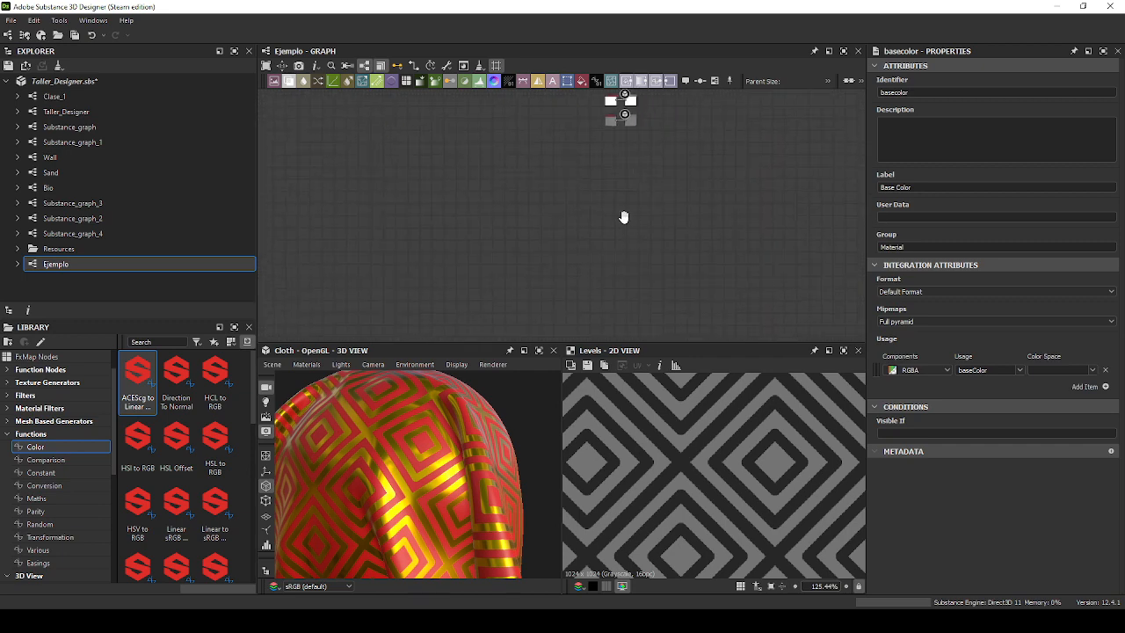
{"action": "scroll", "coordinate": [598, 261], "scroll_direction": "up", "scroll_amount": 3}
{"action": "left_click_drag", "start_coordinate": [788, 176], "coordinate": [594, 325]}
{"action": "middle_click_drag", "start_coordinate": [701, 297], "coordinate": [531, 234]}
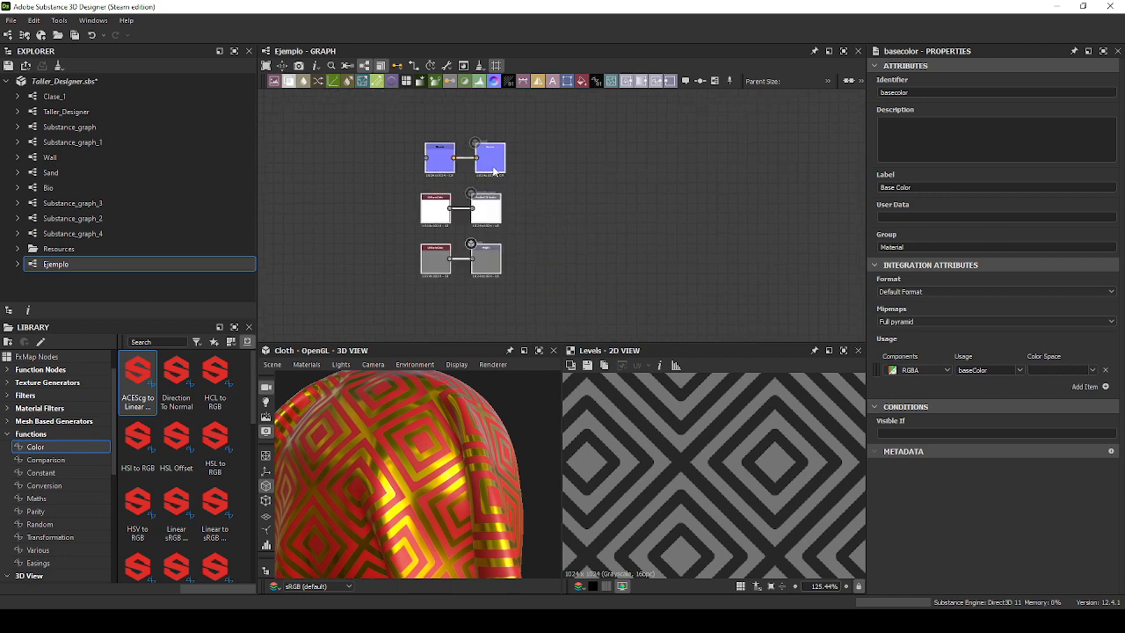
{"action": "left_click_drag", "start_coordinate": [499, 169], "coordinate": [622, 179]}
{"action": "middle_click_drag", "start_coordinate": [622, 179], "coordinate": [659, 250]}
{"action": "left_click", "coordinate": [734, 234]}
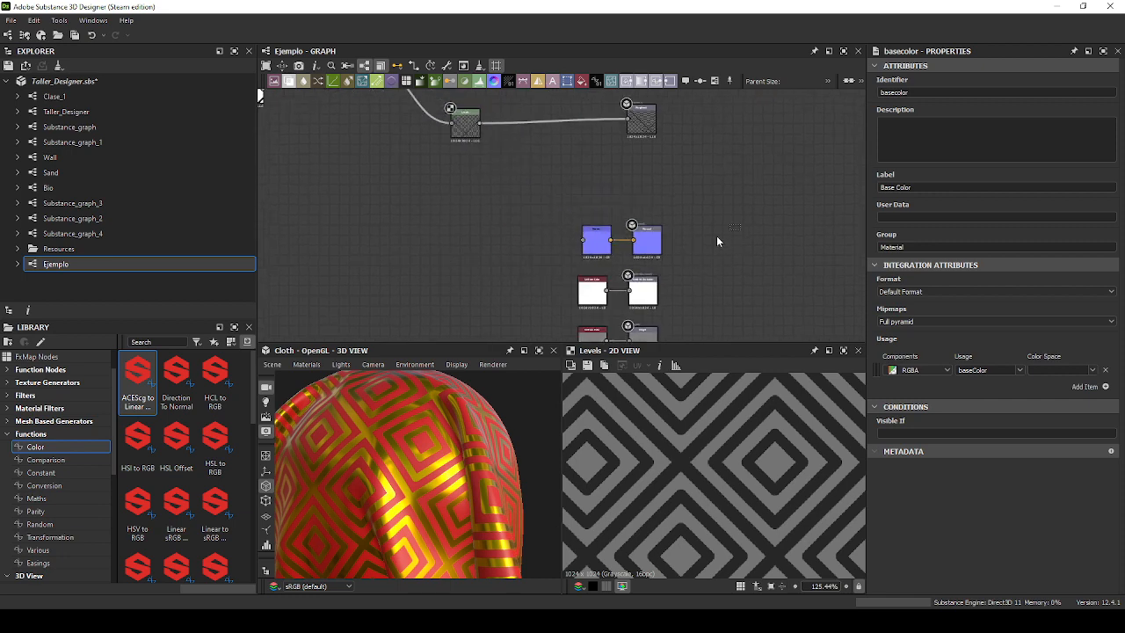
Move the Height output and its Uniform Color beside the other outputs, and align the Ambient Occlusion pair under the Normal pair.
{"action": "middle_click_drag", "start_coordinate": [742, 269], "coordinate": [753, 219]}
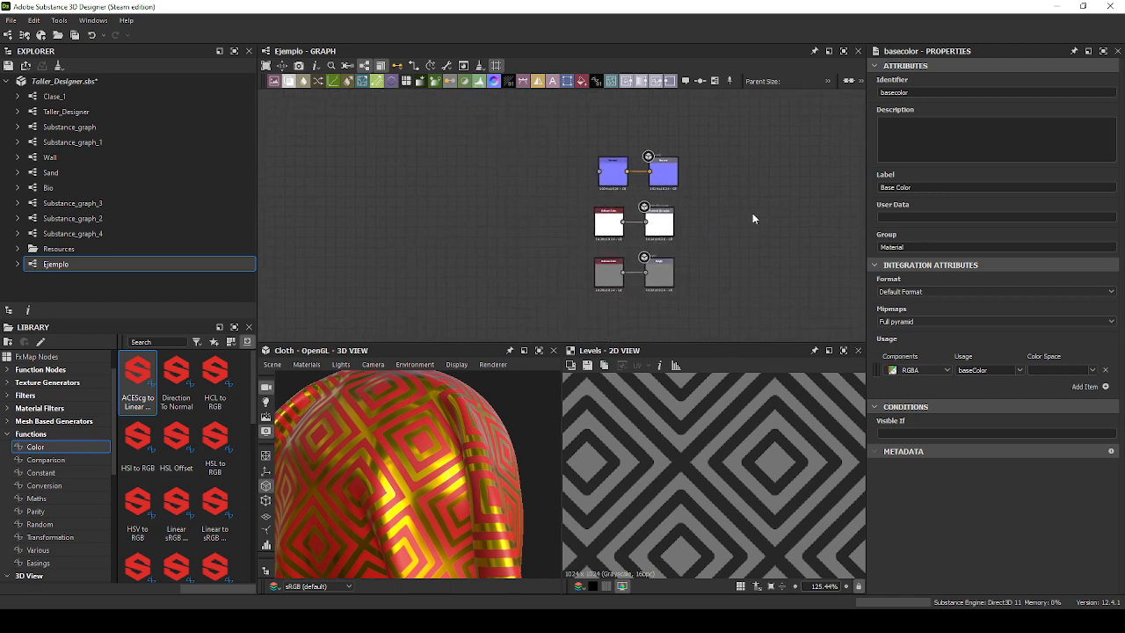
{"action": "middle_click_drag", "start_coordinate": [687, 204], "coordinate": [723, 263]}
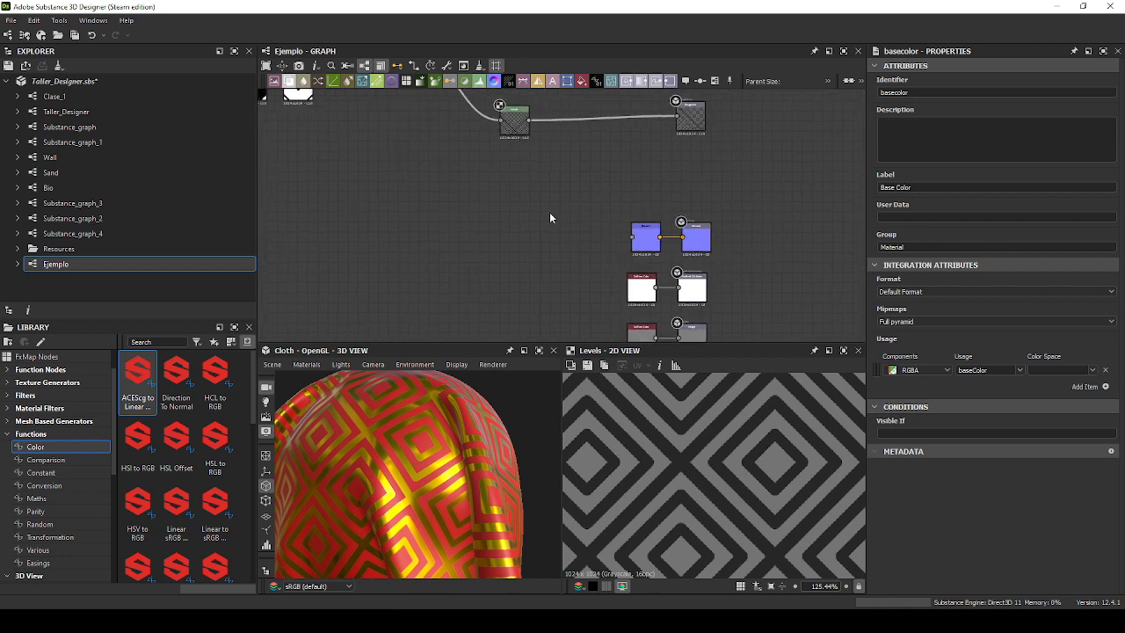
{"action": "middle_click_drag", "start_coordinate": [549, 212], "coordinate": [595, 275]}
{"action": "scroll", "coordinate": [799, 279], "scroll_direction": "up", "scroll_amount": 3}
{"action": "middle_click_drag", "start_coordinate": [800, 315], "coordinate": [789, 169]}
{"action": "scroll", "coordinate": [770, 226], "scroll_direction": "up", "scroll_amount": 2}
{"action": "scroll", "coordinate": [773, 227], "scroll_direction": "down", "scroll_amount": 1}
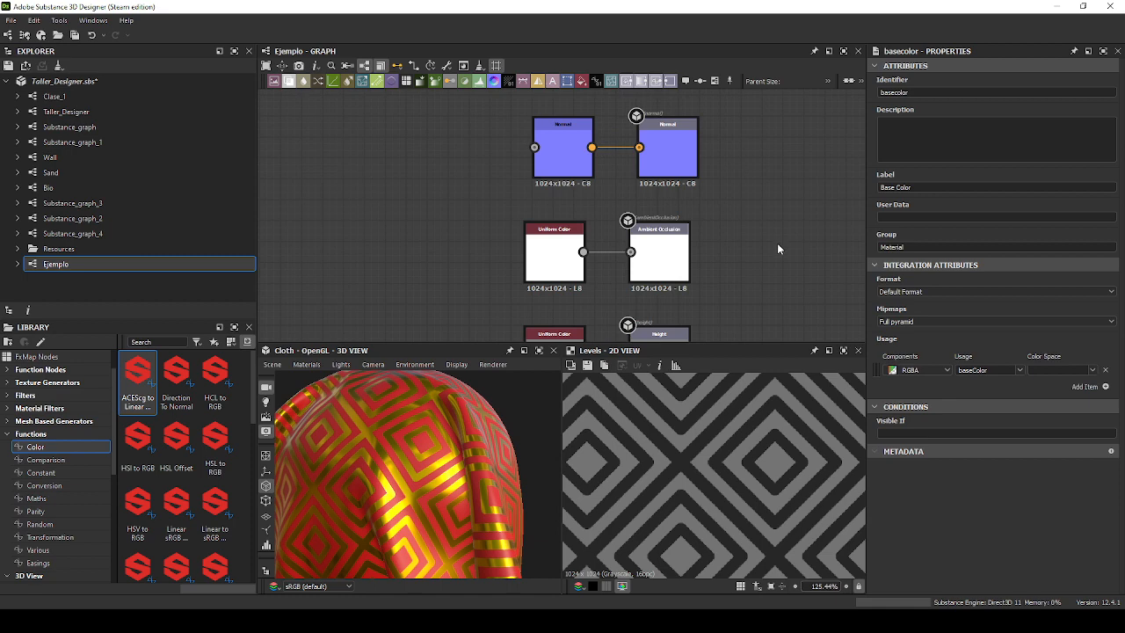
{"action": "scroll", "coordinate": [778, 253], "scroll_direction": "down", "scroll_amount": 1}
{"action": "left_click_drag", "start_coordinate": [778, 310], "coordinate": [604, 334]}
{"action": "left_click_drag", "start_coordinate": [690, 326], "coordinate": [533, 186]}
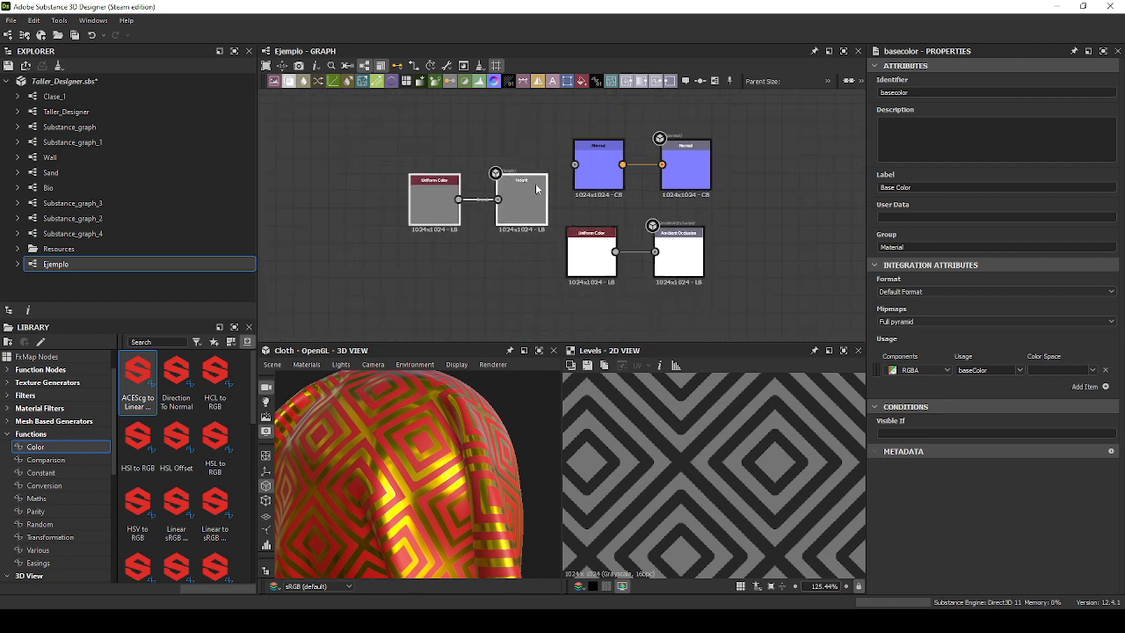
{"action": "scroll", "coordinate": [682, 213], "scroll_direction": "up", "scroll_amount": 2}
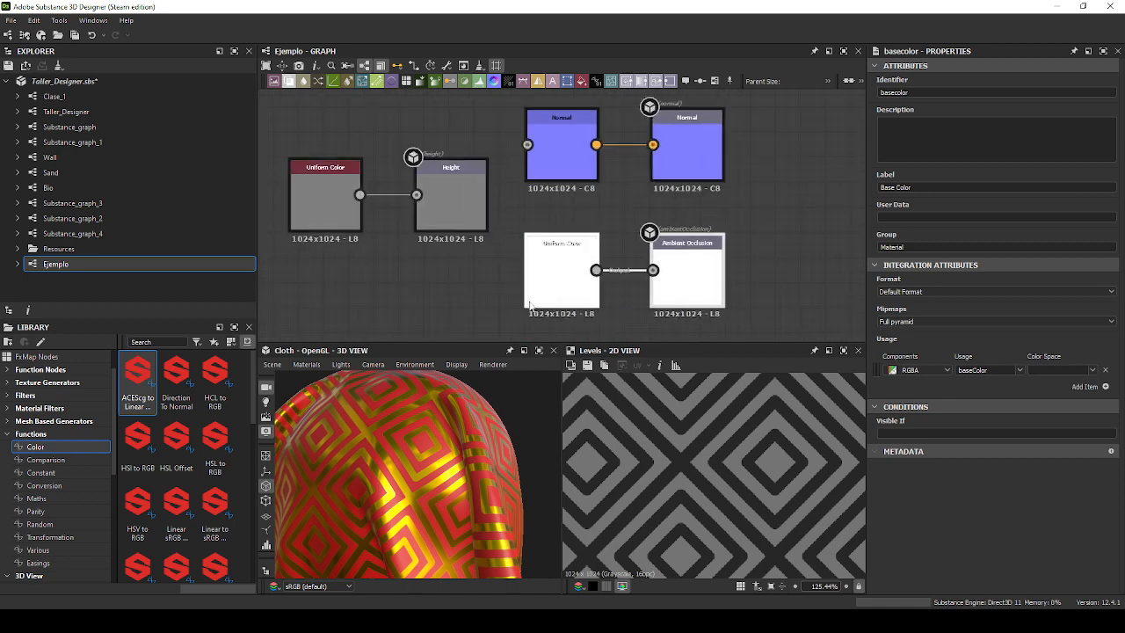
Connect the Transformation 2D output to Height in place of its Uniform Color and inspect the cloth up close.
{"action": "middle_click_drag", "start_coordinate": [511, 301], "coordinate": [520, 305]}
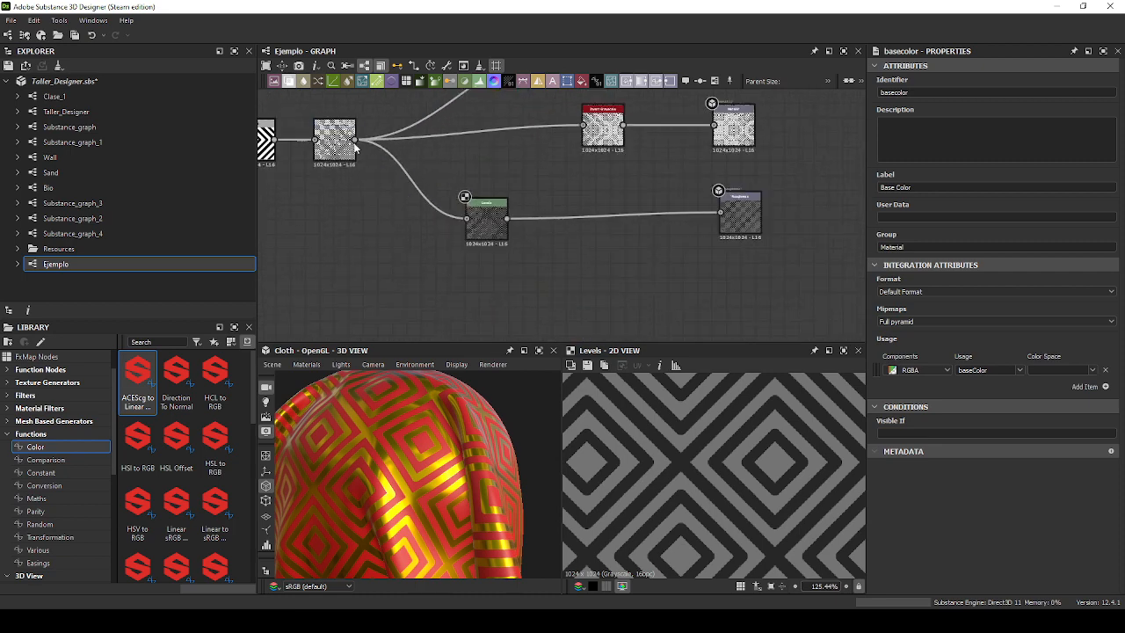
{"action": "left_click_drag", "start_coordinate": [356, 139], "coordinate": [536, 290]}
{"action": "scroll", "coordinate": [506, 218], "scroll_direction": "up", "scroll_amount": 3}
{"action": "scroll", "coordinate": [652, 280], "scroll_direction": "up", "scroll_amount": 3}
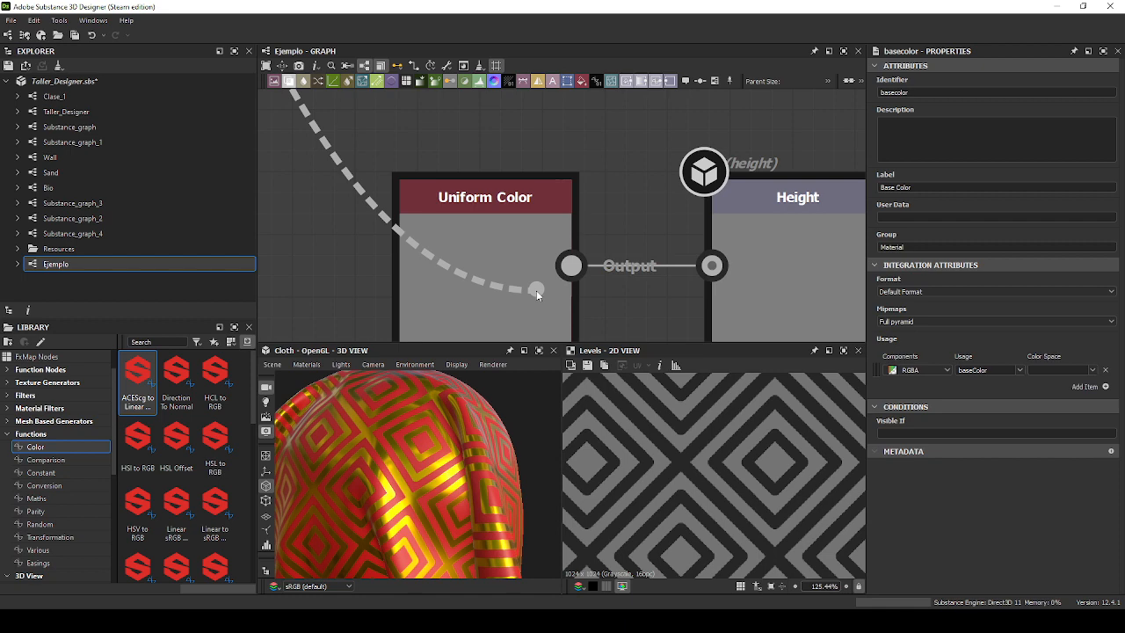
{"action": "left_click_drag", "start_coordinate": [536, 290], "coordinate": [712, 265]}
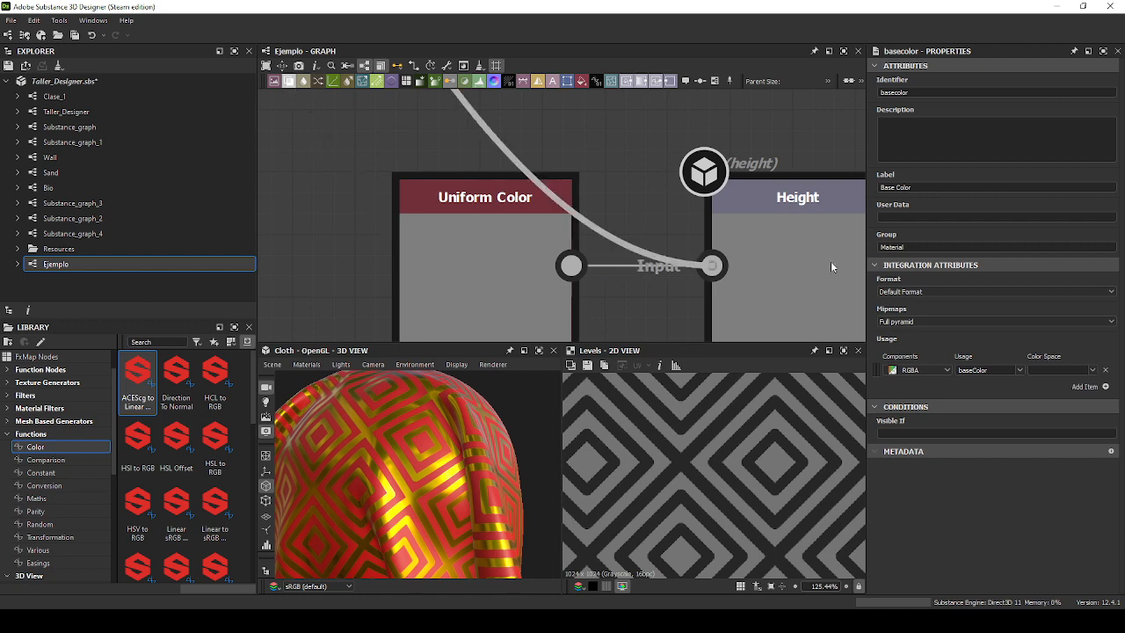
{"action": "left_click", "coordinate": [762, 266]}
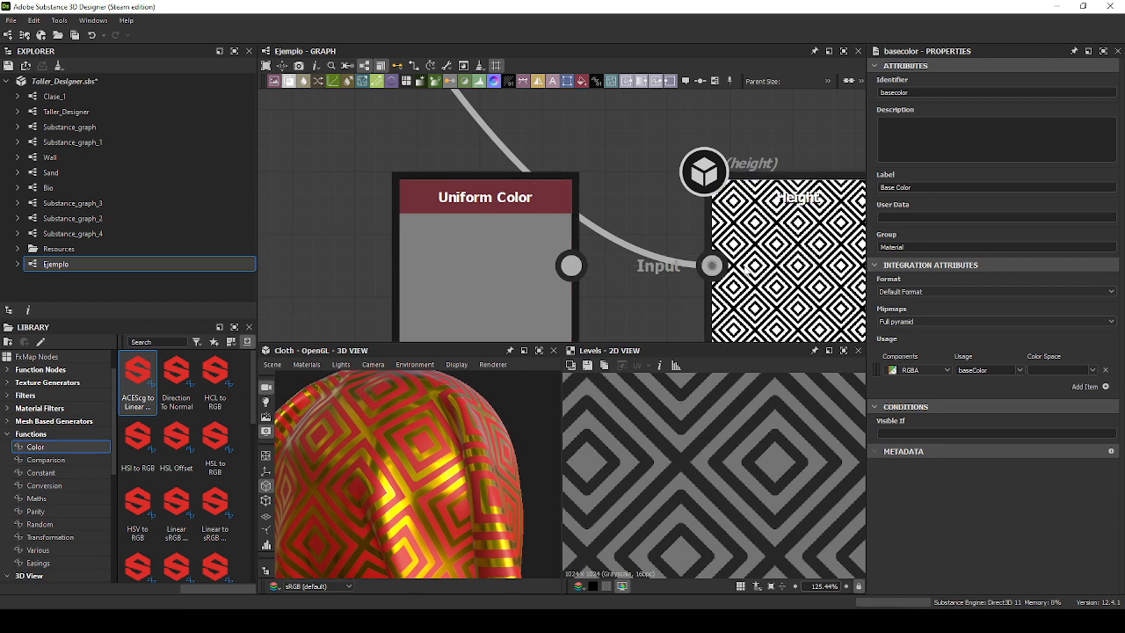
{"action": "left_click_drag", "start_coordinate": [458, 412], "coordinate": [445, 494]}
{"action": "scroll", "coordinate": [429, 497], "scroll_direction": "up", "scroll_amount": 5}
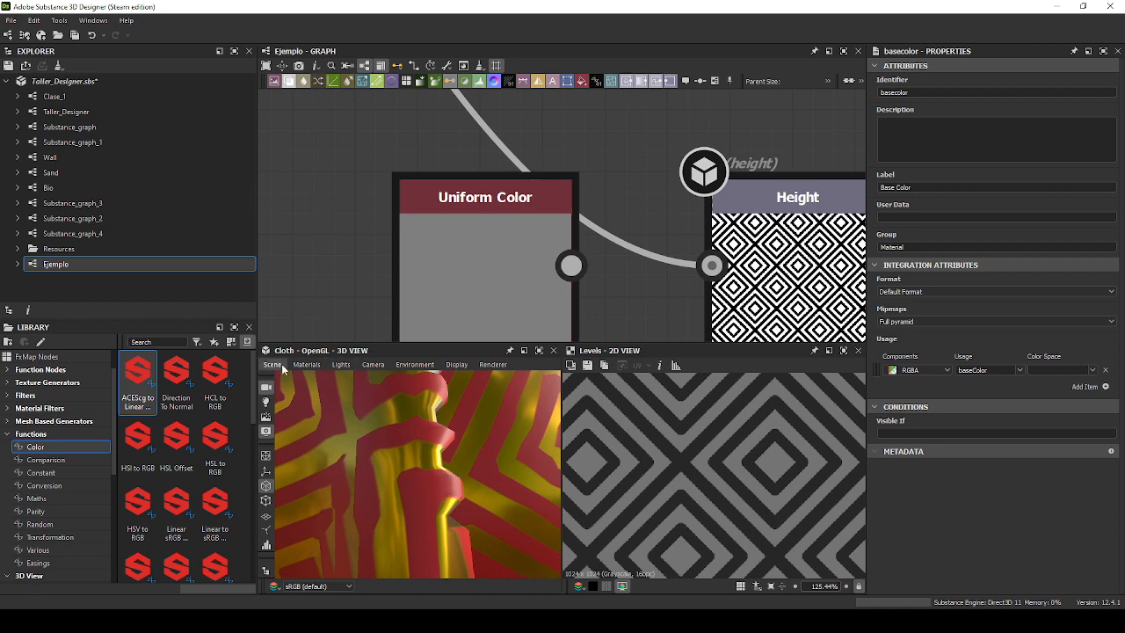
Switch the 3D preview mesh to Rounded Cube and inspect the diamond pattern on its surface.
{"action": "left_click", "coordinate": [283, 365]}
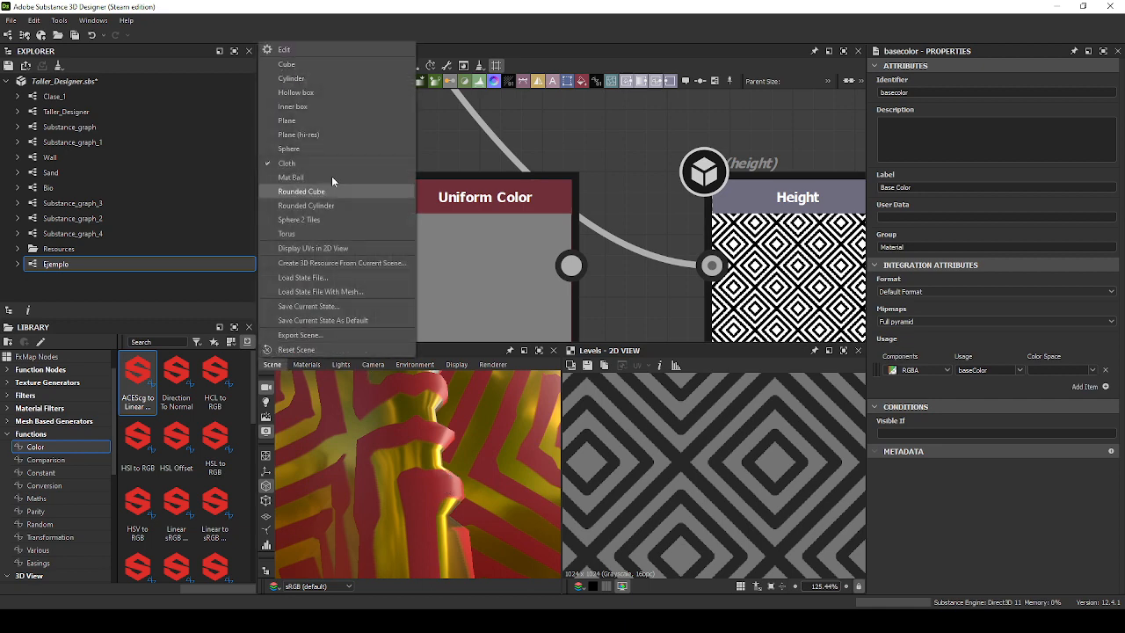
{"action": "left_click", "coordinate": [338, 193]}
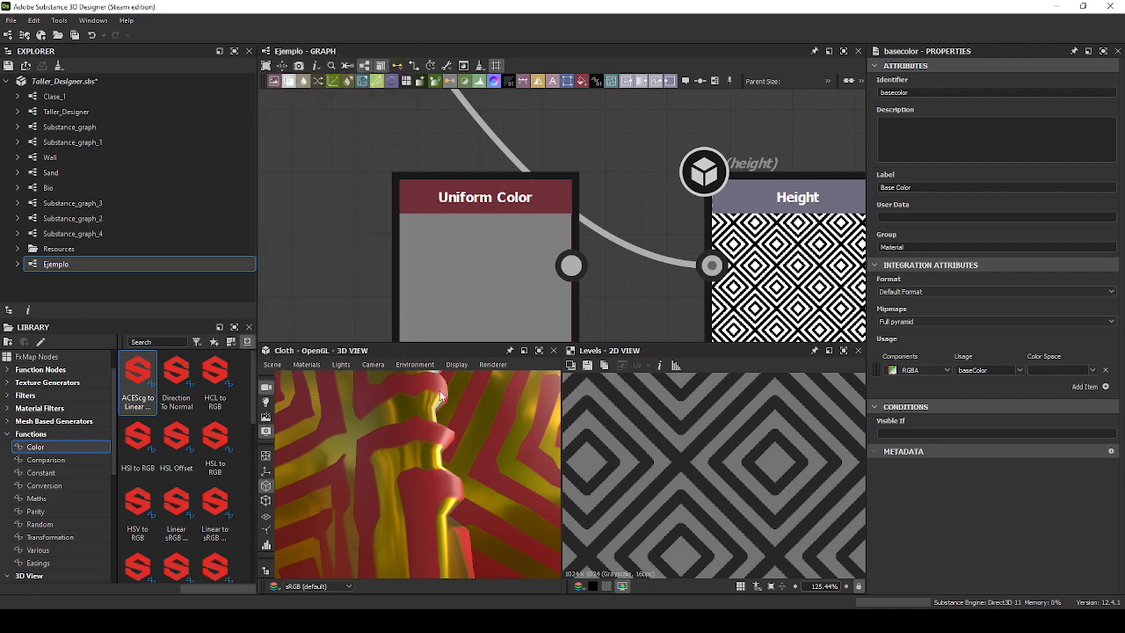
{"action": "scroll", "coordinate": [475, 420], "scroll_direction": "up", "scroll_amount": 5}
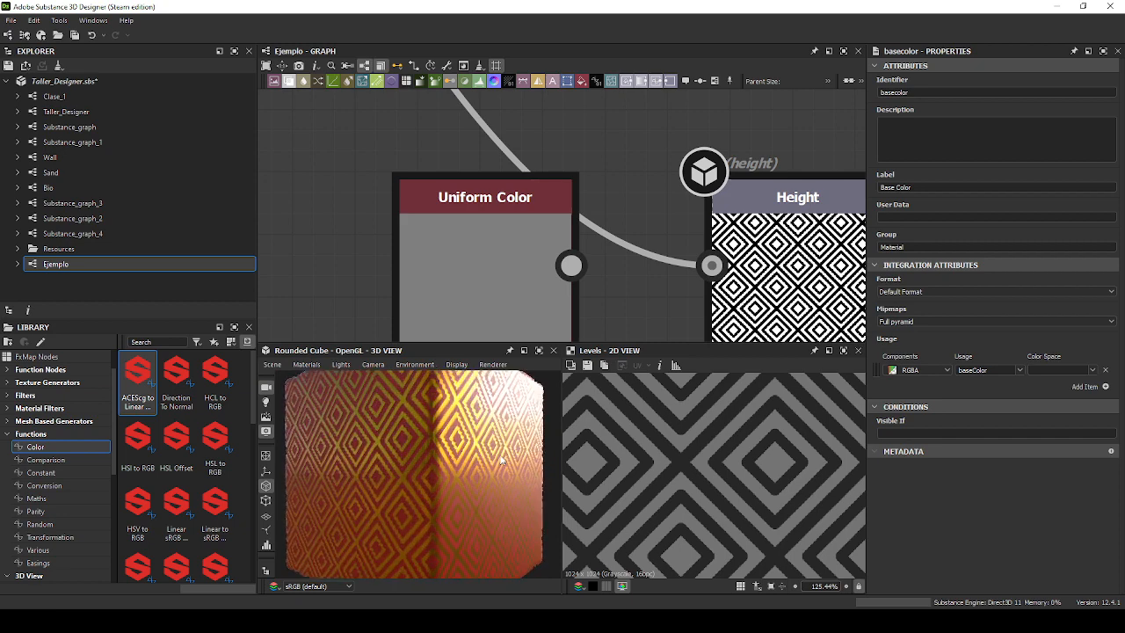
{"action": "left_click_drag", "start_coordinate": [482, 439], "coordinate": [448, 434]}
{"action": "scroll", "coordinate": [472, 472], "scroll_direction": "up", "scroll_amount": 3}
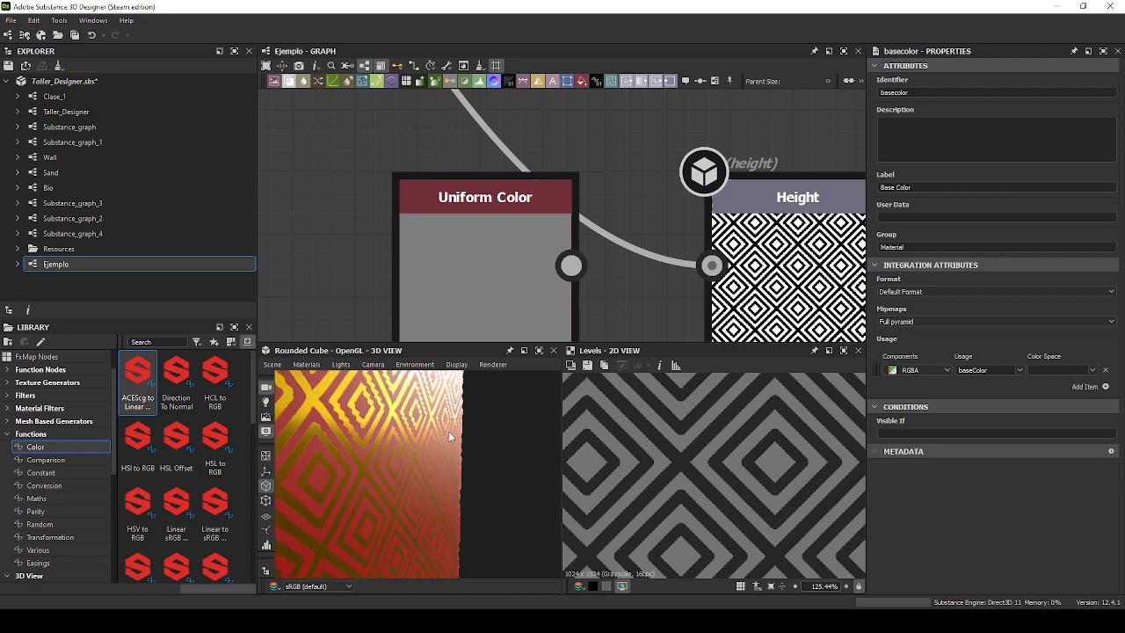
{"action": "scroll", "coordinate": [508, 333], "scroll_direction": "down", "scroll_amount": 1}
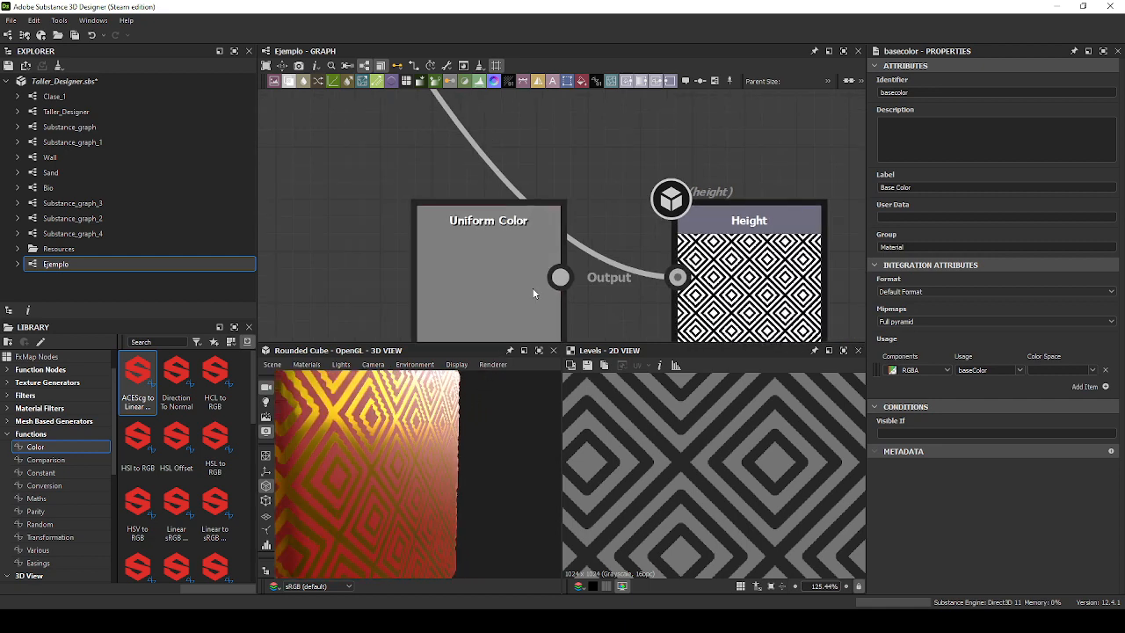
Reconnect the Uniform Color to the Height output in place of the diamond pattern and compare the Rounded Cube preview.
{"action": "left_click_drag", "start_coordinate": [374, 409], "coordinate": [457, 406]}
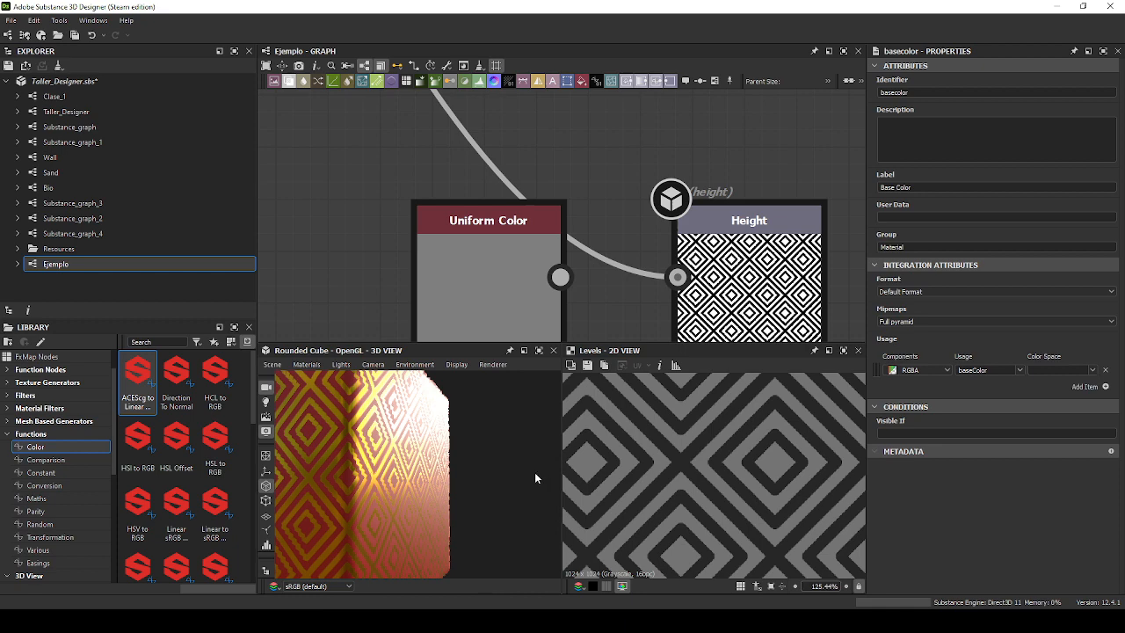
{"action": "left_click_drag", "start_coordinate": [560, 277], "coordinate": [676, 277]}
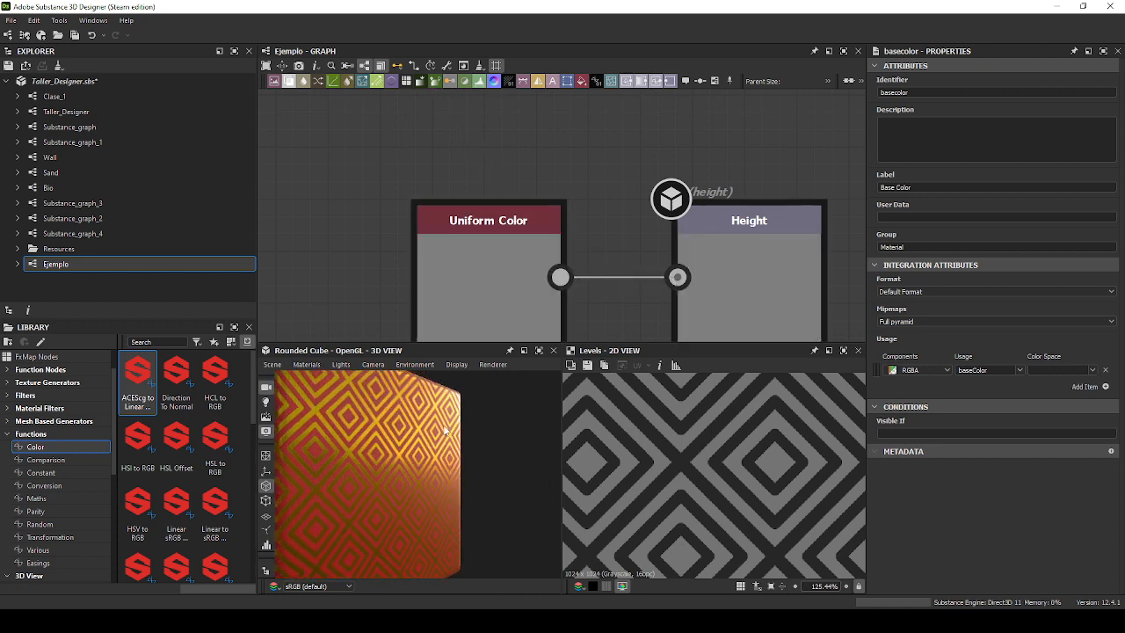
{"action": "scroll", "coordinate": [475, 222], "scroll_direction": "down", "scroll_amount": 5}
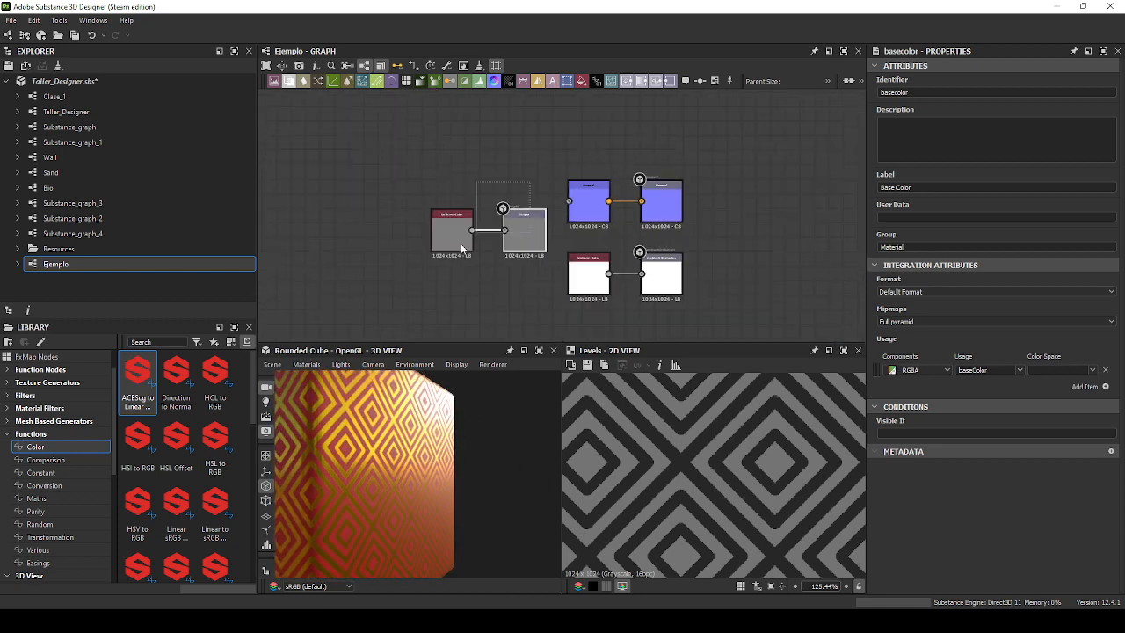
{"action": "left_click_drag", "start_coordinate": [462, 244], "coordinate": [404, 270]}
{"action": "left_click", "coordinate": [411, 274]}
Examine the Normal node's input and the Levels node that feeds the Roughness output.
{"action": "middle_click_drag", "start_coordinate": [422, 183], "coordinate": [598, 252]}
{"action": "scroll", "coordinate": [599, 251], "scroll_direction": "down", "scroll_amount": 1}
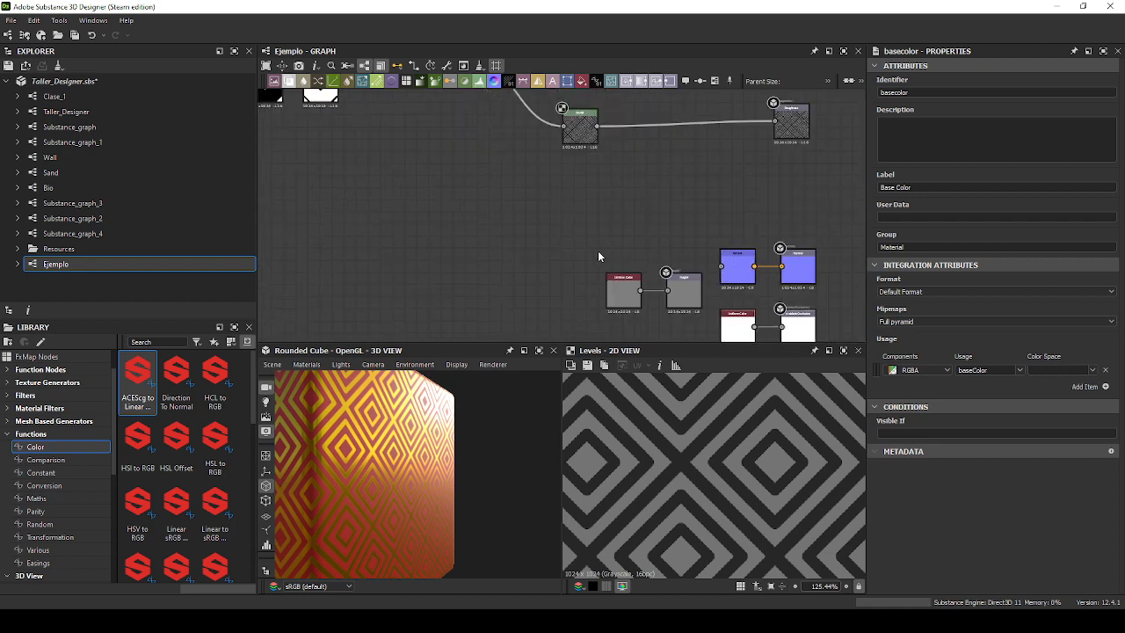
{"action": "scroll", "coordinate": [598, 256], "scroll_direction": "up", "scroll_amount": 5}
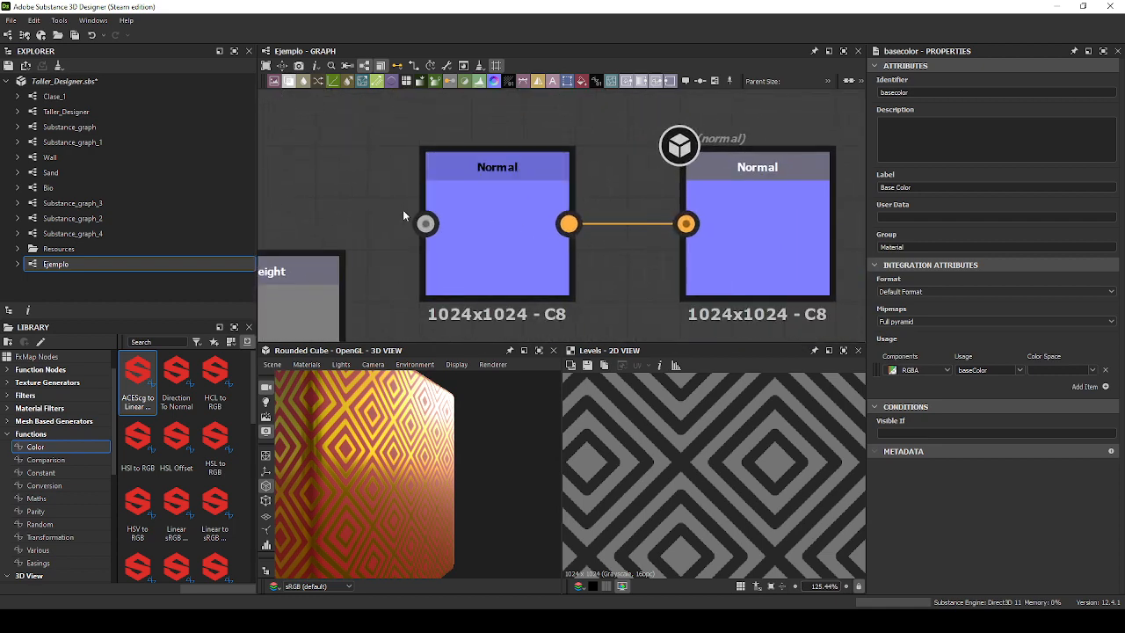
{"action": "middle_click_drag", "start_coordinate": [319, 267], "coordinate": [641, 211]}
{"action": "scroll", "coordinate": [574, 189], "scroll_direction": "down", "scroll_amount": 5}
{"action": "scroll", "coordinate": [648, 193], "scroll_direction": "down", "scroll_amount": 3}
{"action": "middle_click_drag", "start_coordinate": [530, 162], "coordinate": [645, 222]}
{"action": "scroll", "coordinate": [606, 207], "scroll_direction": "down", "scroll_amount": 3}
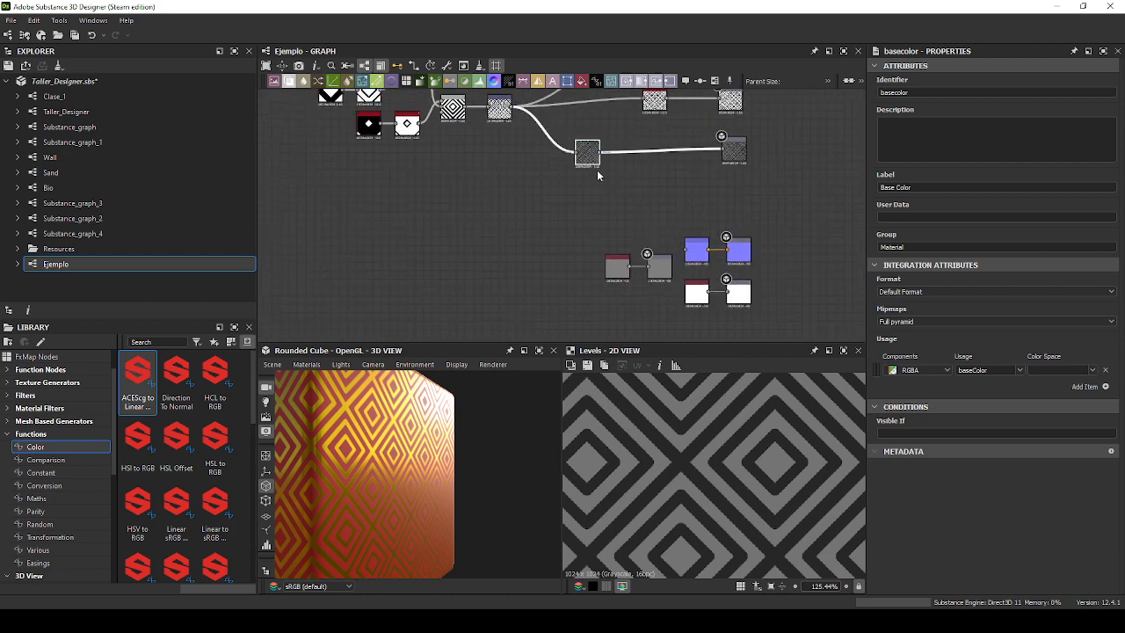
{"action": "left_click", "coordinate": [598, 166]}
{"action": "scroll", "coordinate": [602, 171], "scroll_direction": "up", "scroll_amount": 1}
{"action": "middle_click_drag", "start_coordinate": [602, 170], "coordinate": [640, 185]}
{"action": "scroll", "coordinate": [662, 206], "scroll_direction": "up", "scroll_amount": 1}
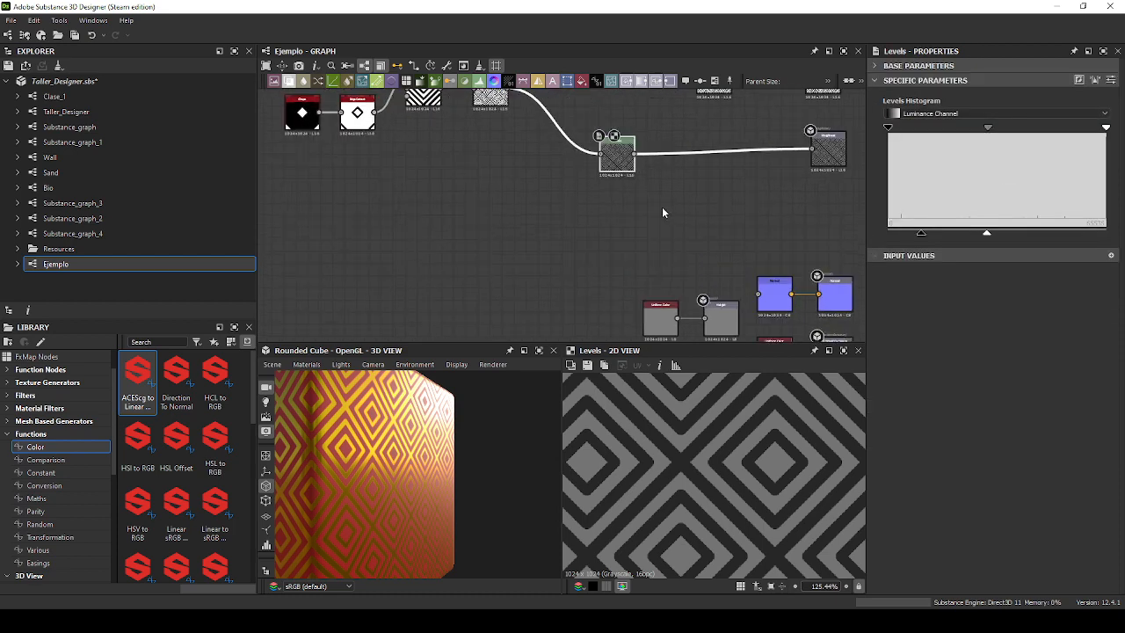
{"action": "scroll", "coordinate": [614, 167], "scroll_direction": "up", "scroll_amount": 4}
{"action": "middle_click_drag", "start_coordinate": [670, 242], "coordinate": [677, 251]}
{"action": "scroll", "coordinate": [576, 158], "scroll_direction": "down", "scroll_amount": 3}
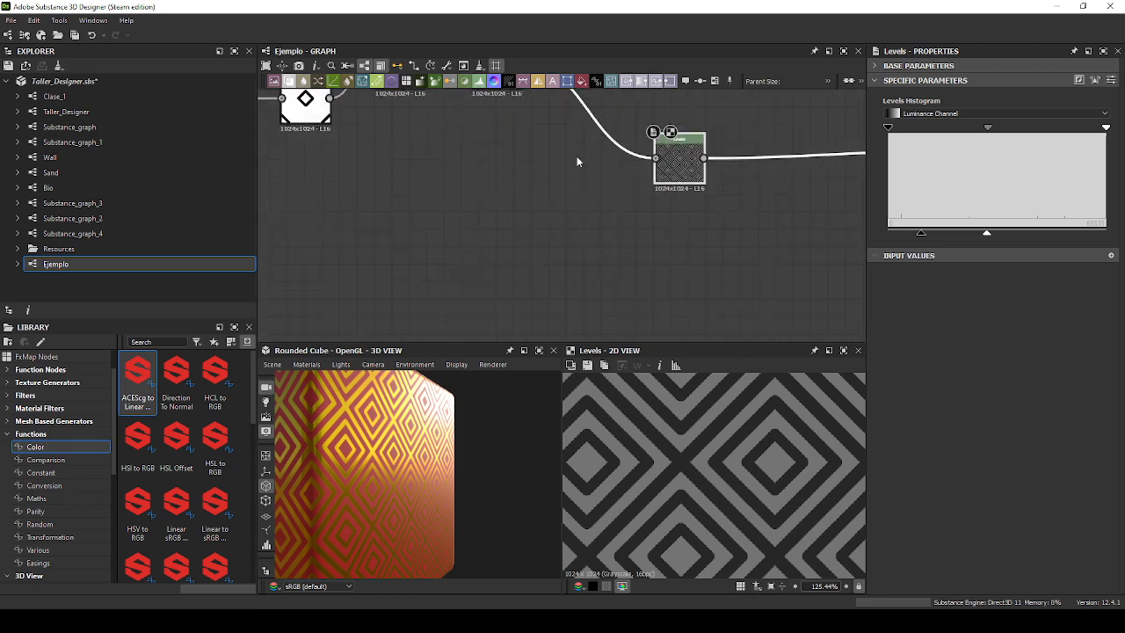
Branch the Transformation 2D output into a new Levels node below the Roughness Levels node.
{"action": "left_click_drag", "start_coordinate": [547, 144], "coordinate": [691, 296]}
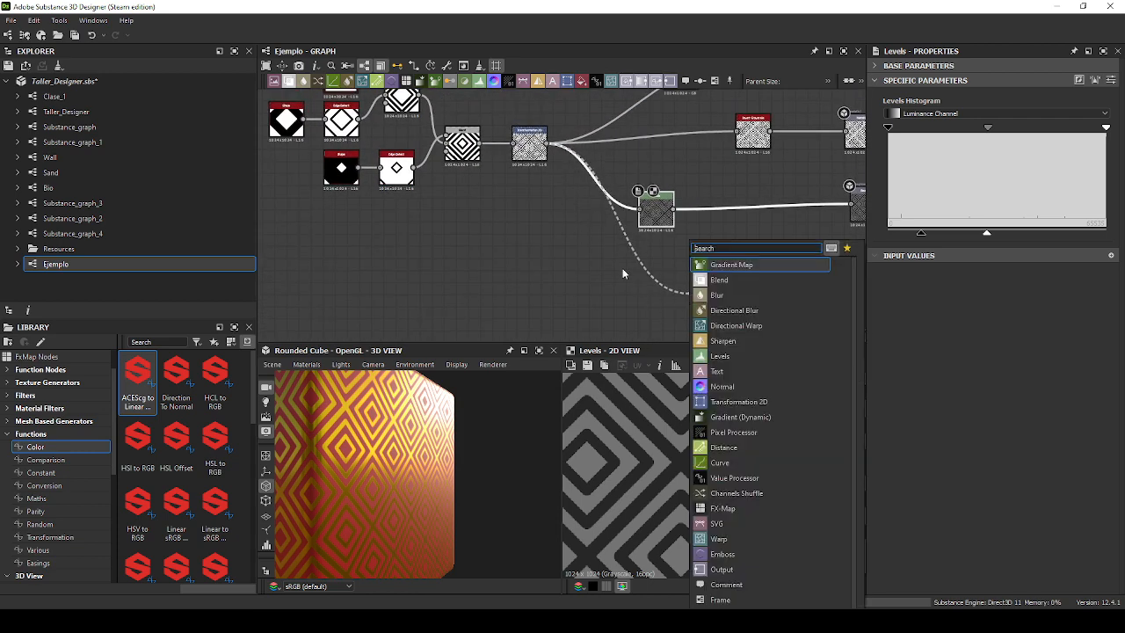
{"action": "left_click", "coordinate": [621, 268]}
{"action": "left_click", "coordinate": [525, 143]}
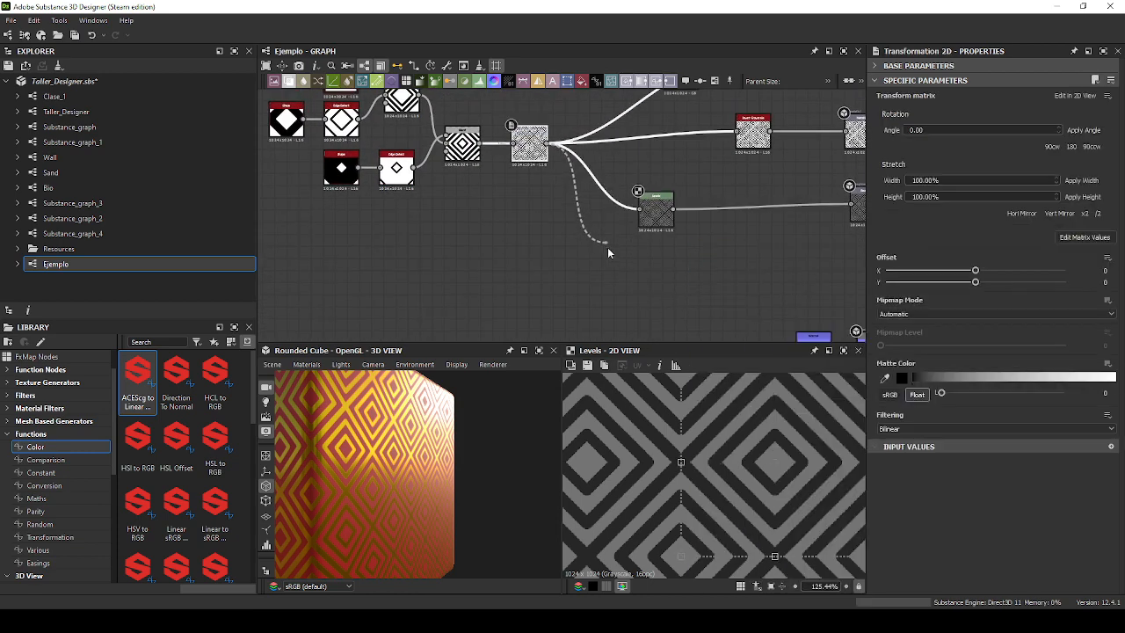
{"action": "left_click_drag", "start_coordinate": [607, 250], "coordinate": [646, 299]}
{"action": "type", "text": "le"}
{"action": "key", "text": "Return"}
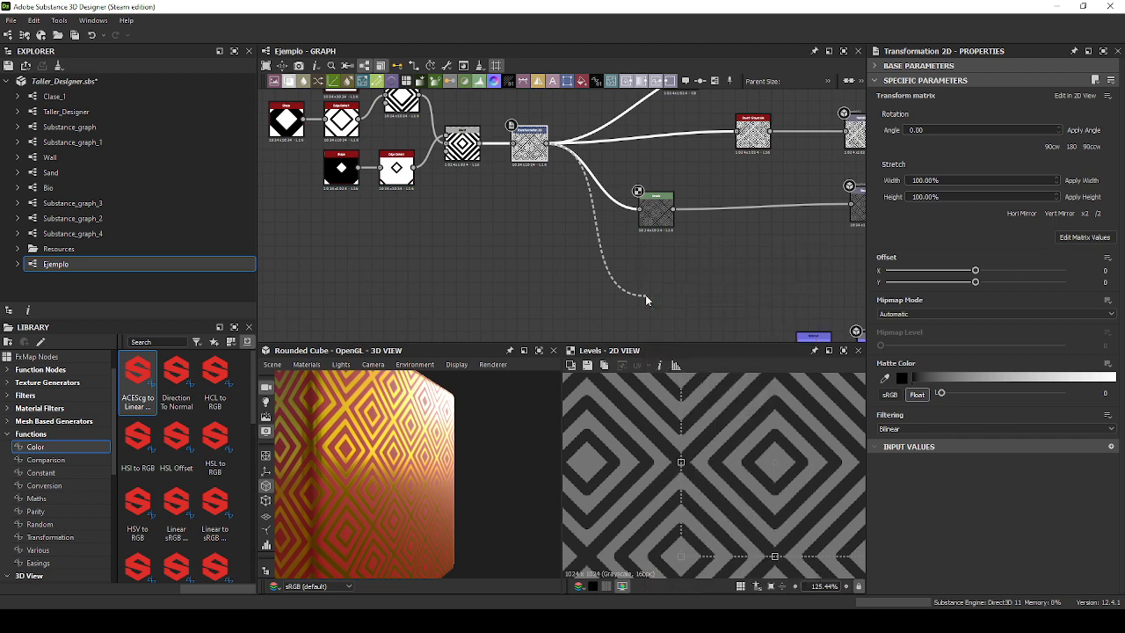
{"action": "scroll", "coordinate": [691, 300], "scroll_direction": "up", "scroll_amount": 5}
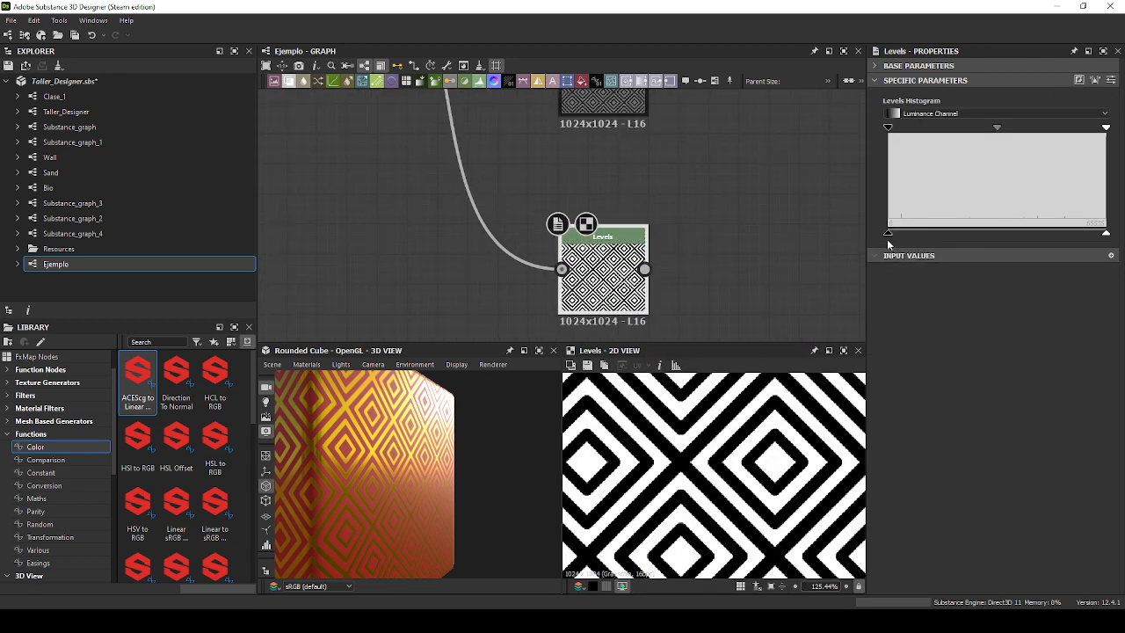
Narrow the new Levels node's output range to mid greys by raising the output black point and lowering the output white point.
{"action": "left_click_drag", "start_coordinate": [887, 232], "coordinate": [994, 234]}
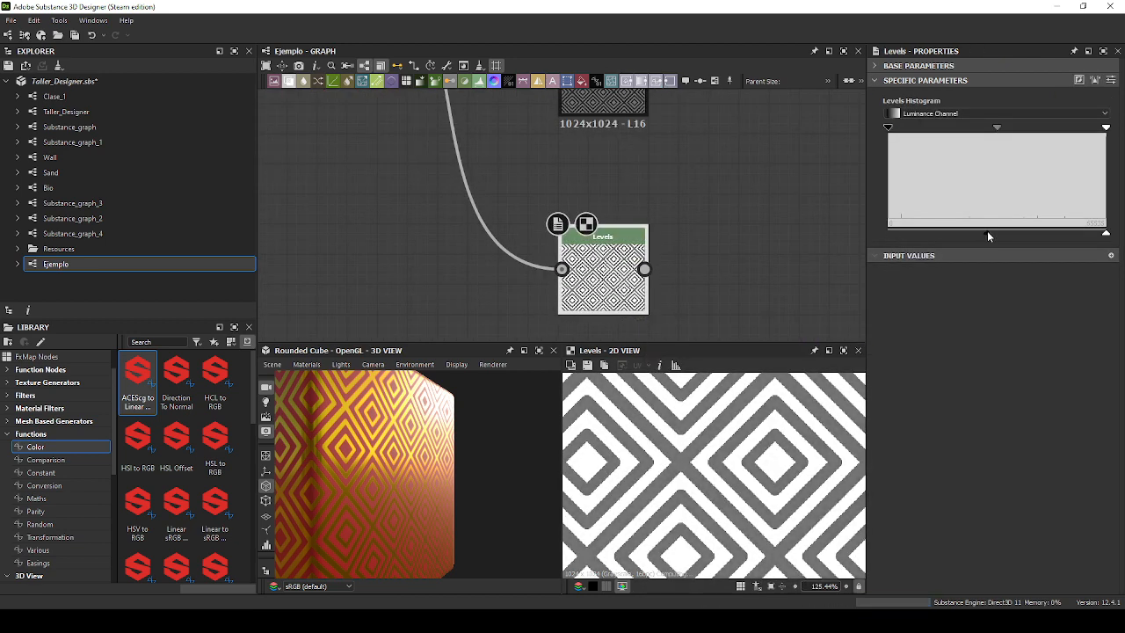
{"action": "middle_click_drag", "start_coordinate": [764, 303], "coordinate": [706, 256]}
{"action": "left_click_drag", "start_coordinate": [1106, 233], "coordinate": [1031, 232]}
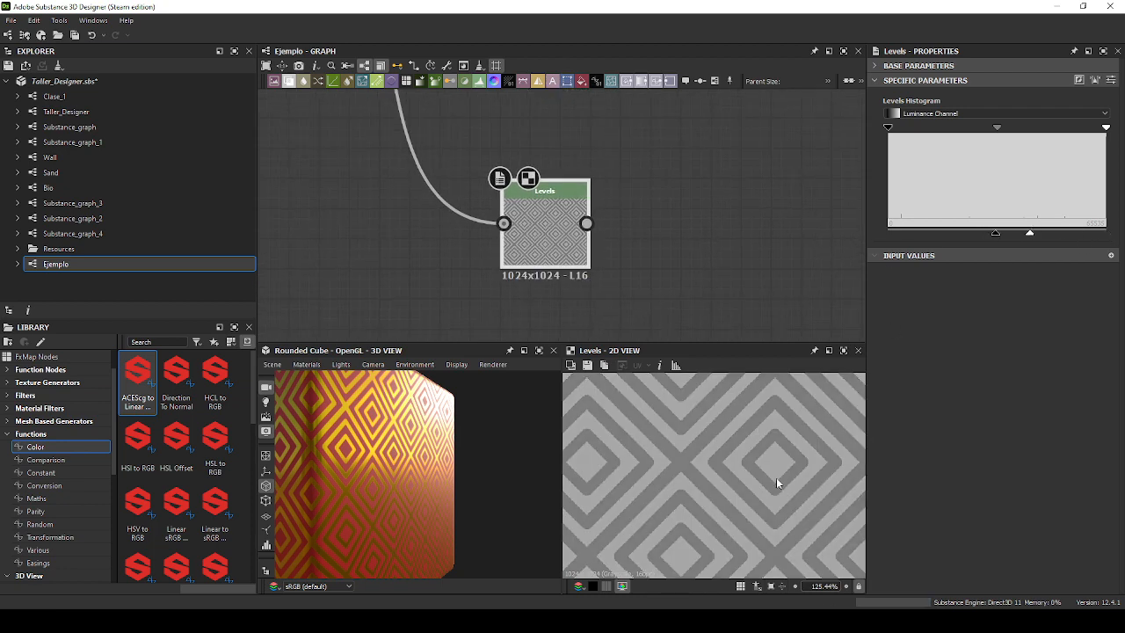
{"action": "scroll", "coordinate": [773, 466], "scroll_direction": "down", "scroll_amount": 6}
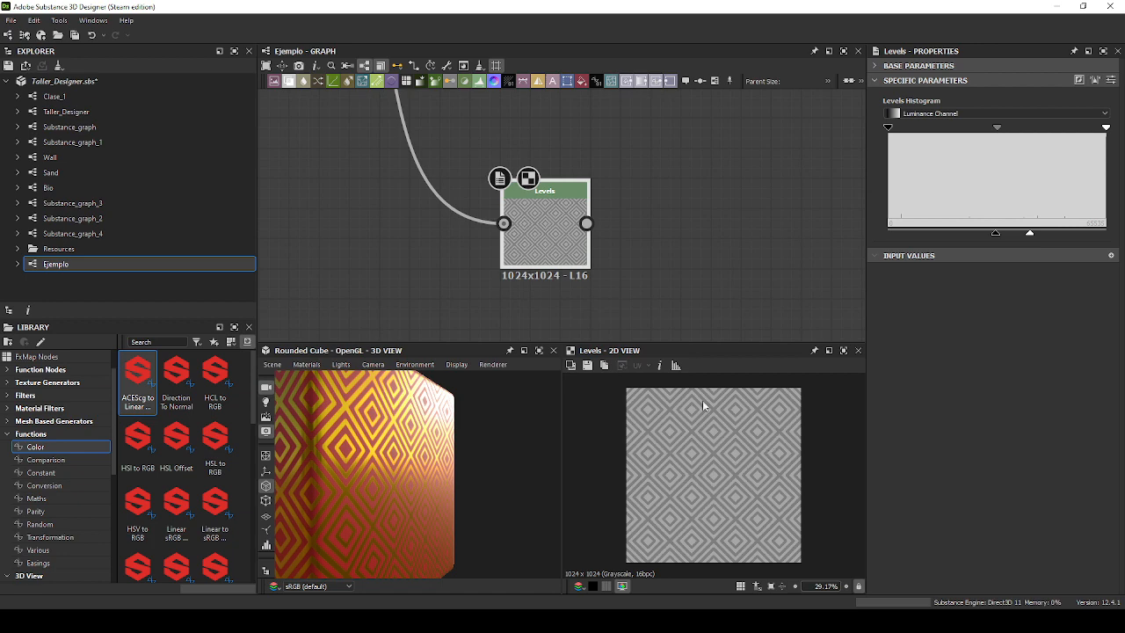
Connect the new Levels node to the Height output in place of the Uniform Color and inspect the cube surface.
{"action": "middle_click_drag", "start_coordinate": [685, 292], "coordinate": [546, 213]}
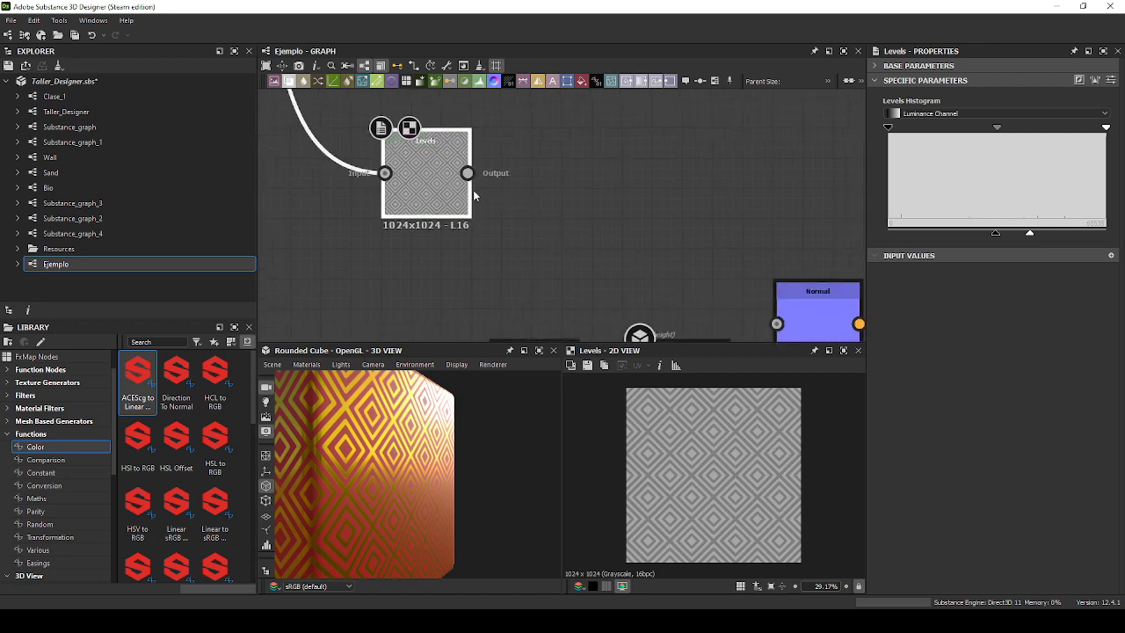
{"action": "middle_click_drag", "start_coordinate": [473, 190], "coordinate": [493, 155]}
{"action": "left_click_drag", "start_coordinate": [474, 129], "coordinate": [652, 340]}
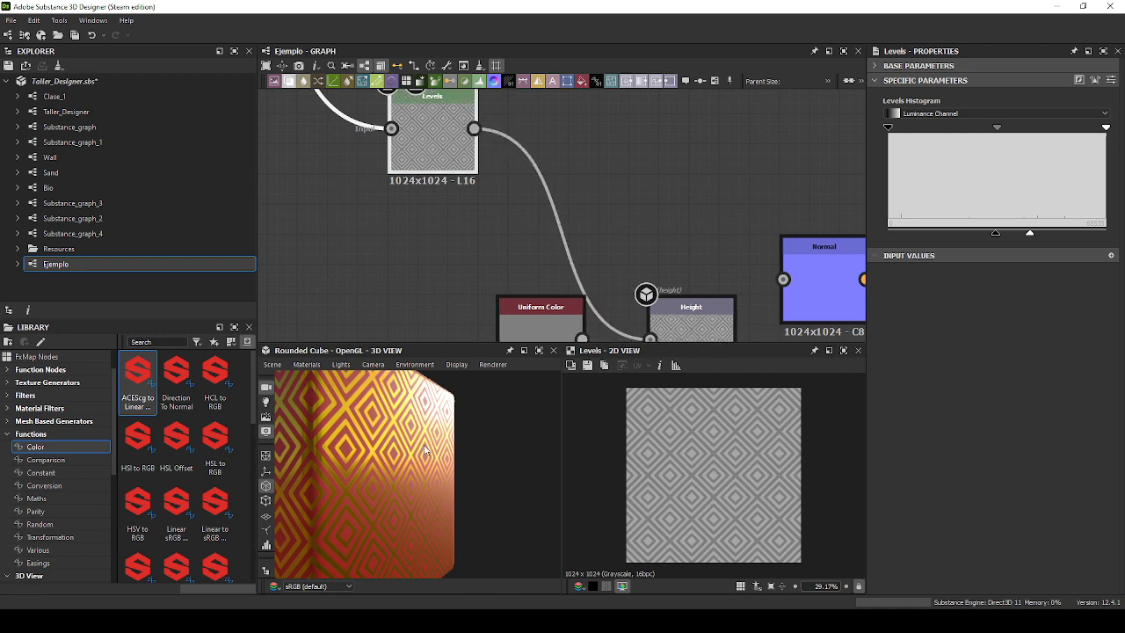
{"action": "left_click_drag", "start_coordinate": [428, 448], "coordinate": [432, 424]}
{"action": "scroll", "coordinate": [441, 433], "scroll_direction": "up", "scroll_amount": 3}
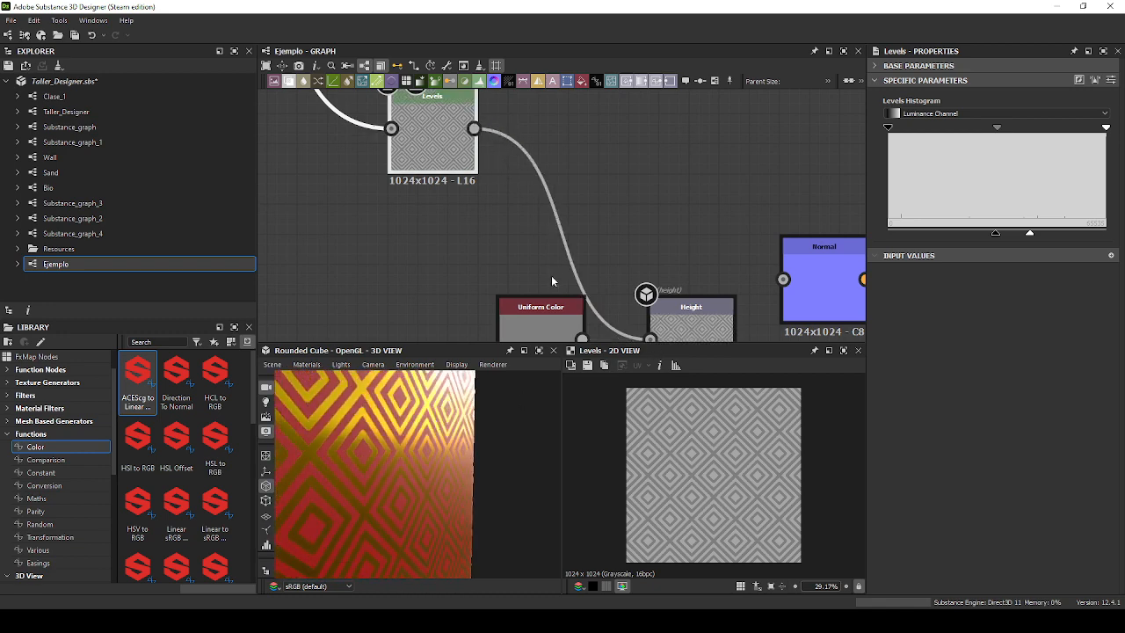
Delete the disconnected Uniform Color node beside the Height output.
{"action": "scroll", "coordinate": [552, 281], "scroll_direction": "down", "scroll_amount": 2}
{"action": "left_click", "coordinate": [554, 336]}
{"action": "scroll", "coordinate": [618, 318], "scroll_direction": "down", "scroll_amount": 2}
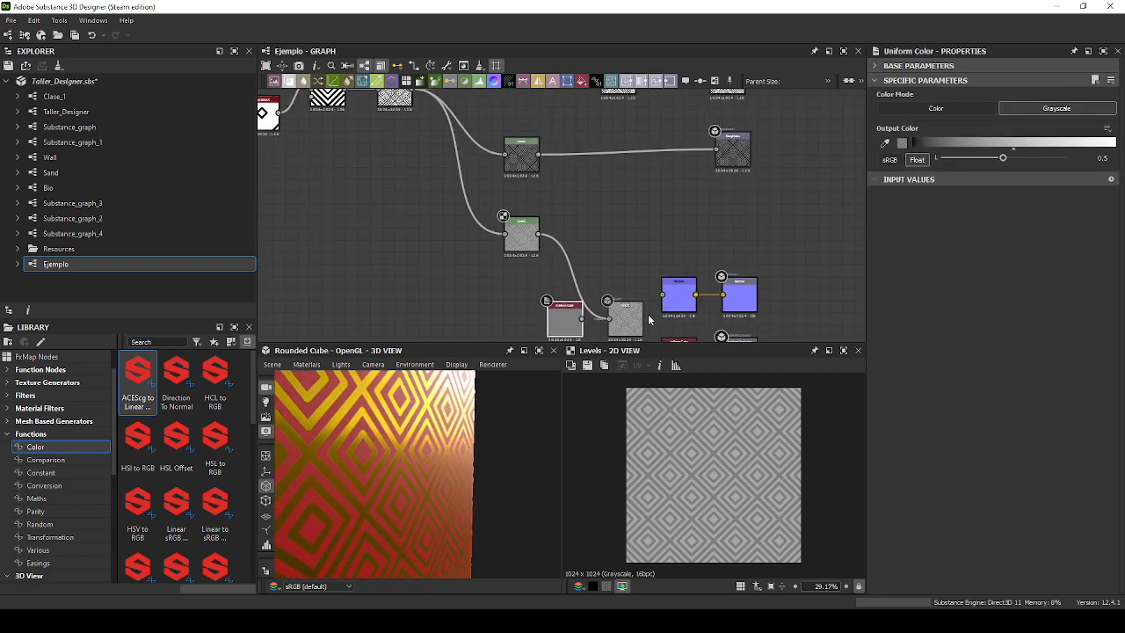
{"action": "key", "text": "Delete"}
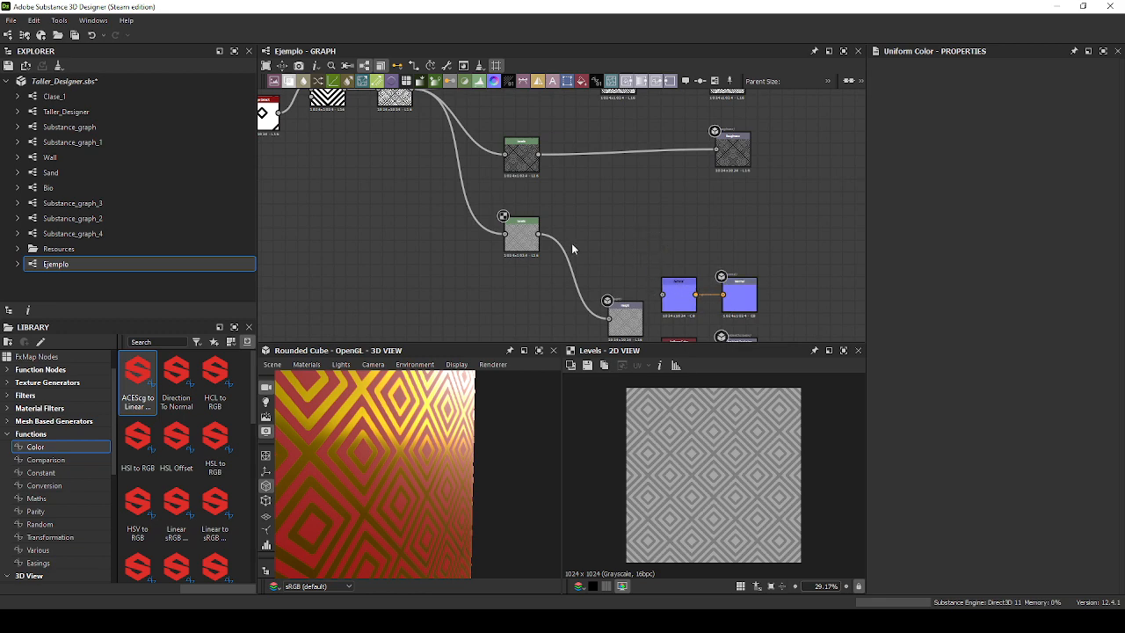
Add a Height to Normal World Units node fed by the Height Levels node and inspect its normal map up close.
{"action": "left_click_drag", "start_coordinate": [538, 234], "coordinate": [614, 230]}
{"action": "key", "text": "Escape"}
{"action": "scroll", "coordinate": [587, 235], "scroll_direction": "up", "scroll_amount": 2}
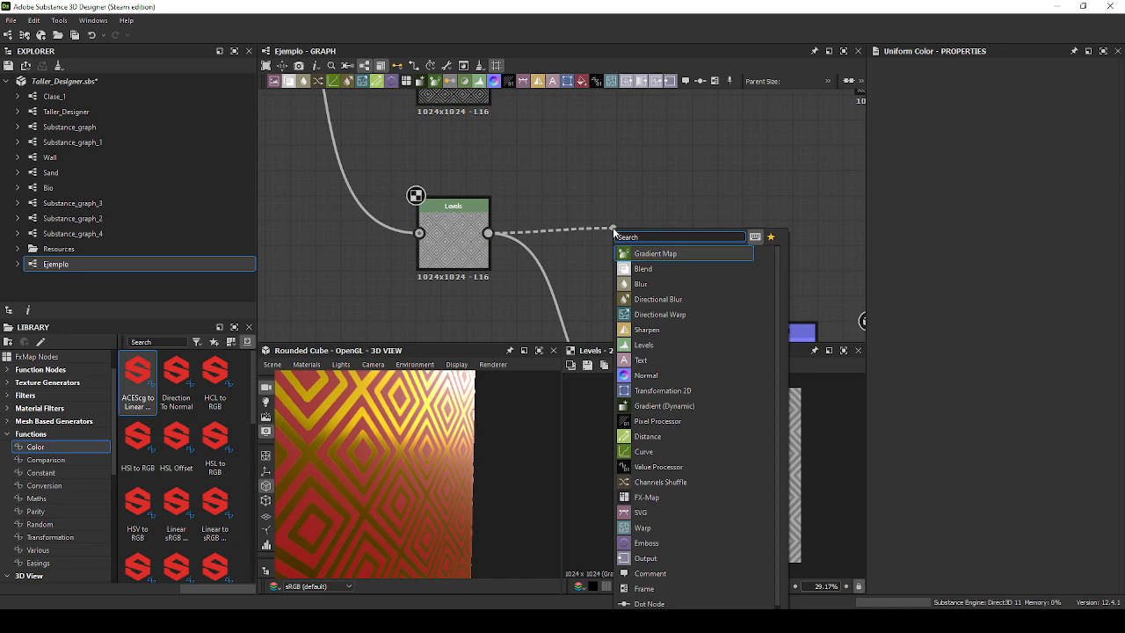
{"action": "type", "text": "height"}
{"action": "key", "text": "Down"}
{"action": "key", "text": "Down"}
{"action": "key", "text": "Down"}
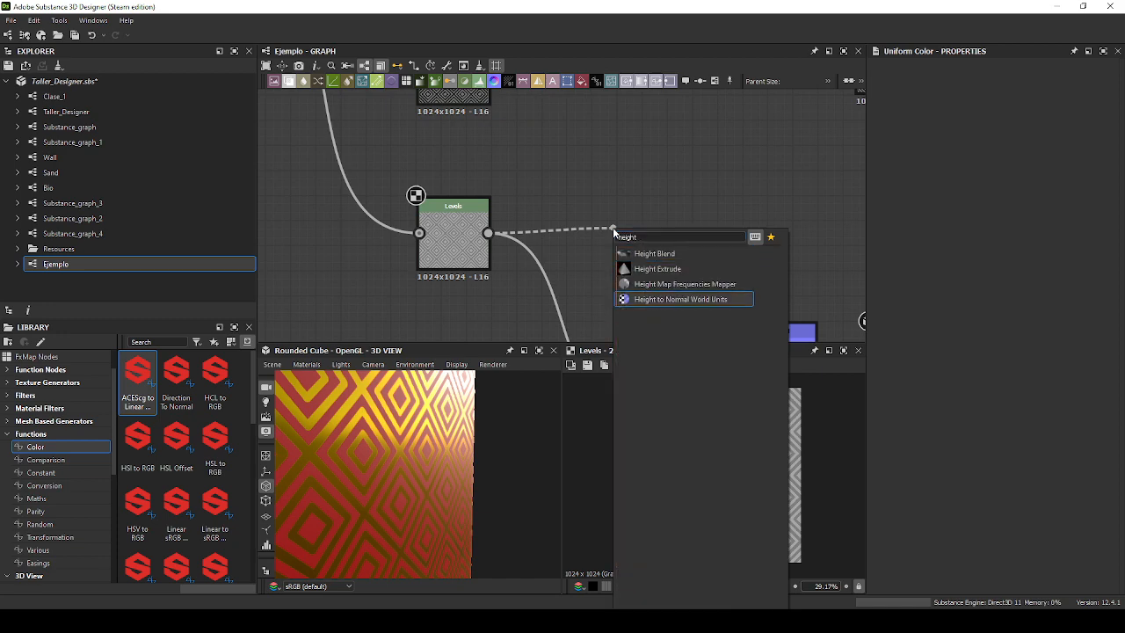
{"action": "key", "text": "Return"}
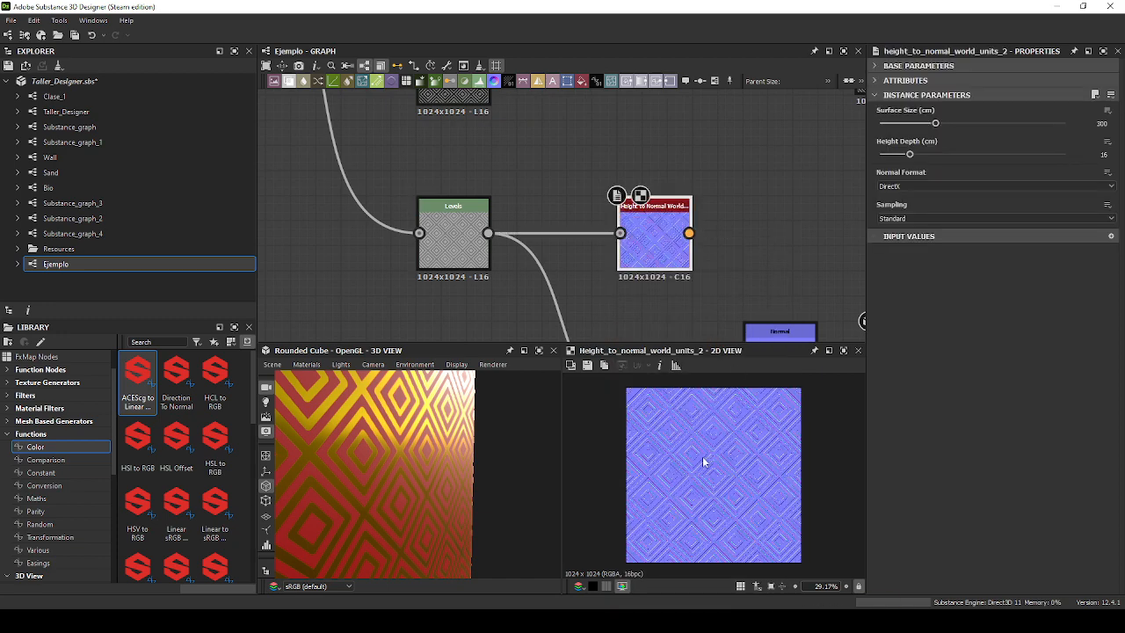
{"action": "scroll", "coordinate": [702, 455], "scroll_direction": "up", "scroll_amount": 3}
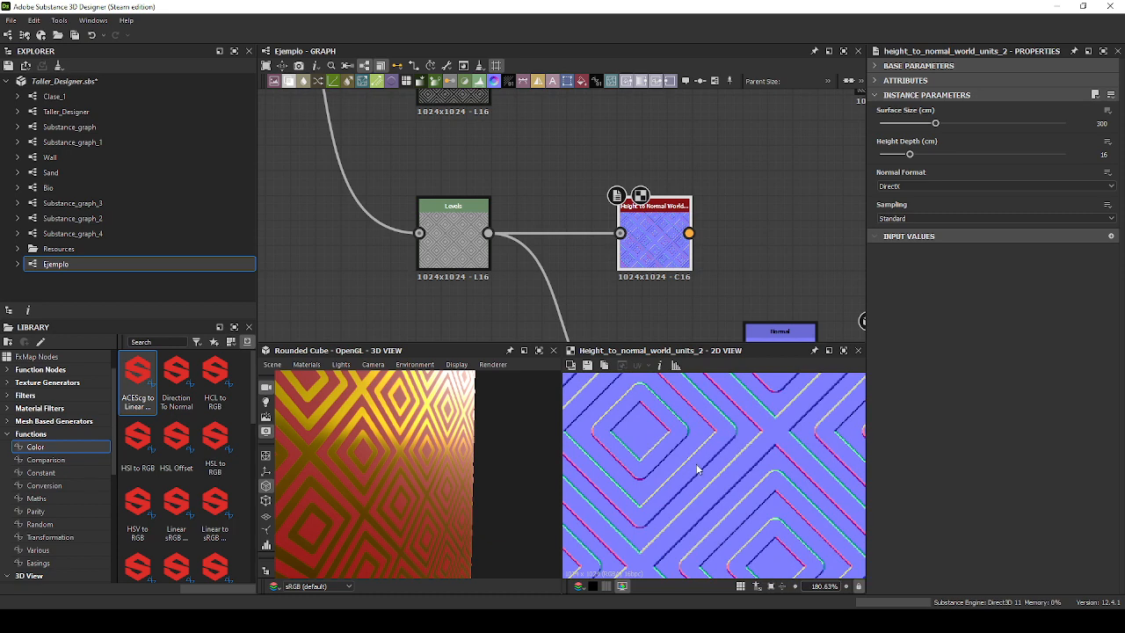
{"action": "scroll", "coordinate": [505, 277], "scroll_direction": "up", "scroll_amount": 3}
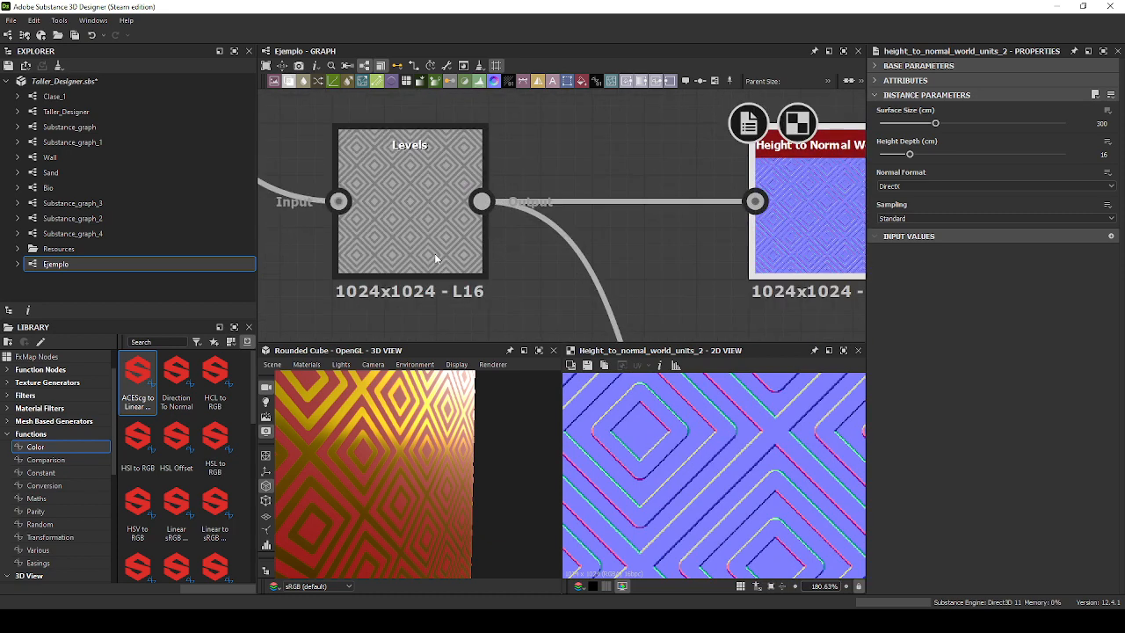
Move the Normal output beside the Height to Normal World Units node, and the plain Normal node directly beneath that node.
{"action": "scroll", "coordinate": [719, 296], "scroll_direction": "down", "scroll_amount": 5}
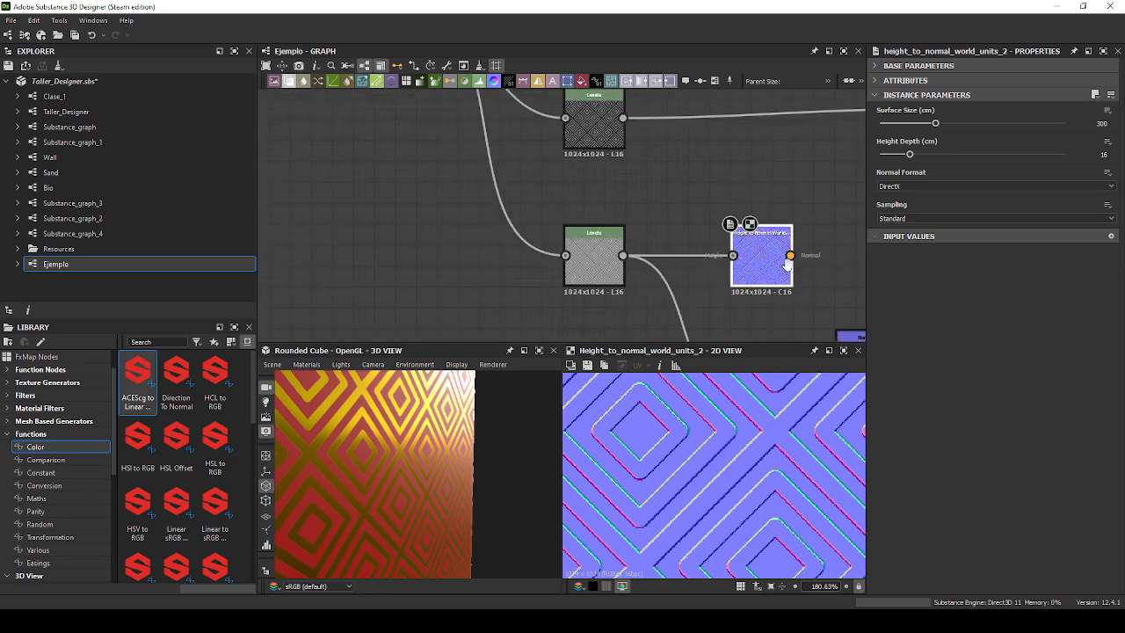
{"action": "middle_click_drag", "start_coordinate": [790, 266], "coordinate": [570, 188]}
{"action": "scroll", "coordinate": [706, 218], "scroll_direction": "down", "scroll_amount": 1}
{"action": "left_click_drag", "start_coordinate": [731, 279], "coordinate": [644, 193]}
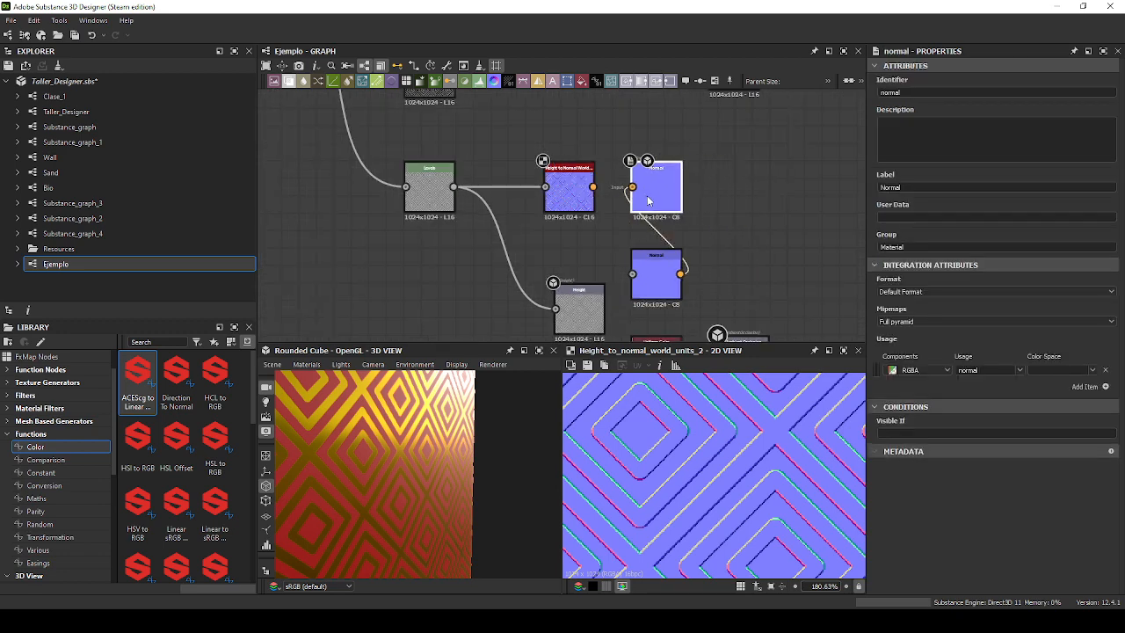
{"action": "left_click_drag", "start_coordinate": [672, 280], "coordinate": [587, 248]}
{"action": "scroll", "coordinate": [595, 197], "scroll_direction": "up", "scroll_amount": 3}
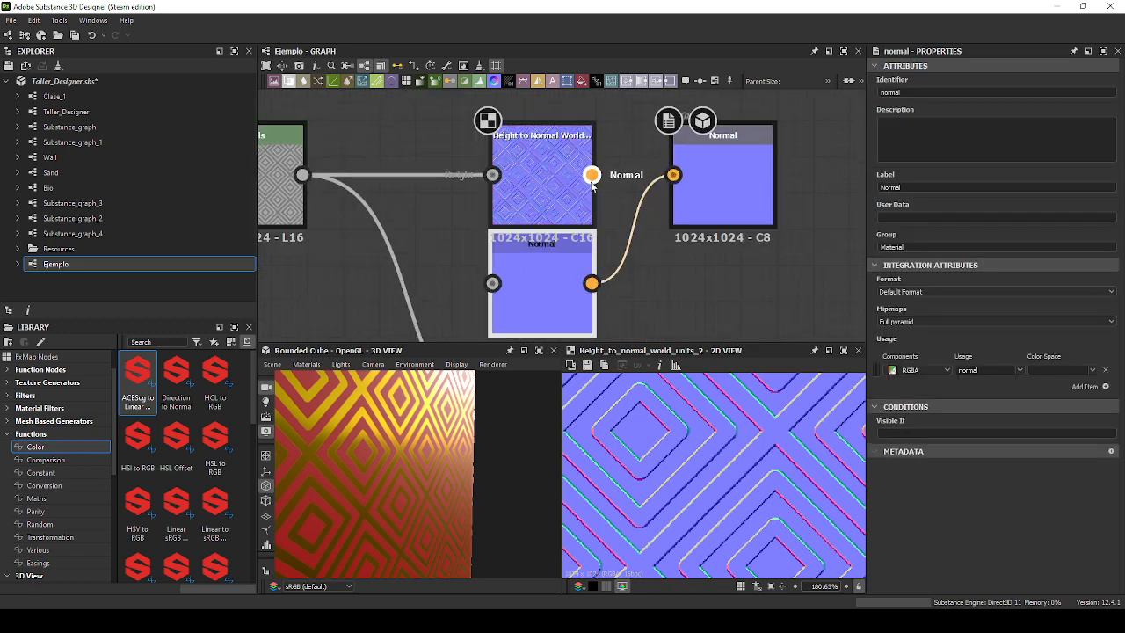
Connect Height to Normal World Units to the Normal output in place of the plain Normal node and inspect the relief in 3D.
{"action": "left_click_drag", "start_coordinate": [592, 175], "coordinate": [673, 175]}
{"action": "scroll", "coordinate": [664, 191], "scroll_direction": "up", "scroll_amount": 3}
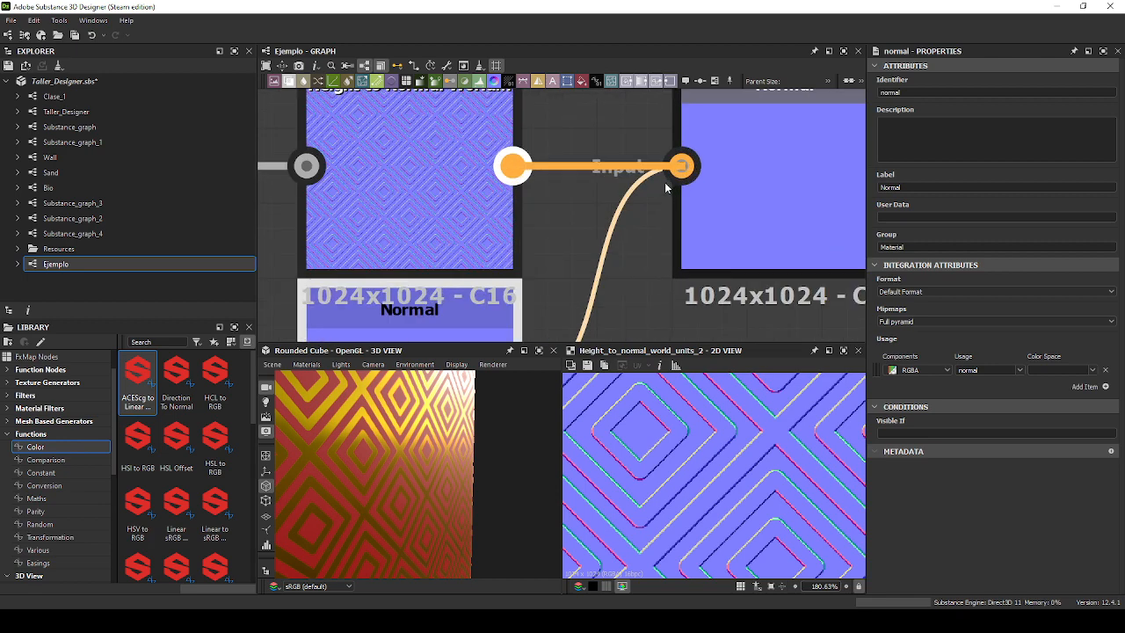
{"action": "middle_click_drag", "start_coordinate": [665, 183], "coordinate": [667, 213]}
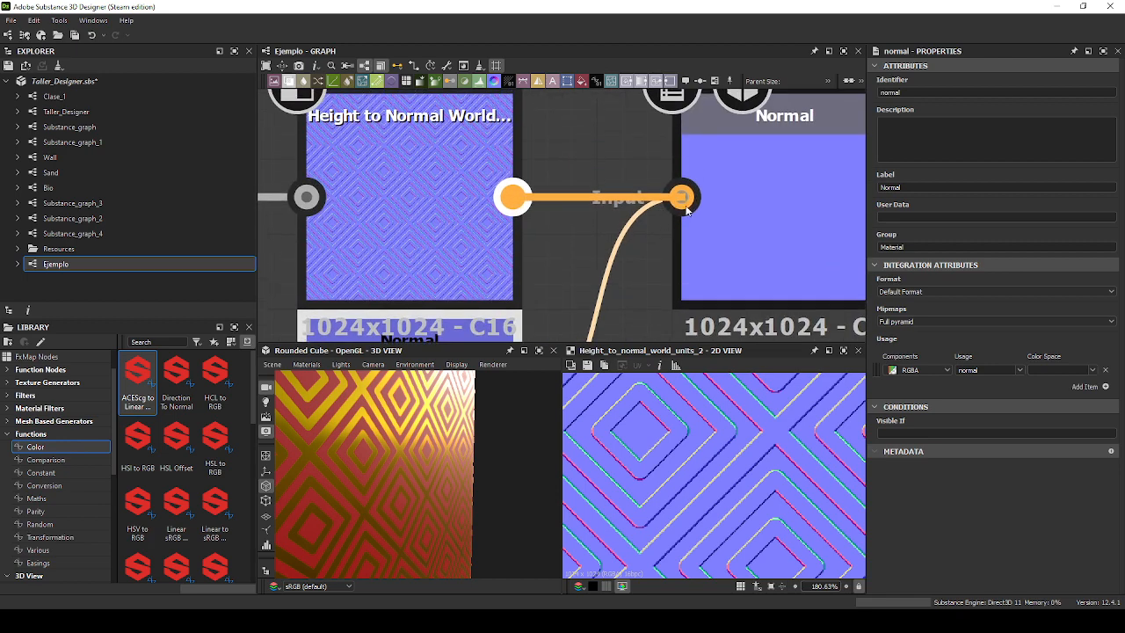
{"action": "left_click_drag", "start_coordinate": [683, 213], "coordinate": [683, 210]}
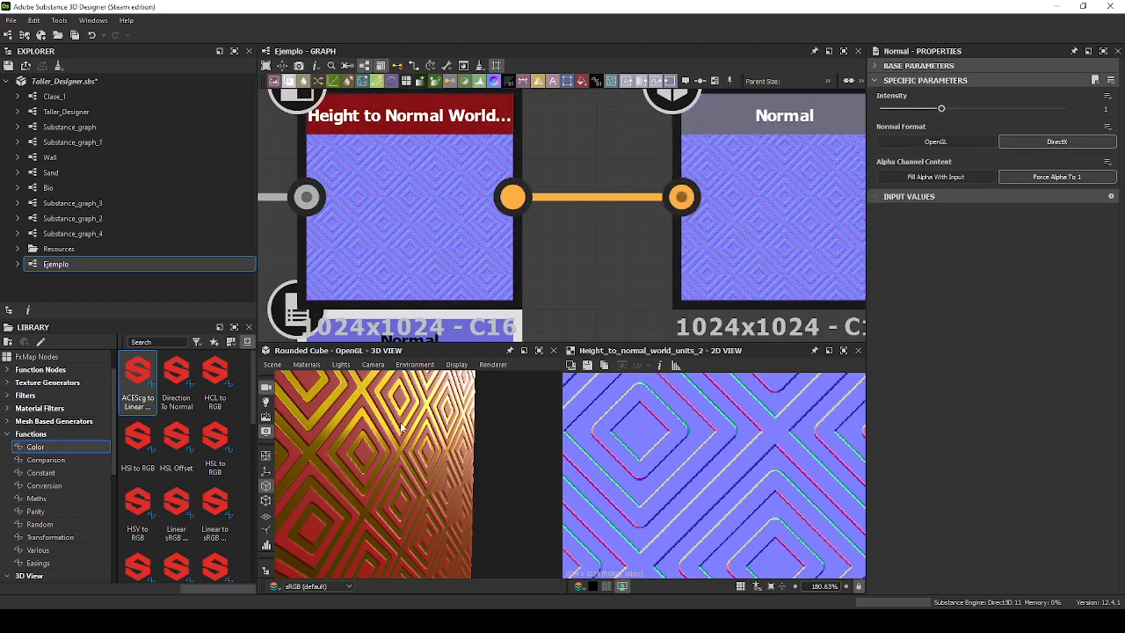
{"action": "mouse_move", "coordinate": [398, 423]}
{"action": "left_mouse_down"}
{"action": "mouse_move", "coordinate": [408, 439]}
{"action": "mouse_move", "coordinate": [370, 410]}
{"action": "mouse_move", "coordinate": [400, 411]}
{"action": "left_mouse_up"}
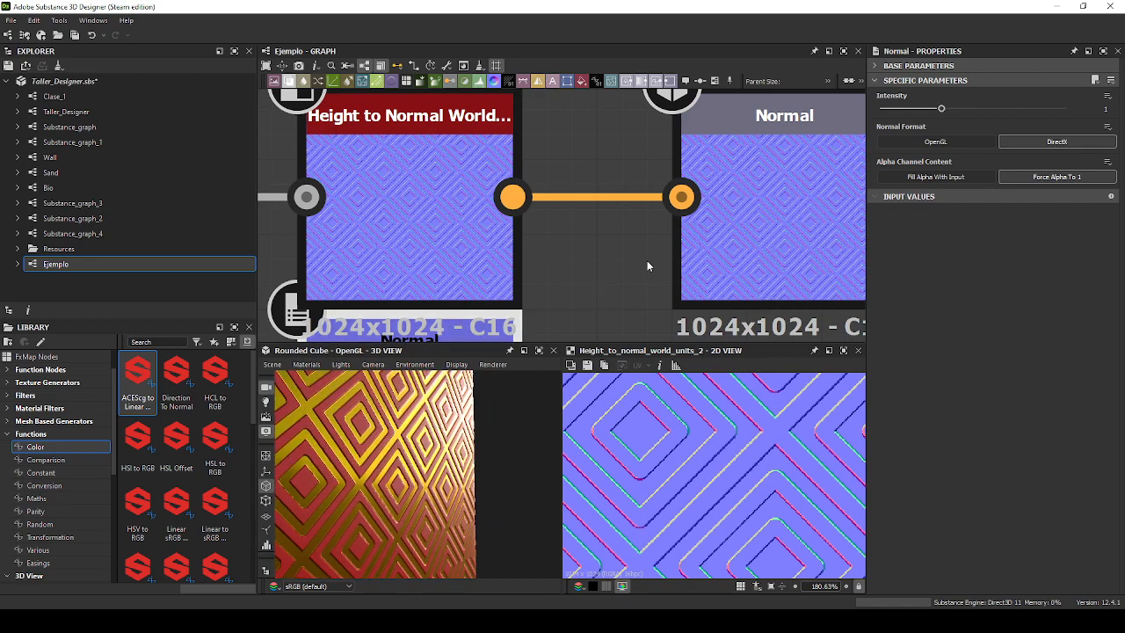
{"action": "middle_click_drag", "start_coordinate": [585, 275], "coordinate": [623, 269]}
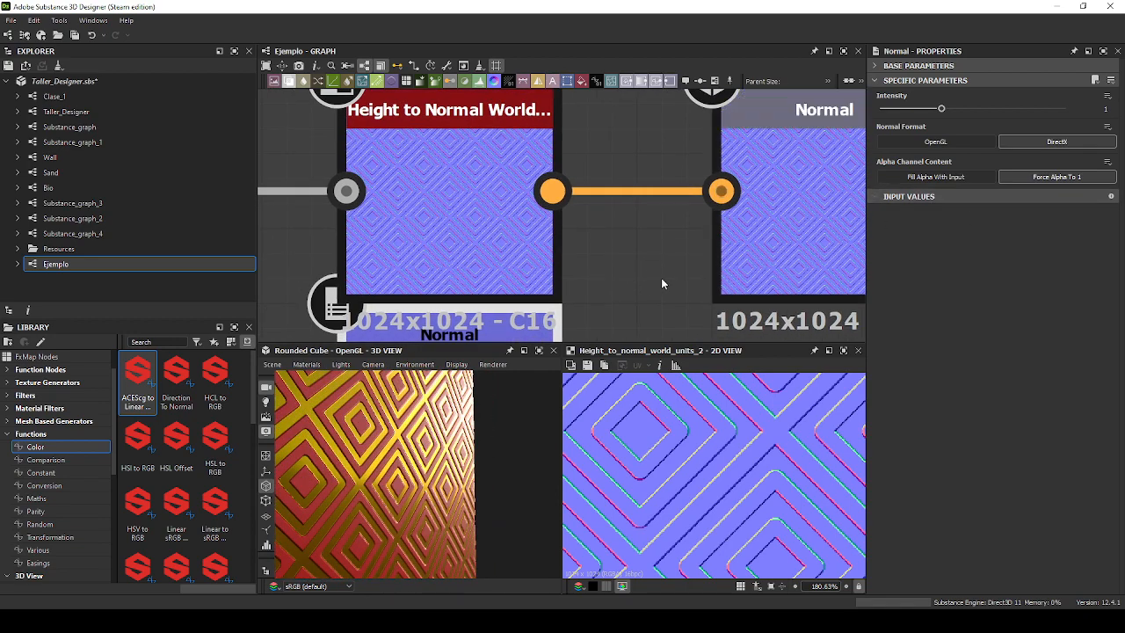
Delete the disconnected plain Normal node and review the graph up to the Base Color branch.
{"action": "scroll", "coordinate": [661, 277], "scroll_direction": "down", "scroll_amount": 5}
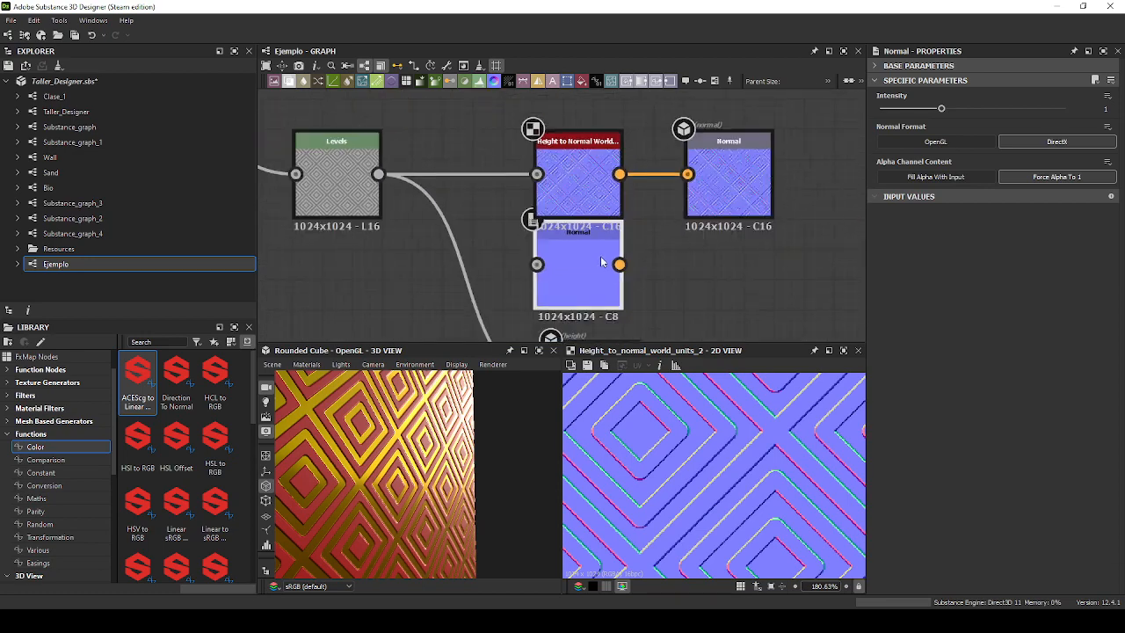
{"action": "scroll", "coordinate": [602, 262], "scroll_direction": "down", "scroll_amount": 1}
{"action": "key", "text": "Delete"}
{"action": "middle_click_drag", "start_coordinate": [658, 164], "coordinate": [666, 282]}
{"action": "scroll", "coordinate": [665, 264], "scroll_direction": "down", "scroll_amount": 3}
{"action": "middle_click_drag", "start_coordinate": [659, 204], "coordinate": [639, 292]}
{"action": "middle_click_drag", "start_coordinate": [570, 143], "coordinate": [597, 227]}
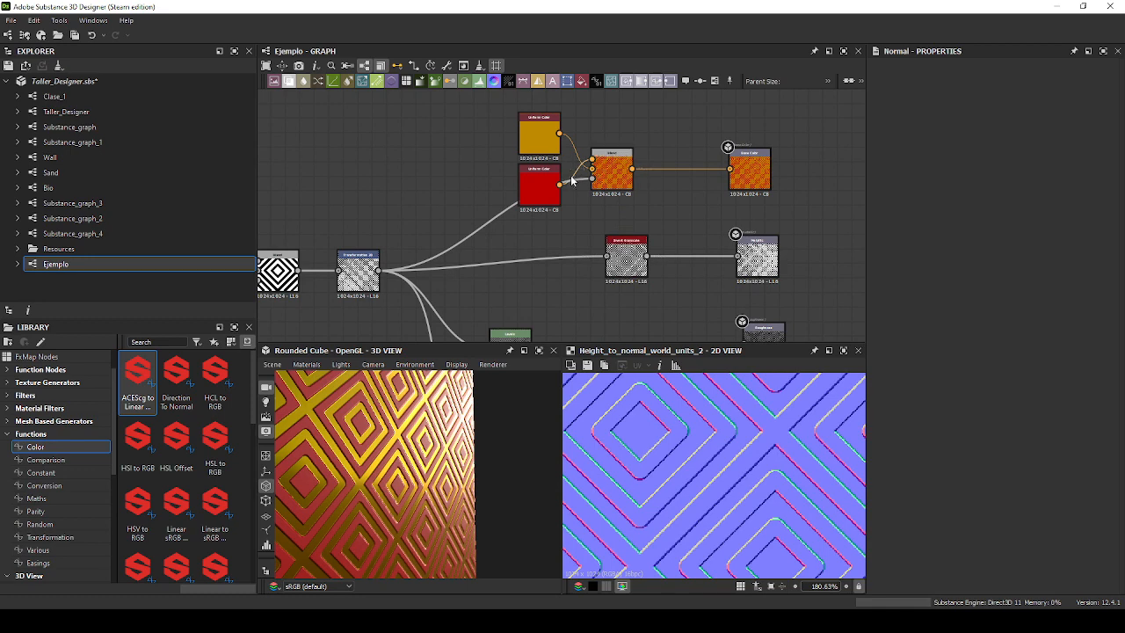
Swap the Base Color Blend inputs, connecting the yellow Uniform Color to the foreground and the red one to the background, and preview the Blend.
{"action": "scroll", "coordinate": [571, 180], "scroll_direction": "up", "scroll_amount": 3}
{"action": "left_click_drag", "start_coordinate": [551, 192], "coordinate": [607, 147]}
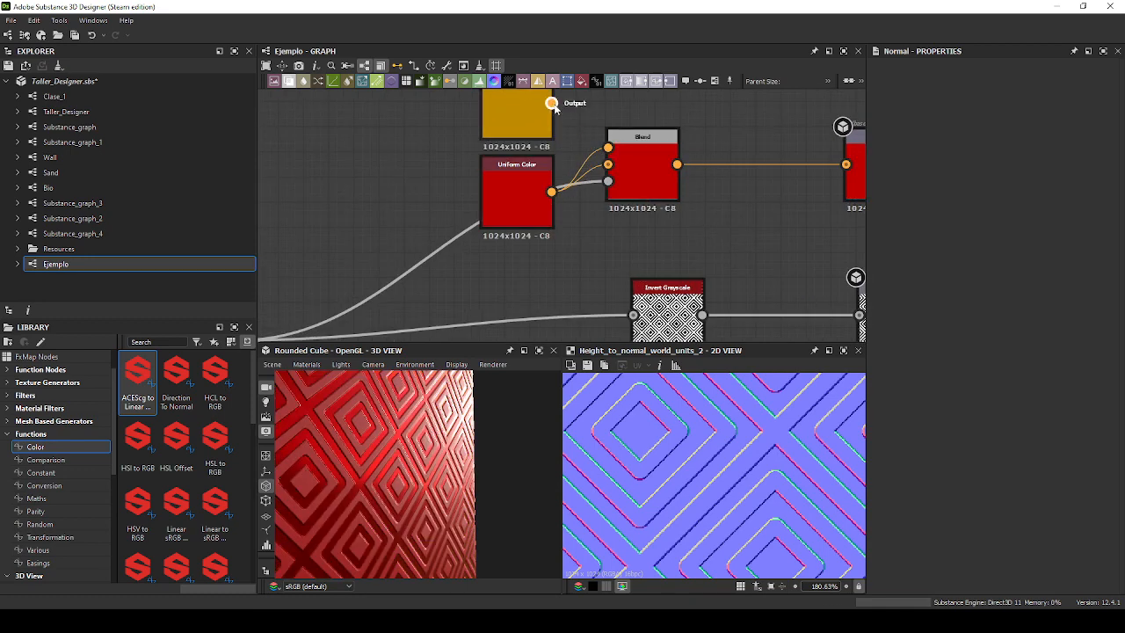
{"action": "left_click_drag", "start_coordinate": [551, 102], "coordinate": [607, 148]}
{"action": "double_click", "coordinate": [641, 171]}
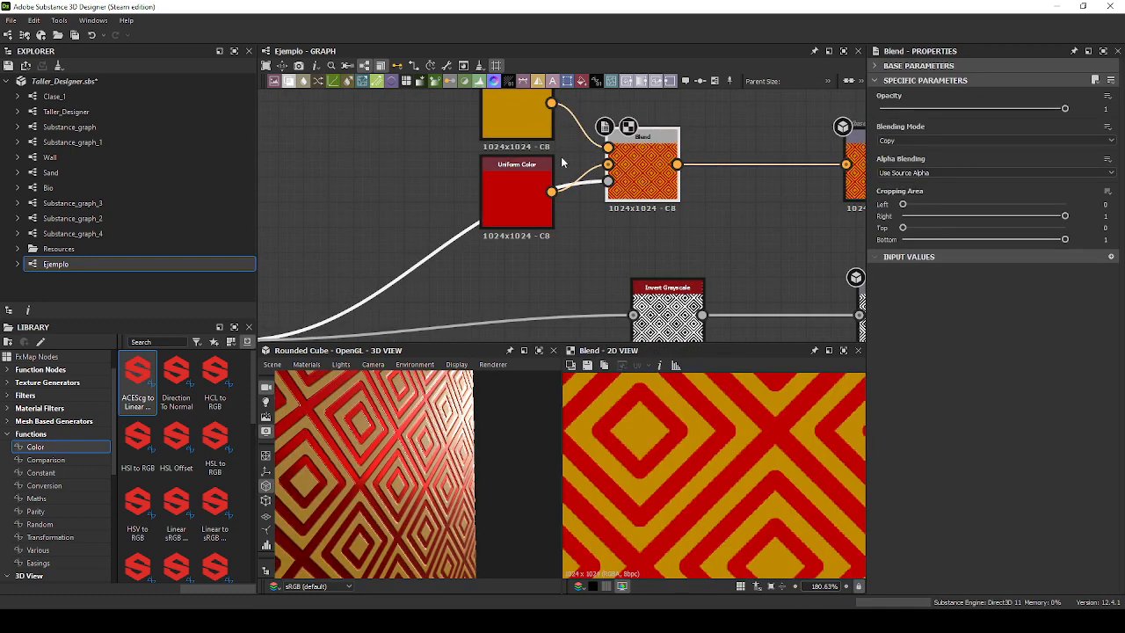
Connect Transformation 2D directly to the Metallic output and delete the bypassed Invert Grayscale node.
{"action": "mouse_move", "coordinate": [535, 168]}
{"action": "left_mouse_down"}
{"action": "mouse_move", "coordinate": [513, 168]}
{"action": "mouse_move", "coordinate": [530, 168]}
{"action": "left_mouse_up"}
{"action": "middle_click_drag", "start_coordinate": [716, 266], "coordinate": [674, 148]}
{"action": "scroll", "coordinate": [615, 171], "scroll_direction": "down", "scroll_amount": 2}
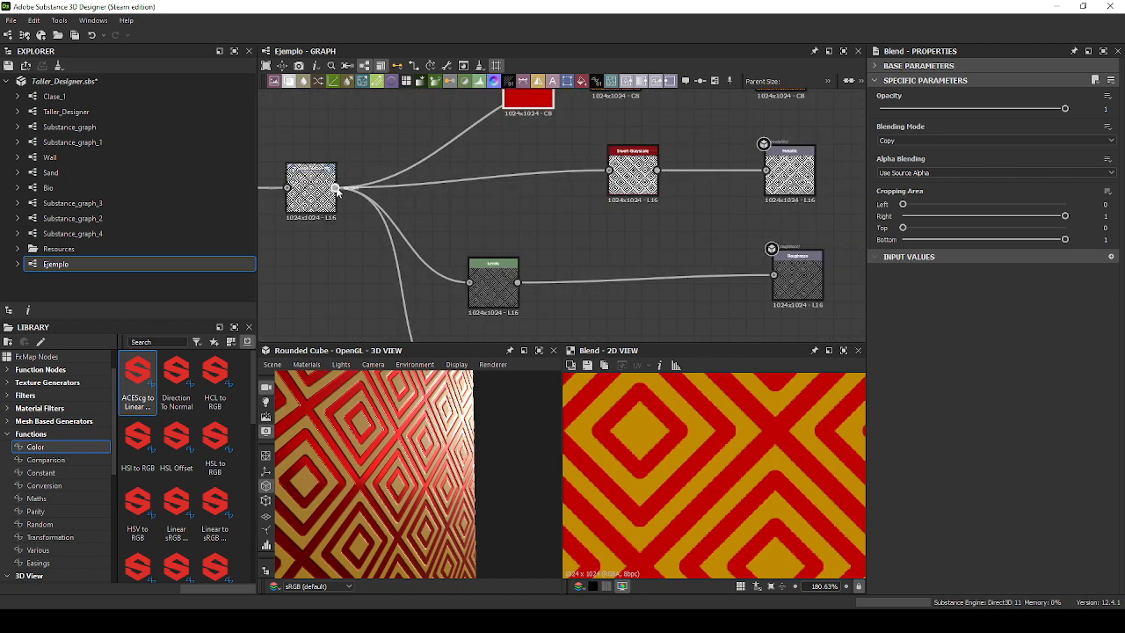
{"action": "left_click_drag", "start_coordinate": [338, 191], "coordinate": [780, 171]}
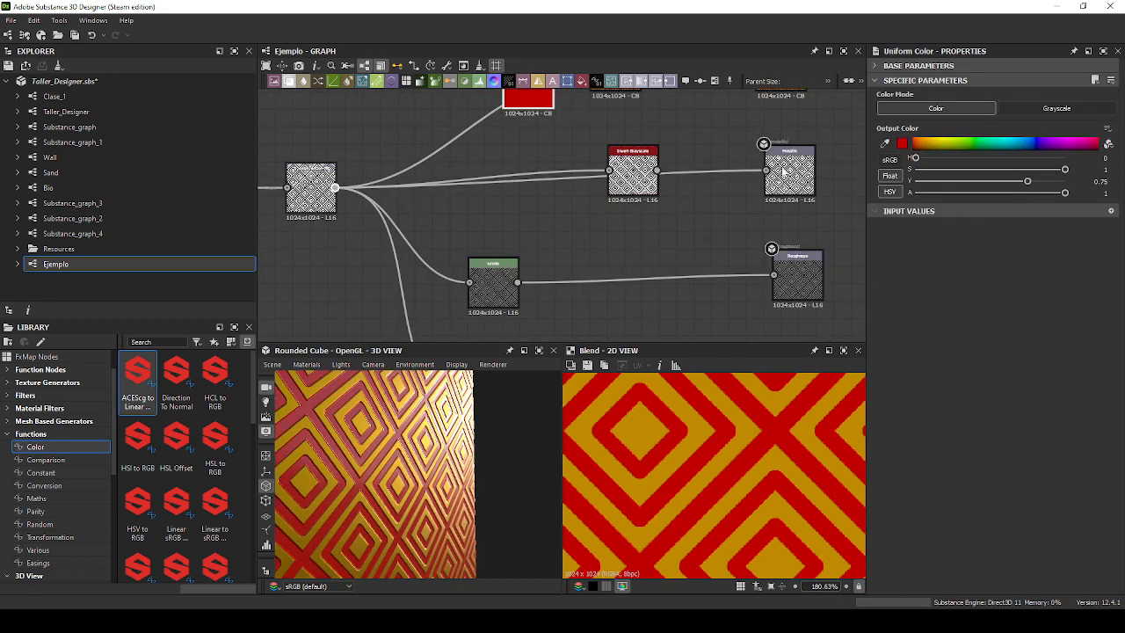
{"action": "left_click_drag", "start_coordinate": [643, 190], "coordinate": [657, 161]}
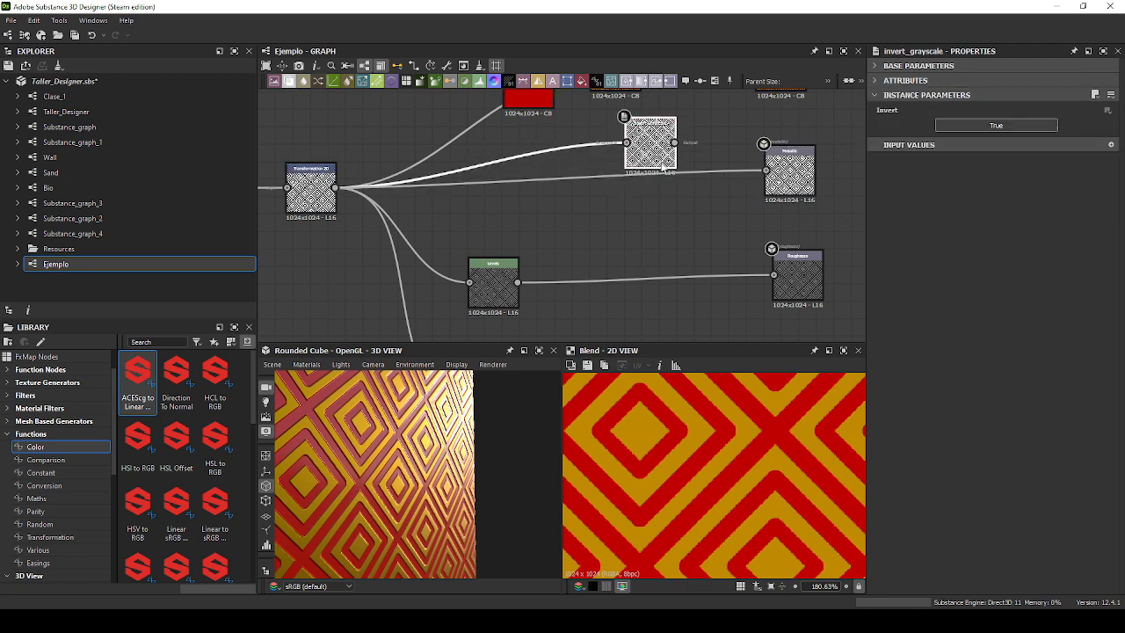
{"action": "key", "text": "Delete"}
Shift the Metallic output slightly, move the roughness Levels node close to the Roughness output, and turn the cube to check the material.
{"action": "left_click_drag", "start_coordinate": [789, 175], "coordinate": [798, 193]}
{"action": "left_click_drag", "start_coordinate": [506, 297], "coordinate": [716, 290]}
{"action": "scroll", "coordinate": [420, 476], "scroll_direction": "down", "scroll_amount": 2}
{"action": "left_click_drag", "start_coordinate": [421, 477], "coordinate": [461, 421]}
Examine the Height to Normal World Units node's parameters and its Levels input, and inspect the resulting relief up close on the 3D cube.
{"action": "scroll", "coordinate": [630, 299], "scroll_direction": "down", "scroll_amount": 1}
{"action": "middle_click_drag", "start_coordinate": [631, 298], "coordinate": [640, 151]}
{"action": "scroll", "coordinate": [643, 240], "scroll_direction": "up", "scroll_amount": 3}
{"action": "double_click", "coordinate": [641, 240]}
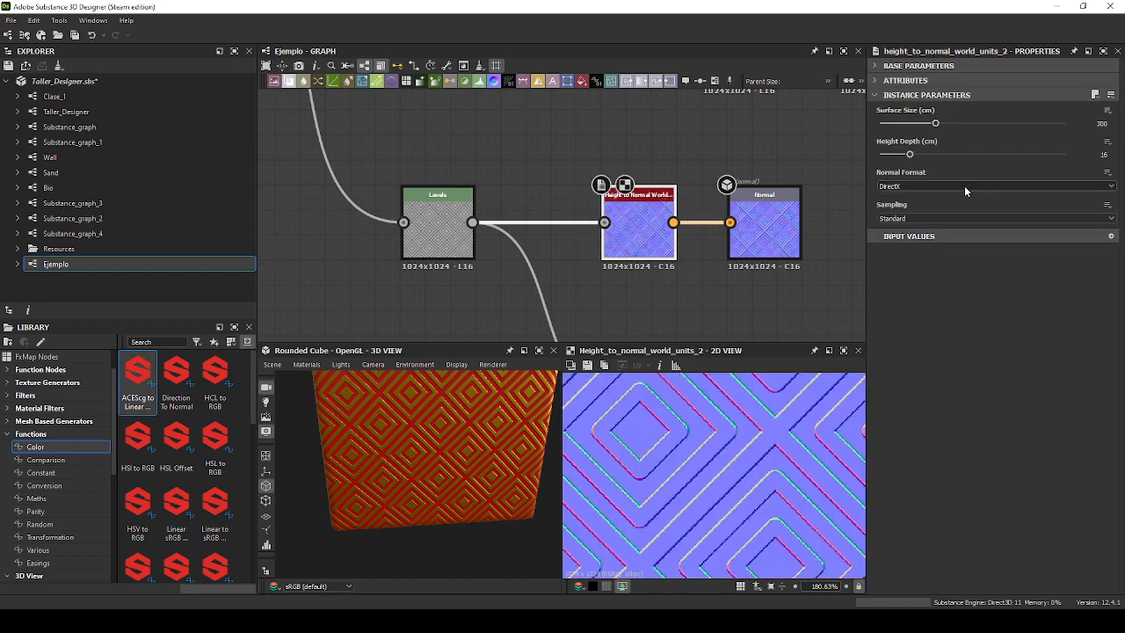
{"action": "double_click", "coordinate": [437, 230]}
{"action": "double_click", "coordinate": [618, 253]}
{"action": "scroll", "coordinate": [616, 250], "scroll_direction": "up", "scroll_amount": 5}
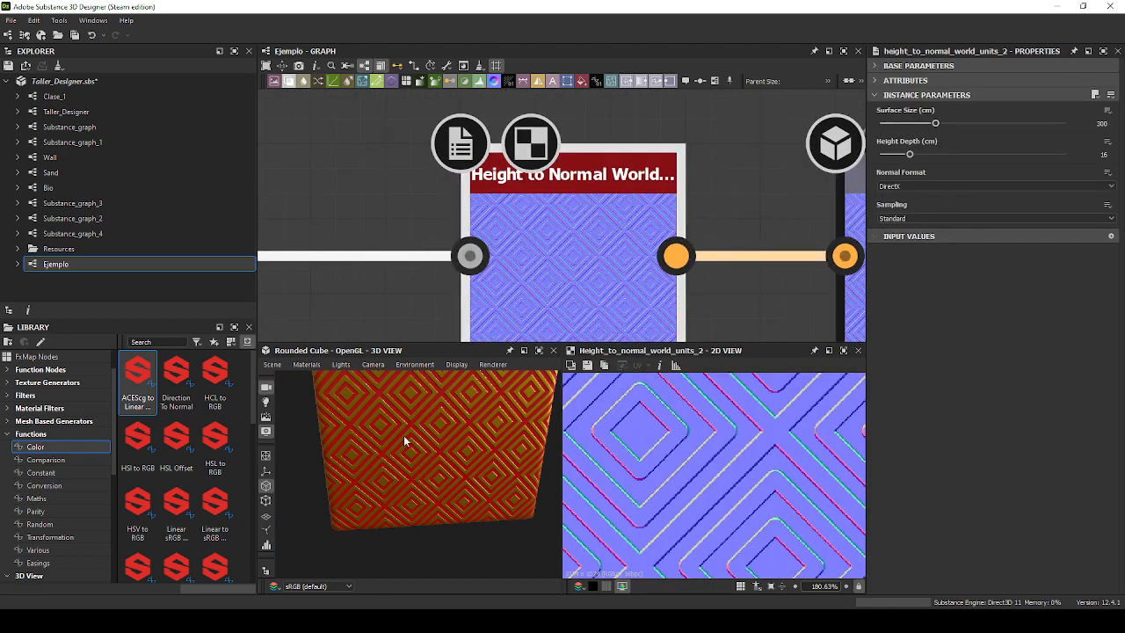
{"action": "left_click_drag", "start_coordinate": [404, 435], "coordinate": [438, 439]}
{"action": "scroll", "coordinate": [411, 419], "scroll_direction": "up", "scroll_amount": 6}
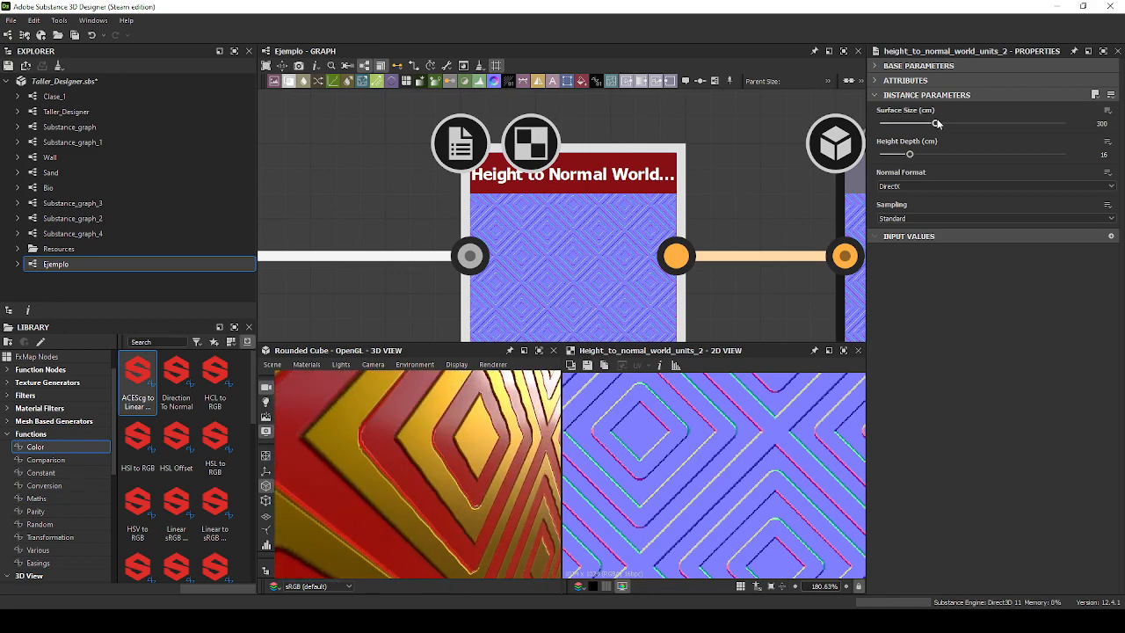
Adjust the Height to Normal World Units node to a Surface Size of 95 cm and a Height Depth of 20.57 cm.
{"action": "left_click_drag", "start_coordinate": [937, 123], "coordinate": [910, 128]}
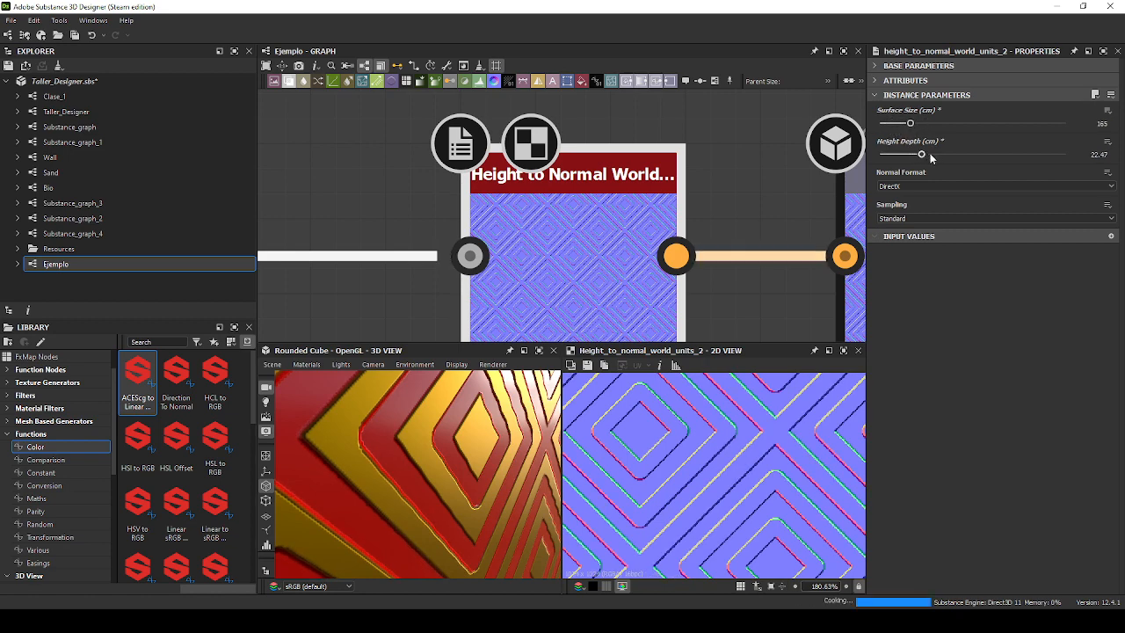
{"action": "left_click_drag", "start_coordinate": [910, 154], "coordinate": [956, 154]}
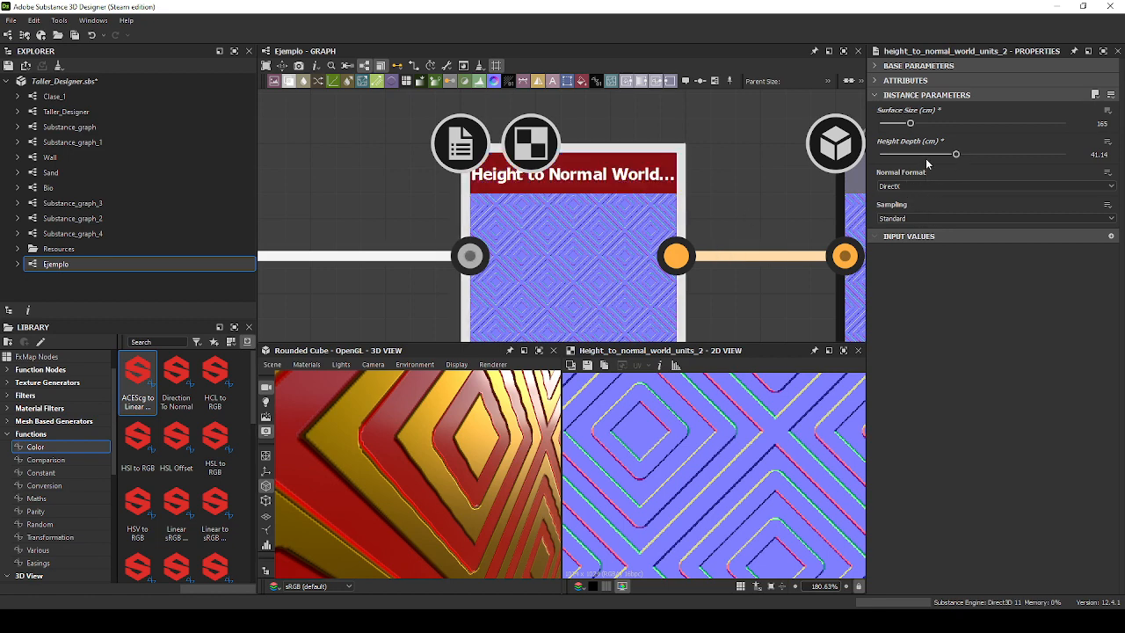
{"action": "left_click_drag", "start_coordinate": [955, 154], "coordinate": [884, 167]}
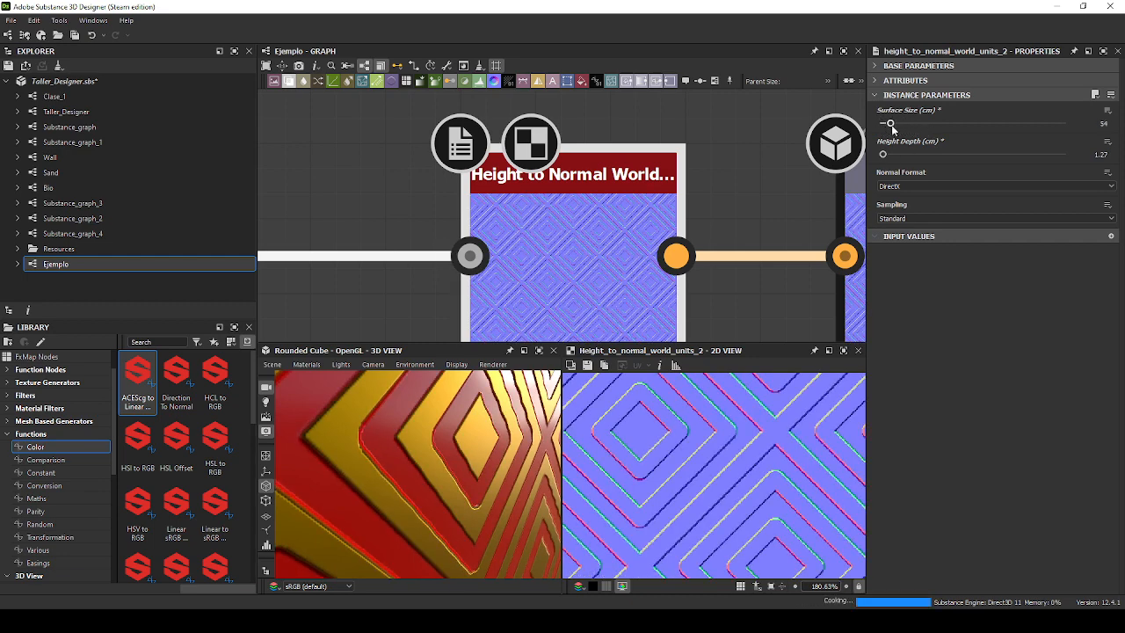
{"action": "mouse_move", "coordinate": [904, 129]}
{"action": "left_mouse_down"}
{"action": "mouse_move", "coordinate": [921, 142]}
{"action": "mouse_move", "coordinate": [900, 144]}
{"action": "mouse_move", "coordinate": [942, 141]}
{"action": "mouse_move", "coordinate": [896, 156]}
{"action": "mouse_move", "coordinate": [918, 158]}
{"action": "mouse_move", "coordinate": [930, 128]}
{"action": "mouse_move", "coordinate": [882, 125]}
{"action": "mouse_move", "coordinate": [896, 132]}
{"action": "left_mouse_up"}
{"action": "scroll", "coordinate": [472, 404], "scroll_direction": "down", "scroll_amount": 6}
{"action": "left_click_drag", "start_coordinate": [472, 404], "coordinate": [507, 468]}
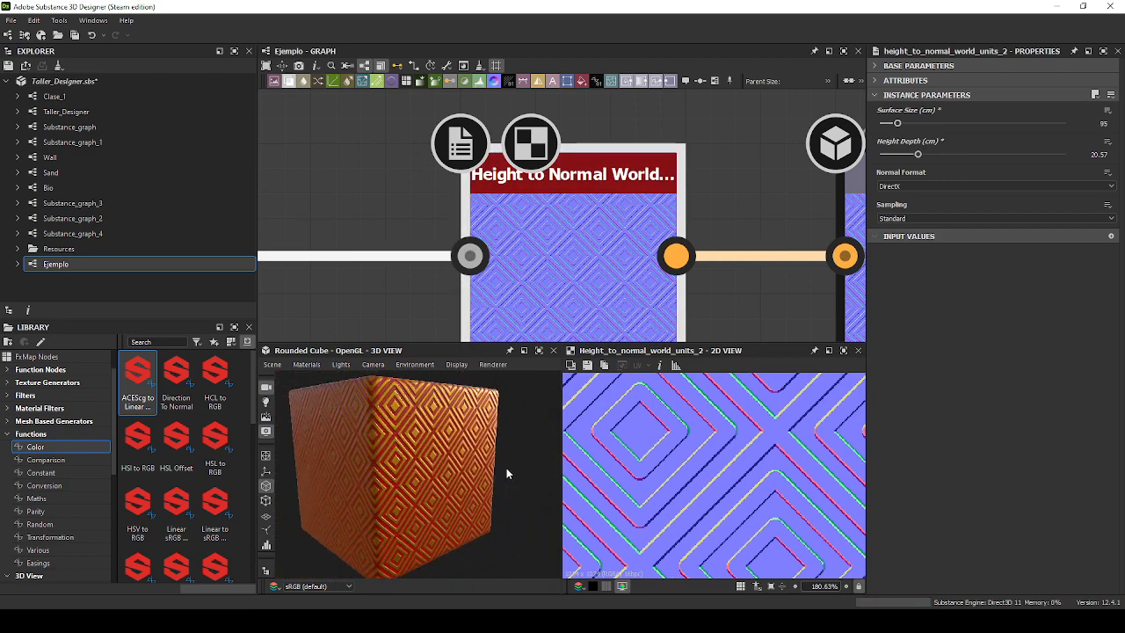
{"action": "scroll", "coordinate": [624, 233], "scroll_direction": "down", "scroll_amount": 7}
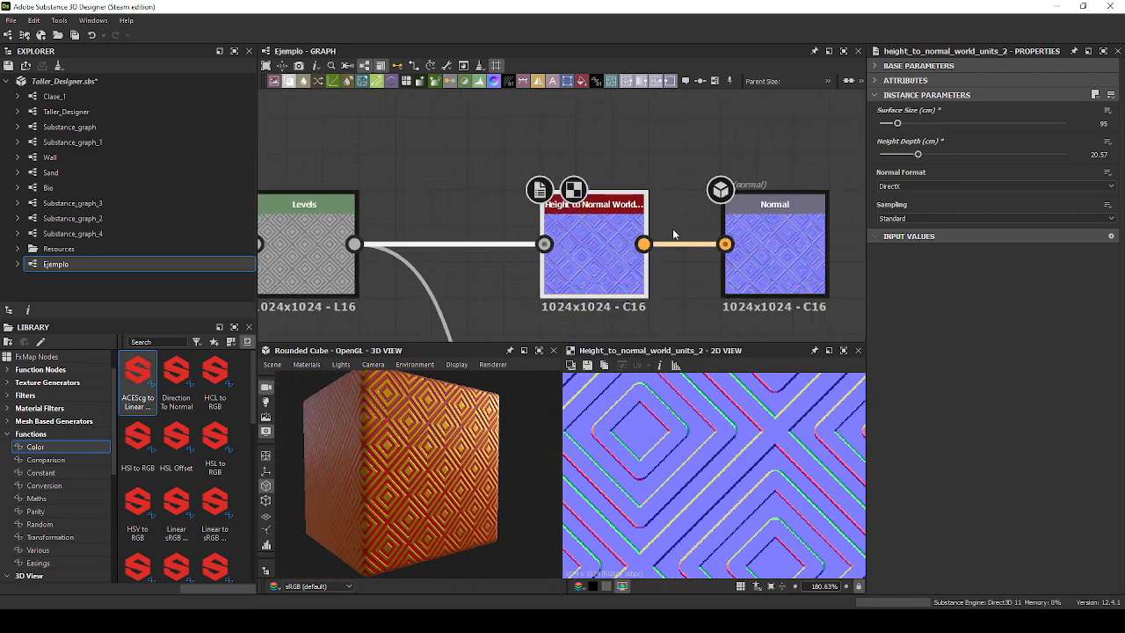
Review the output nodes across the graph, including Normal, Metallic, Base Color and Height.
{"action": "scroll", "coordinate": [647, 281], "scroll_direction": "up", "scroll_amount": 4}
{"action": "middle_click_drag", "start_coordinate": [646, 281], "coordinate": [592, 133]}
{"action": "middle_click_drag", "start_coordinate": [657, 162], "coordinate": [490, 376]}
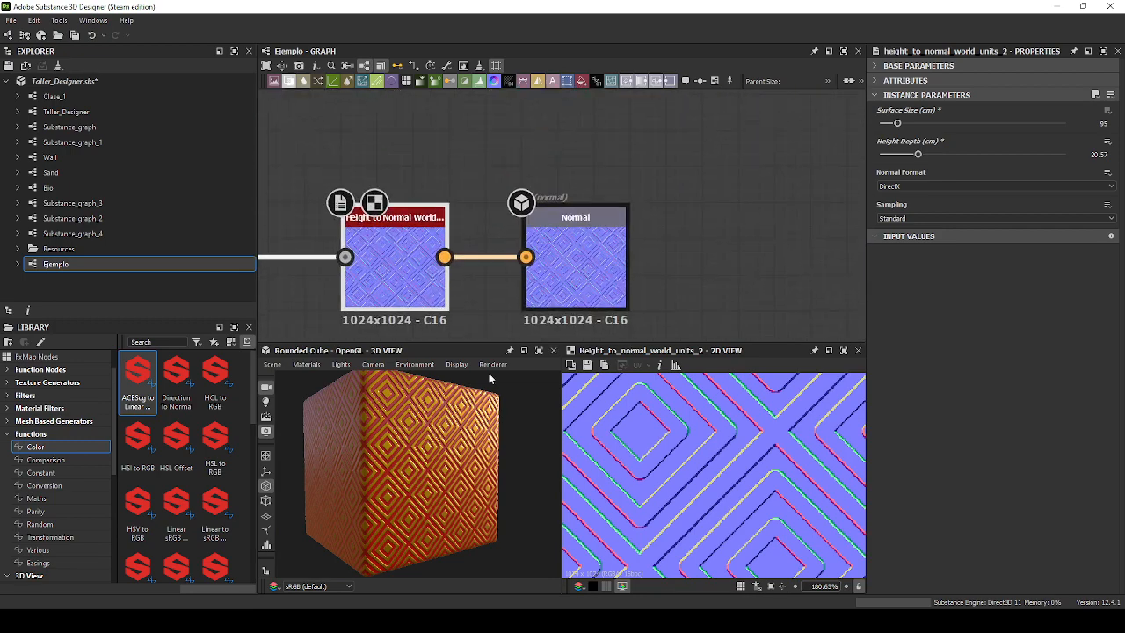
{"action": "middle_click_drag", "start_coordinate": [749, 150], "coordinate": [660, 338]}
{"action": "scroll", "coordinate": [643, 143], "scroll_direction": "up", "scroll_amount": 4}
{"action": "middle_click_drag", "start_coordinate": [657, 146], "coordinate": [627, 365]}
{"action": "scroll", "coordinate": [683, 192], "scroll_direction": "down", "scroll_amount": 2}
{"action": "middle_click_drag", "start_coordinate": [683, 192], "coordinate": [670, 311]}
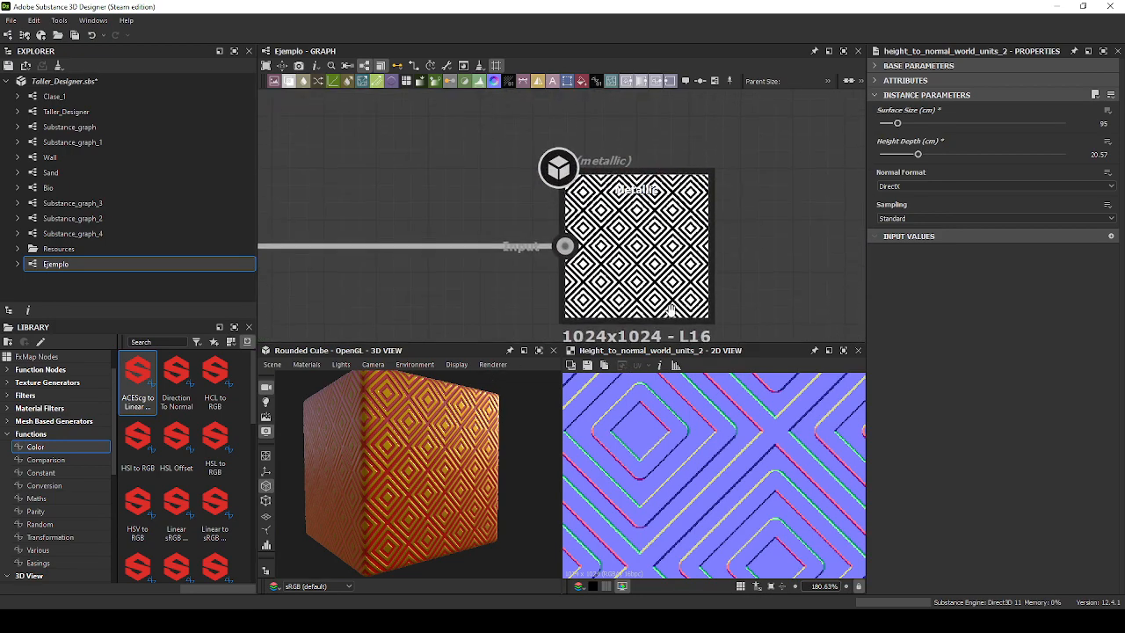
{"action": "scroll", "coordinate": [652, 265], "scroll_direction": "down", "scroll_amount": 4}
{"action": "middle_click_drag", "start_coordinate": [672, 145], "coordinate": [679, 286]}
{"action": "scroll", "coordinate": [600, 217], "scroll_direction": "up", "scroll_amount": 5}
{"action": "scroll", "coordinate": [738, 240], "scroll_direction": "down", "scroll_amount": 2}
{"action": "scroll", "coordinate": [589, 322], "scroll_direction": "down", "scroll_amount": 5}
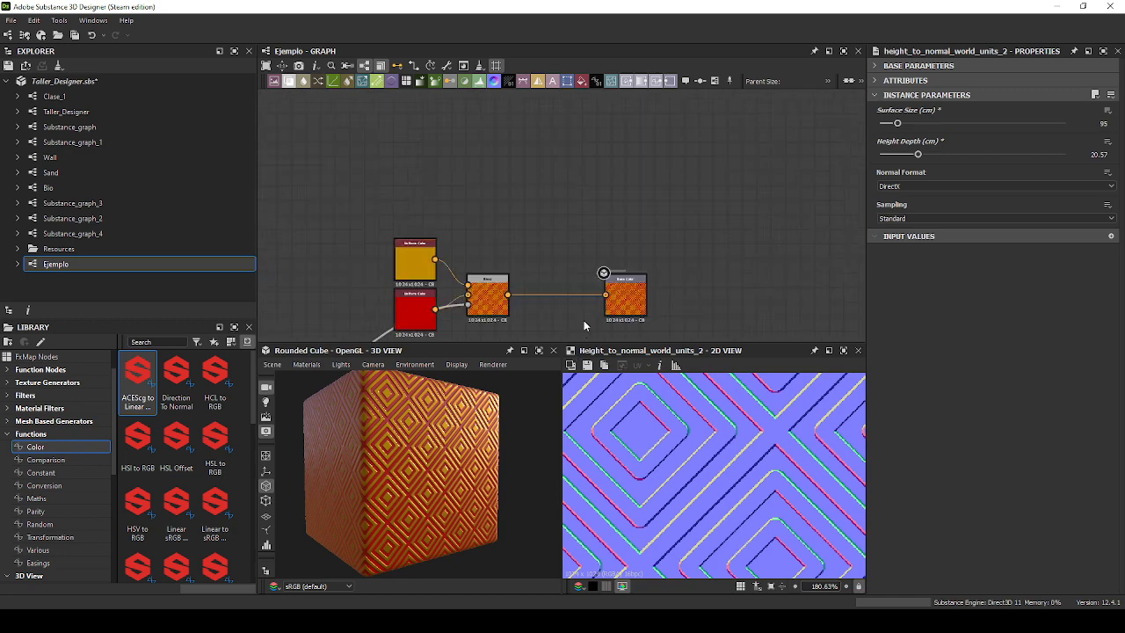
{"action": "middle_click_drag", "start_coordinate": [585, 338], "coordinate": [649, 150]}
{"action": "middle_click_drag", "start_coordinate": [691, 330], "coordinate": [698, 229]}
{"action": "middle_click_drag", "start_coordinate": [693, 298], "coordinate": [707, 210]}
Delete the white Uniform Color node feeding the Ambient Occlusion output.
{"action": "scroll", "coordinate": [742, 228], "scroll_direction": "up", "scroll_amount": 5}
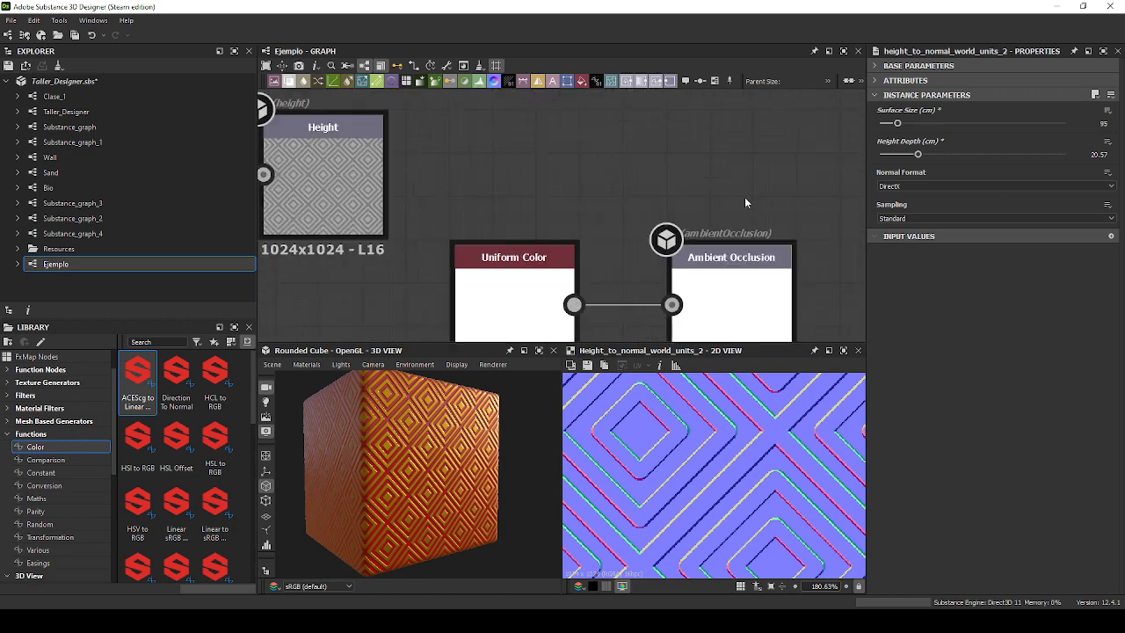
{"action": "scroll", "coordinate": [765, 246], "scroll_direction": "down", "scroll_amount": 3}
{"action": "left_click", "coordinate": [597, 303]}
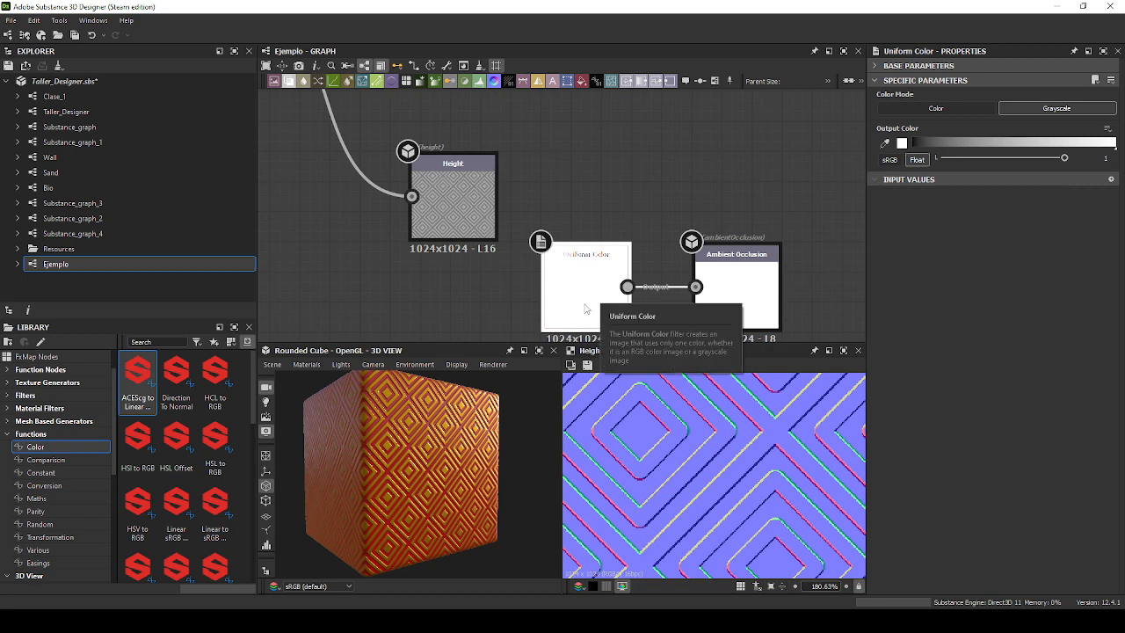
{"action": "key", "text": "Delete"}
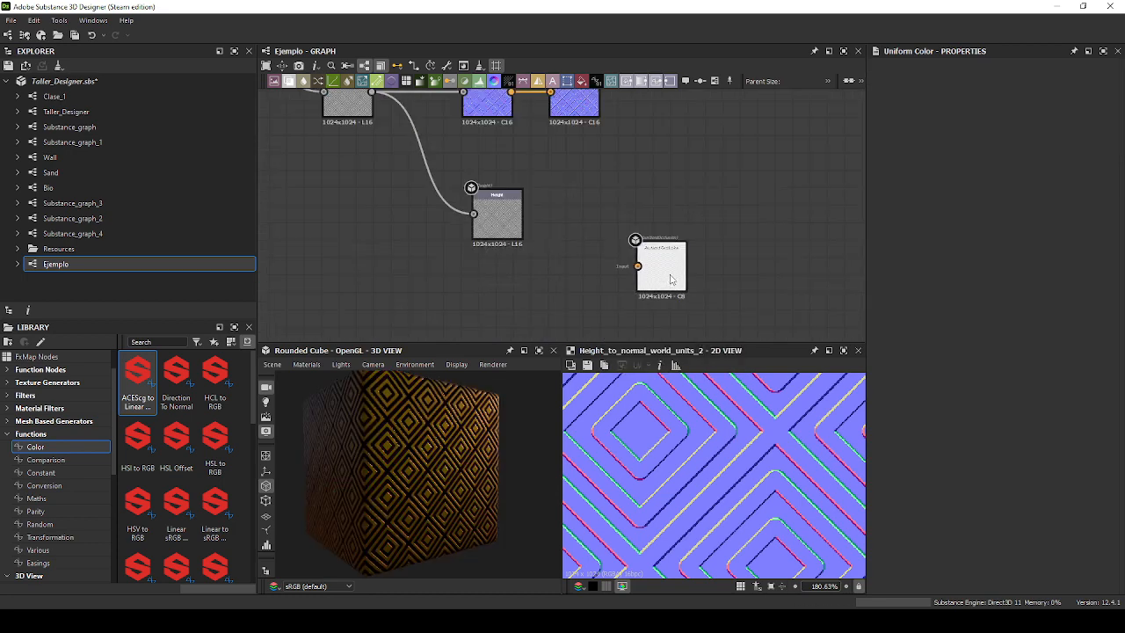
Shift the Levels node and stack the Height and Ambient Occlusion outputs beneath the Height to Normal World Units node.
{"action": "left_click_drag", "start_coordinate": [681, 273], "coordinate": [714, 235]}
{"action": "middle_click_drag", "start_coordinate": [582, 125], "coordinate": [798, 223]}
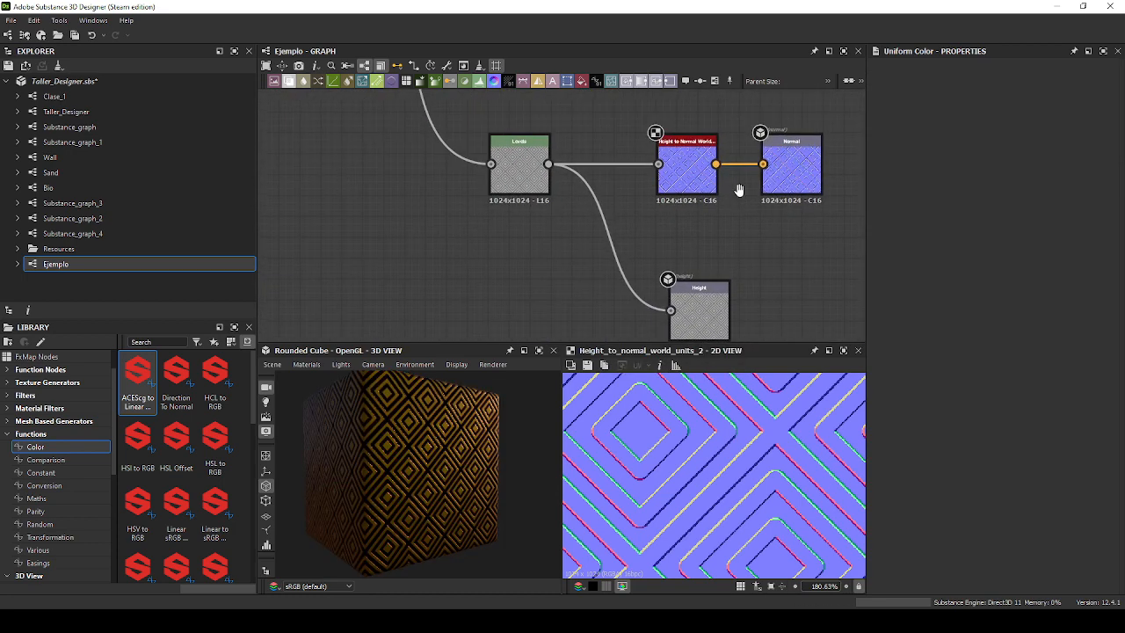
{"action": "left_click_drag", "start_coordinate": [725, 288], "coordinate": [628, 204]}
{"action": "left_click_drag", "start_coordinate": [530, 183], "coordinate": [488, 142]}
{"action": "left_click_drag", "start_coordinate": [508, 120], "coordinate": [555, 220]}
{"action": "left_click", "coordinate": [492, 206]}
{"action": "left_click_drag", "start_coordinate": [630, 234], "coordinate": [624, 231]}
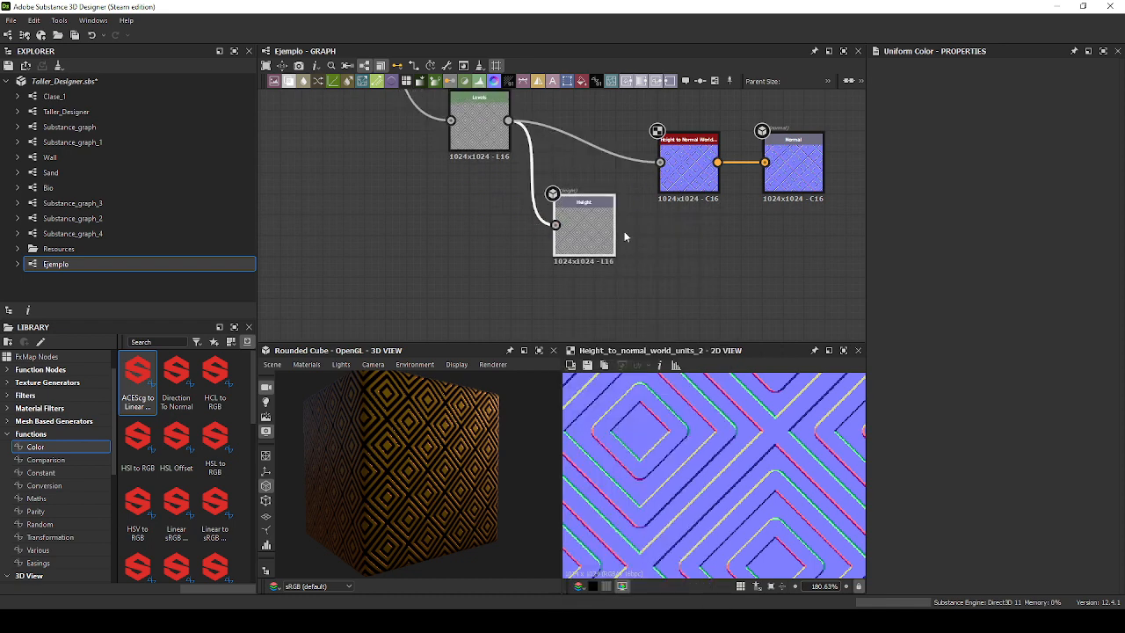
{"action": "middle_click_drag", "start_coordinate": [624, 231], "coordinate": [566, 252]}
{"action": "left_click_drag", "start_coordinate": [540, 252], "coordinate": [644, 271]}
{"action": "scroll", "coordinate": [637, 261], "scroll_direction": "down", "scroll_amount": 2}
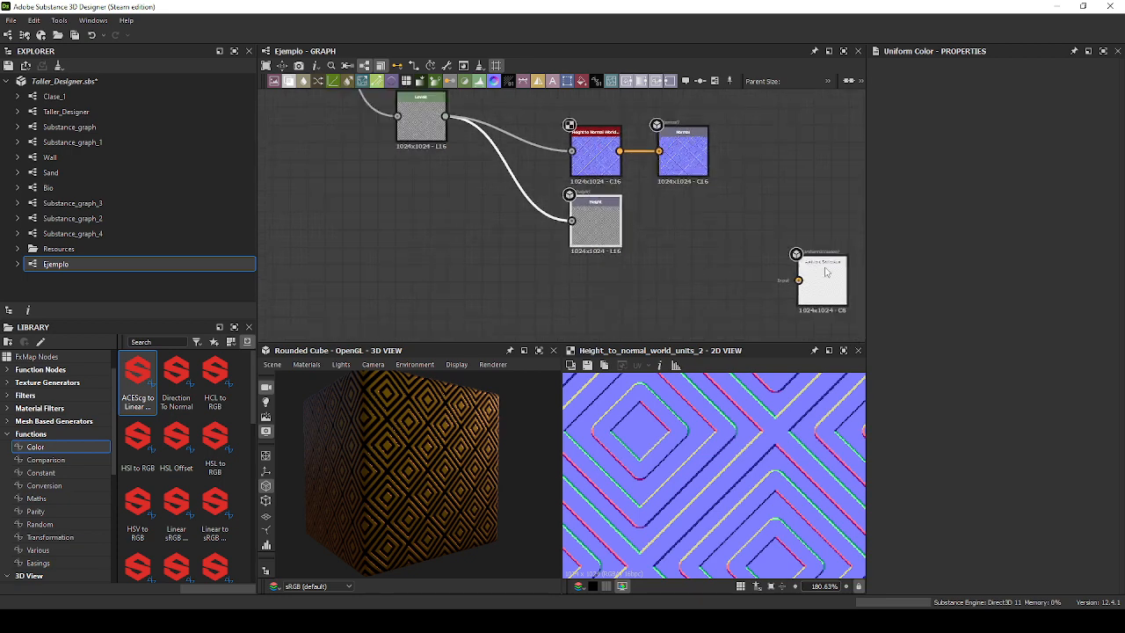
{"action": "left_click_drag", "start_coordinate": [820, 283], "coordinate": [598, 304]}
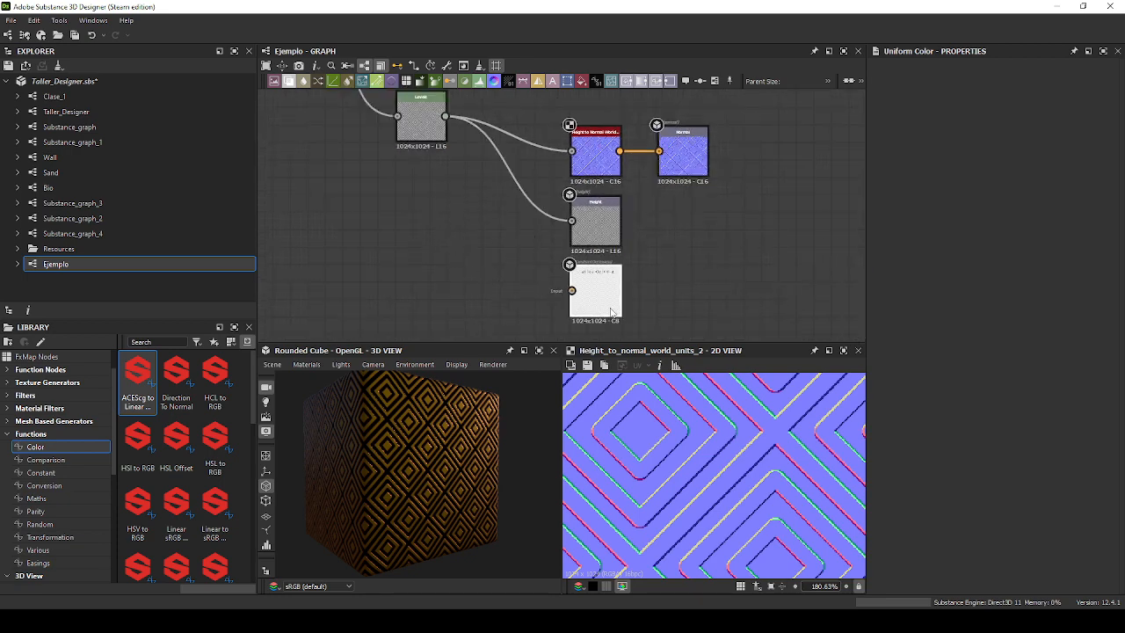
Add an Ambient Occlusion (HBAO) node in the empty area beside the Height and Ambient Occlusion outputs.
{"action": "middle_click_drag", "start_coordinate": [494, 228], "coordinate": [551, 208]}
{"action": "left_click", "coordinate": [590, 249]}
{"action": "scroll", "coordinate": [591, 248], "scroll_direction": "up", "scroll_amount": 1}
{"action": "key", "text": "space"}
{"action": "type", "text": "h"}
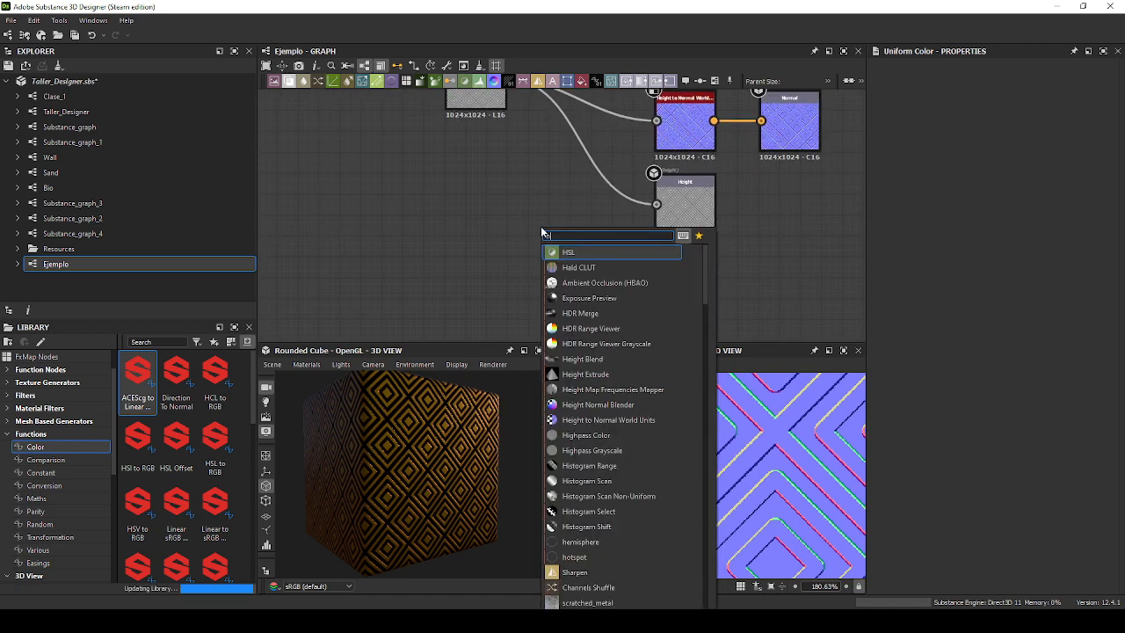
{"action": "key", "text": "Down"}
{"action": "key", "text": "Down"}
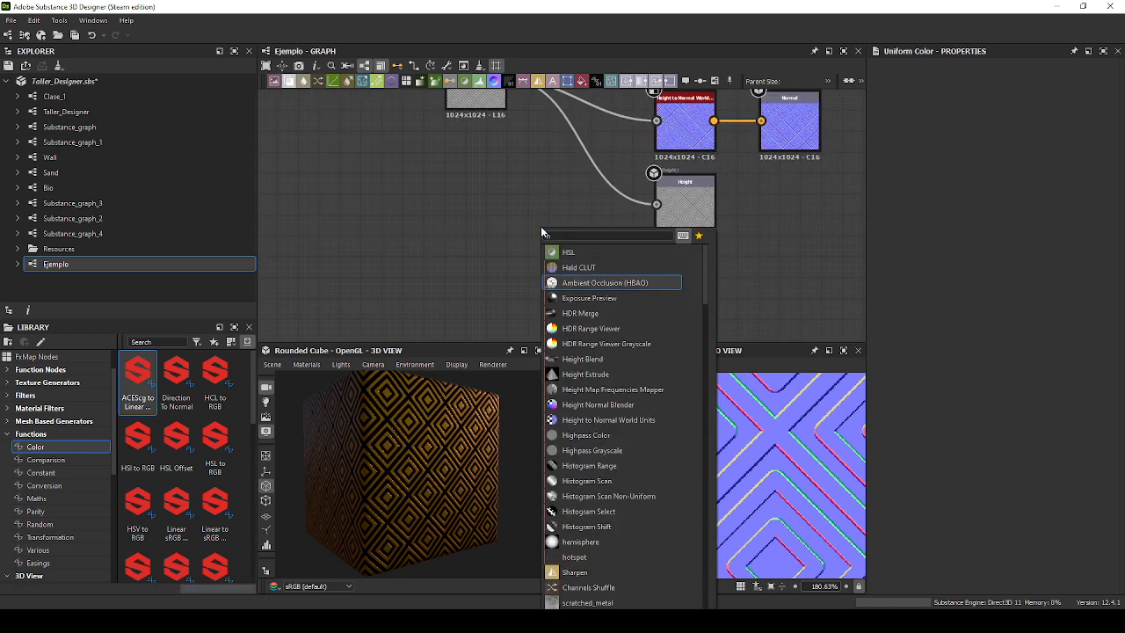
{"action": "key", "text": "Return"}
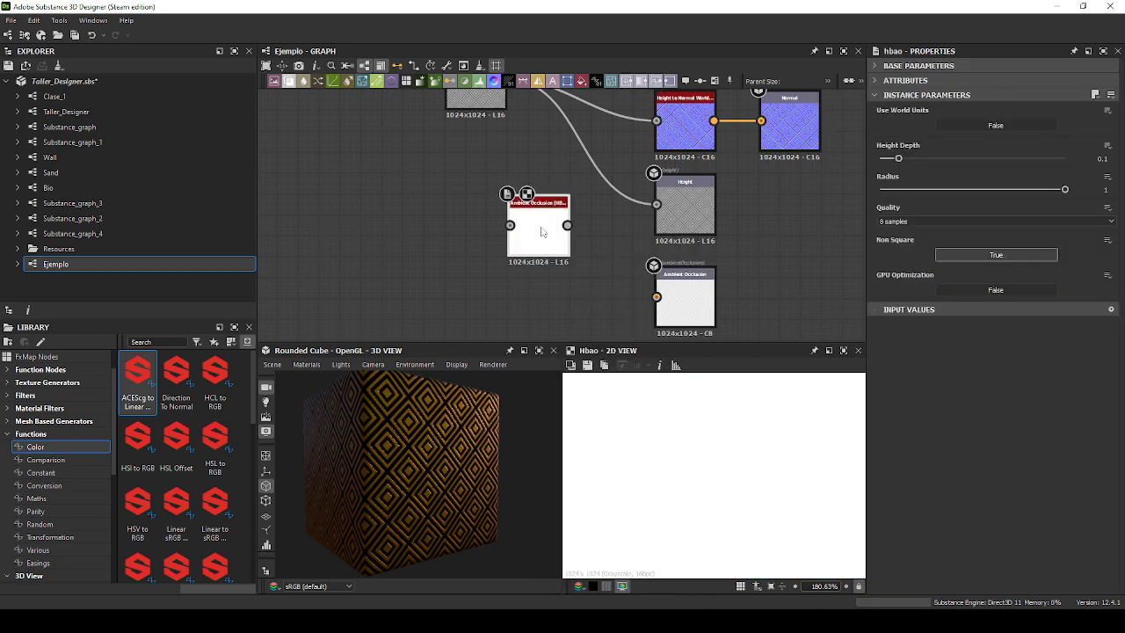
Connect the Levels output to the Height input of the Ambient Occlusion (HBAO) node.
{"action": "scroll", "coordinate": [554, 218], "scroll_direction": "up", "scroll_amount": 2}
{"action": "mouse_move", "coordinate": [533, 226]}
{"action": "left_mouse_down"}
{"action": "mouse_move", "coordinate": [555, 229]}
{"action": "mouse_move", "coordinate": [542, 232]}
{"action": "left_mouse_up"}
{"action": "middle_click_drag", "start_coordinate": [417, 145], "coordinate": [494, 213]}
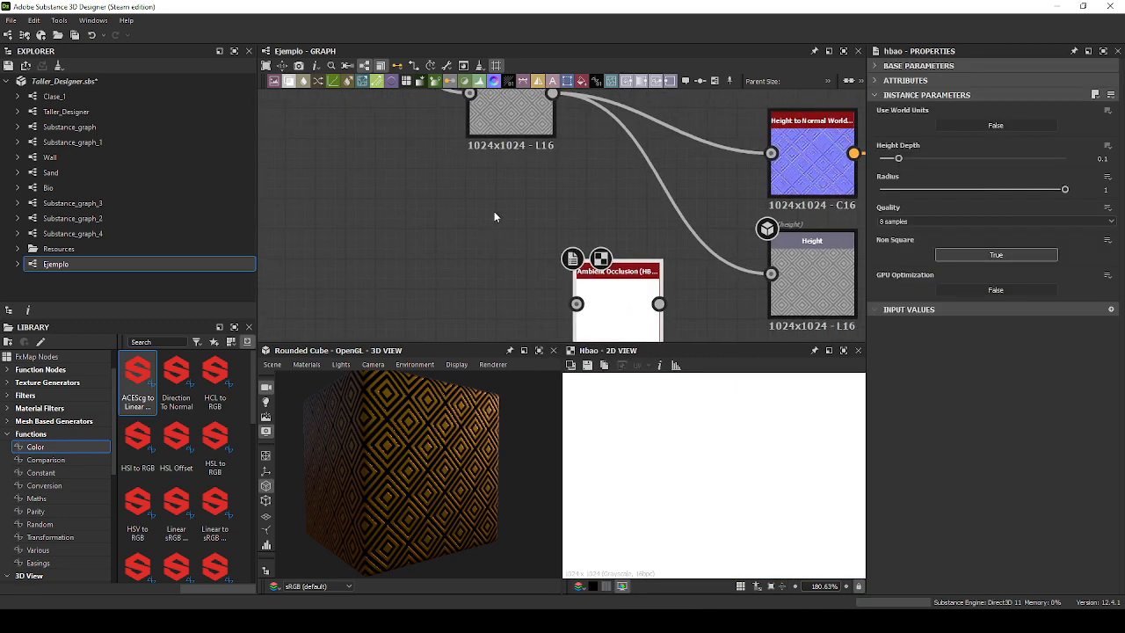
{"action": "left_click_drag", "start_coordinate": [553, 94], "coordinate": [657, 322]}
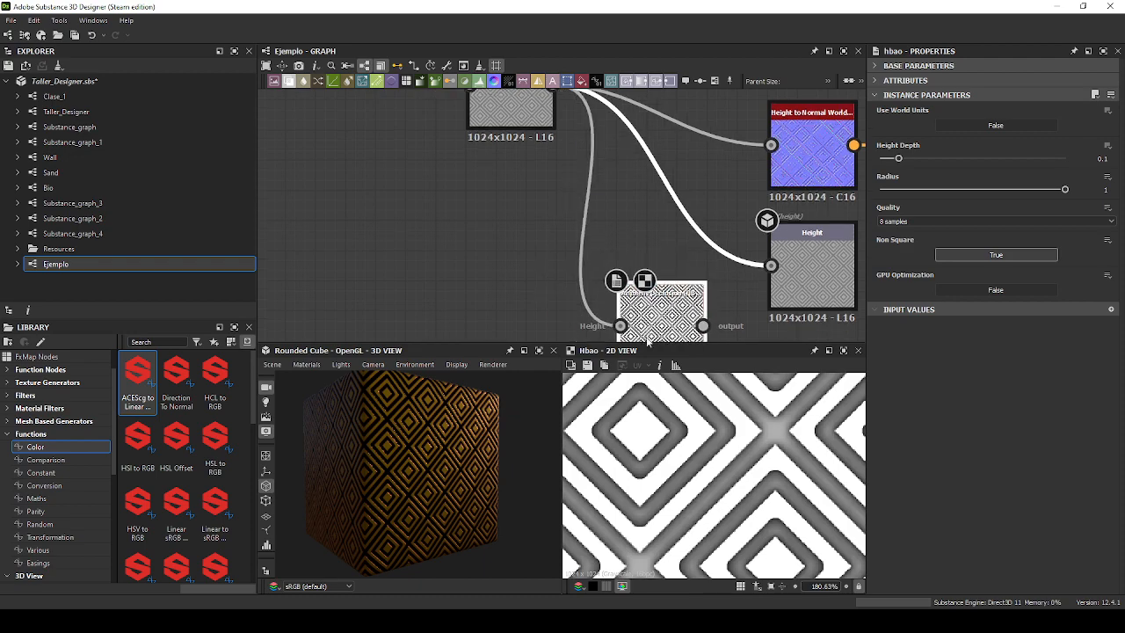
{"action": "middle_click_drag", "start_coordinate": [698, 250], "coordinate": [559, 85]}
Align the HBAO node with the Ambient Occlusion output node and connect the two.
{"action": "scroll", "coordinate": [747, 475], "scroll_direction": "down", "scroll_amount": 8}
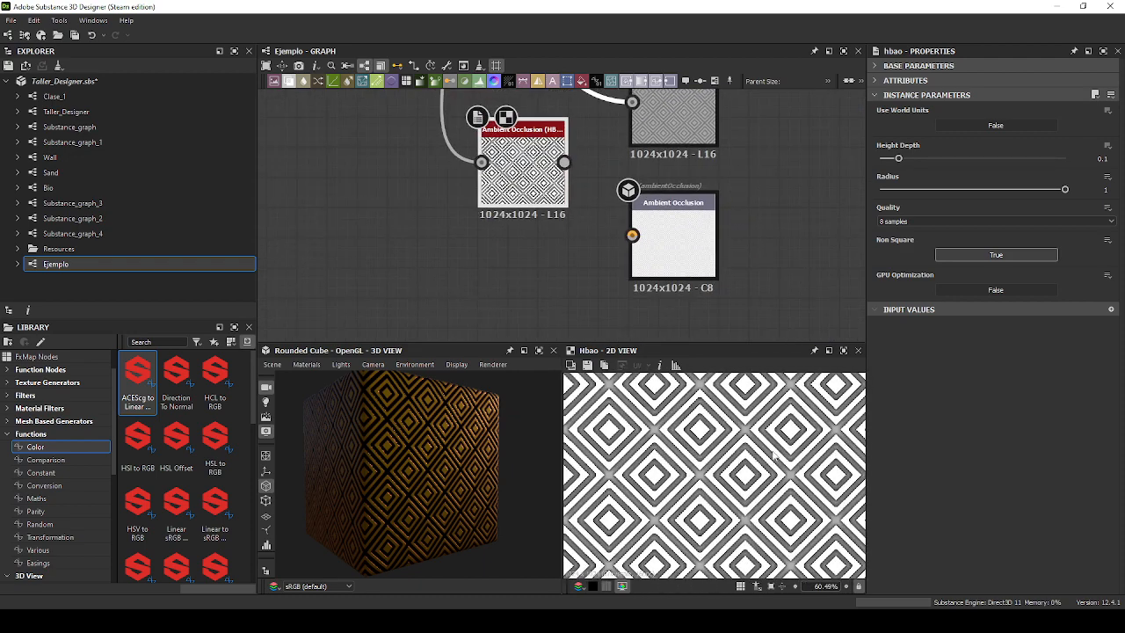
{"action": "scroll", "coordinate": [775, 464], "scroll_direction": "up", "scroll_amount": 2}
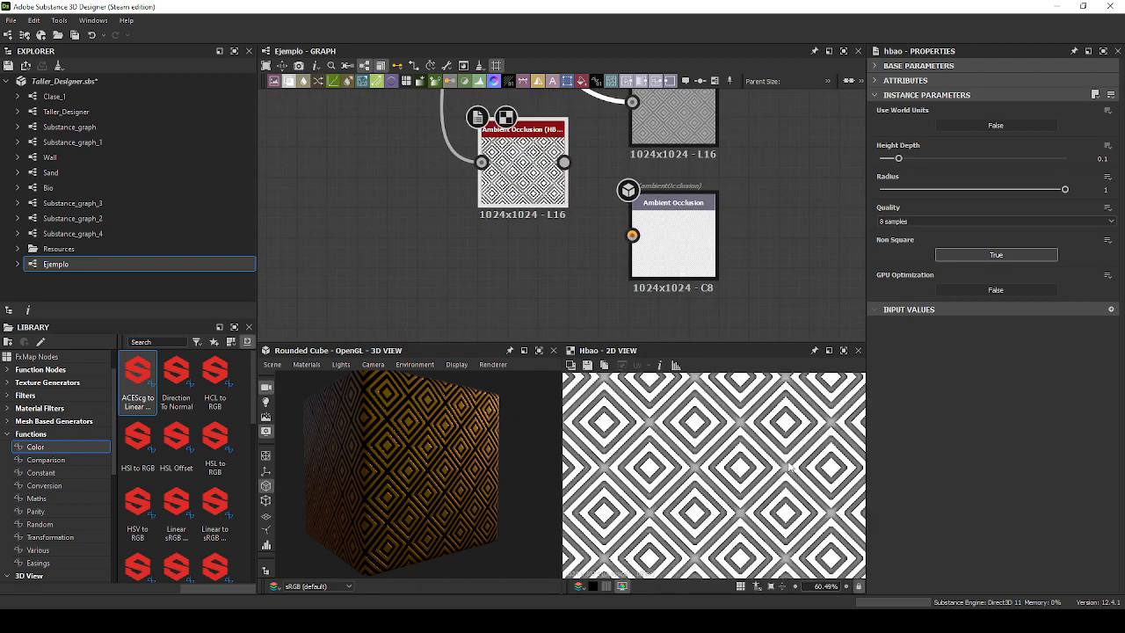
{"action": "left_click_drag", "start_coordinate": [526, 164], "coordinate": [526, 223]}
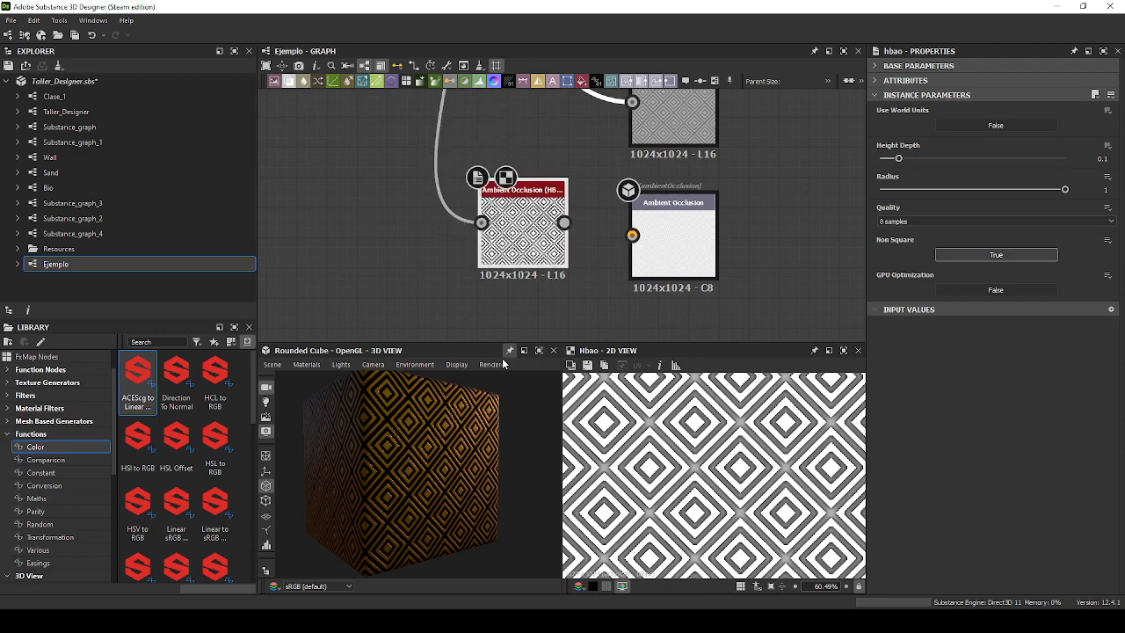
{"action": "left_click_drag", "start_coordinate": [431, 404], "coordinate": [467, 446]}
{"action": "scroll", "coordinate": [616, 235], "scroll_direction": "up", "scroll_amount": 3}
{"action": "left_click_drag", "start_coordinate": [529, 212], "coordinate": [647, 234]}
Examine the ambient occlusion shading on the cube up close and look over the connected nodes in the graph.
{"action": "scroll", "coordinate": [383, 413], "scroll_direction": "up", "scroll_amount": 5}
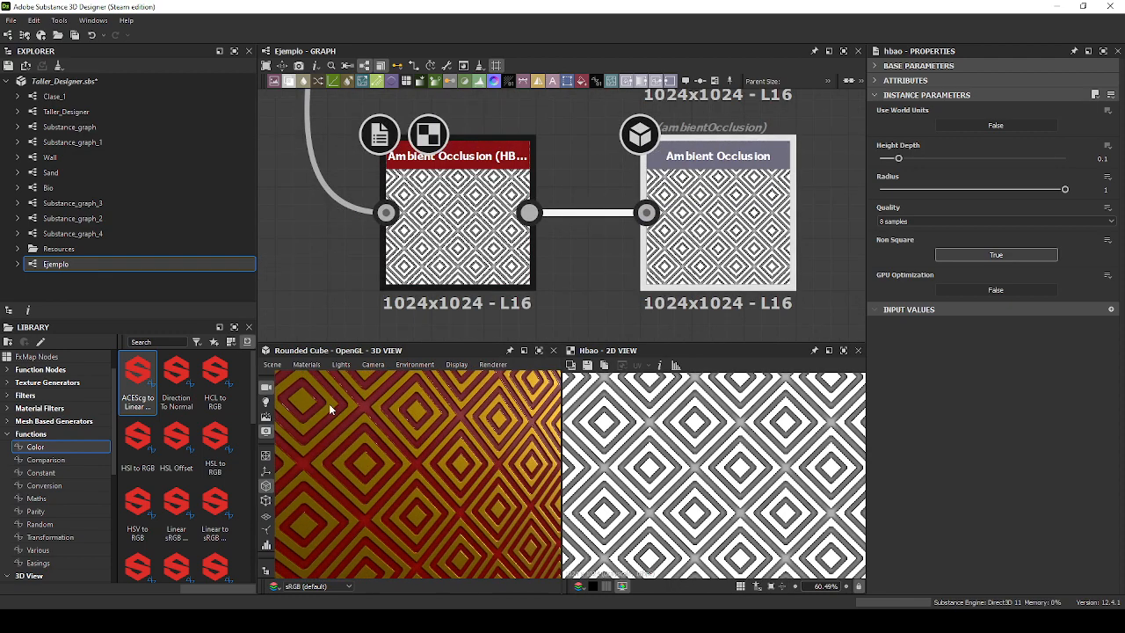
{"action": "left_click_drag", "start_coordinate": [410, 428], "coordinate": [466, 482]}
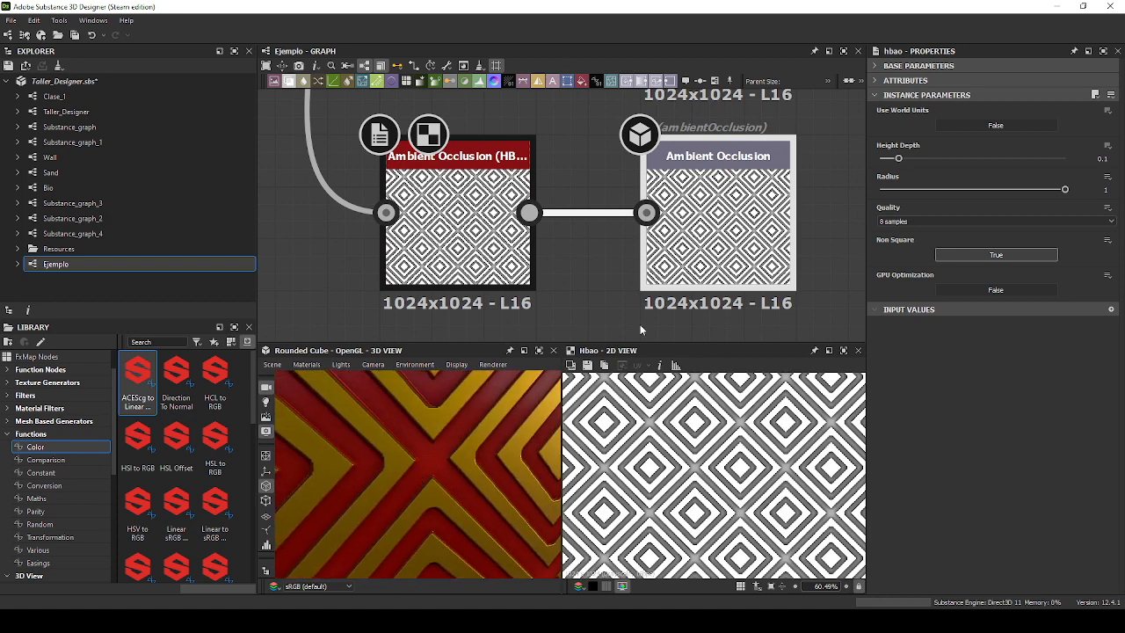
{"action": "scroll", "coordinate": [613, 204], "scroll_direction": "down", "scroll_amount": 5}
{"action": "middle_click_drag", "start_coordinate": [594, 109], "coordinate": [630, 296]}
{"action": "scroll", "coordinate": [632, 295], "scroll_direction": "down", "scroll_amount": 3}
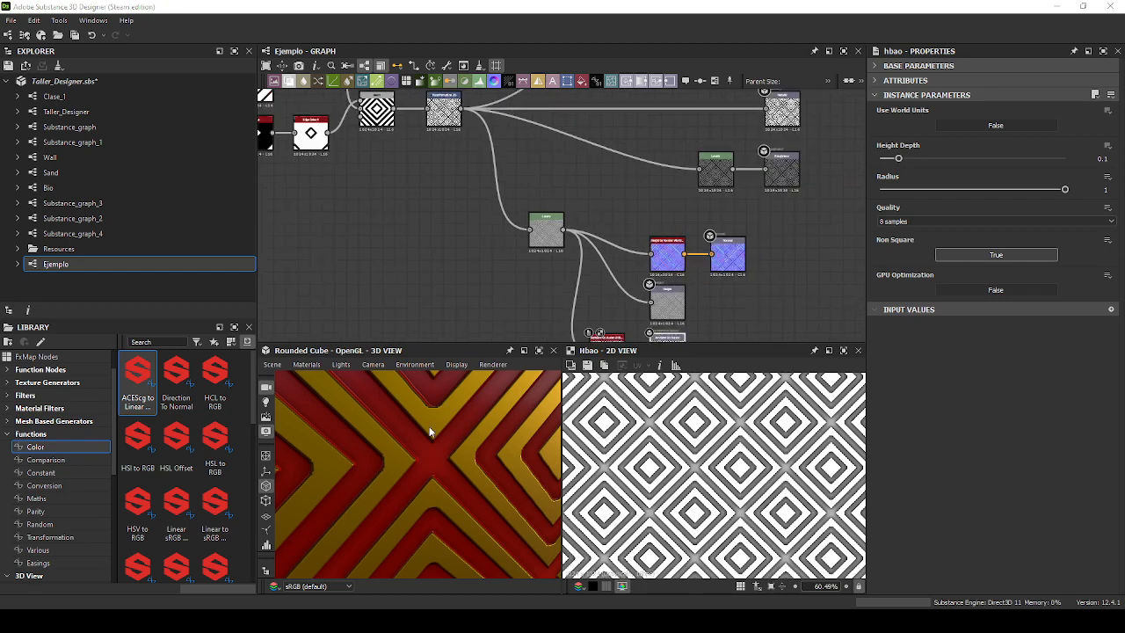
{"action": "left_click_drag", "start_coordinate": [430, 427], "coordinate": [475, 433]}
{"action": "scroll", "coordinate": [452, 426], "scroll_direction": "down", "scroll_amount": 5}
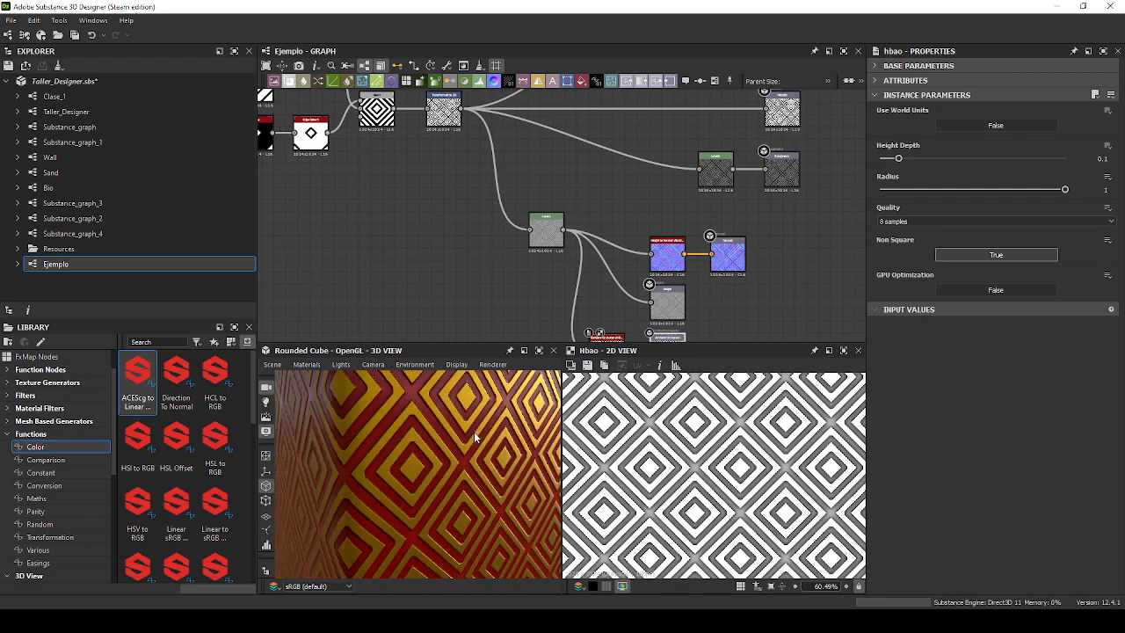
{"action": "scroll", "coordinate": [474, 432], "scroll_direction": "down", "scroll_amount": 6}
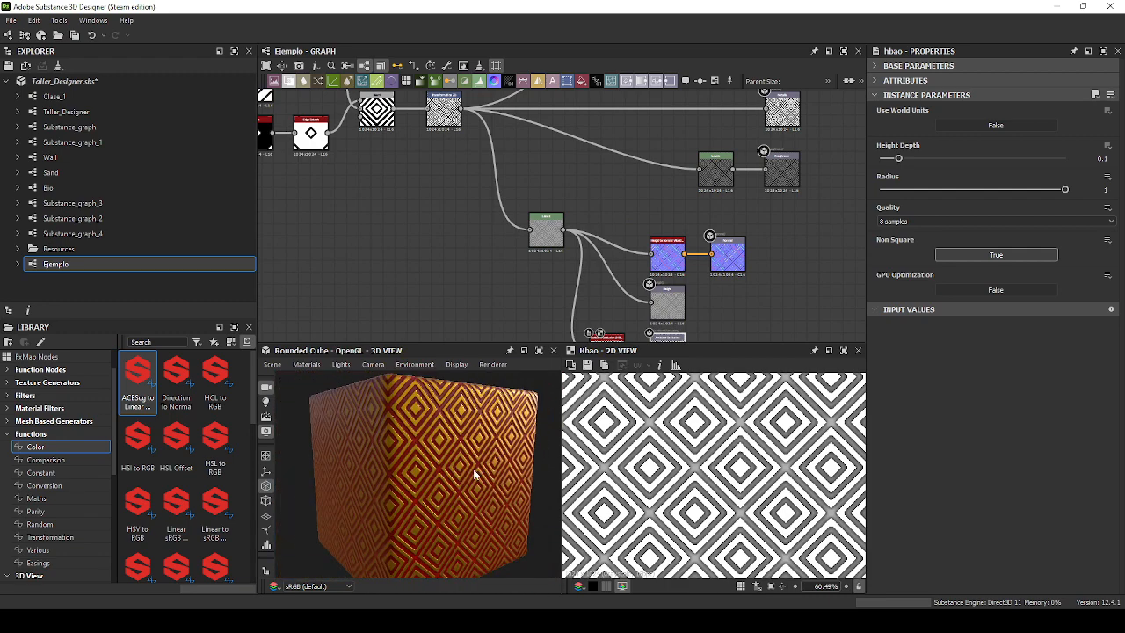
Set the HBAO node's Height Depth to 0.05.
{"action": "key", "text": "f"}
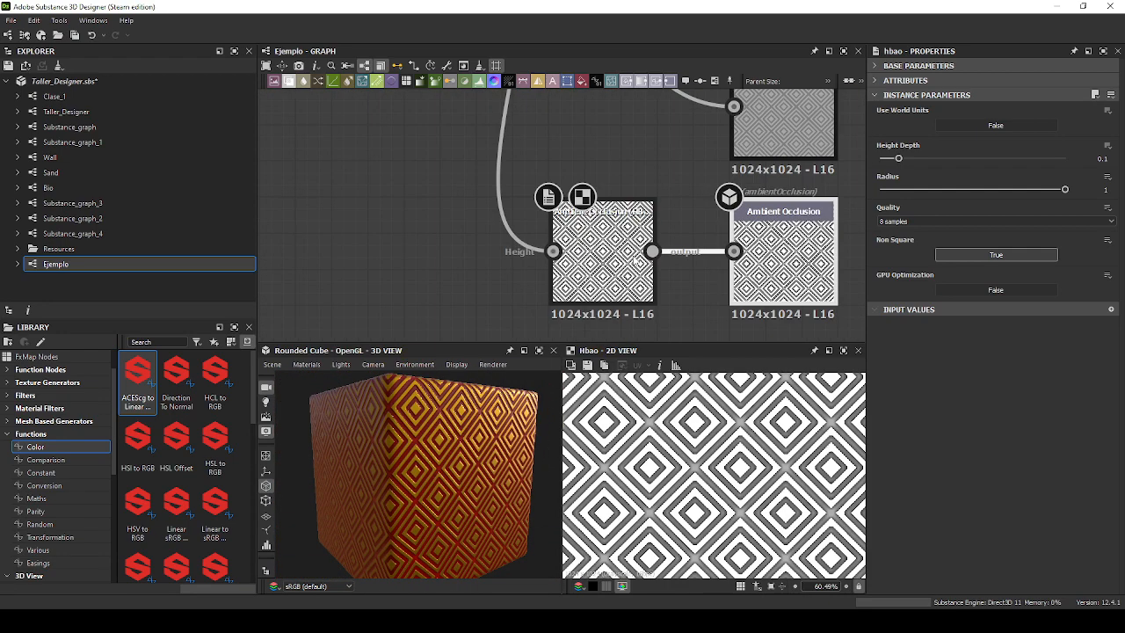
{"action": "scroll", "coordinate": [492, 456], "scroll_direction": "up", "scroll_amount": 5}
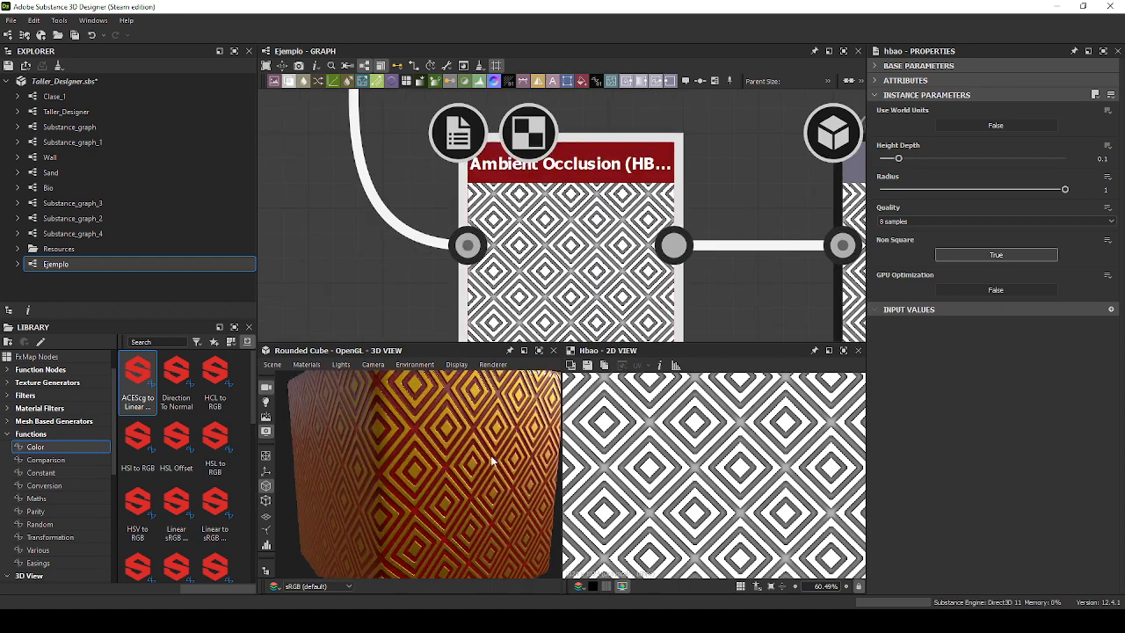
{"action": "left_click_drag", "start_coordinate": [493, 456], "coordinate": [464, 496]}
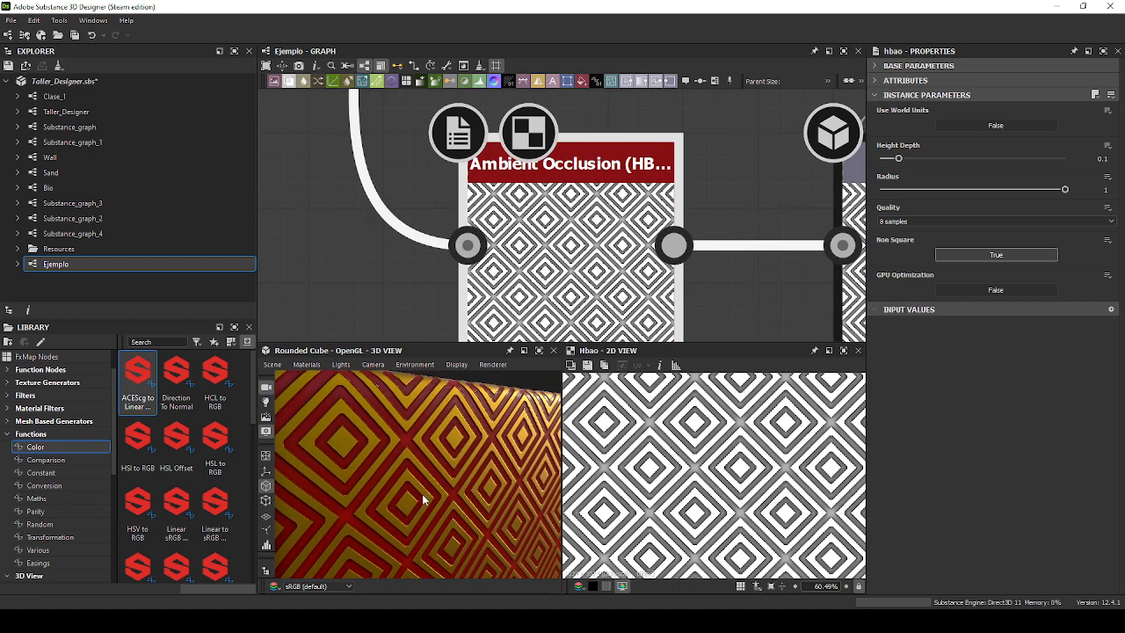
{"action": "scroll", "coordinate": [423, 499], "scroll_direction": "up", "scroll_amount": 3}
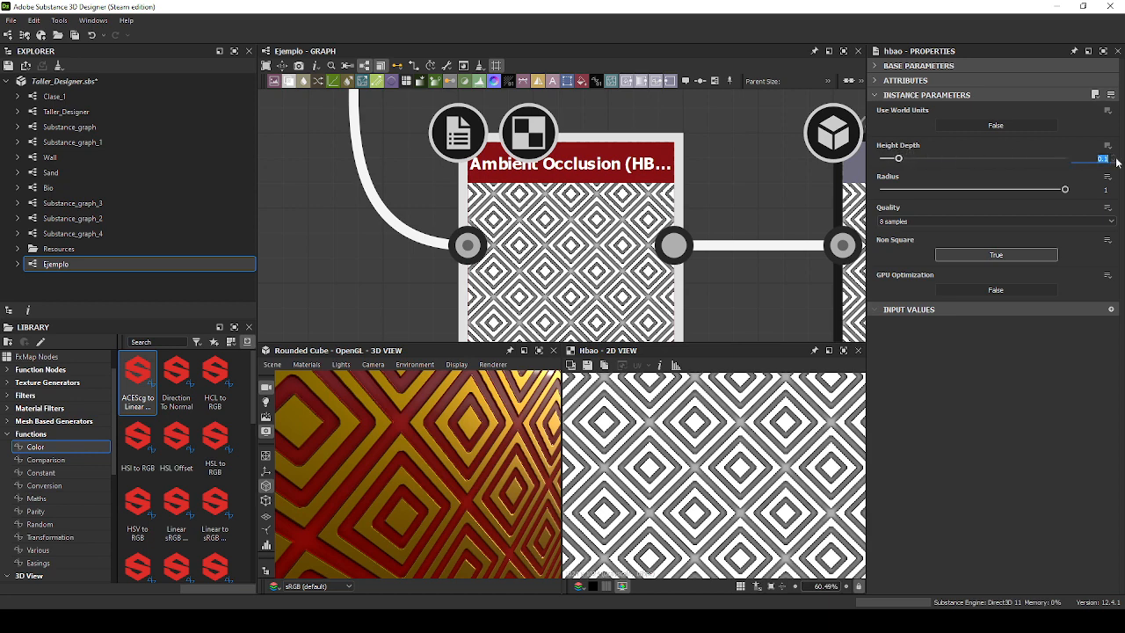
{"action": "type", "text": "0.05"}
{"action": "key", "text": "Return"}
{"action": "scroll", "coordinate": [746, 447], "scroll_direction": "up", "scroll_amount": 6}
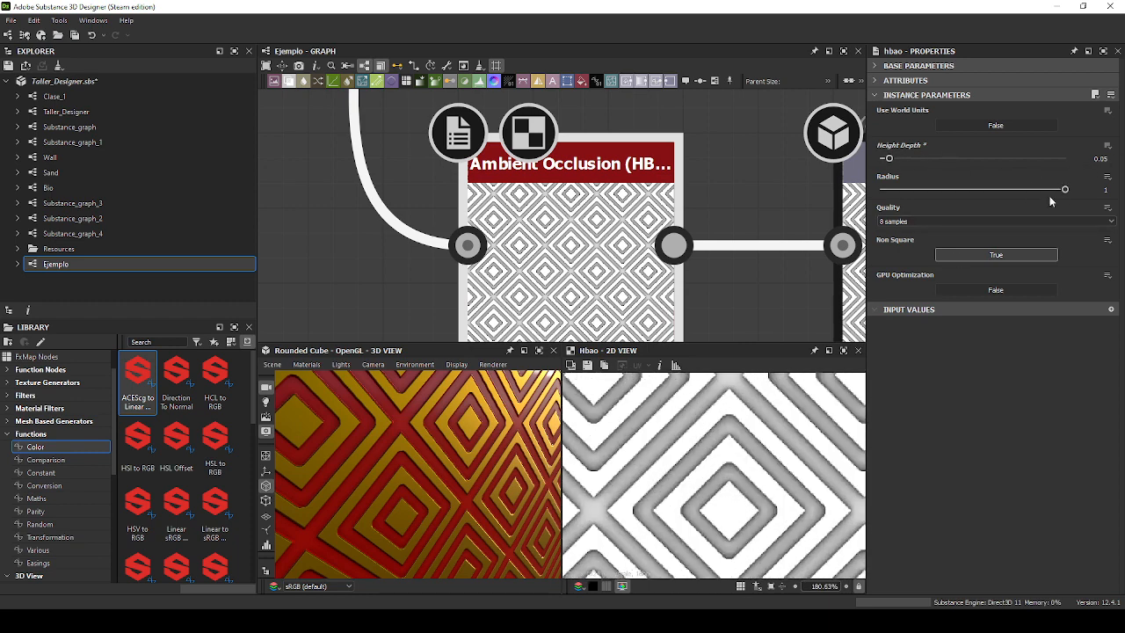
Reduce the HBAO node's Radius to 0.01 and check the occlusion edges in the preview.
{"action": "left_click_drag", "start_coordinate": [1062, 189], "coordinate": [882, 189]}
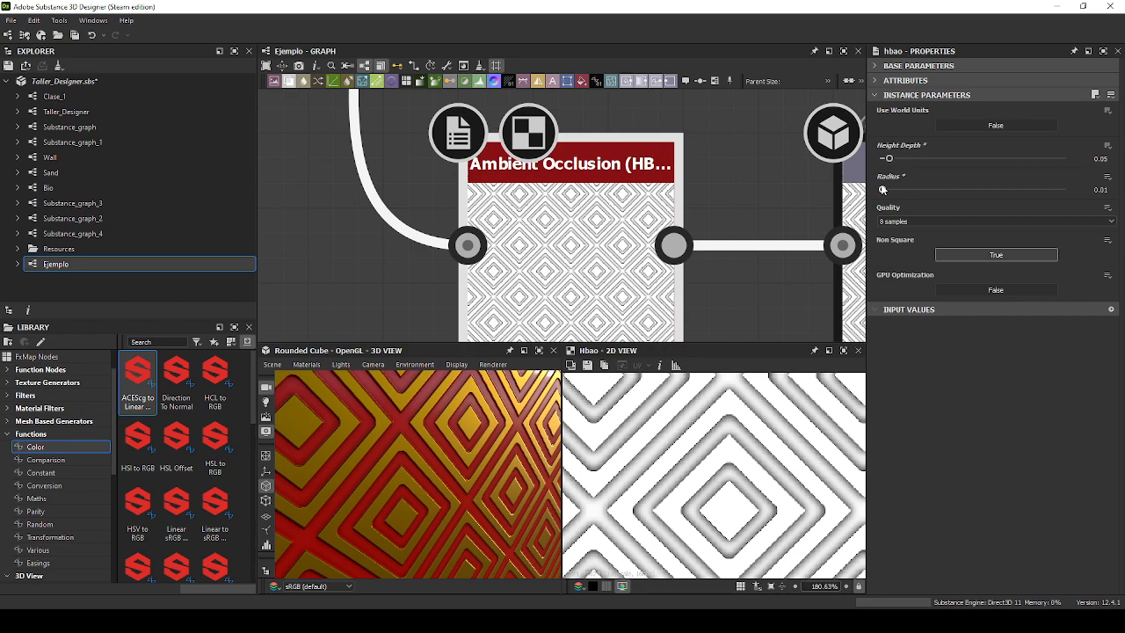
{"action": "scroll", "coordinate": [747, 413], "scroll_direction": "up", "scroll_amount": 8}
{"action": "scroll", "coordinate": [391, 470], "scroll_direction": "down", "scroll_amount": 5}
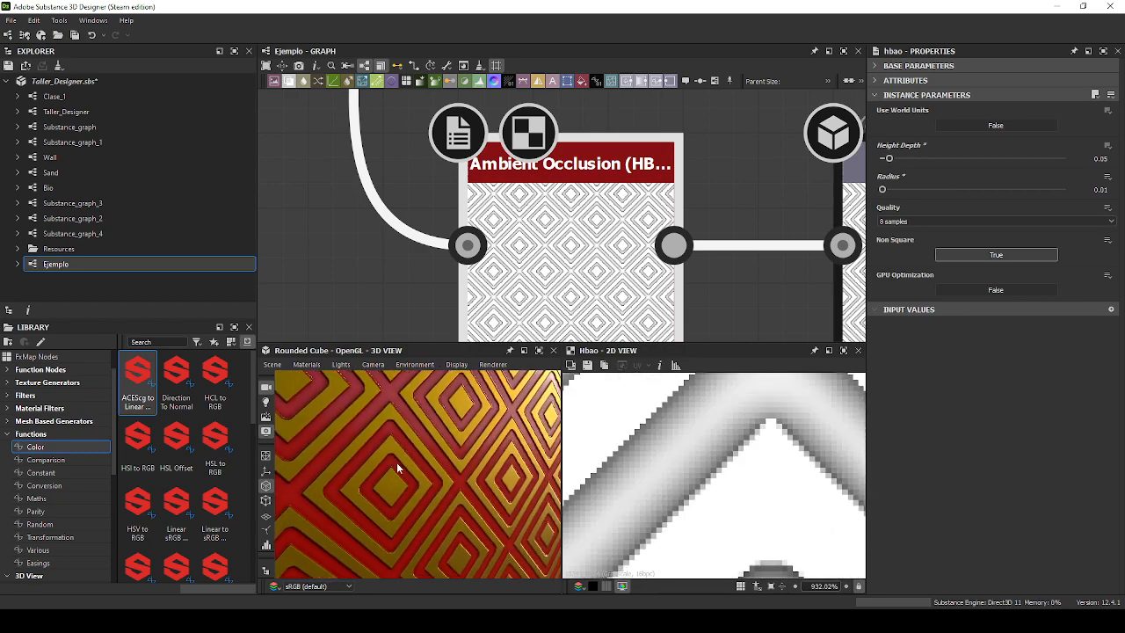
Review the material output nodes across the graph, showing the Roughness output in the 2D view.
{"action": "left_click_drag", "start_coordinate": [407, 456], "coordinate": [445, 479]}
{"action": "scroll", "coordinate": [375, 241], "scroll_direction": "down", "scroll_amount": 4}
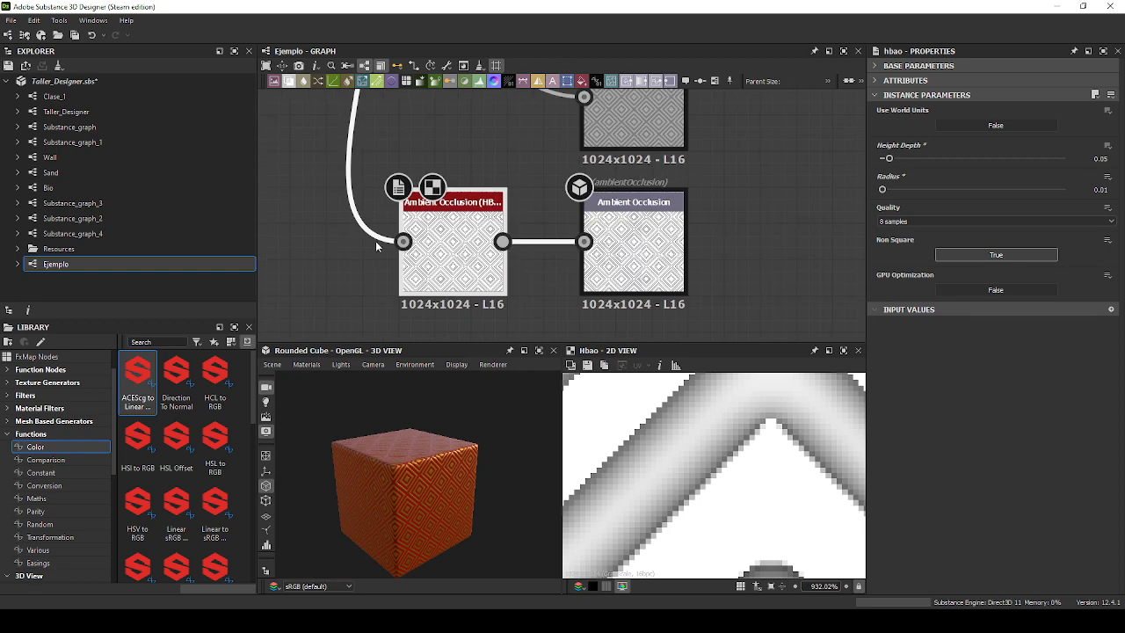
{"action": "left_click", "coordinate": [619, 220]}
{"action": "scroll", "coordinate": [747, 184], "scroll_direction": "down", "scroll_amount": 2}
{"action": "middle_click_drag", "start_coordinate": [762, 173], "coordinate": [698, 251]}
{"action": "left_click", "coordinate": [626, 201]}
{"action": "left_click", "coordinate": [715, 176]}
{"action": "middle_click_drag", "start_coordinate": [760, 200], "coordinate": [754, 300]}
{"action": "middle_click_drag", "start_coordinate": [739, 154], "coordinate": [710, 237]}
{"action": "left_click", "coordinate": [781, 189]}
{"action": "scroll", "coordinate": [752, 181], "scroll_direction": "down", "scroll_amount": 3}
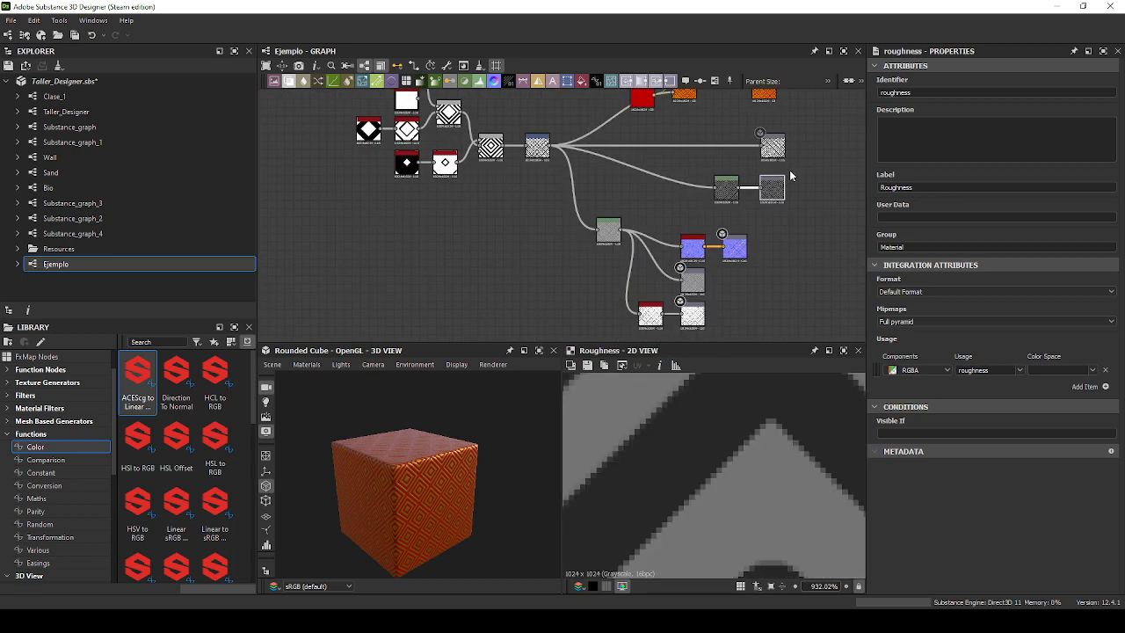
{"action": "scroll", "coordinate": [793, 186], "scroll_direction": "down", "scroll_amount": 2}
{"action": "left_click_drag", "start_coordinate": [744, 207], "coordinate": [748, 207]}
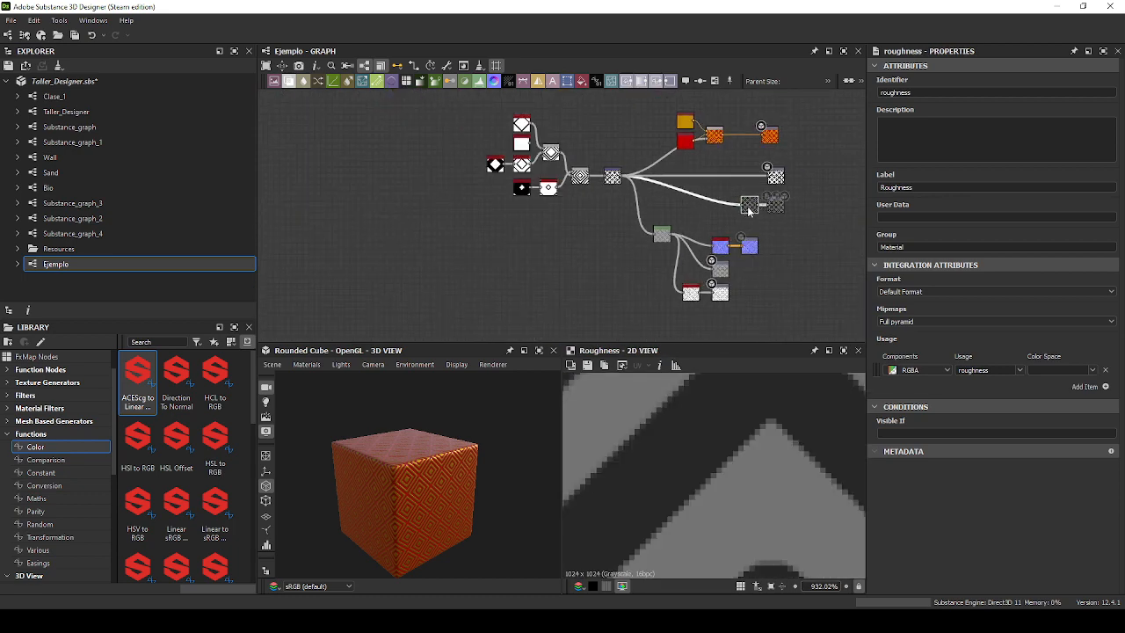
Look over the whole node graph and inspect the cube's red and gold relief up close.
{"action": "left_click", "coordinate": [802, 233]}
{"action": "scroll", "coordinate": [801, 236], "scroll_direction": "up", "scroll_amount": 2}
{"action": "scroll", "coordinate": [798, 240], "scroll_direction": "down", "scroll_amount": 3}
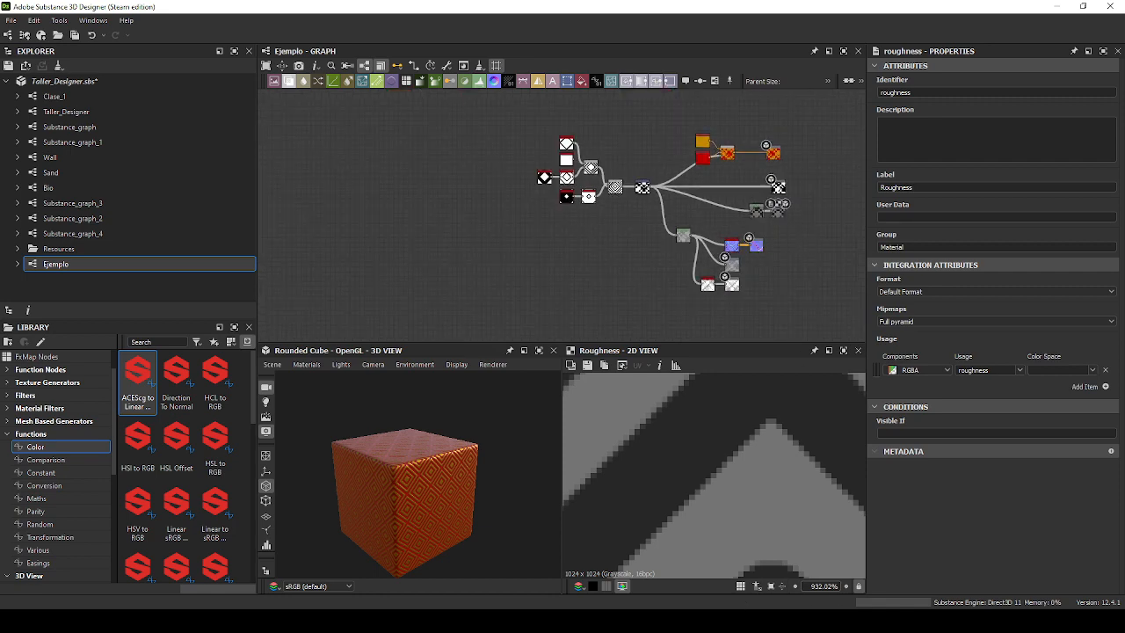
{"action": "left_click_drag", "start_coordinate": [482, 494], "coordinate": [475, 517]}
{"action": "scroll", "coordinate": [462, 514], "scroll_direction": "up", "scroll_amount": 2}
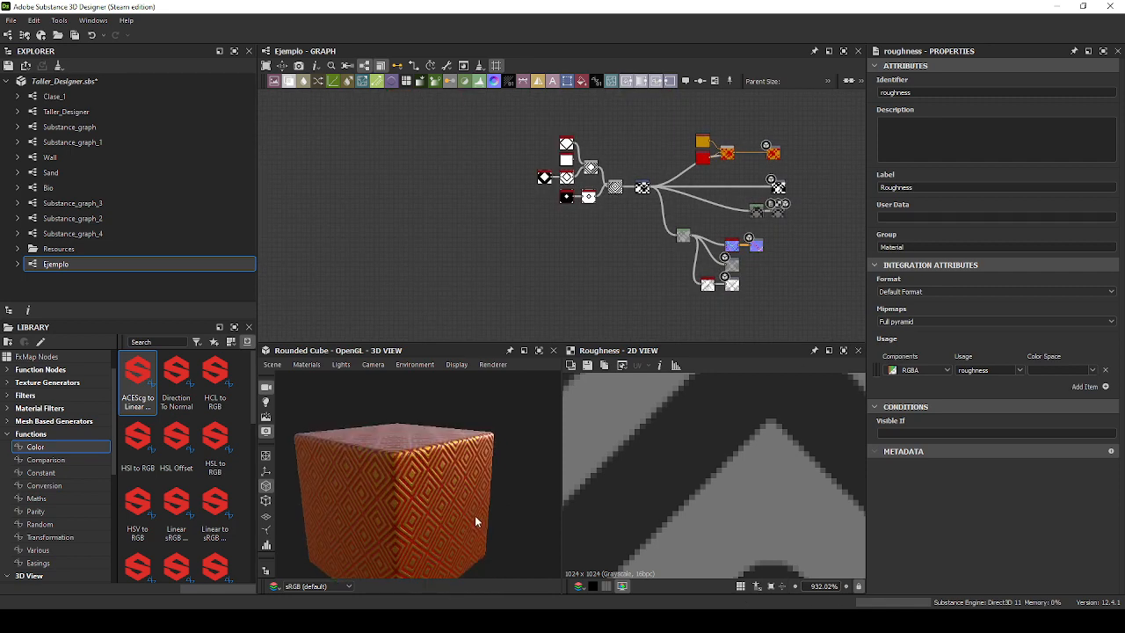
{"action": "middle_click_drag", "start_coordinate": [475, 516], "coordinate": [463, 457]}
{"action": "scroll", "coordinate": [463, 456], "scroll_direction": "up", "scroll_amount": 3}
{"action": "left_click_drag", "start_coordinate": [463, 456], "coordinate": [403, 489]}
{"action": "left_click", "coordinate": [978, 620]}
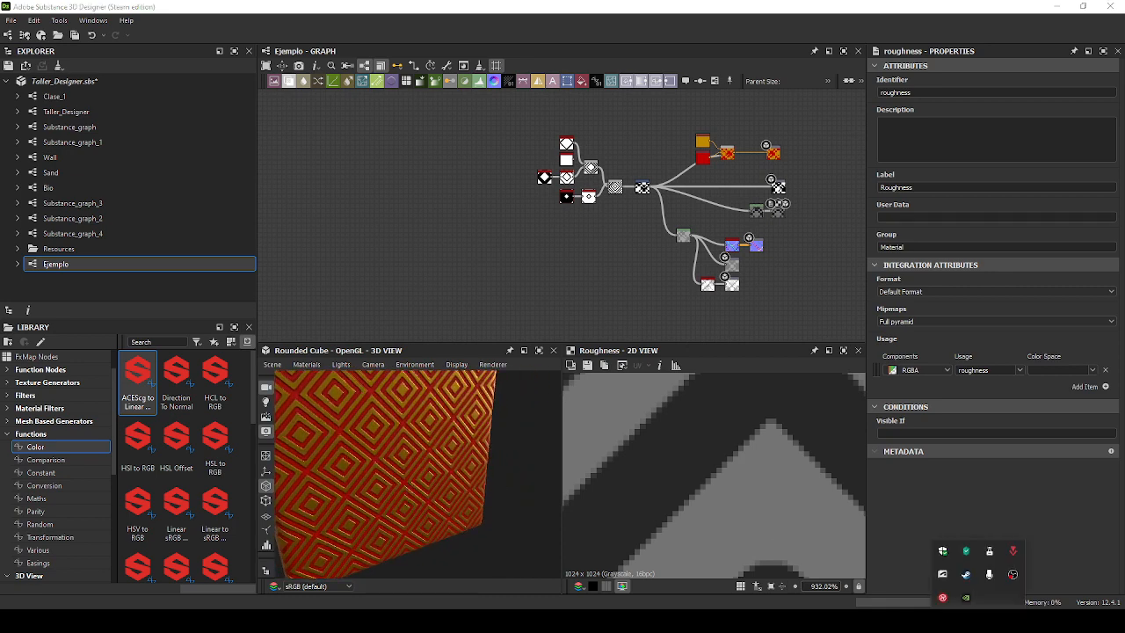
{"action": "right_click", "coordinate": [966, 574]}
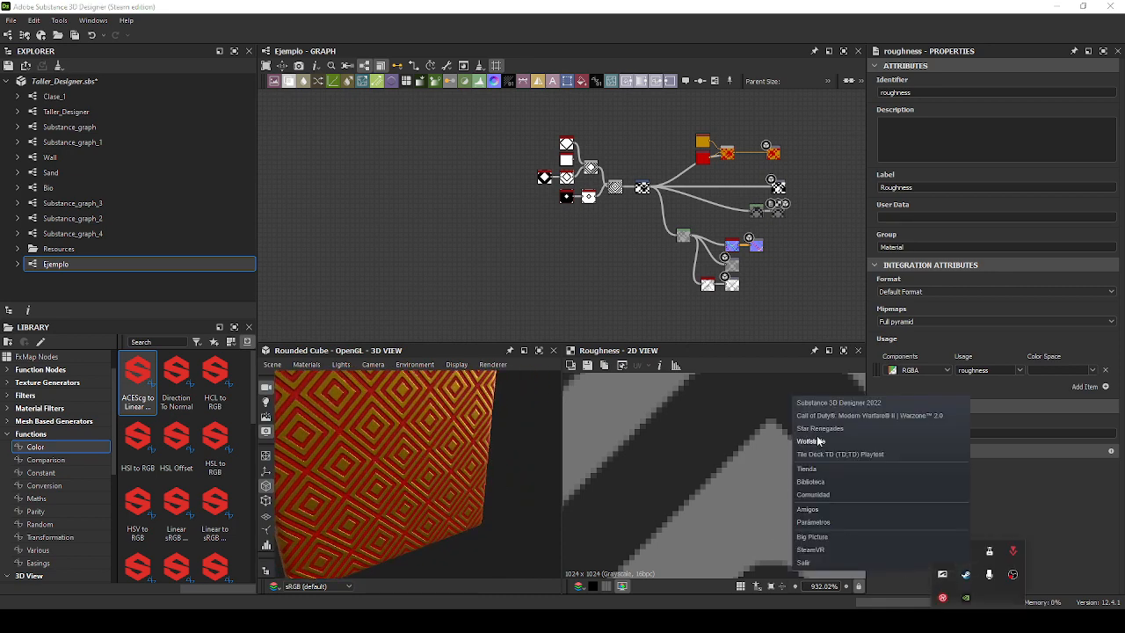
{"action": "left_click", "coordinate": [970, 577]}
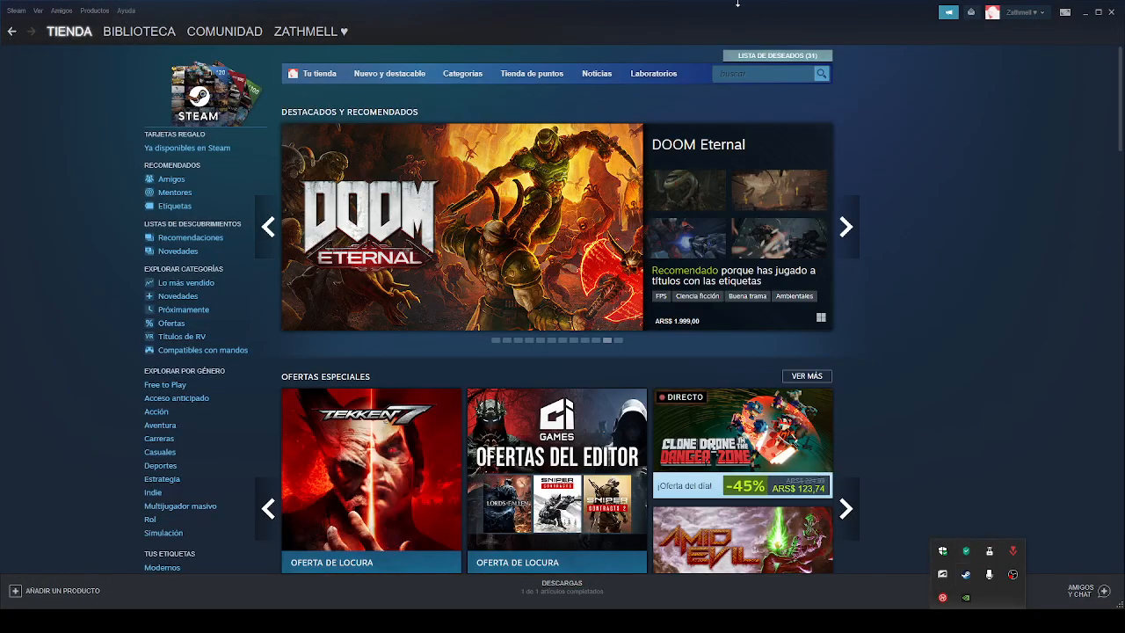
{"action": "left_click_drag", "start_coordinate": [737, 3], "coordinate": [668, 62]}
{"action": "left_click", "coordinate": [148, 90]}
{"action": "mouse_move", "coordinate": [246, 76]}
{"action": "left_mouse_down"}
{"action": "mouse_move", "coordinate": [997, 93]}
{"action": "mouse_move", "coordinate": [1124, 74]}
{"action": "left_mouse_up"}
{"action": "left_click", "coordinate": [921, 426]}
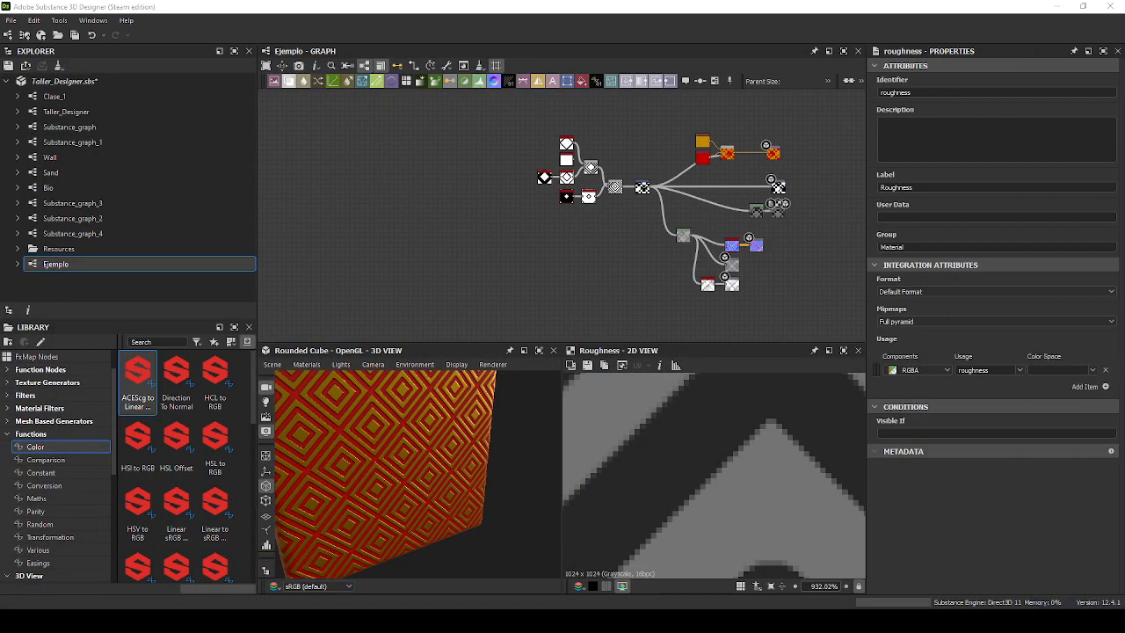
{"action": "left_click", "coordinate": [999, 417]}
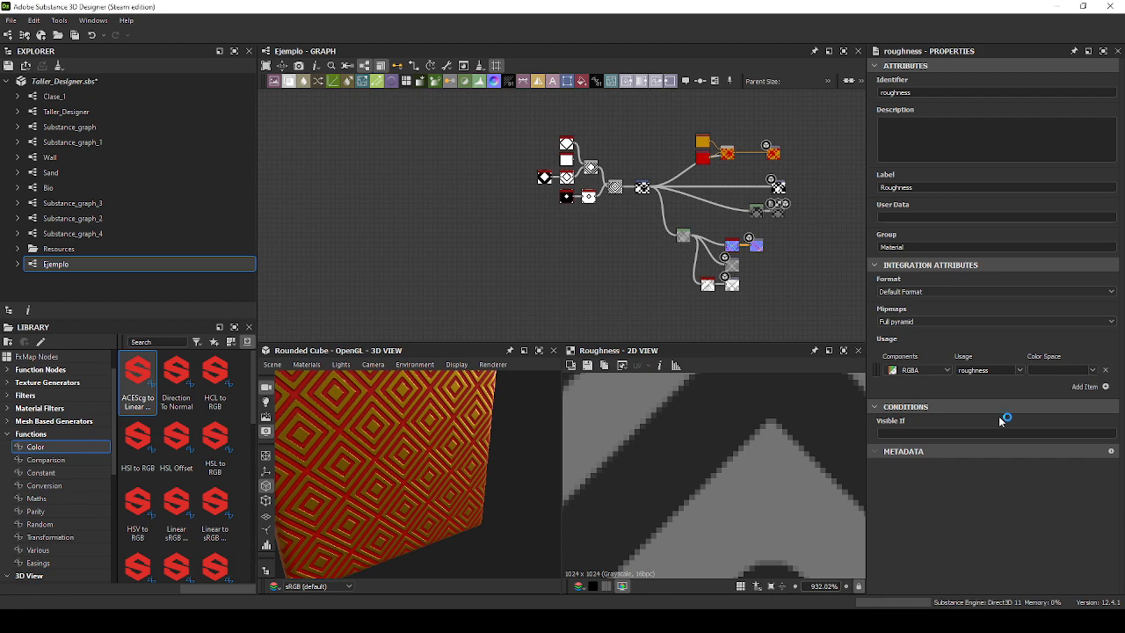
Check the cube's side face and review the instance parameters of the Height to Normal World Units node.
{"action": "left_click_drag", "start_coordinate": [417, 404], "coordinate": [418, 446]}
{"action": "scroll", "coordinate": [700, 181], "scroll_direction": "down", "scroll_amount": 1}
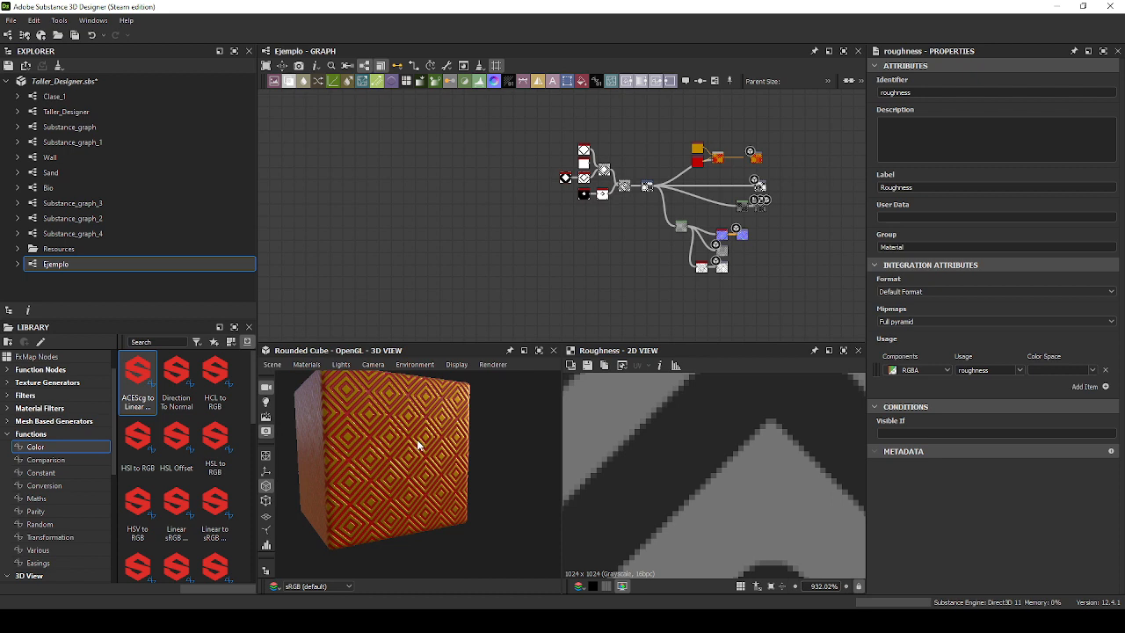
{"action": "scroll", "coordinate": [733, 229], "scroll_direction": "up", "scroll_amount": 8}
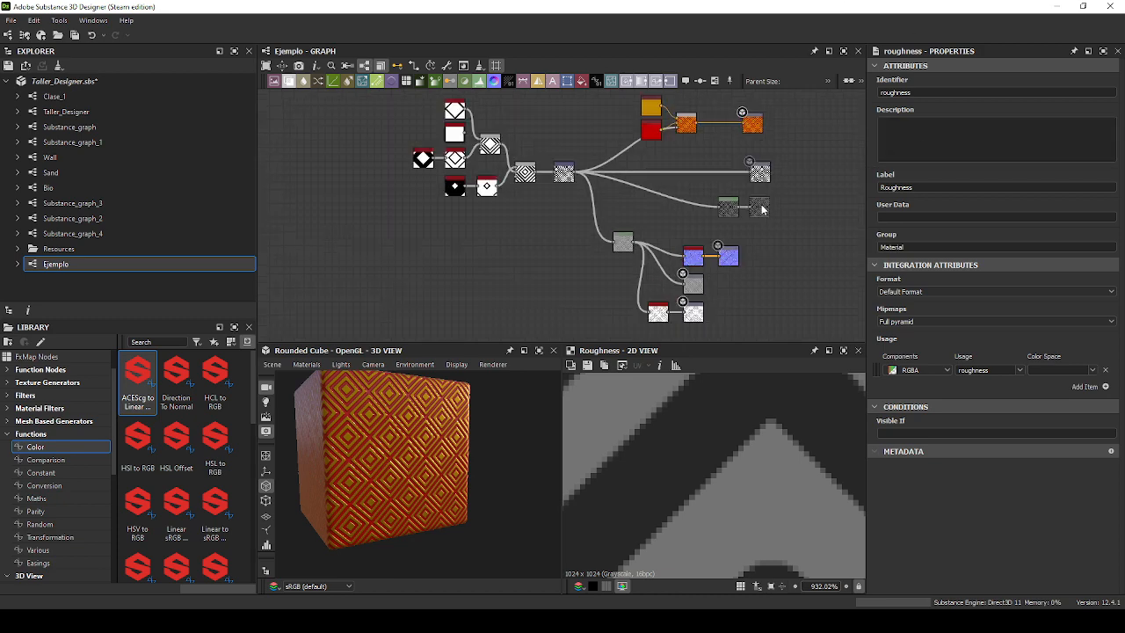
{"action": "double_click", "coordinate": [670, 275]}
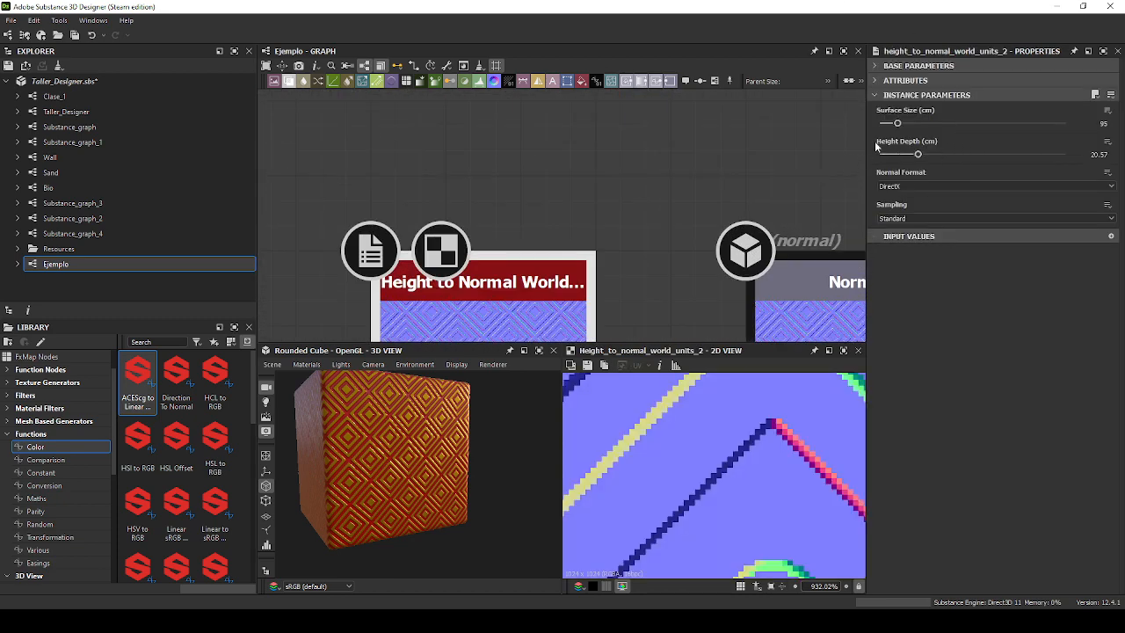
{"action": "middle_click_drag", "start_coordinate": [429, 219], "coordinate": [652, 164]}
{"action": "scroll", "coordinate": [652, 164], "scroll_direction": "down", "scroll_amount": 3}
{"action": "middle_click_drag", "start_coordinate": [479, 199], "coordinate": [702, 196]}
Widen the output range of the Levels node feeding the normal node to full black and full white, and check the cube's relief.
{"action": "double_click", "coordinate": [464, 194]}
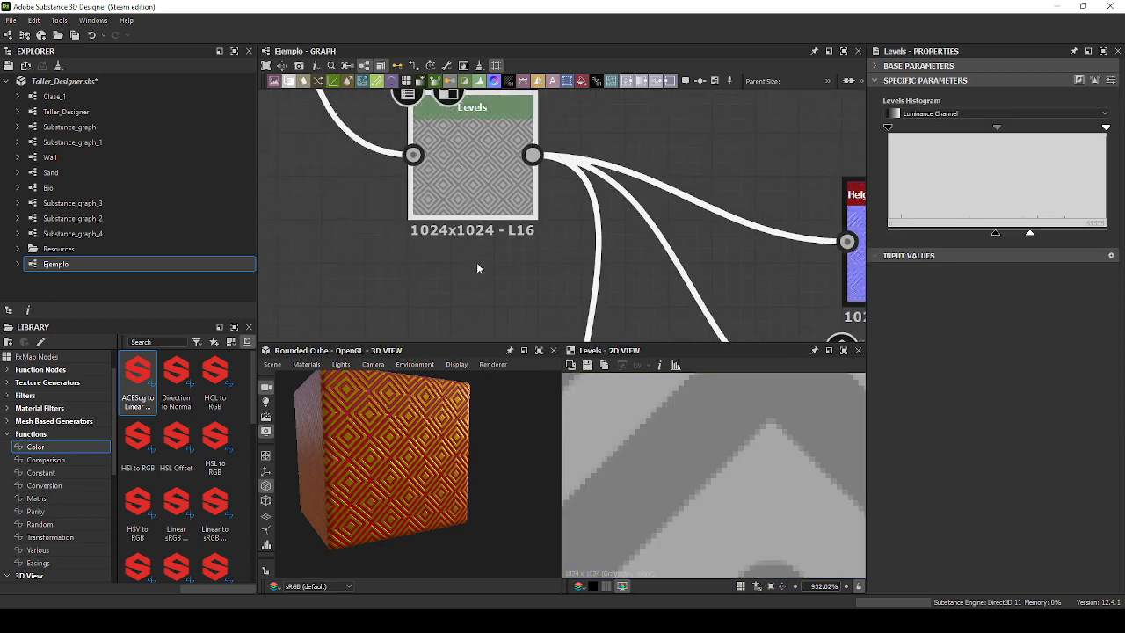
{"action": "middle_click_drag", "start_coordinate": [773, 272], "coordinate": [713, 260]}
{"action": "scroll", "coordinate": [623, 215], "scroll_direction": "down", "scroll_amount": 3}
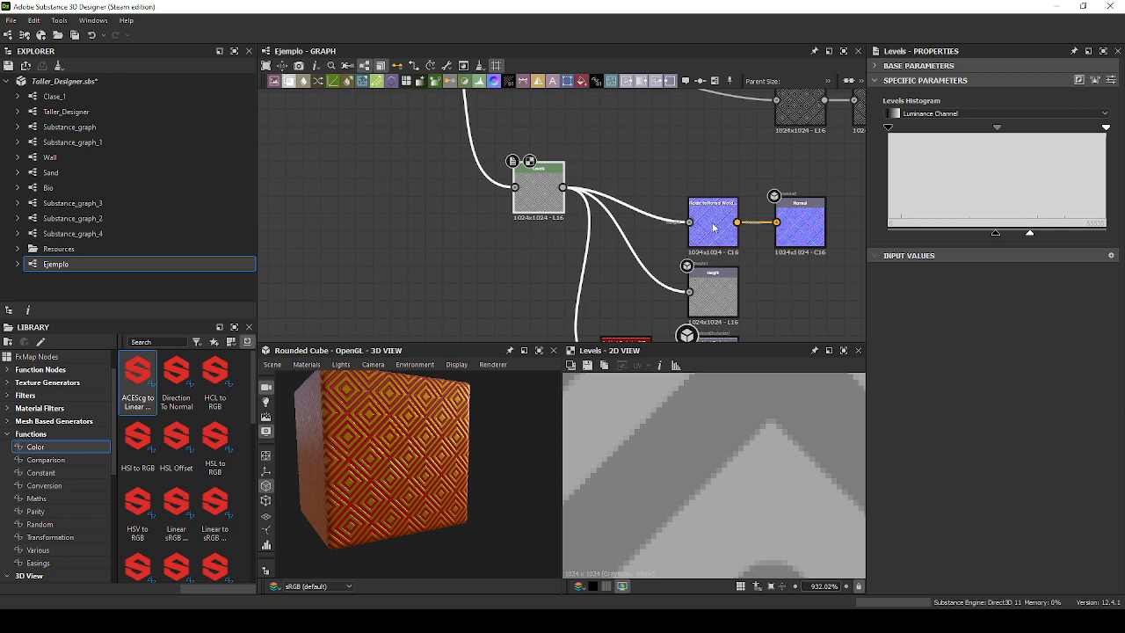
{"action": "scroll", "coordinate": [730, 486], "scroll_direction": "down", "scroll_amount": 5}
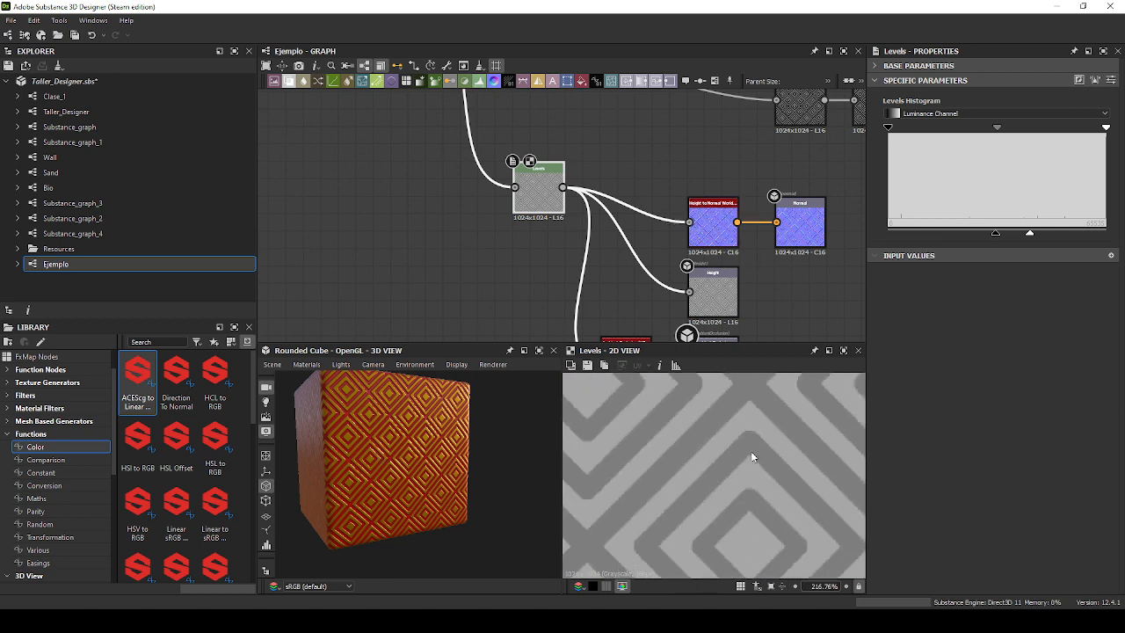
{"action": "scroll", "coordinate": [763, 473], "scroll_direction": "down", "scroll_amount": 1}
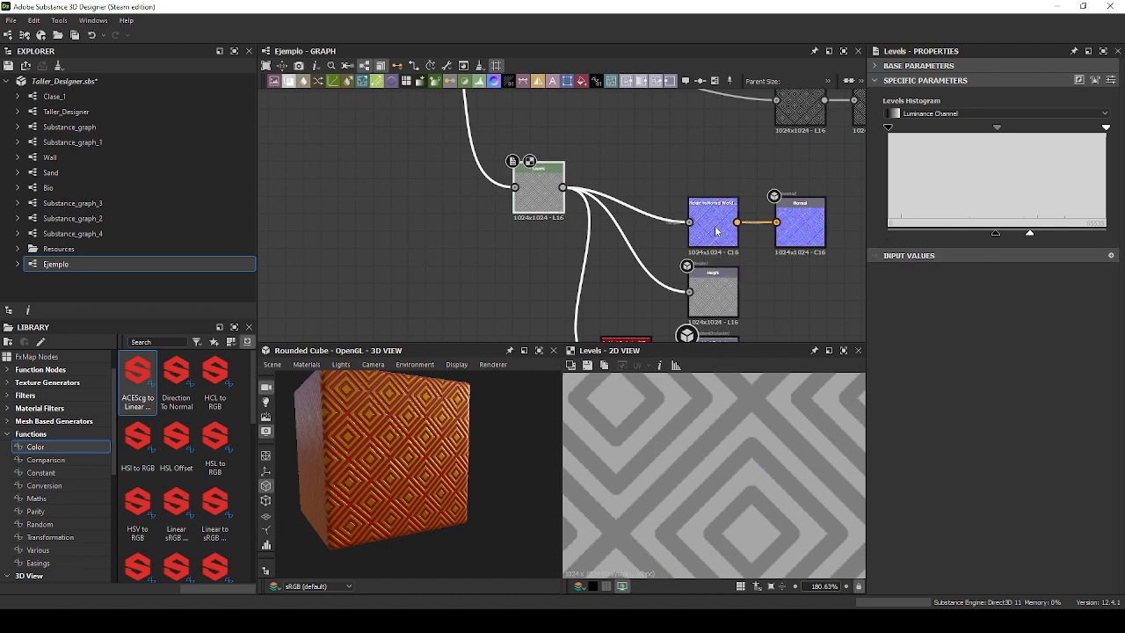
{"action": "left_click_drag", "start_coordinate": [996, 233], "coordinate": [877, 232]}
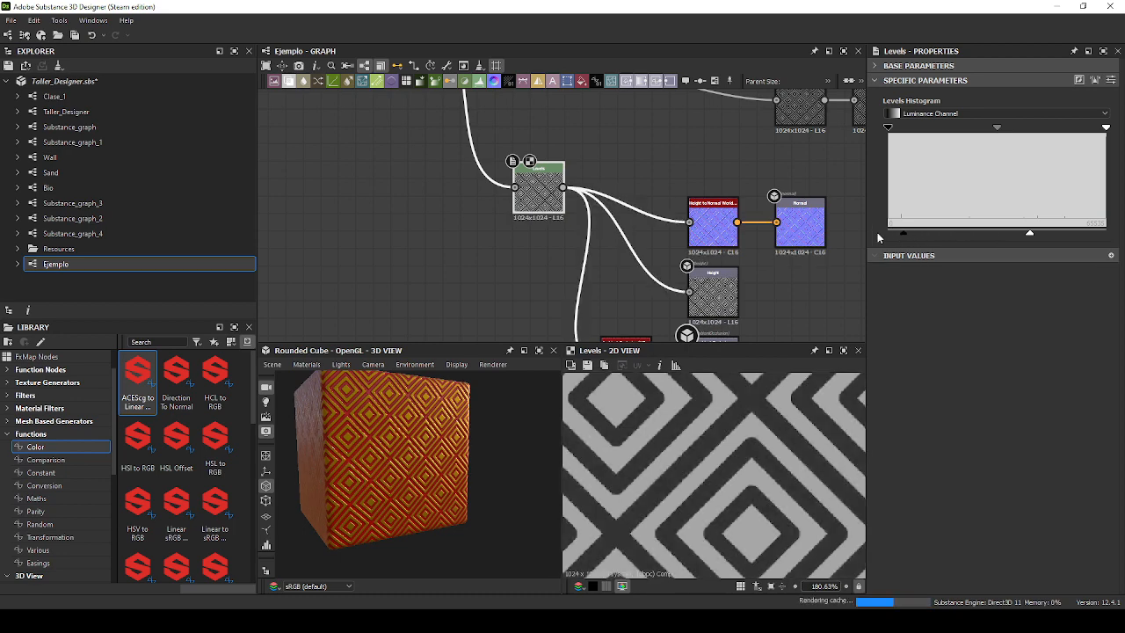
{"action": "left_click_drag", "start_coordinate": [1033, 233], "coordinate": [1105, 232]}
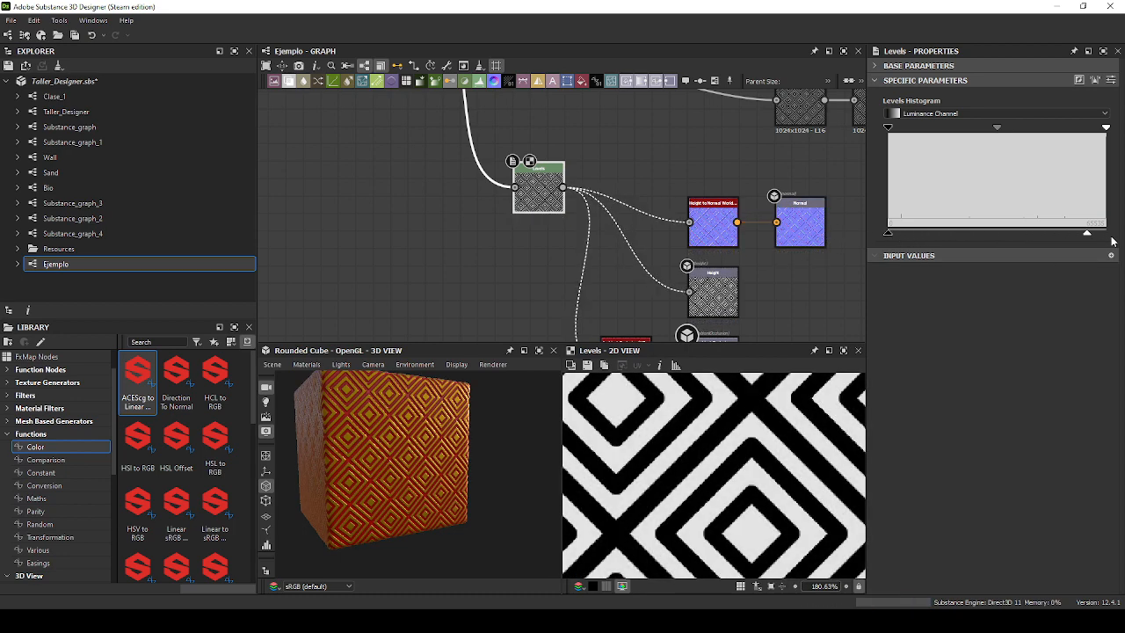
{"action": "scroll", "coordinate": [435, 420], "scroll_direction": "up", "scroll_amount": 4}
{"action": "scroll", "coordinate": [450, 417], "scroll_direction": "up", "scroll_amount": 5}
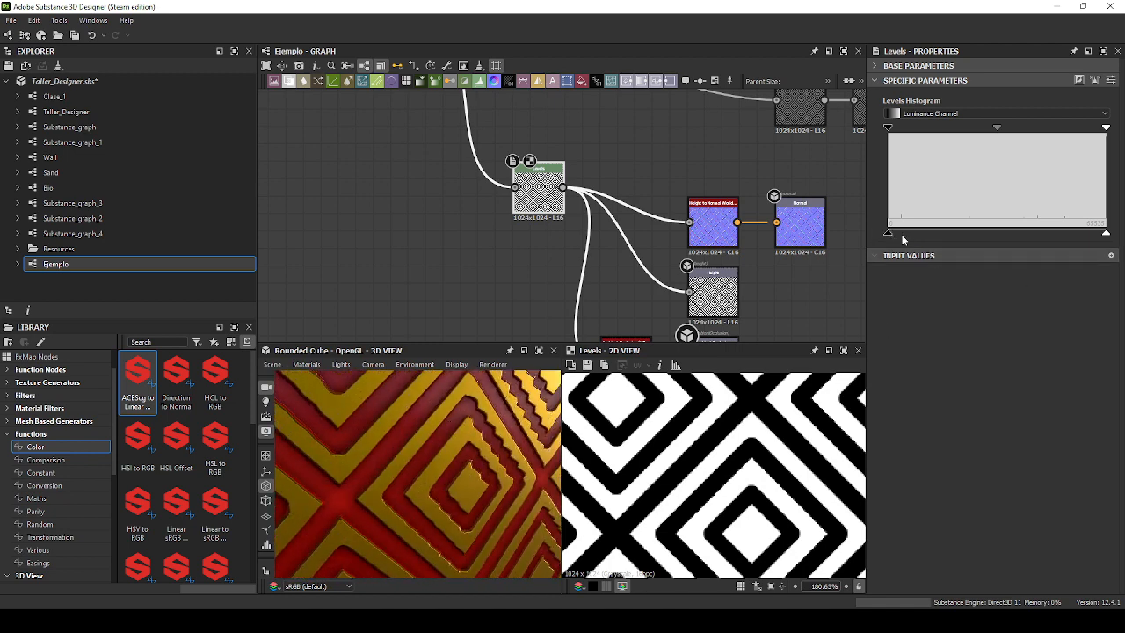
{"action": "left_click_drag", "start_coordinate": [889, 234], "coordinate": [542, 229]}
Disconnect the Levels node from the Height output and check the cube's surface.
{"action": "scroll", "coordinate": [695, 280], "scroll_direction": "up", "scroll_amount": 3}
{"action": "left_click_drag", "start_coordinate": [614, 306], "coordinate": [639, 261]}
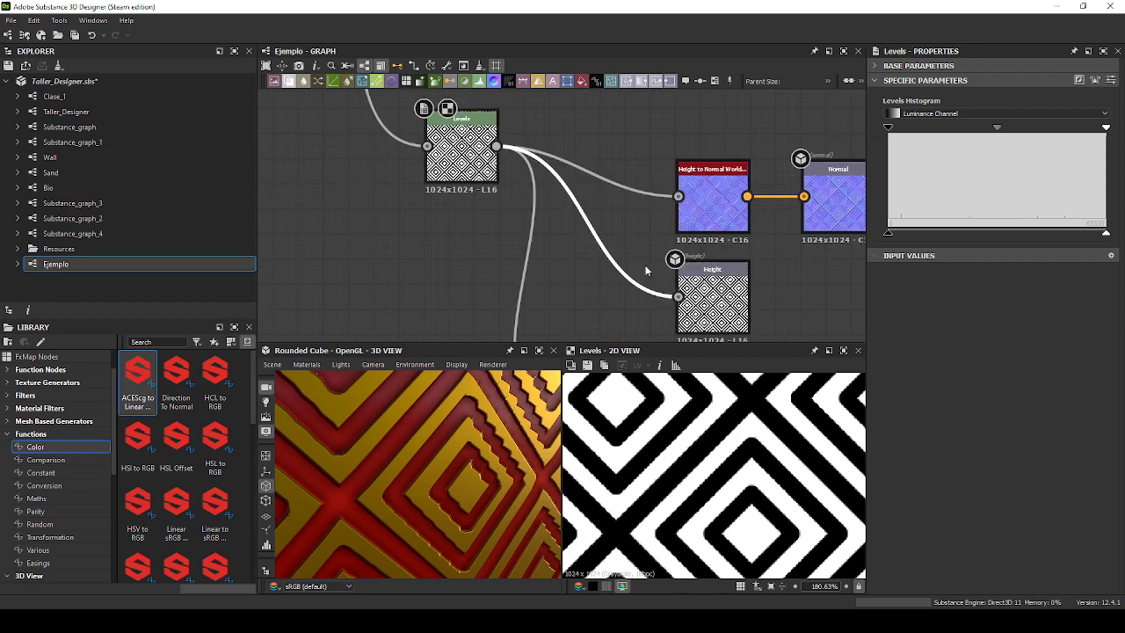
{"action": "key", "text": "Delete"}
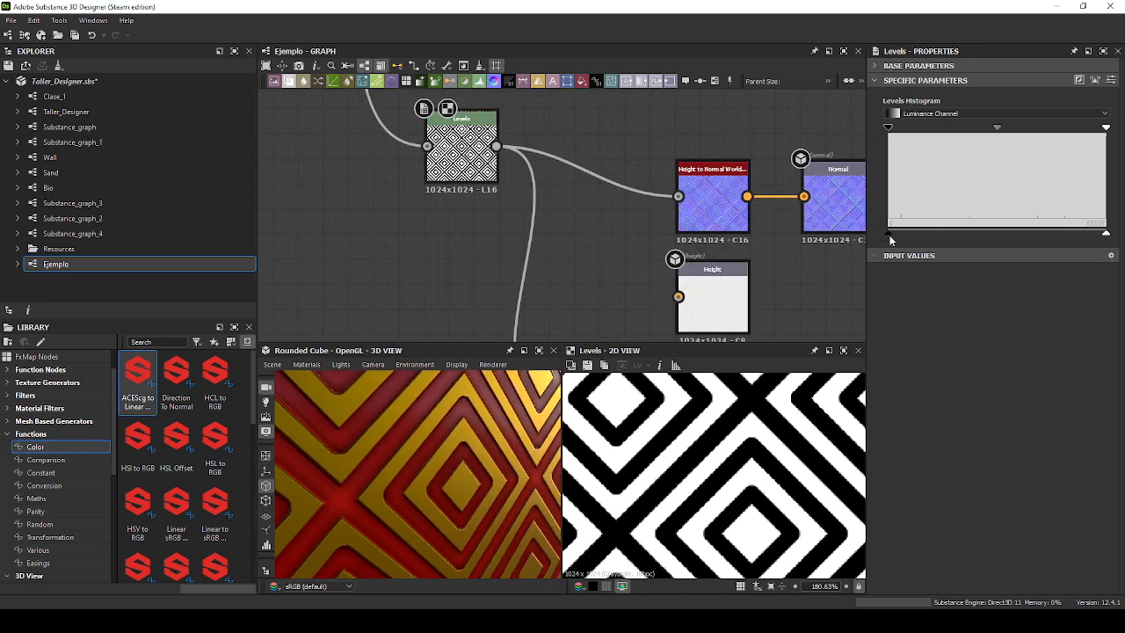
{"action": "left_click_drag", "start_coordinate": [890, 232], "coordinate": [840, 239]}
{"action": "scroll", "coordinate": [448, 477], "scroll_direction": "down", "scroll_amount": 5}
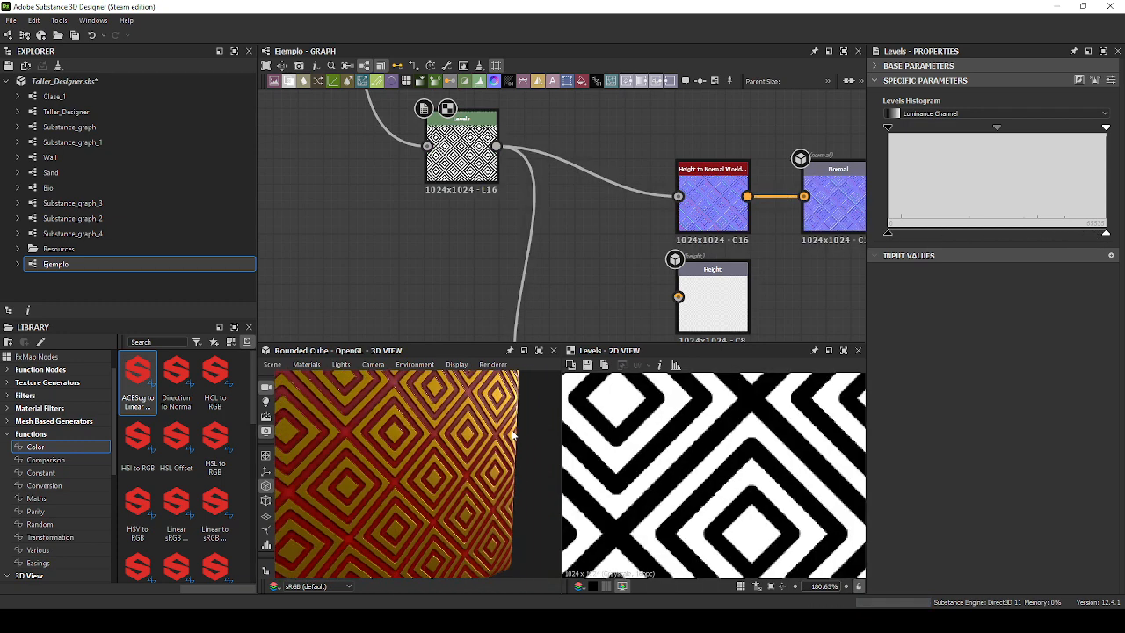
Adjust the Height to Normal World Units node's Height Depth and narrow the Levels output range to mid grey through light grey.
{"action": "left_click", "coordinate": [712, 201]}
{"action": "mouse_move", "coordinate": [911, 155]}
{"action": "left_mouse_down"}
{"action": "mouse_move", "coordinate": [1062, 156]}
{"action": "mouse_move", "coordinate": [776, 155]}
{"action": "mouse_move", "coordinate": [1092, 170]}
{"action": "mouse_move", "coordinate": [809, 173]}
{"action": "mouse_move", "coordinate": [1070, 155]}
{"action": "mouse_move", "coordinate": [917, 155]}
{"action": "left_mouse_up"}
{"action": "left_click", "coordinate": [462, 160]}
{"action": "left_click_drag", "start_coordinate": [890, 236], "coordinate": [987, 232]}
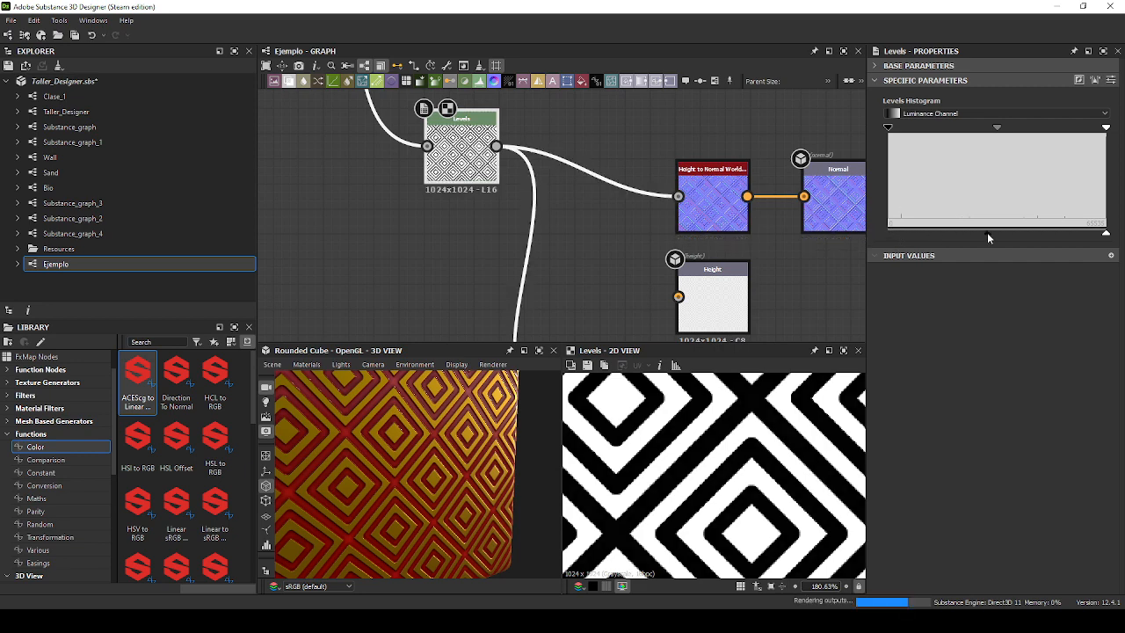
{"action": "left_click_drag", "start_coordinate": [1106, 234], "coordinate": [1061, 233]}
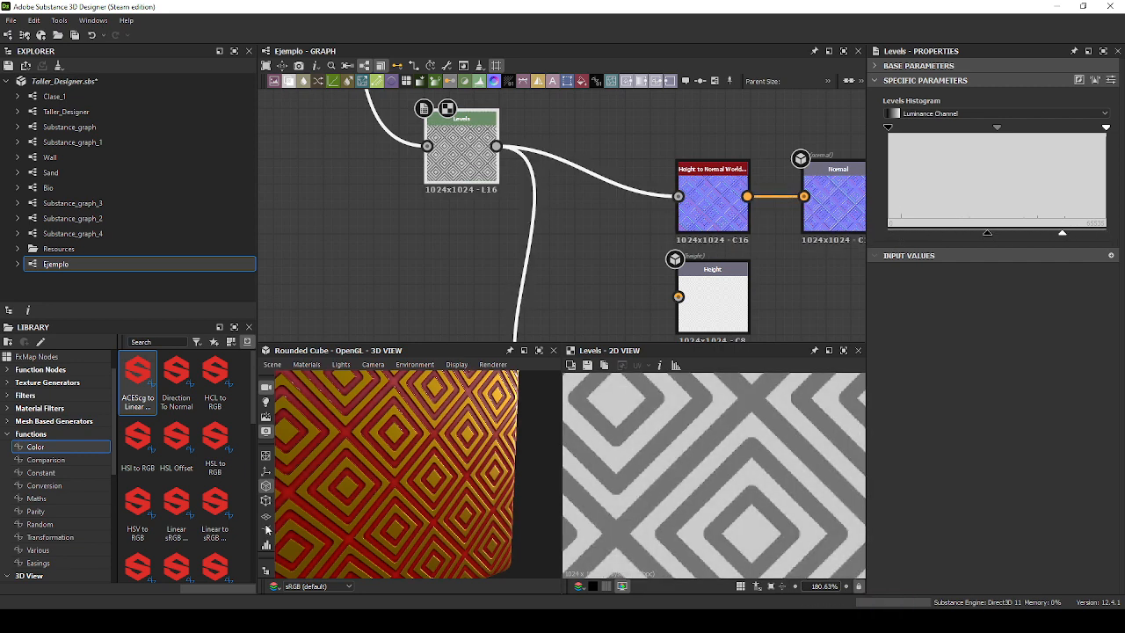
{"action": "scroll", "coordinate": [457, 410], "scroll_direction": "down", "scroll_amount": 5}
{"action": "scroll", "coordinate": [459, 434], "scroll_direction": "down", "scroll_amount": 3}
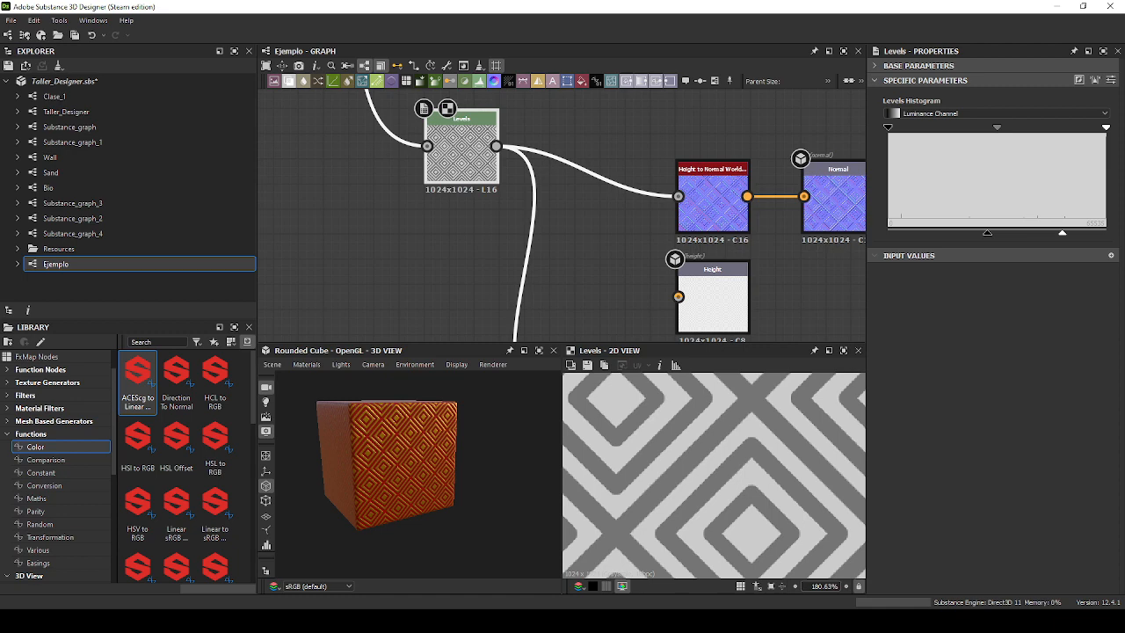
{"action": "scroll", "coordinate": [398, 440], "scroll_direction": "up", "scroll_amount": 10}
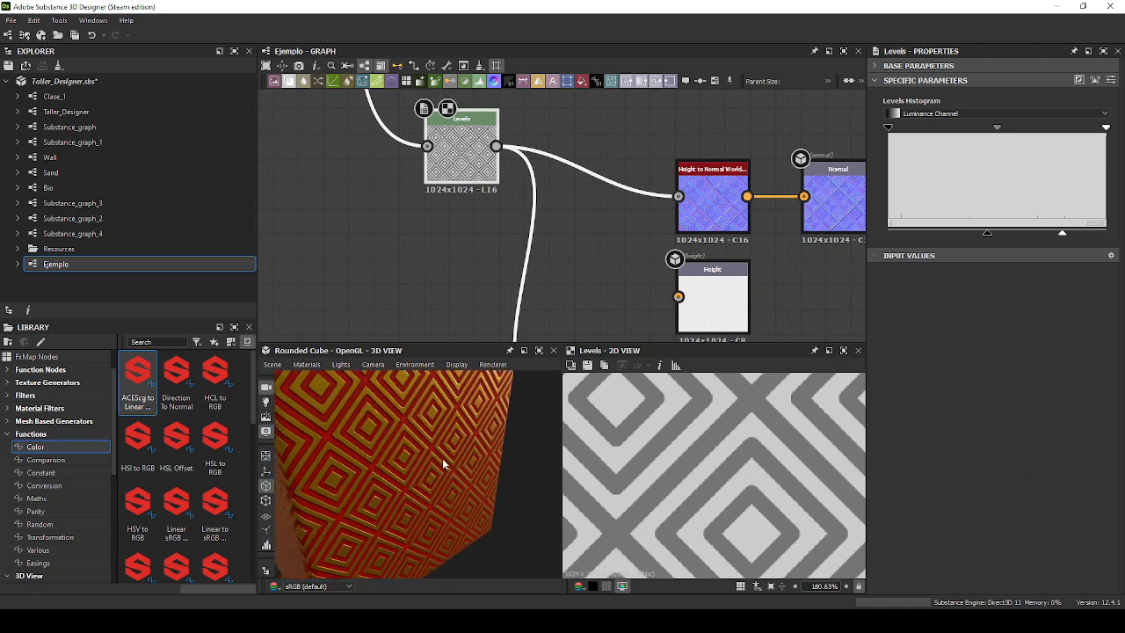
Move the colour output next to its blend node and bring the whole gold and red colour branch closer to the pattern nodes.
{"action": "scroll", "coordinate": [572, 222], "scroll_direction": "down", "scroll_amount": 6}
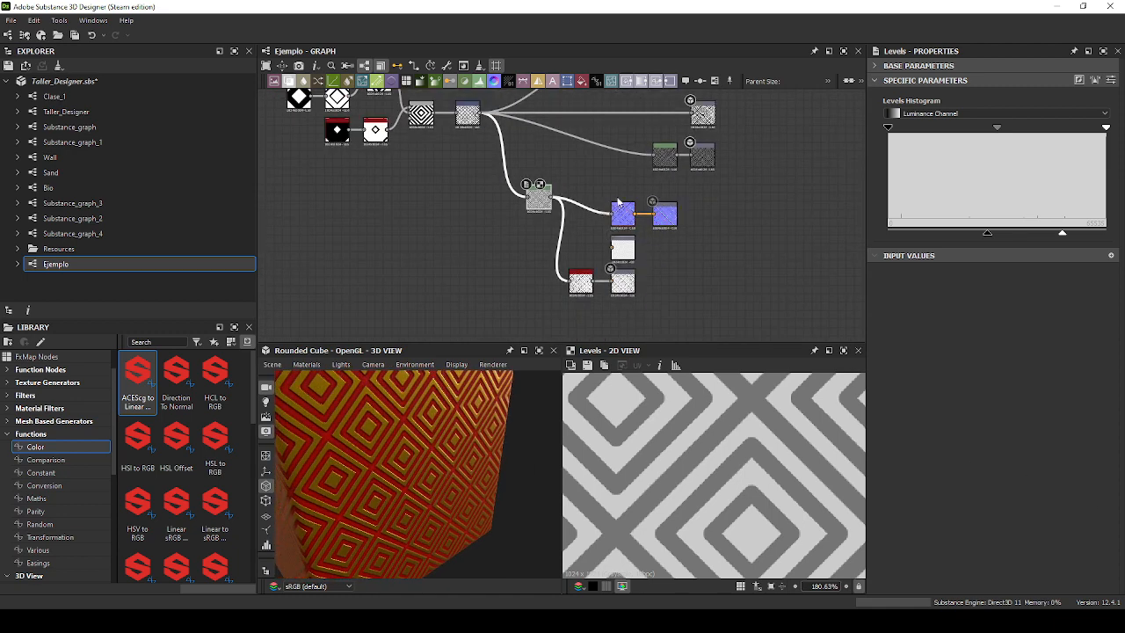
{"action": "middle_click_drag", "start_coordinate": [512, 153], "coordinate": [598, 246]}
{"action": "scroll", "coordinate": [575, 229], "scroll_direction": "down", "scroll_amount": 1}
{"action": "left_click_drag", "start_coordinate": [810, 111], "coordinate": [622, 183]}
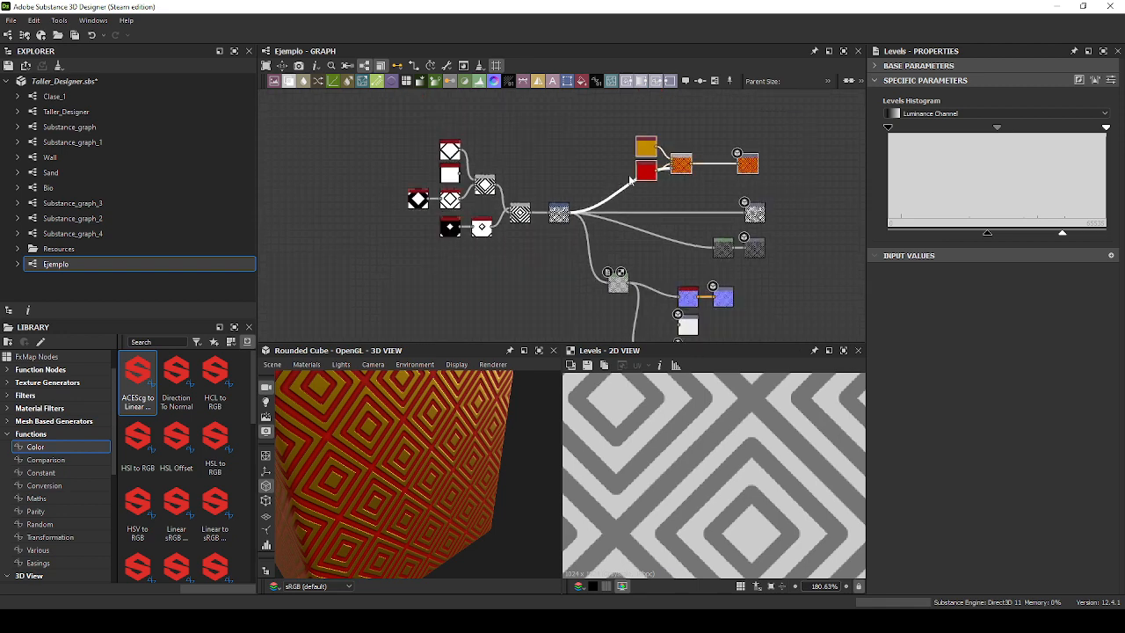
{"action": "left_click", "coordinate": [708, 173]}
{"action": "left_click", "coordinate": [740, 169]}
{"action": "left_click_drag", "start_coordinate": [742, 169], "coordinate": [715, 169]}
{"action": "left_click_drag", "start_coordinate": [741, 124], "coordinate": [651, 181]}
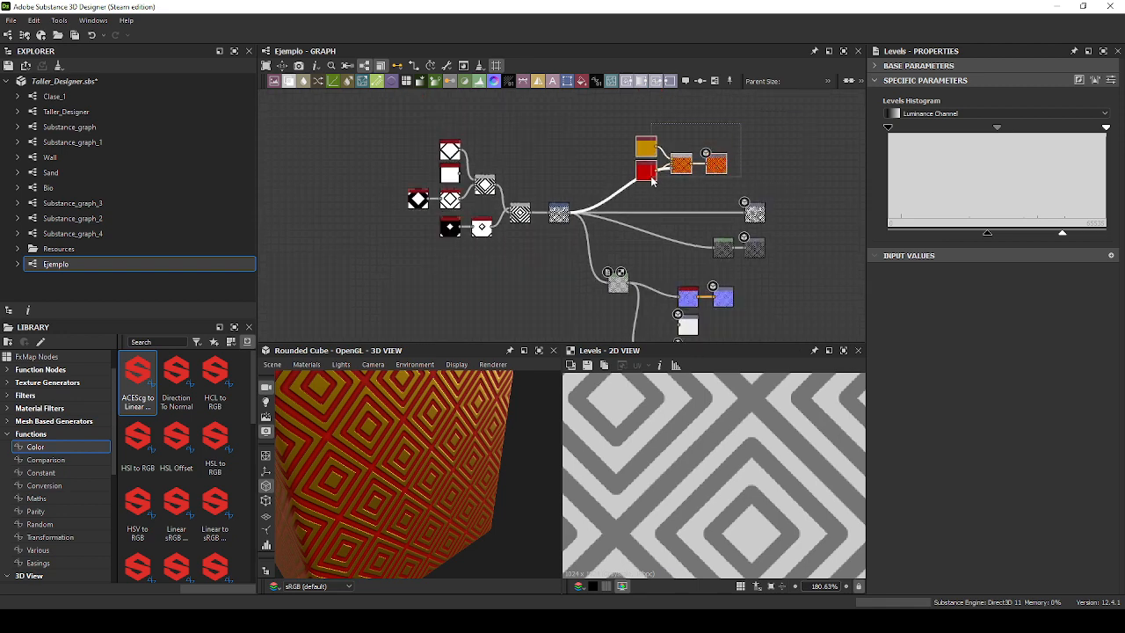
{"action": "left_click_drag", "start_coordinate": [719, 165], "coordinate": [663, 142]}
Move the Roughness branch and the directly connected grayscale output closer to the pattern nodes, below the colour branch.
{"action": "left_click", "coordinate": [795, 218]}
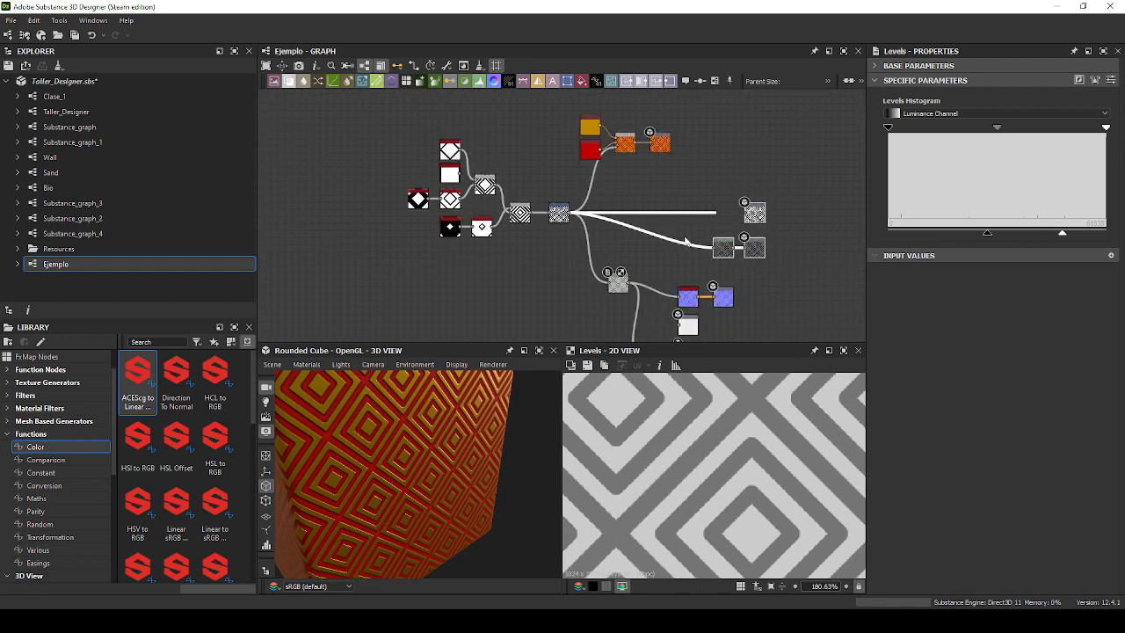
{"action": "left_click_drag", "start_coordinate": [677, 257], "coordinate": [668, 178]}
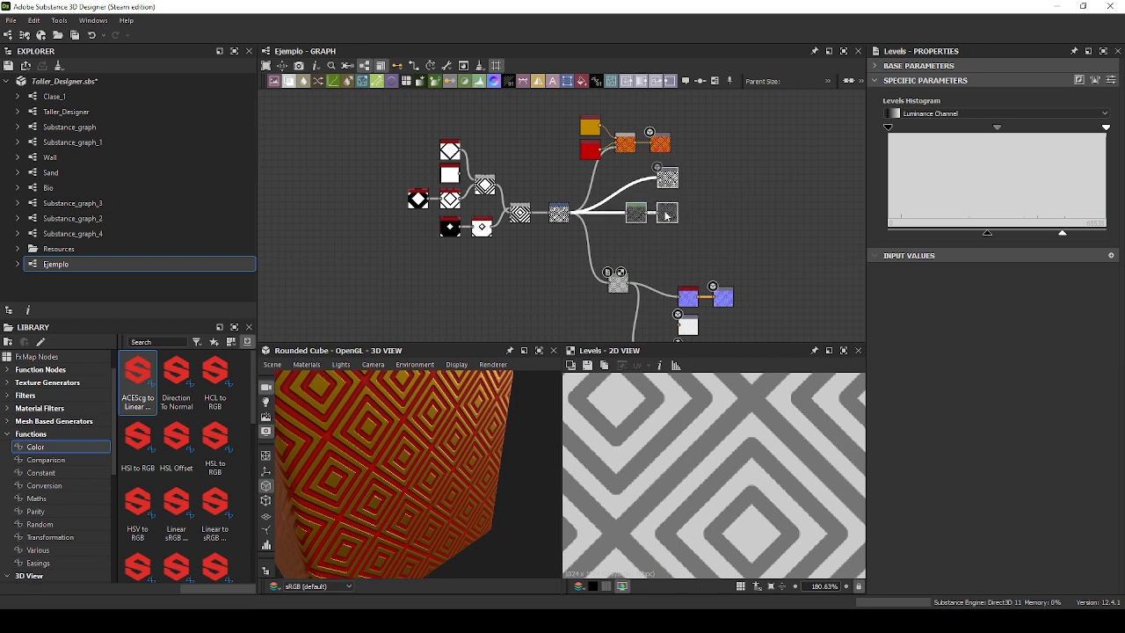
{"action": "middle_click_drag", "start_coordinate": [769, 266], "coordinate": [776, 199]}
Move the lower Levels node beside the pattern nodes and bring the Normal, Height and Ambient Occlusion nodes up next to it.
{"action": "left_click_drag", "start_coordinate": [630, 220], "coordinate": [598, 184]}
{"action": "left_click_drag", "start_coordinate": [754, 213], "coordinate": [686, 295]}
{"action": "left_click", "coordinate": [716, 264]}
{"action": "scroll", "coordinate": [705, 257], "scroll_direction": "up", "scroll_amount": 3}
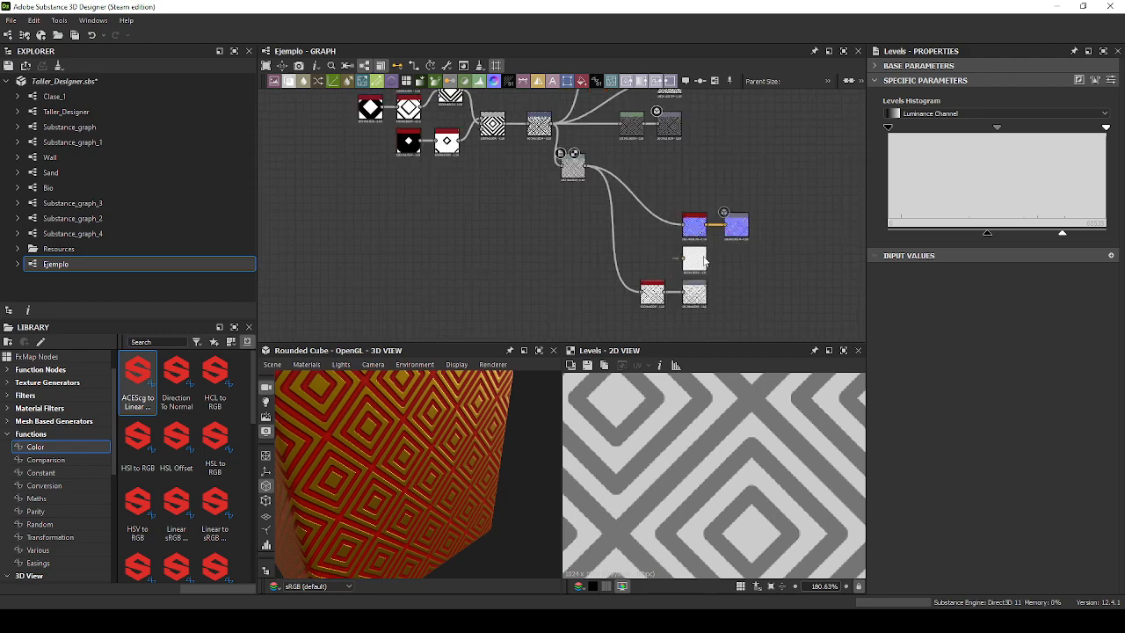
{"action": "left_click_drag", "start_coordinate": [798, 199], "coordinate": [637, 308]}
{"action": "left_click_drag", "start_coordinate": [639, 306], "coordinate": [570, 212]}
{"action": "scroll", "coordinate": [543, 159], "scroll_direction": "up", "scroll_amount": 3}
{"action": "scroll", "coordinate": [542, 158], "scroll_direction": "down", "scroll_amount": 4}
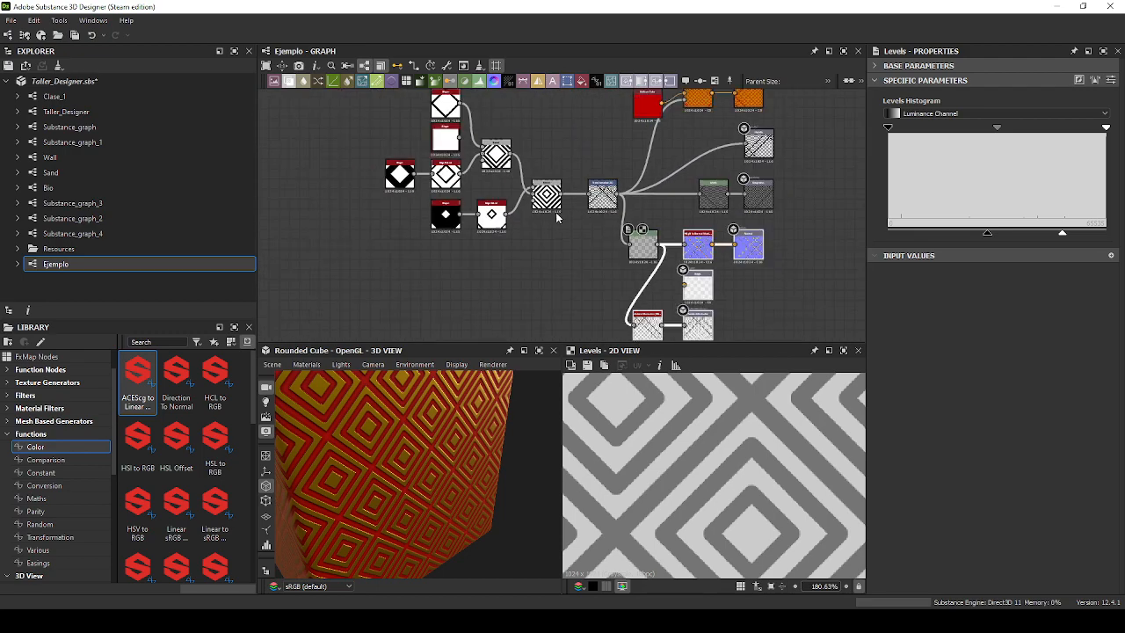
{"action": "middle_click_drag", "start_coordinate": [390, 262], "coordinate": [457, 262]}
{"action": "scroll", "coordinate": [632, 157], "scroll_direction": "up", "scroll_amount": 4}
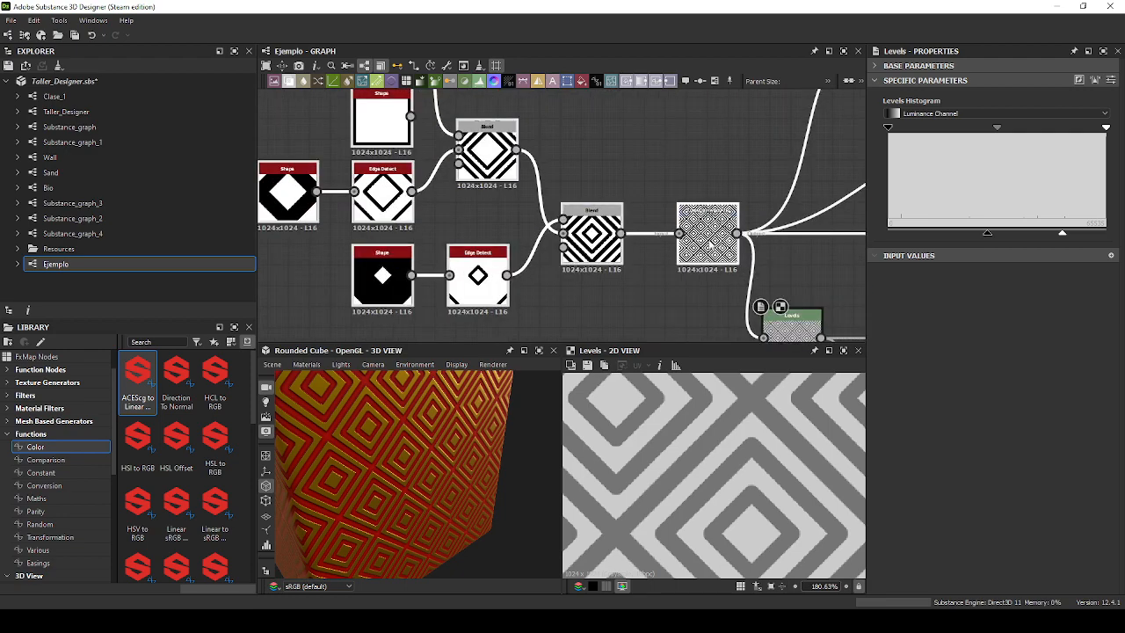
Move the Transformation 2D node closer to the final Blend node of the diamond pattern.
{"action": "left_click_drag", "start_coordinate": [715, 248], "coordinate": [650, 252]}
{"action": "left_click", "coordinate": [640, 276]}
{"action": "scroll", "coordinate": [639, 256], "scroll_direction": "down", "scroll_amount": 2}
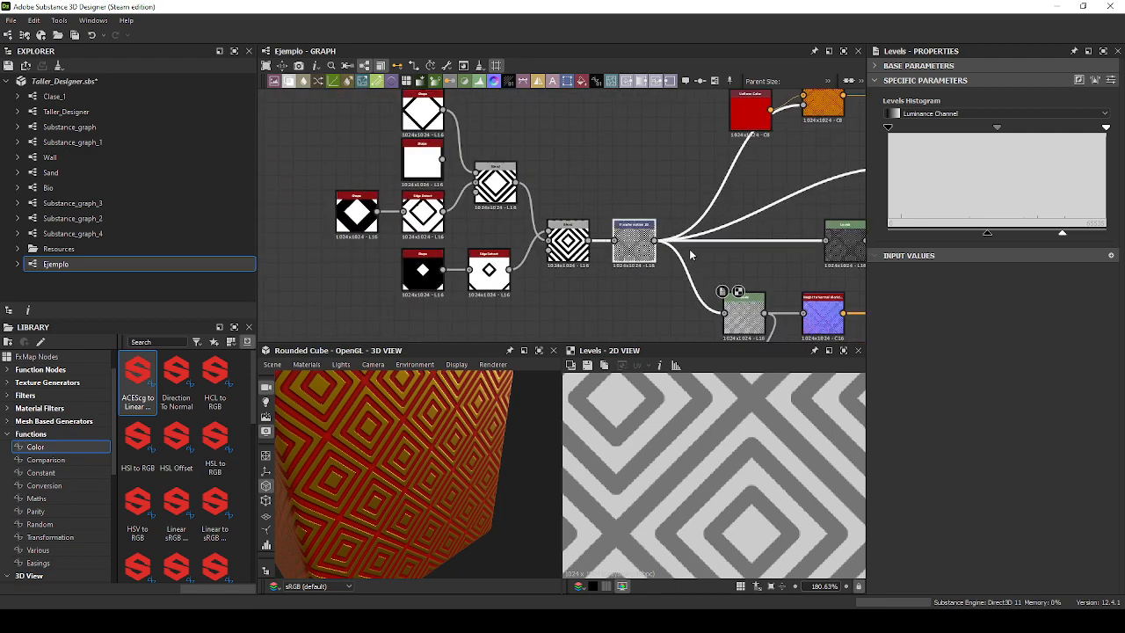
{"action": "scroll", "coordinate": [691, 251], "scroll_direction": "down", "scroll_amount": 1}
{"action": "middle_click_drag", "start_coordinate": [744, 171], "coordinate": [699, 145]}
{"action": "left_click", "coordinate": [733, 149]}
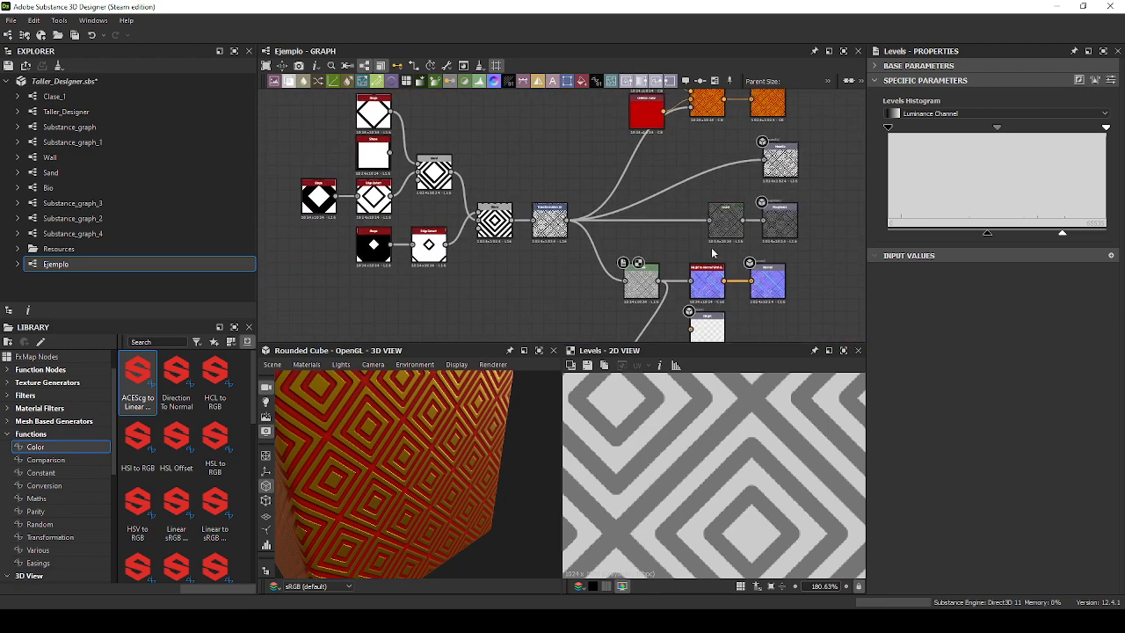
Move the Height output out beyond the Normal output and place the Ambient Occlusion node pair directly below the normal branch.
{"action": "middle_click_drag", "start_coordinate": [766, 275], "coordinate": [730, 187]}
{"action": "scroll", "coordinate": [647, 297], "scroll_direction": "up", "scroll_amount": 2}
{"action": "left_click_drag", "start_coordinate": [566, 307], "coordinate": [671, 297]}
{"action": "left_click_drag", "start_coordinate": [671, 297], "coordinate": [744, 290]}
{"action": "left_click_drag", "start_coordinate": [673, 238], "coordinate": [833, 211]}
{"action": "left_click_drag", "start_coordinate": [779, 260], "coordinate": [666, 255]}
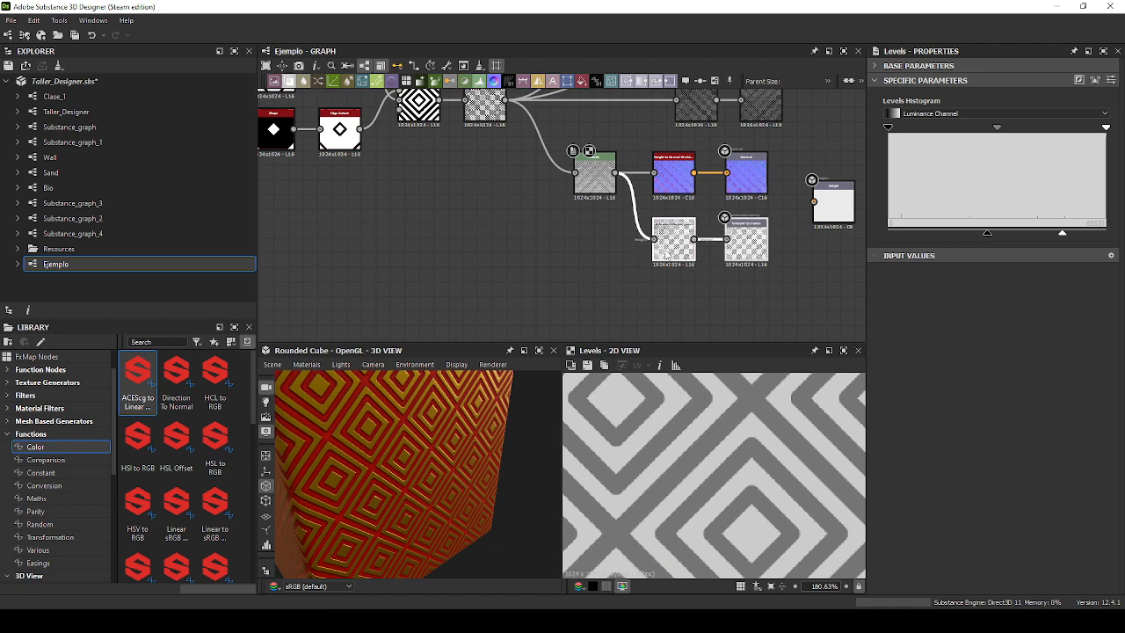
{"action": "scroll", "coordinate": [634, 272], "scroll_direction": "down", "scroll_amount": 3}
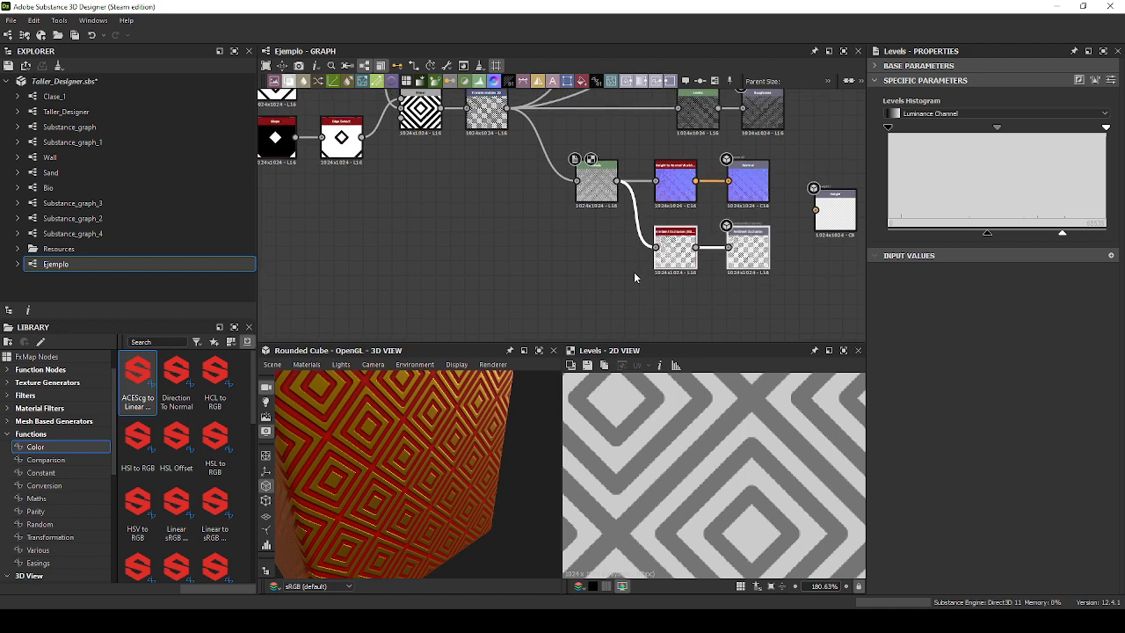
Change the red Uniform Color node to a medium blue and check it up close on the rounded cube.
{"action": "mouse_move", "coordinate": [481, 410]}
{"action": "left_mouse_down"}
{"action": "mouse_move", "coordinate": [481, 368]}
{"action": "mouse_move", "coordinate": [496, 373]}
{"action": "mouse_move", "coordinate": [467, 431]}
{"action": "mouse_move", "coordinate": [466, 419]}
{"action": "left_mouse_up"}
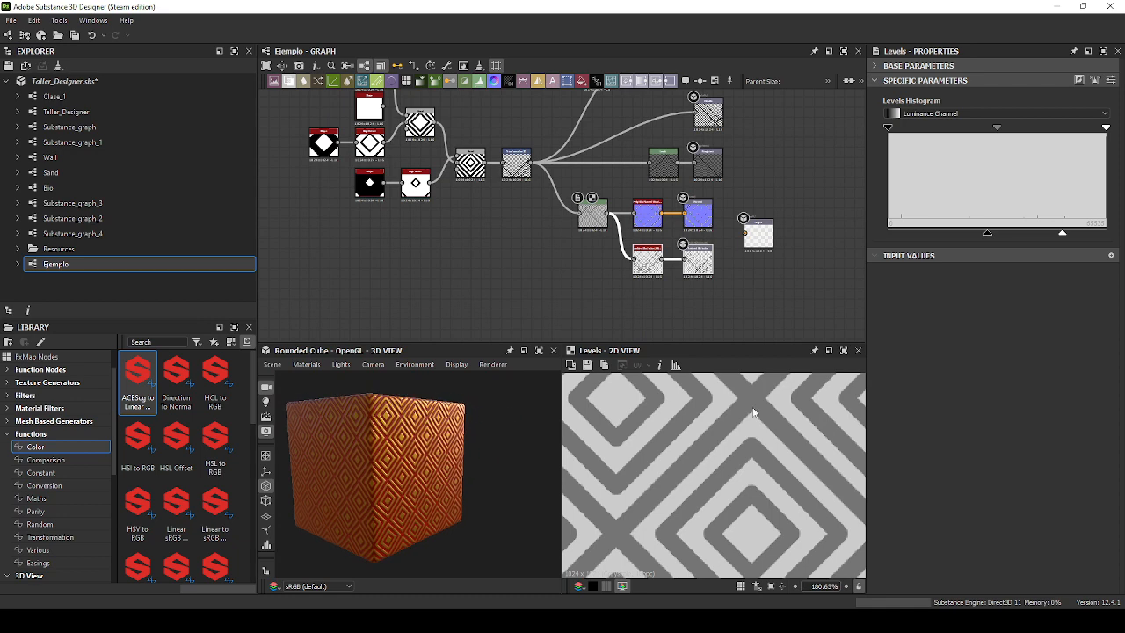
{"action": "middle_click_drag", "start_coordinate": [673, 109], "coordinate": [681, 160]}
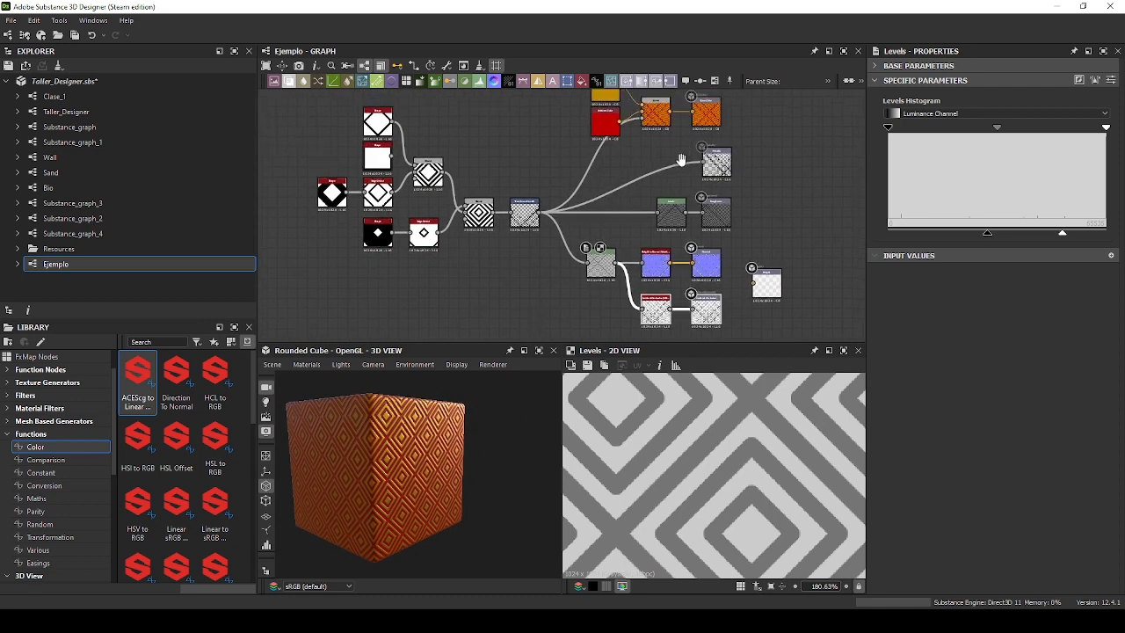
{"action": "scroll", "coordinate": [651, 158], "scroll_direction": "up", "scroll_amount": 2}
{"action": "left_click", "coordinate": [577, 158]}
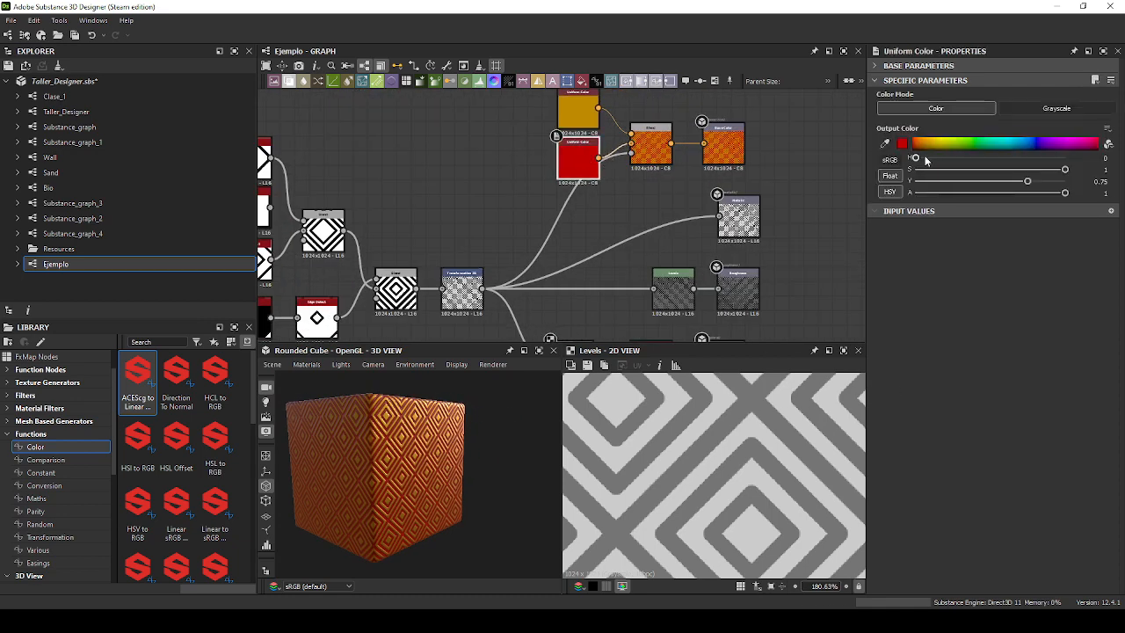
{"action": "left_click_drag", "start_coordinate": [926, 160], "coordinate": [1001, 159]}
{"action": "left_click_drag", "start_coordinate": [377, 447], "coordinate": [447, 397]}
{"action": "scroll", "coordinate": [351, 463], "scroll_direction": "up", "scroll_amount": 5}
Brighten the gold Uniform Color node by setting its saturation to 0.84 and value to 0.91.
{"action": "left_click", "coordinate": [577, 112]}
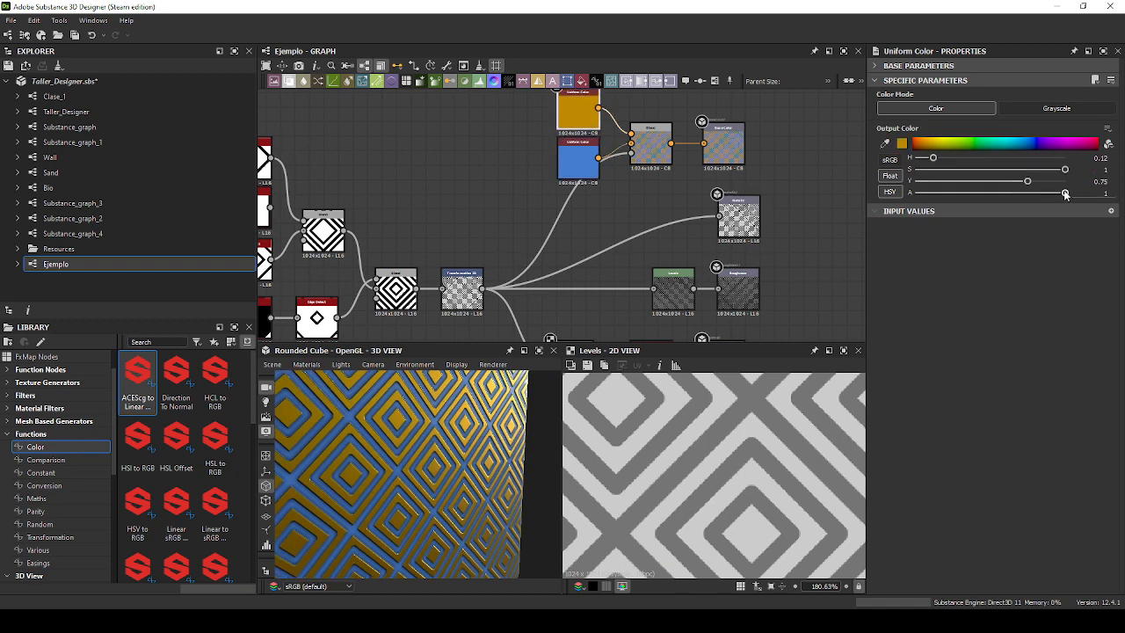
{"action": "mouse_move", "coordinate": [1028, 181]}
{"action": "left_mouse_down"}
{"action": "mouse_move", "coordinate": [1014, 181]}
{"action": "mouse_move", "coordinate": [1054, 183]}
{"action": "mouse_move", "coordinate": [1041, 171]}
{"action": "left_mouse_up"}
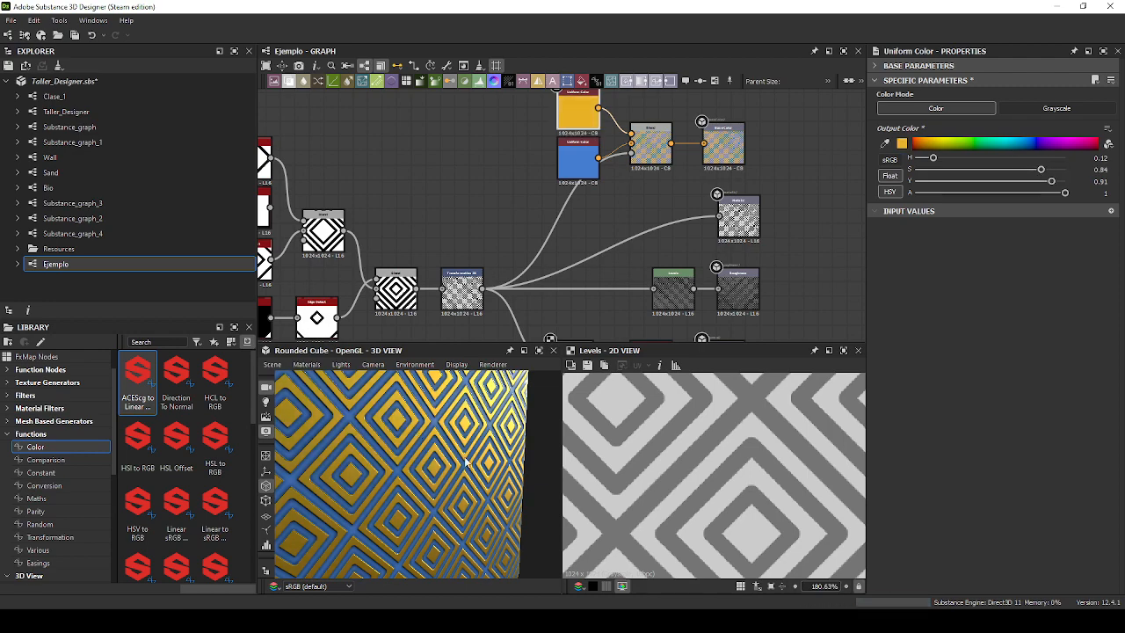
{"action": "scroll", "coordinate": [366, 457], "scroll_direction": "down", "scroll_amount": 5}
{"action": "left_click_drag", "start_coordinate": [366, 453], "coordinate": [392, 435]}
Switch the 3D preview mesh to Cloth and turn it to show the patterned material.
{"action": "left_click", "coordinate": [272, 364]}
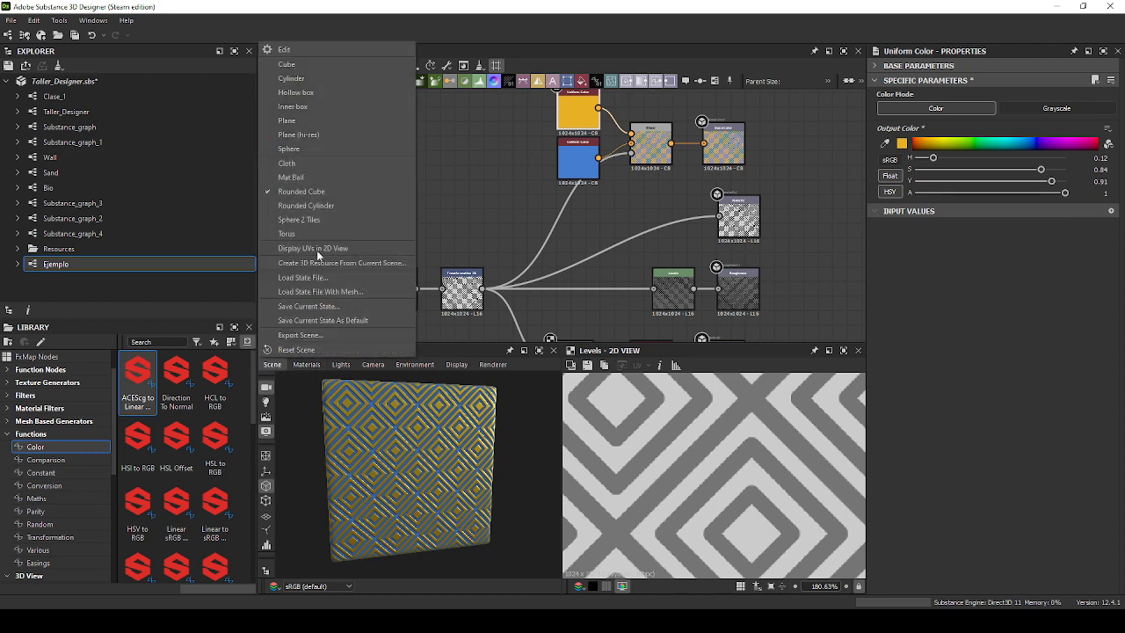
{"action": "left_click", "coordinate": [307, 165]}
{"action": "left_click_drag", "start_coordinate": [456, 459], "coordinate": [428, 434]}
Try a Scale of 0.26 on the Shape node of the small innermost diamond, then undo it.
{"action": "middle_click_drag", "start_coordinate": [428, 327], "coordinate": [703, 217]}
{"action": "left_click", "coordinate": [497, 213]}
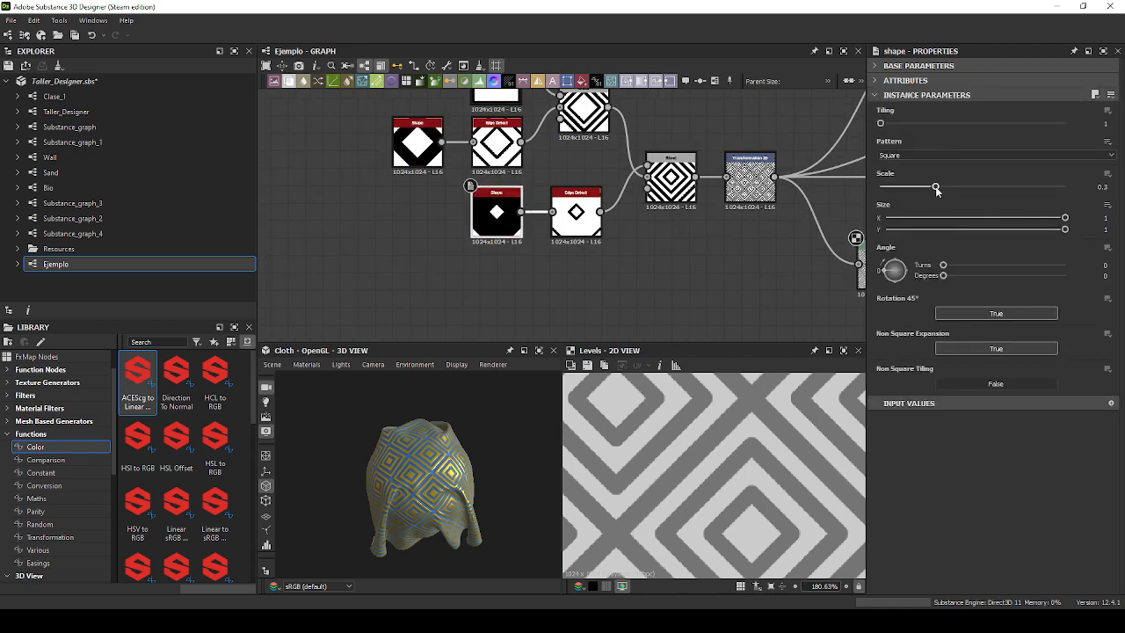
{"action": "scroll", "coordinate": [588, 428], "scroll_direction": "up", "scroll_amount": 1}
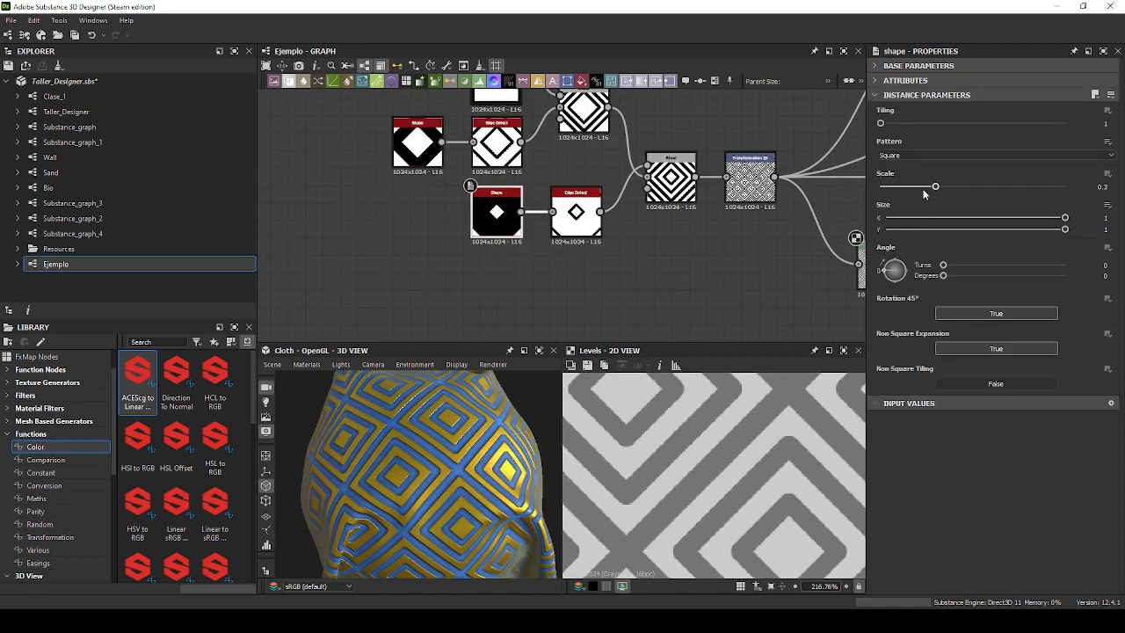
{"action": "left_click_drag", "start_coordinate": [934, 188], "coordinate": [928, 188]}
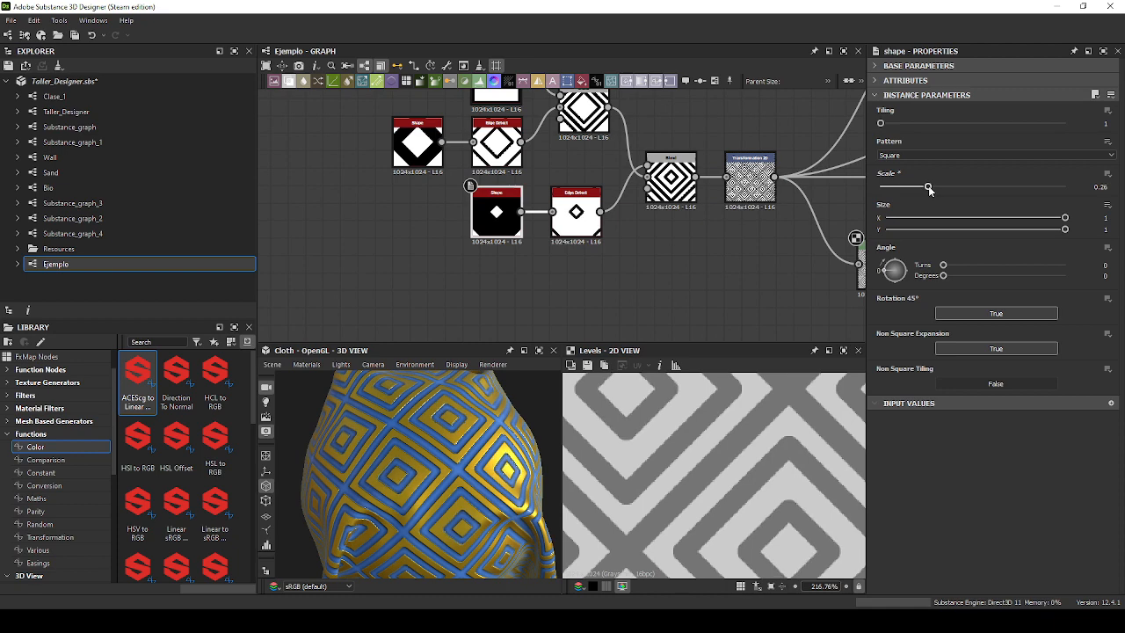
{"action": "key", "text": "ctrl+z"}
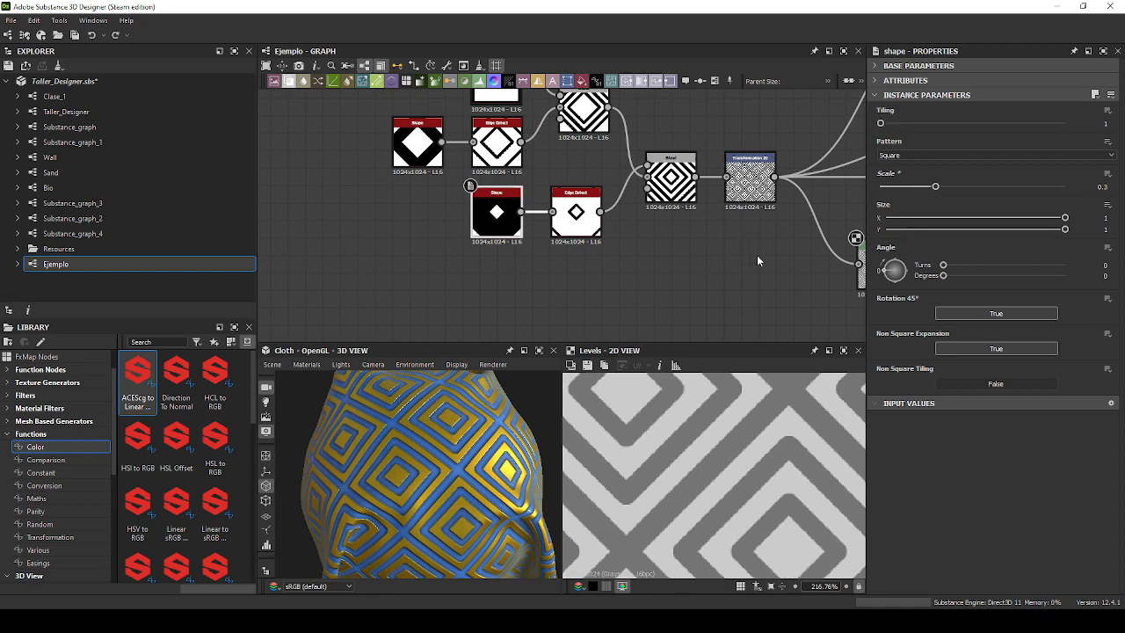
{"action": "scroll", "coordinate": [757, 255], "scroll_direction": "down", "scroll_amount": 1}
{"action": "scroll", "coordinate": [444, 382], "scroll_direction": "down", "scroll_amount": 3}
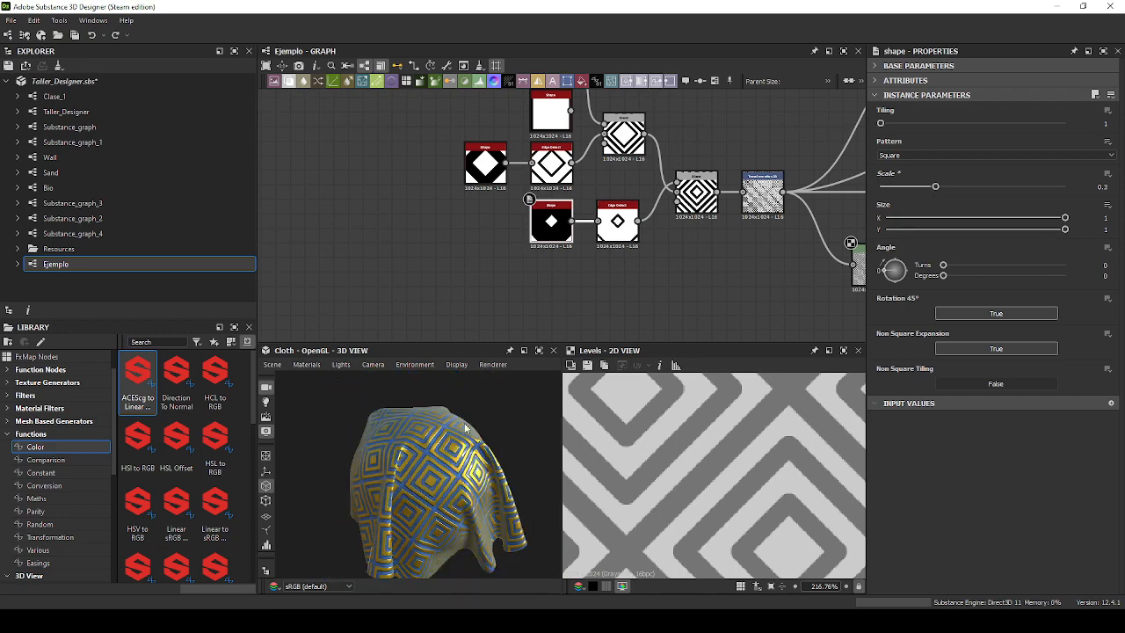
{"action": "left_click_drag", "start_coordinate": [441, 428], "coordinate": [465, 418]}
{"action": "left_click_drag", "start_coordinate": [500, 483], "coordinate": [450, 454]}
{"action": "middle_click_drag", "start_coordinate": [684, 303], "coordinate": [497, 308]}
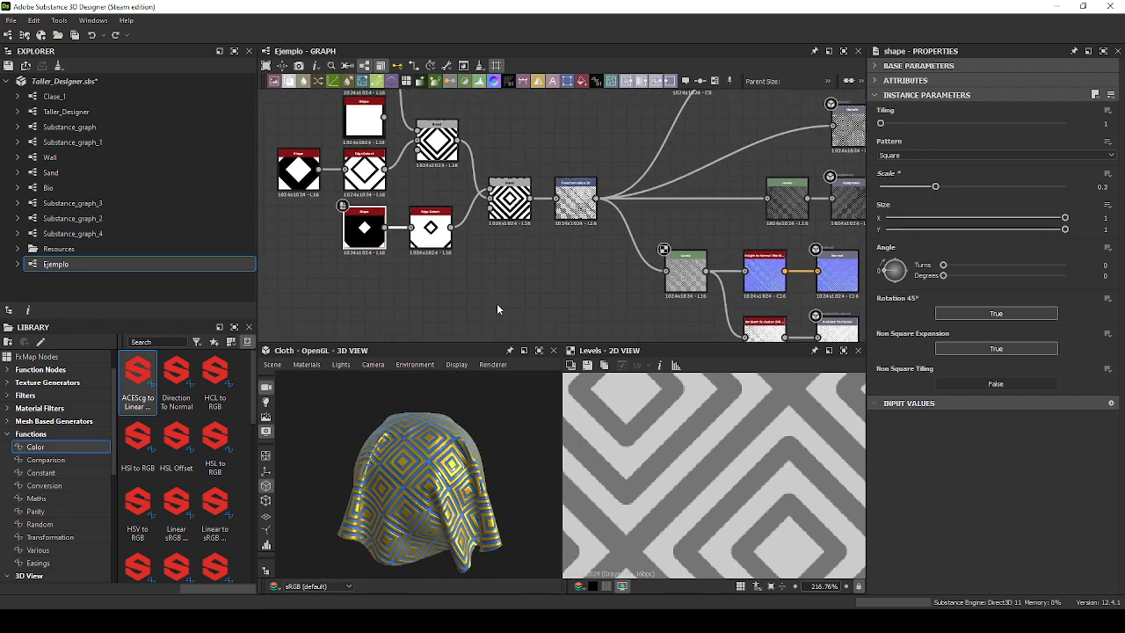
{"action": "scroll", "coordinate": [496, 308], "scroll_direction": "down", "scroll_amount": 1}
{"action": "middle_click_drag", "start_coordinate": [609, 291], "coordinate": [496, 285]}
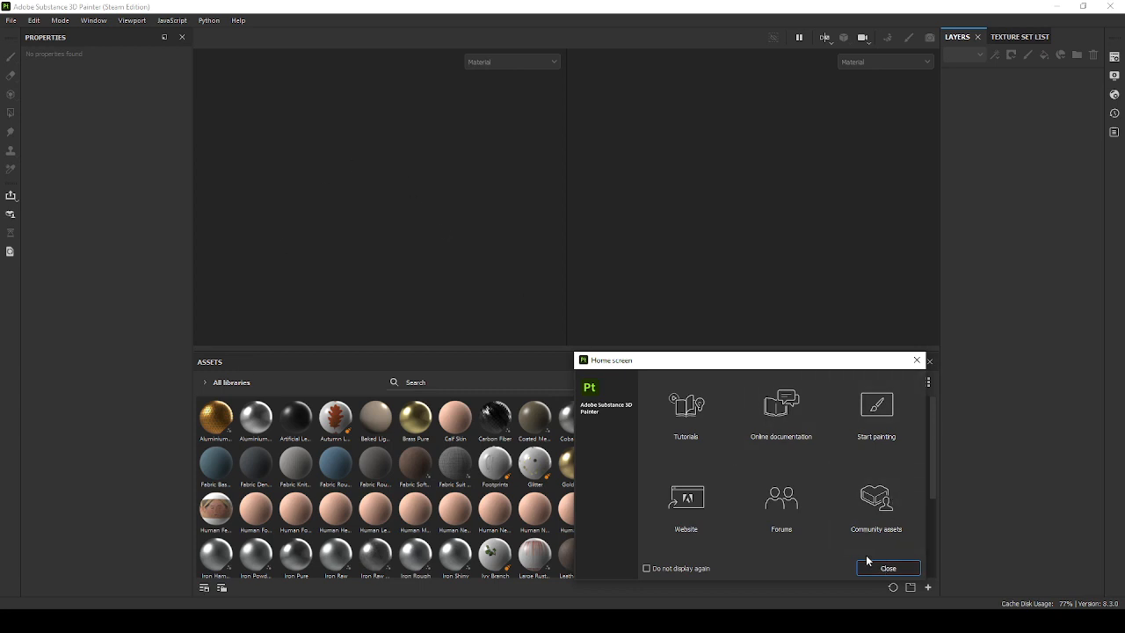
Switch to Substance 3D Painter and dismiss its home screen.
{"action": "left_click", "coordinate": [889, 569]}
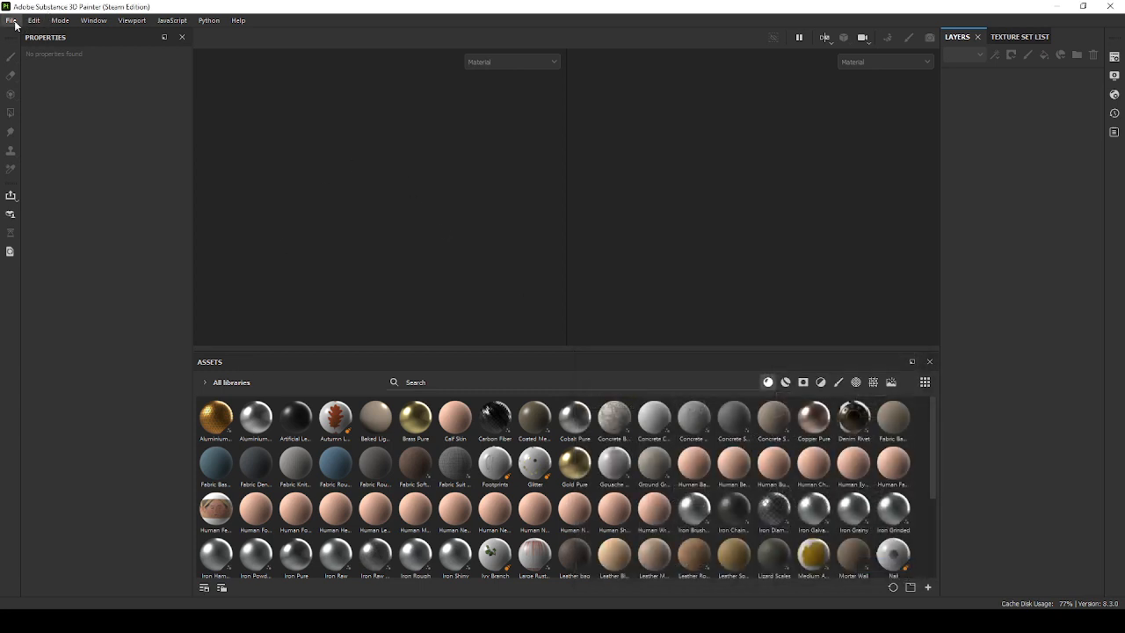
{"action": "left_click", "coordinate": [11, 21]}
{"action": "mouse_move", "coordinate": [58, 60]}
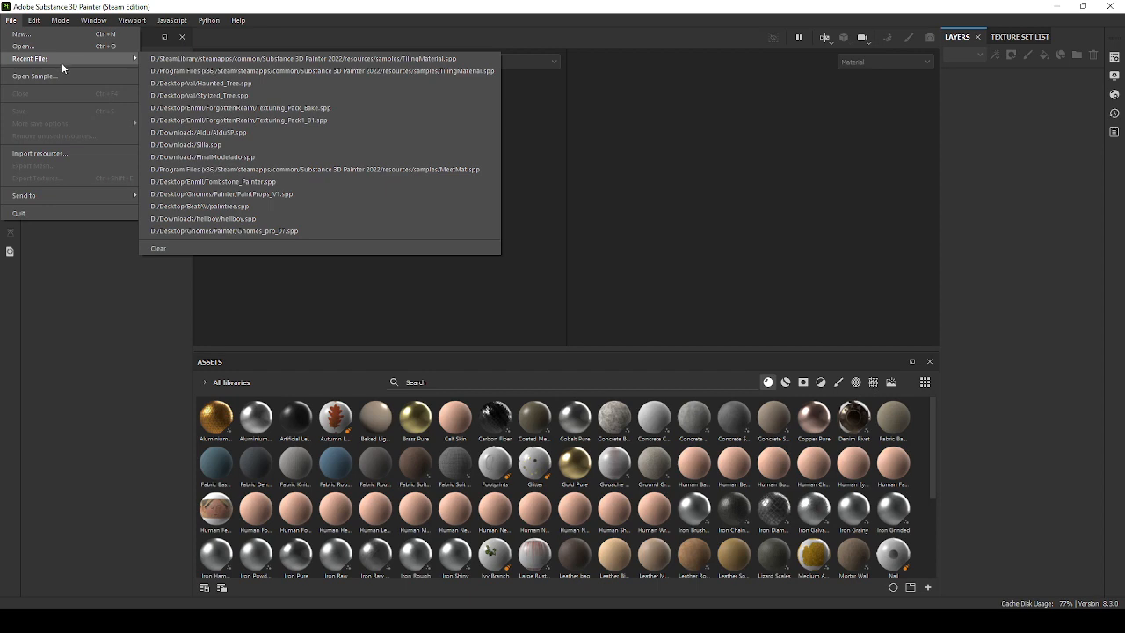
{"action": "left_click", "coordinate": [74, 33]}
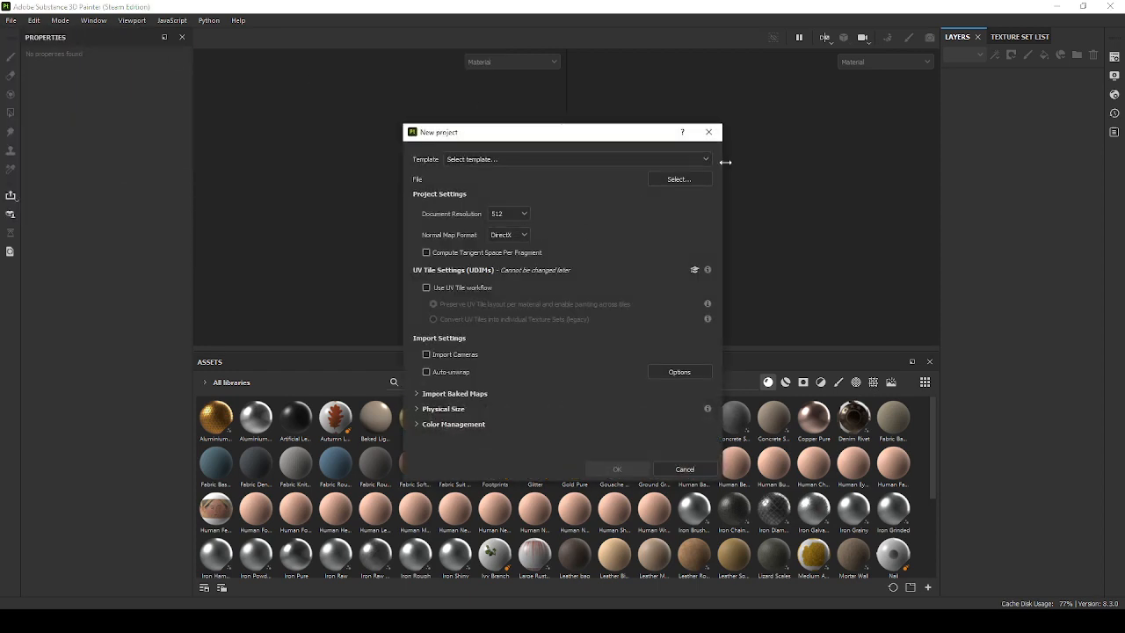
{"action": "left_click", "coordinate": [692, 179]}
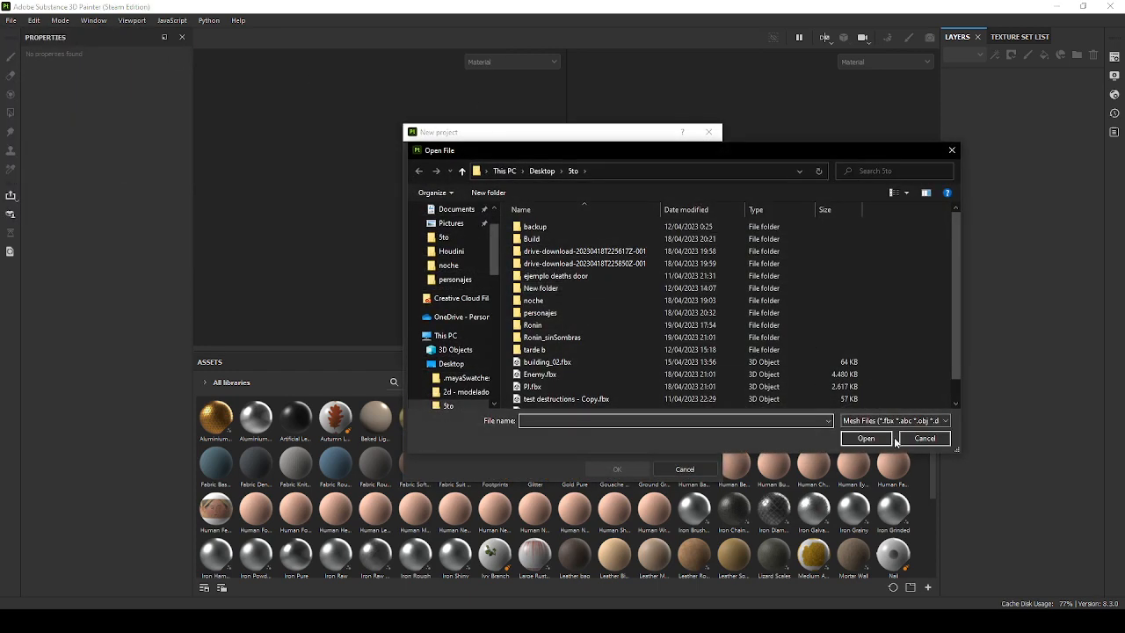
{"action": "left_click", "coordinate": [902, 438]}
{"action": "left_click", "coordinate": [710, 132]}
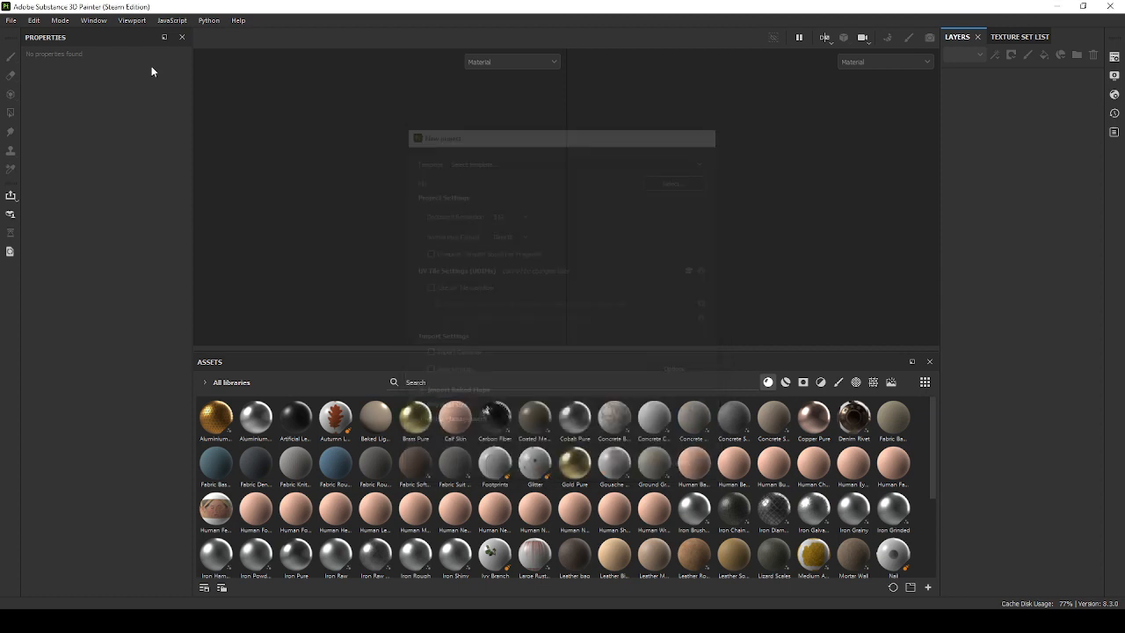
Open the TilingMaterial.spp sample project.
{"action": "left_click", "coordinate": [11, 20]}
{"action": "left_click", "coordinate": [42, 79]}
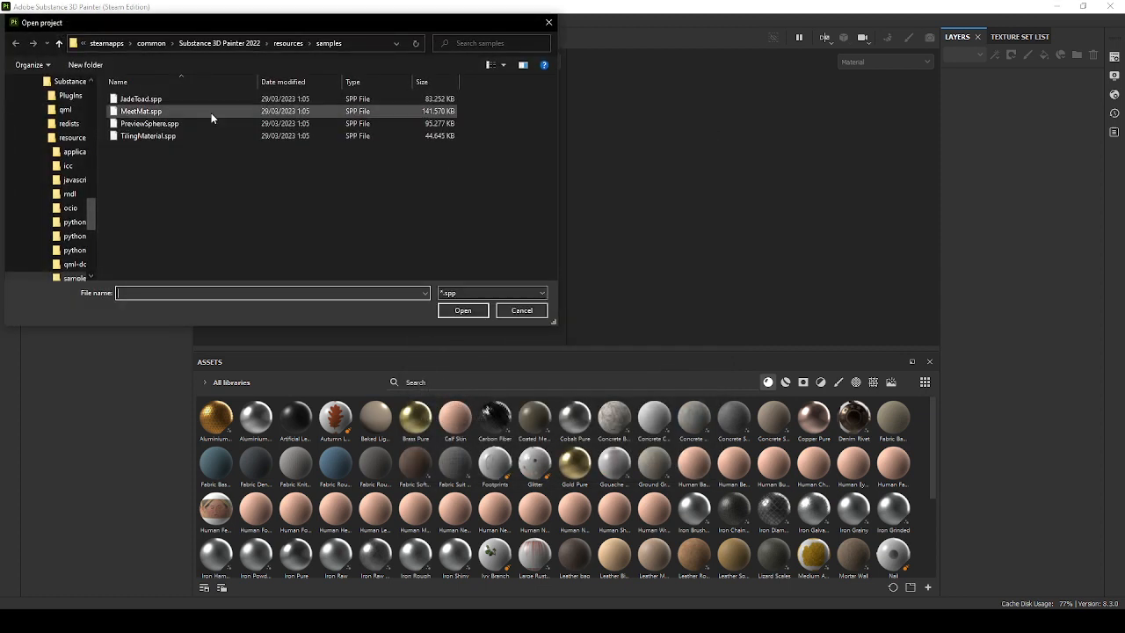
{"action": "double_click", "coordinate": [169, 138]}
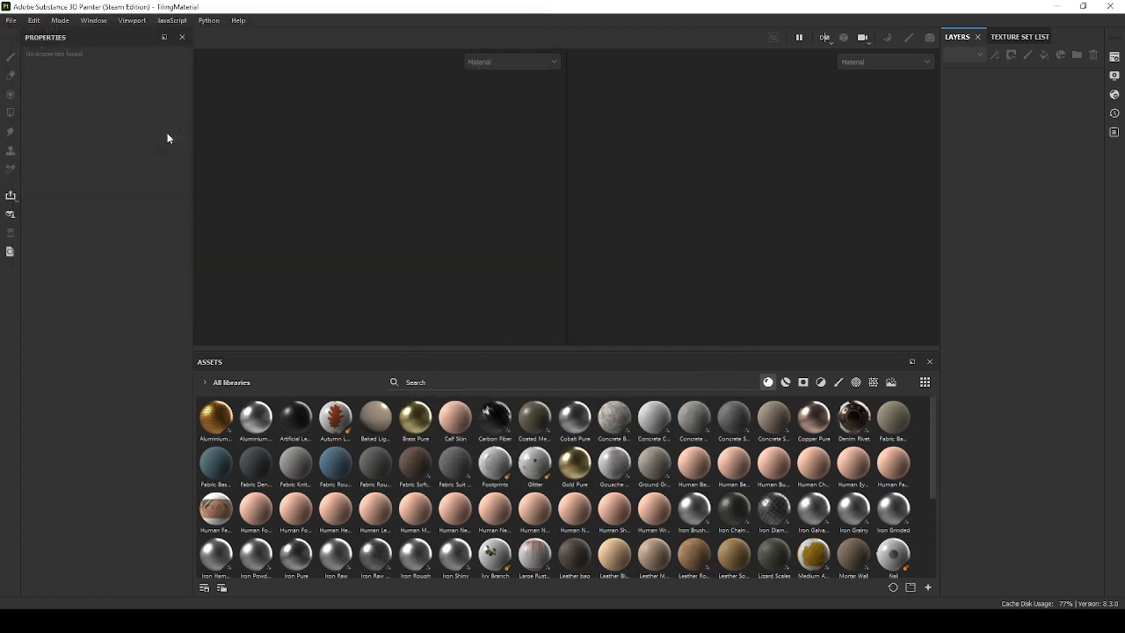
Open the JadeToad.spp project from the samples folder.
{"action": "left_click", "coordinate": [11, 19]}
{"action": "left_click", "coordinate": [26, 46]}
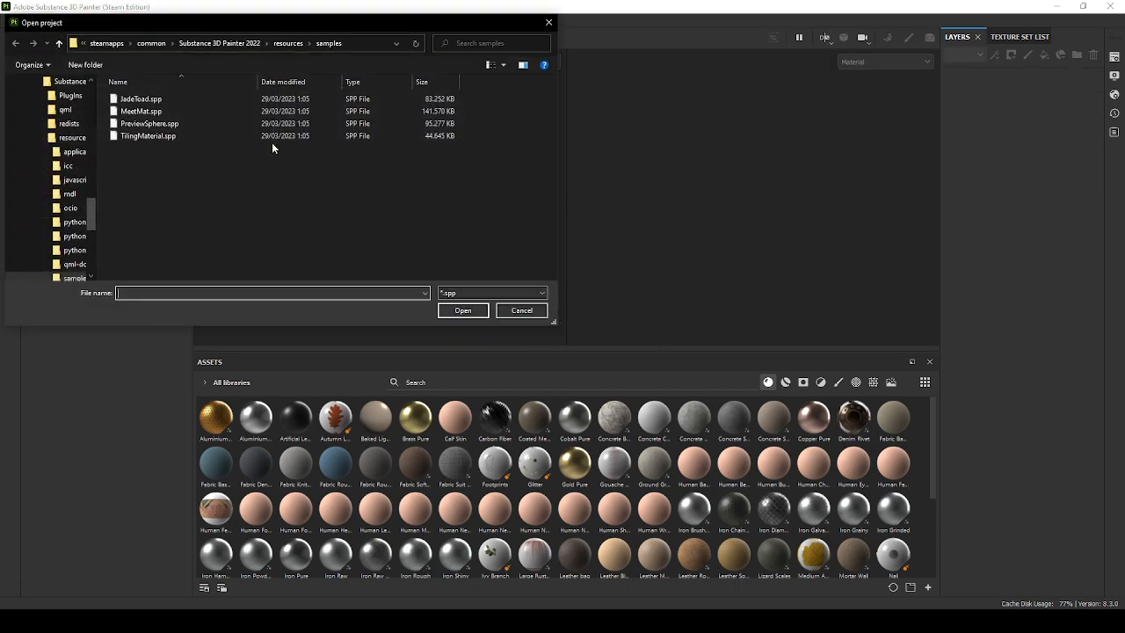
{"action": "double_click", "coordinate": [206, 100]}
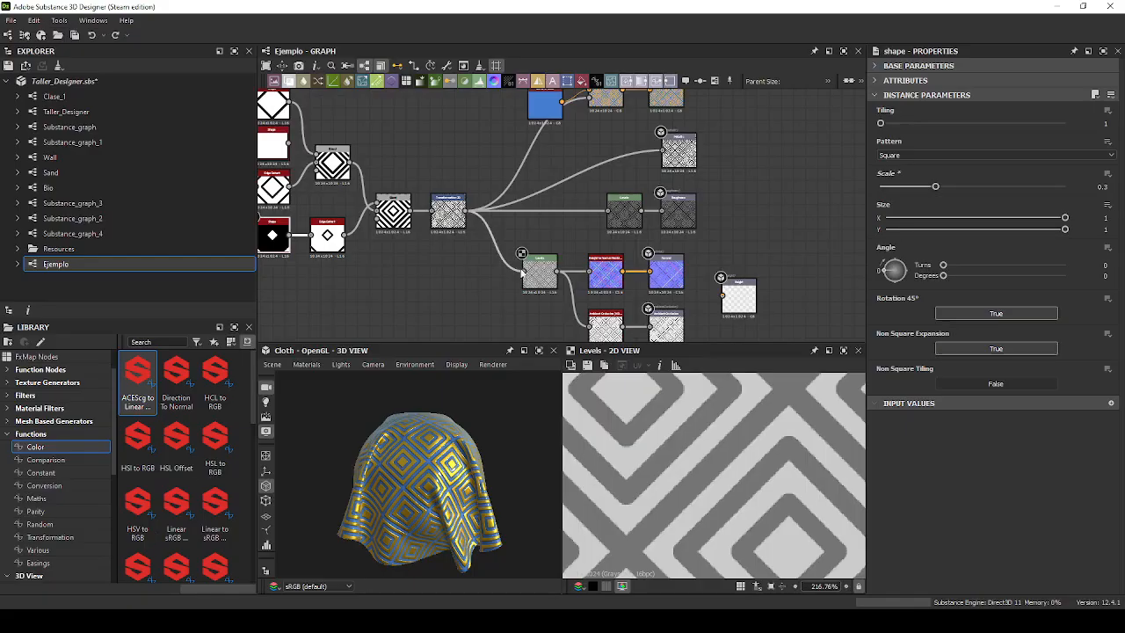
Switch back to Substance 3D Designer, select the Ejemplo graph to show its attributes, and save the Taller_Designer.sbs package.
{"action": "scroll", "coordinate": [522, 274], "scroll_direction": "down", "scroll_amount": 3}
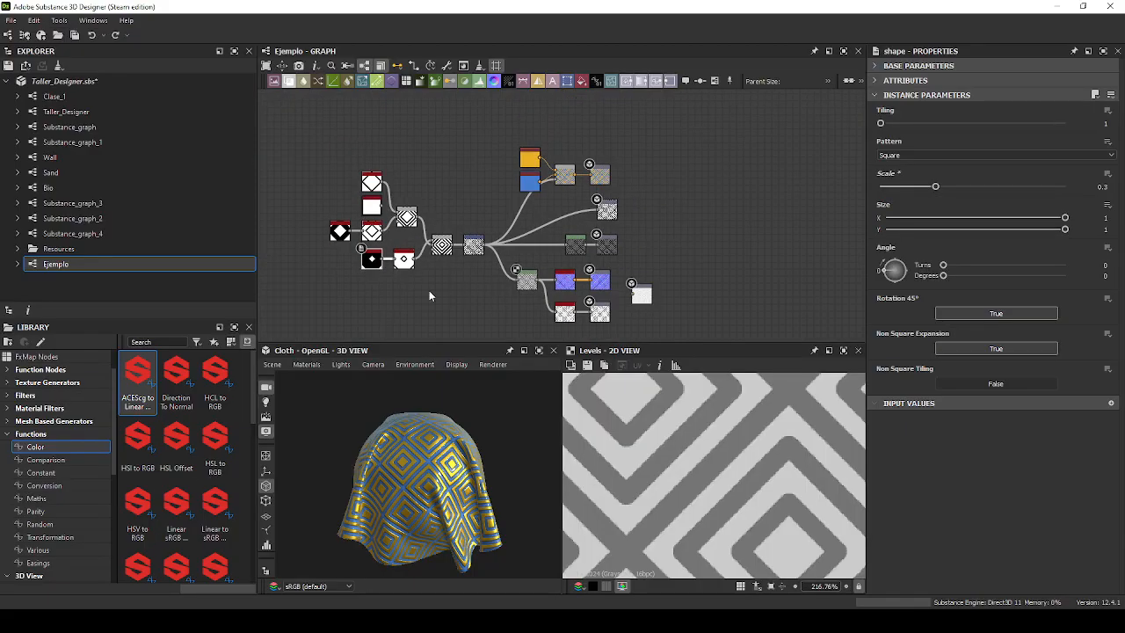
{"action": "right_click", "coordinate": [106, 267]}
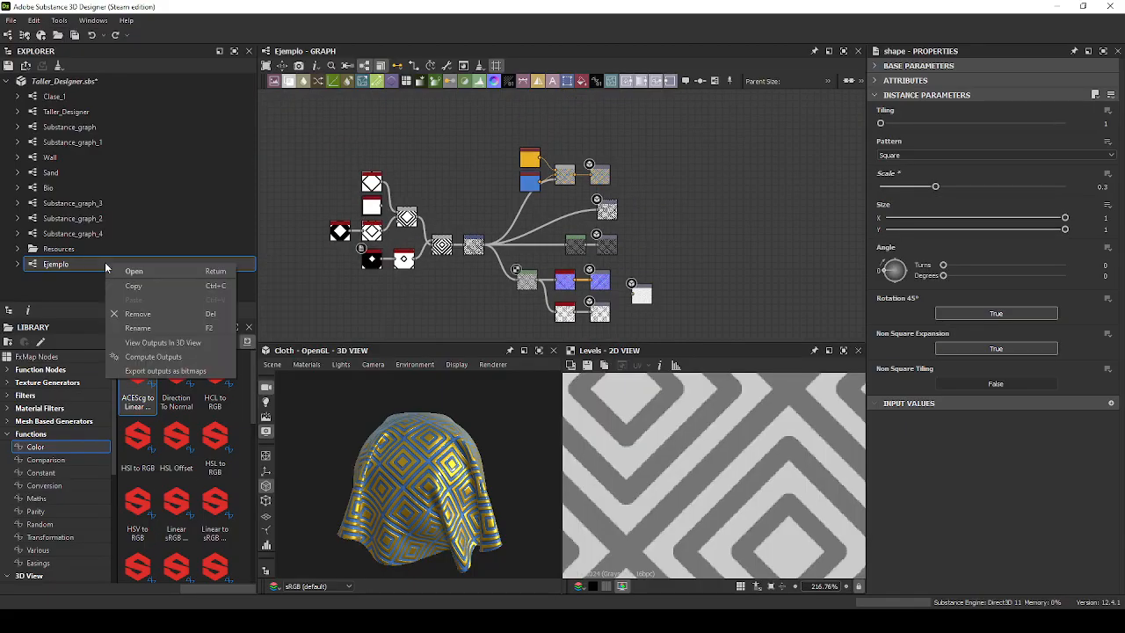
{"action": "left_click", "coordinate": [57, 290]}
{"action": "left_click", "coordinate": [62, 264]}
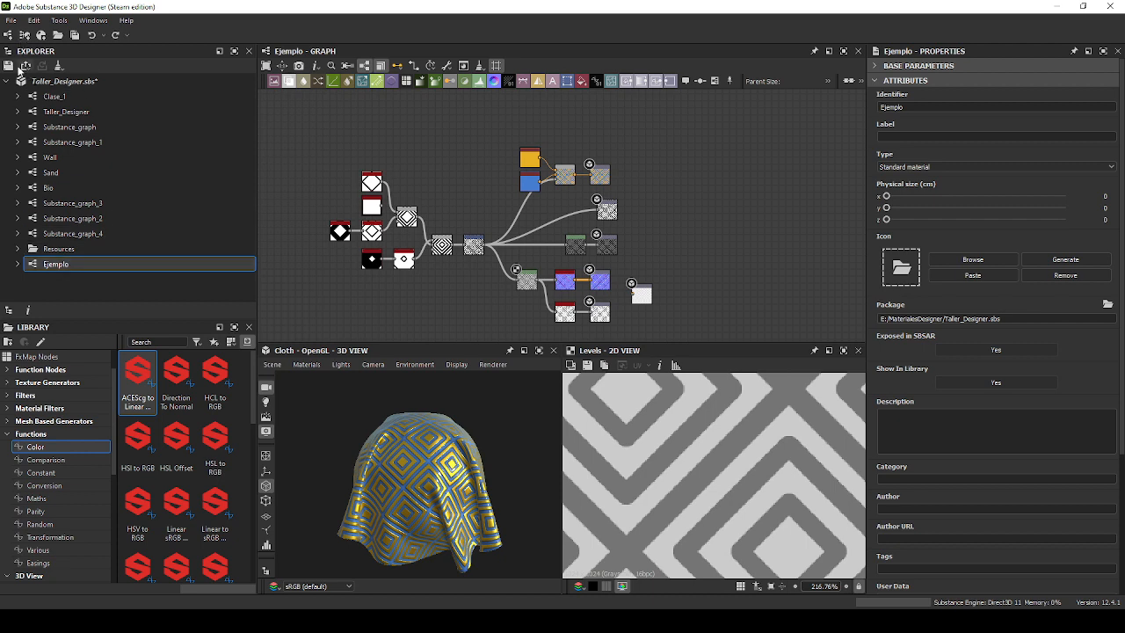
{"action": "left_click", "coordinate": [9, 66]}
{"action": "left_click", "coordinate": [26, 67]}
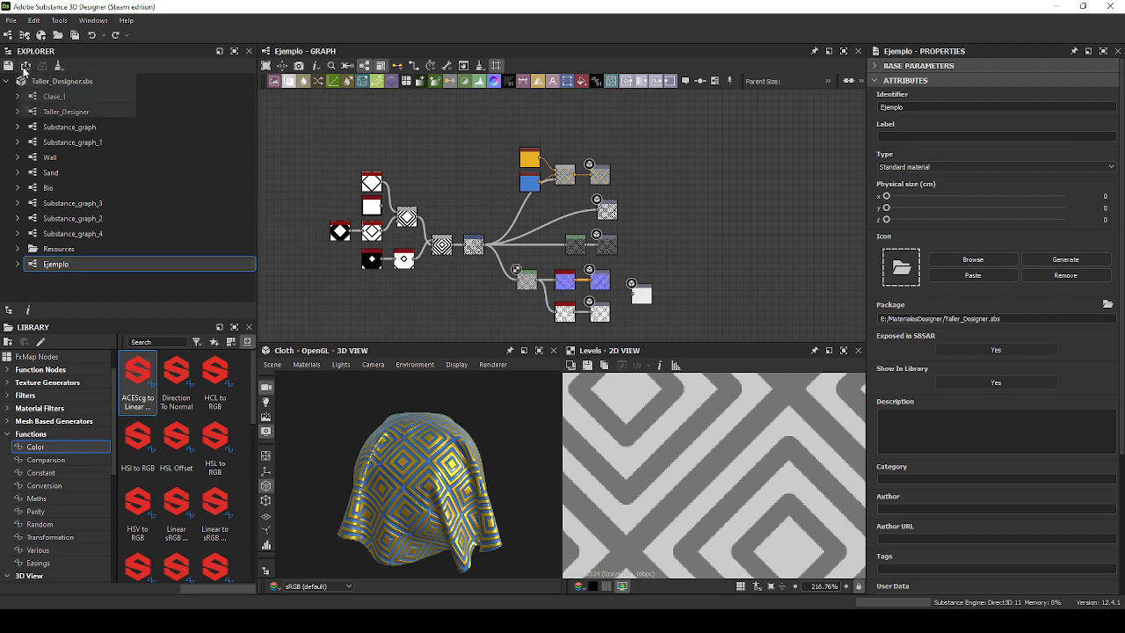
{"action": "left_click", "coordinate": [122, 159]}
Publish the Taller_Designer.sbs package as Taller_Designer.sbsar with all exposed graphs, replacing the existing file.
{"action": "left_click", "coordinate": [97, 82]}
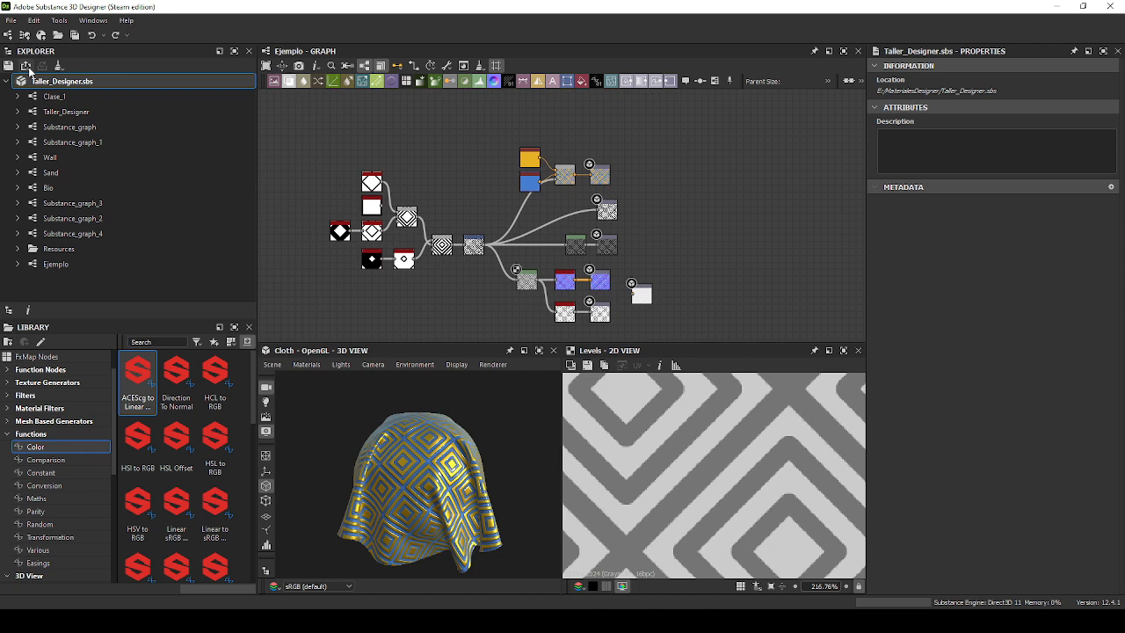
{"action": "left_click", "coordinate": [28, 66]}
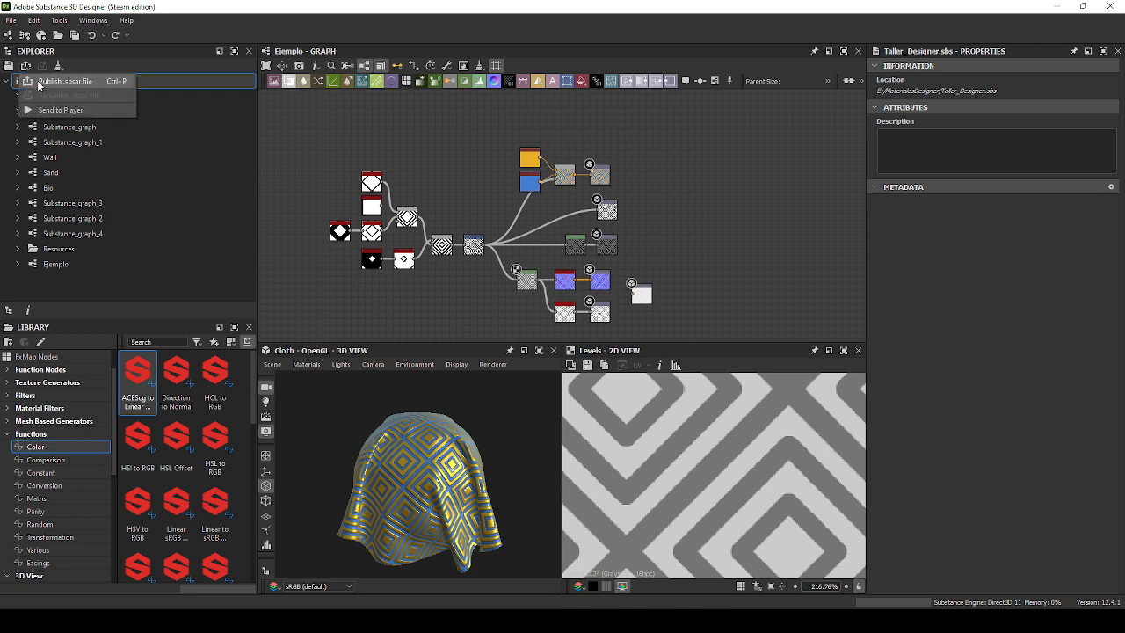
{"action": "left_click", "coordinate": [38, 81]}
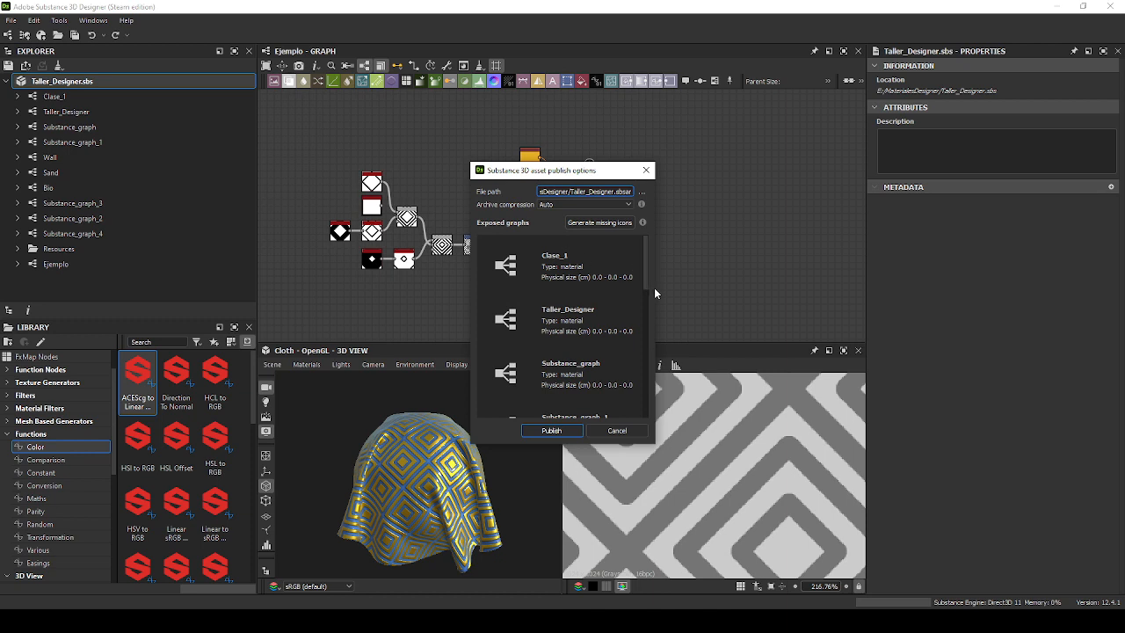
{"action": "scroll", "coordinate": [647, 290], "scroll_direction": "down", "scroll_amount": 8}
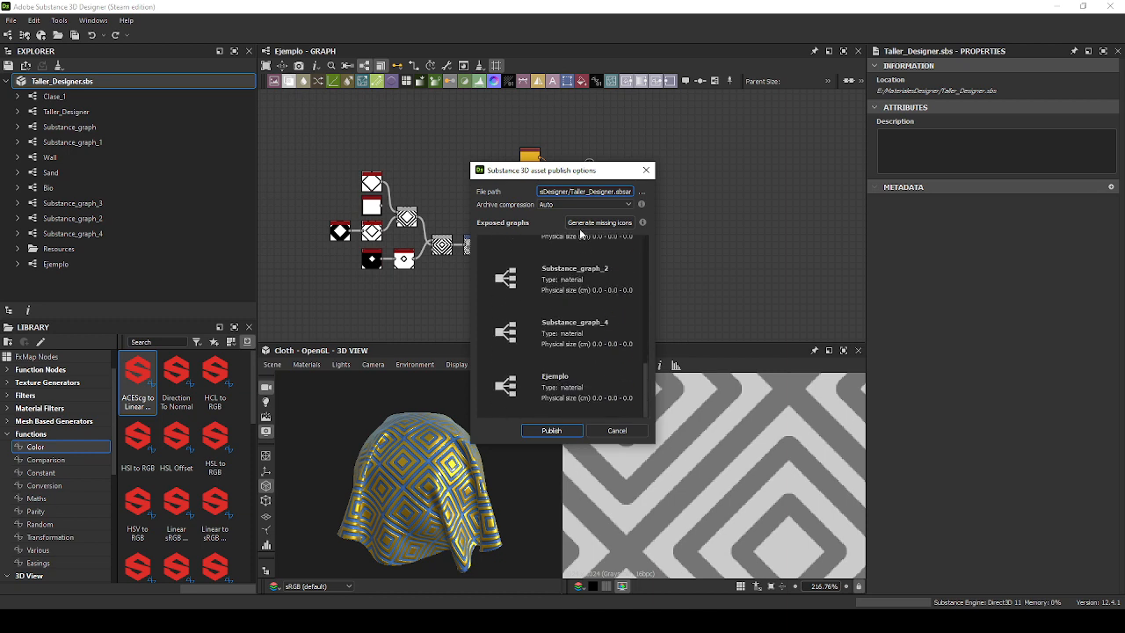
{"action": "scroll", "coordinate": [576, 292], "scroll_direction": "up", "scroll_amount": 4}
{"action": "scroll", "coordinate": [575, 295], "scroll_direction": "down", "scroll_amount": 4}
{"action": "scroll", "coordinate": [577, 311], "scroll_direction": "up", "scroll_amount": 8}
{"action": "scroll", "coordinate": [580, 297], "scroll_direction": "down", "scroll_amount": 8}
{"action": "left_click", "coordinate": [552, 431]}
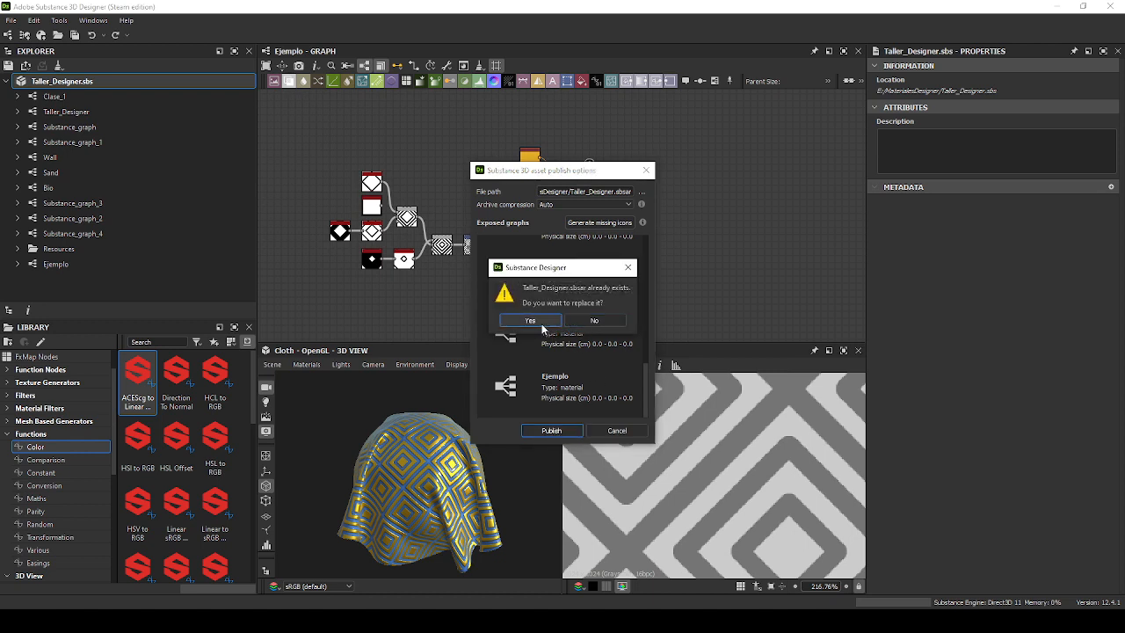
{"action": "left_click", "coordinate": [531, 320]}
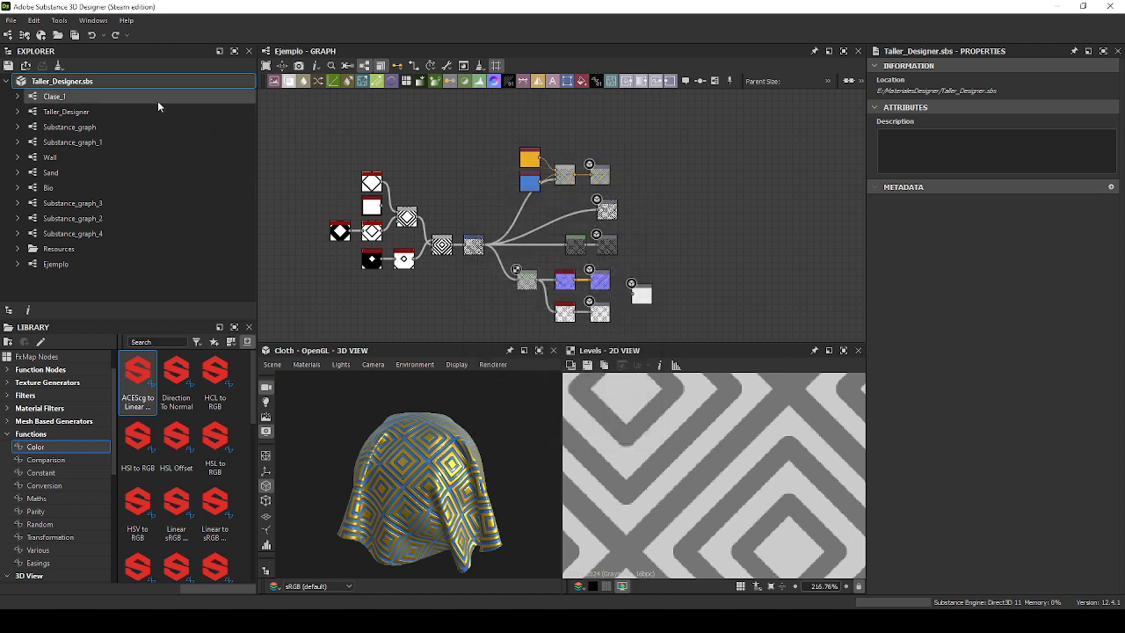
Select the Ejemplo graph and open its package's folder in the file explorer.
{"action": "left_click", "coordinate": [63, 271]}
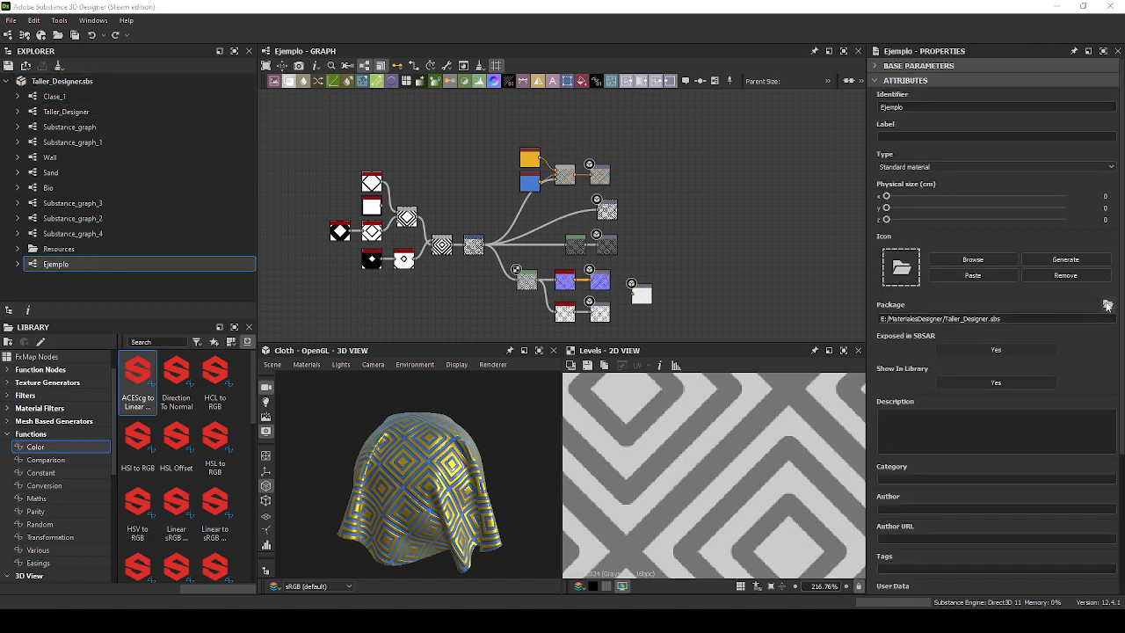
{"action": "left_click", "coordinate": [1106, 307]}
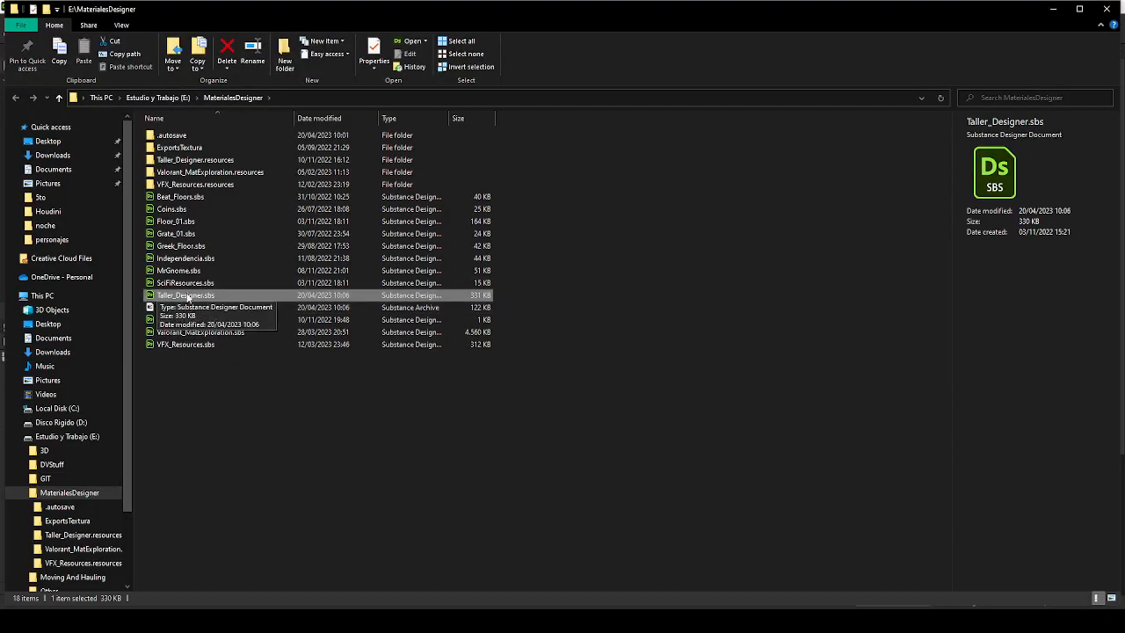
{"action": "left_click_drag", "start_coordinate": [187, 297], "coordinate": [227, 496]}
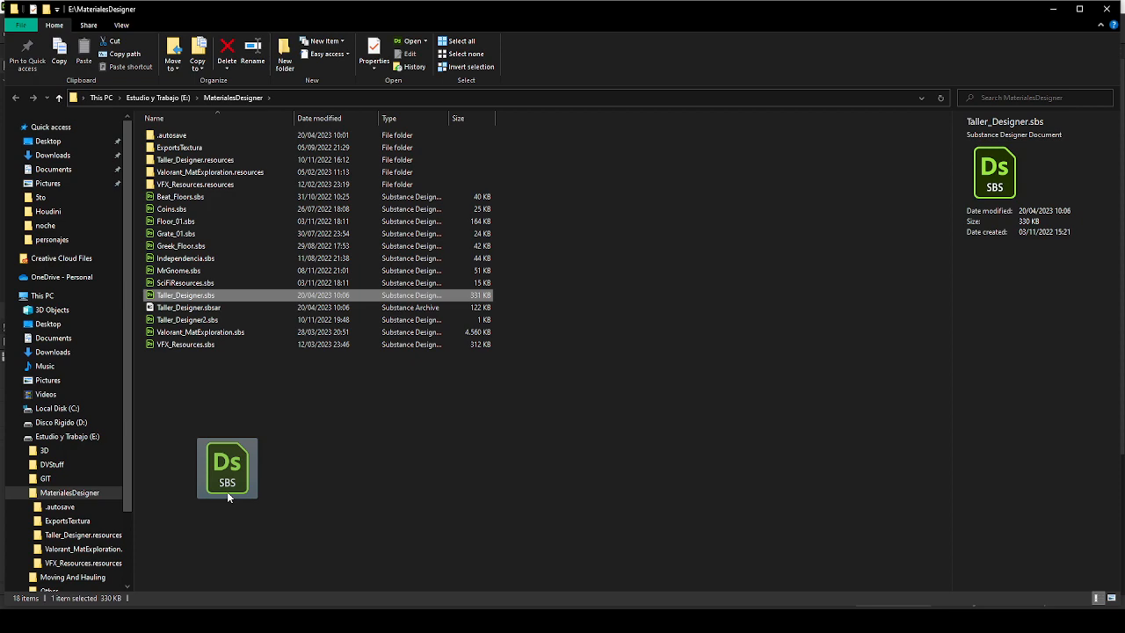
{"action": "mouse_move", "coordinate": [227, 497]}
{"action": "left_mouse_down"}
{"action": "mouse_move", "coordinate": [214, 590]}
{"action": "mouse_move", "coordinate": [188, 620]}
{"action": "mouse_move", "coordinate": [469, 492]}
{"action": "left_mouse_up"}
{"action": "left_click", "coordinate": [195, 621]}
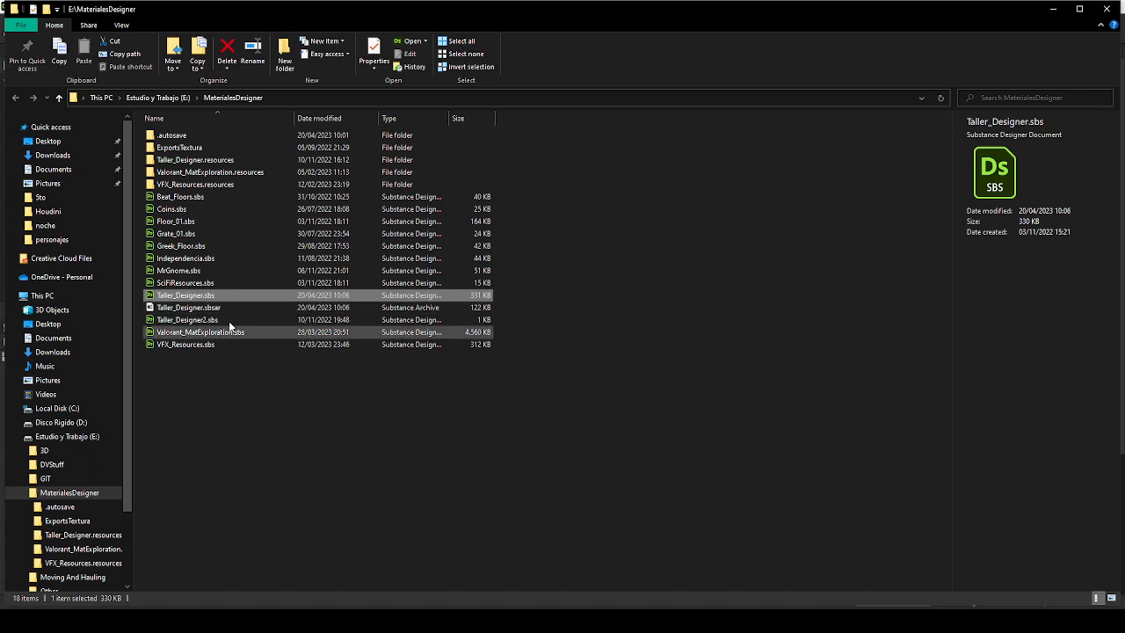
Bring Taller_Designer.sbsar from the folder into Substance 3D Painter and import it as a base material into the current session.
{"action": "left_click", "coordinate": [207, 312]}
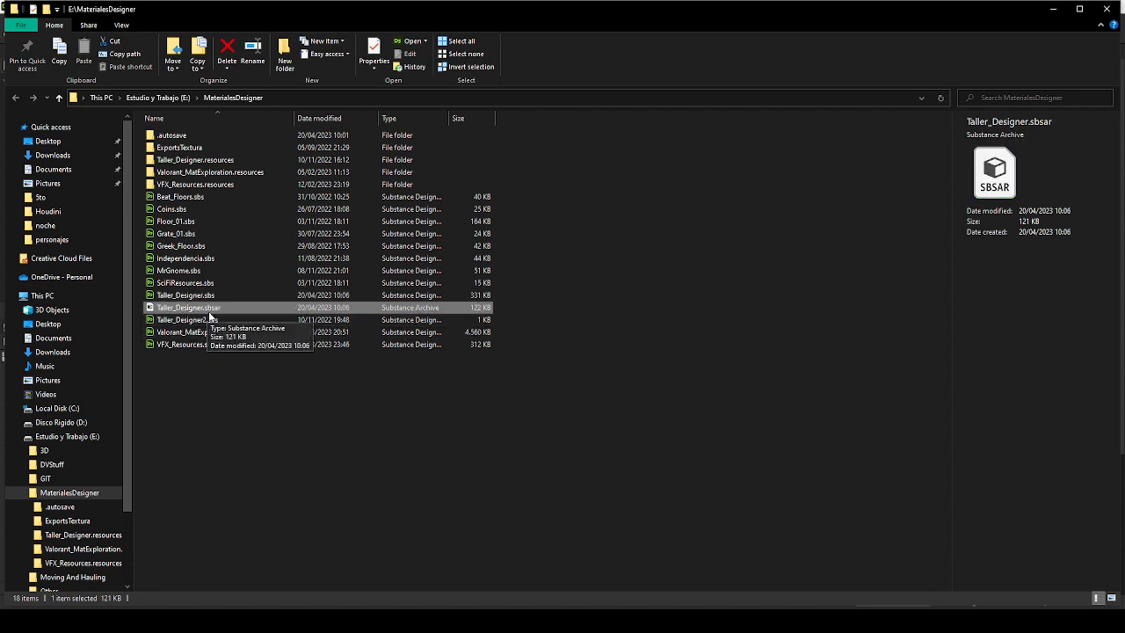
{"action": "mouse_move", "coordinate": [187, 313]}
{"action": "left_mouse_down"}
{"action": "mouse_move", "coordinate": [191, 602]}
{"action": "mouse_move", "coordinate": [437, 508]}
{"action": "left_mouse_up"}
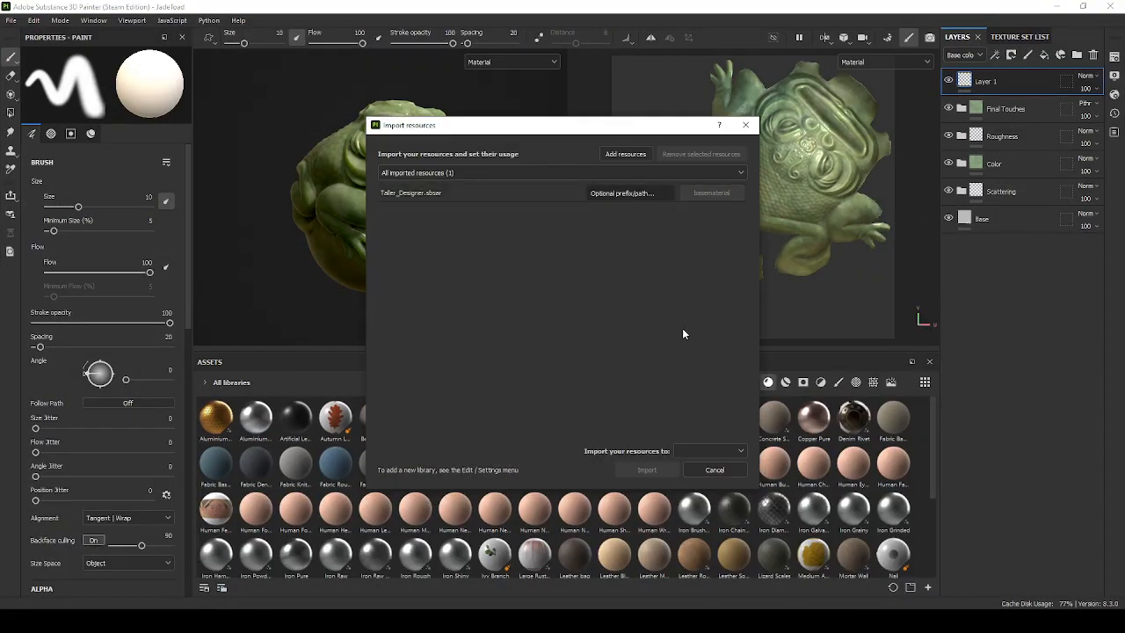
{"action": "left_click", "coordinate": [693, 449]}
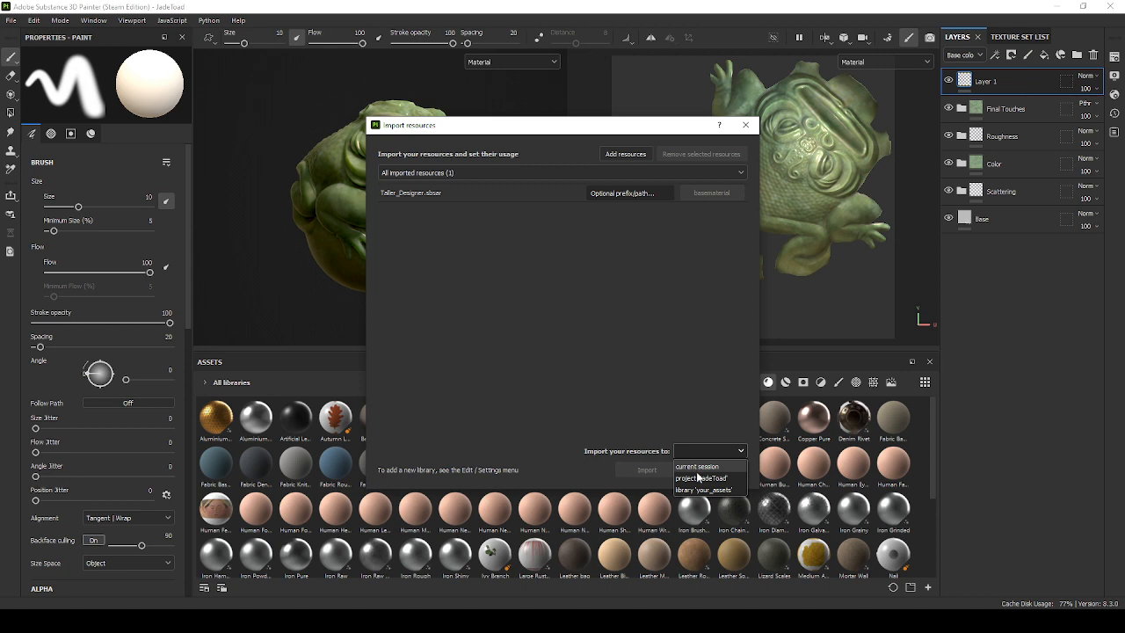
{"action": "left_click", "coordinate": [697, 465]}
{"action": "left_click", "coordinate": [654, 470]}
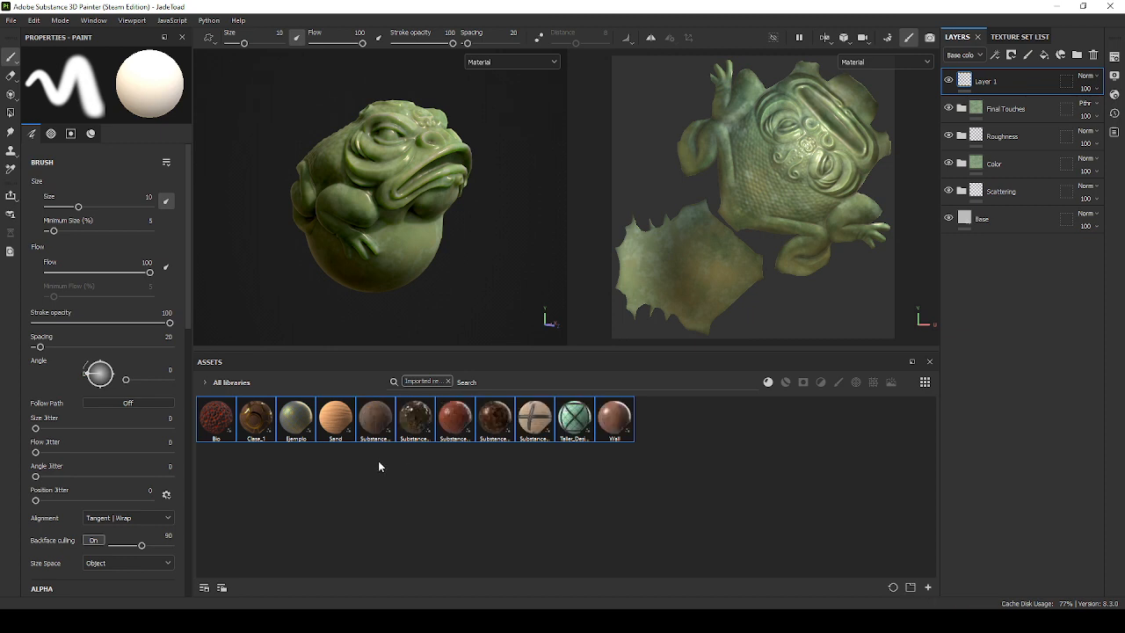
Apply the imported Ejemplo material to the toad as a fill layer and set its tiling to 3.
{"action": "left_click", "coordinate": [297, 430]}
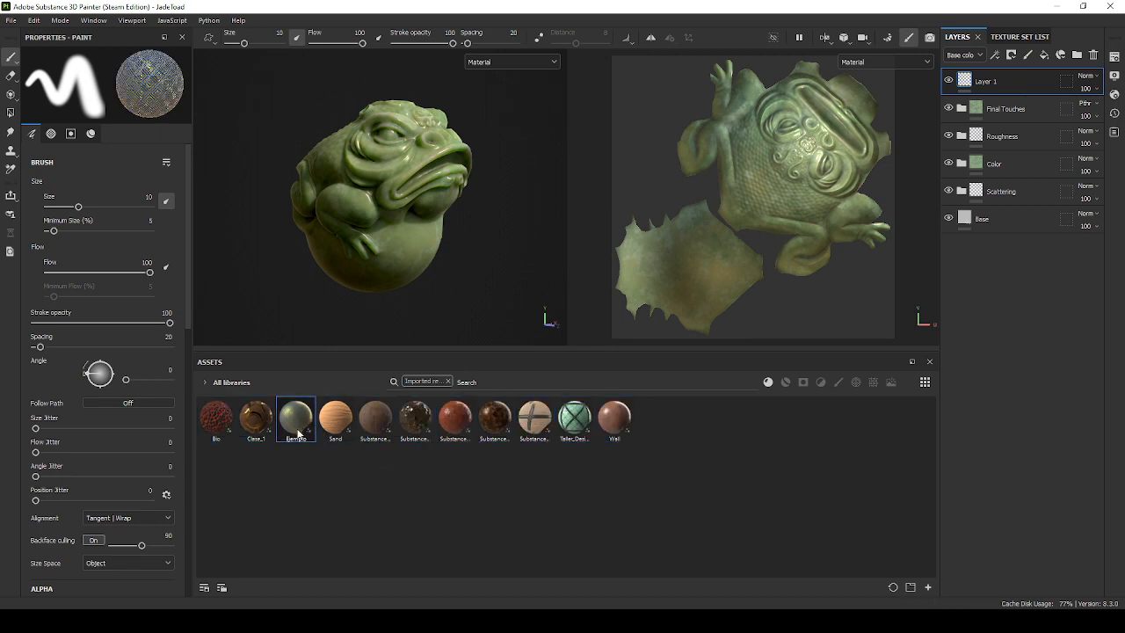
{"action": "left_click_drag", "start_coordinate": [297, 430], "coordinate": [527, 180]}
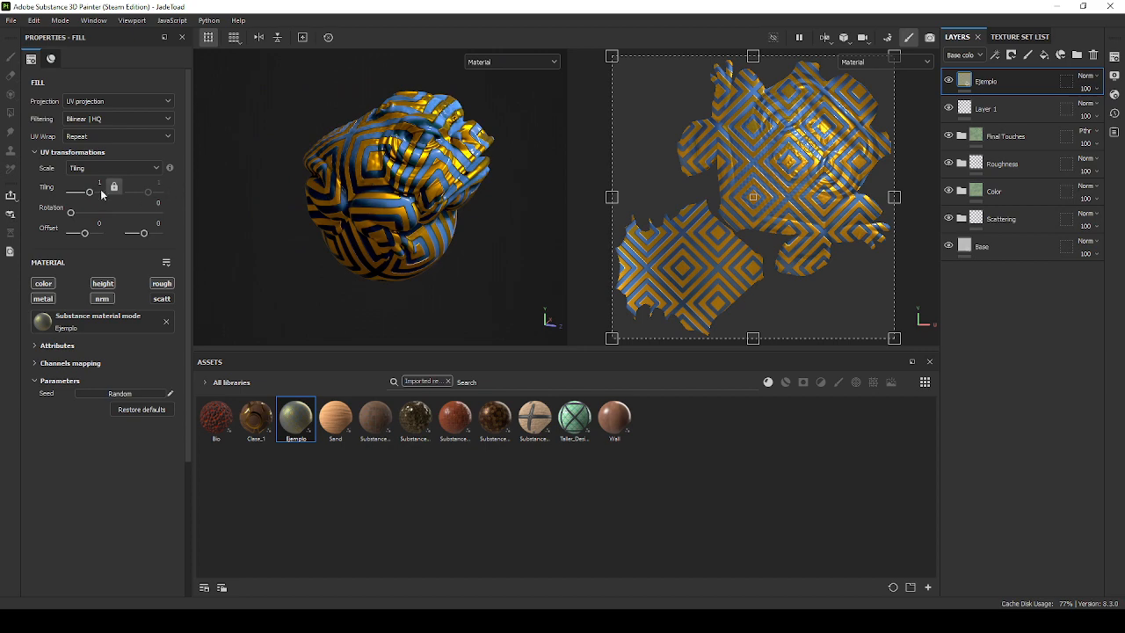
{"action": "type", "text": "3"}
{"action": "key", "text": "Return"}
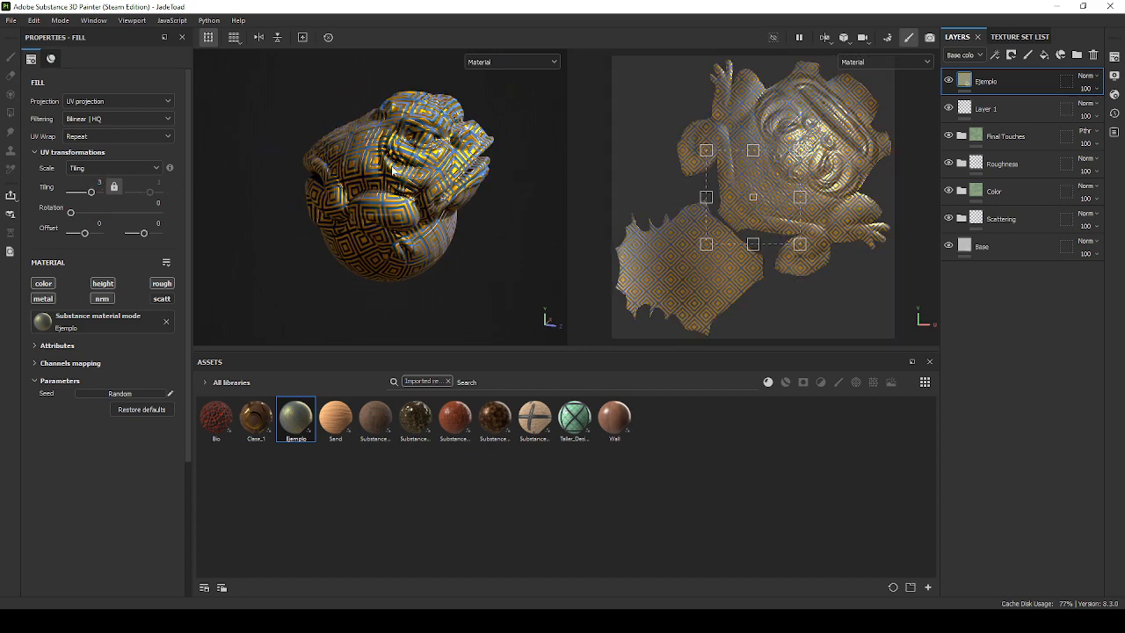
Examine the tiled Ejemplo pattern on the toad model from several sides.
{"action": "left_click_drag", "start_coordinate": [392, 170], "coordinate": [303, 231], "text": "alt"}
{"action": "scroll", "coordinate": [415, 150], "scroll_direction": "up", "scroll_amount": 3}
{"action": "middle_click_drag", "start_coordinate": [303, 230], "coordinate": [352, 267], "text": "alt"}
{"action": "right_click_drag", "start_coordinate": [353, 267], "coordinate": [393, 288], "text": "shift"}
{"action": "left_click_drag", "start_coordinate": [393, 288], "coordinate": [412, 255], "text": "alt"}
{"action": "mouse_move", "coordinate": [412, 255]}
{"action": "right_mouse_down", "text": "shift"}
{"action": "mouse_move", "coordinate": [437, 260]}
{"action": "mouse_move", "coordinate": [383, 268]}
{"action": "mouse_move", "coordinate": [458, 303]}
{"action": "right_mouse_up", "text": "shift"}
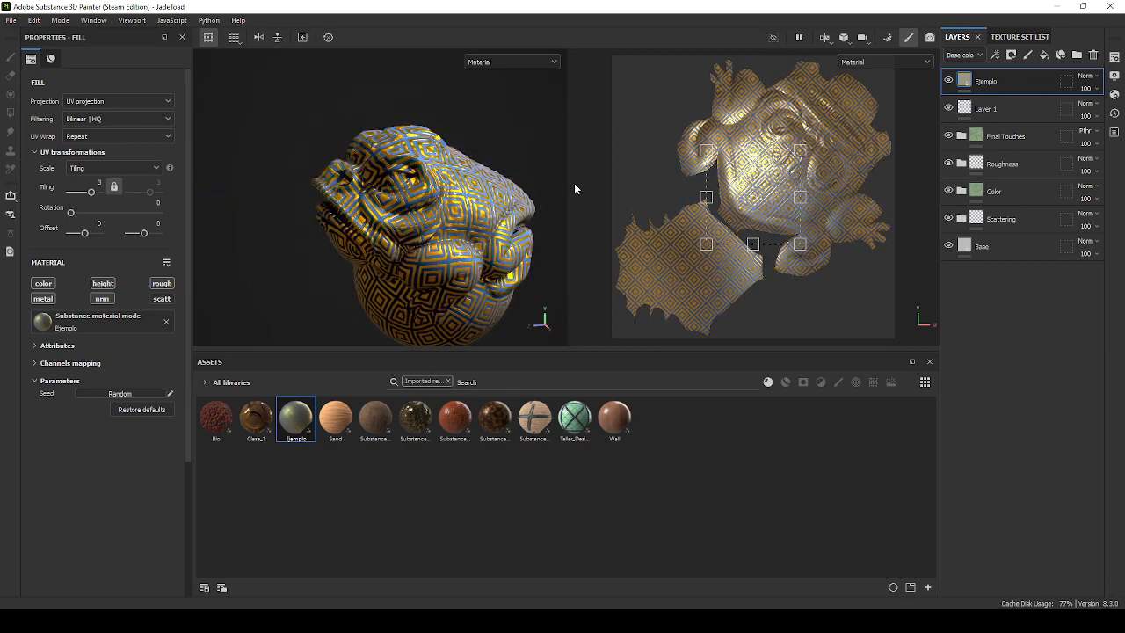
{"action": "left_click_drag", "start_coordinate": [454, 291], "coordinate": [411, 294], "text": "alt"}
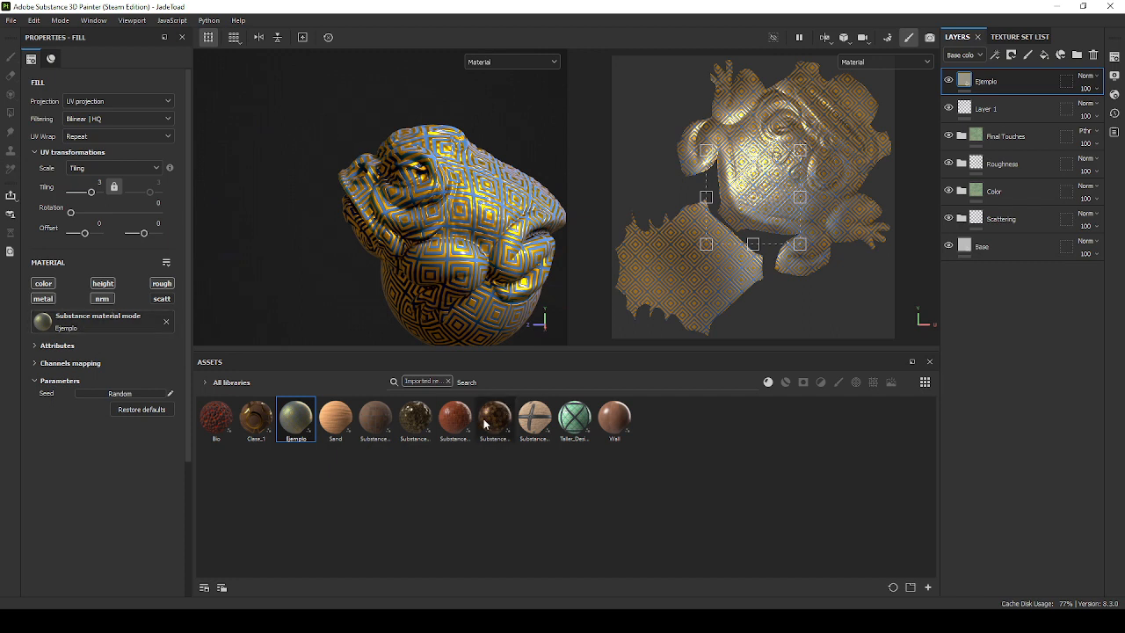
Try Substance_graph_1 and Clase_1 in turn as the fill layer's material and inspect the toad up close.
{"action": "left_click_drag", "start_coordinate": [426, 420], "coordinate": [43, 321]}
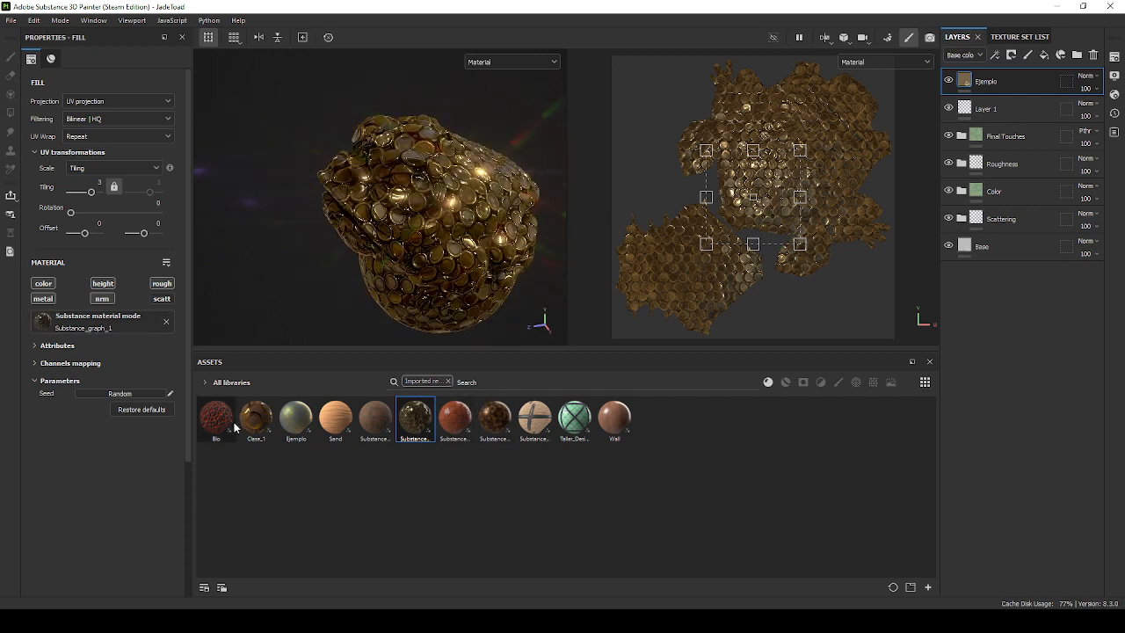
{"action": "left_click_drag", "start_coordinate": [255, 418], "coordinate": [44, 322]}
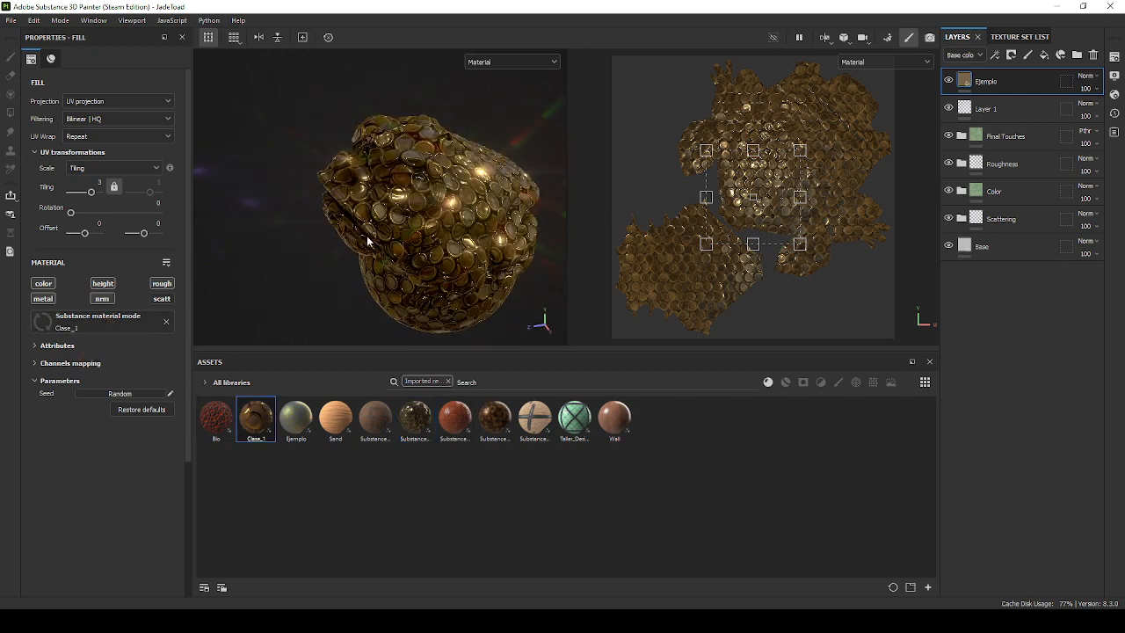
{"action": "scroll", "coordinate": [474, 226], "scroll_direction": "up", "scroll_amount": 3}
{"action": "scroll", "coordinate": [459, 221], "scroll_direction": "up", "scroll_amount": 2}
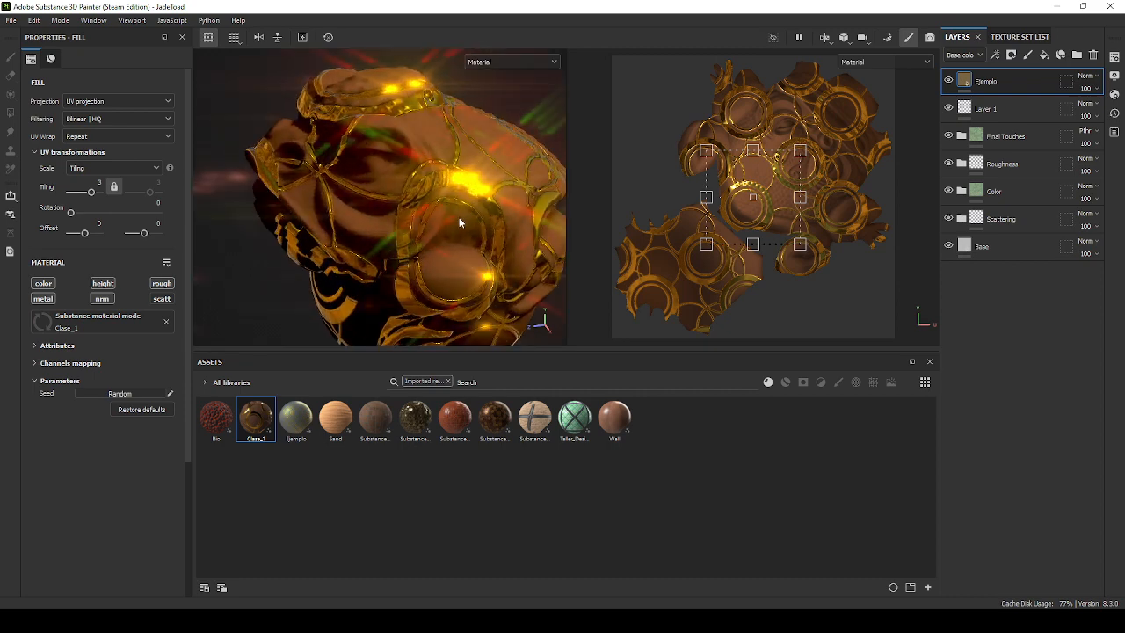
{"action": "right_click", "coordinate": [454, 211]}
{"action": "scroll", "coordinate": [448, 191], "scroll_direction": "down", "scroll_amount": 5}
{"action": "scroll", "coordinate": [447, 220], "scroll_direction": "down", "scroll_amount": 2}
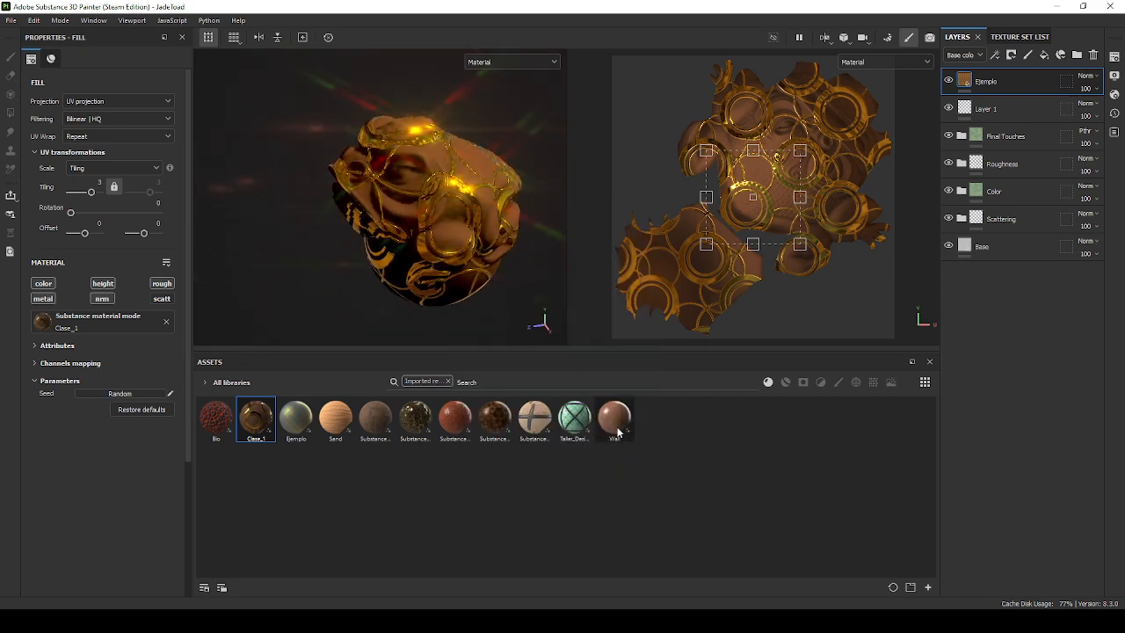
Try the Wall material on the fill layer and inspect its surface on the toad.
{"action": "left_click_drag", "start_coordinate": [618, 431], "coordinate": [44, 322]}
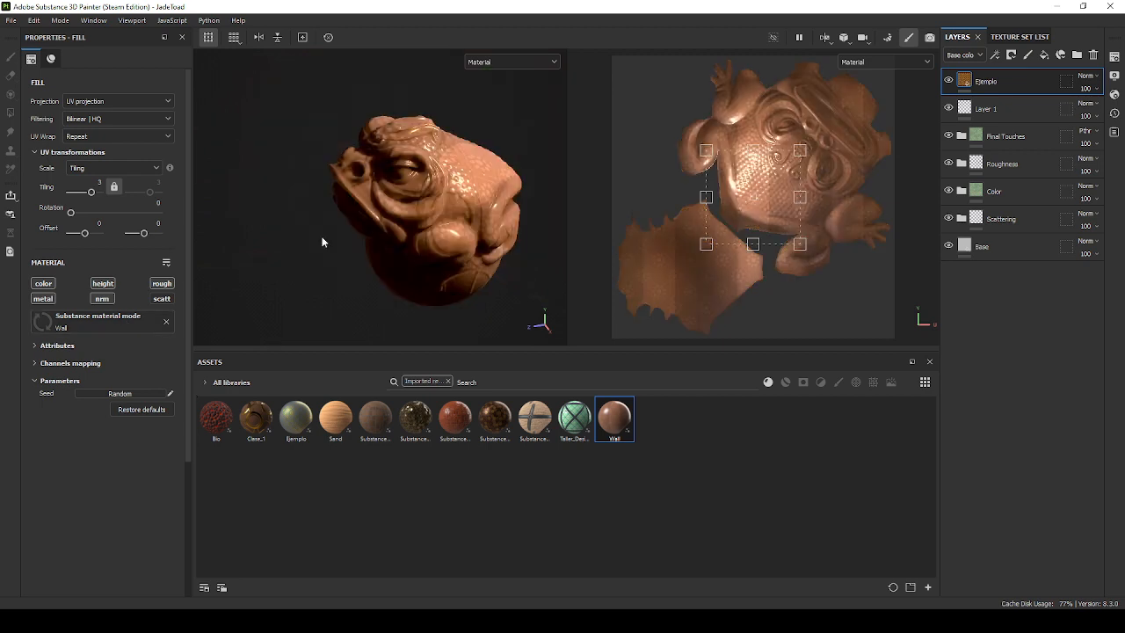
{"action": "scroll", "coordinate": [472, 192], "scroll_direction": "up", "scroll_amount": 6}
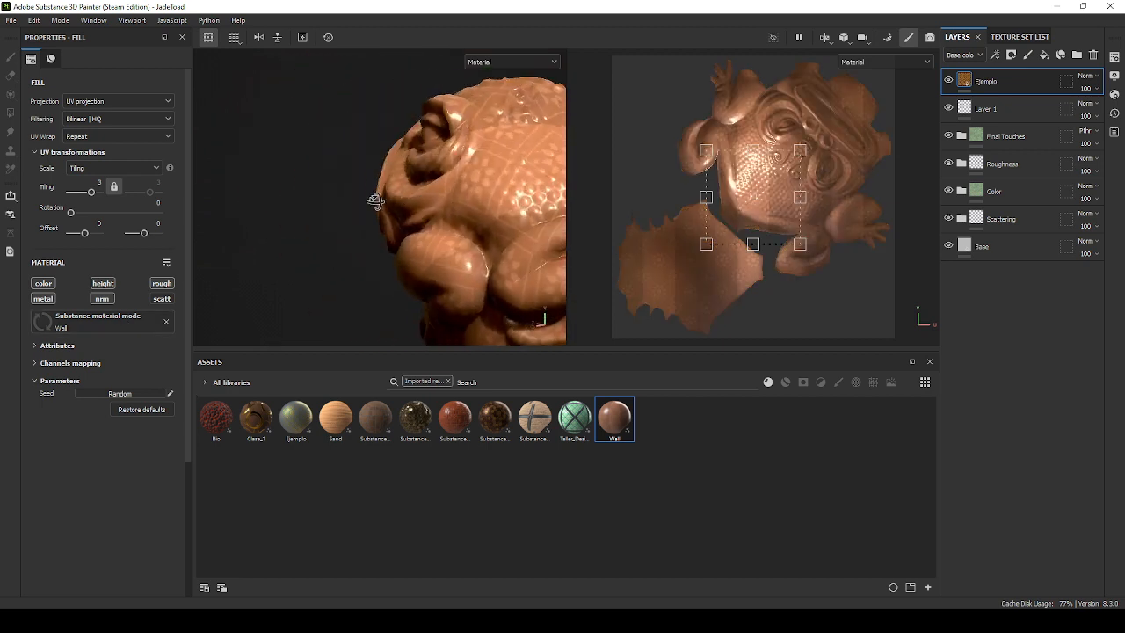
{"action": "scroll", "coordinate": [315, 117], "scroll_direction": "down", "scroll_amount": 3}
{"action": "left_click_drag", "start_coordinate": [351, 136], "coordinate": [361, 198], "text": "alt"}
{"action": "scroll", "coordinate": [419, 204], "scroll_direction": "up", "scroll_amount": 2}
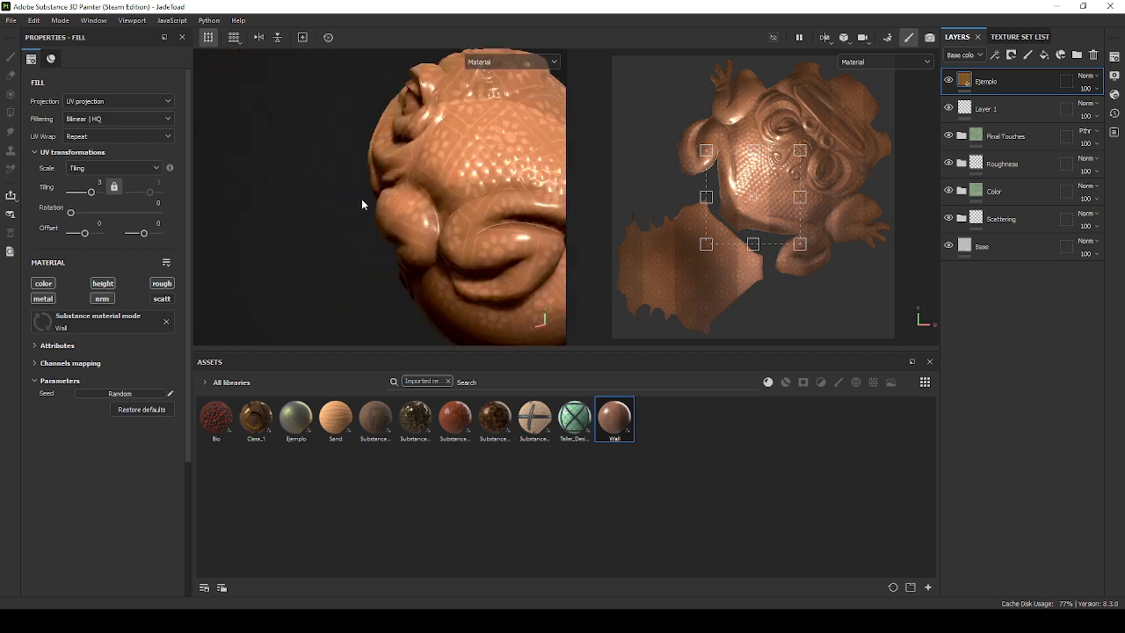
{"action": "scroll", "coordinate": [362, 199], "scroll_direction": "up", "scroll_amount": 3}
Try the green Taller_Designer material on the fill layer and view the whole toad.
{"action": "left_click_drag", "start_coordinate": [575, 415], "coordinate": [52, 321]}
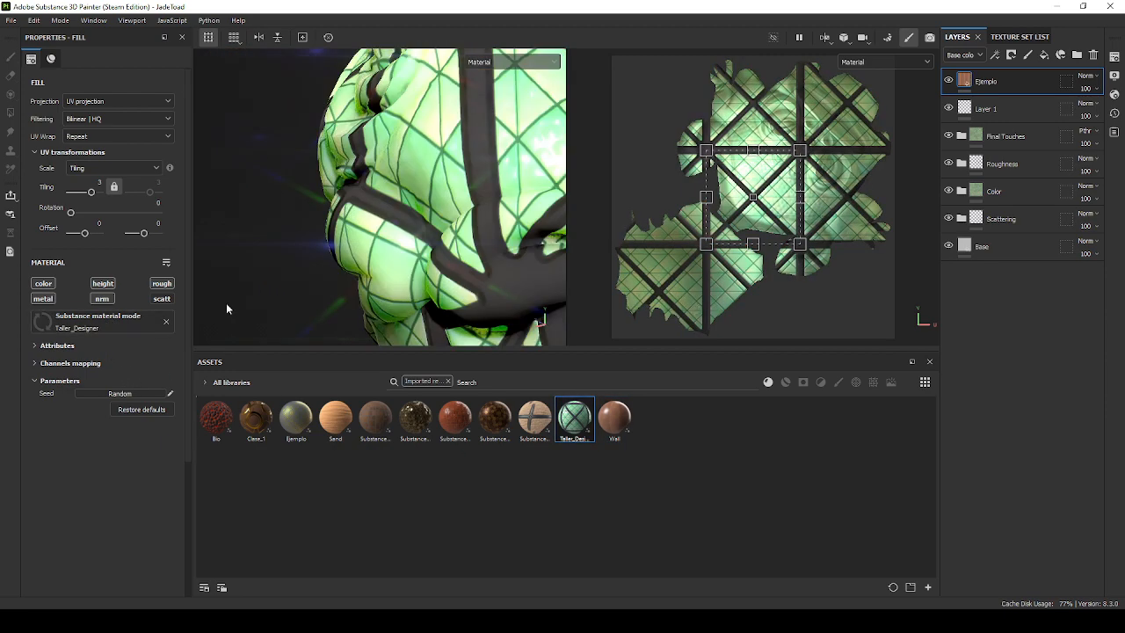
{"action": "scroll", "coordinate": [511, 190], "scroll_direction": "down", "scroll_amount": 4}
{"action": "left_click_drag", "start_coordinate": [507, 189], "coordinate": [406, 201], "text": "alt"}
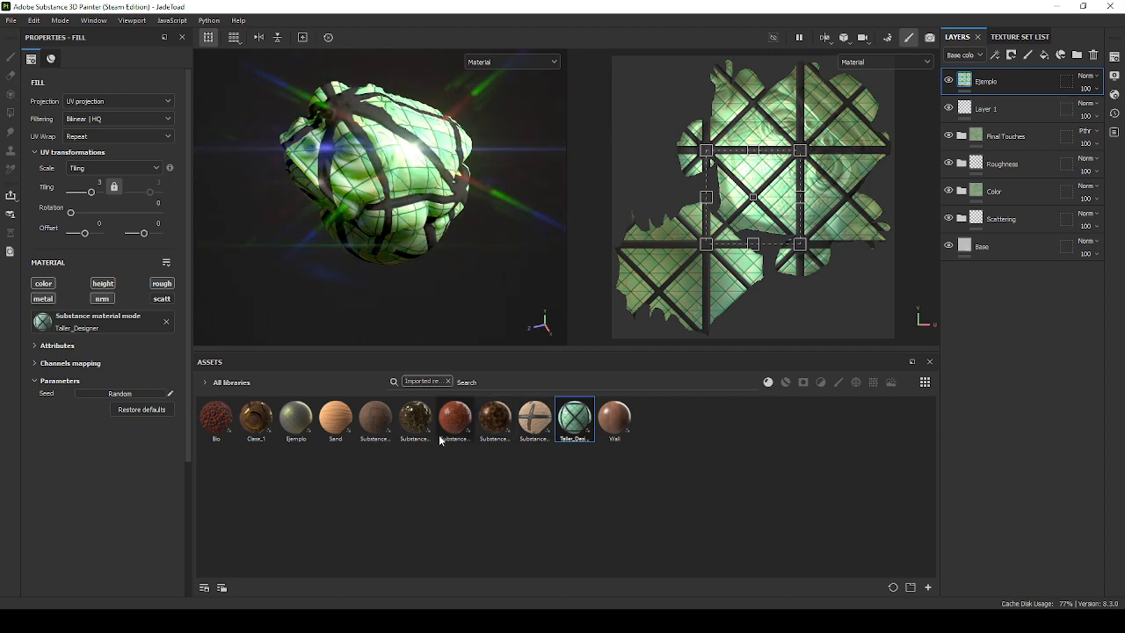
Try the Substance_graph_3 coin material on the fill layer and inspect it up close on the toad.
{"action": "left_click_drag", "start_coordinate": [481, 433], "coordinate": [63, 324]}
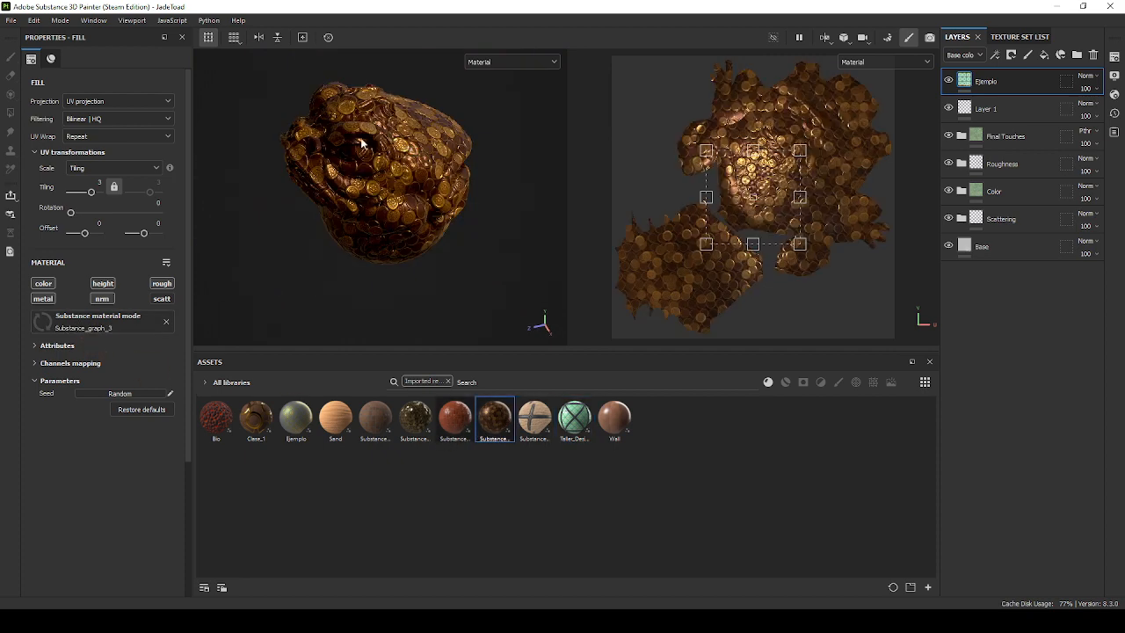
{"action": "right_click_drag", "start_coordinate": [733, 386], "coordinate": [617, 306], "text": "alt"}
{"action": "left_click_drag", "start_coordinate": [603, 298], "coordinate": [452, 249], "text": "alt"}
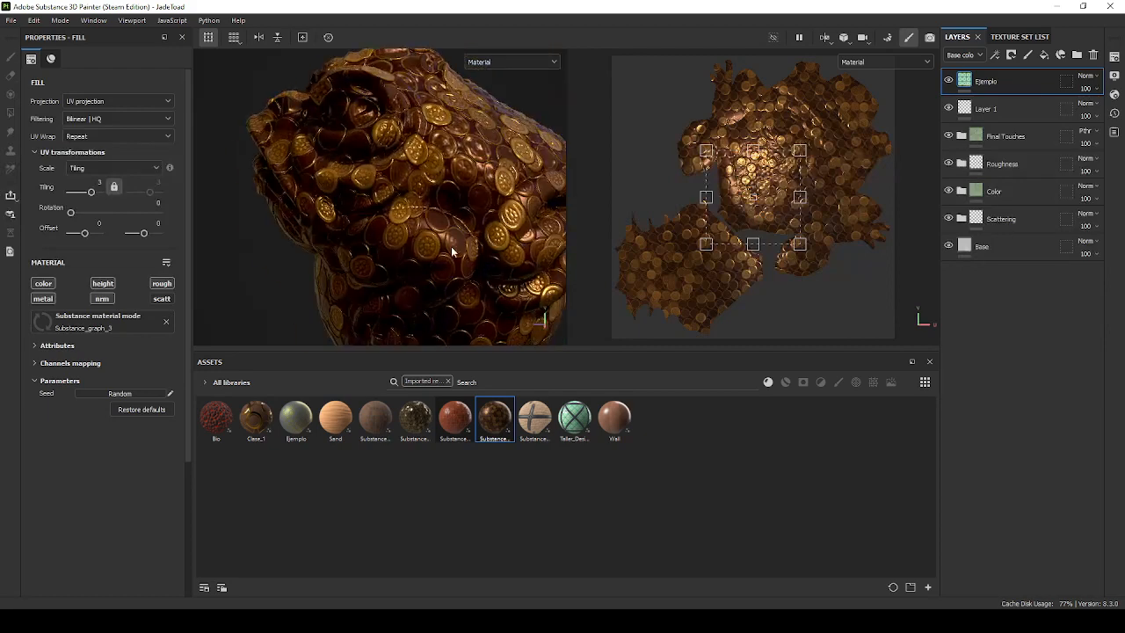
{"action": "right_click_drag", "start_coordinate": [452, 249], "coordinate": [331, 162], "text": "alt"}
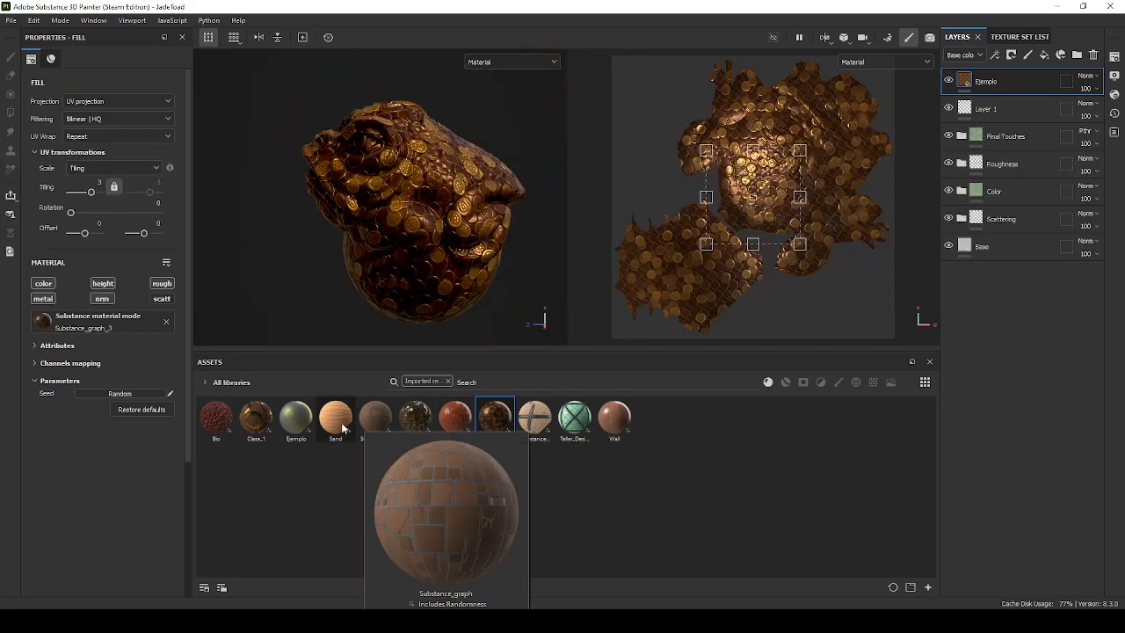
Replace the fill layer's material with Sand and check it on the toad.
{"action": "left_click_drag", "start_coordinate": [335, 419], "coordinate": [102, 326]}
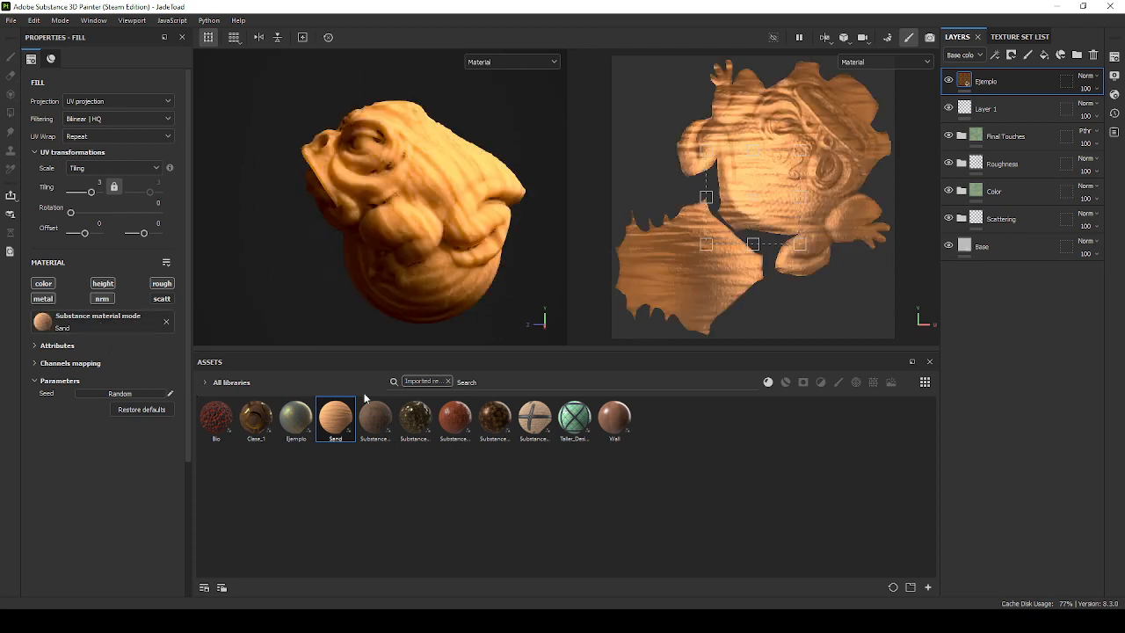
{"action": "scroll", "coordinate": [428, 220], "scroll_direction": "up", "scroll_amount": 3}
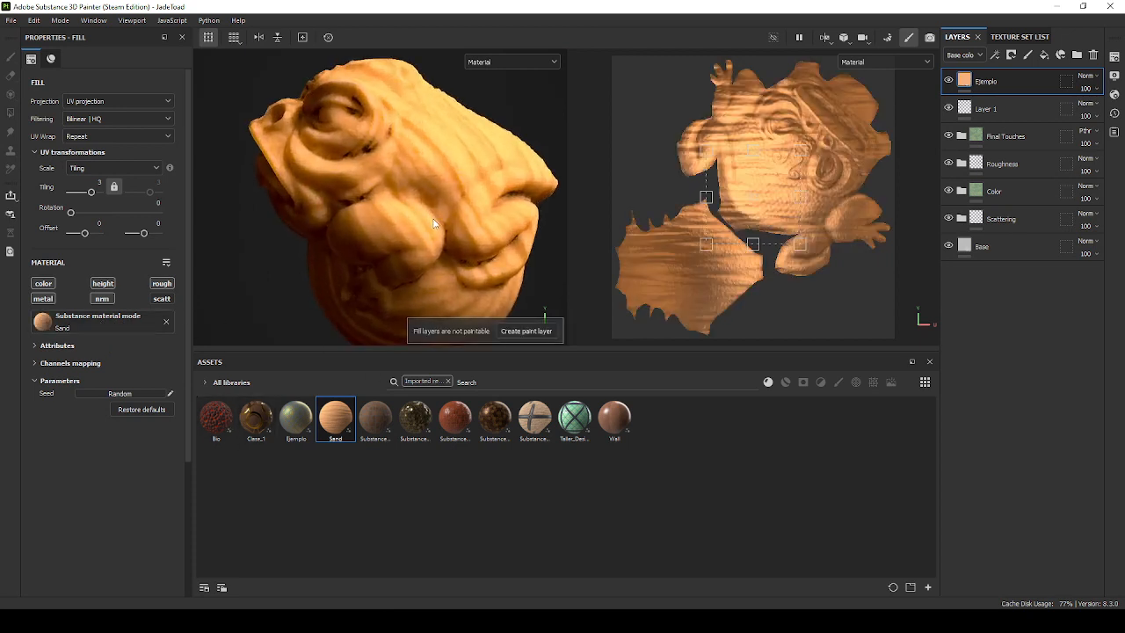
{"action": "left_click_drag", "start_coordinate": [434, 223], "coordinate": [437, 233], "text": "alt"}
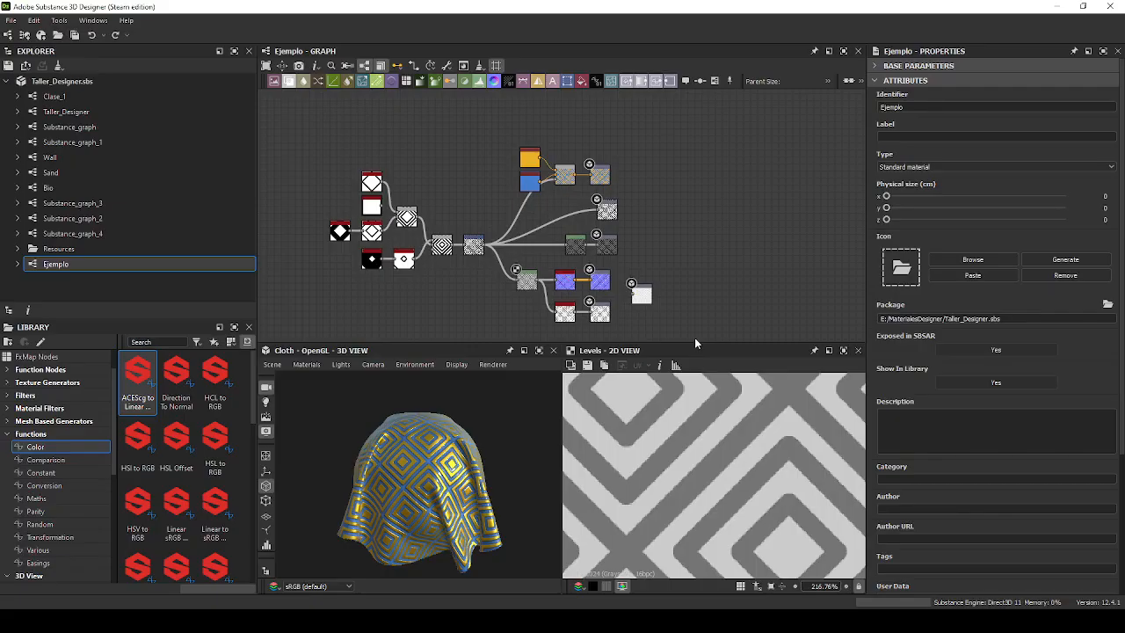
Switch back to Substance 3D Designer and view the whole pattern texture in the 2D view.
{"action": "scroll", "coordinate": [711, 407], "scroll_direction": "down", "scroll_amount": 3}
{"action": "scroll", "coordinate": [706, 450], "scroll_direction": "up", "scroll_amount": 2}
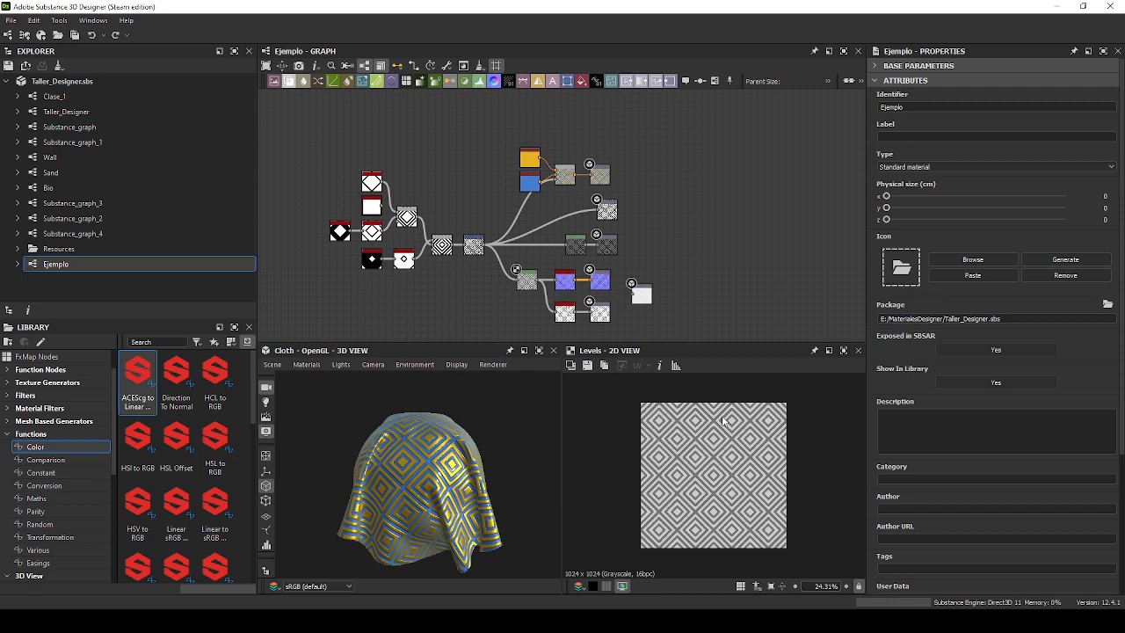
Switch to the browser and examine the sheet of geometric patterns for the next fabric design to recreate.
{"action": "scroll", "coordinate": [502, 203], "scroll_direction": "up", "scroll_amount": 2}
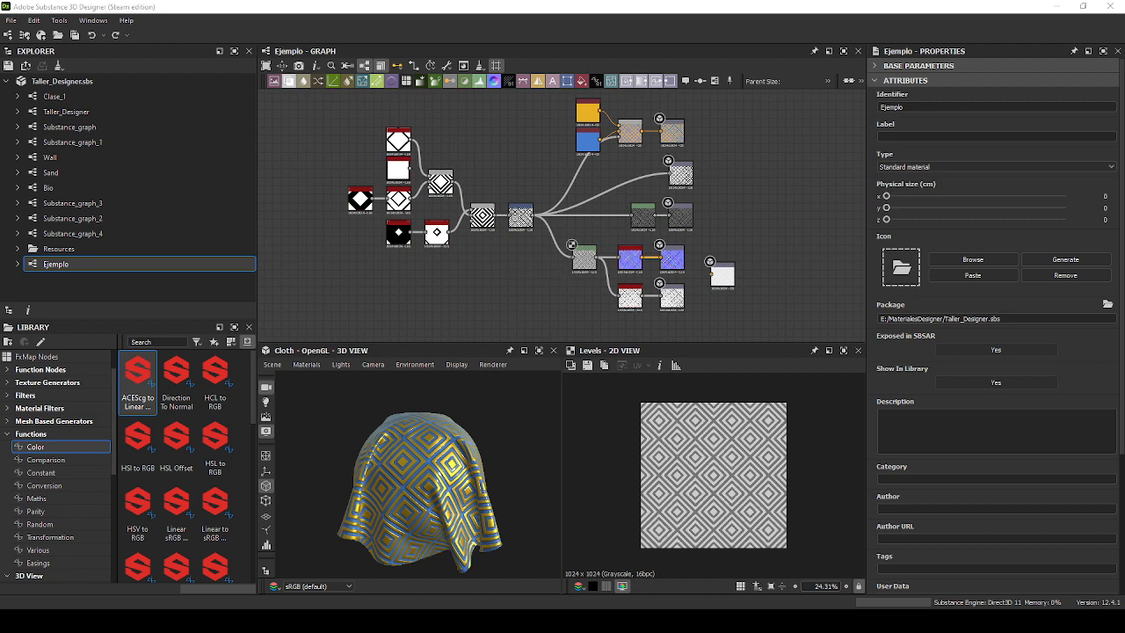
{"action": "key", "text": "alt+Tab"}
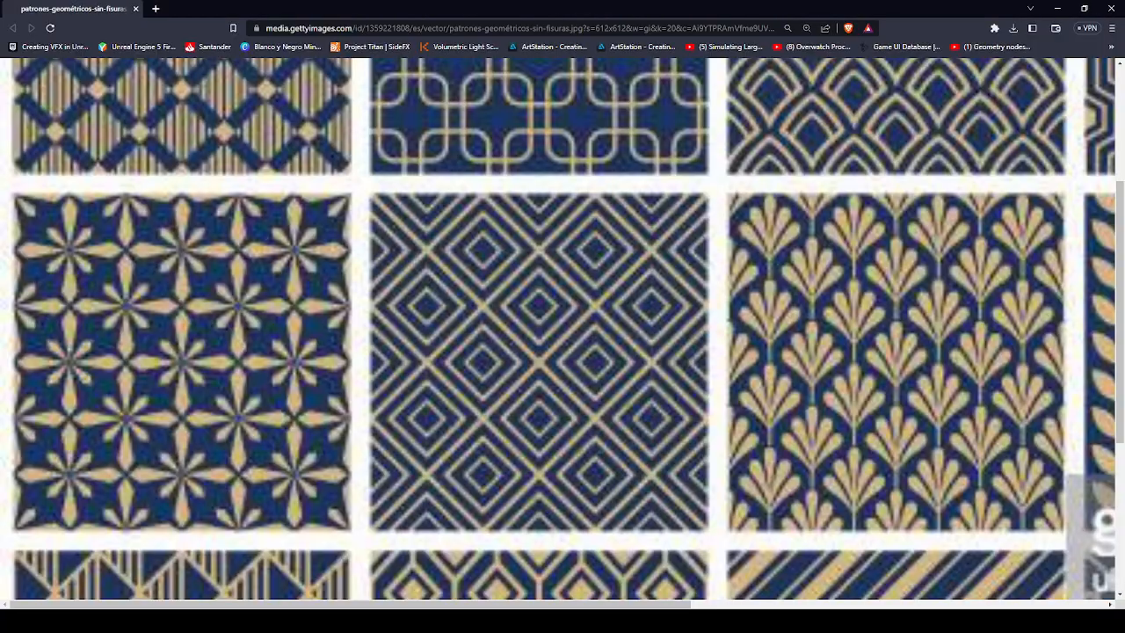
{"action": "scroll", "coordinate": [700, 291], "scroll_direction": "down", "scroll_amount": 1}
{"action": "scroll", "coordinate": [699, 288], "scroll_direction": "up", "scroll_amount": 3}
{"action": "scroll", "coordinate": [700, 288], "scroll_direction": "down", "scroll_amount": 2}
{"action": "scroll", "coordinate": [700, 287], "scroll_direction": "down", "scroll_amount": 3, "text": "ctrl"}
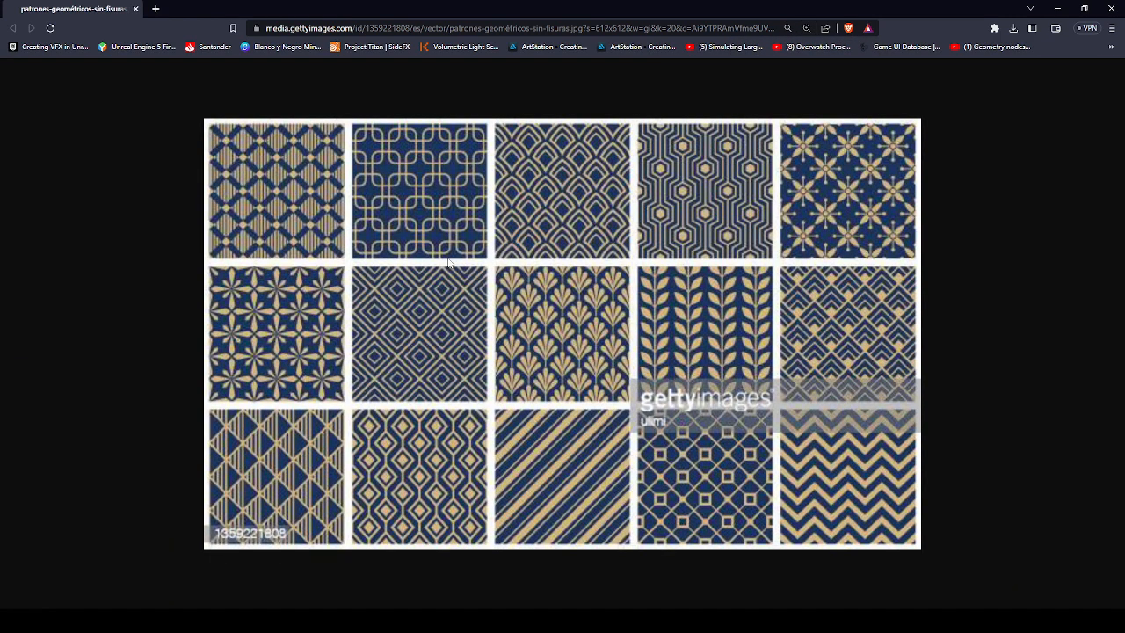
{"action": "scroll", "coordinate": [602, 192], "scroll_direction": "up", "scroll_amount": 4, "text": "ctrl"}
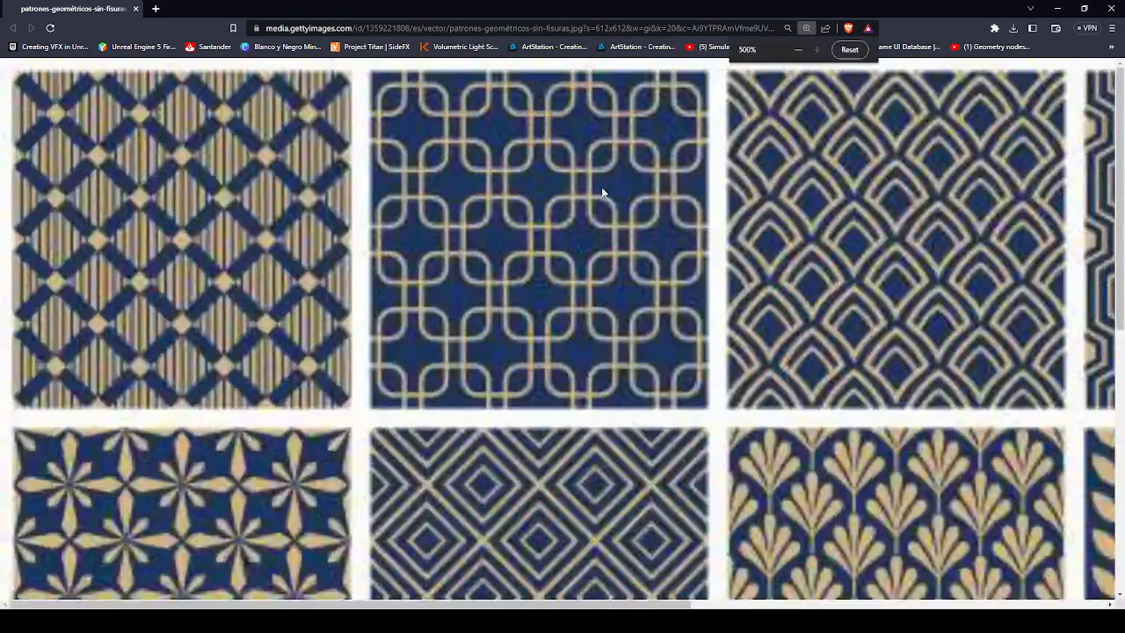
{"action": "scroll", "coordinate": [615, 231], "scroll_direction": "down", "scroll_amount": 2, "text": "ctrl"}
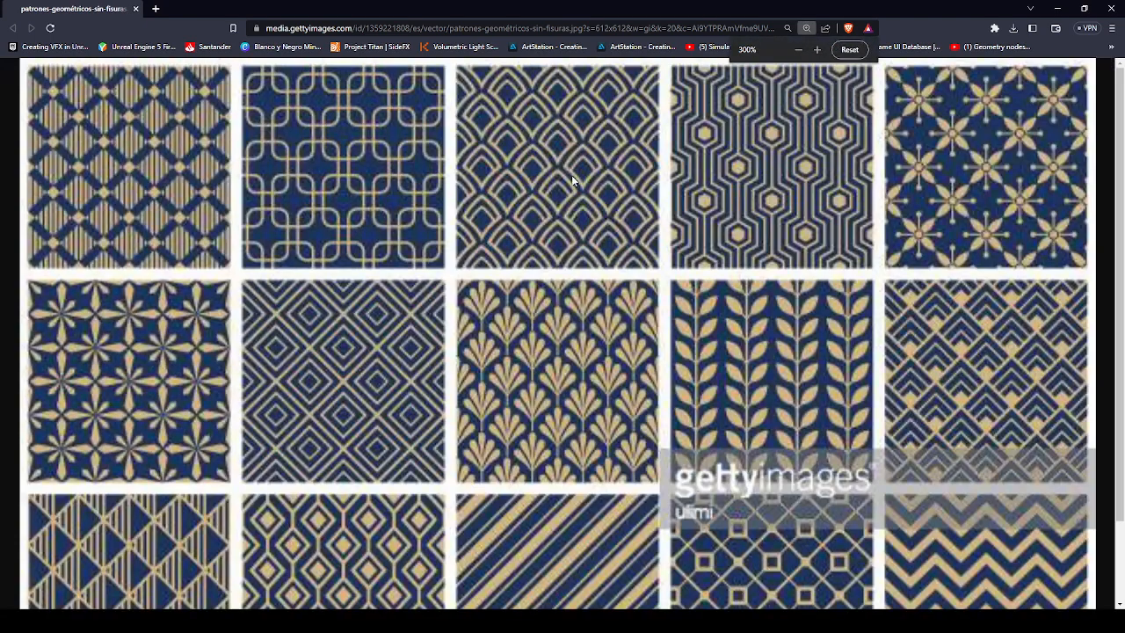
{"action": "scroll", "coordinate": [573, 176], "scroll_direction": "up", "scroll_amount": 1, "text": "ctrl"}
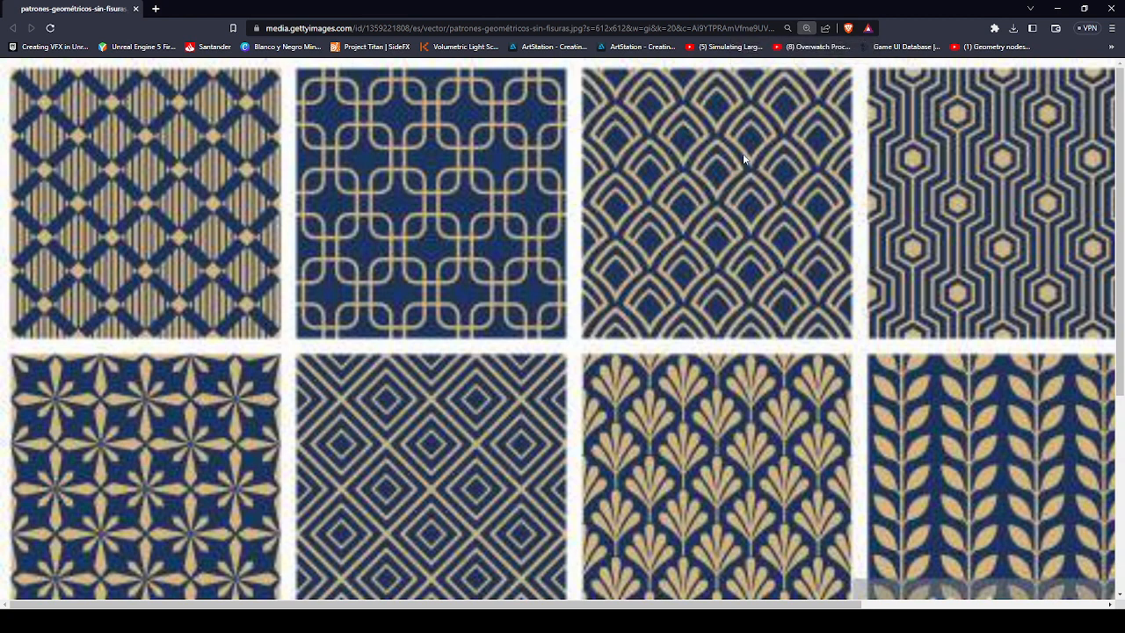
{"action": "scroll", "coordinate": [734, 165], "scroll_direction": "up", "scroll_amount": 1, "text": "ctrl"}
{"action": "middle_click", "coordinate": [677, 183]}
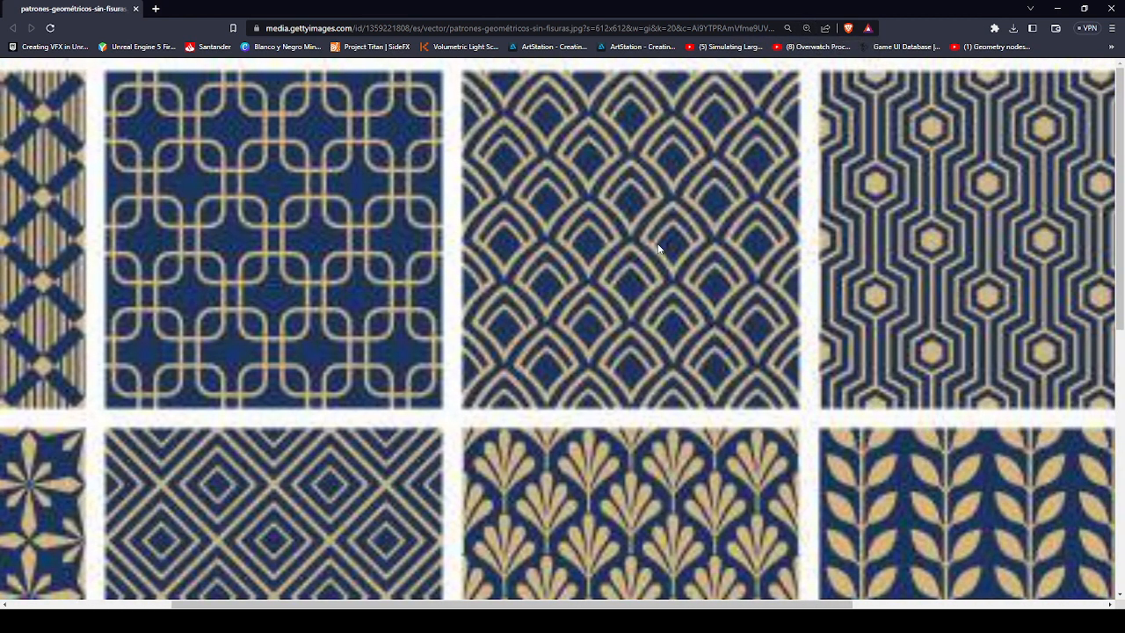
Snip the overlapping pointed-scale pattern from the first row of the sheet with Snipping Tool and copy the capture.
{"action": "right_click", "coordinate": [659, 246]}
{"action": "left_click", "coordinate": [646, 241]}
{"action": "key", "text": "super"}
{"action": "type", "text": "snip"}
{"action": "key", "text": "Return"}
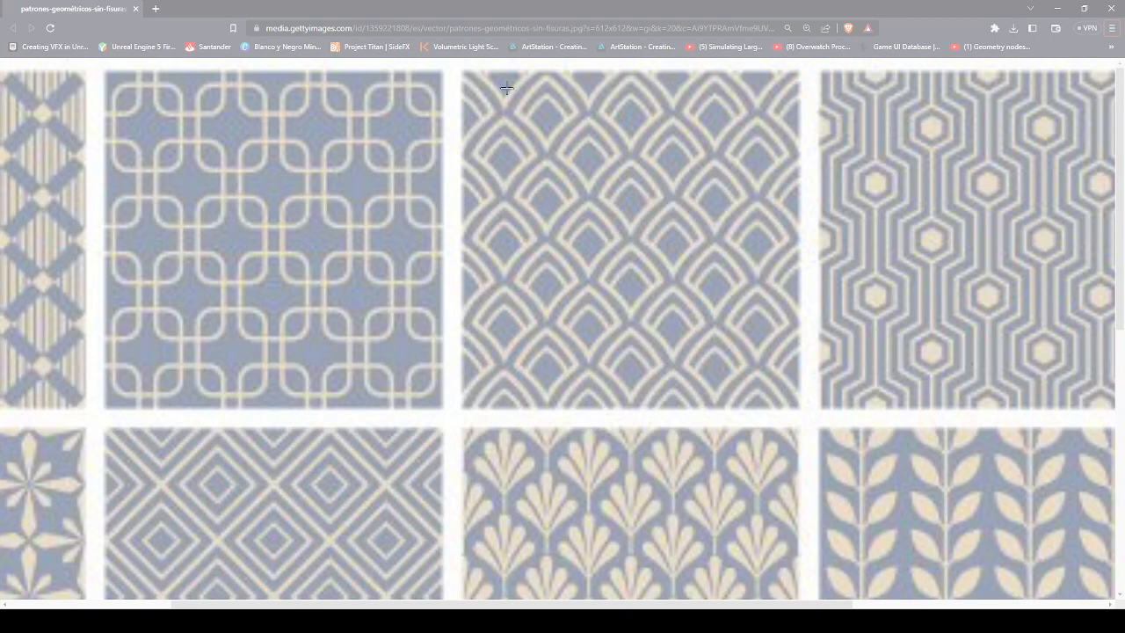
{"action": "left_click_drag", "start_coordinate": [451, 65], "coordinate": [801, 417]}
{"action": "right_click", "coordinate": [517, 230]}
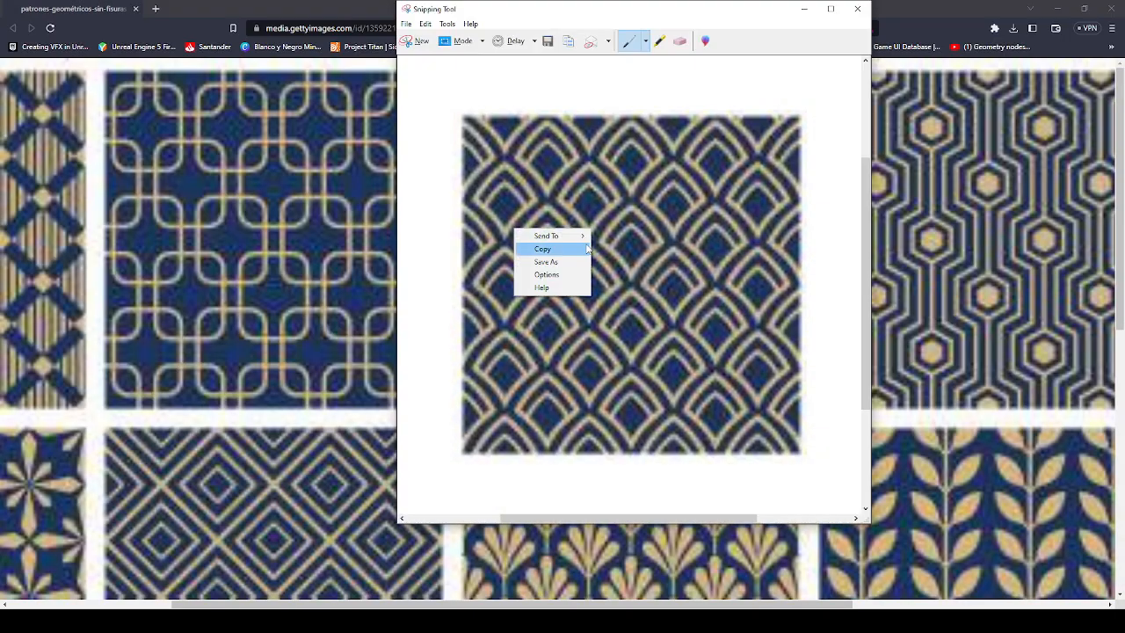
{"action": "left_click", "coordinate": [545, 246]}
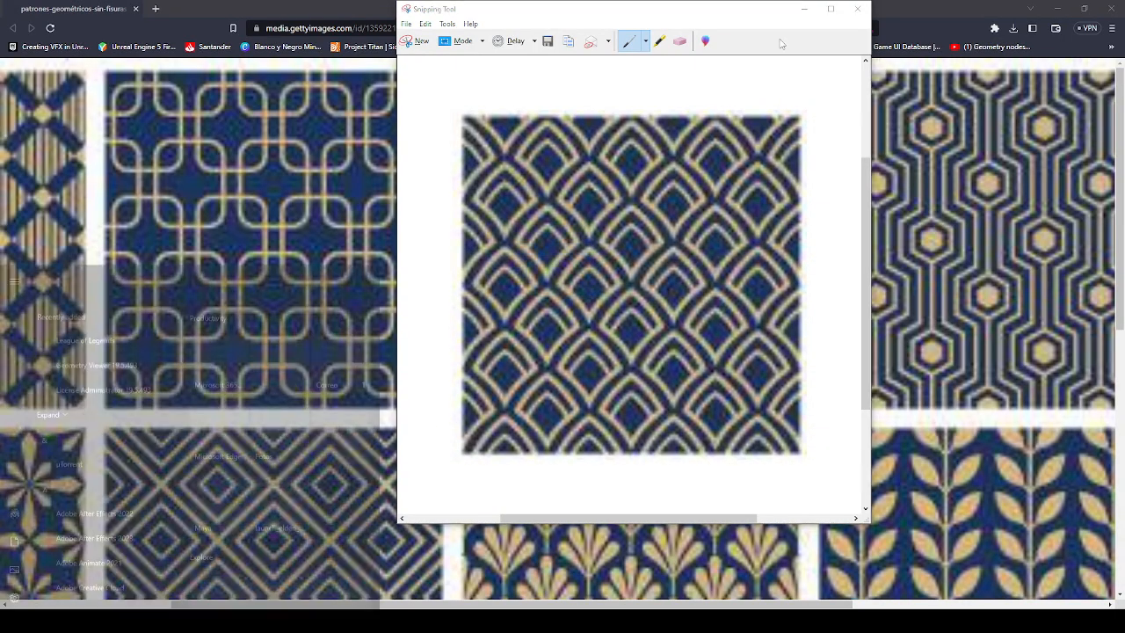
Open PureRef and paste the captured scale pattern into its empty board.
{"action": "key", "text": "super"}
{"action": "type", "text": "pureref"}
{"action": "key", "text": "Return"}
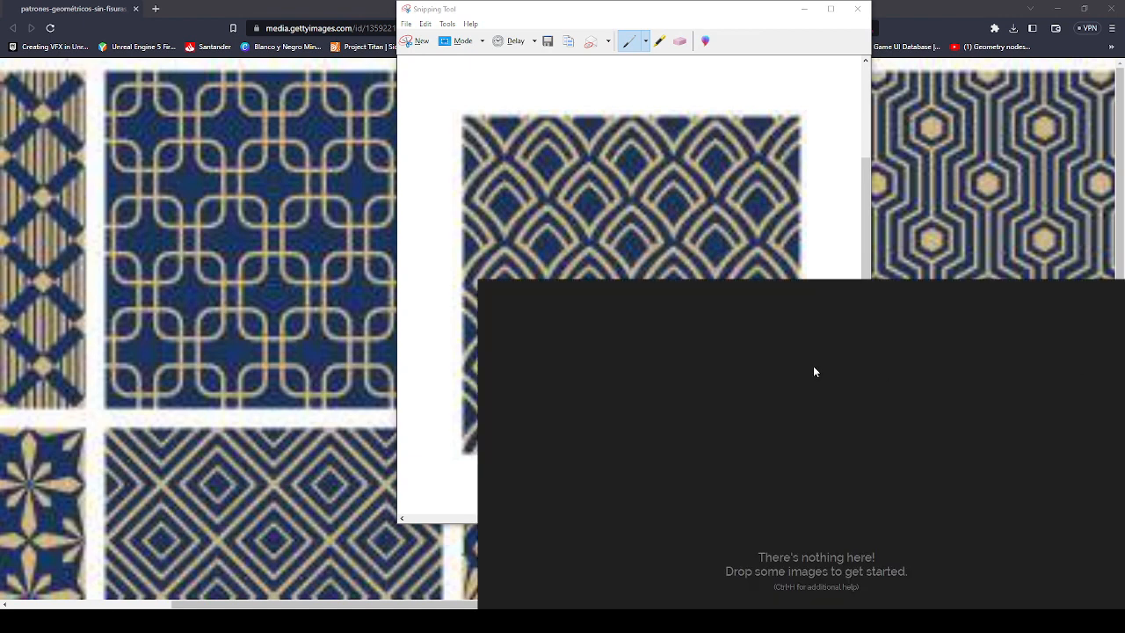
{"action": "right_click", "coordinate": [560, 209]}
{"action": "left_click", "coordinate": [602, 231]}
{"action": "key", "text": "ctrl+v"}
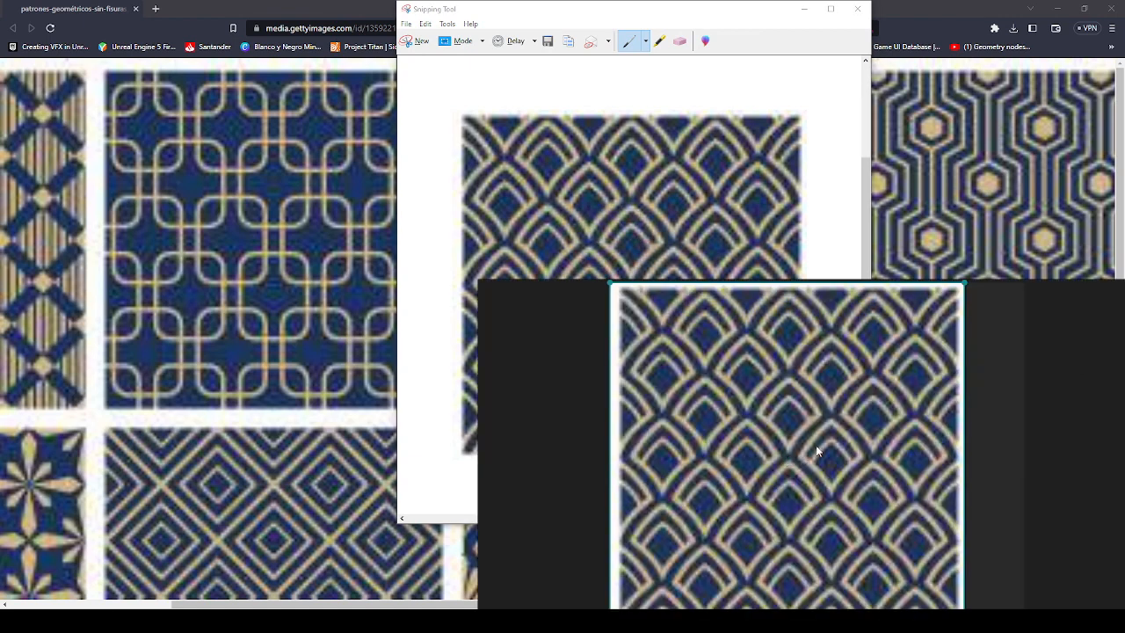
Close Snipping Tool and shrink the PureRef board to a small window that fits tightly around the pattern image.
{"action": "left_click", "coordinate": [858, 9]}
{"action": "left_click", "coordinate": [691, 274]}
{"action": "left_click_drag", "start_coordinate": [719, 351], "coordinate": [642, 268]}
{"action": "scroll", "coordinate": [642, 268], "scroll_direction": "down", "scroll_amount": 5}
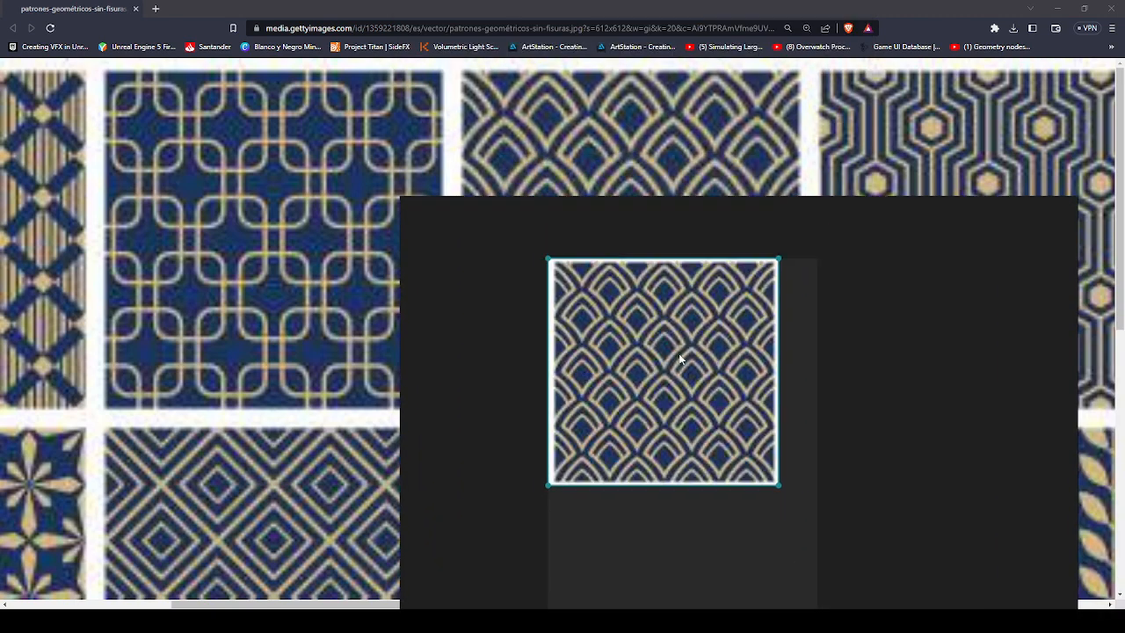
{"action": "left_click_drag", "start_coordinate": [777, 366], "coordinate": [708, 234]}
{"action": "left_click_drag", "start_coordinate": [1003, 69], "coordinate": [682, 198]}
{"action": "left_click_drag", "start_coordinate": [456, 480], "coordinate": [545, 387]}
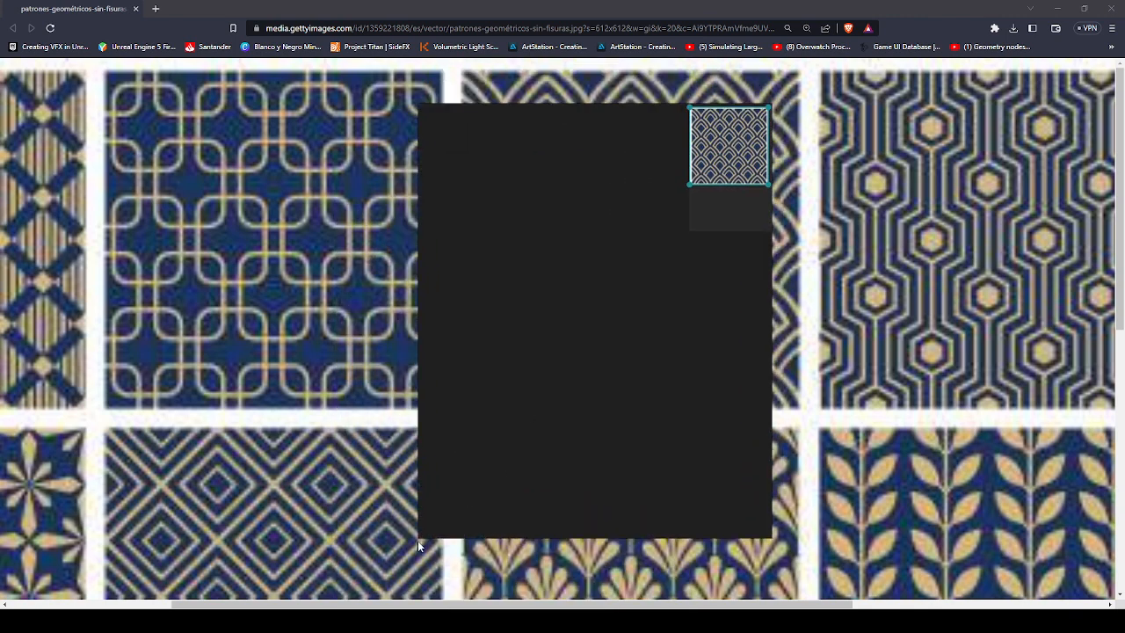
{"action": "left_click_drag", "start_coordinate": [427, 520], "coordinate": [969, 322]}
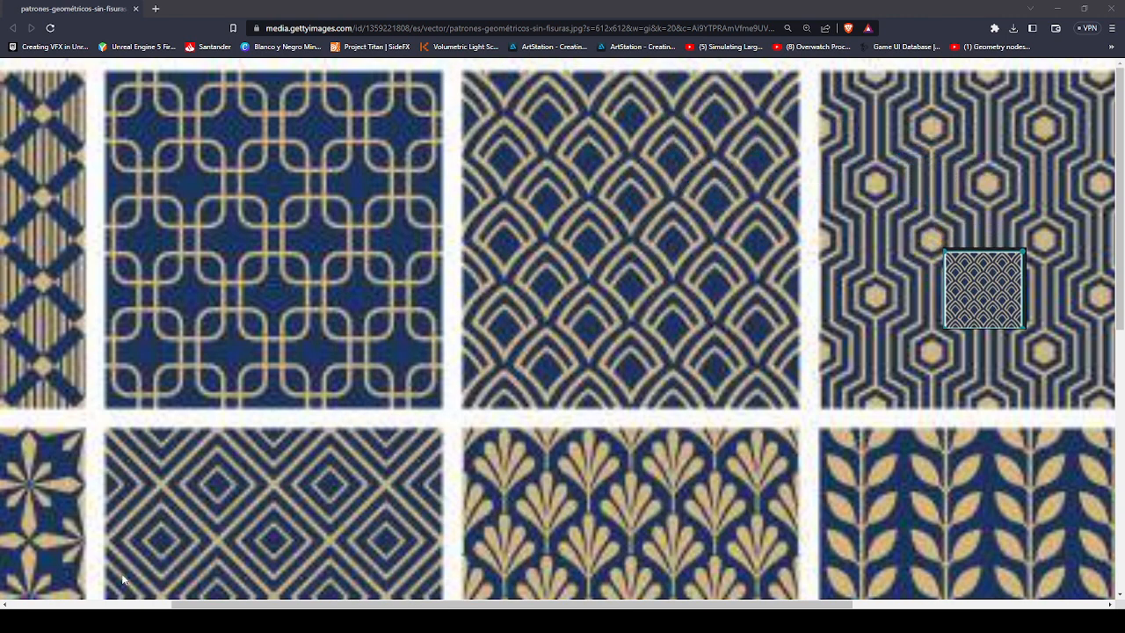
Switch back to Substance 3D Designer with the Ejemplo graph in view.
{"action": "key", "text": "alt+Tab"}
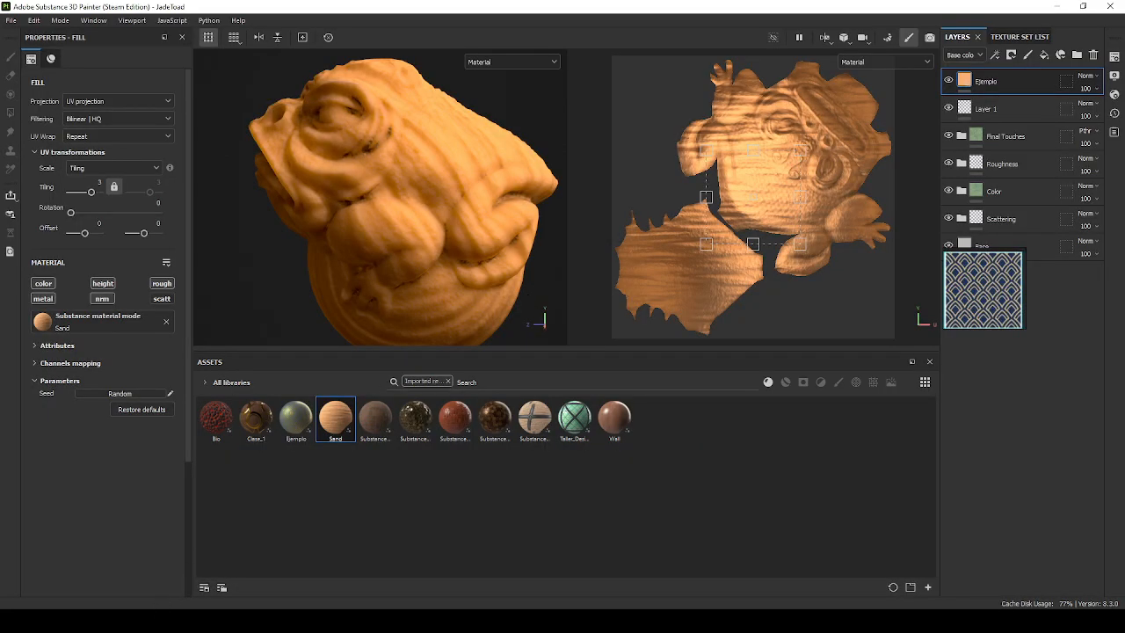
{"action": "key", "text": "alt+Tab"}
{"action": "right_click", "coordinate": [585, 267]}
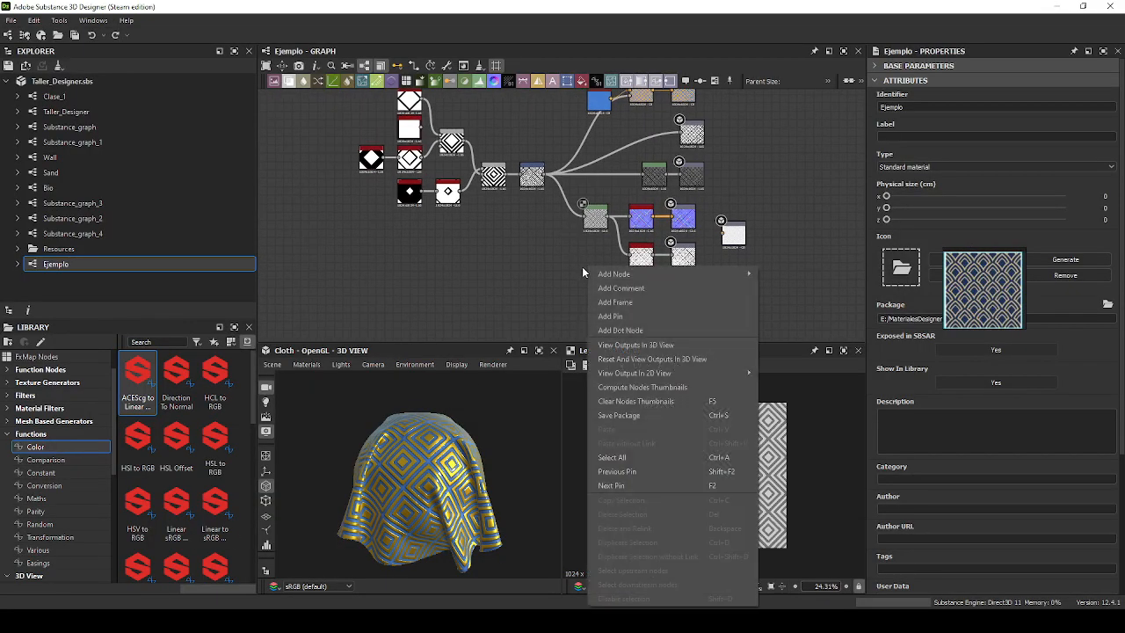
{"action": "left_click", "coordinate": [527, 265]}
{"action": "middle_click_drag", "start_coordinate": [739, 176], "coordinate": [743, 199]}
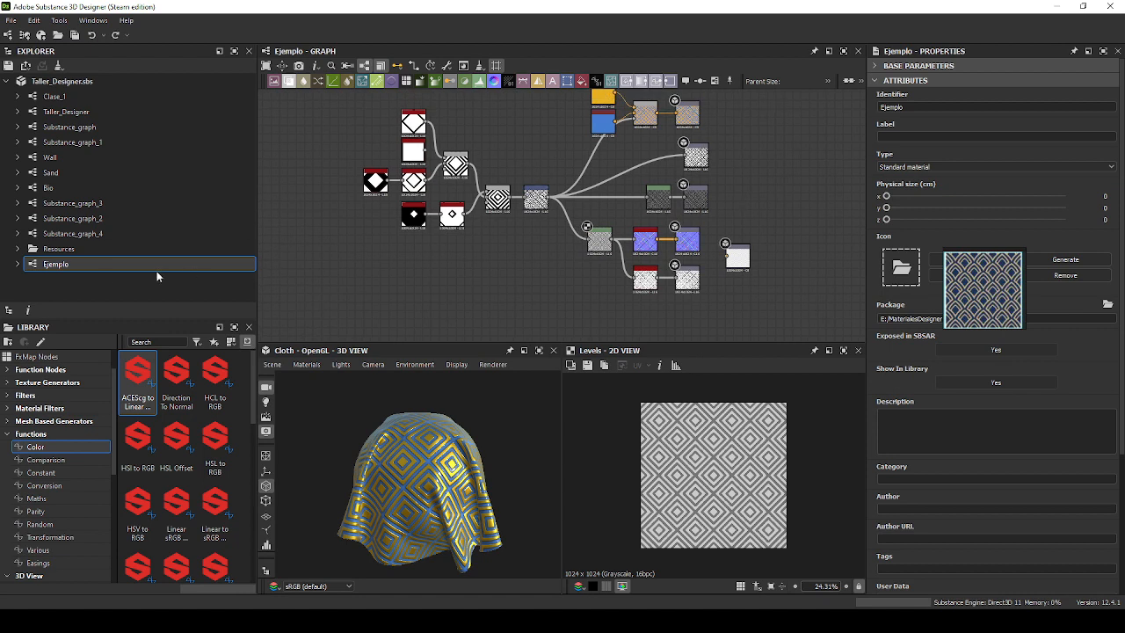
Rename the Ejemplo graph as Fabric_Pattern_01.
{"action": "right_click", "coordinate": [66, 267]}
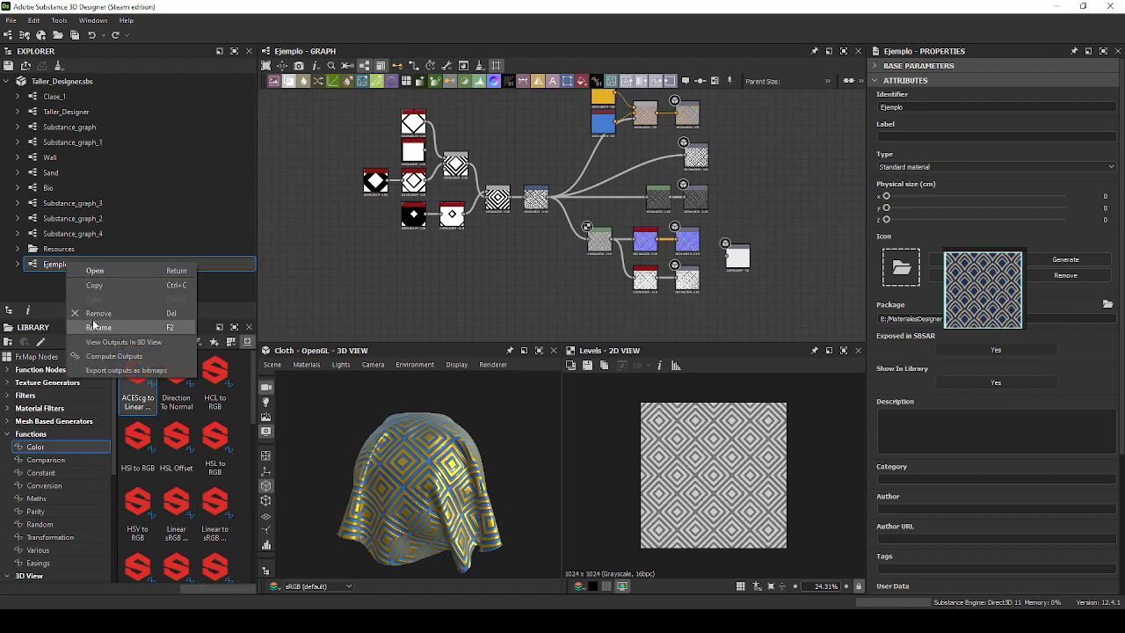
{"action": "left_click", "coordinate": [55, 279]}
{"action": "left_click", "coordinate": [64, 266]}
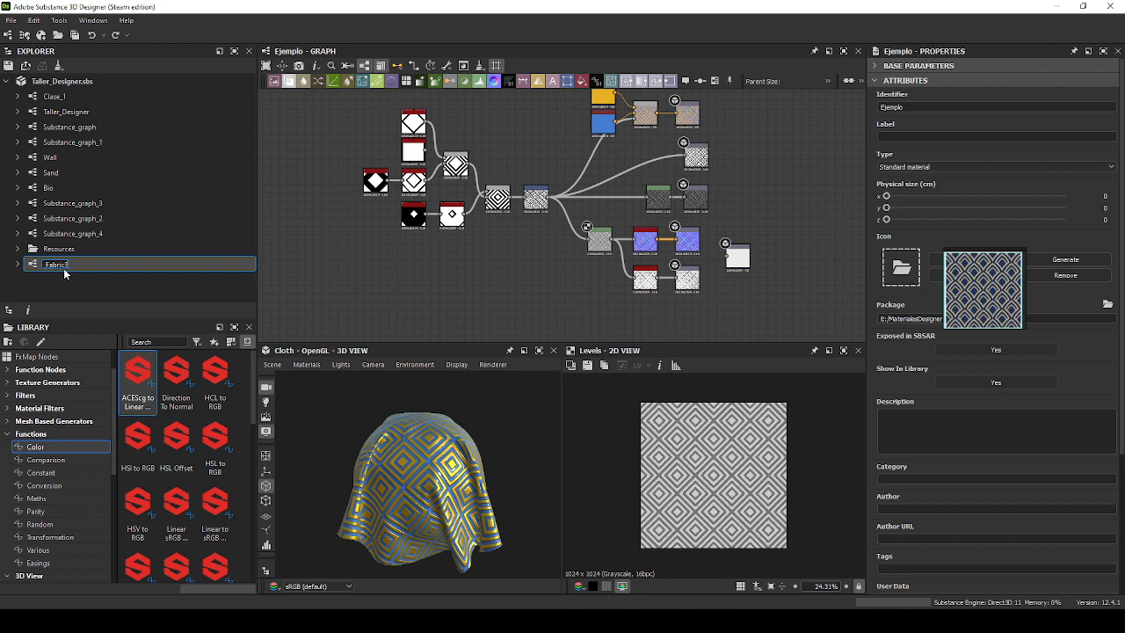
{"action": "type", "text": "Fabric?"}
{"action": "key", "text": "BackSpace"}
{"action": "key", "text": "super+space"}
{"action": "type", "text": "_"}
{"action": "key", "text": "Return"}
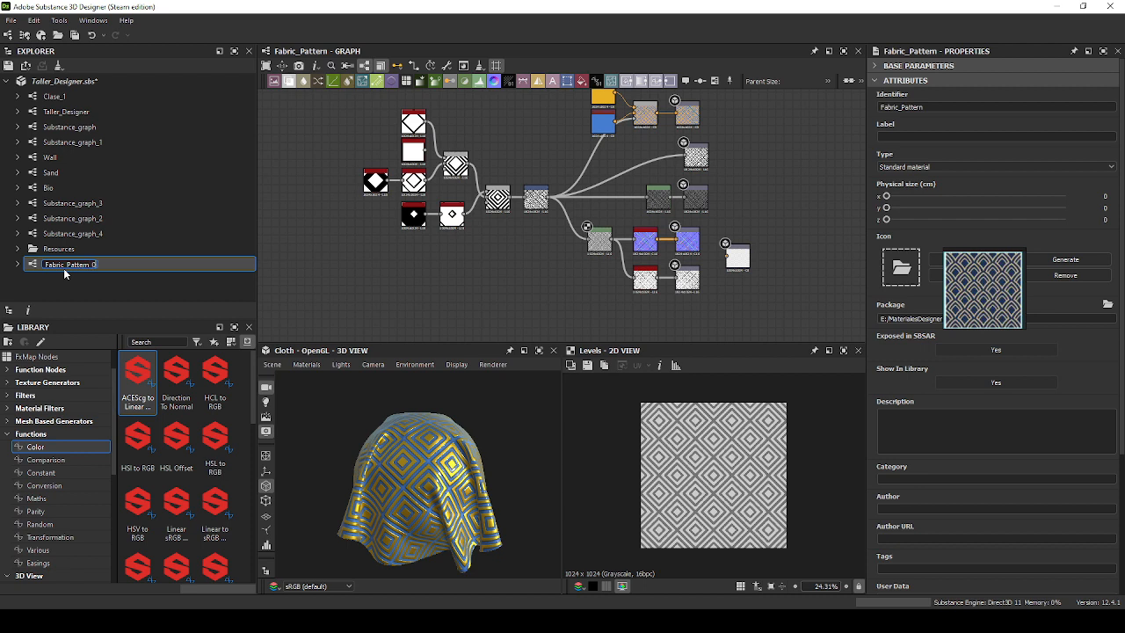
{"action": "key", "text": "Return"}
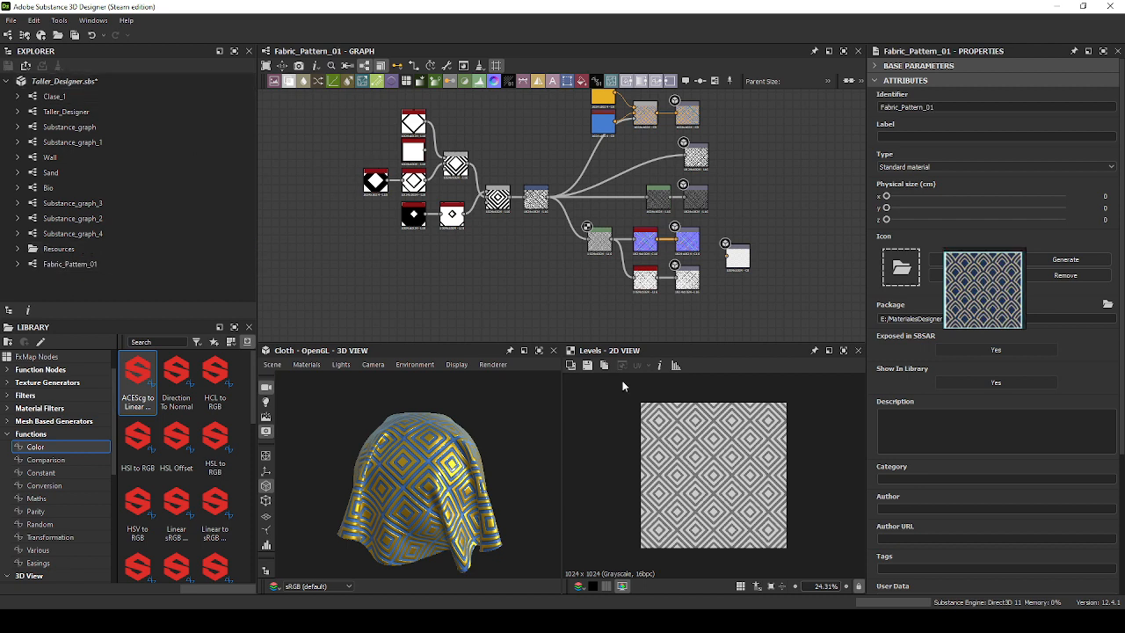
Create a Metallic Roughness graph named Fabric_Pattern_02 in the Taller_Designer.sbs package.
{"action": "left_click", "coordinate": [11, 23]}
{"action": "left_click", "coordinate": [363, 248]}
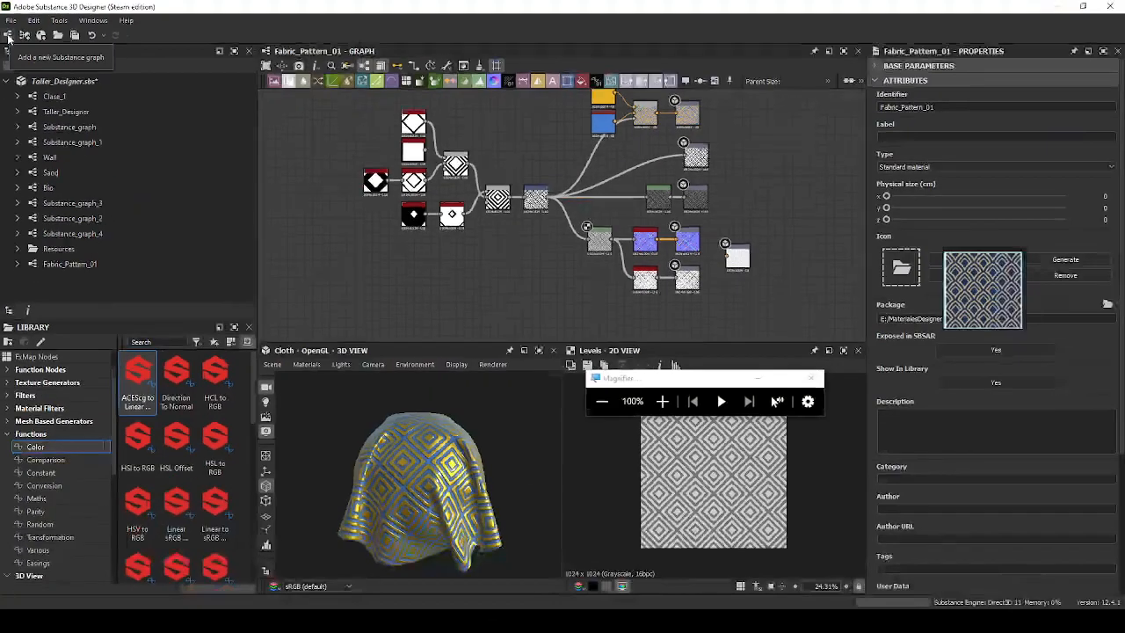
{"action": "left_click", "coordinate": [8, 37]}
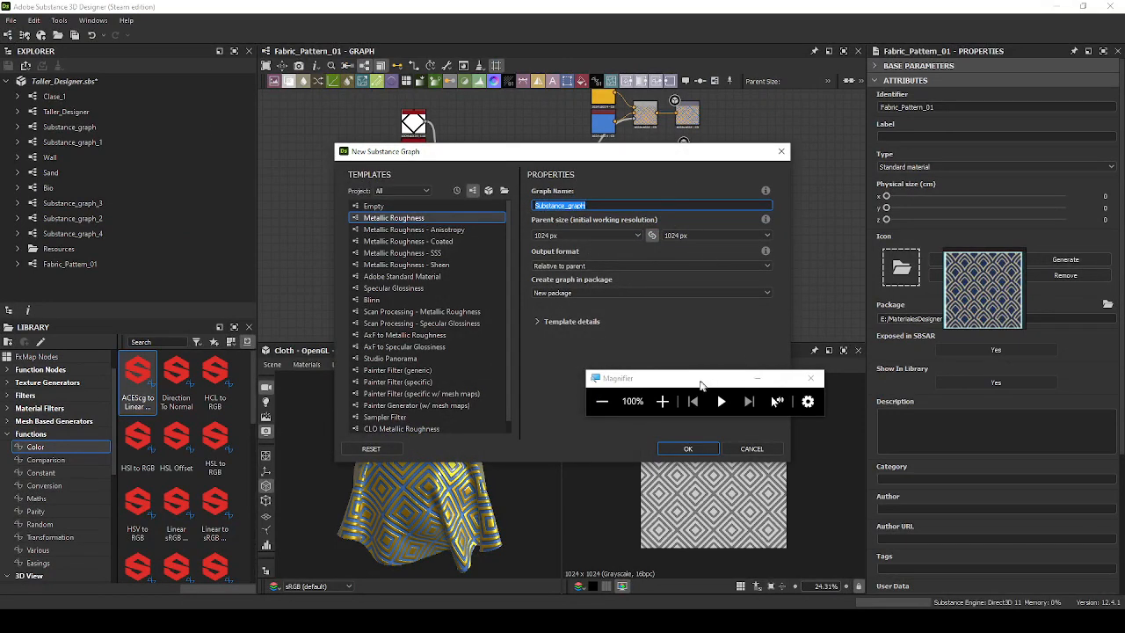
{"action": "left_click_drag", "start_coordinate": [702, 384], "coordinate": [859, 428]}
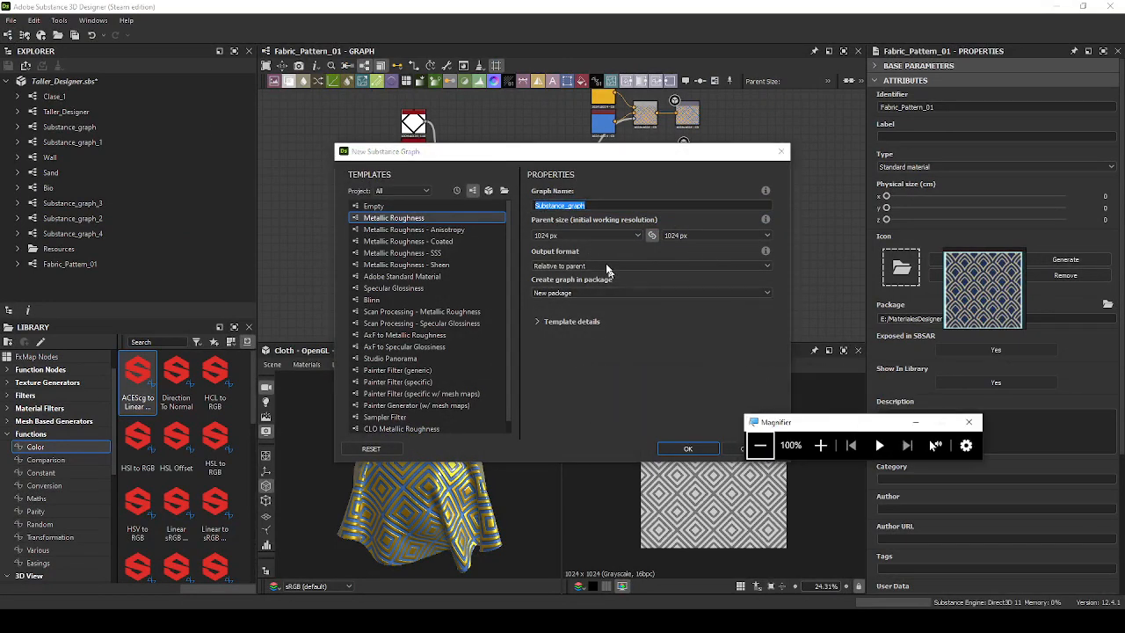
{"action": "left_click", "coordinate": [619, 204]}
{"action": "double_click", "coordinate": [620, 205]}
{"action": "type", "text": "Fabric_Pattern_02"}
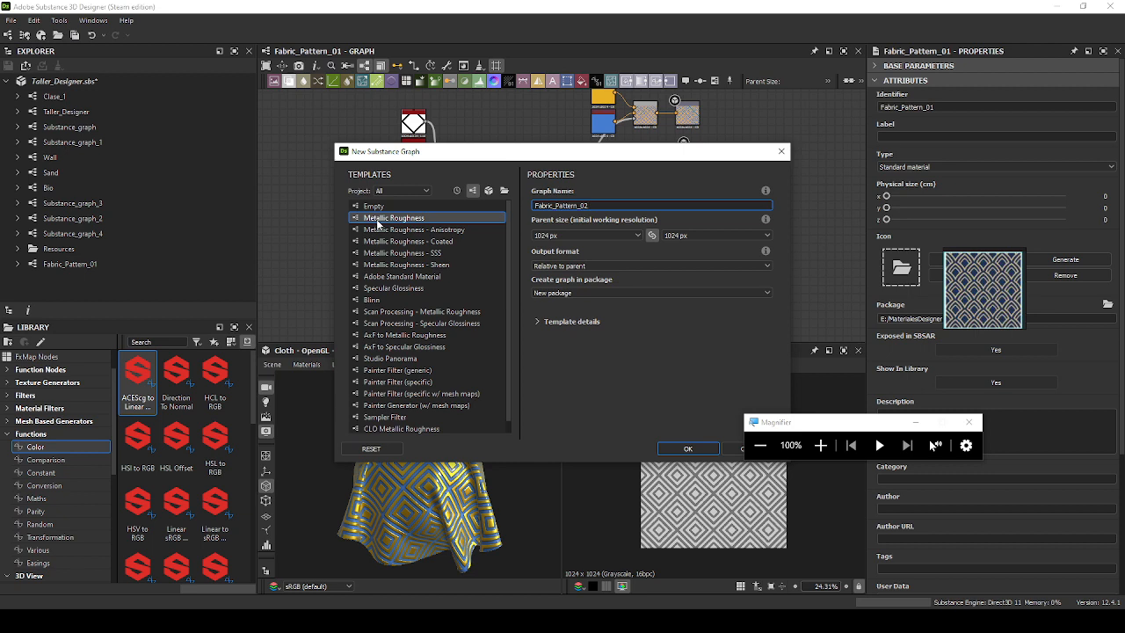
{"action": "left_click", "coordinate": [547, 293]}
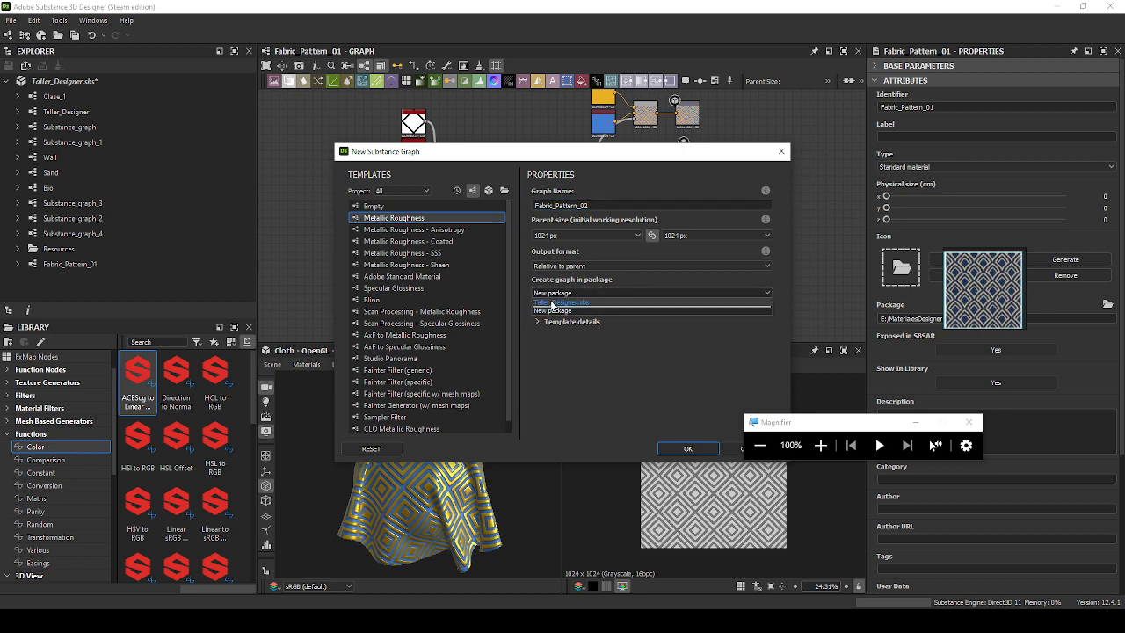
{"action": "left_click", "coordinate": [552, 302]}
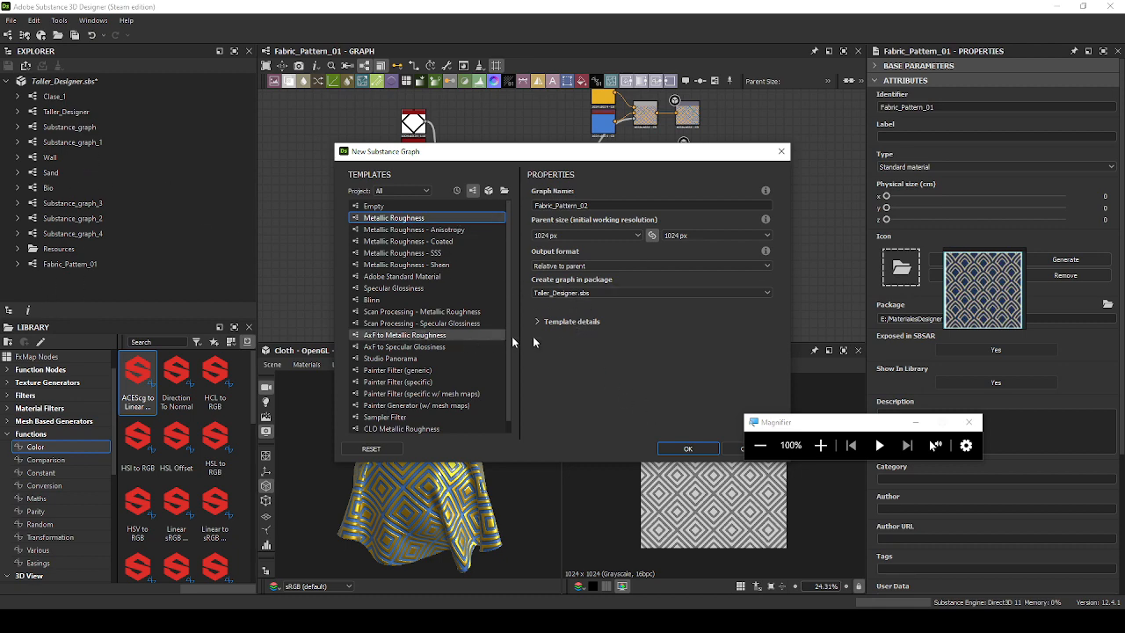
{"action": "left_click", "coordinate": [688, 449]}
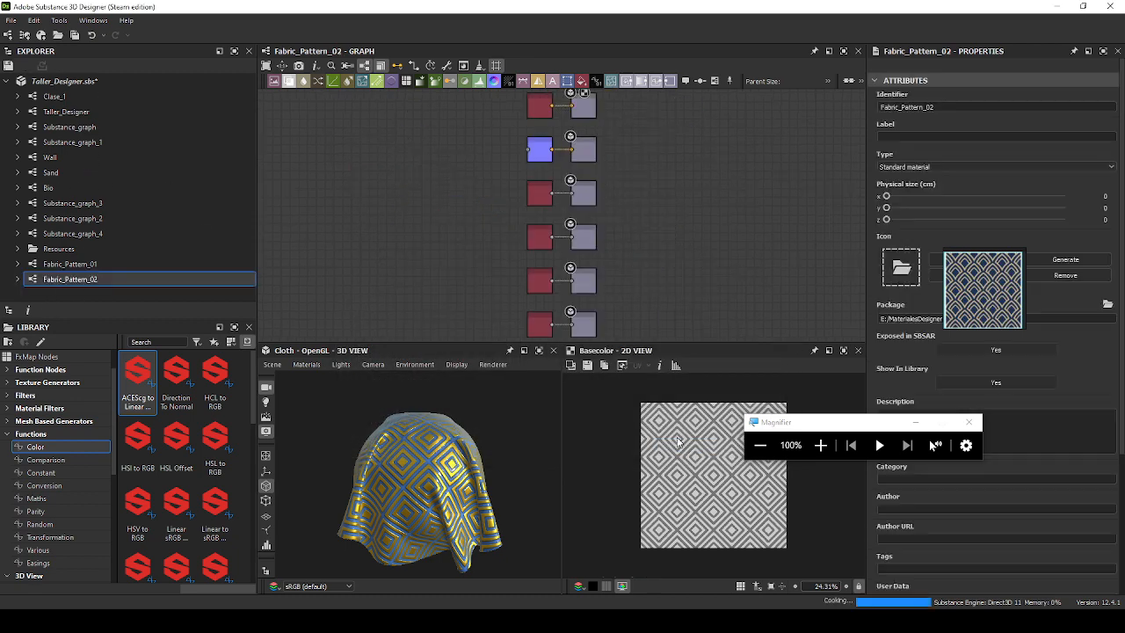
Enlarge the floating scale-pattern reference image in PureRef and close the Magnifier window.
{"action": "left_click_drag", "start_coordinate": [505, 441], "coordinate": [464, 436]}
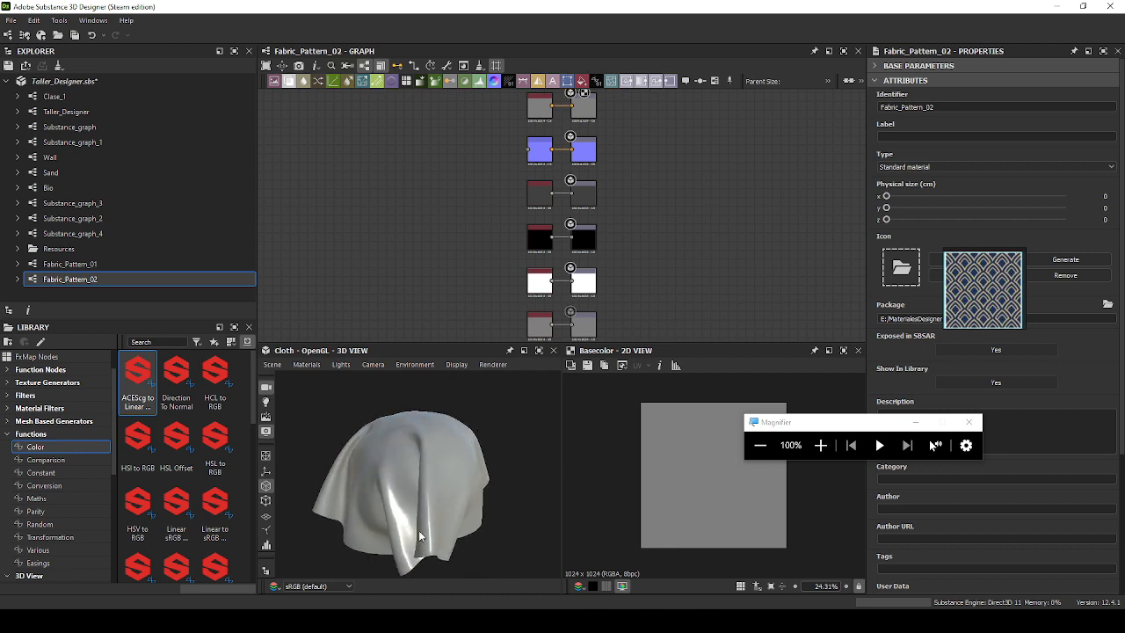
{"action": "mouse_move", "coordinate": [476, 441]}
{"action": "left_mouse_down"}
{"action": "mouse_move", "coordinate": [497, 442]}
{"action": "mouse_move", "coordinate": [491, 450]}
{"action": "left_mouse_up"}
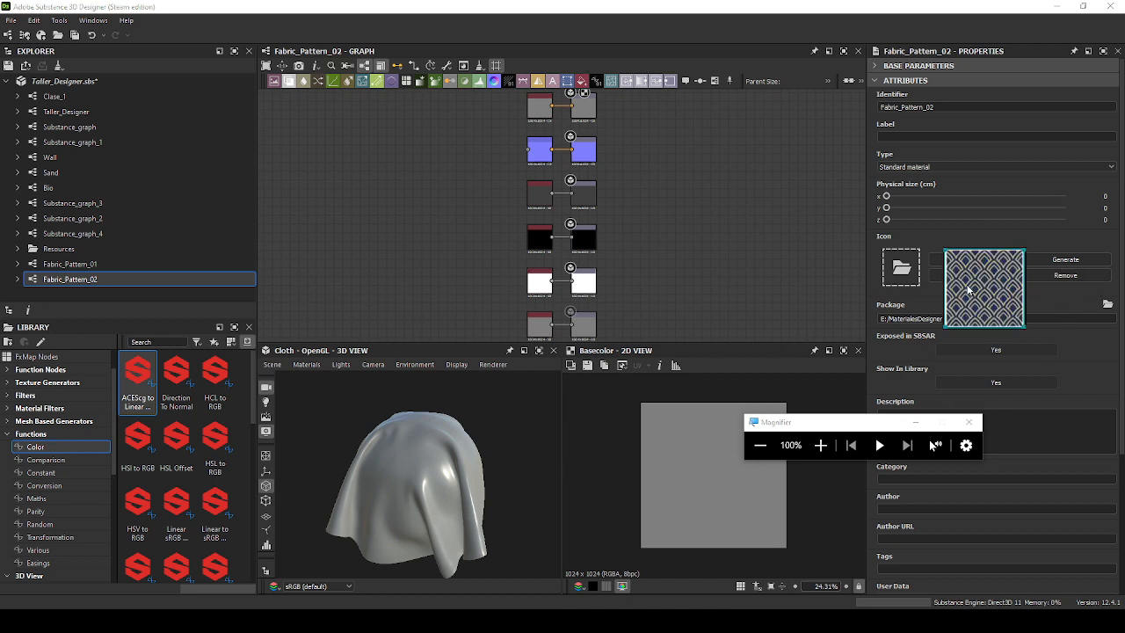
{"action": "mouse_move", "coordinate": [968, 290]}
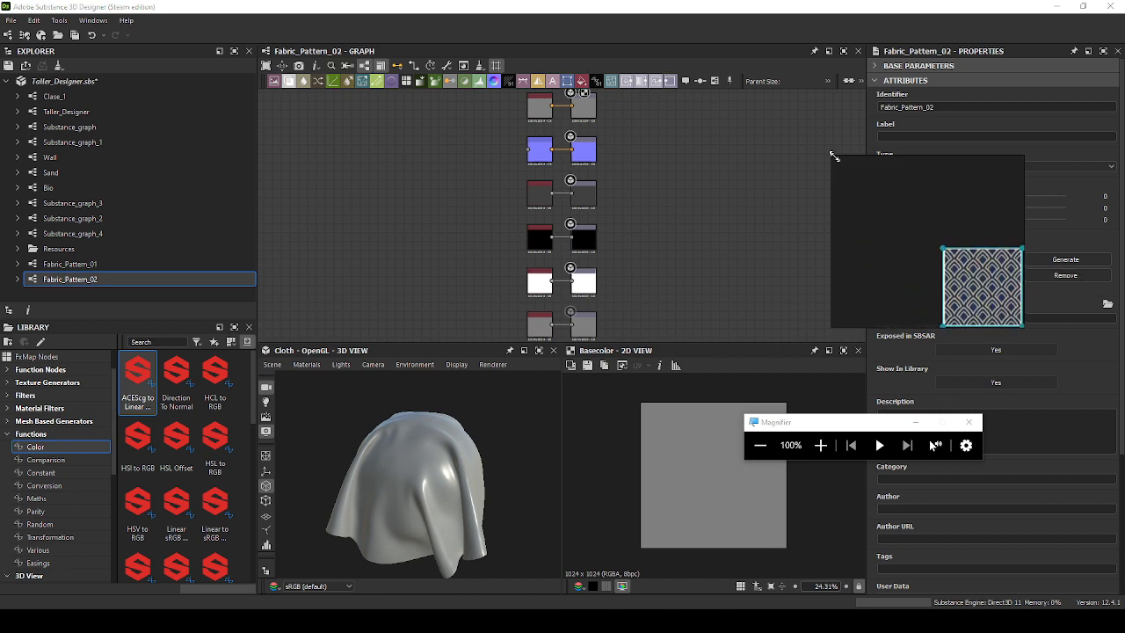
{"action": "left_click", "coordinate": [969, 421]}
Add a Shape node to the Fabric_Pattern_02 graph and place it in the empty area away from the output nodes.
{"action": "middle_click_drag", "start_coordinate": [484, 269], "coordinate": [515, 215]}
{"action": "scroll", "coordinate": [456, 241], "scroll_direction": "up", "scroll_amount": 3}
{"action": "key", "text": "space"}
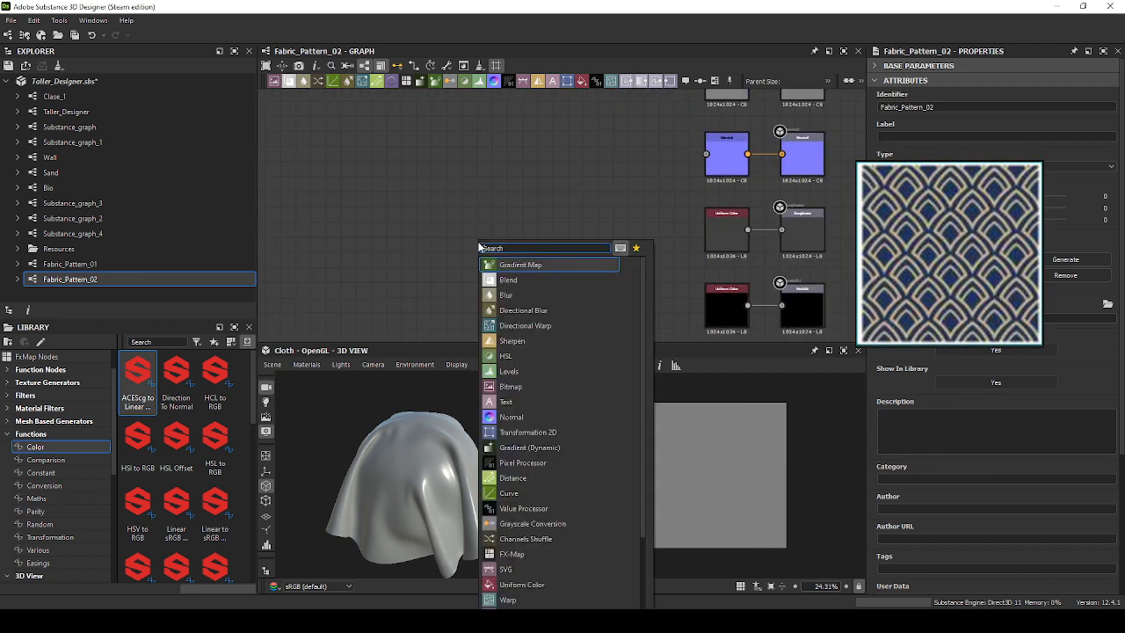
{"action": "type", "text": "shape"}
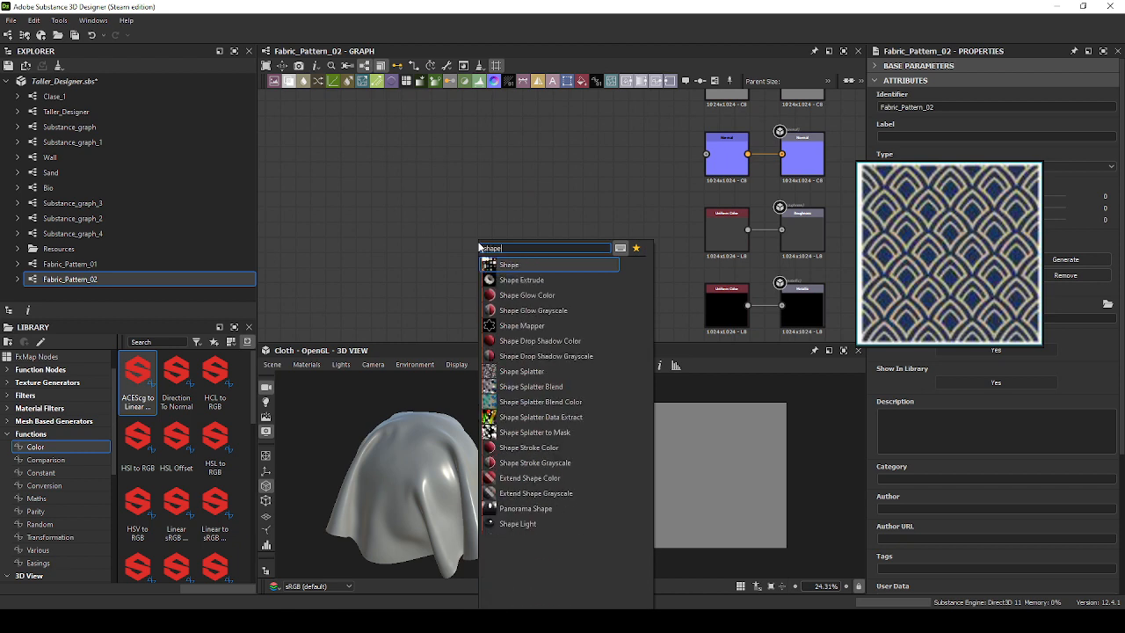
{"action": "key", "text": "Return"}
{"action": "left_click_drag", "start_coordinate": [479, 243], "coordinate": [418, 125]}
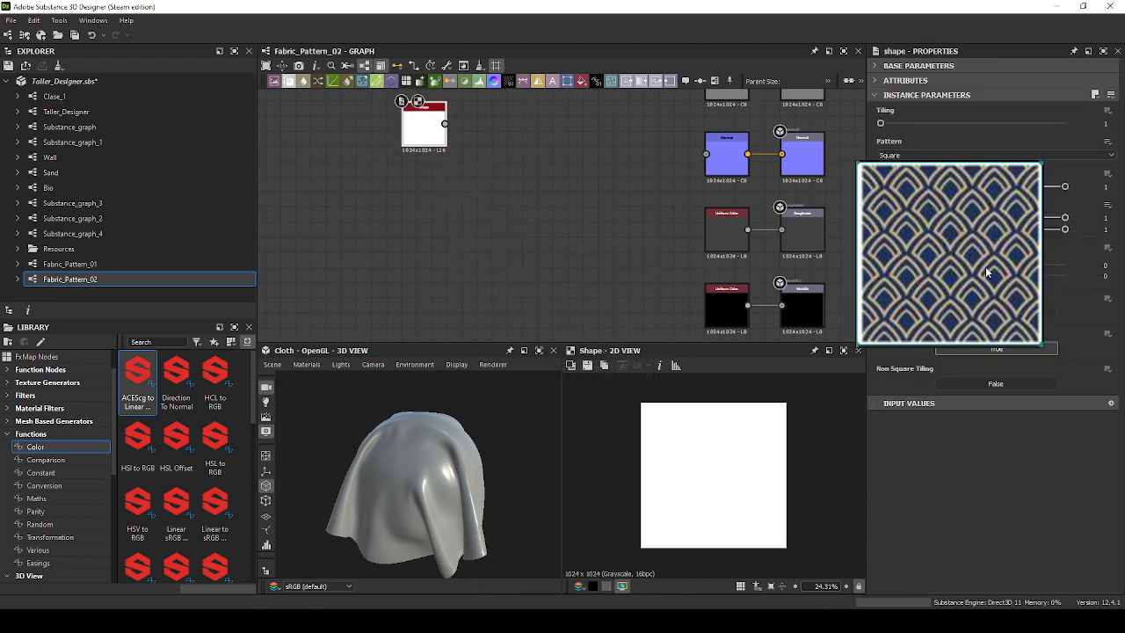
Move the reference image clear of the parameters and set the Shape node's Scale to 0.43.
{"action": "left_click_drag", "start_coordinate": [985, 267], "coordinate": [1008, 416]}
{"action": "left_click_drag", "start_coordinate": [997, 187], "coordinate": [959, 186]}
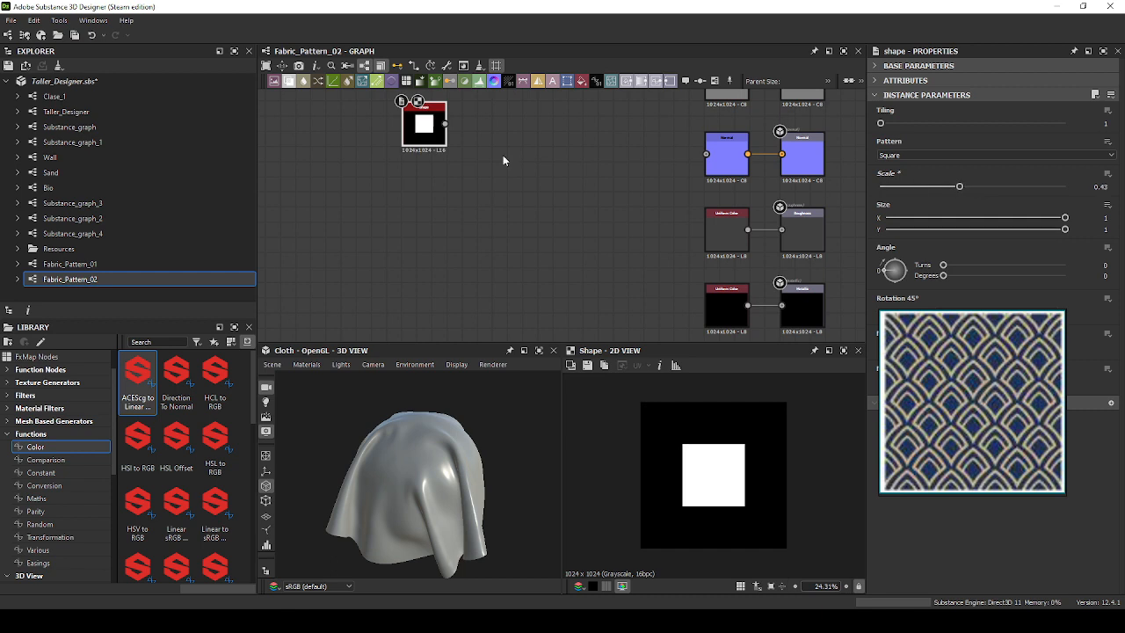
Add a Polygon 1 node below the Shape node.
{"action": "scroll", "coordinate": [519, 220], "scroll_direction": "up", "scroll_amount": 3}
{"action": "key", "text": "space"}
{"action": "type", "text": "p"}
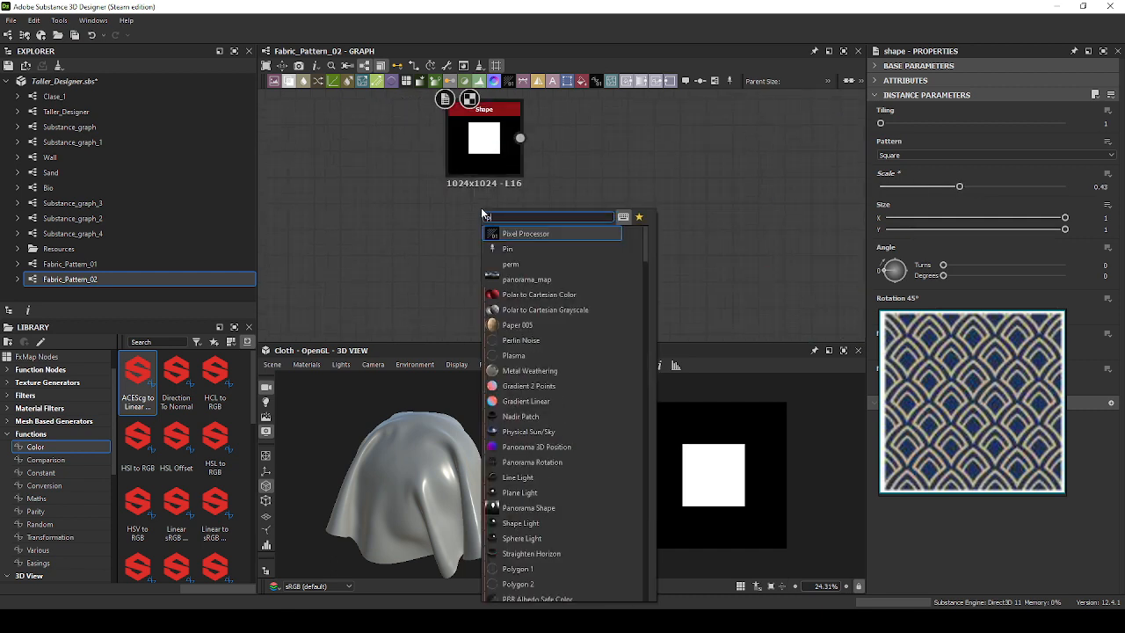
{"action": "type", "text": "olygon"}
{"action": "key", "text": "Return"}
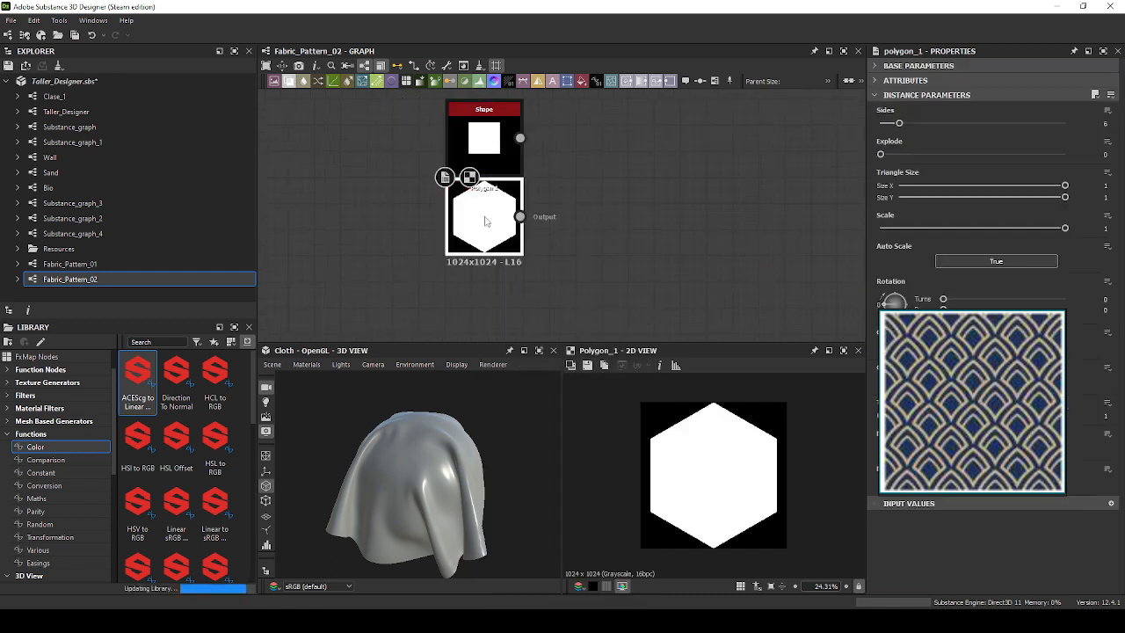
Add a Polygon 2 node and place it below the Polygon 1 node.
{"action": "key", "text": "space"}
{"action": "type", "text": "polyo"}
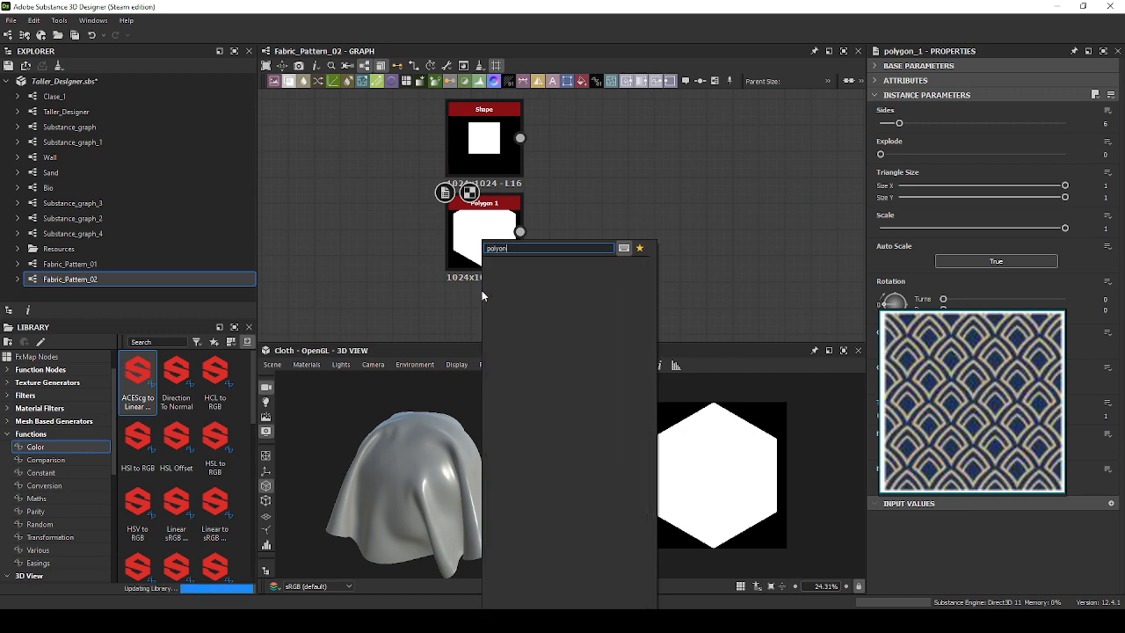
{"action": "key", "text": "BackSpace"}
{"action": "type", "text": "g"}
{"action": "key", "text": "Return"}
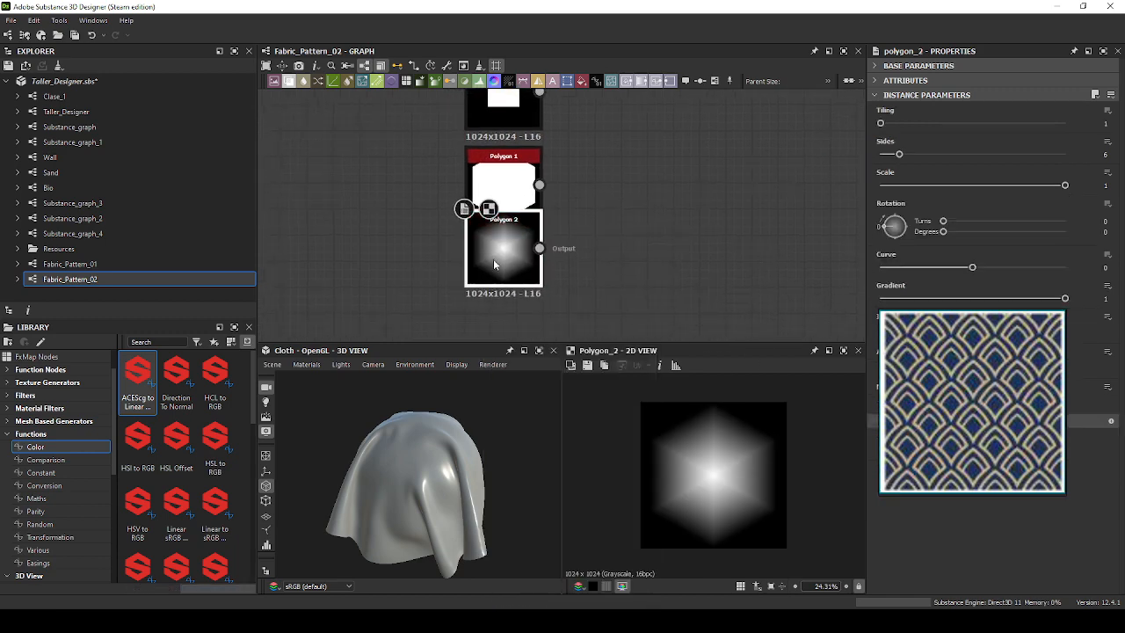
{"action": "left_click_drag", "start_coordinate": [494, 259], "coordinate": [494, 290]}
{"action": "middle_click_drag", "start_coordinate": [572, 135], "coordinate": [593, 192]}
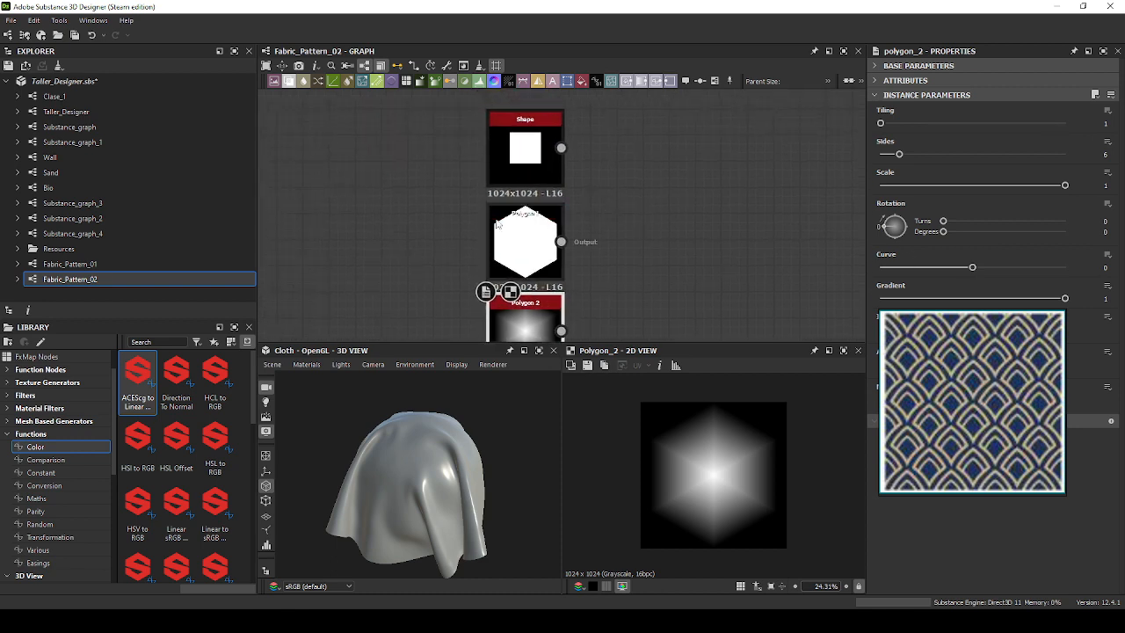
Set the Polygon 1 node's Sides to 3 and preview it in the 2D view.
{"action": "left_click", "coordinate": [524, 149]}
{"action": "middle_click_drag", "start_coordinate": [576, 250], "coordinate": [577, 239]}
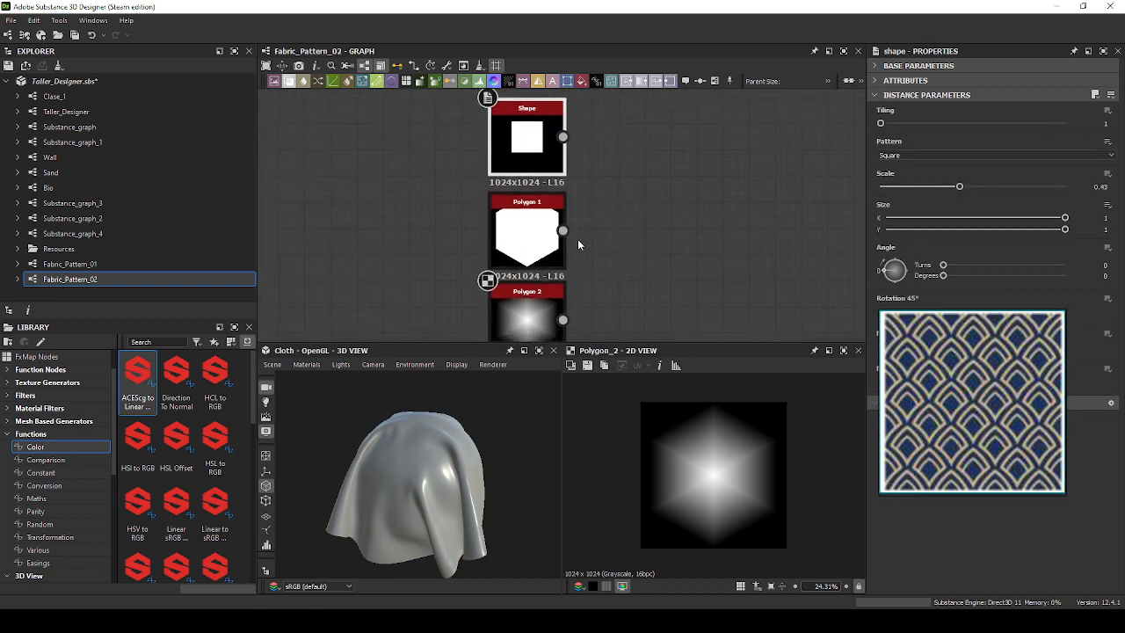
{"action": "left_click", "coordinate": [534, 239]}
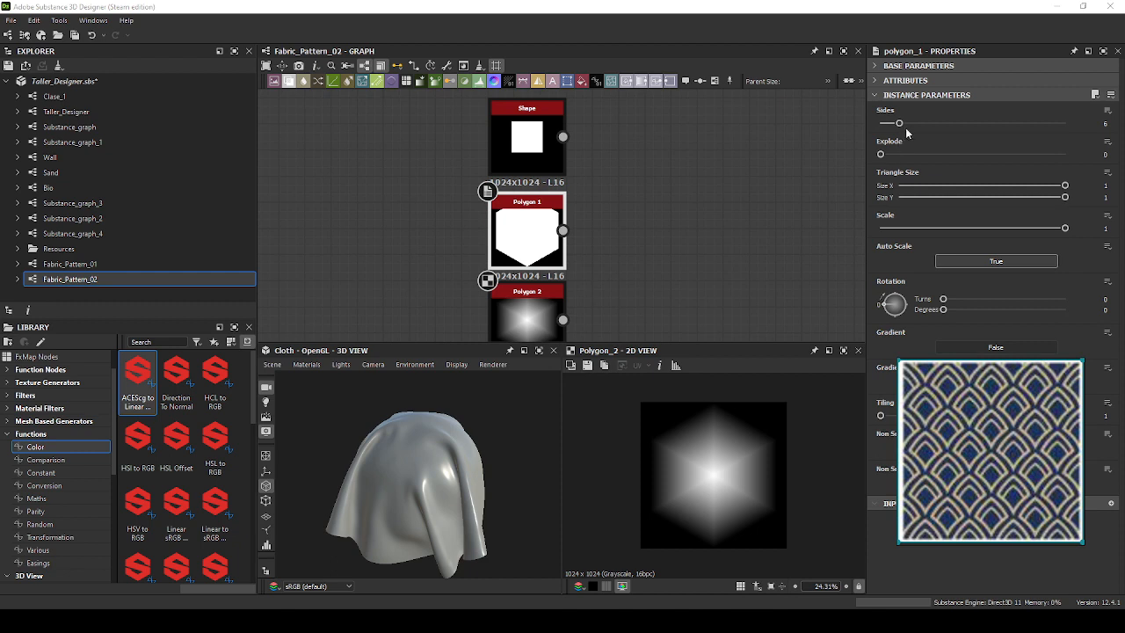
{"action": "left_click_drag", "start_coordinate": [899, 123], "coordinate": [772, 125]}
{"action": "double_click", "coordinate": [549, 232]}
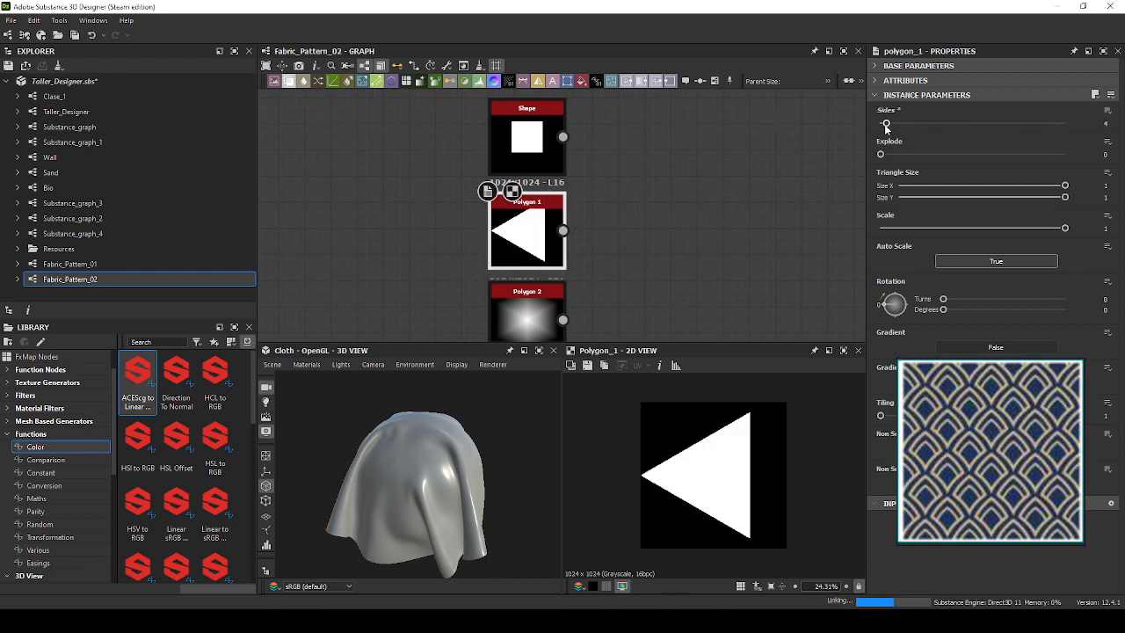
{"action": "left_click_drag", "start_coordinate": [880, 123], "coordinate": [881, 147]}
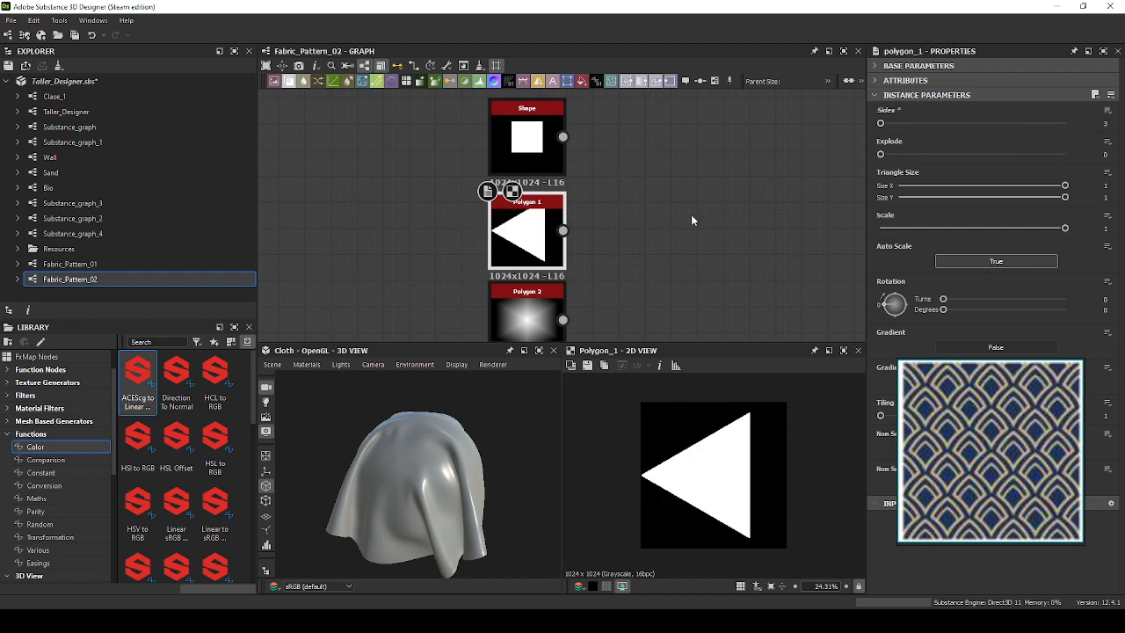
Set the Polygon 2 node's Sides to 3 and its Curve to 0.46.
{"action": "double_click", "coordinate": [541, 308]}
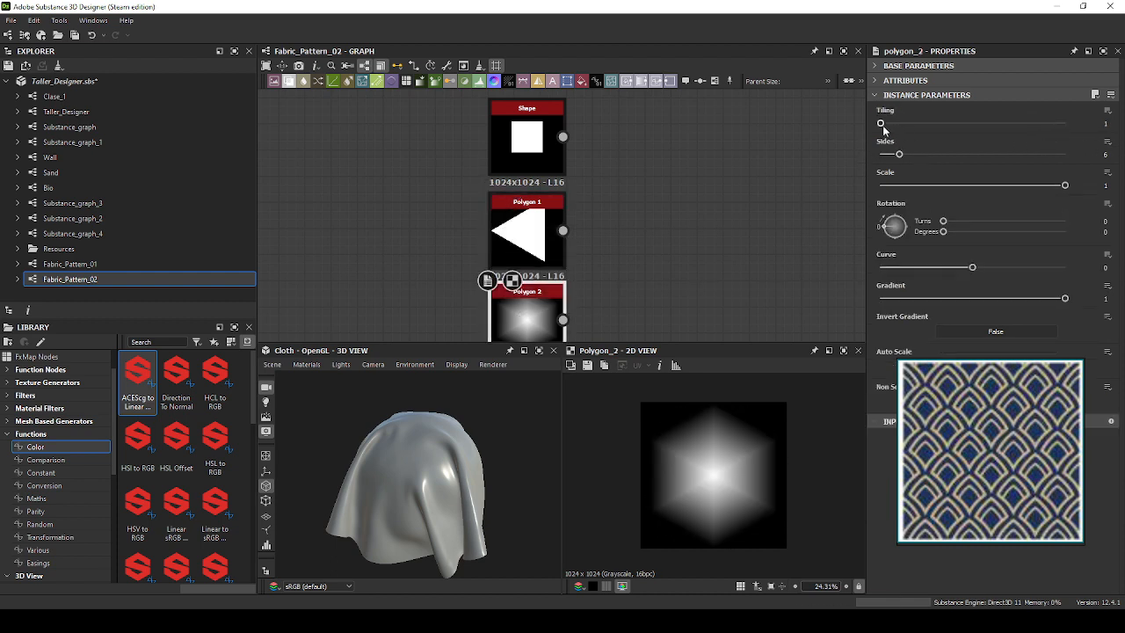
{"action": "left_click_drag", "start_coordinate": [898, 155], "coordinate": [891, 159]}
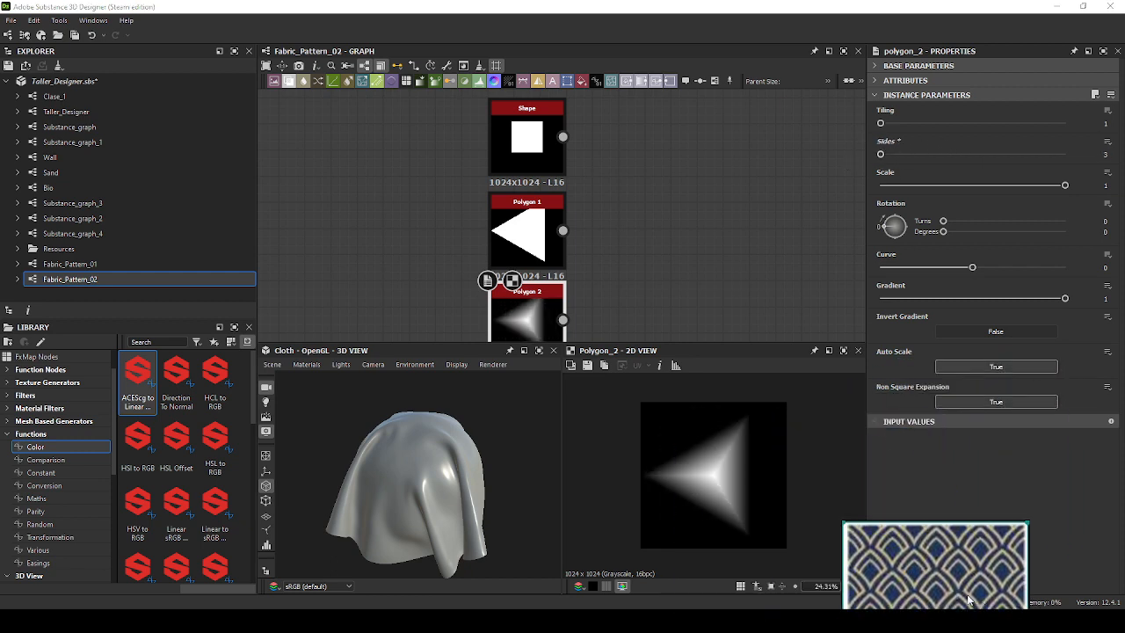
{"action": "left_click_drag", "start_coordinate": [973, 268], "coordinate": [1014, 268]}
Enable Gradient on the Polygon 1 node and preview the triangle.
{"action": "left_click", "coordinate": [520, 246]}
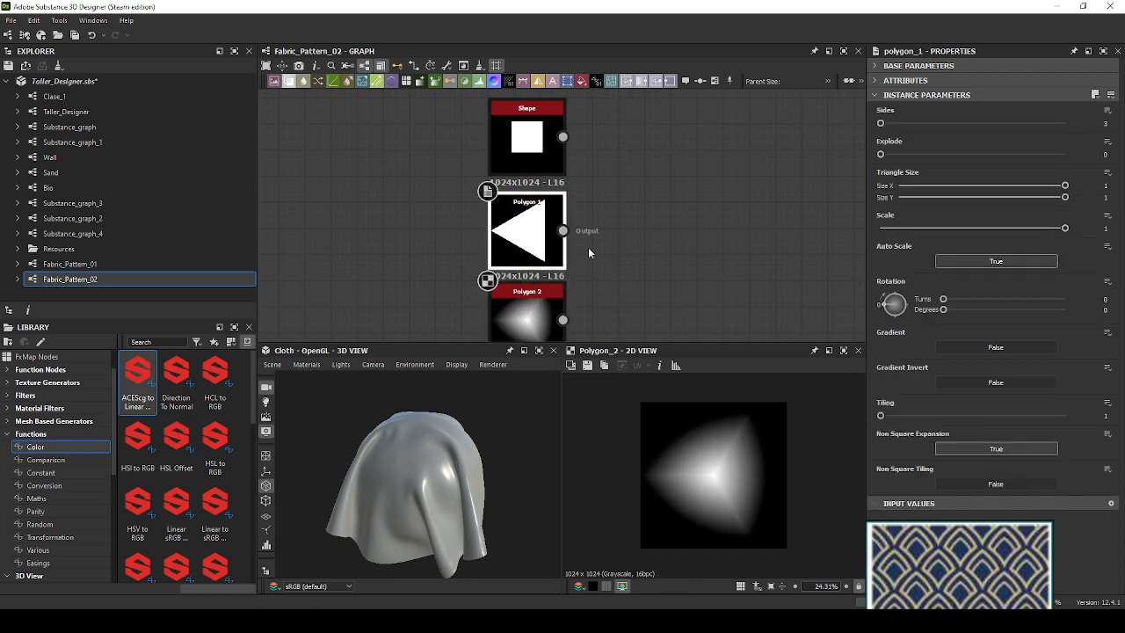
{"action": "left_click", "coordinate": [977, 350]}
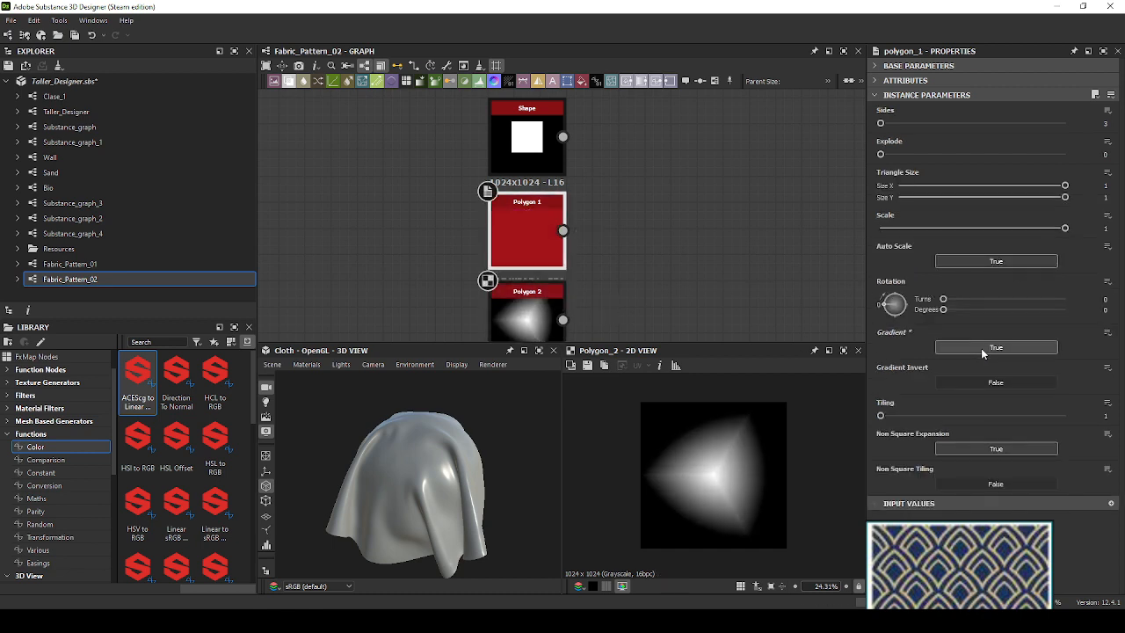
{"action": "double_click", "coordinate": [519, 261]}
{"action": "middle_click_drag", "start_coordinate": [636, 286], "coordinate": [661, 236]}
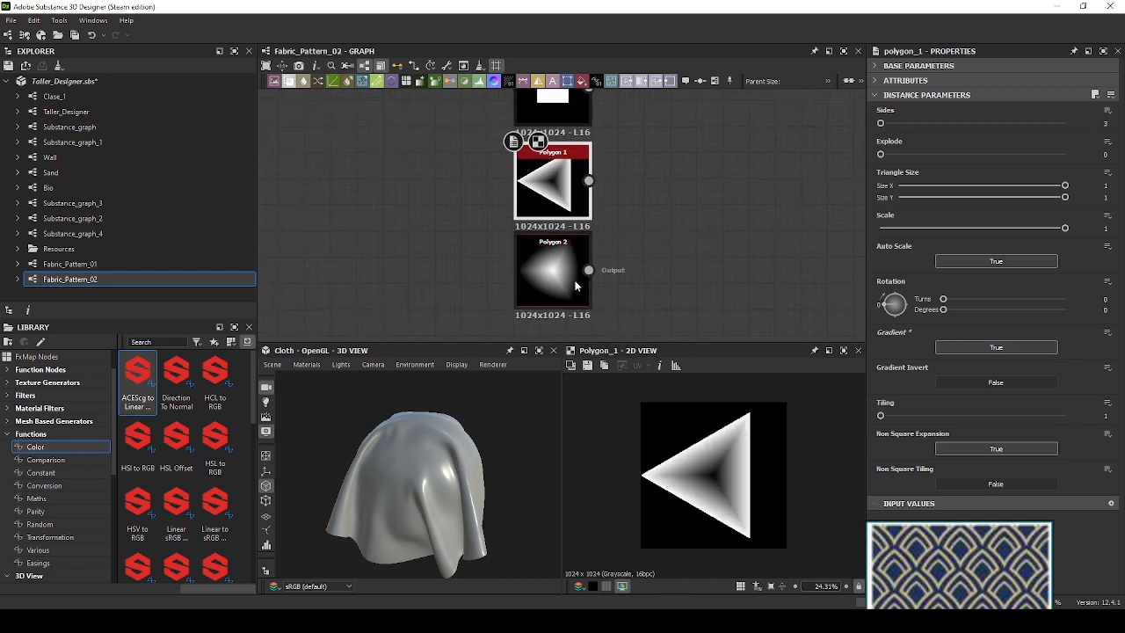
Delete the Polygon 1 node and keep Polygon 2 selected.
{"action": "double_click", "coordinate": [554, 290]}
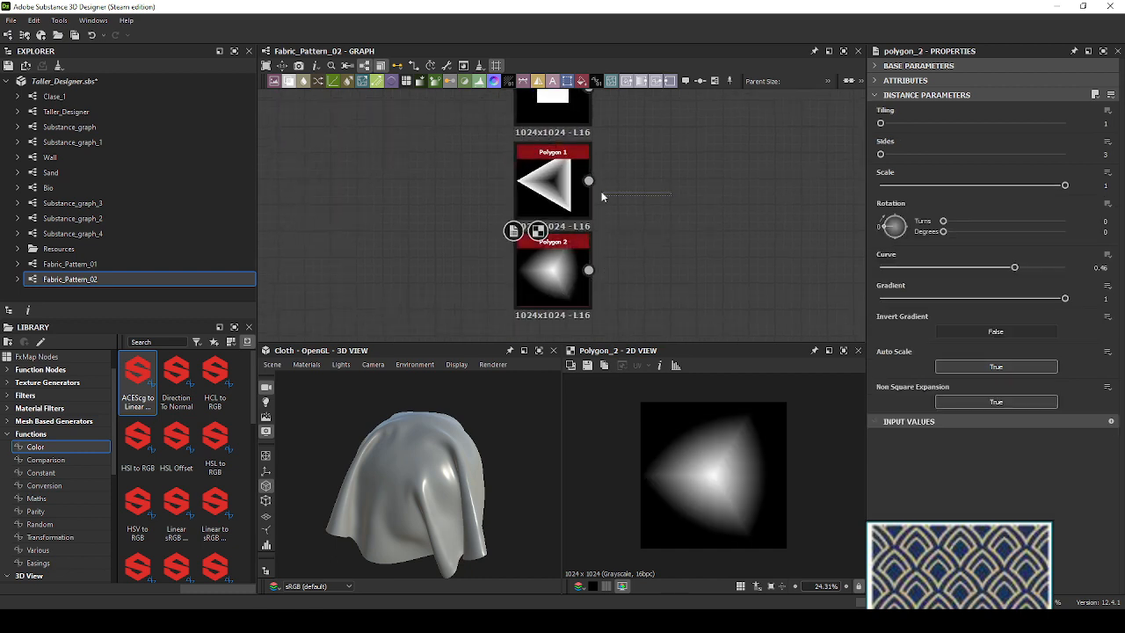
{"action": "key", "text": "Delete"}
{"action": "left_click", "coordinate": [557, 278]}
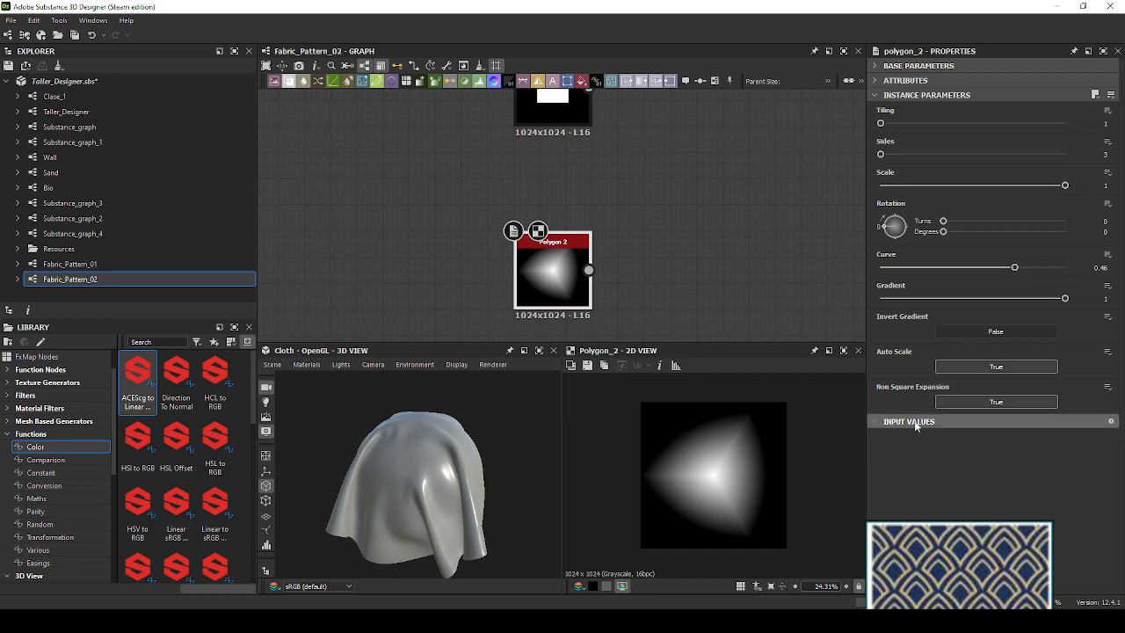
Try out the Auto Scale, Invert Gradient and Tiling options of the Polygon 2 node.
{"action": "left_click", "coordinate": [962, 364]}
{"action": "left_click", "coordinate": [963, 366]}
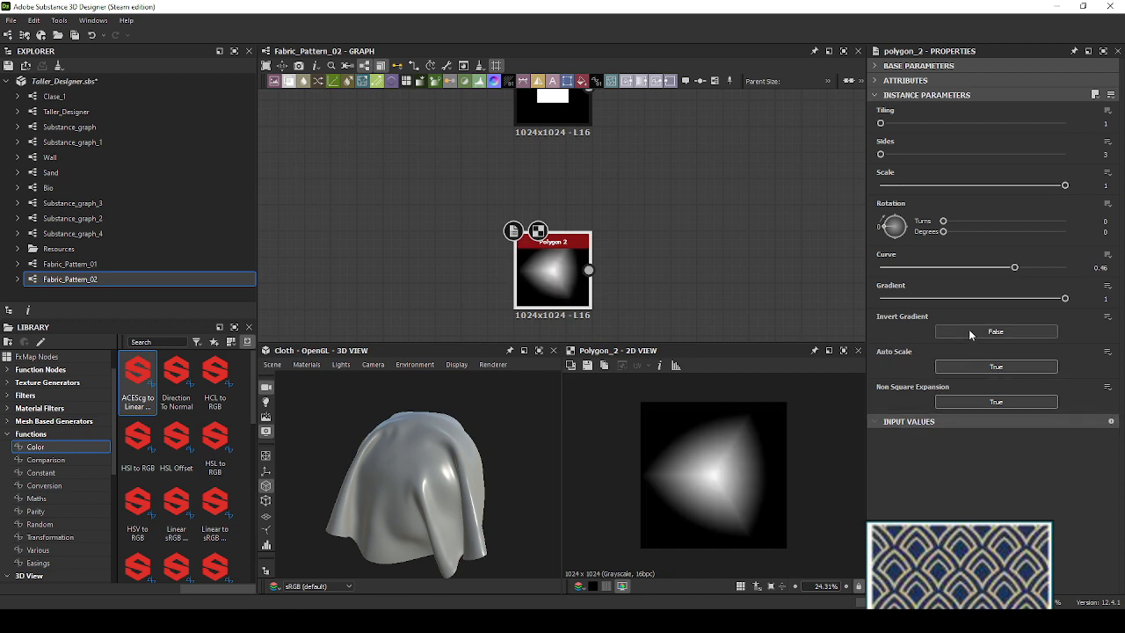
{"action": "left_click", "coordinate": [969, 331]}
{"action": "left_click", "coordinate": [969, 330]}
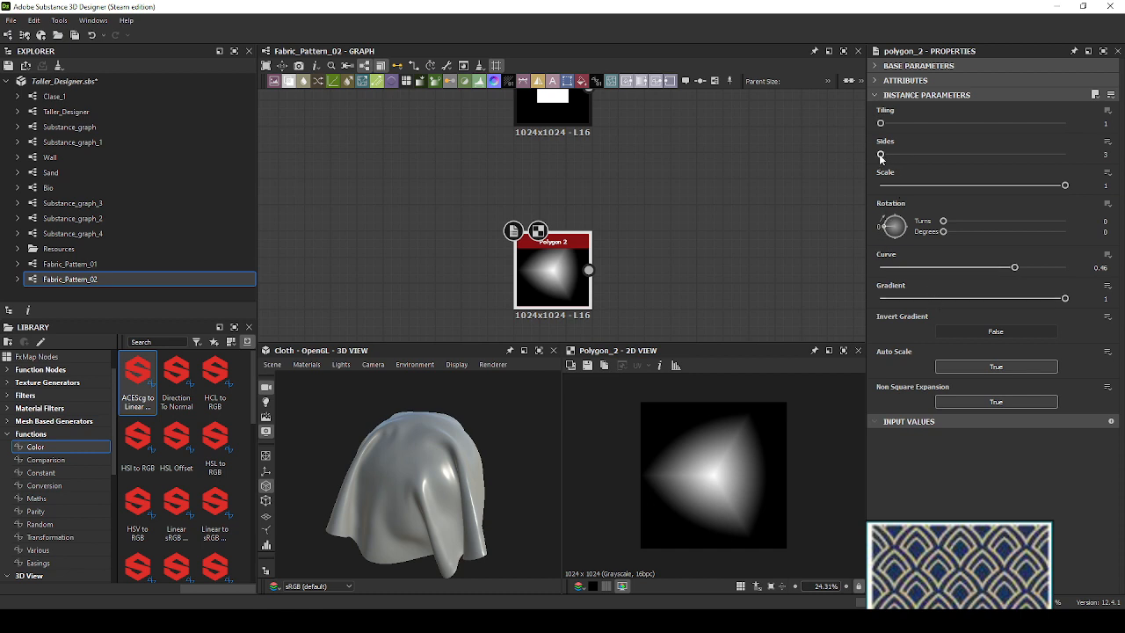
{"action": "mouse_move", "coordinate": [881, 124]}
{"action": "left_mouse_down"}
{"action": "mouse_move", "coordinate": [896, 130]}
{"action": "mouse_move", "coordinate": [884, 129]}
{"action": "left_mouse_up"}
Reposition the Polygon 2 node and connect a Histogram Scan node to its output.
{"action": "left_click_drag", "start_coordinate": [580, 299], "coordinate": [635, 233]}
{"action": "key", "text": "Escape"}
{"action": "scroll", "coordinate": [759, 499], "scroll_direction": "up", "scroll_amount": 3}
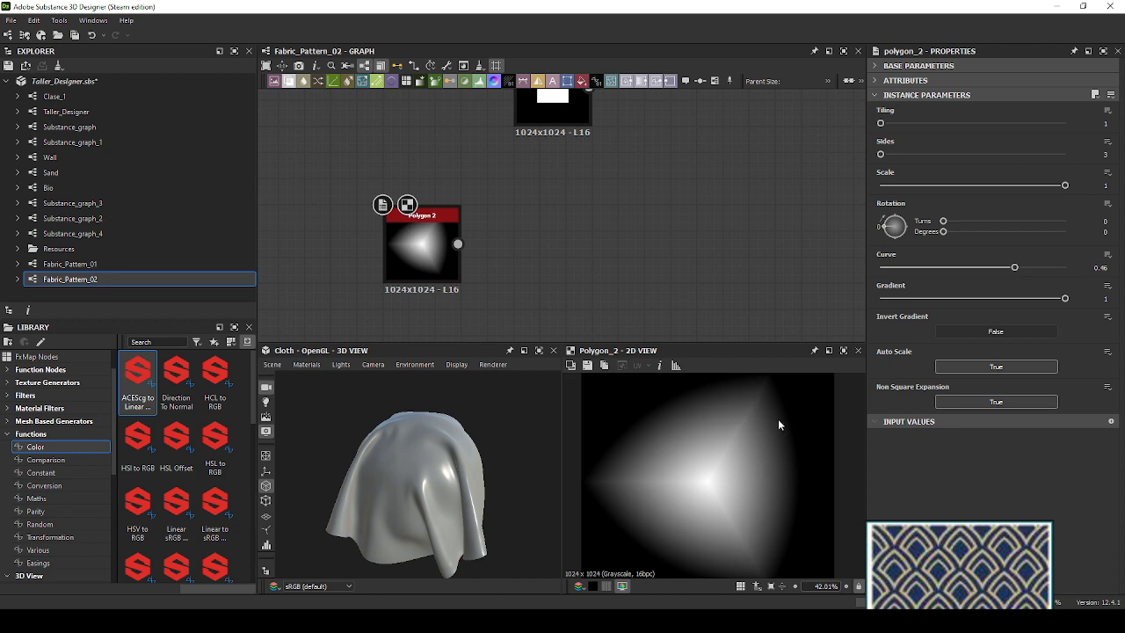
{"action": "scroll", "coordinate": [777, 418], "scroll_direction": "down", "scroll_amount": 2}
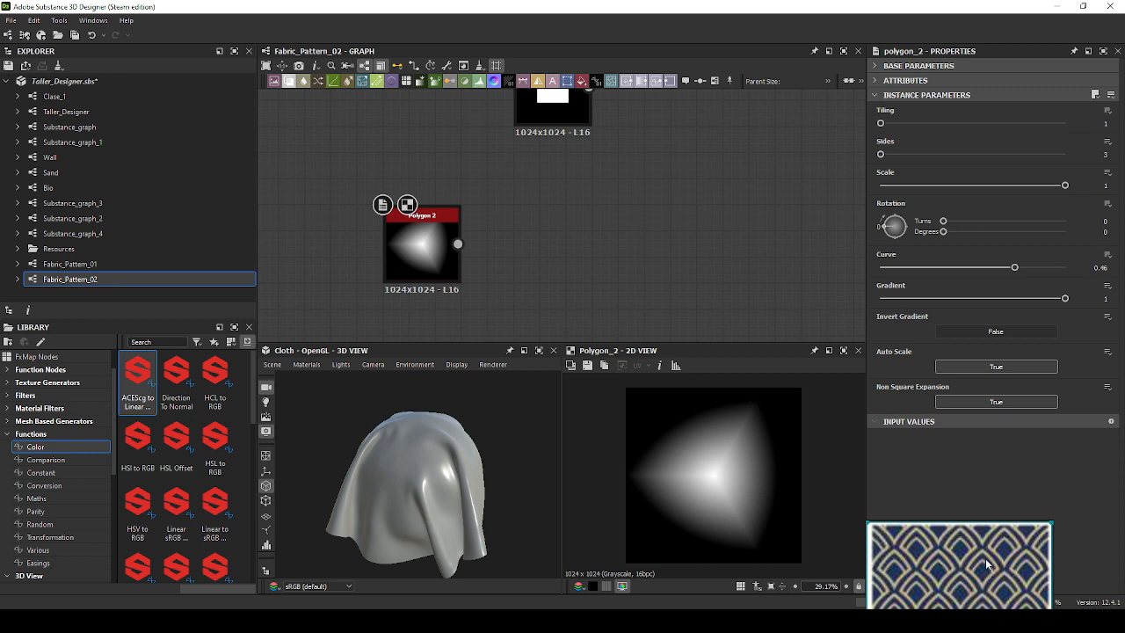
{"action": "left_click_drag", "start_coordinate": [457, 244], "coordinate": [563, 239]}
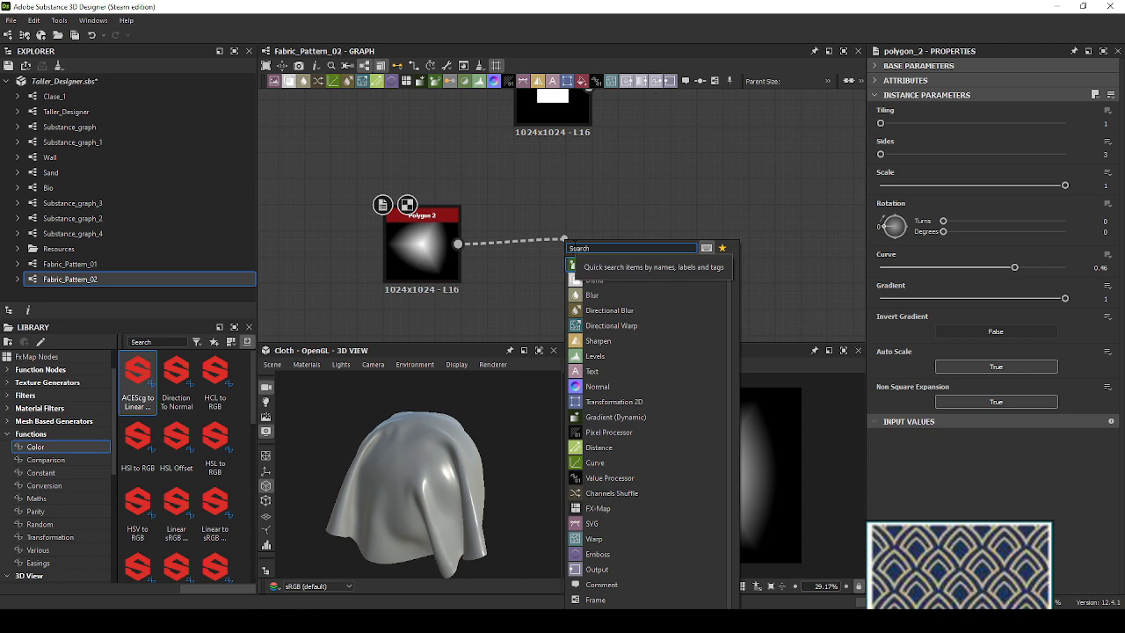
{"action": "type", "text": "histo"}
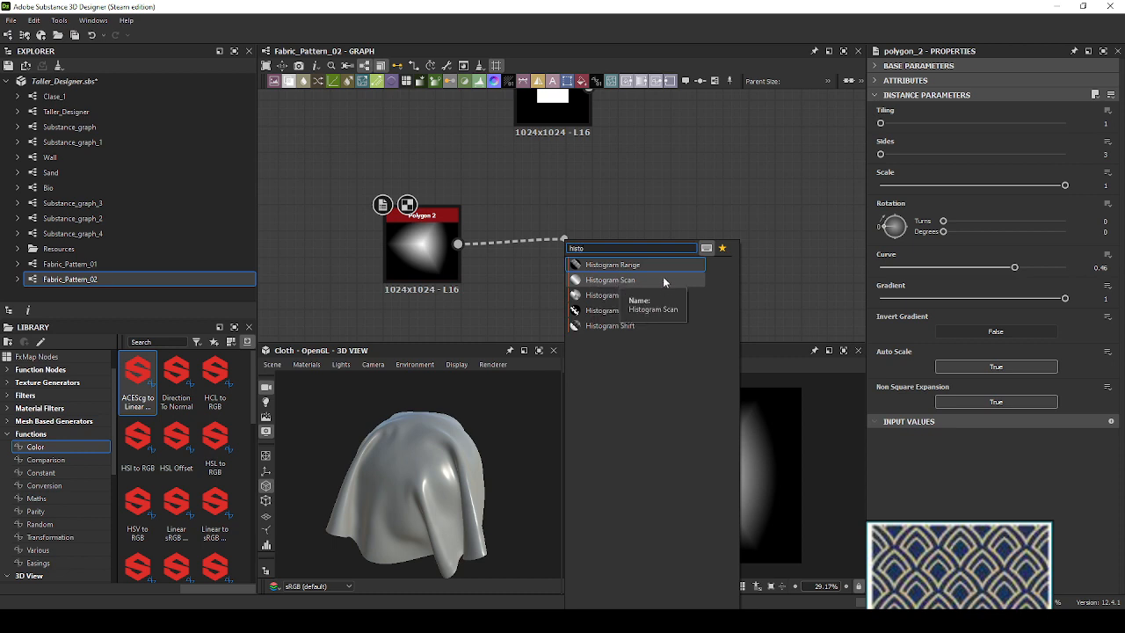
{"action": "left_click", "coordinate": [633, 279]}
{"action": "left_click_drag", "start_coordinate": [633, 279], "coordinate": [557, 279]}
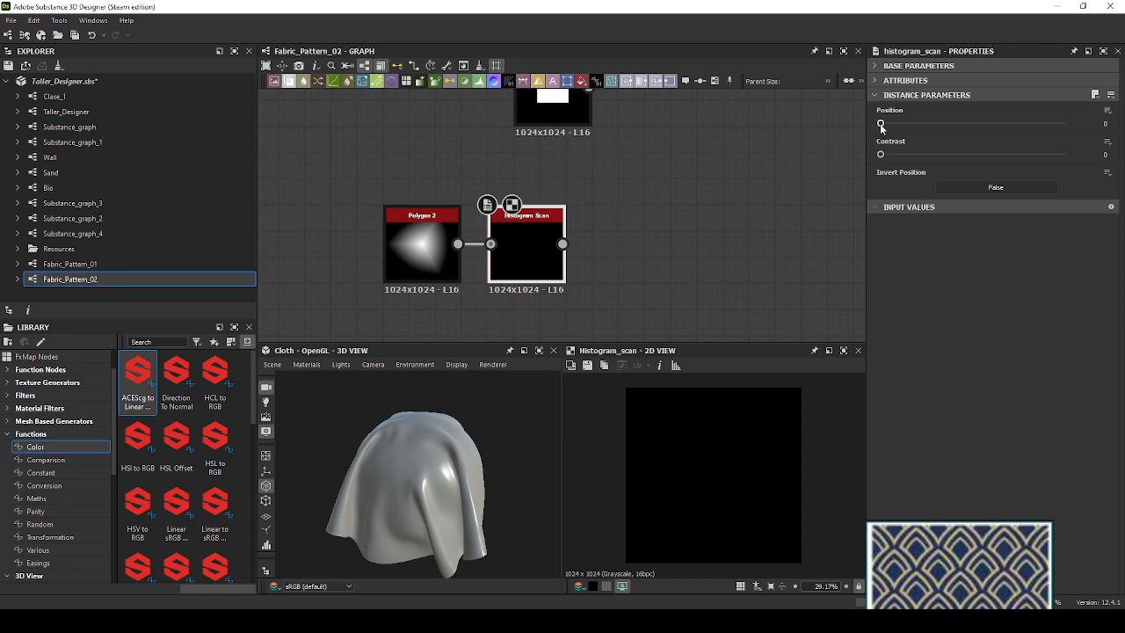
Set the Histogram Scan node's Position to 1.
{"action": "left_click_drag", "start_coordinate": [882, 127], "coordinate": [939, 129]}
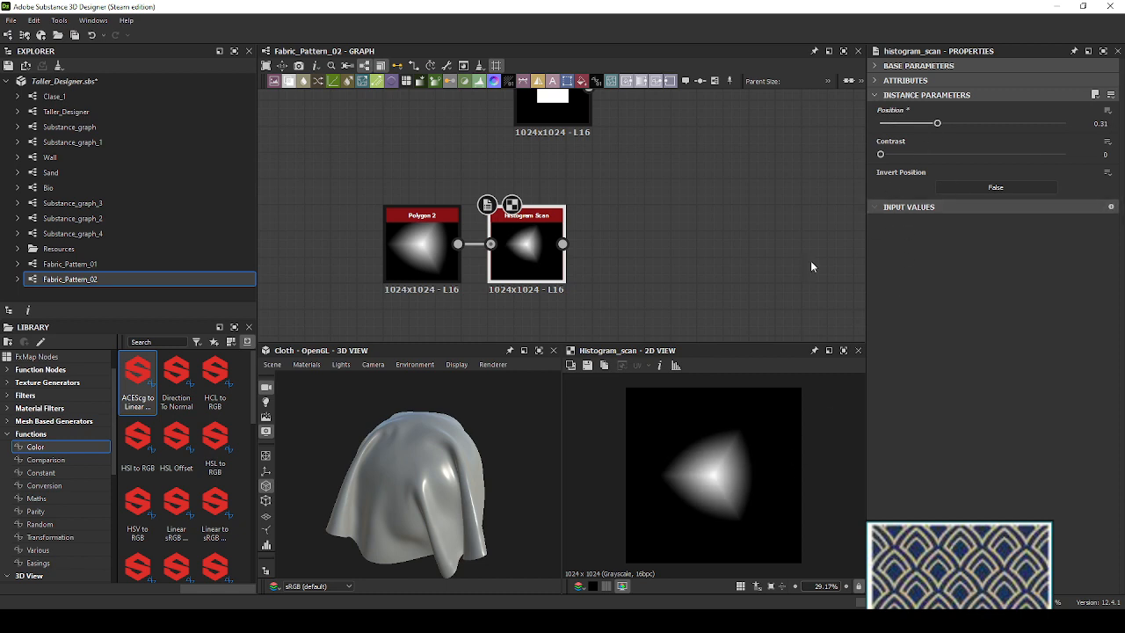
{"action": "double_click", "coordinate": [1099, 124]}
{"action": "scroll", "coordinate": [391, 249], "scroll_direction": "up", "scroll_amount": 3}
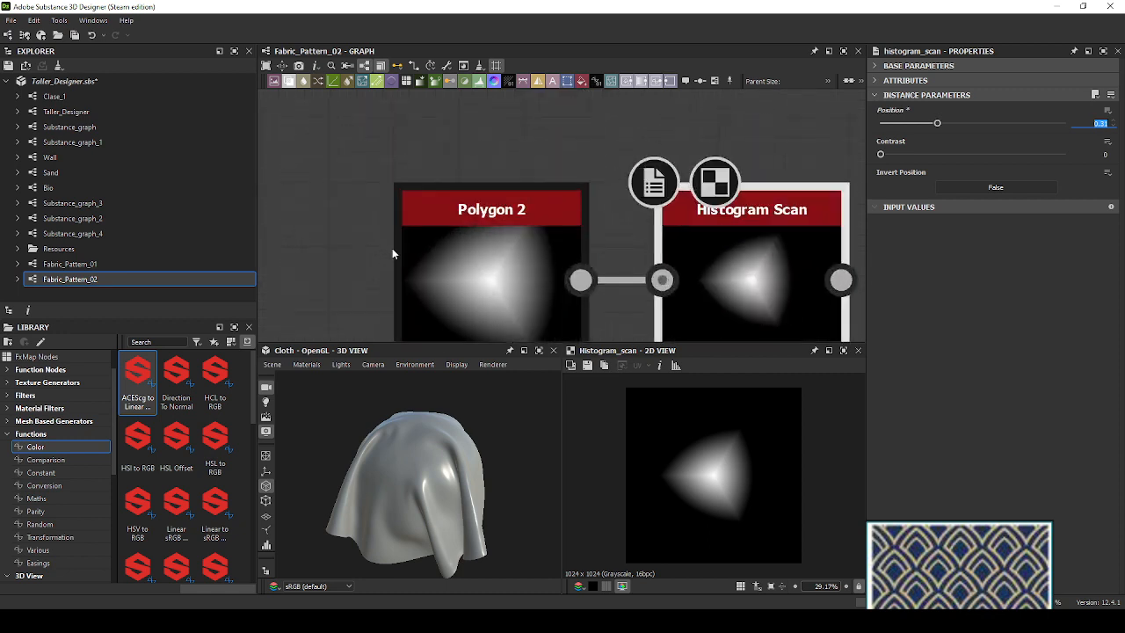
{"action": "scroll", "coordinate": [373, 247], "scroll_direction": "down", "scroll_amount": 1}
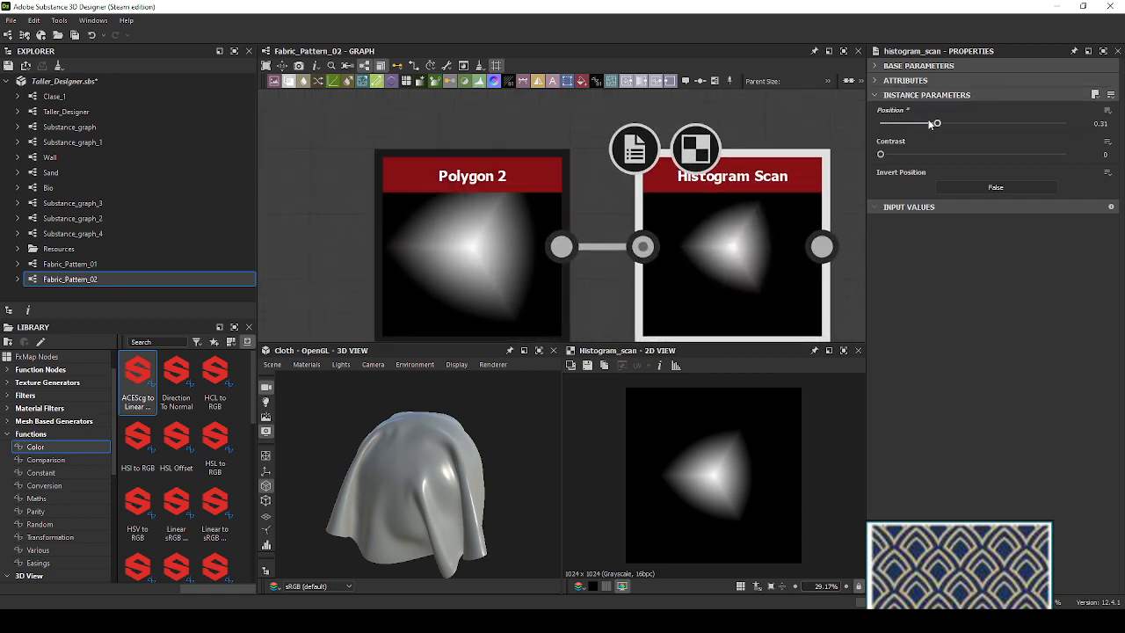
{"action": "left_click_drag", "start_coordinate": [937, 124], "coordinate": [1075, 133]}
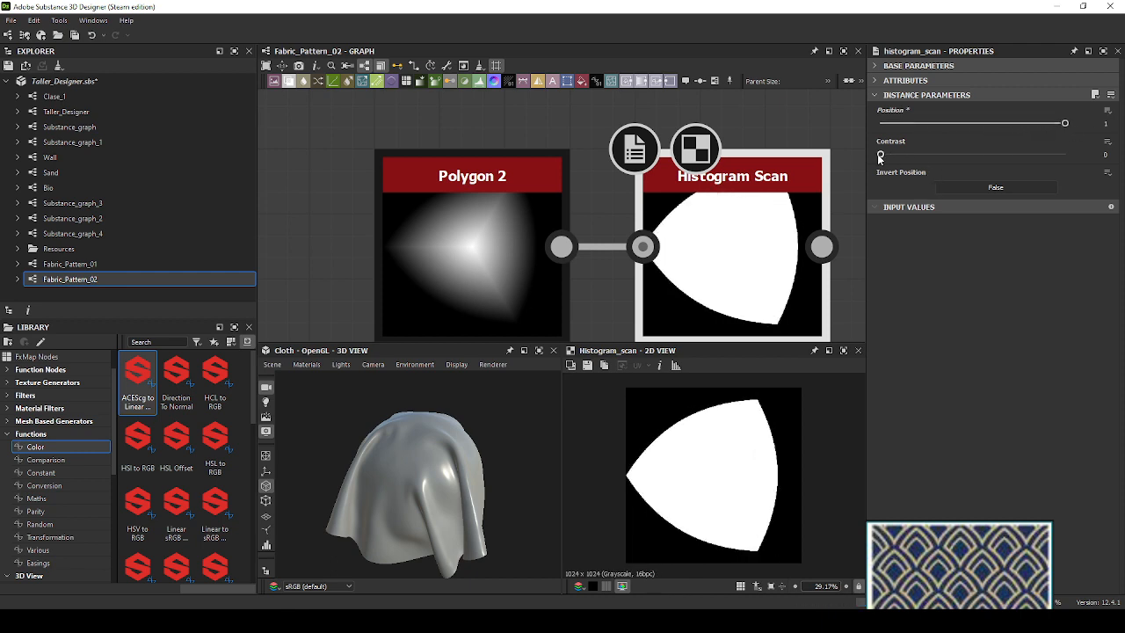
Try a Contrast of 0.43 on the Histogram Scan node and undo it.
{"action": "left_click_drag", "start_coordinate": [879, 156], "coordinate": [958, 159]}
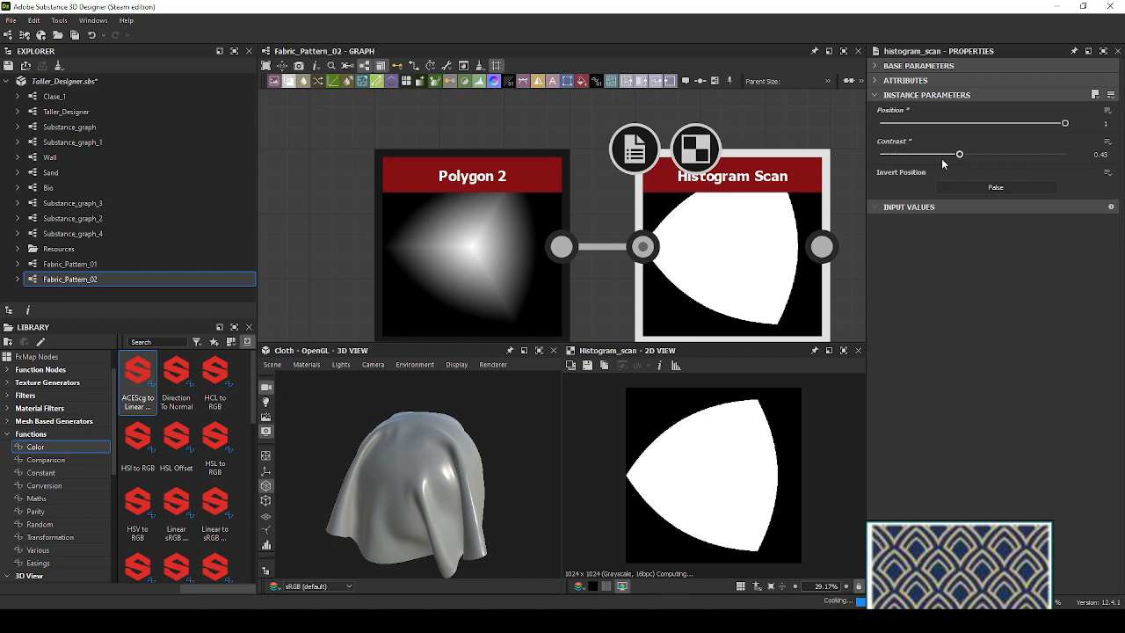
{"action": "key", "text": "ctrl+z"}
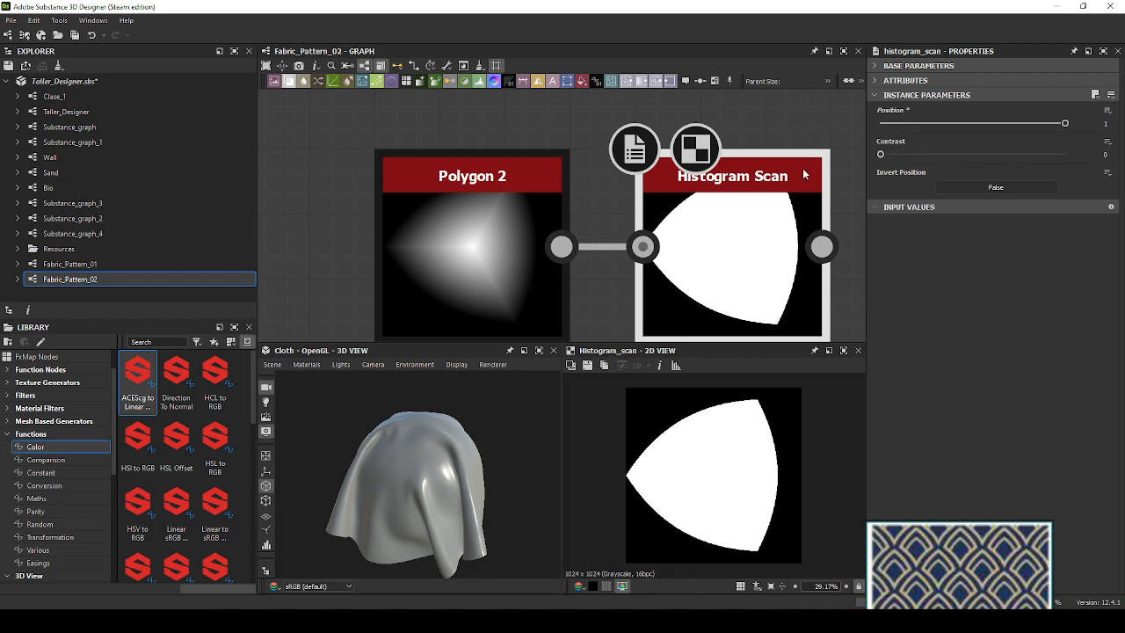
{"action": "scroll", "coordinate": [717, 271], "scroll_direction": "down", "scroll_amount": 2}
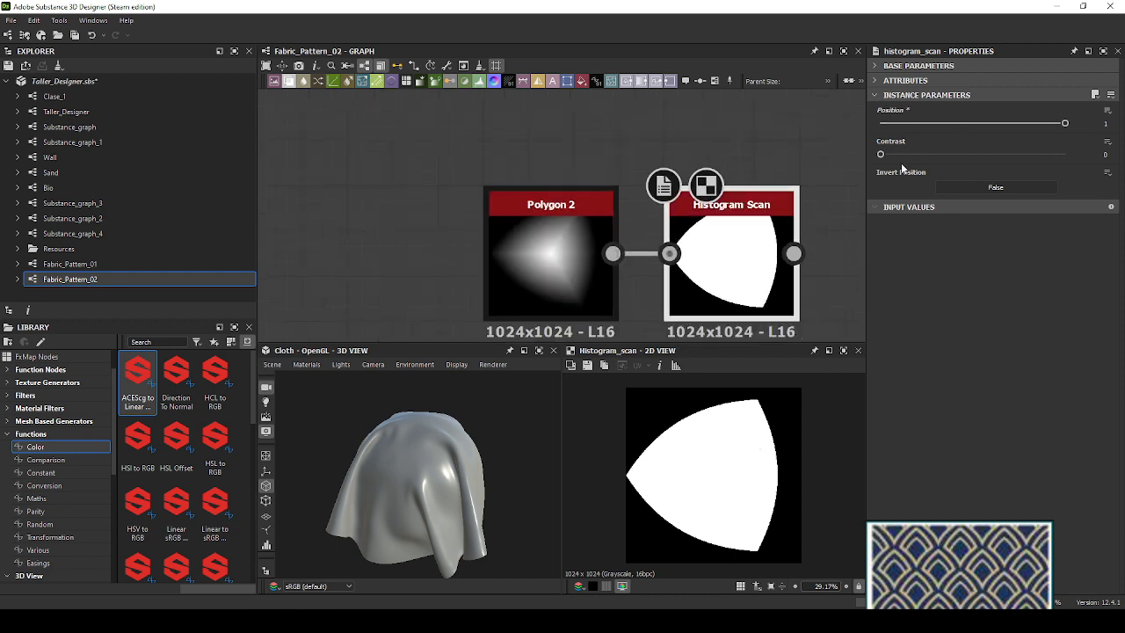
Connect a Transformation 2D node to the Histogram Scan output and rotate the shape a quarter turn so its point faces up.
{"action": "scroll", "coordinate": [756, 210], "scroll_direction": "down", "scroll_amount": 2}
{"action": "left_click_drag", "start_coordinate": [676, 226], "coordinate": [763, 230]}
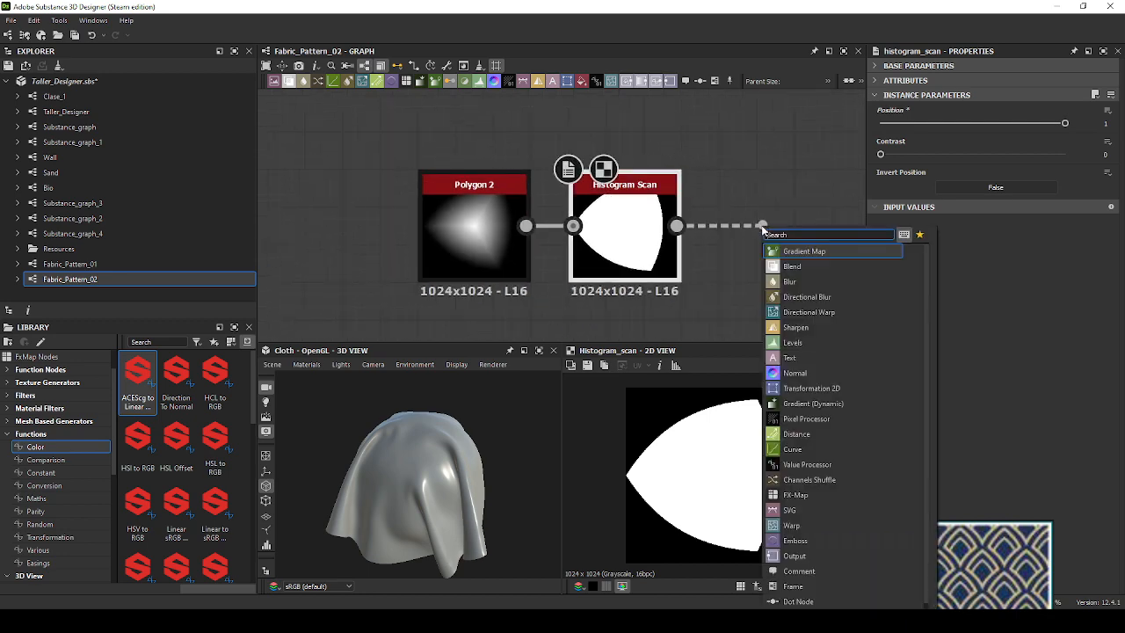
{"action": "type", "text": "tra"}
{"action": "key", "text": "Return"}
{"action": "left_click_drag", "start_coordinate": [835, 411], "coordinate": [814, 571], "text": "shift"}
{"action": "scroll", "coordinate": [653, 235], "scroll_direction": "down", "scroll_amount": 3}
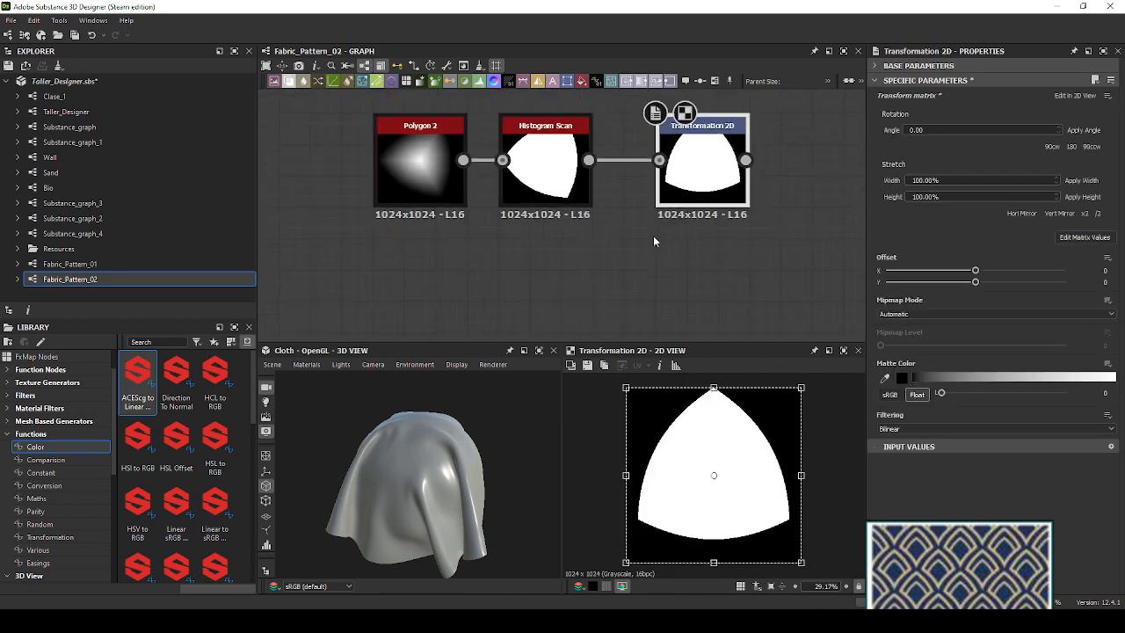
Set the Polygon 2 node's Scale to 0.8.
{"action": "left_click", "coordinate": [507, 203]}
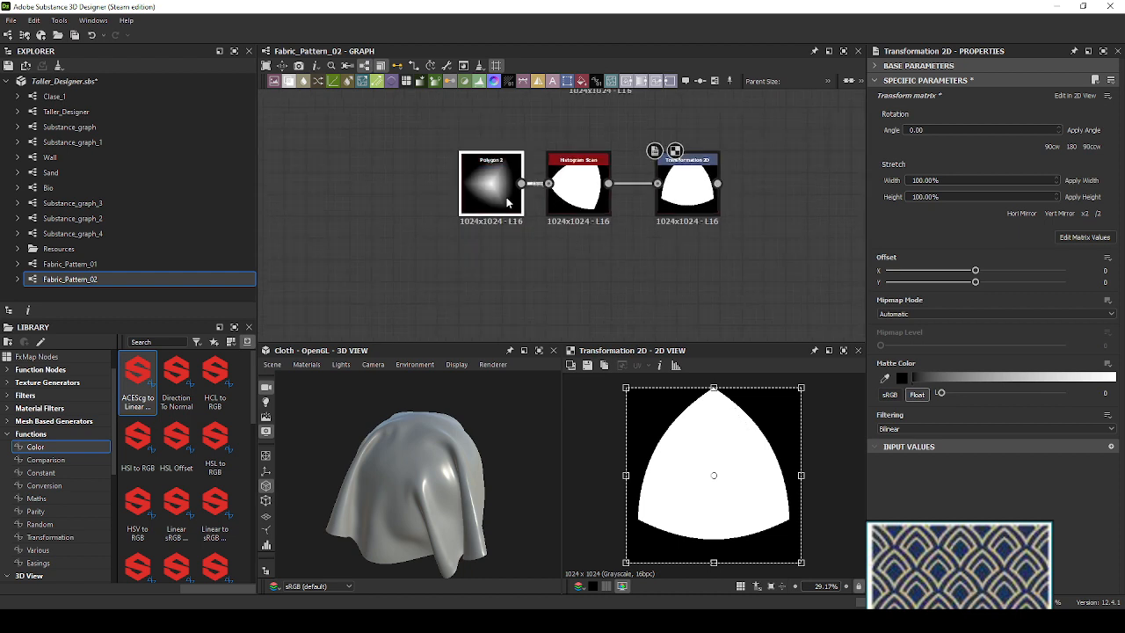
{"action": "left_click_drag", "start_coordinate": [1065, 185], "coordinate": [1045, 192]}
{"action": "left_click", "coordinate": [1100, 185]}
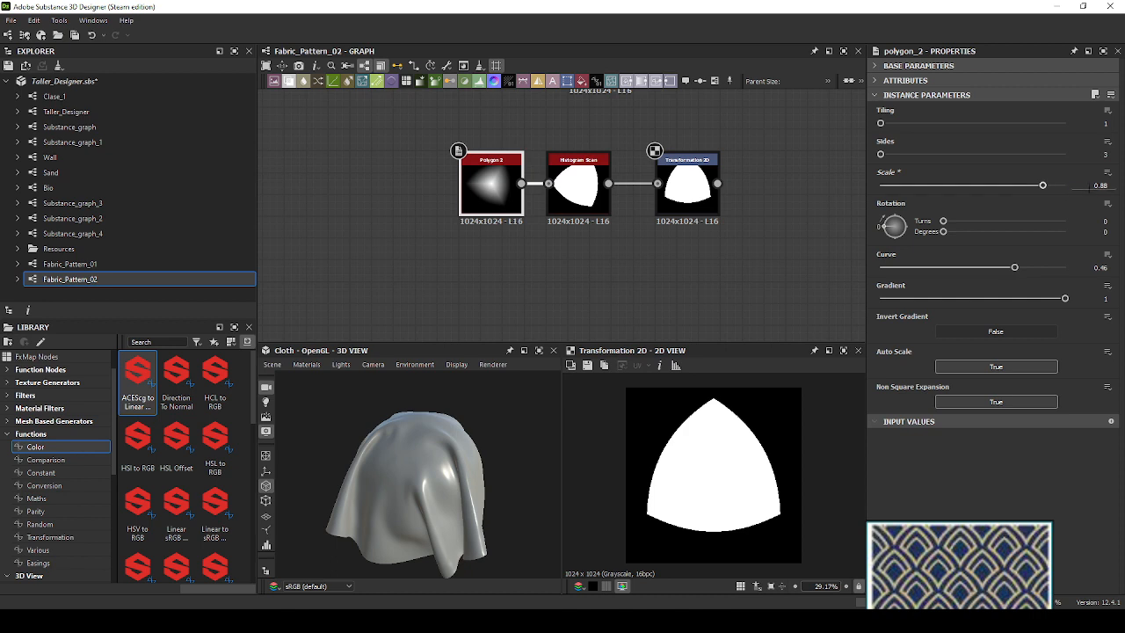
{"action": "type", "text": "0"}
{"action": "key", "text": "Return"}
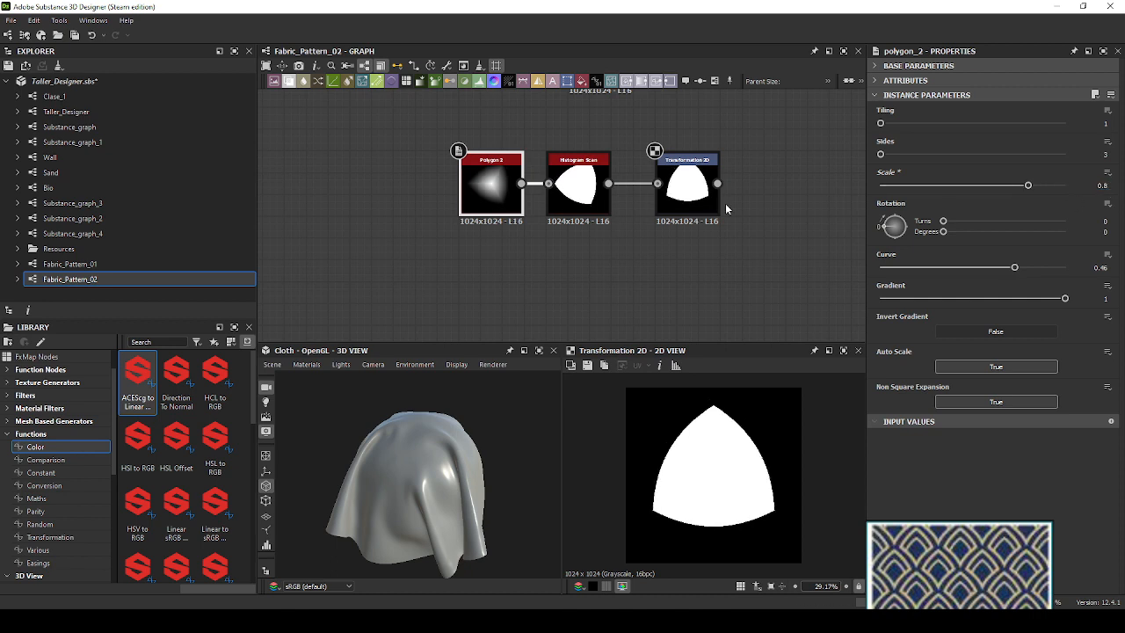
Enlarge the floating reference pattern around a few pointed scales to study them, then move it clear of the graph.
{"action": "left_click", "coordinate": [701, 202]}
{"action": "left_click_drag", "start_coordinate": [966, 575], "coordinate": [764, 367]}
{"action": "right_click_drag", "start_coordinate": [764, 366], "coordinate": [718, 305]}
{"action": "scroll", "coordinate": [718, 305], "scroll_direction": "up", "scroll_amount": 4}
{"action": "middle_click_drag", "start_coordinate": [718, 308], "coordinate": [686, 295]}
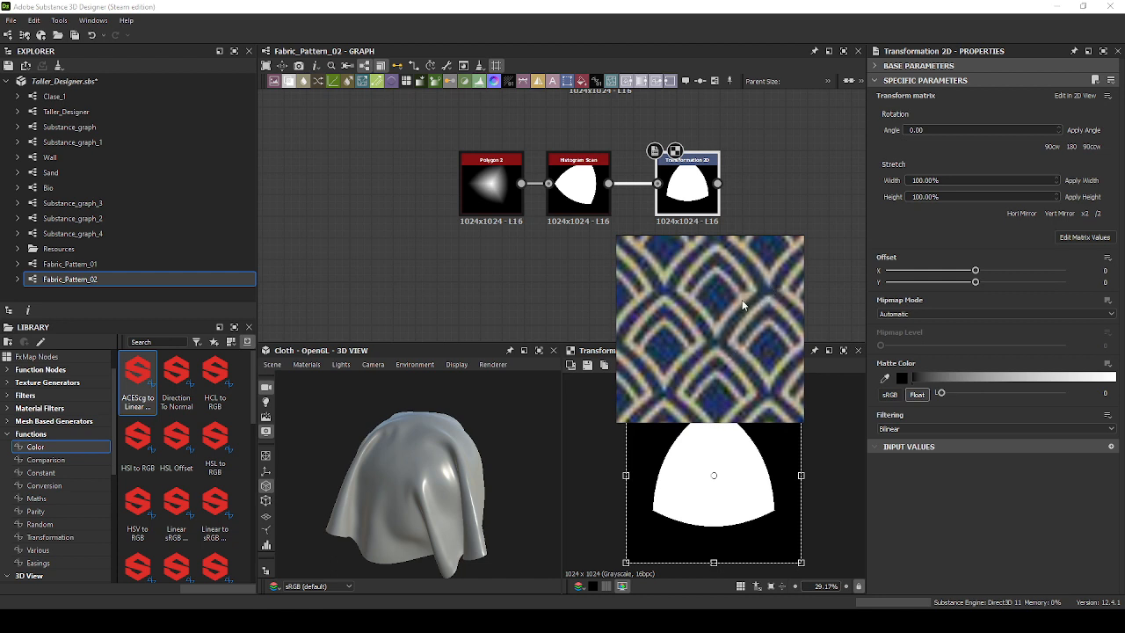
{"action": "right_click_drag", "start_coordinate": [742, 305], "coordinate": [1046, 381]}
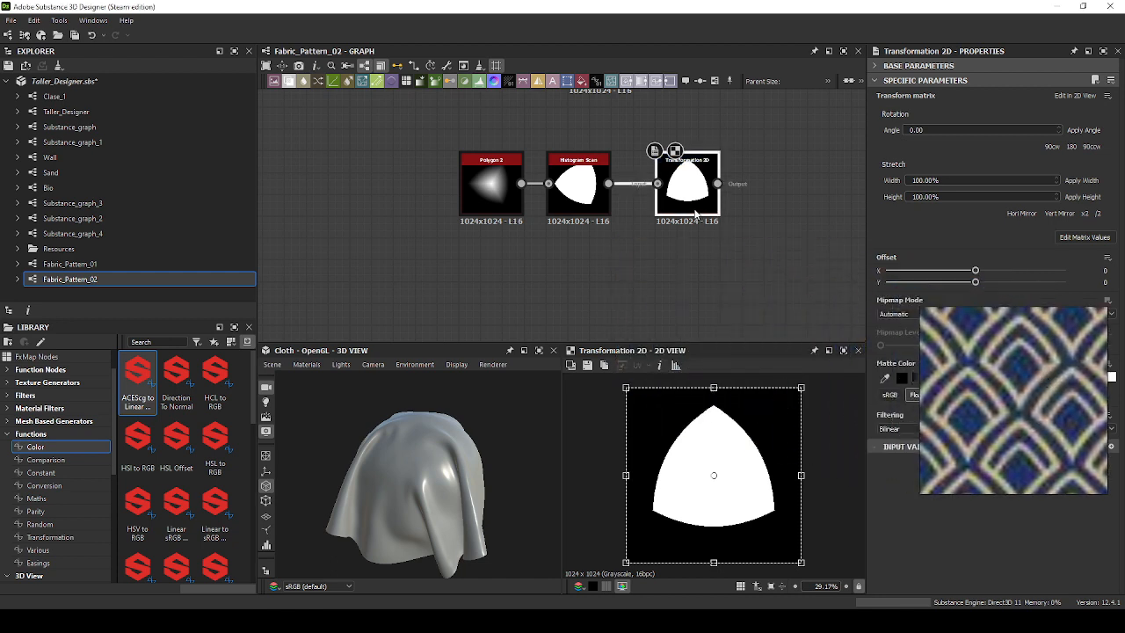
{"action": "middle_click_drag", "start_coordinate": [736, 250], "coordinate": [667, 195]}
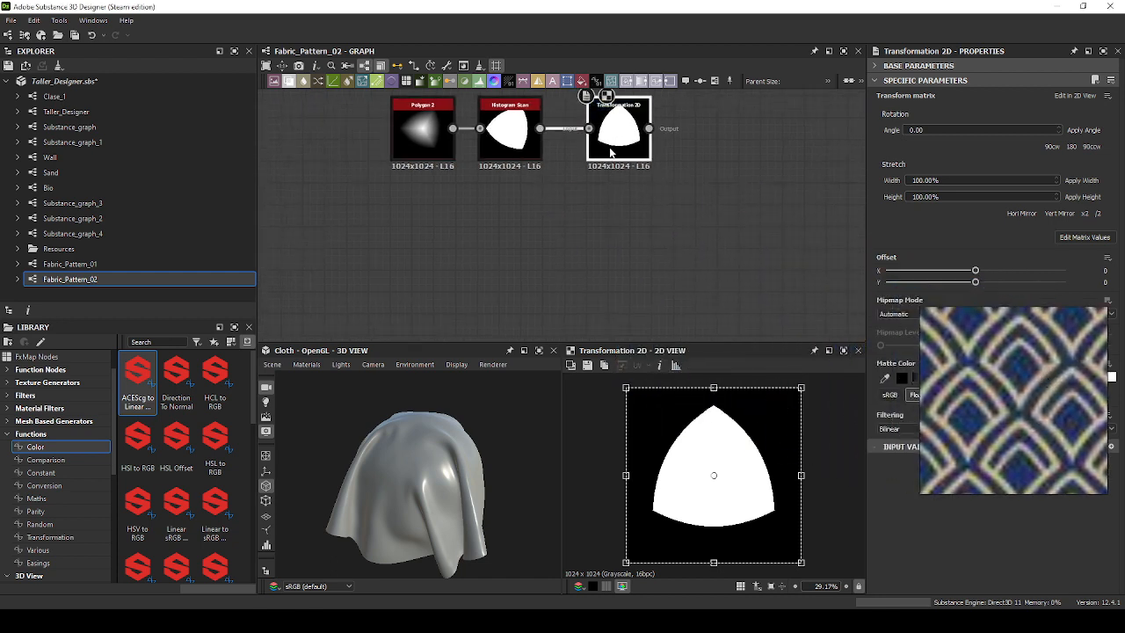
Duplicate the Transformation 2D node below the original and set the copy's Offset Y to -0.5.
{"action": "key", "text": "ctrl+d"}
{"action": "left_click_drag", "start_coordinate": [548, 218], "coordinate": [604, 229]}
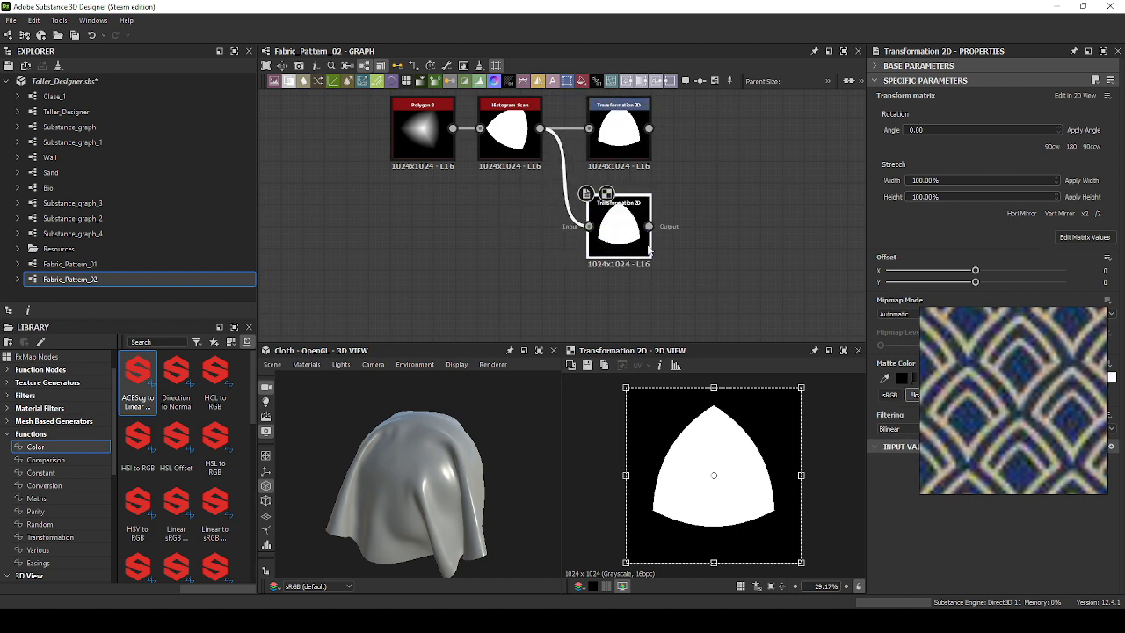
{"action": "left_click_drag", "start_coordinate": [975, 281], "coordinate": [861, 285]}
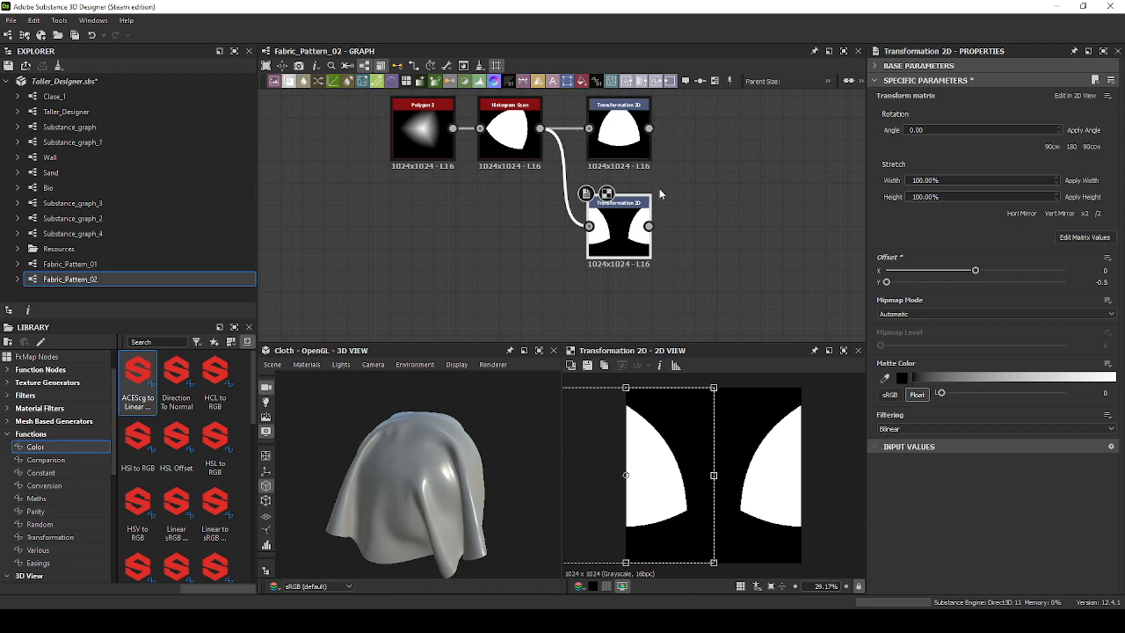
Compare the centred shape with the half-tile offset copy by previewing both Transformation 2D nodes.
{"action": "scroll", "coordinate": [677, 184], "scroll_direction": "up", "scroll_amount": 3}
{"action": "left_click", "coordinate": [612, 169]}
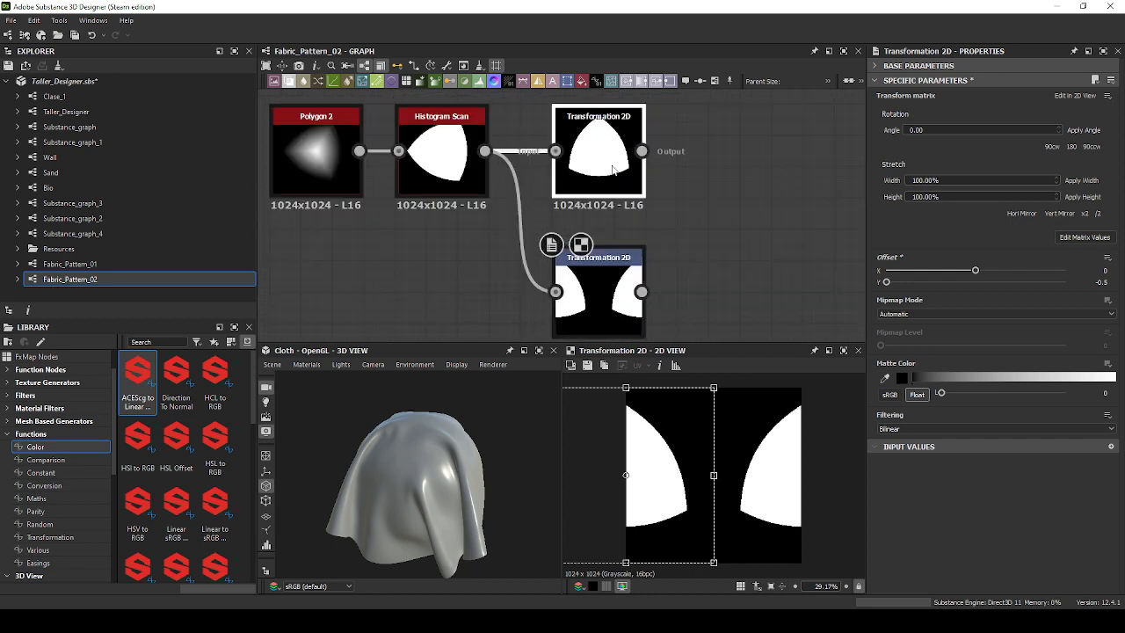
{"action": "left_click", "coordinate": [612, 306]}
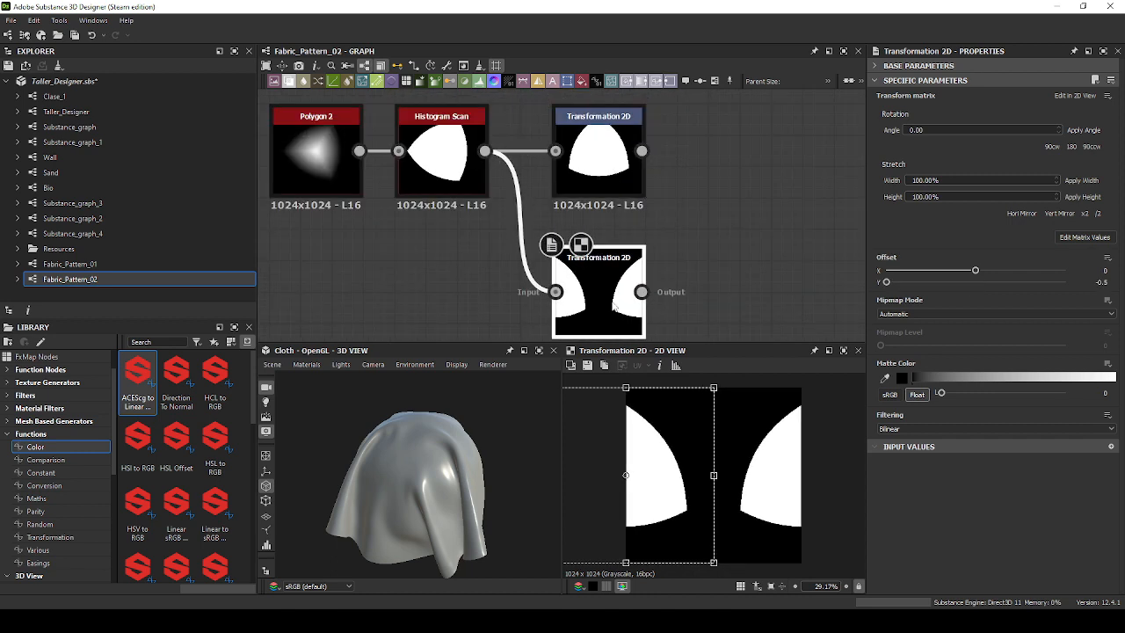
{"action": "left_click", "coordinate": [622, 180]}
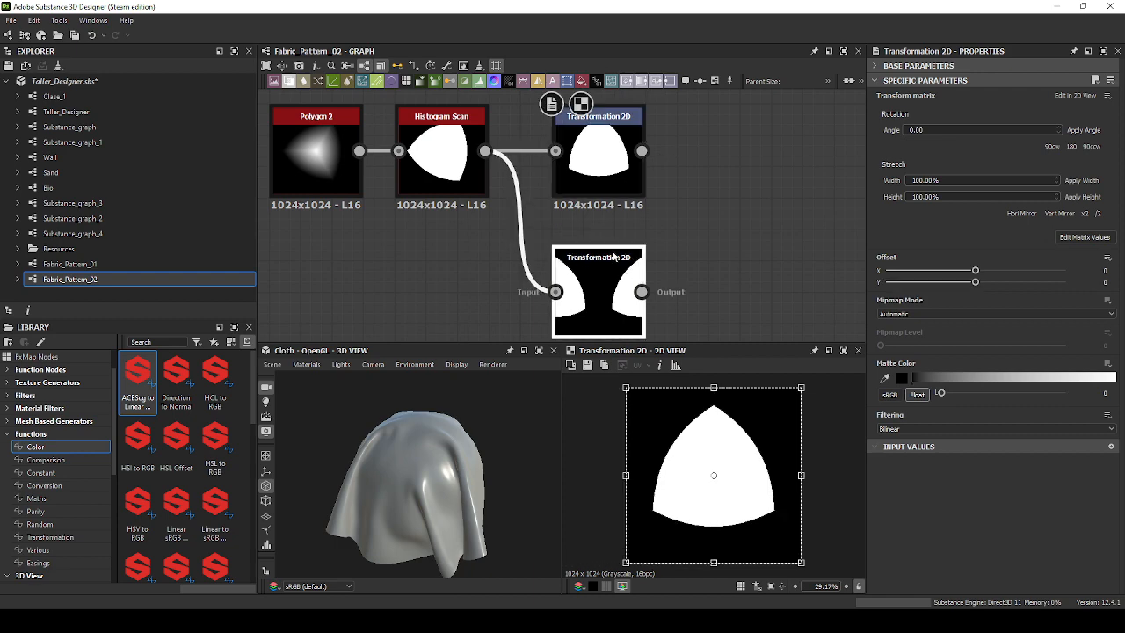
{"action": "scroll", "coordinate": [603, 283], "scroll_direction": "up", "scroll_amount": 2}
{"action": "scroll", "coordinate": [678, 417], "scroll_direction": "up", "scroll_amount": 1}
{"action": "middle_click_drag", "start_coordinate": [638, 117], "coordinate": [639, 235]}
{"action": "scroll", "coordinate": [625, 227], "scroll_direction": "up", "scroll_amount": 3}
{"action": "left_click", "coordinate": [628, 217]}
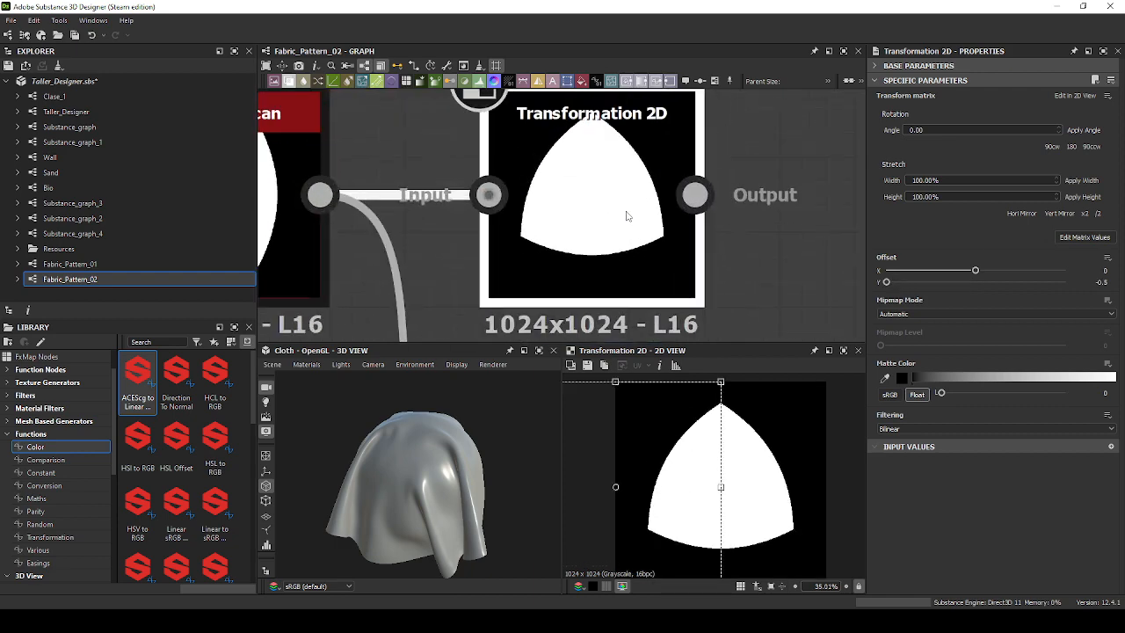
{"action": "middle_click_drag", "start_coordinate": [776, 241], "coordinate": [763, 97]}
{"action": "scroll", "coordinate": [758, 115], "scroll_direction": "down", "scroll_amount": 1}
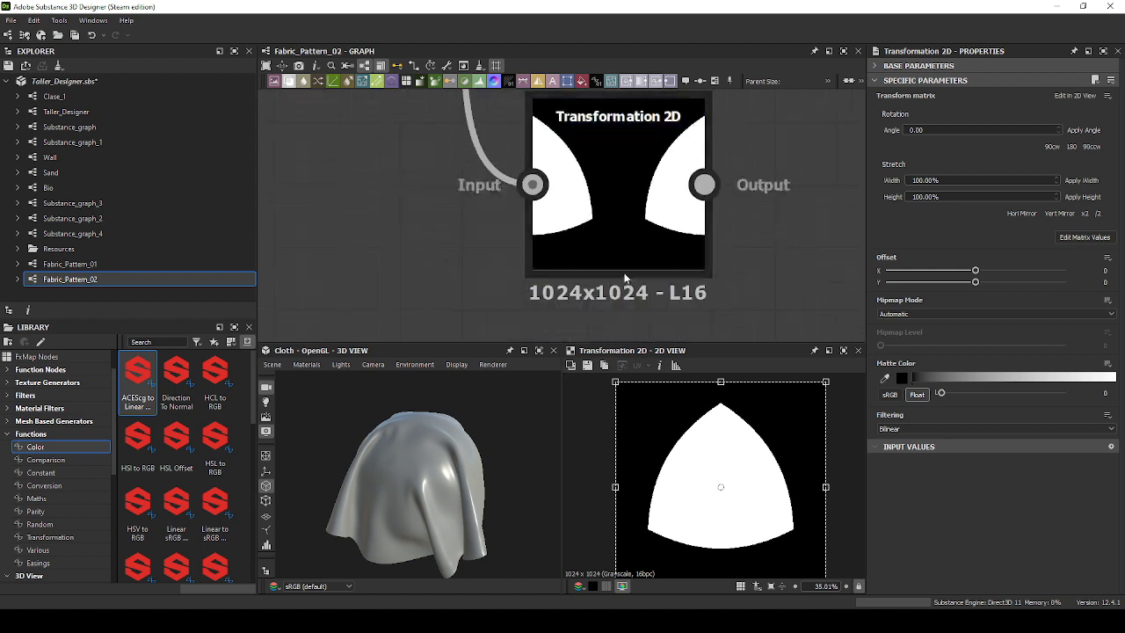
{"action": "left_click", "coordinate": [616, 251]}
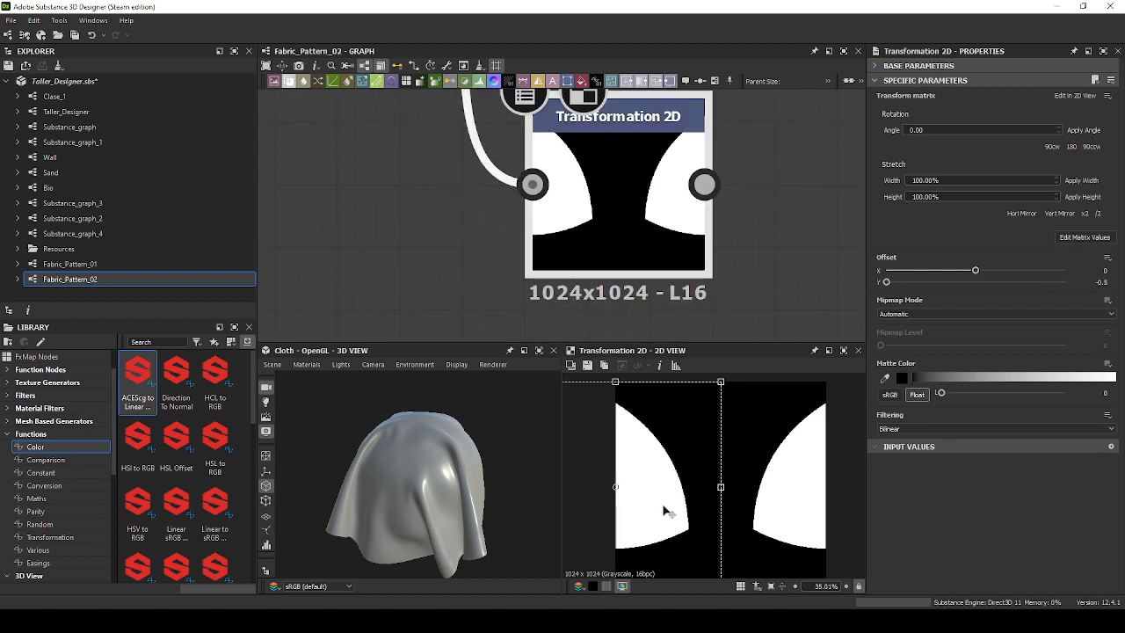
{"action": "scroll", "coordinate": [632, 254], "scroll_direction": "down", "scroll_amount": 4}
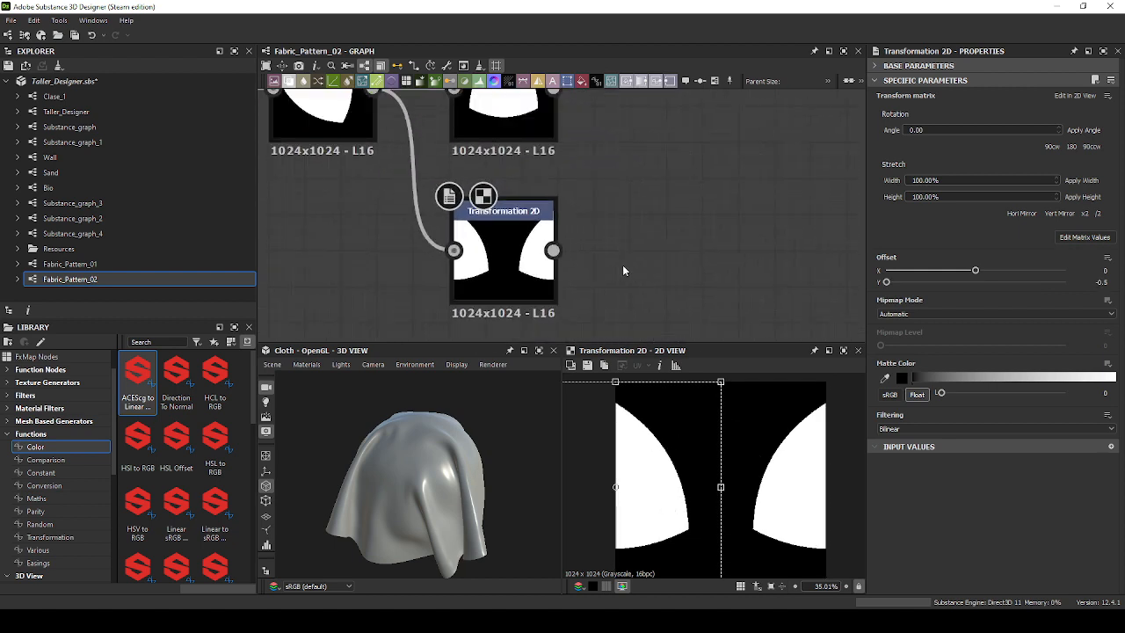
Add a Blend node with the centred shape as foreground and the offset copy as background, using Subtract mode.
{"action": "middle_click_drag", "start_coordinate": [646, 253], "coordinate": [627, 286]}
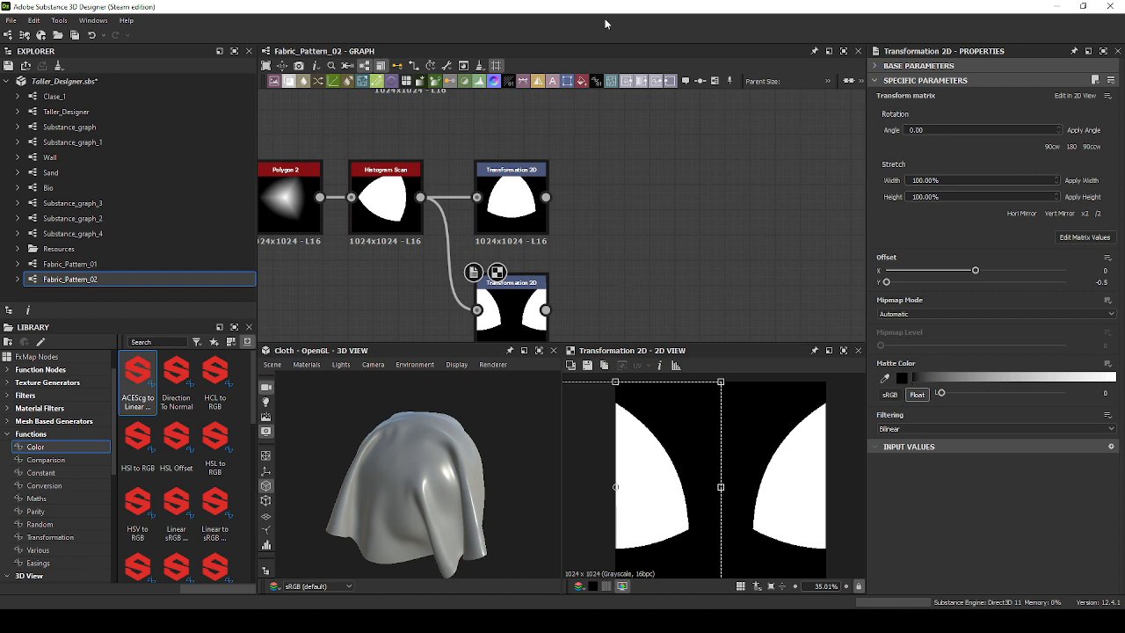
{"action": "key", "text": "space"}
{"action": "type", "text": "blend"}
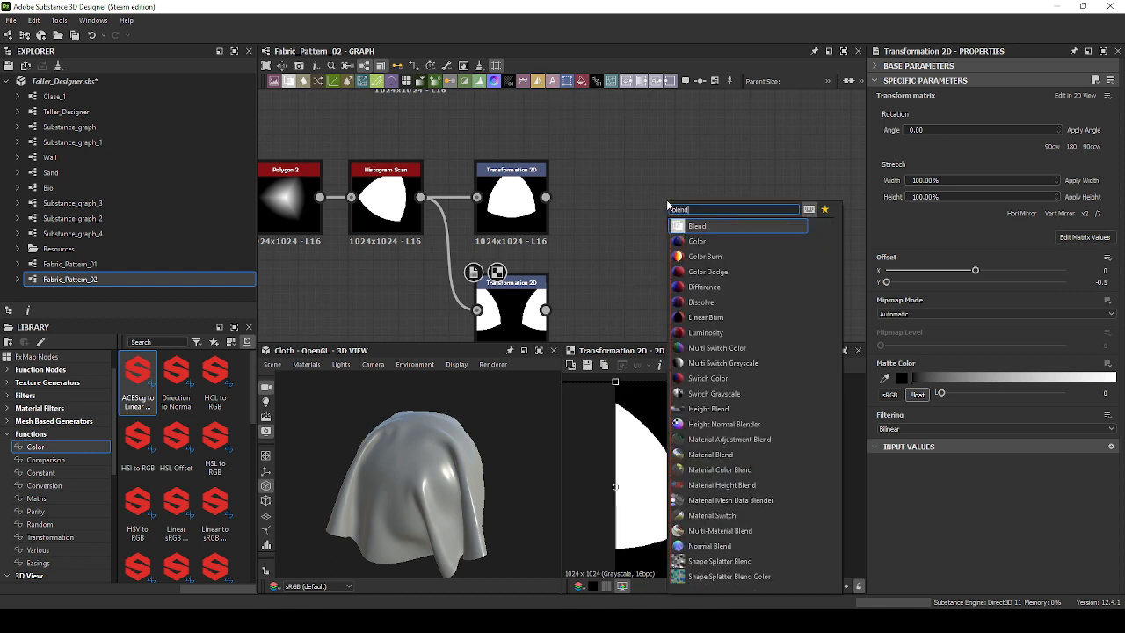
{"action": "key", "text": "Return"}
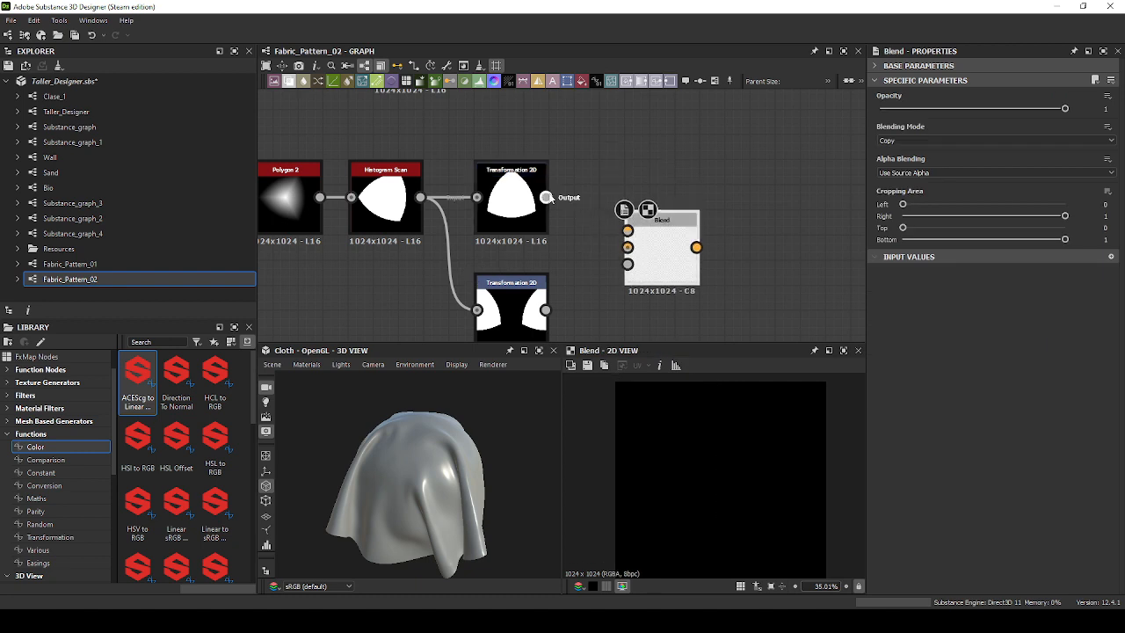
{"action": "left_click_drag", "start_coordinate": [548, 198], "coordinate": [685, 251]}
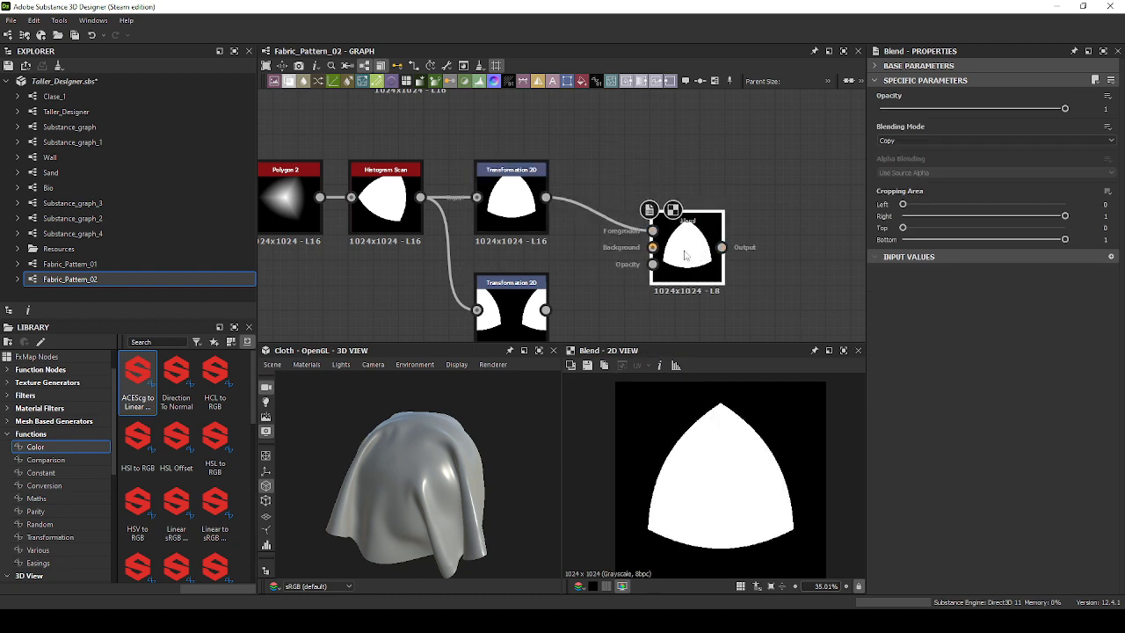
{"action": "left_click_drag", "start_coordinate": [546, 310], "coordinate": [652, 247]}
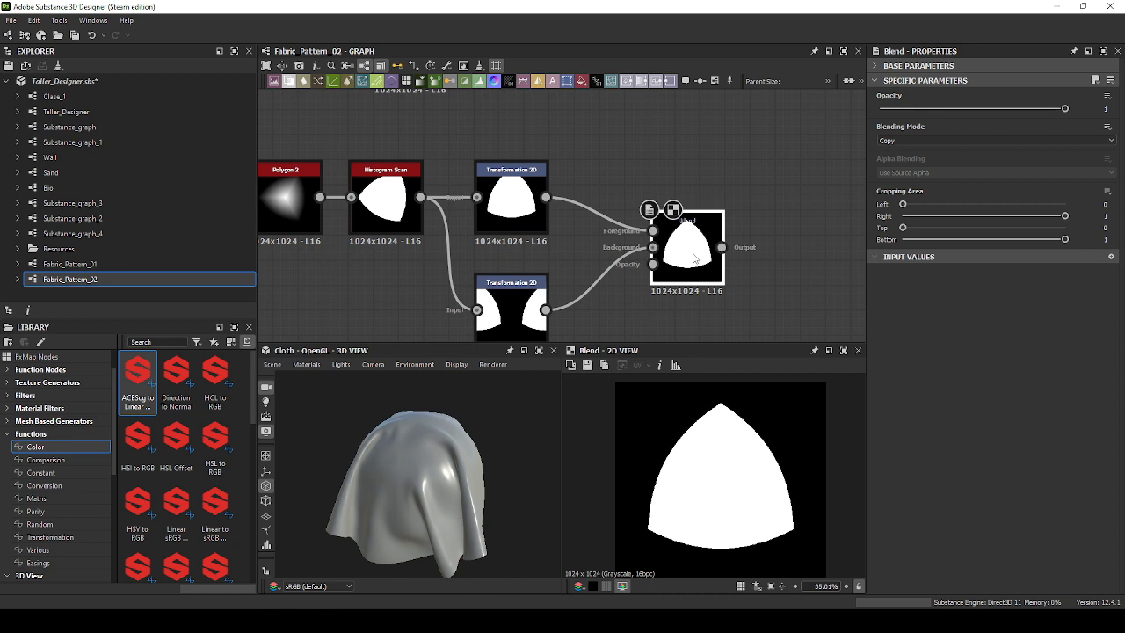
{"action": "left_click", "coordinate": [927, 140]}
{"action": "left_click", "coordinate": [916, 163]}
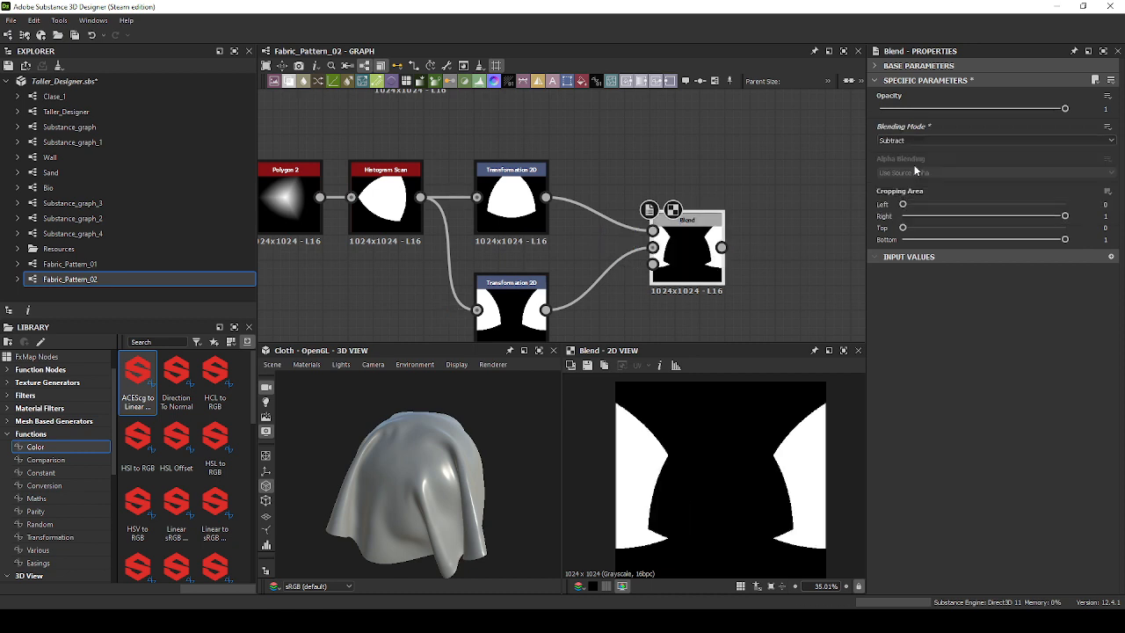
Swap the Blend inputs so the offset shapes are subtracted from the centred one, and arrange the offset node above the other.
{"action": "middle_click_drag", "start_coordinate": [548, 317], "coordinate": [590, 267]}
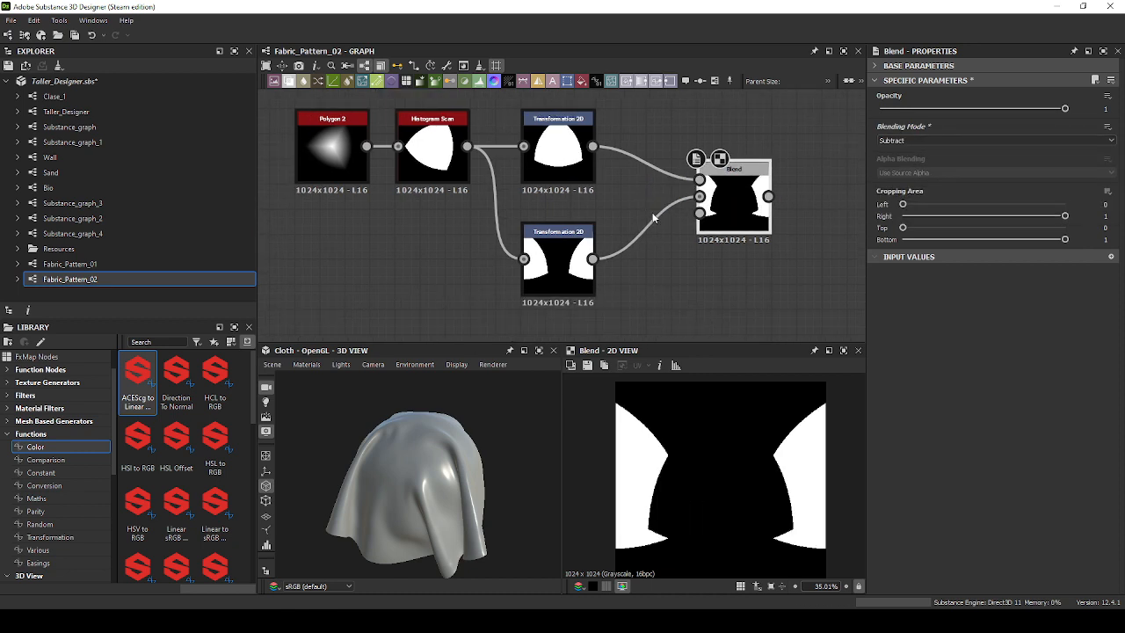
{"action": "left_click_drag", "start_coordinate": [591, 261], "coordinate": [700, 180]}
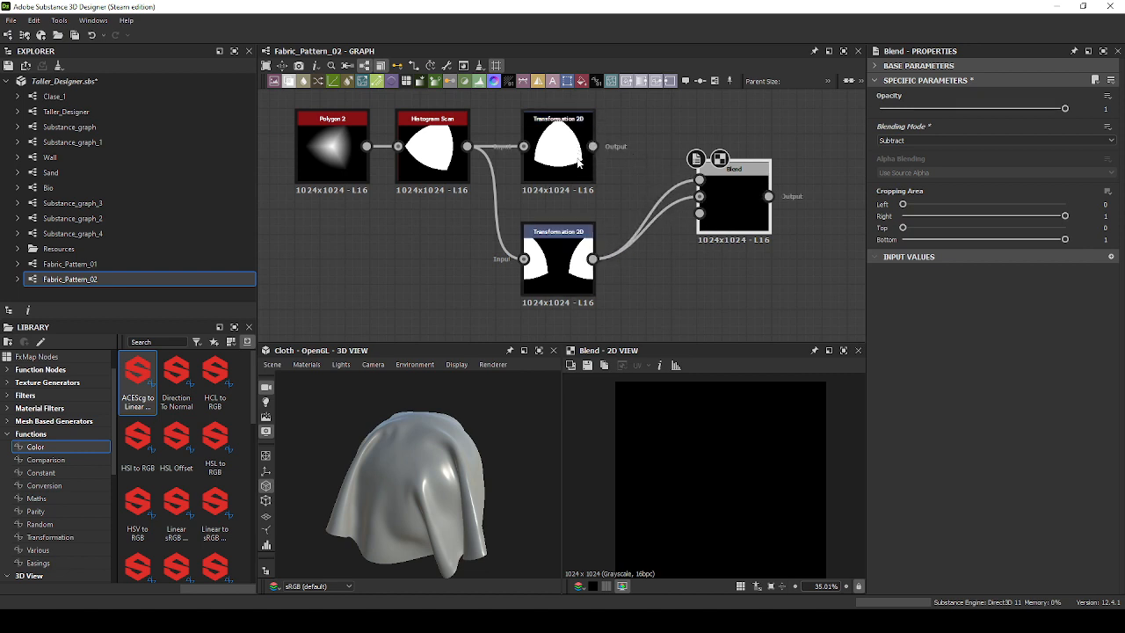
{"action": "left_click_drag", "start_coordinate": [575, 252], "coordinate": [576, 190]}
{"action": "left_click_drag", "start_coordinate": [577, 133], "coordinate": [698, 196]}
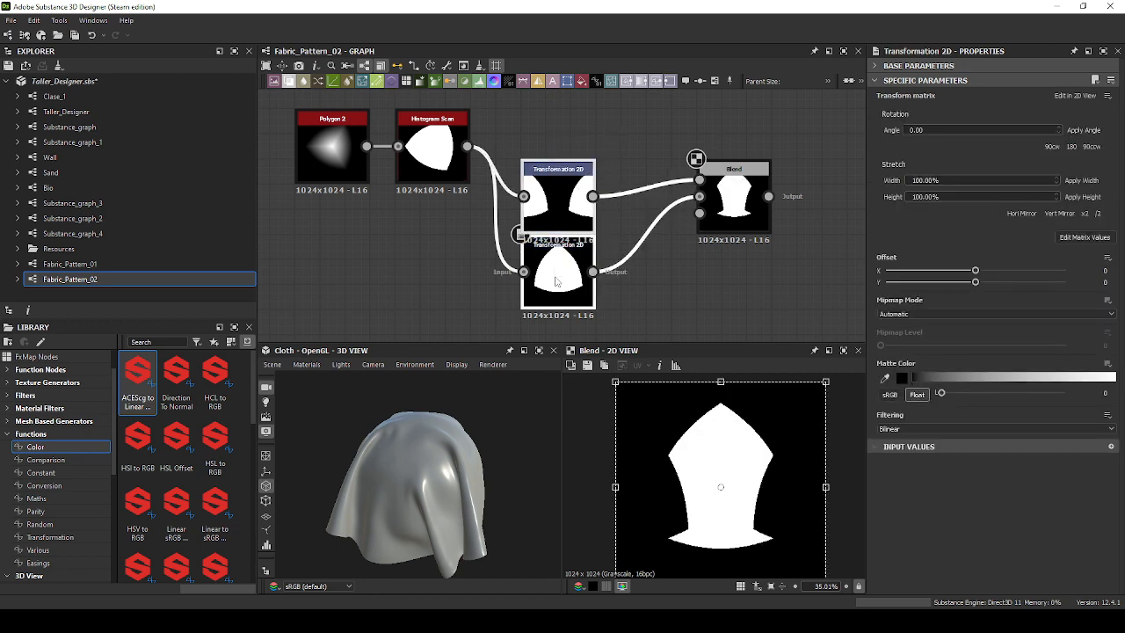
{"action": "mouse_move", "coordinate": [555, 281]}
{"action": "left_mouse_down"}
{"action": "mouse_move", "coordinate": [557, 230]}
{"action": "mouse_move", "coordinate": [565, 271]}
{"action": "left_mouse_up"}
{"action": "left_click", "coordinate": [570, 286]}
{"action": "left_click", "coordinate": [735, 209]}
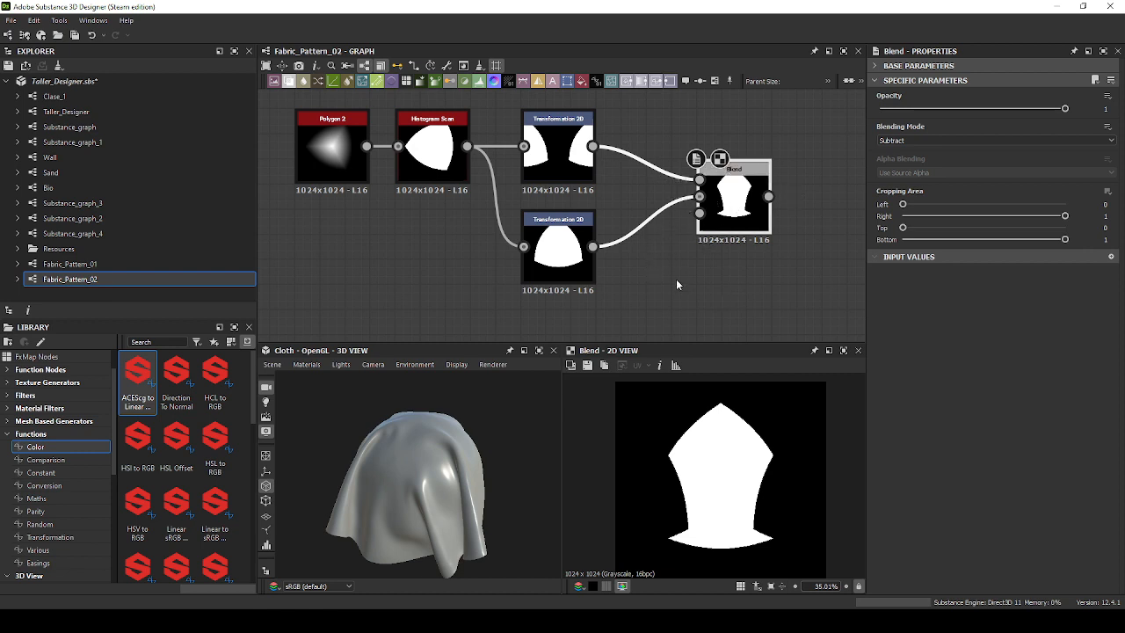
{"action": "left_click", "coordinate": [562, 154]}
{"action": "left_click", "coordinate": [717, 205]}
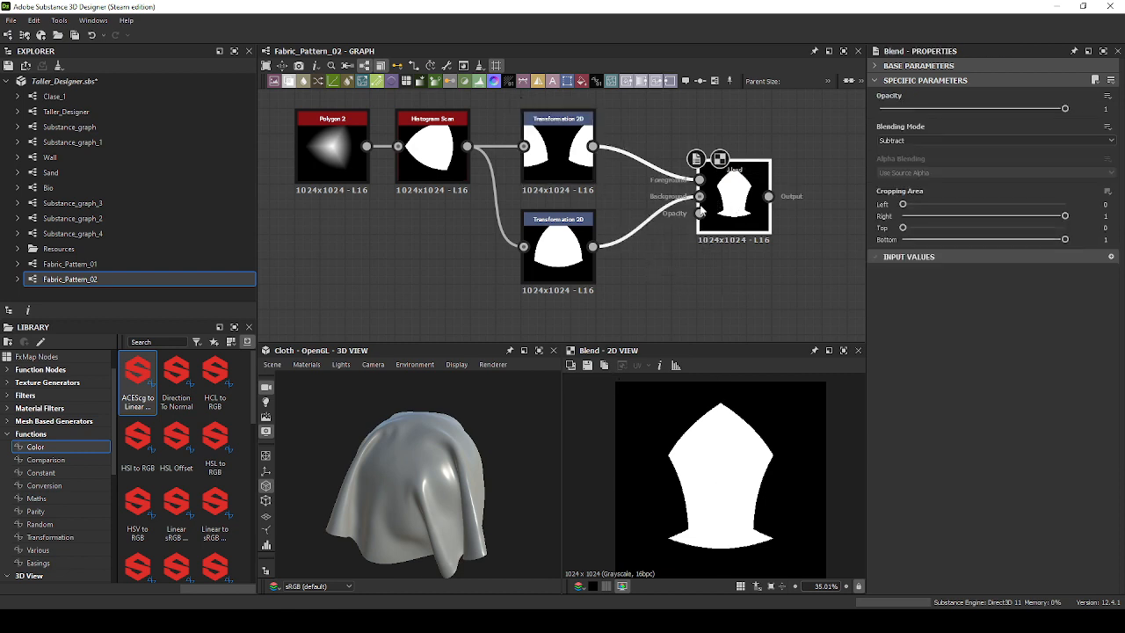
{"action": "left_click", "coordinate": [580, 164]}
{"action": "left_click", "coordinate": [754, 216]}
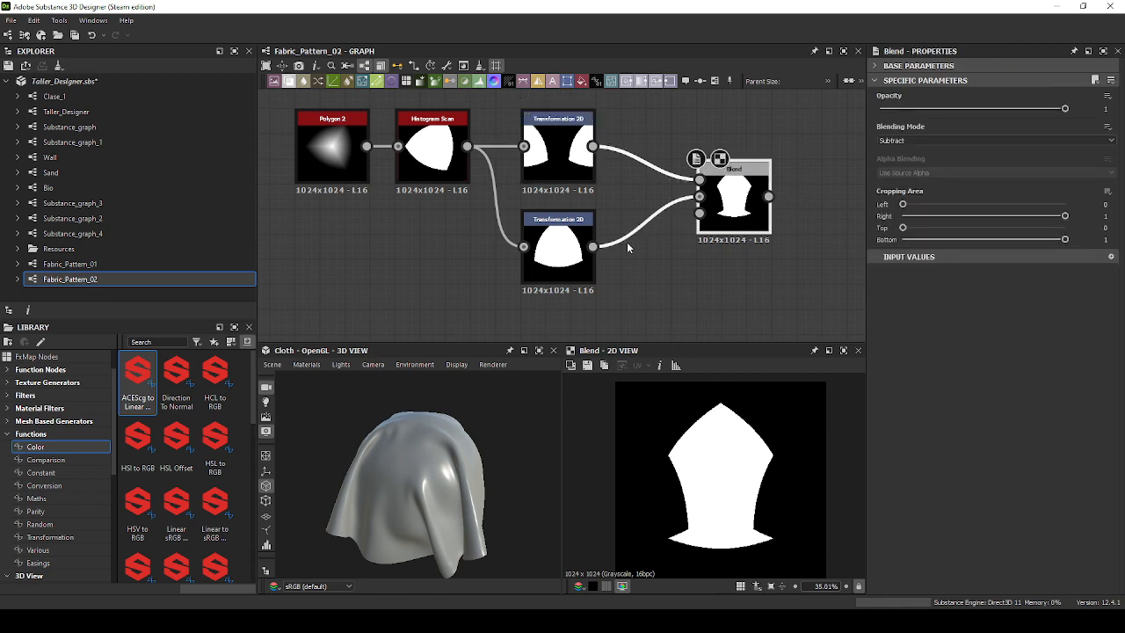
Shift the offset Transformation 2D shapes downward to an Offset X of -0.1509 and preview the Blend result.
{"action": "left_click", "coordinate": [559, 175]}
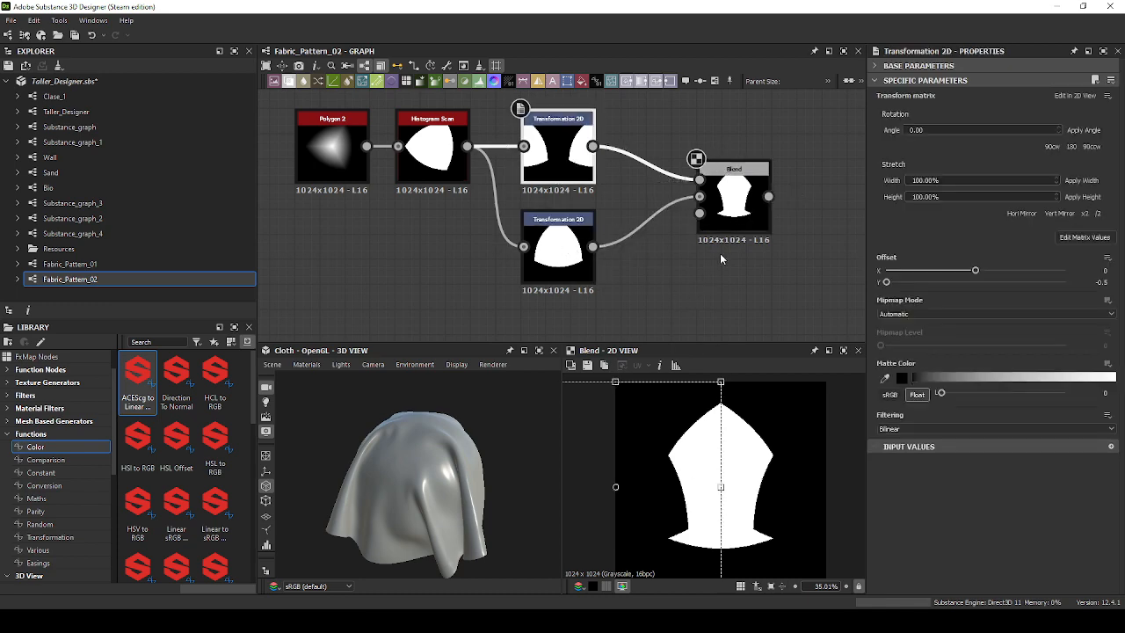
{"action": "scroll", "coordinate": [554, 128], "scroll_direction": "up", "scroll_amount": 4}
{"action": "scroll", "coordinate": [633, 189], "scroll_direction": "down", "scroll_amount": 2}
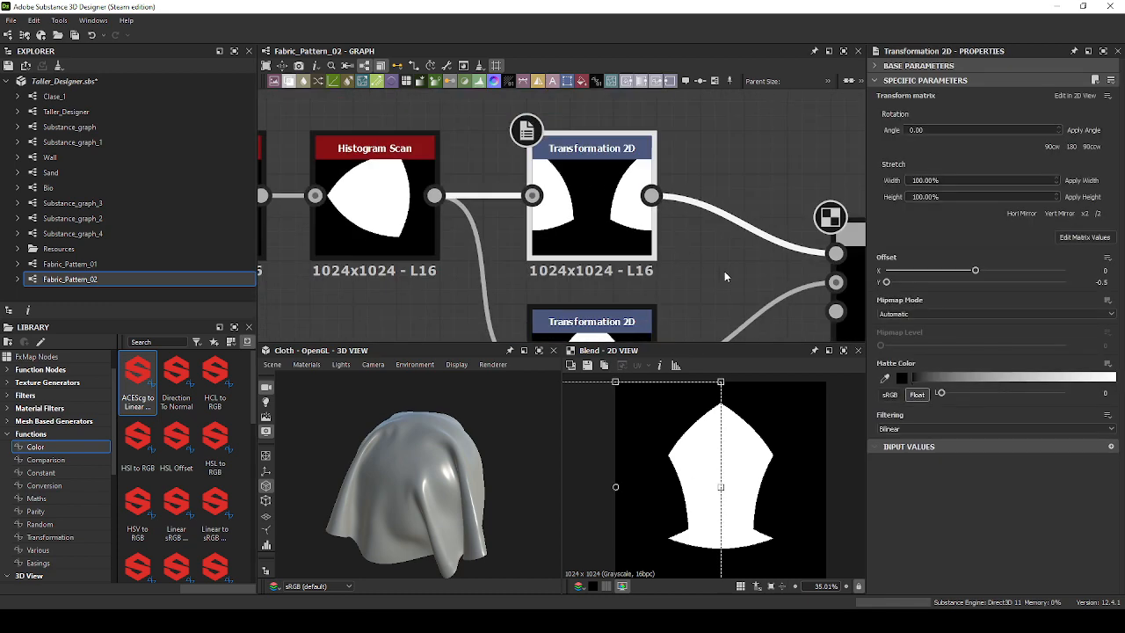
{"action": "double_click", "coordinate": [607, 207]}
{"action": "middle_click_drag", "start_coordinate": [714, 291], "coordinate": [591, 235]}
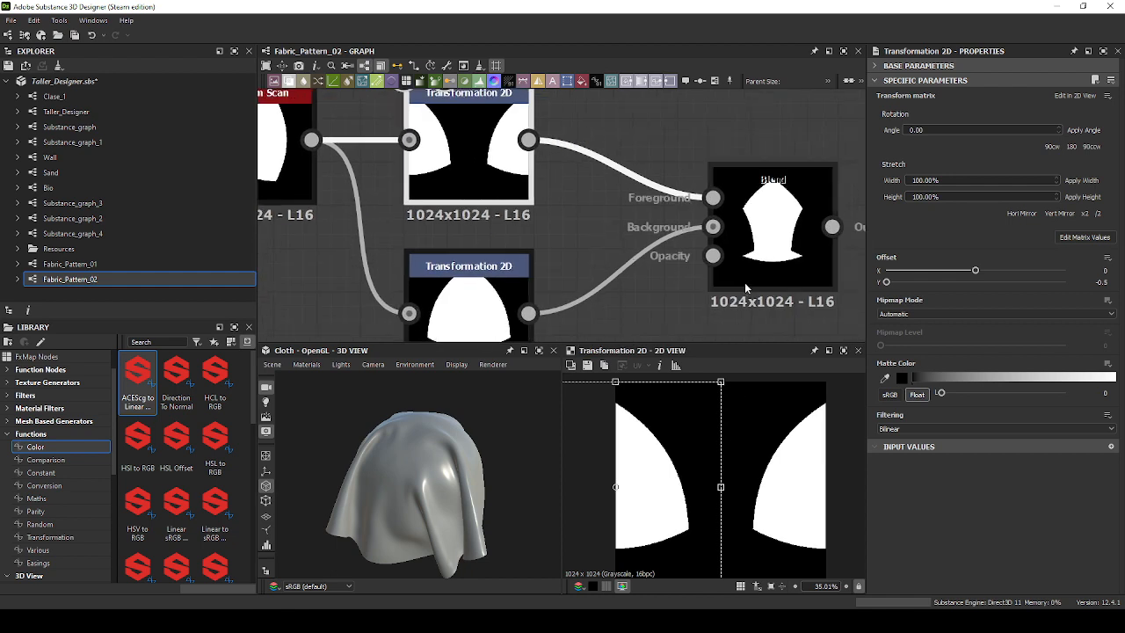
{"action": "scroll", "coordinate": [675, 290], "scroll_direction": "down", "scroll_amount": 2}
{"action": "left_click_drag", "start_coordinate": [696, 459], "coordinate": [666, 495]}
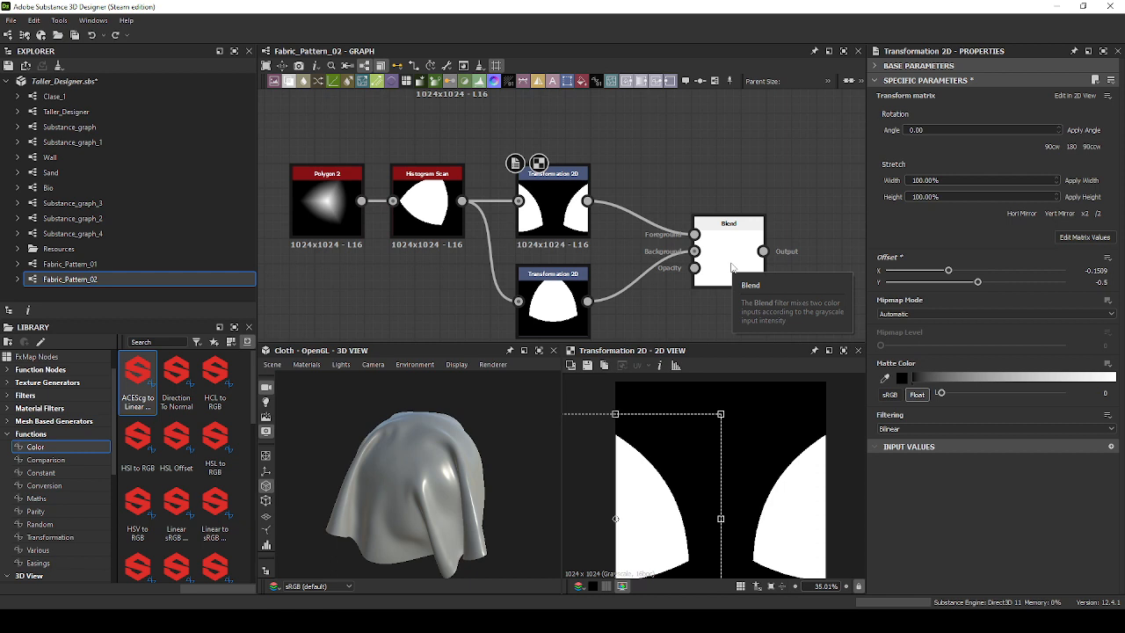
{"action": "left_click", "coordinate": [752, 250]}
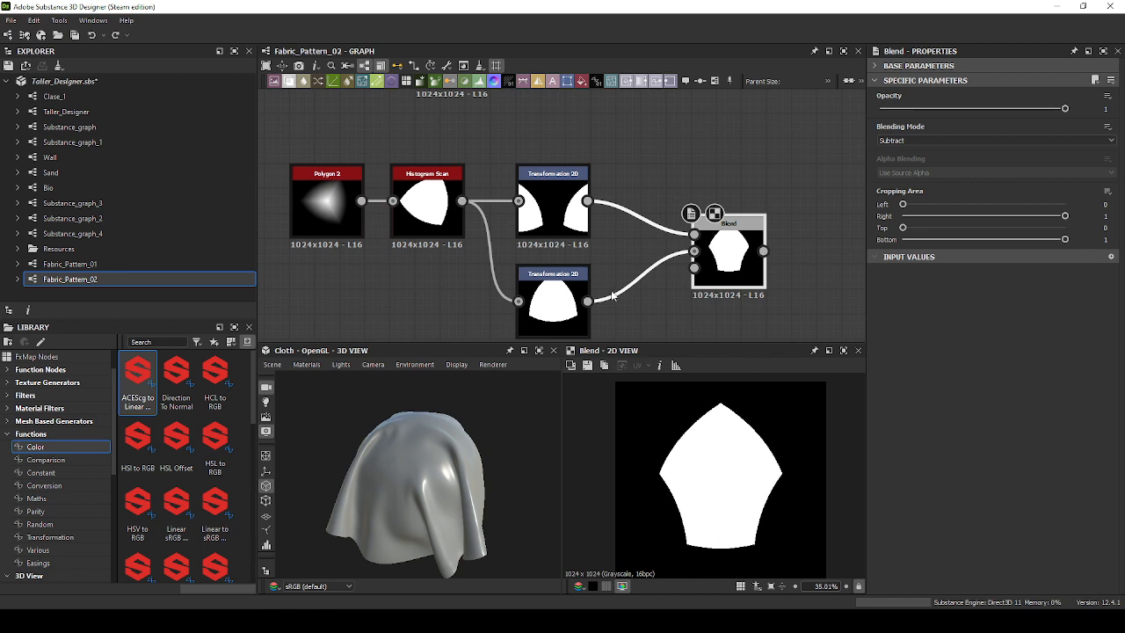
Try to adjust the offset Transformation 2D node's transform with its handles while previewing the Blend.
{"action": "left_click", "coordinate": [582, 226]}
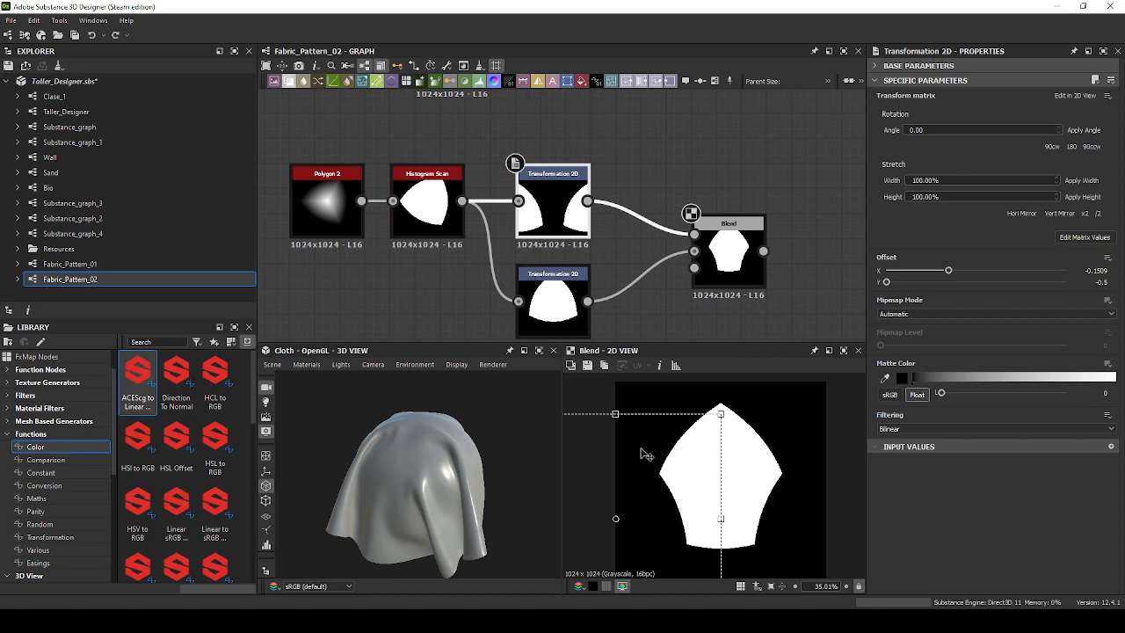
{"action": "middle_click_drag", "start_coordinate": [635, 481], "coordinate": [637, 396]}
{"action": "left_click_drag", "start_coordinate": [665, 415], "coordinate": [723, 433]}
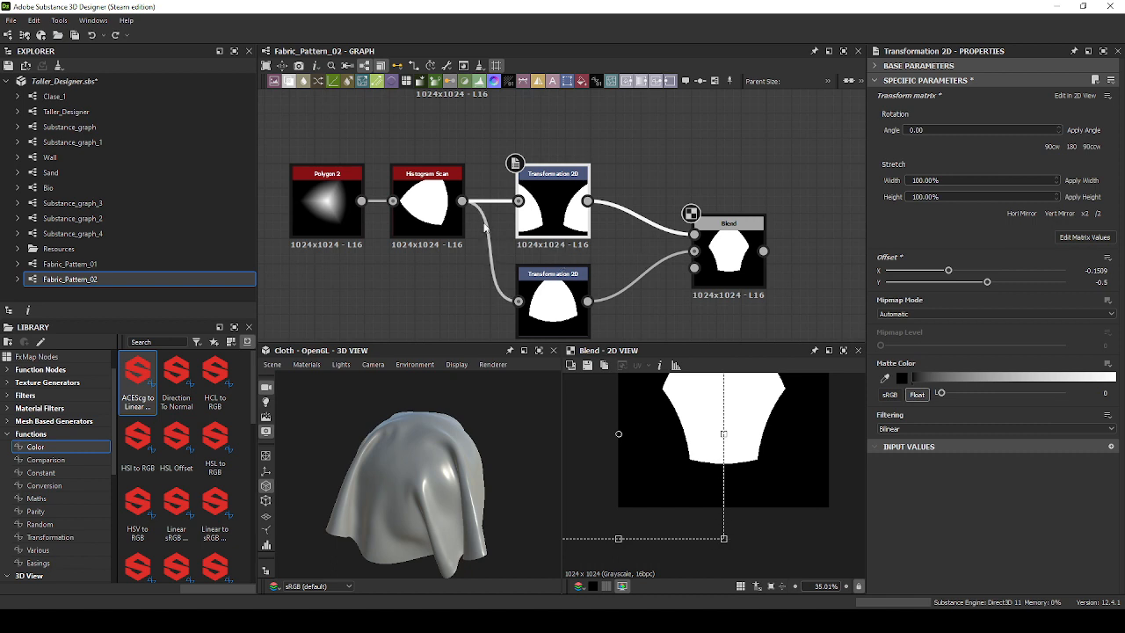
Move the Polygon 2 and Histogram Scan nodes farther from the Transformation 2D nodes, align the offset transform above the other, and preview the Blend.
{"action": "left_click_drag", "start_coordinate": [554, 220], "coordinate": [605, 220]}
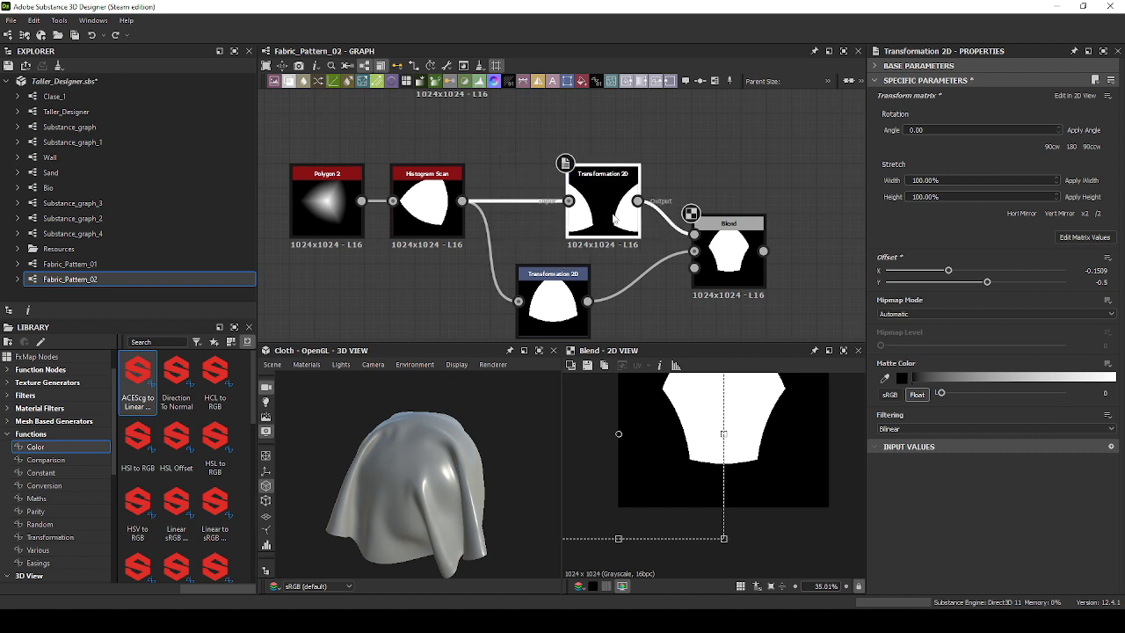
{"action": "middle_click_drag", "start_coordinate": [512, 245], "coordinate": [592, 239]}
{"action": "left_click_drag", "start_coordinate": [363, 269], "coordinate": [490, 157]}
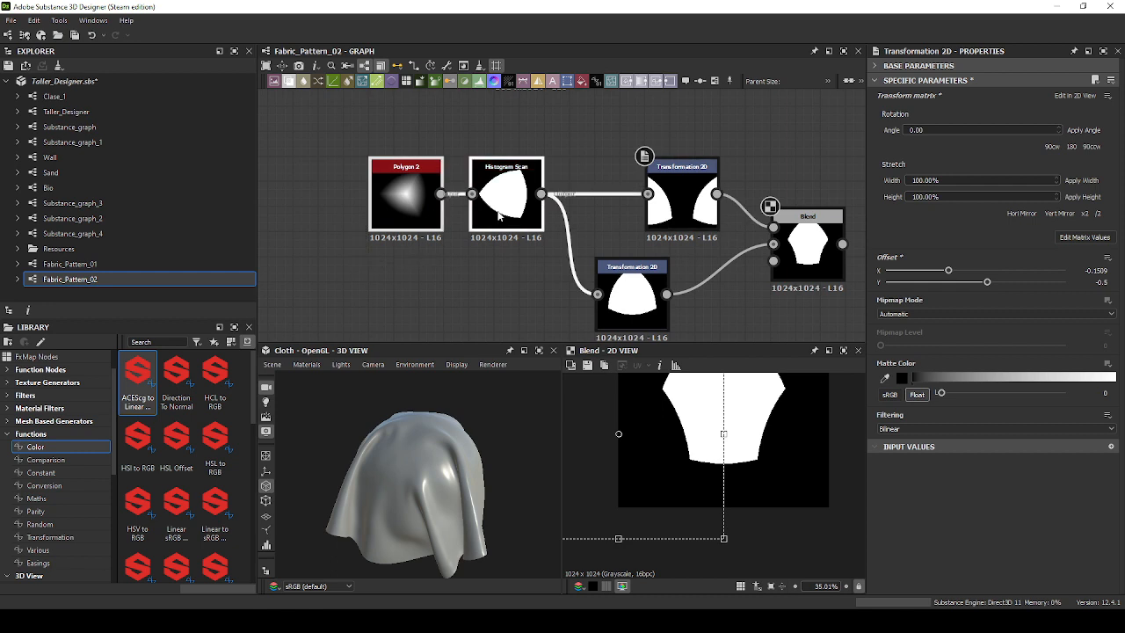
{"action": "left_click_drag", "start_coordinate": [505, 198], "coordinate": [404, 198]}
{"action": "double_click", "coordinate": [679, 219]}
{"action": "left_click_drag", "start_coordinate": [680, 220], "coordinate": [630, 220]}
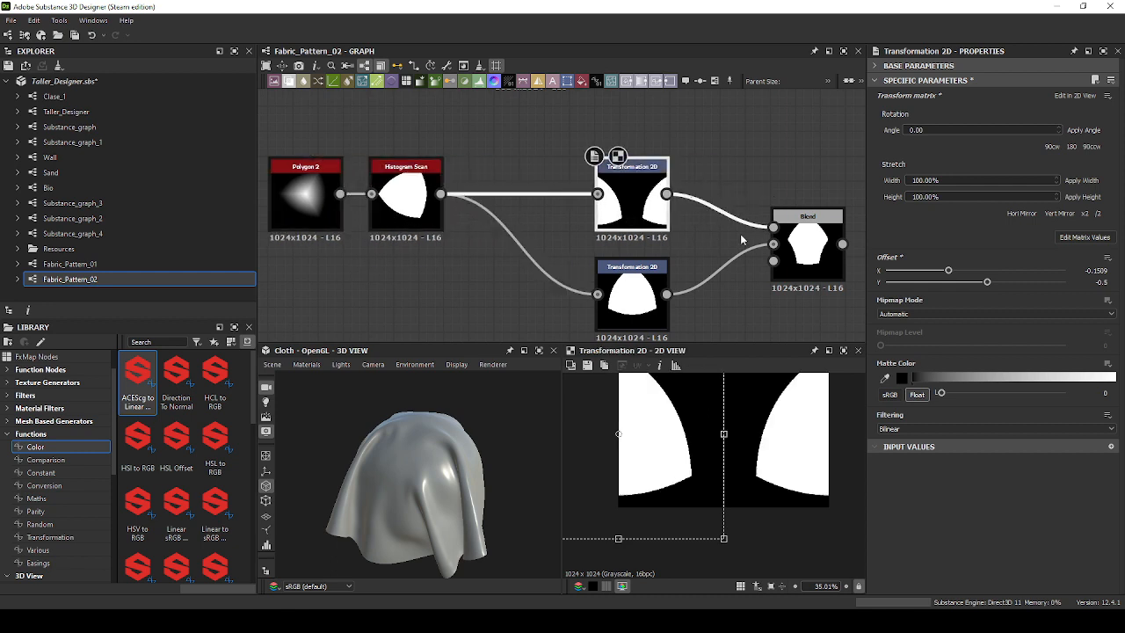
{"action": "double_click", "coordinate": [807, 250]}
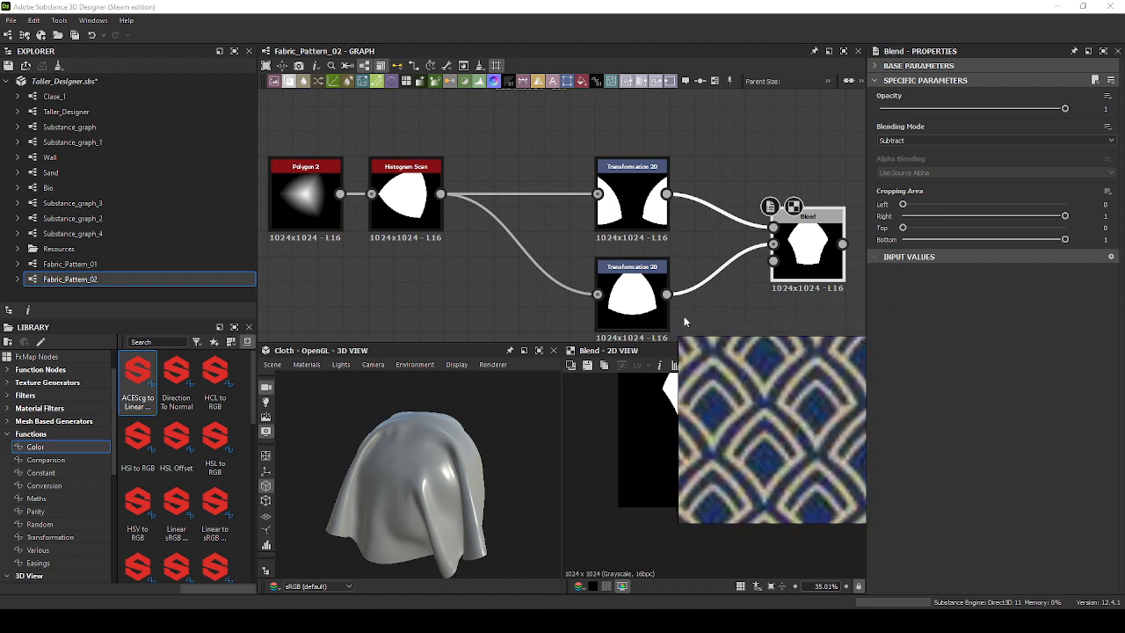
Enlarge the centred shape in its Transformation 2D node until it nearly fills the tile, then reposition it to an offset of -0.0416.
{"action": "left_click", "coordinate": [633, 303]}
{"action": "scroll", "coordinate": [698, 403], "scroll_direction": "down", "scroll_amount": 1}
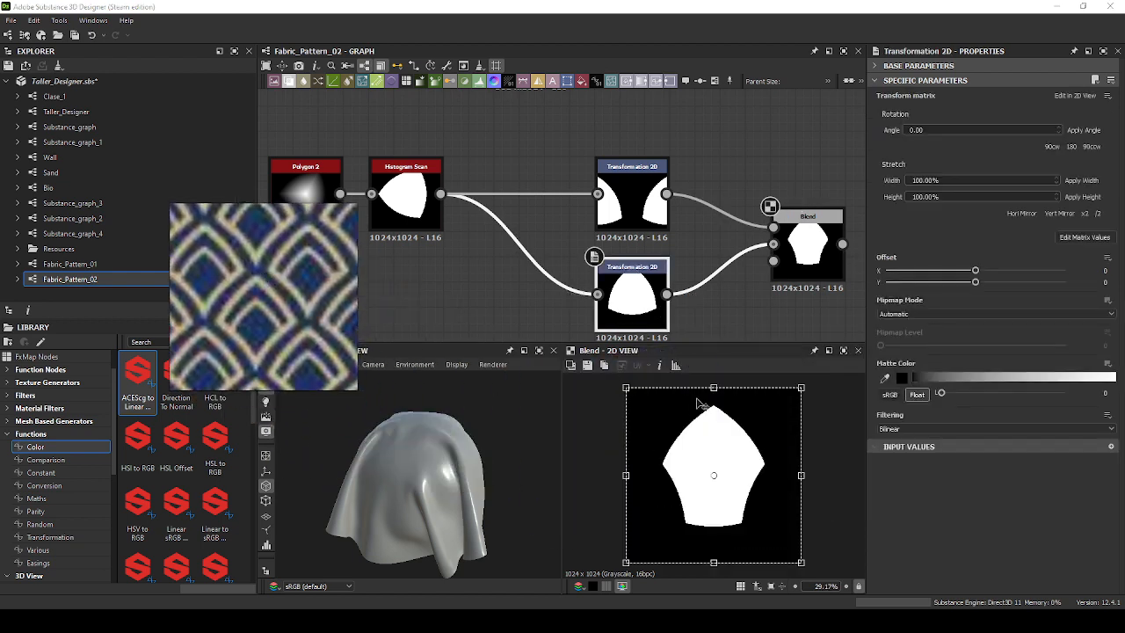
{"action": "key", "text": "1"}
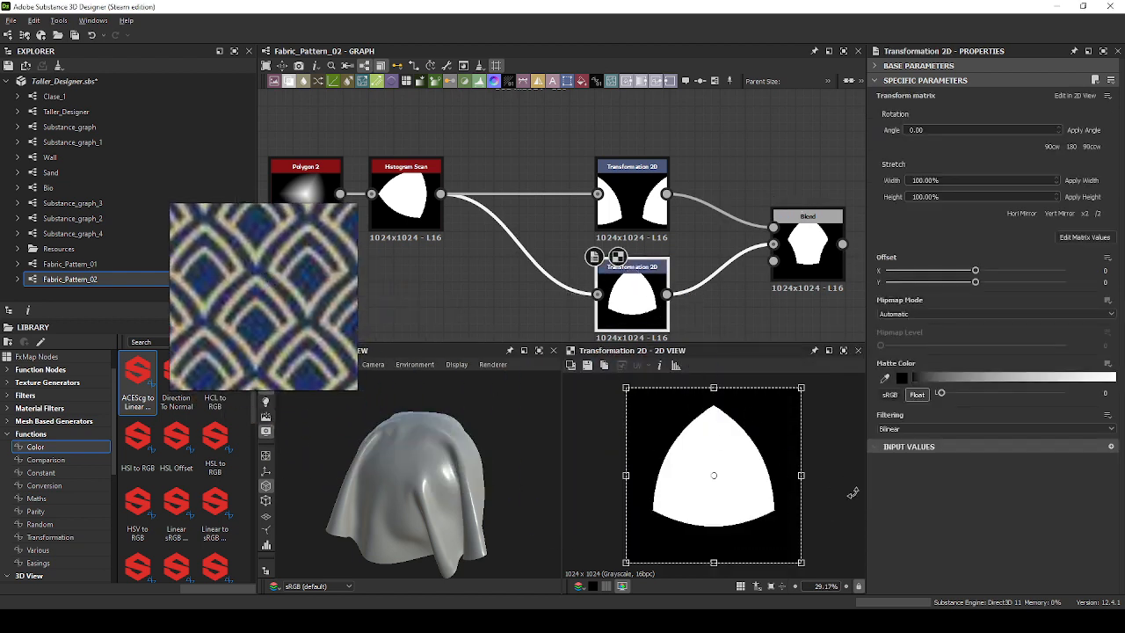
{"action": "scroll", "coordinate": [791, 430], "scroll_direction": "down", "scroll_amount": 2}
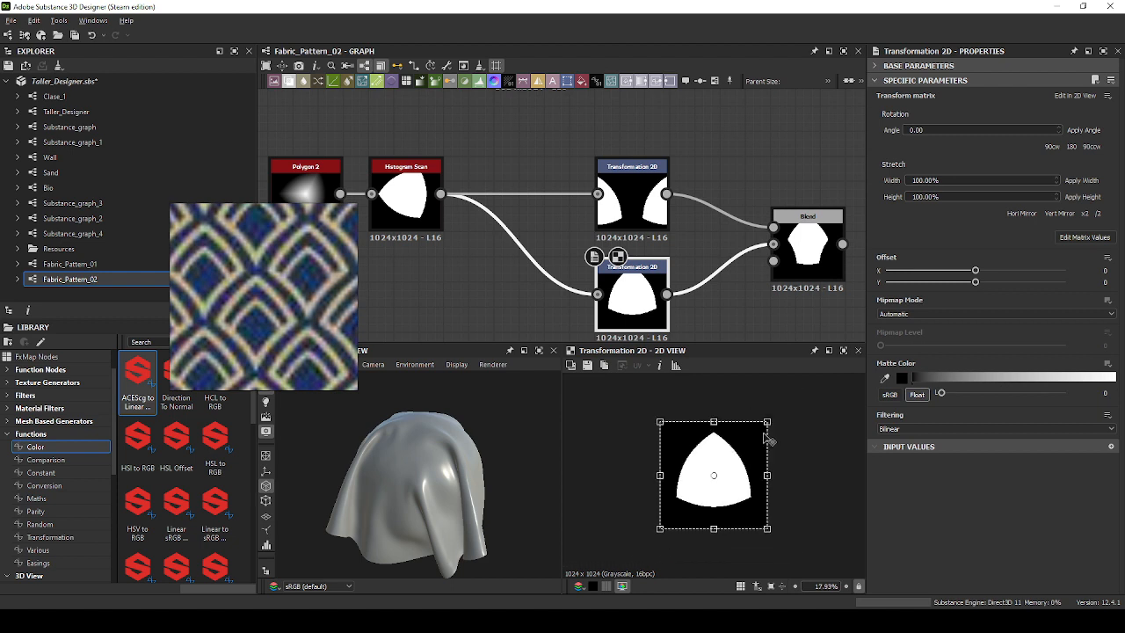
{"action": "left_click_drag", "start_coordinate": [769, 531], "coordinate": [780, 539]}
{"action": "left_click_drag", "start_coordinate": [749, 481], "coordinate": [747, 490]}
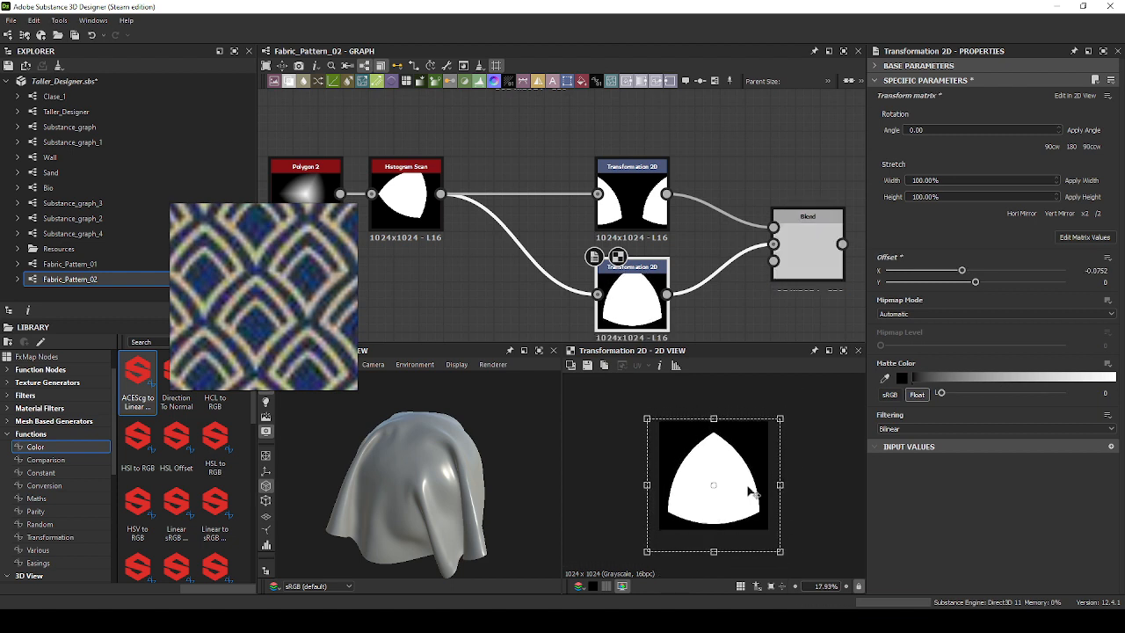
{"action": "left_click_drag", "start_coordinate": [780, 552], "coordinate": [784, 555]}
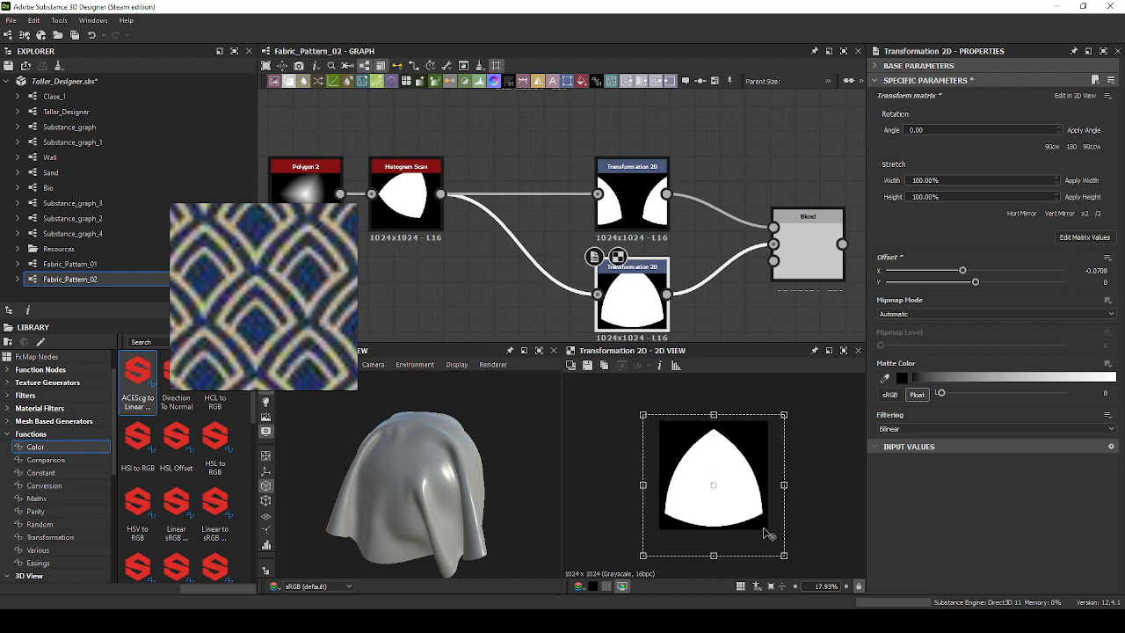
{"action": "left_click_drag", "start_coordinate": [759, 519], "coordinate": [758, 515]}
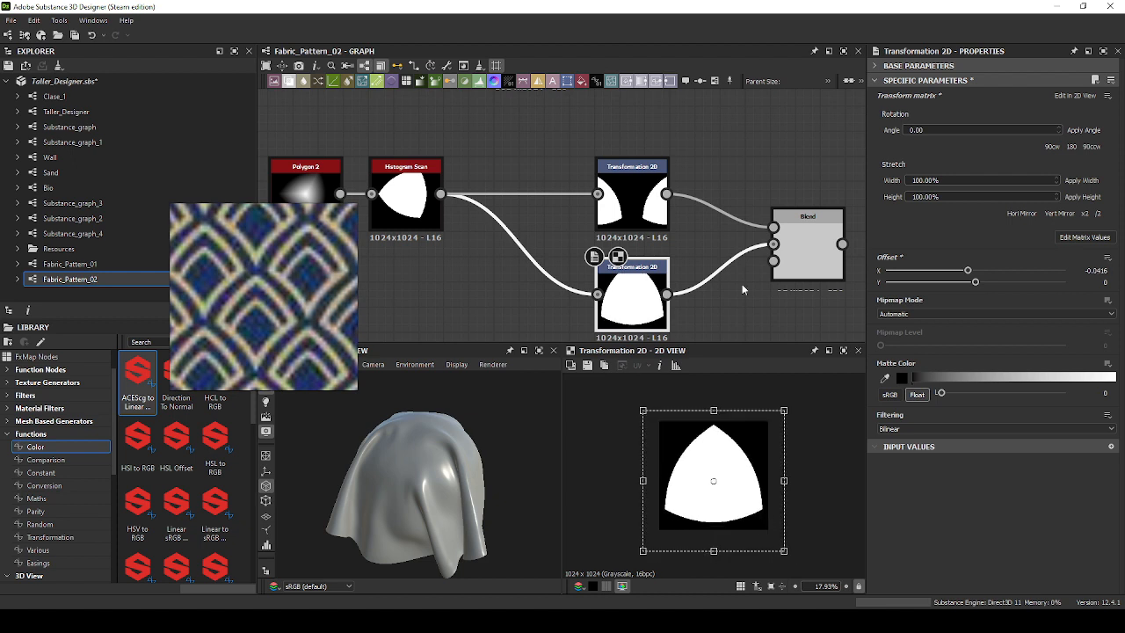
Preview the Blend, shift the offset Transformation 2D shapes downward to an Offset X of -0.3093, and move their node away from the Blend.
{"action": "double_click", "coordinate": [795, 251]}
{"action": "left_click", "coordinate": [640, 221]}
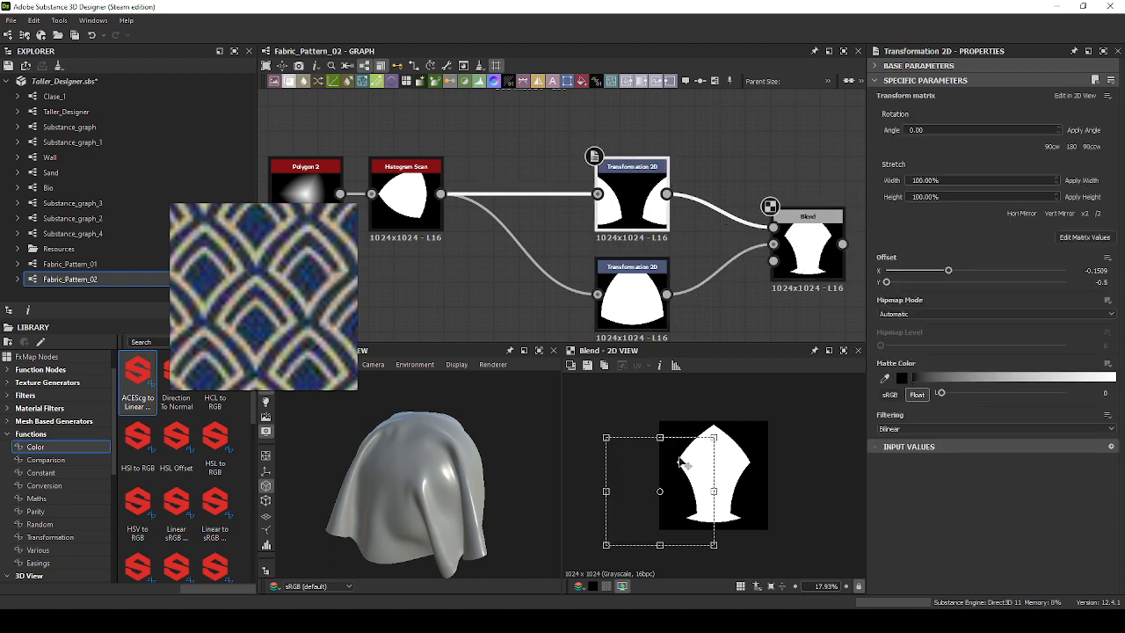
{"action": "left_click_drag", "start_coordinate": [686, 464], "coordinate": [713, 508]}
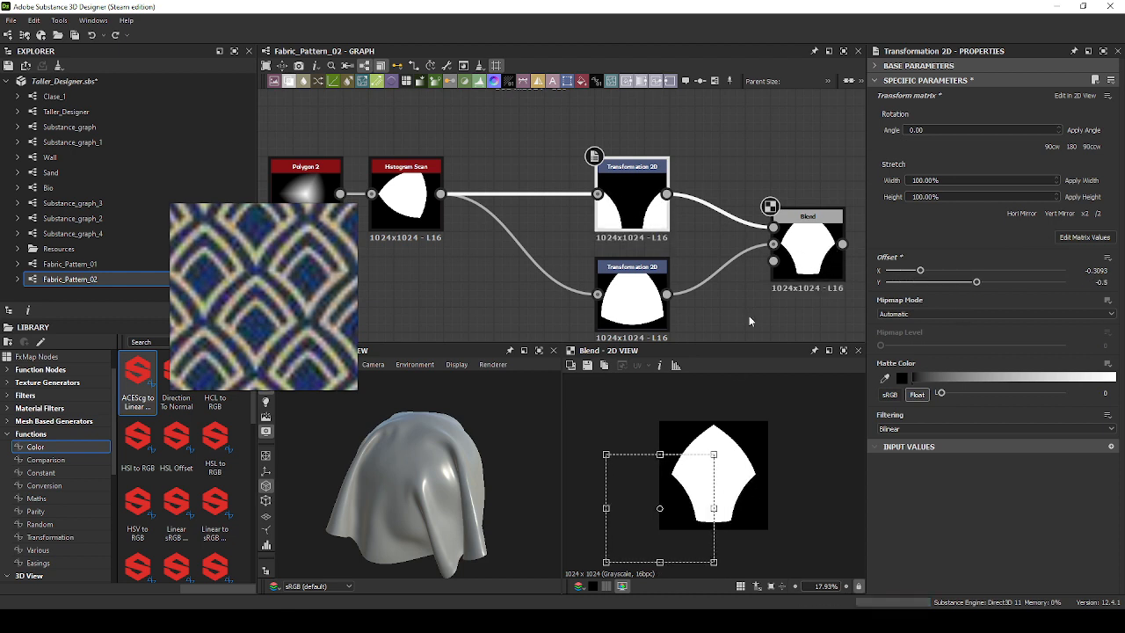
{"action": "scroll", "coordinate": [770, 295], "scroll_direction": "up", "scroll_amount": 1}
{"action": "scroll", "coordinate": [598, 229], "scroll_direction": "up", "scroll_amount": 1}
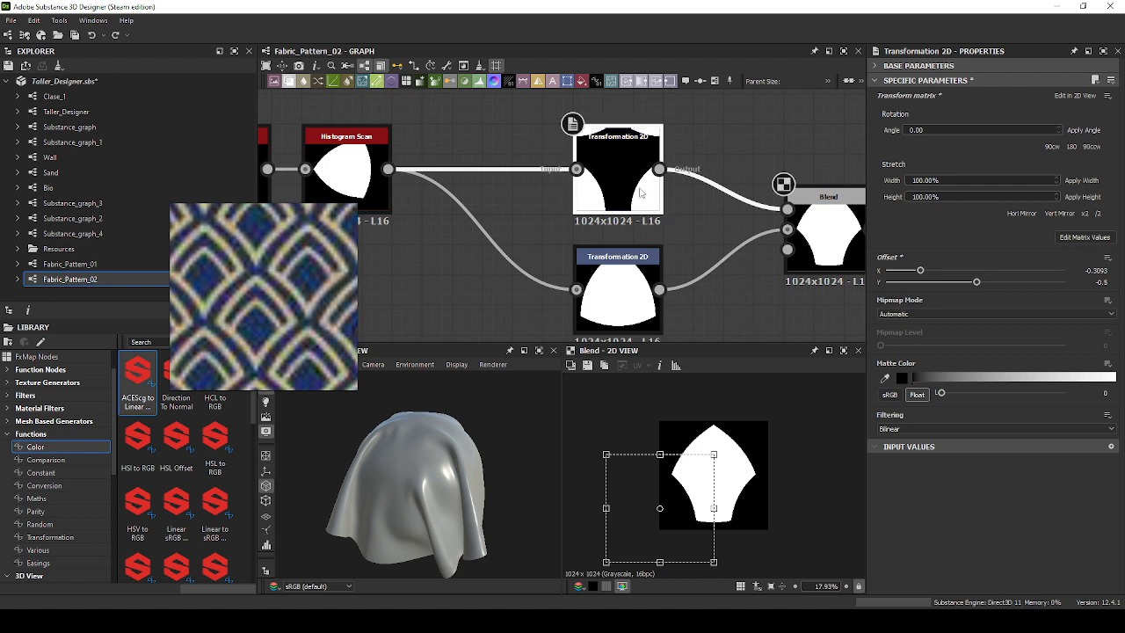
{"action": "left_click_drag", "start_coordinate": [627, 213], "coordinate": [567, 183]}
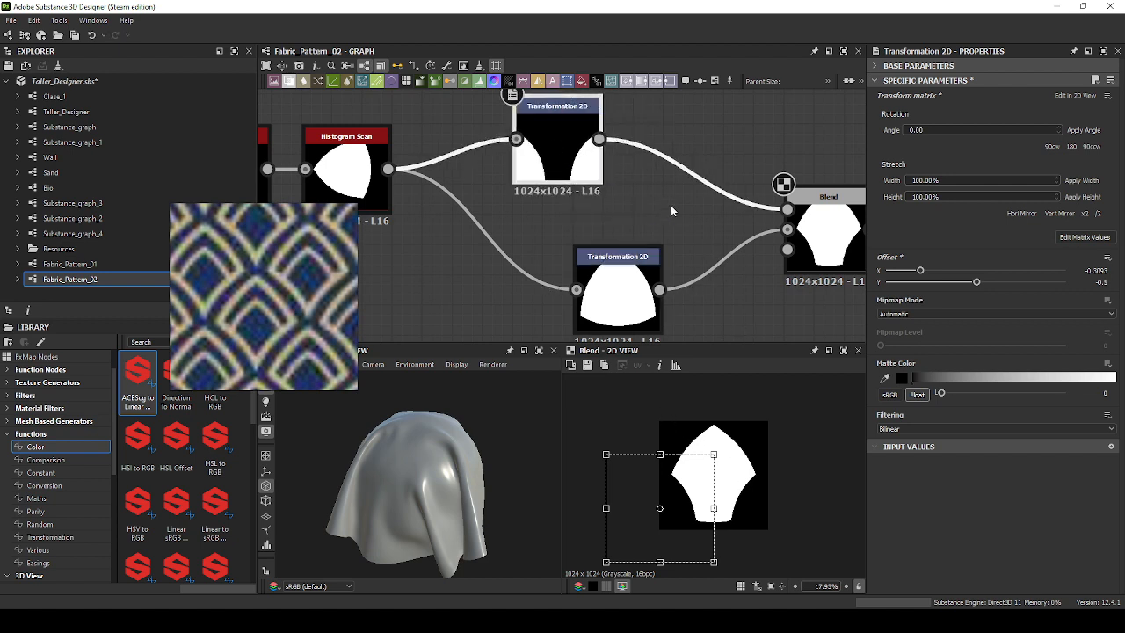
{"action": "middle_click_drag", "start_coordinate": [672, 208], "coordinate": [676, 234]}
Widen the offset shapes horizontally to an Offset Y of -0.3174 and preview that Transformation 2D node.
{"action": "left_click_drag", "start_coordinate": [714, 508], "coordinate": [737, 511]}
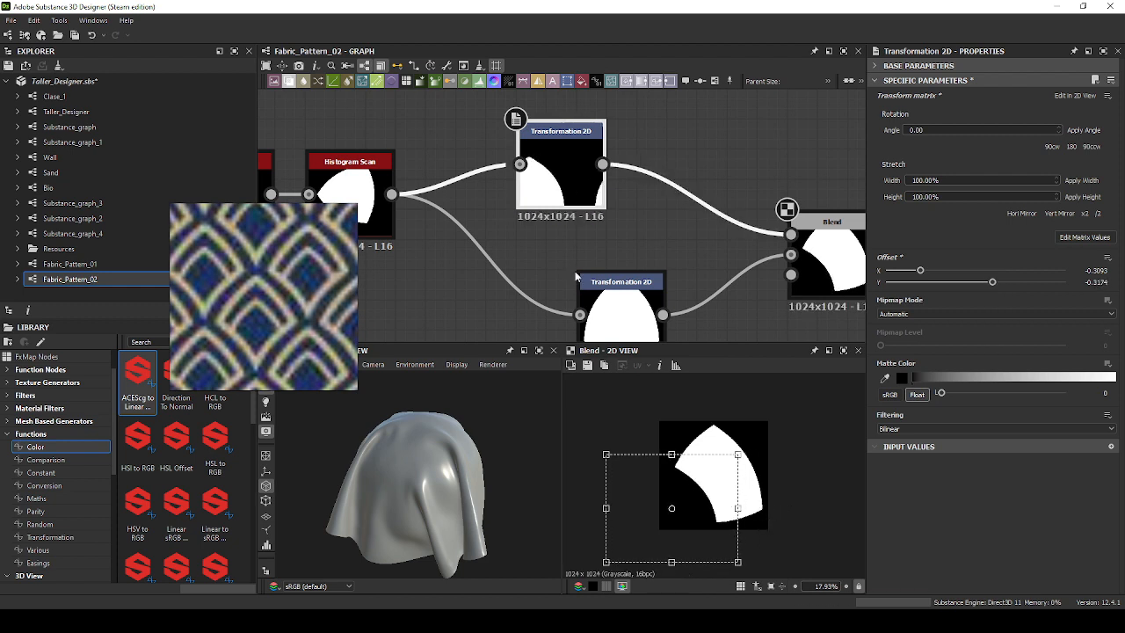
{"action": "double_click", "coordinate": [585, 189]}
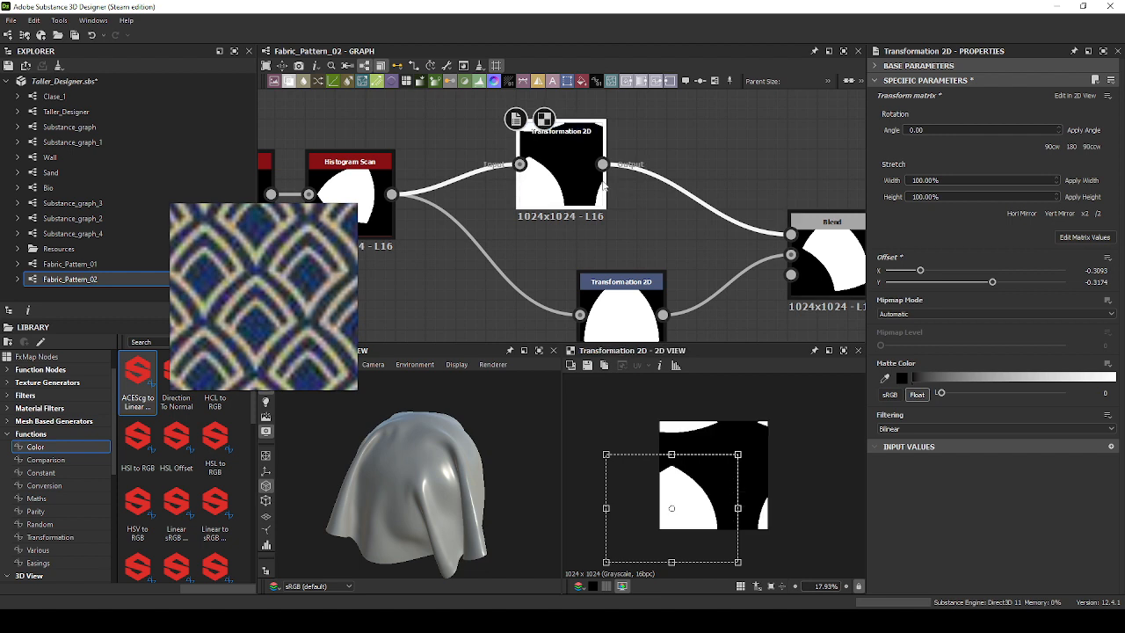
{"action": "scroll", "coordinate": [706, 502], "scroll_direction": "up", "scroll_amount": 5}
{"action": "scroll", "coordinate": [706, 503], "scroll_direction": "down", "scroll_amount": 5}
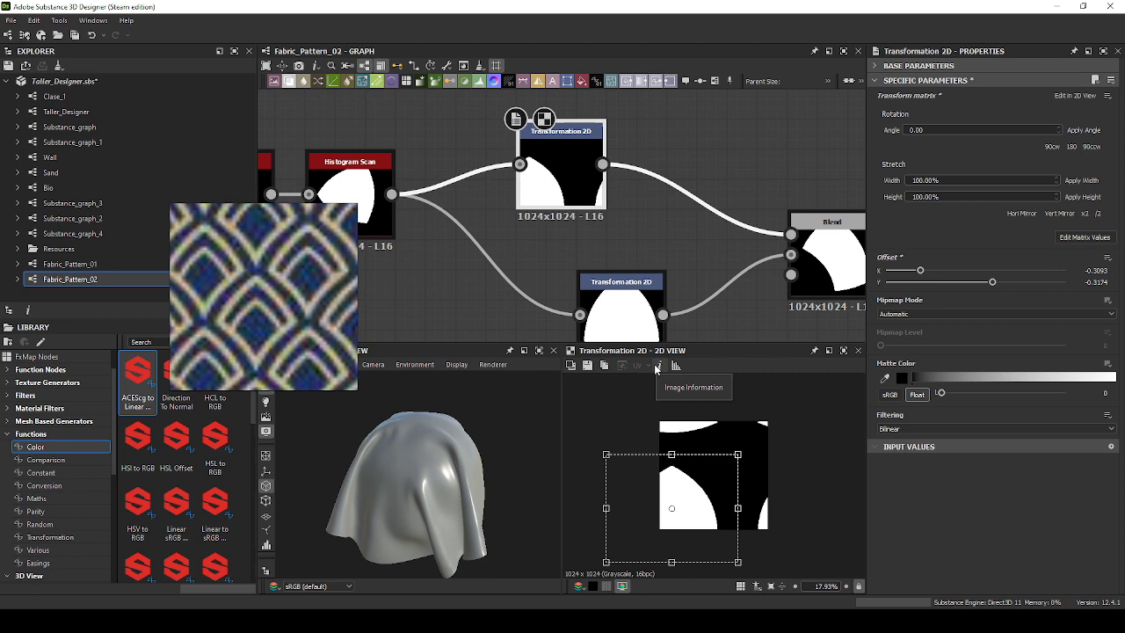
{"action": "scroll", "coordinate": [665, 190], "scroll_direction": "up", "scroll_amount": 3}
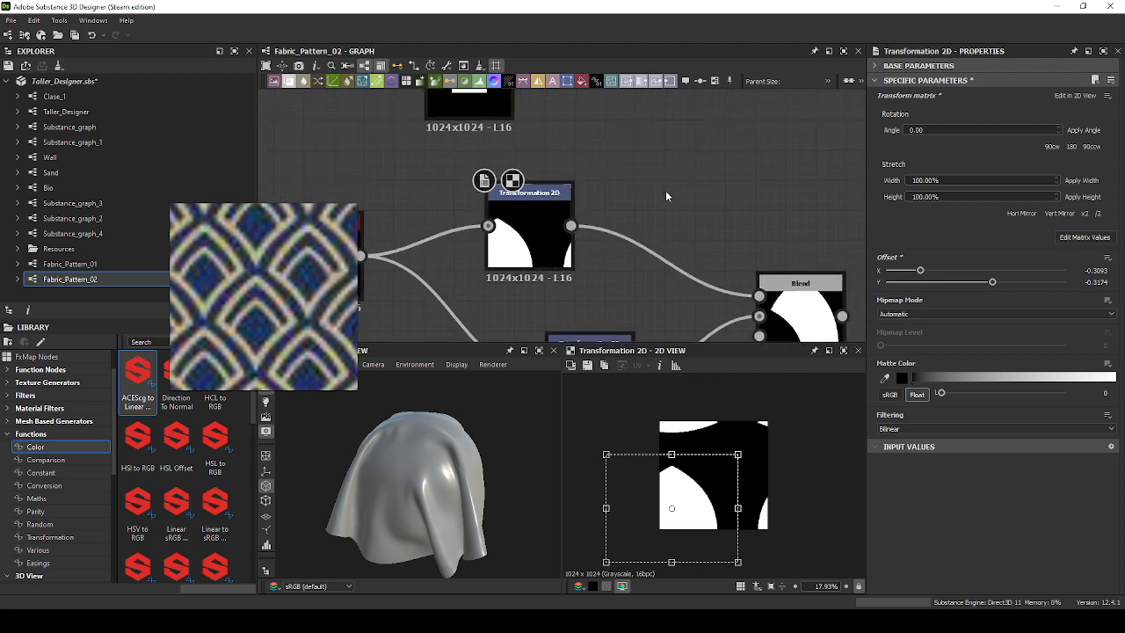
Add a Mirror Grayscale node and feed it from the offset Transformation 2D.
{"action": "key", "text": "space"}
{"action": "type", "text": "mirror"}
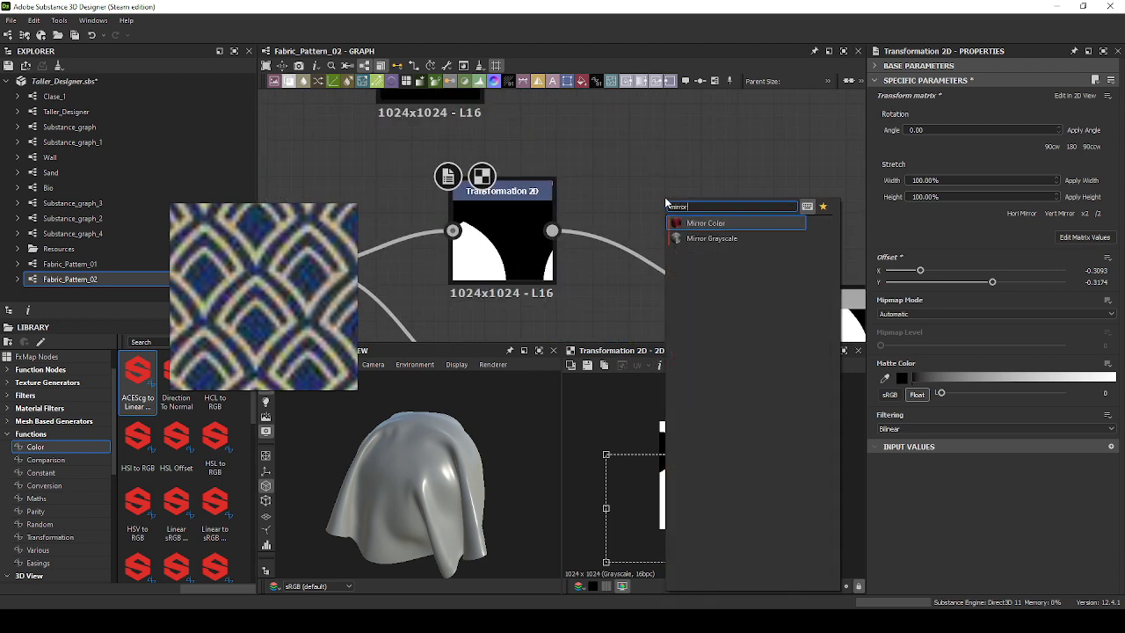
{"action": "key", "text": "Down"}
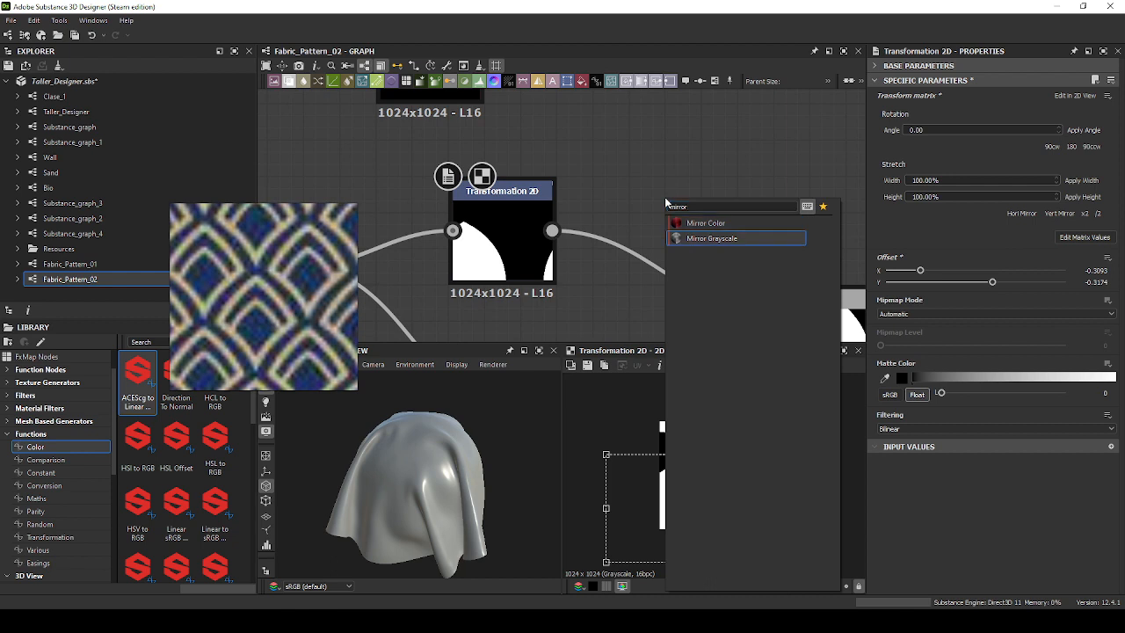
{"action": "key", "text": "Return"}
{"action": "left_click_drag", "start_coordinate": [671, 201], "coordinate": [722, 246]}
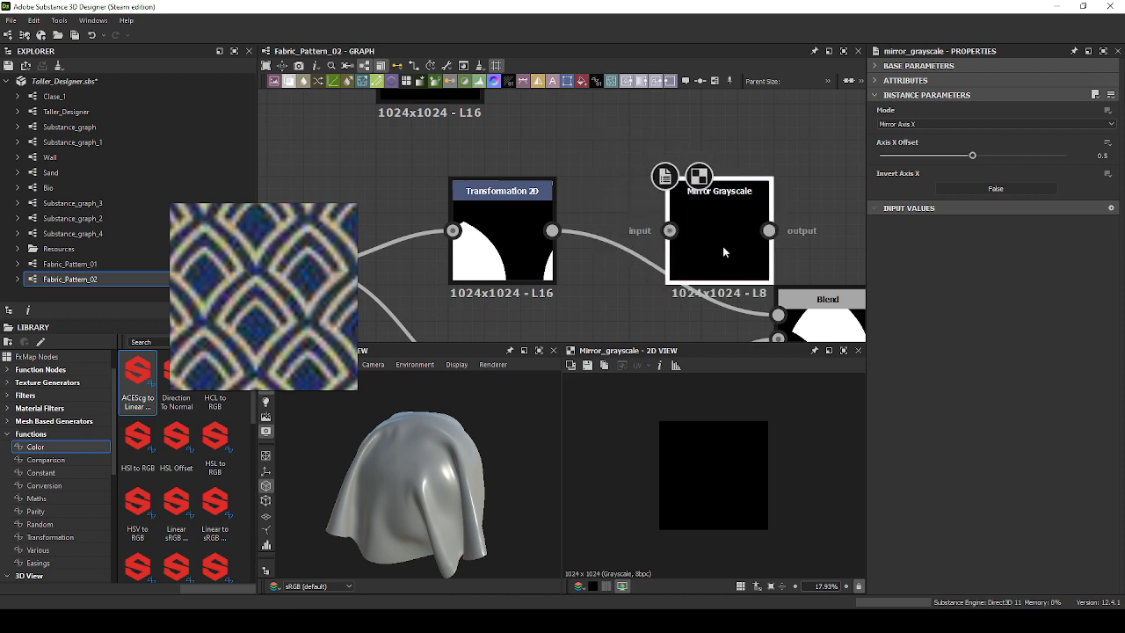
{"action": "left_click_drag", "start_coordinate": [552, 230], "coordinate": [724, 219]}
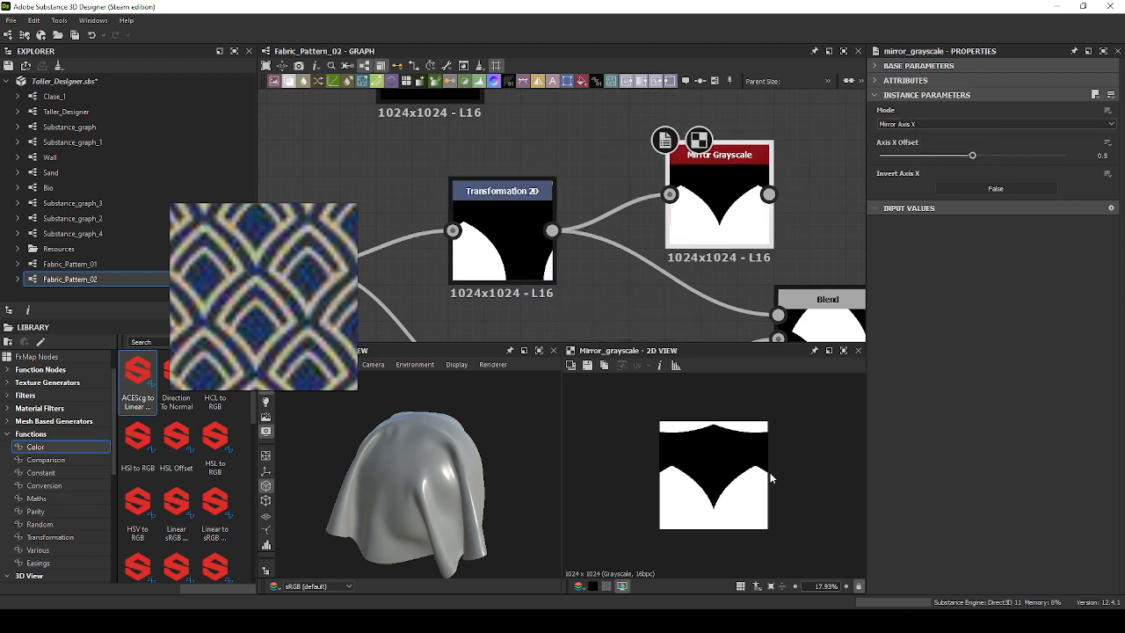
Try the Invert Axis X option of the Mirror Grayscale node on and off.
{"action": "left_click", "coordinate": [999, 189]}
{"action": "left_click", "coordinate": [1000, 188]}
{"action": "left_click", "coordinate": [1000, 188]}
{"action": "left_click", "coordinate": [1000, 188]}
{"action": "left_click", "coordinate": [1000, 189]}
{"action": "left_click", "coordinate": [1001, 189]}
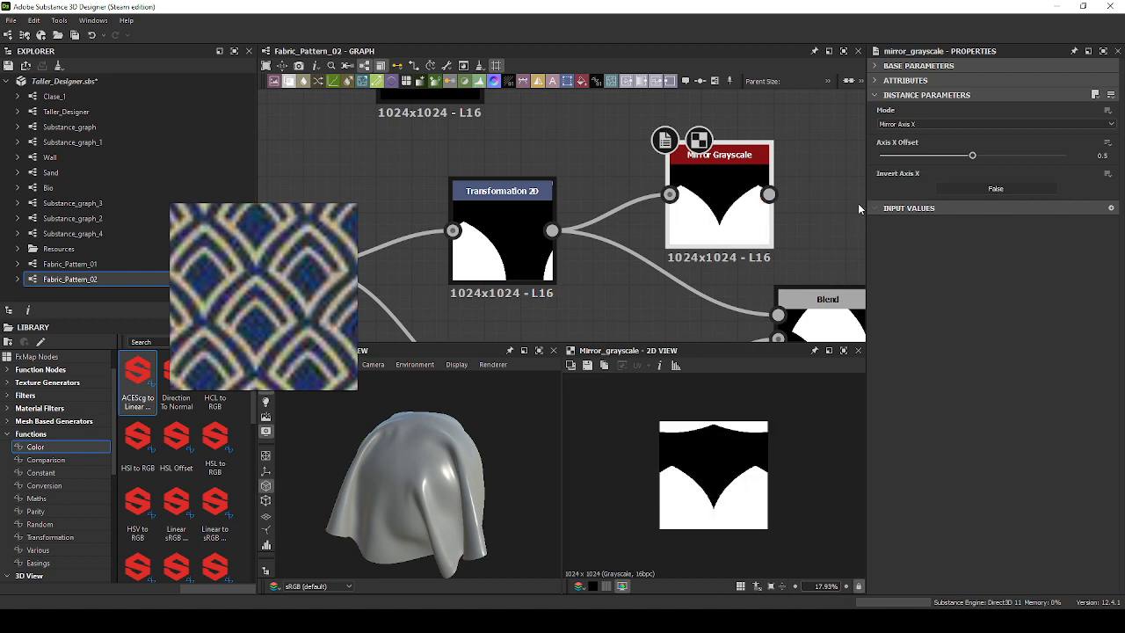
Connect the Mirror Grayscale output to the Blend's foreground in place of the direct transform link, and preview the Blend.
{"action": "left_click", "coordinate": [493, 257]}
{"action": "left_click", "coordinate": [748, 214]}
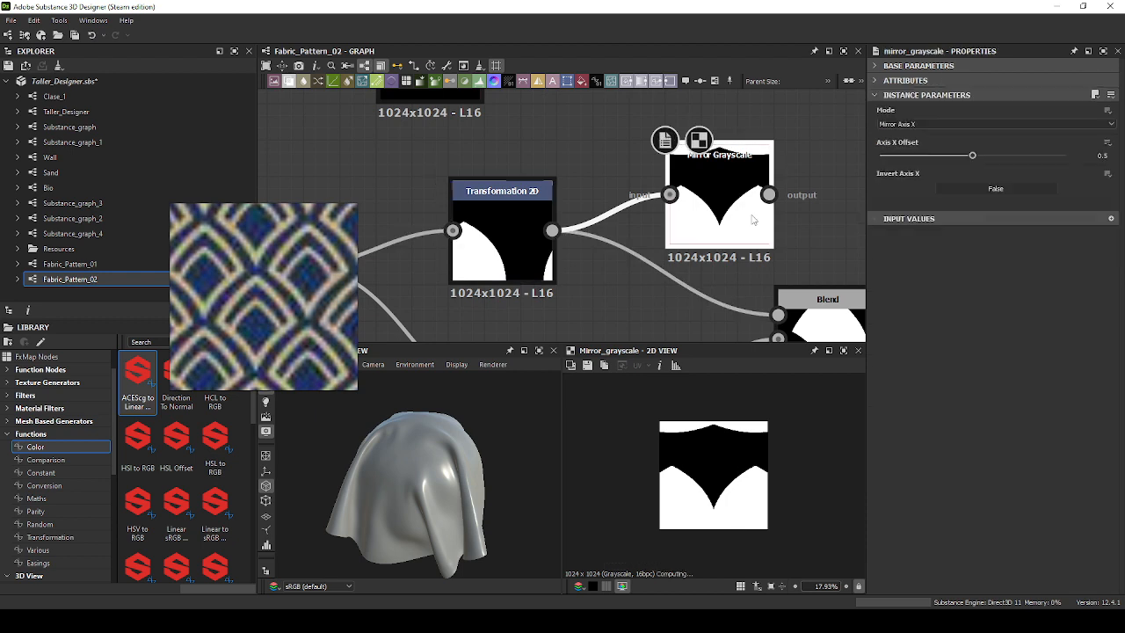
{"action": "middle_click_drag", "start_coordinate": [747, 214], "coordinate": [690, 167]}
{"action": "left_click_drag", "start_coordinate": [690, 167], "coordinate": [734, 254]}
{"action": "left_click", "coordinate": [785, 292]}
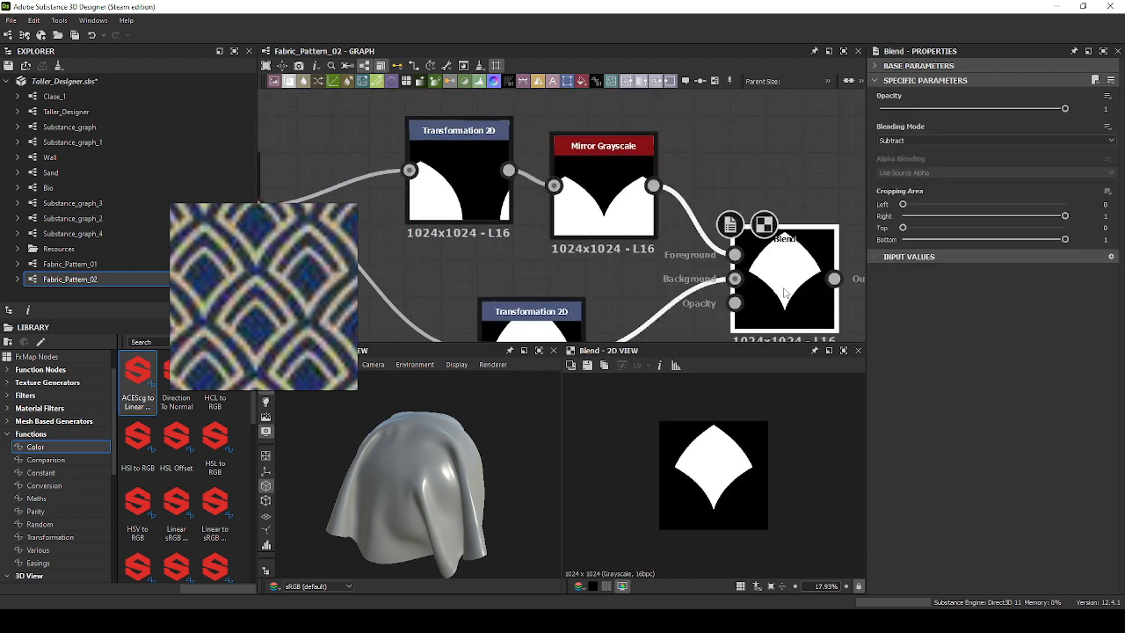
{"action": "scroll", "coordinate": [709, 479], "scroll_direction": "up", "scroll_amount": 3}
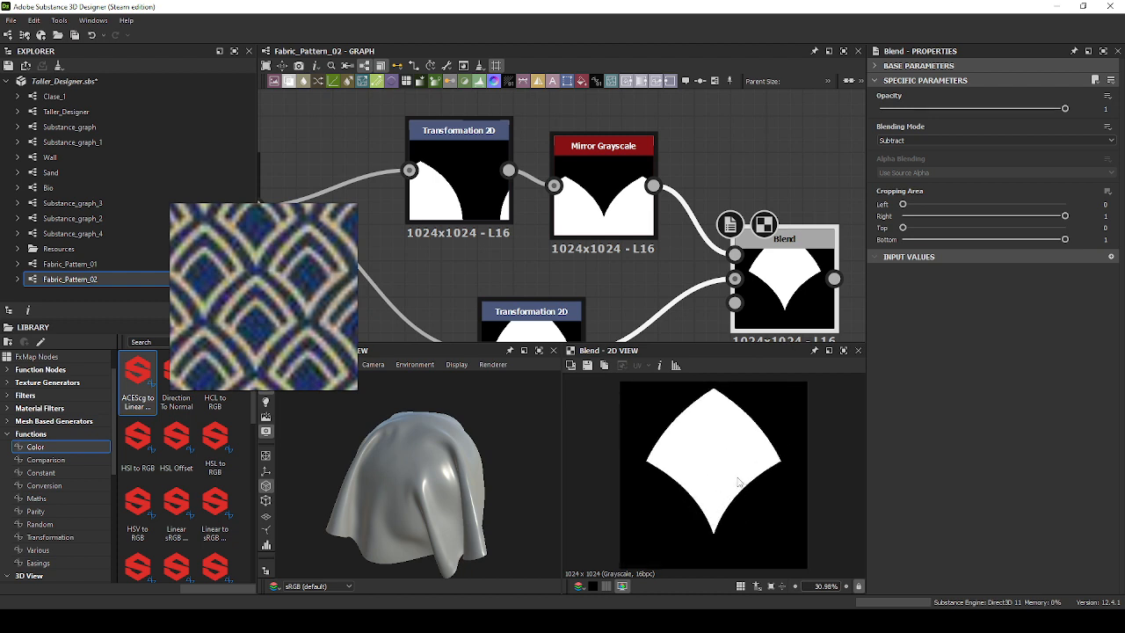
Move the unused square Shape node up and away from the scale-shape nodes.
{"action": "scroll", "coordinate": [668, 299], "scroll_direction": "down", "scroll_amount": 5}
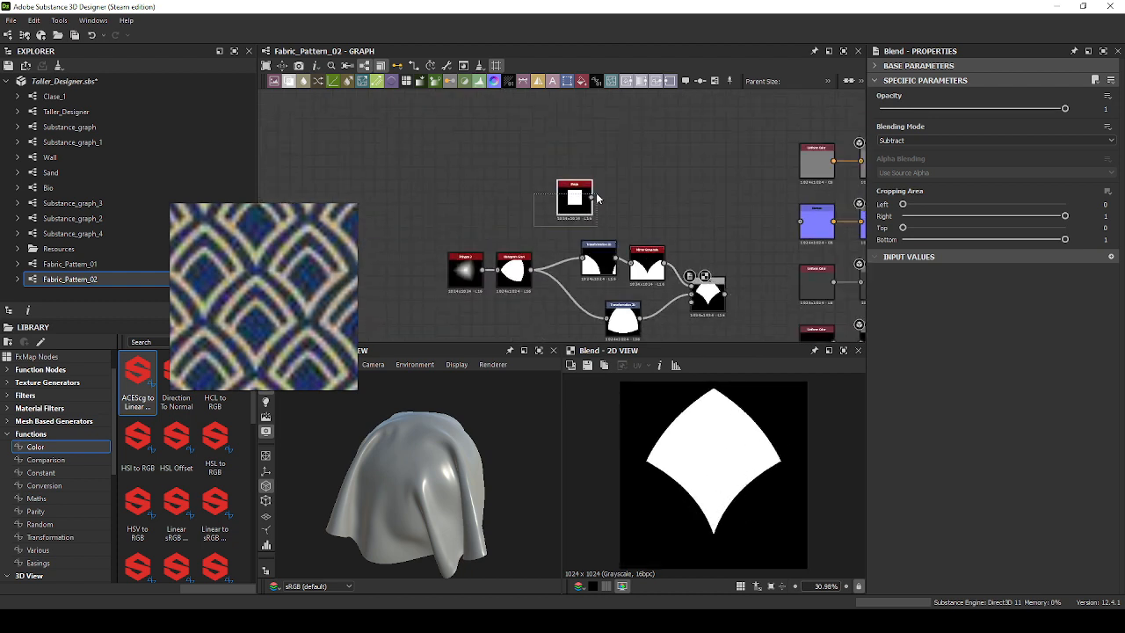
{"action": "left_click_drag", "start_coordinate": [594, 206], "coordinate": [691, 121]}
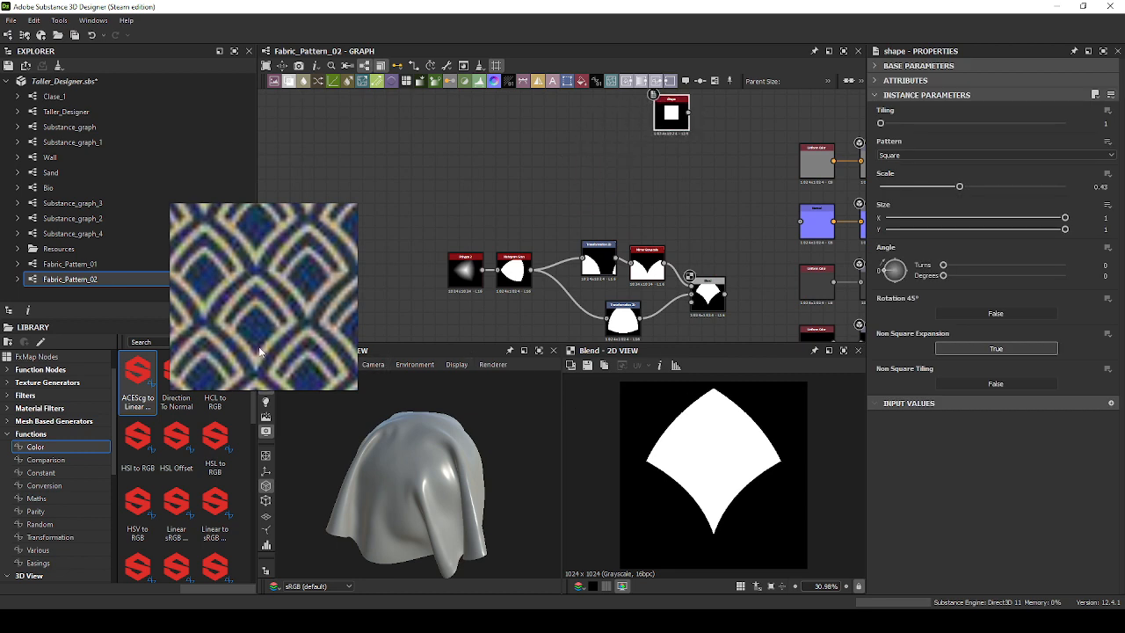
{"action": "middle_click_drag", "start_coordinate": [481, 316], "coordinate": [535, 234]}
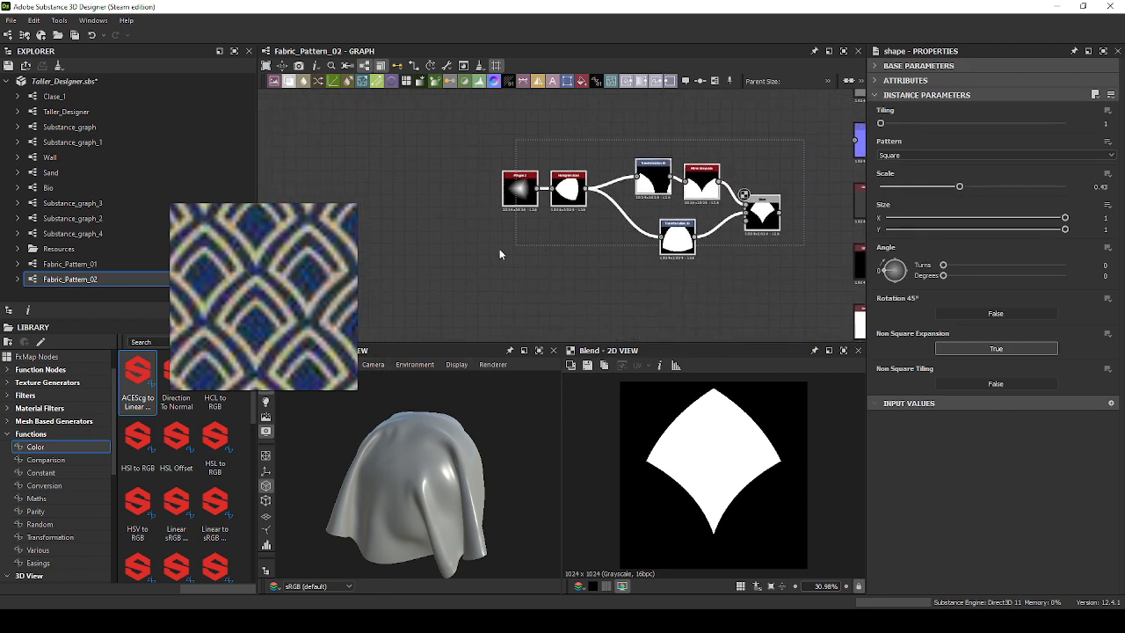
{"action": "middle_click_drag", "start_coordinate": [738, 231], "coordinate": [666, 224]}
Add a Transformation 2D node connected to the Blend output.
{"action": "left_click_drag", "start_coordinate": [630, 222], "coordinate": [677, 190]}
{"action": "left_click", "coordinate": [597, 220]}
{"action": "left_click", "coordinate": [576, 209]}
{"action": "scroll", "coordinate": [576, 210], "scroll_direction": "up", "scroll_amount": 3}
{"action": "type", "text": "tra"}
{"action": "key", "text": "Return"}
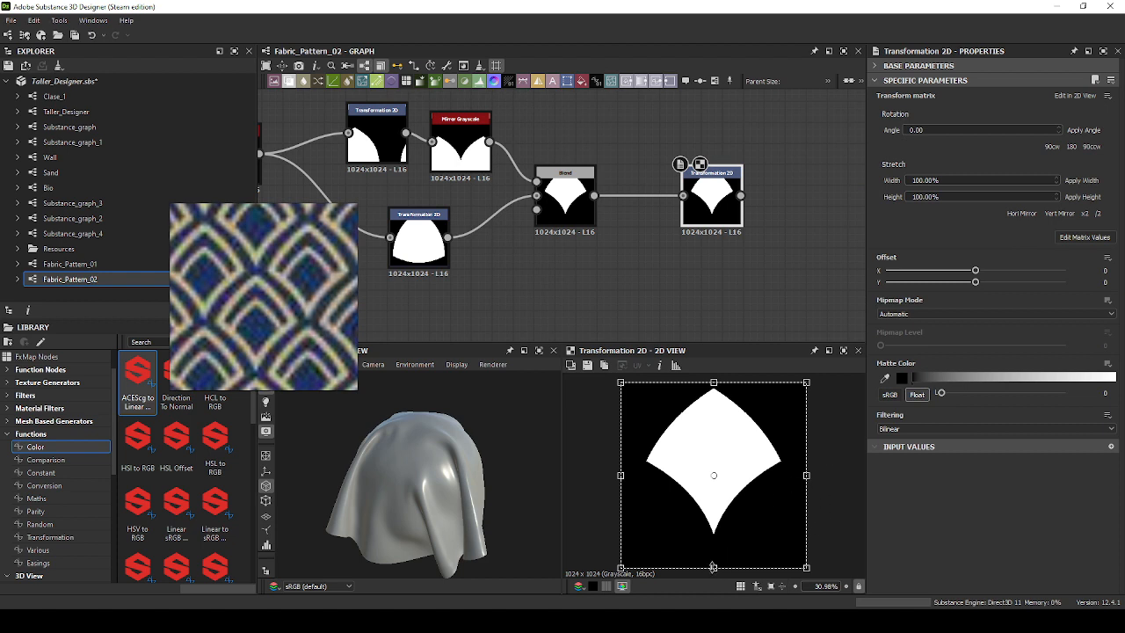
Stretch the scale shape vertically downward in the new Transformation 2D, to an Offset Y of -0.08.
{"action": "left_click_drag", "start_coordinate": [714, 566], "coordinate": [718, 606]}
{"action": "middle_click_drag", "start_coordinate": [547, 504], "coordinate": [595, 412]}
{"action": "scroll", "coordinate": [714, 533], "scroll_direction": "down", "scroll_amount": 2}
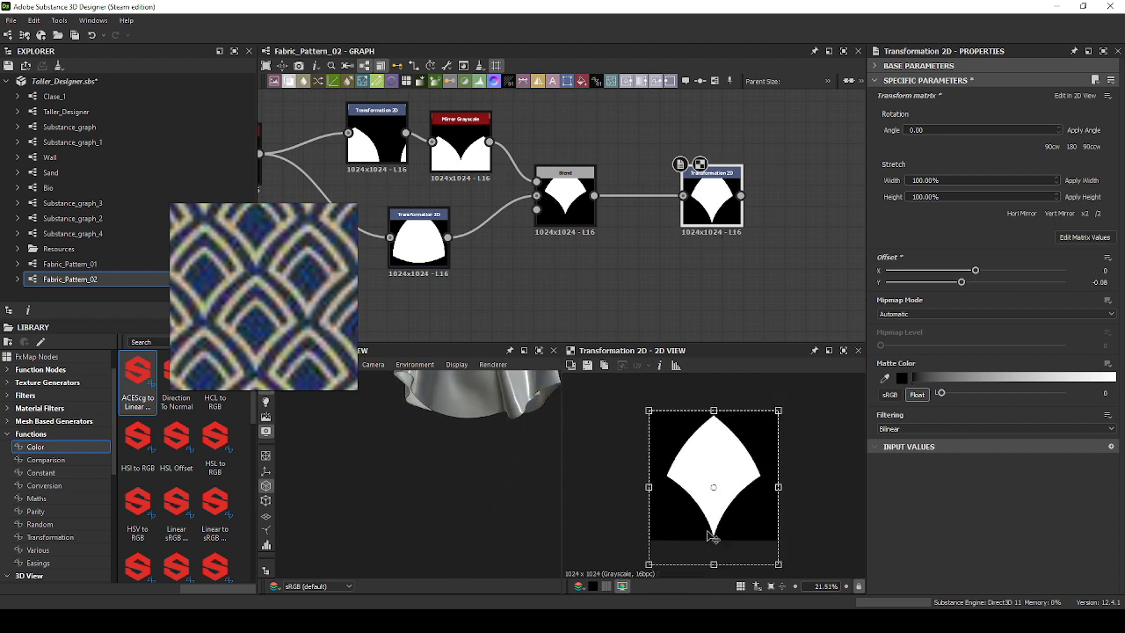
{"action": "scroll", "coordinate": [713, 537], "scroll_direction": "up", "scroll_amount": 4}
{"action": "middle_click_drag", "start_coordinate": [733, 532], "coordinate": [741, 553]}
{"action": "scroll", "coordinate": [736, 491], "scroll_direction": "right", "scroll_amount": 7}
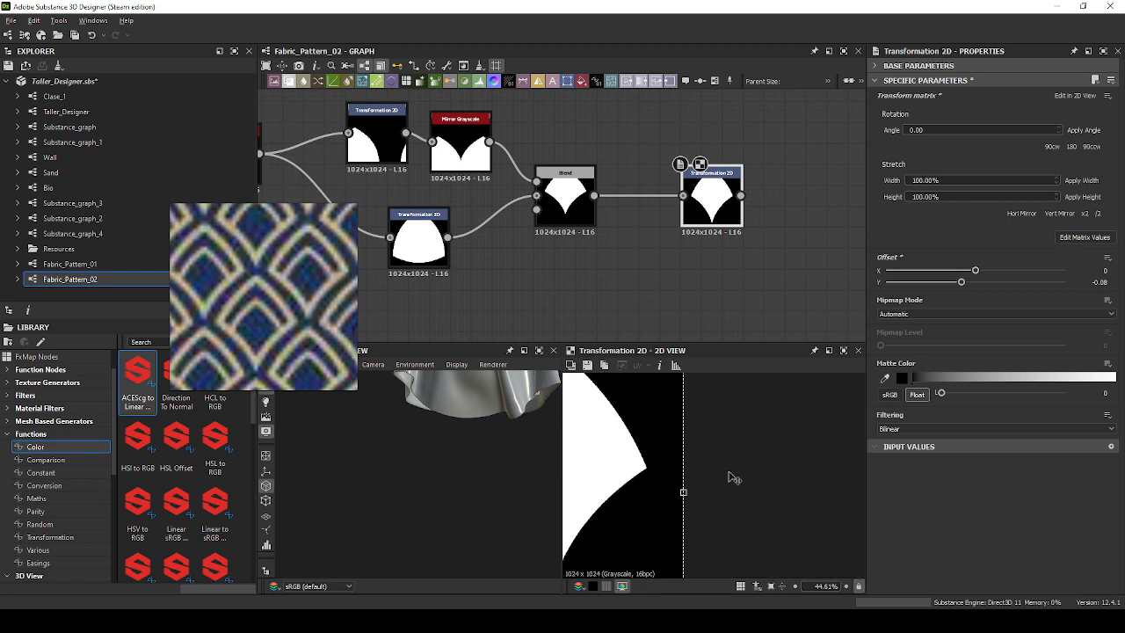
{"action": "key", "text": "f"}
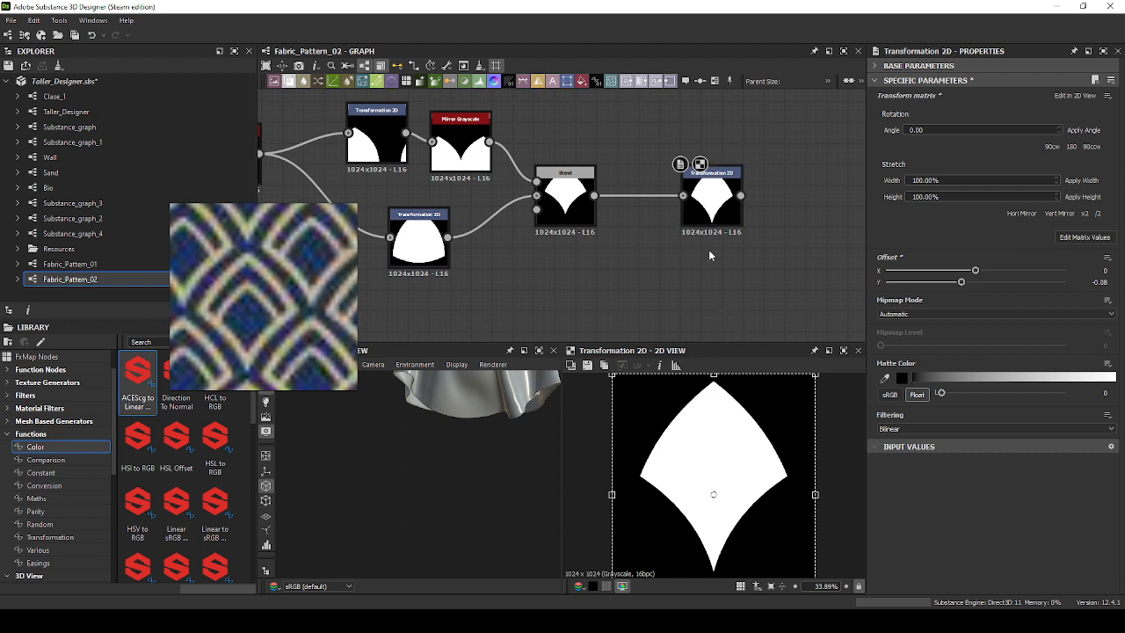
Add an Edge Detect node connected to the output of the stretched scale's Transformation 2D.
{"action": "middle_click_drag", "start_coordinate": [670, 266], "coordinate": [568, 260]}
{"action": "left_click", "coordinate": [569, 263]}
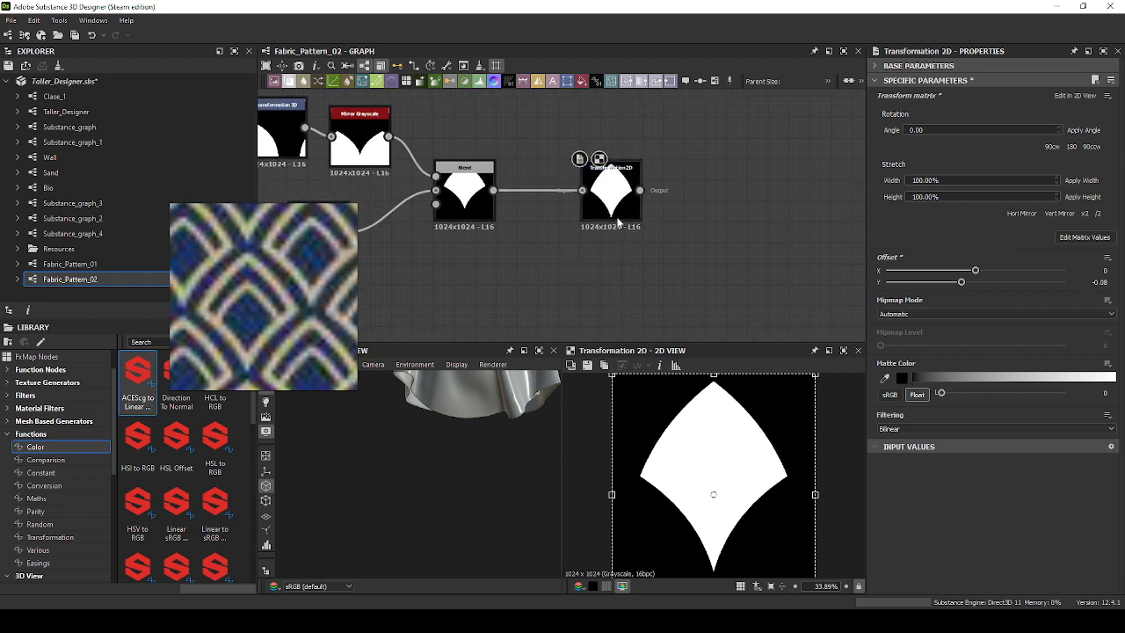
{"action": "left_click_drag", "start_coordinate": [639, 190], "coordinate": [721, 193]}
{"action": "type", "text": "edge"}
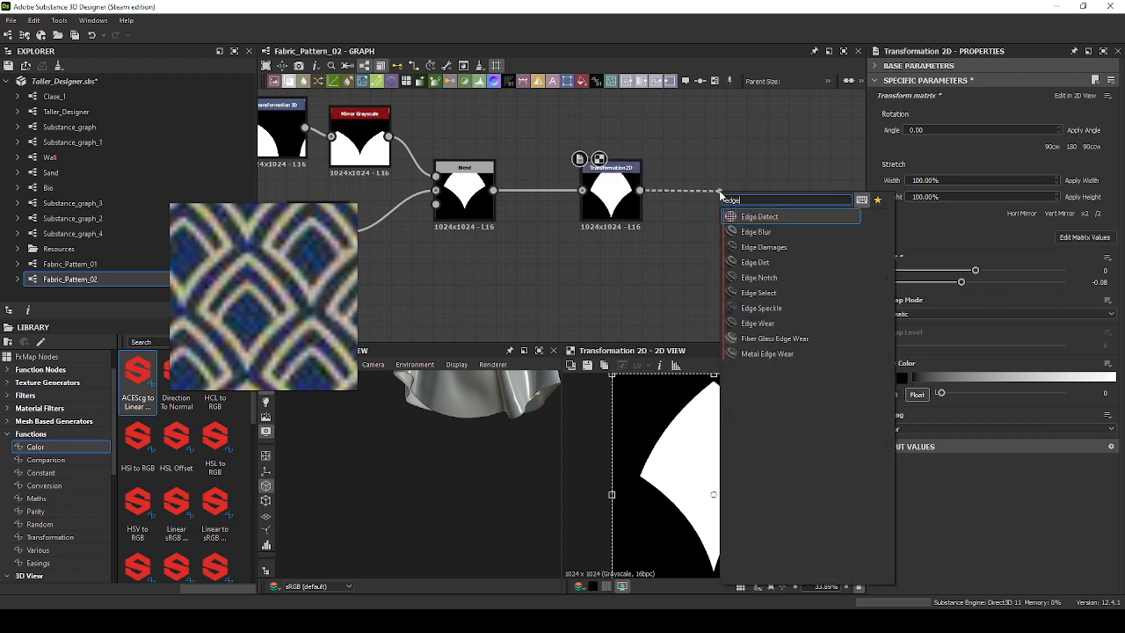
{"action": "key", "text": "Return"}
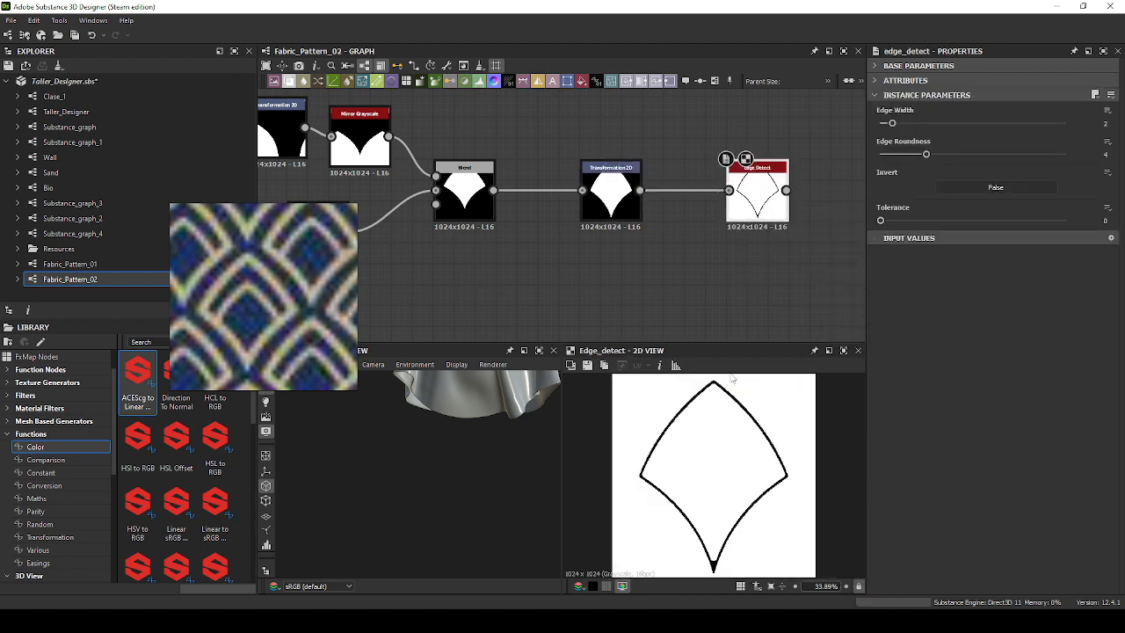
Set the Edge Detect's Edge Width to about 4.99, Edge Roundness to 0 and Invert to True.
{"action": "left_click_drag", "start_coordinate": [893, 123], "coordinate": [862, 170]}
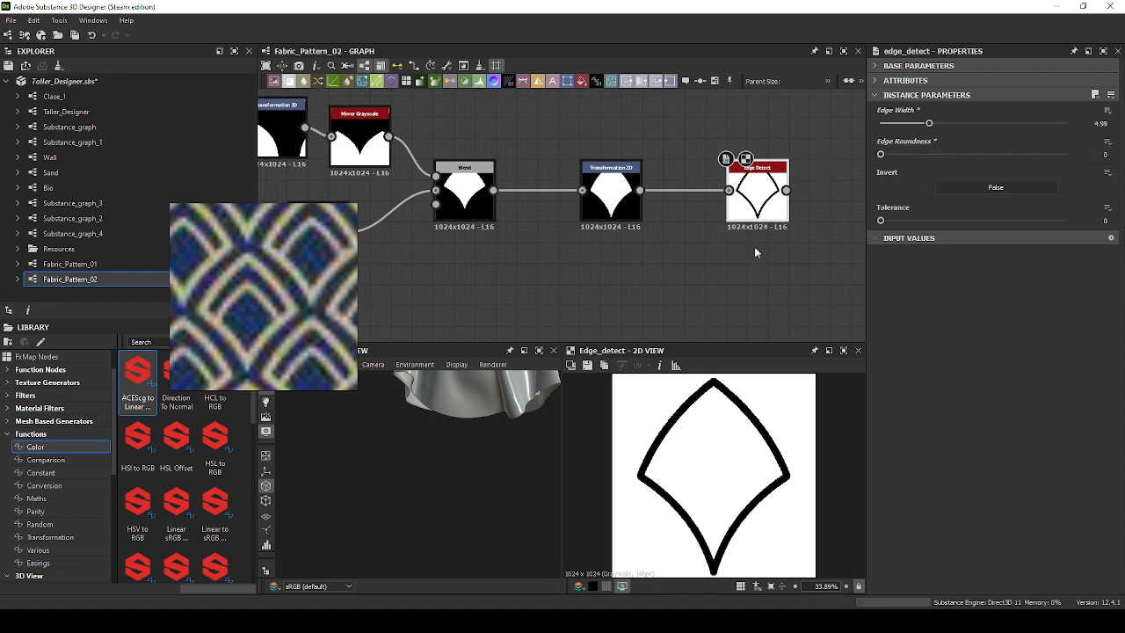
{"action": "left_click", "coordinate": [1008, 190]}
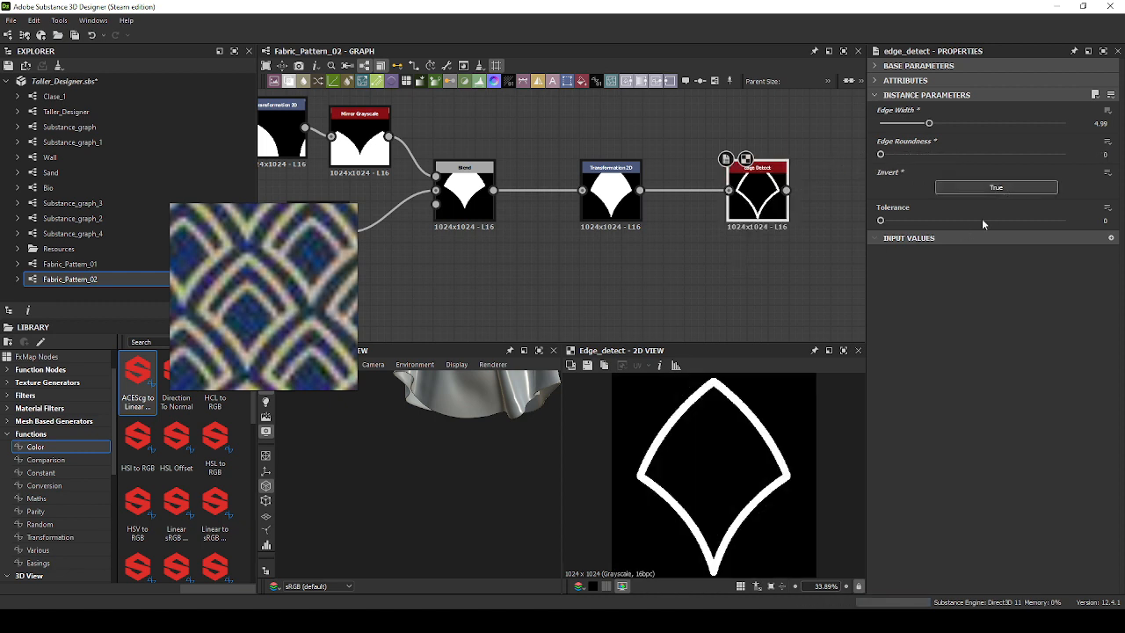
{"action": "scroll", "coordinate": [718, 427], "scroll_direction": "down", "scroll_amount": 3}
{"action": "scroll", "coordinate": [745, 373], "scroll_direction": "up", "scroll_amount": 5}
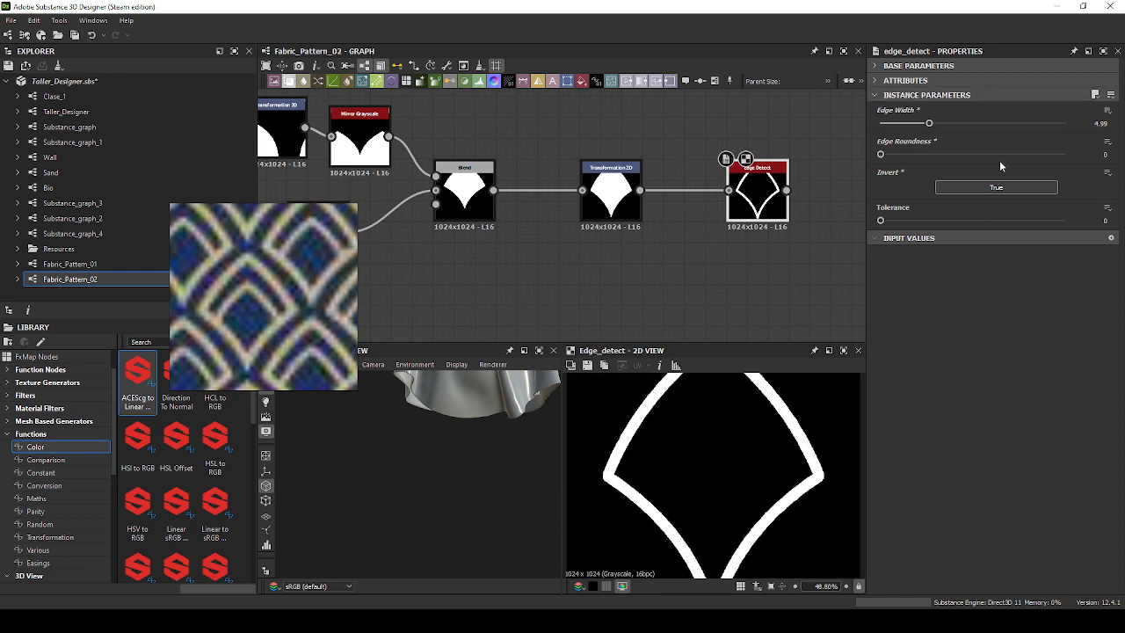
Thin the scale outline by setting the Edge Detect's Edge Width to 3.5.
{"action": "left_click_drag", "start_coordinate": [931, 123], "coordinate": [910, 123]}
{"action": "left_click_drag", "start_coordinate": [1077, 124], "coordinate": [1111, 139]}
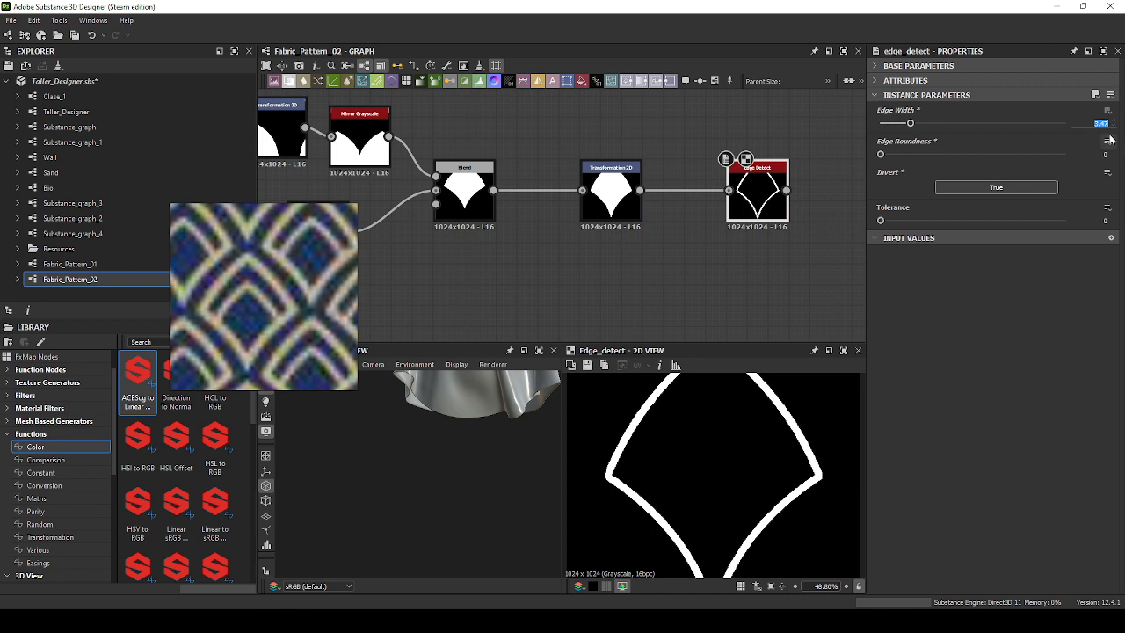
{"action": "type", "text": "3.5"}
{"action": "key", "text": "Return"}
{"action": "scroll", "coordinate": [650, 436], "scroll_direction": "down", "scroll_amount": 4}
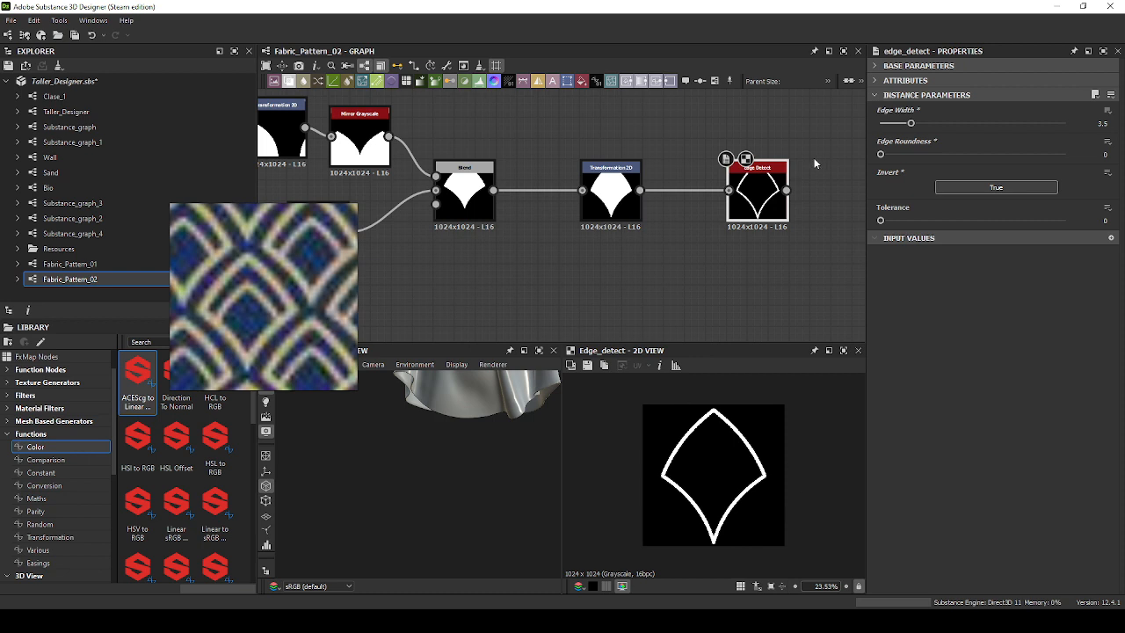
Move the Transformation 2D and Edge Detect nodes closer to the Blend so the chain forms a compact row.
{"action": "left_click", "coordinate": [611, 193]}
{"action": "left_click", "coordinate": [761, 193]}
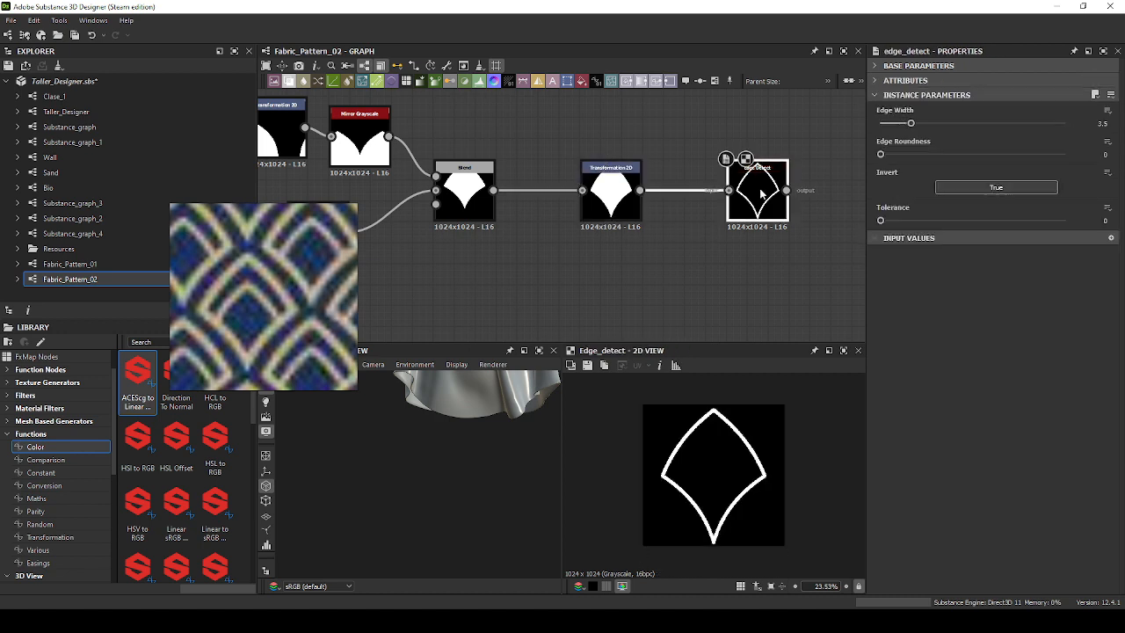
{"action": "scroll", "coordinate": [244, 320], "scroll_direction": "down", "scroll_amount": 5}
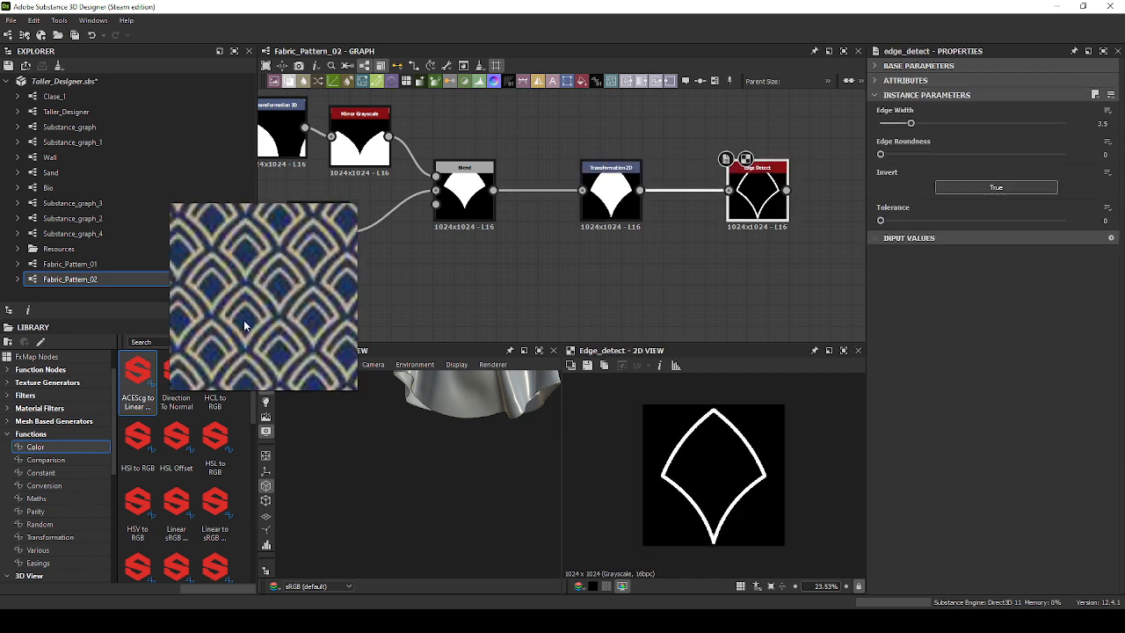
{"action": "scroll", "coordinate": [266, 325], "scroll_direction": "up", "scroll_amount": 4}
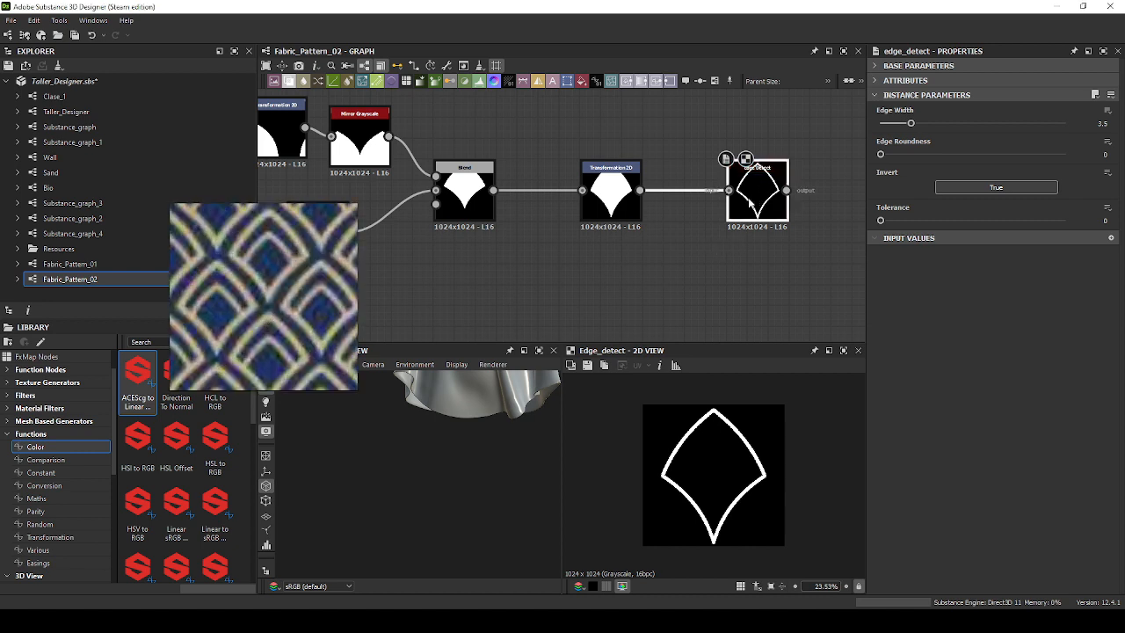
{"action": "left_click_drag", "start_coordinate": [759, 204], "coordinate": [706, 204]}
{"action": "left_click_drag", "start_coordinate": [610, 202], "coordinate": [549, 202]}
{"action": "left_click_drag", "start_coordinate": [703, 210], "coordinate": [630, 210]}
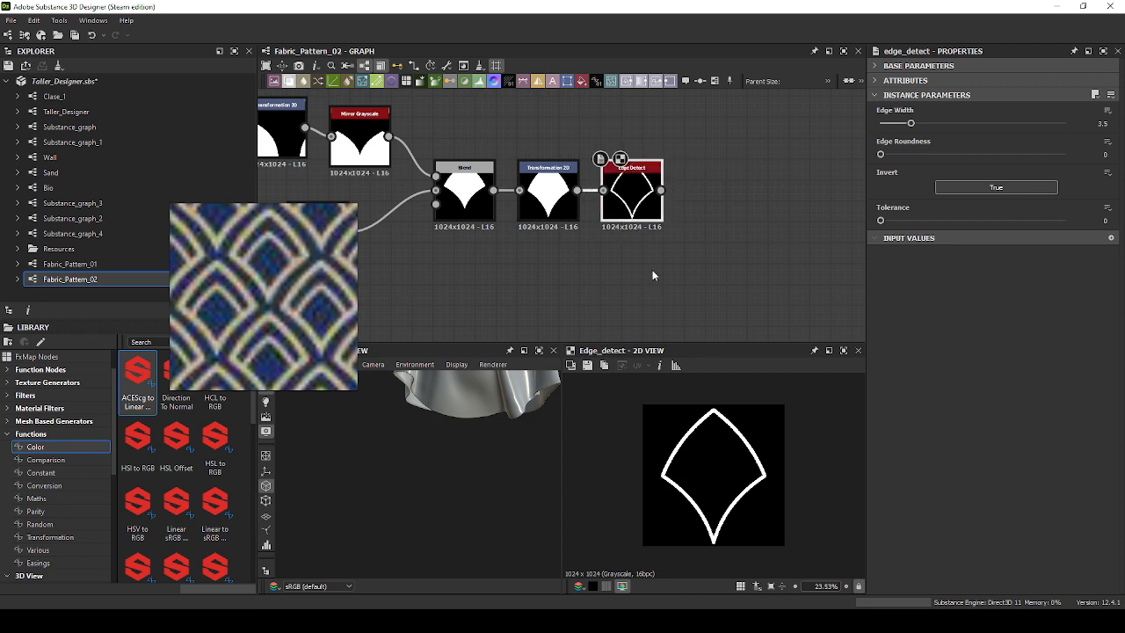
Duplicate the Edge Detect node and combine both outlines in a new Blend set to Add (Linear Dodge).
{"action": "key", "text": "ctrl+d"}
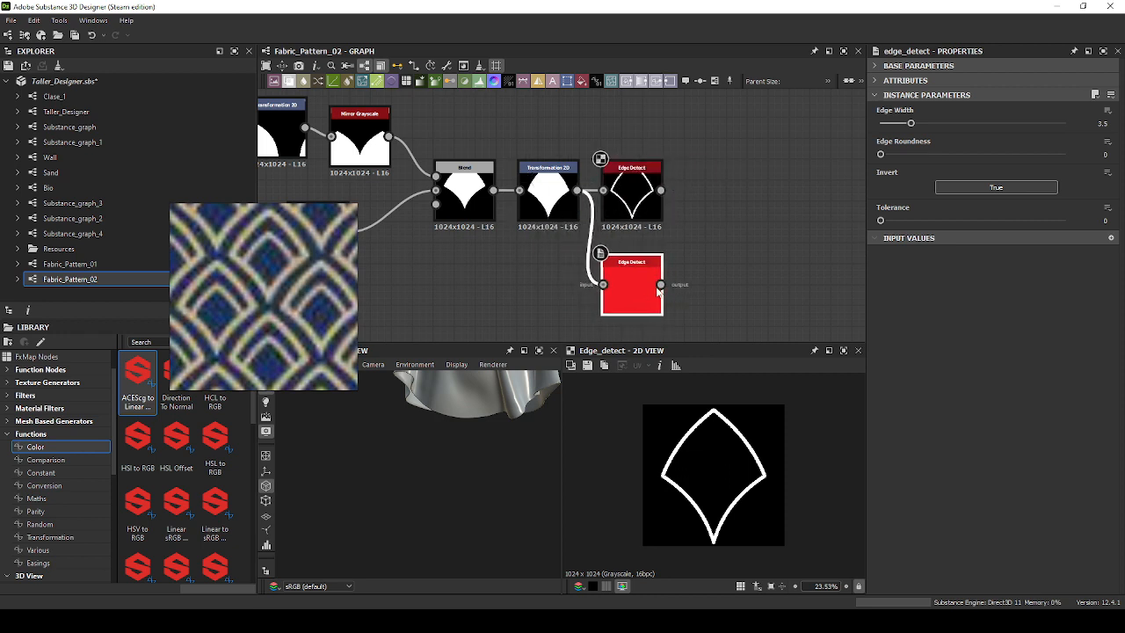
{"action": "left_click_drag", "start_coordinate": [661, 191], "coordinate": [770, 193]}
{"action": "left_click", "coordinate": [796, 216]}
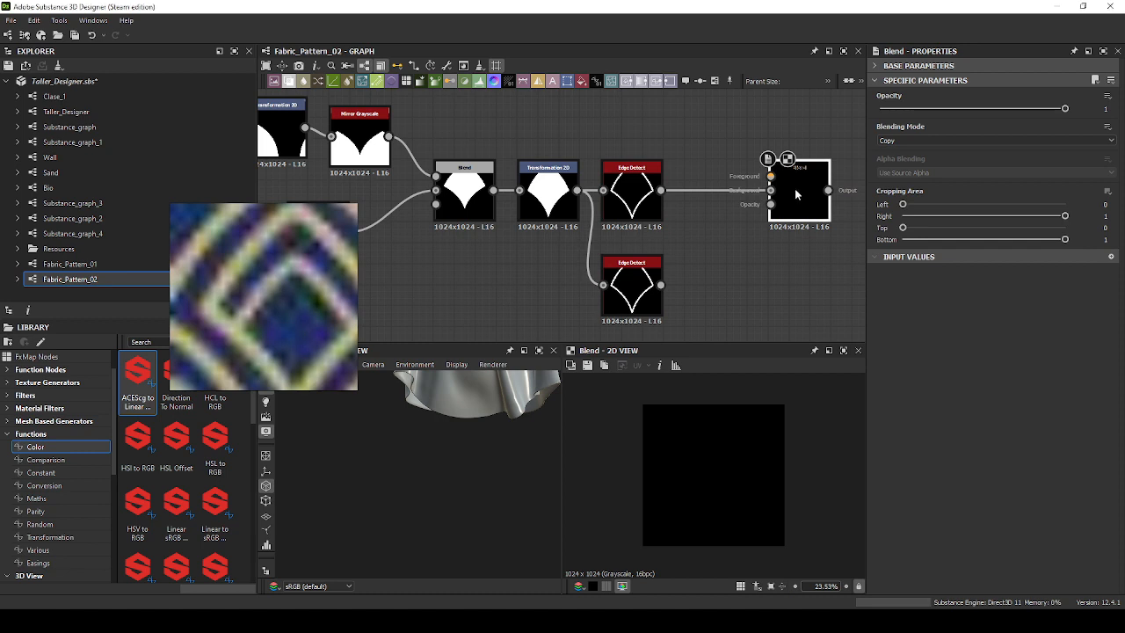
{"action": "left_click_drag", "start_coordinate": [798, 191], "coordinate": [798, 211]}
{"action": "left_click_drag", "start_coordinate": [661, 287], "coordinate": [771, 211]}
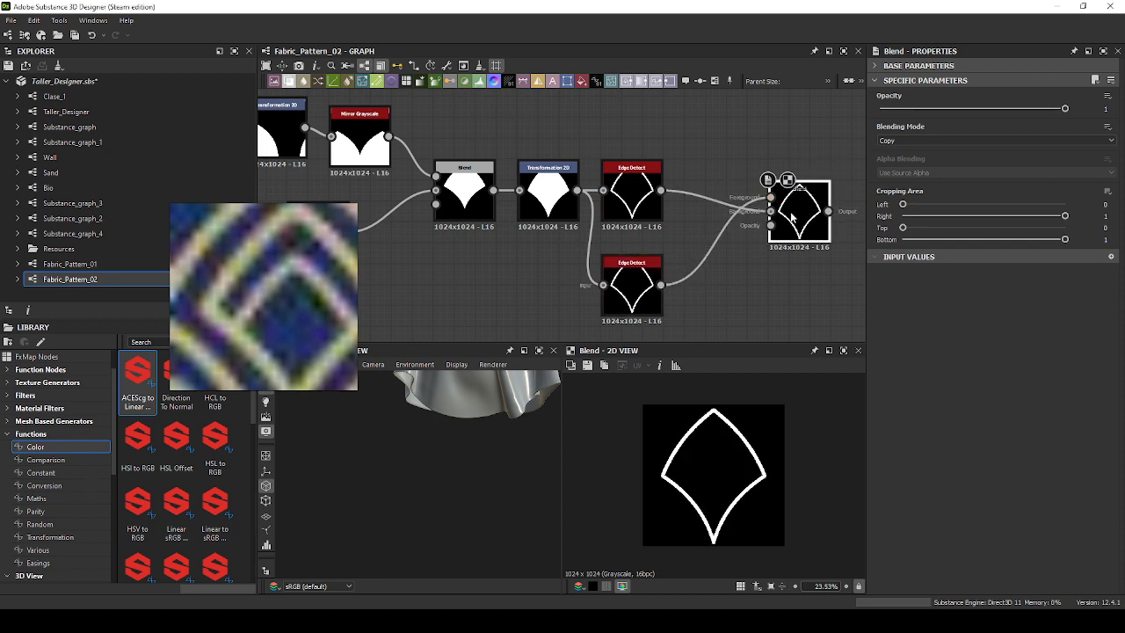
{"action": "left_click", "coordinate": [902, 141]}
{"action": "left_click", "coordinate": [904, 157]}
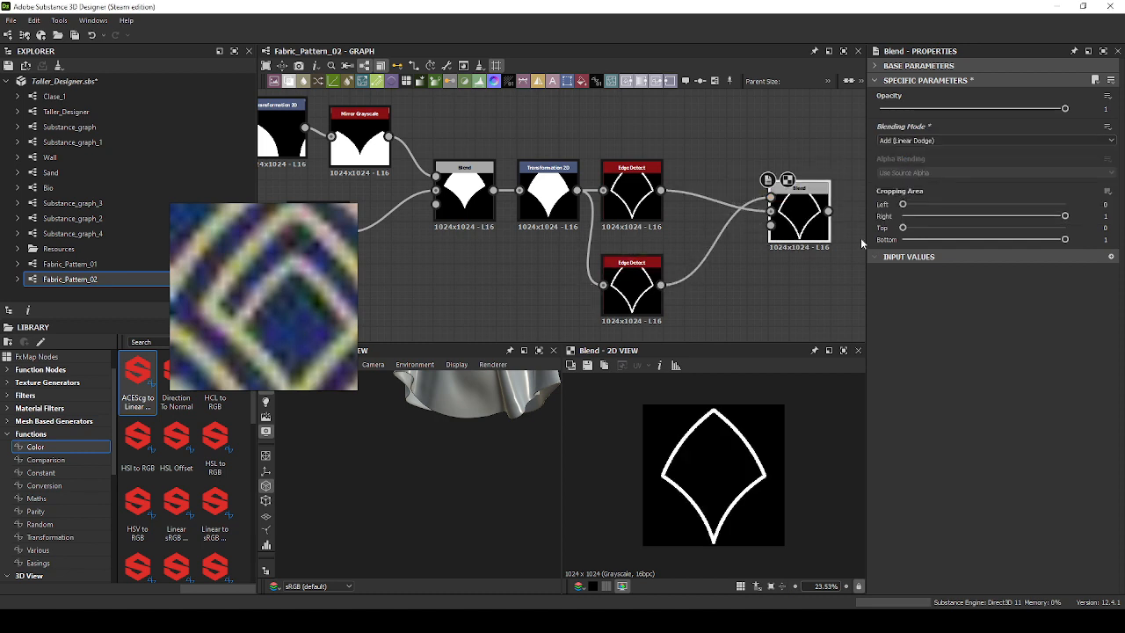
Insert a Transformation 2D node between the duplicated Edge Detect and the new Blend's foreground, placing it beside the duplicate.
{"action": "left_click", "coordinate": [631, 280]}
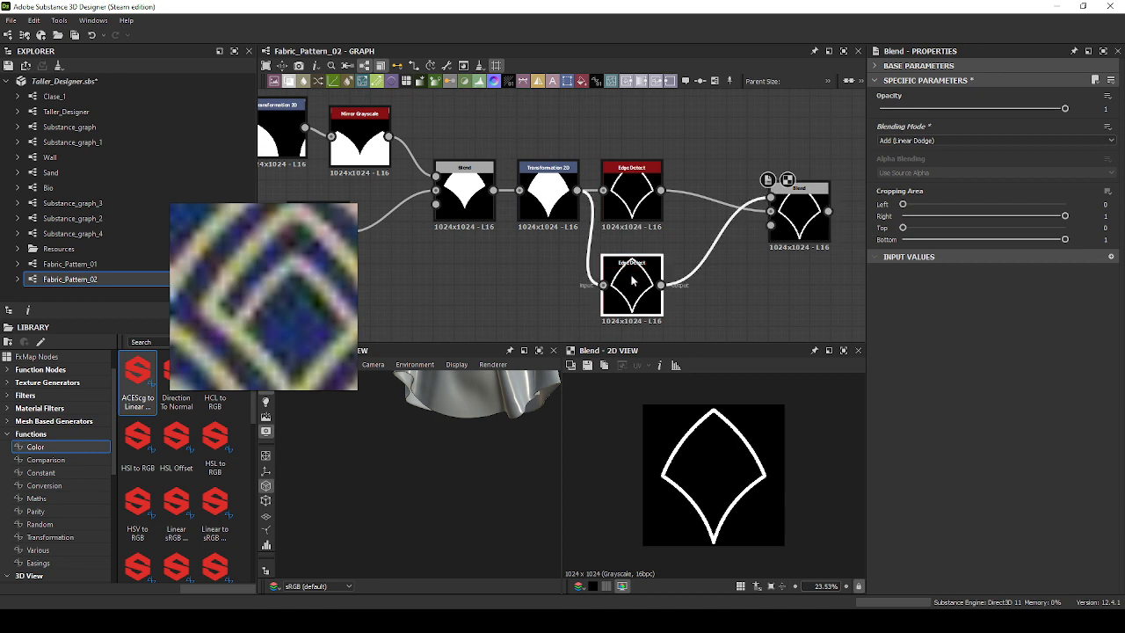
{"action": "left_click_drag", "start_coordinate": [661, 285], "coordinate": [718, 283]}
{"action": "left_click", "coordinate": [726, 295]}
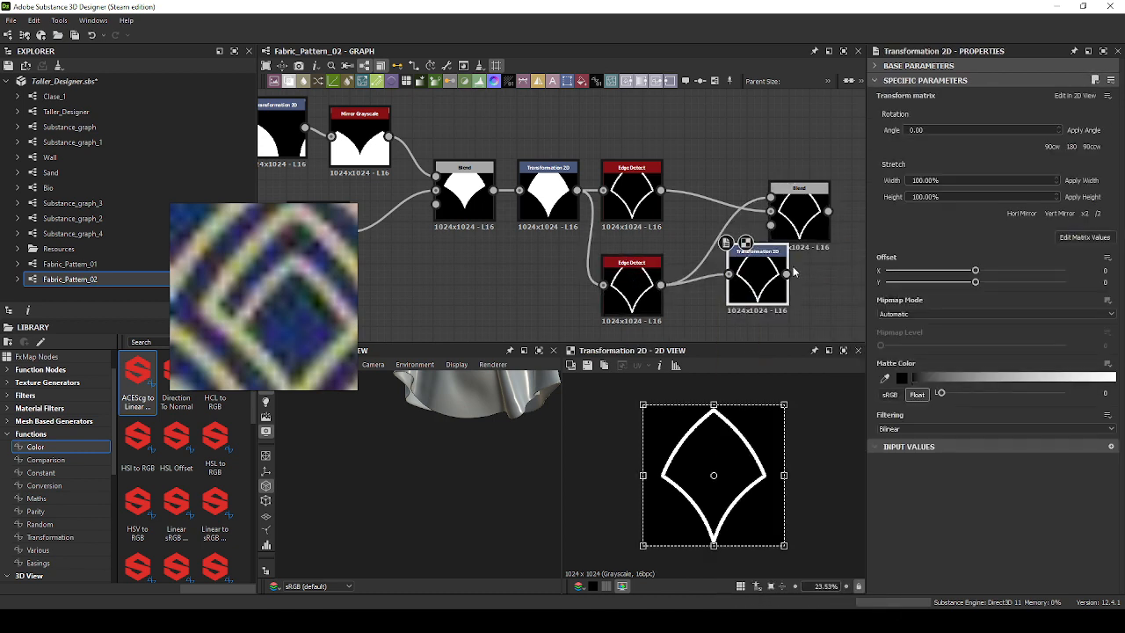
{"action": "left_click_drag", "start_coordinate": [786, 275], "coordinate": [778, 199]}
{"action": "left_click_drag", "start_coordinate": [756, 276], "coordinate": [715, 296]}
Preview the new Blend and shift the duplicated outline down to an Offset Y of -0.1673.
{"action": "double_click", "coordinate": [798, 212]}
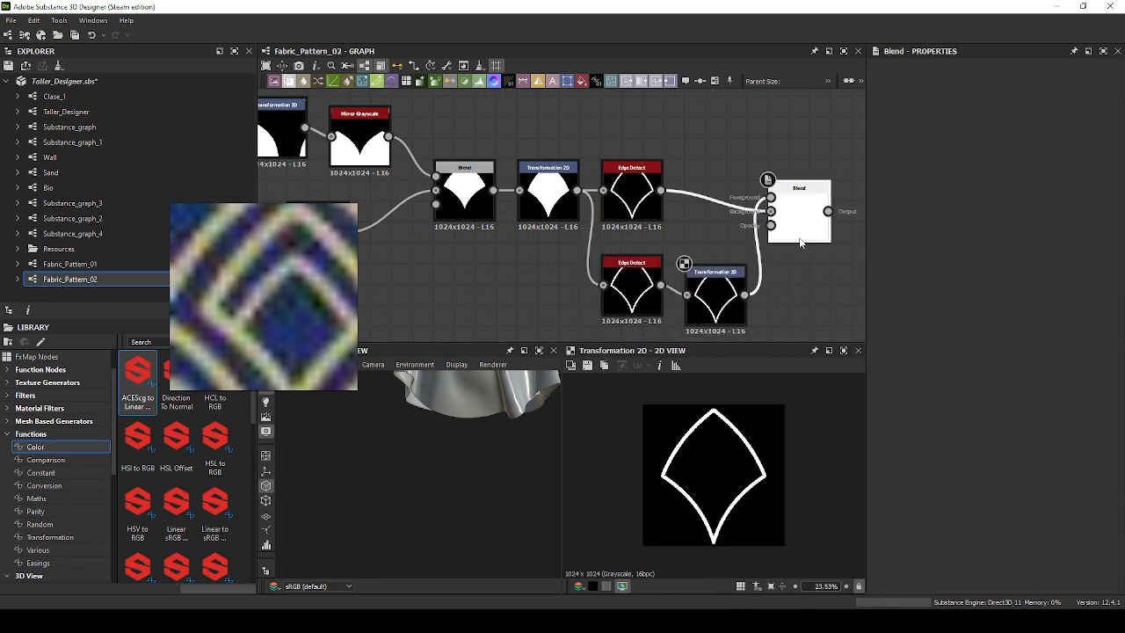
{"action": "left_click", "coordinate": [716, 283]}
{"action": "left_click_drag", "start_coordinate": [727, 428], "coordinate": [729, 452]}
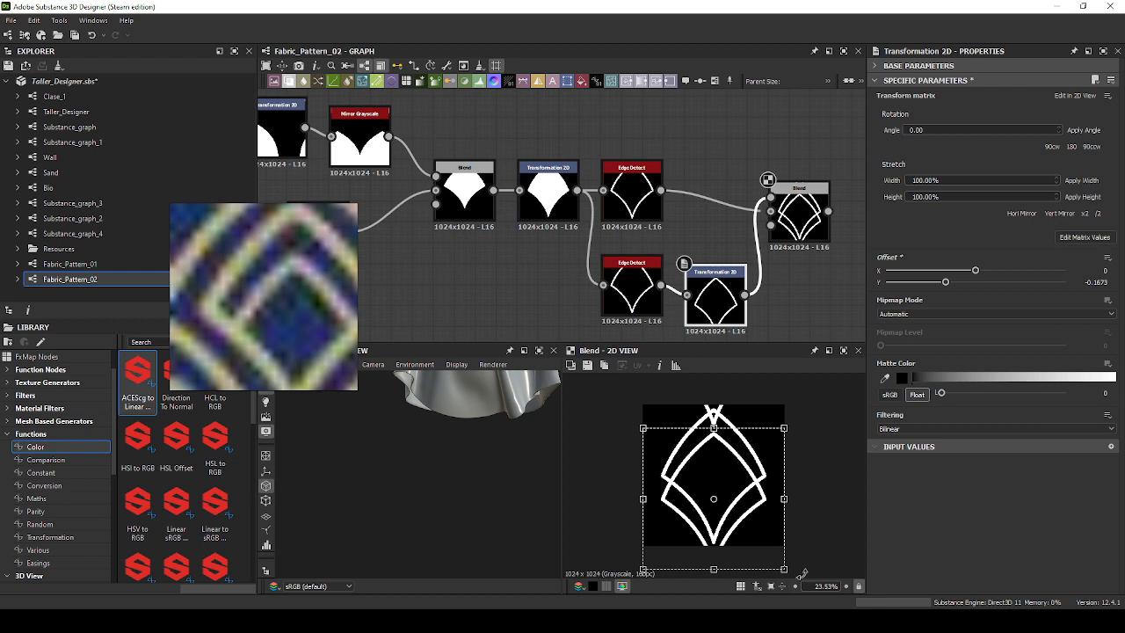
Examine the Polygon 2 node's output and parameters at the start of the scale-shape chain.
{"action": "scroll", "coordinate": [655, 327], "scroll_direction": "down", "scroll_amount": 2}
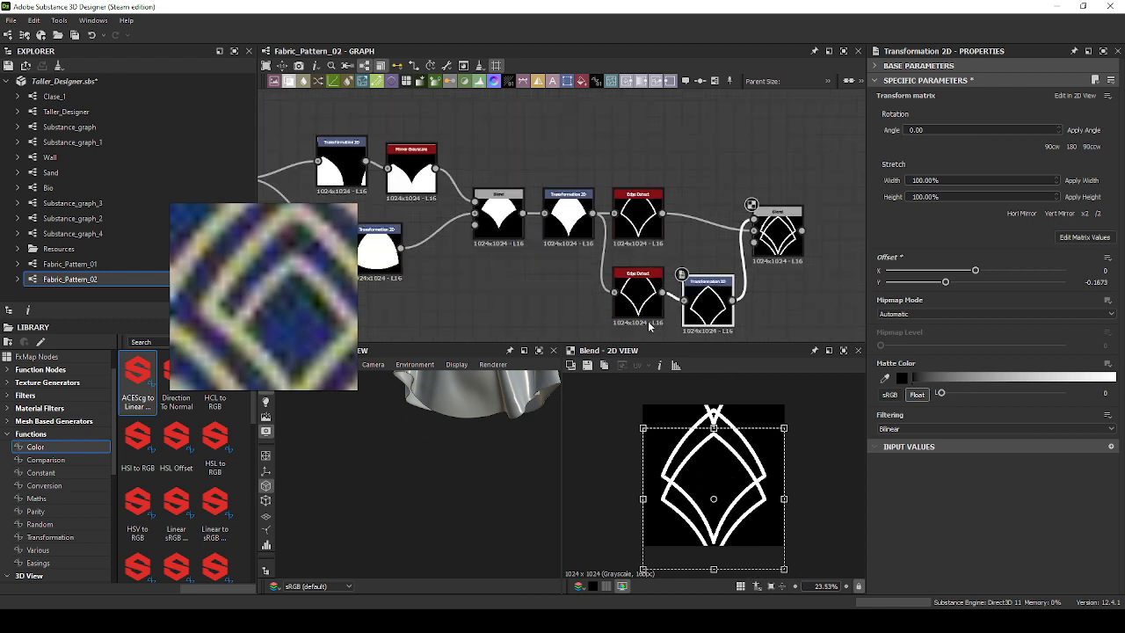
{"action": "middle_click_drag", "start_coordinate": [524, 281], "coordinate": [640, 301]}
{"action": "scroll", "coordinate": [555, 197], "scroll_direction": "up", "scroll_amount": 3}
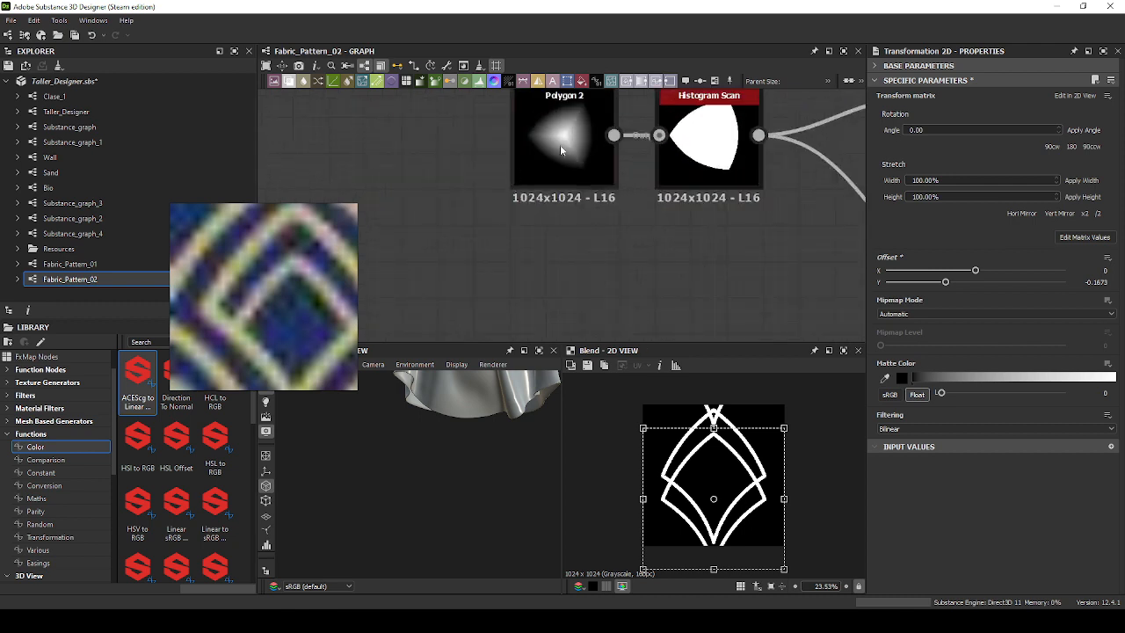
{"action": "double_click", "coordinate": [560, 144]}
{"action": "key", "text": "f"}
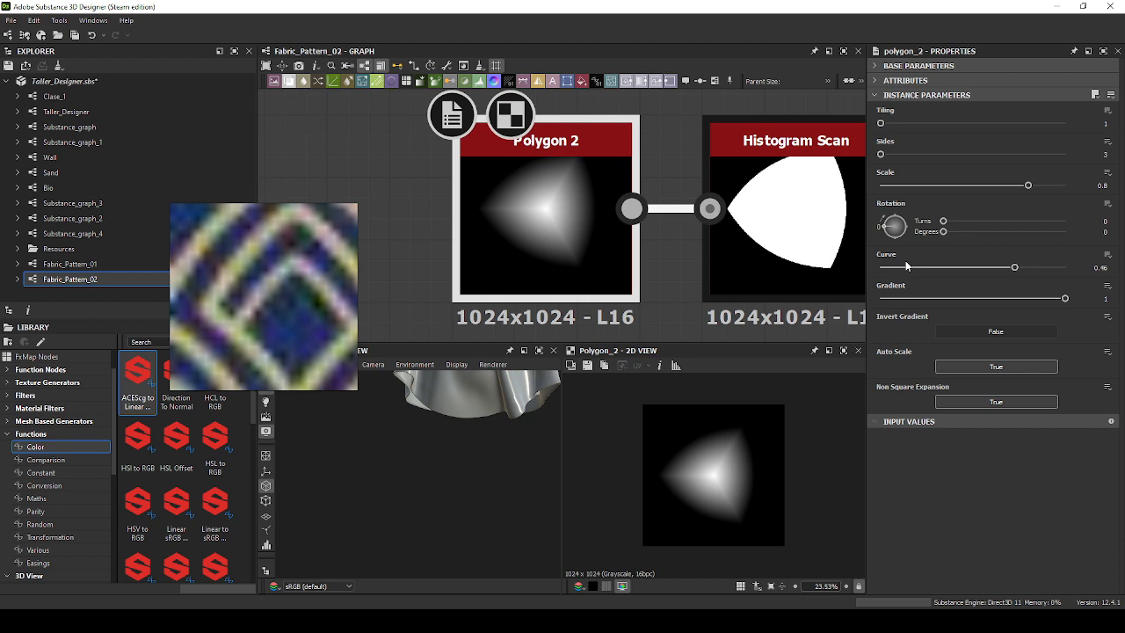
{"action": "scroll", "coordinate": [683, 142], "scroll_direction": "down", "scroll_amount": 5}
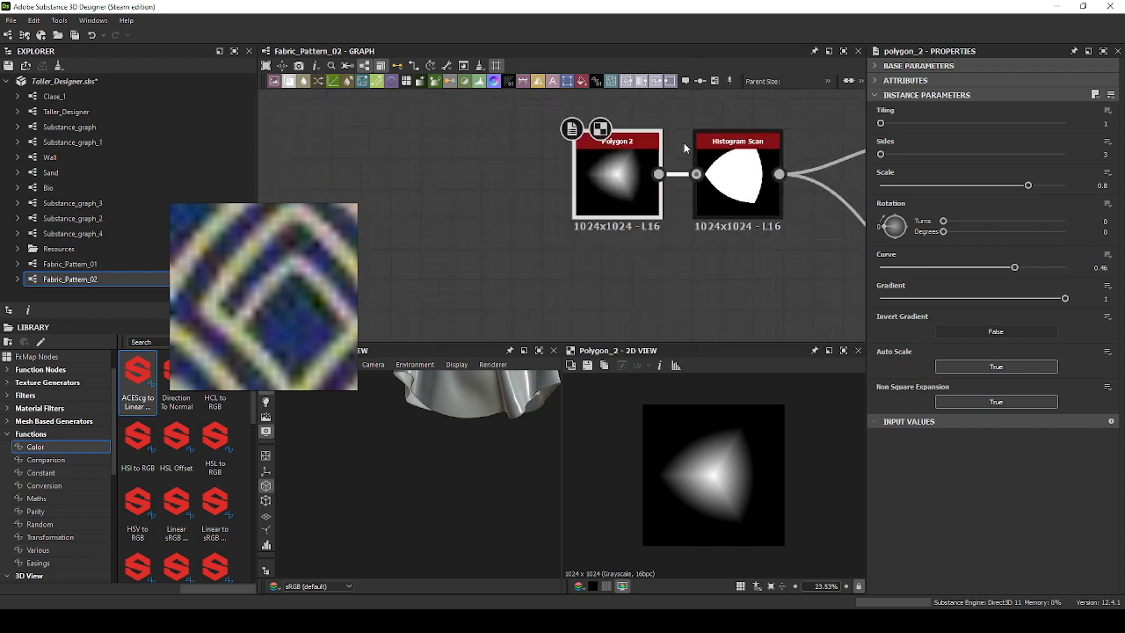
Review the doubled outline in the final Blend and the settings of its foreground Transformation 2D.
{"action": "middle_click_drag", "start_coordinate": [668, 198], "coordinate": [524, 150]}
{"action": "left_click_drag", "start_coordinate": [524, 149], "coordinate": [417, 148]}
{"action": "middle_click_drag", "start_coordinate": [416, 149], "coordinate": [387, 149]}
{"action": "scroll", "coordinate": [775, 191], "scroll_direction": "up", "scroll_amount": 3}
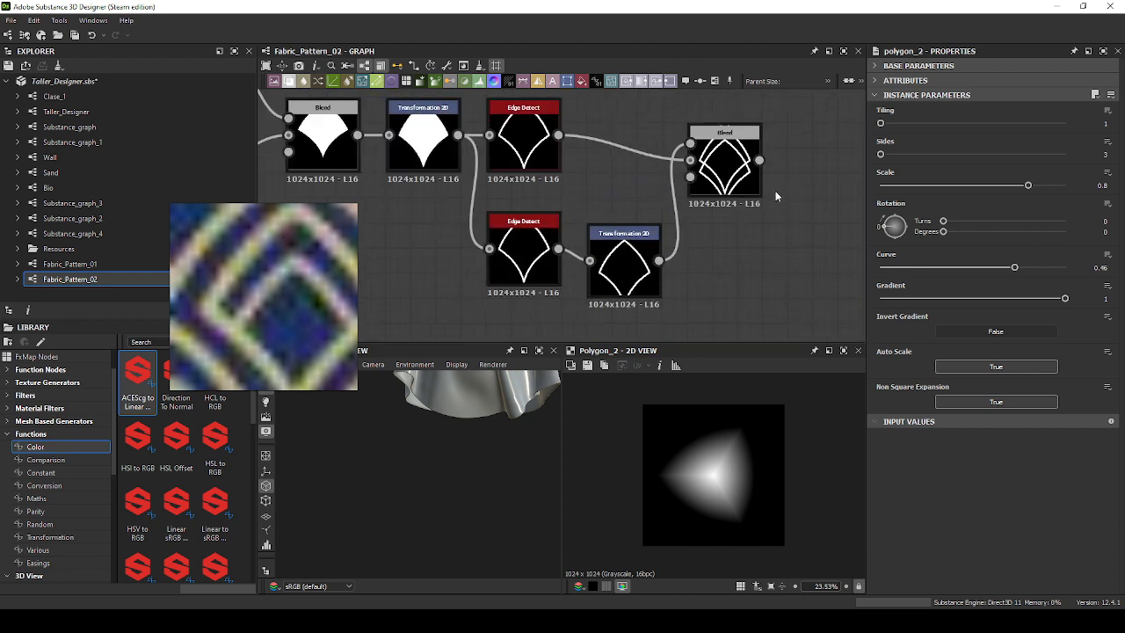
{"action": "double_click", "coordinate": [731, 174]}
{"action": "scroll", "coordinate": [745, 178], "scroll_direction": "up", "scroll_amount": 4}
{"action": "scroll", "coordinate": [758, 195], "scroll_direction": "down", "scroll_amount": 4}
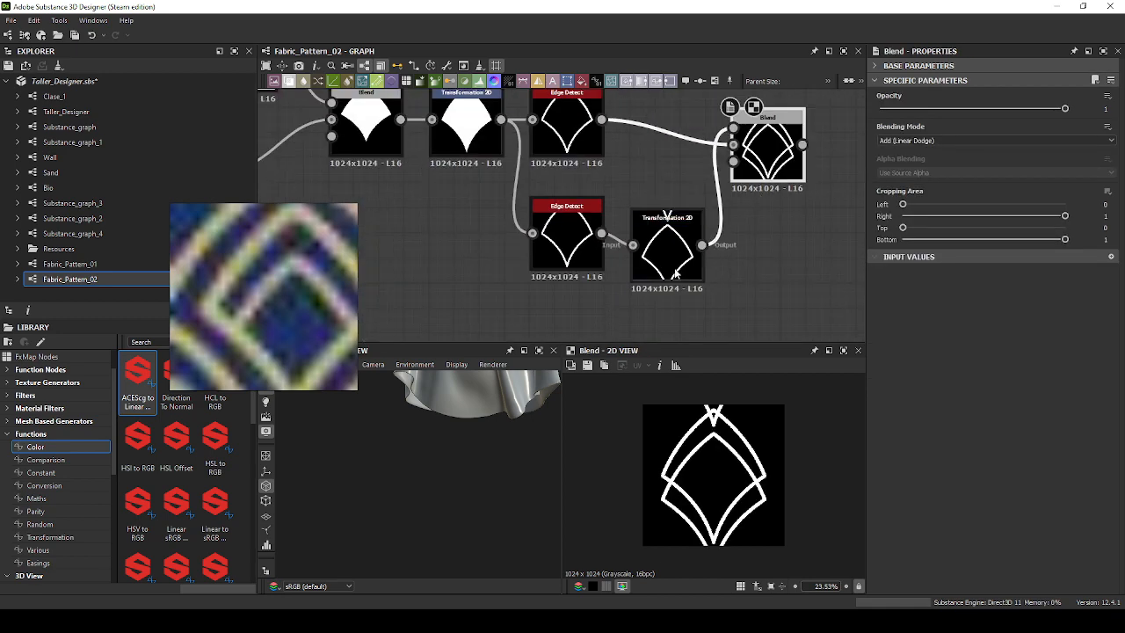
{"action": "left_click", "coordinate": [666, 218]}
Trace the scale-shape chain from Polygon 2 through Histogram Scan to Mirror Grayscale, examining each node's output and parameters.
{"action": "scroll", "coordinate": [650, 217], "scroll_direction": "down", "scroll_amount": 2}
{"action": "middle_click_drag", "start_coordinate": [491, 214], "coordinate": [696, 255]}
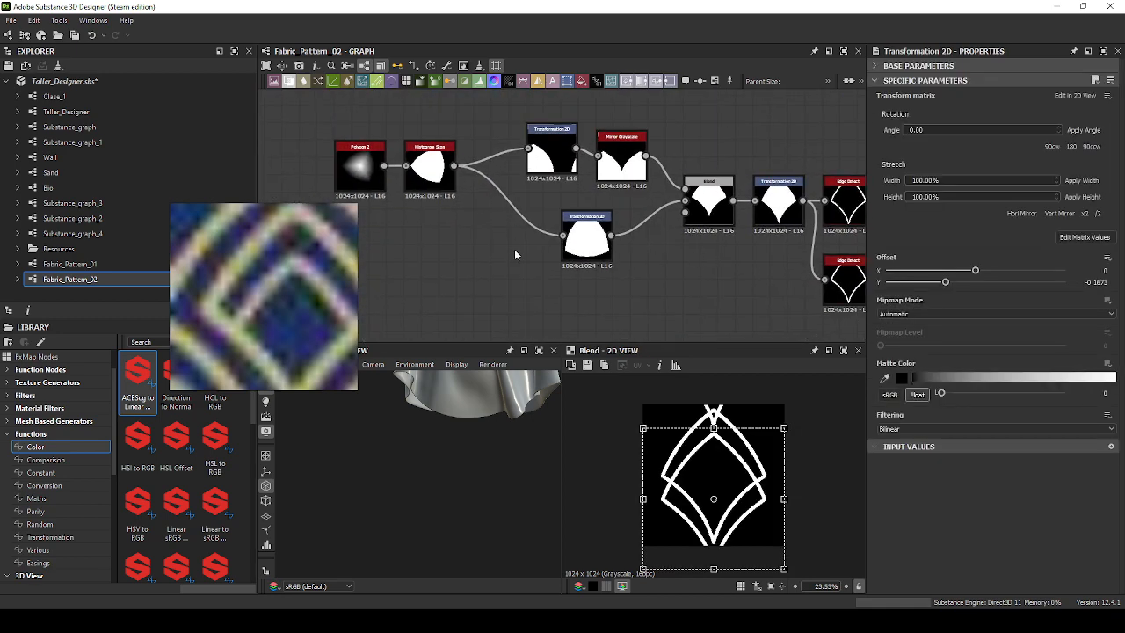
{"action": "scroll", "coordinate": [569, 254], "scroll_direction": "down", "scroll_amount": 1}
{"action": "middle_click_drag", "start_coordinate": [605, 252], "coordinate": [570, 232]}
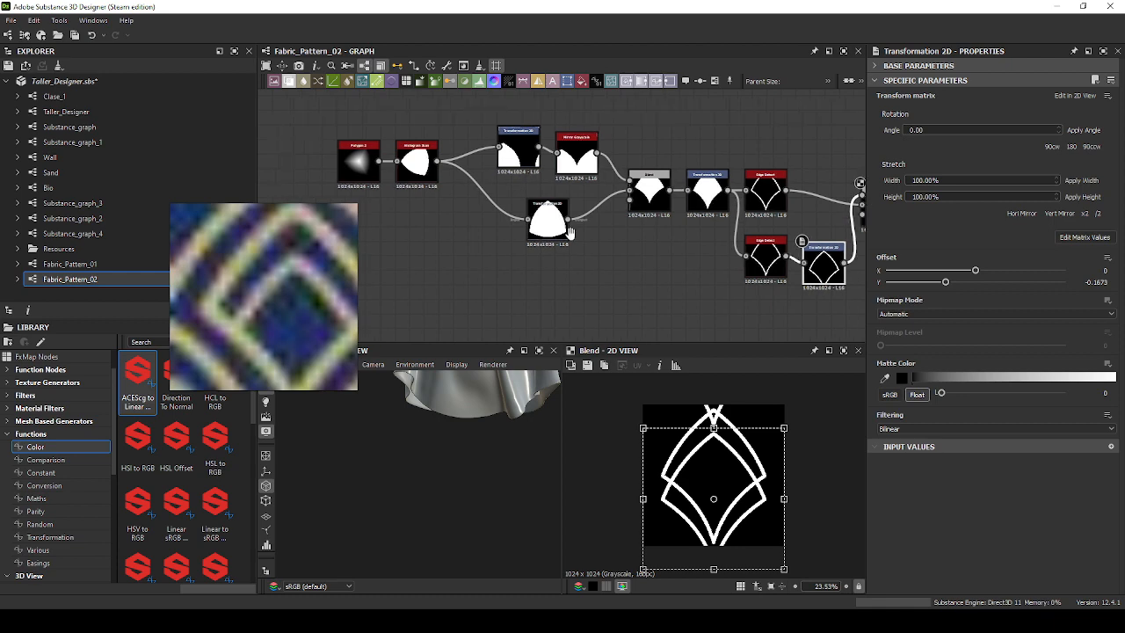
{"action": "scroll", "coordinate": [455, 161], "scroll_direction": "up", "scroll_amount": 4}
{"action": "scroll", "coordinate": [572, 194], "scroll_direction": "down", "scroll_amount": 5}
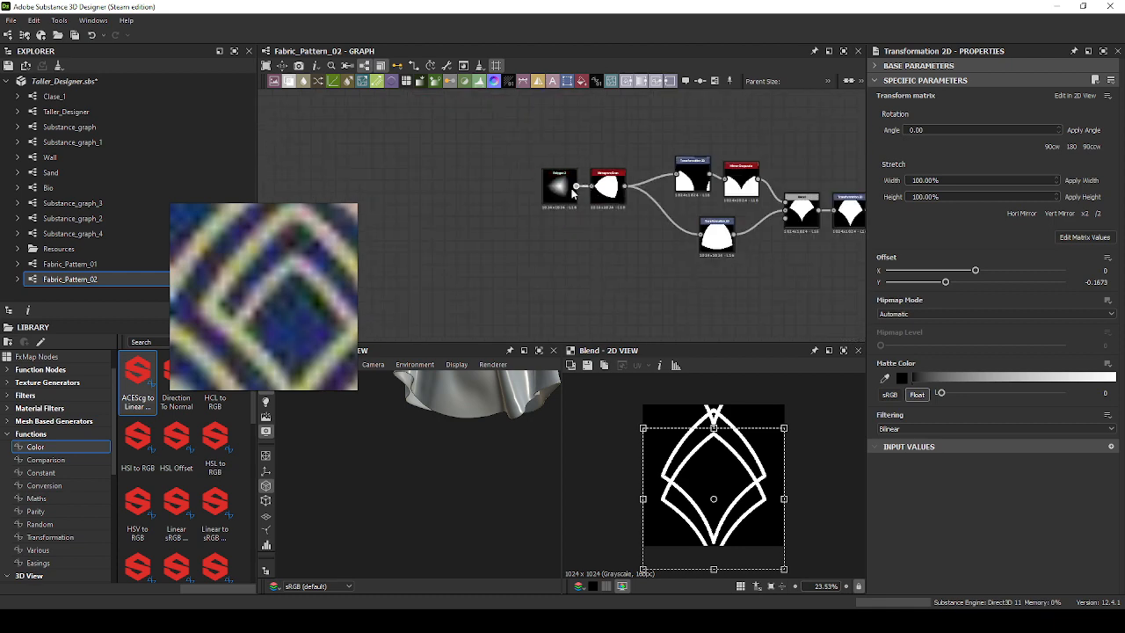
{"action": "scroll", "coordinate": [553, 190], "scroll_direction": "up", "scroll_amount": 4}
{"action": "left_click", "coordinate": [550, 188]}
{"action": "scroll", "coordinate": [559, 191], "scroll_direction": "up", "scroll_amount": 1}
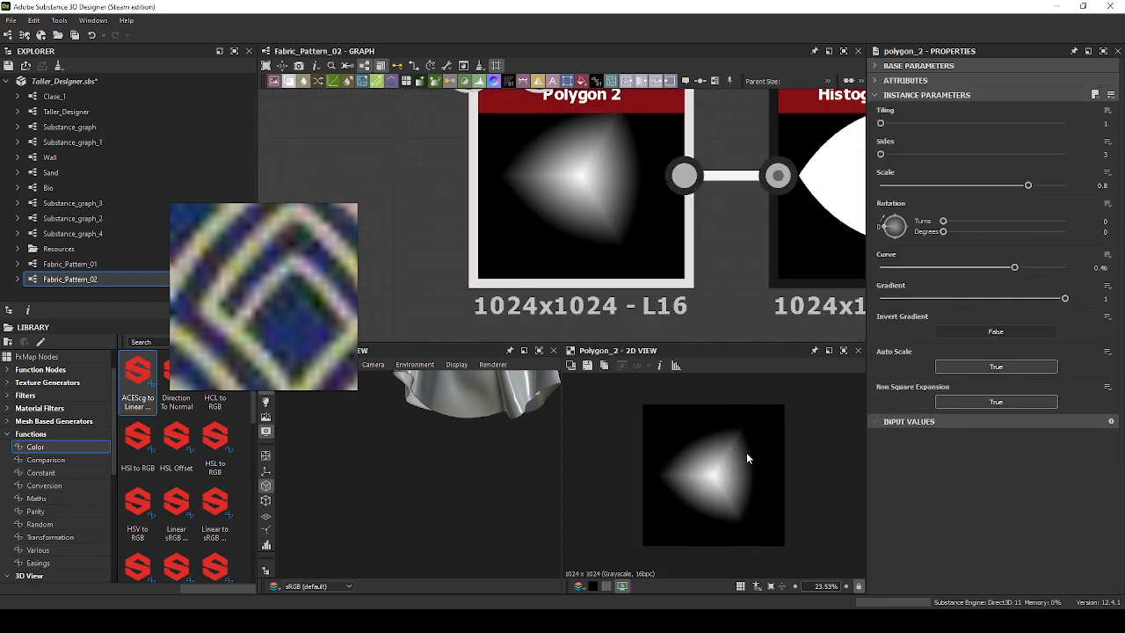
{"action": "middle_click_drag", "start_coordinate": [703, 285], "coordinate": [393, 308]}
{"action": "double_click", "coordinate": [590, 248]}
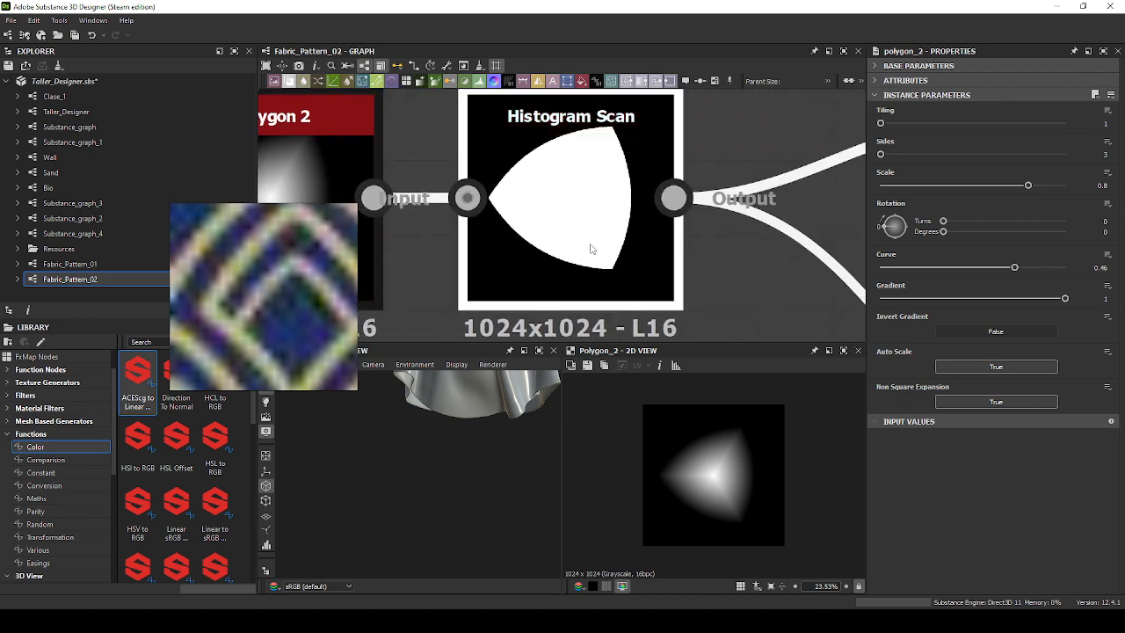
{"action": "scroll", "coordinate": [691, 430], "scroll_direction": "up", "scroll_amount": 2}
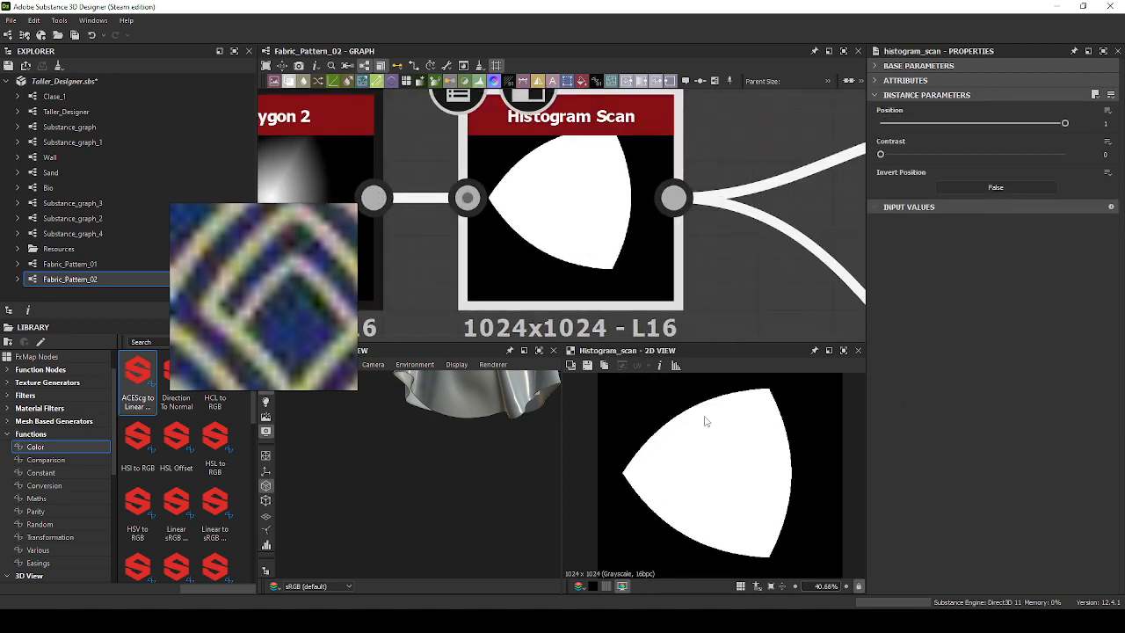
{"action": "scroll", "coordinate": [701, 265], "scroll_direction": "down", "scroll_amount": 3}
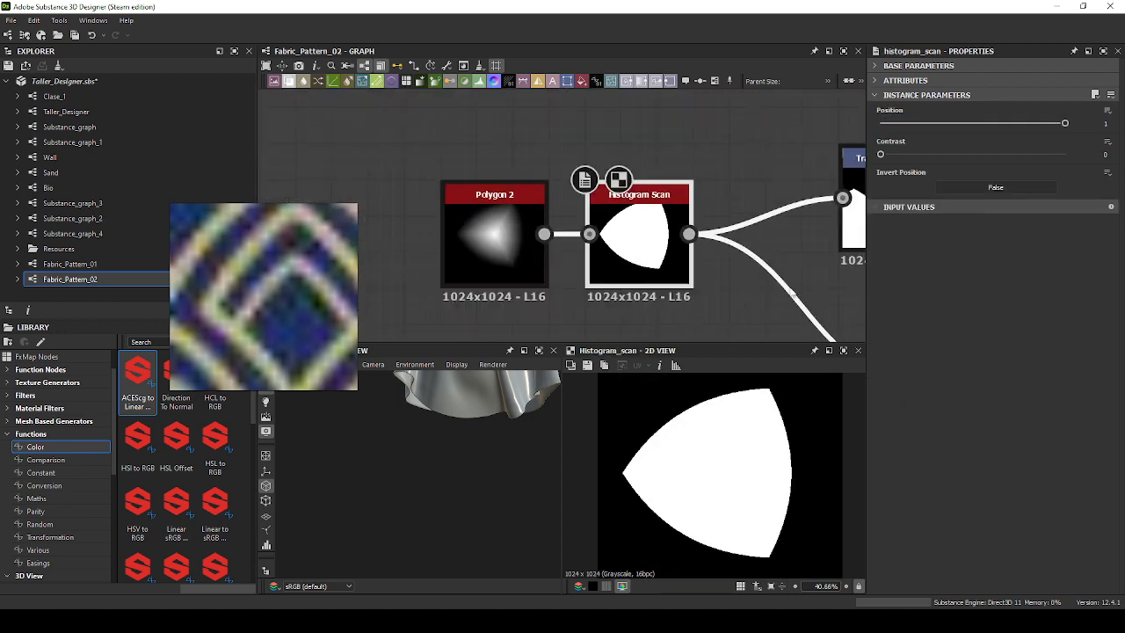
{"action": "middle_click_drag", "start_coordinate": [788, 288], "coordinate": [544, 303]}
{"action": "middle_click_drag", "start_coordinate": [698, 258], "coordinate": [573, 233]}
{"action": "double_click", "coordinate": [674, 205]}
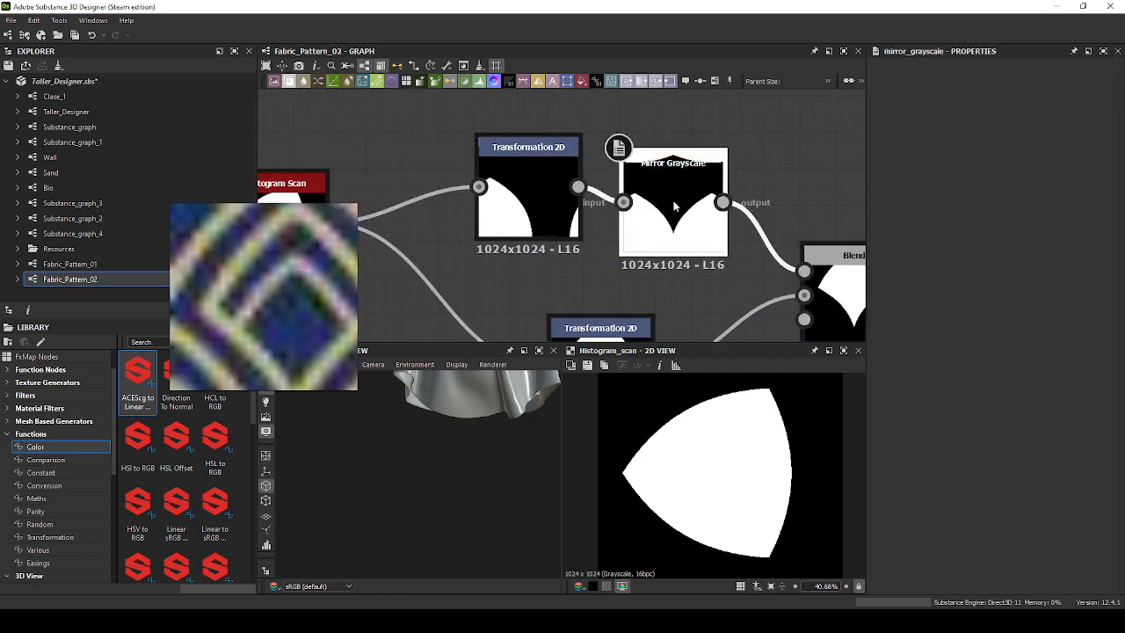
{"action": "scroll", "coordinate": [674, 205], "scroll_direction": "up", "scroll_amount": 3}
{"action": "scroll", "coordinate": [722, 510], "scroll_direction": "down", "scroll_amount": 3}
{"action": "scroll", "coordinate": [743, 272], "scroll_direction": "down", "scroll_amount": 4}
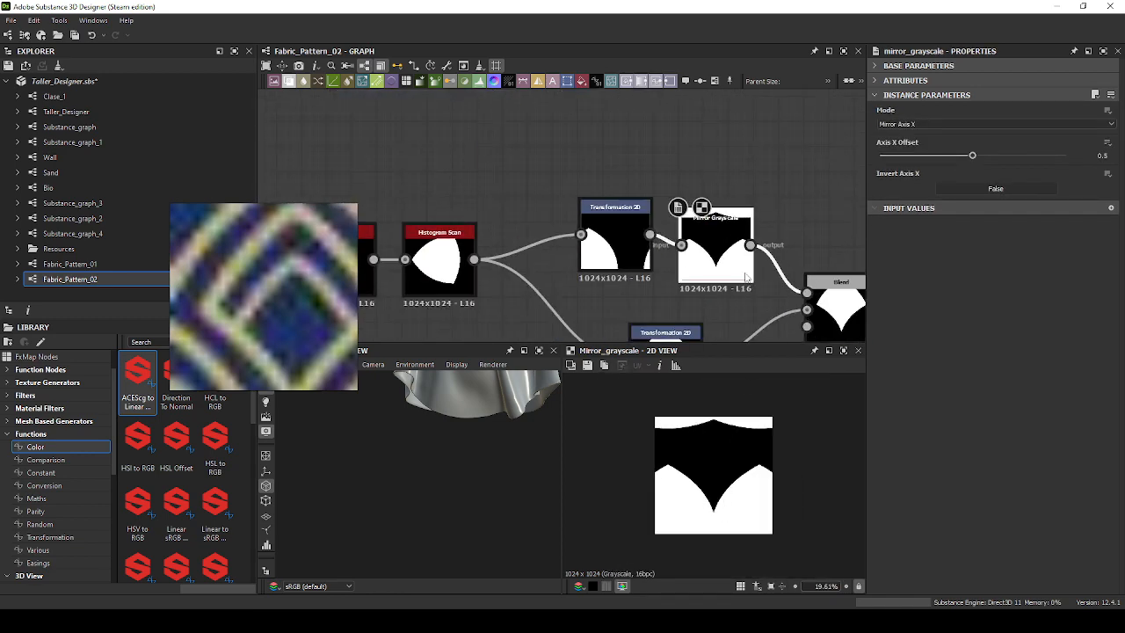
Move the floating reference image down over the library so that the whole scale-shape chain is uncovered.
{"action": "middle_click_drag", "start_coordinate": [738, 278], "coordinate": [513, 192]}
{"action": "middle_click_drag", "start_coordinate": [696, 240], "coordinate": [799, 228]}
{"action": "scroll", "coordinate": [791, 227], "scroll_direction": "down", "scroll_amount": 3}
{"action": "middle_click_drag", "start_coordinate": [646, 207], "coordinate": [691, 197]}
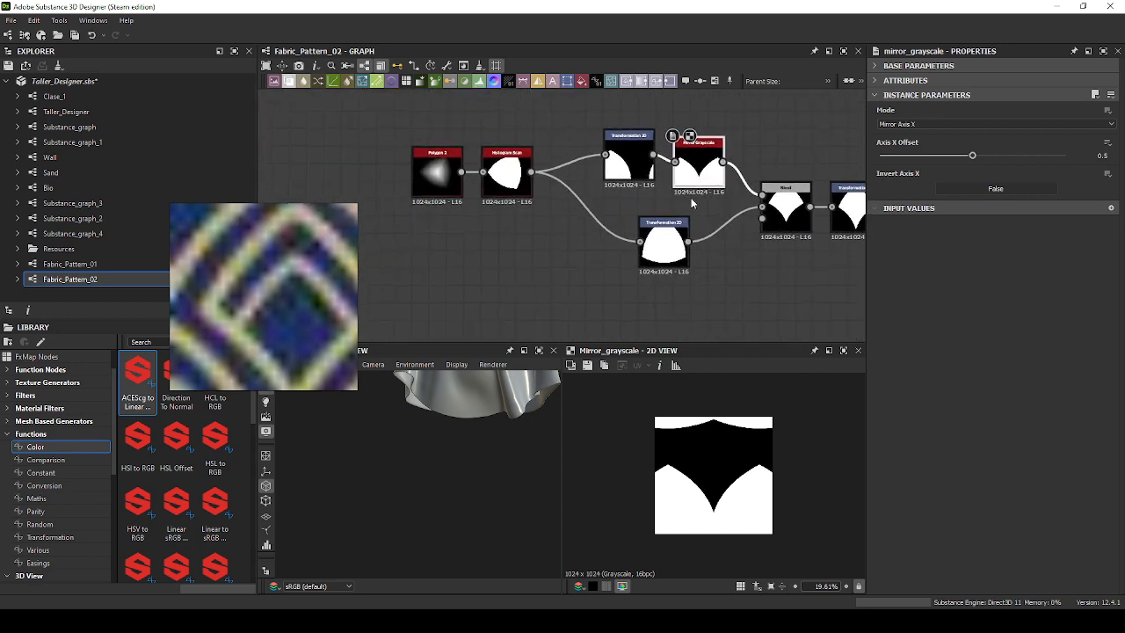
{"action": "scroll", "coordinate": [690, 198], "scroll_direction": "up", "scroll_amount": 2}
{"action": "left_click_drag", "start_coordinate": [302, 271], "coordinate": [156, 384]}
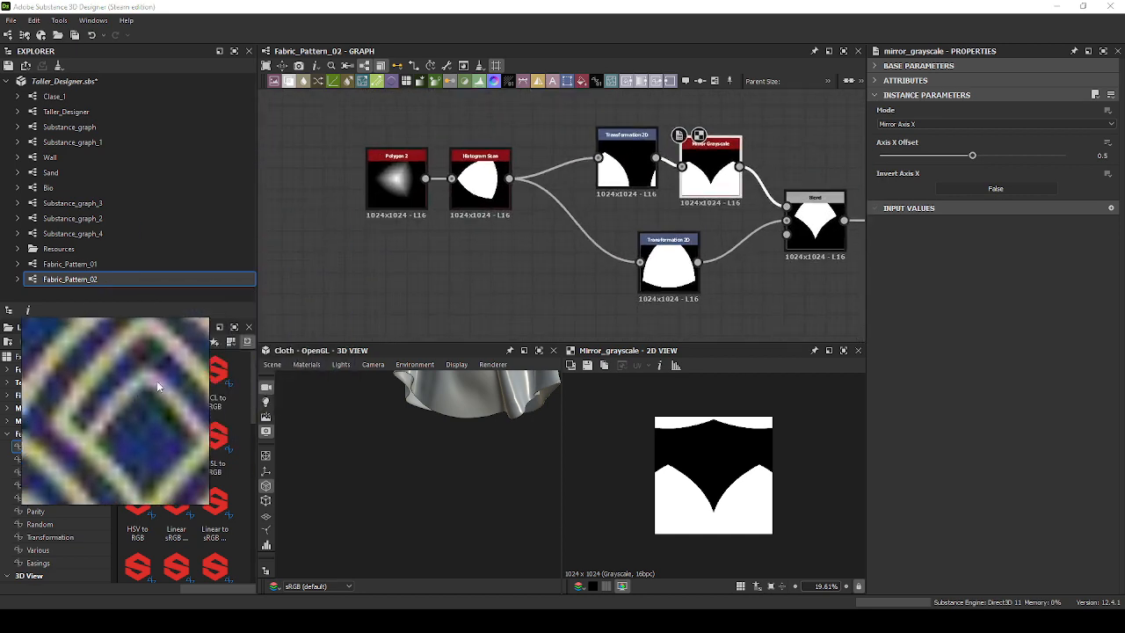
Examine the output and Subtract blending mode of the Blend that combines the mirrored shape with the lower Transformation 2D.
{"action": "scroll", "coordinate": [663, 185], "scroll_direction": "up", "scroll_amount": 2}
{"action": "middle_click_drag", "start_coordinate": [648, 204], "coordinate": [656, 213]}
{"action": "scroll", "coordinate": [654, 218], "scroll_direction": "down", "scroll_amount": 1}
{"action": "left_click", "coordinate": [837, 247]}
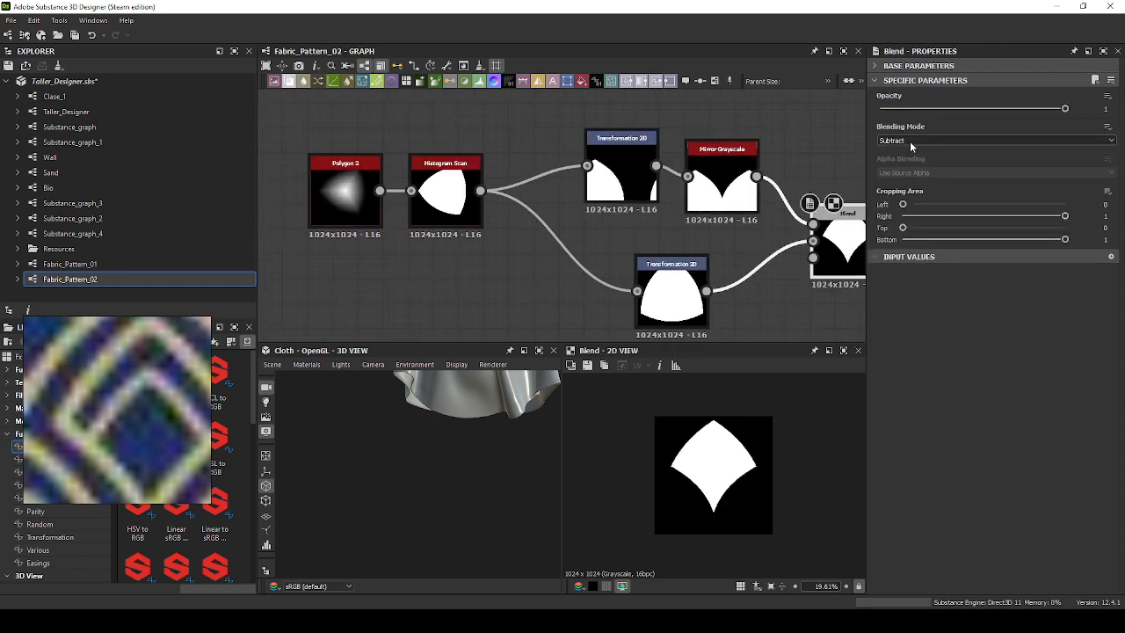
{"action": "scroll", "coordinate": [719, 219], "scroll_direction": "up", "scroll_amount": 4}
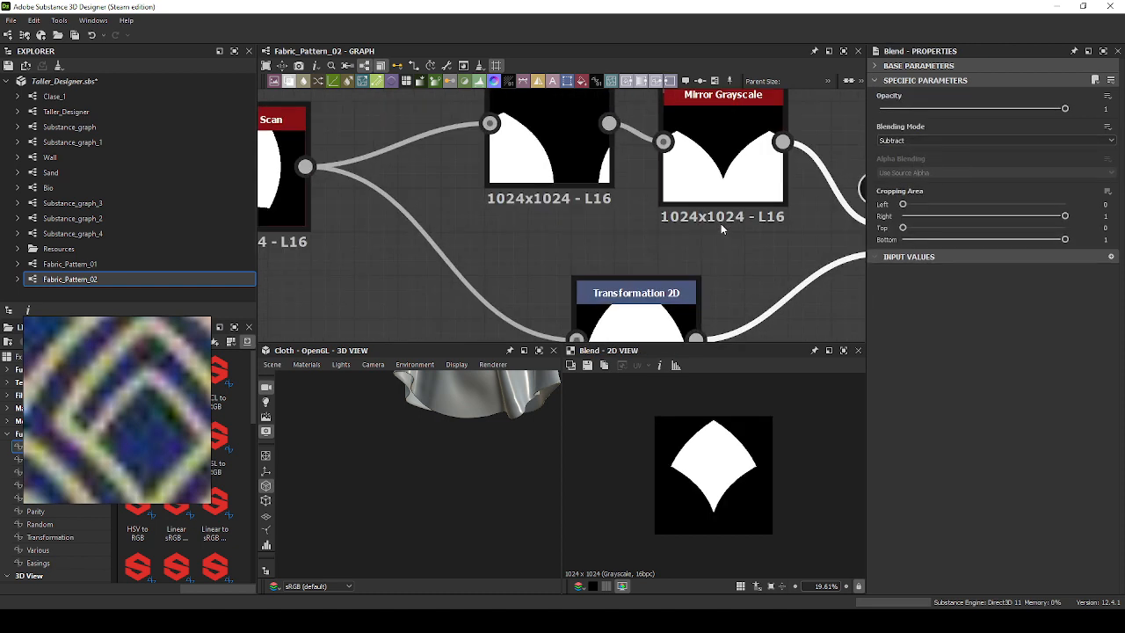
{"action": "middle_click_drag", "start_coordinate": [795, 259], "coordinate": [620, 205]}
{"action": "scroll", "coordinate": [607, 188], "scroll_direction": "up", "scroll_amount": 1}
{"action": "scroll", "coordinate": [614, 247], "scroll_direction": "down", "scroll_amount": 2}
{"action": "scroll", "coordinate": [615, 246], "scroll_direction": "down", "scroll_amount": 2}
Switch to Snipping Tool and capture the graph area containing both Transformation 2D nodes, Mirror Grayscale and the Subtract Blend.
{"action": "key", "text": "super"}
{"action": "type", "text": "rec"}
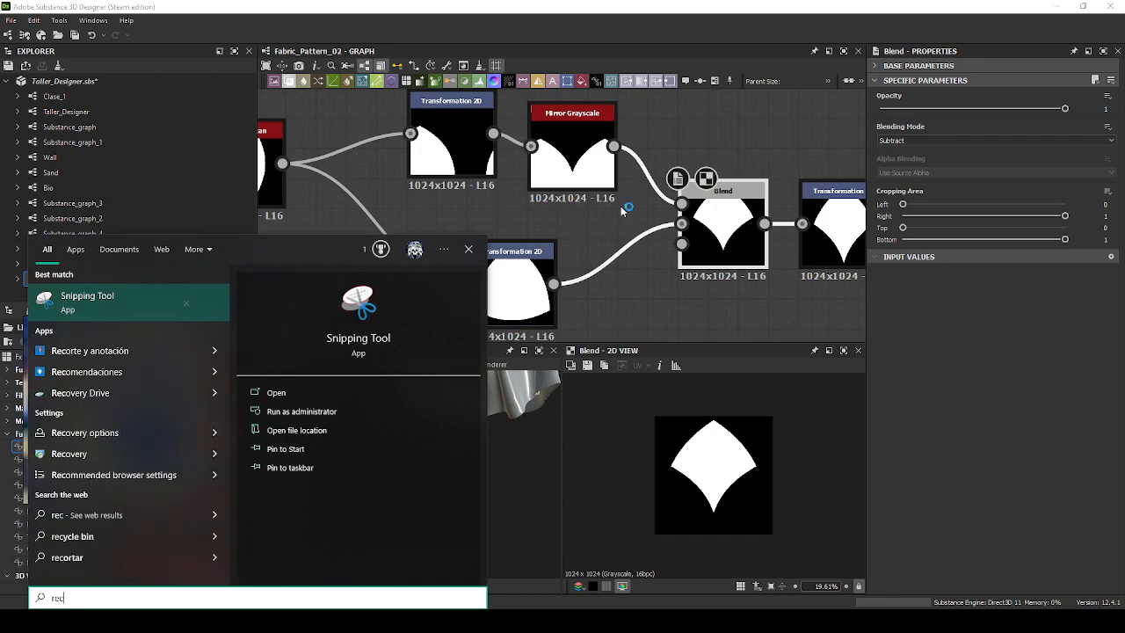
{"action": "key", "text": "Return"}
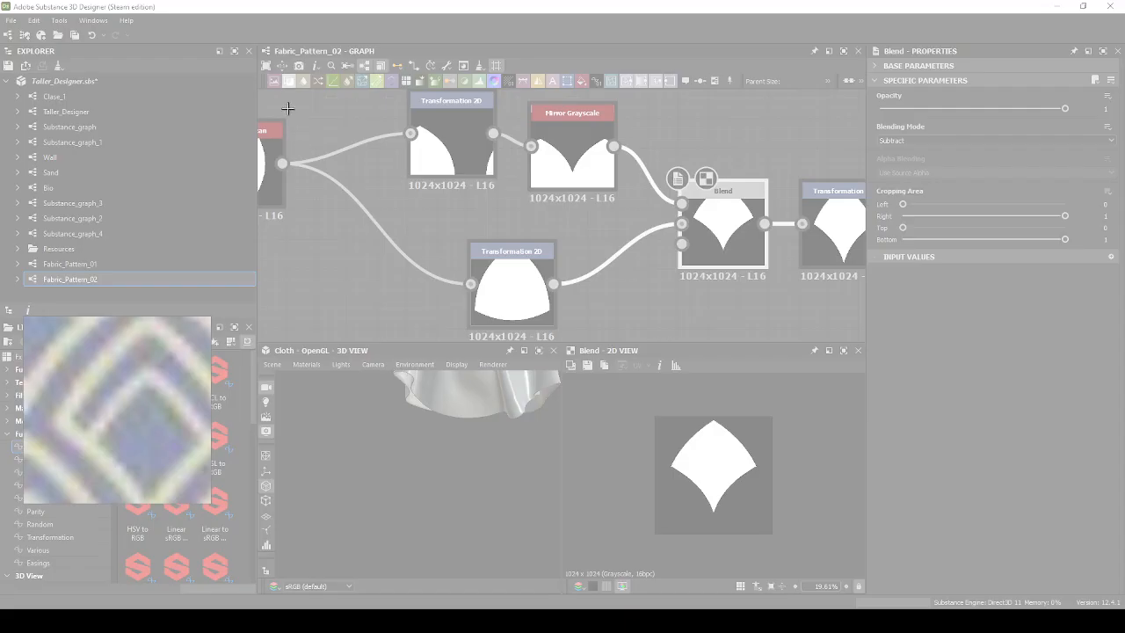
{"action": "left_click_drag", "start_coordinate": [272, 86], "coordinate": [810, 350]}
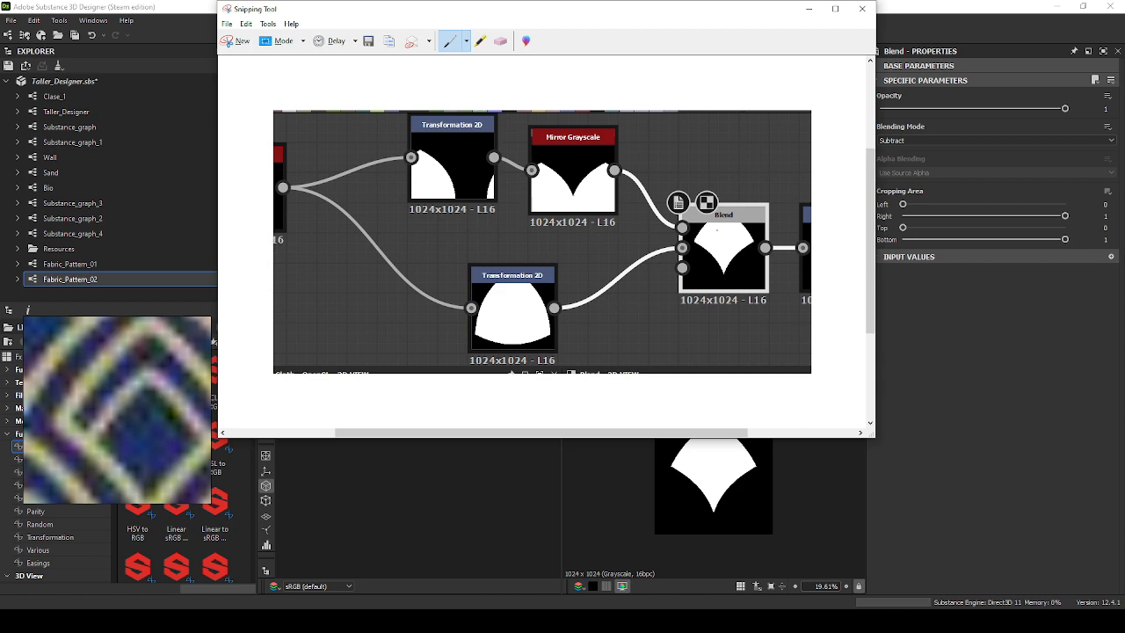
Annotate the snip by outlining the lower scale and mirrored shapes, marking each 1, and replacing the 1-1 on the Blend with 0.
{"action": "left_click_drag", "start_coordinate": [476, 324], "coordinate": [501, 277]}
{"action": "left_click_drag", "start_coordinate": [555, 337], "coordinate": [473, 339]}
{"action": "mouse_move", "coordinate": [542, 164]}
{"action": "left_mouse_down"}
{"action": "mouse_move", "coordinate": [561, 180]}
{"action": "mouse_move", "coordinate": [604, 162]}
{"action": "left_mouse_up"}
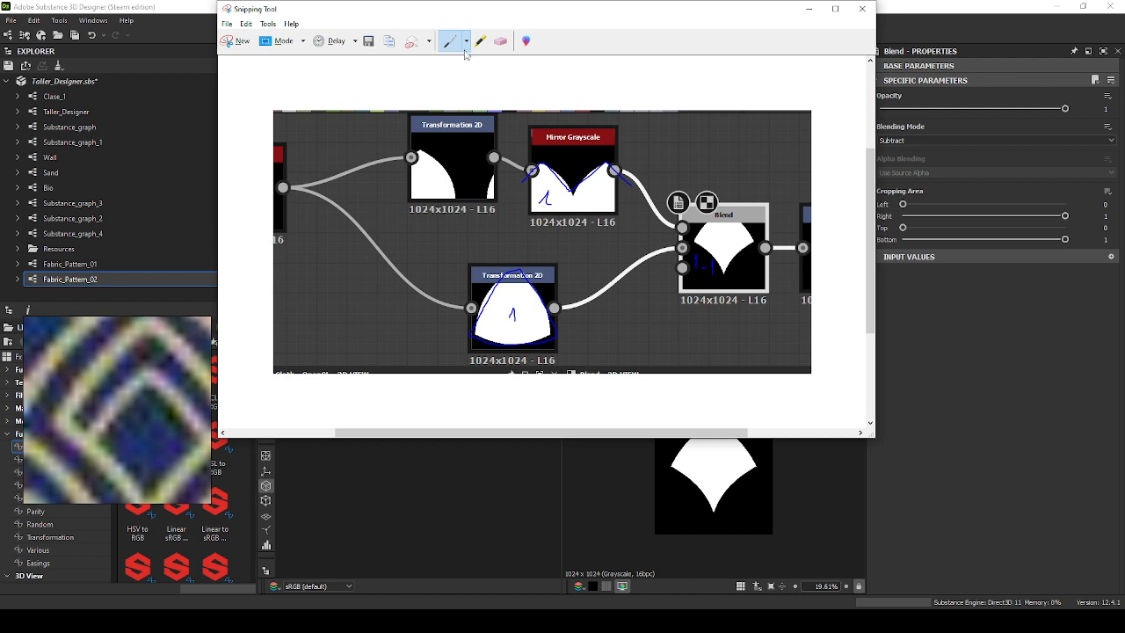
{"action": "left_click", "coordinate": [501, 44]}
{"action": "left_click_drag", "start_coordinate": [713, 262], "coordinate": [689, 250]}
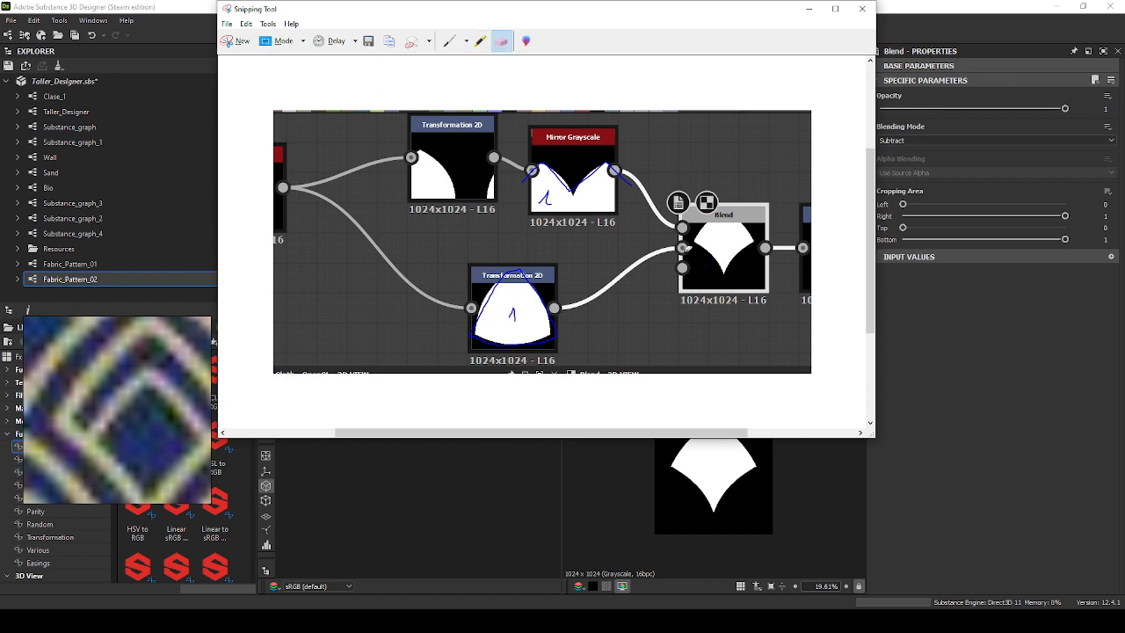
{"action": "left_click", "coordinate": [449, 41]}
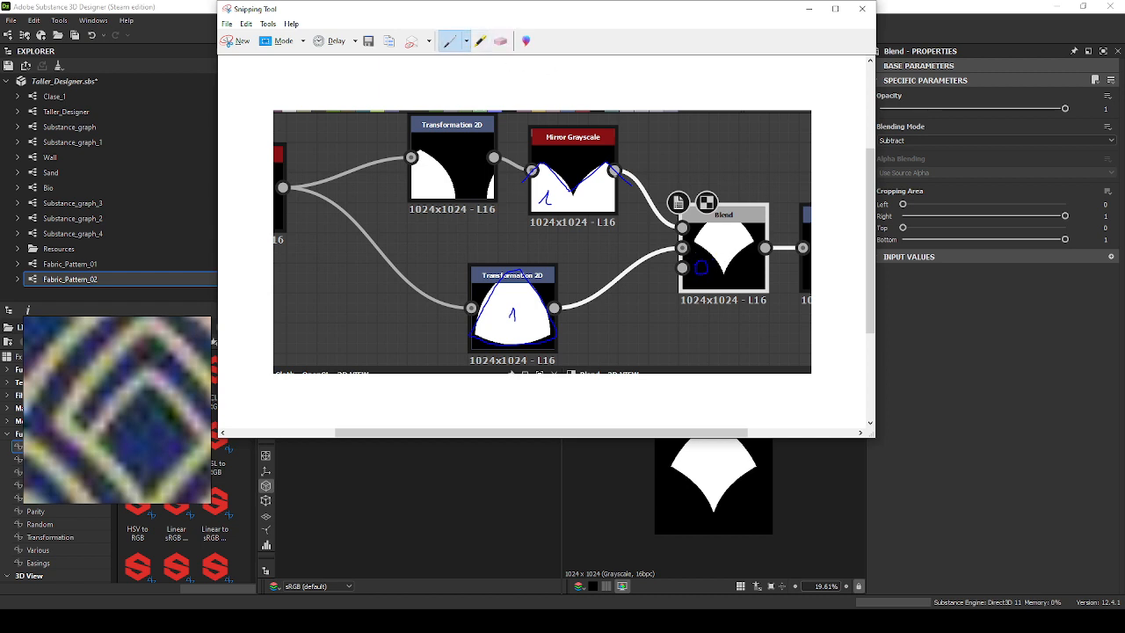
Erase the pen annotations from the snip and close Snipping Tool without saving.
{"action": "left_click", "coordinate": [501, 41]}
{"action": "left_click_drag", "start_coordinate": [727, 264], "coordinate": [691, 260]}
{"action": "left_click_drag", "start_coordinate": [552, 309], "coordinate": [531, 312]}
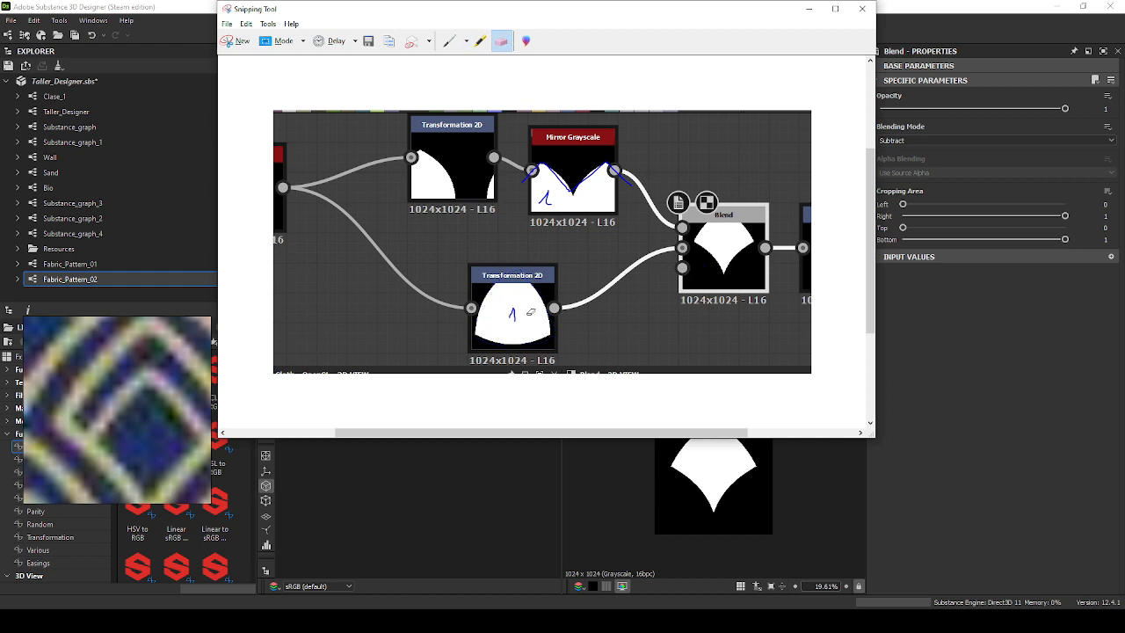
{"action": "left_click_drag", "start_coordinate": [545, 199], "coordinate": [587, 162]}
{"action": "left_click", "coordinate": [862, 9]}
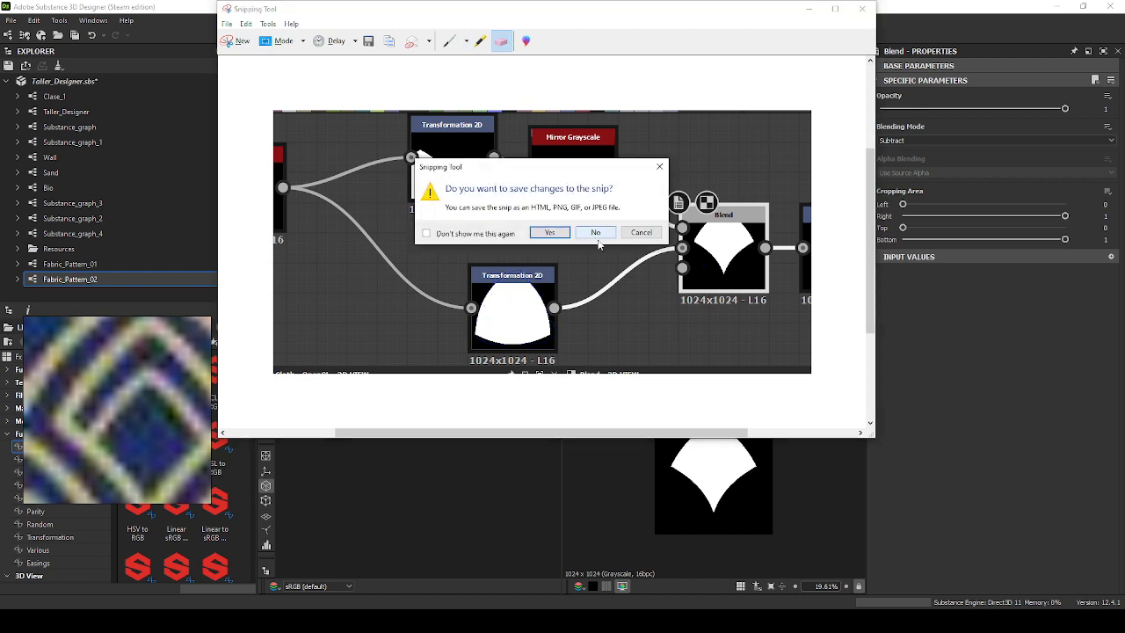
{"action": "left_click", "coordinate": [596, 233]}
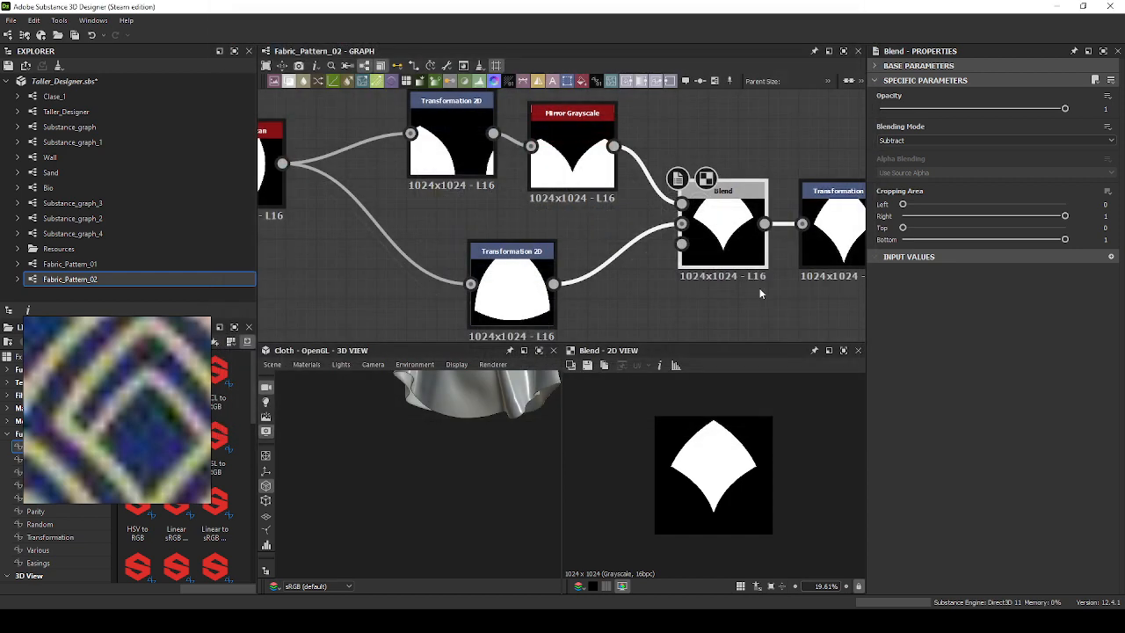
Preview the final Blend and compare its doubled outline with the Transformation 2D feeding its foreground.
{"action": "middle_click_drag", "start_coordinate": [733, 285], "coordinate": [573, 232]}
{"action": "scroll", "coordinate": [623, 270], "scroll_direction": "down", "scroll_amount": 3}
{"action": "left_click", "coordinate": [797, 202]}
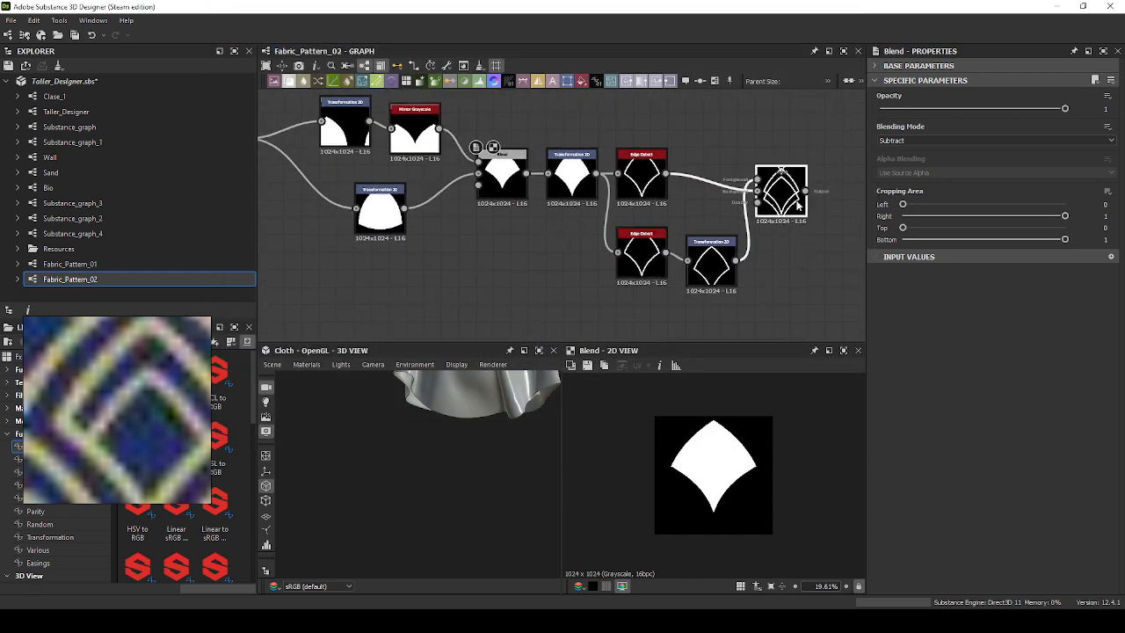
{"action": "middle_click_drag", "start_coordinate": [805, 258], "coordinate": [705, 258]}
{"action": "scroll", "coordinate": [694, 260], "scroll_direction": "up", "scroll_amount": 4}
{"action": "left_click", "coordinate": [578, 268]}
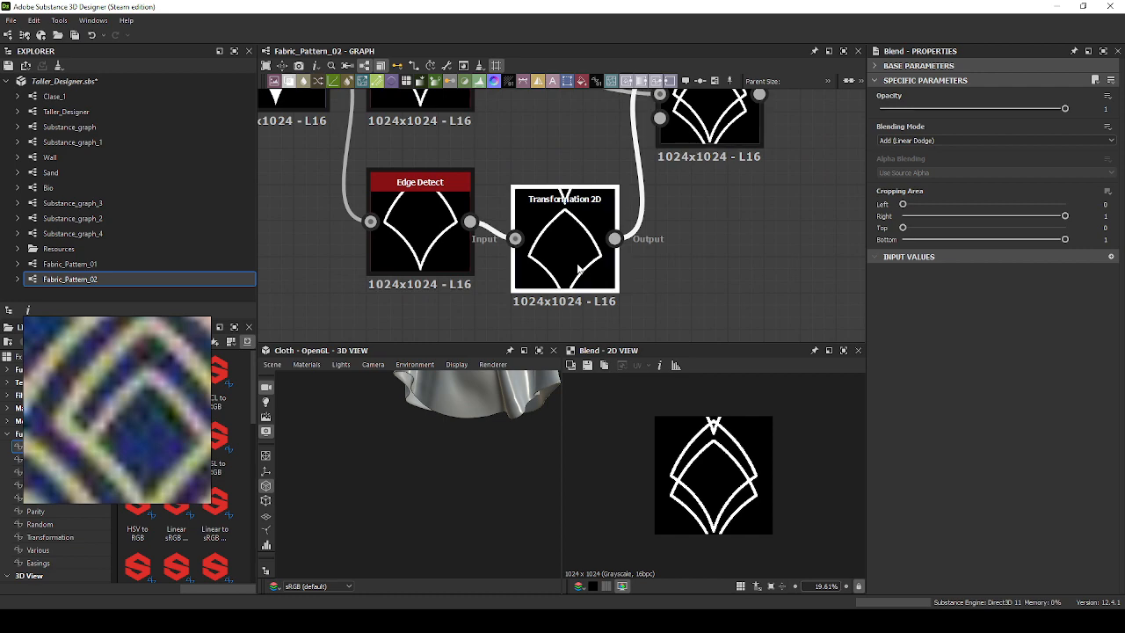
{"action": "middle_click_drag", "start_coordinate": [626, 263], "coordinate": [647, 306]}
{"action": "left_click", "coordinate": [732, 175]}
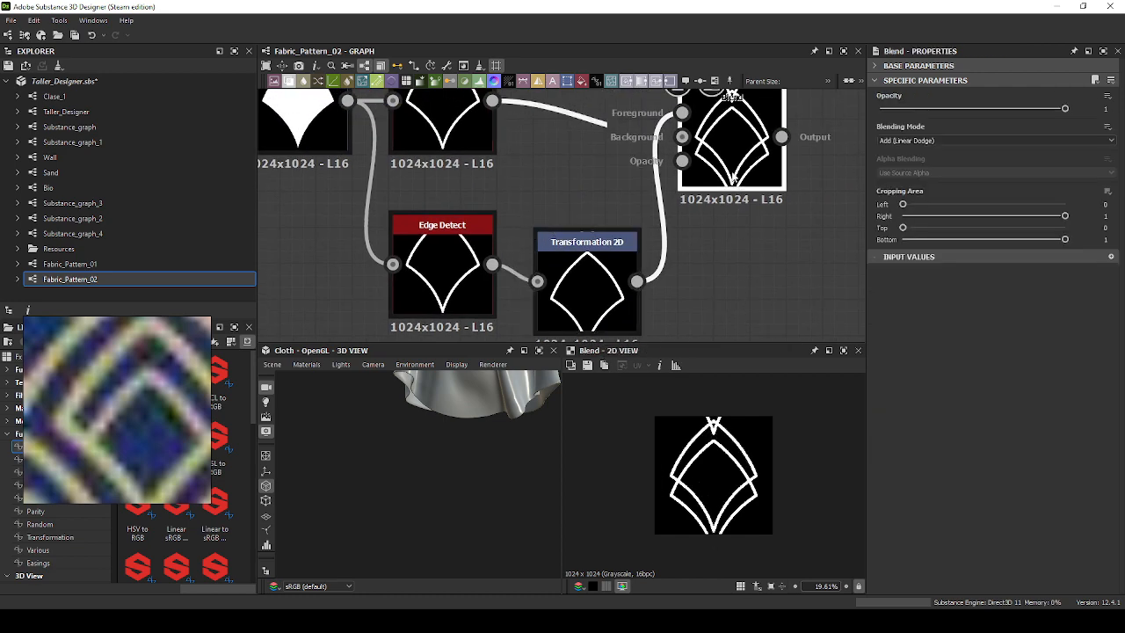
Inspect the foreground Transformation 2D's output and parameters, focusing on the stray tip above the duplicated outline.
{"action": "scroll", "coordinate": [733, 175], "scroll_direction": "down", "scroll_amount": 6}
{"action": "scroll", "coordinate": [732, 176], "scroll_direction": "up", "scroll_amount": 5}
{"action": "left_click", "coordinate": [622, 288]}
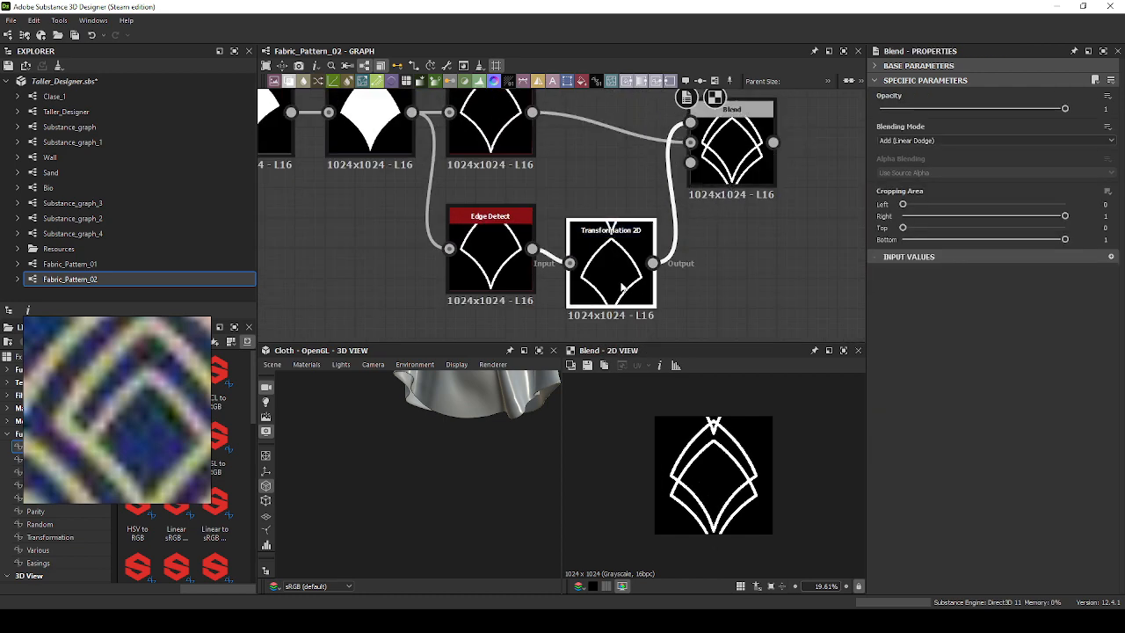
{"action": "left_click", "coordinate": [762, 275]}
{"action": "left_click", "coordinate": [646, 287]}
{"action": "scroll", "coordinate": [632, 255], "scroll_direction": "up", "scroll_amount": 3}
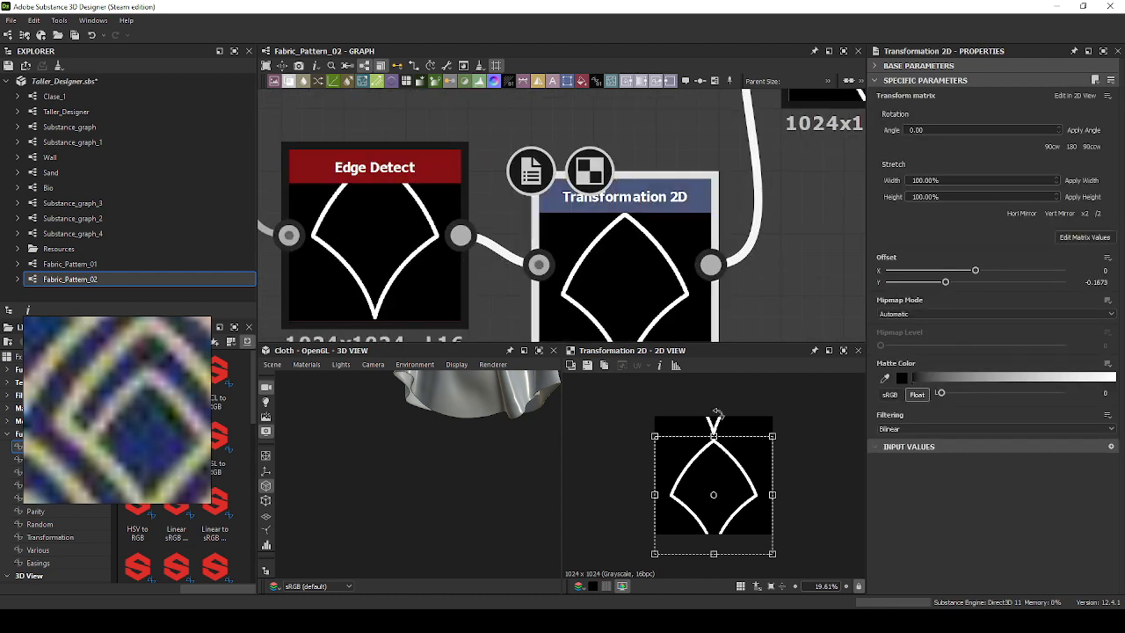
{"action": "scroll", "coordinate": [712, 458], "scroll_direction": "up", "scroll_amount": 5}
{"action": "scroll", "coordinate": [741, 424], "scroll_direction": "down", "scroll_amount": 4}
{"action": "scroll", "coordinate": [713, 473], "scroll_direction": "down", "scroll_amount": 5}
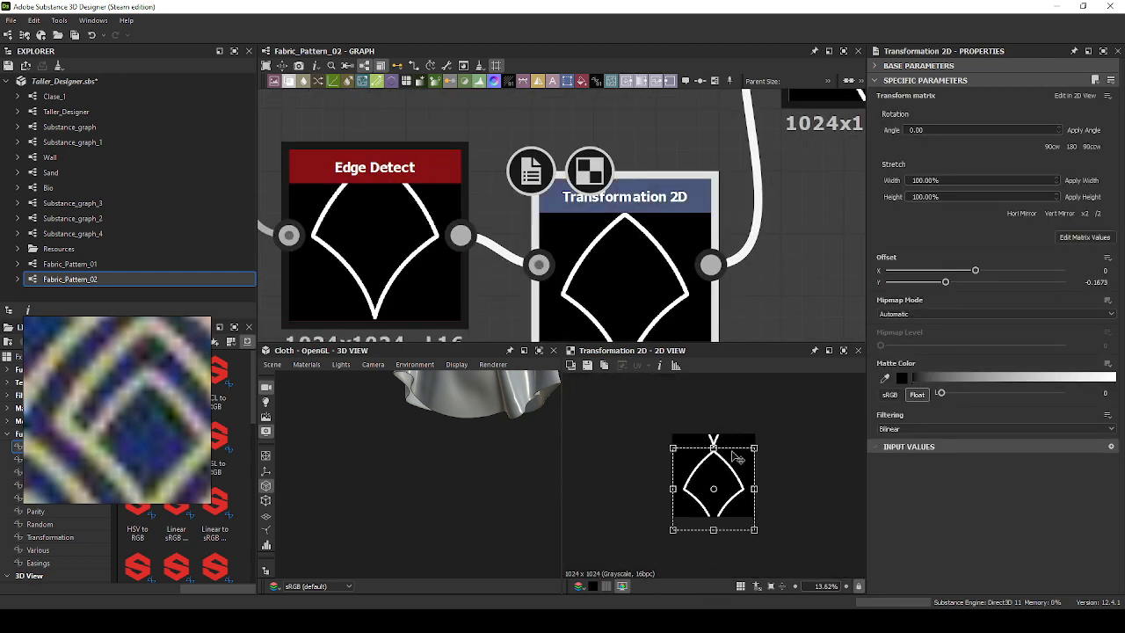
{"action": "scroll", "coordinate": [713, 475], "scroll_direction": "up", "scroll_amount": 6}
{"action": "middle_click_drag", "start_coordinate": [785, 298], "coordinate": [692, 442]}
{"action": "scroll", "coordinate": [774, 230], "scroll_direction": "down", "scroll_amount": 3}
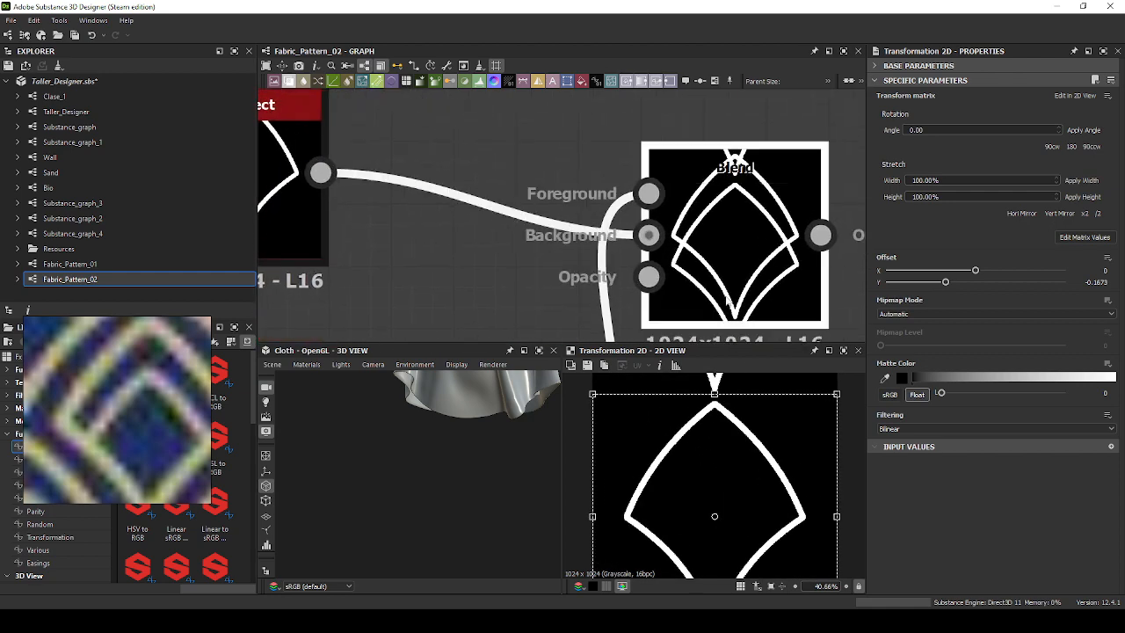
Compare the stray V-shaped tip in the final Blend with the same area of the foreground Transformation 2D's output.
{"action": "left_click", "coordinate": [747, 237]}
{"action": "scroll", "coordinate": [668, 176], "scroll_direction": "down", "scroll_amount": 3}
{"action": "scroll", "coordinate": [569, 139], "scroll_direction": "up", "scroll_amount": 3}
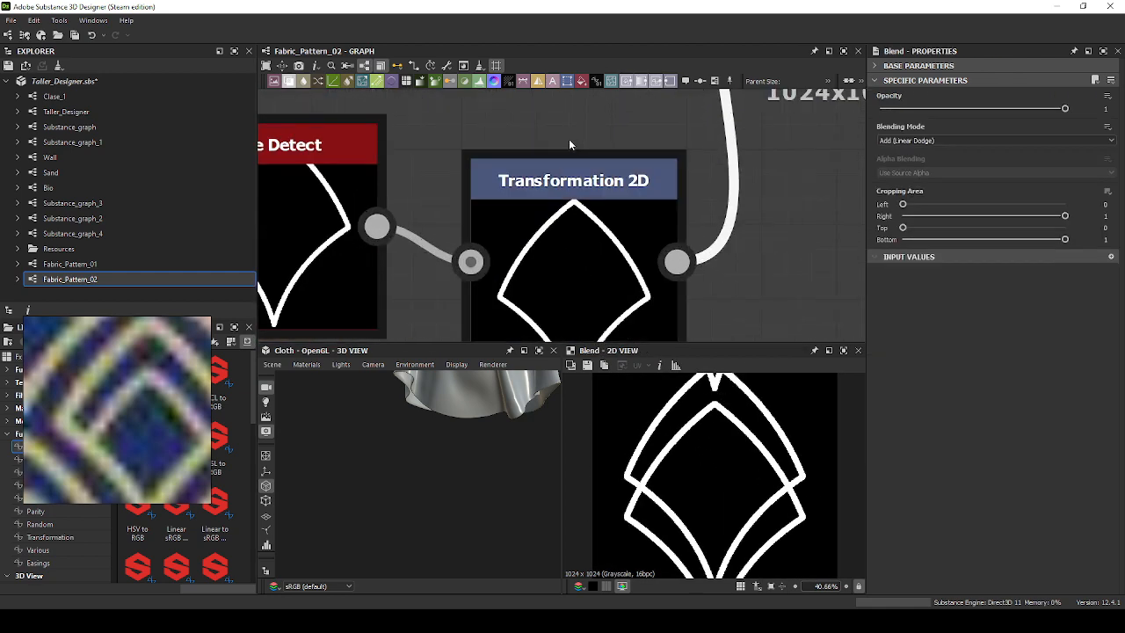
{"action": "double_click", "coordinate": [614, 294]}
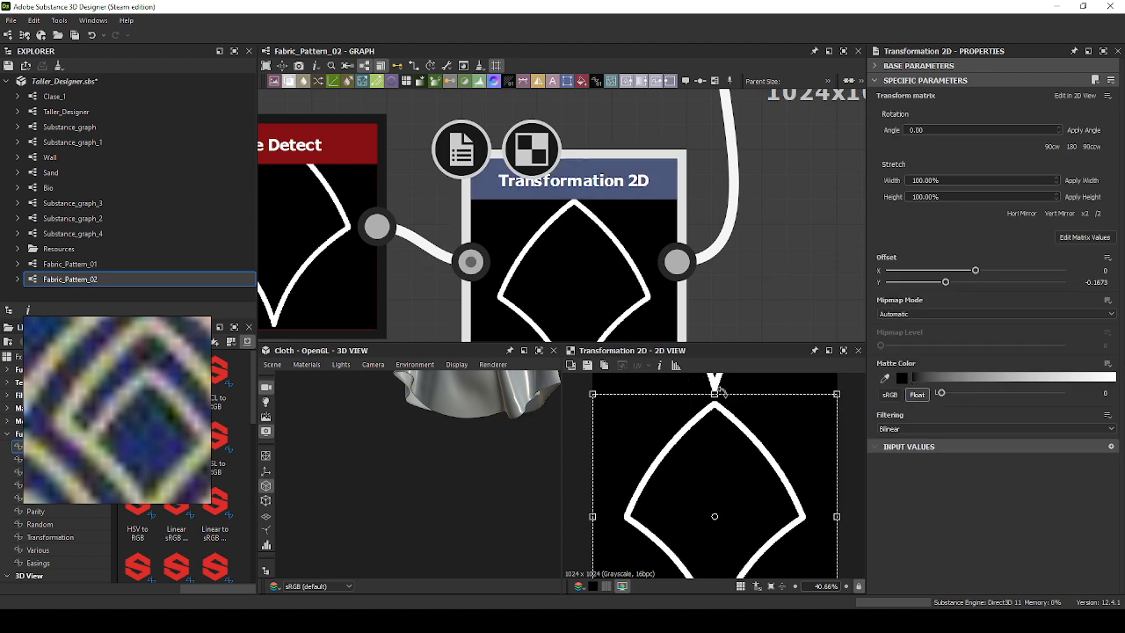
{"action": "scroll", "coordinate": [721, 413], "scroll_direction": "up", "scroll_amount": 5}
{"action": "middle_click_drag", "start_coordinate": [719, 378], "coordinate": [721, 429]}
{"action": "scroll", "coordinate": [723, 435], "scroll_direction": "down", "scroll_amount": 5}
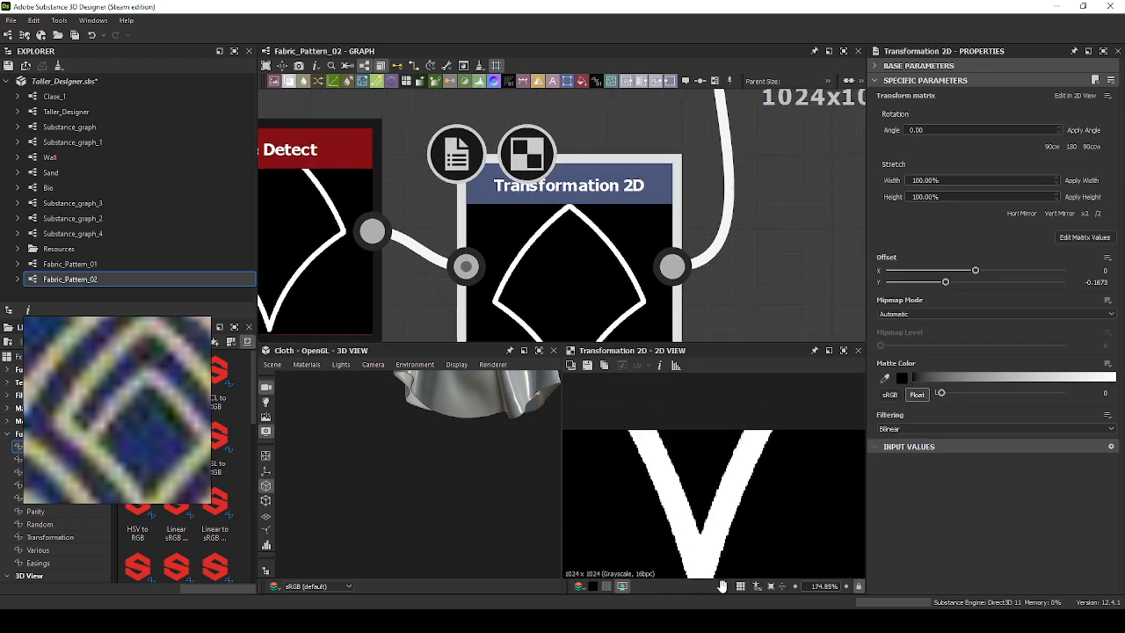
{"action": "scroll", "coordinate": [724, 495], "scroll_direction": "down", "scroll_amount": 5}
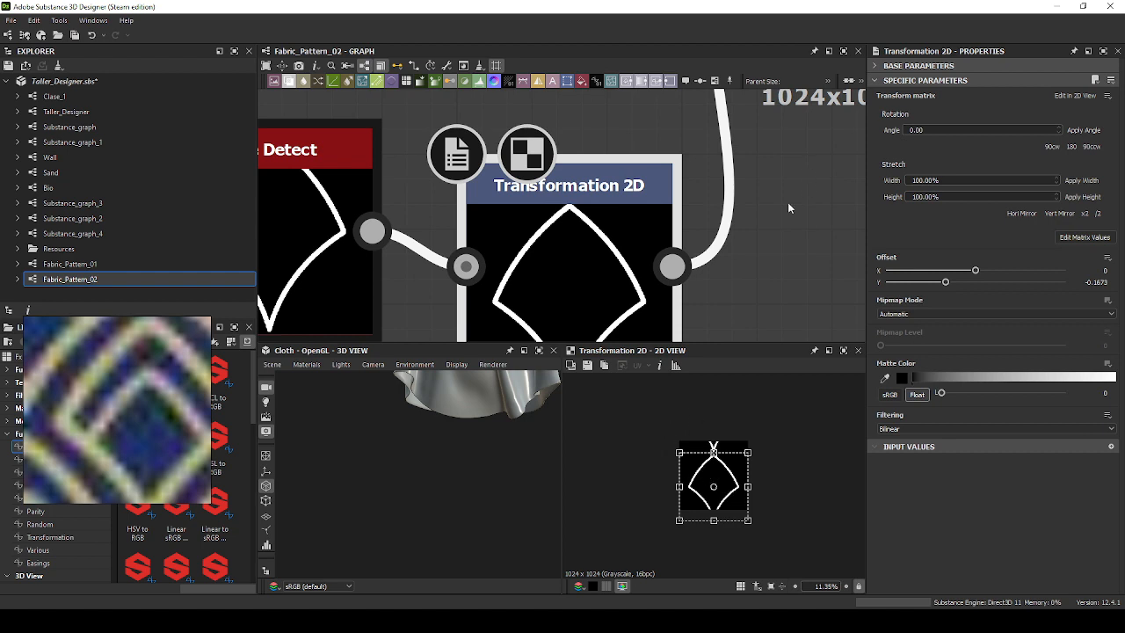
Keep the final Blend in the 2D preview and open the base parameters of its foreground Transformation 2D.
{"action": "middle_click_drag", "start_coordinate": [788, 208], "coordinate": [682, 351]}
{"action": "double_click", "coordinate": [747, 172]}
{"action": "middle_click_drag", "start_coordinate": [745, 308], "coordinate": [762, 193]}
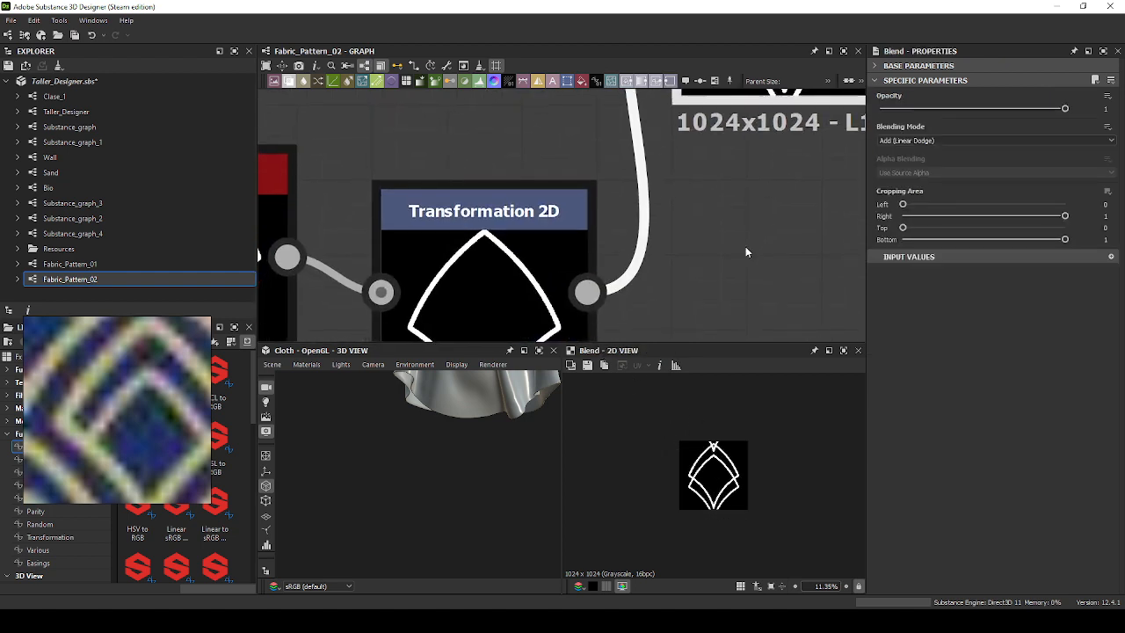
{"action": "middle_click_drag", "start_coordinate": [745, 253], "coordinate": [761, 187]}
{"action": "double_click", "coordinate": [522, 264]}
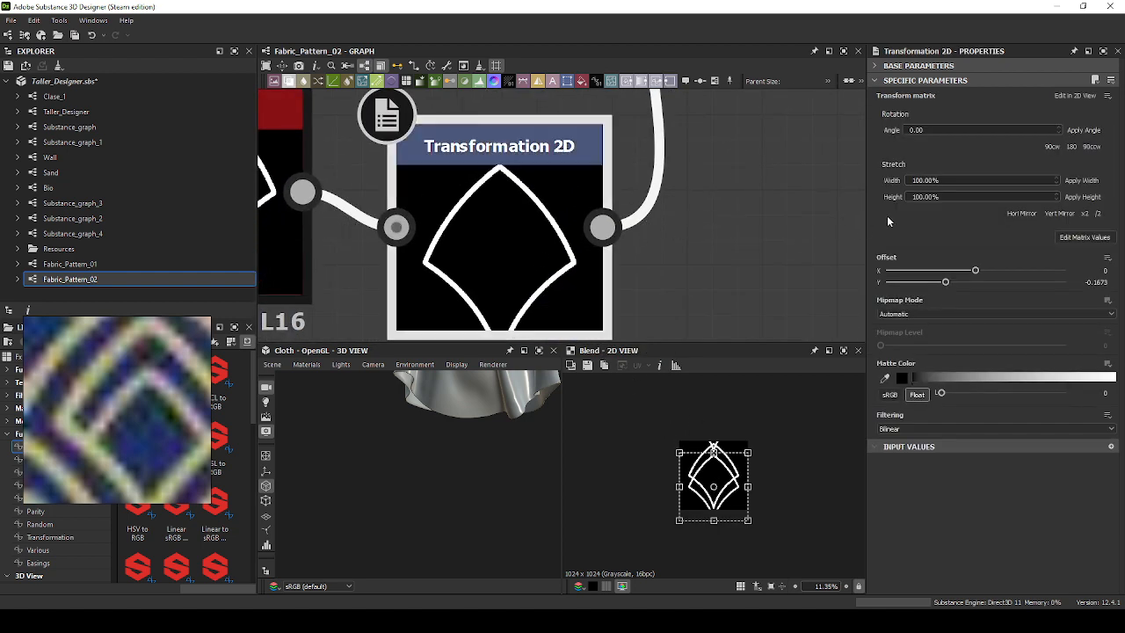
{"action": "left_click", "coordinate": [894, 80]}
{"action": "left_click", "coordinate": [896, 66]}
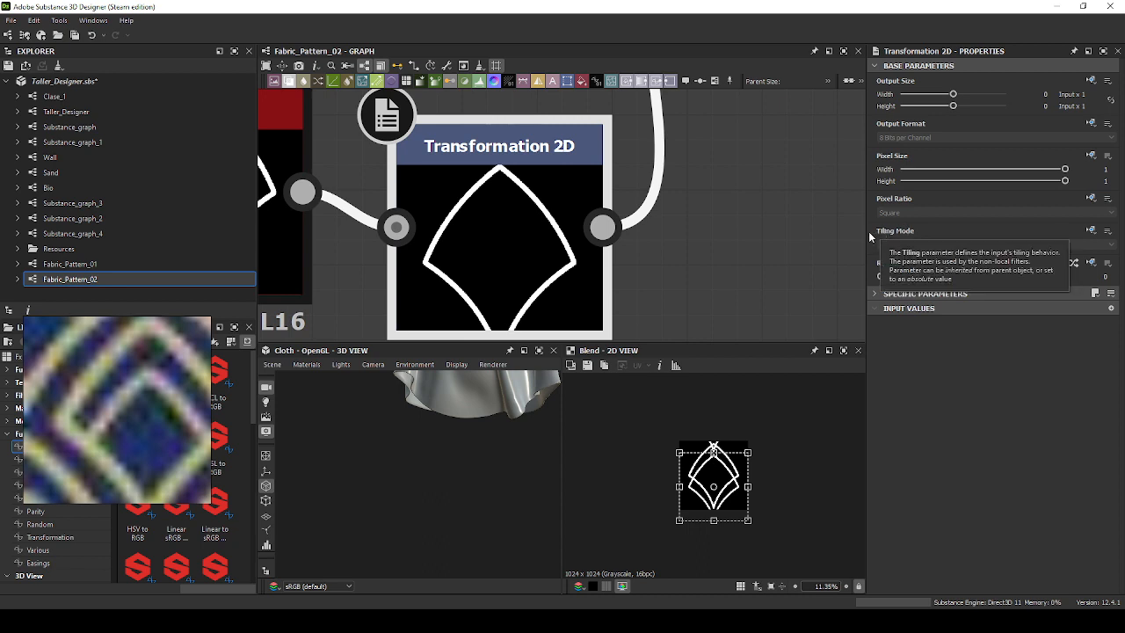
Set the foreground Transformation 2D's Tiling Mode to Absolute with No Tiling and check the top of the doubled outline.
{"action": "scroll", "coordinate": [738, 486], "scroll_direction": "up", "scroll_amount": 3}
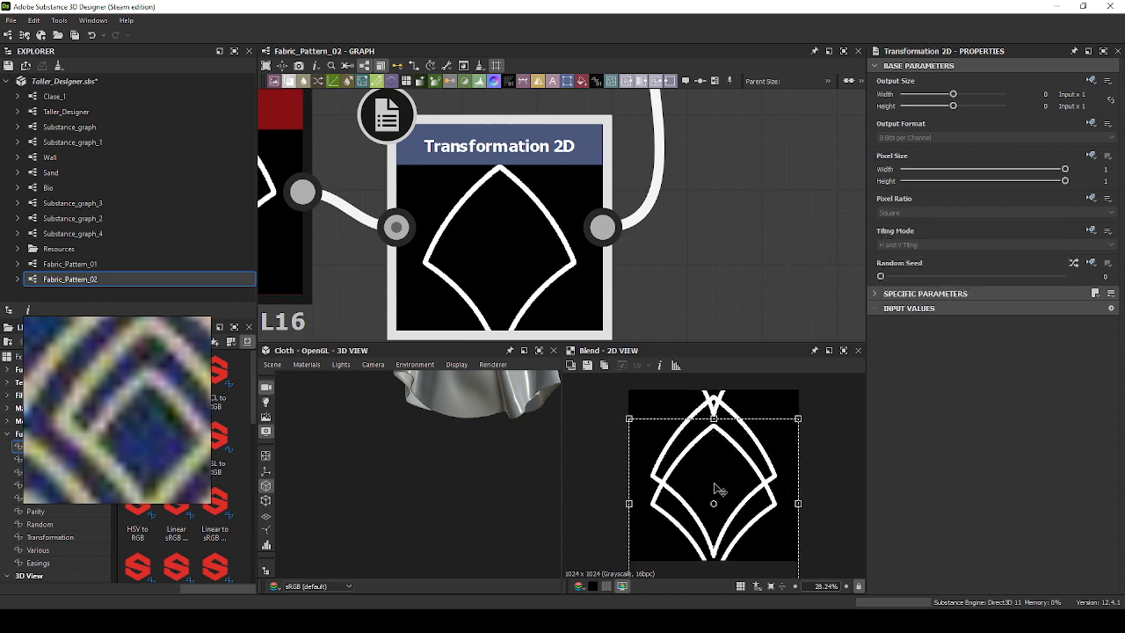
{"action": "scroll", "coordinate": [708, 391], "scroll_direction": "up", "scroll_amount": 2}
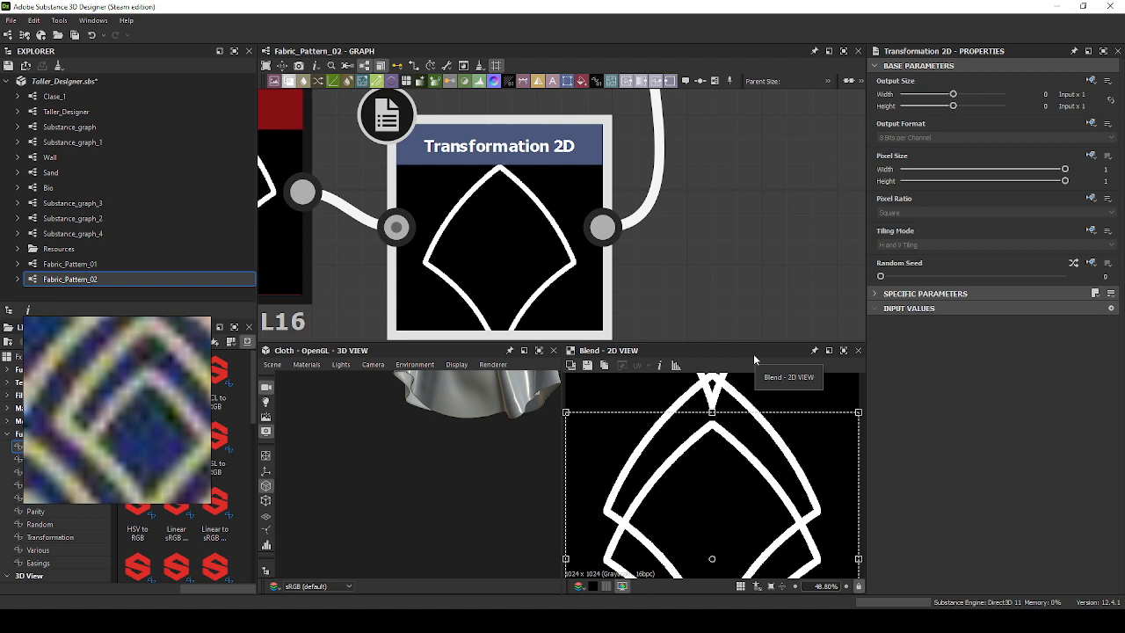
{"action": "scroll", "coordinate": [726, 418], "scroll_direction": "down", "scroll_amount": 3}
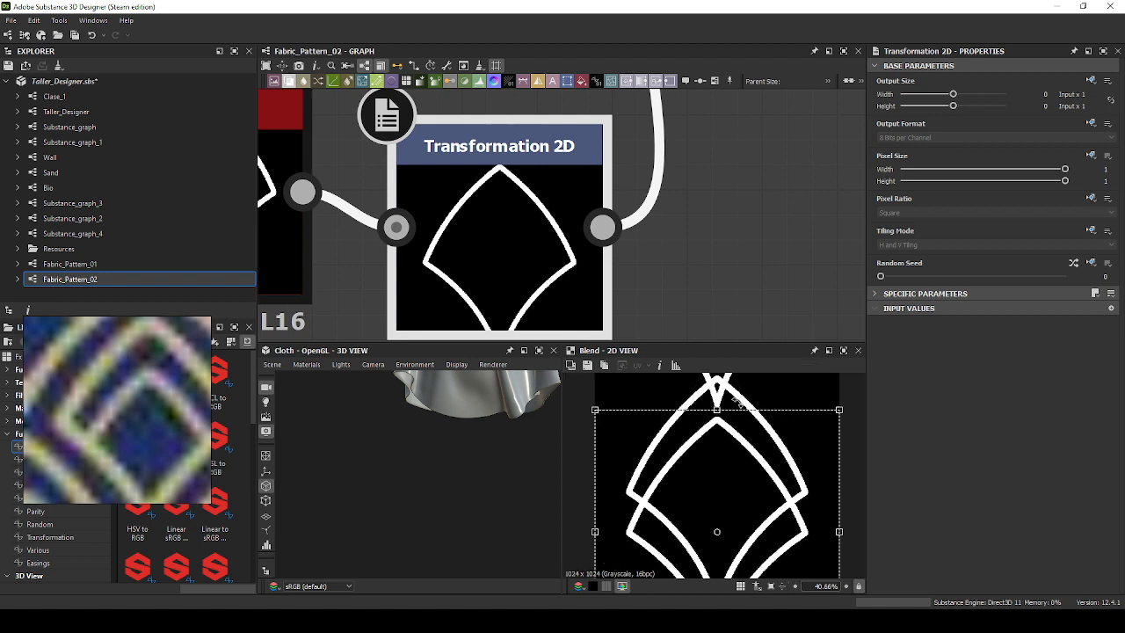
{"action": "scroll", "coordinate": [726, 418], "scroll_direction": "up", "scroll_amount": 2}
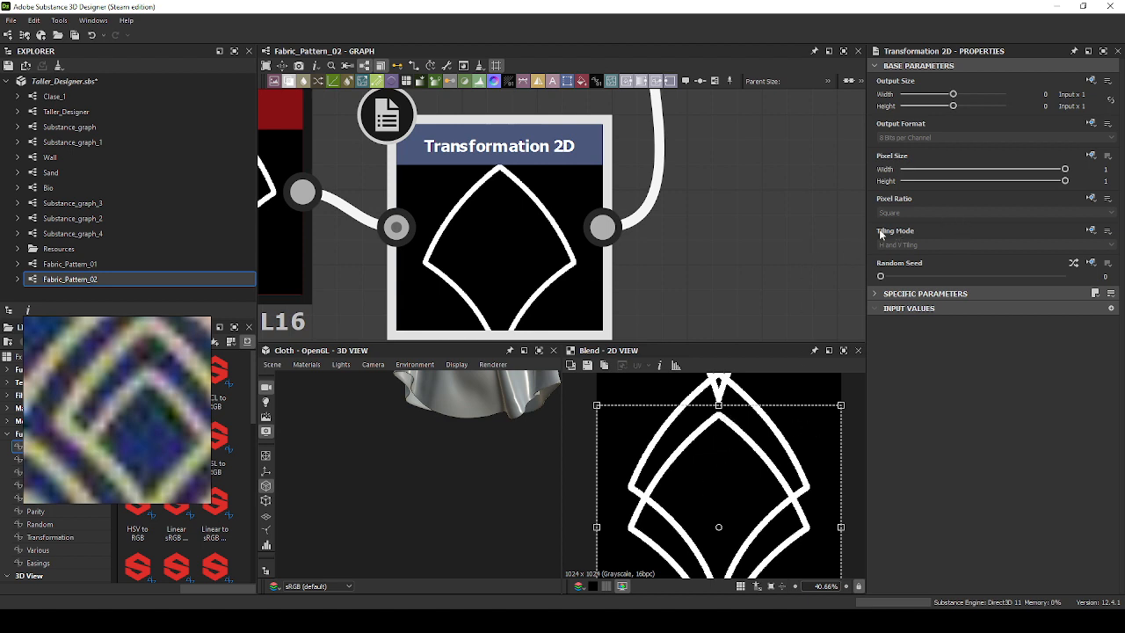
{"action": "left_click", "coordinate": [1089, 230]}
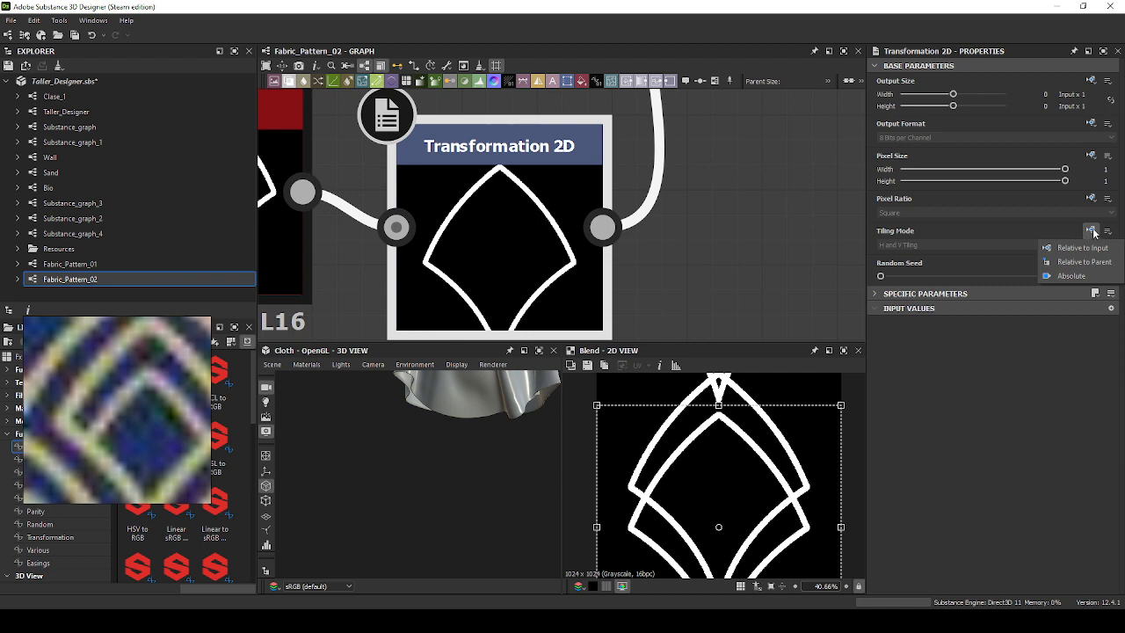
{"action": "left_click", "coordinate": [1068, 276]}
{"action": "left_click", "coordinate": [1085, 246]}
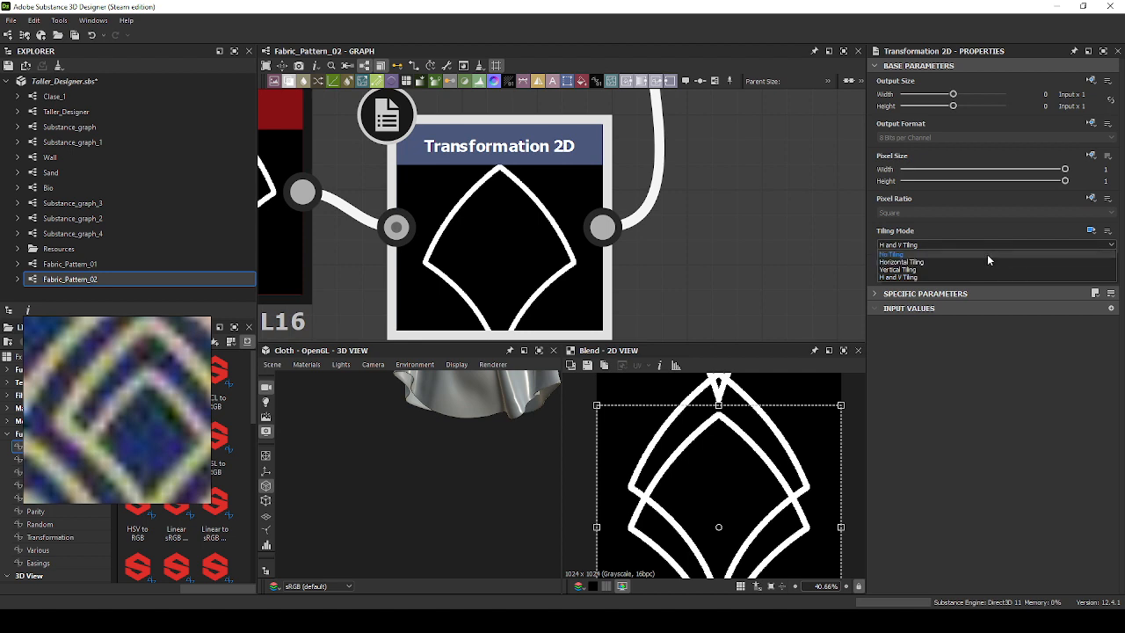
{"action": "left_click", "coordinate": [891, 255]}
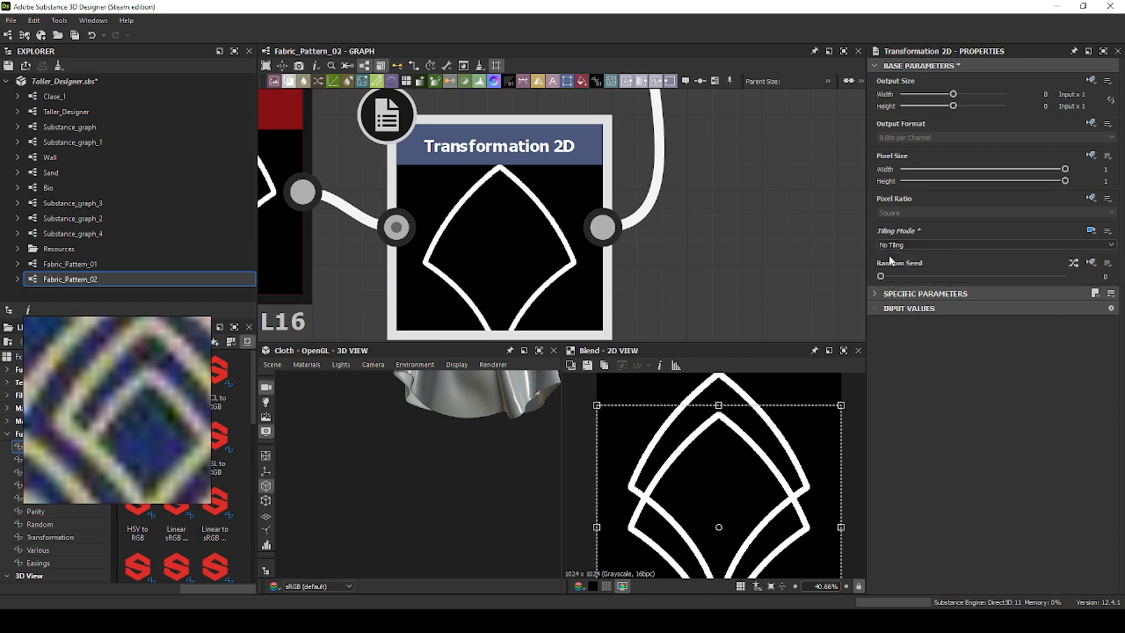
{"action": "middle_click_drag", "start_coordinate": [770, 436], "coordinate": [768, 479]}
{"action": "scroll", "coordinate": [729, 428], "scroll_direction": "up", "scroll_amount": 3}
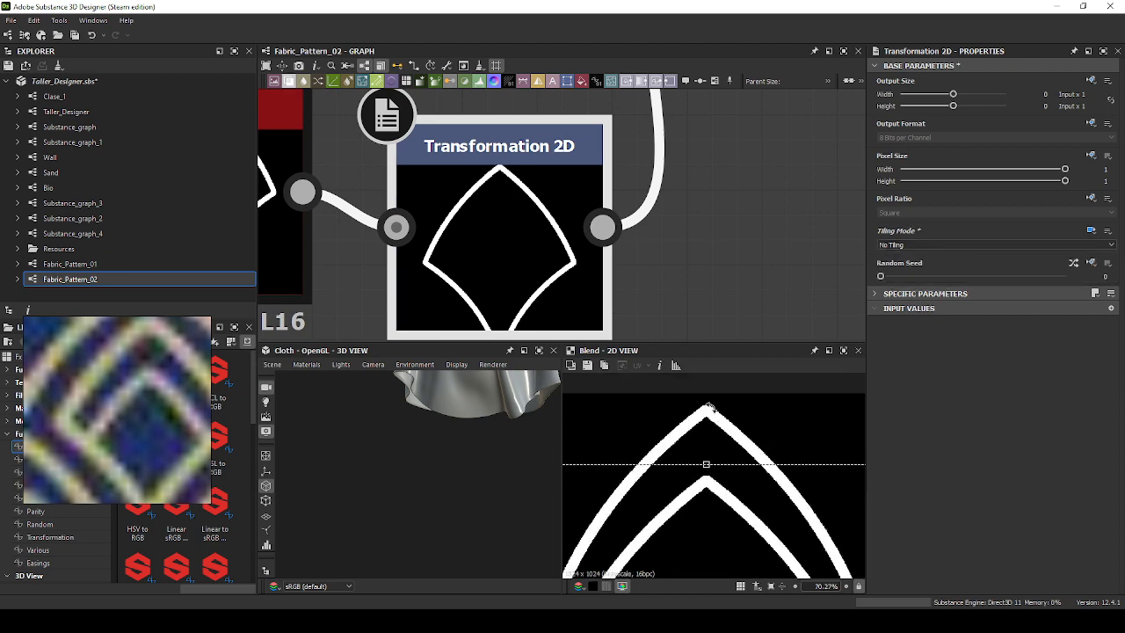
Examine the final Blend's doubled outline up close and as a whole, focusing on where the offset lines cross below the side corners.
{"action": "scroll", "coordinate": [705, 417], "scroll_direction": "down", "scroll_amount": 2}
{"action": "key", "text": "f"}
{"action": "scroll", "coordinate": [698, 306], "scroll_direction": "down", "scroll_amount": 3}
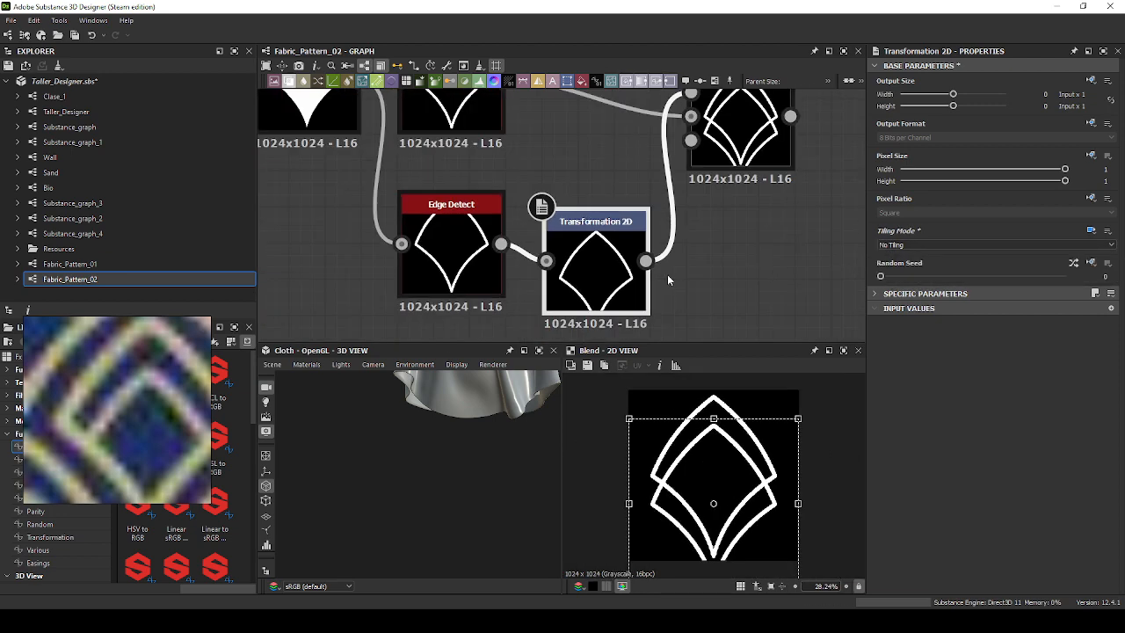
{"action": "left_click", "coordinate": [739, 153]}
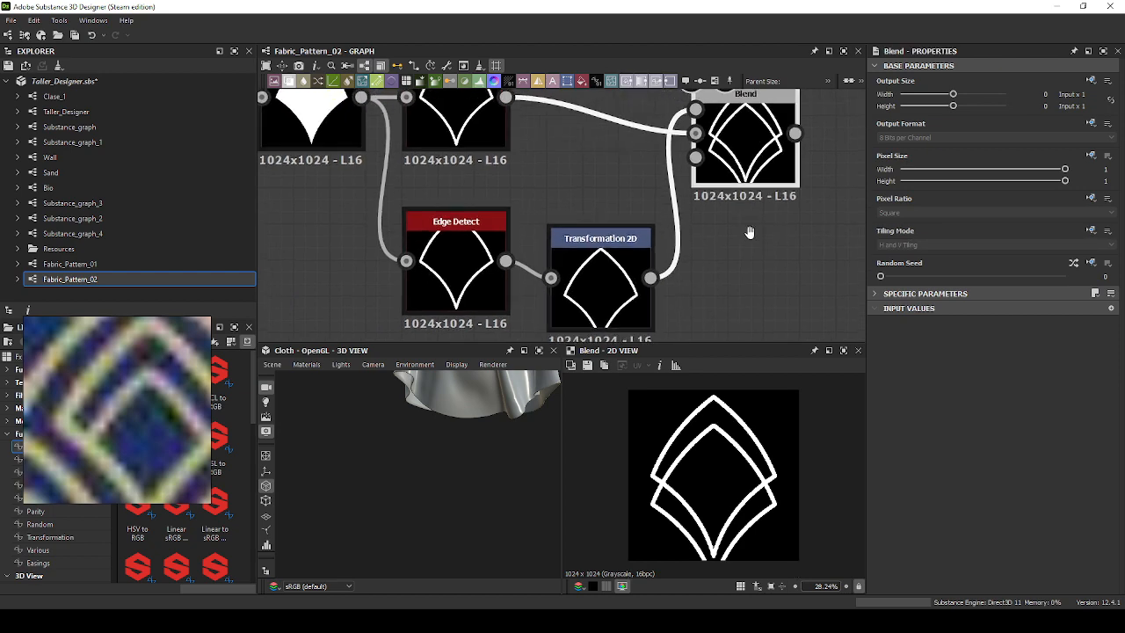
{"action": "scroll", "coordinate": [737, 145], "scroll_direction": "up", "scroll_amount": 2}
{"action": "scroll", "coordinate": [684, 479], "scroll_direction": "up", "scroll_amount": 2}
{"action": "scroll", "coordinate": [684, 479], "scroll_direction": "up", "scroll_amount": 4}
{"action": "scroll", "coordinate": [665, 443], "scroll_direction": "down", "scroll_amount": 4}
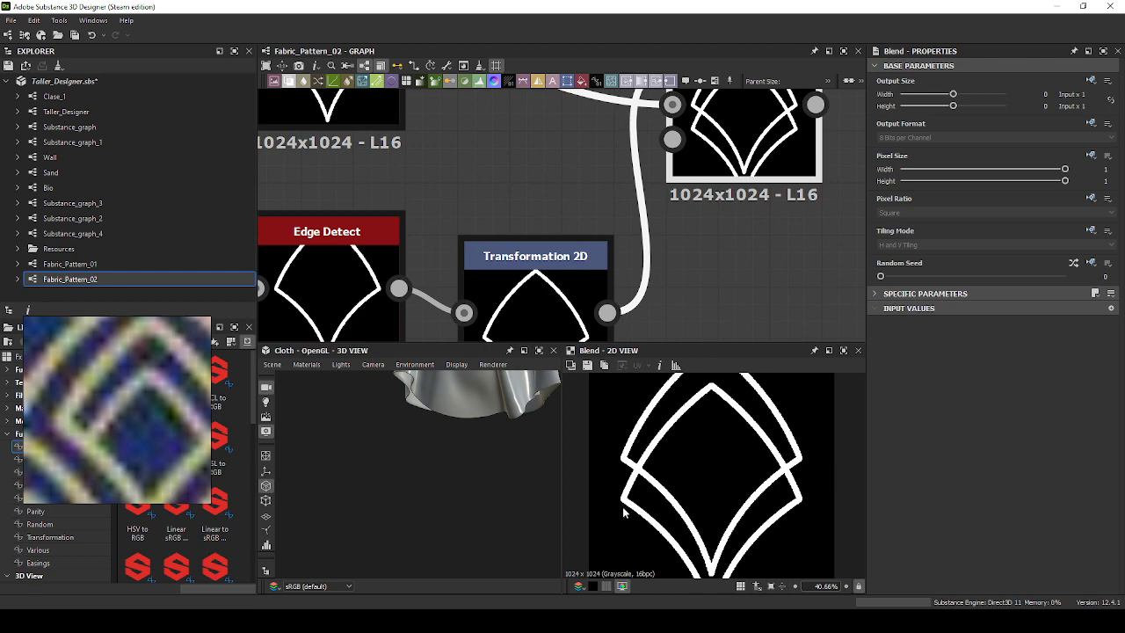
{"action": "scroll", "coordinate": [624, 464], "scroll_direction": "down", "scroll_amount": 3}
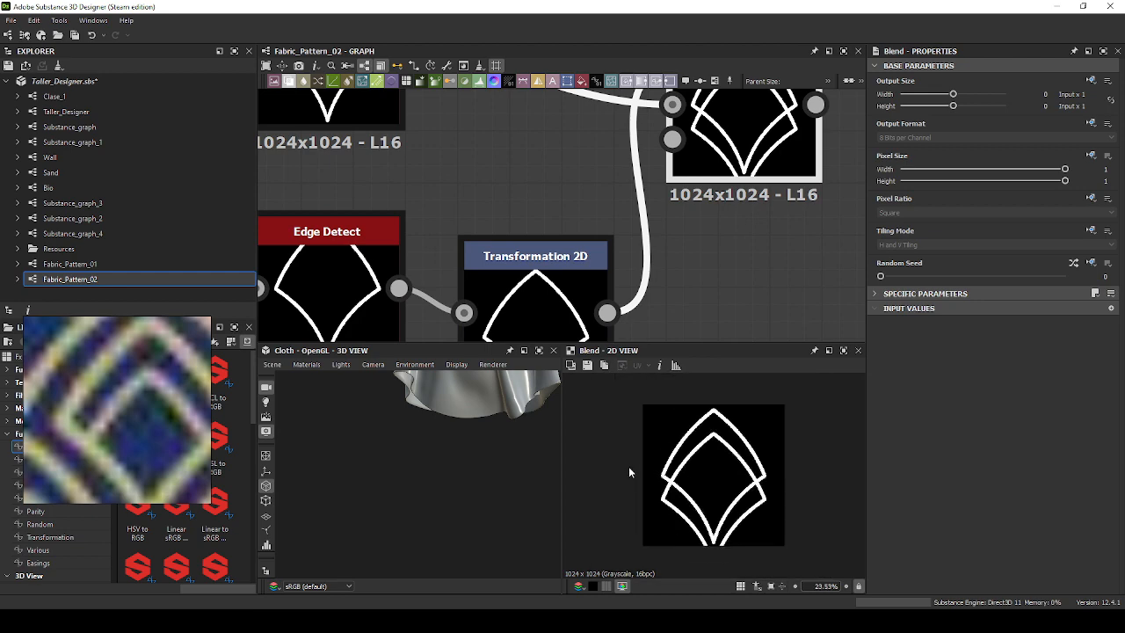
{"action": "scroll", "coordinate": [590, 211], "scroll_direction": "down", "scroll_amount": 4}
{"action": "middle_click_drag", "start_coordinate": [524, 173], "coordinate": [628, 214]}
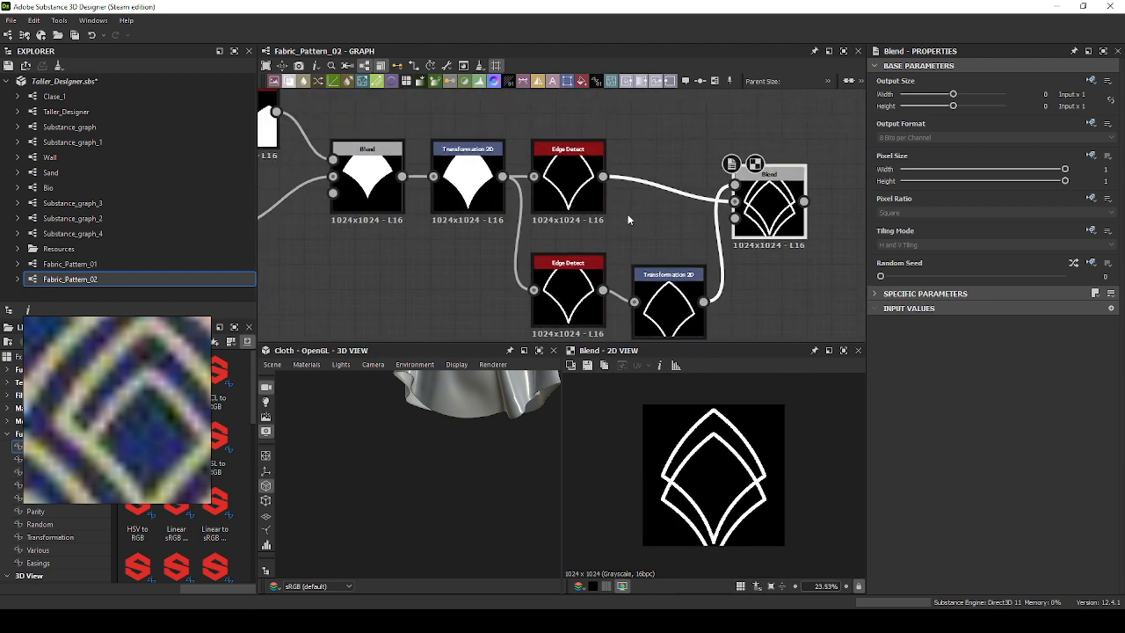
Connect the scale's Transformation 2D to the final Blend's Opacity input to mask the offset outline, and preview the Blend.
{"action": "left_click", "coordinate": [497, 182]}
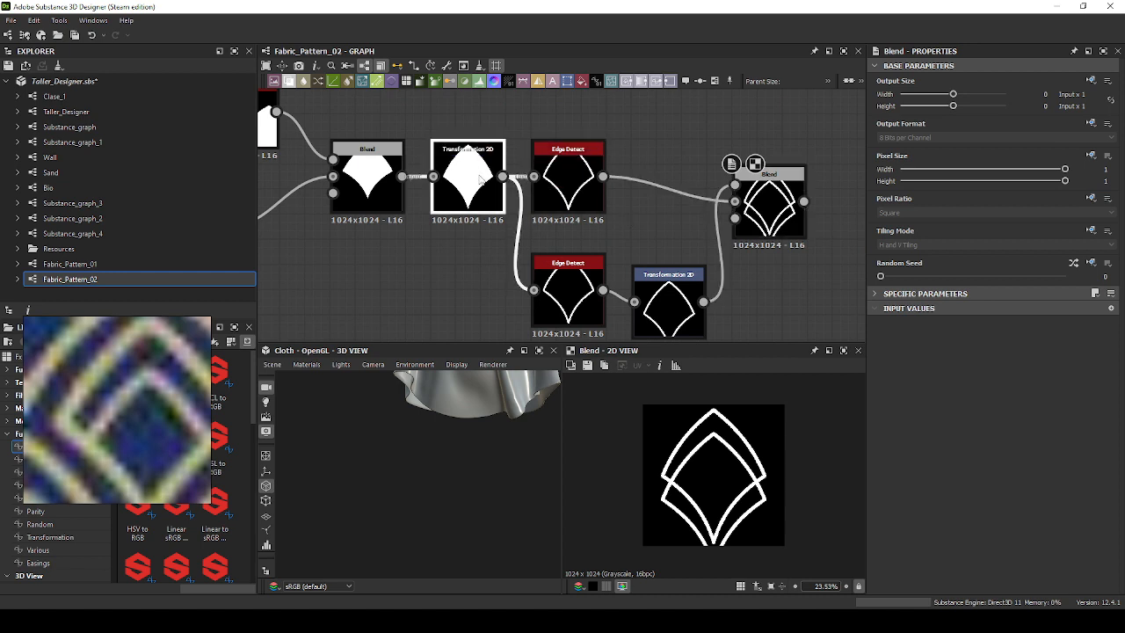
{"action": "double_click", "coordinate": [554, 189]}
{"action": "left_click", "coordinate": [499, 180]}
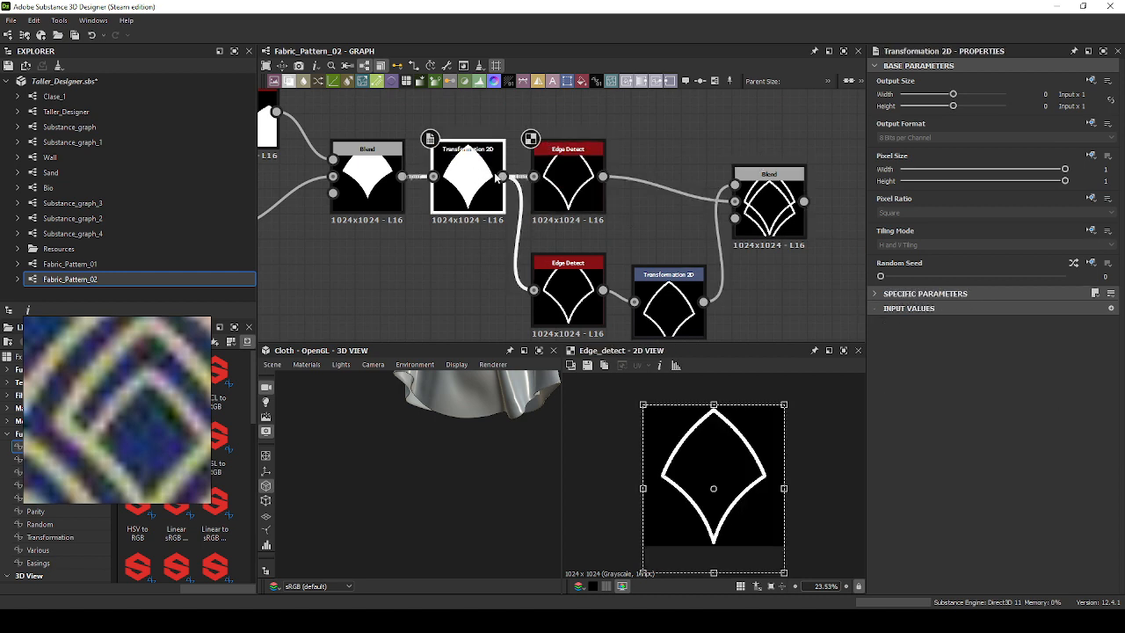
{"action": "left_click_drag", "start_coordinate": [502, 177], "coordinate": [736, 218]}
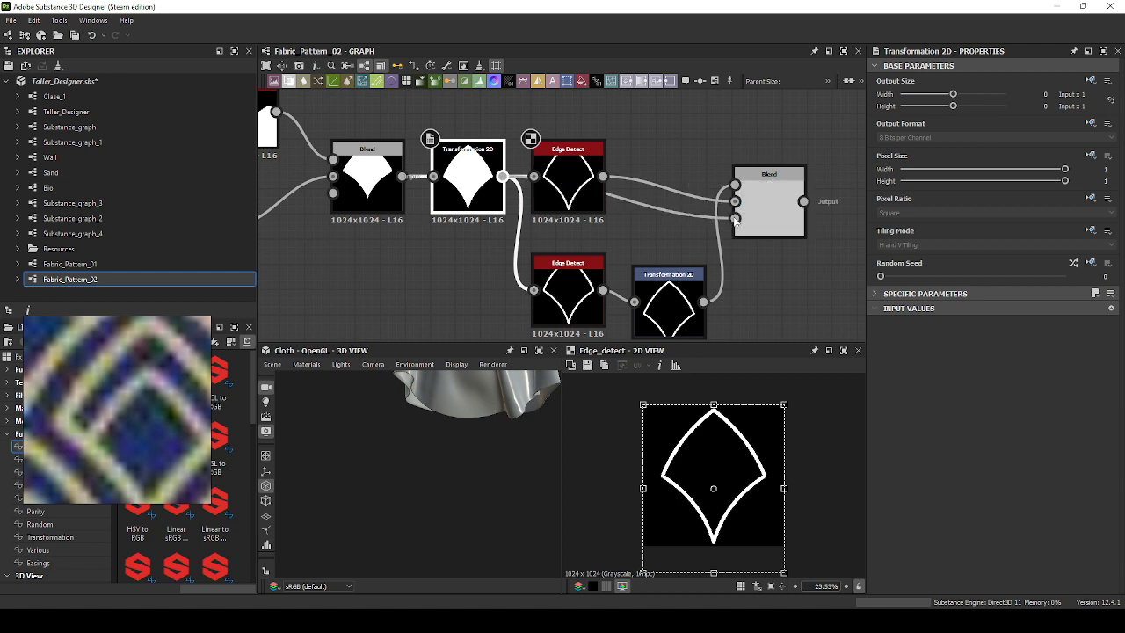
{"action": "double_click", "coordinate": [759, 223]}
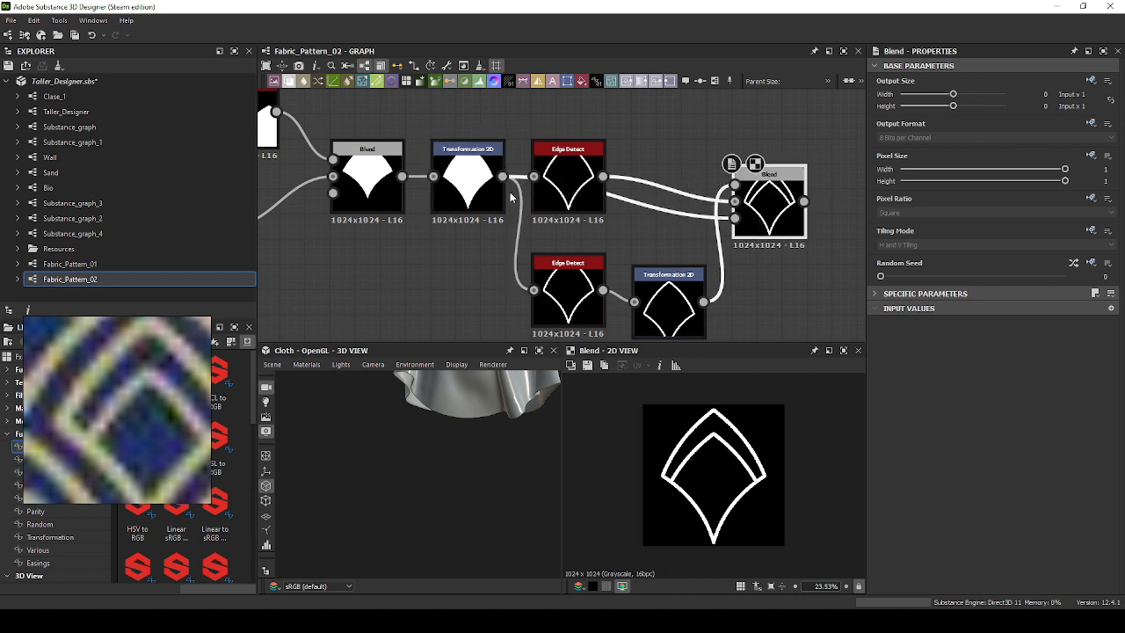
Reposition the upper Edge Detect and the final Blend so the opacity connection runs clear between the two outline branches.
{"action": "left_click", "coordinate": [467, 184]}
{"action": "left_click_drag", "start_coordinate": [567, 208], "coordinate": [568, 158]}
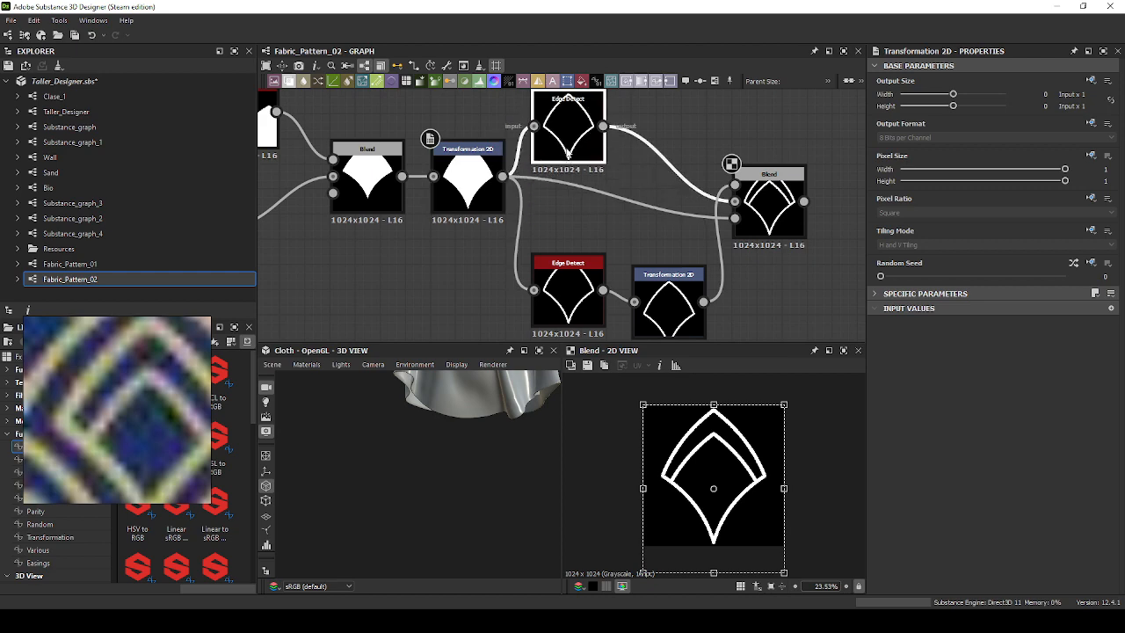
{"action": "left_click_drag", "start_coordinate": [764, 210], "coordinate": [764, 185]}
{"action": "scroll", "coordinate": [765, 185], "scroll_direction": "up", "scroll_amount": 5}
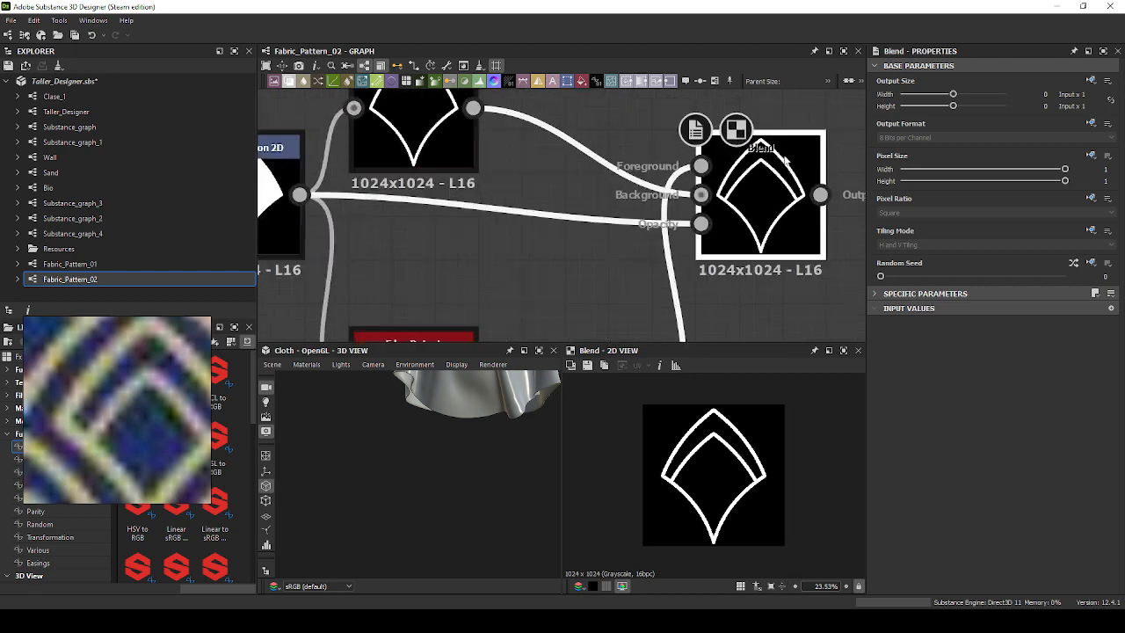
{"action": "scroll", "coordinate": [731, 456], "scroll_direction": "up", "scroll_amount": 2}
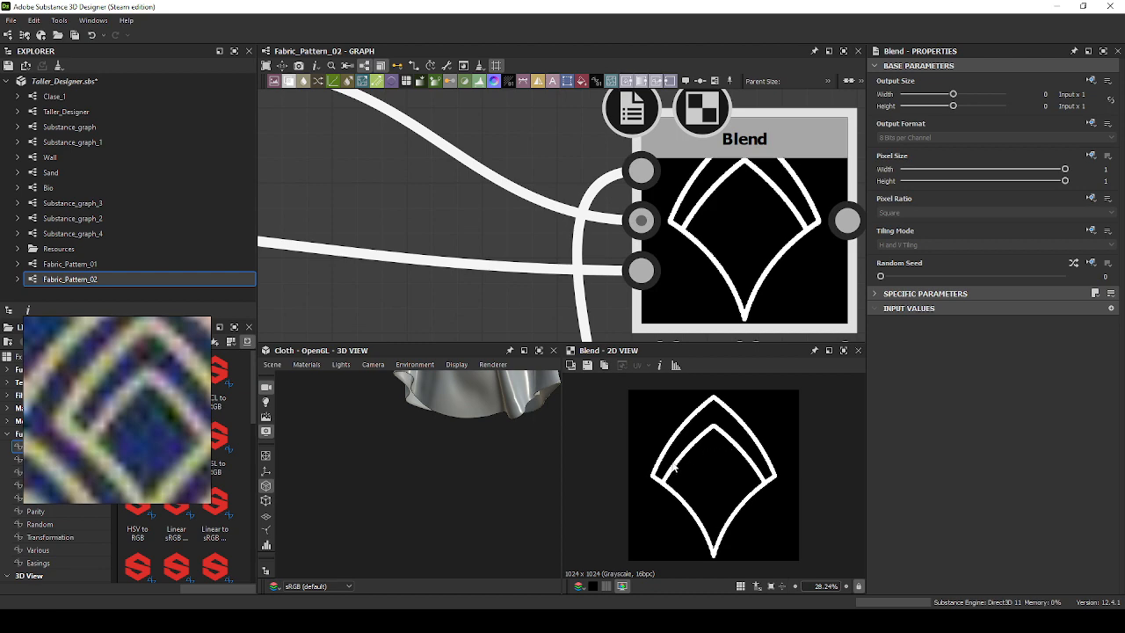
{"action": "scroll", "coordinate": [525, 312], "scroll_direction": "down", "scroll_amount": 5}
{"action": "middle_click_drag", "start_coordinate": [400, 265], "coordinate": [576, 238]}
{"action": "left_click_drag", "start_coordinate": [527, 197], "coordinate": [552, 143]}
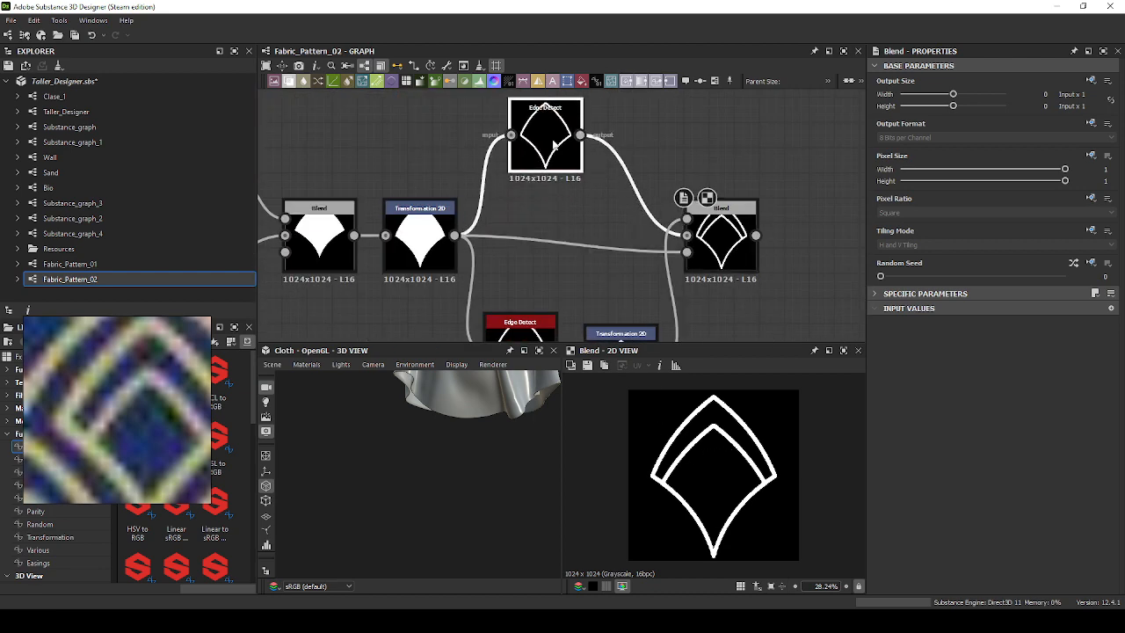
Set the lower Edge Detect's Edge Width to 5 to thicken the inner outline.
{"action": "scroll", "coordinate": [669, 262], "scroll_direction": "up", "scroll_amount": 5}
{"action": "scroll", "coordinate": [713, 230], "scroll_direction": "down", "scroll_amount": 3}
{"action": "middle_click_drag", "start_coordinate": [604, 252], "coordinate": [835, 209]}
{"action": "scroll", "coordinate": [598, 217], "scroll_direction": "down", "scroll_amount": 1}
{"action": "scroll", "coordinate": [597, 217], "scroll_direction": "down", "scroll_amount": 5}
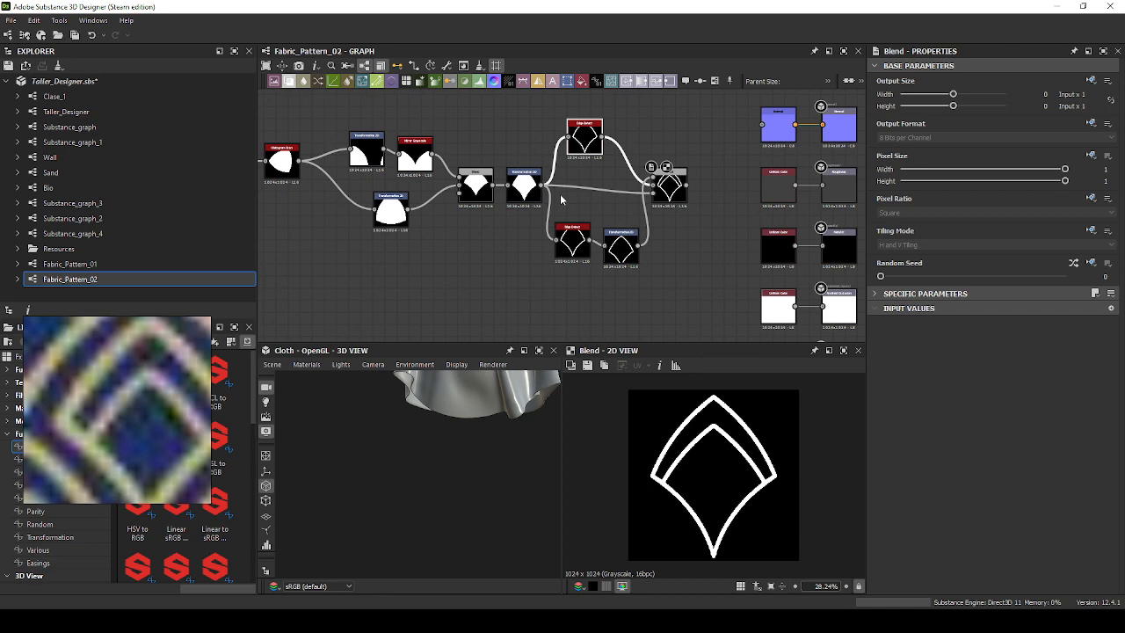
{"action": "scroll", "coordinate": [592, 206], "scroll_direction": "up", "scroll_amount": 3}
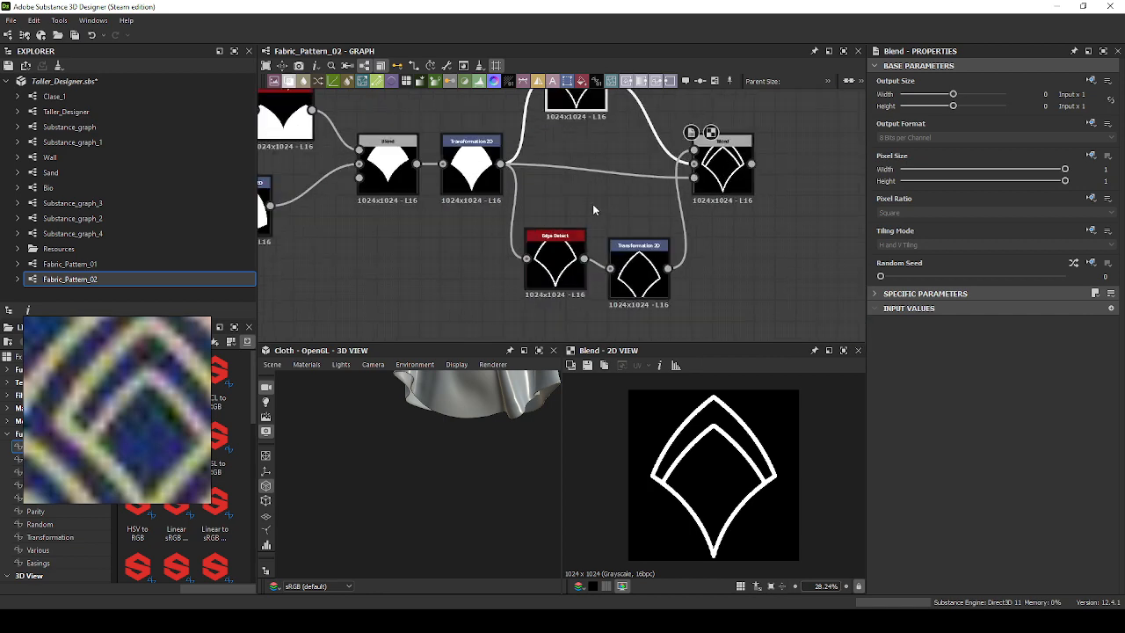
{"action": "middle_click_drag", "start_coordinate": [595, 209], "coordinate": [694, 222]}
{"action": "left_click", "coordinate": [654, 279]}
{"action": "middle_click_drag", "start_coordinate": [654, 279], "coordinate": [573, 266]}
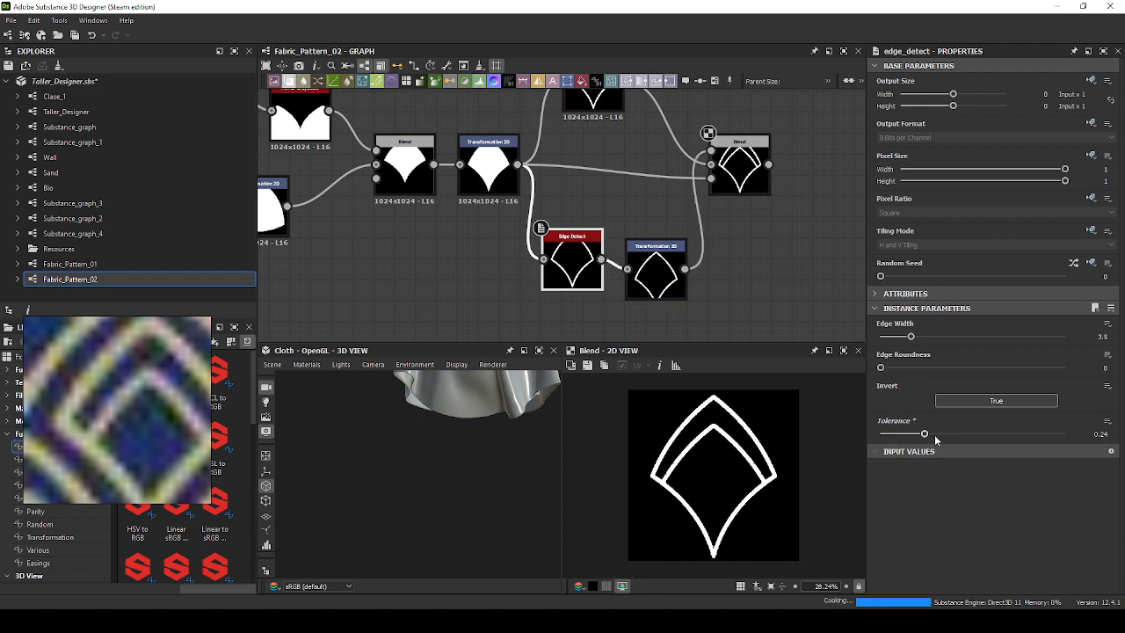
{"action": "left_click_drag", "start_coordinate": [910, 337], "coordinate": [930, 341]}
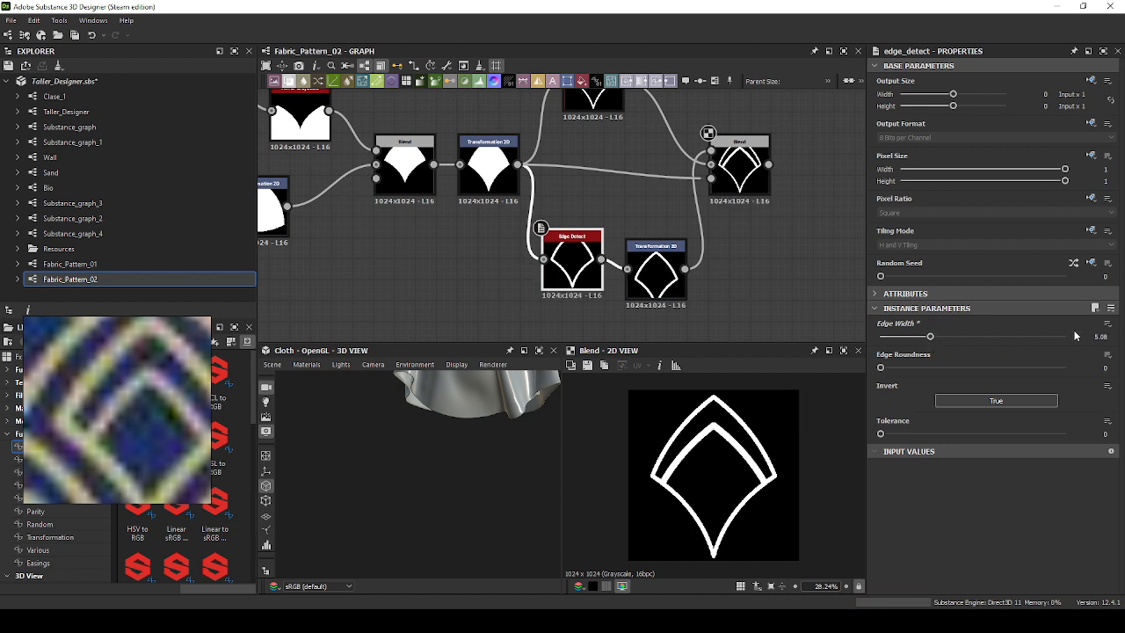
{"action": "type", "text": "5"}
{"action": "key", "text": "Return"}
Slightly increase the upper Edge Detect's Edge Width to thicken the outer outline.
{"action": "middle_click_drag", "start_coordinate": [419, 295], "coordinate": [548, 331]}
{"action": "left_click", "coordinate": [617, 203]}
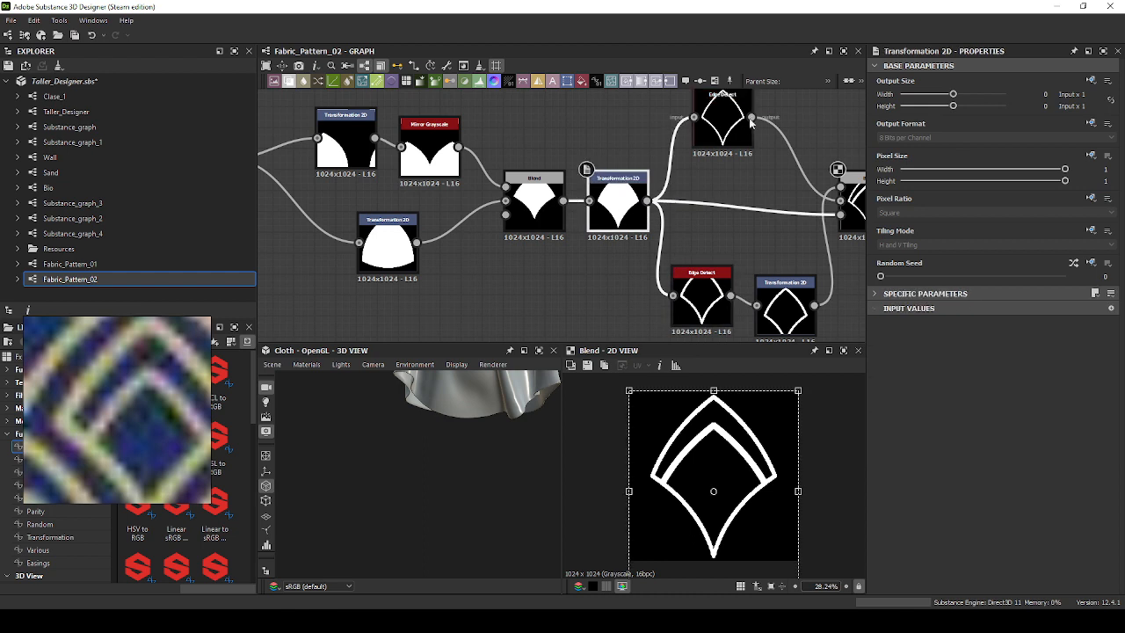
{"action": "left_click", "coordinate": [729, 143]}
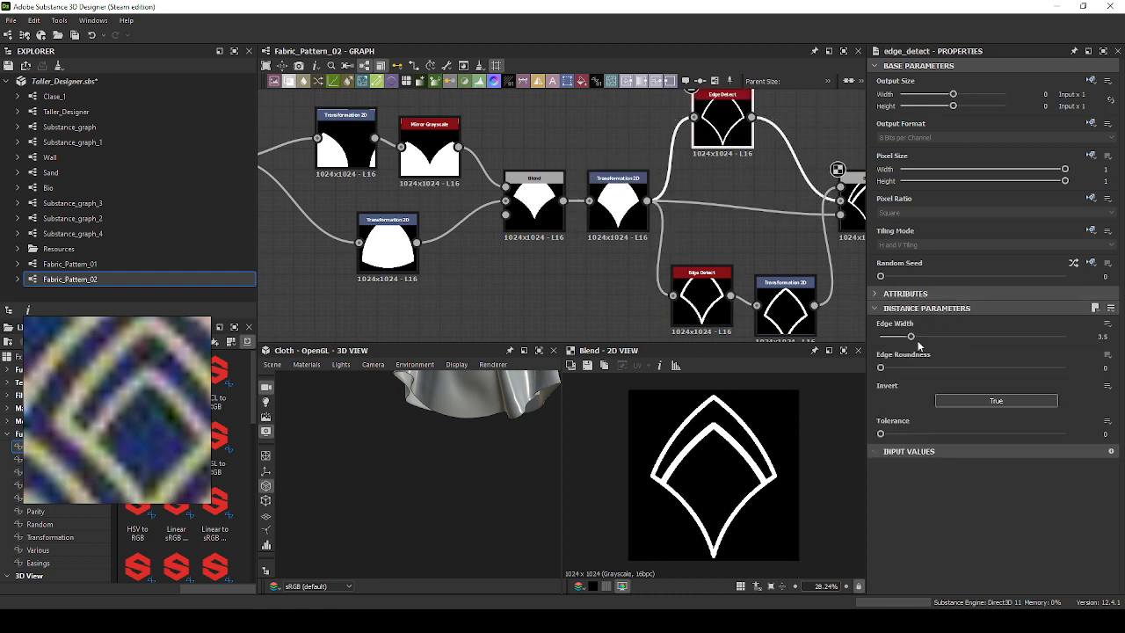
{"action": "left_click_drag", "start_coordinate": [913, 339], "coordinate": [916, 339]}
Slightly scale down the shared scale shape uniformly in the Transformation 2D that feeds both Edge Detect branches.
{"action": "left_click", "coordinate": [618, 202]}
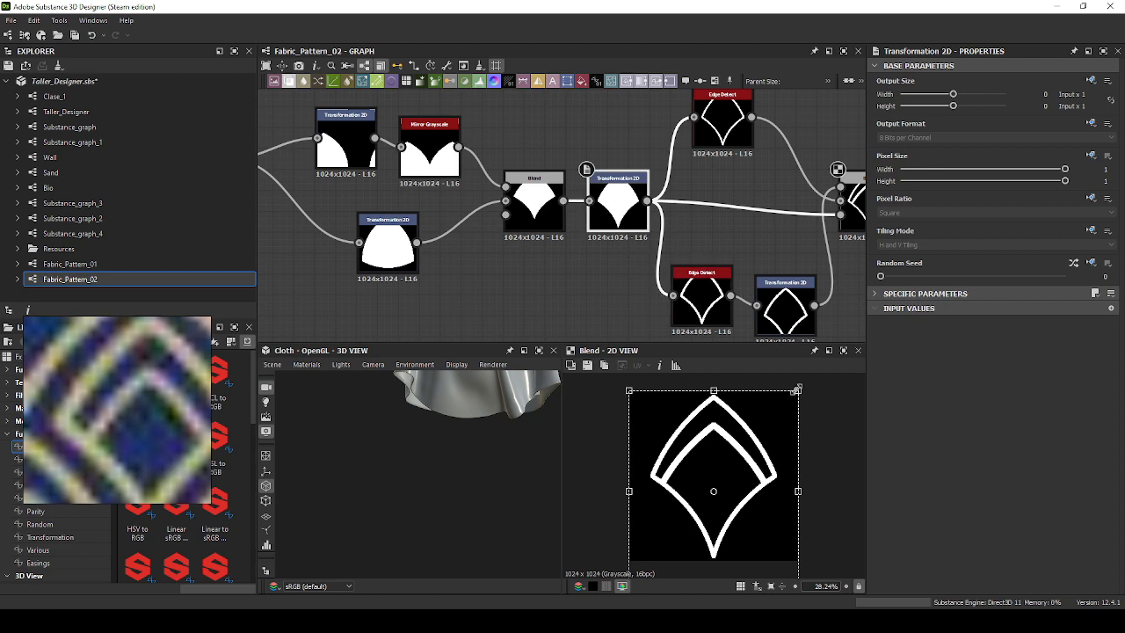
{"action": "left_click_drag", "start_coordinate": [797, 388], "coordinate": [788, 401]}
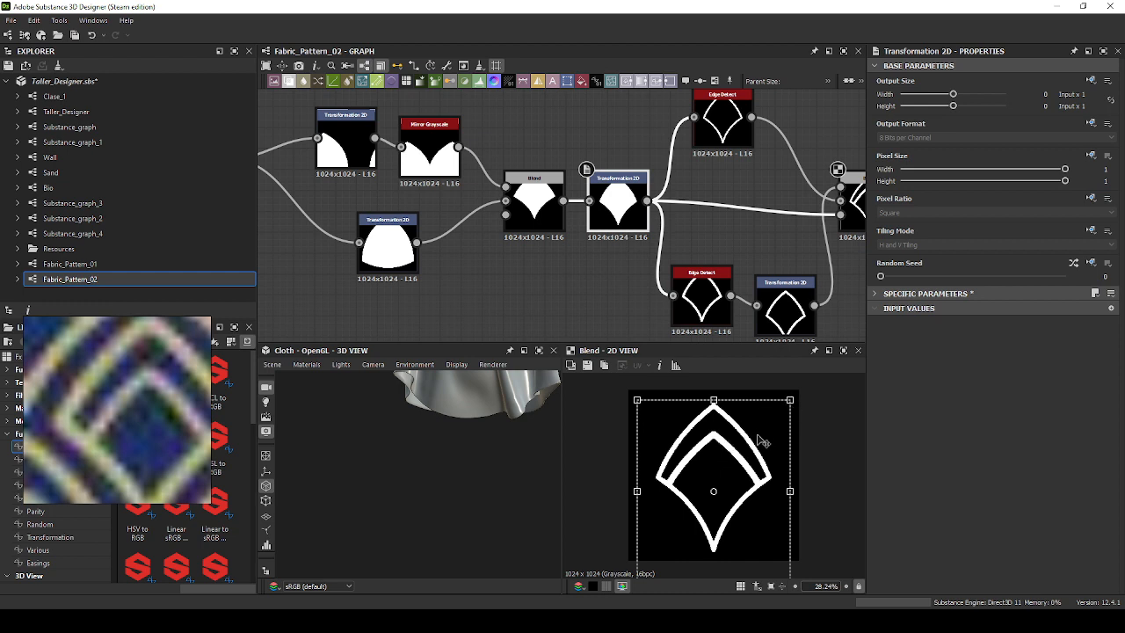
{"action": "middle_click_drag", "start_coordinate": [746, 240], "coordinate": [649, 206]}
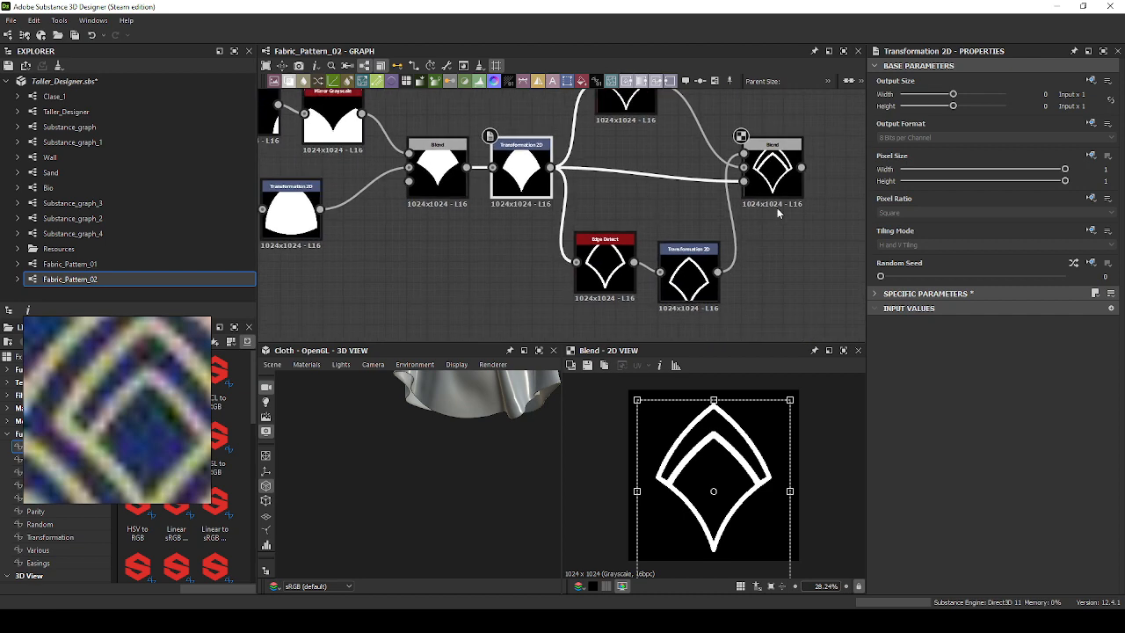
{"action": "middle_click_drag", "start_coordinate": [779, 226], "coordinate": [785, 258]}
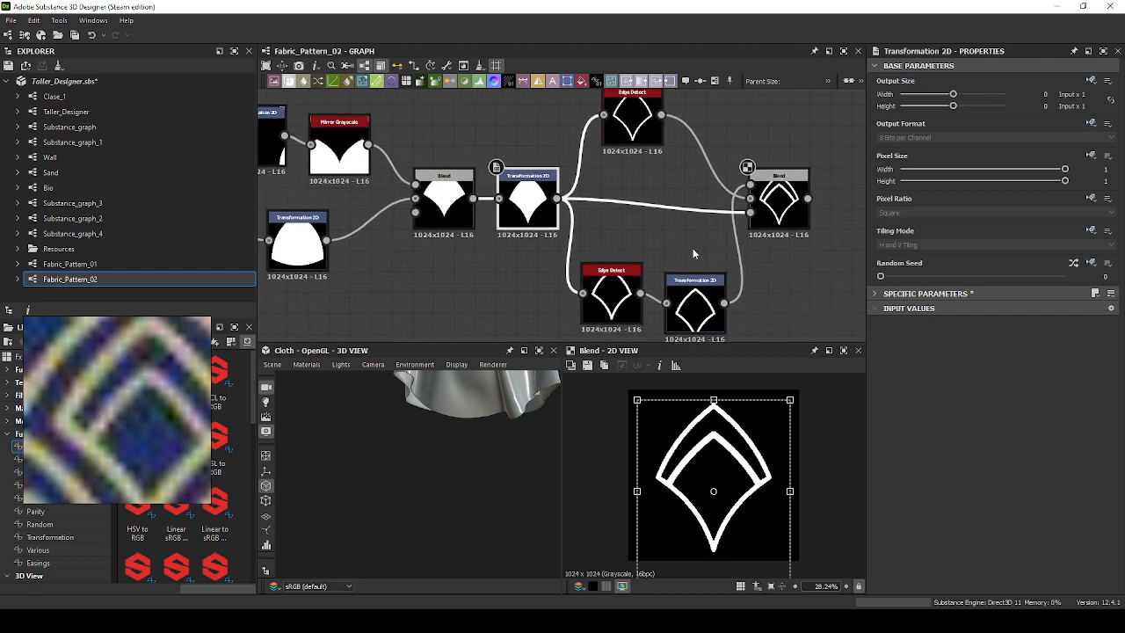
{"action": "middle_click_drag", "start_coordinate": [693, 254], "coordinate": [698, 232]}
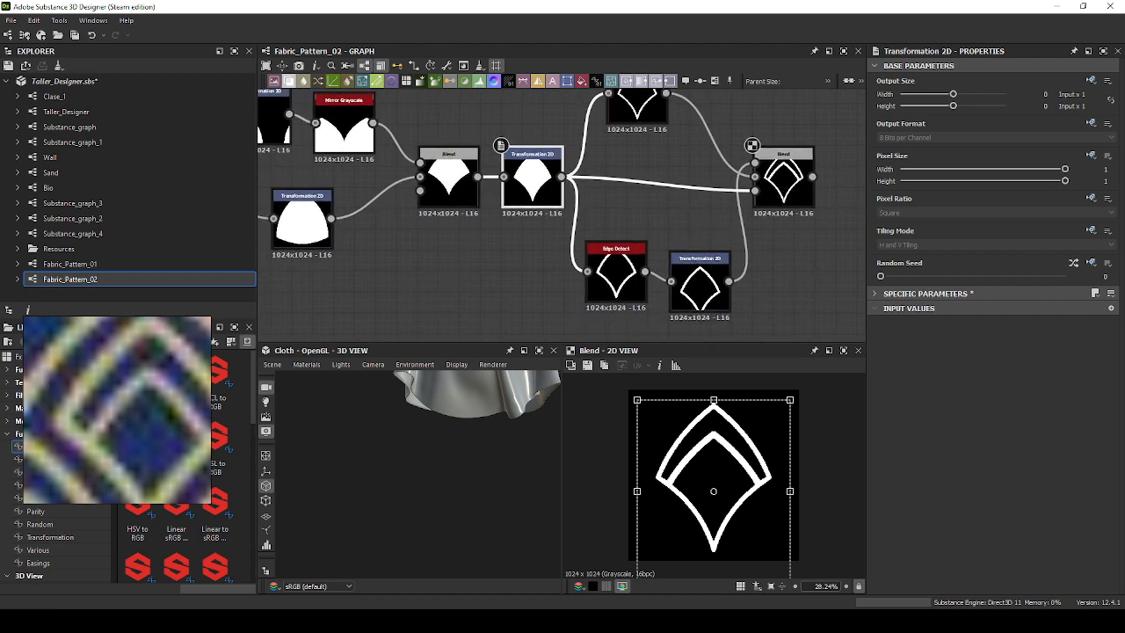
{"action": "left_click", "coordinate": [738, 270]}
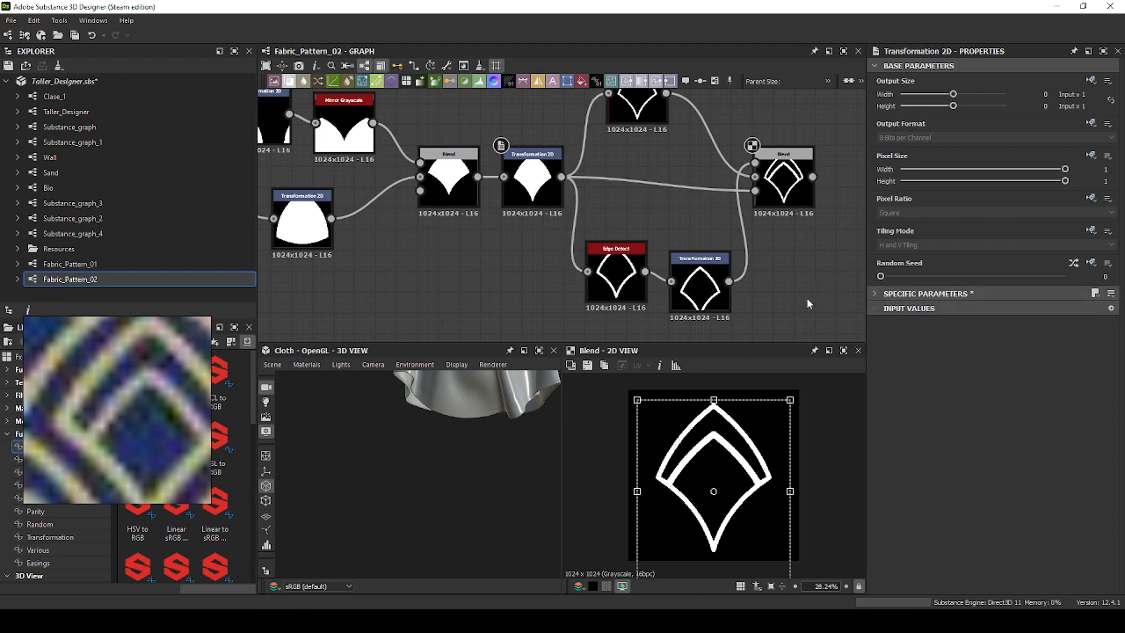
Select the whole scale node chain and connect the final Blend to the base color output above Normal.
{"action": "left_click", "coordinate": [783, 181]}
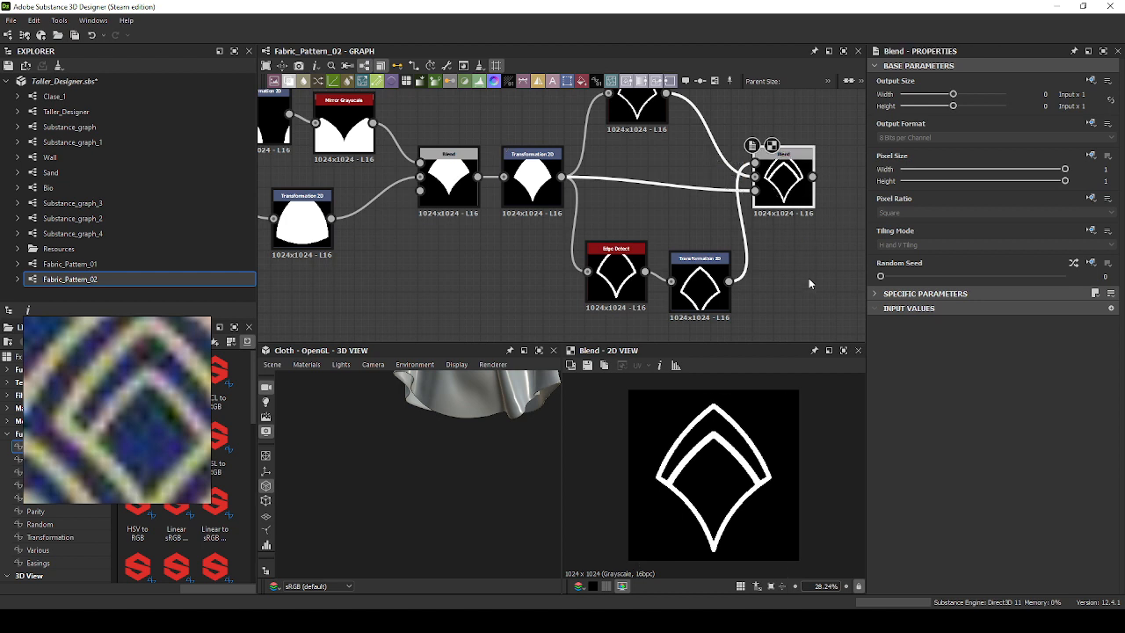
{"action": "key", "text": "f"}
{"action": "scroll", "coordinate": [700, 298], "scroll_direction": "down", "scroll_amount": 3}
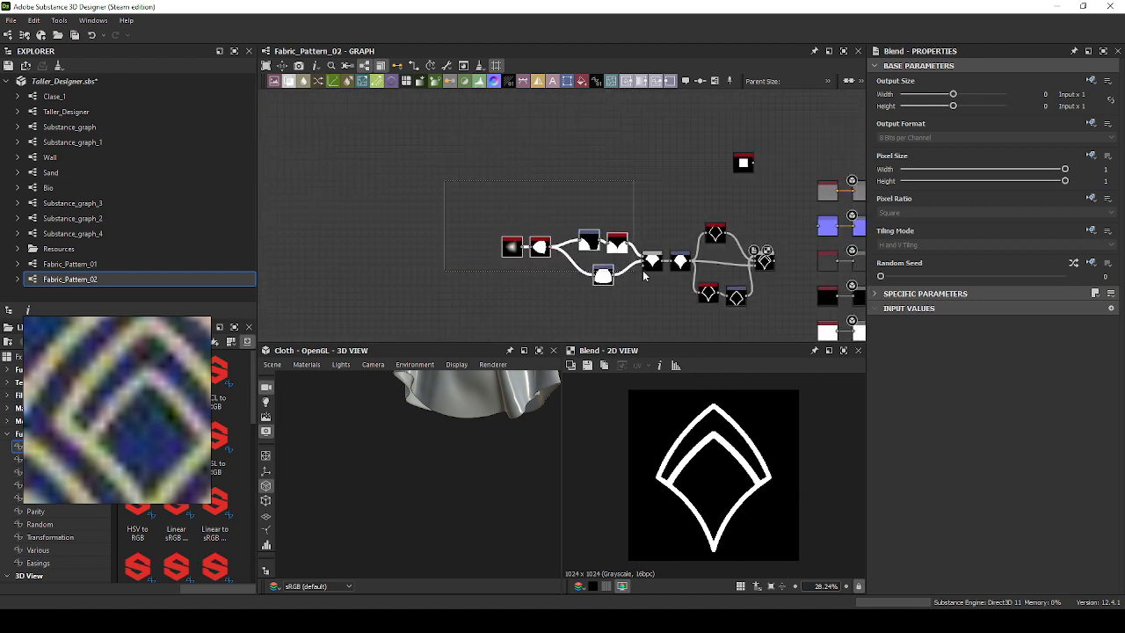
{"action": "left_click_drag", "start_coordinate": [500, 310], "coordinate": [755, 214]}
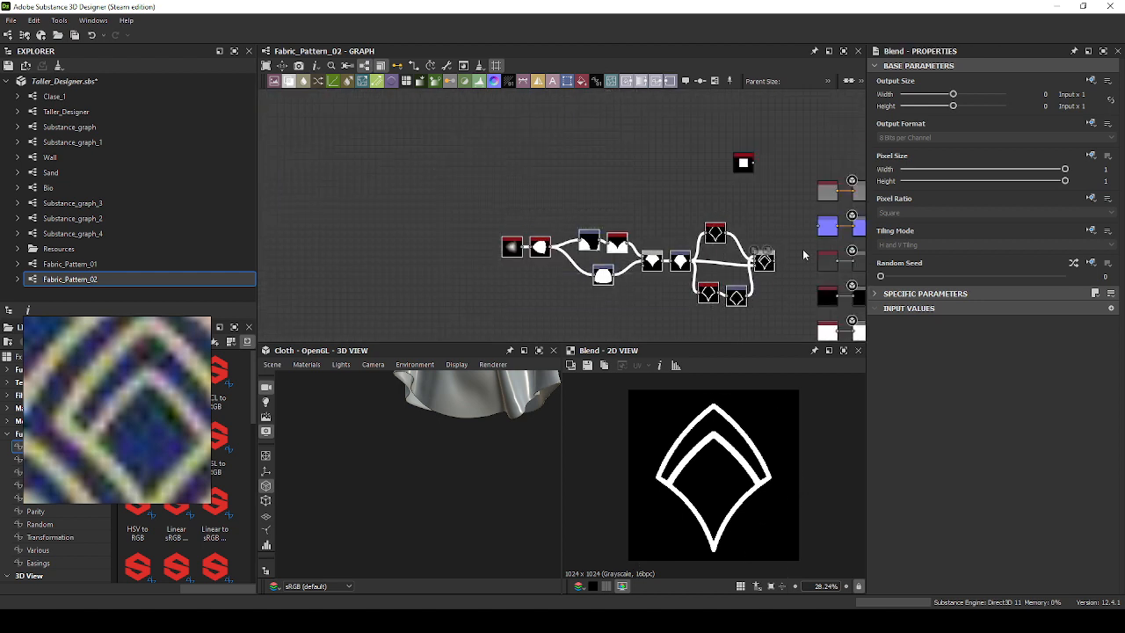
{"action": "middle_click_drag", "start_coordinate": [803, 251], "coordinate": [709, 244]}
{"action": "left_click_drag", "start_coordinate": [682, 254], "coordinate": [760, 187]}
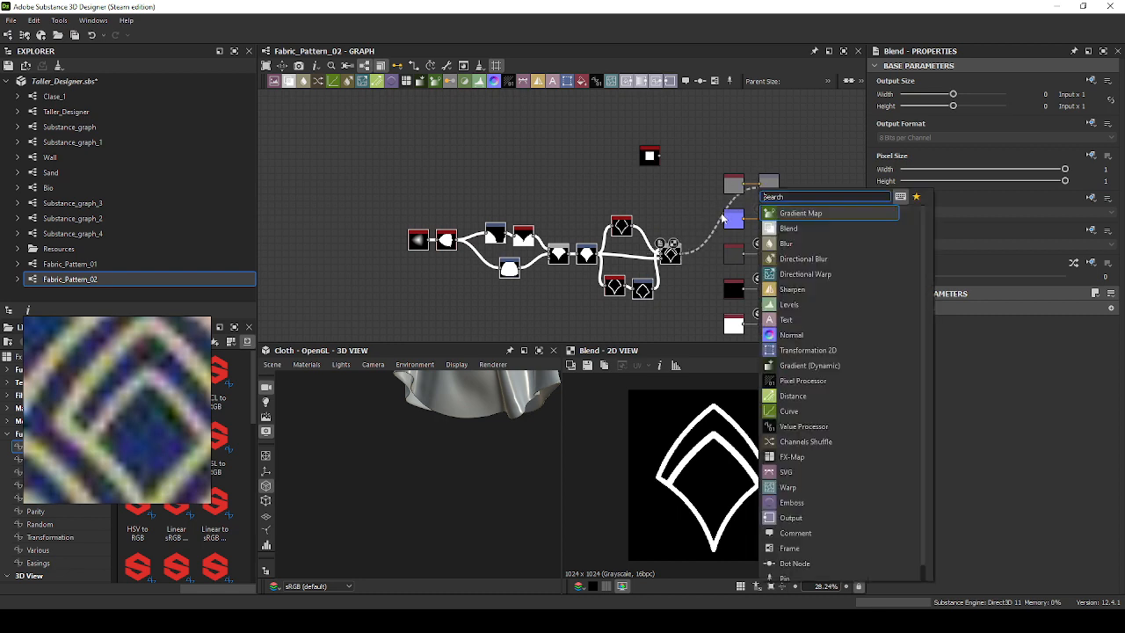
{"action": "left_click", "coordinate": [689, 209]}
{"action": "scroll", "coordinate": [681, 229], "scroll_direction": "up", "scroll_amount": 2}
{"action": "left_click_drag", "start_coordinate": [680, 264], "coordinate": [792, 172]}
Move the scale node chain away from the output nodes and view the outline on the 3D cloth from another angle.
{"action": "left_click", "coordinate": [624, 314]}
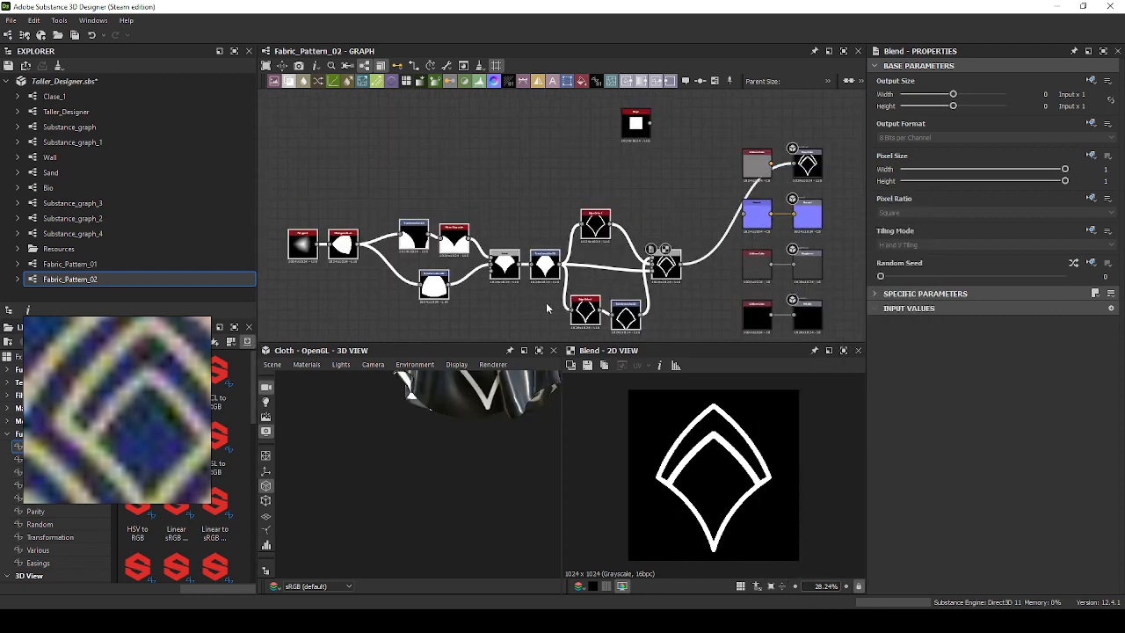
{"action": "left_click_drag", "start_coordinate": [622, 315], "coordinate": [501, 315]}
{"action": "middle_click_drag", "start_coordinate": [456, 379], "coordinate": [453, 493]}
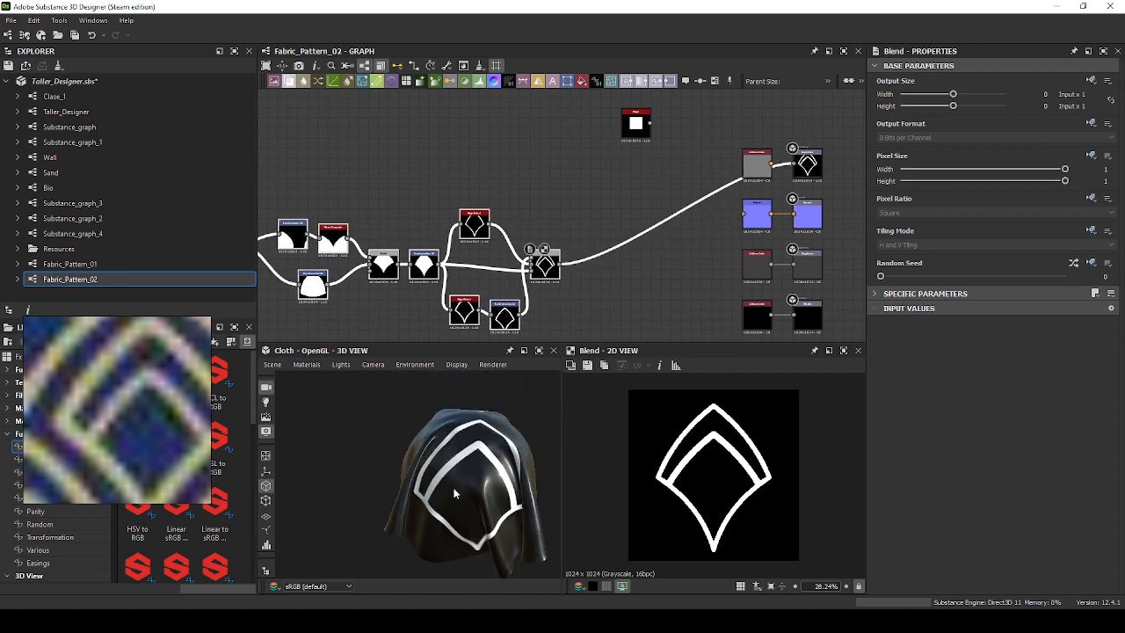
{"action": "left_click_drag", "start_coordinate": [454, 493], "coordinate": [536, 387]}
Add a Transformation 2D node fed by the final Blend's output.
{"action": "scroll", "coordinate": [563, 280], "scroll_direction": "up", "scroll_amount": 5}
{"action": "left_click_drag", "start_coordinate": [552, 235], "coordinate": [611, 149]}
{"action": "left_click", "coordinate": [657, 310]}
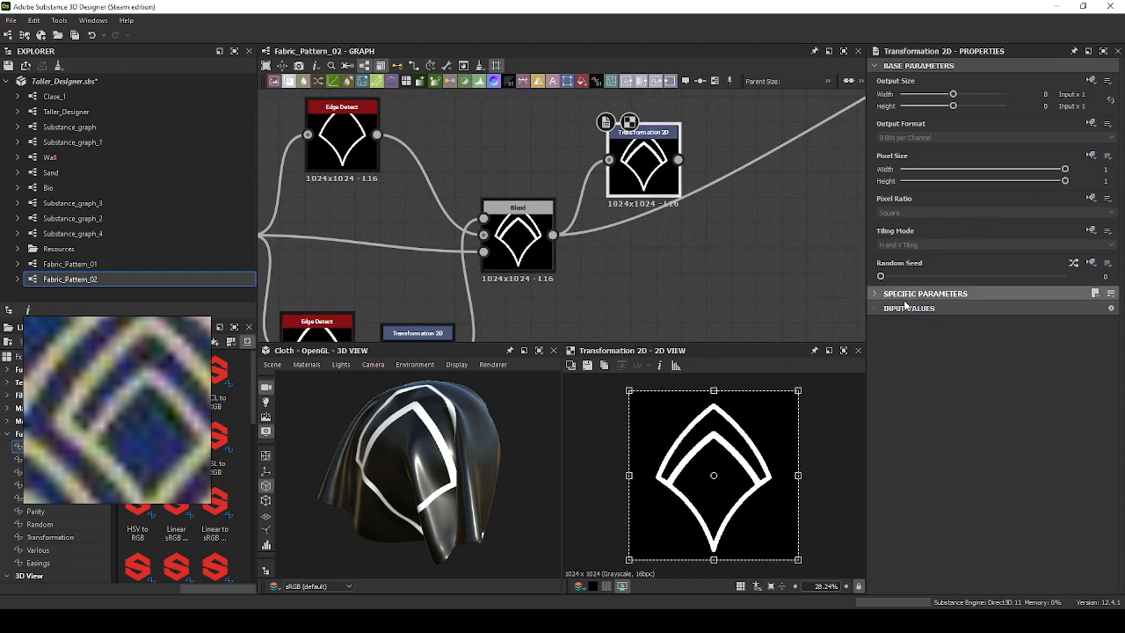
Halve the doubled outline's size with the new Transformation 2D's /2 stretch option and check the tiled result.
{"action": "left_click", "coordinate": [878, 296]}
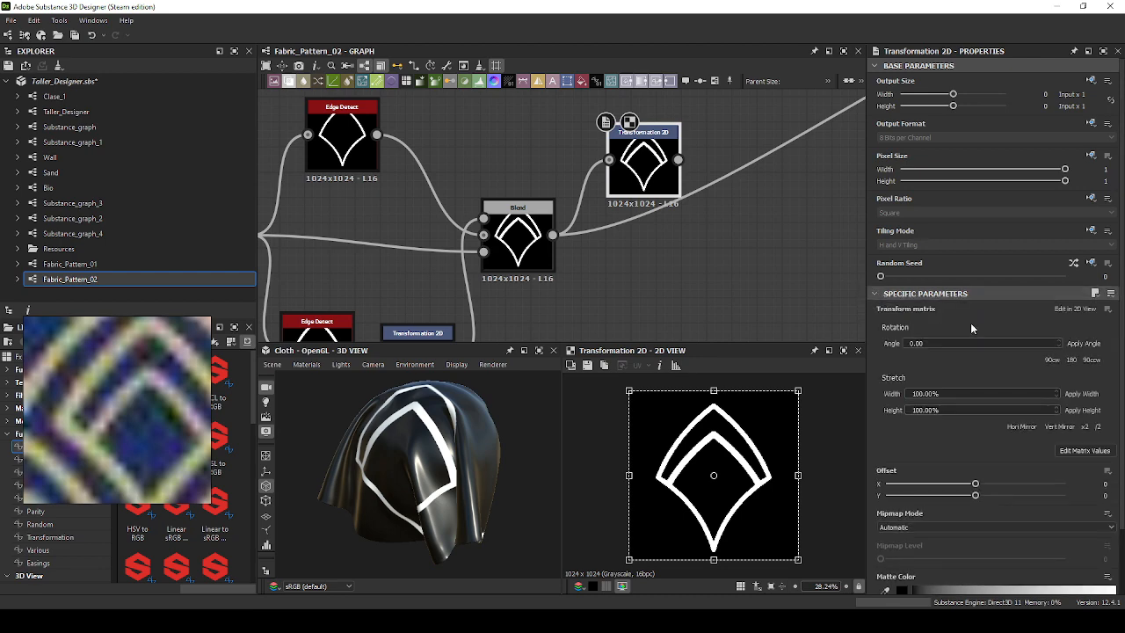
{"action": "scroll", "coordinate": [1002, 359], "scroll_direction": "down", "scroll_amount": 1}
{"action": "left_click", "coordinate": [1097, 354]}
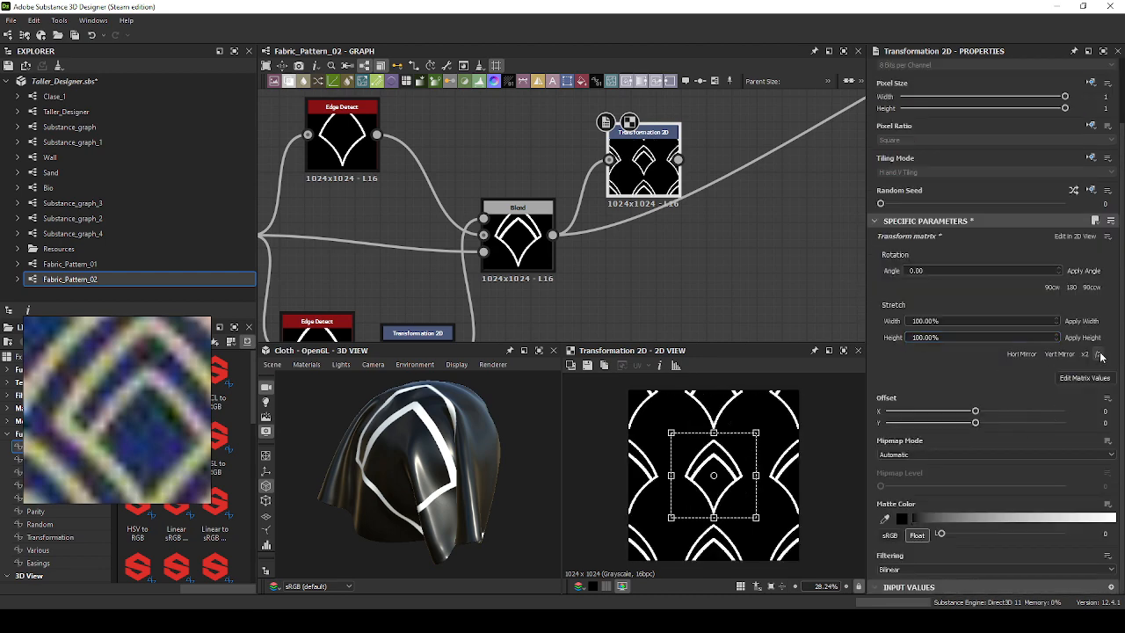
{"action": "scroll", "coordinate": [692, 459], "scroll_direction": "up", "scroll_amount": 5}
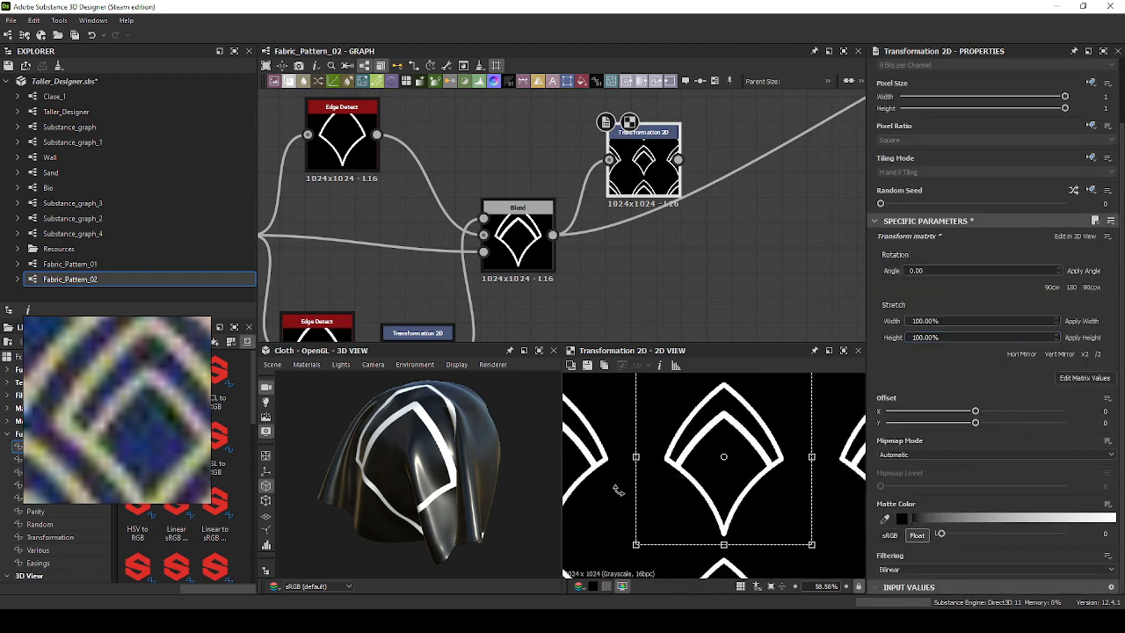
Compare the final Blend's doubled outline with the halved Transformation 2D's full tiled result in the 2D view.
{"action": "mouse_move", "coordinate": [693, 458]}
{"action": "middle_mouse_down"}
{"action": "mouse_move", "coordinate": [715, 459]}
{"action": "mouse_move", "coordinate": [713, 450]}
{"action": "middle_mouse_up"}
{"action": "key", "text": "f"}
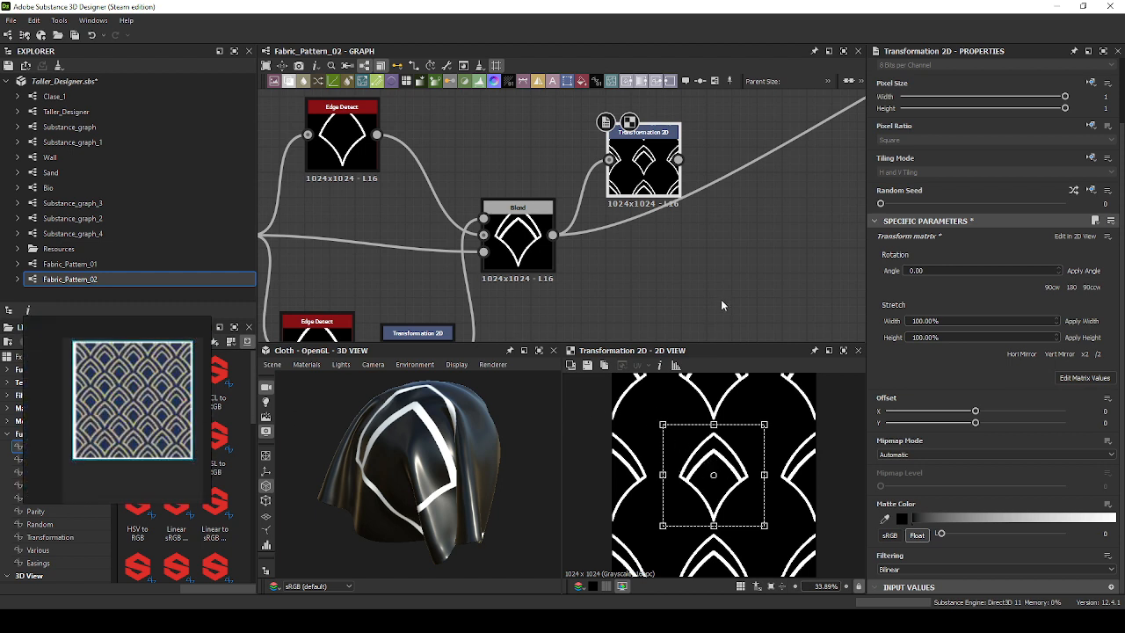
{"action": "double_click", "coordinate": [522, 237]}
{"action": "double_click", "coordinate": [648, 165]}
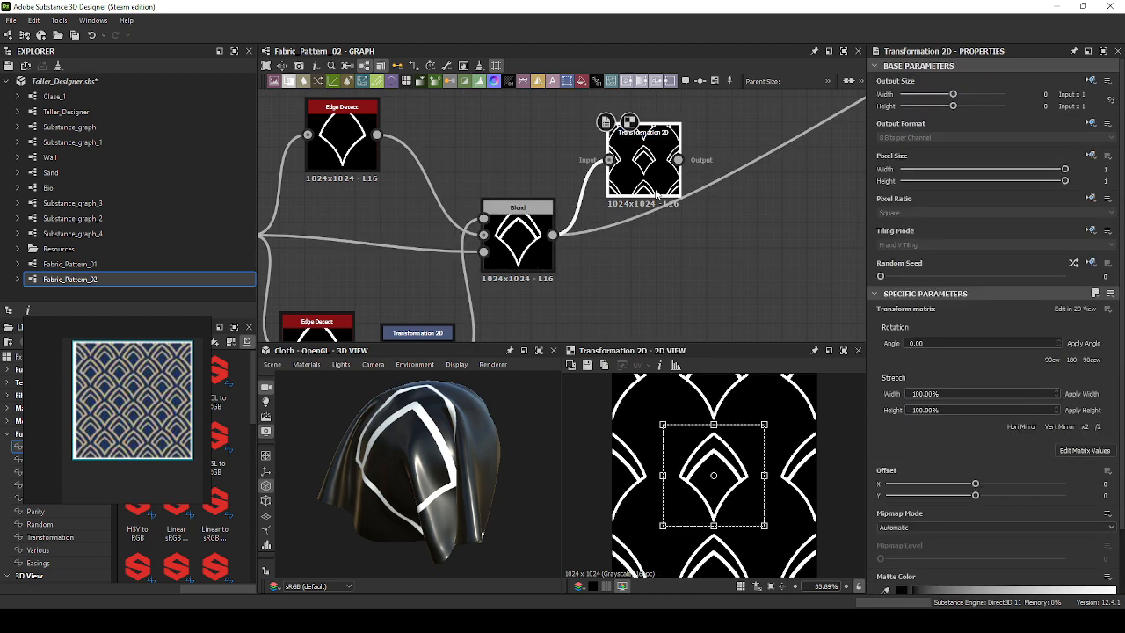
Duplicate the halved Transformation 2D with its Blend input and align the copy directly below the original.
{"action": "middle_click_drag", "start_coordinate": [654, 266], "coordinate": [782, 201]}
{"action": "scroll", "coordinate": [656, 241], "scroll_direction": "down", "scroll_amount": 1}
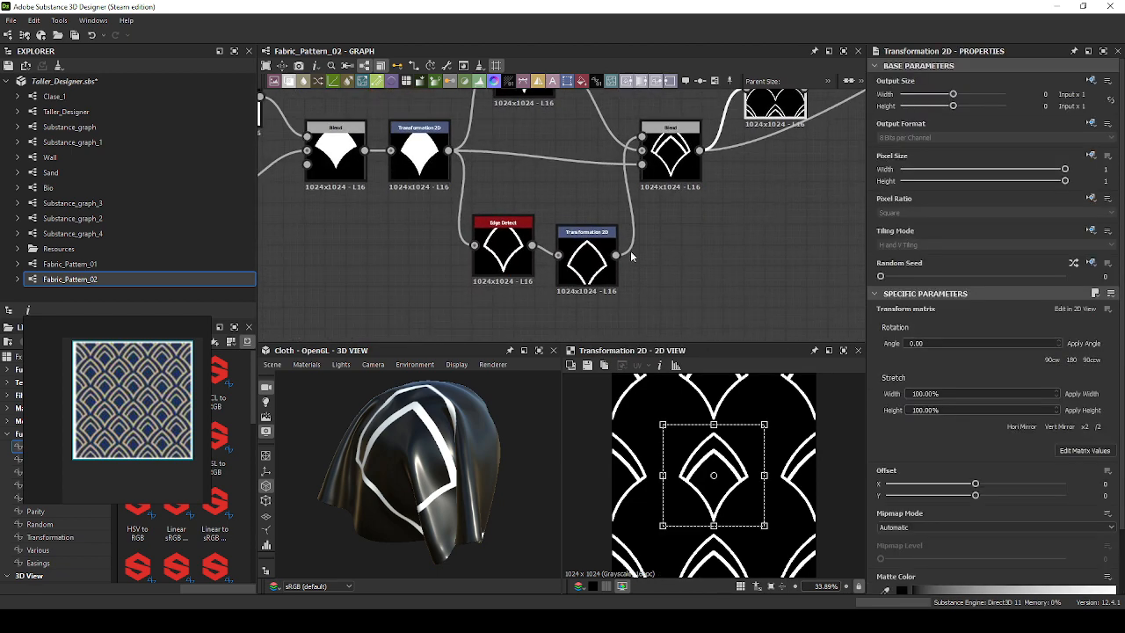
{"action": "middle_click_drag", "start_coordinate": [686, 247], "coordinate": [700, 267]}
{"action": "scroll", "coordinate": [704, 266], "scroll_direction": "down", "scroll_amount": 2}
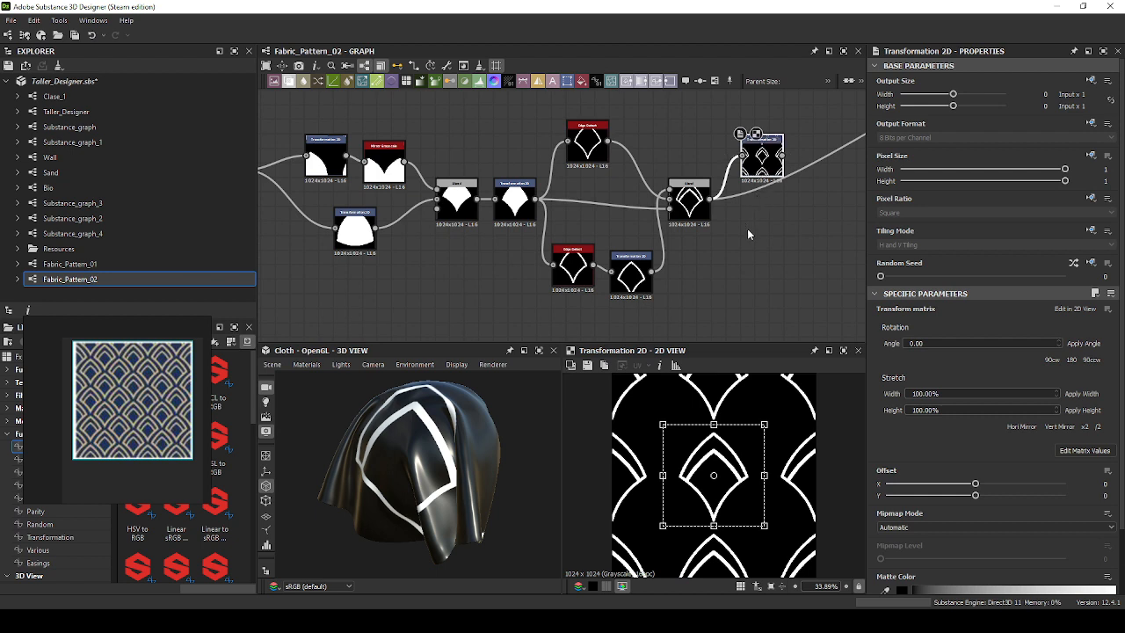
{"action": "middle_click_drag", "start_coordinate": [748, 228], "coordinate": [666, 205]}
{"action": "key", "text": "ctrl+d"}
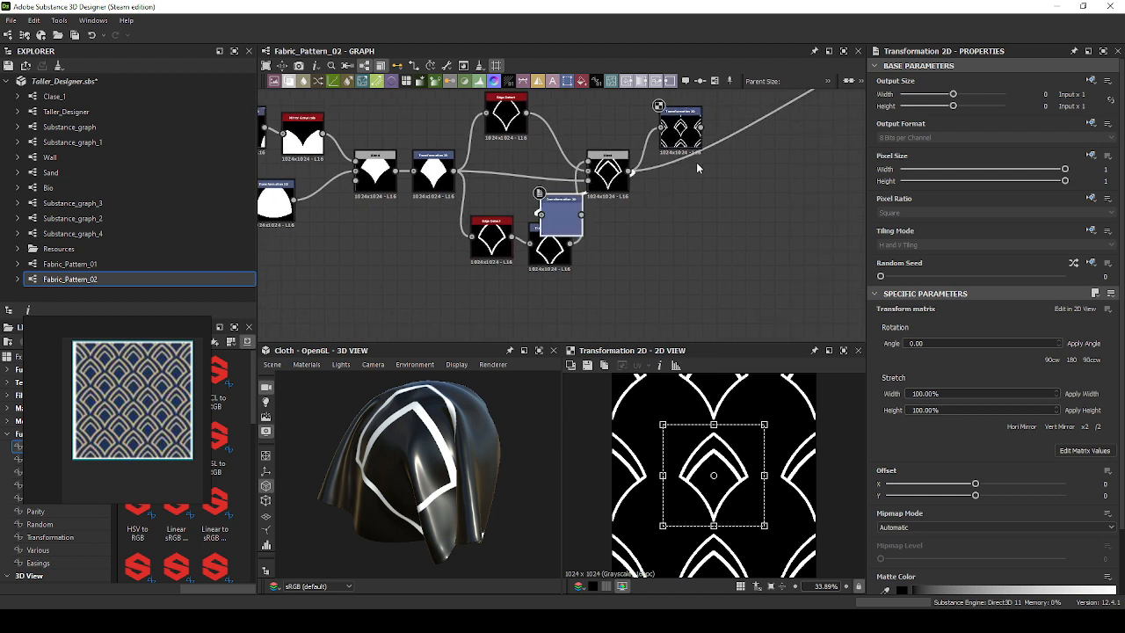
{"action": "left_click_drag", "start_coordinate": [562, 209], "coordinate": [690, 198]}
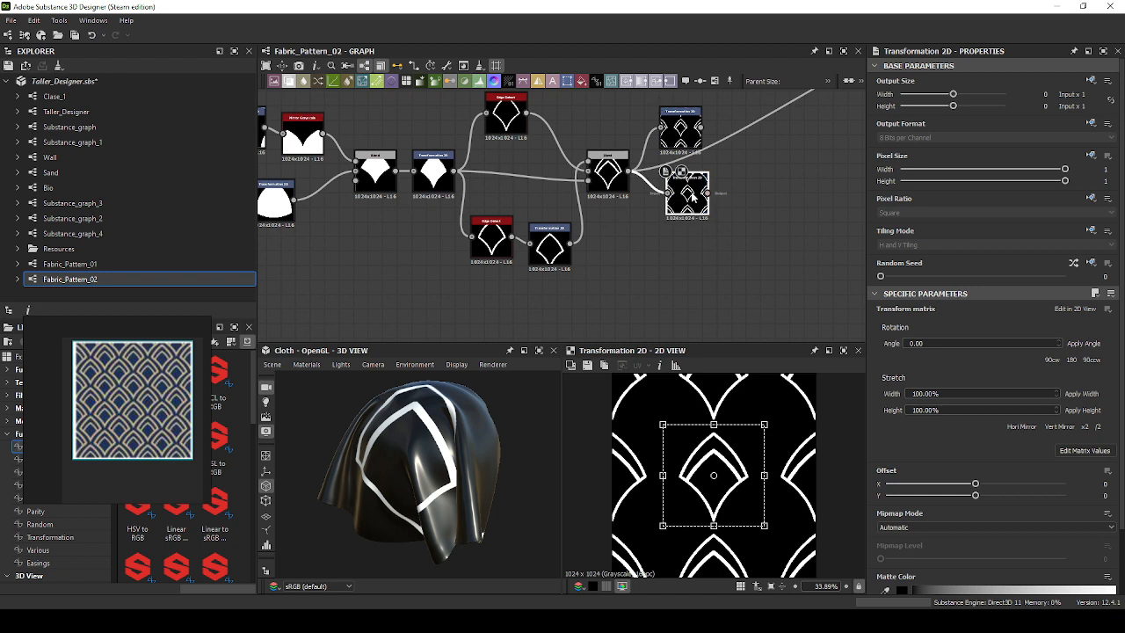
{"action": "left_click", "coordinate": [692, 136]}
{"action": "left_click", "coordinate": [732, 225]}
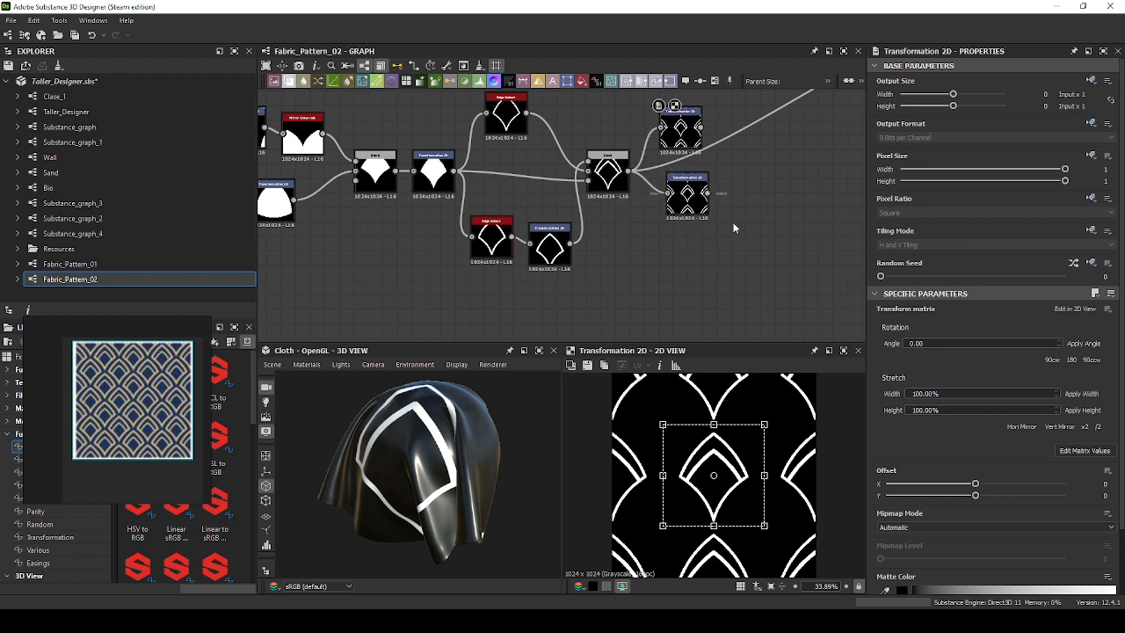
{"action": "left_click_drag", "start_coordinate": [694, 209], "coordinate": [686, 210]}
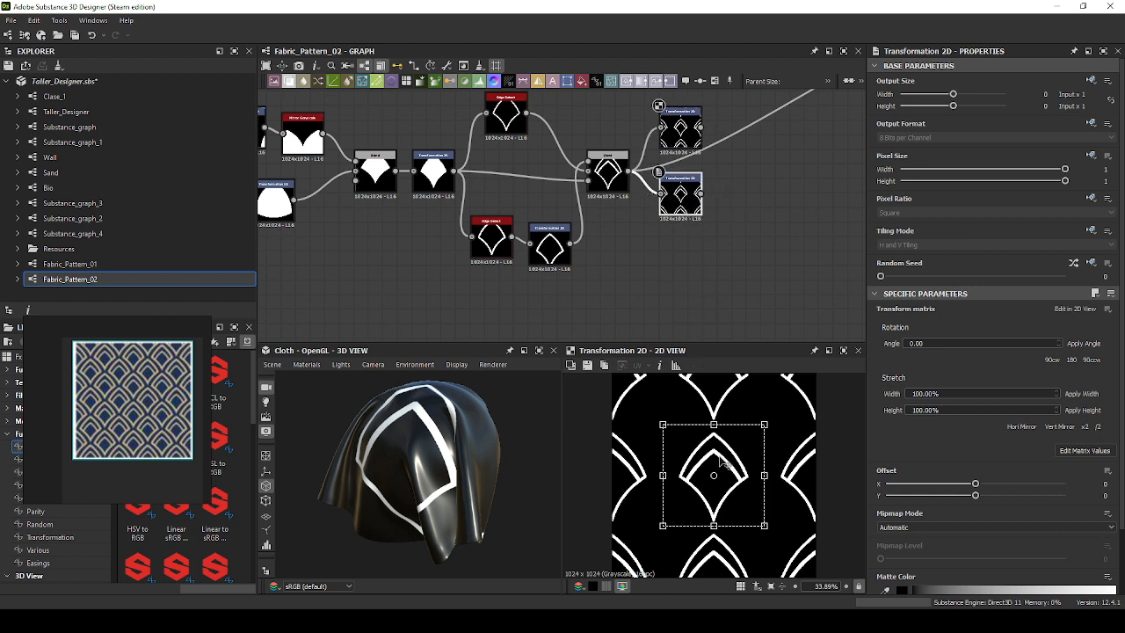
Combine the upper Transformation 2D as background and its copy as foreground in a new Blend set to Add (Linear Dodge).
{"action": "left_click_drag", "start_coordinate": [702, 129], "coordinate": [756, 162]}
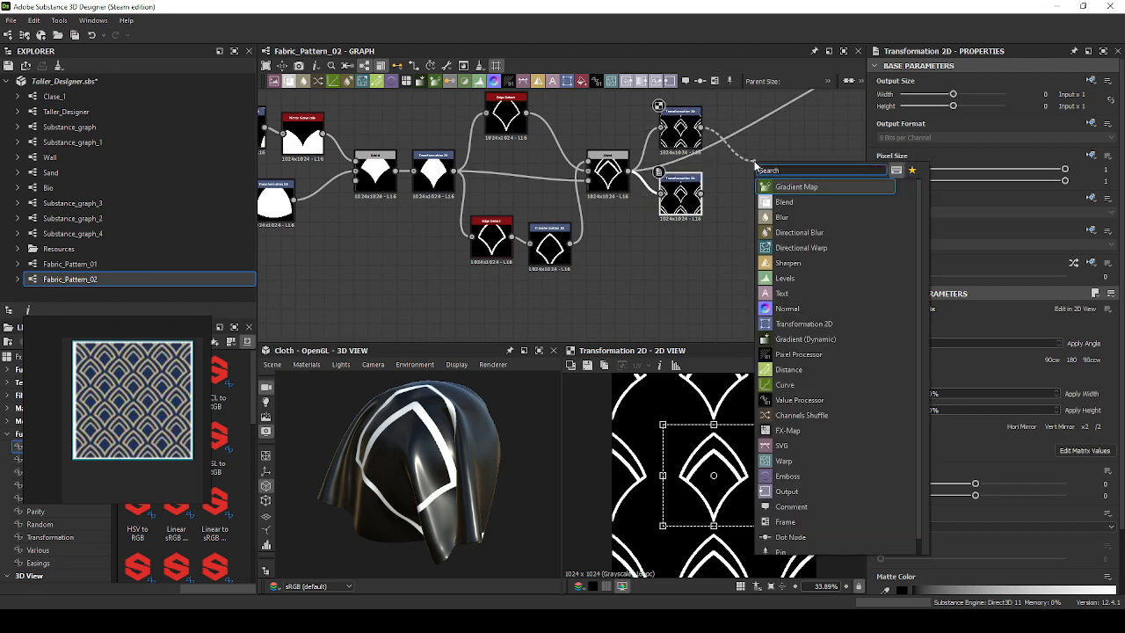
{"action": "type", "text": "b"}
{"action": "left_click", "coordinate": [791, 188]}
{"action": "scroll", "coordinate": [778, 183], "scroll_direction": "up", "scroll_amount": 2}
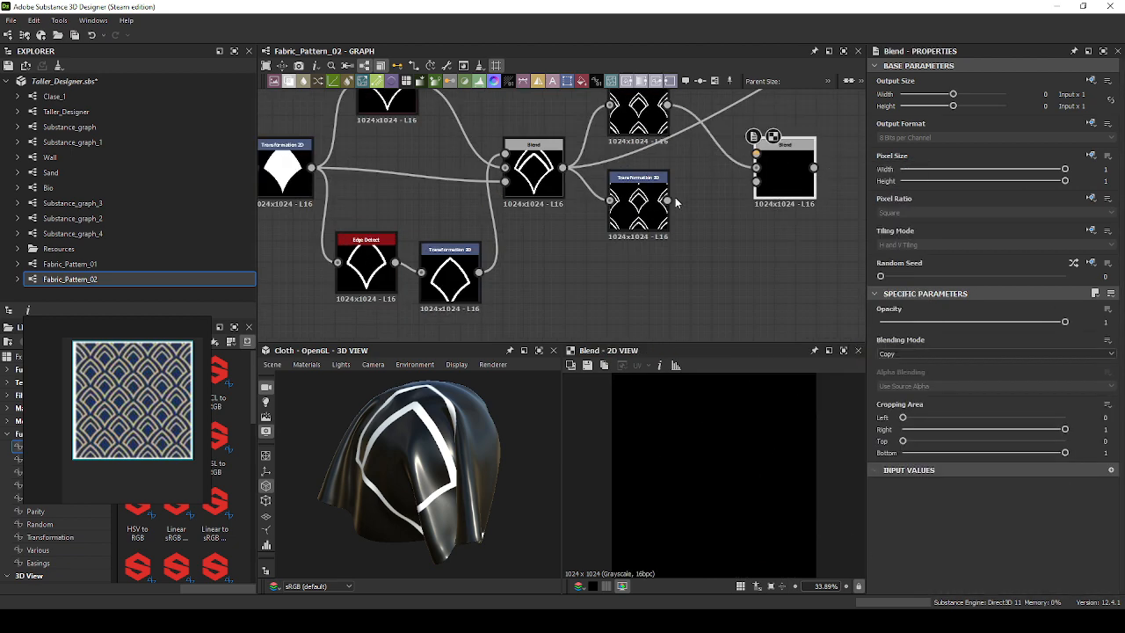
{"action": "left_click_drag", "start_coordinate": [747, 157], "coordinate": [754, 163]}
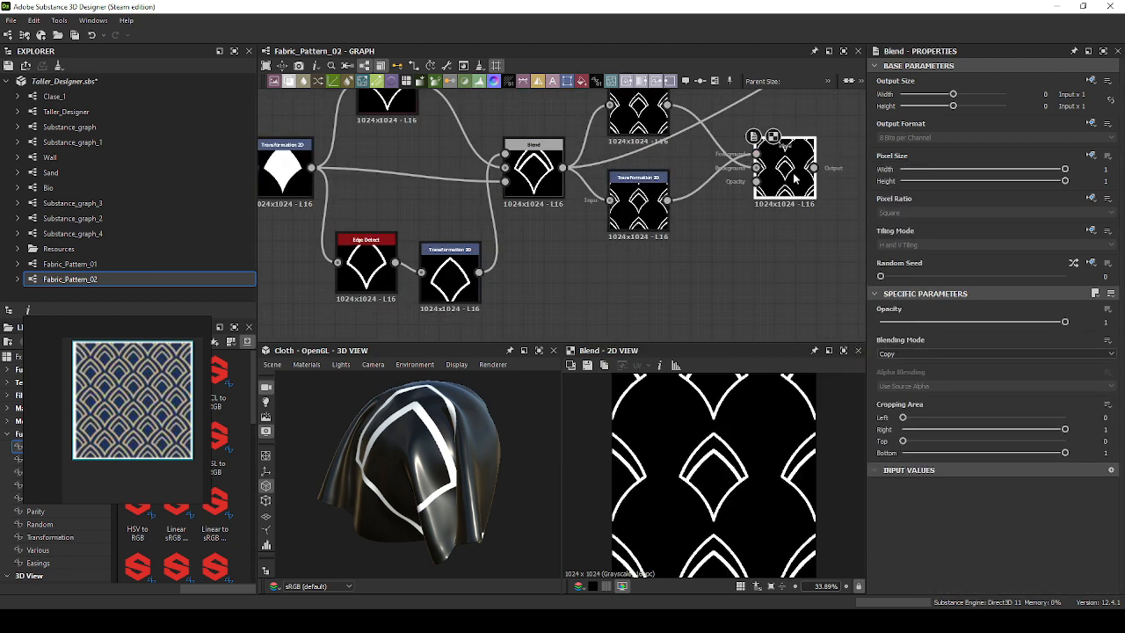
{"action": "left_click", "coordinate": [901, 353]}
{"action": "left_click", "coordinate": [889, 374]}
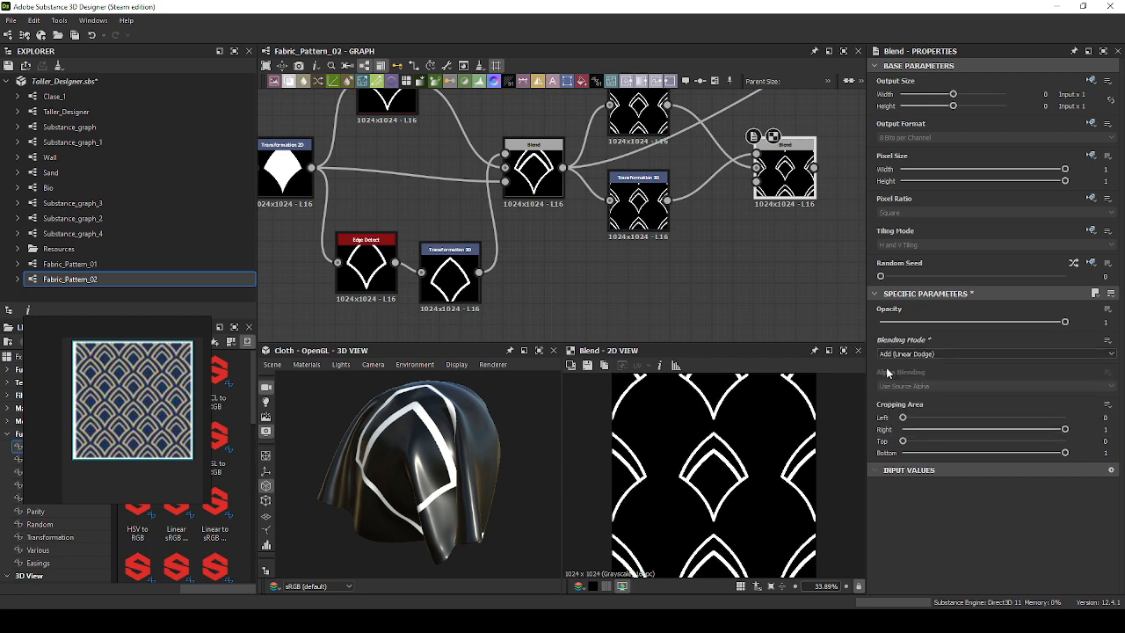
Offset the lower Transformation 2D copy by 0.5 in both X and Y to stagger its scales.
{"action": "left_click", "coordinate": [650, 201]}
{"action": "left_click_drag", "start_coordinate": [731, 499], "coordinate": [678, 441]}
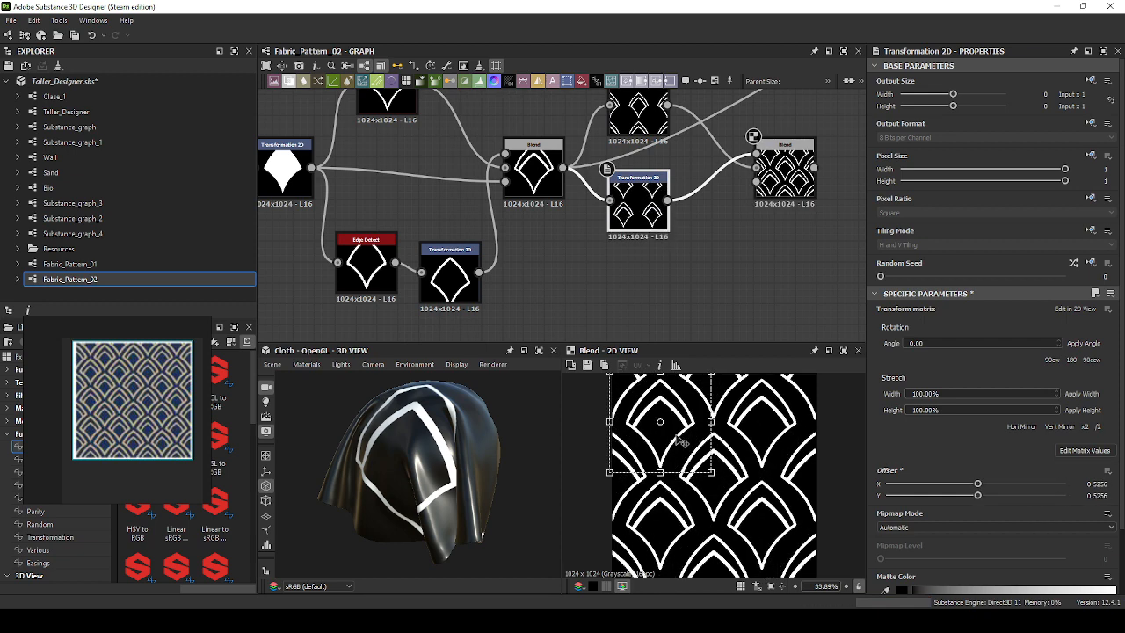
{"action": "key", "text": "ctrl+z"}
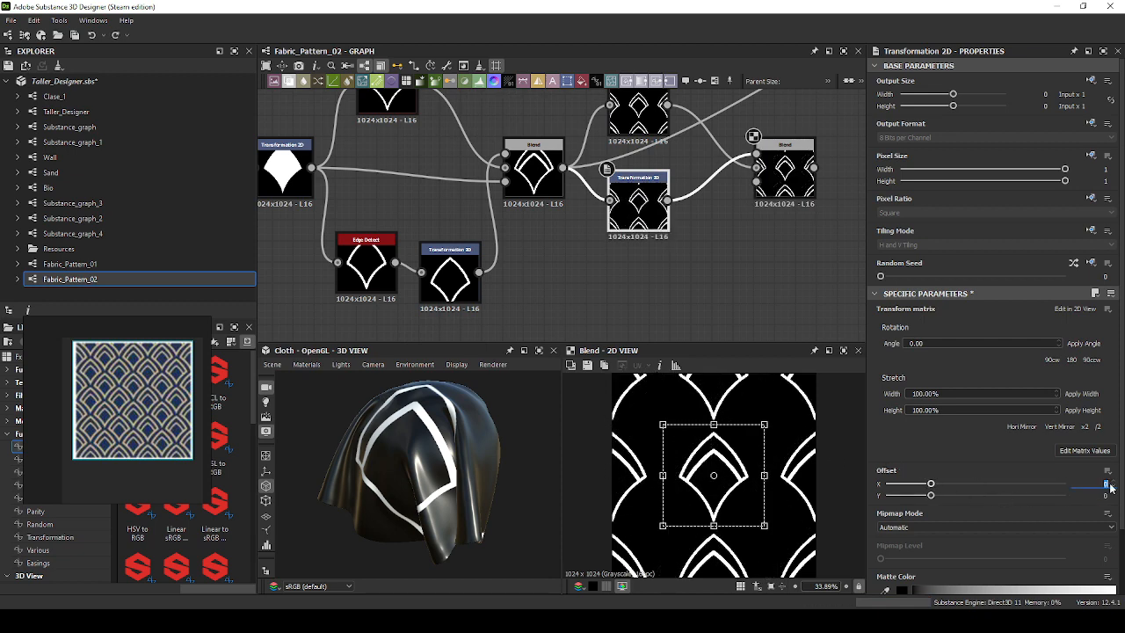
{"action": "type", "text": "0.5"}
{"action": "key", "text": "Tab"}
{"action": "type", "text": "0.5"}
{"action": "key", "text": "Return"}
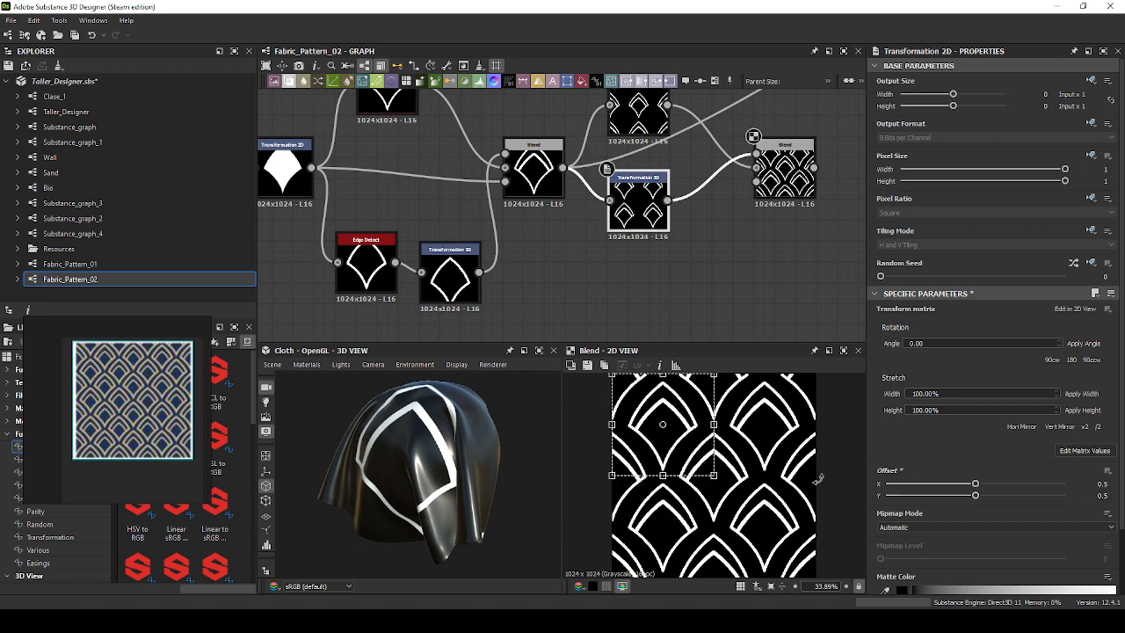
Compare the line thickness of the tiled arch pattern with the blue fabric reference image.
{"action": "scroll", "coordinate": [722, 382], "scroll_direction": "down", "scroll_amount": 3}
{"action": "left_click", "coordinate": [769, 308]}
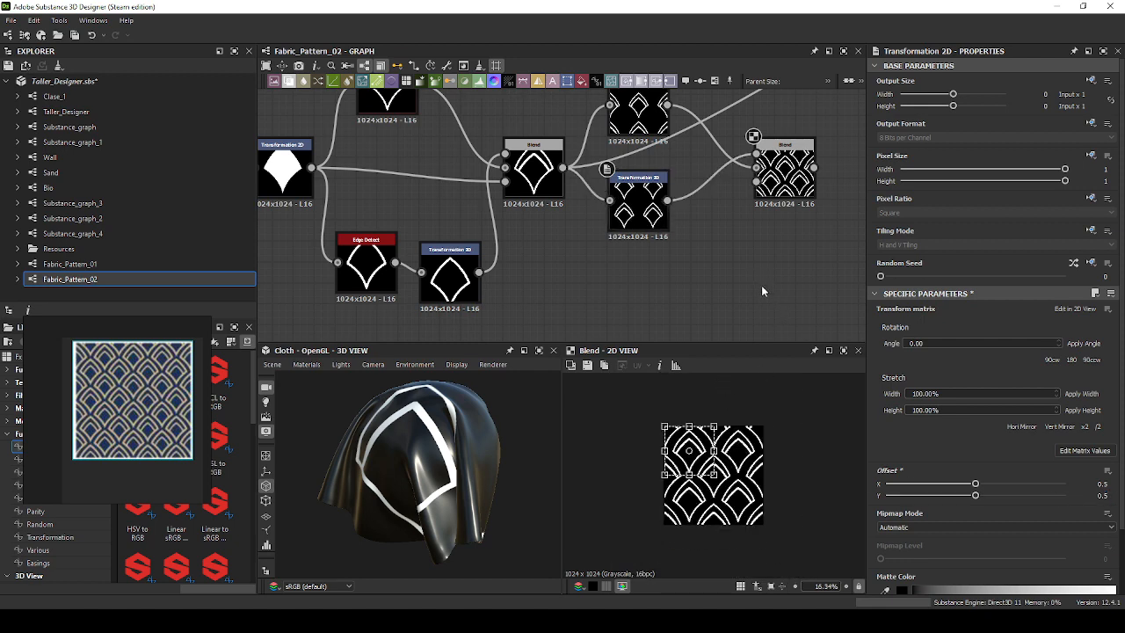
{"action": "scroll", "coordinate": [82, 401], "scroll_direction": "up", "scroll_amount": 10}
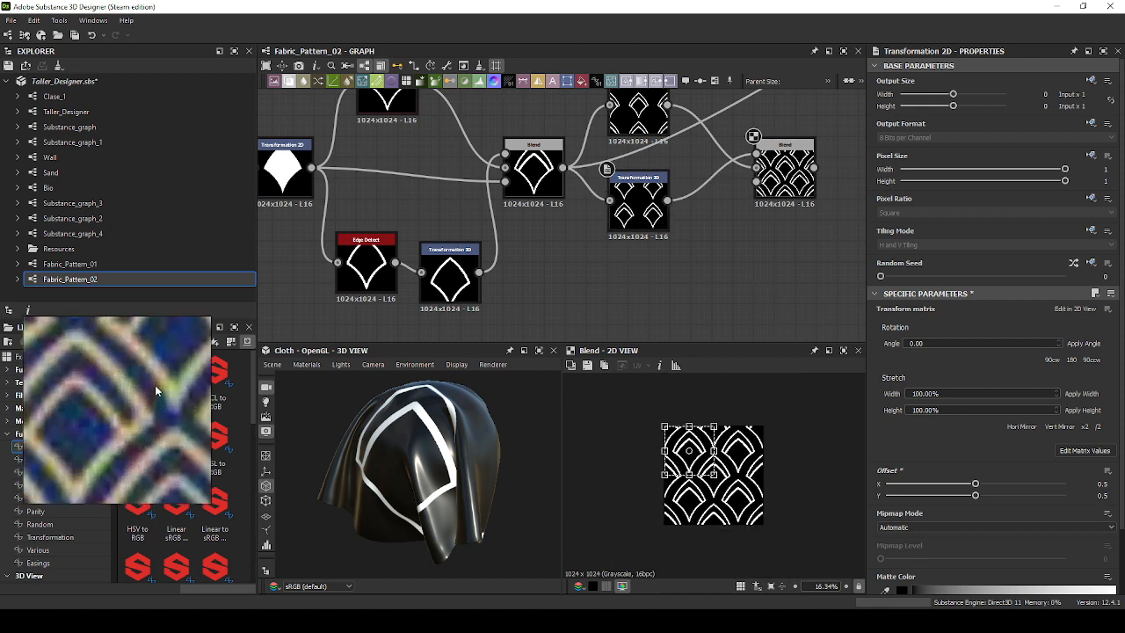
{"action": "scroll", "coordinate": [684, 470], "scroll_direction": "up", "scroll_amount": 3}
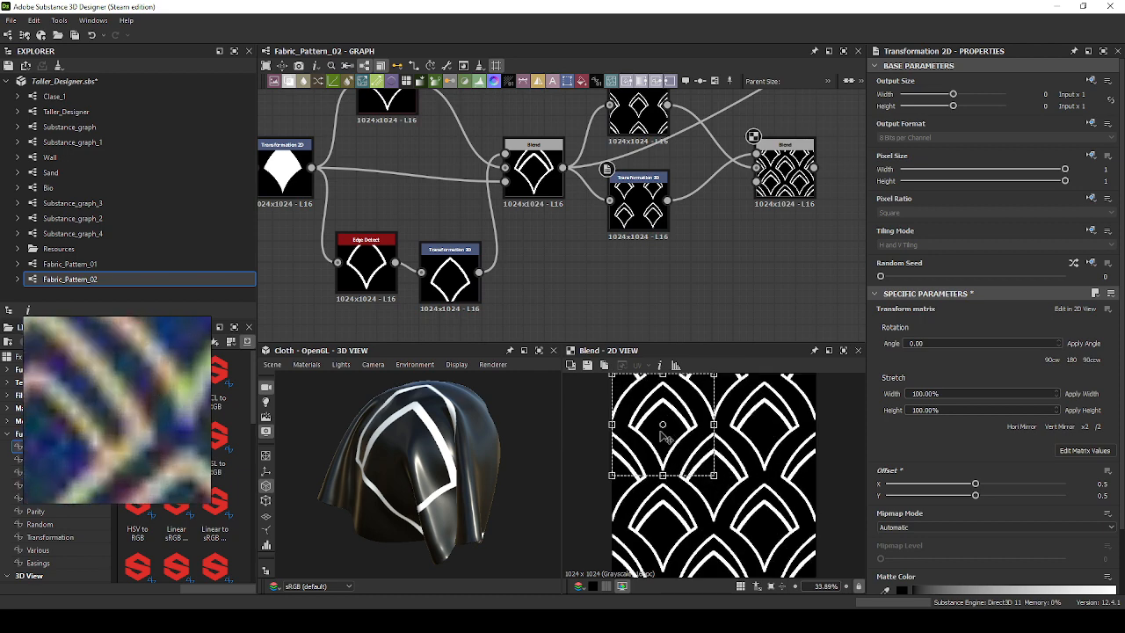
{"action": "scroll", "coordinate": [666, 437], "scroll_direction": "up", "scroll_amount": 1}
{"action": "middle_click_drag", "start_coordinate": [604, 286], "coordinate": [595, 313]}
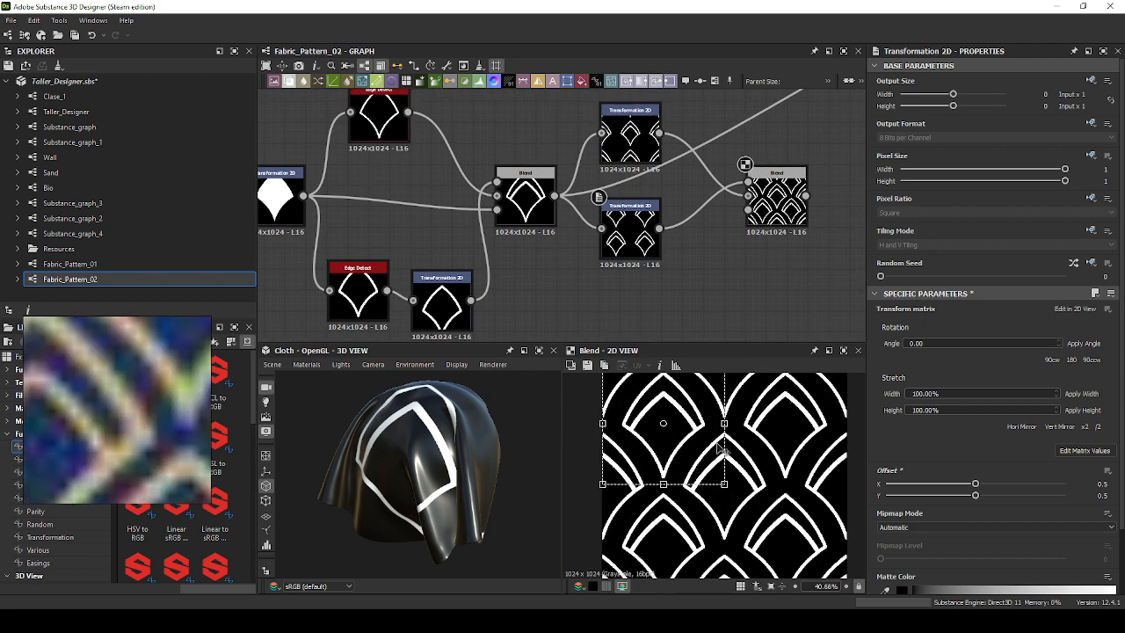
{"action": "scroll", "coordinate": [715, 429], "scroll_direction": "down", "scroll_amount": 2}
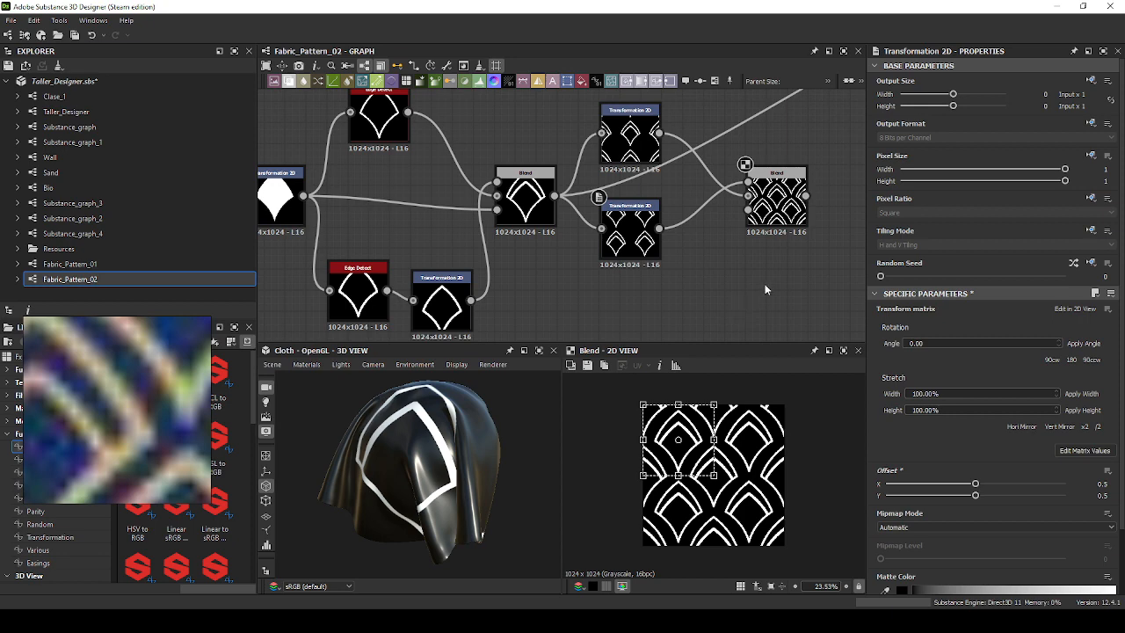
Increase the Edge Width of the upper Edge Detect node to about 7 and the lower one to about 6.8.
{"action": "middle_click_drag", "start_coordinate": [514, 304], "coordinate": [618, 301]}
{"action": "scroll", "coordinate": [484, 253], "scroll_direction": "down", "scroll_amount": 1}
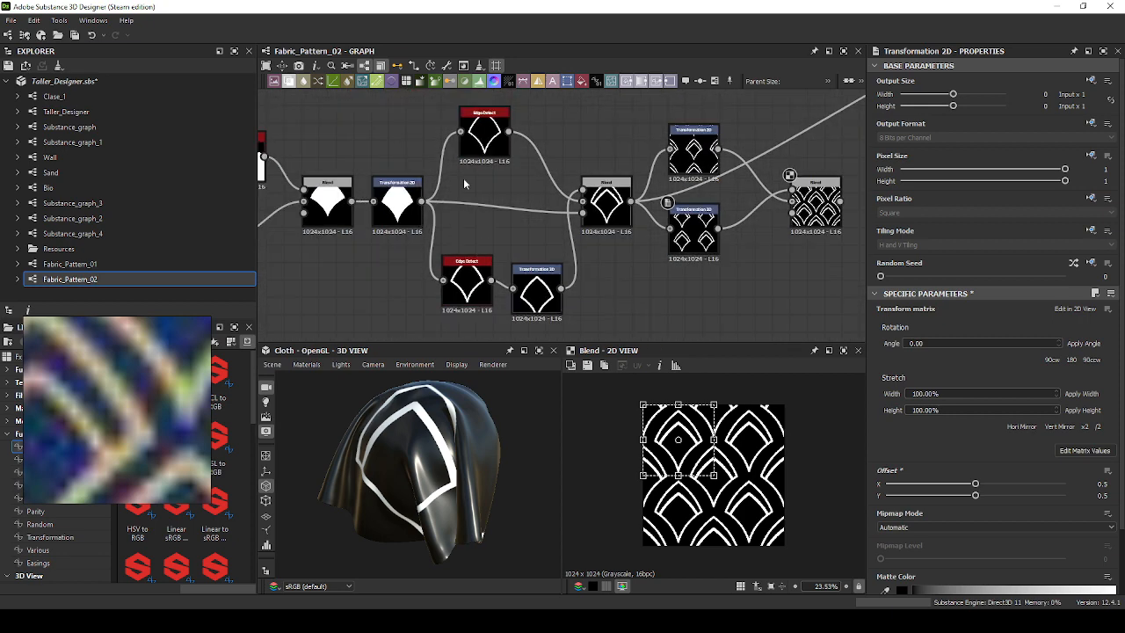
{"action": "left_click", "coordinate": [483, 133]}
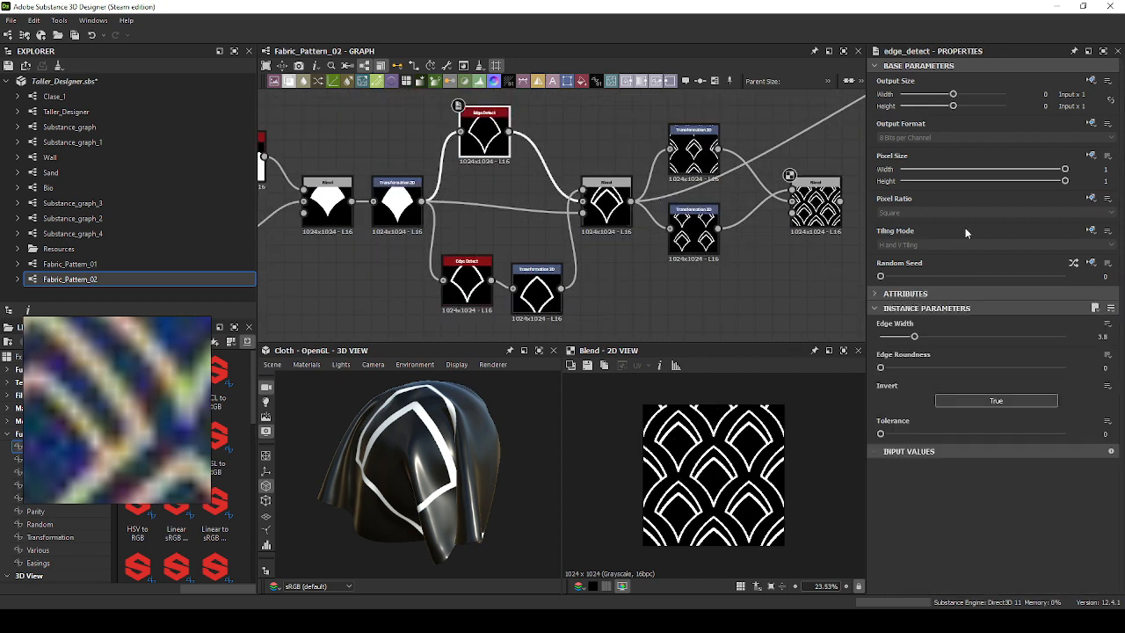
{"action": "left_click_drag", "start_coordinate": [914, 336], "coordinate": [954, 341]}
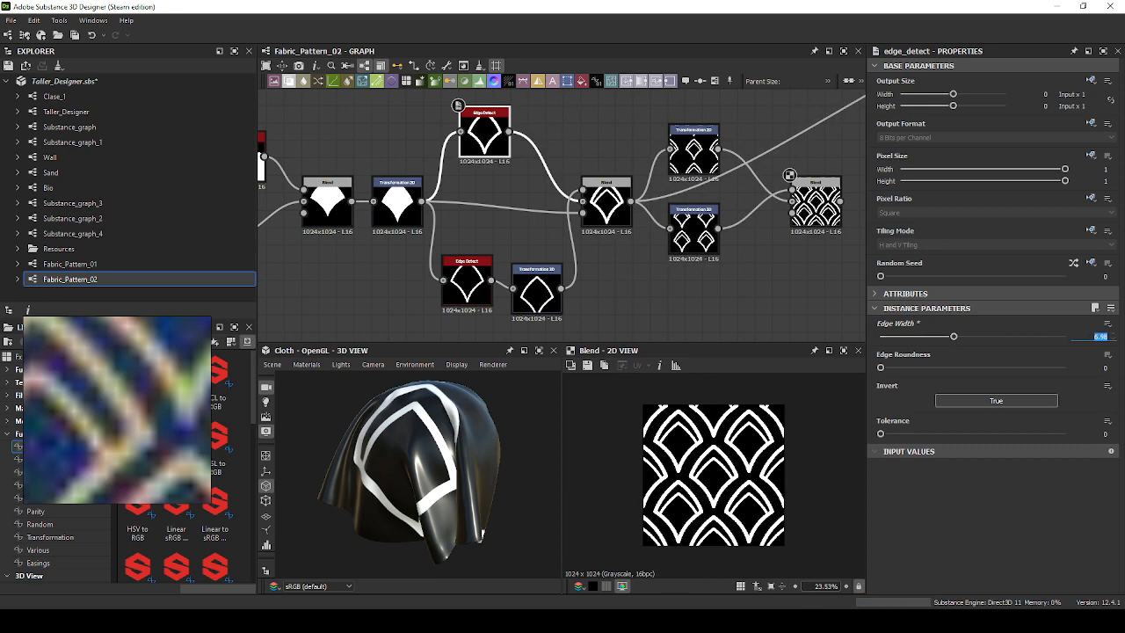
{"action": "left_click", "coordinate": [467, 282]}
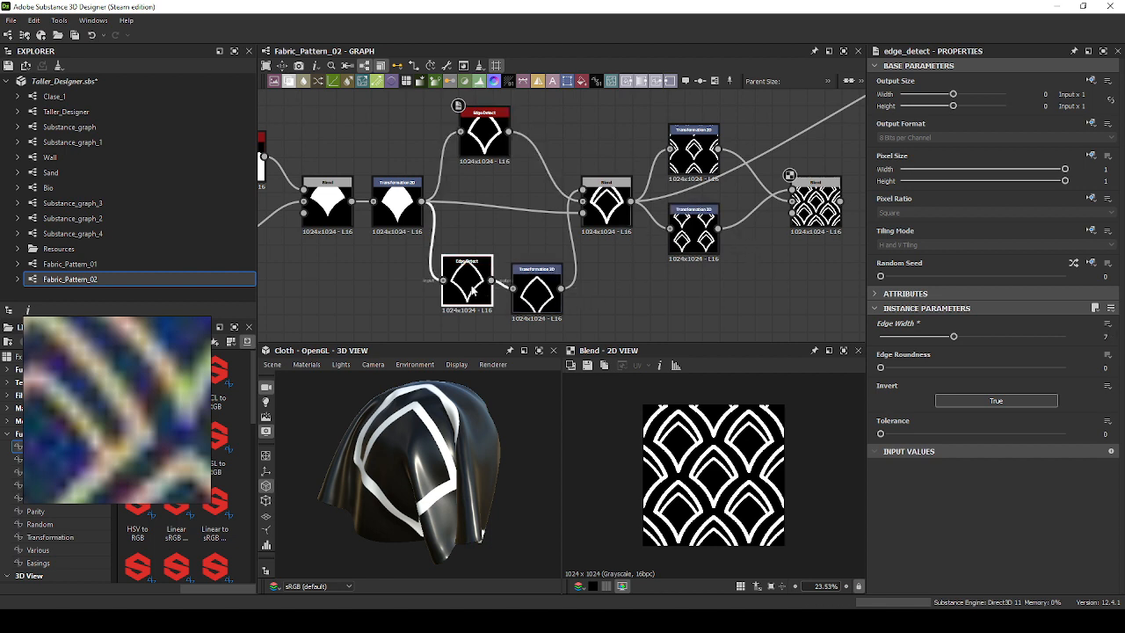
{"action": "left_click_drag", "start_coordinate": [929, 338], "coordinate": [953, 338]}
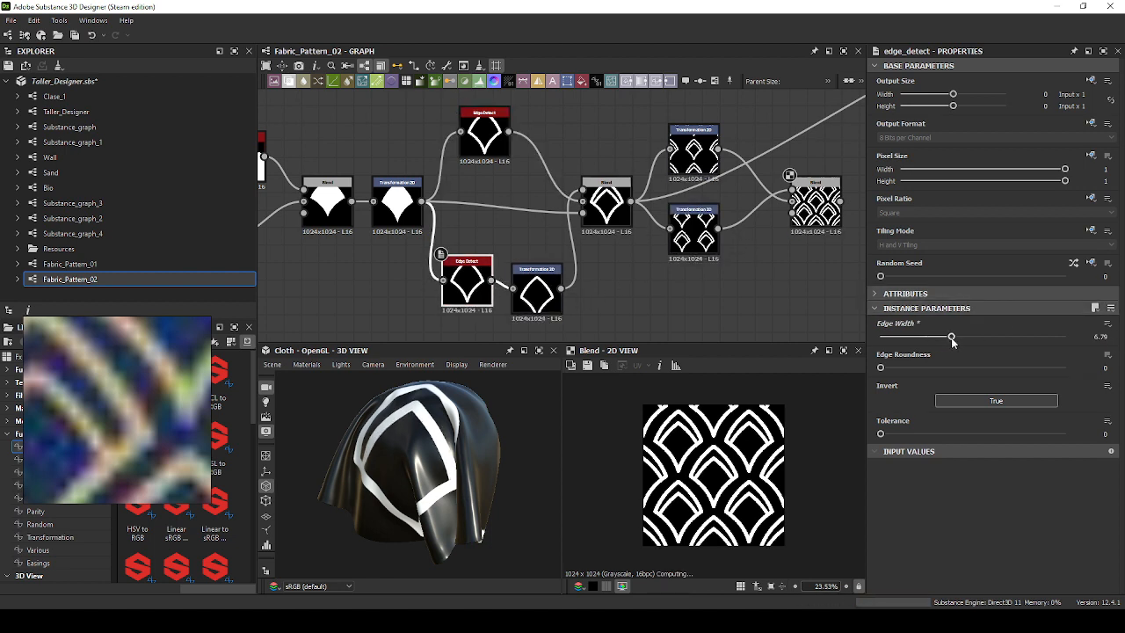
Shift the inner outline's Transformation 2D node vertically to a Y offset of about -0.196.
{"action": "left_click", "coordinate": [537, 293]}
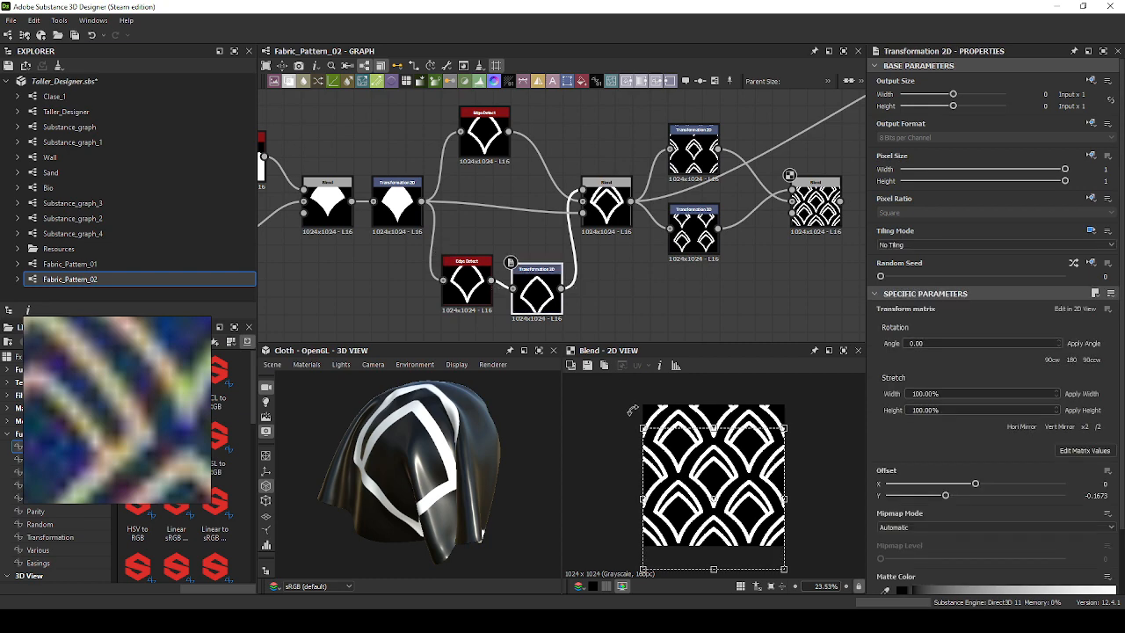
{"action": "left_click_drag", "start_coordinate": [745, 473], "coordinate": [718, 521]}
{"action": "left_click_drag", "start_coordinate": [518, 479], "coordinate": [440, 440]}
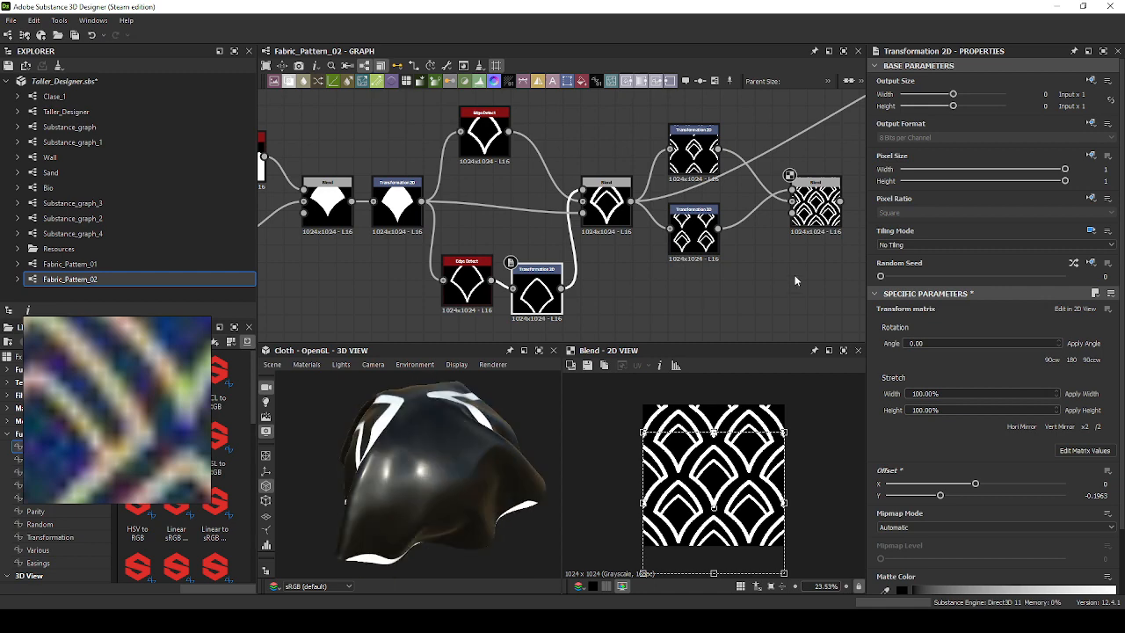
Connect the Blend node that combines both tiled patterns to the Base Color output.
{"action": "middle_click_drag", "start_coordinate": [829, 243], "coordinate": [507, 267]}
{"action": "left_click", "coordinate": [497, 241]}
{"action": "scroll", "coordinate": [564, 254], "scroll_direction": "down", "scroll_amount": 3}
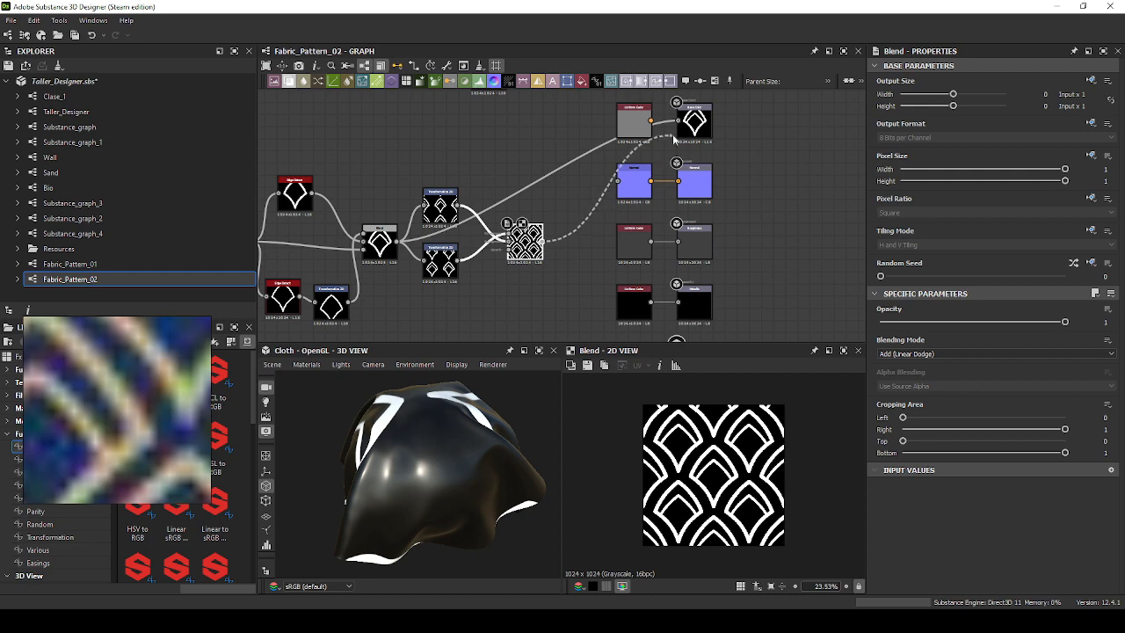
{"action": "scroll", "coordinate": [688, 250], "scroll_direction": "down", "scroll_amount": 3}
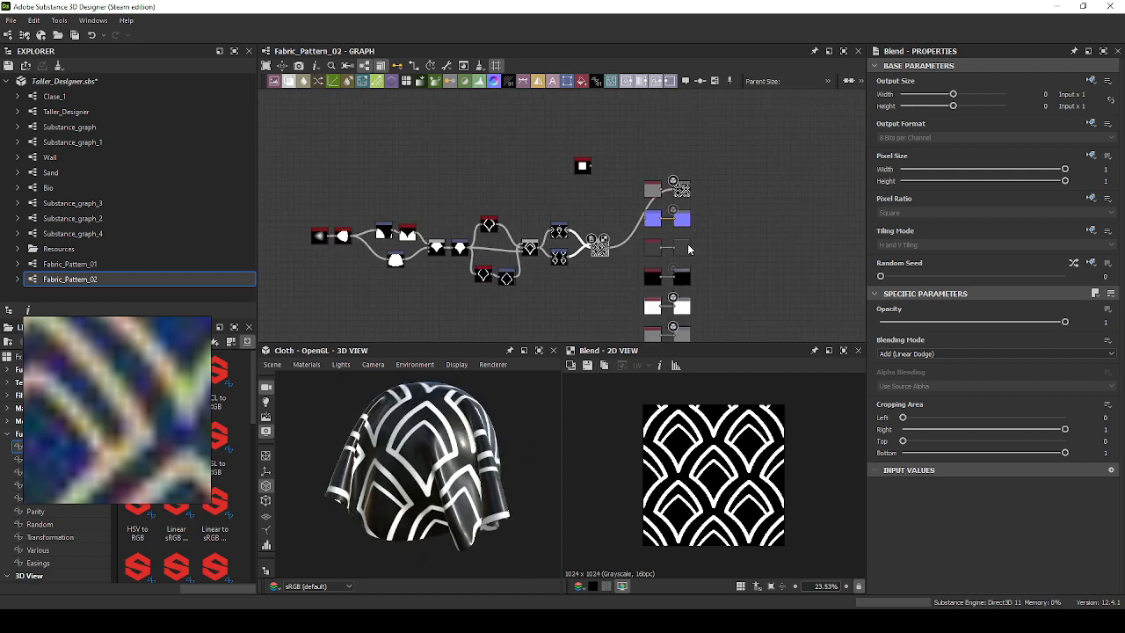
Move the output nodes and their source nodes farther from the pattern chain to make room.
{"action": "left_click_drag", "start_coordinate": [760, 186], "coordinate": [655, 339]}
{"action": "middle_click_drag", "start_coordinate": [824, 263], "coordinate": [762, 197]}
{"action": "left_click_drag", "start_coordinate": [622, 267], "coordinate": [732, 273]}
{"action": "left_click", "coordinate": [626, 215]}
Add a Transformation 2D node after the final Blend and halve its scale with the /2 option.
{"action": "scroll", "coordinate": [569, 180], "scroll_direction": "up", "scroll_amount": 4}
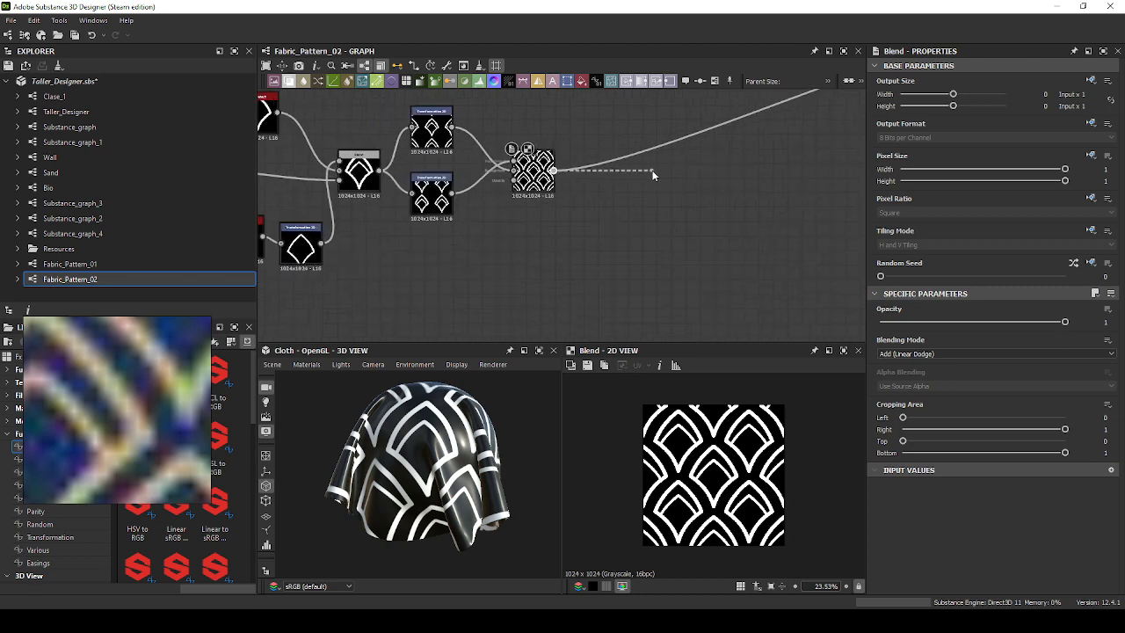
{"action": "left_click_drag", "start_coordinate": [653, 171], "coordinate": [655, 171]}
{"action": "type", "text": "tra"}
{"action": "key", "text": "Return"}
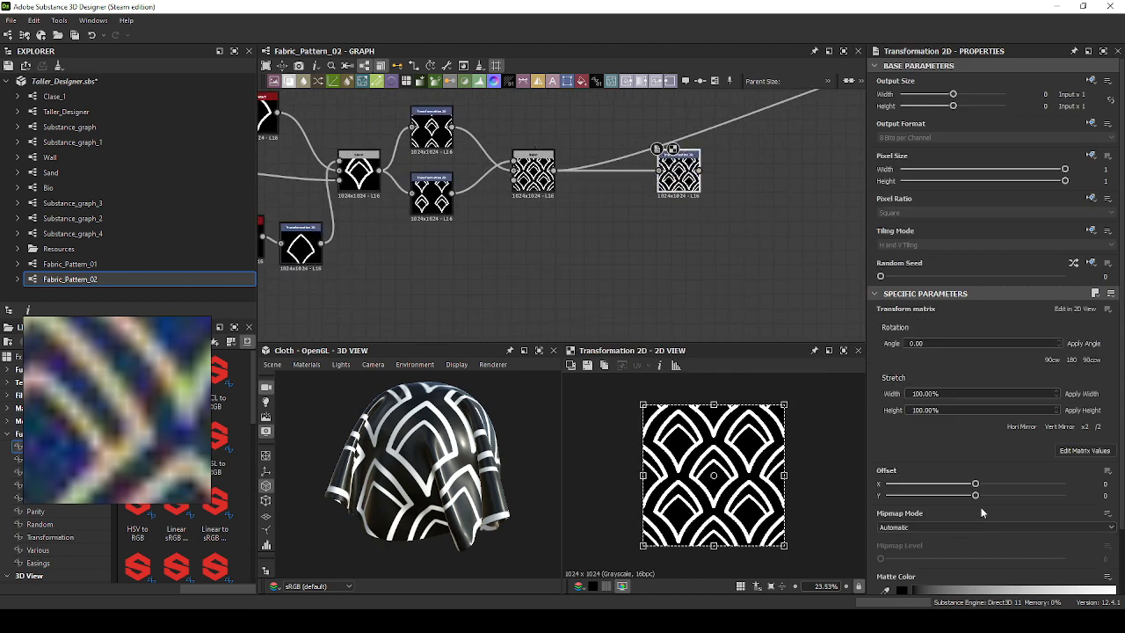
{"action": "left_click", "coordinate": [1099, 425]}
Connect the new Transformation 2D node to the Base Color output and check the denser pattern on the cloth.
{"action": "middle_click_drag", "start_coordinate": [742, 175], "coordinate": [564, 292]}
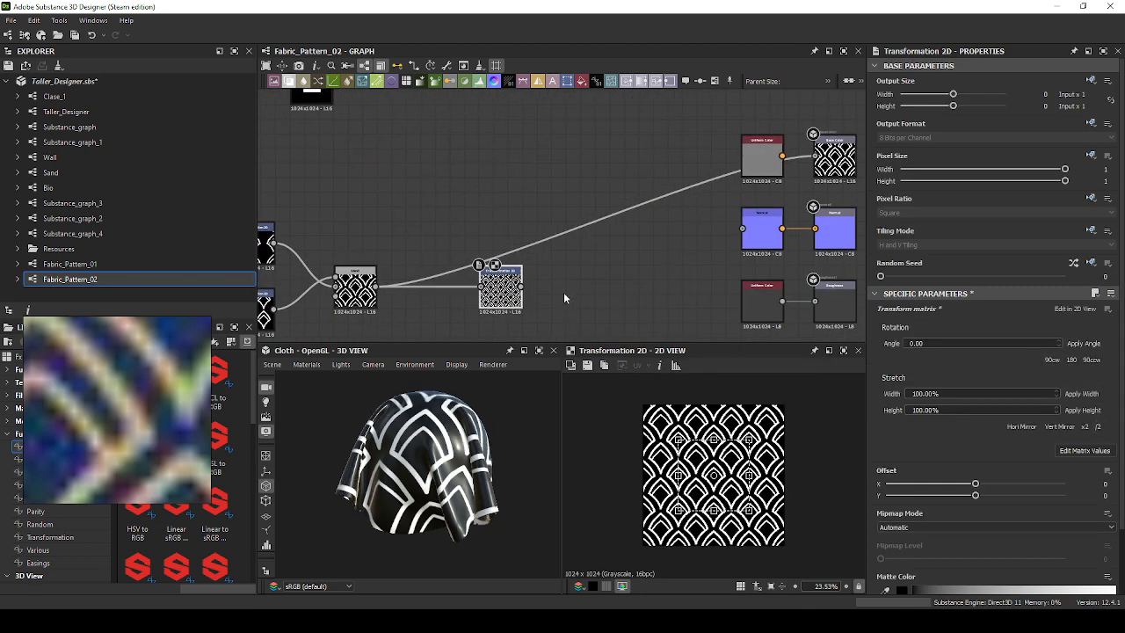
{"action": "left_click_drag", "start_coordinate": [522, 288], "coordinate": [816, 156]}
{"action": "left_click_drag", "start_coordinate": [431, 444], "coordinate": [422, 422]}
{"action": "scroll", "coordinate": [126, 399], "scroll_direction": "down", "scroll_amount": 6}
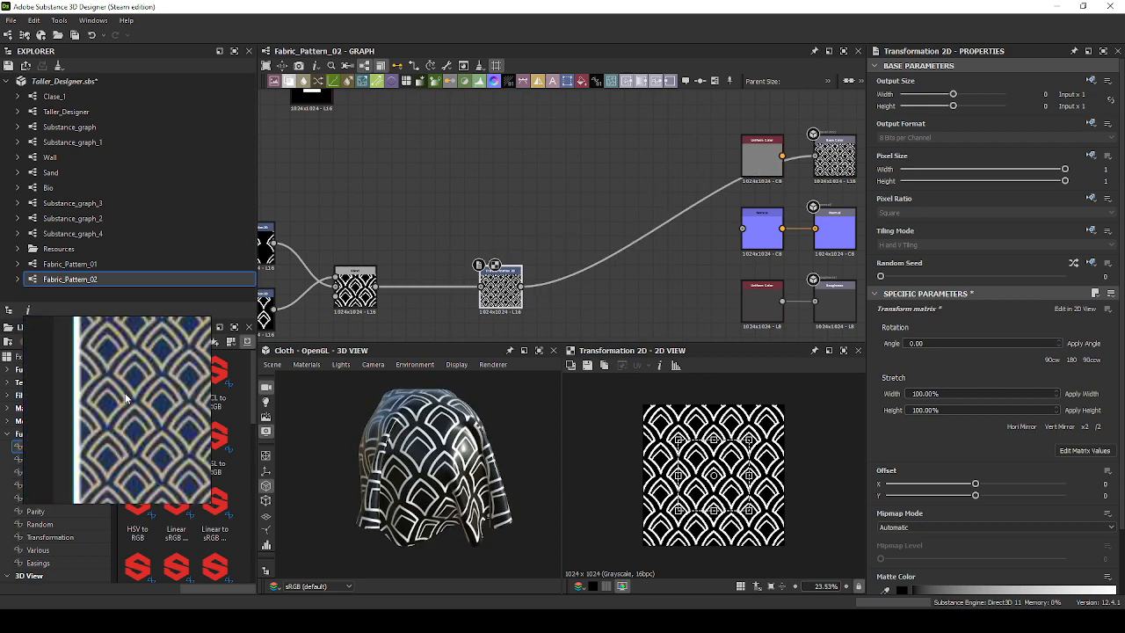
{"action": "left_click_drag", "start_coordinate": [471, 459], "coordinate": [451, 426]}
{"action": "middle_click_drag", "start_coordinate": [463, 332], "coordinate": [696, 286]}
{"action": "middle_click_drag", "start_coordinate": [293, 292], "coordinate": [515, 264]}
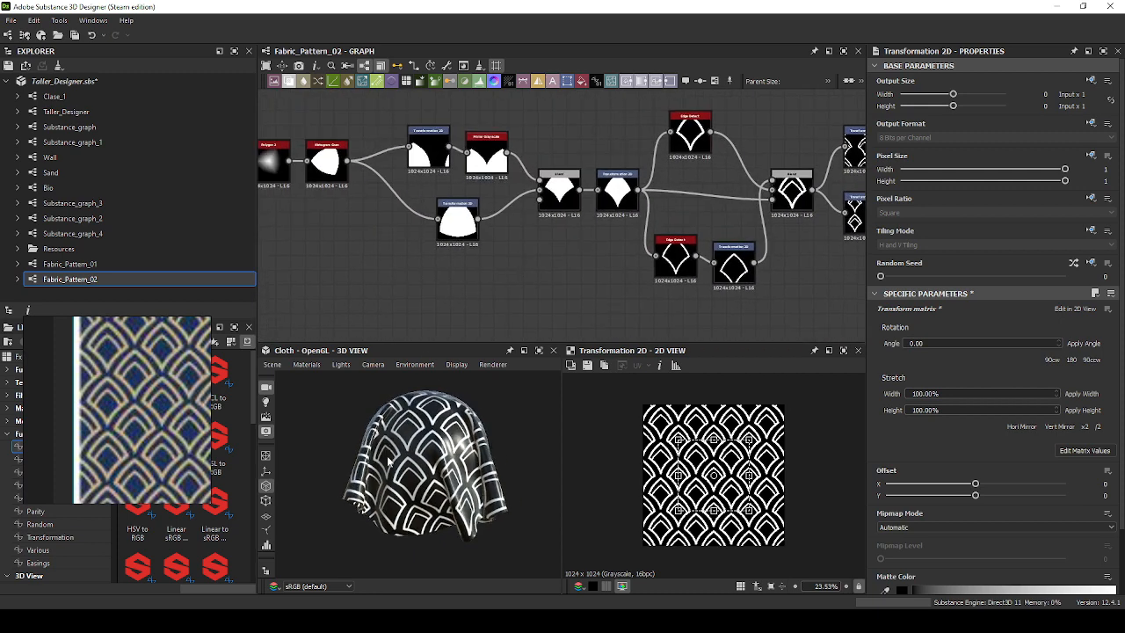
Preview the pattern on the Rounded Cube and switch the 3D mesh to Rounded Cylinder for a closer look.
{"action": "left_click_drag", "start_coordinate": [388, 461], "coordinate": [327, 387]}
{"action": "left_click", "coordinate": [273, 363]}
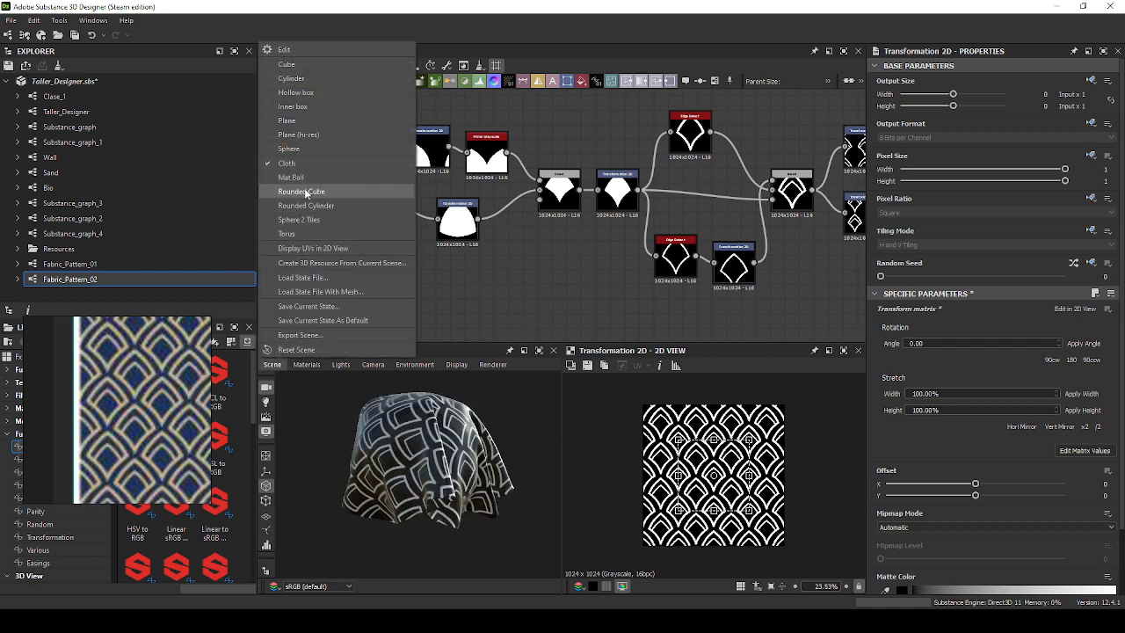
{"action": "left_click", "coordinate": [304, 191]}
{"action": "left_click", "coordinate": [272, 364]}
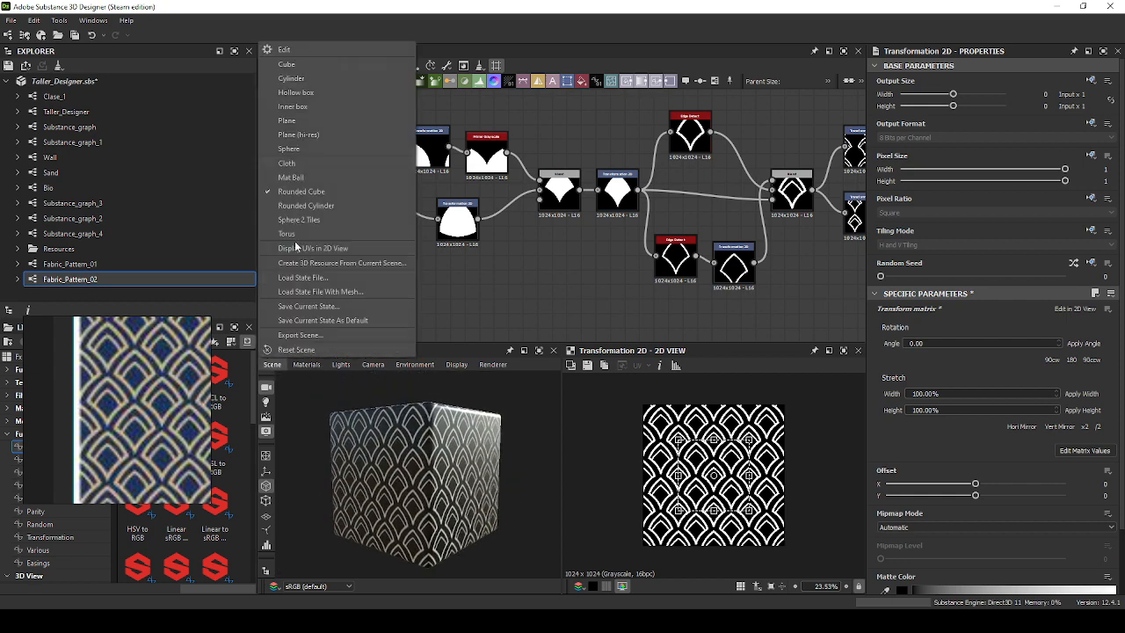
{"action": "left_click", "coordinate": [305, 205]}
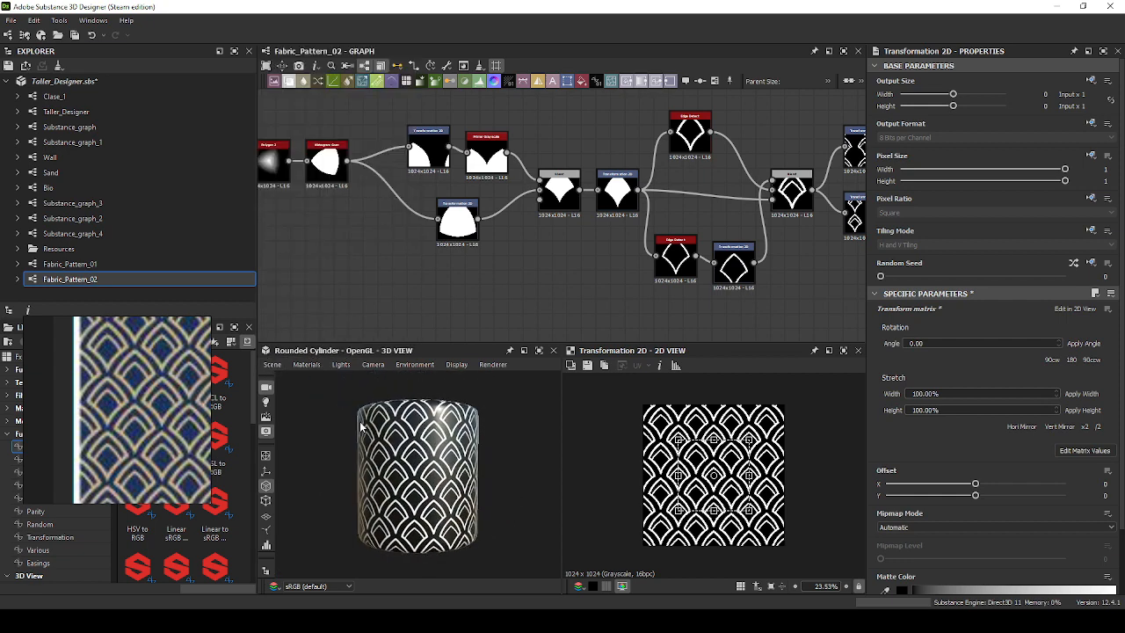
{"action": "scroll", "coordinate": [360, 428], "scroll_direction": "up", "scroll_amount": 5}
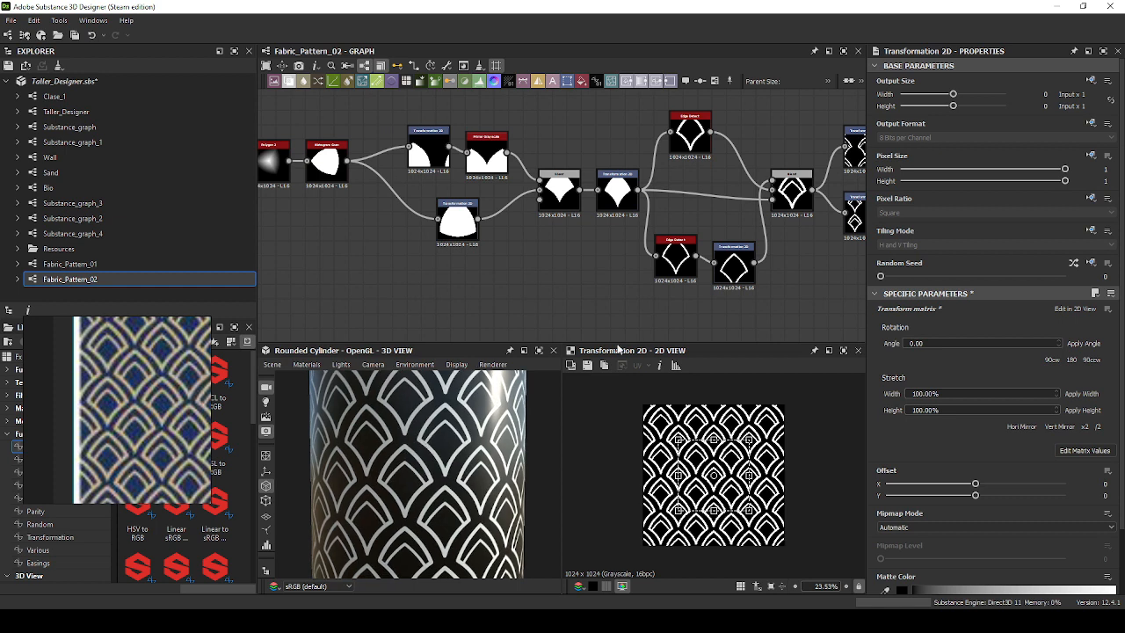
Rearrange the Transformation 2D, Mirror Grayscale and Blend nodes that build the base shape into a compact layout.
{"action": "middle_click_drag", "start_coordinate": [497, 211], "coordinate": [565, 248]}
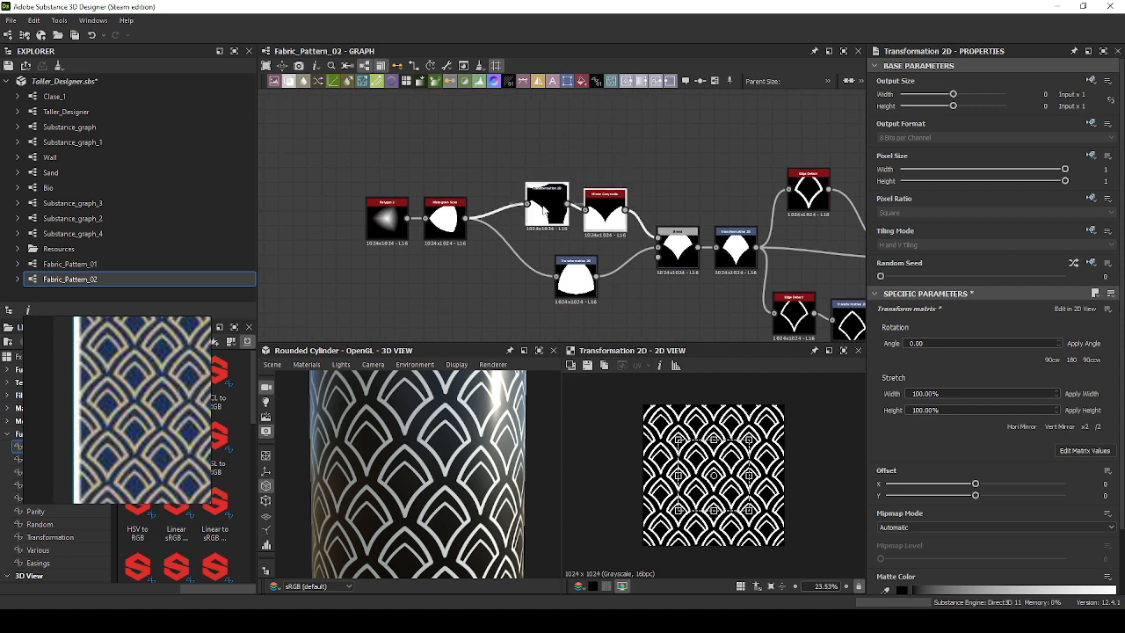
{"action": "left_click_drag", "start_coordinate": [547, 206], "coordinate": [503, 184]}
{"action": "left_click_drag", "start_coordinate": [606, 228], "coordinate": [564, 204]}
{"action": "left_click_drag", "start_coordinate": [580, 286], "coordinate": [514, 258]}
{"action": "left_click_drag", "start_coordinate": [663, 275], "coordinate": [689, 226]}
{"action": "middle_click_drag", "start_coordinate": [674, 261], "coordinate": [558, 242]}
Bring both Edge Detect nodes, the inner outline's Transformation 2D and their Blend node closer together.
{"action": "left_click_drag", "start_coordinate": [692, 183], "coordinate": [642, 168]}
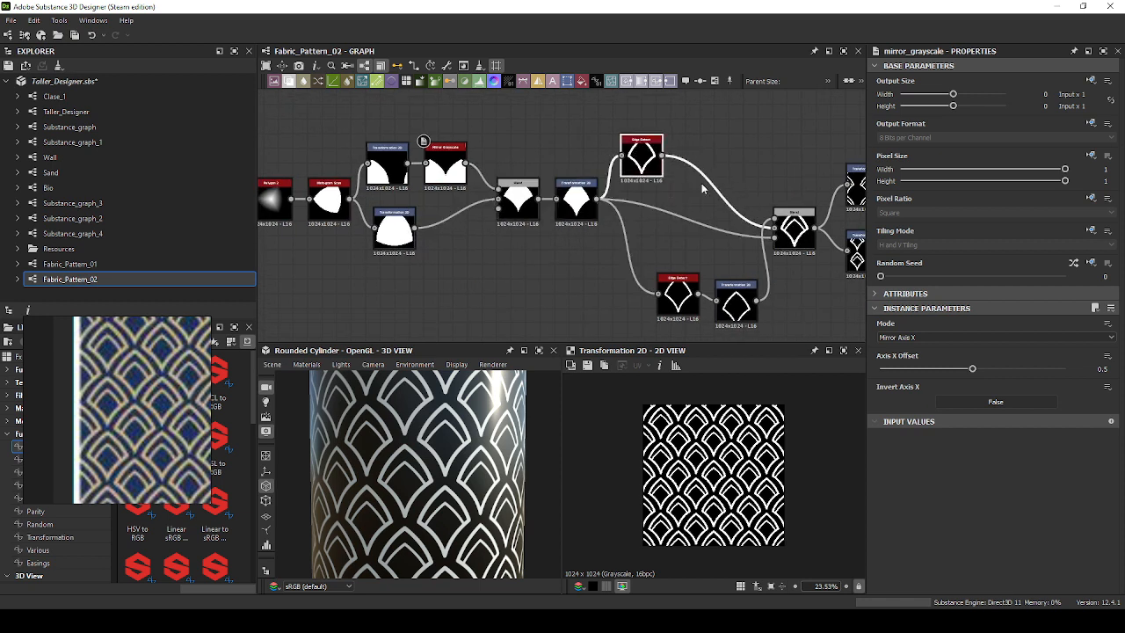
{"action": "left_click_drag", "start_coordinate": [794, 233], "coordinate": [736, 183]}
{"action": "left_click", "coordinate": [697, 299]}
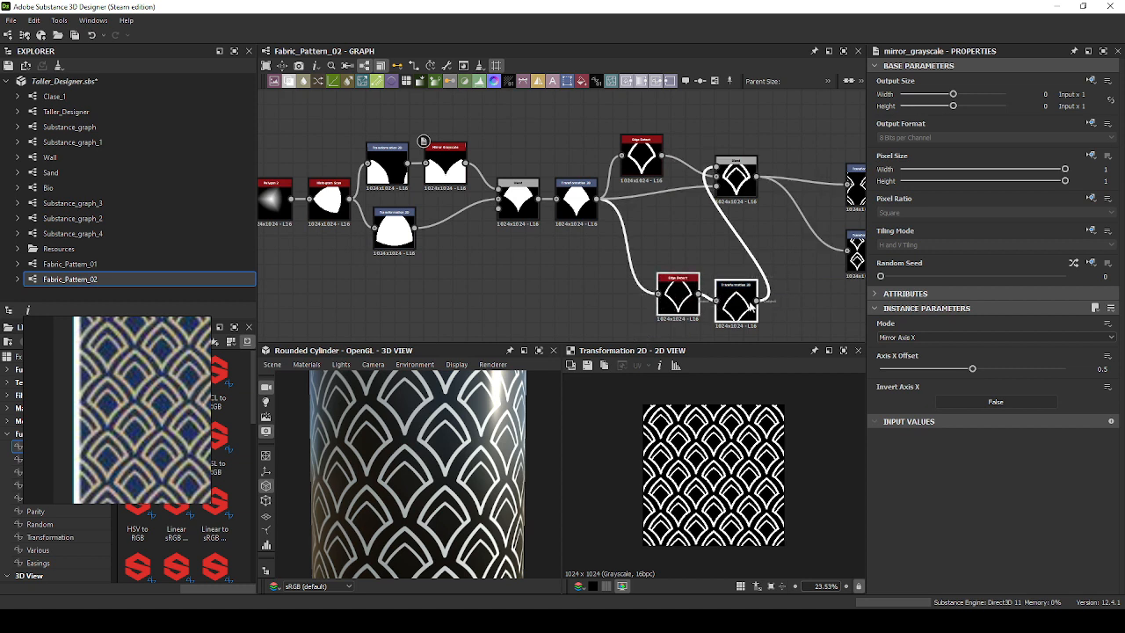
{"action": "left_click_drag", "start_coordinate": [694, 303], "coordinate": [651, 255]}
{"action": "left_click_drag", "start_coordinate": [737, 193], "coordinate": [765, 203]}
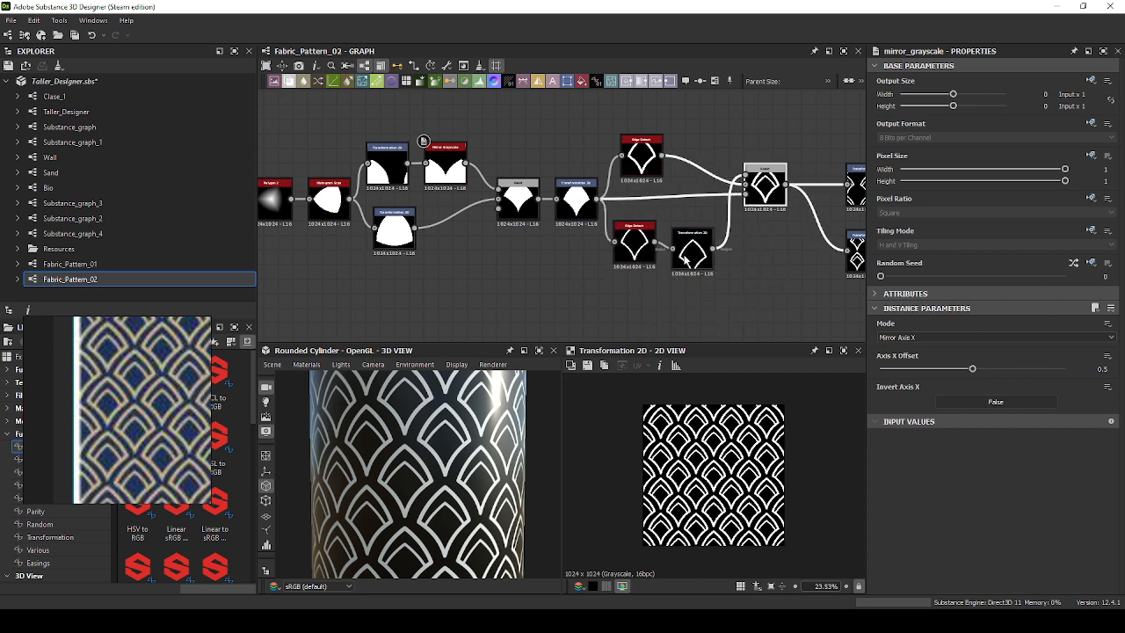
{"action": "left_click_drag", "start_coordinate": [690, 256], "coordinate": [689, 244]}
Tighten the layout of the two tiling Transformation 2D nodes, their Blend node and the final Transformation 2D.
{"action": "middle_click_drag", "start_coordinate": [772, 240], "coordinate": [653, 242]}
{"action": "left_click_drag", "start_coordinate": [738, 205], "coordinate": [692, 179]}
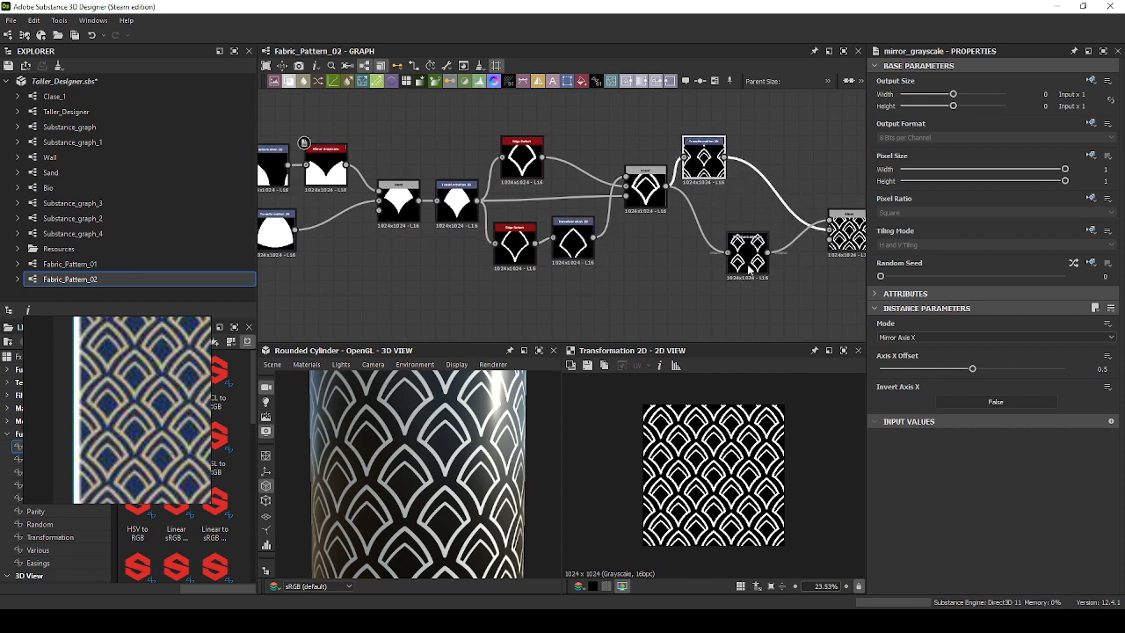
{"action": "left_click_drag", "start_coordinate": [746, 263], "coordinate": [703, 235]}
{"action": "middle_click_drag", "start_coordinate": [746, 262], "coordinate": [653, 270]}
{"action": "left_click_drag", "start_coordinate": [759, 247], "coordinate": [701, 213]}
{"action": "scroll", "coordinate": [701, 231], "scroll_direction": "down", "scroll_amount": 1}
{"action": "middle_click_drag", "start_coordinate": [701, 230], "coordinate": [580, 234]}
{"action": "left_click", "coordinate": [744, 237]}
{"action": "left_click_drag", "start_coordinate": [744, 237], "coordinate": [633, 213]}
{"action": "scroll", "coordinate": [740, 222], "scroll_direction": "down", "scroll_amount": 2}
{"action": "middle_click_drag", "start_coordinate": [740, 221], "coordinate": [589, 216]}
{"action": "scroll", "coordinate": [735, 161], "scroll_direction": "down", "scroll_amount": 3}
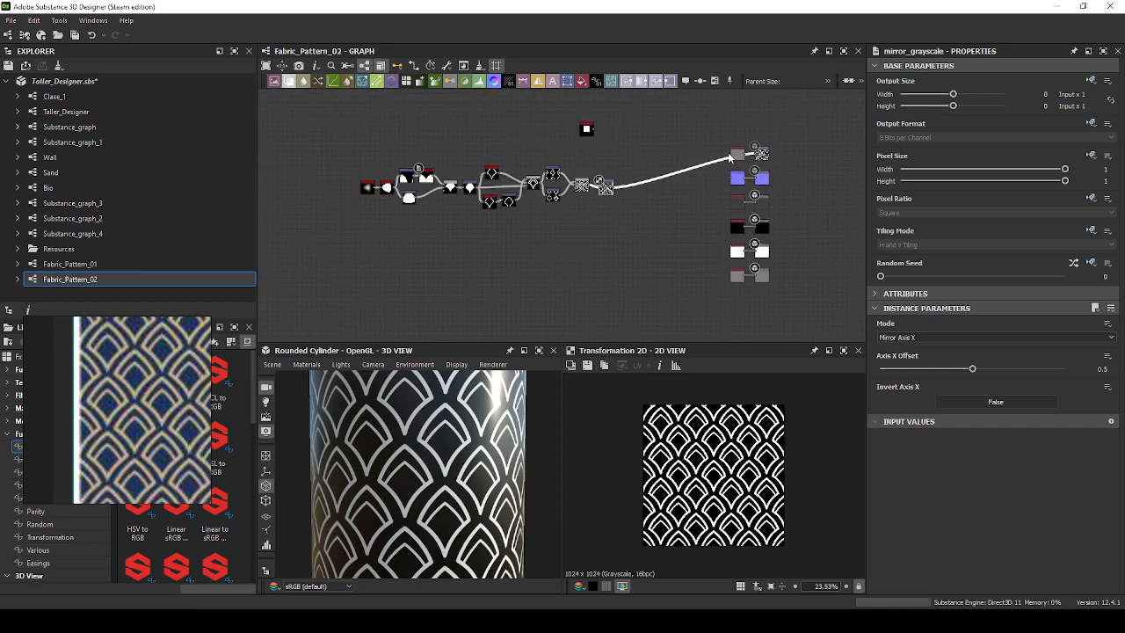
Delete the unused gray Uniform Color node and move the Base Color output closer to the pattern chain.
{"action": "left_click", "coordinate": [734, 155]}
{"action": "scroll", "coordinate": [753, 170], "scroll_direction": "up", "scroll_amount": 2}
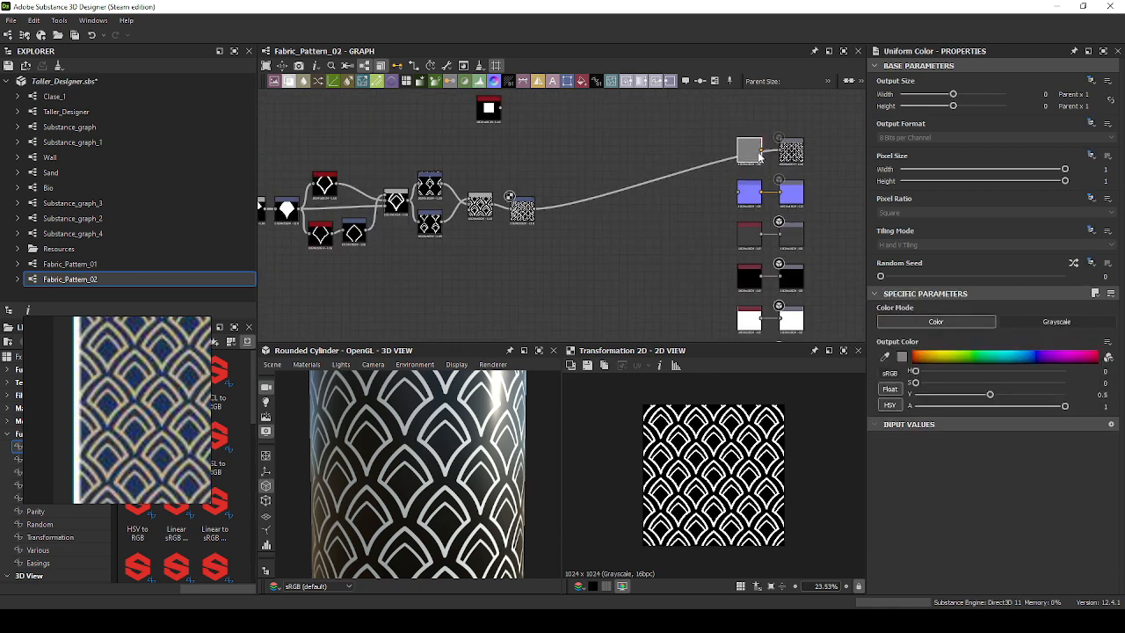
{"action": "key", "text": "Delete"}
{"action": "left_click_drag", "start_coordinate": [799, 152], "coordinate": [685, 180]}
{"action": "middle_click_drag", "start_coordinate": [487, 232], "coordinate": [627, 220]}
{"action": "scroll", "coordinate": [583, 192], "scroll_direction": "up", "scroll_amount": 1}
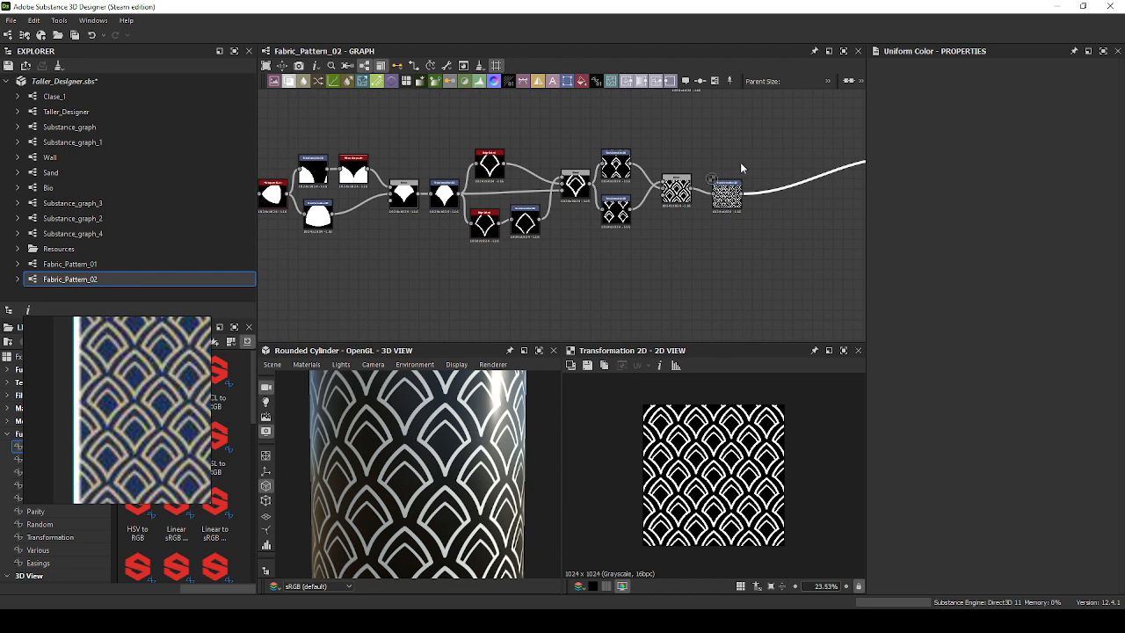
Add a Blend node before the Base Color output and connect the final Transformation 2D to its opacity mask input.
{"action": "middle_click_drag", "start_coordinate": [740, 162], "coordinate": [461, 178]}
{"action": "scroll", "coordinate": [622, 205], "scroll_direction": "up", "scroll_amount": 2}
{"action": "key", "text": "space"}
{"action": "type", "text": "b"}
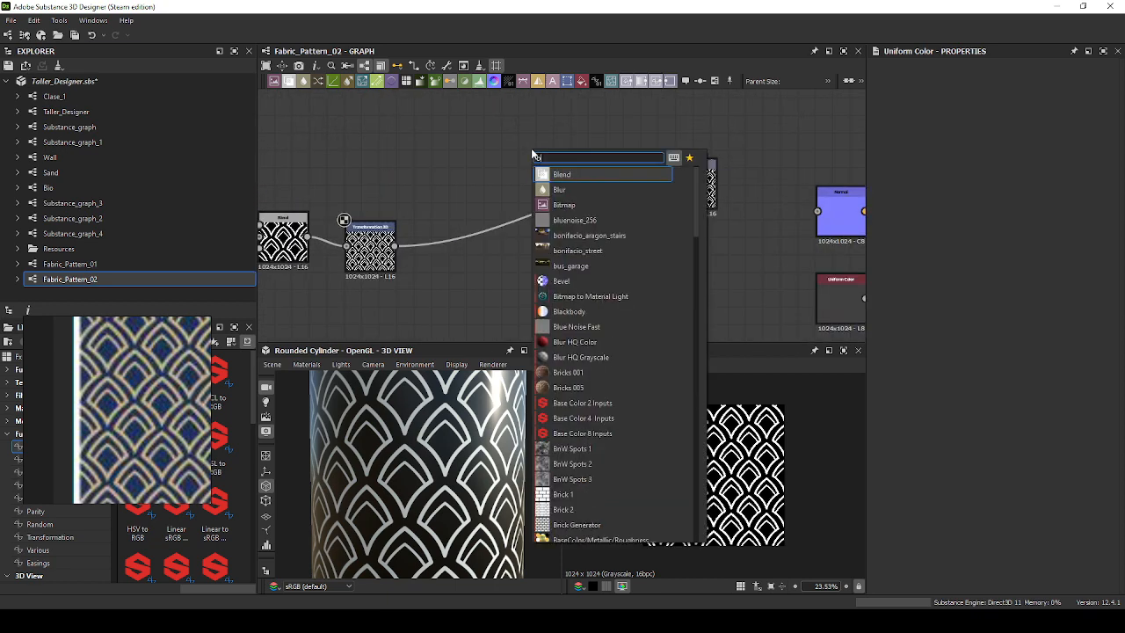
{"action": "type", "text": "len"}
{"action": "key", "text": "Return"}
{"action": "left_click_drag", "start_coordinate": [535, 148], "coordinate": [569, 166]}
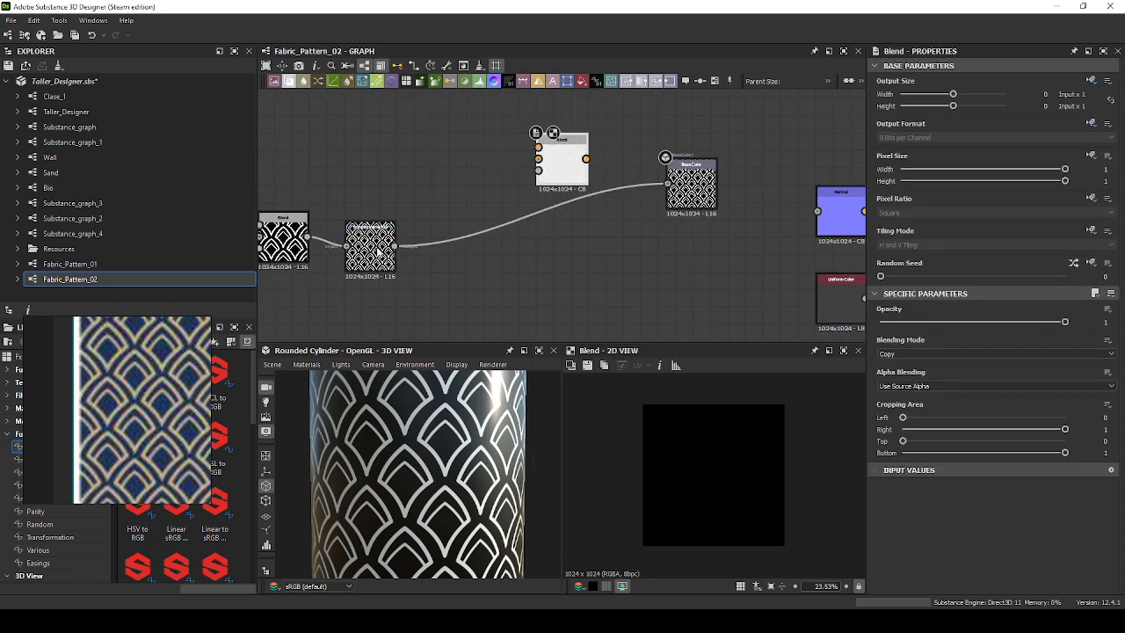
{"action": "left_click_drag", "start_coordinate": [503, 195], "coordinate": [537, 170]}
Add a Uniform Color node above the pattern chain, near the new color Blend.
{"action": "middle_click_drag", "start_coordinate": [493, 172], "coordinate": [571, 232]}
{"action": "key", "text": "space"}
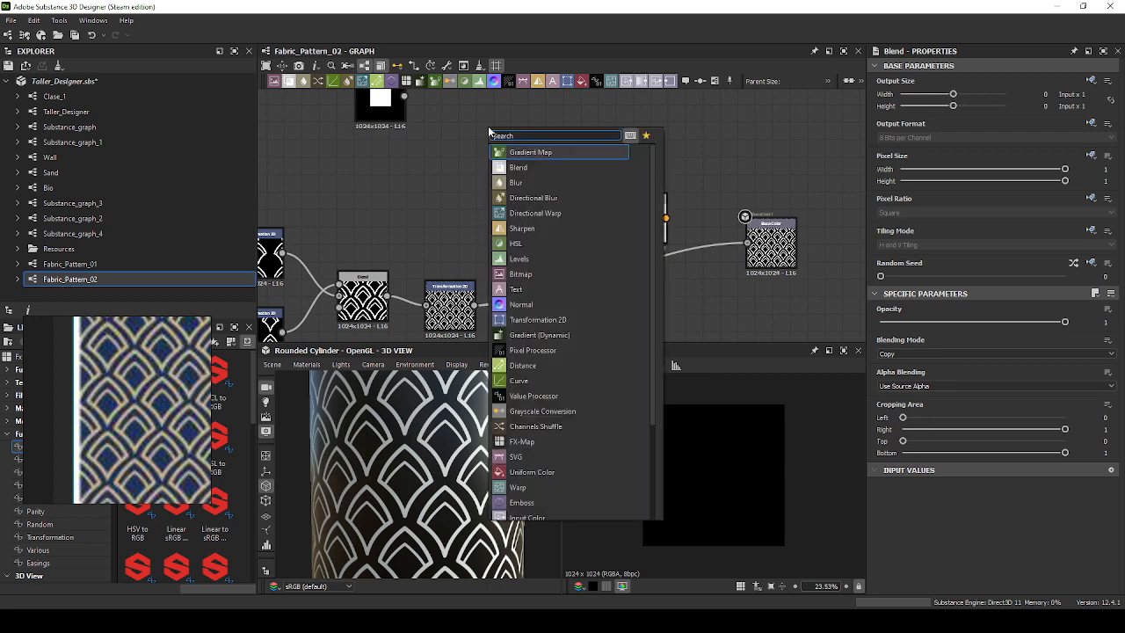
{"action": "type", "text": "unif"}
{"action": "key", "text": "Return"}
{"action": "scroll", "coordinate": [527, 125], "scroll_direction": "up", "scroll_amount": 1}
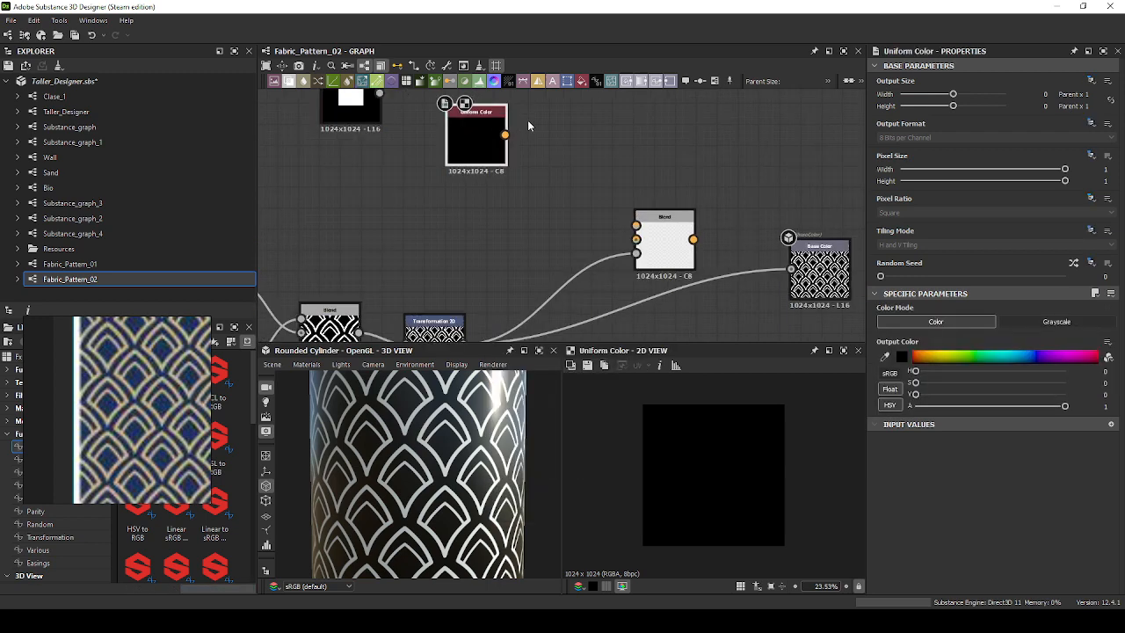
Connect the new Uniform Color to the Blend's foreground, set it to orange, and raise the node slightly.
{"action": "left_click_drag", "start_coordinate": [501, 143], "coordinate": [508, 180]}
{"action": "left_click_drag", "start_coordinate": [601, 206], "coordinate": [636, 225]}
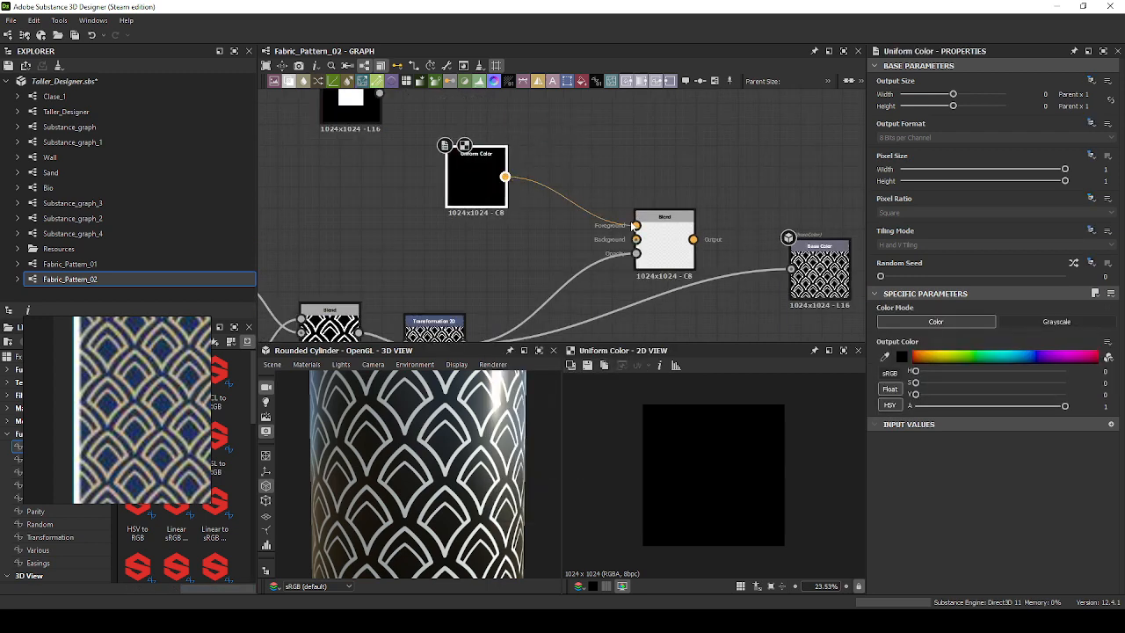
{"action": "mouse_move", "coordinate": [916, 356]}
{"action": "left_mouse_down"}
{"action": "mouse_move", "coordinate": [948, 348]}
{"action": "mouse_move", "coordinate": [931, 355]}
{"action": "left_mouse_up"}
{"action": "left_click_drag", "start_coordinate": [483, 187], "coordinate": [483, 165]}
{"action": "left_click_drag", "start_coordinate": [486, 231], "coordinate": [487, 173]}
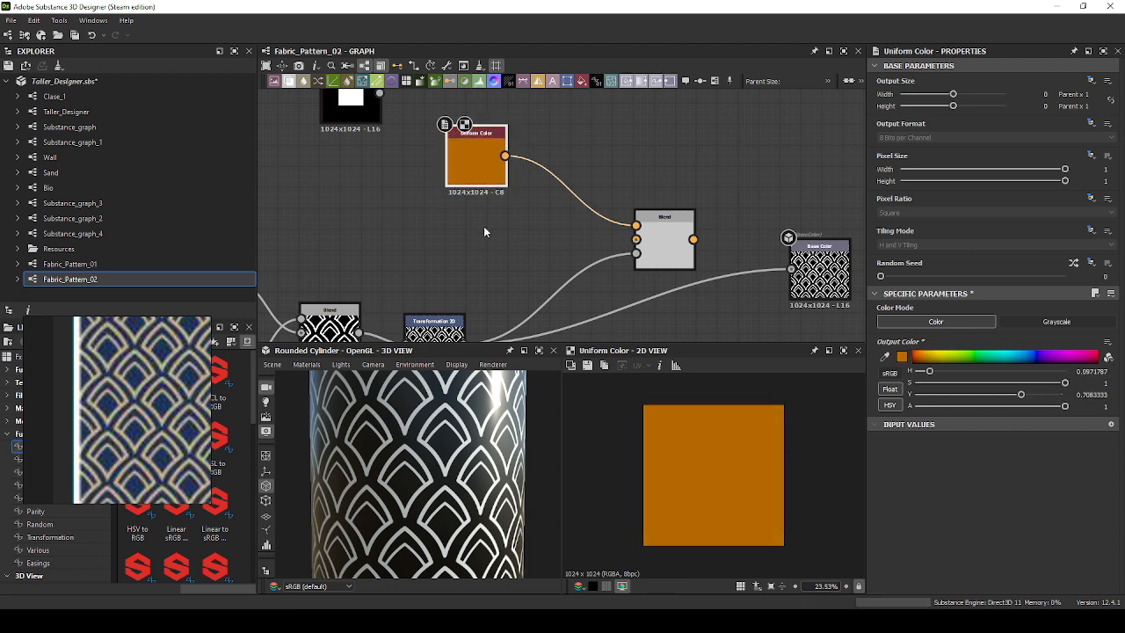
Duplicate the orange Uniform Color below the original, make the copy green, and connect it to the Blend's background.
{"action": "key", "text": "ctrl+d"}
{"action": "left_click_drag", "start_coordinate": [545, 232], "coordinate": [463, 249]}
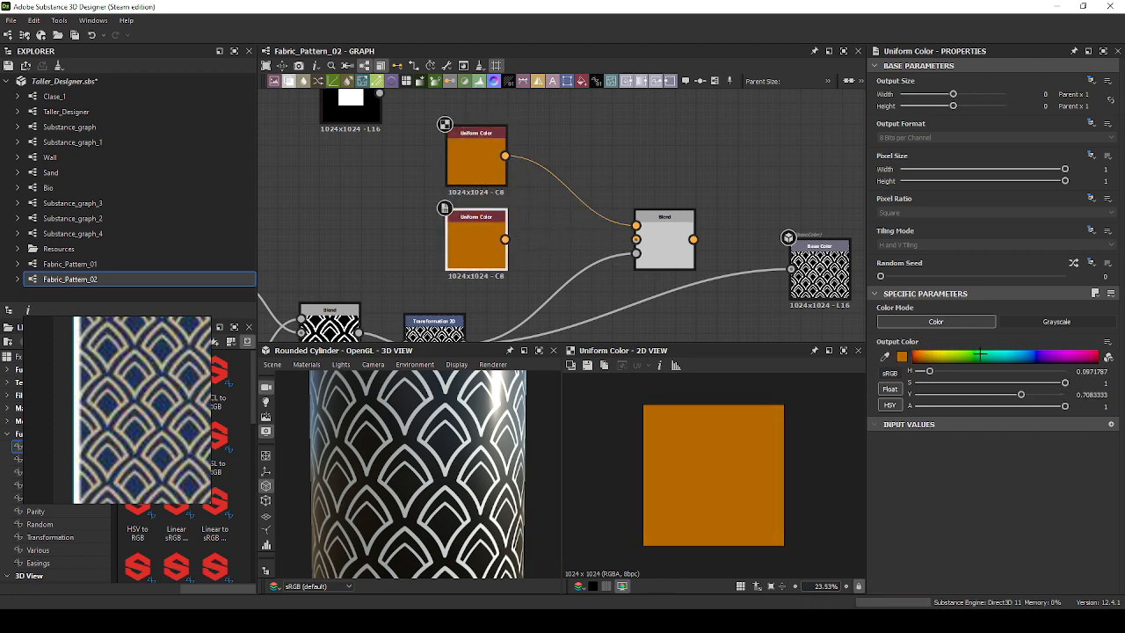
{"action": "left_click_drag", "start_coordinate": [980, 355], "coordinate": [974, 355]}
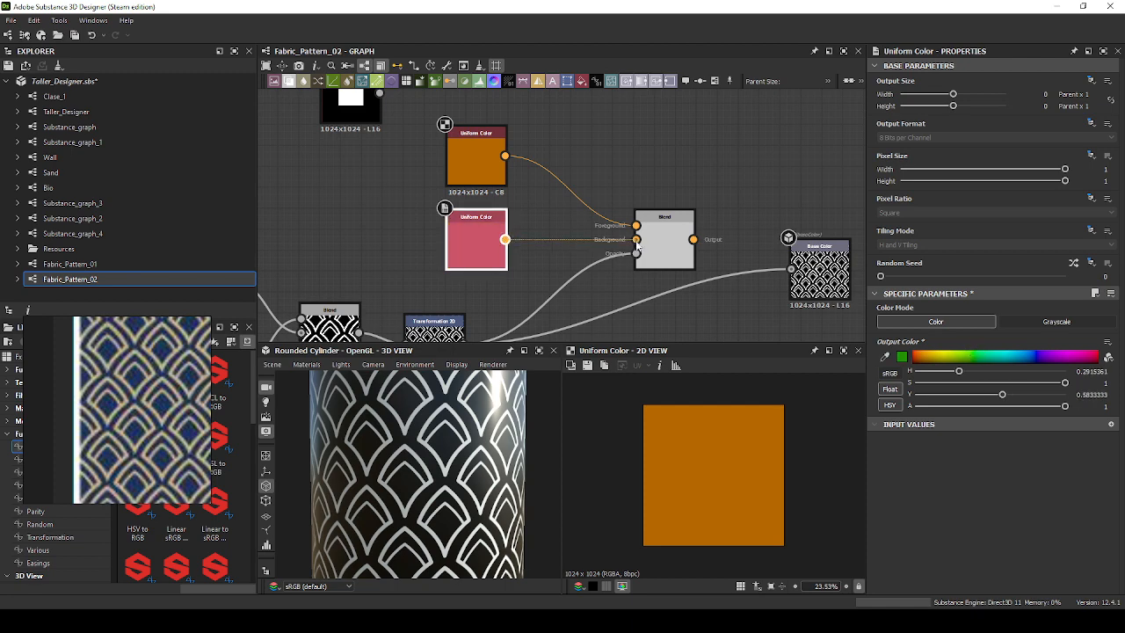
Connect the color Blend to the Base Color output and preview both nodes.
{"action": "left_click_drag", "start_coordinate": [639, 249], "coordinate": [791, 269]}
{"action": "left_click", "coordinate": [677, 246]}
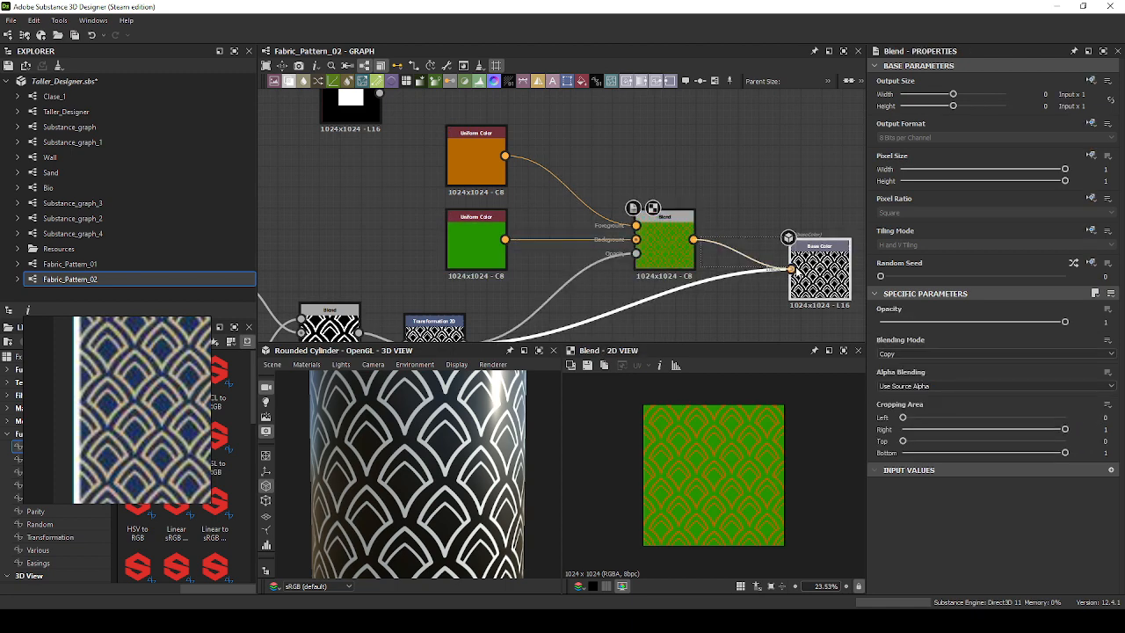
{"action": "left_click", "coordinate": [819, 277]}
Change the foreground Uniform Color to bright yellow with hue 0.16 and full brightness.
{"action": "left_click", "coordinate": [475, 175]}
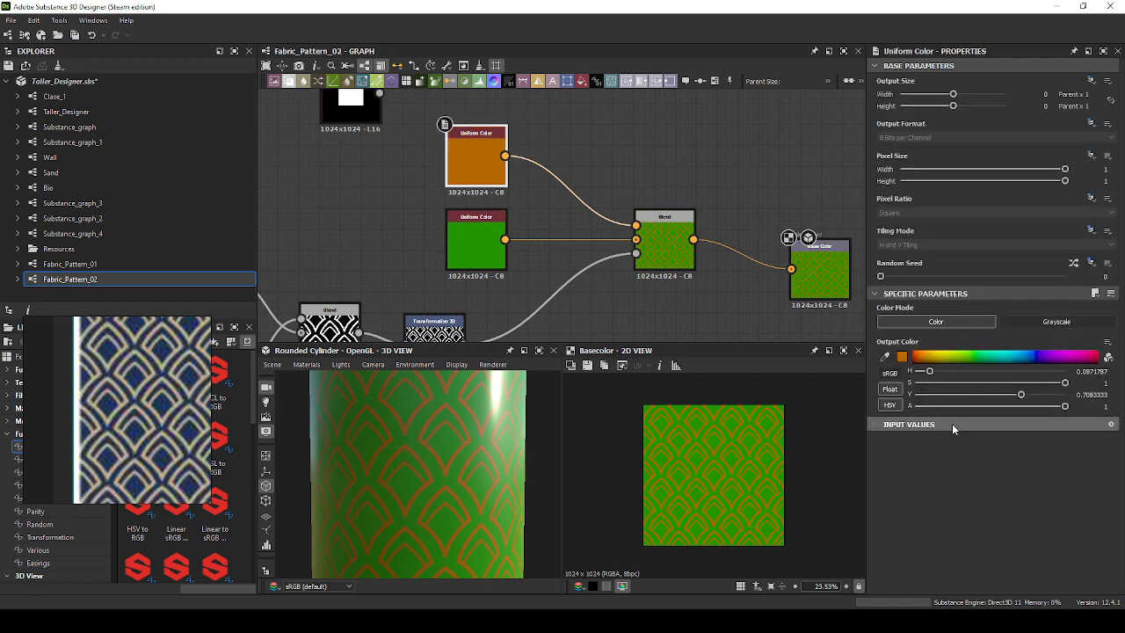
{"action": "mouse_move", "coordinate": [929, 372]}
{"action": "left_mouse_down"}
{"action": "mouse_move", "coordinate": [1015, 375]}
{"action": "mouse_move", "coordinate": [923, 376]}
{"action": "mouse_move", "coordinate": [939, 376]}
{"action": "left_mouse_up"}
{"action": "left_click_drag", "start_coordinate": [1021, 394], "coordinate": [1053, 389]}
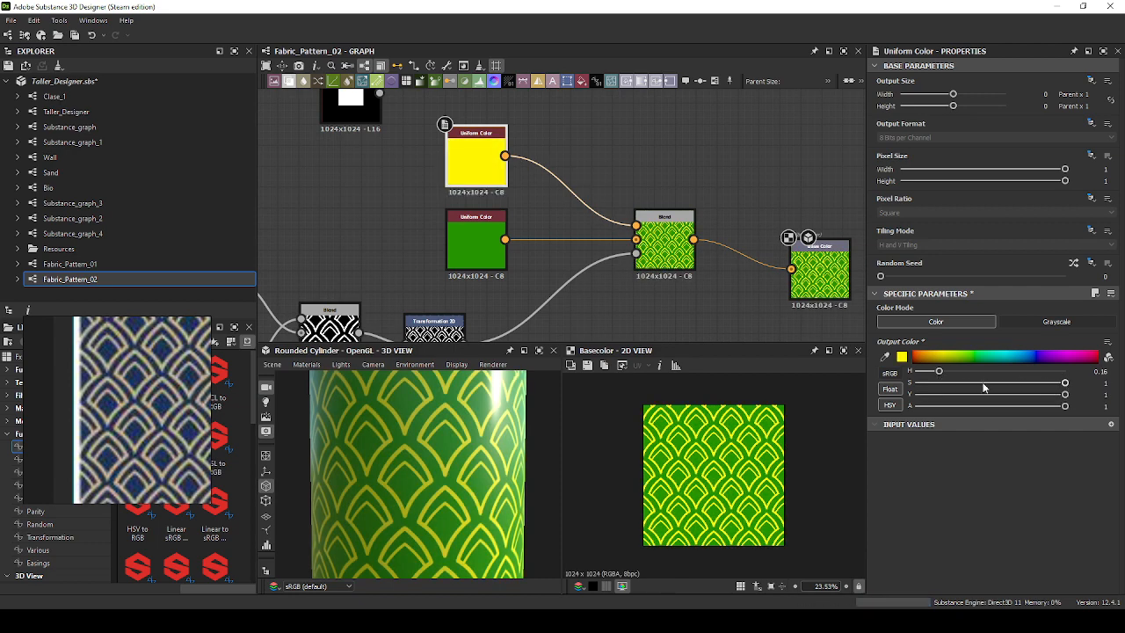
Desaturate the green background Uniform Color to a saturation of 0.41 and check it on the cylinder.
{"action": "middle_click_drag", "start_coordinate": [719, 323], "coordinate": [701, 230]}
{"action": "scroll", "coordinate": [702, 231], "scroll_direction": "down", "scroll_amount": 2}
{"action": "left_click", "coordinate": [496, 189]}
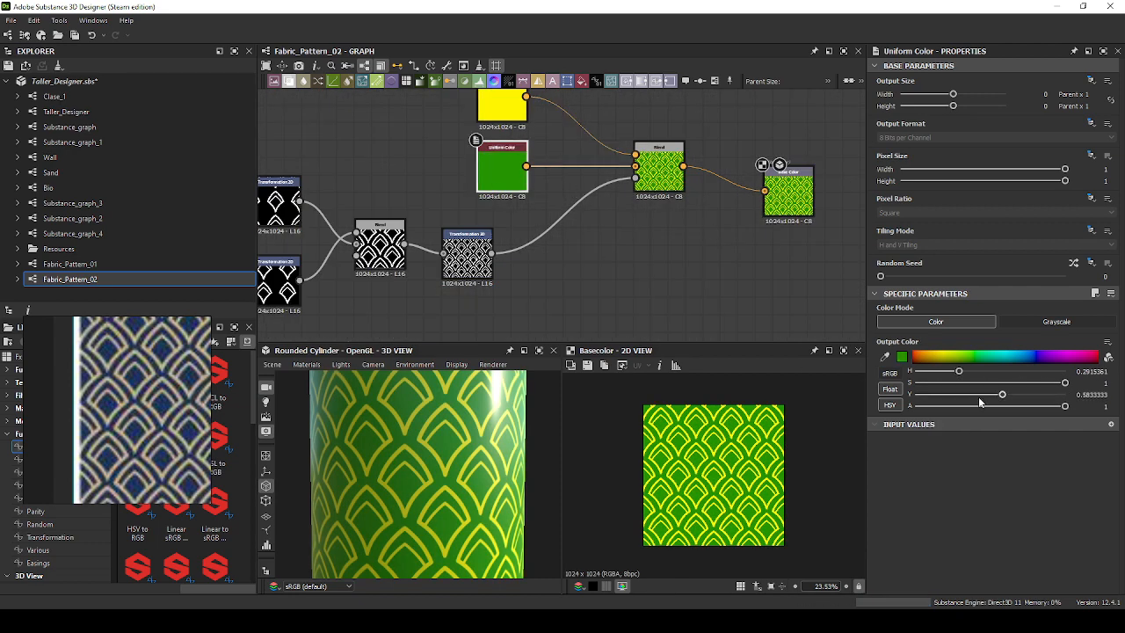
{"action": "left_click_drag", "start_coordinate": [986, 388], "coordinate": [980, 386]}
{"action": "left_click_drag", "start_coordinate": [979, 387], "coordinate": [978, 387]}
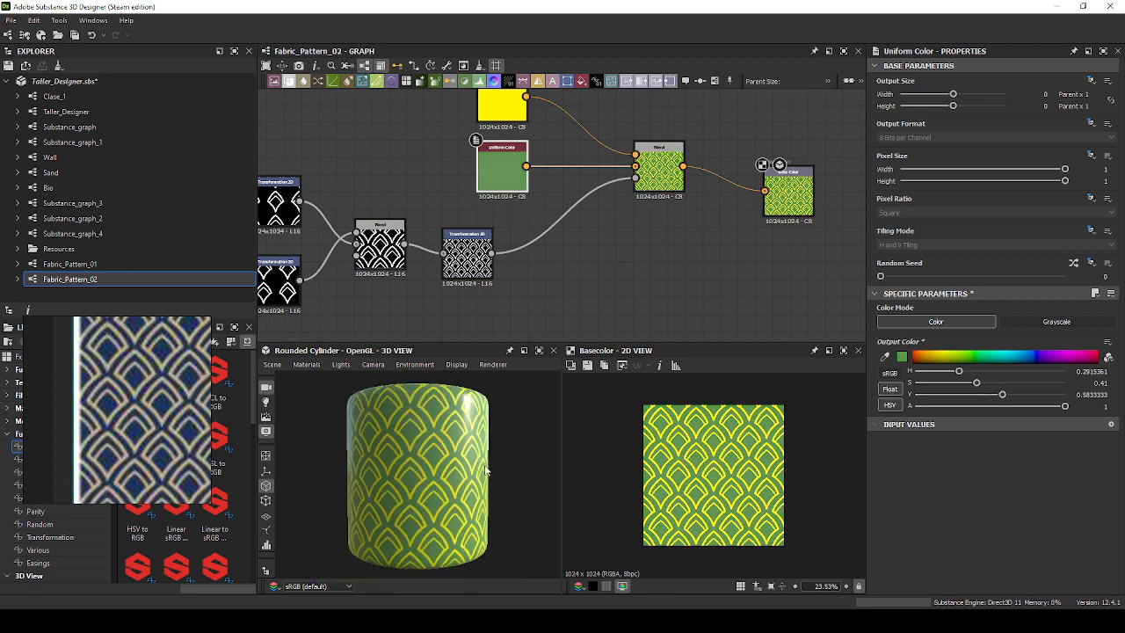
{"action": "middle_click_drag", "start_coordinate": [485, 469], "coordinate": [535, 426]}
{"action": "left_click_drag", "start_coordinate": [535, 426], "coordinate": [596, 336]}
Move the Roughness and Metallic outputs with their Uniform Color nodes beside the pattern chain, below Base Color.
{"action": "scroll", "coordinate": [743, 244], "scroll_direction": "down", "scroll_amount": 1}
{"action": "middle_click_drag", "start_coordinate": [744, 244], "coordinate": [637, 259]}
{"action": "scroll", "coordinate": [694, 156], "scroll_direction": "down", "scroll_amount": 2}
{"action": "left_click", "coordinate": [796, 195]}
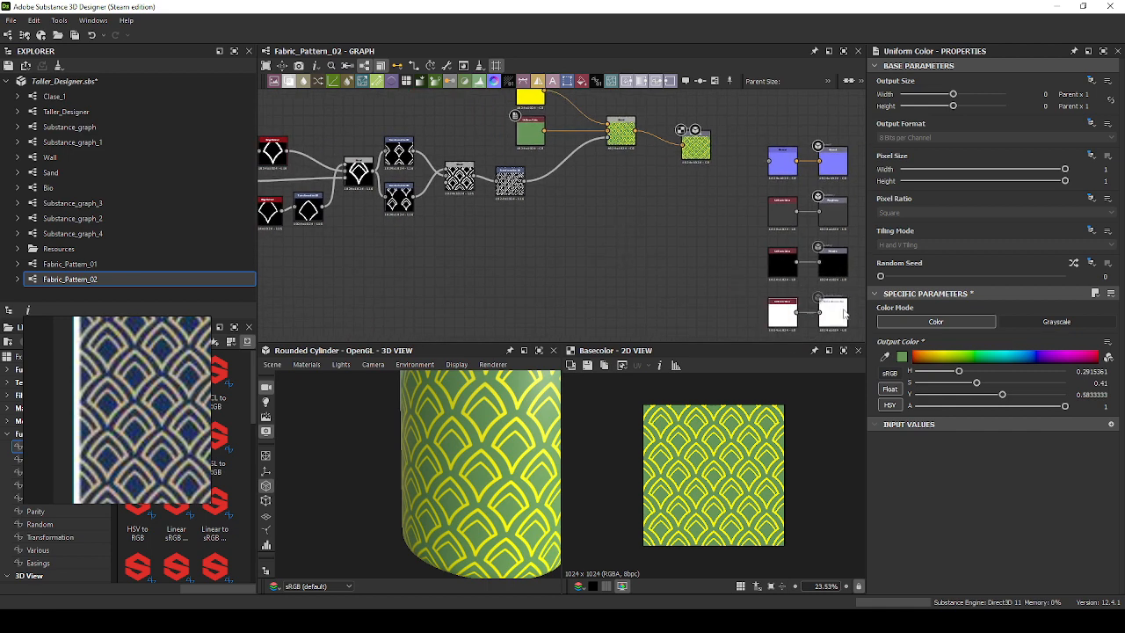
{"action": "left_click_drag", "start_coordinate": [743, 314], "coordinate": [834, 267]}
{"action": "left_click_drag", "start_coordinate": [734, 281], "coordinate": [656, 216]}
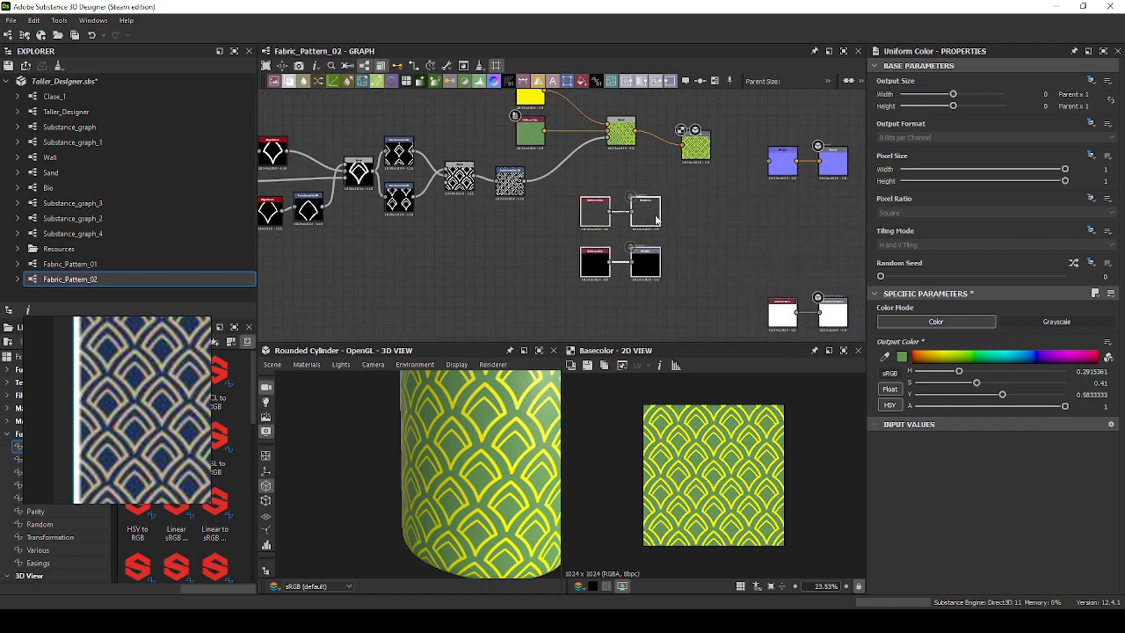
Add a Levels node fed by the final Transformation 2D, beside the Roughness nodes.
{"action": "scroll", "coordinate": [584, 178], "scroll_direction": "up", "scroll_amount": 2}
{"action": "middle_click_drag", "start_coordinate": [497, 195], "coordinate": [560, 222]}
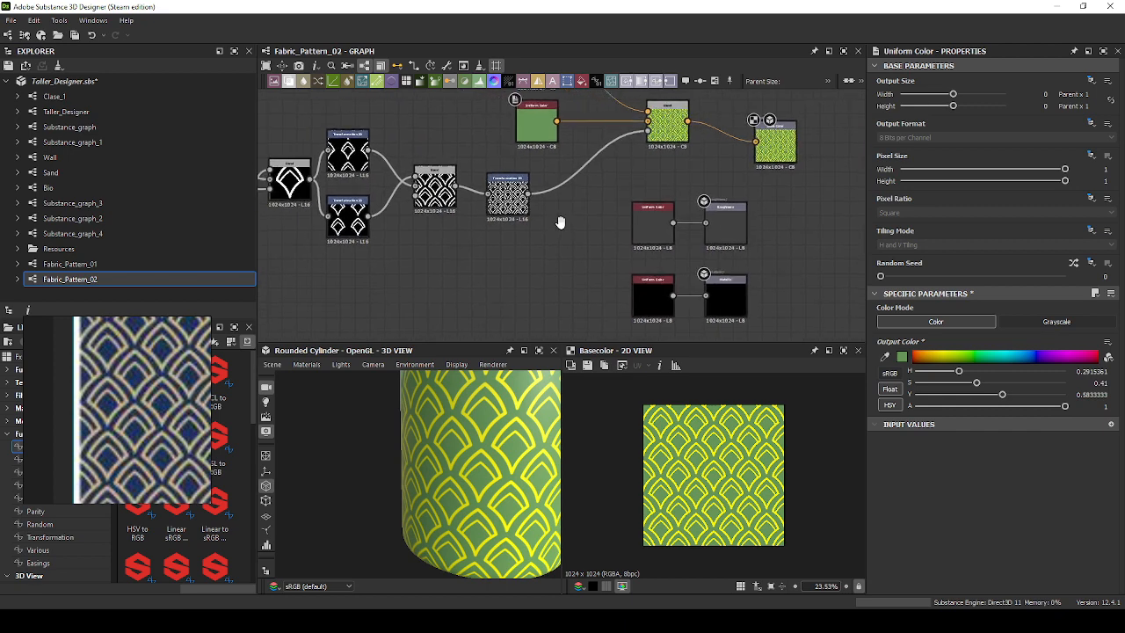
{"action": "scroll", "coordinate": [627, 249], "scroll_direction": "up", "scroll_amount": 1}
{"action": "left_click_drag", "start_coordinate": [530, 221], "coordinate": [533, 227]}
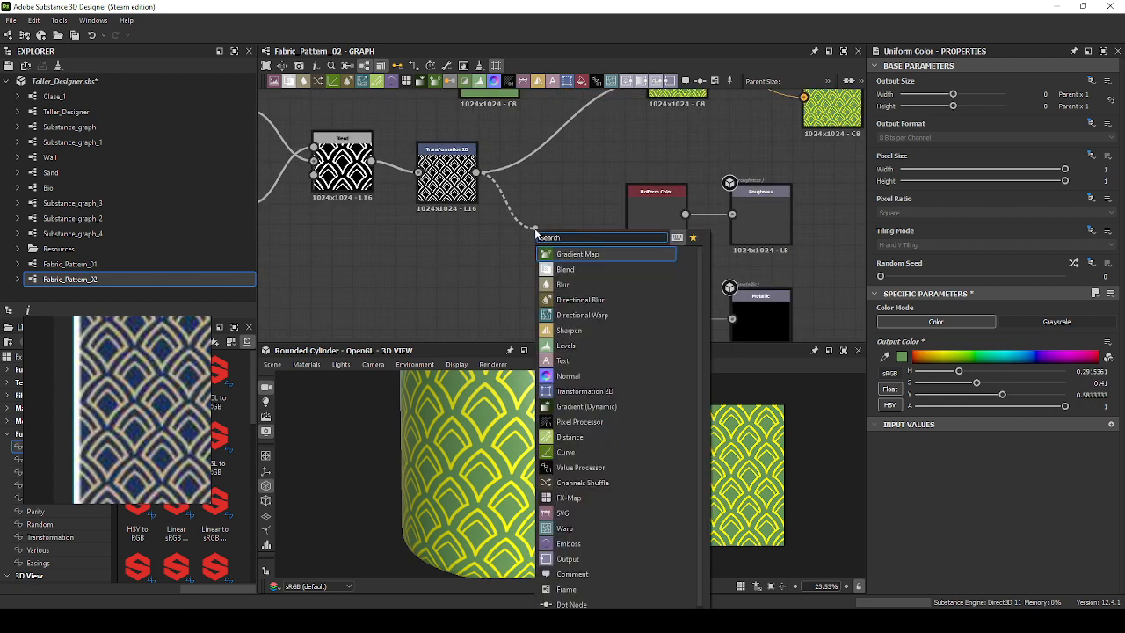
{"action": "left_click", "coordinate": [527, 211]}
{"action": "left_click_drag", "start_coordinate": [476, 172], "coordinate": [537, 221]}
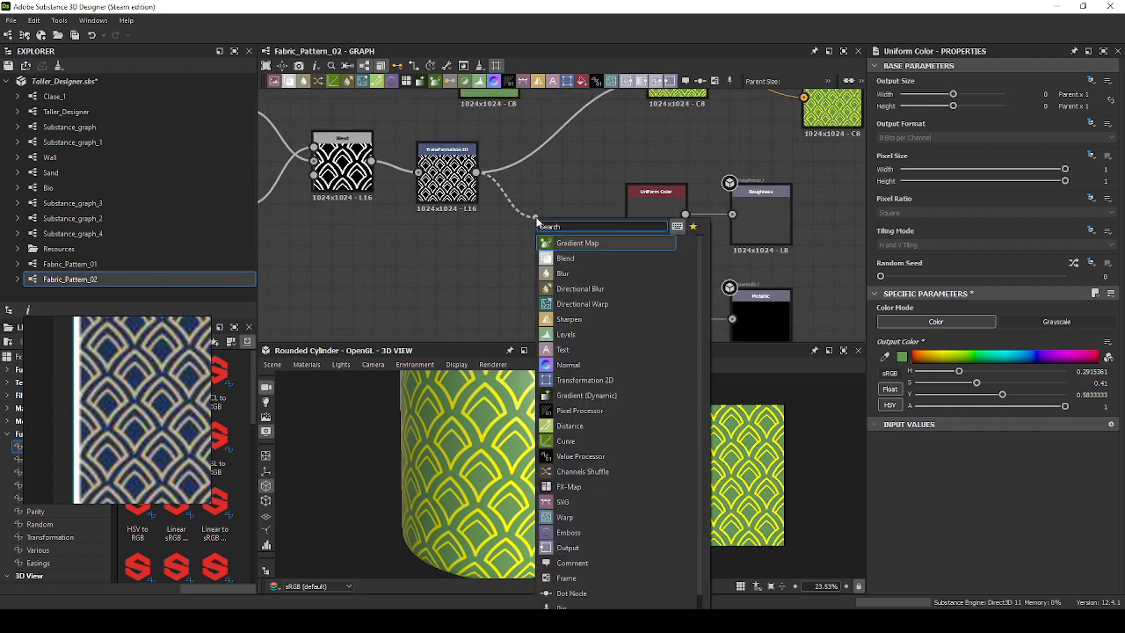
{"action": "type", "text": "leve"}
{"action": "key", "text": "Return"}
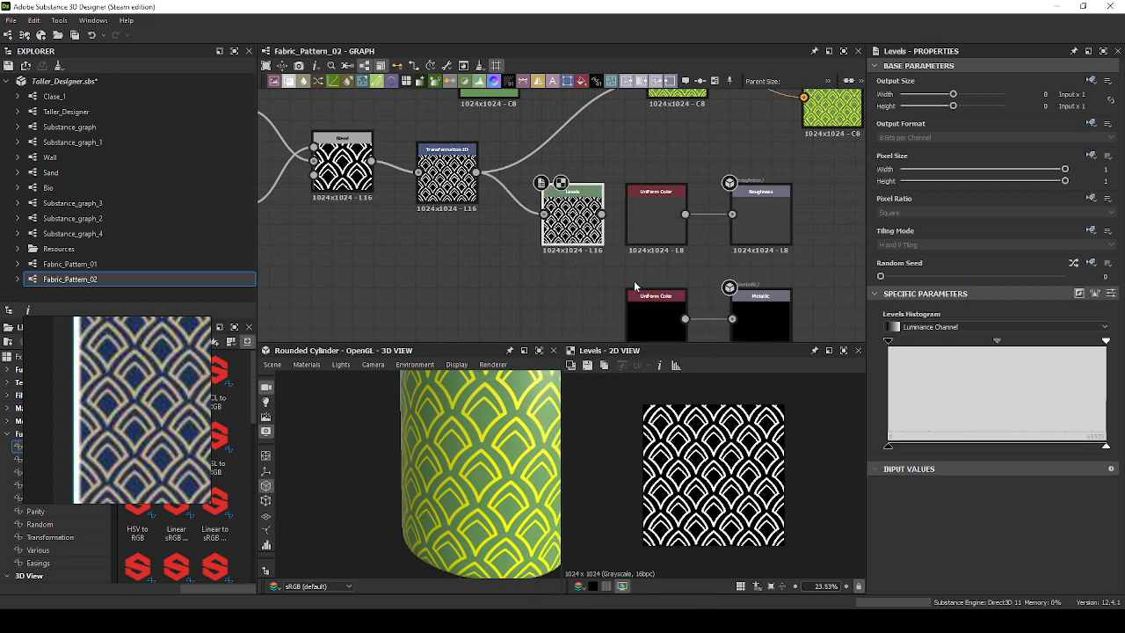
Try darker and lighter grays on the Roughness Uniform Color, ending at a luminance of 0.26.
{"action": "left_click", "coordinate": [658, 220]}
{"action": "left_click_drag", "start_coordinate": [972, 371], "coordinate": [875, 345]}
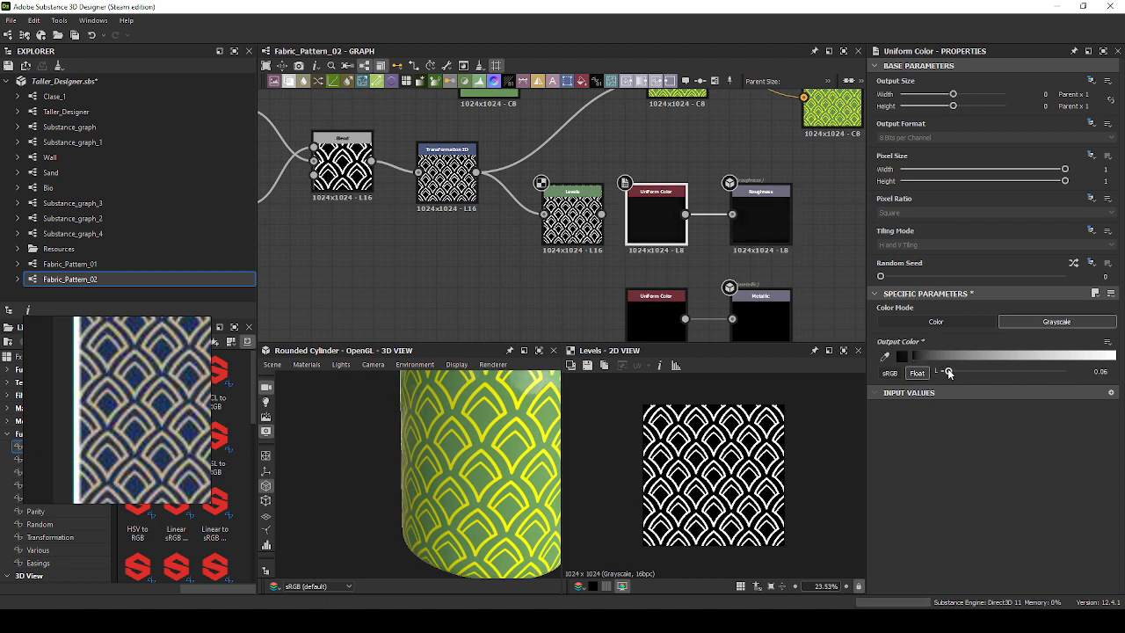
{"action": "left_click_drag", "start_coordinate": [939, 370], "coordinate": [973, 371]}
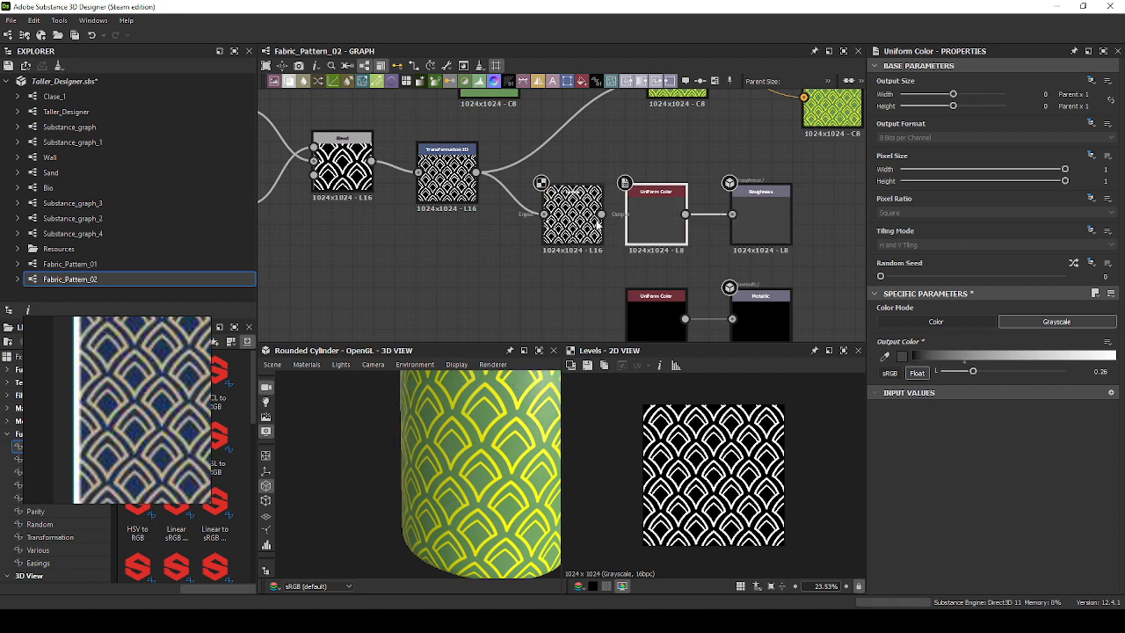
Connect the Levels node to the Roughness and Metallic outputs, moving their former Uniform Color nodes aside.
{"action": "left_click_drag", "start_coordinate": [739, 218], "coordinate": [741, 217]}
{"action": "left_click_drag", "start_coordinate": [671, 217], "coordinate": [693, 166]}
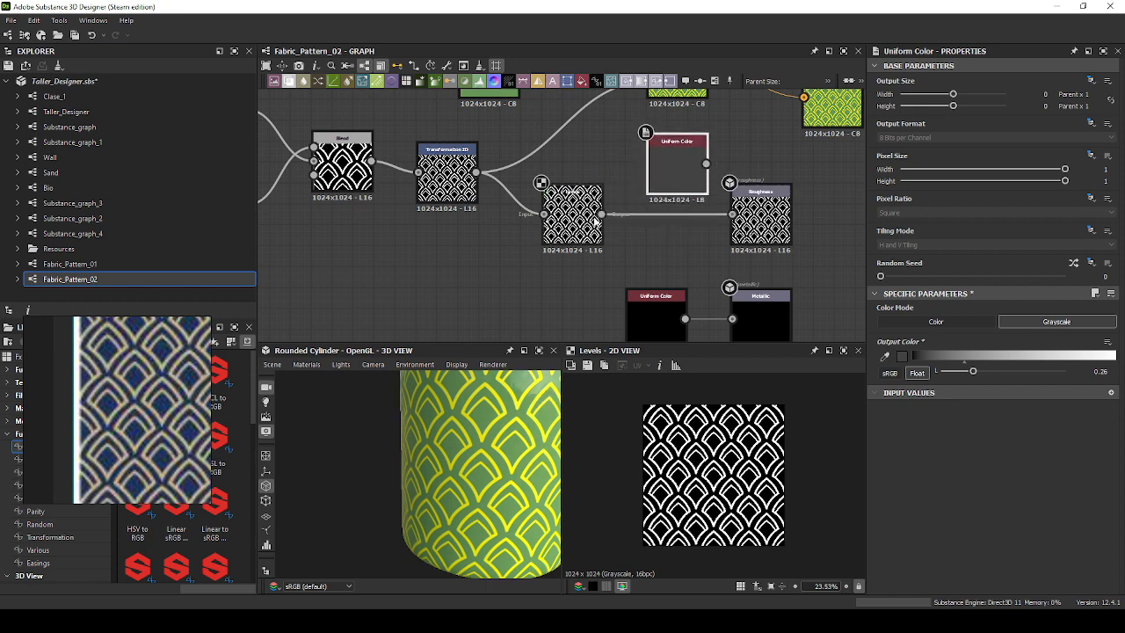
{"action": "left_click", "coordinate": [591, 222]}
{"action": "left_click_drag", "start_coordinate": [600, 214], "coordinate": [732, 319]}
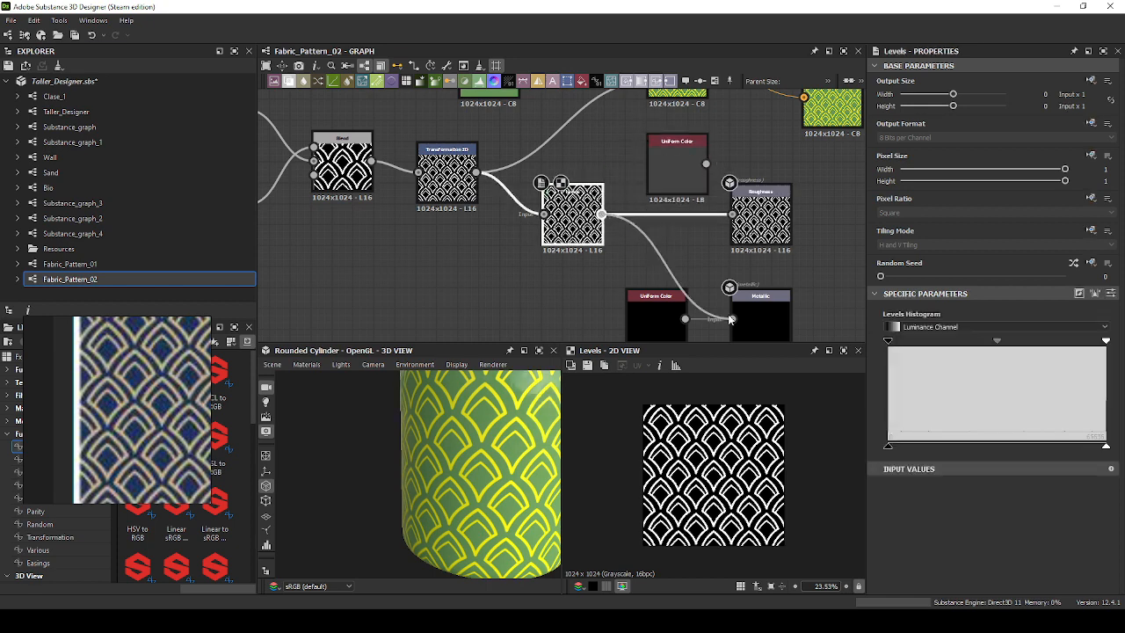
{"action": "left_click_drag", "start_coordinate": [637, 313], "coordinate": [489, 313]}
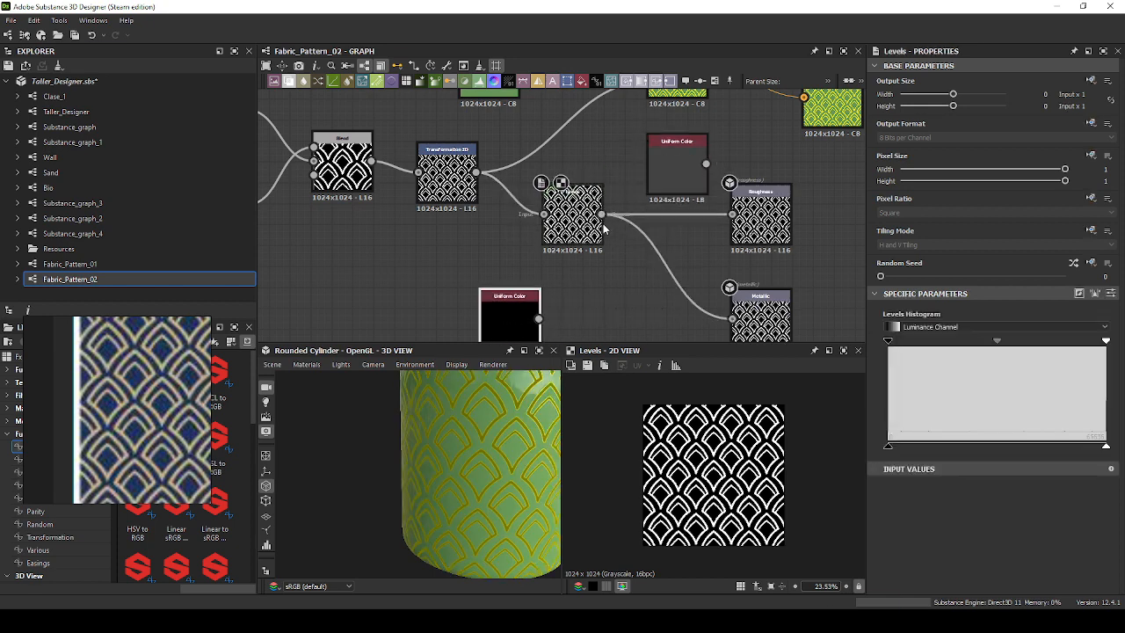
Insert a second Levels node between the first Levels and the Roughness output, shifting Roughness to make room.
{"action": "left_click_drag", "start_coordinate": [629, 263], "coordinate": [815, 208]}
{"action": "type", "text": "lev"}
{"action": "key", "text": "Return"}
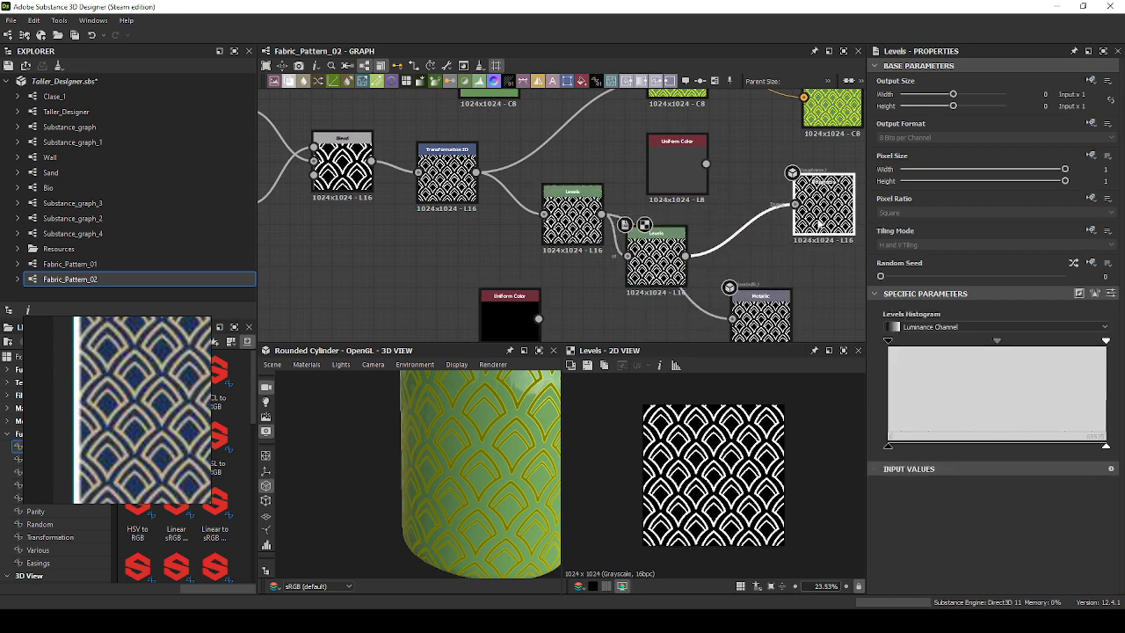
{"action": "left_click_drag", "start_coordinate": [691, 166], "coordinate": [713, 133]}
{"action": "left_click_drag", "start_coordinate": [665, 260], "coordinate": [707, 217]}
Delete the two disconnected Uniform Color nodes that fed Roughness and Metallic.
{"action": "left_click", "coordinate": [713, 138]}
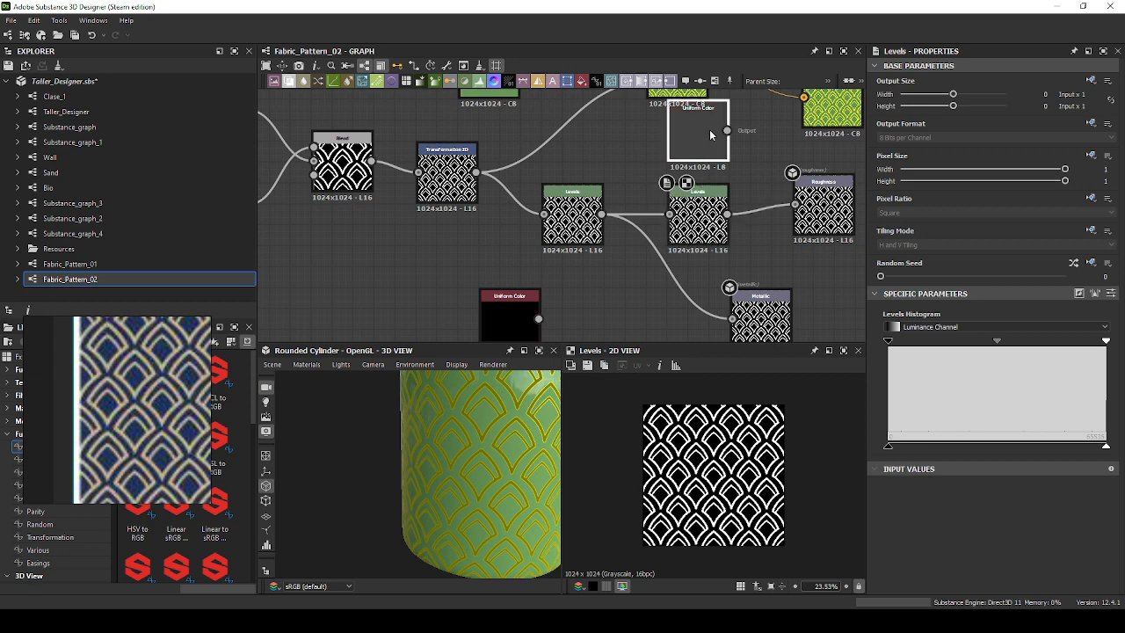
{"action": "key", "text": "Delete"}
{"action": "left_click", "coordinate": [531, 317]}
{"action": "key", "text": "Delete"}
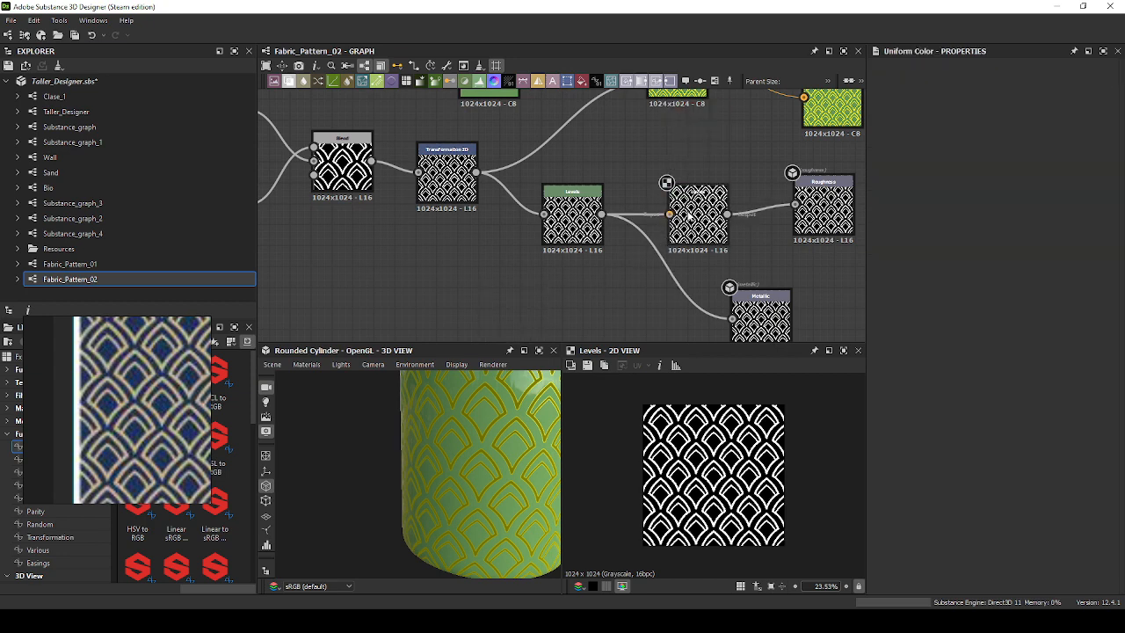
Invert the output range of the Levels node feeding Roughness, keeping its darkest output slightly above black.
{"action": "left_click", "coordinate": [698, 200]}
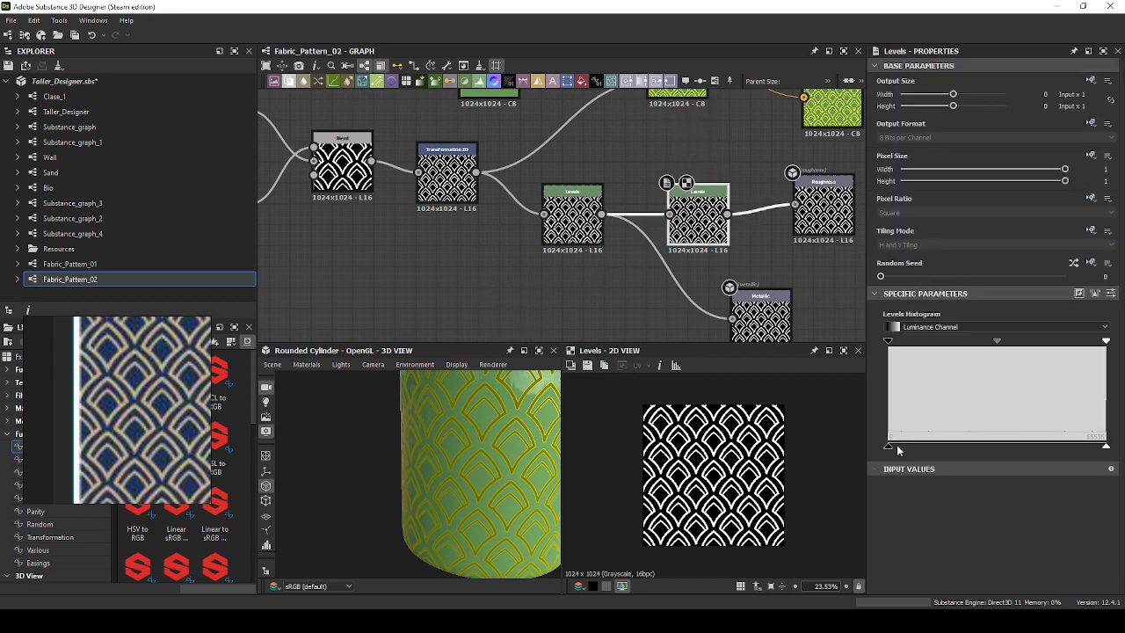
{"action": "left_click_drag", "start_coordinate": [888, 444], "coordinate": [1107, 447]}
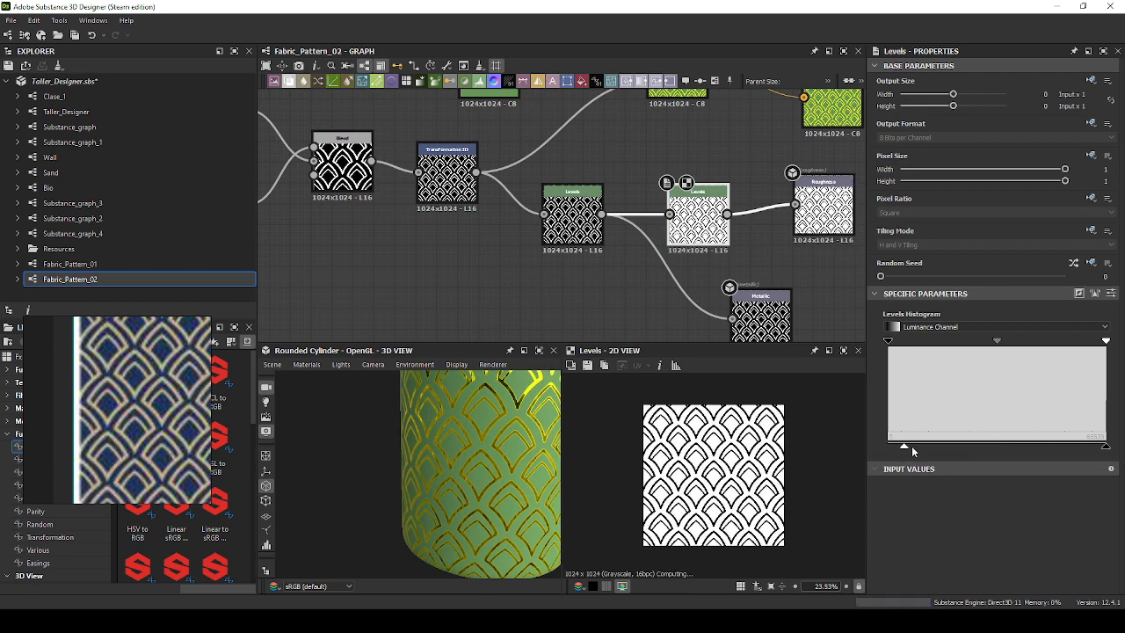
{"action": "mouse_move", "coordinate": [912, 446]}
{"action": "left_mouse_down"}
{"action": "mouse_move", "coordinate": [936, 445]}
{"action": "mouse_move", "coordinate": [914, 448]}
{"action": "left_mouse_up"}
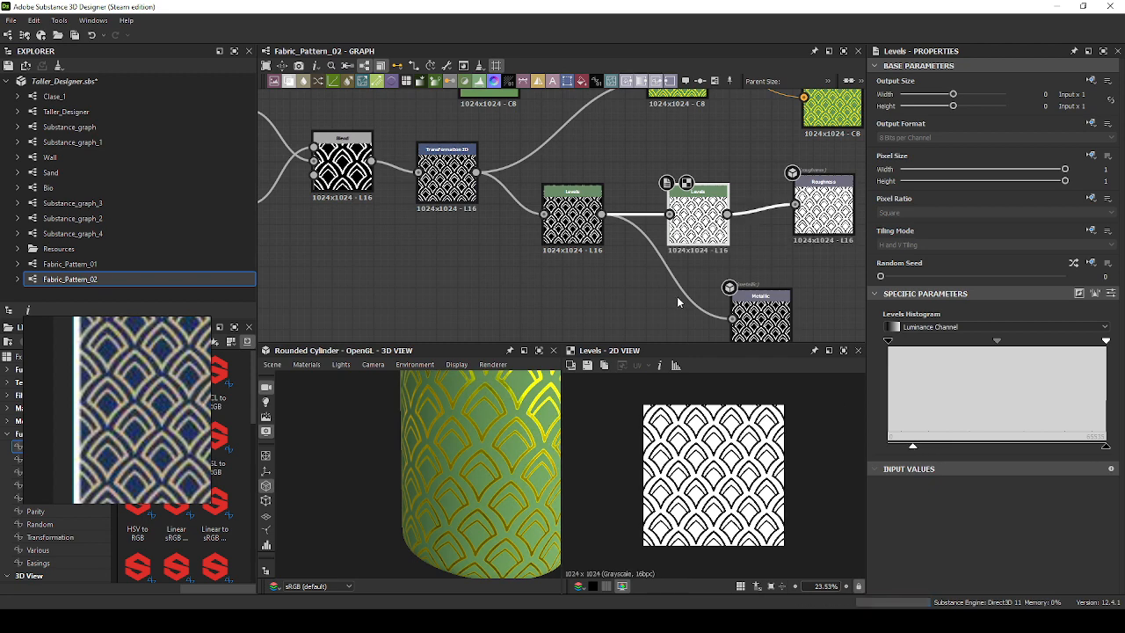
Line up the Metallic output below Roughness and raise the inverted Levels node slightly.
{"action": "scroll", "coordinate": [676, 296], "scroll_direction": "down", "scroll_amount": 4}
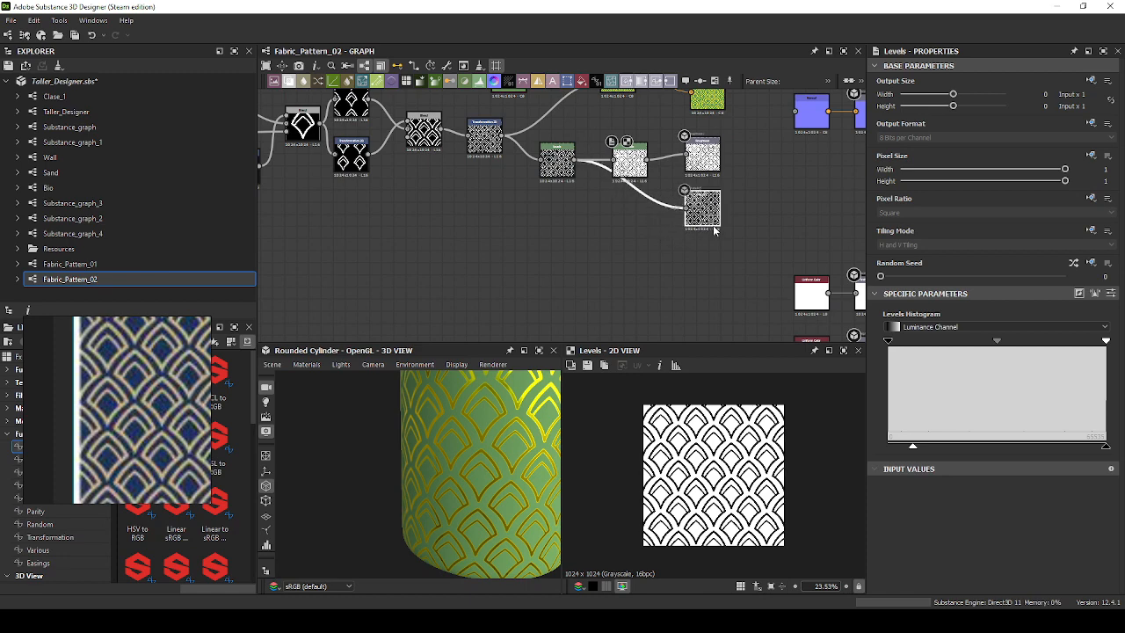
{"action": "scroll", "coordinate": [620, 167], "scroll_direction": "up", "scroll_amount": 3}
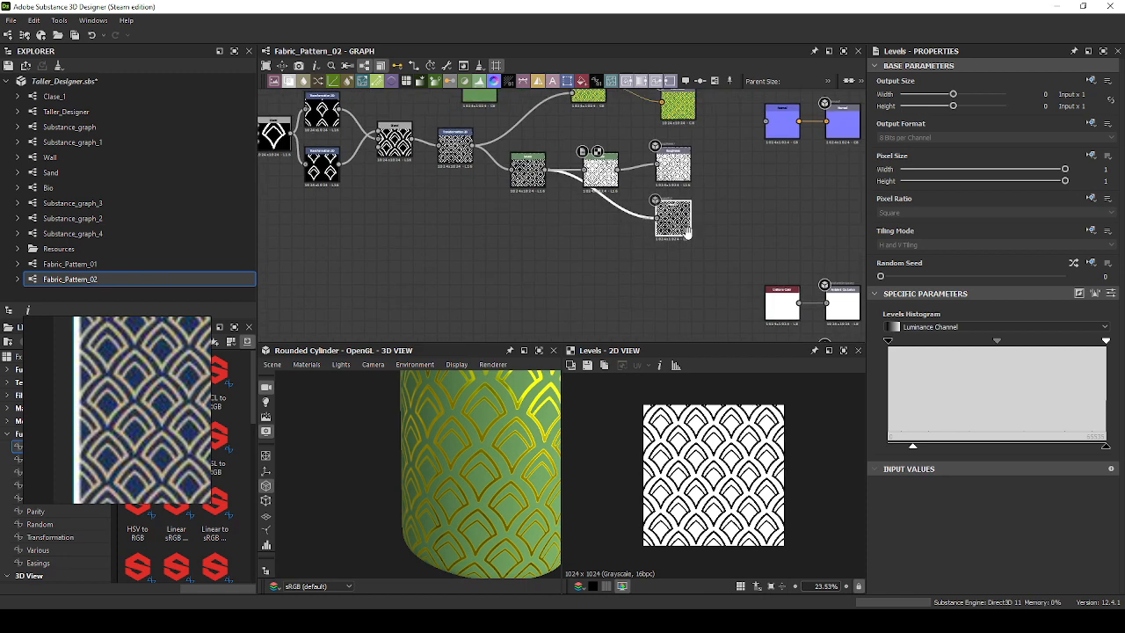
{"action": "left_click", "coordinate": [523, 182]}
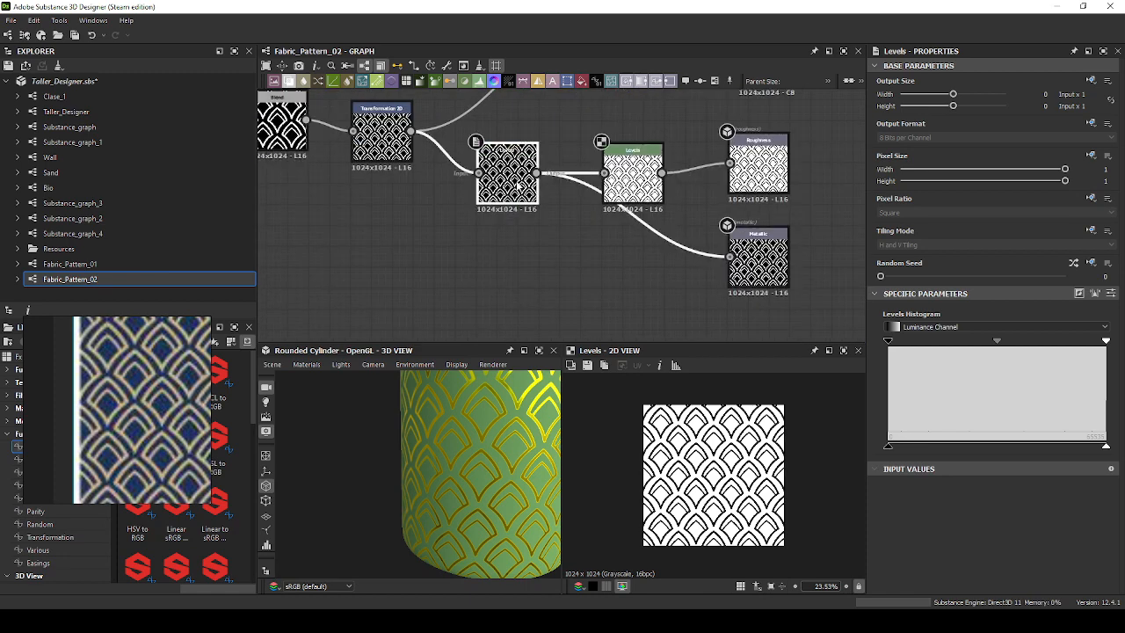
{"action": "left_click_drag", "start_coordinate": [519, 267], "coordinate": [520, 267]}
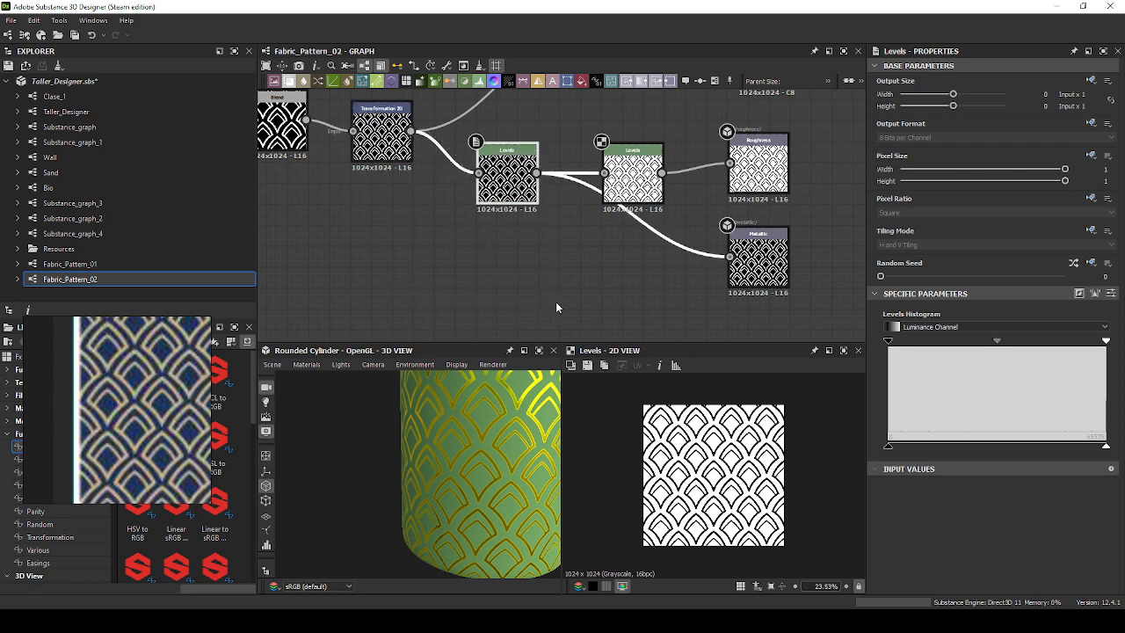
{"action": "middle_click_drag", "start_coordinate": [556, 301], "coordinate": [607, 262]}
{"action": "left_click_drag", "start_coordinate": [706, 159], "coordinate": [714, 131]}
{"action": "middle_click_drag", "start_coordinate": [724, 181], "coordinate": [733, 222]}
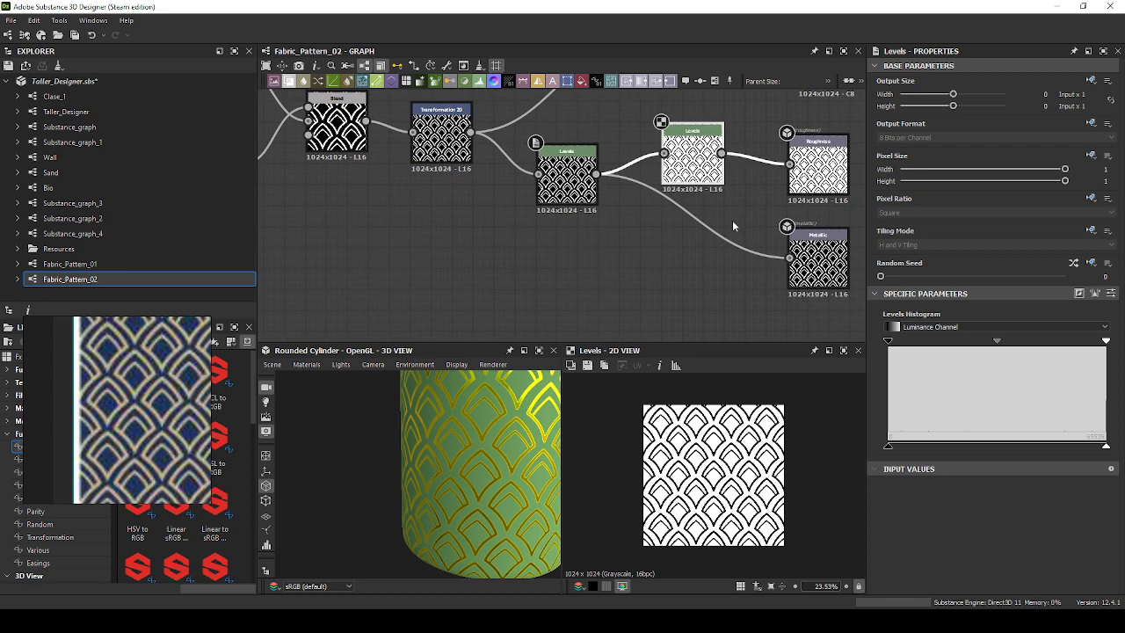
Add a third Levels node from the final Transformation 2D and raise its output black level to mid gray.
{"action": "left_click_drag", "start_coordinate": [592, 322], "coordinate": [594, 323]}
{"action": "type", "text": "lev"}
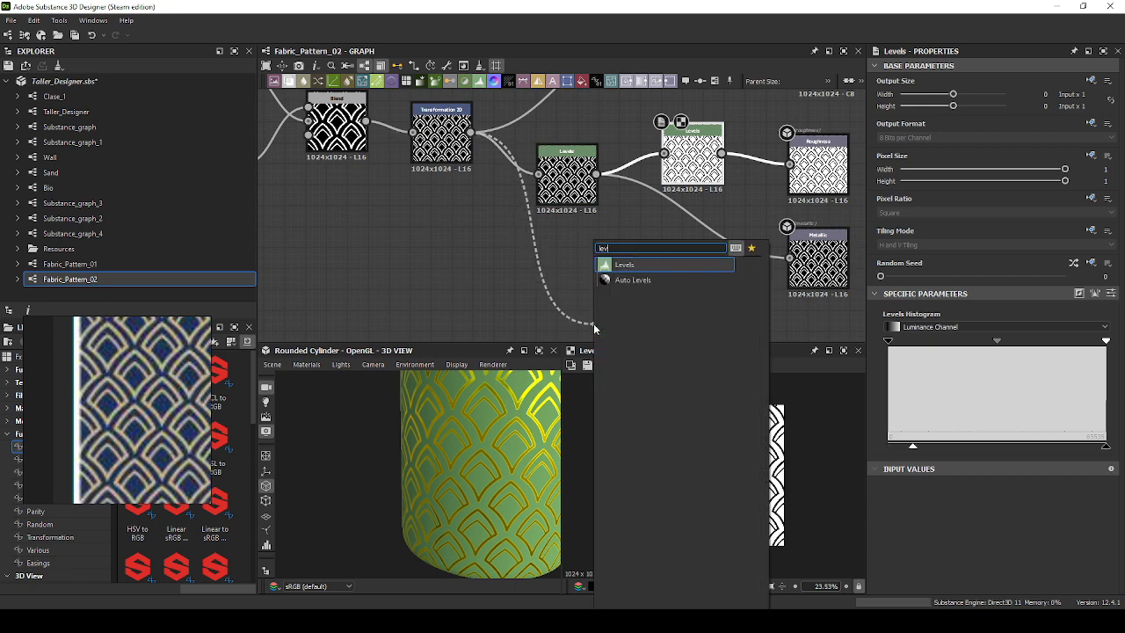
{"action": "key", "text": "Return"}
{"action": "middle_click_drag", "start_coordinate": [638, 303], "coordinate": [636, 254]}
{"action": "middle_click_drag", "start_coordinate": [714, 273], "coordinate": [602, 258]}
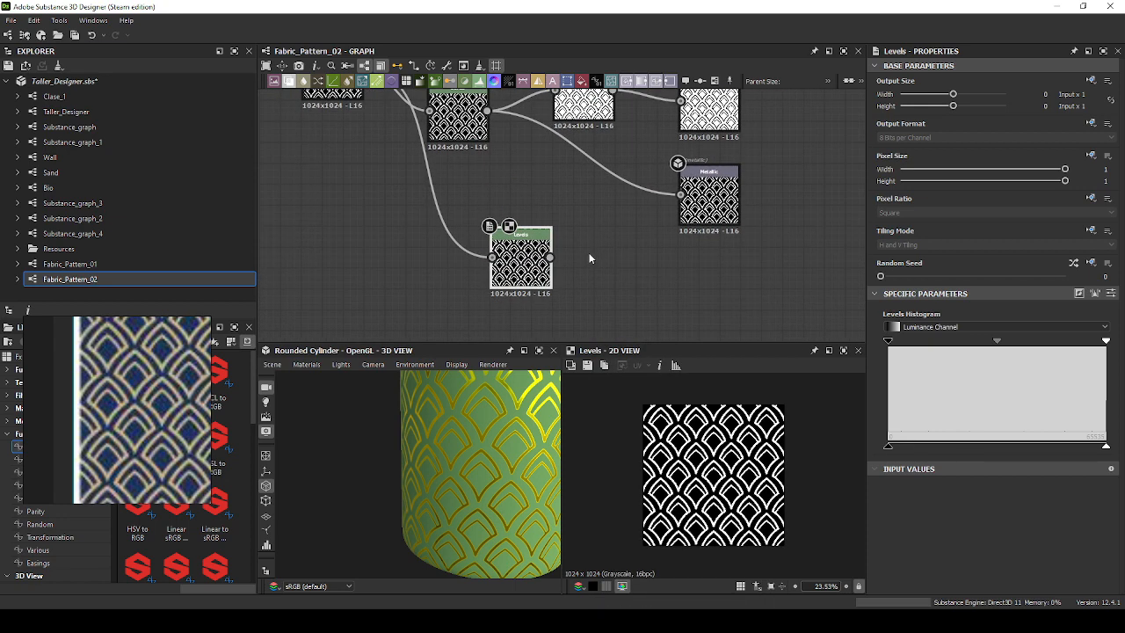
{"action": "left_click_drag", "start_coordinate": [888, 449], "coordinate": [1002, 448]}
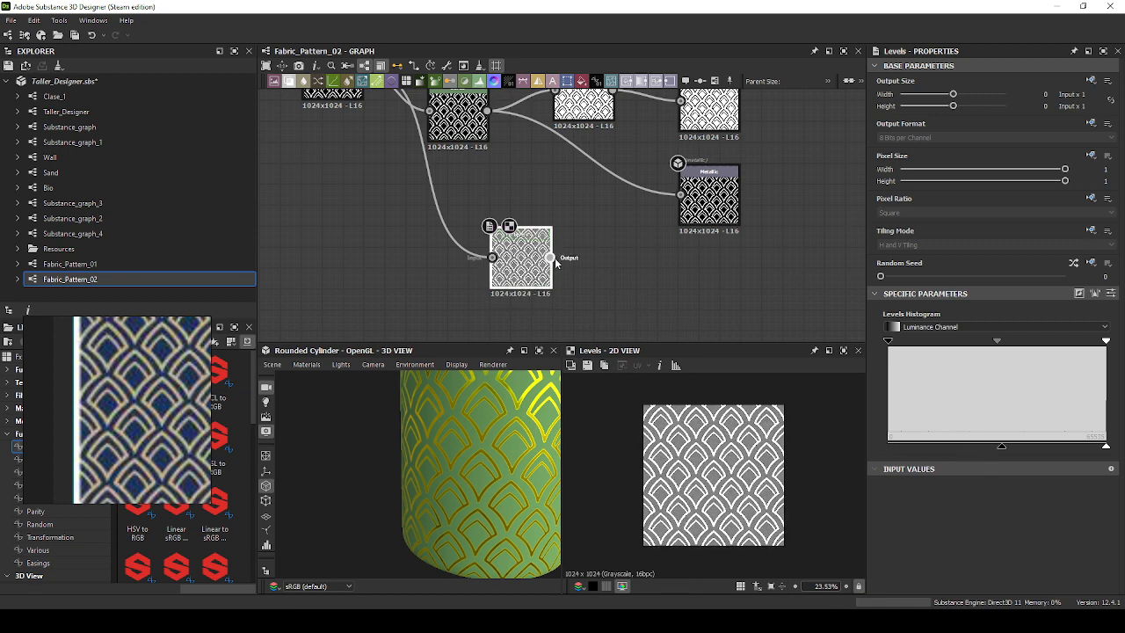
Add a Height to Normal World Units node from the third Levels node and set its height depth to about 48.4 cm.
{"action": "left_click_drag", "start_coordinate": [551, 257], "coordinate": [628, 286]}
{"action": "type", "text": "height t"}
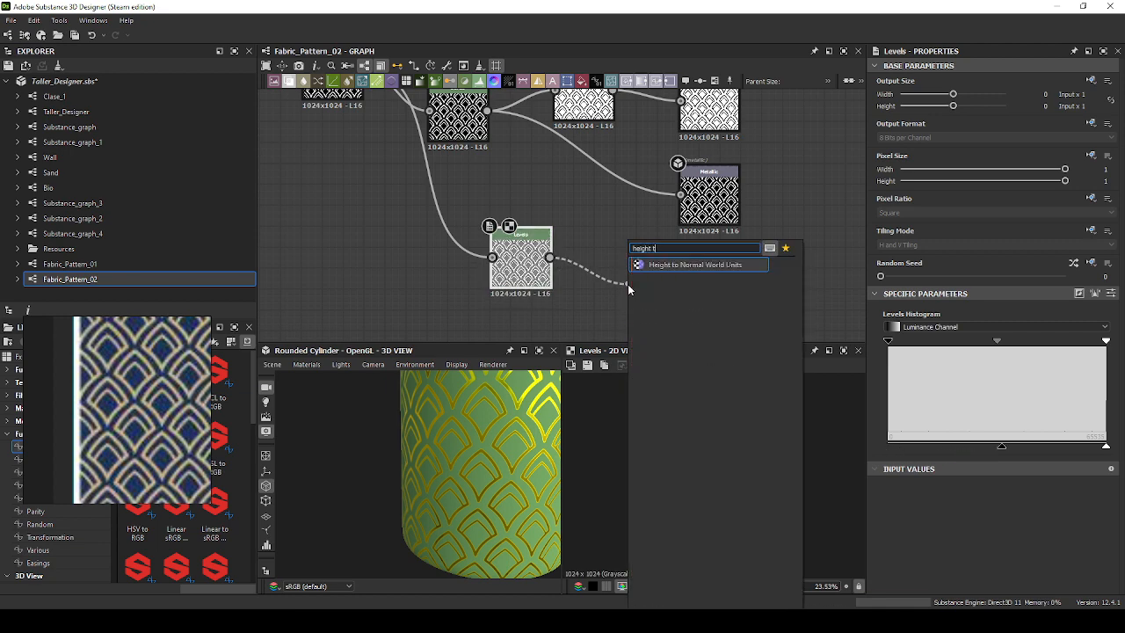
{"action": "key", "text": "Return"}
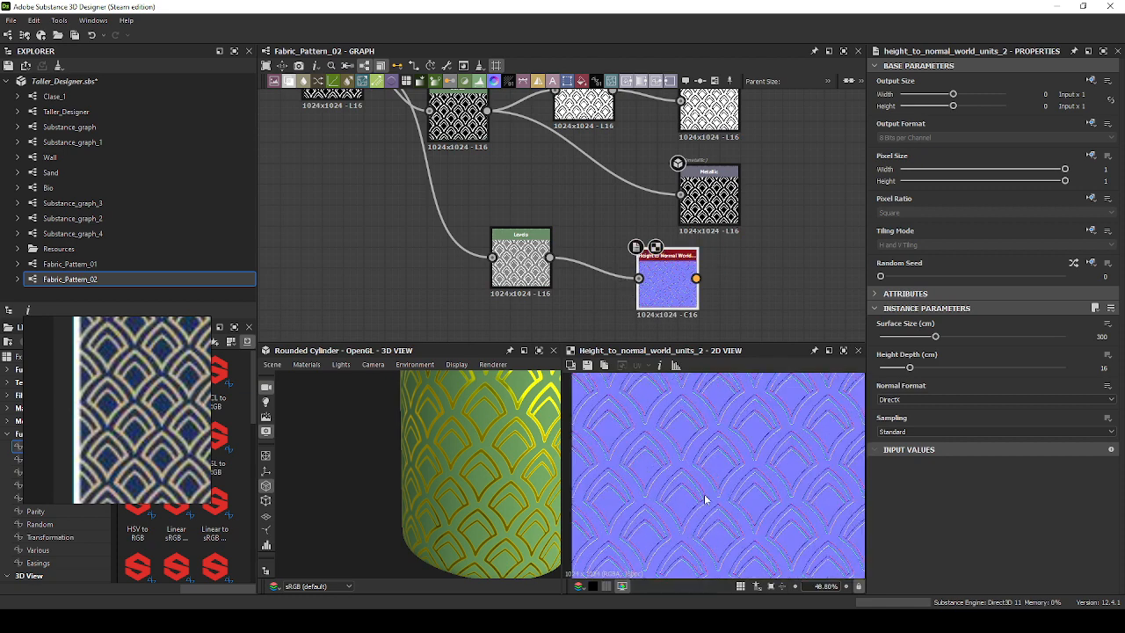
{"action": "left_click_drag", "start_coordinate": [910, 367], "coordinate": [955, 367]}
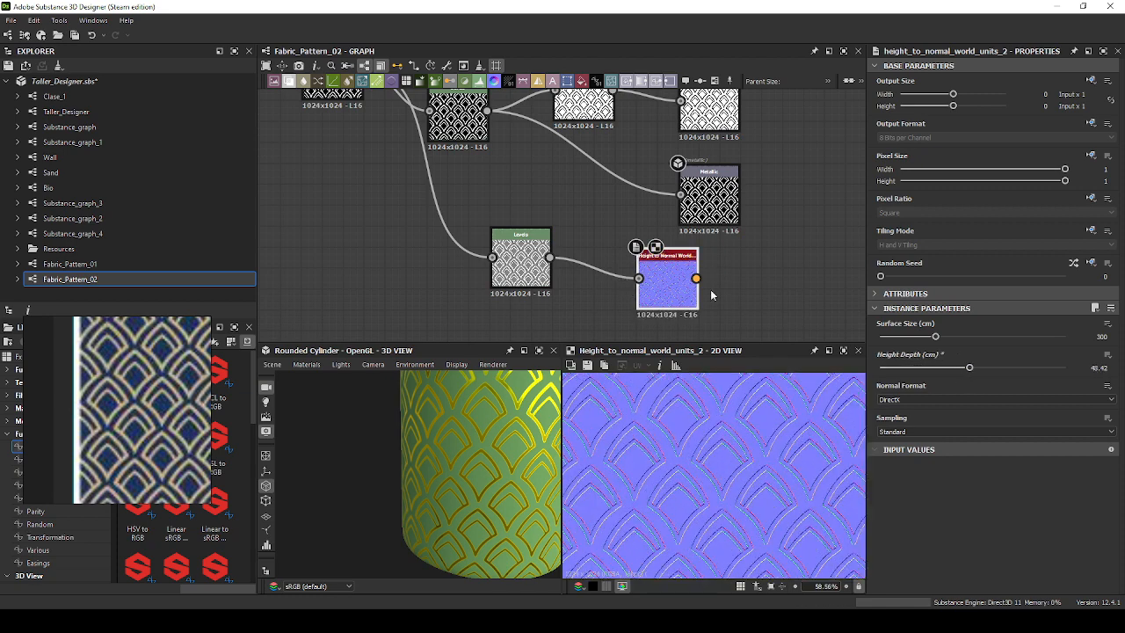
Bring the Normal output beside the Height to Normal World Units node and feed it from that node.
{"action": "scroll", "coordinate": [712, 295], "scroll_direction": "down", "scroll_amount": 2}
{"action": "middle_click_drag", "start_coordinate": [785, 274], "coordinate": [702, 212]}
{"action": "middle_click_drag", "start_coordinate": [791, 112], "coordinate": [731, 174]}
{"action": "left_click_drag", "start_coordinate": [767, 121], "coordinate": [608, 284]}
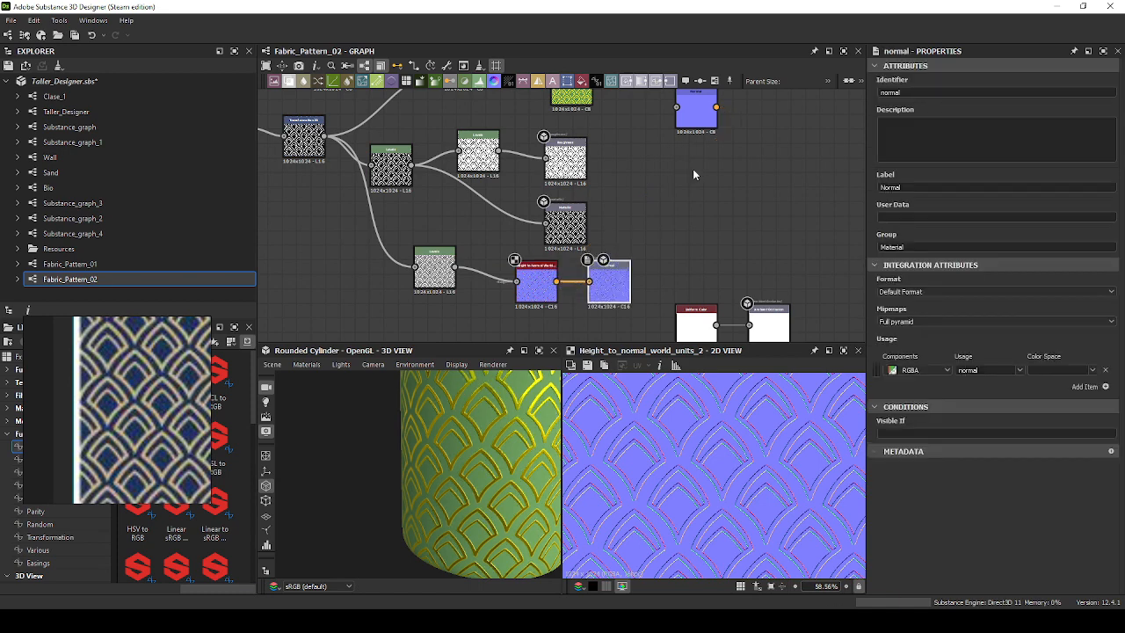
{"action": "left_click", "coordinate": [695, 116]}
{"action": "mouse_move", "coordinate": [477, 446]}
{"action": "left_mouse_down"}
{"action": "mouse_move", "coordinate": [500, 466]}
{"action": "mouse_move", "coordinate": [533, 464]}
{"action": "mouse_move", "coordinate": [422, 452]}
{"action": "mouse_move", "coordinate": [493, 448]}
{"action": "mouse_move", "coordinate": [468, 428]}
{"action": "left_mouse_up"}
{"action": "scroll", "coordinate": [473, 457], "scroll_direction": "down", "scroll_amount": 4}
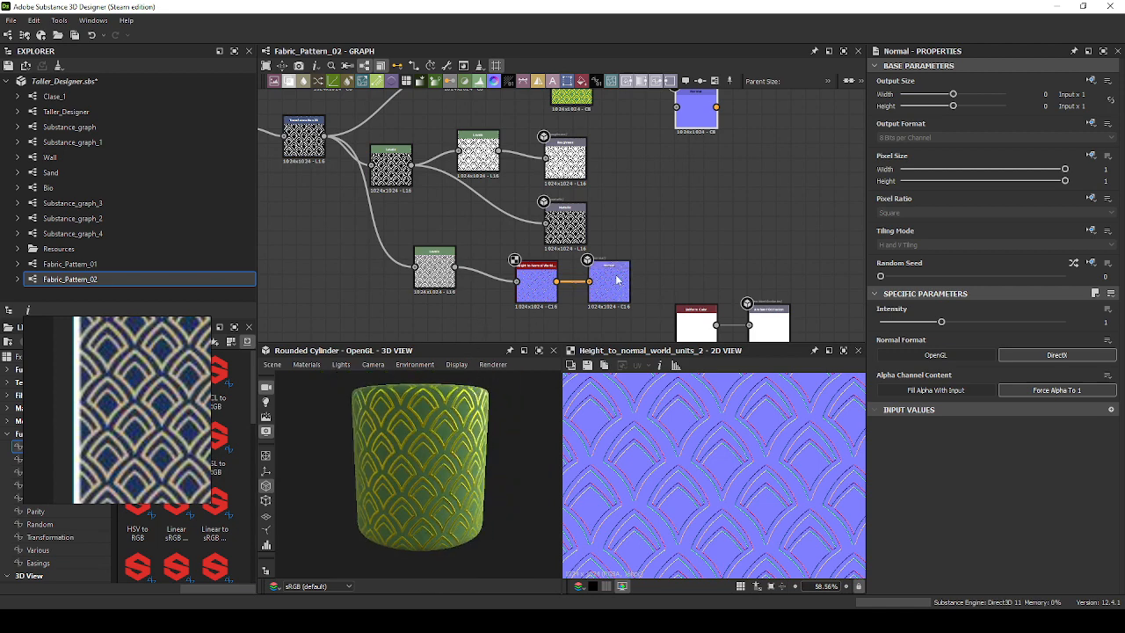
Arrange the Height to Normal World Units node and the Normal output in a row just below the third Levels node.
{"action": "scroll", "coordinate": [616, 280], "scroll_direction": "up", "scroll_amount": 2}
{"action": "left_click", "coordinate": [536, 285]}
{"action": "left_click_drag", "start_coordinate": [536, 285], "coordinate": [485, 302]}
{"action": "left_click", "coordinate": [652, 305]}
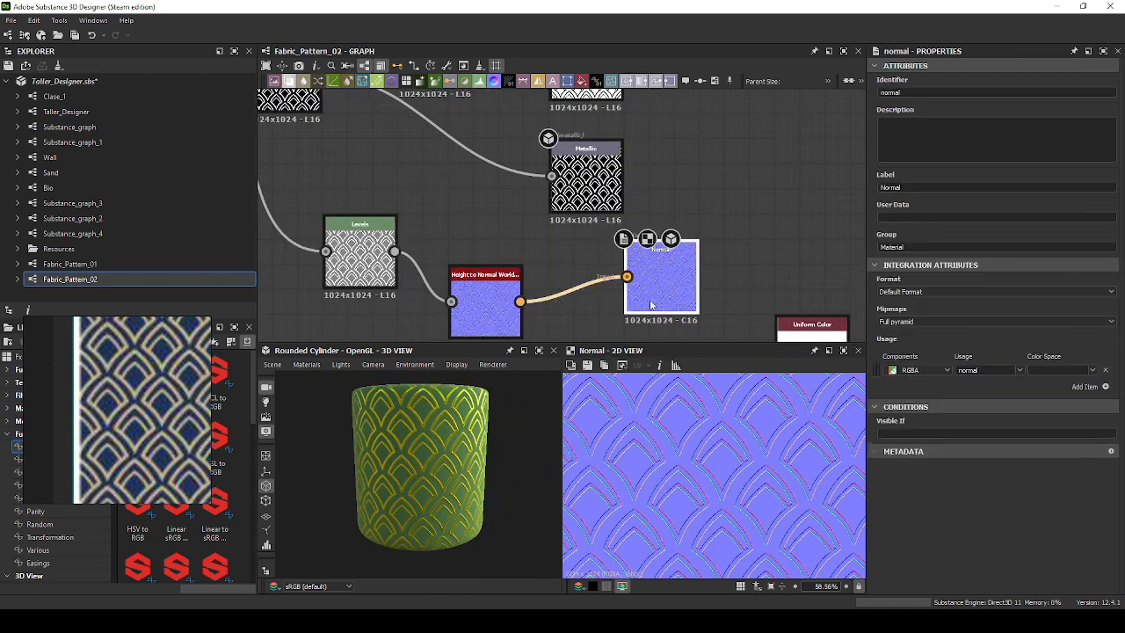
{"action": "left_click_drag", "start_coordinate": [653, 303], "coordinate": [603, 323]}
{"action": "scroll", "coordinate": [663, 196], "scroll_direction": "down", "scroll_amount": 1}
{"action": "middle_click_drag", "start_coordinate": [693, 288], "coordinate": [633, 257]}
{"action": "scroll", "coordinate": [633, 258], "scroll_direction": "down", "scroll_amount": 1}
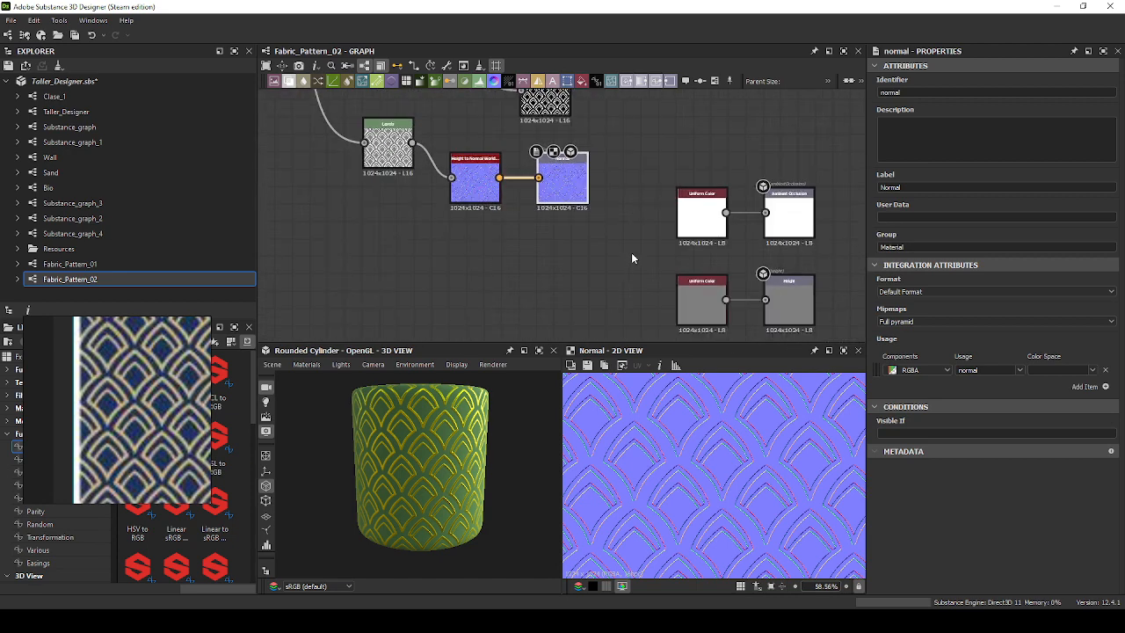
Add an Ambient Occlusion (HBAO) node fed by the third Levels node, below the Height to Normal World Units node.
{"action": "left_click", "coordinate": [703, 215]}
{"action": "scroll", "coordinate": [707, 213], "scroll_direction": "up", "scroll_amount": 1}
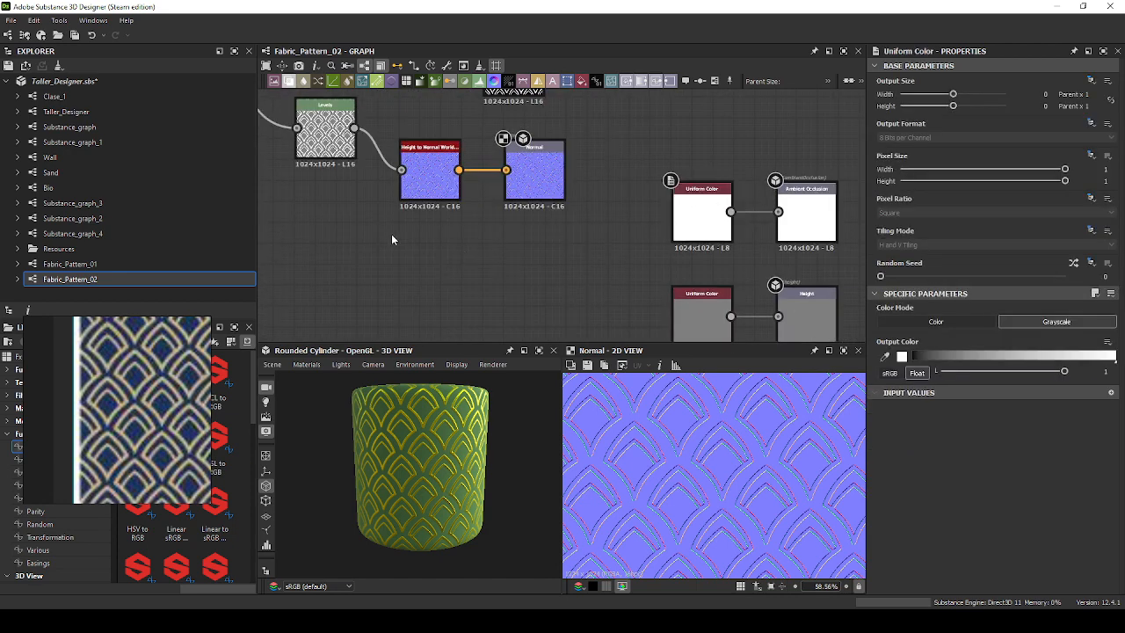
{"action": "middle_click_drag", "start_coordinate": [392, 239], "coordinate": [615, 247]}
{"action": "left_click_drag", "start_coordinate": [601, 210], "coordinate": [630, 281]}
{"action": "type", "text": "ambient"}
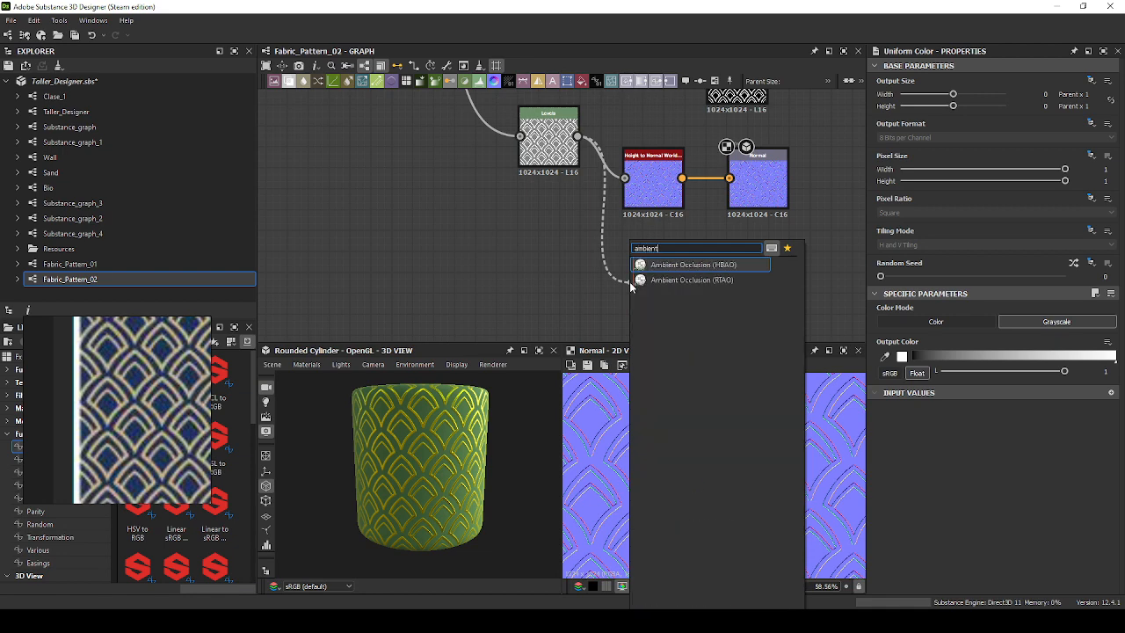
{"action": "key", "text": "Return"}
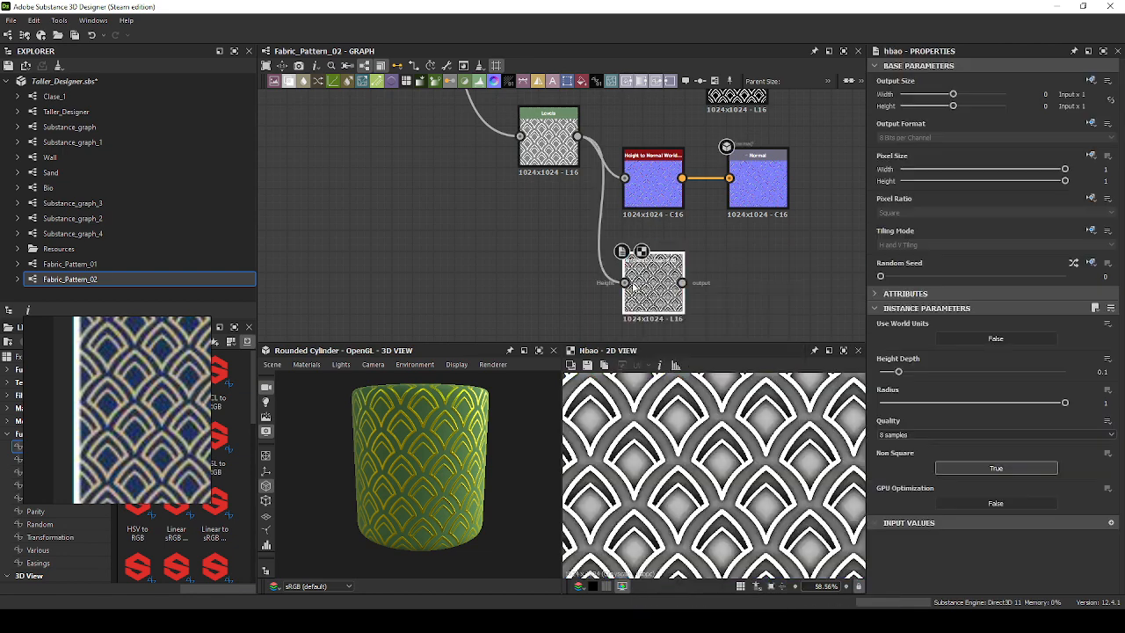
Set the HBAO node's height depth to 0.02 and its radius to 0.01.
{"action": "scroll", "coordinate": [308, 151], "scroll_direction": "down", "scroll_amount": 2}
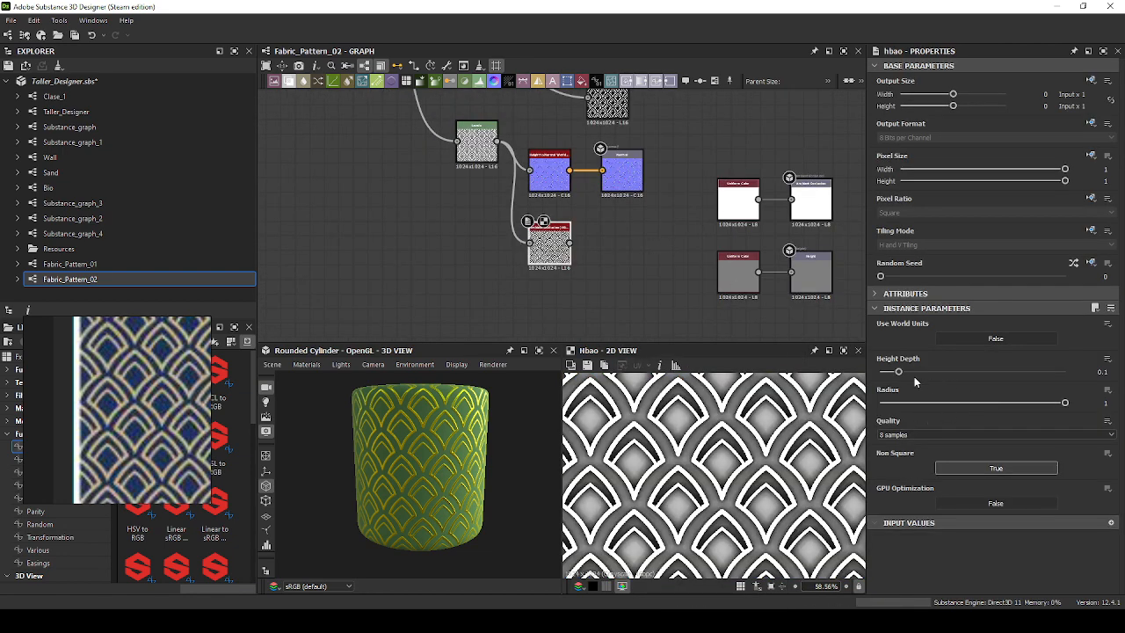
{"action": "left_click_drag", "start_coordinate": [898, 370], "coordinate": [884, 371]}
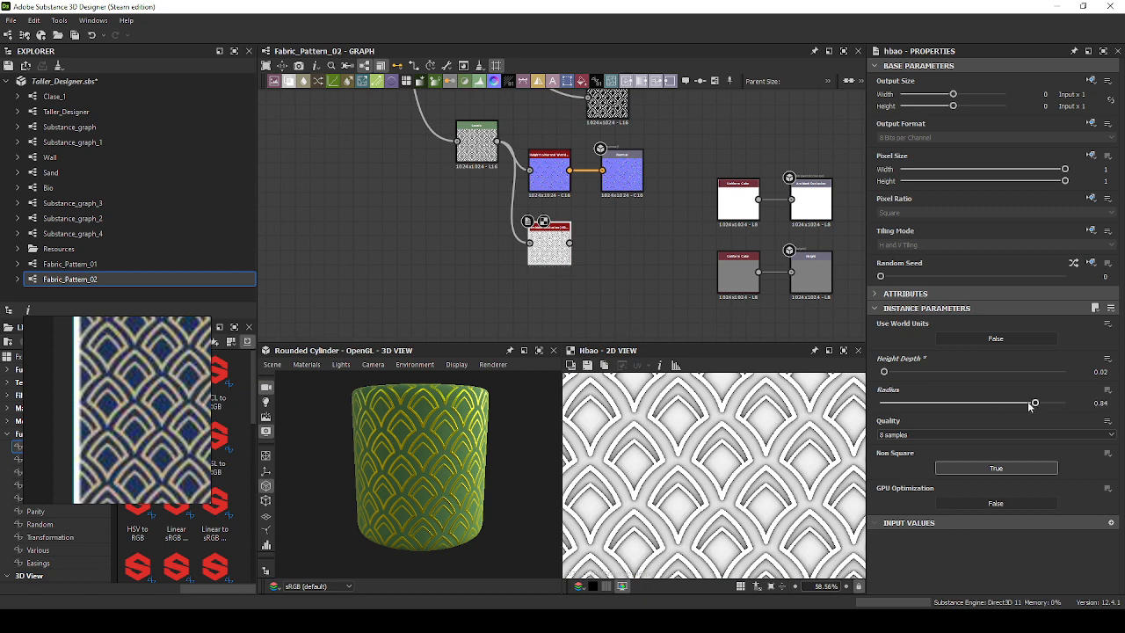
{"action": "left_click_drag", "start_coordinate": [1033, 403], "coordinate": [883, 406]}
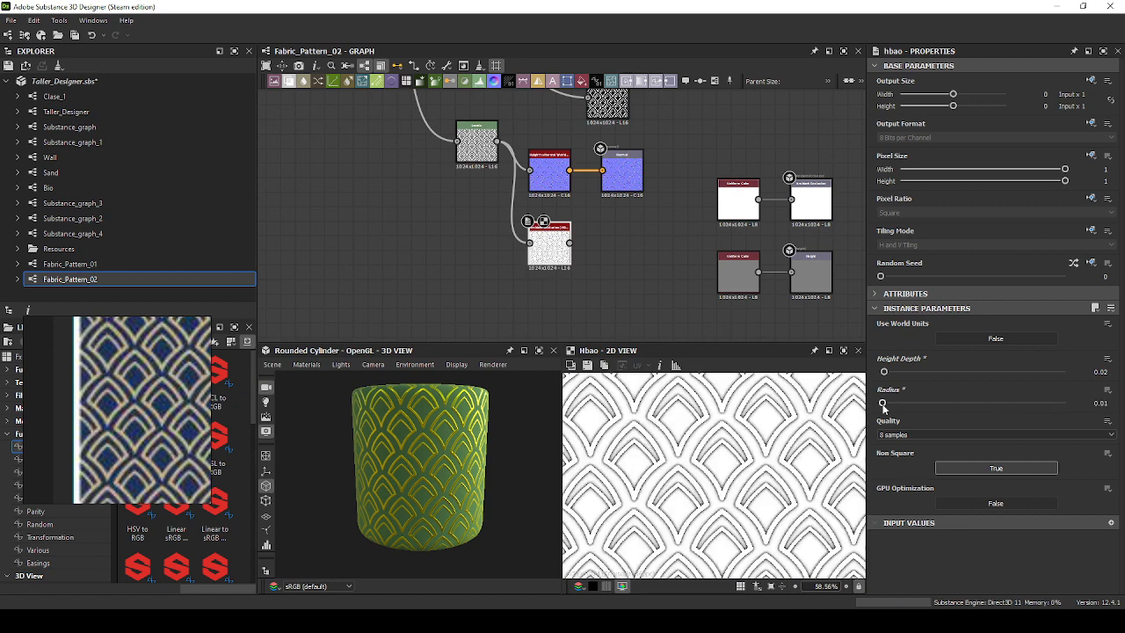
Place the Ambient Occlusion output beside the HBAO node and connect the HBAO result to it.
{"action": "middle_click_drag", "start_coordinate": [749, 313], "coordinate": [661, 286]}
{"action": "left_click_drag", "start_coordinate": [723, 189], "coordinate": [534, 232]}
{"action": "scroll", "coordinate": [501, 215], "scroll_direction": "up", "scroll_amount": 5}
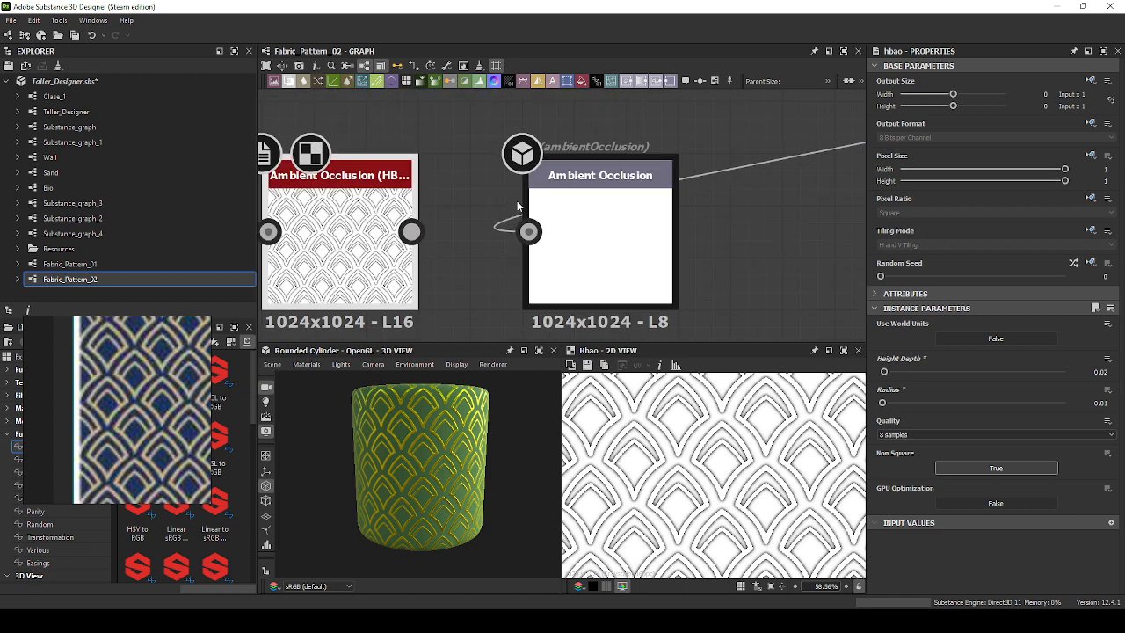
{"action": "left_click_drag", "start_coordinate": [411, 231], "coordinate": [528, 231]}
{"action": "left_click", "coordinate": [614, 251]}
Delete the disconnected white Uniform Color node that fed the Ambient Occlusion output.
{"action": "middle_click_drag", "start_coordinate": [742, 248], "coordinate": [532, 304]}
{"action": "scroll", "coordinate": [536, 303], "scroll_direction": "down", "scroll_amount": 1}
{"action": "scroll", "coordinate": [655, 248], "scroll_direction": "down", "scroll_amount": 2}
{"action": "left_click", "coordinate": [761, 219]}
{"action": "scroll", "coordinate": [767, 224], "scroll_direction": "down", "scroll_amount": 2}
{"action": "key", "text": "Delete"}
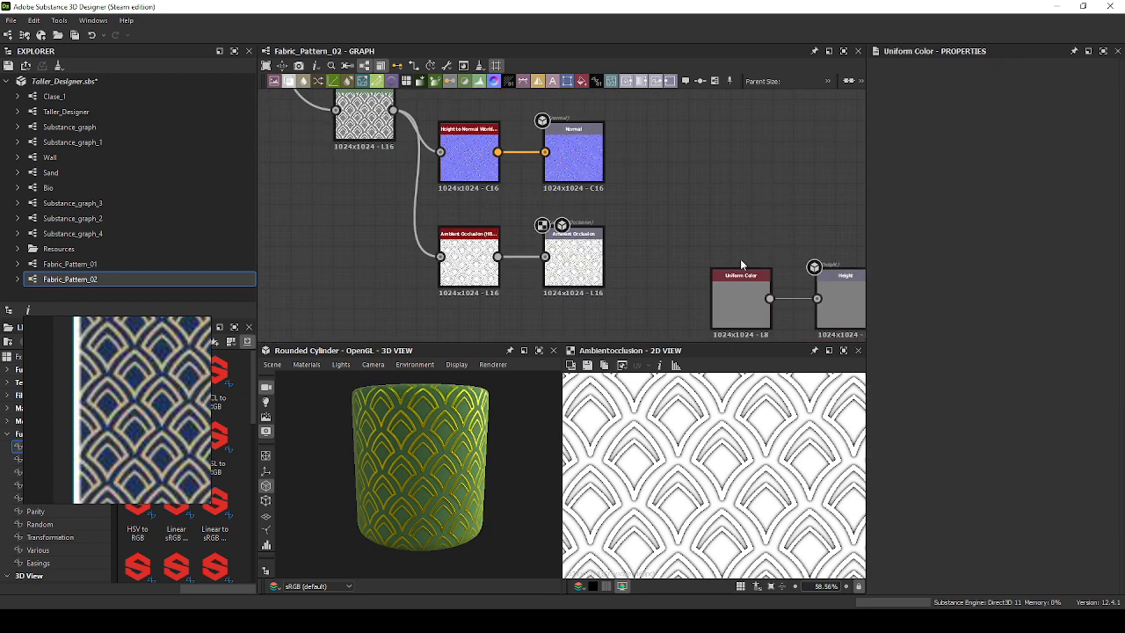
Move the Height output and its Uniform Color below the graph, and align the Metallic and Roughness outputs with the Normal output.
{"action": "scroll", "coordinate": [719, 243], "scroll_direction": "down", "scroll_amount": 3}
{"action": "left_click_drag", "start_coordinate": [719, 242], "coordinate": [806, 282]}
{"action": "left_click_drag", "start_coordinate": [808, 280], "coordinate": [517, 296]}
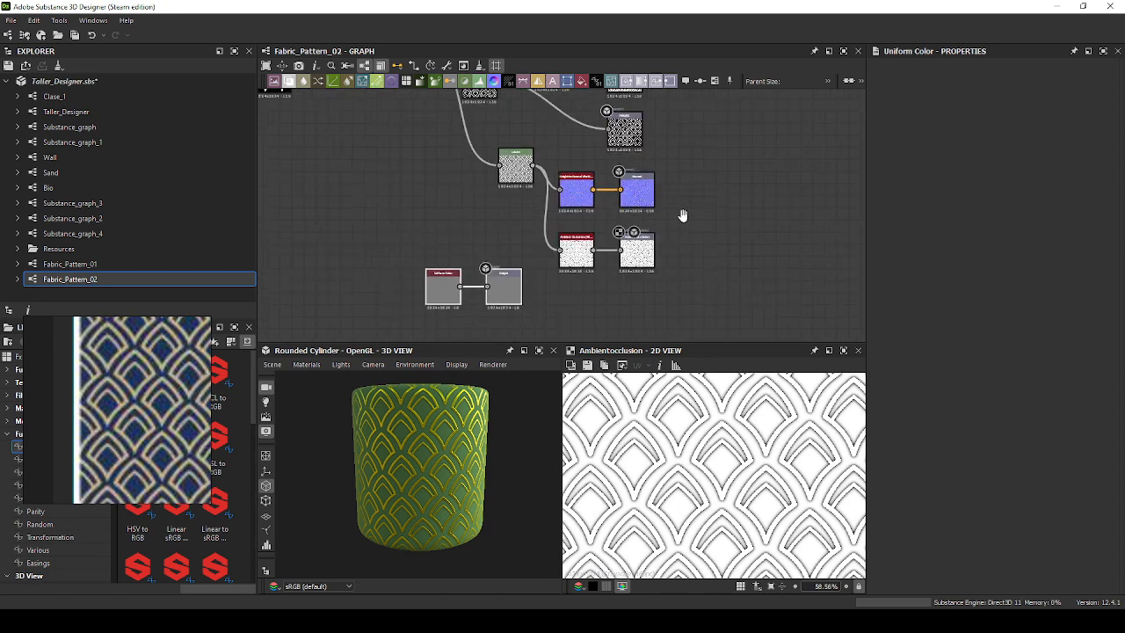
{"action": "middle_click_drag", "start_coordinate": [682, 216], "coordinate": [788, 269]}
{"action": "left_click_drag", "start_coordinate": [728, 182], "coordinate": [739, 189]}
{"action": "left_click_drag", "start_coordinate": [730, 128], "coordinate": [742, 135]}
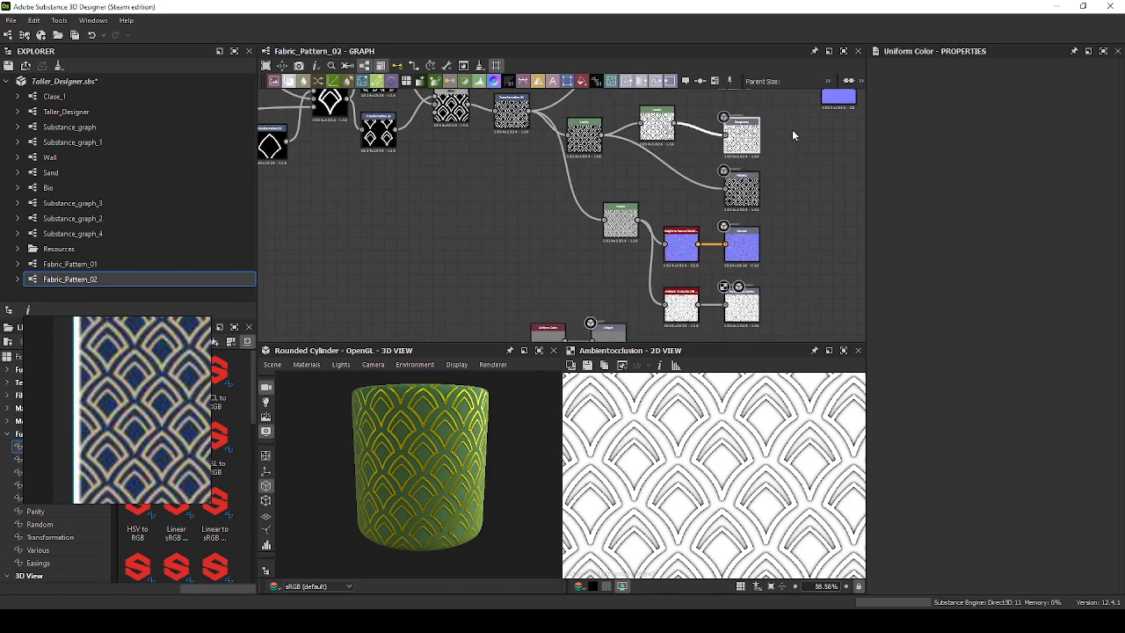
Delete the unused default Normal node near the Base Color output.
{"action": "middle_click_drag", "start_coordinate": [793, 130], "coordinate": [754, 206]}
{"action": "left_click", "coordinate": [796, 163]}
{"action": "scroll", "coordinate": [799, 222], "scroll_direction": "down", "scroll_amount": 2}
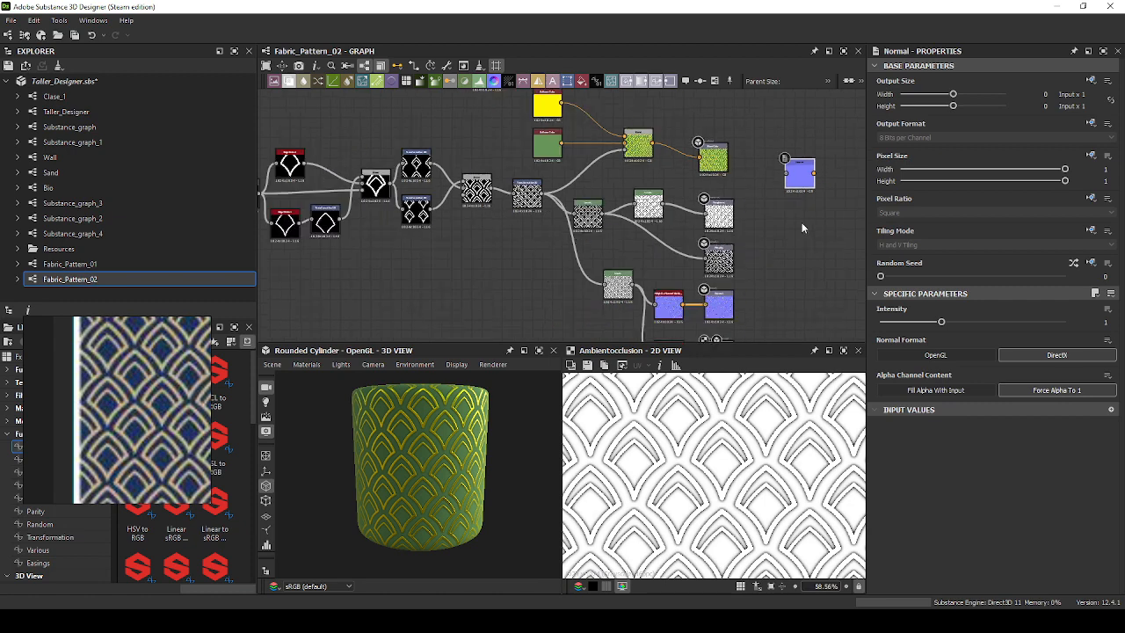
{"action": "key", "text": "Delete"}
Try driving the Height output from the third Levels node and check the relief on the cylinder.
{"action": "middle_click_drag", "start_coordinate": [765, 265], "coordinate": [784, 188]}
{"action": "left_click_drag", "start_coordinate": [539, 270], "coordinate": [714, 318]}
{"action": "left_click", "coordinate": [601, 316]}
{"action": "left_click", "coordinate": [728, 322]}
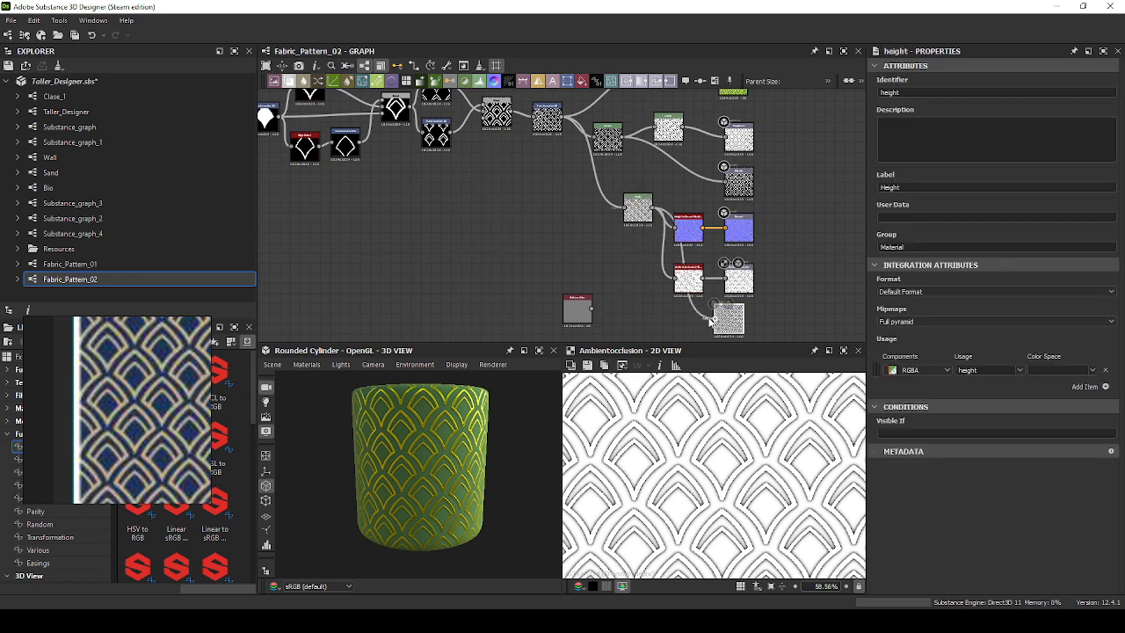
{"action": "scroll", "coordinate": [447, 406], "scroll_direction": "up", "scroll_amount": 4}
{"action": "scroll", "coordinate": [447, 406], "scroll_direction": "up", "scroll_amount": 6}
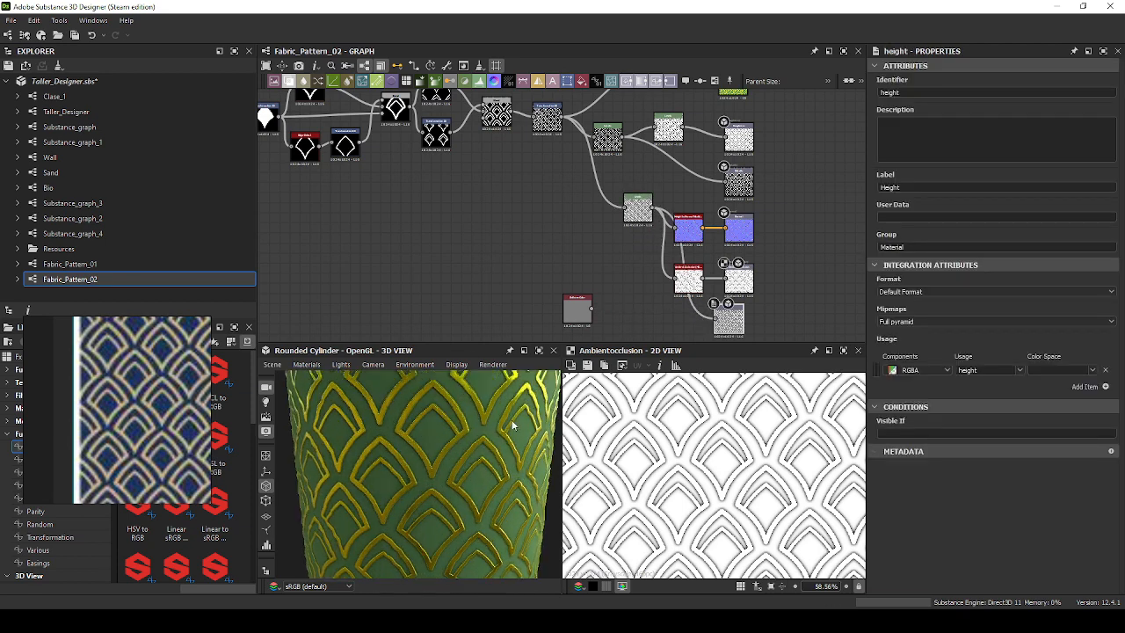
{"action": "scroll", "coordinate": [510, 439], "scroll_direction": "down", "scroll_amount": 3}
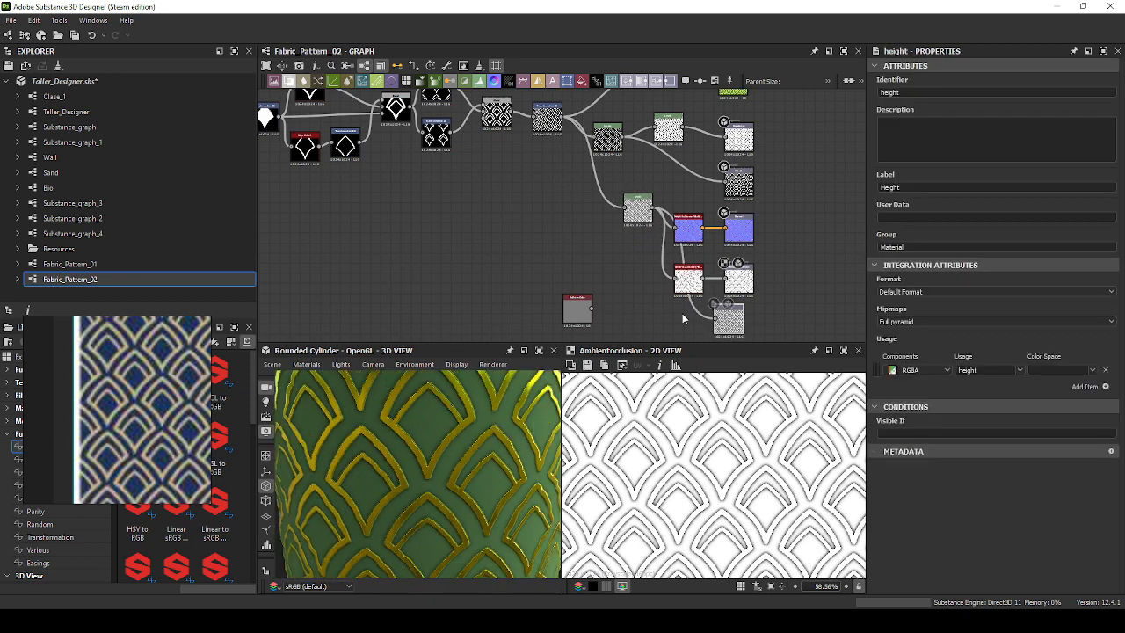
Disconnect the Height output from the Levels node, place it below the HBAO node and feed it from the gray Uniform Color.
{"action": "scroll", "coordinate": [682, 318], "scroll_direction": "up", "scroll_amount": 2}
{"action": "left_click_drag", "start_coordinate": [737, 325], "coordinate": [654, 299]}
{"action": "key", "text": "Delete"}
{"action": "left_click_drag", "start_coordinate": [535, 385], "coordinate": [510, 369]}
{"action": "left_click_drag", "start_coordinate": [518, 273], "coordinate": [562, 308]}
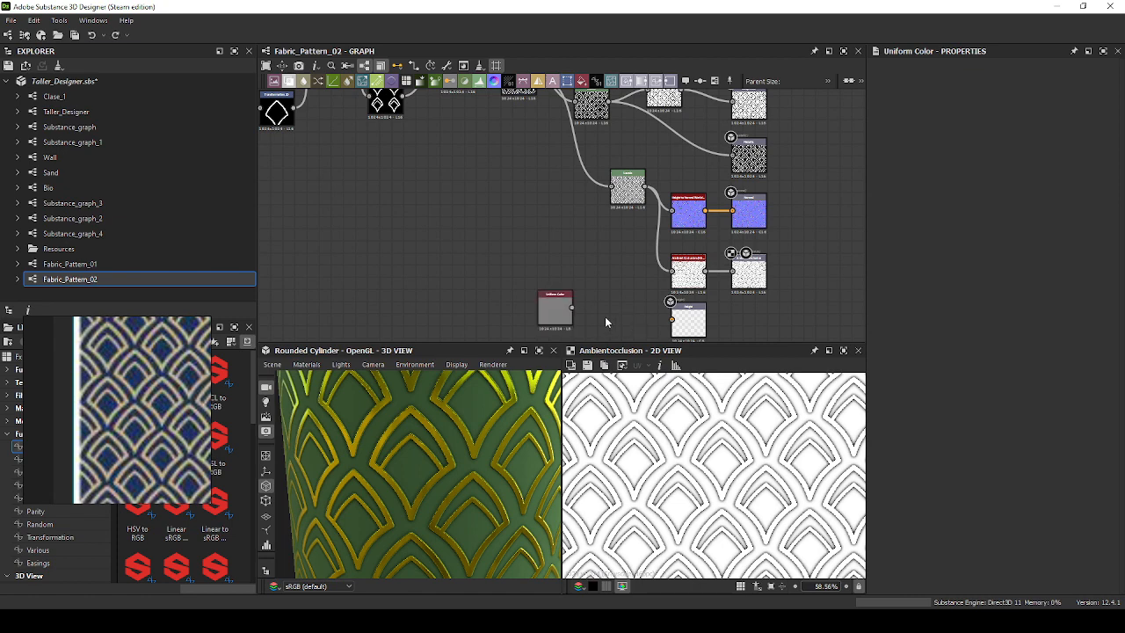
{"action": "left_click_drag", "start_coordinate": [679, 318], "coordinate": [674, 319]}
{"action": "left_click_drag", "start_coordinate": [560, 314], "coordinate": [626, 326]}
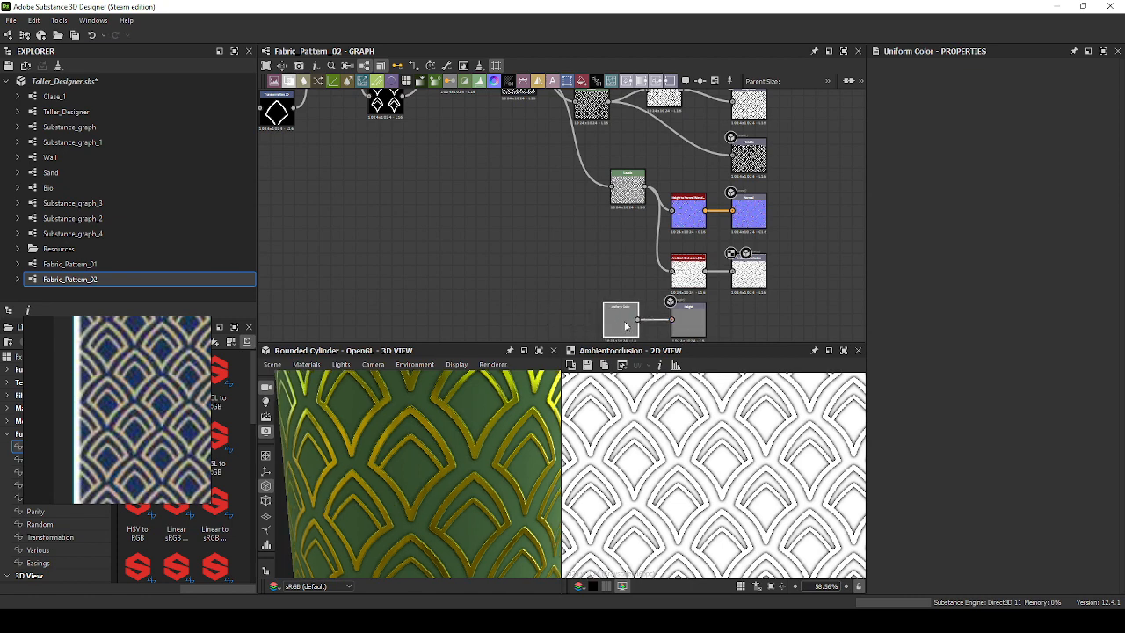
Open the Fabric_Pattern_01 graph to compare its material on the cylinder, and return to Fabric_Pattern_02.
{"action": "scroll", "coordinate": [413, 414], "scroll_direction": "down", "scroll_amount": 5}
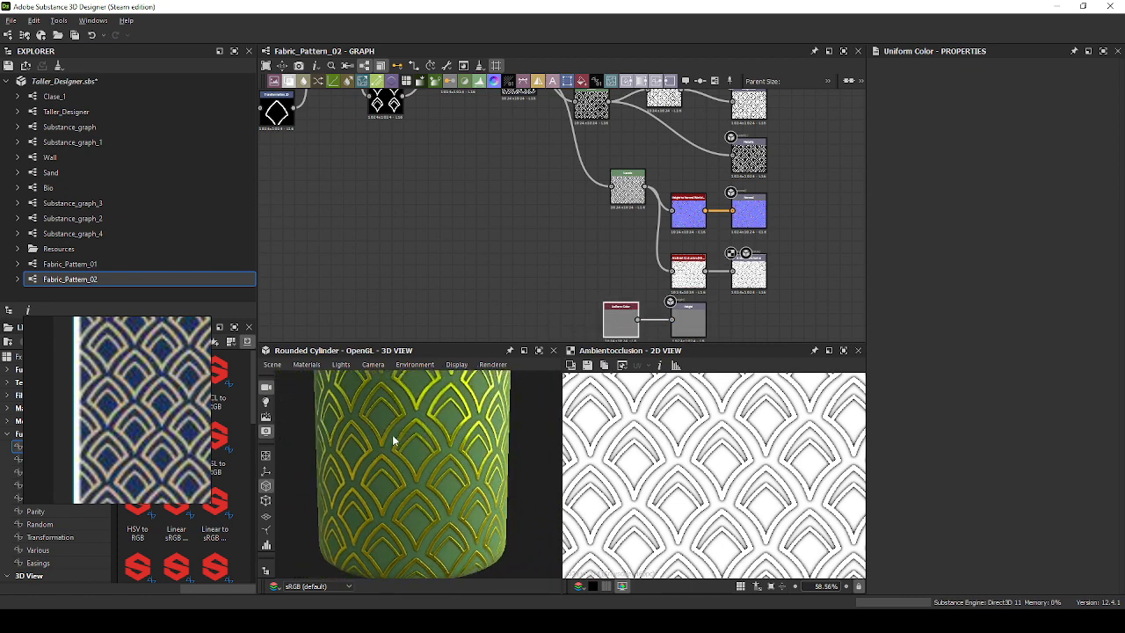
{"action": "scroll", "coordinate": [398, 472], "scroll_direction": "down", "scroll_amount": 2}
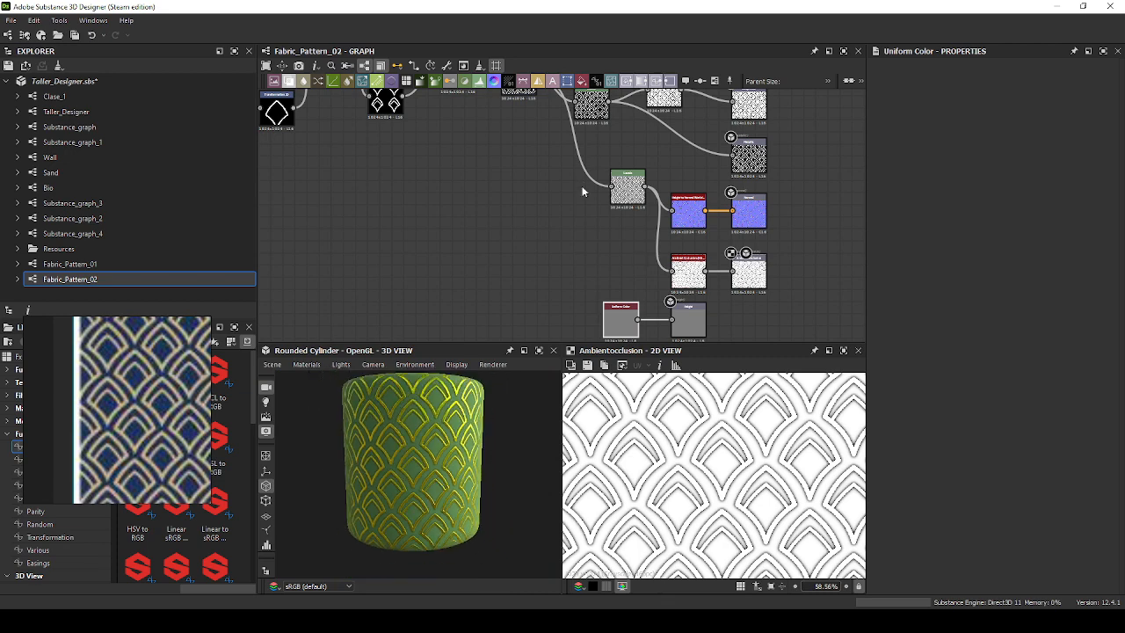
{"action": "middle_click_drag", "start_coordinate": [582, 186], "coordinate": [554, 283]}
{"action": "left_click", "coordinate": [104, 264]}
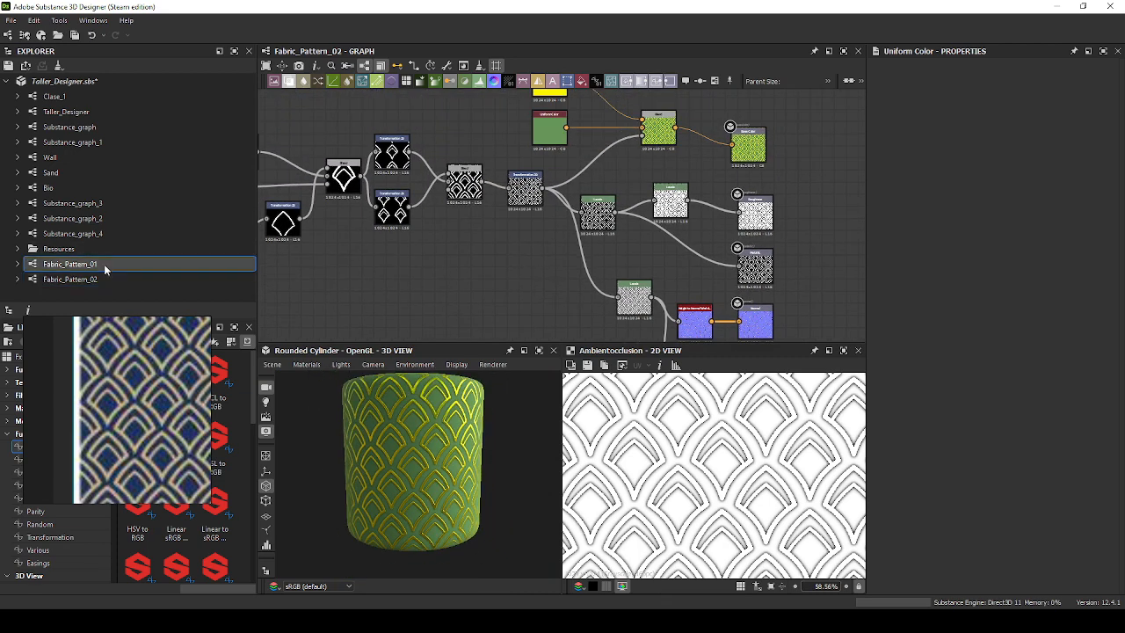
{"action": "double_click", "coordinate": [111, 264]}
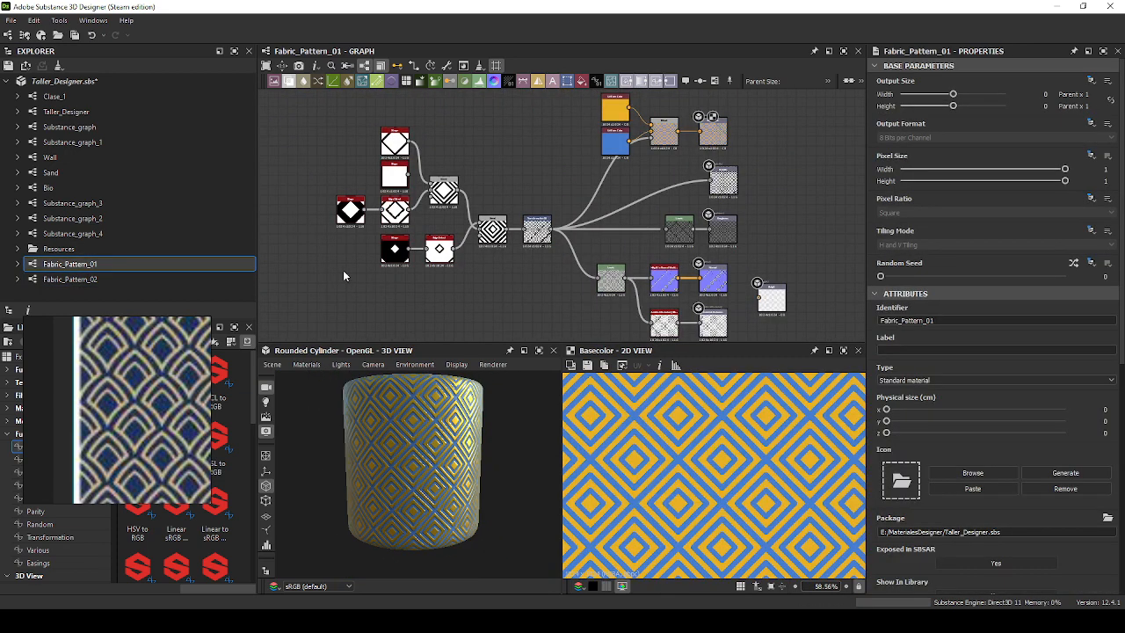
{"action": "left_click_drag", "start_coordinate": [357, 422], "coordinate": [436, 421]}
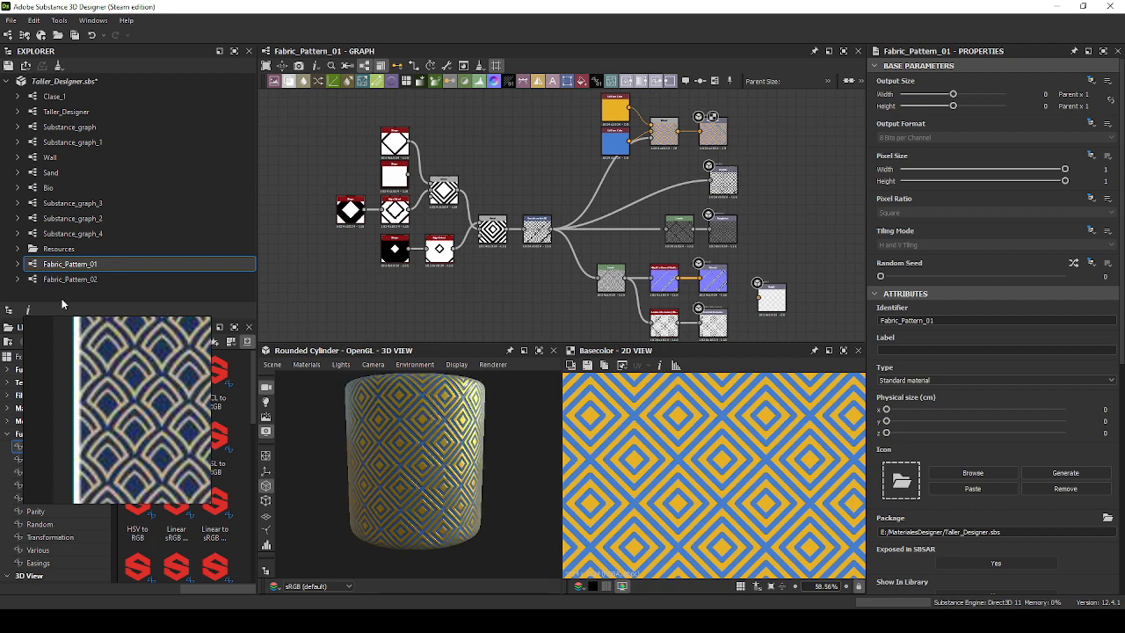
{"action": "left_click", "coordinate": [81, 279]}
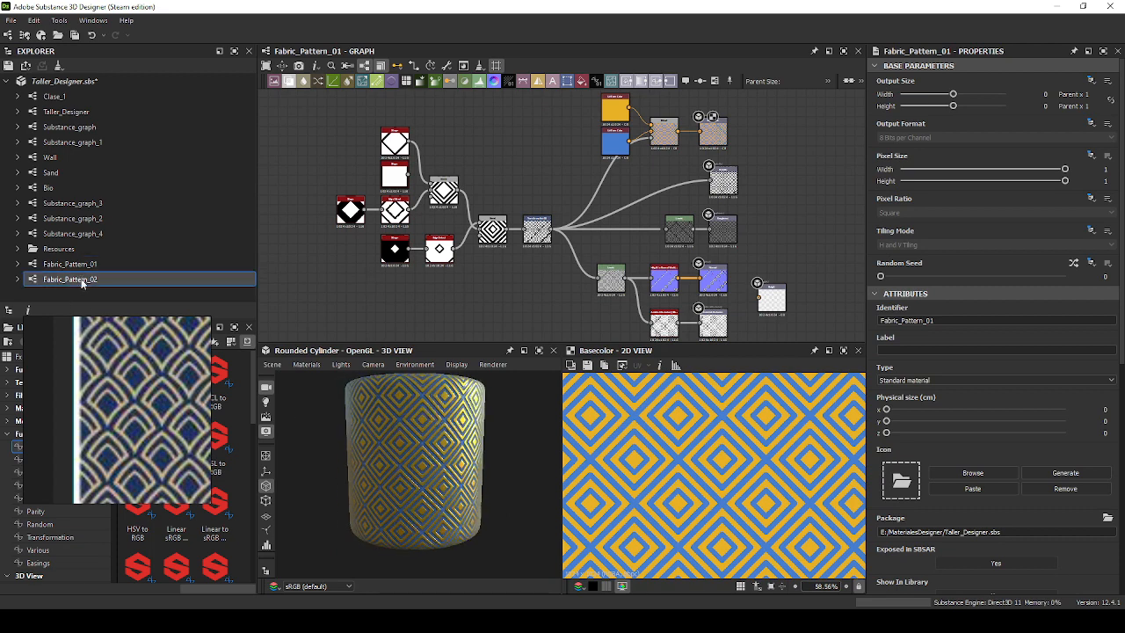
{"action": "double_click", "coordinate": [81, 280]}
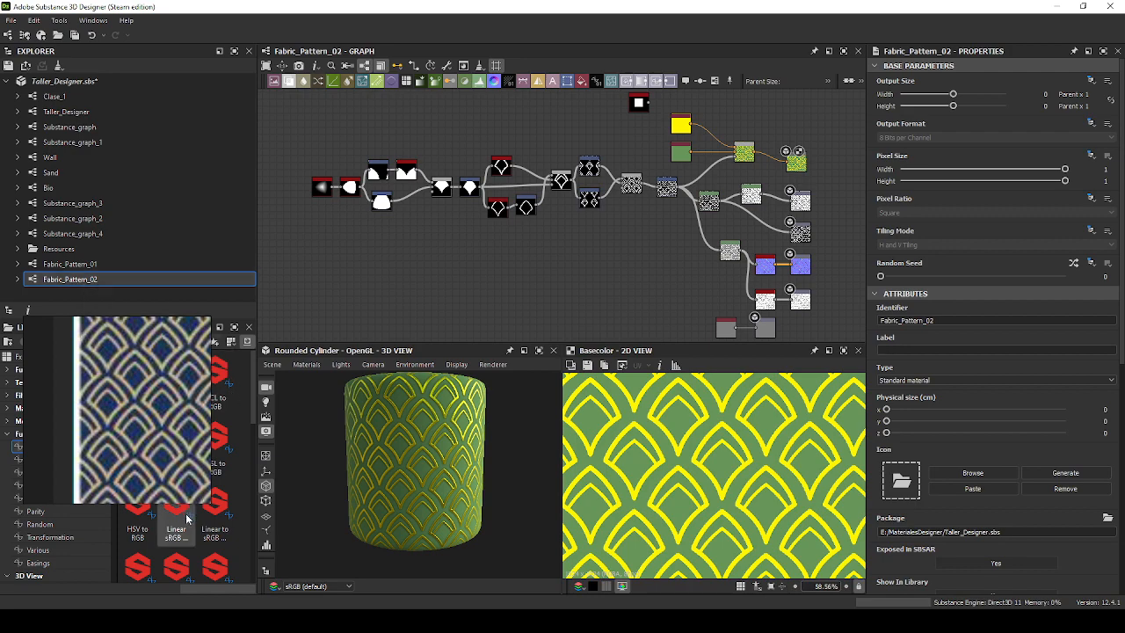
Switch to the browser and examine the full sheet of geometric reference patterns, moving the floating reference image out of the way.
{"action": "left_click", "coordinate": [95, 620]}
{"action": "left_click", "coordinate": [583, 603]}
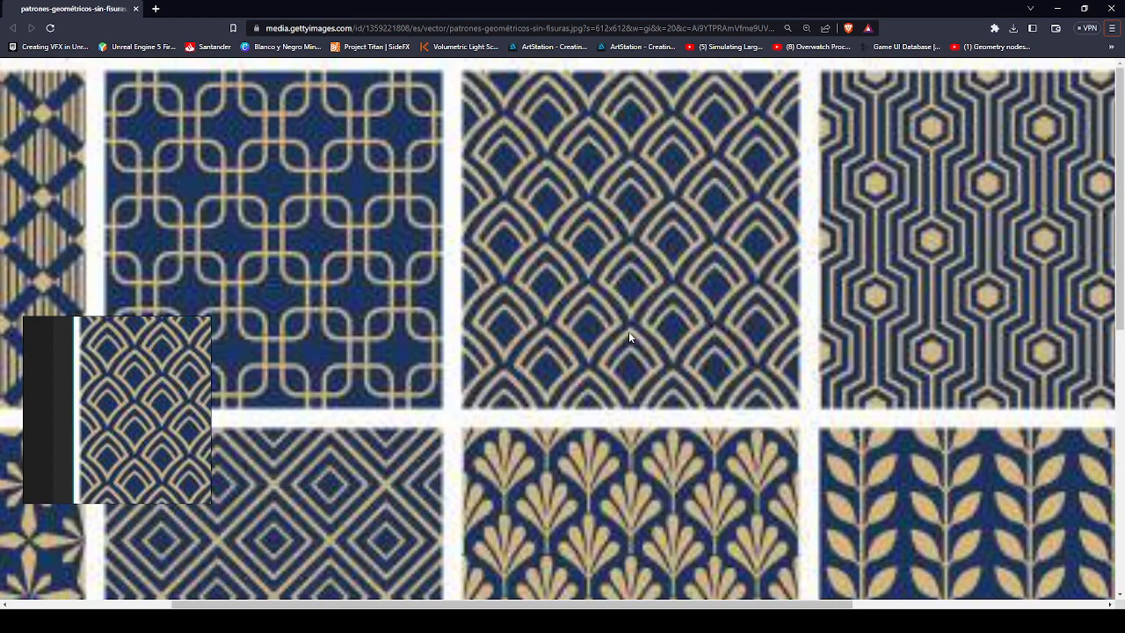
{"action": "scroll", "coordinate": [628, 333], "scroll_direction": "down", "scroll_amount": 6}
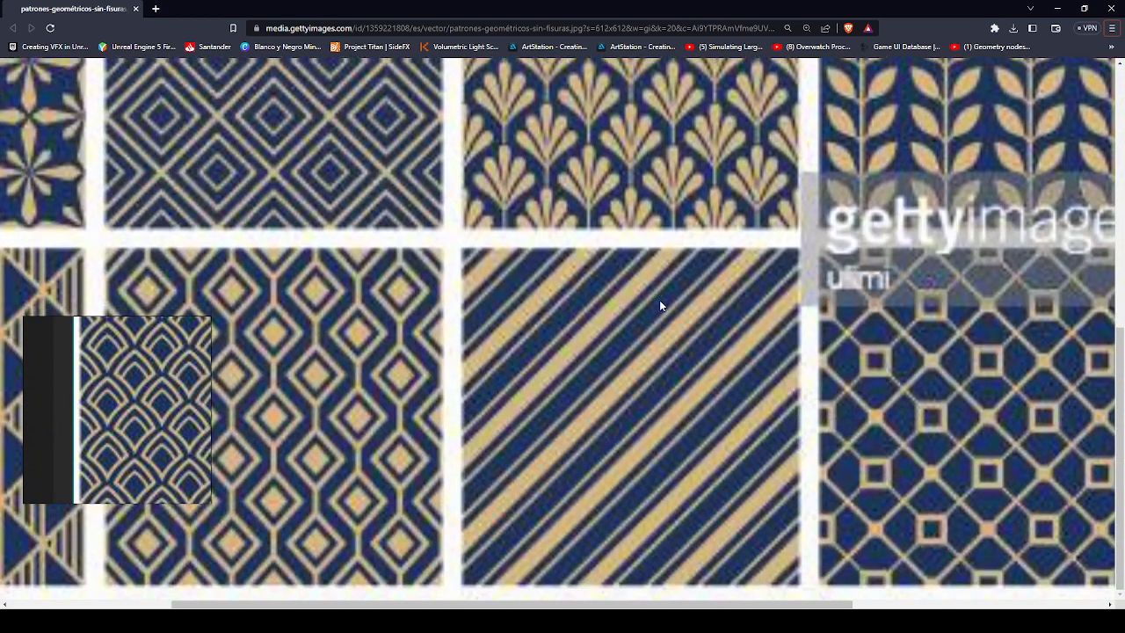
{"action": "scroll", "coordinate": [654, 306], "scroll_direction": "down", "scroll_amount": 4, "text": "ctrl"}
{"action": "scroll", "coordinate": [654, 306], "scroll_direction": "up", "scroll_amount": 1, "text": "ctrl"}
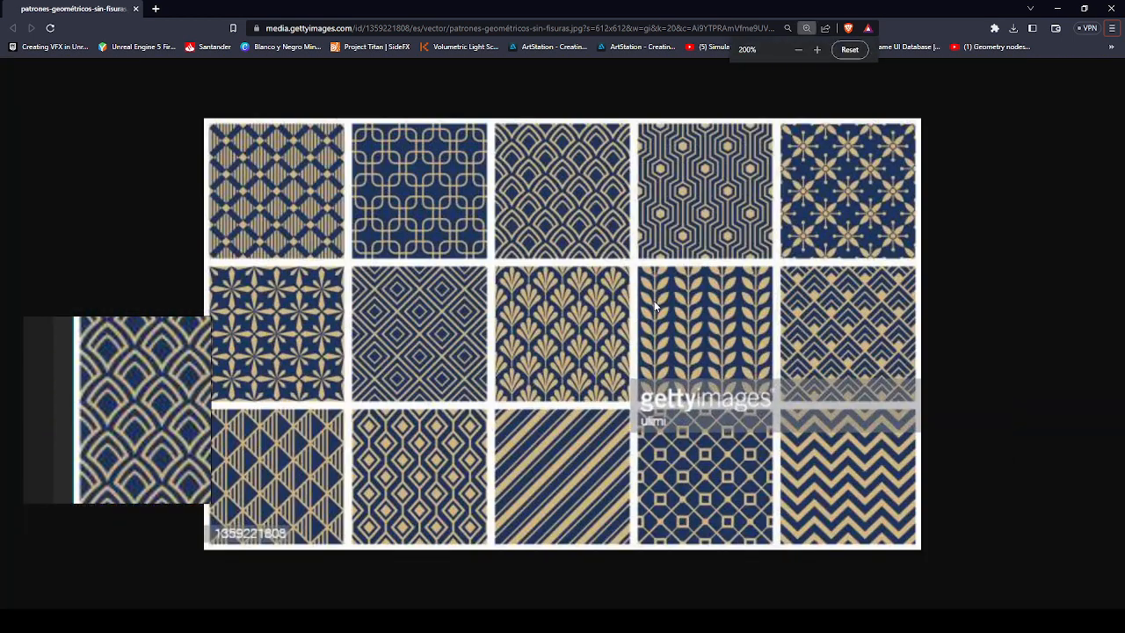
{"action": "left_click_drag", "start_coordinate": [157, 383], "coordinate": [824, 367]}
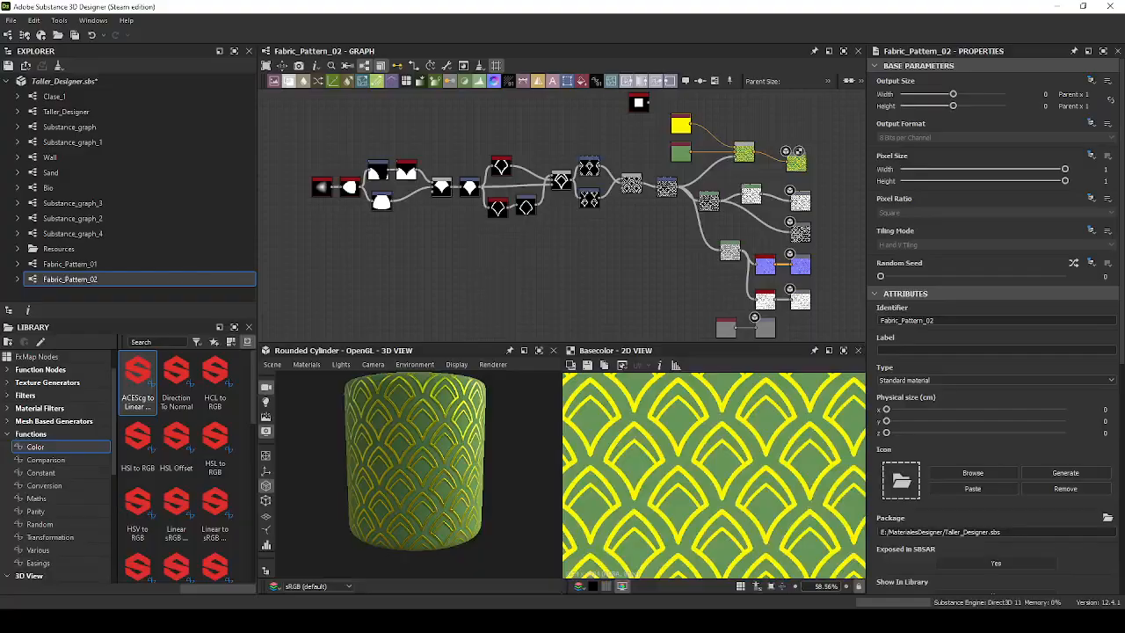
Switch back to Substance 3D Designer and examine the Fabric_Pattern_02 material up close on the cylinder.
{"action": "middle_click_drag", "start_coordinate": [650, 295], "coordinate": [625, 271]}
{"action": "scroll", "coordinate": [427, 425], "scroll_direction": "up", "scroll_amount": 4}
{"action": "left_click_drag", "start_coordinate": [427, 426], "coordinate": [455, 434]}
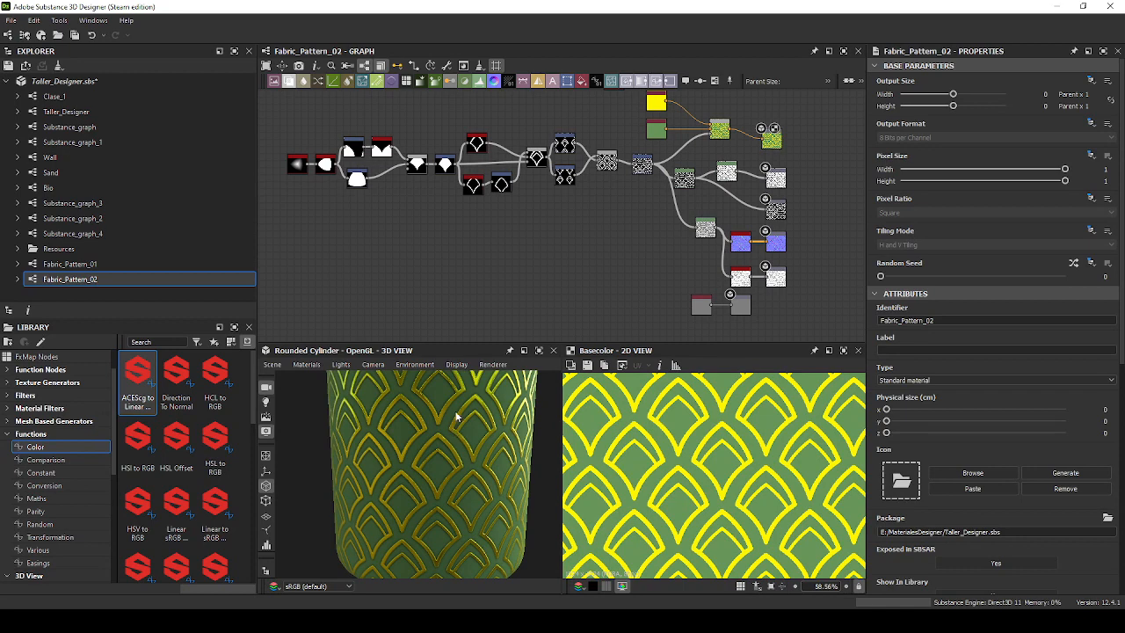
Set the yellow Uniform Color's hue to 0.12 for a golden orange, and make the graph area taller.
{"action": "left_click", "coordinate": [655, 105]}
{"action": "left_click_drag", "start_coordinate": [938, 372], "coordinate": [933, 372]}
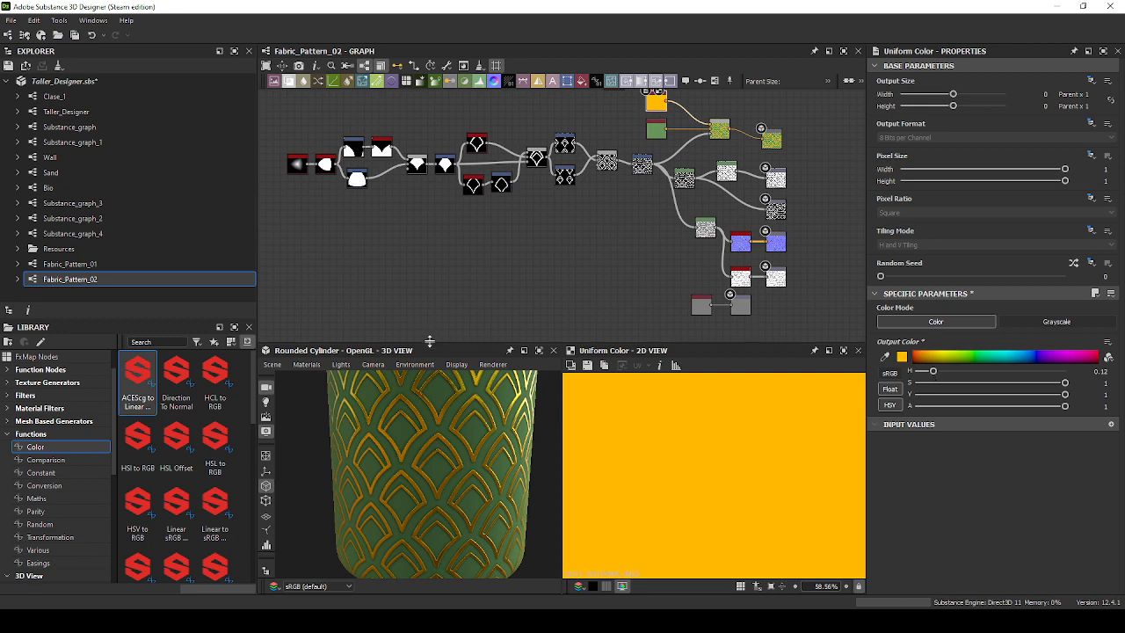
{"action": "left_click_drag", "start_coordinate": [430, 341], "coordinate": [429, 369]}
Delete the unused square Shape node above the Uniform Color nodes.
{"action": "scroll", "coordinate": [500, 263], "scroll_direction": "up", "scroll_amount": 3}
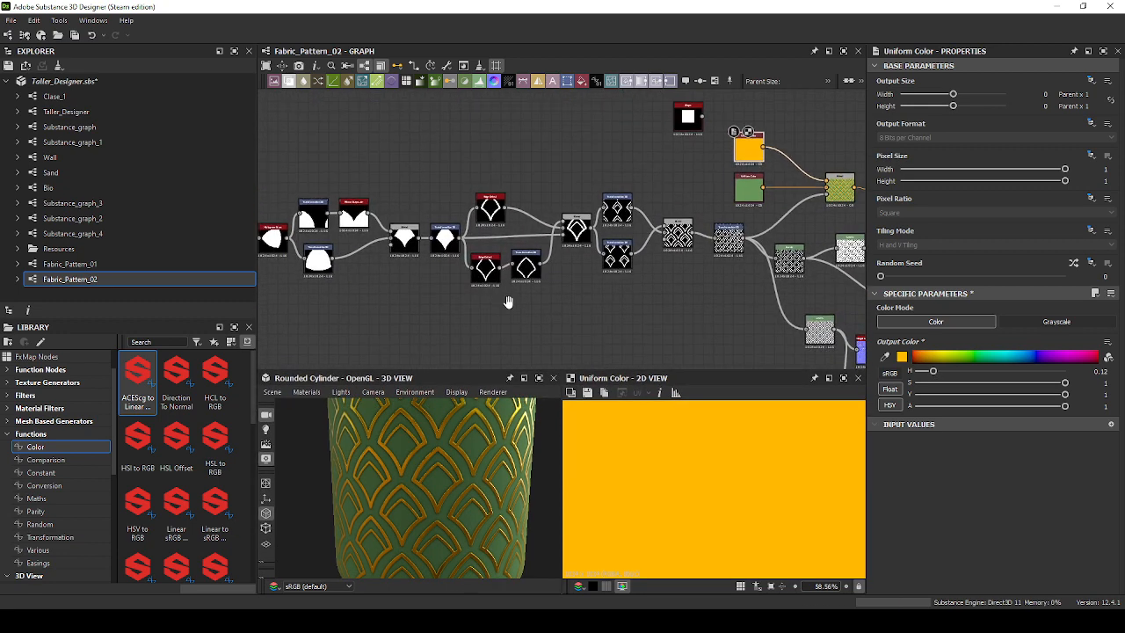
{"action": "scroll", "coordinate": [508, 302], "scroll_direction": "down", "scroll_amount": 2}
{"action": "middle_click_drag", "start_coordinate": [597, 311], "coordinate": [585, 304]}
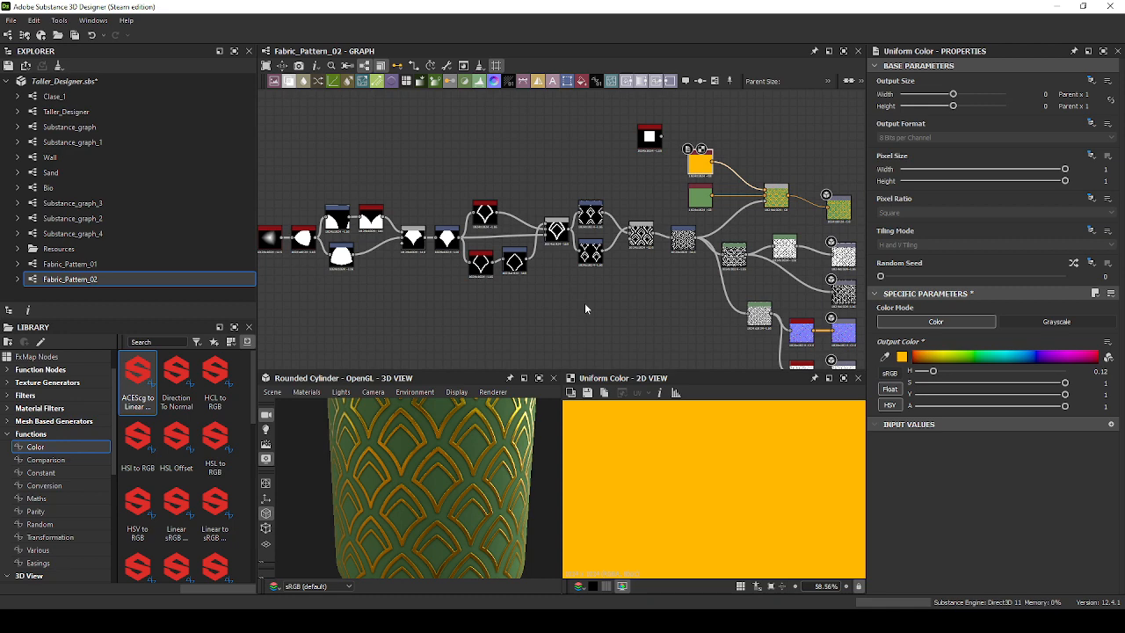
{"action": "left_click", "coordinate": [650, 136]}
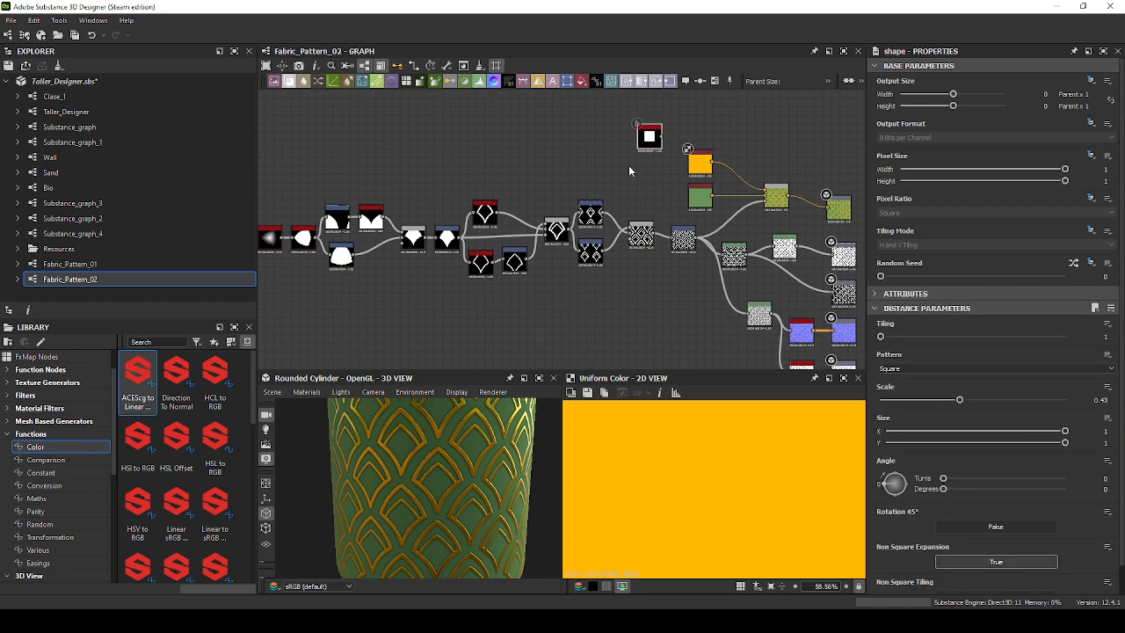
{"action": "left_click", "coordinate": [629, 165]}
Examine the motif's node chain, previewing the Subtract and Add (Linear Dodge) Blend results, and view the material on the whole cylinder.
{"action": "scroll", "coordinate": [498, 239], "scroll_direction": "up", "scroll_amount": 4}
{"action": "middle_click_drag", "start_coordinate": [364, 331], "coordinate": [566, 333]}
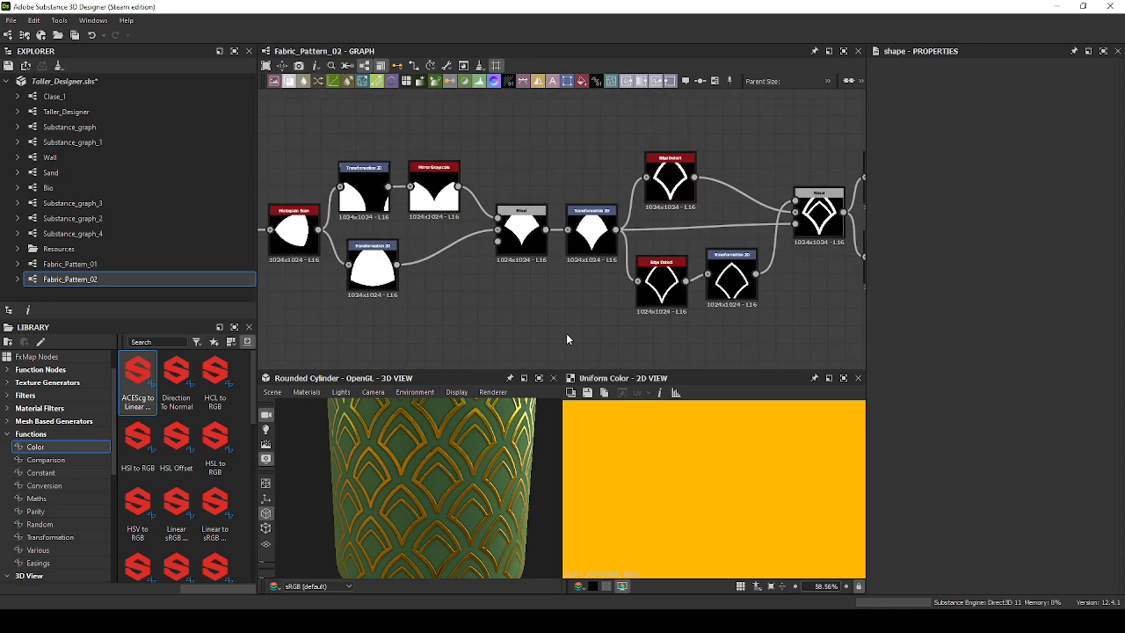
{"action": "scroll", "coordinate": [511, 254], "scroll_direction": "up", "scroll_amount": 4}
{"action": "left_click", "coordinate": [532, 206]}
{"action": "scroll", "coordinate": [517, 315], "scroll_direction": "down", "scroll_amount": 1}
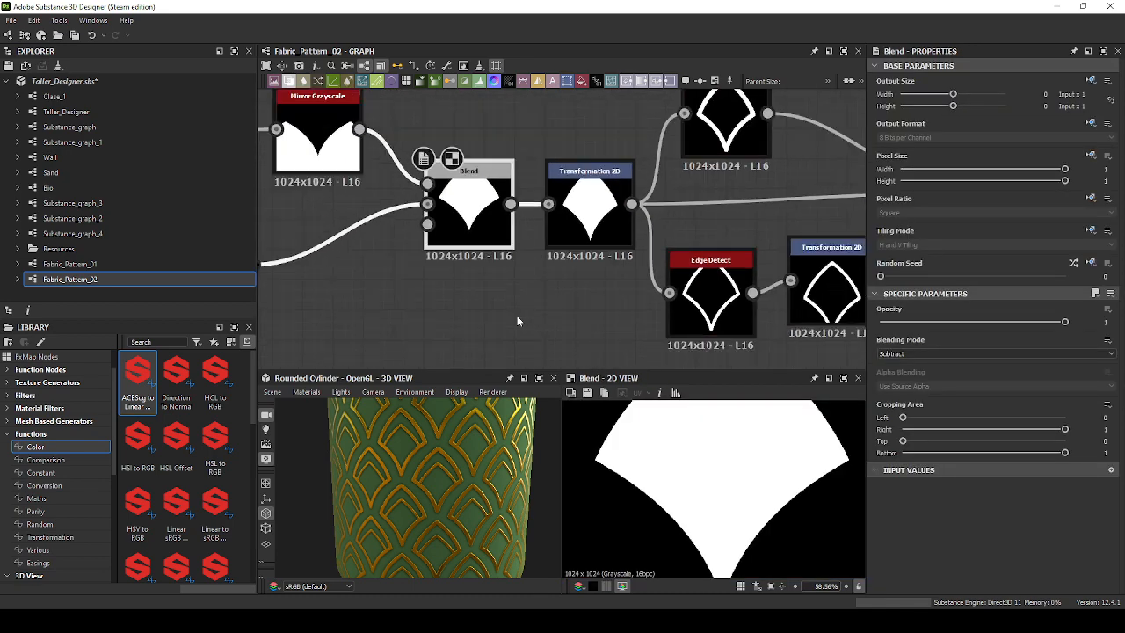
{"action": "scroll", "coordinate": [518, 317], "scroll_direction": "down", "scroll_amount": 1}
{"action": "middle_click_drag", "start_coordinate": [545, 293], "coordinate": [363, 307]}
{"action": "double_click", "coordinate": [728, 213]}
{"action": "middle_click_drag", "start_coordinate": [728, 279], "coordinate": [587, 304]}
{"action": "left_click", "coordinate": [817, 256]}
{"action": "middle_click_drag", "start_coordinate": [477, 286], "coordinate": [682, 237]}
{"action": "scroll", "coordinate": [682, 237], "scroll_direction": "down", "scroll_amount": 1}
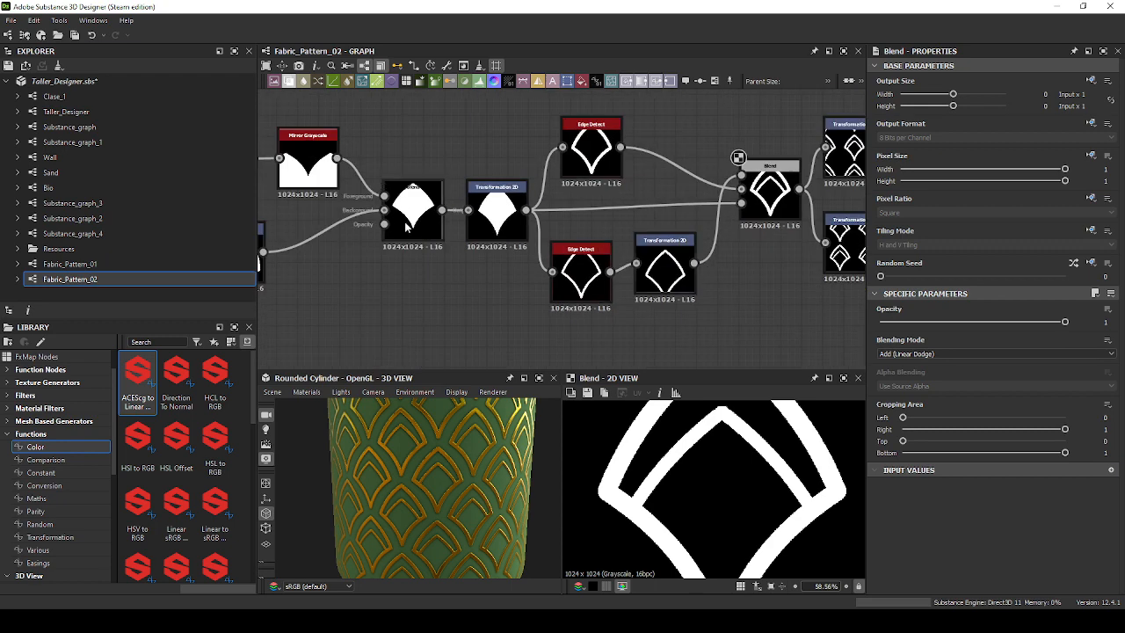
{"action": "left_click", "coordinate": [406, 226]}
{"action": "left_click", "coordinate": [767, 198]}
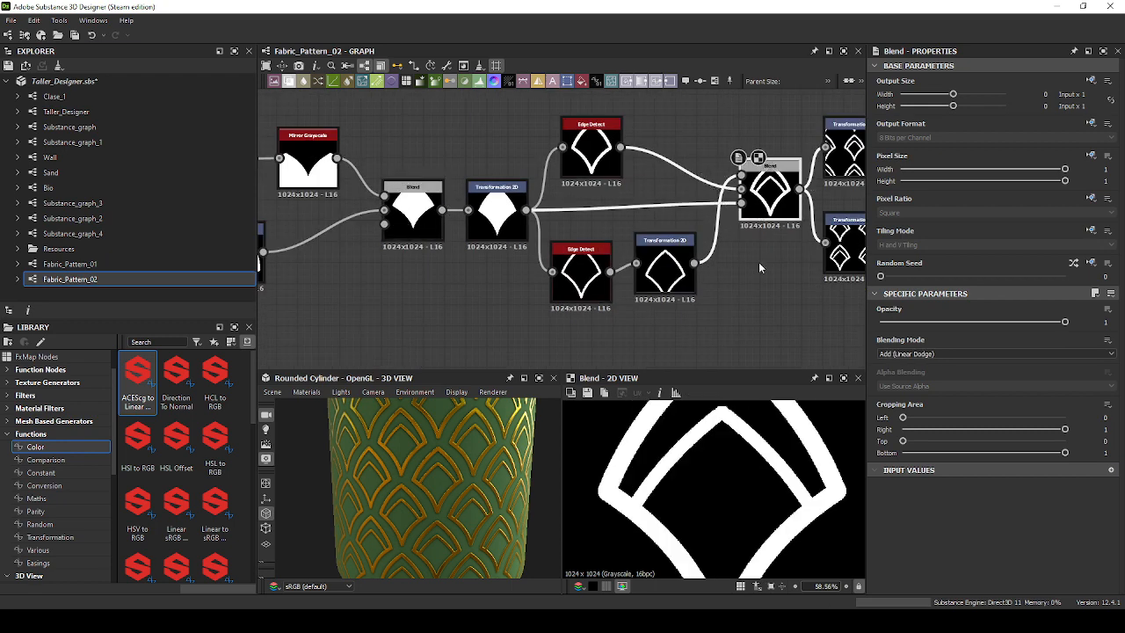
{"action": "scroll", "coordinate": [747, 259], "scroll_direction": "down", "scroll_amount": 3}
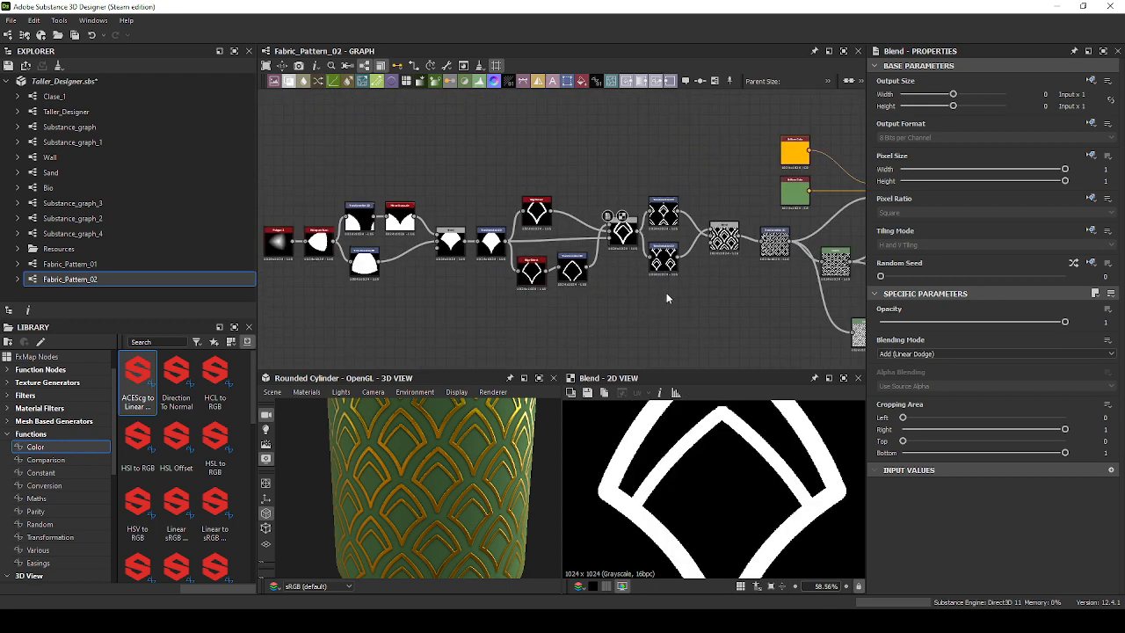
{"action": "scroll", "coordinate": [664, 297], "scroll_direction": "down", "scroll_amount": 5}
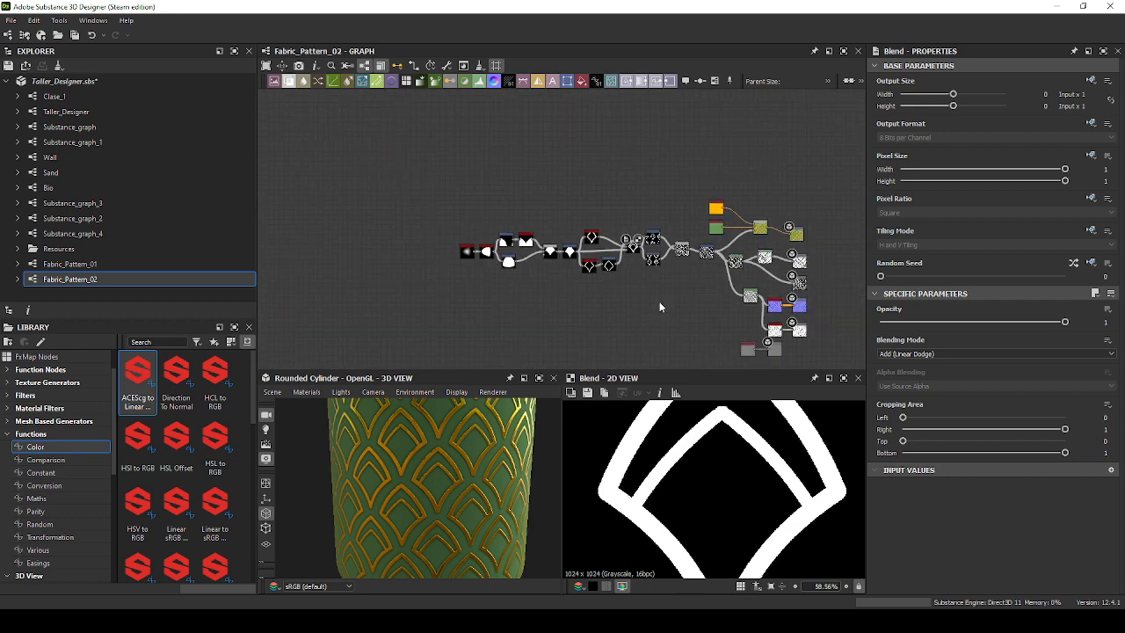
{"action": "middle_click_drag", "start_coordinate": [699, 336], "coordinate": [675, 281]}
{"action": "scroll", "coordinate": [475, 429], "scroll_direction": "down", "scroll_amount": 4}
{"action": "mouse_move", "coordinate": [478, 429]}
{"action": "left_mouse_down"}
{"action": "mouse_move", "coordinate": [447, 433]}
{"action": "mouse_move", "coordinate": [490, 431]}
{"action": "left_mouse_up"}
{"action": "middle_click_drag", "start_coordinate": [593, 358], "coordinate": [533, 367]}
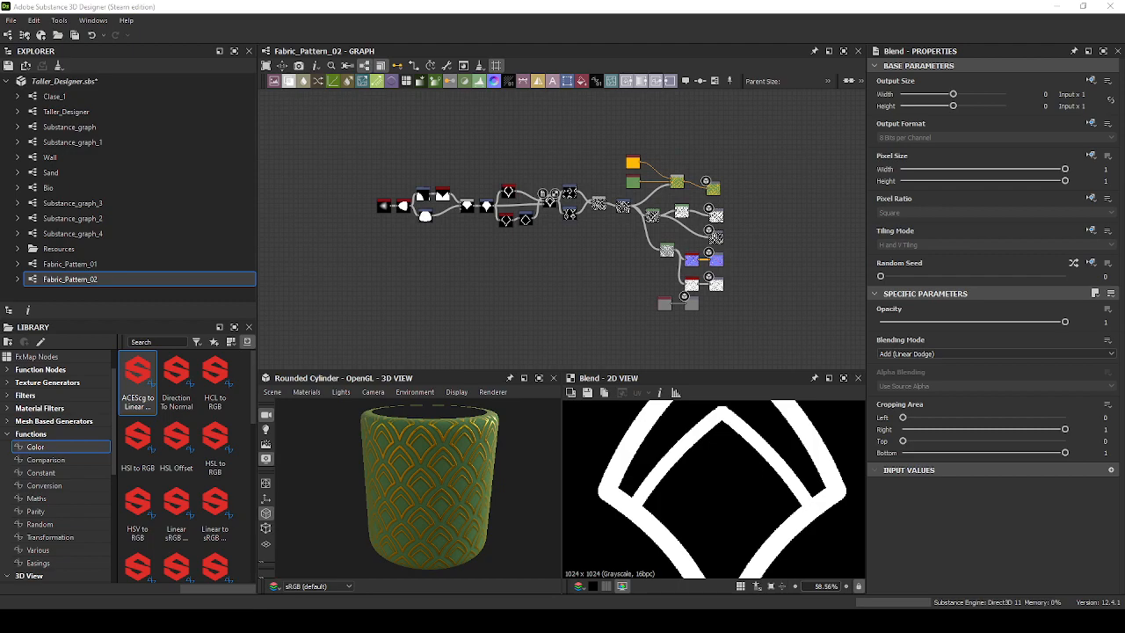
Switch to the browser, capture the eight-petal flower pattern from the reference sheet with the Snipping Tool and copy the snip.
{"action": "key", "text": "alt+Tab"}
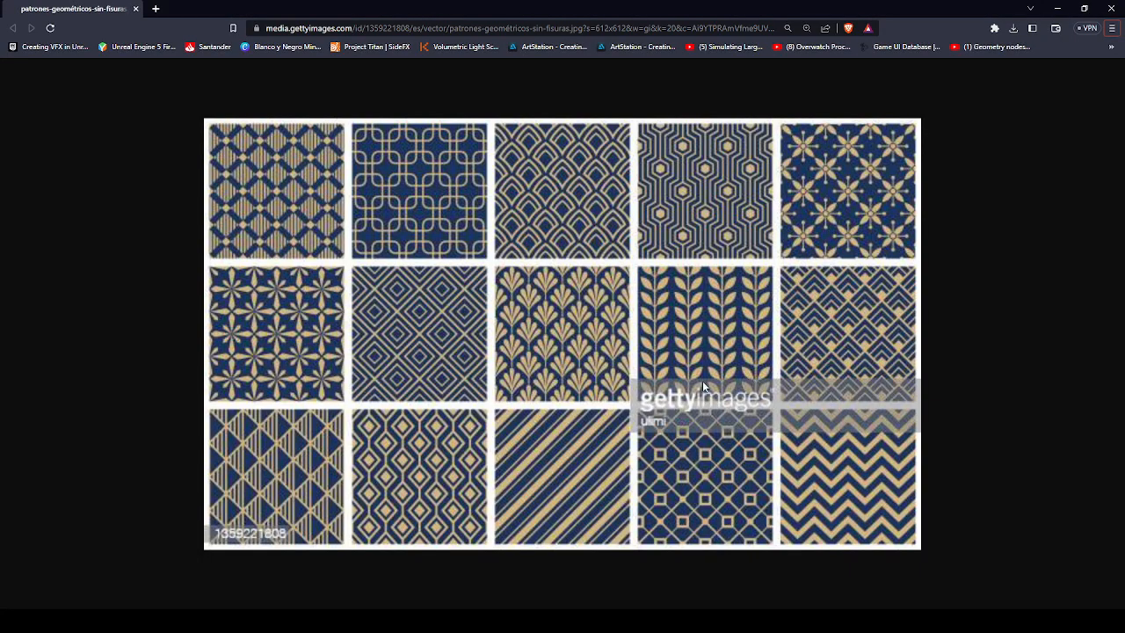
{"action": "key", "text": "super"}
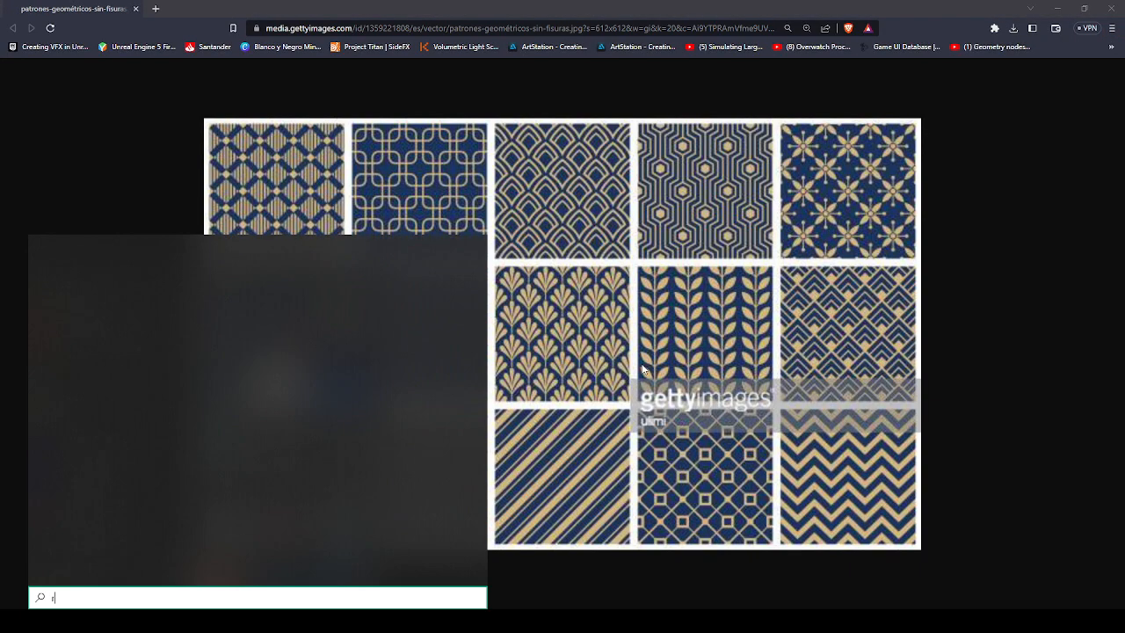
{"action": "type", "text": "snip"}
{"action": "key", "text": "Return"}
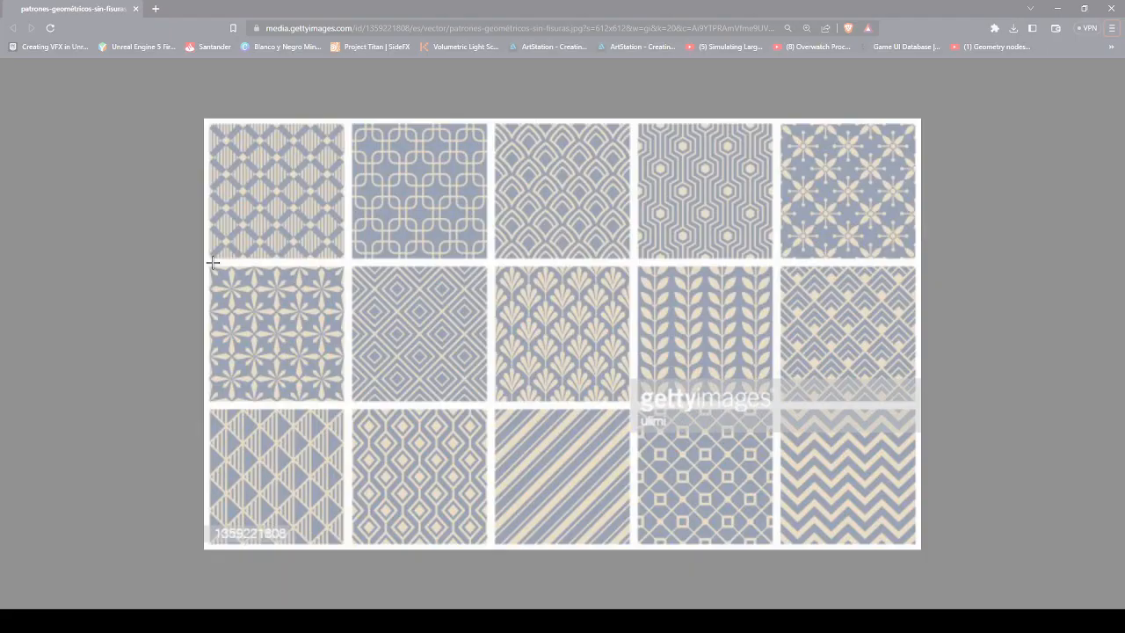
{"action": "left_click_drag", "start_coordinate": [208, 263], "coordinate": [344, 406]}
{"action": "right_click", "coordinate": [261, 338]}
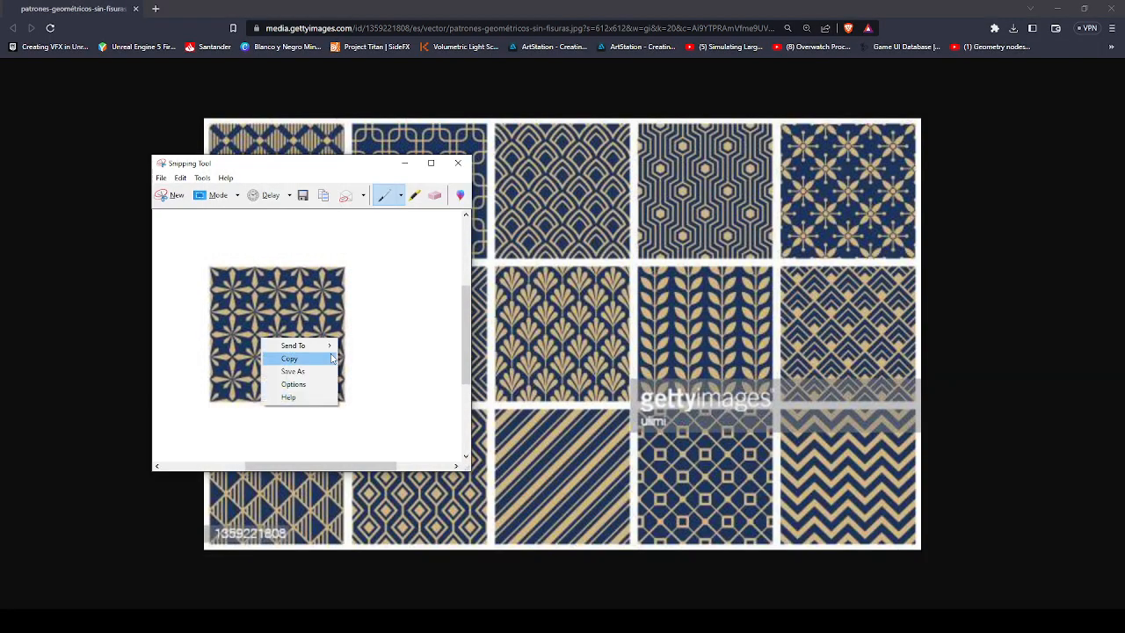
{"action": "left_click", "coordinate": [286, 359]}
{"action": "key", "text": "alt+Tab"}
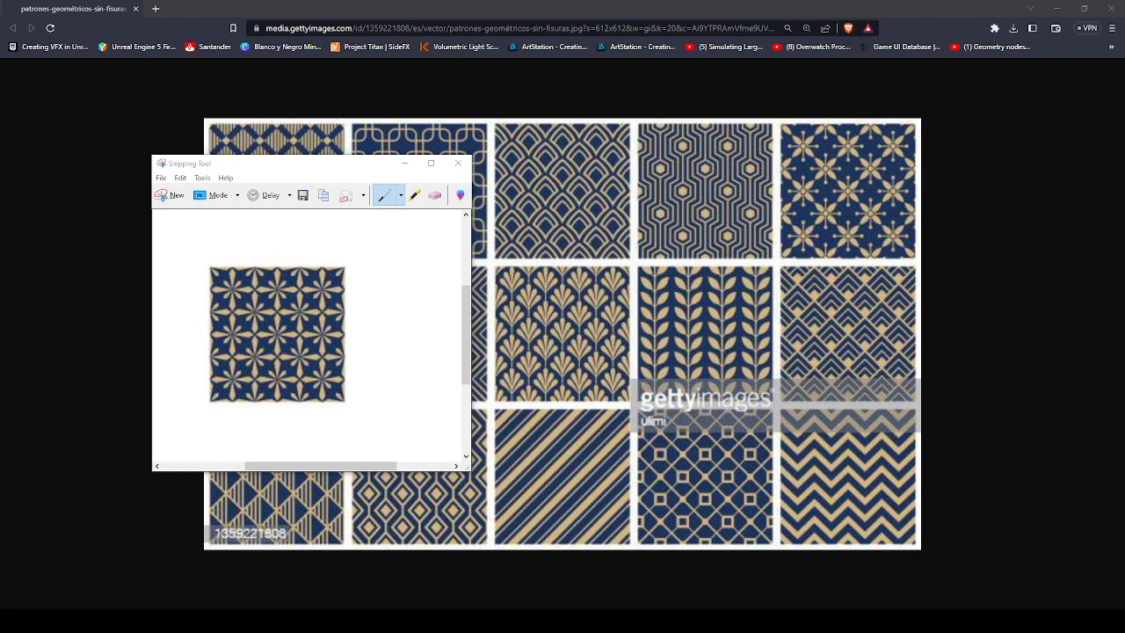
Capture and copy a new snip of the fan-shaped leaf pattern in the middle row, and close the Snipping Tool without saving.
{"action": "right_click", "coordinate": [210, 316]}
{"action": "left_click", "coordinate": [171, 195]}
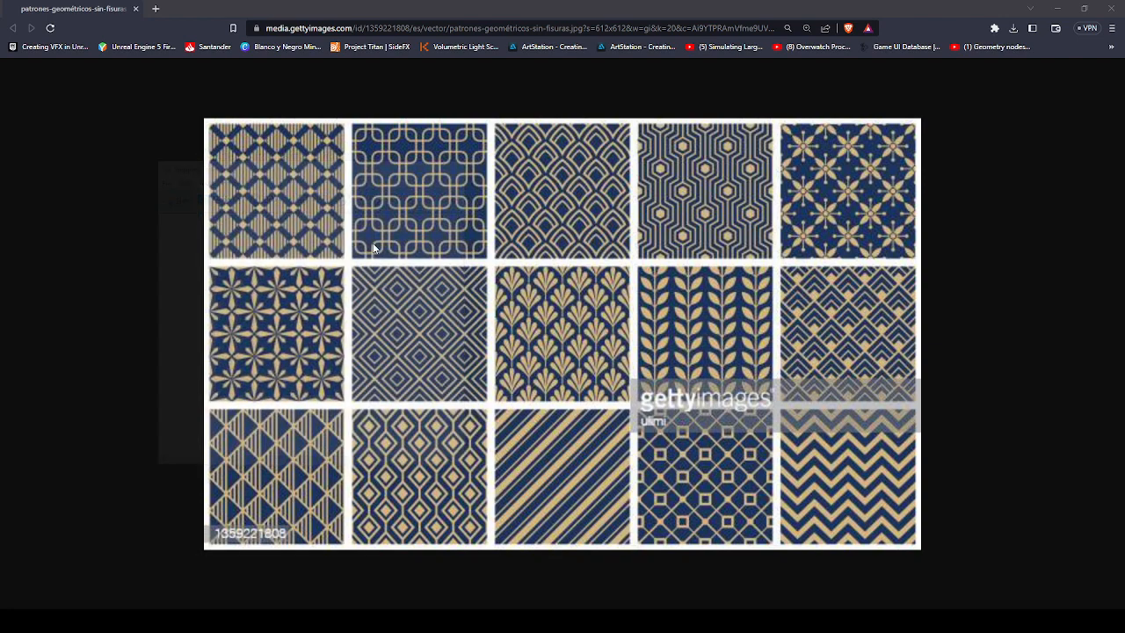
{"action": "left_click_drag", "start_coordinate": [487, 262], "coordinate": [632, 404]}
{"action": "right_click", "coordinate": [526, 355]}
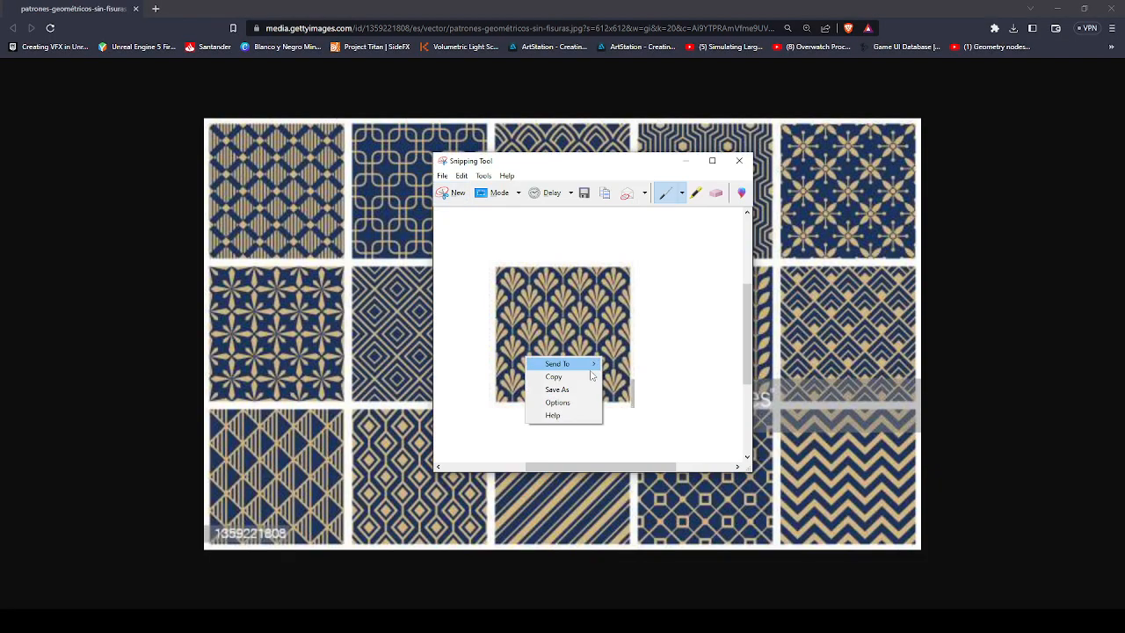
{"action": "left_click", "coordinate": [554, 377]}
{"action": "key", "text": "alt+Tab"}
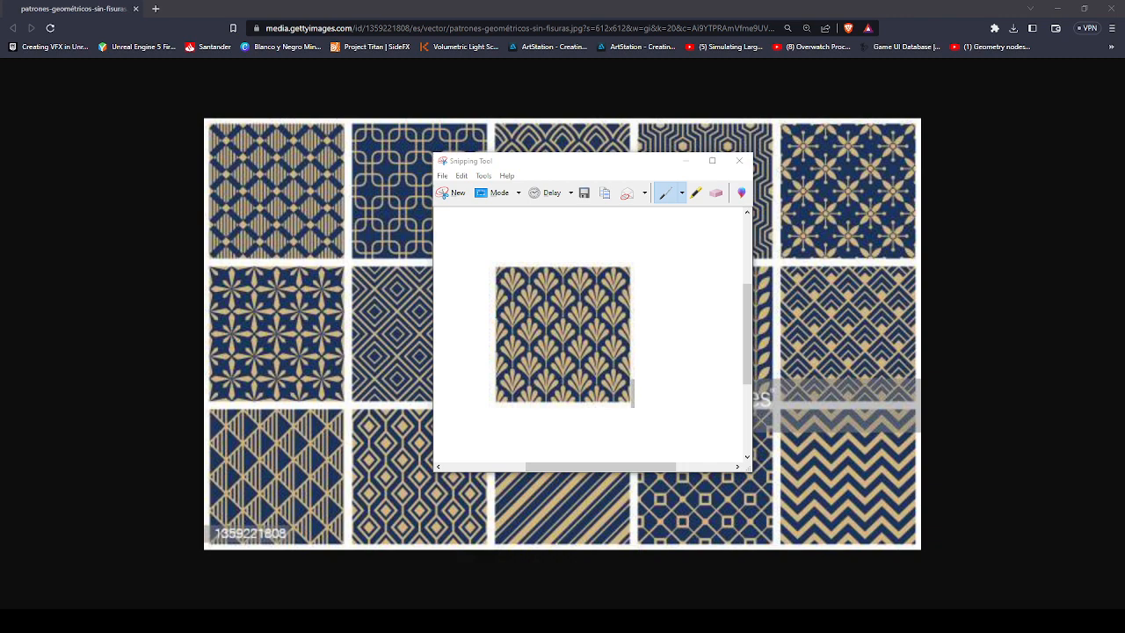
{"action": "left_click", "coordinate": [739, 160]}
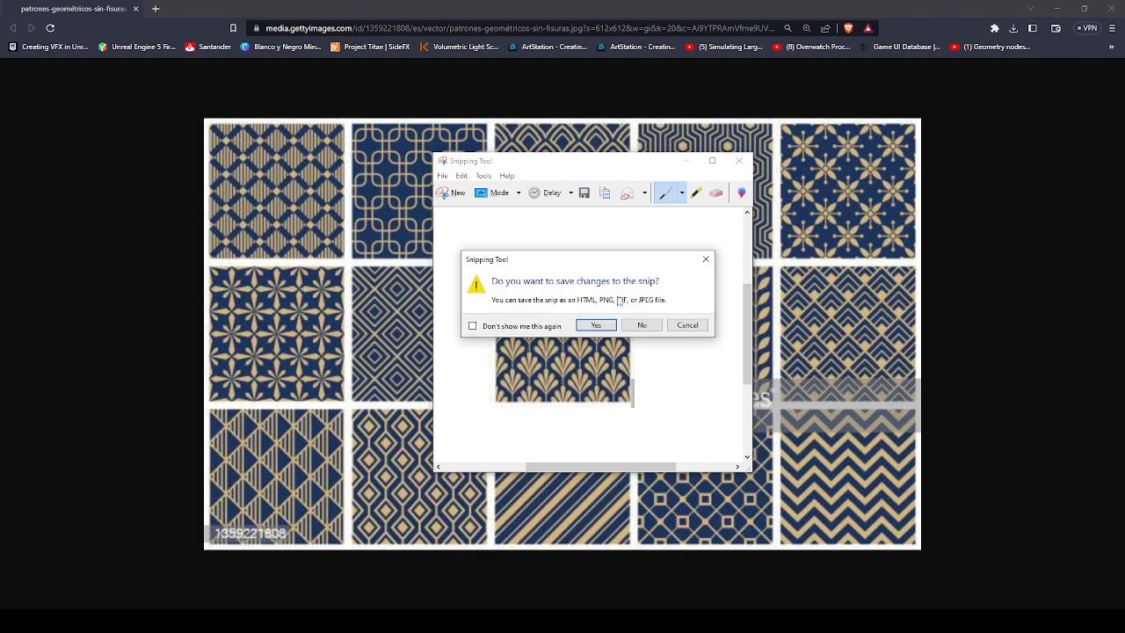
{"action": "left_click", "coordinate": [641, 325]}
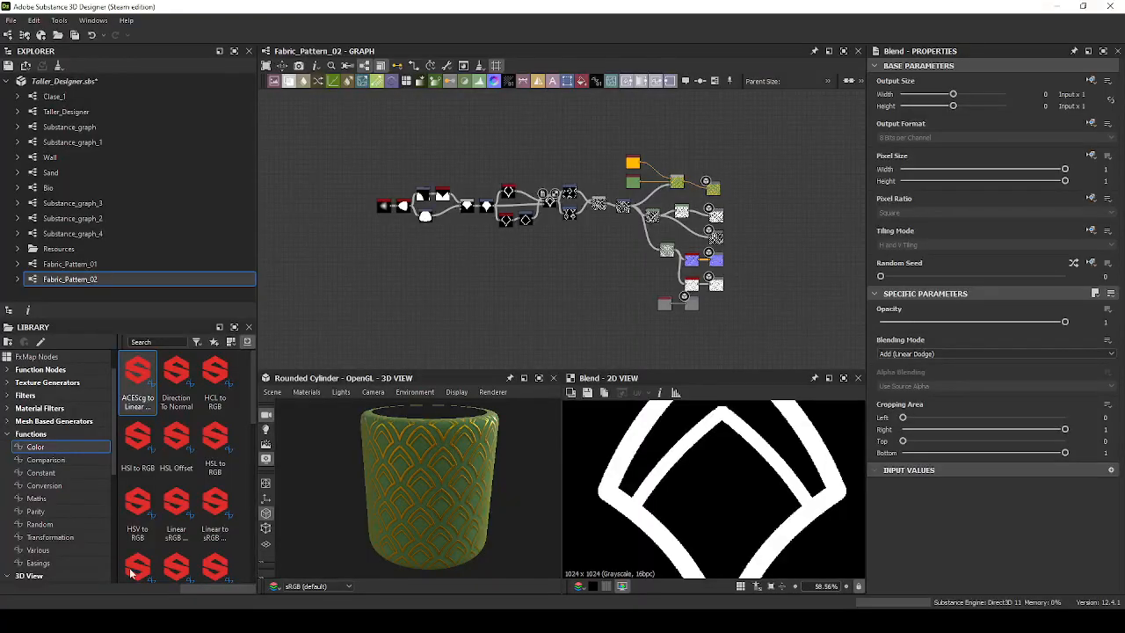
{"action": "scroll", "coordinate": [658, 236], "scroll_direction": "up", "scroll_amount": 5}
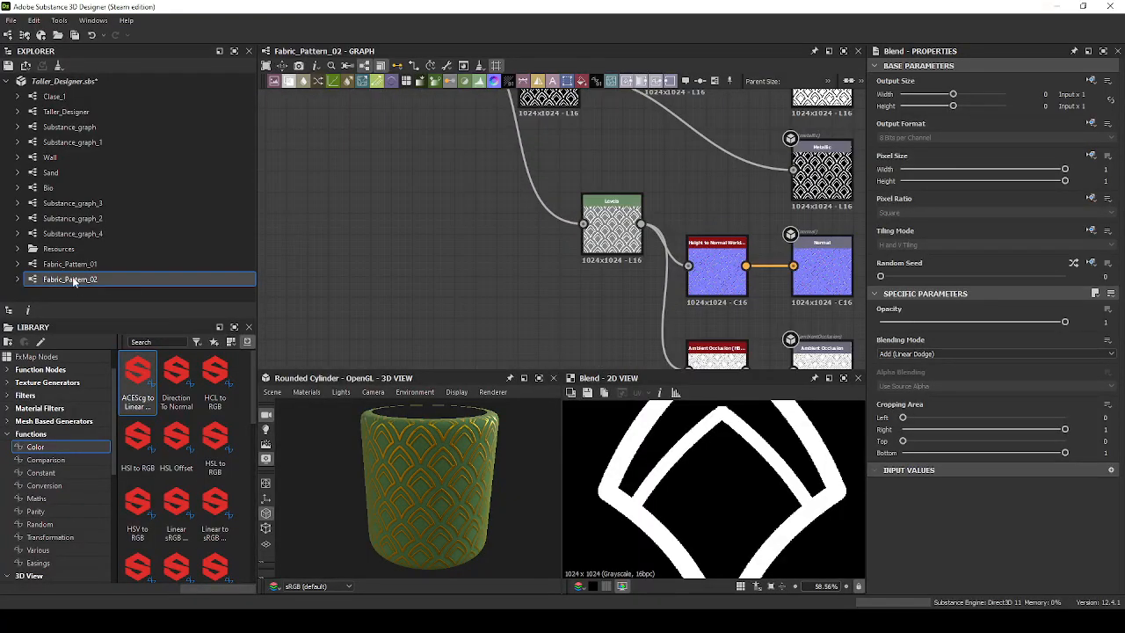
{"action": "right_click", "coordinate": [70, 280]}
{"action": "left_click", "coordinate": [55, 281]}
{"action": "right_click", "coordinate": [52, 280]}
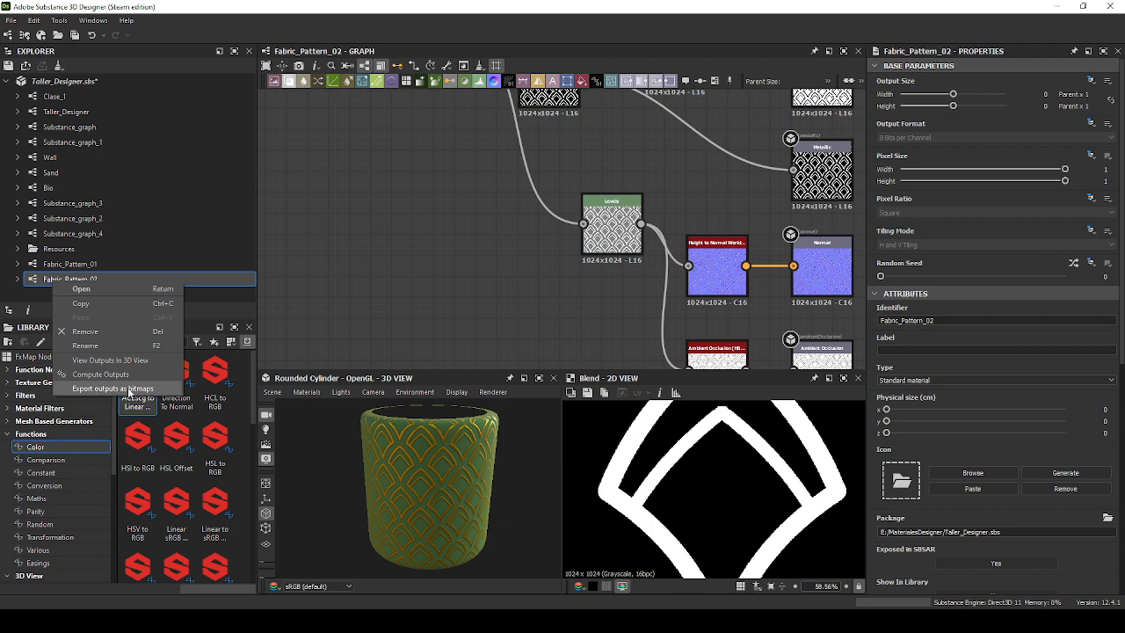
{"action": "left_click", "coordinate": [492, 197]}
{"action": "scroll", "coordinate": [528, 197], "scroll_direction": "down", "scroll_amount": 4}
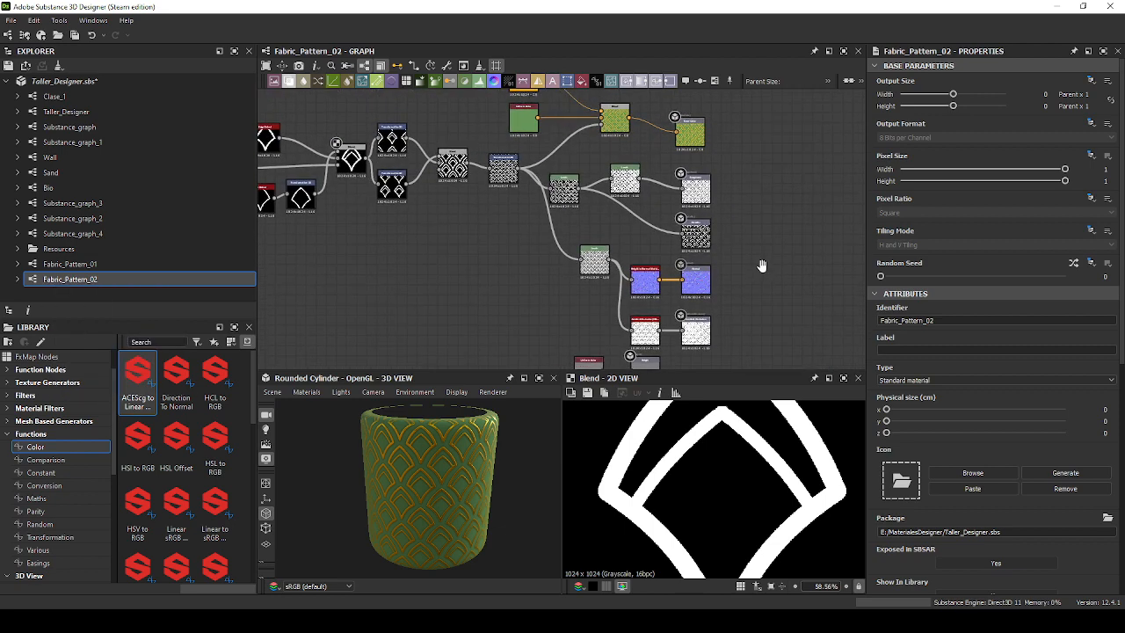
Open the bitmap export for the Fabric_Pattern_02 graph and check the exported color space of each output map.
{"action": "right_click", "coordinate": [132, 281]}
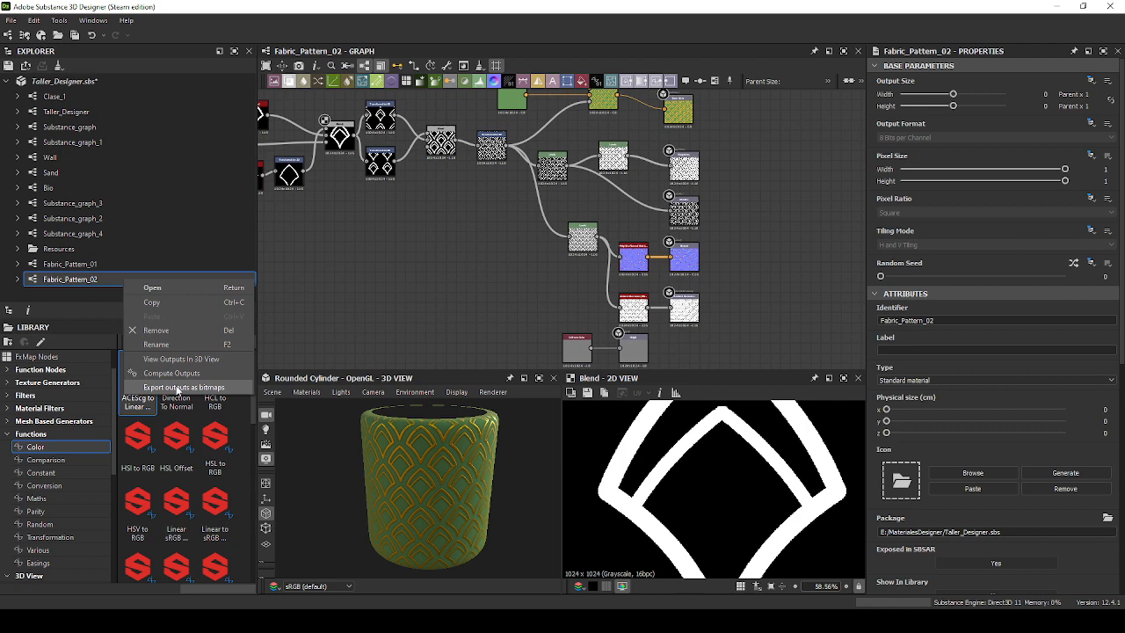
{"action": "left_click", "coordinate": [178, 387]}
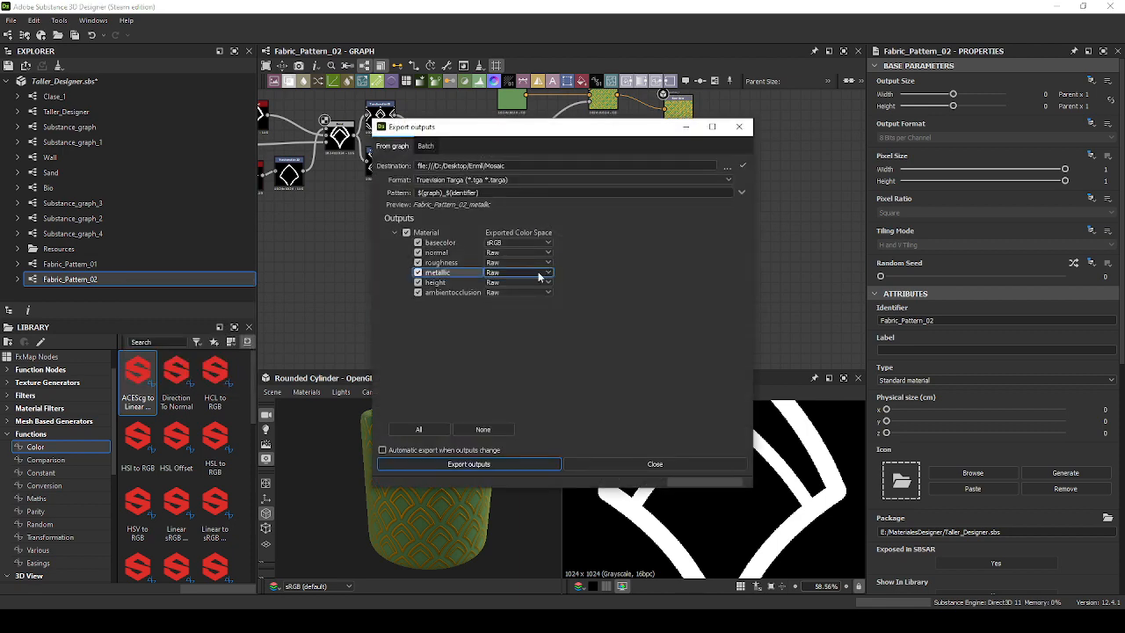
{"action": "left_click", "coordinate": [518, 253]}
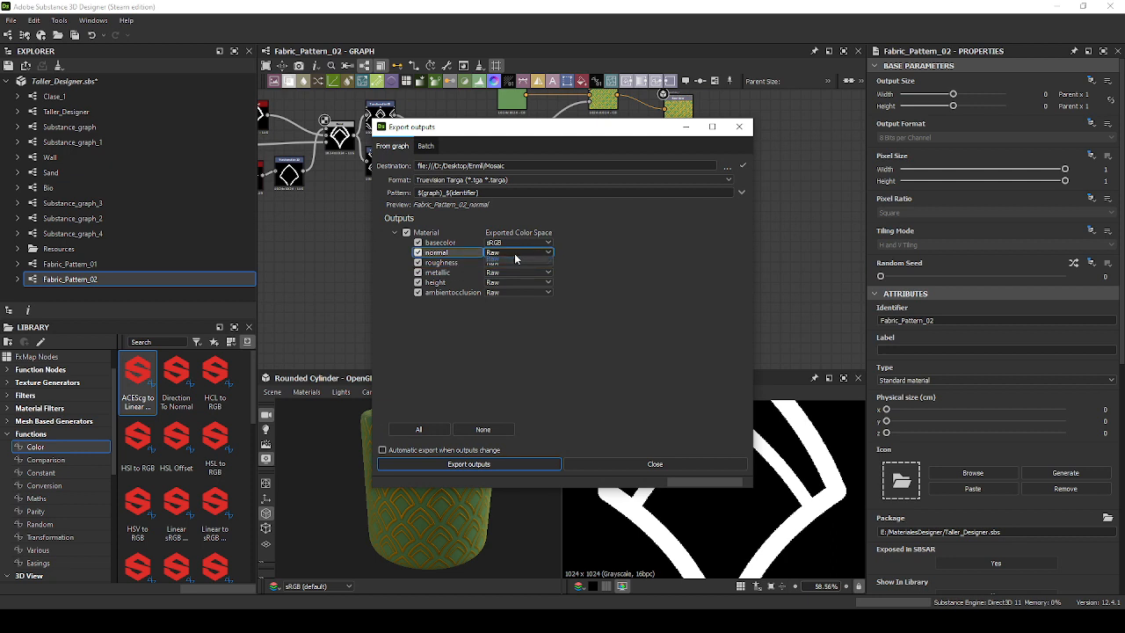
{"action": "left_click", "coordinate": [520, 252]}
{"action": "left_click", "coordinate": [577, 363]}
{"action": "left_click", "coordinate": [496, 262]}
{"action": "left_click", "coordinate": [484, 293]}
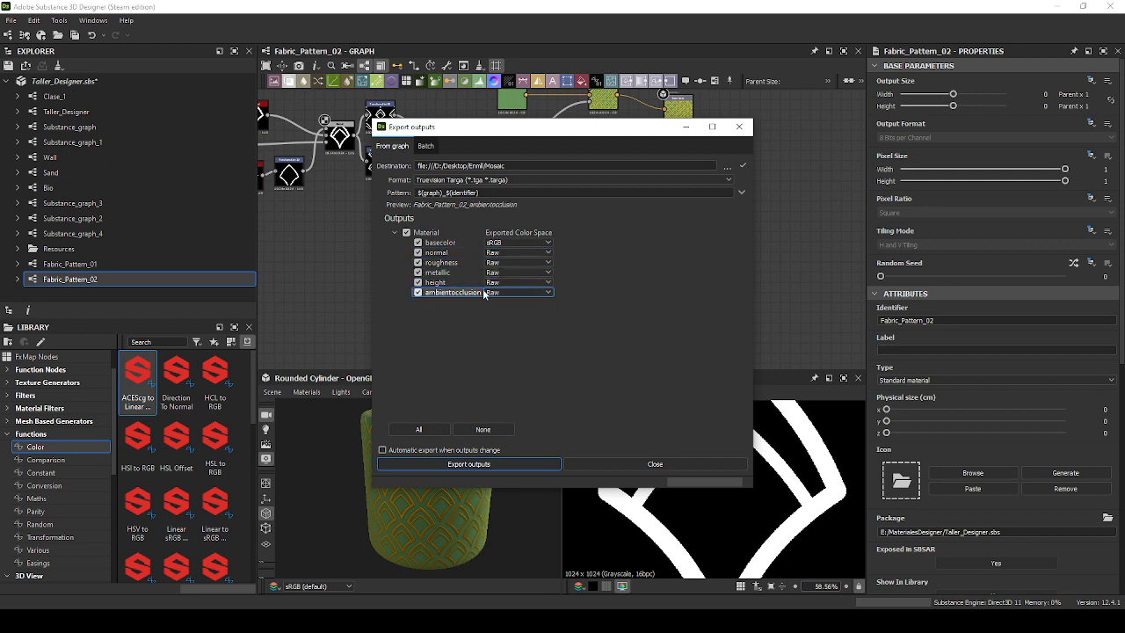
{"action": "left_click", "coordinate": [493, 273]}
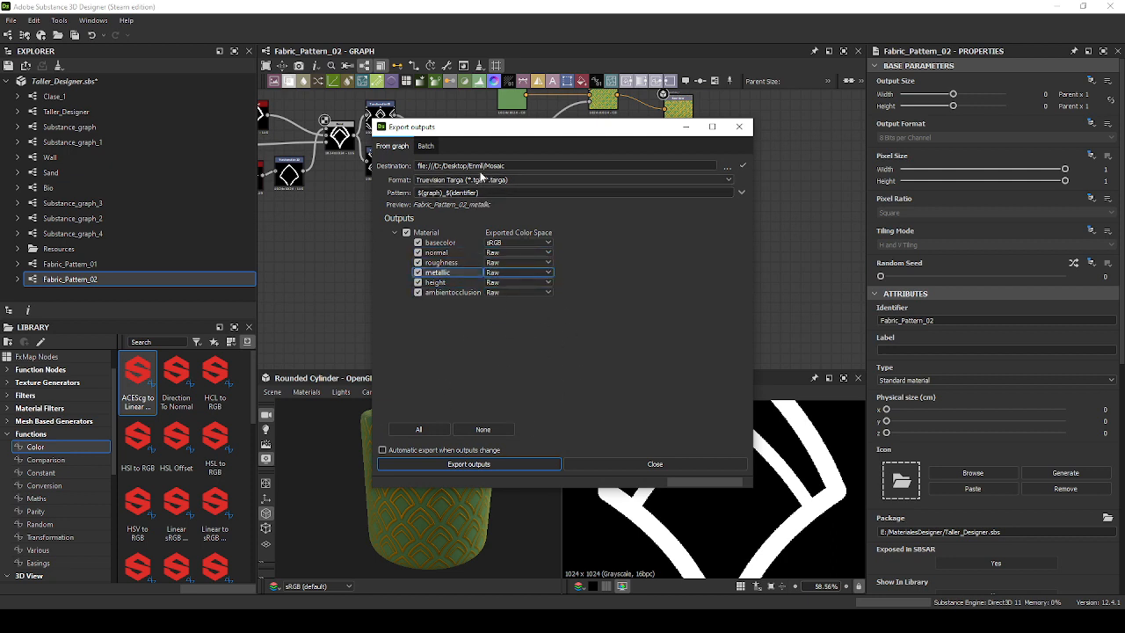
Review the export destination and file formats, keep Truevision Targa, and export all the material outputs to the Mosaic folder.
{"action": "triple_click", "coordinate": [514, 165]}
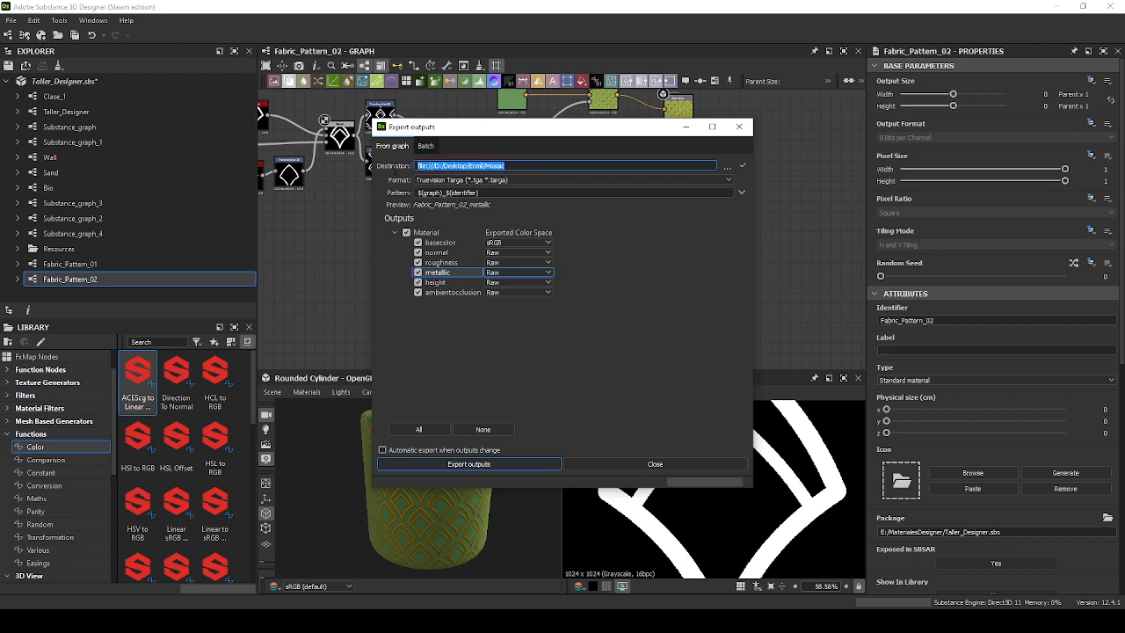
{"action": "left_click", "coordinate": [423, 181]}
{"action": "scroll", "coordinate": [455, 237], "scroll_direction": "down", "scroll_amount": 3}
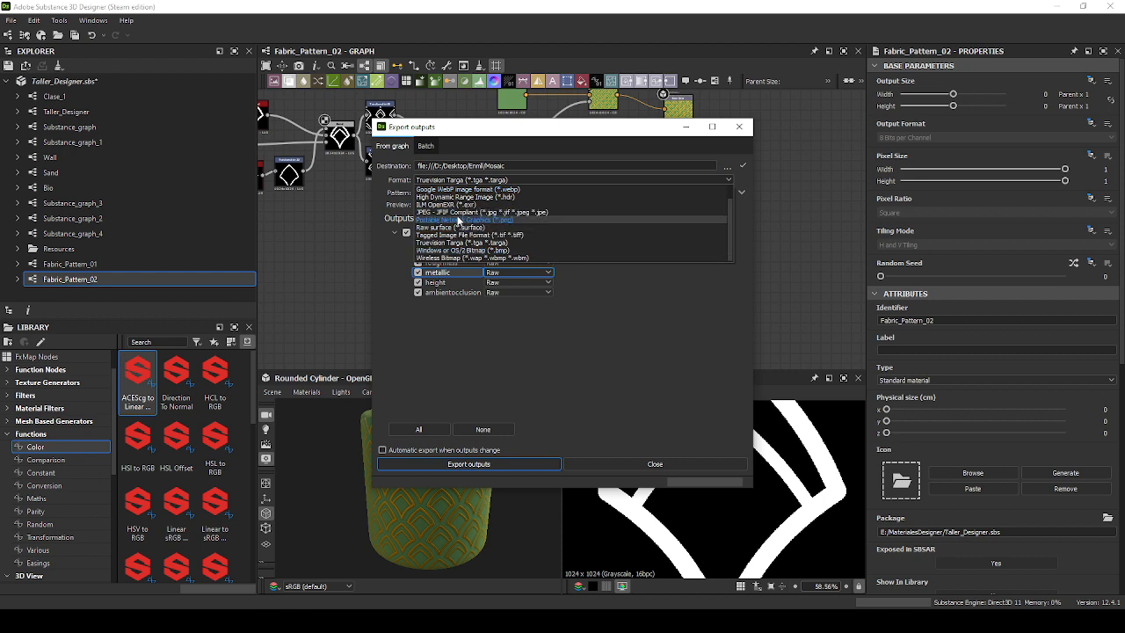
{"action": "left_click", "coordinate": [417, 358]}
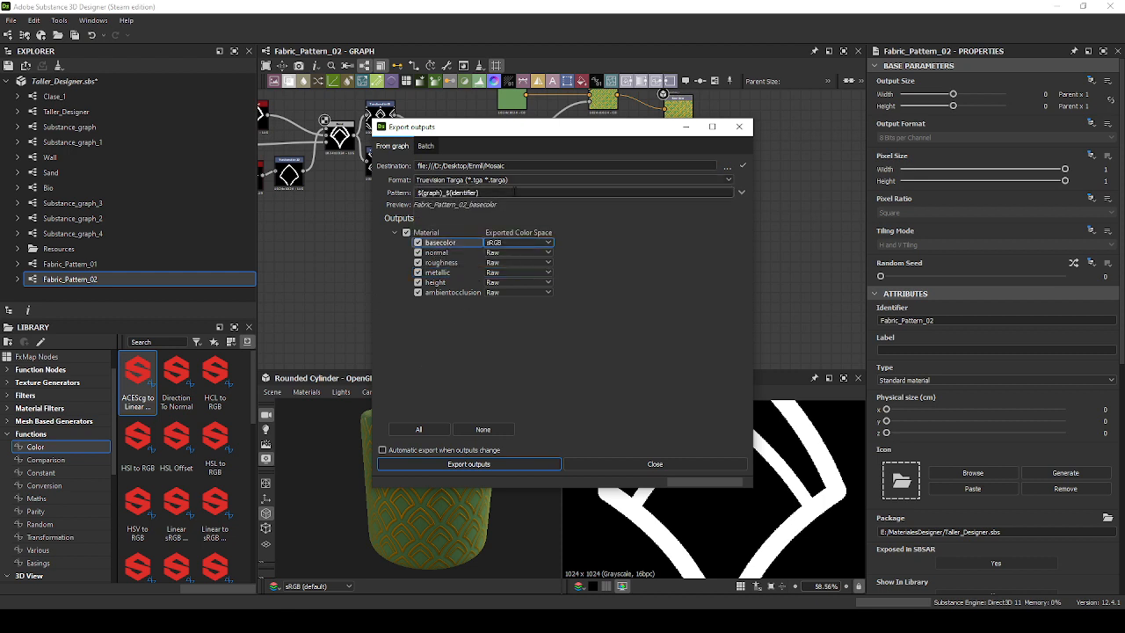
{"action": "left_click", "coordinate": [522, 180]}
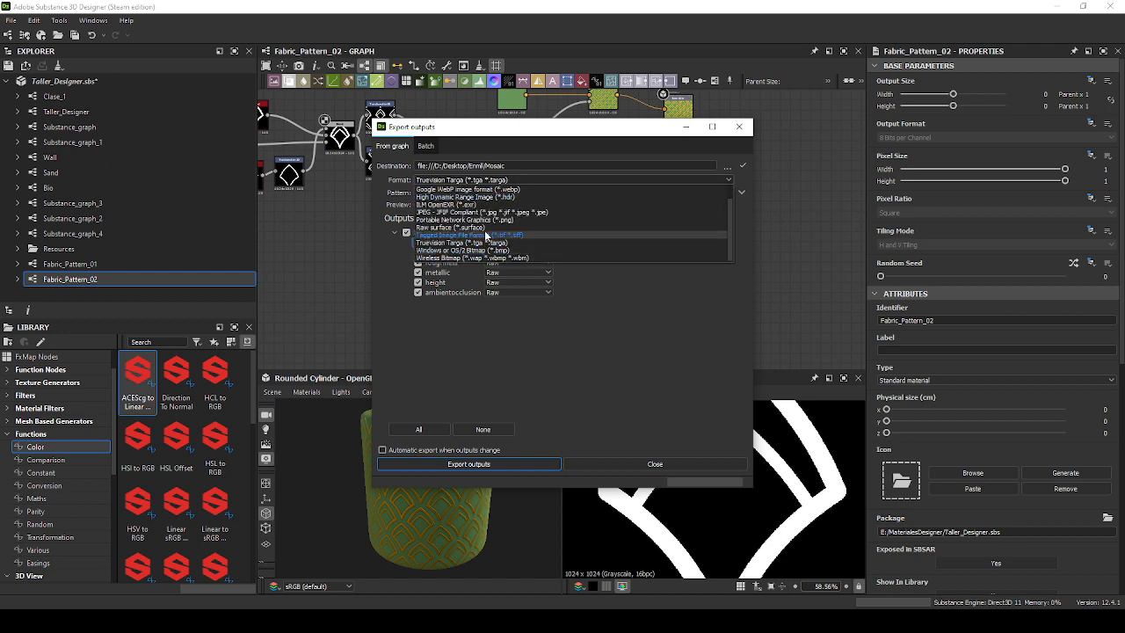
{"action": "left_click", "coordinate": [631, 361]}
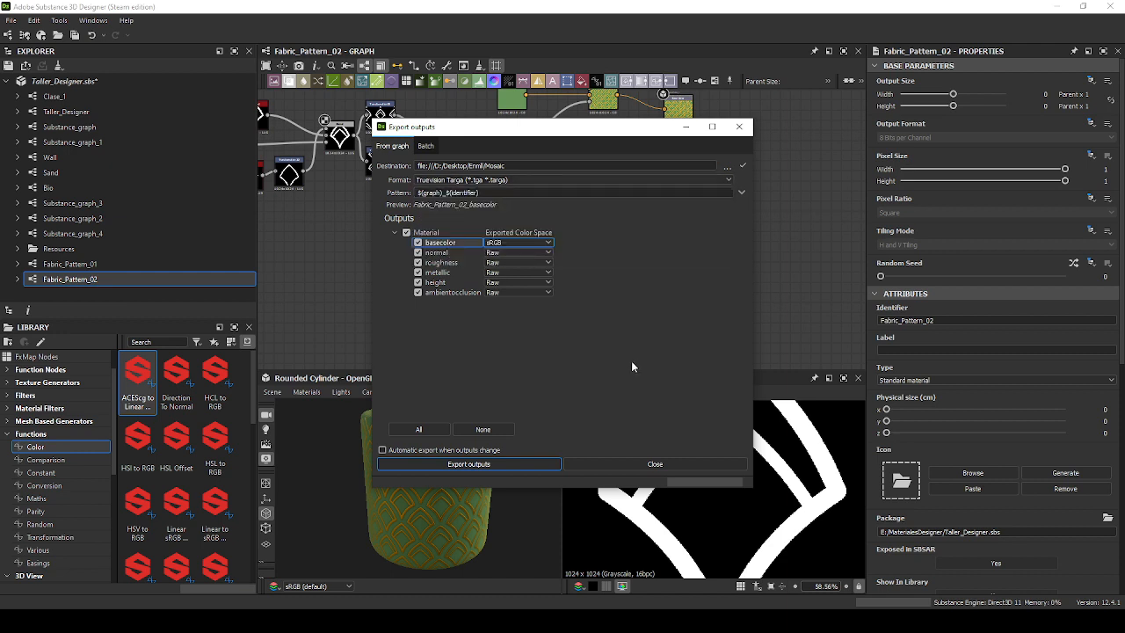
{"action": "left_click", "coordinate": [480, 466]}
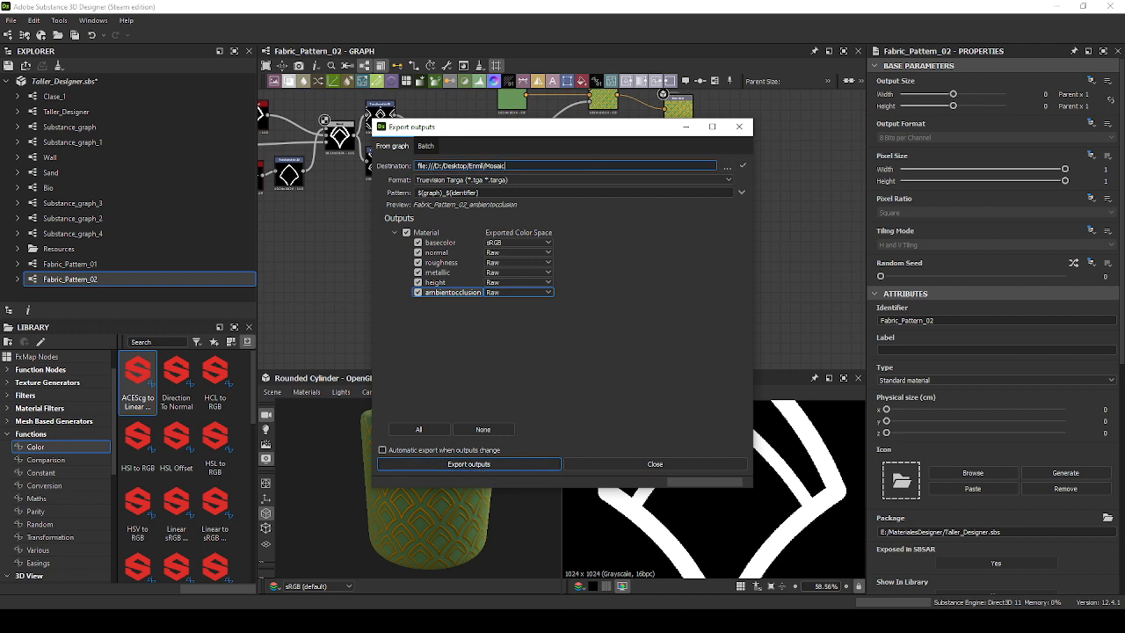
Switch to File Explorer and open the Mosaic folder that holds the exported maps on the Desktop drive.
{"action": "left_click_drag", "start_coordinate": [538, 167], "coordinate": [405, 185]}
{"action": "key", "text": "alt+Tab"}
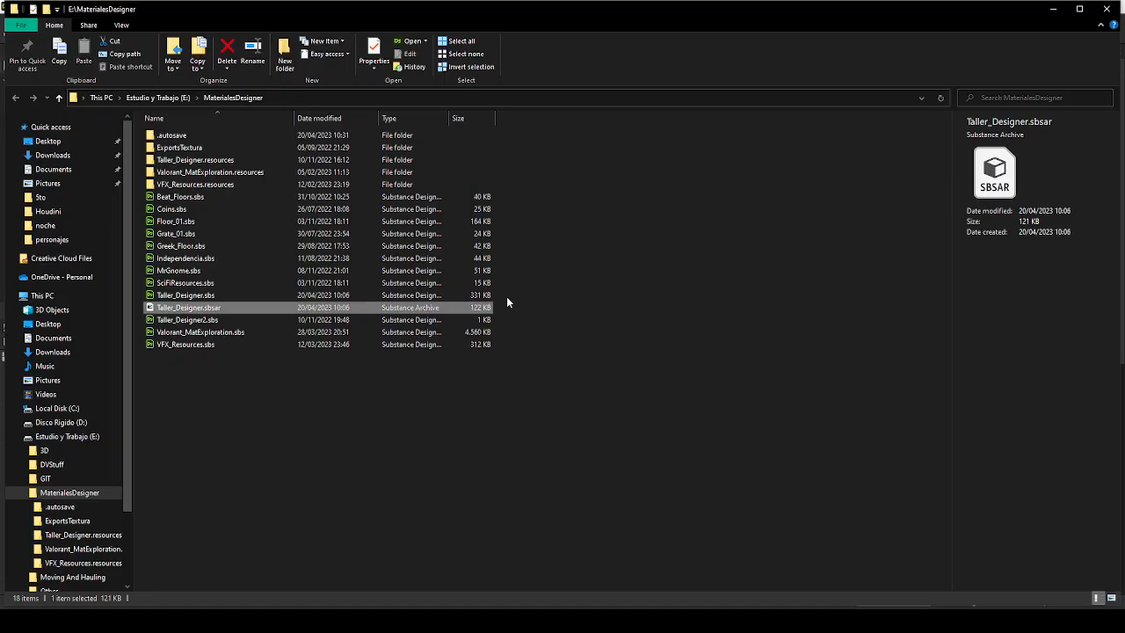
{"action": "left_click", "coordinate": [85, 138]}
{"action": "left_click", "coordinate": [349, 159]}
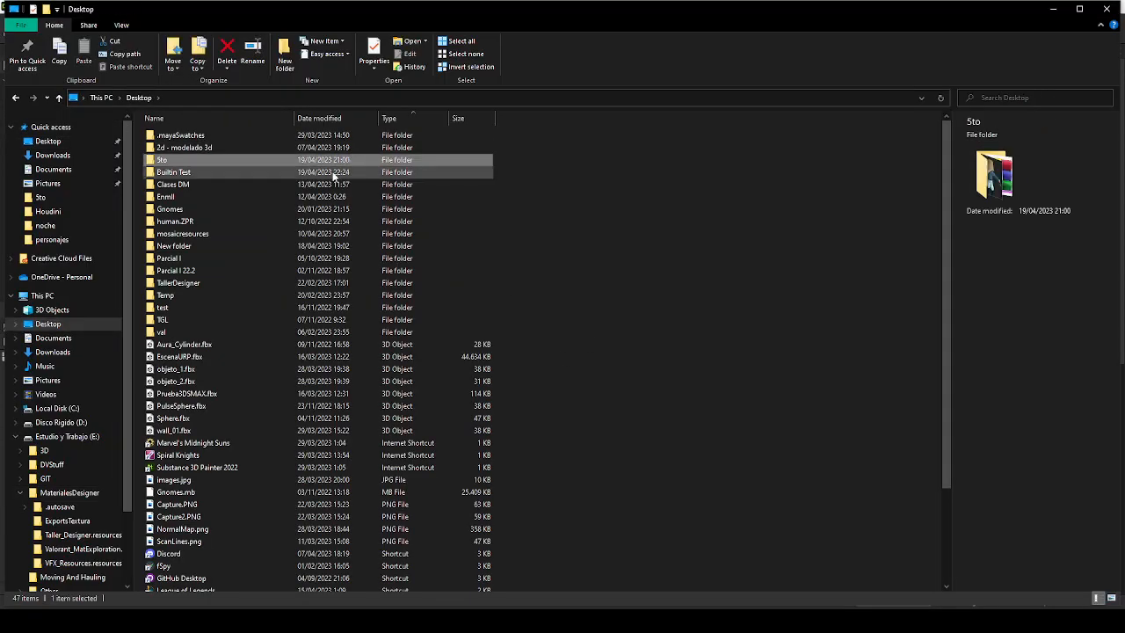
{"action": "double_click", "coordinate": [211, 196]}
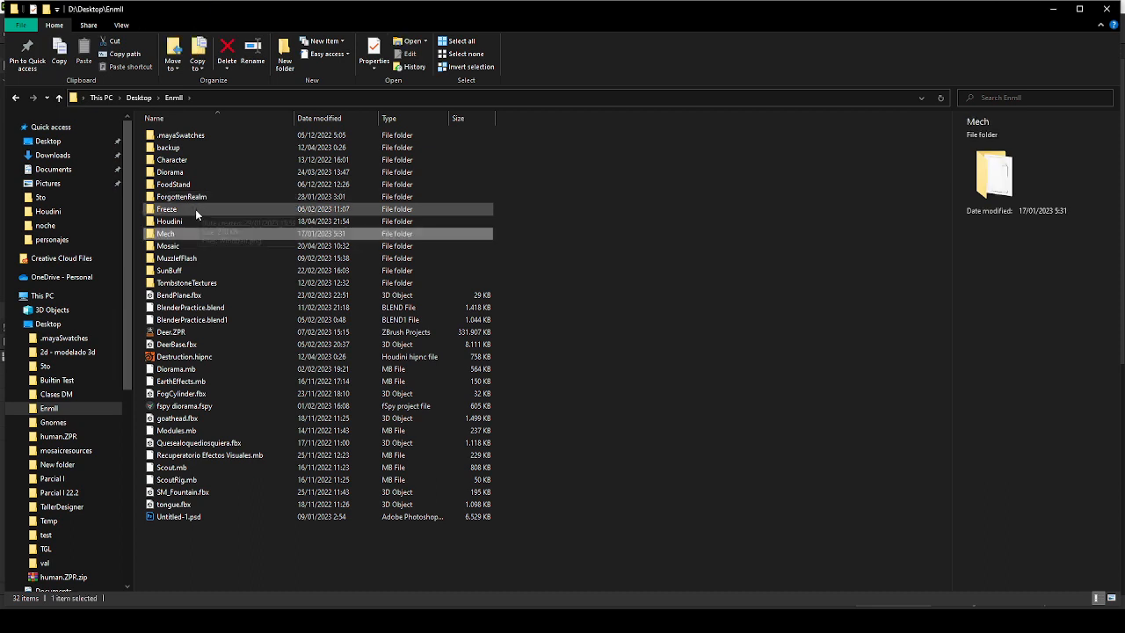
{"action": "left_click", "coordinate": [176, 247]}
{"action": "double_click", "coordinate": [180, 248]}
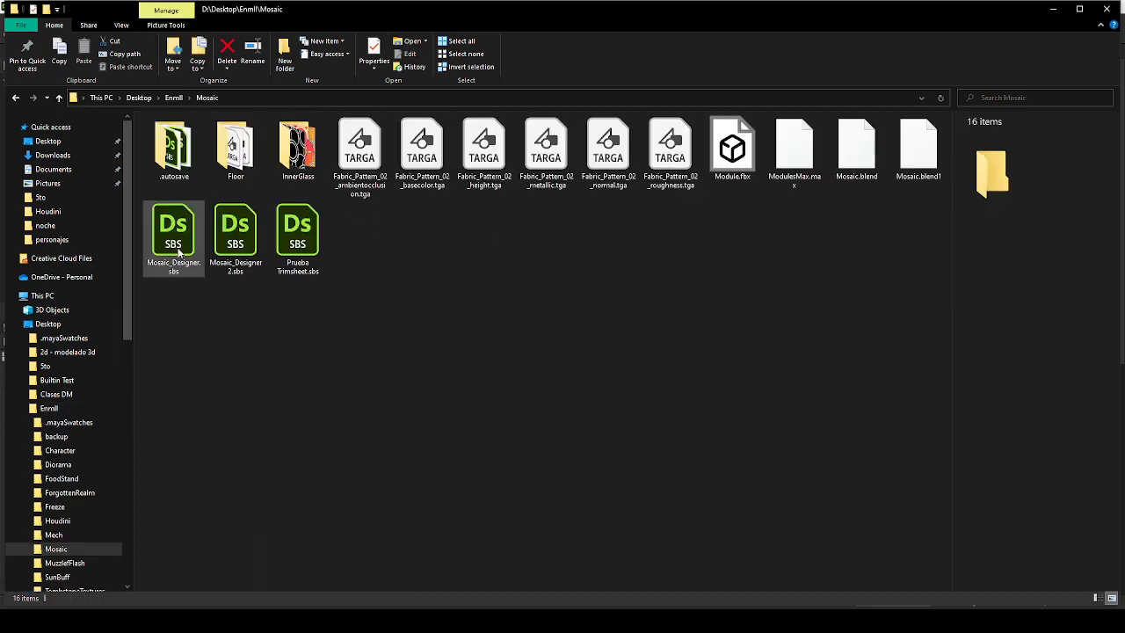
Check the exported Fabric_Pattern_02 Targa files by selecting them together, then return to Substance 3D Designer and close the export dialog.
{"action": "left_click_drag", "start_coordinate": [367, 217], "coordinate": [666, 108]}
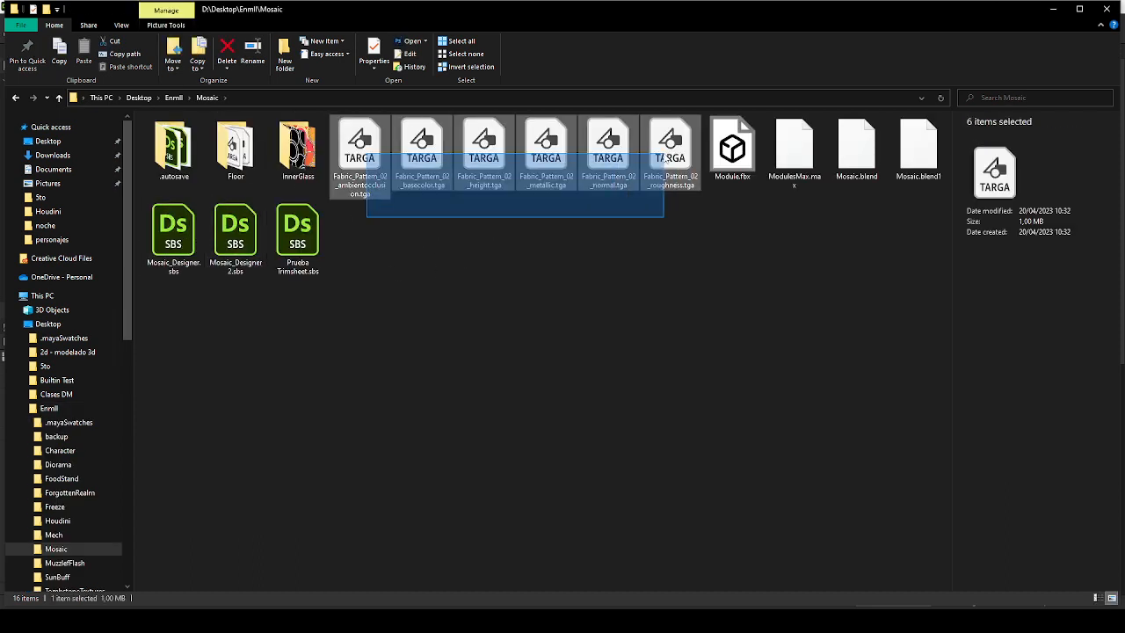
{"action": "left_click", "coordinate": [637, 234]}
{"action": "left_click_drag", "start_coordinate": [358, 204], "coordinate": [714, 152]}
{"action": "left_click", "coordinate": [672, 218]}
{"action": "left_click_drag", "start_coordinate": [673, 213], "coordinate": [371, 165]}
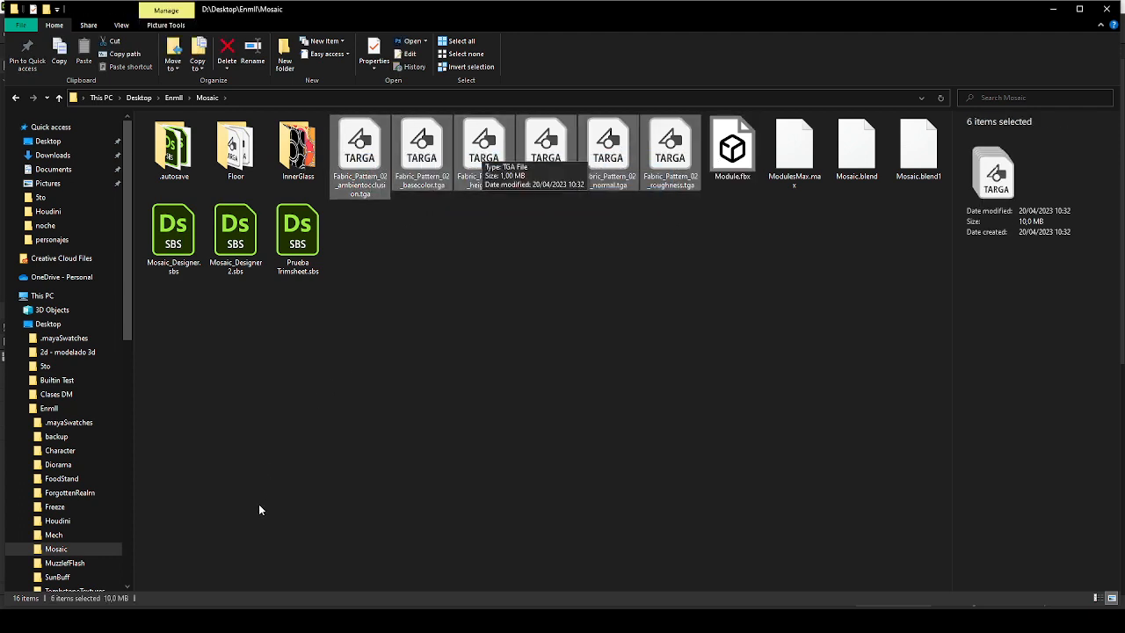
{"action": "left_click", "coordinate": [188, 620]}
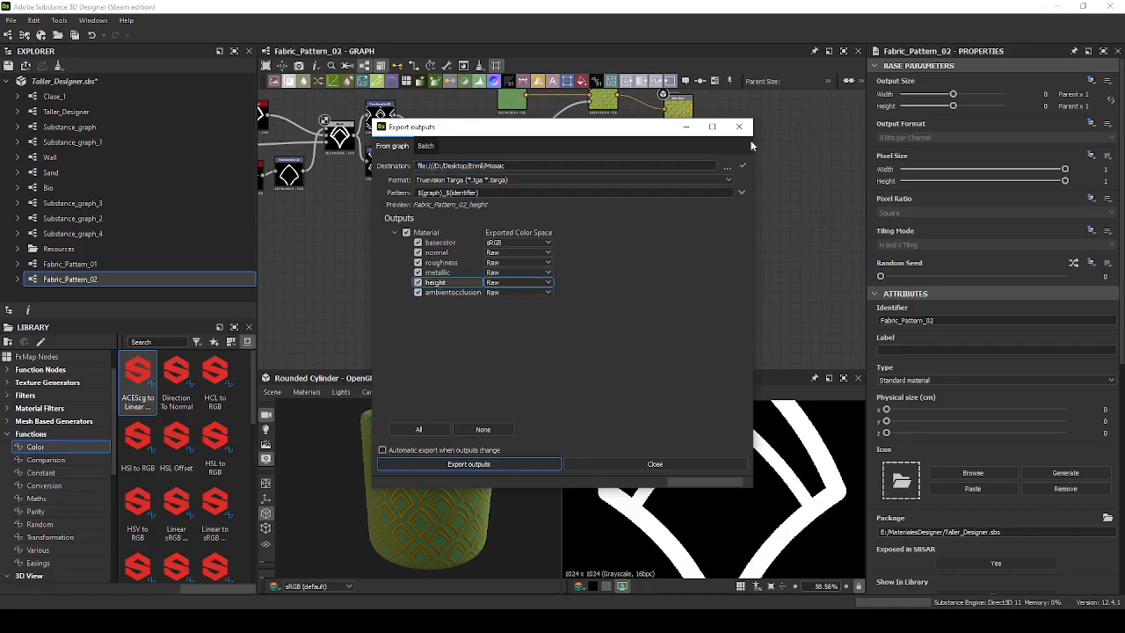
{"action": "left_click", "coordinate": [739, 126]}
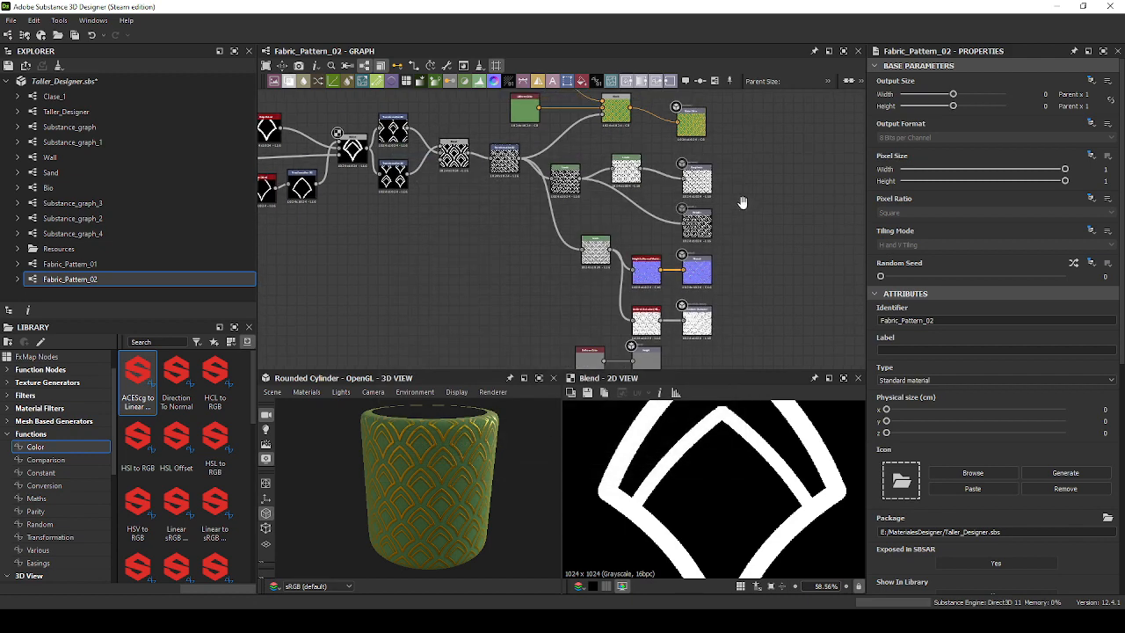
Move the bottom uniform color node and its output node into line beneath the ambient occlusion nodes.
{"action": "left_click_drag", "start_coordinate": [495, 461], "coordinate": [329, 439]}
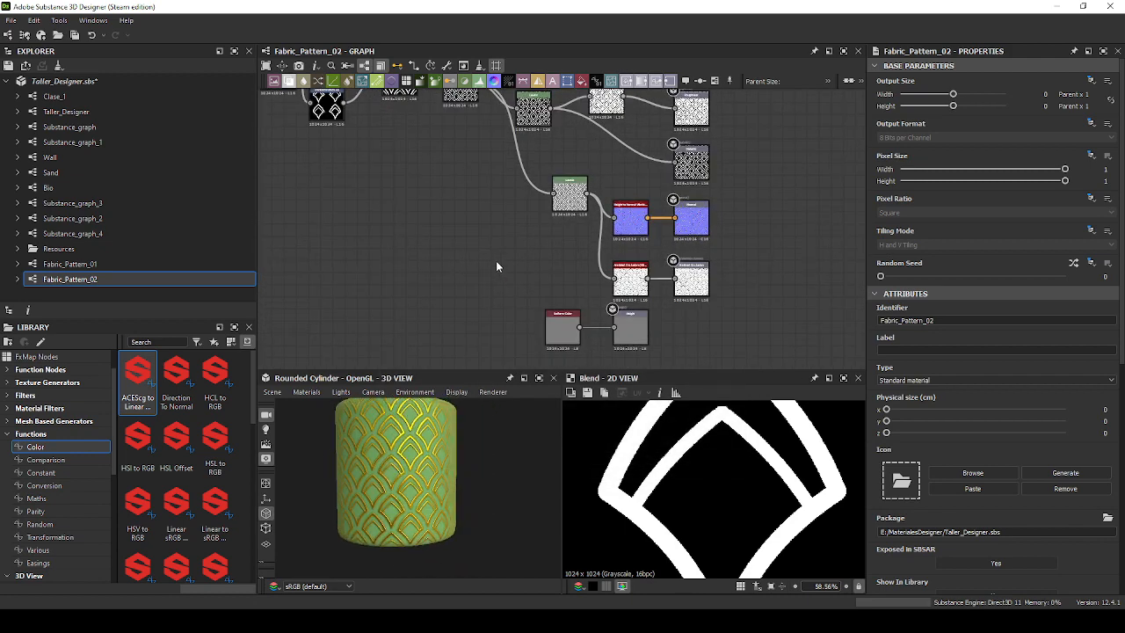
{"action": "left_click_drag", "start_coordinate": [527, 307], "coordinate": [617, 330]}
{"action": "left_click_drag", "start_coordinate": [614, 327], "coordinate": [691, 332]}
{"action": "left_click", "coordinate": [506, 332]}
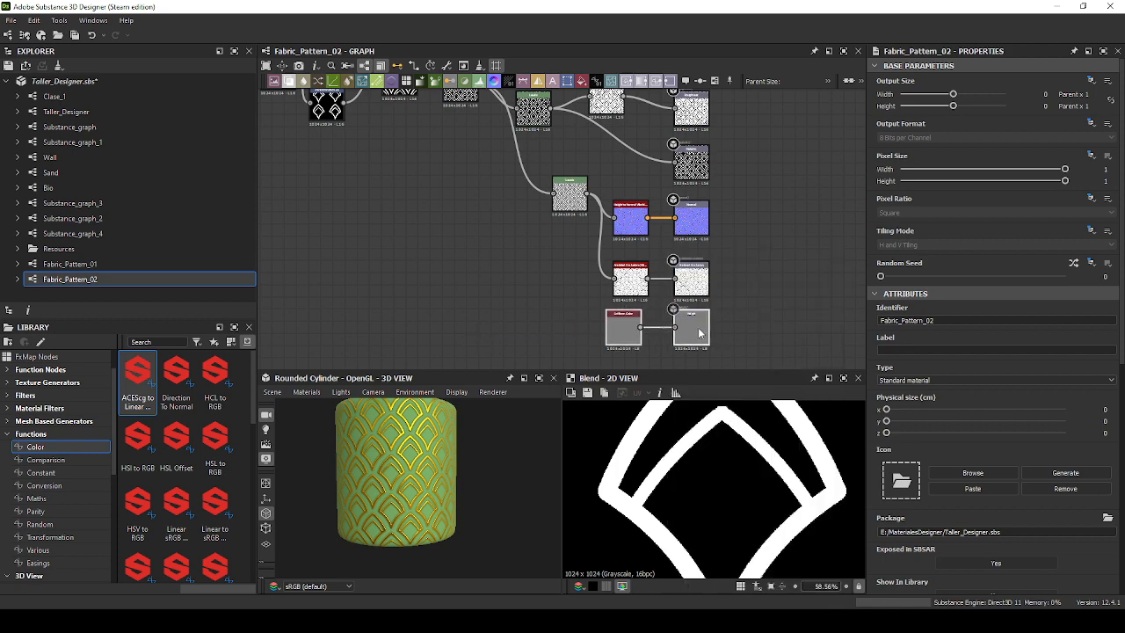
{"action": "middle_click_drag", "start_coordinate": [674, 239], "coordinate": [699, 262]}
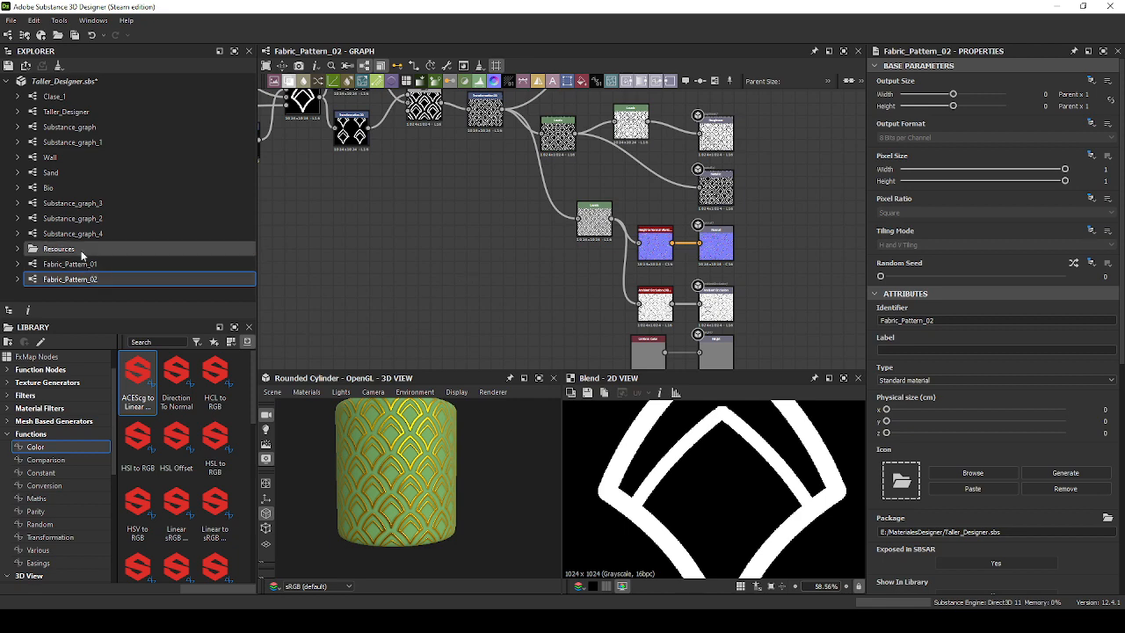
Create a Metallic Roughness graph named Fabric_Pattern_03 in the Taller_Designer.sbs package.
{"action": "left_click", "coordinate": [8, 35]}
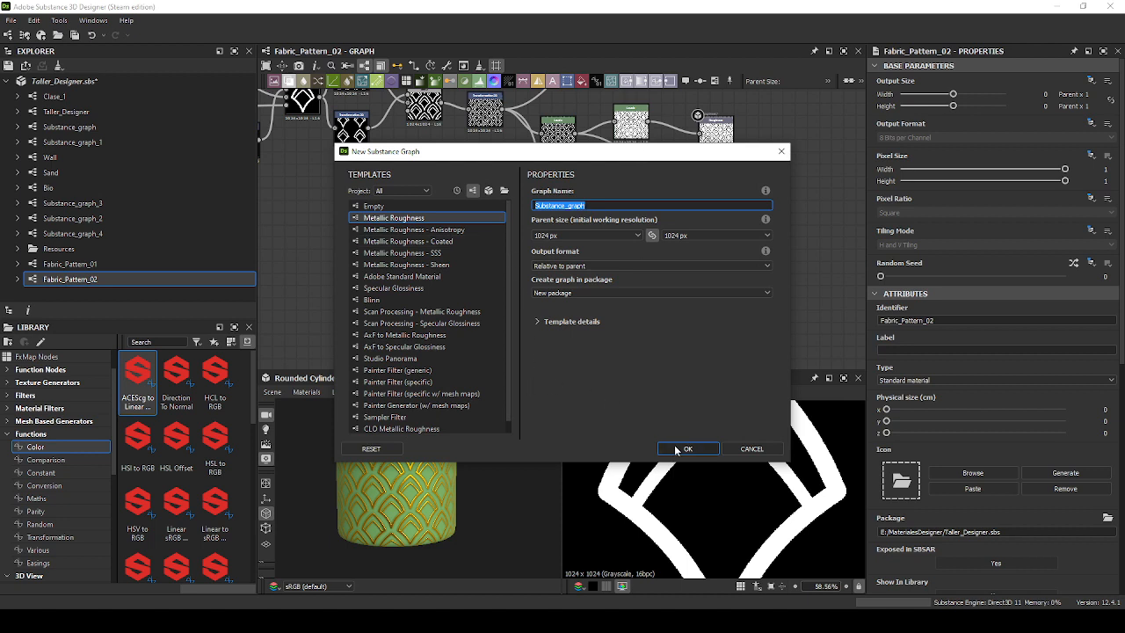
{"action": "type", "text": "Fabric_Pattern_03"}
{"action": "left_click", "coordinate": [560, 293]}
{"action": "left_click", "coordinate": [563, 301]}
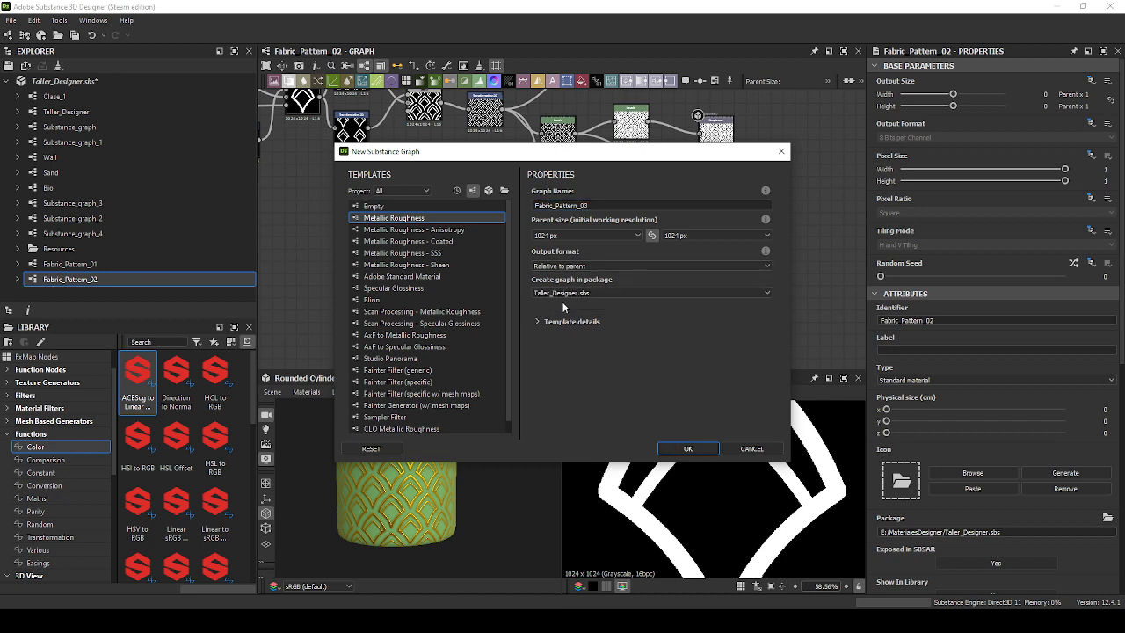
{"action": "left_click", "coordinate": [681, 447]}
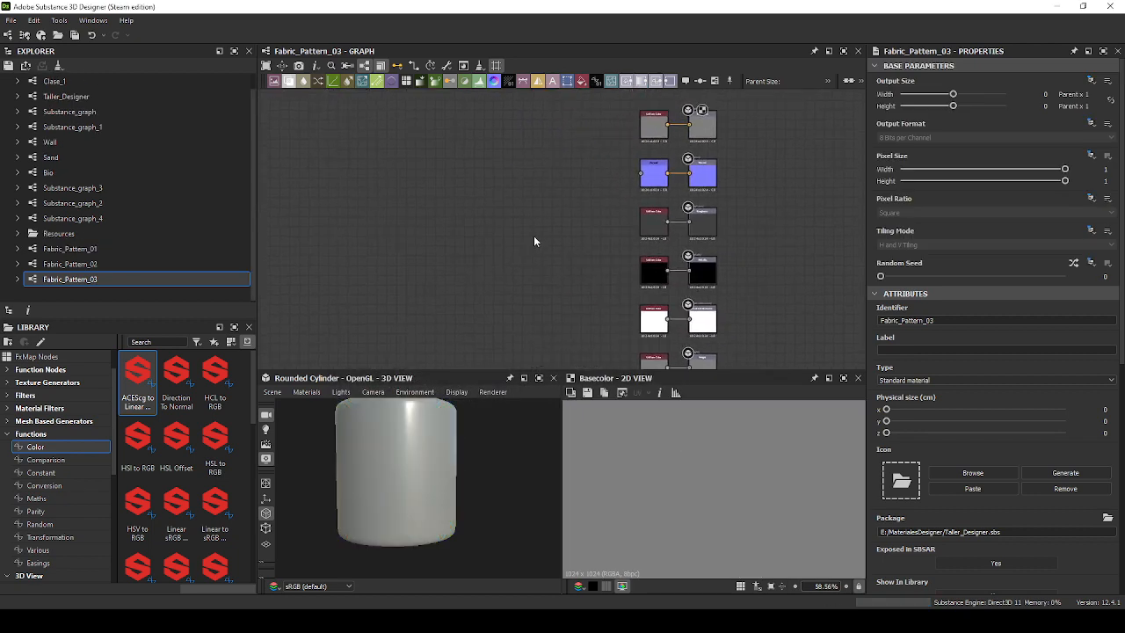
Add a Shape Mapper node to the new graph and place it in the empty area beside the template nodes.
{"action": "scroll", "coordinate": [495, 179], "scroll_direction": "up", "scroll_amount": 3}
{"action": "key", "text": "space"}
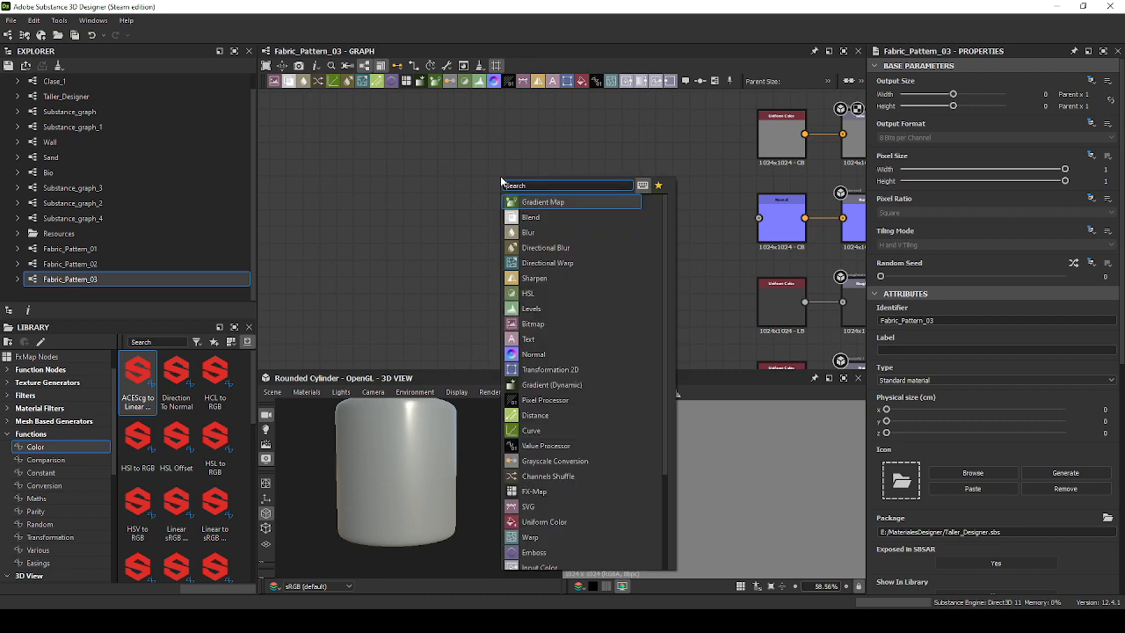
{"action": "type", "text": "shape"}
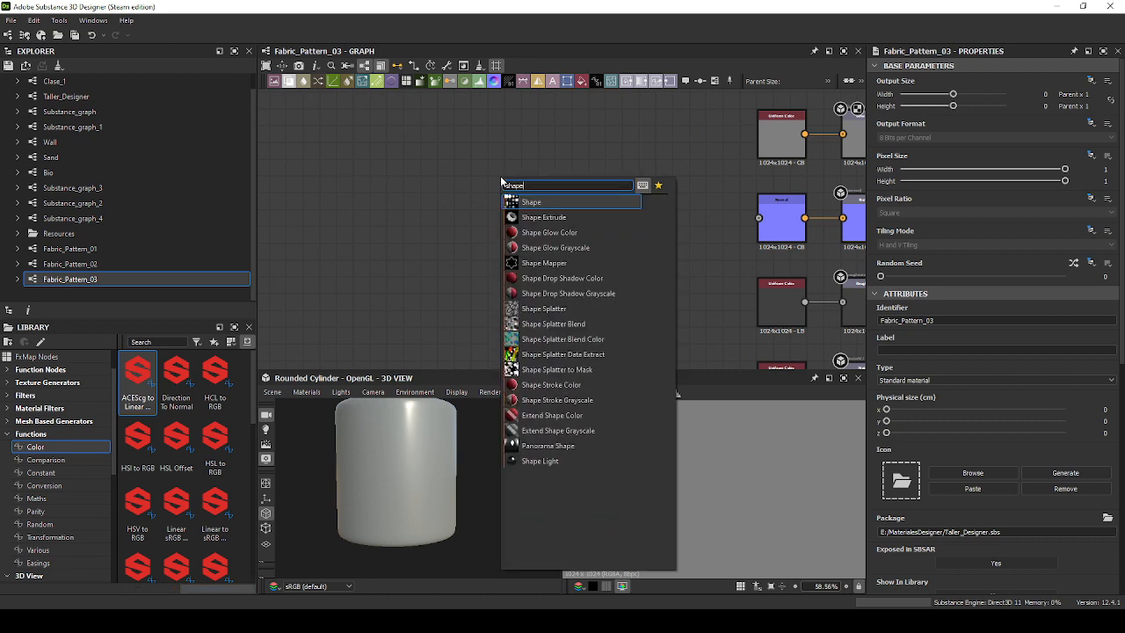
{"action": "key", "text": "Down"}
{"action": "key", "text": "Down"}
{"action": "key", "text": "Down"}
{"action": "key", "text": "Down"}
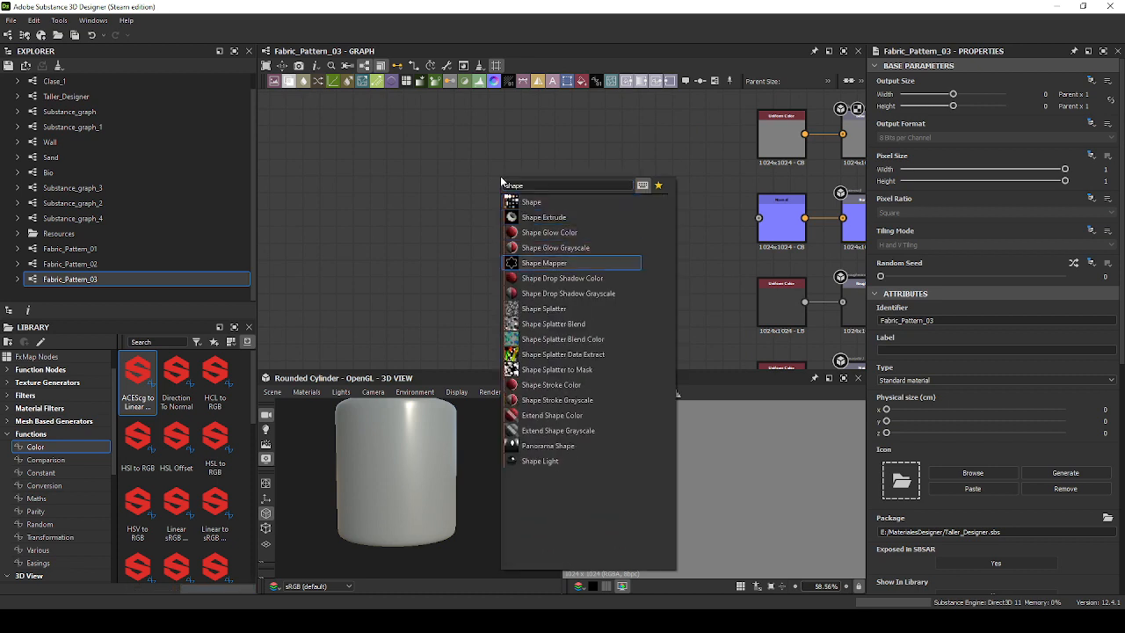
{"action": "key", "text": "Return"}
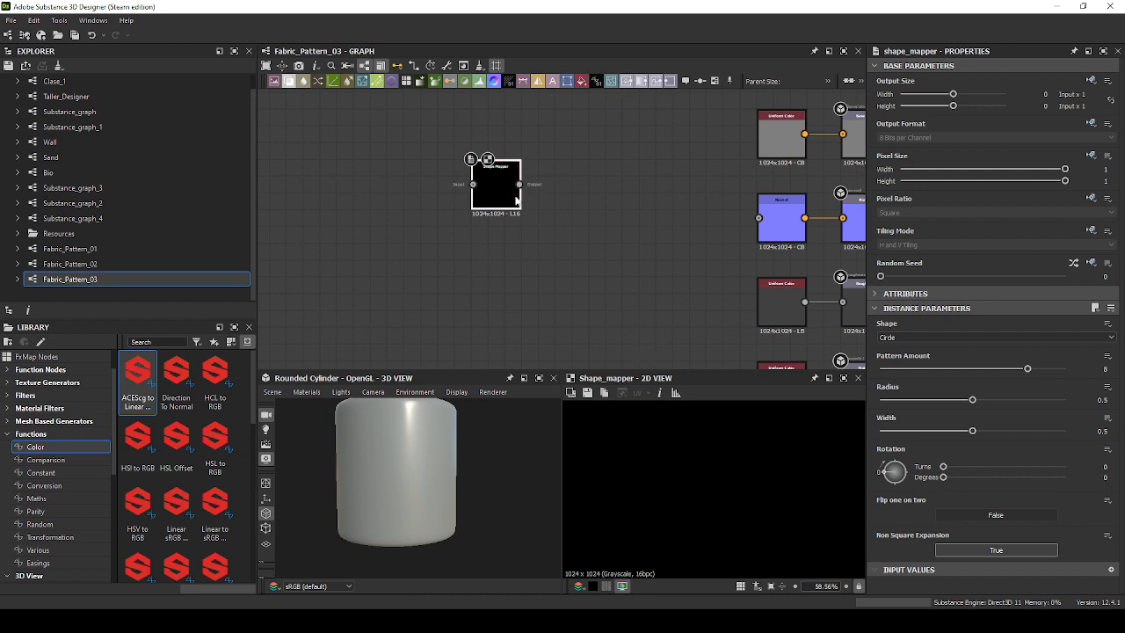
{"action": "left_click_drag", "start_coordinate": [505, 201], "coordinate": [572, 217]}
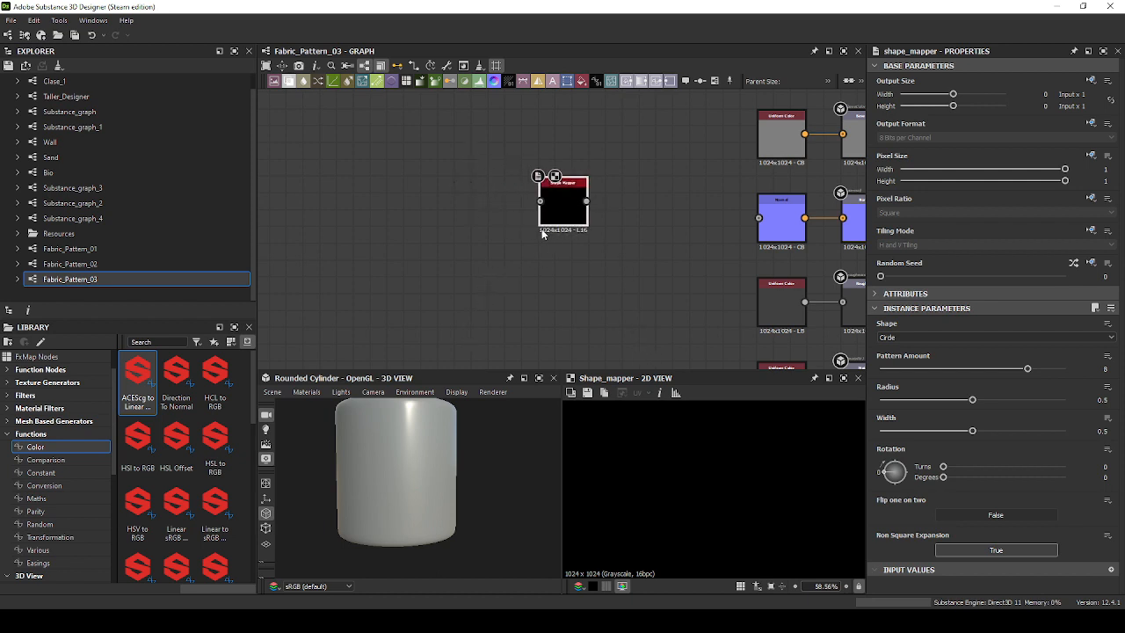
{"action": "scroll", "coordinate": [712, 457], "scroll_direction": "down", "scroll_amount": 3}
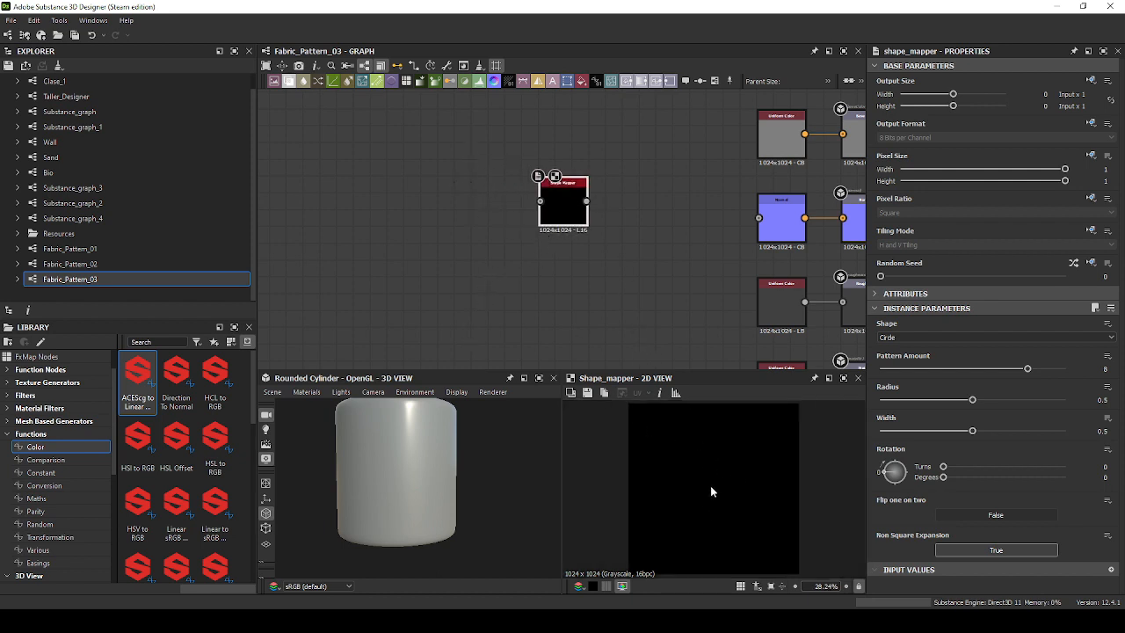
Bring up the eight-petal flower reference over the workspace, inspect its petals closely and set it aside from the graph.
{"action": "mouse_move", "coordinate": [216, 620]}
{"action": "right_click_drag", "start_coordinate": [1124, 361], "coordinate": [529, 364]}
{"action": "scroll", "coordinate": [536, 362], "scroll_direction": "up", "scroll_amount": 5}
{"action": "scroll", "coordinate": [536, 361], "scroll_direction": "down", "scroll_amount": 1}
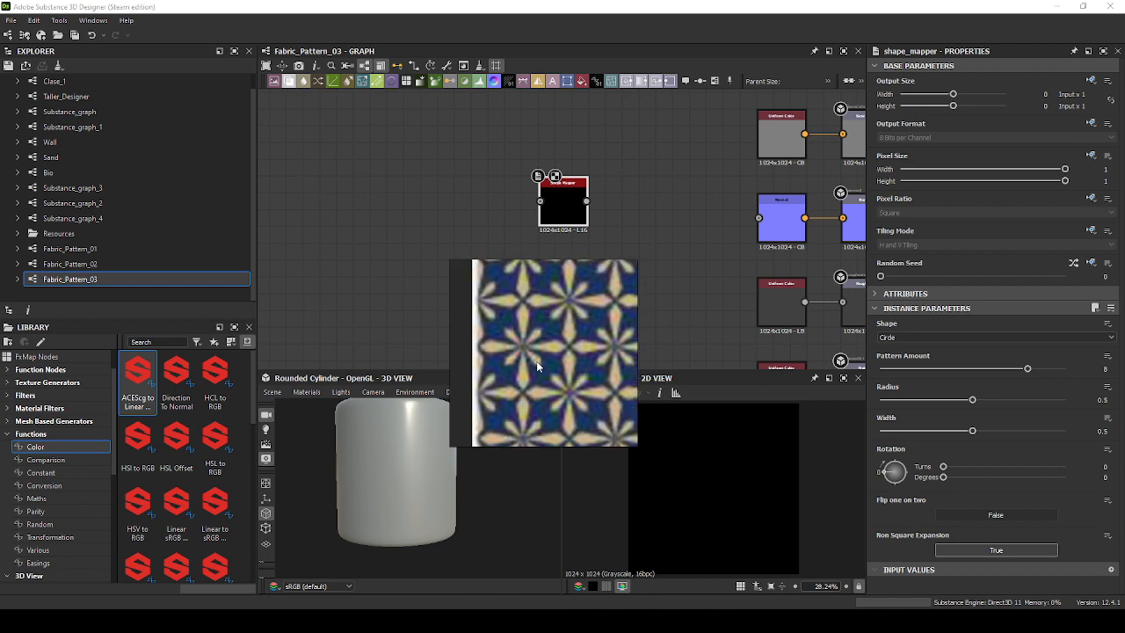
{"action": "scroll", "coordinate": [507, 339], "scroll_direction": "up", "scroll_amount": 3}
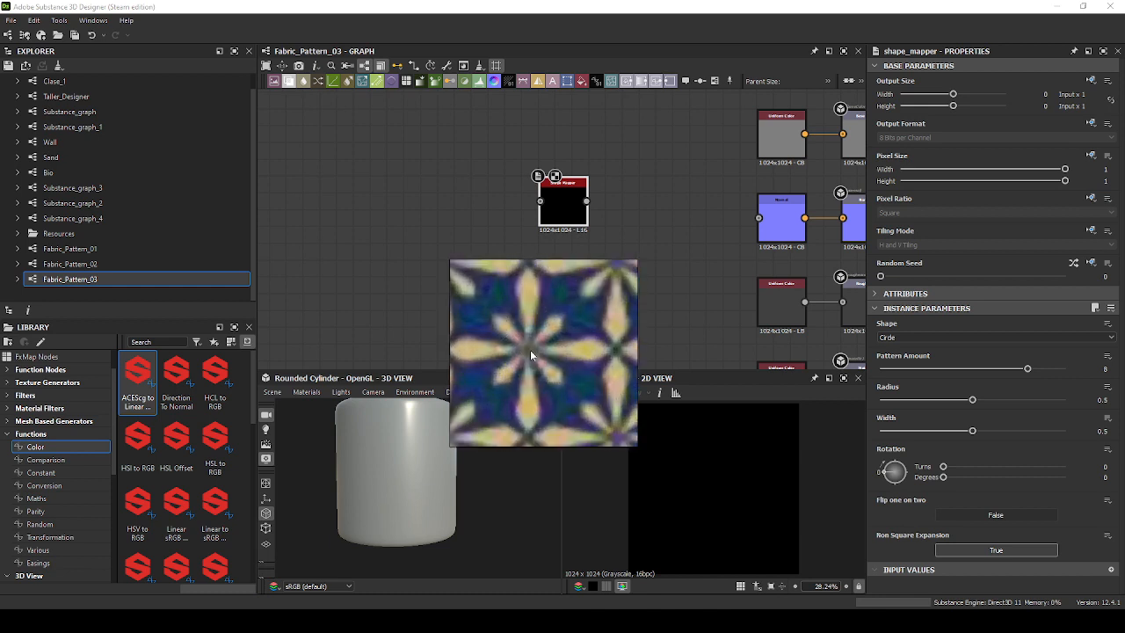
{"action": "scroll", "coordinate": [514, 336], "scroll_direction": "down", "scroll_amount": 3}
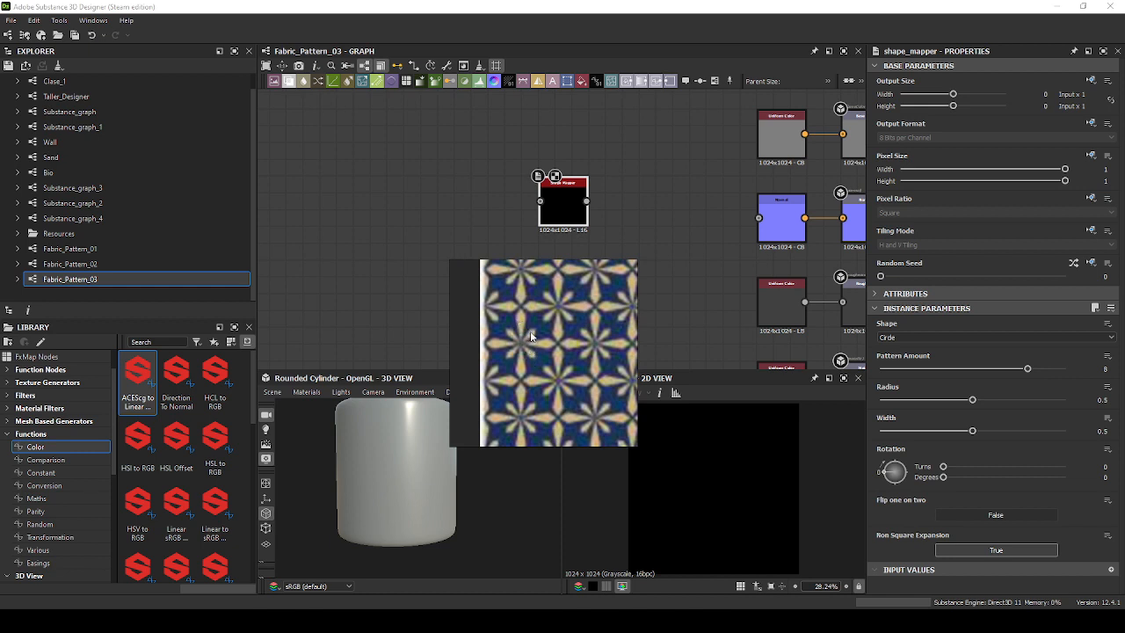
{"action": "left_click_drag", "start_coordinate": [533, 338], "coordinate": [958, 374]}
Add a Shape node before the Shape Mapper, keep its Square pattern and set its scale to 0.58.
{"action": "left_click", "coordinate": [452, 298]}
{"action": "middle_click_drag", "start_coordinate": [529, 296], "coordinate": [616, 292]}
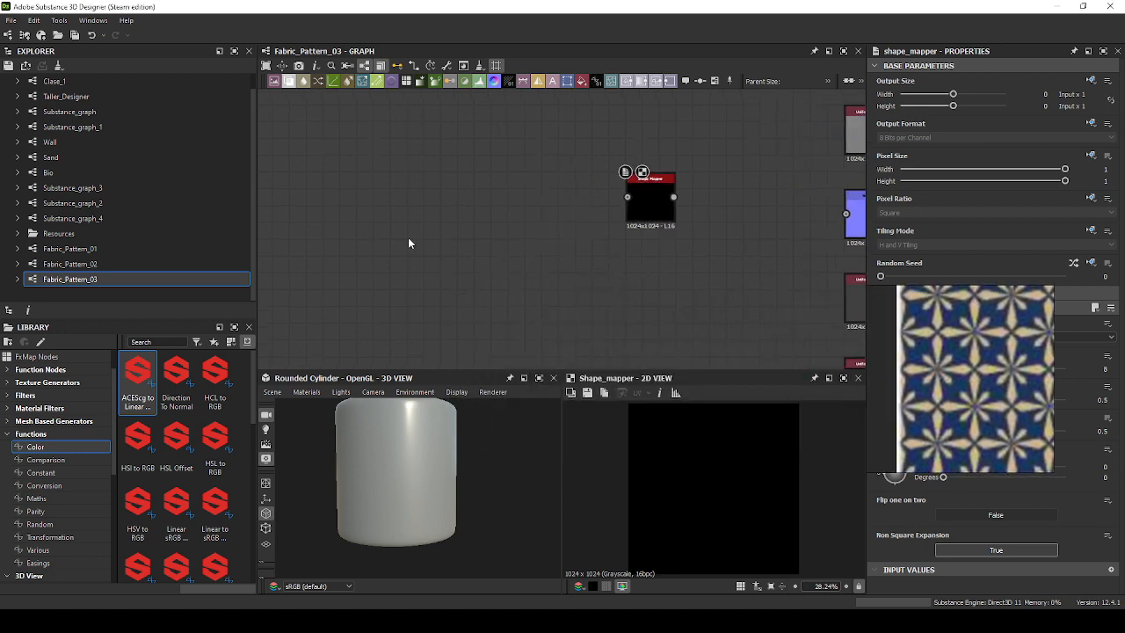
{"action": "key", "text": "space"}
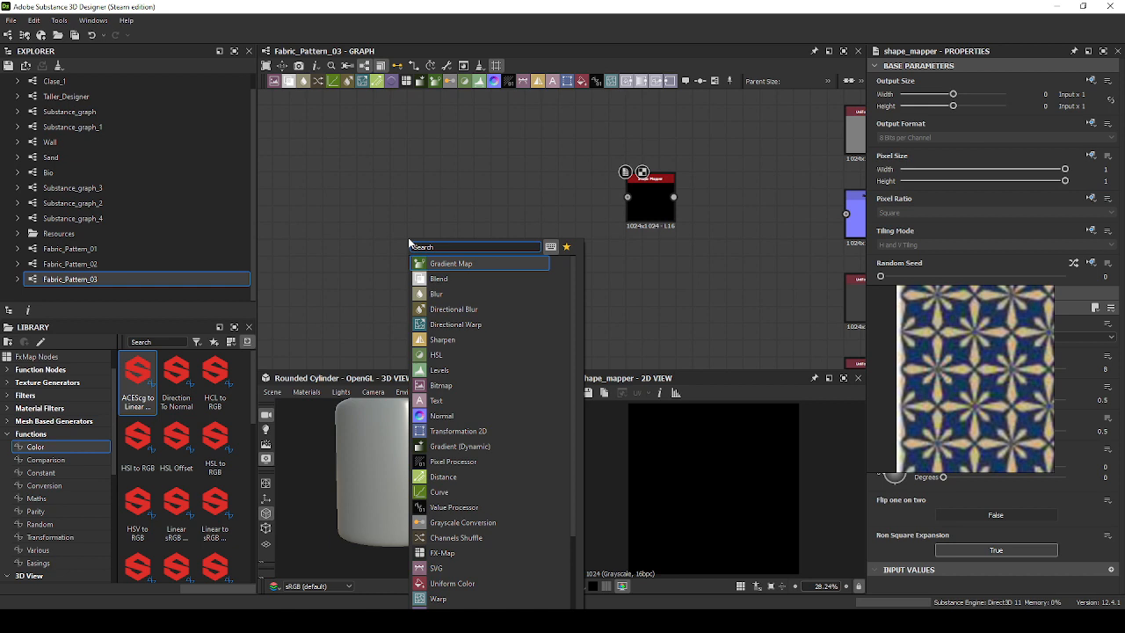
{"action": "type", "text": "Shape"}
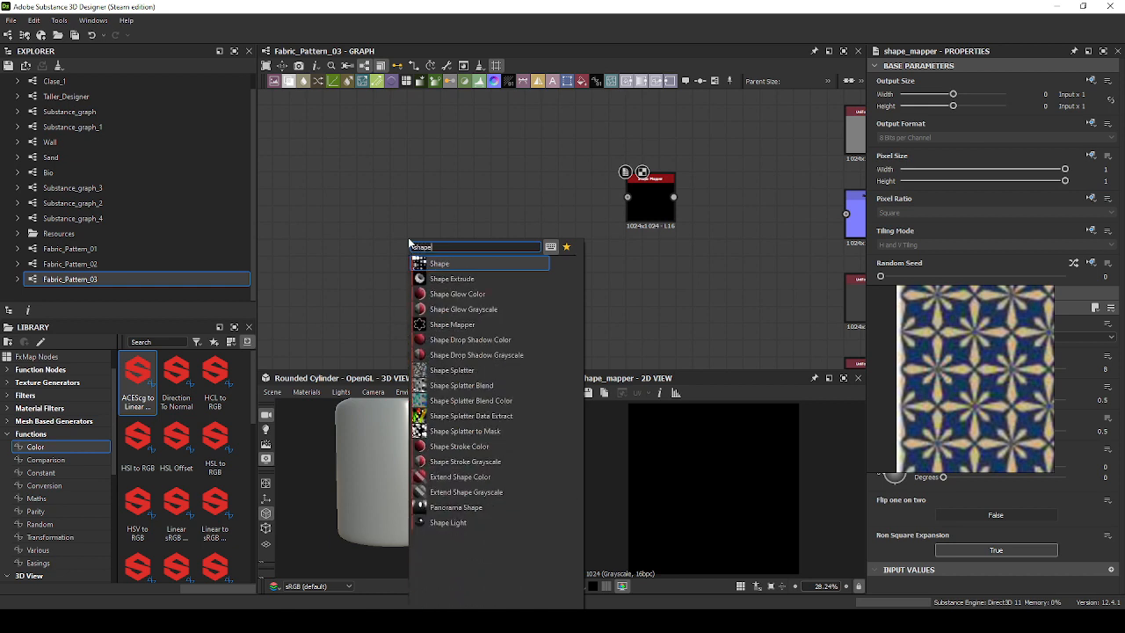
{"action": "key", "text": "Return"}
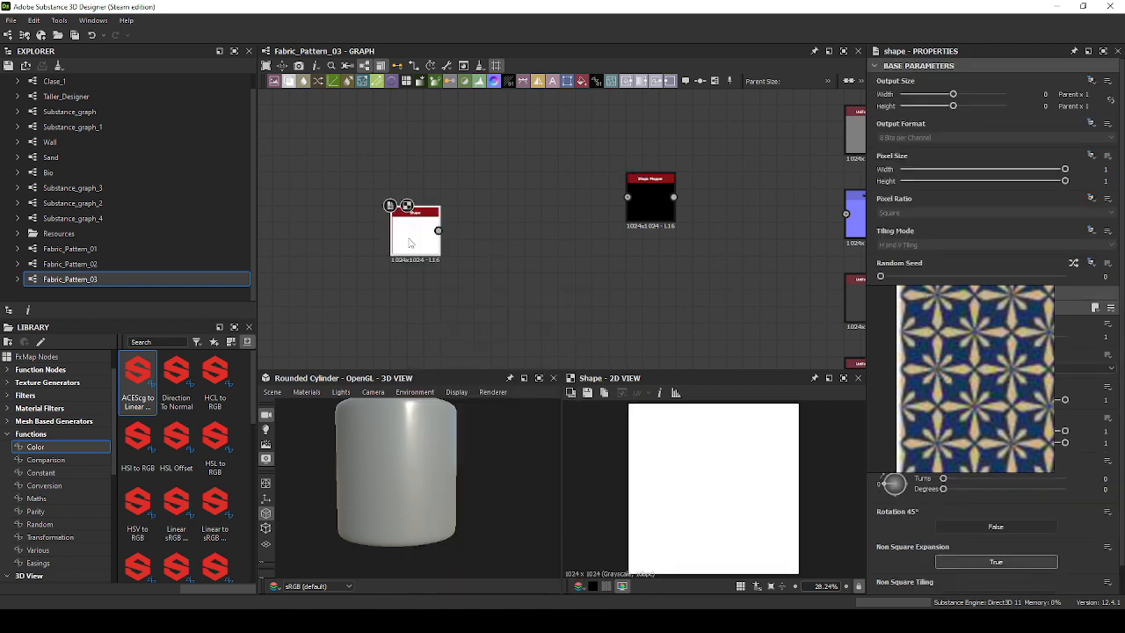
{"action": "left_click", "coordinate": [934, 369]}
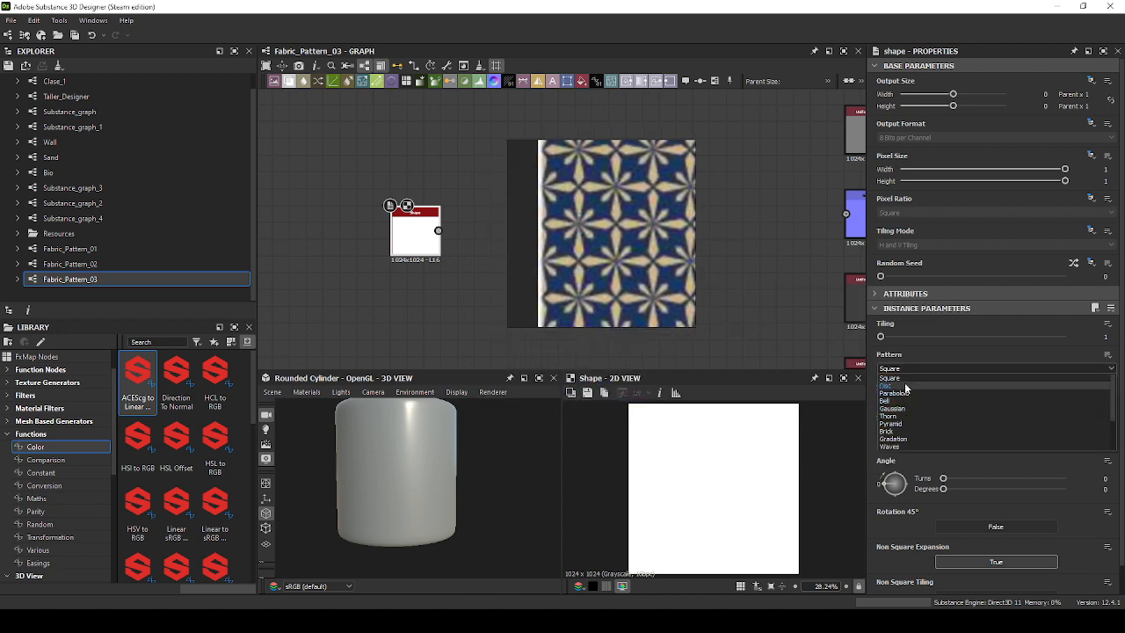
{"action": "left_click", "coordinate": [931, 378]}
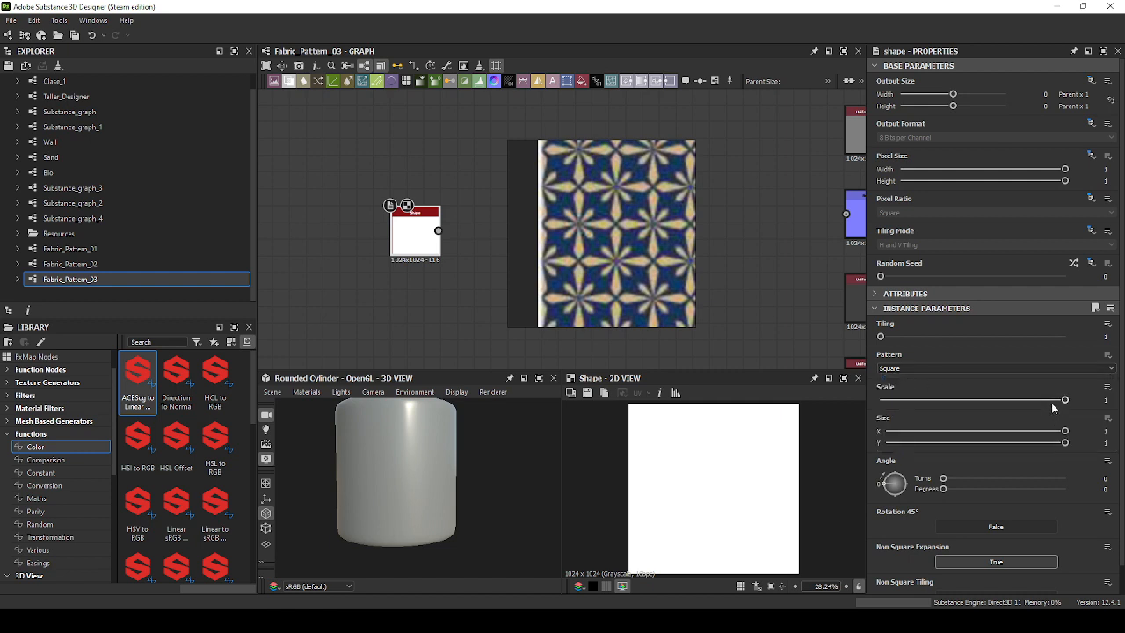
{"action": "left_click_drag", "start_coordinate": [1065, 400], "coordinate": [987, 399]}
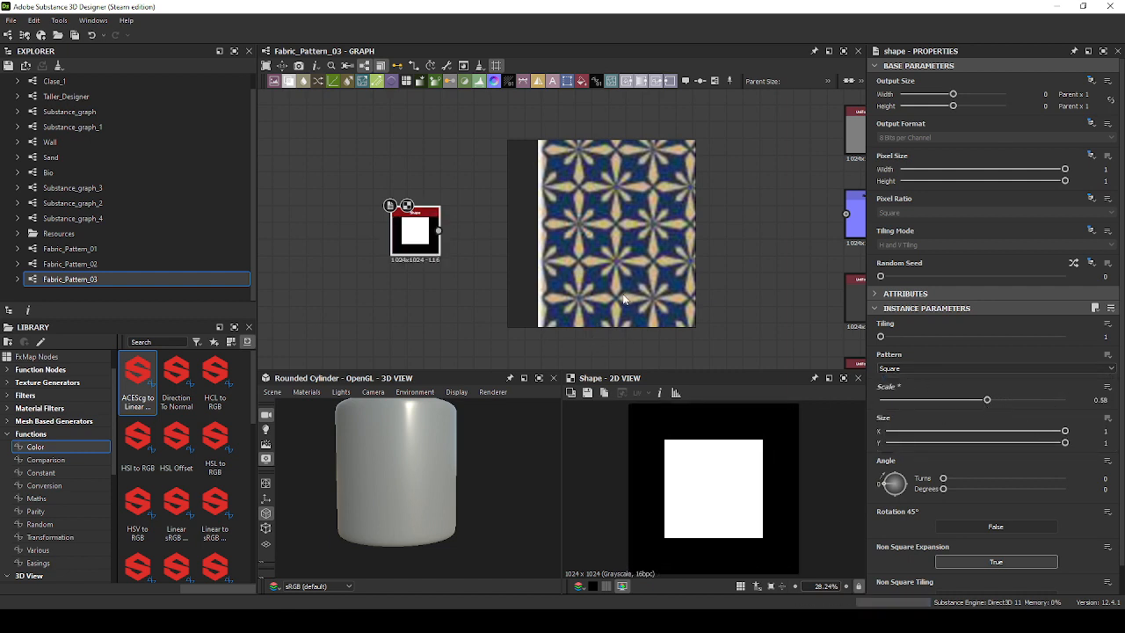
Add a Polygon 1 node below the Shape node with 3 sides and a scale of 0.67.
{"action": "key", "text": "space"}
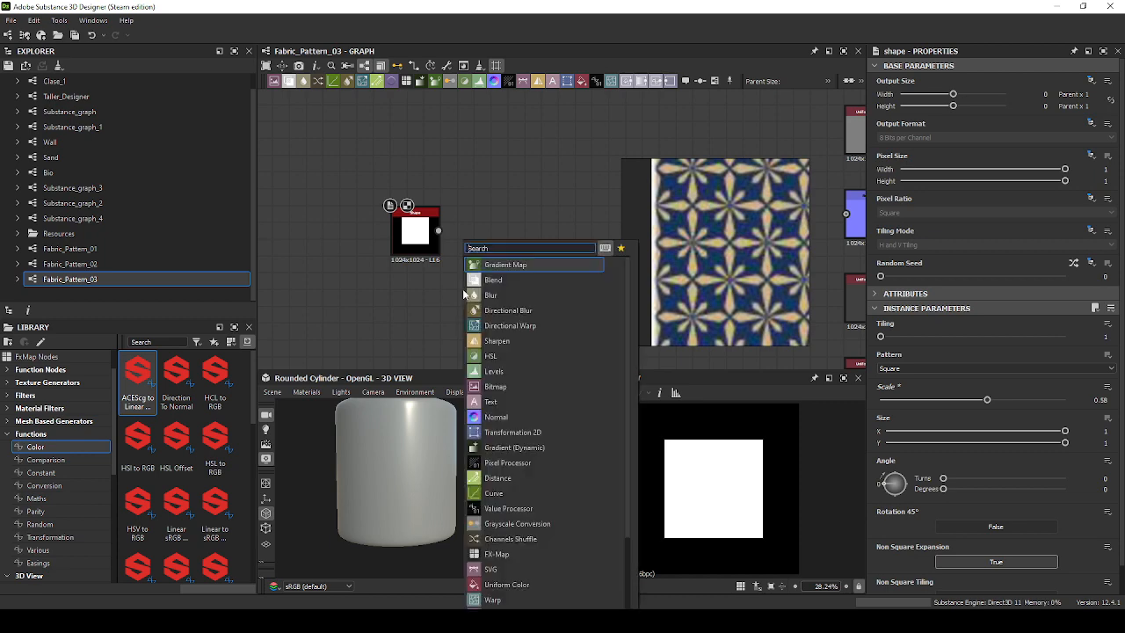
{"action": "type", "text": "poly"}
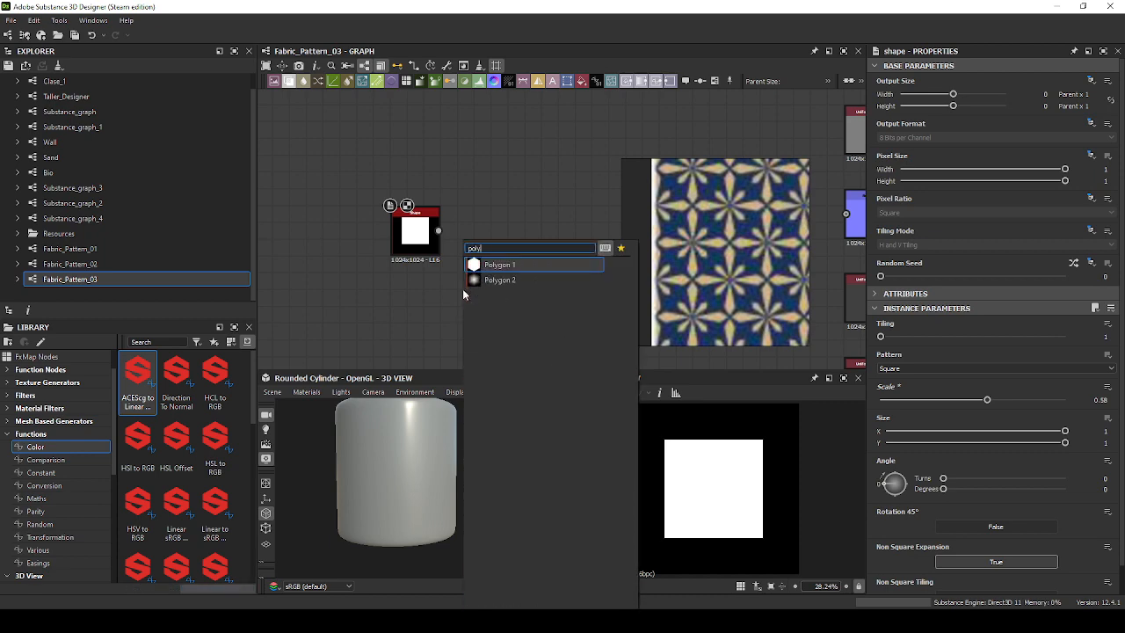
{"action": "key", "text": "Return"}
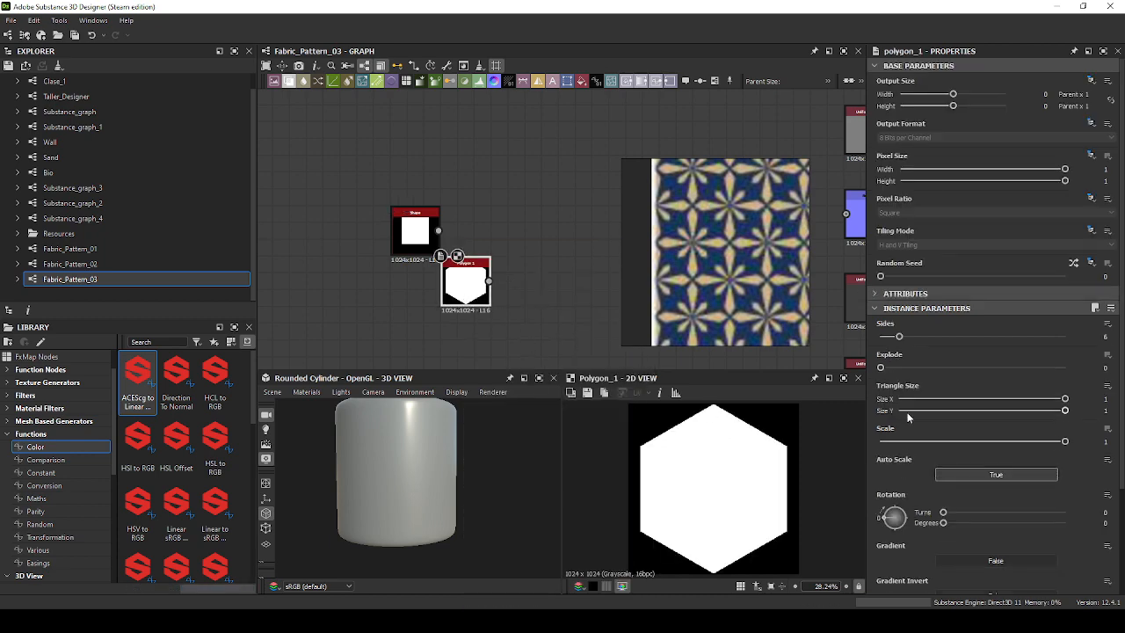
{"action": "left_click_drag", "start_coordinate": [898, 337], "coordinate": [880, 338]}
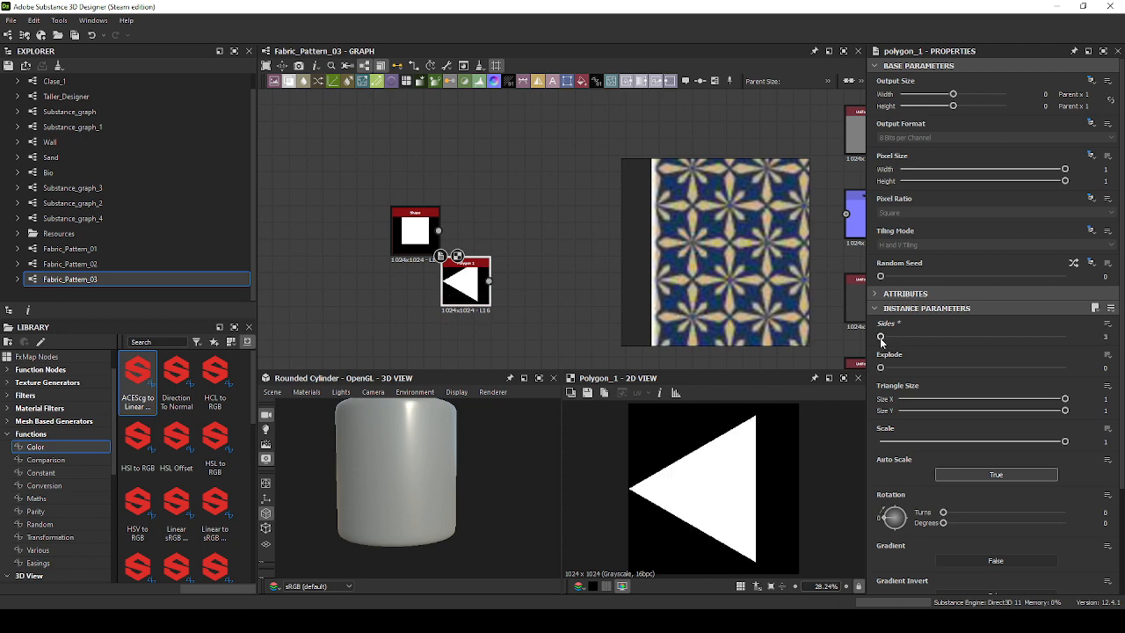
{"action": "left_click_drag", "start_coordinate": [1062, 408], "coordinate": [1007, 463]}
{"action": "key", "text": "ctrl+z"}
{"action": "scroll", "coordinate": [690, 266], "scroll_direction": "up", "scroll_amount": 3}
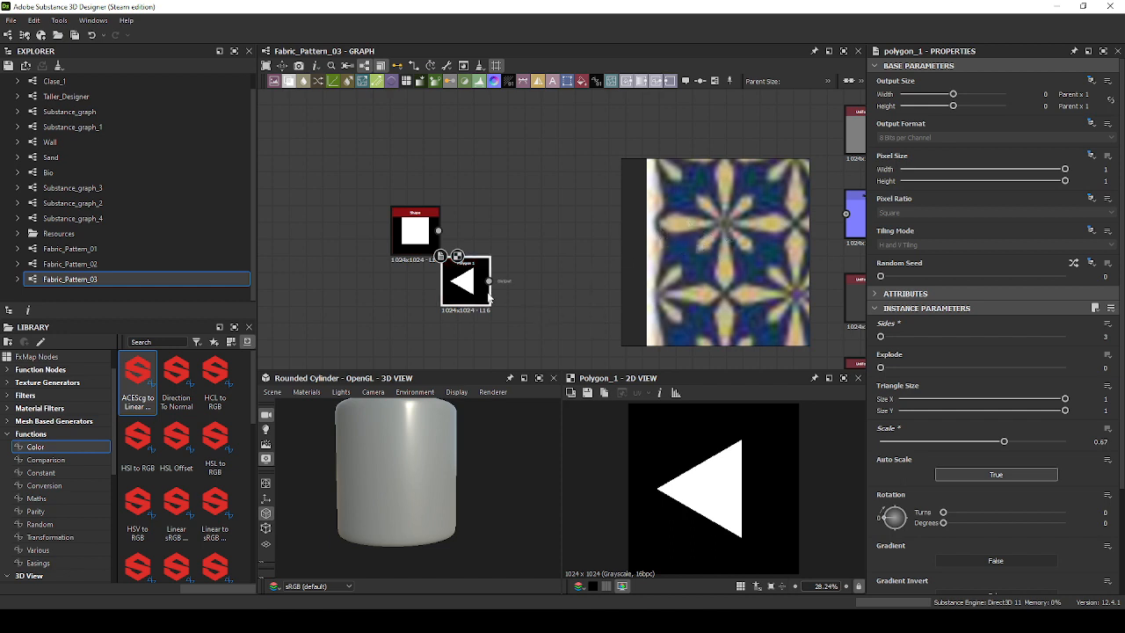
Move the Polygon 1 node up above the Shape node and delete the Shape node.
{"action": "left_click_drag", "start_coordinate": [476, 281], "coordinate": [492, 181]}
{"action": "left_click", "coordinate": [415, 231]}
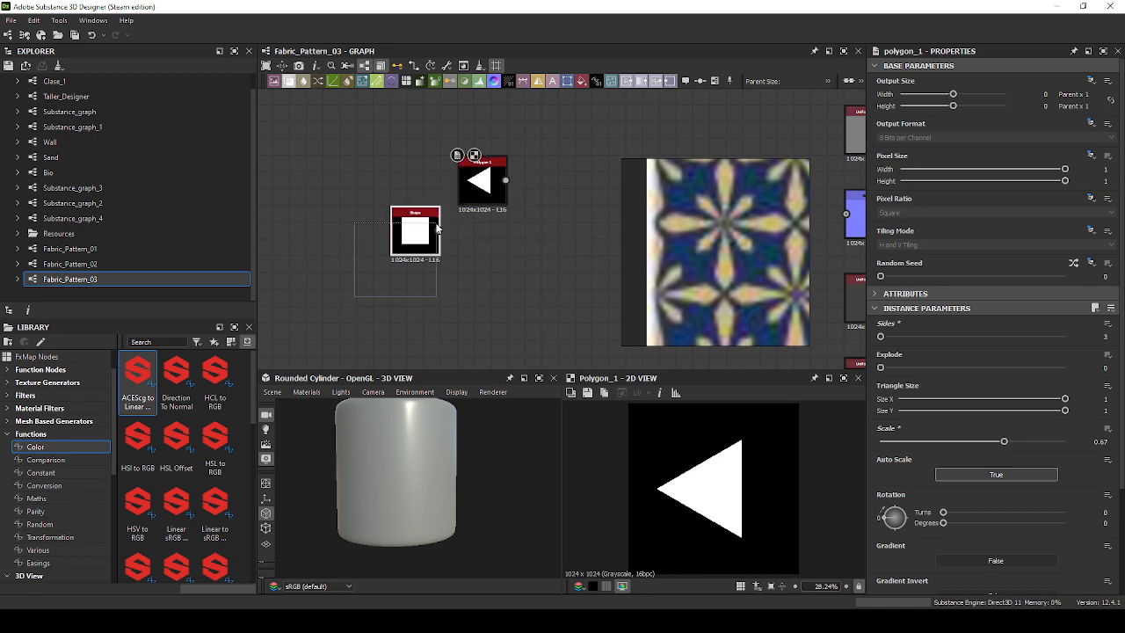
{"action": "key", "text": "Delete"}
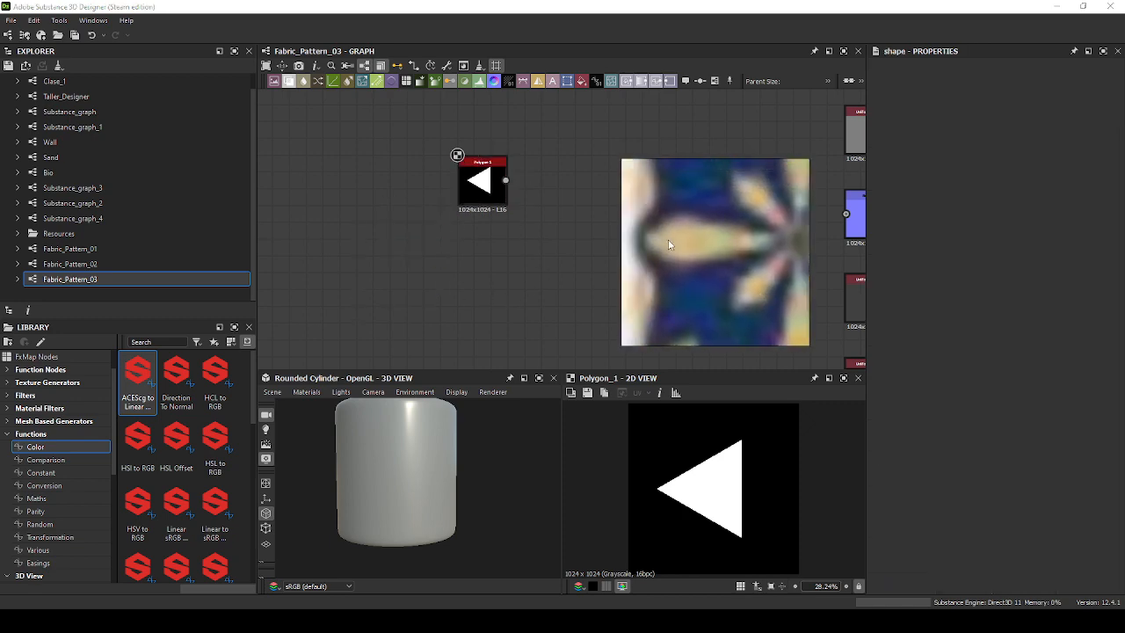
Capture the enlarged petal reference with the Snipping Tool, trace the petal outline over it, and clear both the capture and the reference away.
{"action": "key", "text": "super"}
{"action": "type", "text": "re"}
{"action": "key", "text": "Return"}
{"action": "left_click_drag", "start_coordinate": [516, 155], "coordinate": [994, 350]}
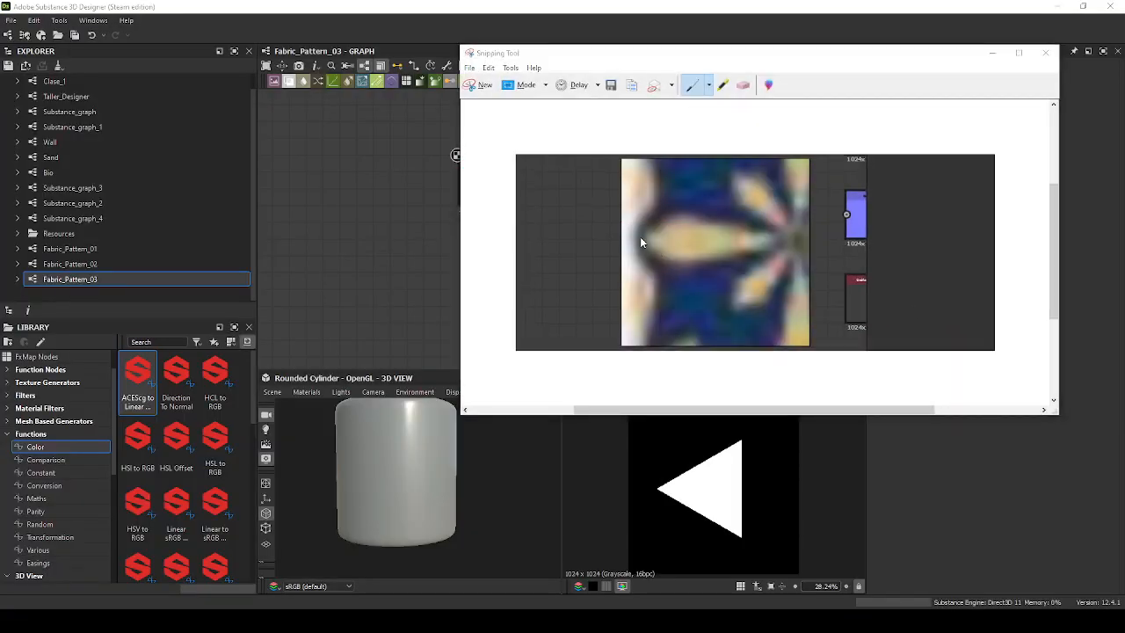
{"action": "right_click_drag", "start_coordinate": [748, 216], "coordinate": [491, 230]}
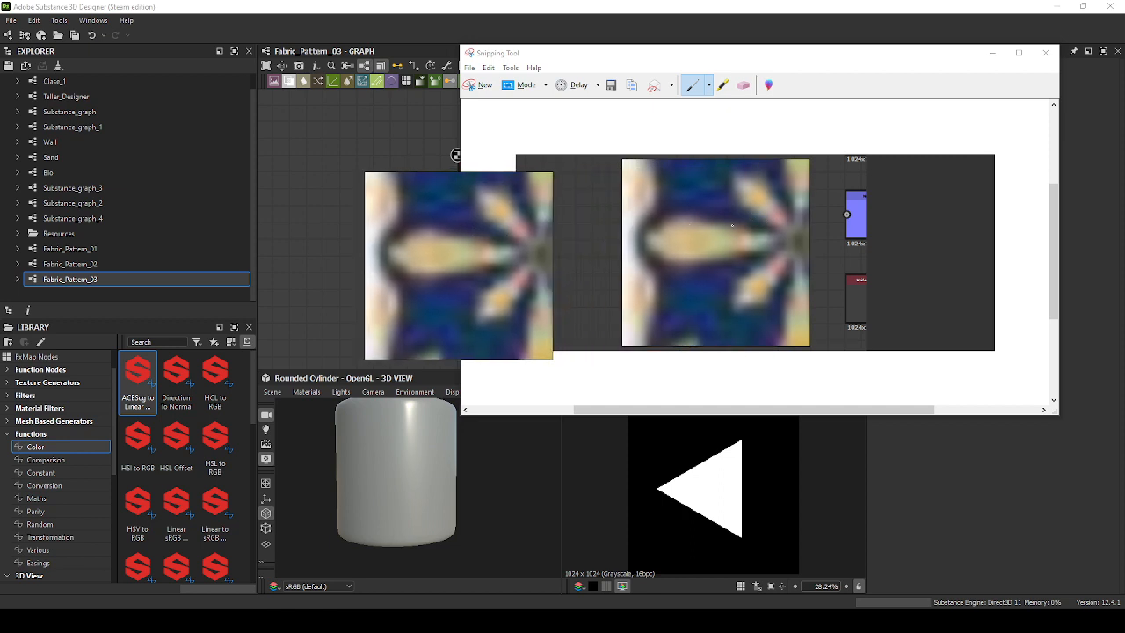
{"action": "left_click", "coordinate": [677, 267]}
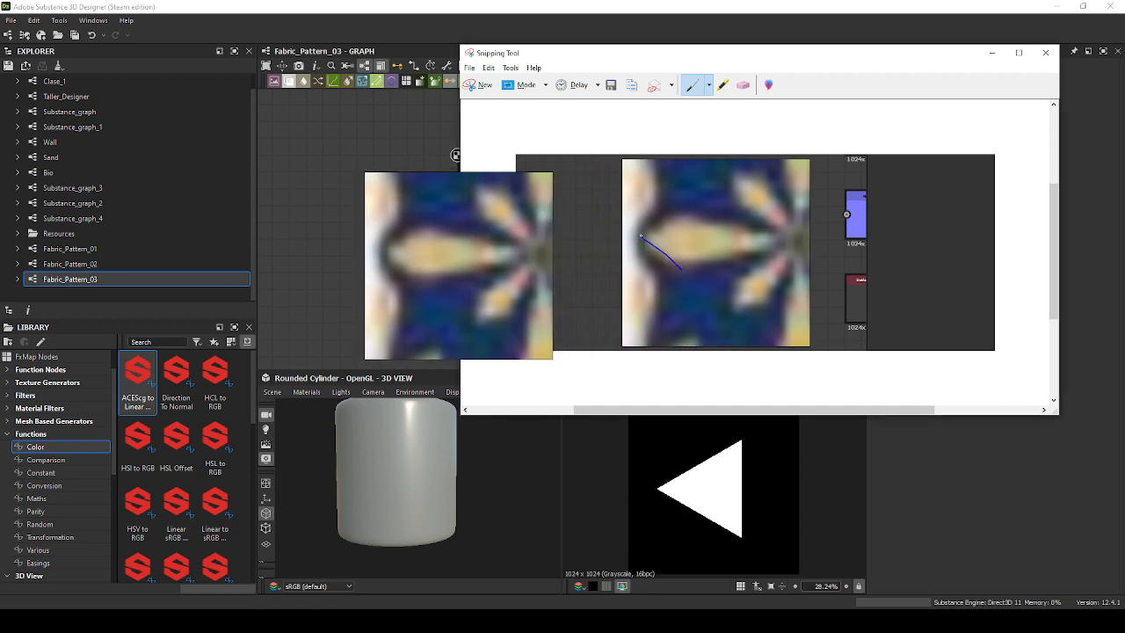
{"action": "left_click_drag", "start_coordinate": [778, 240], "coordinate": [627, 258]}
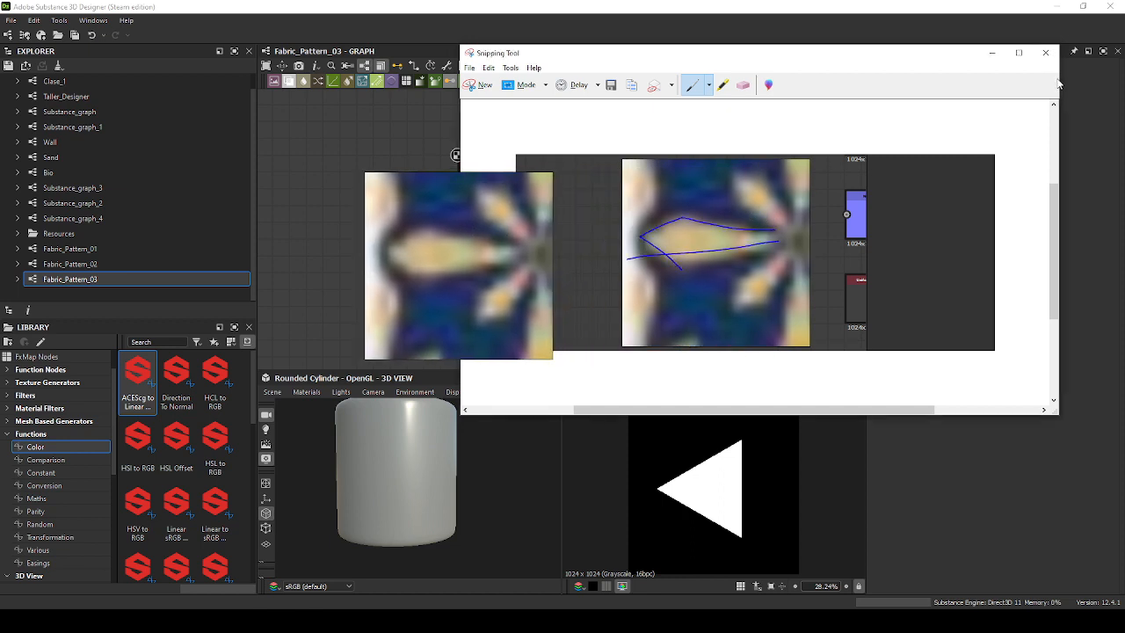
{"action": "left_click", "coordinate": [1045, 53]}
{"action": "left_click", "coordinate": [809, 243]}
{"action": "right_click_drag", "start_coordinate": [507, 232], "coordinate": [1124, 252]}
Move the Polygon 1 node farther from the Shape Mapper and place a duplicate of it directly below.
{"action": "left_click_drag", "start_coordinate": [481, 186], "coordinate": [375, 219]}
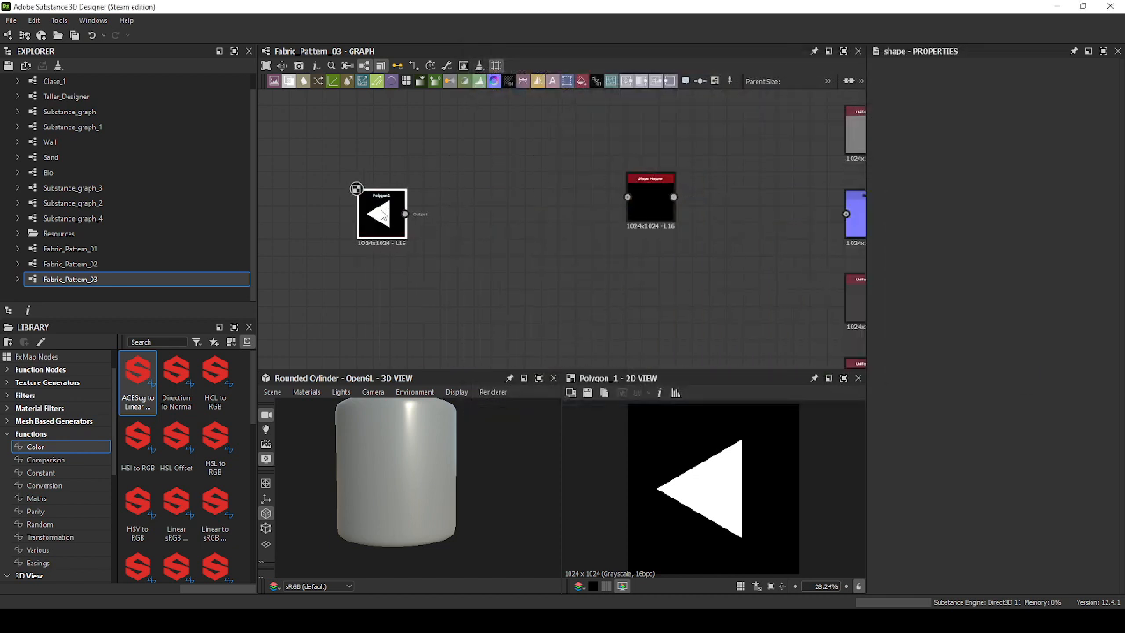
{"action": "key", "text": "ctrl+d"}
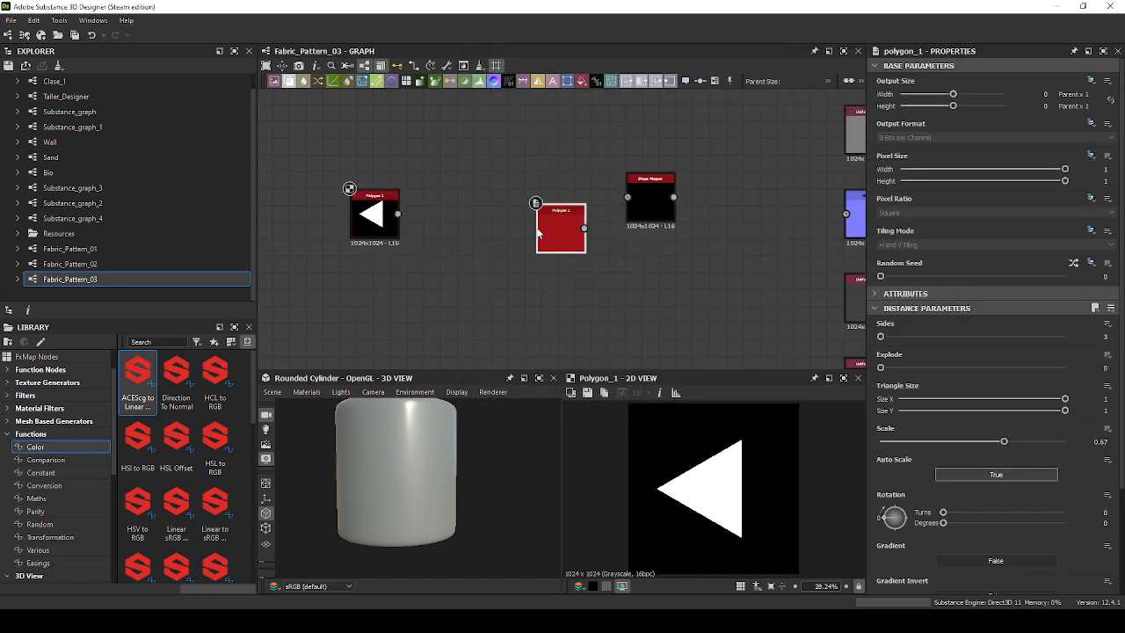
{"action": "left_click_drag", "start_coordinate": [551, 240], "coordinate": [383, 287]}
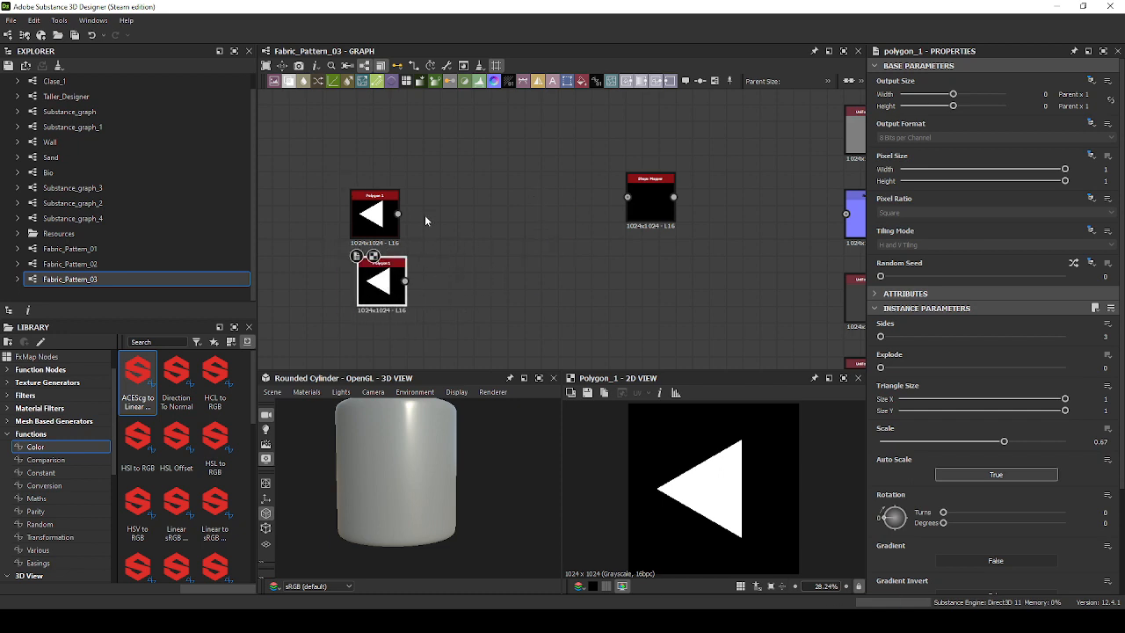
Add a Transformation 2D node after the upper Polygon 1 and rotate its triangle 180 degrees to point right.
{"action": "left_click_drag", "start_coordinate": [398, 214], "coordinate": [461, 254]}
{"action": "type", "text": "tra"}
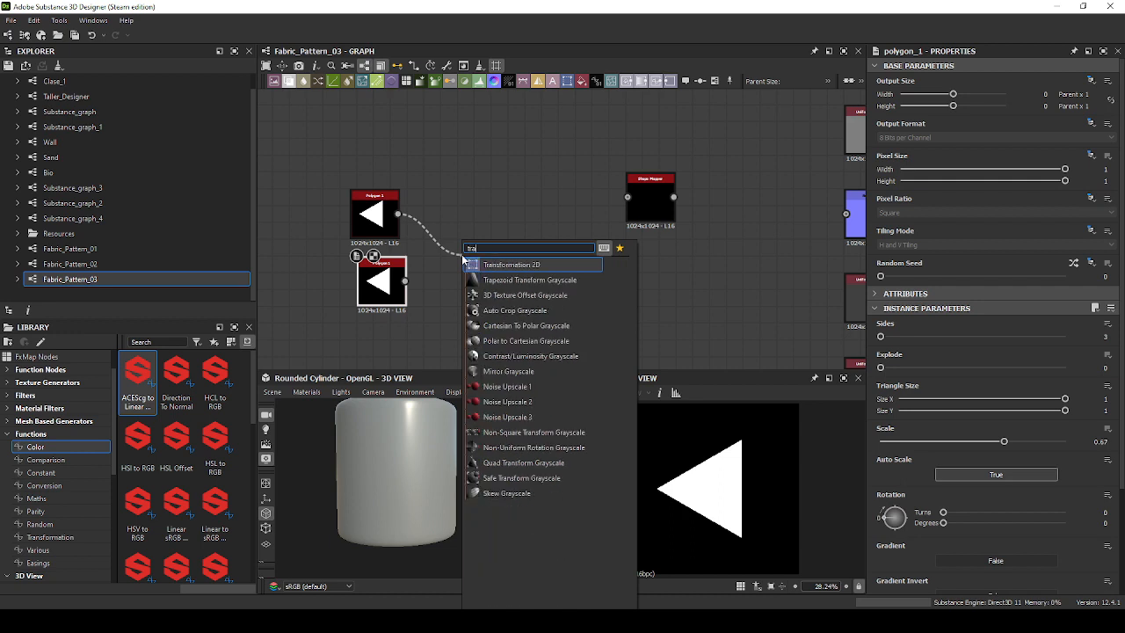
{"action": "key", "text": "Return"}
{"action": "left_click_drag", "start_coordinate": [820, 419], "coordinate": [615, 540]}
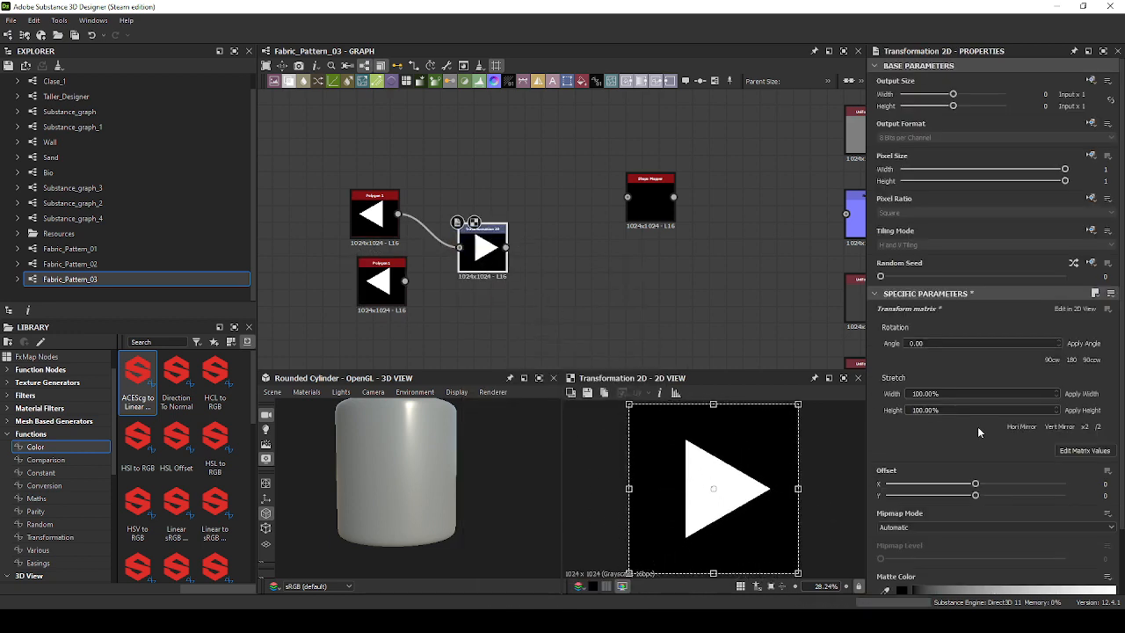
Offset the rotated triangle to about -0.022 in X, stretch it about 1.5 times wider and halve its height.
{"action": "left_click_drag", "start_coordinate": [977, 484], "coordinate": [927, 484]}
{"action": "left_click_drag", "start_coordinate": [752, 489], "coordinate": [833, 489]}
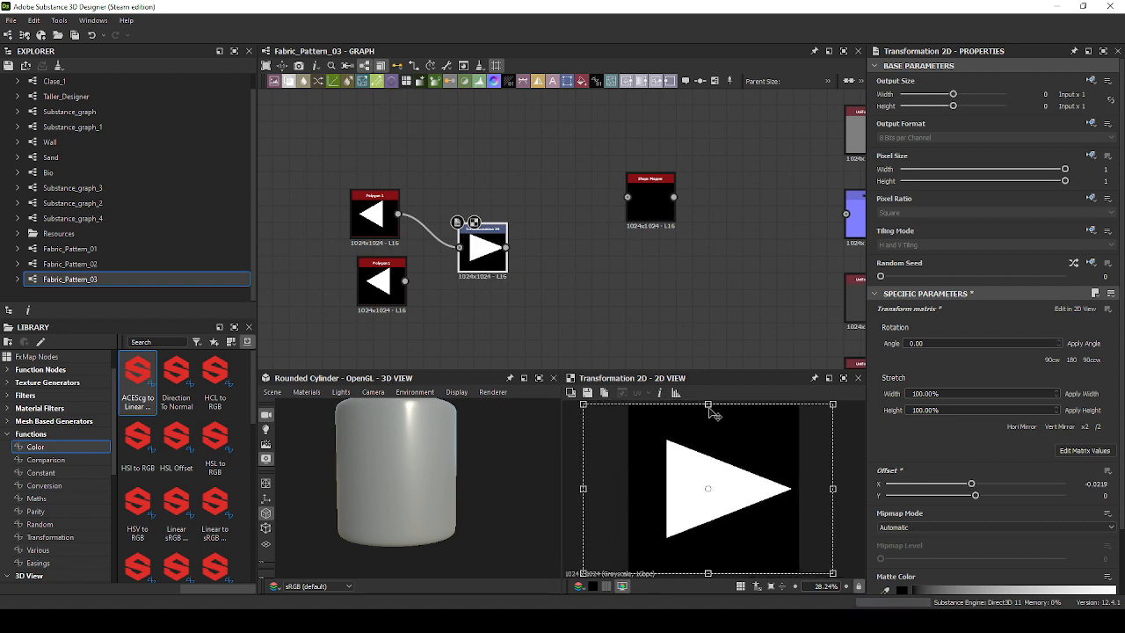
{"action": "left_click_drag", "start_coordinate": [708, 405], "coordinate": [707, 446]}
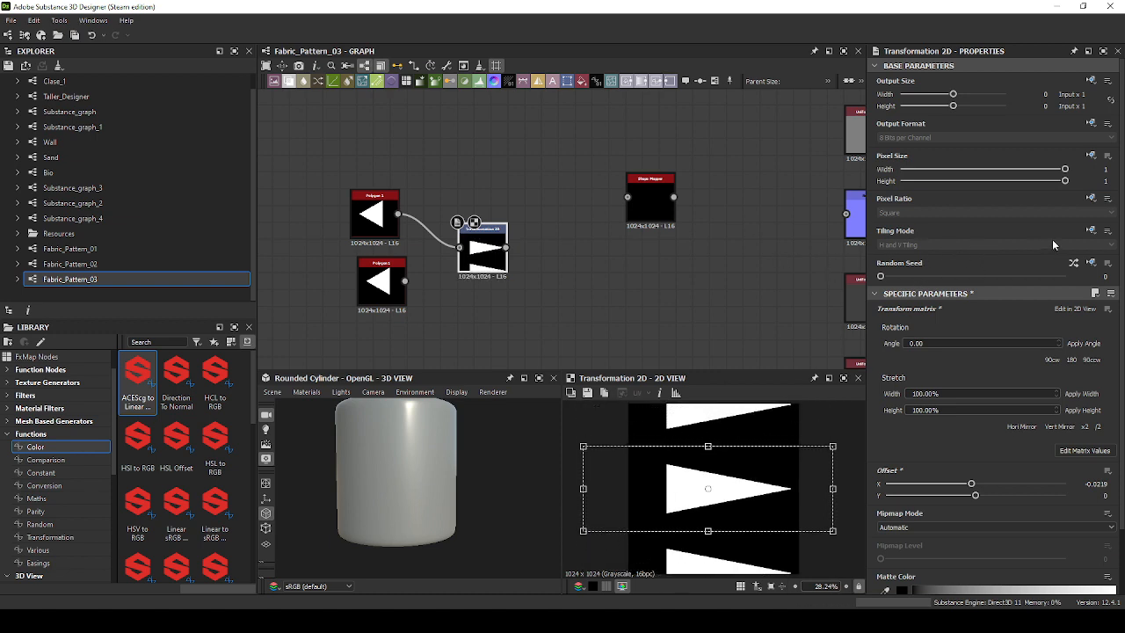
Override the inherited tiling mode of the Transformation 2D node and set it to No Tiling.
{"action": "left_click", "coordinate": [1091, 230]}
{"action": "left_click", "coordinate": [1068, 276]}
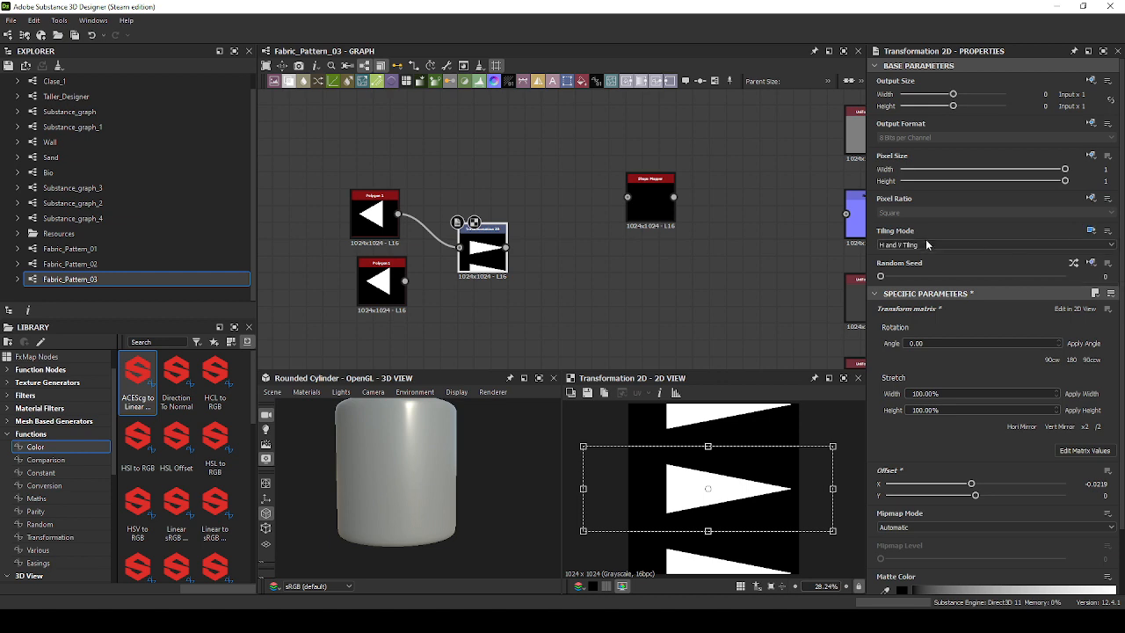
{"action": "left_click", "coordinate": [926, 244]}
{"action": "left_click", "coordinate": [928, 260]}
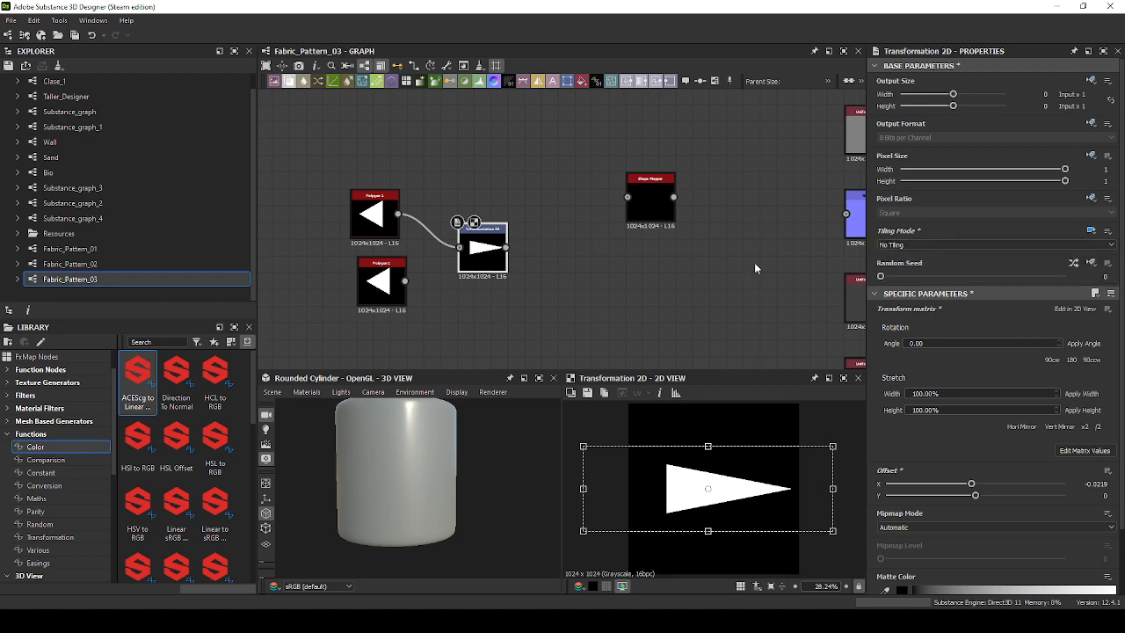
Compare the original triangle with the transformed one and flatten the transformed triangle to about a third of its original height.
{"action": "double_click", "coordinate": [374, 236]}
{"action": "middle_click_drag", "start_coordinate": [550, 261], "coordinate": [645, 237]}
{"action": "left_click", "coordinate": [578, 237]}
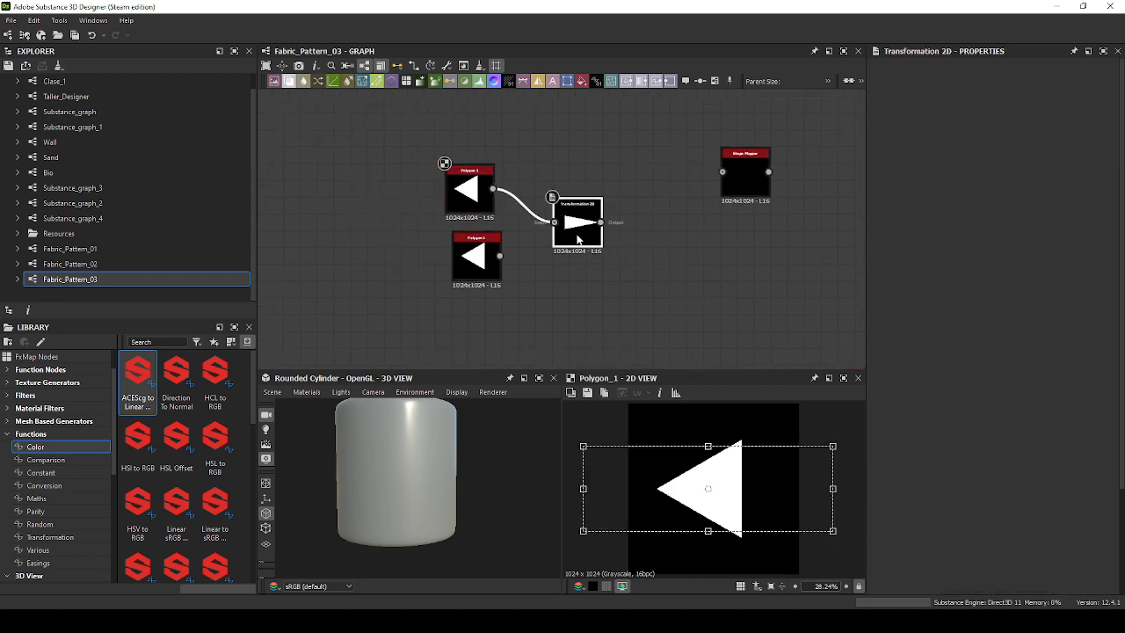
{"action": "double_click", "coordinate": [577, 239]}
{"action": "left_click_drag", "start_coordinate": [709, 445], "coordinate": [707, 460]}
Spread the two Polygon 1 nodes apart and branch a second Transformation 2D node from the upper one.
{"action": "left_click_drag", "start_coordinate": [483, 204], "coordinate": [356, 186]}
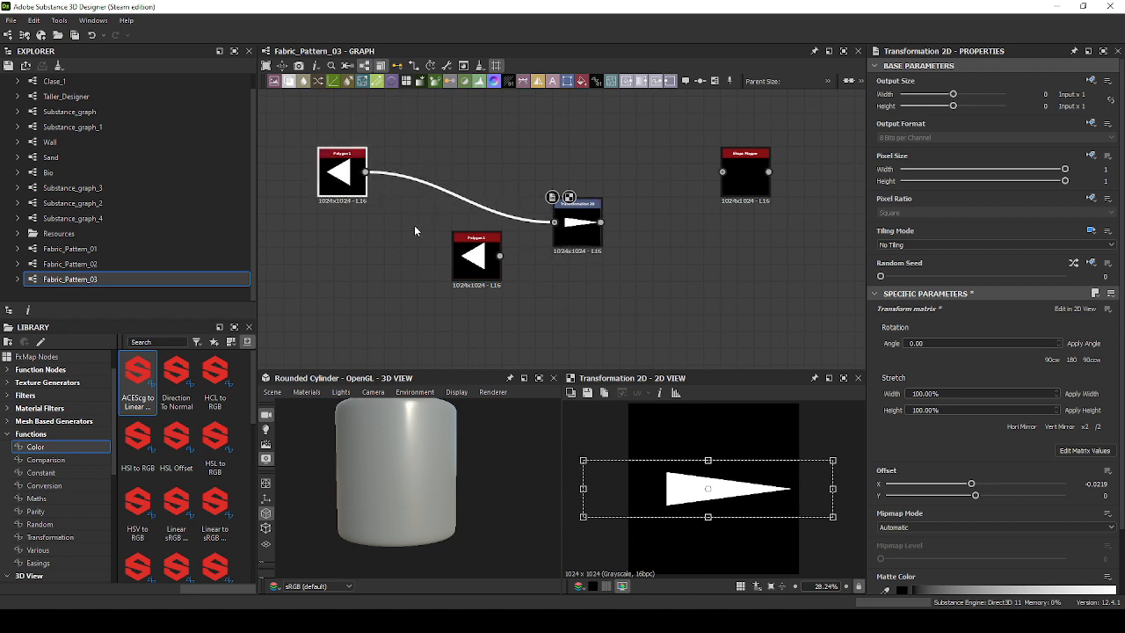
{"action": "left_click_drag", "start_coordinate": [487, 268], "coordinate": [303, 319]}
{"action": "left_click_drag", "start_coordinate": [522, 185], "coordinate": [546, 139]}
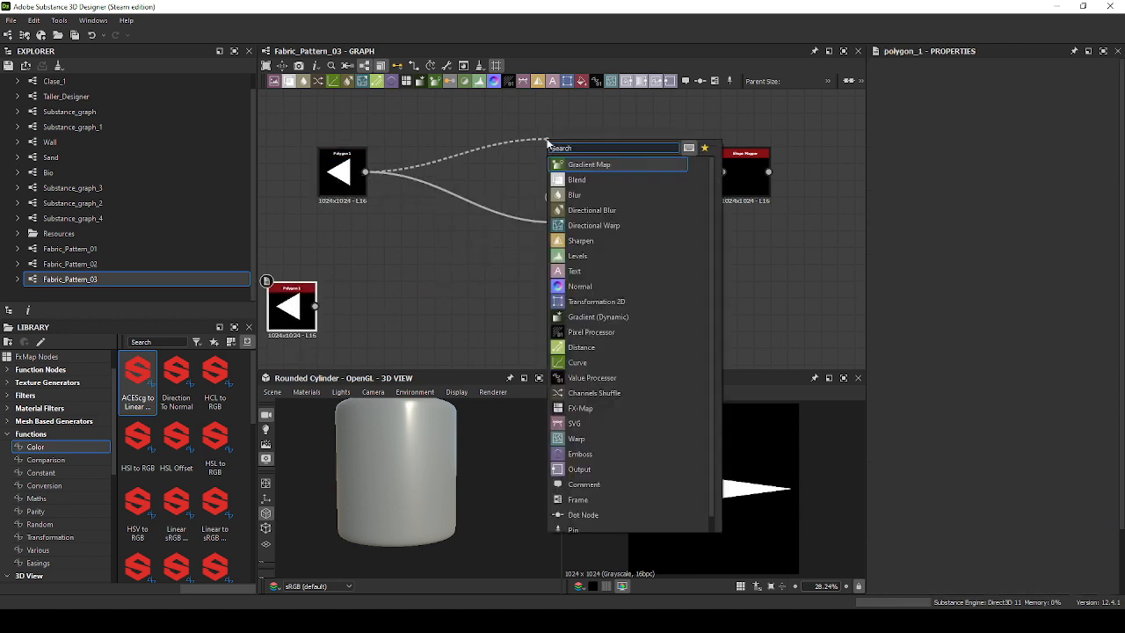
{"action": "left_click", "coordinate": [594, 155]}
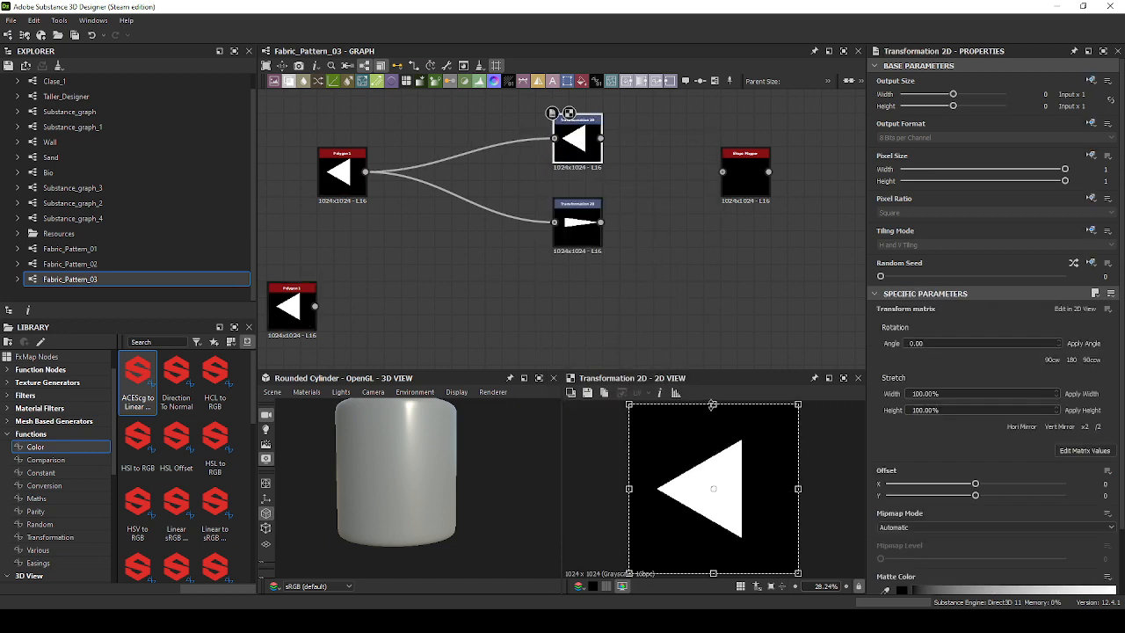
Shrink the left-pointing triangle in the new Transformation 2D to half width and about 60% height, and set its tiling mode to No Tiling.
{"action": "left_click_drag", "start_coordinate": [712, 405], "coordinate": [711, 436]}
{"action": "left_click_drag", "start_coordinate": [798, 498], "coordinate": [712, 498]}
{"action": "left_click", "coordinate": [1089, 232]}
{"action": "left_click", "coordinate": [1090, 232]}
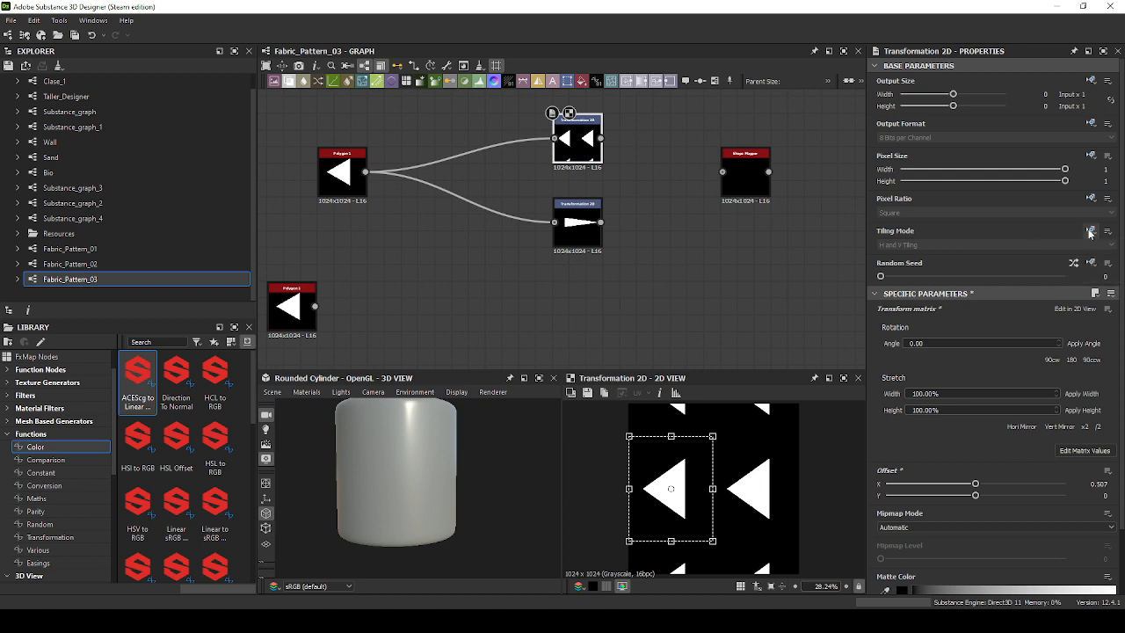
{"action": "left_click", "coordinate": [1089, 231]}
{"action": "left_click", "coordinate": [1074, 274]}
{"action": "left_click", "coordinate": [952, 246]}
{"action": "left_click", "coordinate": [948, 252]}
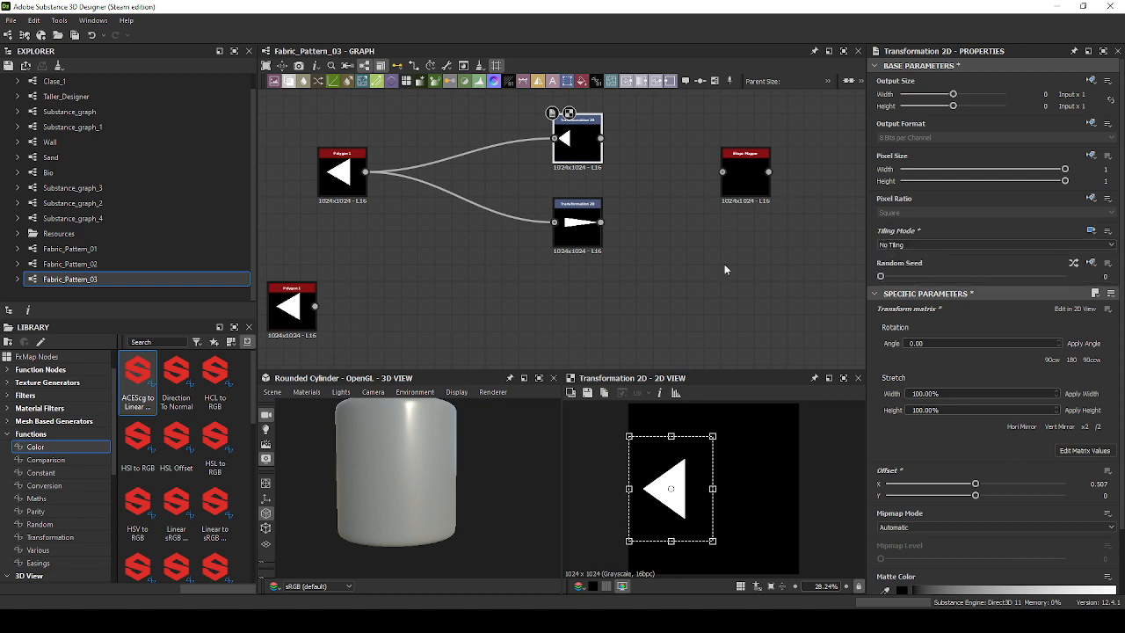
Stack both Transformation 2D nodes closer to the polygon and combine their outputs in a new Blend node.
{"action": "left_click_drag", "start_coordinate": [578, 132], "coordinate": [460, 140]}
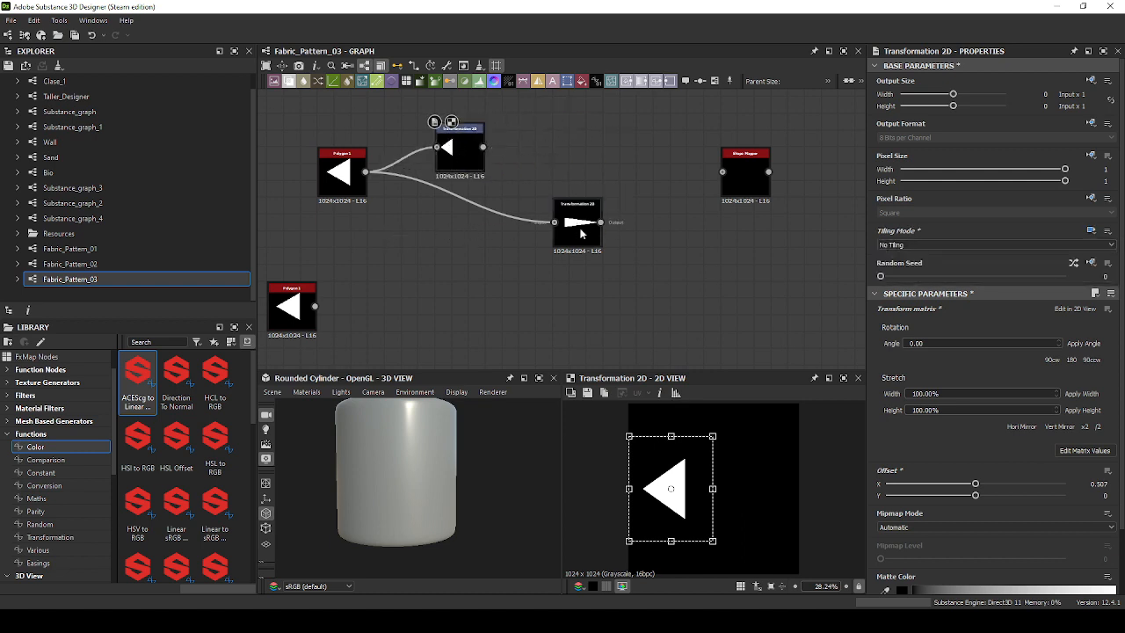
{"action": "left_click_drag", "start_coordinate": [570, 233], "coordinate": [444, 233]}
{"action": "left_click_drag", "start_coordinate": [485, 148], "coordinate": [571, 187]}
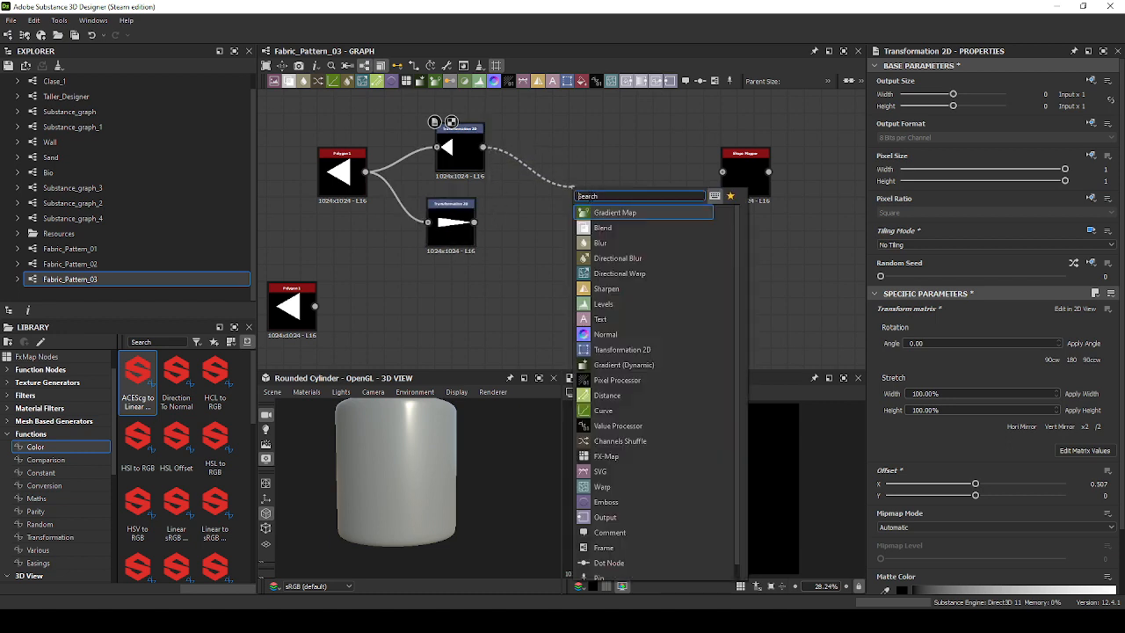
{"action": "type", "text": "b"}
{"action": "left_click", "coordinate": [616, 216]}
{"action": "left_click_drag", "start_coordinate": [468, 227], "coordinate": [488, 219]}
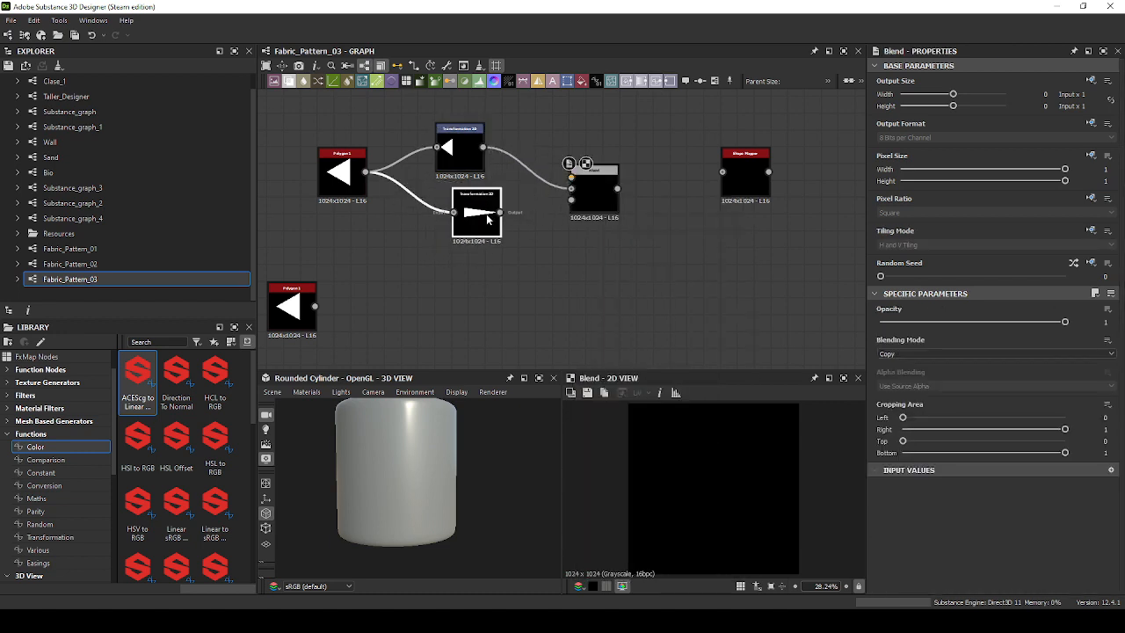
{"action": "left_click_drag", "start_coordinate": [567, 182], "coordinate": [569, 180]}
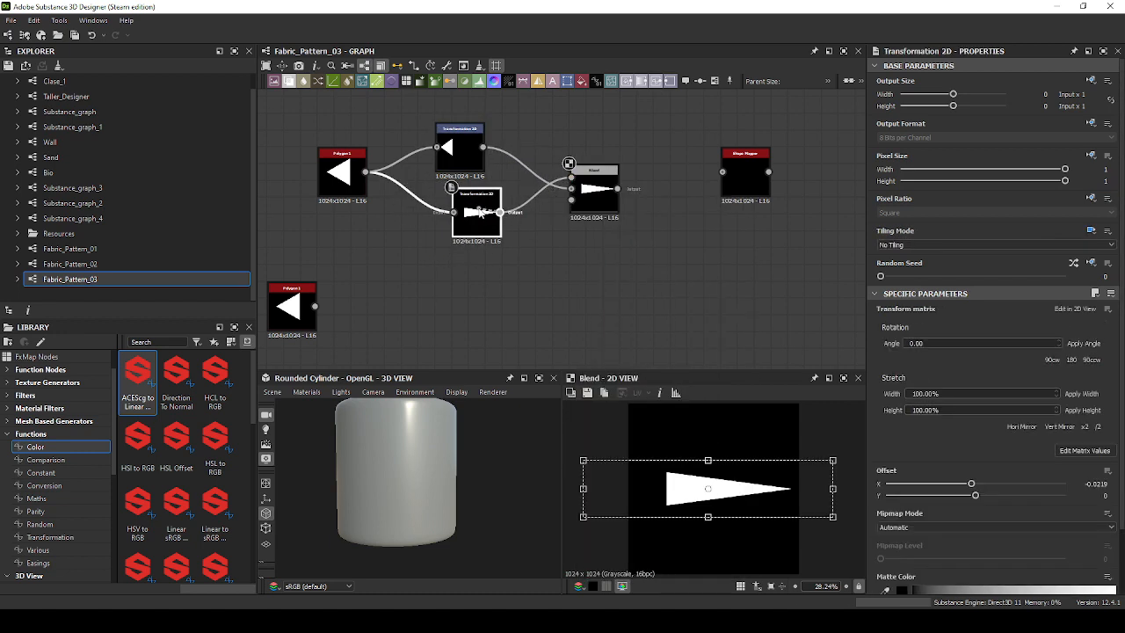
{"action": "left_click_drag", "start_coordinate": [486, 217], "coordinate": [486, 212]}
Set the Blend node's blending mode to Add (Linear Dodge) and align the lower Transformation 2D under the upper one.
{"action": "left_click", "coordinate": [596, 193]}
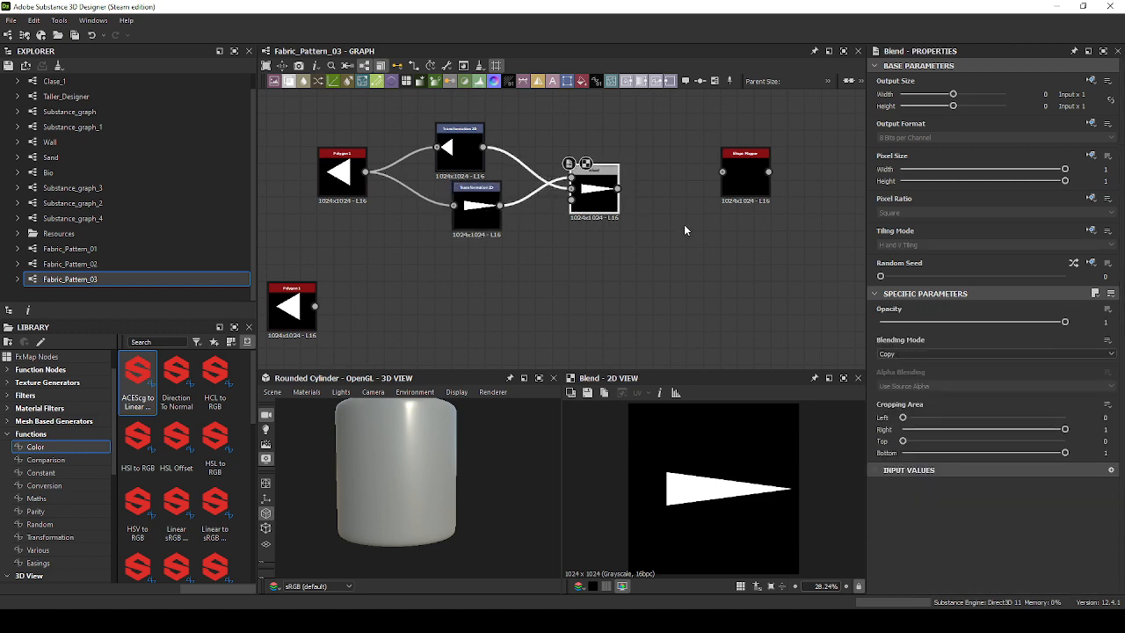
{"action": "left_click", "coordinate": [907, 353]}
{"action": "left_click", "coordinate": [907, 367]}
{"action": "left_click_drag", "start_coordinate": [471, 198], "coordinate": [455, 196]}
Resize the left-pointing triangle so its base matches the long triangle's base, with an X offset of about 0.983.
{"action": "left_click", "coordinate": [468, 163]}
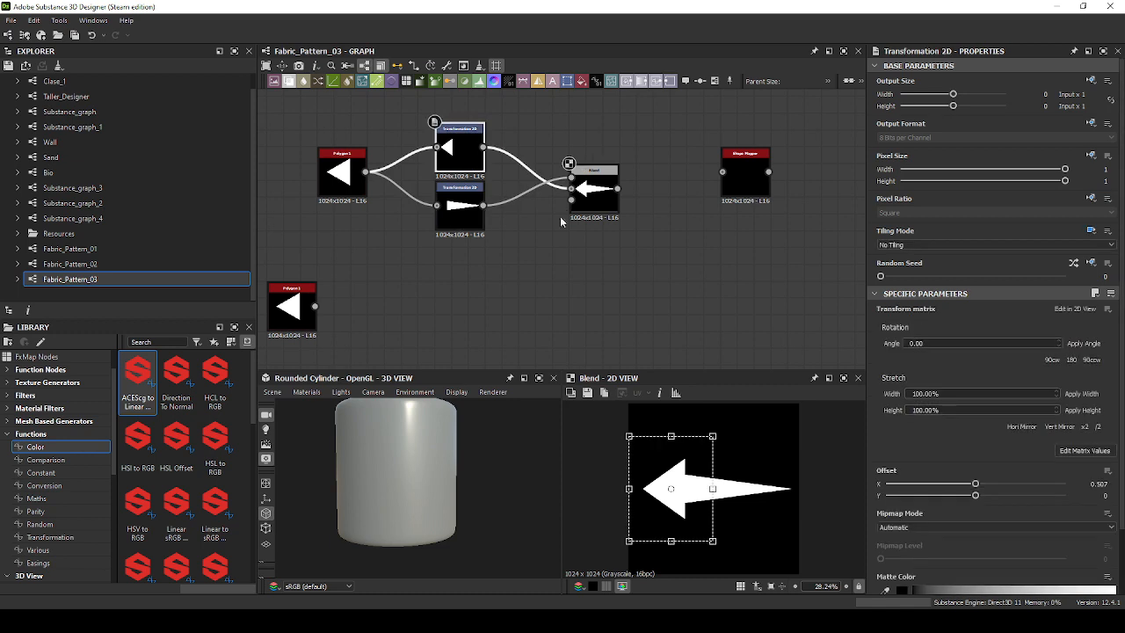
{"action": "scroll", "coordinate": [681, 498], "scroll_direction": "up", "scroll_amount": 3}
{"action": "scroll", "coordinate": [684, 494], "scroll_direction": "down", "scroll_amount": 4}
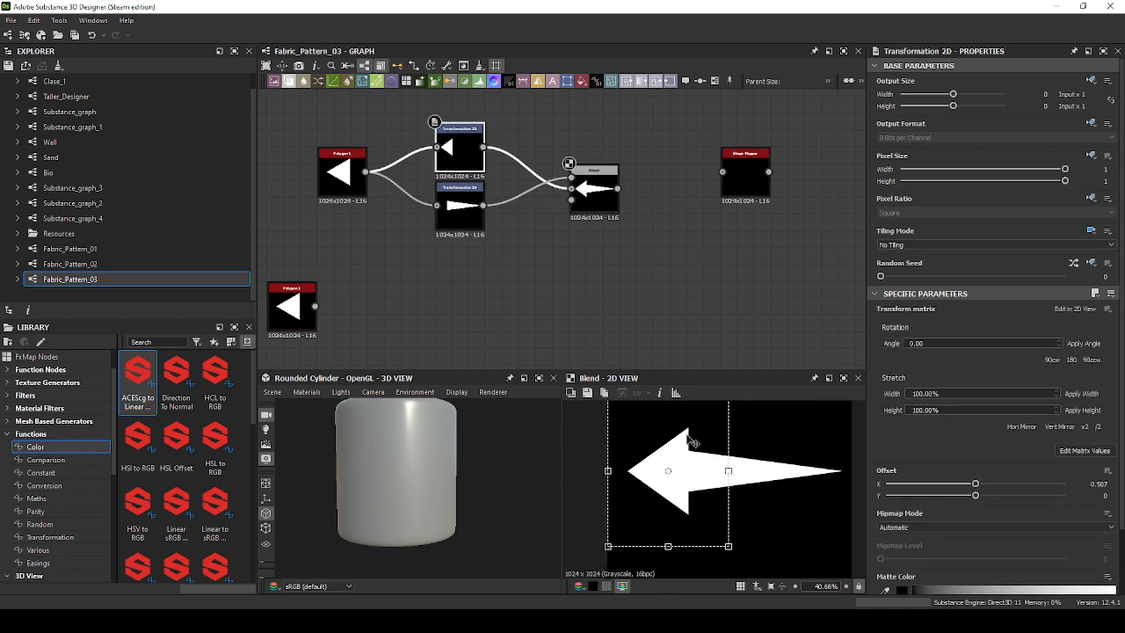
{"action": "left_click_drag", "start_coordinate": [685, 451], "coordinate": [688, 485]}
{"action": "scroll", "coordinate": [691, 501], "scroll_direction": "up", "scroll_amount": 3}
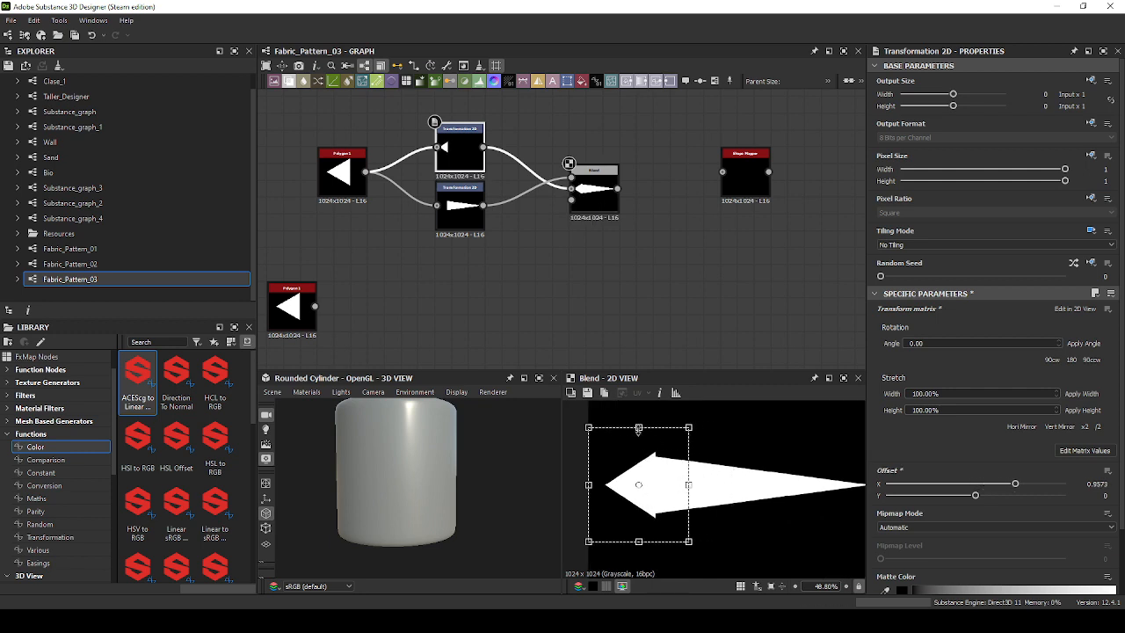
{"action": "left_click_drag", "start_coordinate": [638, 430], "coordinate": [637, 435]}
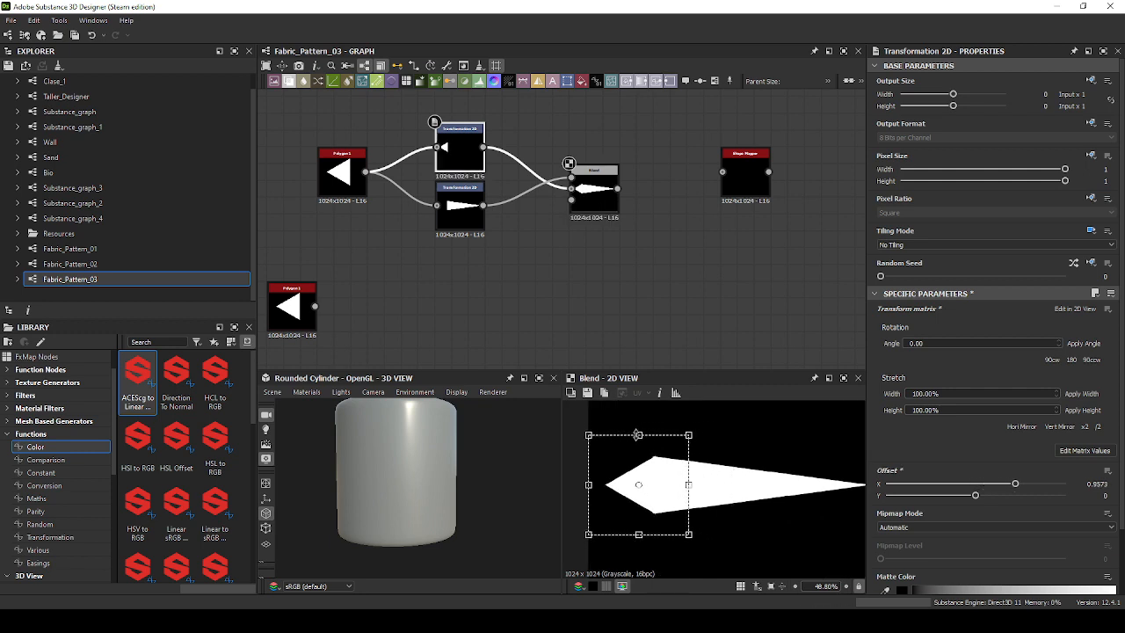
{"action": "left_click_drag", "start_coordinate": [688, 484], "coordinate": [688, 485]}
Inspect the seam between the two triangles up close and fine-tune the left-pointing one to an X offset of about 0.999.
{"action": "scroll", "coordinate": [661, 484], "scroll_direction": "up", "scroll_amount": 4}
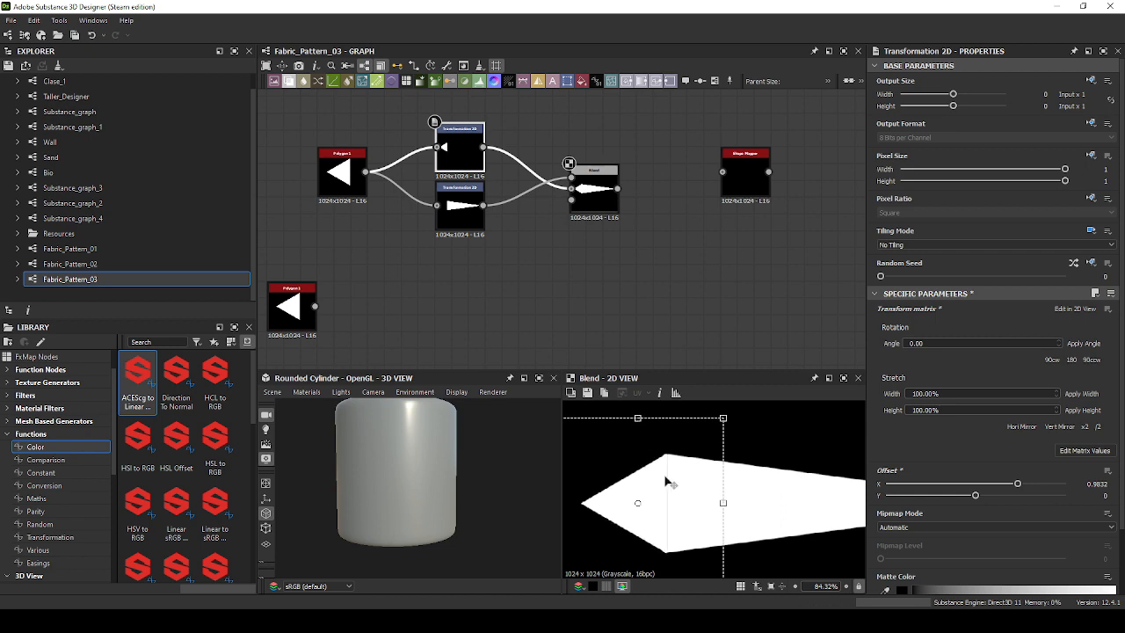
{"action": "scroll", "coordinate": [685, 439], "scroll_direction": "up", "scroll_amount": 8}
{"action": "scroll", "coordinate": [712, 447], "scroll_direction": "up", "scroll_amount": 3}
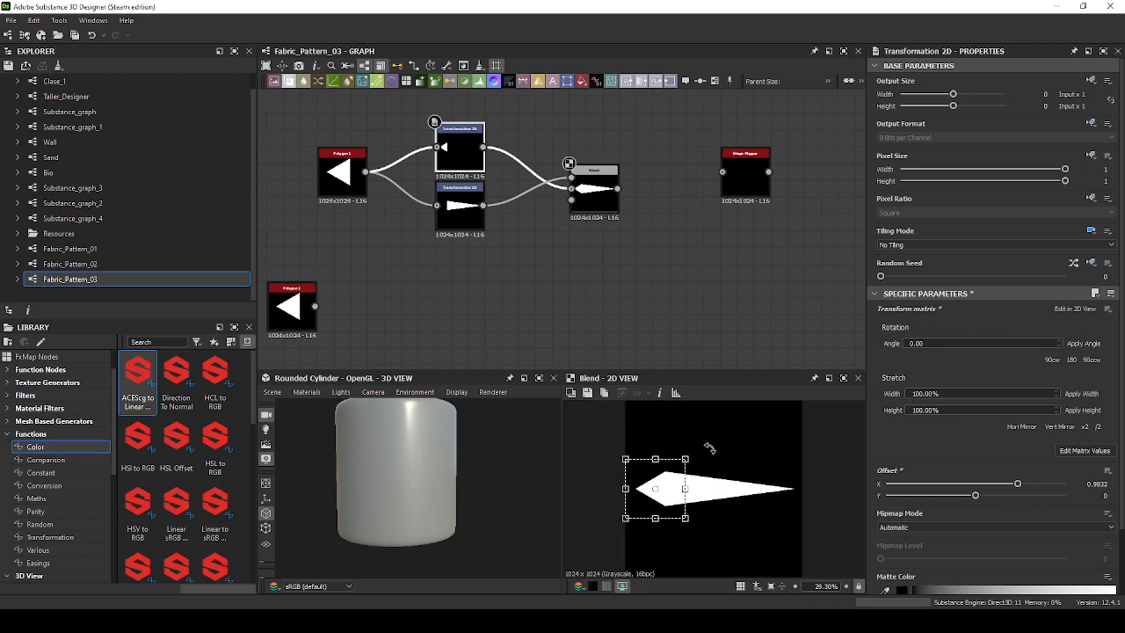
{"action": "scroll", "coordinate": [666, 488], "scroll_direction": "up", "scroll_amount": 4}
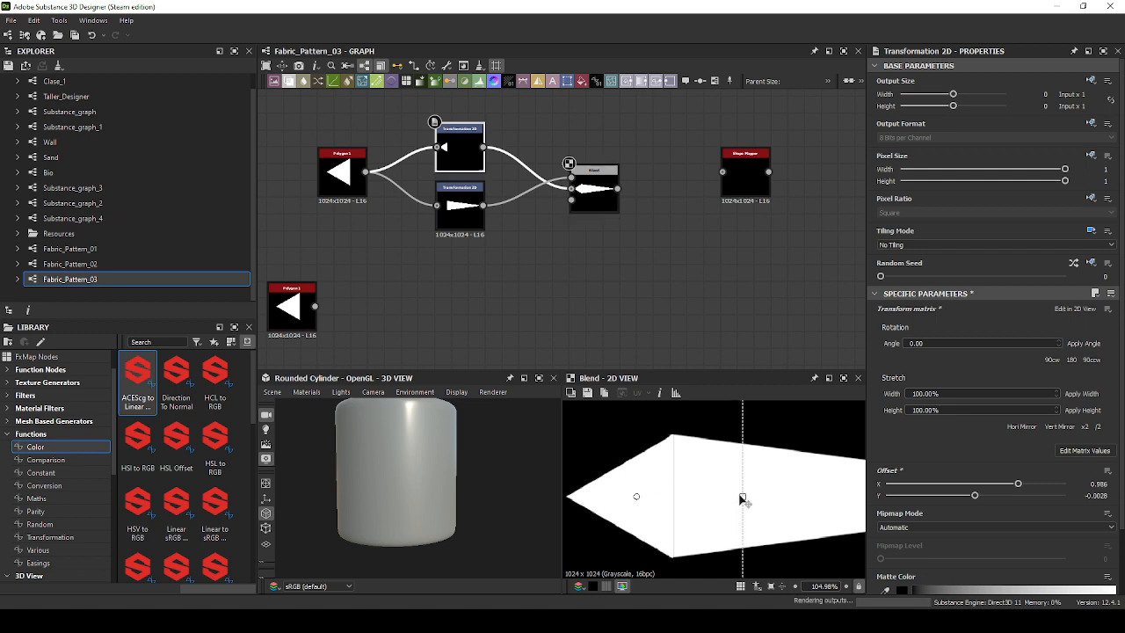
{"action": "left_click_drag", "start_coordinate": [742, 498], "coordinate": [741, 497]}
{"action": "scroll", "coordinate": [723, 475], "scroll_direction": "down", "scroll_amount": 6}
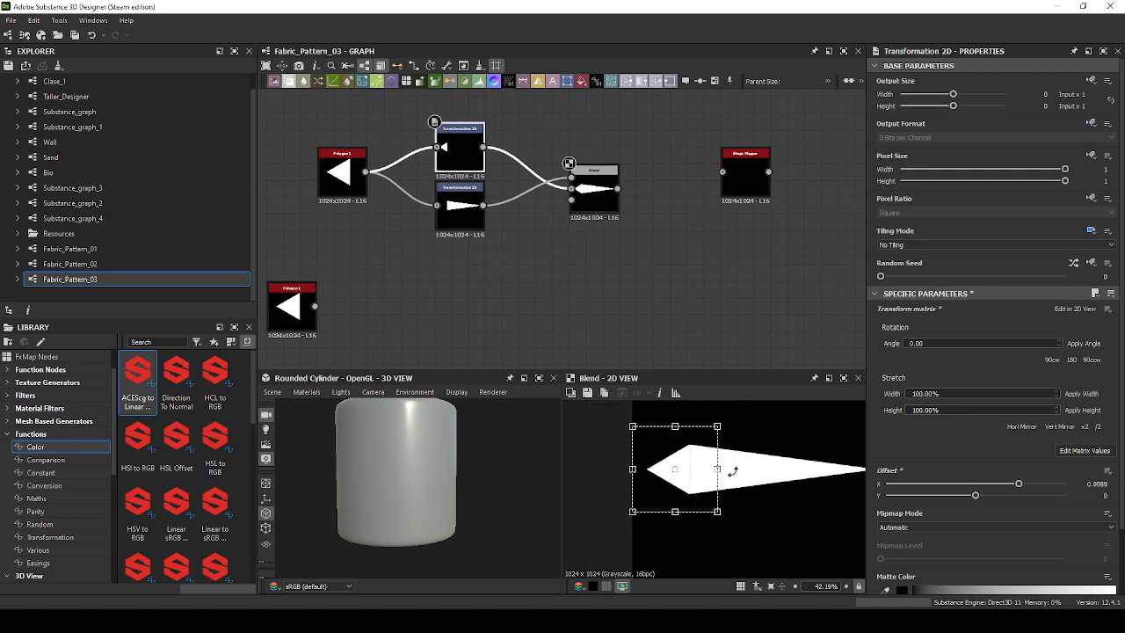
Tidy the petal node layout by bringing the Blend node closer to the two Transformation 2D nodes.
{"action": "left_click_drag", "start_coordinate": [640, 140], "coordinate": [345, 230]}
{"action": "left_click_drag", "start_coordinate": [591, 199], "coordinate": [440, 191]}
{"action": "left_click", "coordinate": [441, 191]}
{"action": "left_click", "coordinate": [497, 221]}
{"action": "middle_click_drag", "start_coordinate": [515, 200], "coordinate": [645, 316]}
{"action": "mouse_move", "coordinate": [573, 303]}
{"action": "left_mouse_down"}
{"action": "mouse_move", "coordinate": [503, 294]}
{"action": "mouse_move", "coordinate": [588, 290]}
{"action": "left_mouse_up"}
Add a Blur HQ Grayscale node after the Blend node and set its intensity to 3.59.
{"action": "scroll", "coordinate": [528, 287], "scroll_direction": "up", "scroll_amount": 3}
{"action": "left_click_drag", "start_coordinate": [507, 291], "coordinate": [630, 286]}
{"action": "type", "text": "blur"}
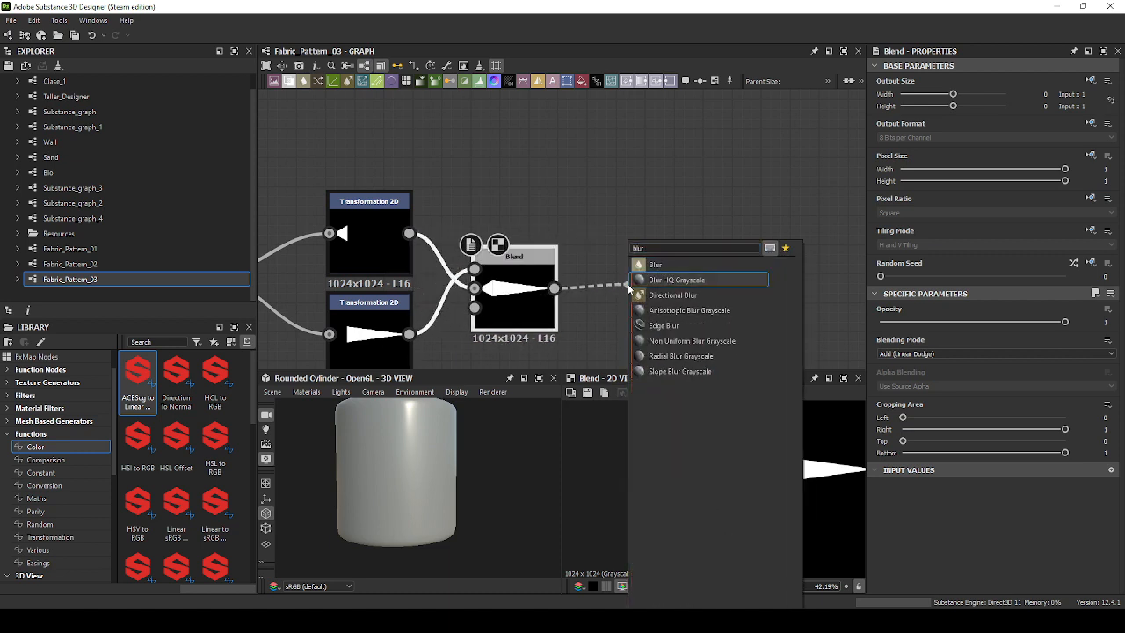
{"action": "key", "text": "Return"}
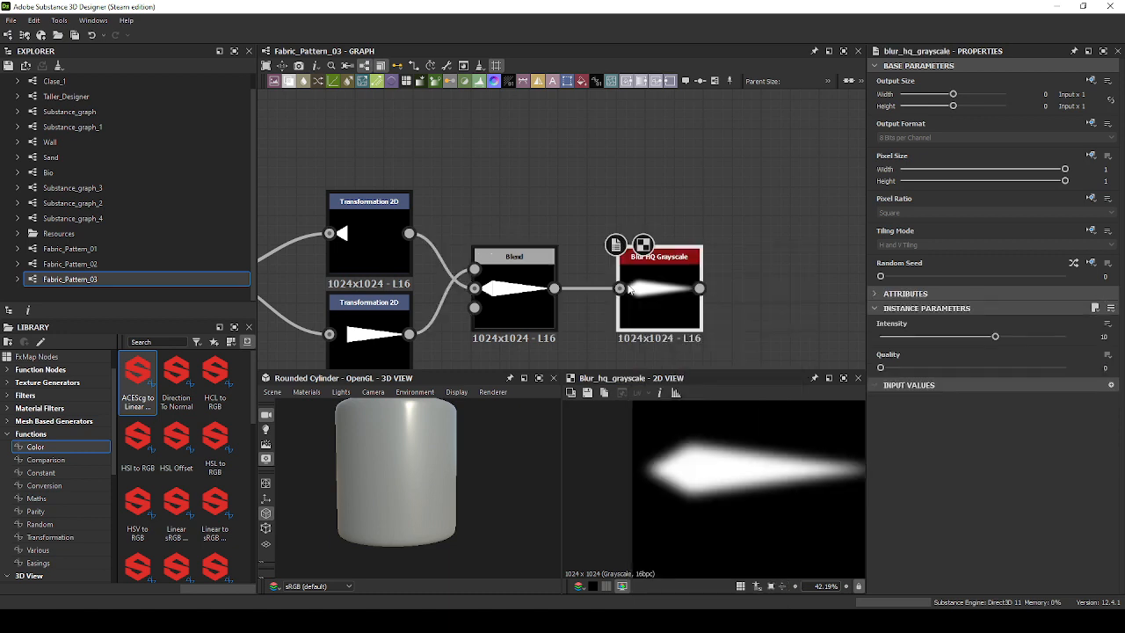
{"action": "left_click_drag", "start_coordinate": [970, 342], "coordinate": [922, 341]}
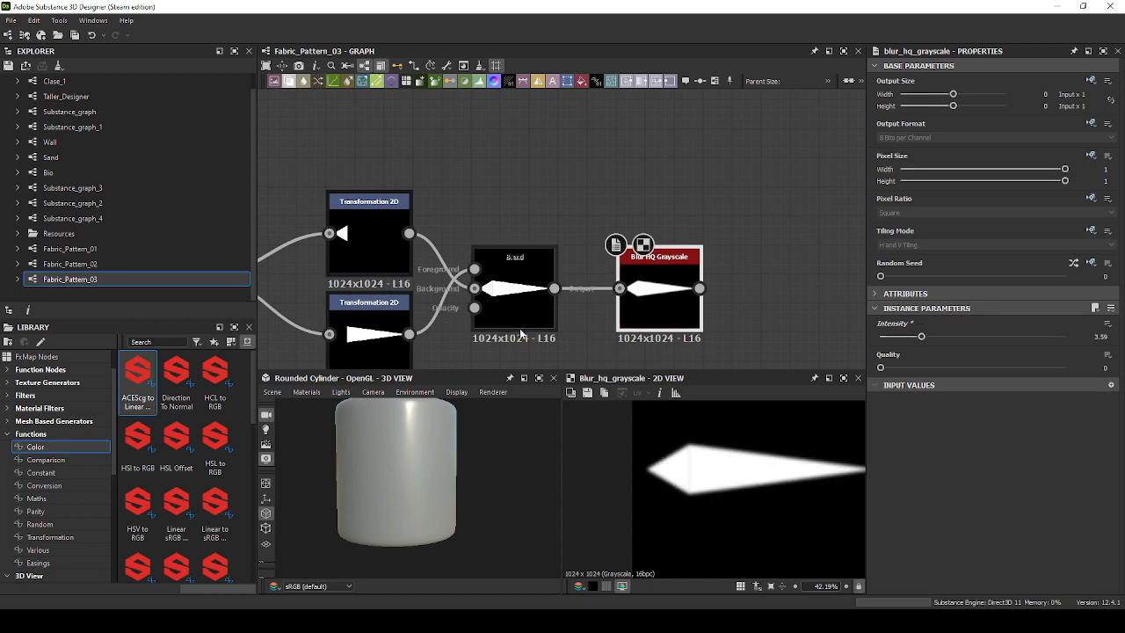
Readjust the left-pointing triangle's Transformation 2D against the blurred petal, to an X offset of about 0.992.
{"action": "left_click", "coordinate": [375, 249]}
{"action": "scroll", "coordinate": [692, 479], "scroll_direction": "up", "scroll_amount": 4}
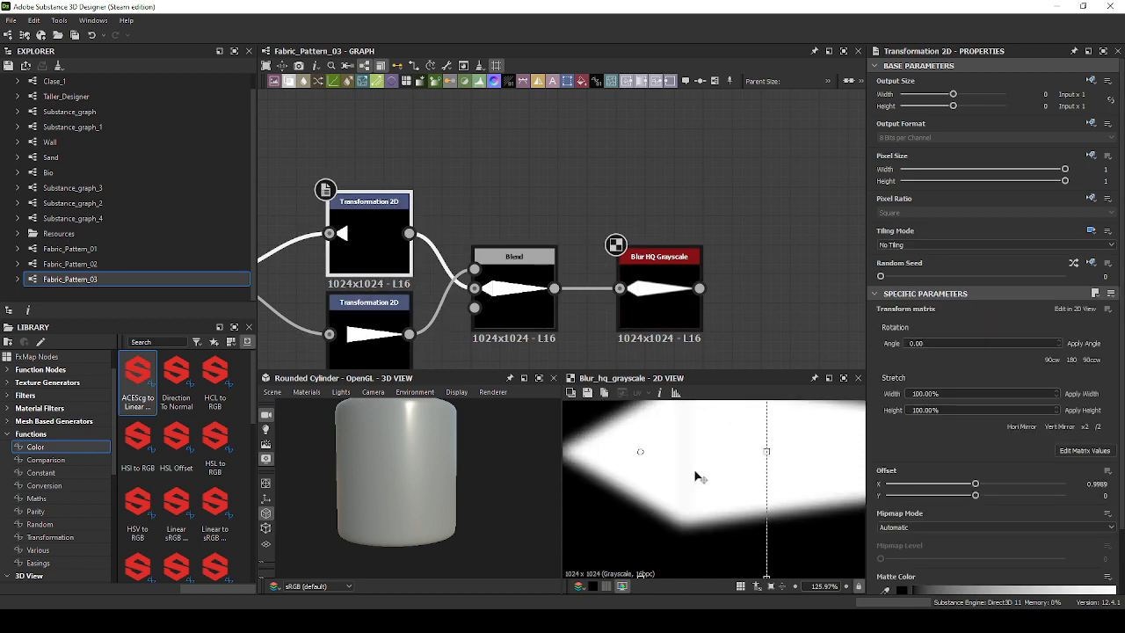
{"action": "left_click_drag", "start_coordinate": [695, 471], "coordinate": [700, 475]}
{"action": "key", "text": "ctrl+z"}
{"action": "scroll", "coordinate": [699, 475], "scroll_direction": "down", "scroll_amount": 4}
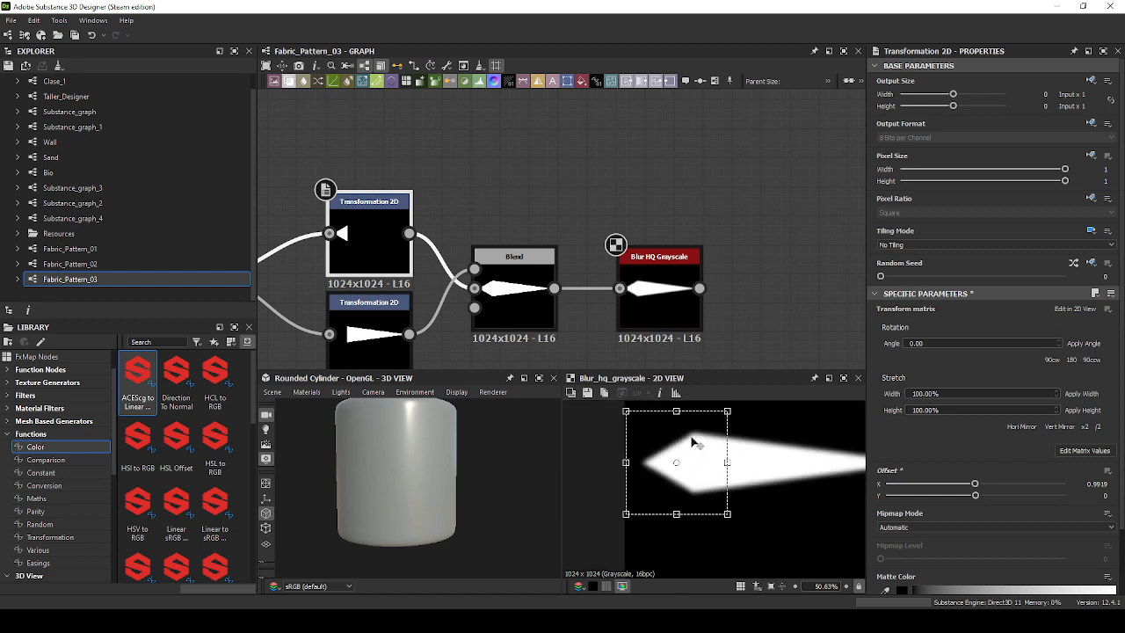
Add a Histogram Scan after the Blur HQ Grayscale with position 0.28 and contrast 0.89, and compare its output with the Blend.
{"action": "middle_click_drag", "start_coordinate": [739, 296], "coordinate": [665, 282]}
{"action": "left_click_drag", "start_coordinate": [627, 273], "coordinate": [680, 278]}
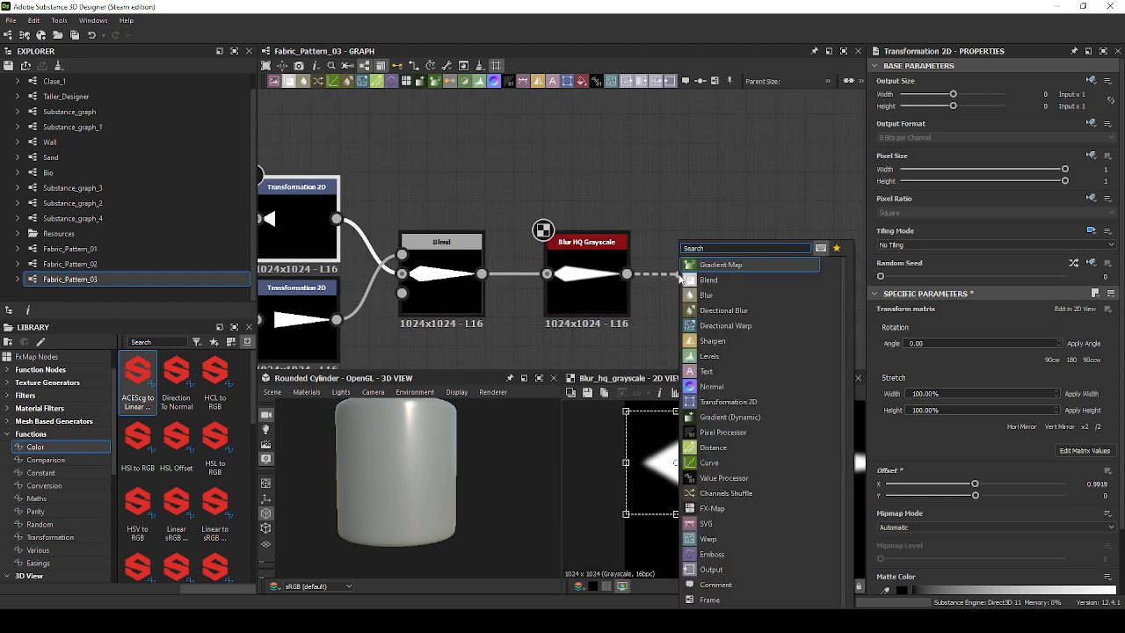
{"action": "type", "text": "histo"}
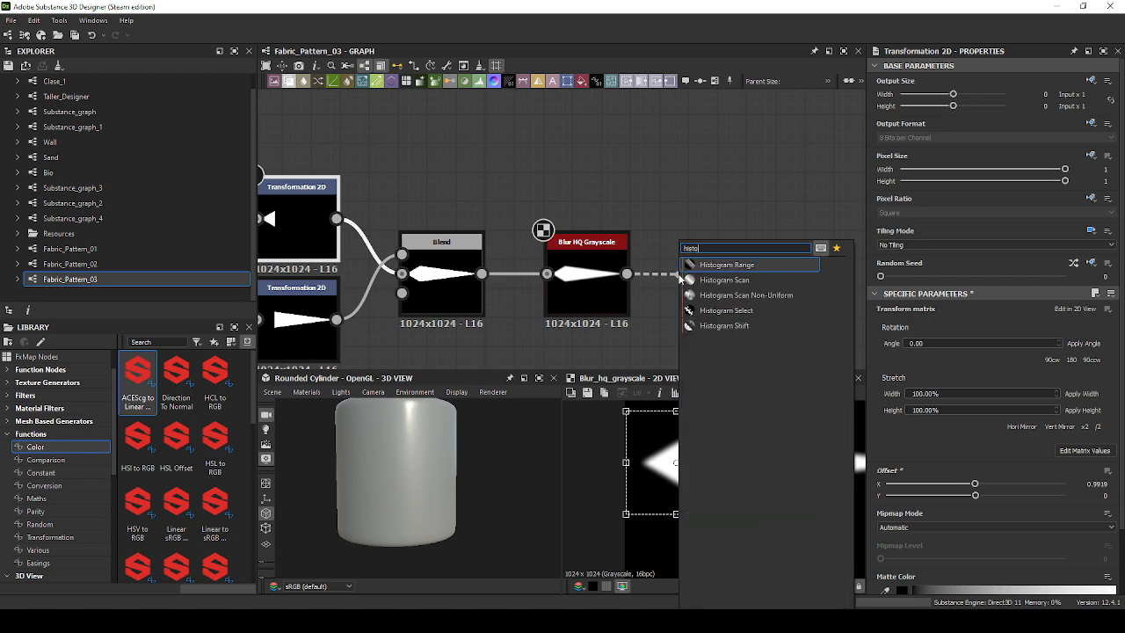
{"action": "key", "text": "Down"}
{"action": "key", "text": "Return"}
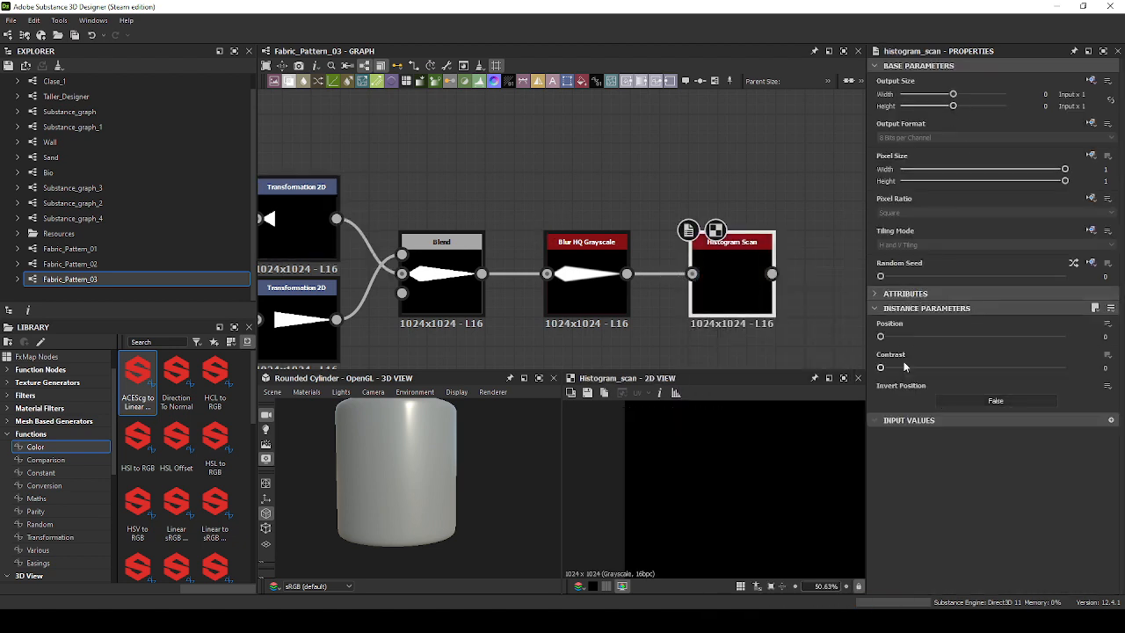
{"action": "left_click_drag", "start_coordinate": [881, 337], "coordinate": [1079, 378]}
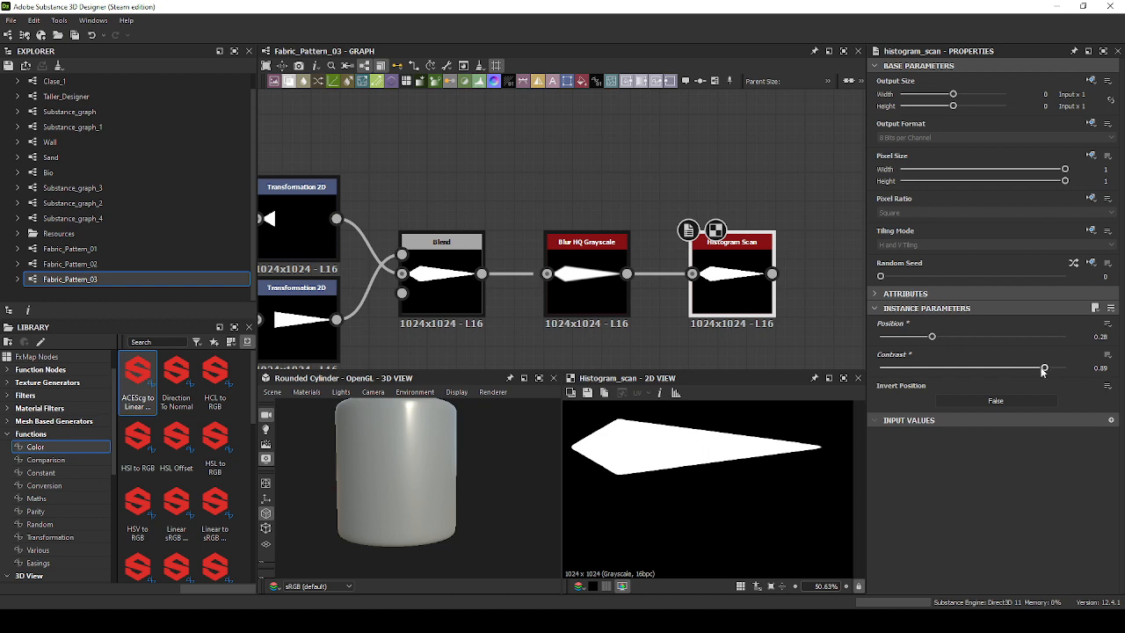
{"action": "scroll", "coordinate": [716, 492], "scroll_direction": "down", "scroll_amount": 3}
{"action": "left_click", "coordinate": [573, 303]}
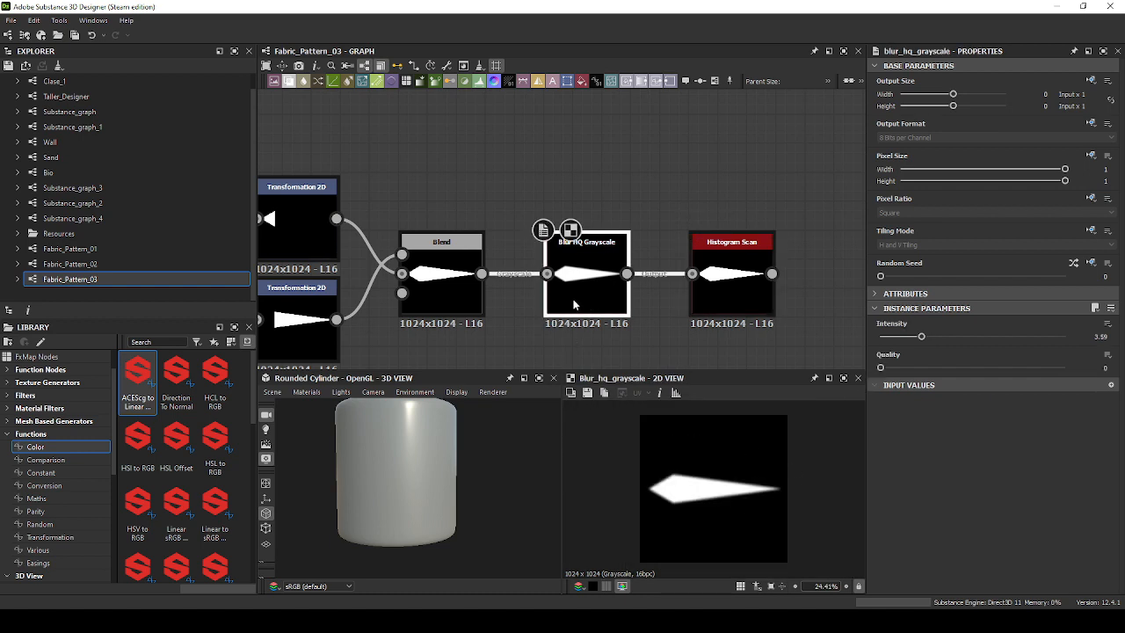
{"action": "left_click", "coordinate": [441, 295]}
{"action": "left_click", "coordinate": [732, 297]}
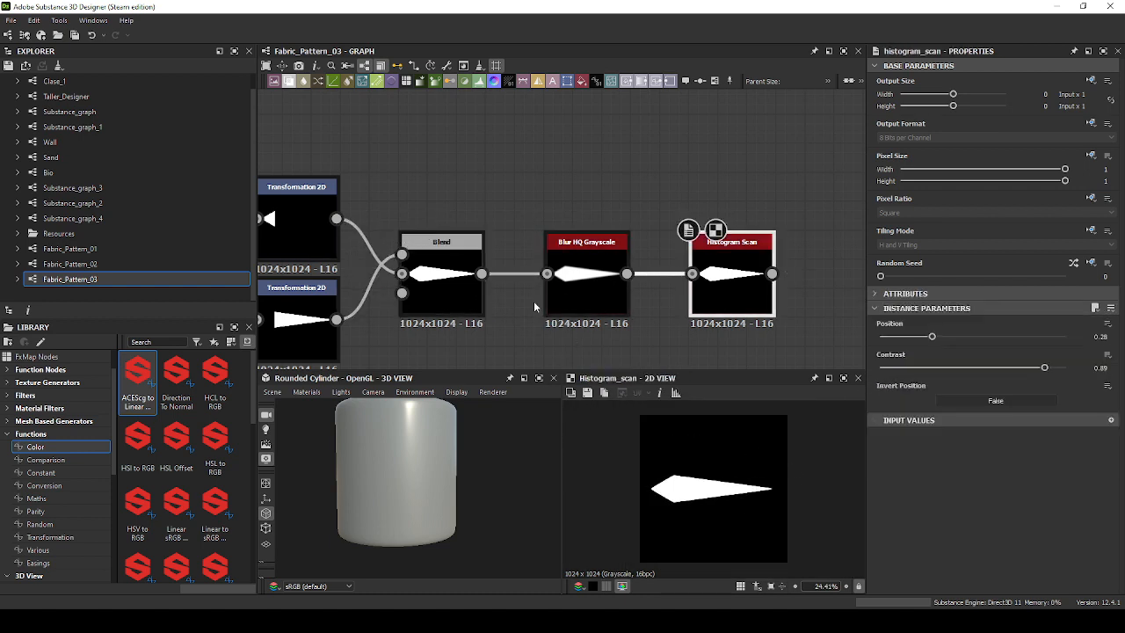
{"action": "left_click", "coordinate": [442, 296]}
{"action": "left_click", "coordinate": [724, 288]}
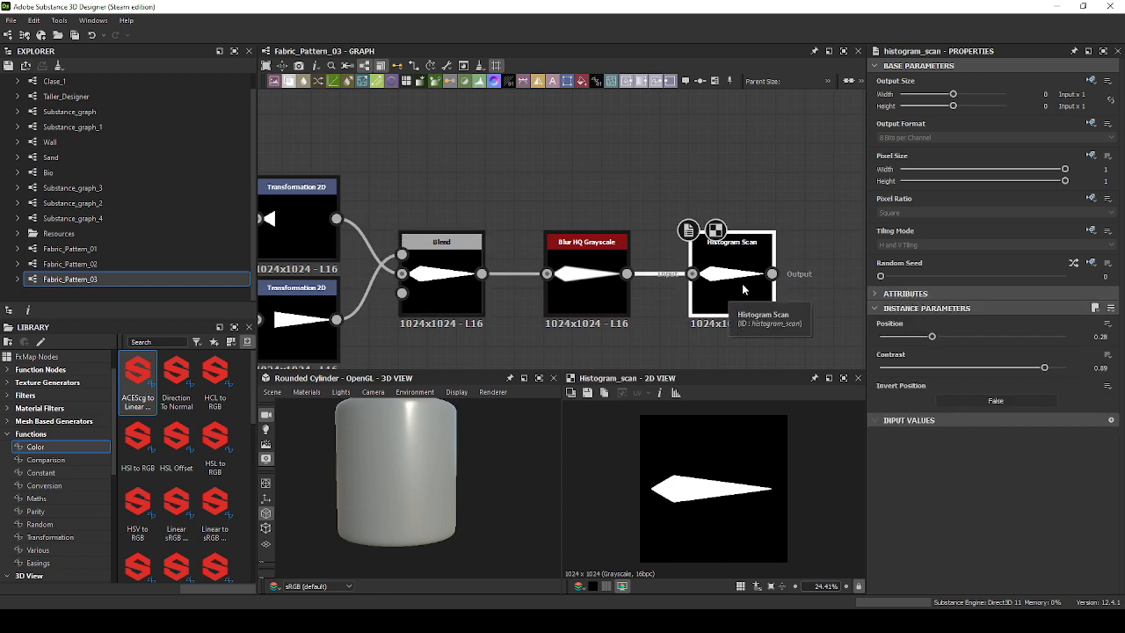
Move the petal nodes closer to the Shape Mapper, feed the Histogram Scan into it and view its output.
{"action": "scroll", "coordinate": [669, 302], "scroll_direction": "down", "scroll_amount": 2}
{"action": "middle_click_drag", "start_coordinate": [669, 302], "coordinate": [572, 257]}
{"action": "scroll", "coordinate": [609, 267], "scroll_direction": "down", "scroll_amount": 3}
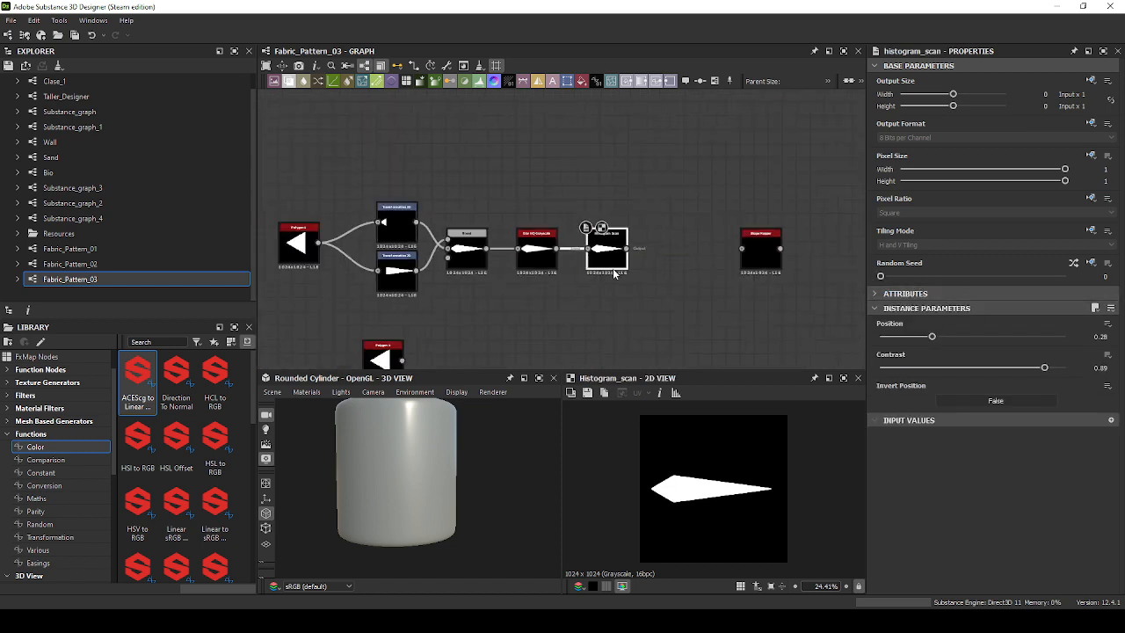
{"action": "left_click_drag", "start_coordinate": [646, 210], "coordinate": [389, 302]}
{"action": "scroll", "coordinate": [600, 273], "scroll_direction": "up", "scroll_amount": 2}
{"action": "left_click_drag", "start_coordinate": [619, 264], "coordinate": [692, 262]}
{"action": "middle_click_drag", "start_coordinate": [754, 271], "coordinate": [634, 282]}
{"action": "scroll", "coordinate": [634, 282], "scroll_direction": "up", "scroll_amount": 4}
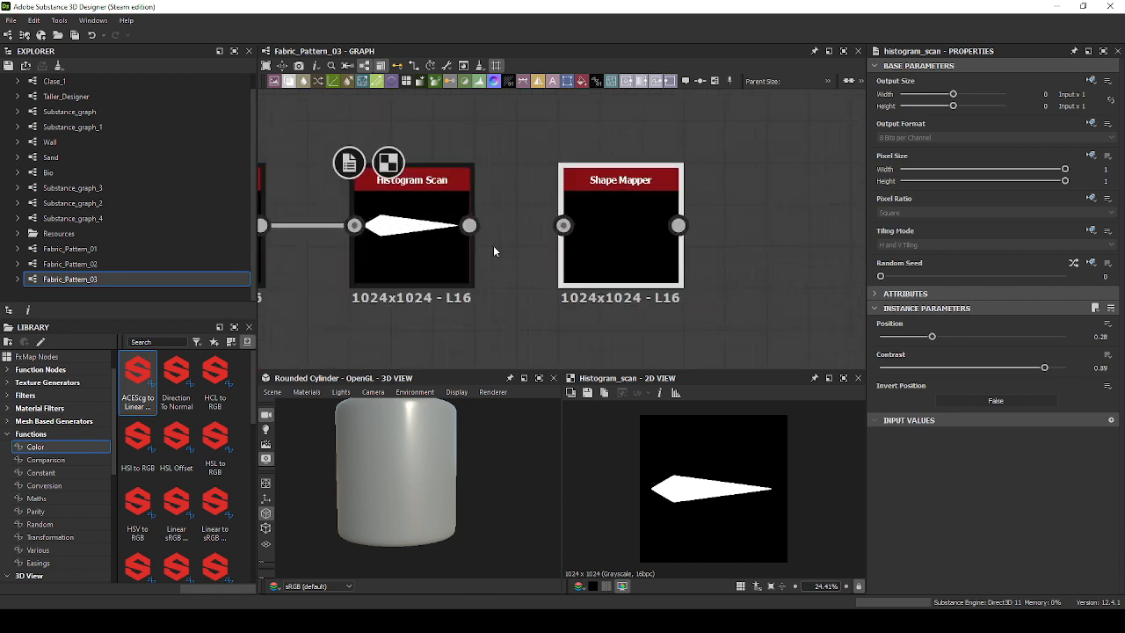
{"action": "double_click", "coordinate": [645, 233]}
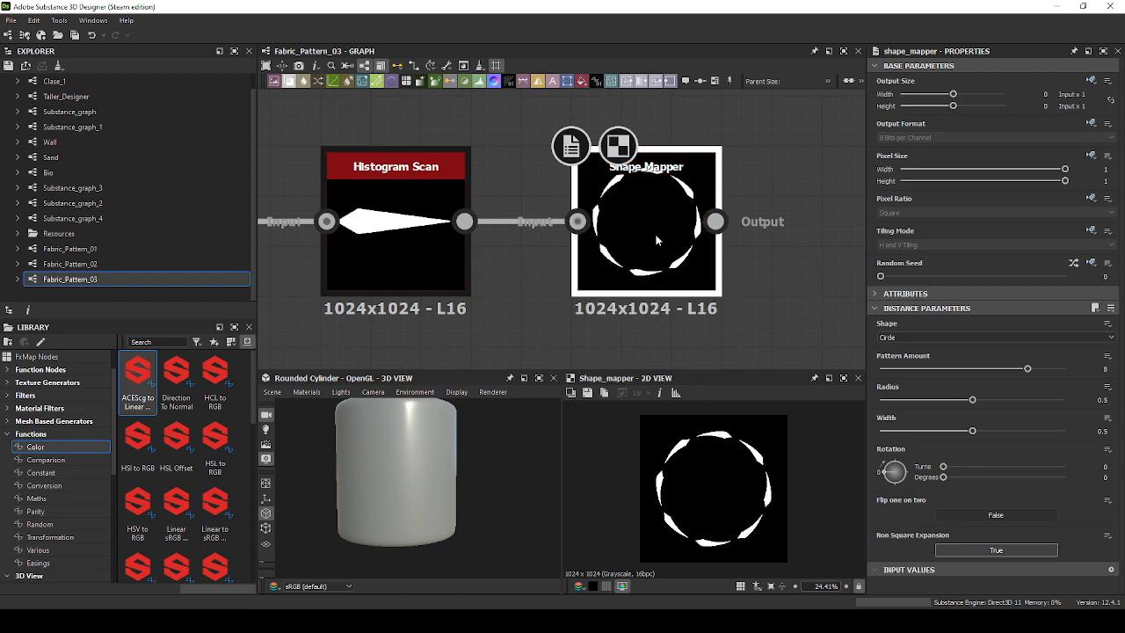
{"action": "scroll", "coordinate": [731, 444], "scroll_direction": "up", "scroll_amount": 2}
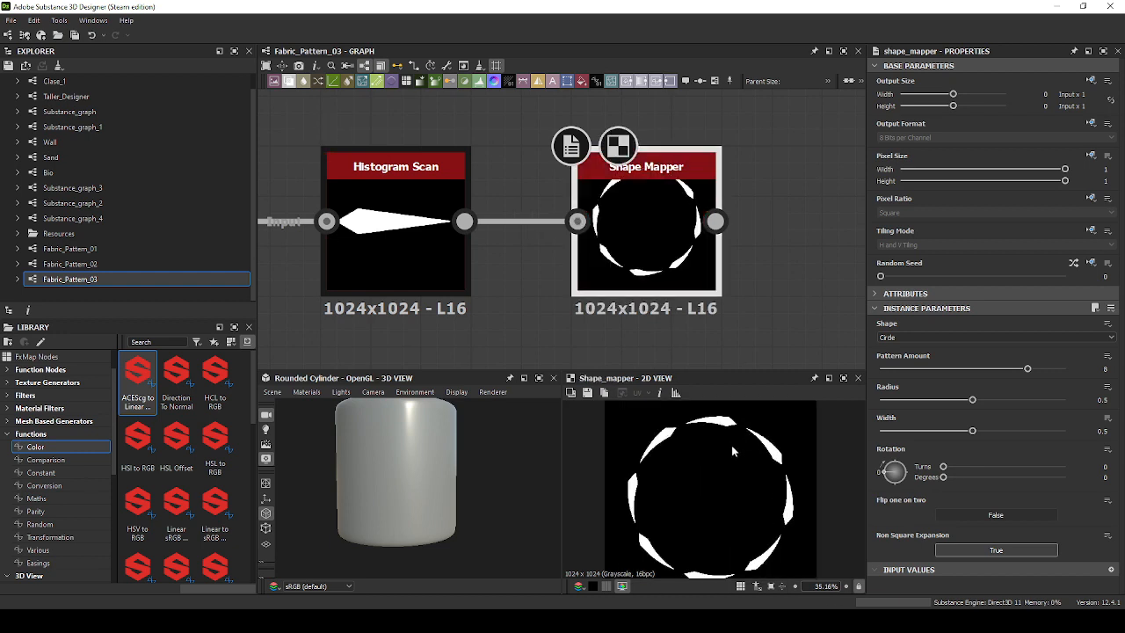
{"action": "scroll", "coordinate": [731, 448], "scroll_direction": "down", "scroll_amount": 1}
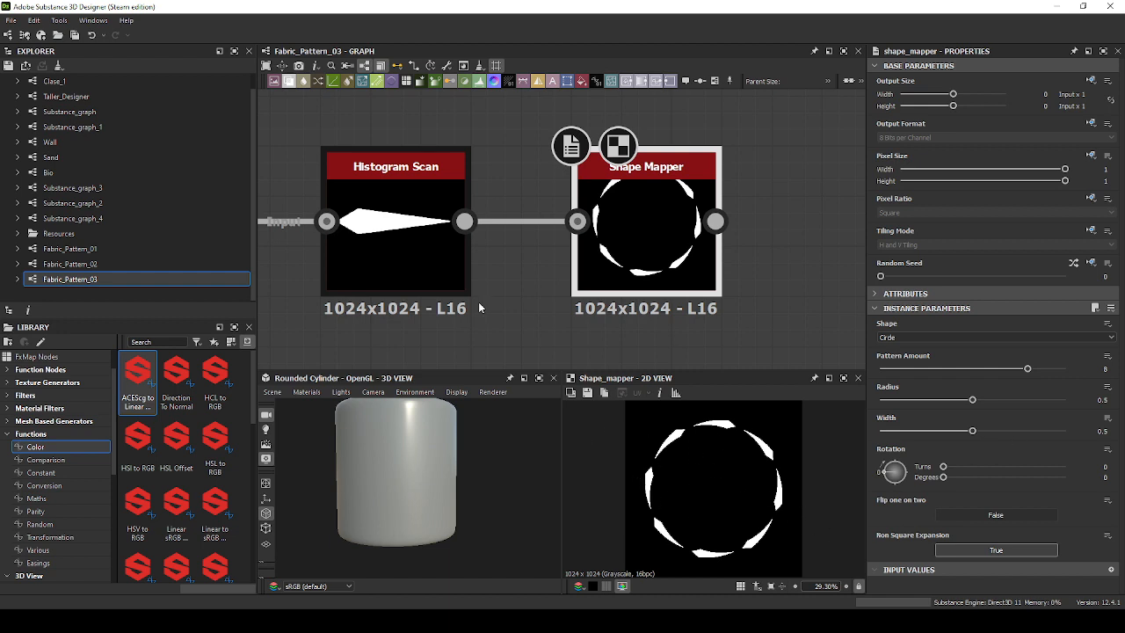
Shift the petal nodes away from the Shape Mapper to make room for another node before it.
{"action": "scroll", "coordinate": [658, 240], "scroll_direction": "down", "scroll_amount": 2}
{"action": "middle_click_drag", "start_coordinate": [480, 308], "coordinate": [741, 306]}
{"action": "scroll", "coordinate": [699, 231], "scroll_direction": "down", "scroll_amount": 4}
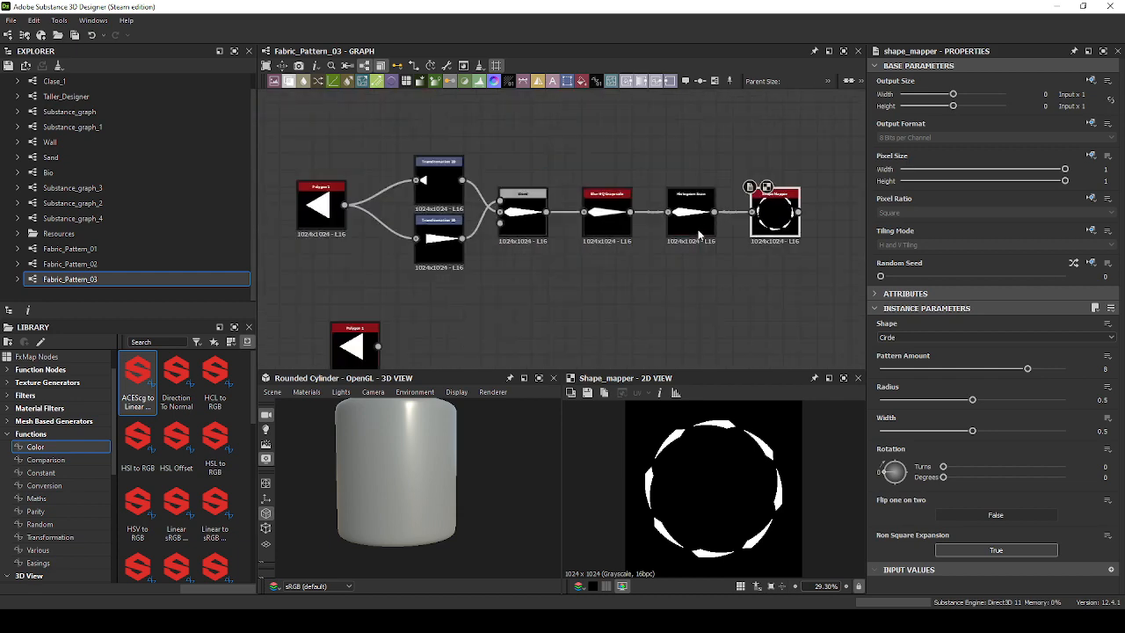
{"action": "left_click_drag", "start_coordinate": [692, 156], "coordinate": [332, 258]}
{"action": "left_click_drag", "start_coordinate": [682, 222], "coordinate": [753, 214]}
Try rotating the petal freehand with a Transformation 2D inserted before the Shape Mapper, and delete that node.
{"action": "left_click", "coordinate": [622, 286]}
{"action": "type", "text": "tra"}
{"action": "key", "text": "Return"}
{"action": "double_click", "coordinate": [766, 217]}
{"action": "left_click", "coordinate": [700, 223]}
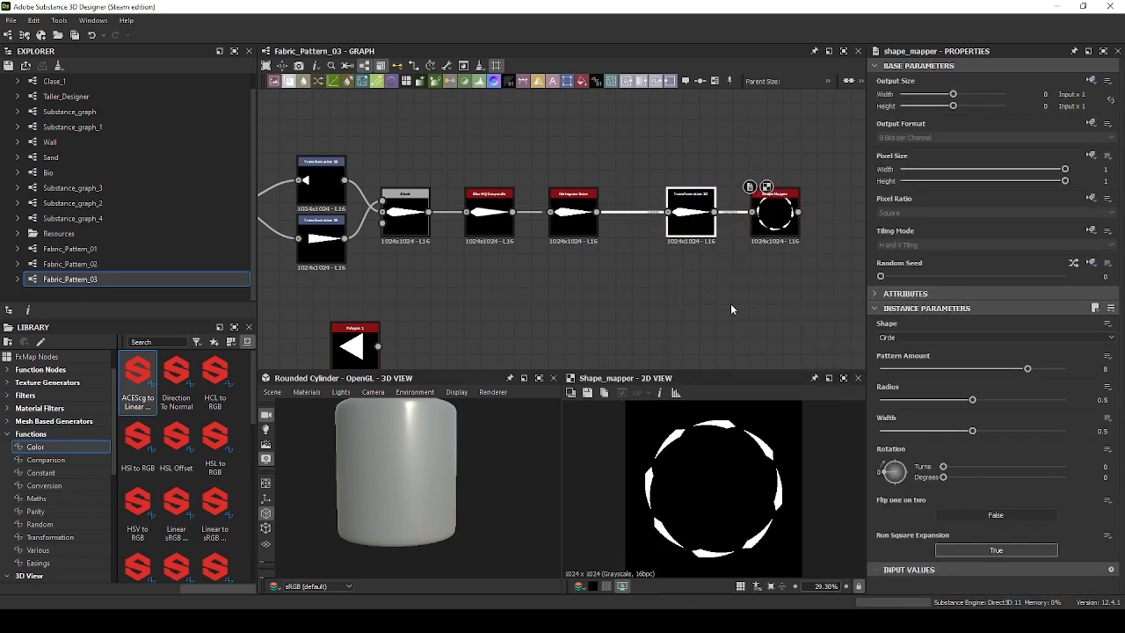
{"action": "mouse_move", "coordinate": [810, 424]}
{"action": "left_mouse_down"}
{"action": "mouse_move", "coordinate": [822, 439]}
{"action": "mouse_move", "coordinate": [835, 430]}
{"action": "mouse_move", "coordinate": [828, 510]}
{"action": "mouse_move", "coordinate": [801, 410]}
{"action": "left_mouse_up"}
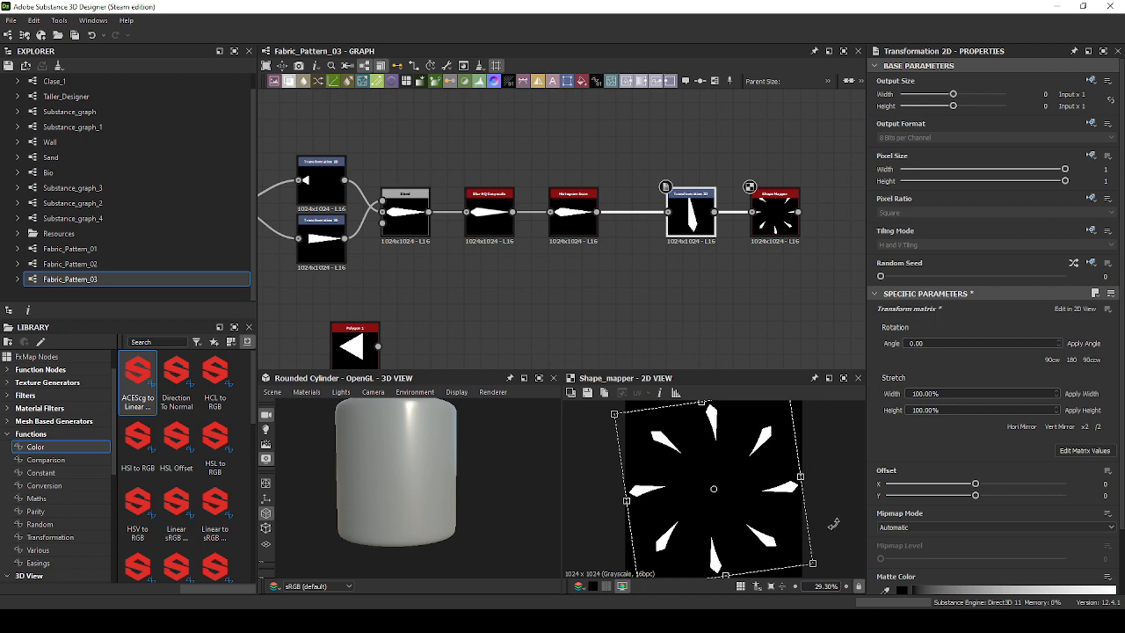
{"action": "double_click", "coordinate": [691, 218]}
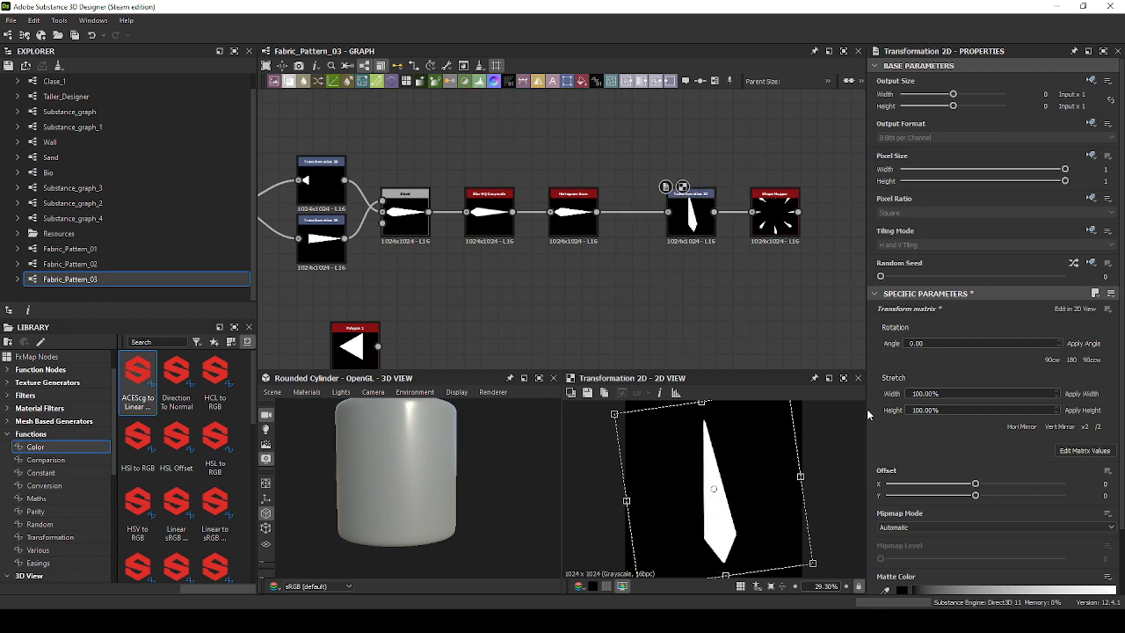
{"action": "key", "text": "ctrl+z"}
{"action": "left_click", "coordinate": [689, 215]}
{"action": "key", "text": "Delete"}
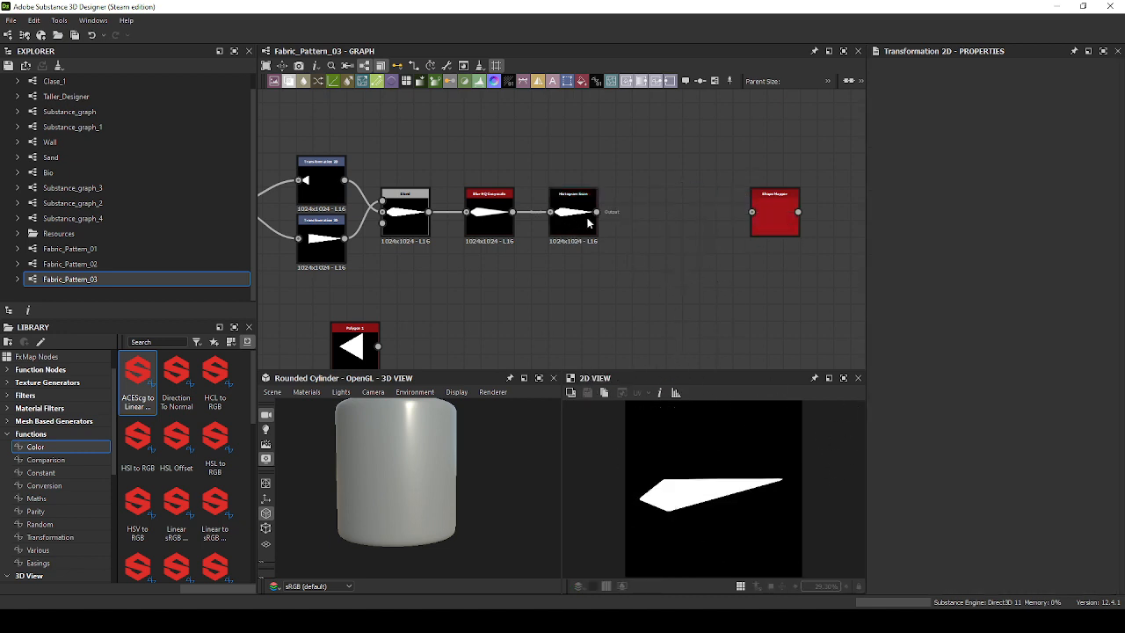
Insert a new Transformation 2D between the Histogram Scan and the Shape Mapper, and view the Shape Mapper's output.
{"action": "mouse_move", "coordinate": [587, 219]}
{"action": "left_mouse_down"}
{"action": "mouse_move", "coordinate": [616, 216]}
{"action": "mouse_move", "coordinate": [583, 216]}
{"action": "left_mouse_up"}
{"action": "left_click_drag", "start_coordinate": [597, 212], "coordinate": [759, 218]}
{"action": "type", "text": "tra"}
{"action": "key", "text": "Return"}
{"action": "left_click_drag", "start_coordinate": [703, 221], "coordinate": [704, 221]}
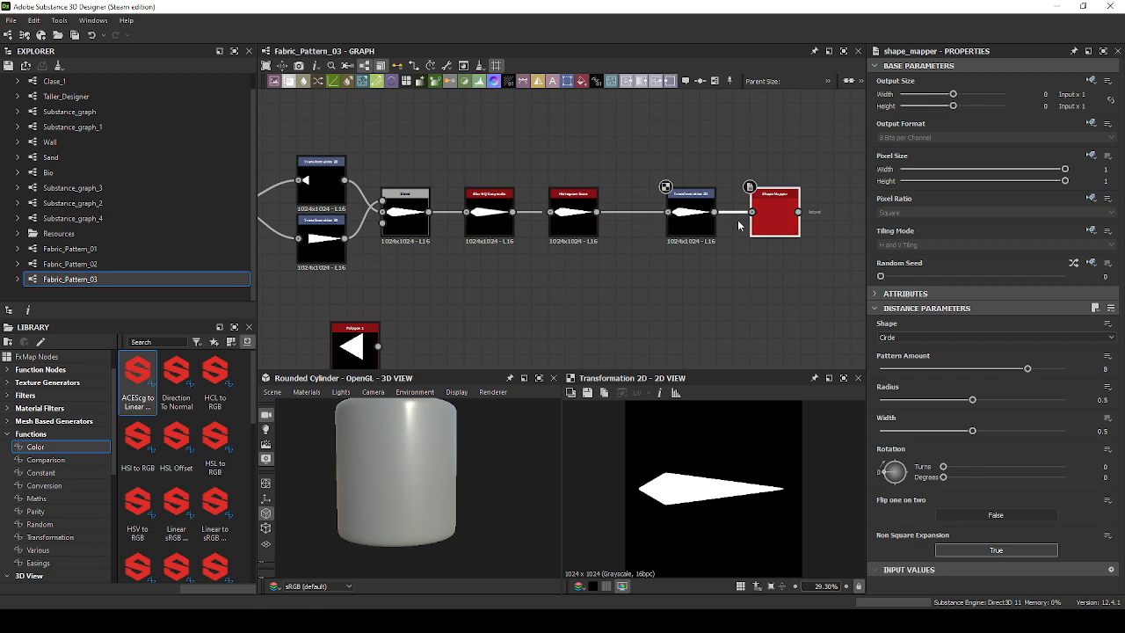
{"action": "double_click", "coordinate": [776, 224]}
Rotate the petal in the new Transformation 2D by 45-degree increments until it stands upright with its narrow tip up.
{"action": "left_click", "coordinate": [702, 225]}
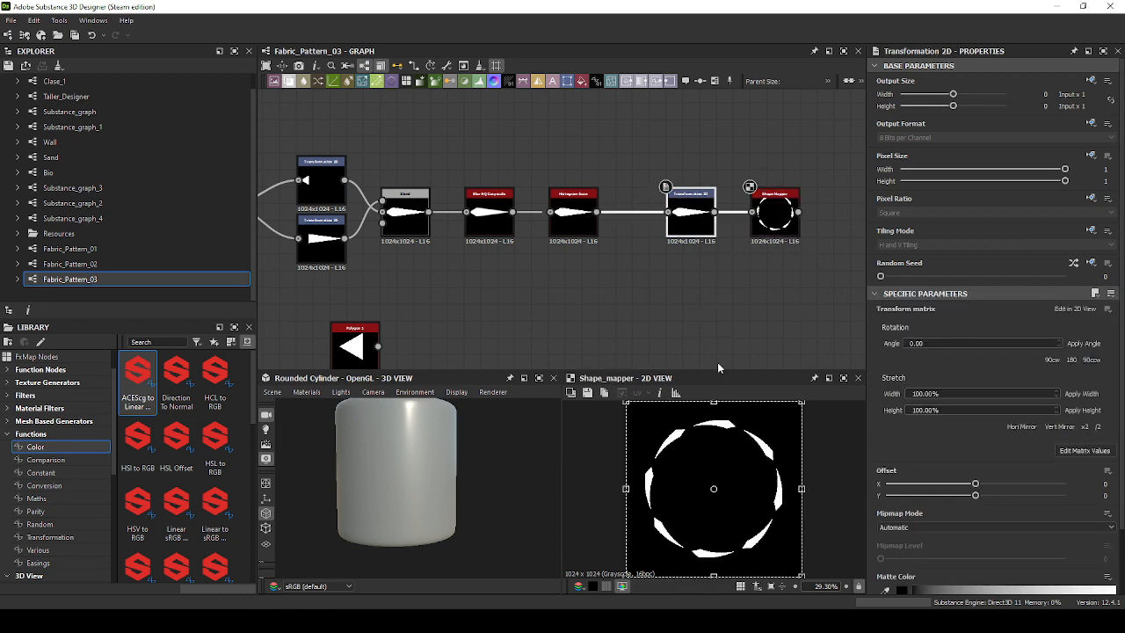
{"action": "left_click", "coordinate": [921, 342]}
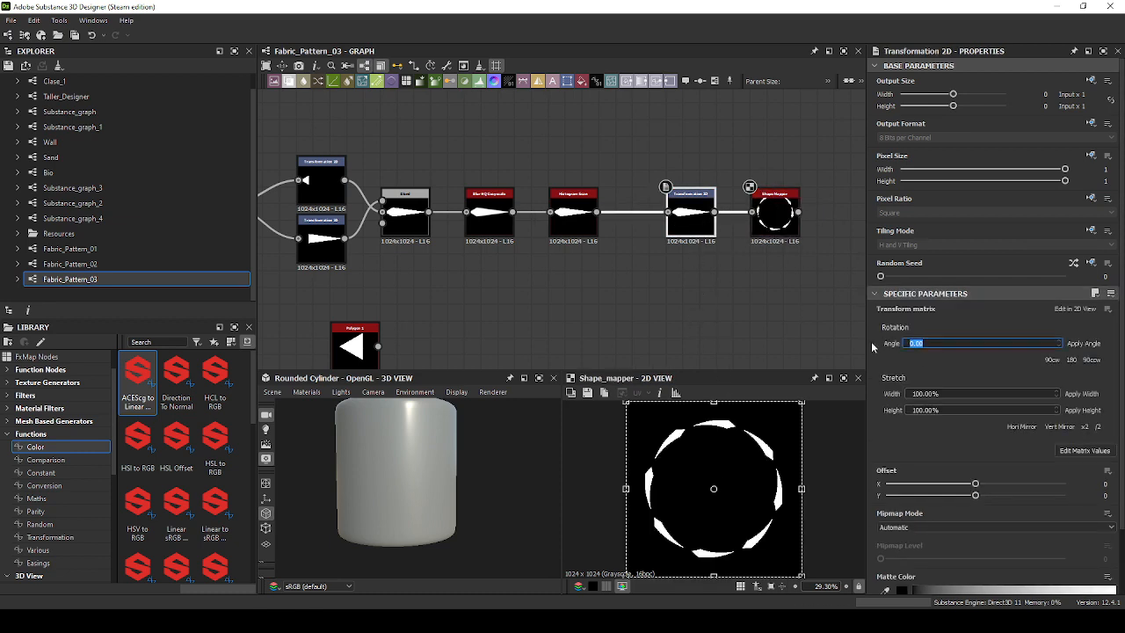
{"action": "type", "text": "45"}
{"action": "left_click", "coordinate": [1074, 341]}
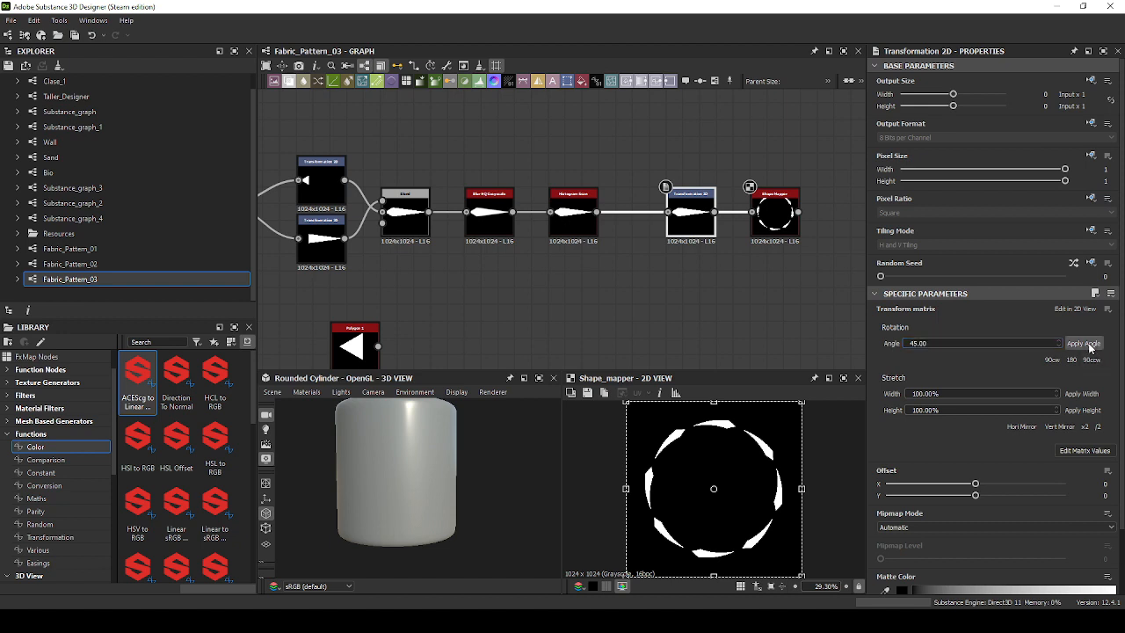
{"action": "left_click", "coordinate": [792, 289]}
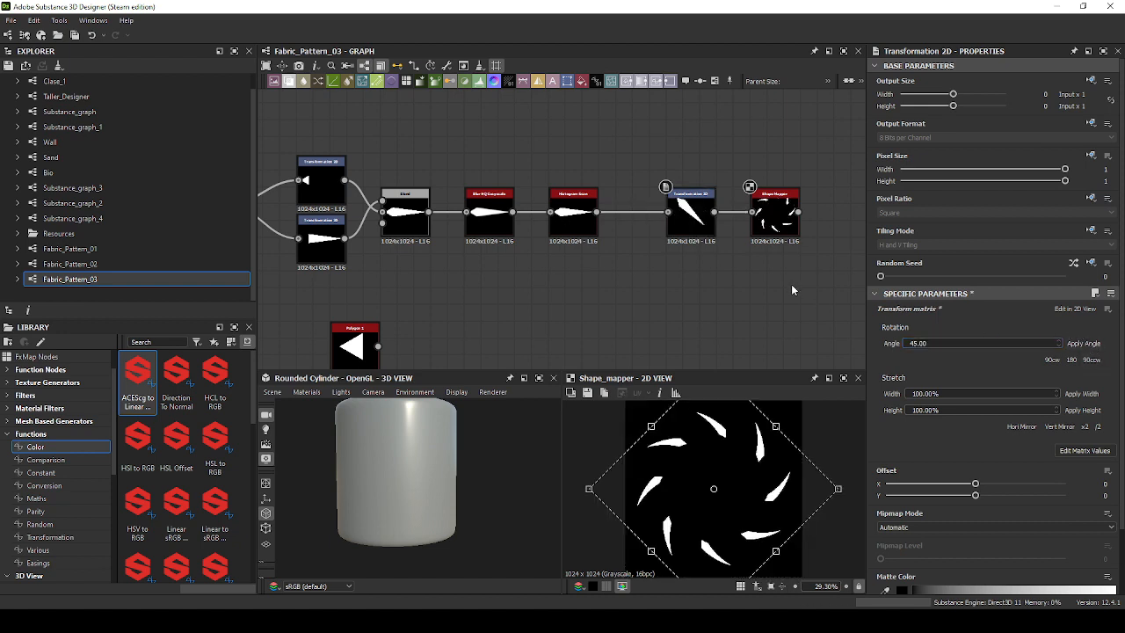
{"action": "left_click", "coordinate": [1090, 359]}
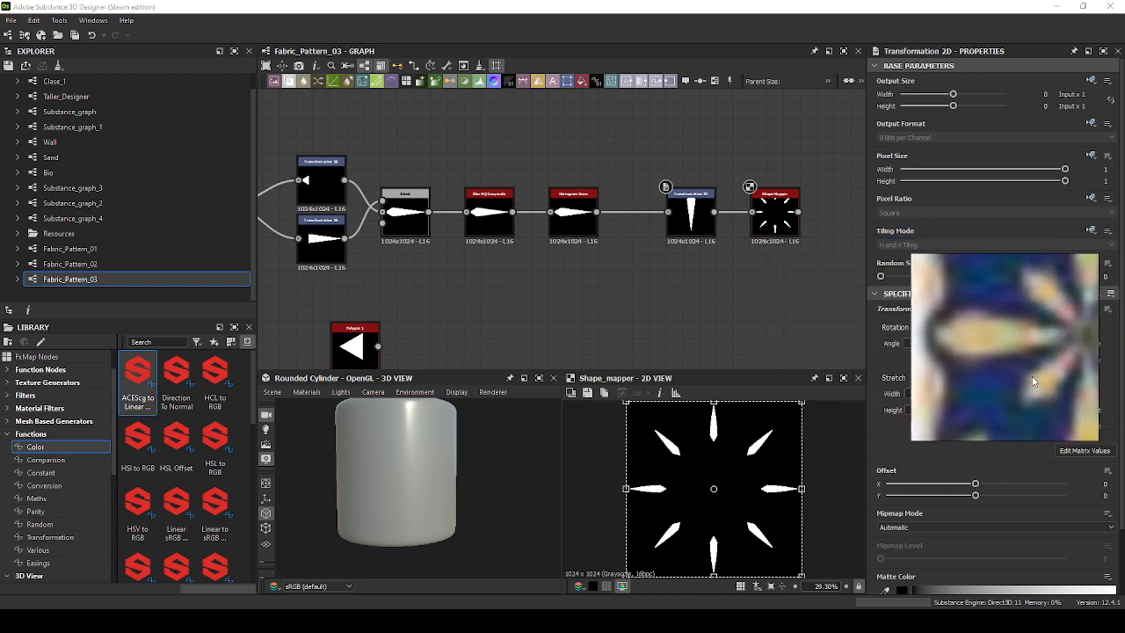
{"action": "left_click", "coordinate": [1084, 360]}
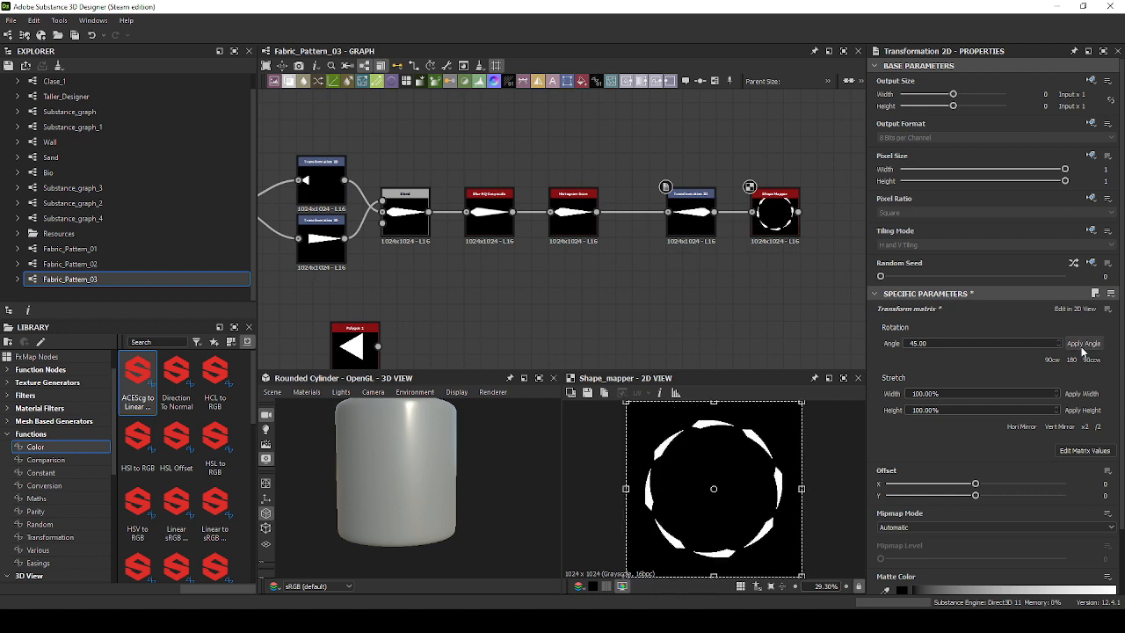
{"action": "left_click", "coordinate": [1083, 346]}
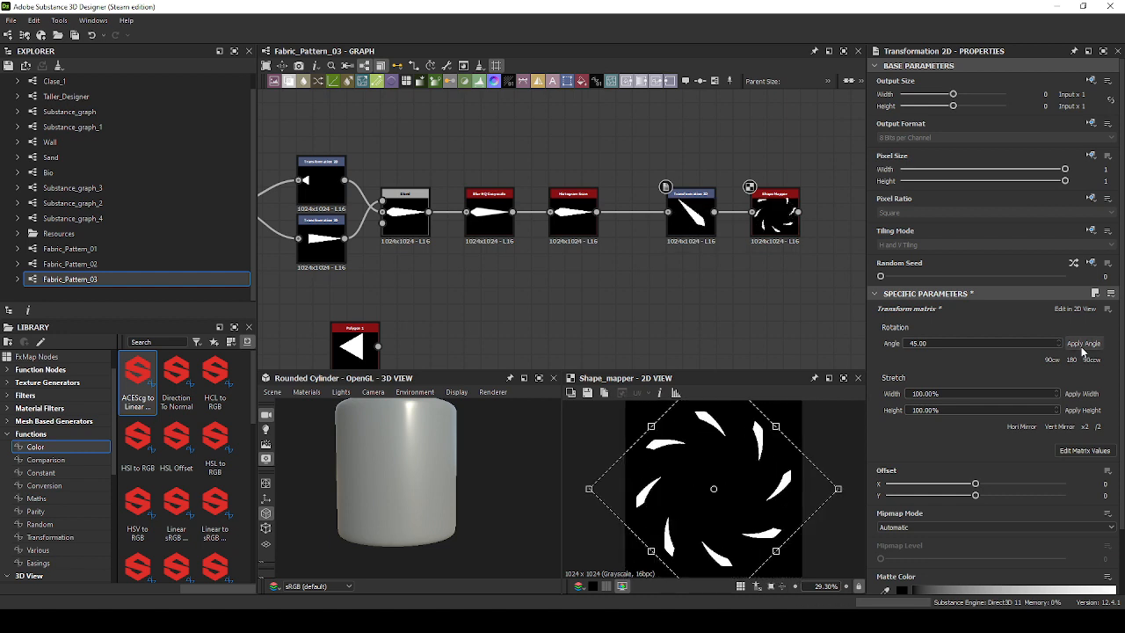
{"action": "left_click", "coordinate": [1081, 347]}
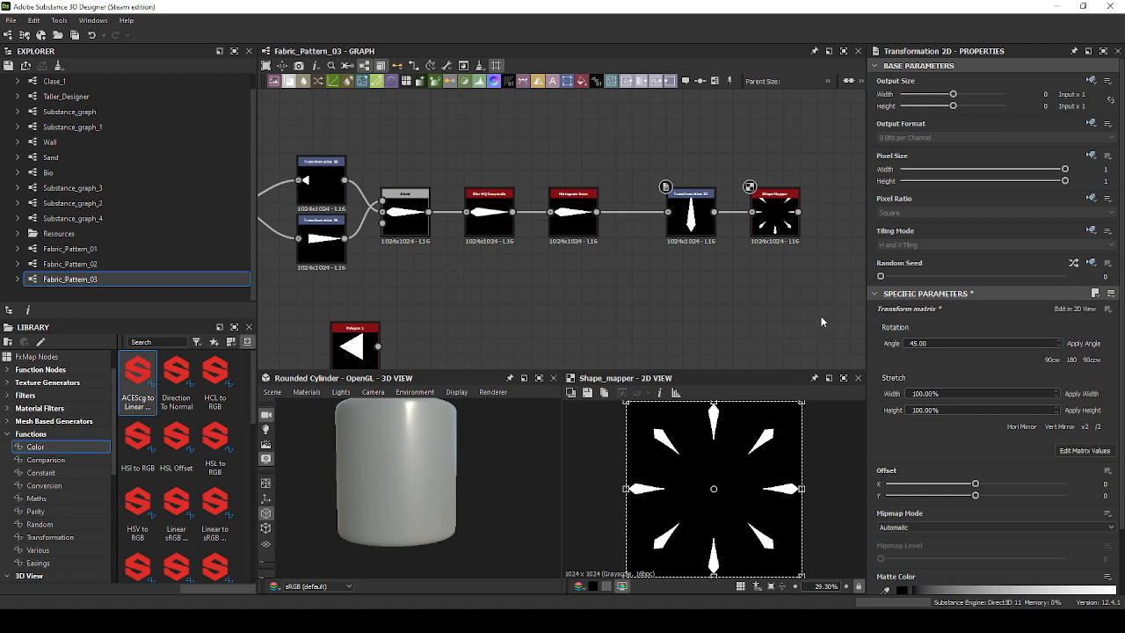
Set the Shape Mapper's radius to 0 and its width to 0.94, keeping the Circle shape.
{"action": "scroll", "coordinate": [795, 246], "scroll_direction": "up", "scroll_amount": 2}
{"action": "left_click", "coordinate": [766, 224]}
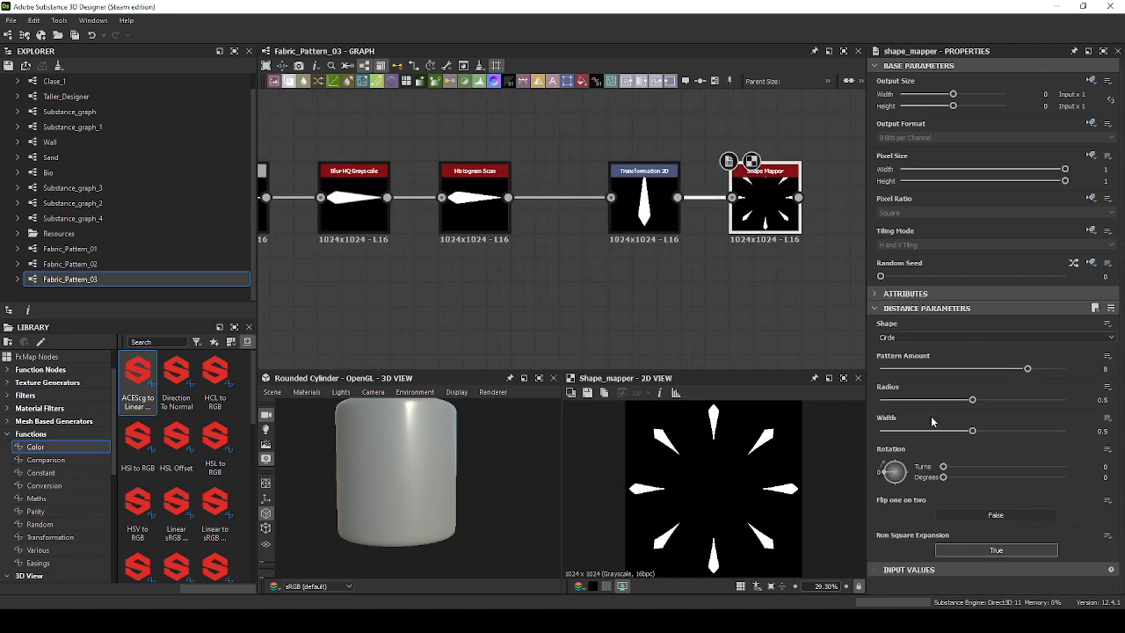
{"action": "mouse_move", "coordinate": [1027, 368]}
{"action": "left_mouse_down"}
{"action": "mouse_move", "coordinate": [961, 375]}
{"action": "mouse_move", "coordinate": [1039, 373]}
{"action": "mouse_move", "coordinate": [993, 376]}
{"action": "mouse_move", "coordinate": [1025, 384]}
{"action": "left_mouse_up"}
{"action": "left_click_drag", "start_coordinate": [972, 401], "coordinate": [867, 411]}
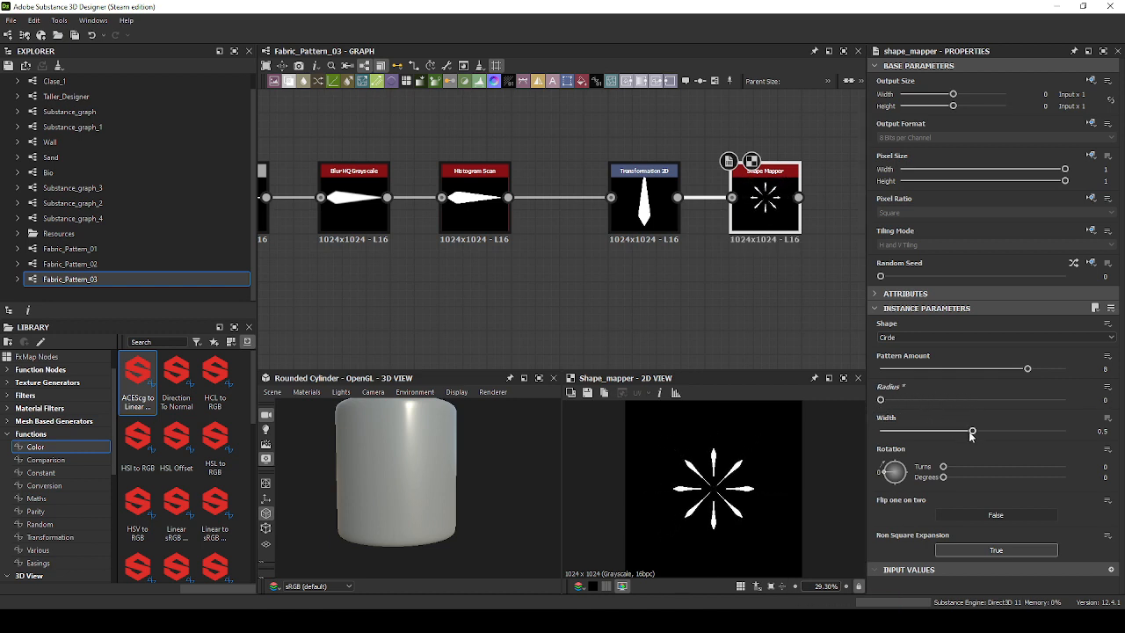
{"action": "left_click_drag", "start_coordinate": [972, 433], "coordinate": [1054, 432]}
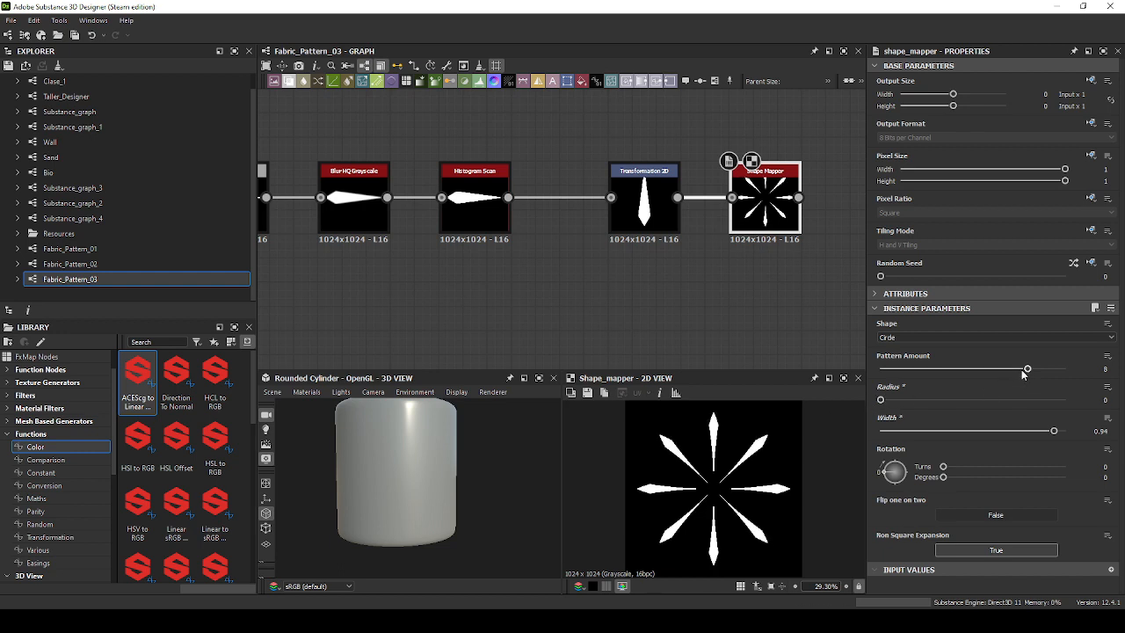
{"action": "left_click", "coordinate": [944, 338]}
{"action": "left_click", "coordinate": [945, 337]}
{"action": "middle_click_drag", "start_coordinate": [659, 330], "coordinate": [773, 299]}
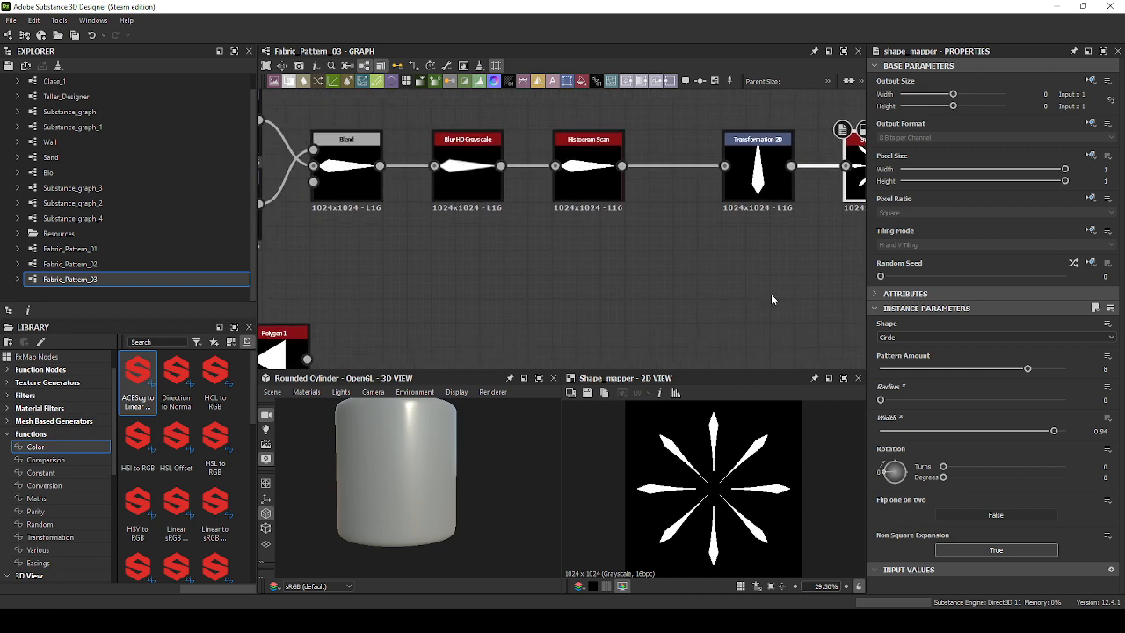
Stretch the petal horizontally in the Transformation 2D feeding the Shape Mapper to make the radial petals wider.
{"action": "middle_click_drag", "start_coordinate": [651, 277], "coordinate": [695, 273]}
{"action": "middle_click_drag", "start_coordinate": [776, 243], "coordinate": [588, 246]}
{"action": "left_click", "coordinate": [640, 176]}
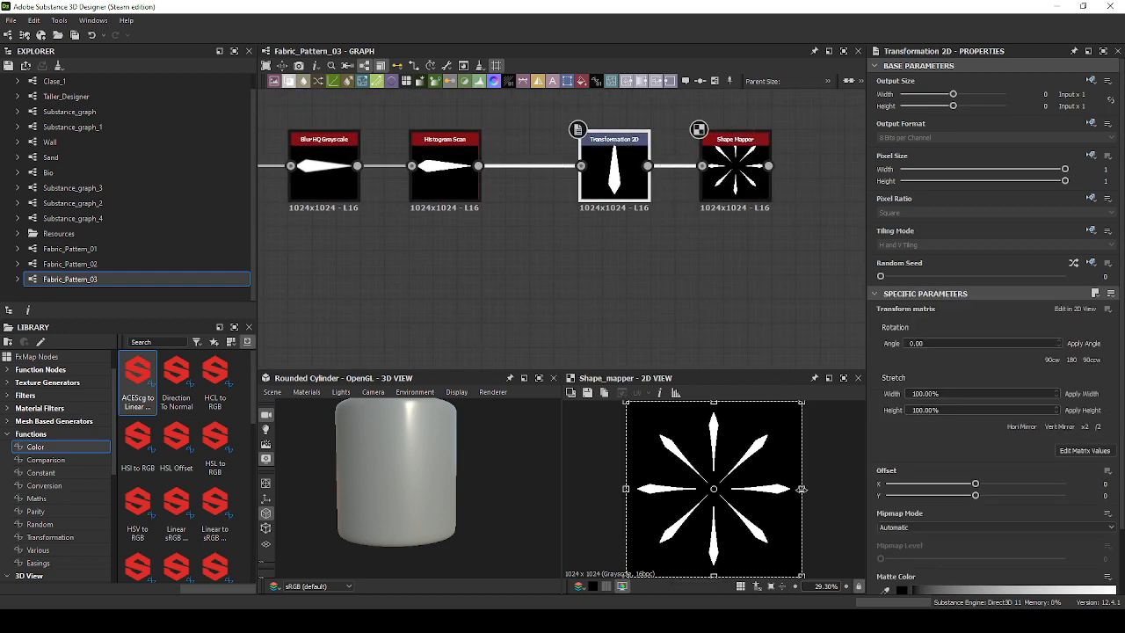
{"action": "left_click_drag", "start_coordinate": [801, 489], "coordinate": [861, 497]}
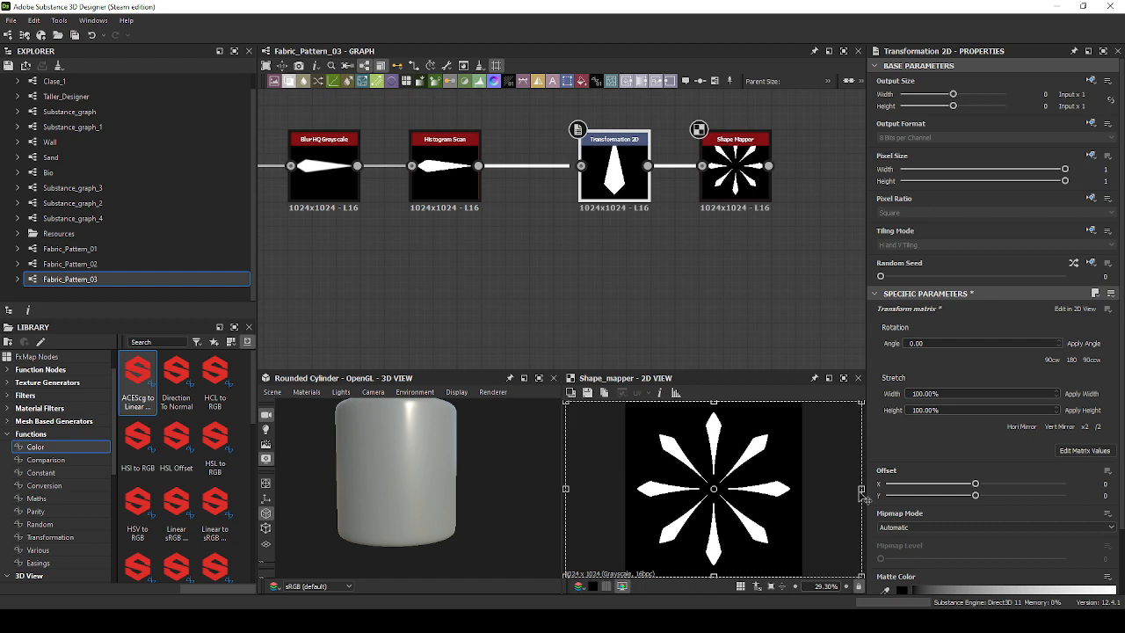
Reduce the Shape Mapper's pattern amount to 4 and narrow the petal horizontally in the Transformation 2D.
{"action": "left_click", "coordinate": [724, 141]}
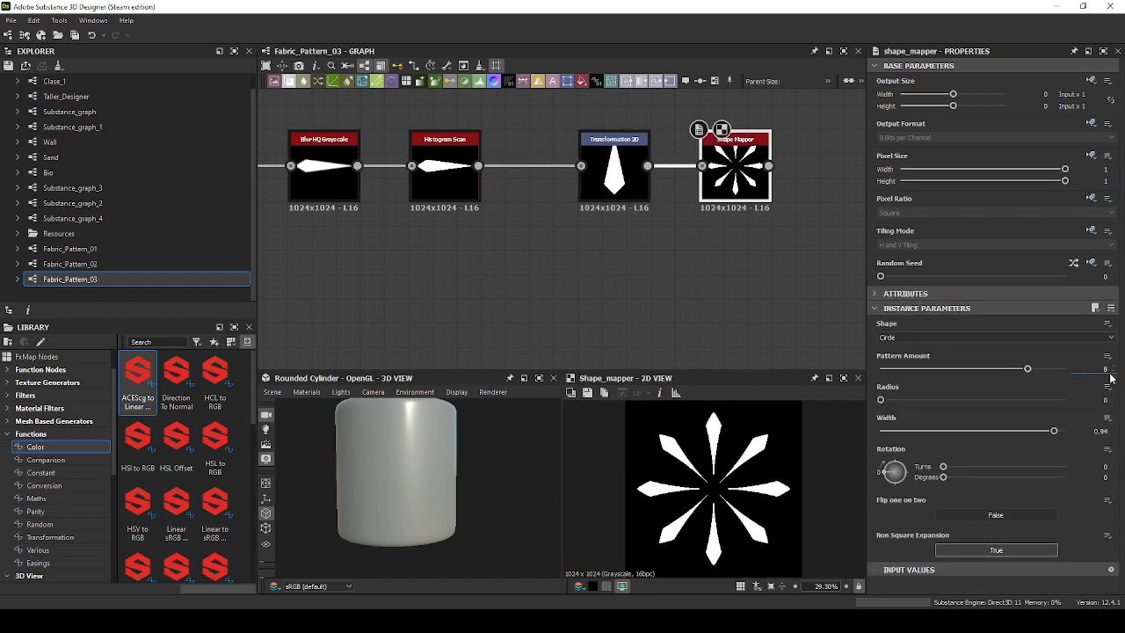
{"action": "key", "text": "Return"}
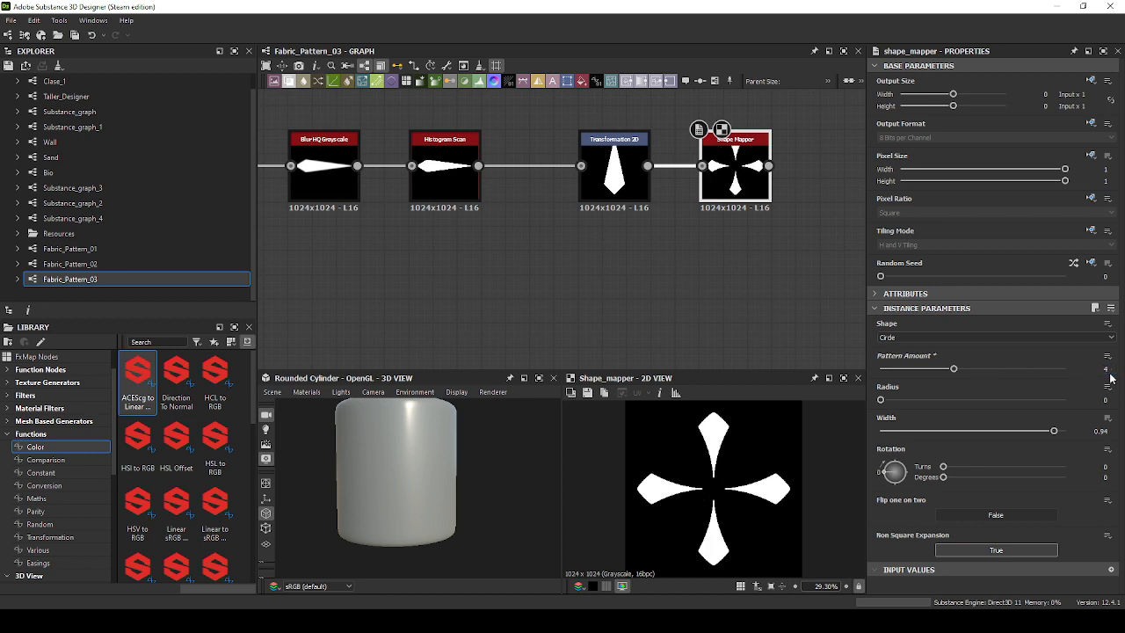
{"action": "left_click", "coordinate": [615, 150]}
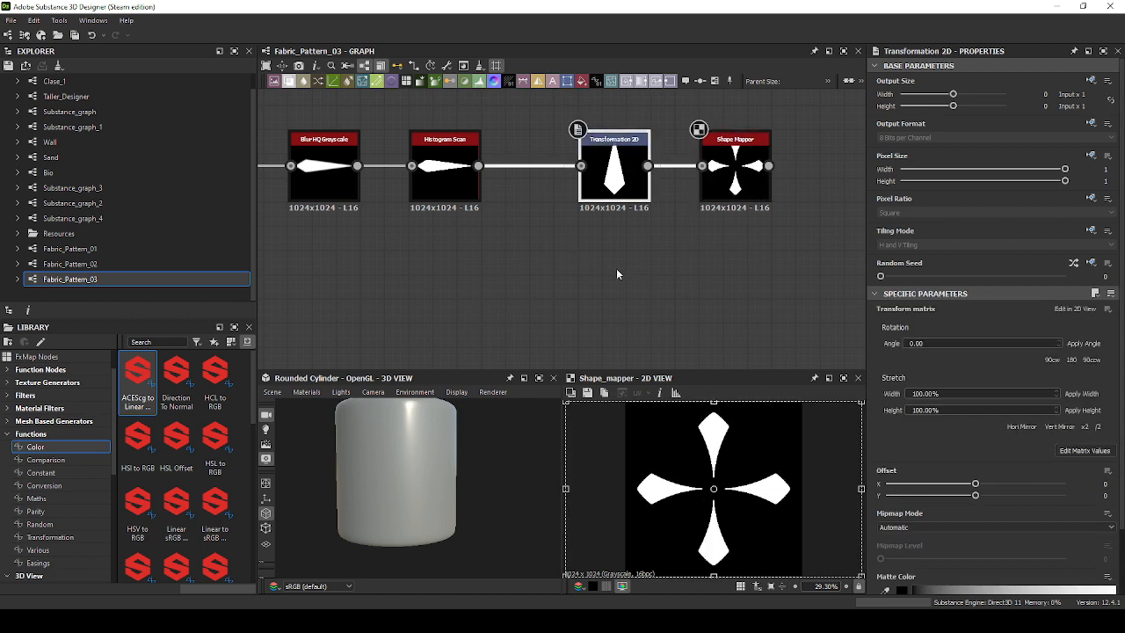
{"action": "left_click_drag", "start_coordinate": [810, 489], "coordinate": [760, 477]}
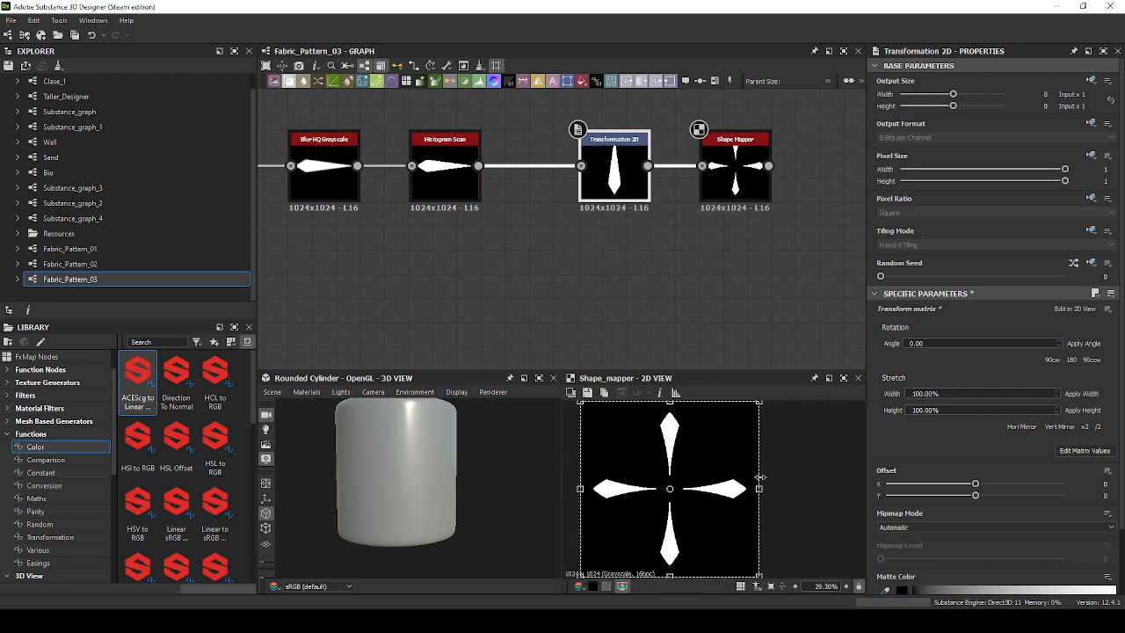
Compare the Shape Mapper's four-petal output with the flower in the reference image.
{"action": "left_click", "coordinate": [743, 180]}
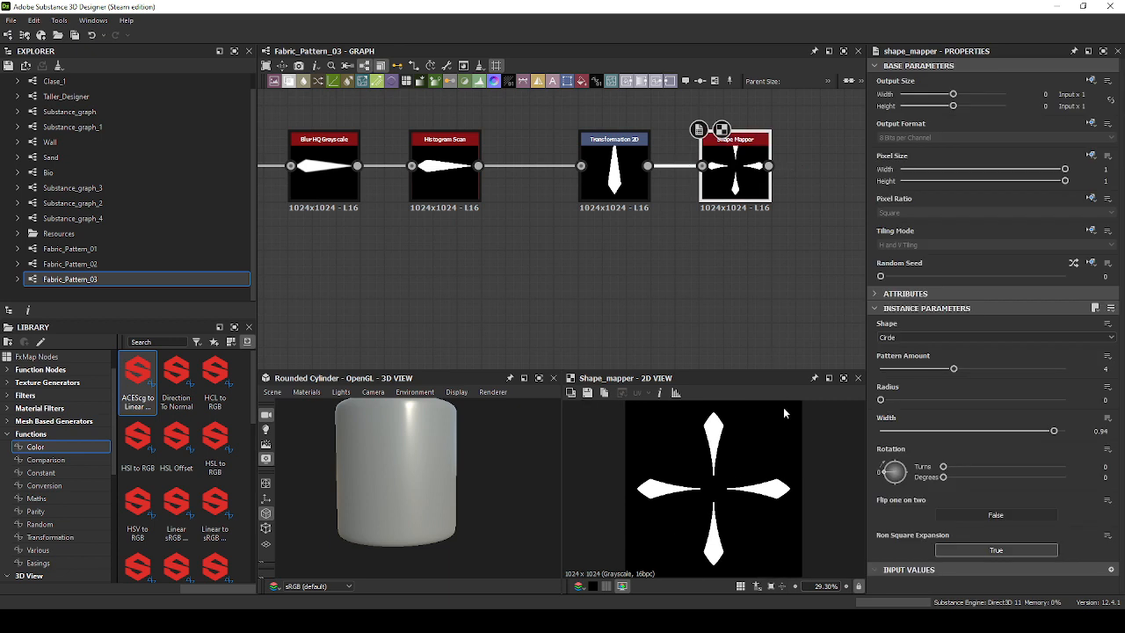
{"action": "scroll", "coordinate": [767, 473], "scroll_direction": "down", "scroll_amount": 3}
{"action": "key", "text": "alt+Tab"}
{"action": "scroll", "coordinate": [761, 258], "scroll_direction": "down", "scroll_amount": 3}
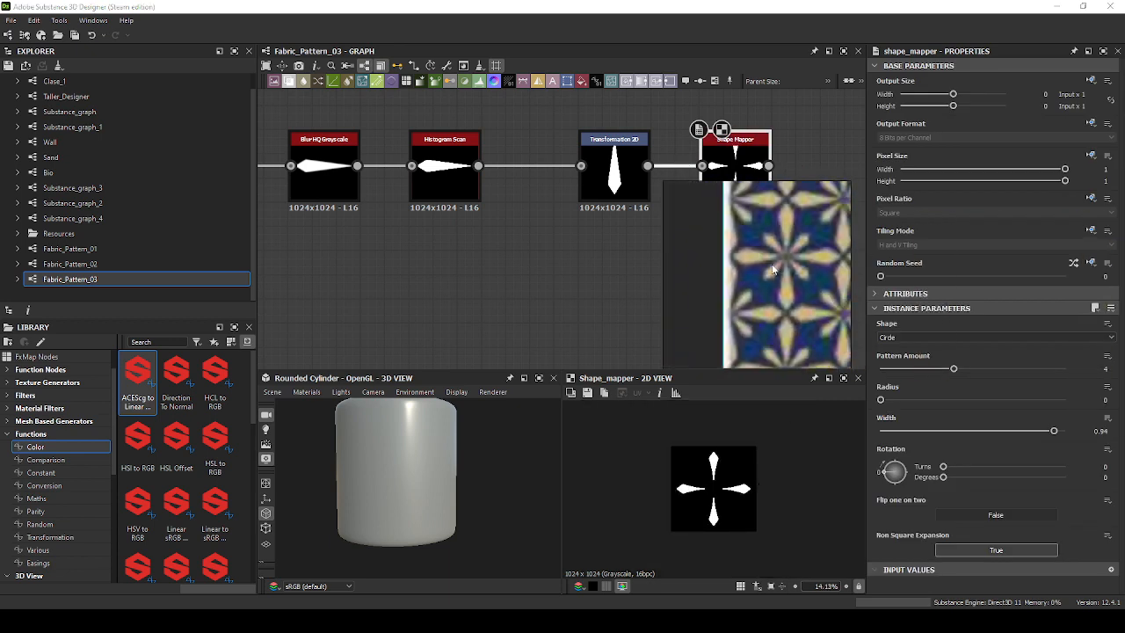
{"action": "scroll", "coordinate": [788, 276], "scroll_direction": "up", "scroll_amount": 1}
{"action": "right_click_drag", "start_coordinate": [789, 276], "coordinate": [1124, 317]}
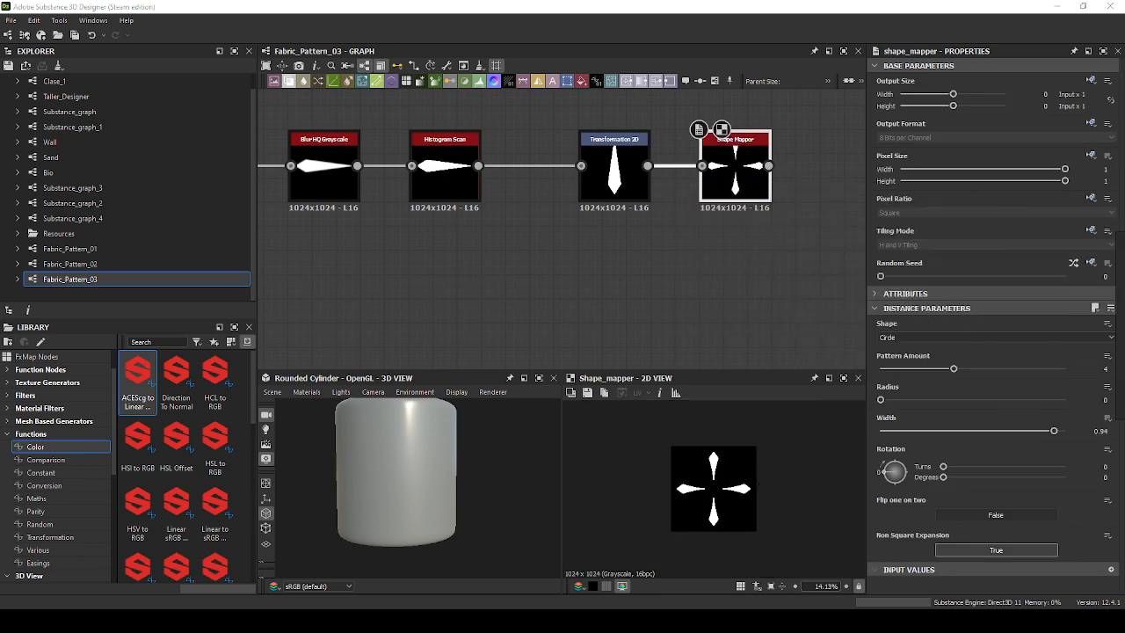
{"action": "left_click", "coordinate": [757, 164]}
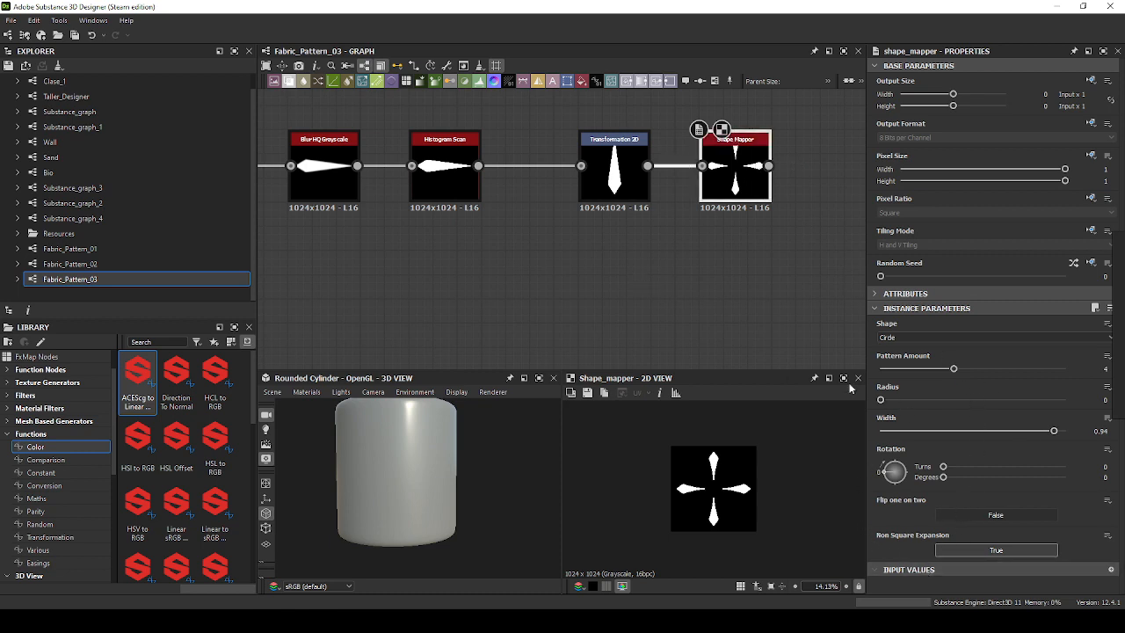
{"action": "left_click", "coordinate": [813, 294]}
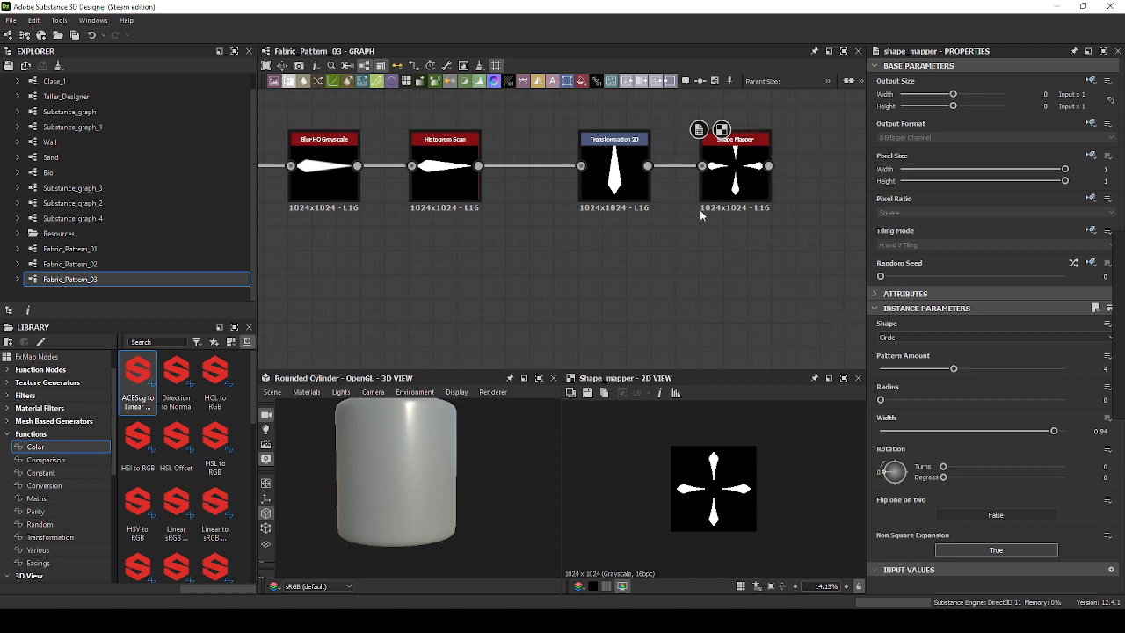
{"action": "left_click_drag", "start_coordinate": [648, 167], "coordinate": [709, 241]}
{"action": "left_click", "coordinate": [688, 260]}
{"action": "key", "text": "space"}
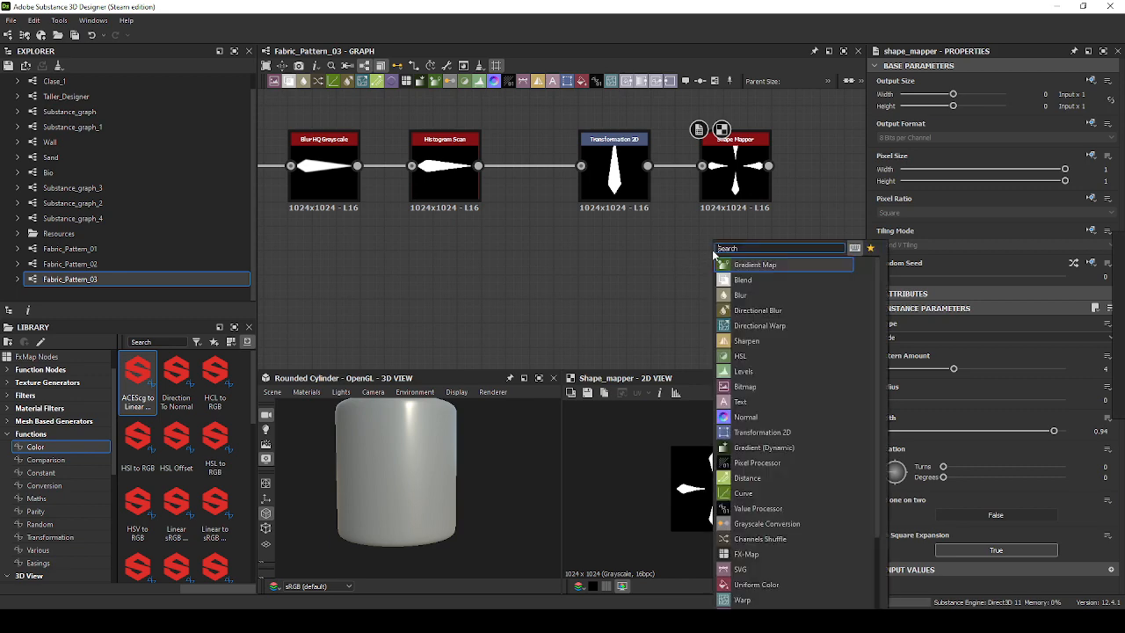
{"action": "type", "text": "splat"}
{"action": "key", "text": "Down"}
{"action": "key", "text": "Down"}
{"action": "key", "text": "Return"}
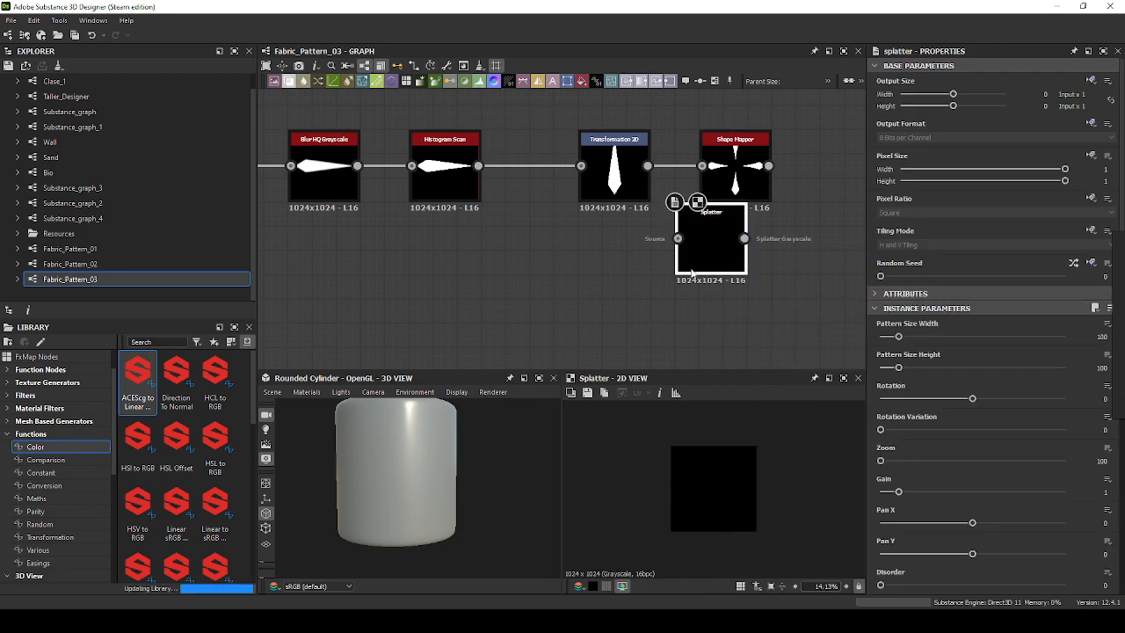
{"action": "key", "text": "Delete"}
Add a Splatter Circular node below the Shape Mapper and feed the Transformation 2D output into its Pattern Input 1.
{"action": "key", "text": "space"}
{"action": "type", "text": "splat"}
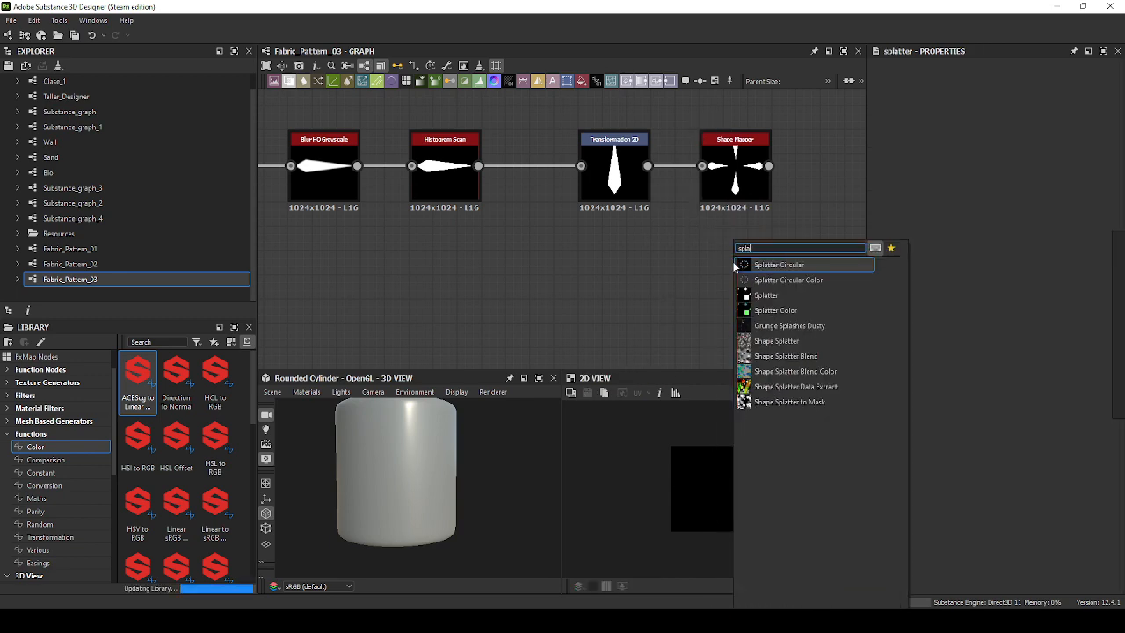
{"action": "key", "text": "Return"}
{"action": "scroll", "coordinate": [755, 285], "scroll_direction": "up", "scroll_amount": 3}
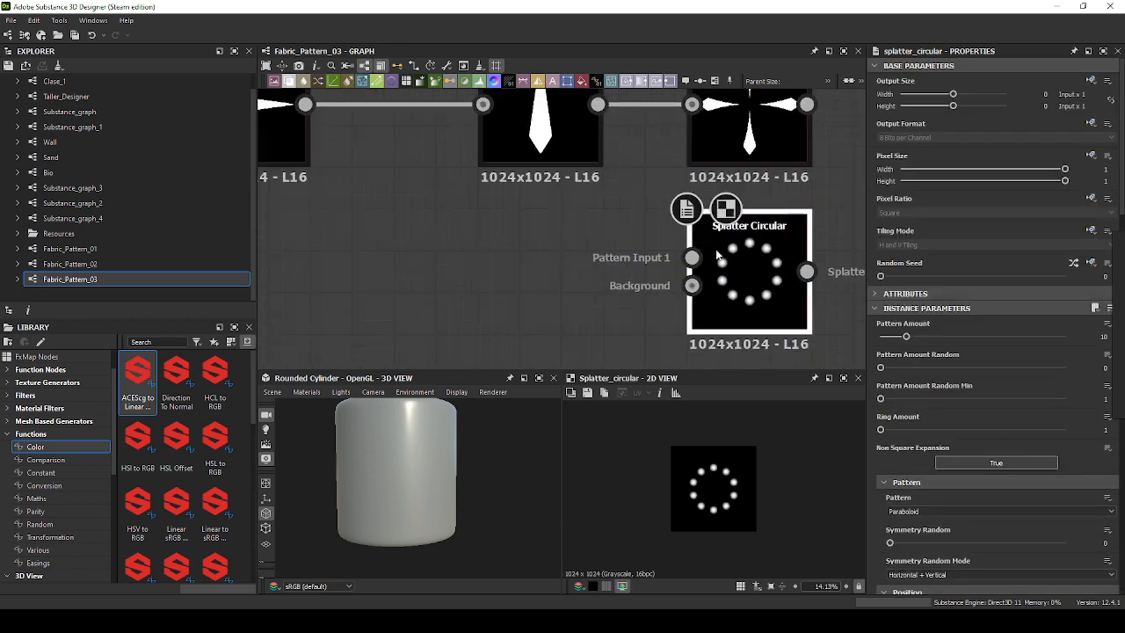
{"action": "left_click_drag", "start_coordinate": [598, 104], "coordinate": [682, 237]}
{"action": "left_click", "coordinate": [605, 123]}
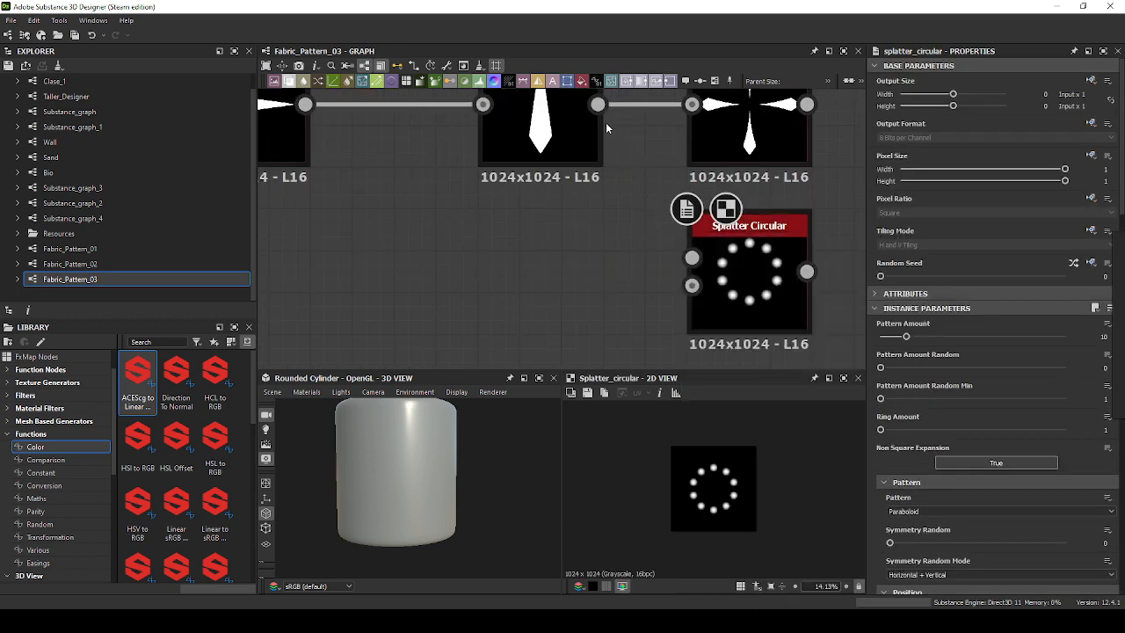
{"action": "left_click_drag", "start_coordinate": [599, 105], "coordinate": [692, 258]}
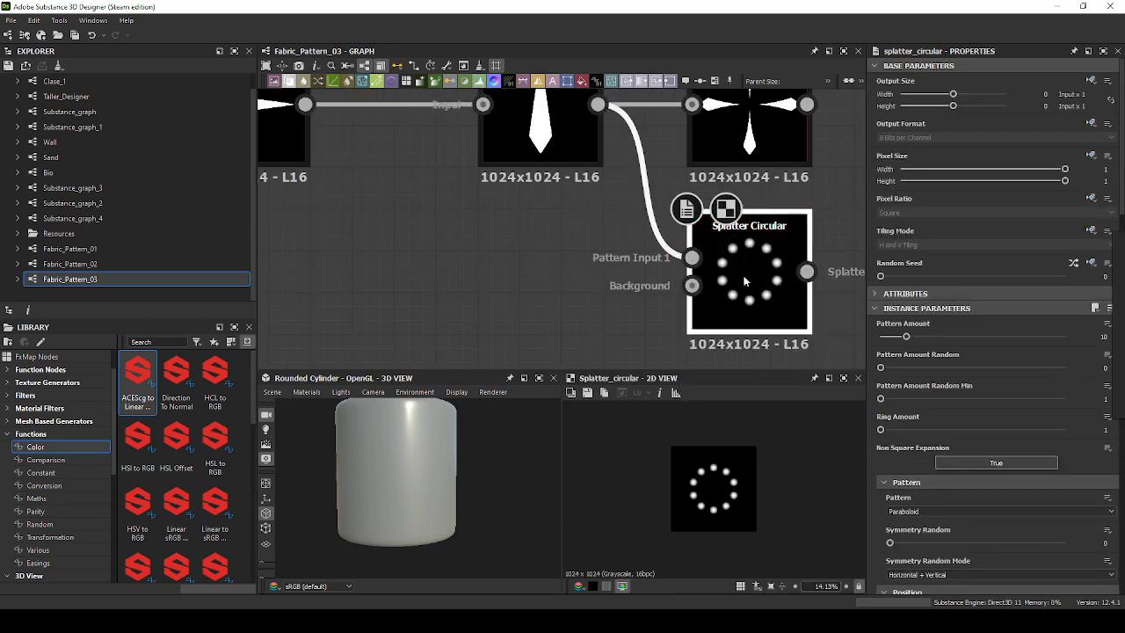
Set the Splatter Circular's pattern to Image Input so it distributes the petal shape.
{"action": "left_click", "coordinate": [744, 281]}
{"action": "scroll", "coordinate": [969, 406], "scroll_direction": "down", "scroll_amount": 3}
{"action": "left_click", "coordinate": [930, 407]}
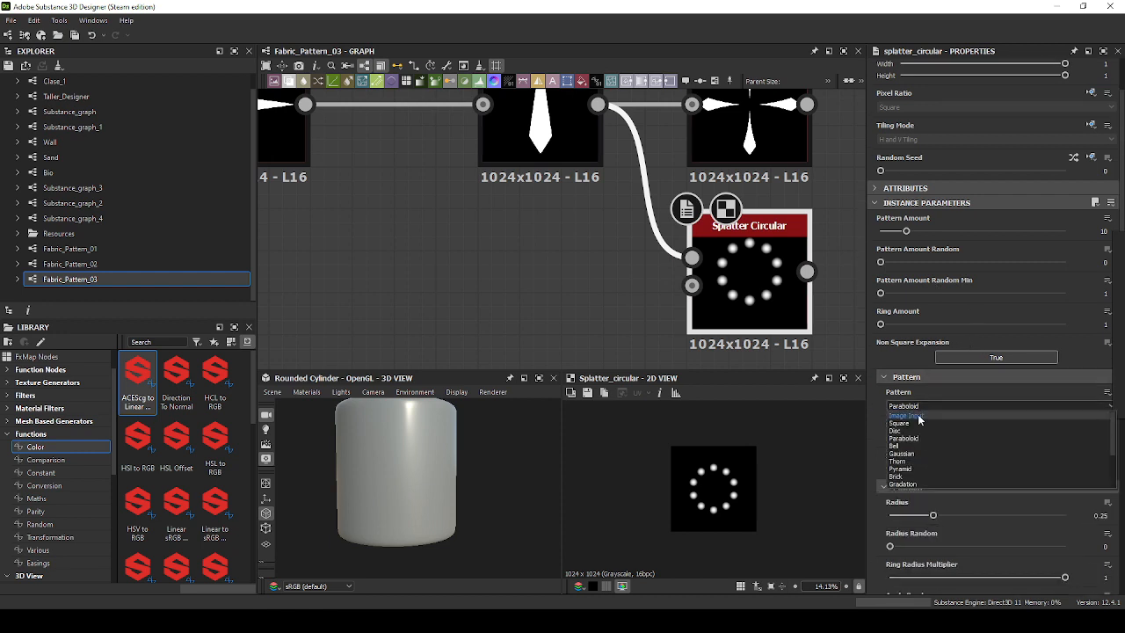
{"action": "left_click", "coordinate": [917, 415]}
{"action": "scroll", "coordinate": [792, 478], "scroll_direction": "up", "scroll_amount": 4}
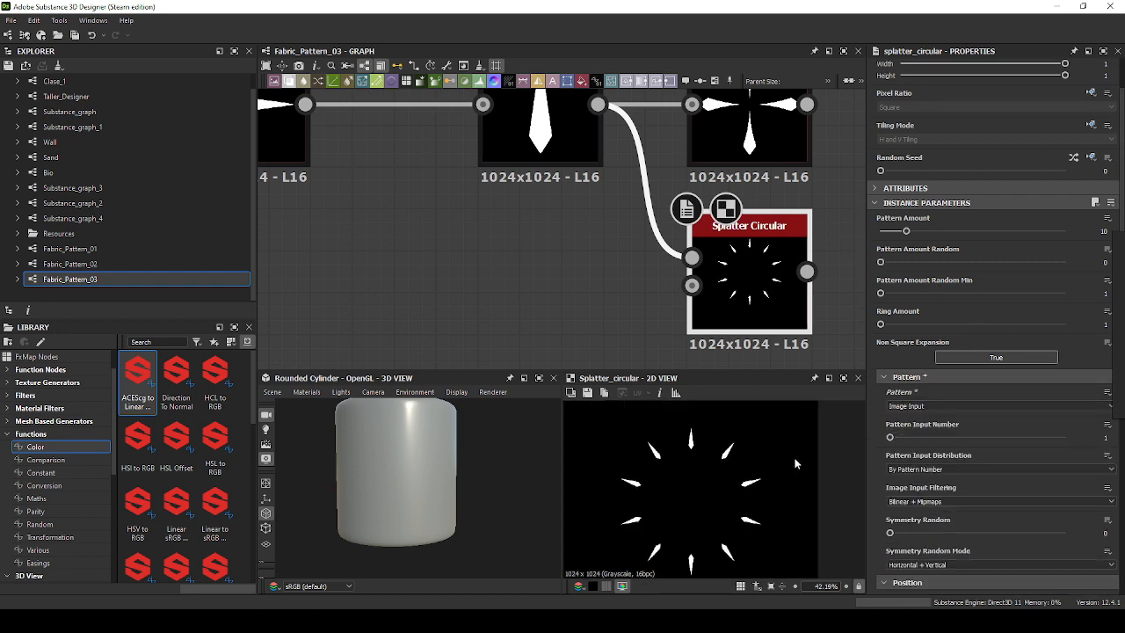
Set the Splatter Circular's pattern amount to 8 and ring amount to 2, and raise its pattern amount randomness.
{"action": "left_click_drag", "start_coordinate": [906, 230], "coordinate": [901, 232]}
{"action": "mouse_move", "coordinate": [891, 325]}
{"action": "left_mouse_down"}
{"action": "mouse_move", "coordinate": [955, 328]}
{"action": "mouse_move", "coordinate": [910, 331]}
{"action": "left_mouse_up"}
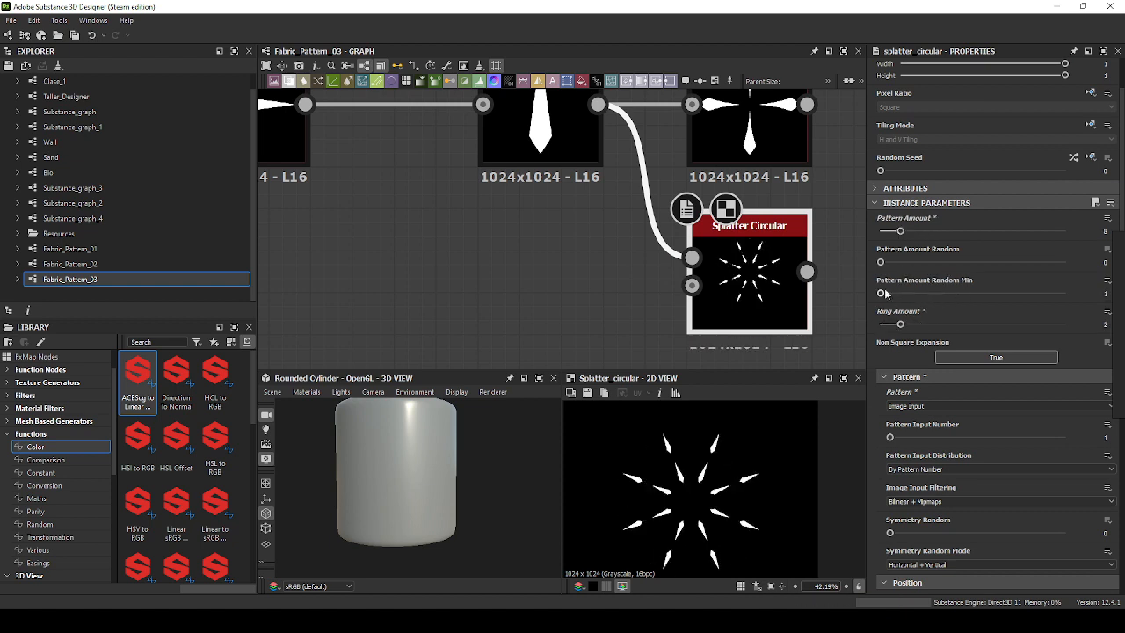
{"action": "left_click_drag", "start_coordinate": [869, 264], "coordinate": [1034, 278]}
Try radius 0.58, radius random 0.46, angle random 0.44, spiral factor 0.64 and spread 1.03, and delete the Splatter Circular node.
{"action": "scroll", "coordinate": [919, 506], "scroll_direction": "down", "scroll_amount": 5}
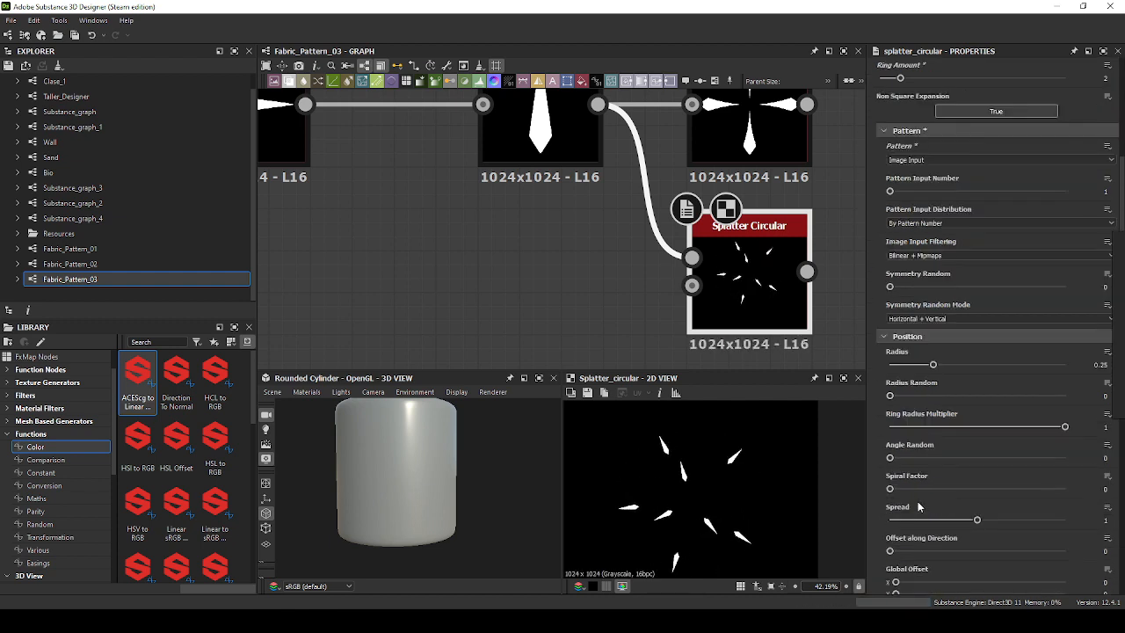
{"action": "left_click_drag", "start_coordinate": [890, 457], "coordinate": [966, 457]}
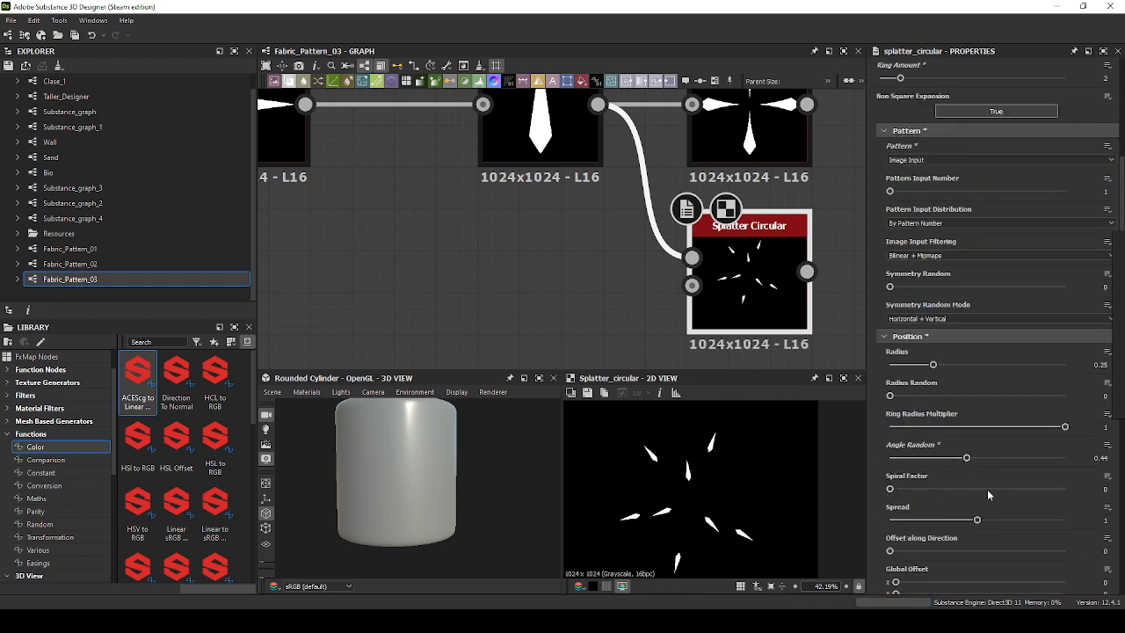
{"action": "left_click_drag", "start_coordinate": [890, 489], "coordinate": [979, 520]}
{"action": "left_click_drag", "start_coordinate": [952, 396], "coordinate": [990, 378]}
{"action": "scroll", "coordinate": [988, 454], "scroll_direction": "down", "scroll_amount": 2}
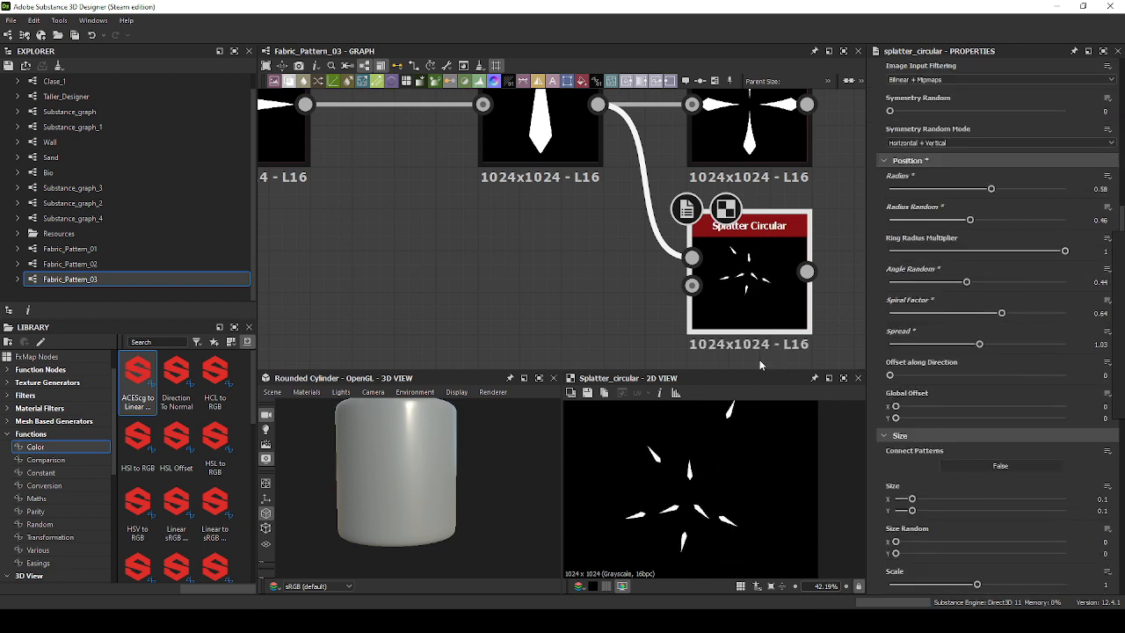
{"action": "scroll", "coordinate": [718, 286], "scroll_direction": "down", "scroll_amount": 3}
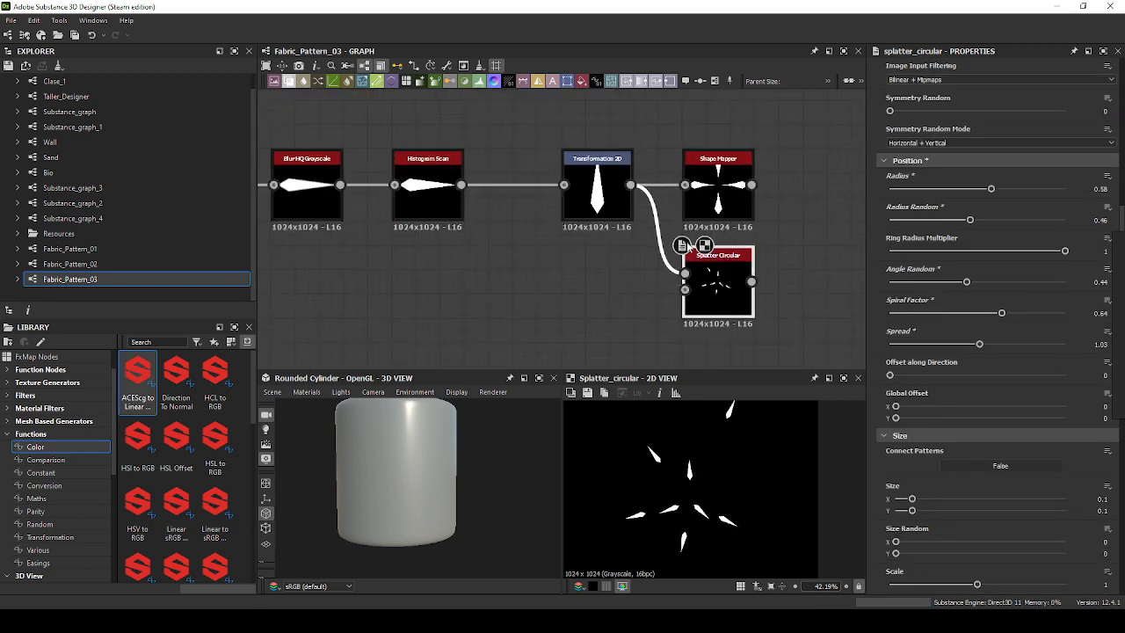
{"action": "key", "text": "Delete"}
Duplicate the Shape Mapper and place the copy below the original, fed by the same Transformation 2D.
{"action": "left_click", "coordinate": [722, 200]}
{"action": "key", "text": "ctrl+d"}
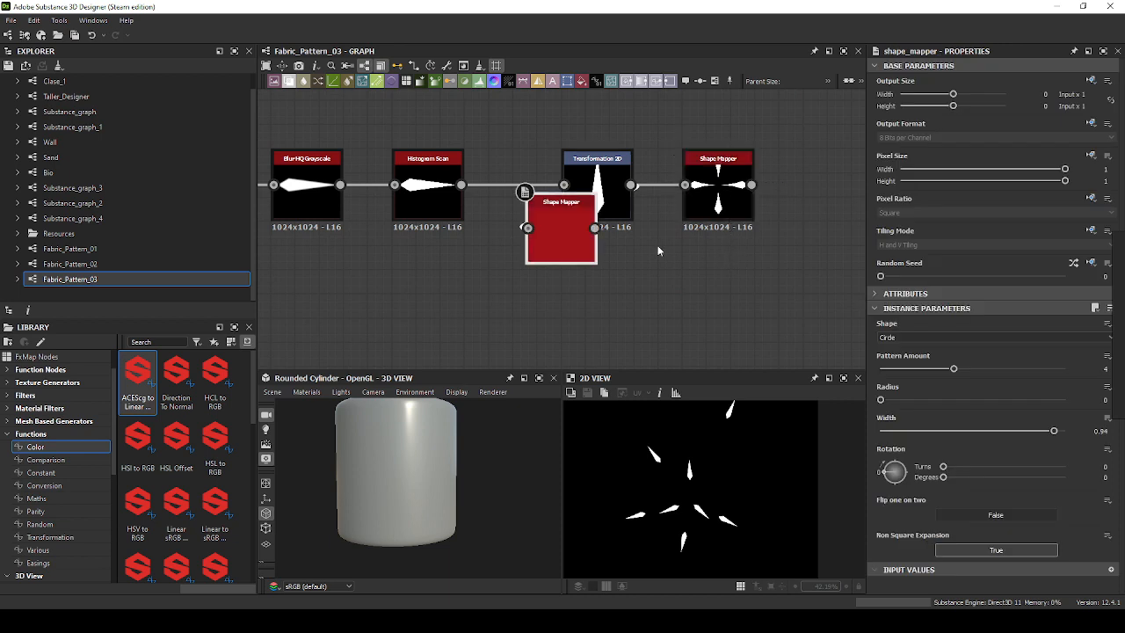
{"action": "left_click", "coordinate": [722, 293]}
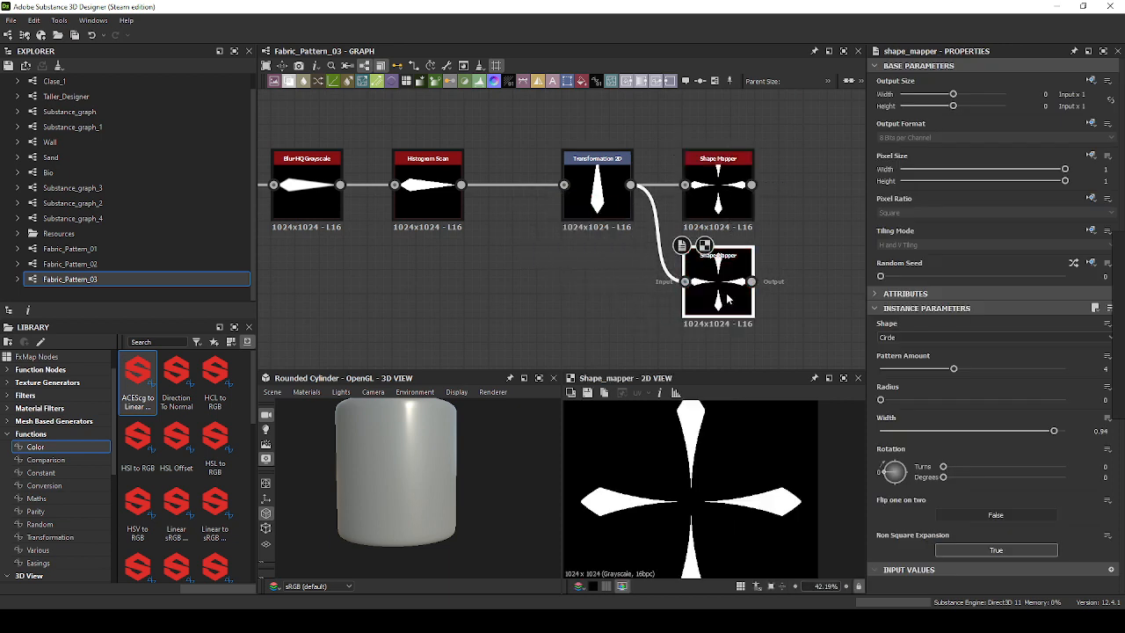
Insert a second Transformation 2D before the duplicated Shape Mapper and align it in the lower row.
{"action": "left_click_drag", "start_coordinate": [598, 189], "coordinate": [708, 281]}
{"action": "type", "text": "tra"}
{"action": "key", "text": "Return"}
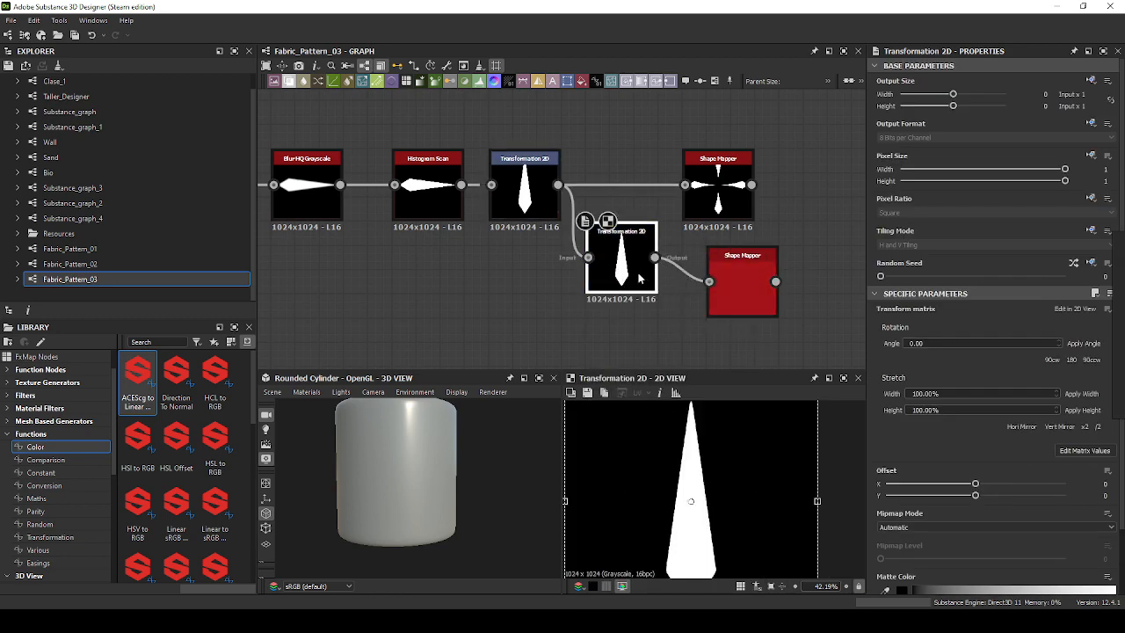
{"action": "left_click_drag", "start_coordinate": [637, 275], "coordinate": [638, 296]}
Set the duplicated Shape Mapper's rotation to 45 degrees and view the diagonal petals in full.
{"action": "left_click", "coordinate": [734, 283]}
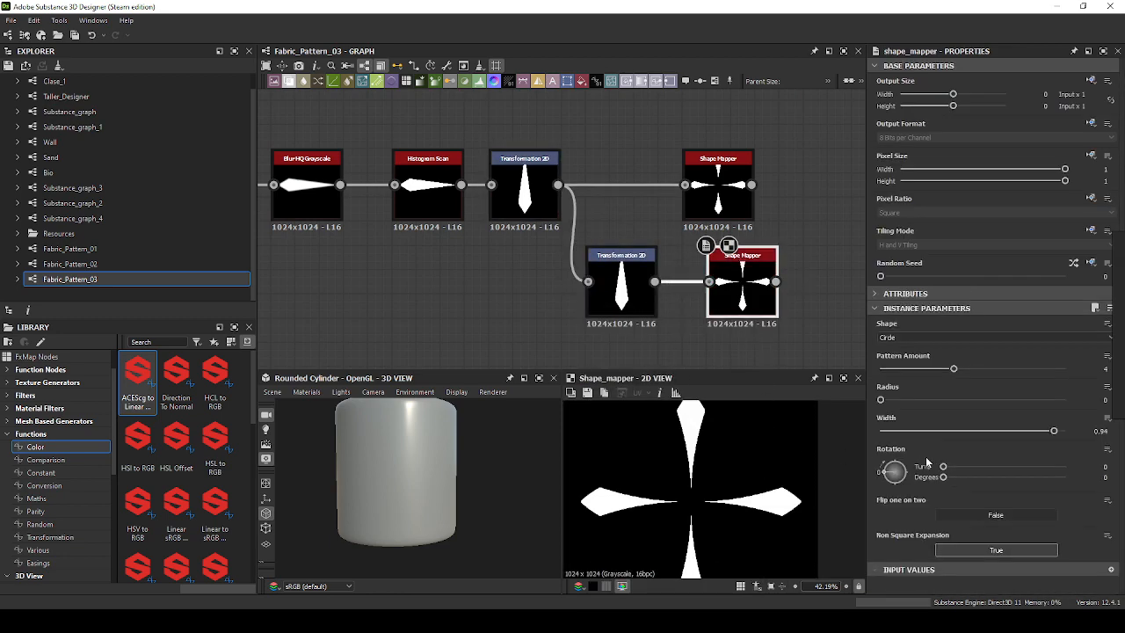
{"action": "left_click", "coordinate": [1102, 480]}
{"action": "type", "text": "45"}
{"action": "key", "text": "Return"}
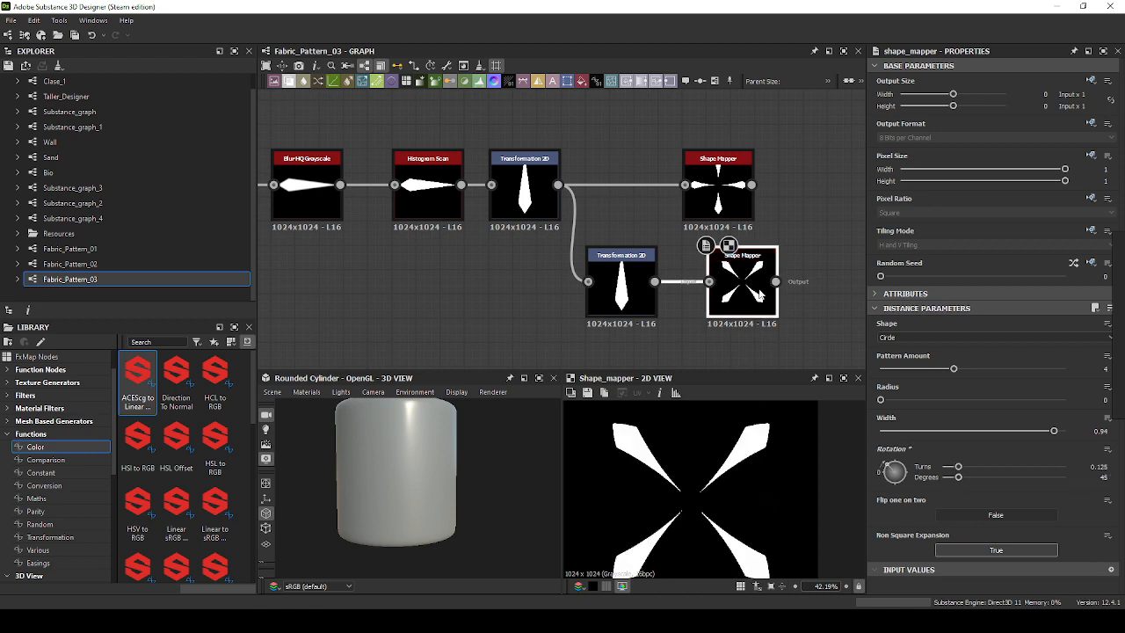
{"action": "middle_click_drag", "start_coordinate": [842, 314], "coordinate": [809, 312]}
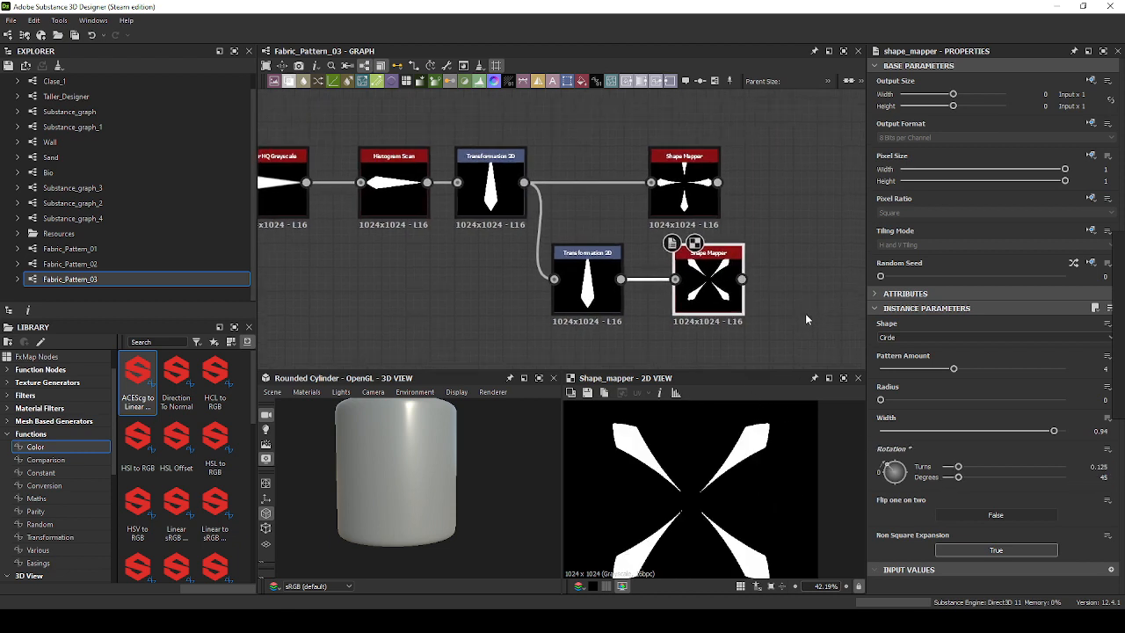
{"action": "left_click", "coordinate": [587, 294]}
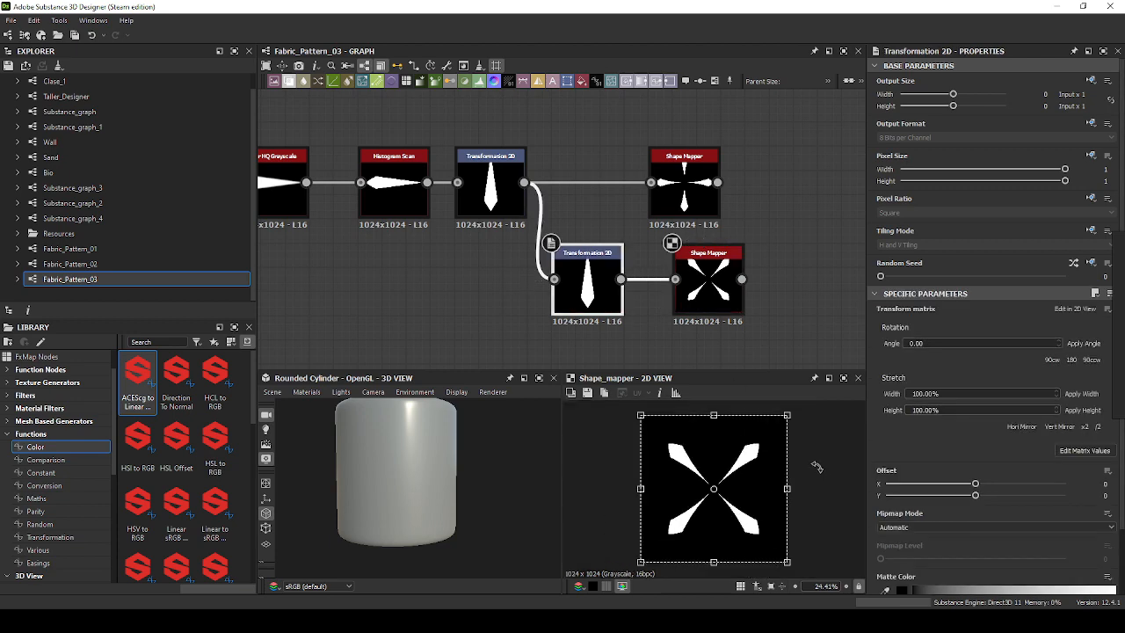
{"action": "left_click", "coordinate": [708, 264]}
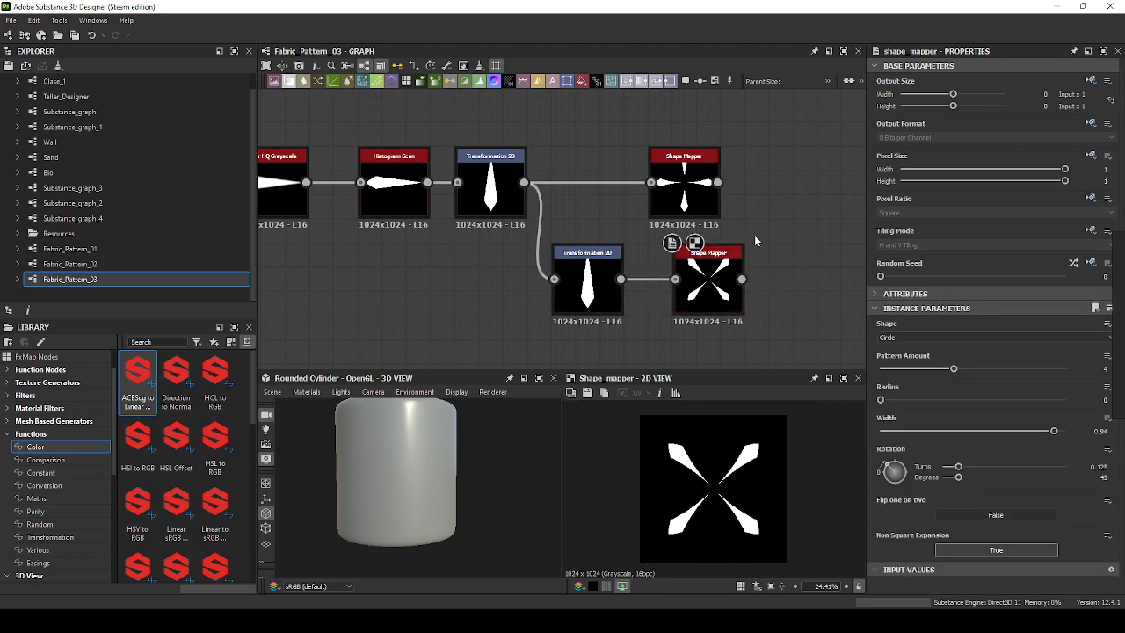
Add a Blend node in Add (Linear Dodge) mode, with the original Shape Mapper as foreground and the rotated copy as background.
{"action": "middle_click_drag", "start_coordinate": [755, 241], "coordinate": [677, 254]}
{"action": "key", "text": "space"}
{"action": "key", "text": "Return"}
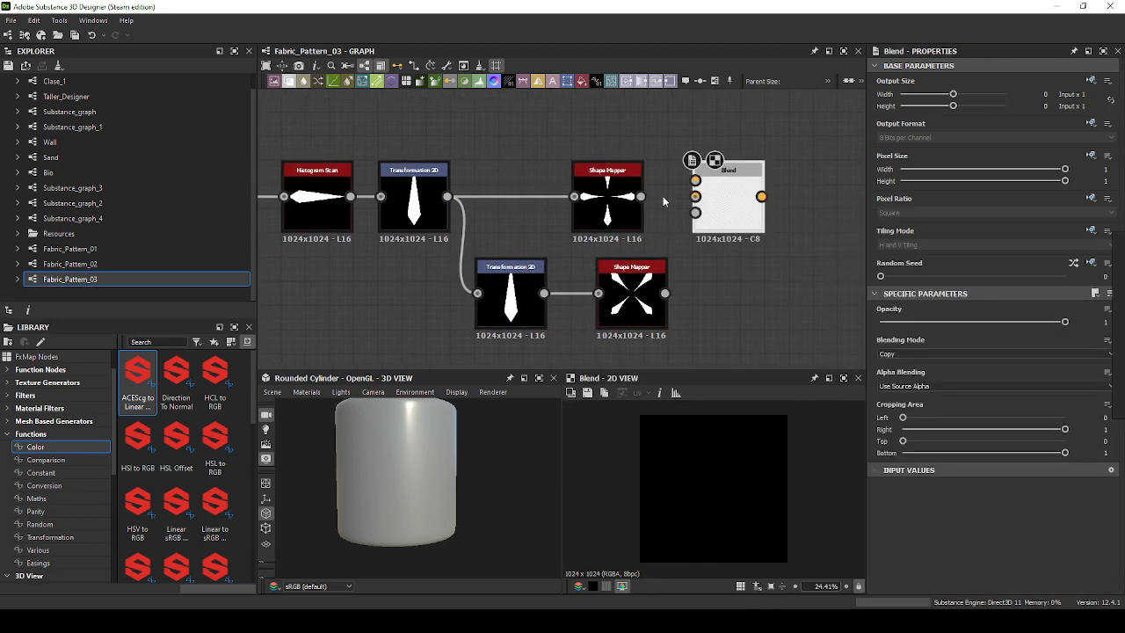
{"action": "left_click_drag", "start_coordinate": [641, 196], "coordinate": [753, 231]}
{"action": "left_click_drag", "start_coordinate": [664, 292], "coordinate": [770, 257]}
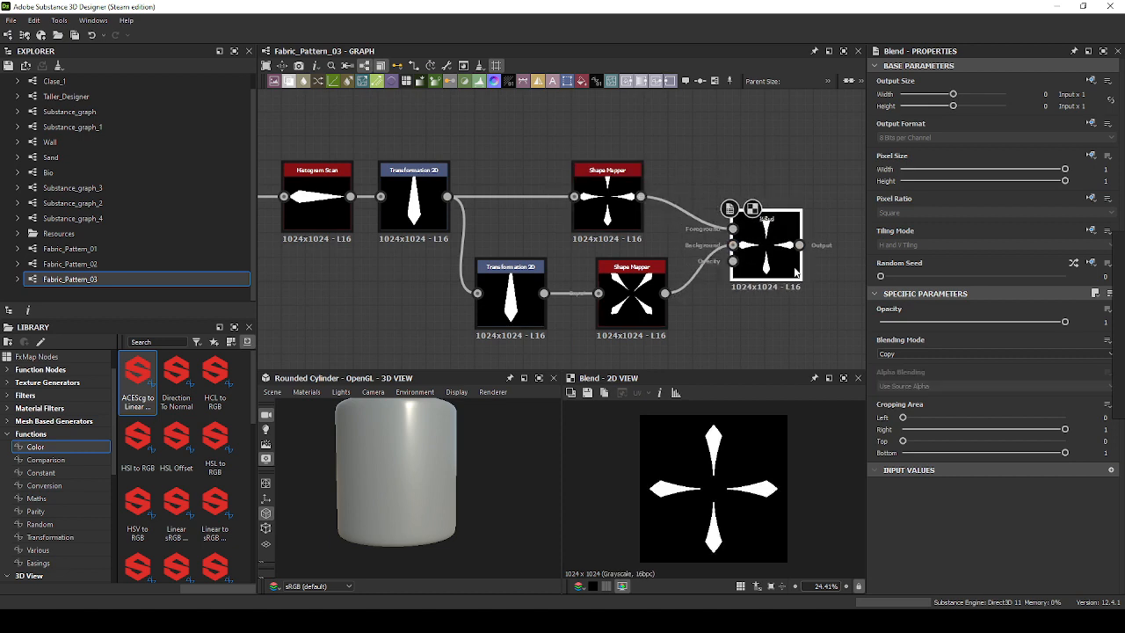
{"action": "left_click", "coordinate": [902, 354]}
{"action": "left_click", "coordinate": [903, 373]}
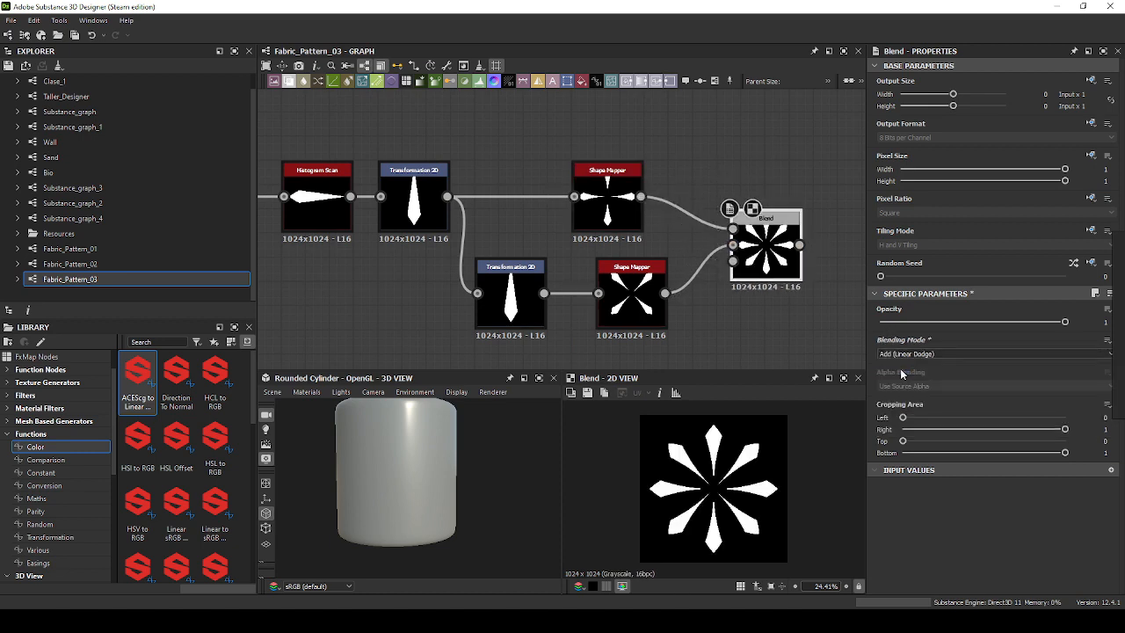
Shrink the petal in the lower-row Transformation 2D to about half its size around the centre.
{"action": "left_click", "coordinate": [542, 312]}
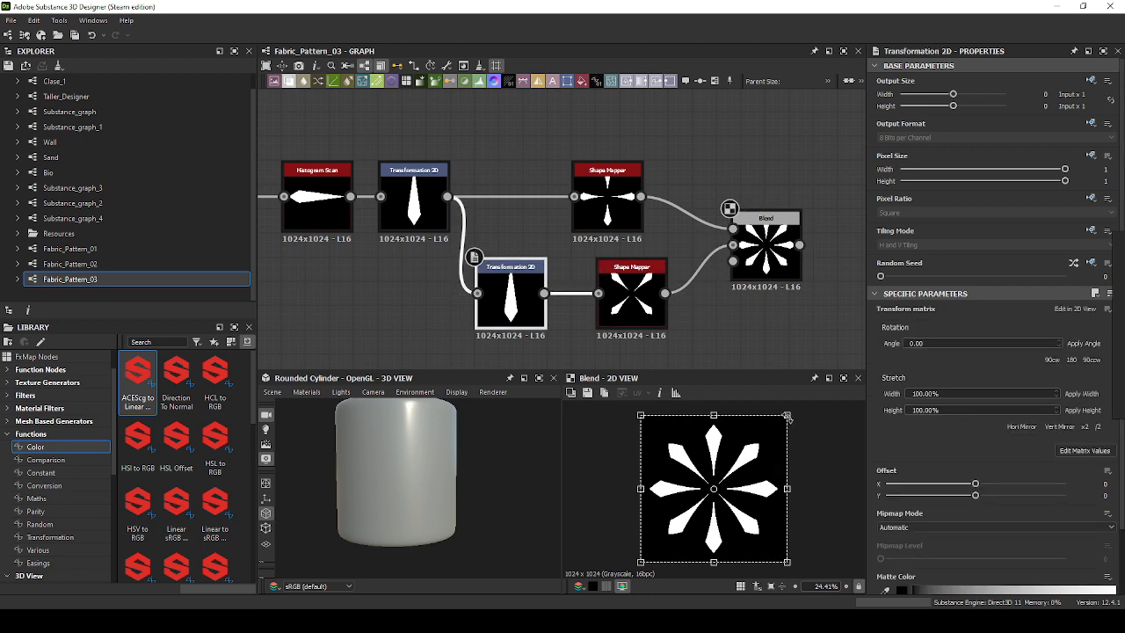
{"action": "left_click_drag", "start_coordinate": [788, 414], "coordinate": [742, 451]}
Try negative radius values such as -0.1 and -0.2 on the 45-degree Shape Mapper.
{"action": "left_click", "coordinate": [644, 316]}
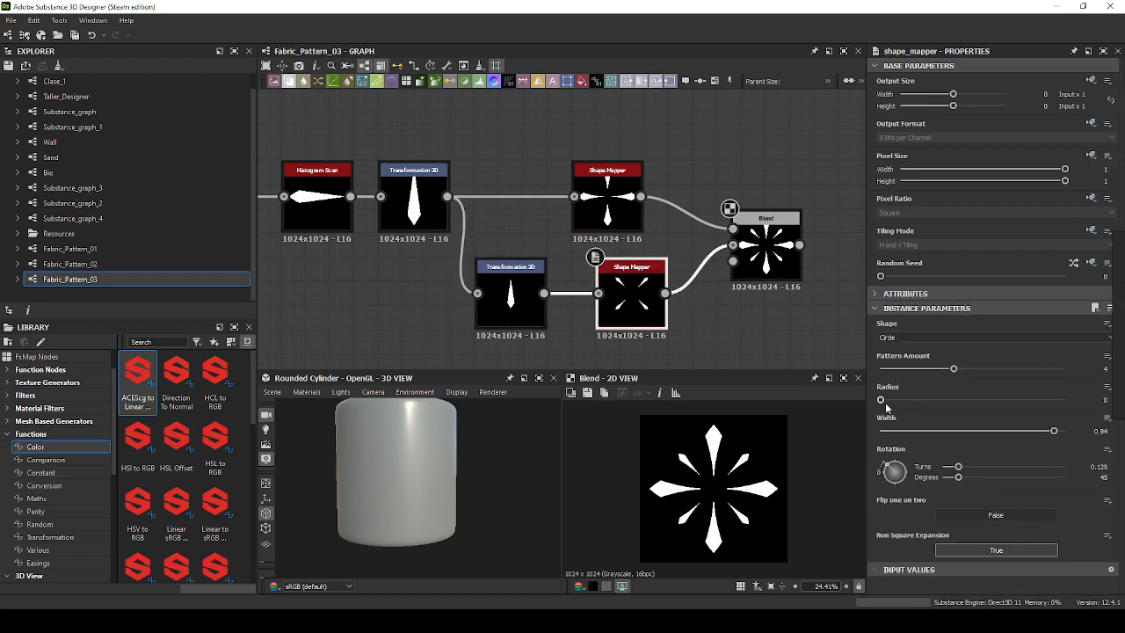
{"action": "key", "text": "Return"}
{"action": "left_click", "coordinate": [1104, 401]}
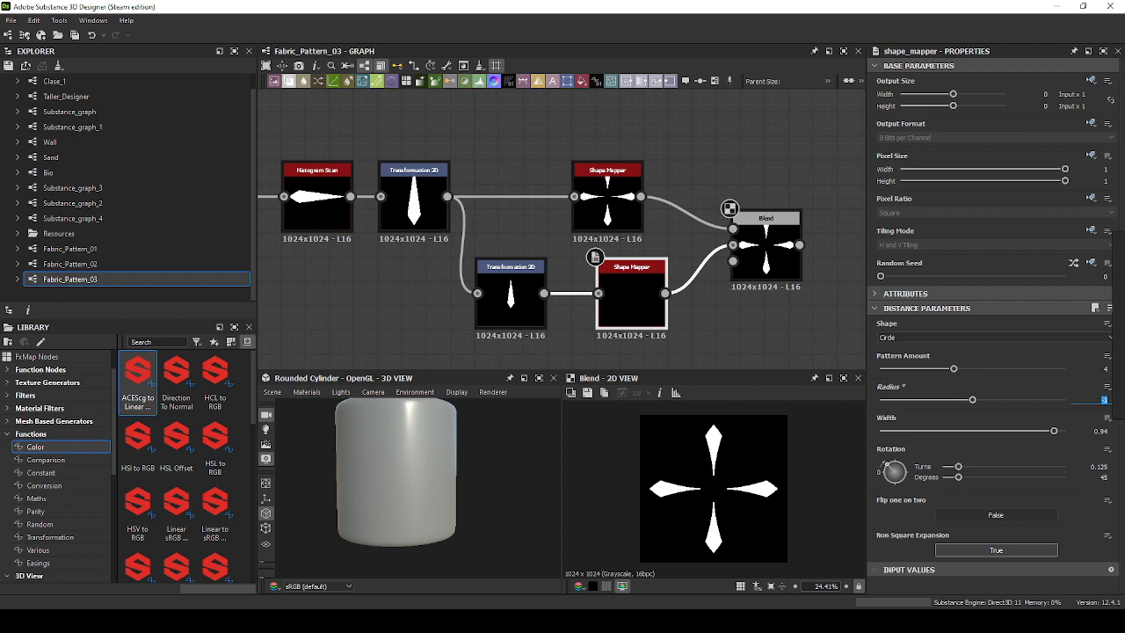
{"action": "type", "text": "-0.5"}
{"action": "key", "text": "Return"}
{"action": "left_click", "coordinate": [1105, 400]}
{"action": "type", "text": "1"}
{"action": "key", "text": "Return"}
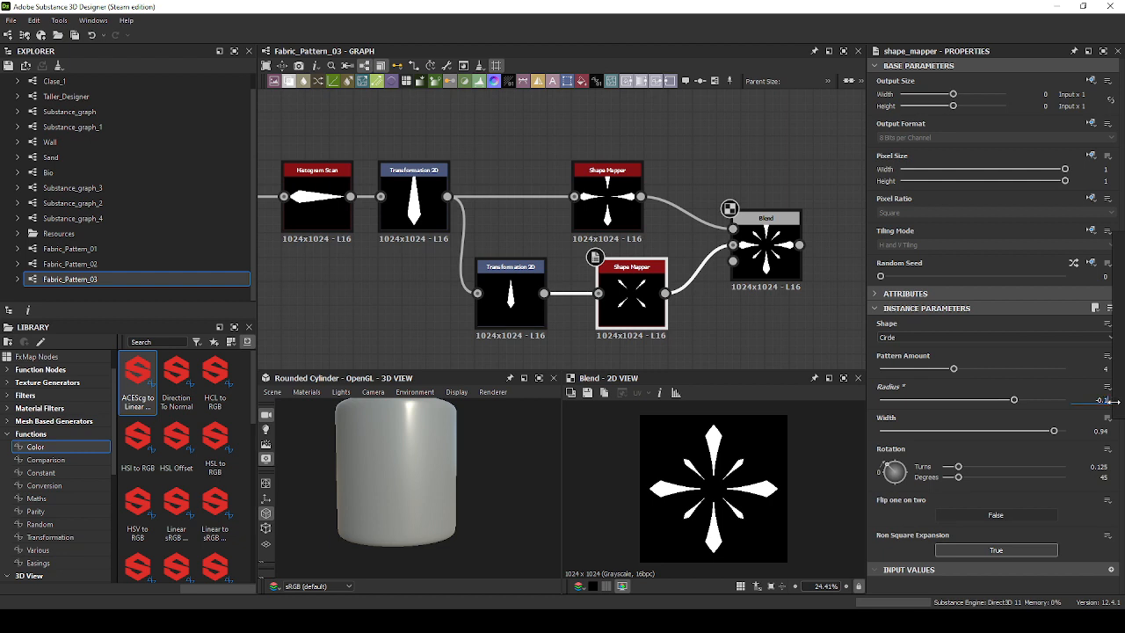
{"action": "left_click_drag", "start_coordinate": [1113, 402], "coordinate": [1112, 402]}
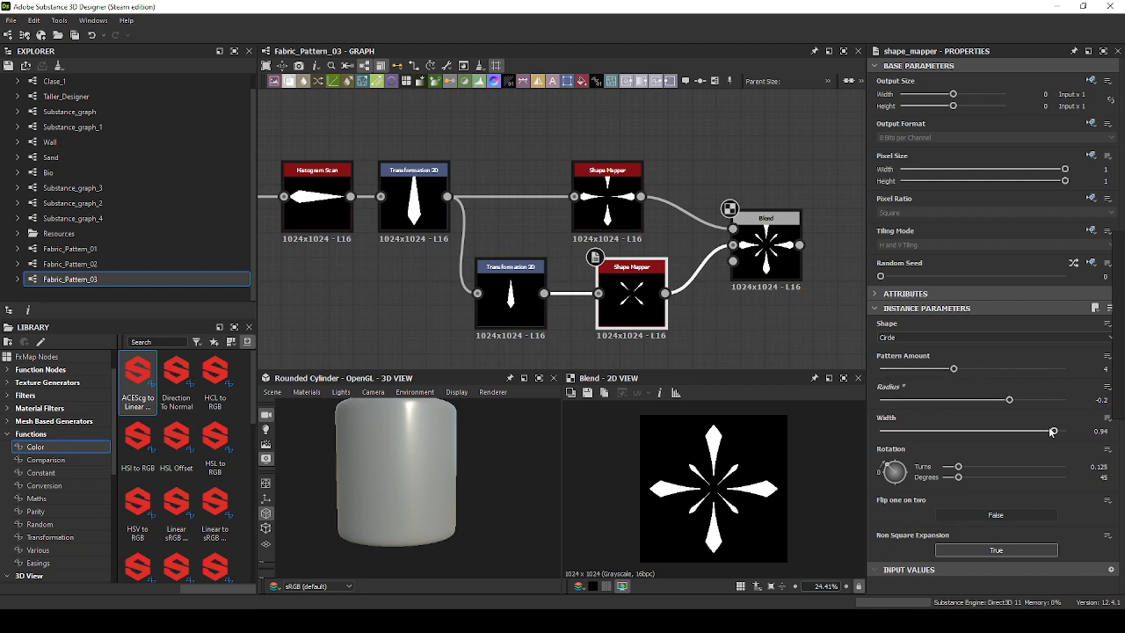
Set the 45-degree Shape Mapper's radius to 0 and its width to 1.
{"action": "mouse_move", "coordinate": [1053, 431]}
{"action": "left_mouse_down"}
{"action": "mouse_move", "coordinate": [1025, 432]}
{"action": "mouse_move", "coordinate": [1073, 437]}
{"action": "mouse_move", "coordinate": [1047, 430]}
{"action": "left_mouse_up"}
{"action": "left_click_drag", "start_coordinate": [1094, 401], "coordinate": [1114, 400]}
{"action": "type", "text": "0"}
{"action": "key", "text": "Return"}
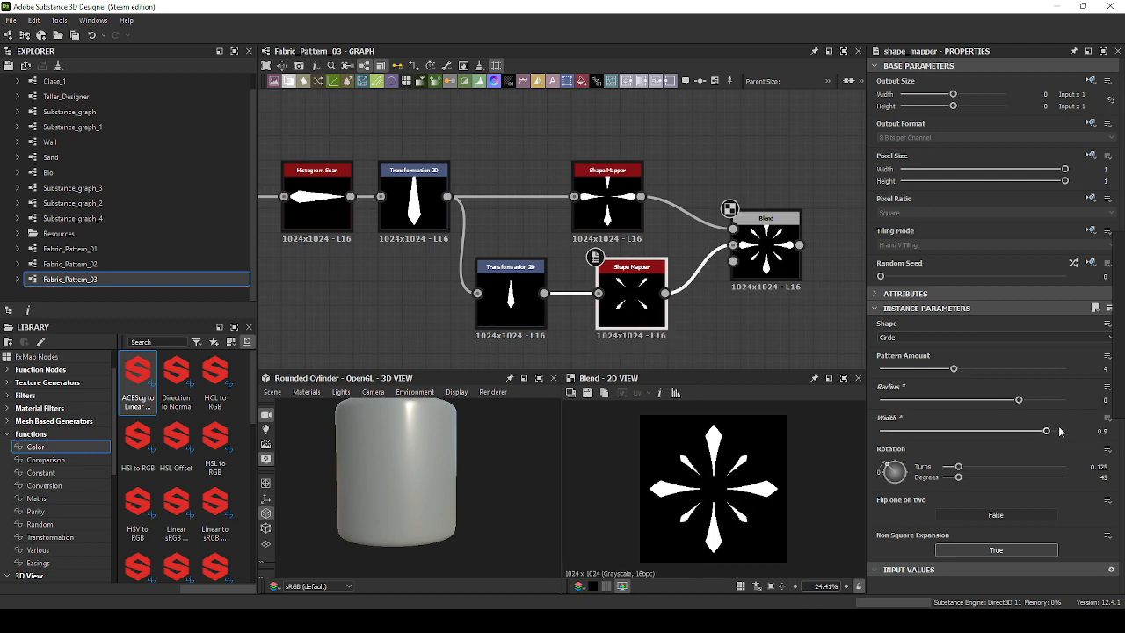
{"action": "mouse_move", "coordinate": [1046, 430]}
{"action": "left_mouse_down"}
{"action": "mouse_move", "coordinate": [953, 431]}
{"action": "mouse_move", "coordinate": [1067, 432]}
{"action": "left_mouse_up"}
Move the shrunken petal in the lower-row Transformation 2D upward to a Y offset of about 0.43 and display that node.
{"action": "left_click", "coordinate": [518, 304]}
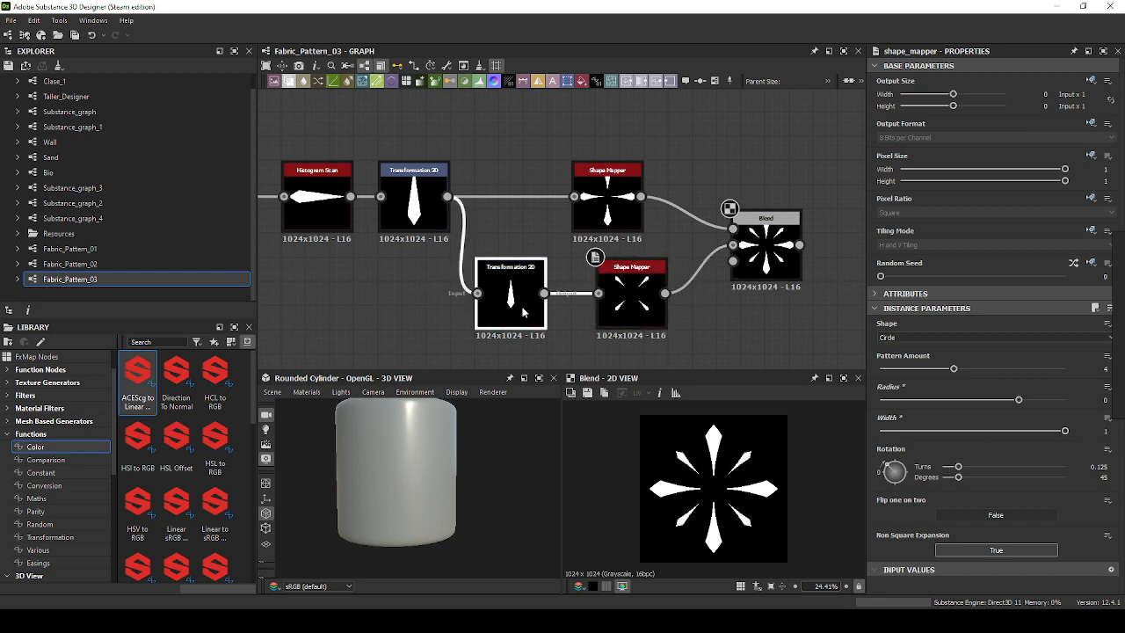
{"action": "double_click", "coordinate": [640, 303]}
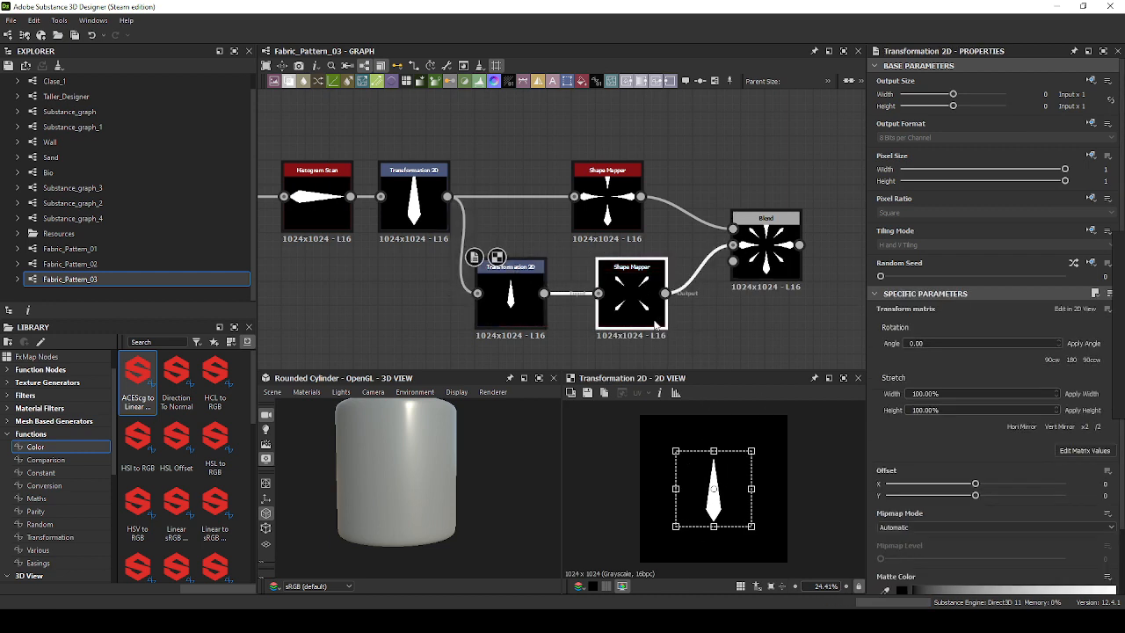
{"action": "left_click", "coordinate": [522, 307]}
{"action": "left_click", "coordinate": [646, 313]}
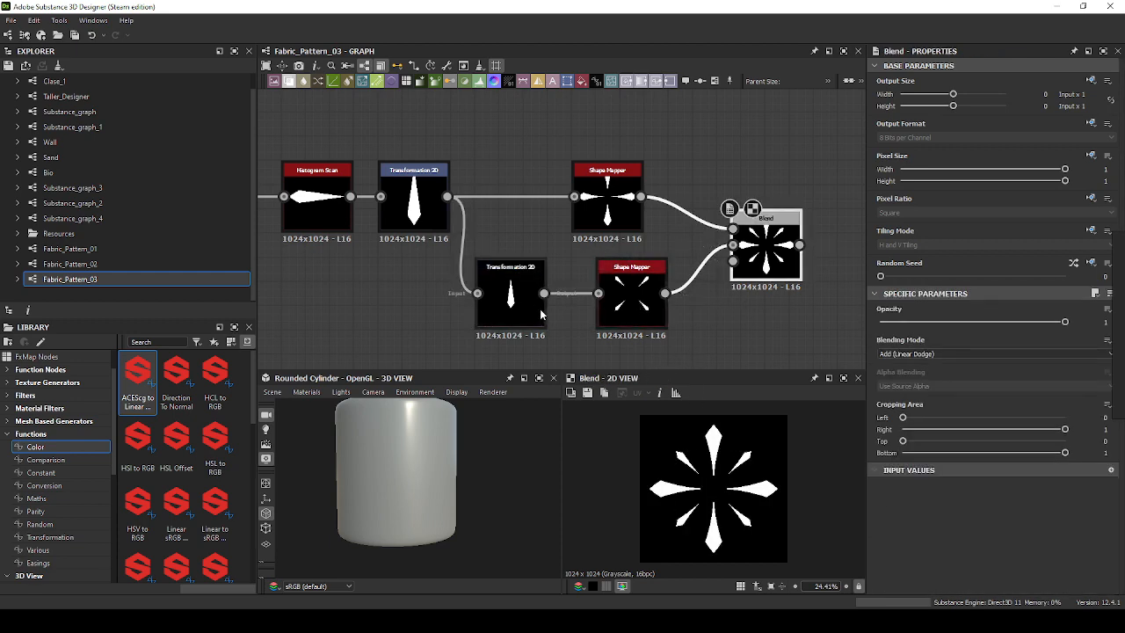
{"action": "left_click", "coordinate": [622, 309]}
{"action": "left_click", "coordinate": [532, 312]}
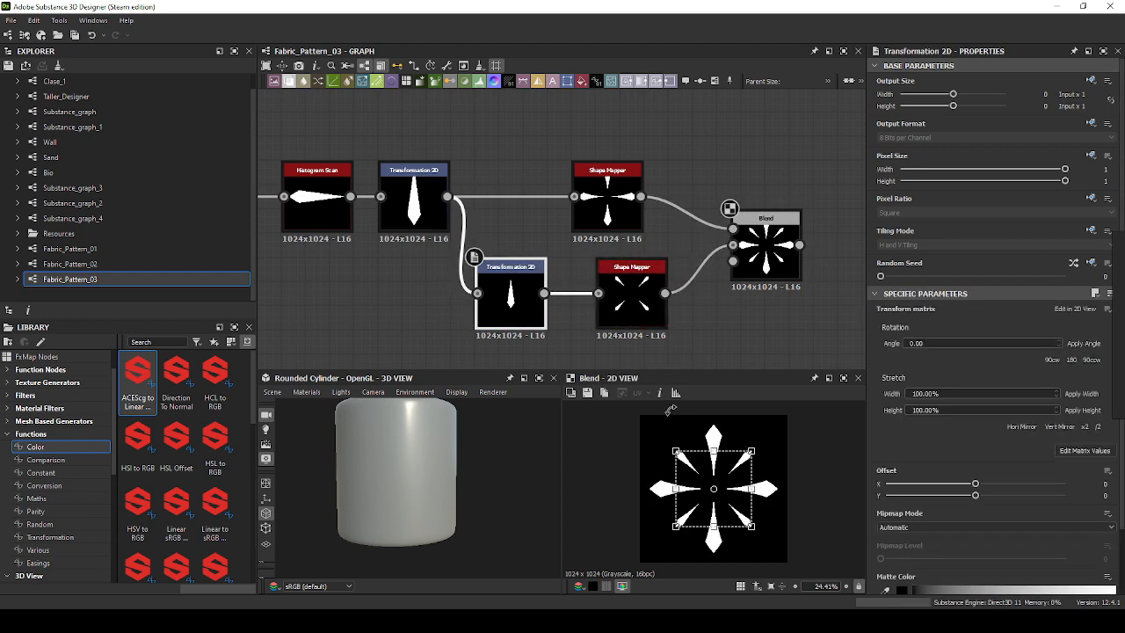
{"action": "left_click_drag", "start_coordinate": [752, 498], "coordinate": [751, 466]}
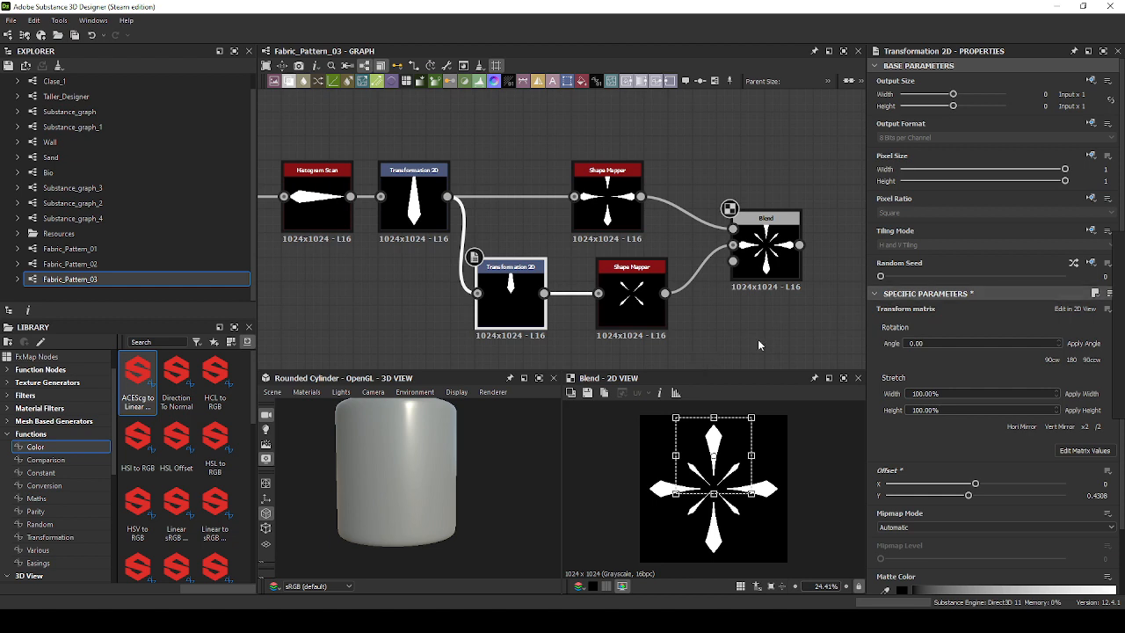
{"action": "middle_click_drag", "start_coordinate": [590, 345], "coordinate": [622, 246]}
{"action": "double_click", "coordinate": [534, 224]}
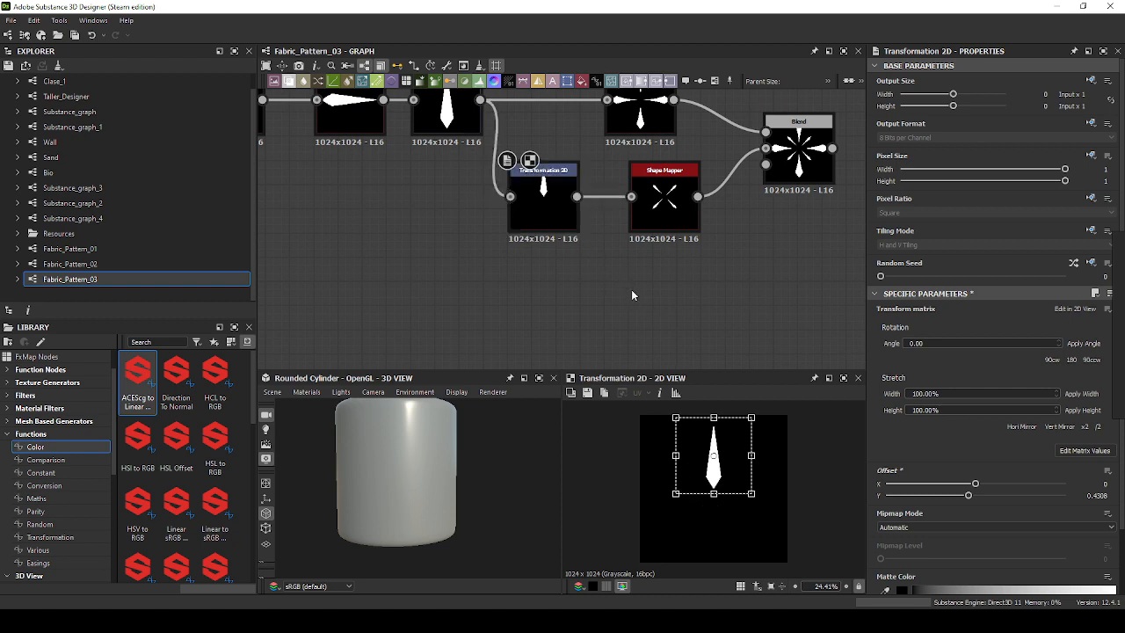
Add a Mirror Grayscale node below the rotated Shape Mapper and set its mode to Mirror Corner.
{"action": "key", "text": "space"}
{"action": "type", "text": "mirror"}
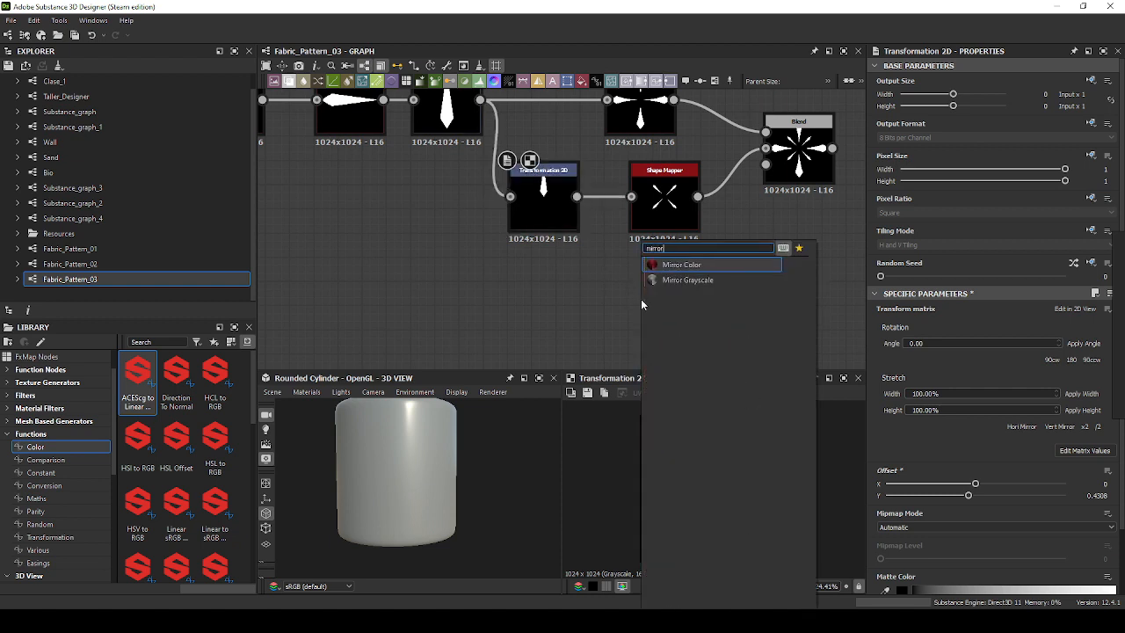
{"action": "key", "text": "Down"}
{"action": "key", "text": "Return"}
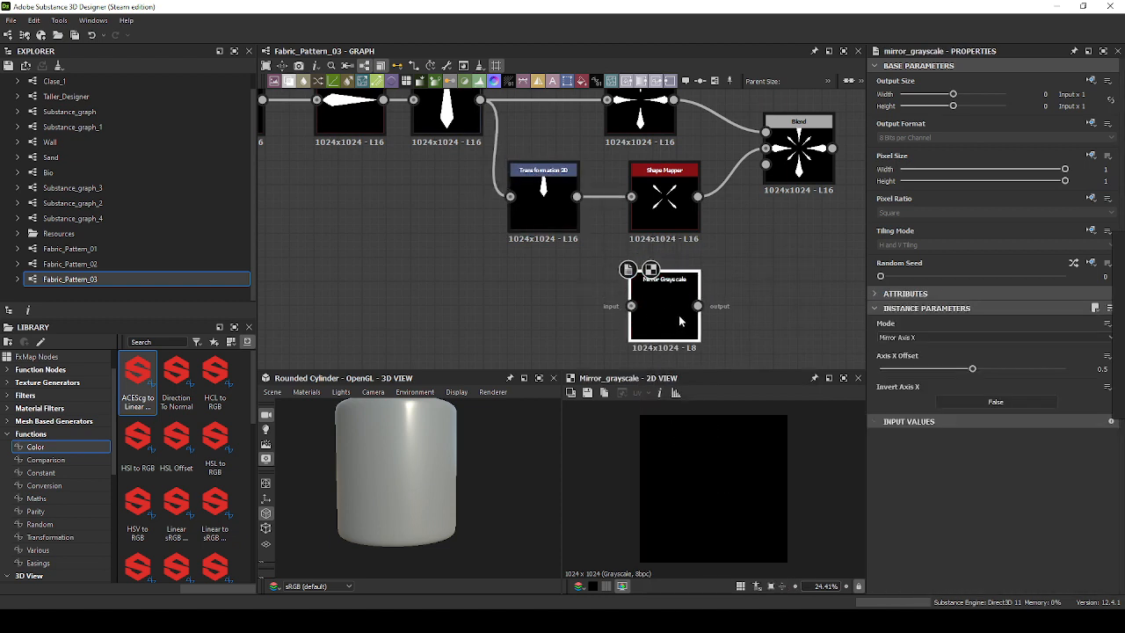
{"action": "scroll", "coordinate": [646, 303], "scroll_direction": "up", "scroll_amount": 4}
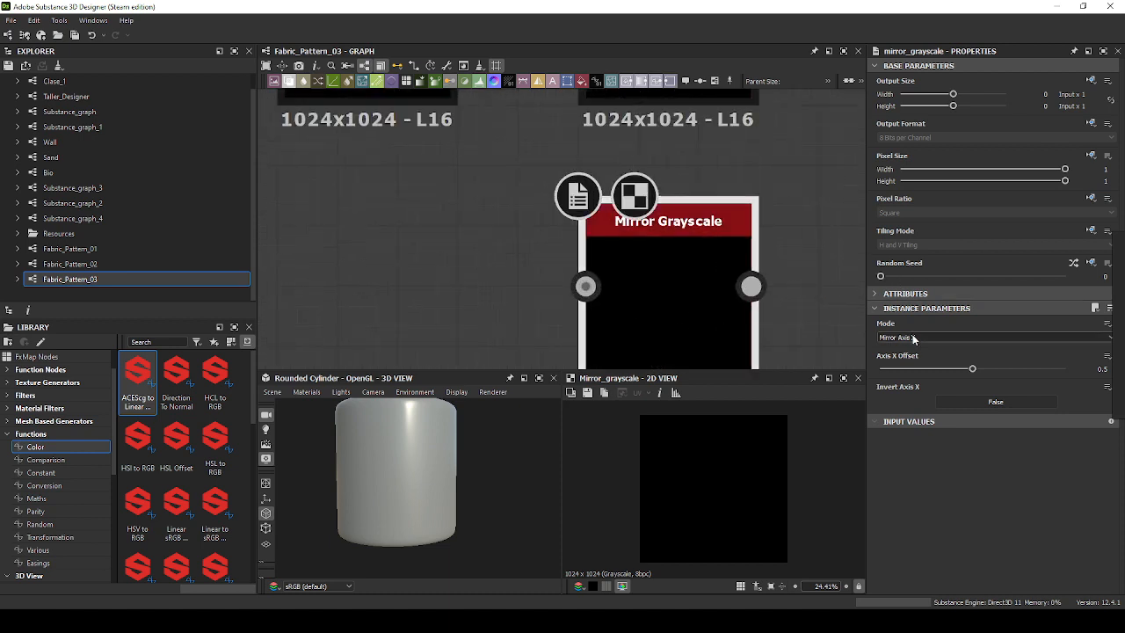
{"action": "left_click", "coordinate": [912, 337]}
{"action": "left_click", "coordinate": [914, 362]}
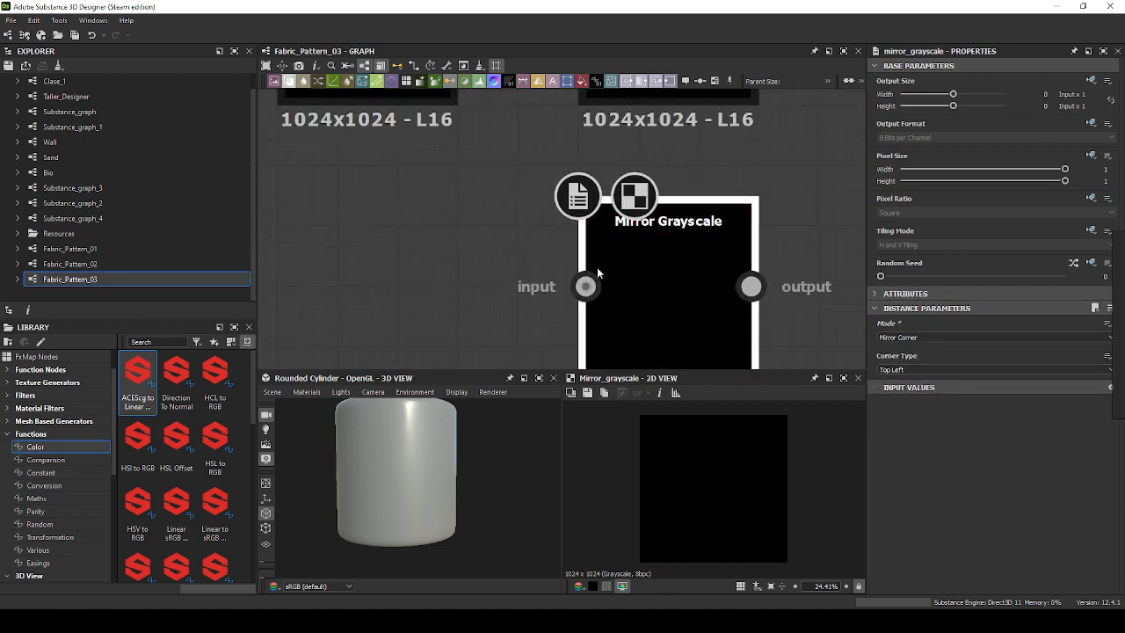
Add another Transformation 2D fed by the upright petal, connect it to Mirror Grayscale, and display the mirrored result.
{"action": "scroll", "coordinate": [593, 255], "scroll_direction": "down", "scroll_amount": 2}
{"action": "left_click", "coordinate": [562, 158]}
{"action": "scroll", "coordinate": [555, 170], "scroll_direction": "down", "scroll_amount": 3}
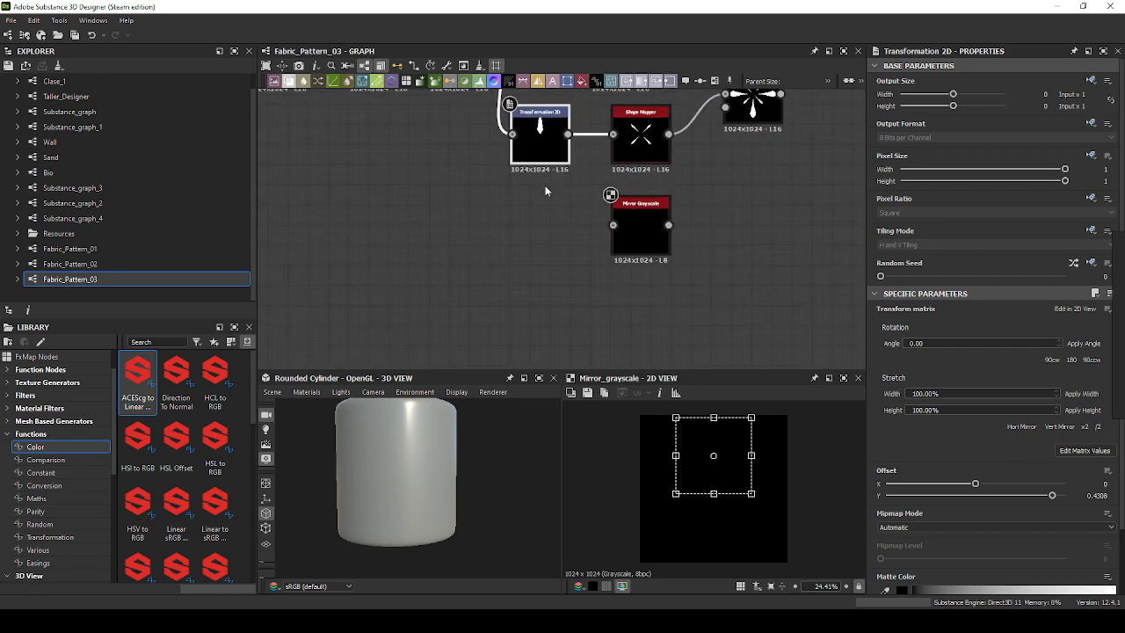
{"action": "middle_click_drag", "start_coordinate": [540, 242], "coordinate": [564, 291]}
{"action": "left_click", "coordinate": [557, 253]}
{"action": "left_click_drag", "start_coordinate": [523, 133], "coordinate": [649, 305]}
{"action": "type", "text": "tra"}
{"action": "key", "text": "Return"}
{"action": "double_click", "coordinate": [681, 321]}
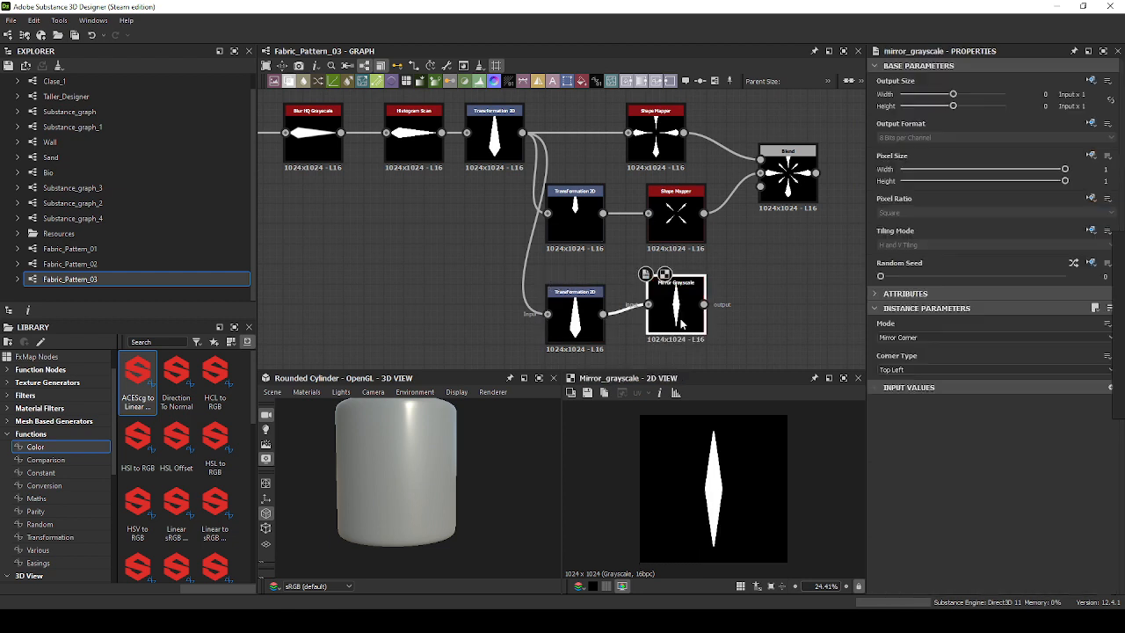
Scale the new Transformation 2D's petal to about half, rotate it diagonally, and place it in the upper-left quadrant pointing at the centre.
{"action": "left_click", "coordinate": [587, 327]}
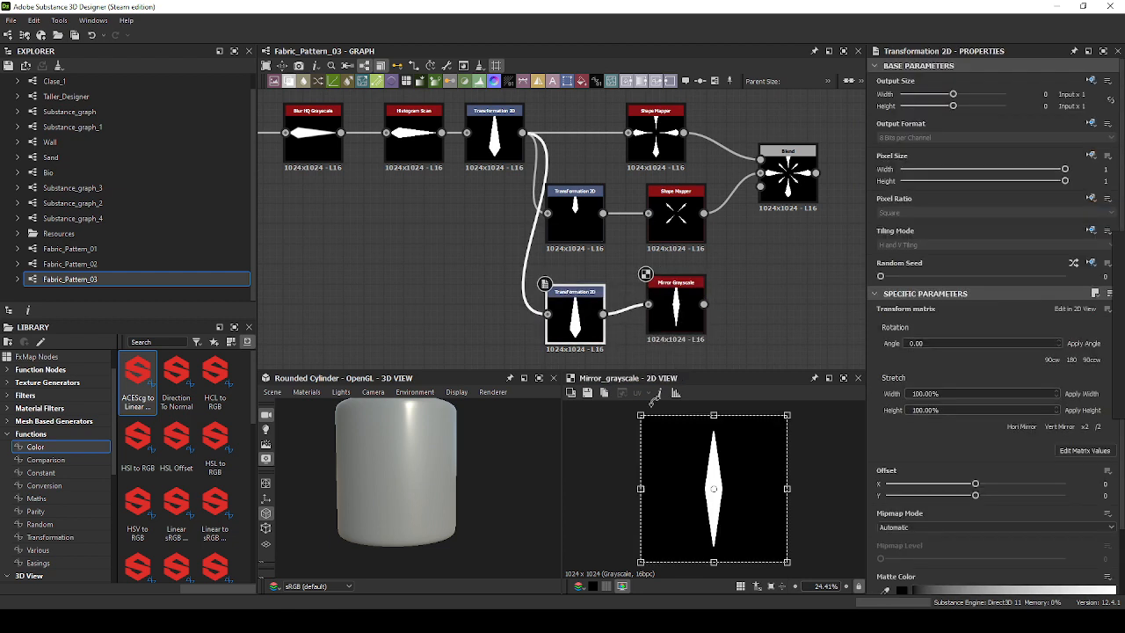
{"action": "left_click_drag", "start_coordinate": [739, 490], "coordinate": [741, 451]}
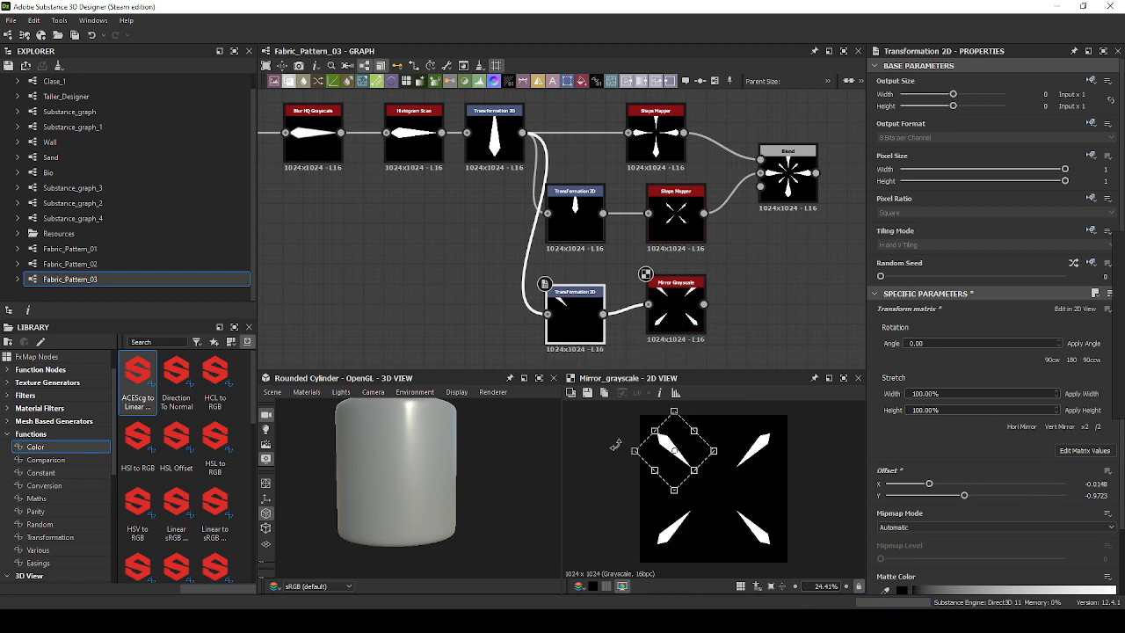
{"action": "key", "text": "ctrl+z"}
{"action": "left_click_drag", "start_coordinate": [716, 496], "coordinate": [758, 469]}
{"action": "left_click_drag", "start_coordinate": [673, 454], "coordinate": [724, 476]}
{"action": "scroll", "coordinate": [716, 473], "scroll_direction": "up", "scroll_amount": 6}
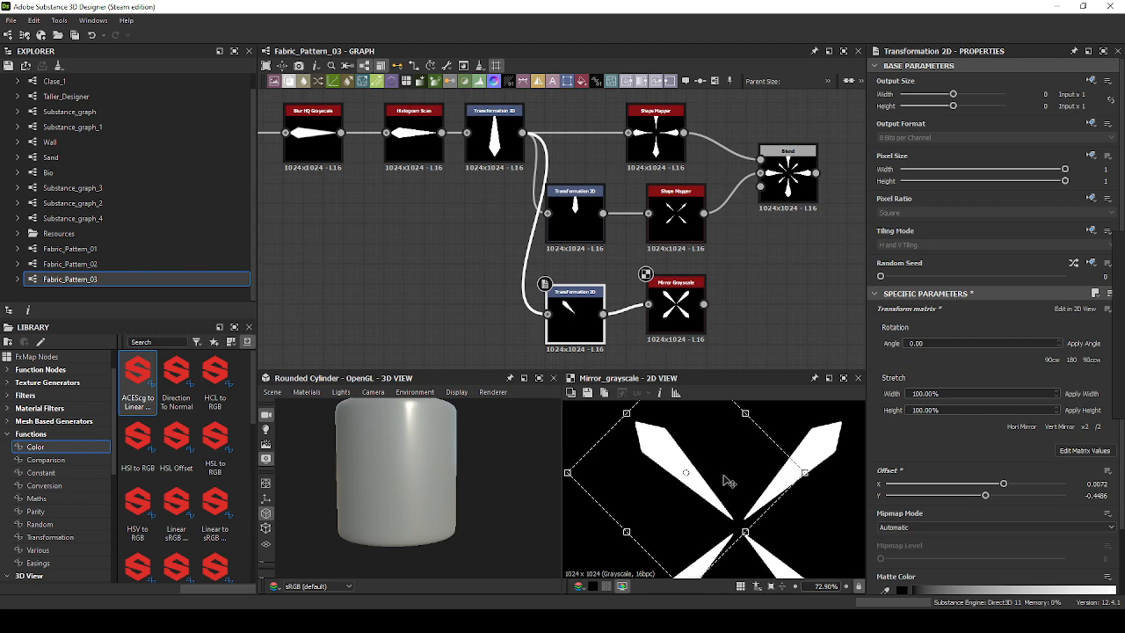
Replace the rotated Shape Mapper with Mirror Grayscale as the Blend's background input and display the combined flower.
{"action": "left_click", "coordinate": [675, 312]}
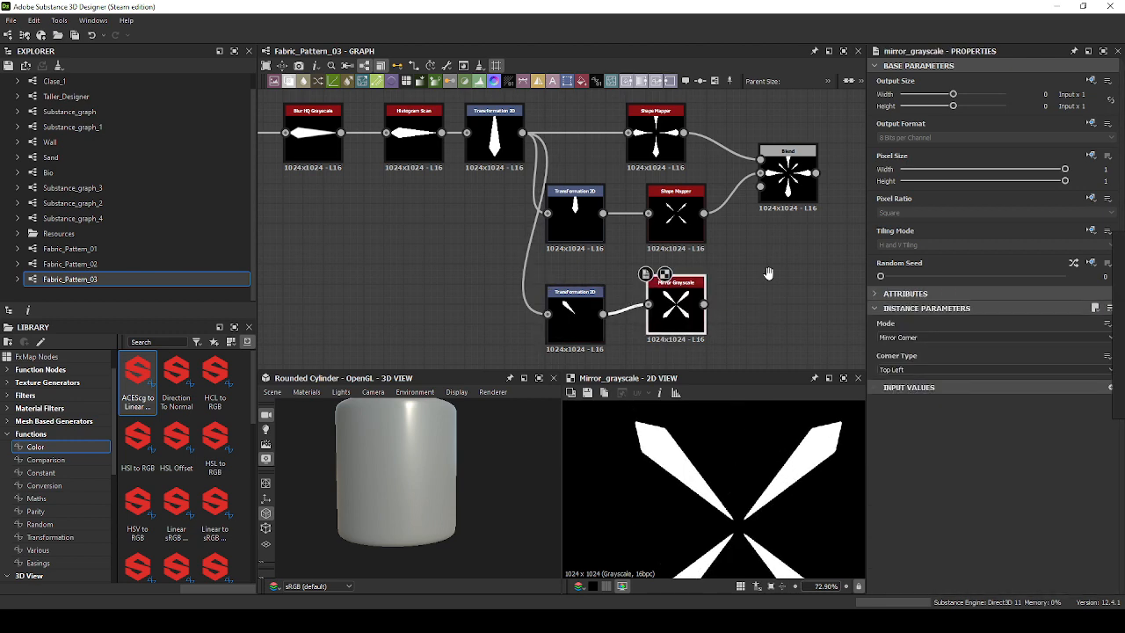
{"action": "middle_click_drag", "start_coordinate": [724, 251], "coordinate": [683, 298]}
{"action": "left_click", "coordinate": [646, 276]}
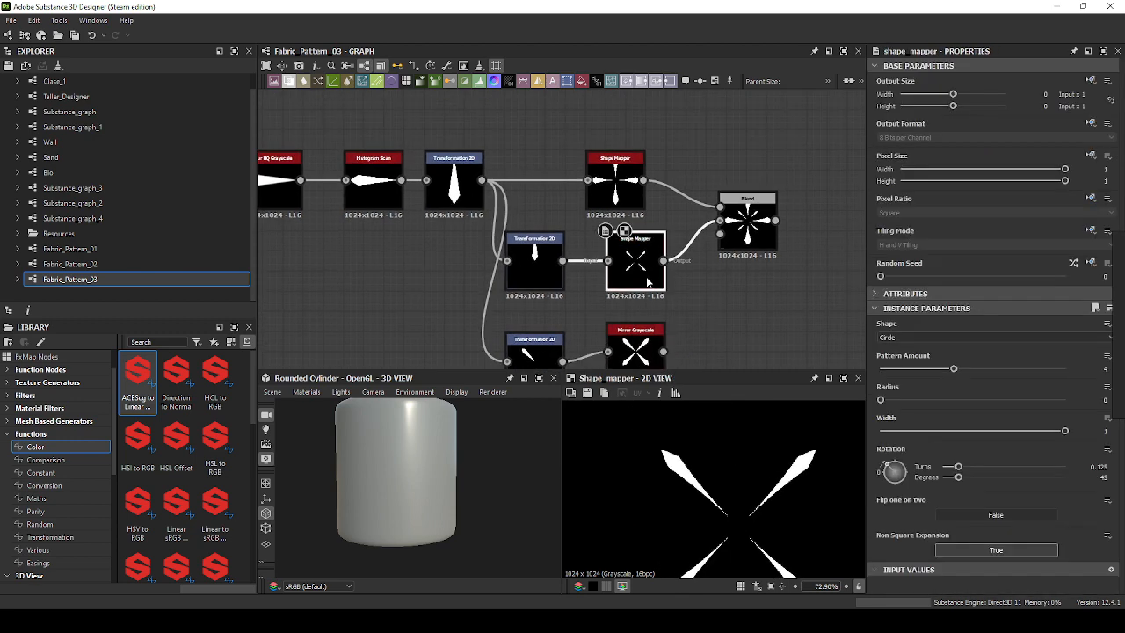
{"action": "left_click", "coordinate": [761, 239]}
{"action": "middle_click_drag", "start_coordinate": [772, 249], "coordinate": [723, 240]}
{"action": "left_click_drag", "start_coordinate": [723, 240], "coordinate": [753, 289]}
{"action": "left_click_drag", "start_coordinate": [613, 342], "coordinate": [703, 260]}
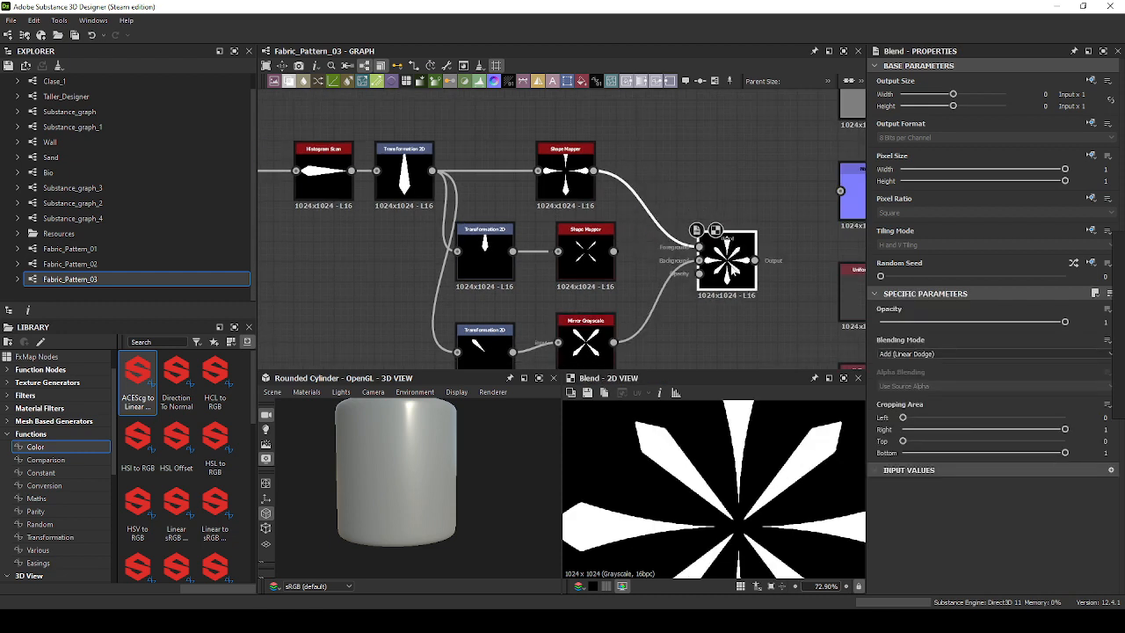
{"action": "scroll", "coordinate": [749, 431], "scroll_direction": "down", "scroll_amount": 5}
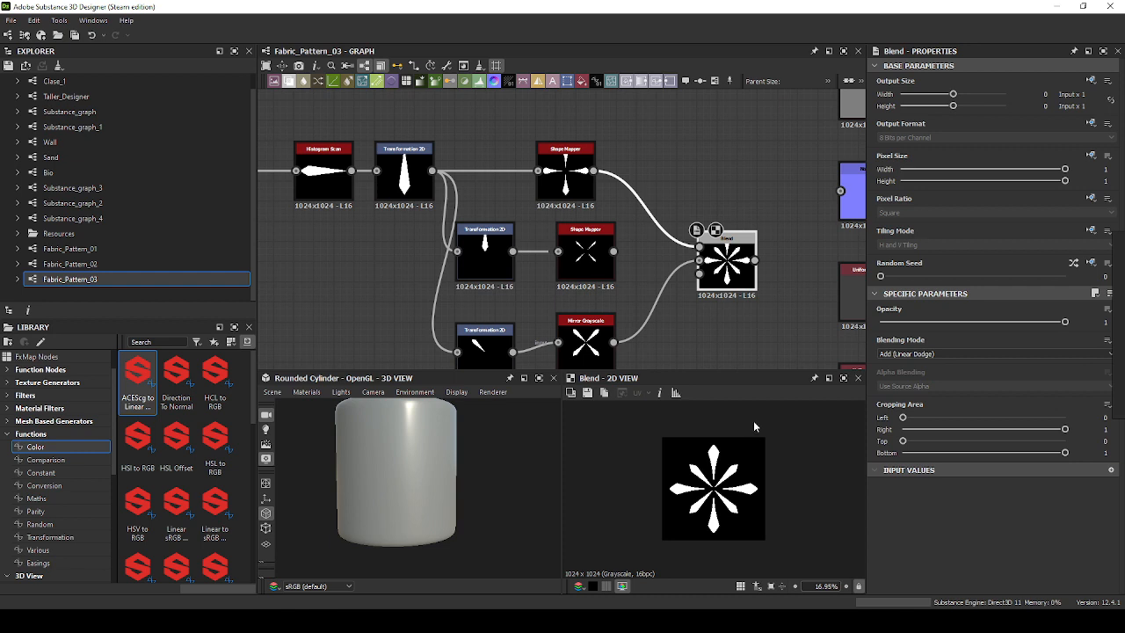
Shrink the diagonal petal slightly in the Transformation 2D feeding Mirror Grayscale, keeping its tip near the flower's centre.
{"action": "left_click", "coordinate": [484, 345]}
{"action": "scroll", "coordinate": [695, 479], "scroll_direction": "up", "scroll_amount": 3}
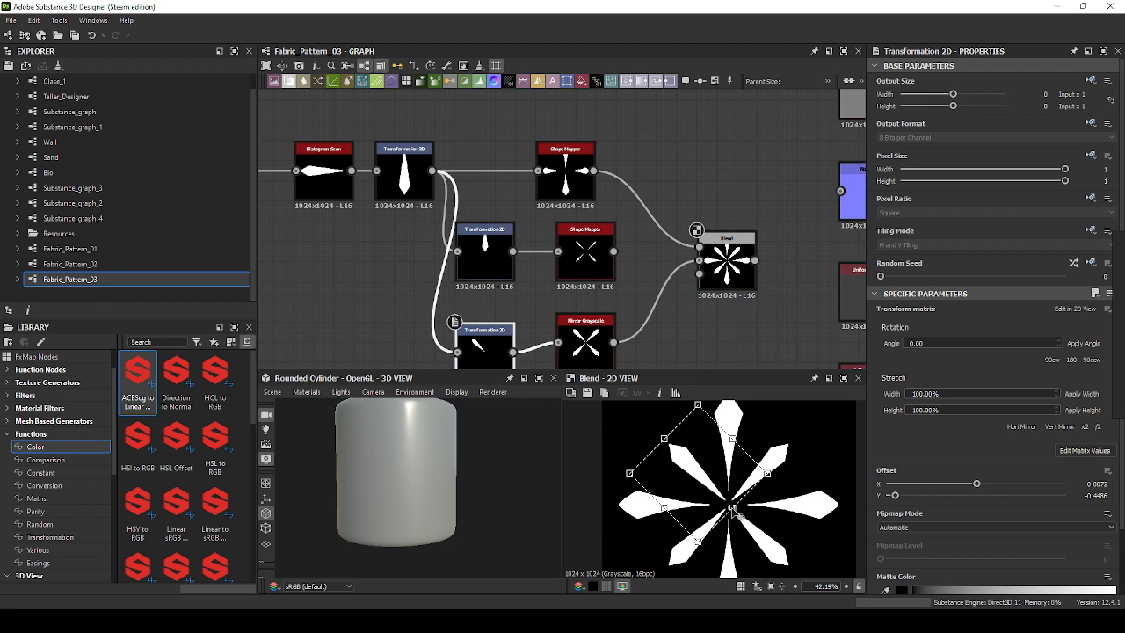
{"action": "left_click_drag", "start_coordinate": [629, 472], "coordinate": [655, 490]}
{"action": "left_click", "coordinate": [730, 254]}
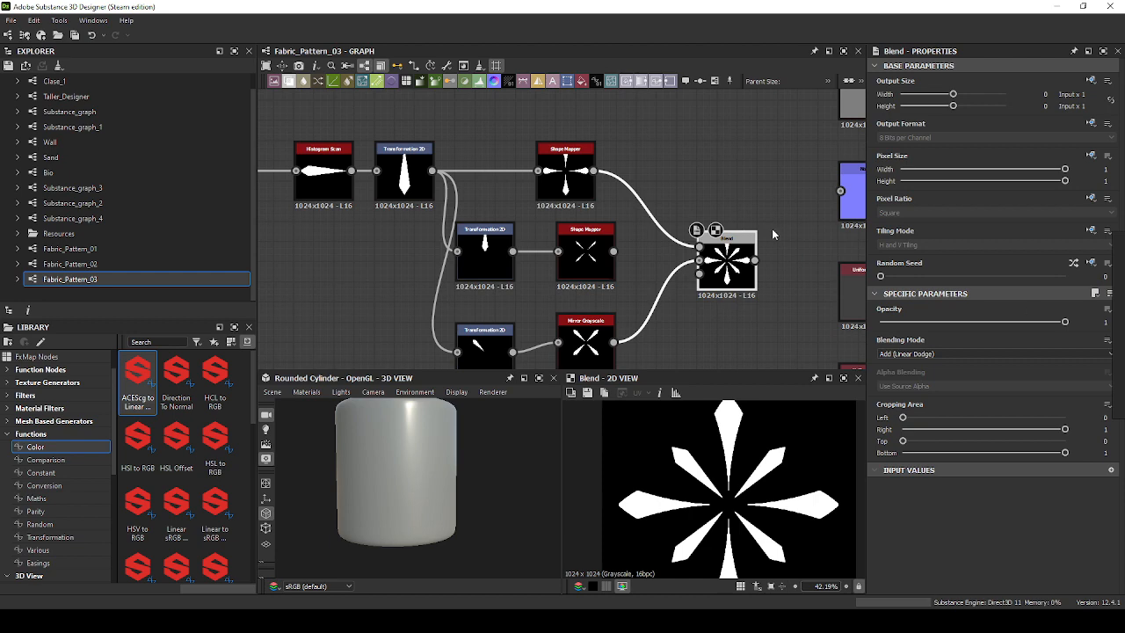
Delete the unused Polygon node and shift the flower's node network left, away from the output nodes.
{"action": "scroll", "coordinate": [756, 226], "scroll_direction": "down", "scroll_amount": 3}
{"action": "scroll", "coordinate": [633, 256], "scroll_direction": "down", "scroll_amount": 4}
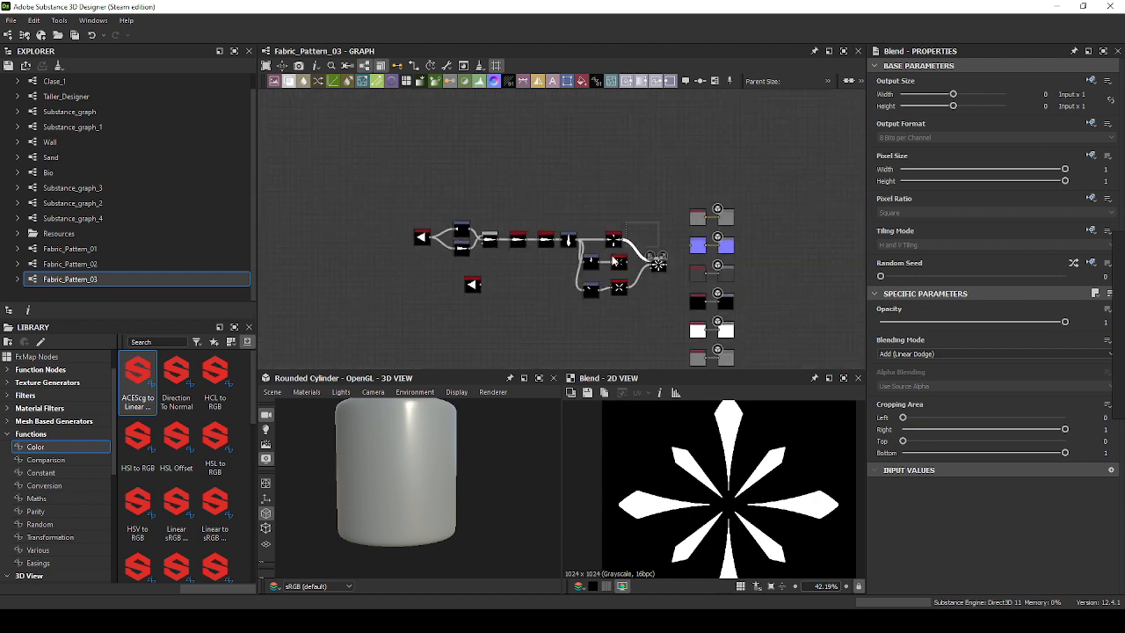
{"action": "scroll", "coordinate": [458, 306], "scroll_direction": "up", "scroll_amount": 4}
{"action": "middle_click_drag", "start_coordinate": [583, 311], "coordinate": [511, 269]}
{"action": "scroll", "coordinate": [510, 269], "scroll_direction": "down", "scroll_amount": 1}
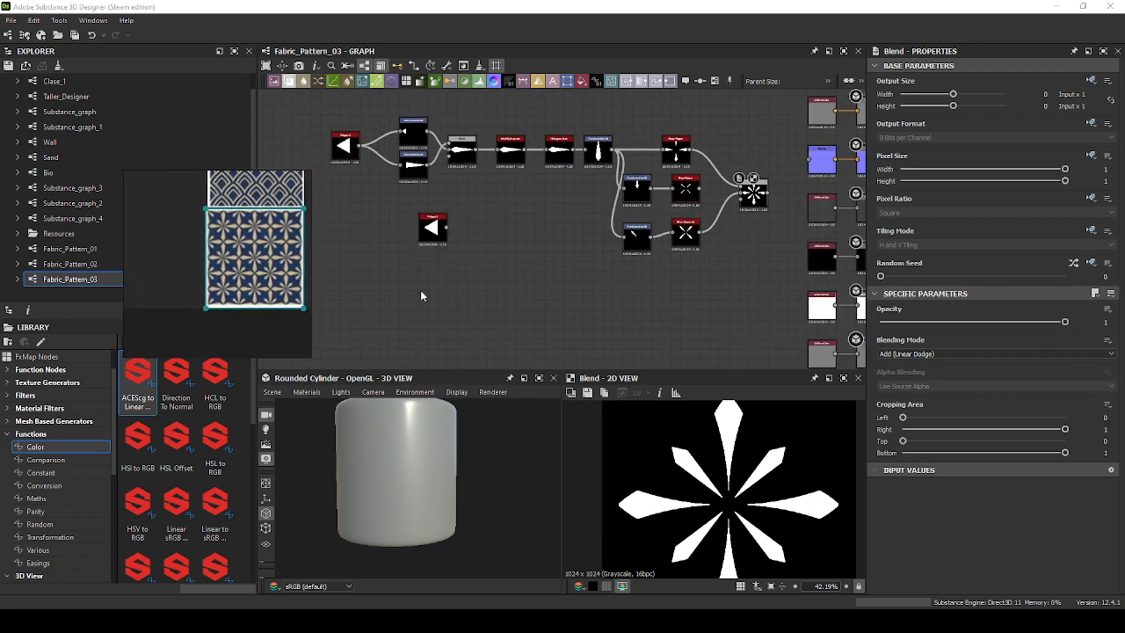
{"action": "middle_click_drag", "start_coordinate": [617, 276], "coordinate": [626, 292]}
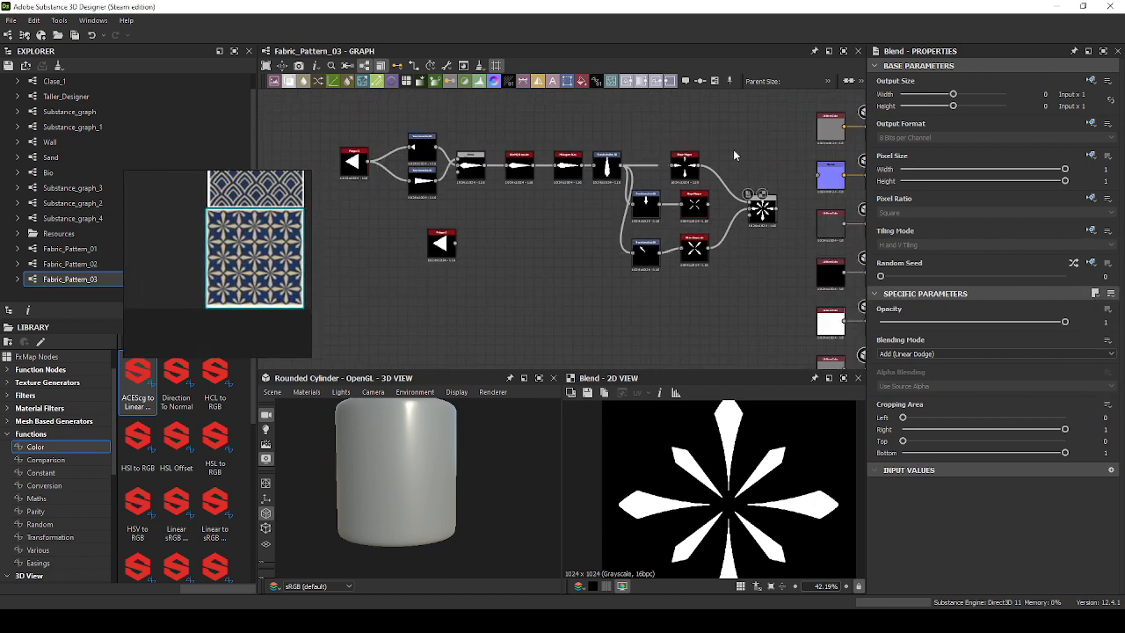
{"action": "left_click_drag", "start_coordinate": [780, 141], "coordinate": [565, 265]}
{"action": "left_click", "coordinate": [441, 245]}
{"action": "key", "text": "Delete"}
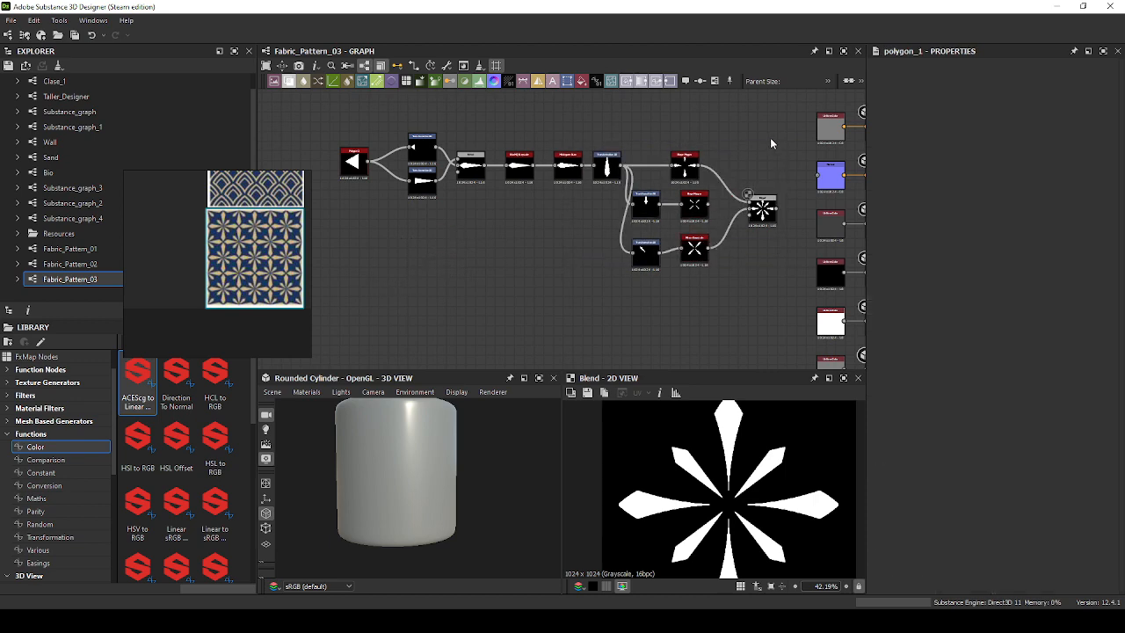
{"action": "left_click_drag", "start_coordinate": [692, 253], "coordinate": [546, 278]}
{"action": "left_click", "coordinate": [624, 314]}
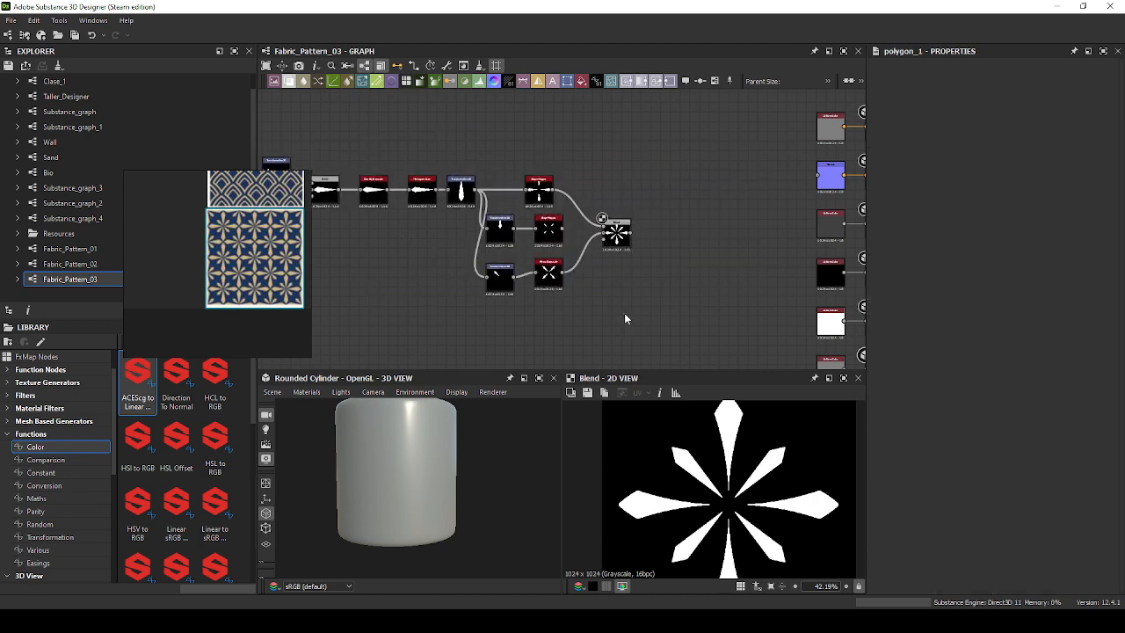
Add a Transformation 2D after the Blend node and scale the flower to half size.
{"action": "scroll", "coordinate": [619, 238], "scroll_direction": "up", "scroll_amount": 4}
{"action": "mouse_move", "coordinate": [619, 236]}
{"action": "left_mouse_down"}
{"action": "mouse_move", "coordinate": [679, 196]}
{"action": "mouse_move", "coordinate": [600, 236]}
{"action": "left_mouse_up"}
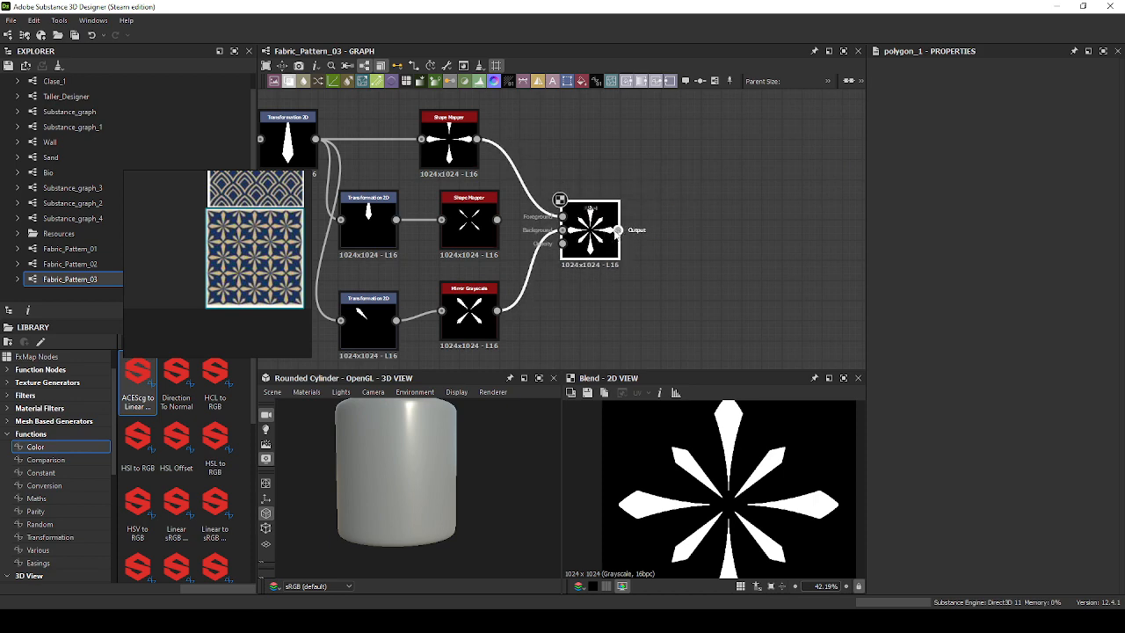
{"action": "left_click_drag", "start_coordinate": [714, 175], "coordinate": [715, 175]}
{"action": "type", "text": "tra"}
{"action": "key", "text": "Return"}
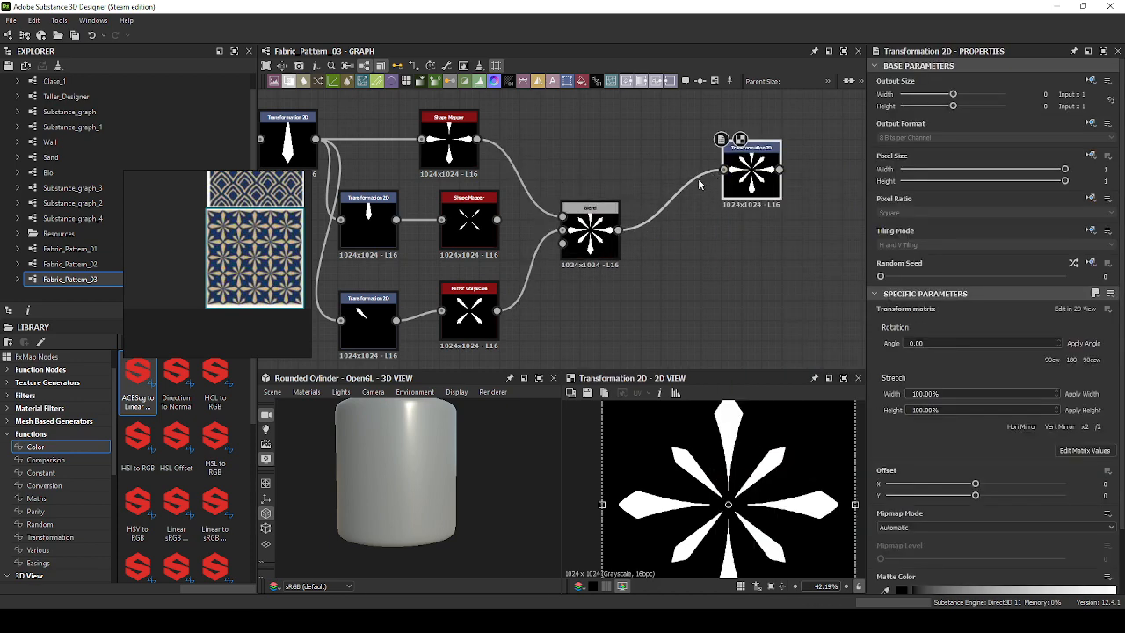
{"action": "left_click", "coordinate": [1097, 427]}
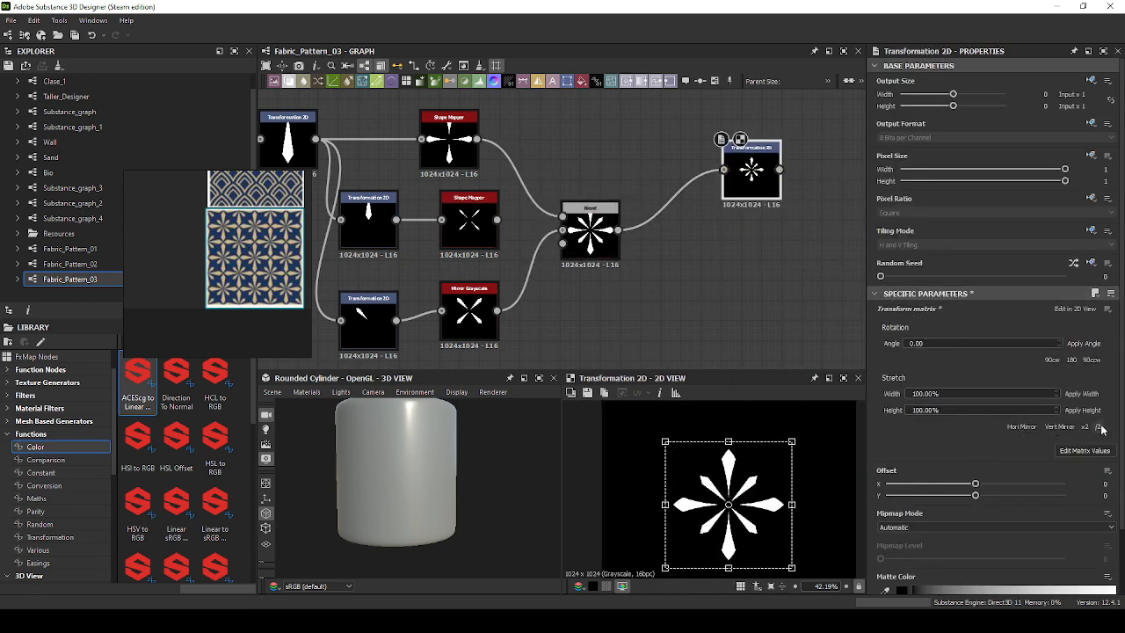
Set the flower Transformation 2D's Tiling Mode to an absolute H and V Tiling and move the node closer to the Blend.
{"action": "left_click", "coordinate": [1098, 428]}
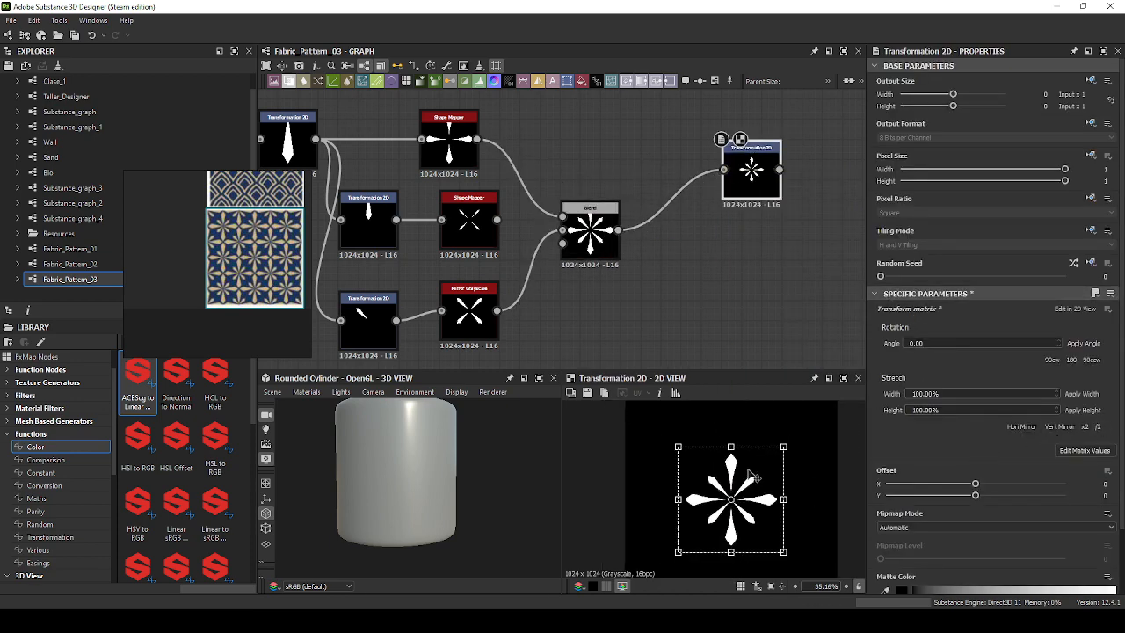
{"action": "left_click", "coordinate": [1090, 230]}
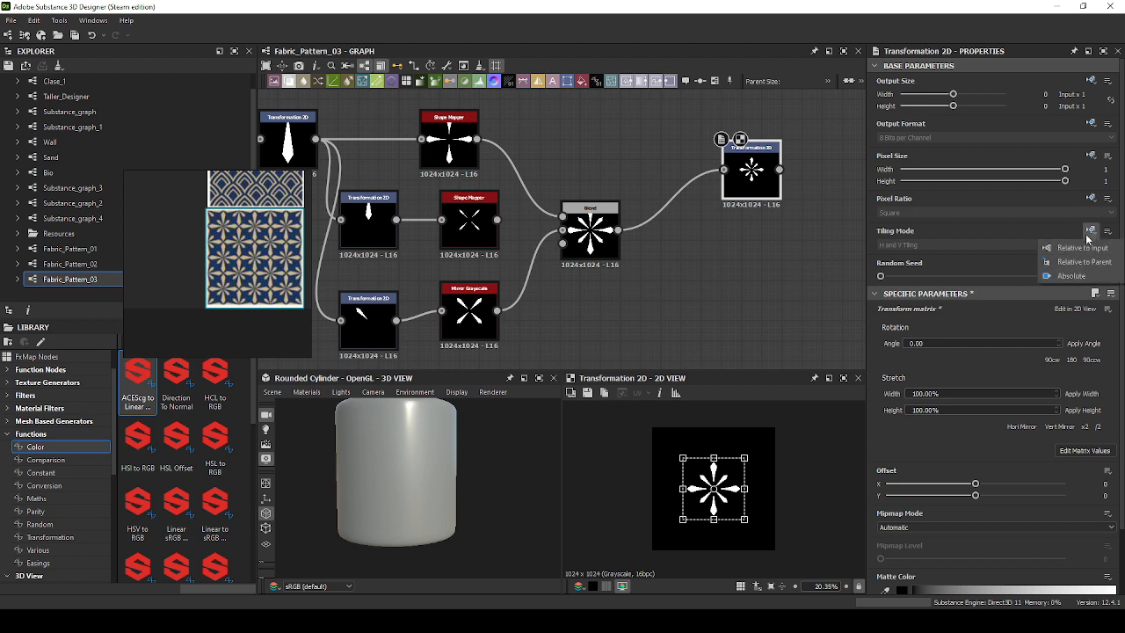
{"action": "left_click", "coordinate": [1067, 276]}
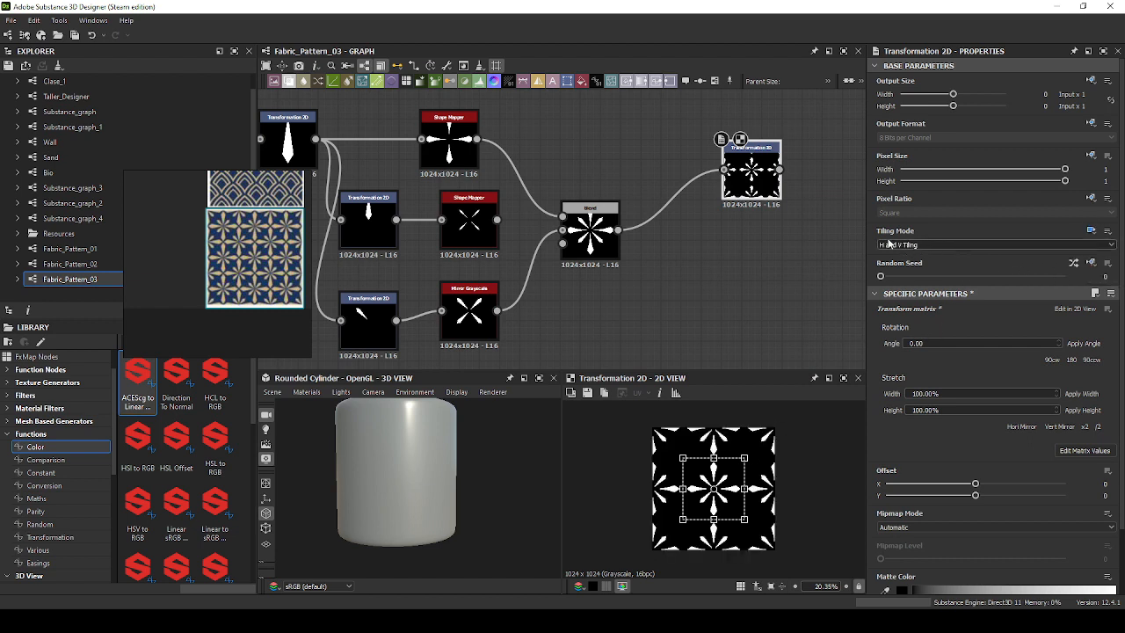
{"action": "left_click_drag", "start_coordinate": [751, 171], "coordinate": [711, 211]}
{"action": "middle_click_drag", "start_coordinate": [763, 253], "coordinate": [654, 261]}
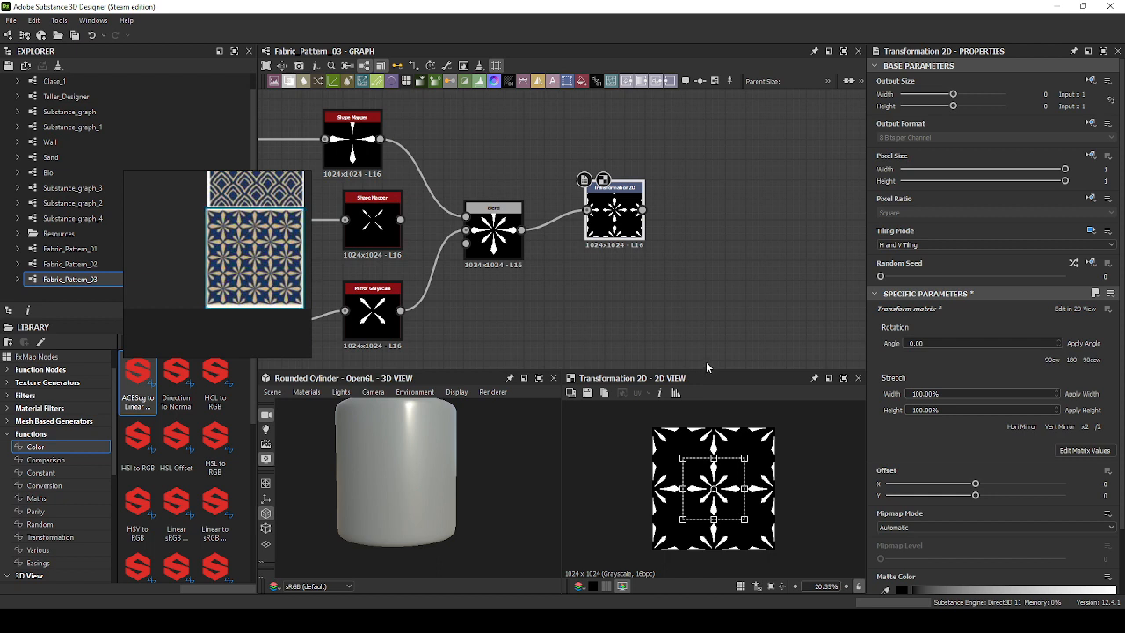
Duplicate the tiled Transformation 2D below the original, fed by the same Blend, and set its offset to X -0.5 and Y -0.5.
{"action": "key", "text": "ctrl+d"}
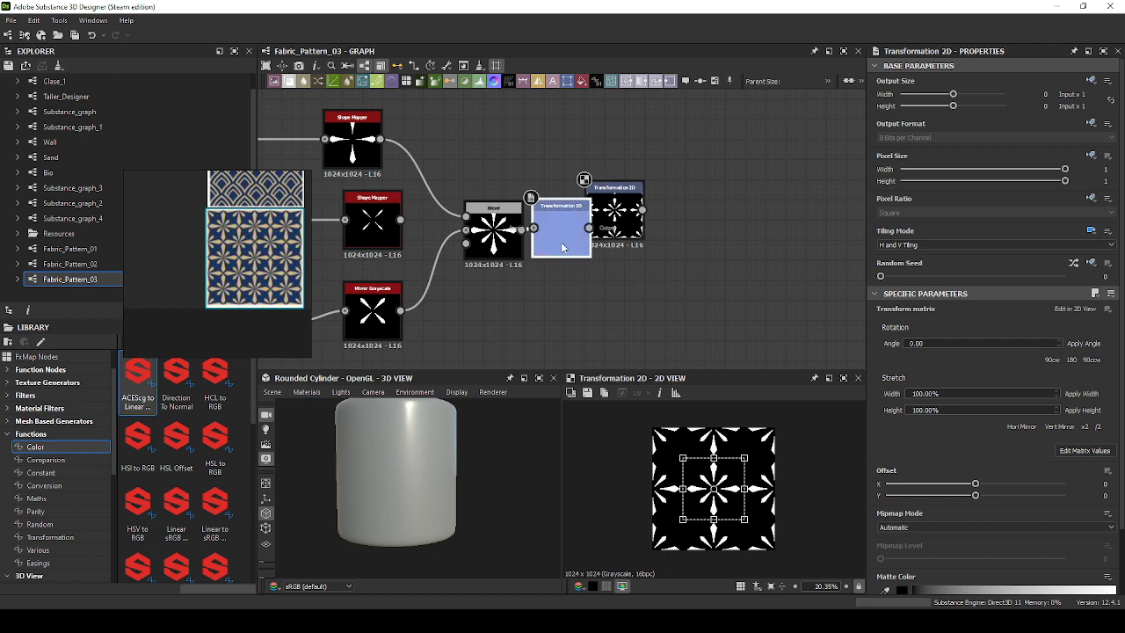
{"action": "left_click_drag", "start_coordinate": [565, 243], "coordinate": [618, 312]}
{"action": "double_click", "coordinate": [619, 310]}
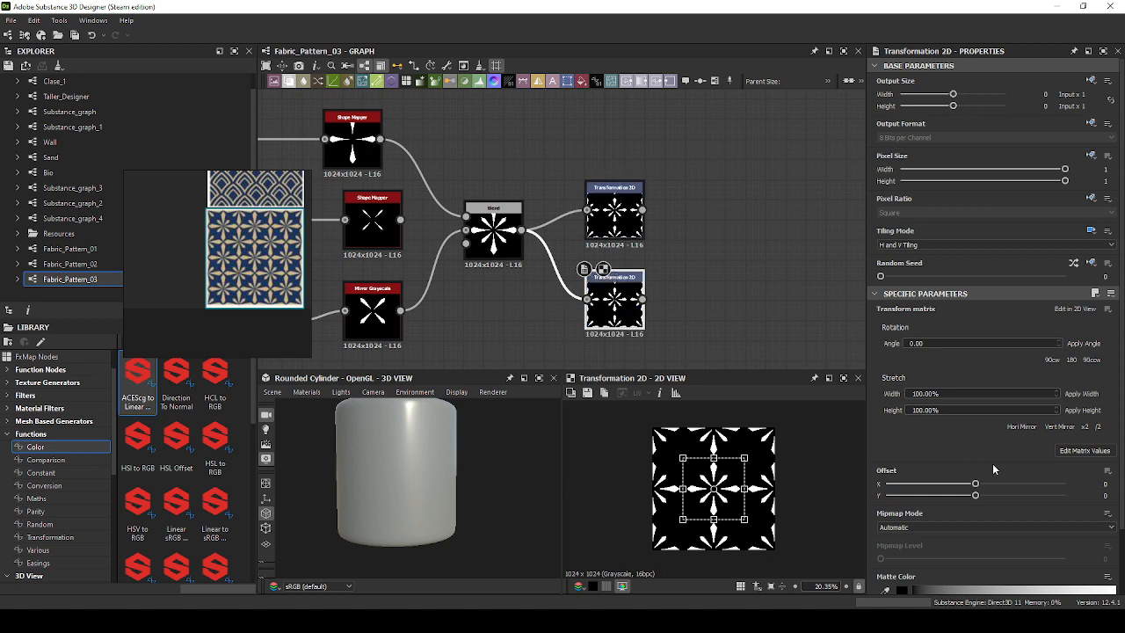
{"action": "left_click_drag", "start_coordinate": [974, 484], "coordinate": [845, 484]}
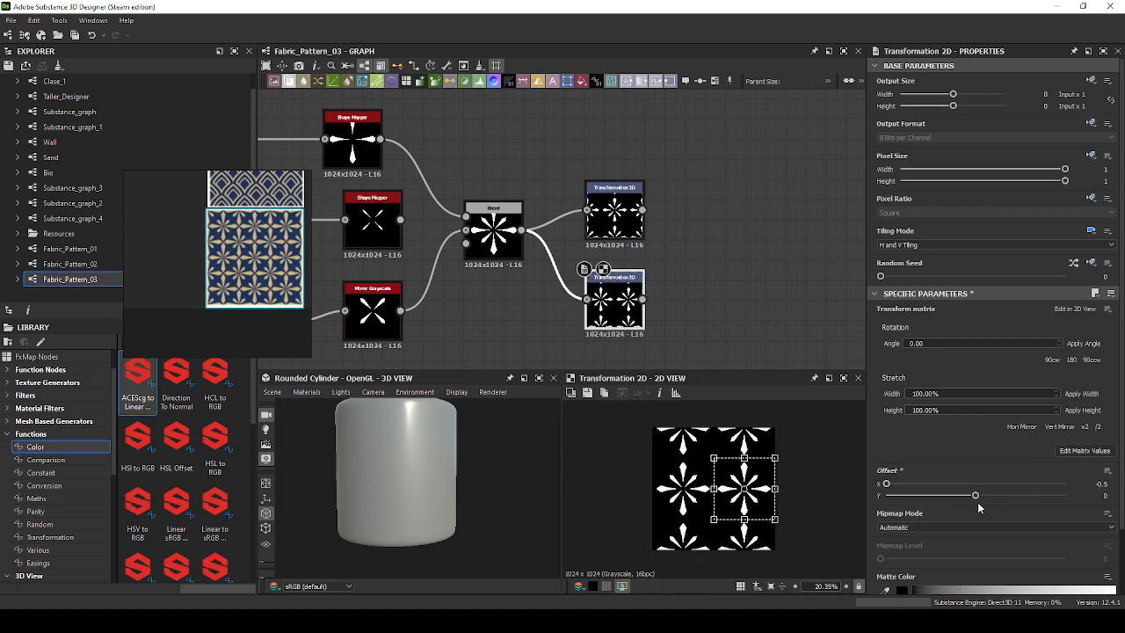
{"action": "left_click_drag", "start_coordinate": [975, 496], "coordinate": [814, 490]}
Combine the centred and offset Transformation 2D nodes in a new Blend using the Add (Linear Dodge) mode.
{"action": "double_click", "coordinate": [615, 230]}
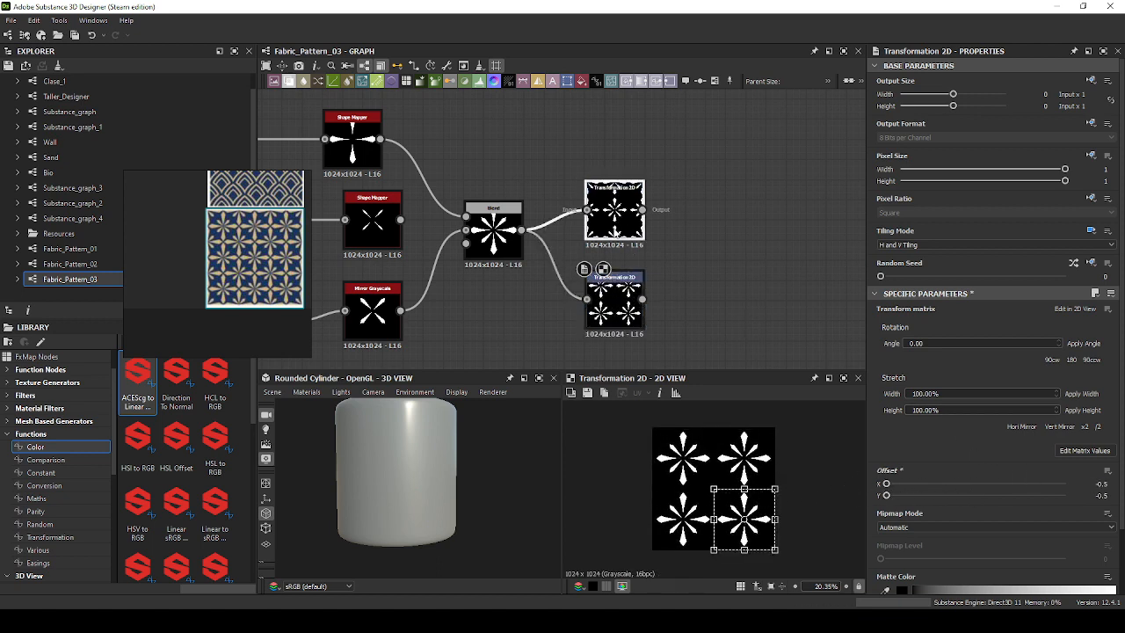
{"action": "double_click", "coordinate": [623, 302]}
{"action": "double_click", "coordinate": [633, 222]}
{"action": "mouse_move", "coordinate": [643, 210]}
{"action": "left_mouse_down"}
{"action": "mouse_move", "coordinate": [710, 218]}
{"action": "mouse_move", "coordinate": [708, 199]}
{"action": "left_mouse_up"}
{"action": "left_click", "coordinate": [721, 250]}
{"action": "left_click", "coordinate": [931, 354]}
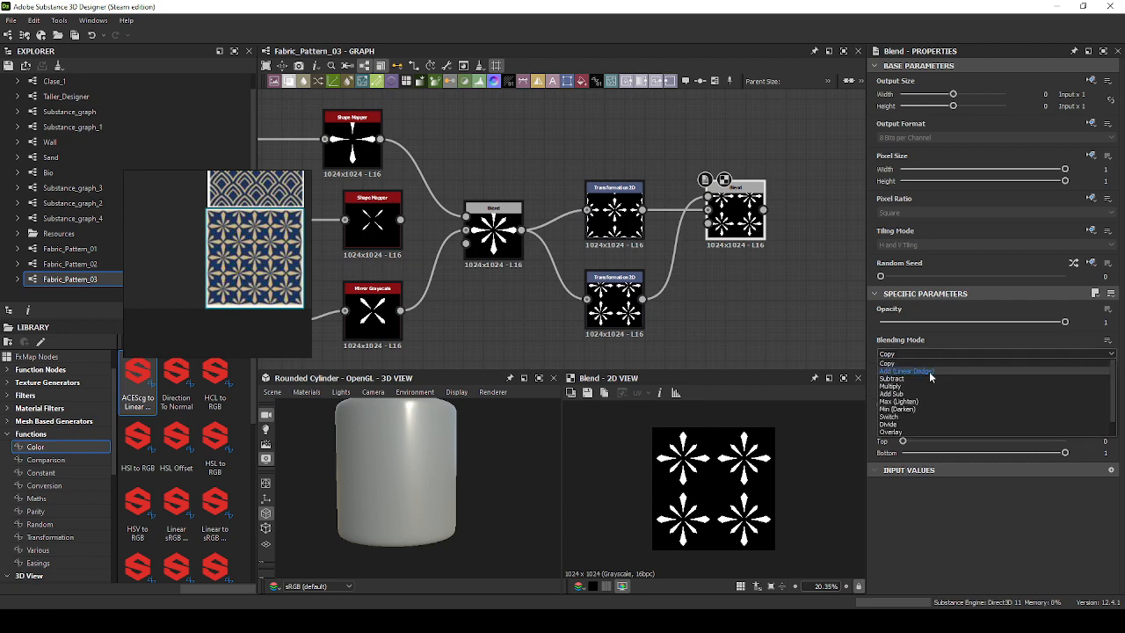
{"action": "left_click", "coordinate": [929, 371]}
{"action": "scroll", "coordinate": [713, 476], "scroll_direction": "up", "scroll_amount": 1}
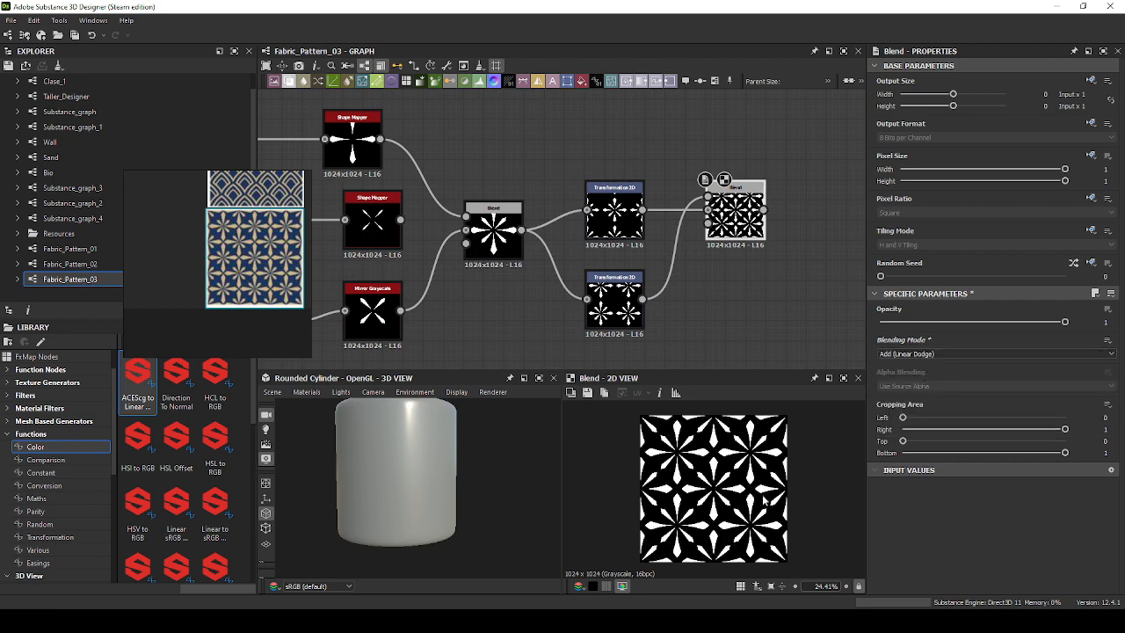
Connect the tiled flower Blend to the base color output and preview the pattern on the rounded cylinder.
{"action": "scroll", "coordinate": [770, 302], "scroll_direction": "down", "scroll_amount": 3}
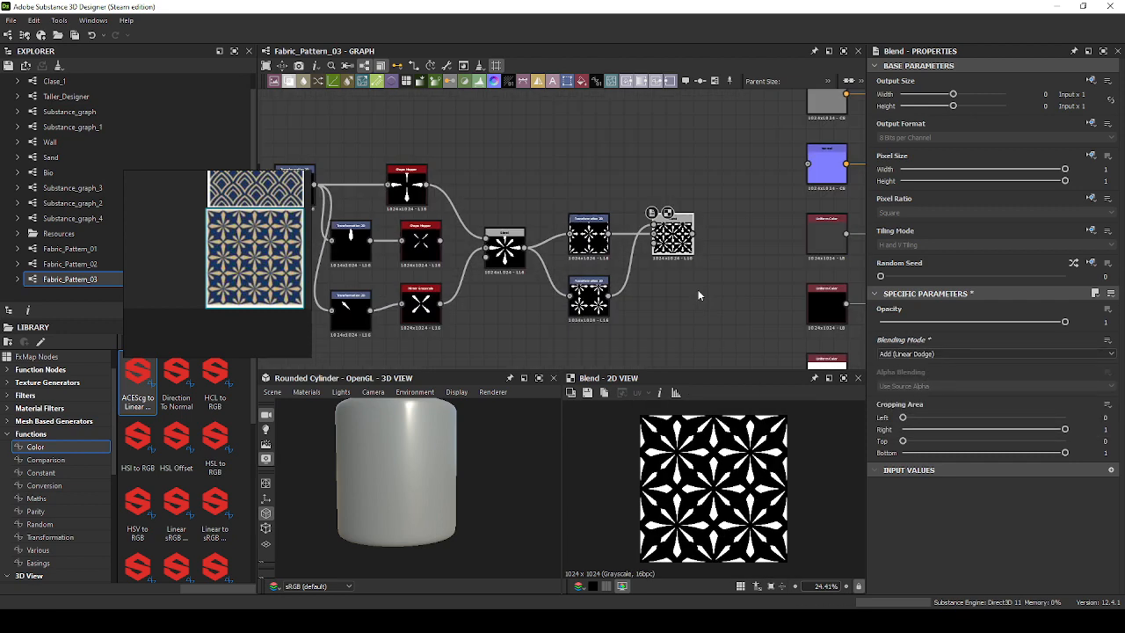
{"action": "left_click_drag", "start_coordinate": [614, 309], "coordinate": [688, 219]}
{"action": "scroll", "coordinate": [438, 471], "scroll_direction": "down", "scroll_amount": 2}
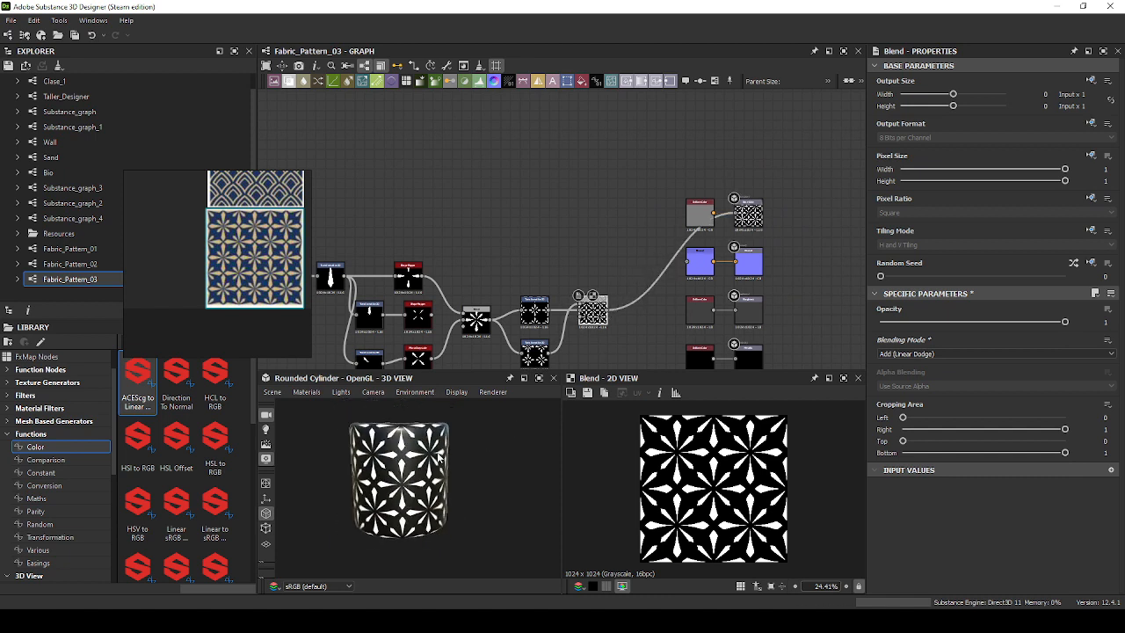
{"action": "left_click_drag", "start_coordinate": [437, 447], "coordinate": [1124, 462]}
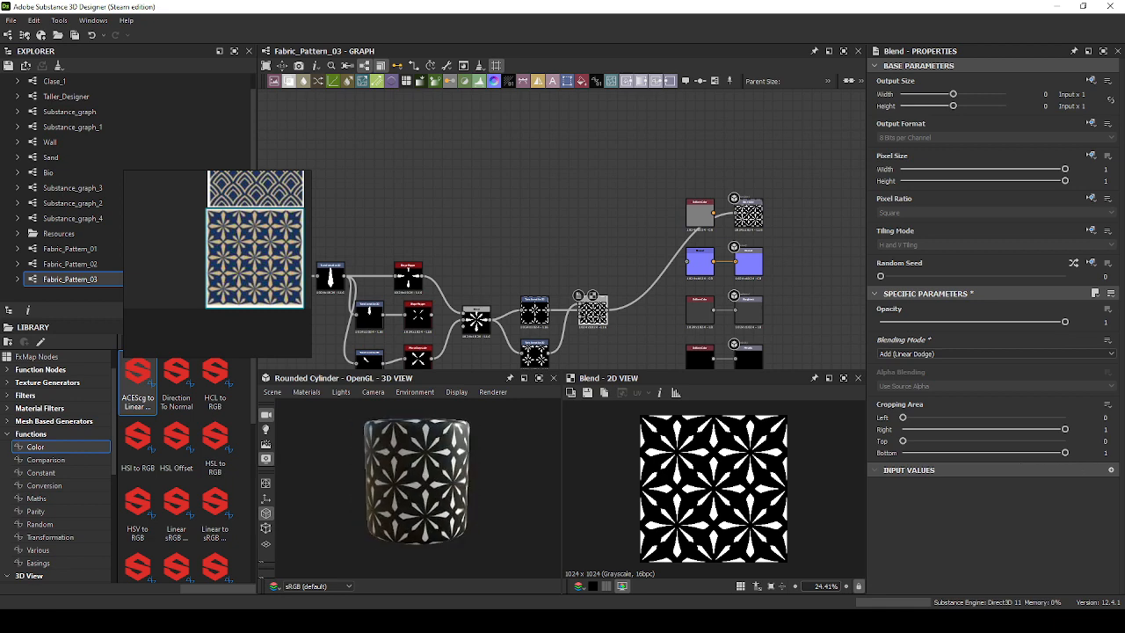
Delete the unused second Shape Mapper and the Transformation 2D that fed it.
{"action": "middle_click_drag", "start_coordinate": [562, 333], "coordinate": [711, 303]}
{"action": "scroll", "coordinate": [522, 297], "scroll_direction": "up", "scroll_amount": 4}
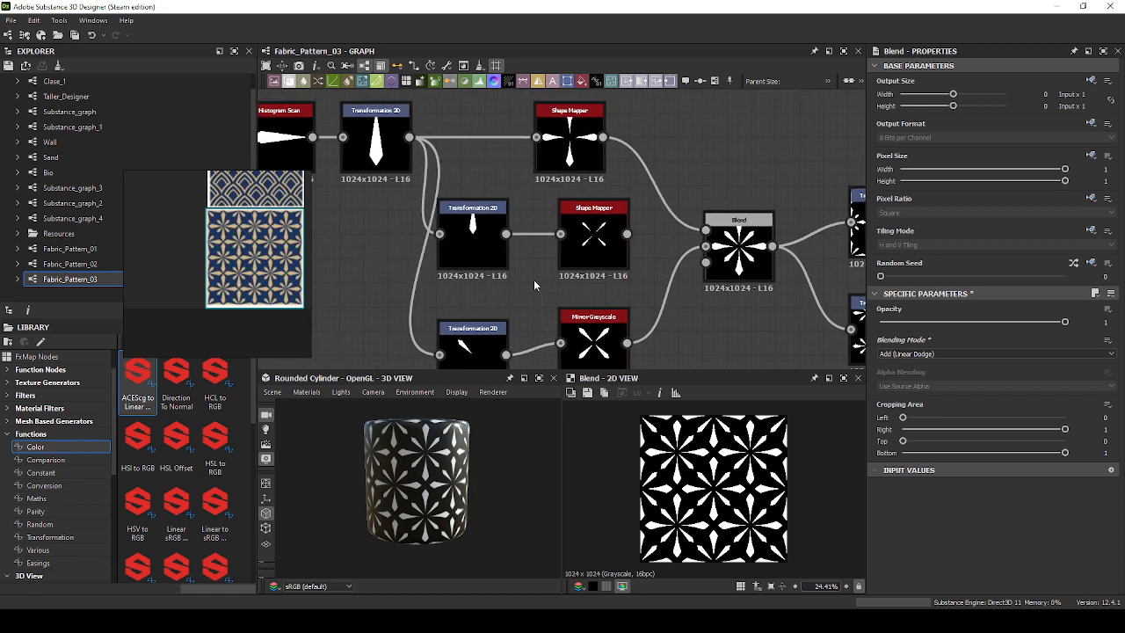
{"action": "left_click", "coordinate": [595, 246]}
{"action": "key", "text": "Delete"}
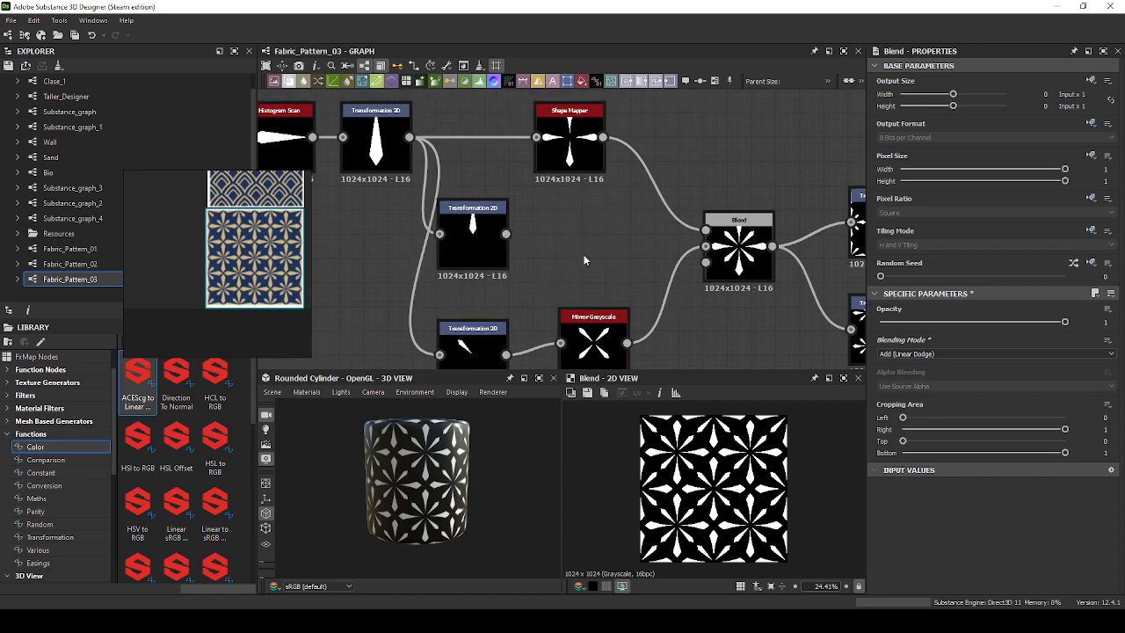
{"action": "middle_click_drag", "start_coordinate": [584, 254], "coordinate": [629, 261]}
{"action": "left_click", "coordinate": [517, 250]}
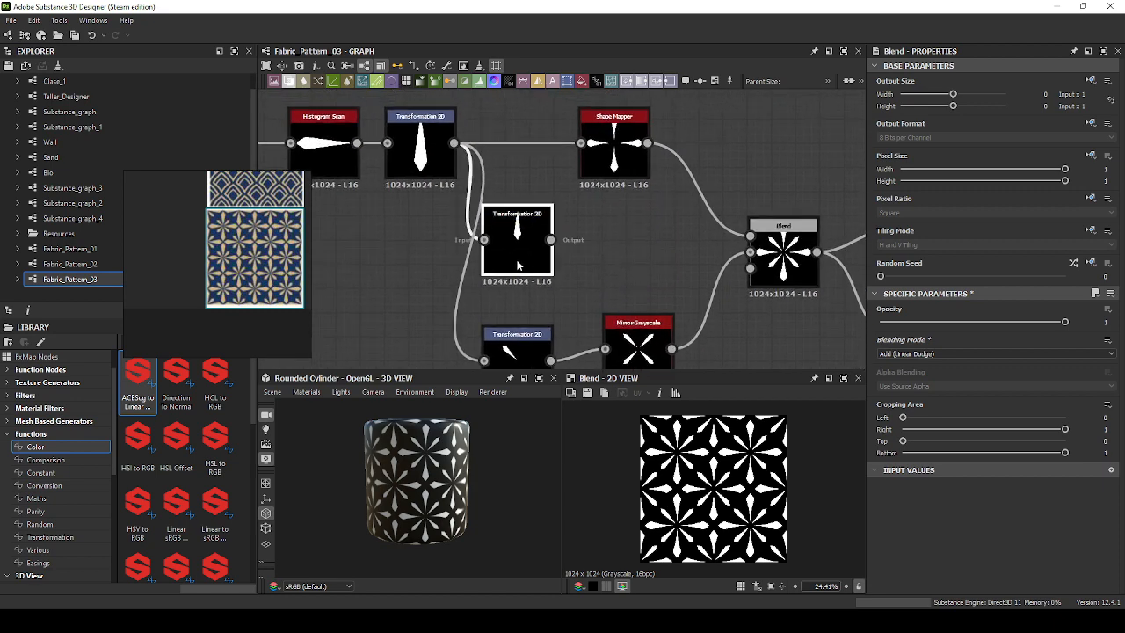
{"action": "key", "text": "Delete"}
Compact the flower network by moving the Shape Mapper, Mirror Grayscale, diagonal Transformation 2D and upstream petal nodes closer to the flower Blend.
{"action": "left_click_drag", "start_coordinate": [611, 149], "coordinate": [671, 138]}
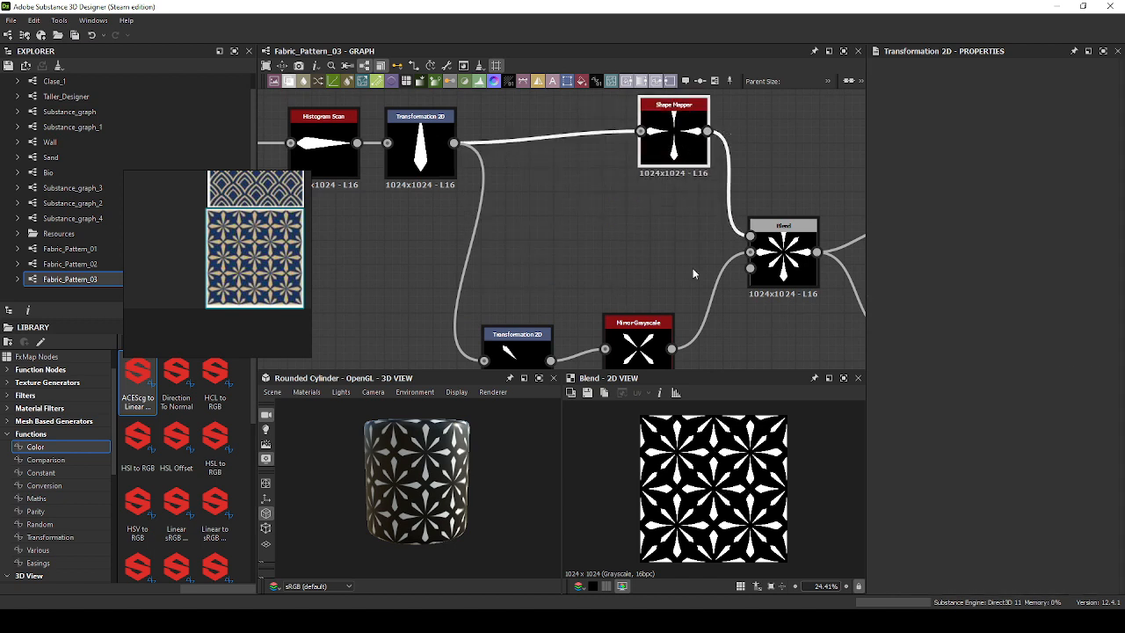
{"action": "left_click_drag", "start_coordinate": [650, 341], "coordinate": [697, 242]}
{"action": "left_click_drag", "start_coordinate": [674, 141], "coordinate": [686, 165]}
{"action": "left_click_drag", "start_coordinate": [529, 335], "coordinate": [600, 226]}
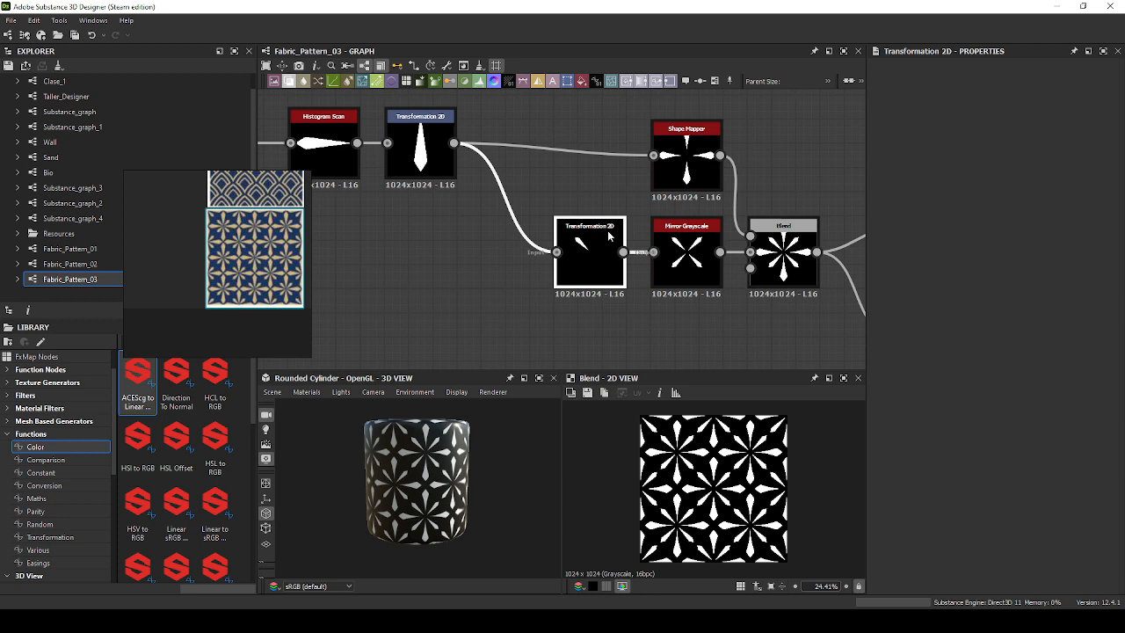
{"action": "scroll", "coordinate": [608, 235], "scroll_direction": "down", "scroll_amount": 4}
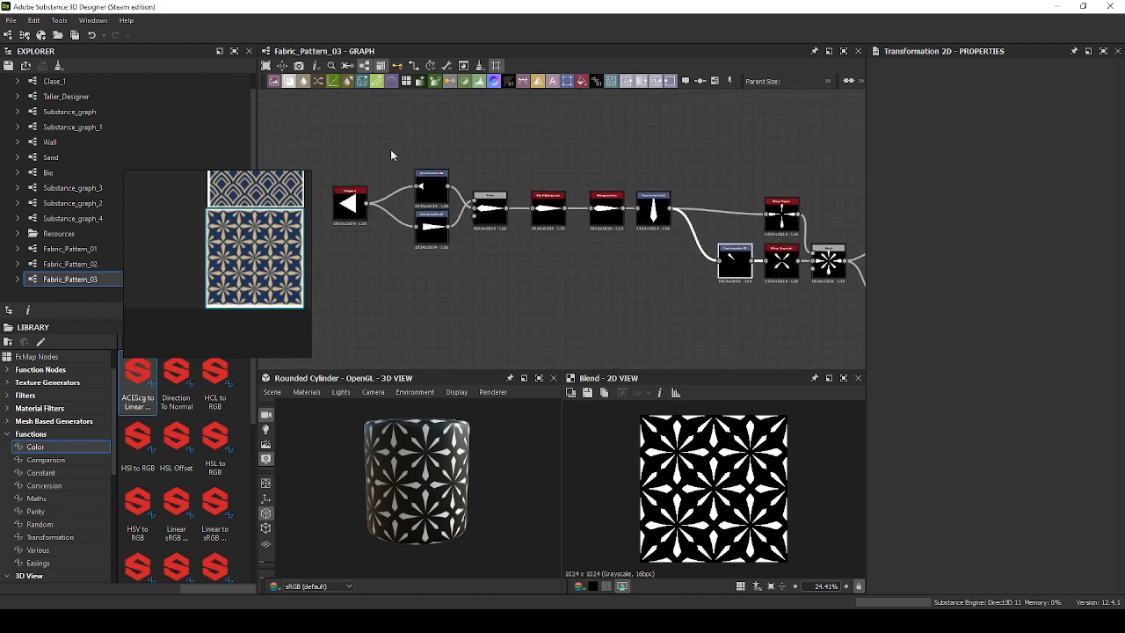
{"action": "left_click_drag", "start_coordinate": [337, 157], "coordinate": [682, 253]}
{"action": "left_click_drag", "start_coordinate": [655, 213], "coordinate": [690, 225]}
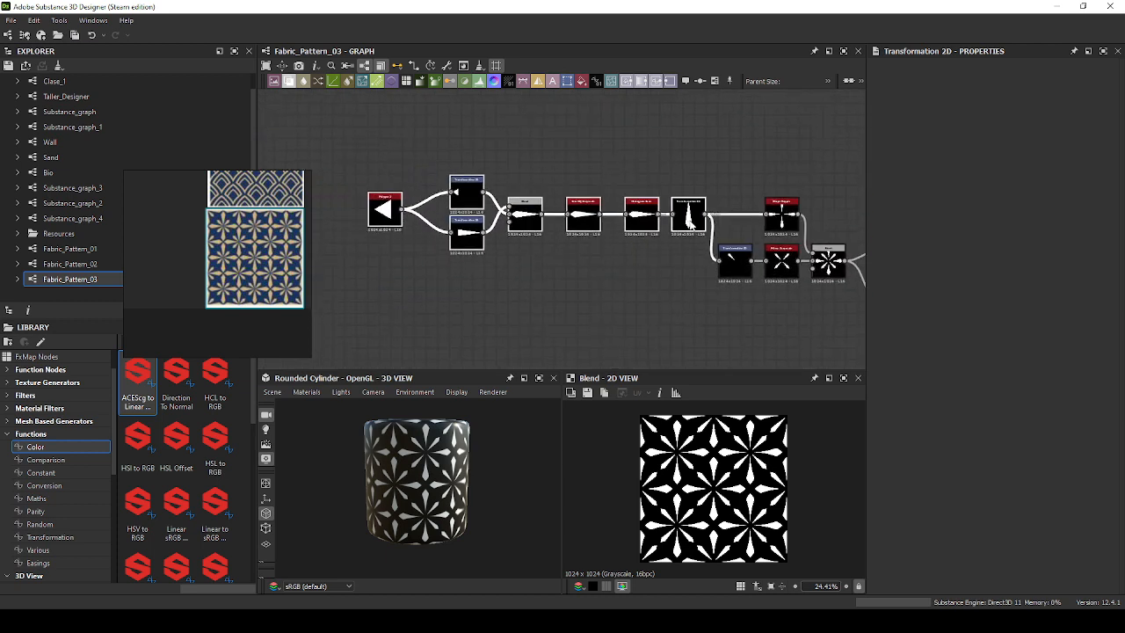
Examine the tiled flower pattern and its petal nodes against the reference image.
{"action": "middle_click_drag", "start_coordinate": [686, 275], "coordinate": [588, 272]}
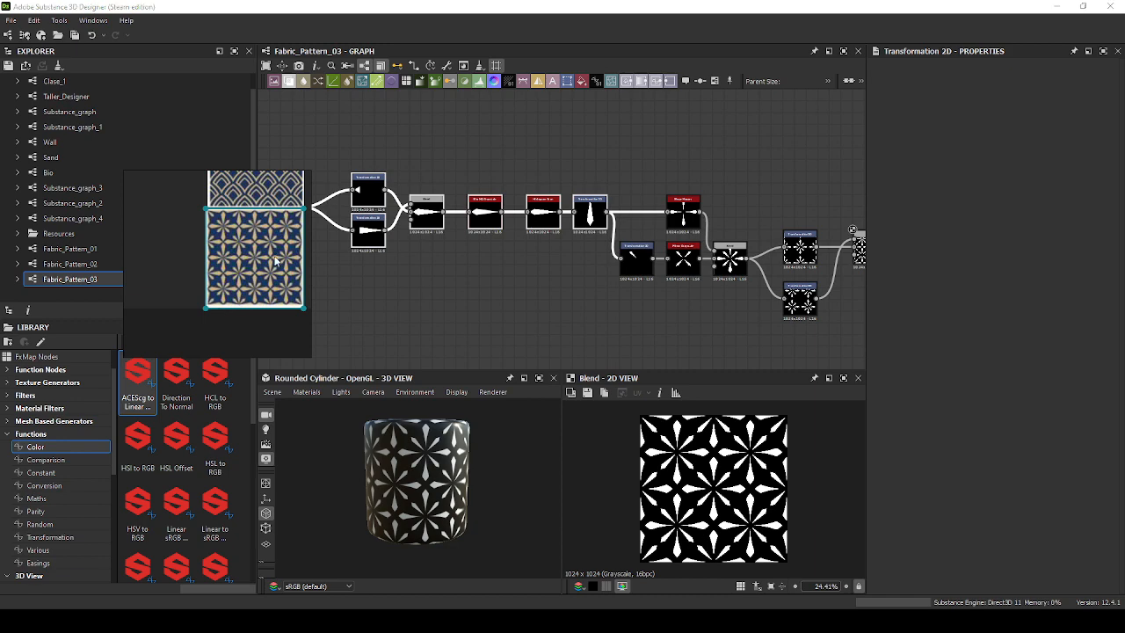
{"action": "middle_click_drag", "start_coordinate": [702, 274], "coordinate": [520, 265]}
{"action": "scroll", "coordinate": [690, 254], "scroll_direction": "up", "scroll_amount": 5}
{"action": "left_click", "coordinate": [686, 244]}
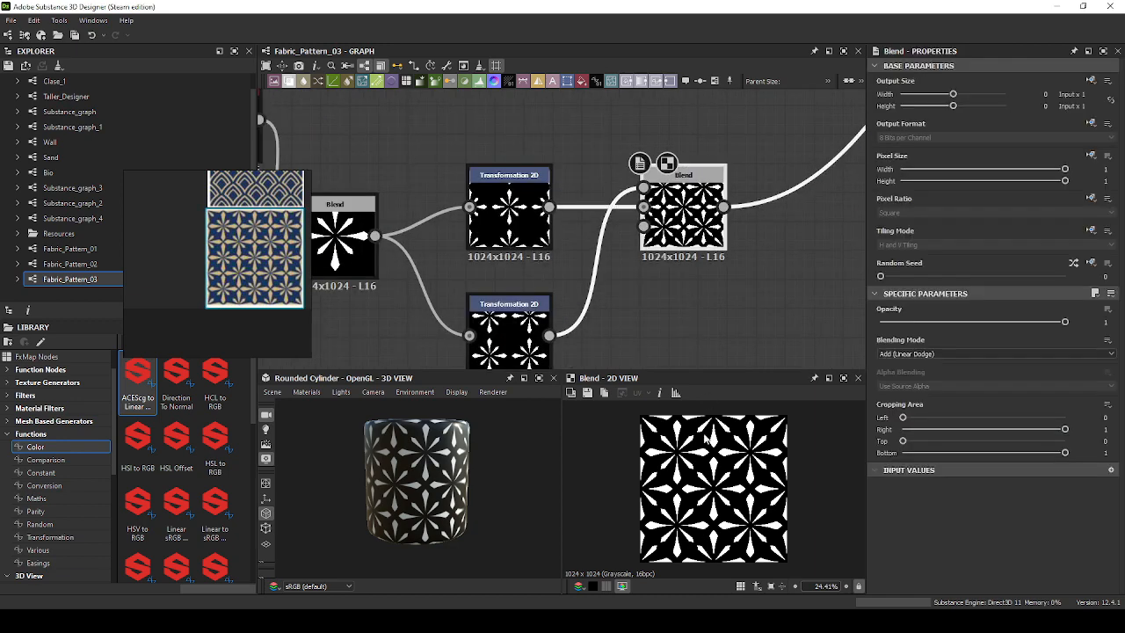
{"action": "scroll", "coordinate": [686, 473], "scroll_direction": "up", "scroll_amount": 4}
{"action": "middle_click_drag", "start_coordinate": [635, 308], "coordinate": [813, 318]}
{"action": "middle_click_drag", "start_coordinate": [545, 280], "coordinate": [697, 308]}
{"action": "left_click", "coordinate": [571, 186]}
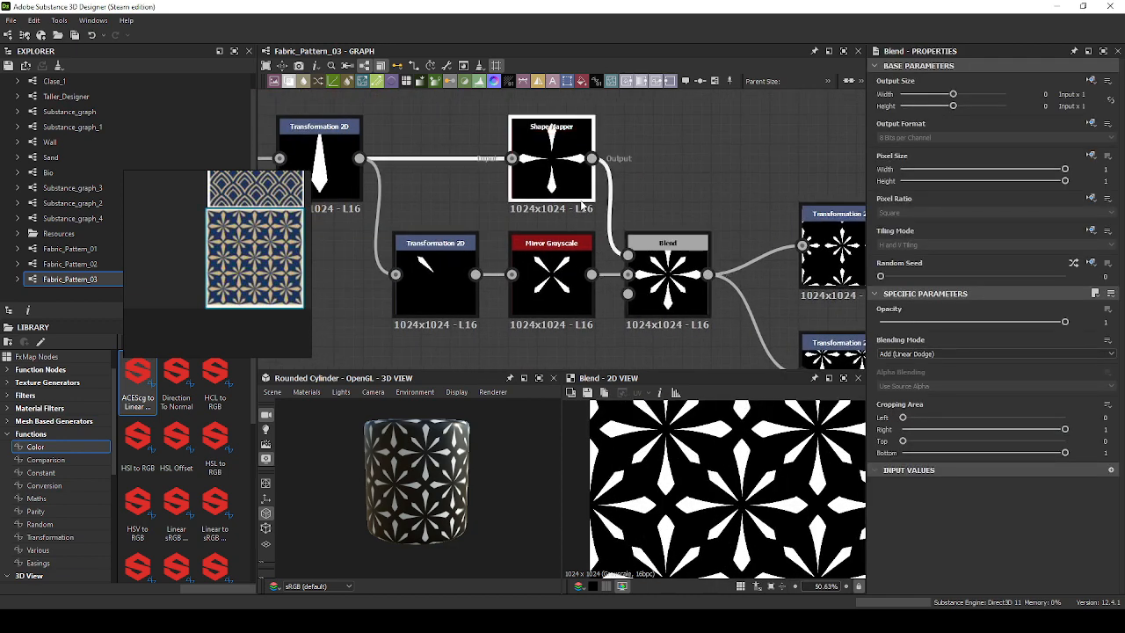
{"action": "middle_click_drag", "start_coordinate": [475, 227], "coordinate": [582, 237]}
{"action": "left_click", "coordinate": [437, 182]}
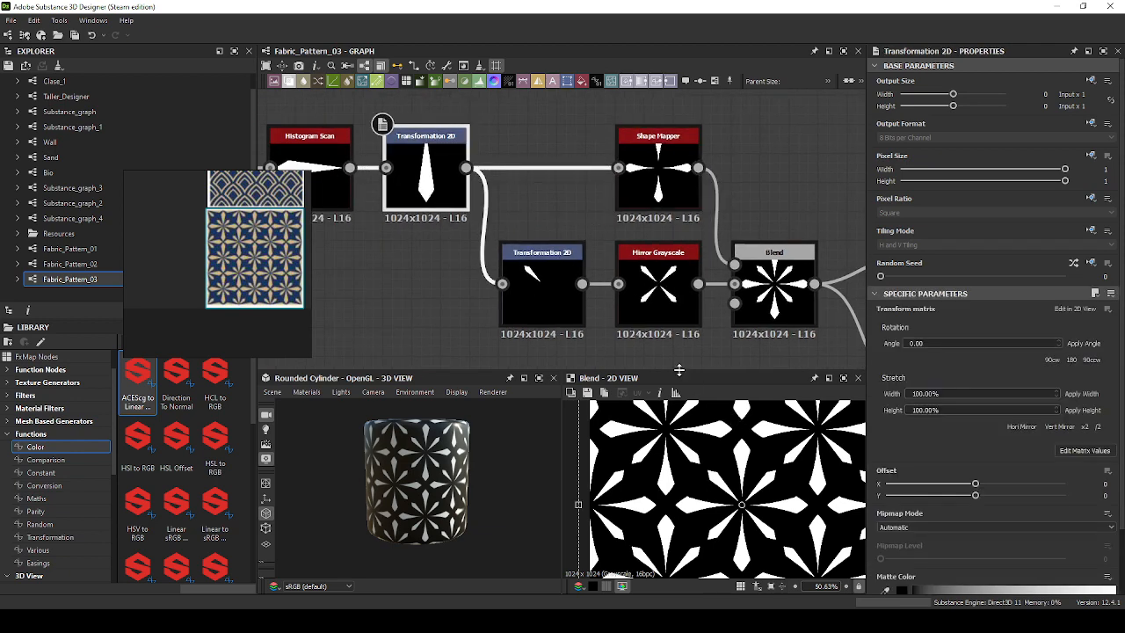
{"action": "scroll", "coordinate": [746, 435], "scroll_direction": "down", "scroll_amount": 6}
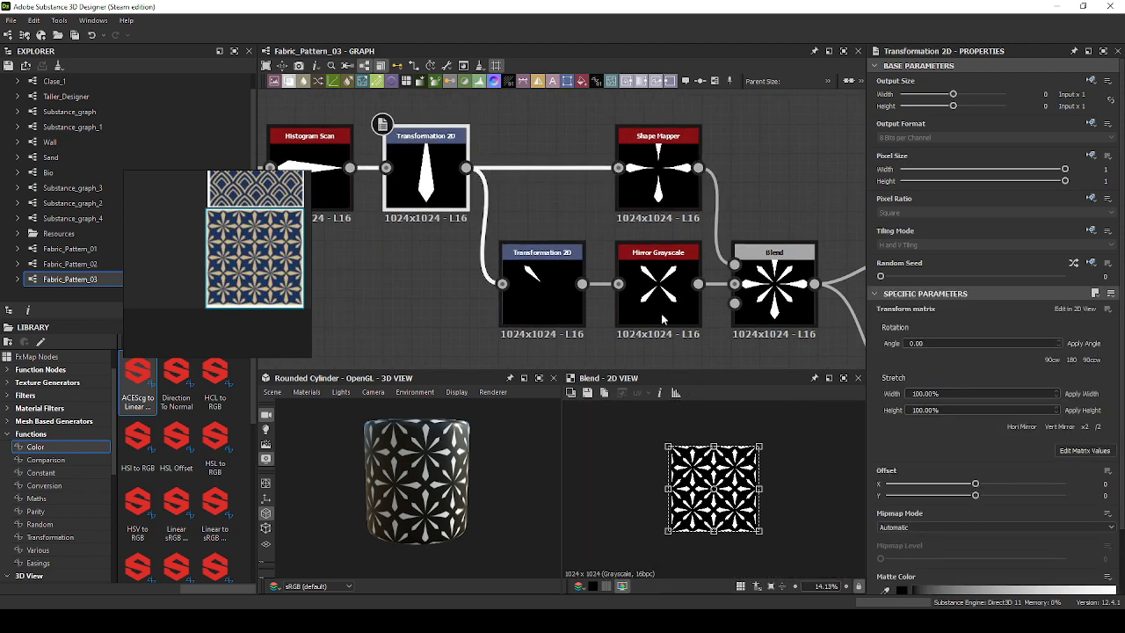
Enlarge the upright petal slightly in the Transformation 2D after Histogram Scan, keeping it centred and within the tile.
{"action": "left_click", "coordinate": [673, 196]}
{"action": "left_click", "coordinate": [425, 175]}
{"action": "double_click", "coordinate": [425, 178]}
{"action": "scroll", "coordinate": [748, 539], "scroll_direction": "up", "scroll_amount": 3}
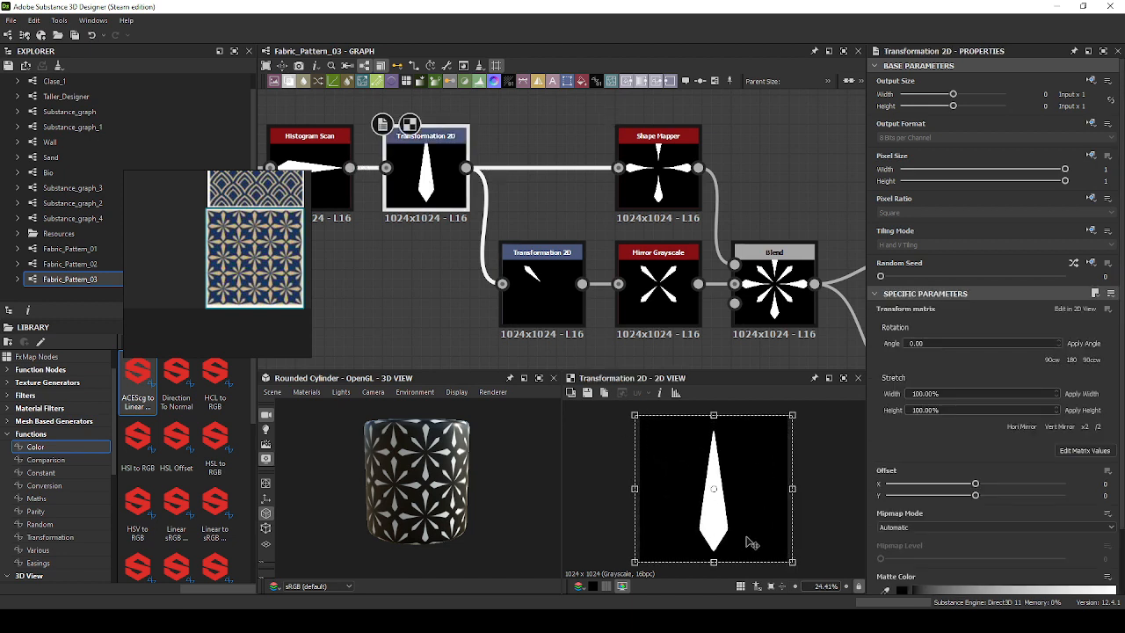
{"action": "left_click_drag", "start_coordinate": [791, 560], "coordinate": [801, 569]}
{"action": "left_click_drag", "start_coordinate": [733, 533], "coordinate": [733, 531]}
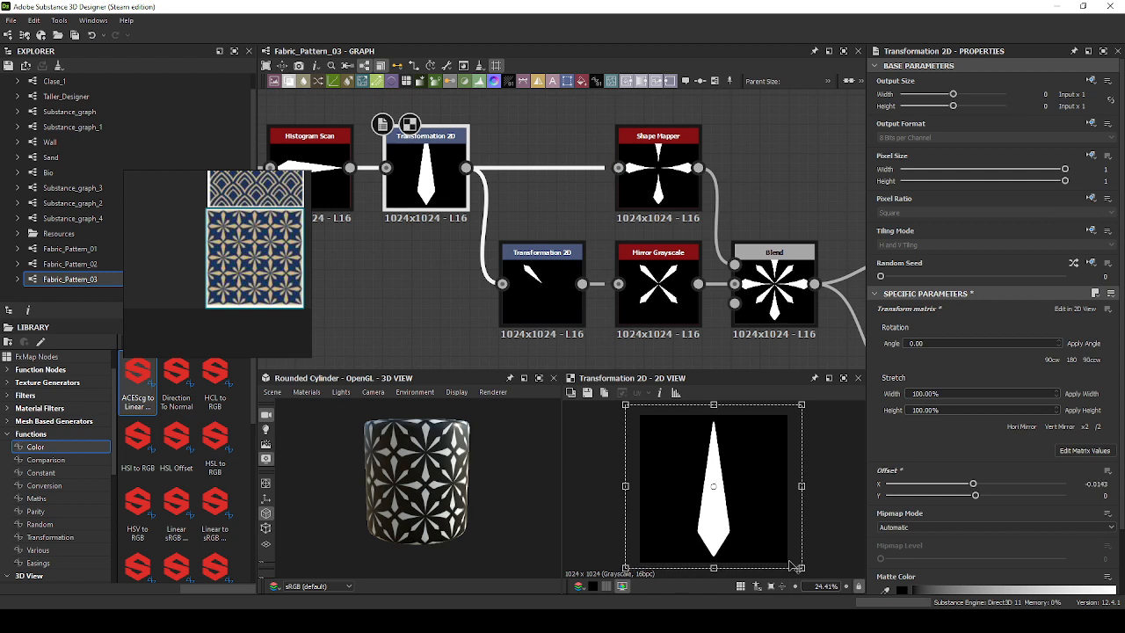
{"action": "left_click_drag", "start_coordinate": [796, 563], "coordinate": [803, 571]}
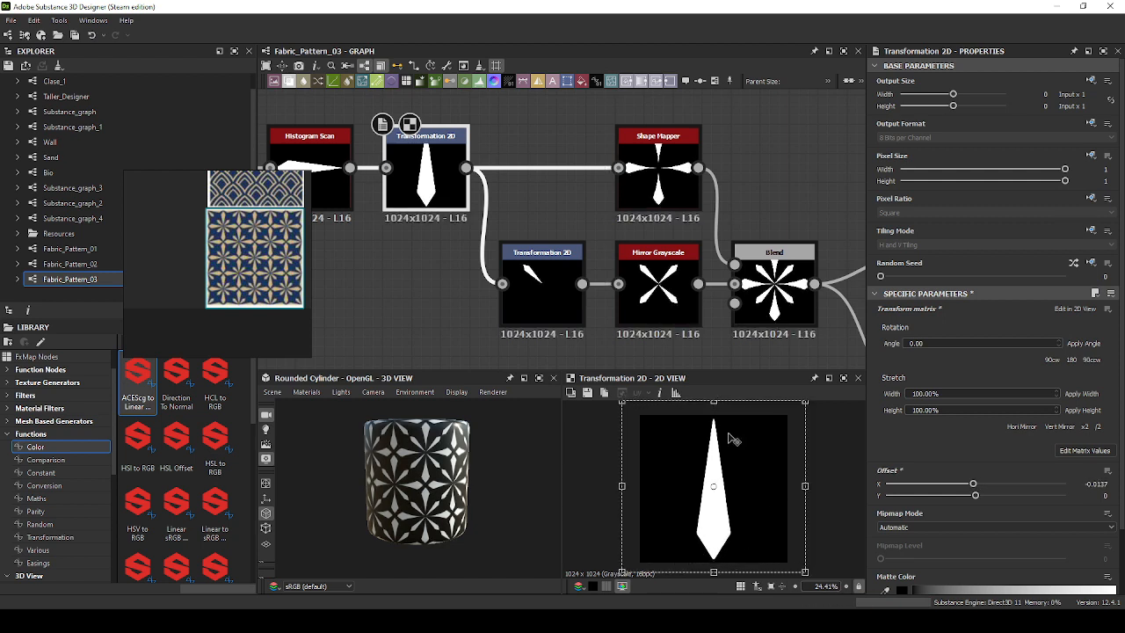
Display the combined flower and shrink the diagonal petal in the Transformation 2D feeding Mirror Grayscale, keeping its tip at the flower's centre.
{"action": "double_click", "coordinate": [661, 187]}
{"action": "double_click", "coordinate": [668, 290]}
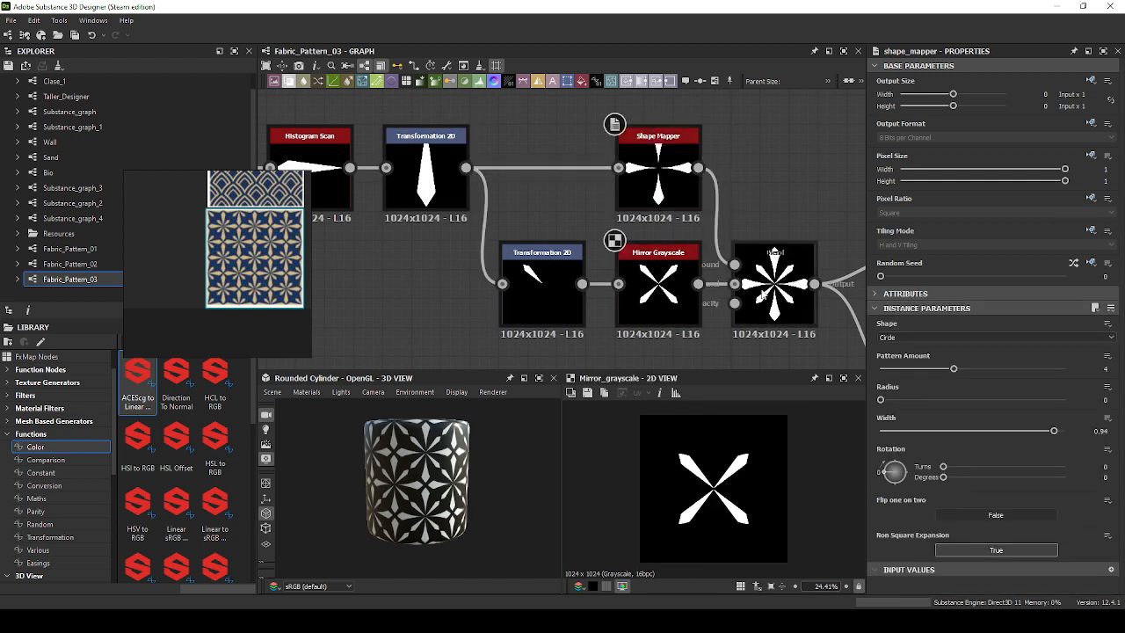
{"action": "double_click", "coordinate": [763, 294]}
{"action": "left_click", "coordinate": [541, 290]}
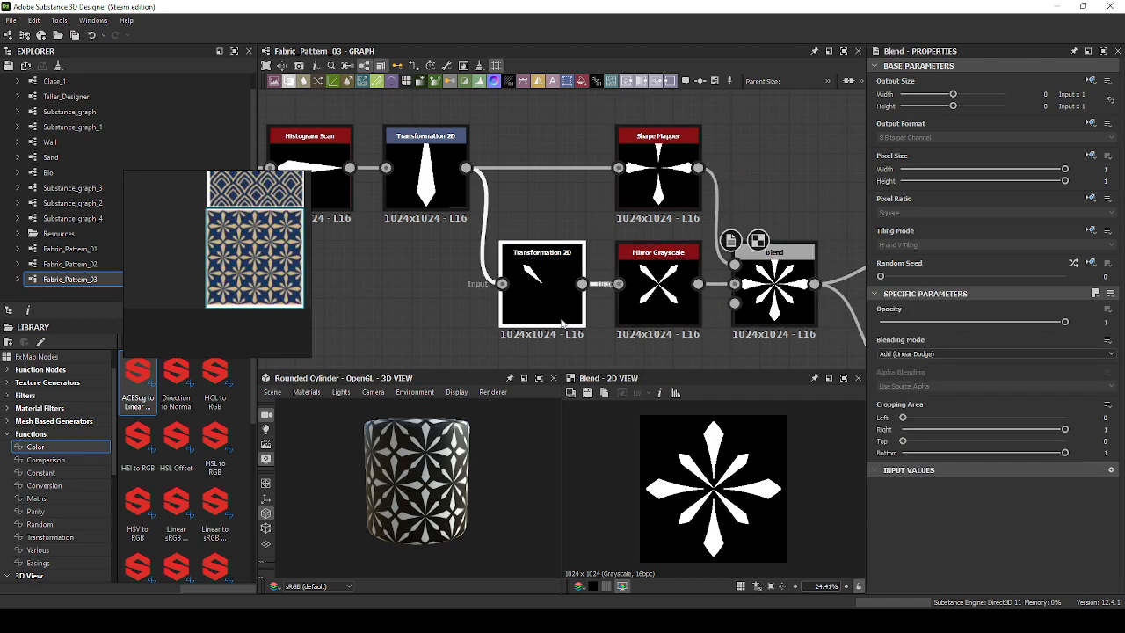
{"action": "scroll", "coordinate": [703, 483], "scroll_direction": "up", "scroll_amount": 5}
{"action": "scroll", "coordinate": [685, 463], "scroll_direction": "down", "scroll_amount": 2}
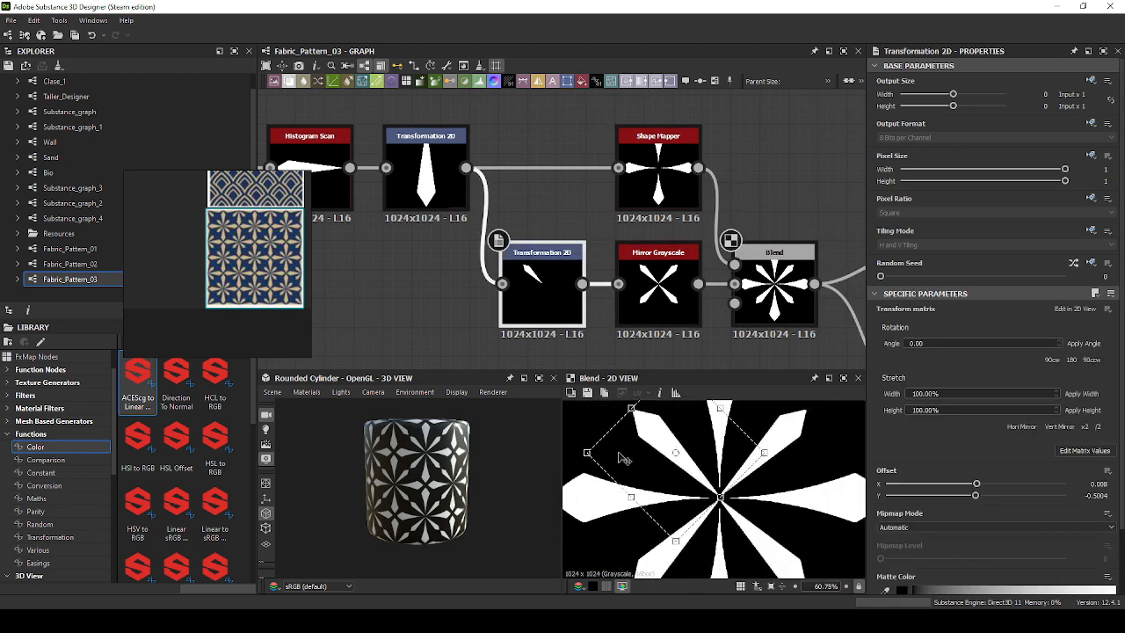
{"action": "left_click_drag", "start_coordinate": [587, 453], "coordinate": [616, 461]}
{"action": "left_click_drag", "start_coordinate": [692, 477], "coordinate": [703, 484]}
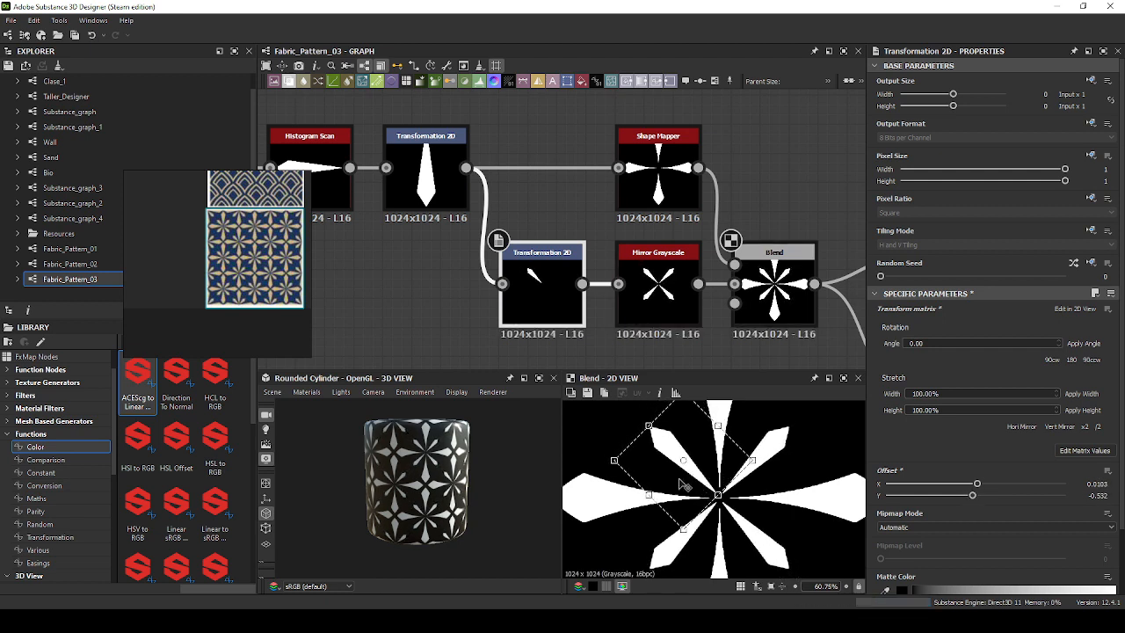
{"action": "left_click_drag", "start_coordinate": [465, 482], "coordinate": [456, 481]}
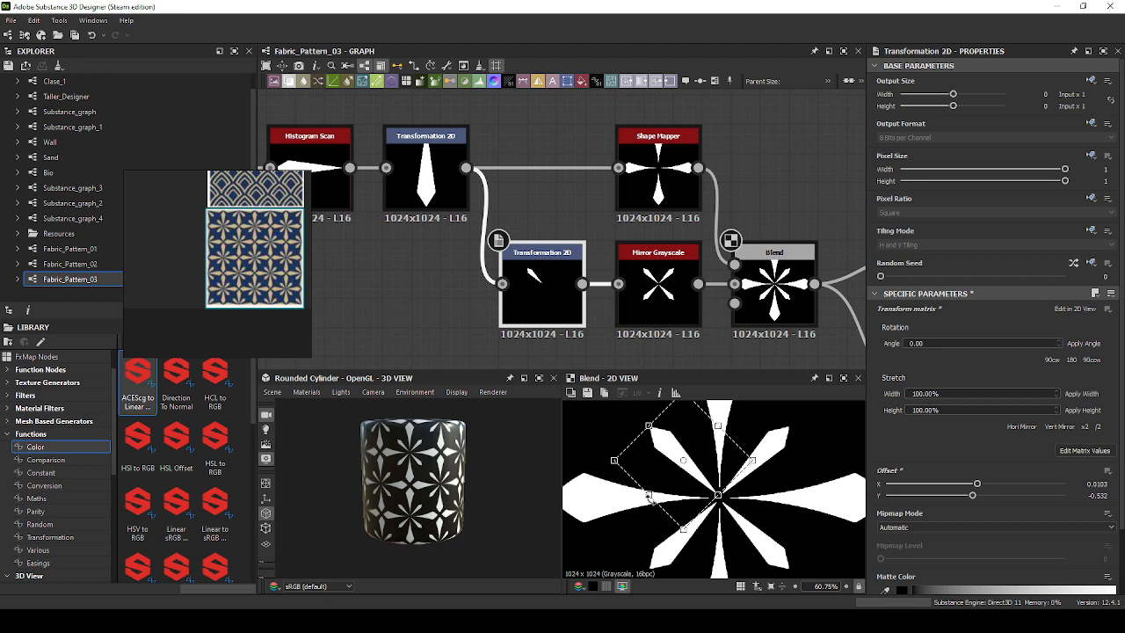
Widen the diagonal petal in the Transformation 2D feeding Mirror Grayscale and check the pattern on the cylinder.
{"action": "left_click_drag", "start_coordinate": [657, 504], "coordinate": [616, 525]}
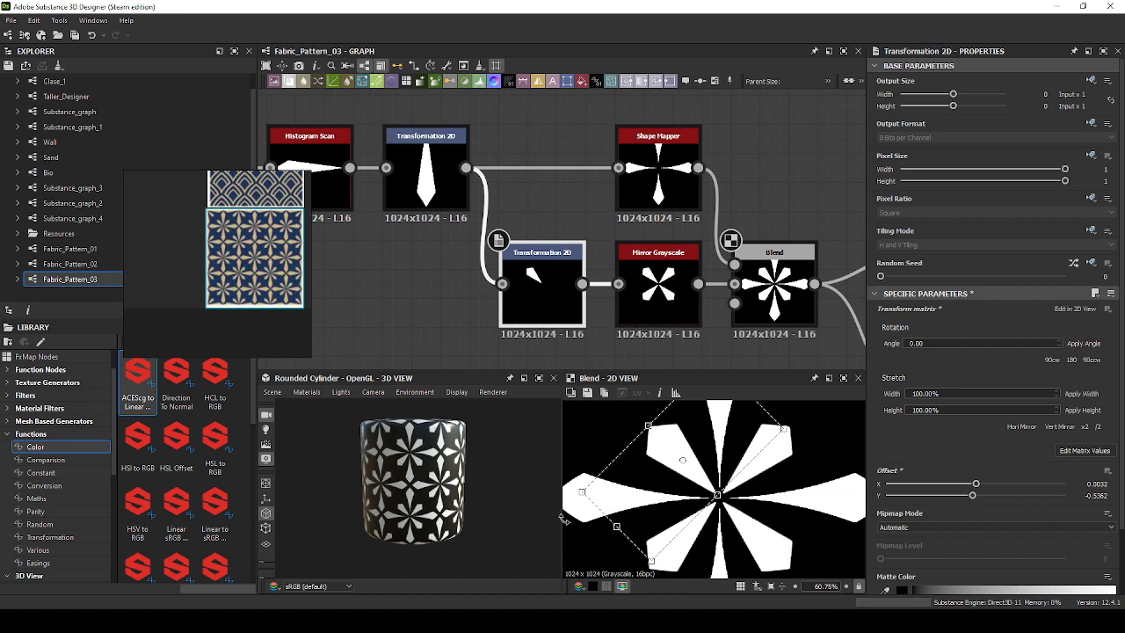
{"action": "left_click_drag", "start_coordinate": [514, 515], "coordinate": [444, 510]}
{"action": "scroll", "coordinate": [618, 339], "scroll_direction": "down", "scroll_amount": 2}
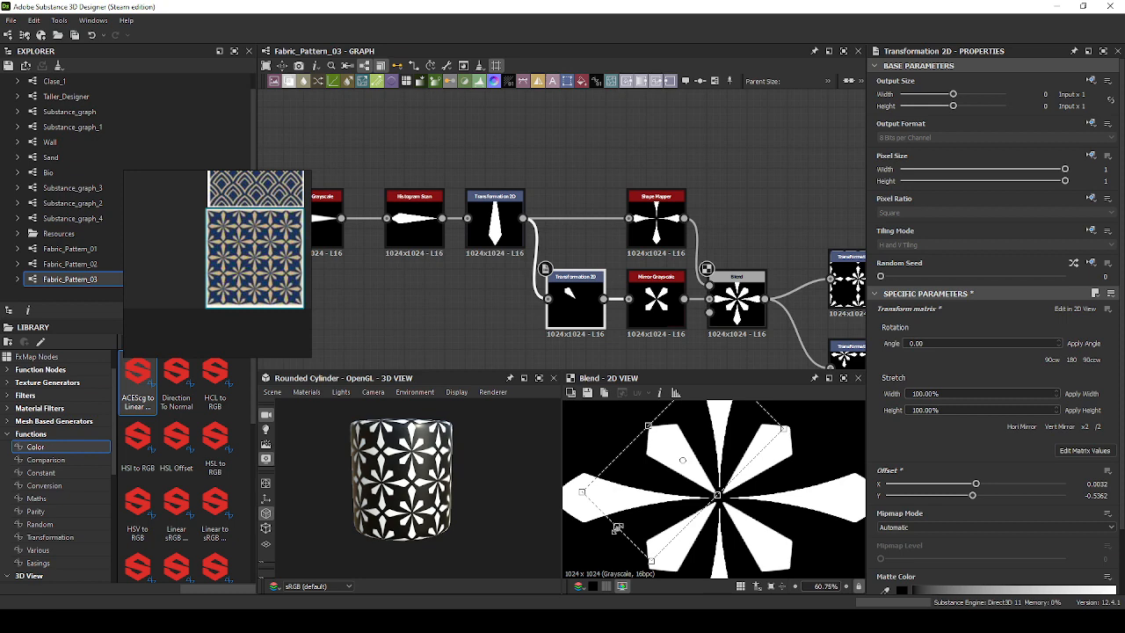
Slightly narrow the diagonal petal in the Transformation 2D feeding Mirror Grayscale and review its node chain.
{"action": "left_click_drag", "start_coordinate": [617, 528], "coordinate": [621, 523]}
{"action": "scroll", "coordinate": [701, 254], "scroll_direction": "down", "scroll_amount": 5}
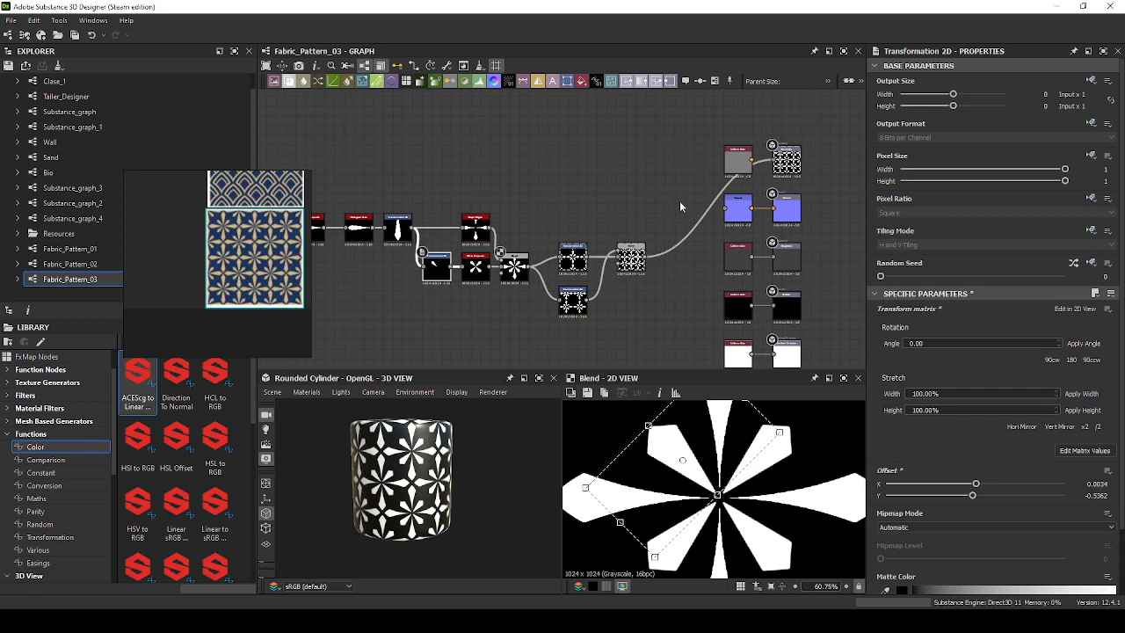
{"action": "scroll", "coordinate": [680, 203], "scroll_direction": "up", "scroll_amount": 1}
{"action": "middle_click_drag", "start_coordinate": [484, 155], "coordinate": [687, 132]}
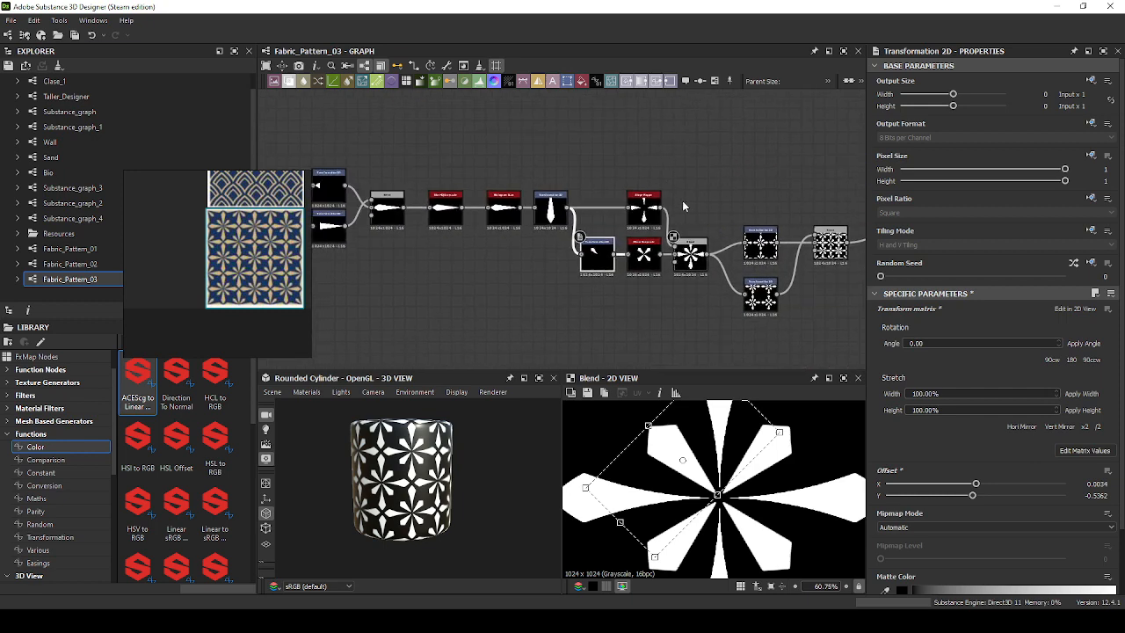
{"action": "scroll", "coordinate": [691, 209], "scroll_direction": "down", "scroll_amount": 2}
{"action": "scroll", "coordinate": [470, 473], "scroll_direction": "down", "scroll_amount": 2}
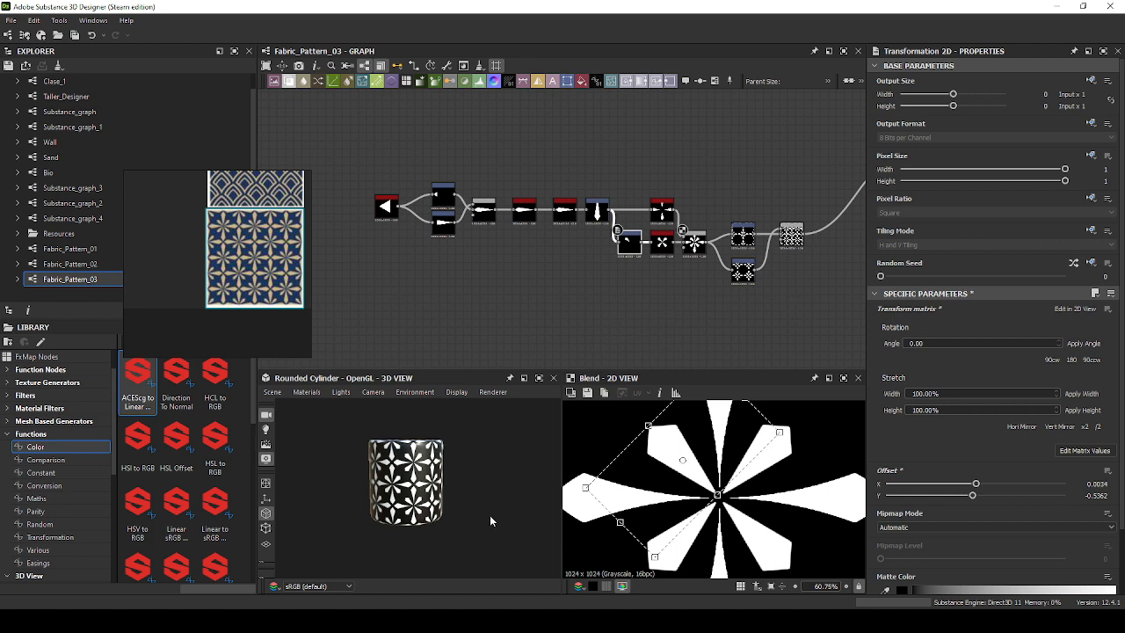
Examine the output nodes, the petal and tiling node chain, and the flower pattern on the cylinder.
{"action": "scroll", "coordinate": [490, 515], "scroll_direction": "down", "scroll_amount": 3}
{"action": "middle_click_drag", "start_coordinate": [709, 302], "coordinate": [493, 339]}
{"action": "scroll", "coordinate": [727, 206], "scroll_direction": "up", "scroll_amount": 7}
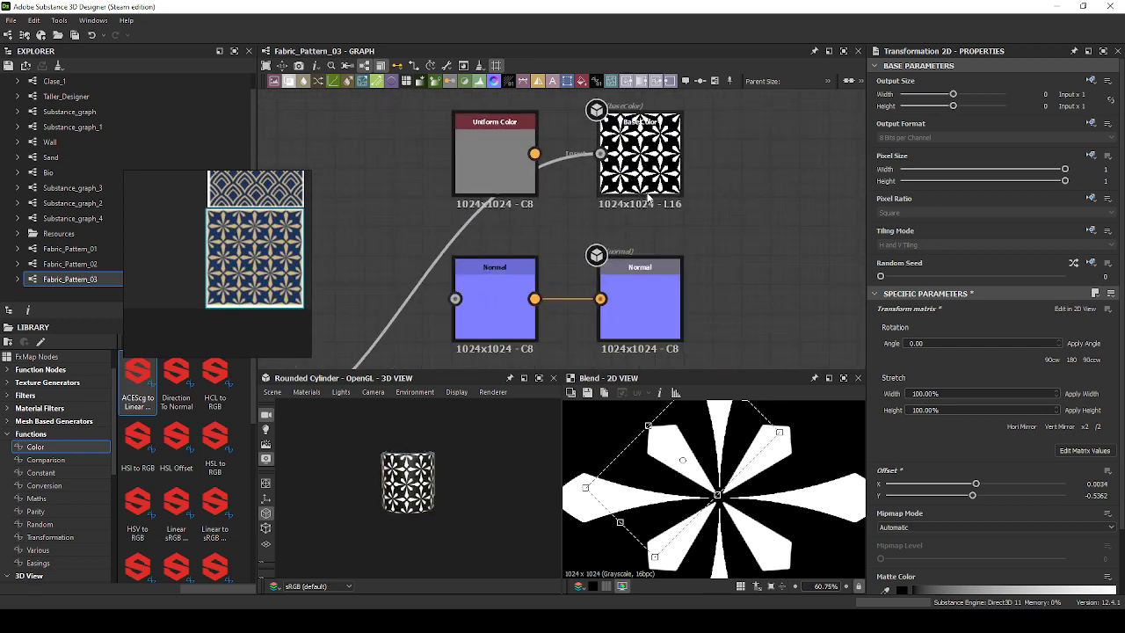
{"action": "scroll", "coordinate": [659, 204], "scroll_direction": "down", "scroll_amount": 1}
{"action": "middle_click_drag", "start_coordinate": [660, 206], "coordinate": [771, 158]}
{"action": "middle_click_drag", "start_coordinate": [785, 217], "coordinate": [760, 97]}
{"action": "middle_click_drag", "start_coordinate": [794, 217], "coordinate": [789, 94]}
{"action": "middle_click_drag", "start_coordinate": [801, 258], "coordinate": [788, 180]}
{"action": "scroll", "coordinate": [787, 180], "scroll_direction": "down", "scroll_amount": 1}
{"action": "middle_click_drag", "start_coordinate": [538, 299], "coordinate": [677, 269]}
{"action": "scroll", "coordinate": [676, 267], "scroll_direction": "down", "scroll_amount": 1}
{"action": "middle_click_drag", "start_coordinate": [529, 218], "coordinate": [621, 286]}
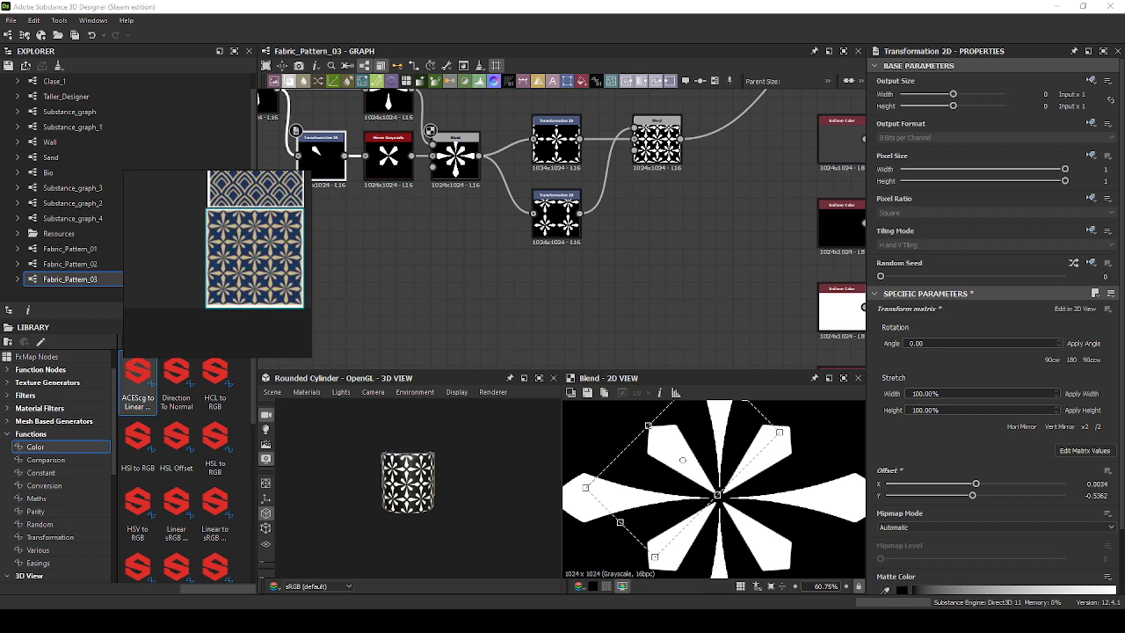
{"action": "scroll", "coordinate": [715, 189], "scroll_direction": "down", "scroll_amount": 4}
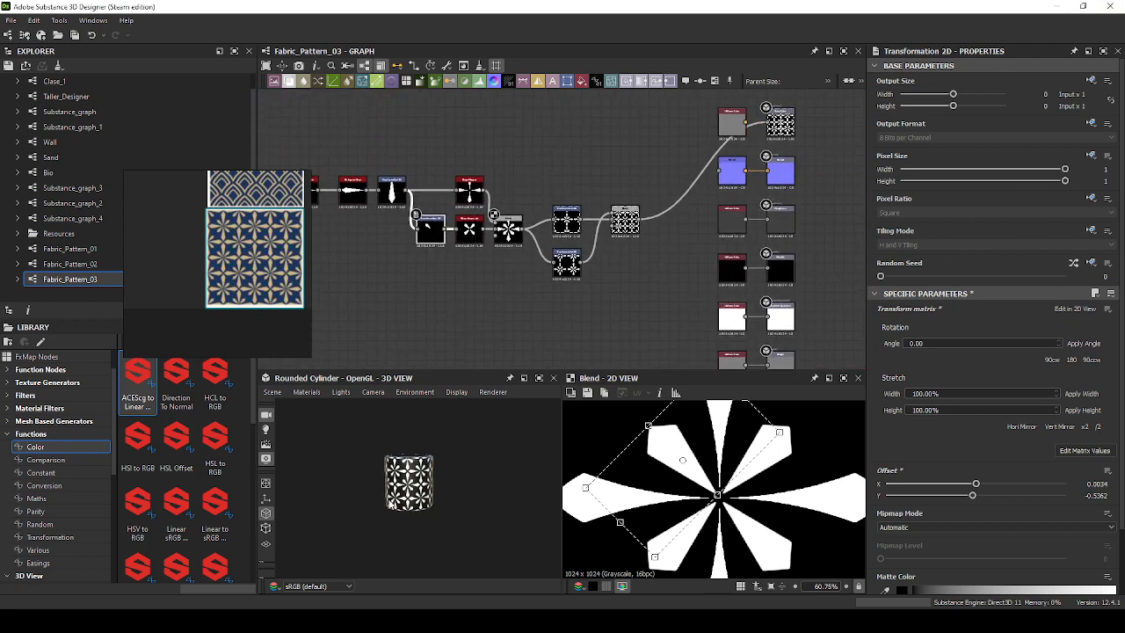
{"action": "scroll", "coordinate": [408, 479], "scroll_direction": "up", "scroll_amount": 3}
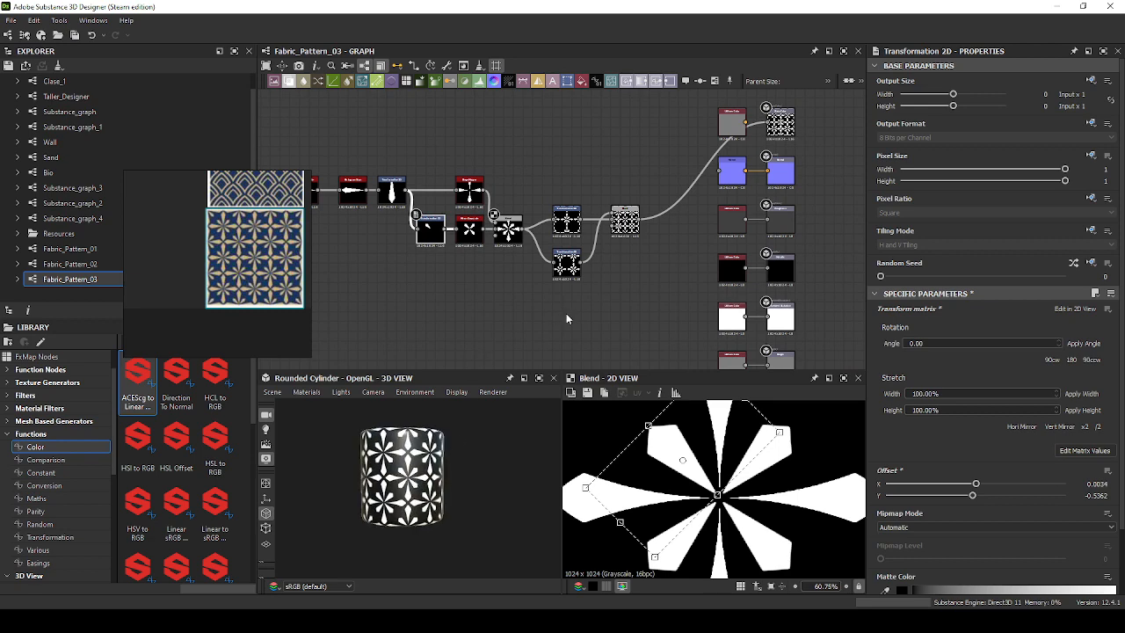
{"action": "scroll", "coordinate": [566, 318], "scroll_direction": "up", "scroll_amount": 3}
{"action": "middle_click_drag", "start_coordinate": [636, 274], "coordinate": [719, 323]}
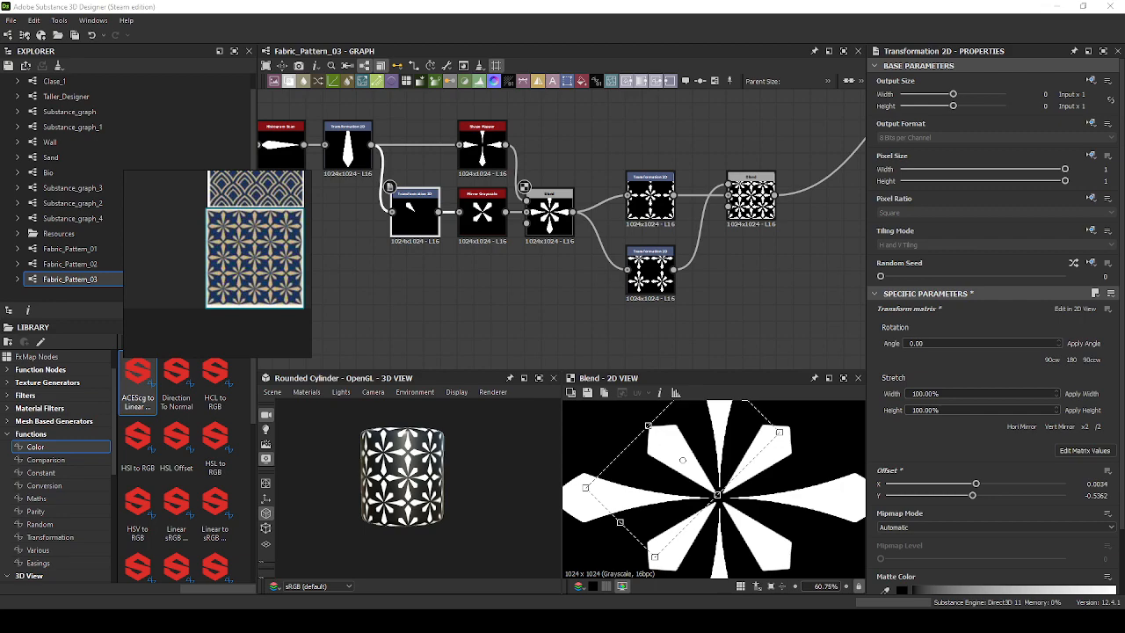
Switch to the Brave browser, maximize it and browse the Google image results for "atlas texture plant".
{"action": "left_click_drag", "start_coordinate": [443, 121], "coordinate": [446, 118]}
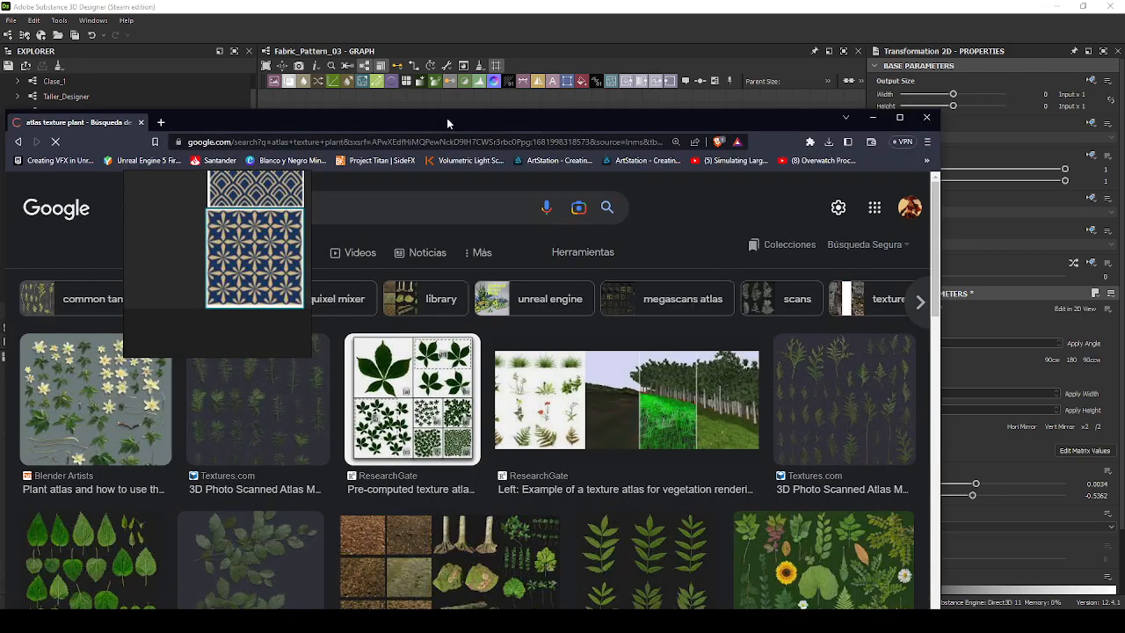
{"action": "double_click", "coordinate": [446, 118]}
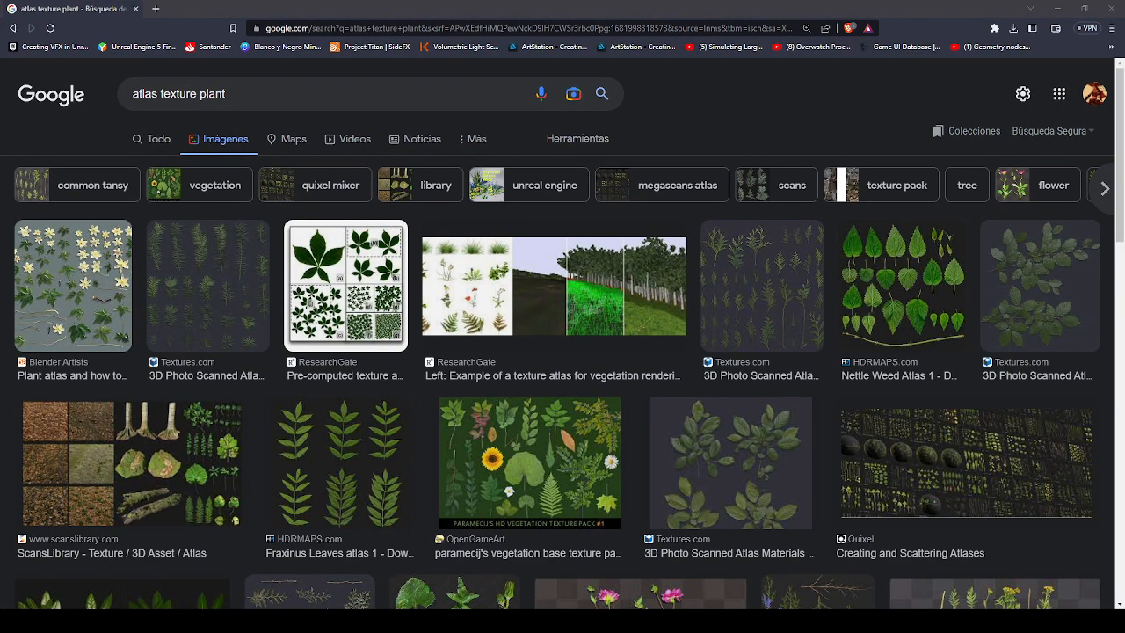
{"action": "scroll", "coordinate": [517, 299], "scroll_direction": "down", "scroll_amount": 2}
{"action": "scroll", "coordinate": [553, 296], "scroll_direction": "down", "scroll_amount": 3}
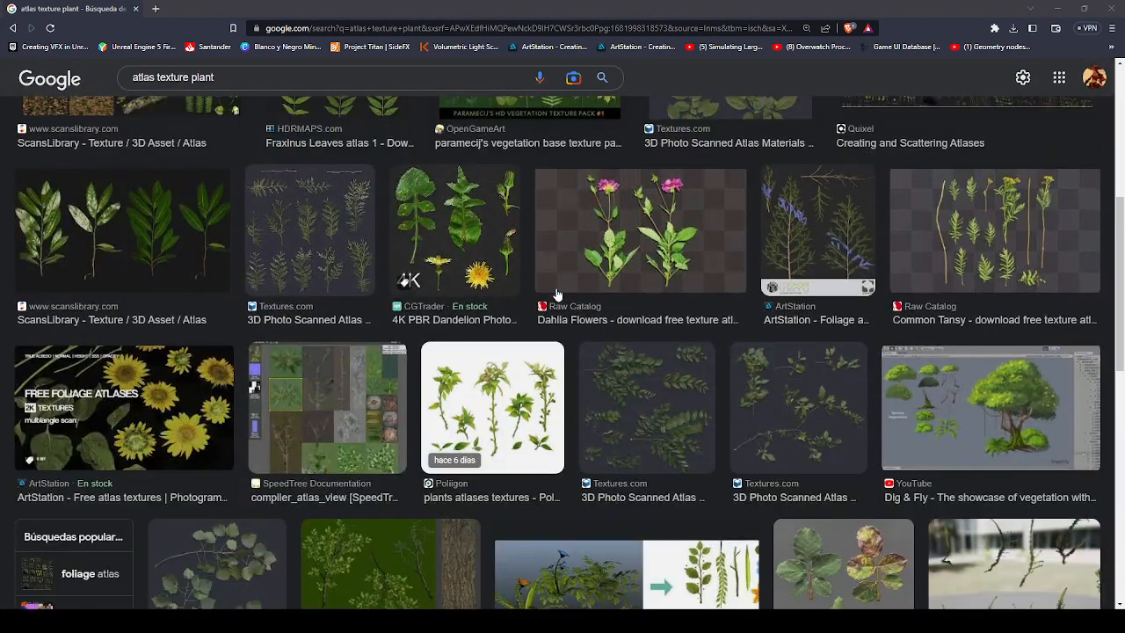
{"action": "scroll", "coordinate": [557, 295], "scroll_direction": "down", "scroll_amount": 5}
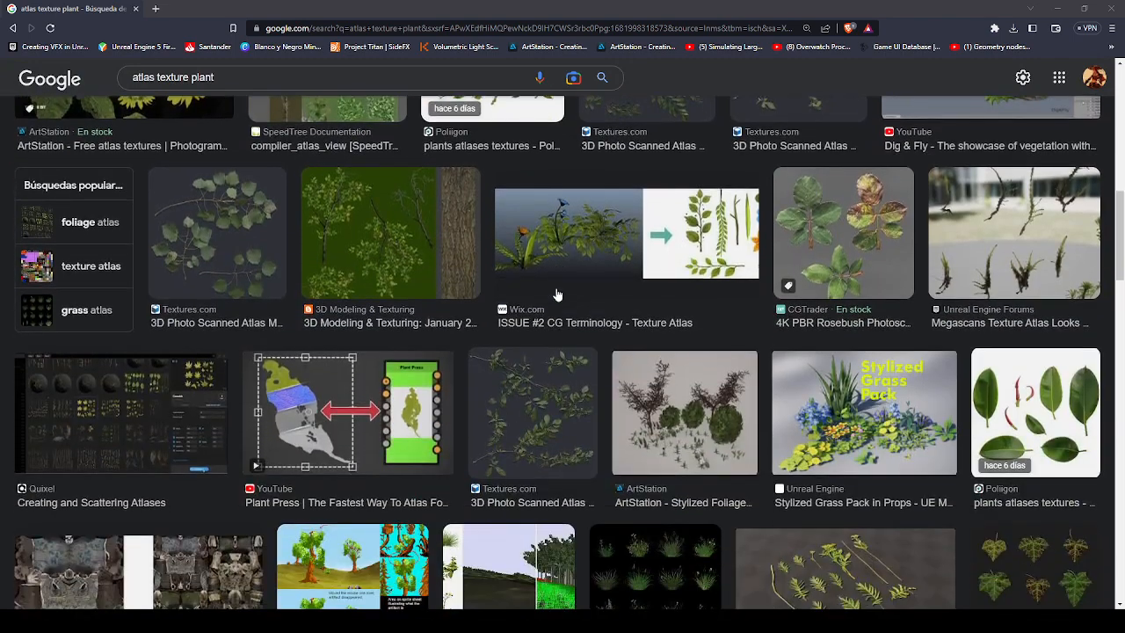
{"action": "scroll", "coordinate": [558, 294], "scroll_direction": "down", "scroll_amount": 2}
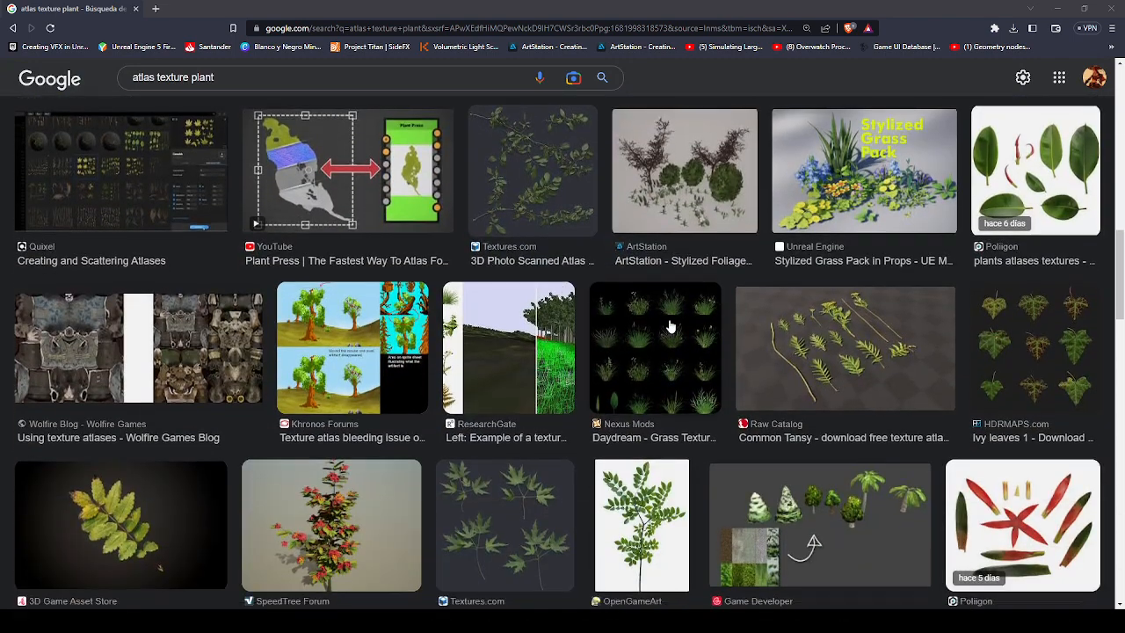
{"action": "scroll", "coordinate": [673, 324], "scroll_direction": "down", "scroll_amount": 2}
{"action": "scroll", "coordinate": [673, 325], "scroll_direction": "down", "scroll_amount": 3}
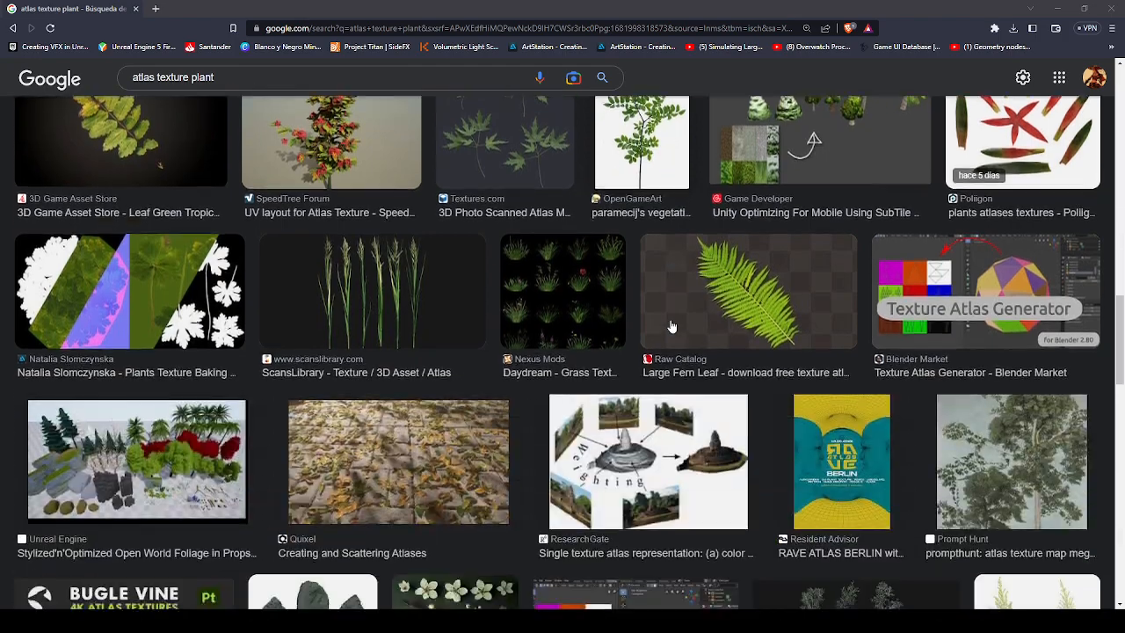
{"action": "scroll", "coordinate": [673, 326], "scroll_direction": "down", "scroll_amount": 3}
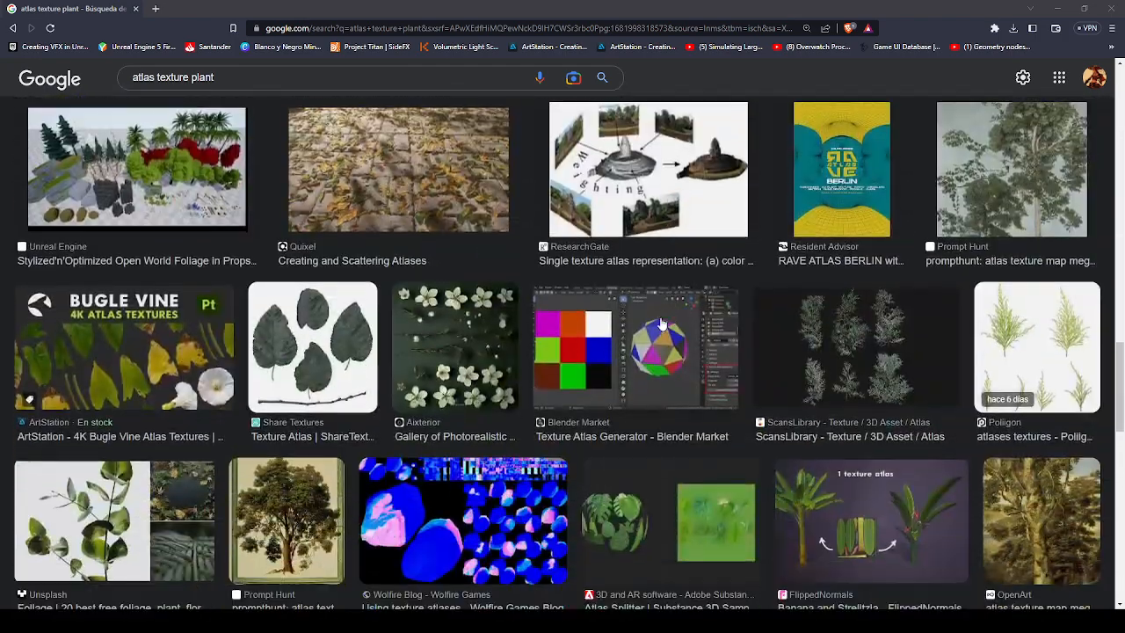
{"action": "scroll", "coordinate": [570, 295], "scroll_direction": "up", "scroll_amount": 1}
{"action": "scroll", "coordinate": [567, 294], "scroll_direction": "down", "scroll_amount": 3}
{"action": "scroll", "coordinate": [568, 295], "scroll_direction": "down", "scroll_amount": 8}
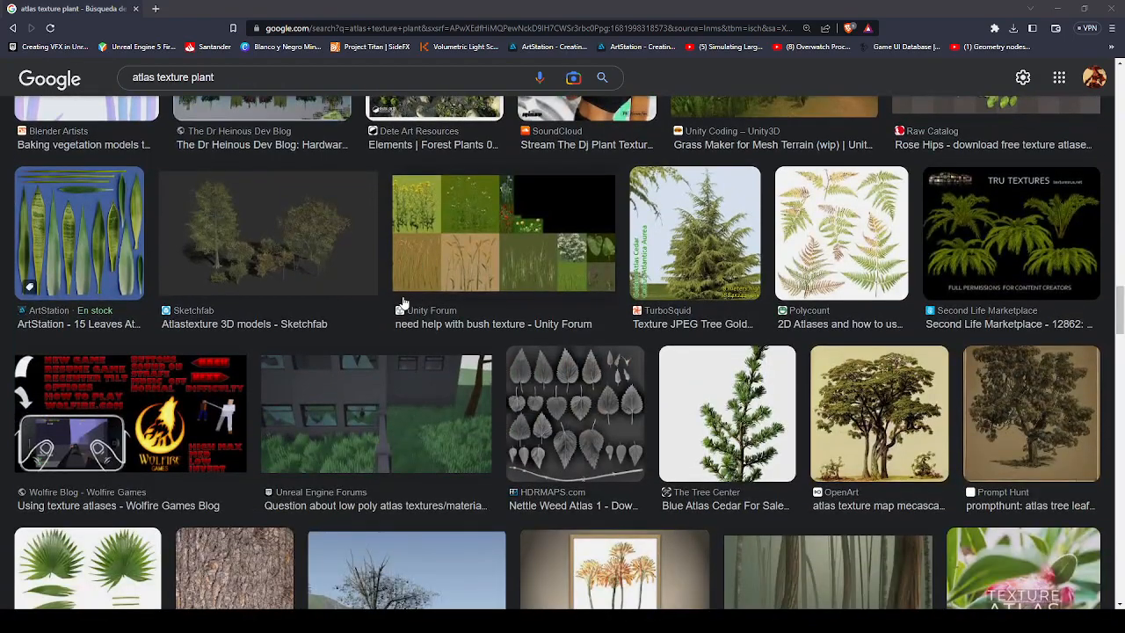
{"action": "scroll", "coordinate": [518, 439], "scroll_direction": "down", "scroll_amount": 5}
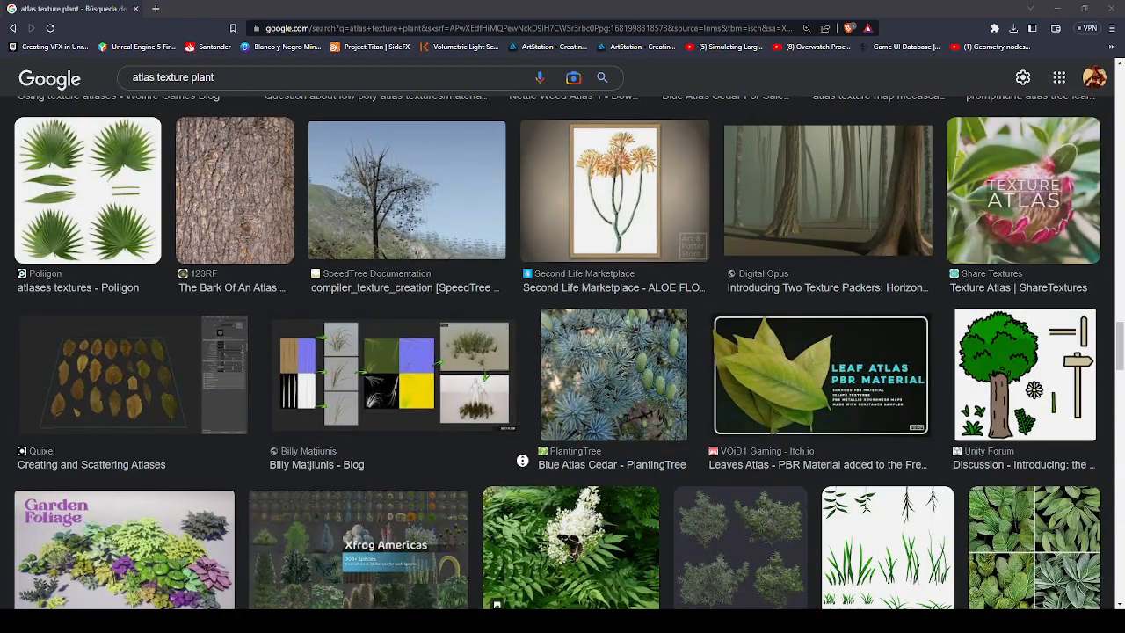
{"action": "scroll", "coordinate": [522, 460], "scroll_direction": "up", "scroll_amount": 15}
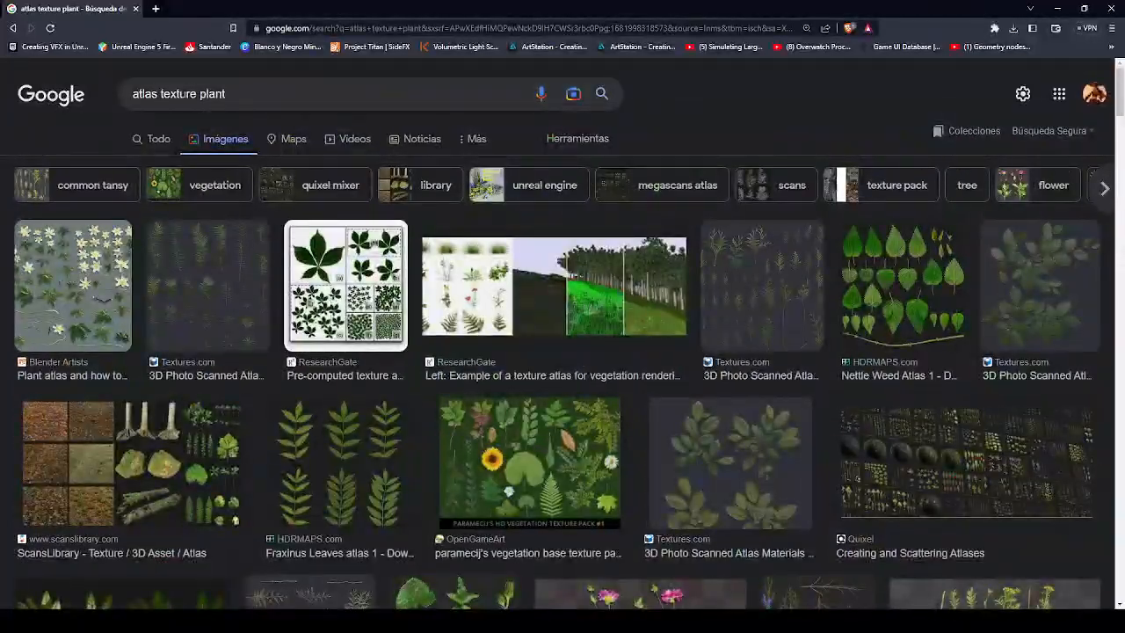
Refine the image search to "atlas texture plant stylized".
{"action": "left_click", "coordinate": [152, 94]}
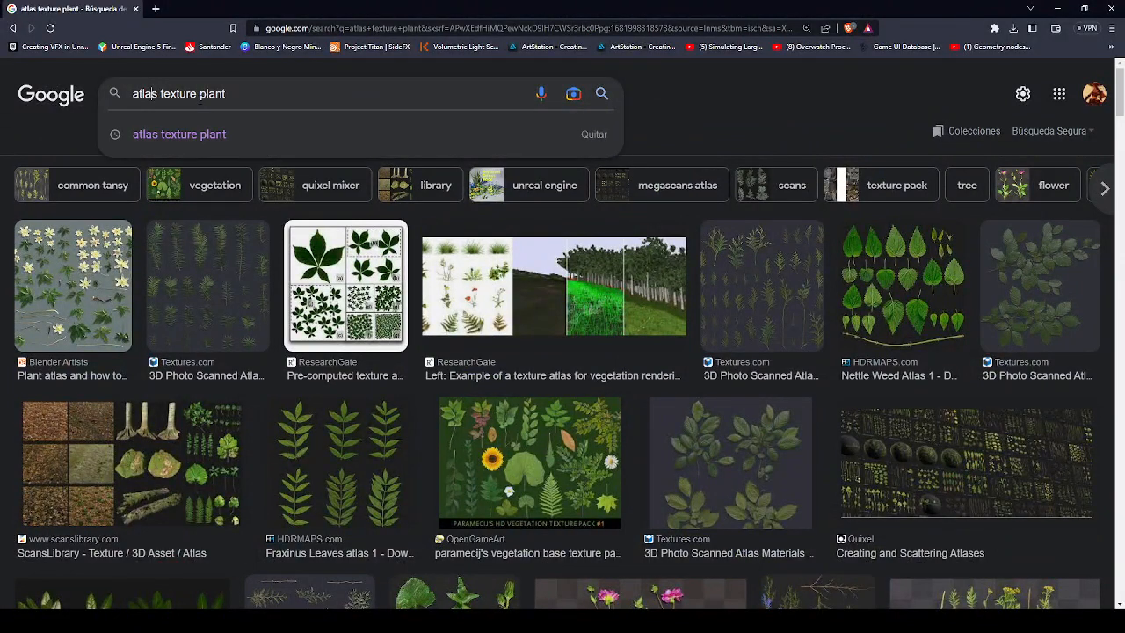
{"action": "left_click", "coordinate": [288, 94]}
{"action": "type", "text": "stylized"}
{"action": "key", "text": "Return"}
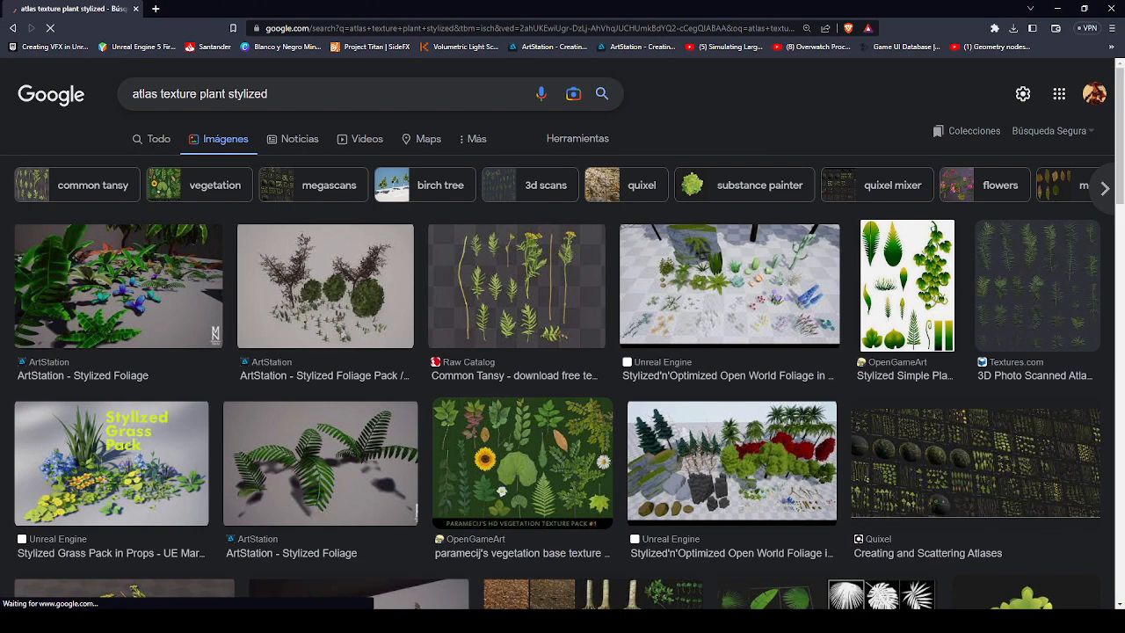
{"action": "double_click", "coordinate": [213, 93]}
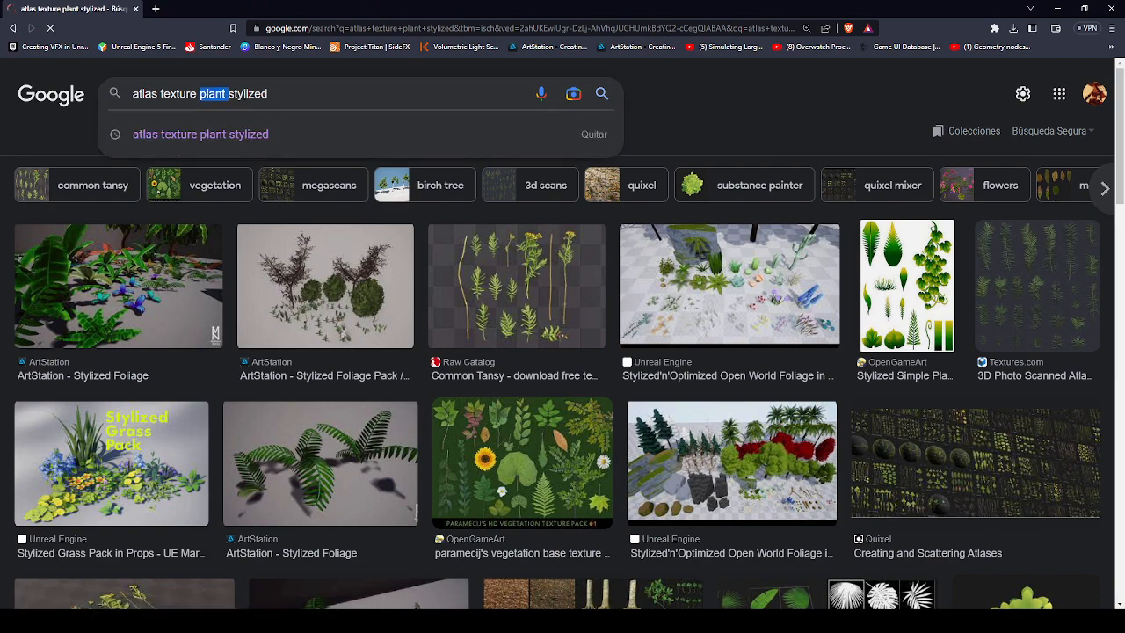
{"action": "left_click_drag", "start_coordinate": [213, 93], "coordinate": [337, 91]}
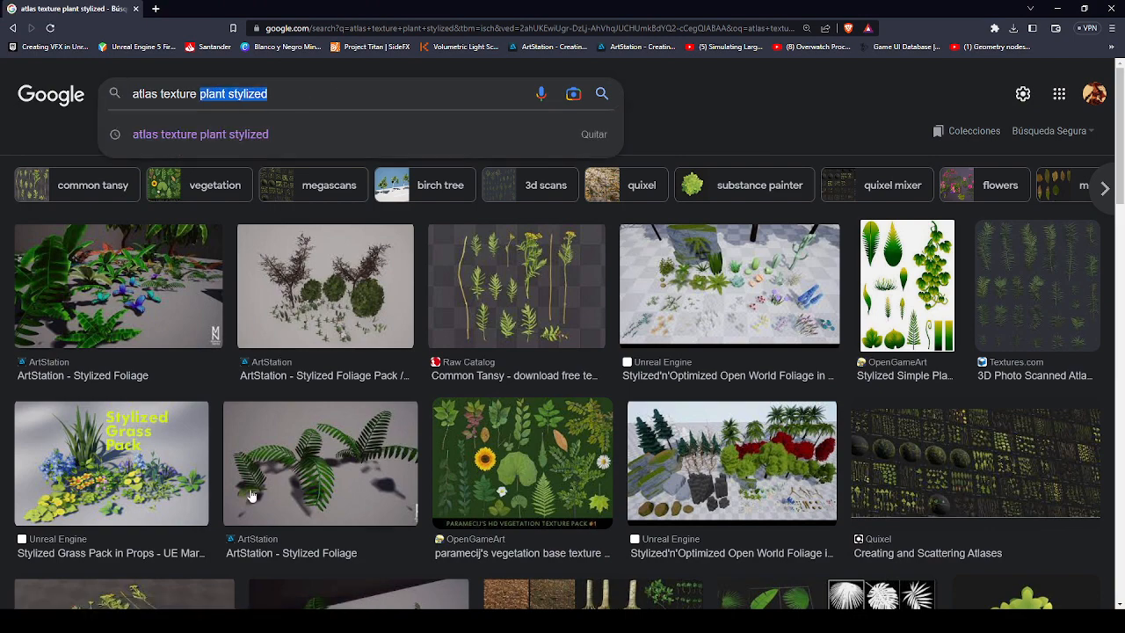
Open the Unreal Engine Stylized Grass Pack and ArtStation Stylized Foliage images in new tabs.
{"action": "right_click", "coordinate": [163, 464]}
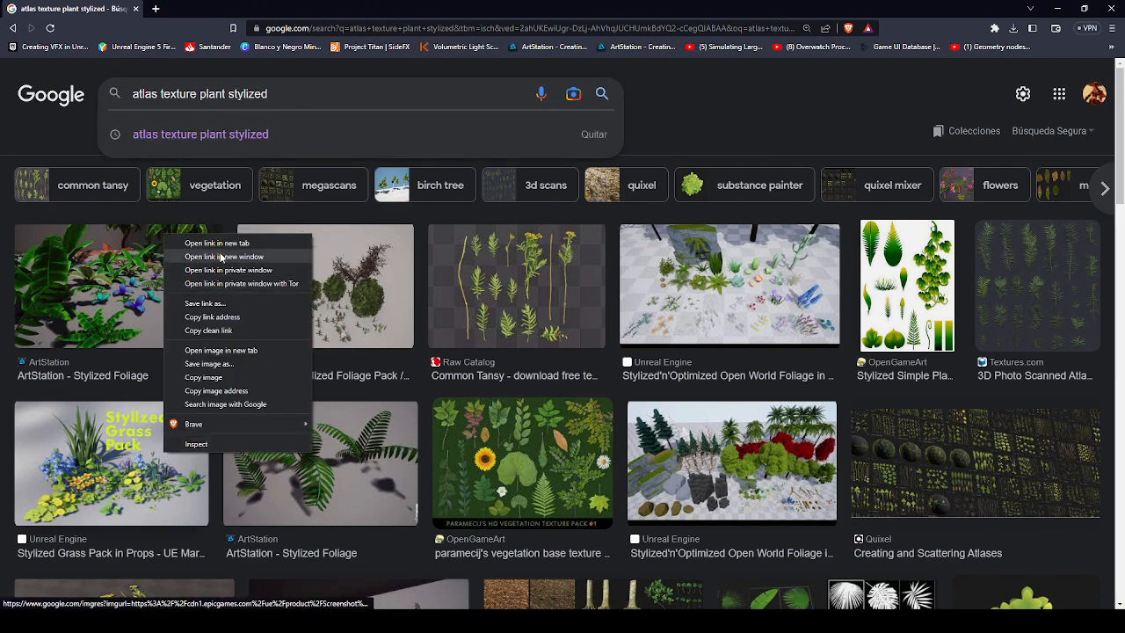
{"action": "left_click", "coordinate": [107, 452]}
{"action": "right_click", "coordinate": [761, 294]}
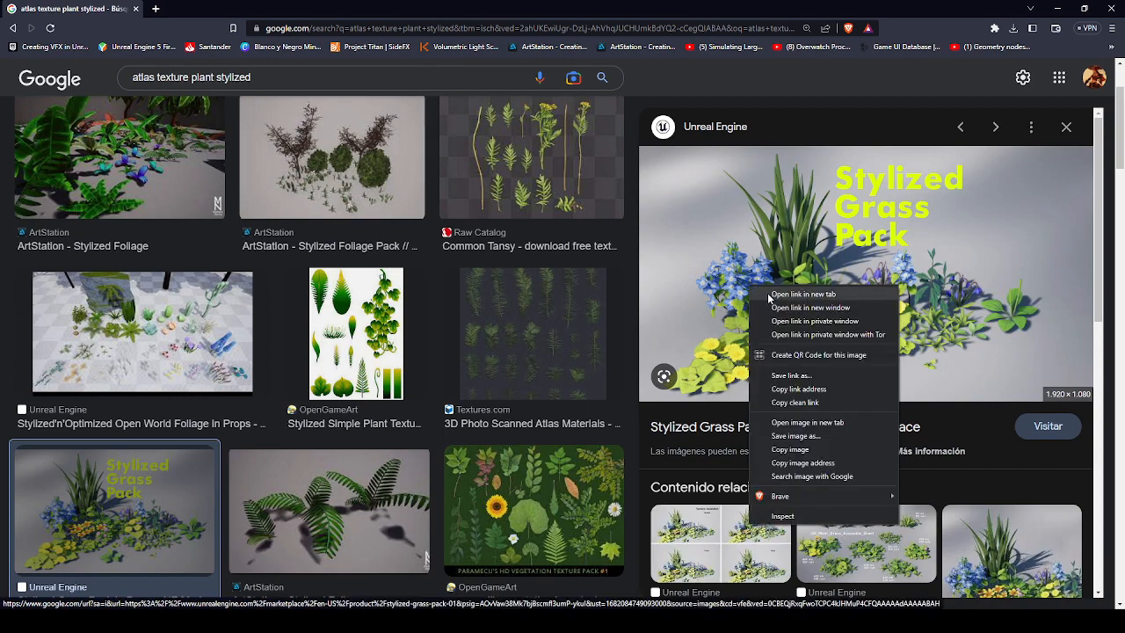
{"action": "left_click", "coordinate": [796, 422]}
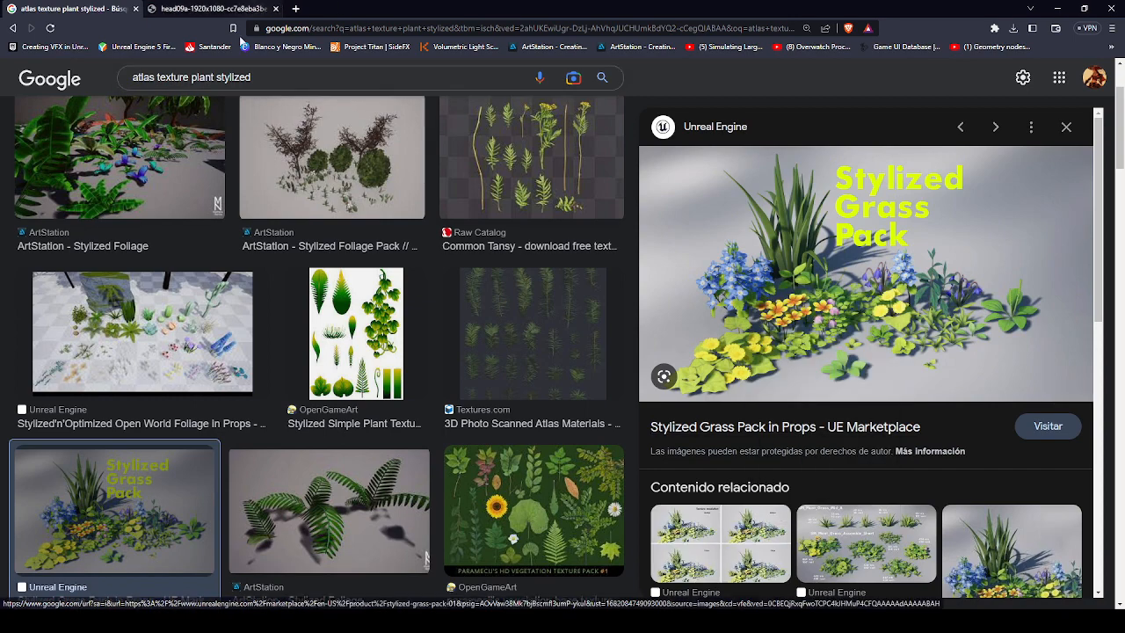
{"action": "left_click", "coordinate": [119, 158]}
{"action": "right_click", "coordinate": [844, 275]}
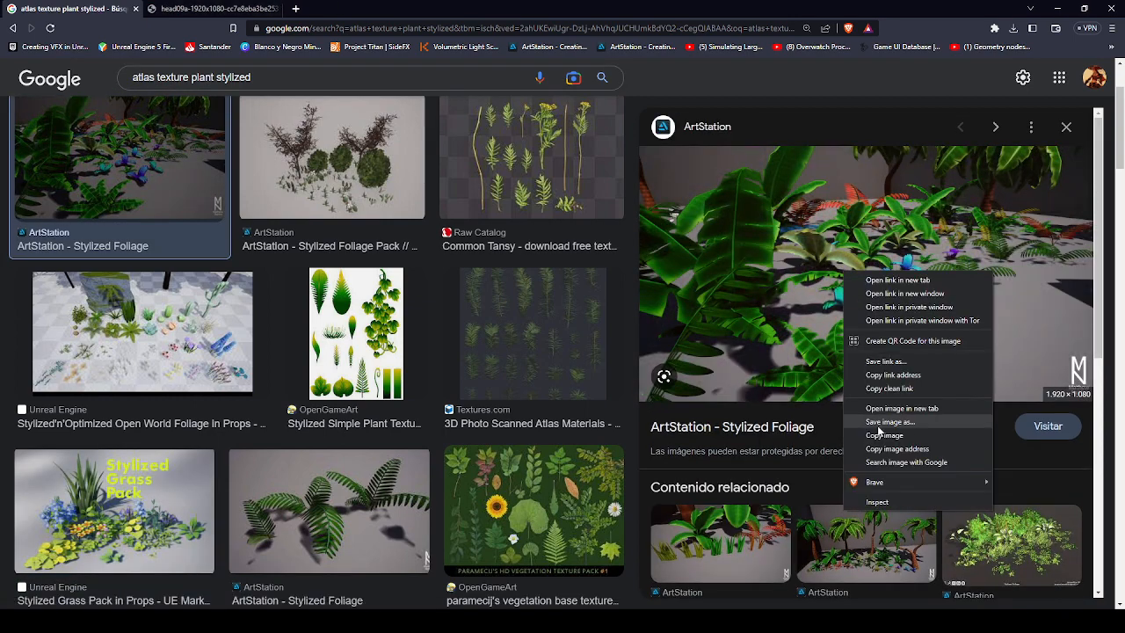
{"action": "left_click", "coordinate": [886, 414]}
Examine the plants and flowers in the Stylized Grass Pack image up close.
{"action": "left_click", "coordinate": [259, 7]}
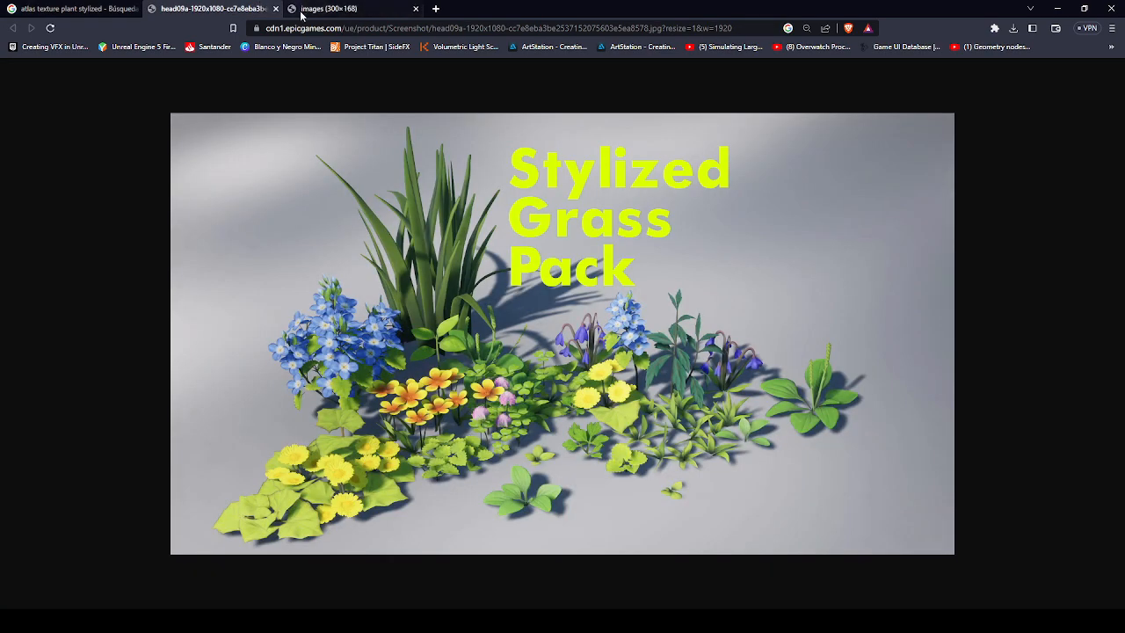
{"action": "scroll", "coordinate": [466, 403], "scroll_direction": "up", "scroll_amount": 1, "text": "ctrl"}
{"action": "scroll", "coordinate": [431, 428], "scroll_direction": "up", "scroll_amount": 2, "text": "ctrl"}
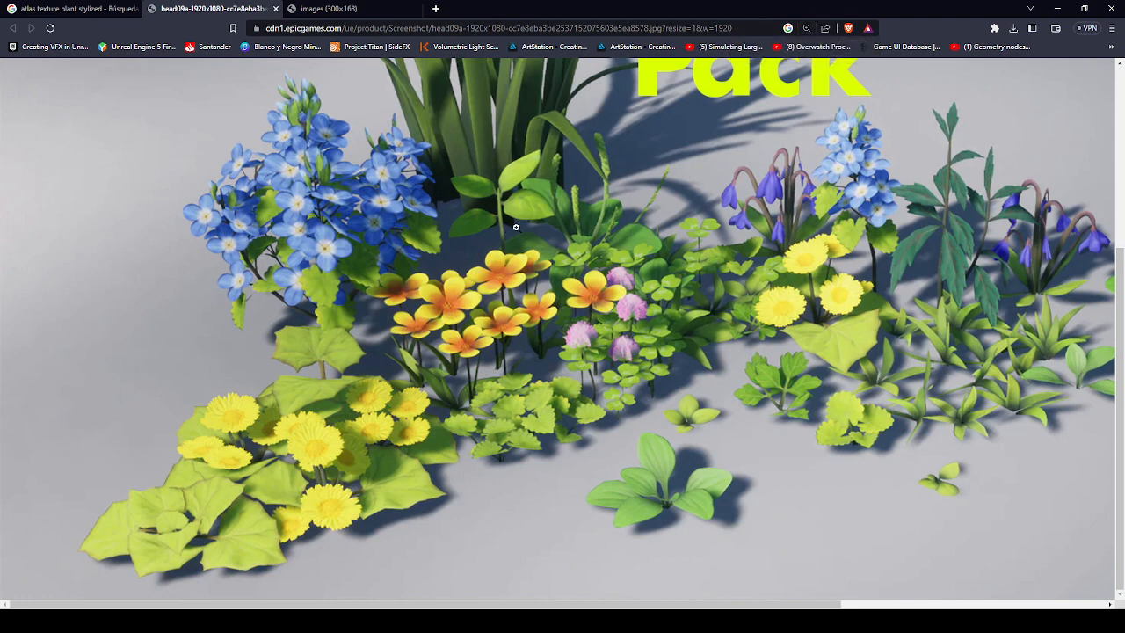
{"action": "scroll", "coordinate": [528, 231], "scroll_direction": "up", "scroll_amount": 1}
{"action": "scroll", "coordinate": [542, 211], "scroll_direction": "up", "scroll_amount": 1}
{"action": "scroll", "coordinate": [546, 209], "scroll_direction": "down", "scroll_amount": 1, "text": "ctrl"}
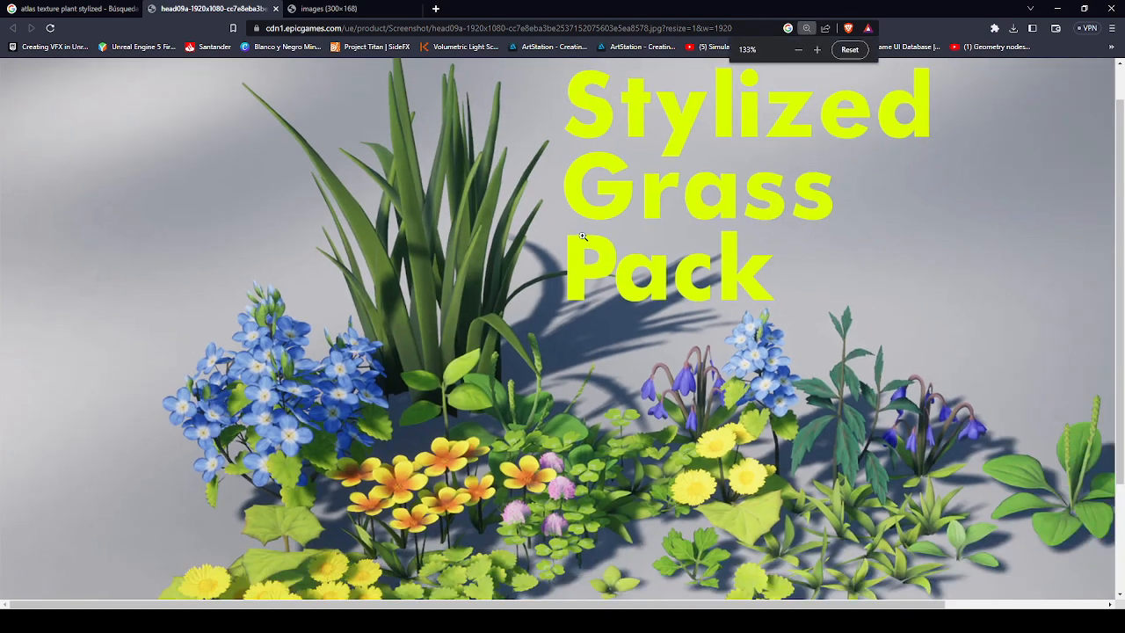
{"action": "scroll", "coordinate": [614, 273], "scroll_direction": "down", "scroll_amount": 1, "text": "ctrl"}
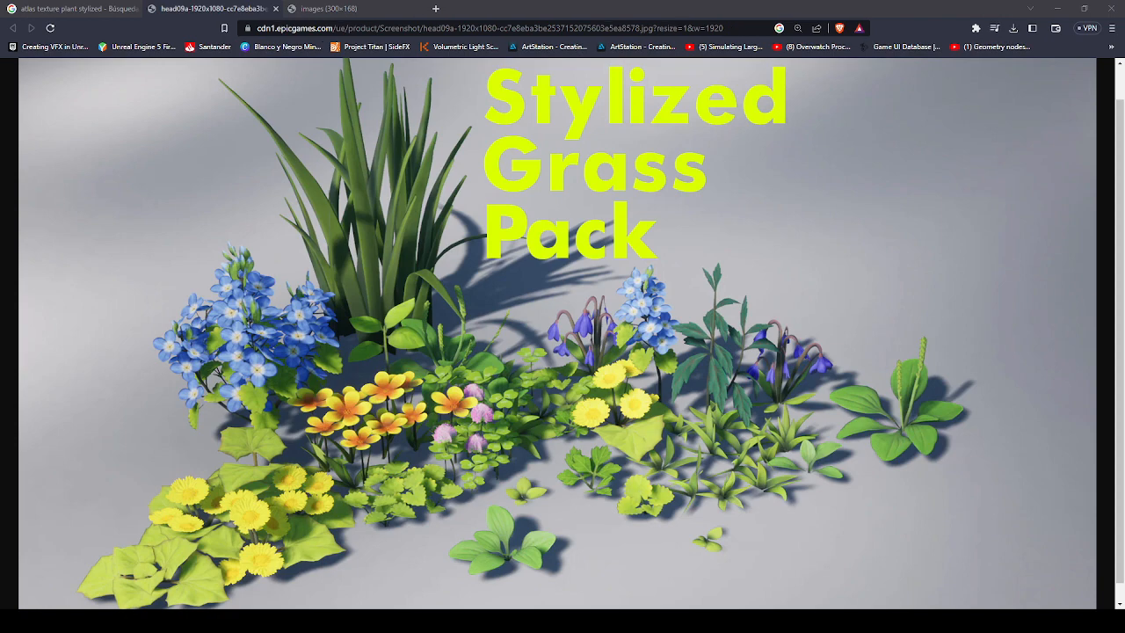
Play the YouTube video "Substance 3D Designer: Introduction to Substance Models" and skip ahead to about 5:20.
{"action": "left_click_drag", "start_coordinate": [1124, 58], "coordinate": [544, 9]}
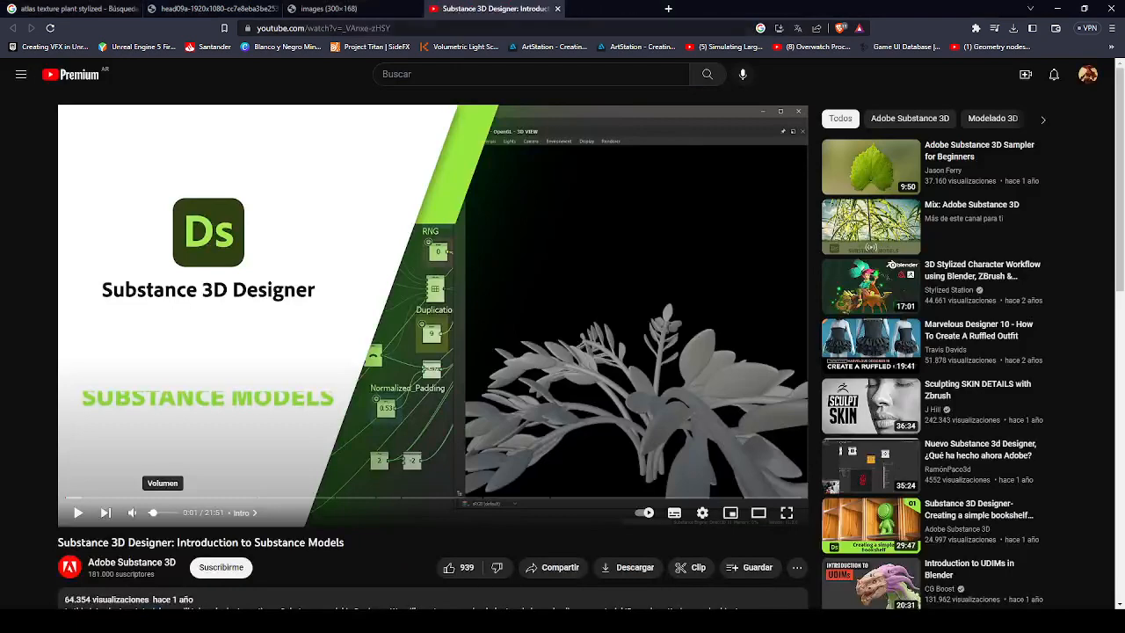
{"action": "left_click", "coordinate": [510, 353]}
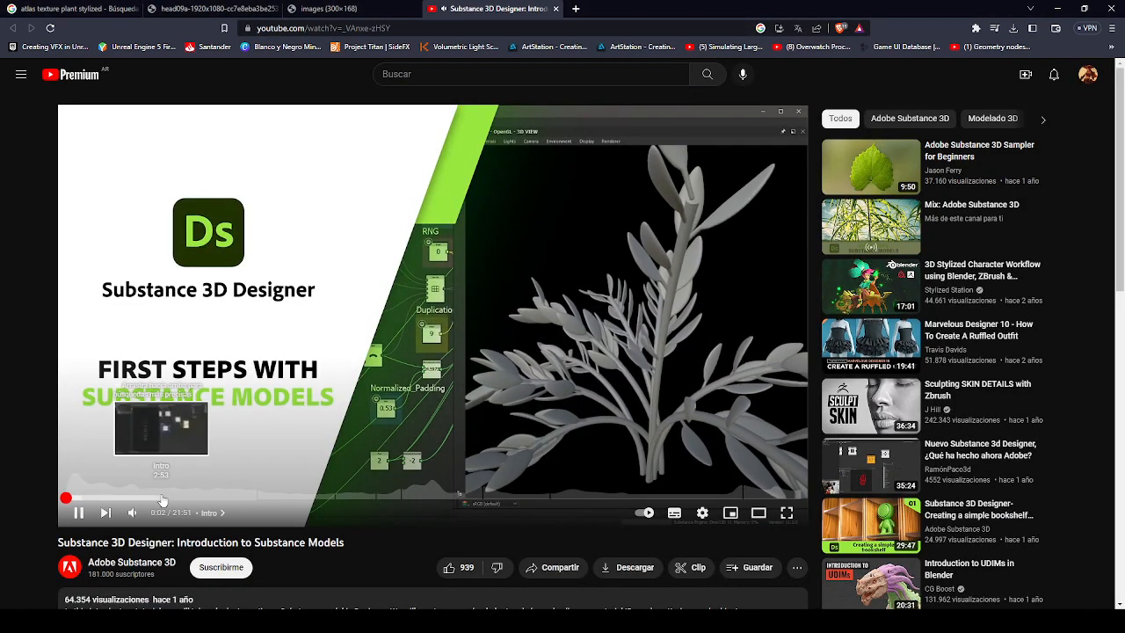
{"action": "left_click", "coordinate": [121, 498]}
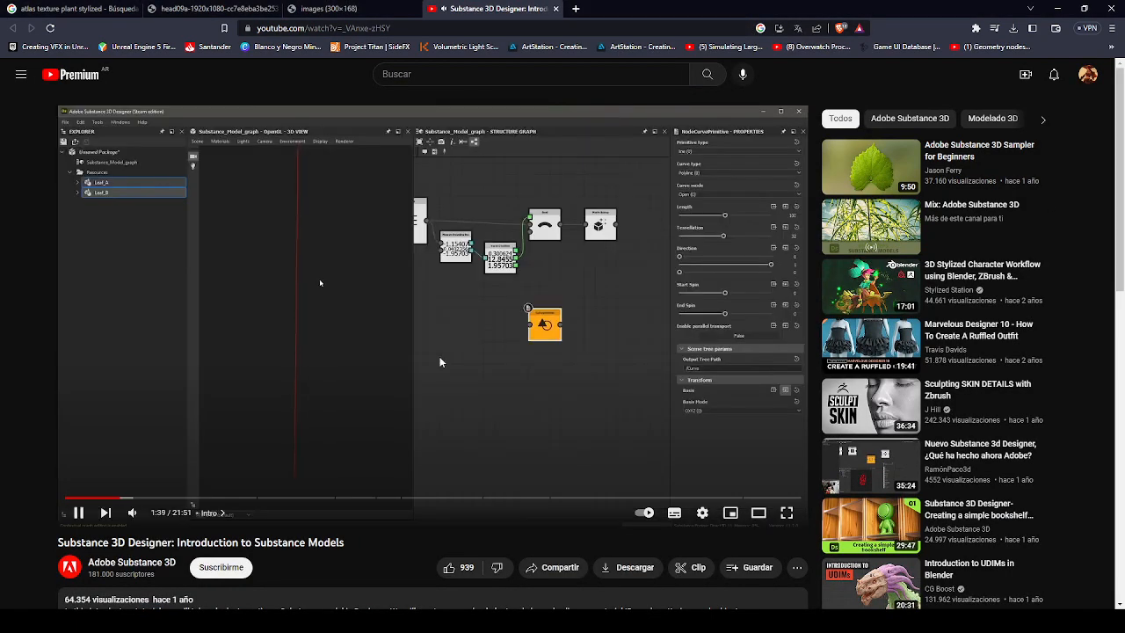
{"action": "key", "text": "Right"}
{"action": "key", "text": "Right"}
{"action": "key", "text": "Right"}
{"action": "key", "text": "Right"}
{"action": "key", "text": "Right"}
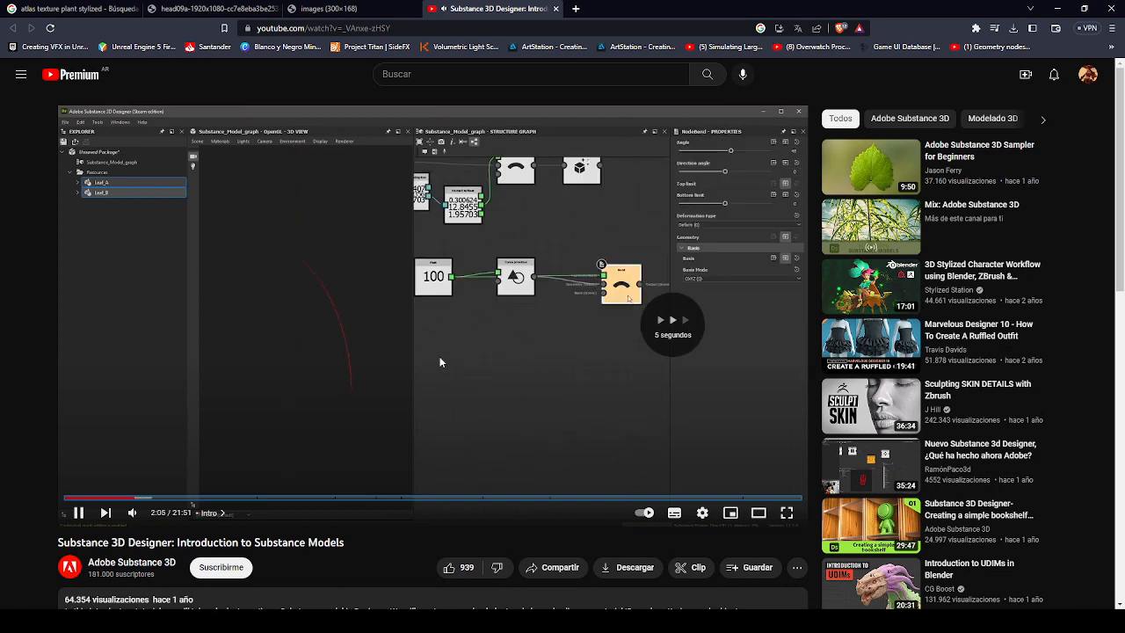
{"action": "left_click", "coordinate": [244, 501]}
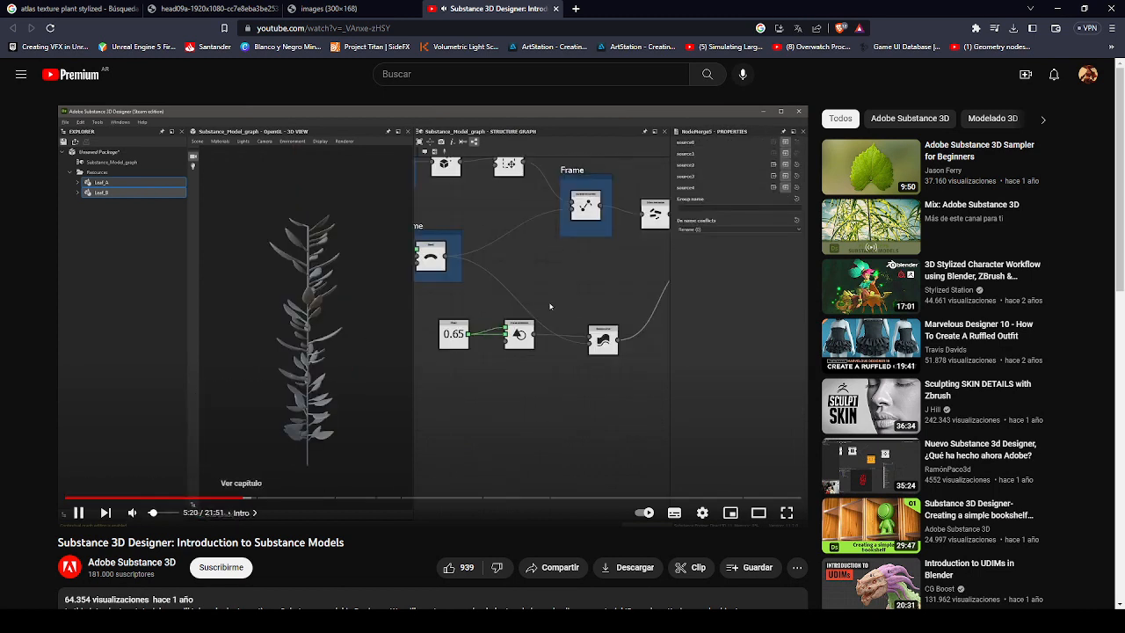
Skim the Substance Models video through the Geometry Instancing, Substance Model Graph and Materials chapters, ending in Parameter Exposure at about 7:05.
{"action": "left_click_drag", "start_coordinate": [246, 499], "coordinate": [648, 498]}
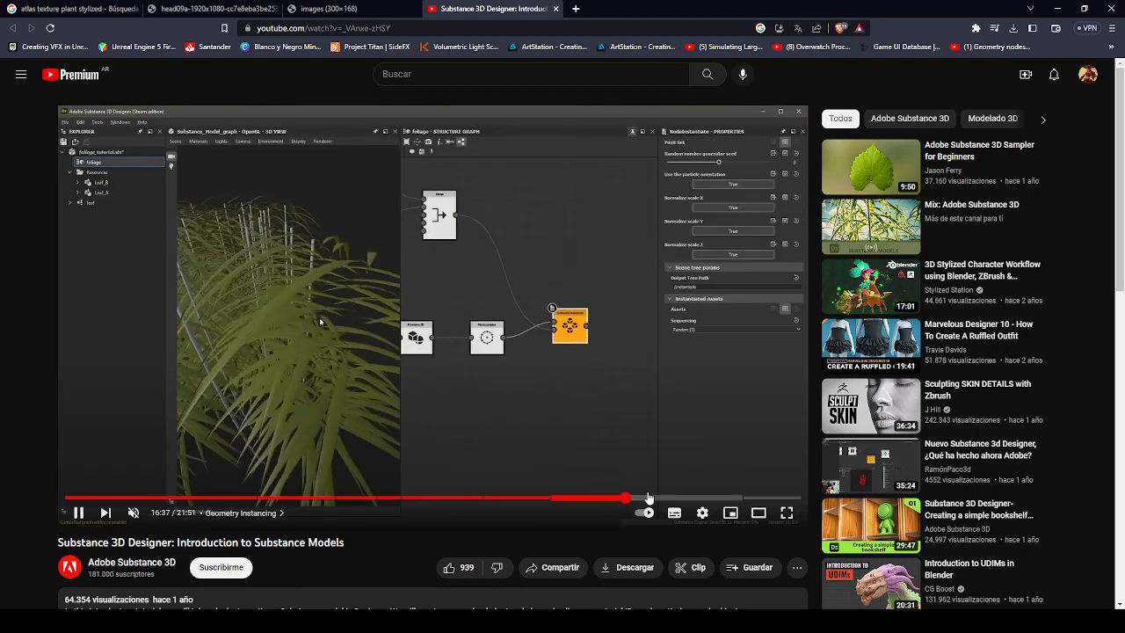
{"action": "left_click", "coordinate": [728, 498]}
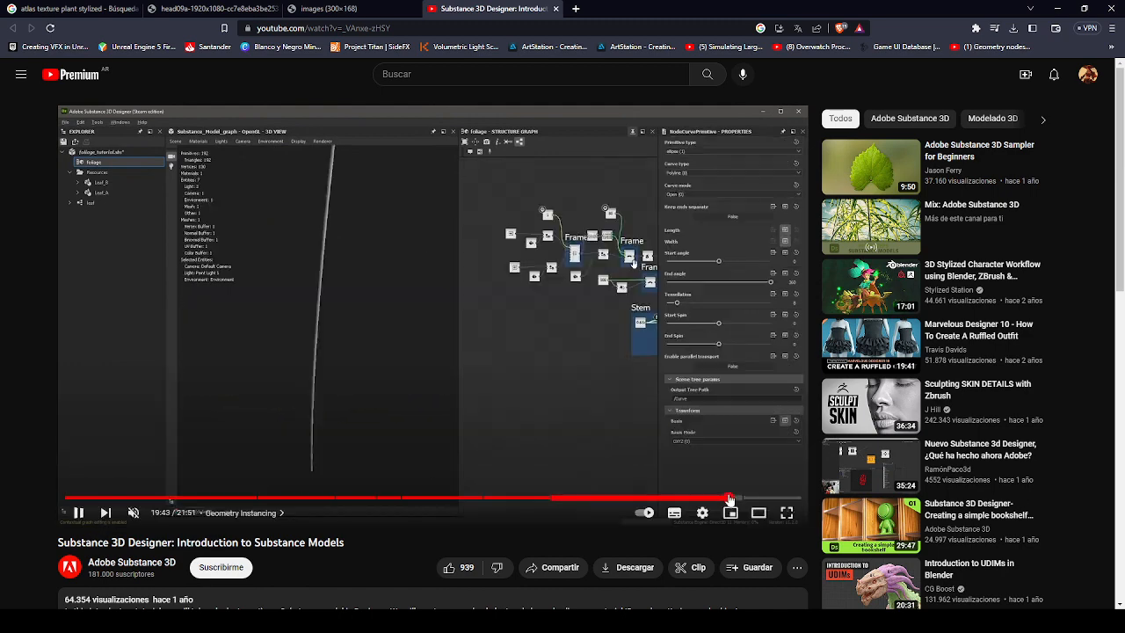
{"action": "left_click", "coordinate": [699, 498]}
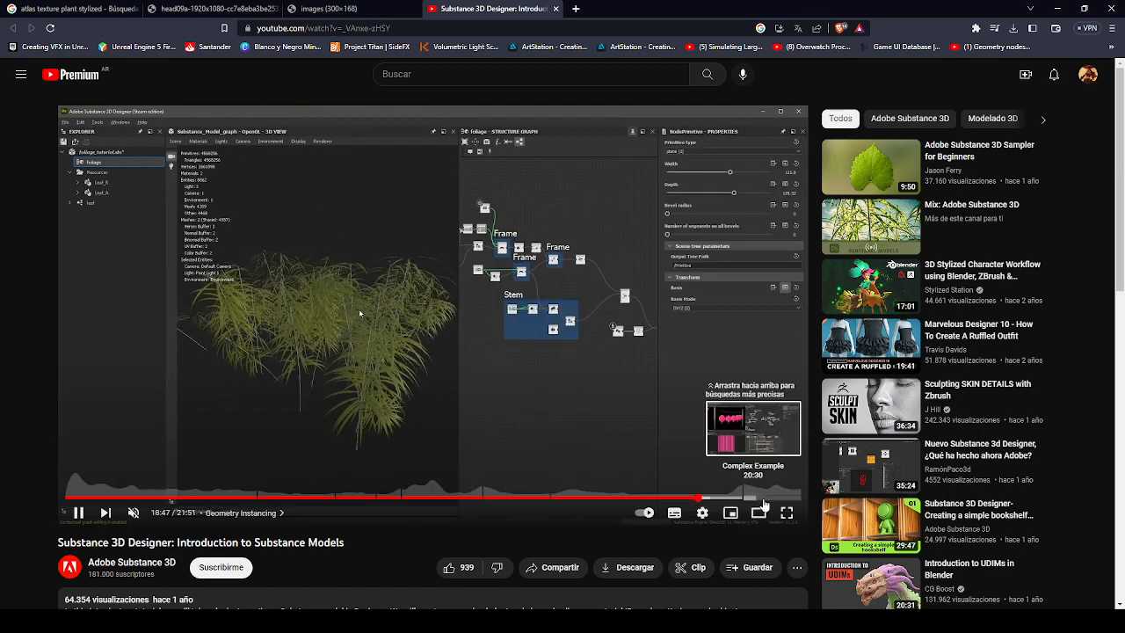
{"action": "left_click", "coordinate": [428, 499]}
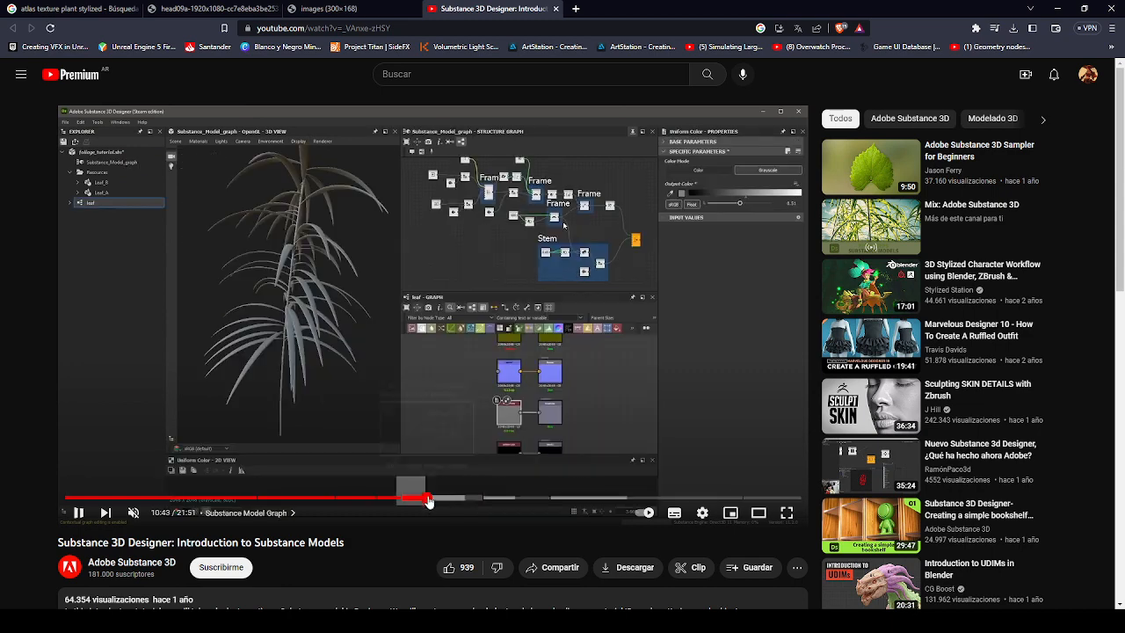
{"action": "left_click", "coordinate": [501, 499]}
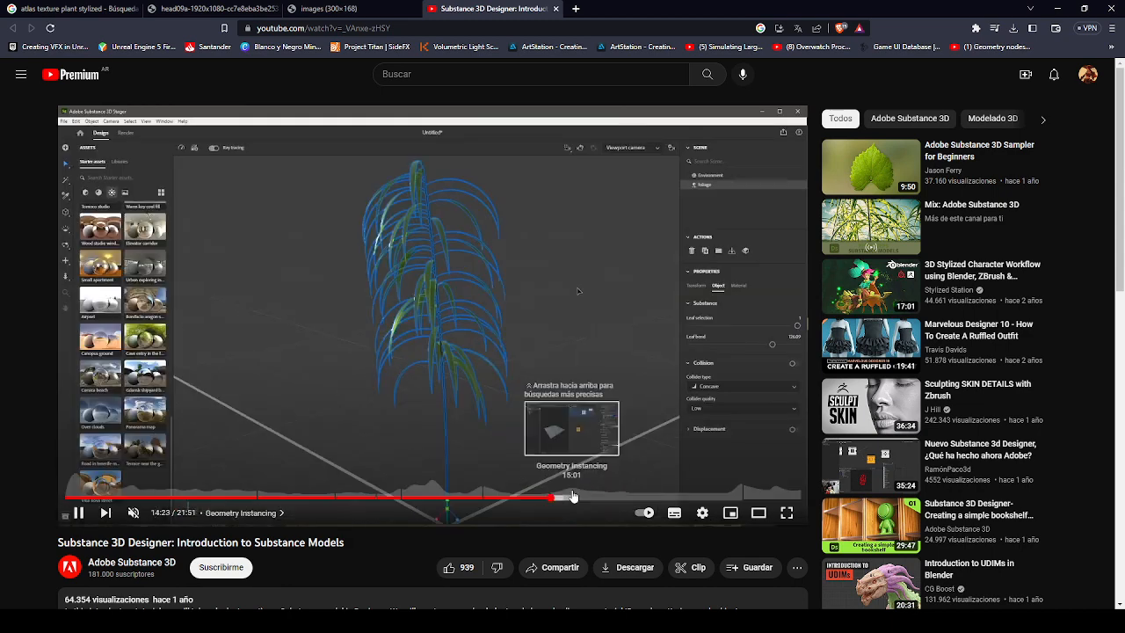
{"action": "left_click", "coordinate": [349, 498]}
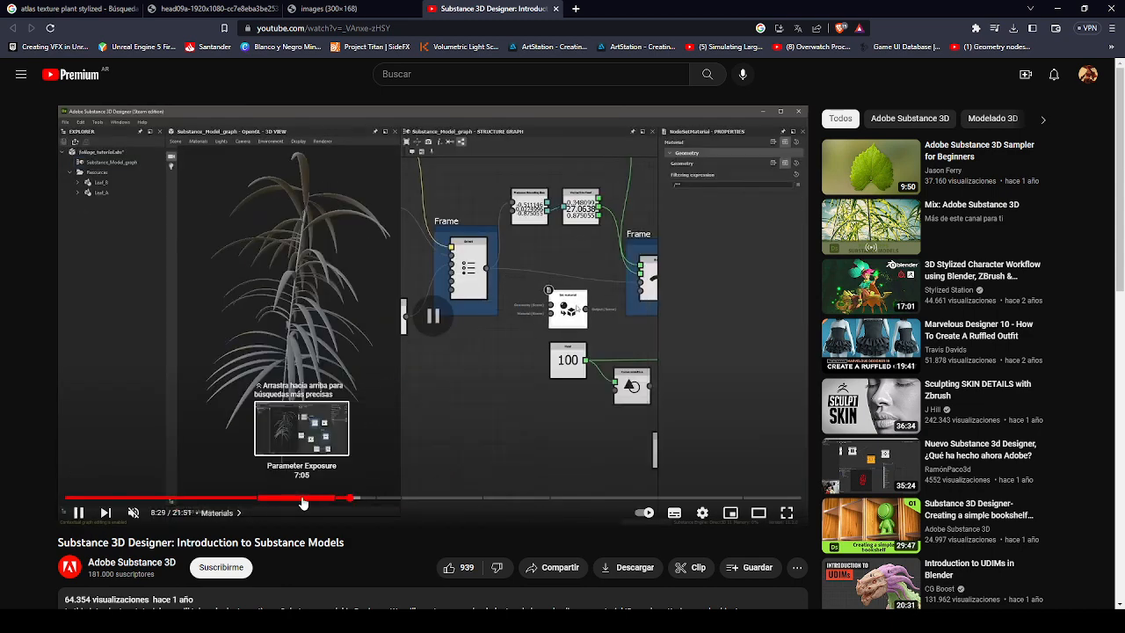
{"action": "left_click", "coordinate": [301, 498]}
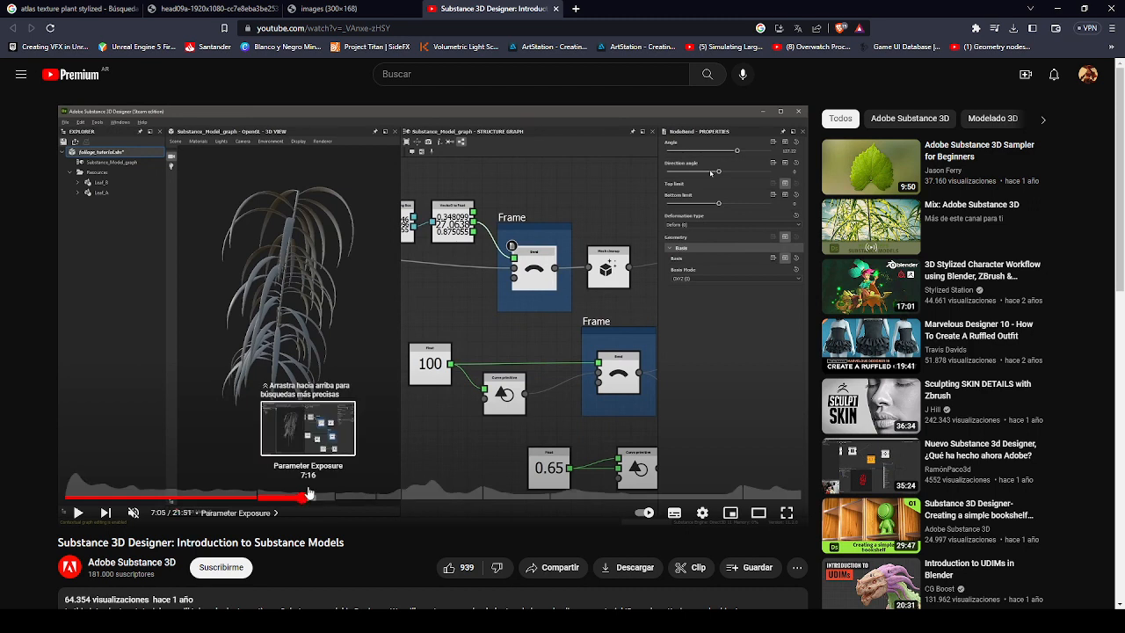